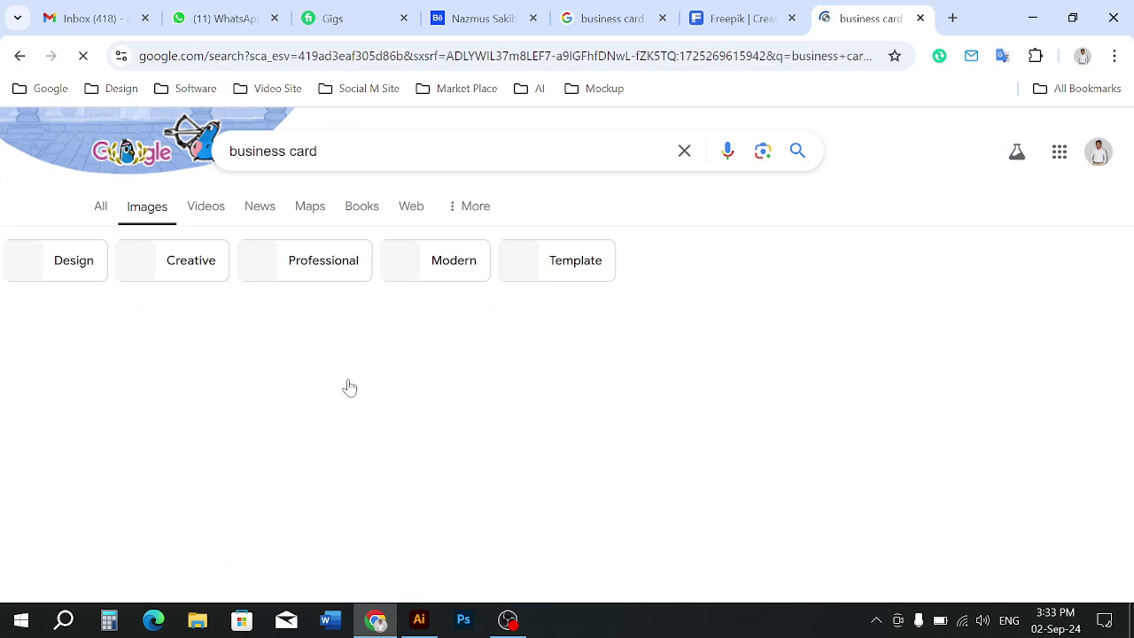
Browse the 'business card' image results, clear the search box, and bring Illustrator forward
scroll(350, 387, "down", 5)
scroll(353, 390, "up", 5)
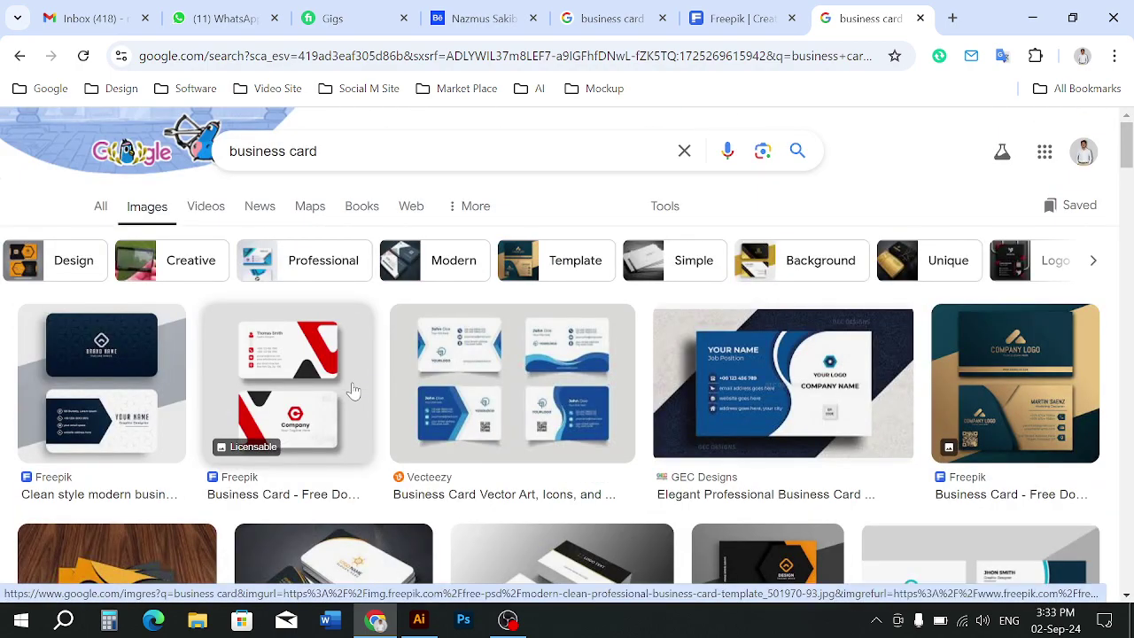
scroll(353, 389, "down", 5)
scroll(328, 365, "up", 5)
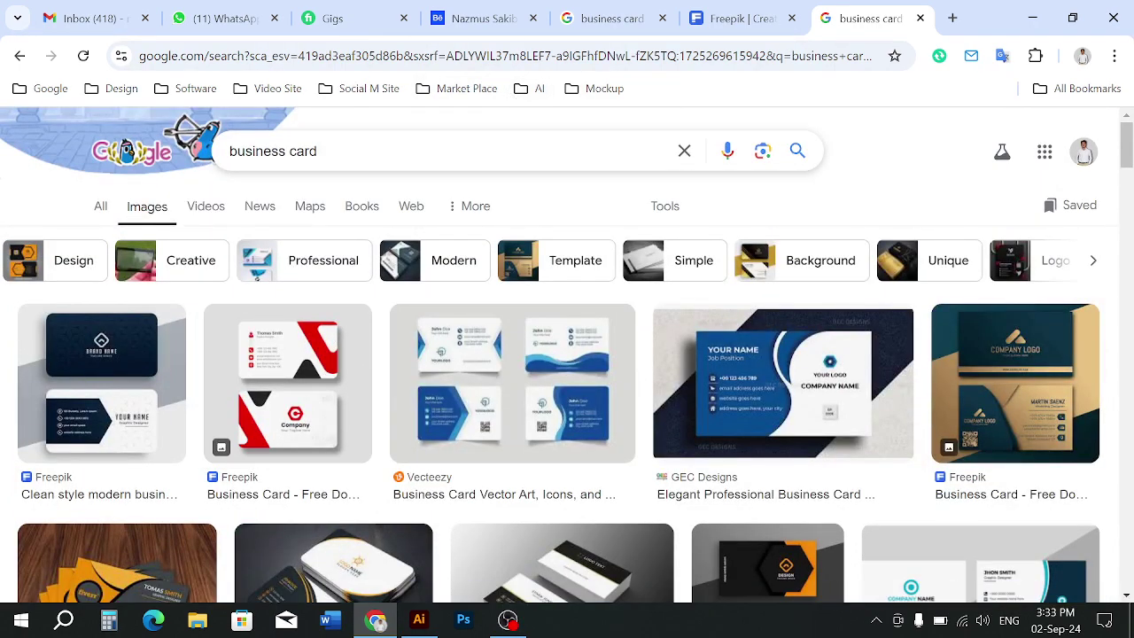
left_click(682, 151)
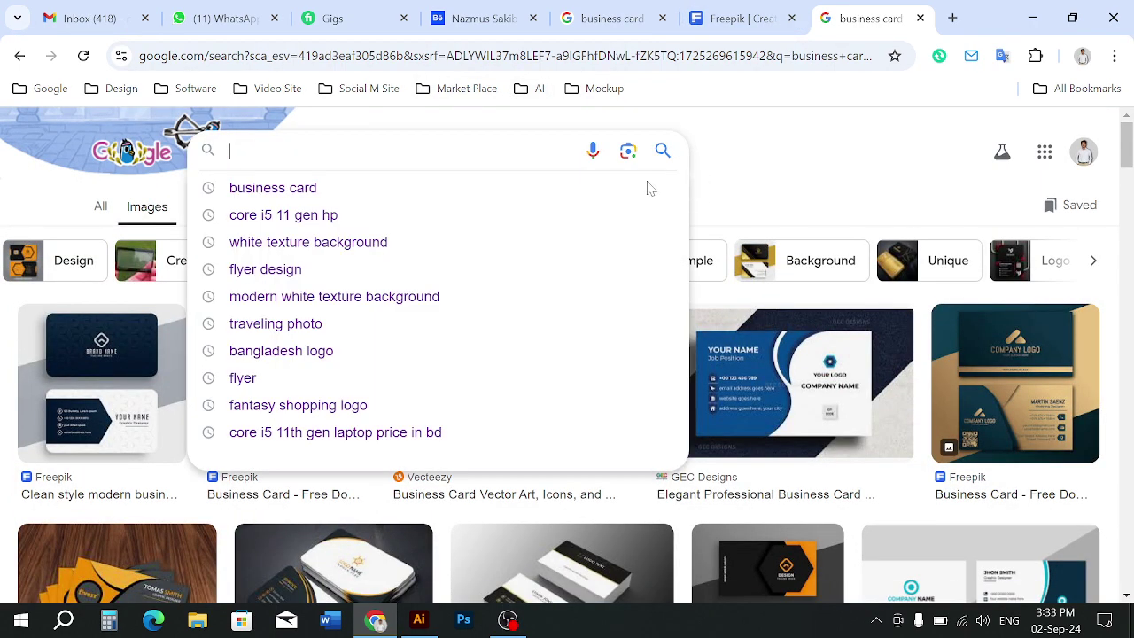
left_click(419, 620)
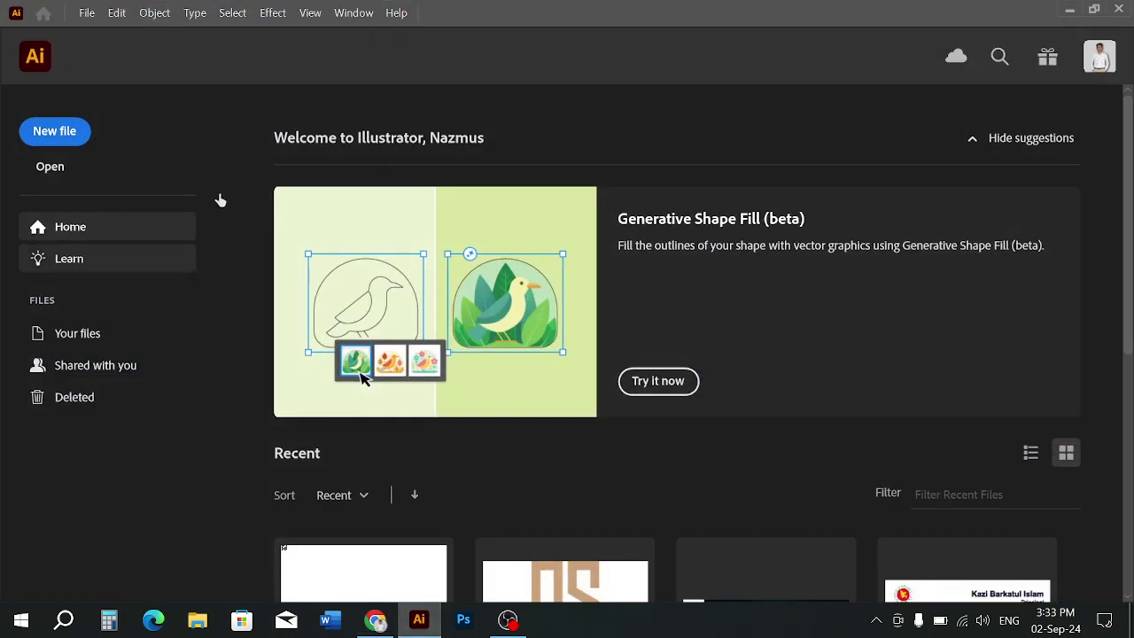
Start a new document in inches, keeping the 3.5 in width
left_click(88, 13)
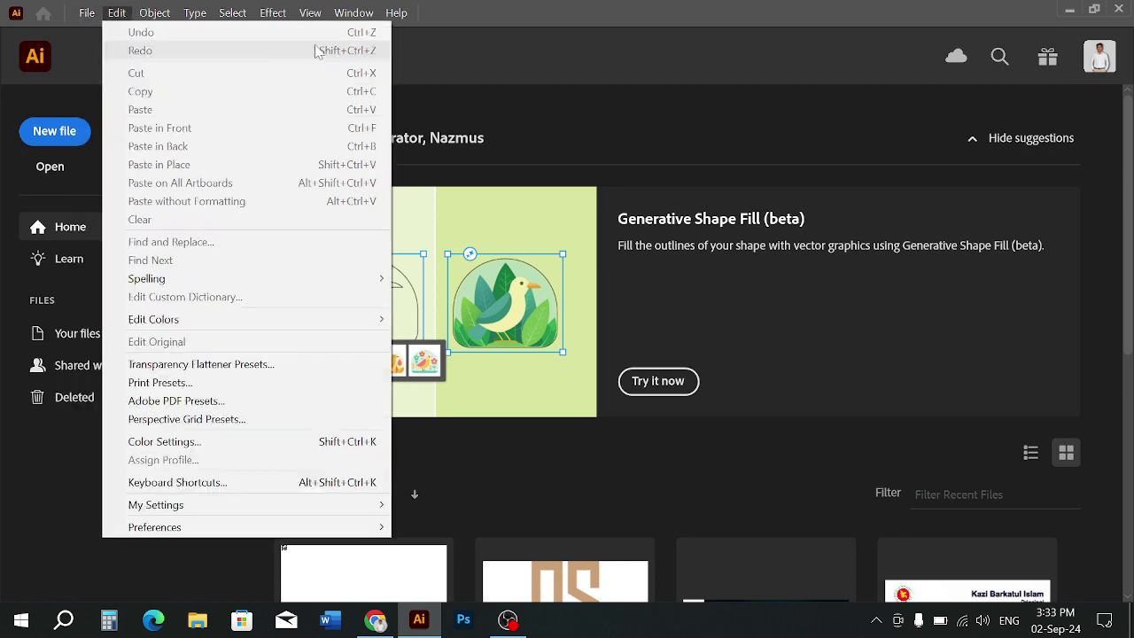
left_click(104, 35)
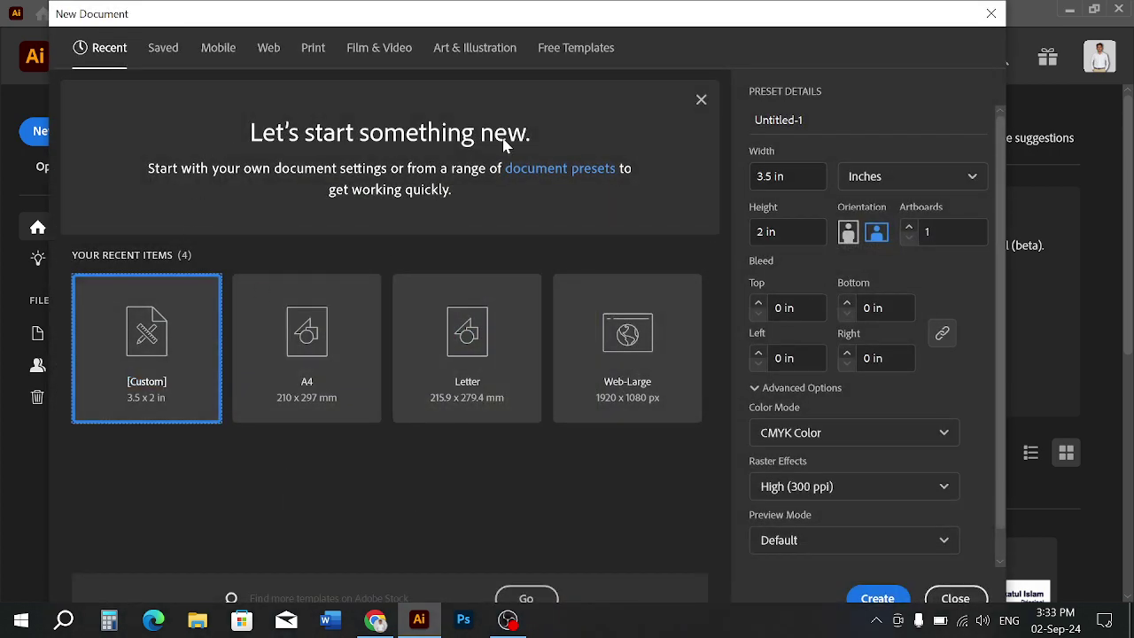
left_click(876, 188)
left_click(877, 293)
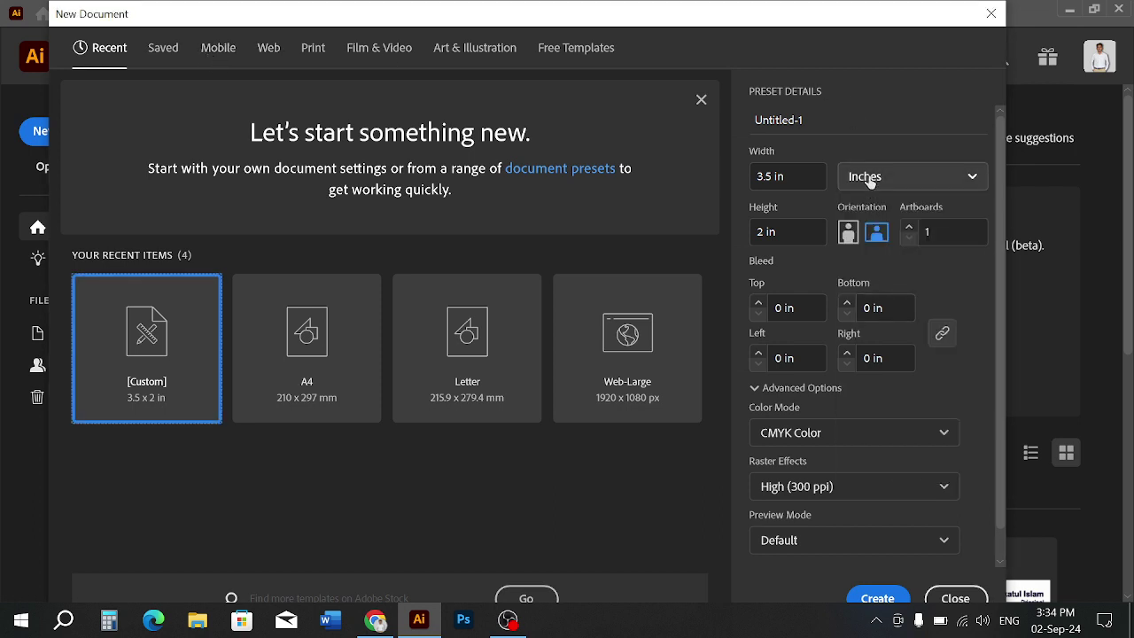
left_click(781, 176)
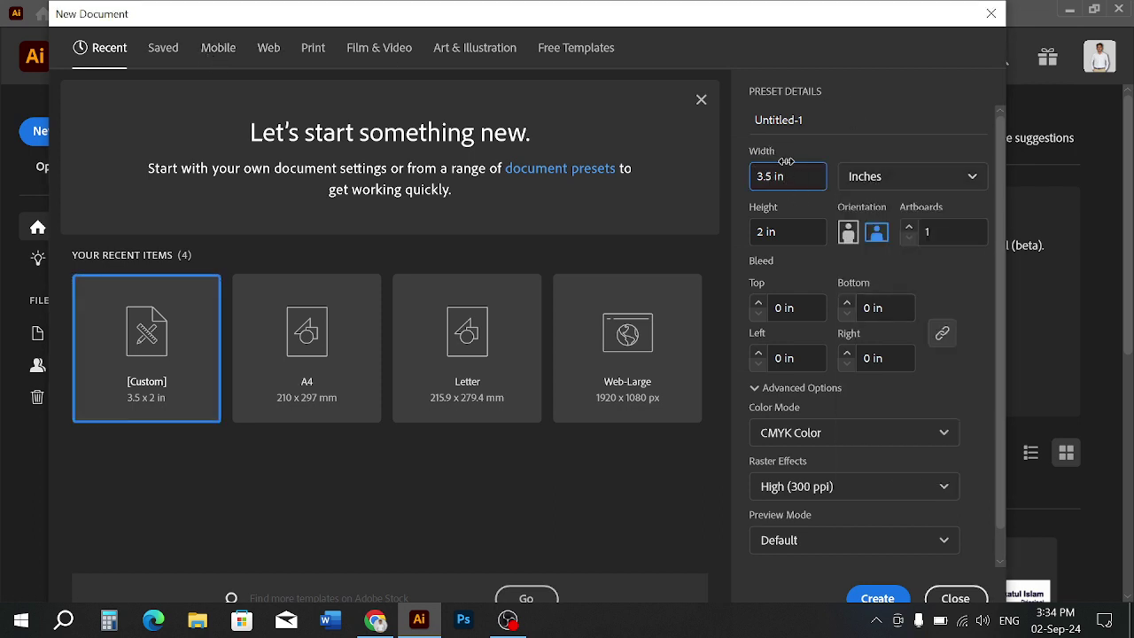
left_click_drag(783, 176, 718, 173)
left_click(792, 177)
Set a 0.125 in bleed on all sides and keep CMYK colour mode
left_click(781, 307)
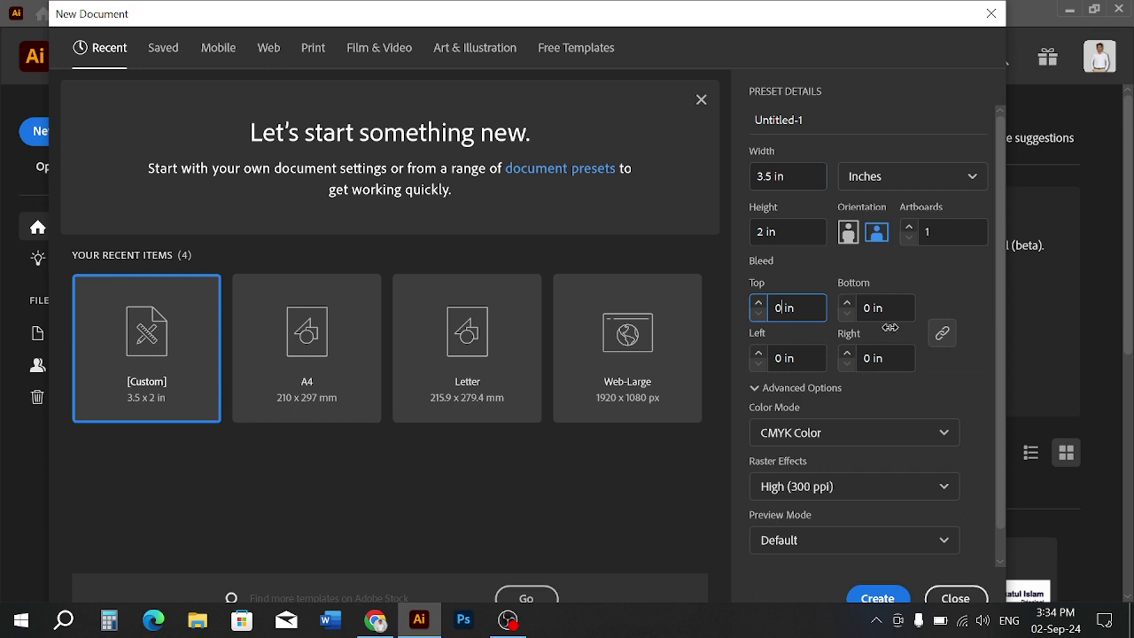
type(".125")
left_click(923, 290)
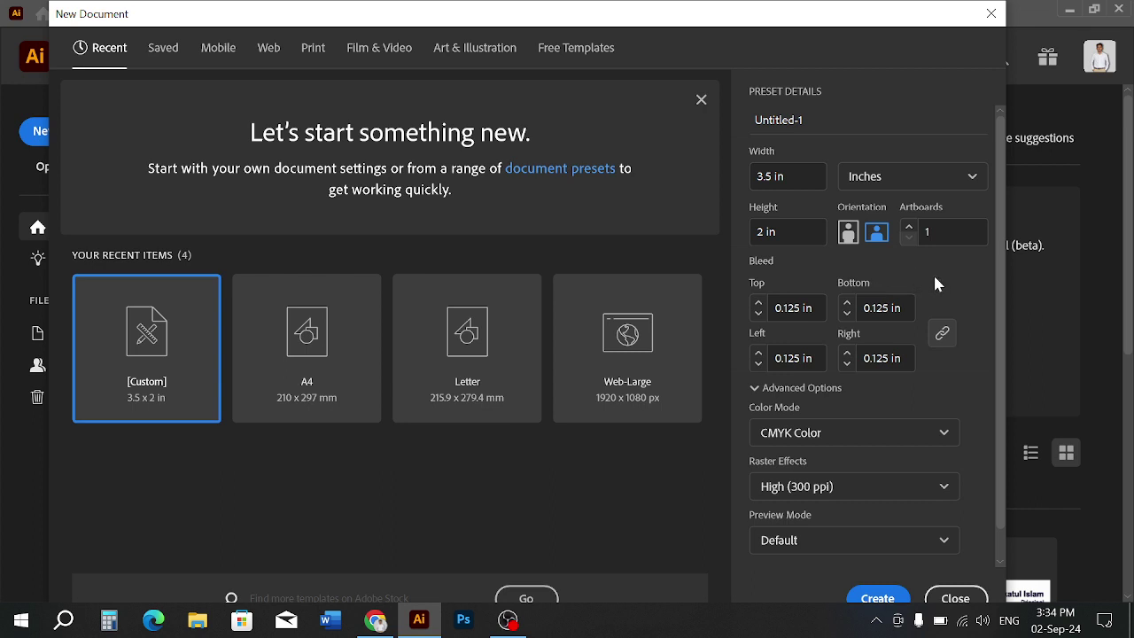
left_click(945, 339)
left_click(948, 343)
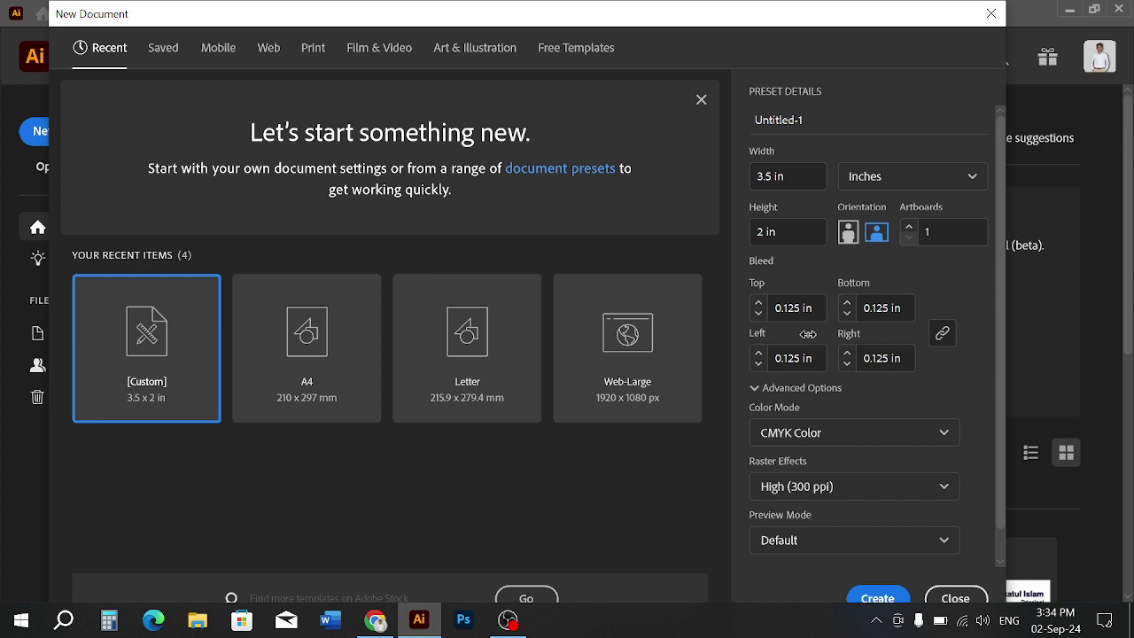
scroll(819, 397, "down", 1)
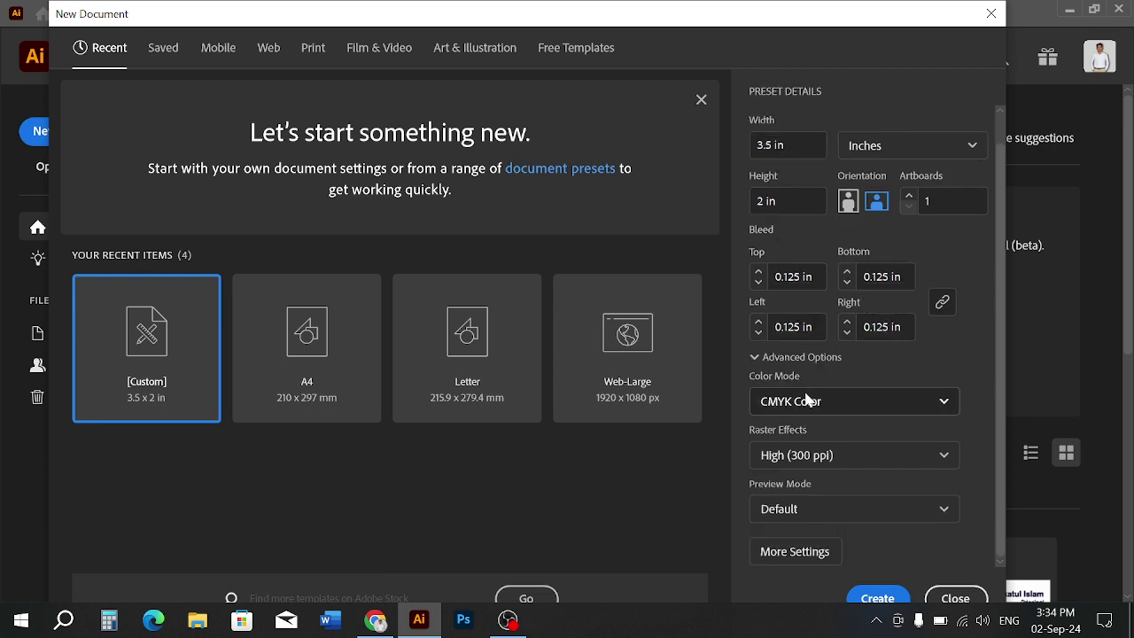
left_click(805, 403)
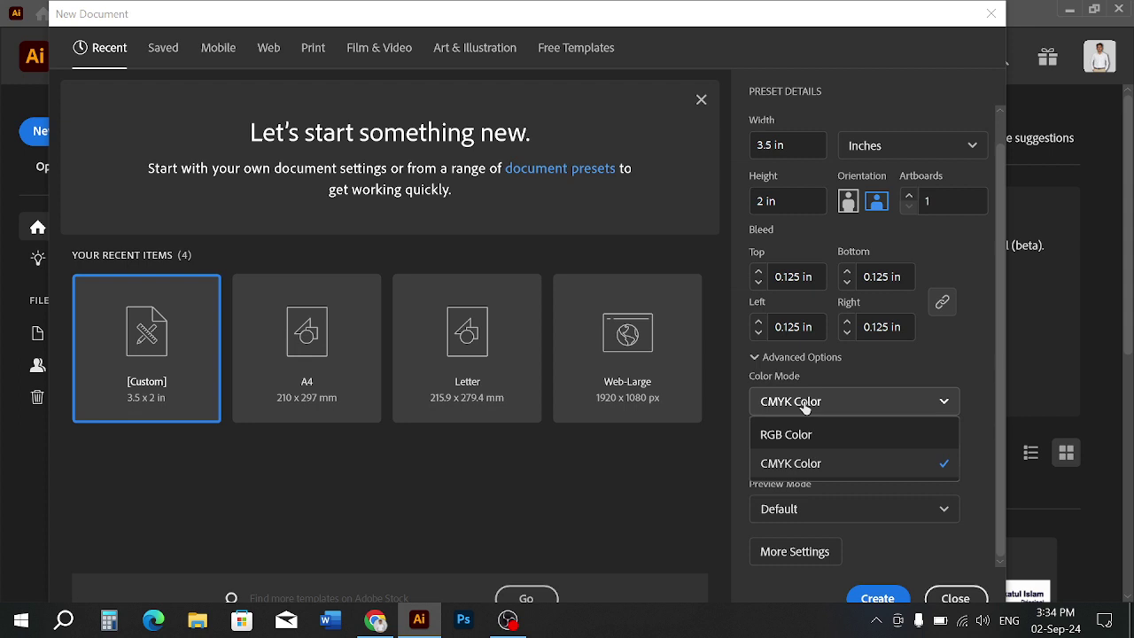
left_click(837, 376)
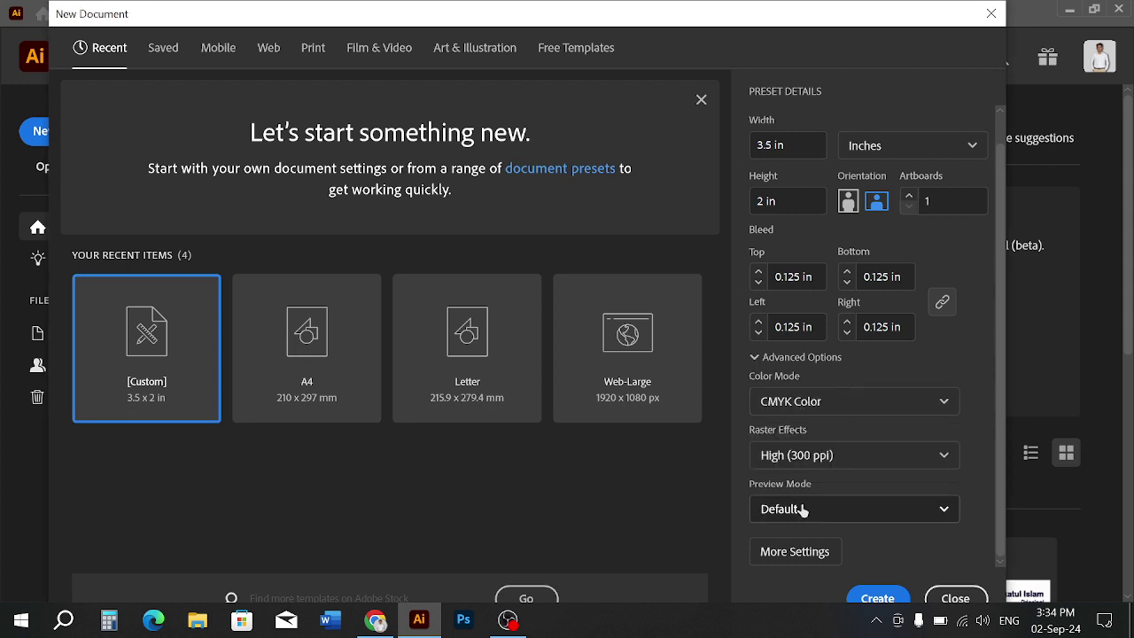
scroll(864, 312, "up", 1)
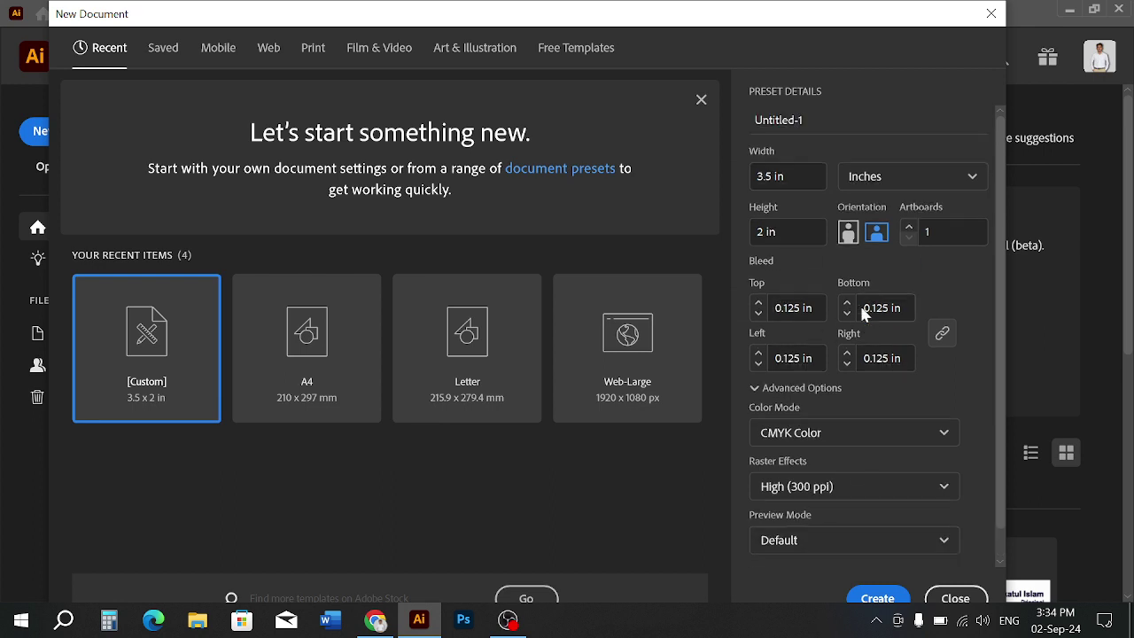
scroll(864, 312, "down", 1)
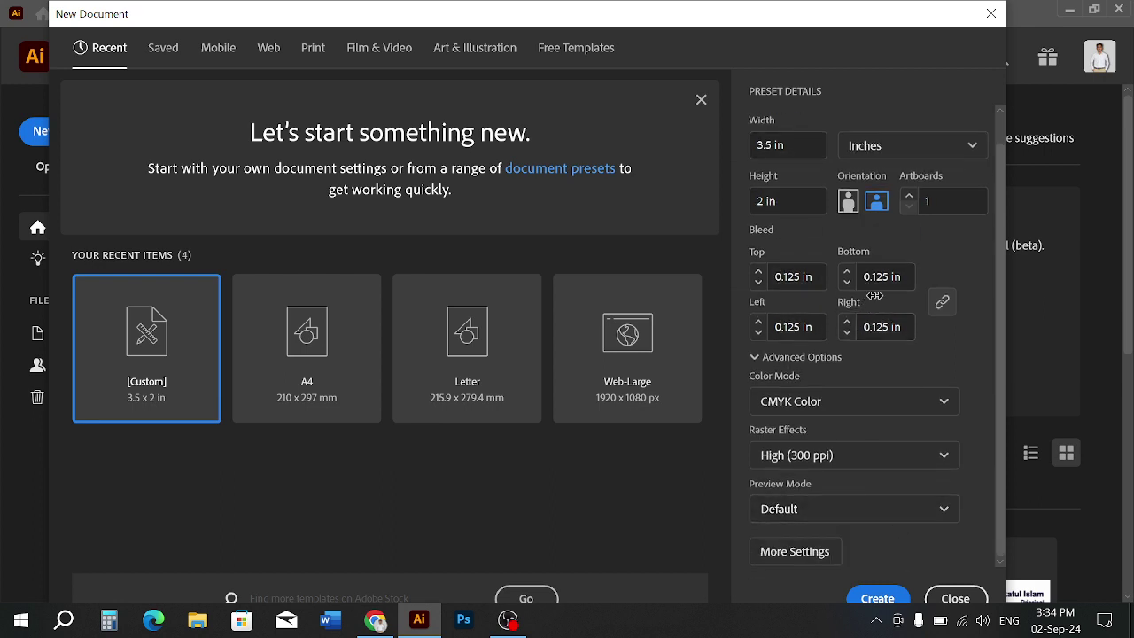
Create the document with 2 artboards and return to Chrome
left_click(943, 198)
left_click(944, 247)
left_click(877, 599)
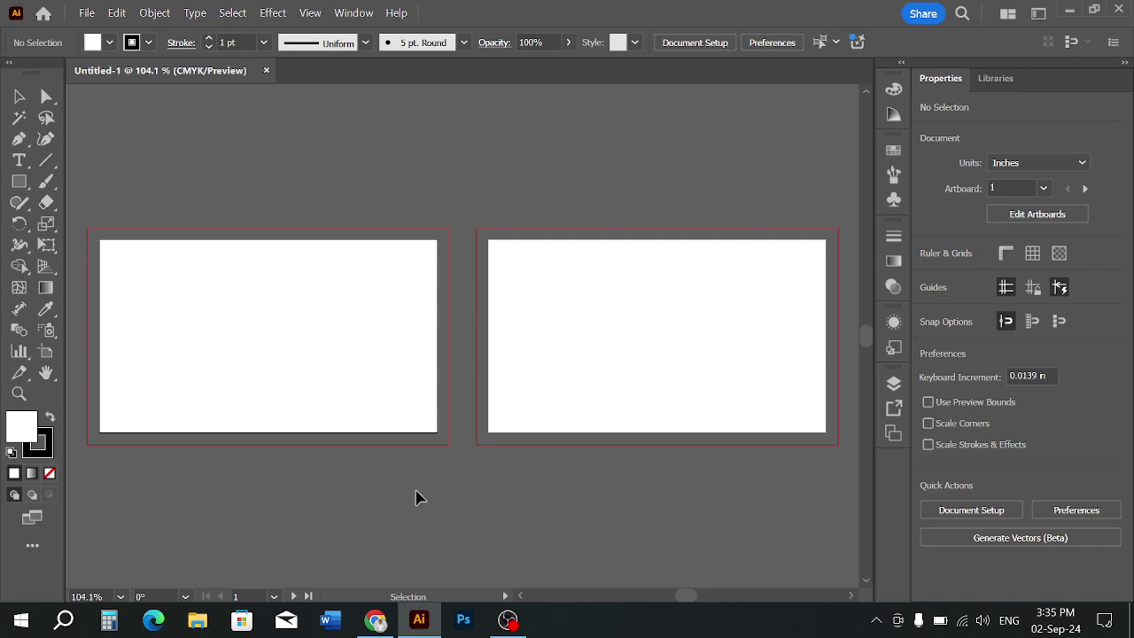
left_click(375, 621)
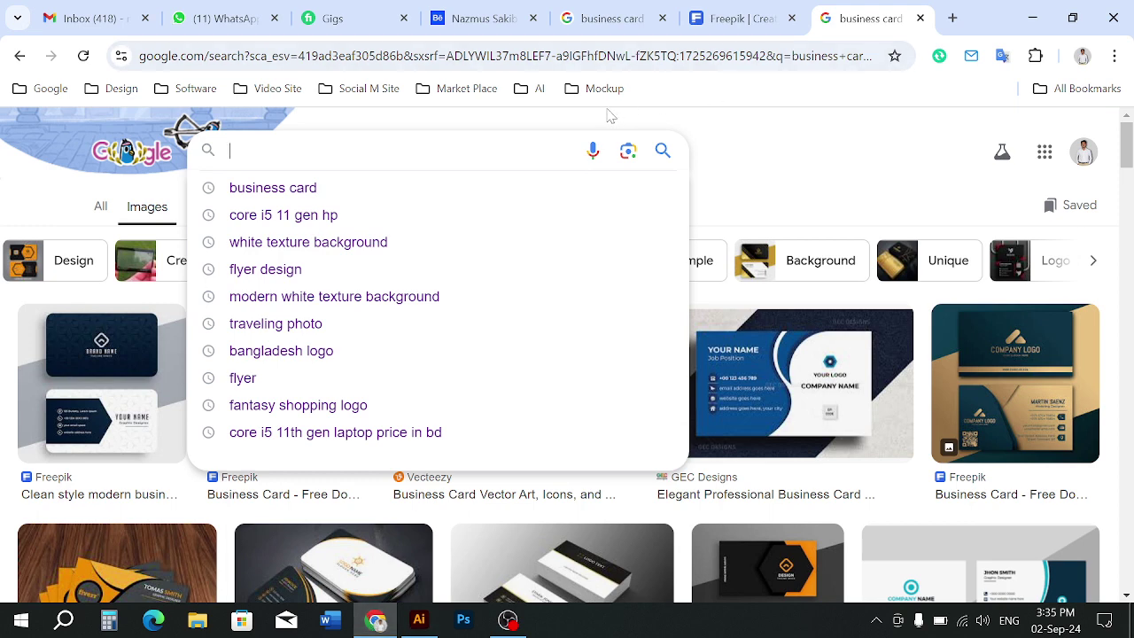
Search Google for 'business card size'
left_click(673, 119)
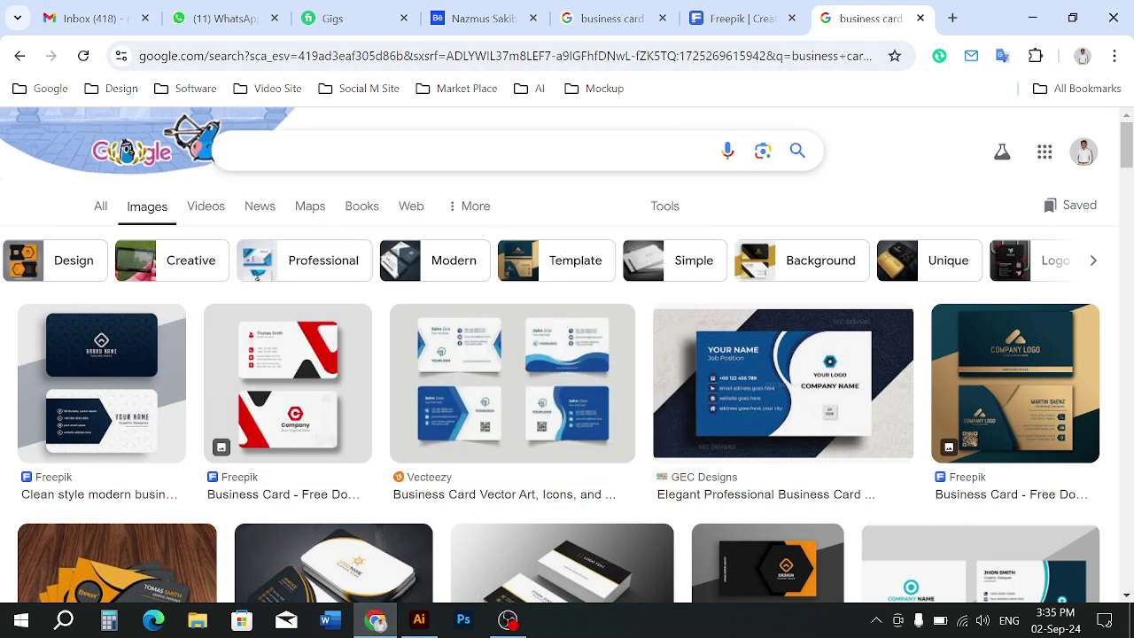
left_click(425, 150)
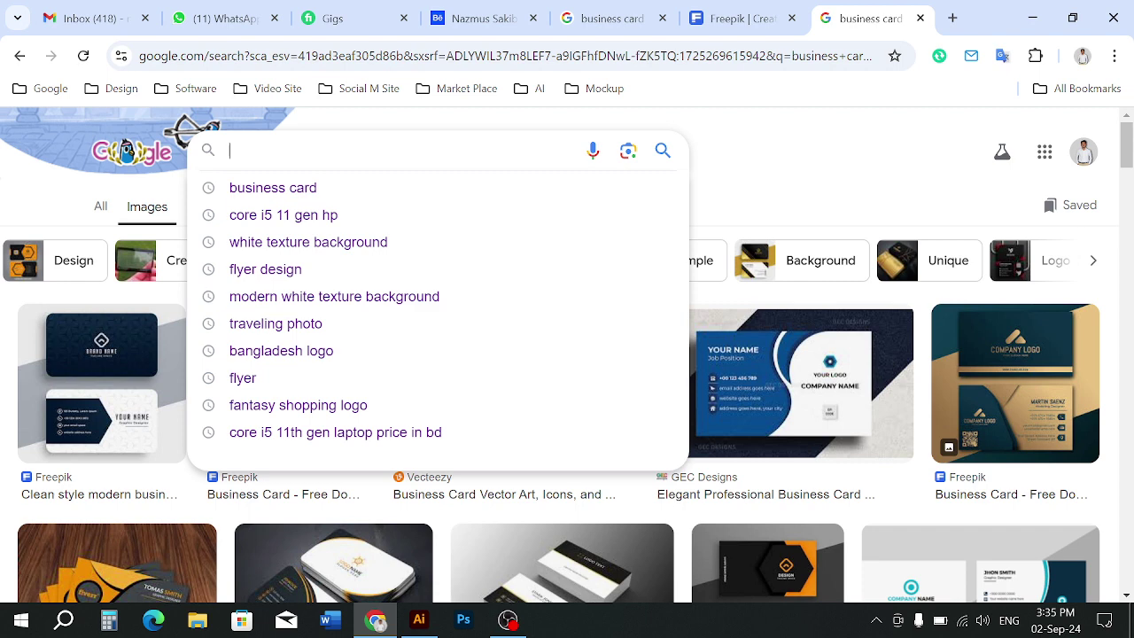
type("busine")
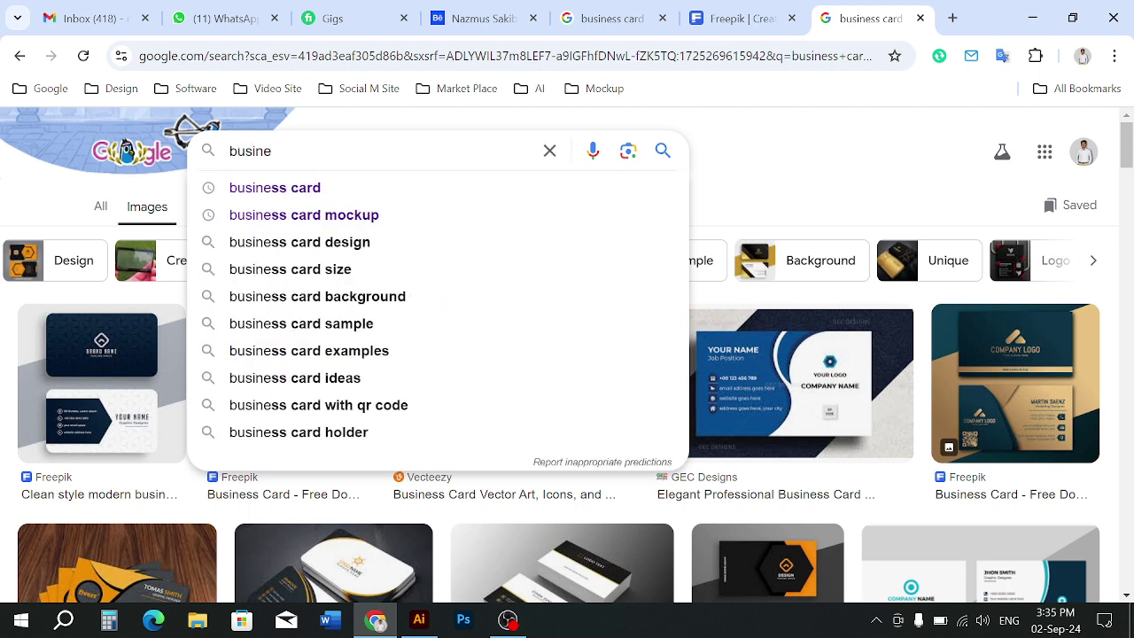
type("x")
key("BackSpace")
type("ss card s")
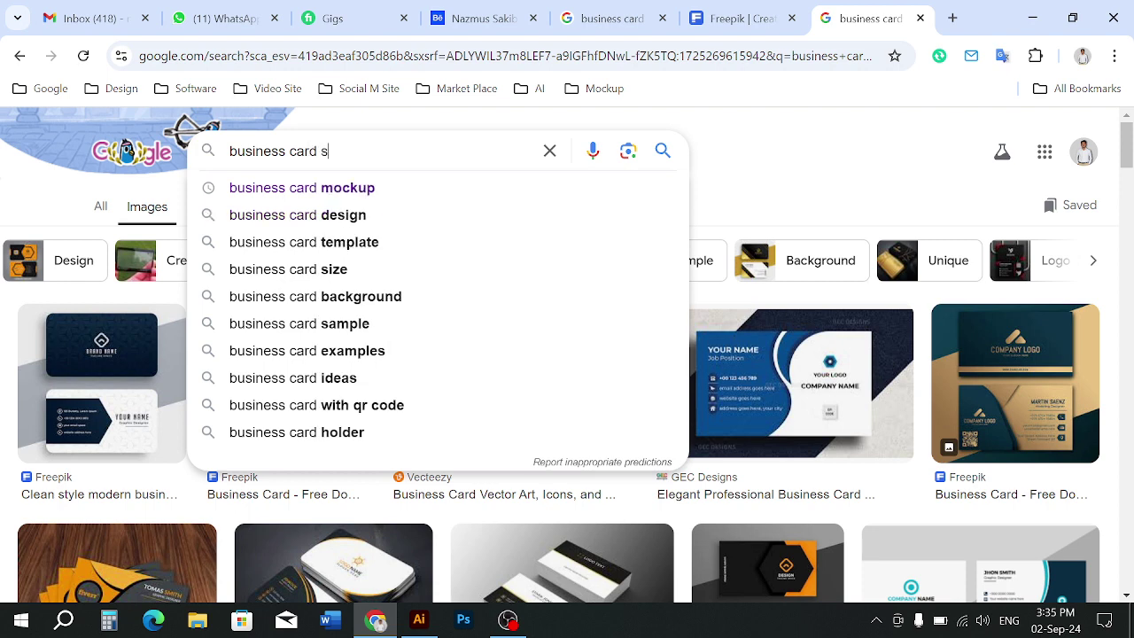
type("ize")
key("Return")
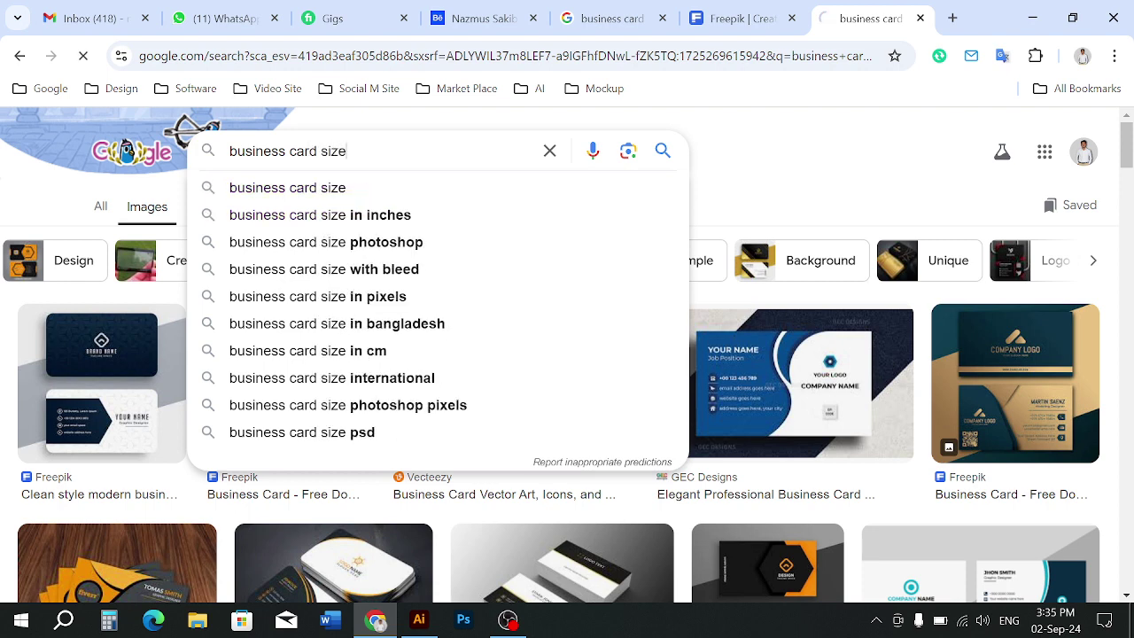
View the Envato 3.5" x 2" bleed diagram in All results, then return to Illustrator
left_click(101, 206)
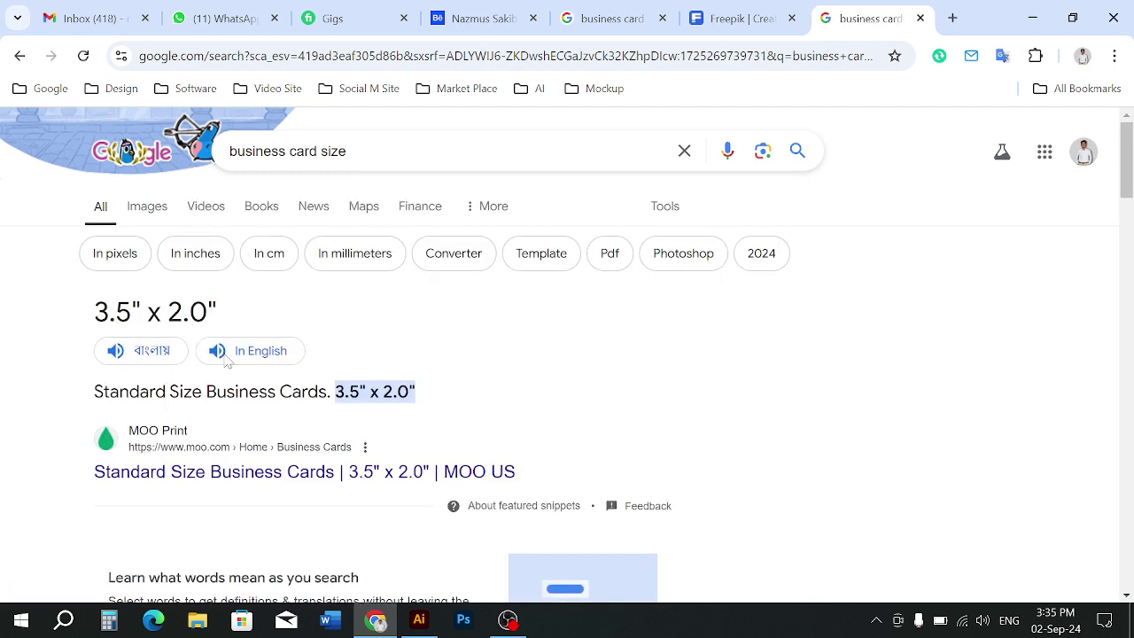
scroll(227, 362, "down", 1)
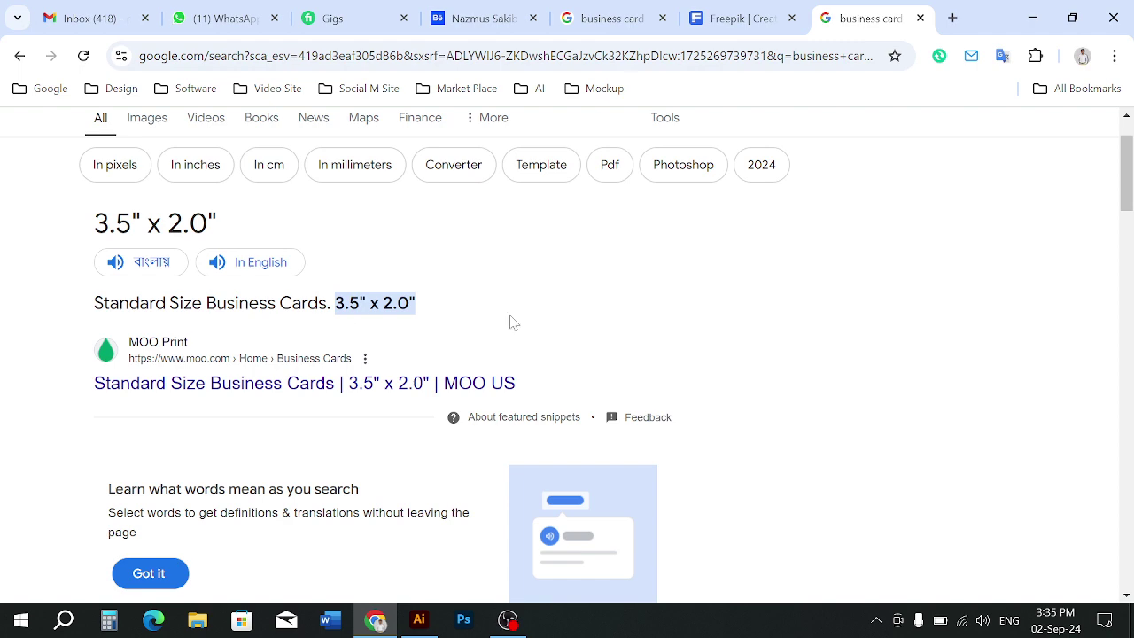
scroll(310, 399, "down", 5)
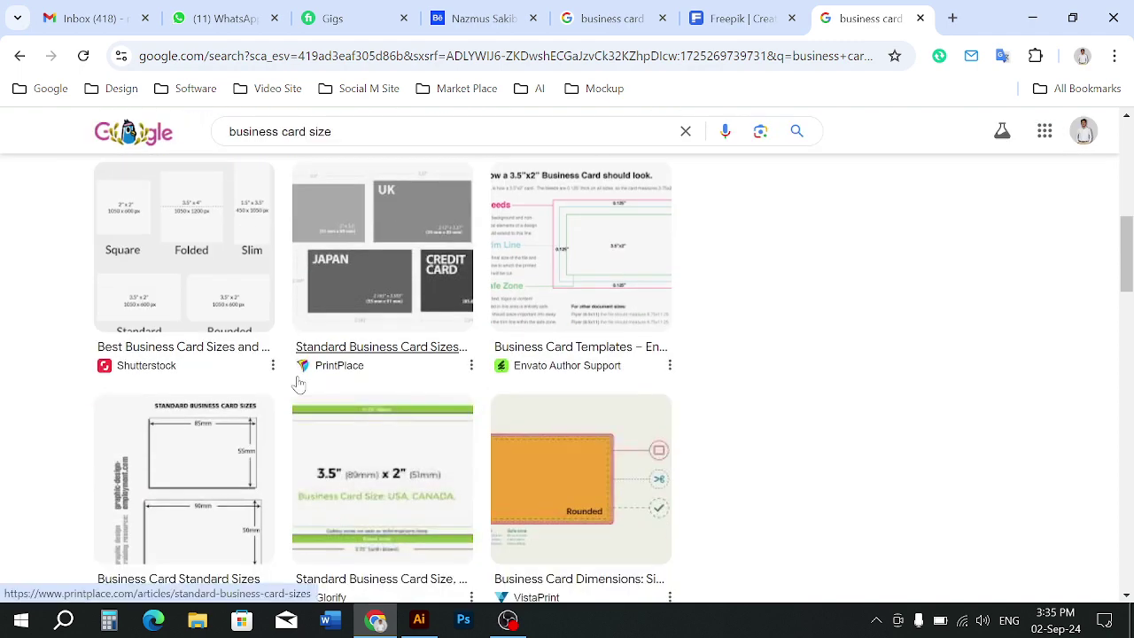
left_click(587, 274)
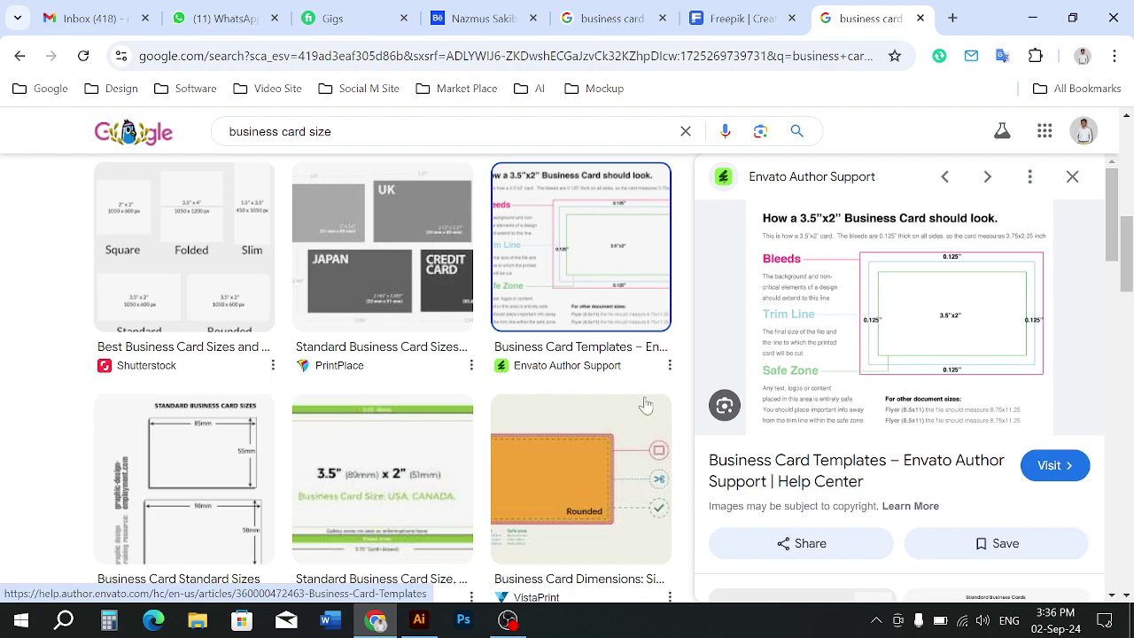
left_click(419, 621)
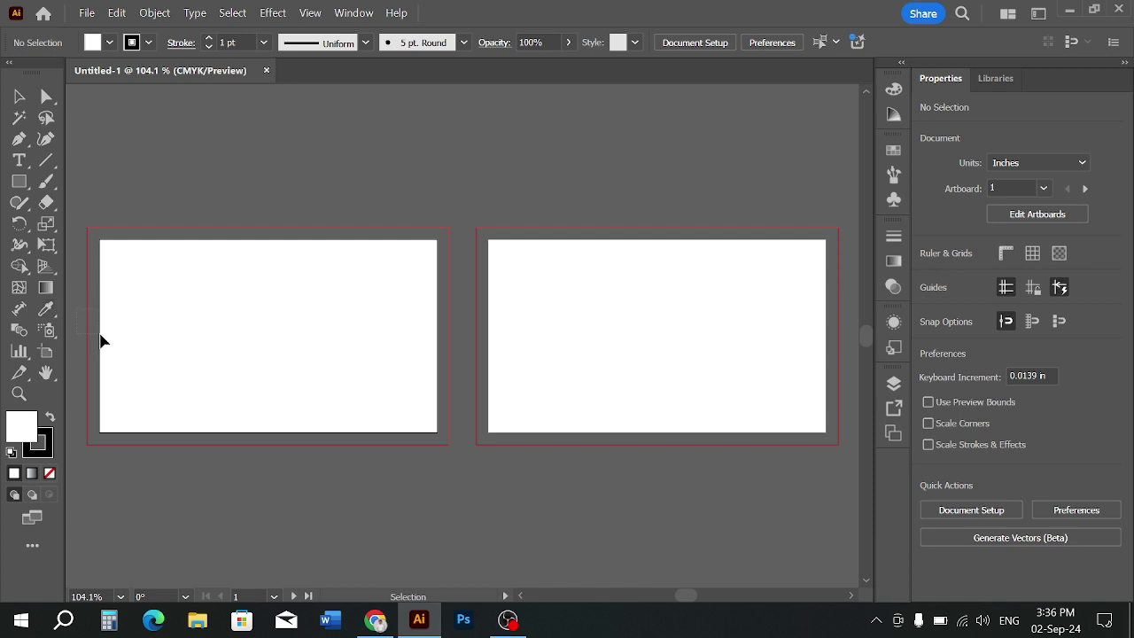
Marquee-select over the empty first artboard, then go back to Chrome's bleed diagram
left_click_drag(99, 240, 437, 438)
left_click_drag(122, 257, 416, 426)
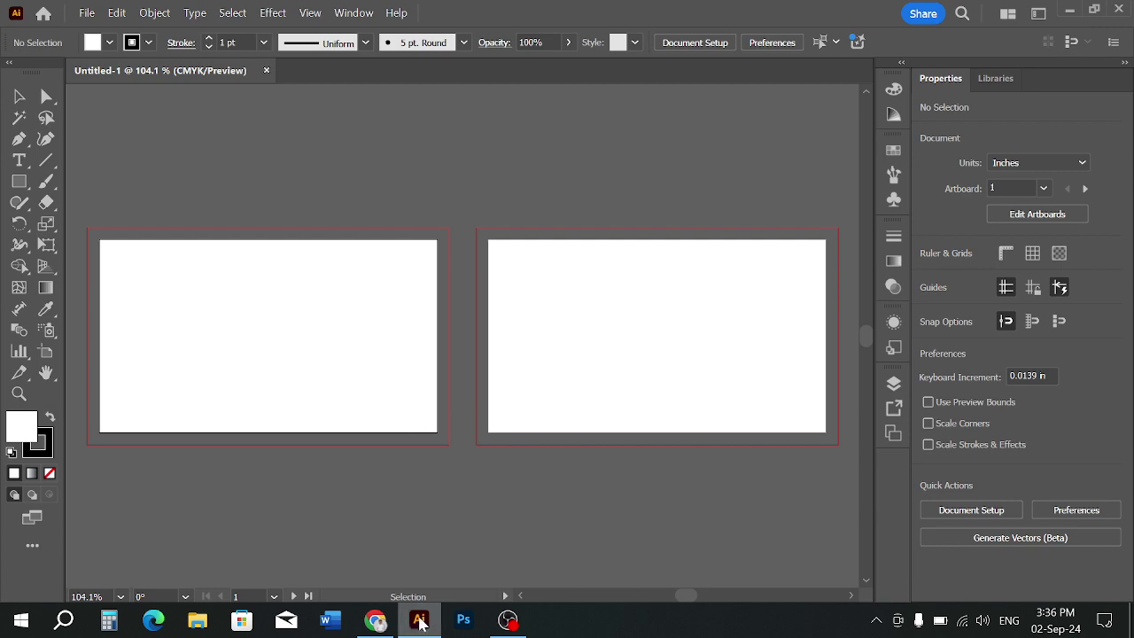
left_click(388, 627)
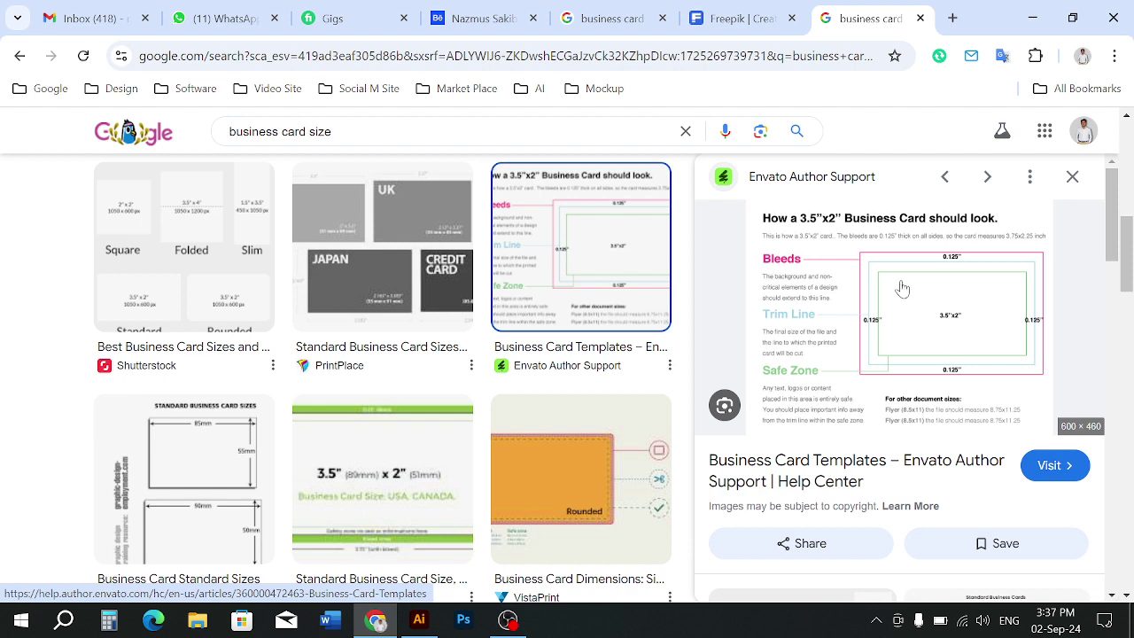
Check the blank artboards, then close Chrome's image preview and go back to earlier results
left_click(417, 618)
left_click_drag(171, 324, 244, 353)
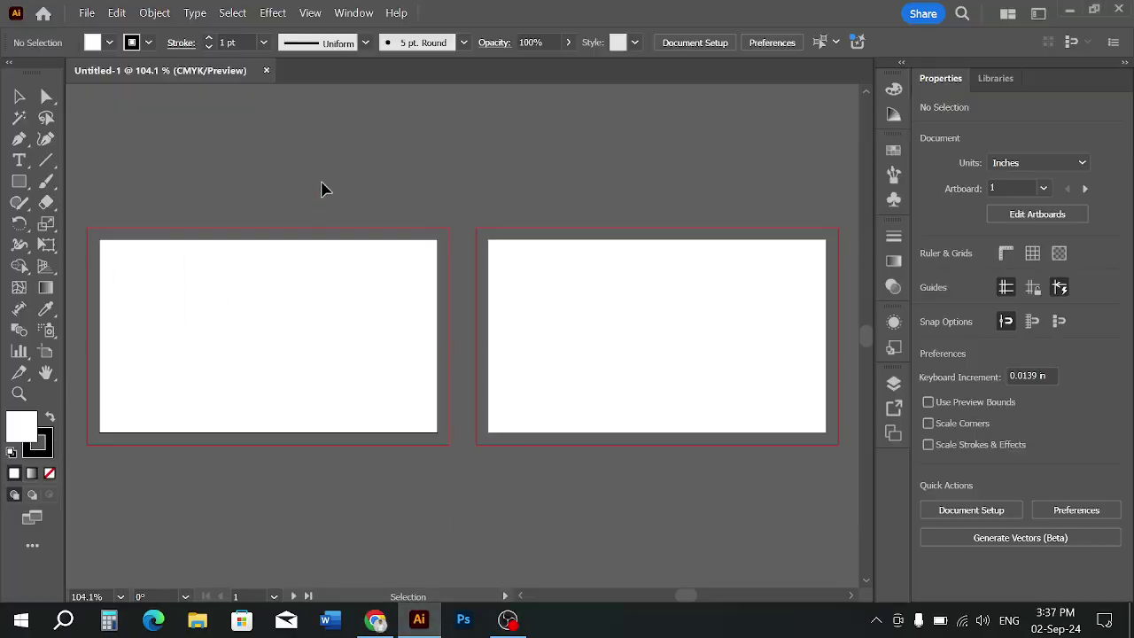
left_click(384, 618)
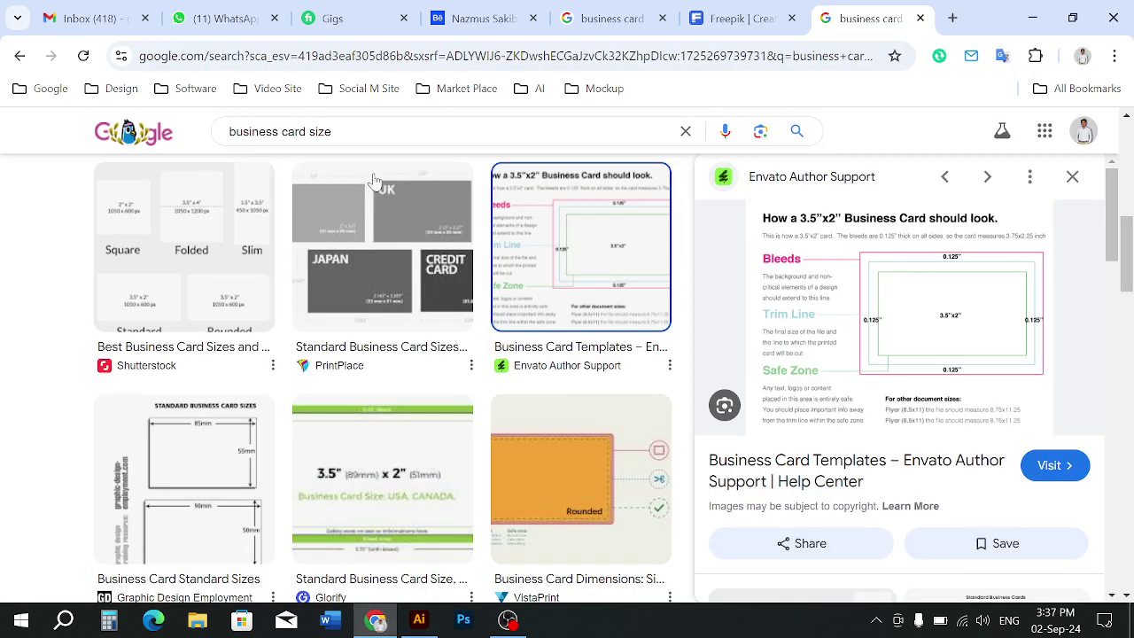
left_click(26, 62)
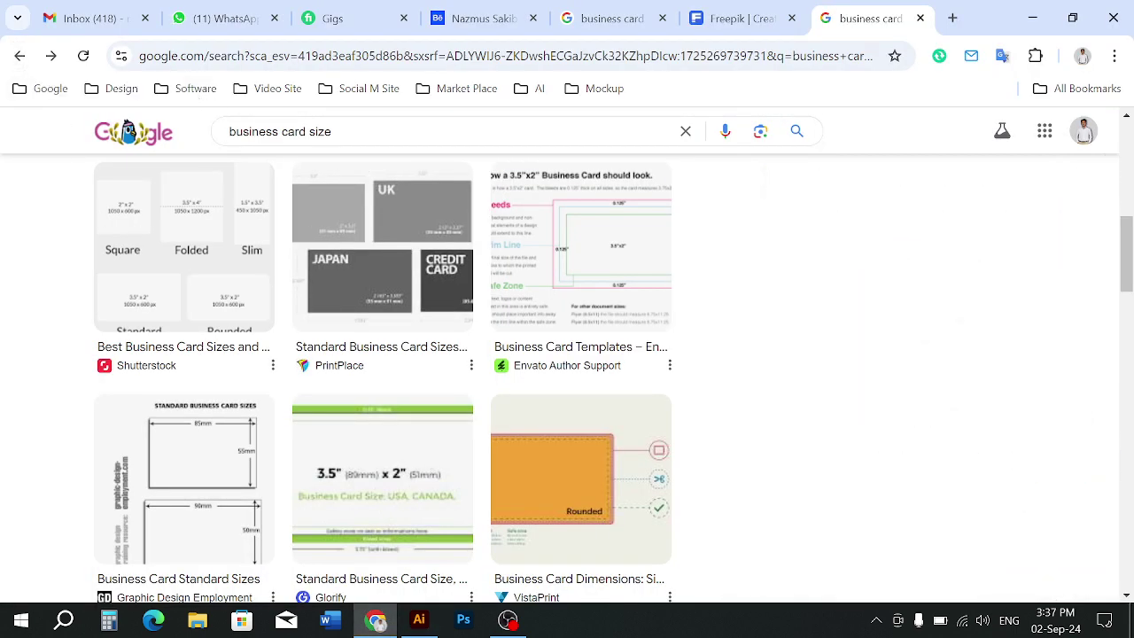
left_click(19, 56)
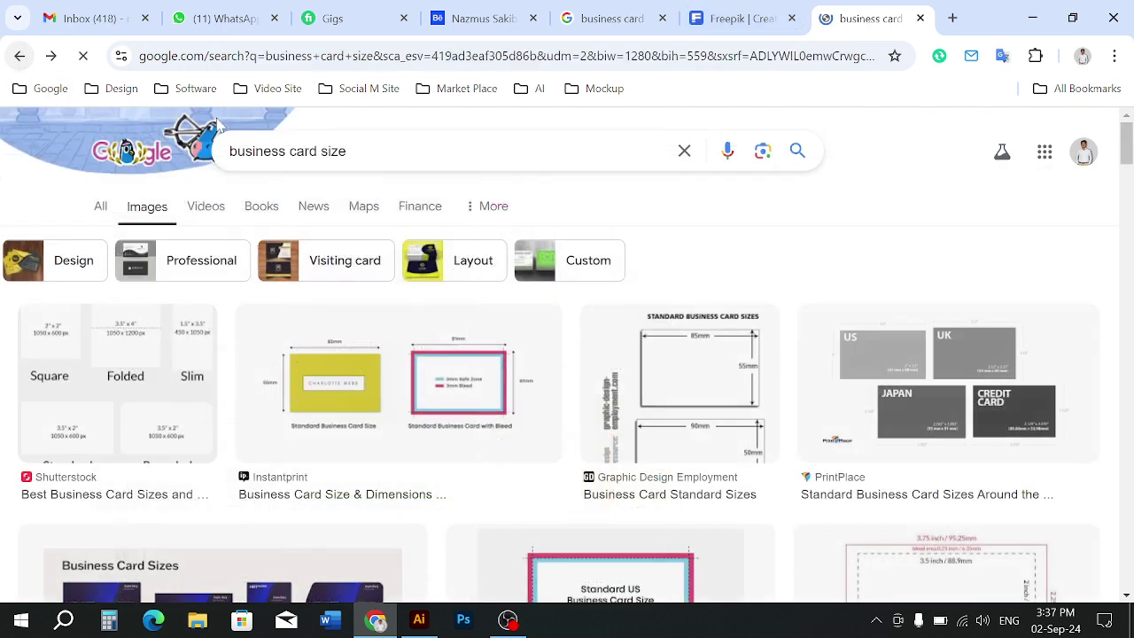
Replace the query with 'business card' and scroll through the design image results
left_click_drag(328, 151, 217, 153)
type("busi")
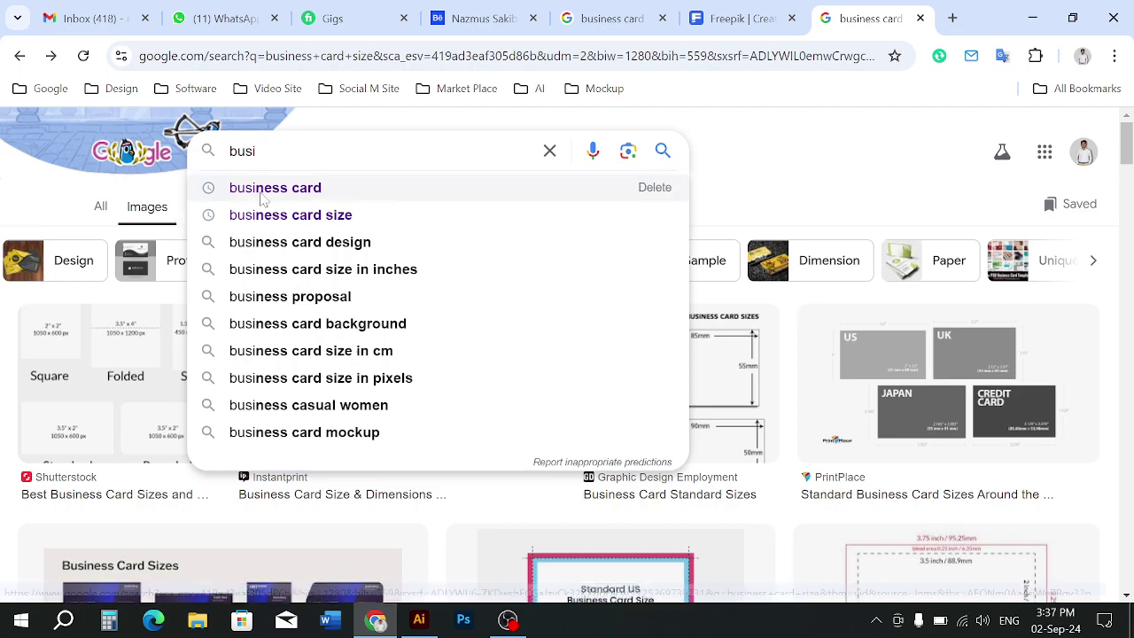
left_click(244, 188)
scroll(235, 401, "down", 9)
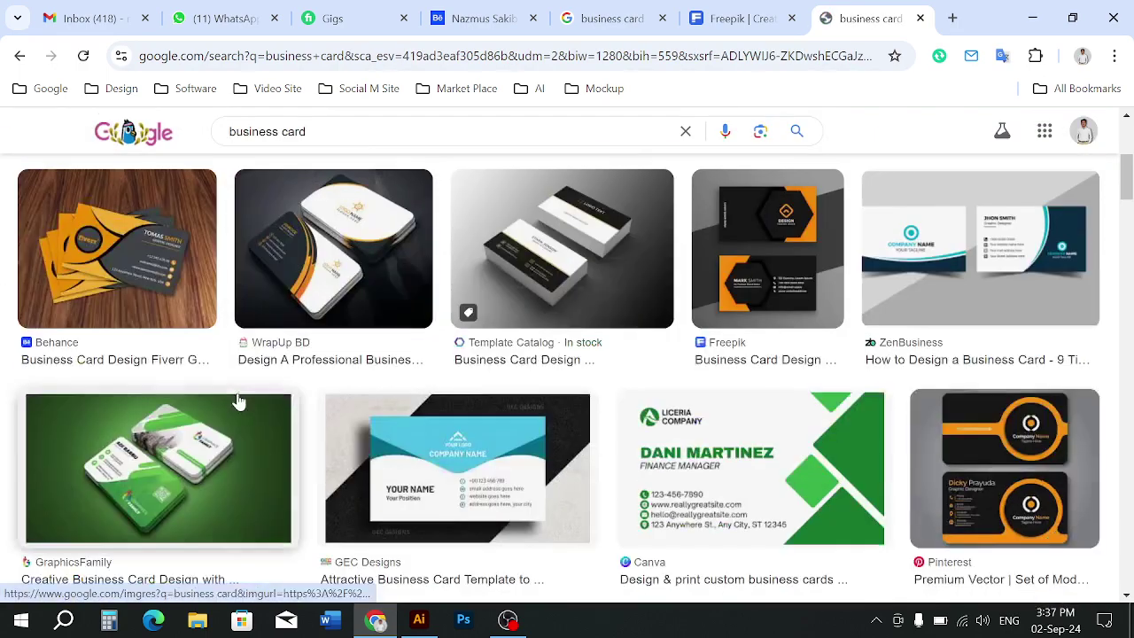
scroll(247, 400, "down", 3)
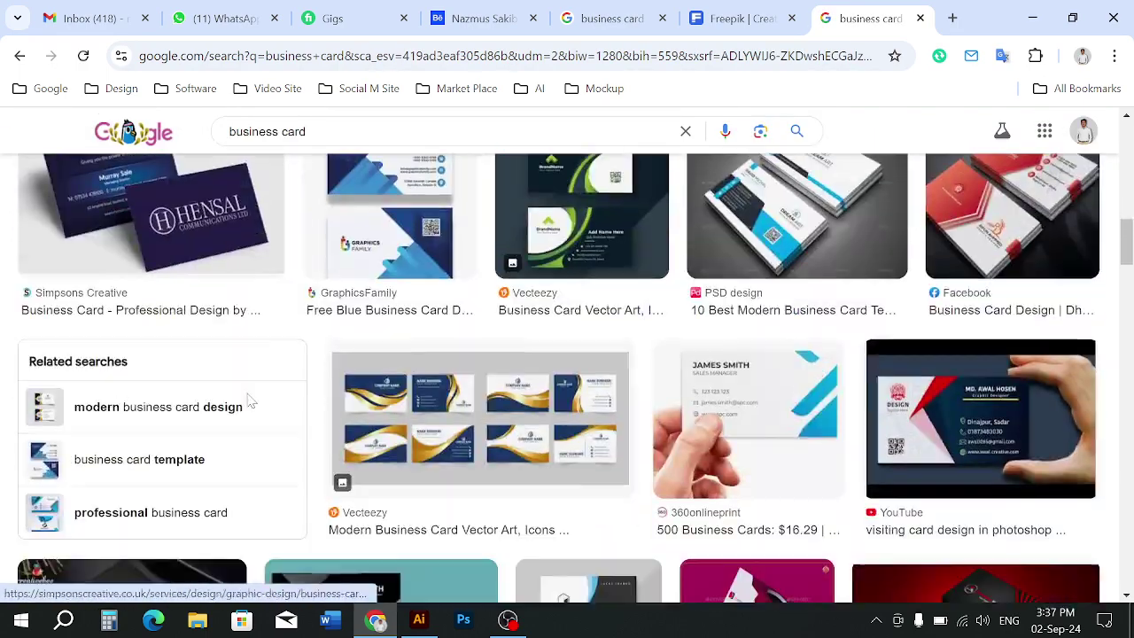
scroll(245, 399, "up", 3)
scroll(488, 478, "up", 1)
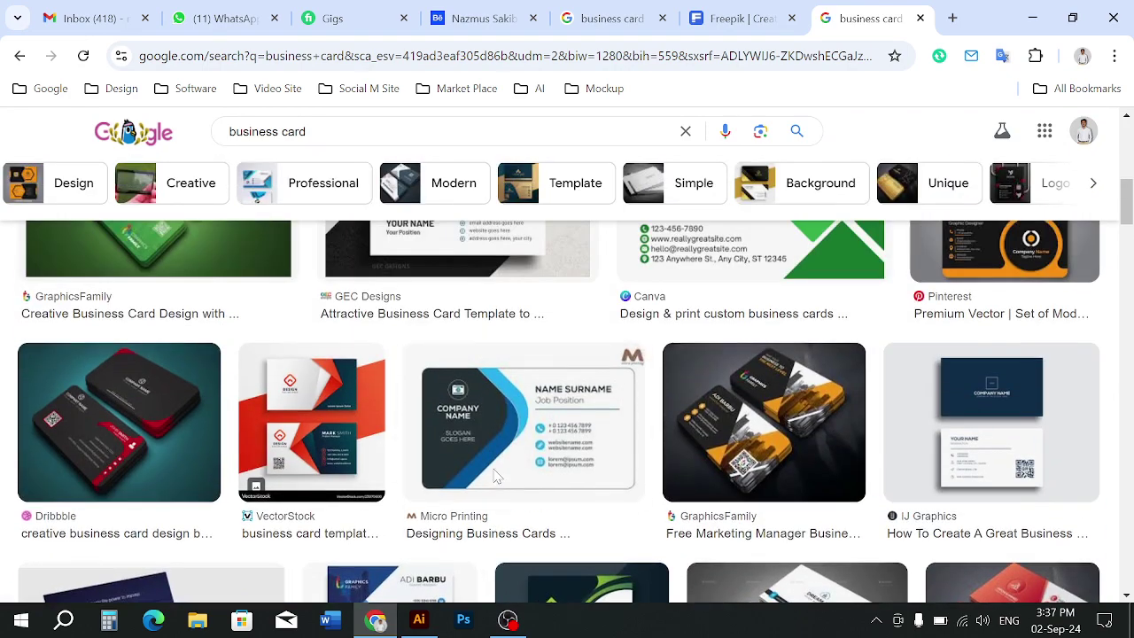
scroll(494, 477, "down", 4)
scroll(498, 478, "down", 3)
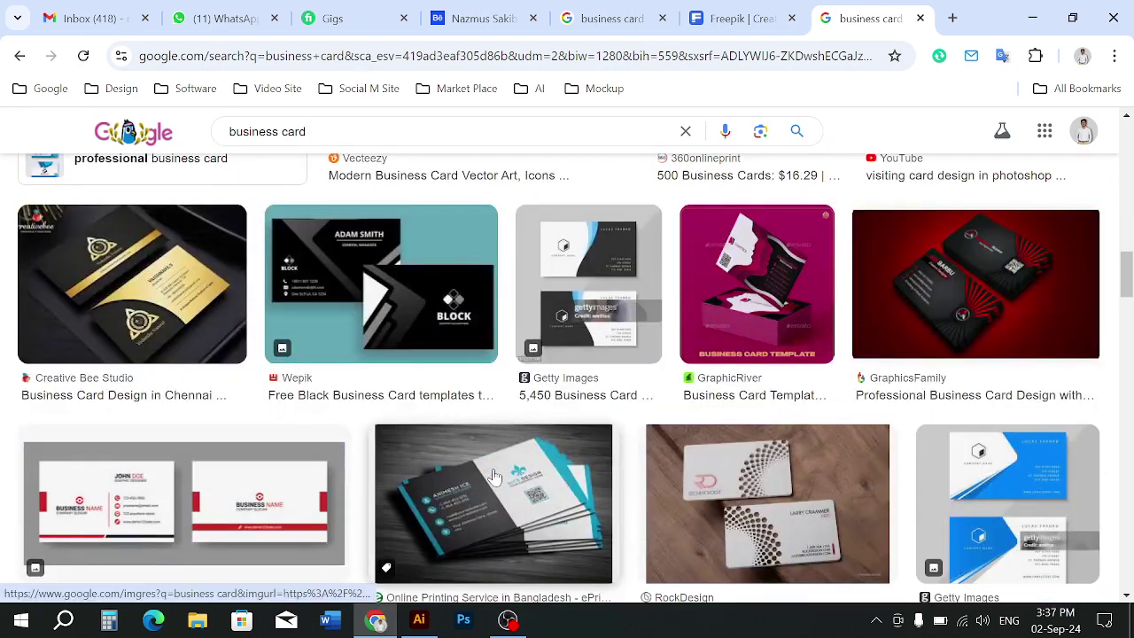
scroll(495, 478, "down", 3)
left_click(197, 619)
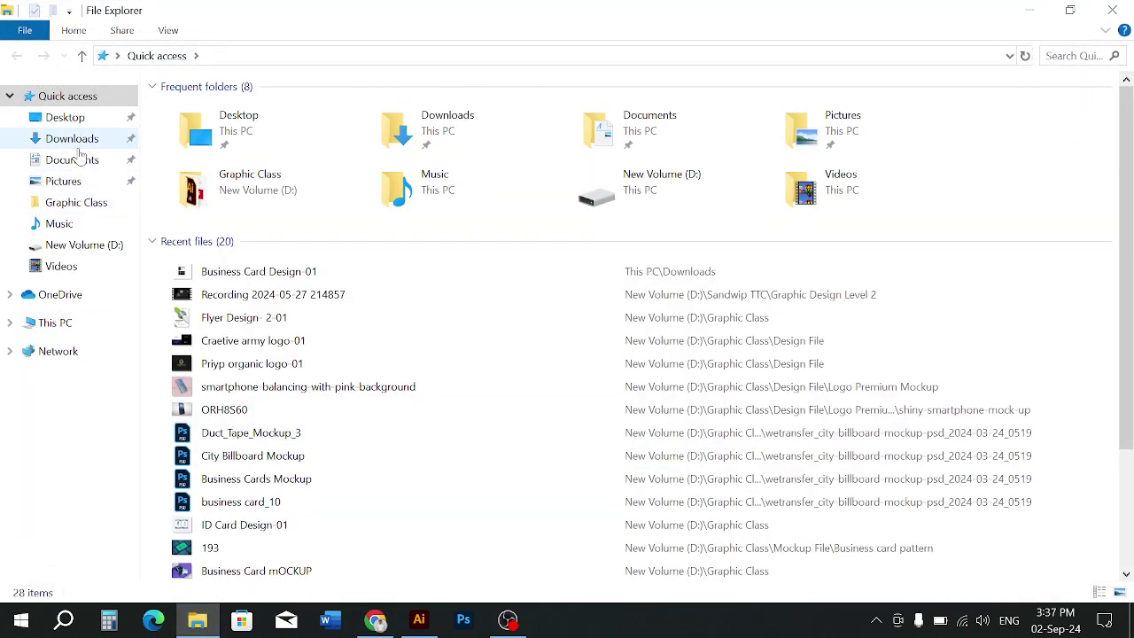
Preview Business Card Design-01.jpg from Downloads and drag it into the Illustrator document
left_click(77, 140)
scroll(236, 360, "down", 1)
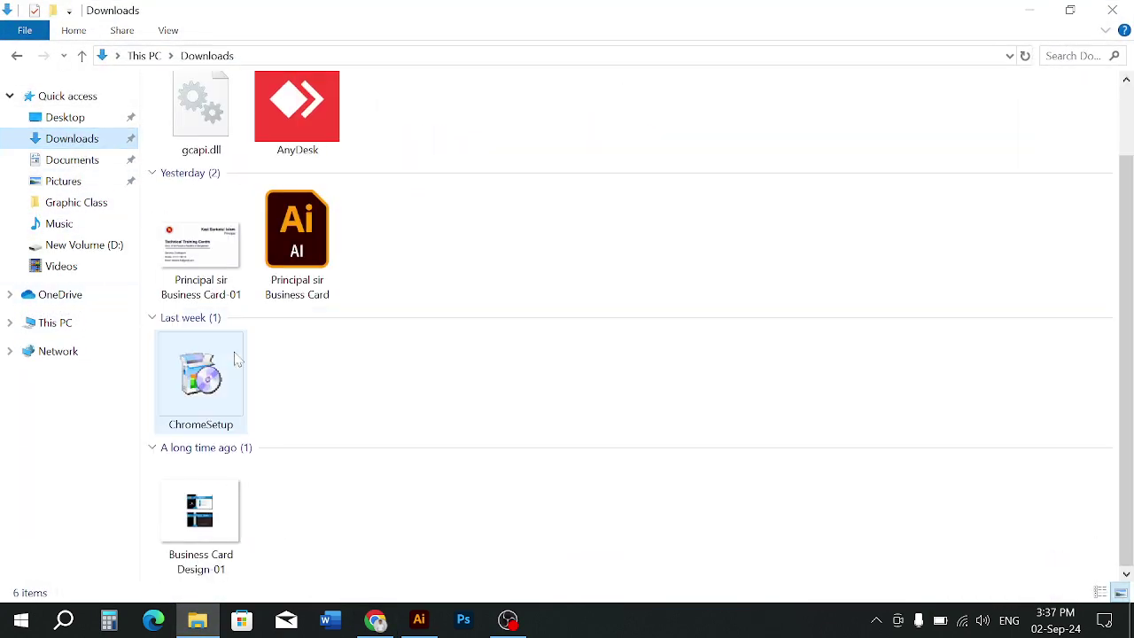
left_click_drag(200, 518, 227, 530)
double_click(227, 530)
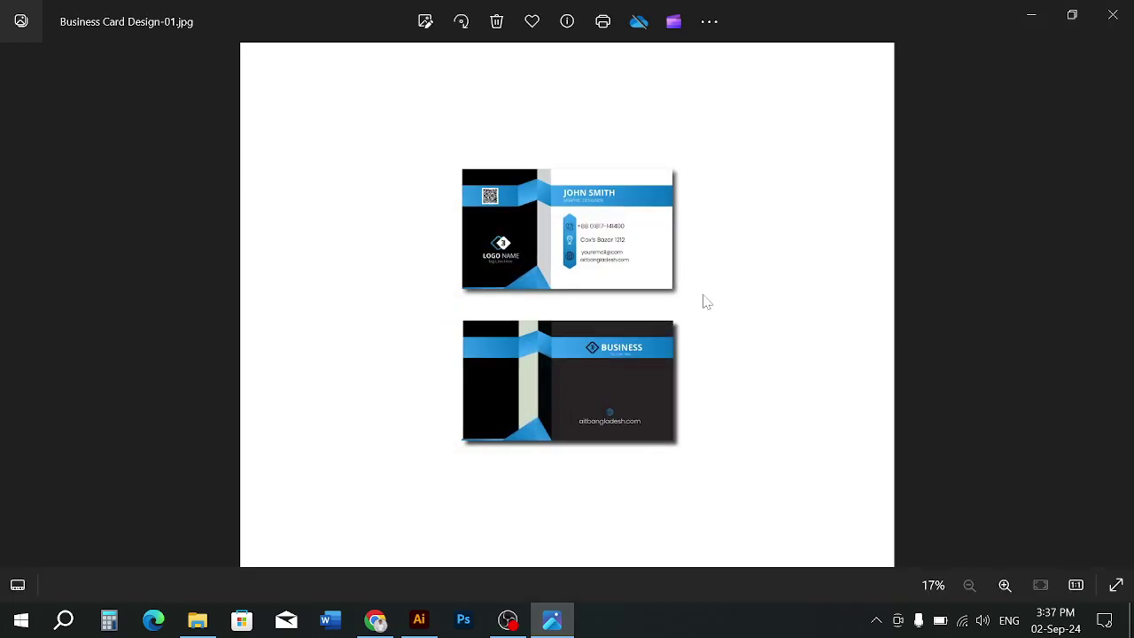
left_click(1113, 14)
left_click_drag(231, 523, 479, 432)
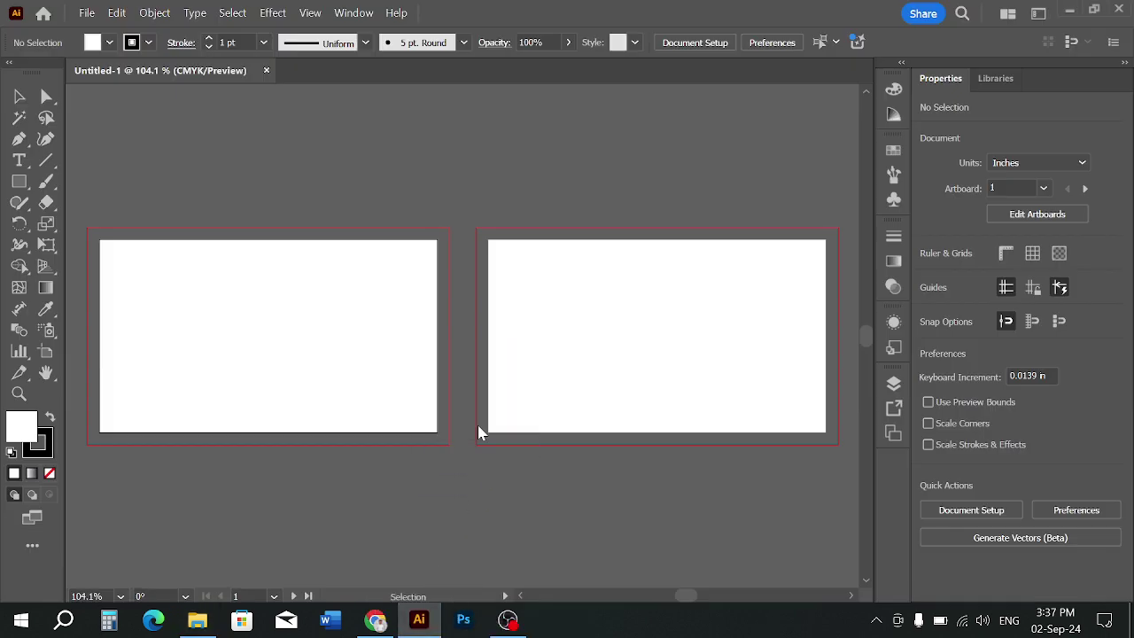
scroll(445, 400, "down", 4)
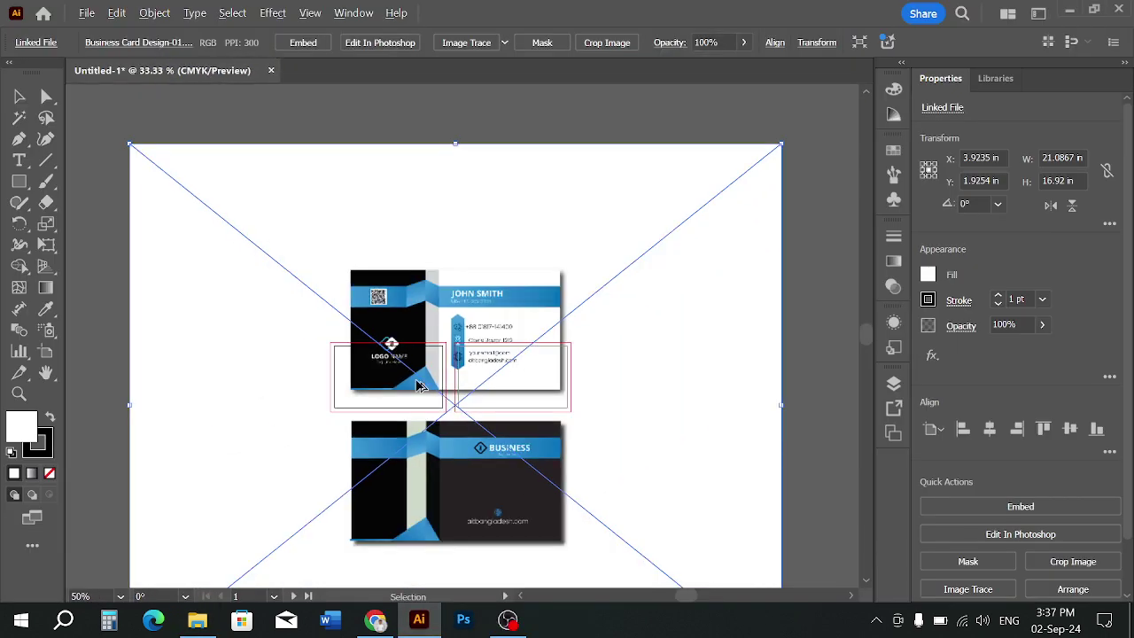
scroll(421, 386, "down", 2)
Embed the reference image and draw a rectangle over the front card
left_click(301, 44)
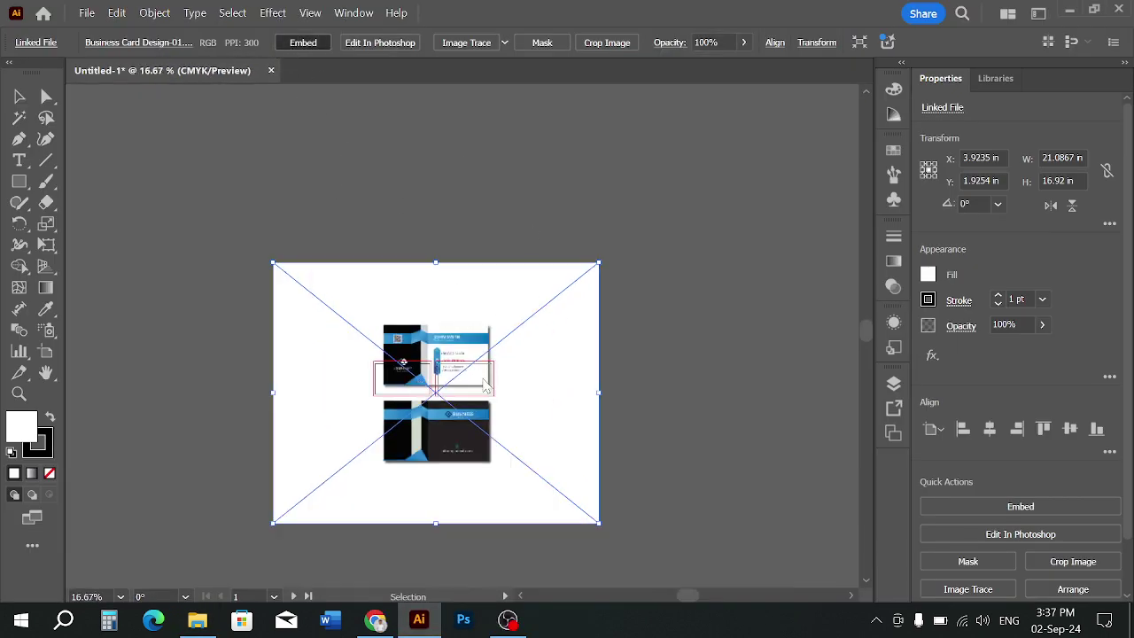
left_click_drag(469, 430, 472, 283)
scroll(440, 251, "up", 1)
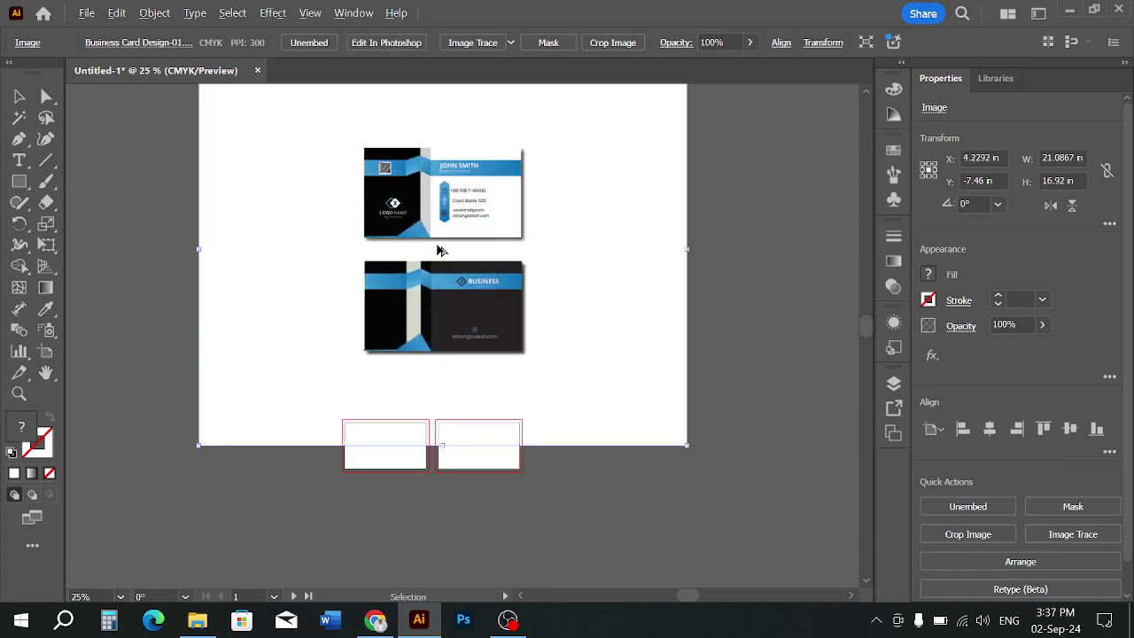
left_click(29, 177)
left_click_drag(363, 145, 523, 237)
left_click(19, 96)
left_click_drag(119, 130, 471, 217)
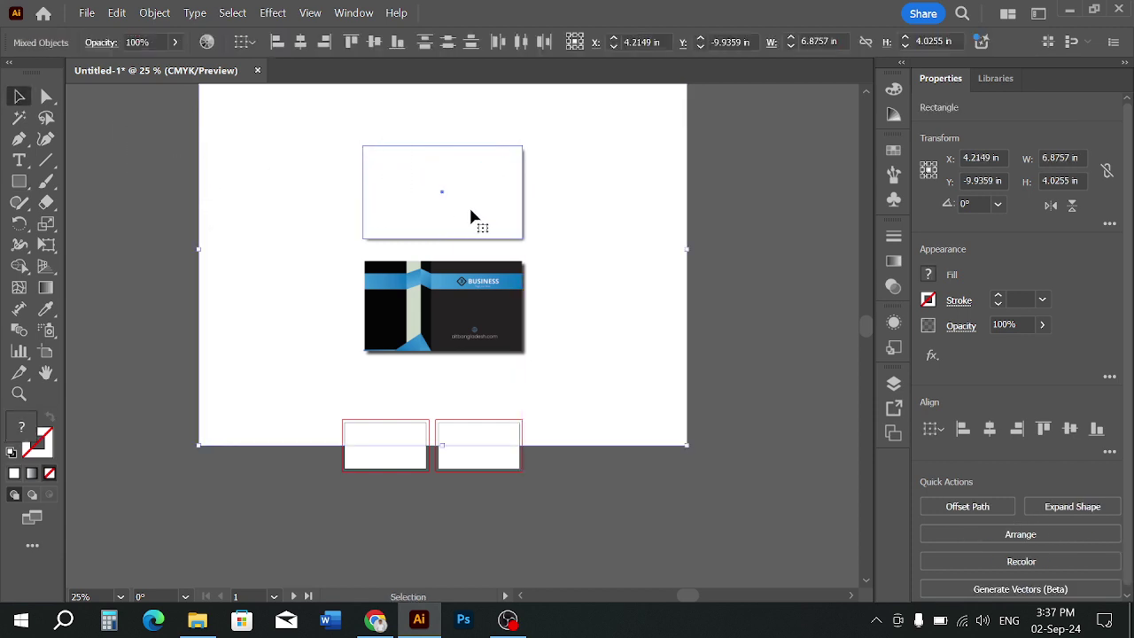
right_click(471, 217)
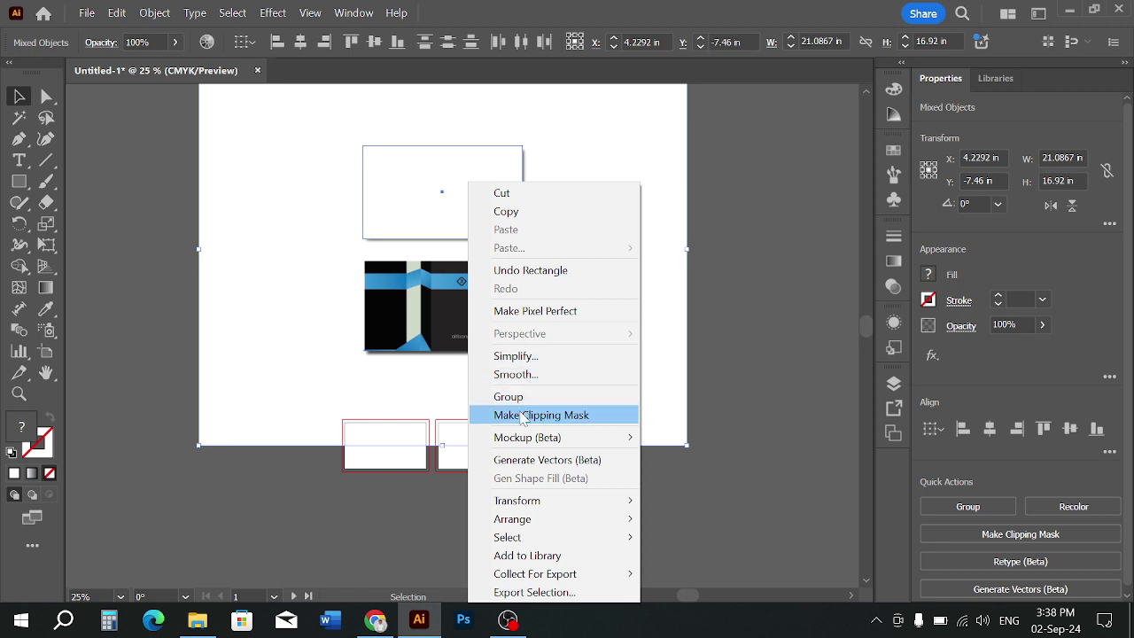
left_click(732, 288)
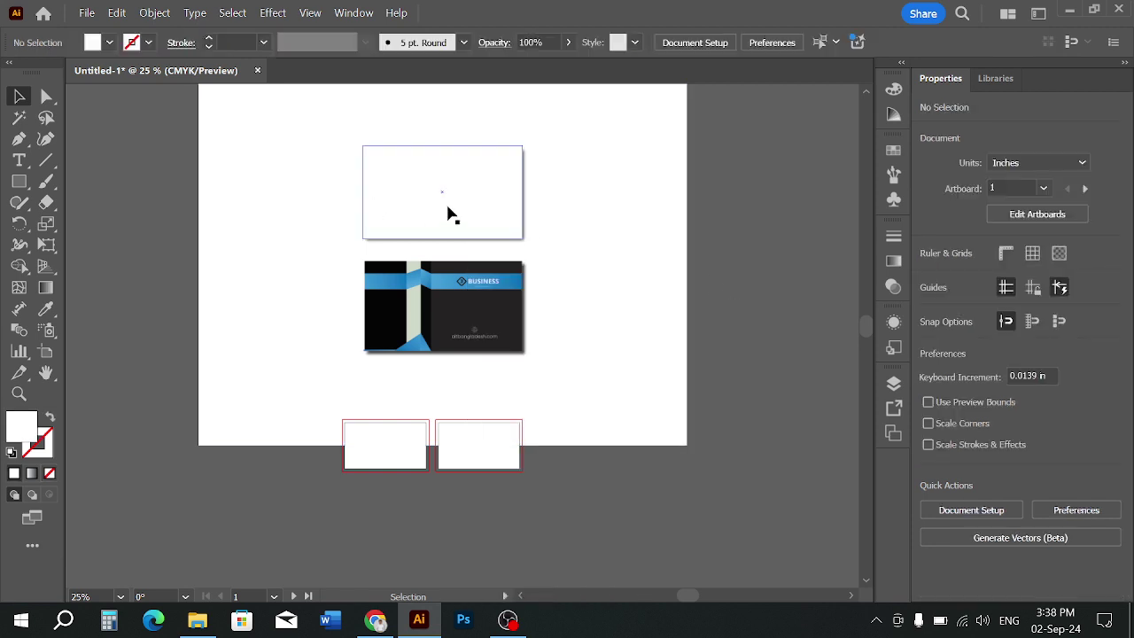
Clip the image to the front card rectangle and move it onto empty canvas
key("ctrl+minus")
left_click_drag(552, 299, 198, 283)
left_click_drag(360, 132, 449, 250)
right_click(450, 250)
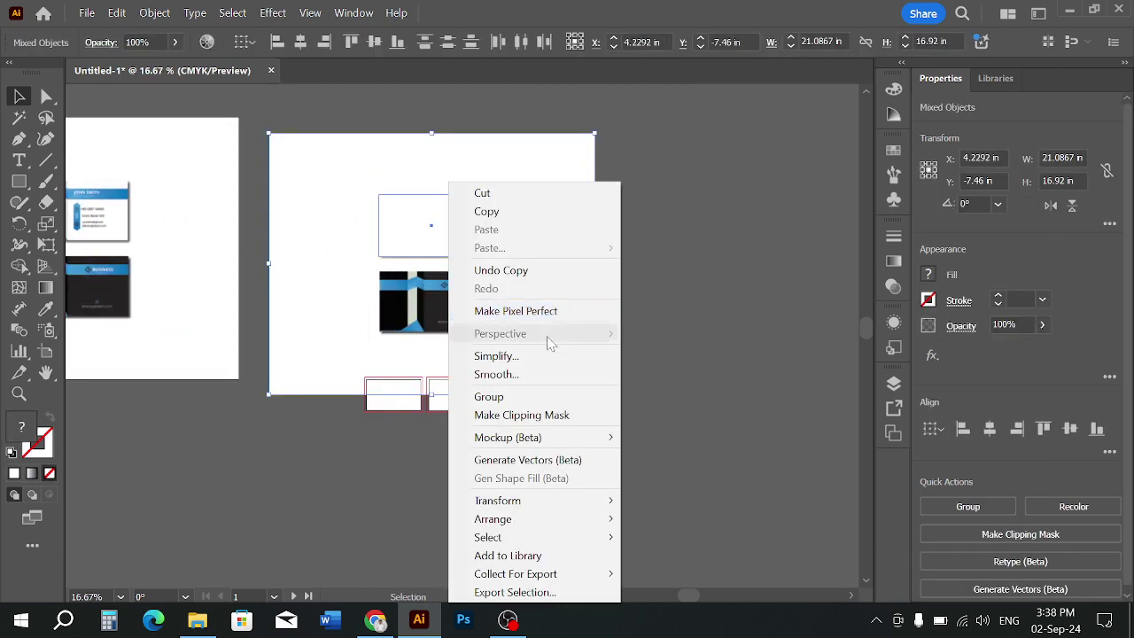
left_click(522, 415)
left_click(232, 238)
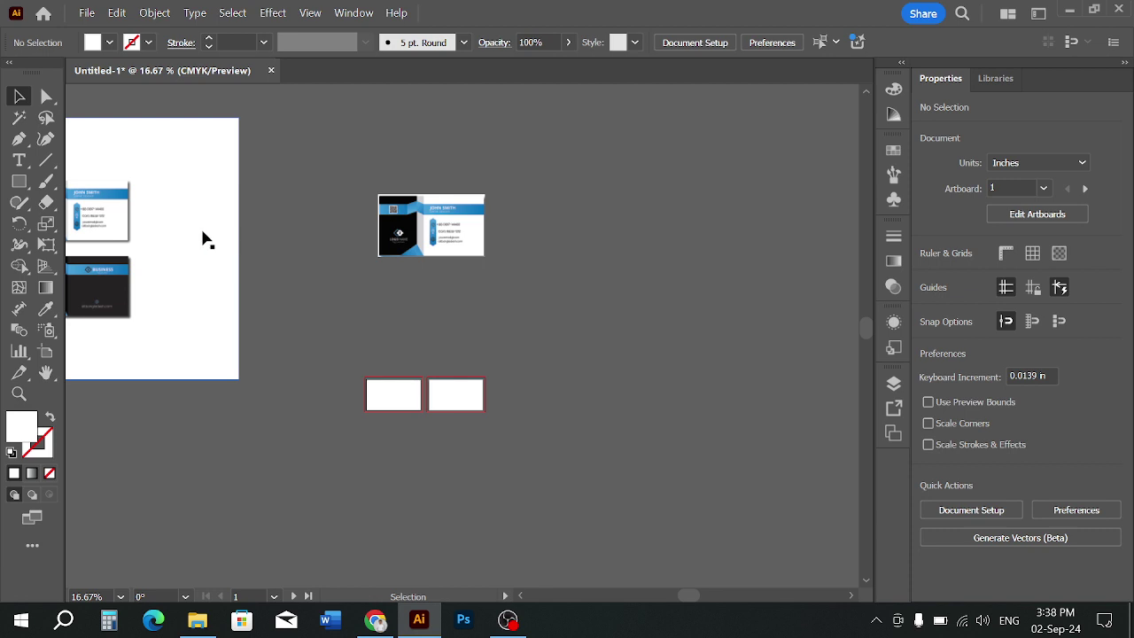
left_click_drag(204, 240, 737, 205)
left_click(683, 417)
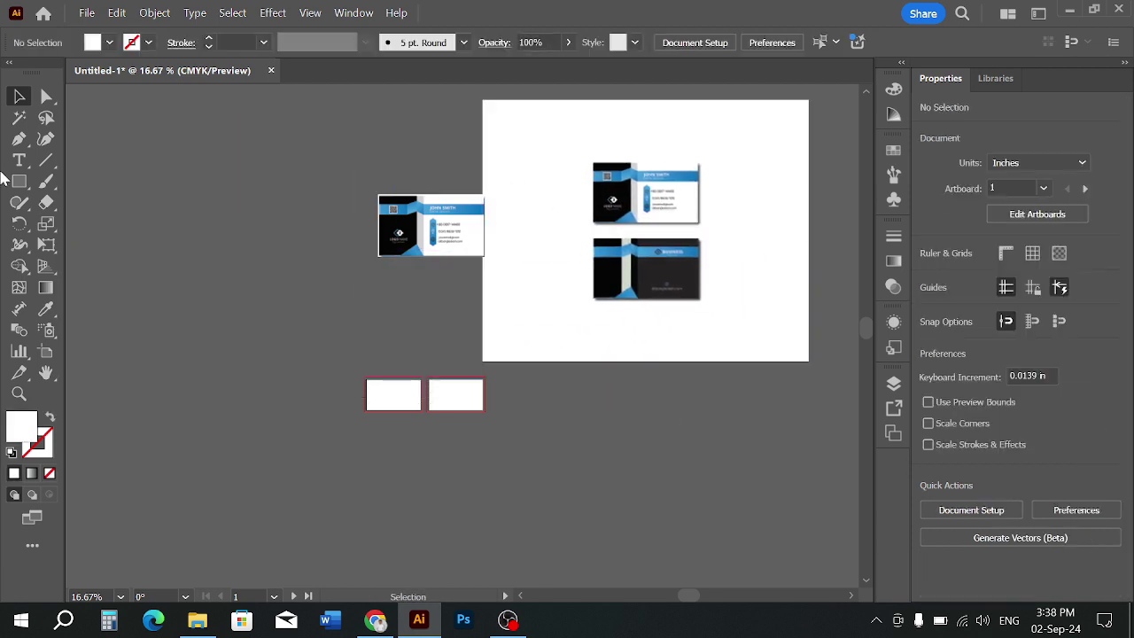
Draw a rectangle over the dark back card and make a clipping mask from it
left_click(19, 181)
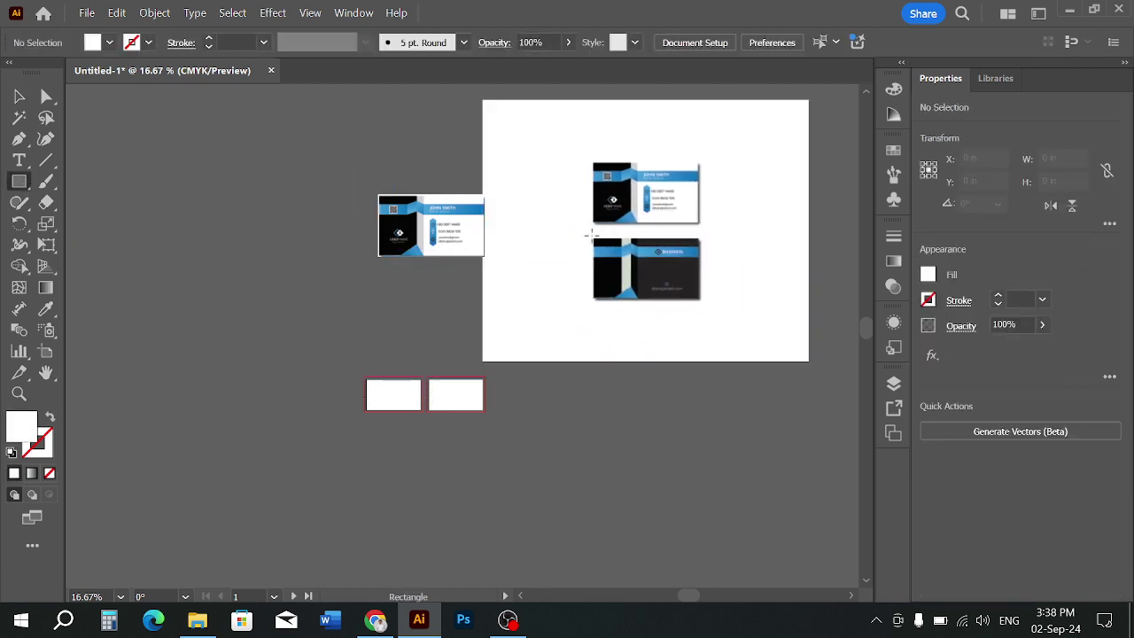
left_click_drag(592, 235, 687, 299)
key("v")
left_click_drag(661, 379, 621, 282)
right_click(620, 282)
left_click(705, 413)
left_click(673, 363)
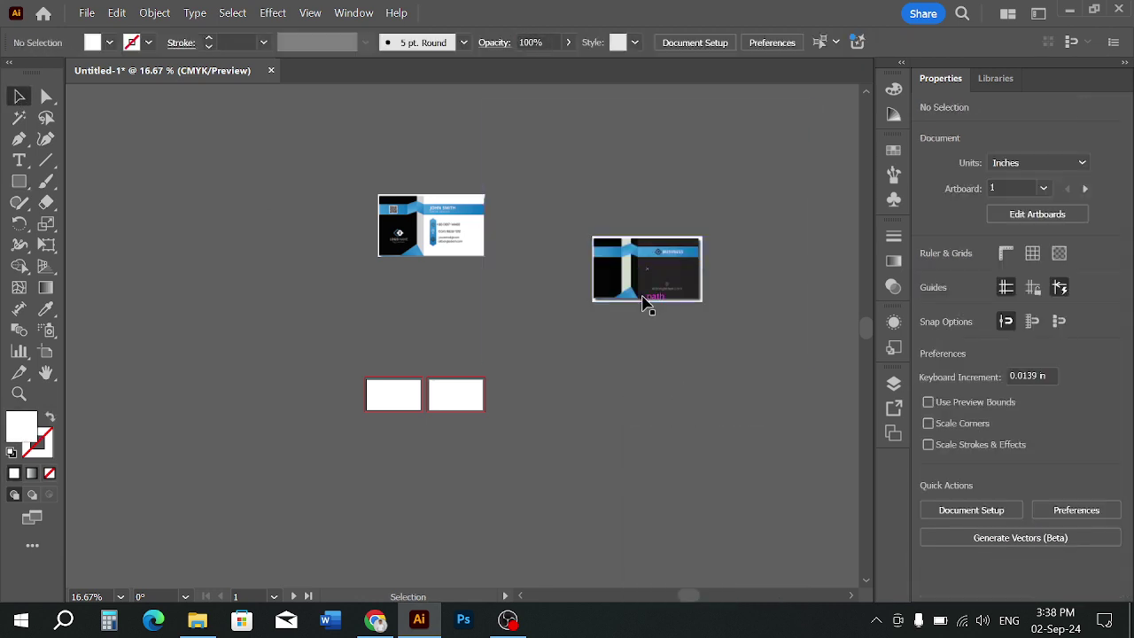
Shrink the dark back card and place it beside the blank artboards
left_click_drag(605, 286, 618, 353)
scroll(422, 402, "up", 1)
left_click_drag(759, 304, 666, 380)
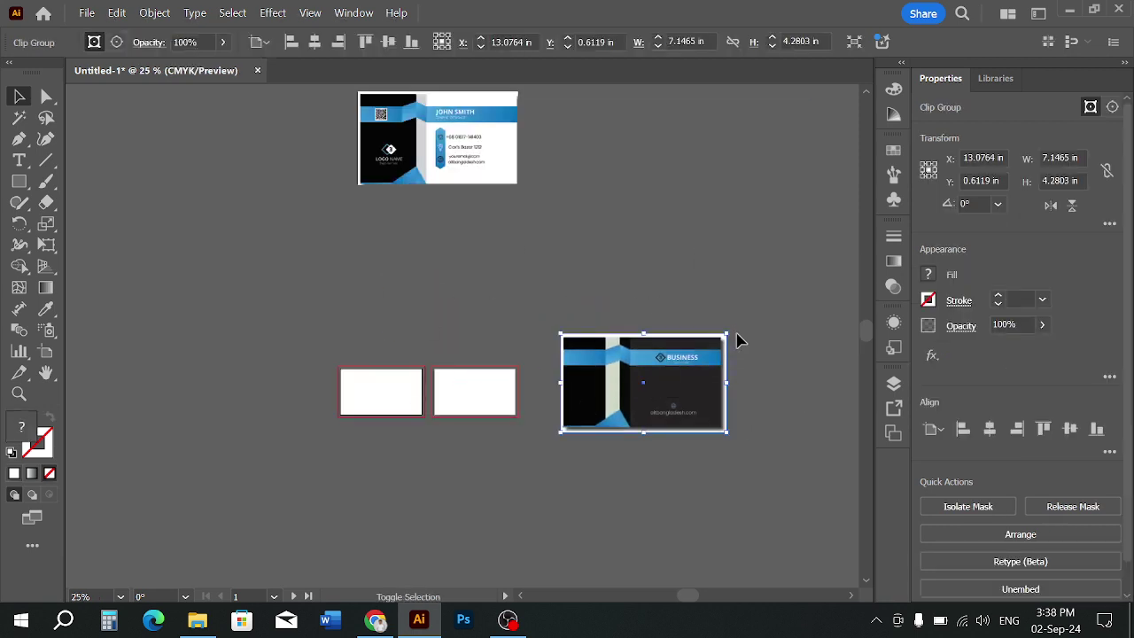
left_click_drag(728, 337, 657, 375)
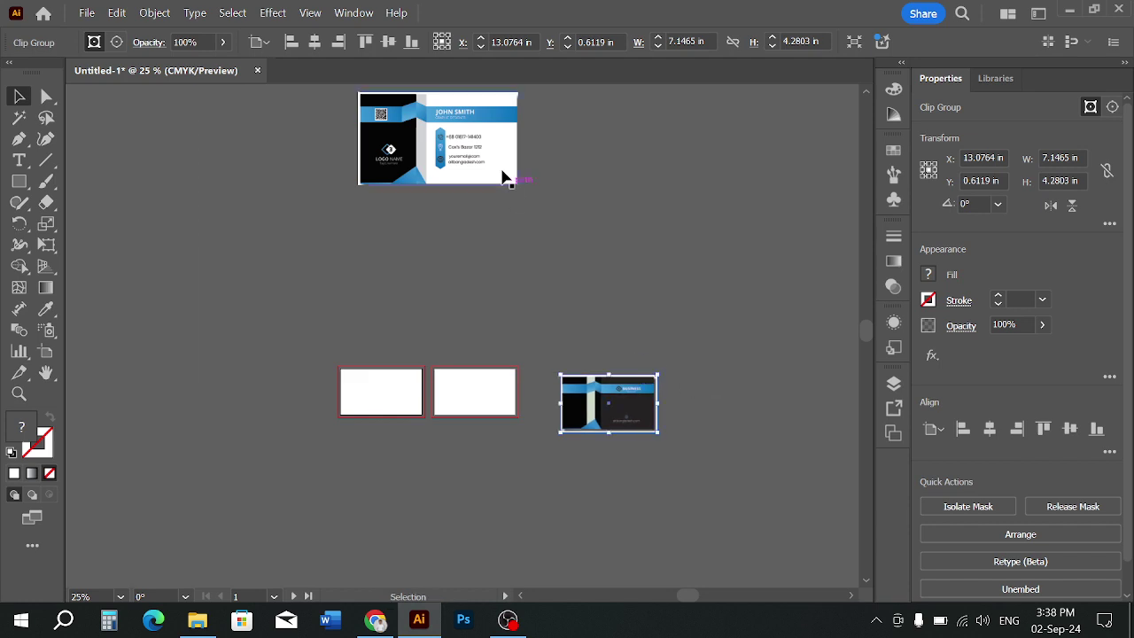
Scale the front card toward artboard size and place it just above the left artboard
left_click_drag(505, 176, 407, 390)
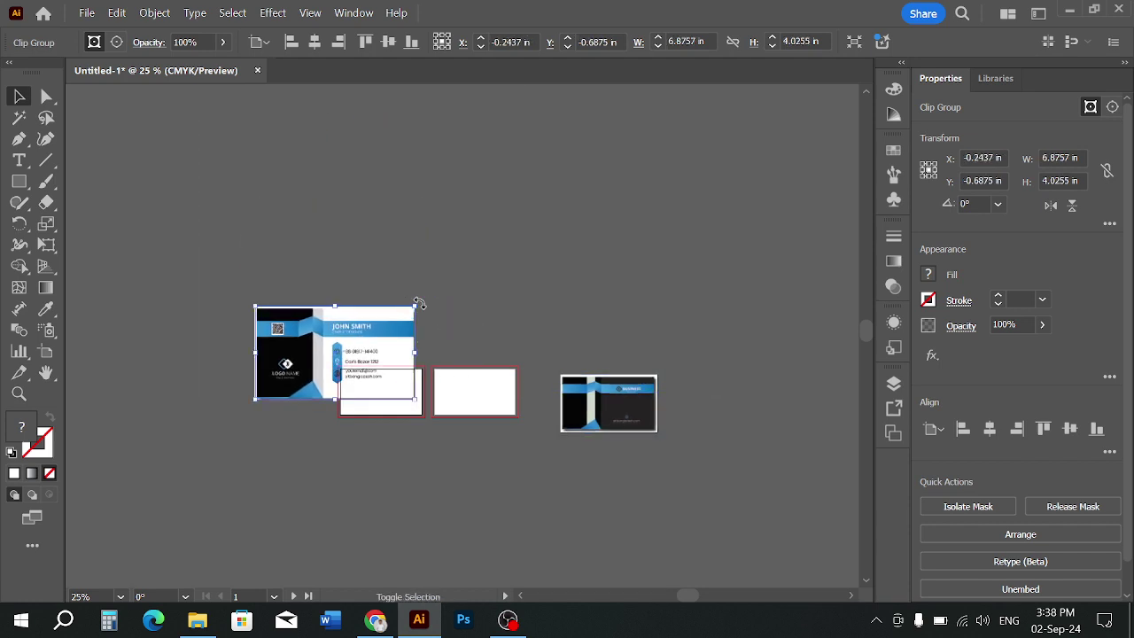
left_click_drag(418, 305, 369, 344)
left_click_drag(320, 380, 382, 198)
scroll(347, 384, "up", 2)
scroll(298, 309, "up", 1)
left_click(488, 286)
scroll(436, 406, "up", 1)
left_click(595, 227)
scroll(579, 218, "down", 1)
scroll(423, 306, "up", 1)
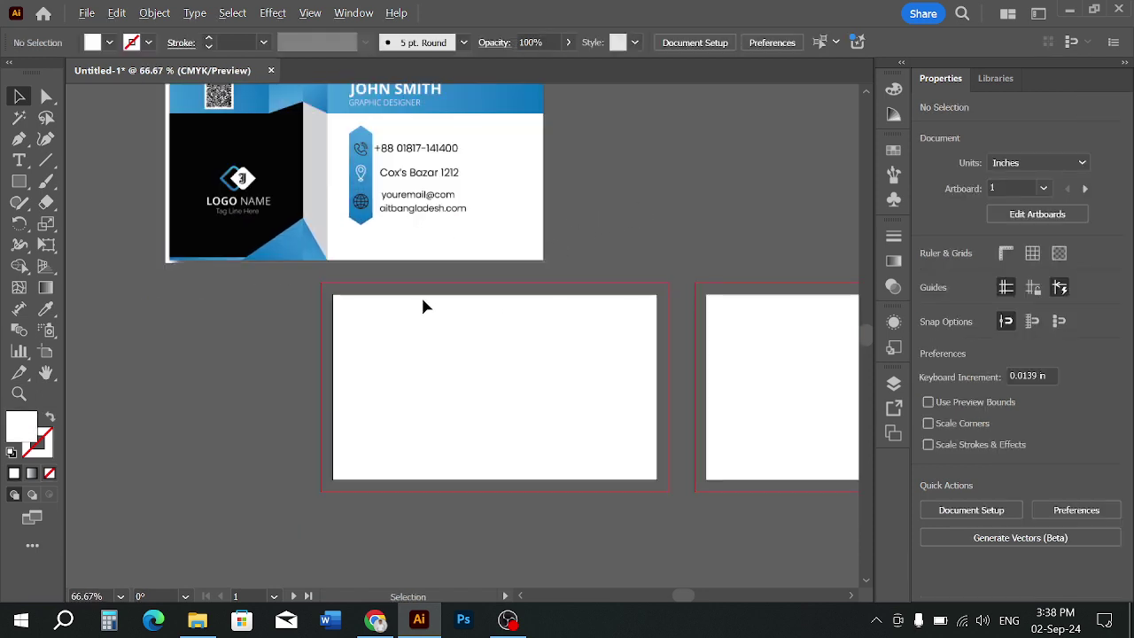
left_click_drag(411, 316, 370, 305)
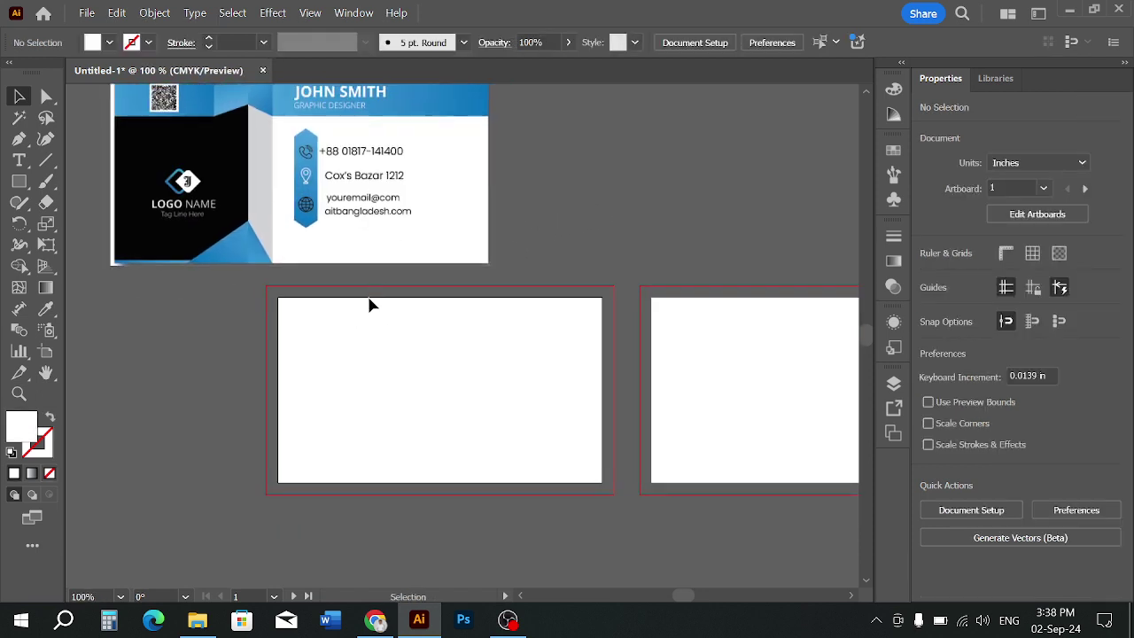
left_click(20, 183)
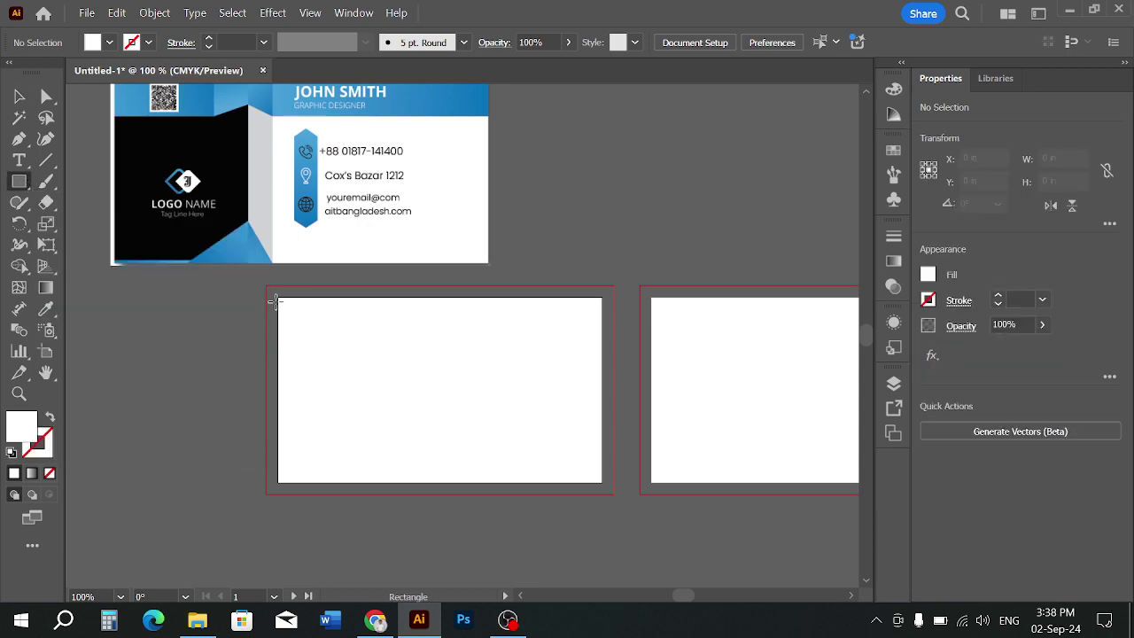
Delete the old rectangle and create an exact 3.5 × 2 in rectangle
left_click_drag(278, 299, 526, 419)
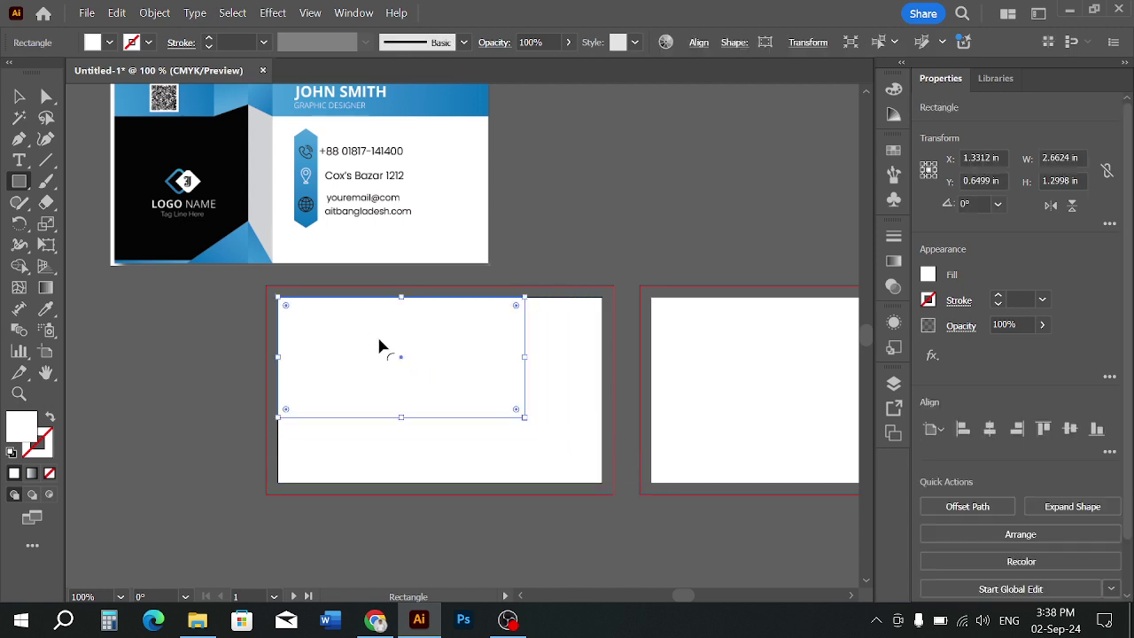
key("Delete")
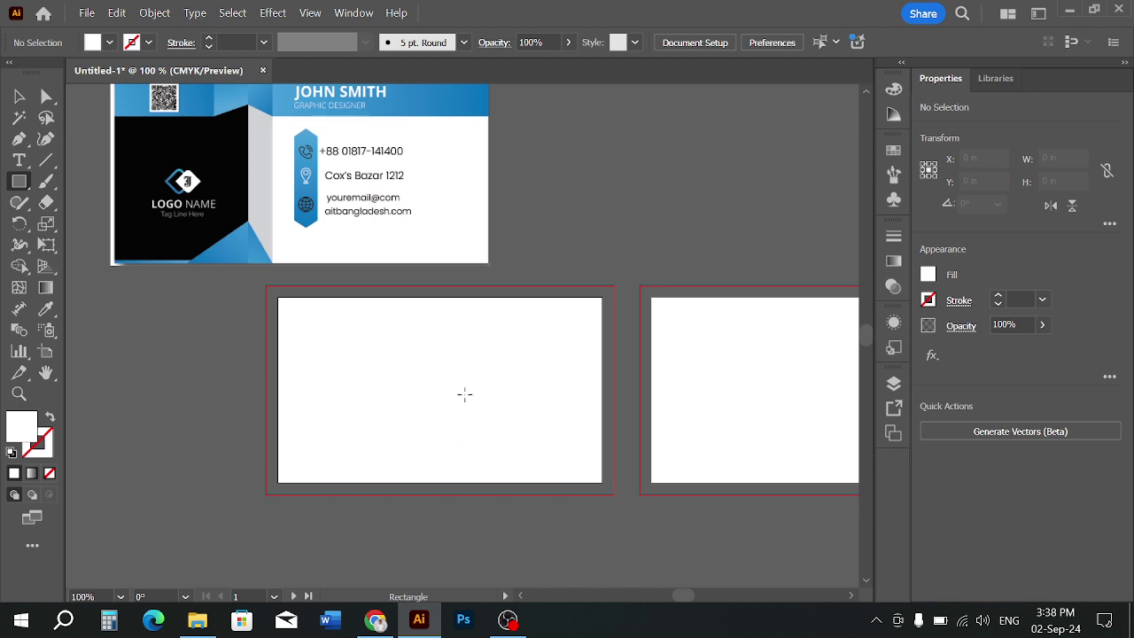
left_click(464, 395)
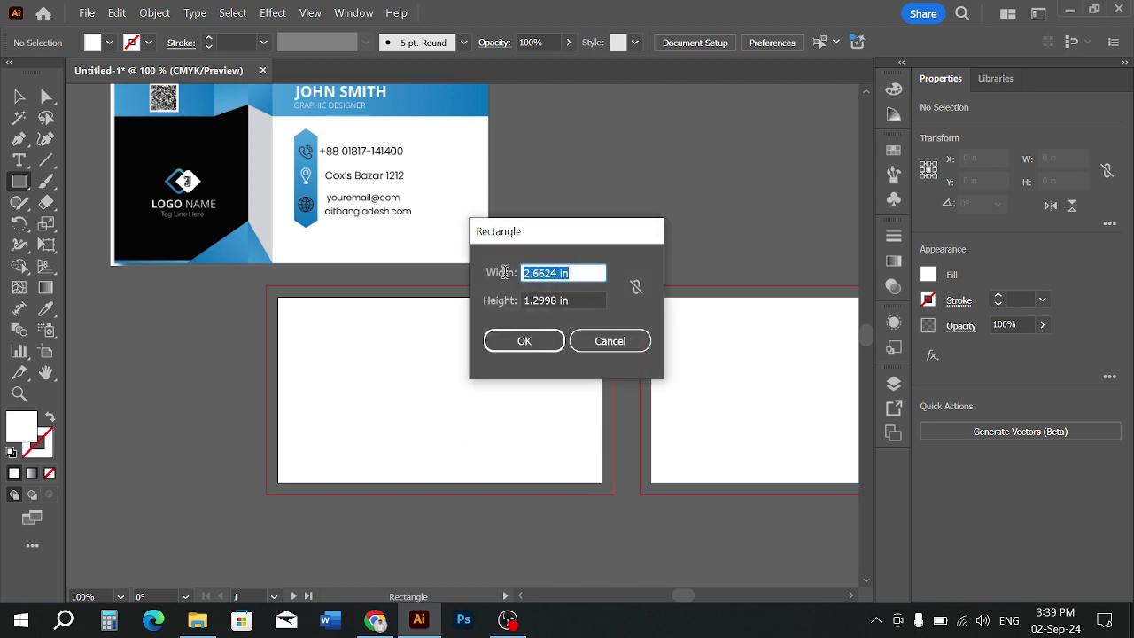
type("3")
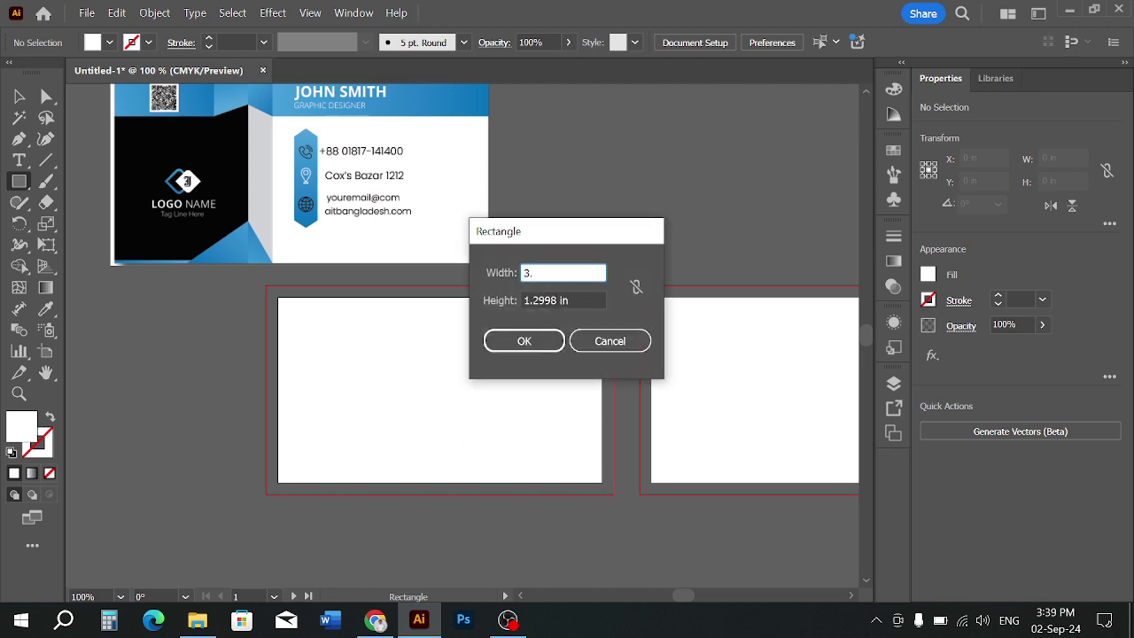
type(".5")
key("Tab")
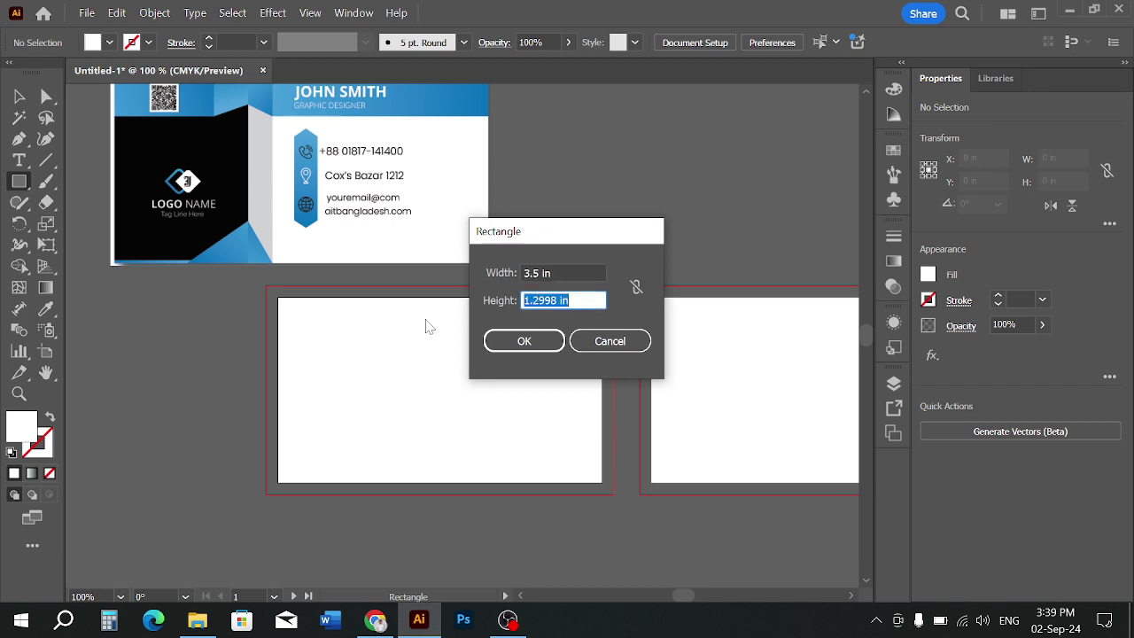
type("2")
left_click(522, 344)
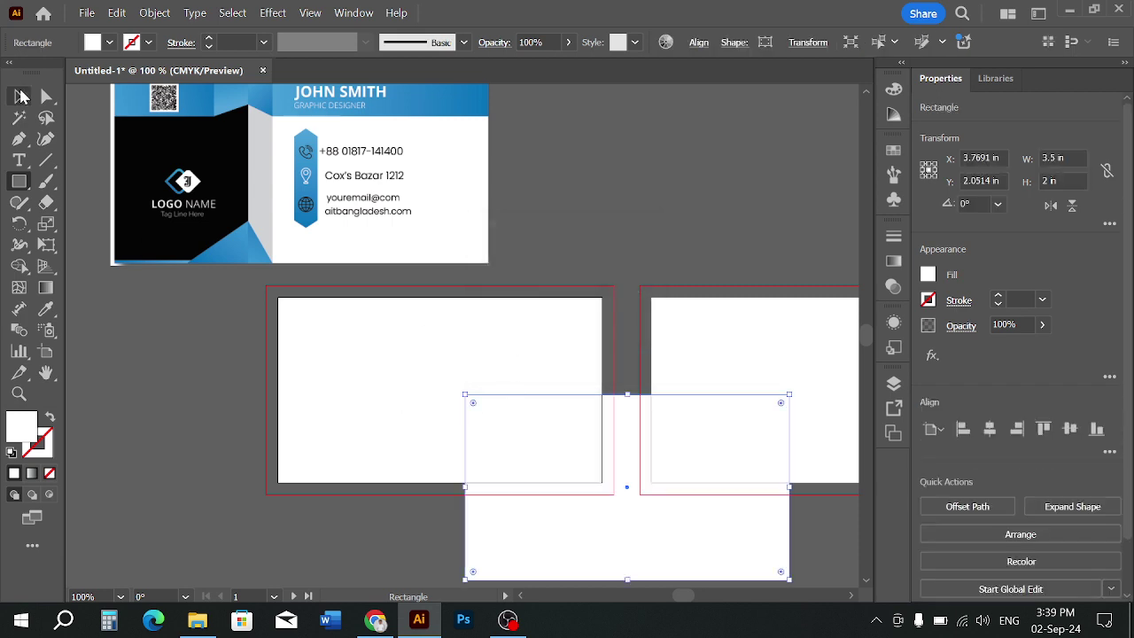
Fill the new rectangle with a blue swatch and move it onto the first artboard
left_click(20, 96)
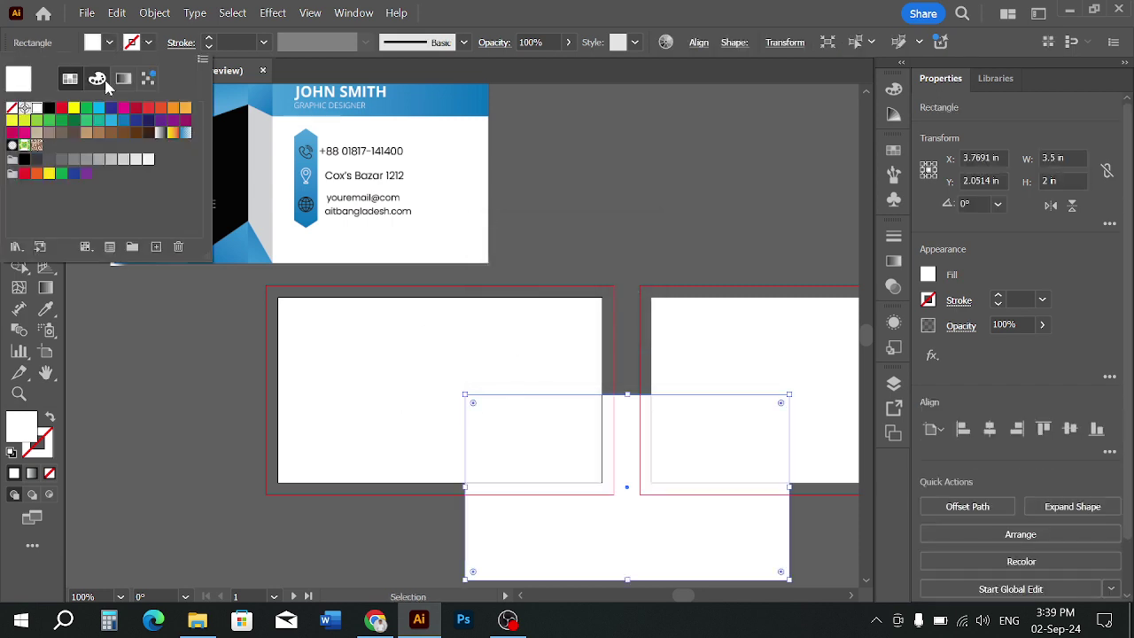
left_click(109, 43)
left_click(125, 124)
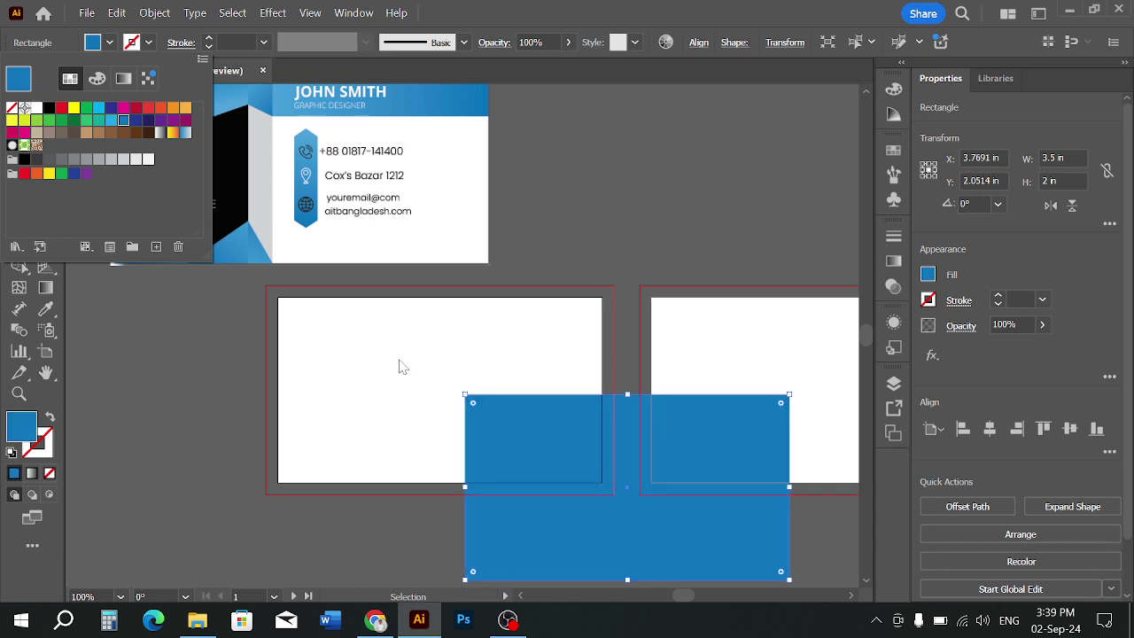
left_click(485, 408)
left_click_drag(514, 453, 348, 353)
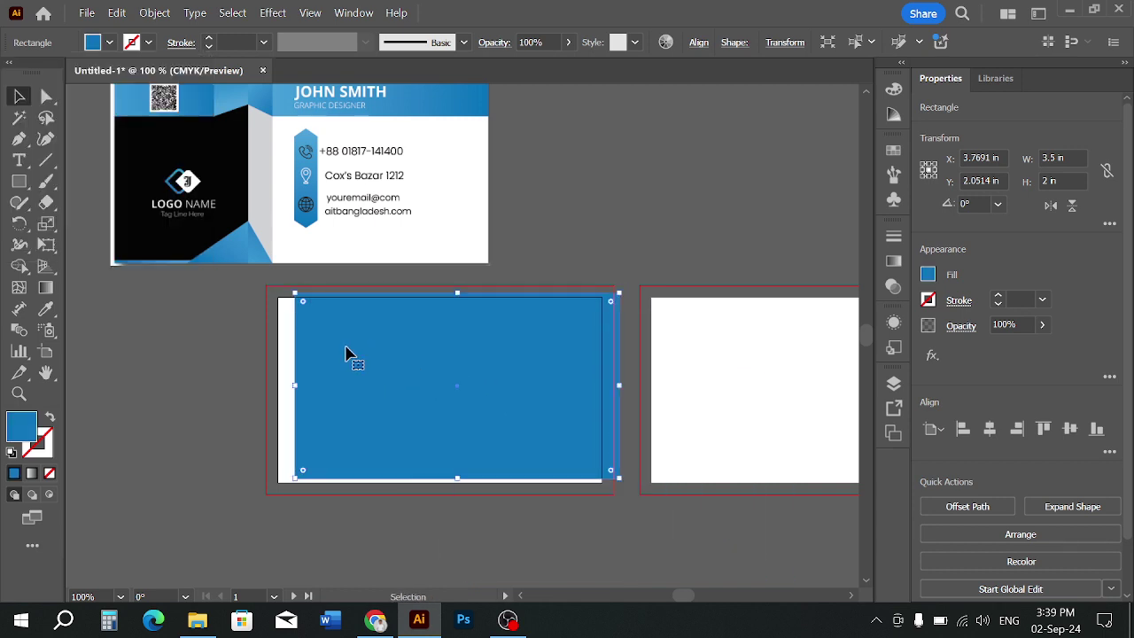
Center the blue rectangle horizontally and vertically on the artboard
left_click(699, 44)
left_click(543, 93)
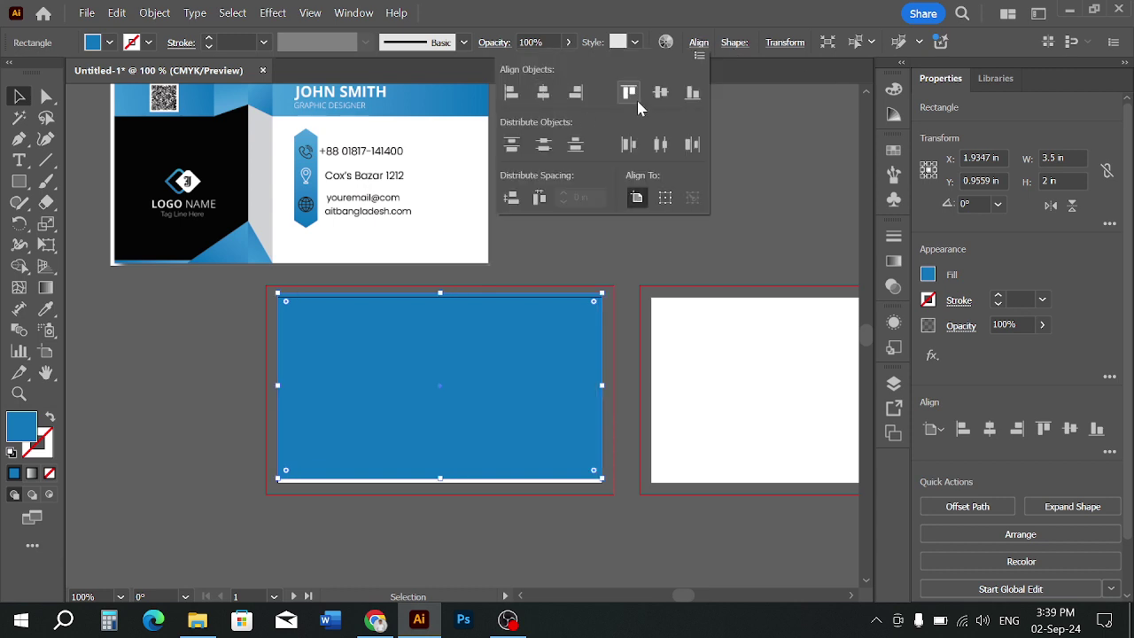
left_click(661, 94)
left_click(684, 376)
scroll(585, 398, "right", 1)
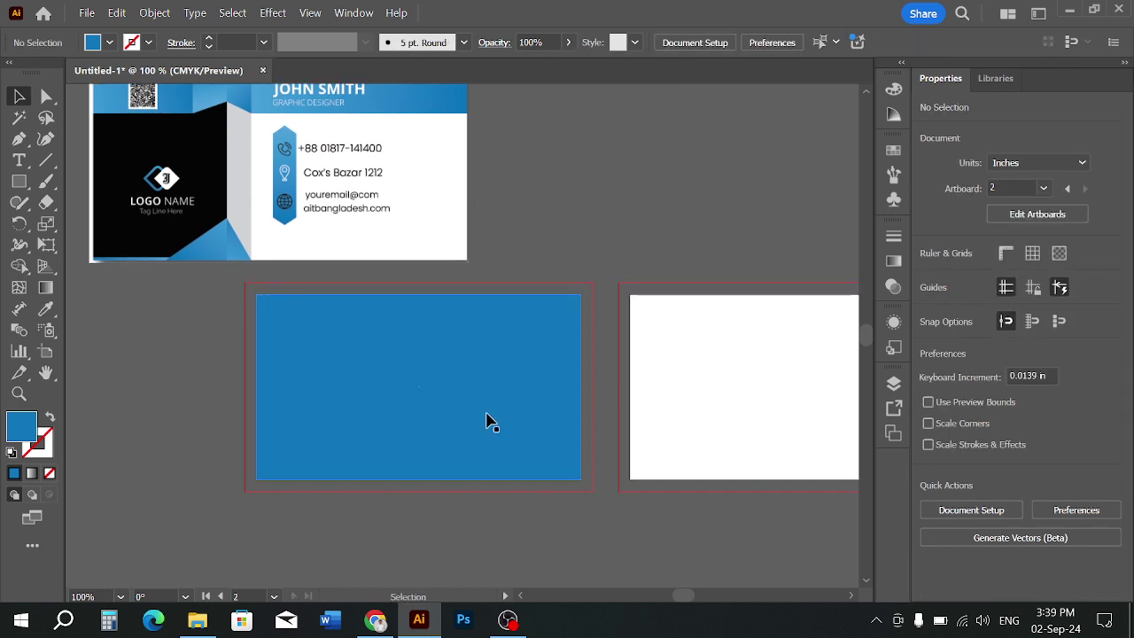
left_click(429, 383)
scroll(429, 377, "up", 1)
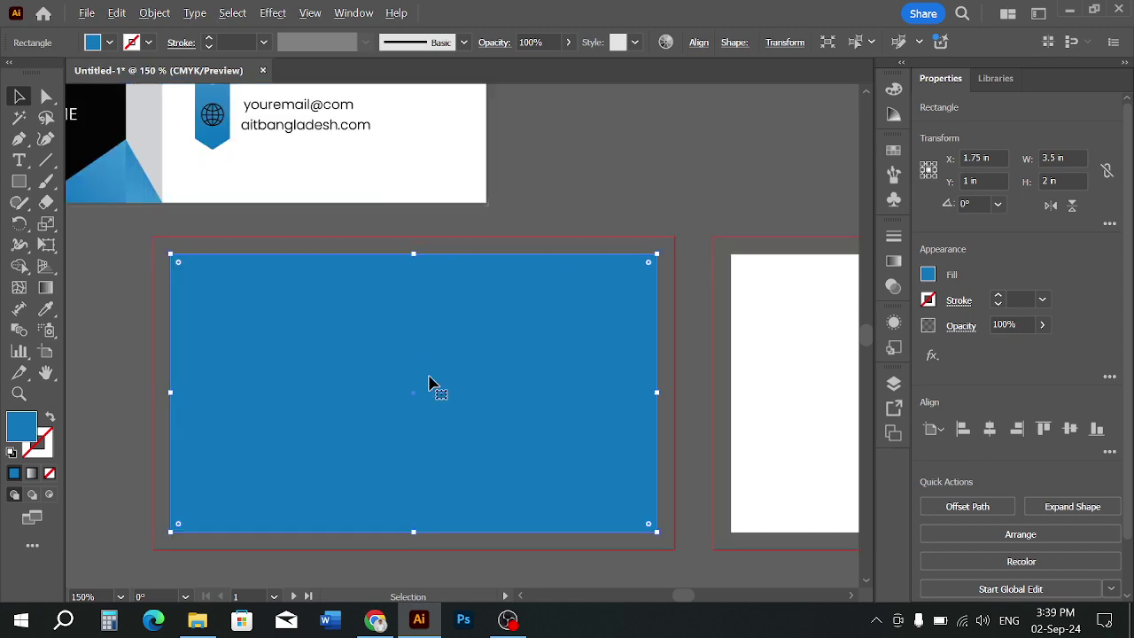
left_click(552, 206)
left_click(533, 377)
Offset the blue rectangle by -0.125 in and turn the inset path into a guide
left_click(156, 13)
mouse_move(222, 447)
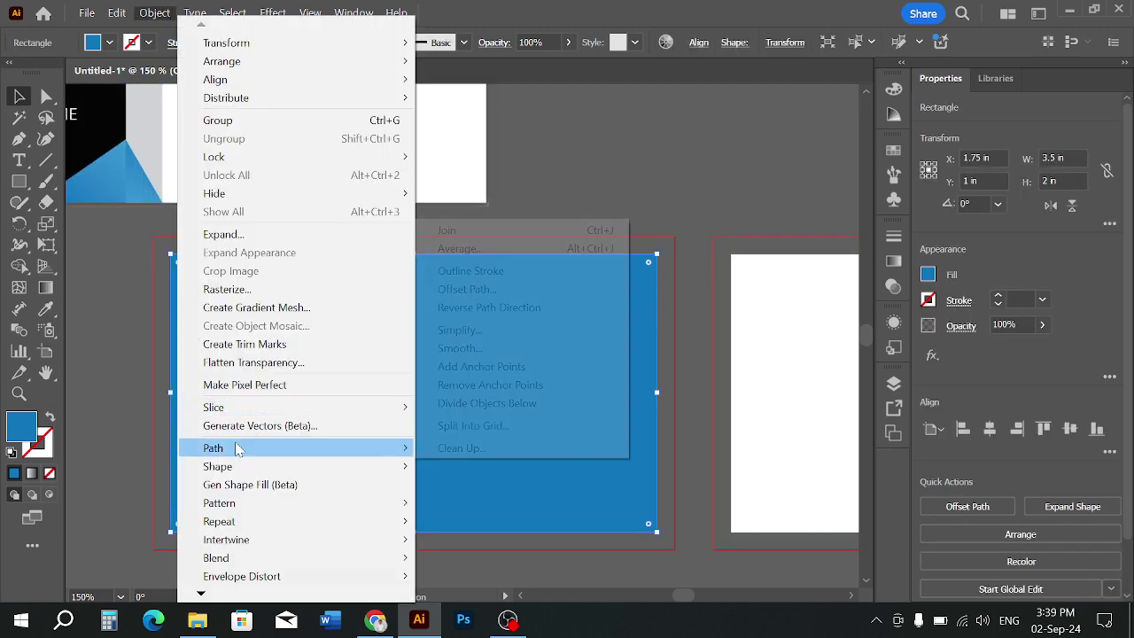
left_click(490, 292)
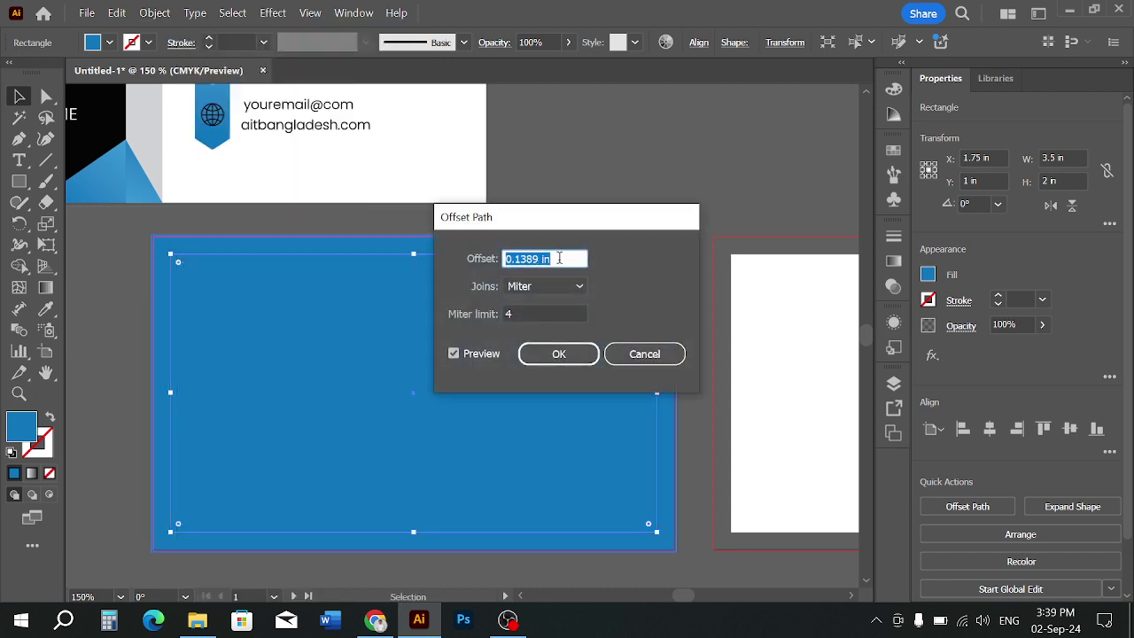
left_click(509, 258)
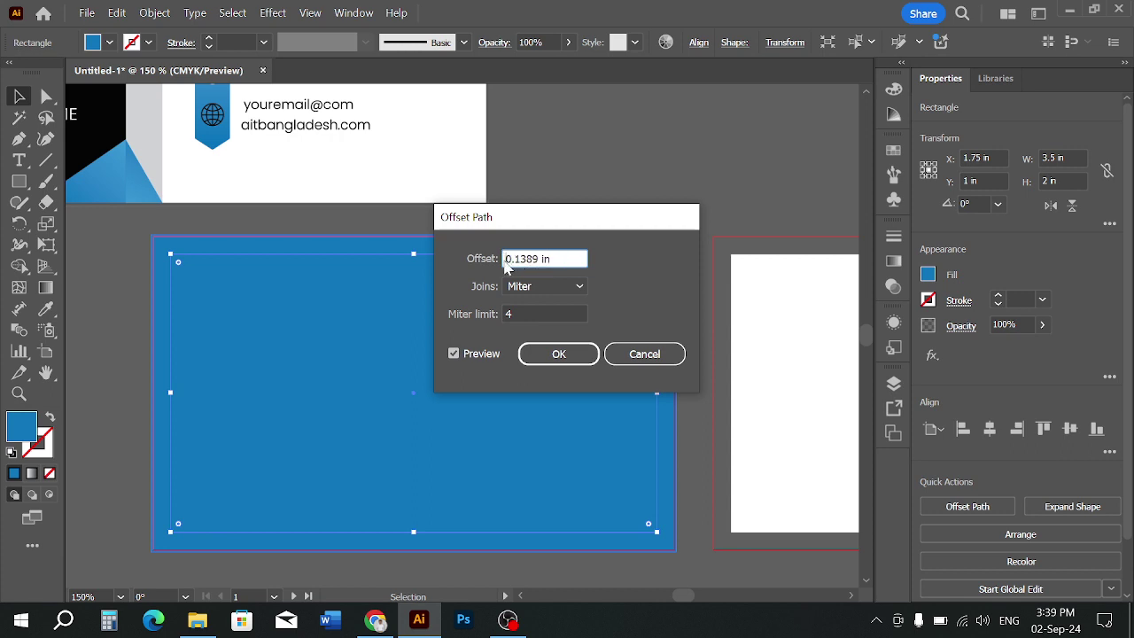
type("-")
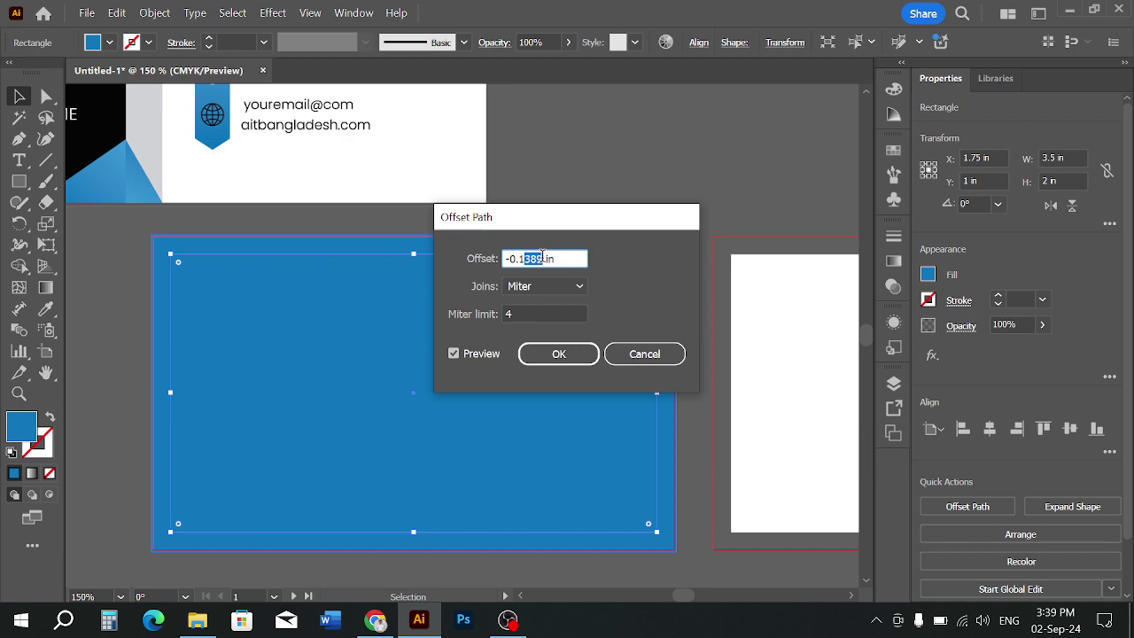
type("5")
key("Left")
key("Left")
key("BackSpace")
left_click(479, 360)
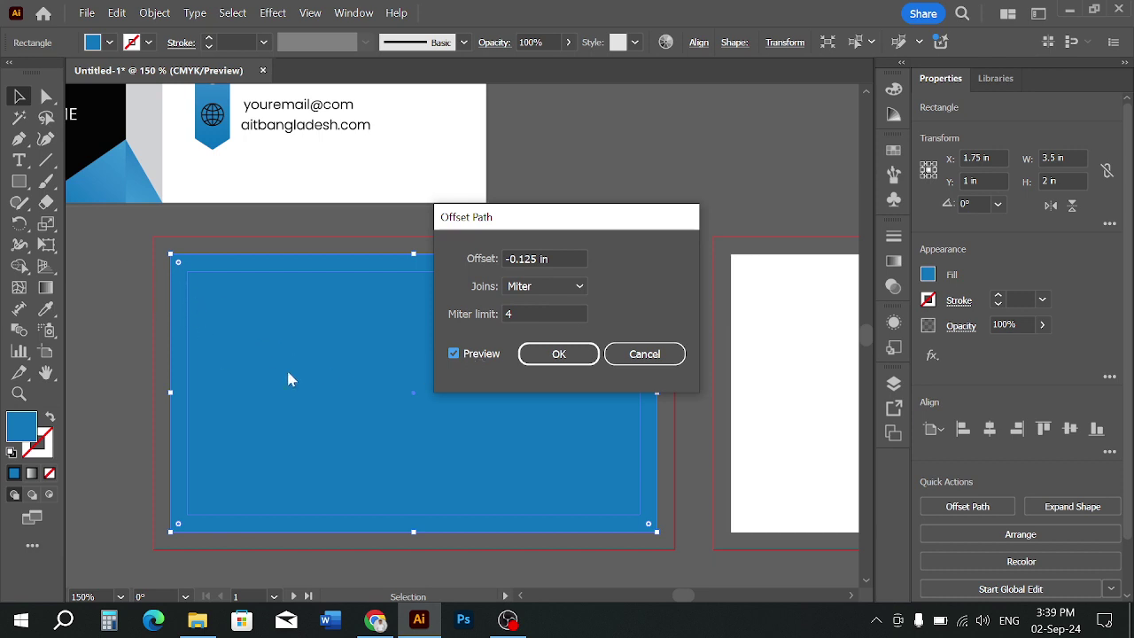
left_click(542, 359)
right_click(470, 381)
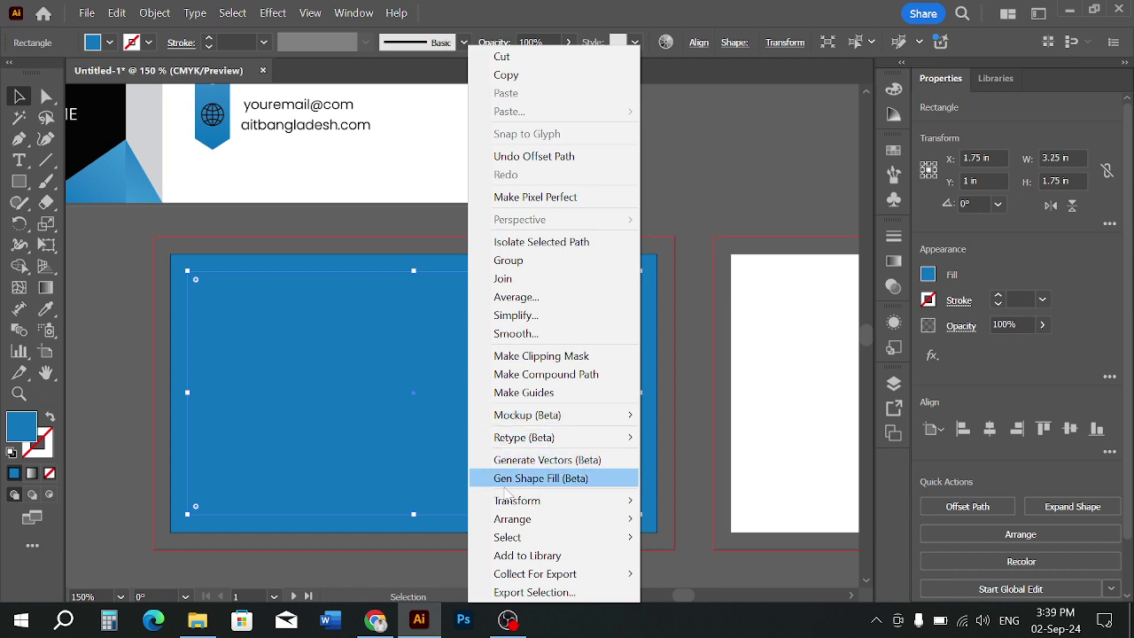
left_click(532, 393)
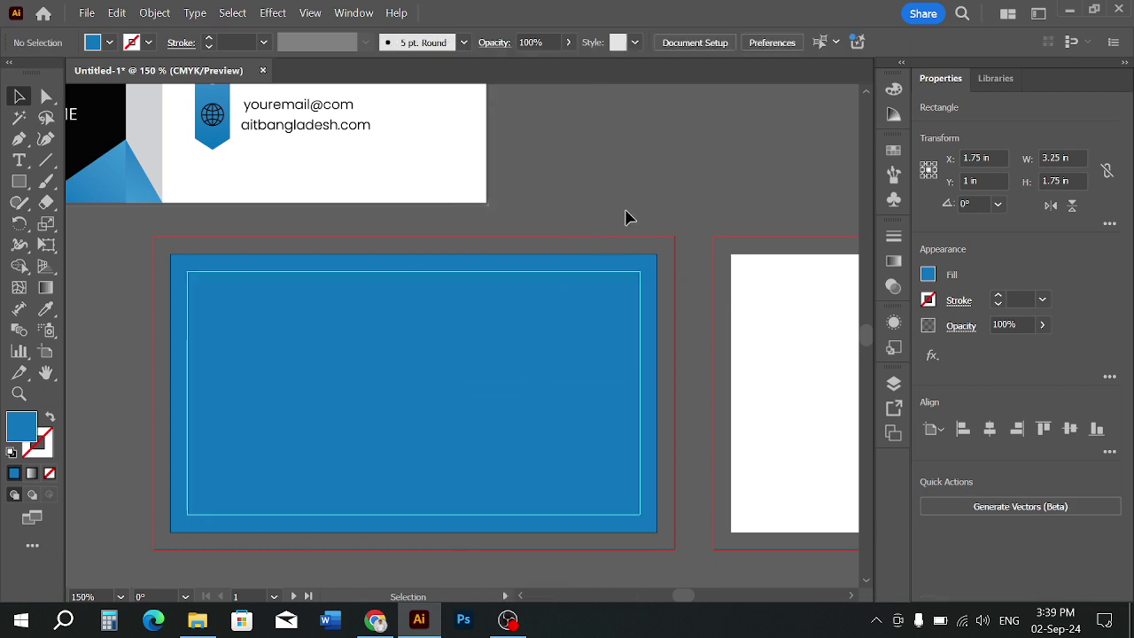
Copy the blue background rectangle onto the second artboard
scroll(427, 270, "down", 1)
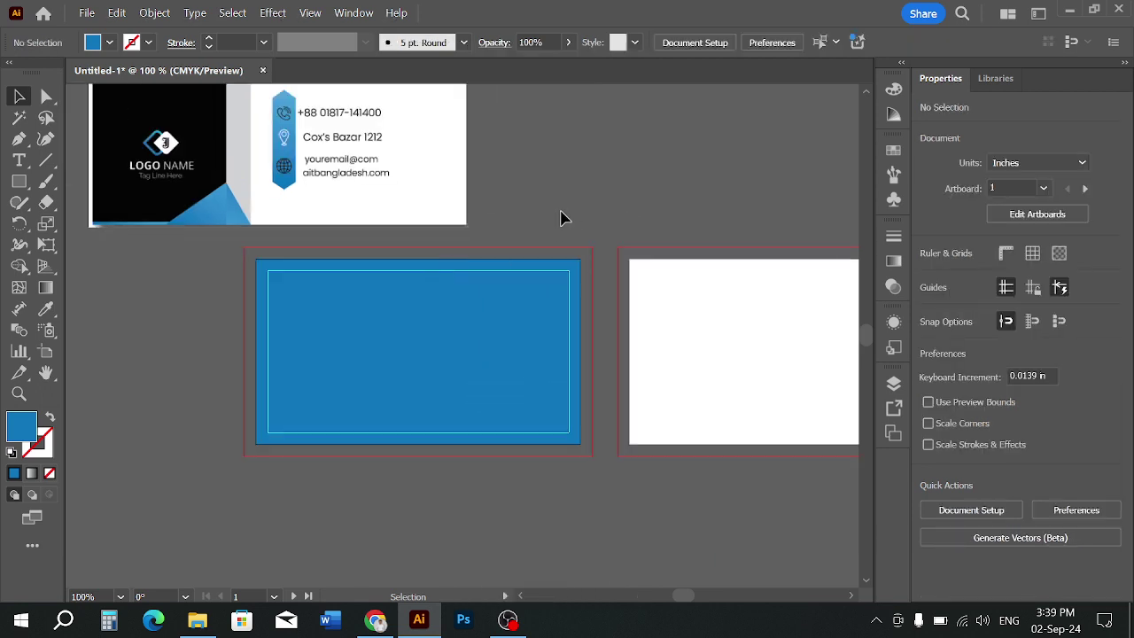
scroll(567, 226, "right", 3)
scroll(450, 363, "down", 1)
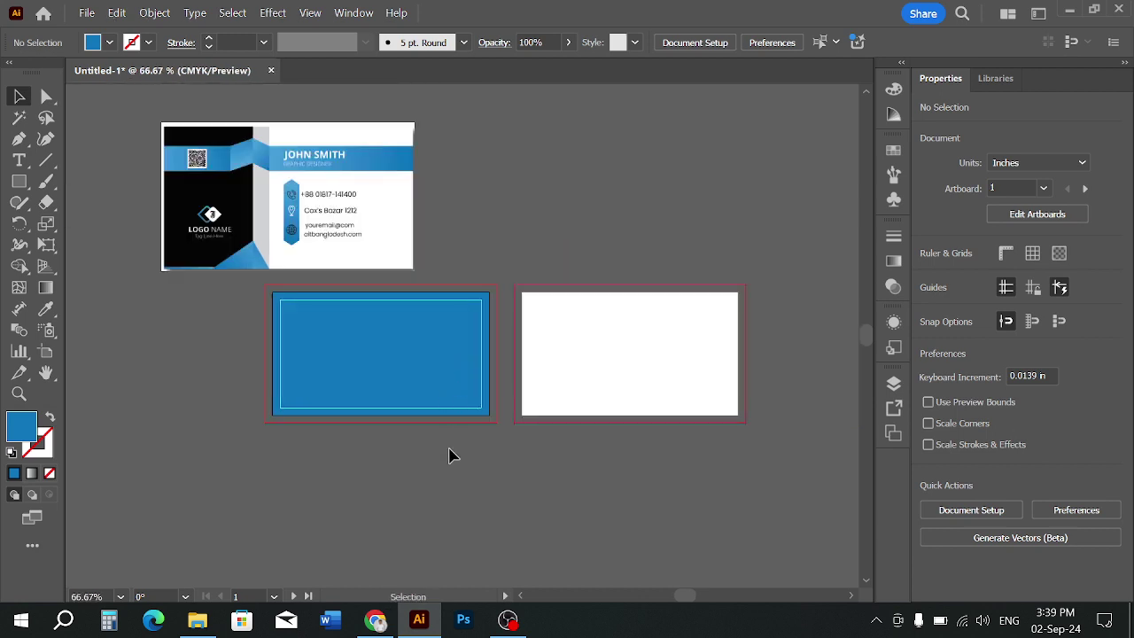
left_click(379, 357)
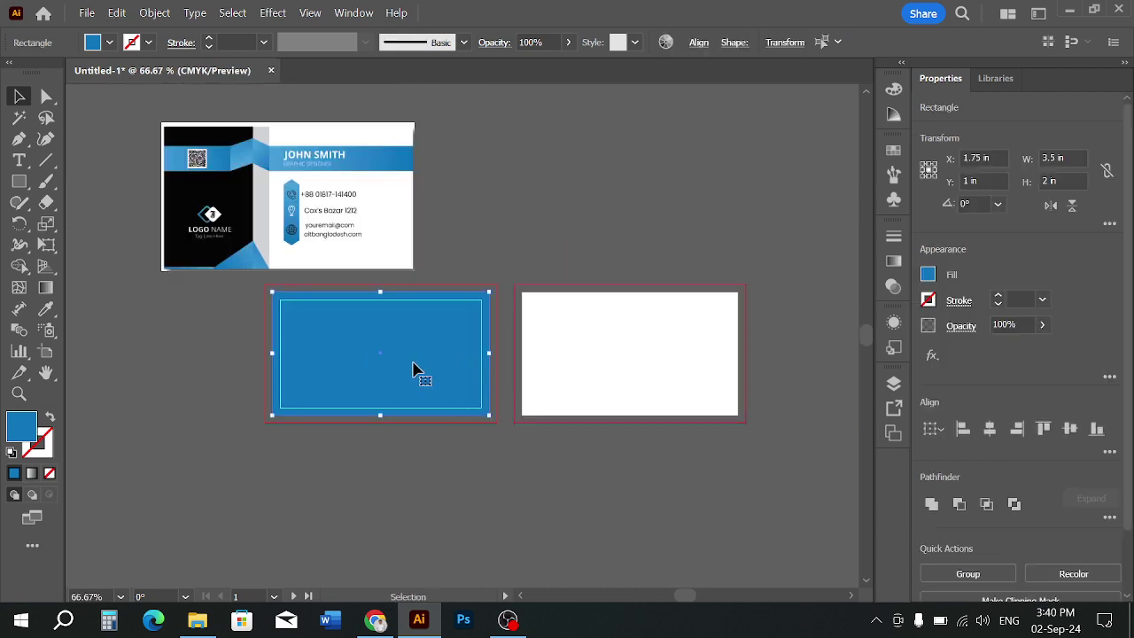
left_click_drag(417, 368, 665, 372)
left_click(717, 433)
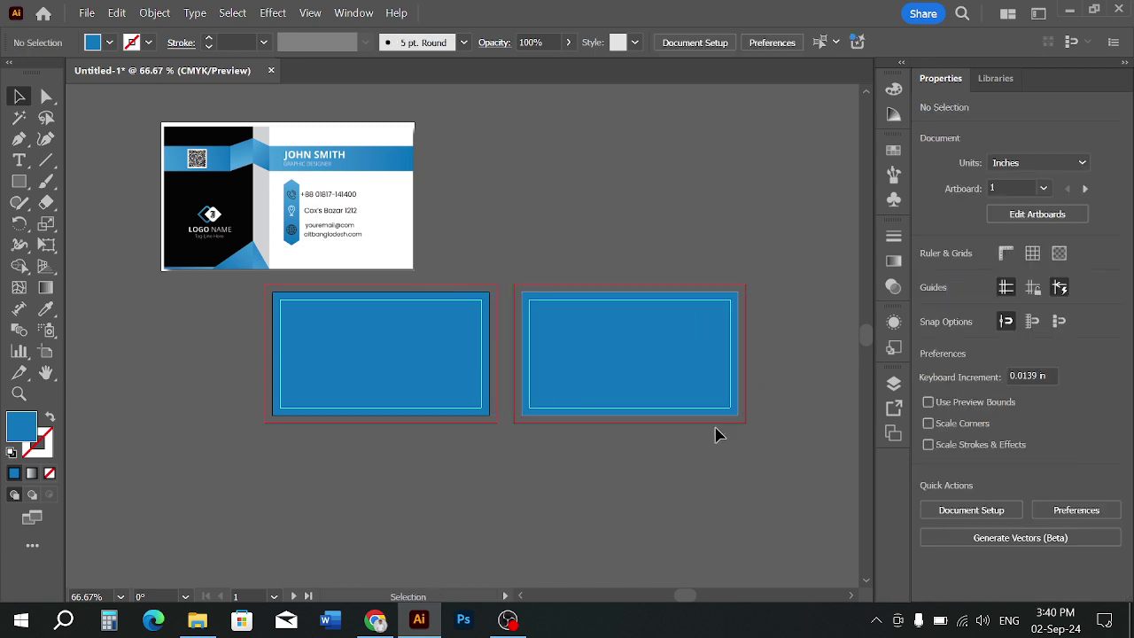
Center the copied blue rectangle on the second artboard using Align to Artboard
scroll(605, 403, "up", 1)
left_click(585, 366)
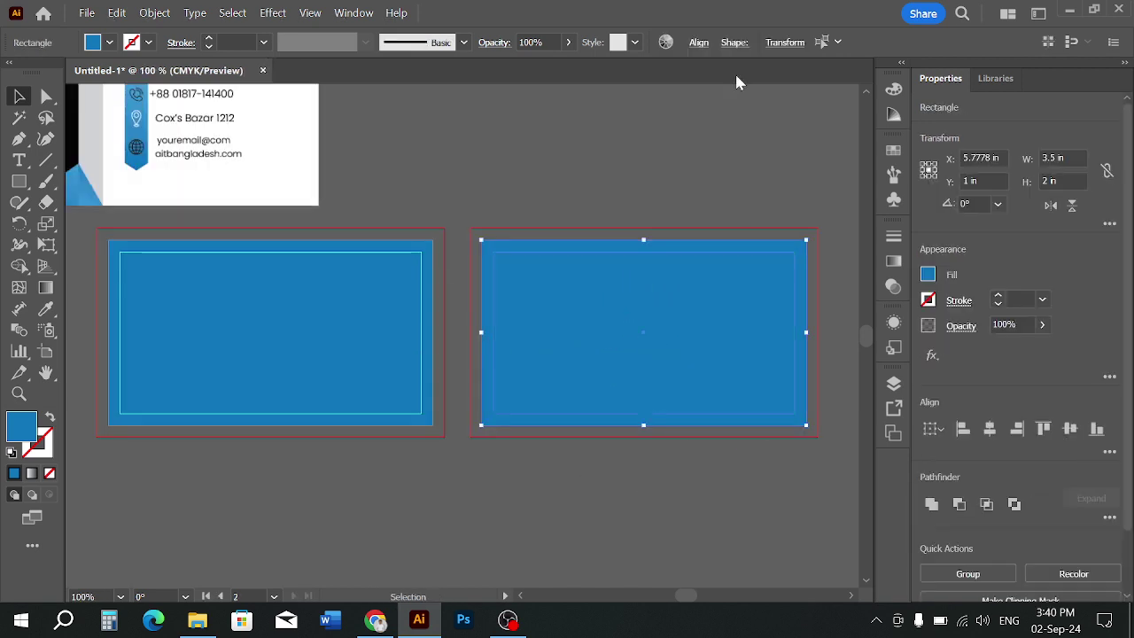
left_click(693, 45)
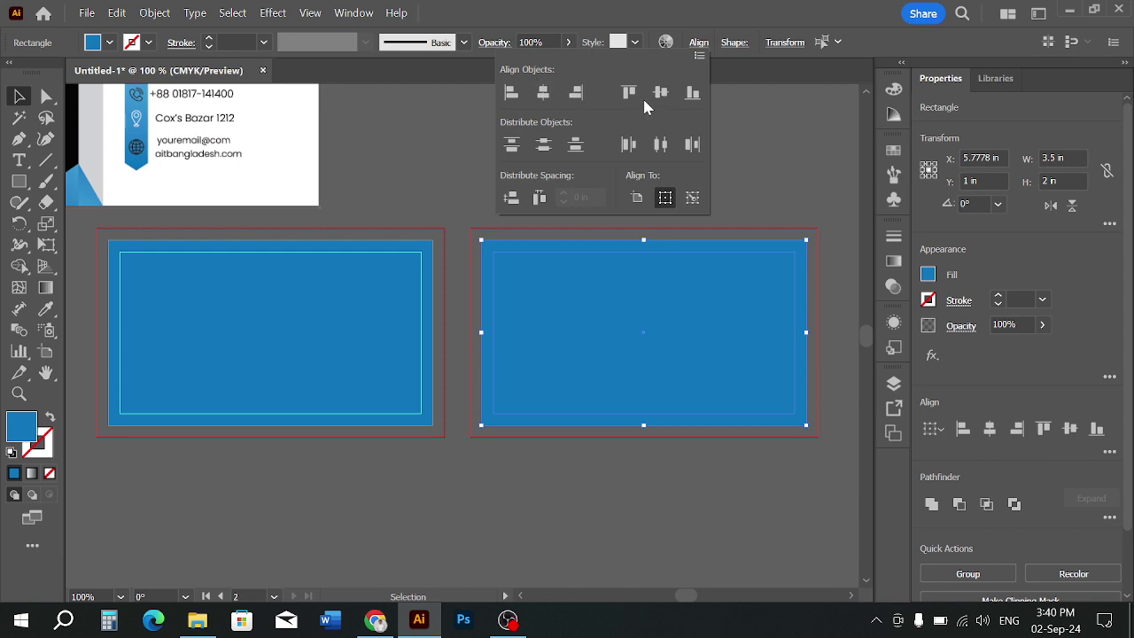
left_click(771, 172)
left_click(771, 173)
Test moving the inset guide upward, undo it, and bring up the guide options
scroll(625, 140, "down", 1)
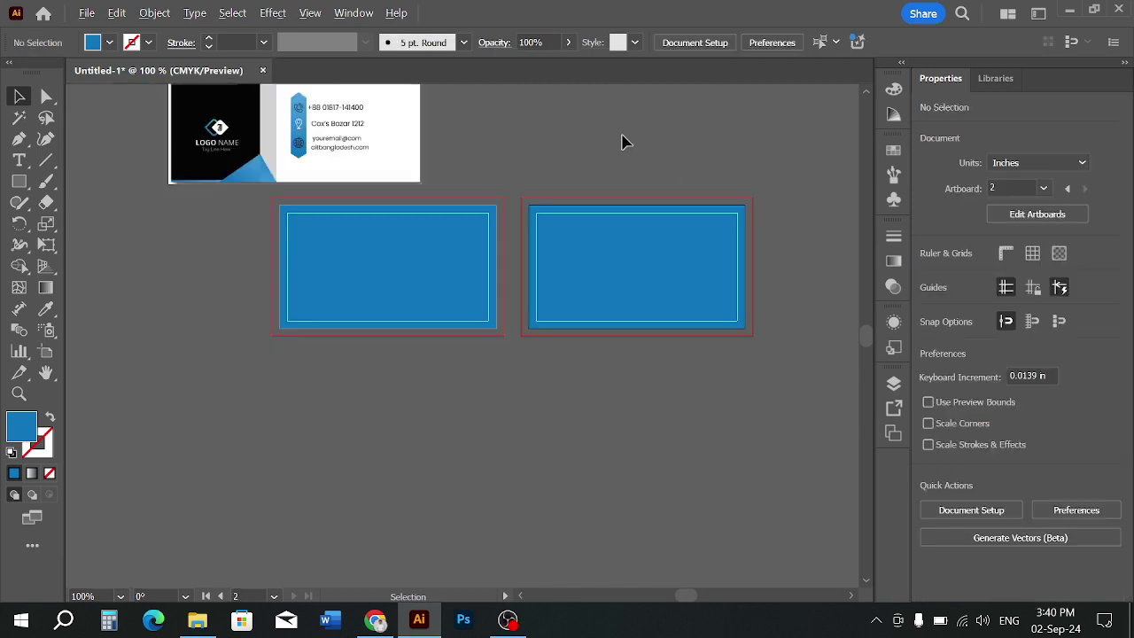
scroll(421, 190, "up", 1)
scroll(421, 196, "up", 2)
left_click_drag(467, 253, 478, 203)
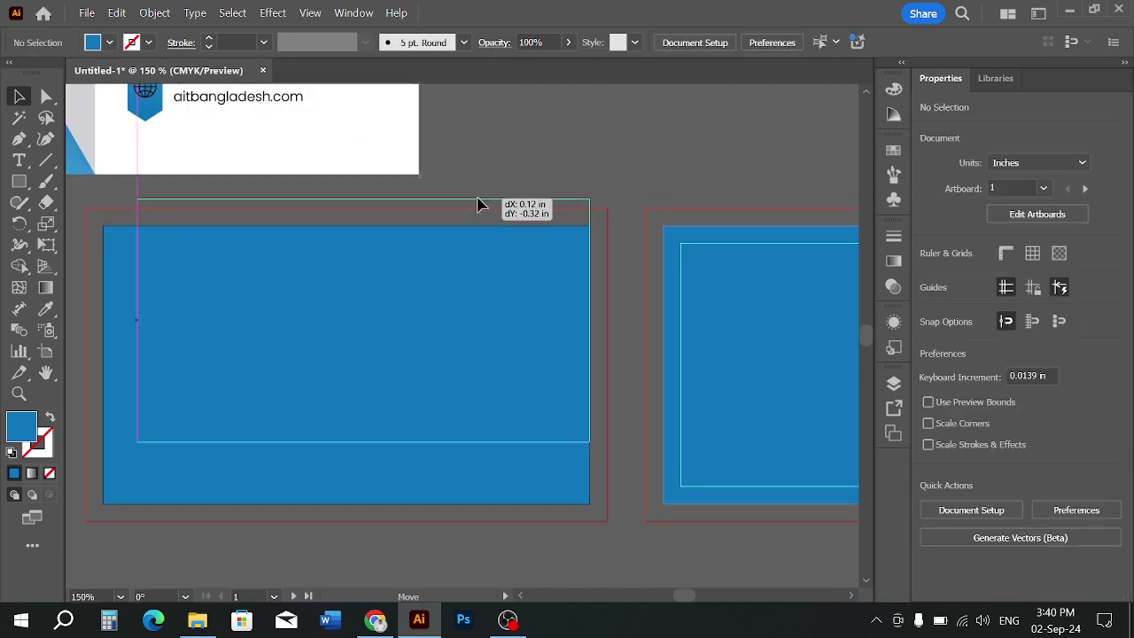
key("ctrl+z")
left_click(538, 148)
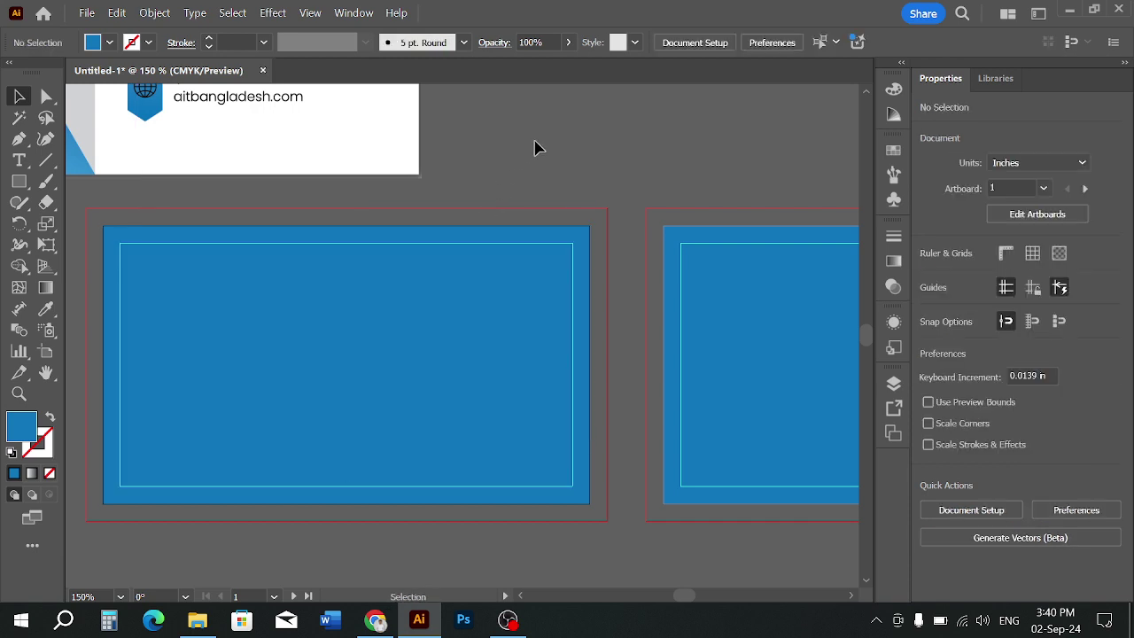
scroll(572, 164, "down", 2)
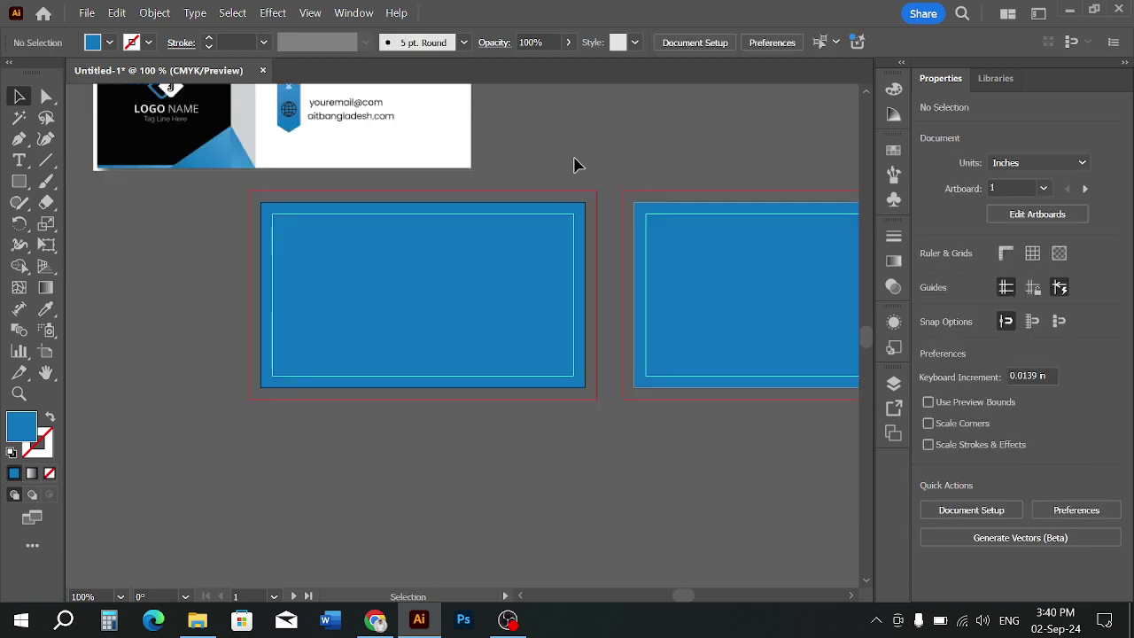
right_click(571, 190)
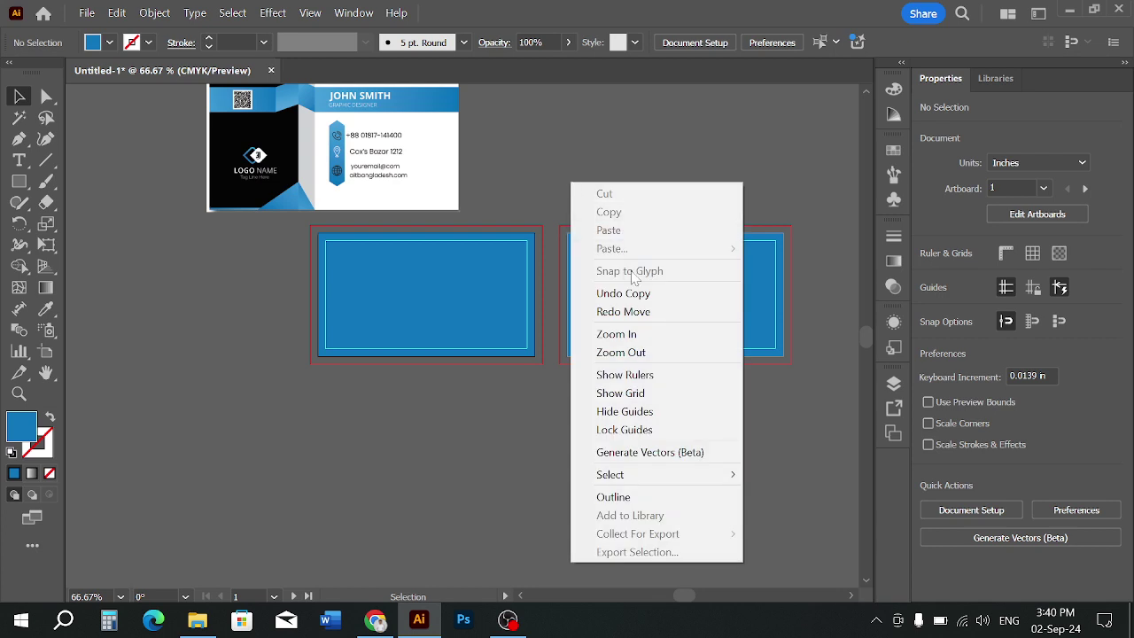
left_click(606, 431)
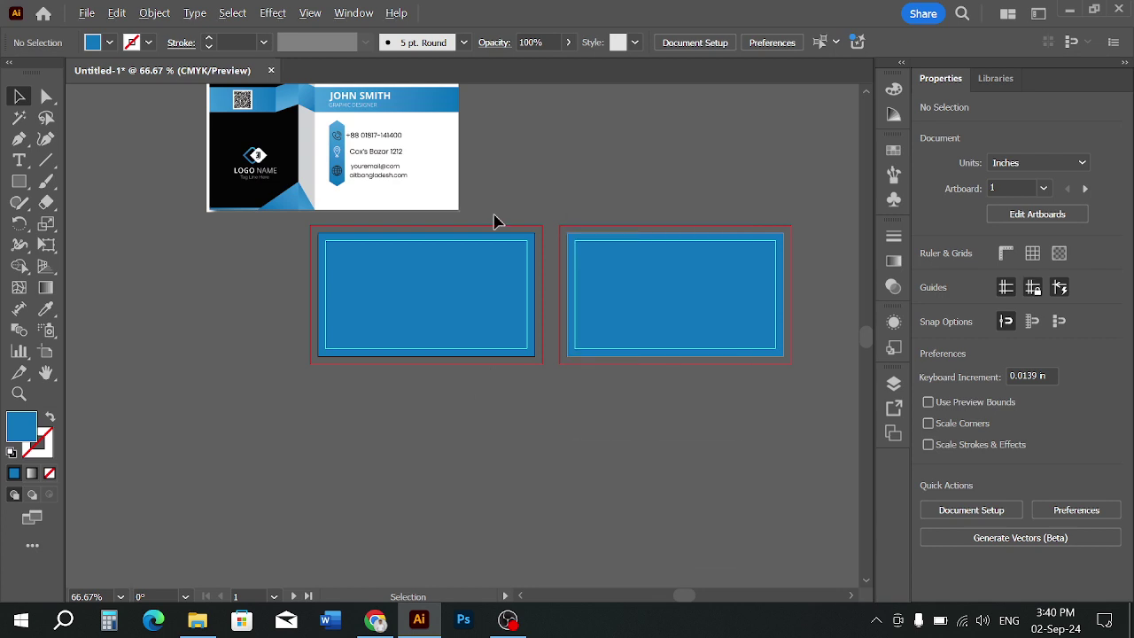
scroll(493, 261, "up", 3)
left_click(509, 286)
left_click_drag(509, 286, 510, 286)
left_click(577, 131)
scroll(577, 131, "down", 1)
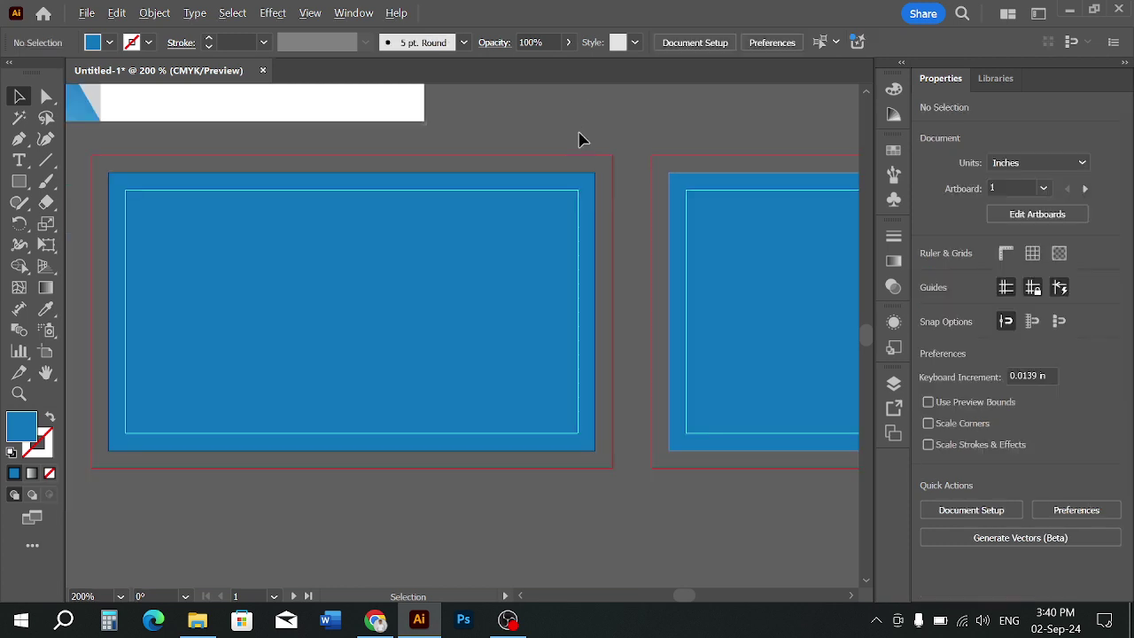
right_click(595, 121)
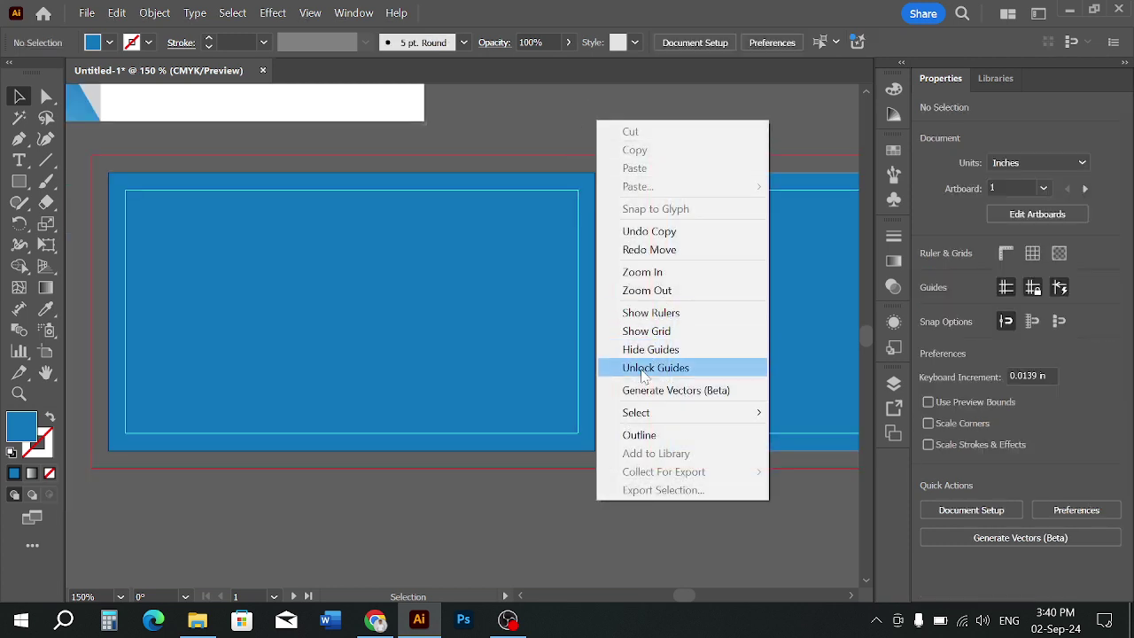
left_click(495, 492)
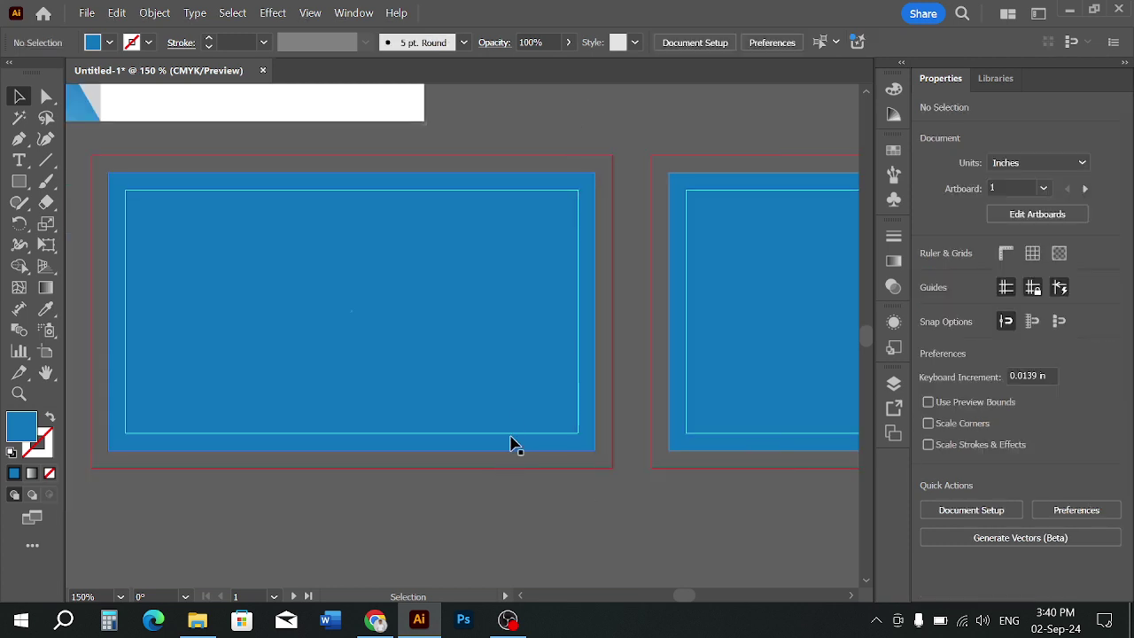
scroll(486, 380, "down", 1)
scroll(387, 330, "up", 1)
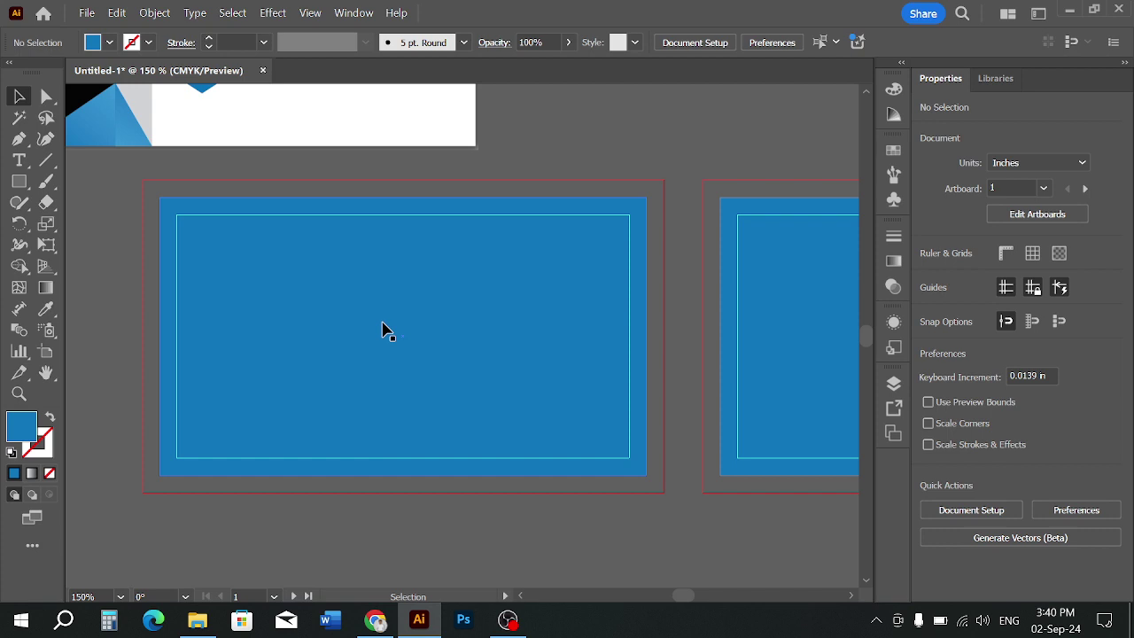
right_click(559, 285)
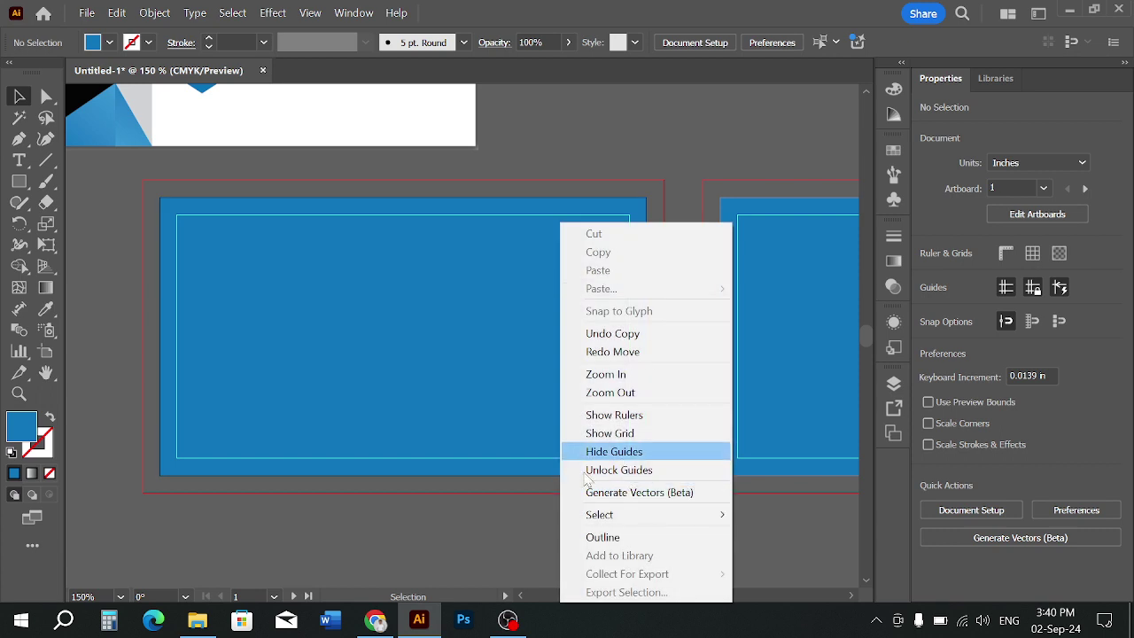
left_click(608, 445)
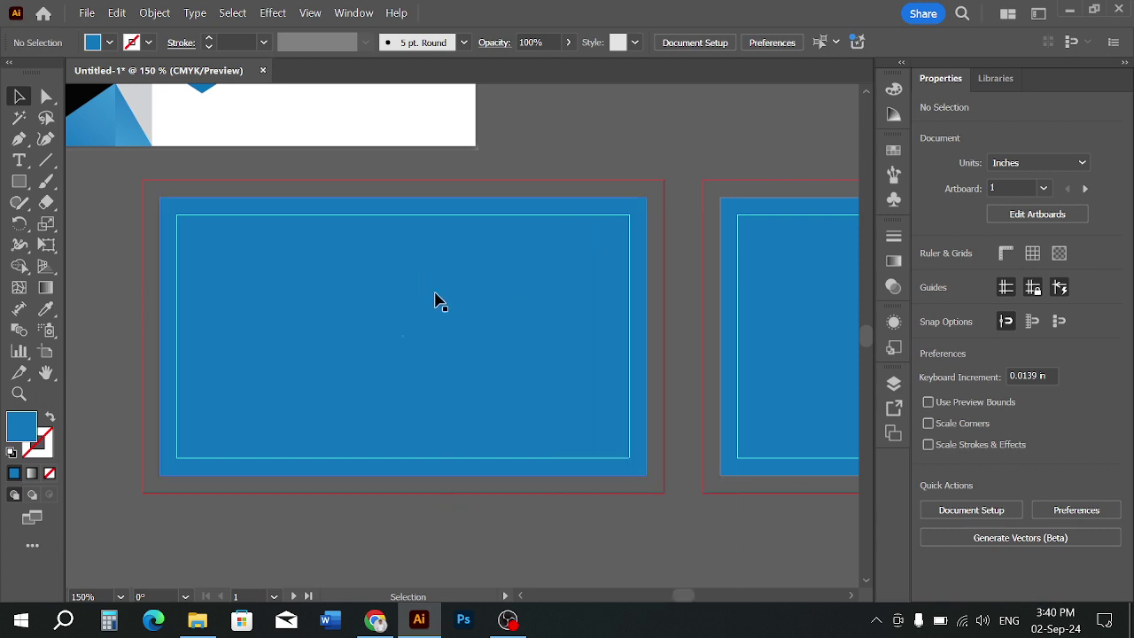
scroll(434, 301, "down", 3)
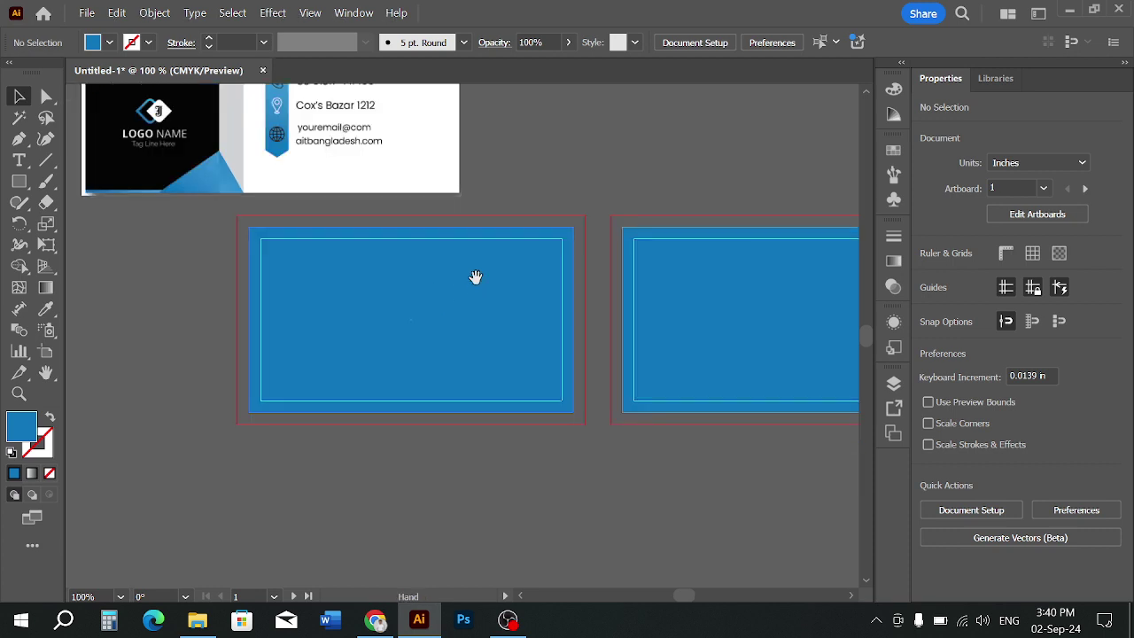
scroll(379, 365, "up", 1)
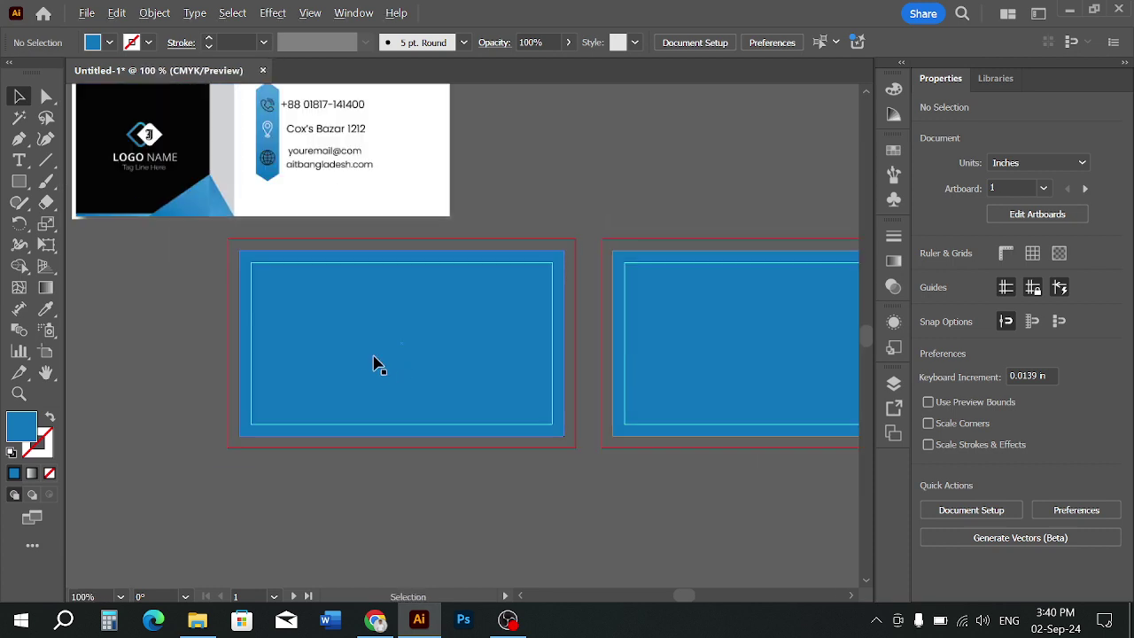
scroll(383, 370, "down", 1)
scroll(543, 328, "up", 2)
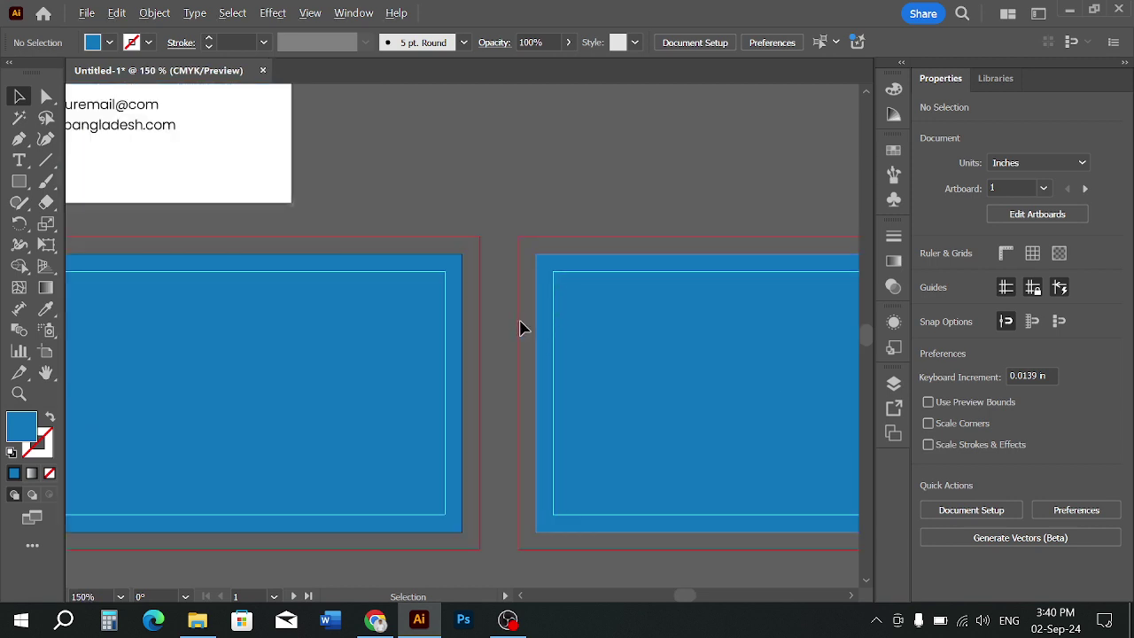
scroll(521, 328, "down", 1)
left_click_drag(398, 274, 463, 398)
scroll(526, 342, "down", 1)
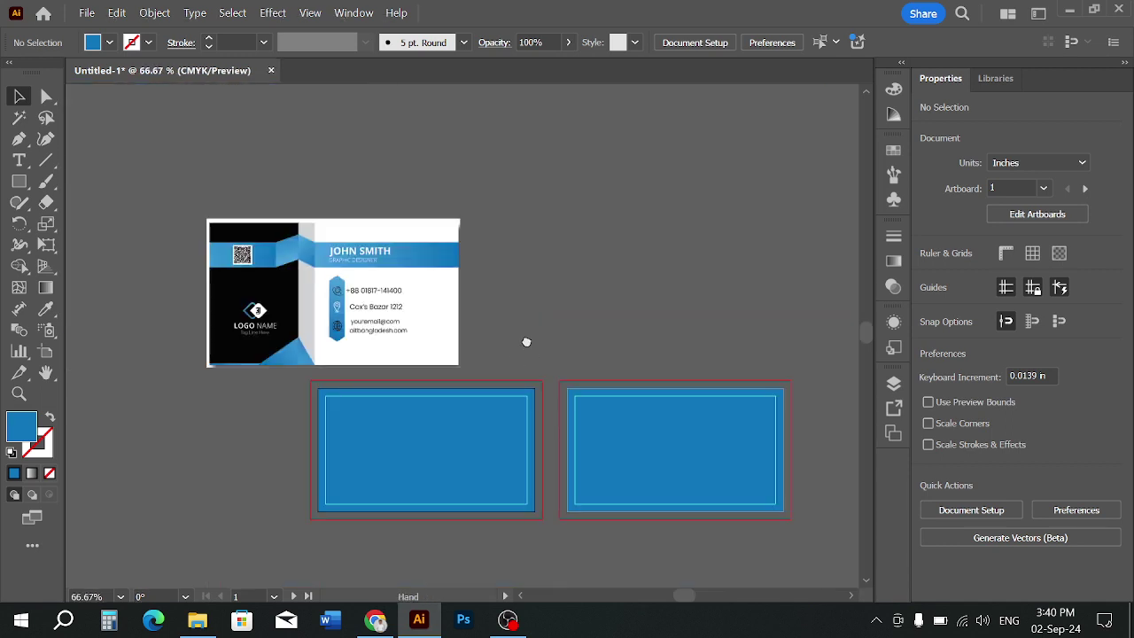
Move the reference card onto the left artboard and shrink it from its right and left sides
scroll(459, 245, "up", 1)
left_click_drag(332, 220, 448, 331)
scroll(432, 206, "down", 1)
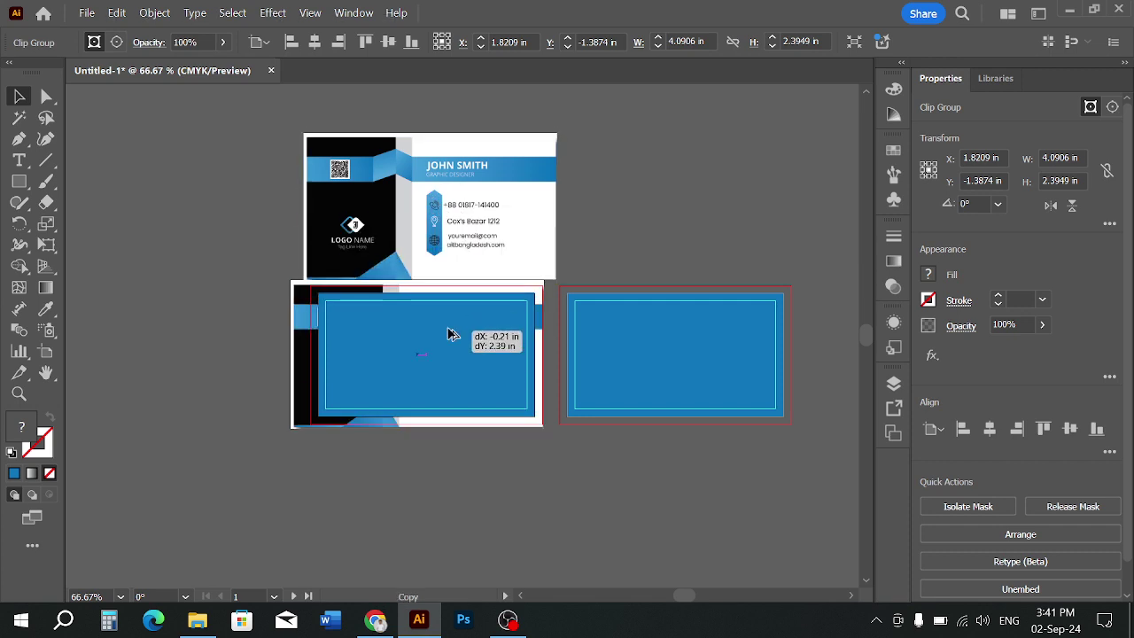
scroll(434, 335, "up", 2)
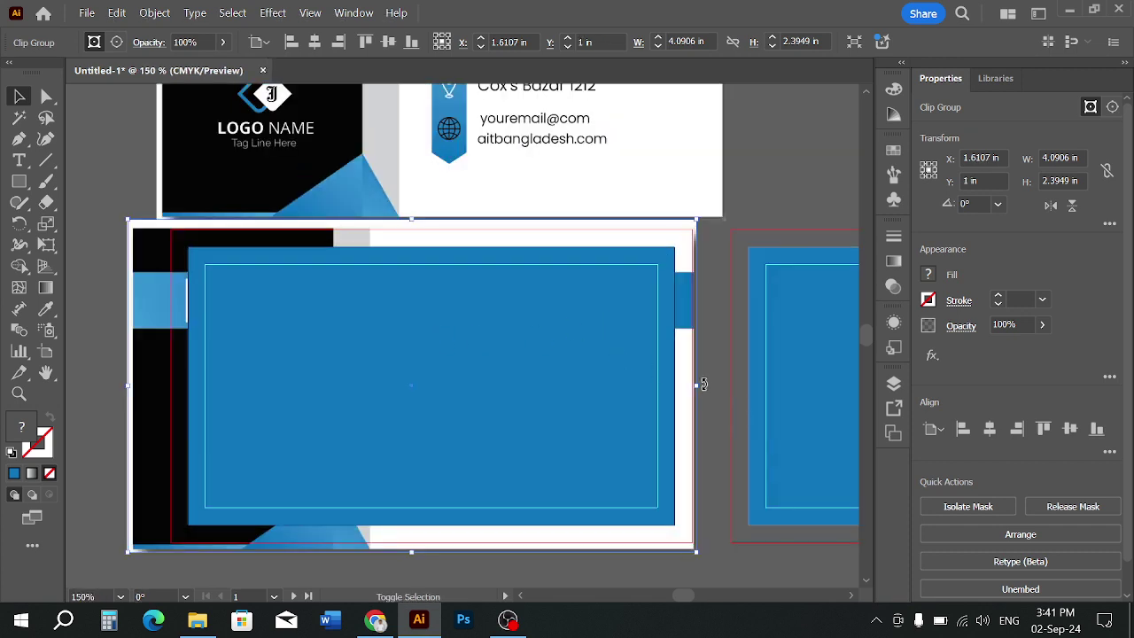
left_click_drag(702, 387, 679, 390)
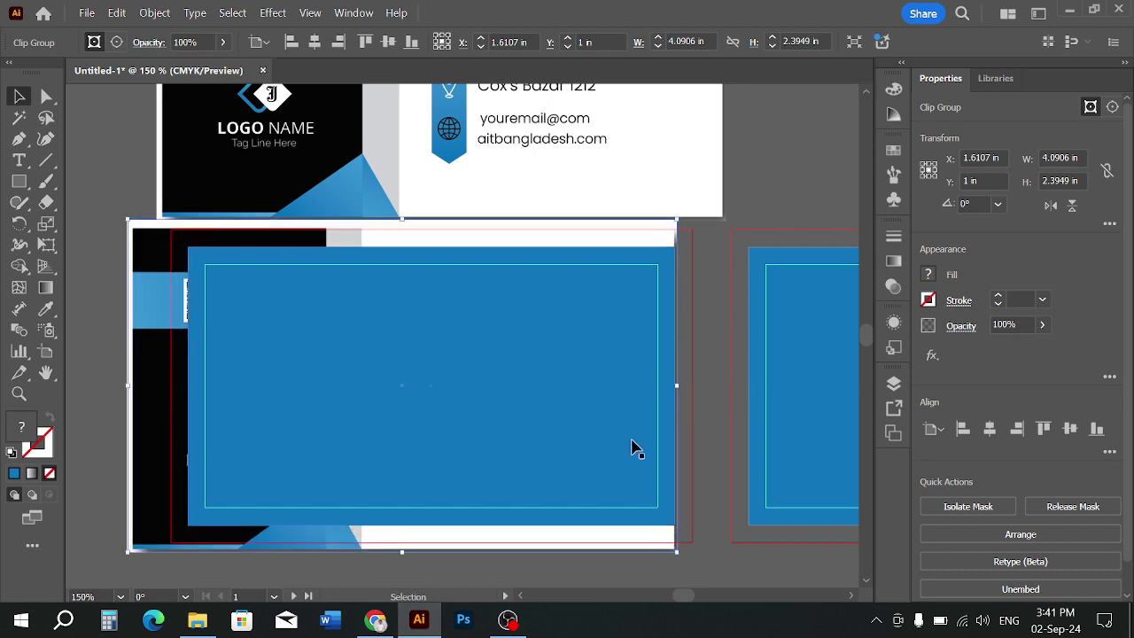
left_click(129, 386)
left_click(132, 385)
left_click_drag(130, 385, 188, 398)
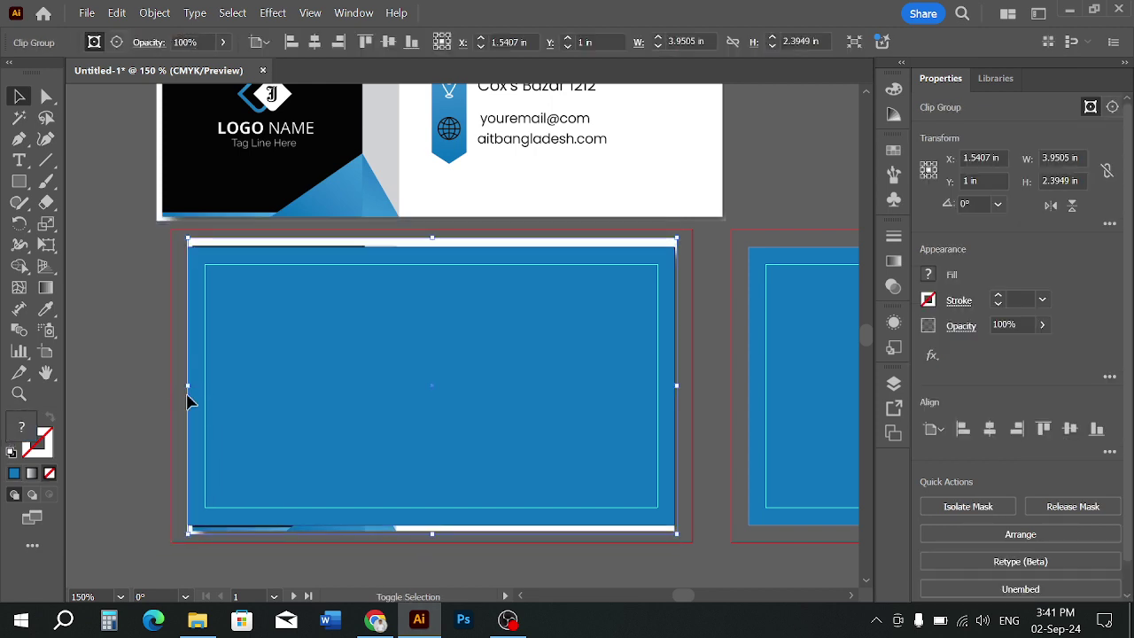
Shift the blue rectangle left to uncover the card, then trim the card to fit the artboard
left_click(501, 344)
key("ctrl+minus")
left_click_drag(505, 342, 155, 325)
left_click(372, 478)
key("ctrl+plus")
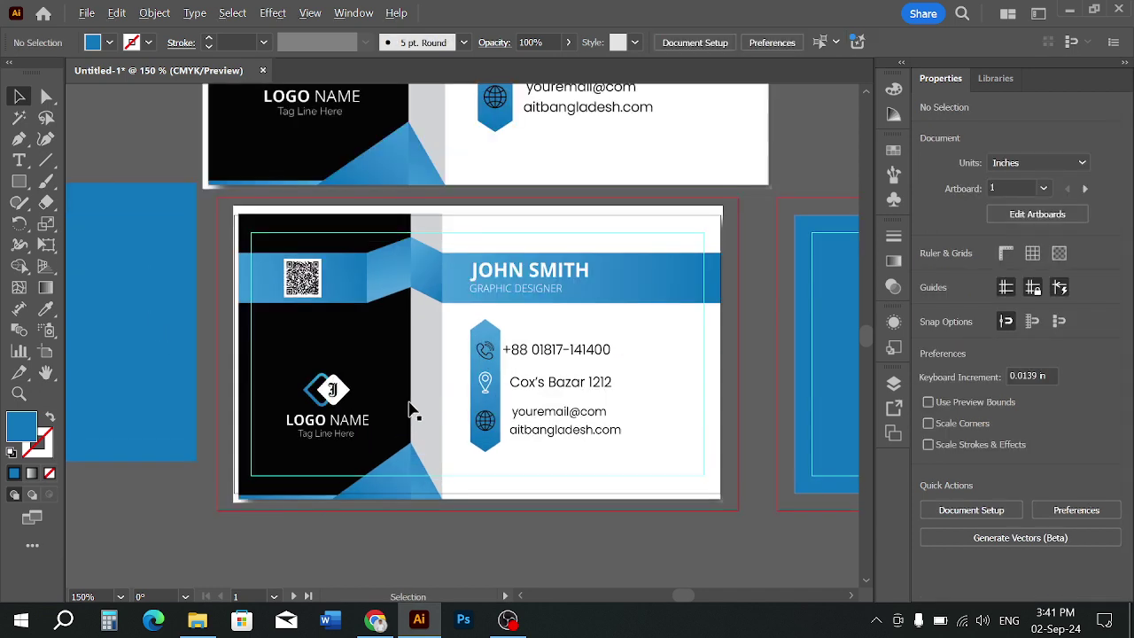
left_click_drag(723, 353, 725, 354)
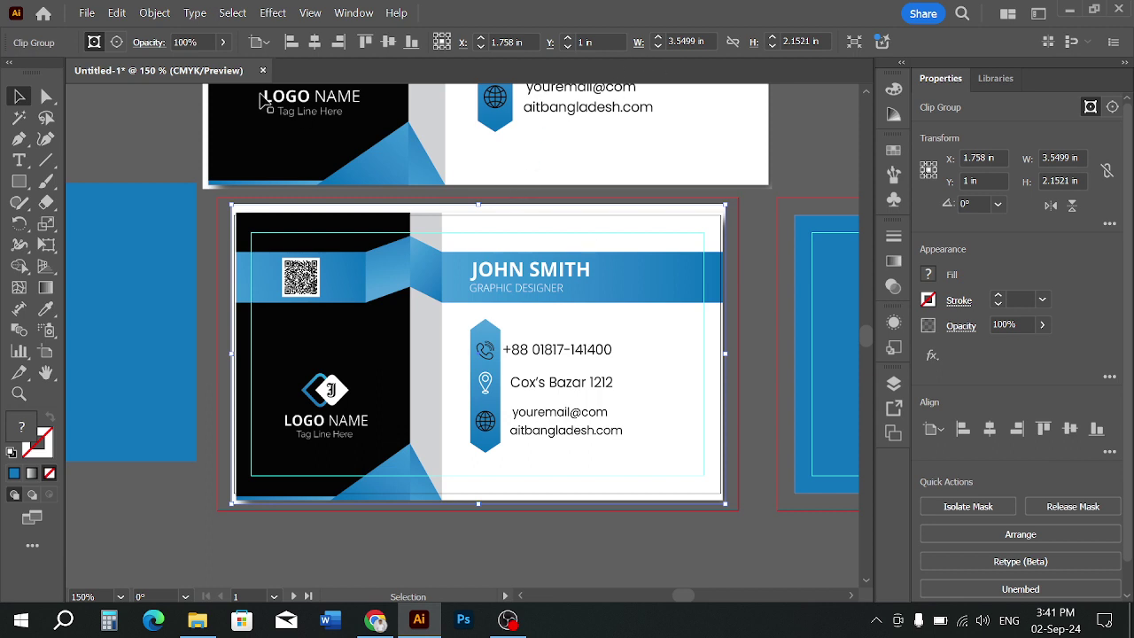
left_click(197, 145)
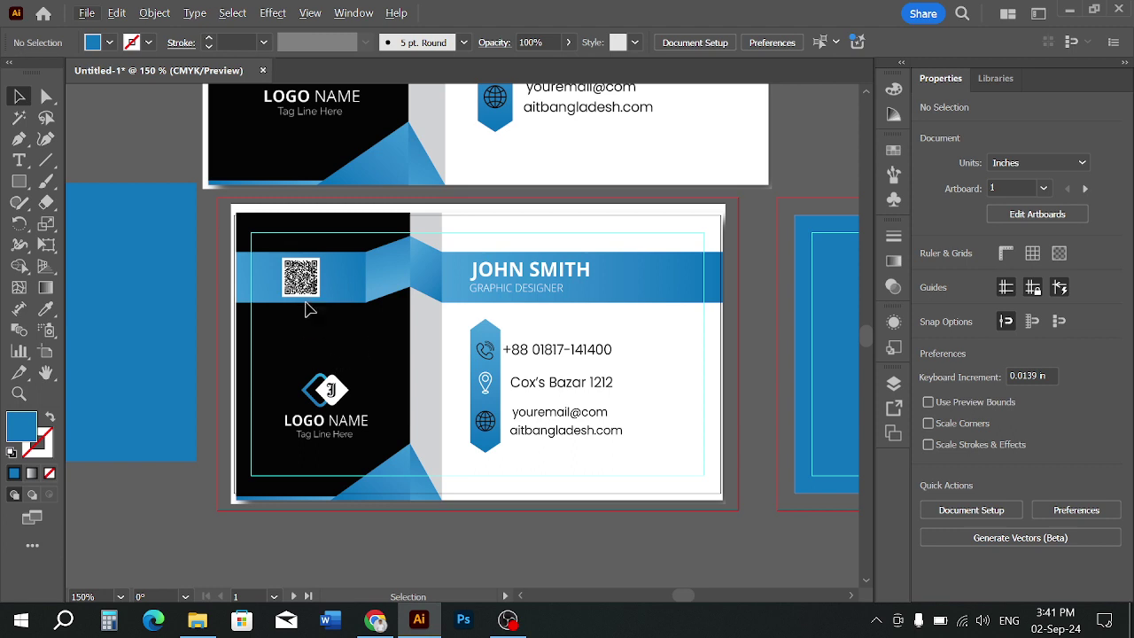
left_click(18, 181)
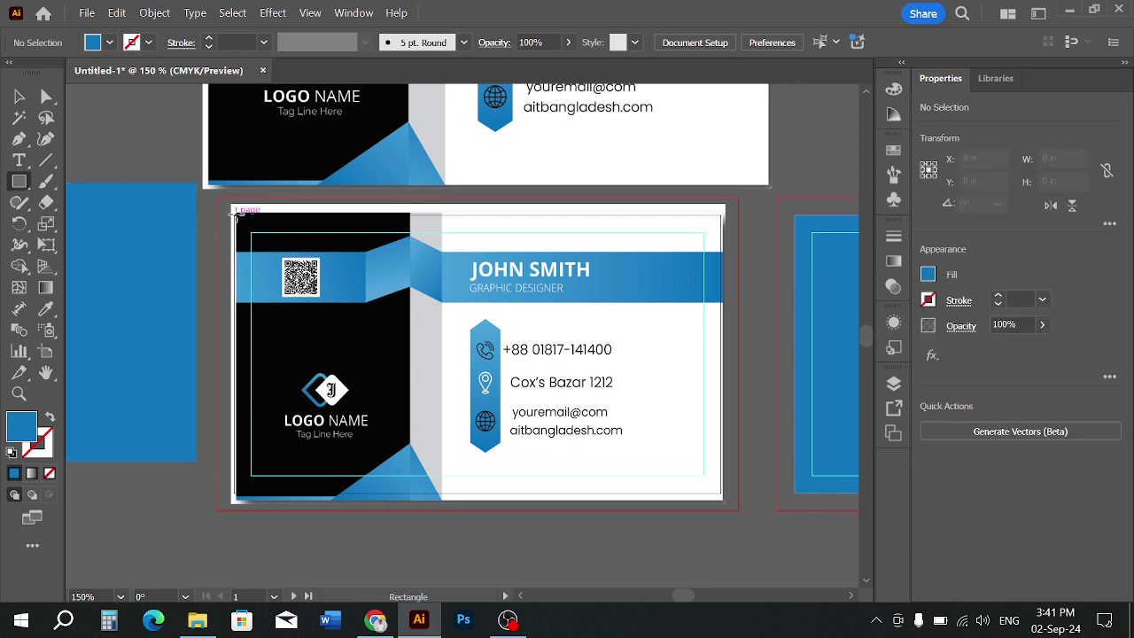
Draw a rectangle over the card's left panel and sample its black colour with the Eyedropper
mouse_move(233, 214)
left_mouse_down()
mouse_move(320, 250)
mouse_move(465, 285)
mouse_move(410, 268)
mouse_move(410, 503)
left_mouse_up()
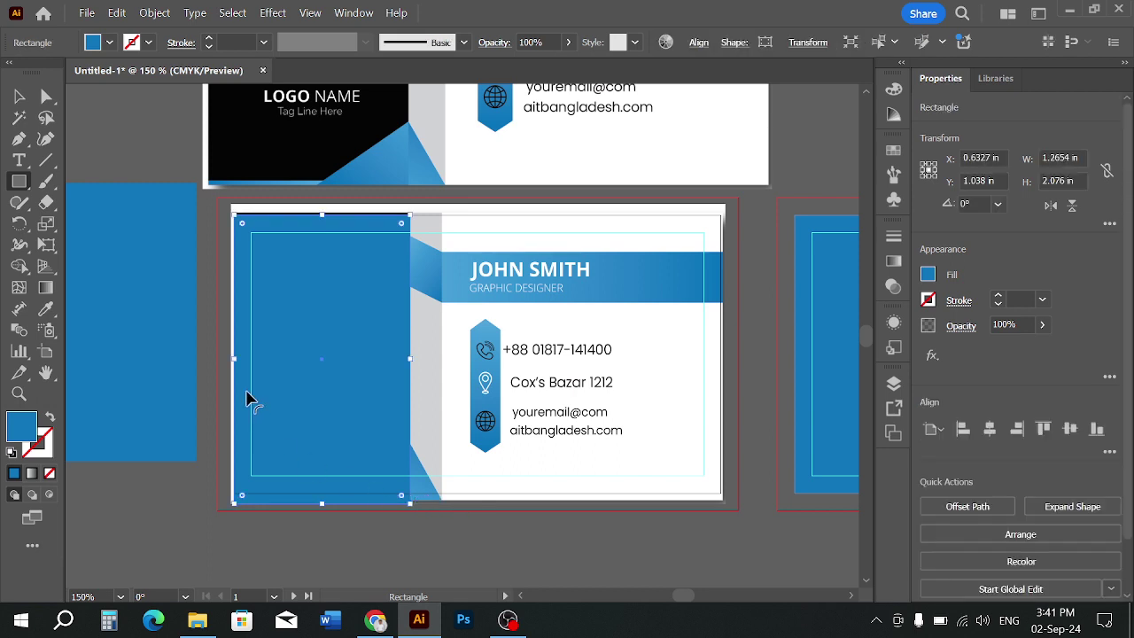
left_click_drag(233, 355, 234, 356)
left_click_drag(326, 216, 325, 215)
left_click(46, 309)
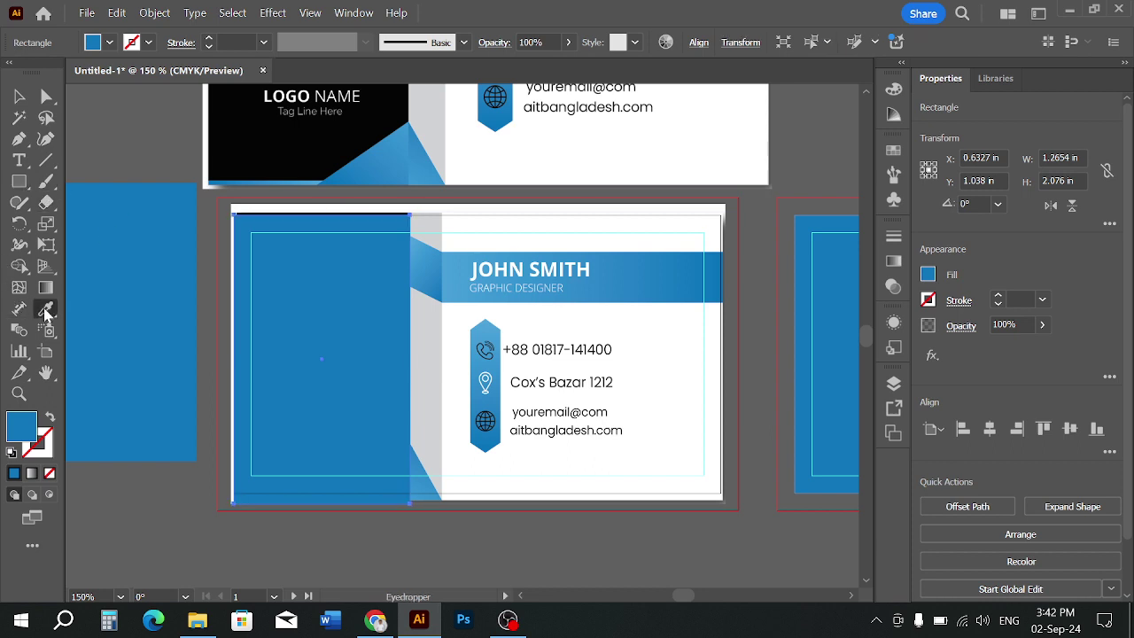
left_click(248, 153)
left_click(19, 96)
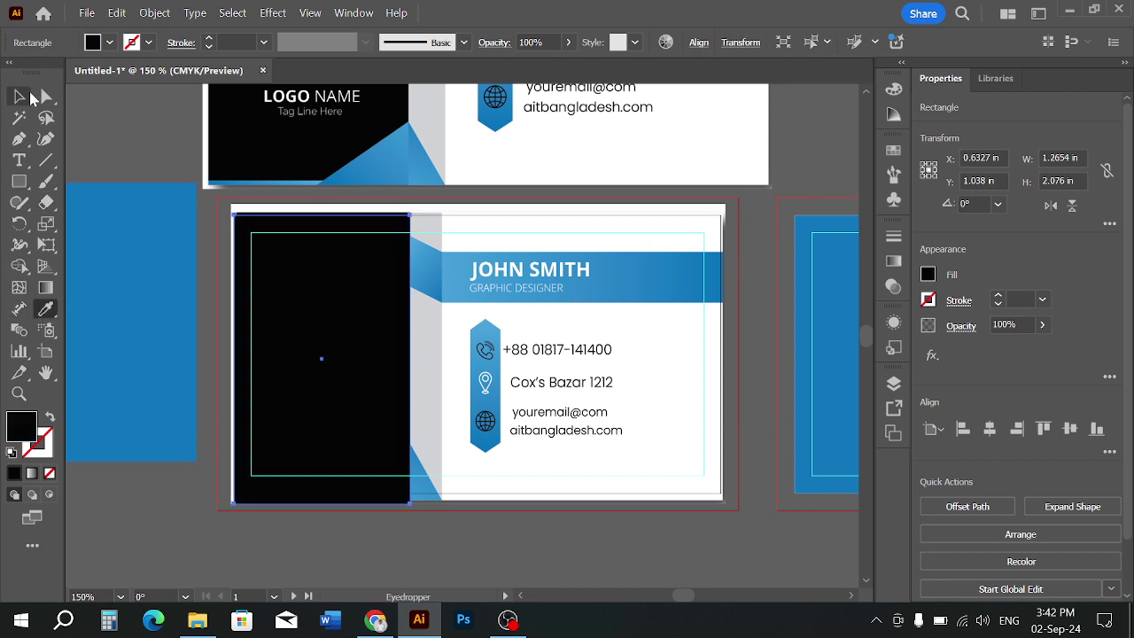
Lower the black rectangle's opacity, then set its fill to None
left_click(456, 540)
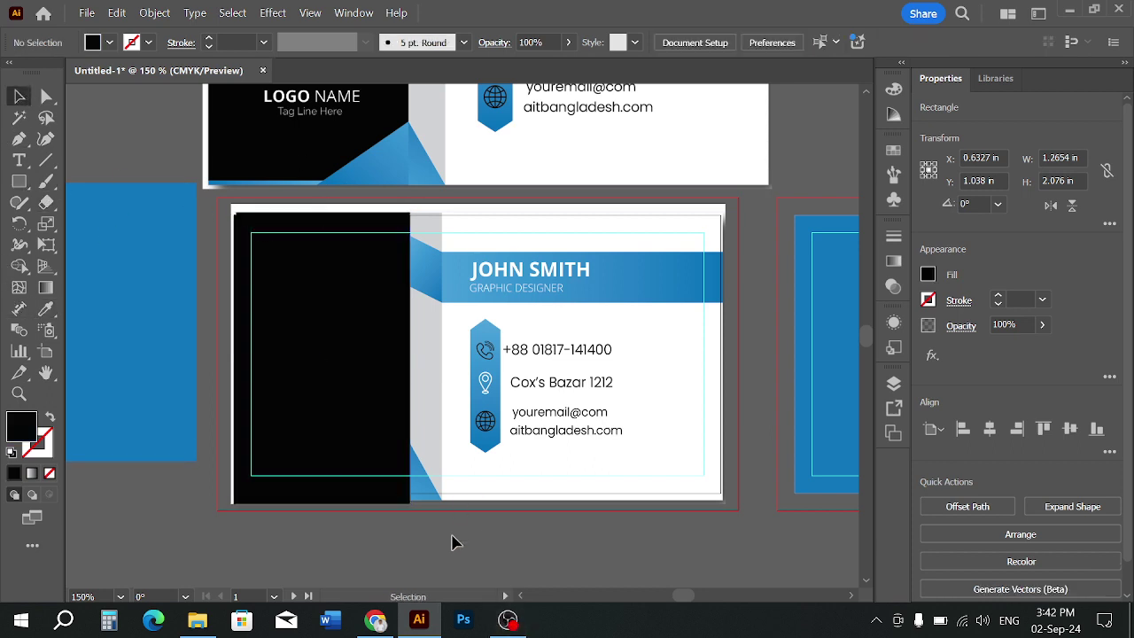
left_click(315, 349)
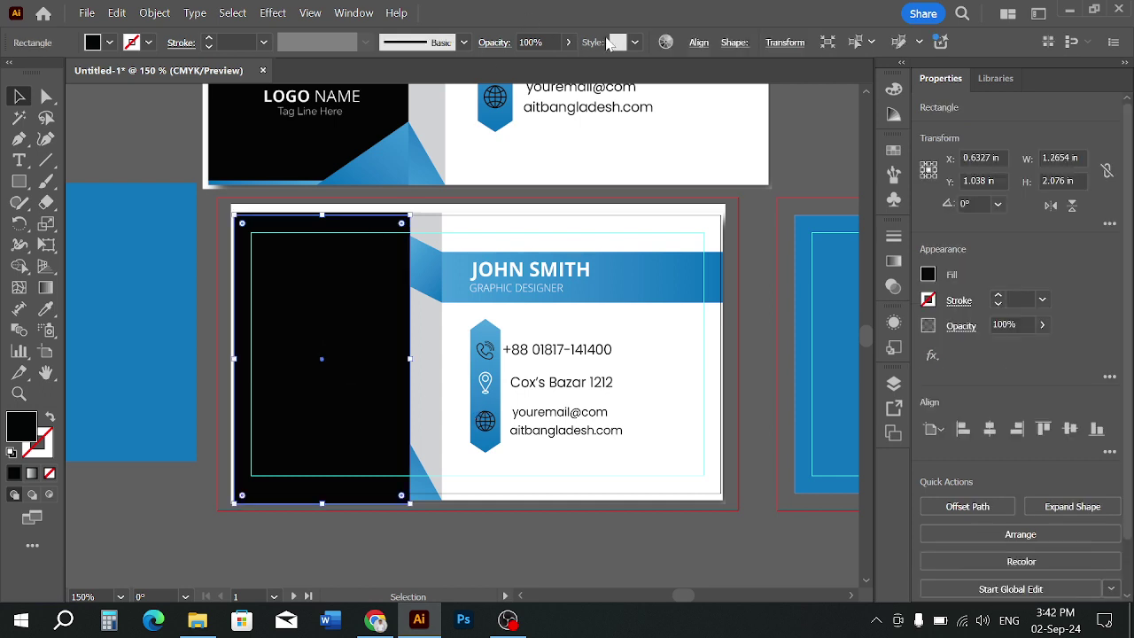
left_click(549, 41)
scroll(550, 41, "down", 20)
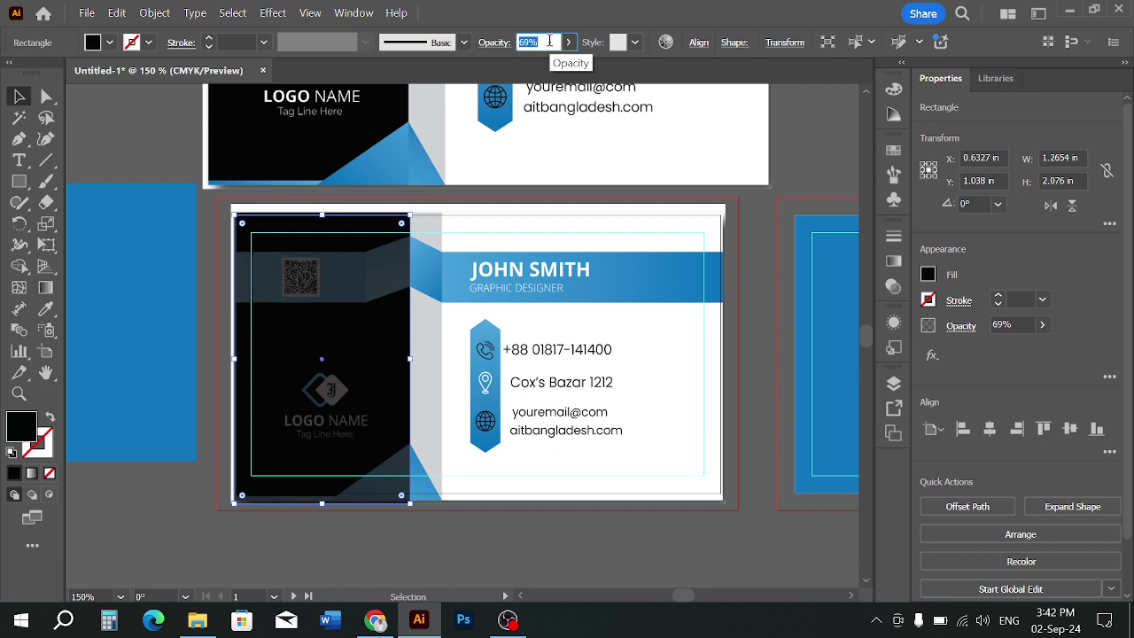
scroll(550, 41, "up", 20)
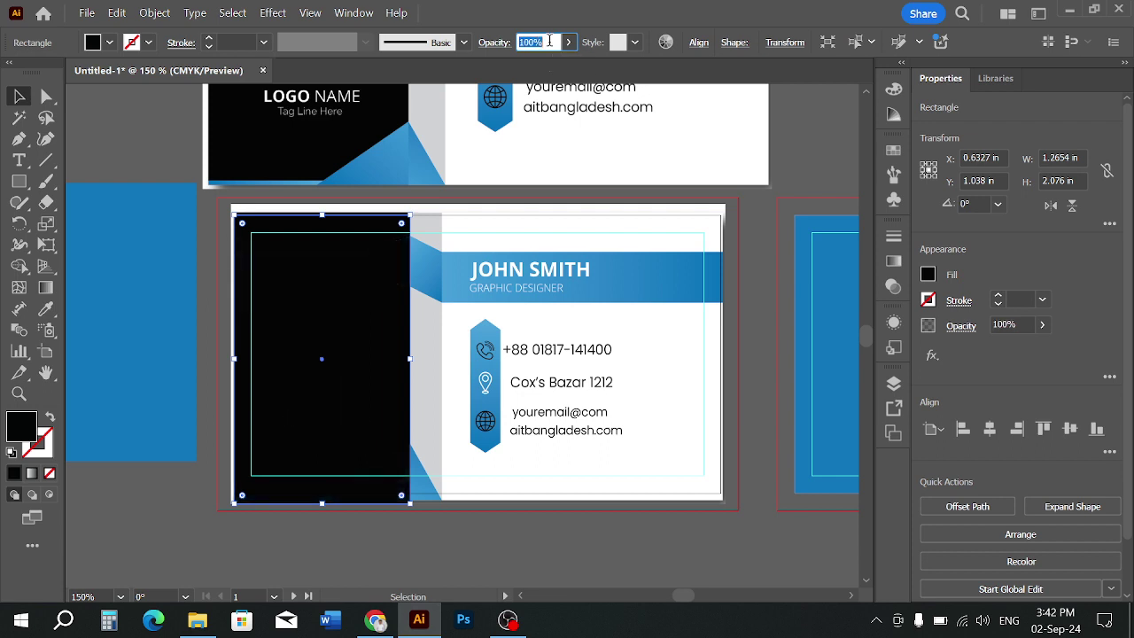
left_click(109, 42)
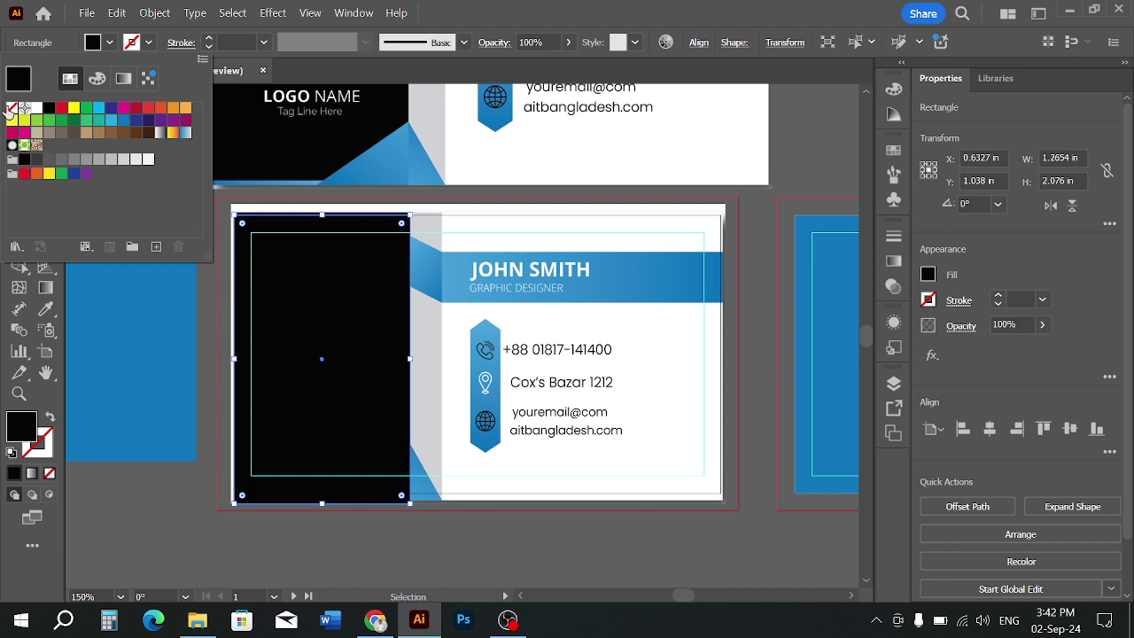
left_click(11, 108)
Give the rectangle a 0.5 pt orange outline
left_click(208, 41)
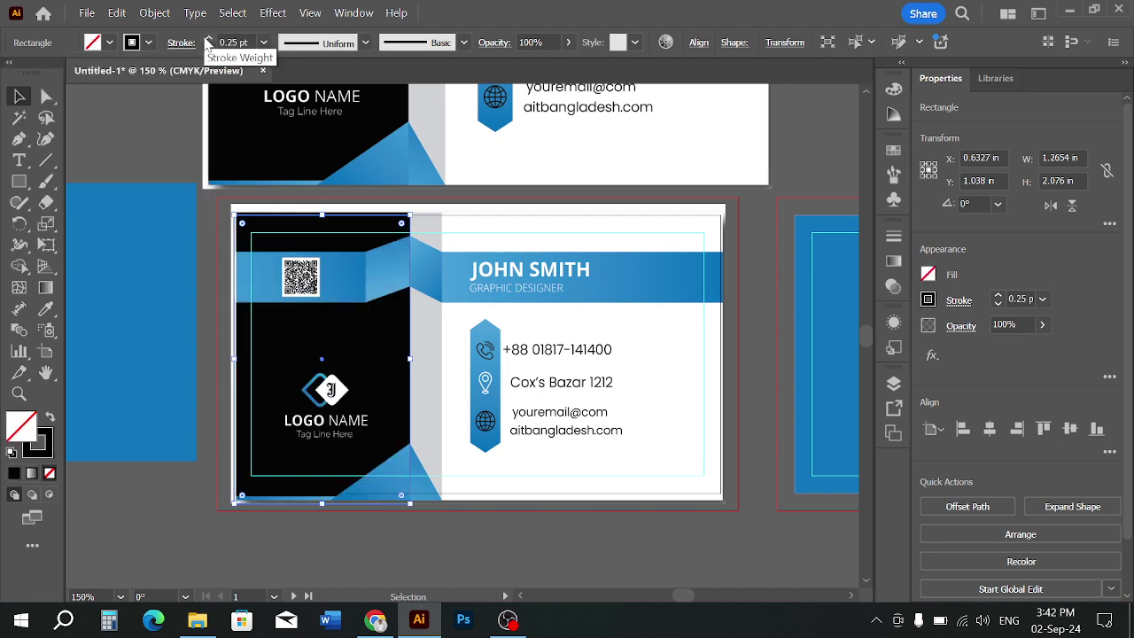
left_click(208, 40)
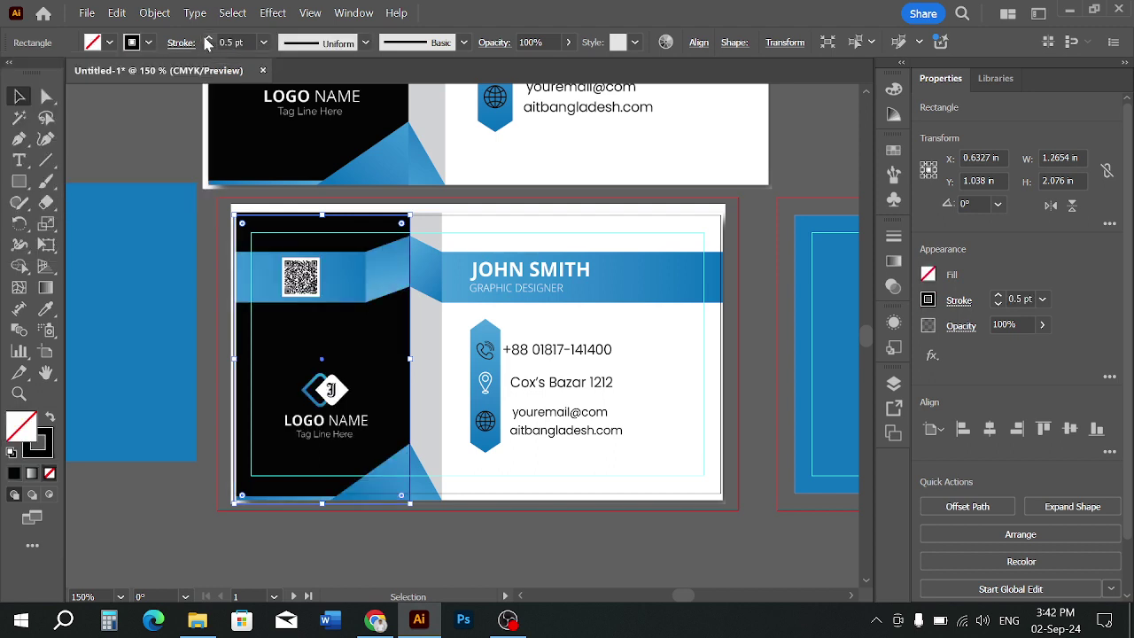
left_click(263, 42)
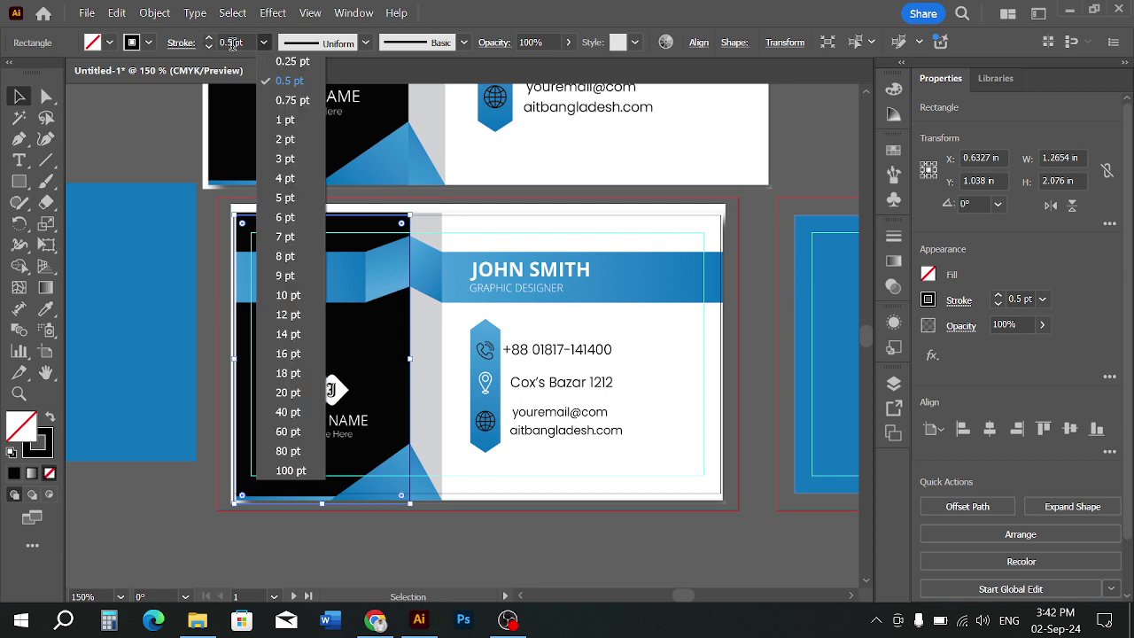
left_click(151, 48)
left_click(149, 49)
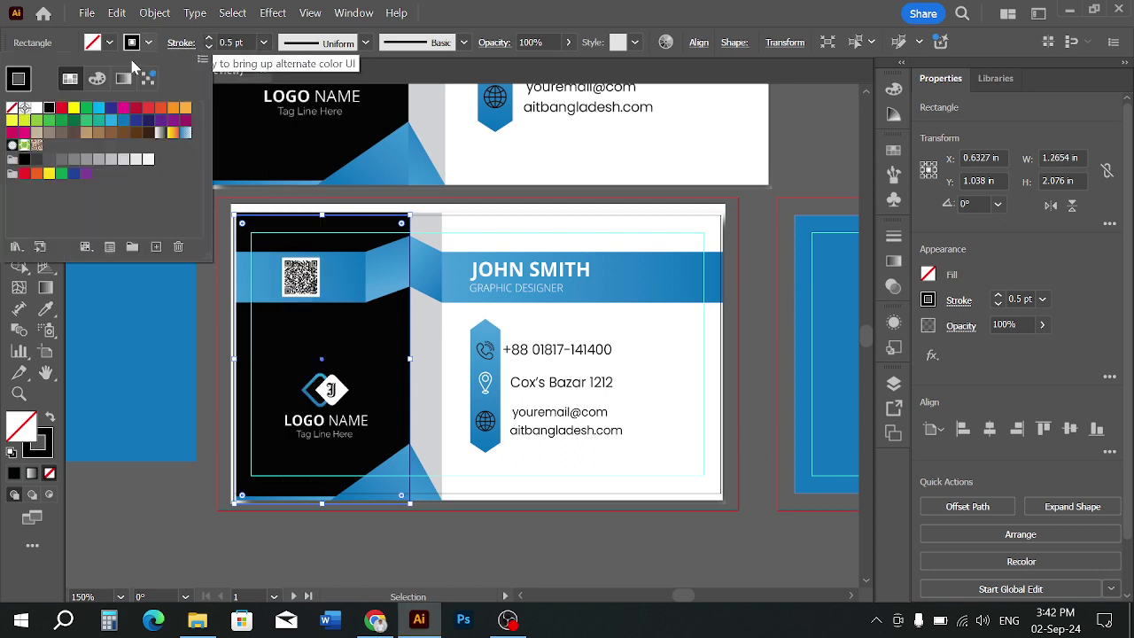
left_click(135, 108)
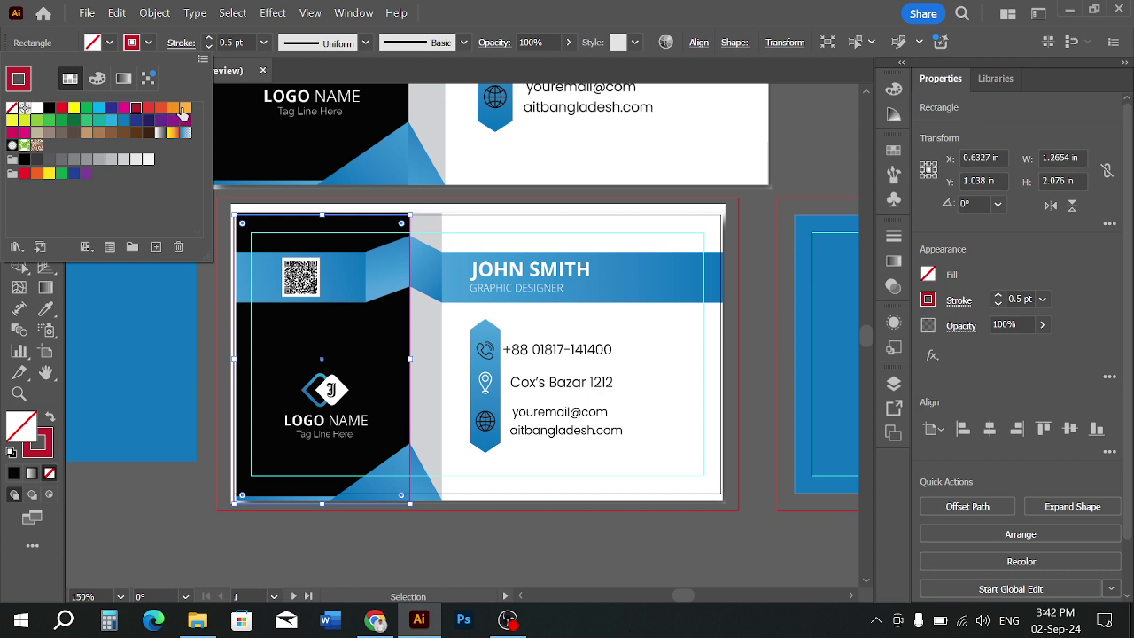
left_click(183, 109)
left_click(190, 217)
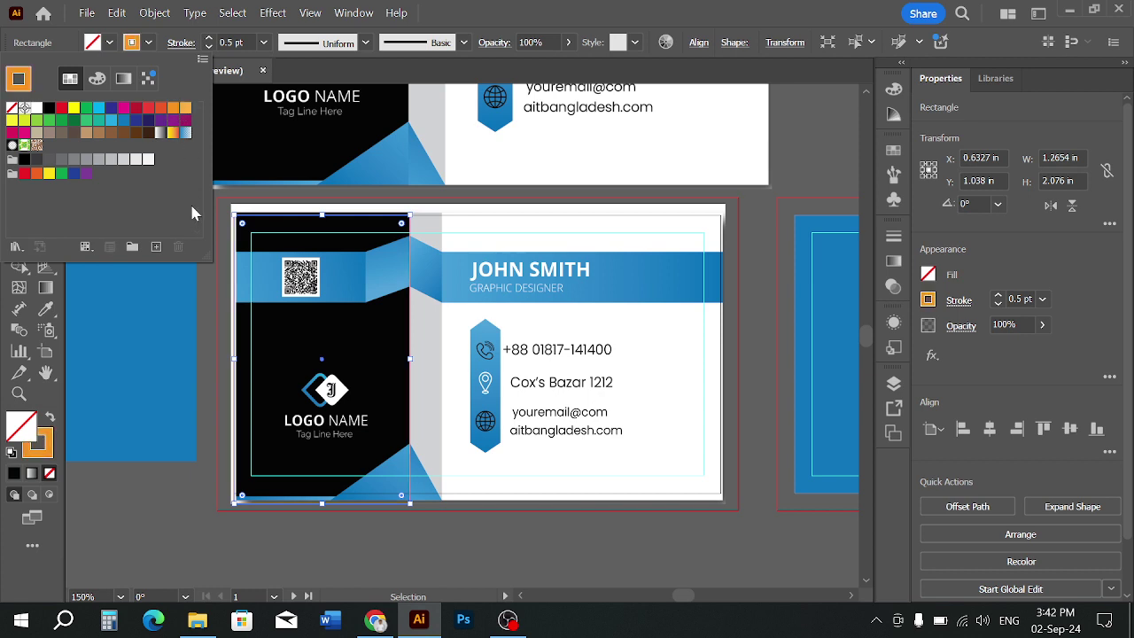
left_click(403, 527)
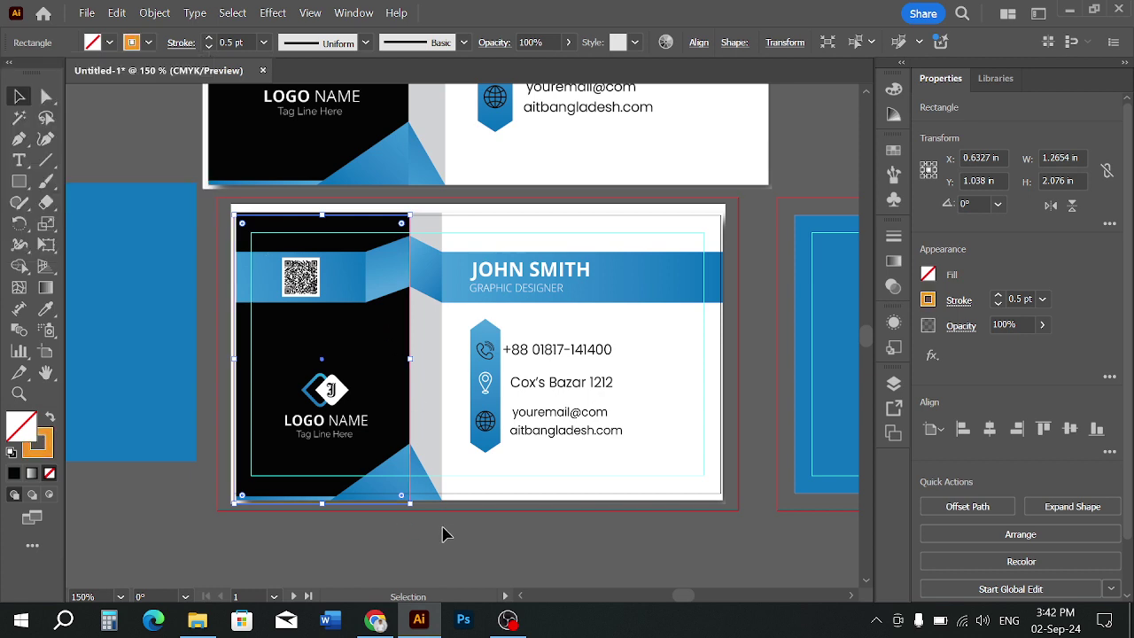
Deselect the orange-outlined rectangle and pick the Rectangle tool
left_click(443, 532)
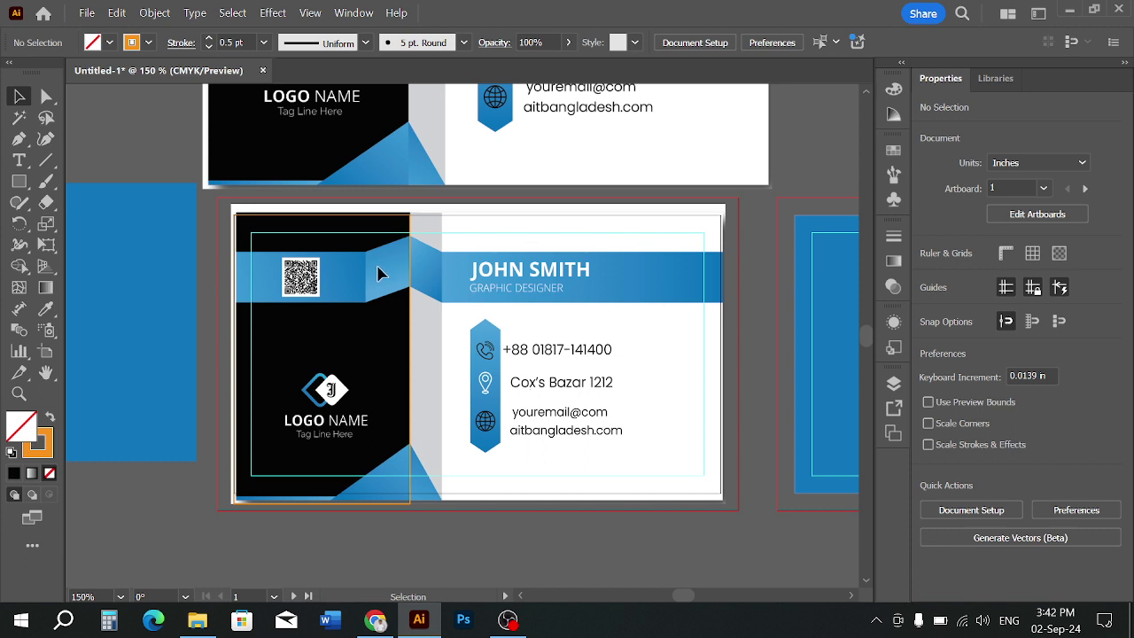
left_click(411, 280)
left_click(461, 273)
left_click(18, 181)
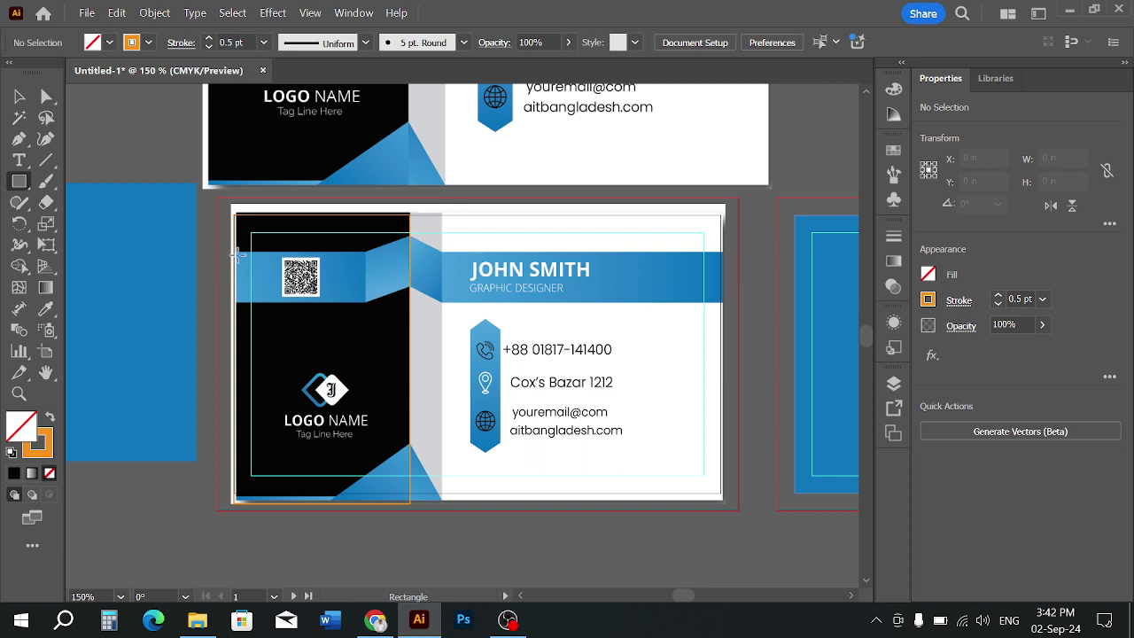
Draw a 0.96 × 0.37 in rectangle over the band's left end, fill it blue, remove its outline
left_click_drag(235, 254, 368, 303)
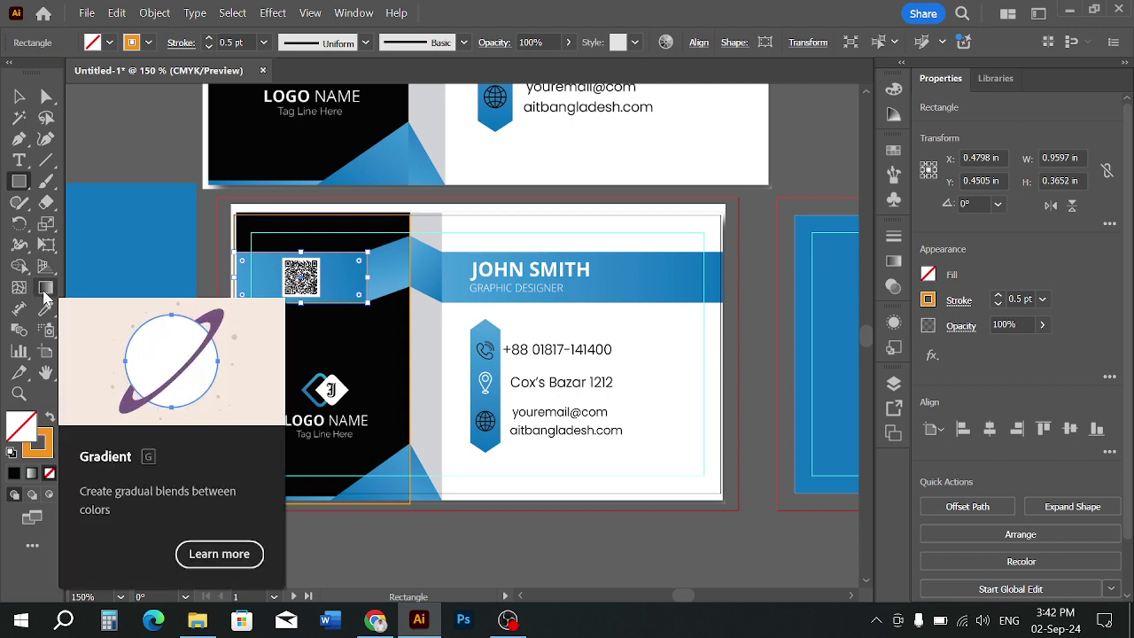
left_click(109, 43)
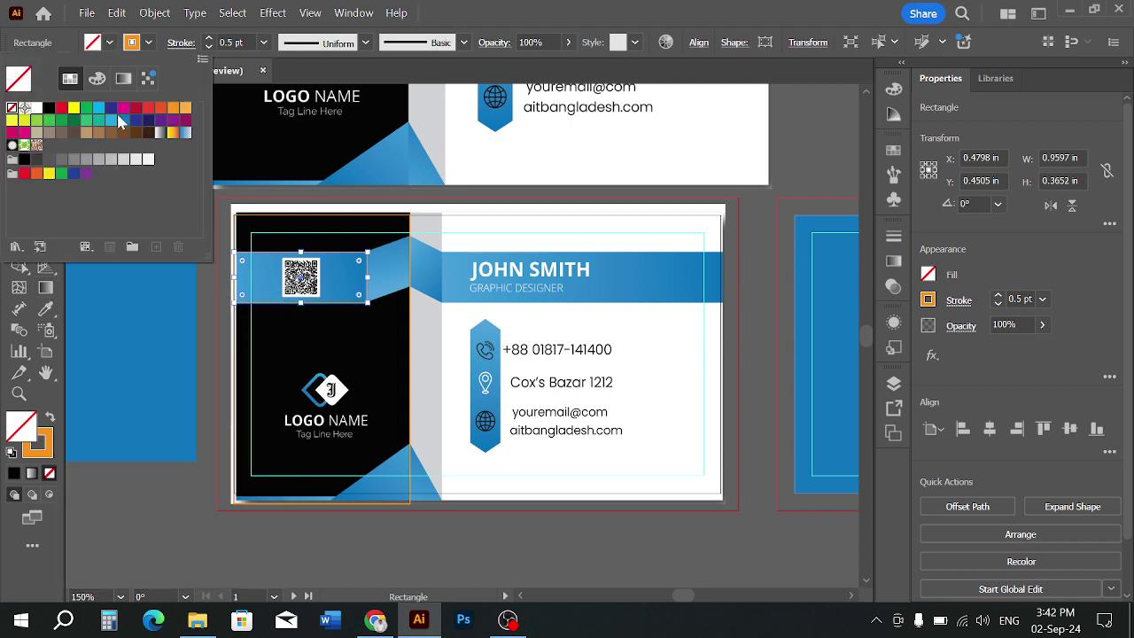
left_click(123, 120)
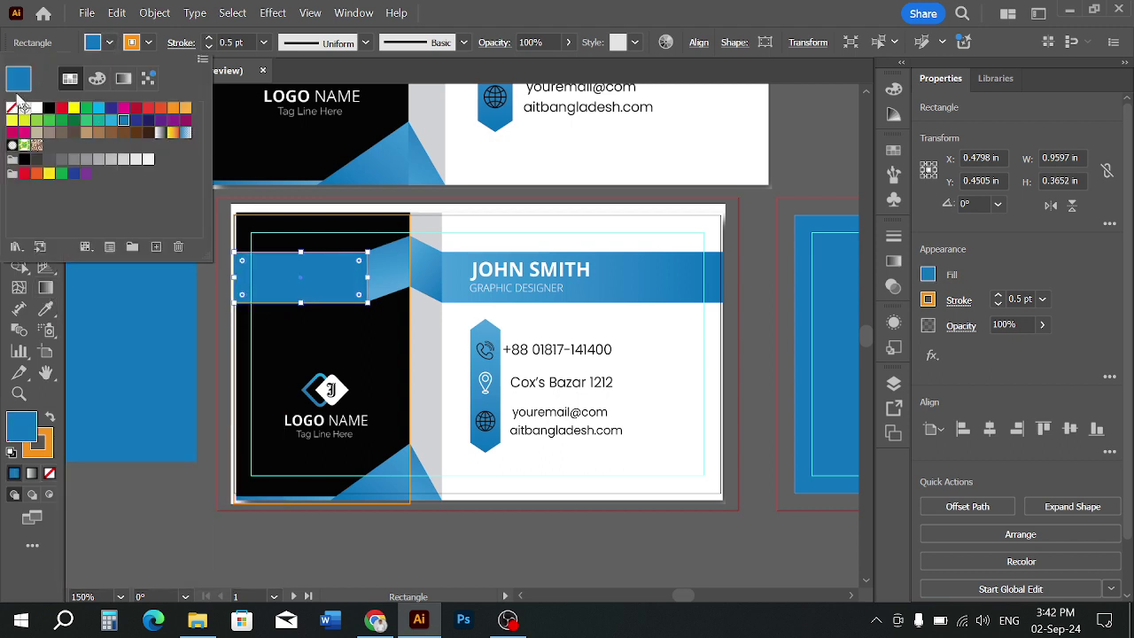
left_click(298, 221)
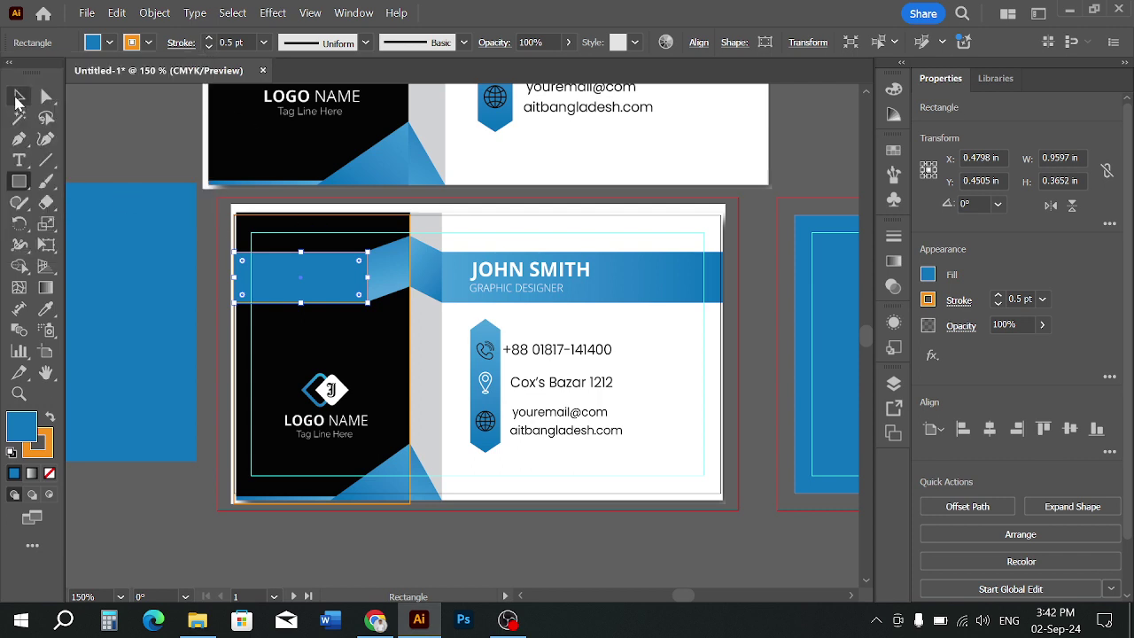
left_click(19, 95)
left_click(147, 115)
left_click(295, 279)
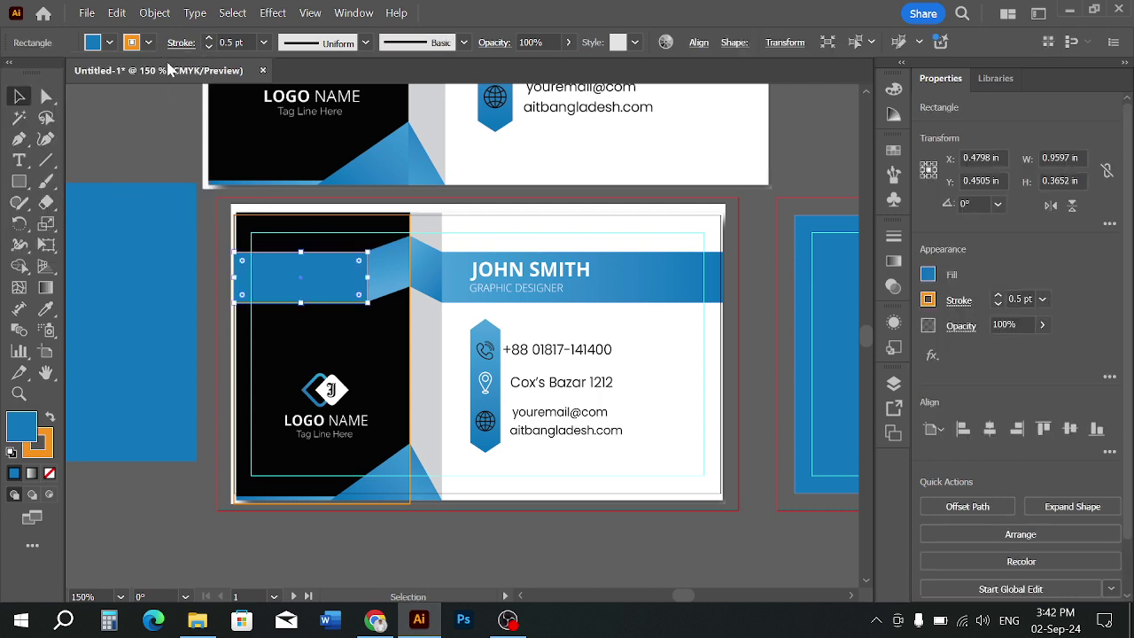
left_click(148, 43)
left_click(11, 107)
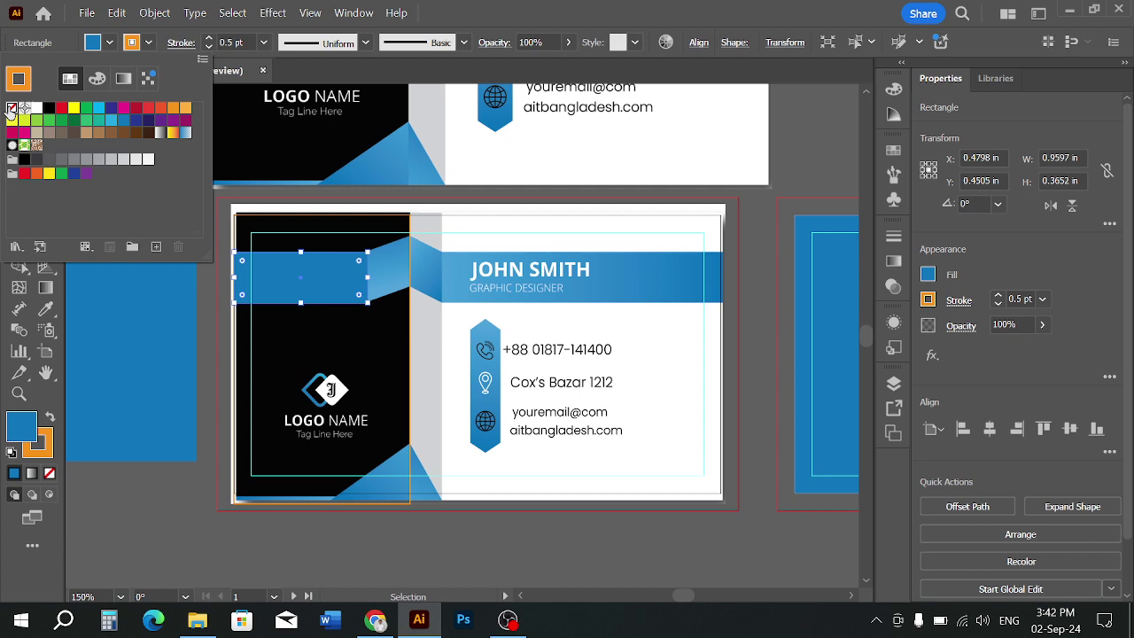
left_click(306, 197)
Copy the blue band rectangle 1.17 in straight to the right
scroll(491, 274, "up", 2)
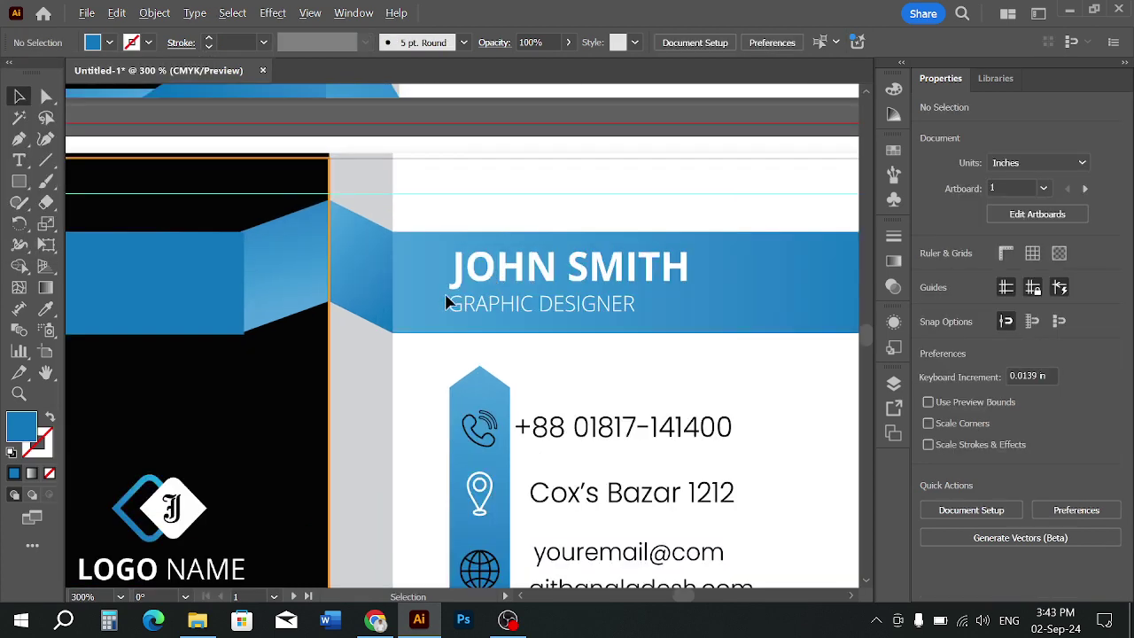
scroll(446, 300, "down", 1)
left_click_drag(357, 286, 388, 322)
scroll(309, 411, "up", 1)
left_click(309, 407)
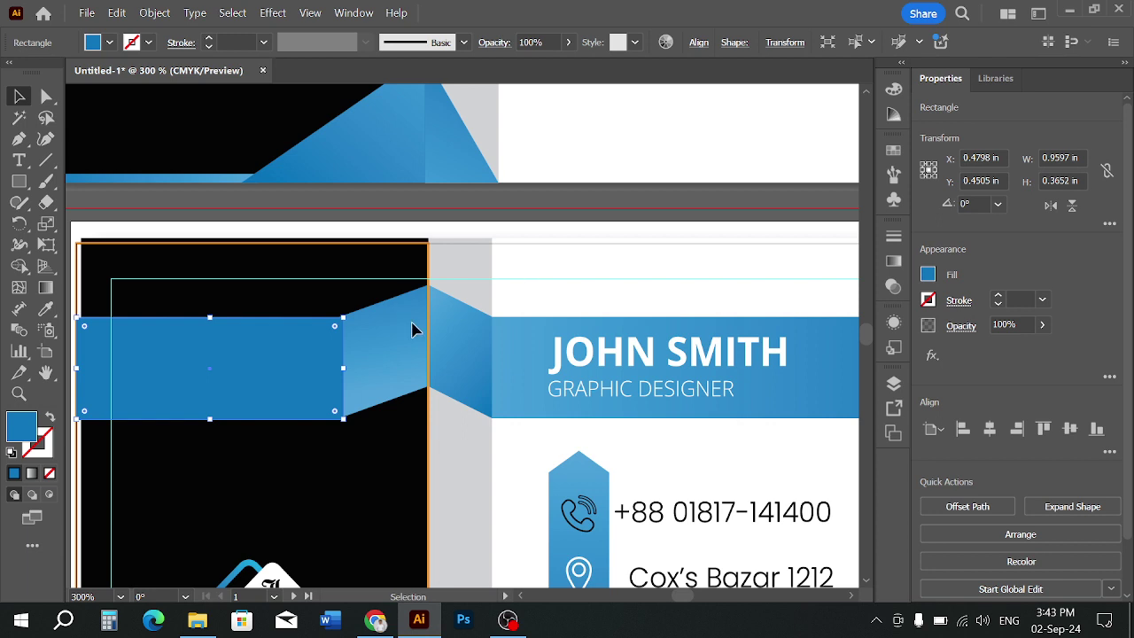
scroll(303, 372, "down", 2)
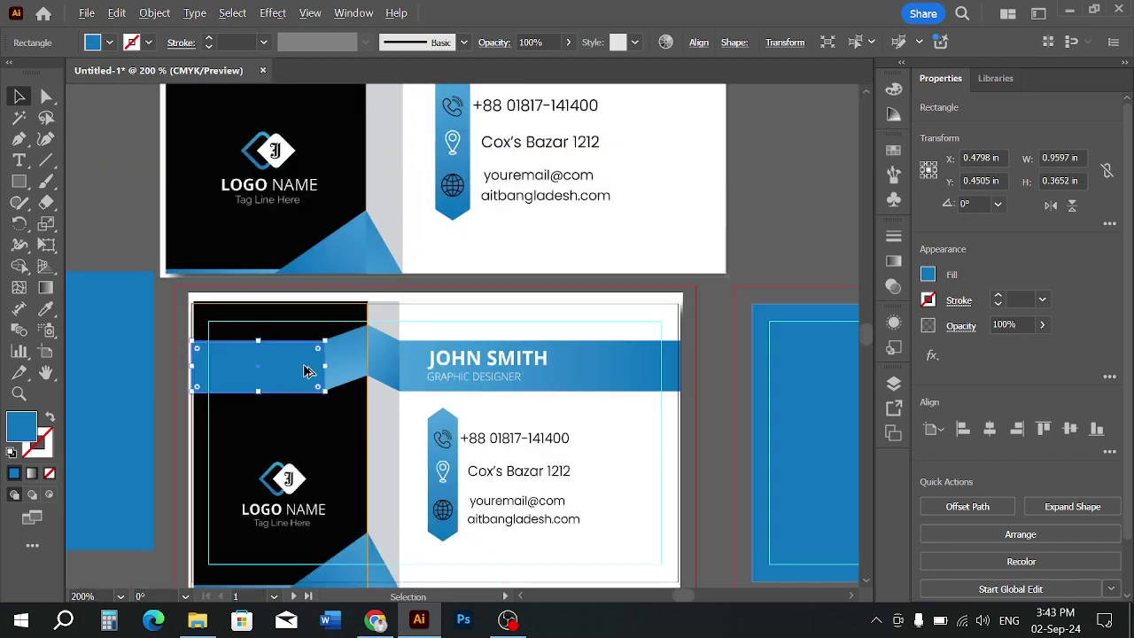
left_click_drag(296, 374, 426, 363)
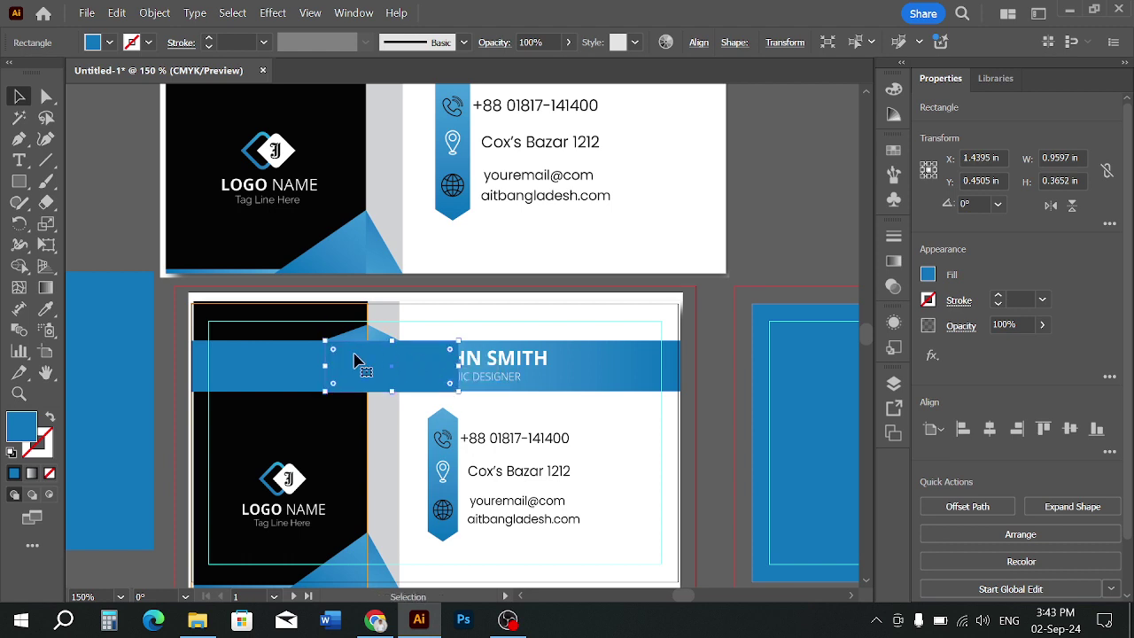
Narrow the copied blue rectangle to 0.31 in wide at the panel's fold
scroll(359, 360, "up", 1)
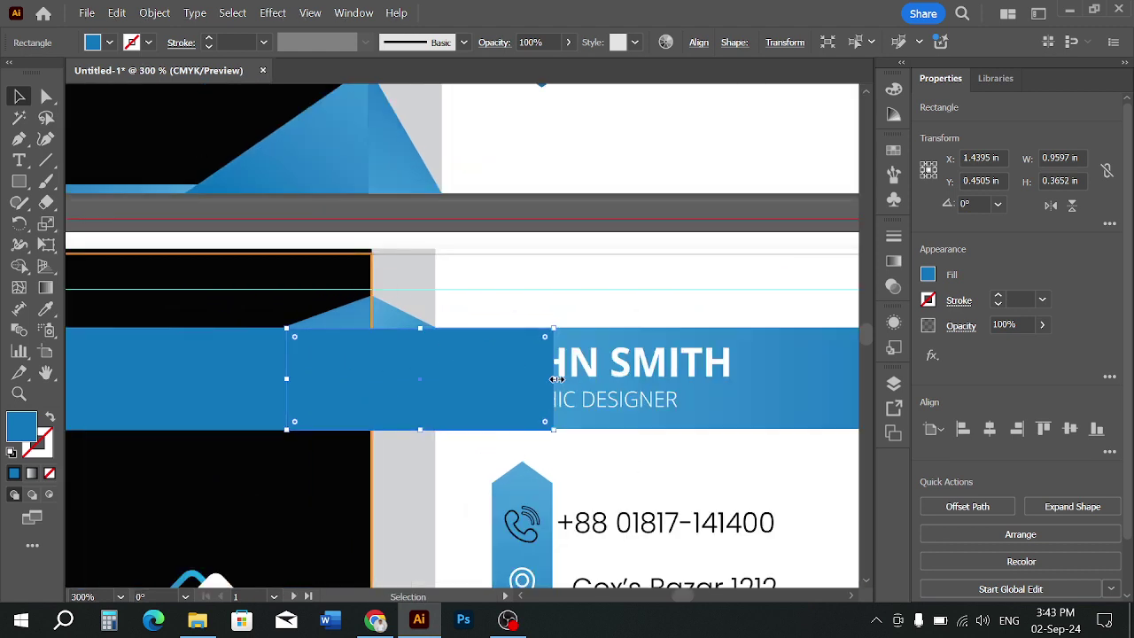
left_click_drag(553, 379, 373, 381)
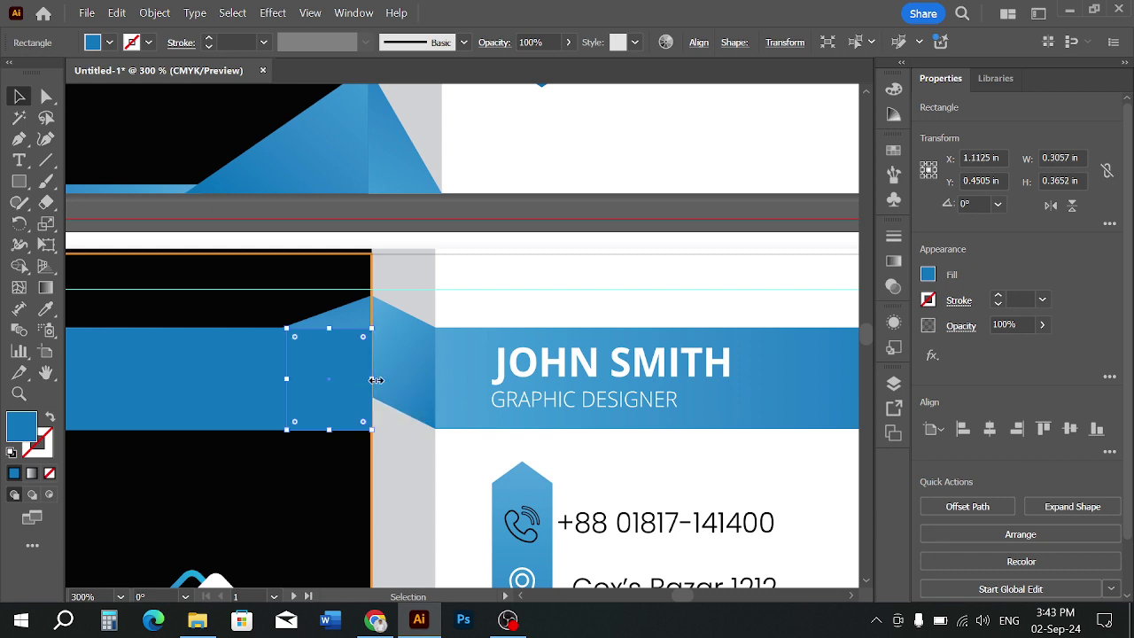
left_click(414, 386)
left_click(364, 381)
Copy the narrow rectangle 0.57 in further right along the band
left_click_drag(349, 382, 497, 379)
left_click(479, 283)
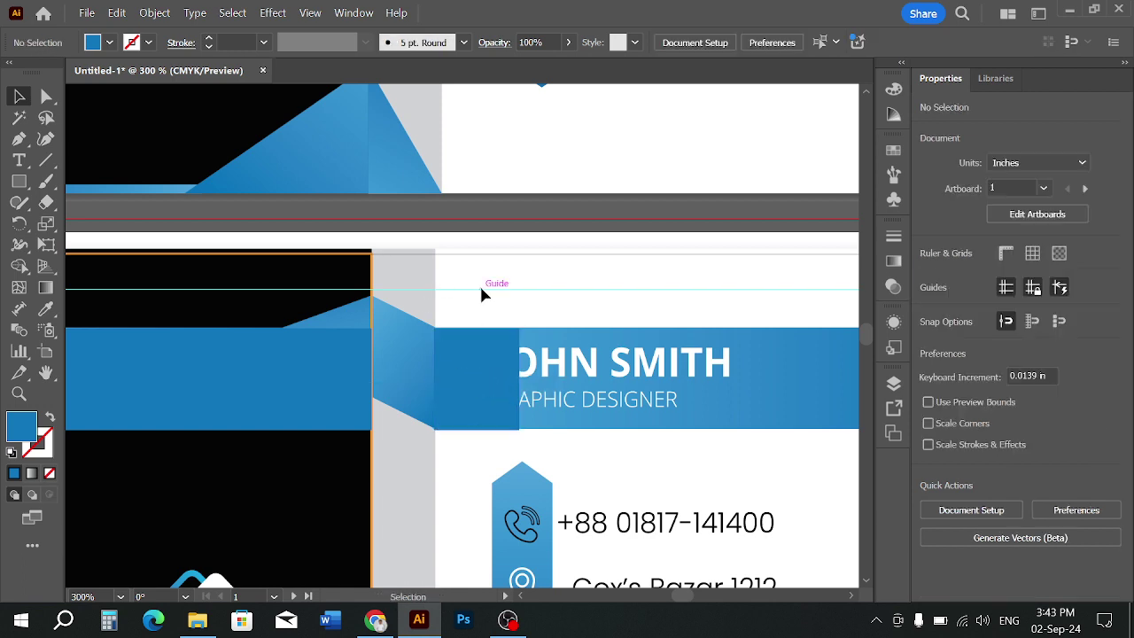
left_click(309, 359)
scroll(317, 342, "up", 1)
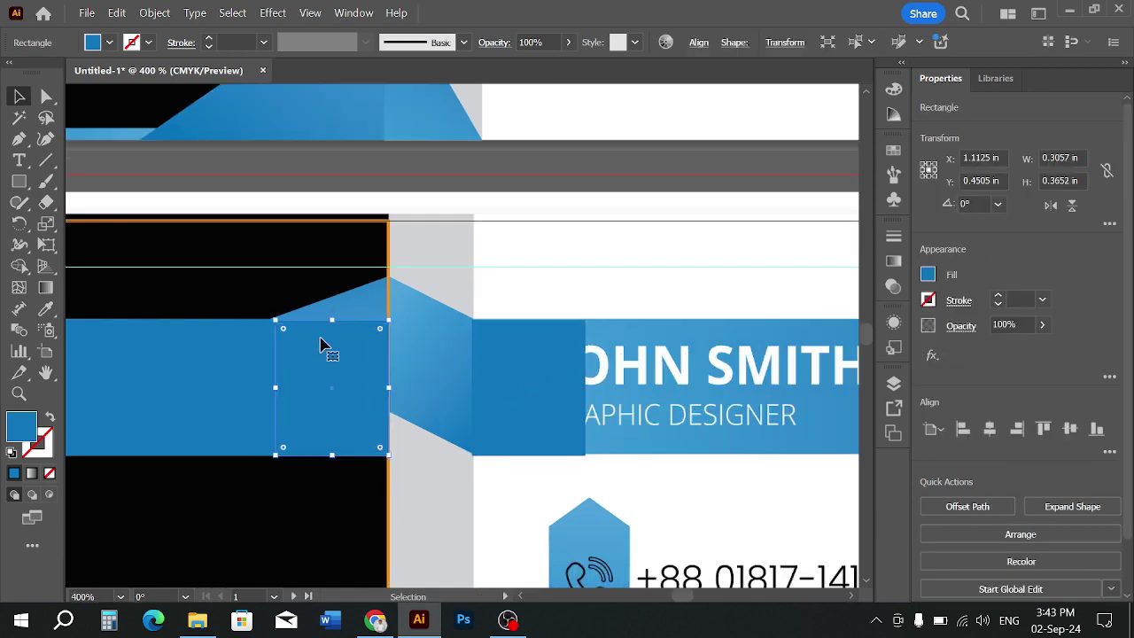
Try raising the narrow rectangle's right-side anchors with Direct Selection, undoing each attempt
left_click(49, 102)
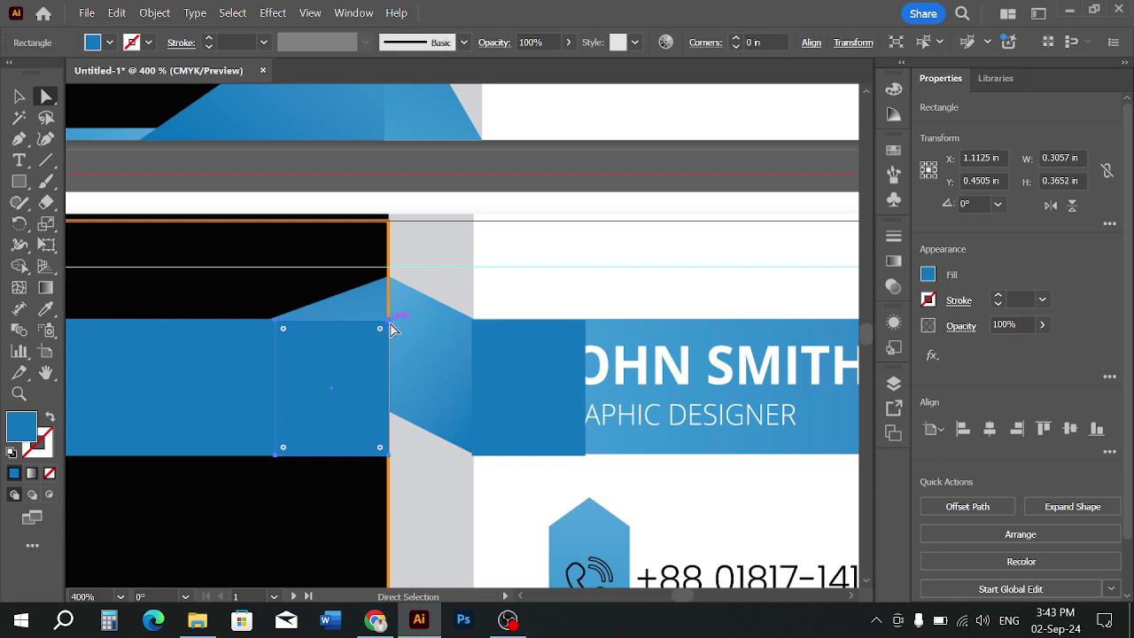
left_click_drag(389, 321, 391, 313)
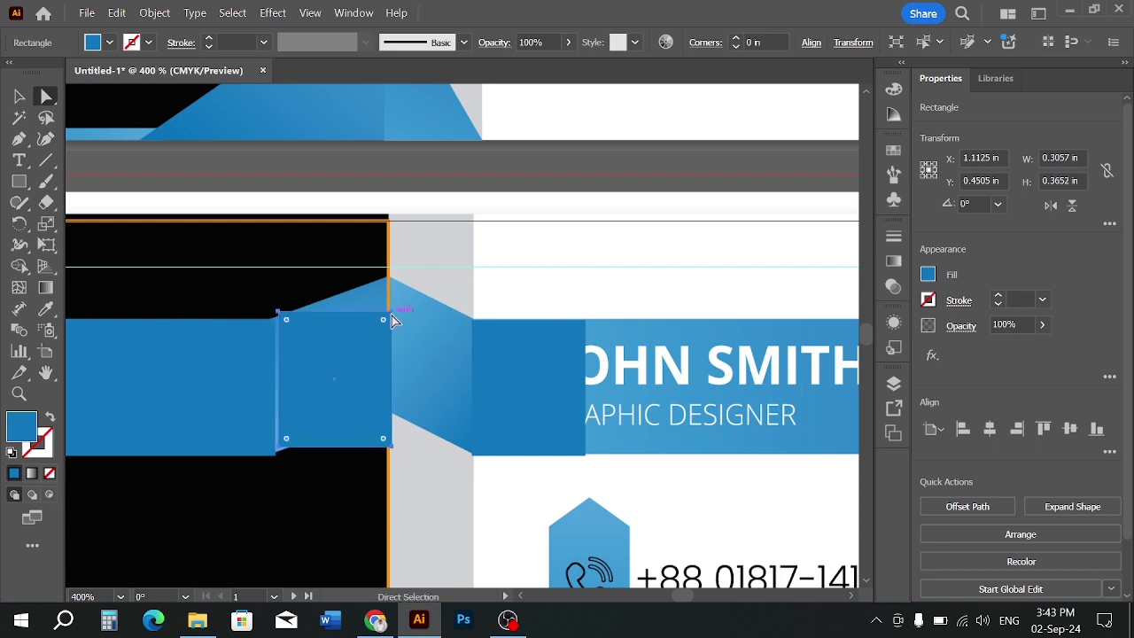
key("ctrl+z")
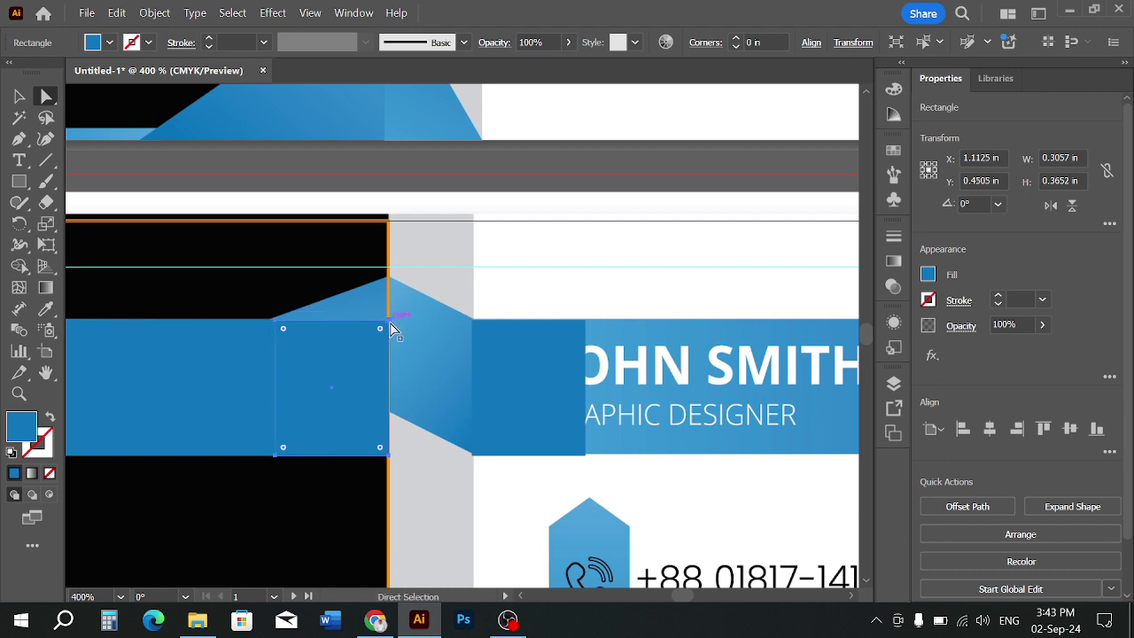
left_click(391, 321)
left_click_drag(388, 321, 387, 309)
key("ctrl+z")
left_click(412, 336)
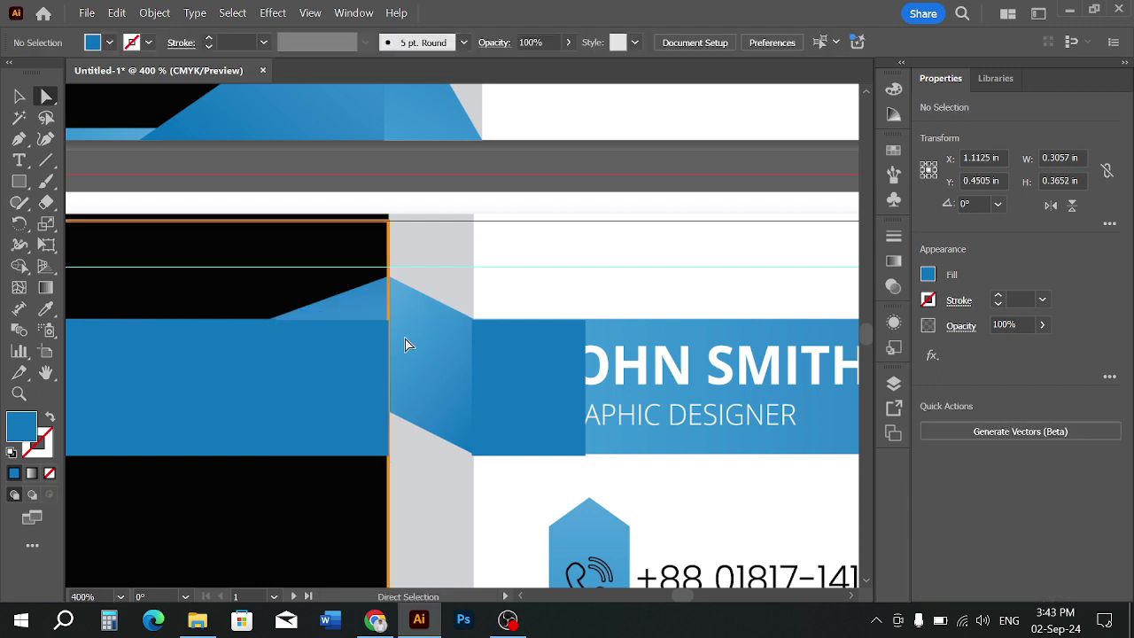
left_click_drag(390, 326, 390, 277)
key("ctrl+z")
left_click(425, 328)
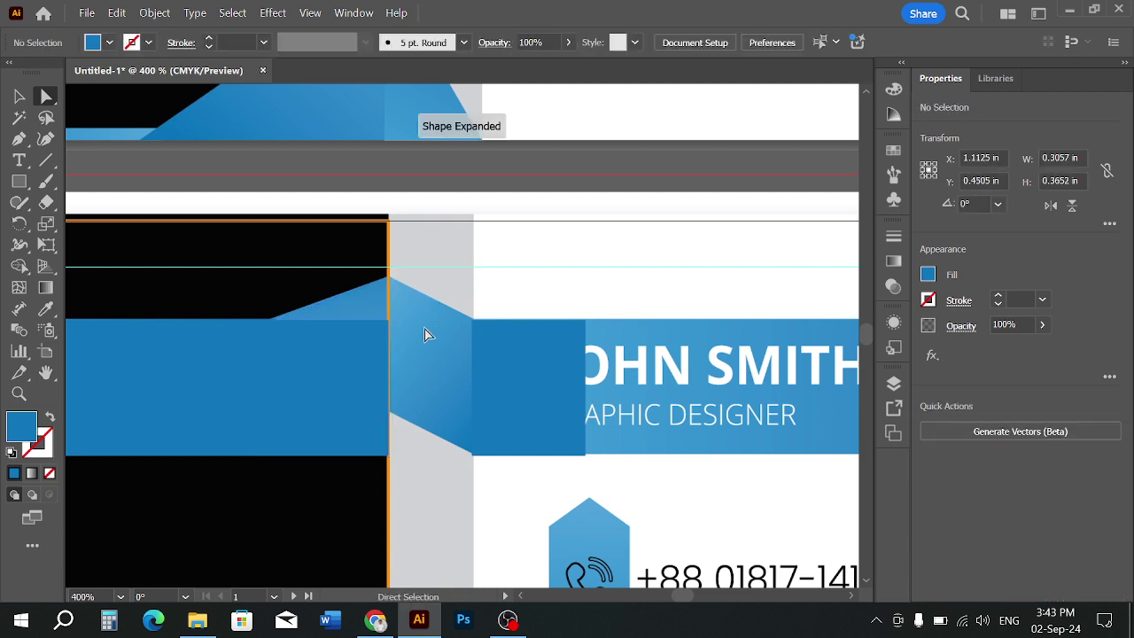
left_click(353, 347)
Raise the narrow rectangle's top-right anchor so its top edge slopes upward
key("v")
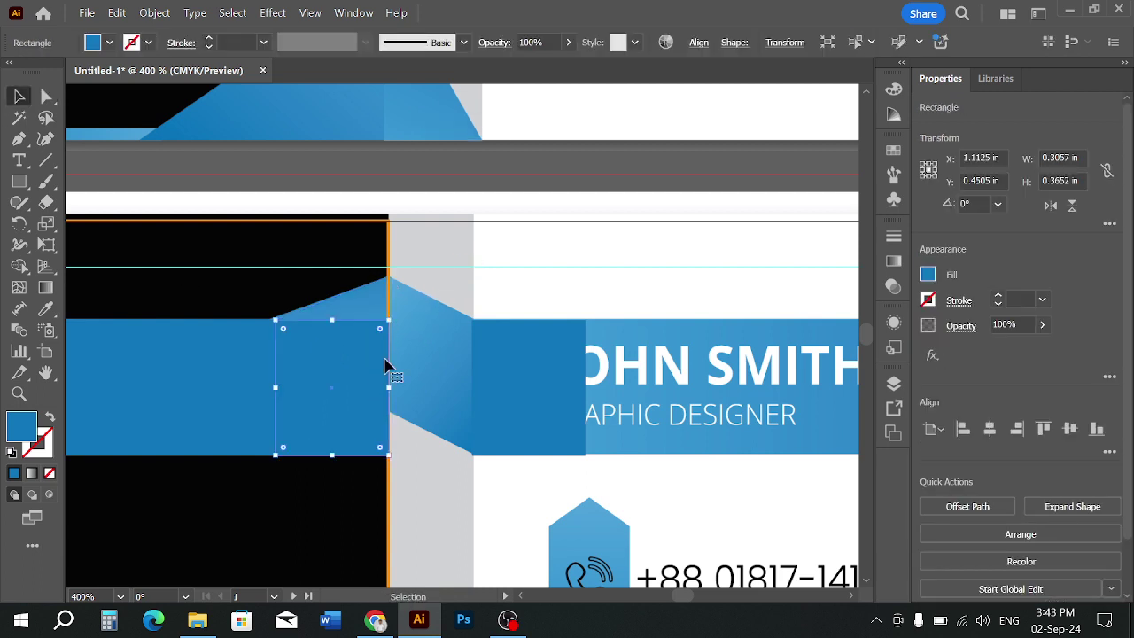
left_click(47, 97)
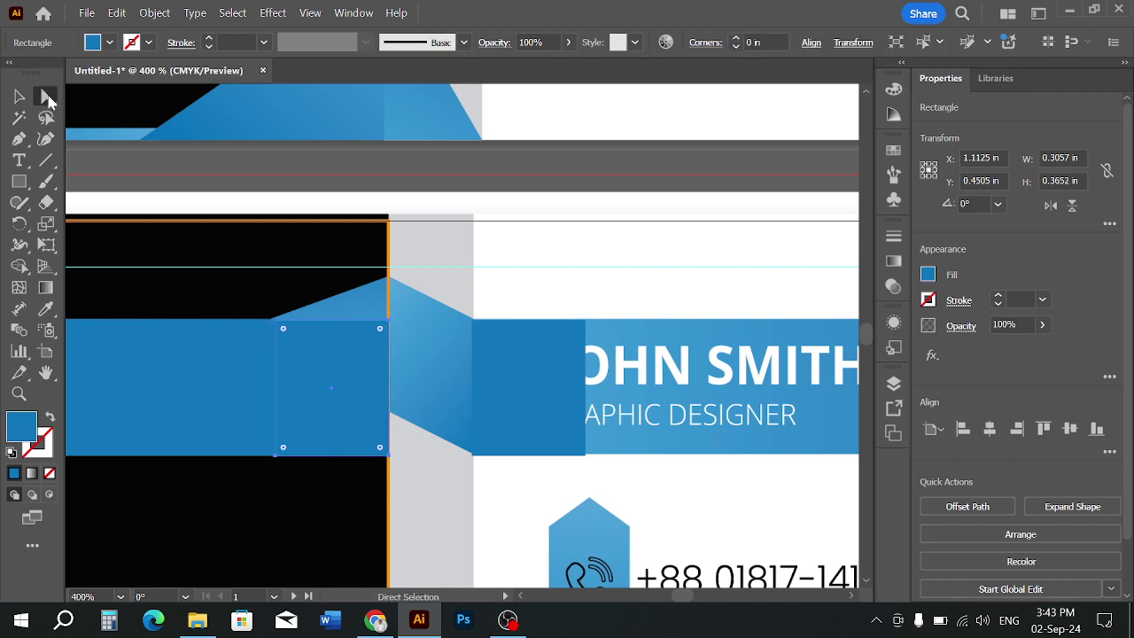
left_click_drag(388, 321, 386, 294)
key("ctrl+z")
left_click(468, 270)
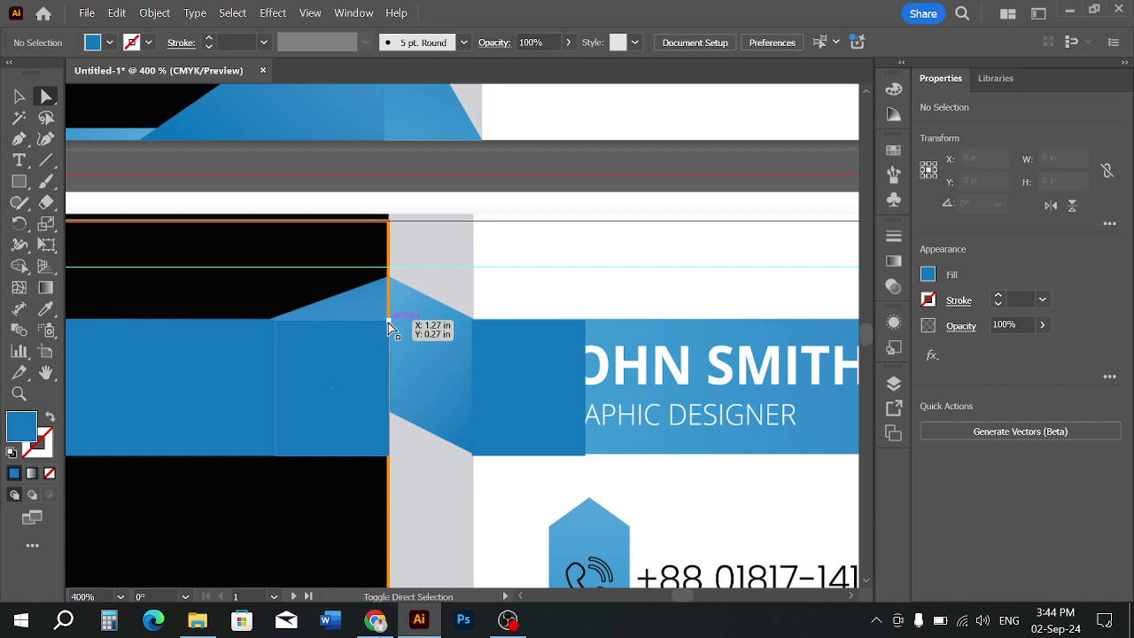
left_click_drag(388, 323, 390, 280)
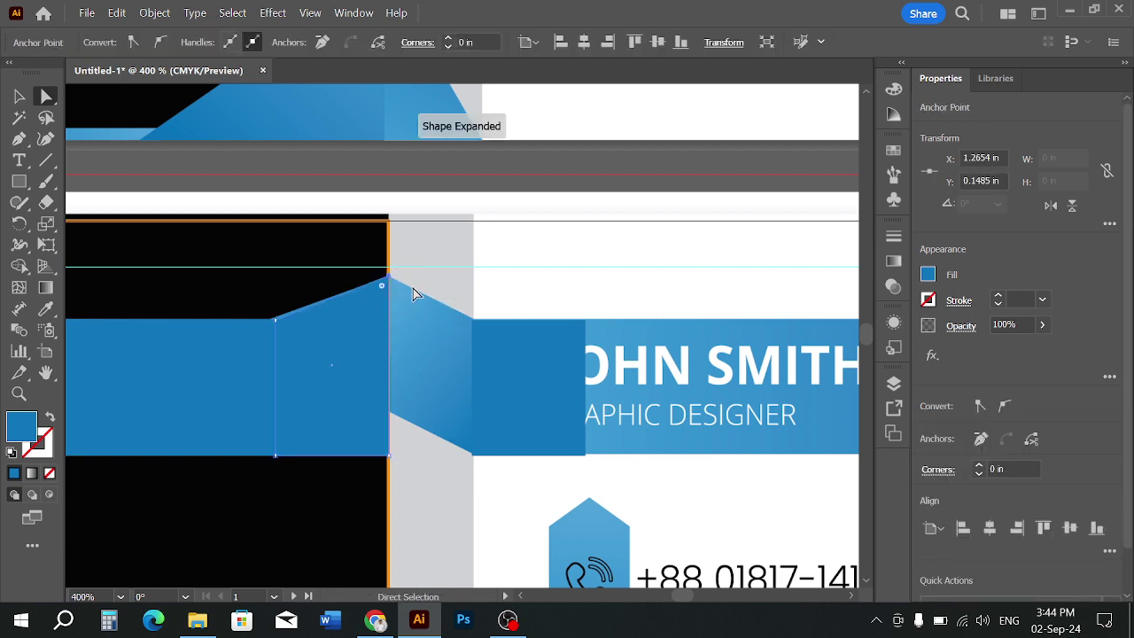
left_click(435, 302)
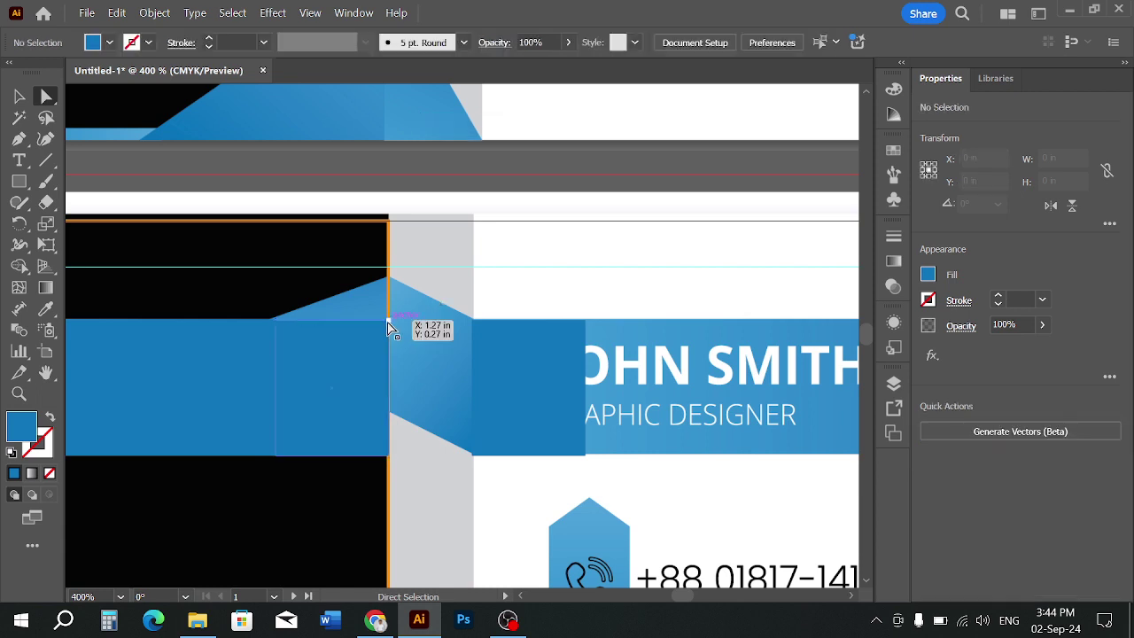
Adjust the right-side anchors and snap the top-right one to the panel edge, then undo back
left_click_drag(389, 321, 381, 282)
left_click_drag(393, 461, 389, 409)
left_click_drag(382, 237, 388, 282)
left_click(444, 259)
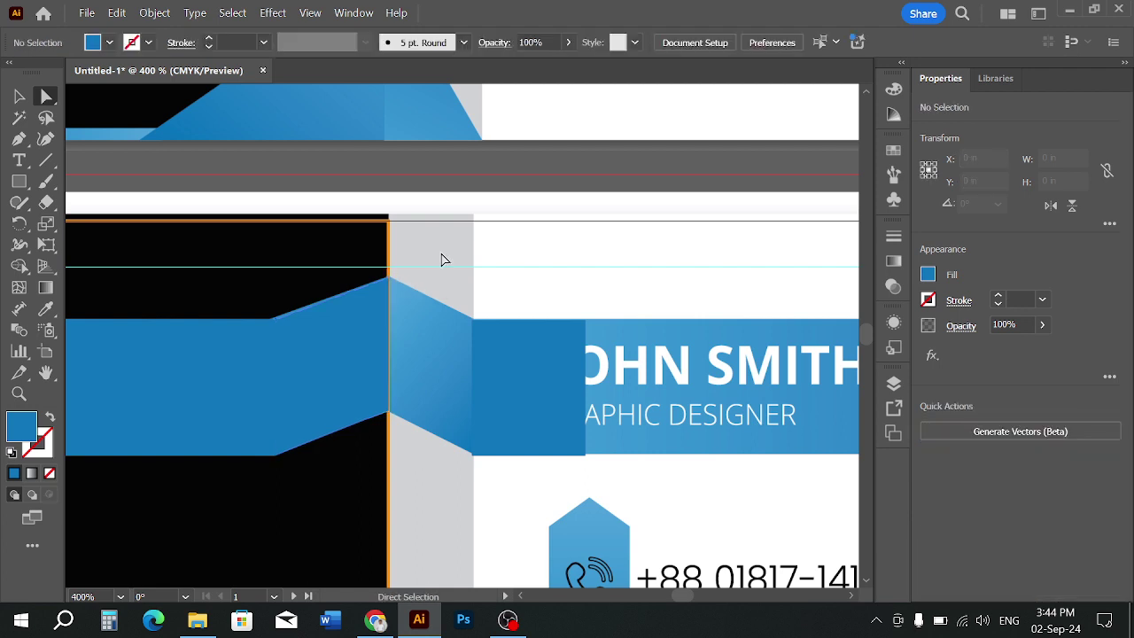
key("ctrl+z")
key("ctrl+z")
key("ctrl+z")
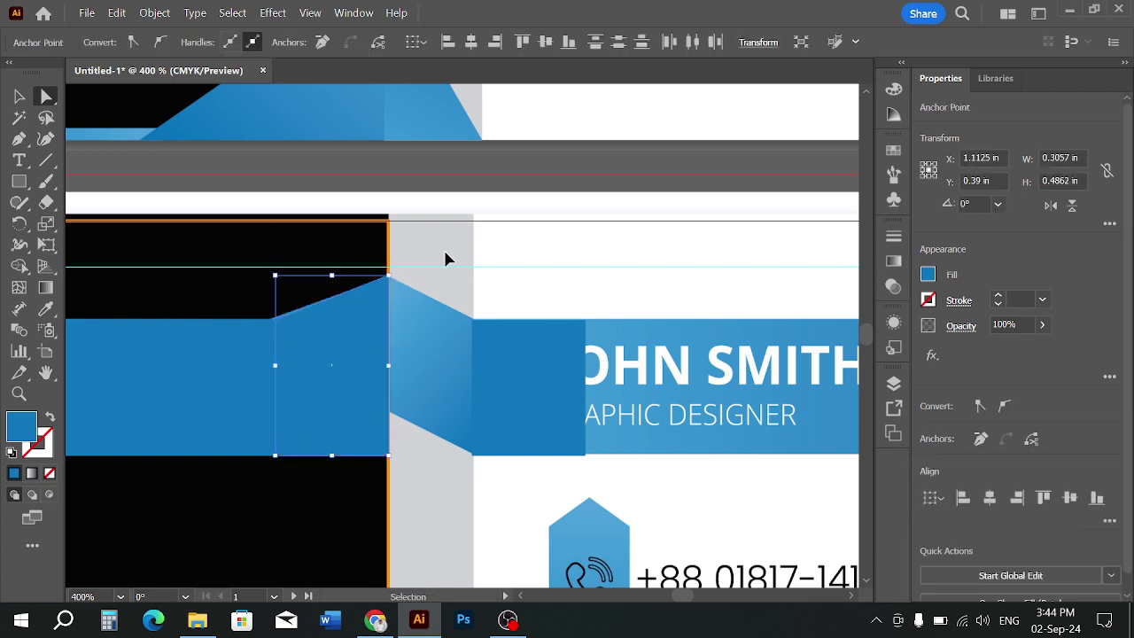
left_click(486, 245)
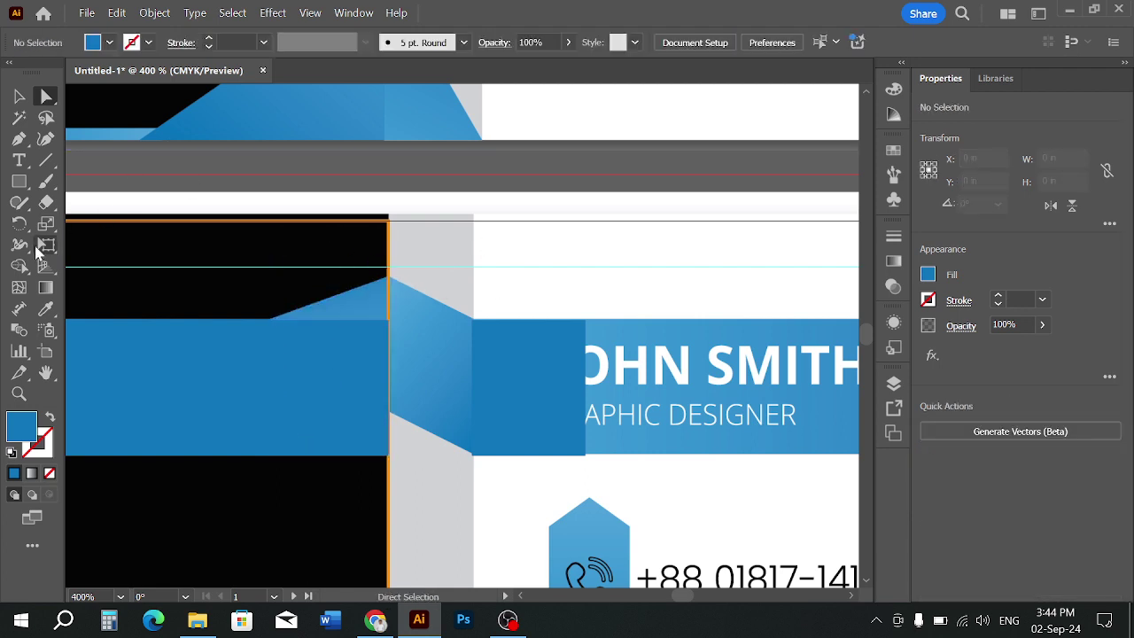
left_click(47, 225)
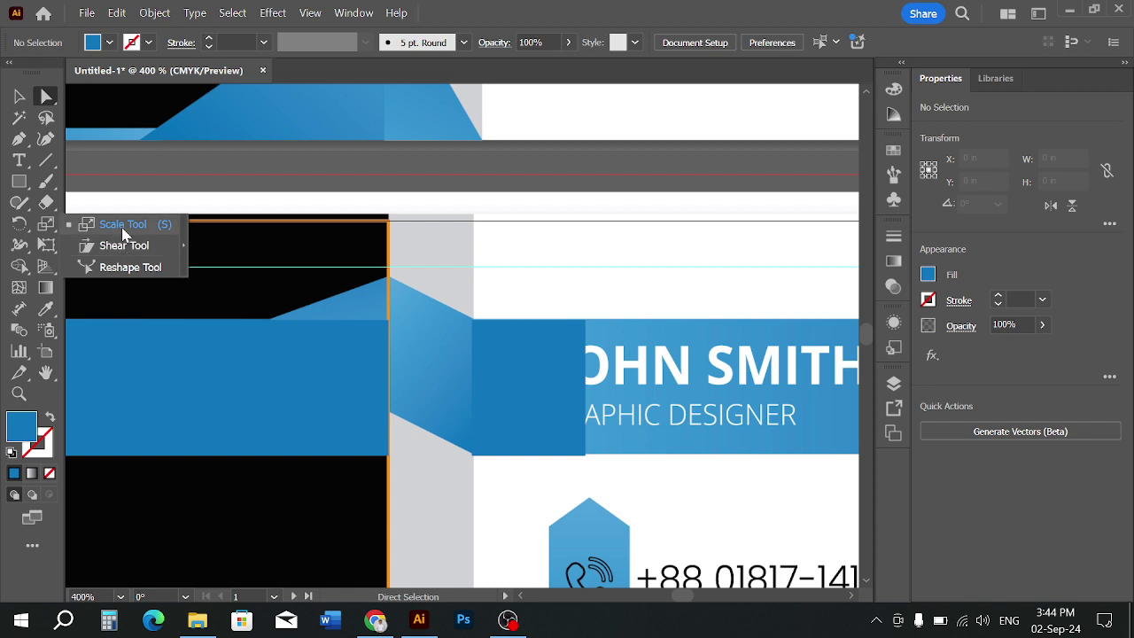
Try scaling and shearing the small blue rectangle vertically, then undo the shear
left_click(124, 226)
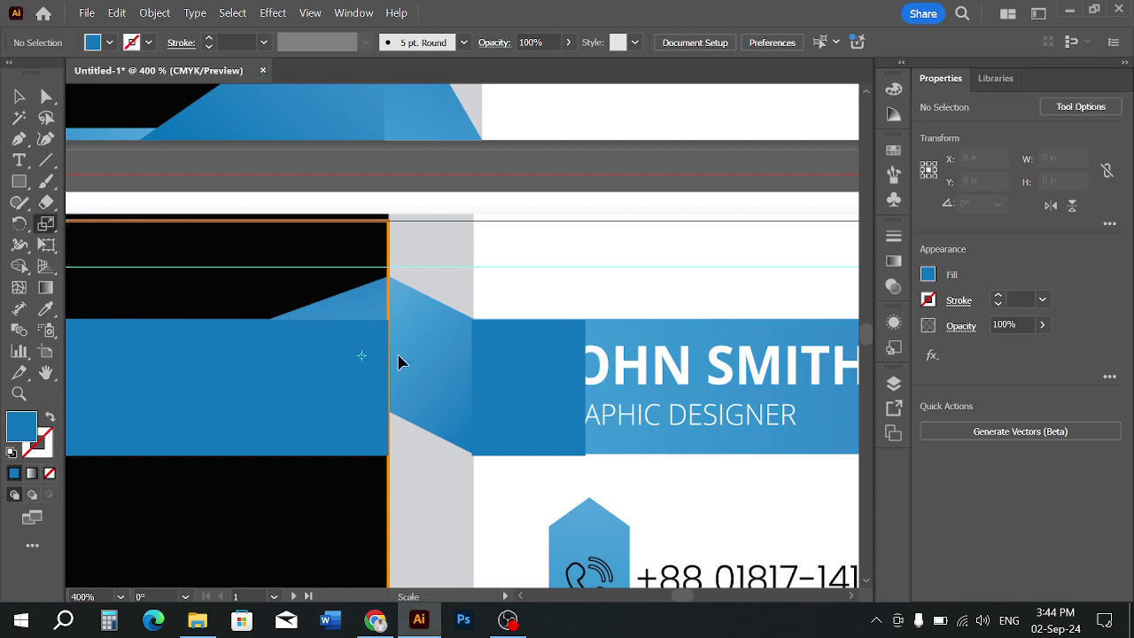
left_click(19, 95)
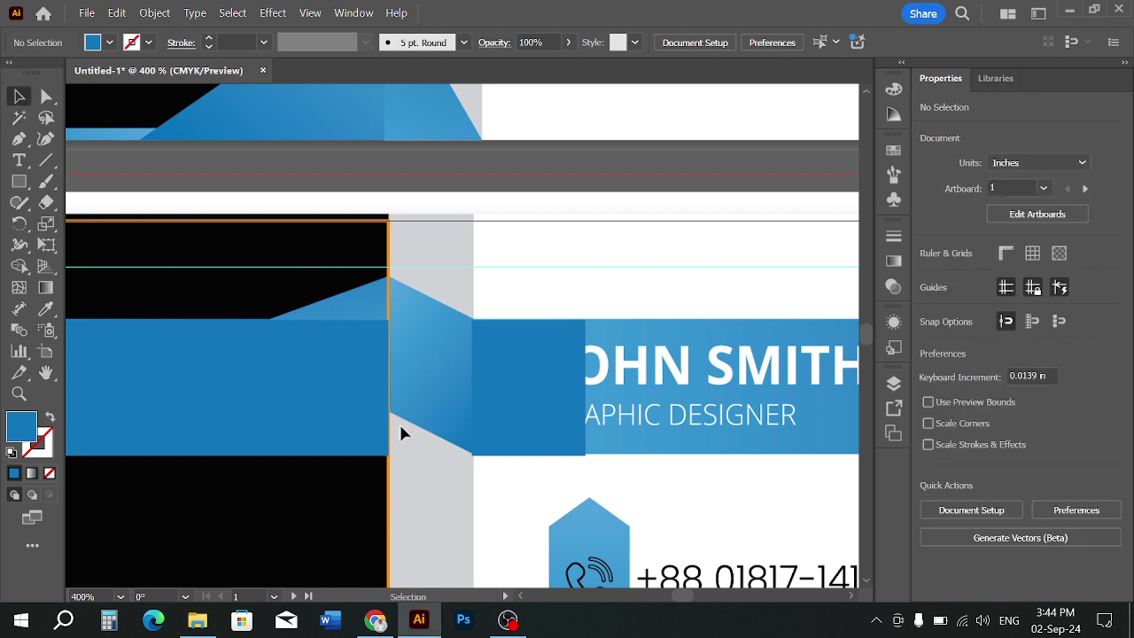
left_click(304, 376)
left_click_drag(55, 228, 111, 232)
mouse_move(388, 322)
left_mouse_down()
mouse_move(389, 310)
mouse_move(388, 323)
left_mouse_up()
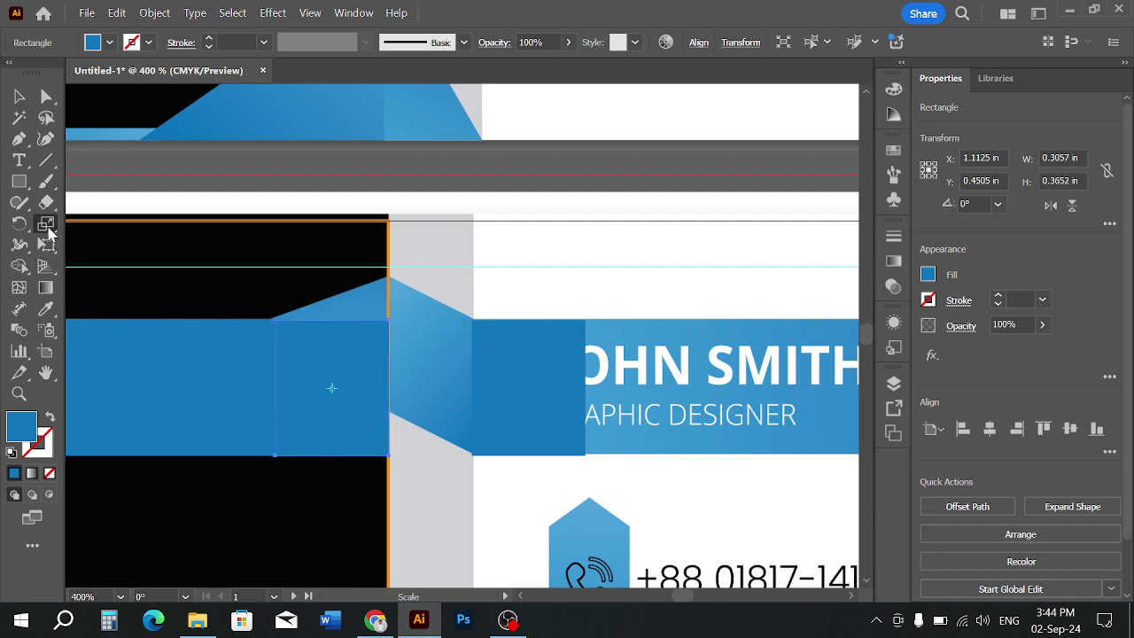
left_click_drag(44, 222, 121, 249)
left_click_drag(388, 317, 387, 304)
key("ctrl+z")
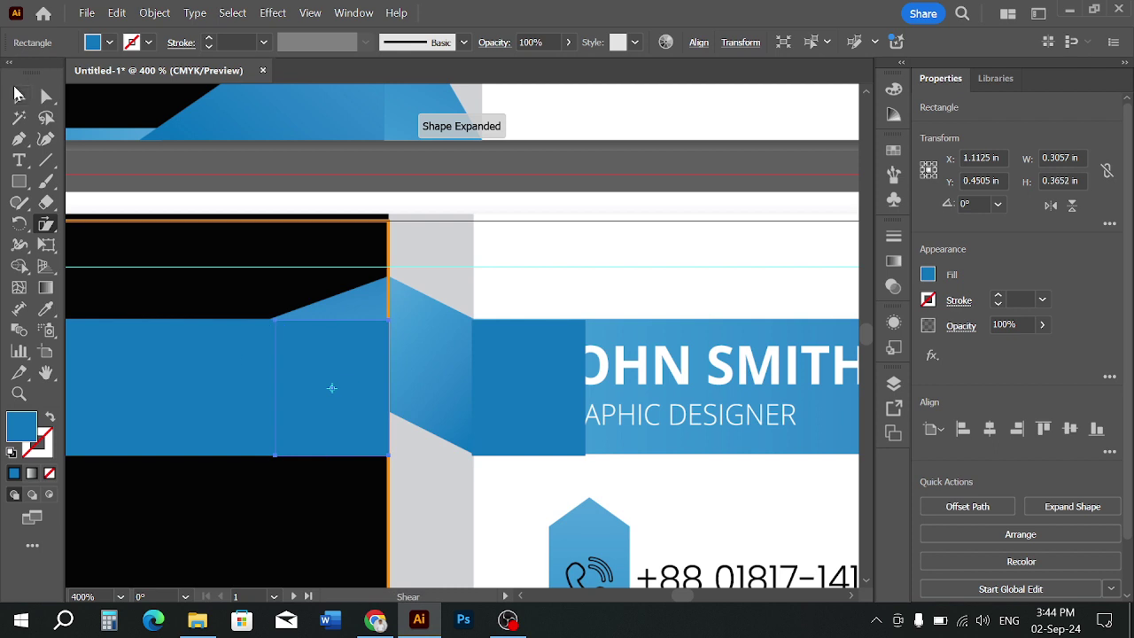
Reselect the small rectangle and test raising its top-right corner, then undo
left_click(19, 95)
right_click(360, 338)
left_click(260, 386)
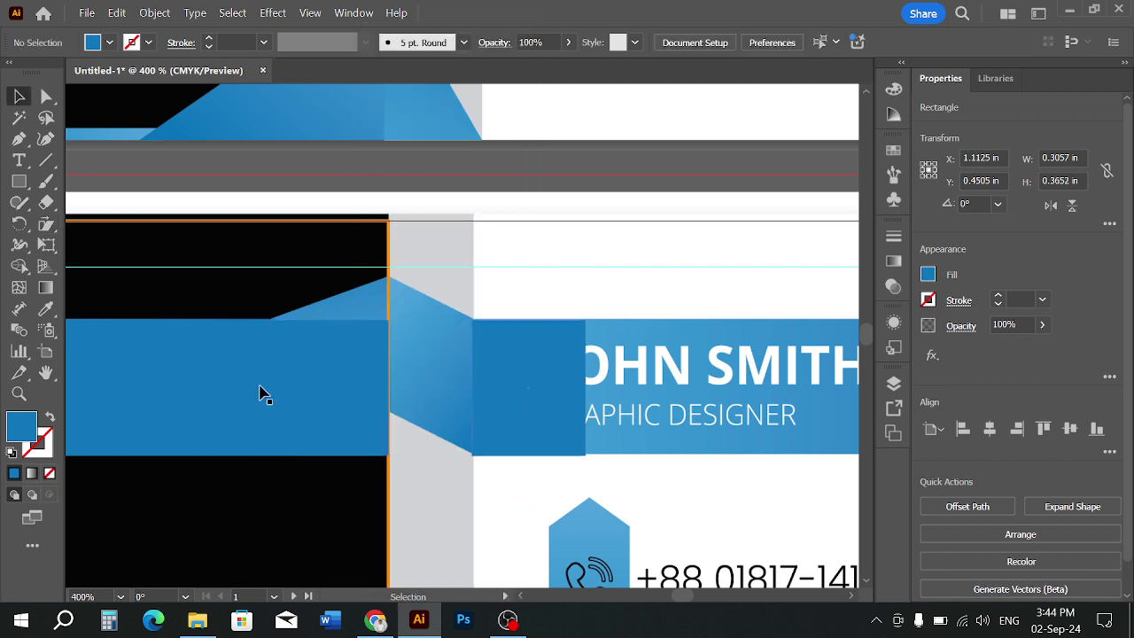
left_click(358, 369)
left_click(46, 96)
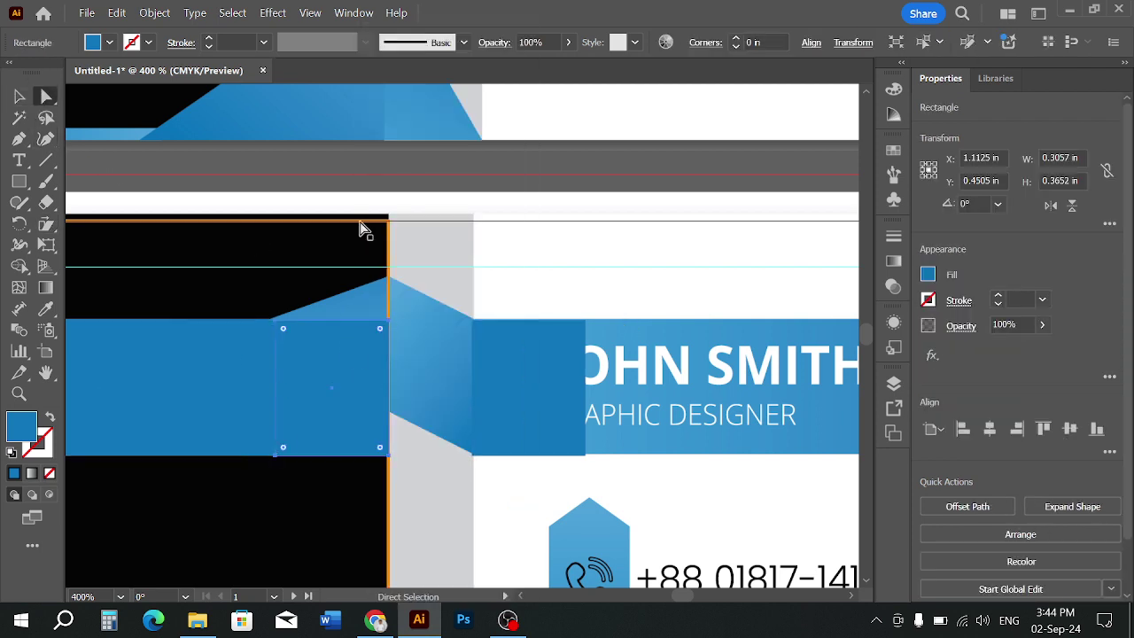
left_click_drag(388, 321, 391, 286)
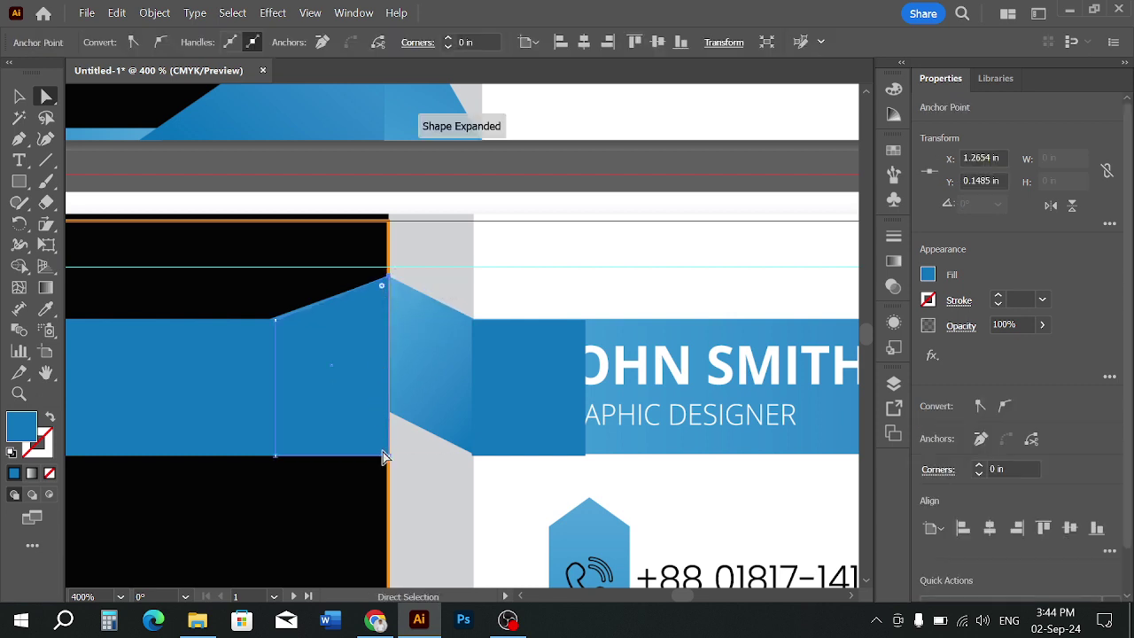
key("ctrl+z")
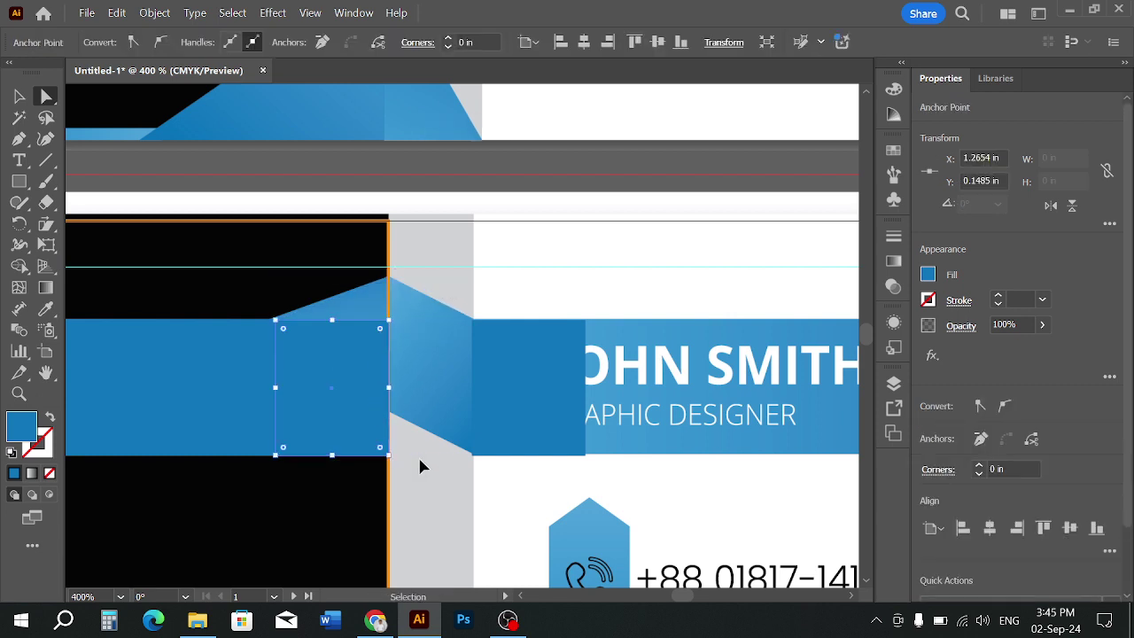
Raise the rectangle's right-side anchors so both edges slant up toward the fold
left_click(418, 454)
left_click(389, 457)
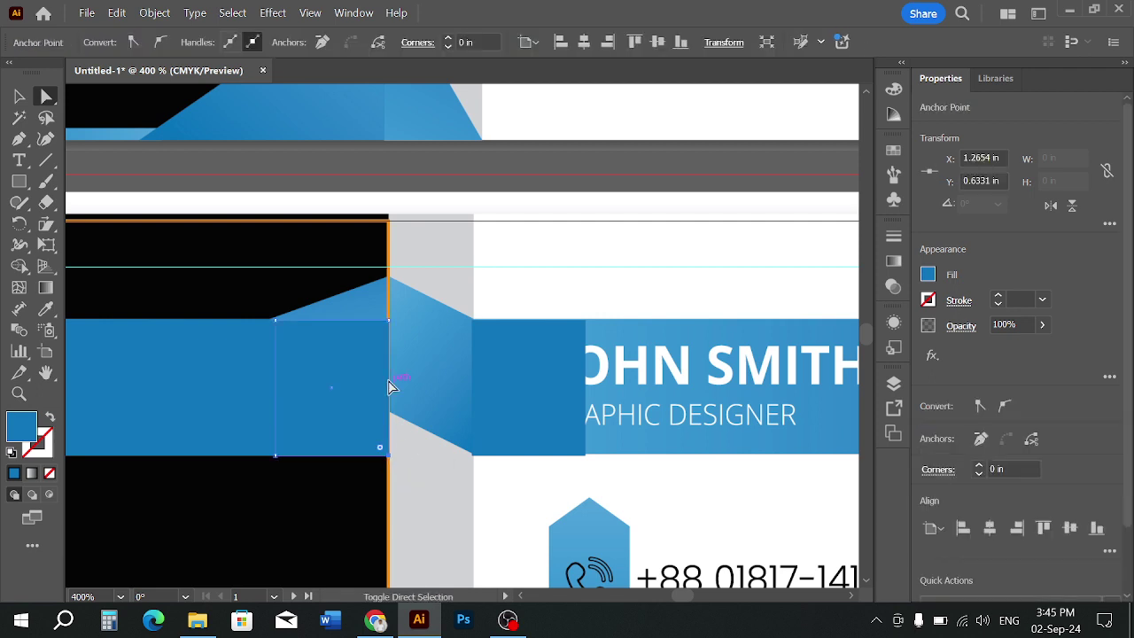
left_click_drag(390, 321, 387, 277)
left_click(459, 268)
scroll(459, 268, "down", 2)
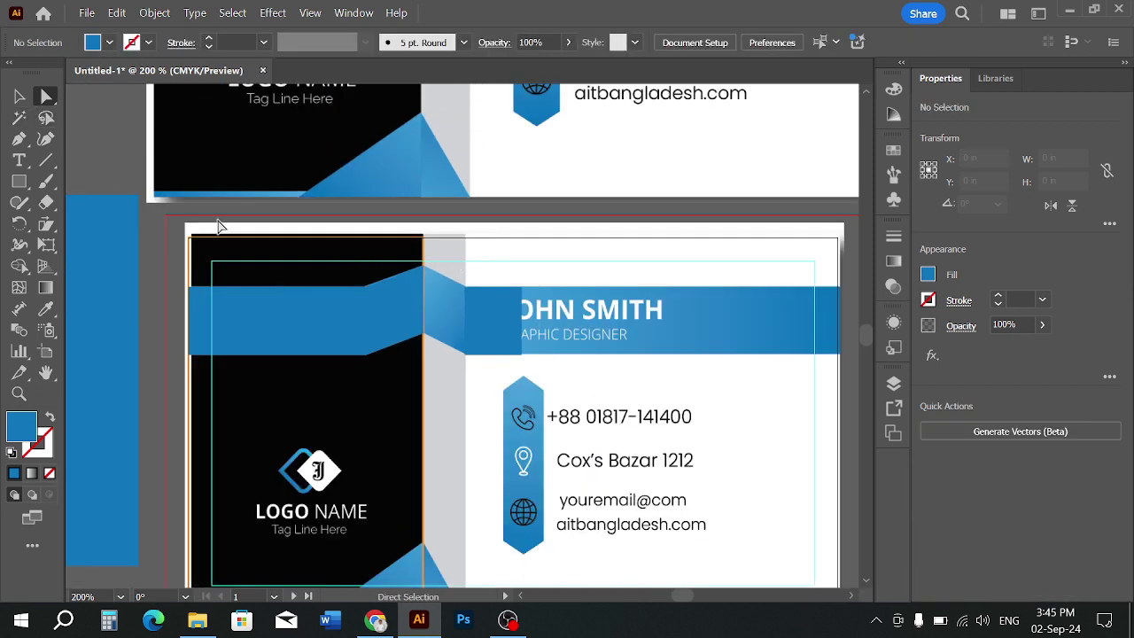
Fill the slanted fold piece of the blue band with a light blue swatch
left_click(19, 95)
left_click(381, 324)
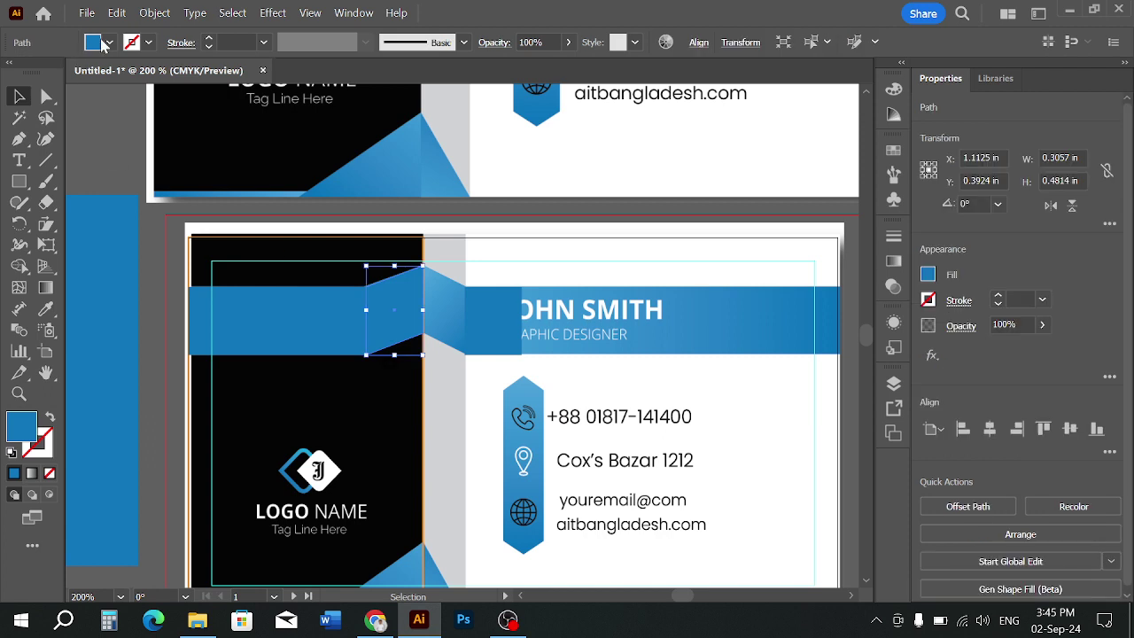
left_click(108, 43)
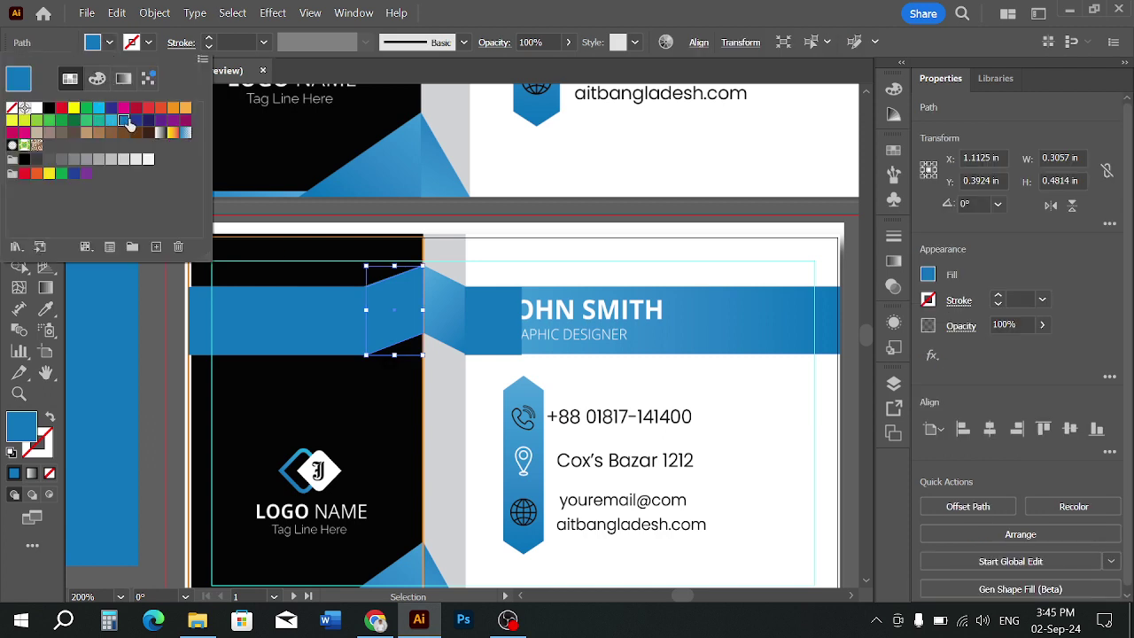
left_click(111, 122)
left_click(439, 397)
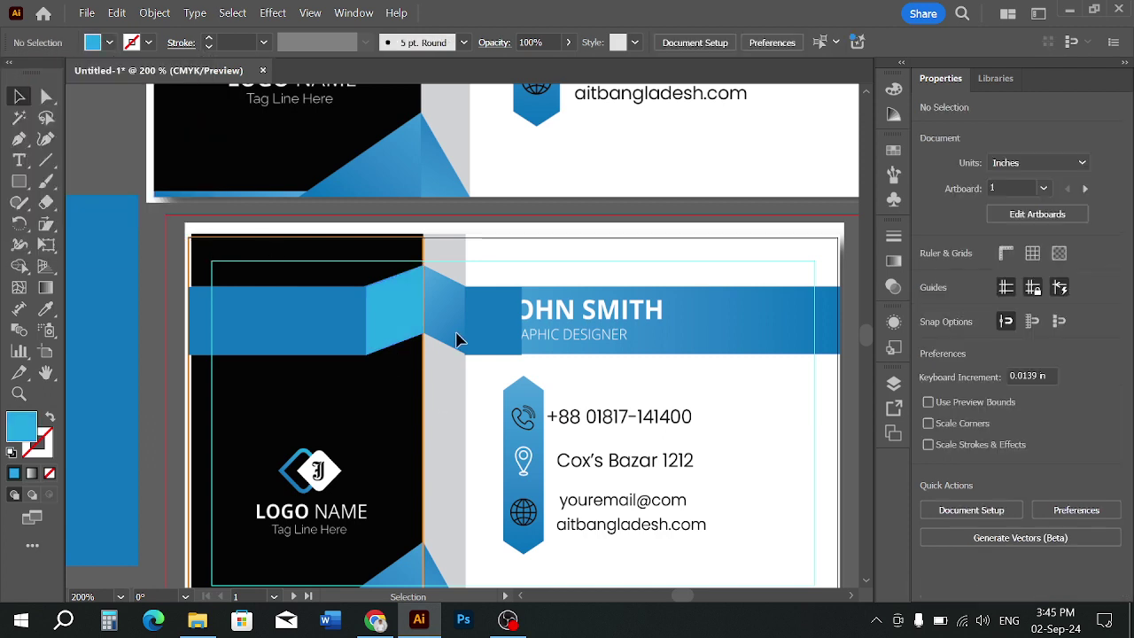
Check the rectangle over the left panel by selecting it, then deselect it
scroll(456, 339, "up", 1, "alt")
scroll(319, 296, "up", 2, "alt")
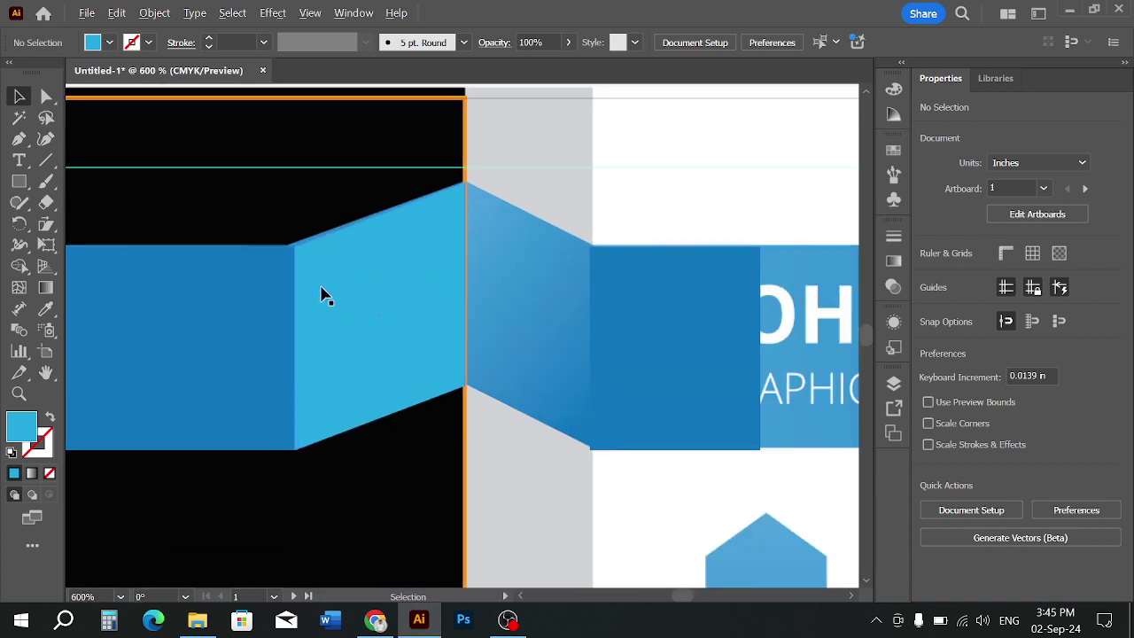
scroll(302, 267, "up", 1, "alt")
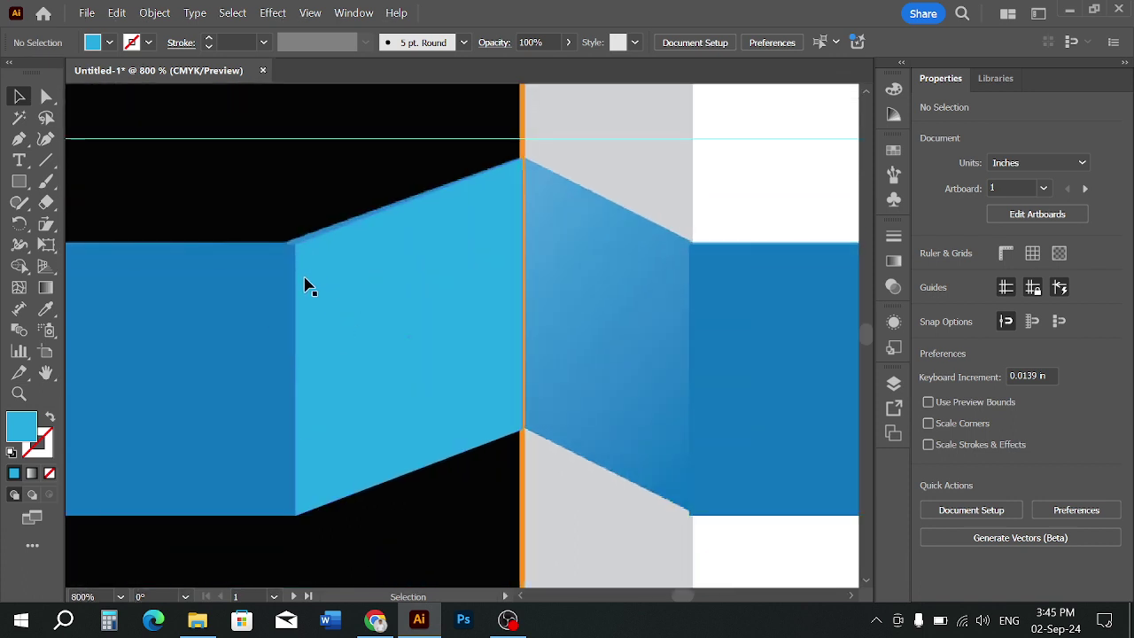
scroll(330, 331, "down", 4, "alt")
left_click(372, 439)
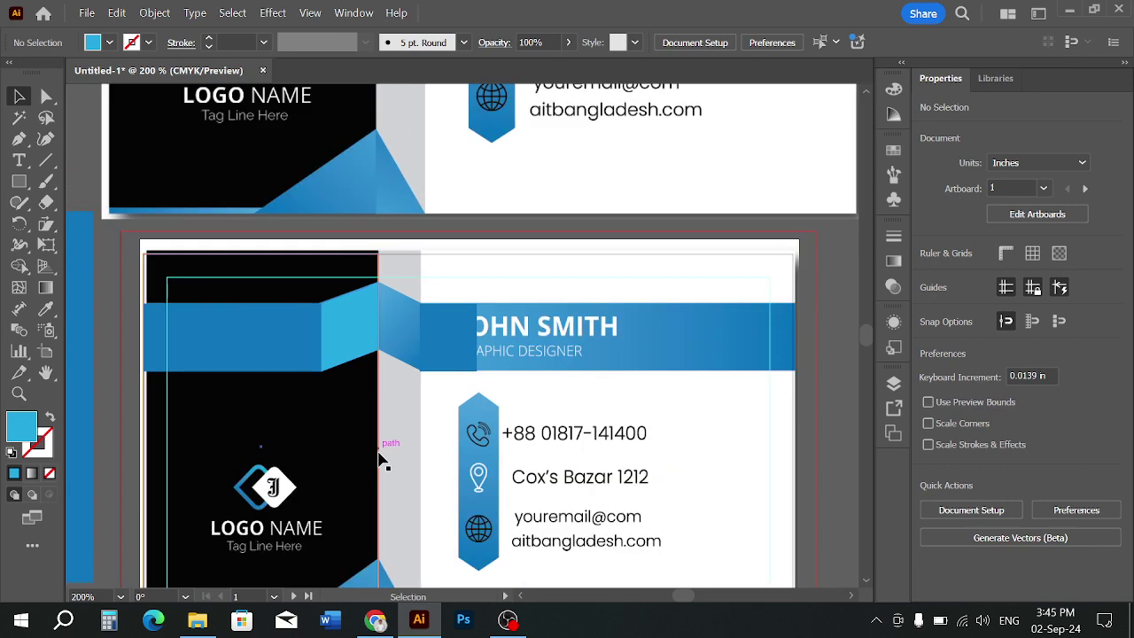
scroll(408, 386, "up", 2, "alt")
scroll(382, 312, "down", 1, "alt")
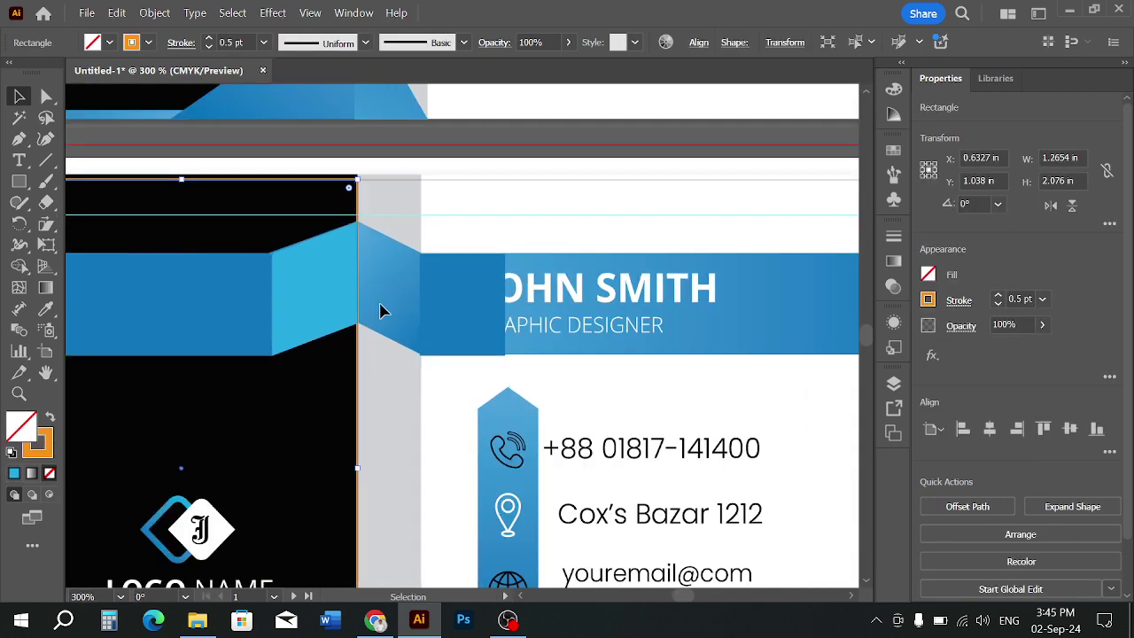
left_click(492, 215)
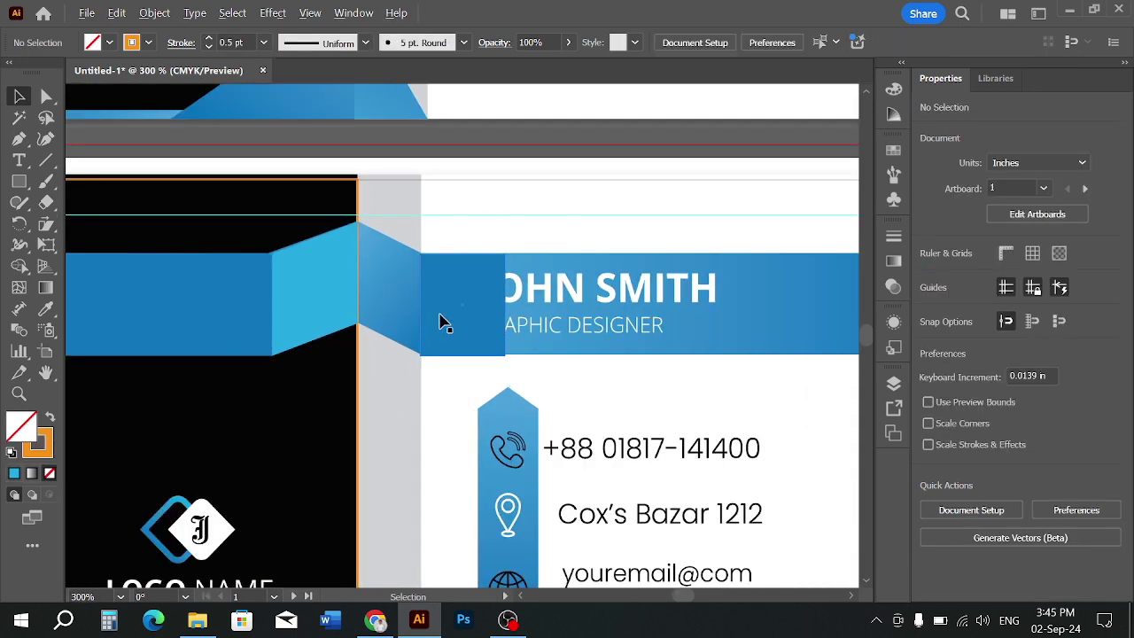
scroll(445, 323, "down", 2, "alt")
scroll(445, 322, "right", 1, "ctrl")
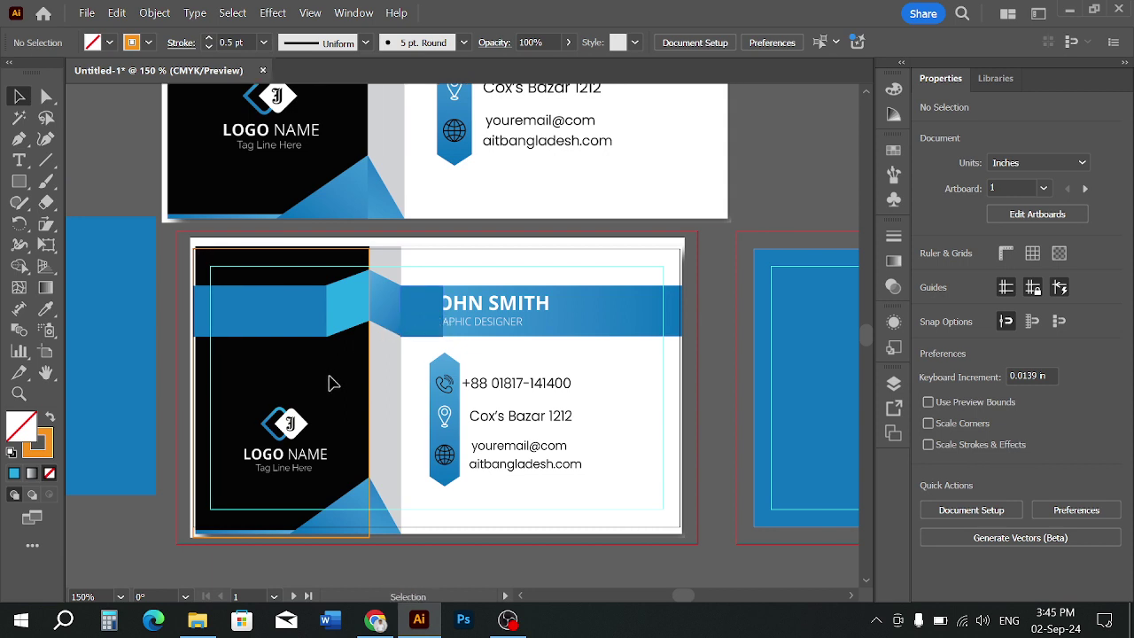
Draw a tall thin 0.242 × 2.076 in rectangle down the card's fold
left_click(426, 304)
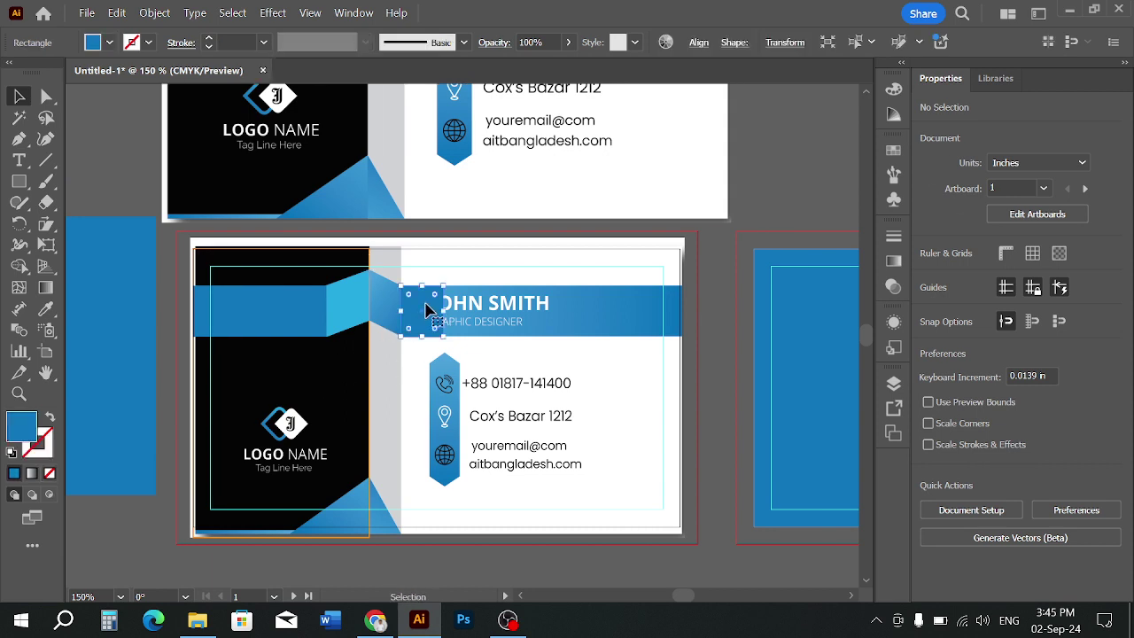
left_click(397, 382)
left_click(19, 188)
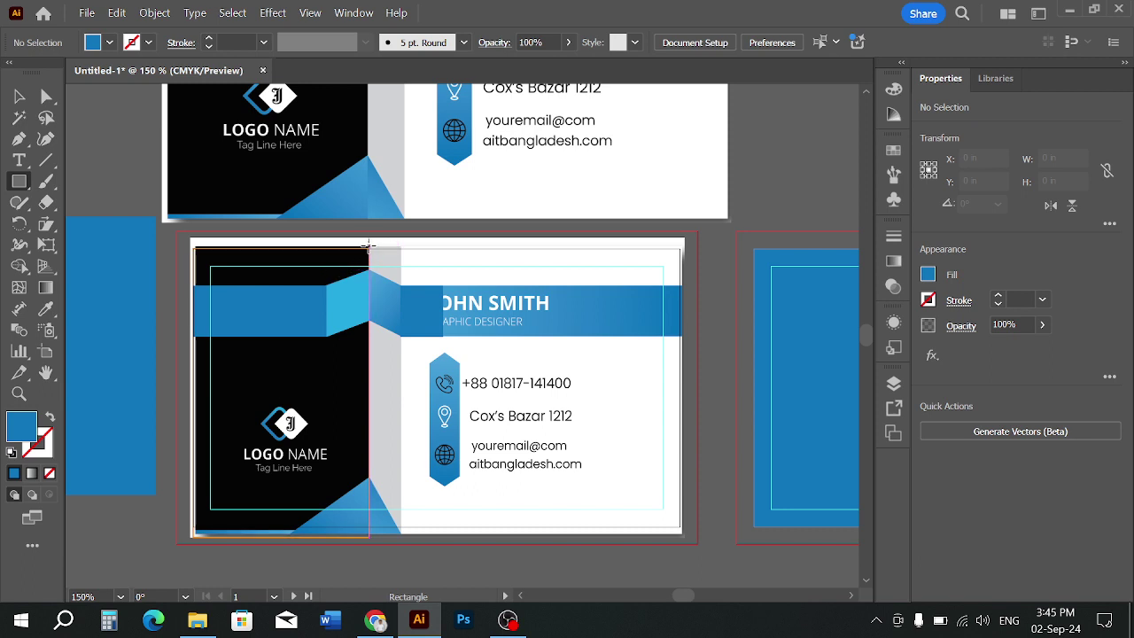
left_click_drag(367, 246, 403, 538)
scroll(385, 286, "up", 4)
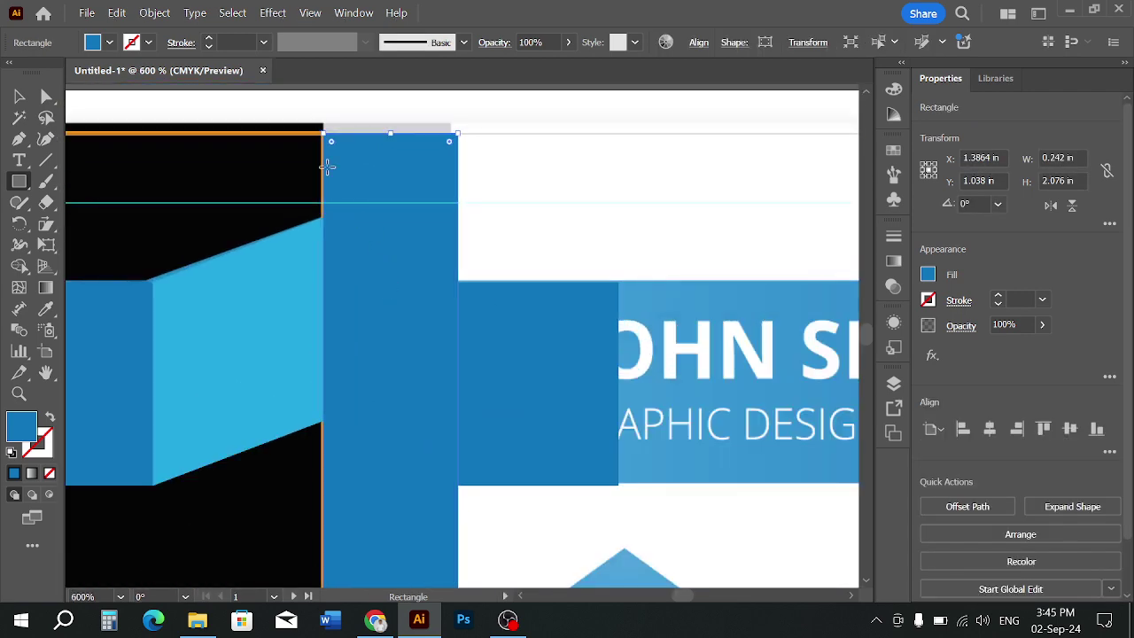
scroll(328, 197, "down", 4)
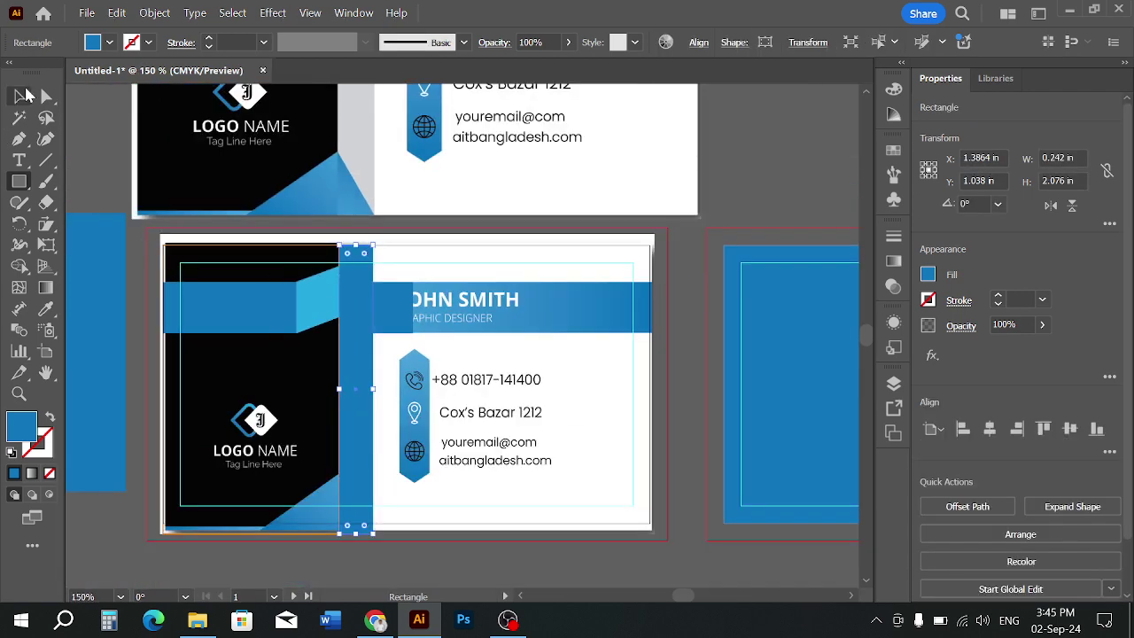
left_click(24, 94)
left_click(233, 392)
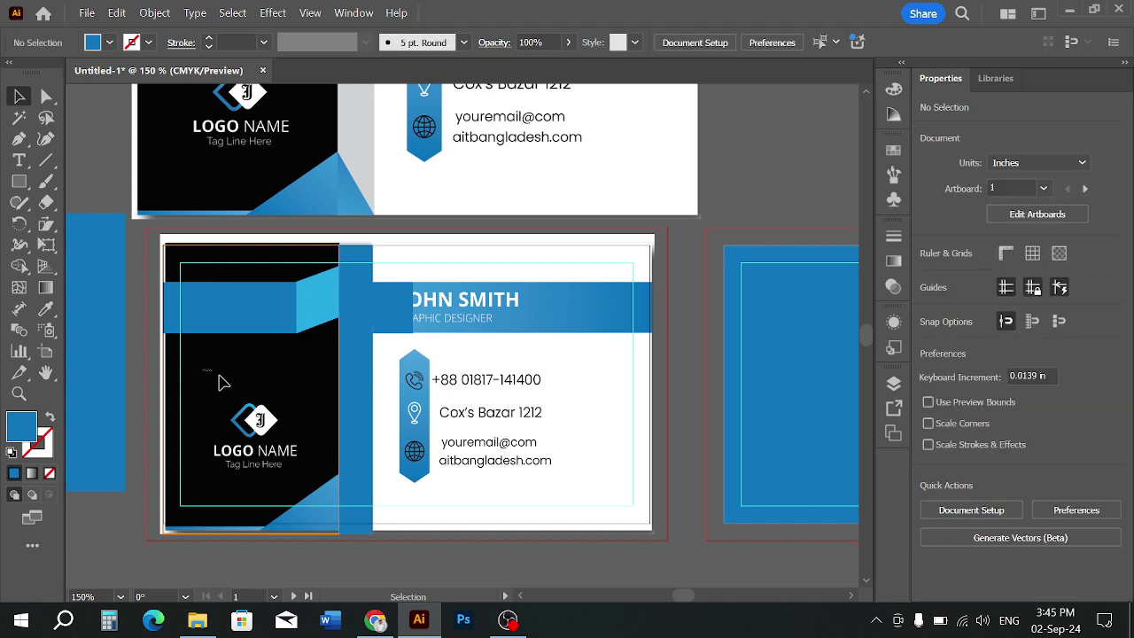
Fill the card's left rectangle with black and remove its orange outline
left_click(169, 377)
left_click(111, 41)
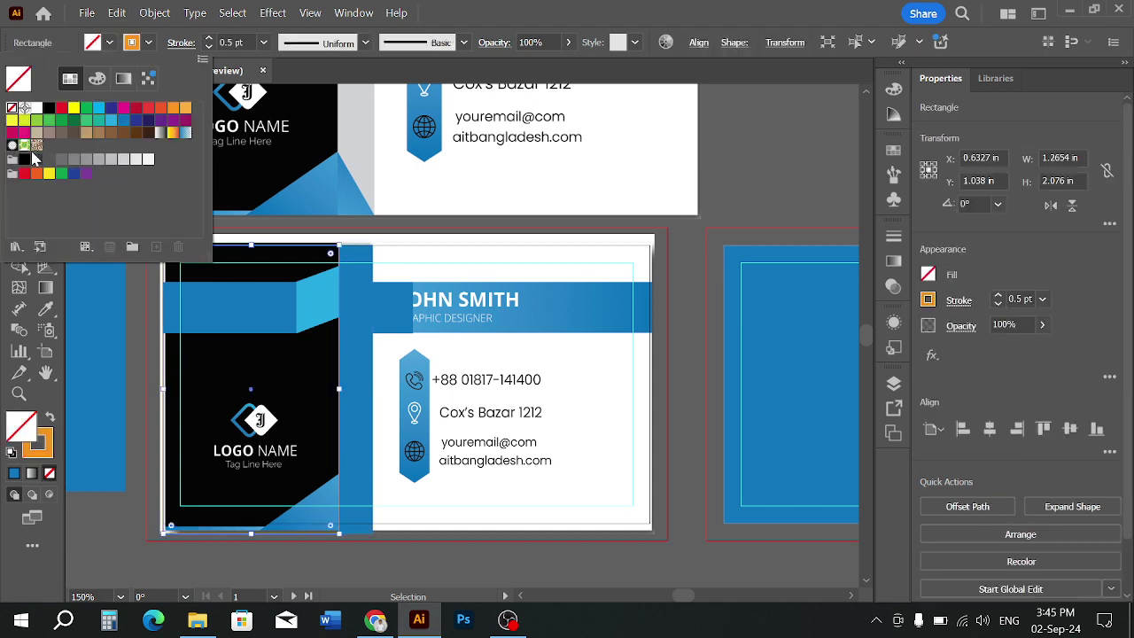
left_click(25, 160)
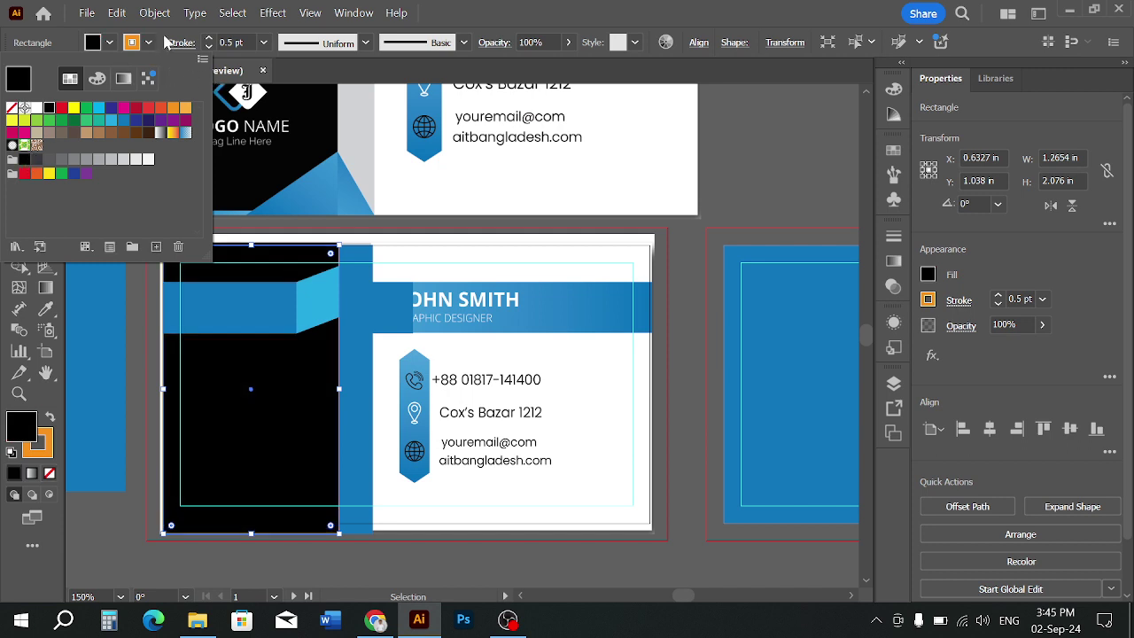
left_click(148, 41)
left_click(11, 108)
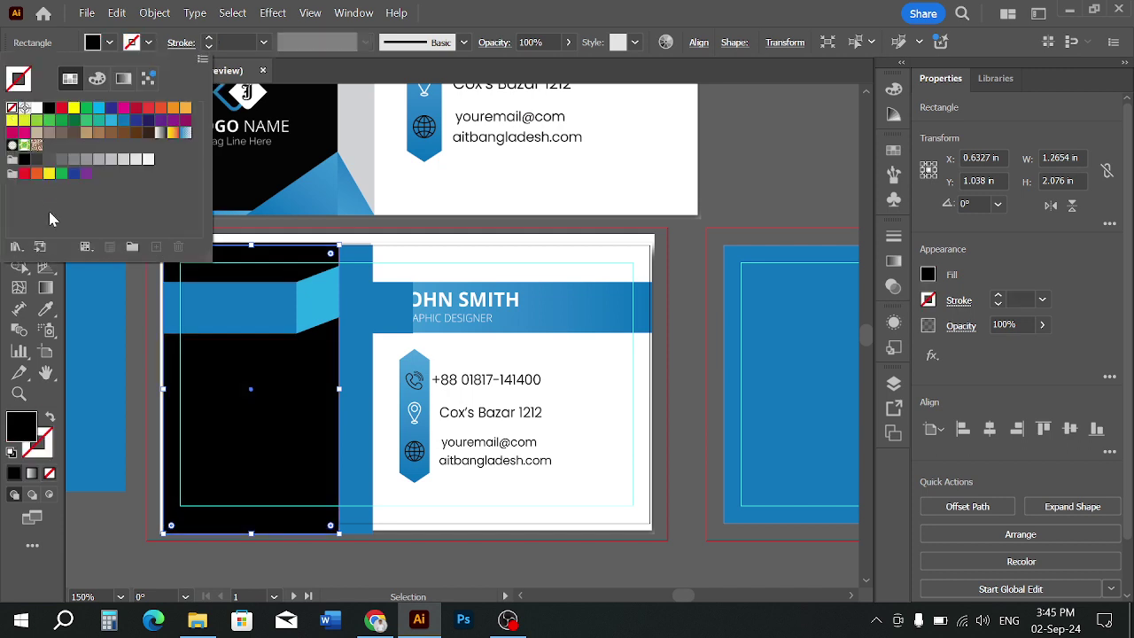
left_click(140, 331)
left_click(139, 331)
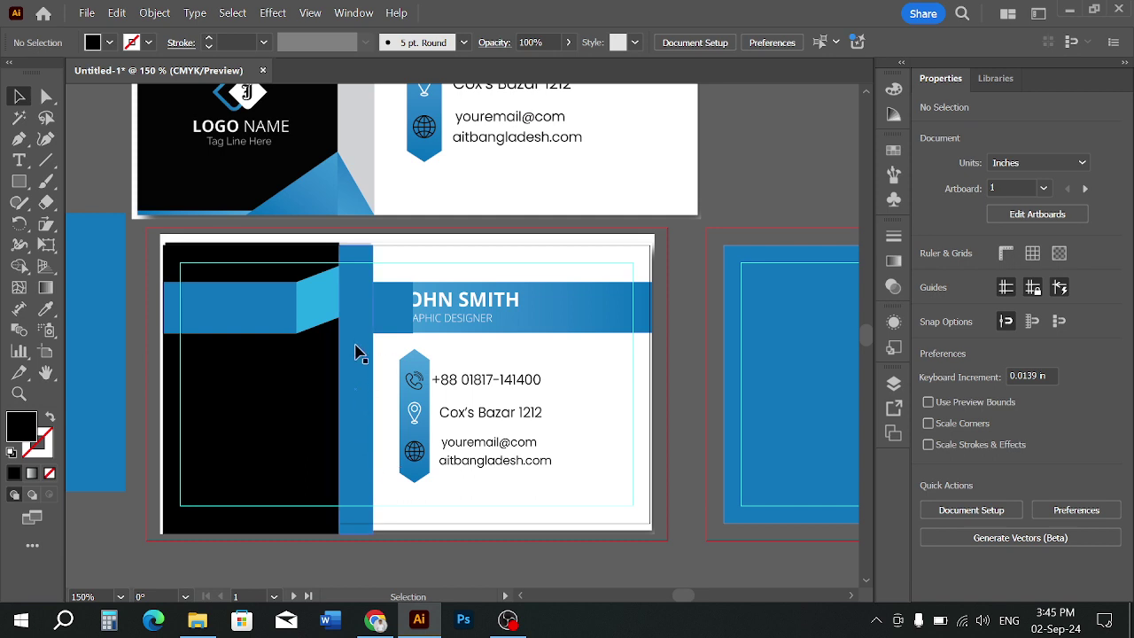
Check the tall blue strip and the black left panel by selecting each in turn
scroll(356, 340, "up", 1)
scroll(347, 222, "up", 2)
left_click(346, 221)
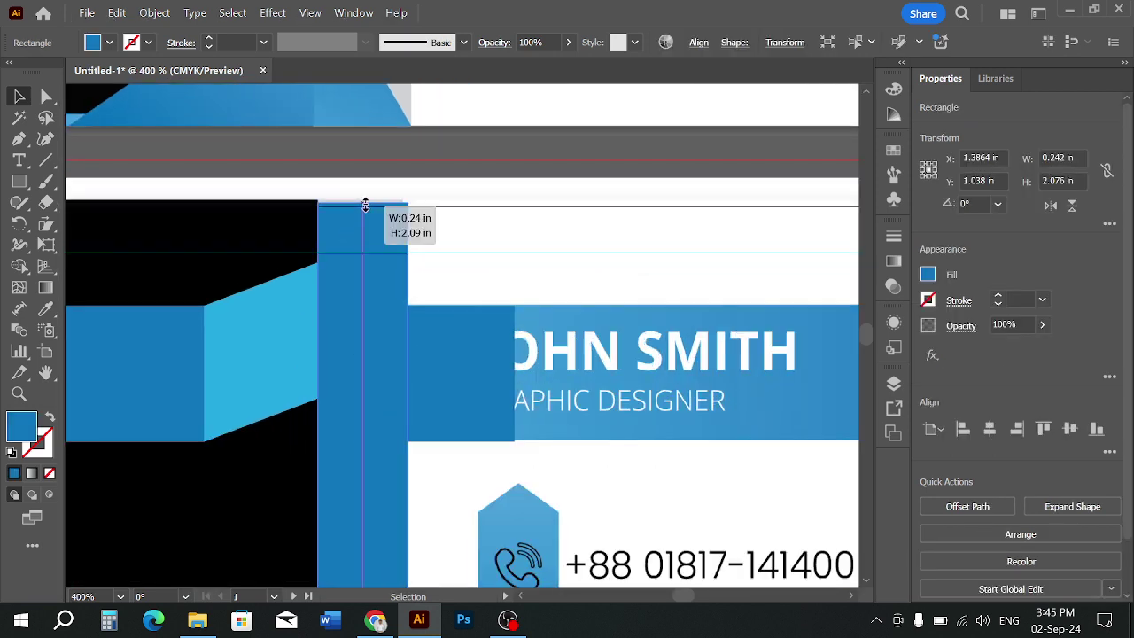
left_click(238, 221)
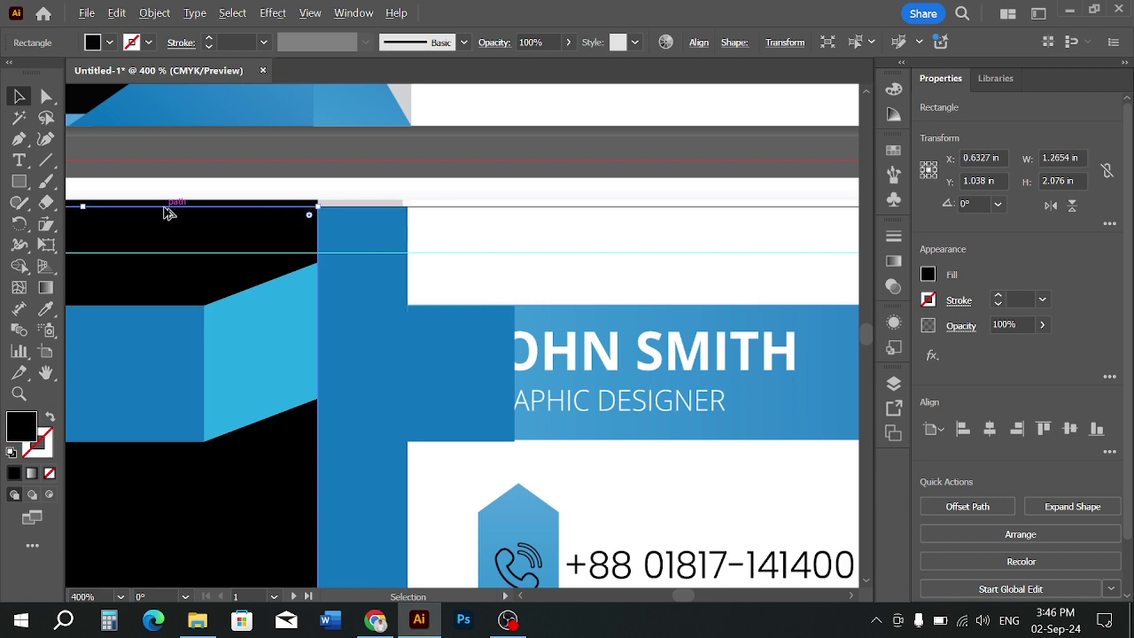
scroll(168, 213, "down", 3)
left_click(342, 241)
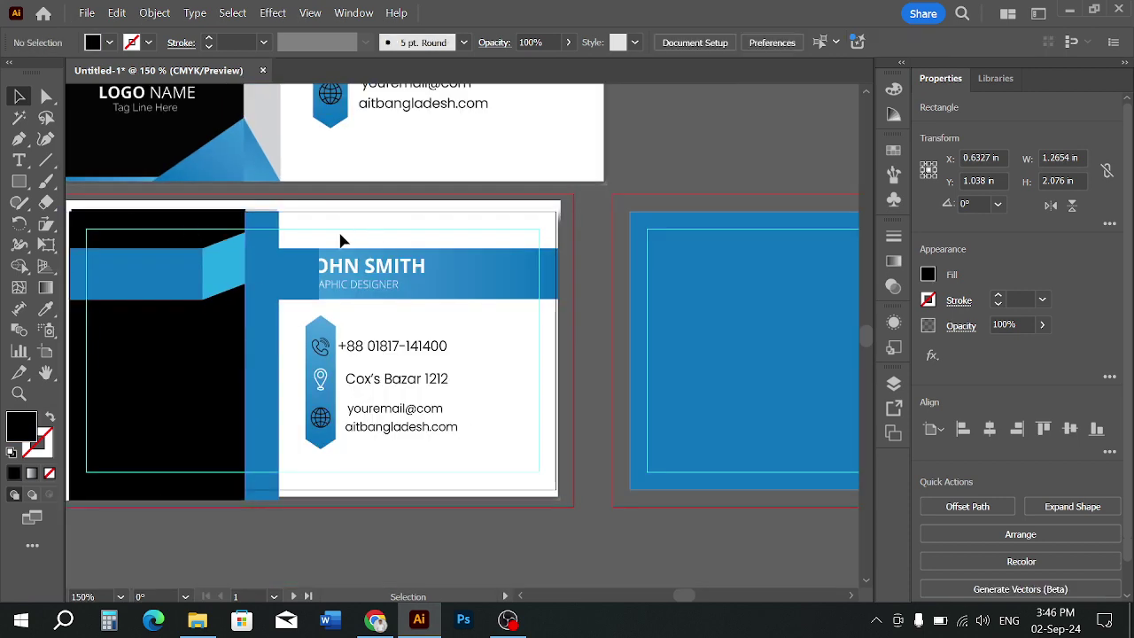
scroll(266, 240, "up", 3)
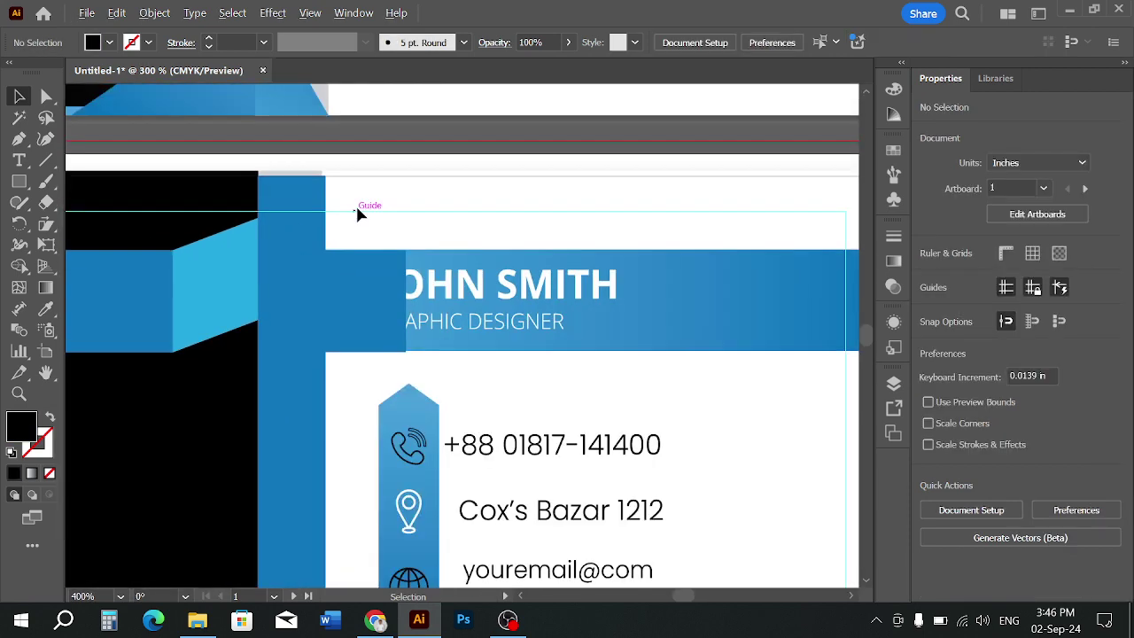
scroll(359, 213, "down", 2)
Select the tall blue divider strip and review its fill swatches without changing them
left_click(322, 271)
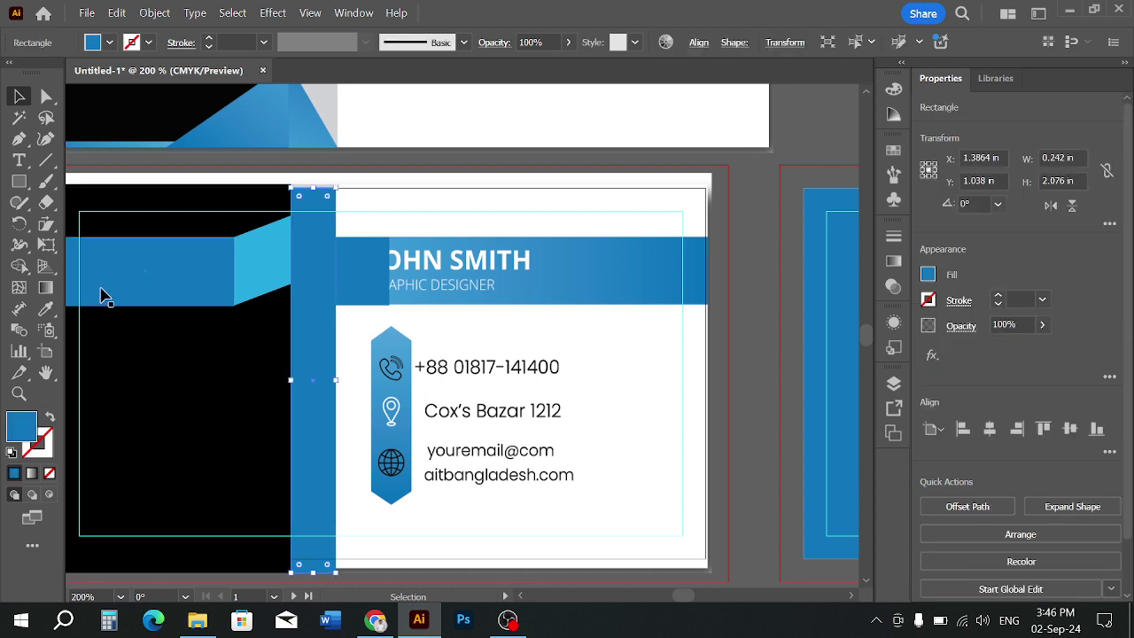
left_click(110, 43)
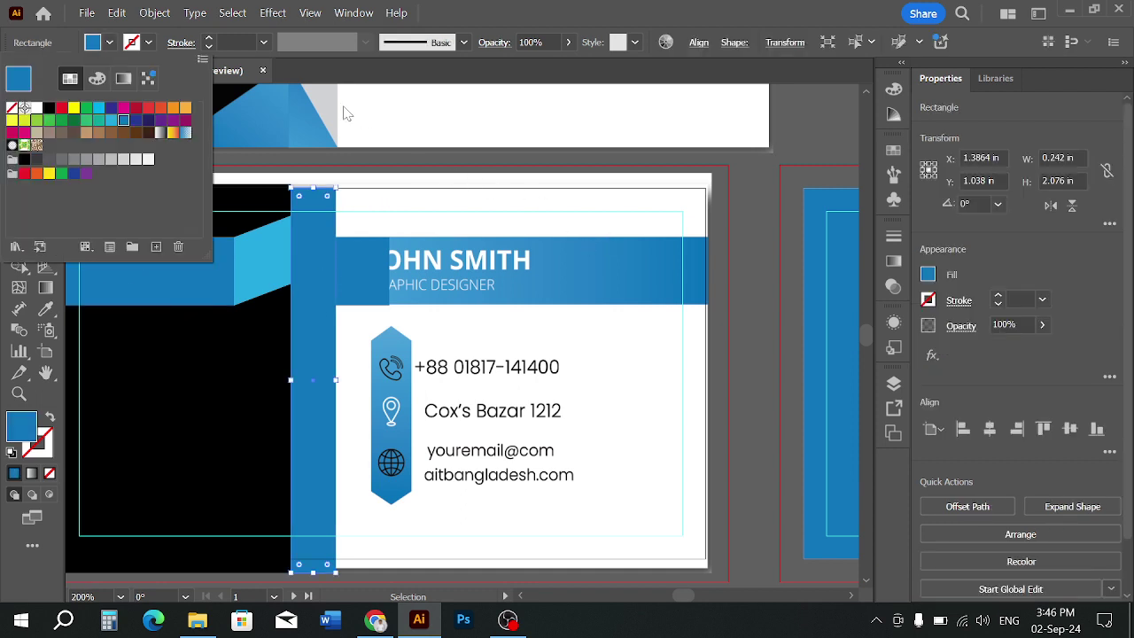
left_click(417, 139)
scroll(403, 142, "down", 2)
scroll(402, 143, "up", 2)
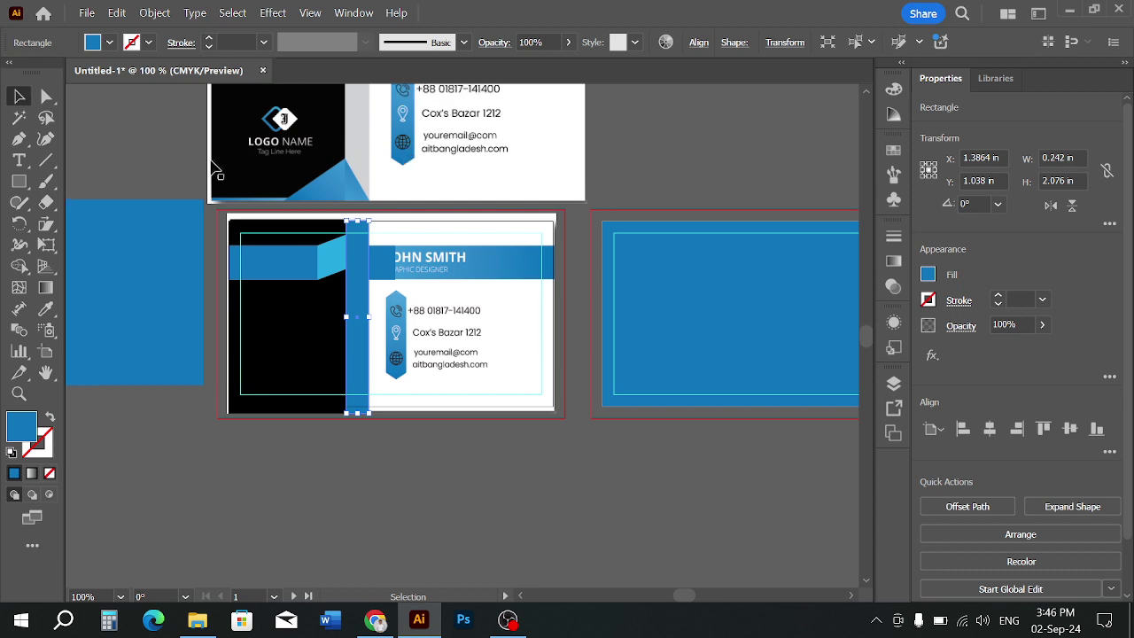
Sample the reference's light grey into the divider strip with the Eyedropper
left_click(45, 309)
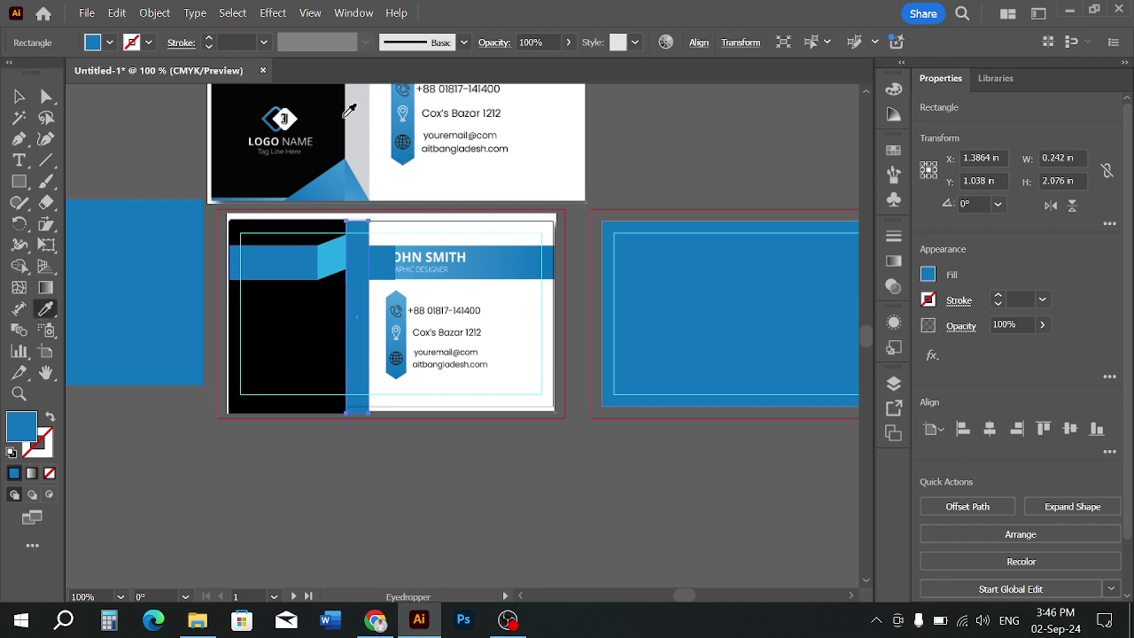
left_click(353, 125)
left_click(18, 96)
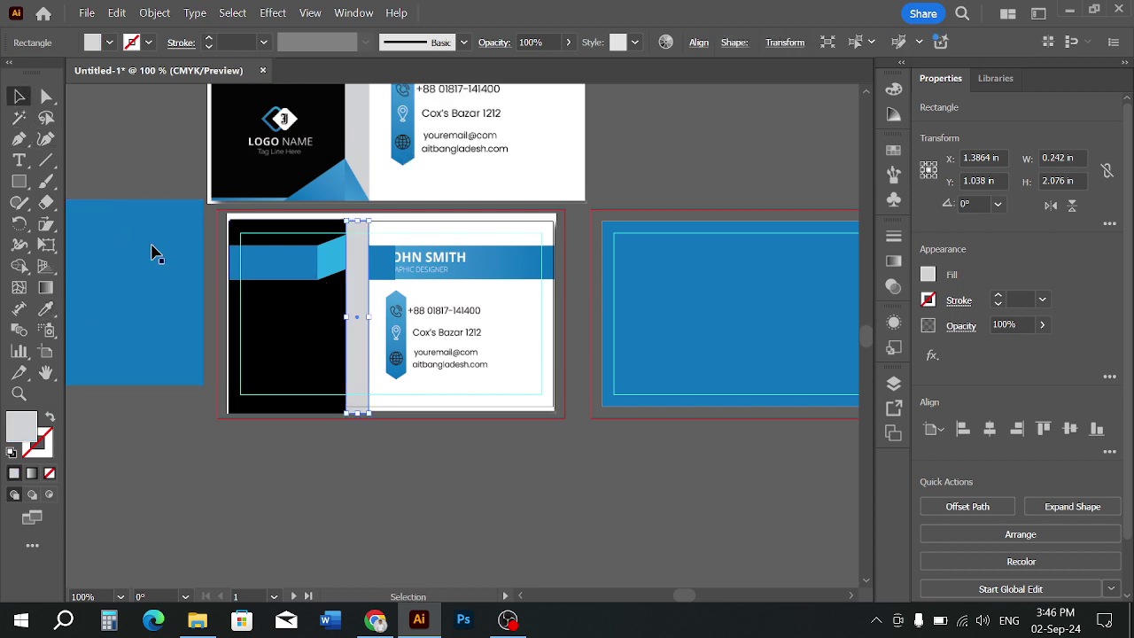
left_click(348, 436)
Stretch the small blue rectangle to the card's right edge, making it 2.0096 × 0.3652 in
scroll(410, 280, "up", 2)
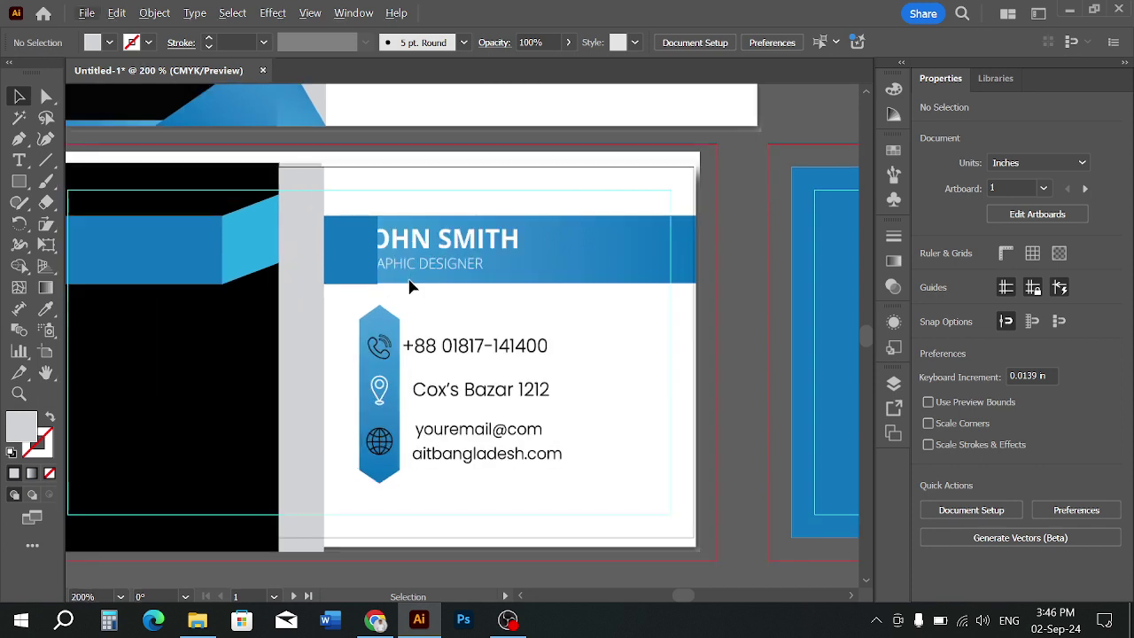
scroll(549, 509, "down", 1)
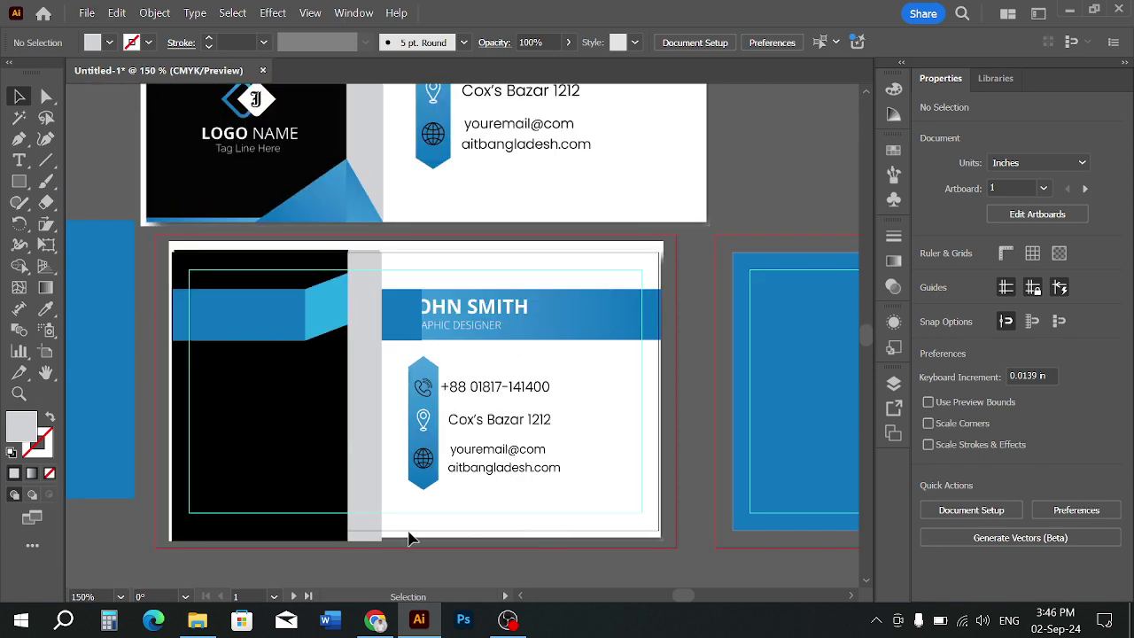
left_click(365, 536)
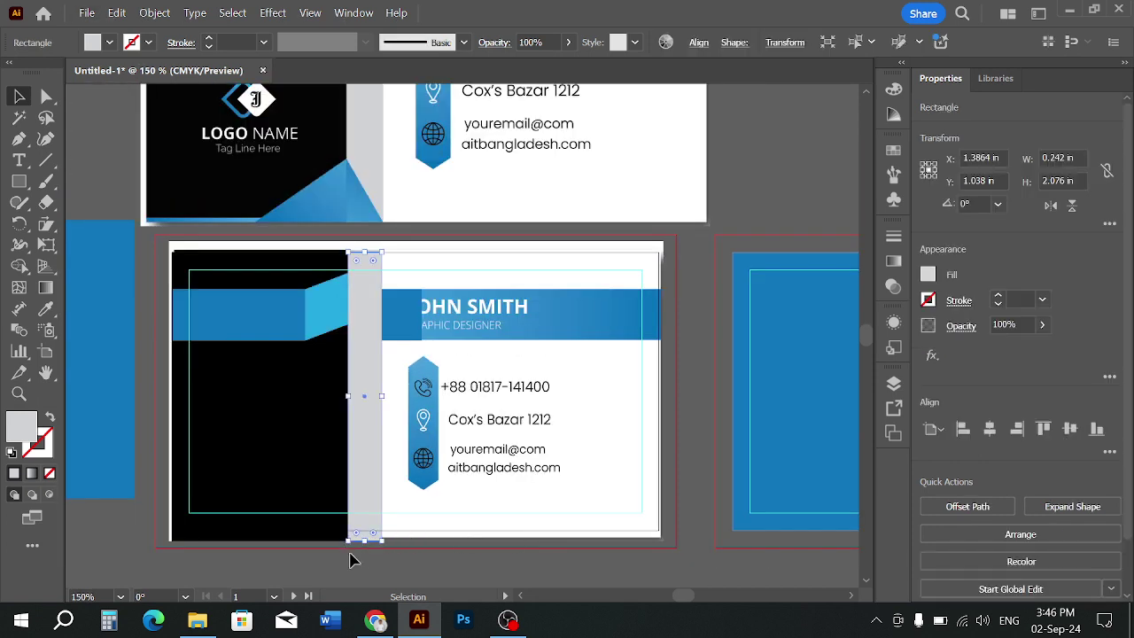
left_click(325, 578)
scroll(266, 527, "up", 1)
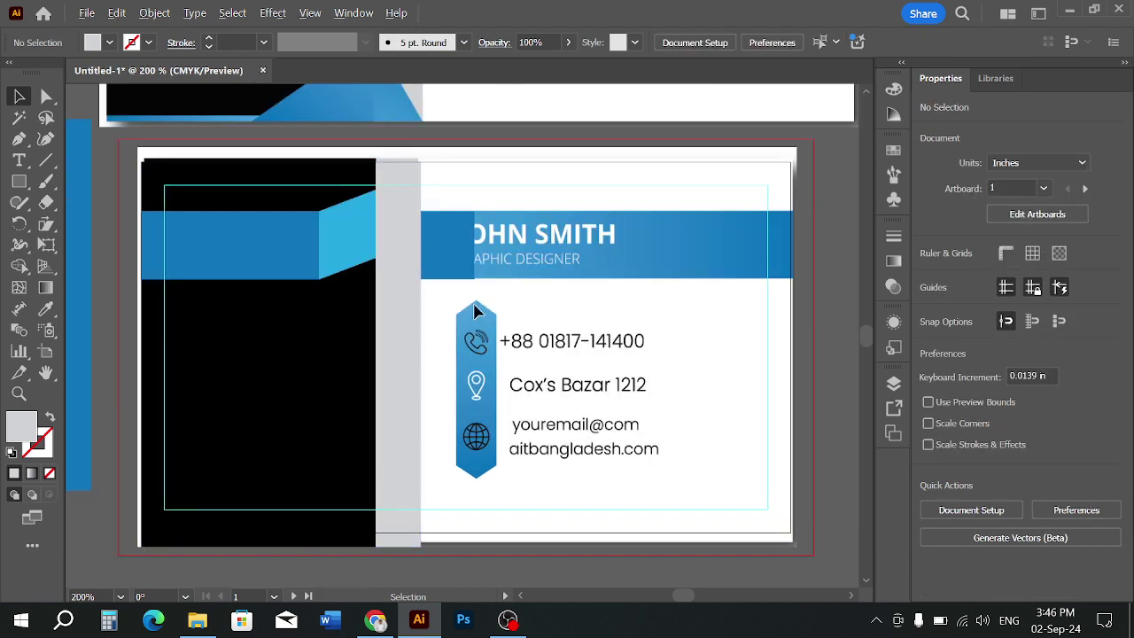
scroll(470, 317, "down", 1)
scroll(417, 266, "right", 2)
scroll(400, 253, "up", 1)
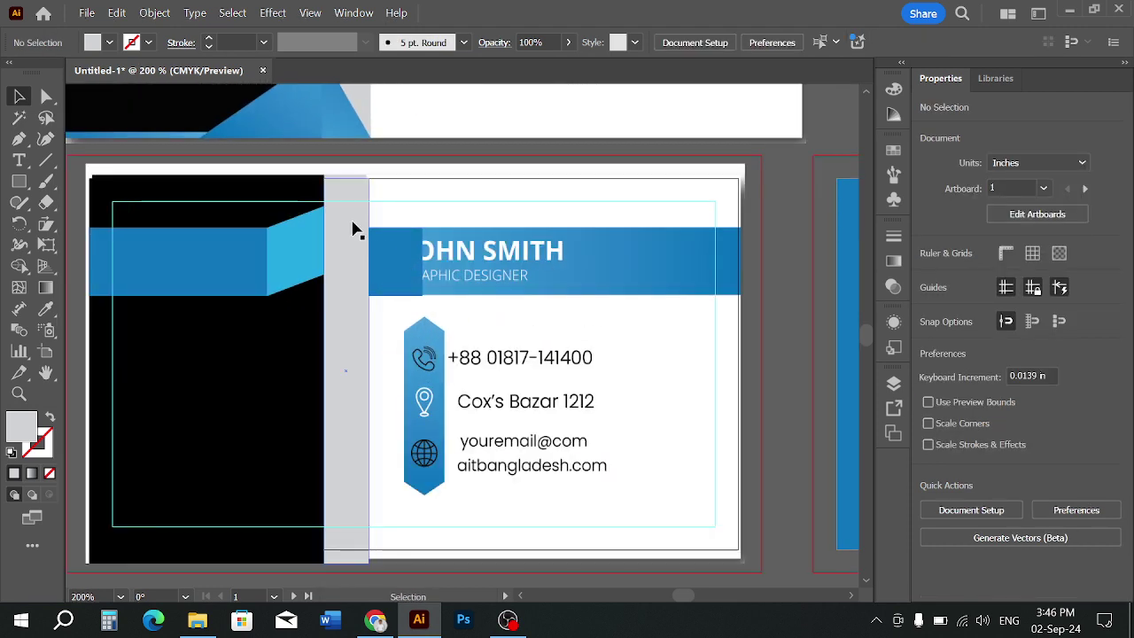
scroll(412, 269, "down", 1)
scroll(421, 266, "down", 1)
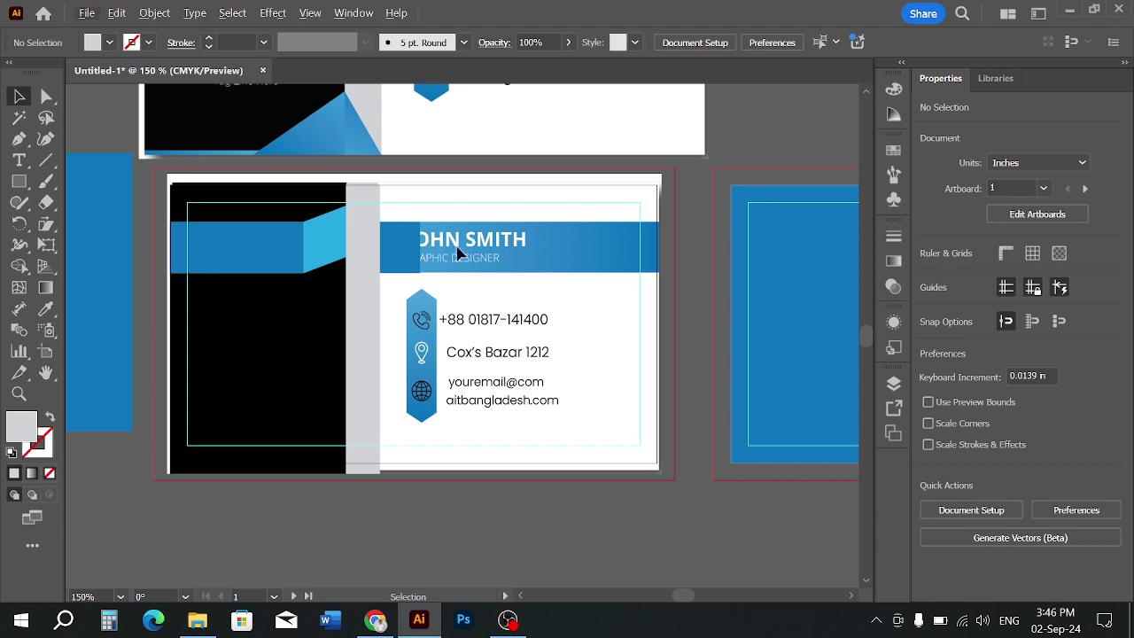
scroll(461, 337, "up", 3)
scroll(435, 359, "down", 1)
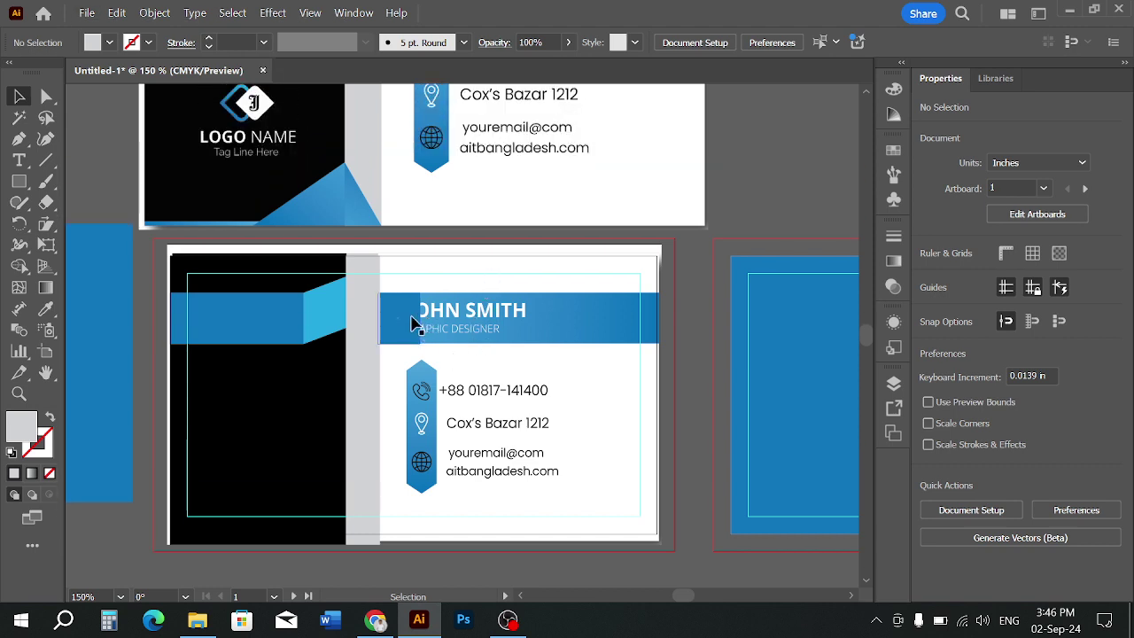
left_click(412, 324)
left_click_drag(425, 319, 660, 319)
Set the grey divider strip and black panel to 31% opacity
left_click(561, 348)
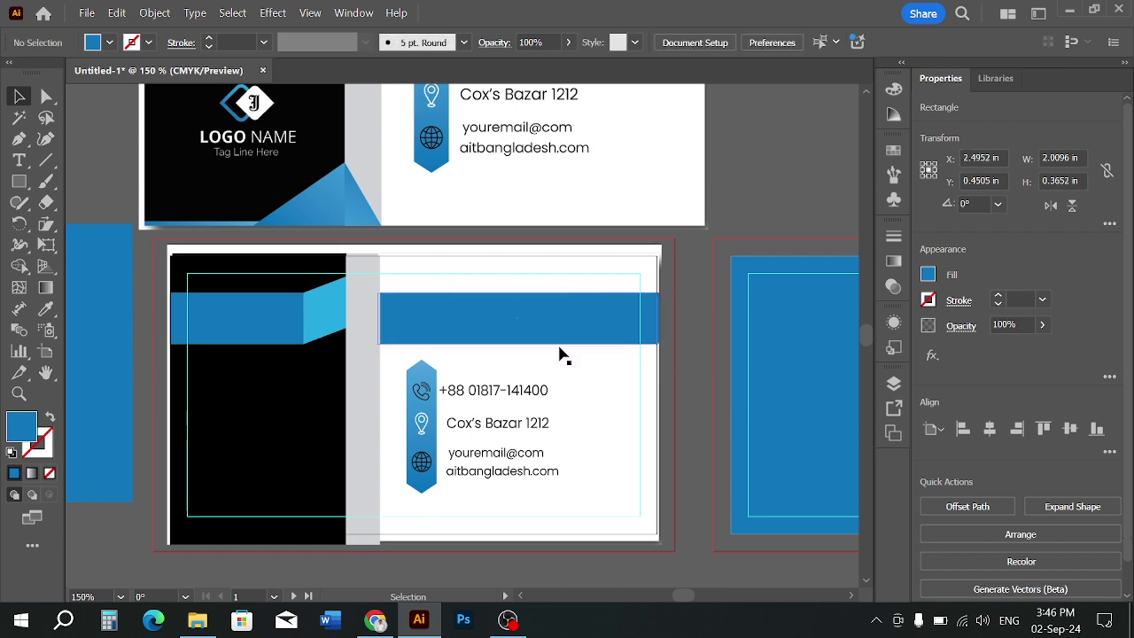
scroll(373, 317, "up", 1)
scroll(423, 331, "down", 1)
scroll(410, 283, "up", 3)
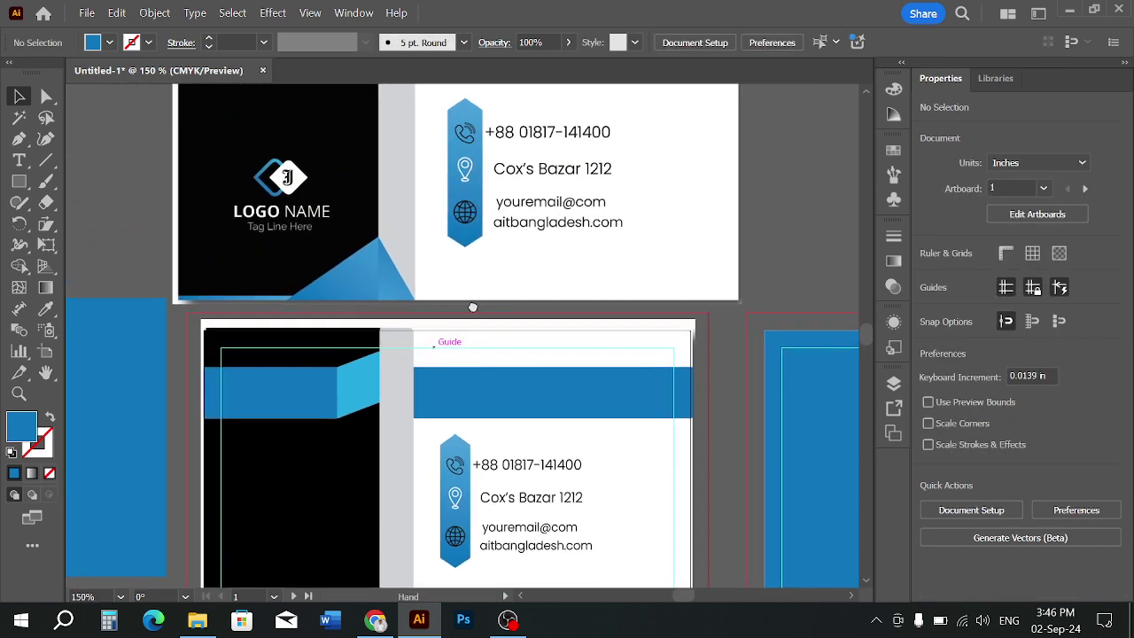
left_click(384, 473)
left_click(339, 486, "shift")
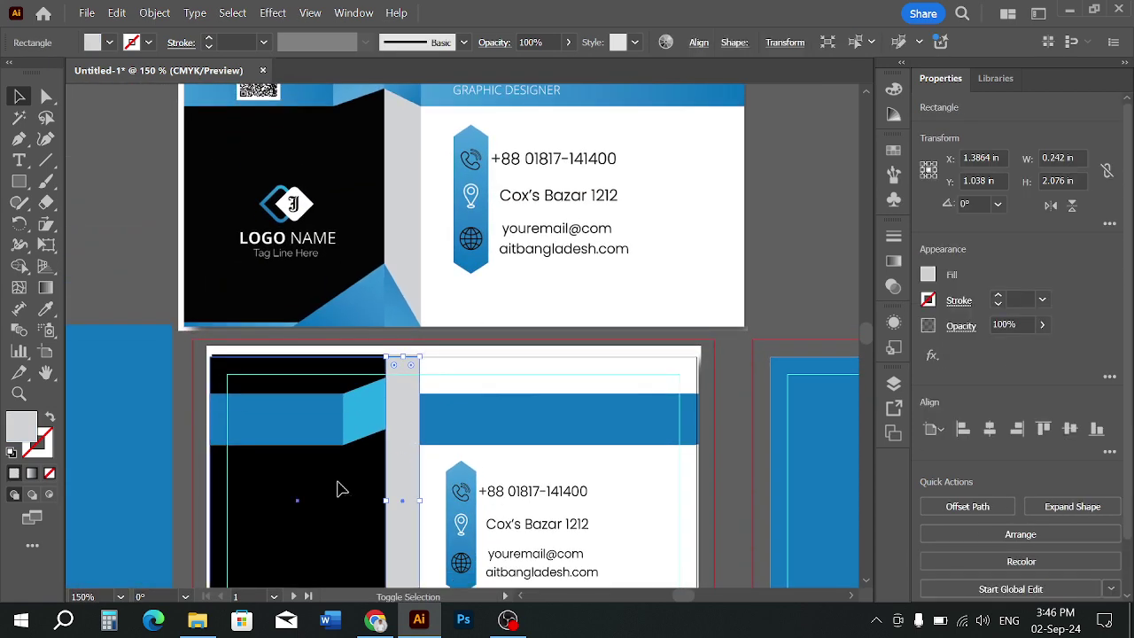
left_click(546, 41)
scroll(546, 41, "down", 12)
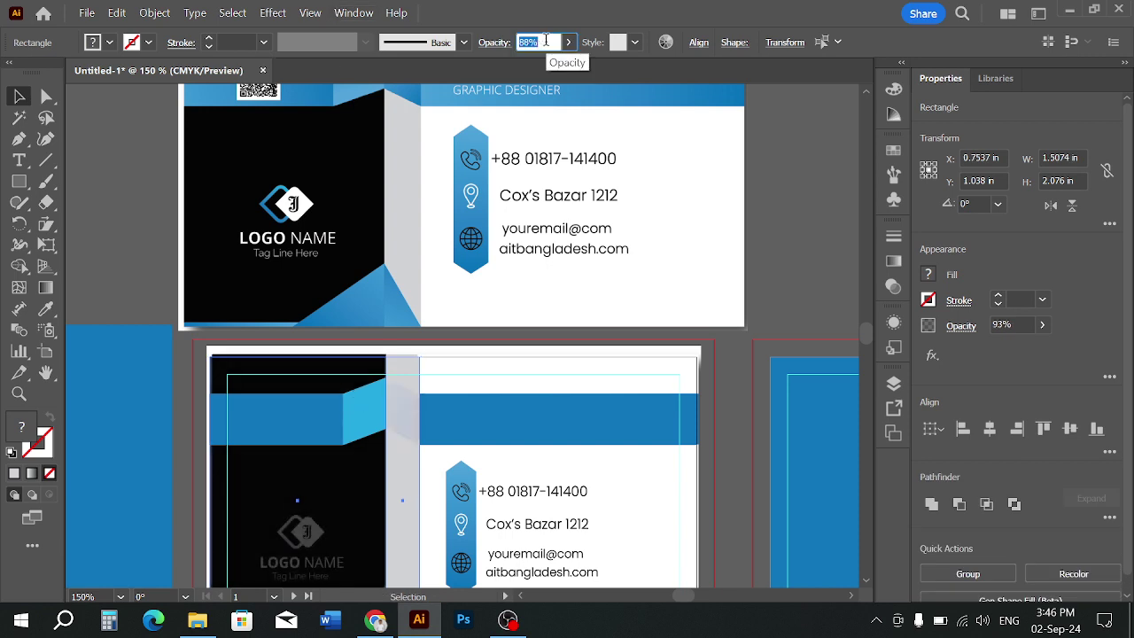
scroll(546, 41, "down", 20)
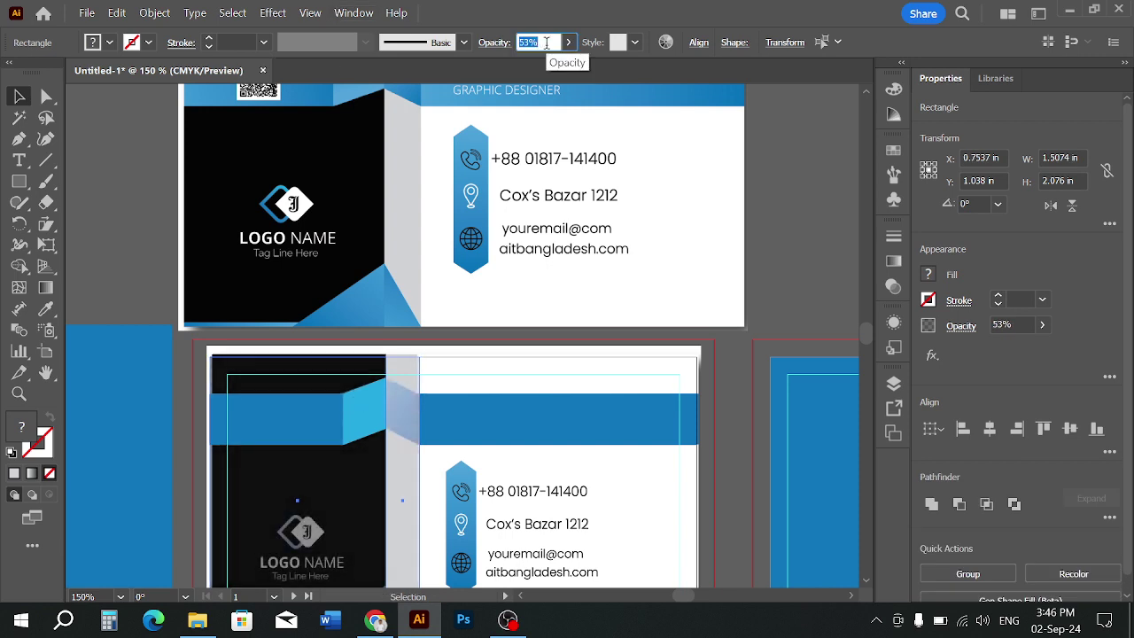
scroll(546, 42, "down", 11)
left_click(778, 195)
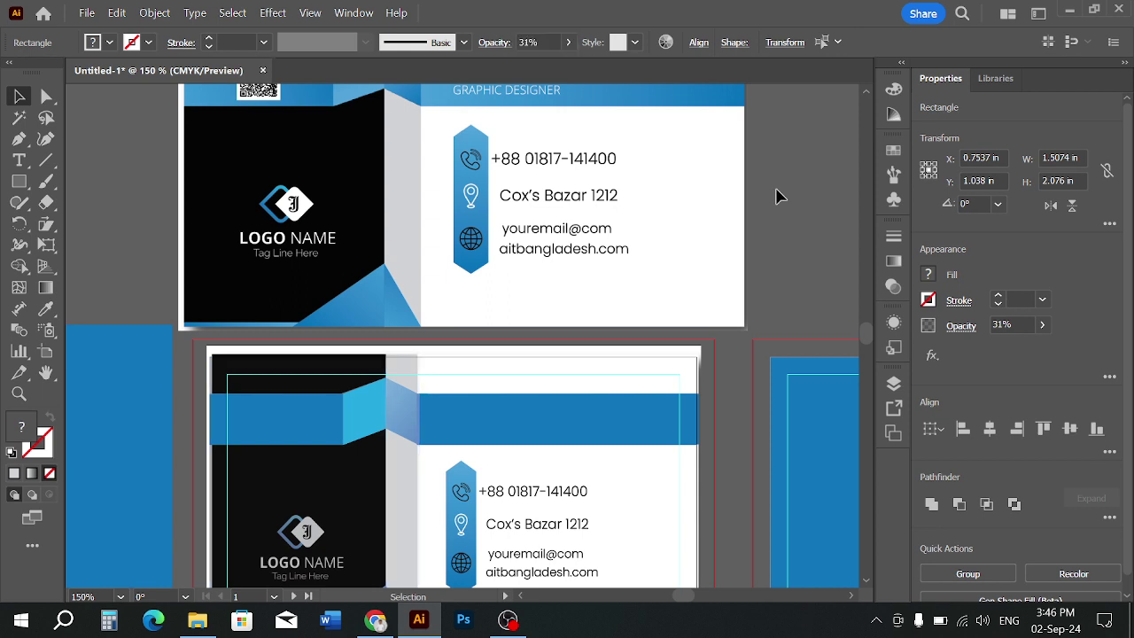
Set the cyan fold shape and adjacent blue band piece to 60% opacity
left_click(364, 413)
left_click(318, 425, "shift")
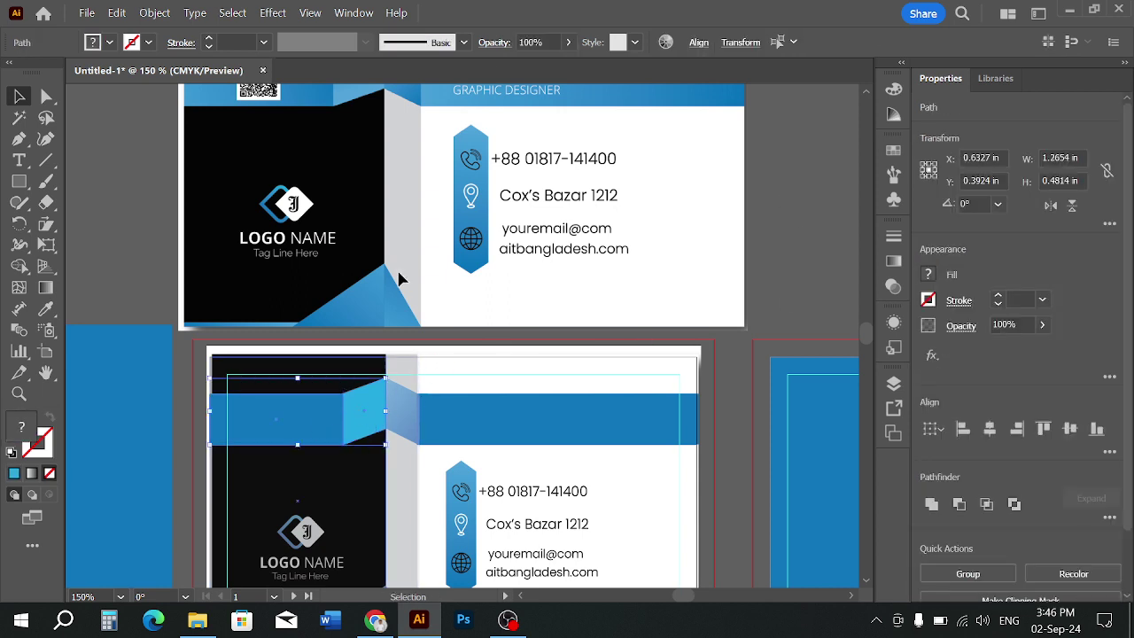
left_click(543, 42)
scroll(542, 41, "down", 14)
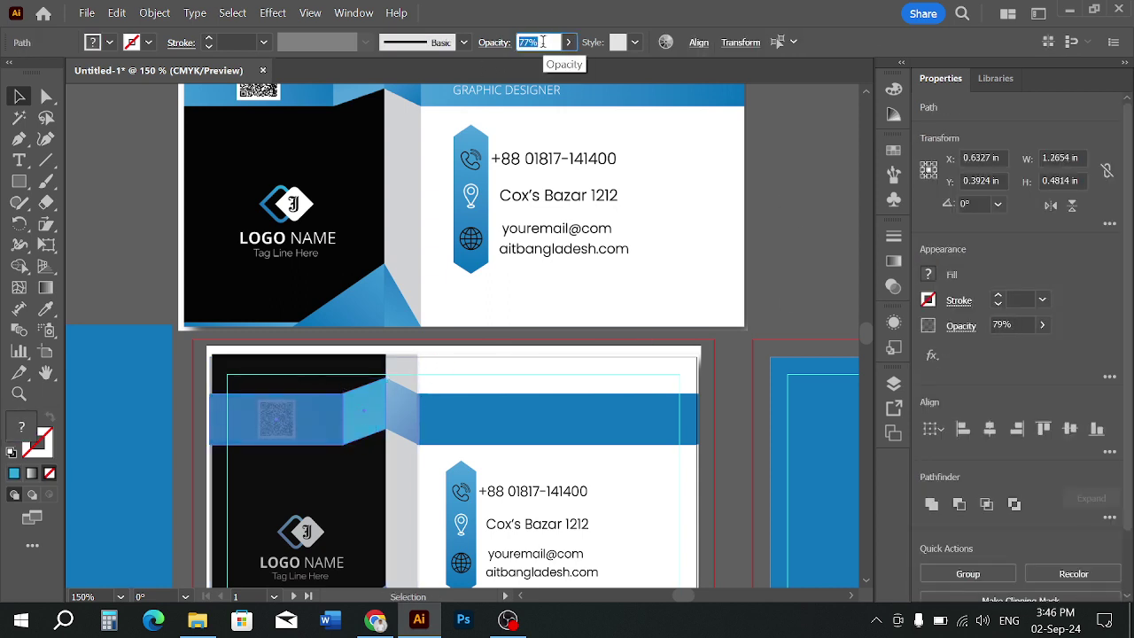
scroll(543, 42, "down", 11)
left_click(780, 169)
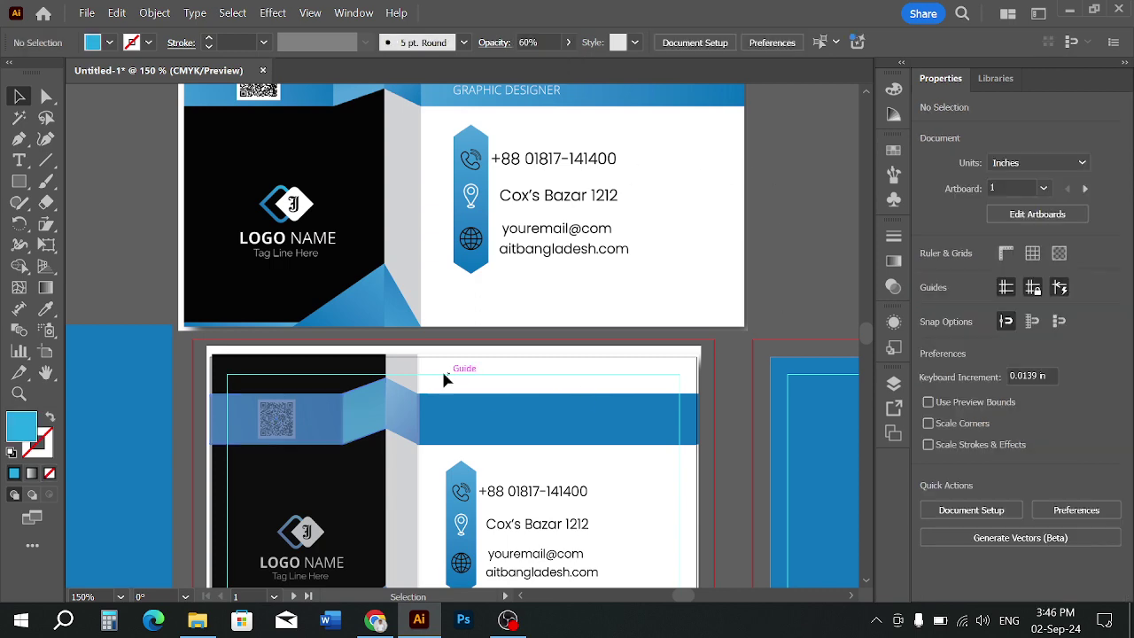
scroll(401, 395, "up", 2)
scroll(426, 408, "down", 2)
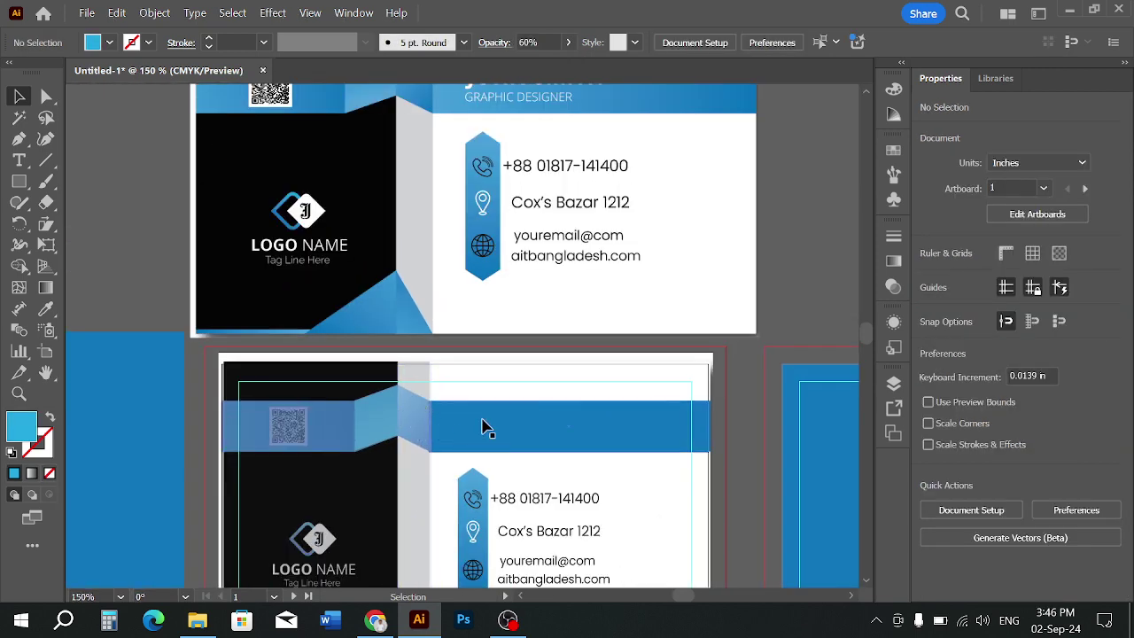
scroll(479, 425, "down", 2)
left_click(481, 428)
scroll(446, 441, "up", 3)
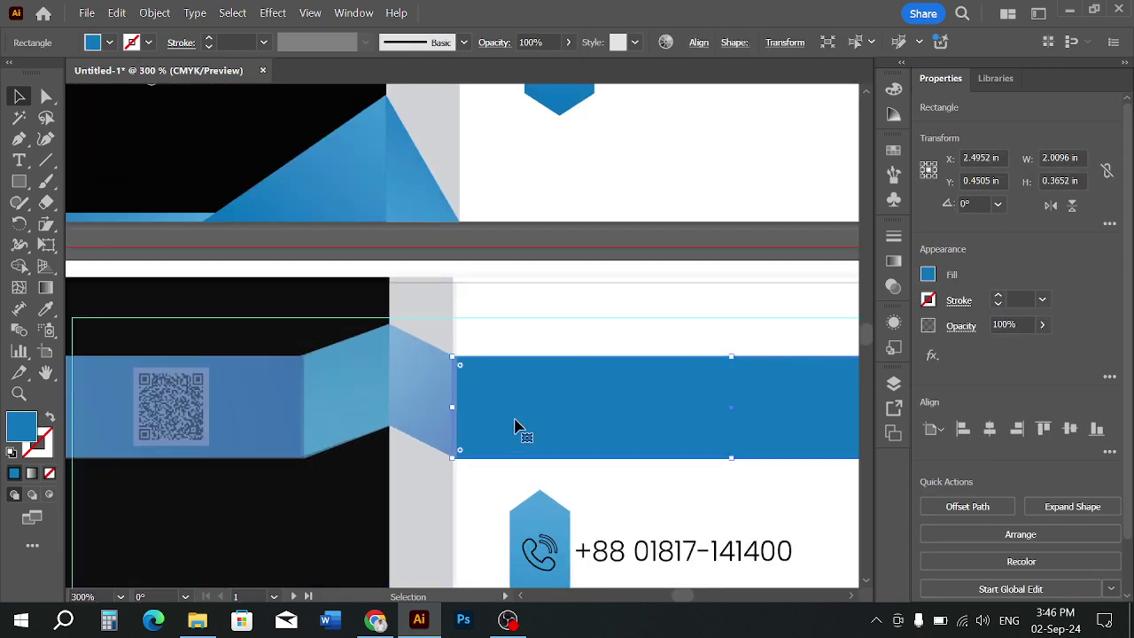
Undo an accidental copy of the blue band and open Reflect on the light-blue fold shape
left_click_drag(517, 425, 457, 409)
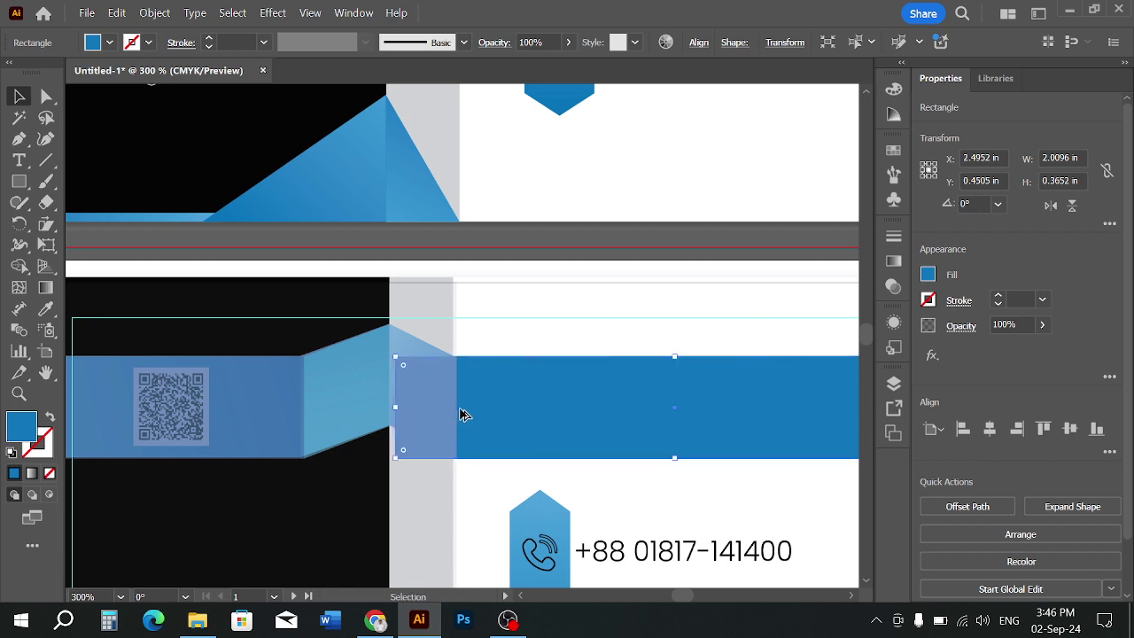
key("ctrl+z")
left_click(516, 317)
left_click(351, 397)
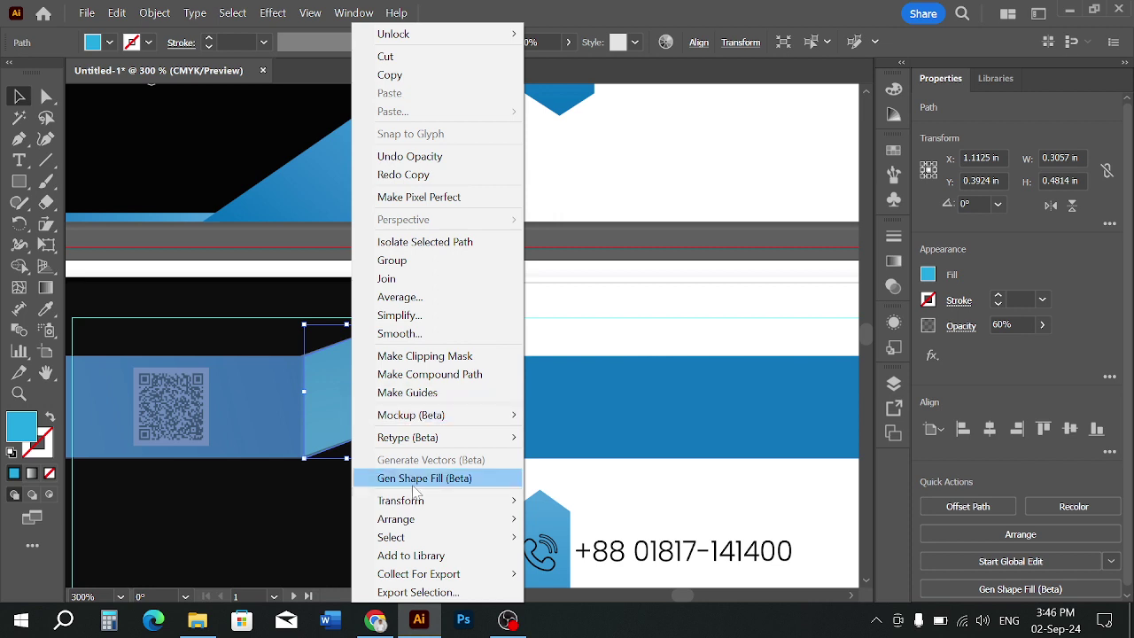
left_click(564, 418)
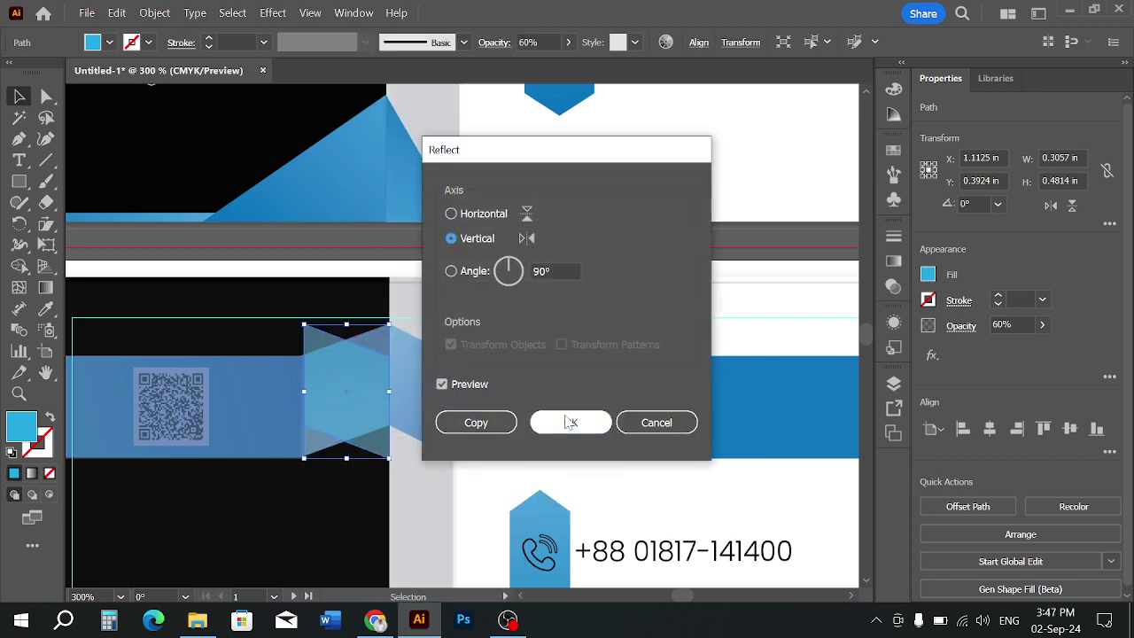
Make a vertical-axis mirrored copy of the fold shape and shift it slightly right
left_click(475, 216)
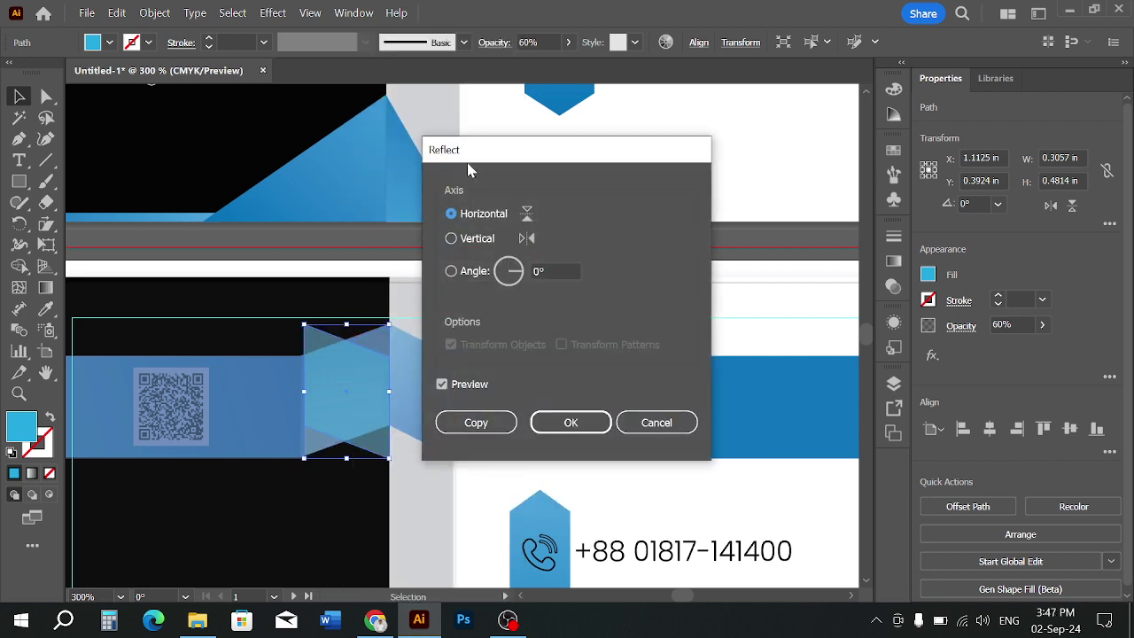
left_click_drag(544, 153, 697, 148)
left_click(607, 383)
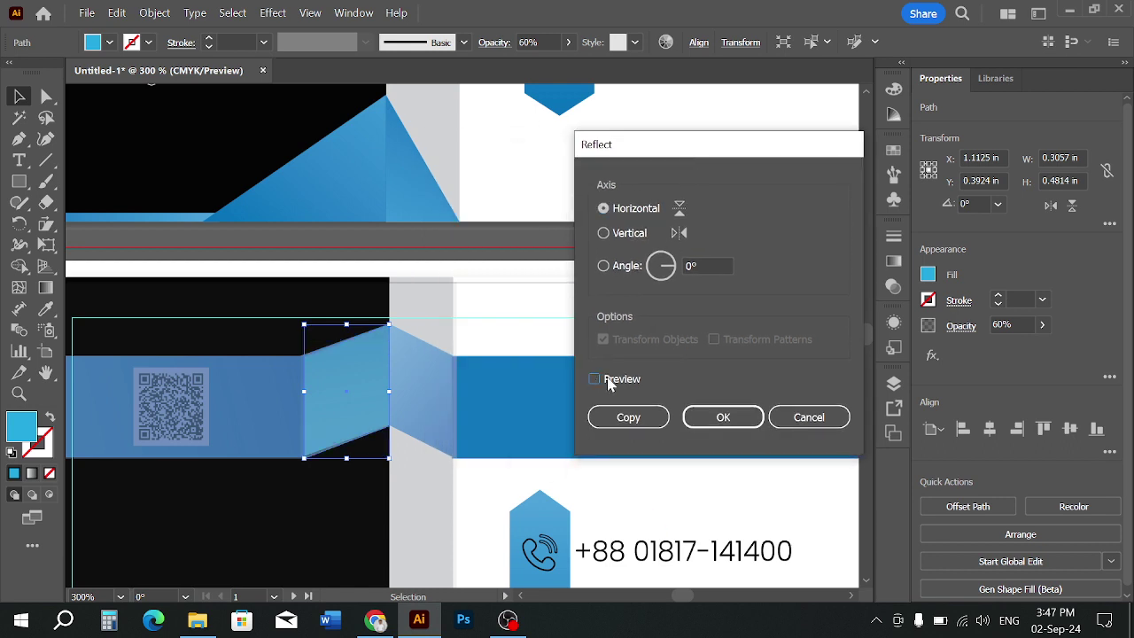
left_click(608, 383)
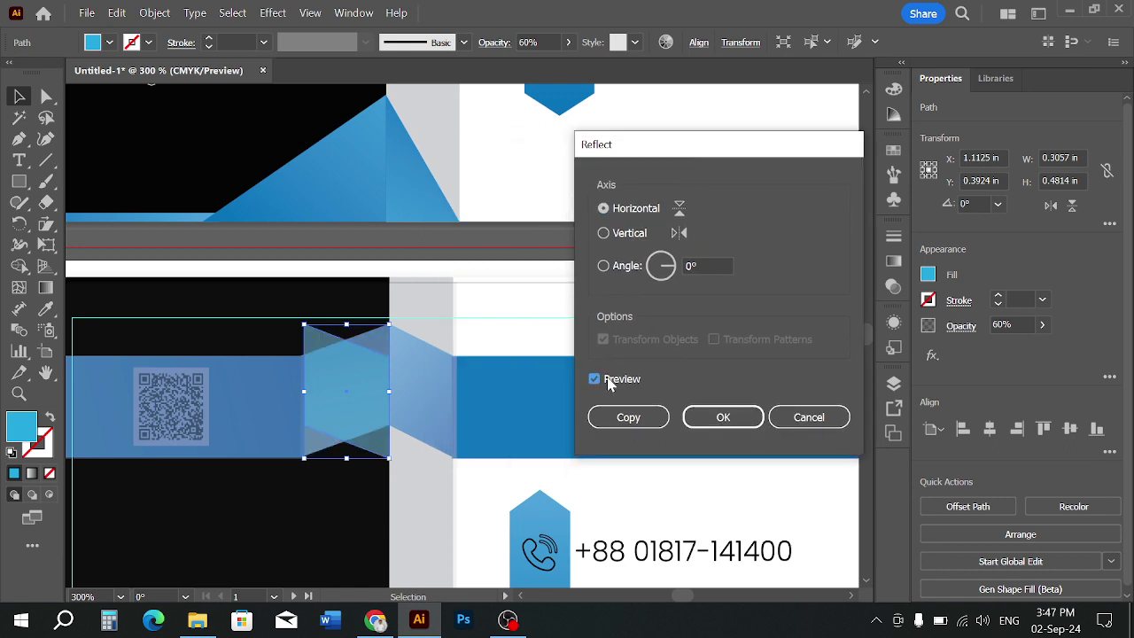
left_click(606, 235)
left_click(605, 380)
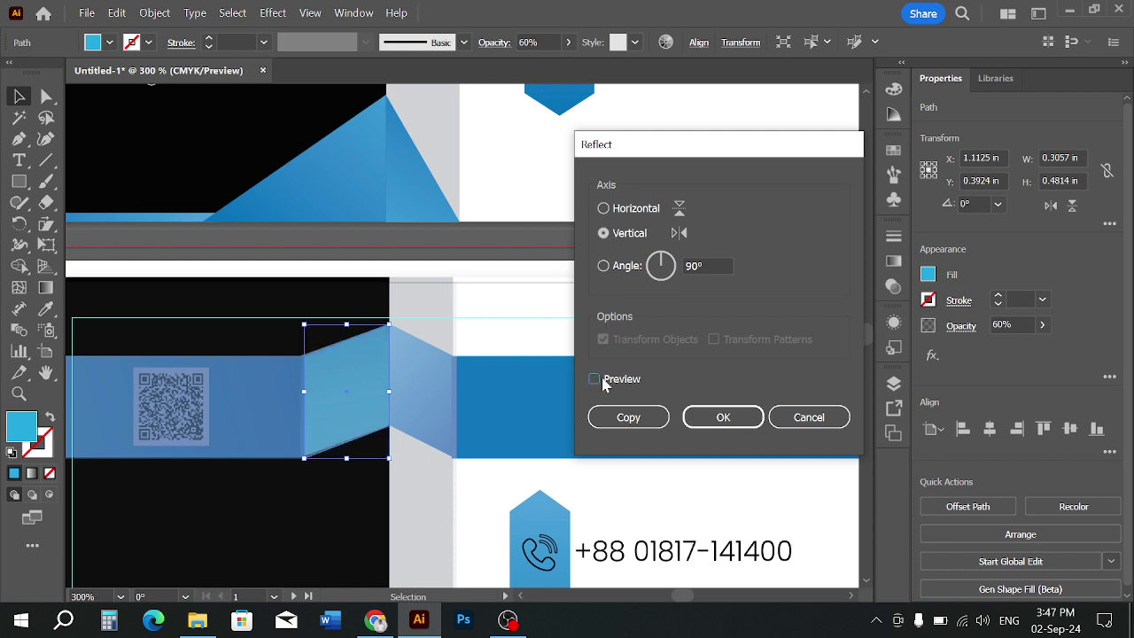
left_click(605, 382)
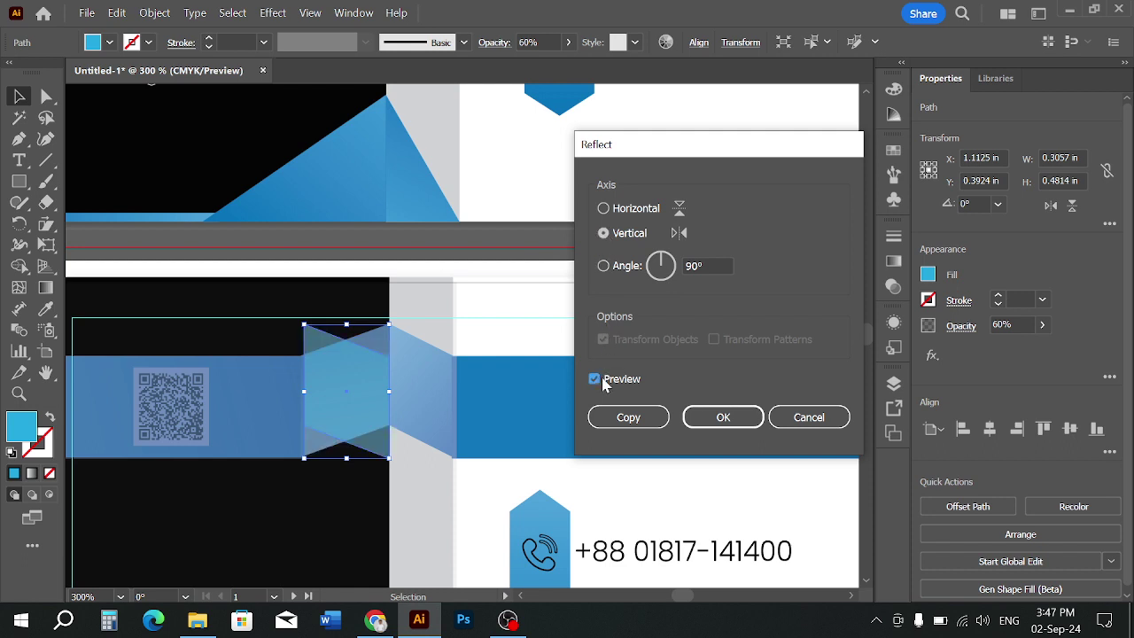
left_click(663, 422)
left_click_drag(360, 398, 441, 393)
Narrow the mirrored fold copy to about 0.24 in to fit the gray divider
scroll(440, 393, "up", 2)
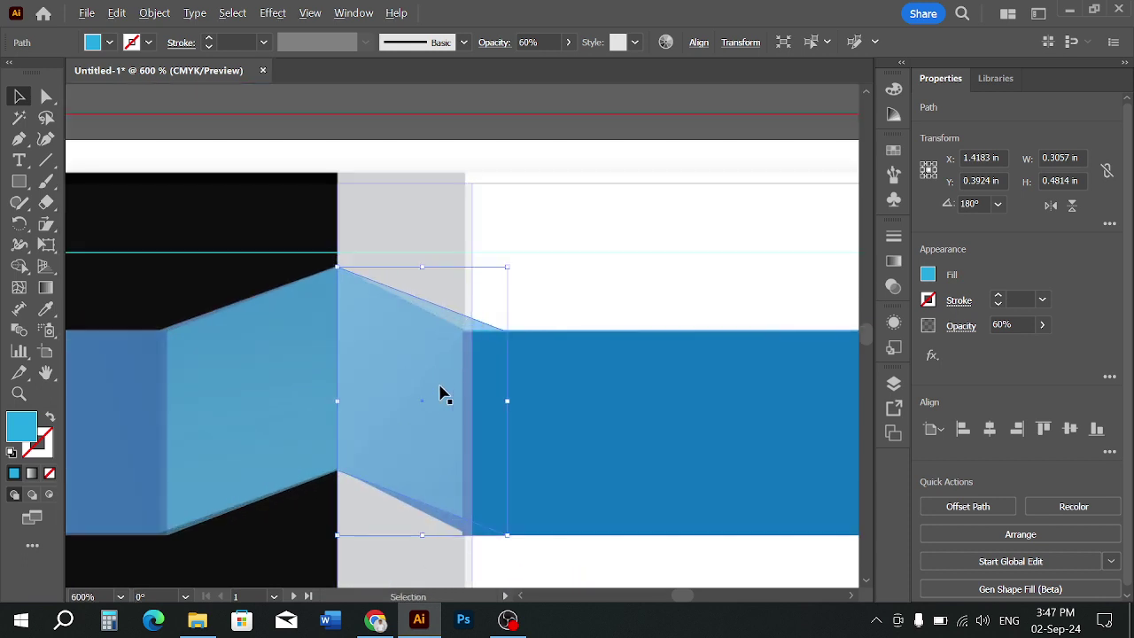
left_click_drag(508, 402, 473, 405)
left_click(522, 302)
scroll(484, 307, "down", 4)
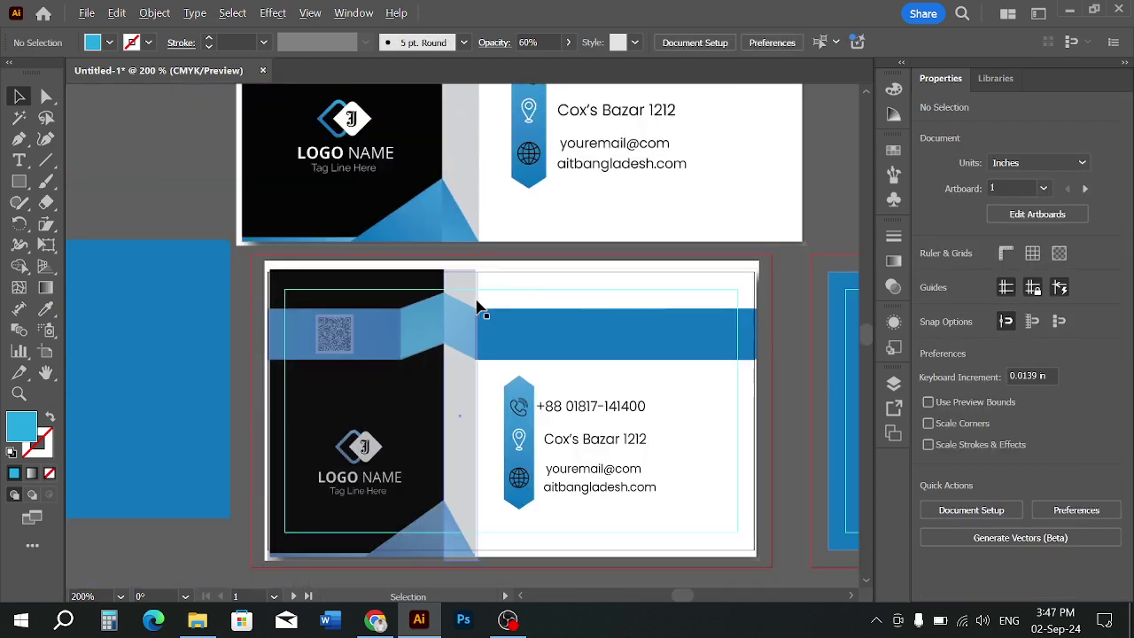
Select the lower card's right blue bar, gray divider, light-blue fold and left blue band
left_click(459, 323)
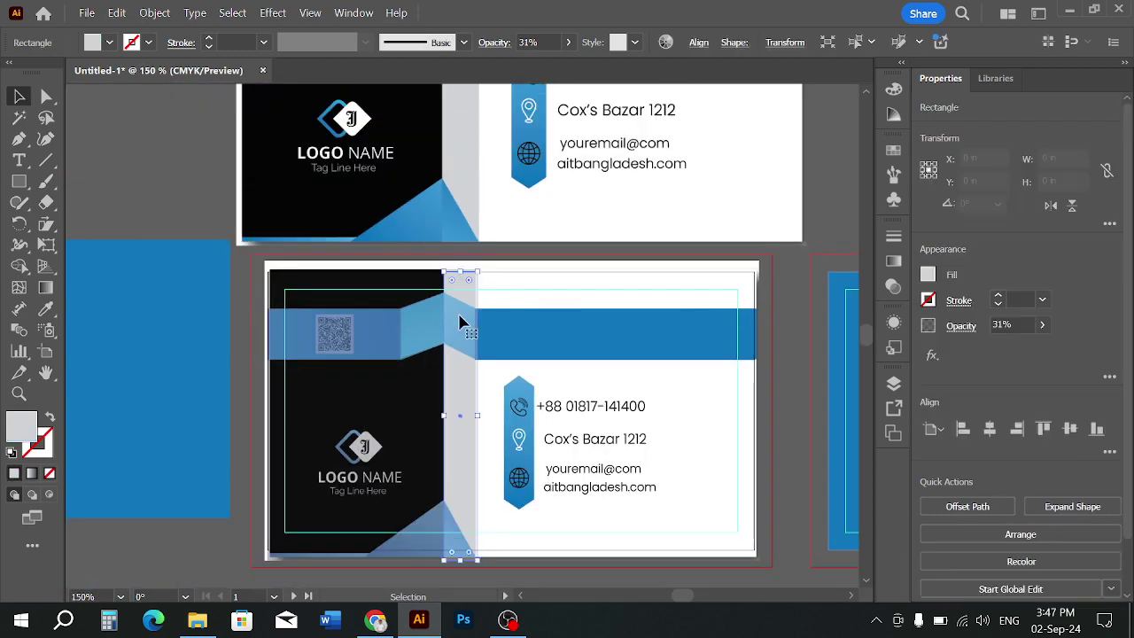
left_click(510, 328)
scroll(517, 322, "down", 1)
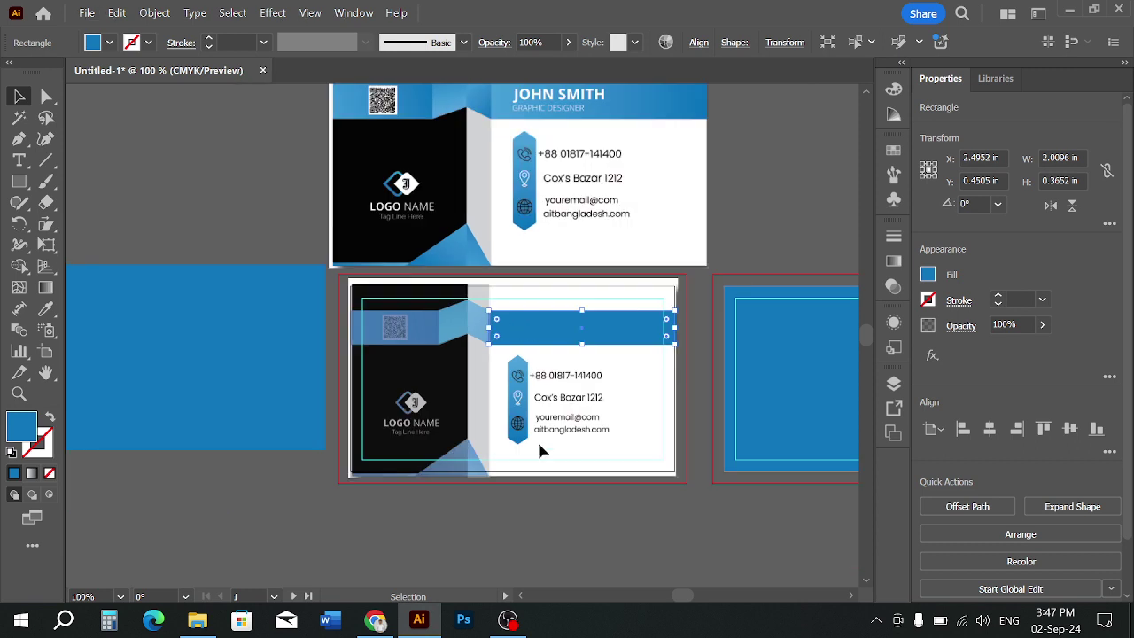
left_click(543, 510)
scroll(506, 349, "up", 1)
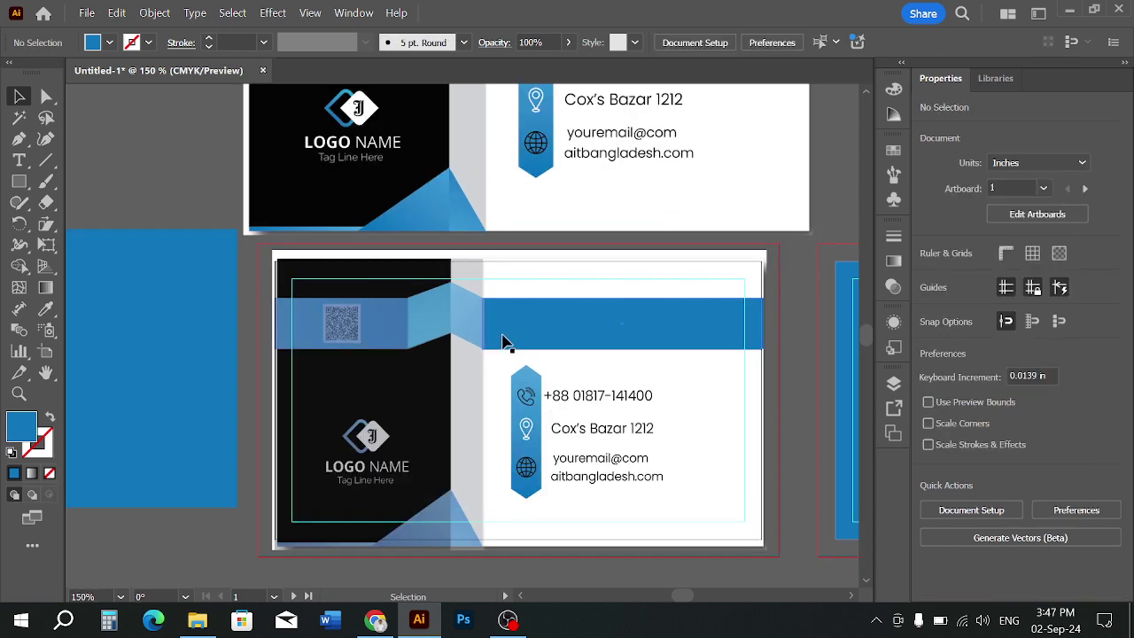
left_click(576, 320)
left_click(467, 318)
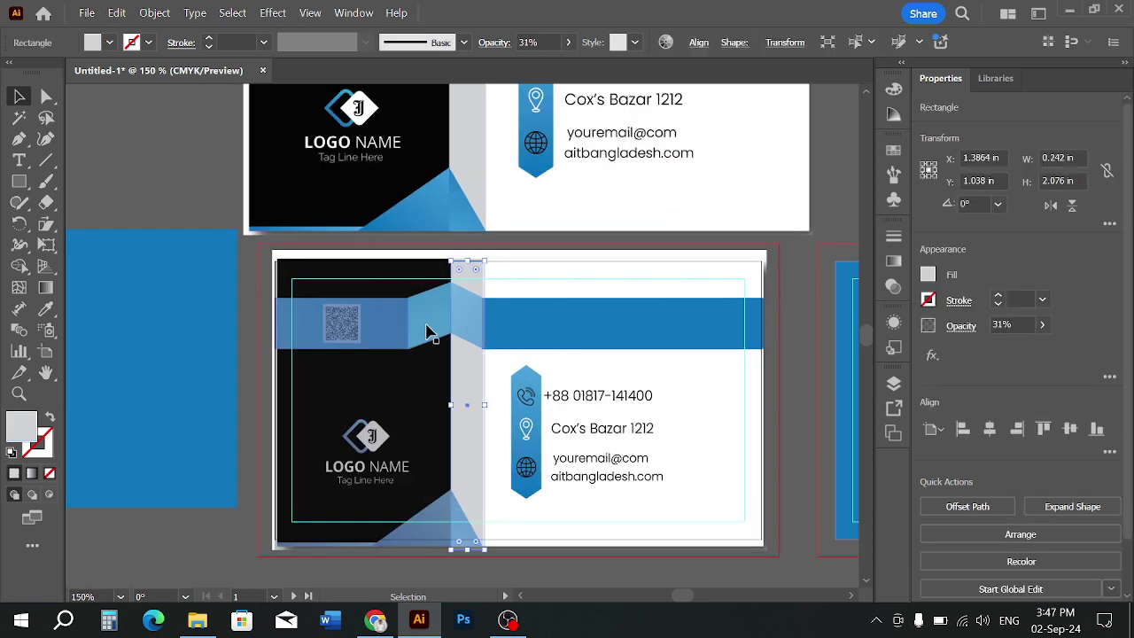
left_click(426, 324)
left_click(376, 329)
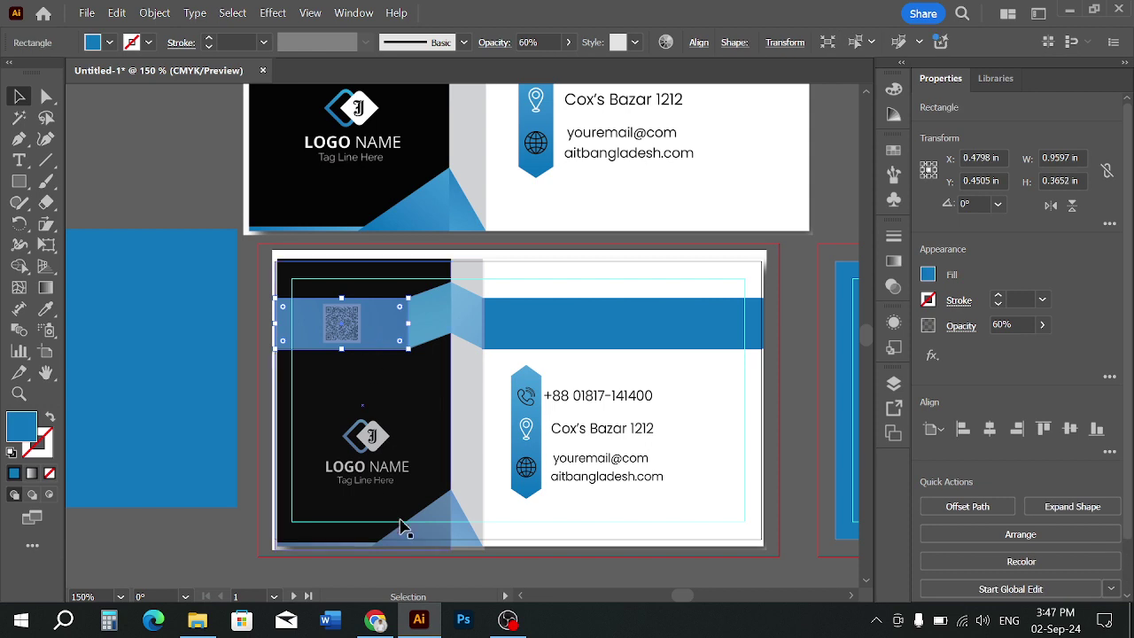
scroll(393, 420, "down", 1)
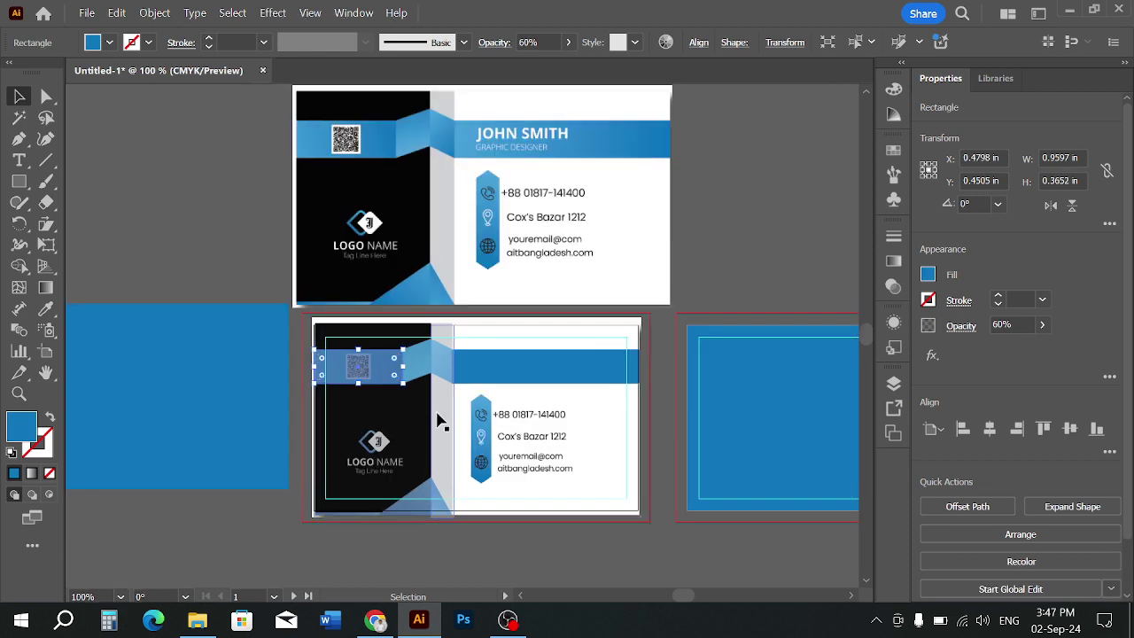
Add the black panel and remaining card objects, then set their opacity to 100%
left_click(408, 424)
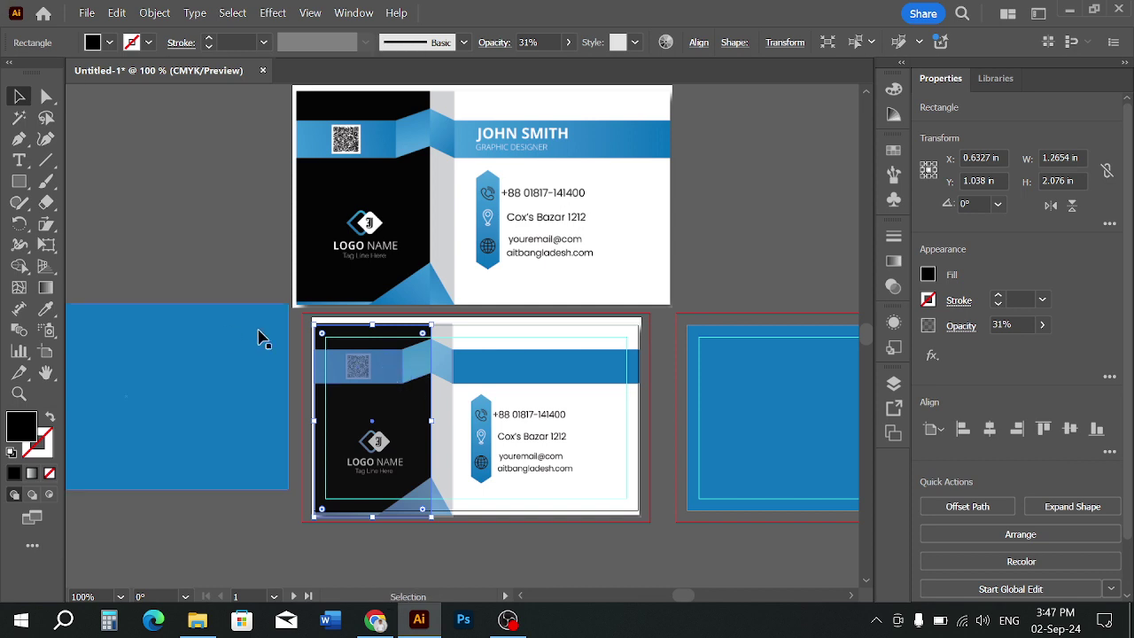
left_click(406, 367, "shift")
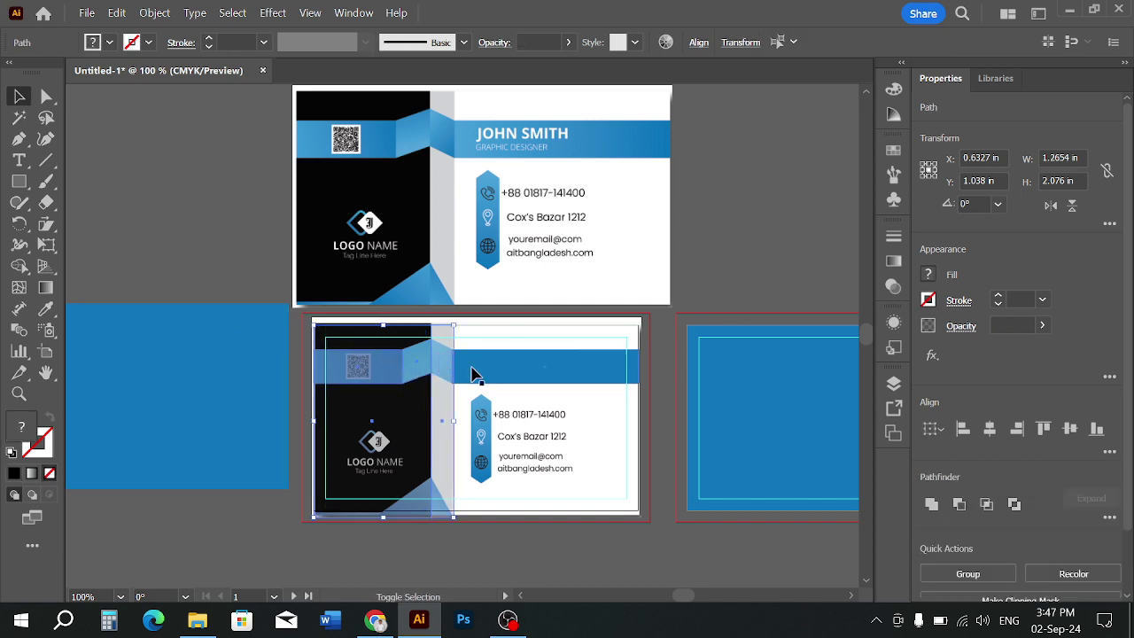
left_click(487, 380, "shift")
left_click(547, 42)
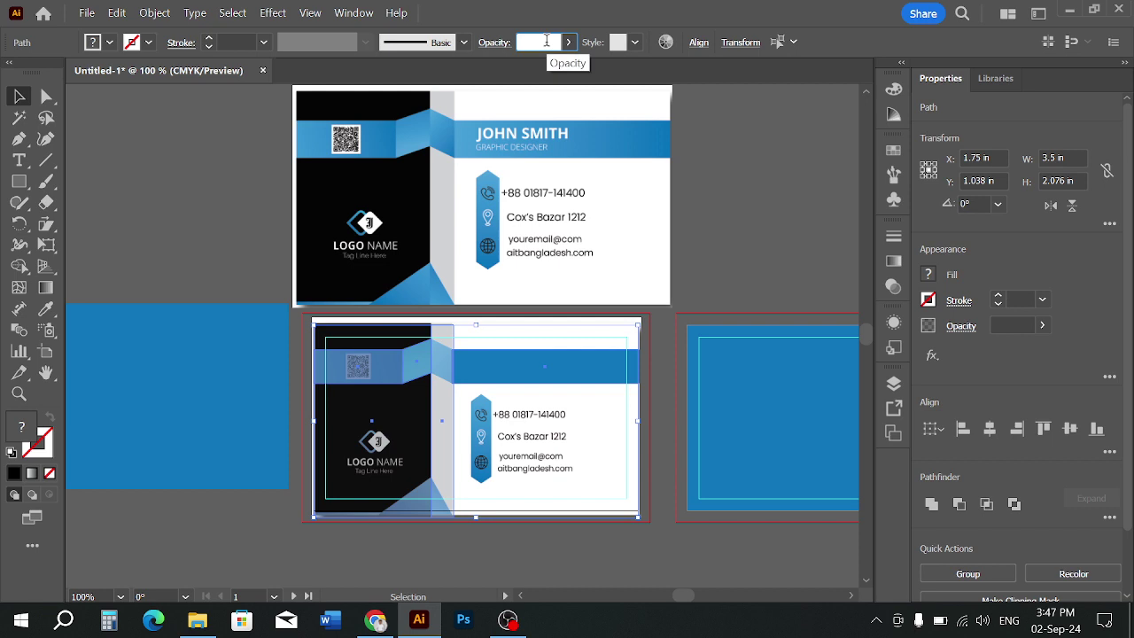
type("100")
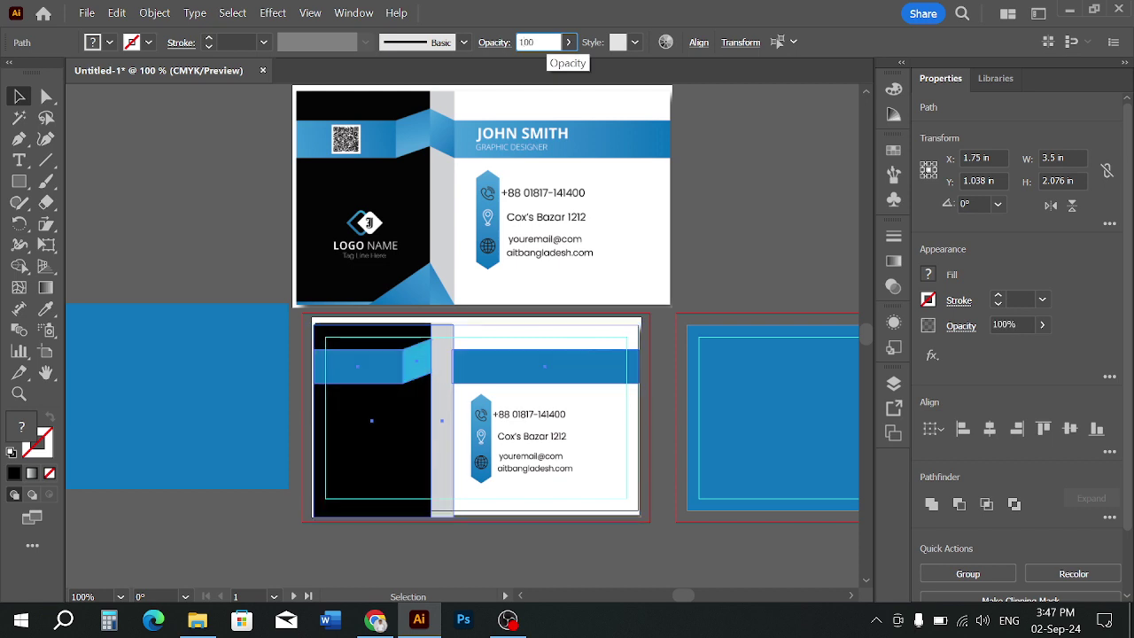
key("Return")
left_click(805, 169)
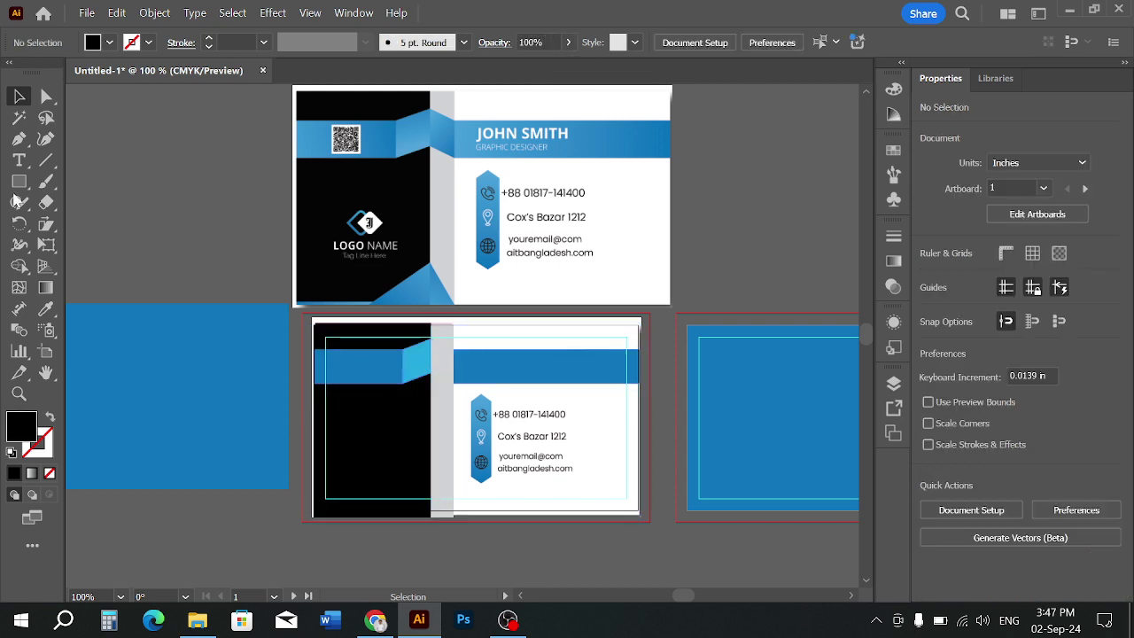
scroll(413, 381, "up", 3)
Send the gray divider back two levels with Ctrl+[ so it sits behind the band
left_click(488, 352)
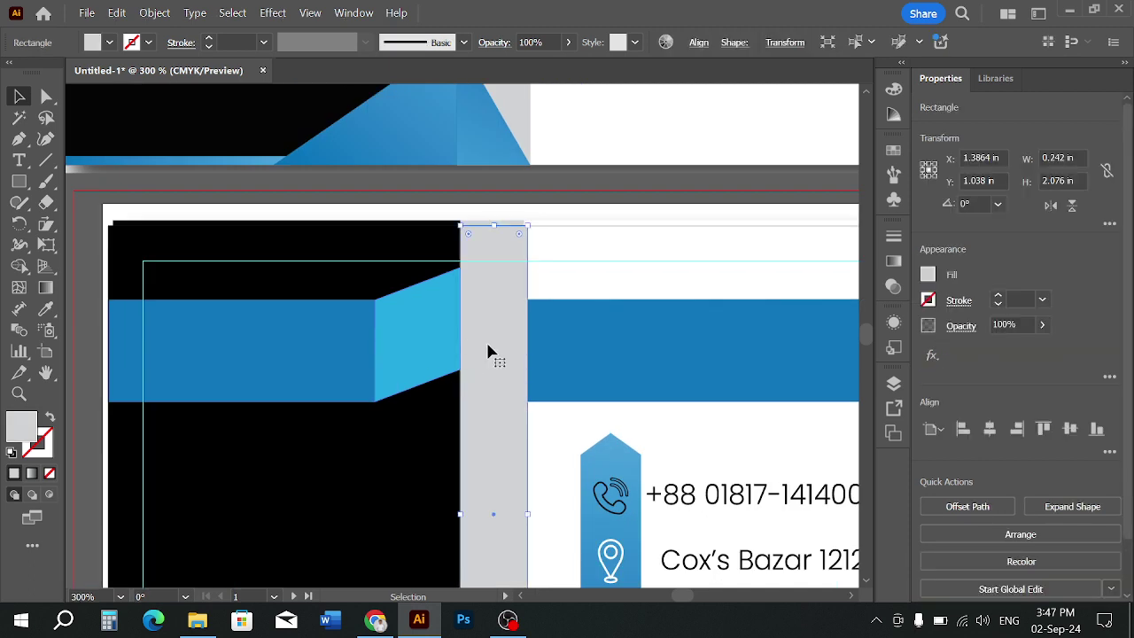
key("ctrl+bracketleft")
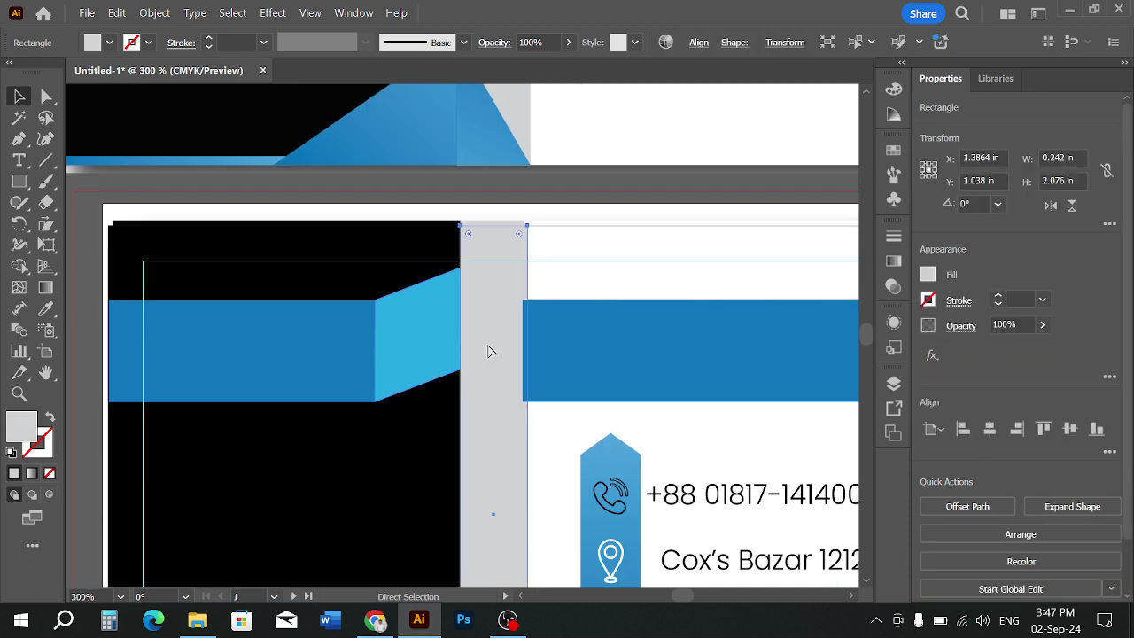
key("ctrl+bracketleft")
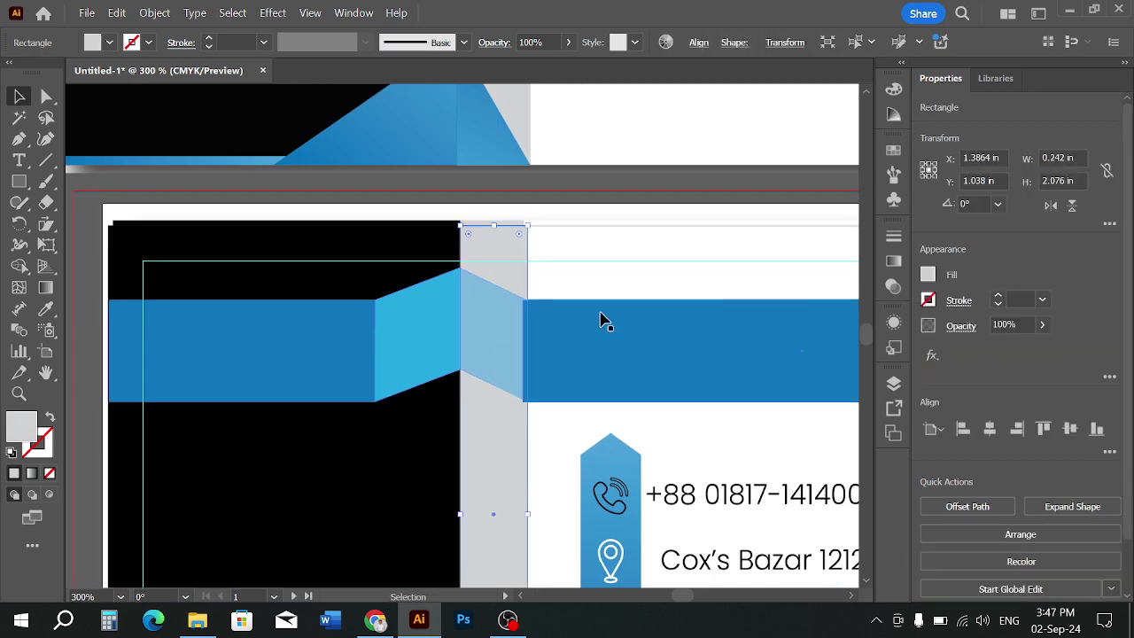
Set the light-blue fold trapezoid to 100% opacity
left_click(603, 308)
left_click(502, 332)
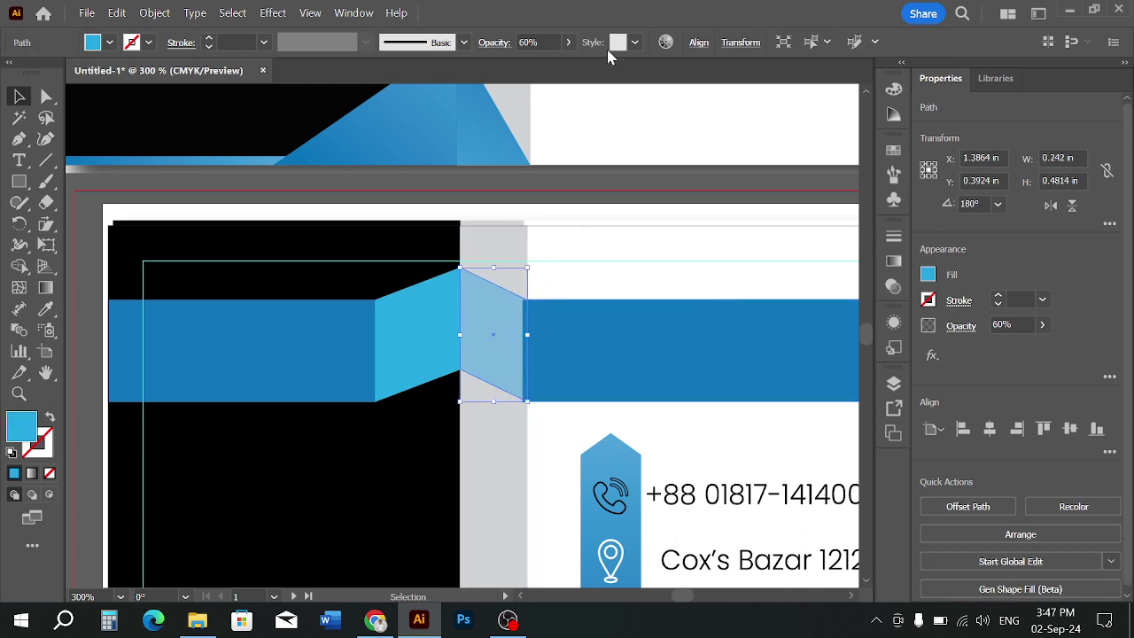
left_click(541, 40)
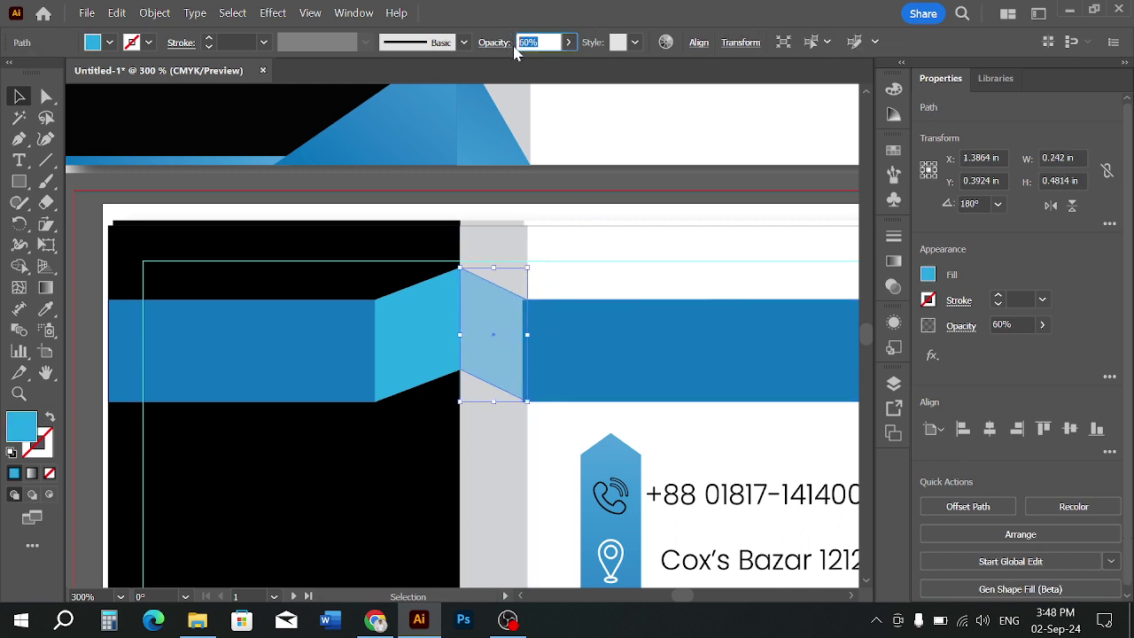
type("100")
key("Return")
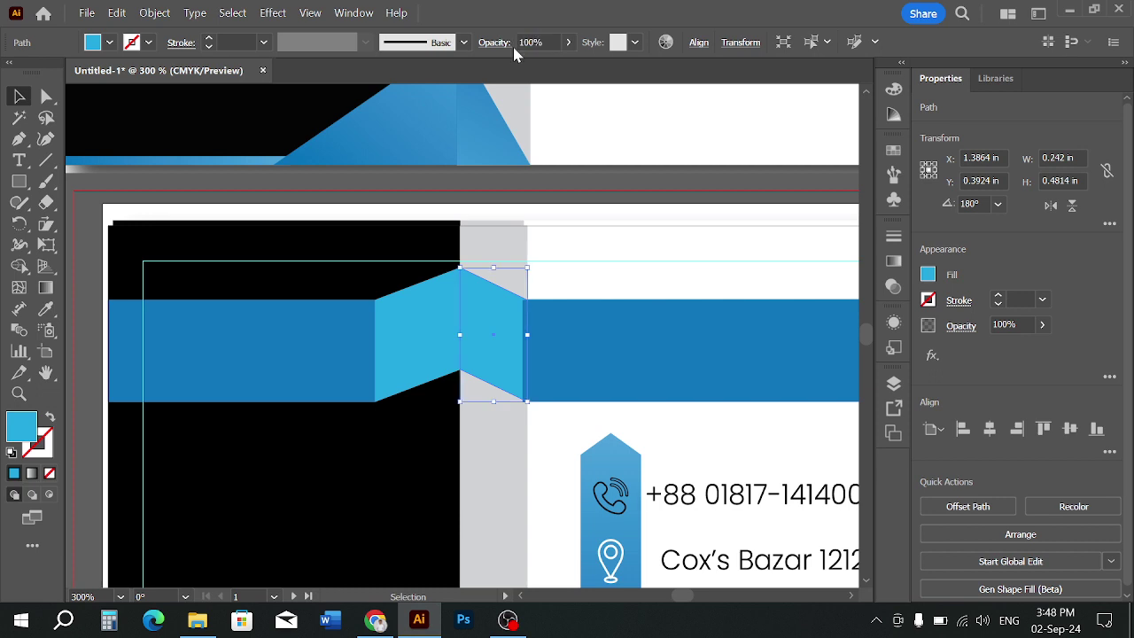
left_click(618, 264)
Trim the right blue band's left edge to meet the fold, making it 1.9926 in wide
left_click(532, 372)
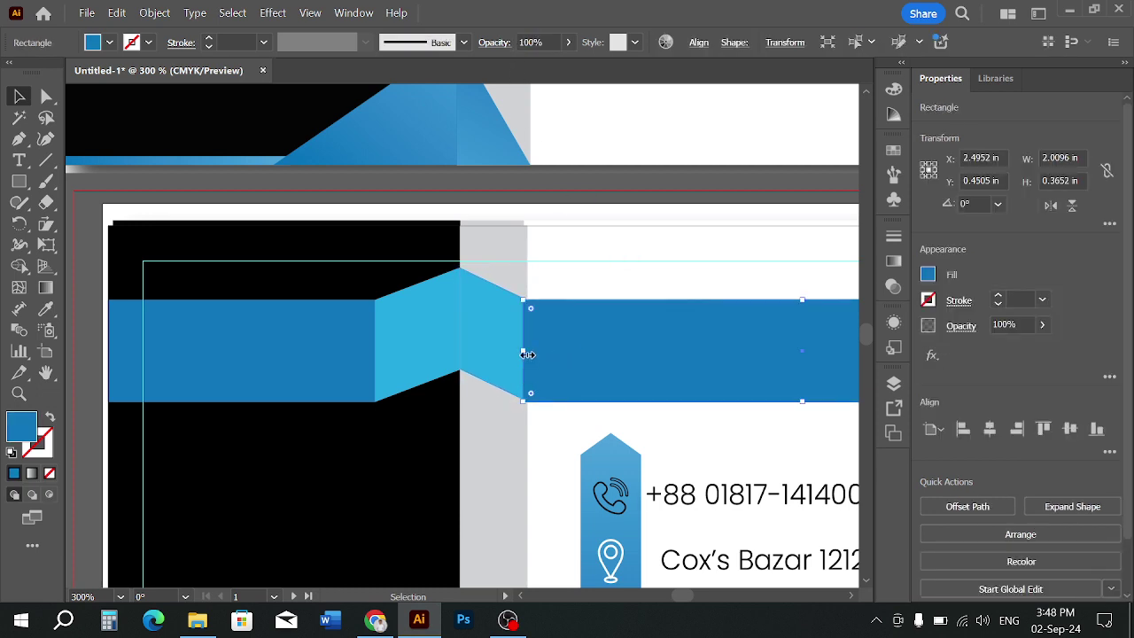
left_click_drag(526, 352, 531, 352)
left_click(615, 291)
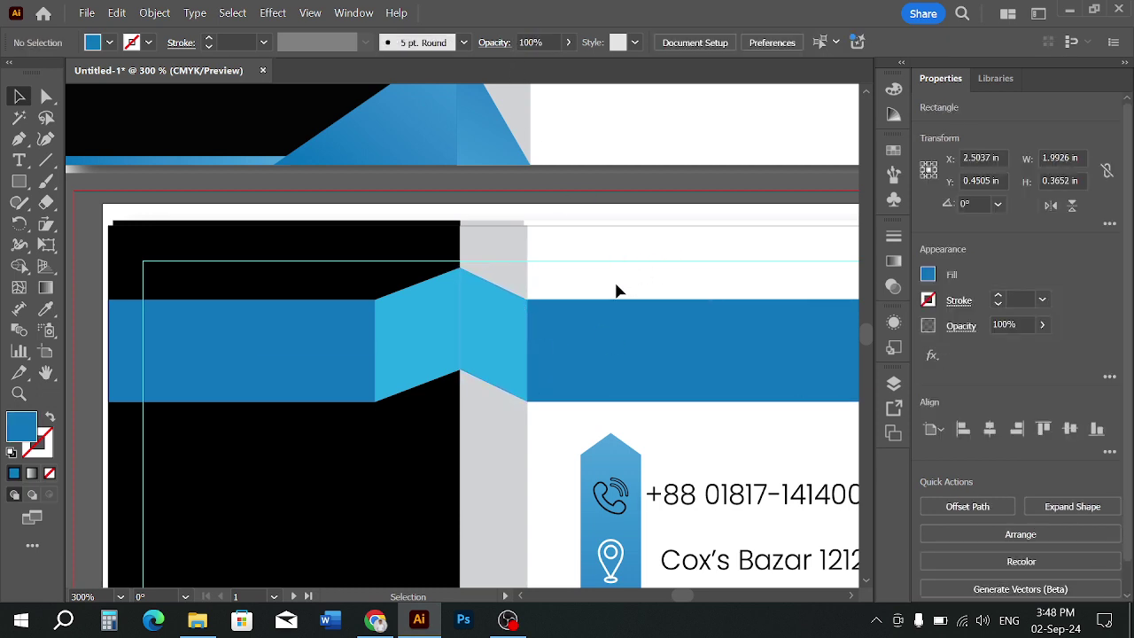
scroll(535, 292, "down", 2)
left_click(520, 315)
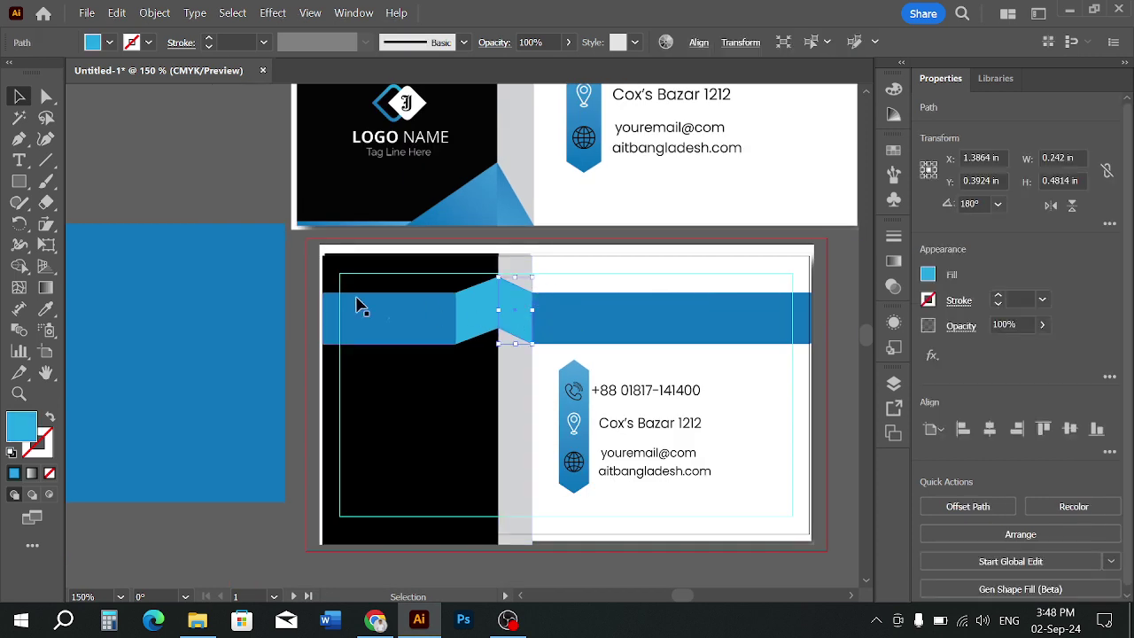
scroll(460, 270, "up", 3)
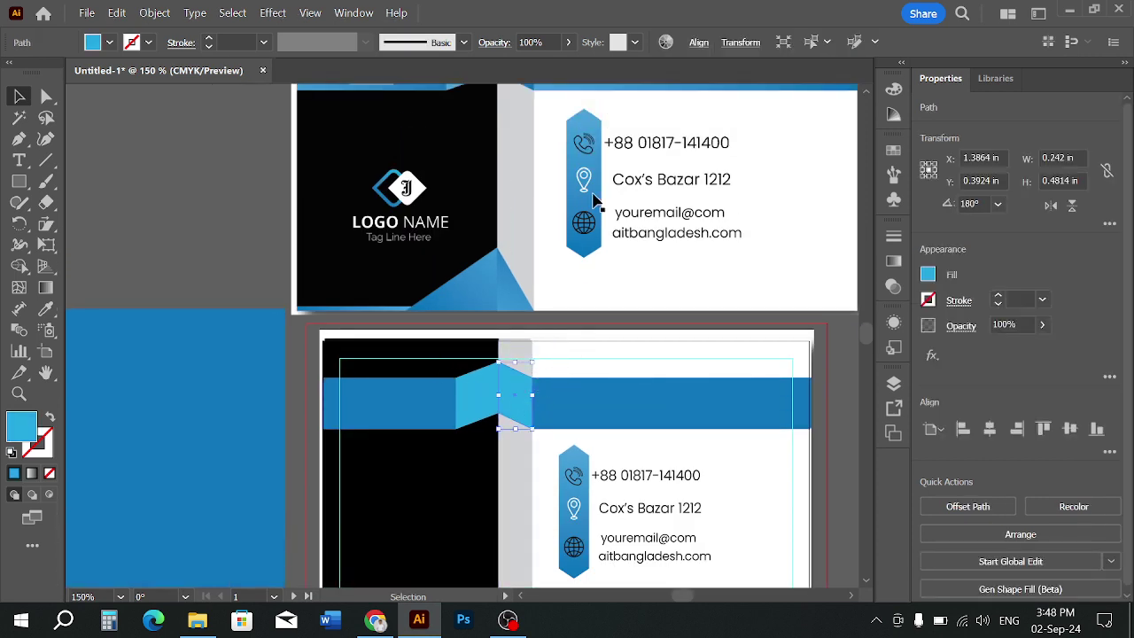
scroll(579, 274, "up", 2)
scroll(504, 264, "down", 1)
left_click_drag(349, 162, 321, 173)
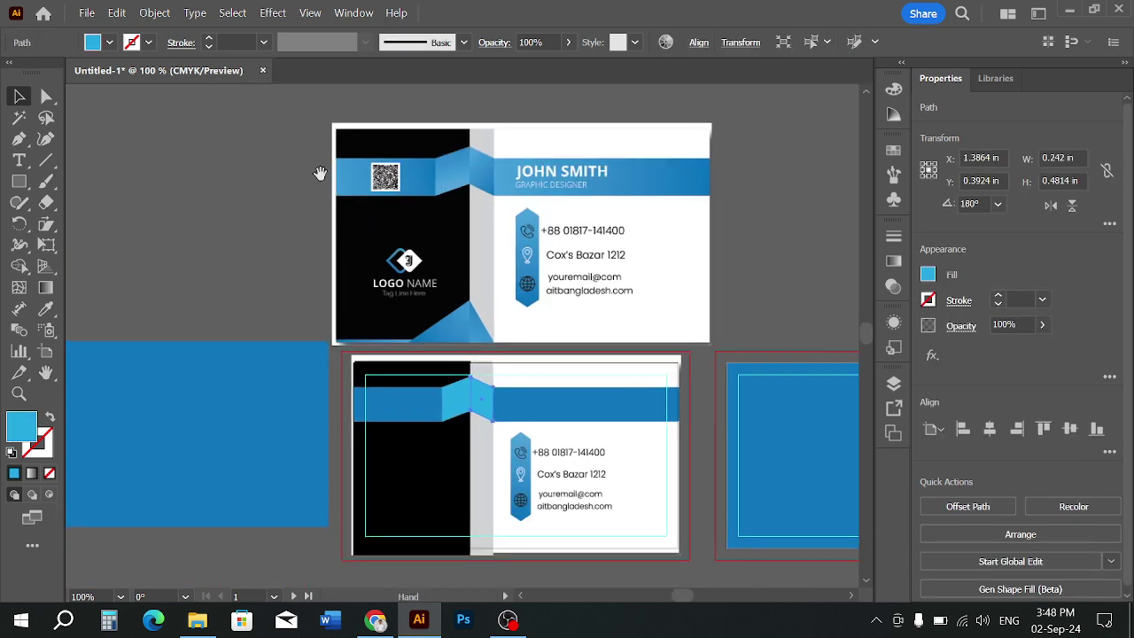
left_click(266, 187)
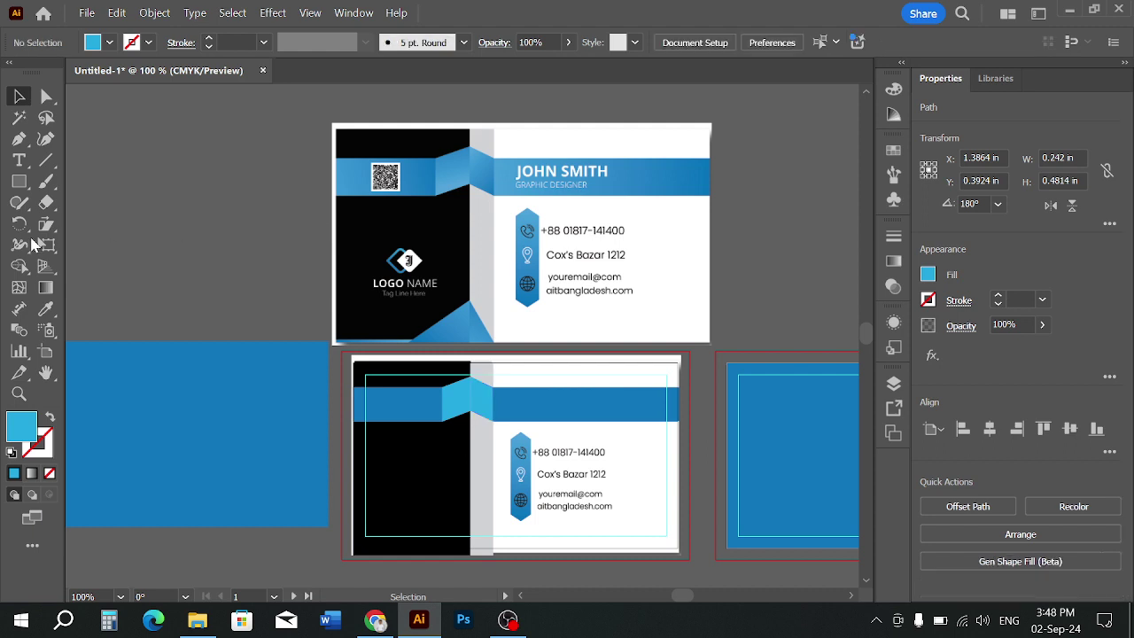
left_click(20, 182)
Draw a small 0.6688 in square beside the cards and select it
left_click_drag(139, 196, 203, 258)
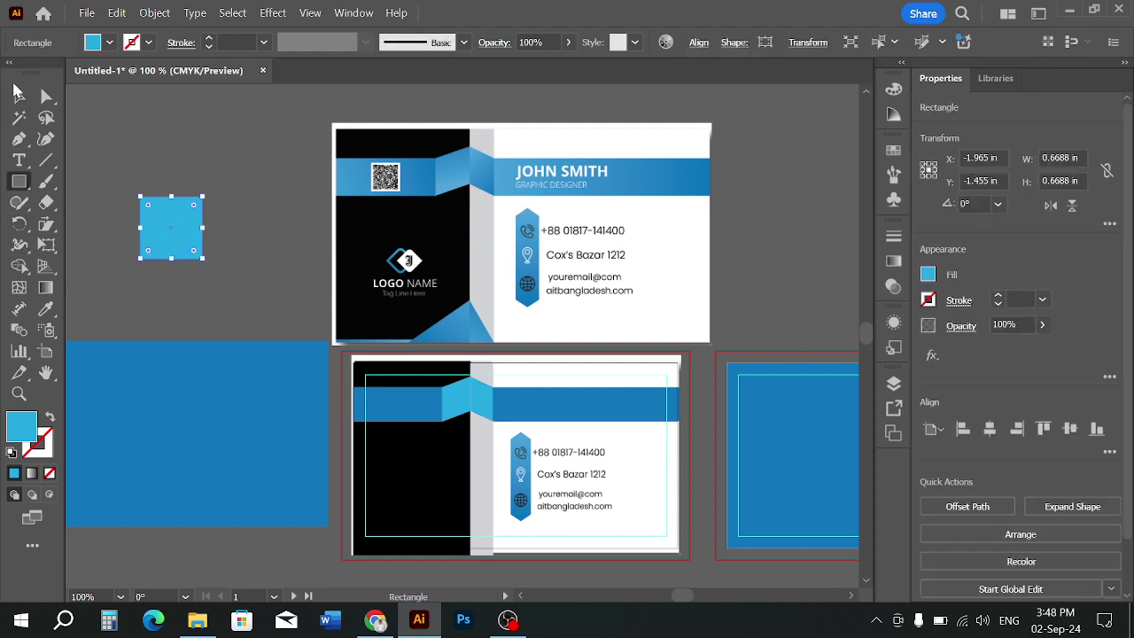
left_click(19, 97)
left_click(121, 126)
scroll(395, 177, "up", 3)
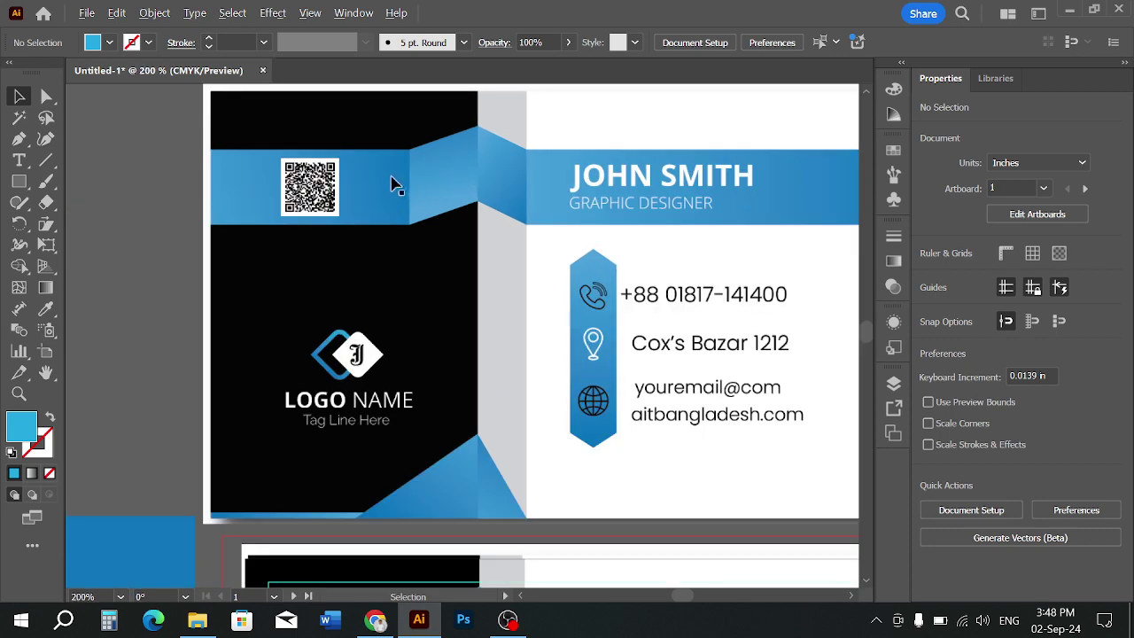
scroll(265, 217, "down", 3)
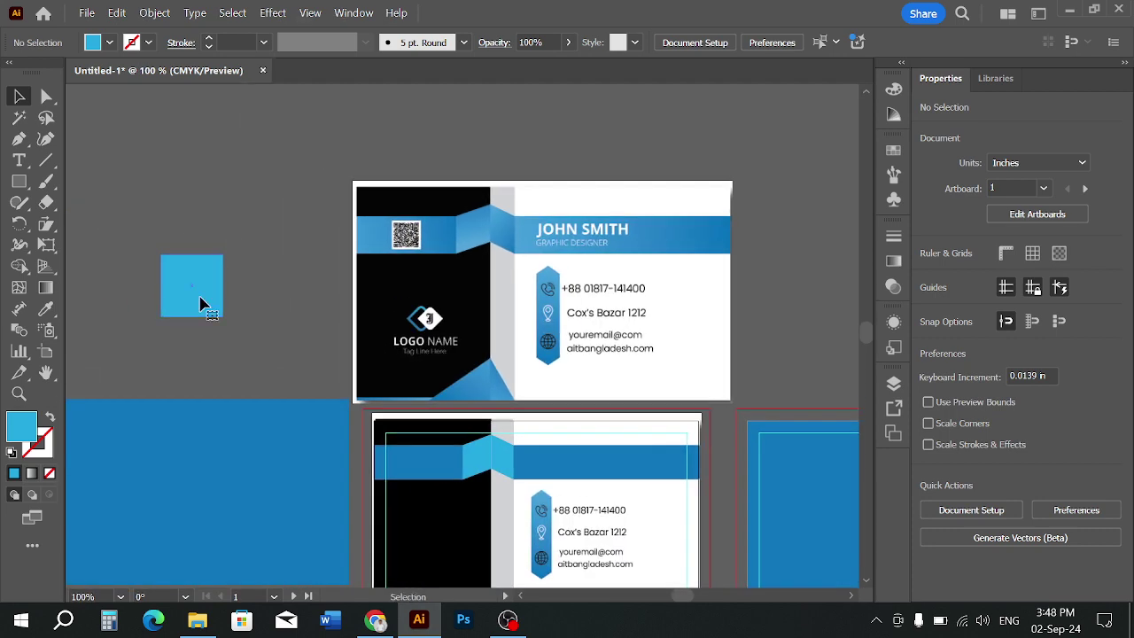
left_click(198, 301)
Give the square a linear gradient fill, trying extra stops and then removing them
left_click(893, 260)
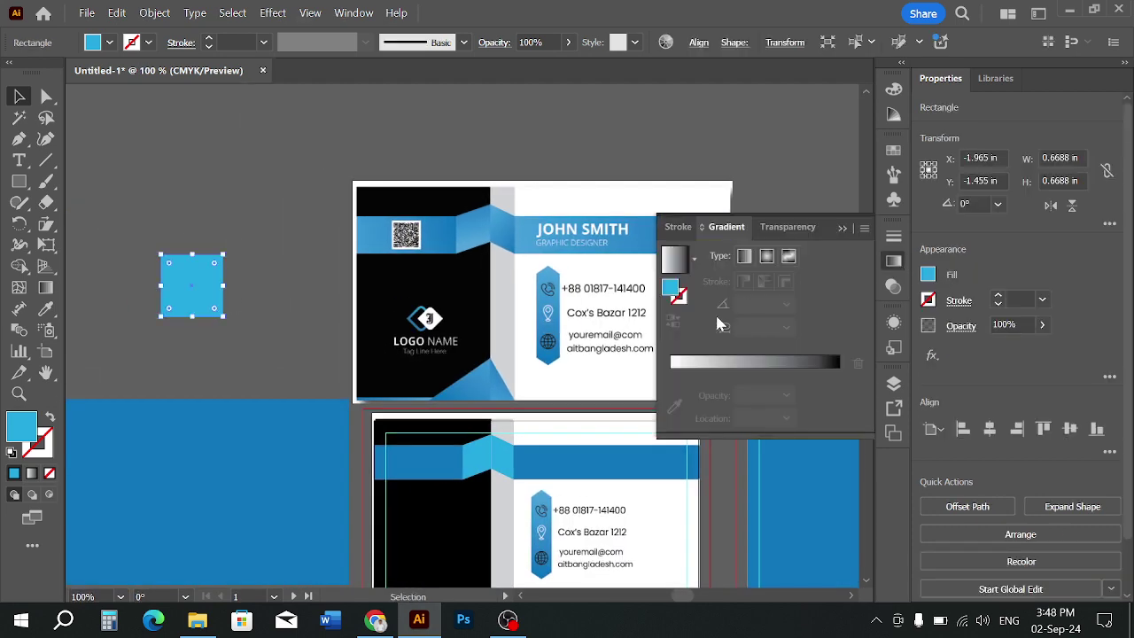
left_click(687, 365)
left_click(671, 393)
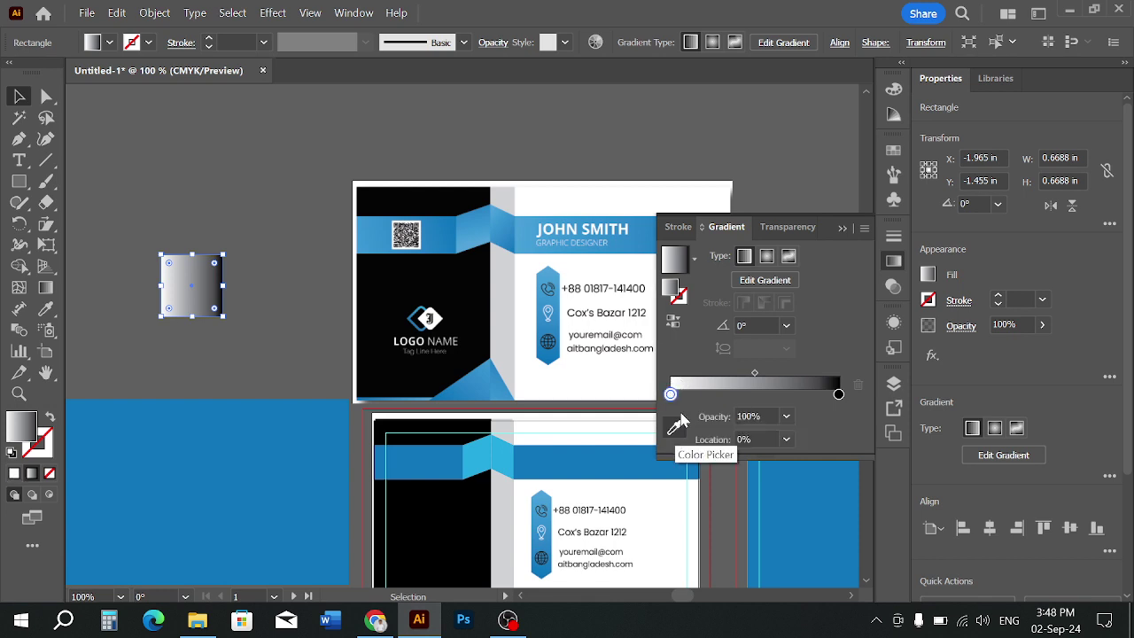
double_click(677, 400)
left_click(697, 401)
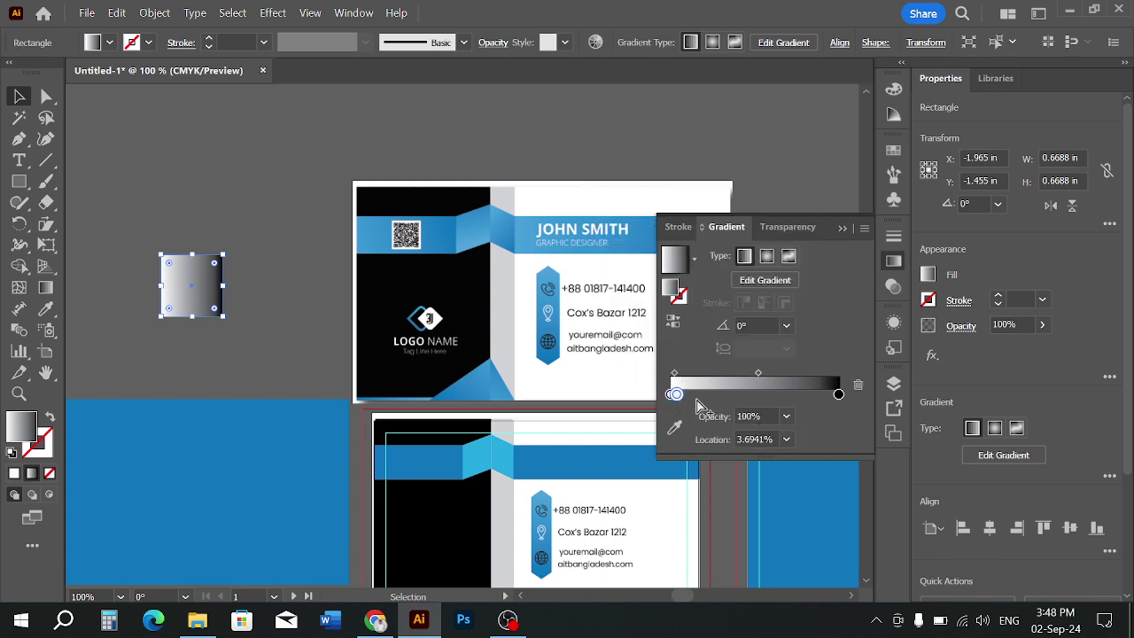
left_click_drag(682, 404, 700, 440)
left_click(779, 401)
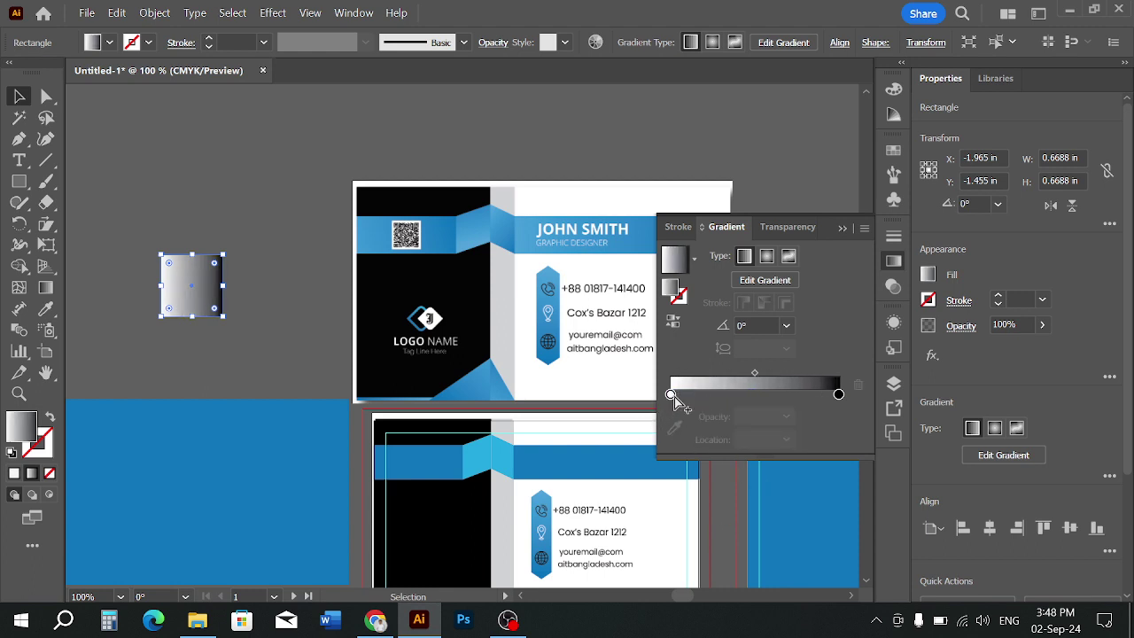
left_click_drag(678, 397, 683, 398)
left_click(681, 410)
left_click_drag(679, 395, 696, 487)
Set the left gradient stop to a blue swatch and the right stop to light blue
double_click(671, 394)
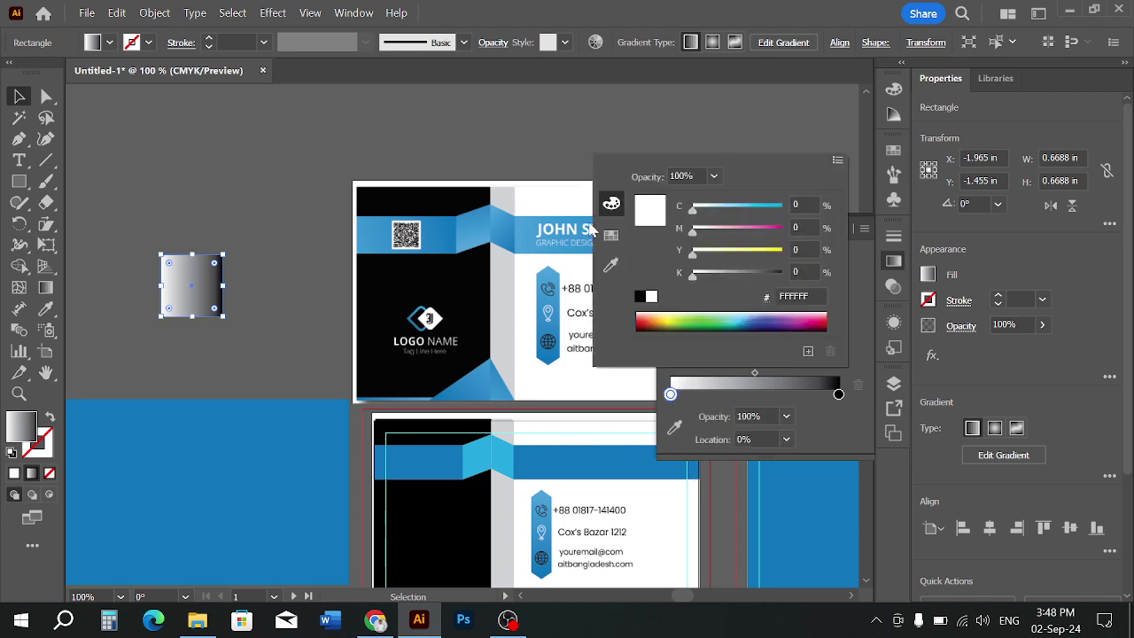
left_click(610, 236)
left_click(712, 210)
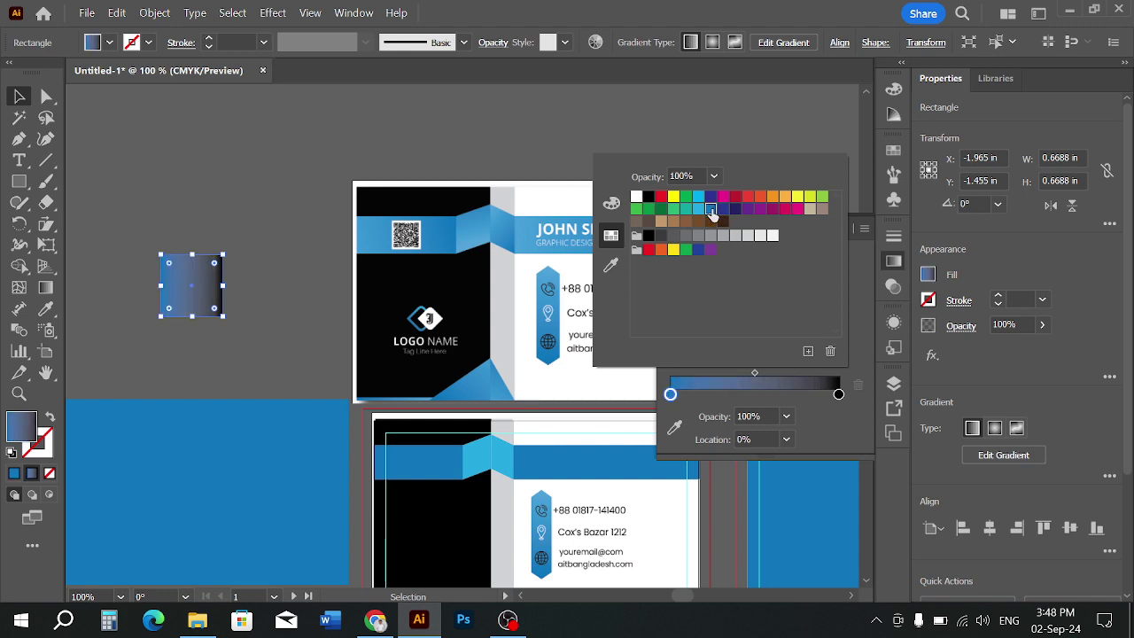
double_click(838, 394)
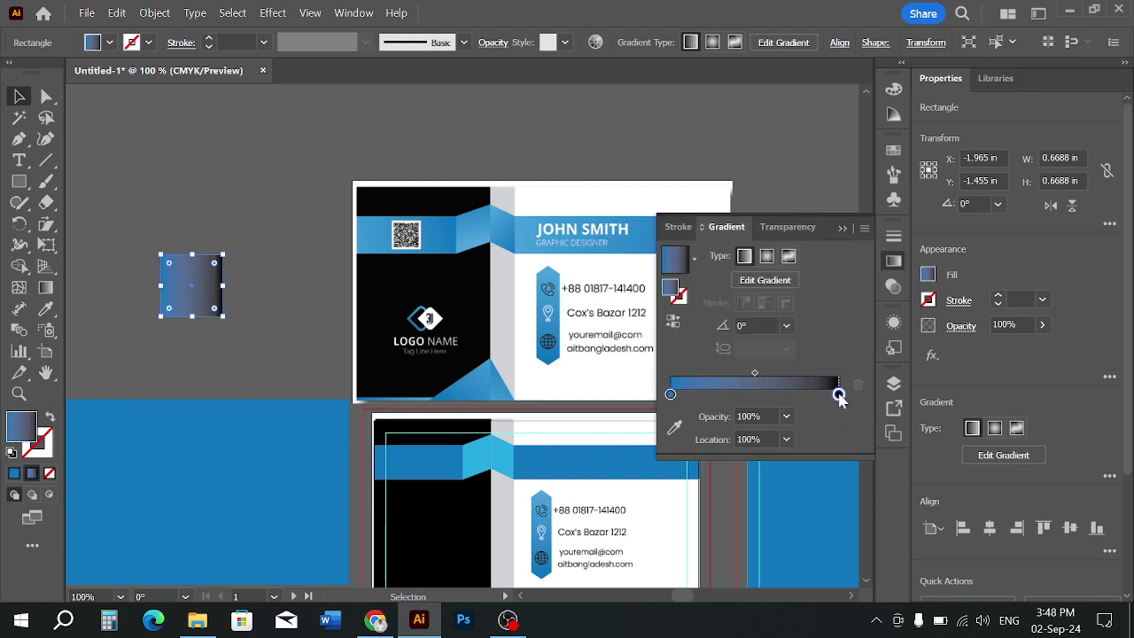
left_click(698, 210)
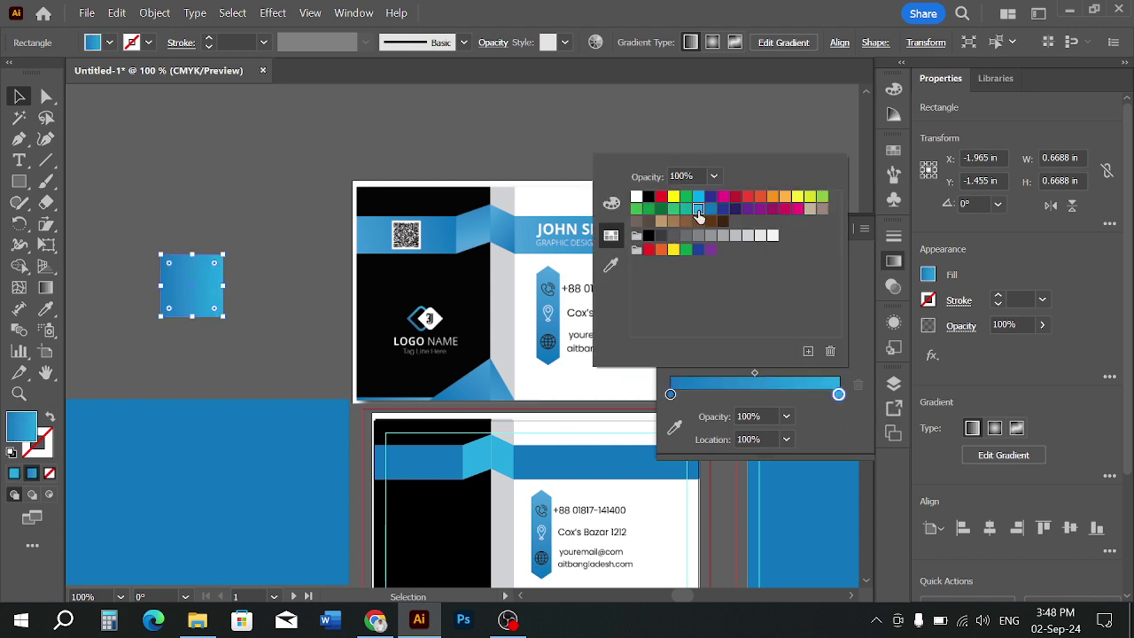
left_click(329, 158)
left_click(197, 297)
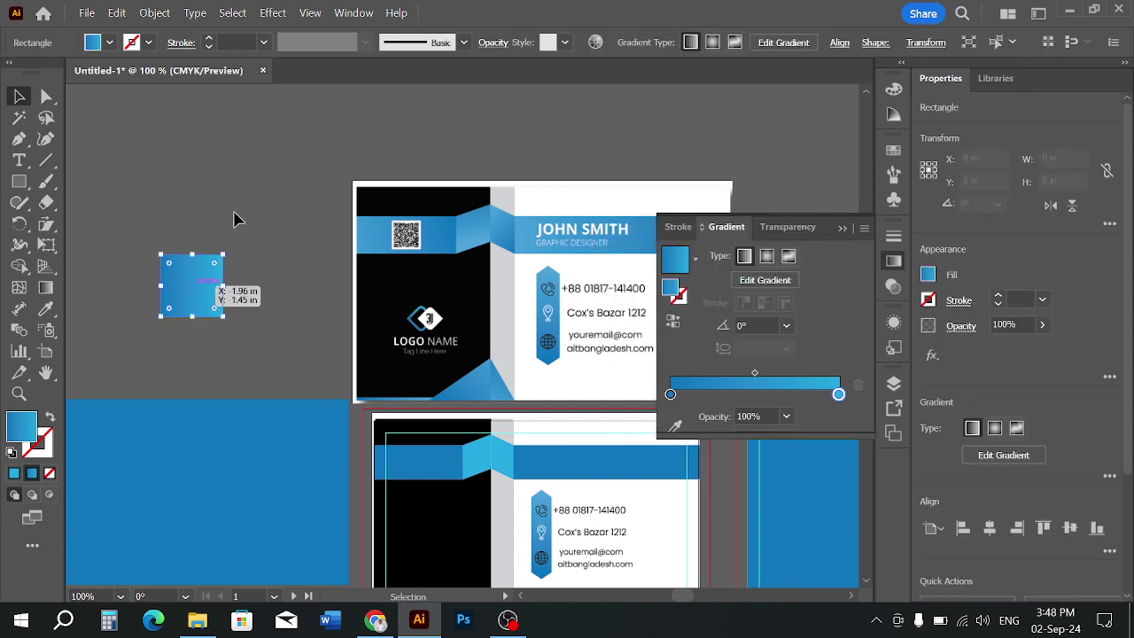
scroll(297, 226, "down", 2)
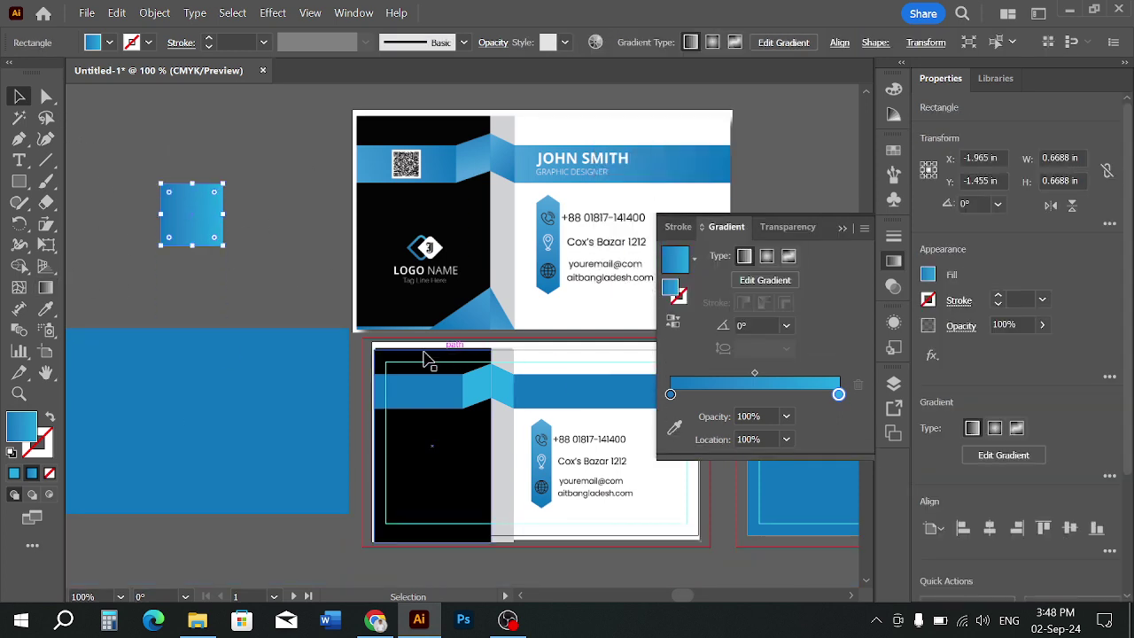
Copy the square's blue gradient onto the lower card's band with the Eyedropper
left_click(412, 396)
left_click(46, 309)
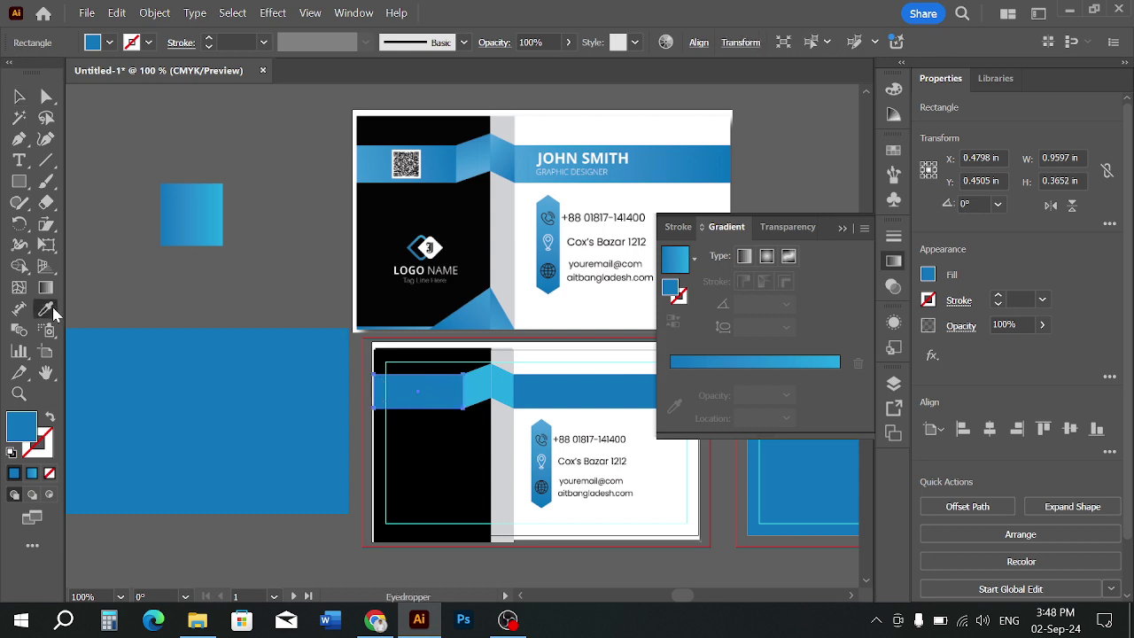
left_click(189, 230)
left_click(20, 96)
left_click(157, 191)
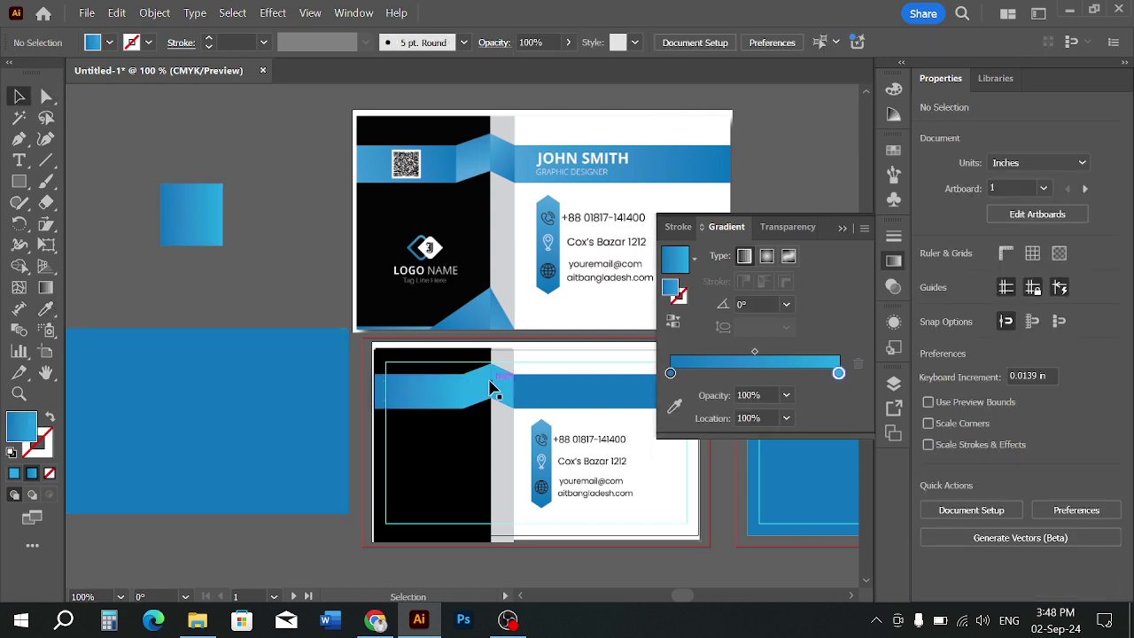
Apply the square's gradient to the light-blue fold with the Eyedropper, sampling it twice
left_click(488, 379)
left_click(46, 309)
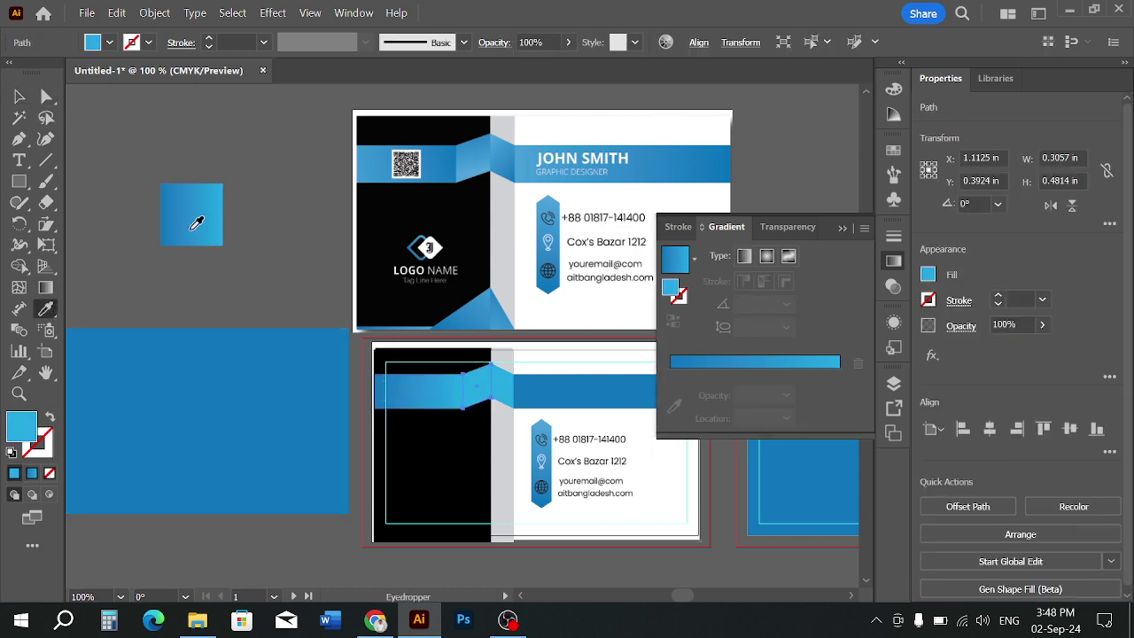
left_click(191, 221)
left_click(20, 96)
left_click(233, 153)
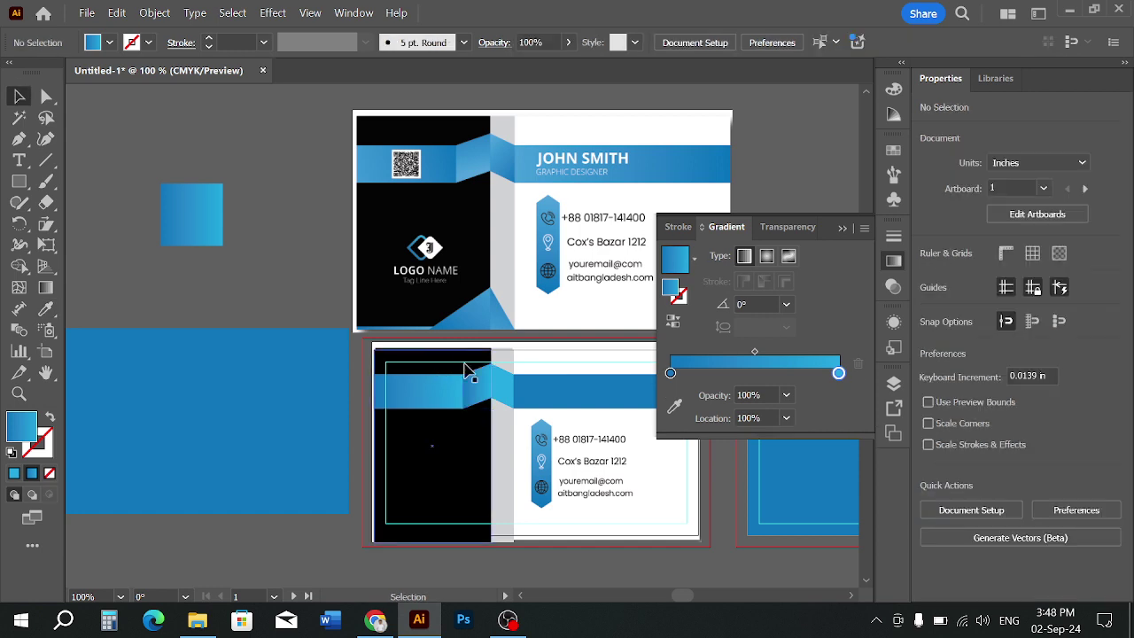
left_click(497, 387)
left_click(46, 309)
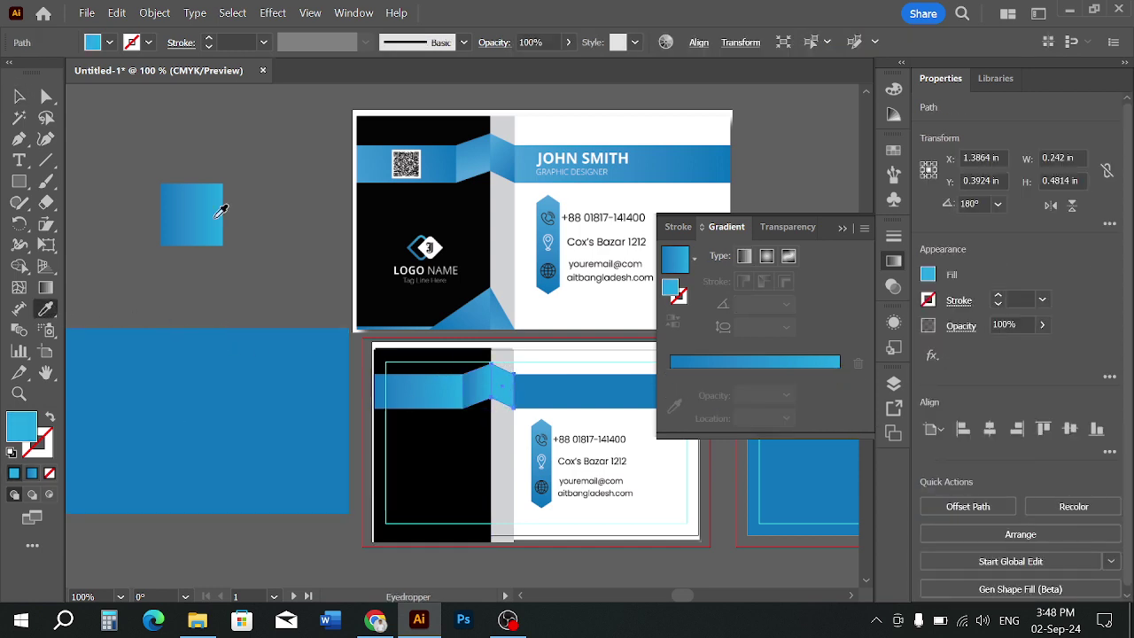
left_click(220, 211)
left_click(19, 96)
left_click(157, 122)
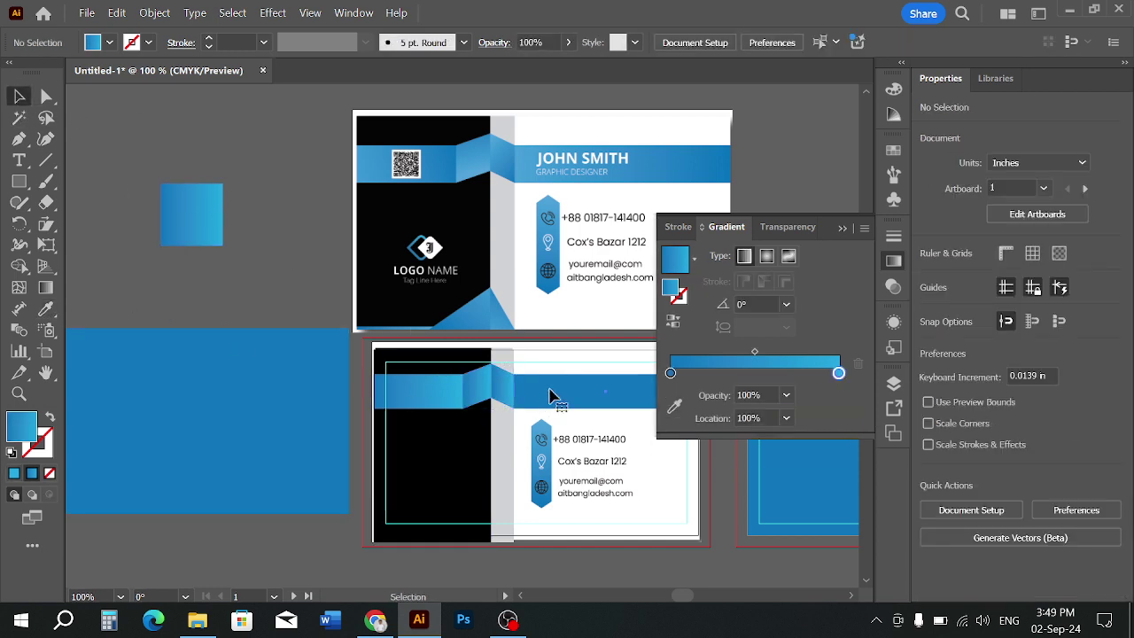
Eyedrop the square's gradient onto the long blue bar beside the fold
left_click(551, 396)
left_click(46, 309)
left_click(198, 223)
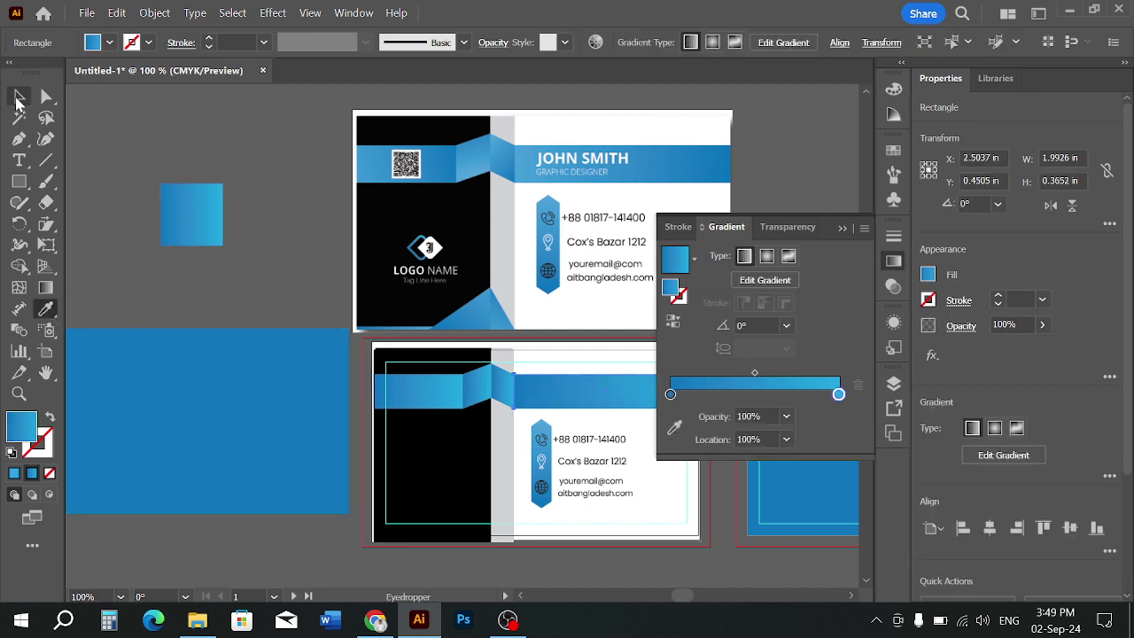
left_click(19, 97)
left_click(163, 159)
Zoom in and drag the black left panel's bottom edge up to the card edge
scroll(165, 160, "down", 1)
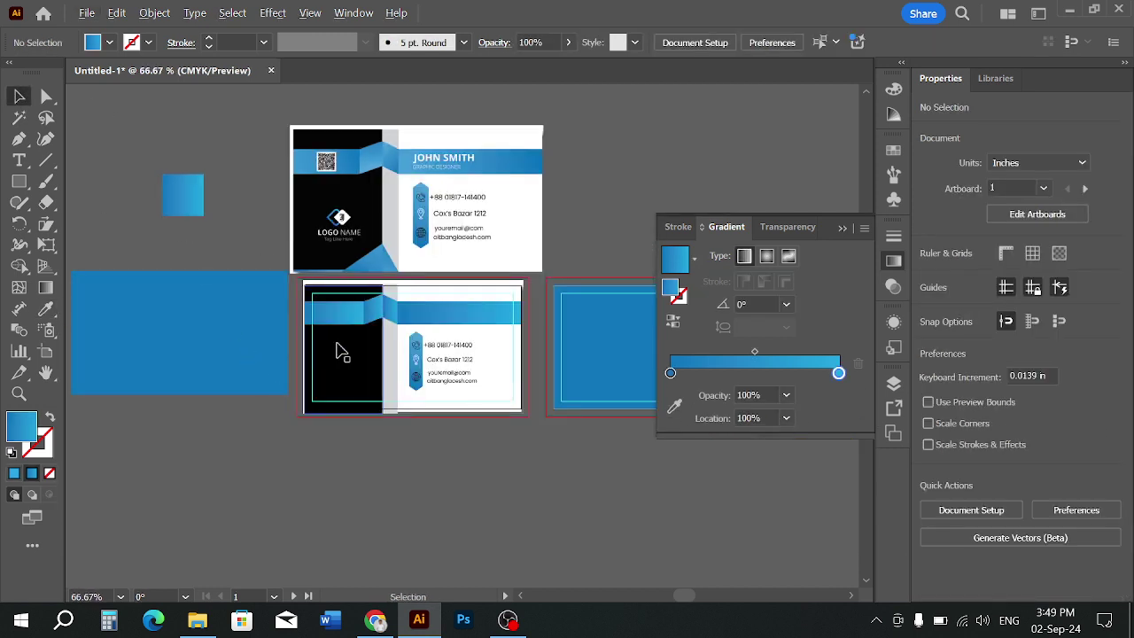
scroll(344, 353, "up", 1)
scroll(400, 320, "up", 1)
scroll(410, 337, "down", 1)
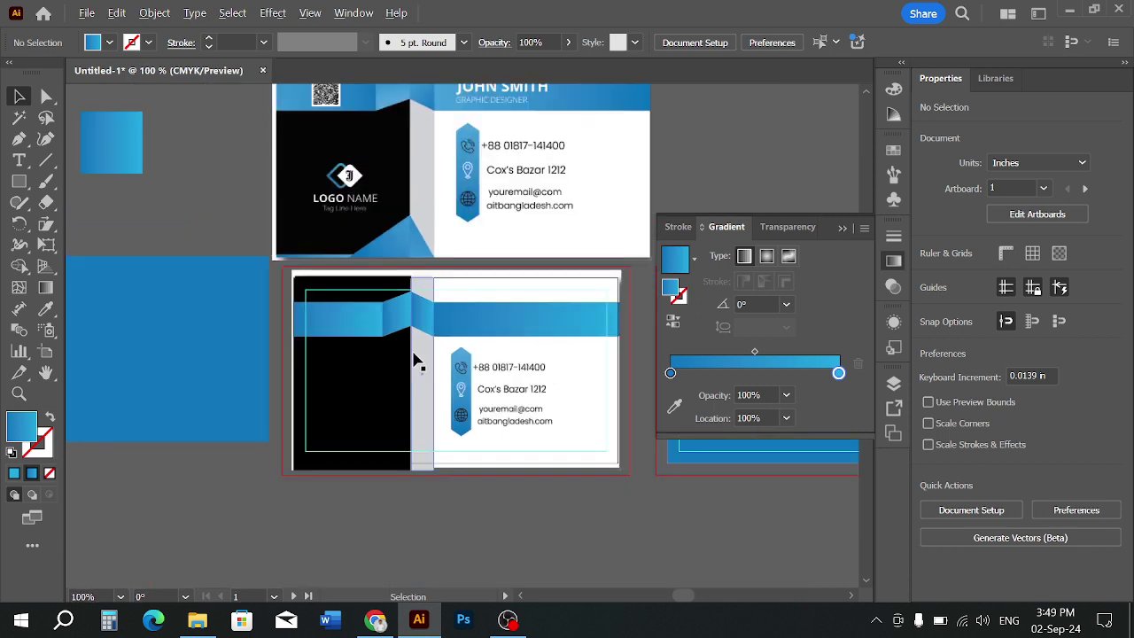
scroll(417, 362, "up", 1)
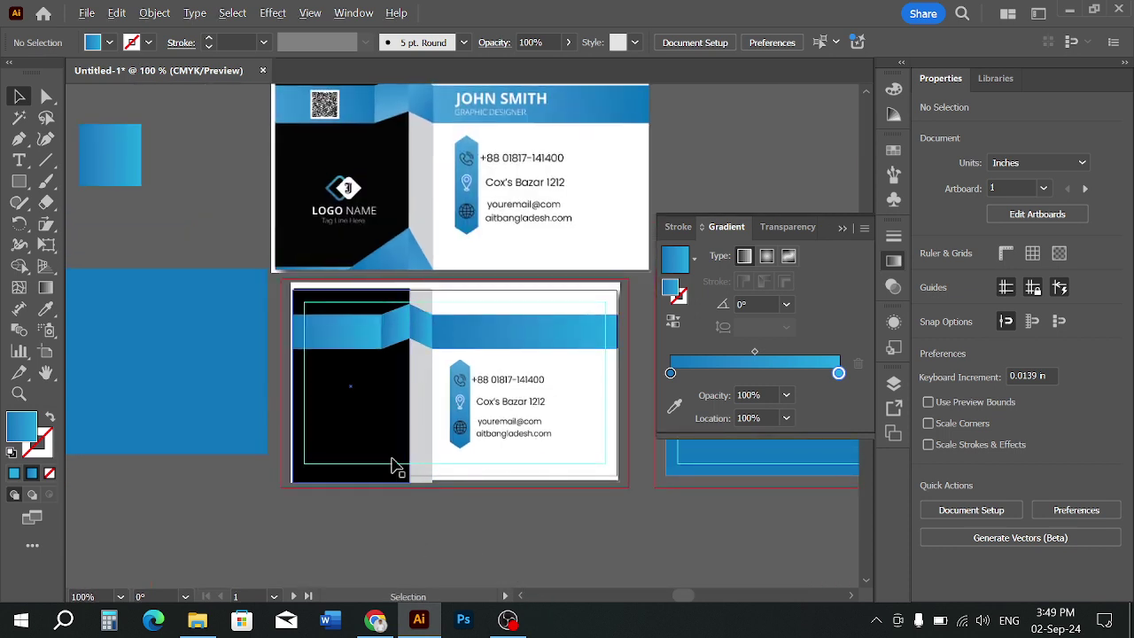
scroll(392, 462, "up", 1)
scroll(407, 444, "up", 1)
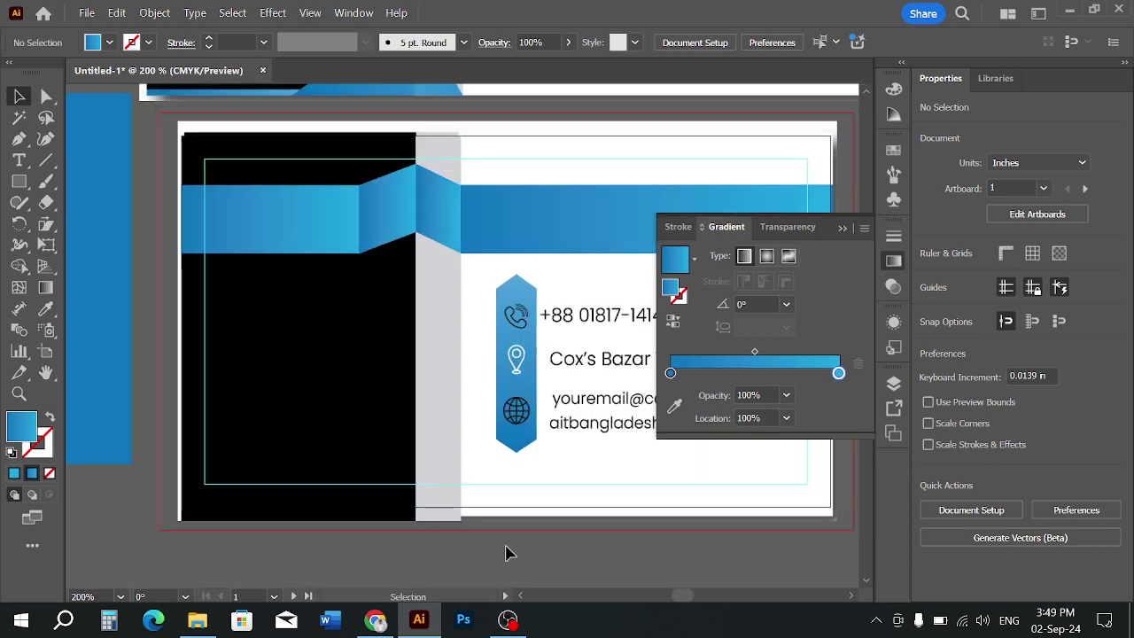
left_click(421, 521)
left_click(463, 541)
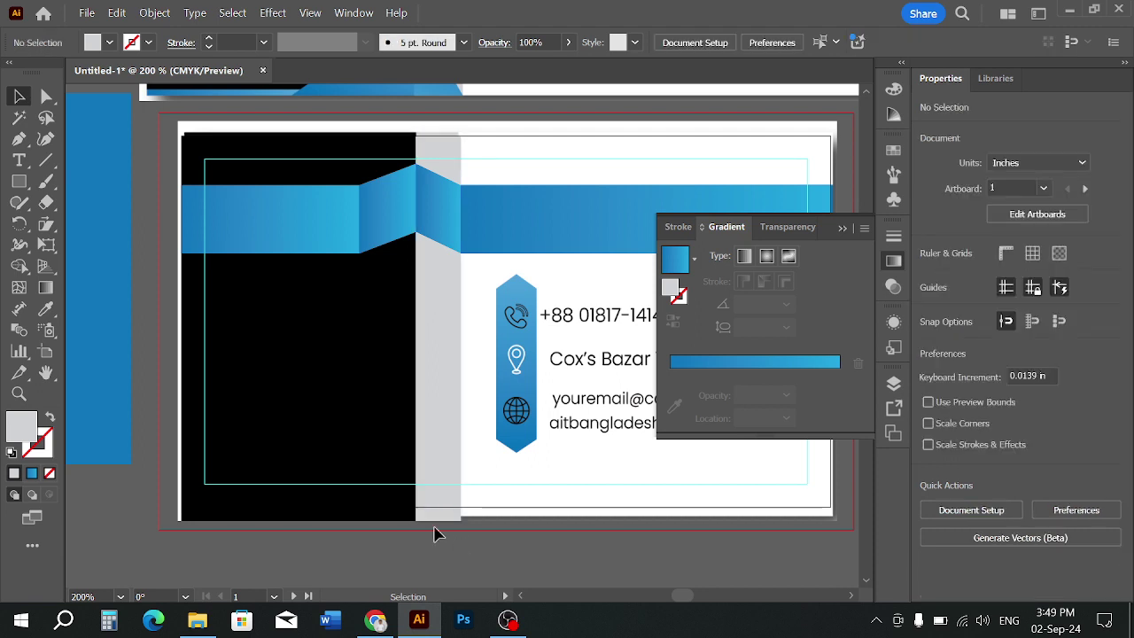
left_click(383, 521)
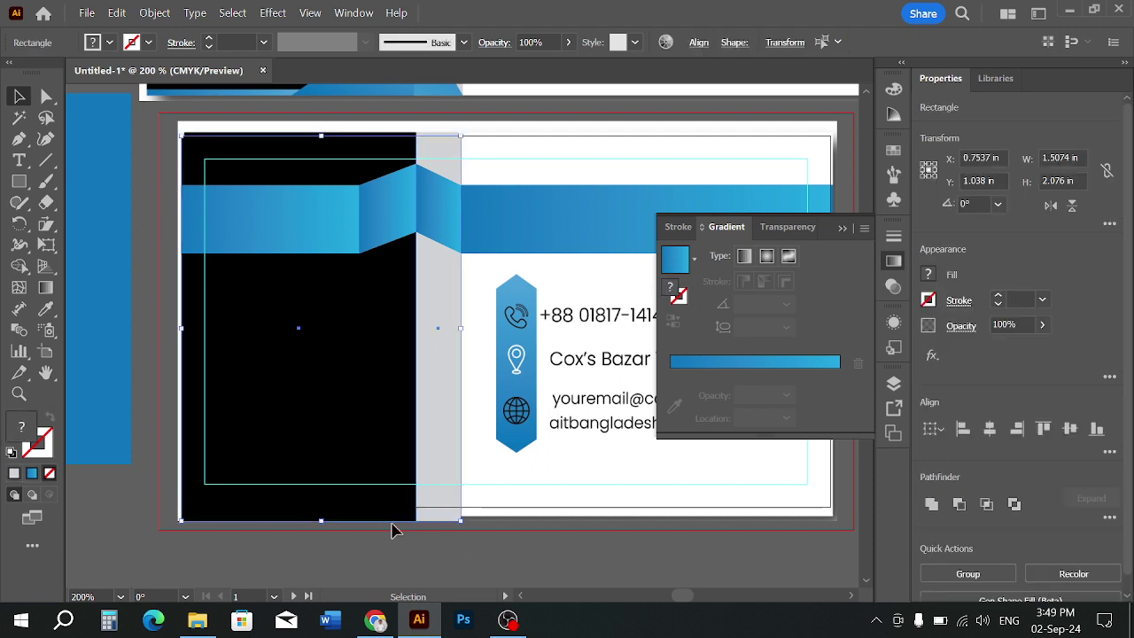
left_click_drag(324, 519, 326, 512)
left_click(376, 554)
Zoom out and pan the view to show both cards
scroll(376, 554, "down", 1)
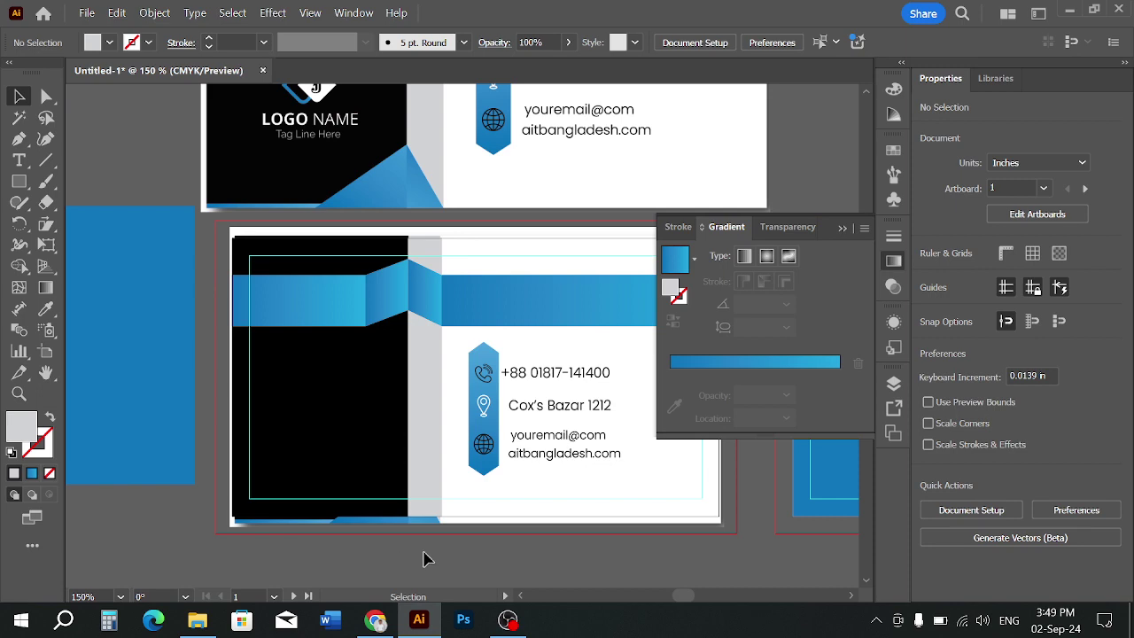
scroll(424, 560, "down", 1)
left_click_drag(424, 559, 816, 559)
left_click_drag(559, 478, 166, 438)
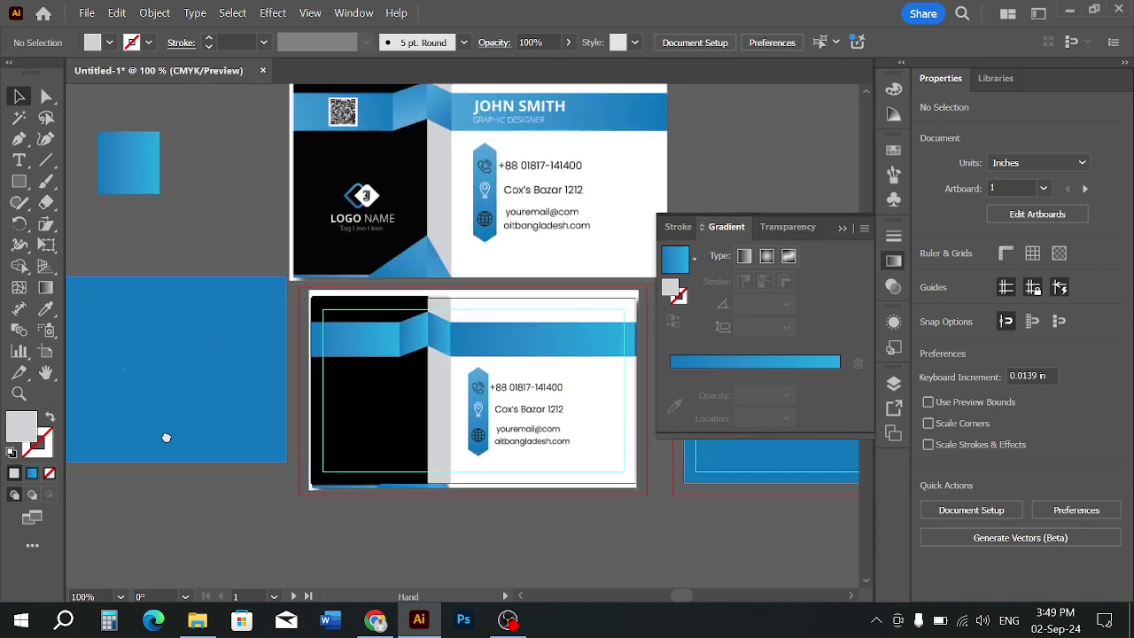
scroll(426, 498, "up", 1)
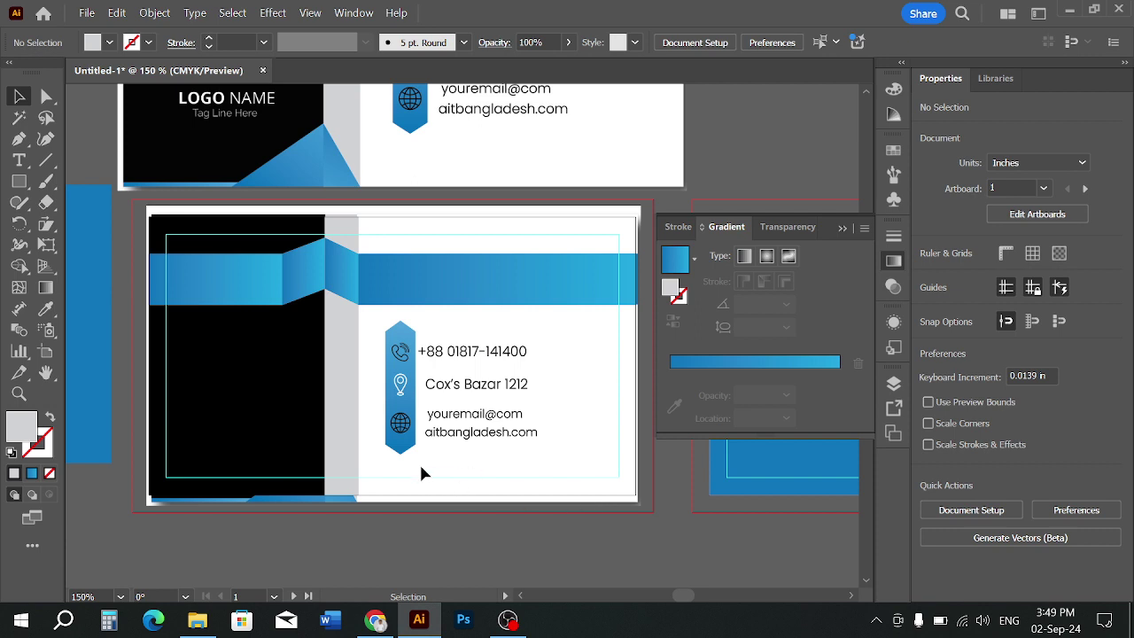
Select the blue ribbon, black left panel and grey strip together, then clear the selection
scroll(412, 399, "down", 2)
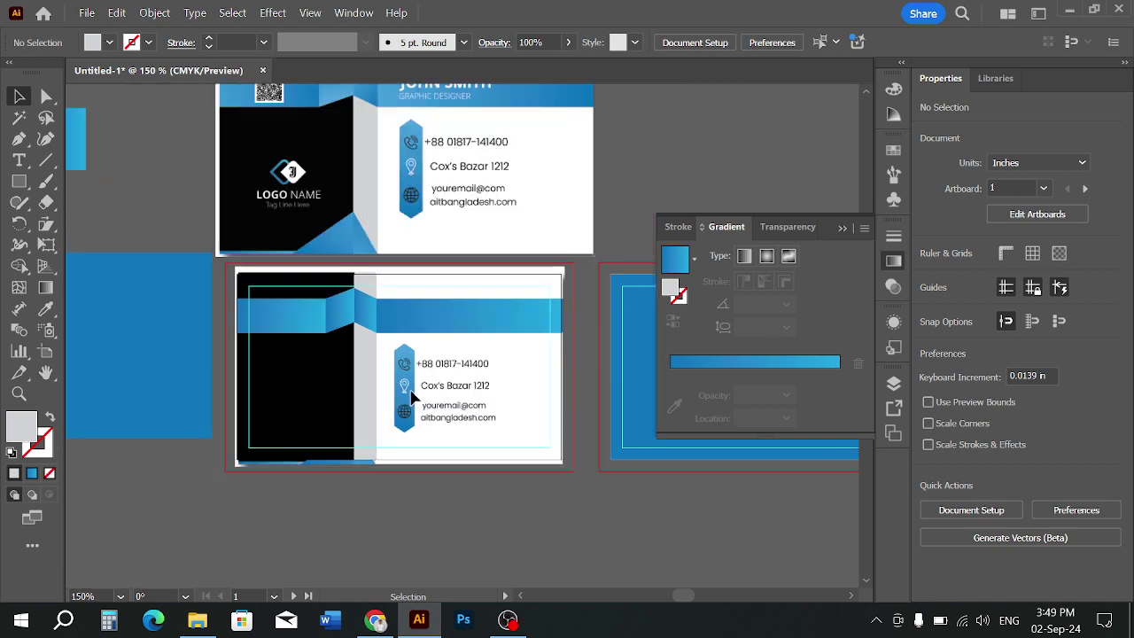
scroll(395, 380, "up", 1)
left_click(434, 294)
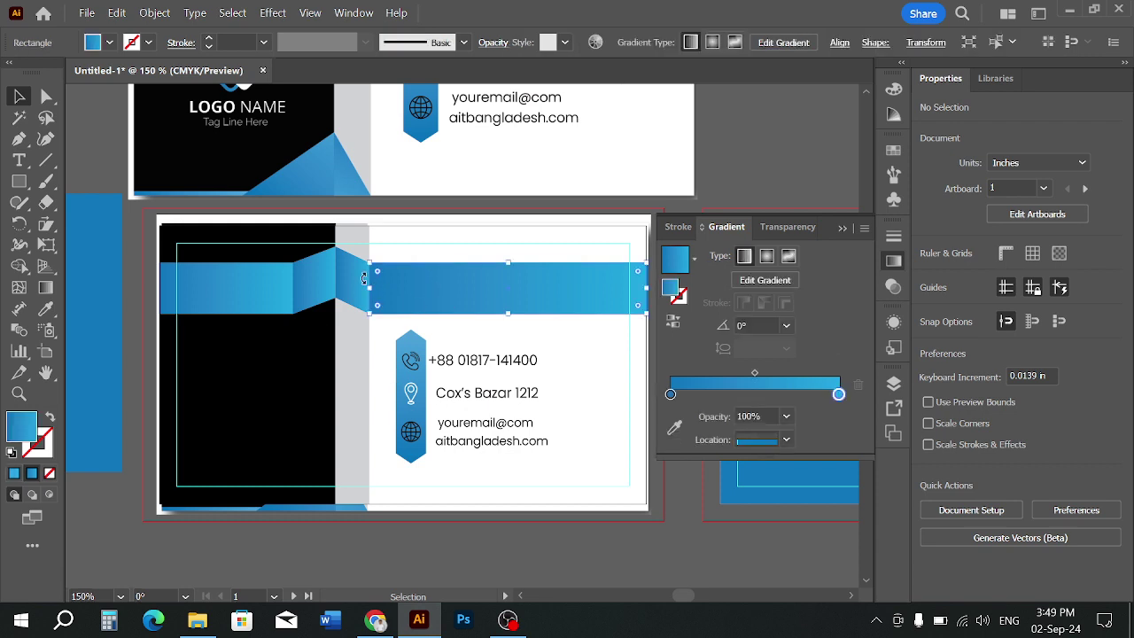
left_click(326, 282)
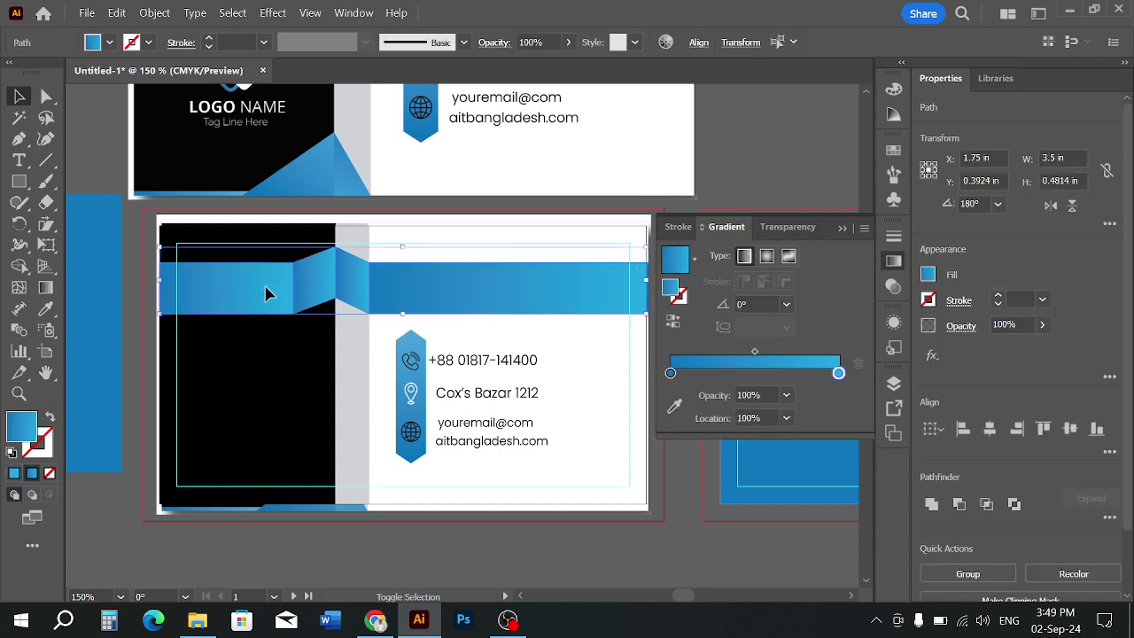
left_click(280, 403, "shift")
left_click(348, 413, "shift")
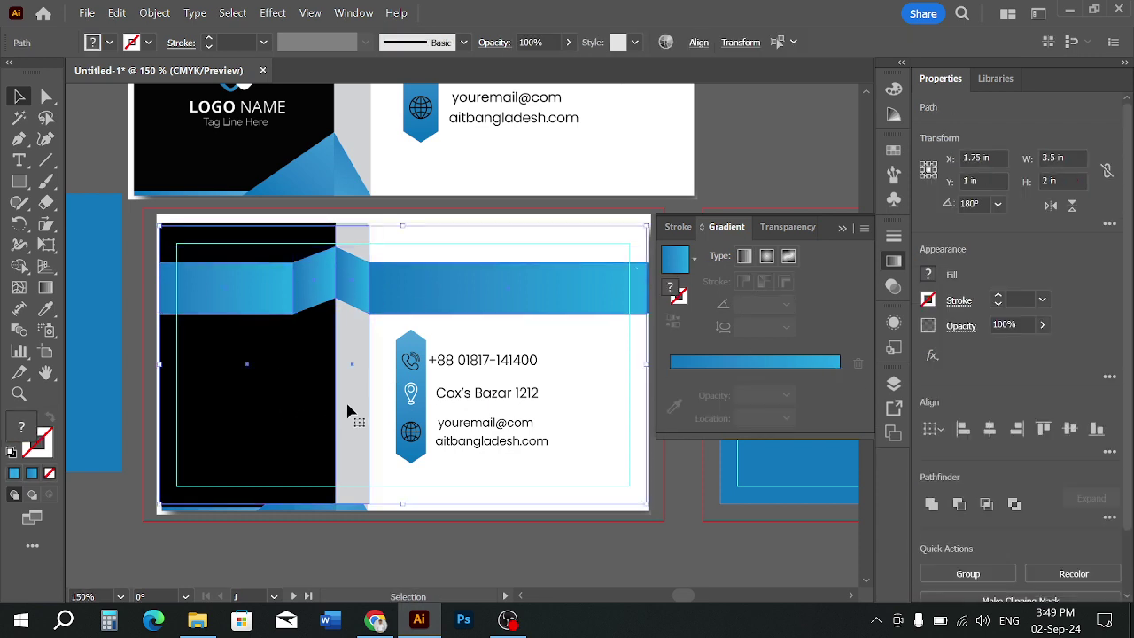
key("ctrl+shift+a")
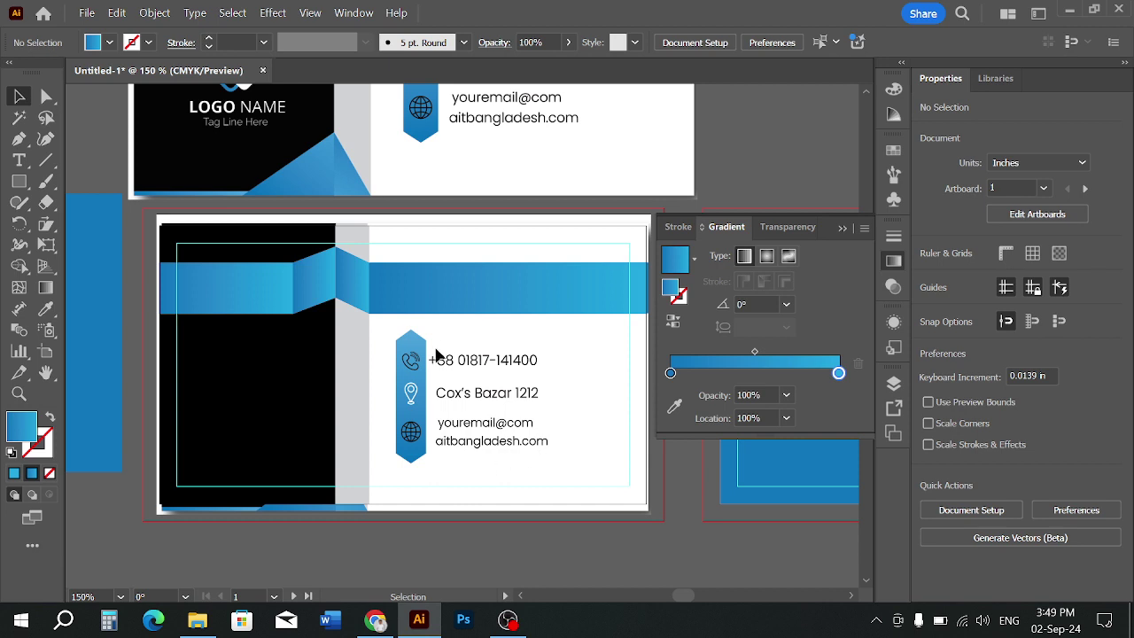
Pull the lower card's clipped group's bottom edge up slightly inside the card
scroll(467, 472, "down", 1)
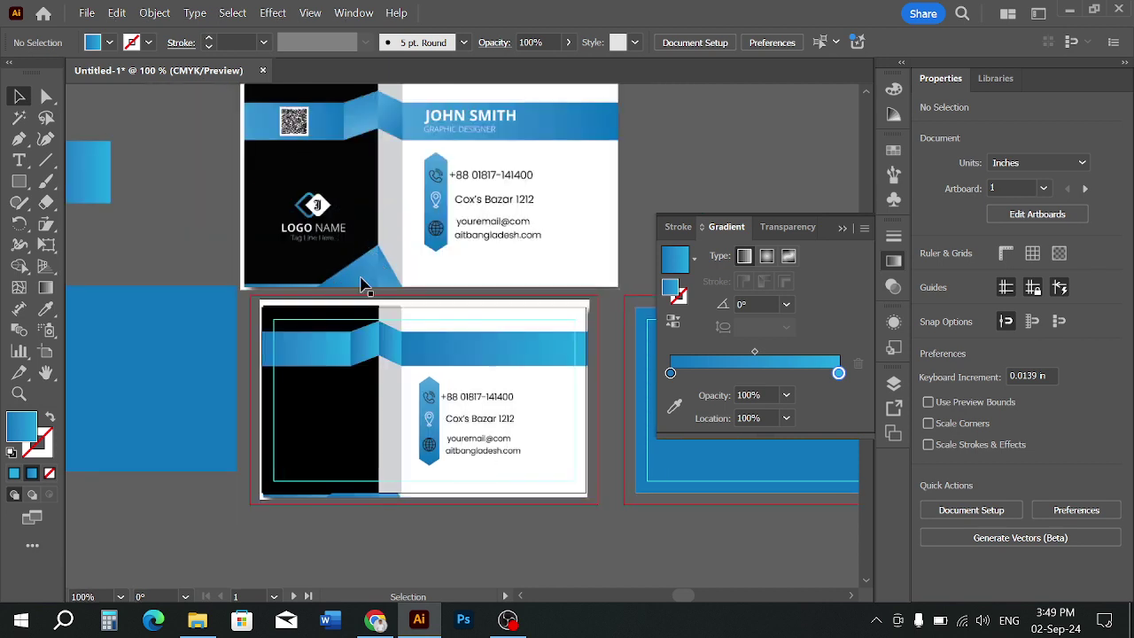
scroll(423, 409, "up", 1)
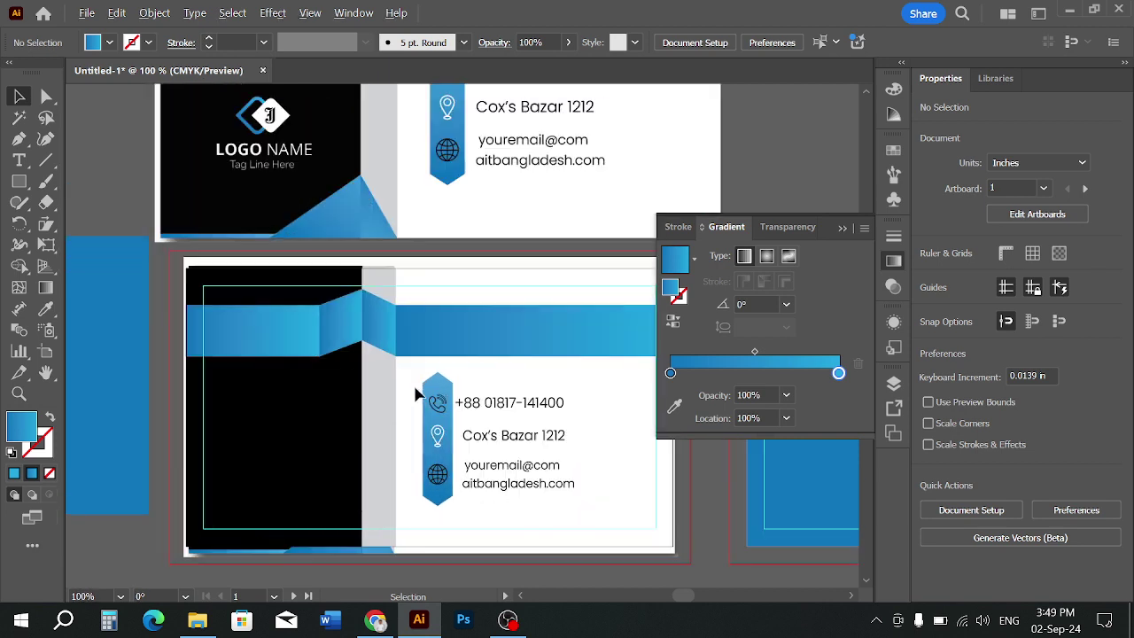
scroll(416, 400, "down", 1)
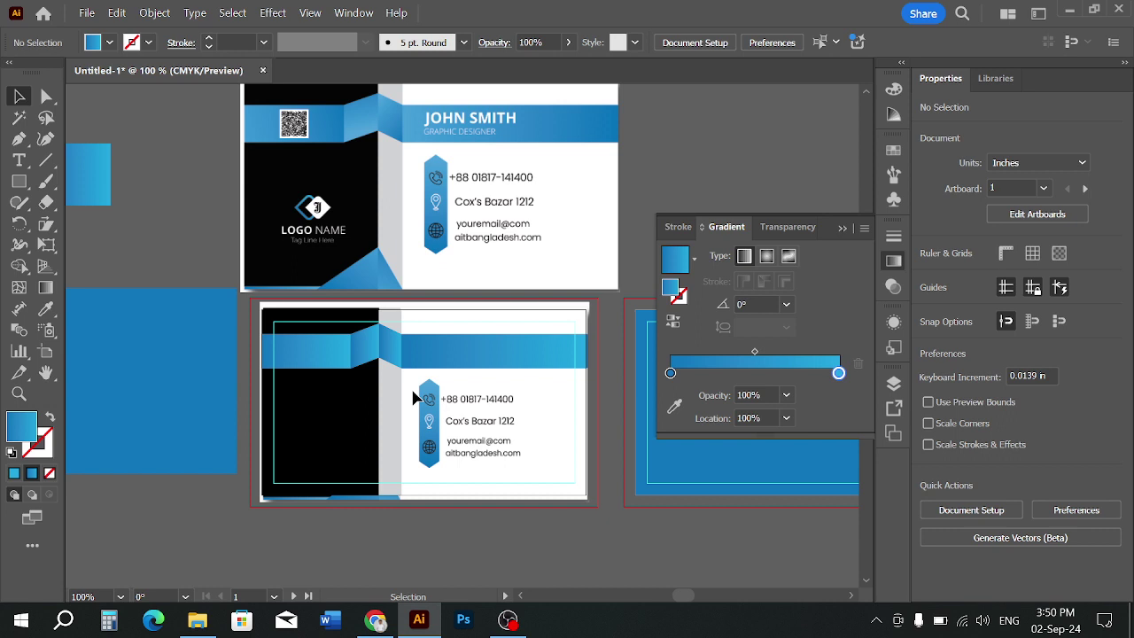
left_click(345, 436)
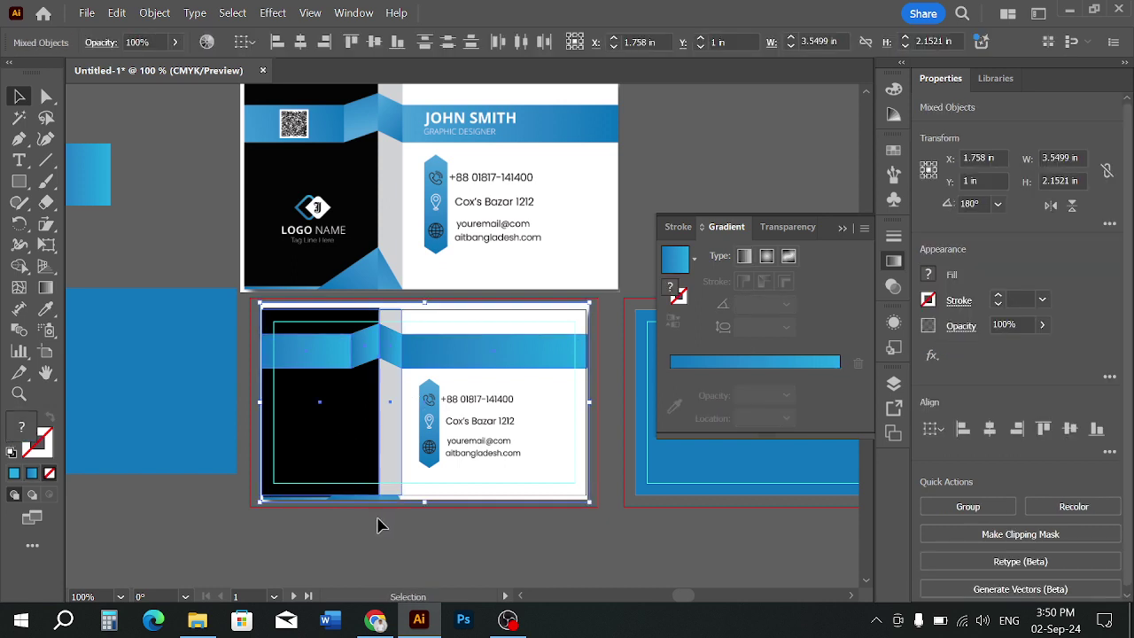
left_click(376, 525)
scroll(364, 492, "up", 1)
left_click(416, 508)
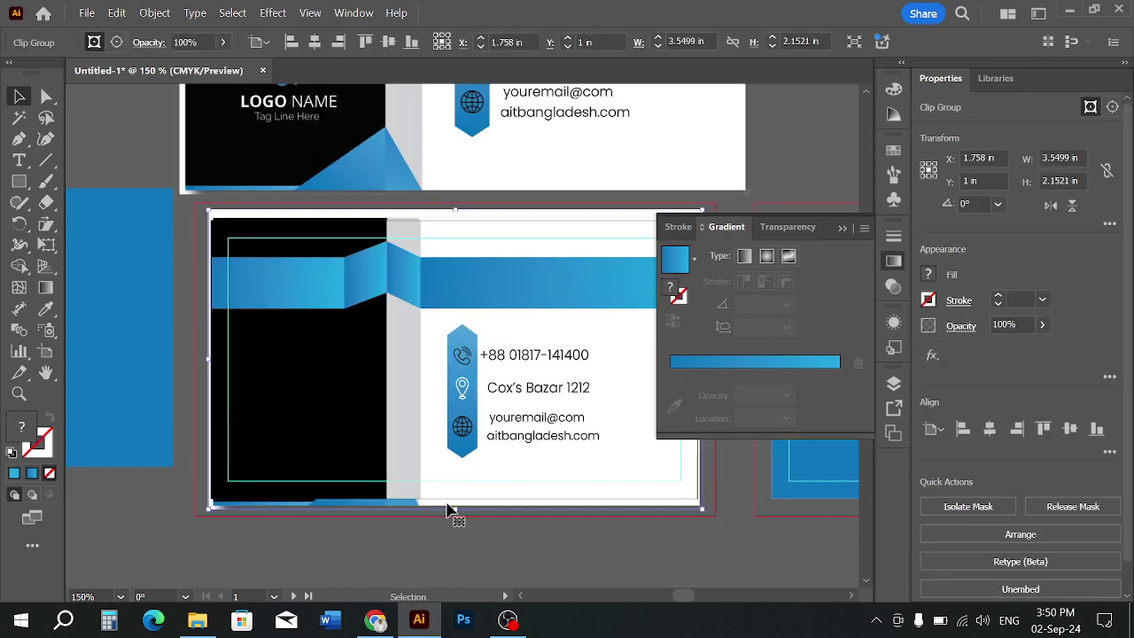
left_click_drag(455, 509, 453, 499)
left_click(419, 529)
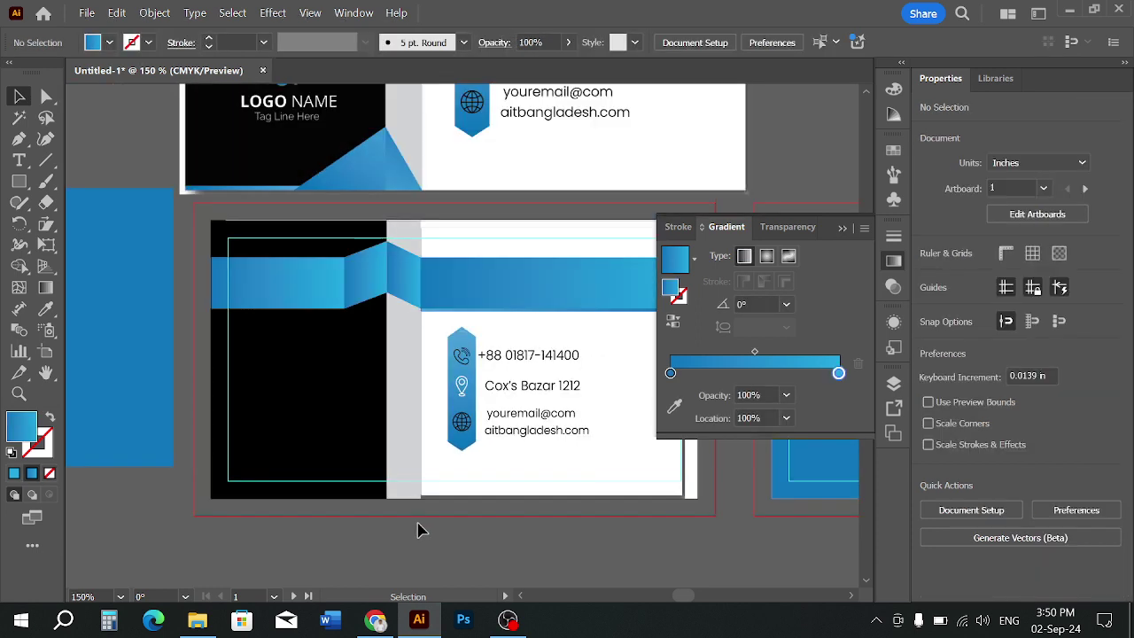
Lower the black panel and grey strip to 62% opacity to reveal the logo
left_click(403, 446)
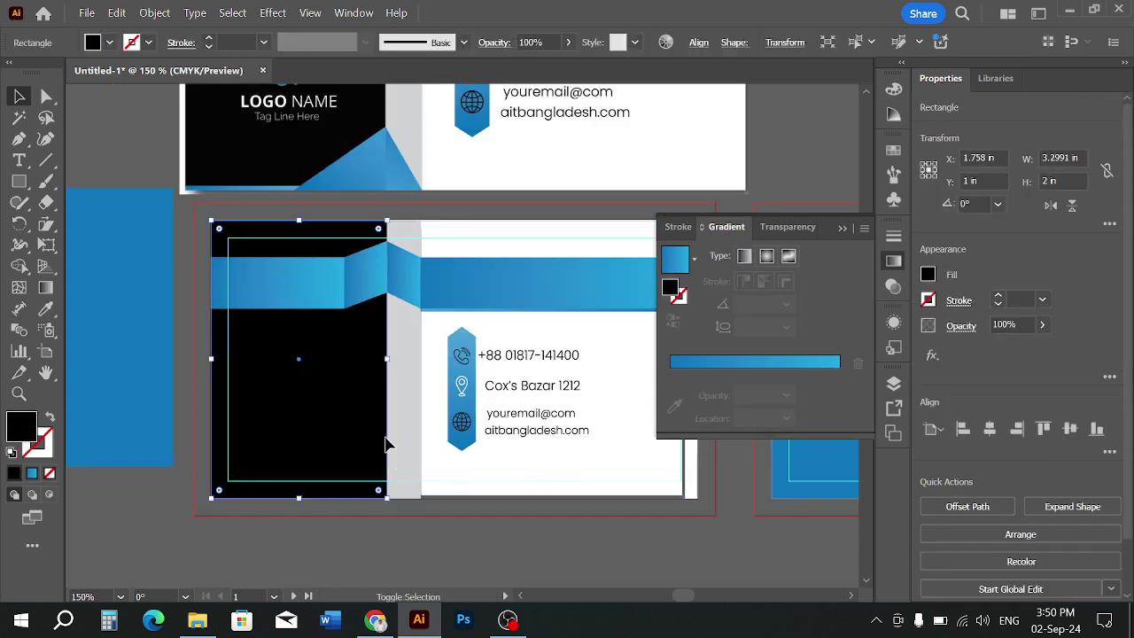
left_click(404, 446, "shift")
left_click(535, 37)
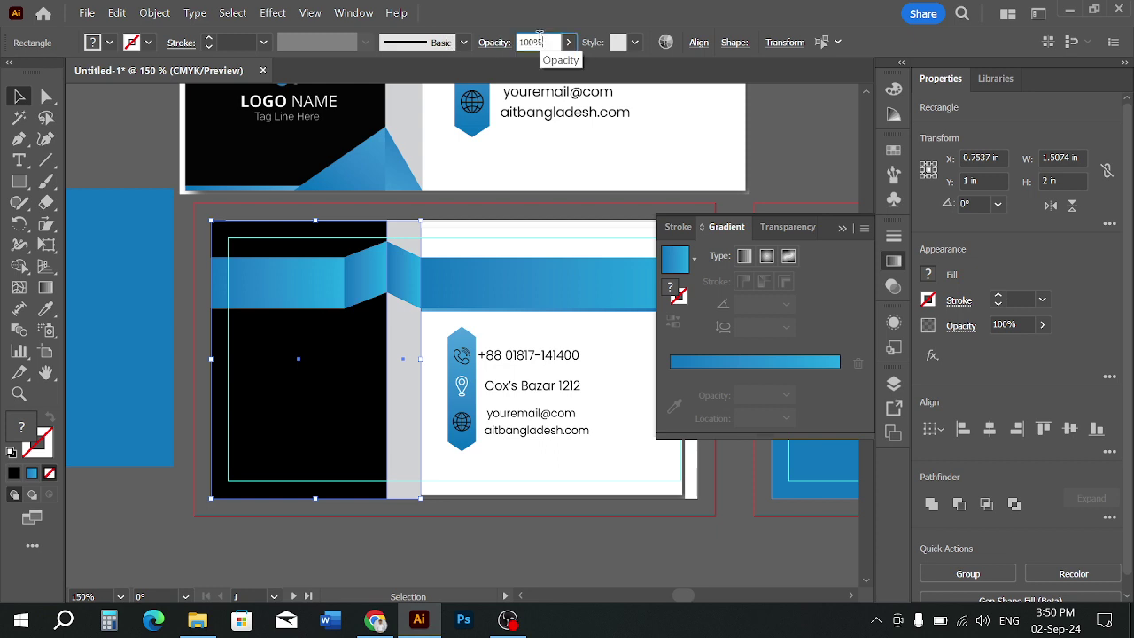
scroll(539, 38, "down", 20)
type("62")
key("Return")
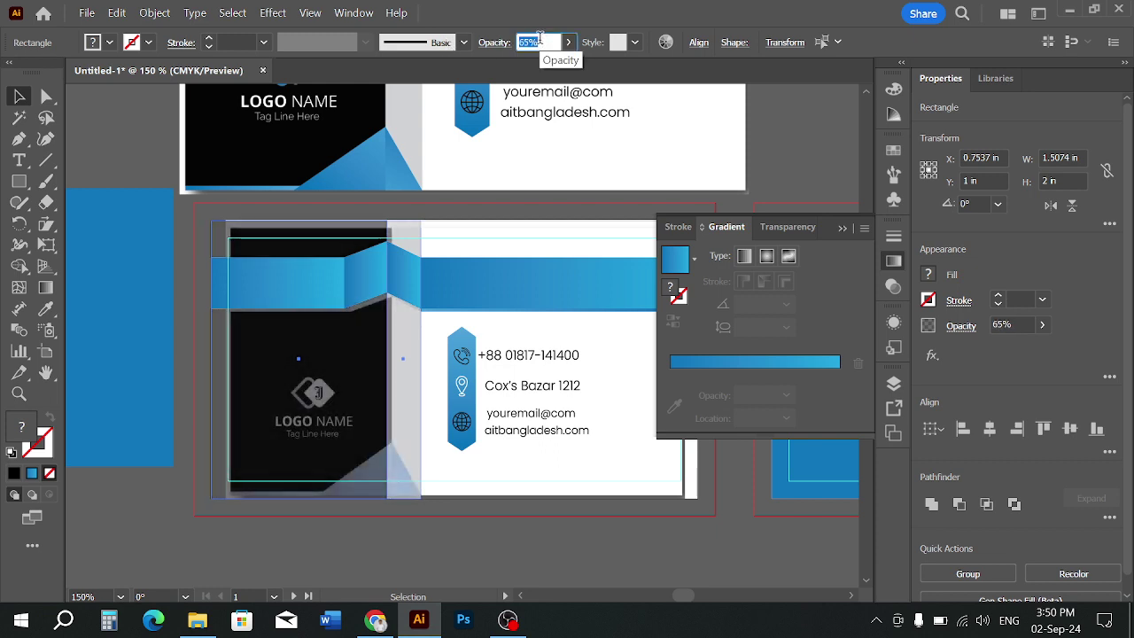
left_click(299, 527)
Check selections of the upper card artwork, the grey strip and the dark left panel
scroll(299, 523, "up", 1)
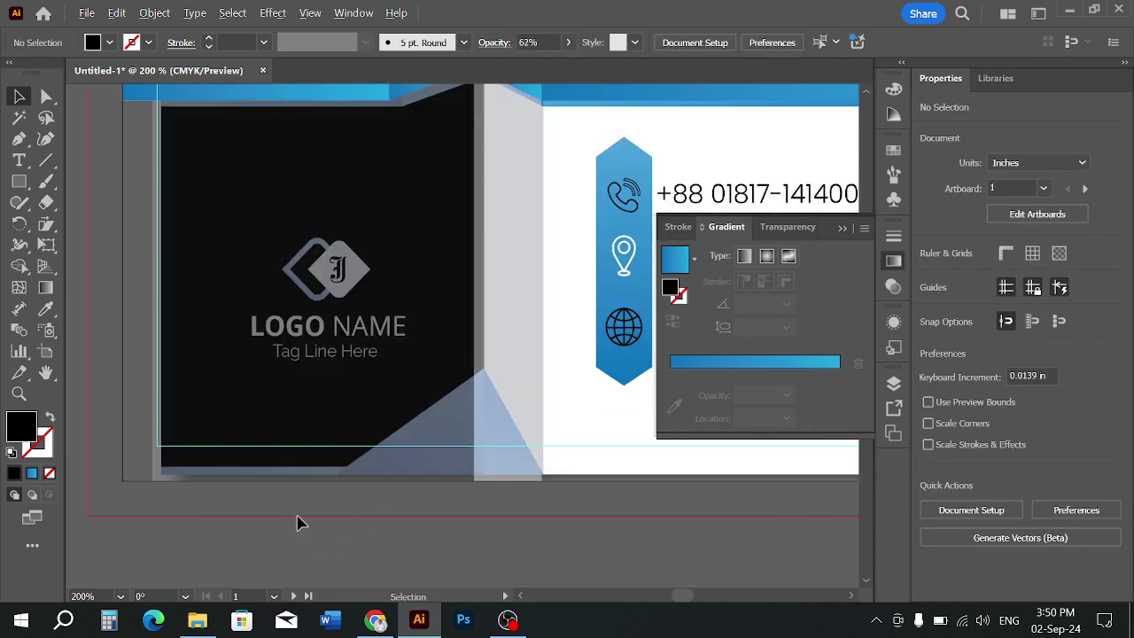
scroll(312, 498, "down", 2)
mouse_move(342, 121)
left_mouse_down()
mouse_move(365, 143)
mouse_move(359, 131)
left_mouse_up()
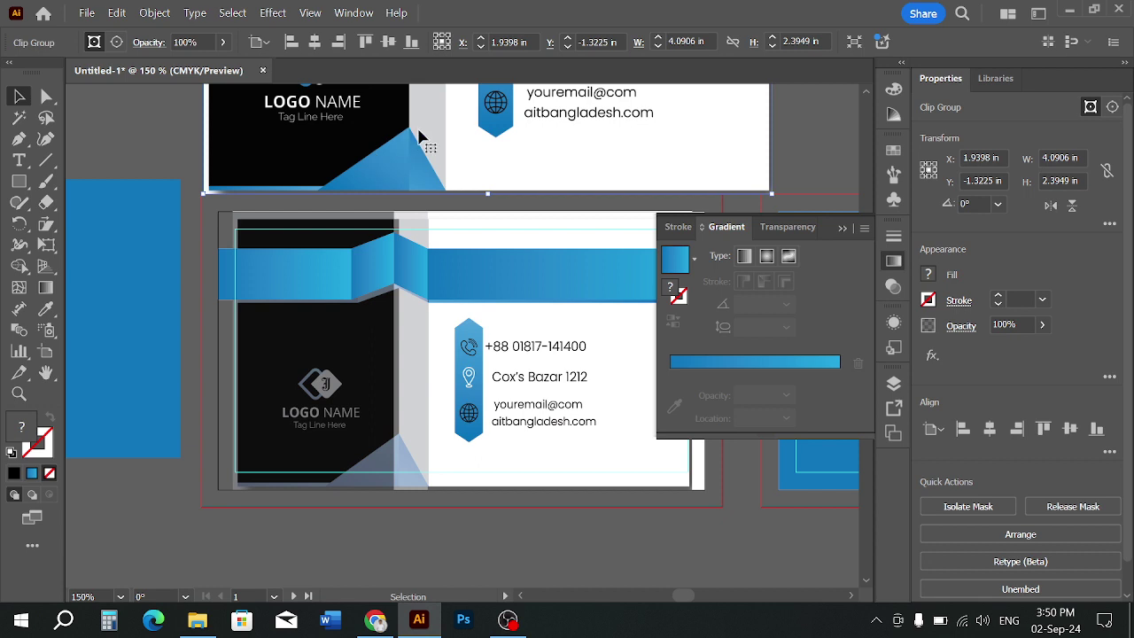
left_click(380, 520)
left_click(417, 443)
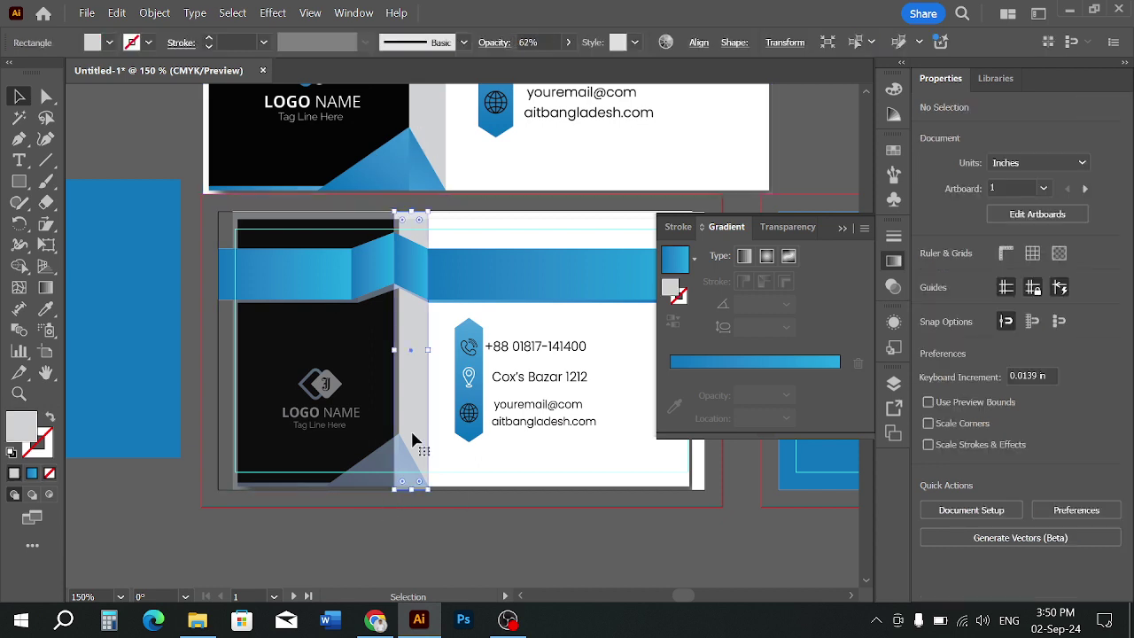
left_click(361, 512)
left_click(411, 456)
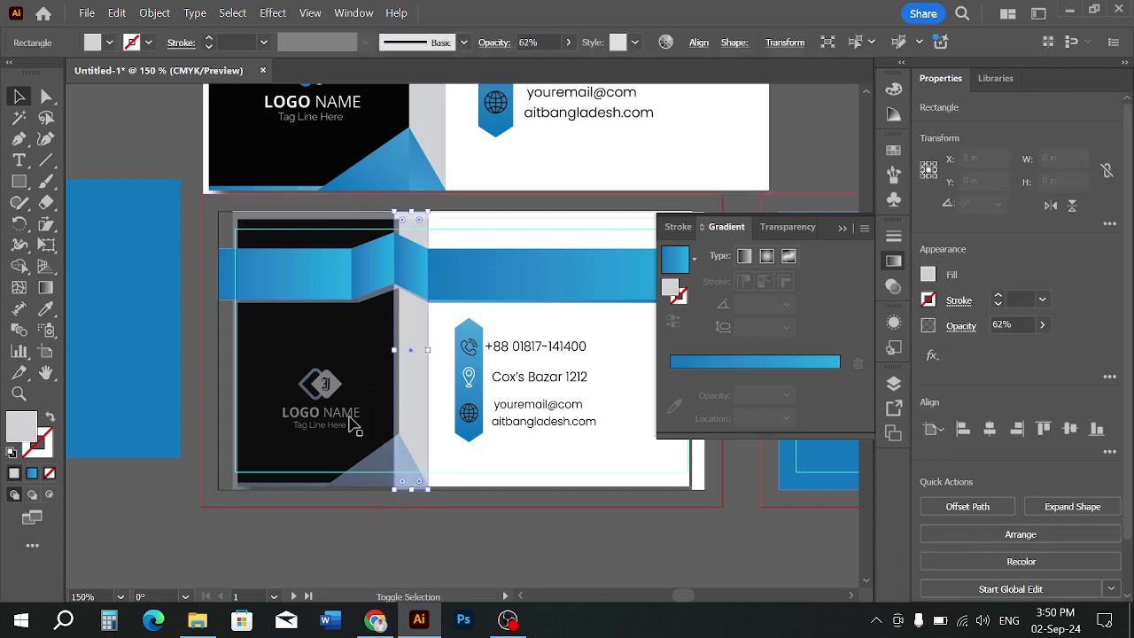
left_click(337, 421, "shift")
left_click(395, 501)
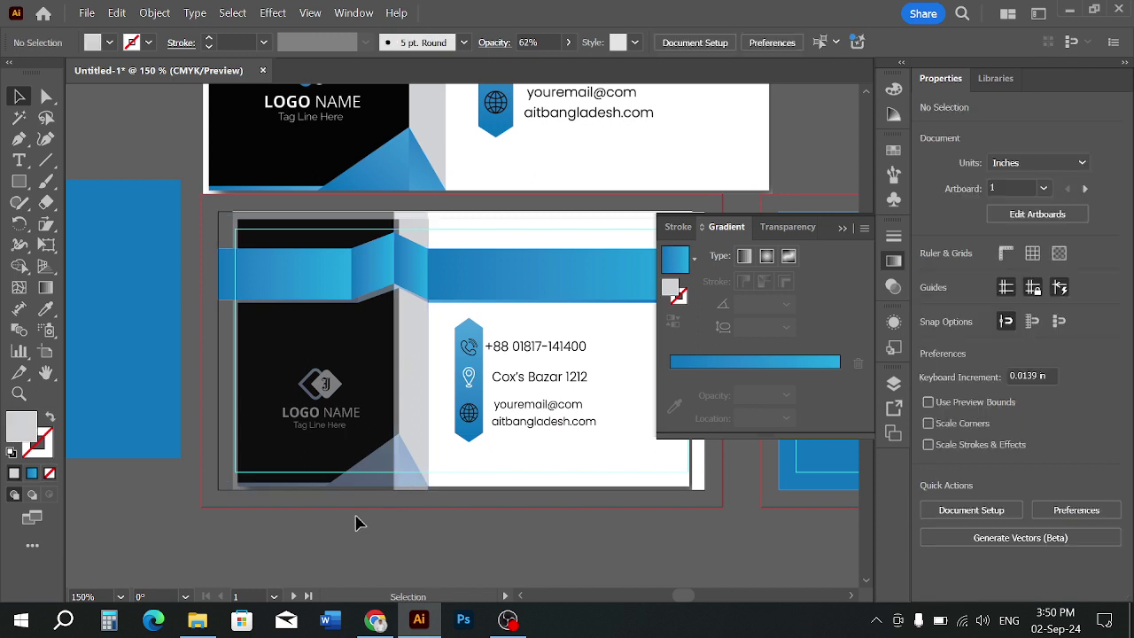
Undo the recent opacity edits on the card's panels
left_click(18, 182)
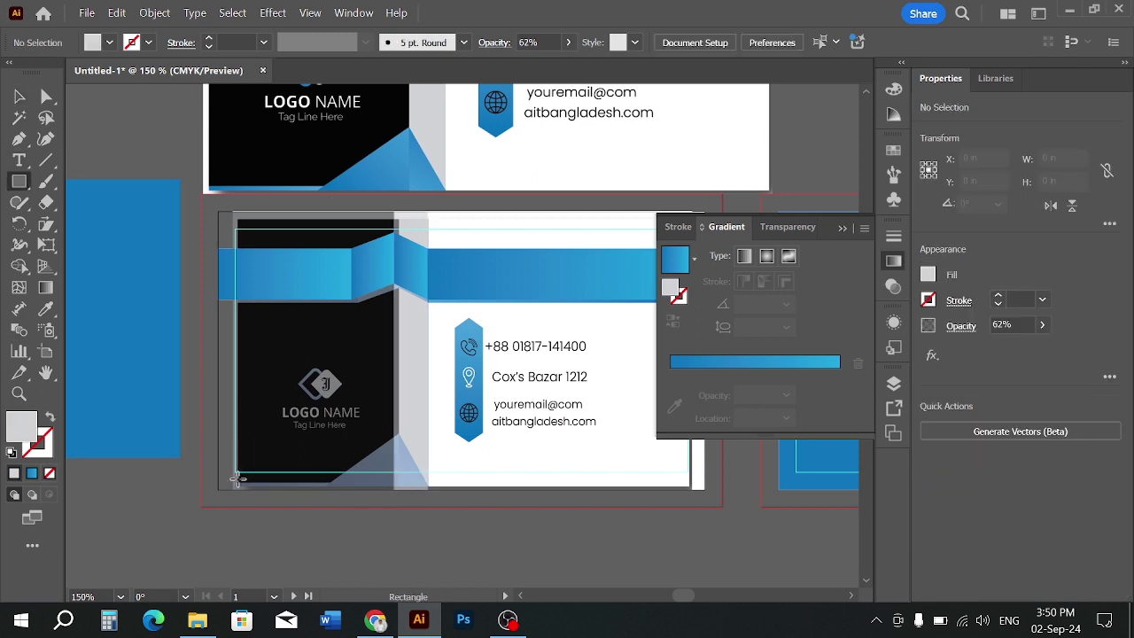
scroll(247, 486, "up", 2)
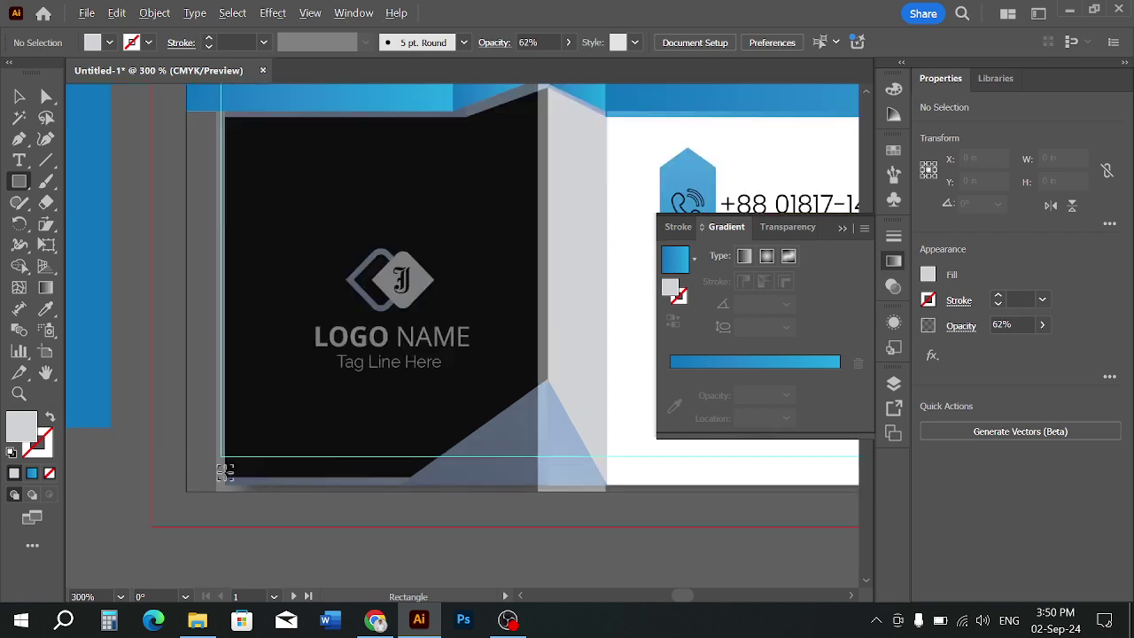
scroll(225, 471, "down", 2)
scroll(228, 476, "up", 1)
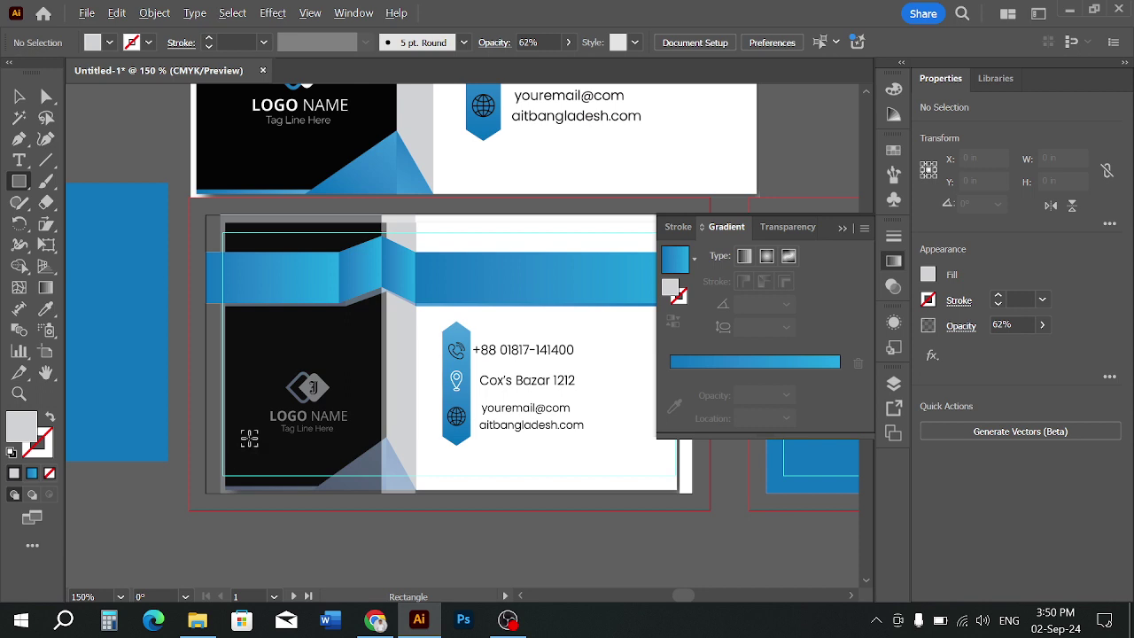
left_click(18, 95)
left_click(164, 262)
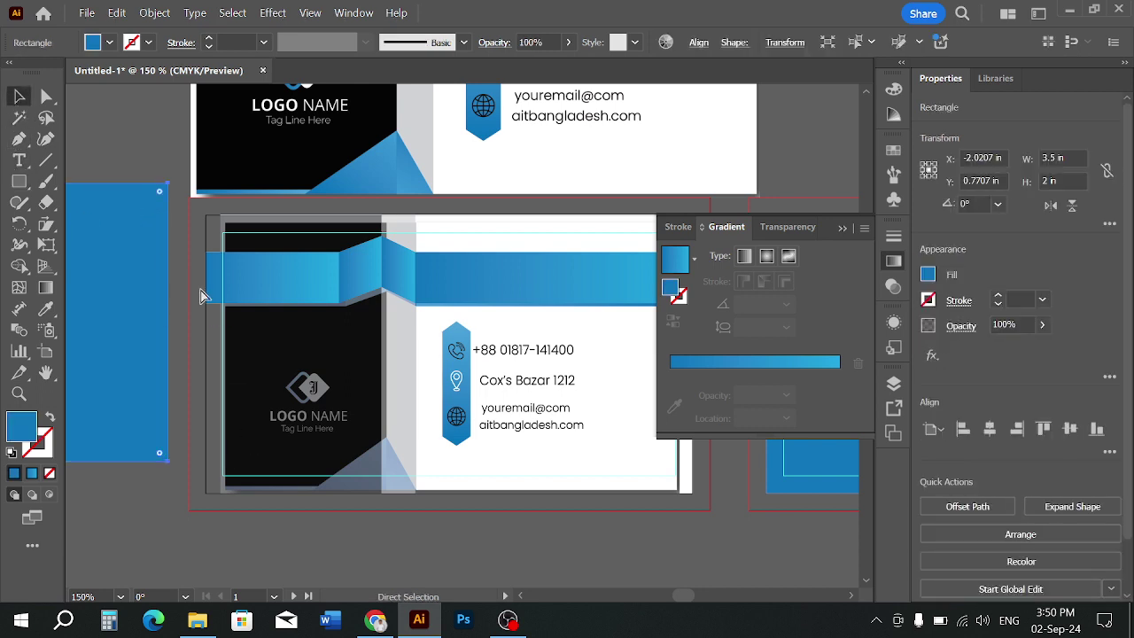
key("ctrl+z")
key("ctrl+z")
key("ctrl+z")
key("ctrl+z")
key("ctrl+z")
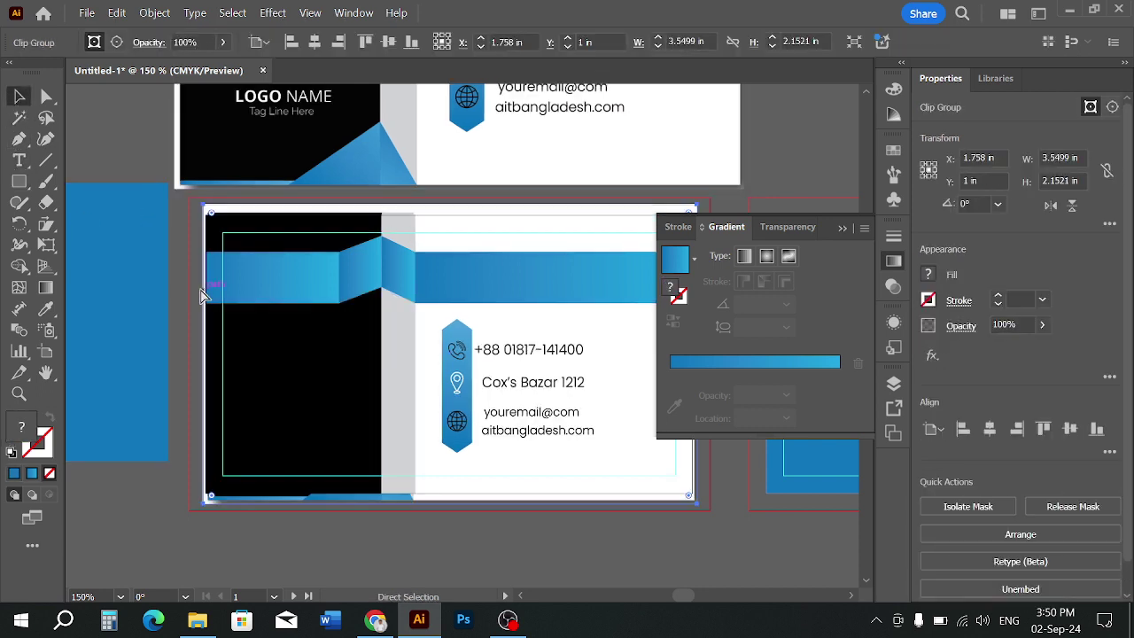
left_click(177, 278)
scroll(233, 413, "up", 1)
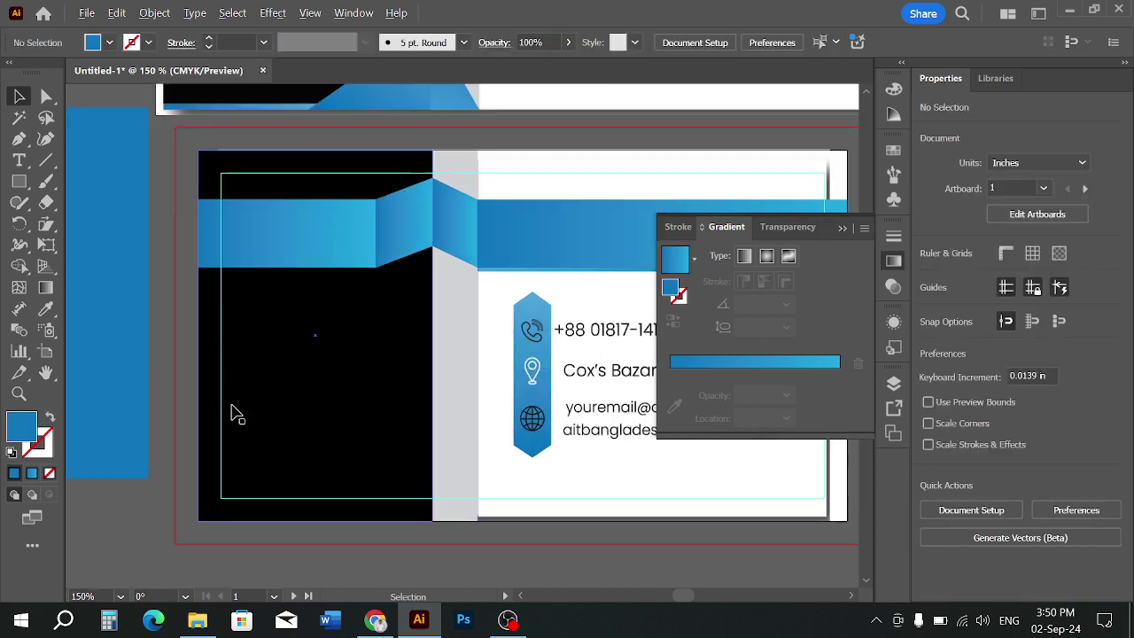
scroll(312, 506, "down", 1)
Set the black left panel and grey strip to 66% opacity
left_click(372, 462)
left_click(422, 461, "shift")
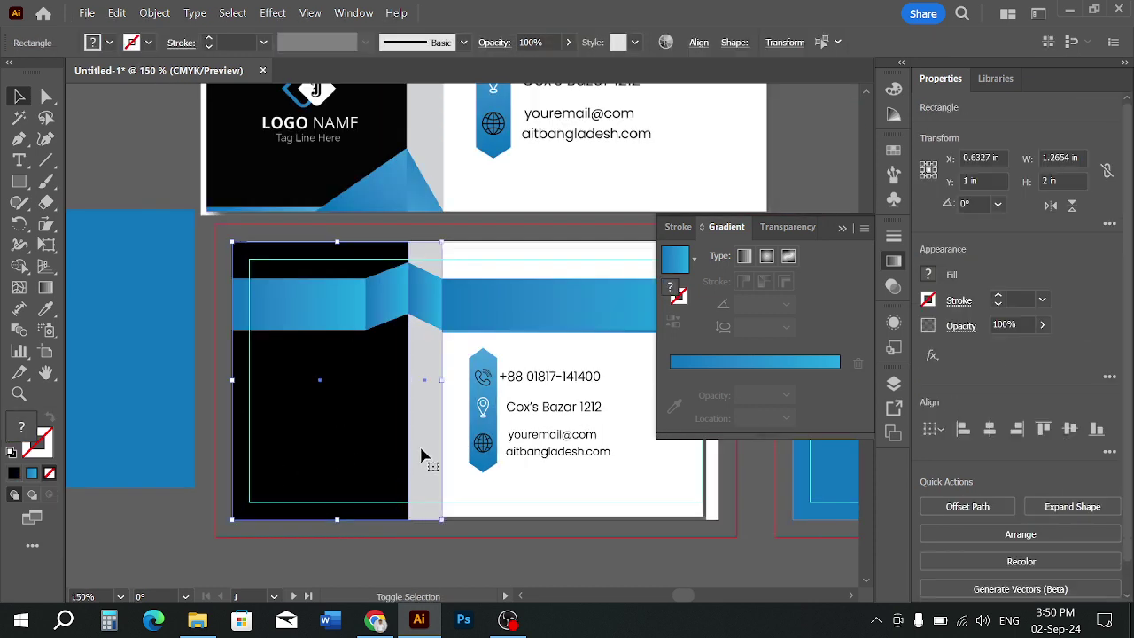
left_click(532, 42)
scroll(545, 40, "down", 20)
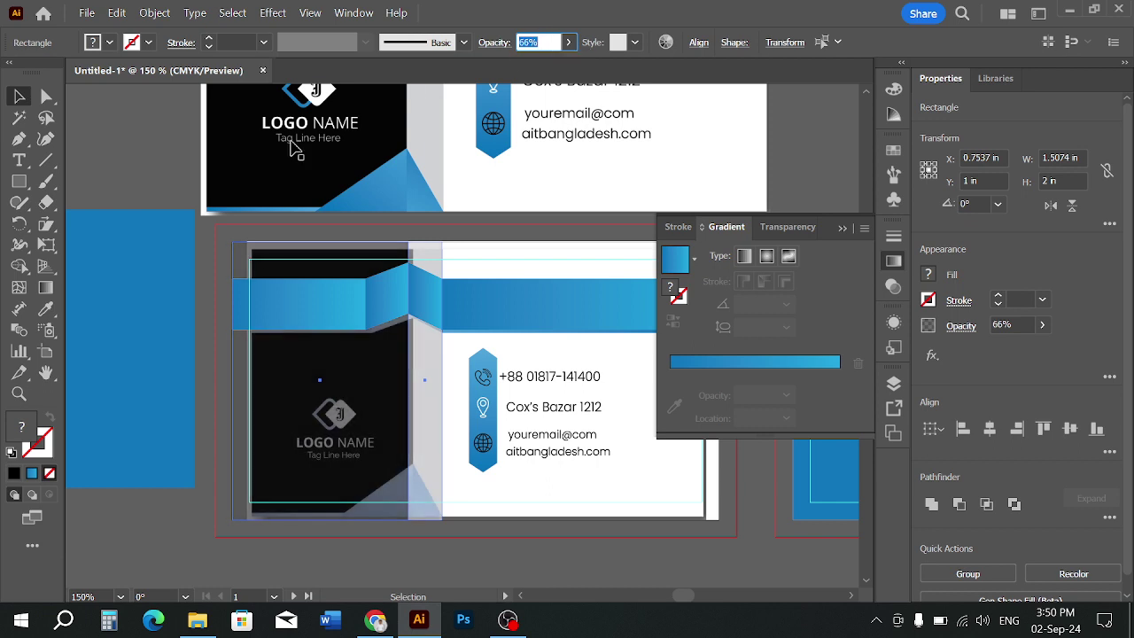
left_click(197, 405)
scroll(217, 433, "up", 1)
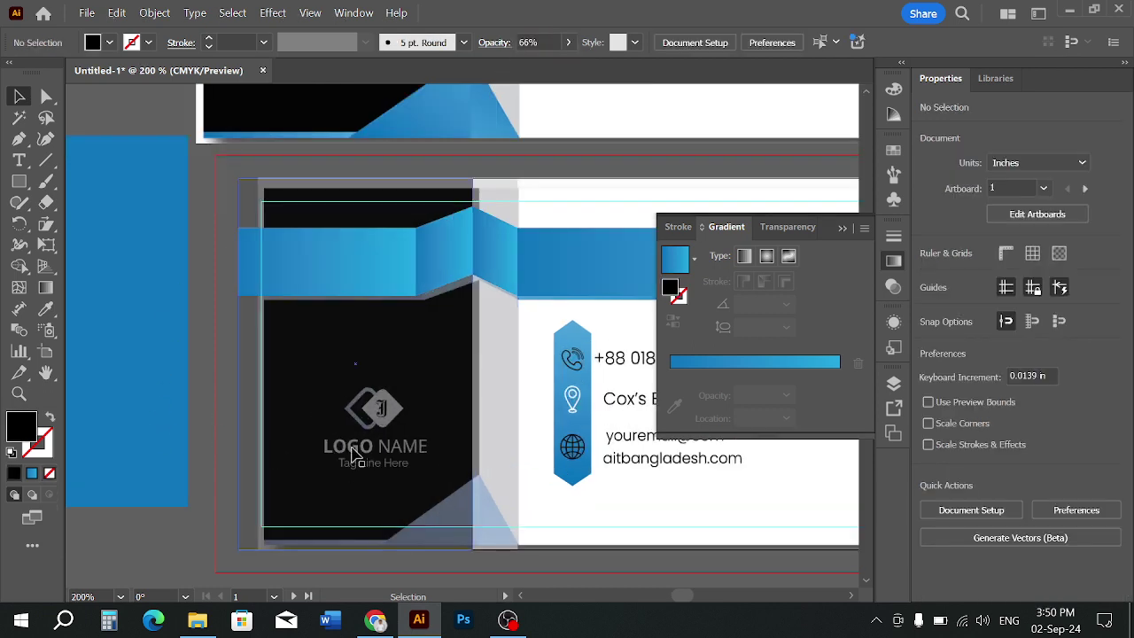
Select the black left panel and undo an accidental move of it
left_click(297, 419)
left_click_drag(332, 371, 356, 370)
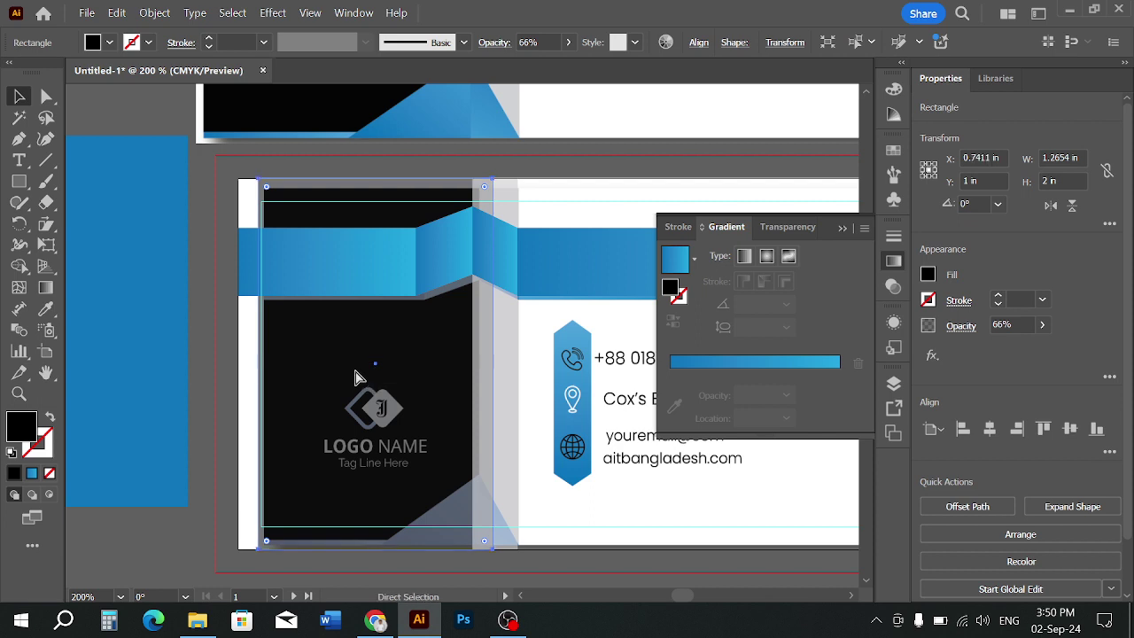
key("ctrl+z")
left_click(203, 365)
scroll(272, 500, "down", 1)
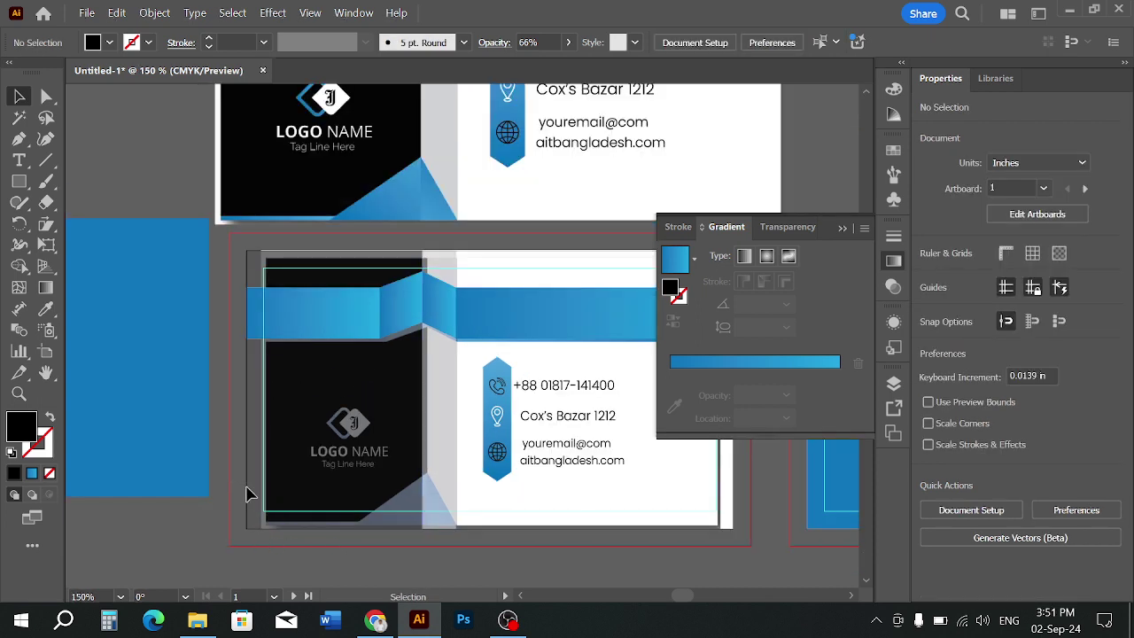
Try the blue rectangle on the card, then move it back off to the card's left
left_click_drag(334, 485, 396, 483)
left_click(277, 501)
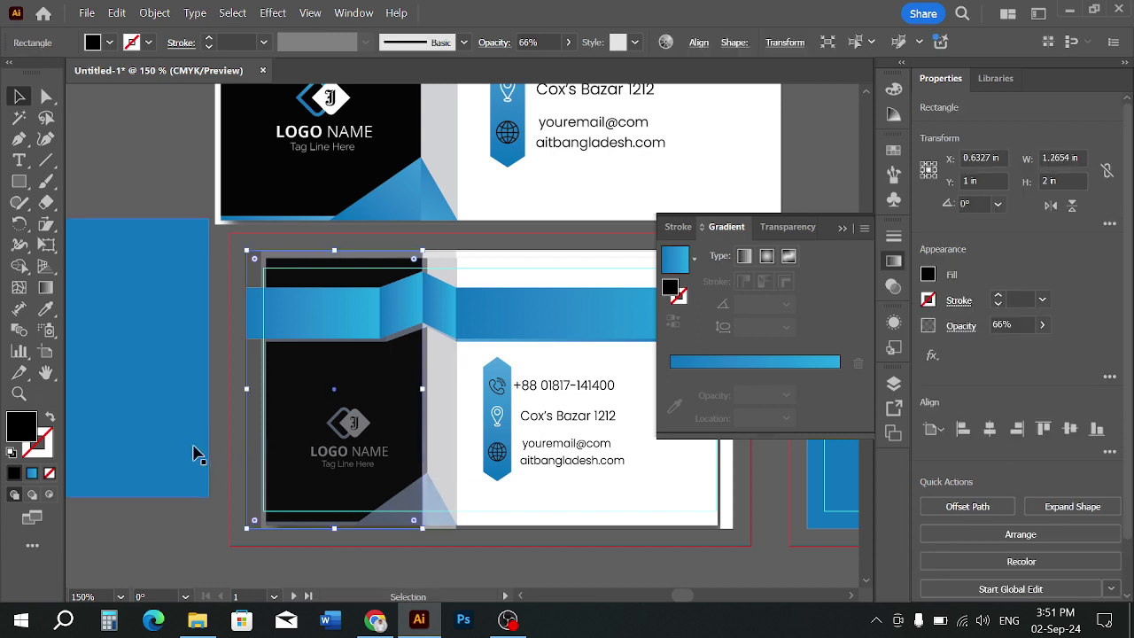
left_click_drag(195, 446, 392, 504)
left_click_drag(188, 399, 93, 372)
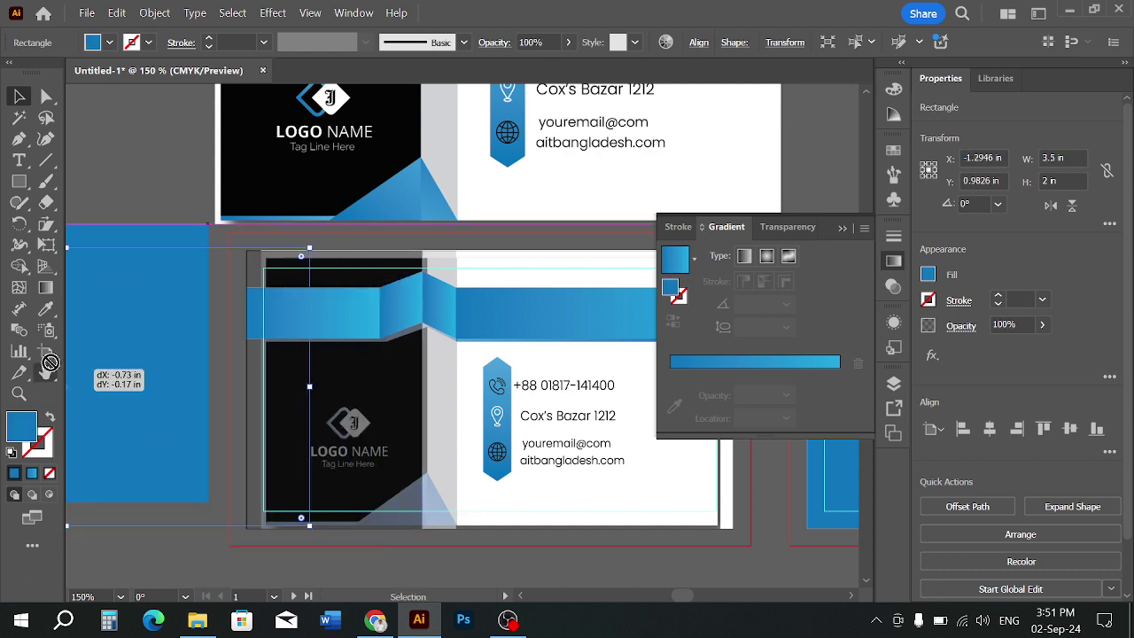
left_click_drag(188, 395, 84, 357)
left_click(189, 528)
scroll(292, 506, "down", 2)
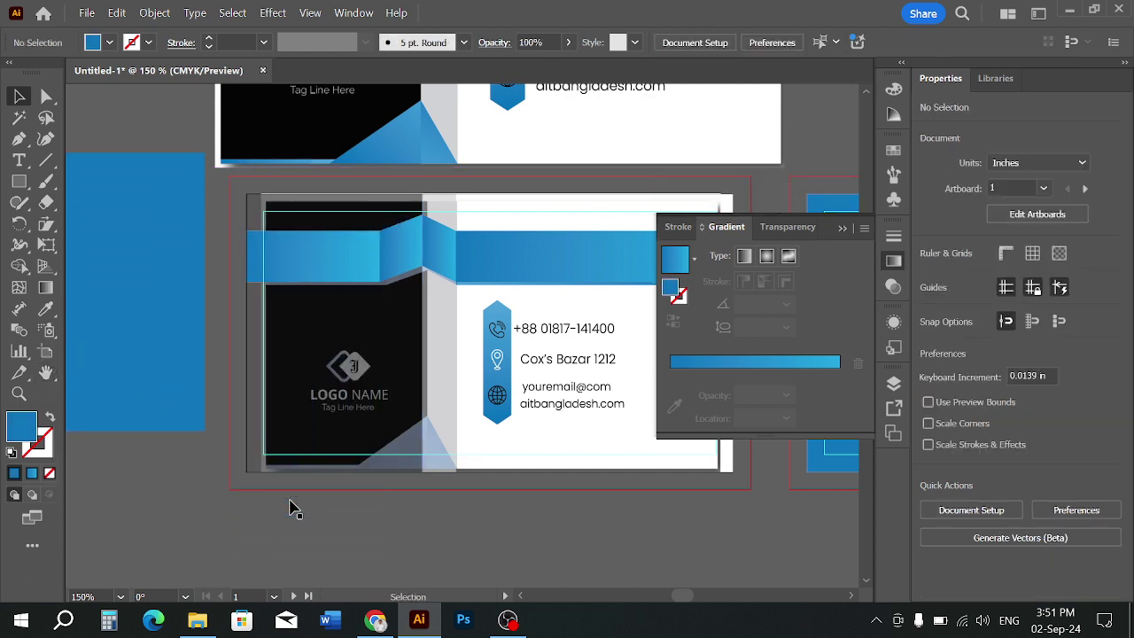
scroll(313, 481, "up", 1)
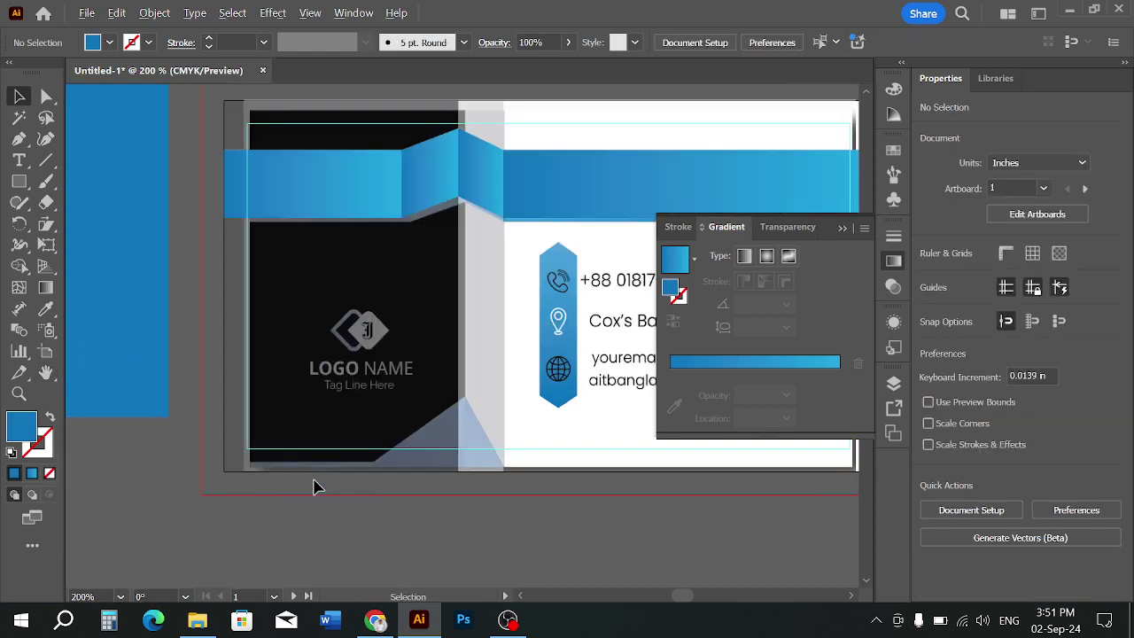
Draw a thin strip along the black panel's bottom edge filled with the banner's gradient
left_click(19, 181)
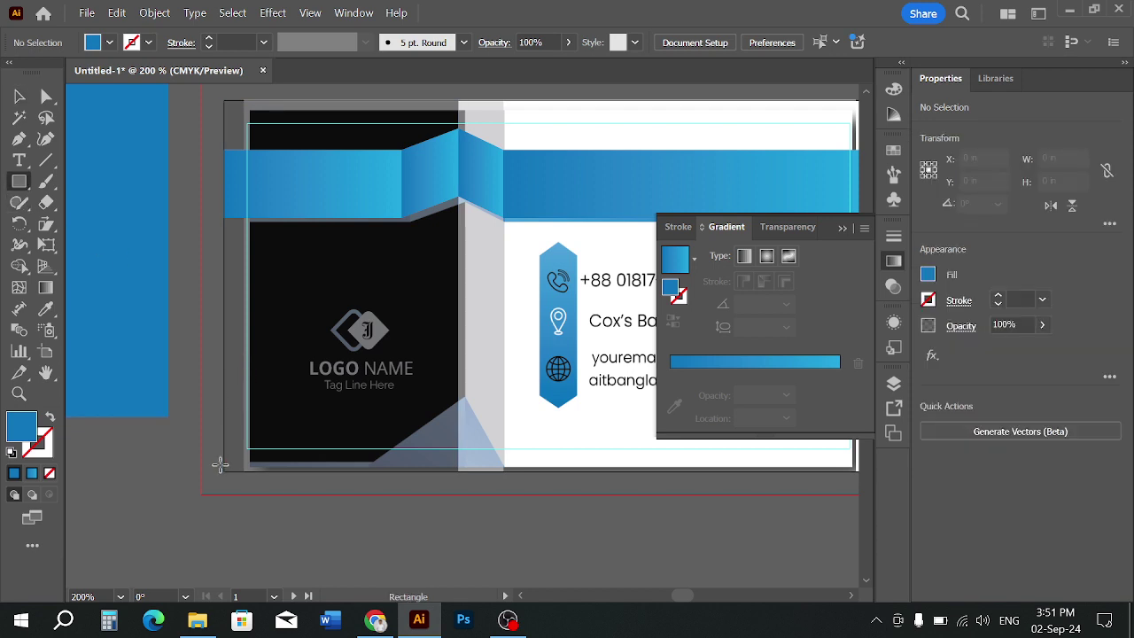
left_click_drag(224, 466, 459, 471)
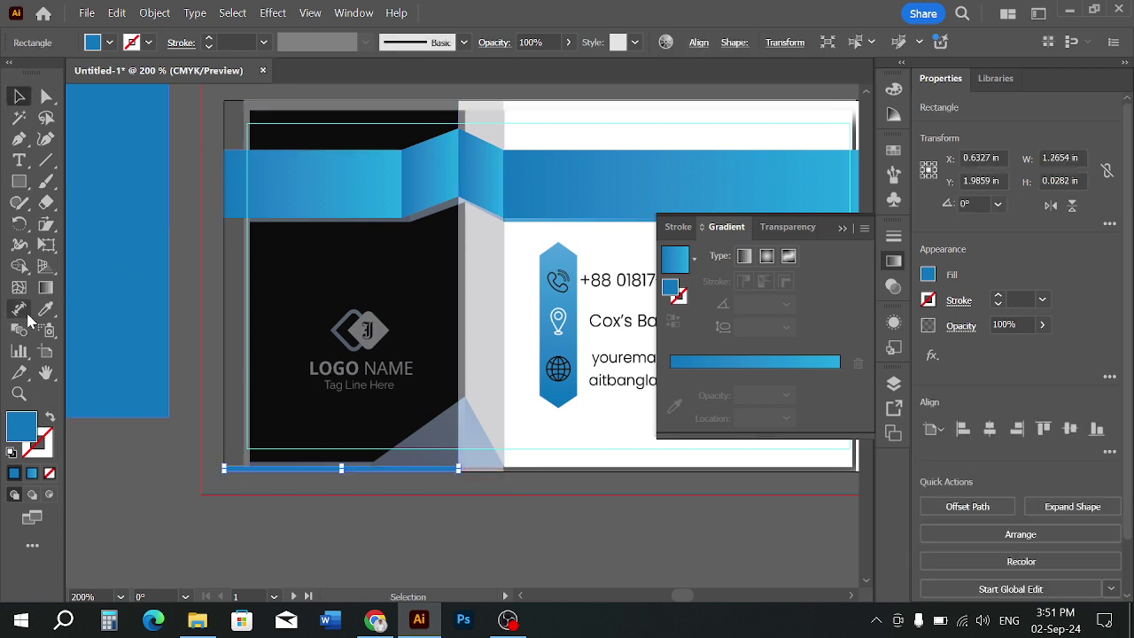
left_click(46, 308)
left_click(326, 176)
left_click(18, 96)
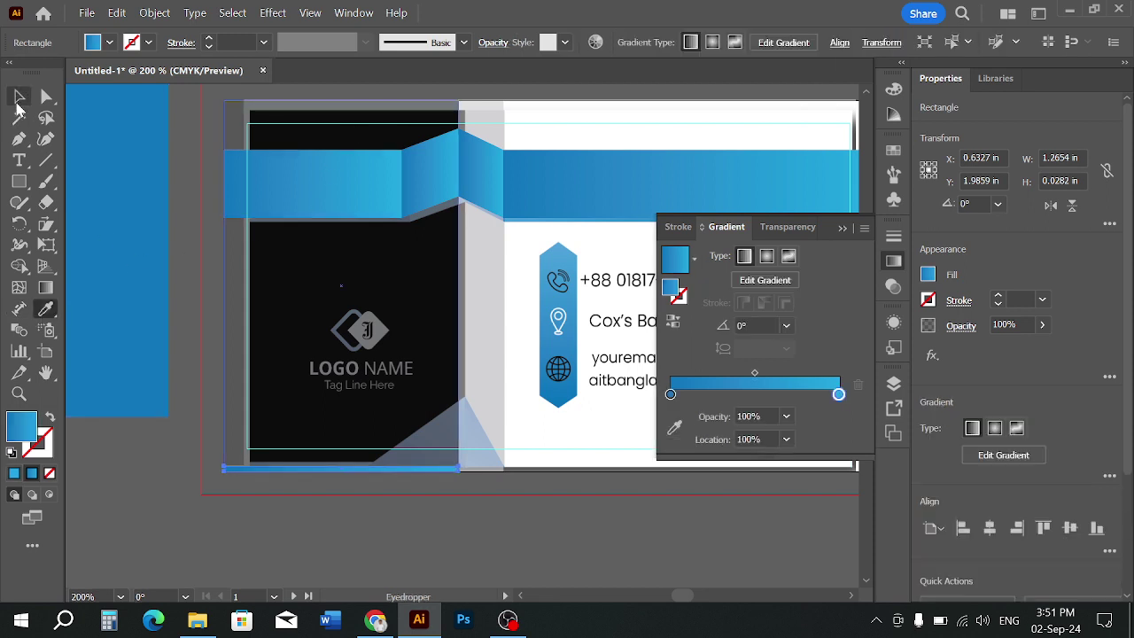
left_click(374, 494)
scroll(476, 494, "up", 1, "alt")
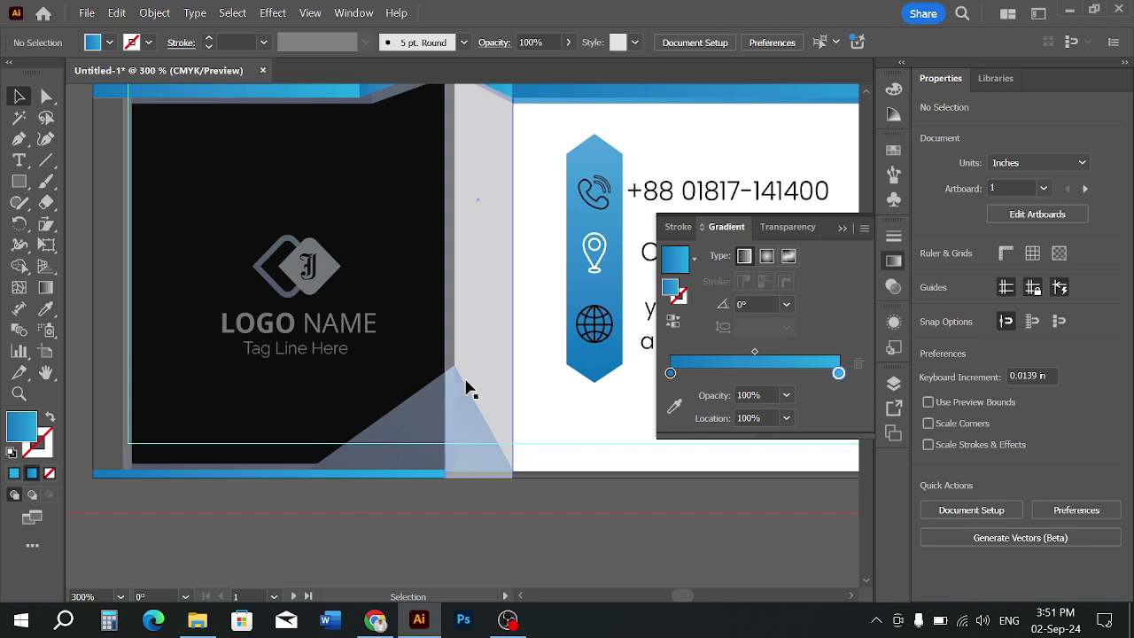
scroll(476, 532, "down", 1, "alt")
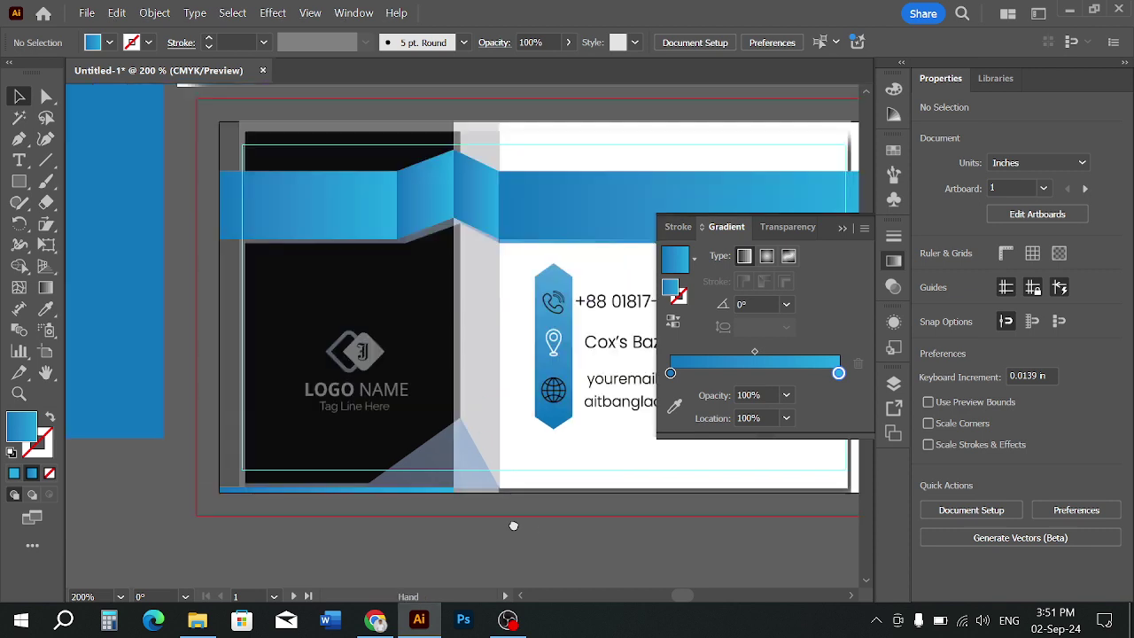
left_click_drag(514, 527, 448, 546)
scroll(482, 531, "down", 1, "alt")
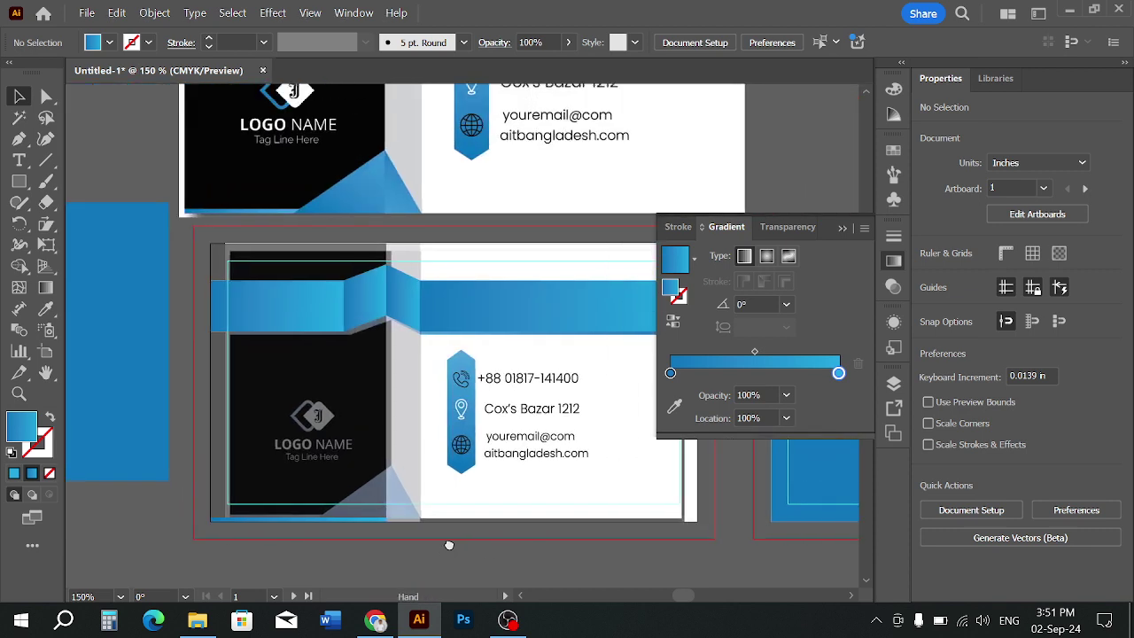
Set the grey strip and black panel back to 100% opacity
left_click(369, 515)
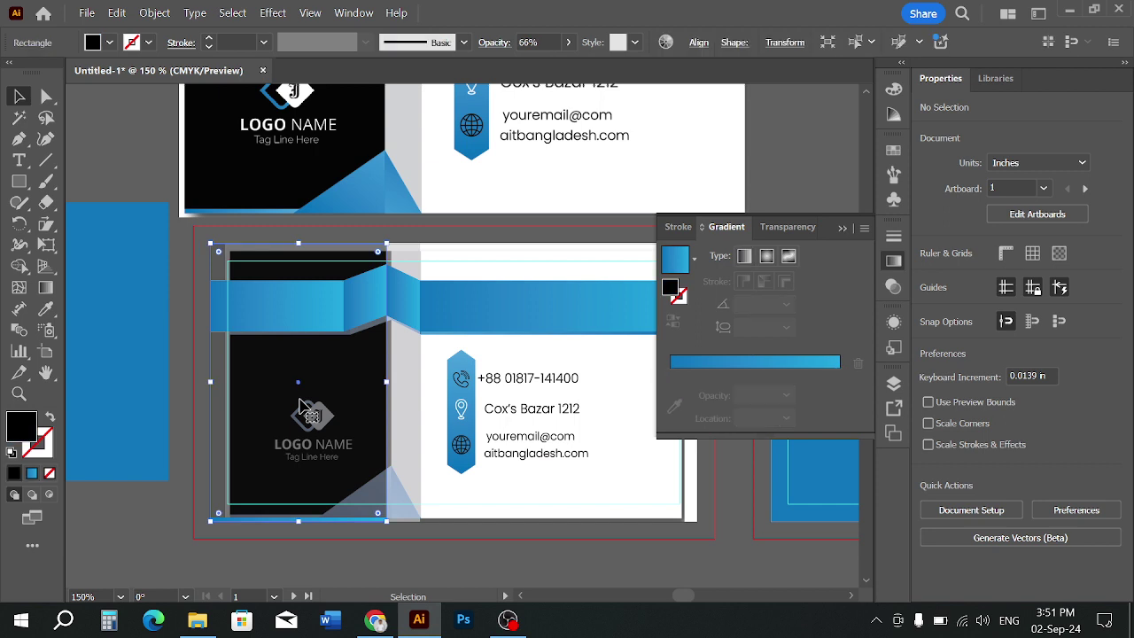
left_click(375, 502)
left_click(551, 41)
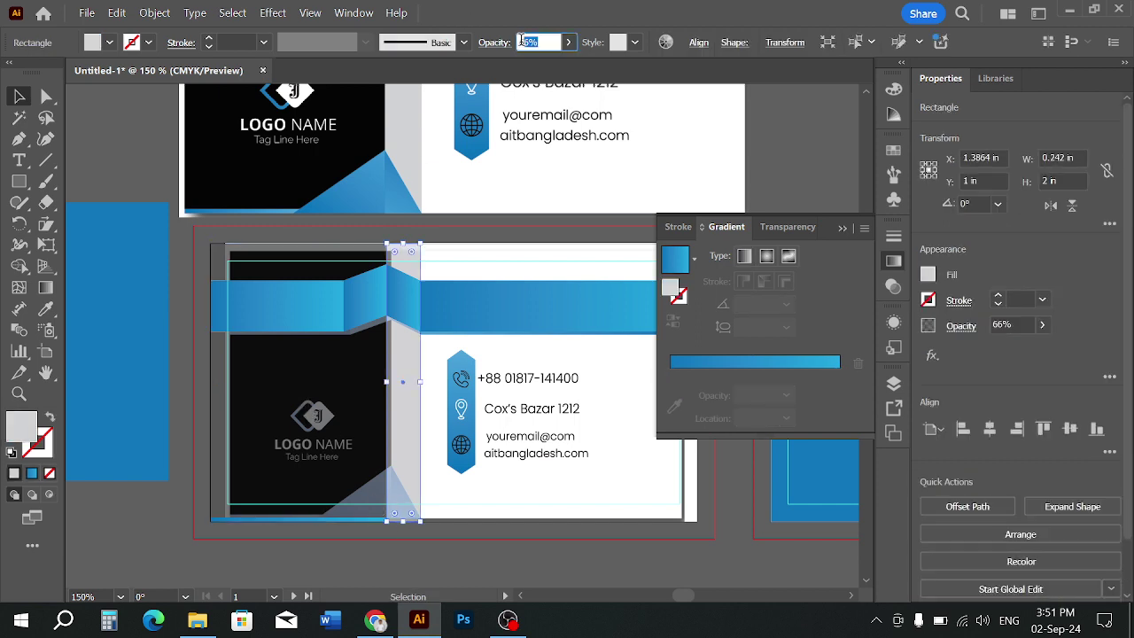
type("100")
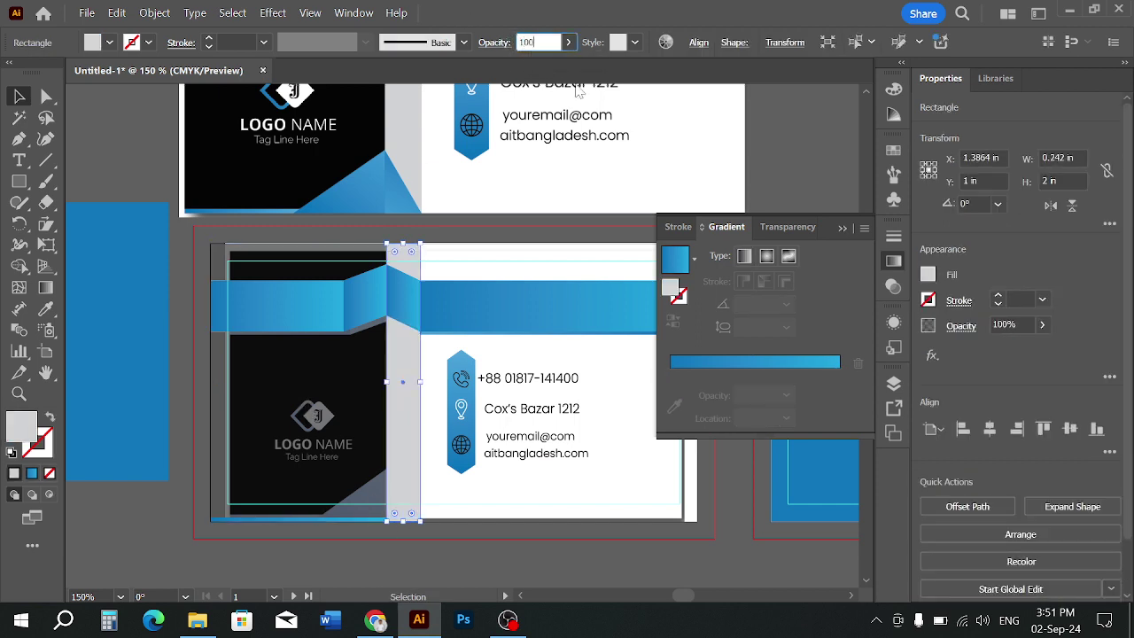
key("Return")
left_click(470, 554)
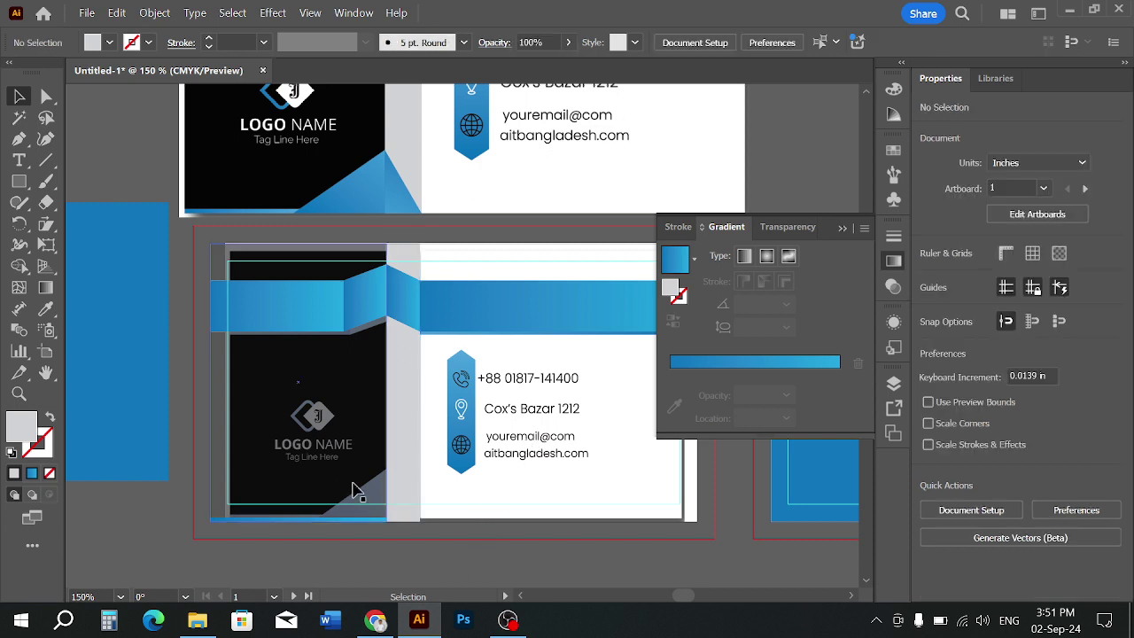
left_click(364, 494)
left_click(455, 534)
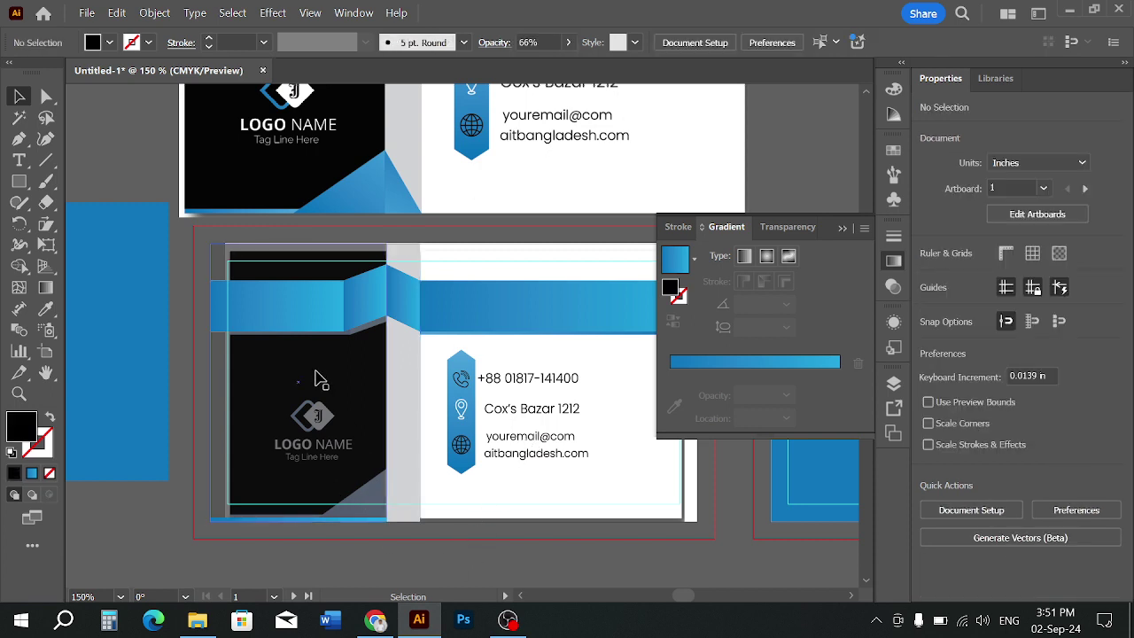
left_click(314, 373)
left_click(512, 42)
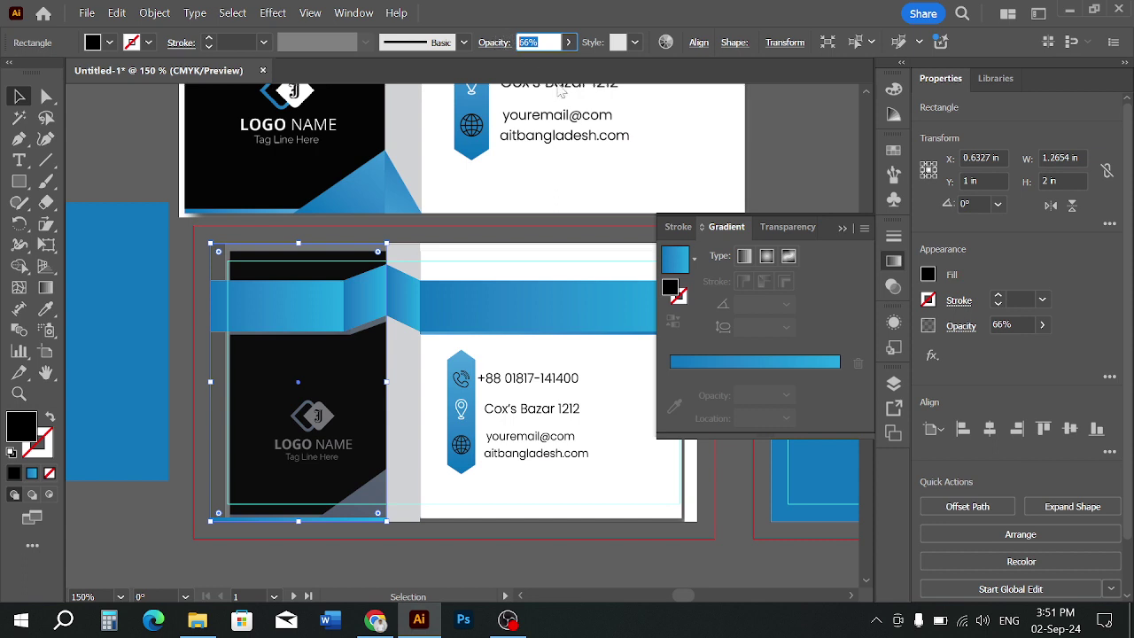
type("100")
key("Return")
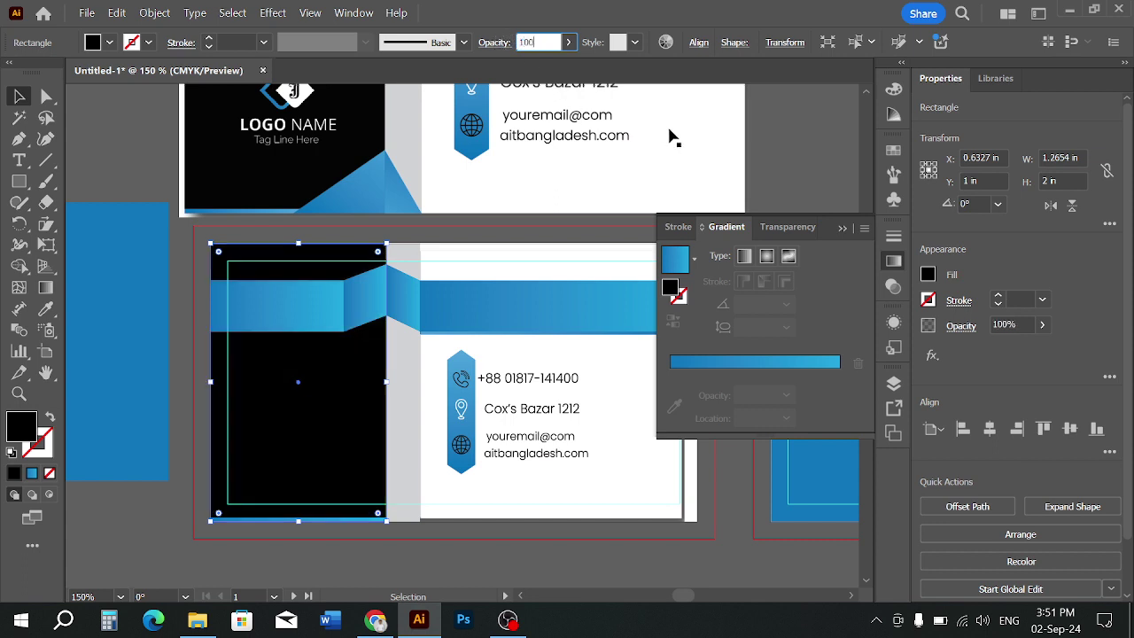
left_click(420, 551)
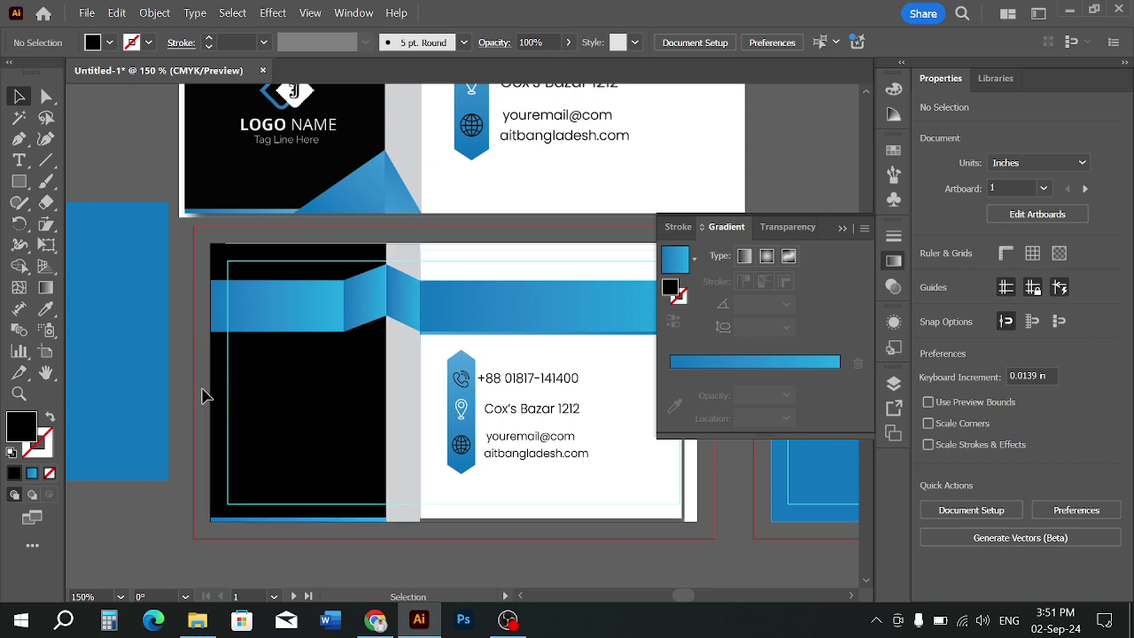
Select all the card's objects and lock them with Ctrl+2
key("ctrl+a")
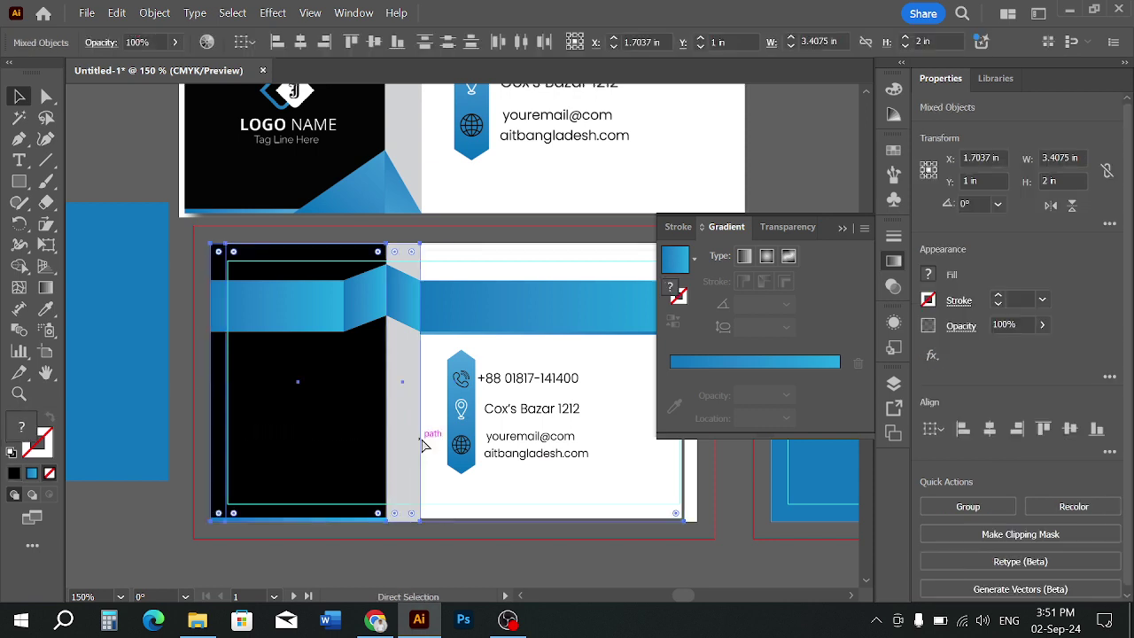
key("ctrl+2")
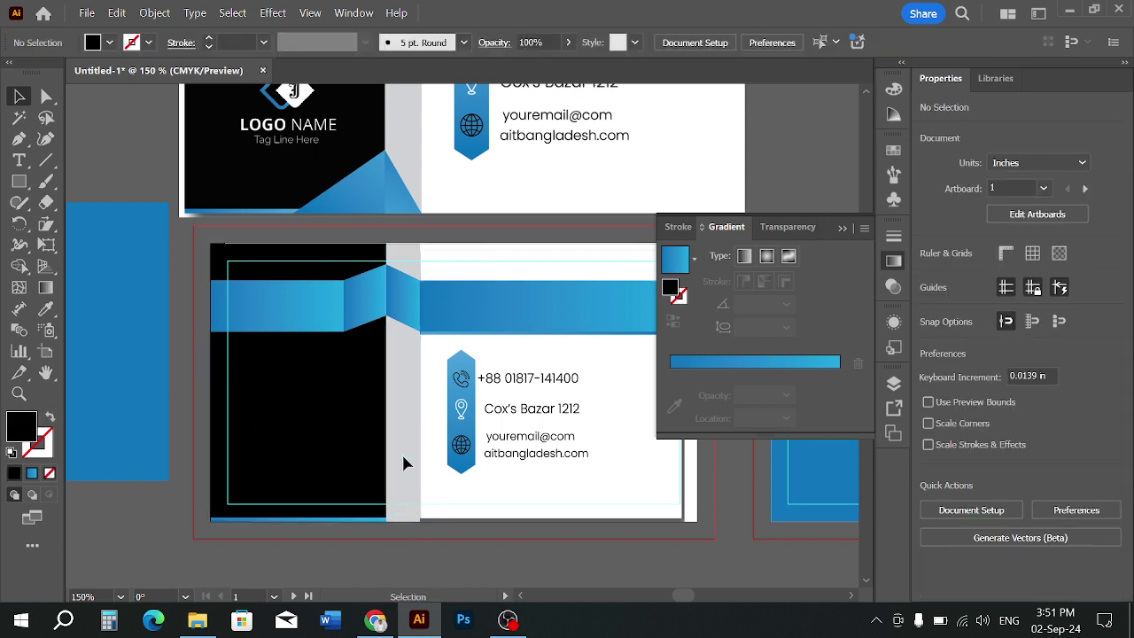
left_click(20, 143)
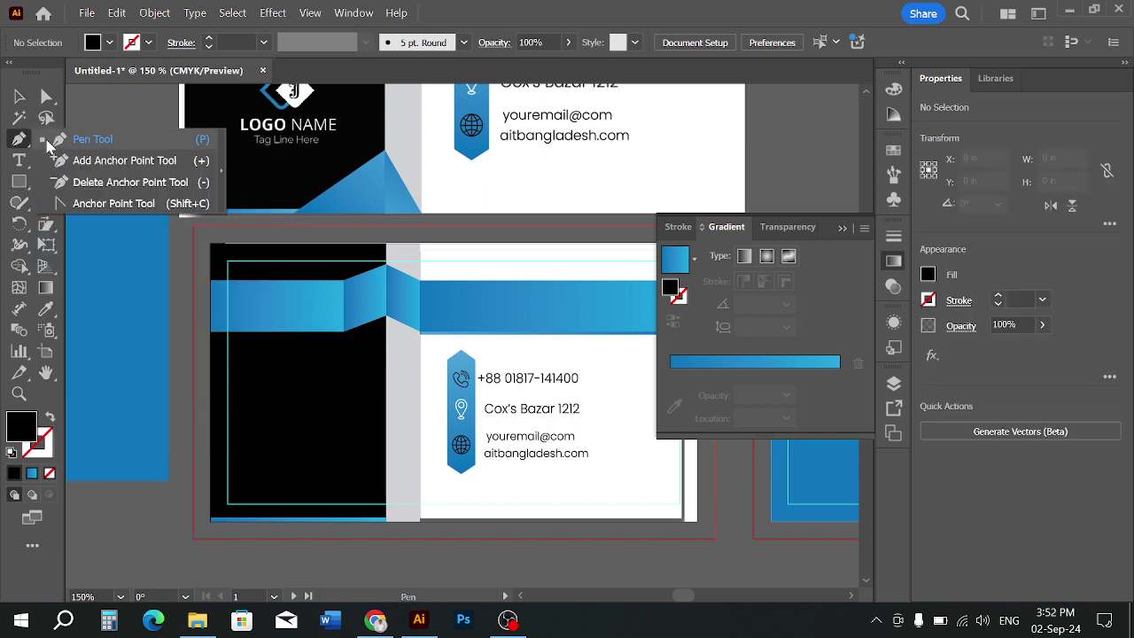
Draw a triangle with the Pen tool at the black panel's bottom corner over the gradient strip
left_click(49, 144)
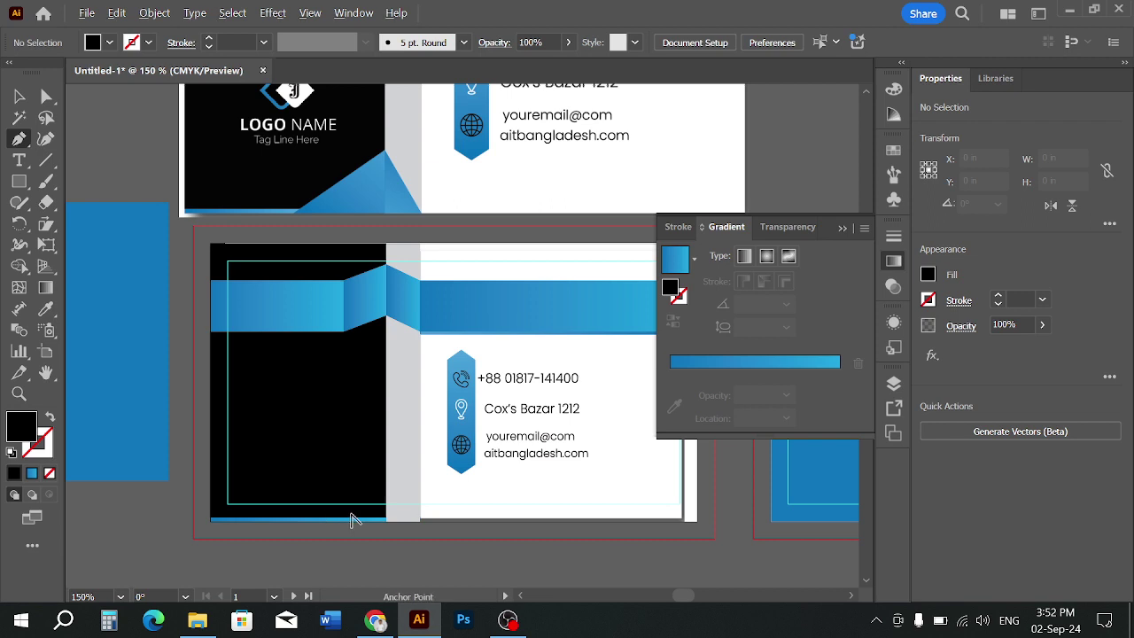
scroll(321, 518, "up", 1)
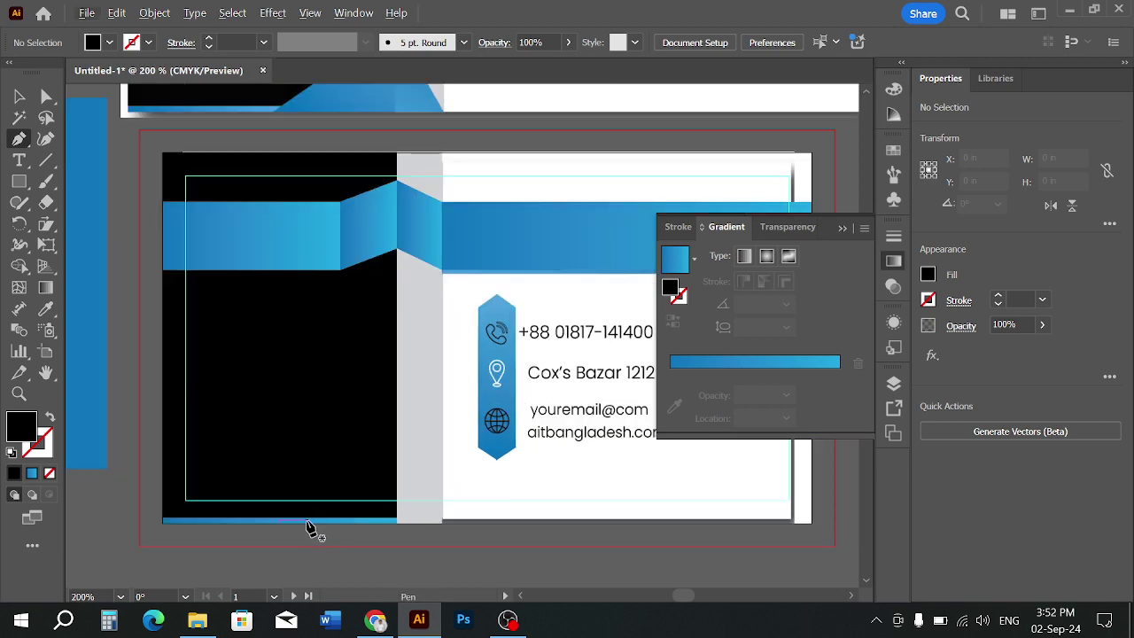
scroll(309, 527, "down", 1)
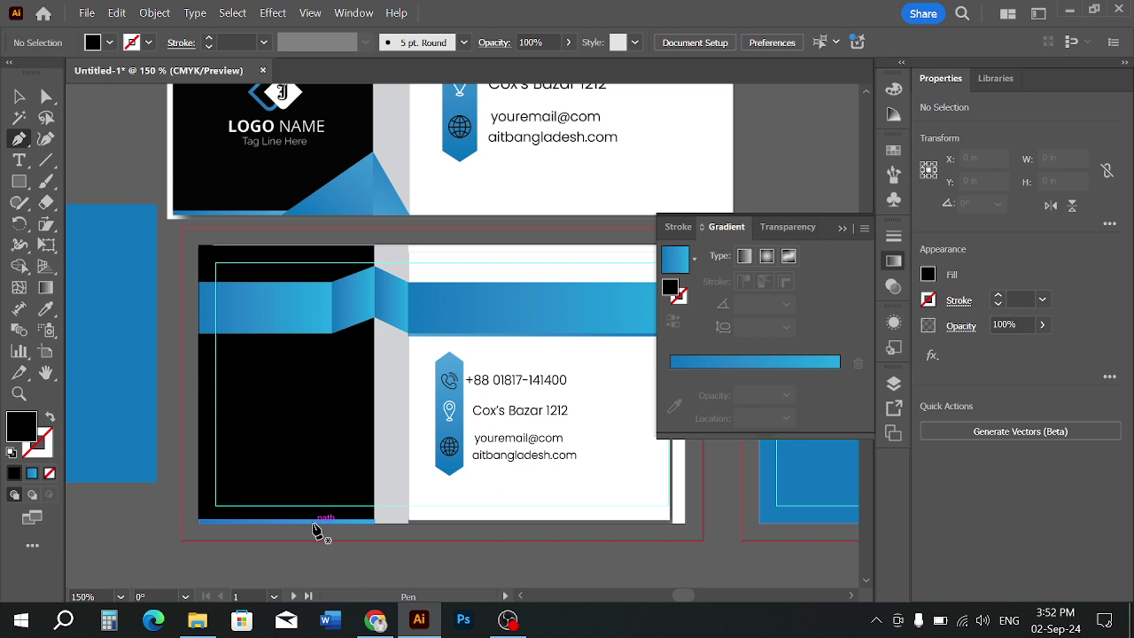
left_click(315, 523)
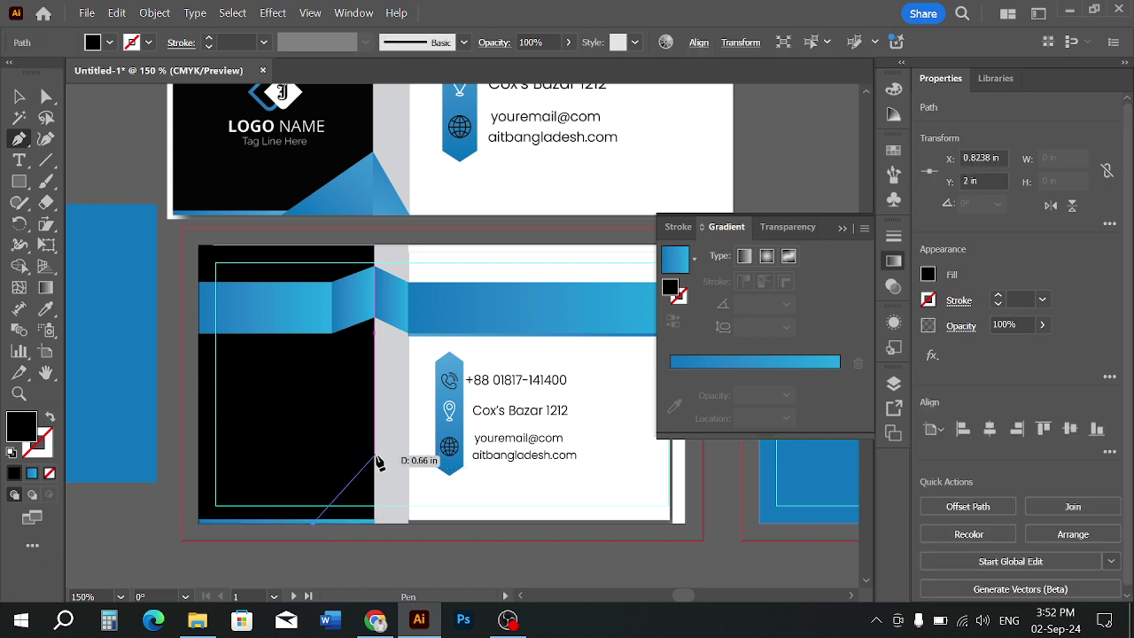
left_click(374, 457)
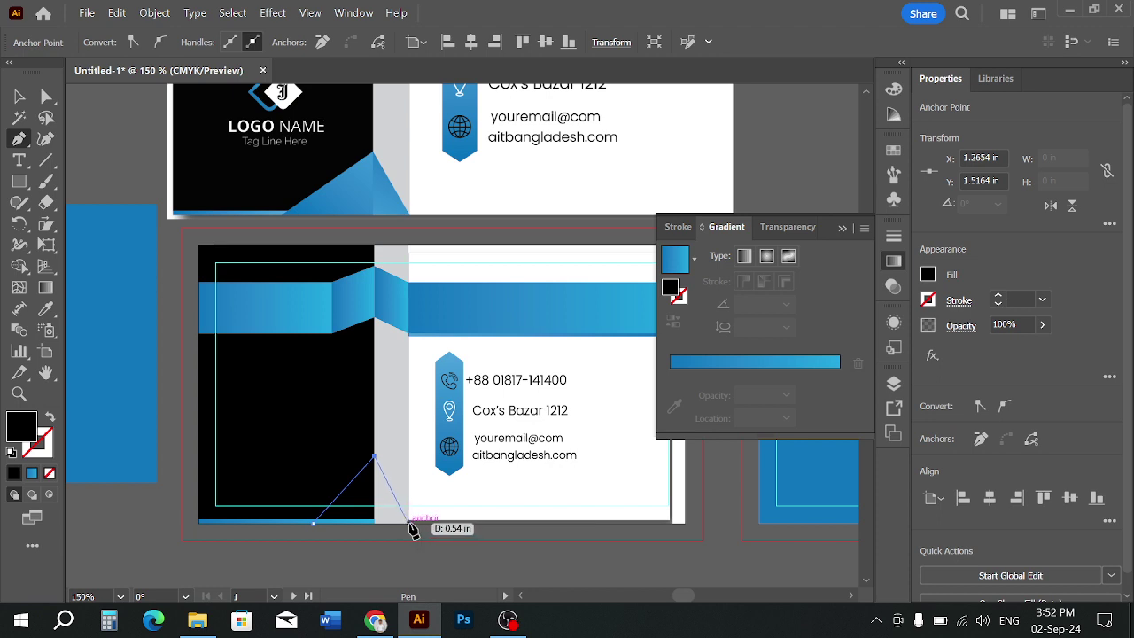
left_click(409, 524)
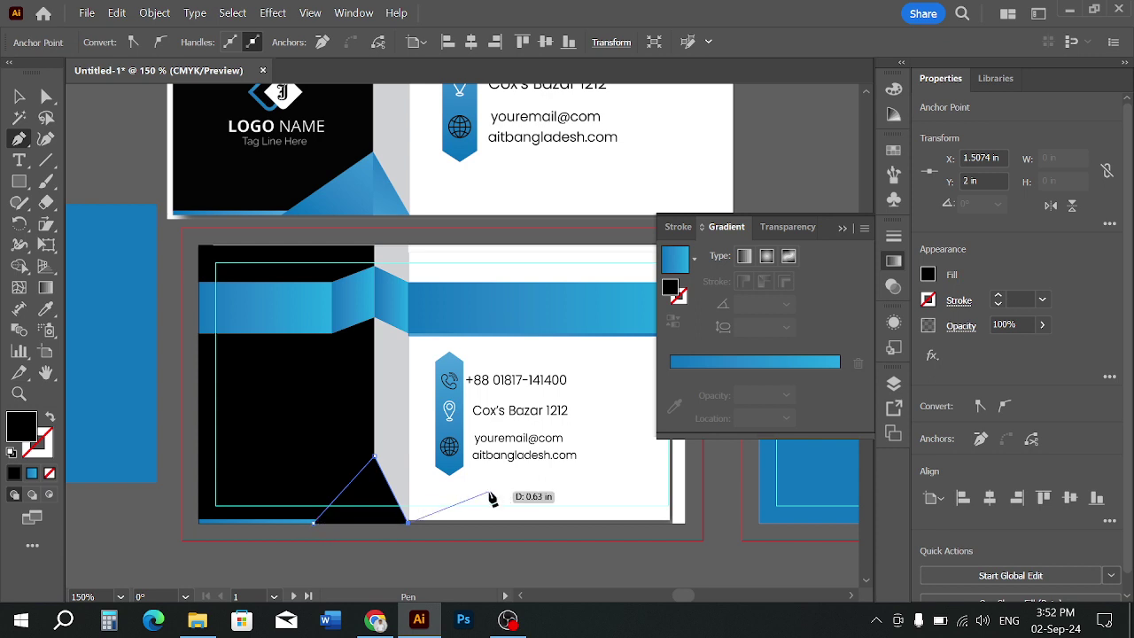
key("ctrl+z")
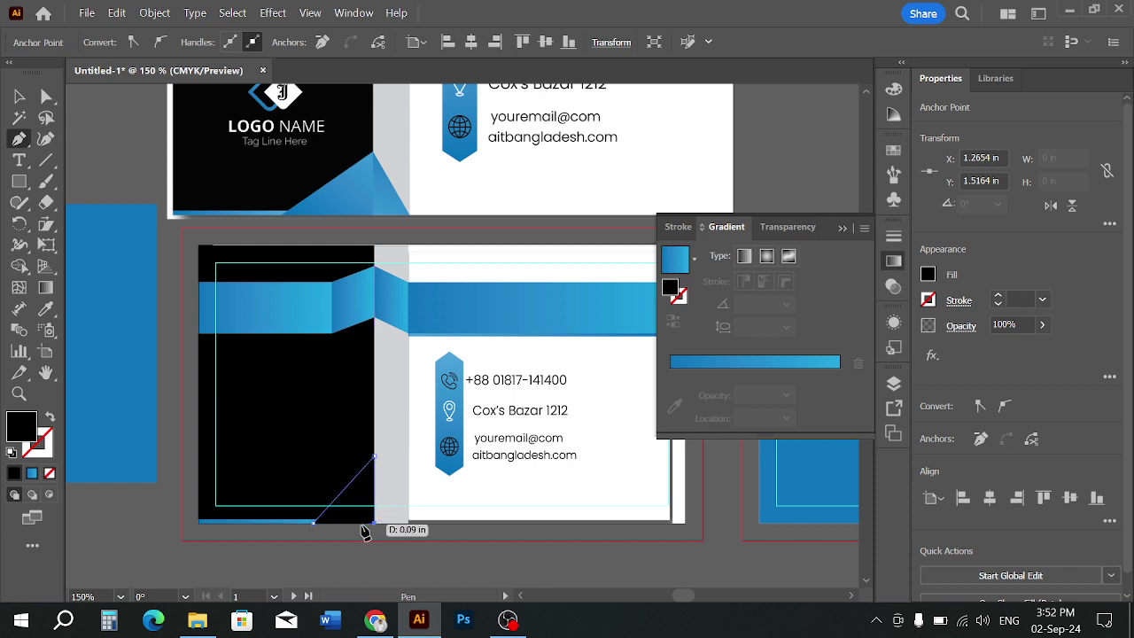
left_click(374, 523)
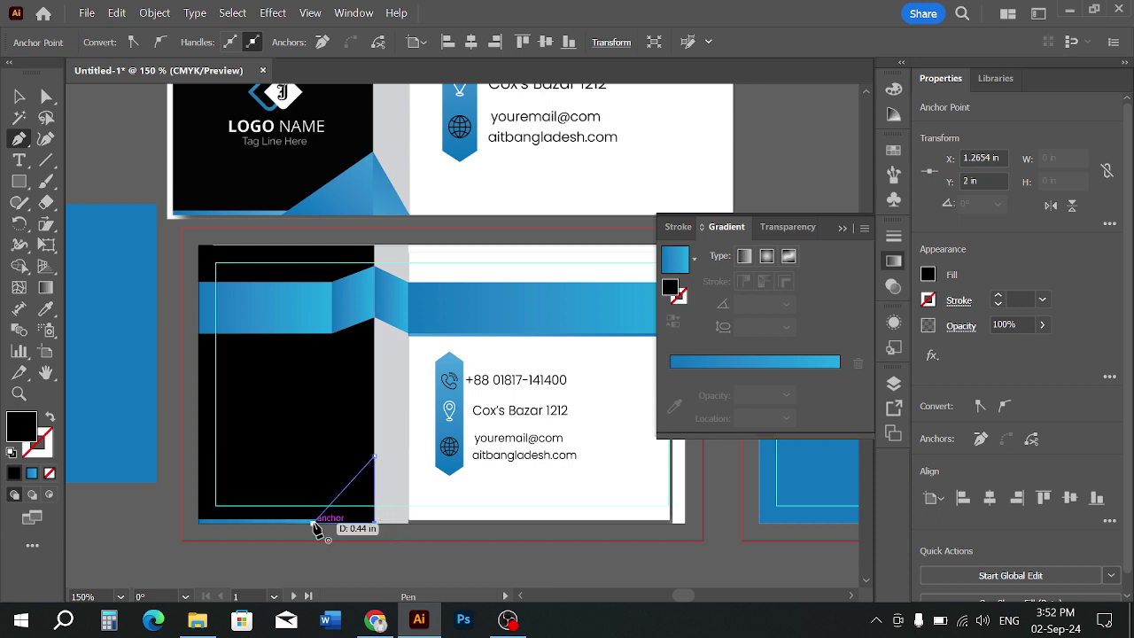
left_click(314, 523)
left_click(19, 96)
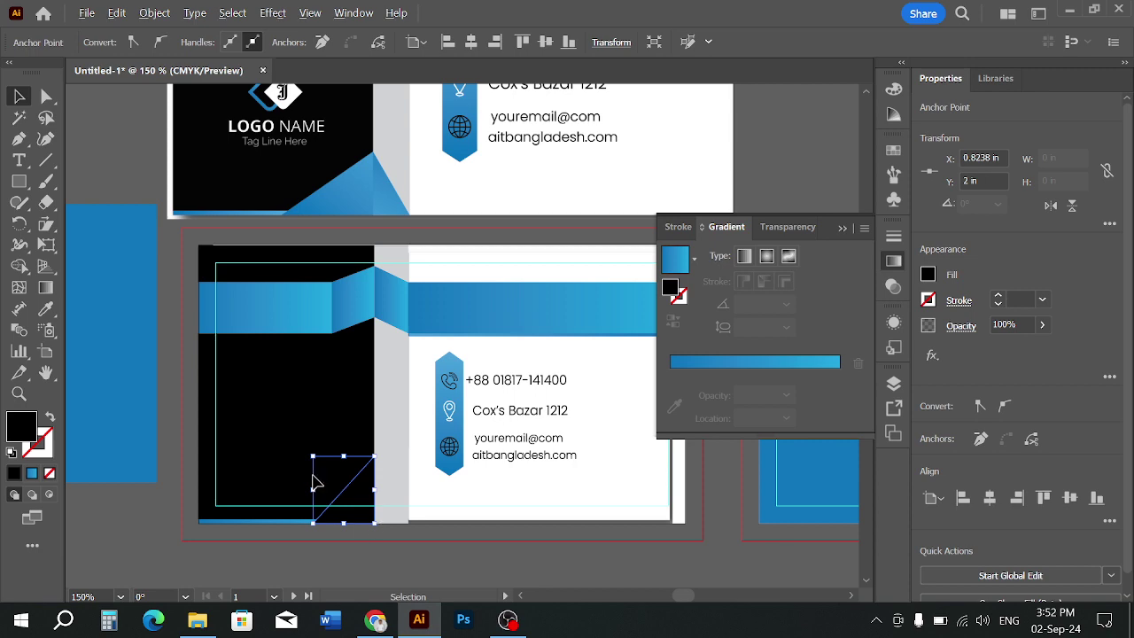
Fill the new triangle with the band's blue gradient using the Eyedropper
scroll(318, 483, "down", 2)
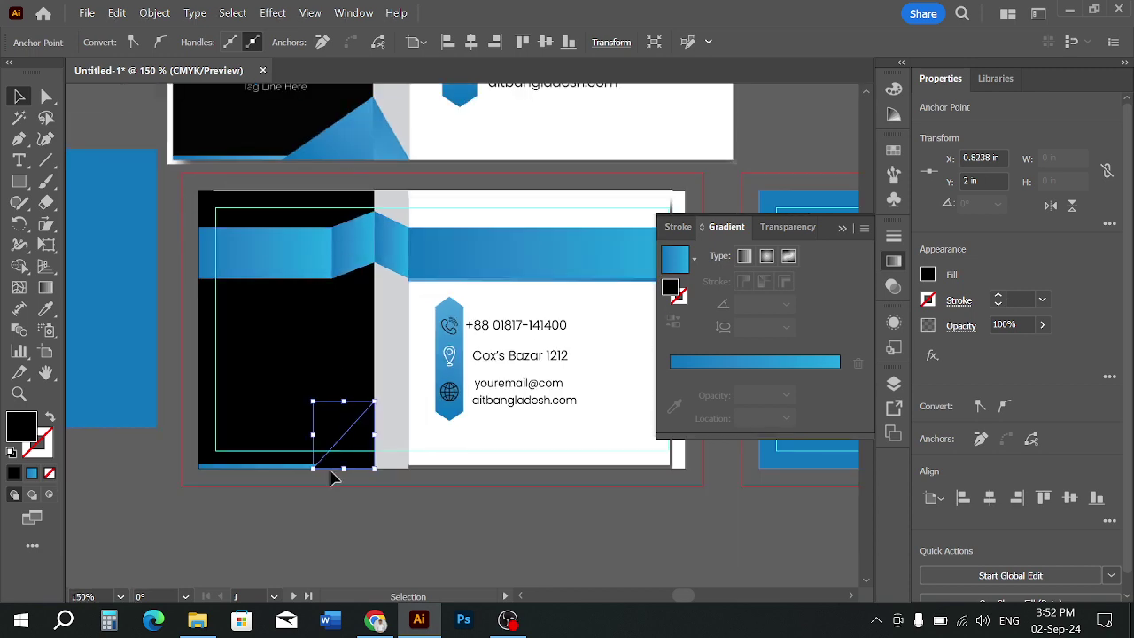
left_click(316, 493)
scroll(297, 457, "up", 2)
left_click(413, 474)
scroll(414, 474, "down", 1)
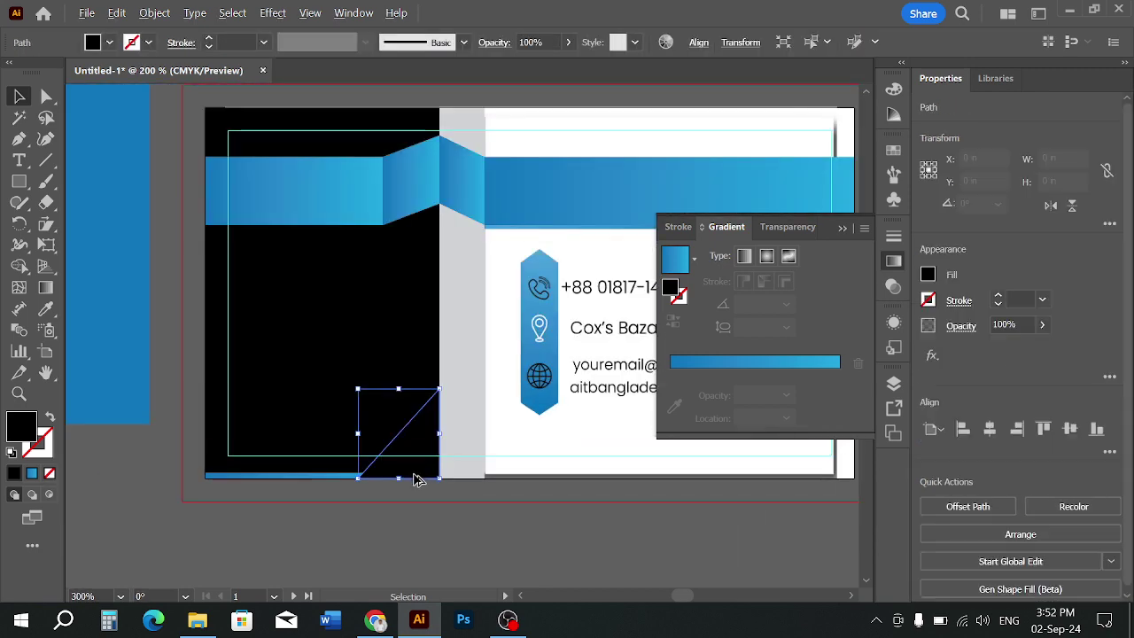
scroll(418, 479, "down", 1)
left_click(45, 308)
left_click(343, 250)
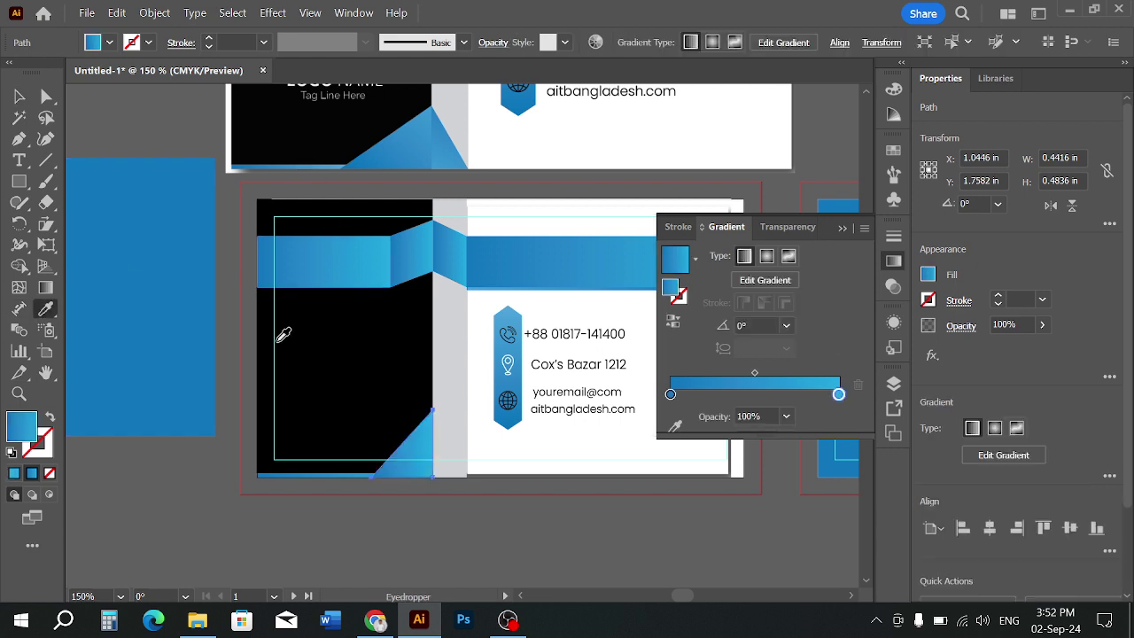
left_click(18, 96)
left_click(468, 516)
Widen the blue triangle to 0.6157 in and lower its top slightly
scroll(413, 479, "up", 1)
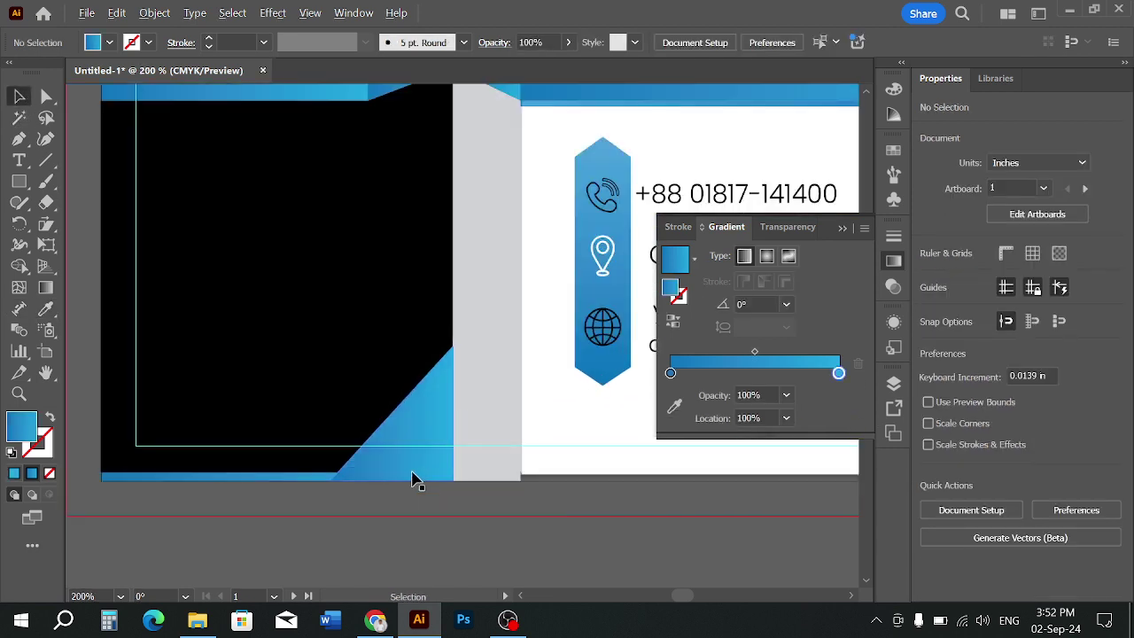
scroll(413, 480, "up", 2)
left_click(393, 463)
scroll(303, 485, "up", 2)
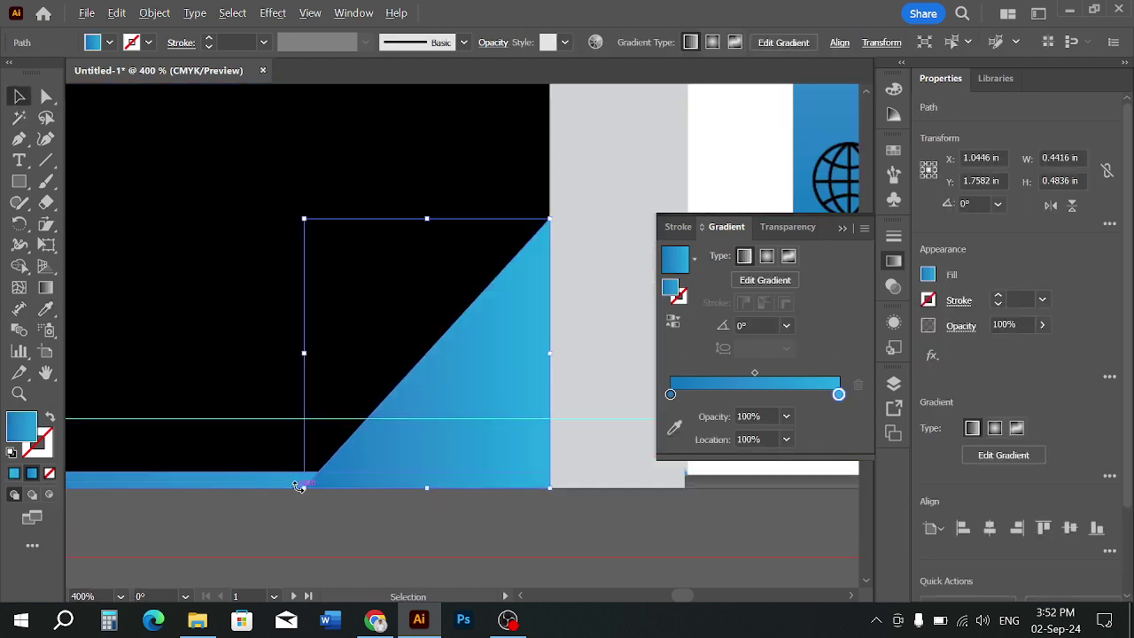
left_click_drag(309, 312, 180, 284)
left_click(436, 542)
scroll(432, 537, "down", 4)
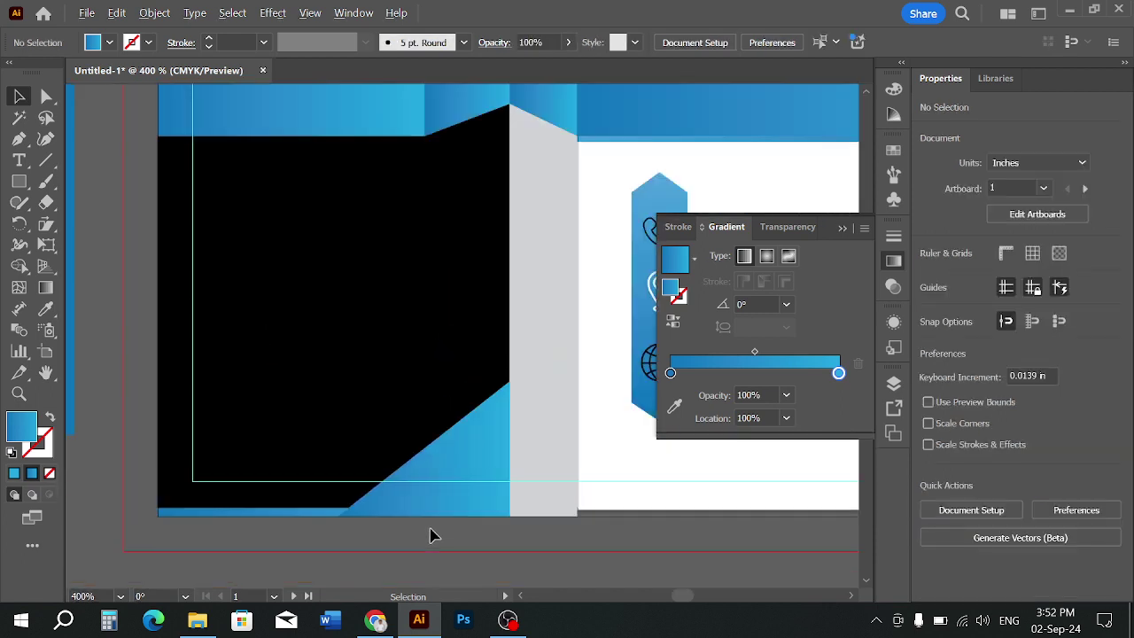
scroll(433, 535, "down", 1)
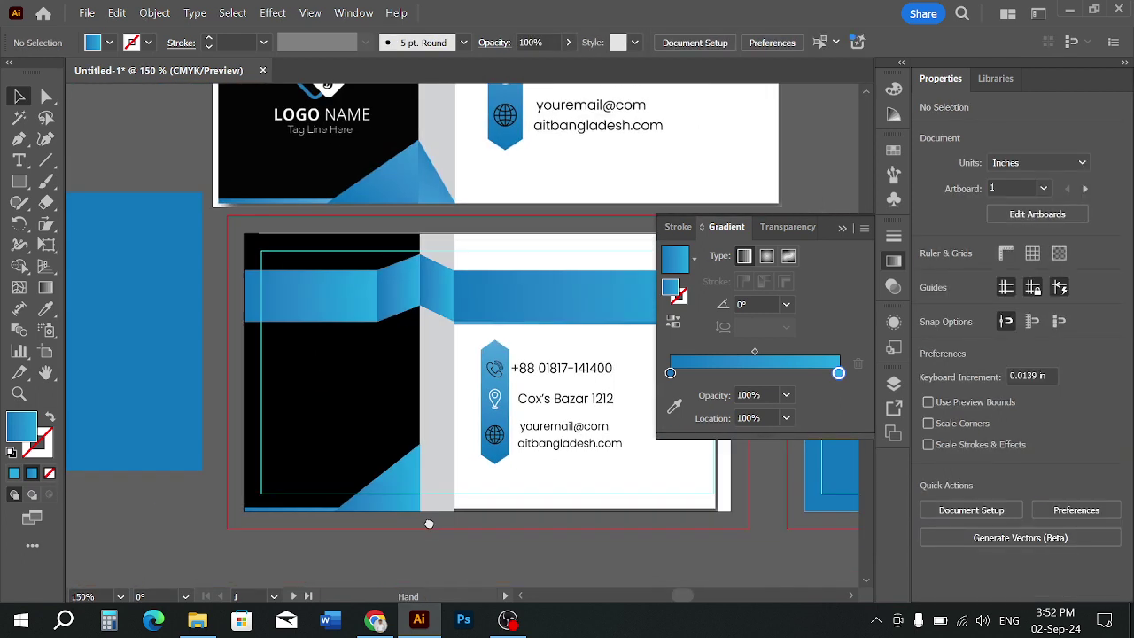
scroll(394, 467, "up", 1)
left_click(409, 456)
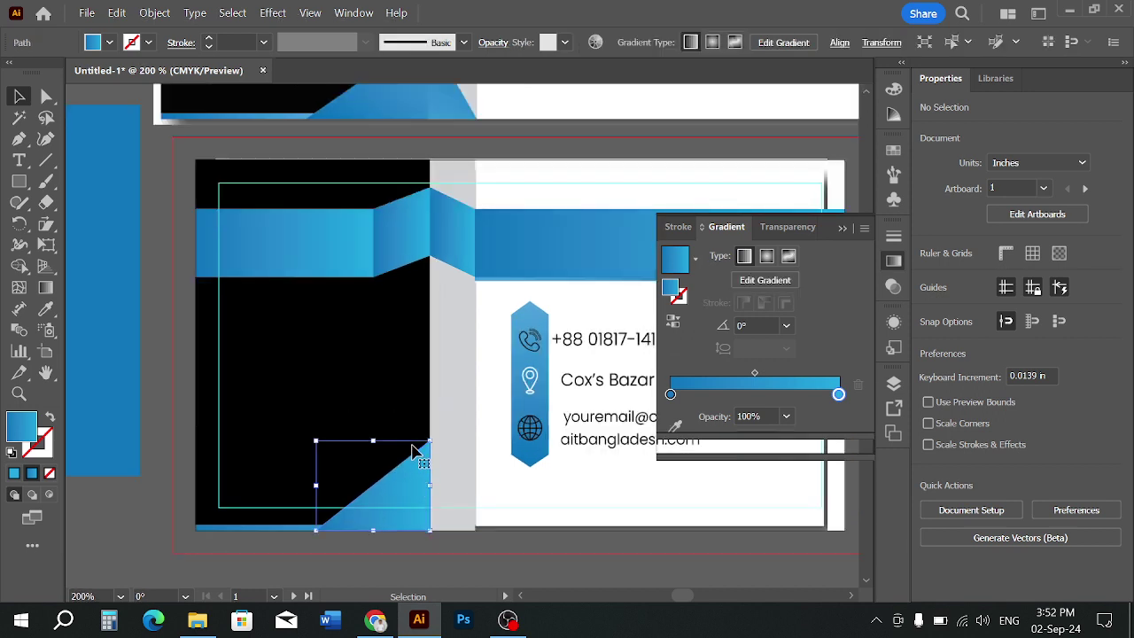
left_click_drag(377, 442, 377, 453)
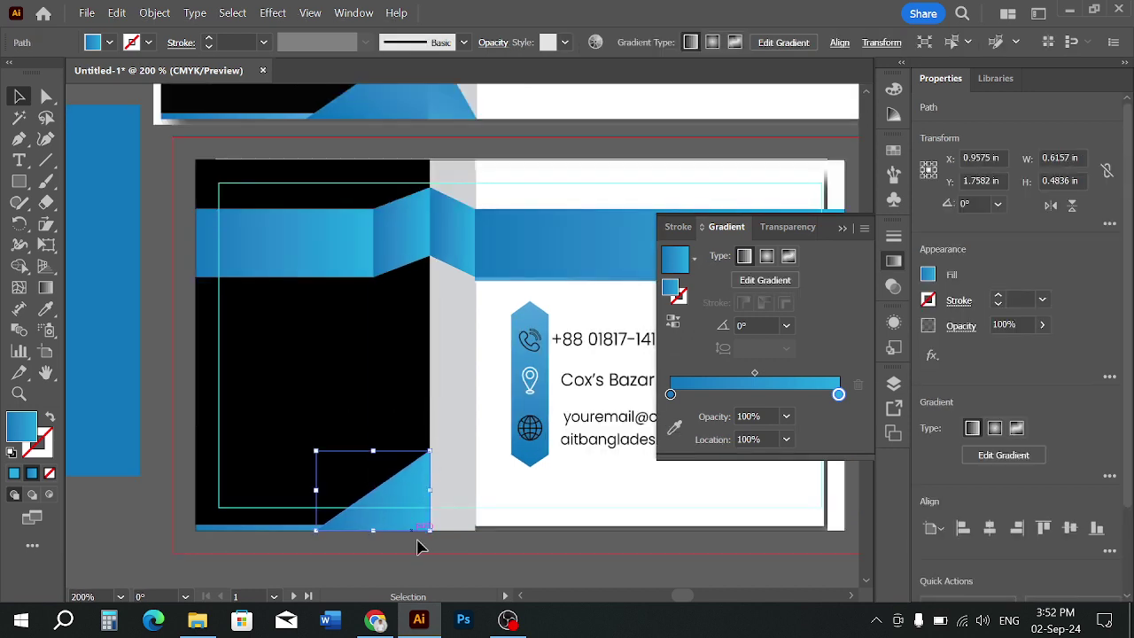
left_click(421, 555)
scroll(423, 553, "down", 1)
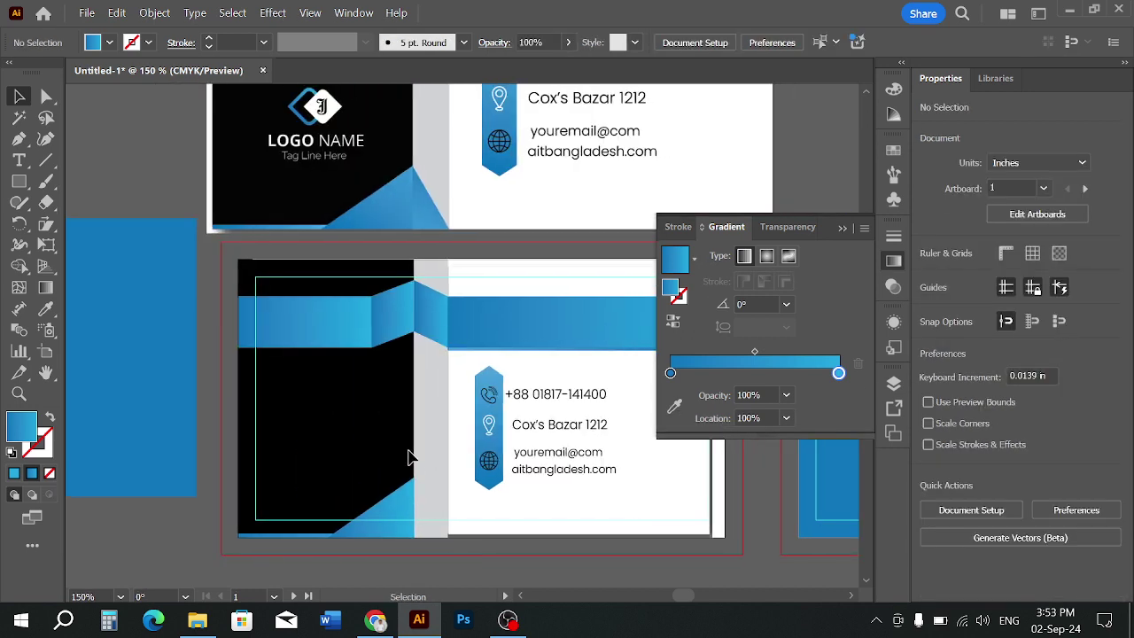
Draw a narrow second triangle with the Pen tool beside the first, over the grey strip
left_click(21, 138)
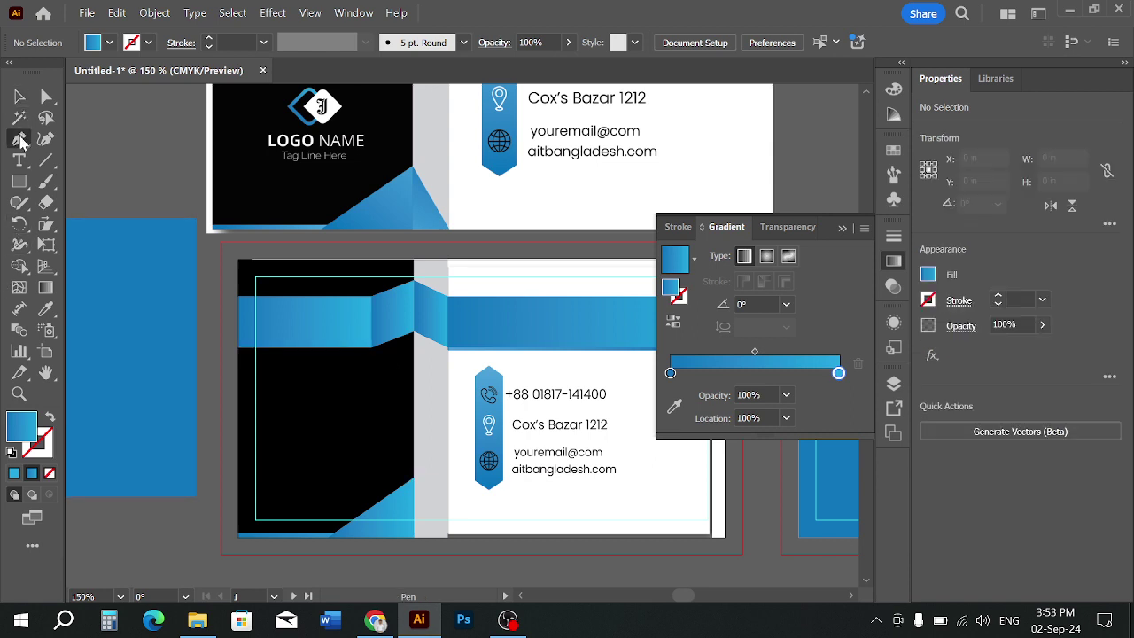
left_click(414, 479)
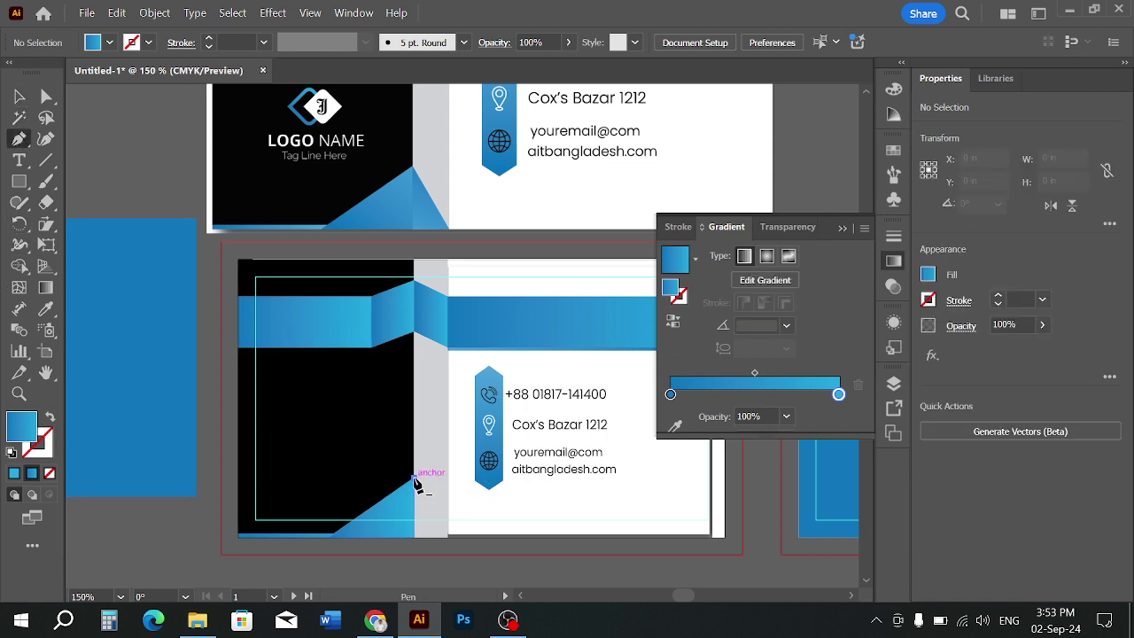
left_click(448, 537)
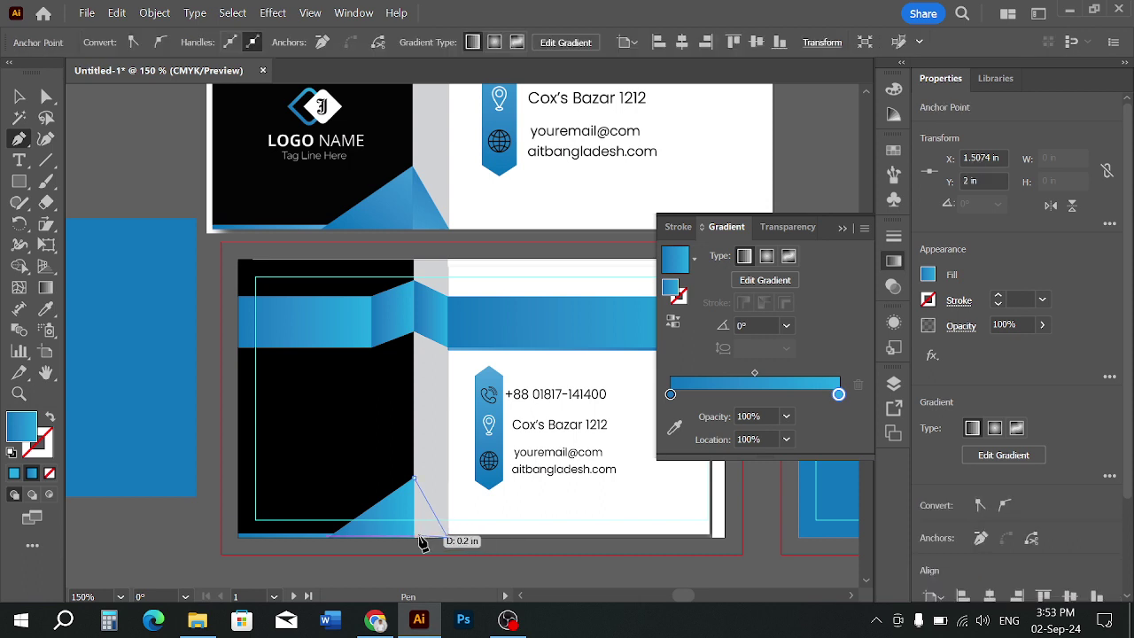
left_click(416, 538)
scroll(415, 535, "up", 4)
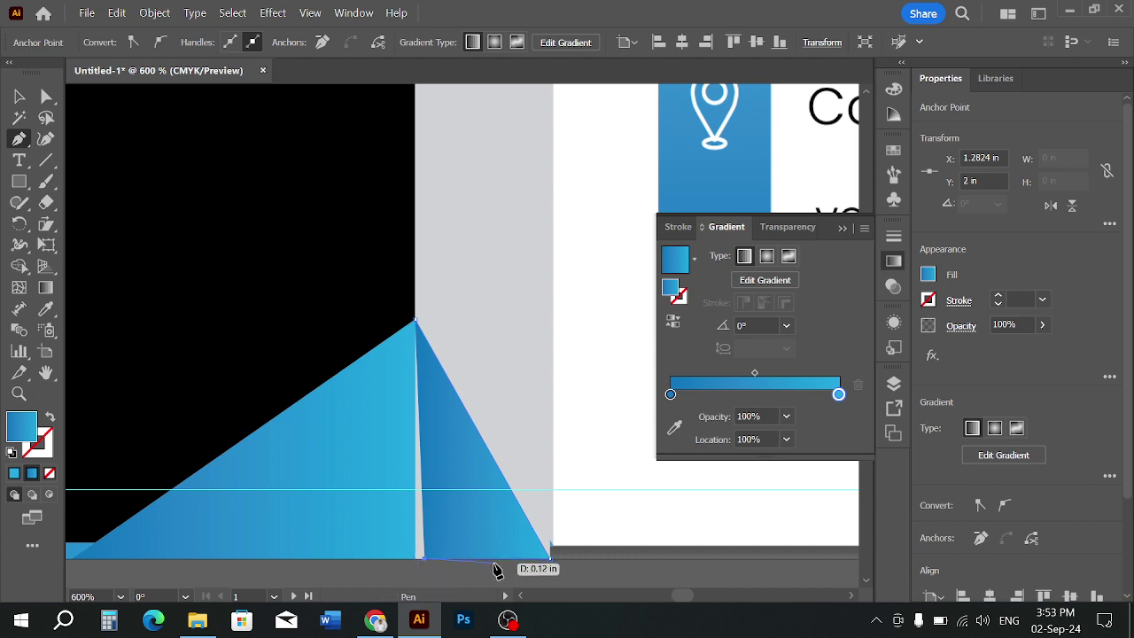
key("ctrl+z")
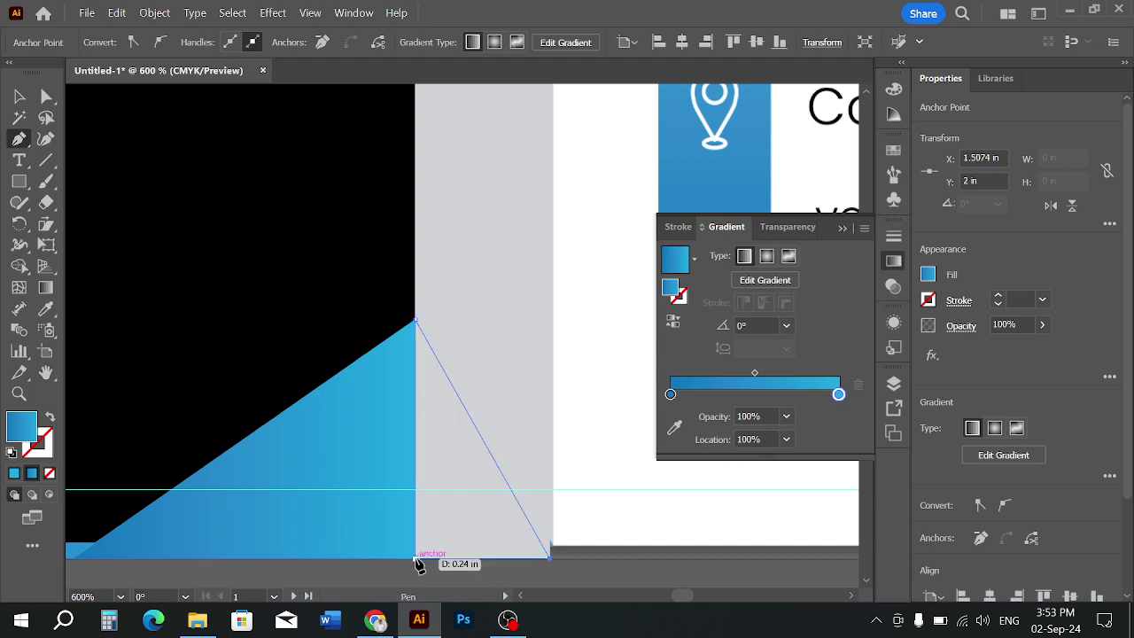
left_click(417, 559)
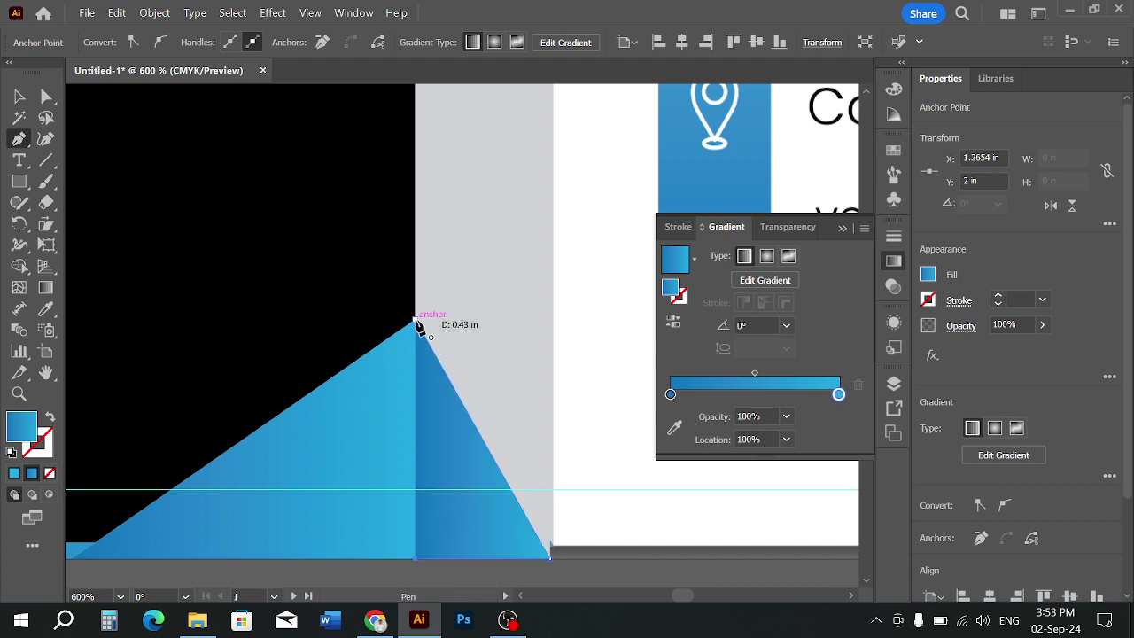
scroll(512, 433, "down", 3)
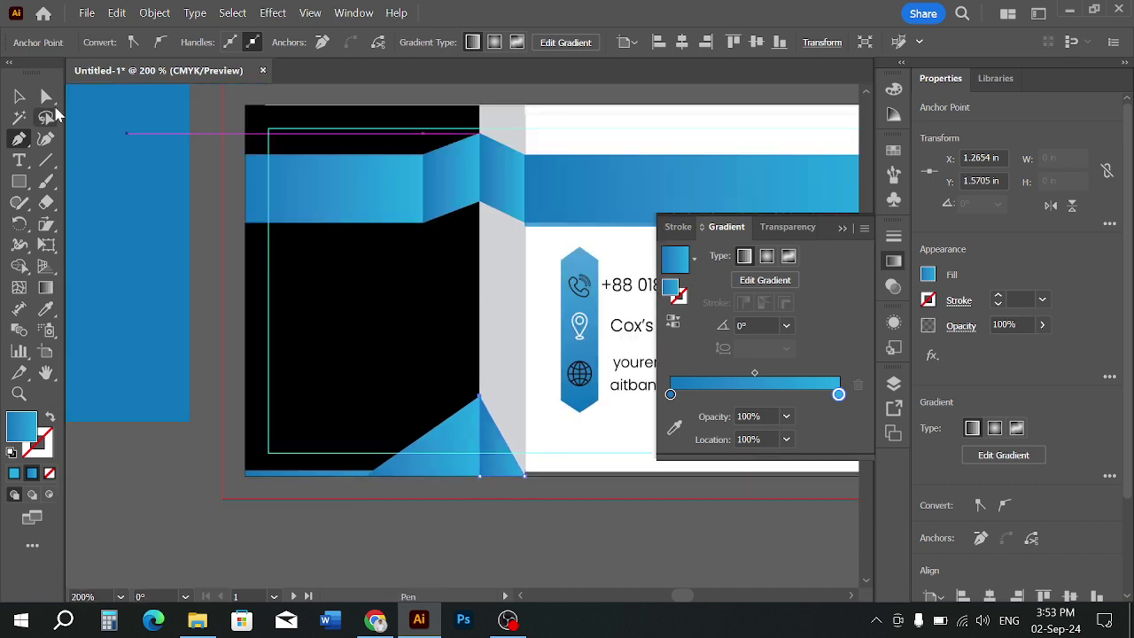
left_click(19, 97)
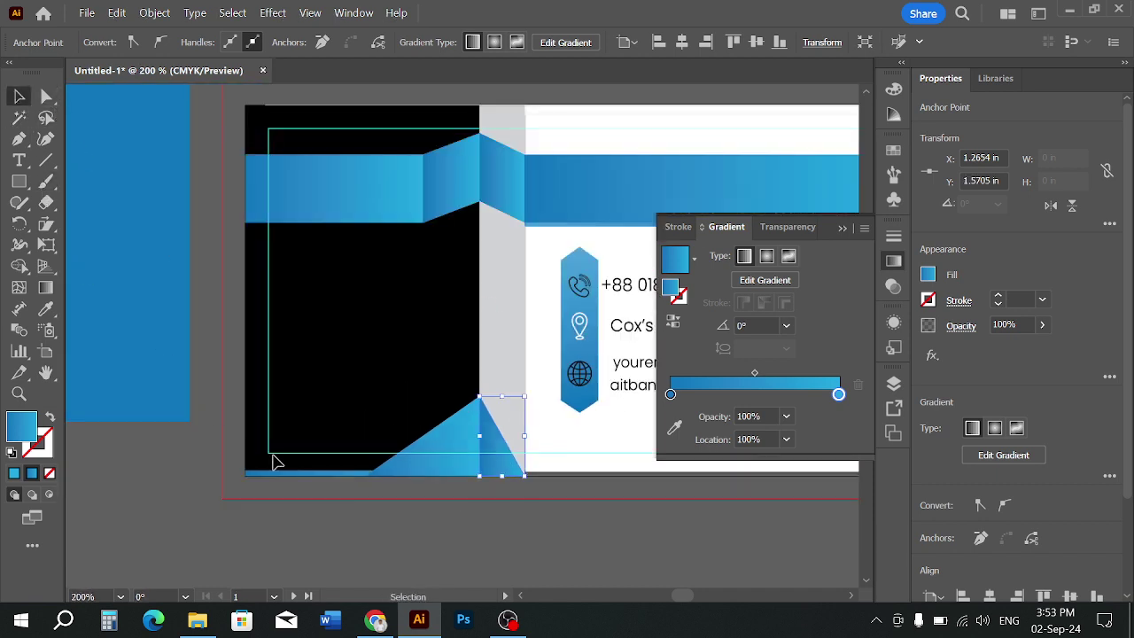
Eyedrop the blue gradient onto the new 0.242 in-wide triangle
left_click(373, 524)
scroll(506, 555, "down", 1)
scroll(499, 558, "up", 1)
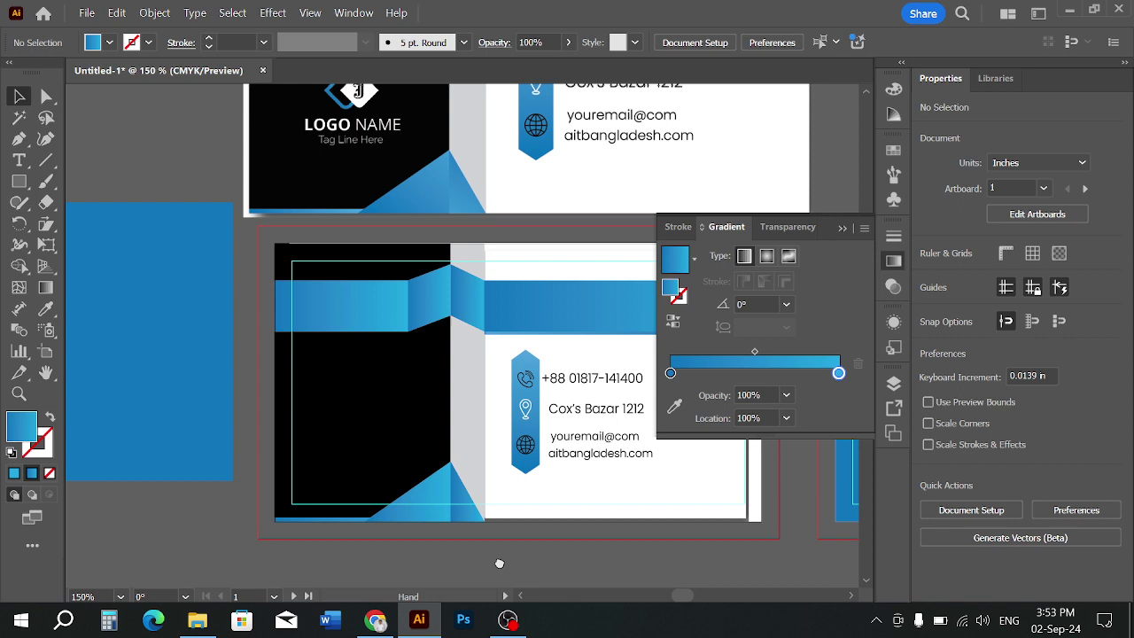
left_click(464, 508)
key("i")
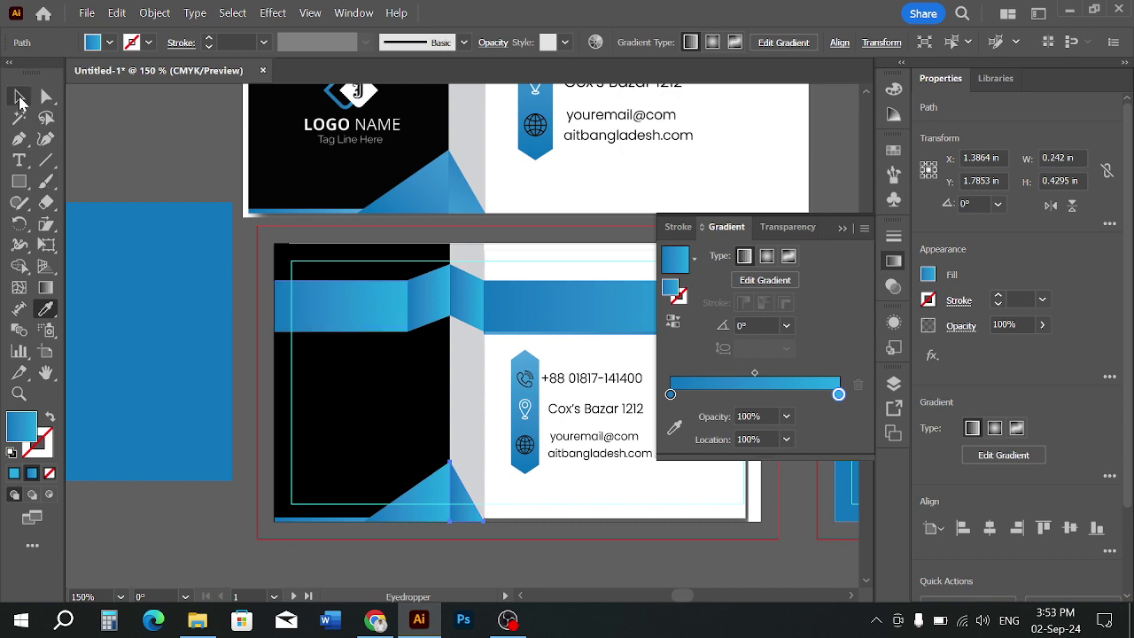
left_click(20, 99)
left_click(148, 148)
scroll(149, 150, "down", 1)
left_click_drag(281, 301, 282, 354)
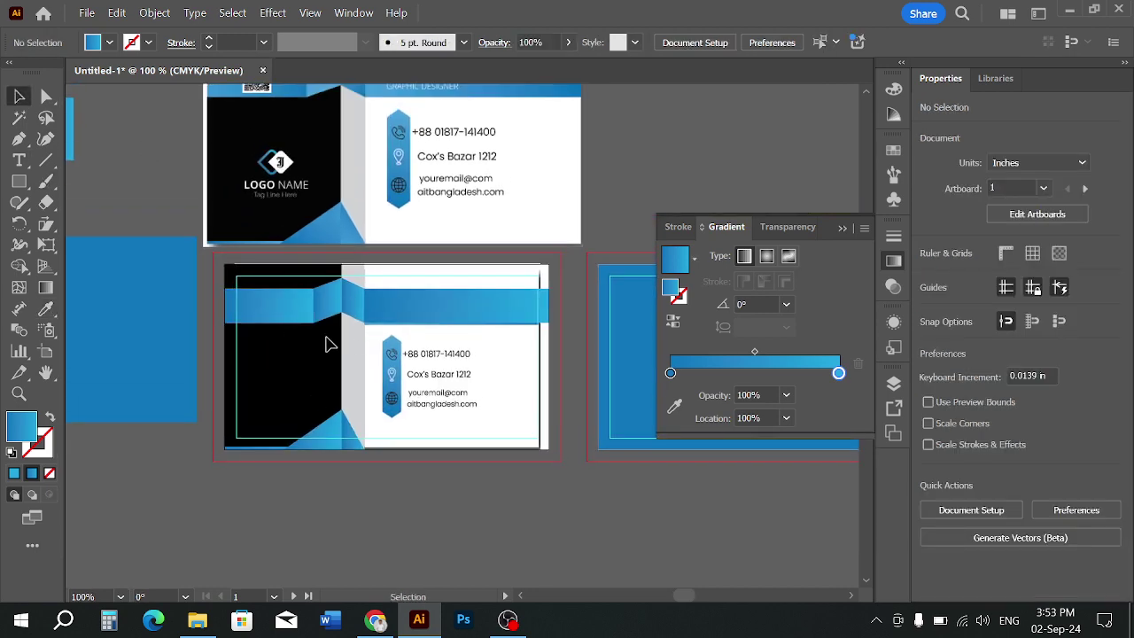
Select all the artwork and delete the name and contact details group
scroll(325, 344, "up", 1)
scroll(325, 375, "down", 2)
scroll(354, 366, "up", 1)
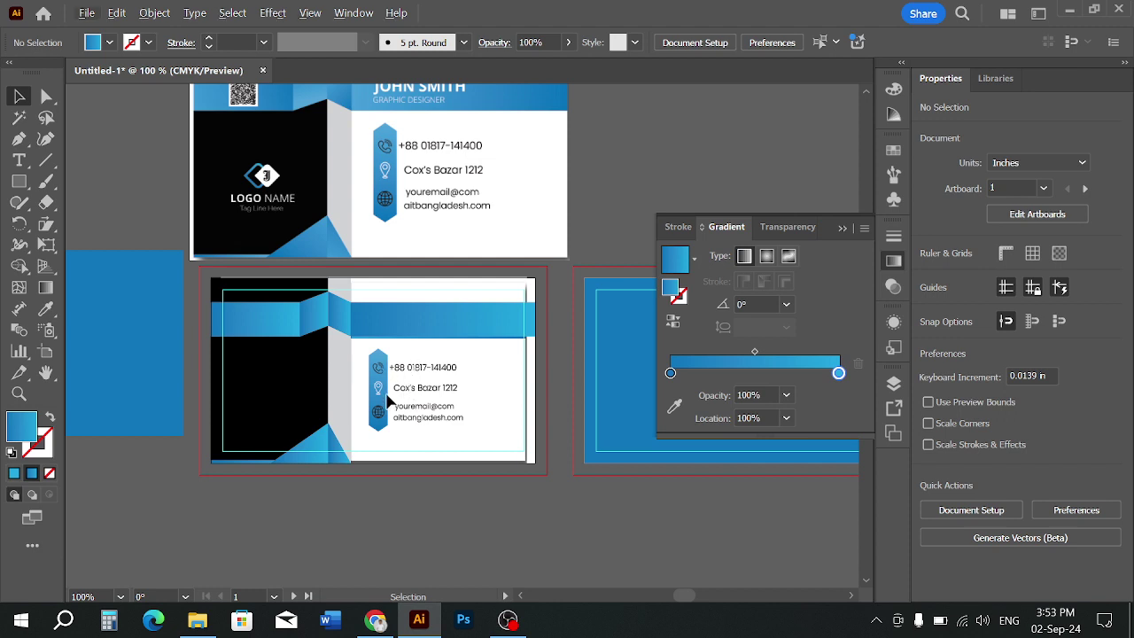
scroll(390, 401, "down", 1)
key("ctrl+alt+2")
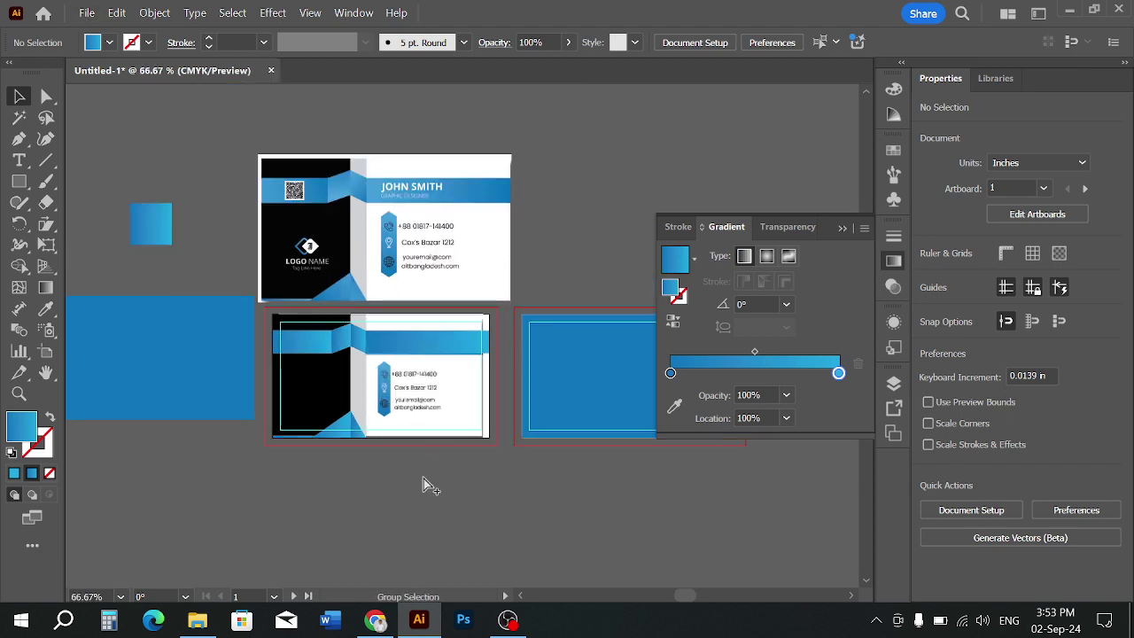
scroll(478, 440, "up", 2)
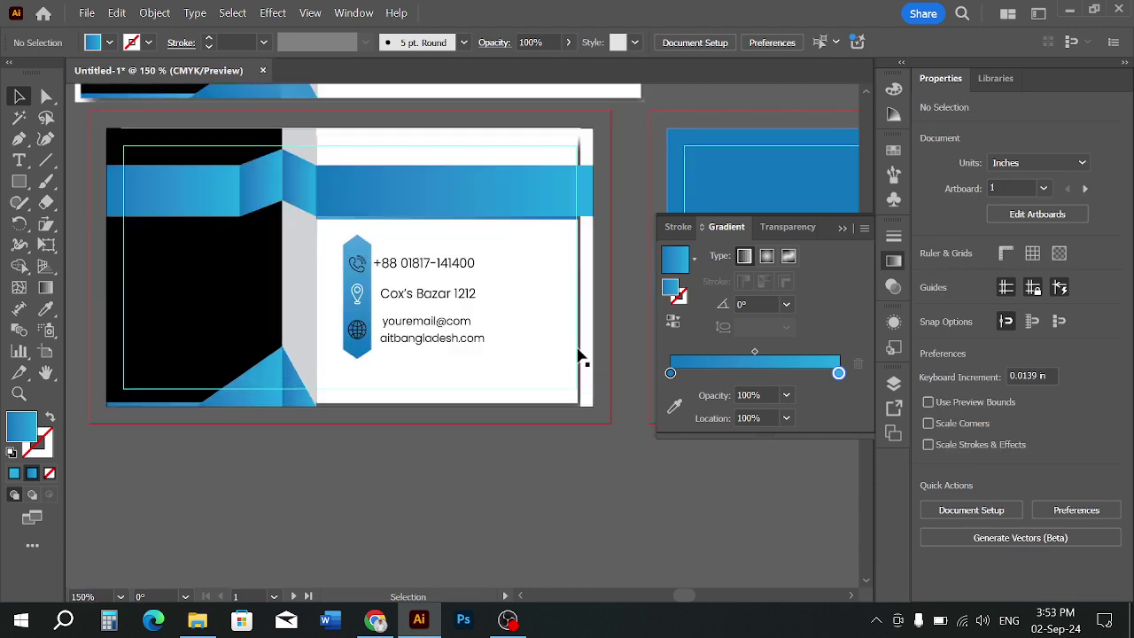
left_click_drag(564, 395, 584, 504)
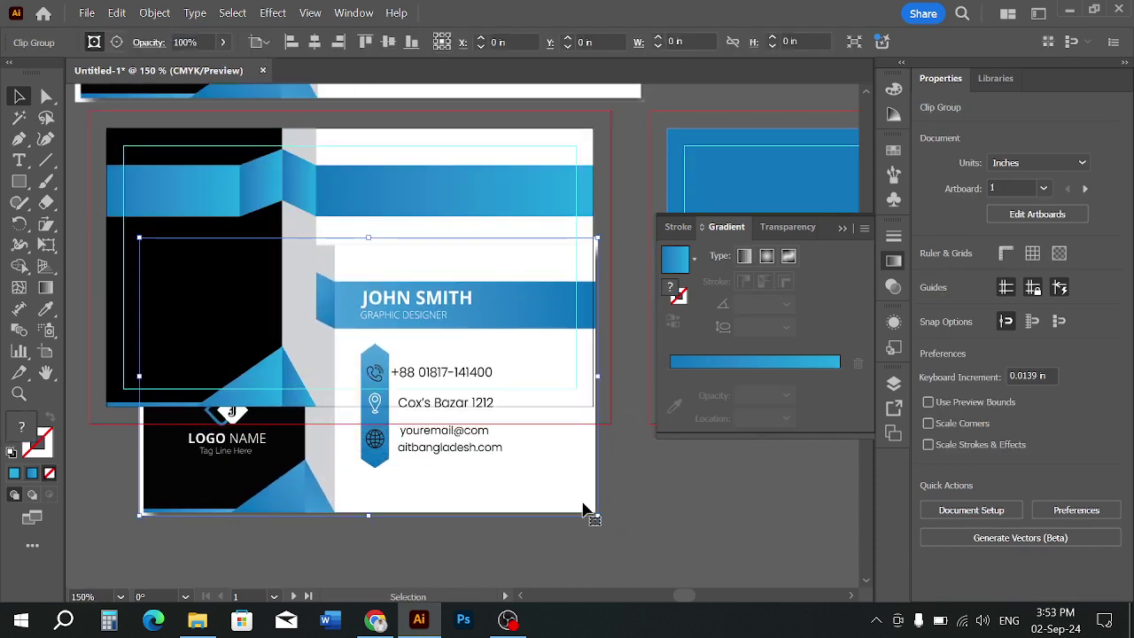
key("Delete")
scroll(480, 469, "up", 4)
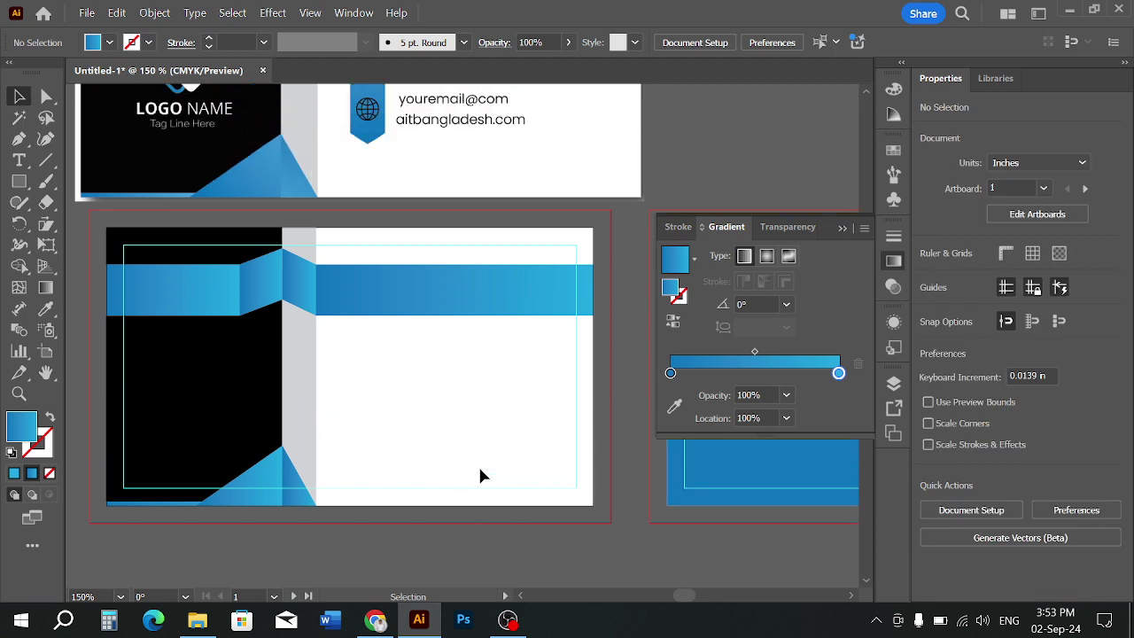
scroll(480, 469, "down", 2)
left_click_drag(433, 431, 409, 434)
scroll(431, 441, "up", 1)
scroll(431, 441, "up", 1)
scroll(419, 417, "down", 1)
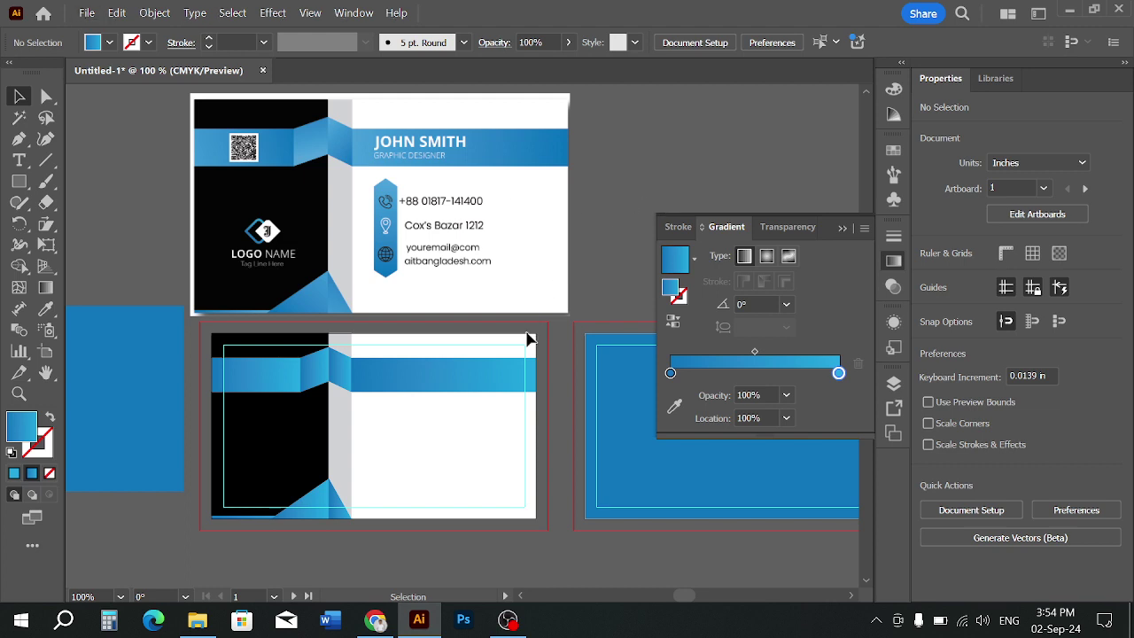
Leave the card artwork deselected and bring up Chrome's Google Images 'business card' results
scroll(475, 443, "down", 1)
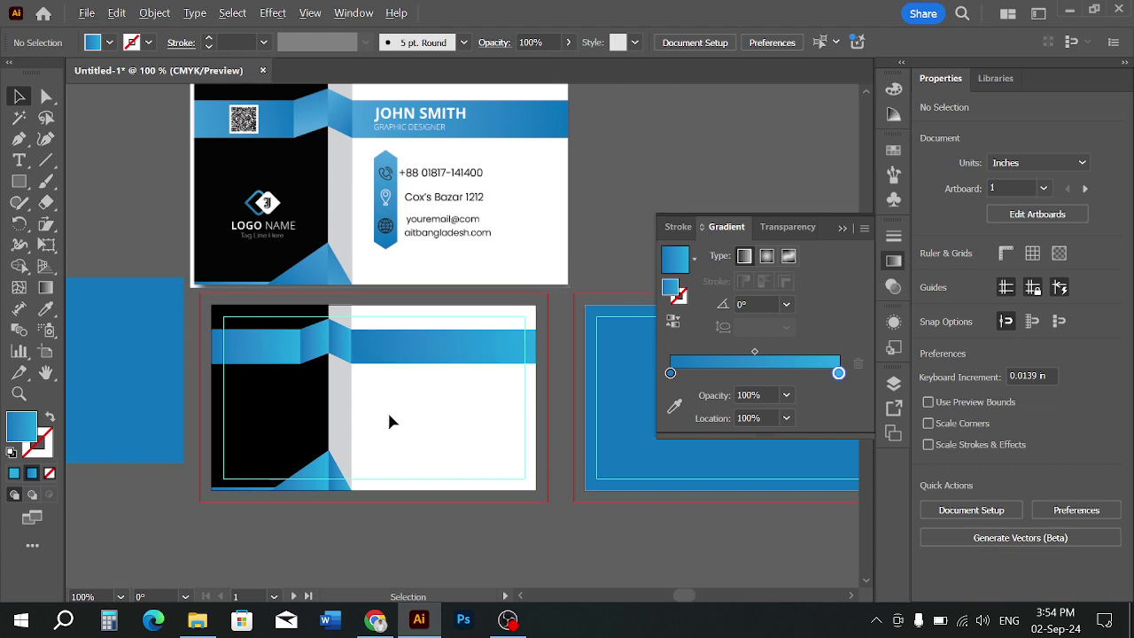
scroll(387, 411, "up", 3)
scroll(296, 329, "up", 3)
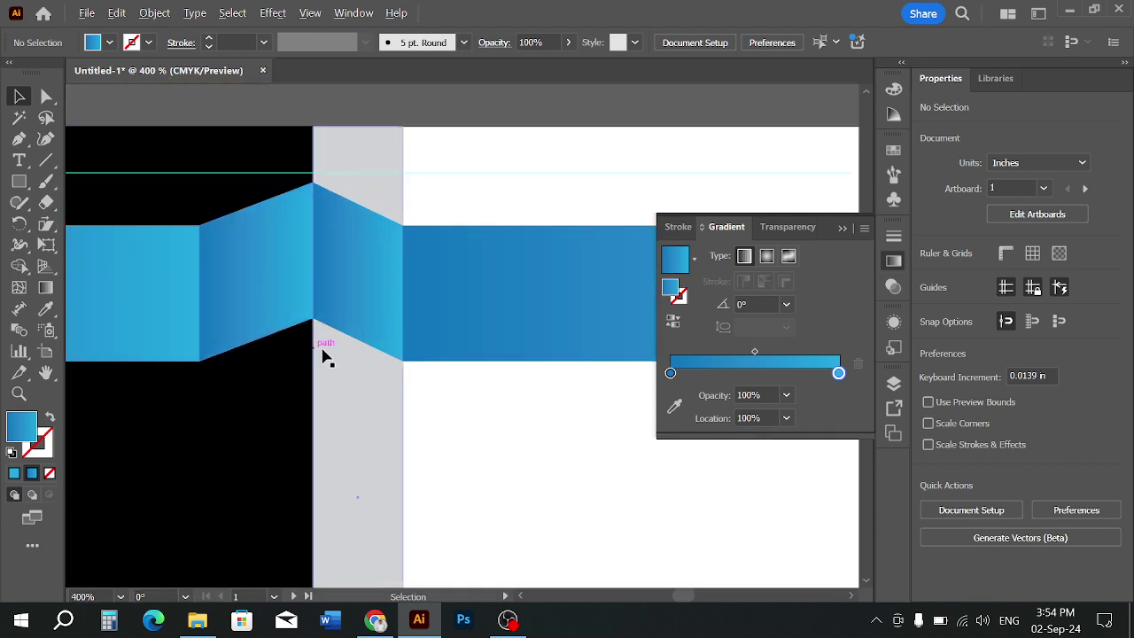
scroll(323, 350, "down", 3)
scroll(459, 416, "down", 1)
left_click_drag(465, 415, 452, 427)
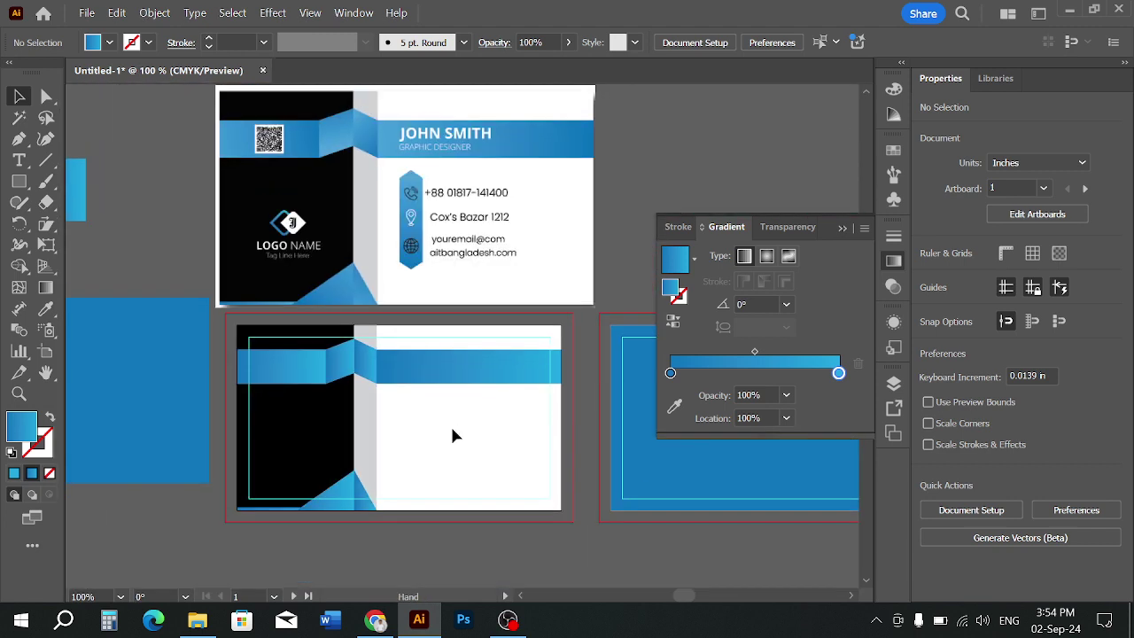
scroll(271, 381, "up", 1)
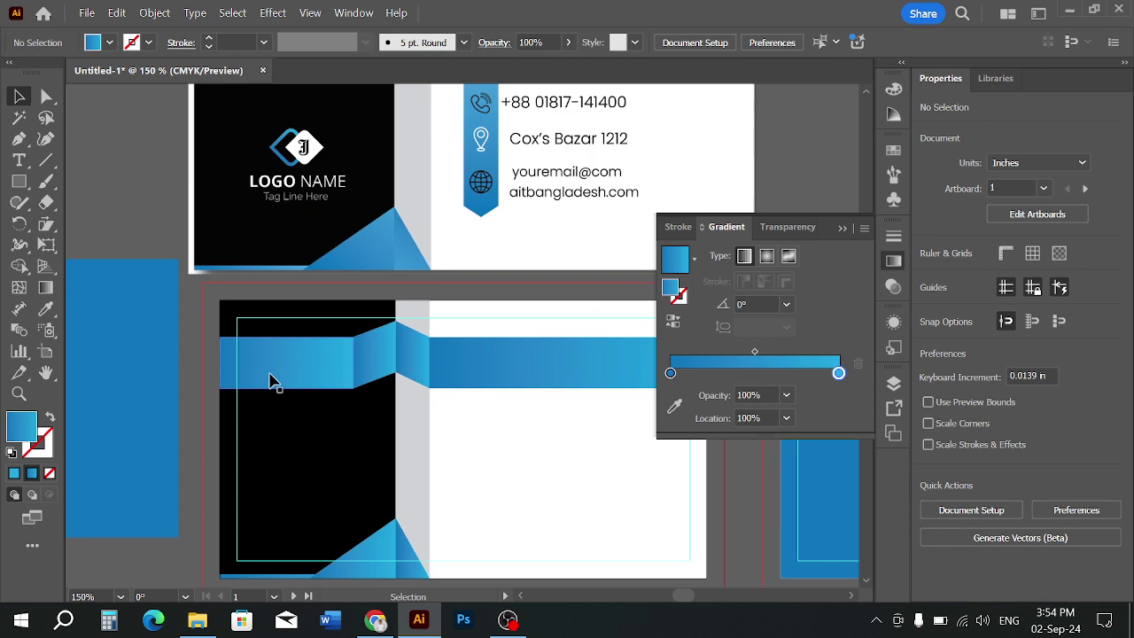
scroll(274, 382, "down", 1)
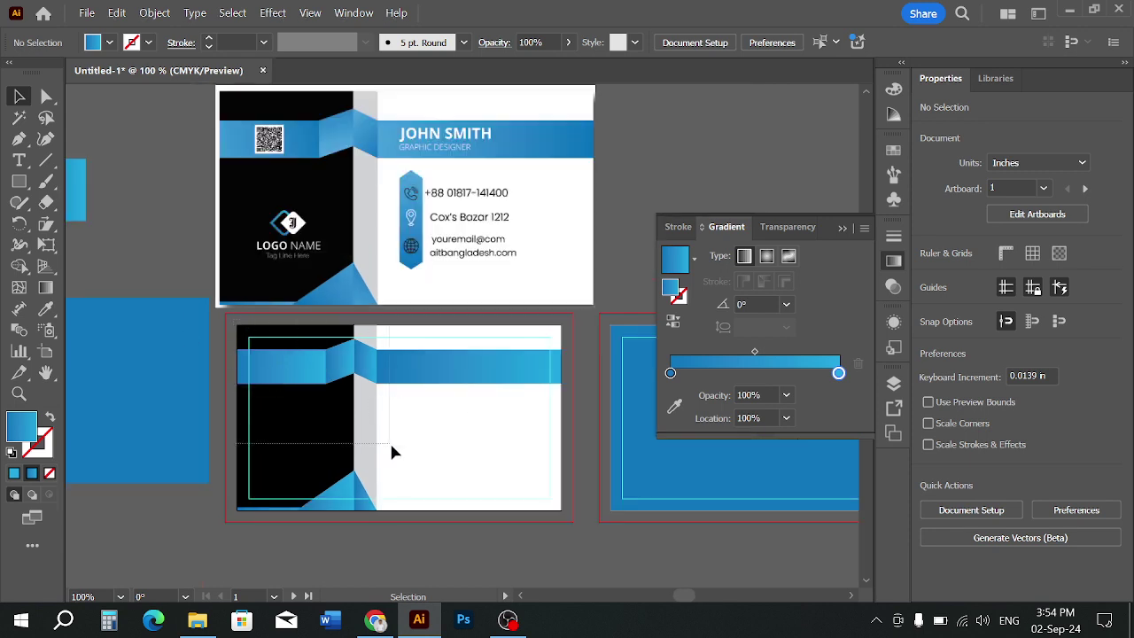
left_click(571, 524)
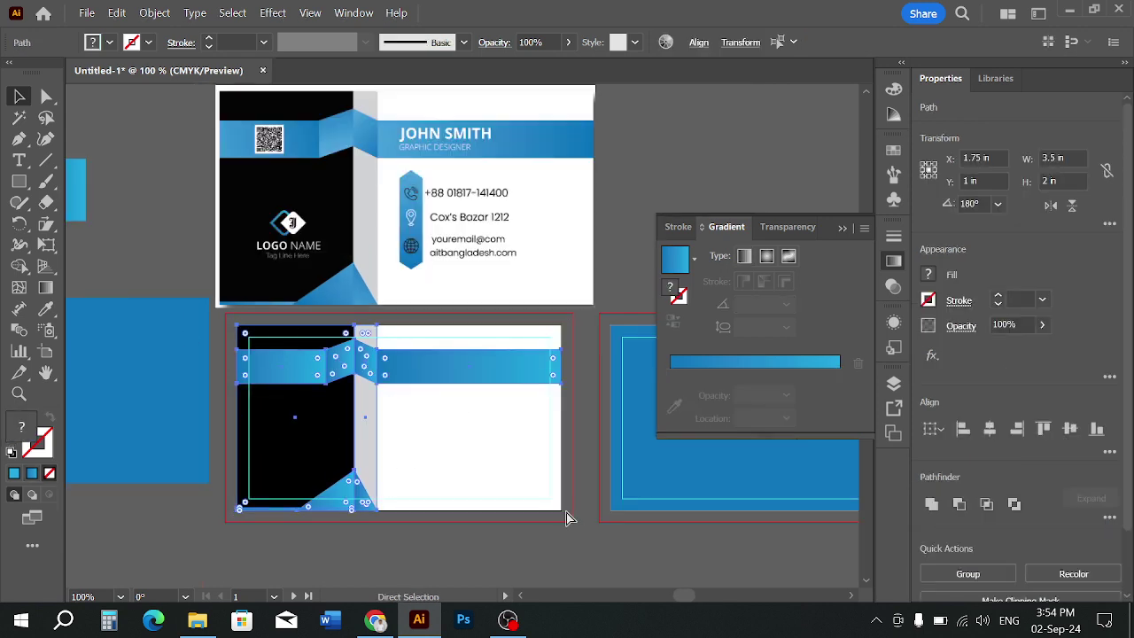
key("v")
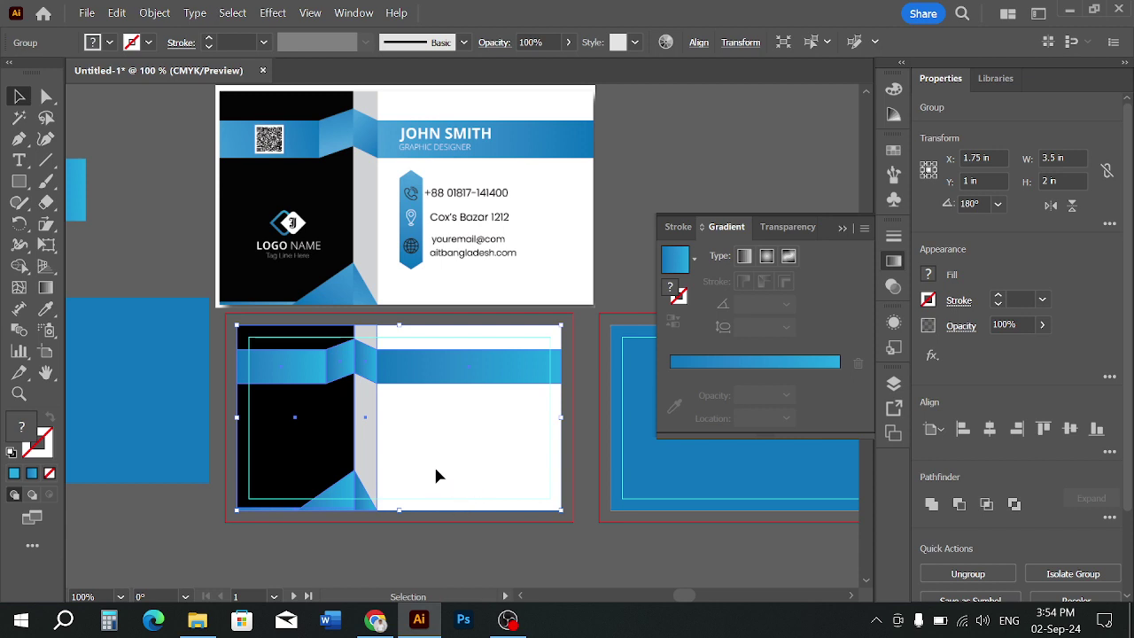
key("ctrl+shift+a")
left_click(329, 398)
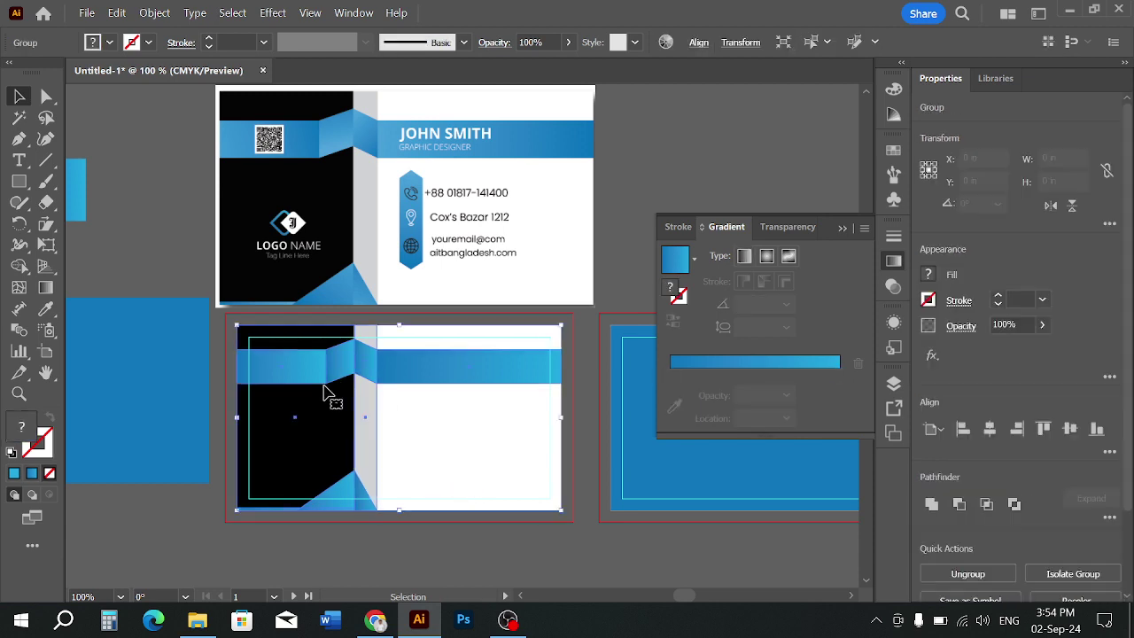
key("a")
key("v")
left_click(450, 517)
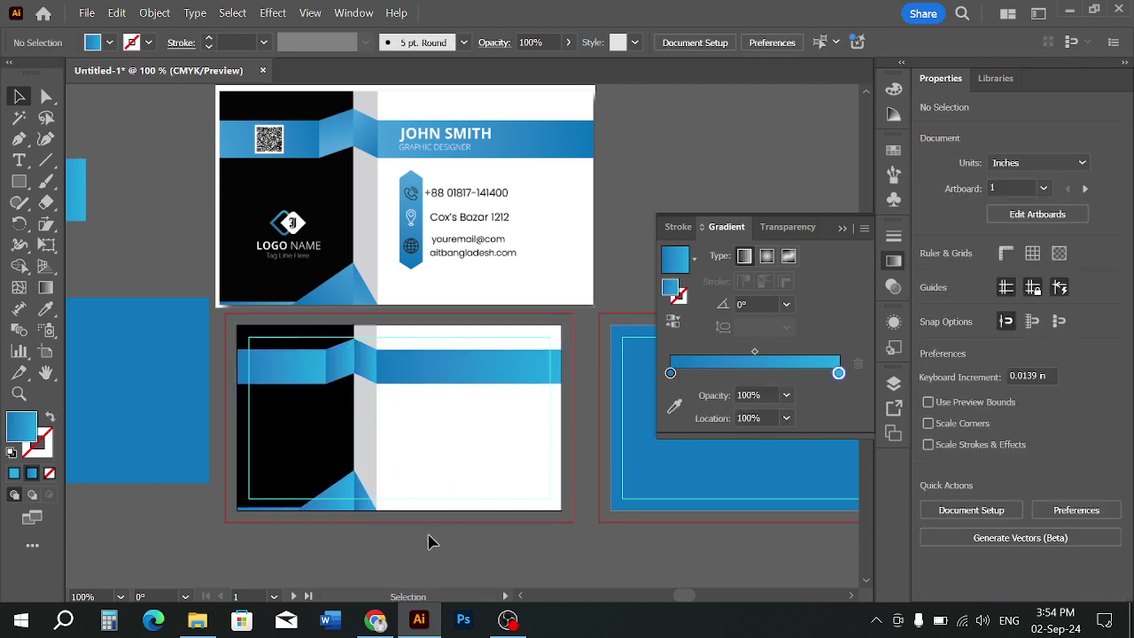
left_click(376, 620)
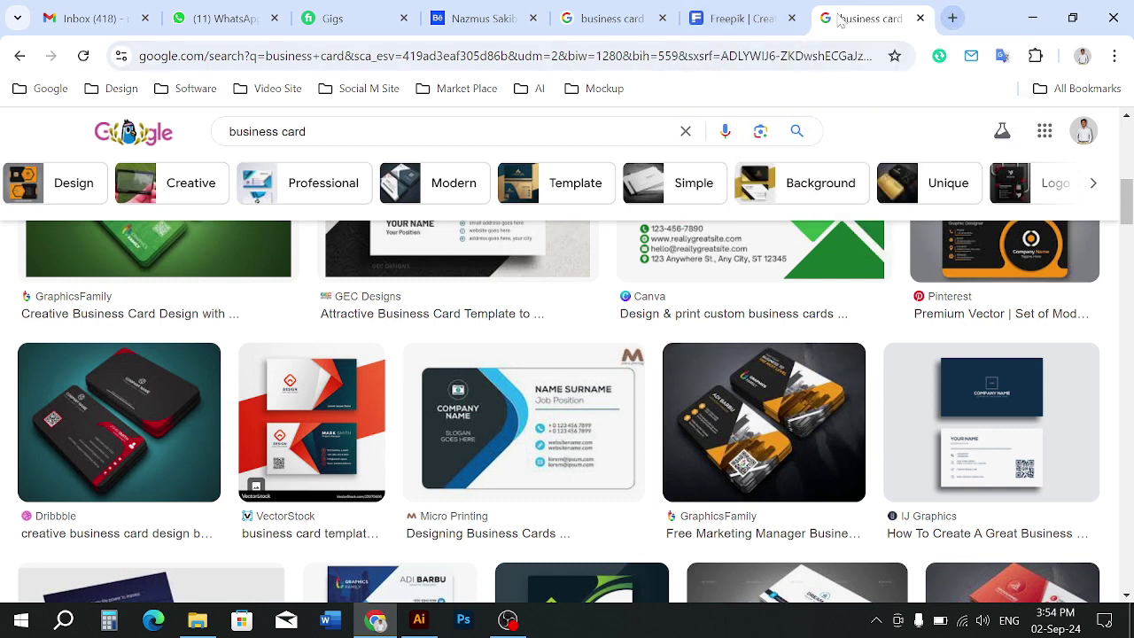
Open the Freepik homepage in a new tab via a Google search for 'freepik'
left_click(731, 17)
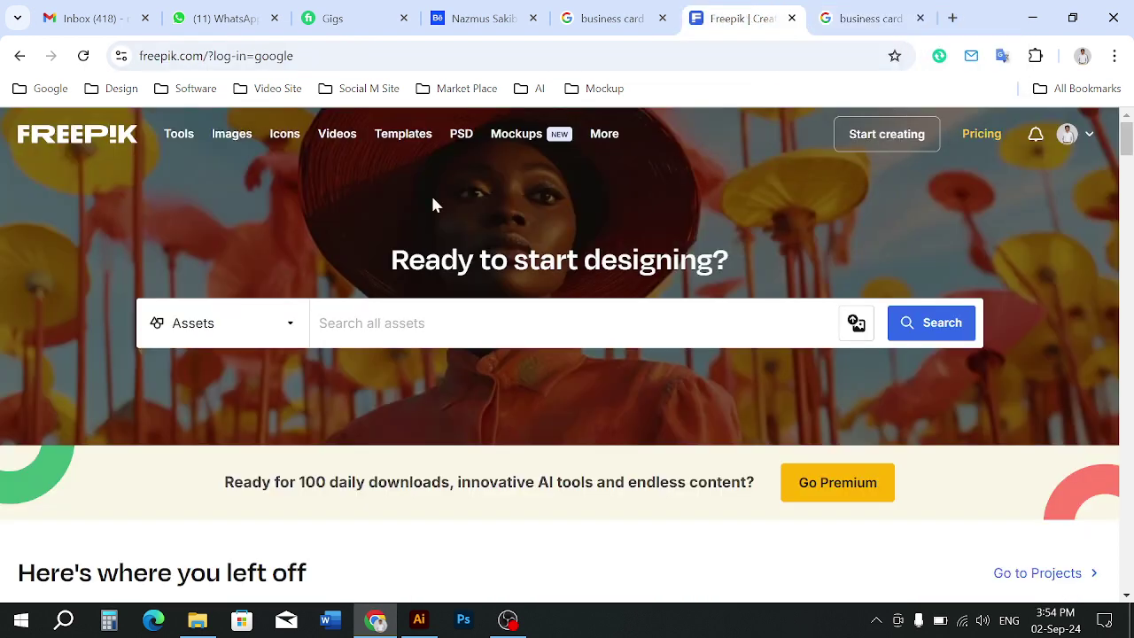
left_click(954, 17)
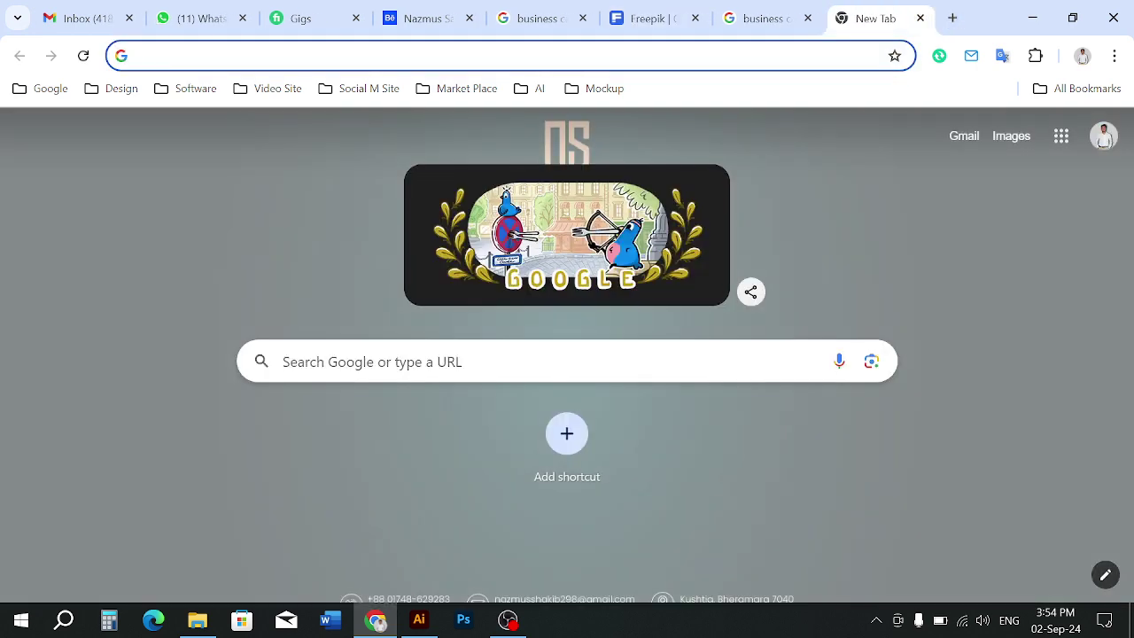
left_click(496, 361)
type("free")
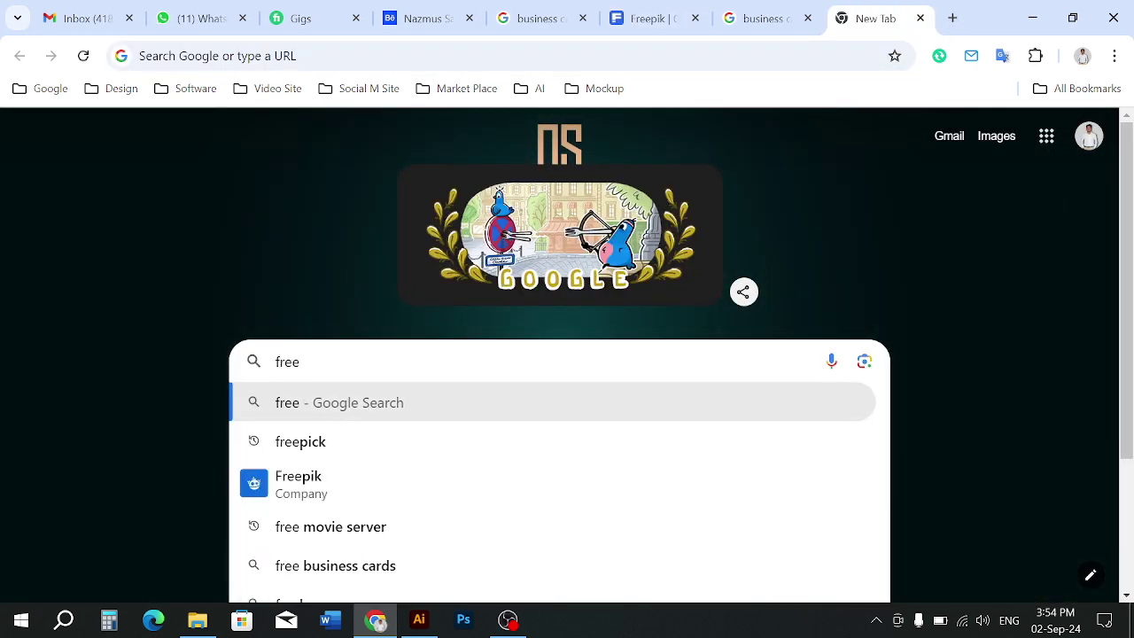
left_click(558, 448)
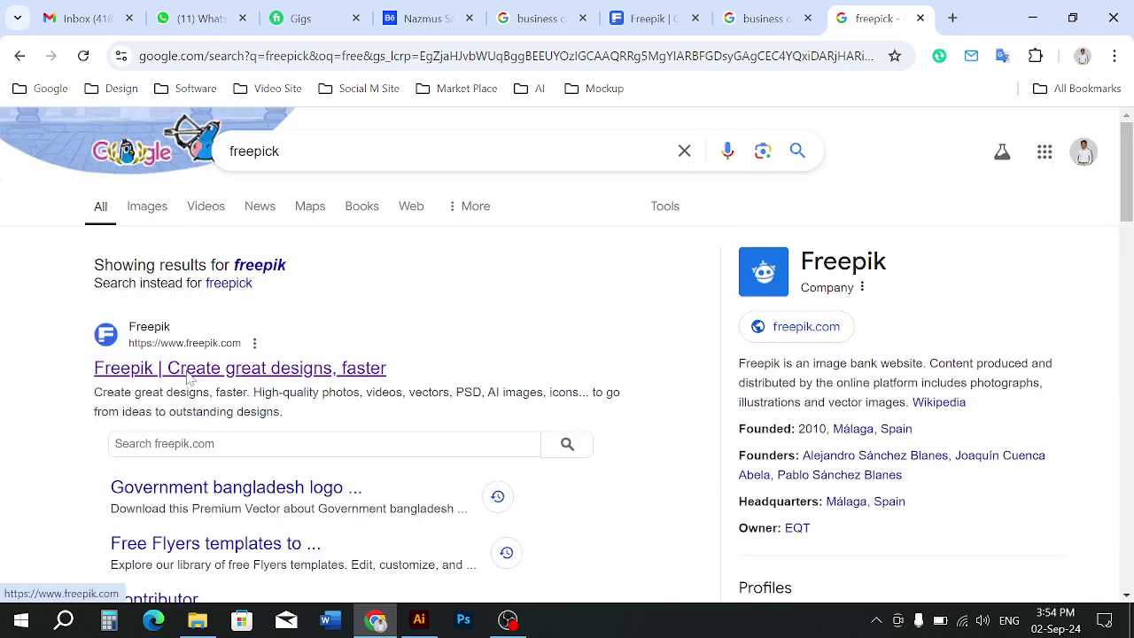
left_click(149, 374)
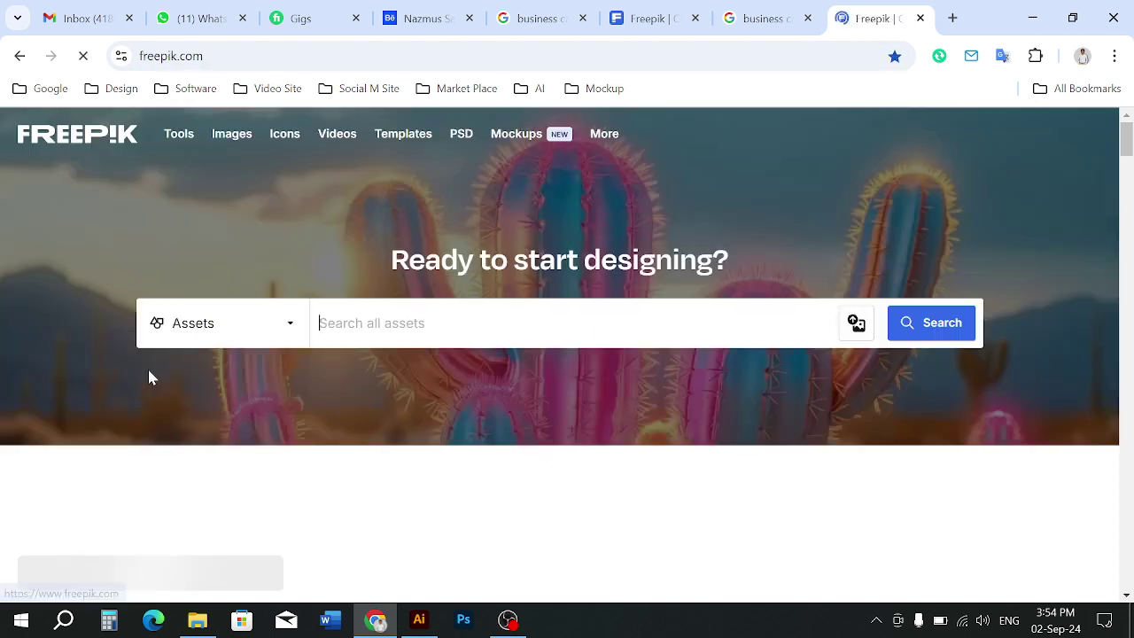
scroll(521, 380, "down", 3)
scroll(522, 372, "up", 3)
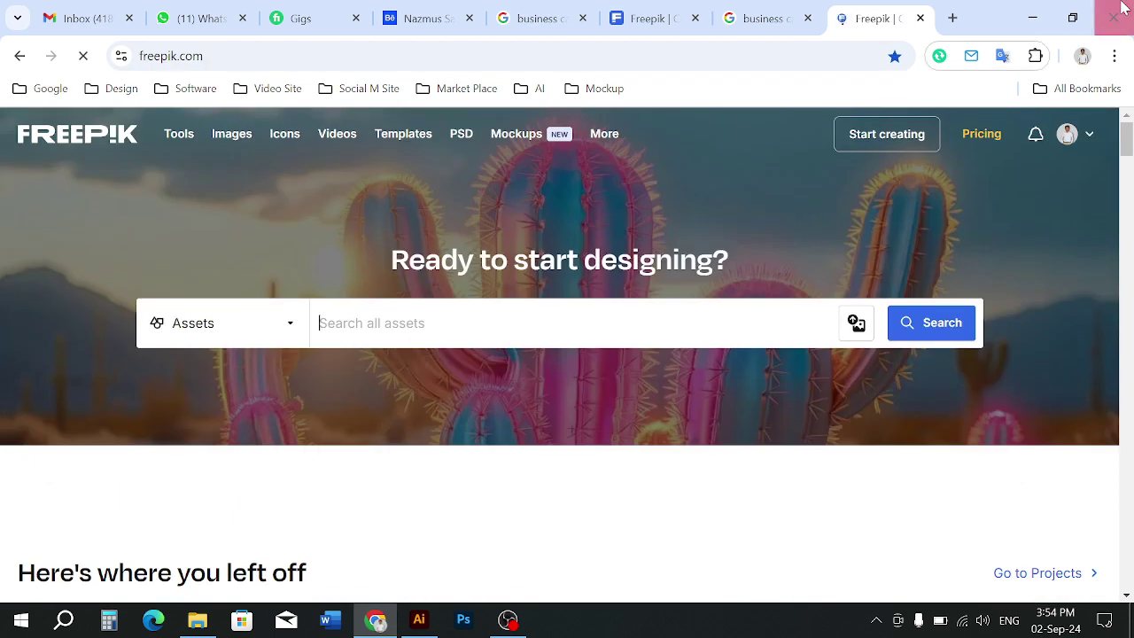
scroll(545, 247, "down", 6)
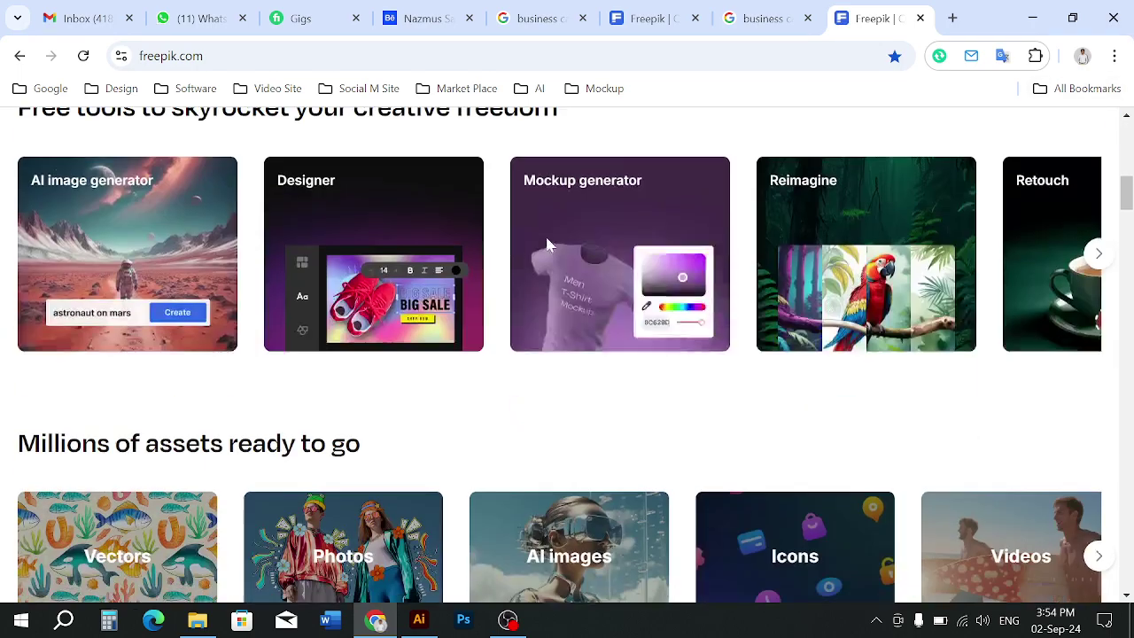
scroll(545, 247, "up", 1)
scroll(545, 246, "up", 5)
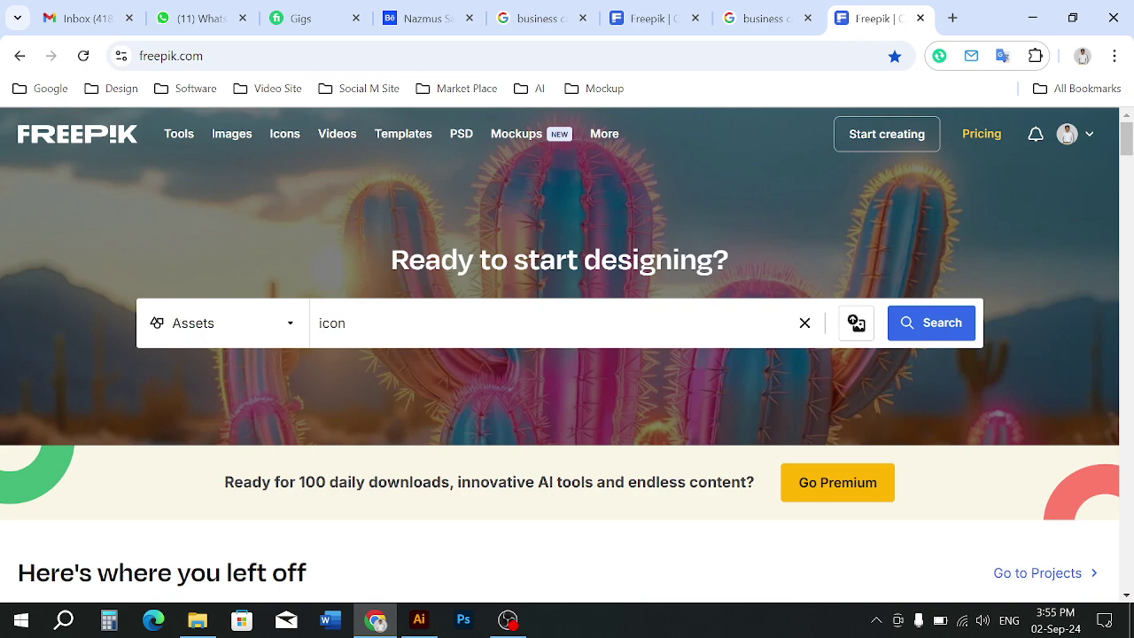
Search Freepik for 'icon' and filter the results to Vectors with a Free license
key("Return")
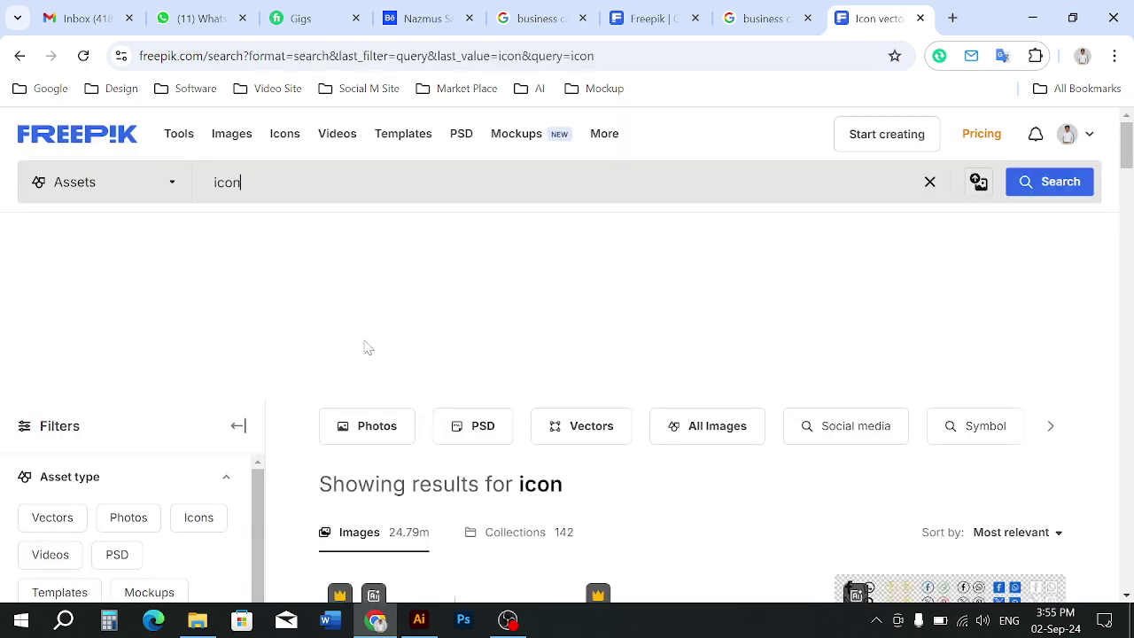
scroll(366, 346, "down", 3)
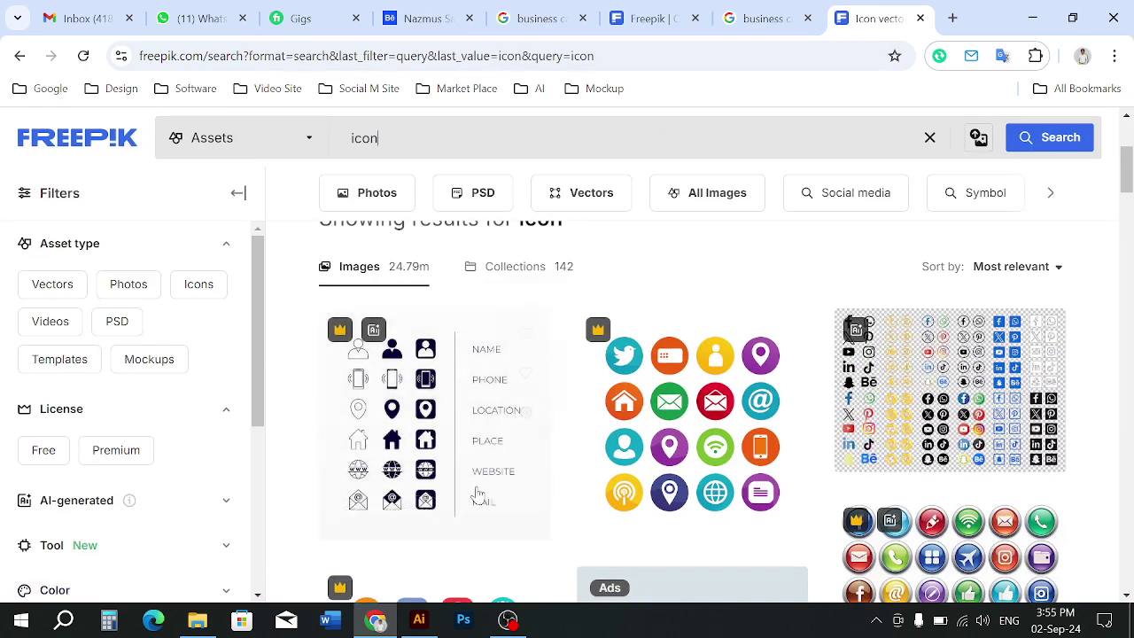
scroll(366, 428, "down", 5)
scroll(366, 429, "down", 4)
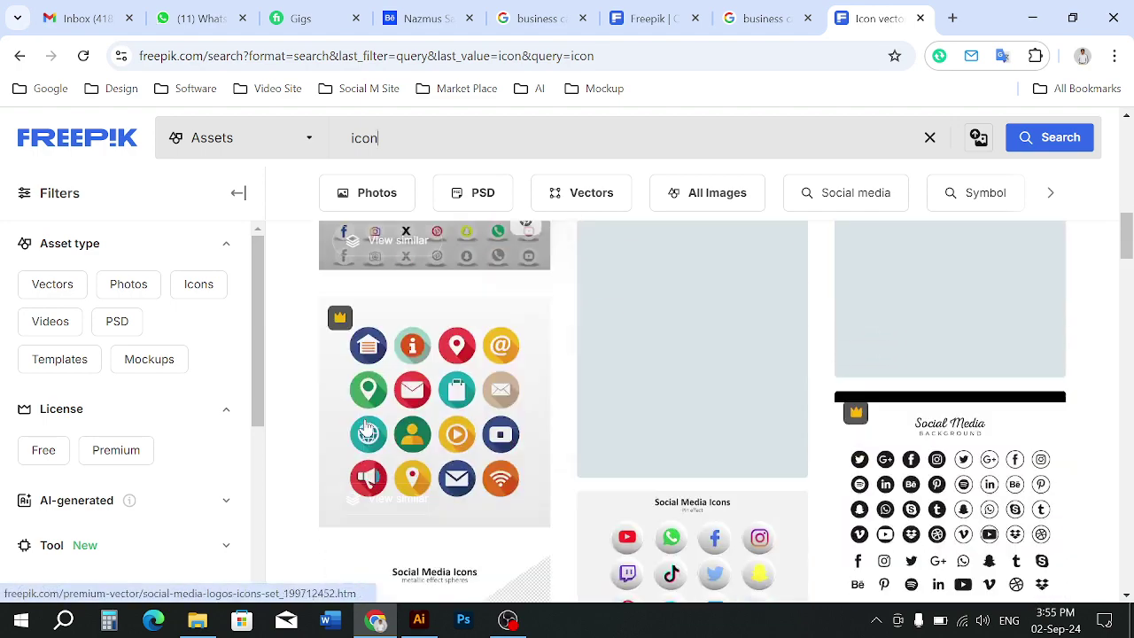
scroll(366, 428, "down", 2)
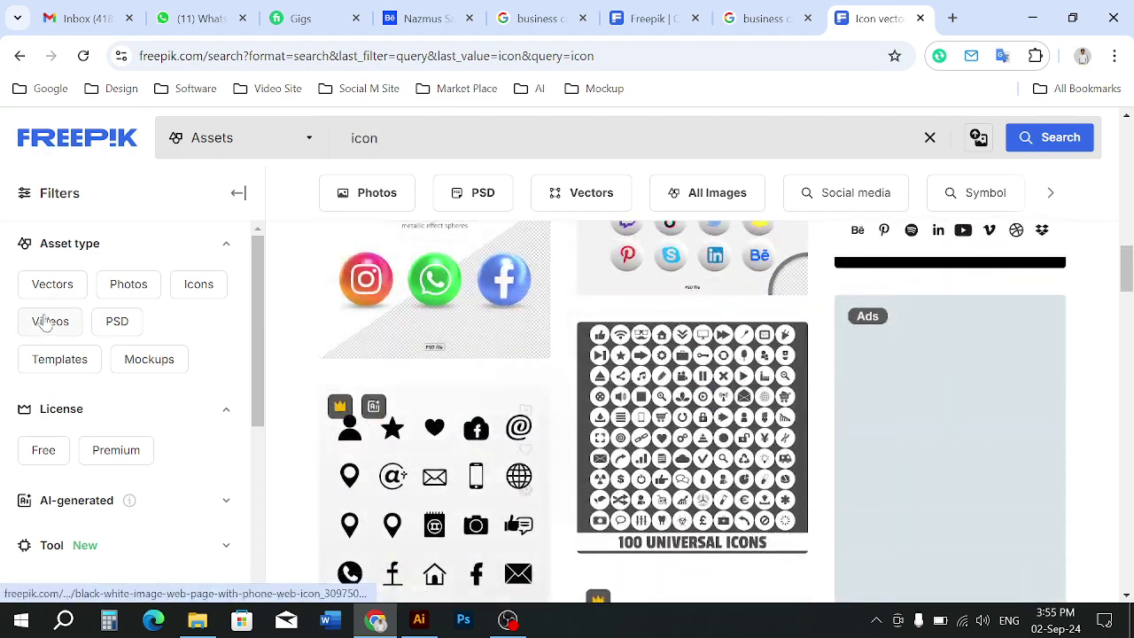
left_click(52, 285)
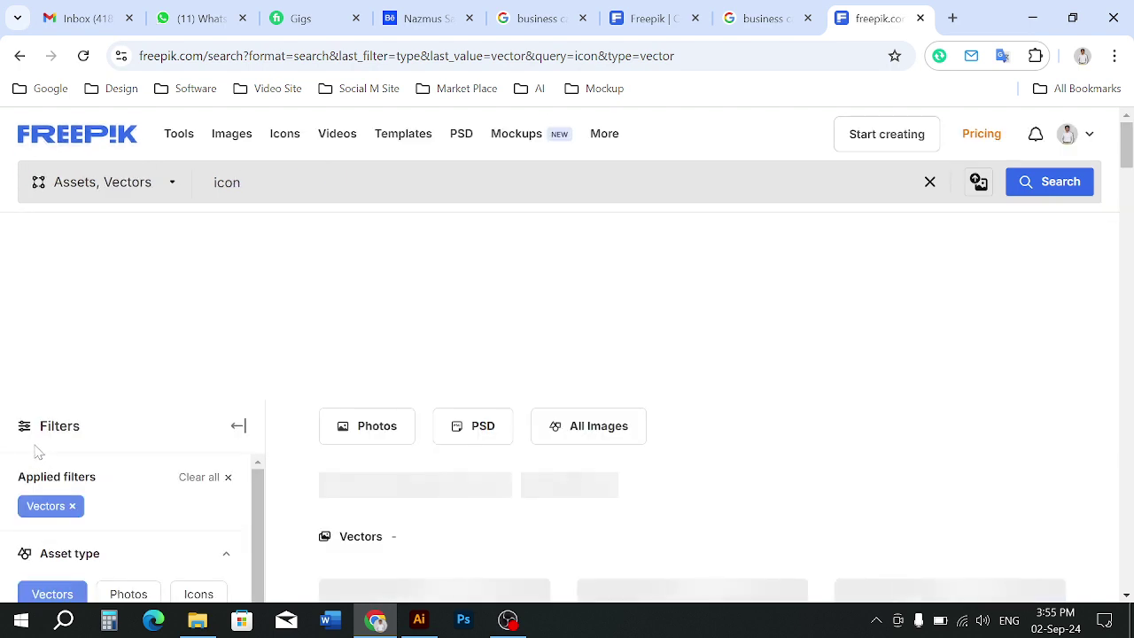
scroll(28, 390, "down", 2)
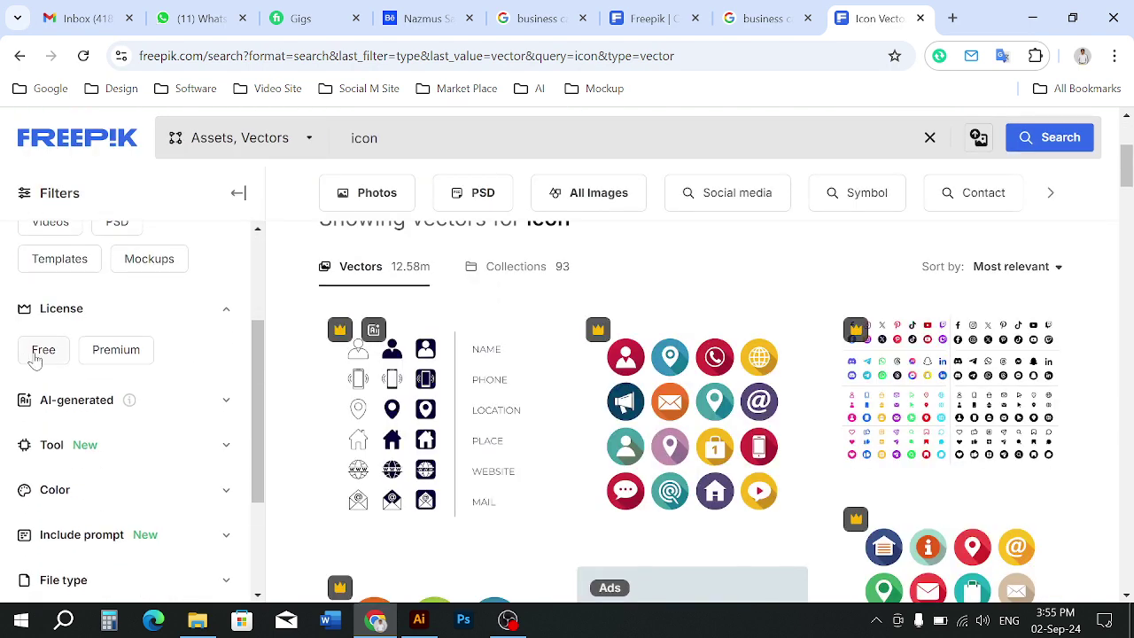
left_click(43, 350)
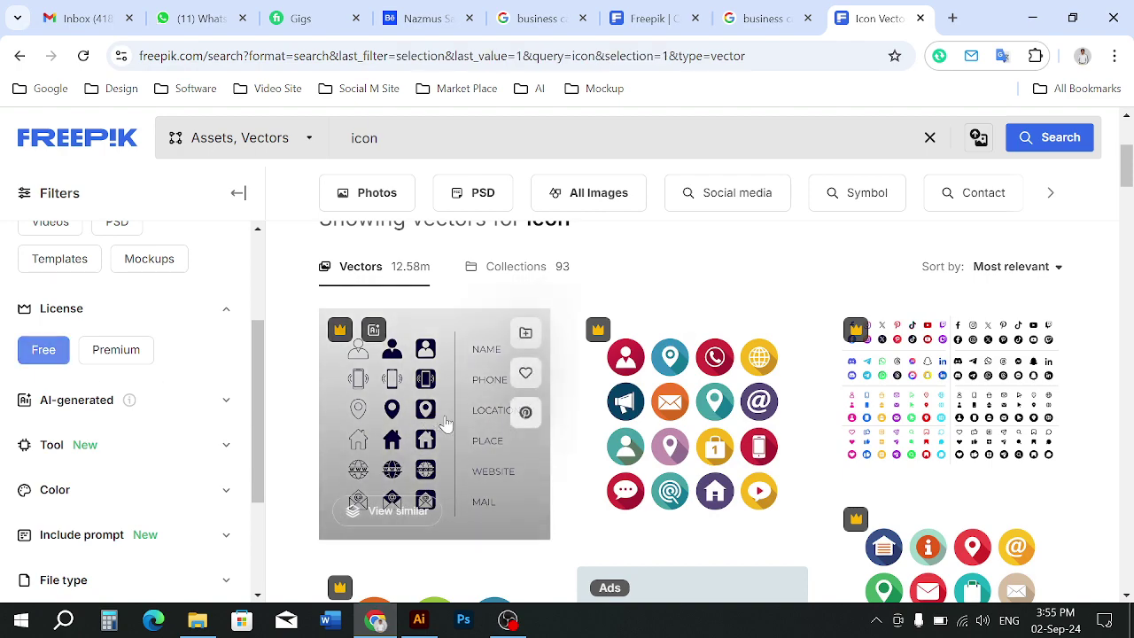
Scroll through the free vector icon results, reviewing social-media and line icon sets
scroll(557, 405, "down", 2)
scroll(559, 408, "up", 2)
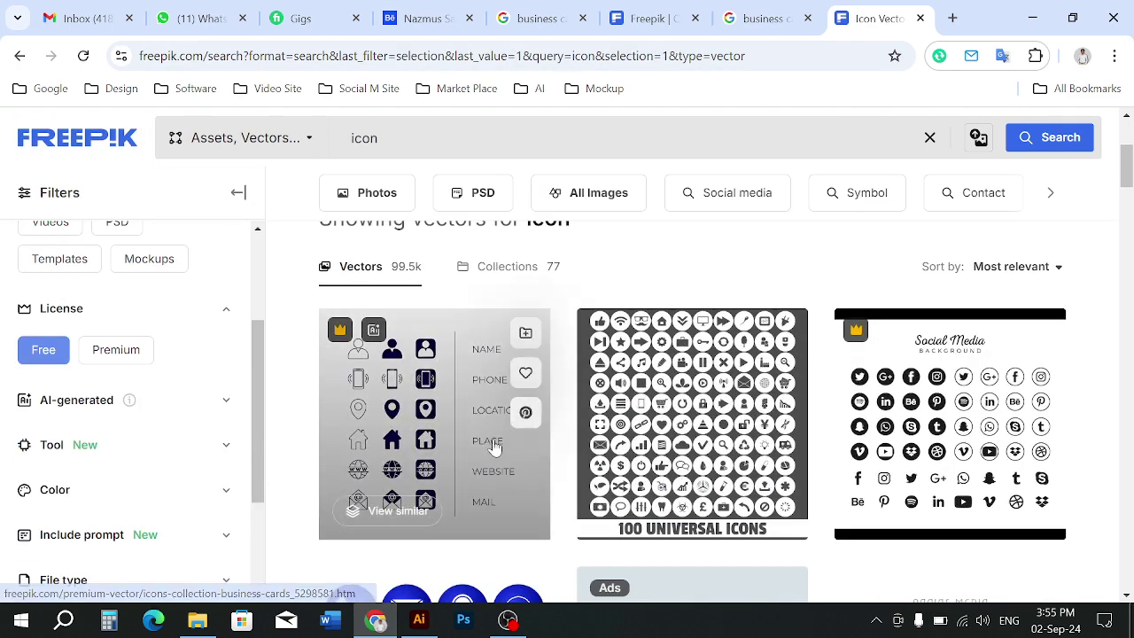
scroll(102, 418, "up", 2)
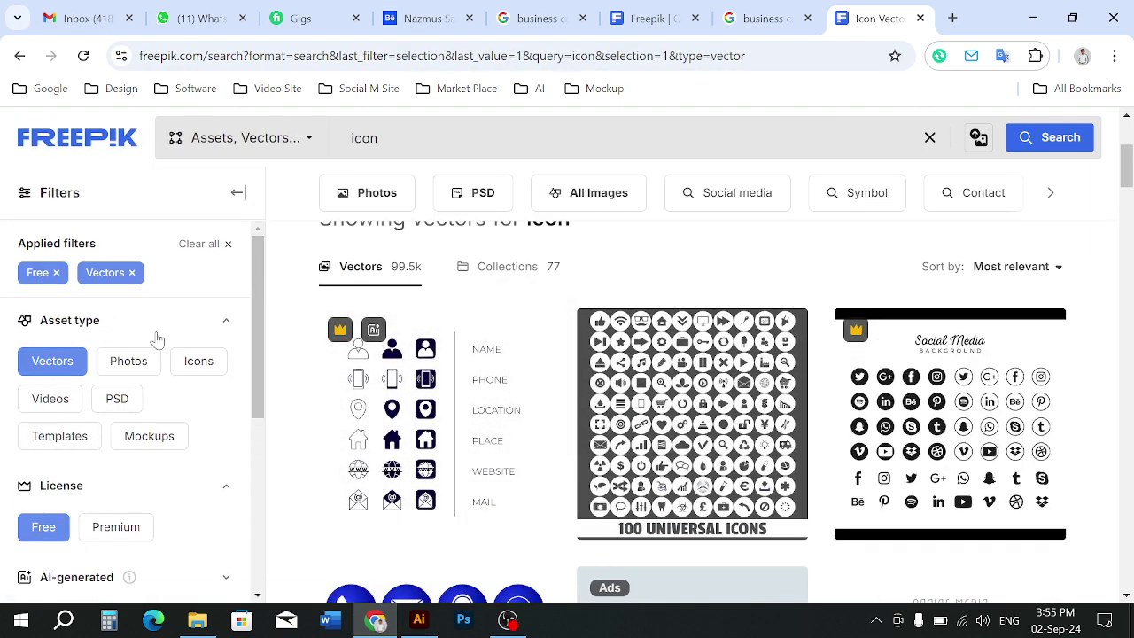
scroll(661, 482, "down", 6)
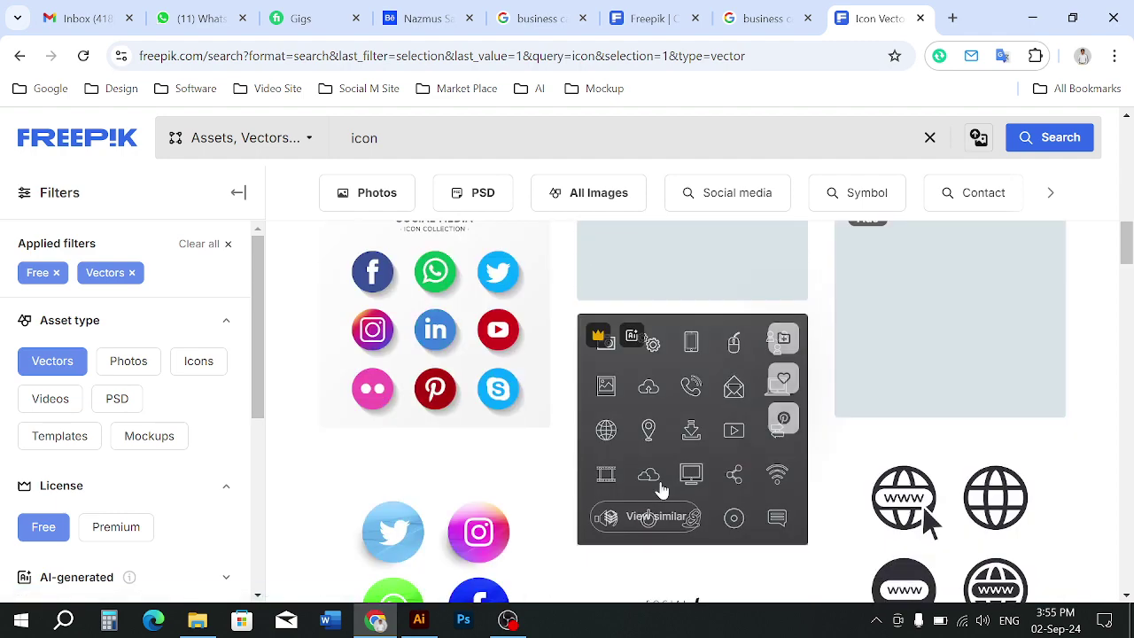
scroll(661, 490, "down", 8)
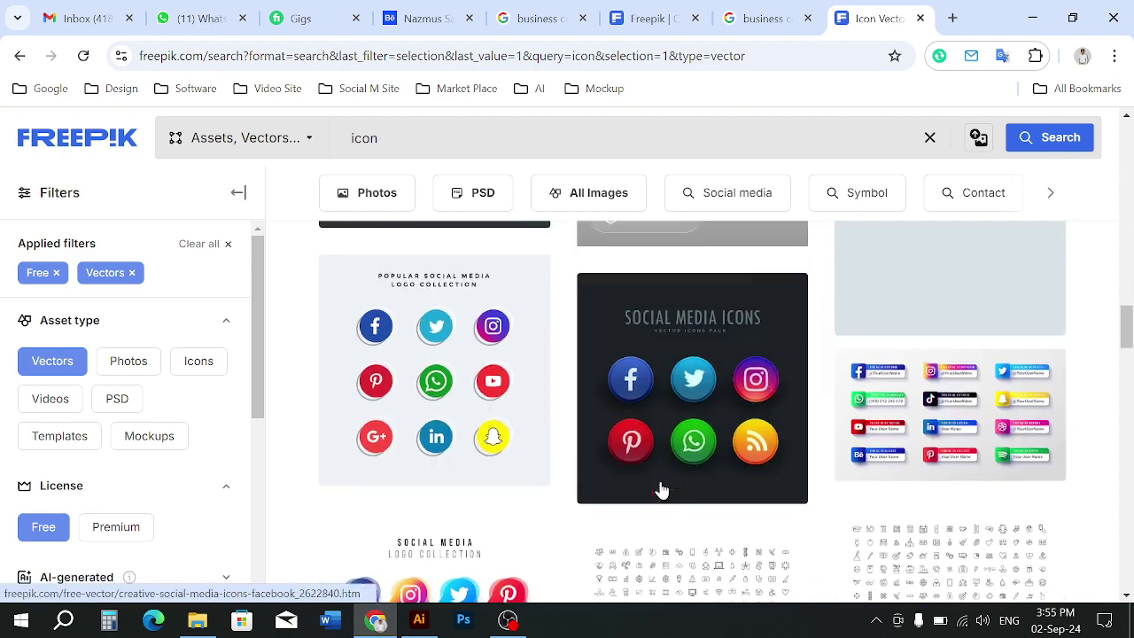
scroll(660, 490, "down", 3)
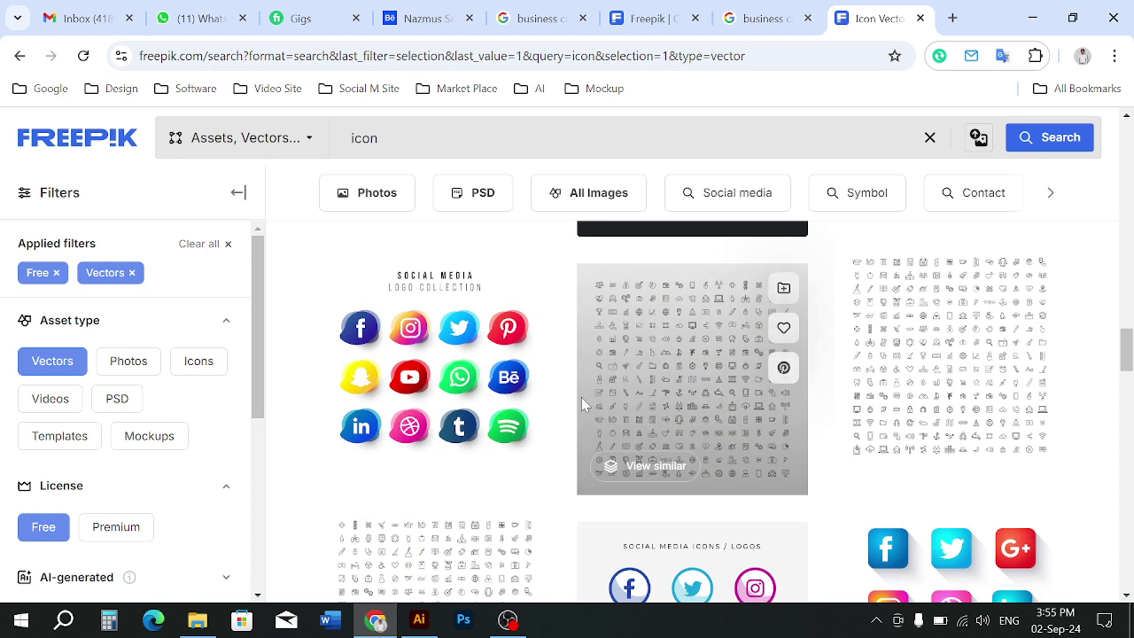
scroll(615, 399, "down", 2)
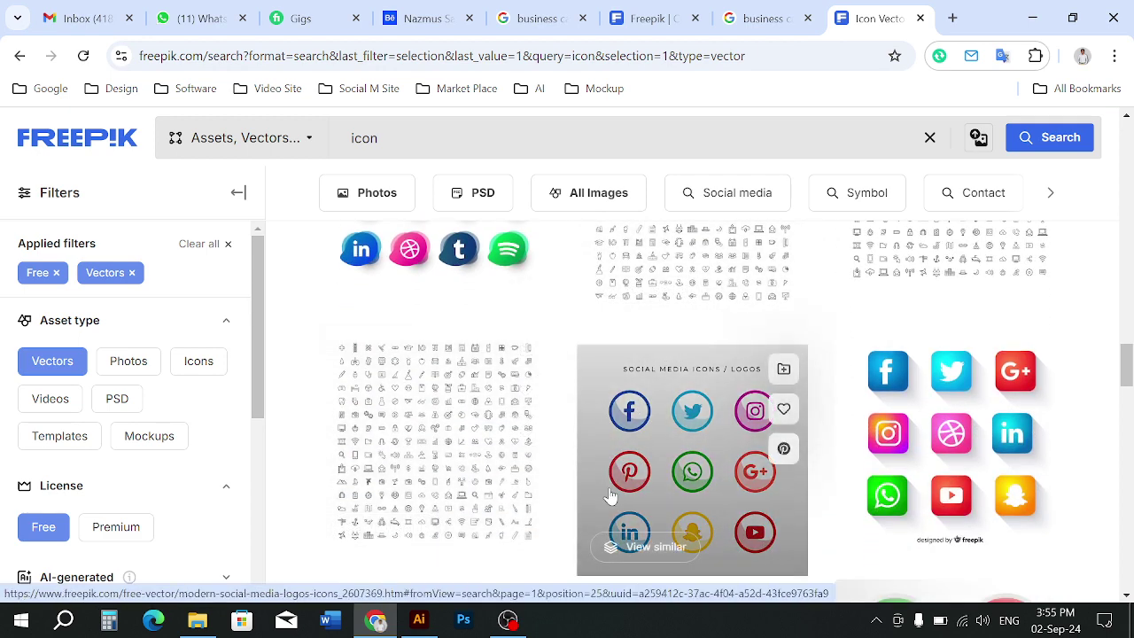
scroll(679, 497, "down", 3)
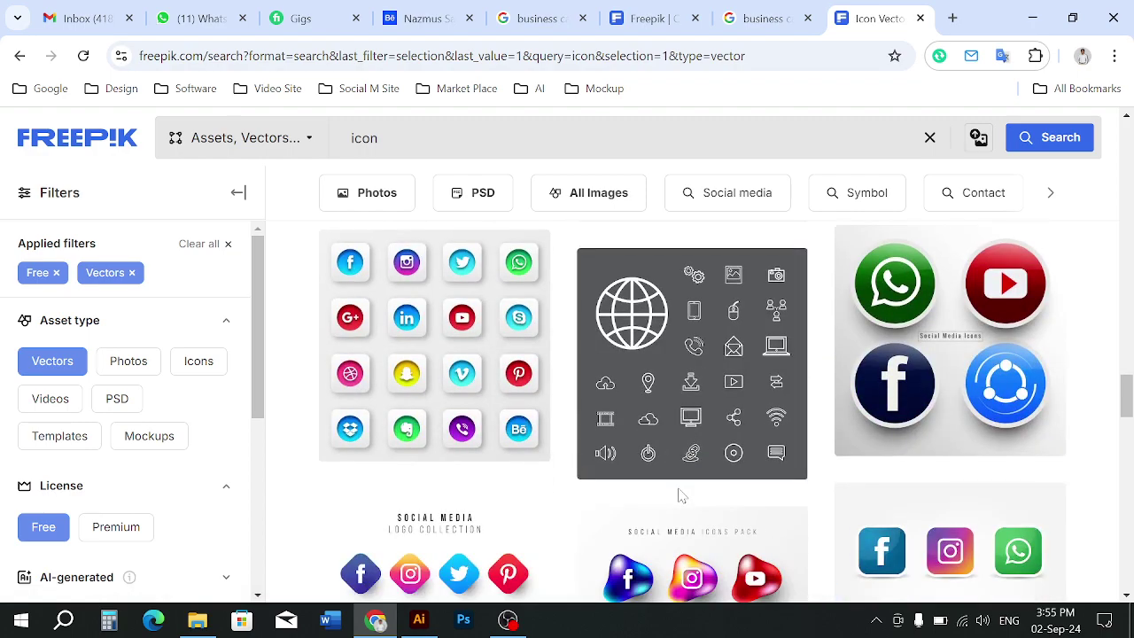
scroll(679, 495, "down", 3)
scroll(679, 497, "down", 3)
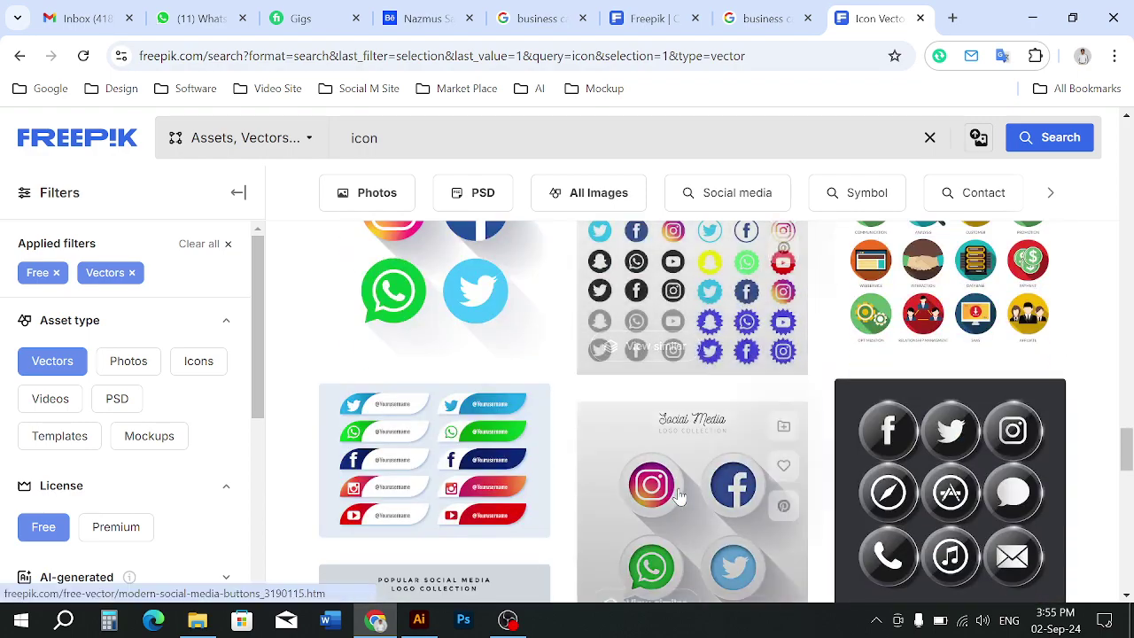
scroll(678, 497, "down", 5)
scroll(679, 497, "up", 12)
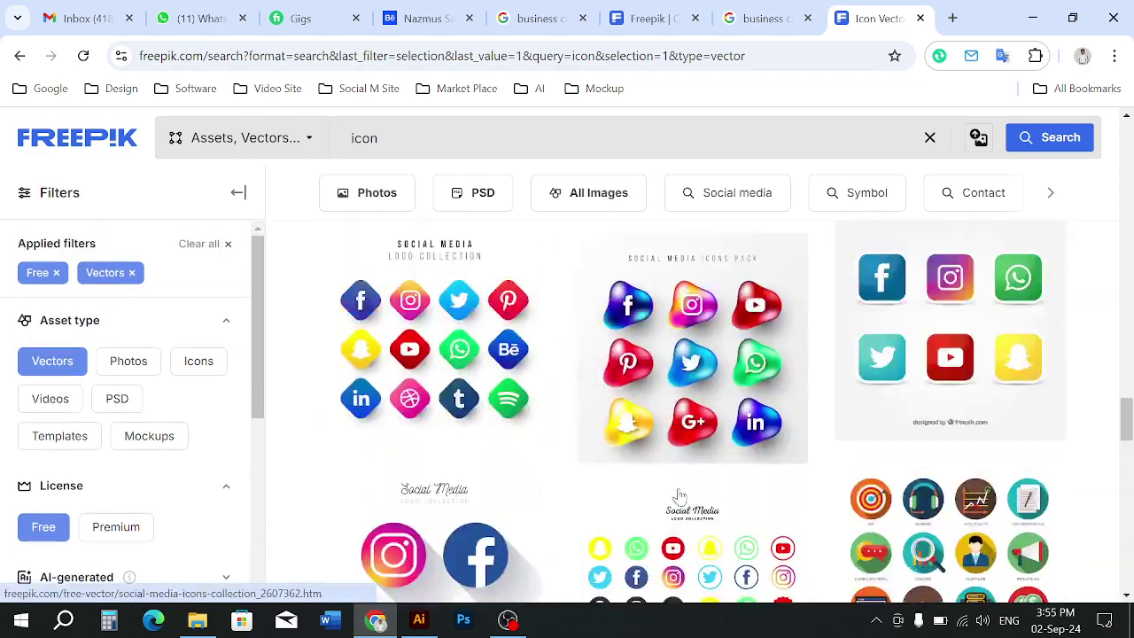
scroll(673, 498, "down", 3)
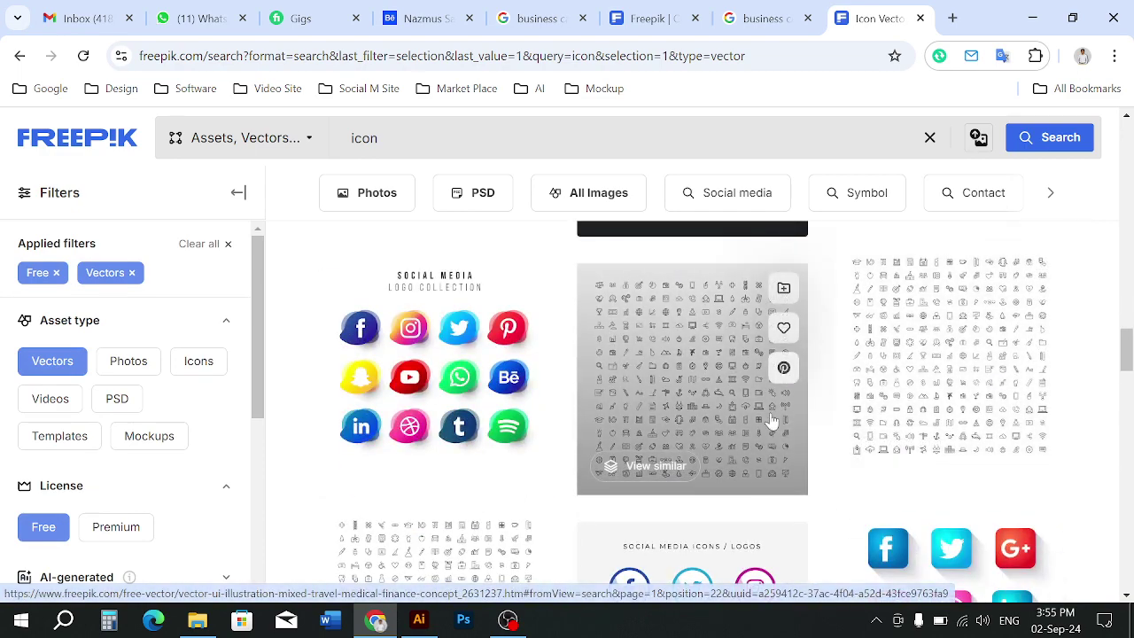
Download the free travel, medical and finance line-icon set as a 2.8 MB zip
left_click(707, 409)
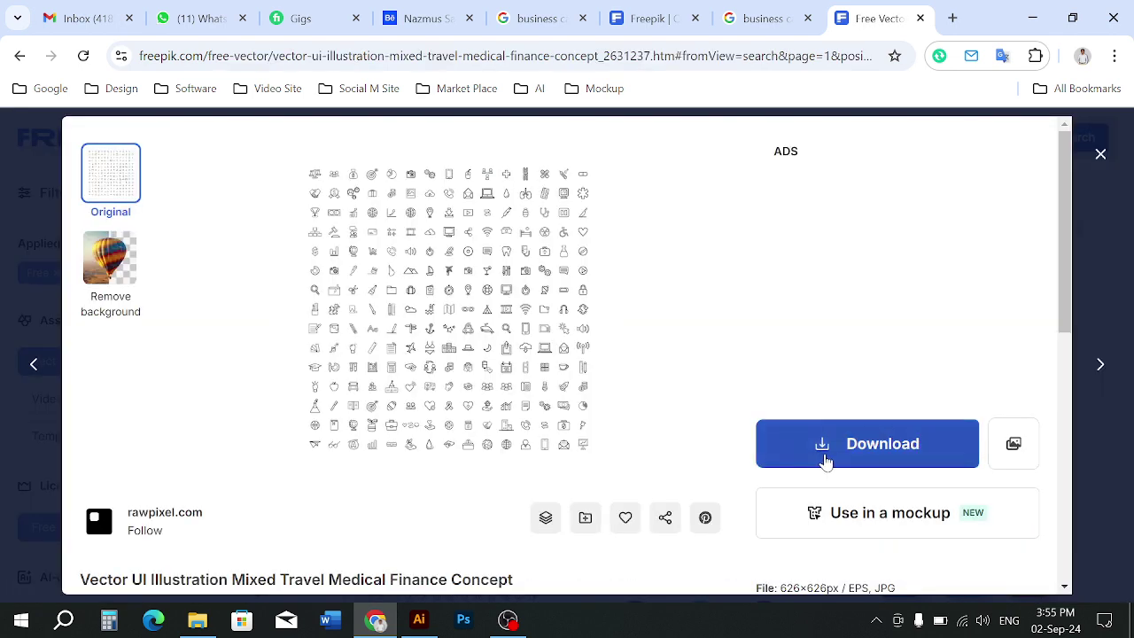
left_click(825, 461)
scroll(873, 399, "down", 4)
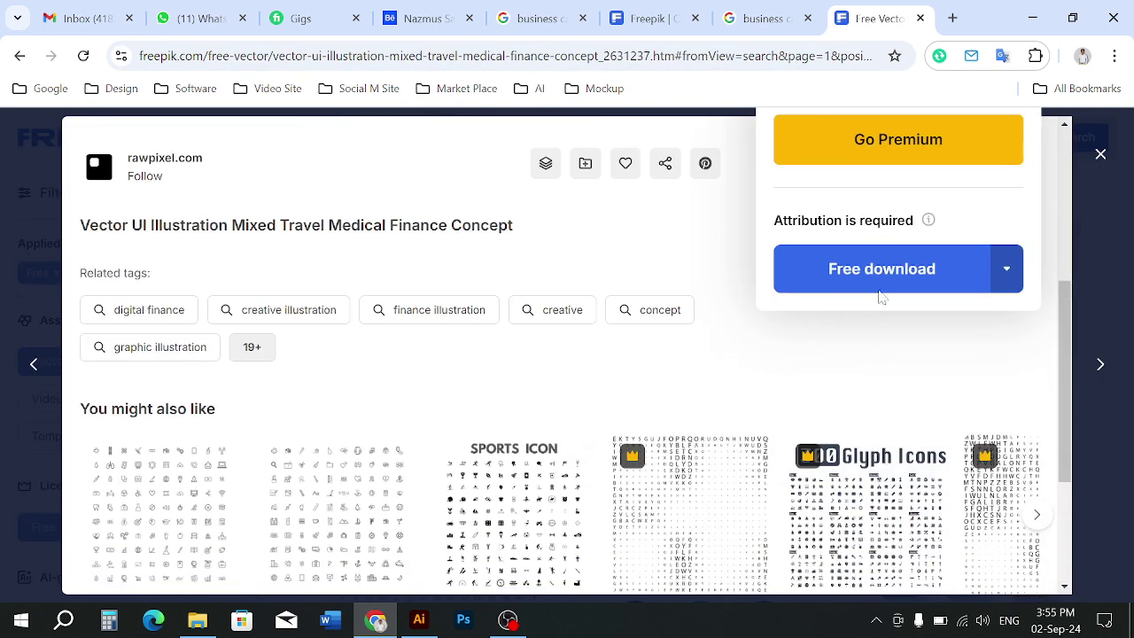
left_click(837, 280)
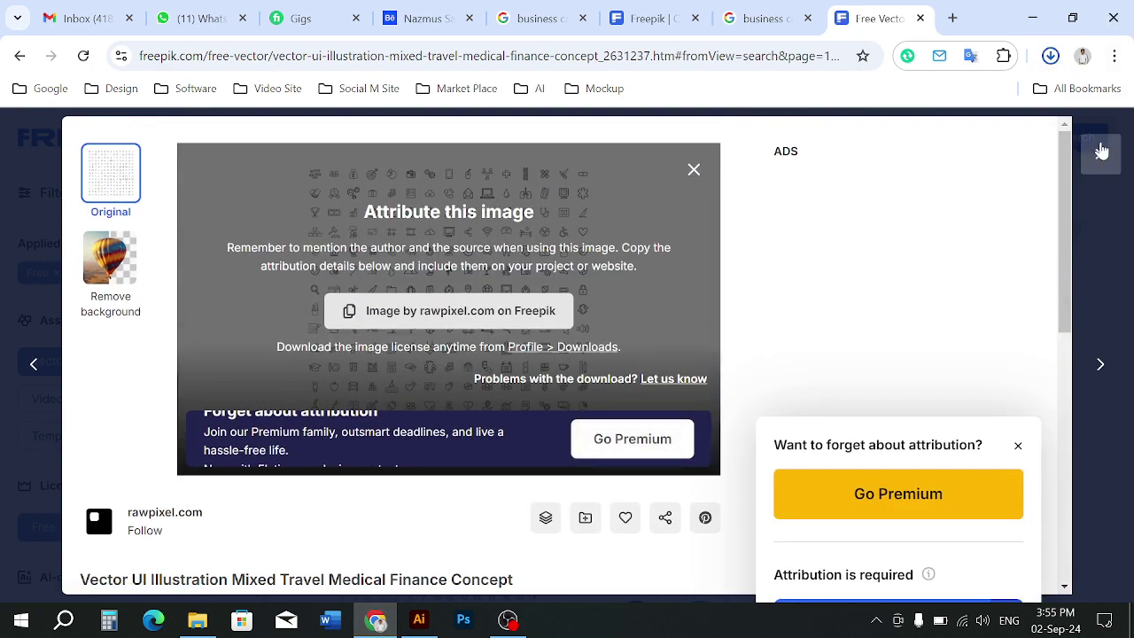
key("Escape")
scroll(633, 432, "down", 15)
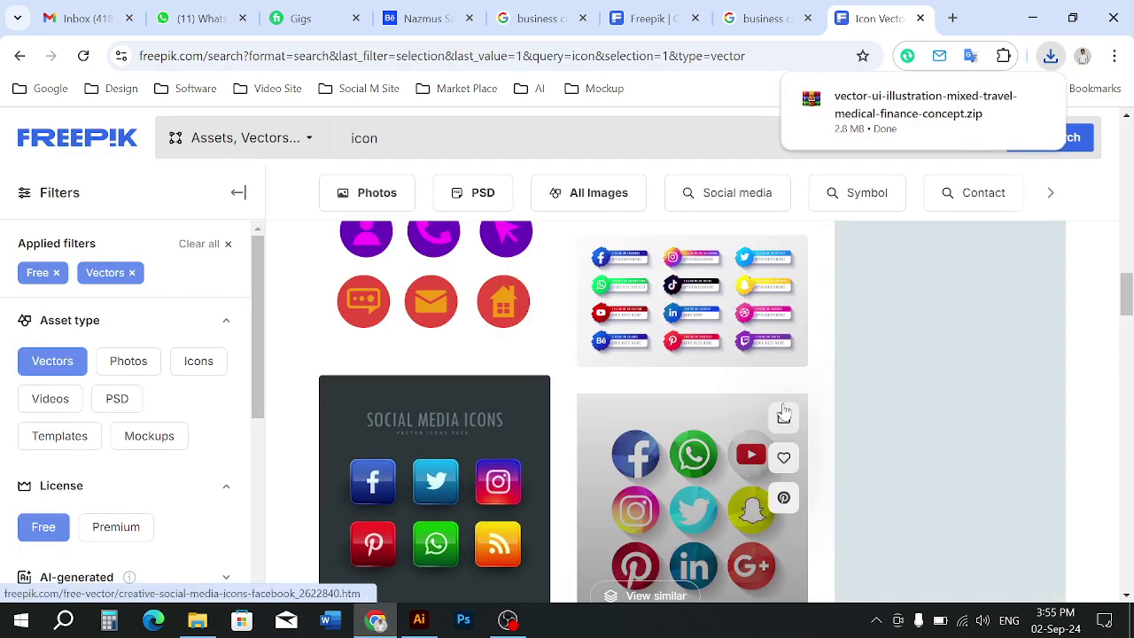
scroll(783, 410, "up", 3)
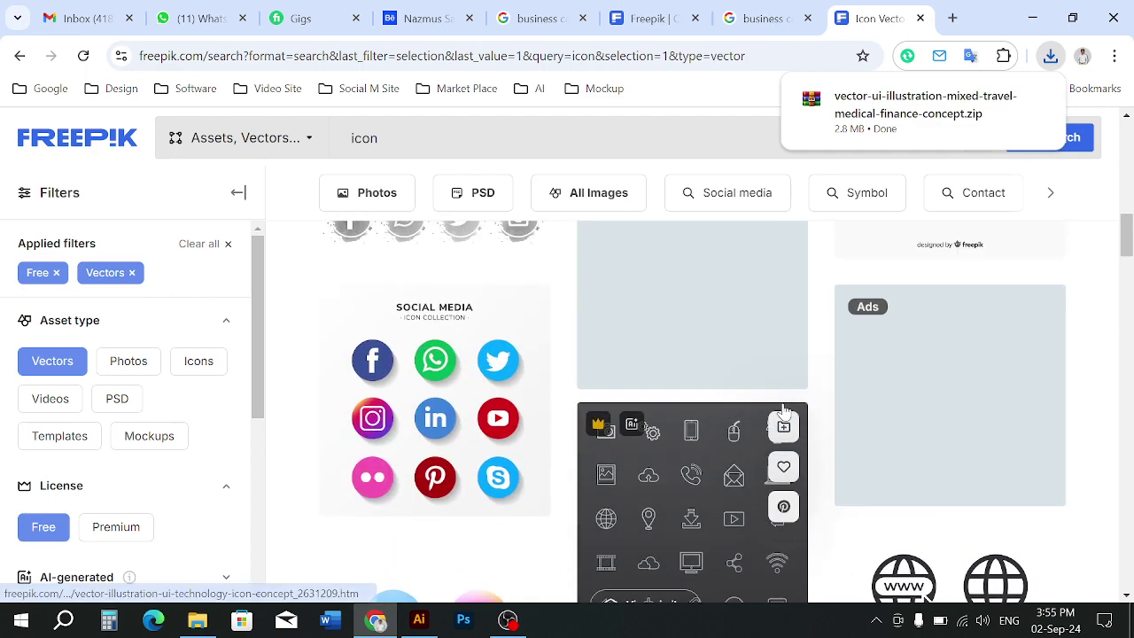
scroll(754, 424, "down", 2)
scroll(719, 401, "up", 10)
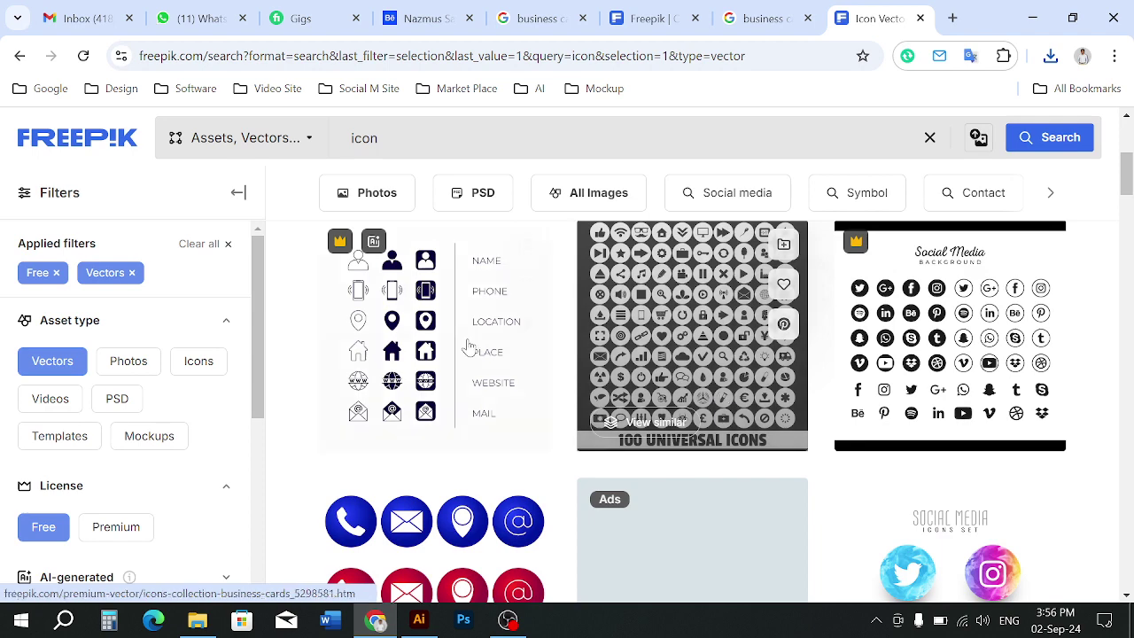
Go to page 2 of the free vector icon results, dismissing the Adobe Stock popup
scroll(432, 405, "up", 1)
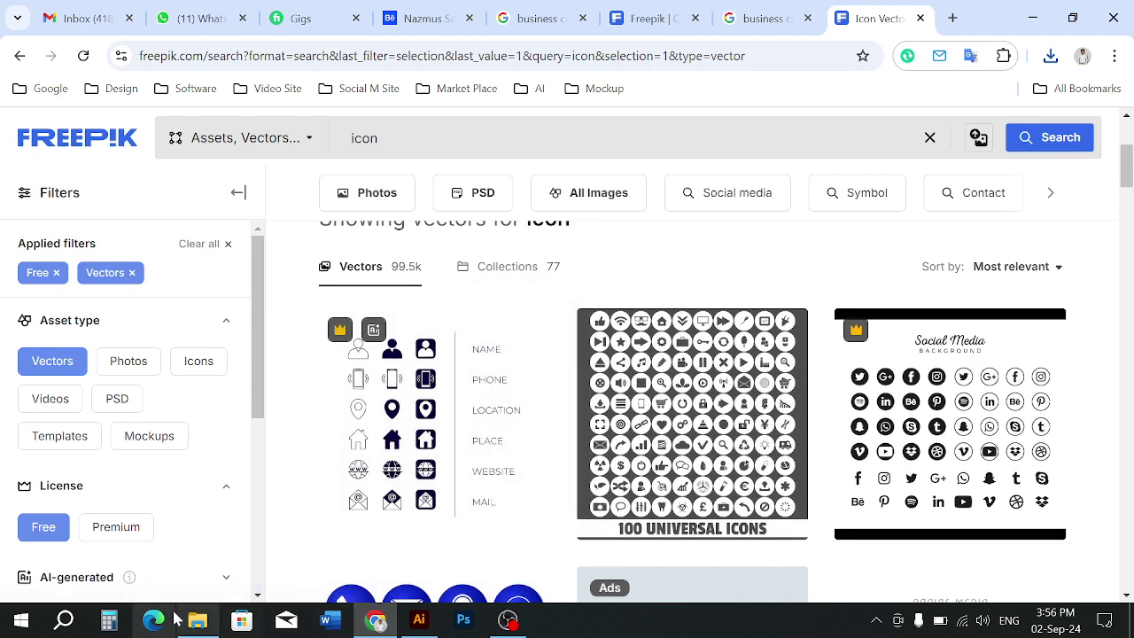
scroll(425, 394, "up", 3)
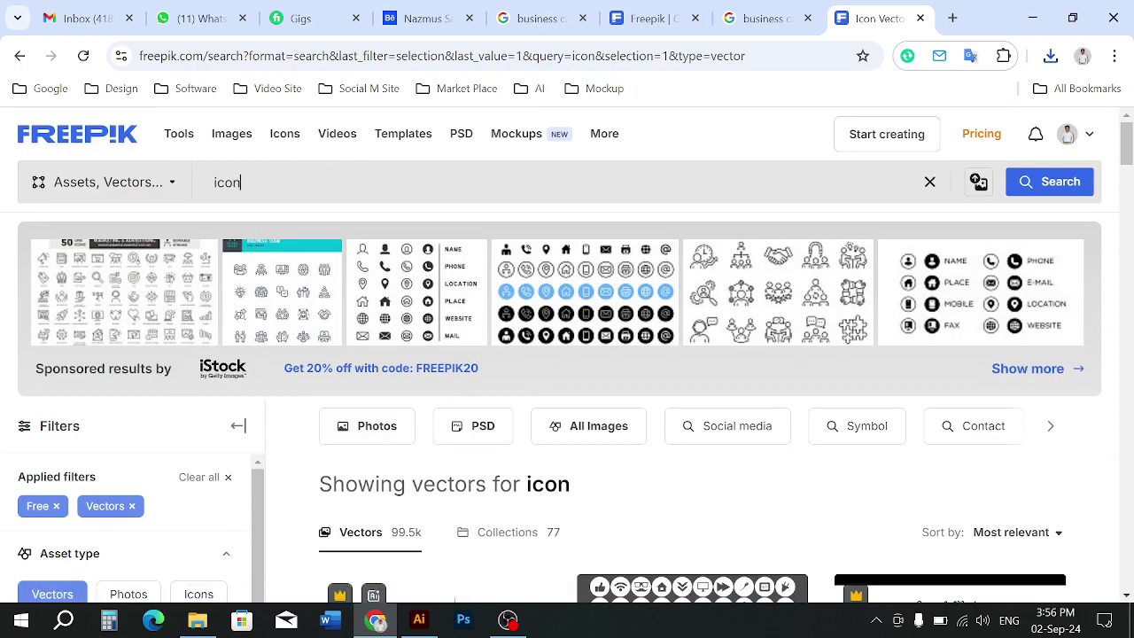
scroll(502, 361, "down", 7)
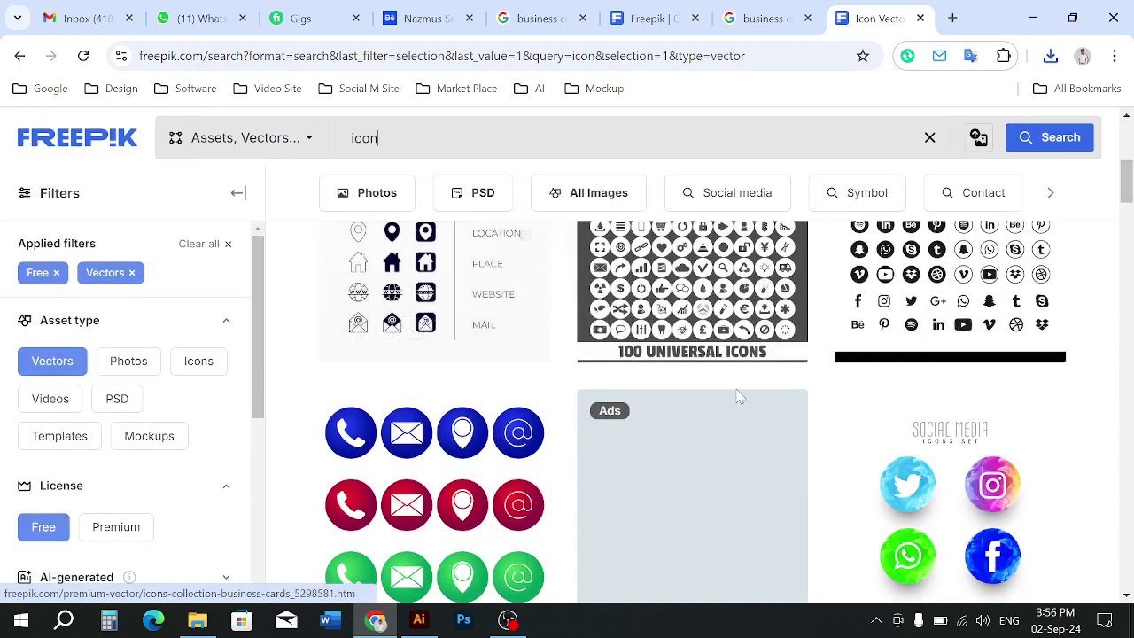
scroll(737, 395, "down", 20)
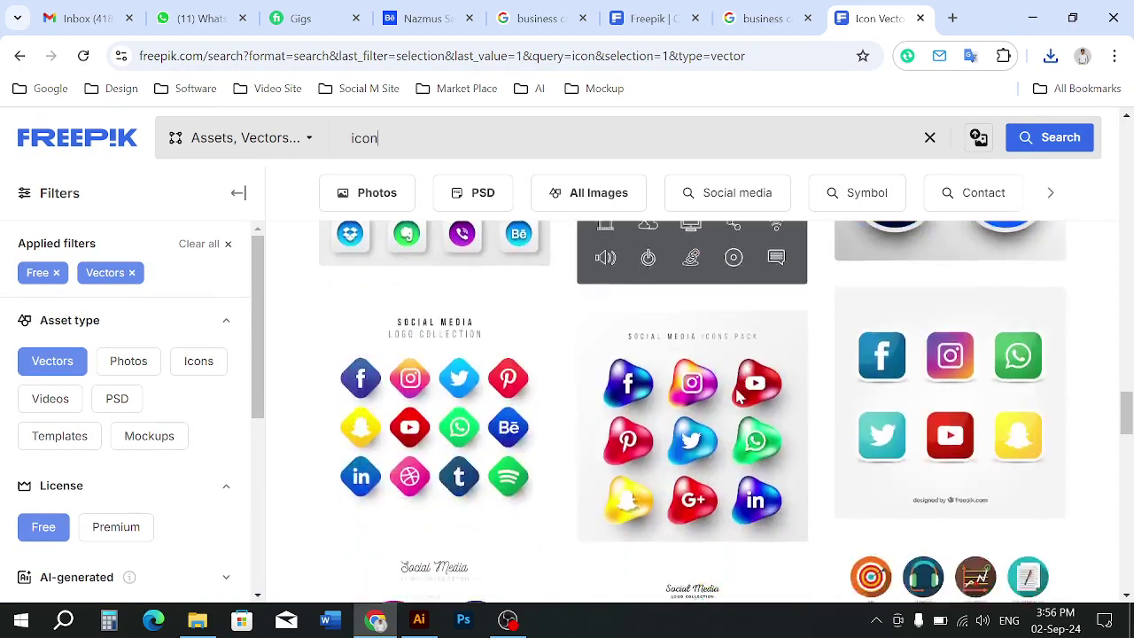
scroll(709, 315, "up", 3)
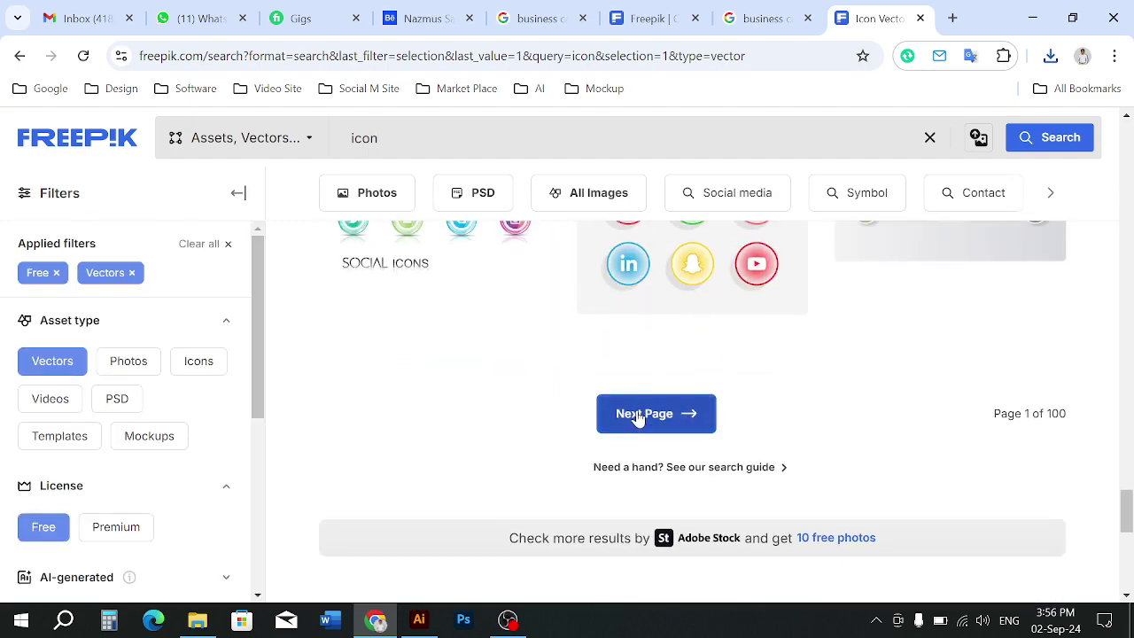
left_click(646, 413)
left_click(869, 14)
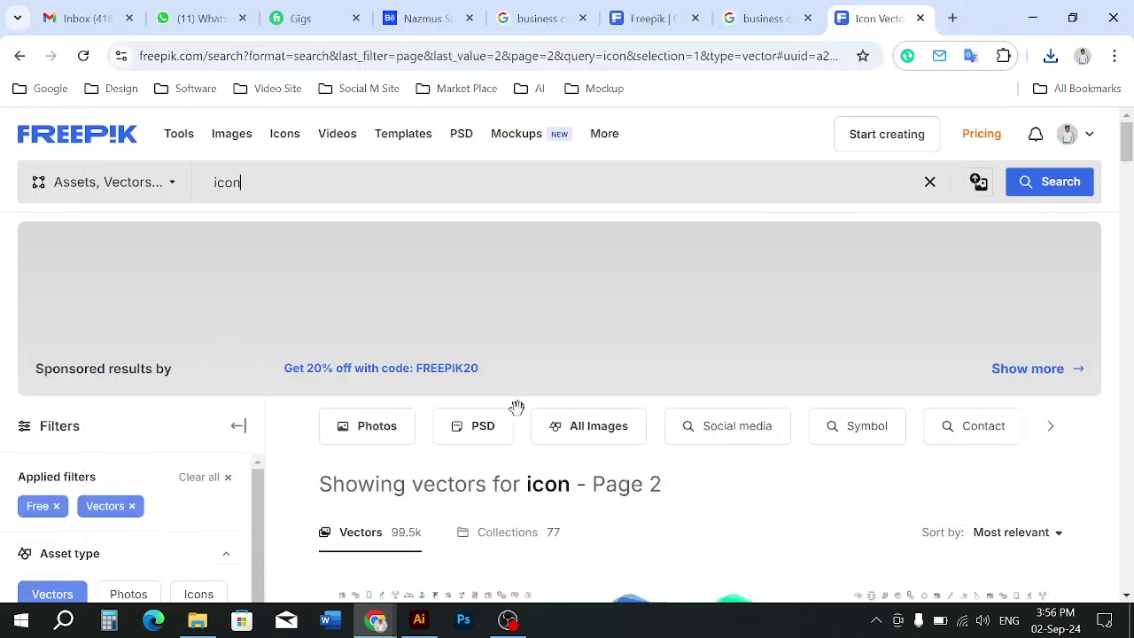
Browse page 2 and continue on to page 3 of the icon results
scroll(517, 405, "down", 5)
scroll(815, 498, "down", 10)
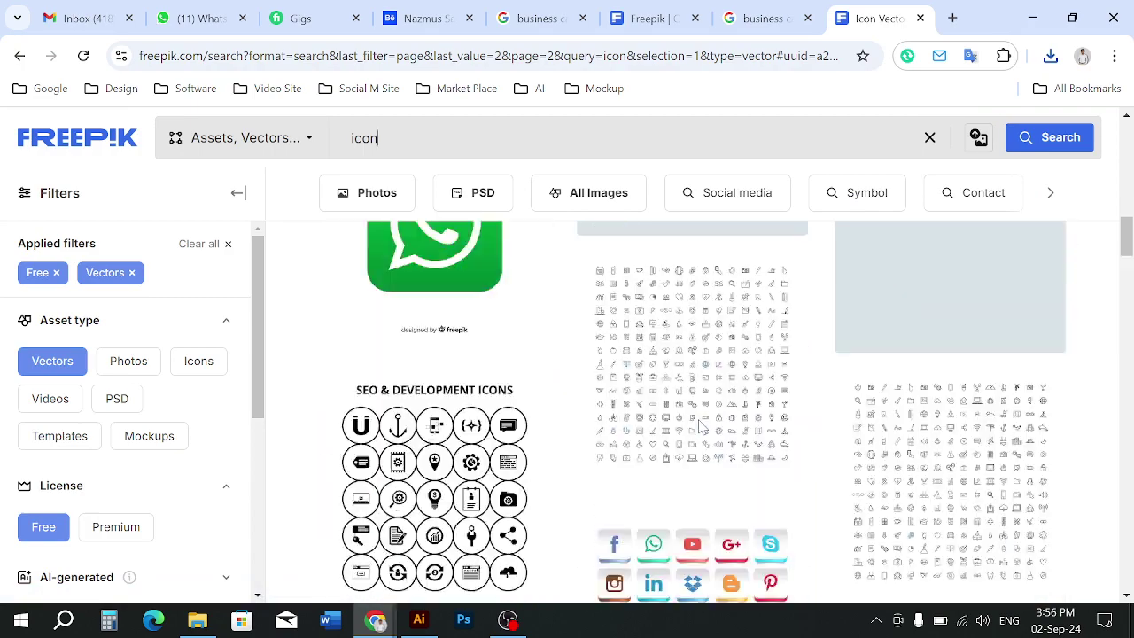
scroll(700, 426, "down", 10)
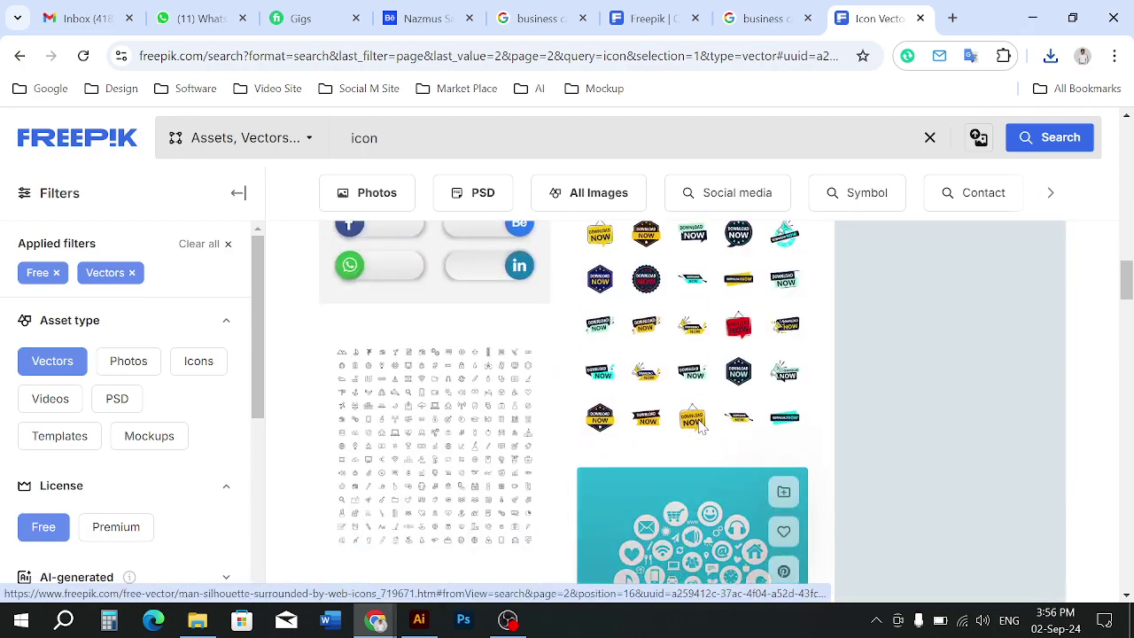
scroll(700, 426, "down", 1)
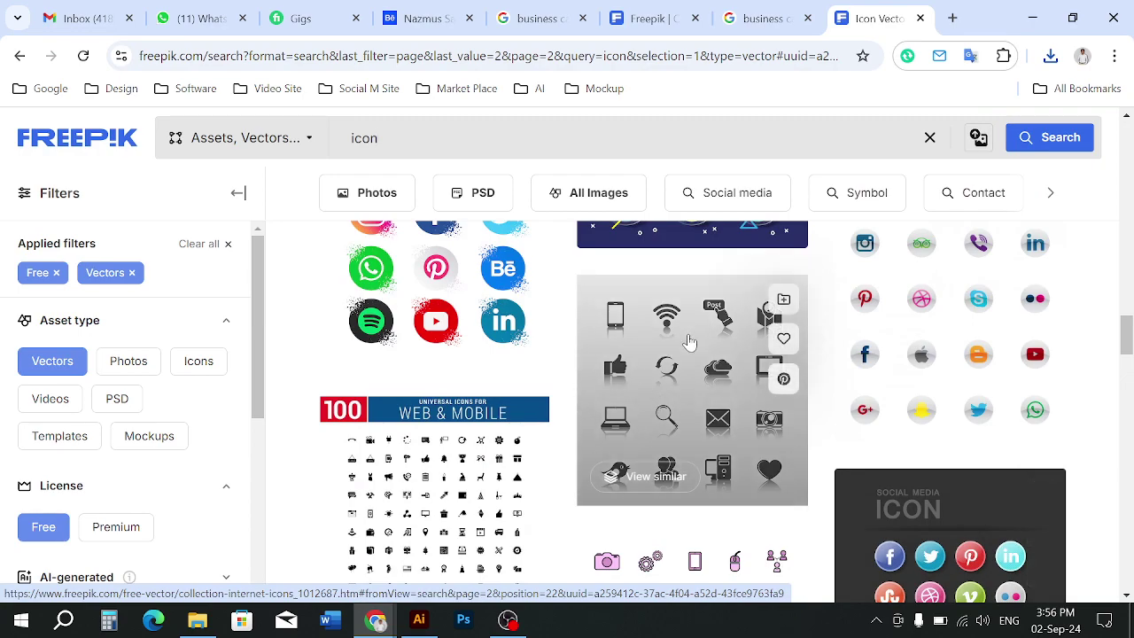
scroll(689, 341, "down", 6)
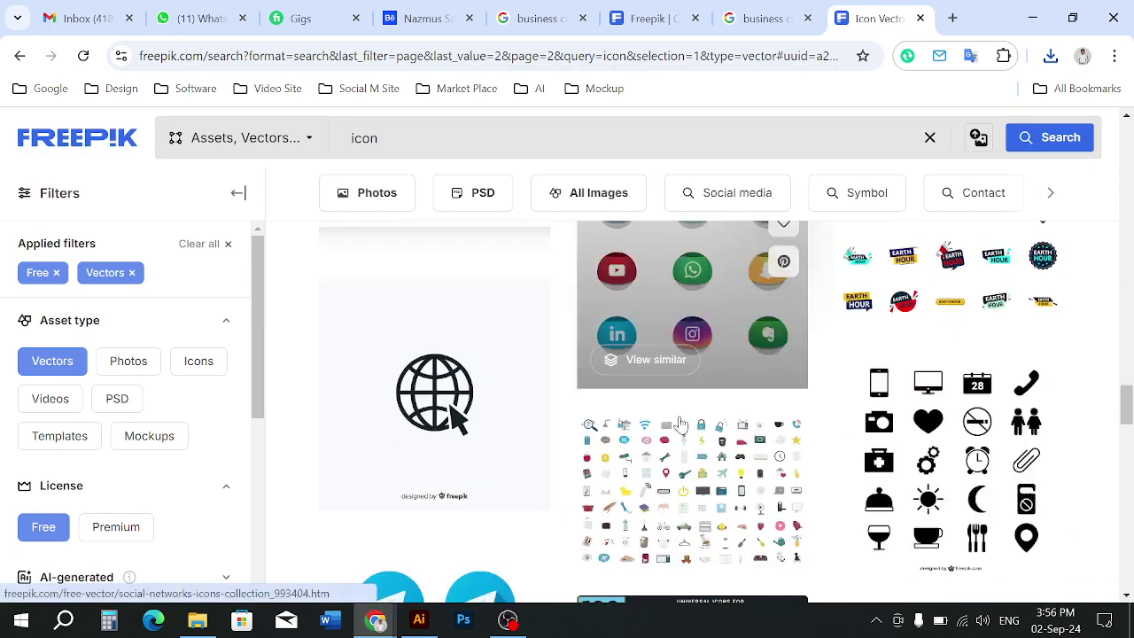
scroll(681, 425, "down", 5)
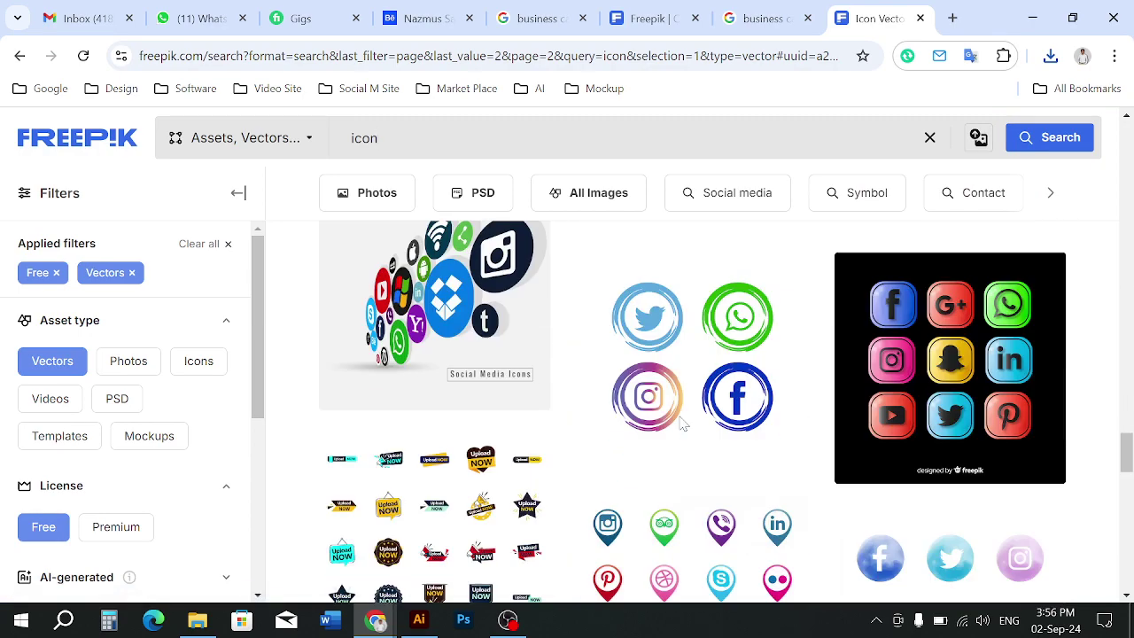
scroll(683, 424, "down", 15)
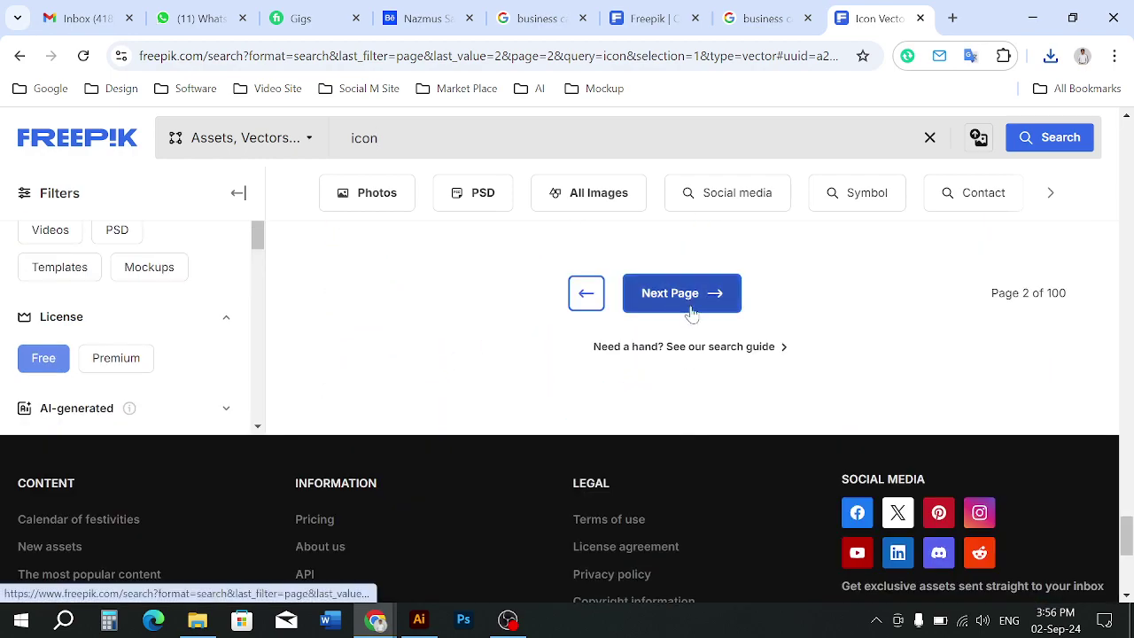
left_click(691, 312)
scroll(687, 415, "down", 5)
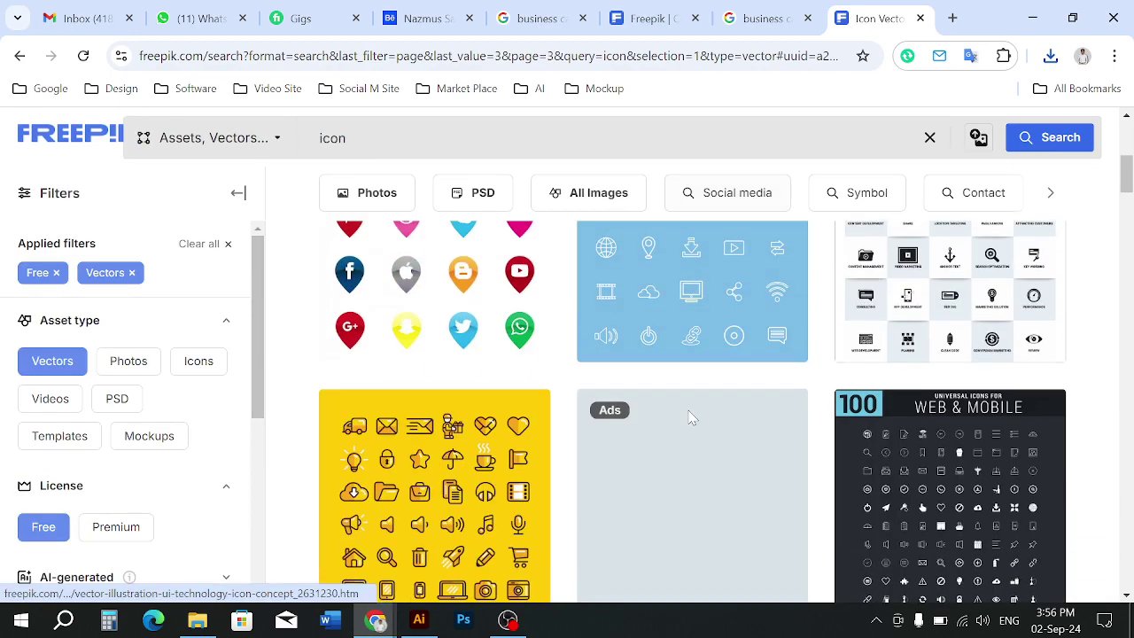
scroll(692, 417, "down", 5)
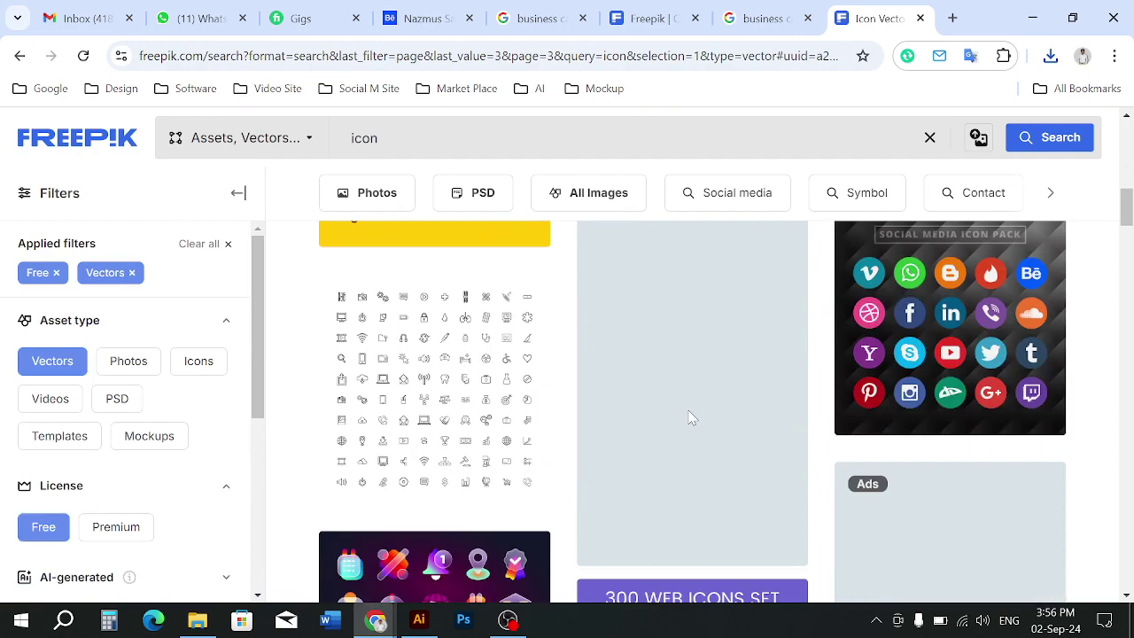
scroll(692, 417, "down", 10)
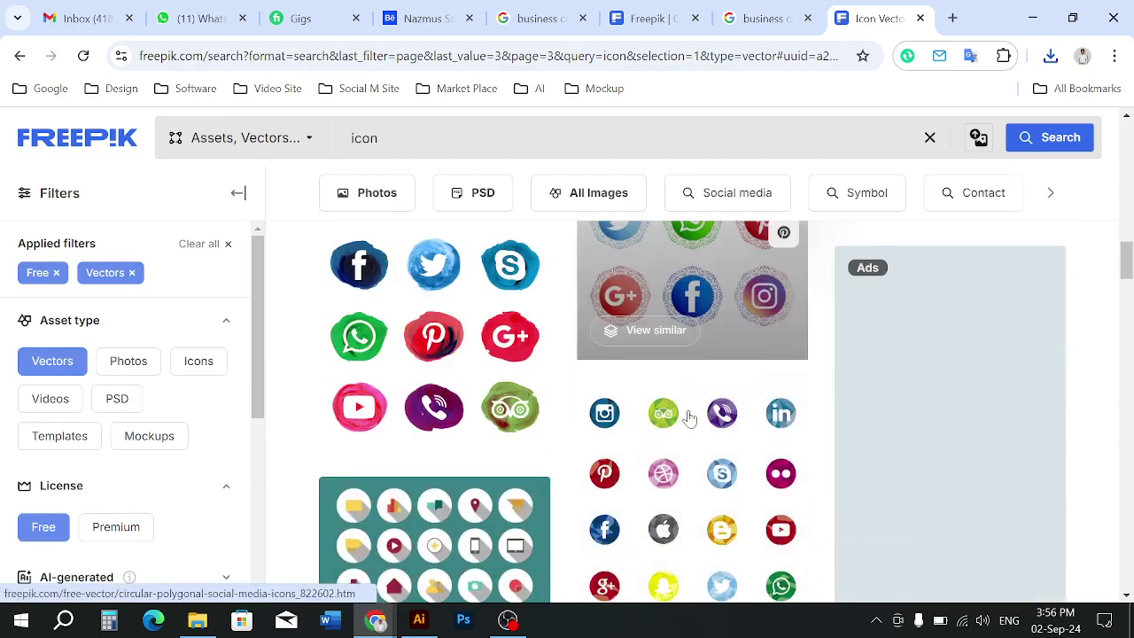
scroll(689, 417, "down", 10)
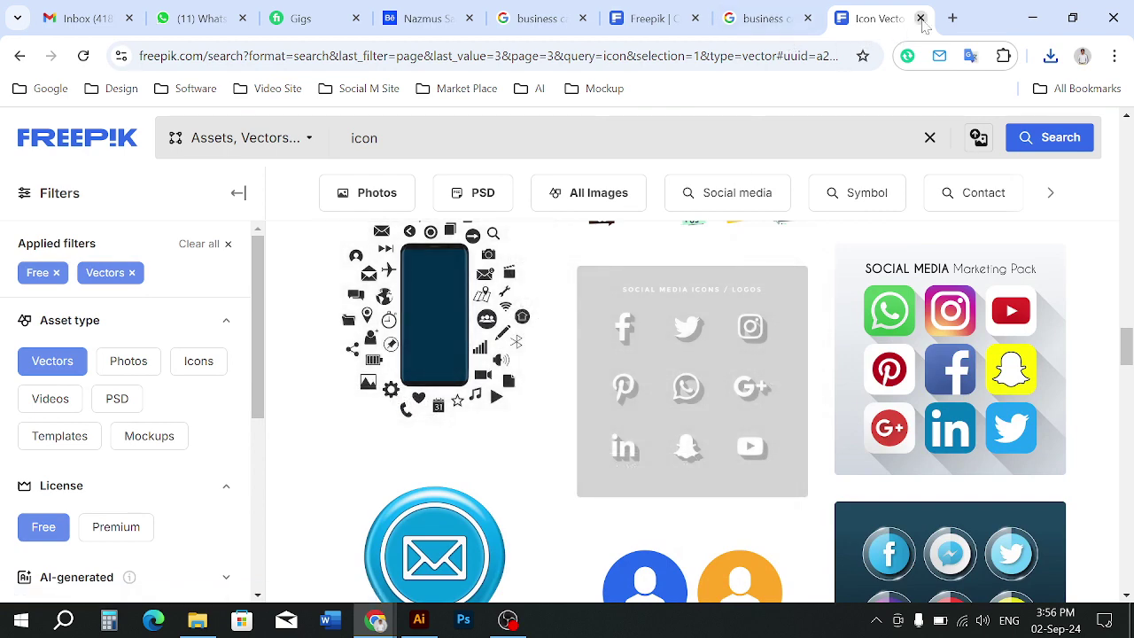
left_click(953, 17)
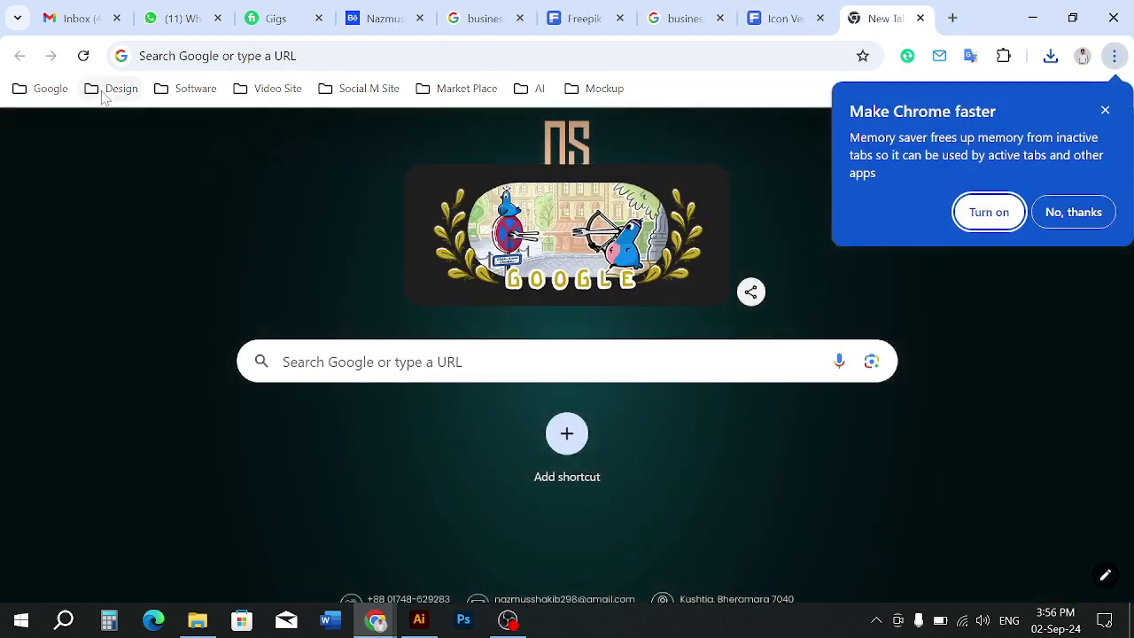
Open Vecteezy from the Design bookmarks, close its popups, and sign in with Google
left_click(111, 89)
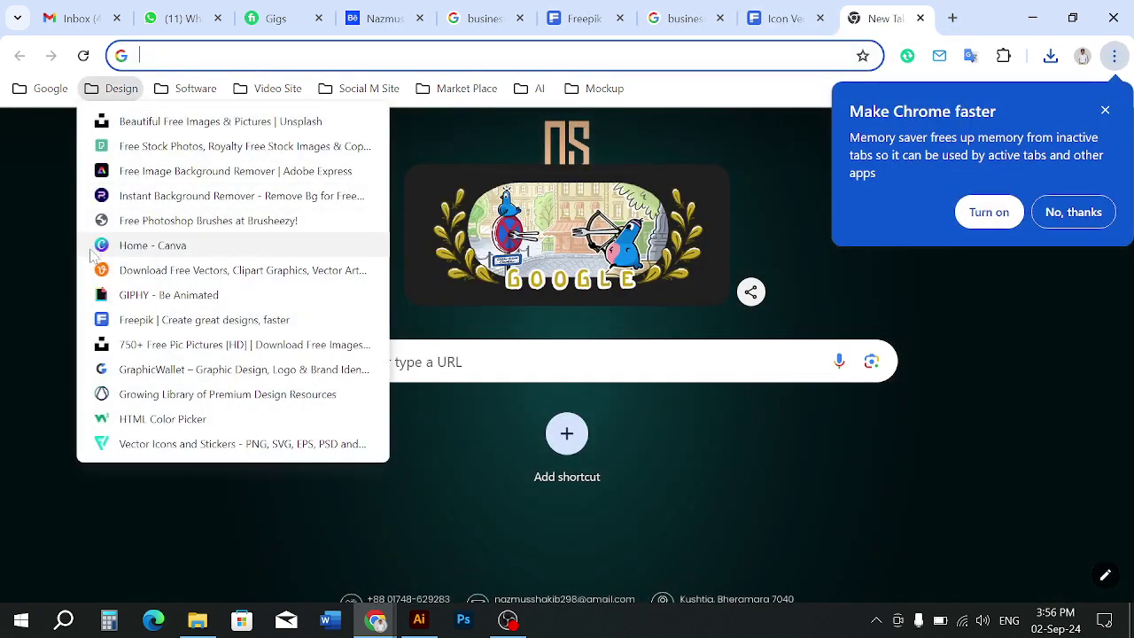
left_click(122, 273)
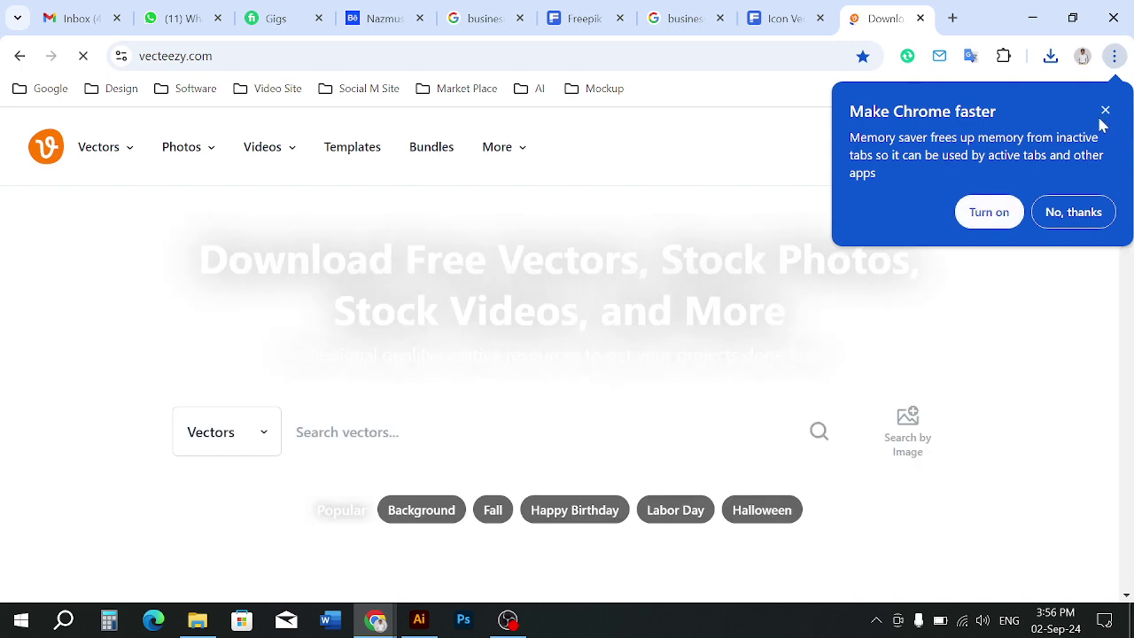
left_click(1105, 112)
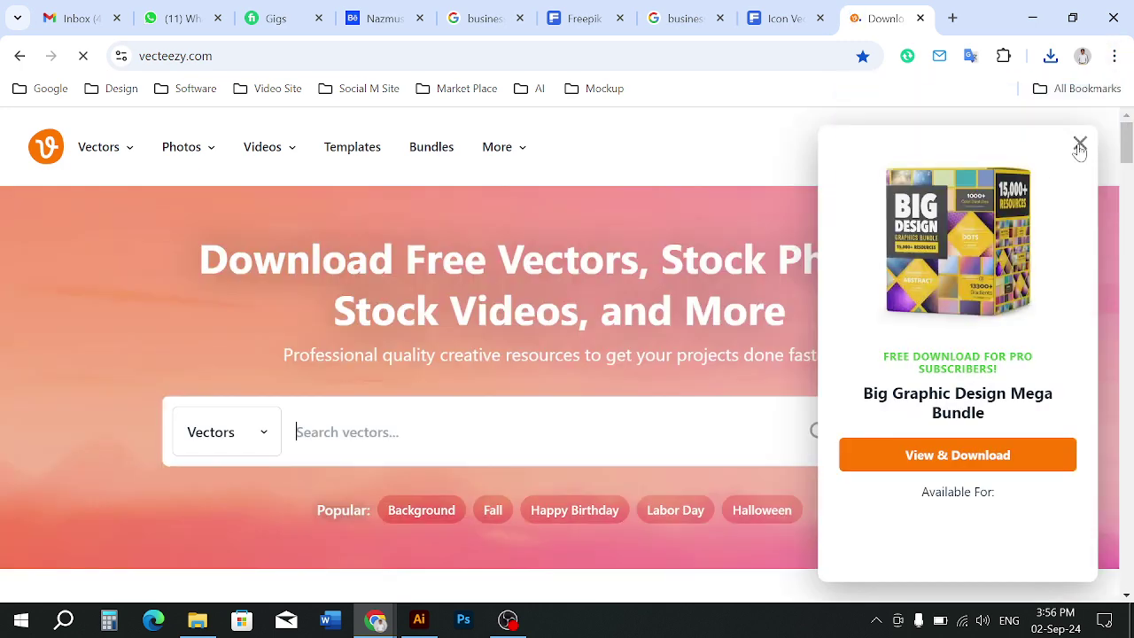
left_click(1081, 143)
left_click(1015, 148)
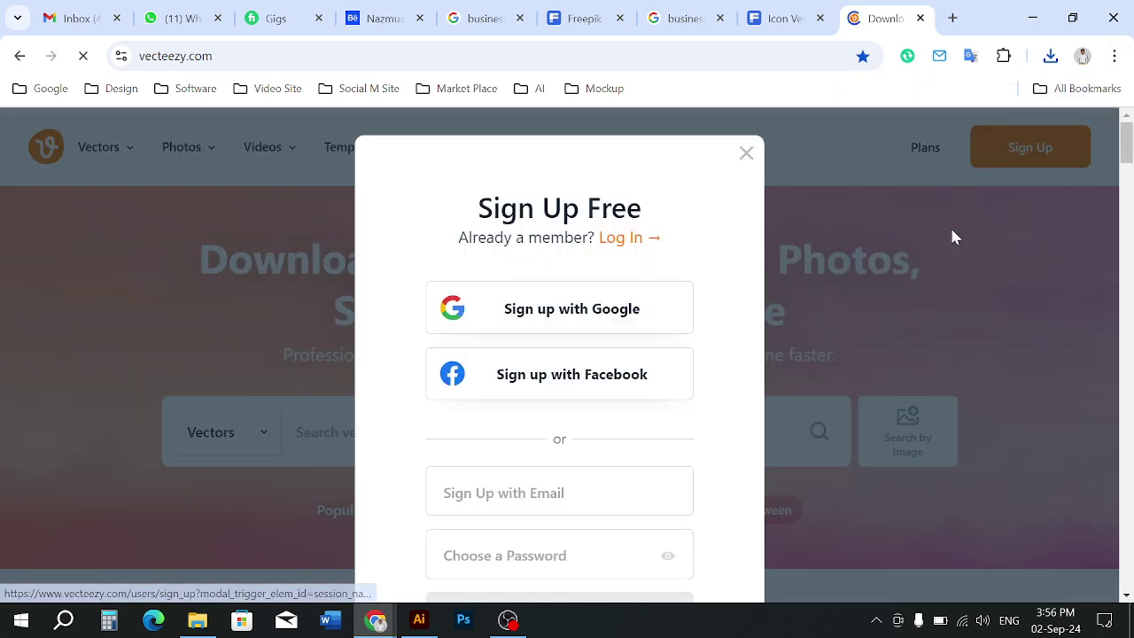
left_click(587, 310)
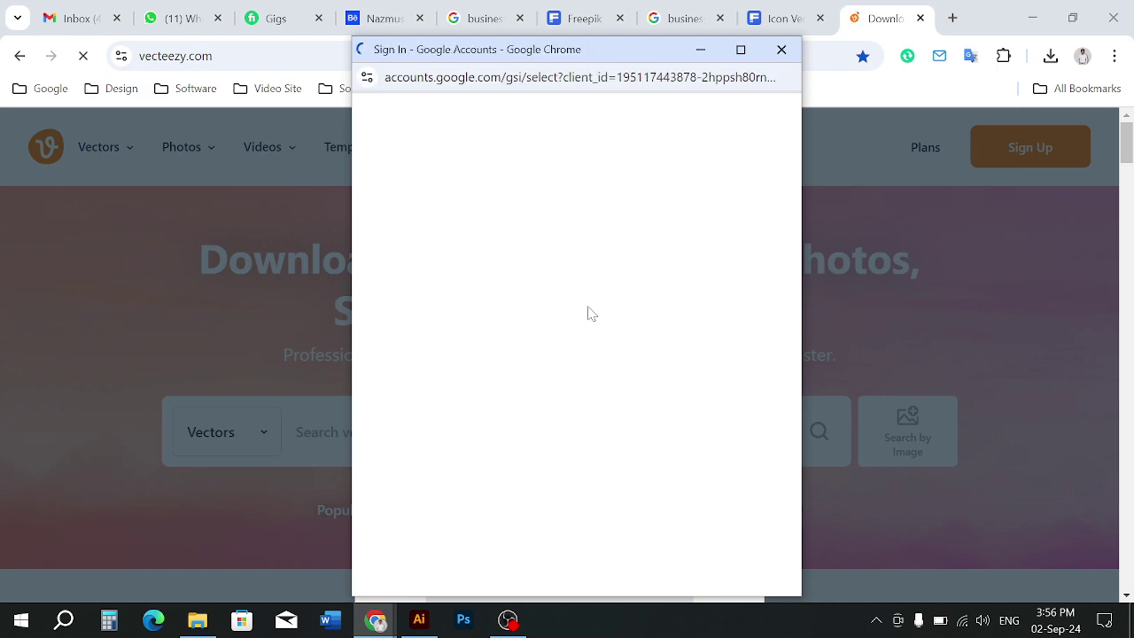
left_click(537, 323)
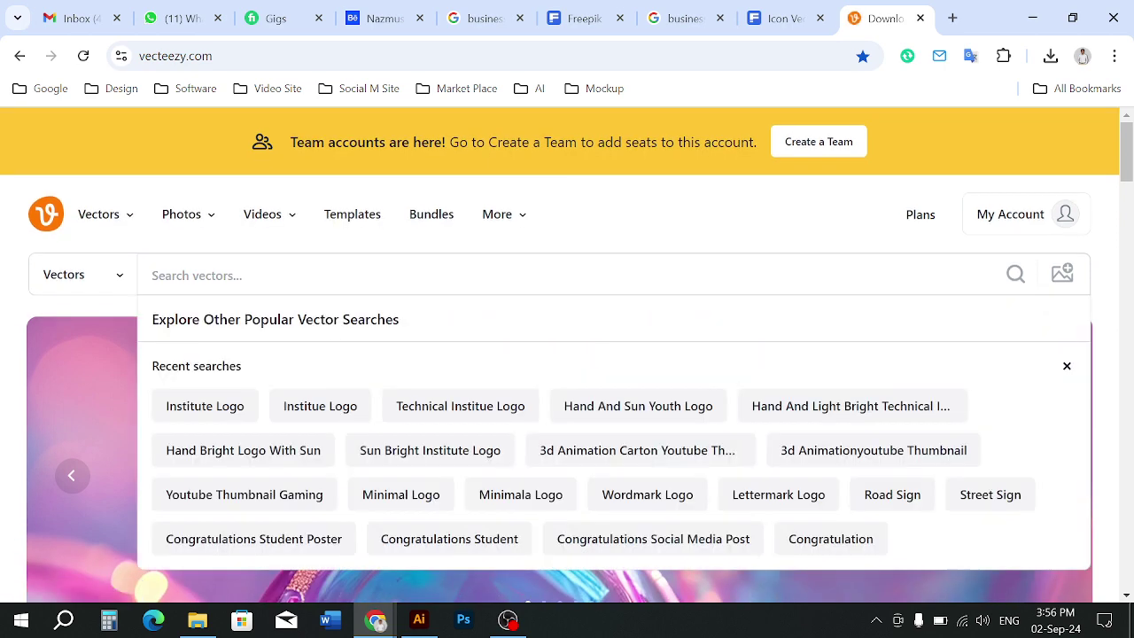
Search Vecteezy for 'icon' and browse down to the free business card icons sets
type("n")
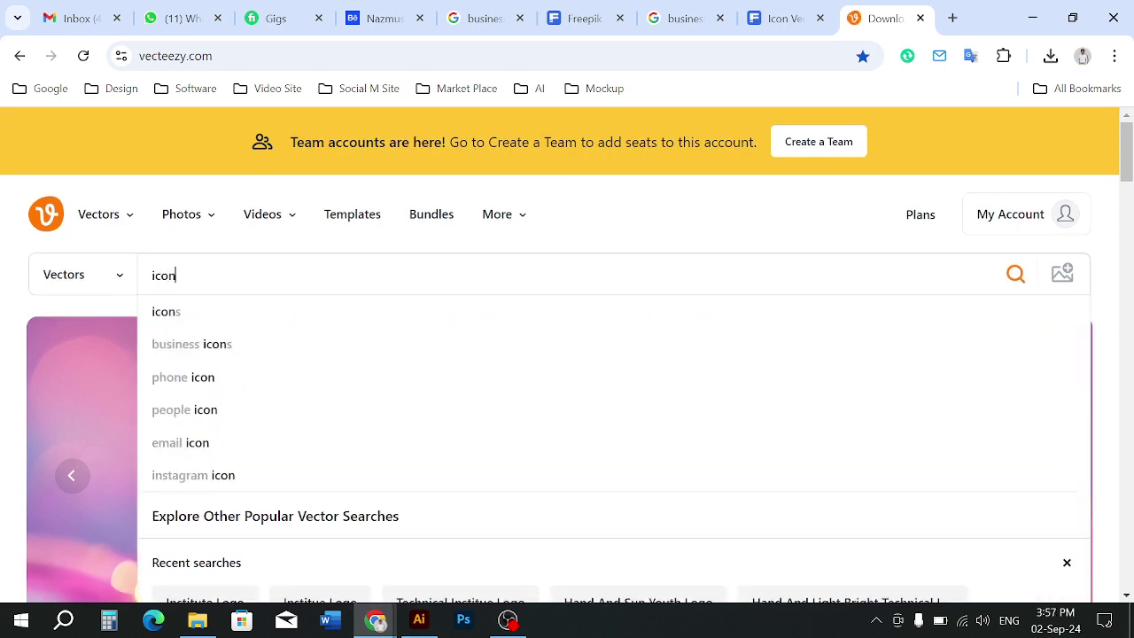
key("Return")
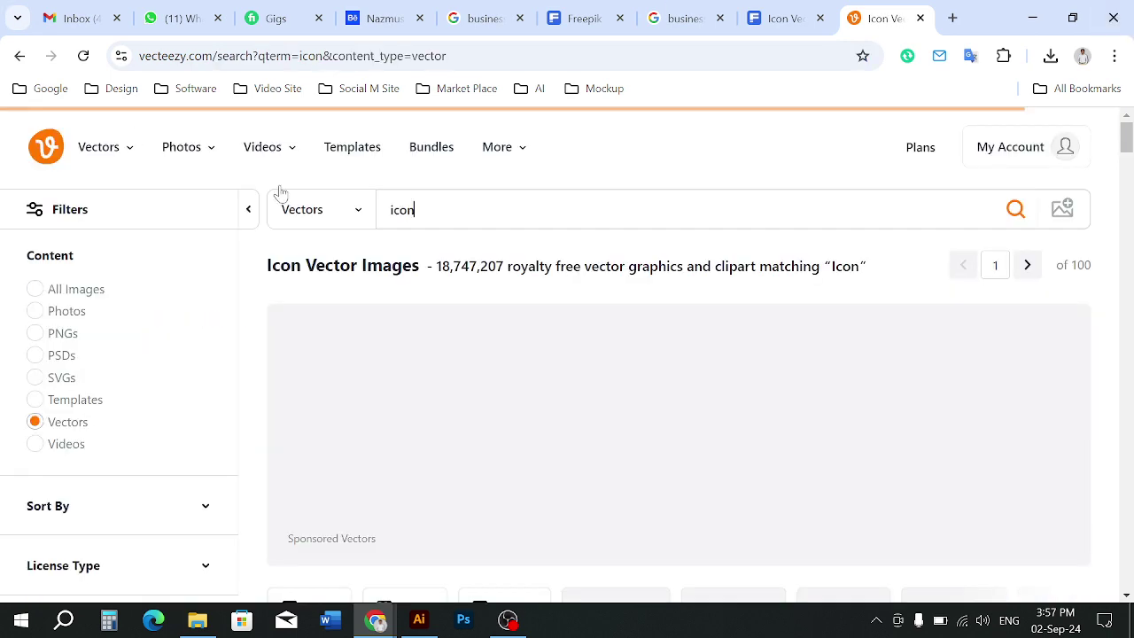
scroll(389, 364, "down", 4)
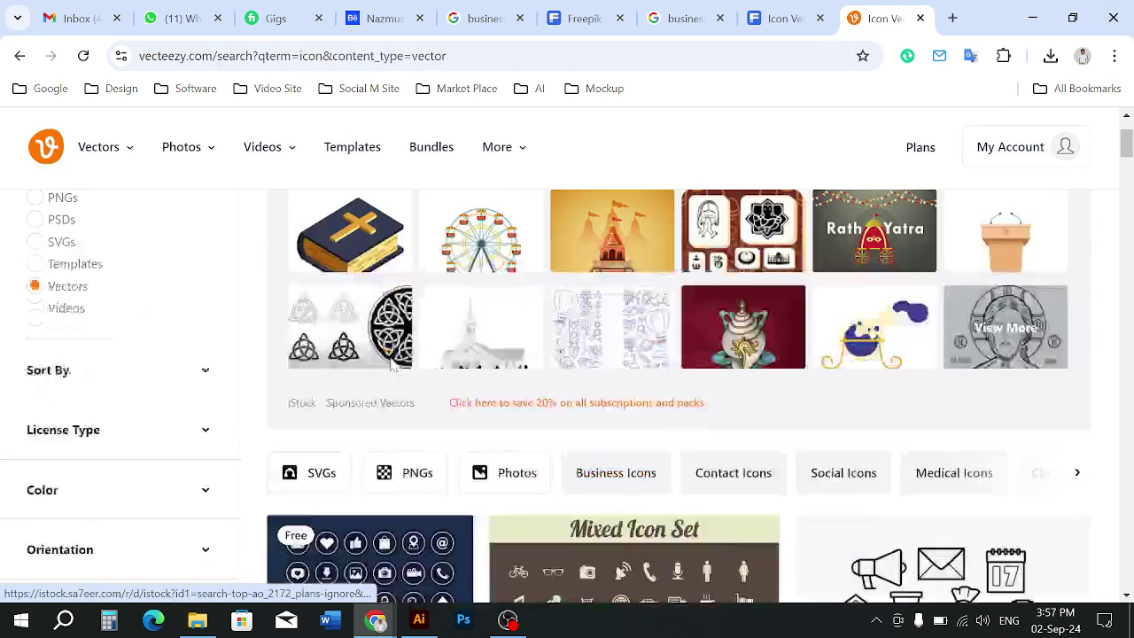
scroll(450, 483, "down", 8)
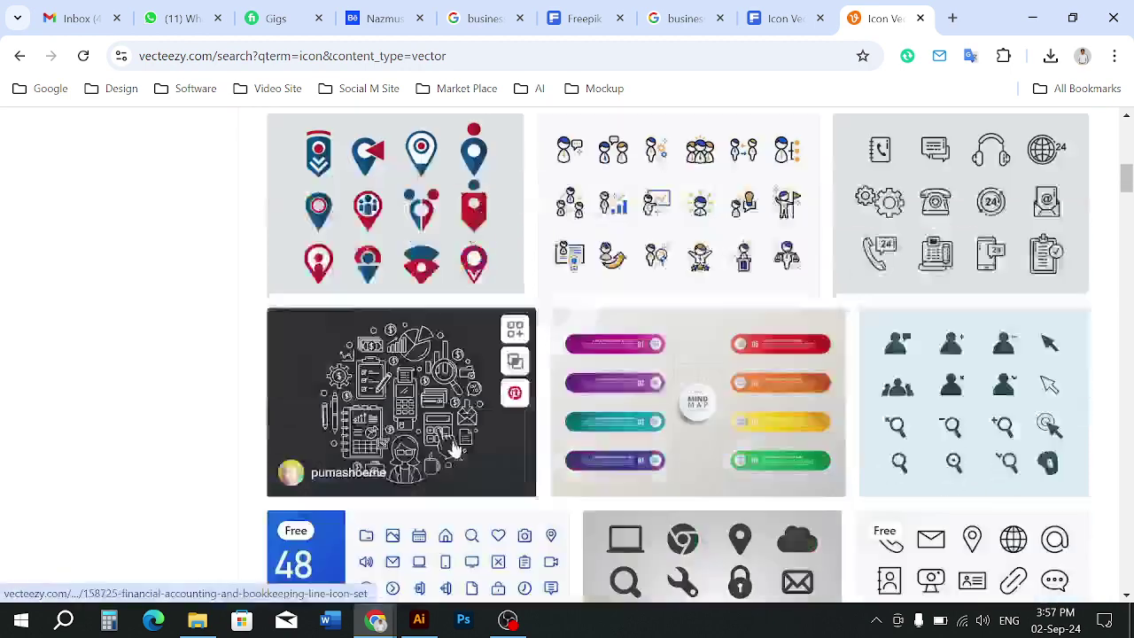
scroll(452, 450, "down", 4)
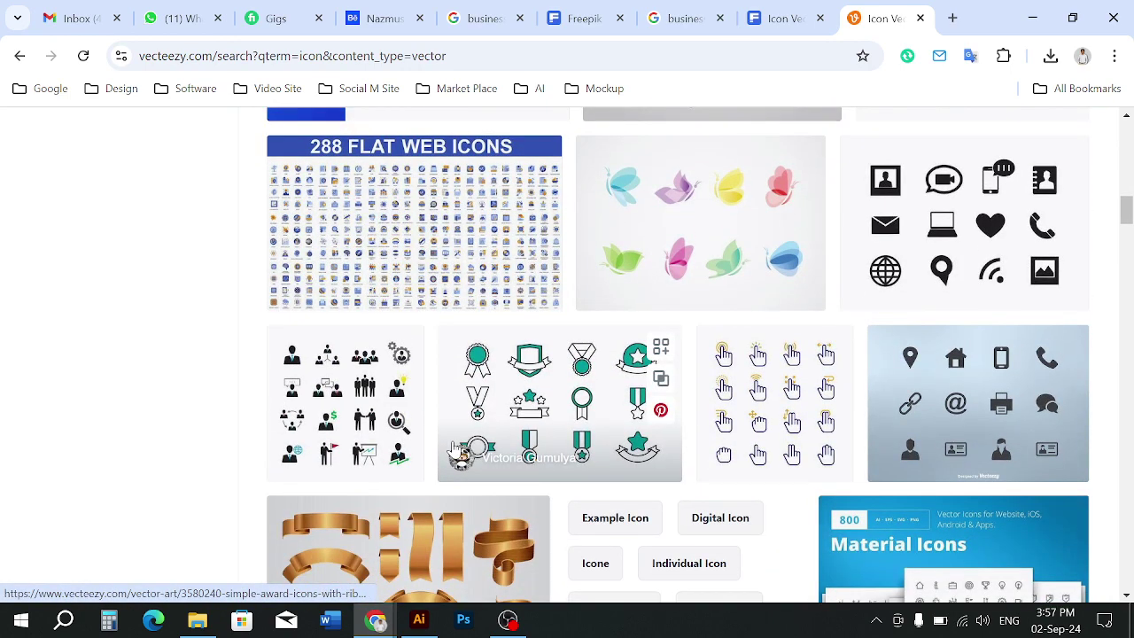
scroll(456, 452, "down", 12)
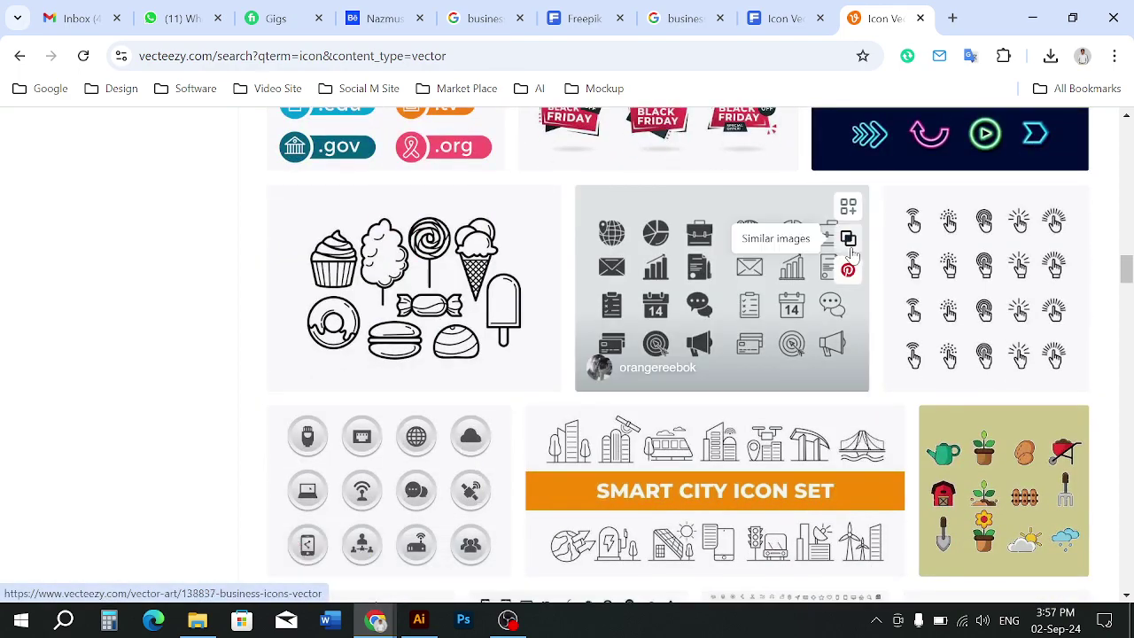
scroll(525, 330, "down", 4)
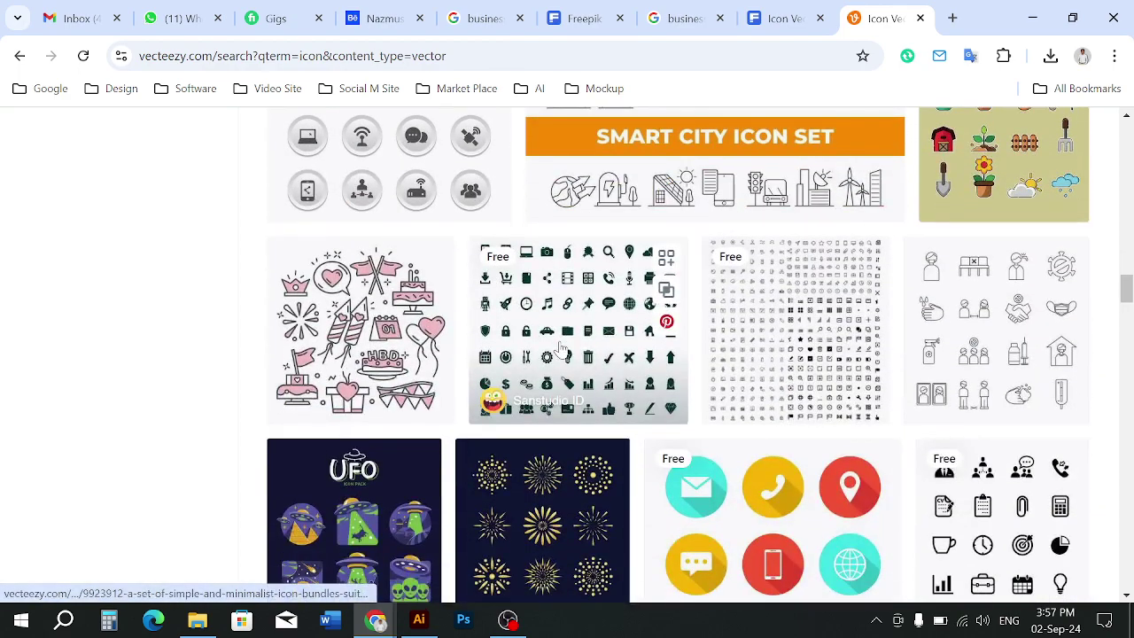
scroll(530, 362, "down", 2)
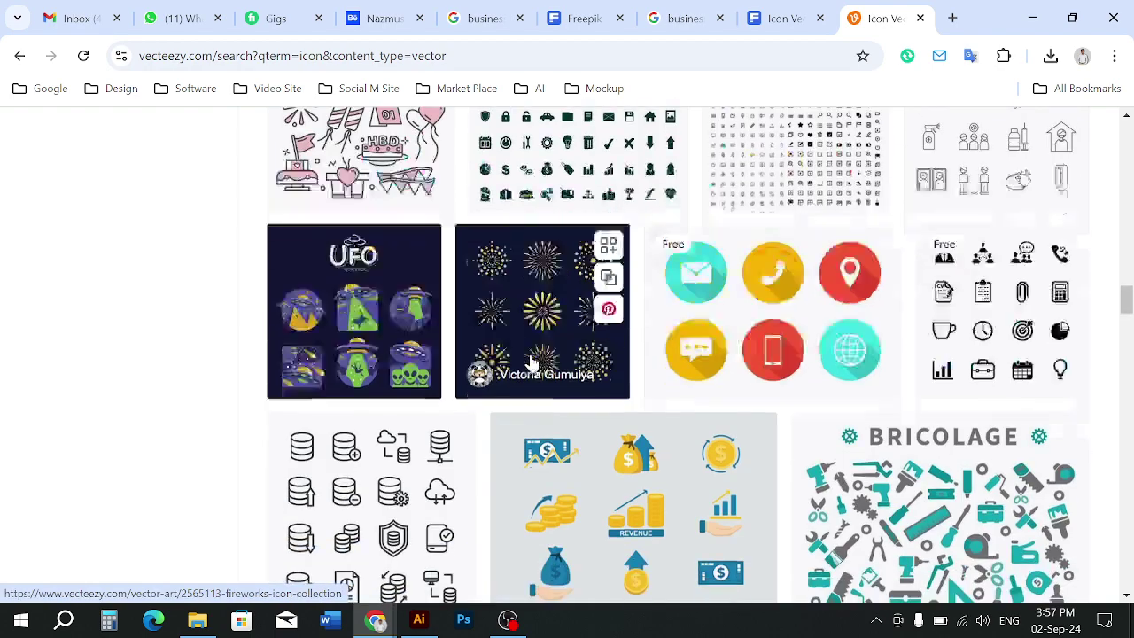
scroll(478, 341, "down", 4)
scroll(514, 356, "down", 8)
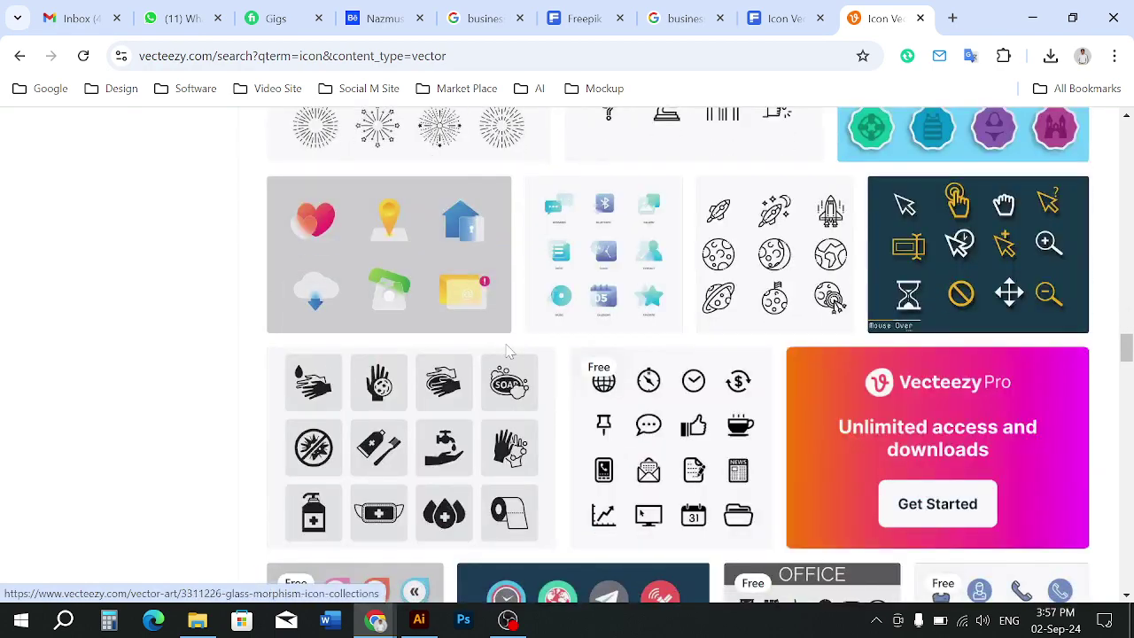
scroll(530, 361, "down", 7)
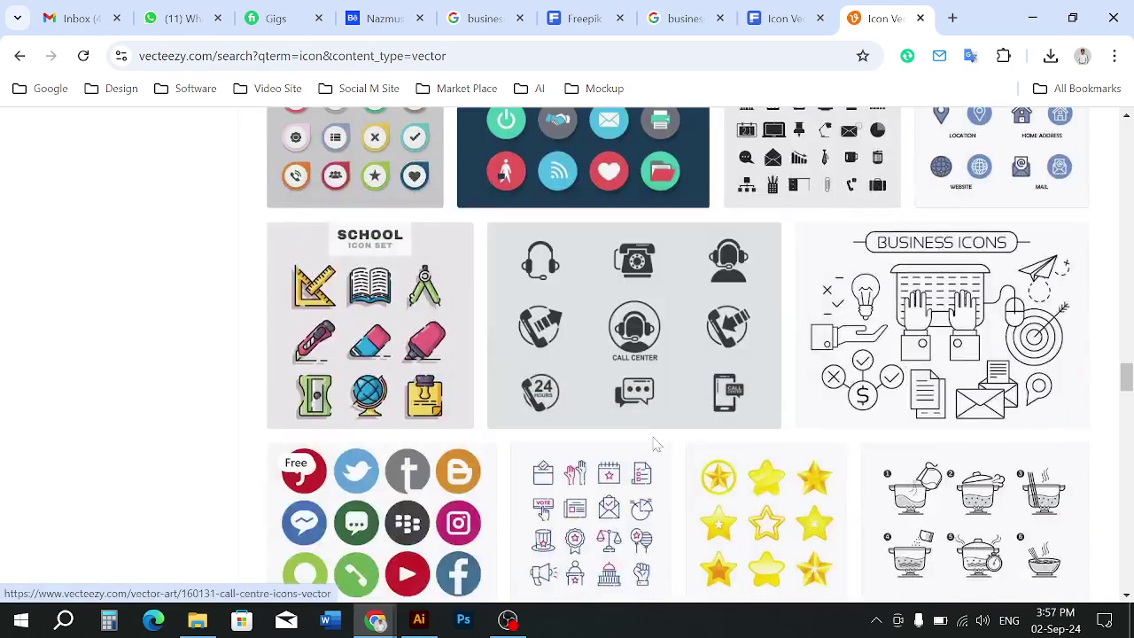
scroll(650, 436, "down", 4)
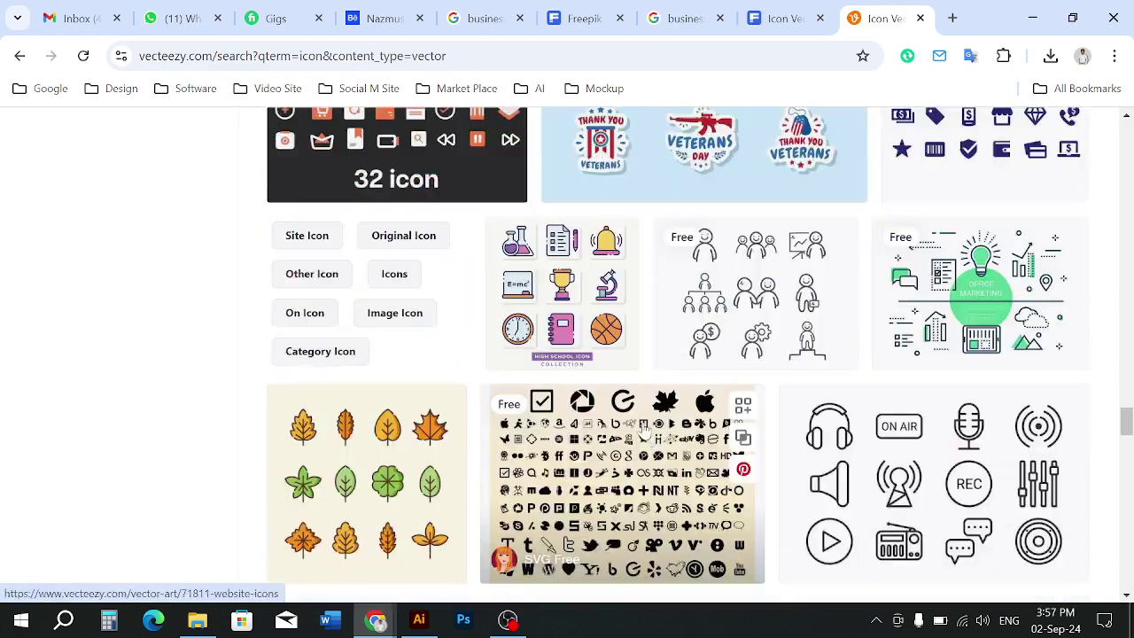
scroll(643, 426, "down", 4)
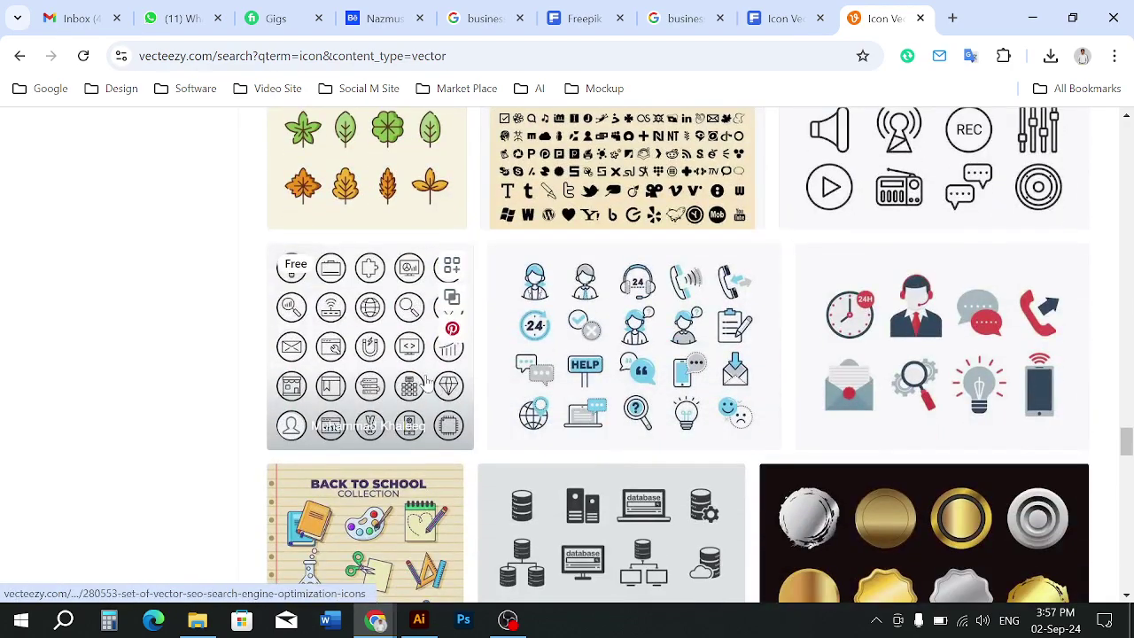
scroll(616, 443, "down", 9)
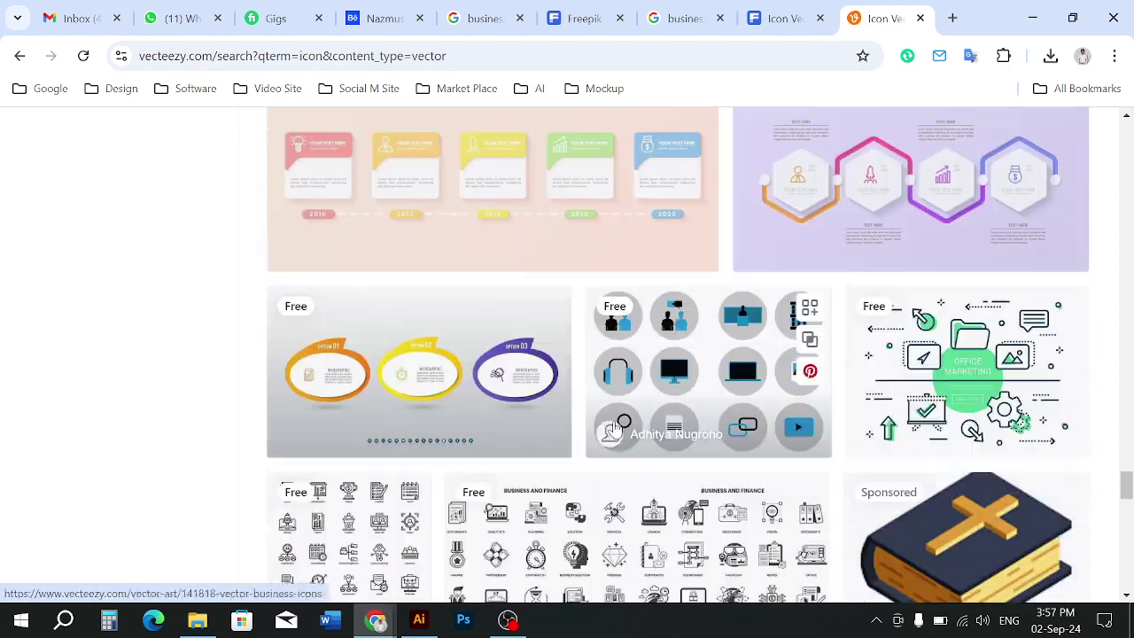
mouse_move(616, 427)
scroll(616, 429, "down", 9)
scroll(616, 429, "up", 5)
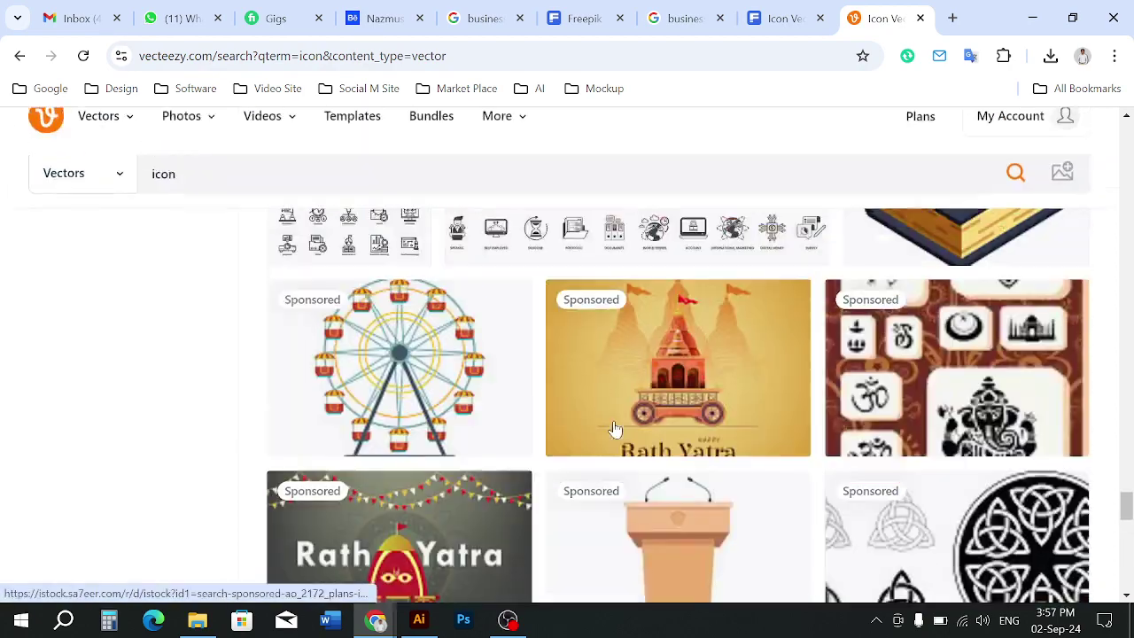
scroll(617, 429, "down", 7)
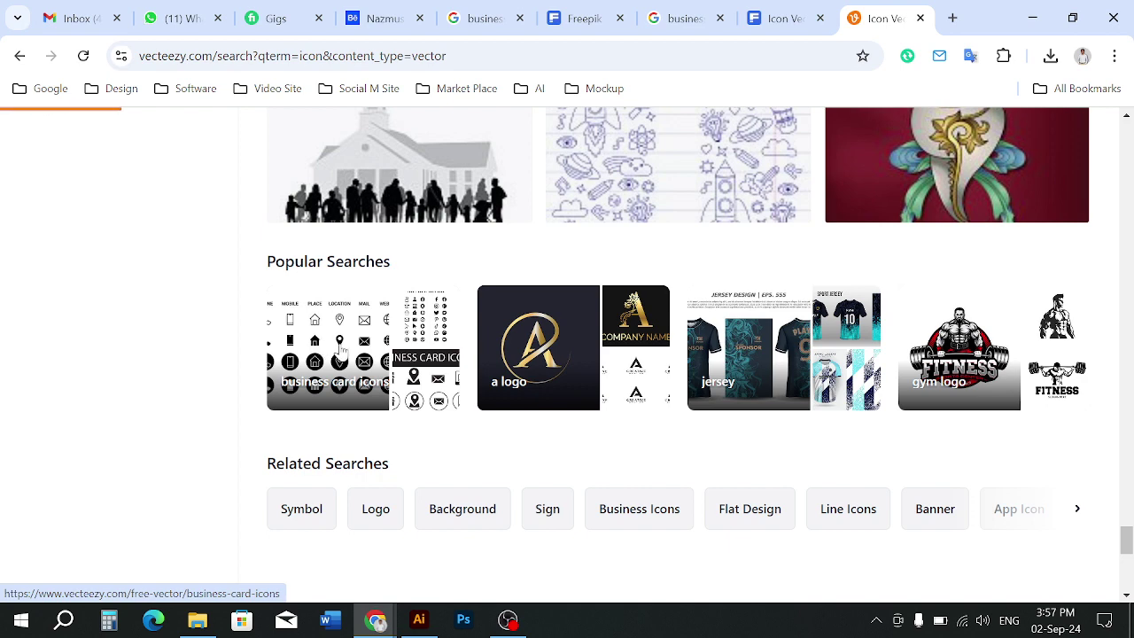
scroll(610, 476, "down", 5)
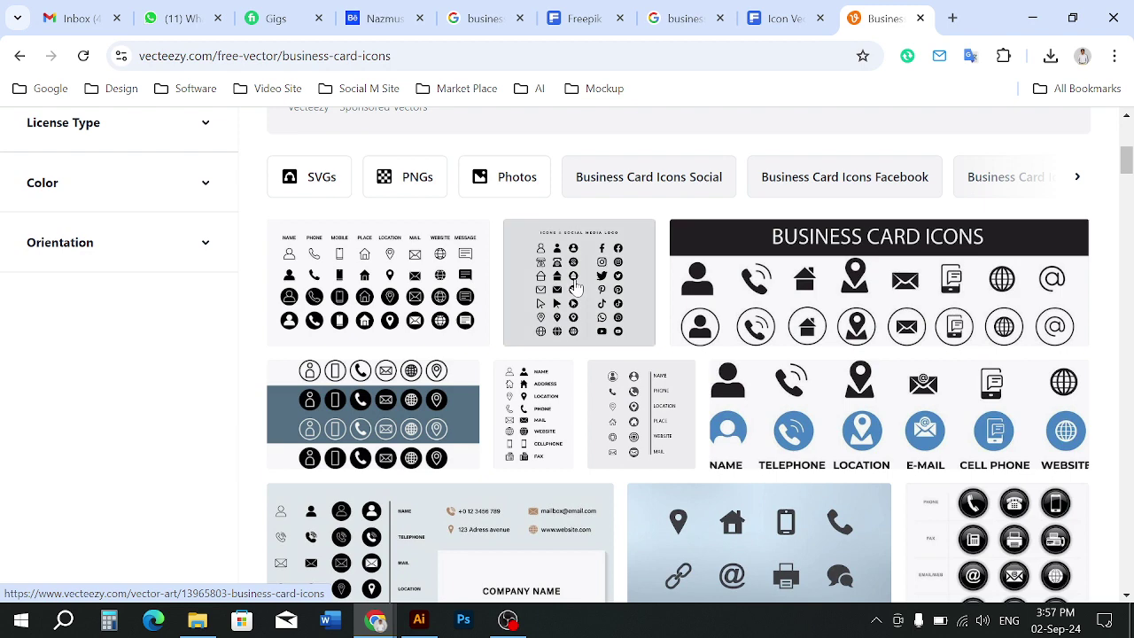
Preview the social media icon set, then return to the business card icons results
left_click(576, 285)
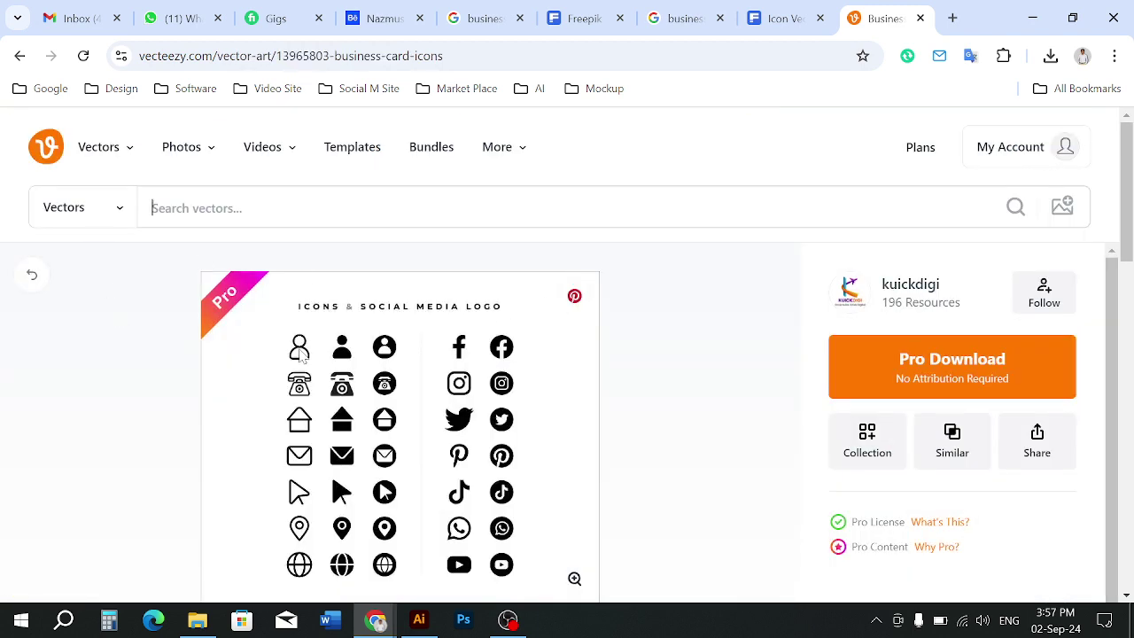
scroll(509, 405, "down", 3)
scroll(450, 397, "up", 3)
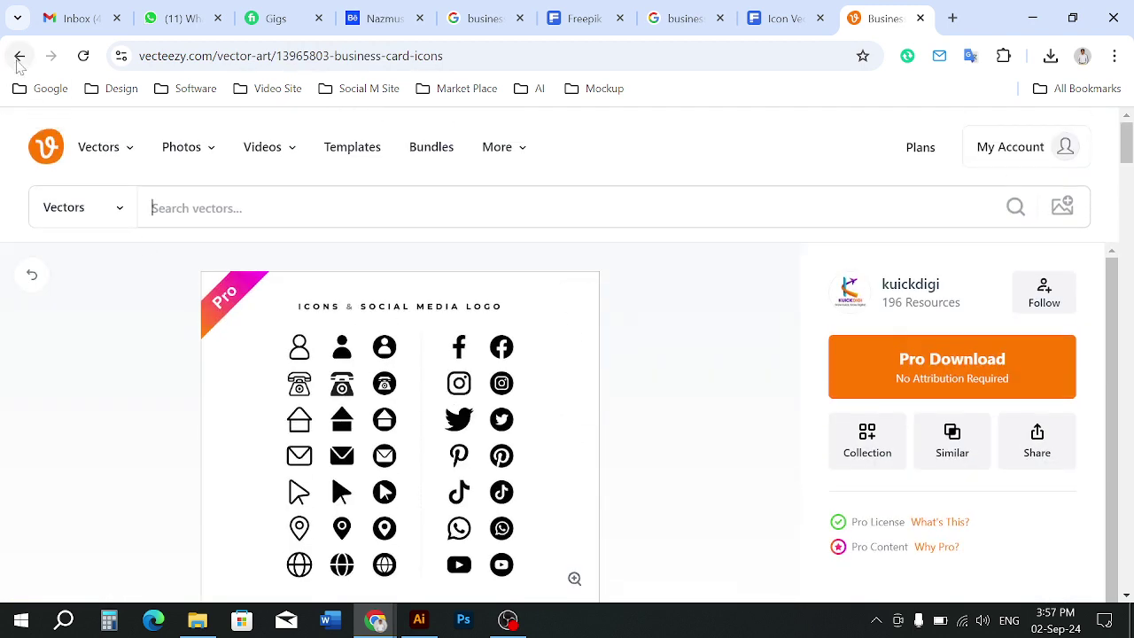
left_click(19, 59)
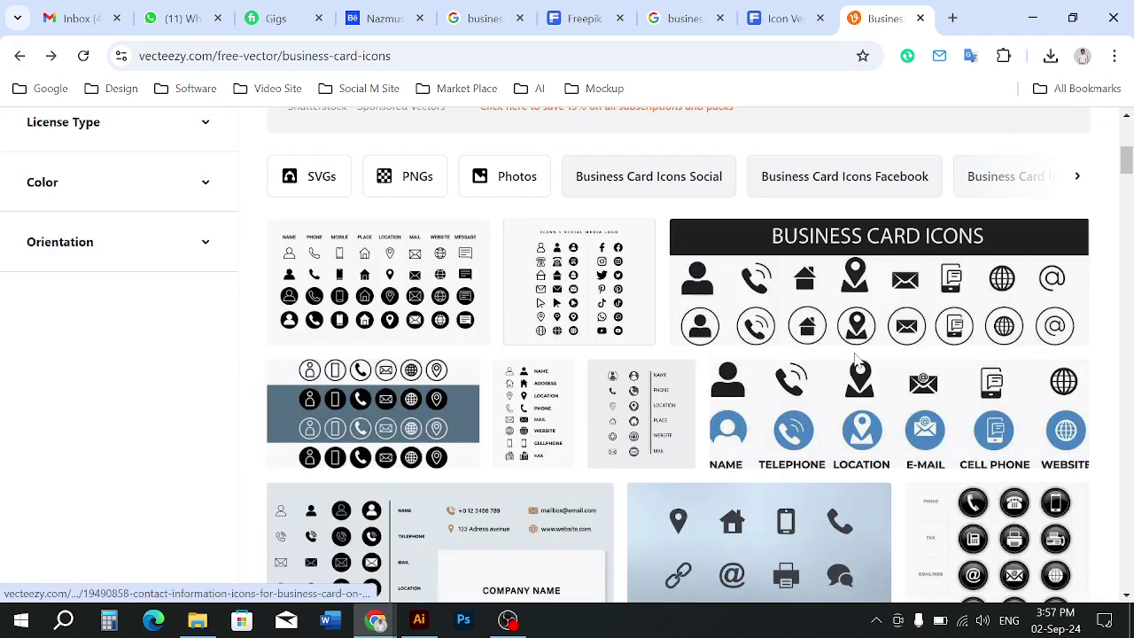
scroll(821, 407, "down", 3)
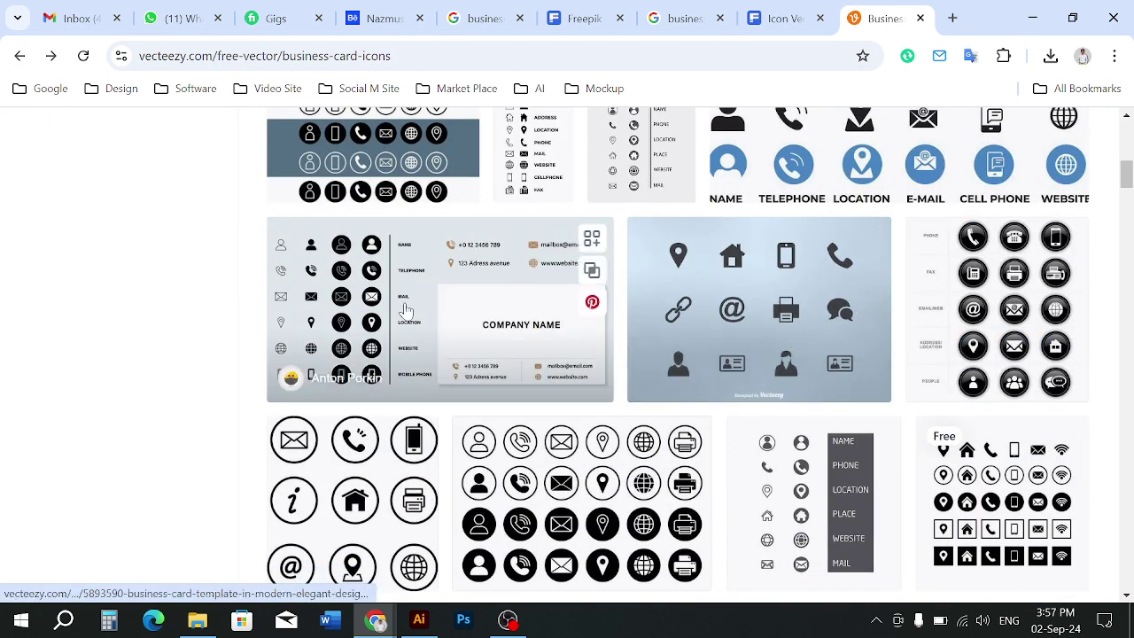
scroll(578, 354, "down", 2)
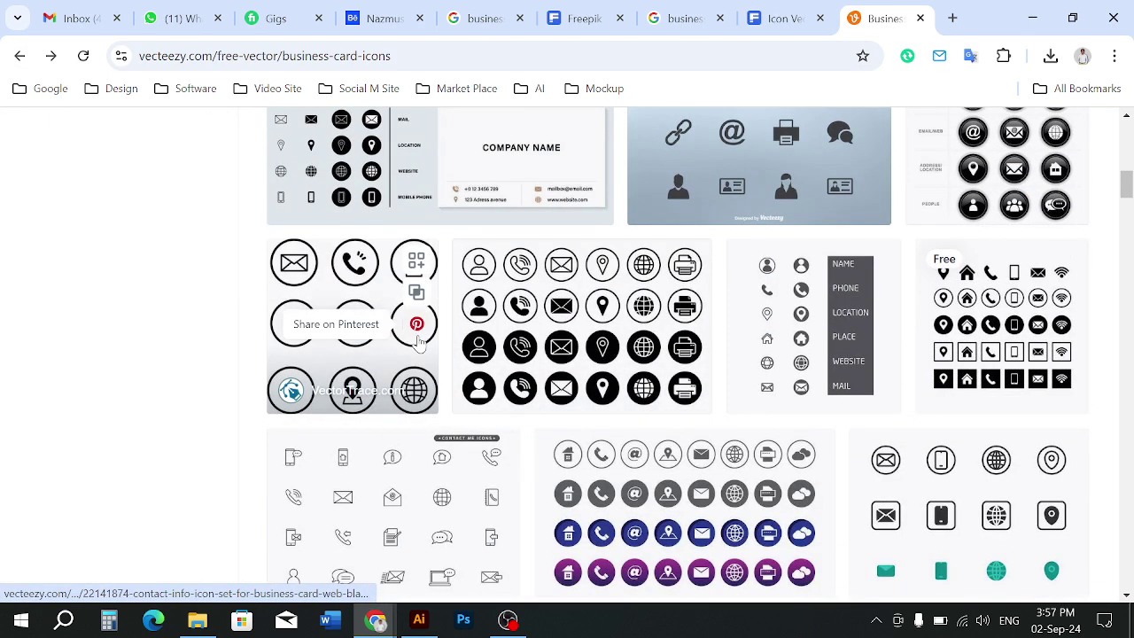
scroll(667, 459, "down", 3)
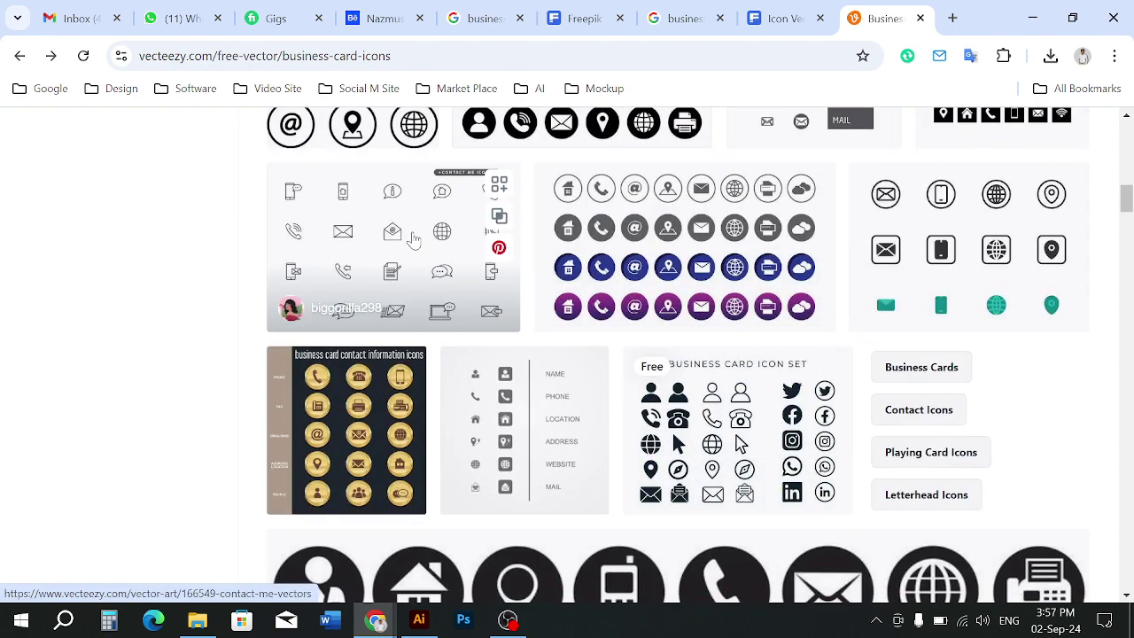
scroll(950, 252, "down", 1)
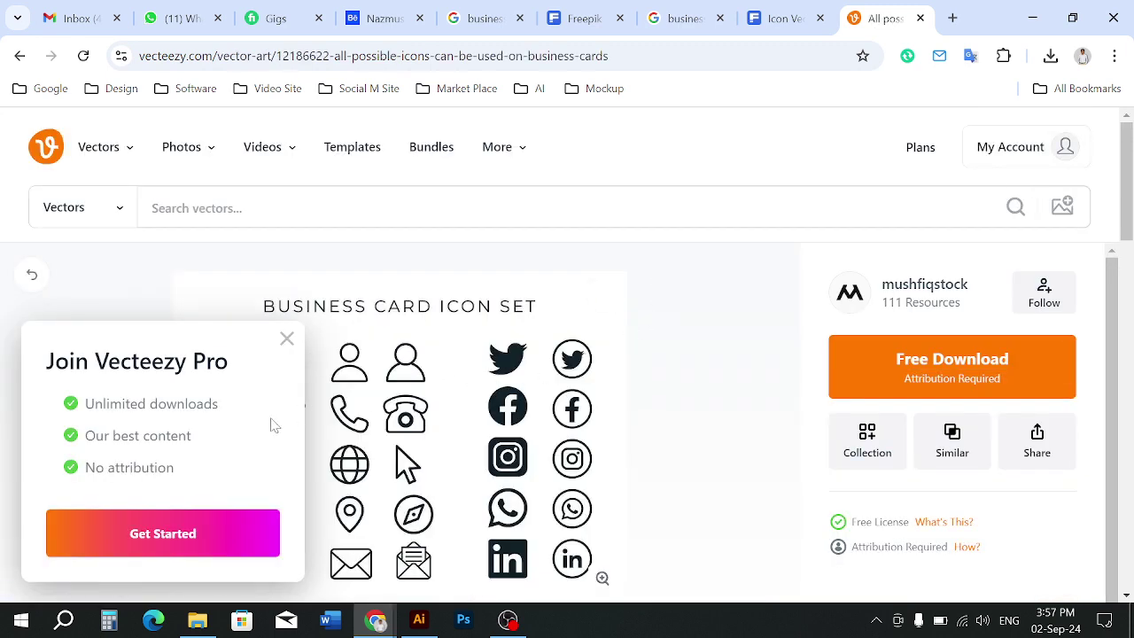
left_click(286, 340)
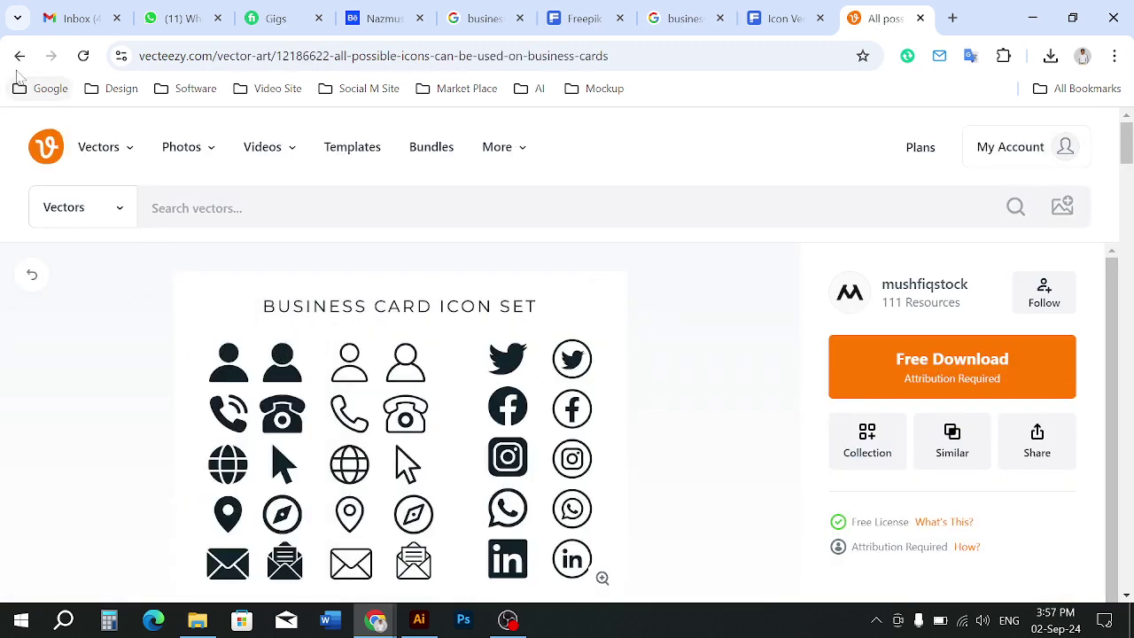
left_click(20, 56)
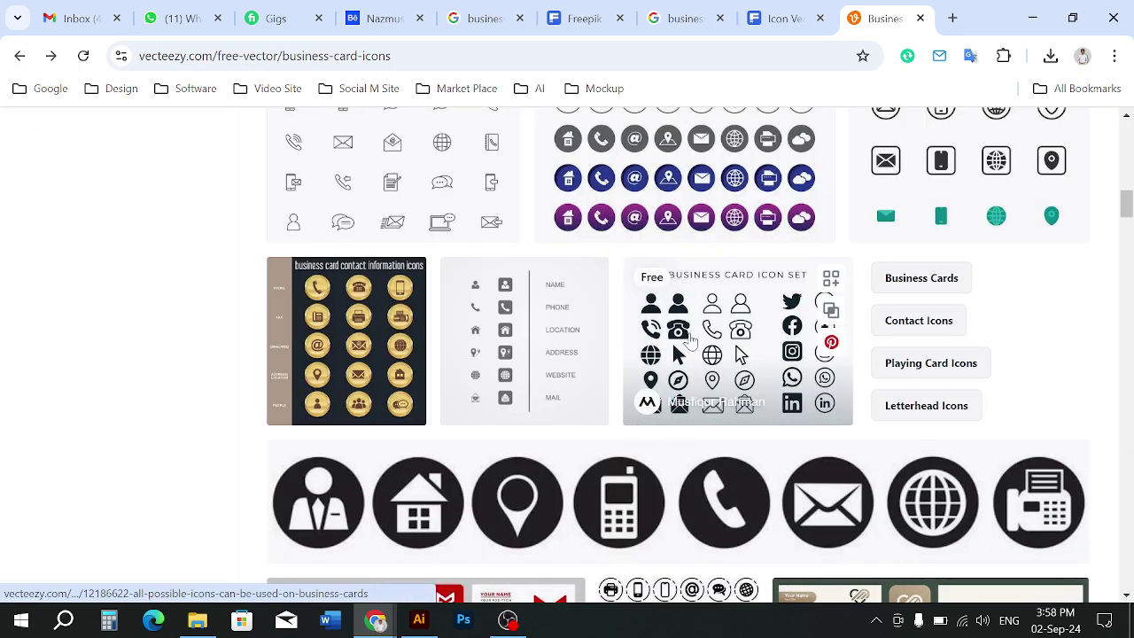
Download the Business Card Icon Set free as a 640 KB zip and return to results
left_click(747, 348)
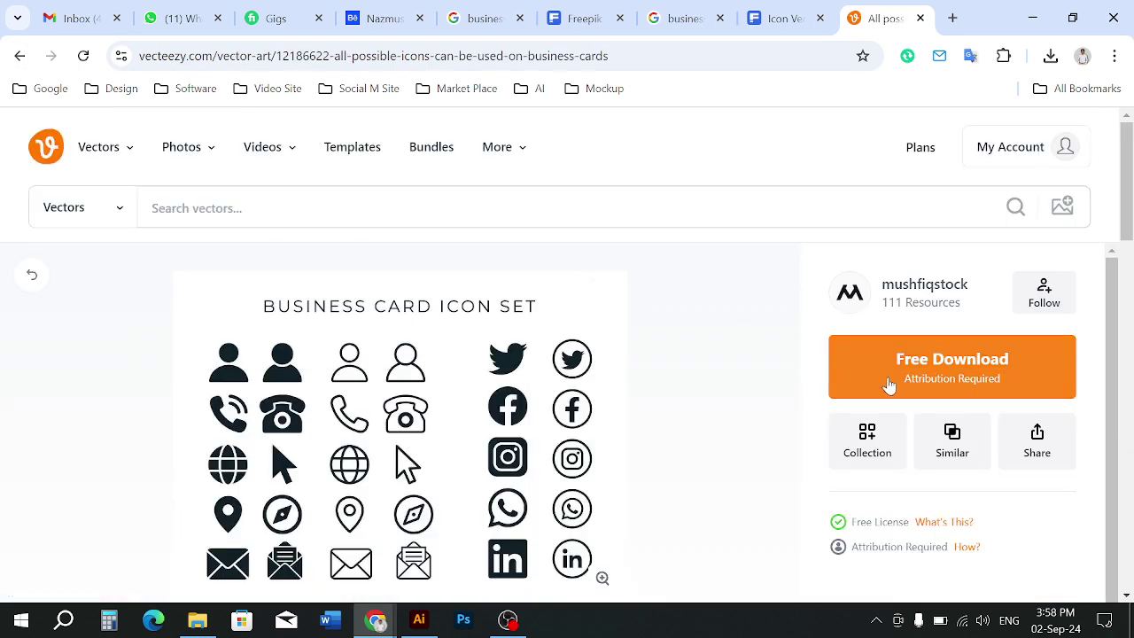
mouse_move(898, 362)
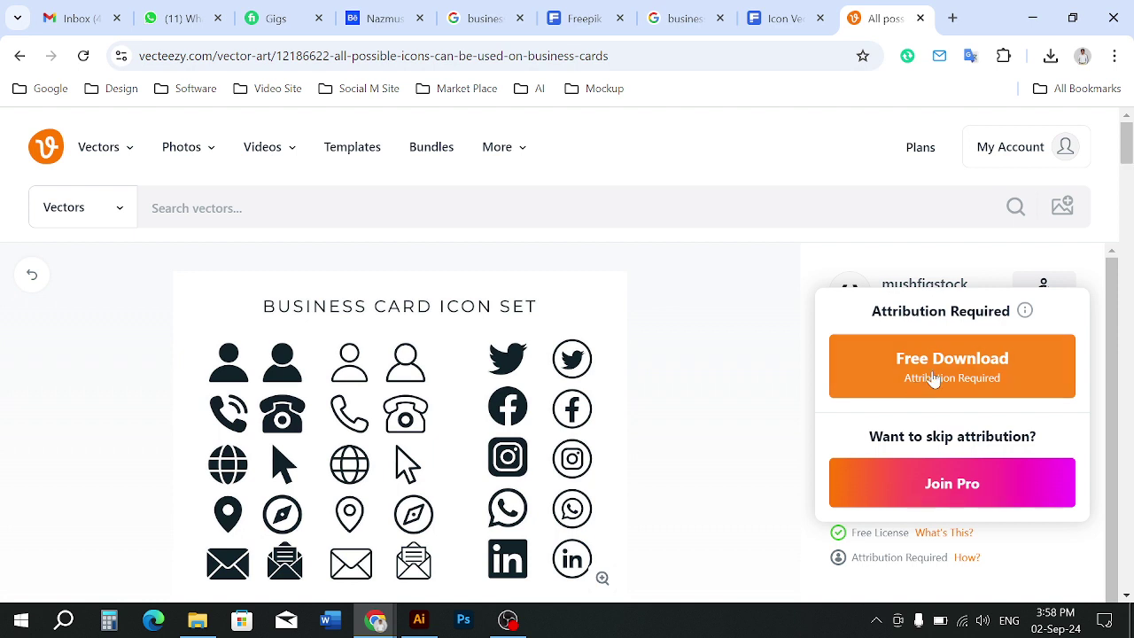
left_click(937, 377)
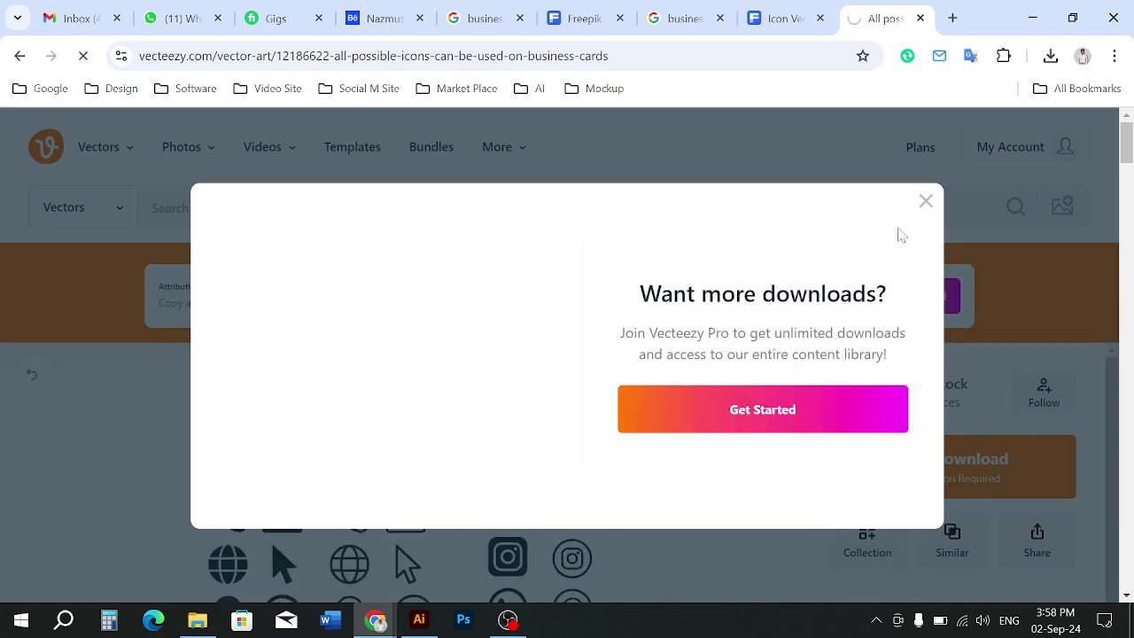
left_click(926, 202)
scroll(597, 377, "down", 3)
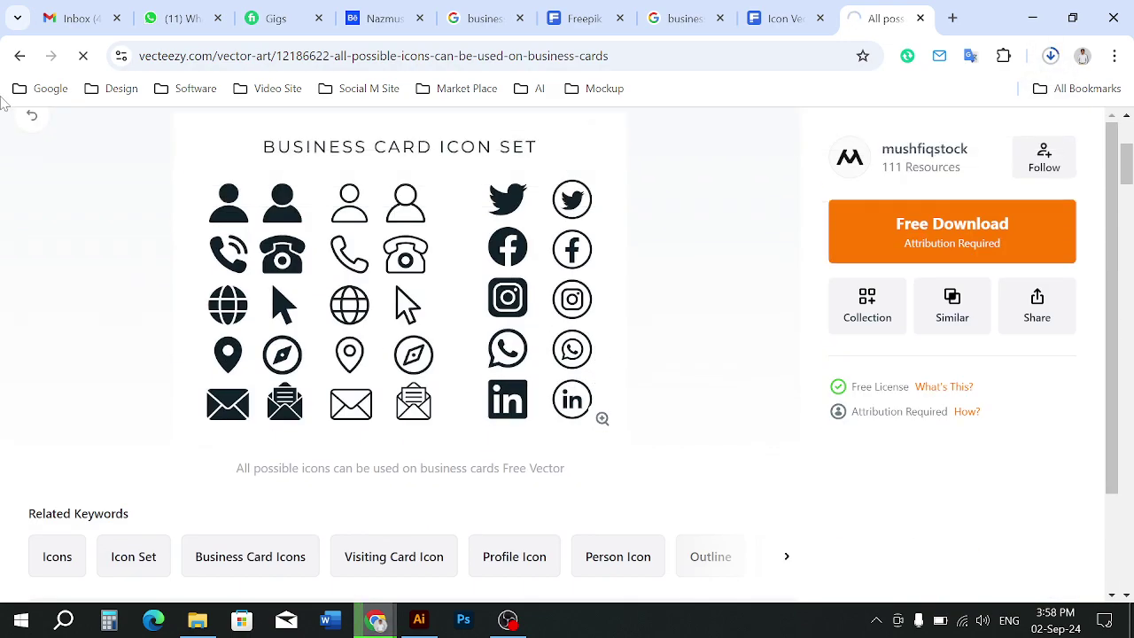
left_click(19, 57)
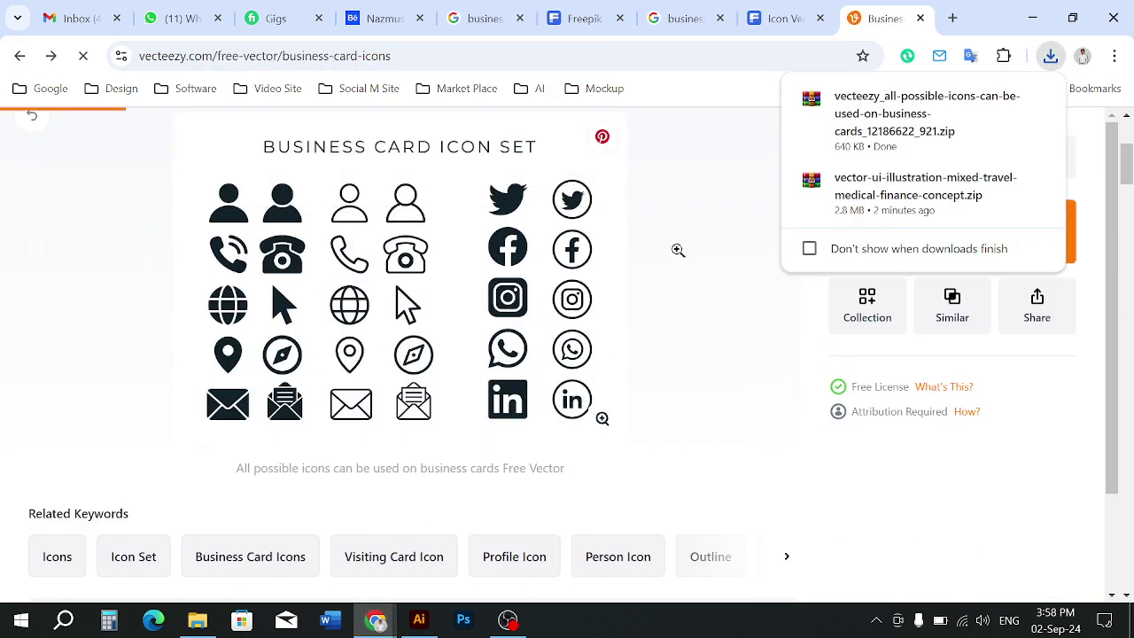
scroll(431, 443, "down", 4)
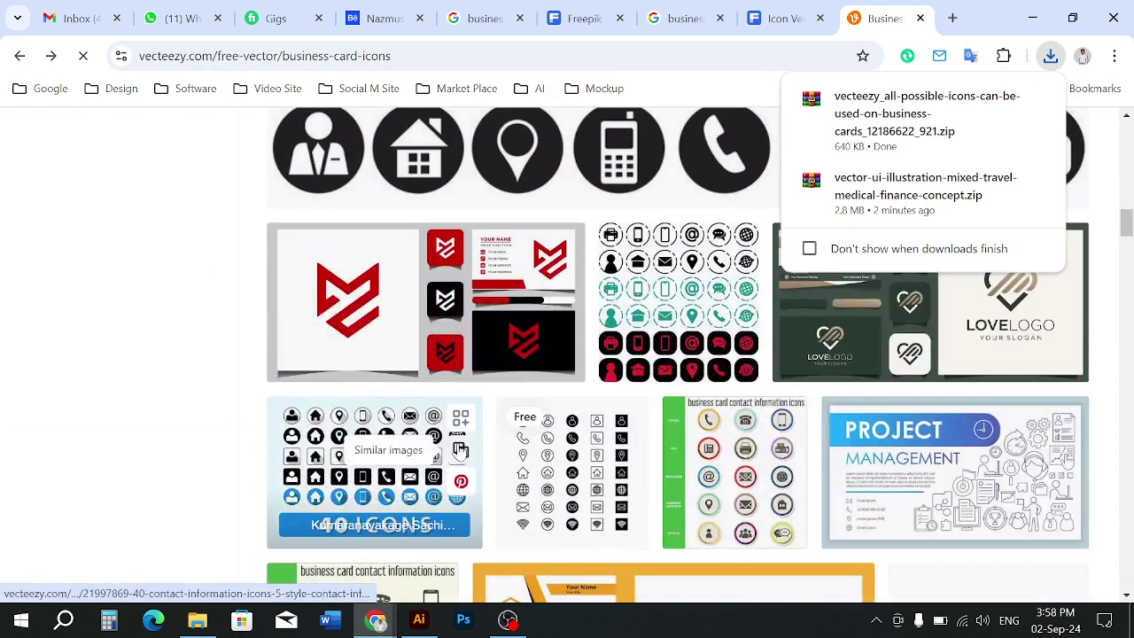
scroll(460, 450, "down", 3)
scroll(506, 467, "up", 2)
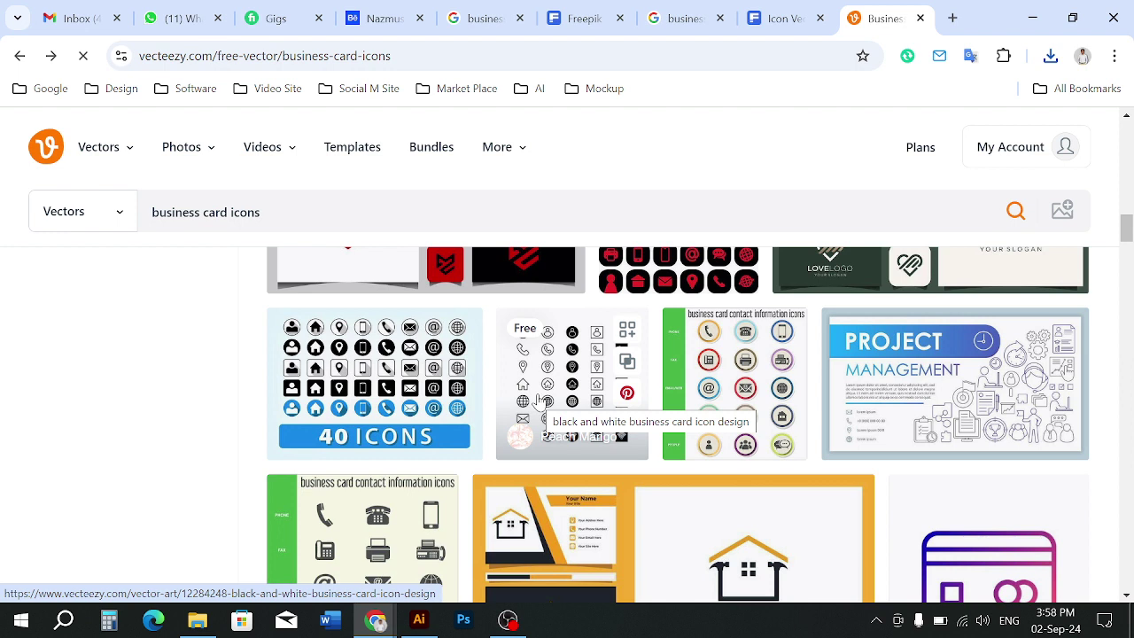
Open the black-and-white business card icon design and start its free download
left_click(554, 396)
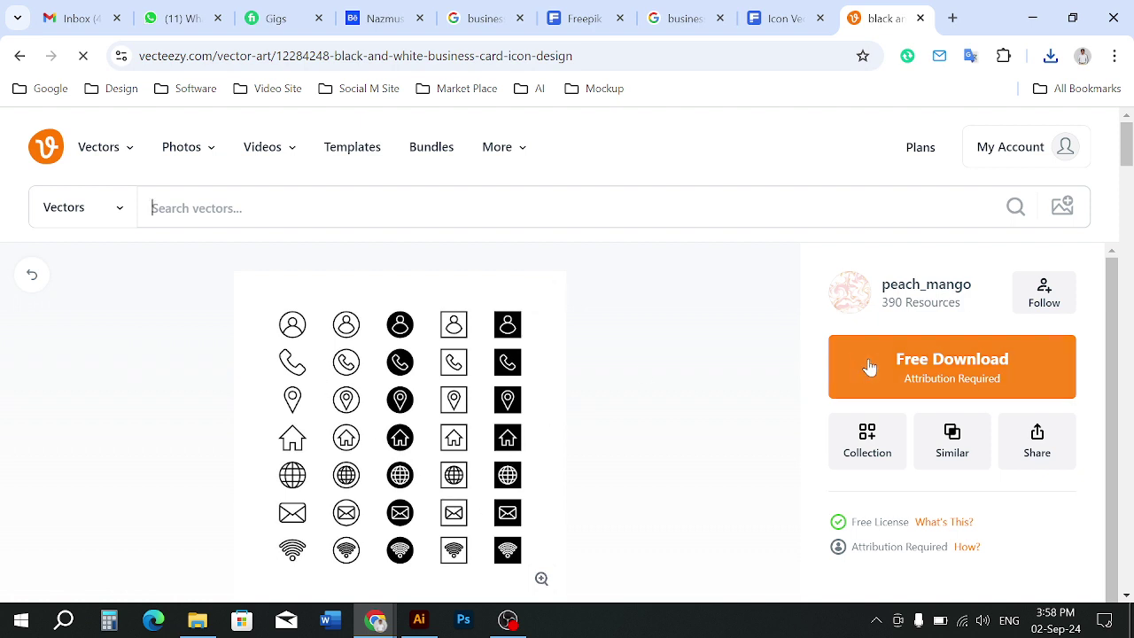
left_click(868, 367)
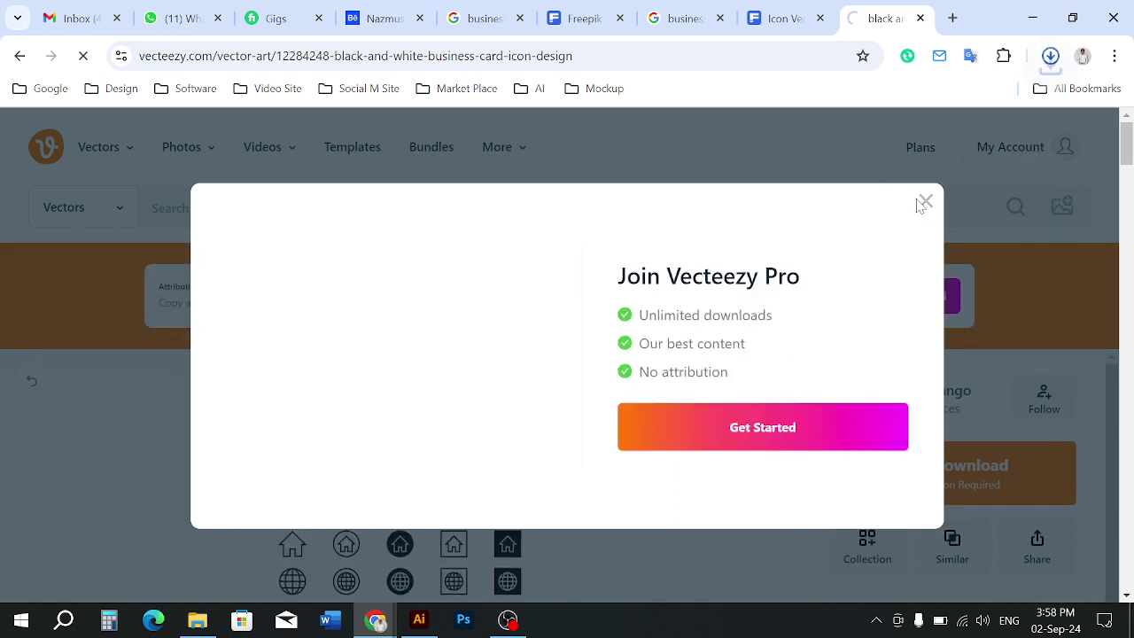
Extract the EPS and JPG from the black-and-white business card icon zip into a new Downloads folder
left_click(198, 621)
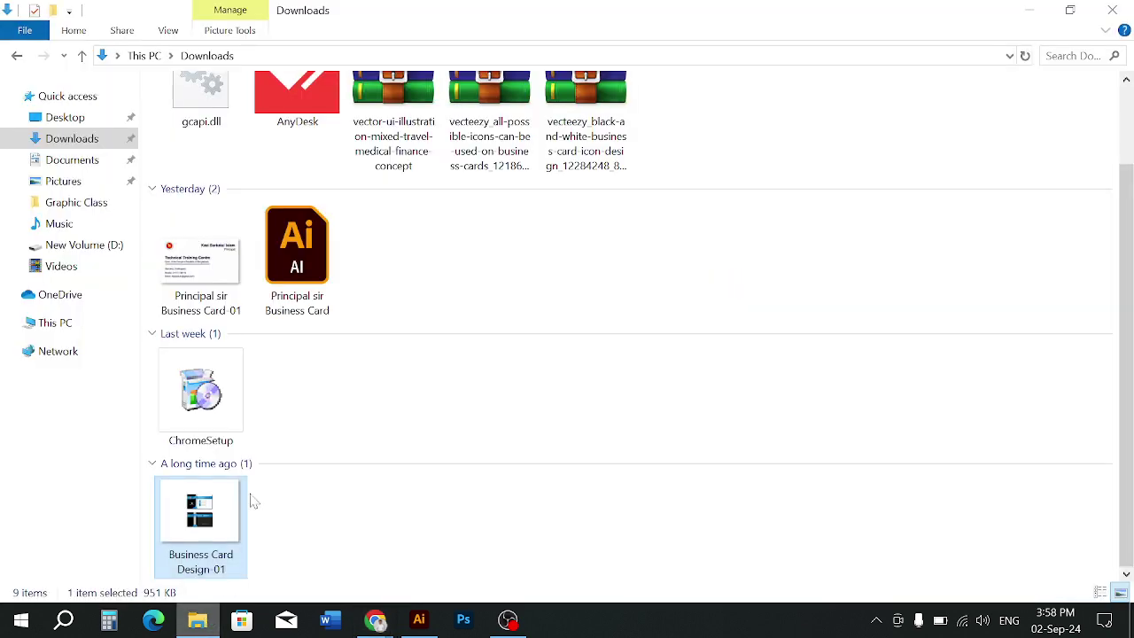
scroll(481, 354, "up", 1)
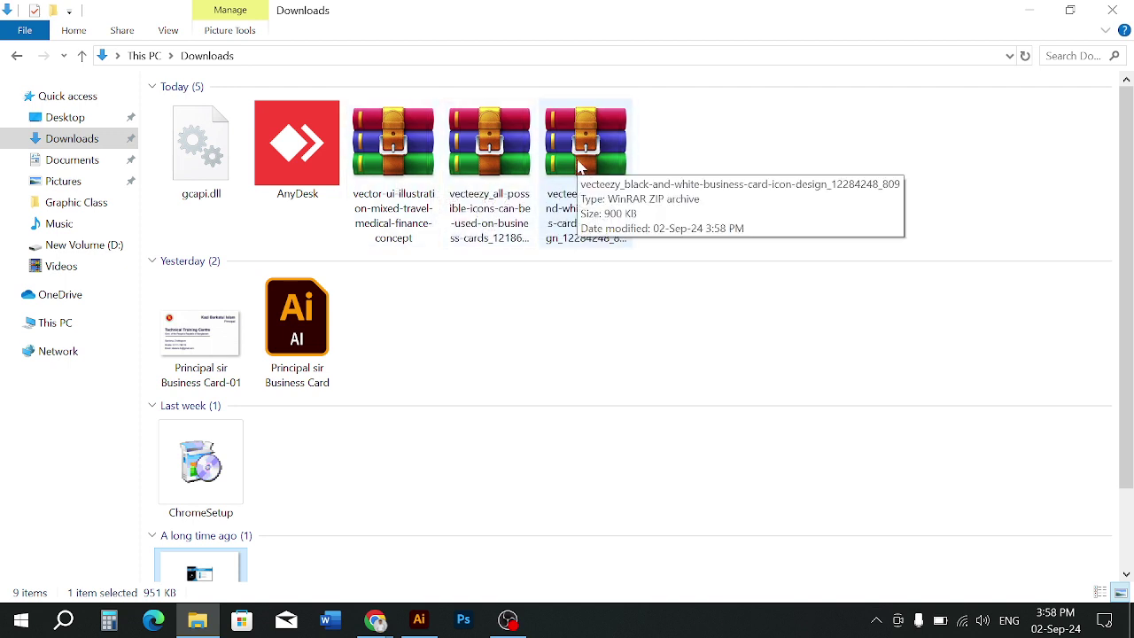
double_click(580, 166)
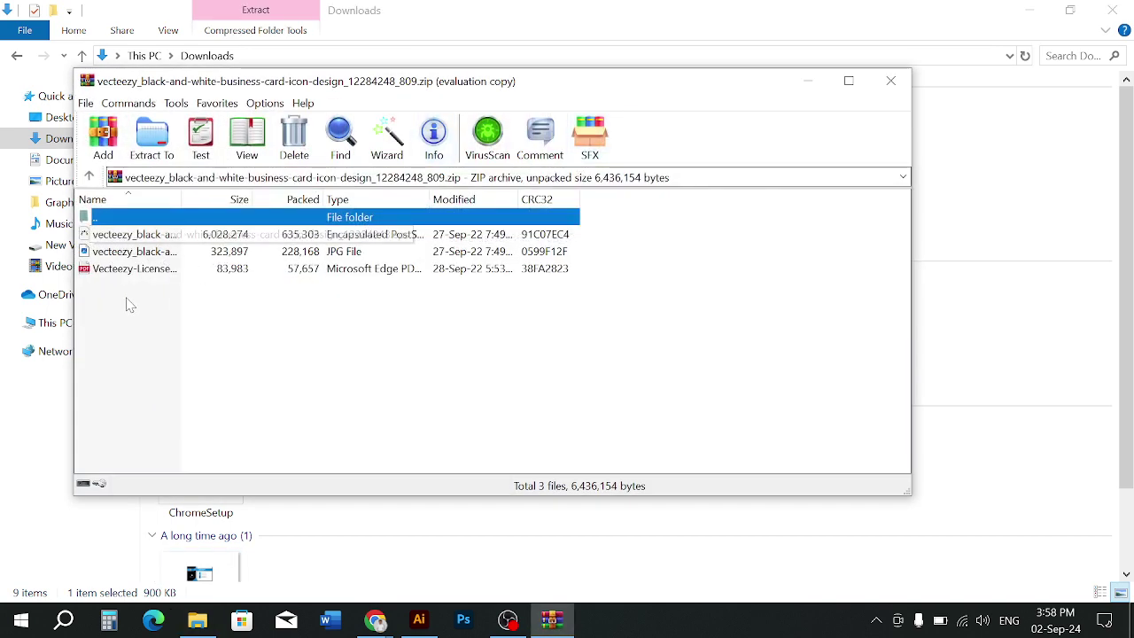
left_click(128, 305)
left_click(117, 254)
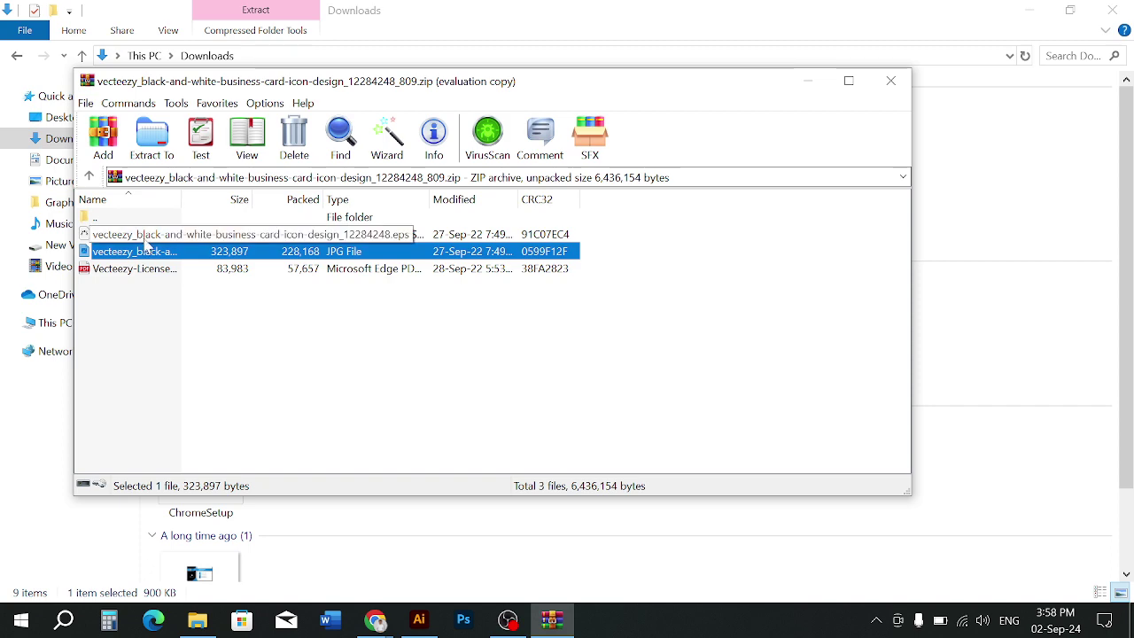
left_click(146, 239, "ctrl")
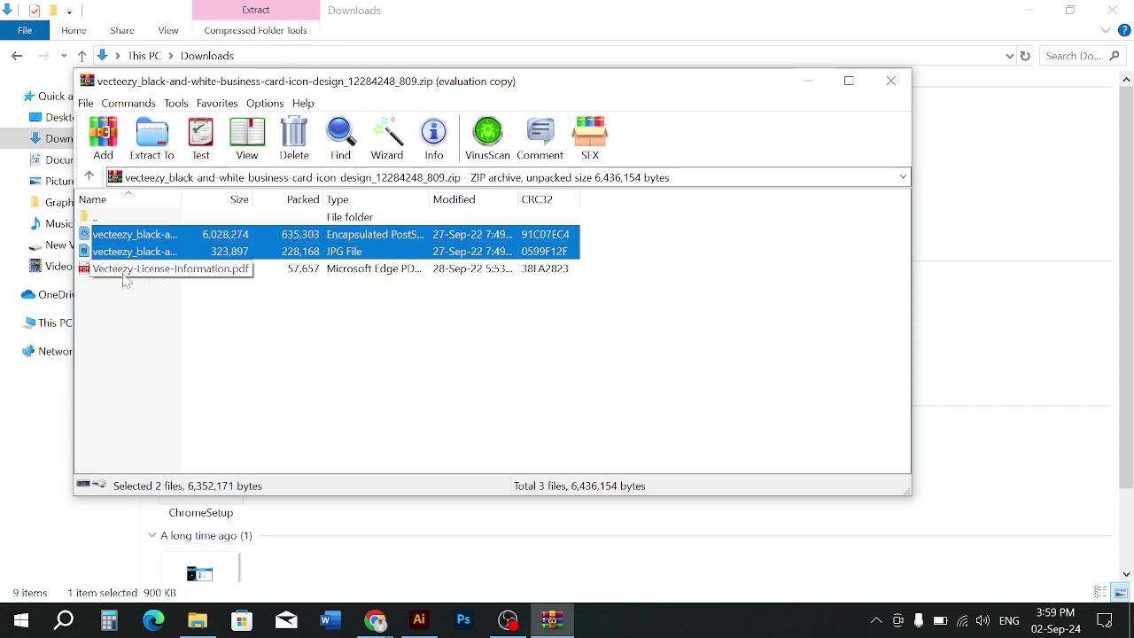
left_click(152, 142)
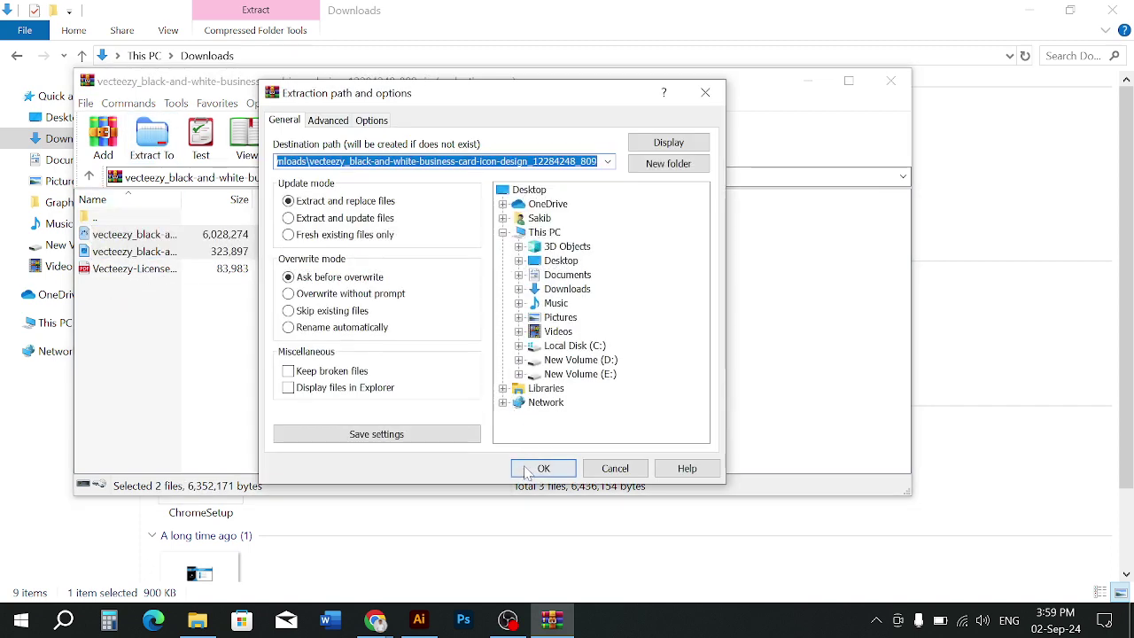
left_click(537, 469)
left_click(889, 81)
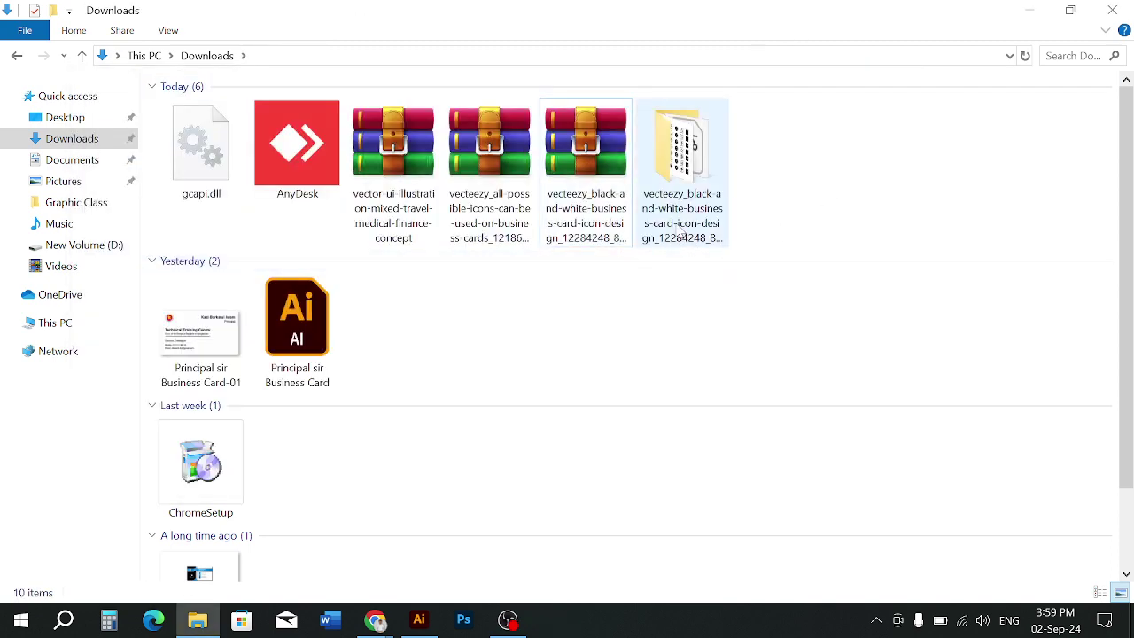
Rename the extracted folder to 'Icon' and delete the black-and-white business card icon zip
right_click(678, 232)
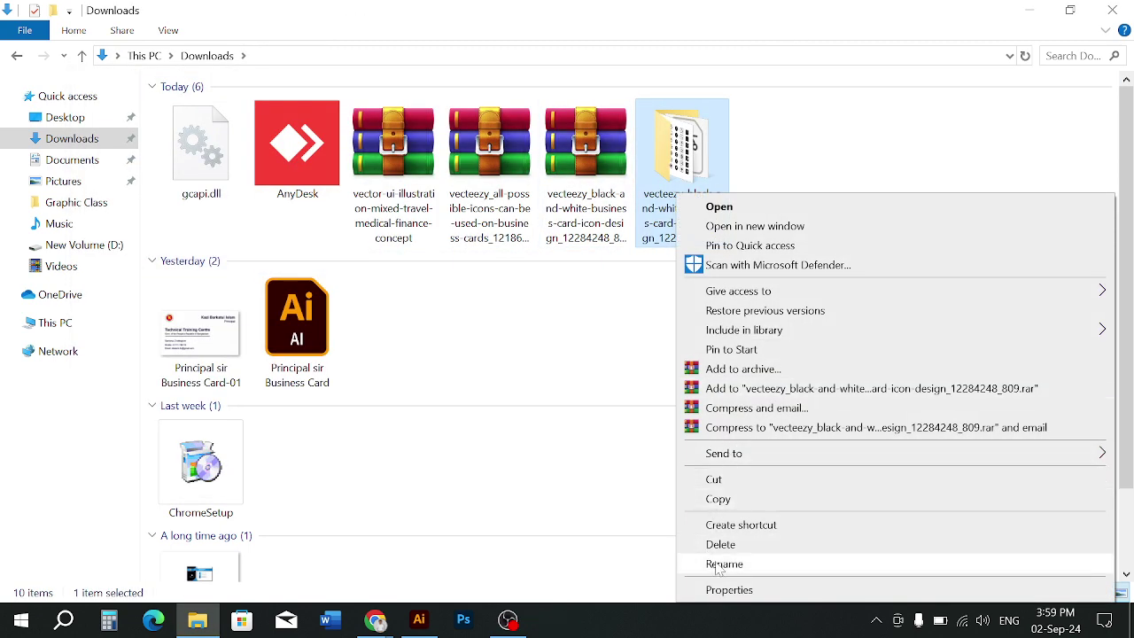
left_click(724, 564)
type("Ico")
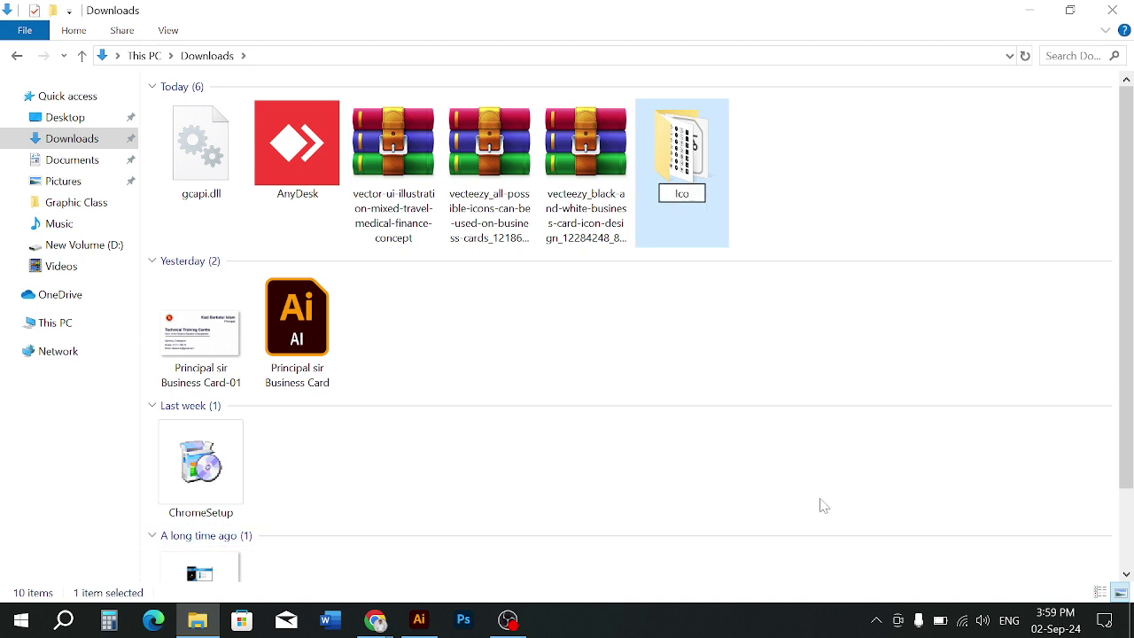
type("n")
key("Return")
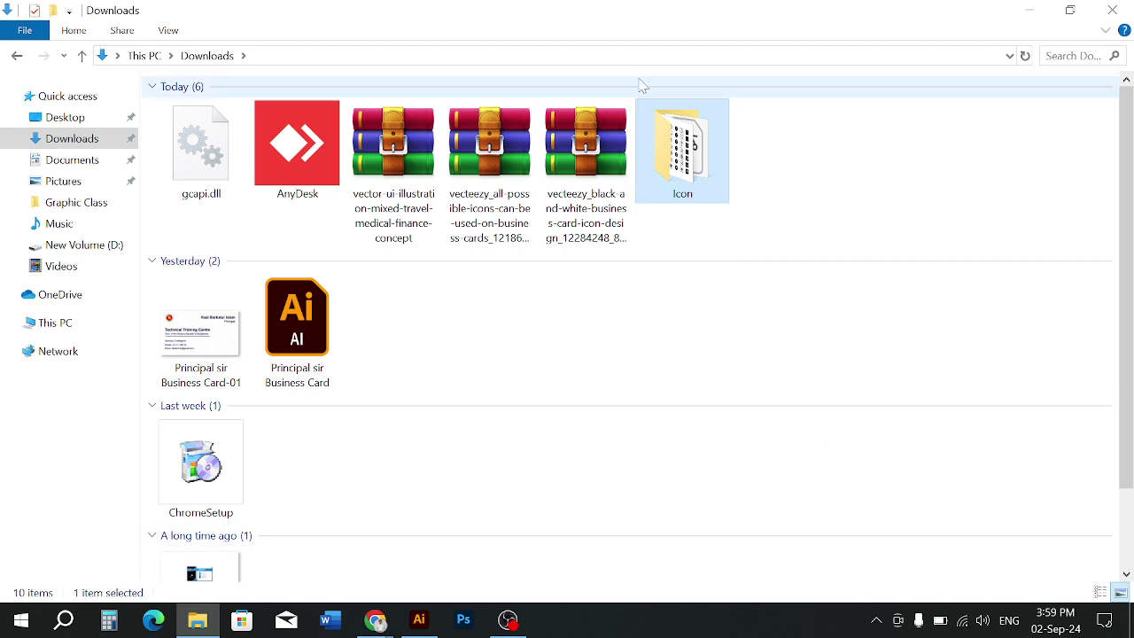
left_click(567, 162)
key("Delete")
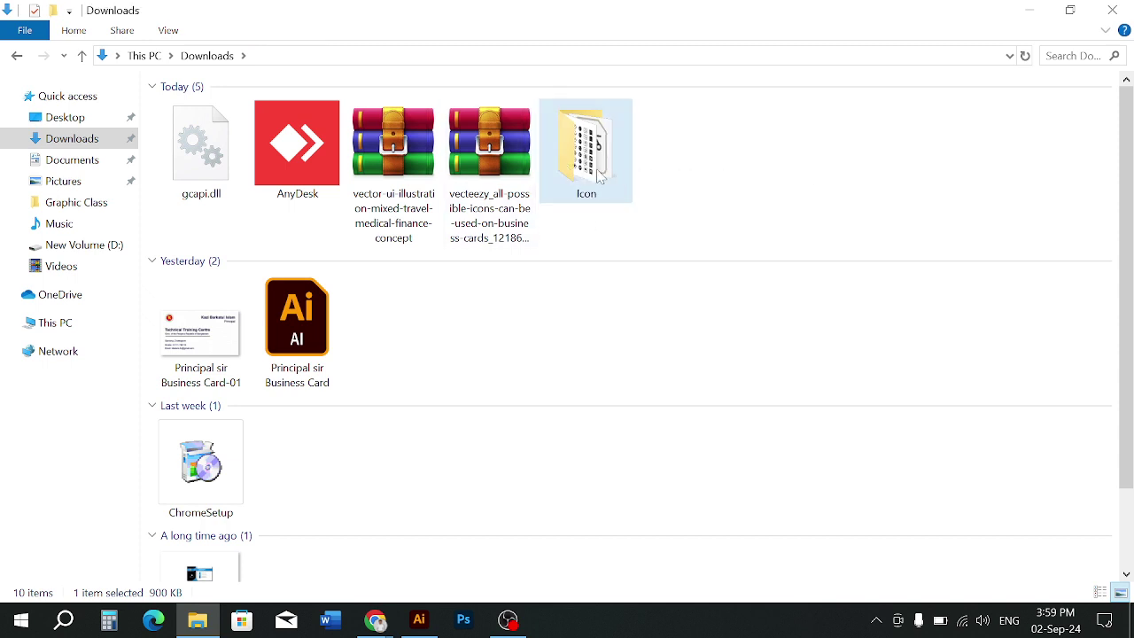
Extract the EPS and JPG from the all-possible-icons zip into a new folder
double_click(489, 146)
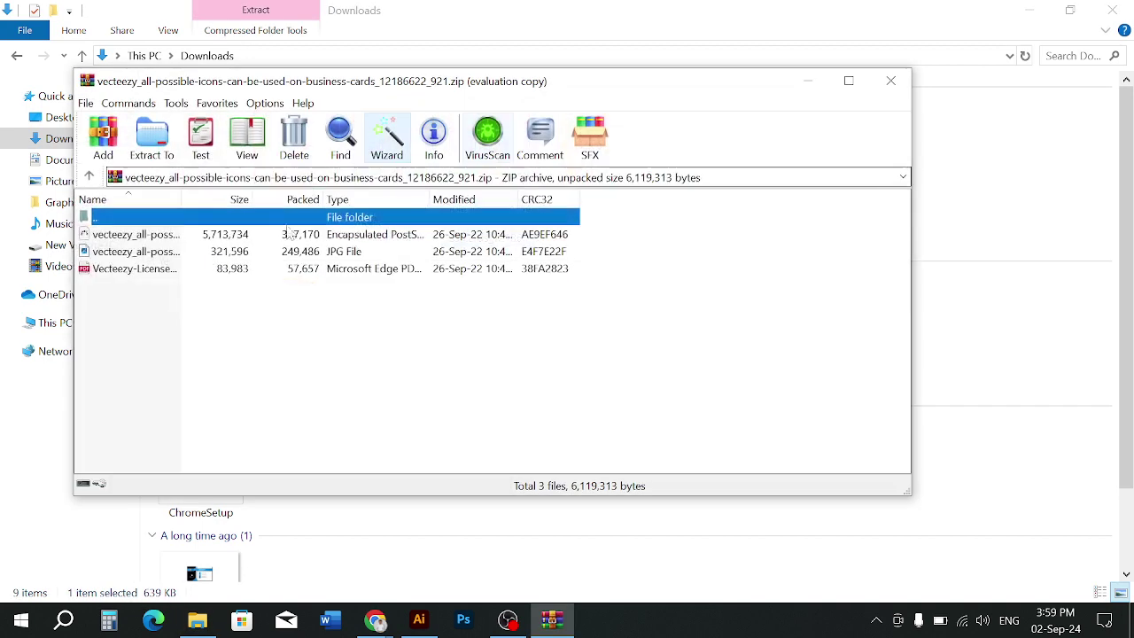
left_click(115, 253)
left_click(116, 235, "ctrl")
left_click(151, 138)
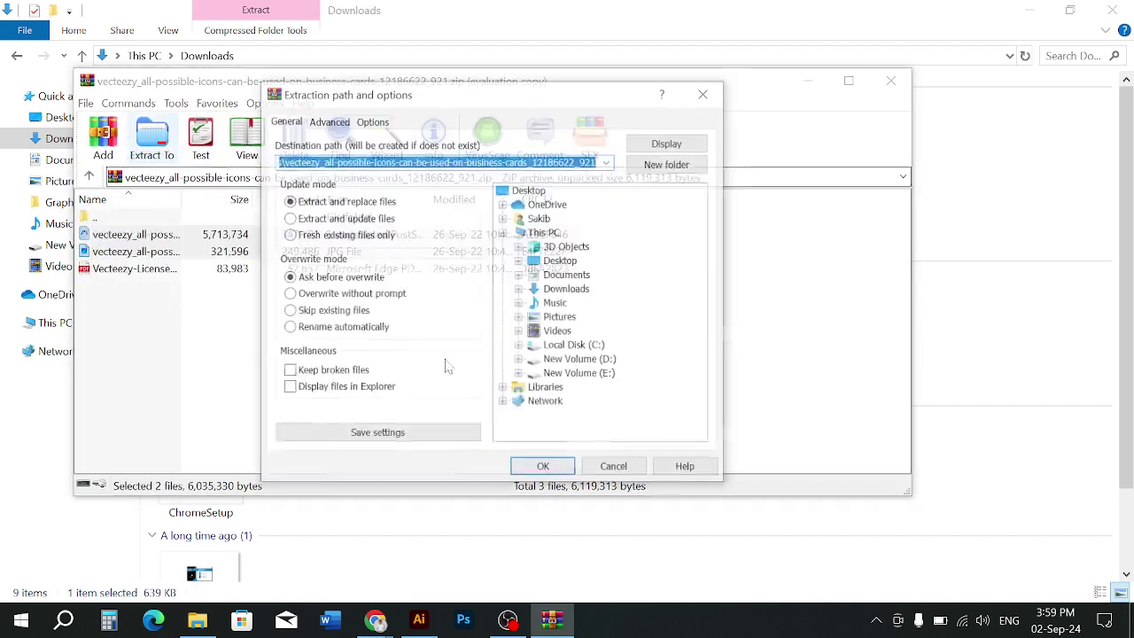
left_click(523, 463)
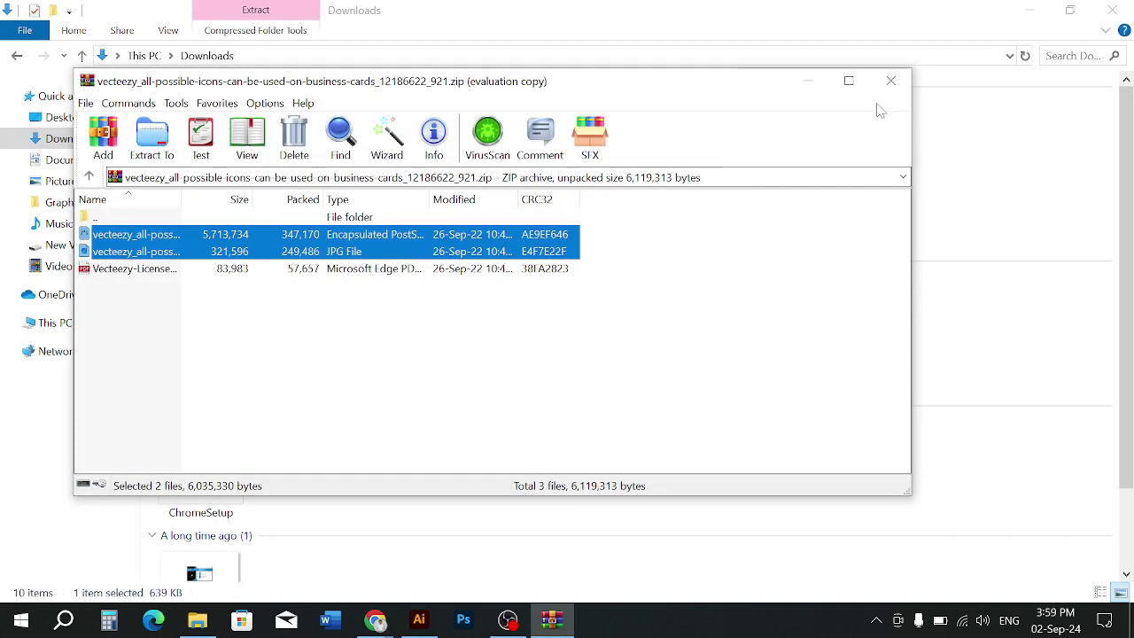
left_click(890, 82)
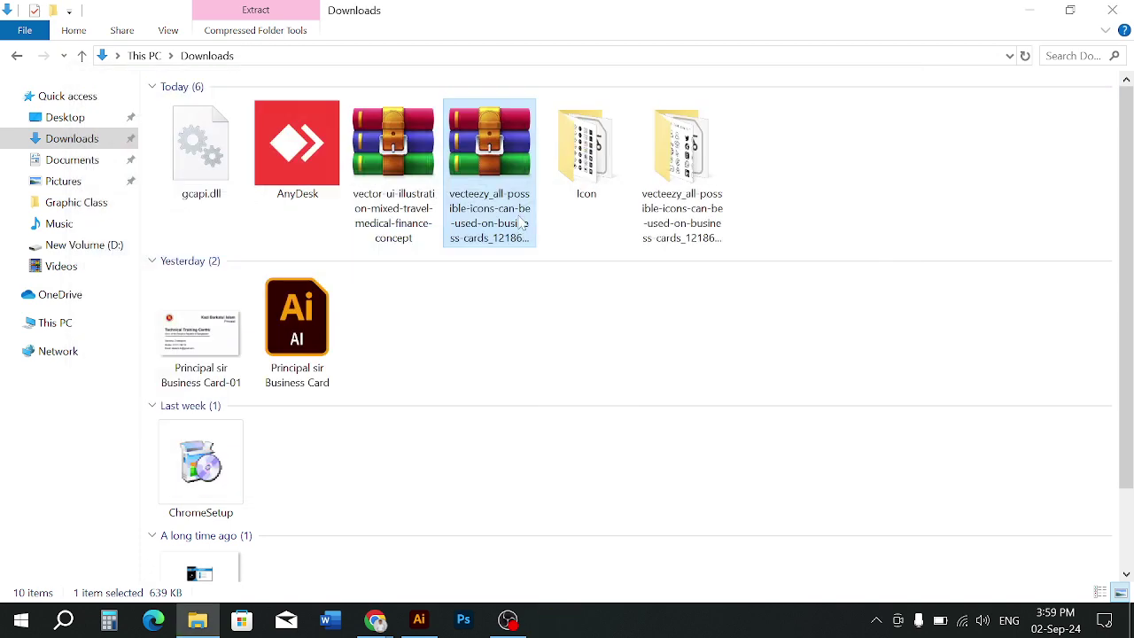
Extract the travel-medical-finance zip directly into Downloads and refresh the listing
double_click(417, 170)
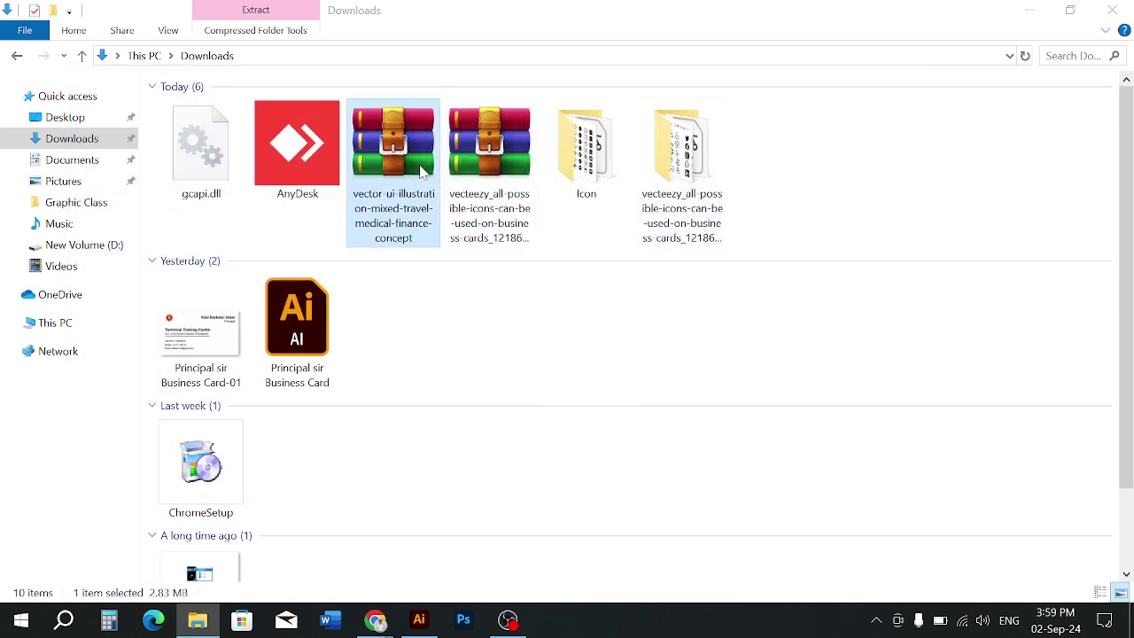
left_click(891, 82)
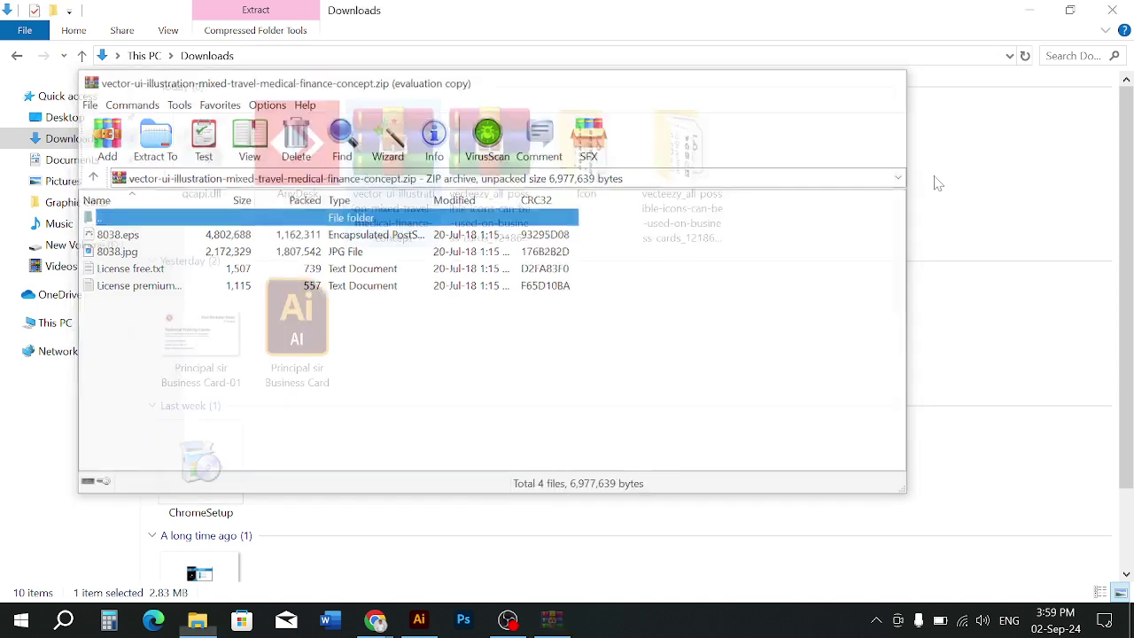
right_click(405, 157)
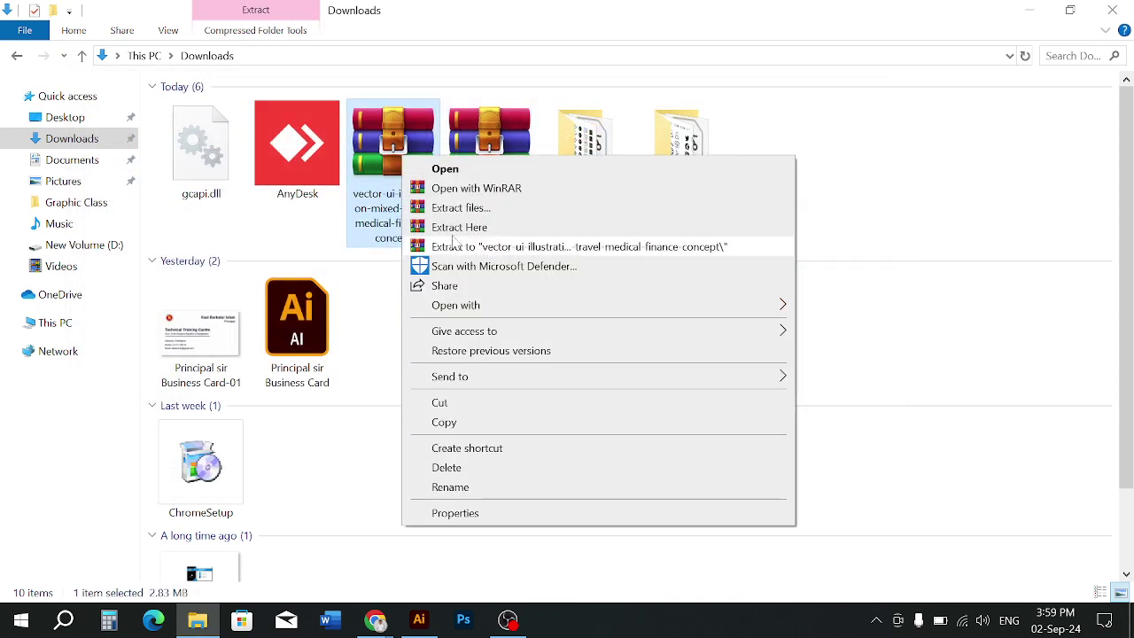
left_click(461, 227)
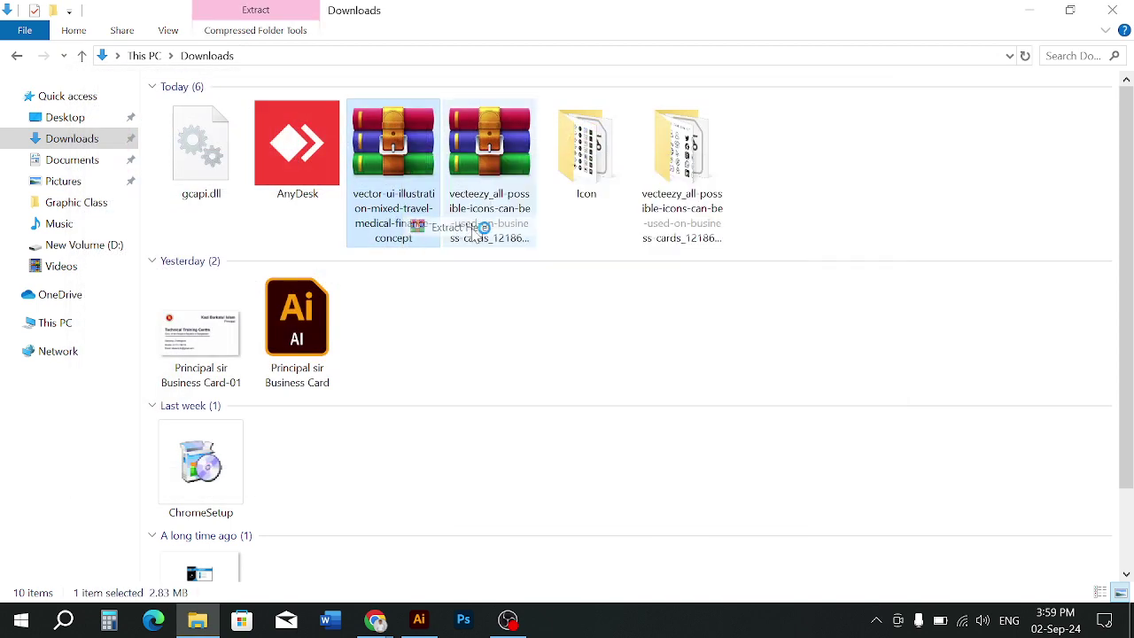
right_click(922, 186)
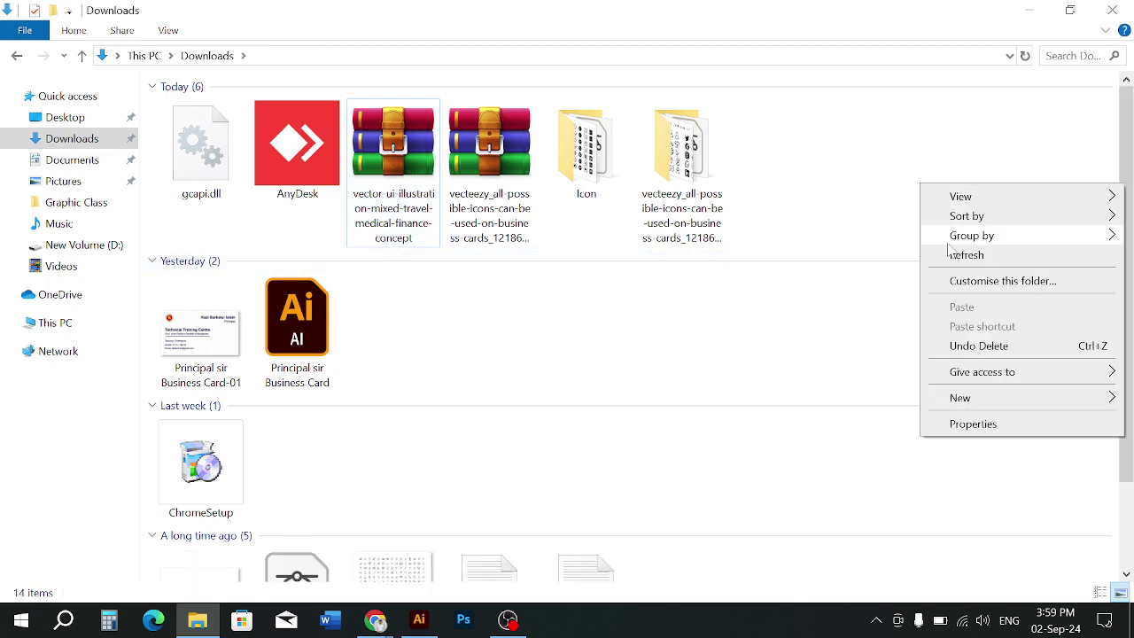
left_click(952, 254)
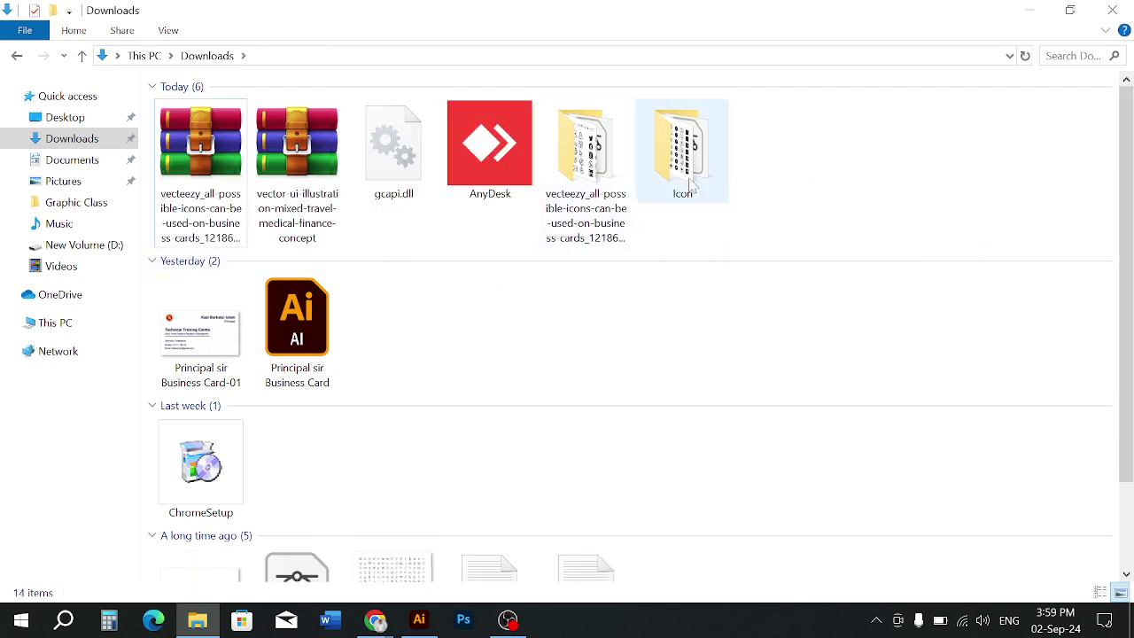
scroll(603, 343, "down", 1)
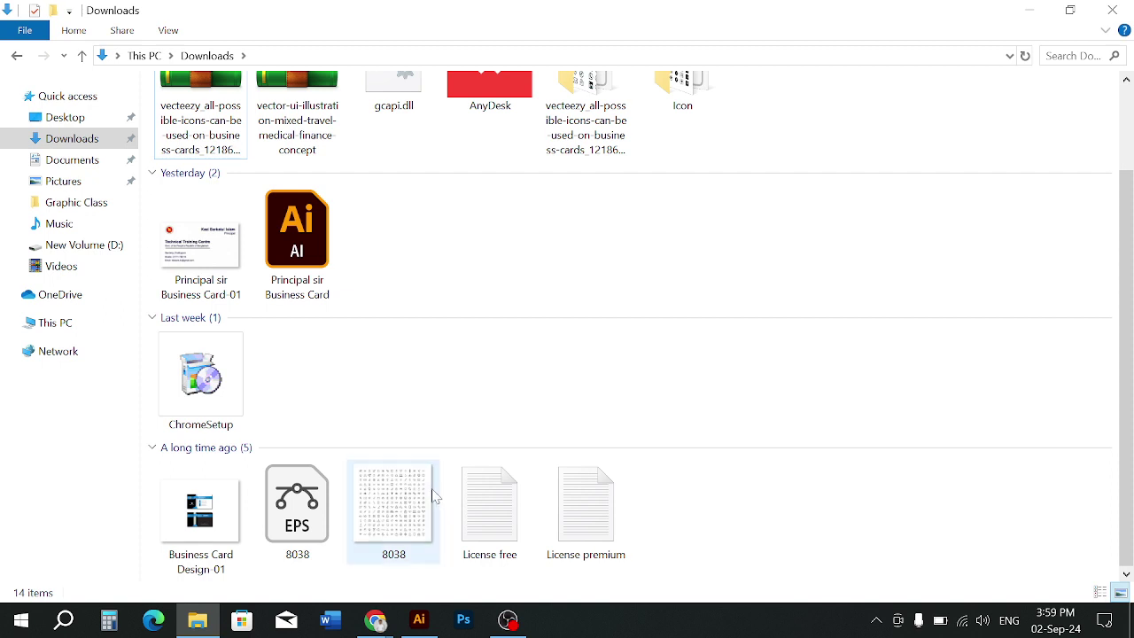
scroll(546, 438, "up", 1)
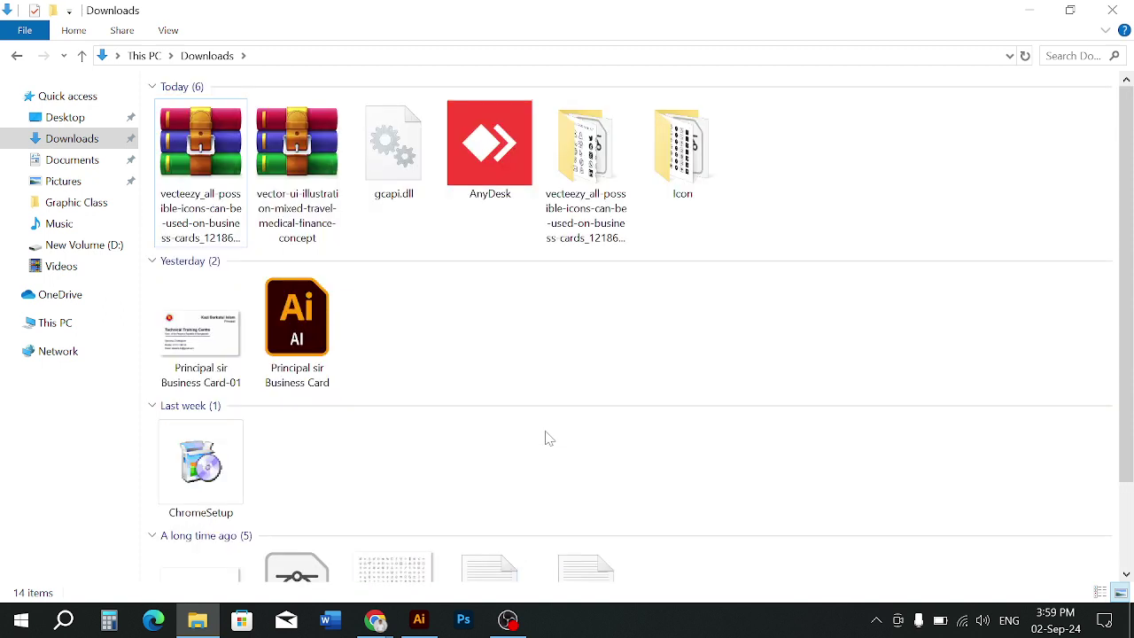
scroll(298, 307, "down", 1)
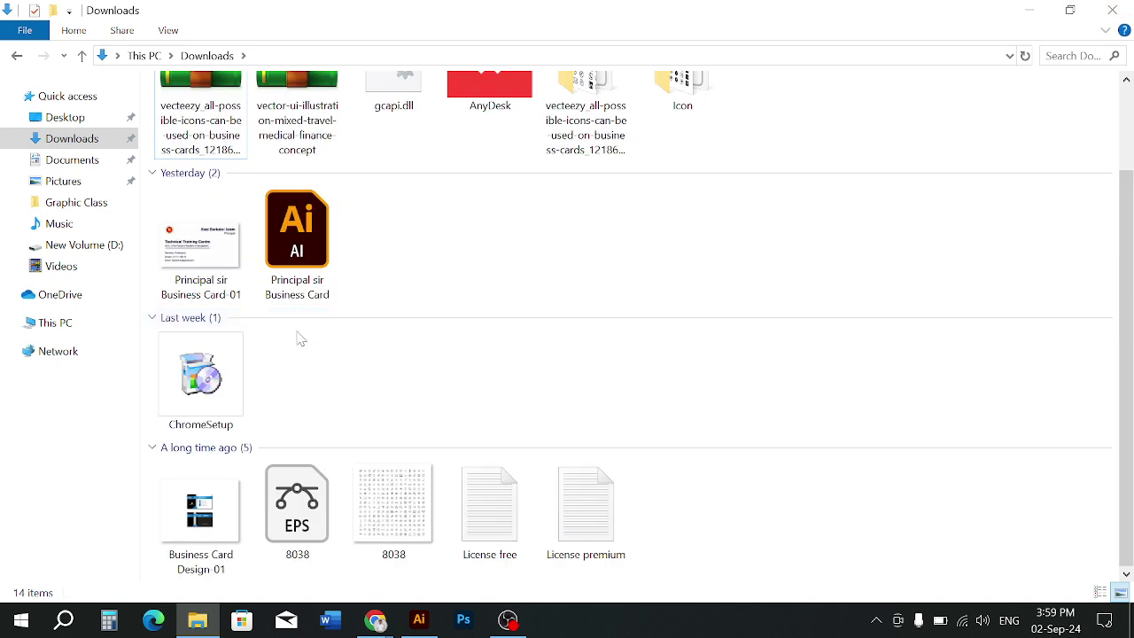
scroll(299, 337, "up", 1)
Re-extract the all-possible-icons archive's EPS and JPG to the suggested folder, replacing existing files
double_click(185, 169)
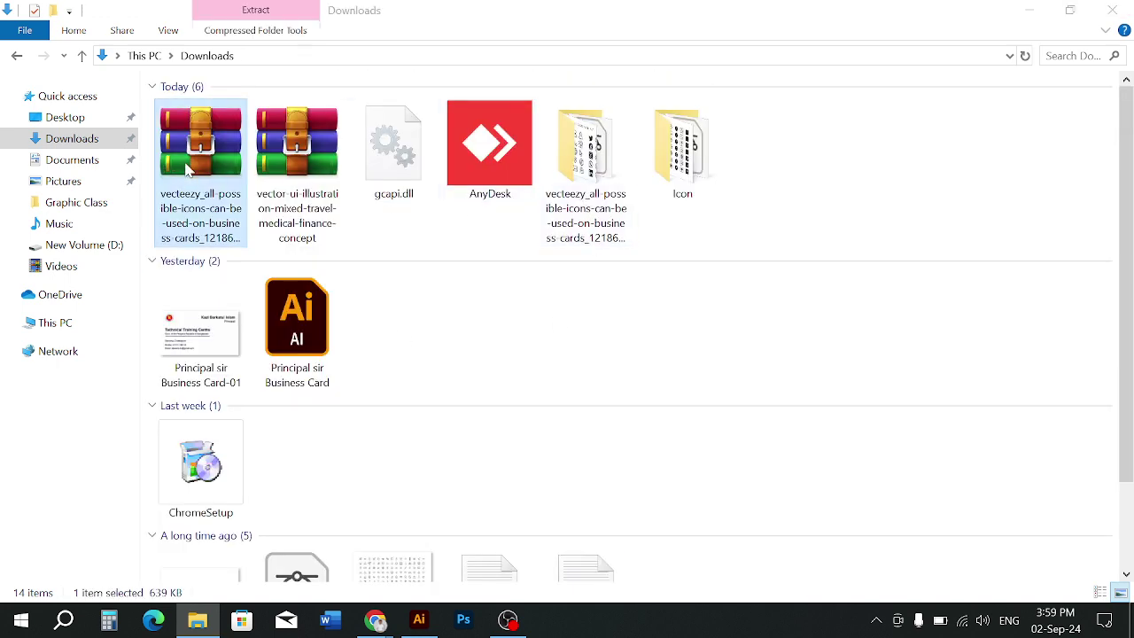
left_click(891, 82)
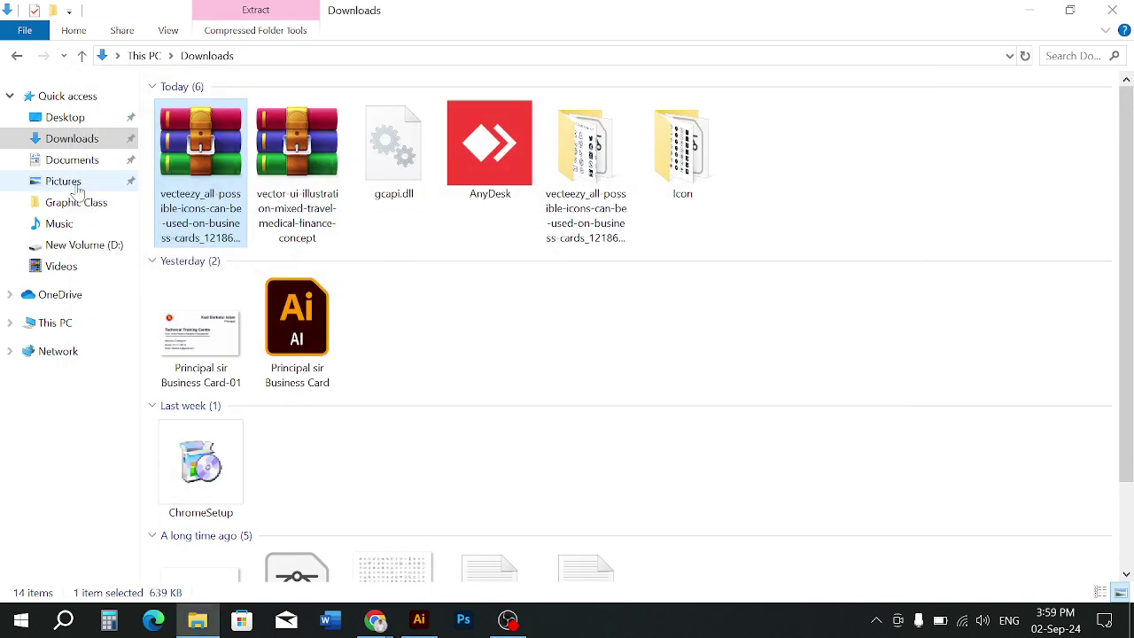
right_click(197, 167)
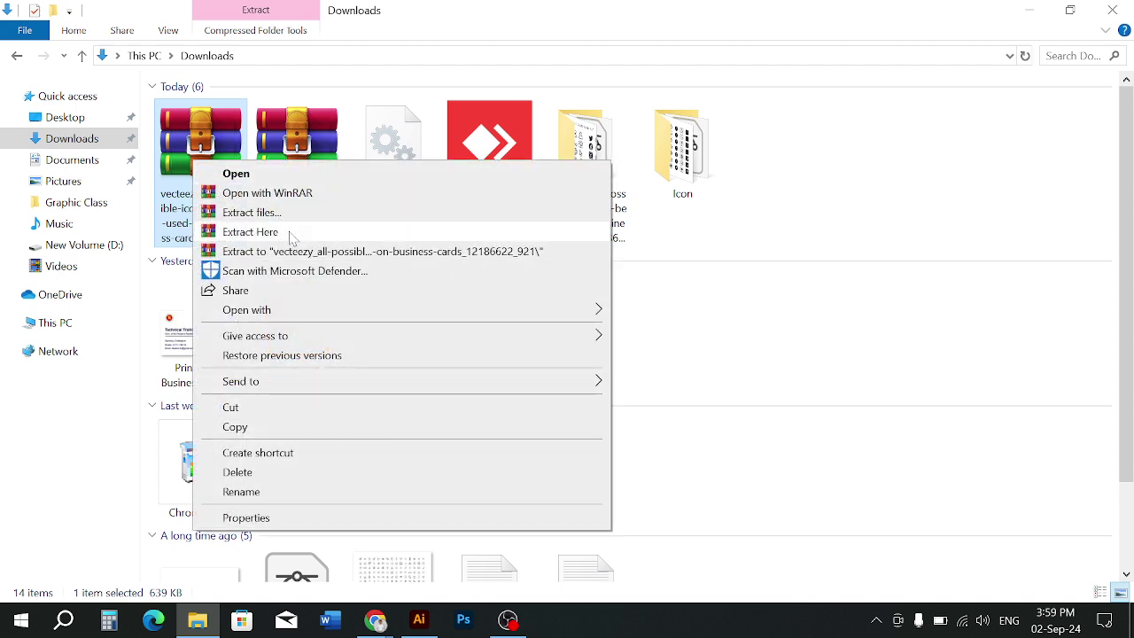
left_click(293, 213)
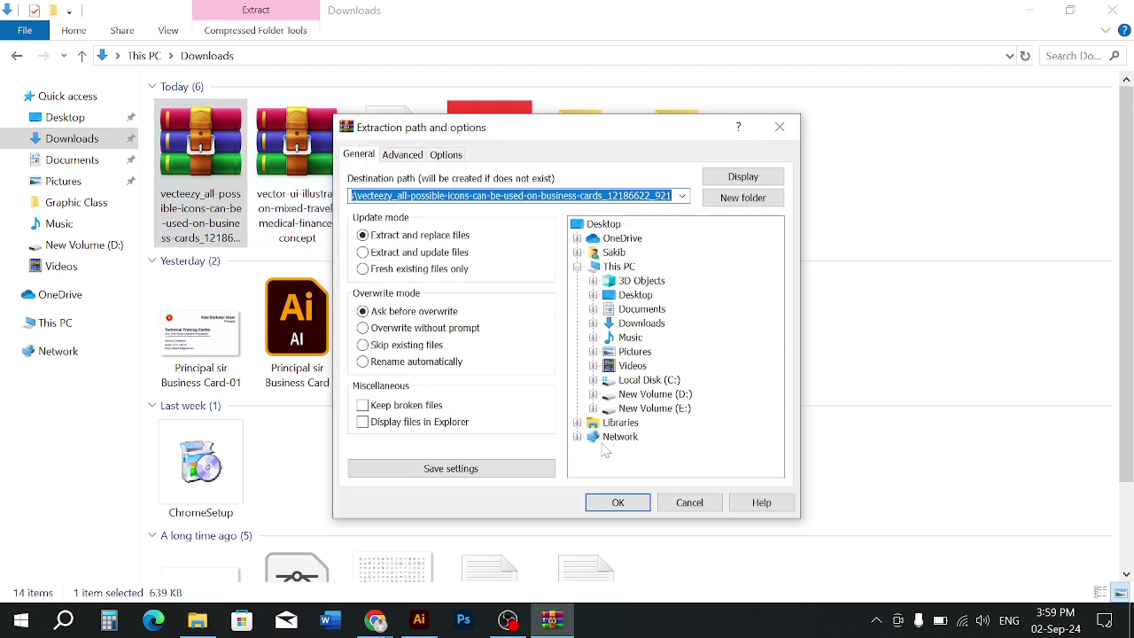
left_click(607, 504)
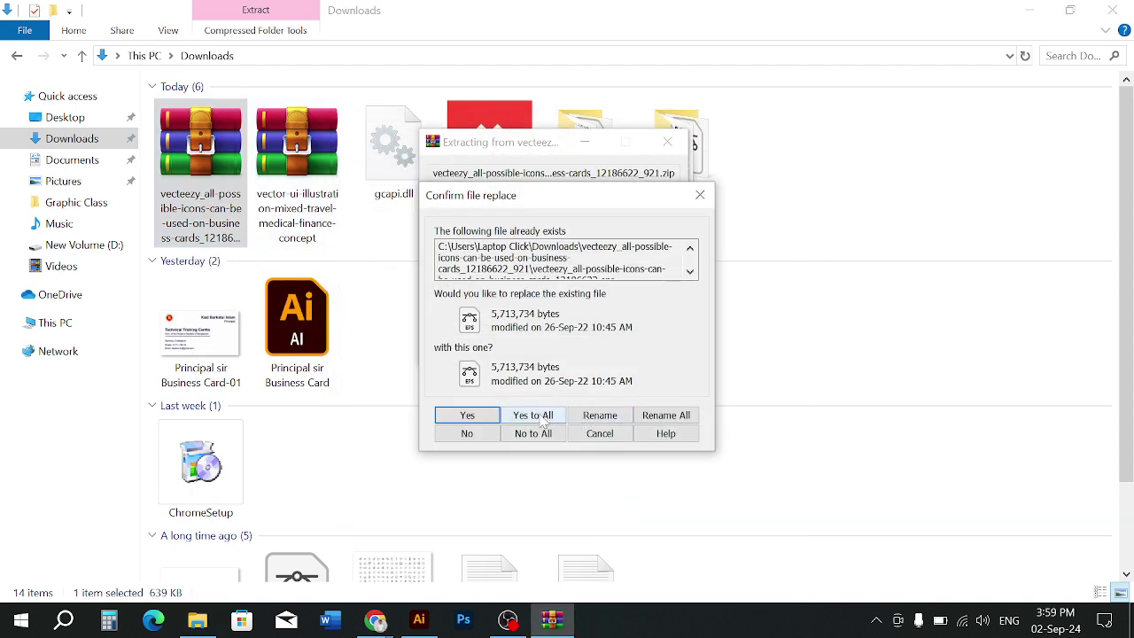
left_click(534, 415)
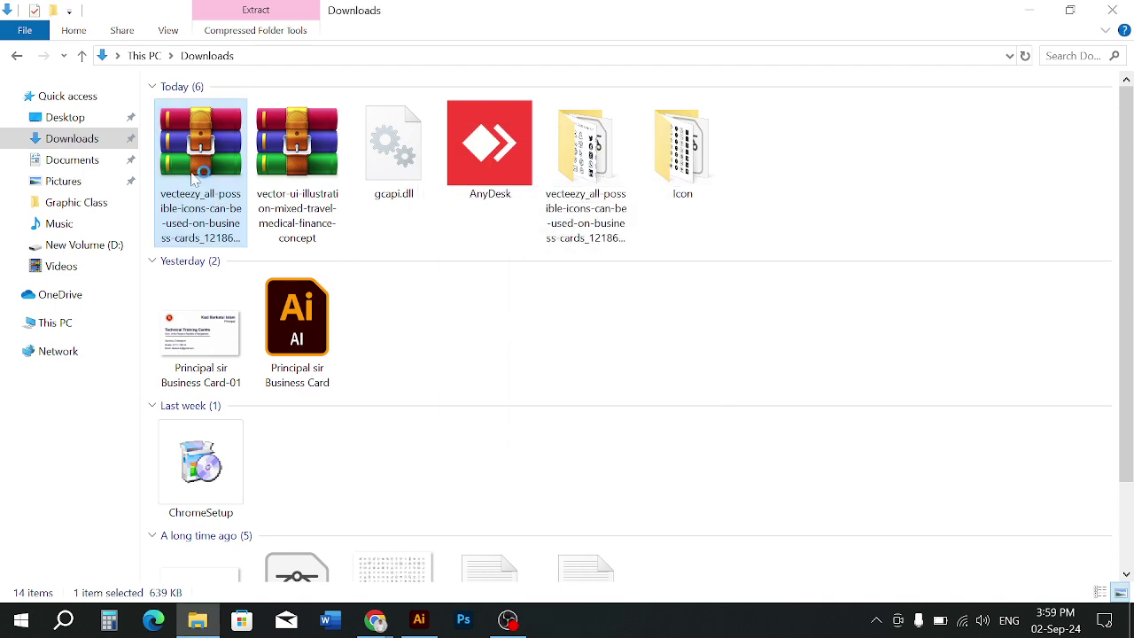
left_click(166, 251)
left_click(161, 236, "ctrl")
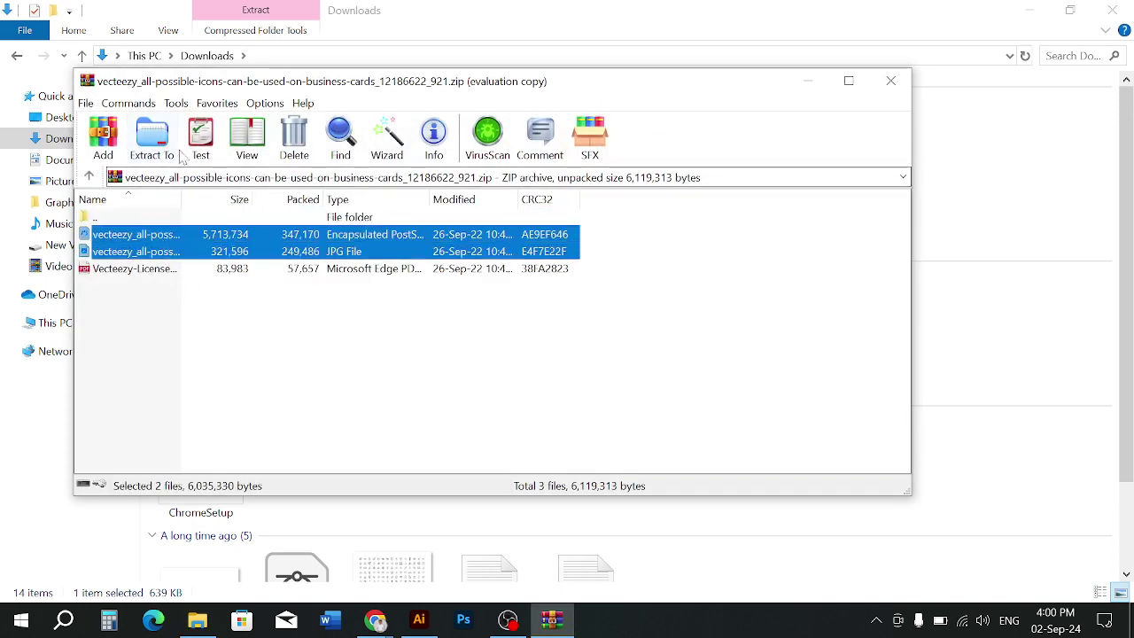
left_click(151, 140)
left_click(538, 465)
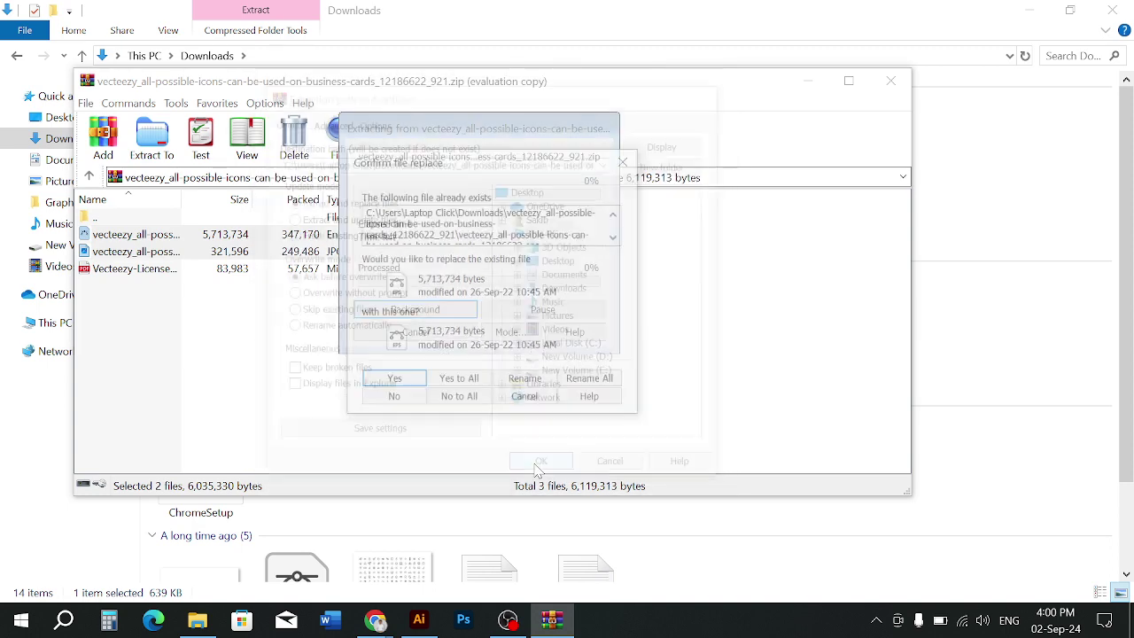
left_click(626, 161)
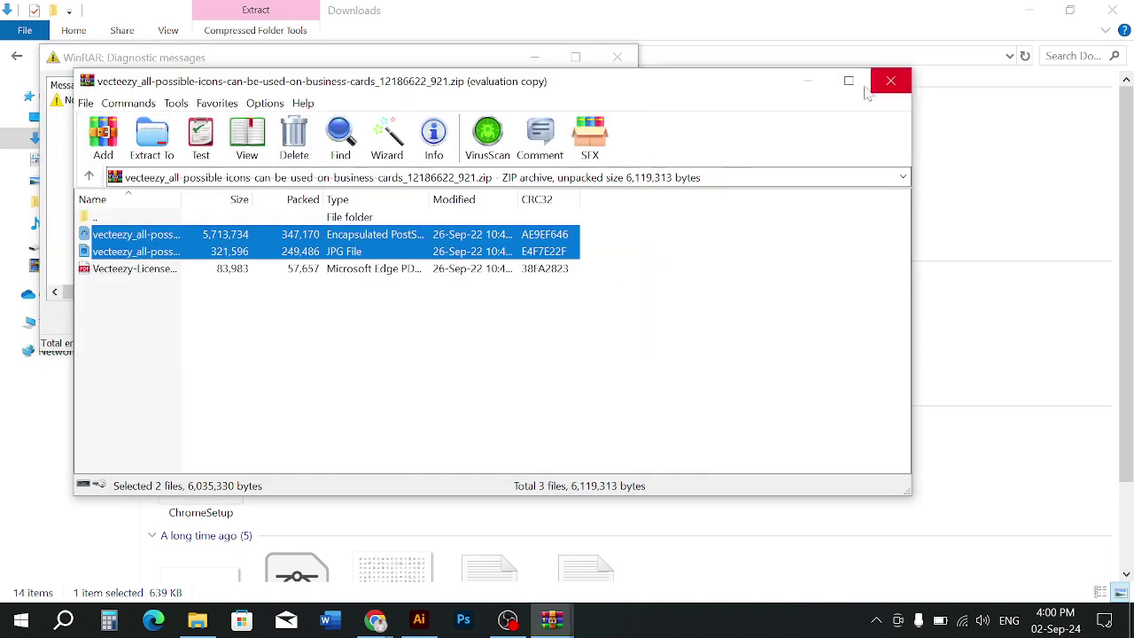
left_click(889, 82)
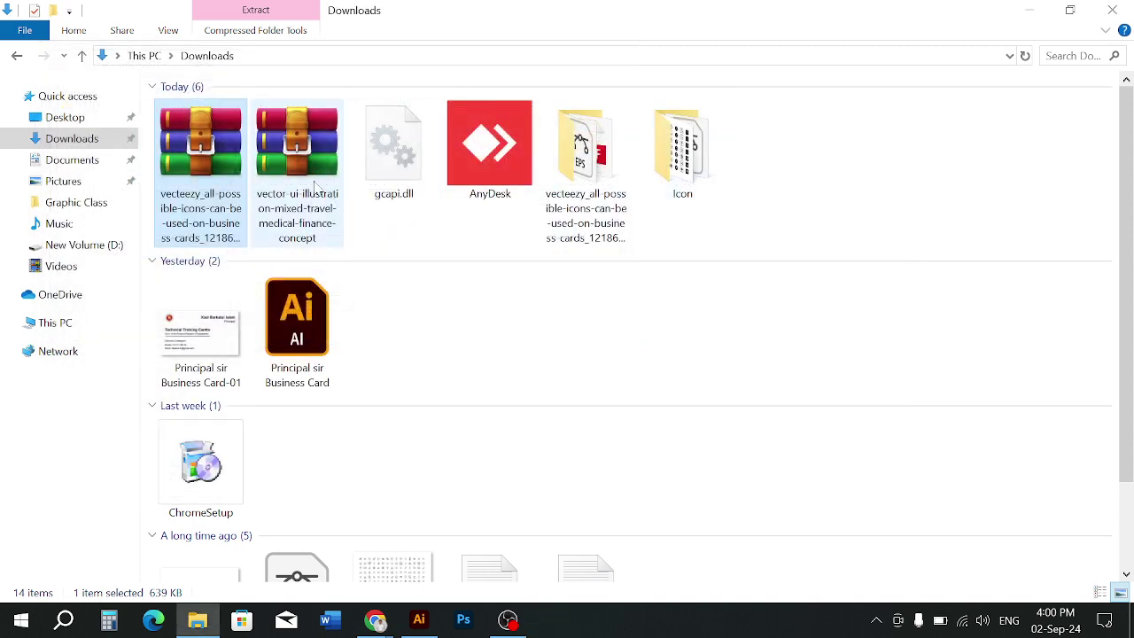
Extract the travel-medical-finance zip into Downloads, replacing the existing 8038.eps and 8038.jpg
double_click(302, 221)
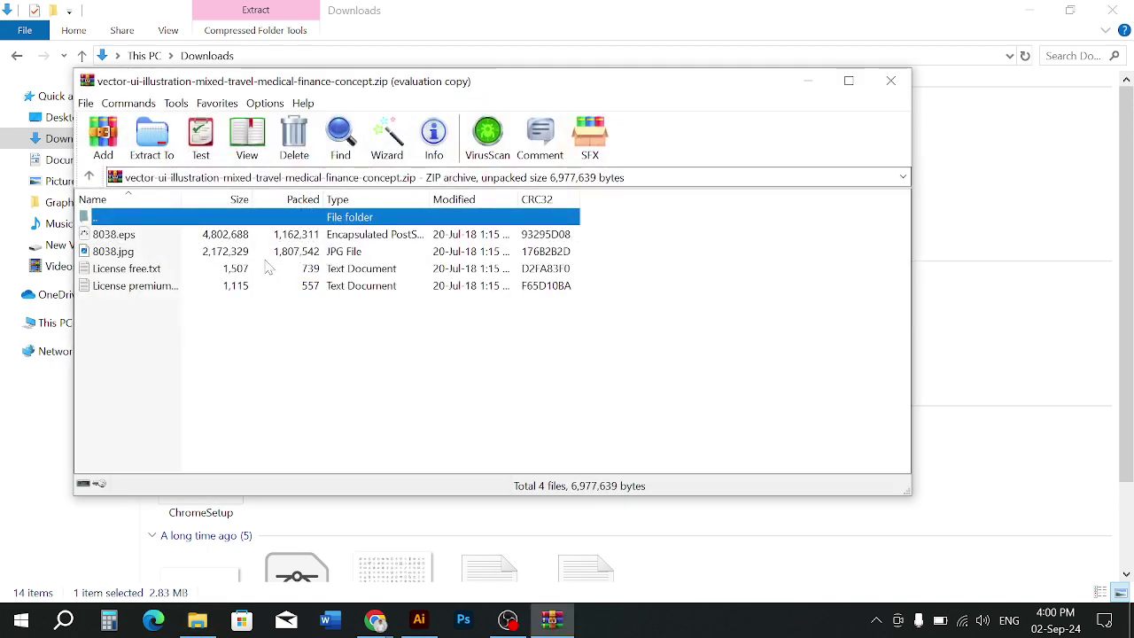
left_click(891, 81)
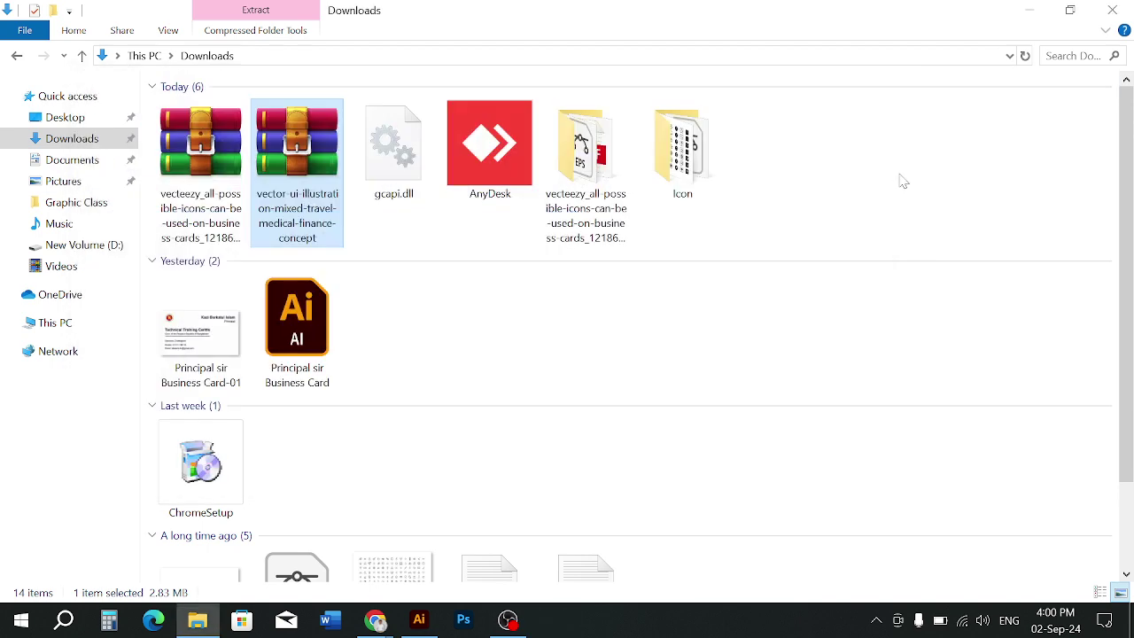
left_click(302, 237)
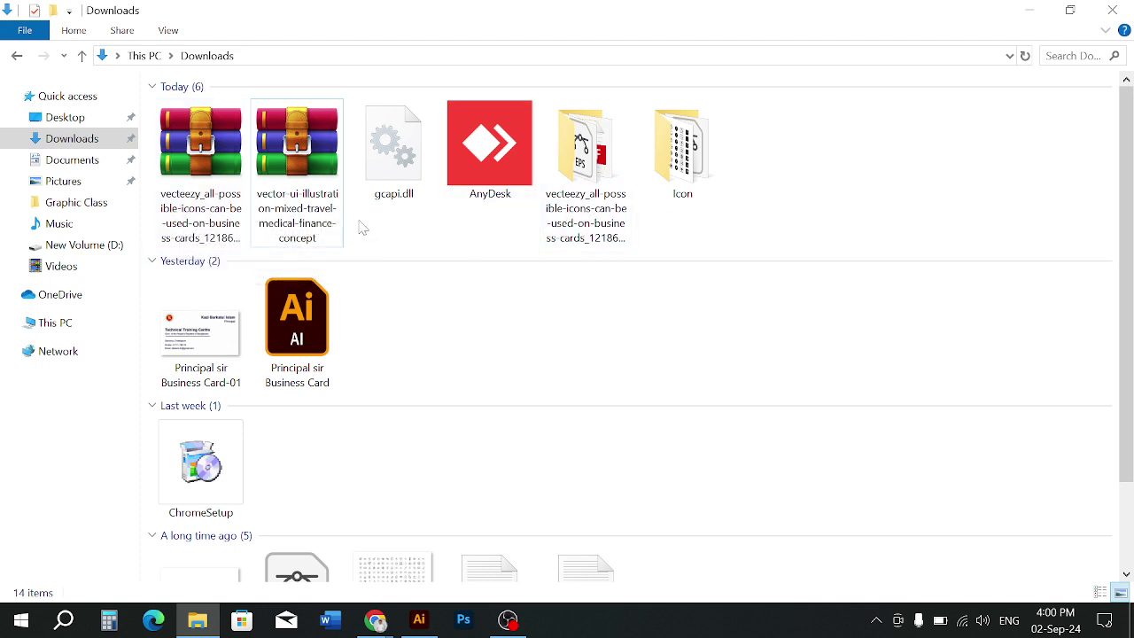
left_click(301, 186)
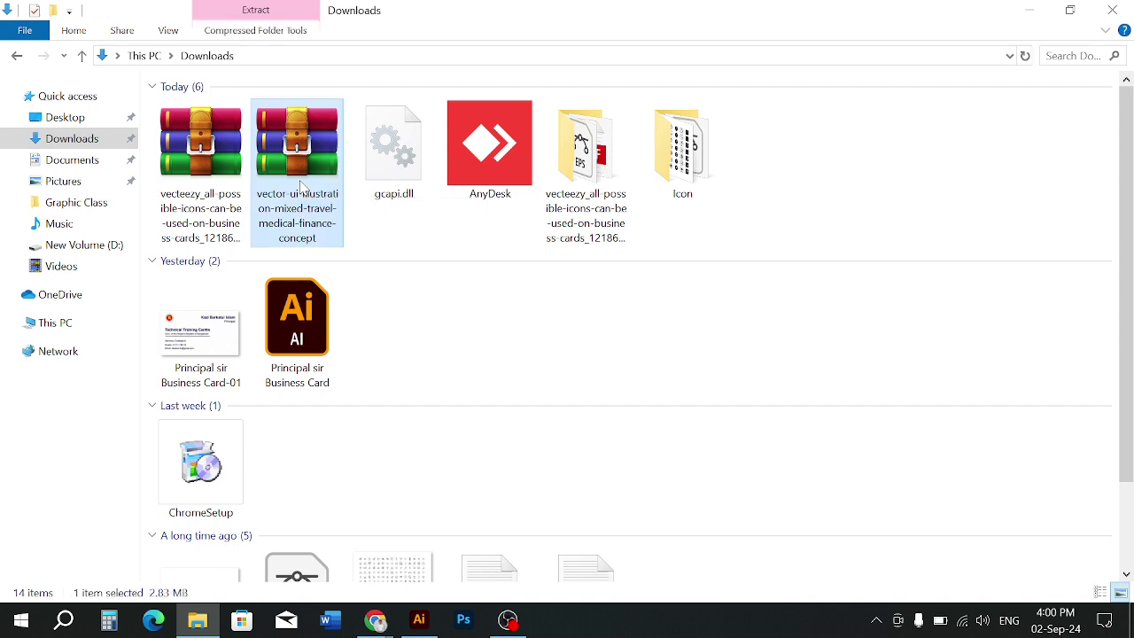
right_click(301, 186)
left_click(354, 252)
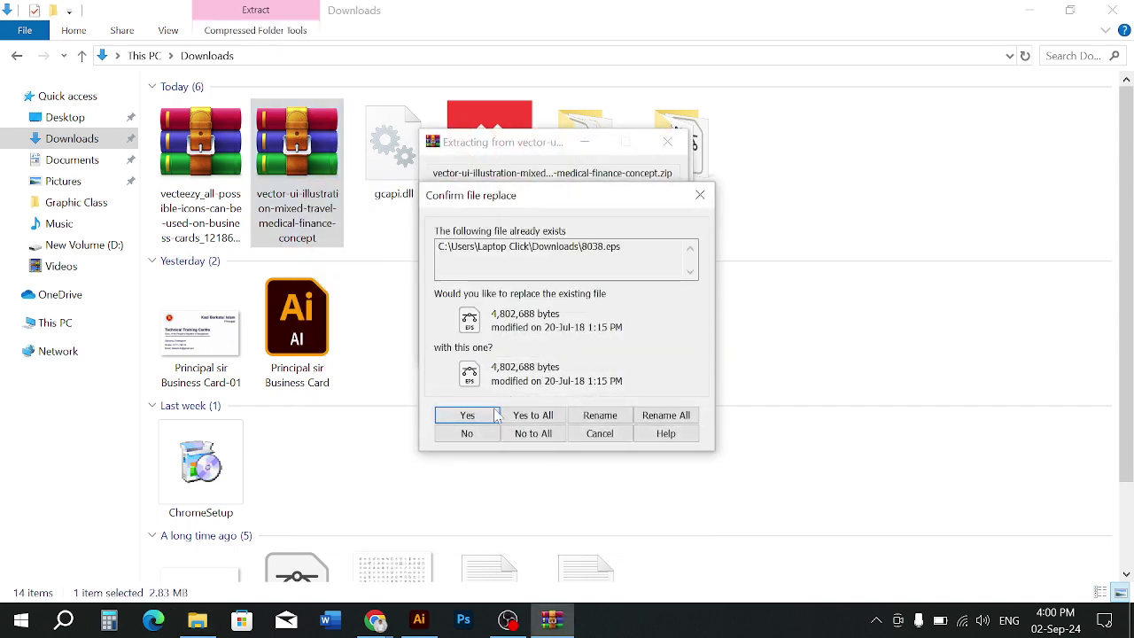
left_click(494, 416)
left_click(533, 416)
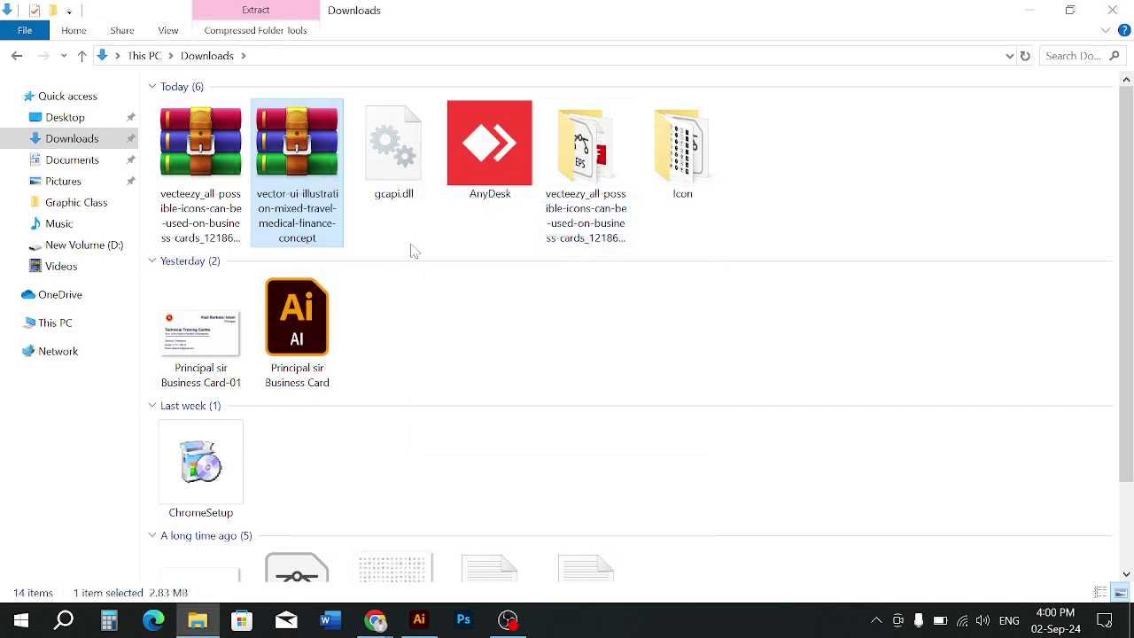
Extract 8038.eps and 8038.jpg from the travel-medical-finance zip into their own folder
double_click(320, 186)
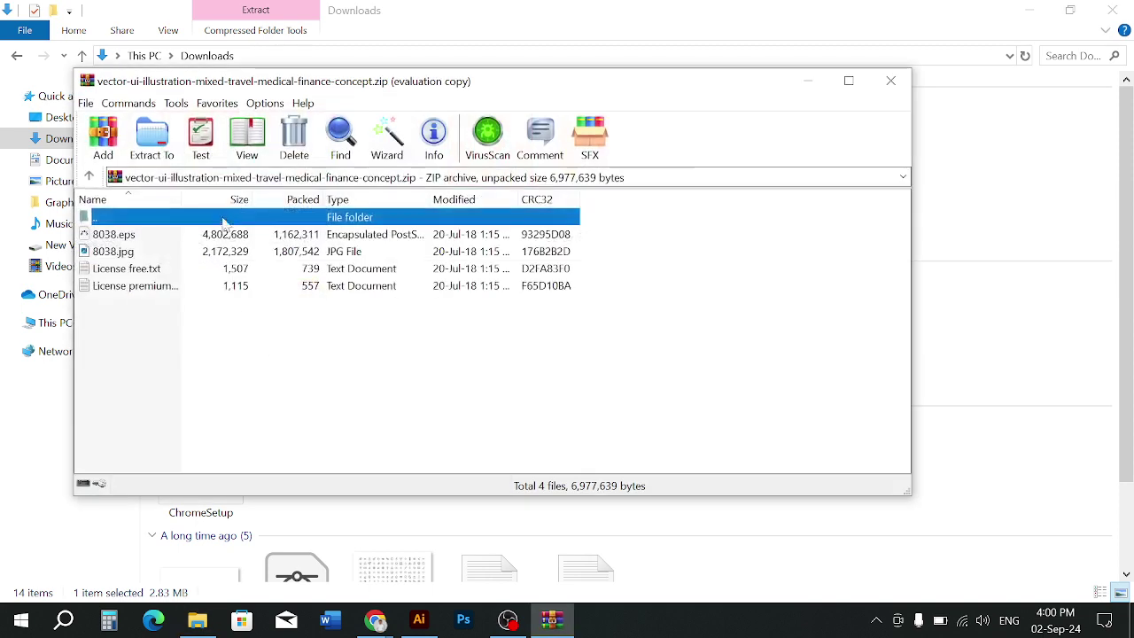
left_click(150, 234)
left_click(147, 252, "shift")
left_click(164, 149)
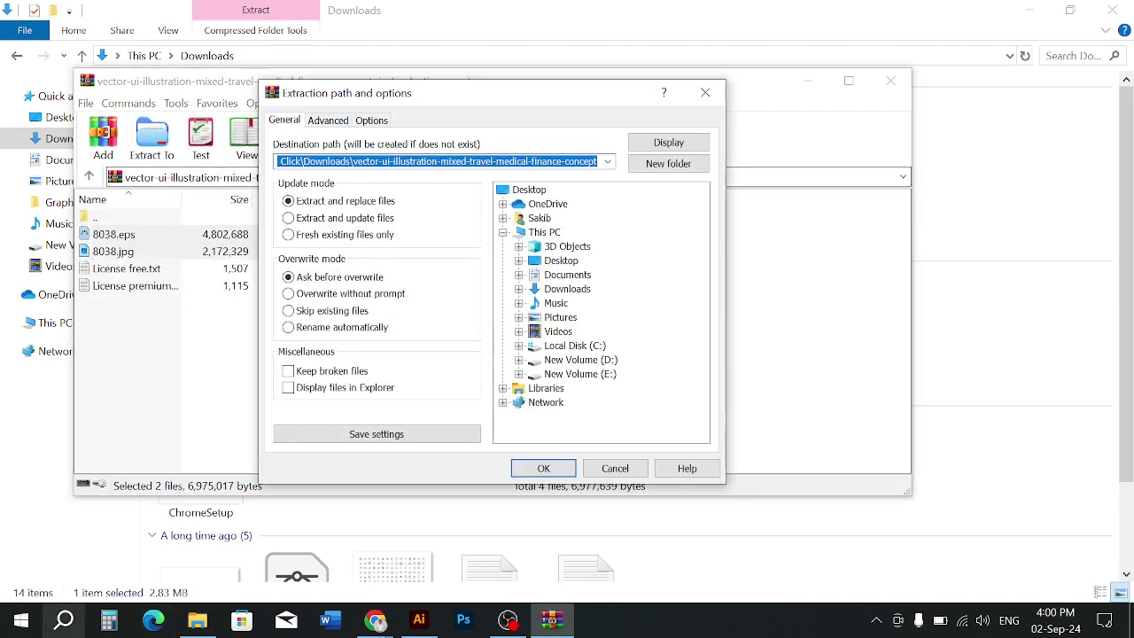
left_click(537, 472)
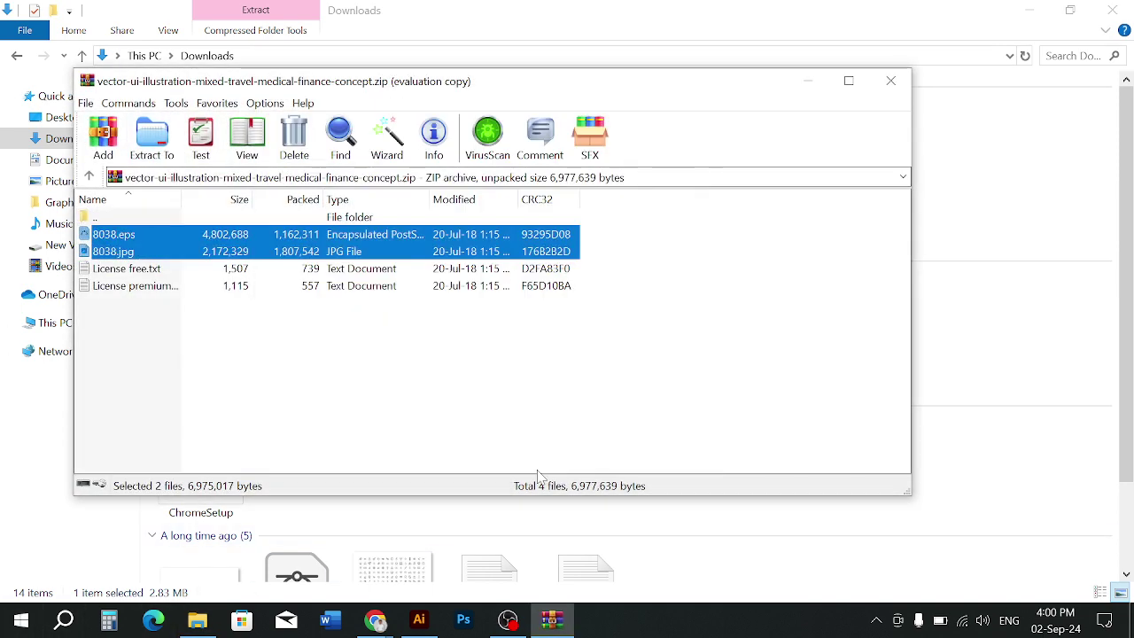
left_click(891, 80)
right_click(920, 164)
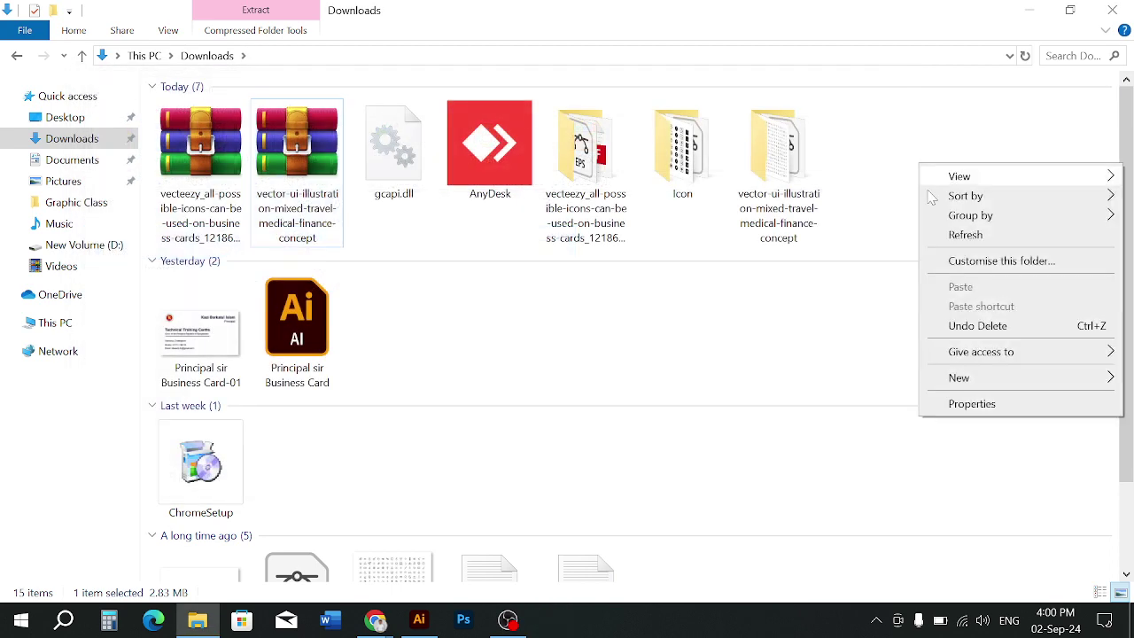
left_click(956, 234)
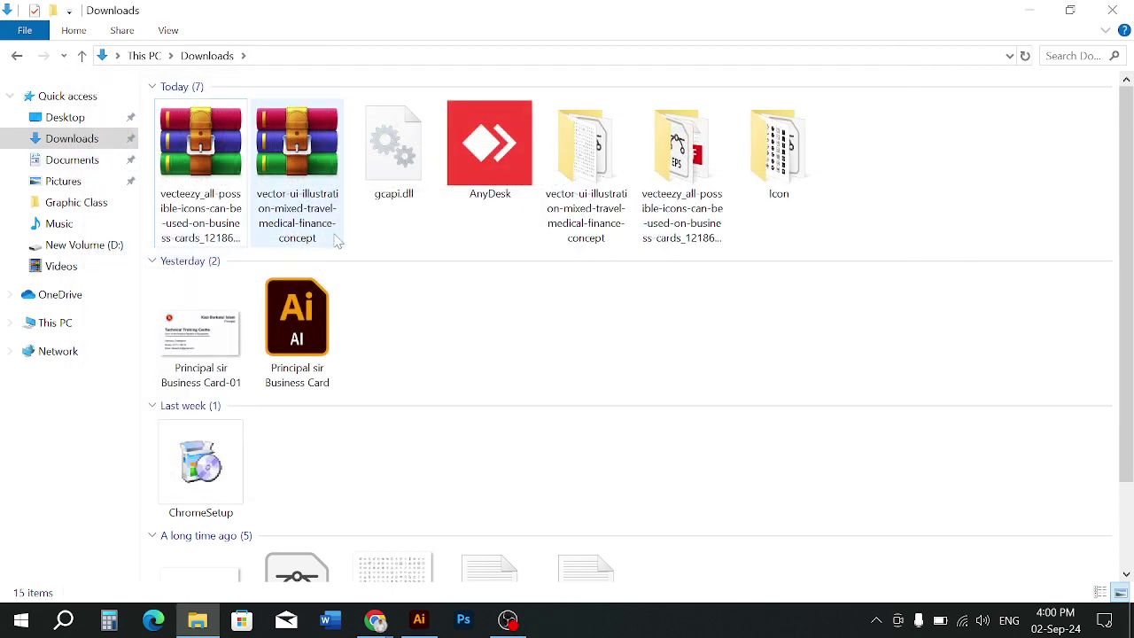
Delete both zips and gcapi.dll, and rename the extracted folder to 'icon 2'
left_click_drag(356, 248, 178, 165)
key("Delete")
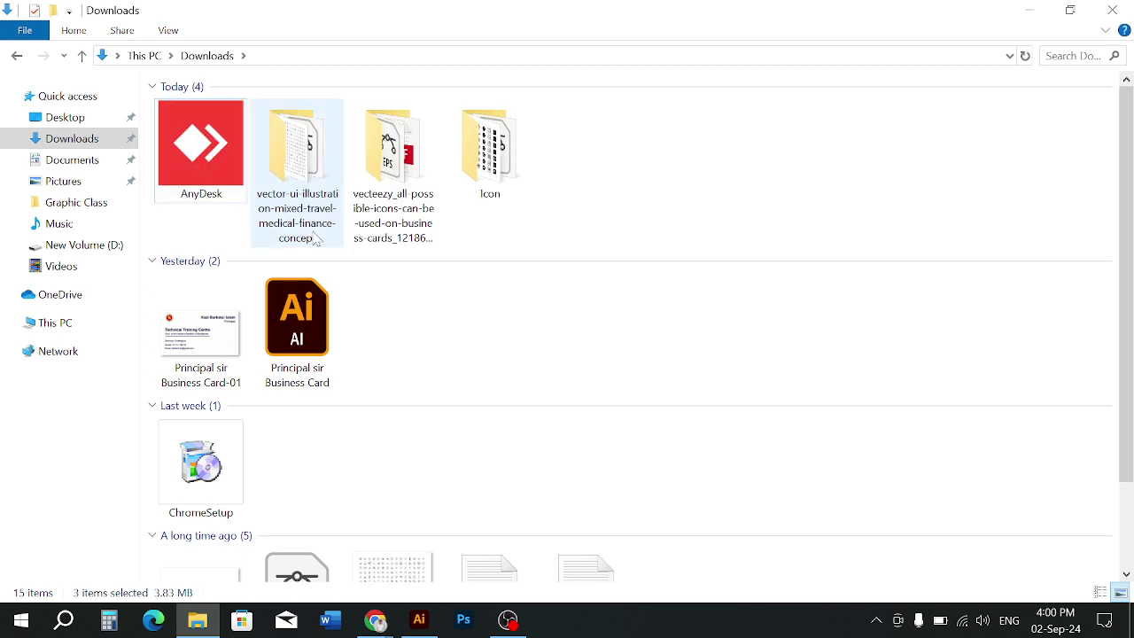
right_click(293, 192)
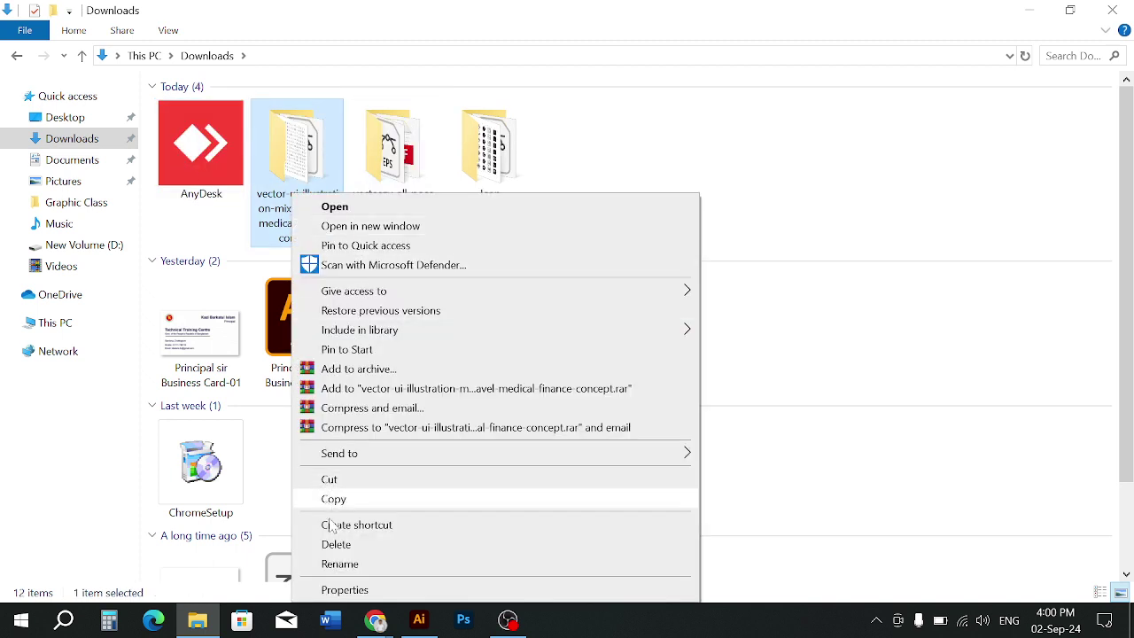
left_click(340, 564)
type("ico")
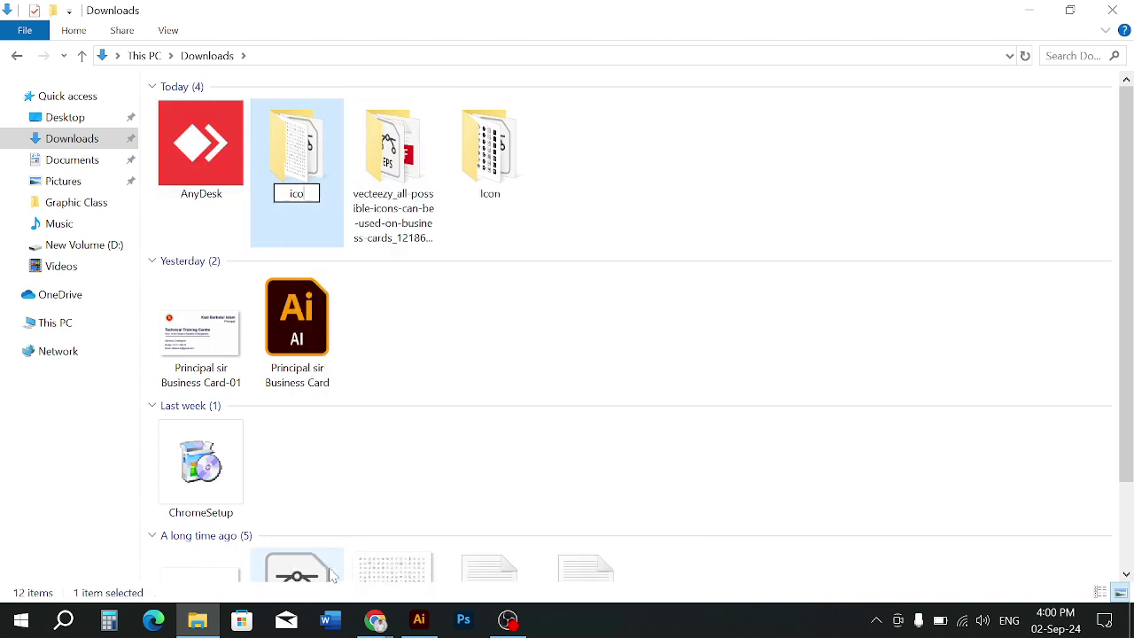
type("n 2")
key("Return")
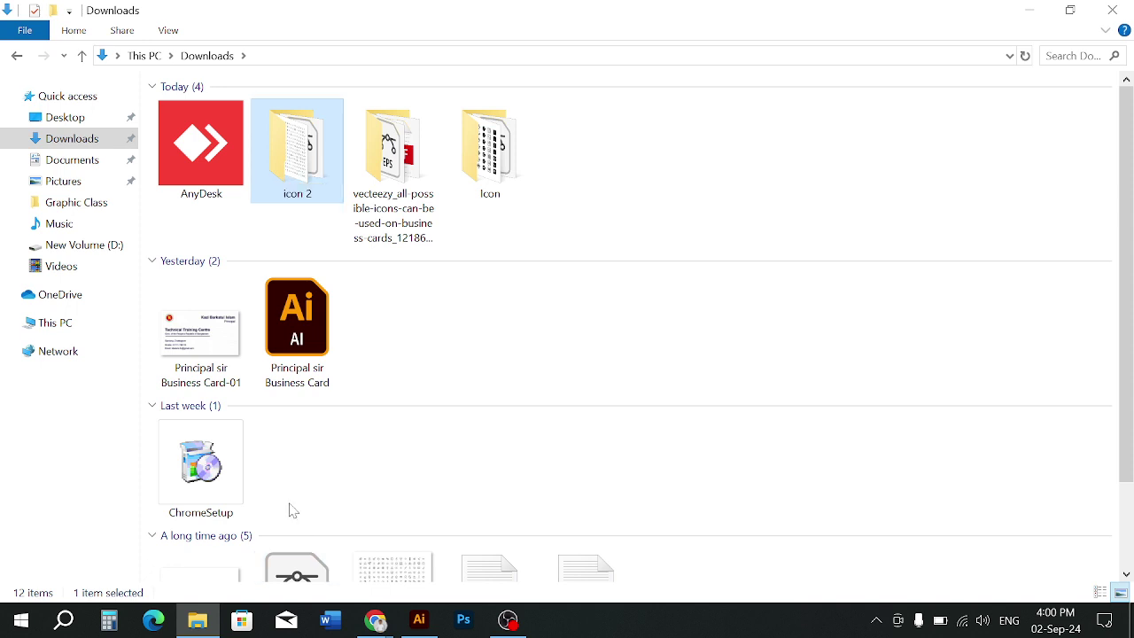
Rename the vecteezy folder to 'icon3' and refresh the Downloads listing
right_click(410, 193)
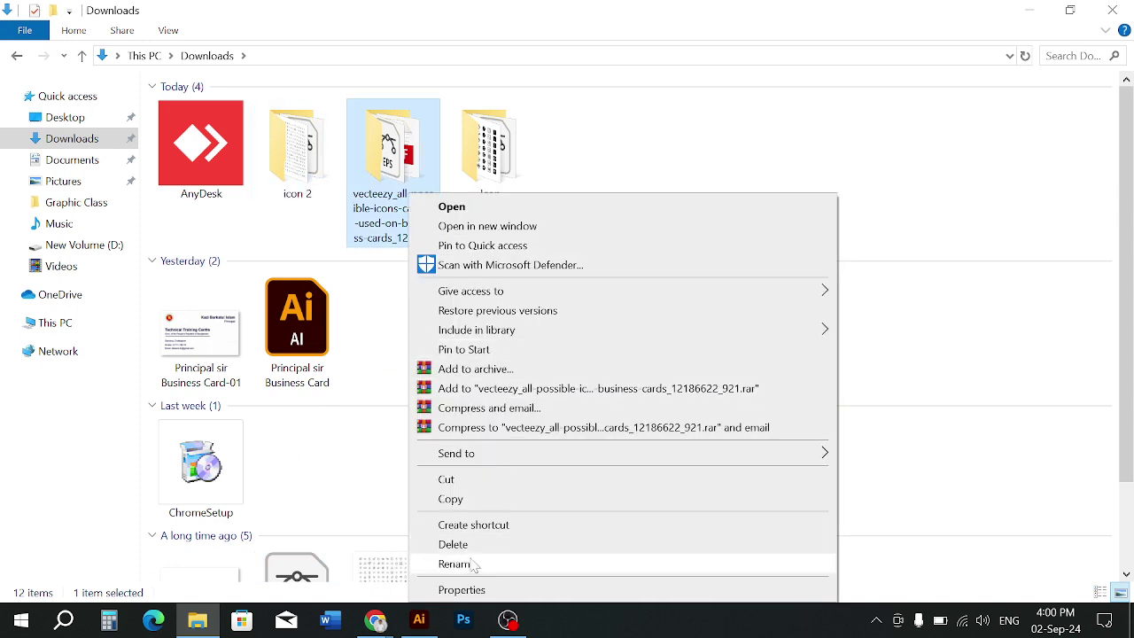
left_click(479, 562)
type("icon")
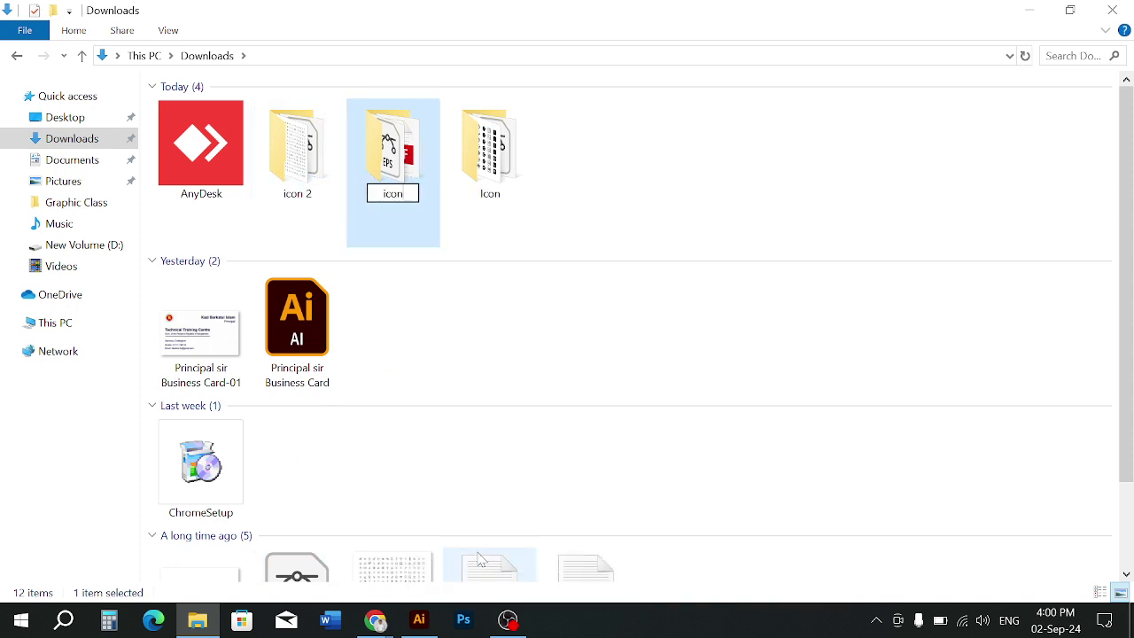
type("3")
scroll(479, 559, "down", 1)
right_click(667, 171)
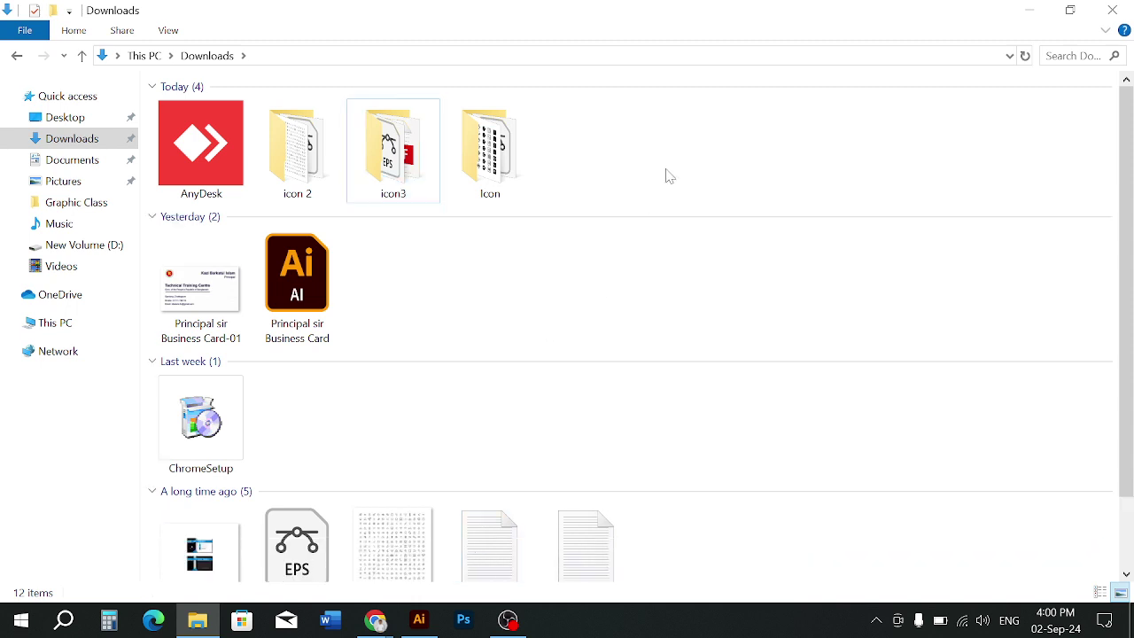
left_click(709, 241)
Open 8038.eps from the icon 2 folder in Illustrator
left_click(420, 620)
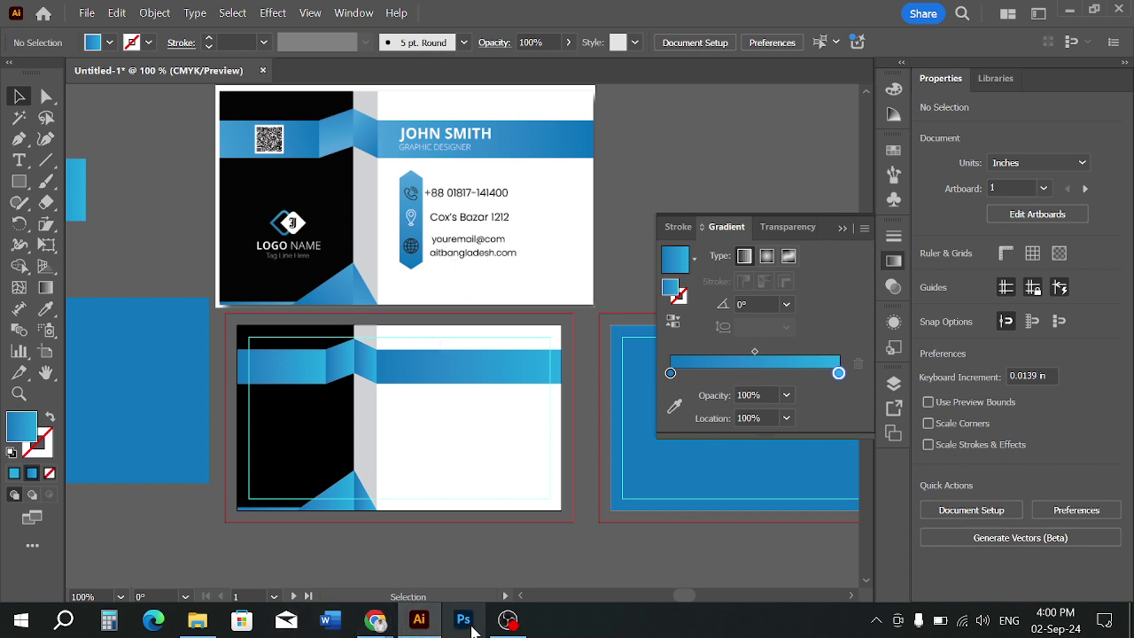
left_click(198, 621)
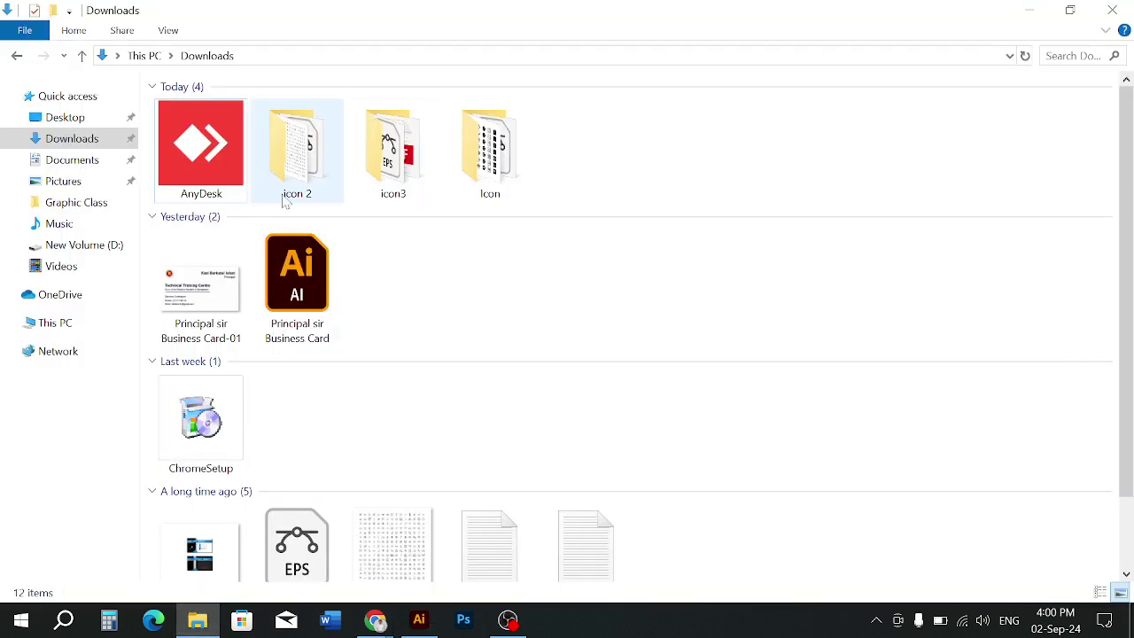
double_click(291, 188)
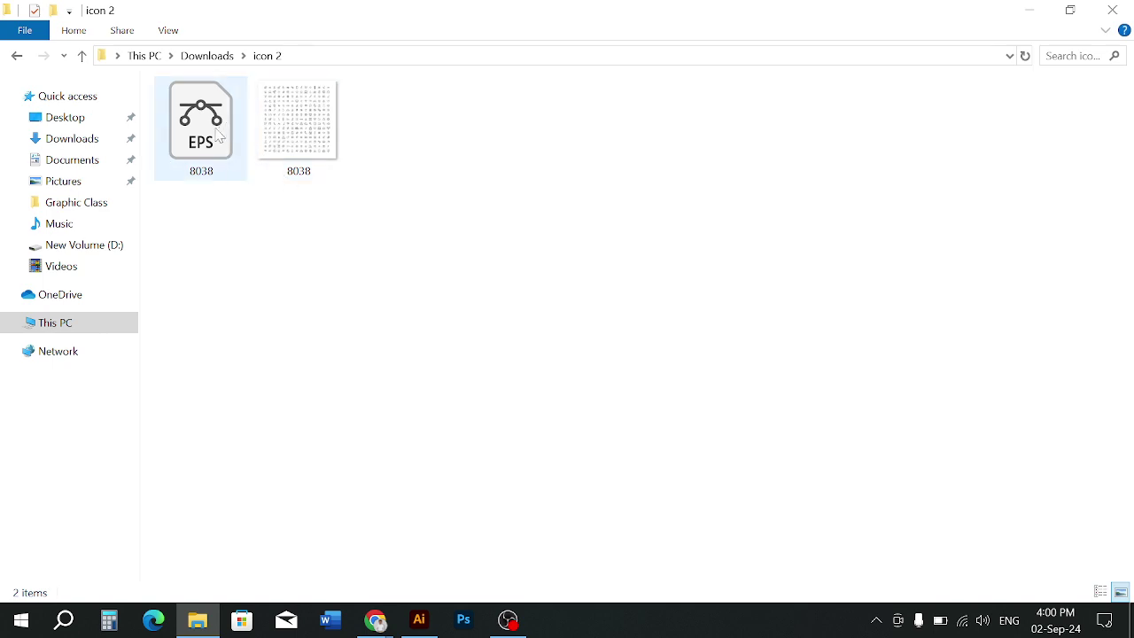
double_click(193, 124)
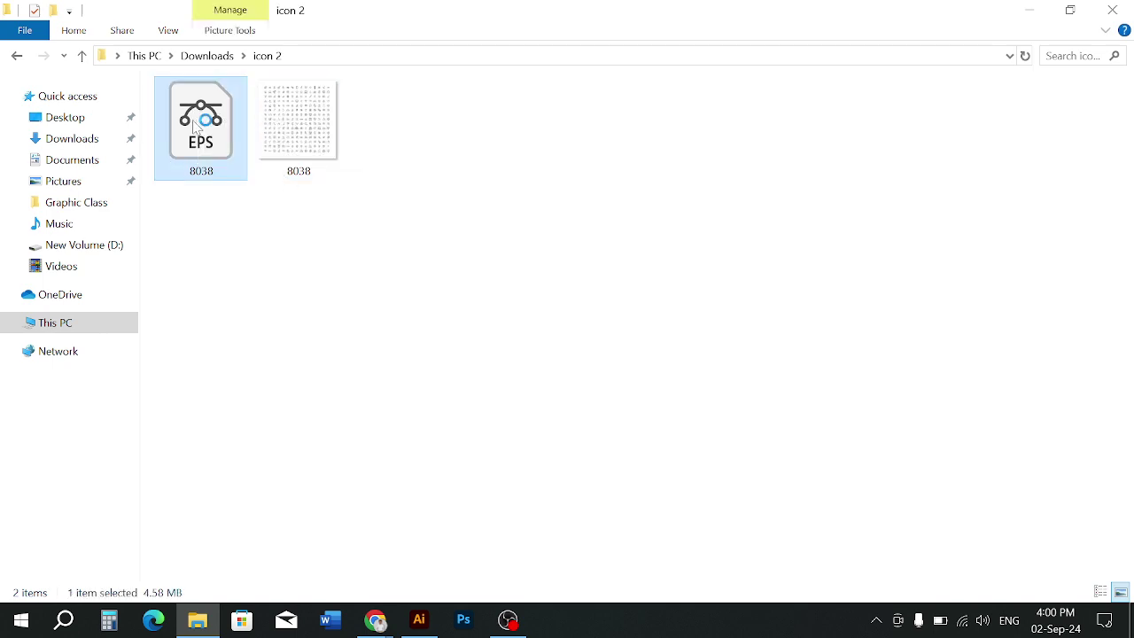
left_click(657, 341)
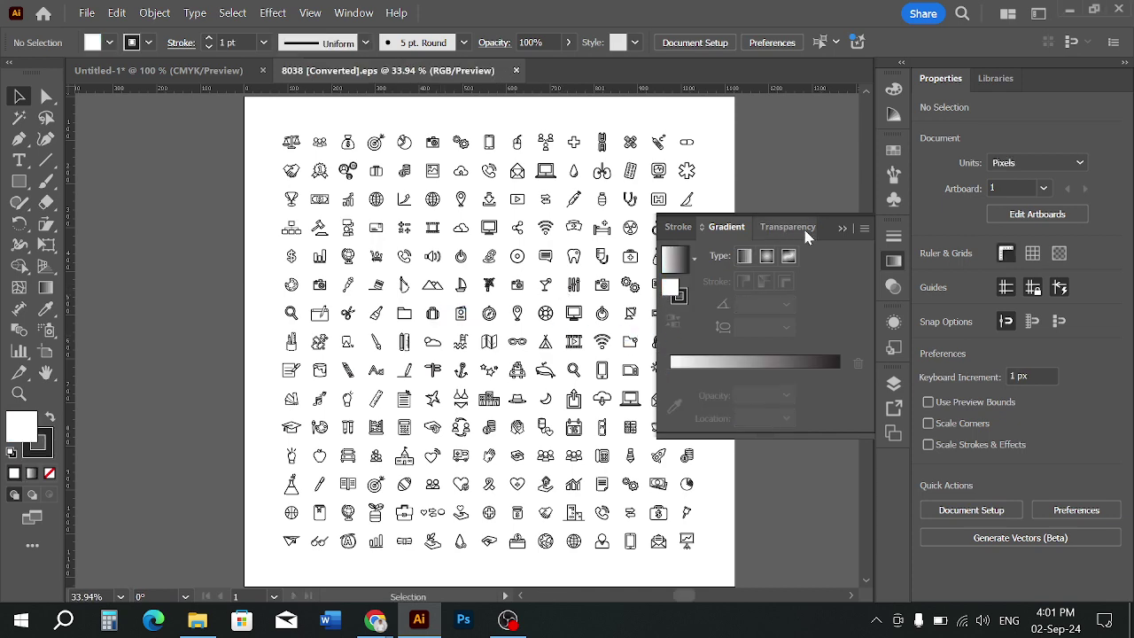
Close the gradient panel and drag the globe icon off the icon sheet
left_click(843, 227)
scroll(430, 460, "up", 2, "alt")
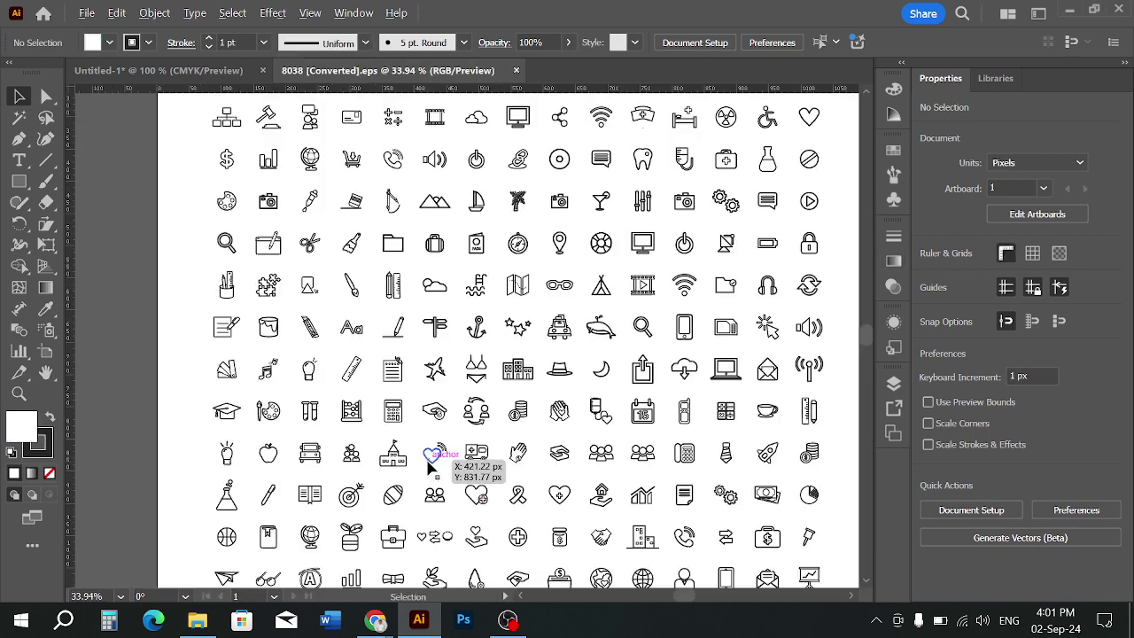
left_click(439, 390)
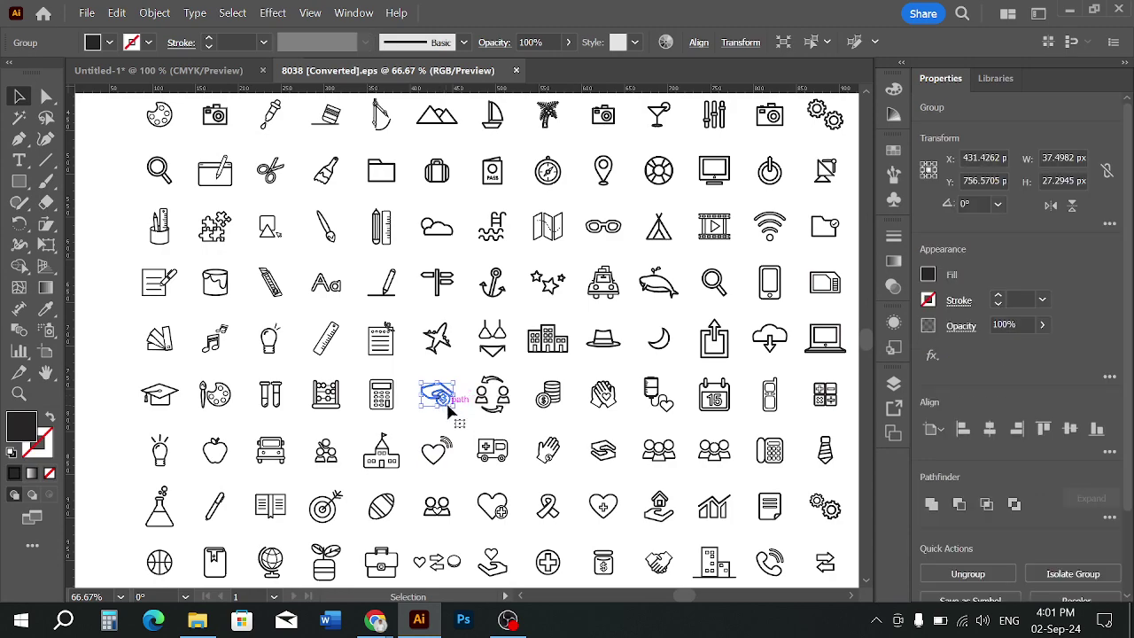
left_click(326, 392)
scroll(394, 454, "down", 1, "alt")
scroll(394, 454, "down", 3)
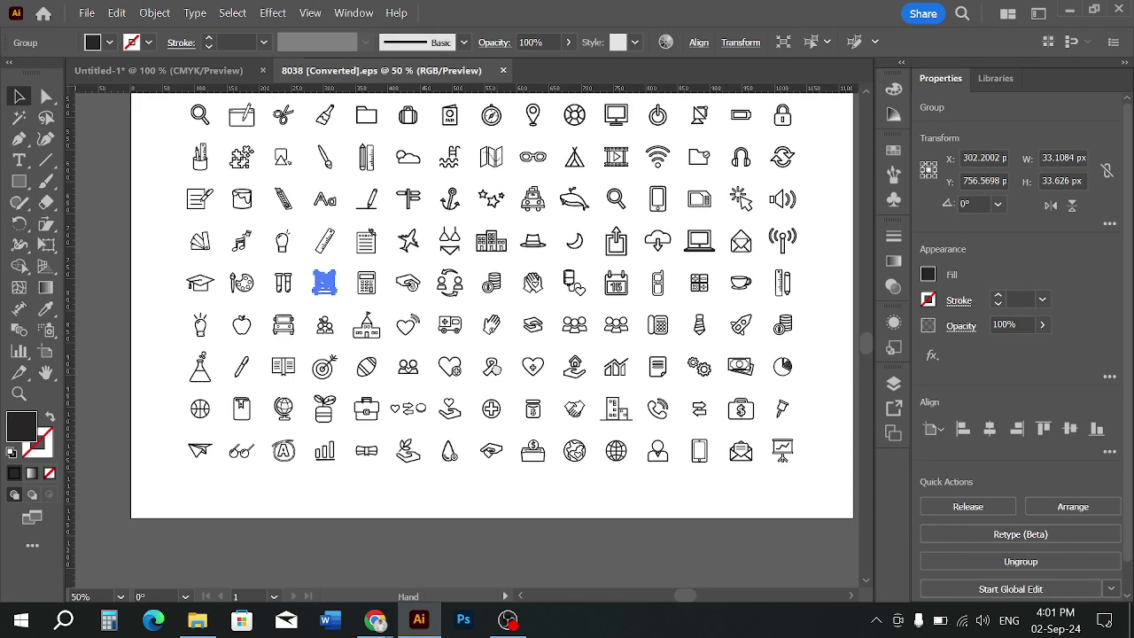
scroll(399, 441, "up", 2, "alt")
scroll(399, 441, "up", 1, "alt")
scroll(207, 375, "down", 1, "alt")
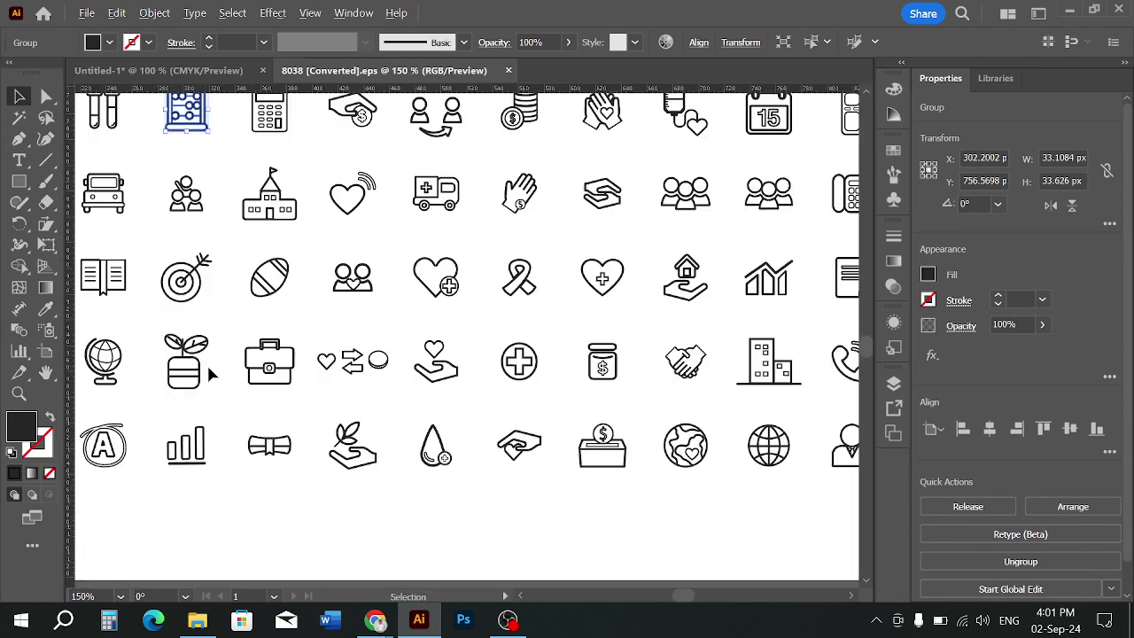
scroll(218, 371, "down", 1)
scroll(232, 370, "down", 1, "alt")
scroll(240, 376, "up", 2)
scroll(240, 377, "down", 1, "alt")
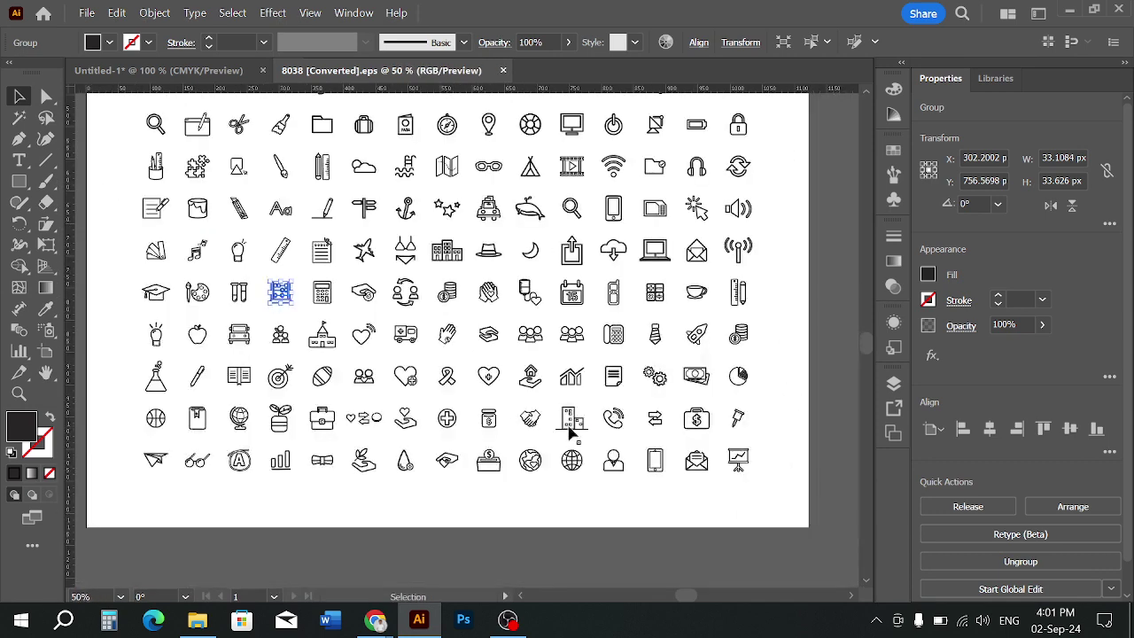
left_click_drag(572, 457, 86, 334)
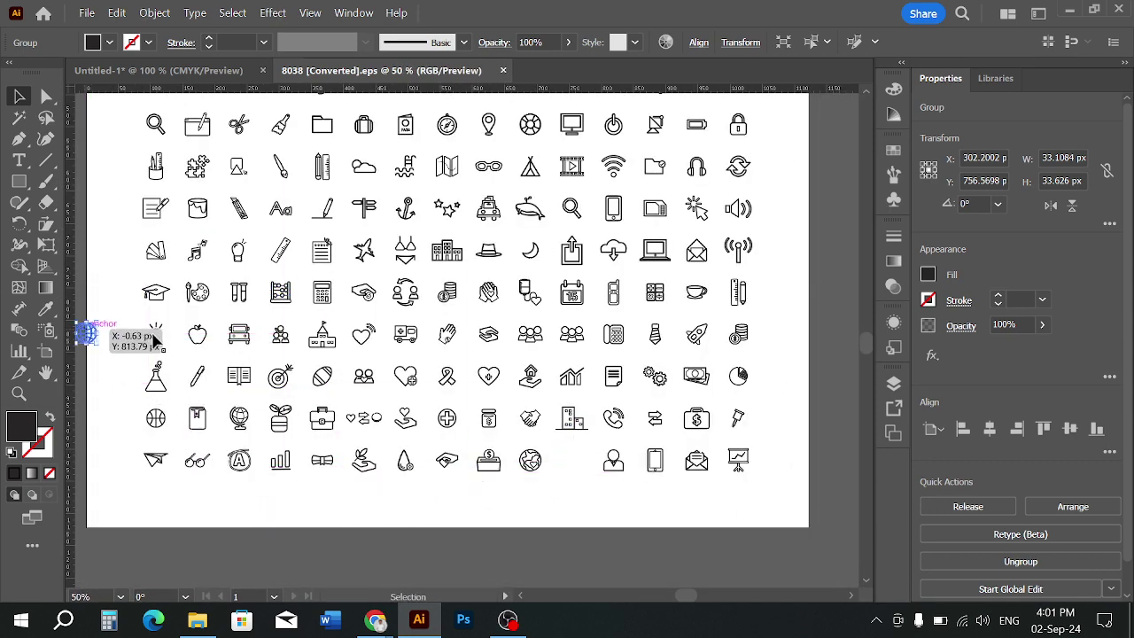
left_click_drag(169, 319, 375, 407)
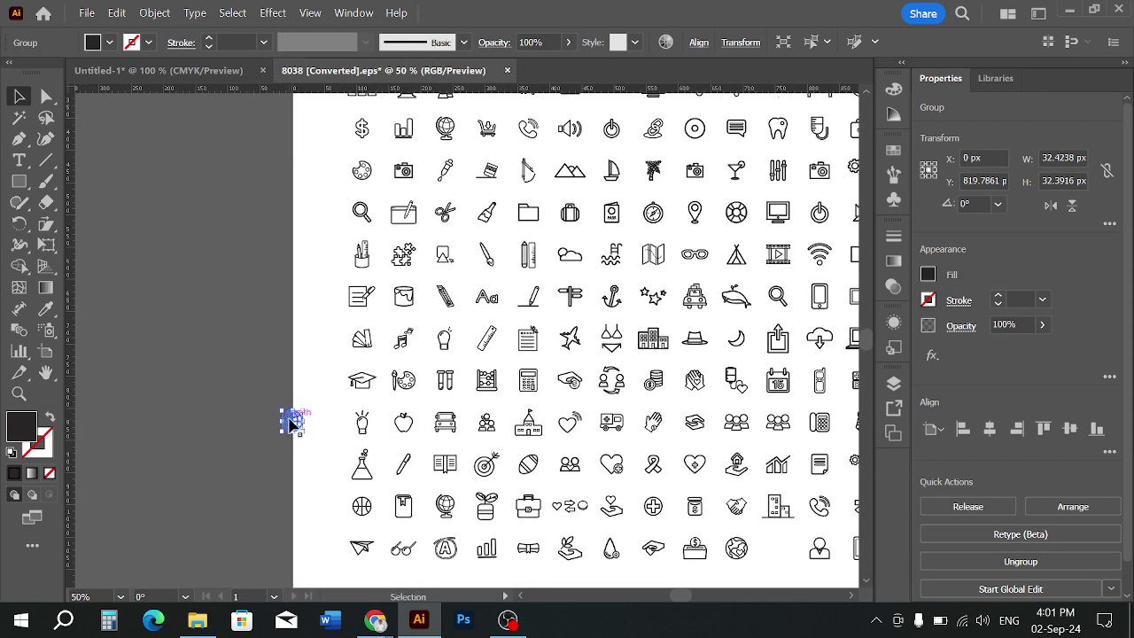
left_click_drag(293, 423, 210, 331)
left_click(329, 360)
Move the phone icon off the sheet to the left
scroll(510, 312, "up", 3)
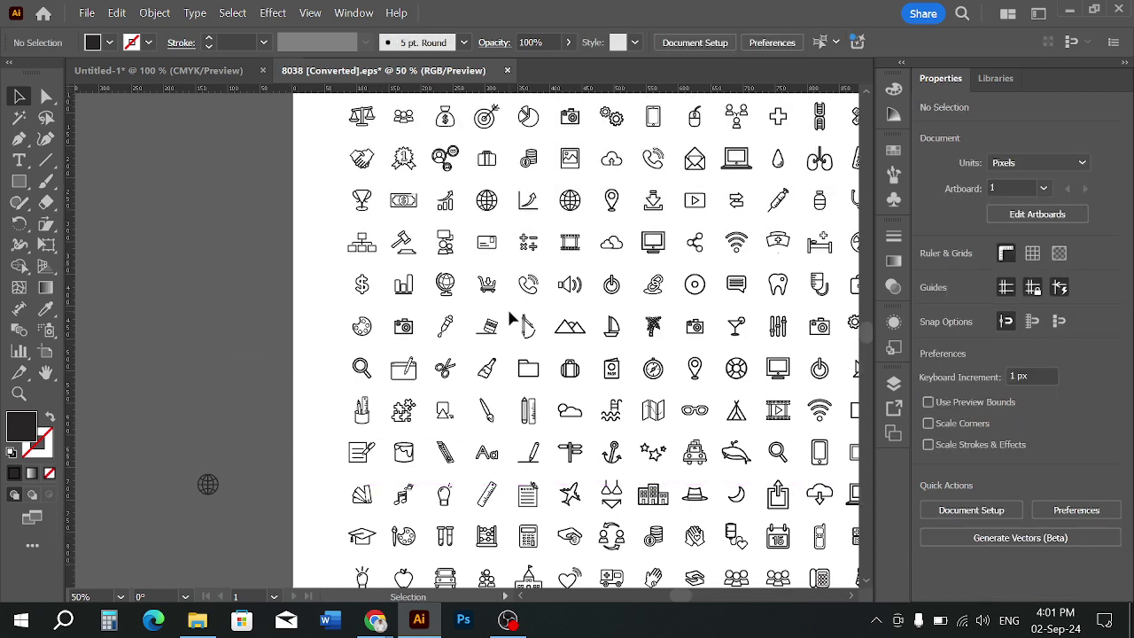
scroll(510, 312, "up", 1)
scroll(511, 314, "down", 1, "alt")
left_click_drag(633, 287, 586, 232)
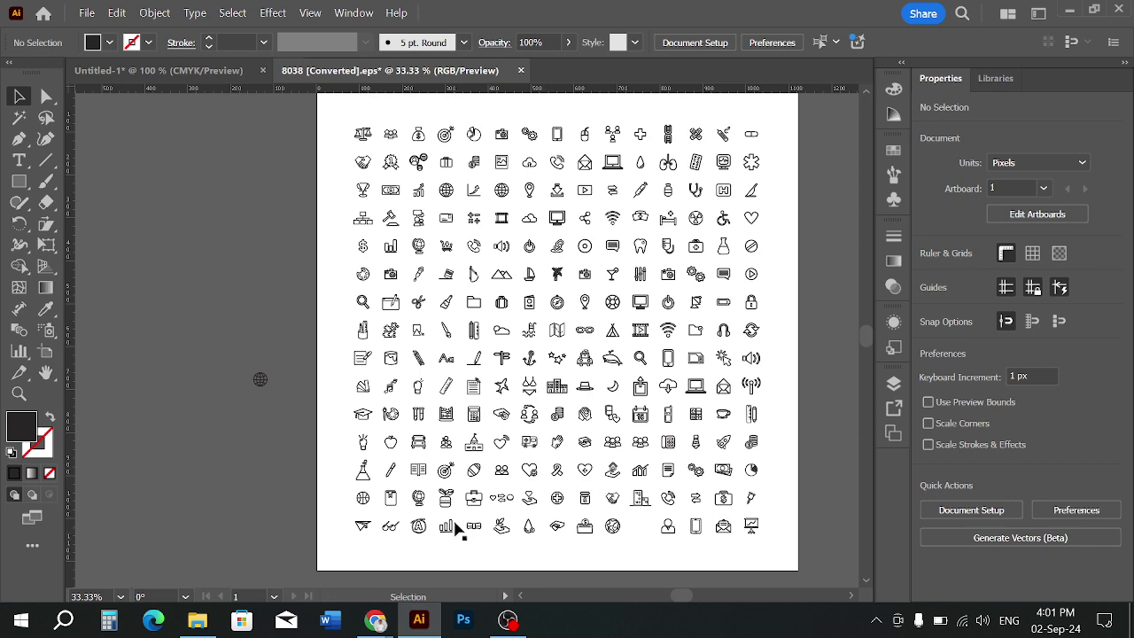
scroll(529, 277, "up", 1, "alt")
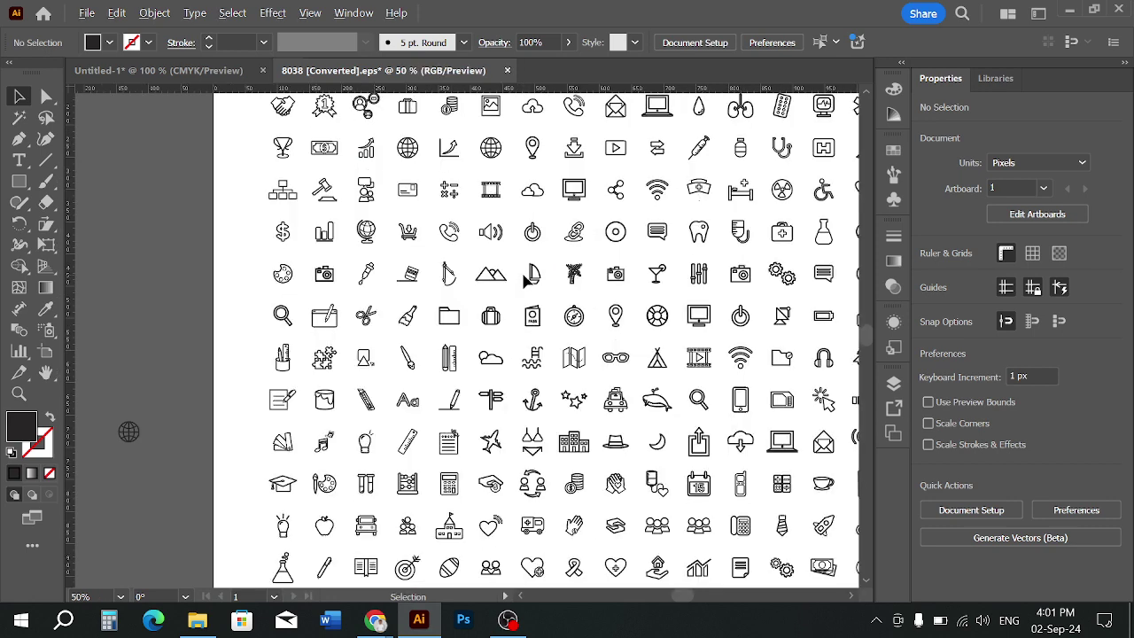
left_click_drag(443, 246, 116, 378)
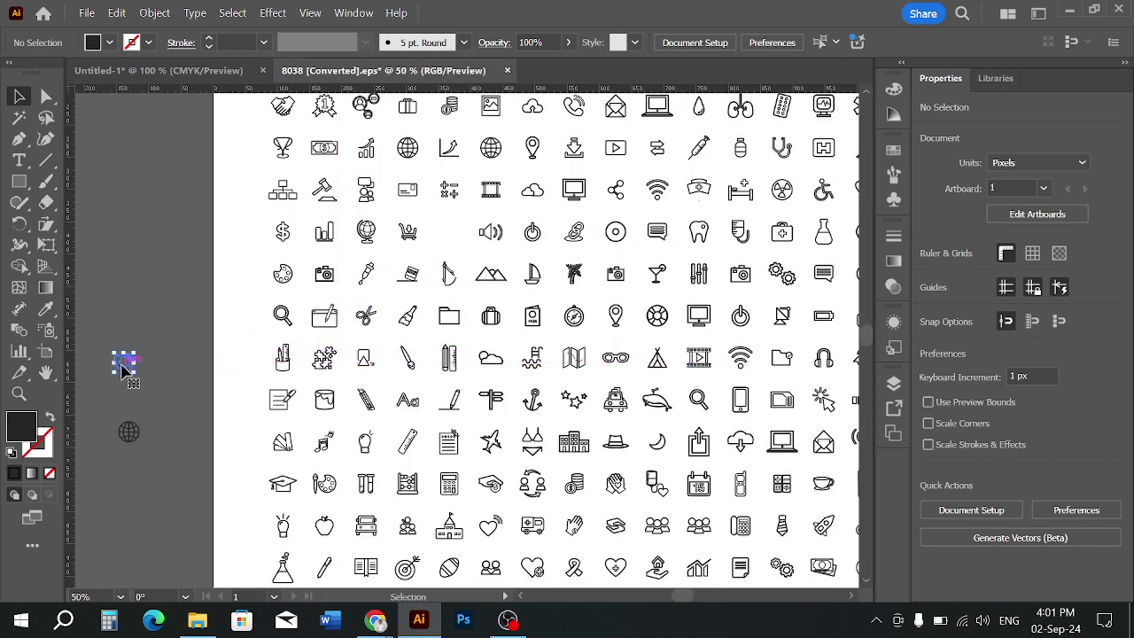
left_click(167, 349)
Pull the pin icon beside the others, then select all three icons and move them up
scroll(266, 346, "down", 1, "alt")
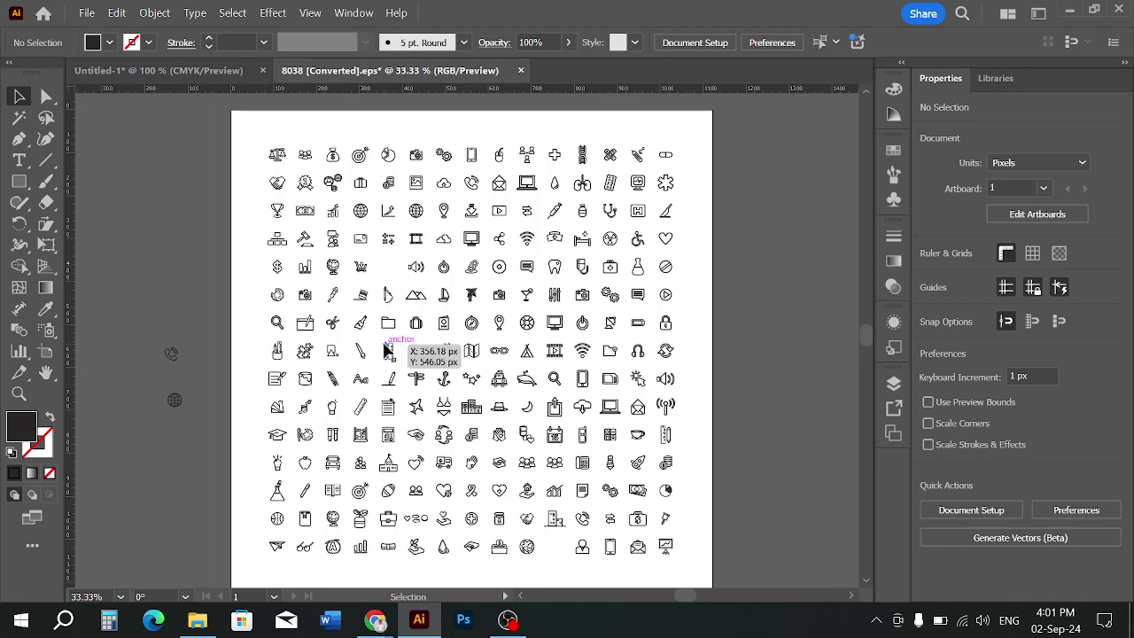
scroll(316, 354, "down", 1)
scroll(315, 355, "up", 1, "alt")
scroll(318, 389, "down", 1, "alt")
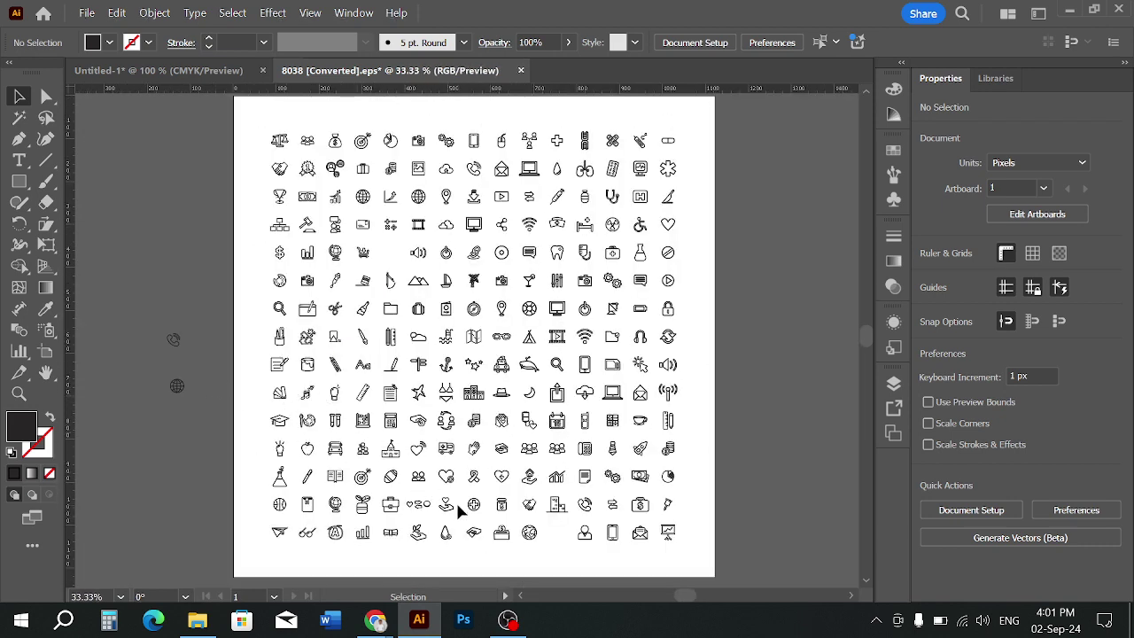
scroll(621, 283, "up", 1, "alt")
scroll(621, 284, "down", 3)
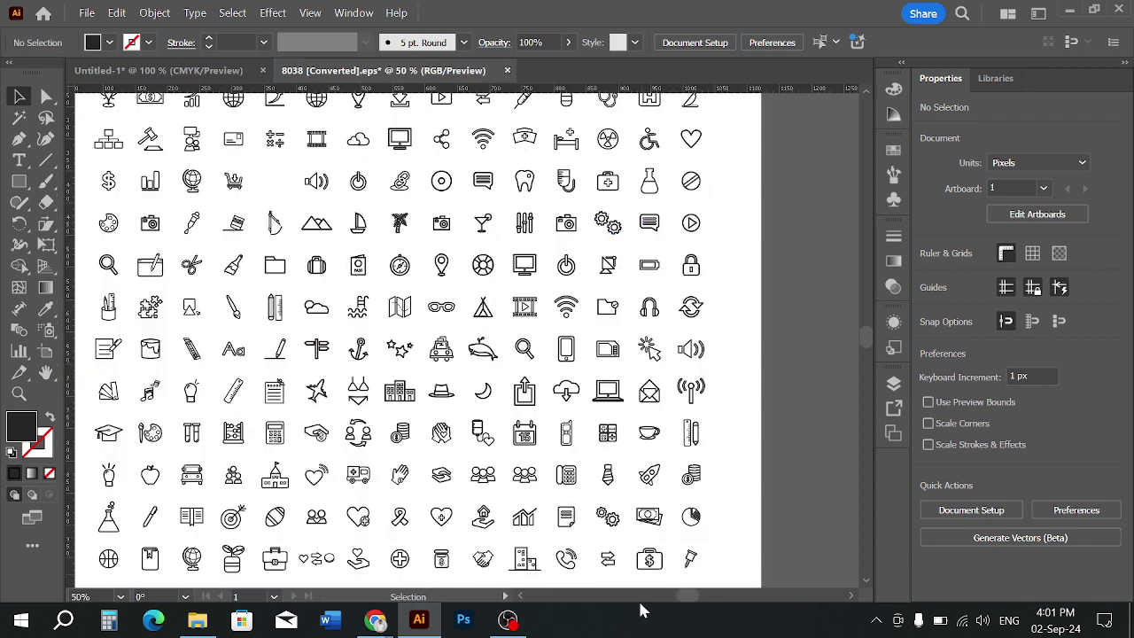
scroll(567, 562, "down", 1)
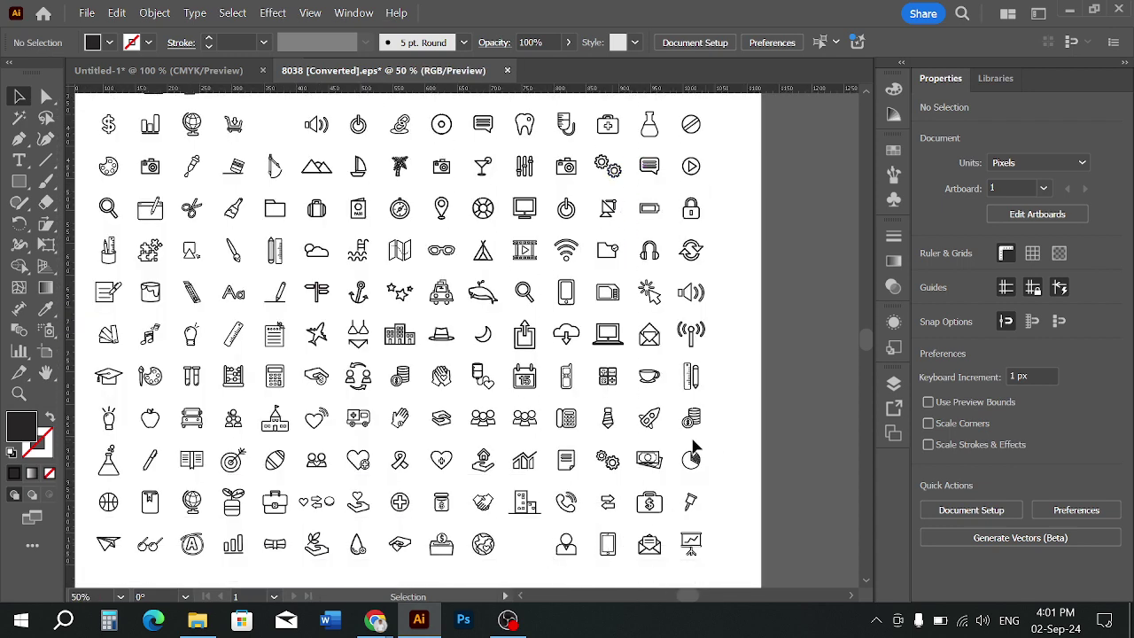
scroll(694, 448, "down", 1, "alt")
scroll(373, 260, "up", 1)
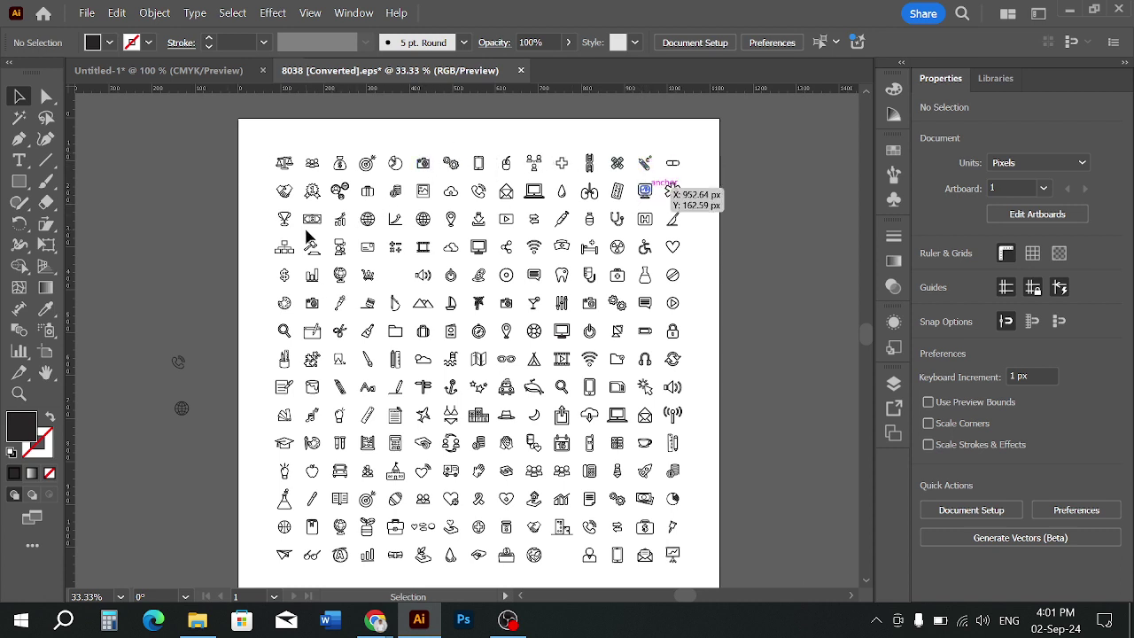
left_click_drag(444, 220, 165, 322)
left_click(135, 319)
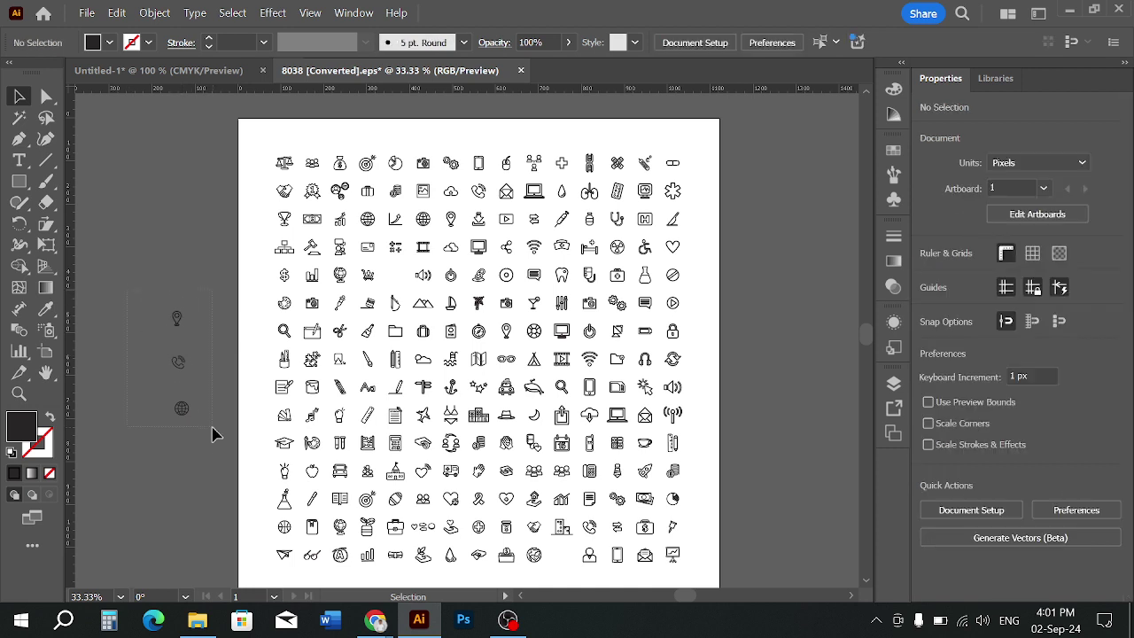
left_click_drag(212, 434, 164, 305)
left_click_drag(183, 372, 167, 76)
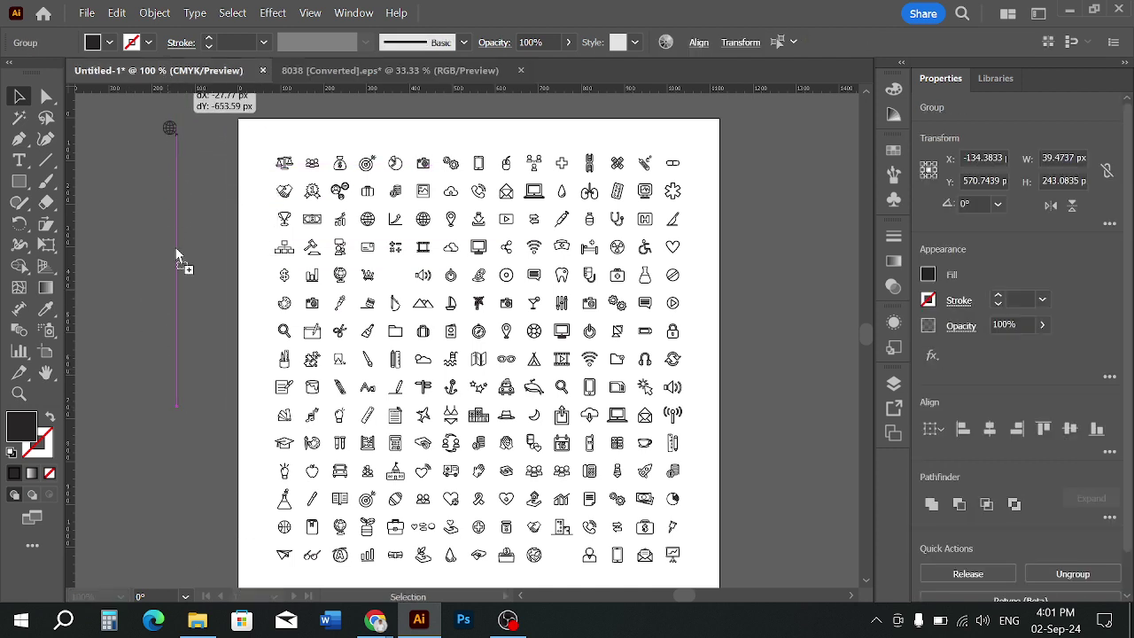
Carry the pin, phone and globe icons into the business-card document and shrink them
left_click_drag(175, 254, 707, 213)
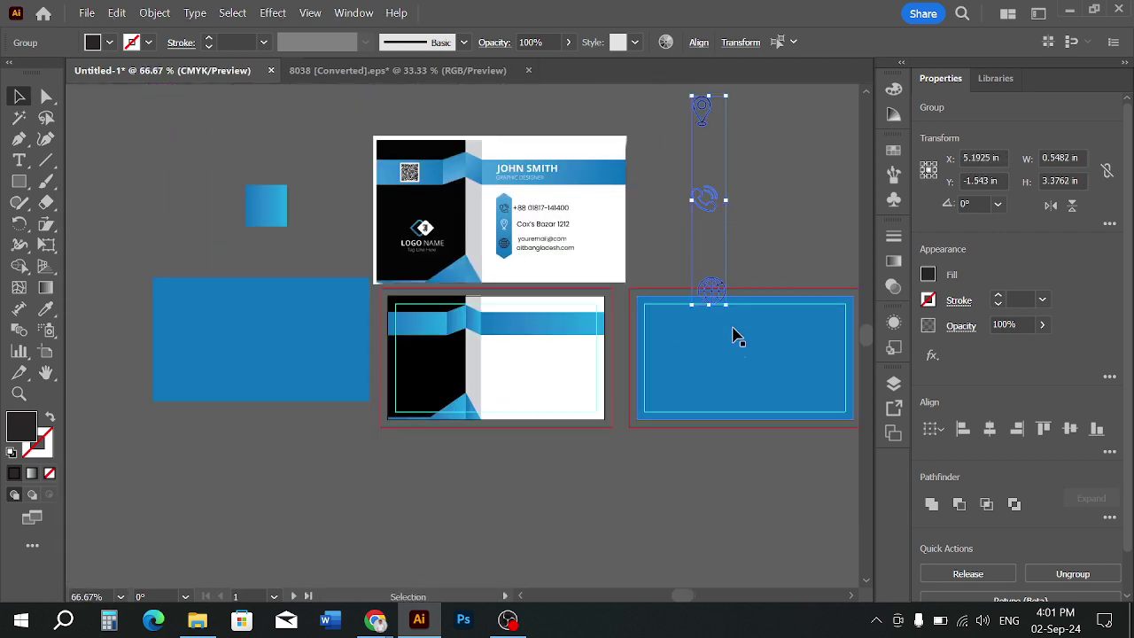
left_click_drag(725, 308, 704, 160)
left_click(721, 213)
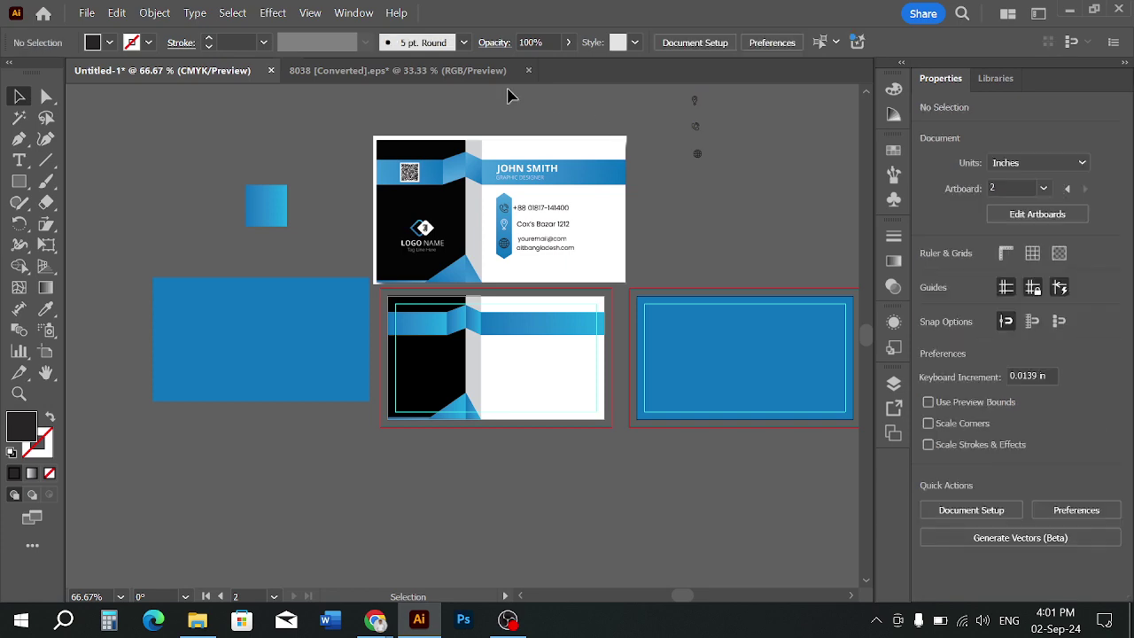
left_click(470, 75)
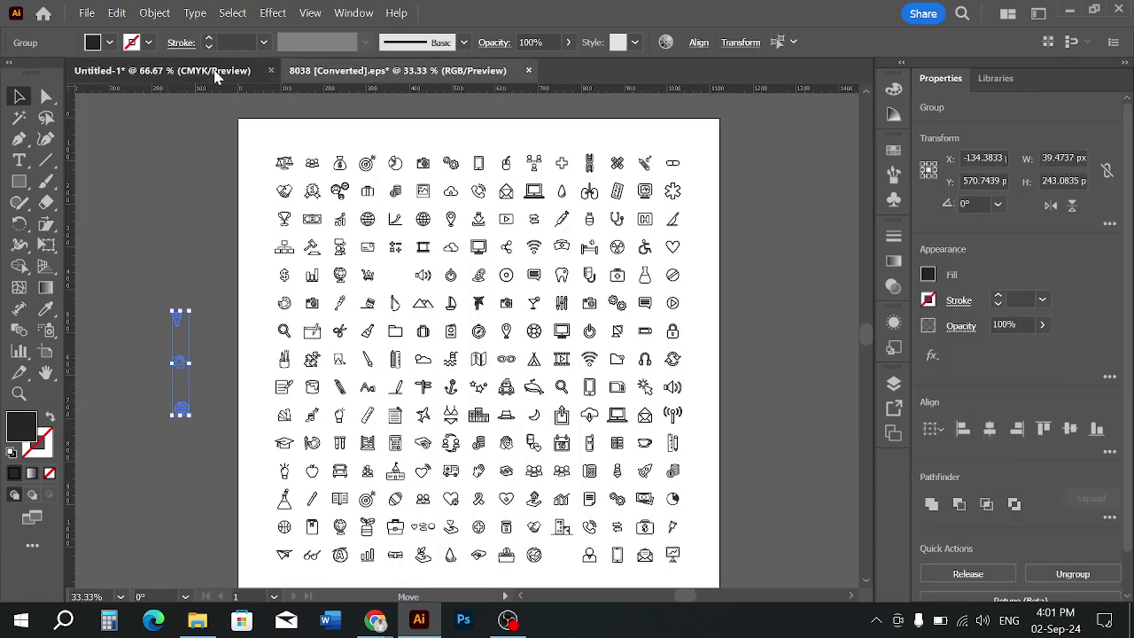
left_click(213, 71)
Place the small icon column on the lower card's white area
scroll(632, 171, "up", 1)
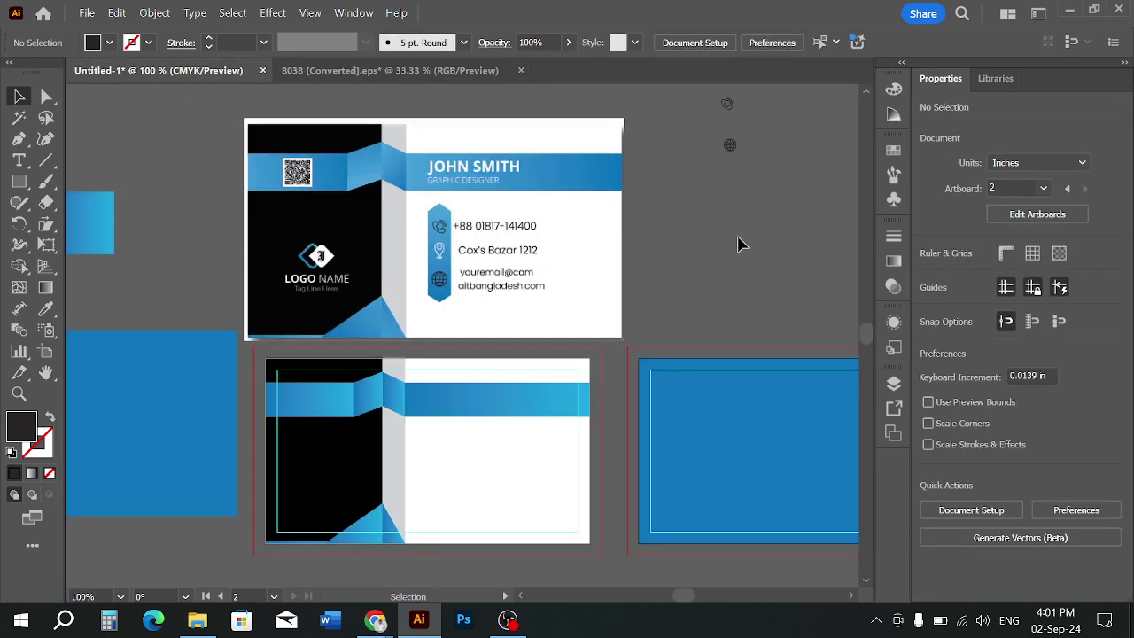
scroll(737, 237, "down", 1)
left_click_drag(739, 230, 731, 241)
left_click(725, 186)
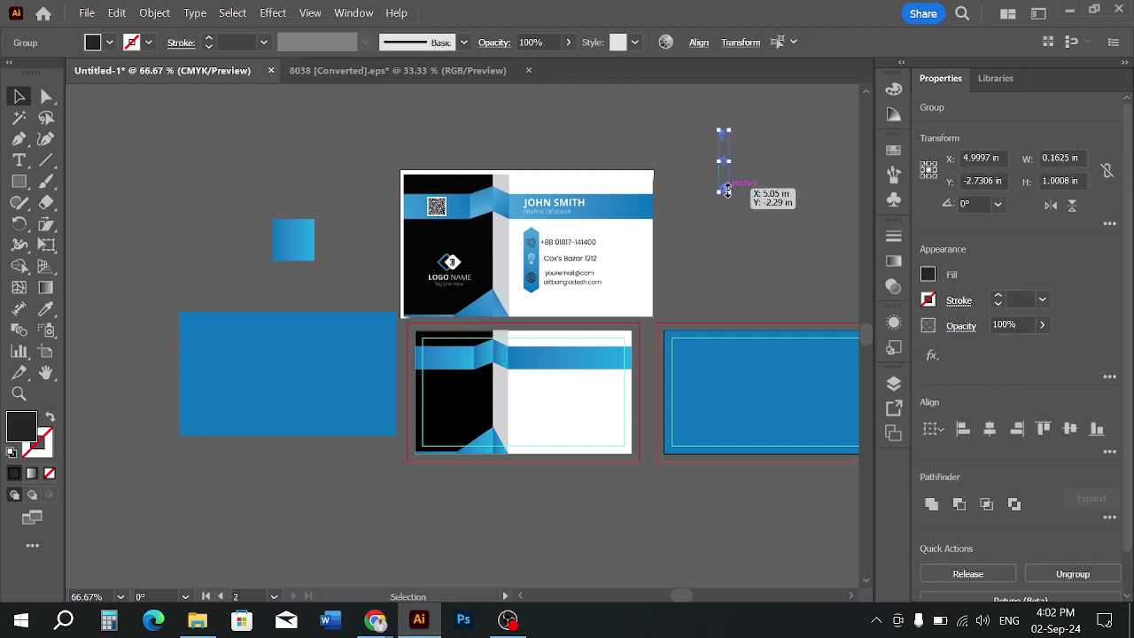
scroll(725, 181, "up", 2)
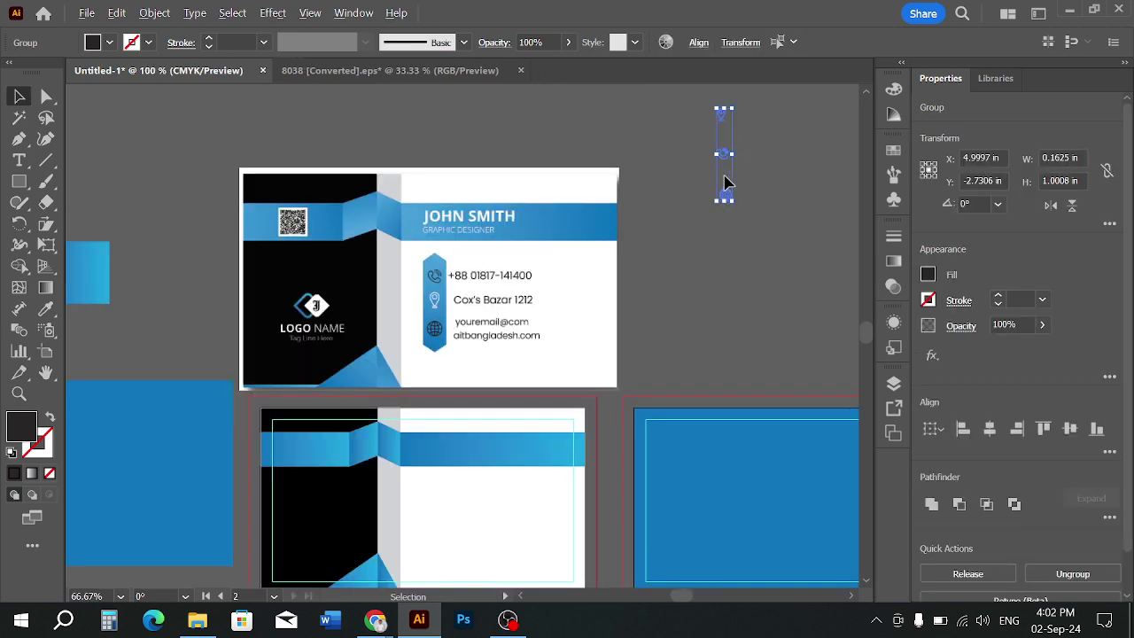
left_click_drag(727, 205, 490, 465)
scroll(519, 443, "down", 3)
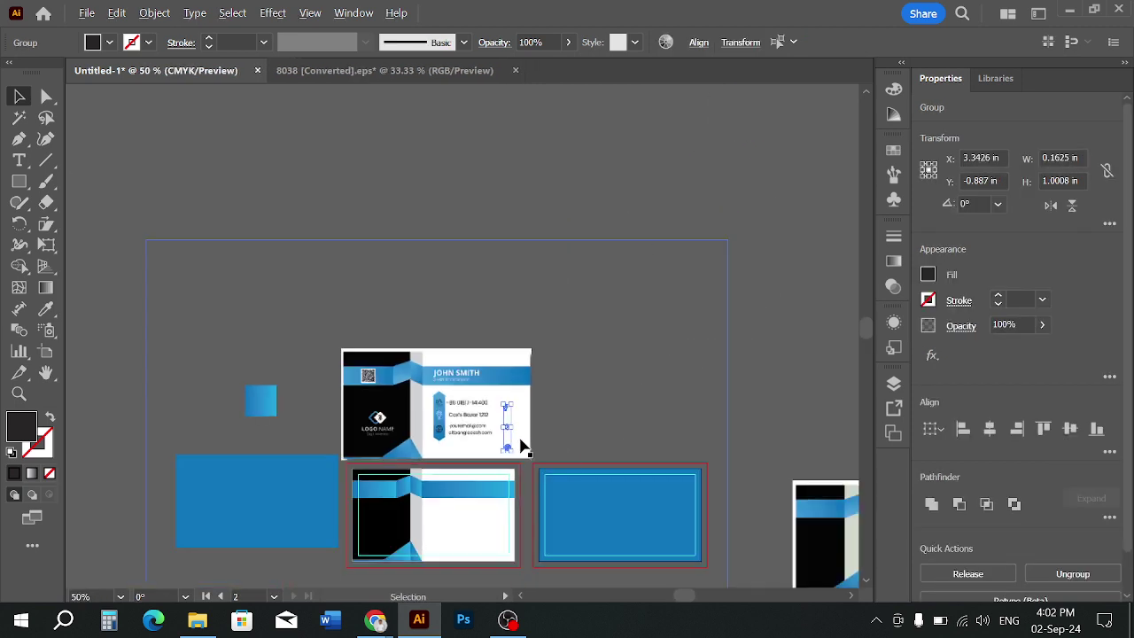
scroll(489, 460, "up", 2)
left_click_drag(570, 481, 635, 351)
left_click_drag(599, 309, 468, 502)
left_click(714, 295)
left_click_drag(711, 287, 709, 298)
scroll(707, 297, "down", 1)
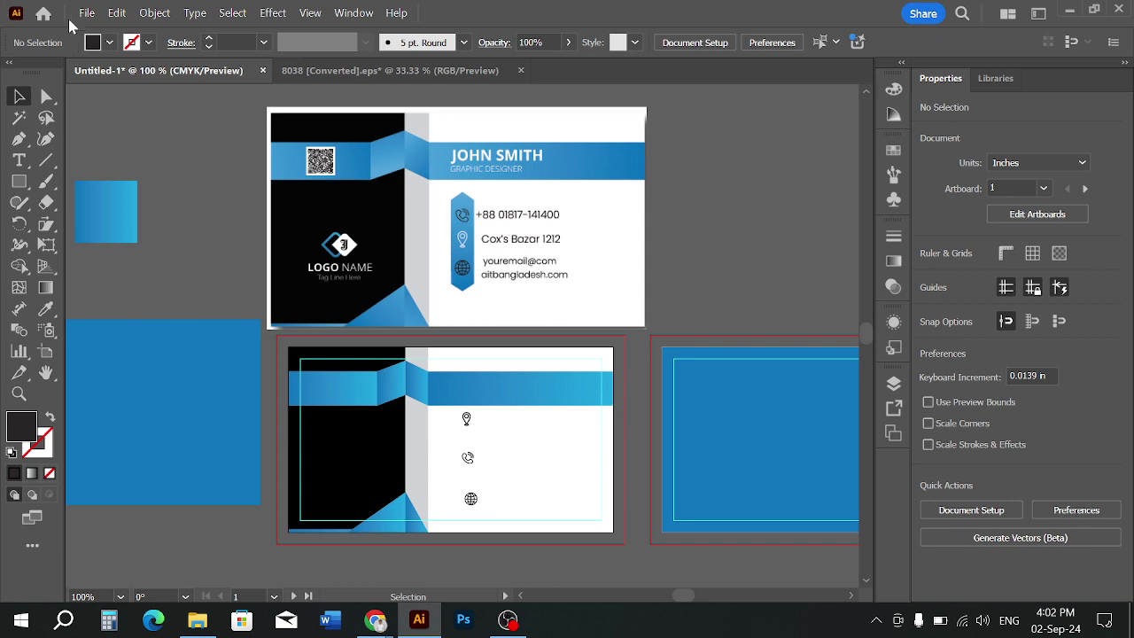
Start Save As and choose to save the card on your computer instead of the cloud
left_click(86, 13)
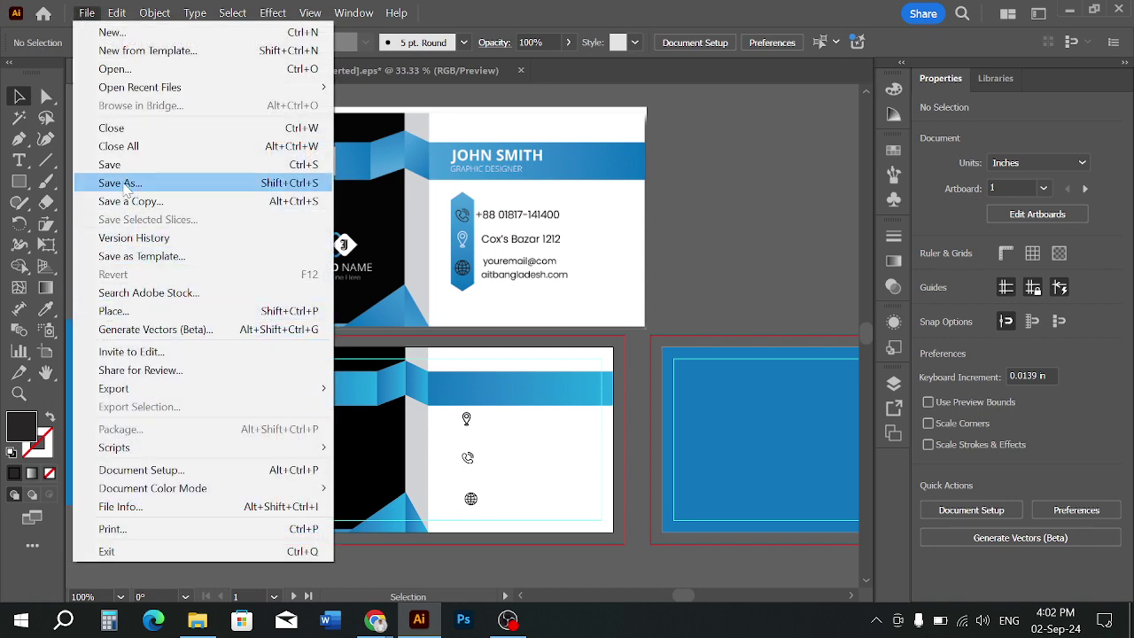
left_click(121, 183)
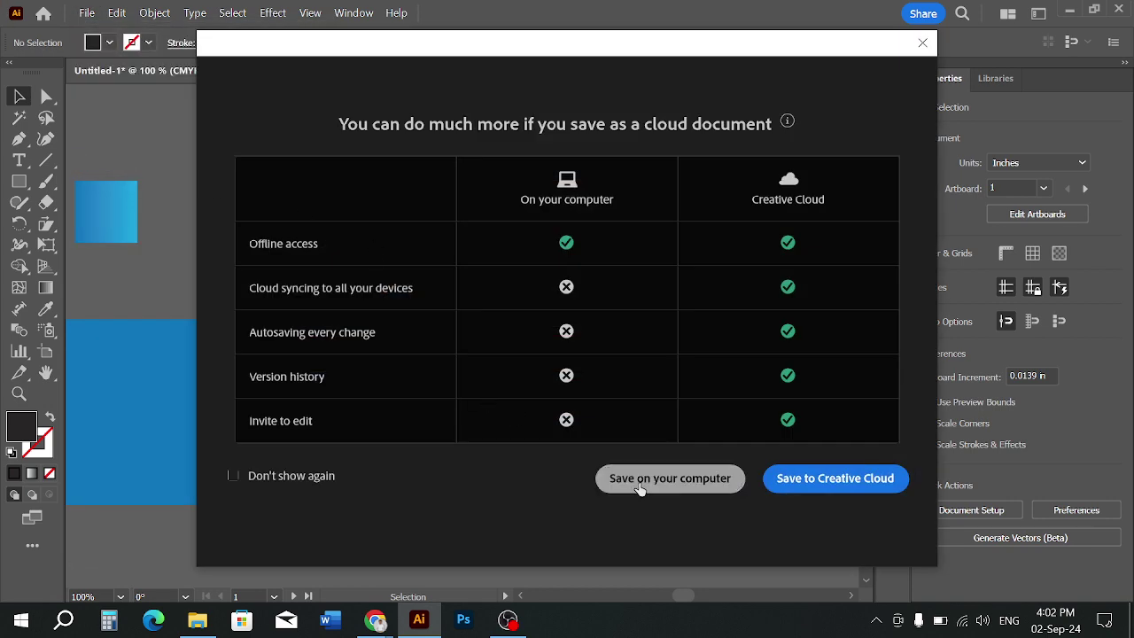
left_click(639, 483)
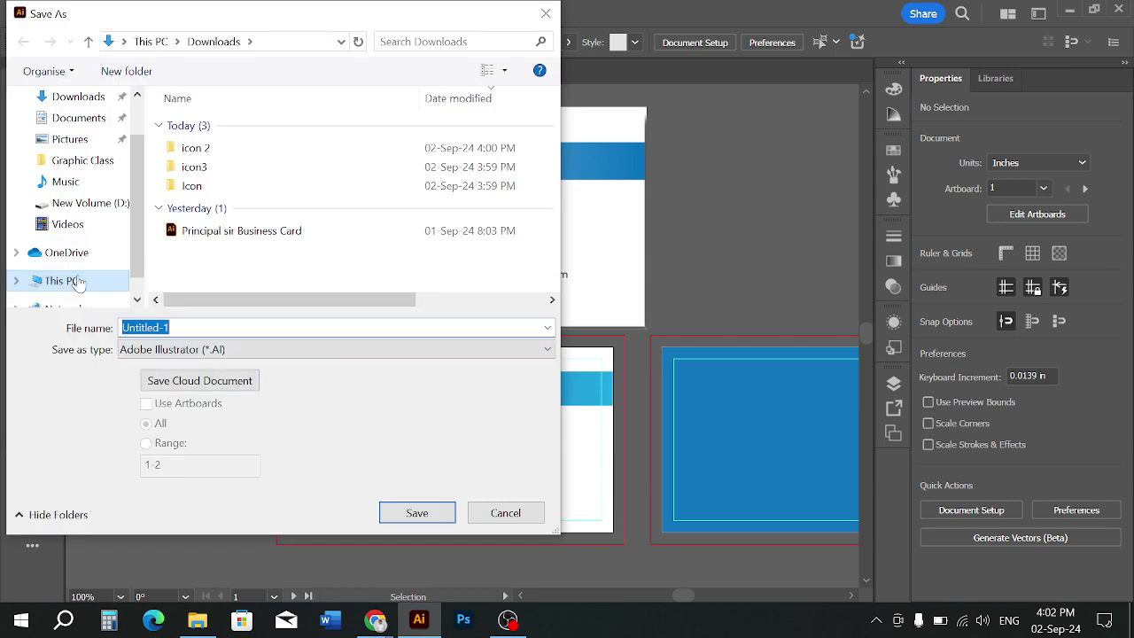
Browse This PC and open the New Volume (D:) drive
left_click(89, 281)
scroll(94, 210, "down", 1)
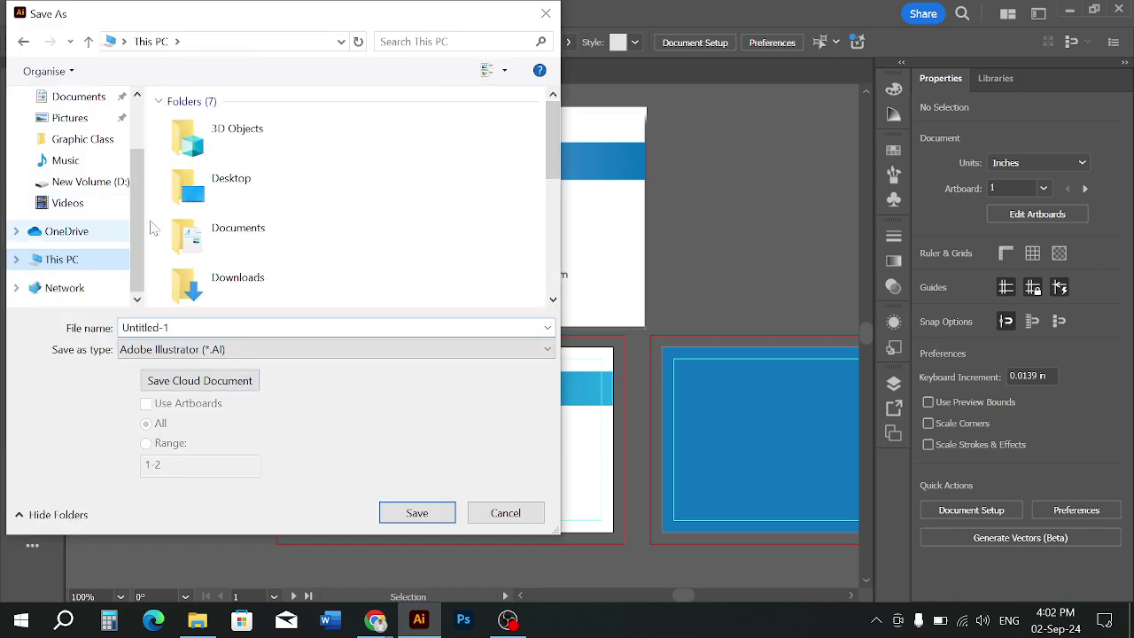
scroll(168, 222, "down", 4)
double_click(257, 229)
scroll(264, 231, "down", 5)
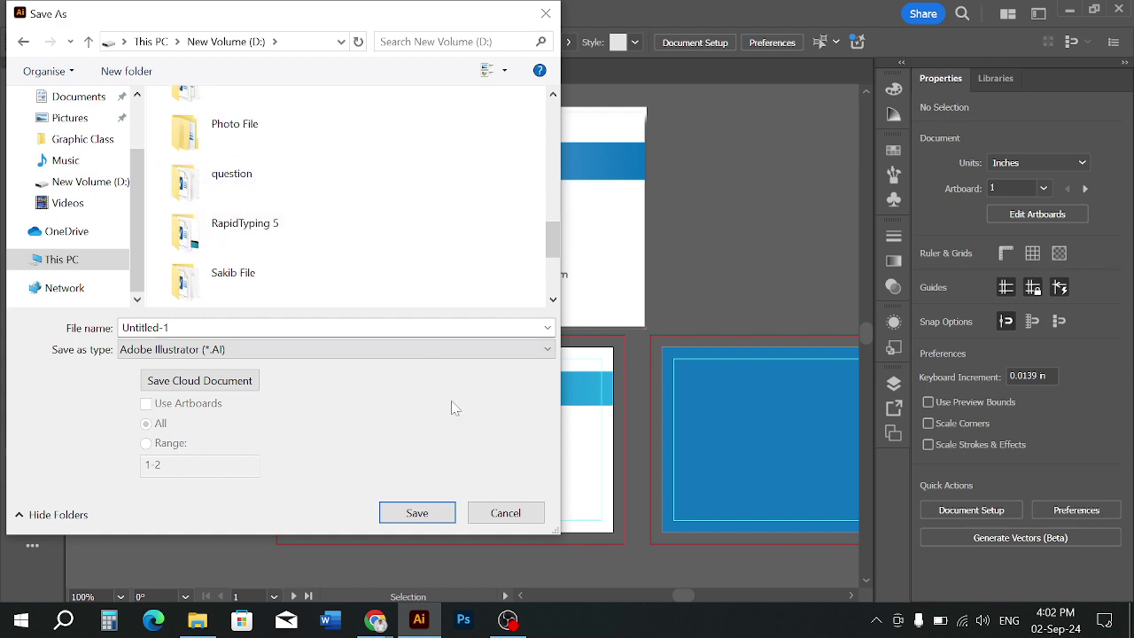
scroll(303, 222, "down", 2)
scroll(304, 221, "up", 2)
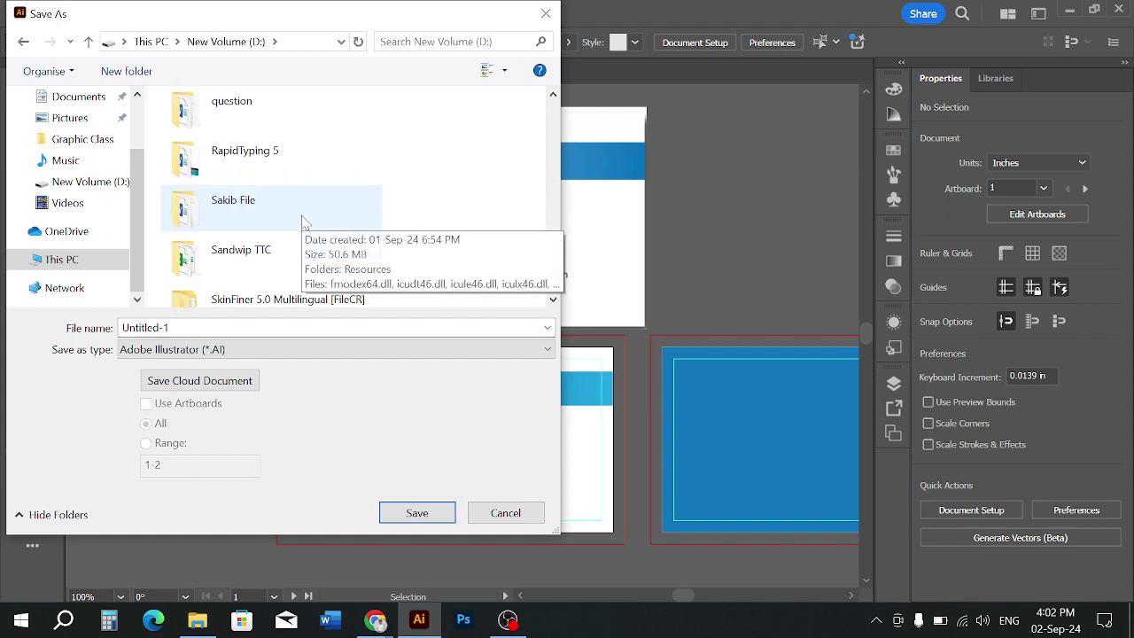
scroll(266, 232, "down", 2)
Go into Sandwip TTC > Class File > Batch-2 > Adobe Illustrator Class
double_click(256, 152)
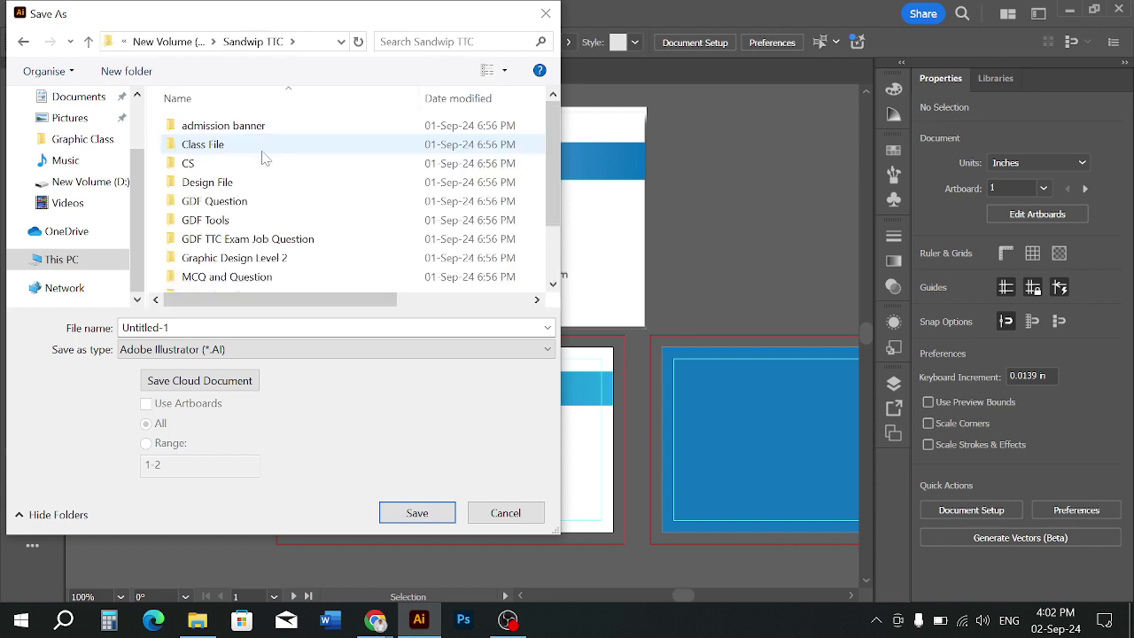
double_click(248, 150)
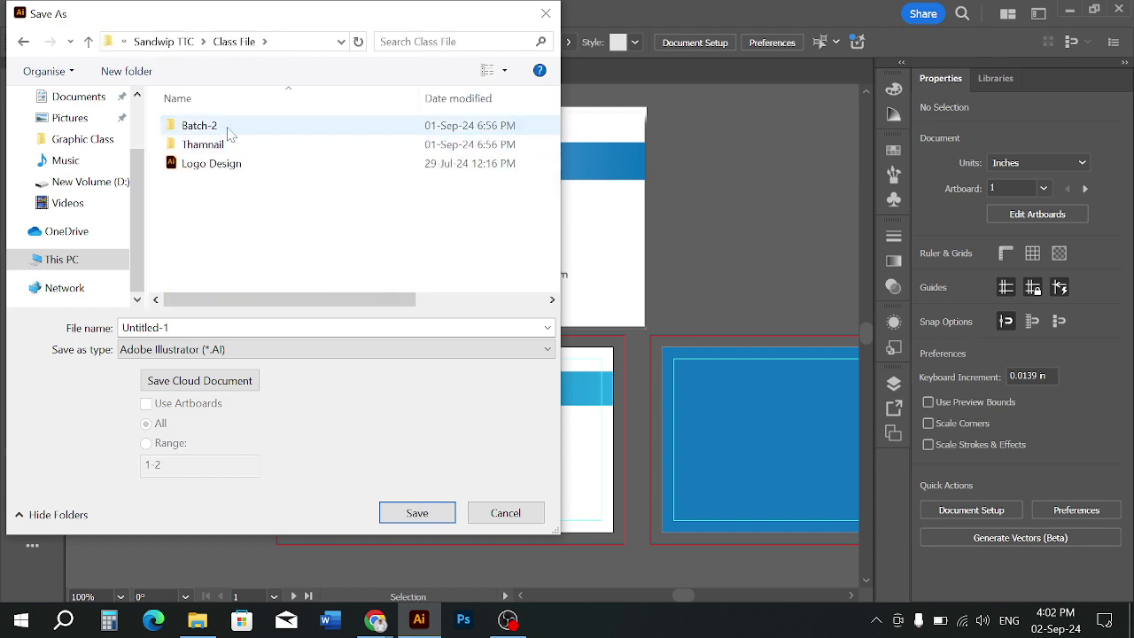
double_click(225, 127)
left_click(226, 131)
double_click(226, 129)
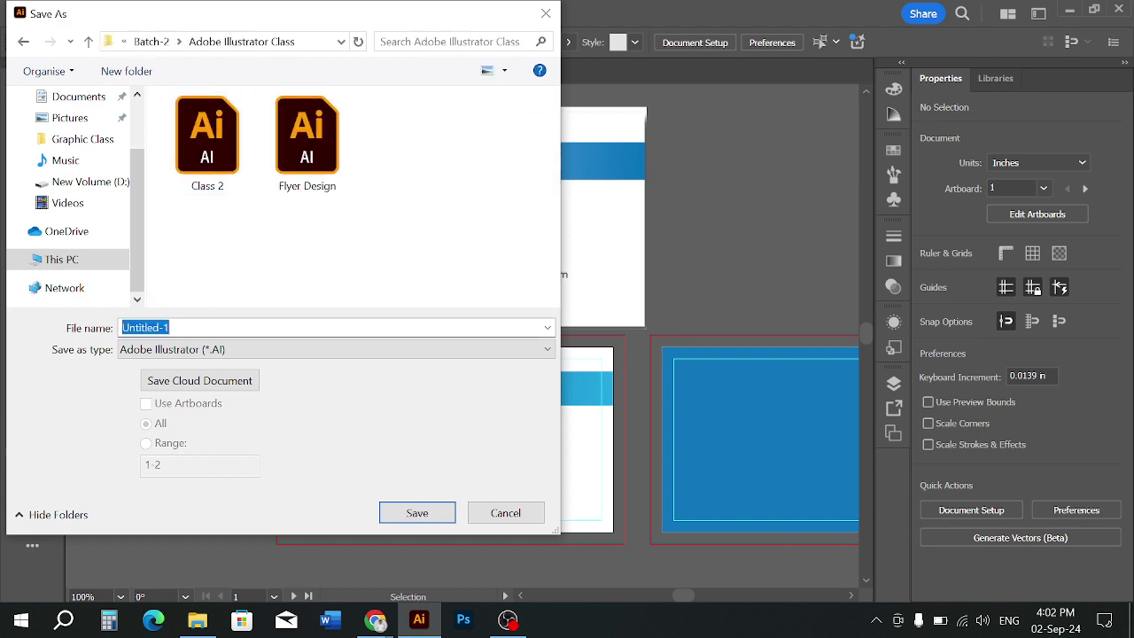
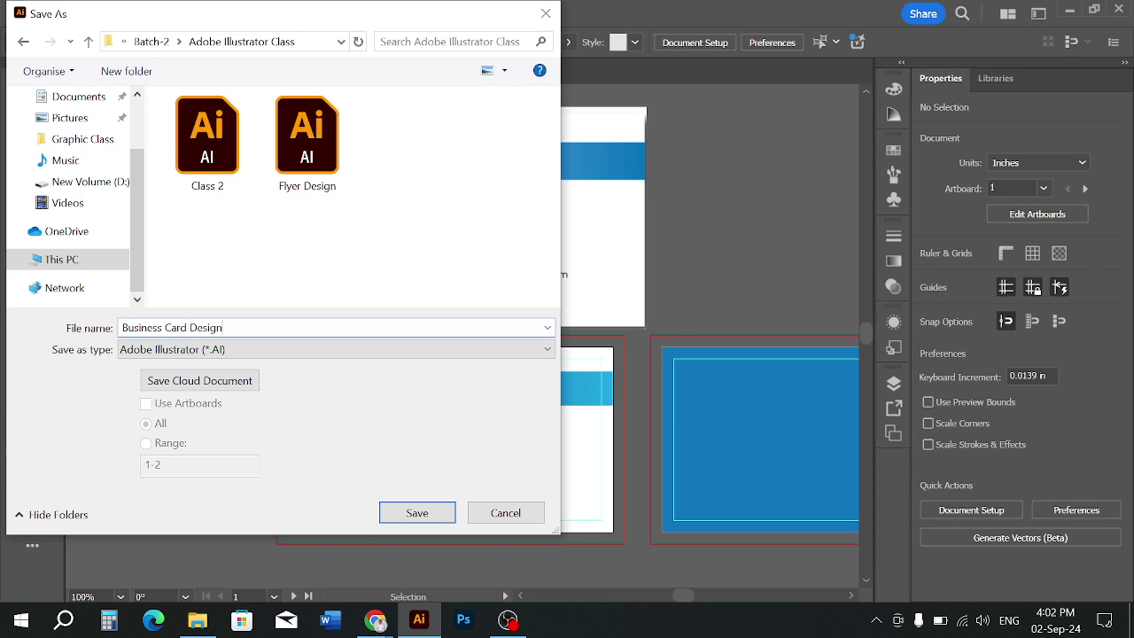
Save the file as Business Card Design.ai and accept the default Illustrator Options
key("Return")
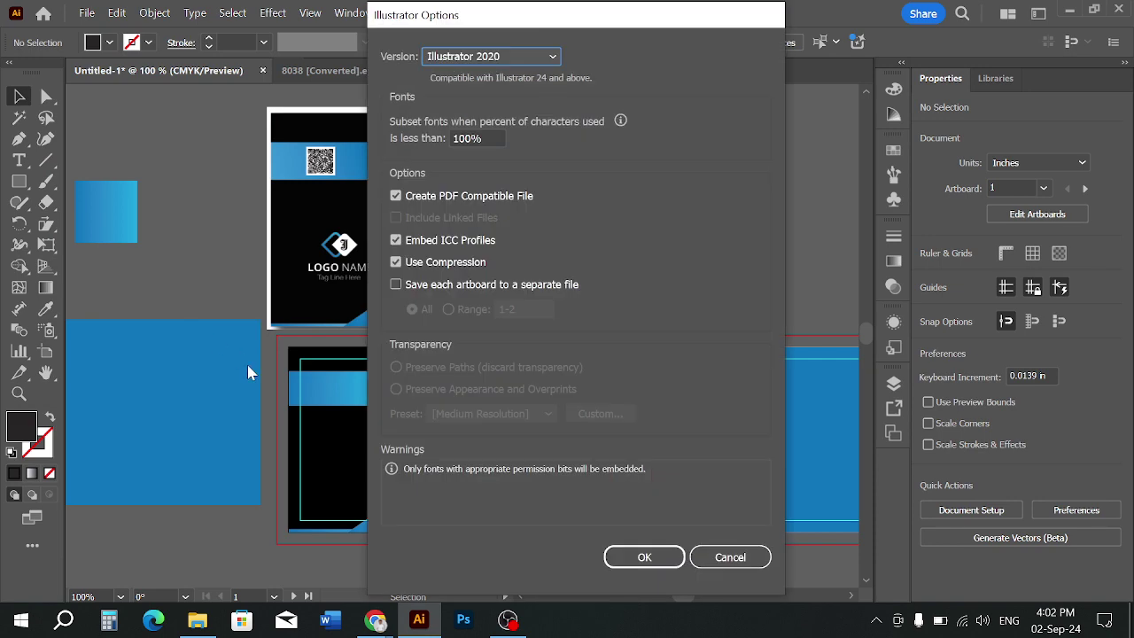
key("Return")
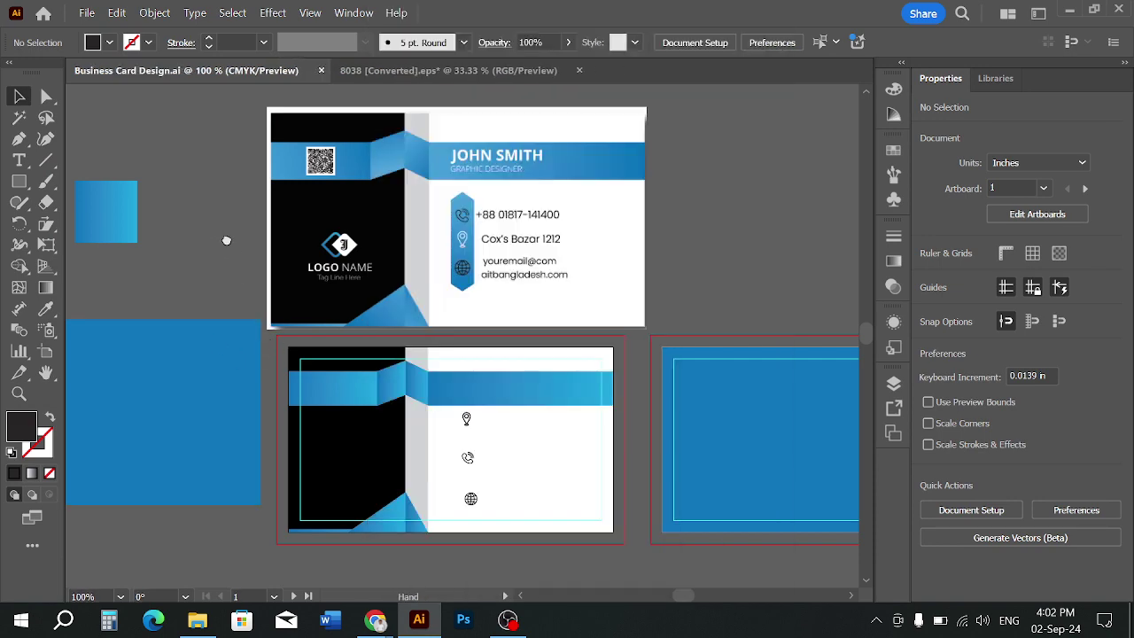
Move the three contact icons off the back card onto the canvas beside it
left_click_drag(226, 240, 231, 242)
scroll(491, 461, "up", 1)
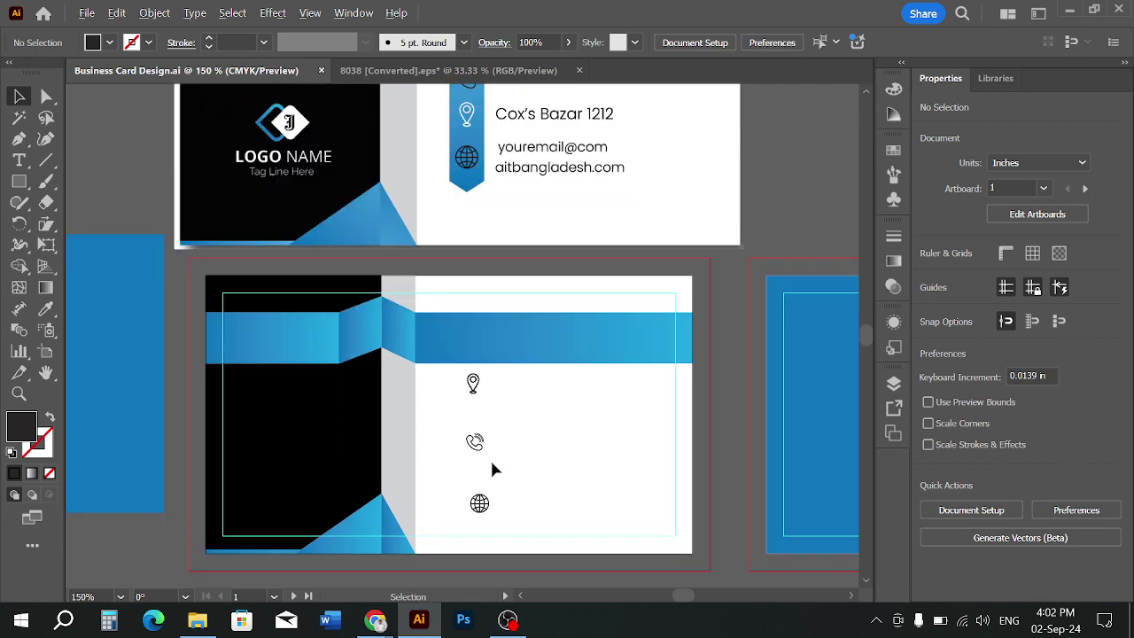
scroll(492, 464, "down", 1)
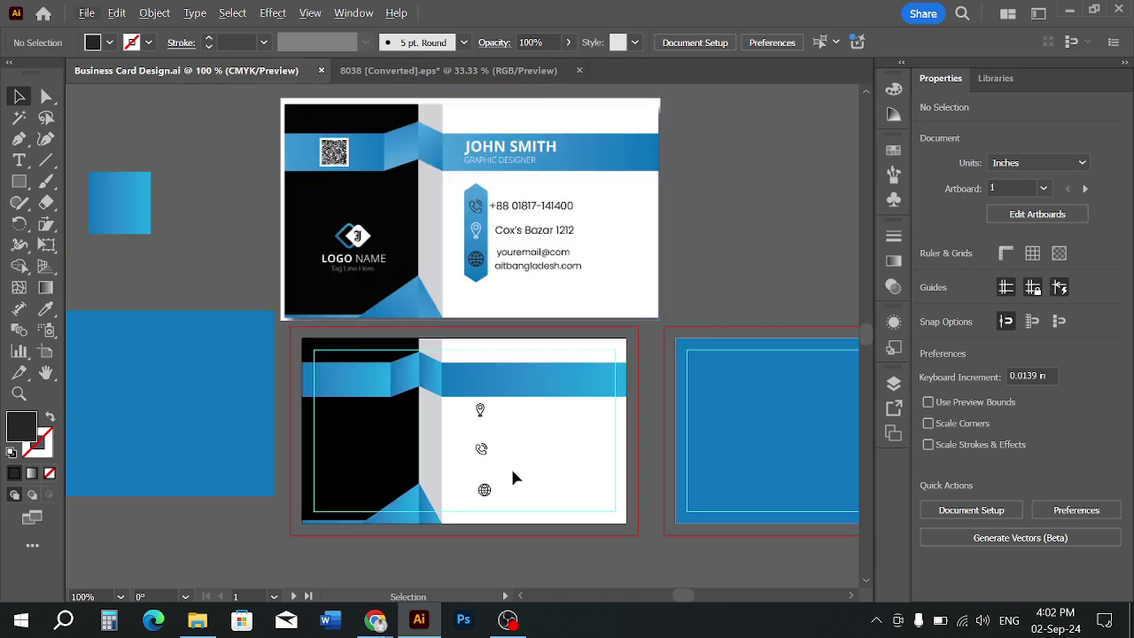
scroll(499, 464, "up", 1)
scroll(499, 463, "down", 1)
left_click_drag(541, 443, 538, 445)
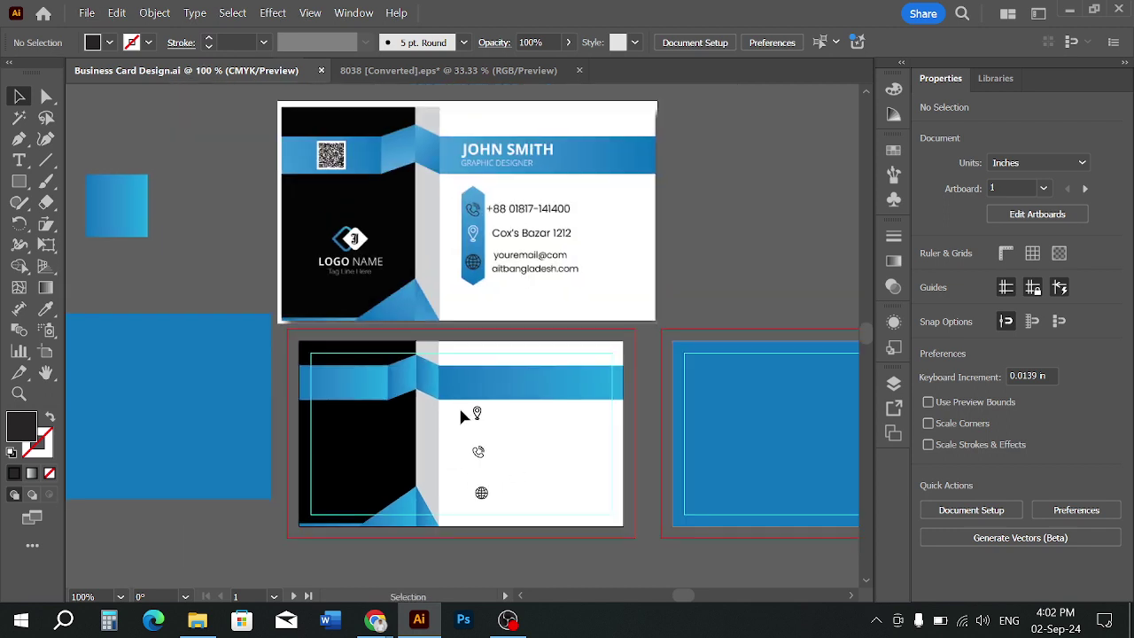
left_click_drag(460, 407, 517, 448)
left_click(499, 456)
left_click_drag(499, 501, 749, 297)
left_click(455, 422)
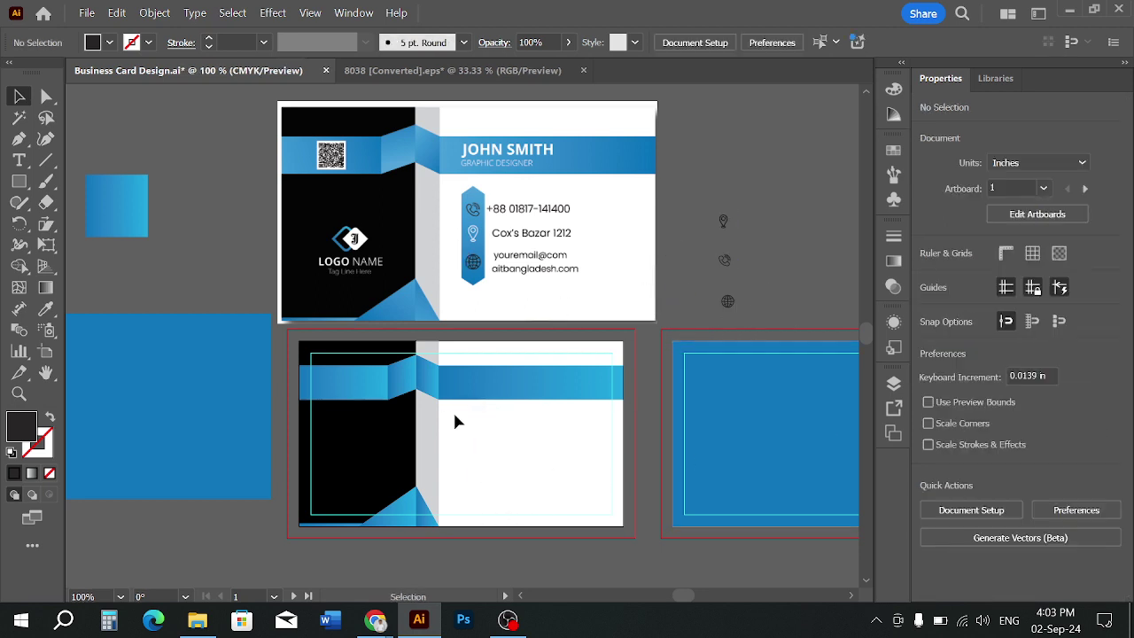
Draw a test hexagon with the Polygon tool, stretch it tall, then delete it
left_click_drag(19, 181, 84, 245)
left_click_drag(466, 416, 483, 427)
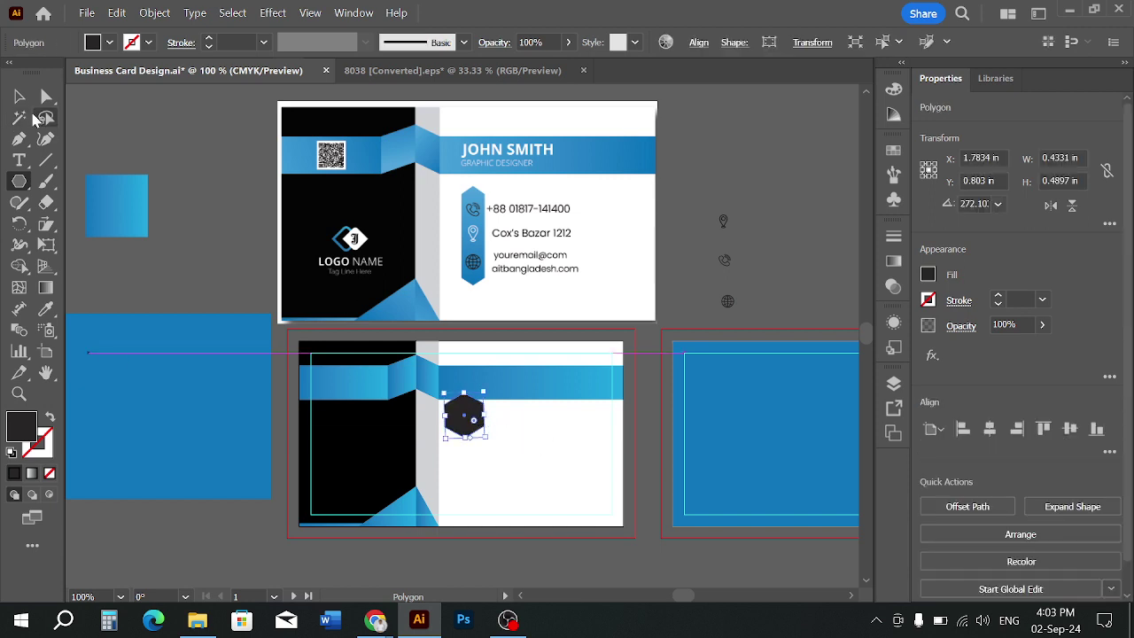
left_click(19, 96)
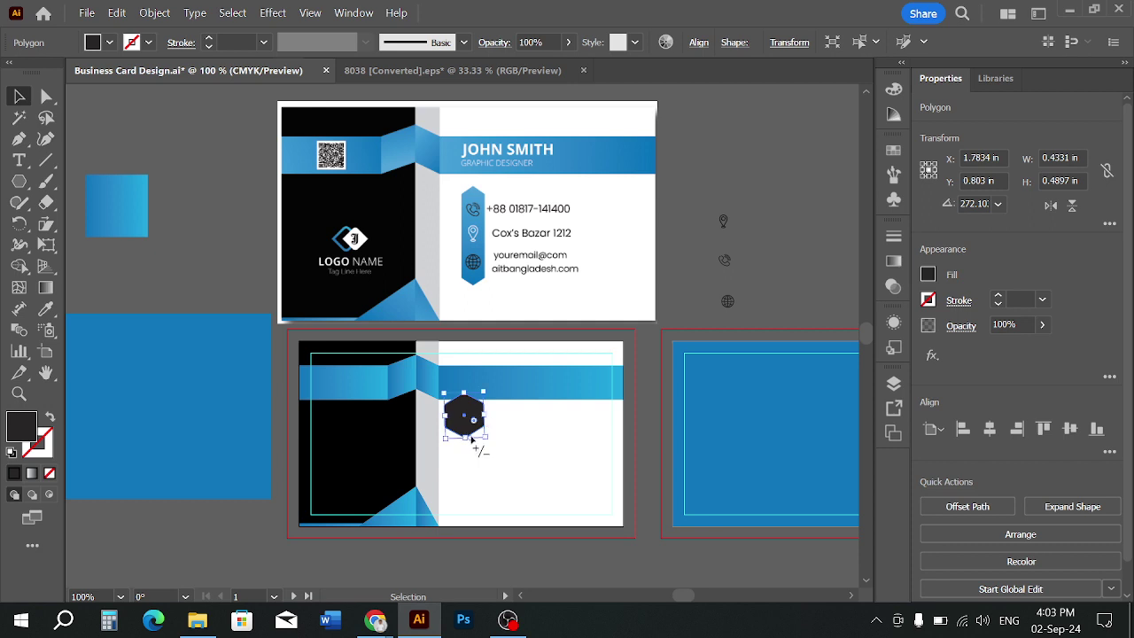
left_click_drag(467, 441, 459, 551)
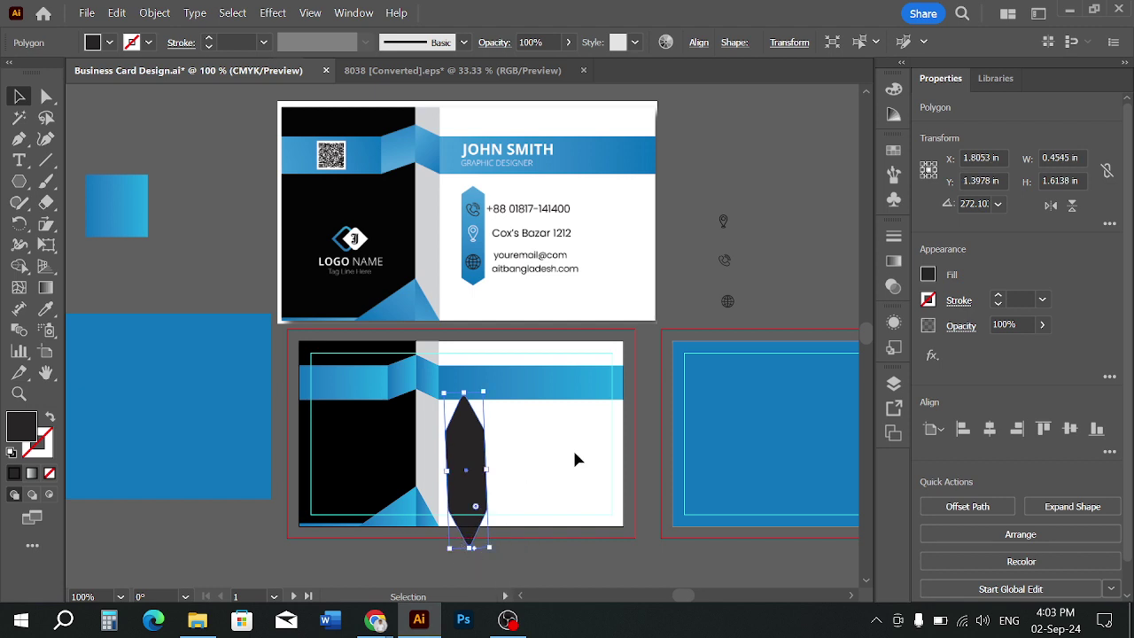
key("Delete")
right_click(18, 183)
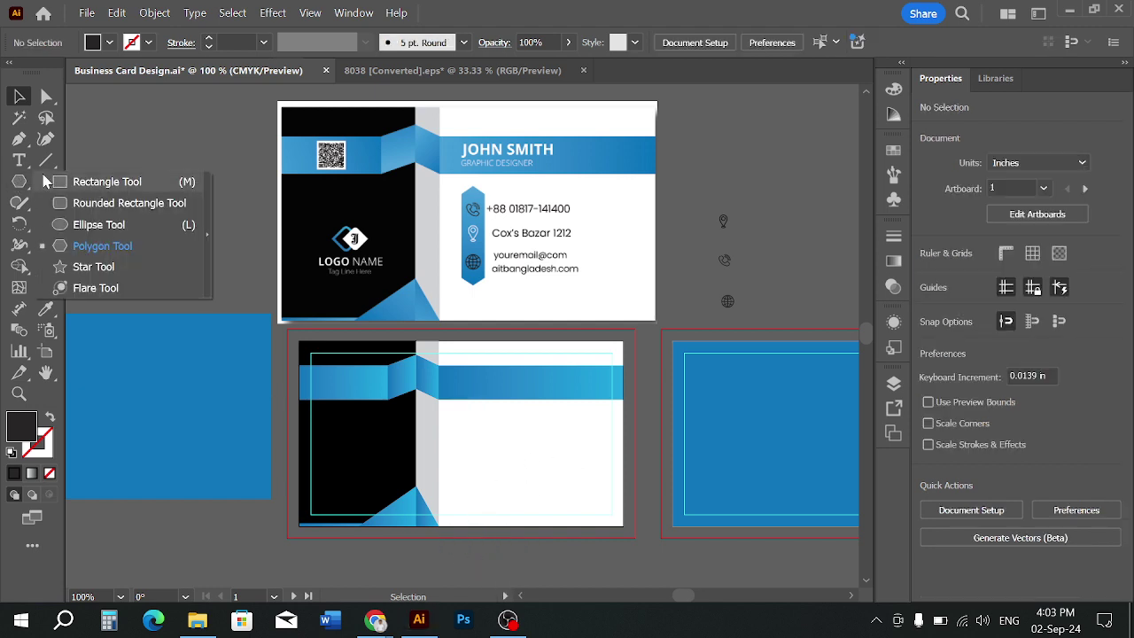
Draw a tall dark rectangle on the back card below the blue band
left_click(51, 183)
scroll(487, 416, "up", 1)
scroll(482, 422, "down", 1)
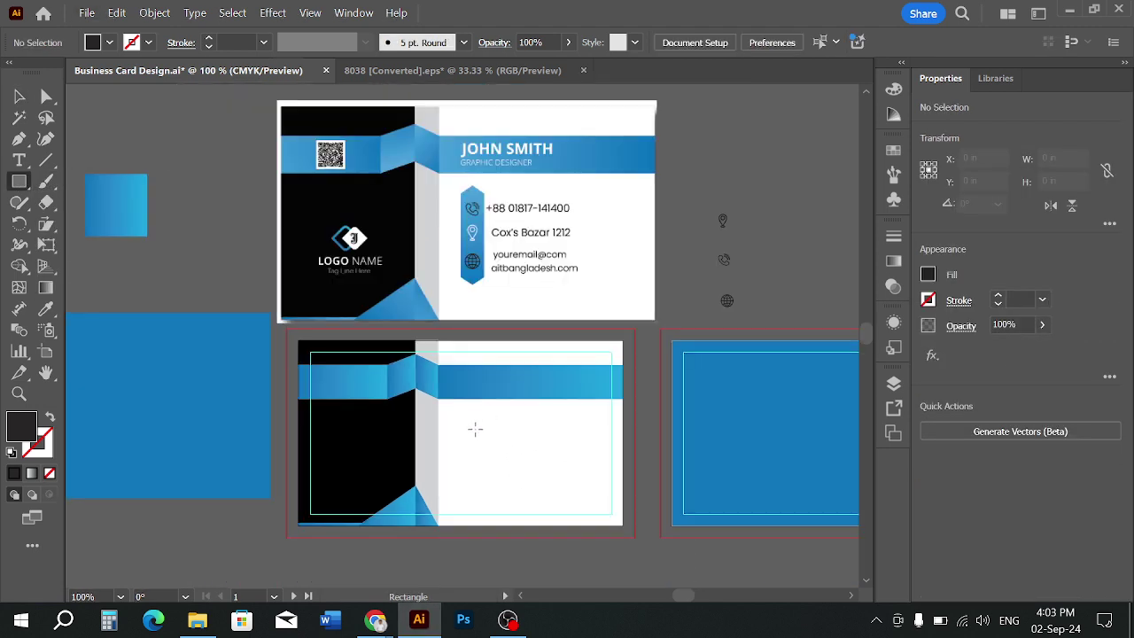
left_click_drag(459, 407, 488, 510)
scroll(477, 429, "up", 1)
scroll(477, 429, "up", 1)
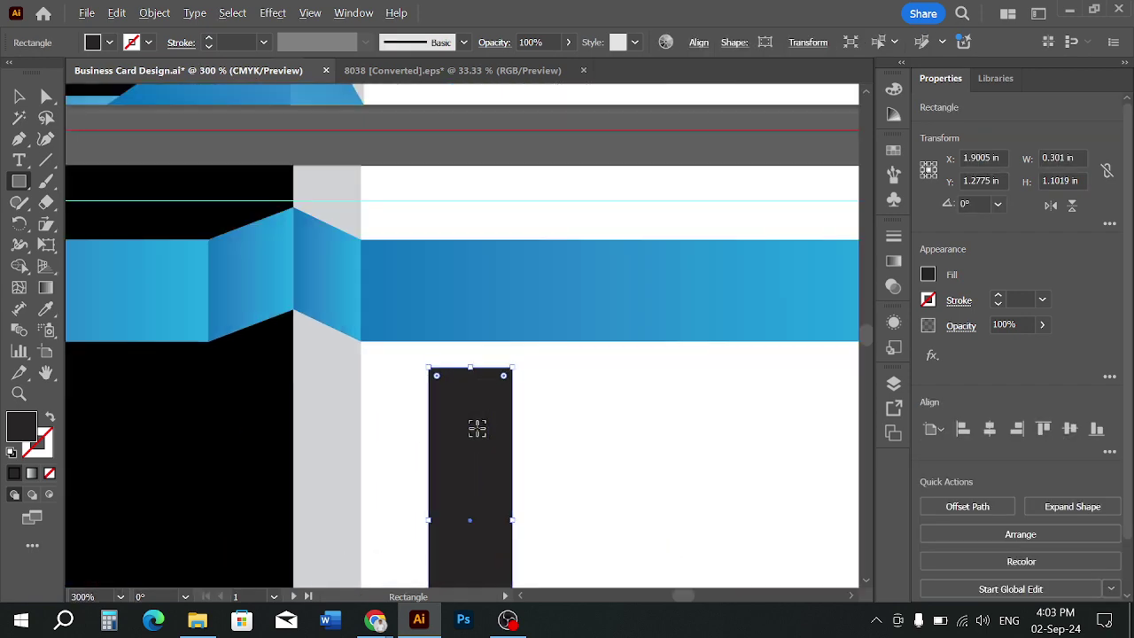
left_click(20, 98)
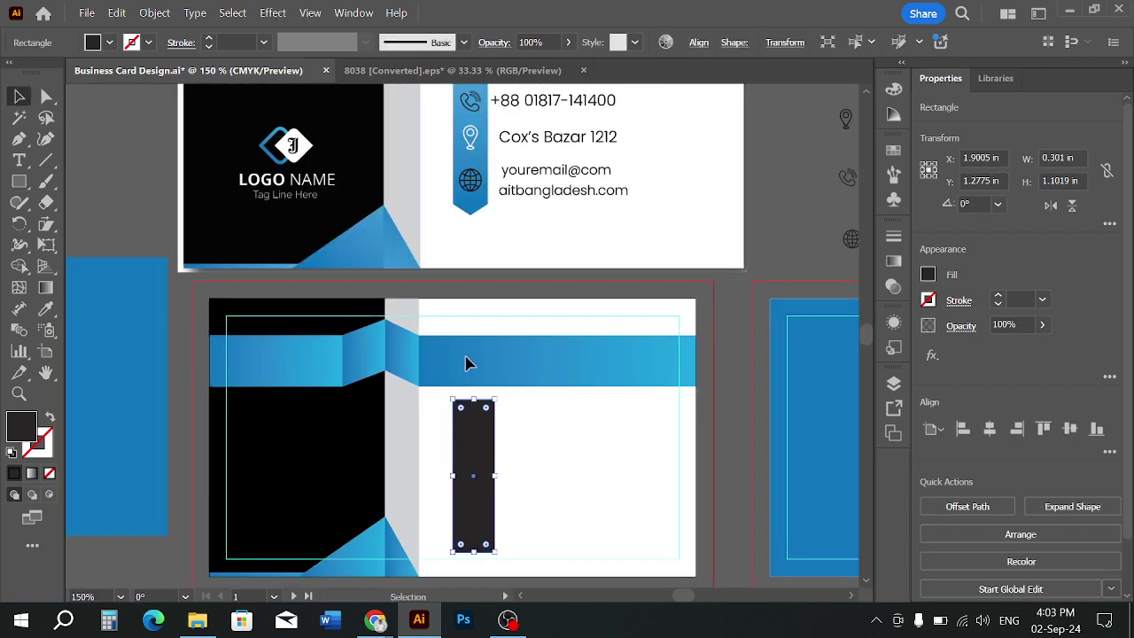
left_click(466, 358)
scroll(484, 456, "up", 2)
left_click(447, 358)
left_click_drag(460, 345, 463, 371)
scroll(543, 399, "down", 1)
key("space")
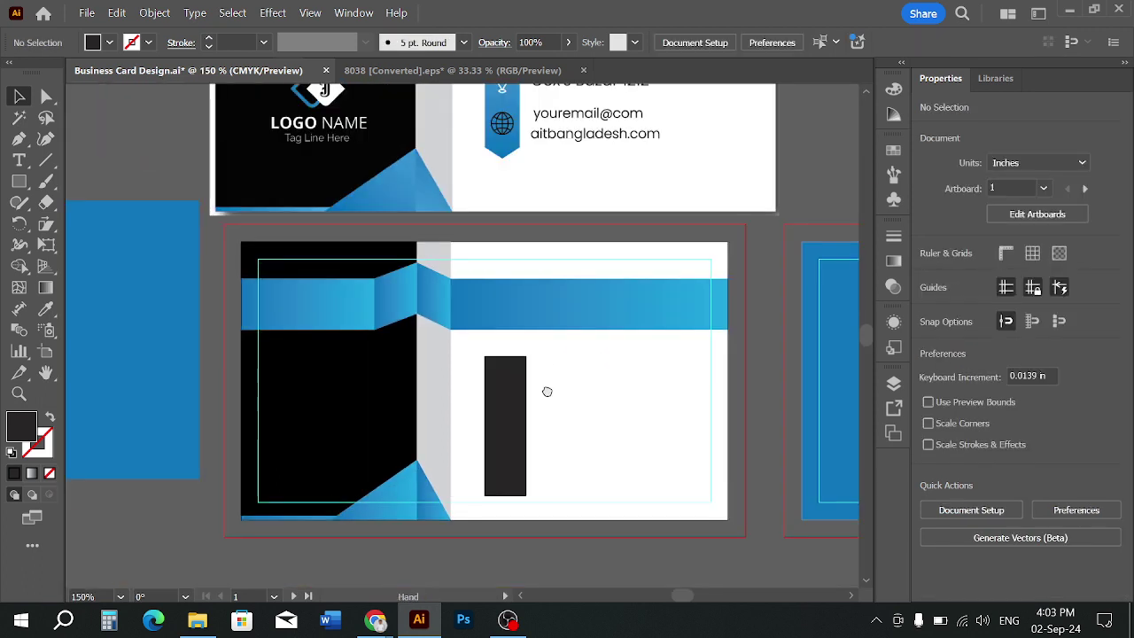
left_click_drag(546, 397, 482, 483)
left_click(434, 493)
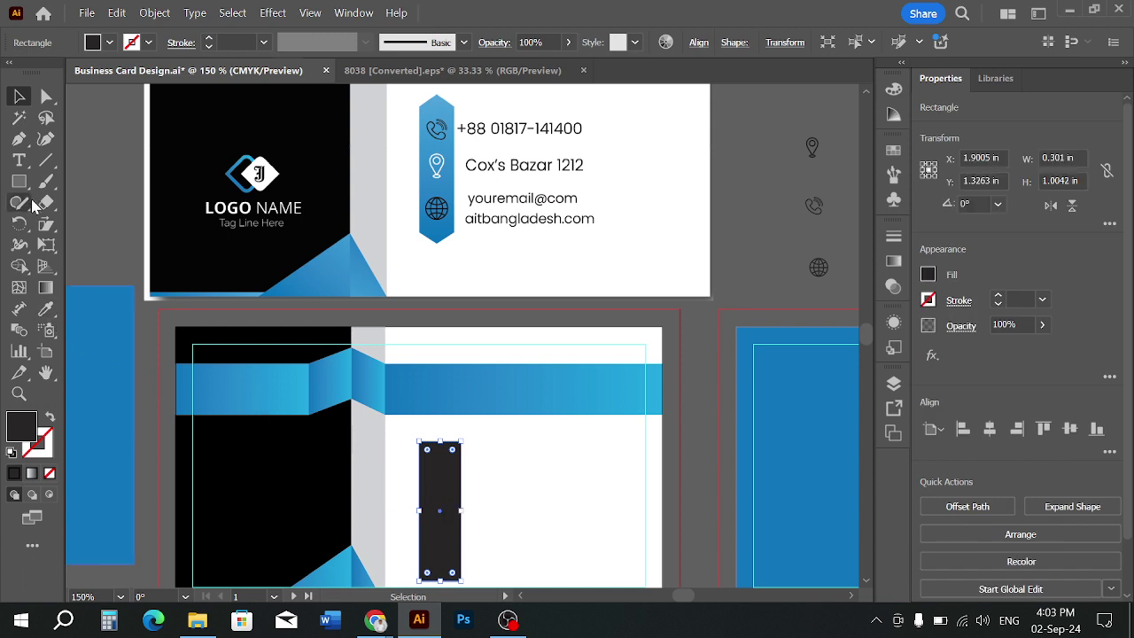
Add anchor points at the centre of the rectangle's top and bottom edges
left_click(19, 139)
left_click(110, 163)
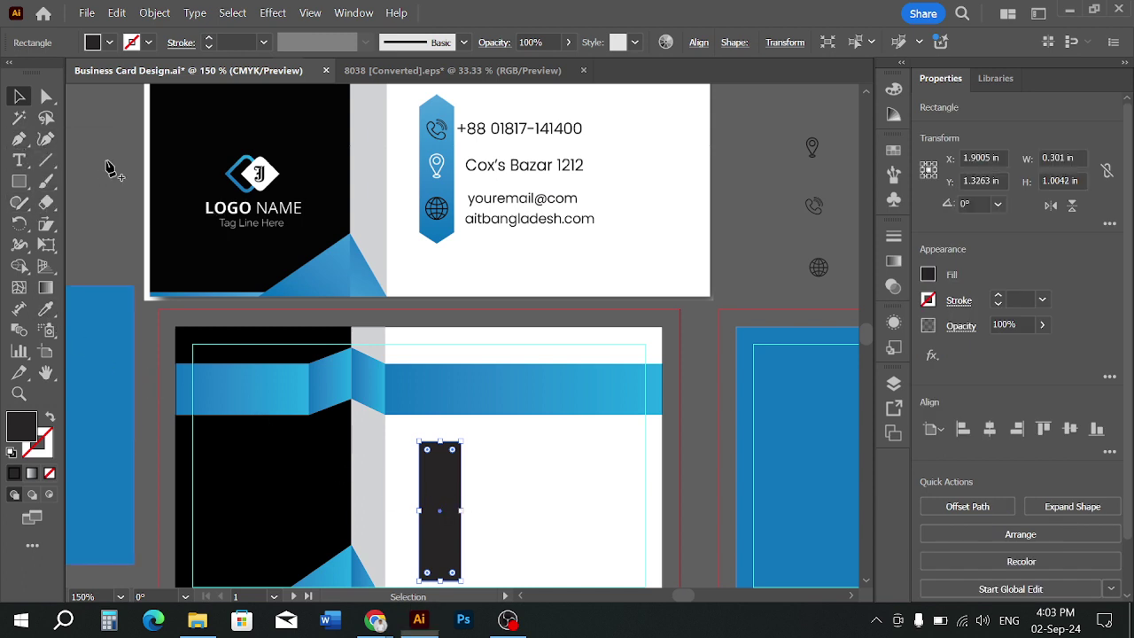
left_click(439, 442)
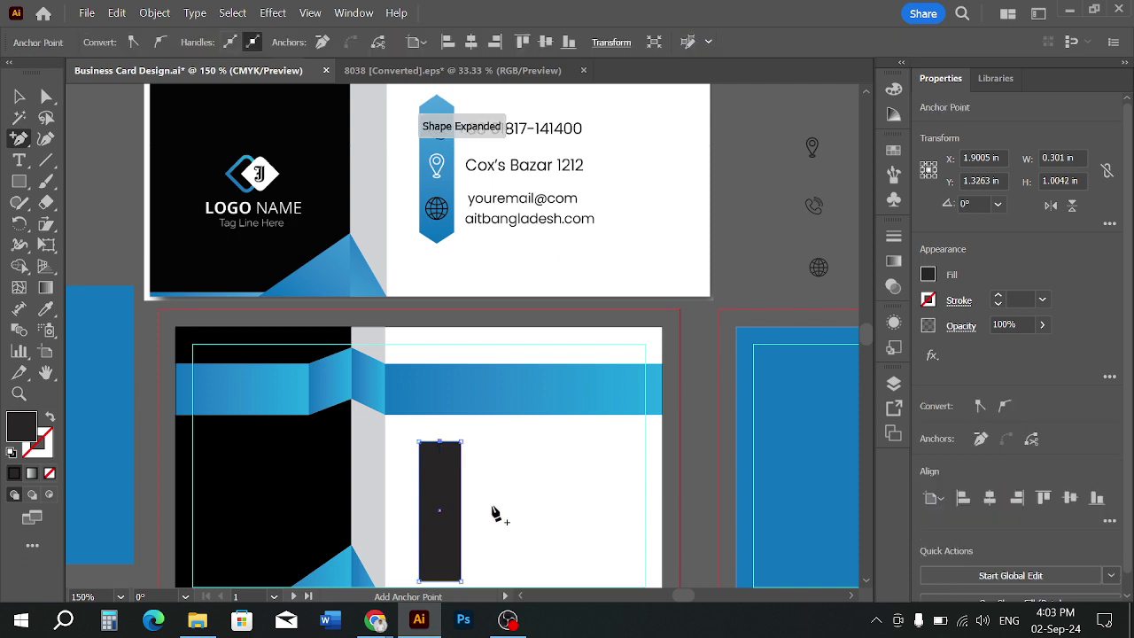
scroll(498, 505, "down", 2)
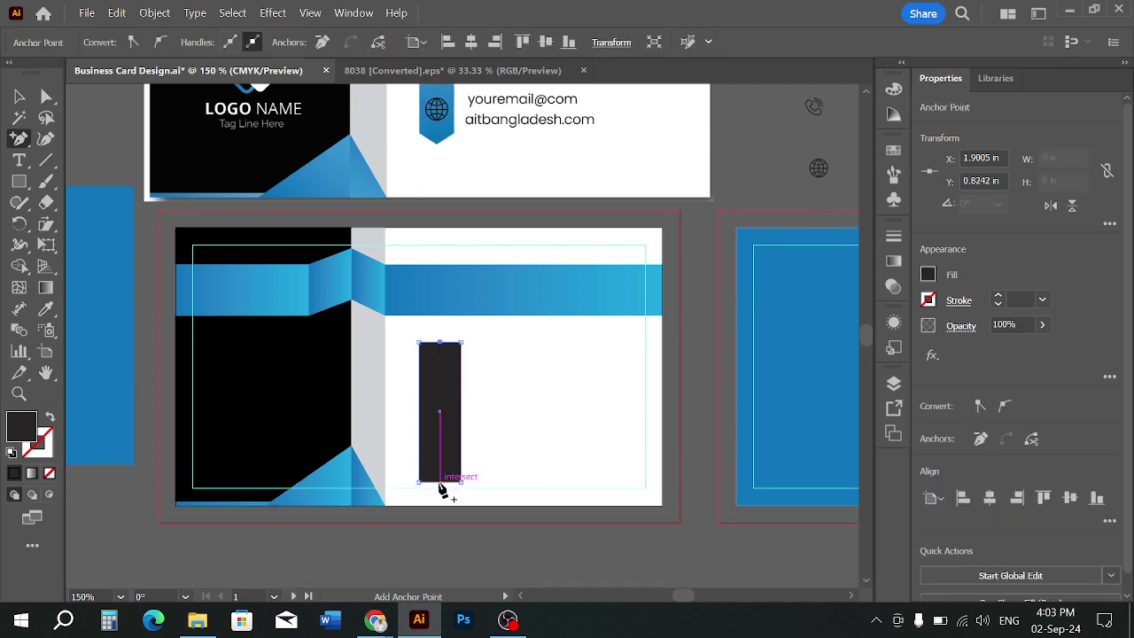
left_click(440, 483)
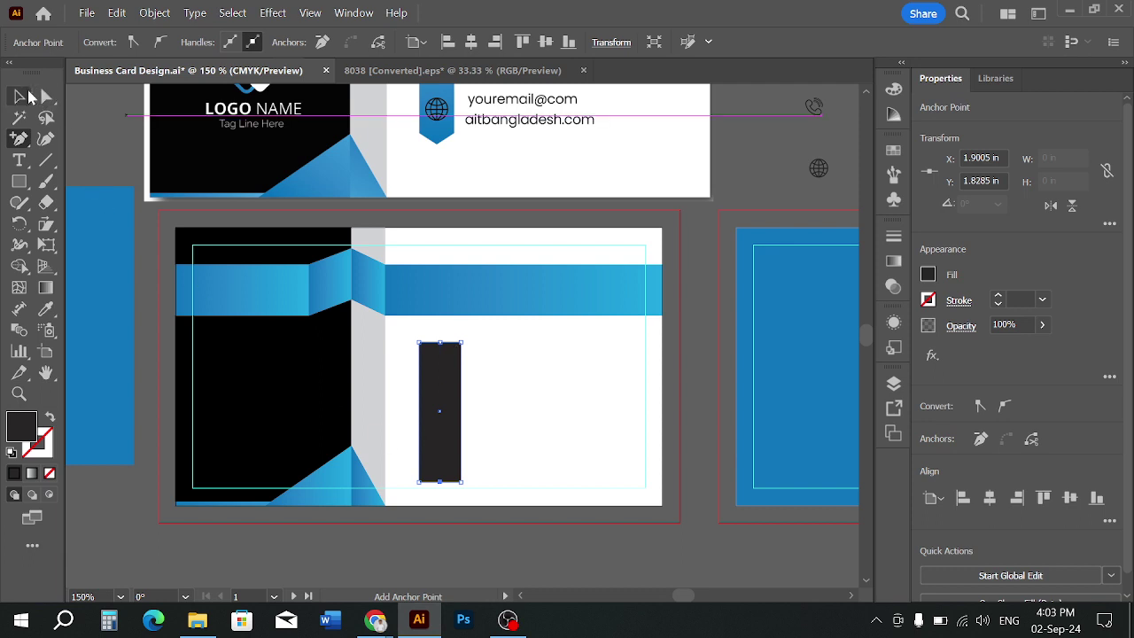
Pull the new top anchor upward with Direct Selection to form a pointed end
left_click(20, 96)
left_click(519, 399)
left_click(46, 96)
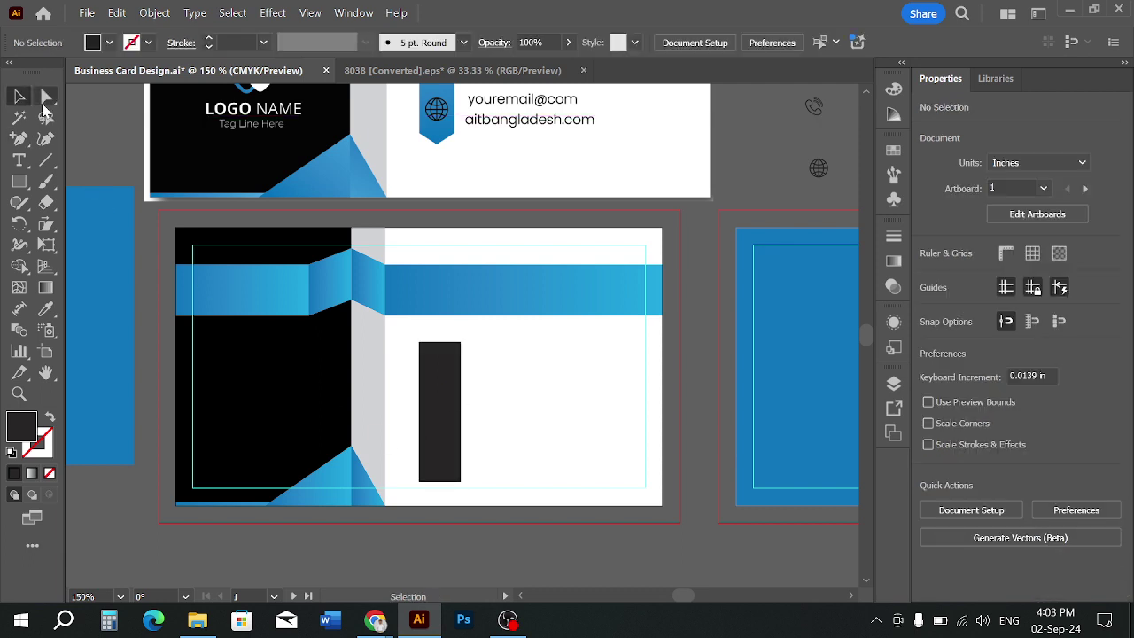
left_click(439, 343)
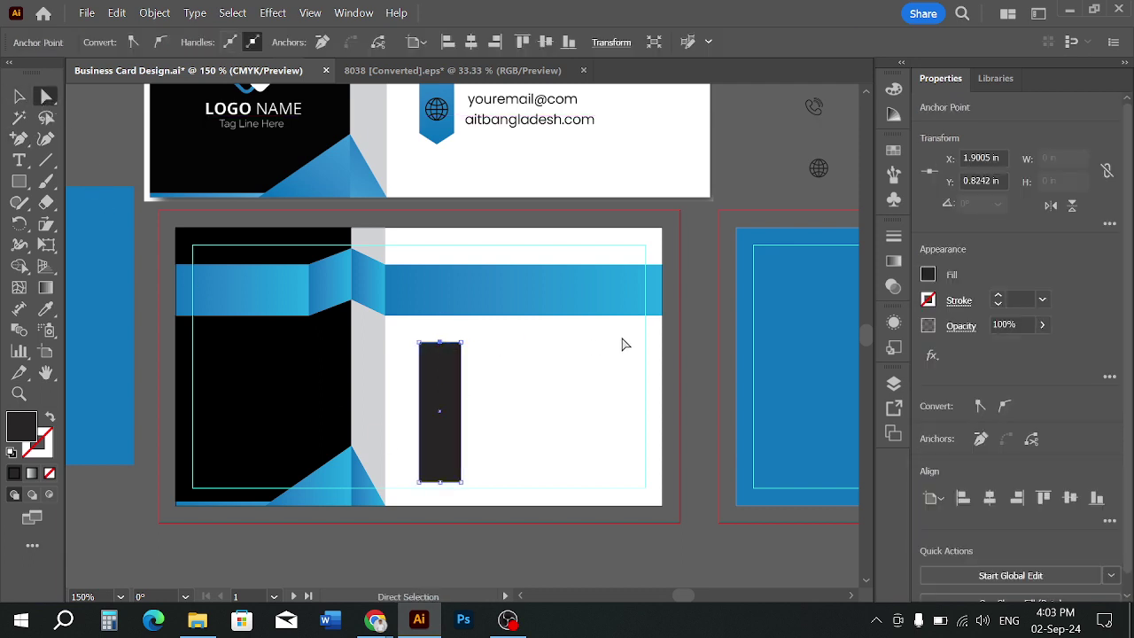
key("Up")
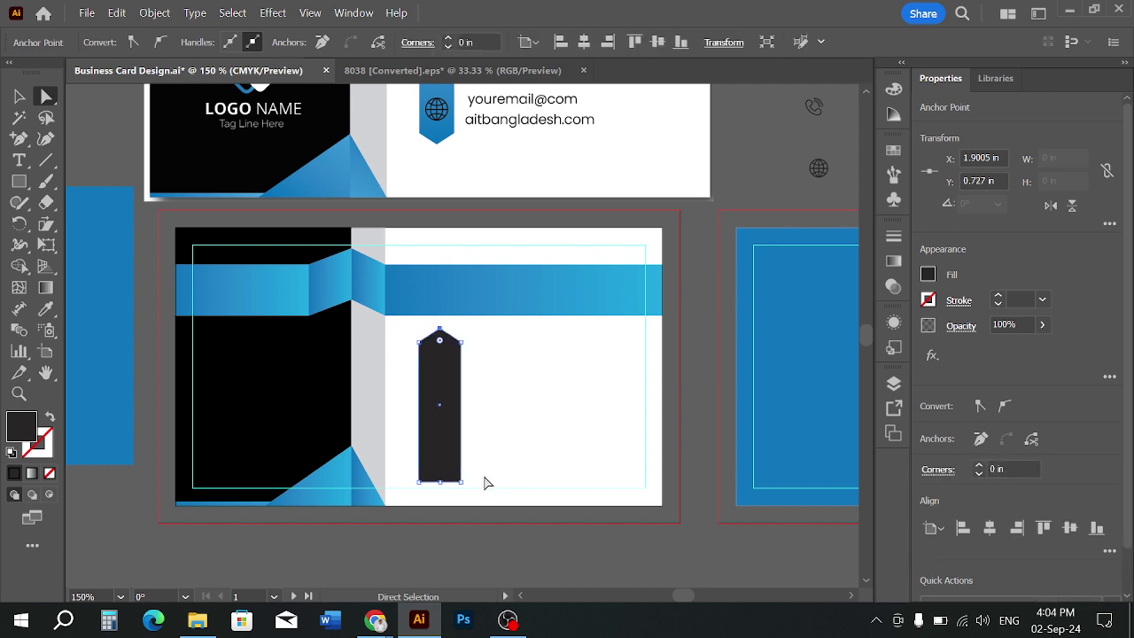
left_click(441, 488)
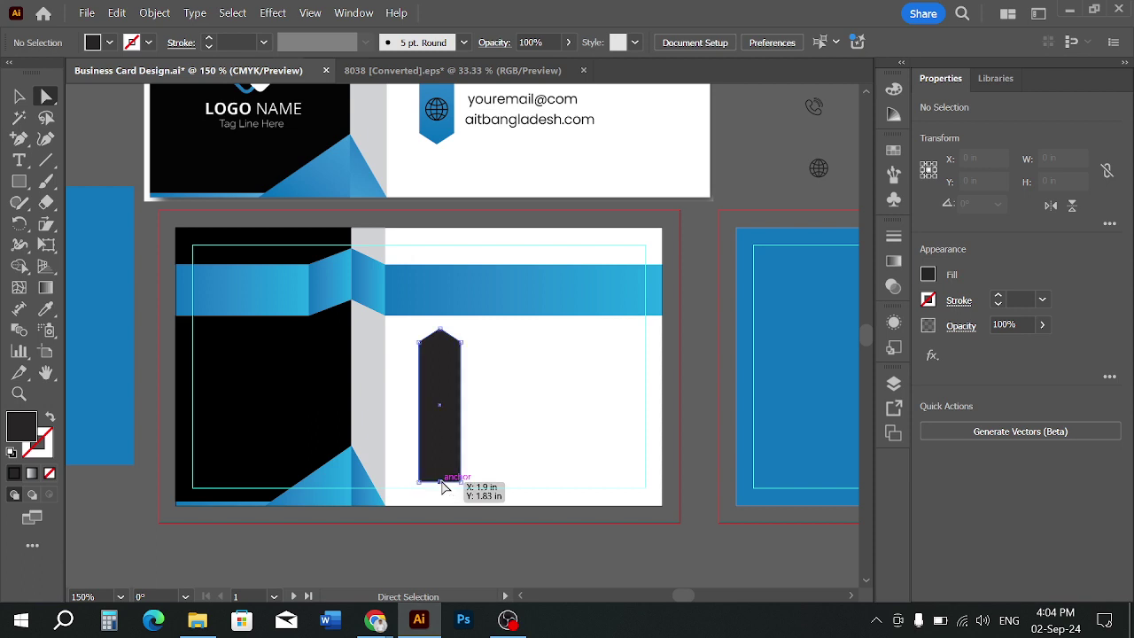
left_click(440, 483)
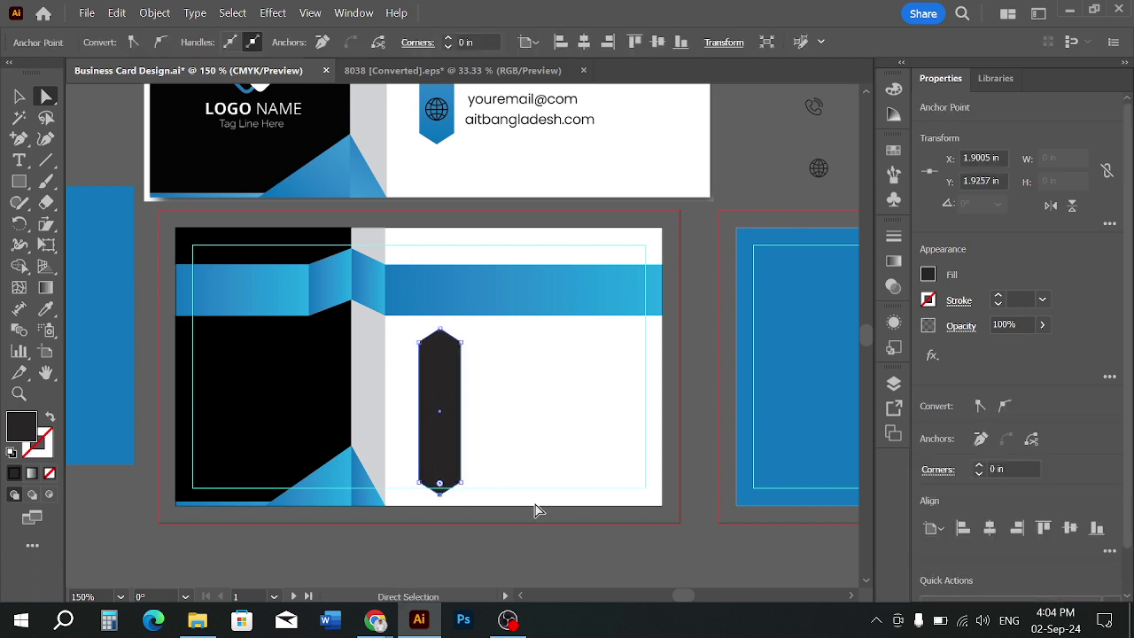
left_click(440, 331)
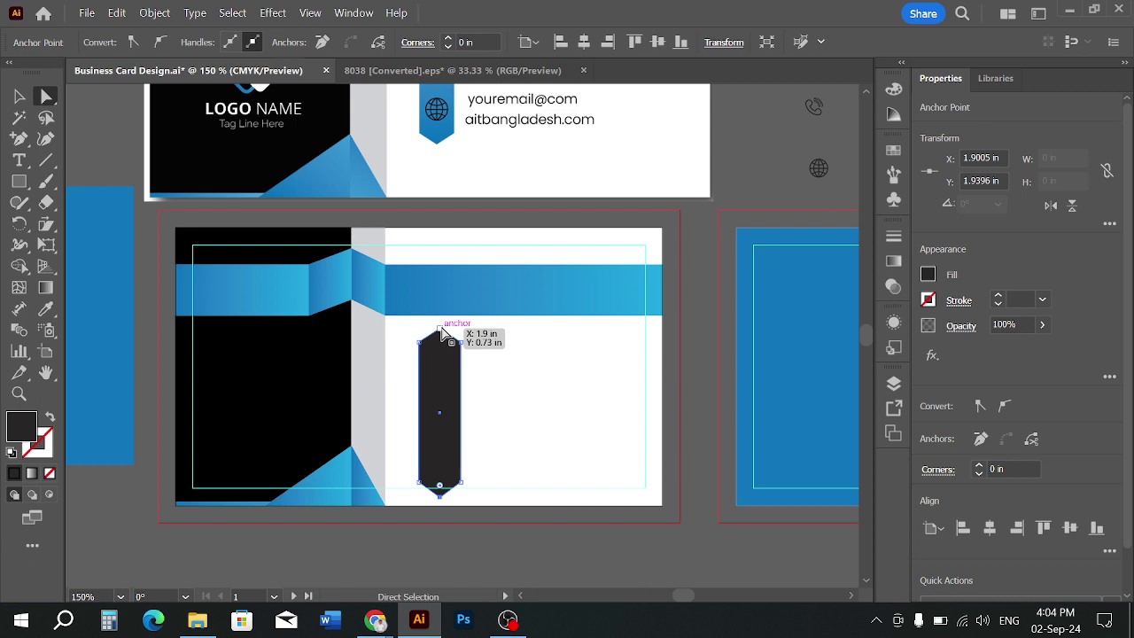
left_click(511, 351)
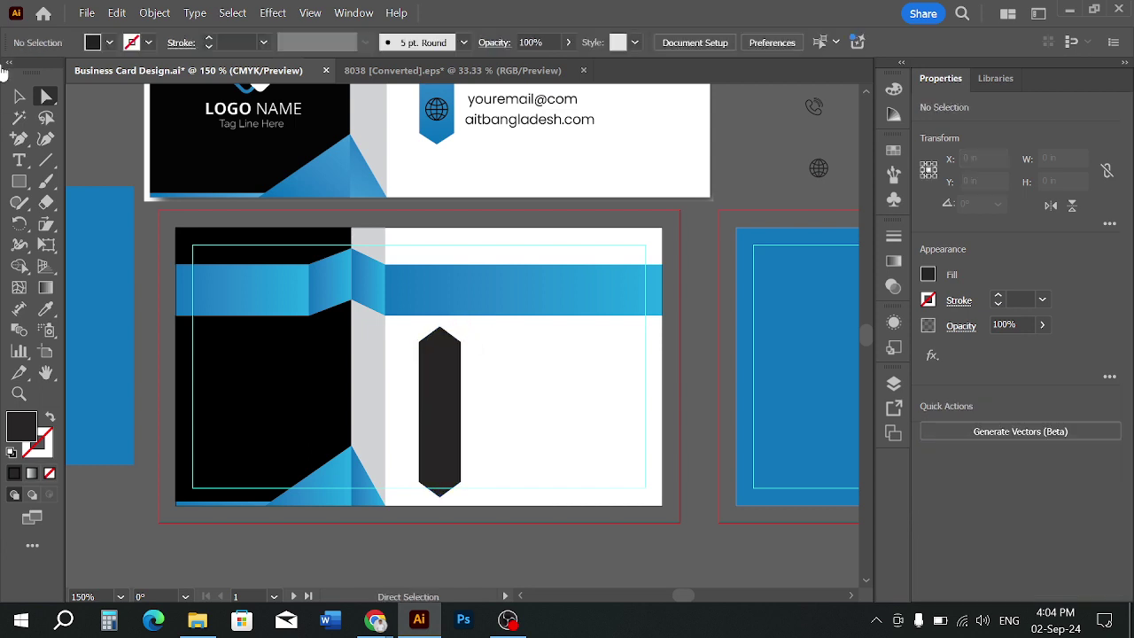
left_click(18, 96)
scroll(543, 461, "down", 1)
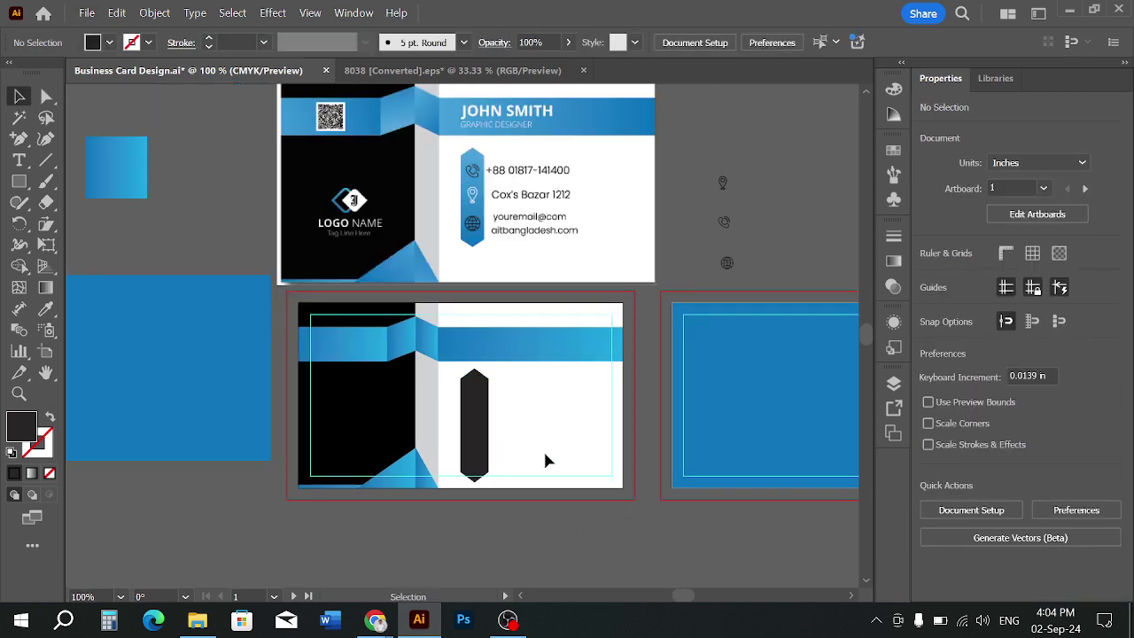
Delete the pointed bar and draw a new tall dark rectangle on the card
mouse_move(483, 408)
left_mouse_down()
mouse_move(621, 405)
mouse_move(490, 397)
left_mouse_up()
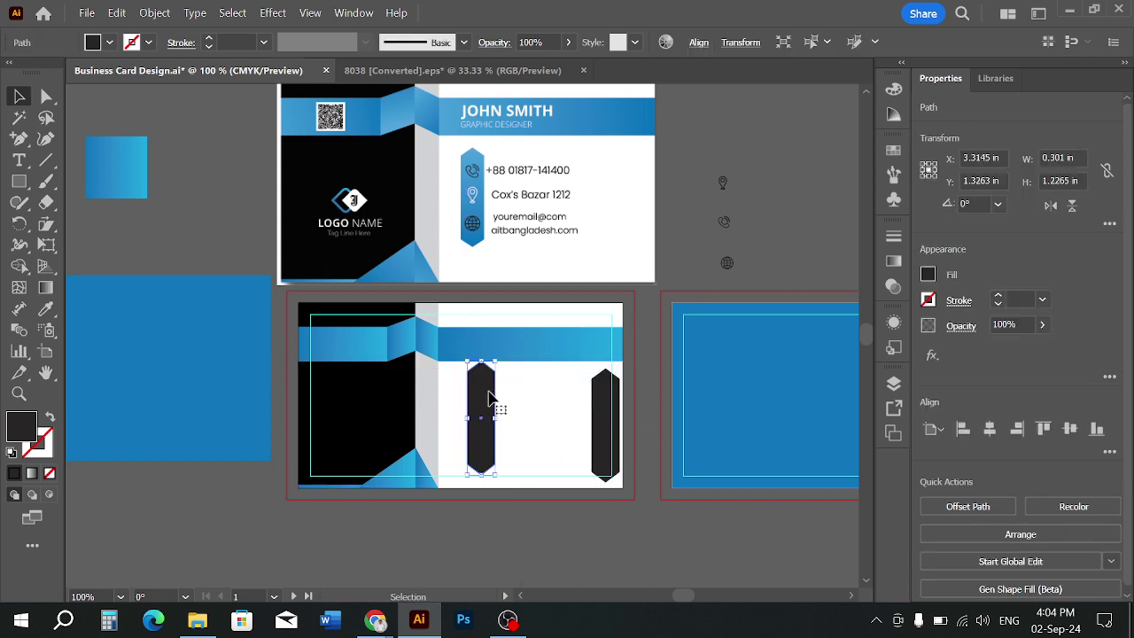
key("Delete")
left_click(19, 181)
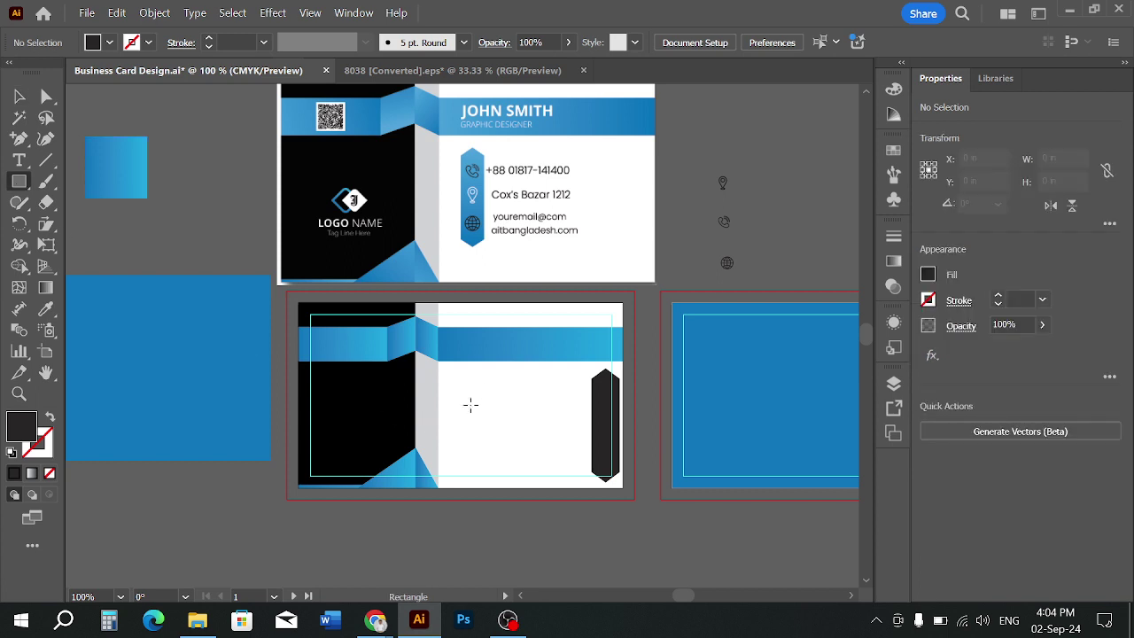
left_click_drag(455, 379, 484, 479)
scroll(482, 423, "up", 2)
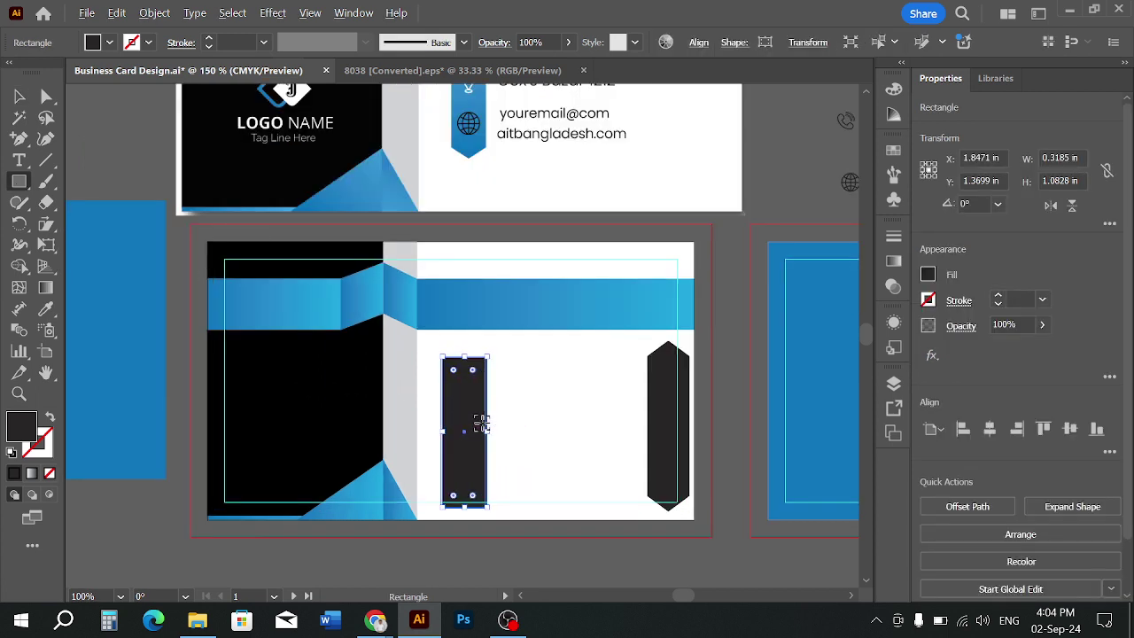
Add anchors at the middle of the new rectangle's top and bottom edges
left_click(19, 138)
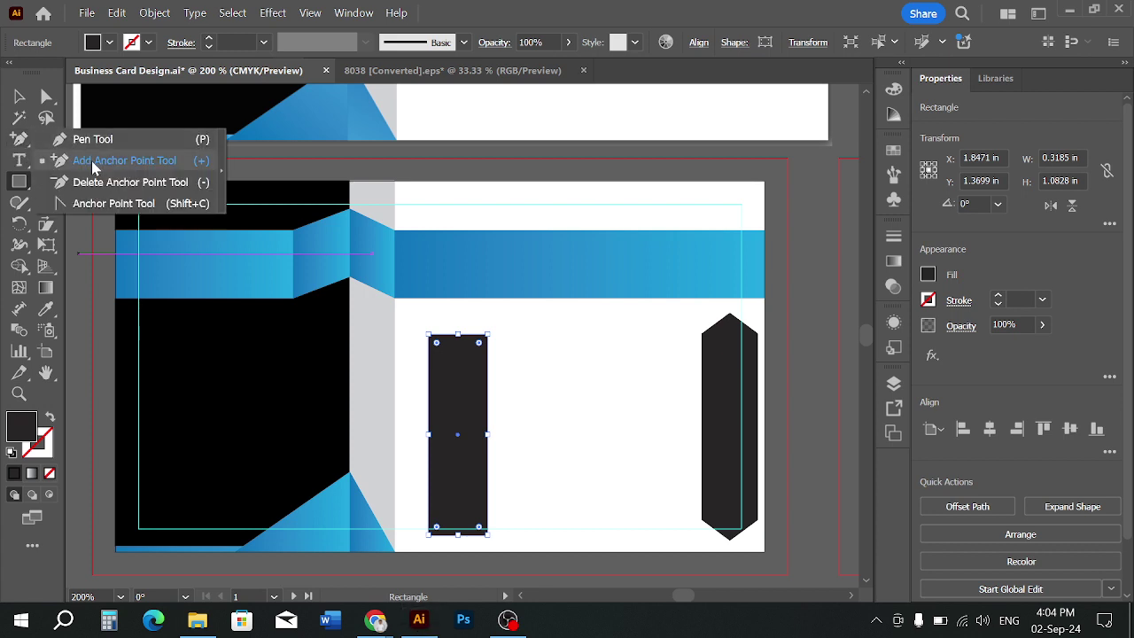
left_click(91, 162)
left_click(458, 336)
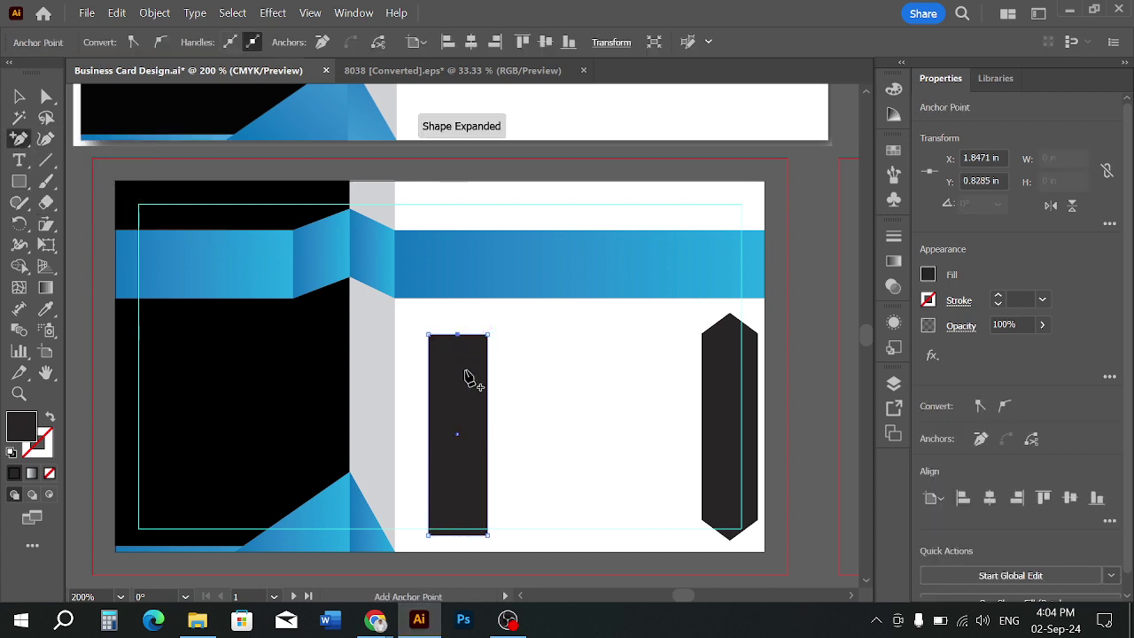
left_click(458, 534)
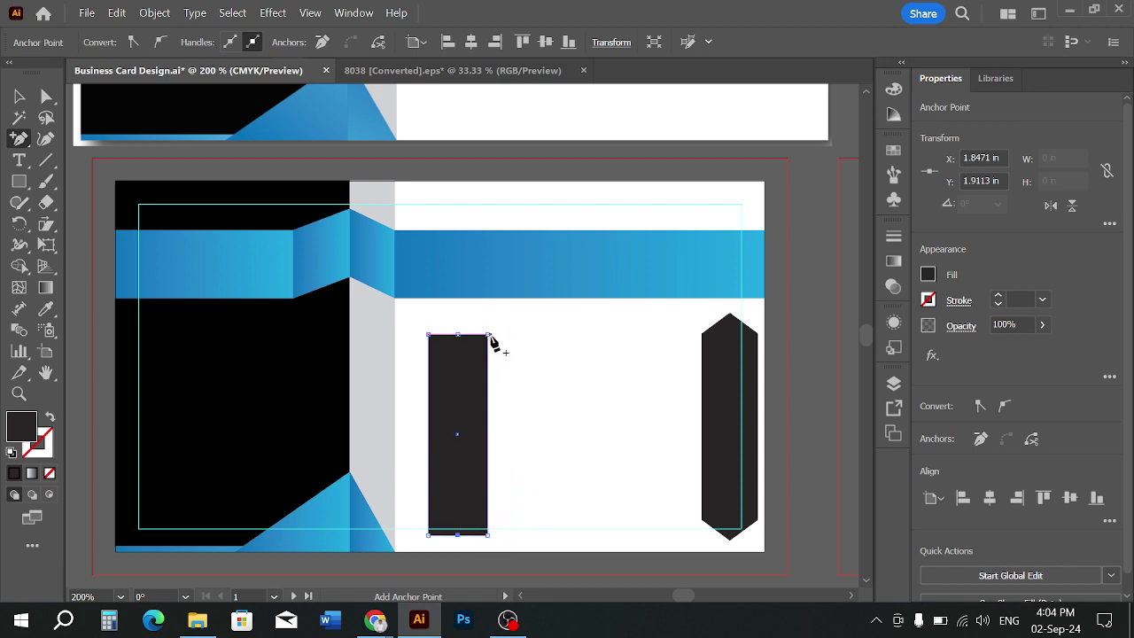
Pull the top anchor up and the bottom anchor down into pointed ends
left_click(19, 98)
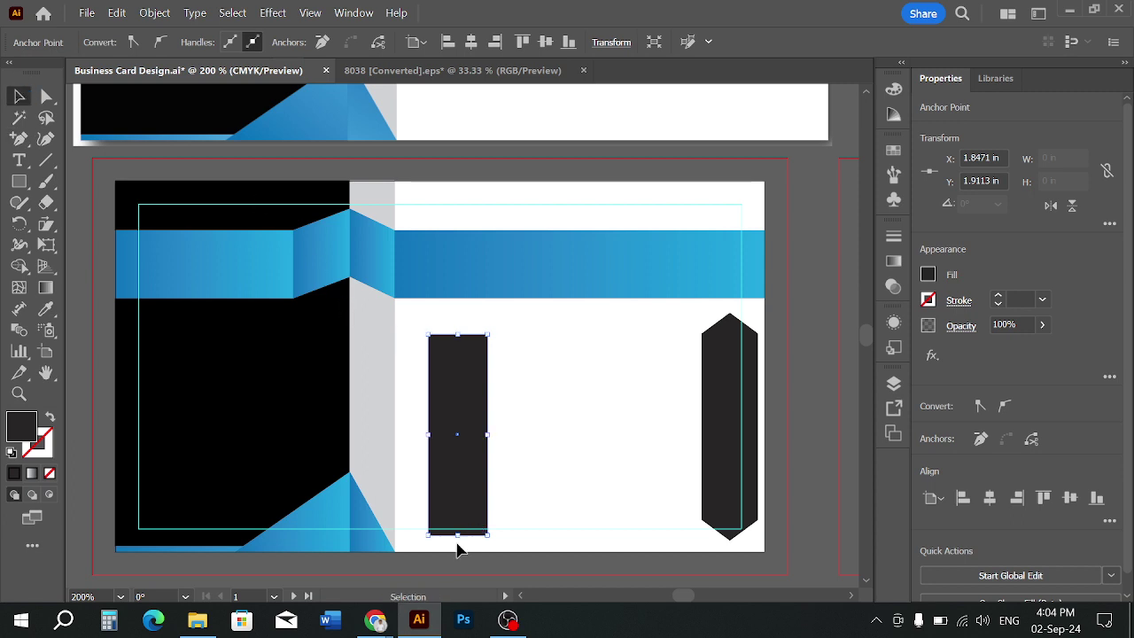
scroll(453, 347, "up", 2)
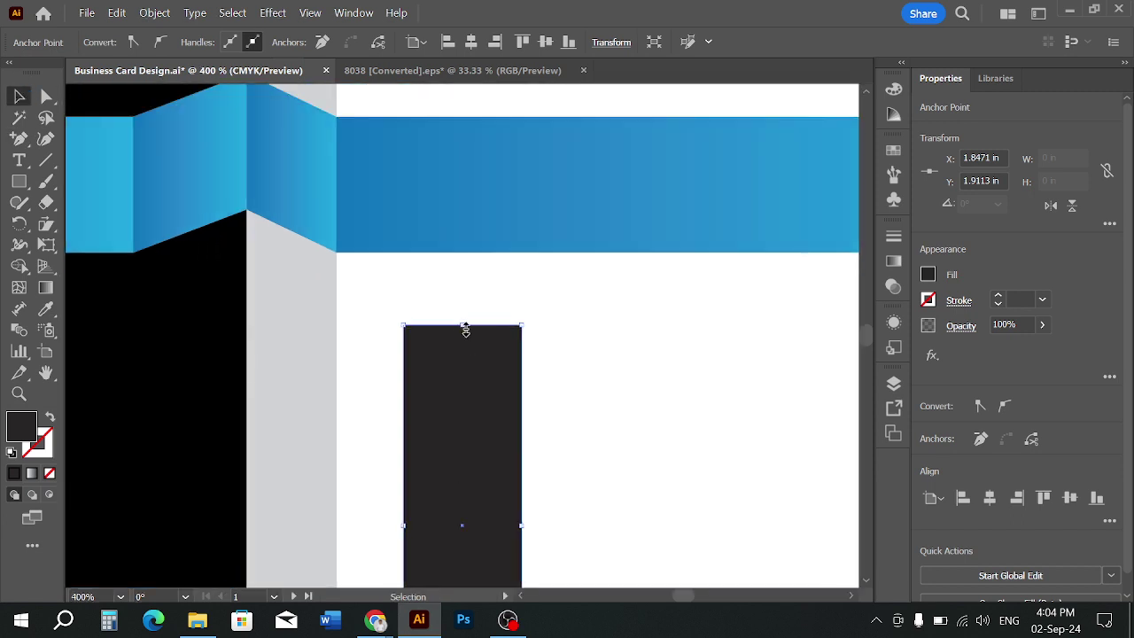
scroll(471, 341, "down", 2)
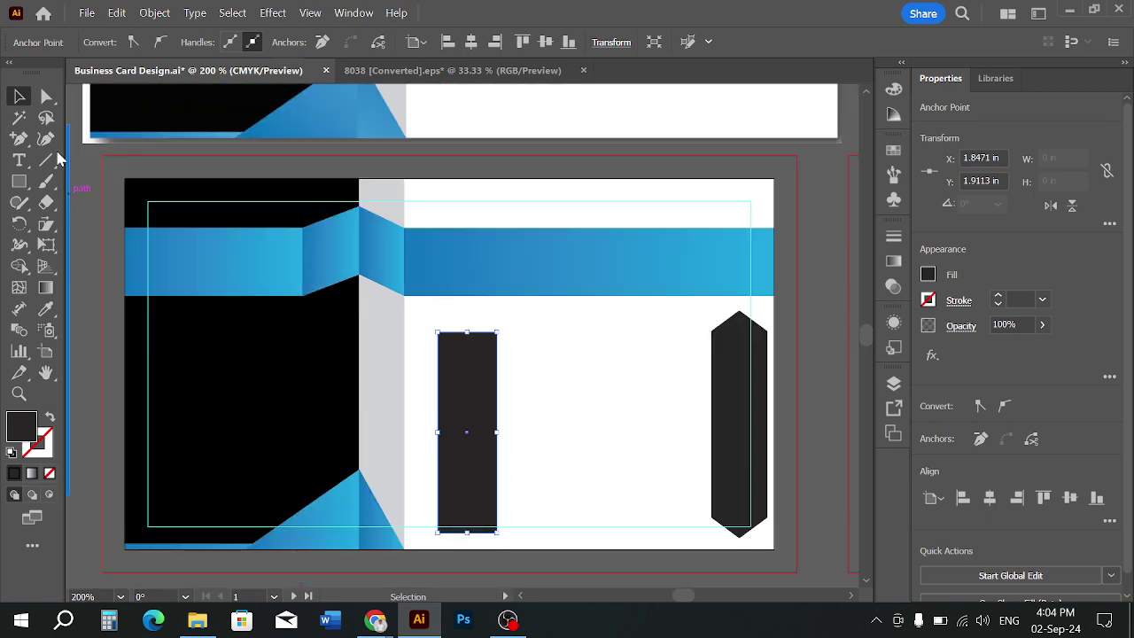
left_click(47, 96)
left_click_drag(472, 339, 476, 328)
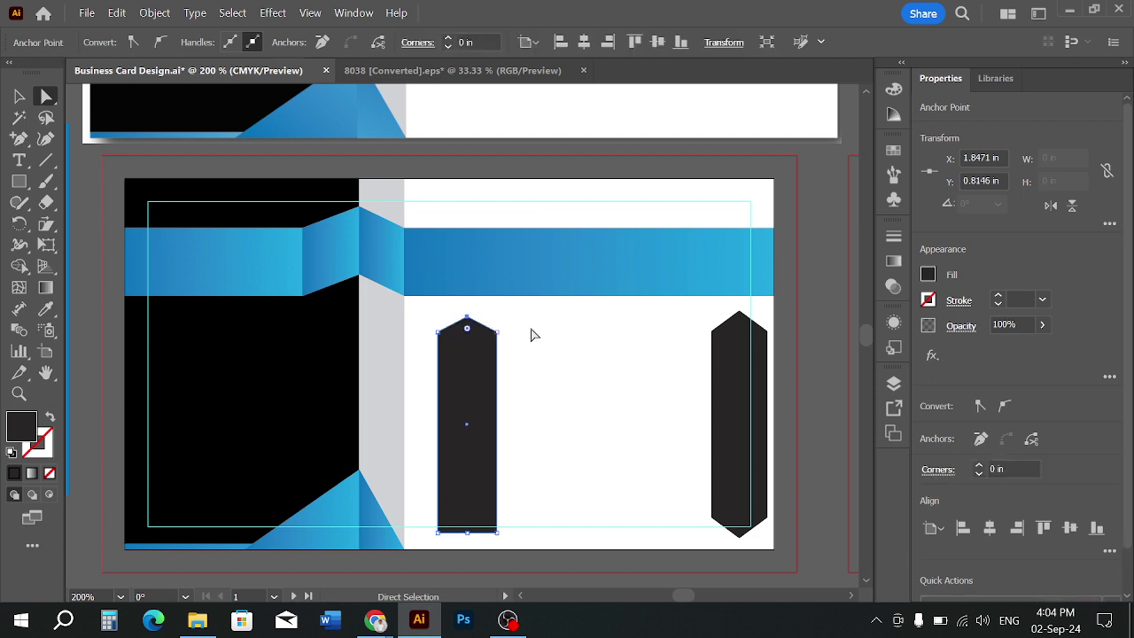
scroll(562, 387, "down", 2)
left_click(468, 462)
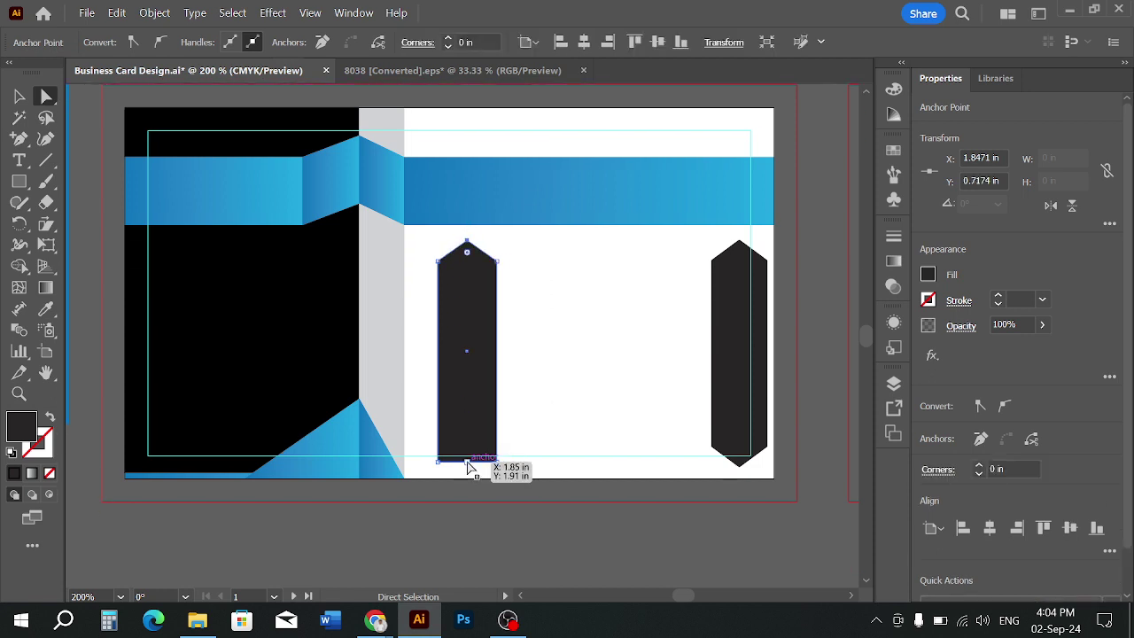
key("Down")
key("Down")
key("Down")
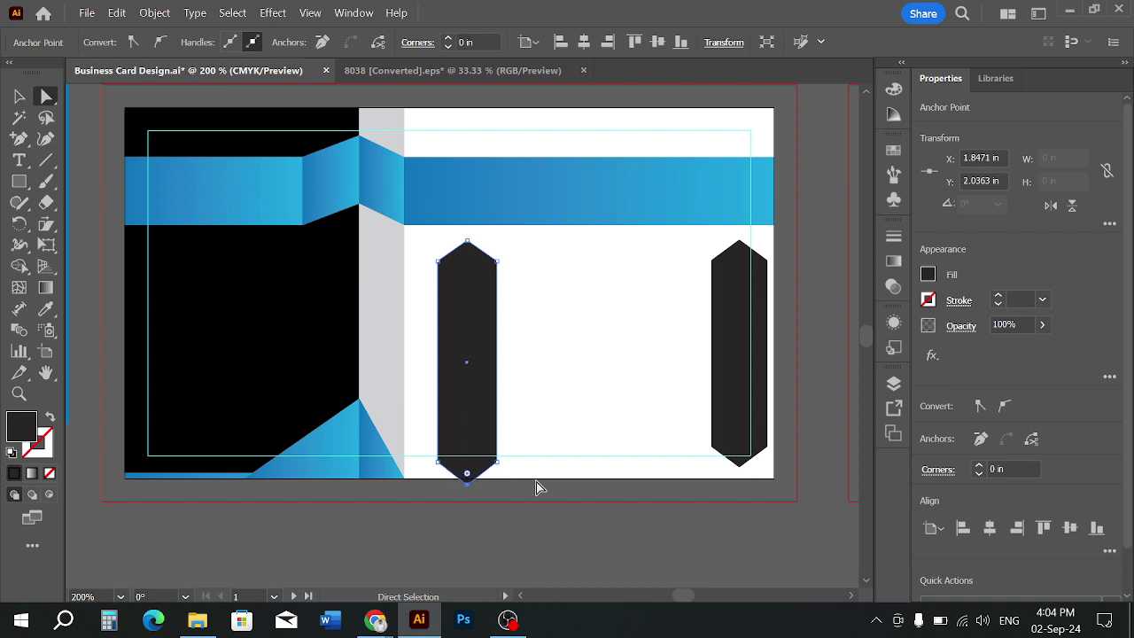
left_click(467, 241)
key("Up")
key("v")
Delete the left dark shape and move the right hexagon into its place
left_click(535, 377)
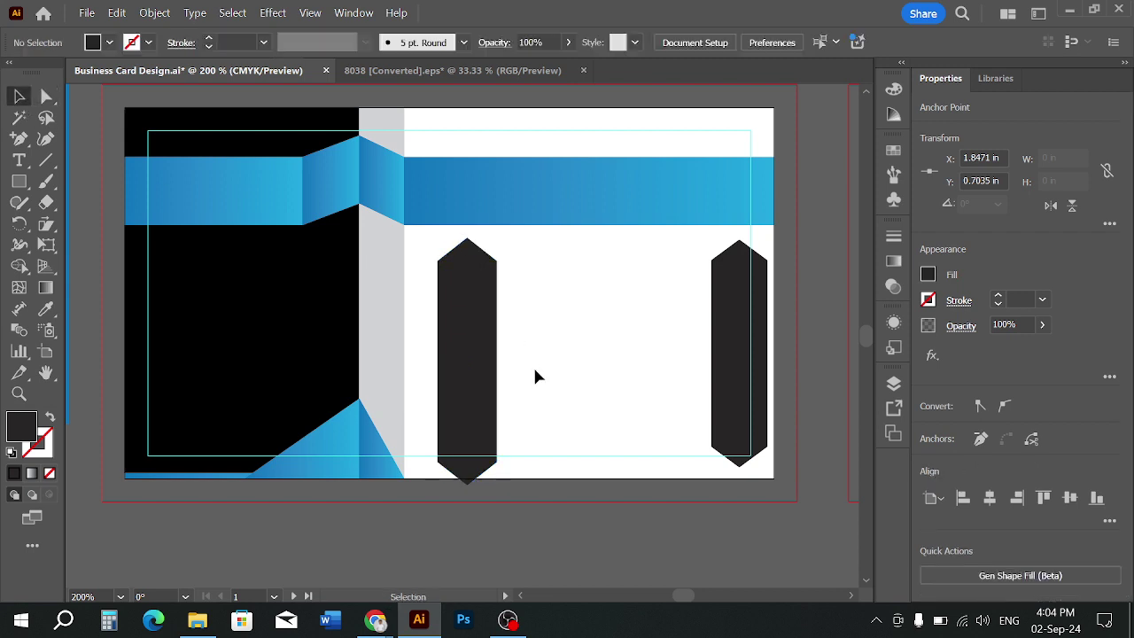
left_click(463, 347)
key("Delete")
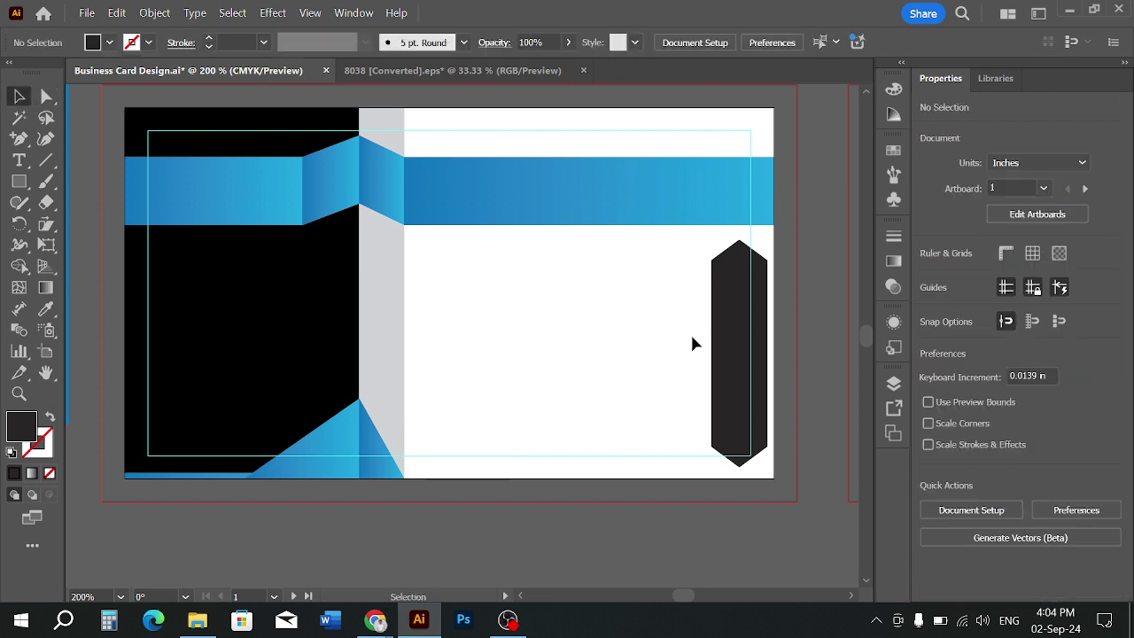
left_click_drag(744, 355, 491, 400)
scroll(482, 346, "down", 1)
scroll(496, 389, "down", 1)
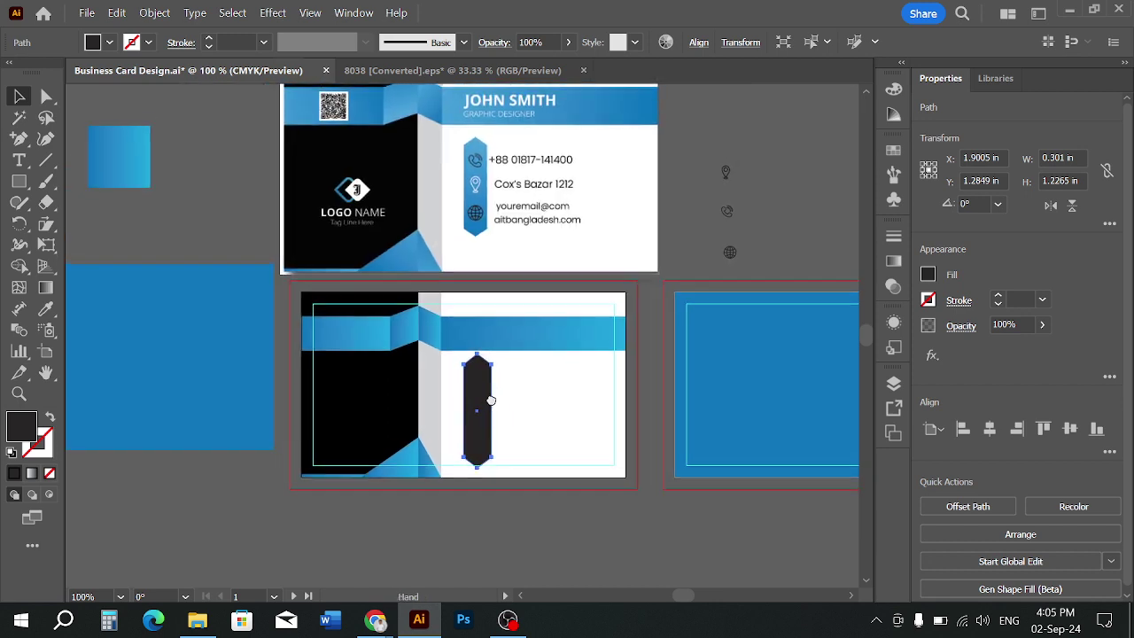
Copy the blue band's gradient onto the hexagon with the Eyedropper
left_click(46, 309)
left_click(337, 325)
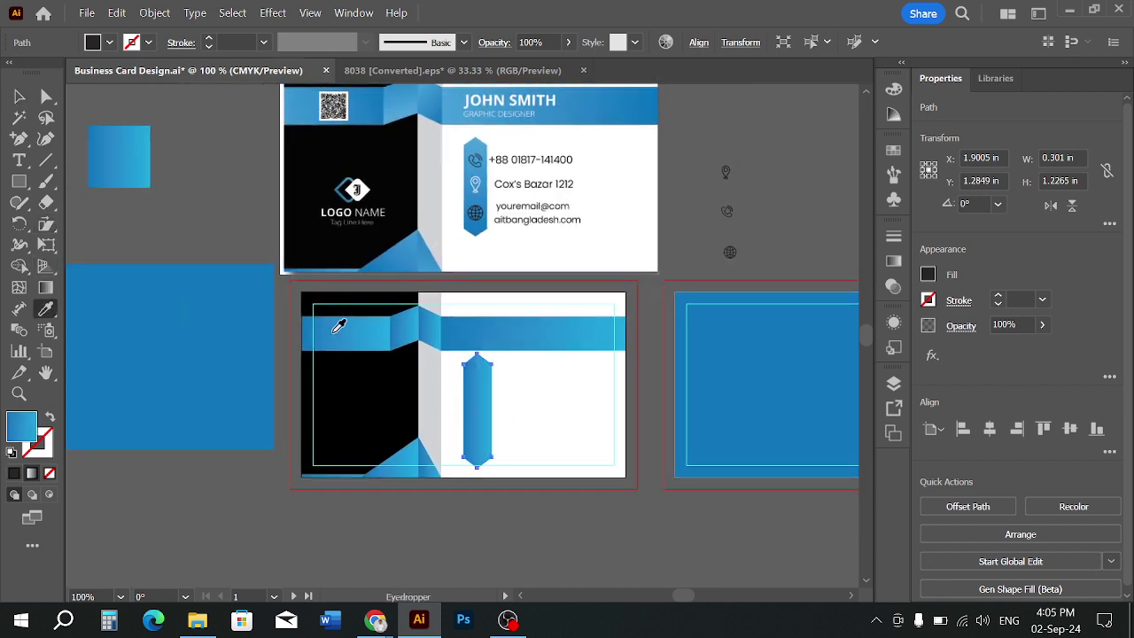
left_click(19, 96)
left_click(447, 387)
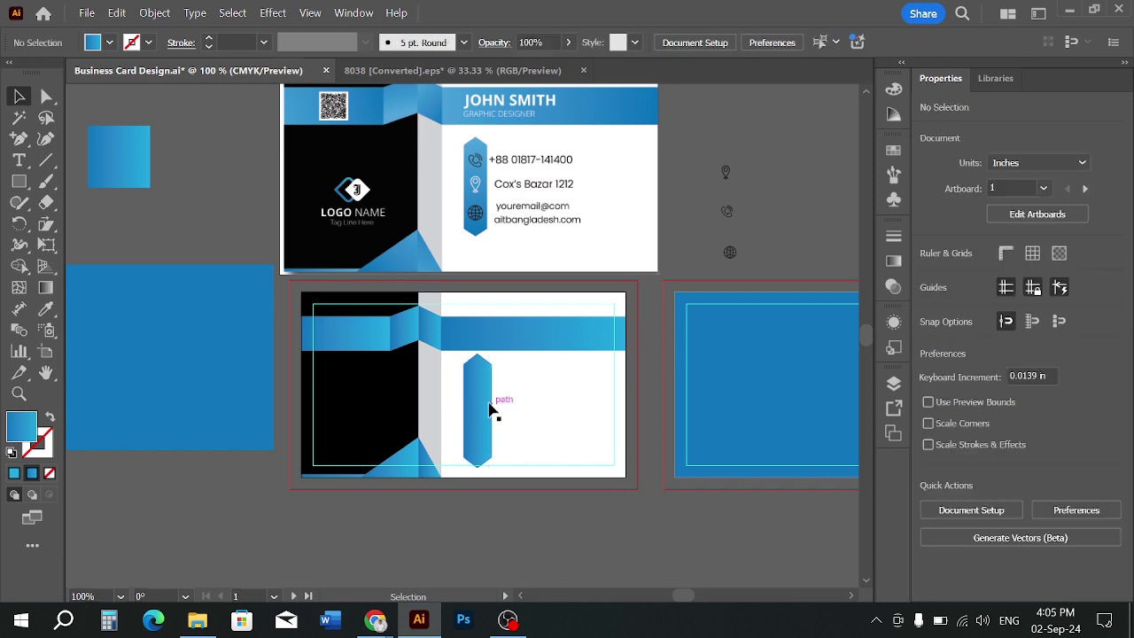
left_click(491, 405)
Drag the gradient diagonally down the hexagon with the Gradient tool
left_click(46, 287)
left_click_drag(426, 301, 491, 440)
left_click(19, 95)
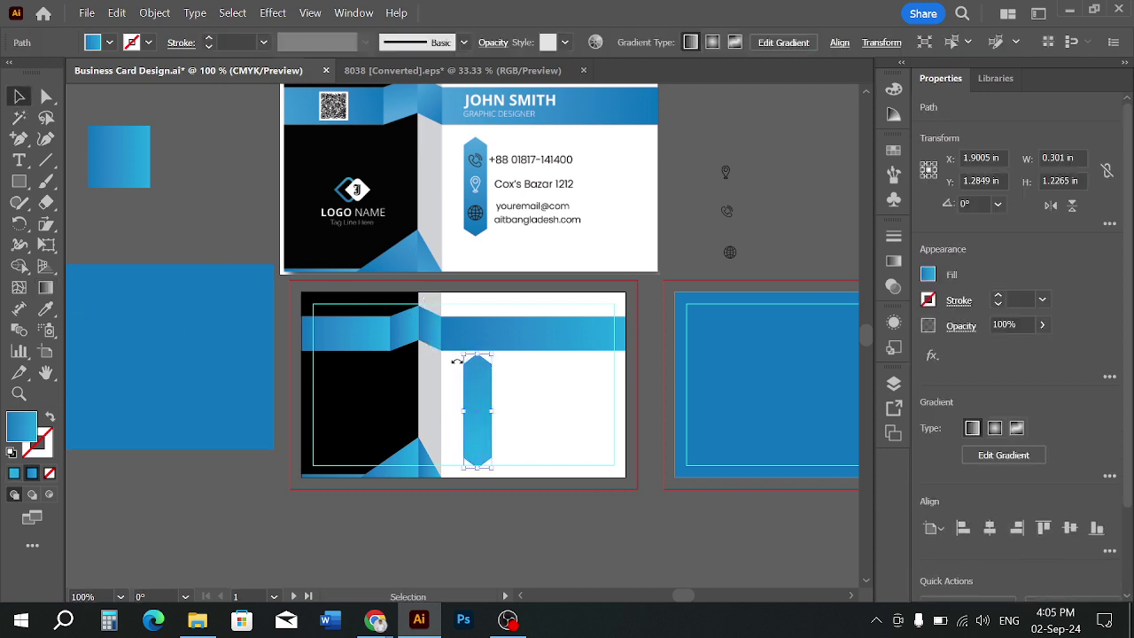
left_click(498, 401)
scroll(493, 400, "up", 1)
left_click(488, 408)
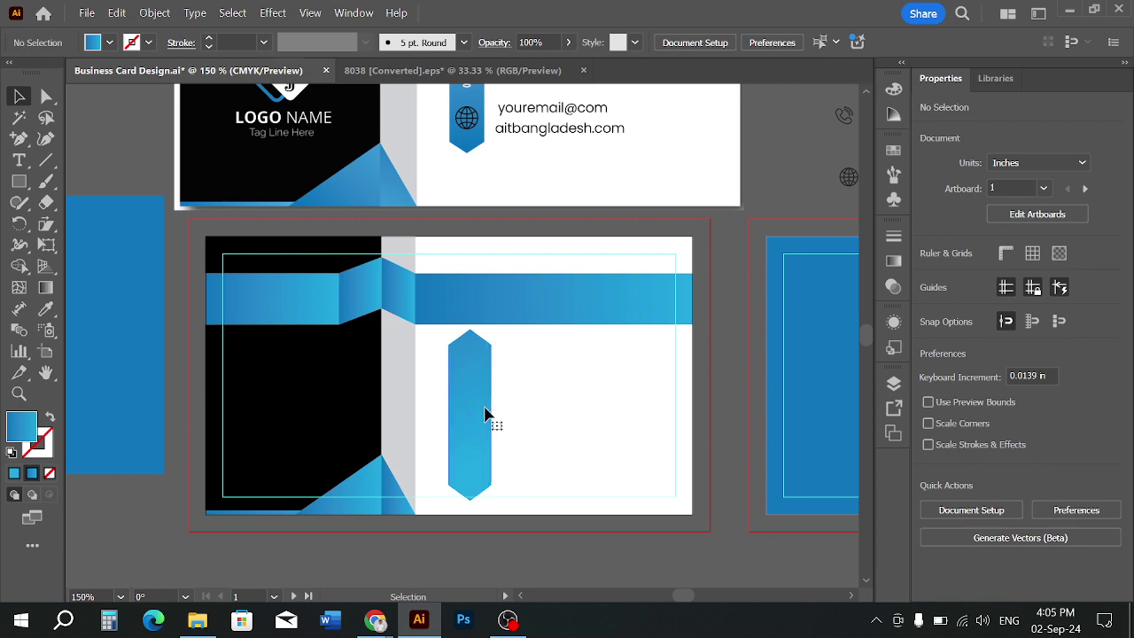
Narrow the blue hexagon to about 0.26 in, shorten it from the top, and lower it
left_click_drag(491, 414, 485, 414)
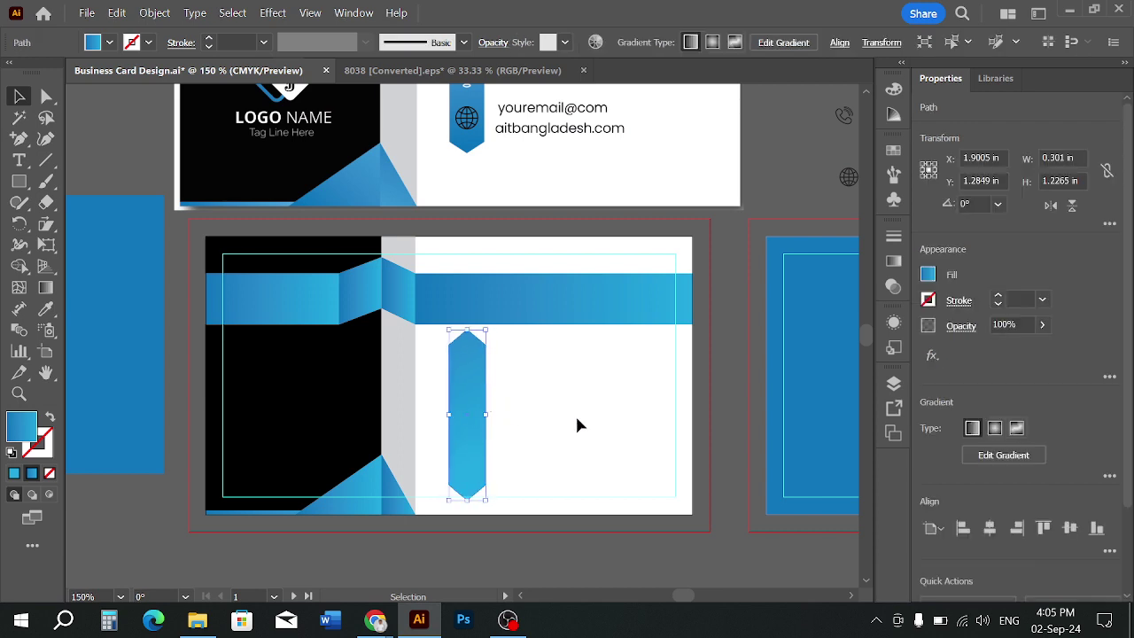
left_click(575, 414)
left_click(474, 392)
left_click_drag(467, 330, 470, 350)
left_click(519, 387)
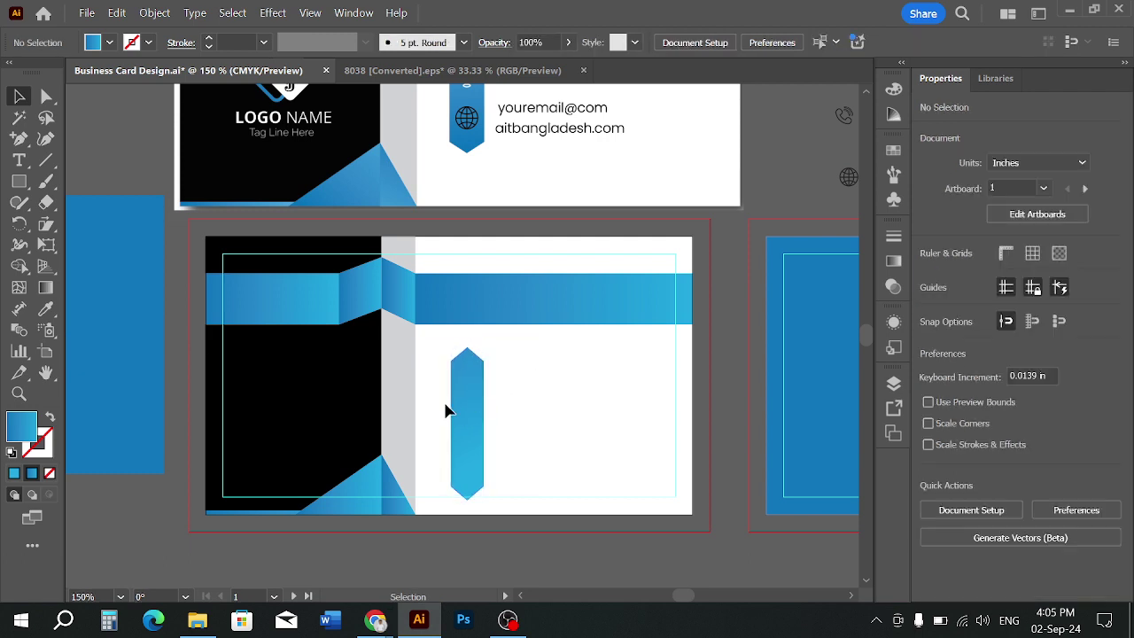
left_click_drag(465, 406, 471, 418)
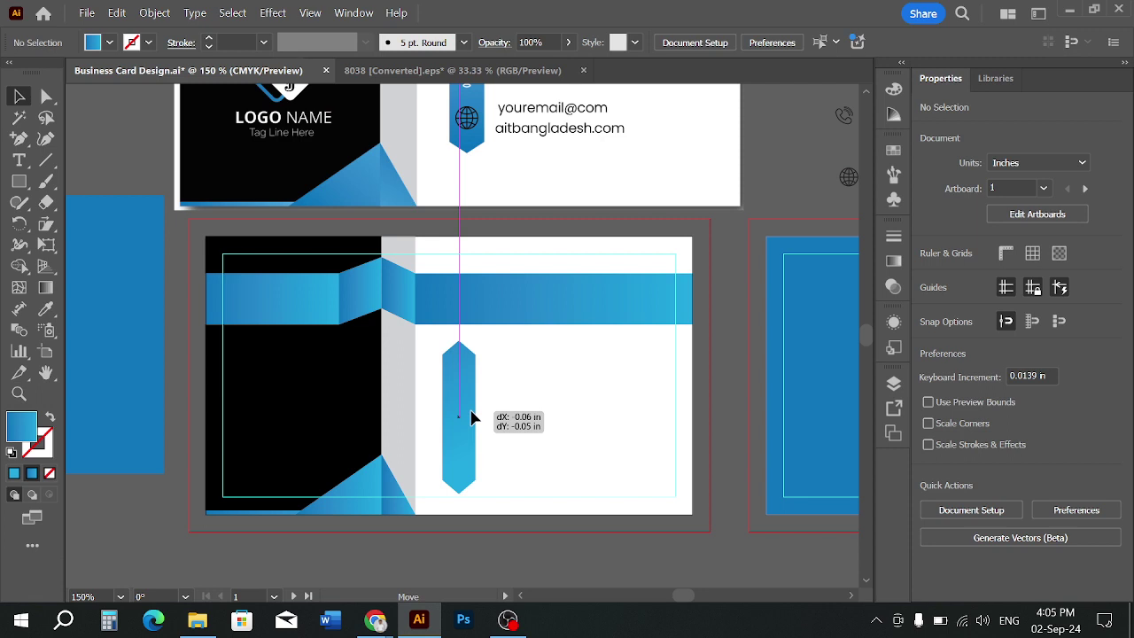
left_click_drag(470, 419, 470, 418)
mouse_move(465, 414)
left_mouse_down()
mouse_move(514, 414)
mouse_move(440, 420)
mouse_move(474, 402)
left_mouse_up()
left_click(528, 408)
Move the pin, phone and globe icons onto the back card beside the hexagon
scroll(528, 408, "down", 1)
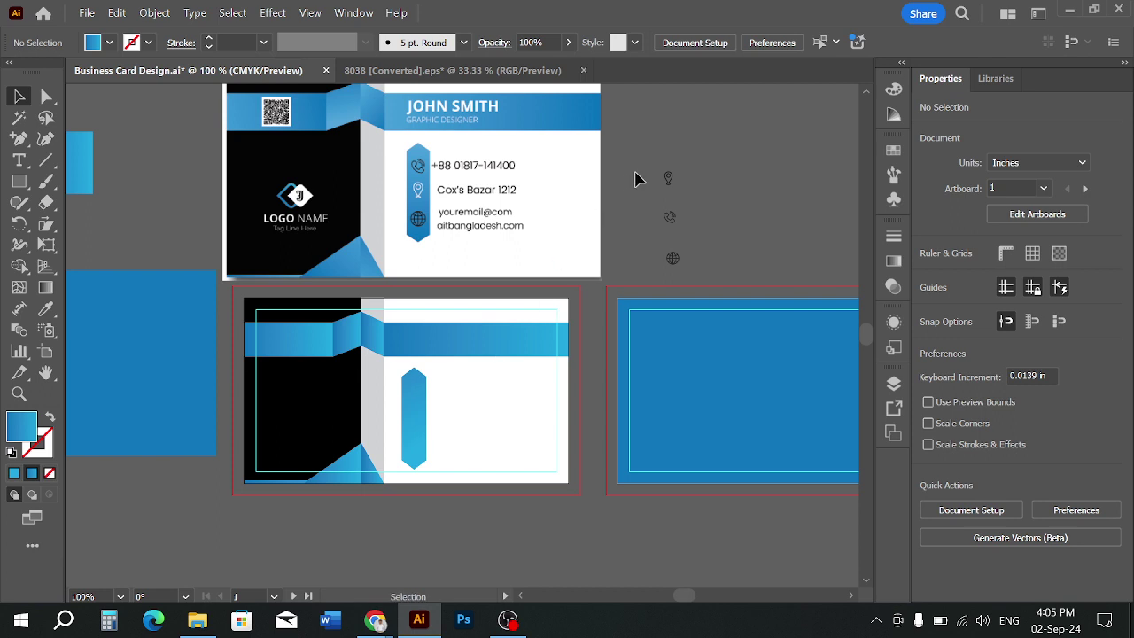
left_click_drag(672, 264, 434, 447)
scroll(434, 447, "up", 2)
Move the globe icon up and the pin icon down, closer to the phone icon
left_click(471, 460)
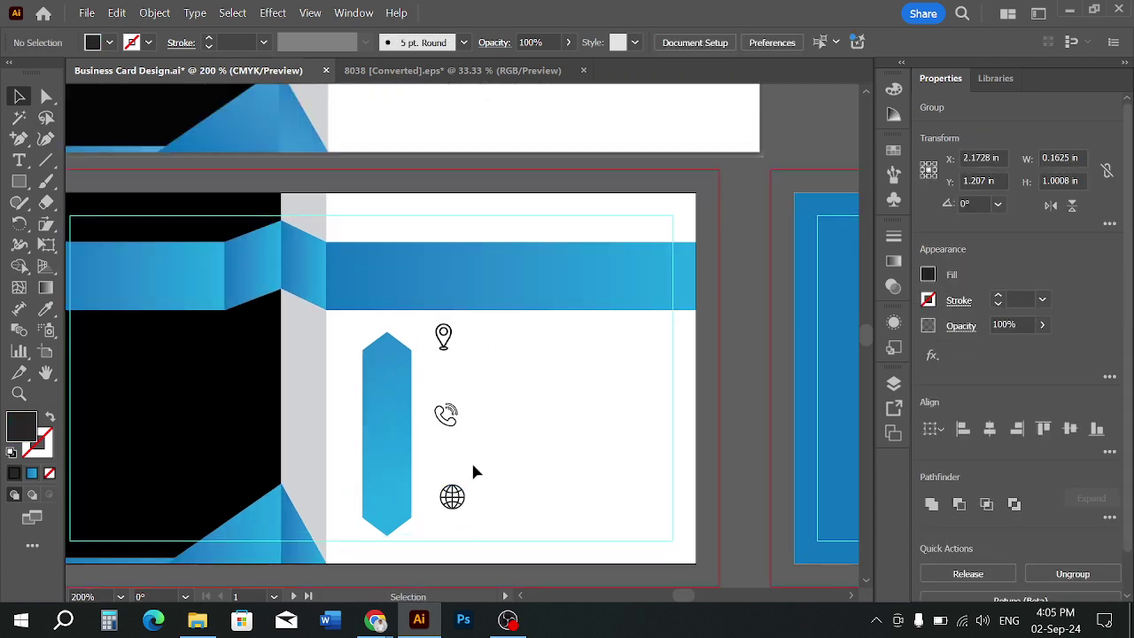
left_click_drag(468, 510, 462, 475)
left_click_drag(451, 348, 451, 379)
left_click(472, 428)
left_click(456, 423)
left_click(529, 450)
scroll(529, 451, "down", 1)
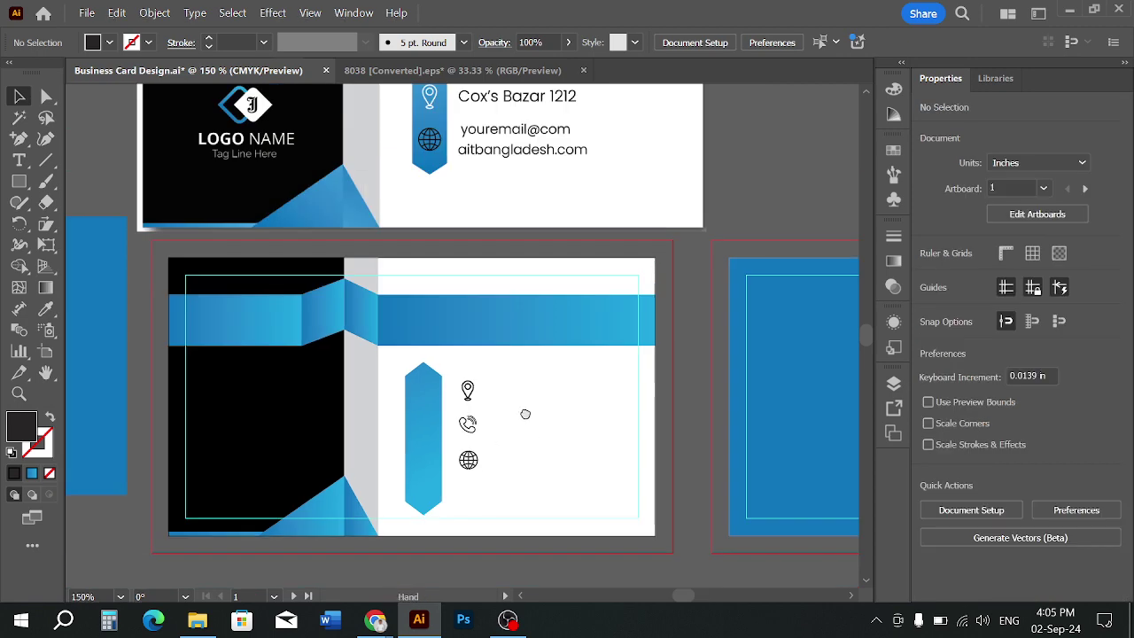
left_click_drag(527, 411, 552, 400)
Bring the icons in front of the blue hexagon and zoom out
right_click(552, 401)
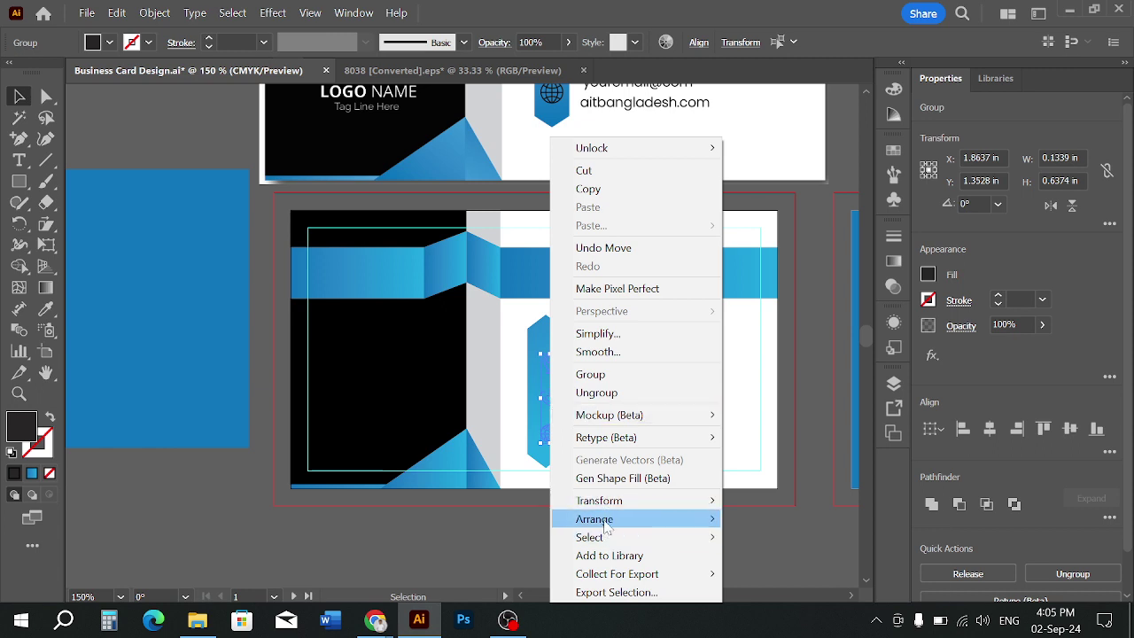
mouse_move(606, 523)
left_click(777, 519)
left_click(636, 381)
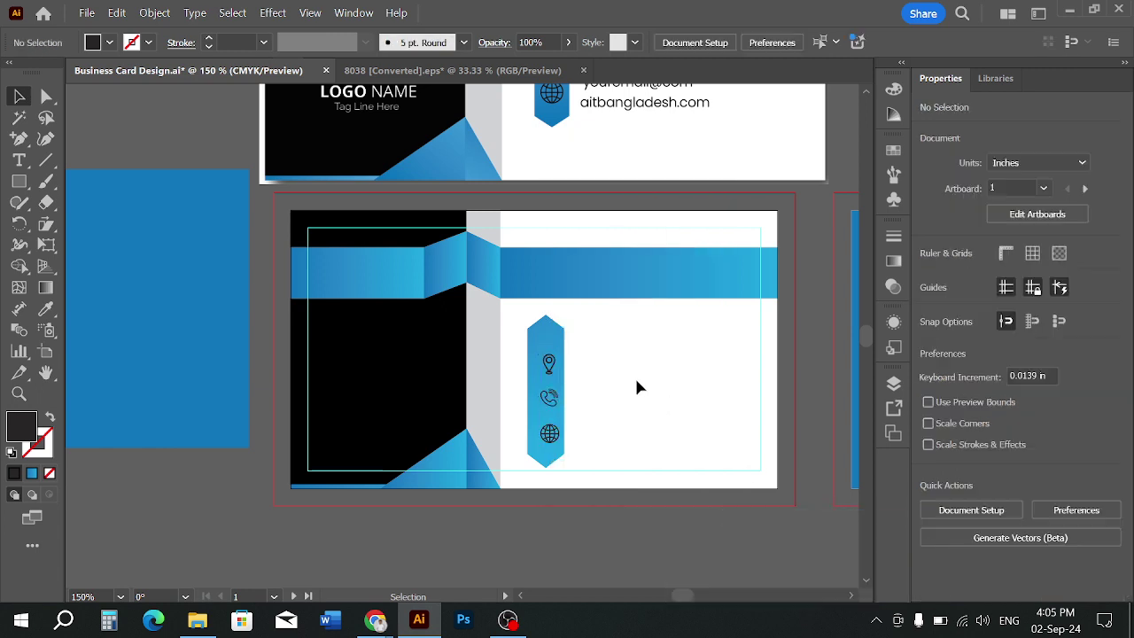
scroll(638, 385, "up", 2)
scroll(634, 376, "up", 2)
key("ctrl+minus")
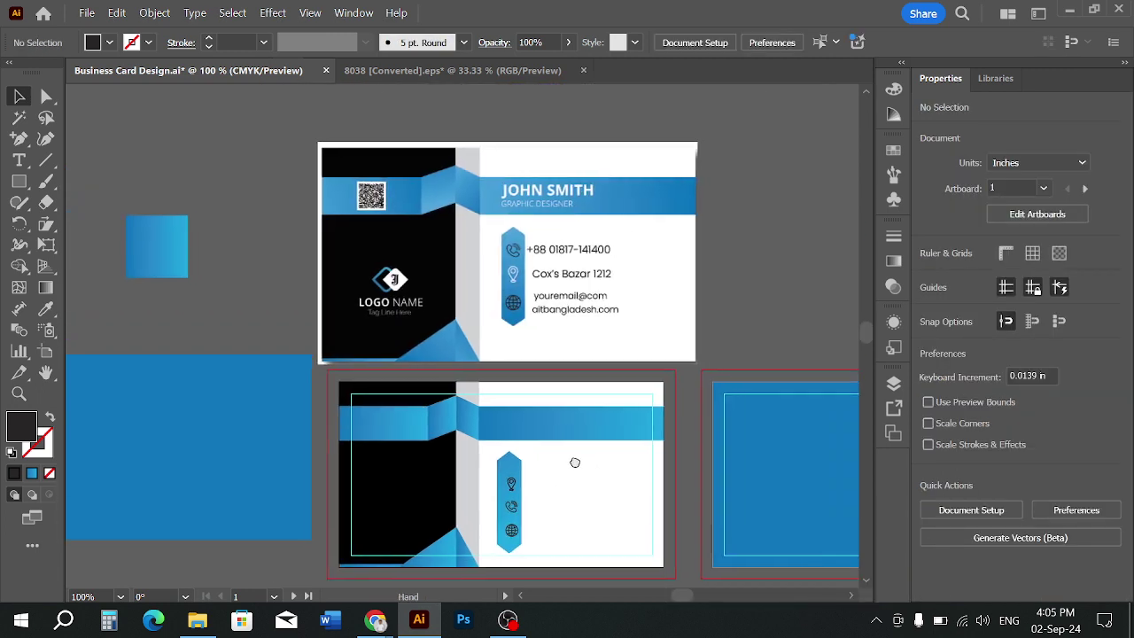
scroll(574, 471, "up", 1, "alt")
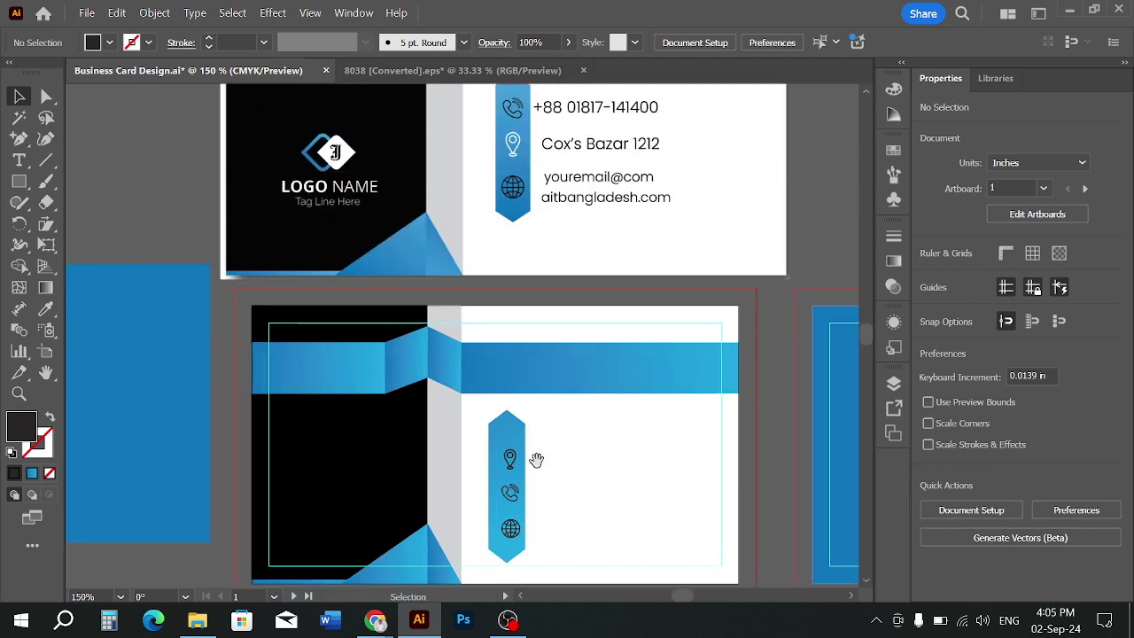
scroll(561, 464, "up", 3, "alt")
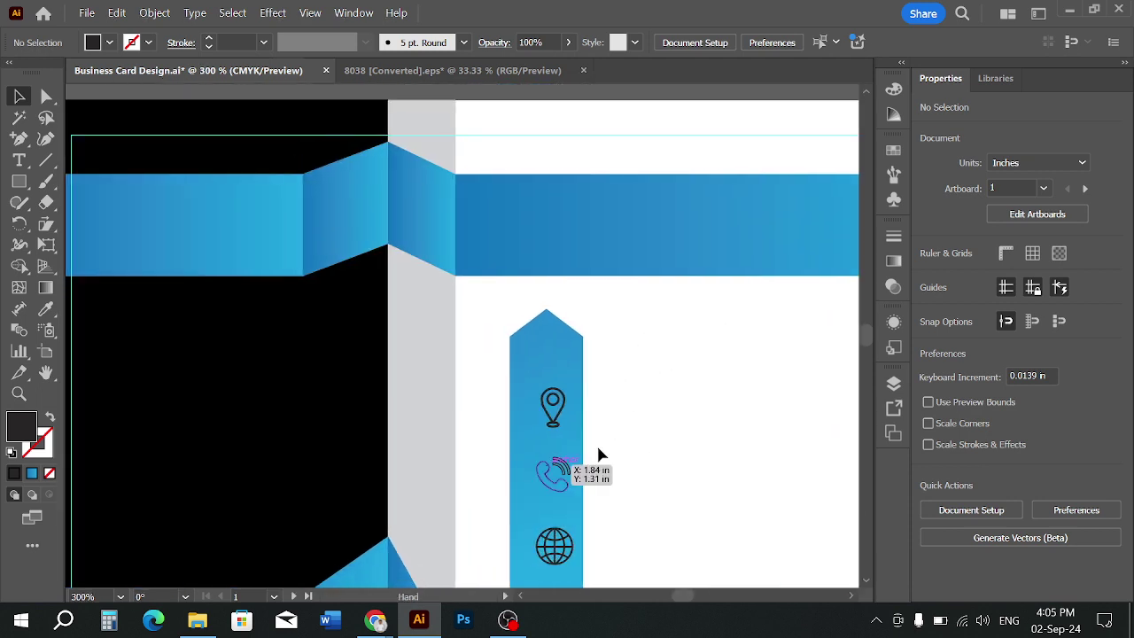
Position the pin, phone and globe icons in a line inside the hexagon
left_click_drag(551, 426, 544, 403)
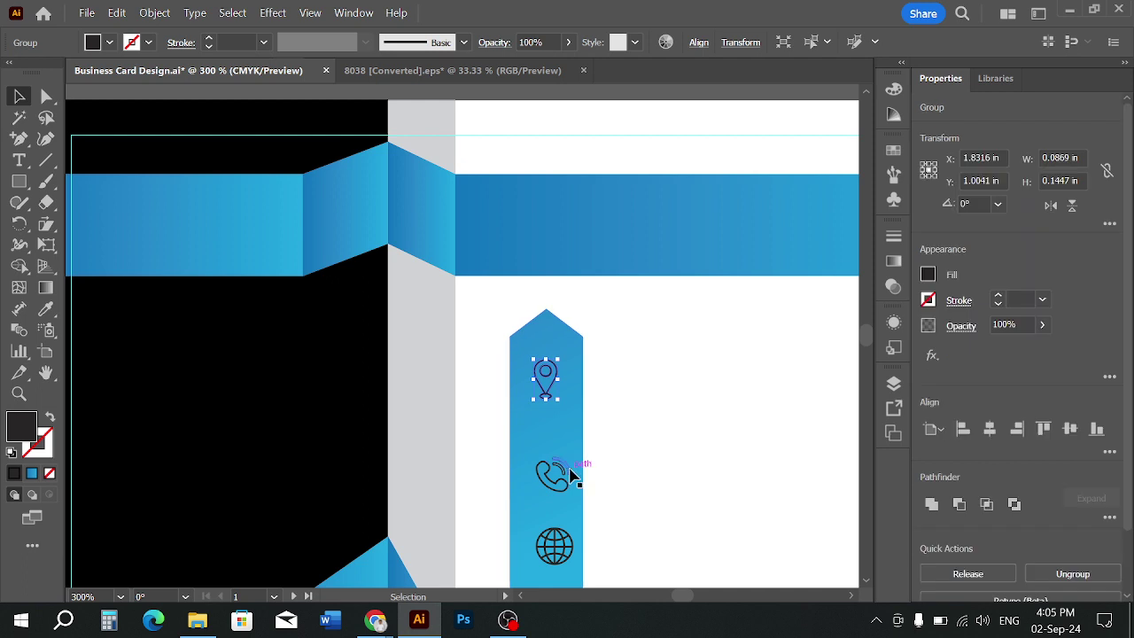
left_click_drag(555, 472, 557, 467)
left_click_drag(570, 540, 574, 541)
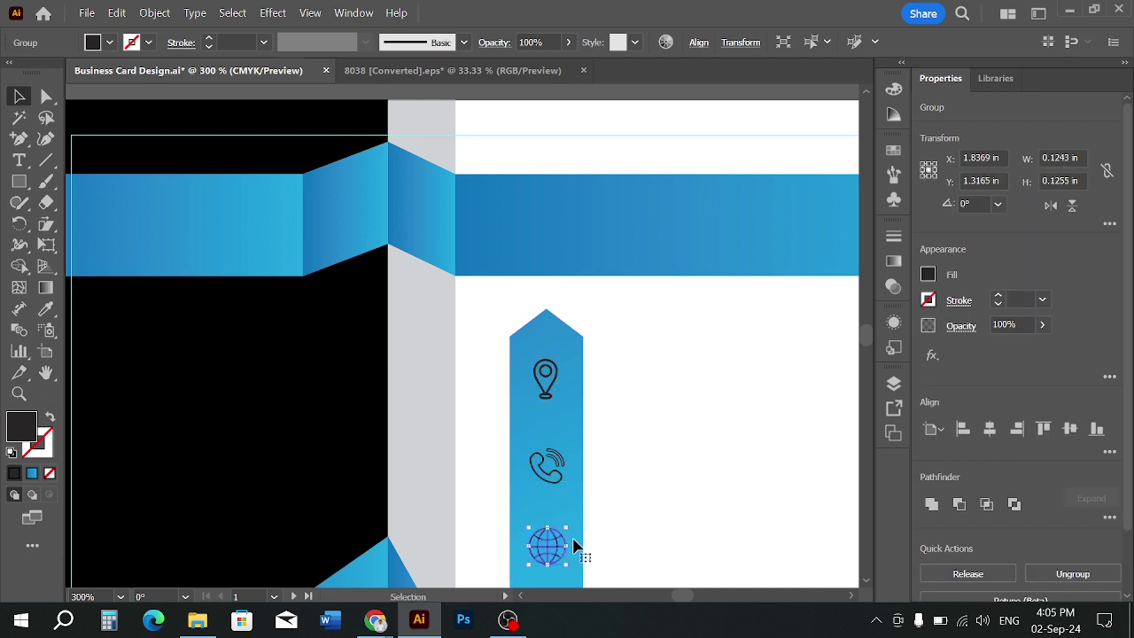
scroll(706, 496, "down", 1)
scroll(705, 488, "down", 2)
left_click(648, 427)
left_click_drag(674, 415, 667, 425)
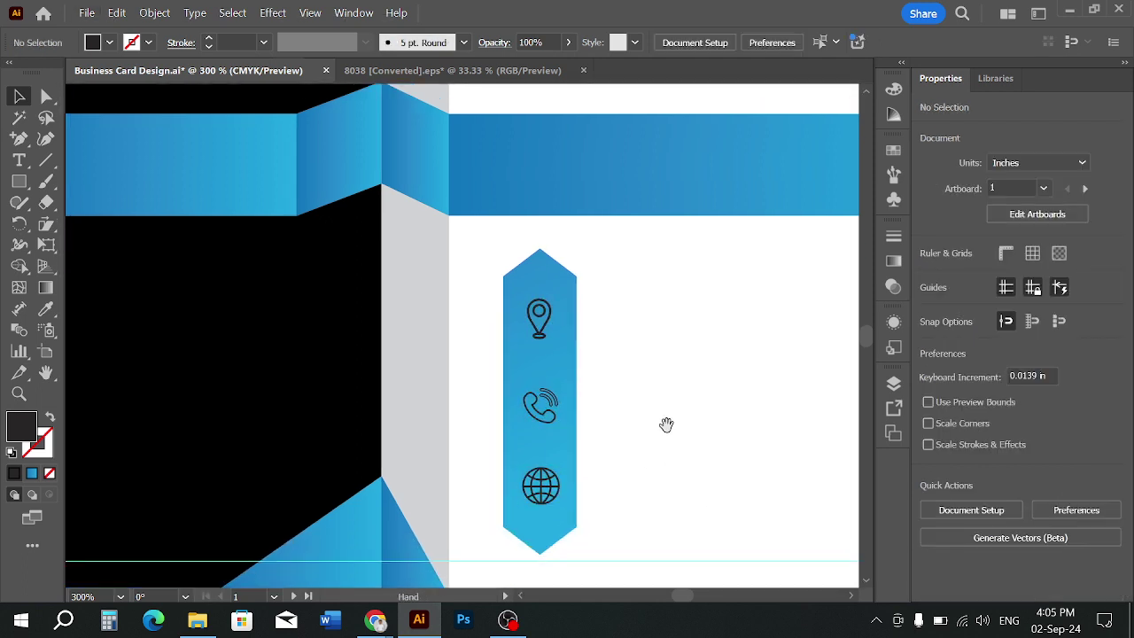
Space the three icons evenly by their centres with the Align options
left_click(538, 328)
left_click(539, 403, "shift")
left_click(540, 483, "shift")
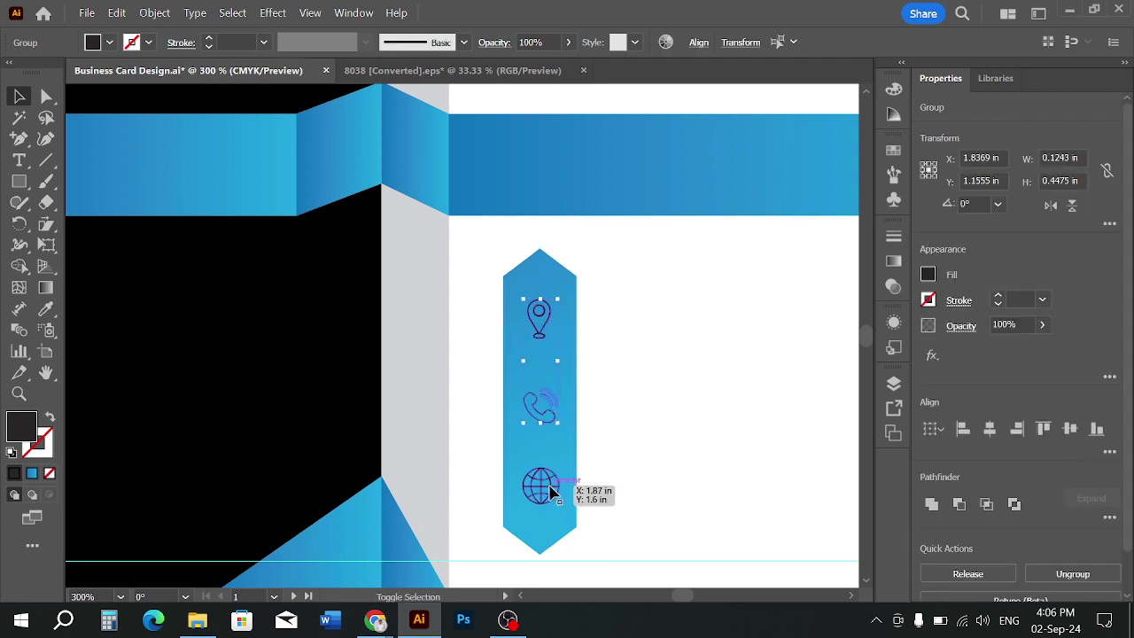
left_click(699, 43)
left_click(544, 145)
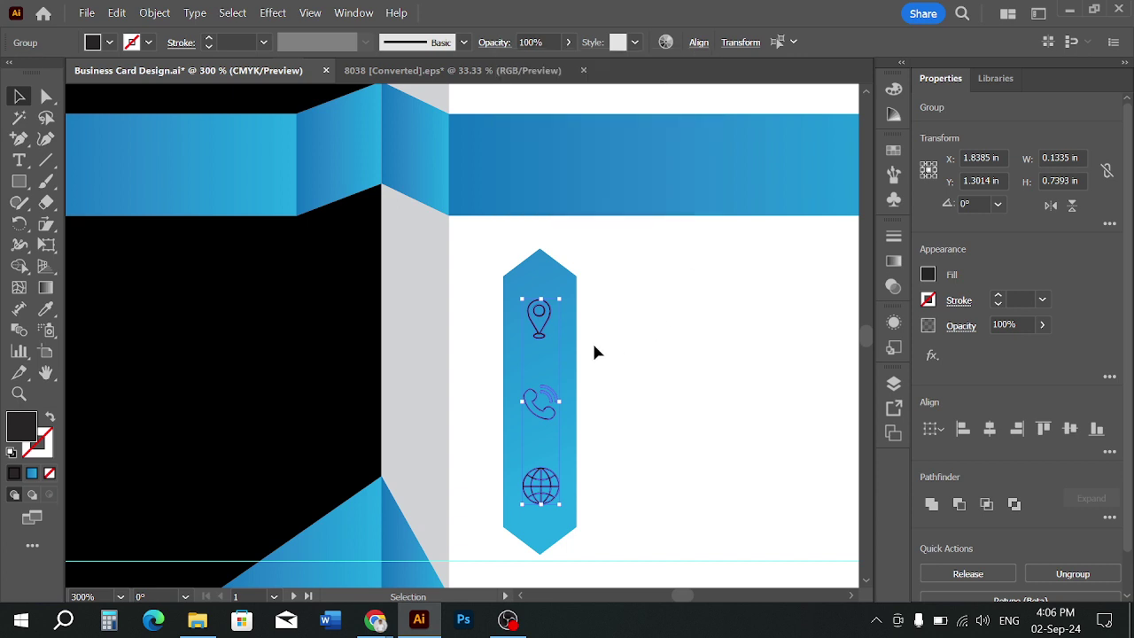
Centre the three icons horizontally on the blue hexagon, then deselect and zoom out
left_click(658, 395)
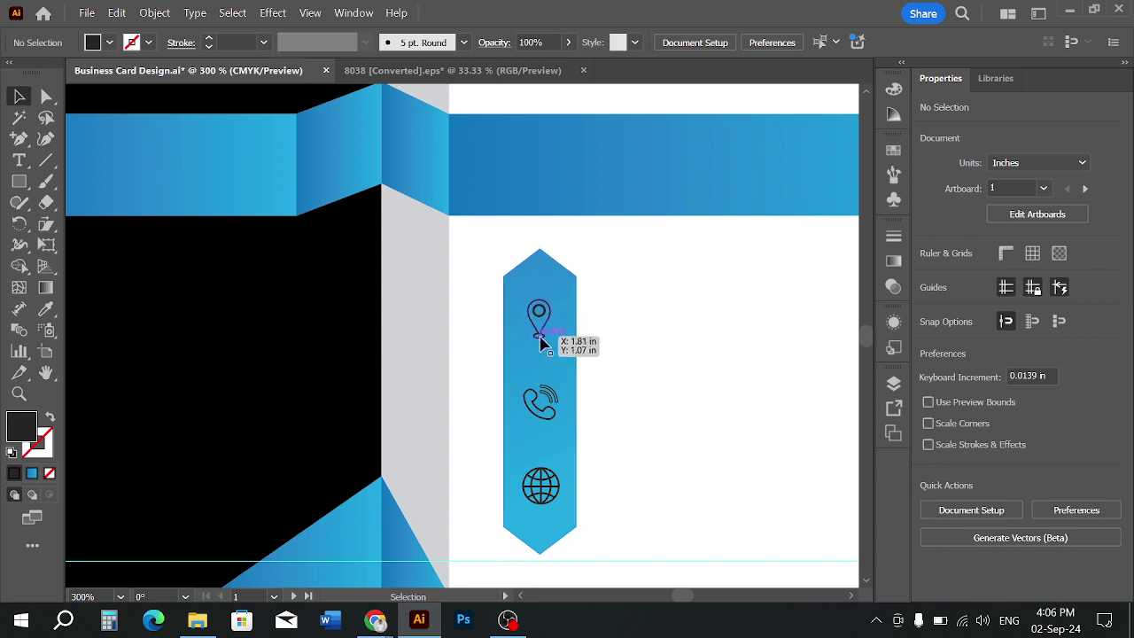
left_click(538, 338)
left_click(551, 403, "shift")
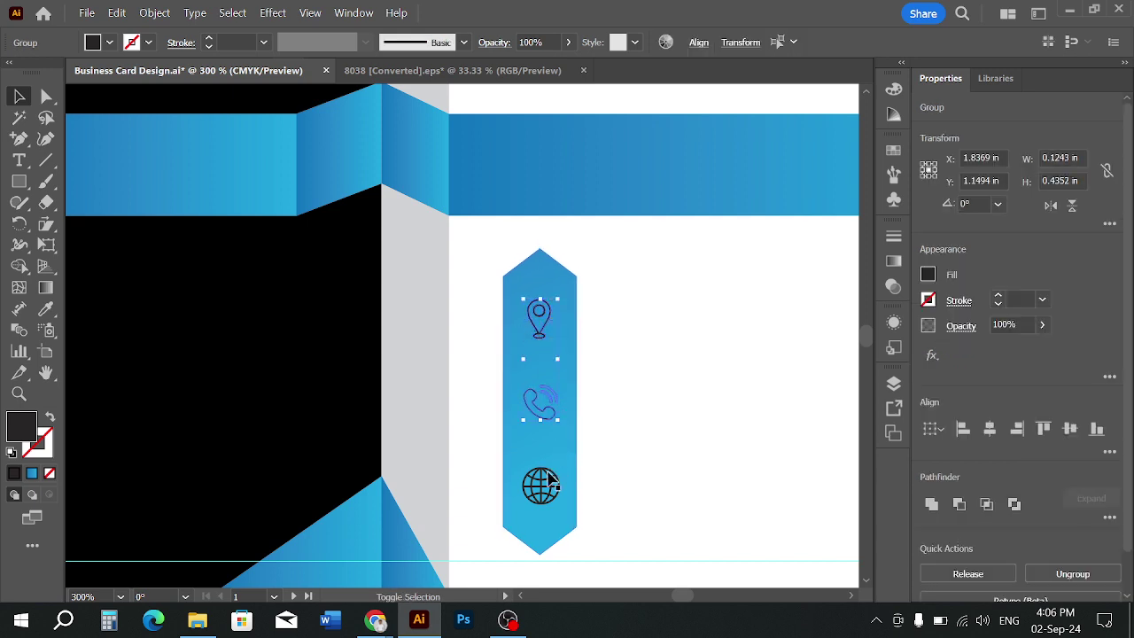
left_click(541, 486, "shift")
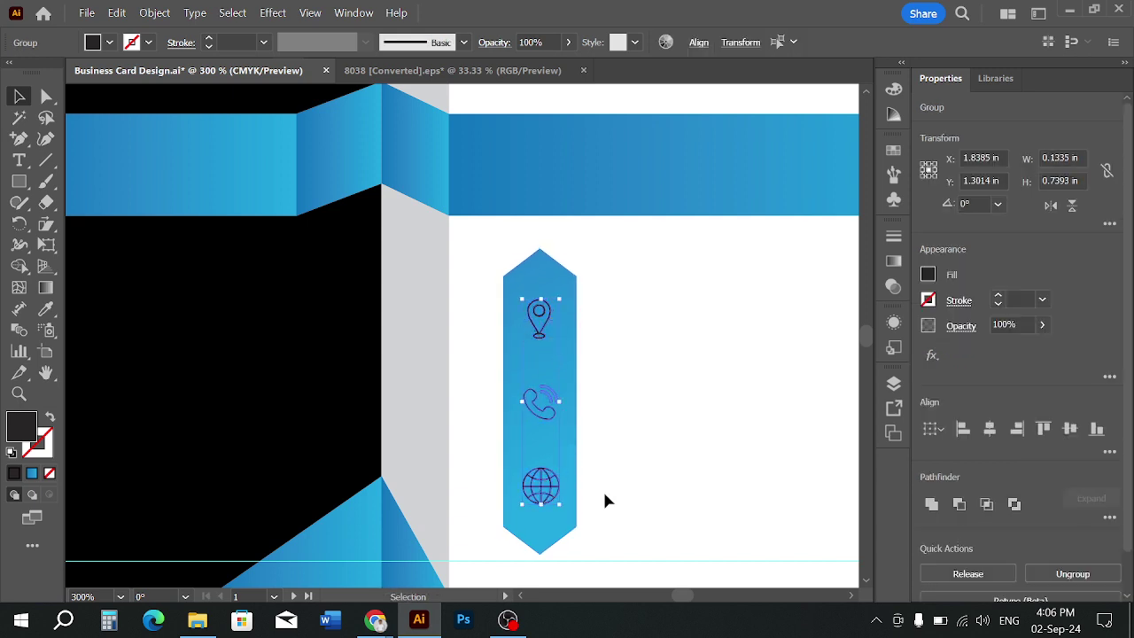
left_click(541, 367, "shift")
left_click(697, 43)
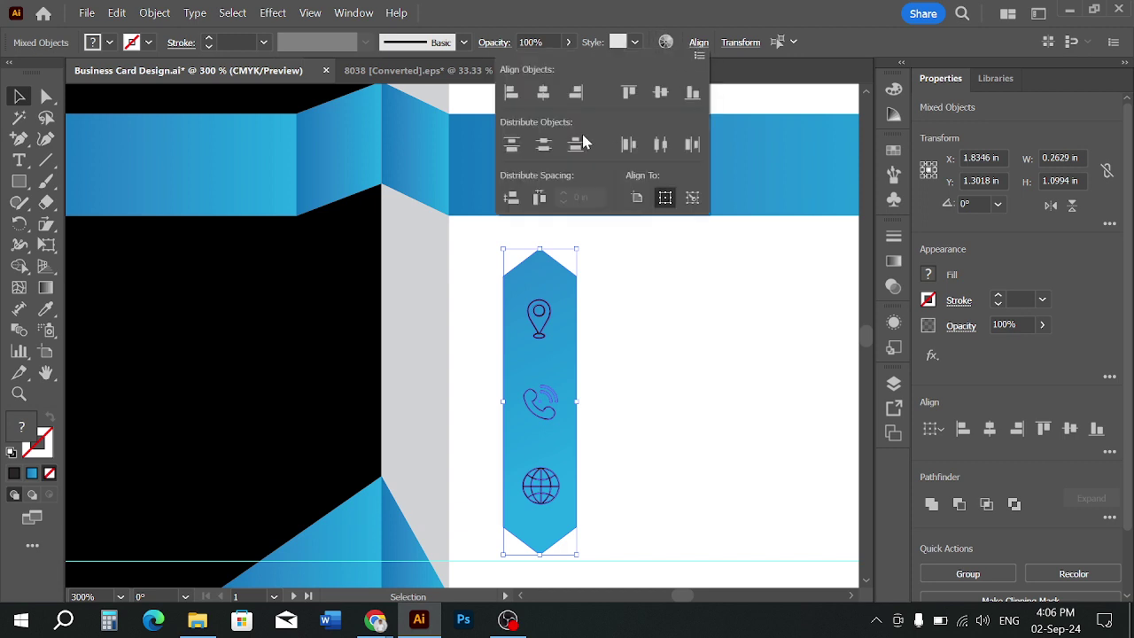
left_click(544, 92)
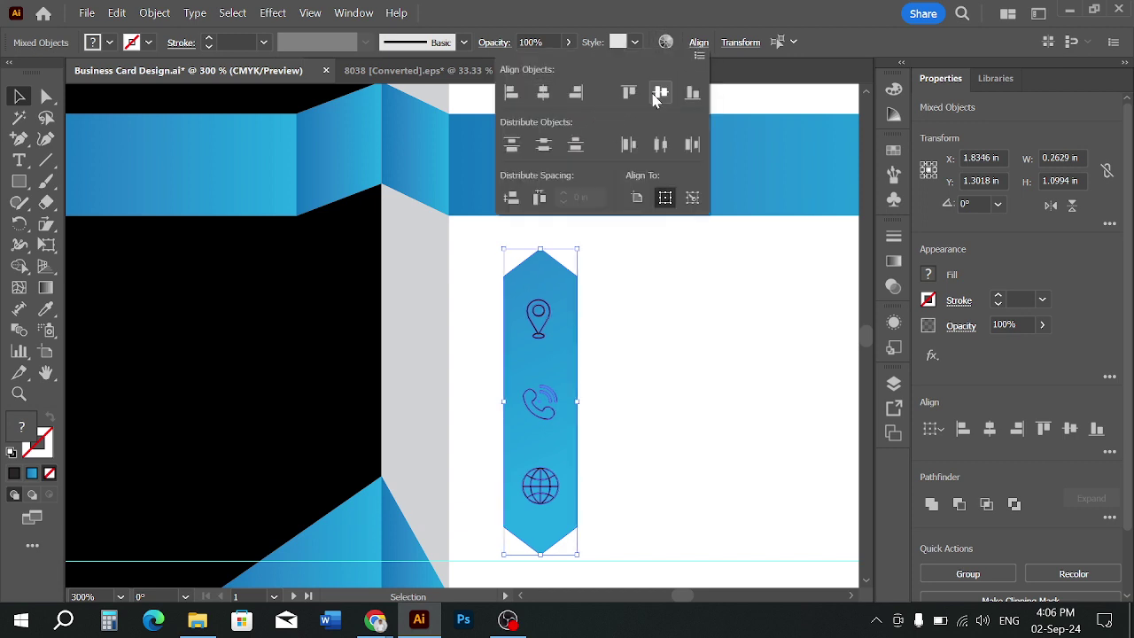
left_click(669, 330)
key("ctrl+minus")
key("ctrl+minus")
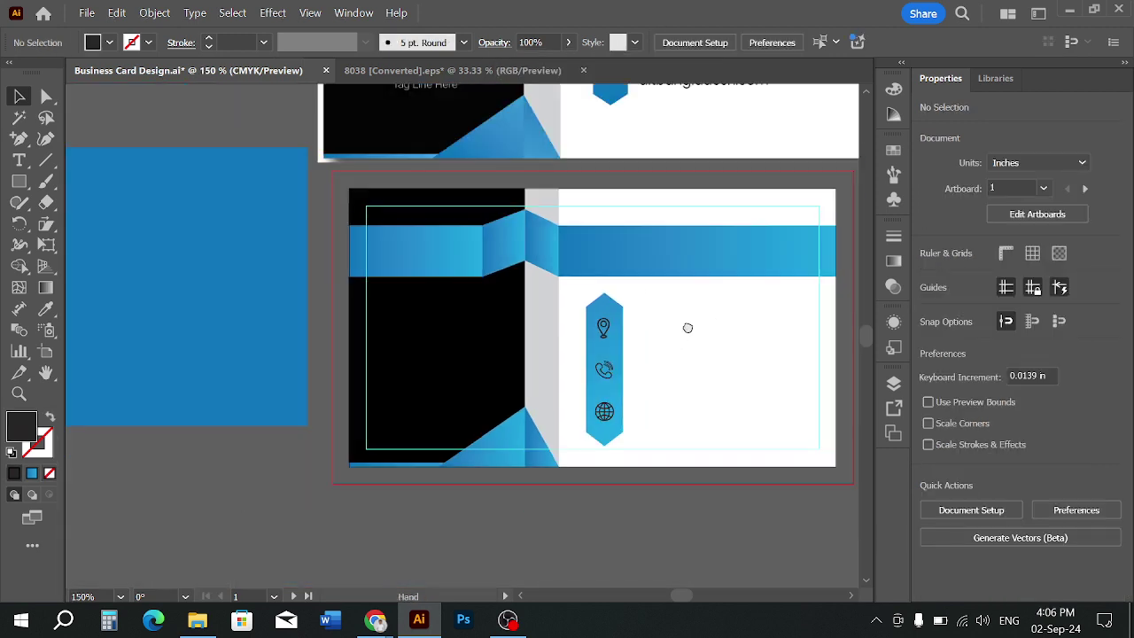
Add a phone-number text line beside the pin icon, replacing the placeholder text
left_click_drag(686, 327, 487, 455)
scroll(549, 379, "down", 2)
scroll(514, 376, "up", 2)
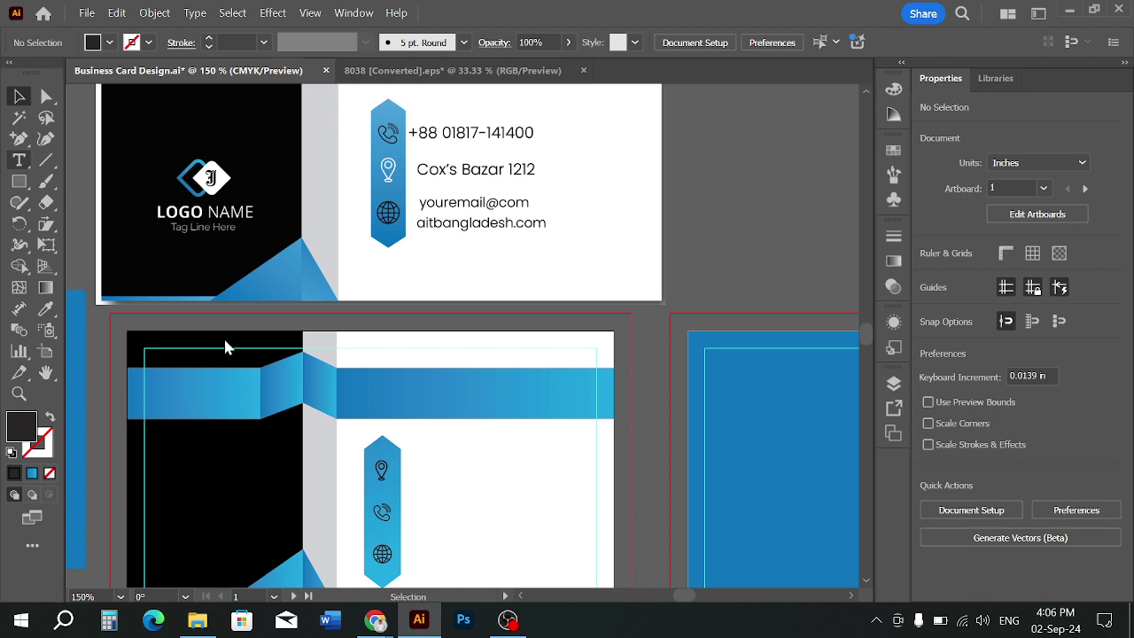
key("t")
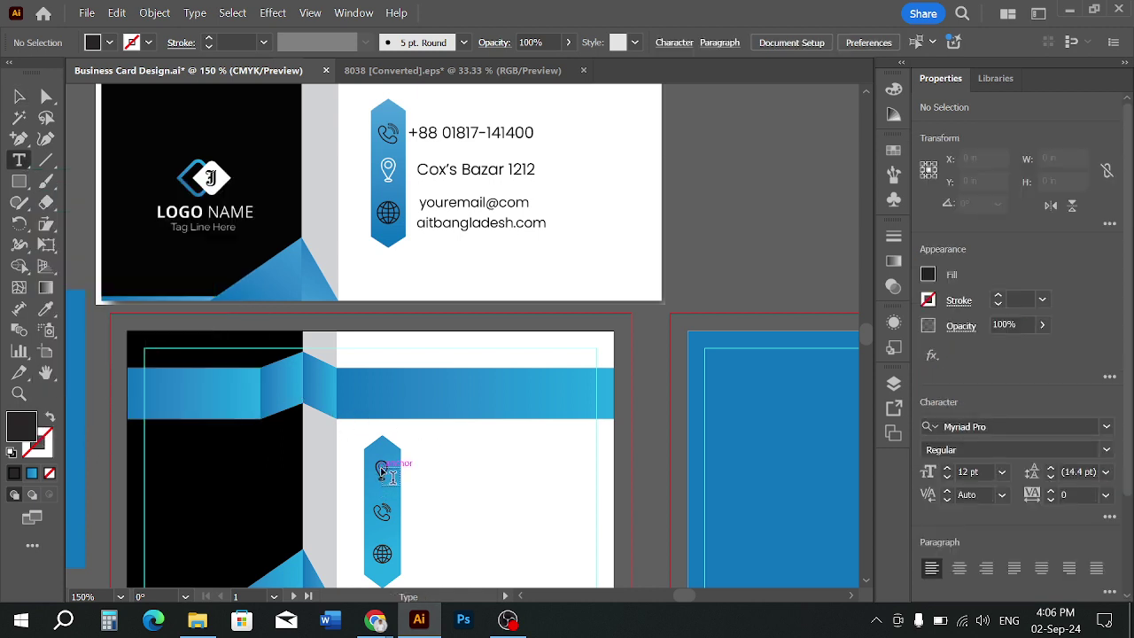
left_click(417, 458)
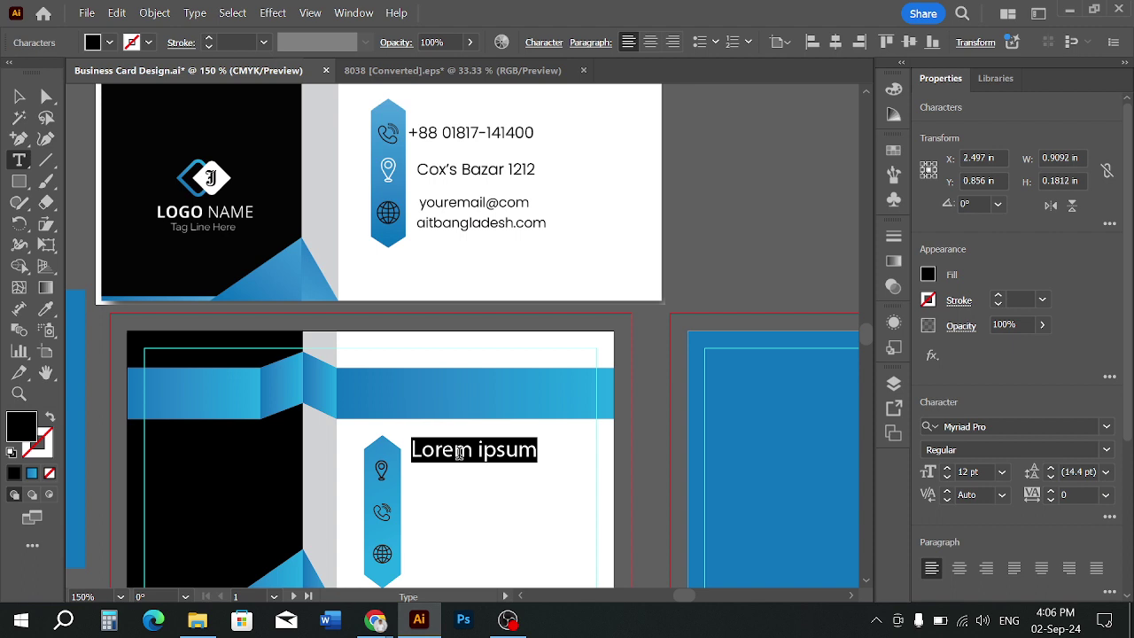
key("BackSpace")
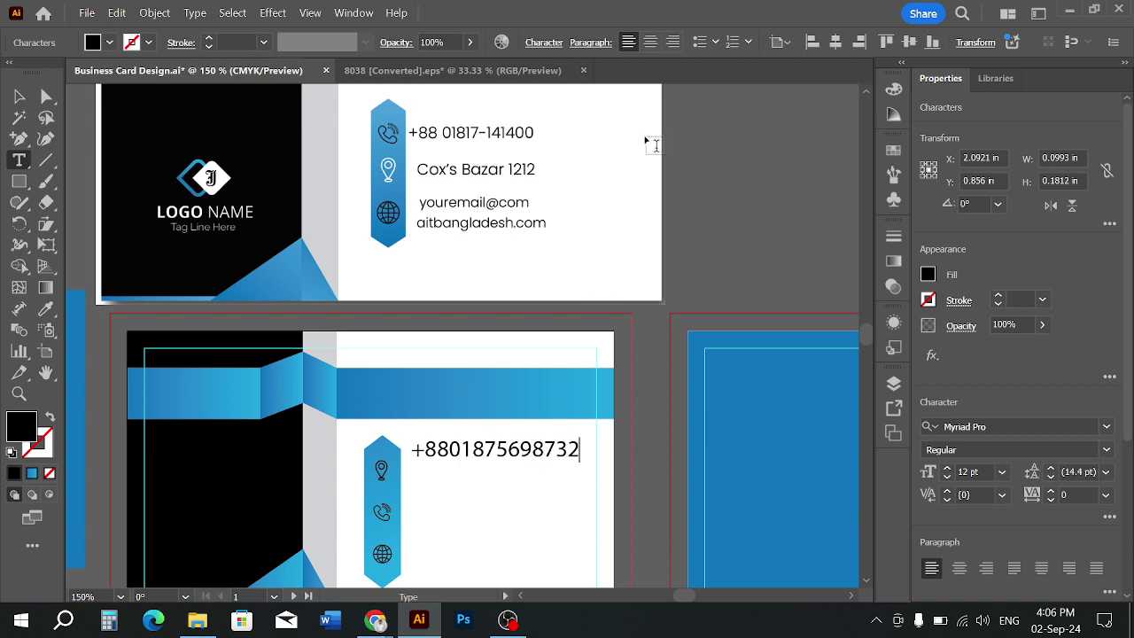
left_click(19, 96)
Scale the phone-number text down and position it beside the pin icon
scroll(472, 465, "down", 2)
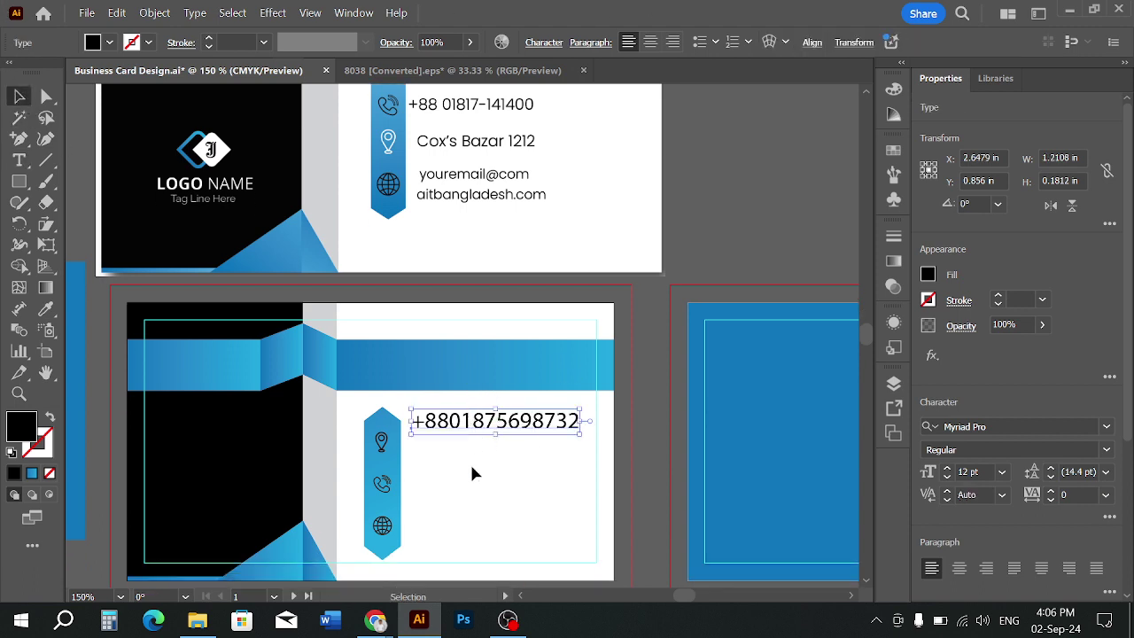
scroll(422, 432, "up", 1)
left_click_drag(481, 441, 565, 446)
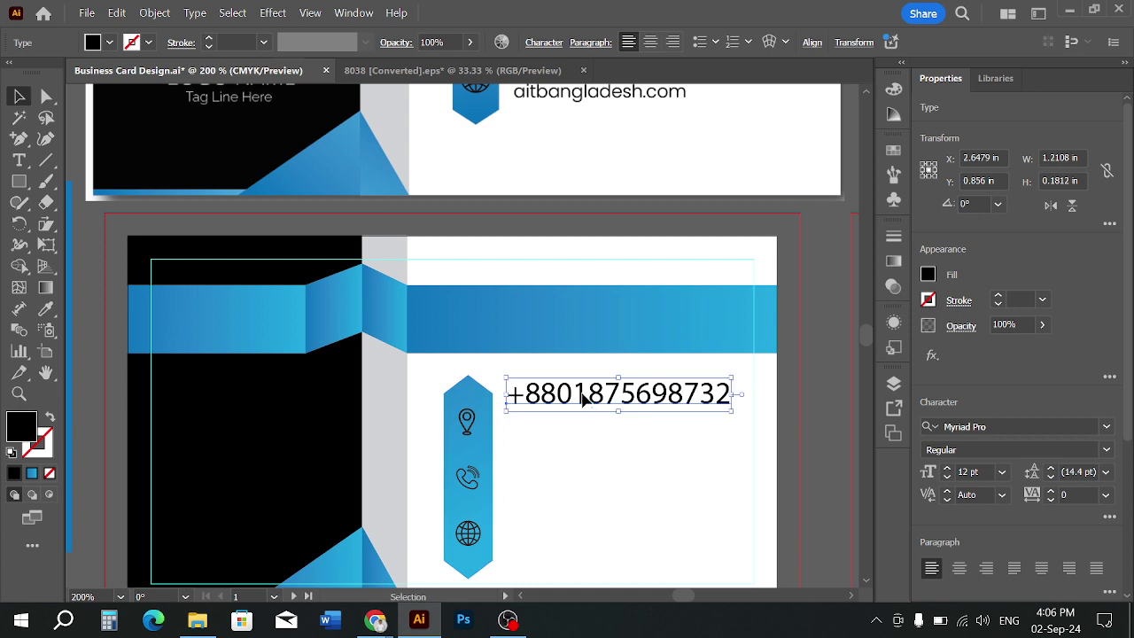
left_click_drag(583, 394, 584, 410)
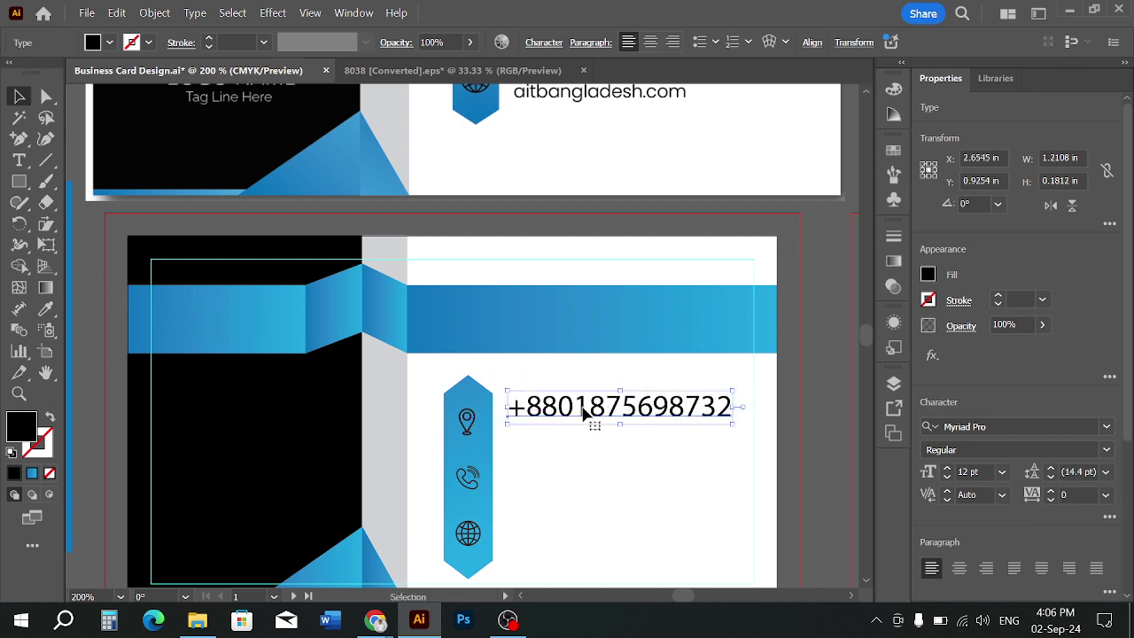
left_click_drag(589, 412, 590, 421)
left_click_drag(733, 405, 646, 468)
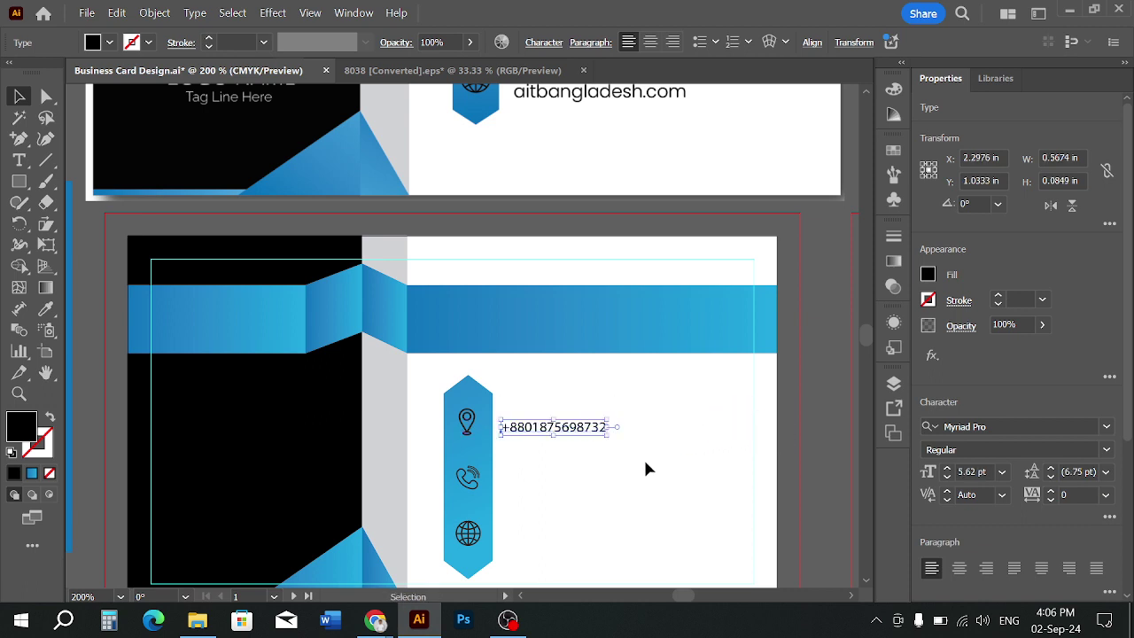
left_click(600, 440)
left_click_drag(600, 434, 664, 405)
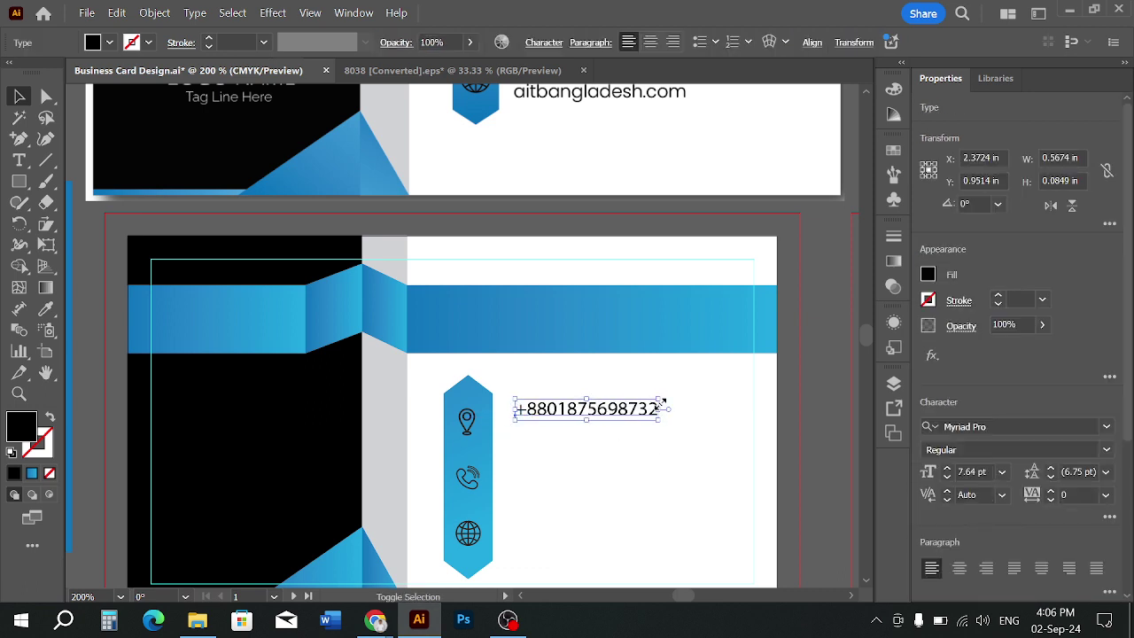
left_click(669, 444)
left_click(619, 445)
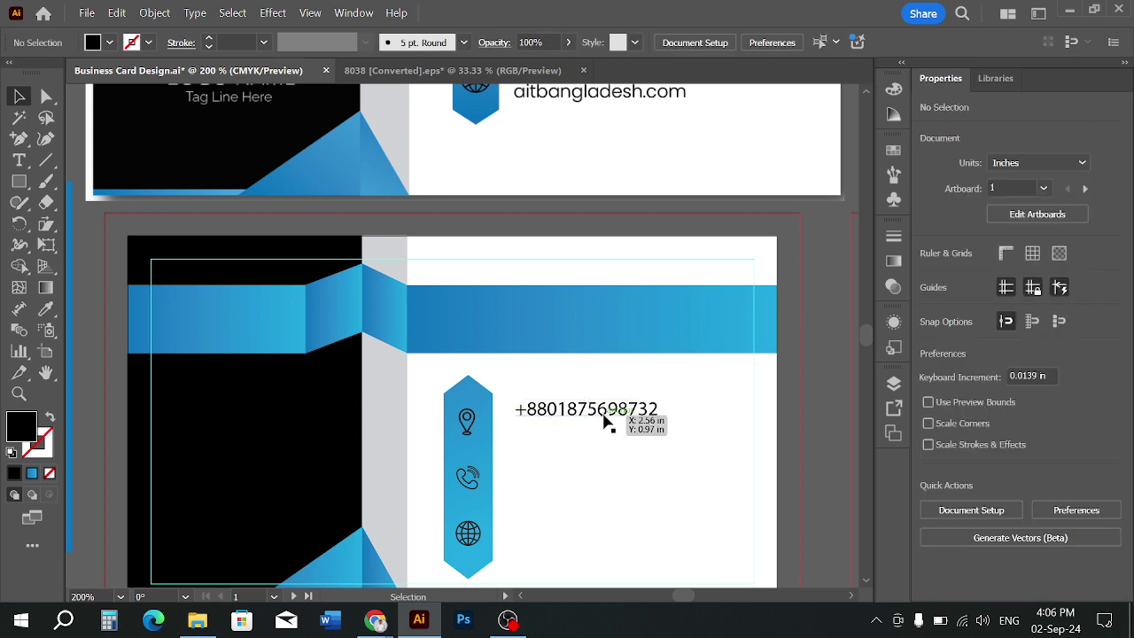
left_click_drag(603, 413, 610, 448)
Fine-tune the phone line's position and place two more copies below it
scroll(607, 458, "down", 1)
left_click(569, 460)
scroll(569, 462, "up", 2)
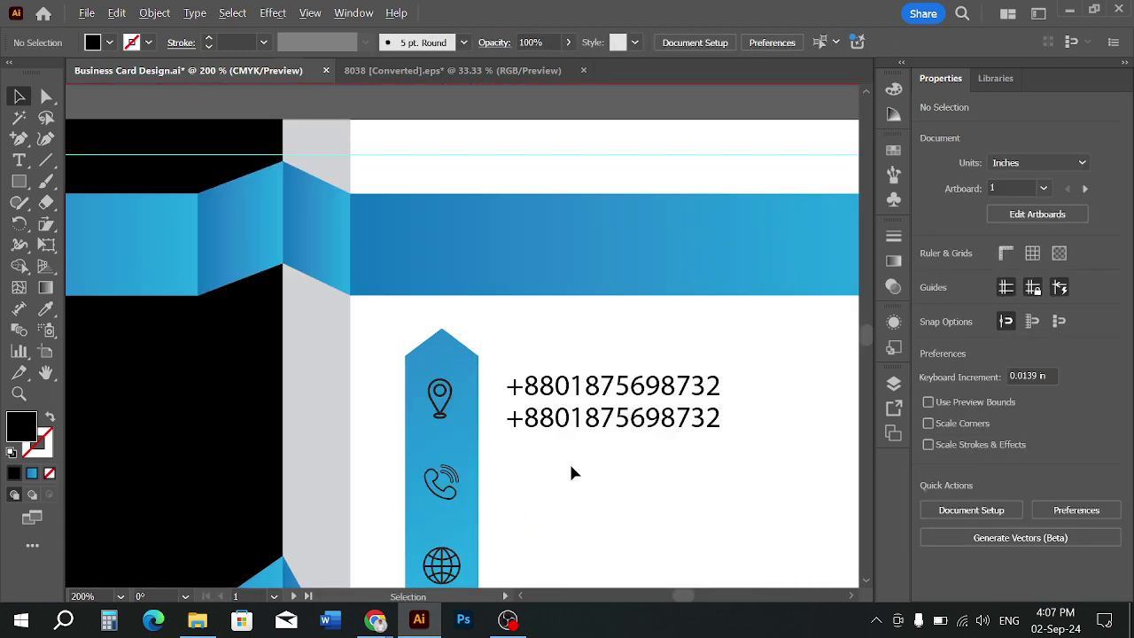
scroll(645, 457, "up", 1)
left_click_drag(605, 374, 595, 365)
left_click(577, 439)
scroll(577, 438, "down", 3)
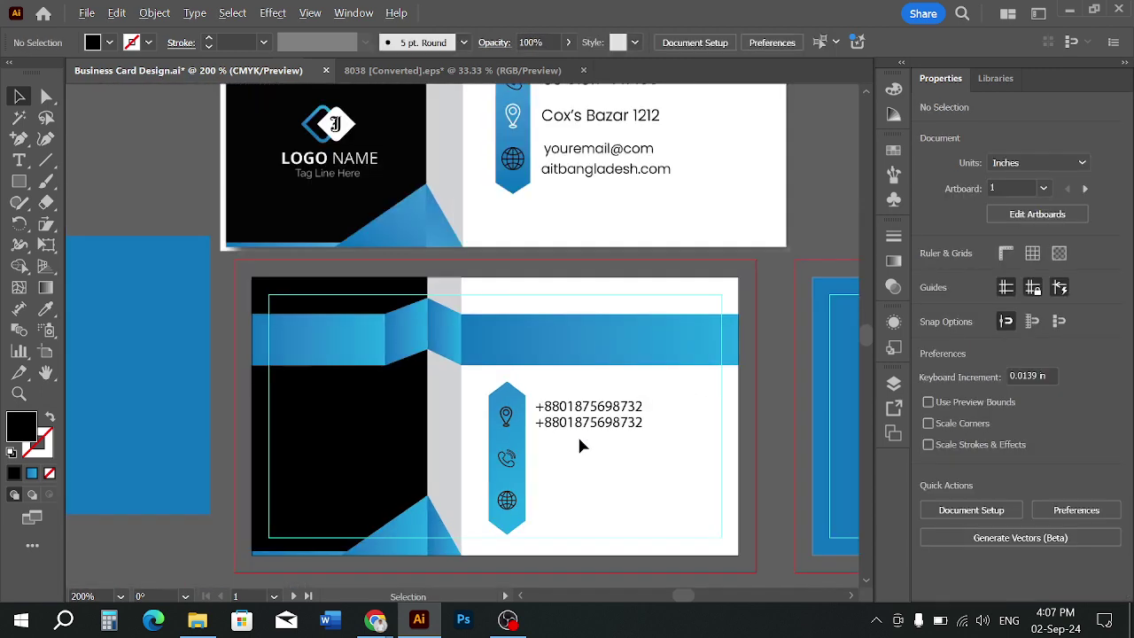
left_click_drag(577, 434, 530, 497)
scroll(530, 488, "down", 1)
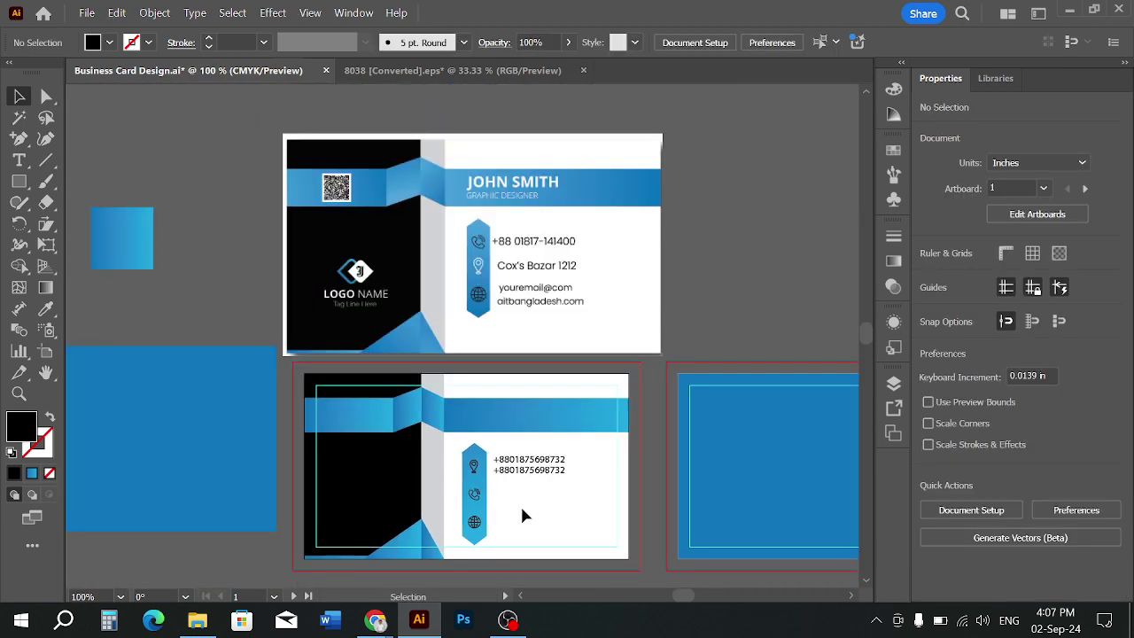
left_click_drag(529, 401, 533, 423)
Ungroup the three icons in the hexagon banner
left_click(530, 449)
scroll(501, 439, "up", 3)
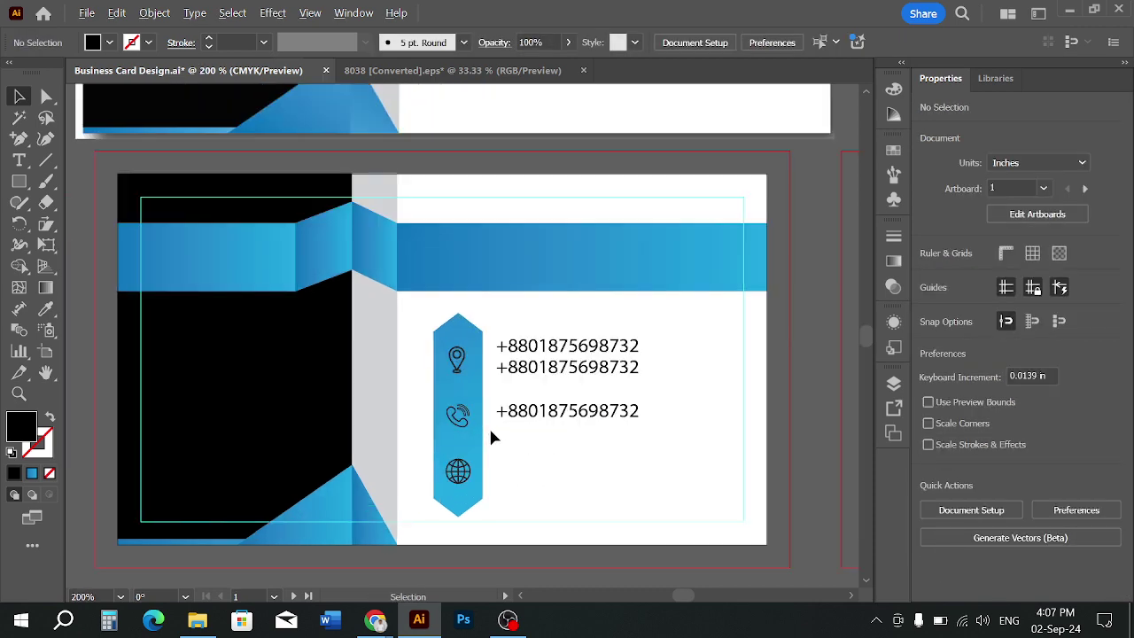
left_click(447, 341)
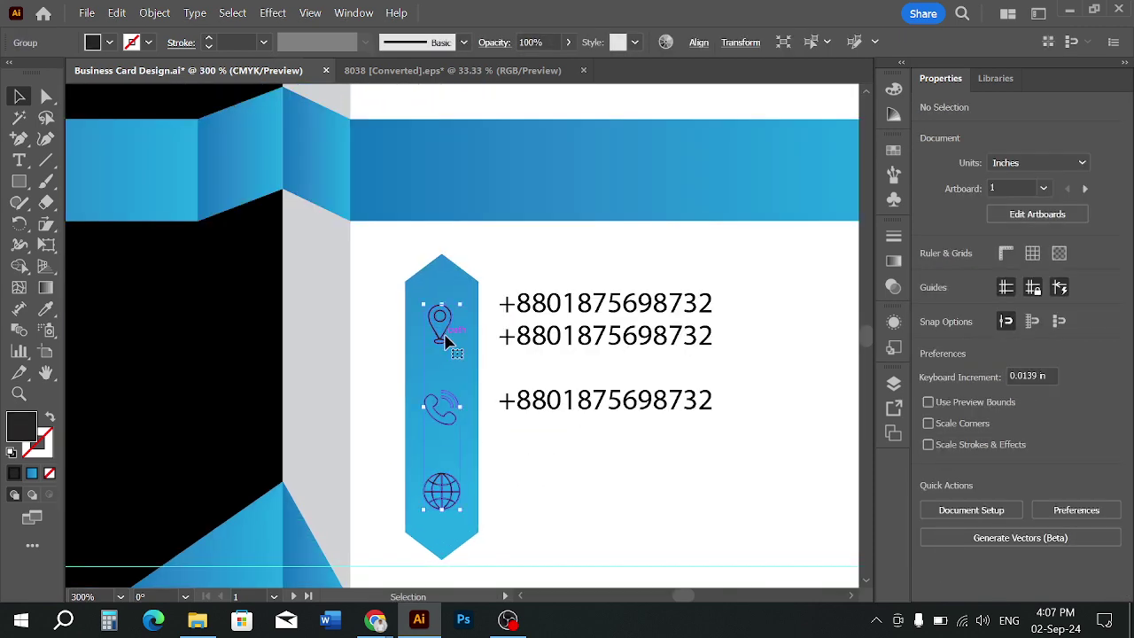
right_click(448, 339)
left_click(496, 353)
left_click(545, 470)
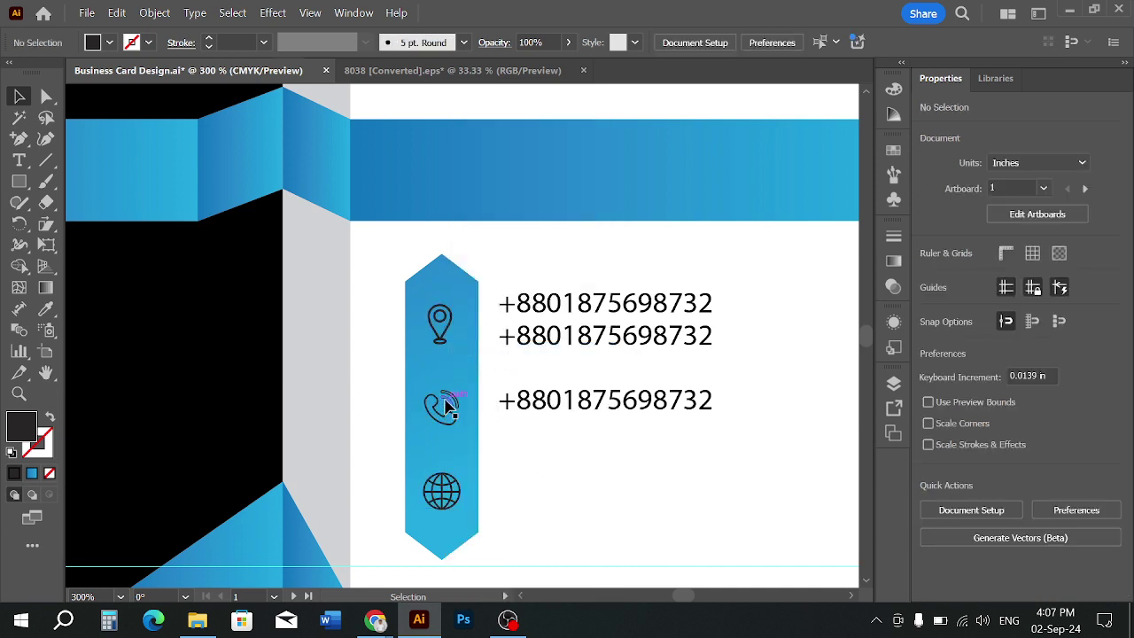
Swap the icons so the phone sits at the top and the pin in the middle slot
mouse_move(443, 405)
left_mouse_down()
mouse_move(447, 372)
mouse_move(447, 426)
left_mouse_up()
left_click_drag(447, 370, 448, 334)
left_click(445, 423)
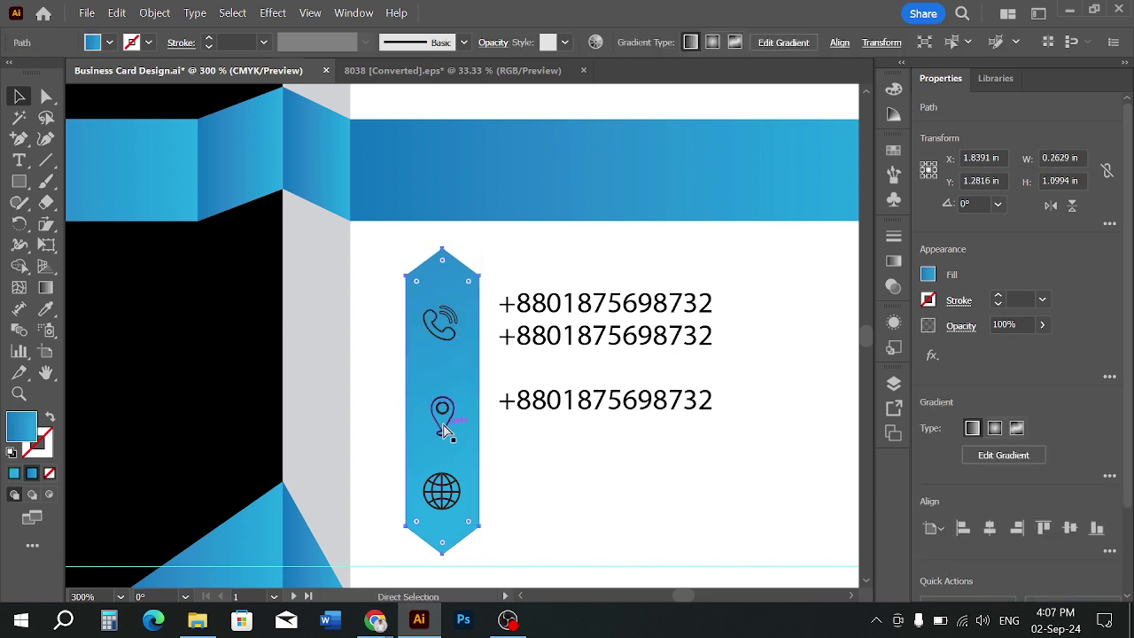
left_click_drag(443, 426, 438, 416)
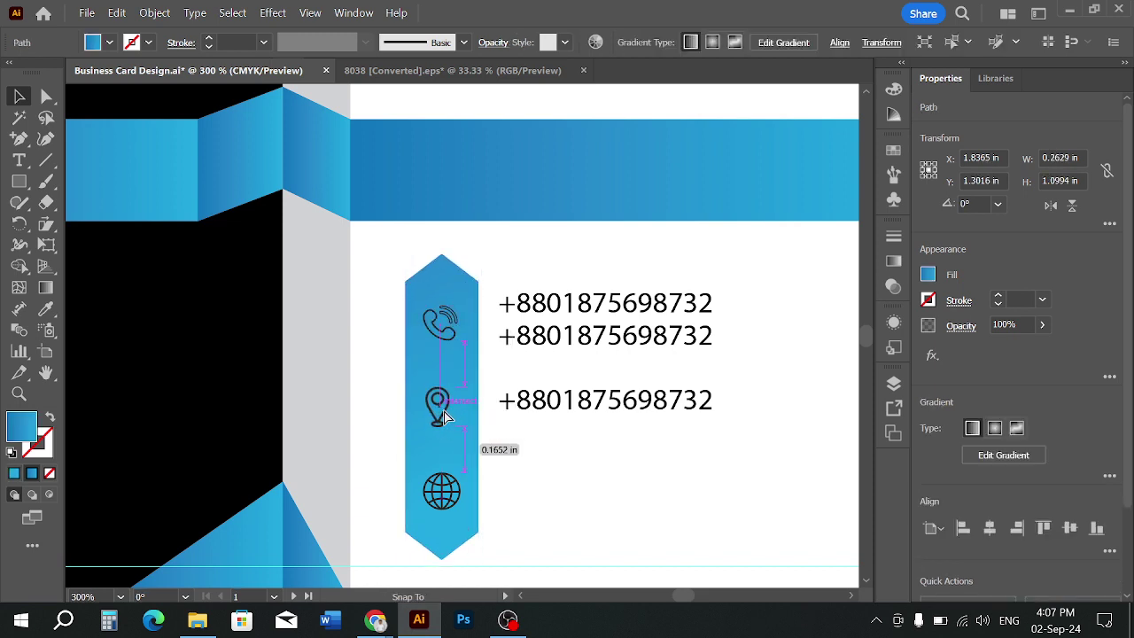
left_click(586, 452)
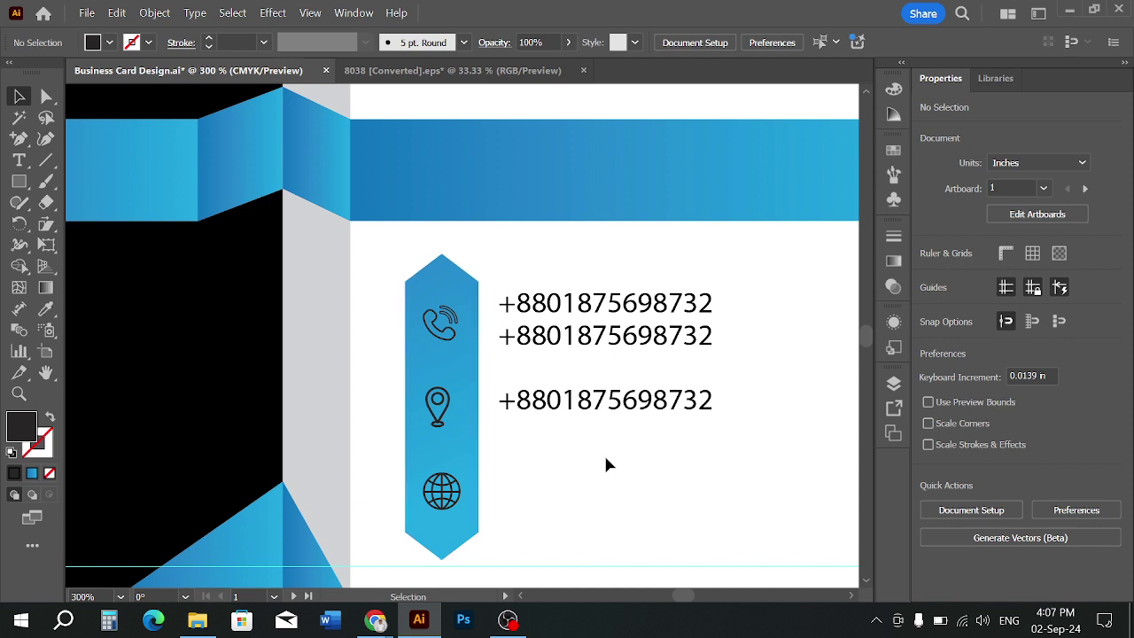
scroll(576, 470, "down", 1)
left_click_drag(587, 466, 559, 488)
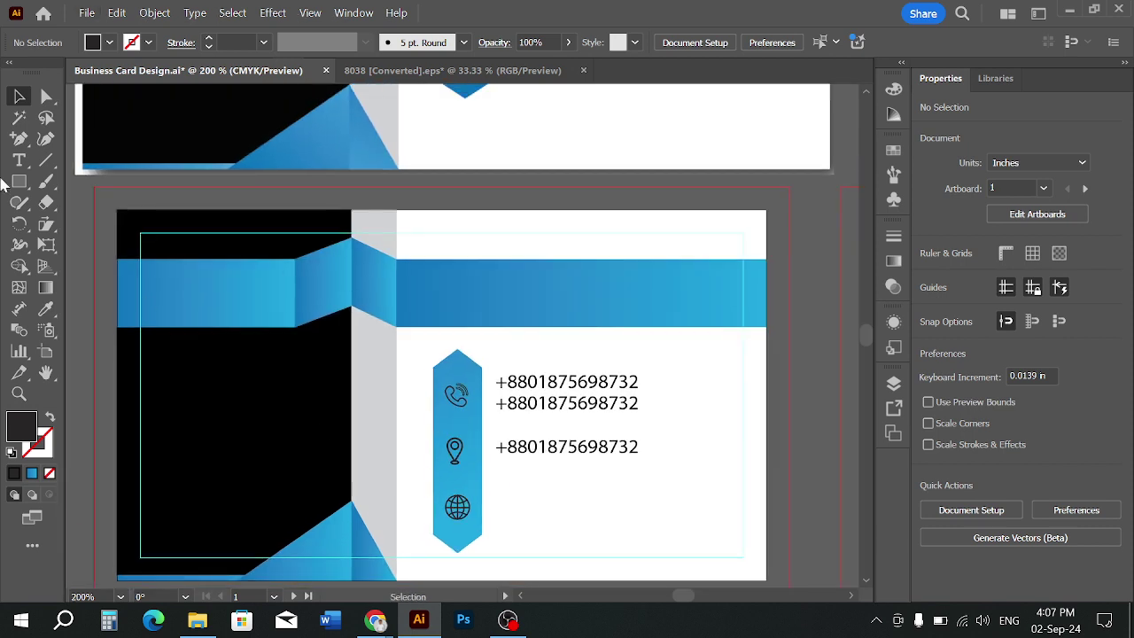
Replace the third phone-number line with the two-line postal address, adding a comma after the first town name
left_click(19, 160)
left_click(497, 447)
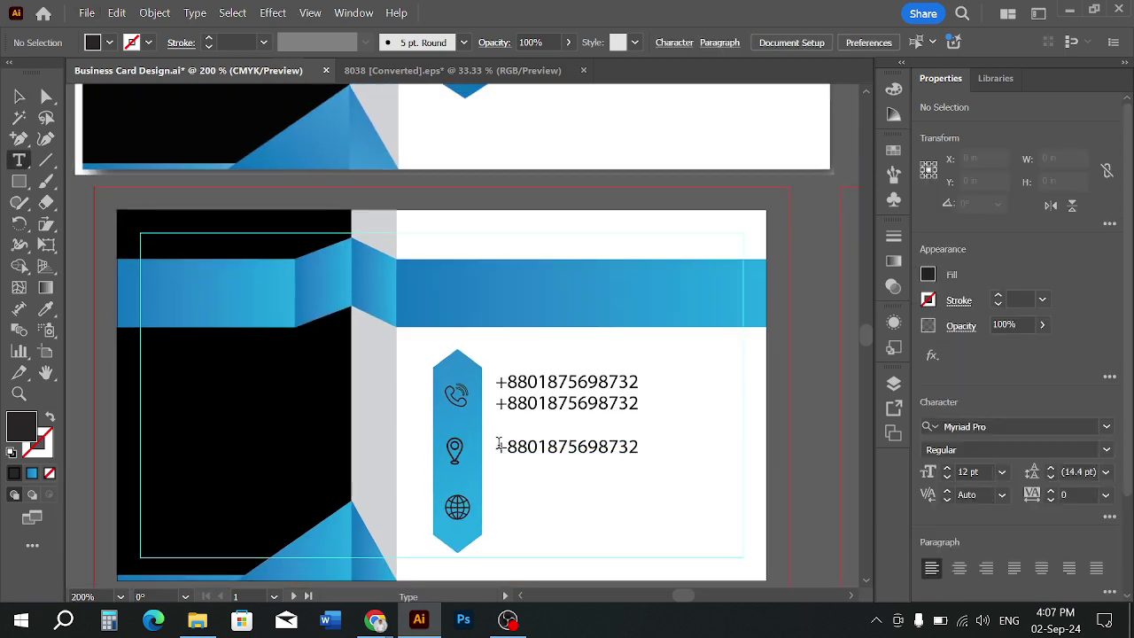
left_click_drag(496, 446, 744, 470)
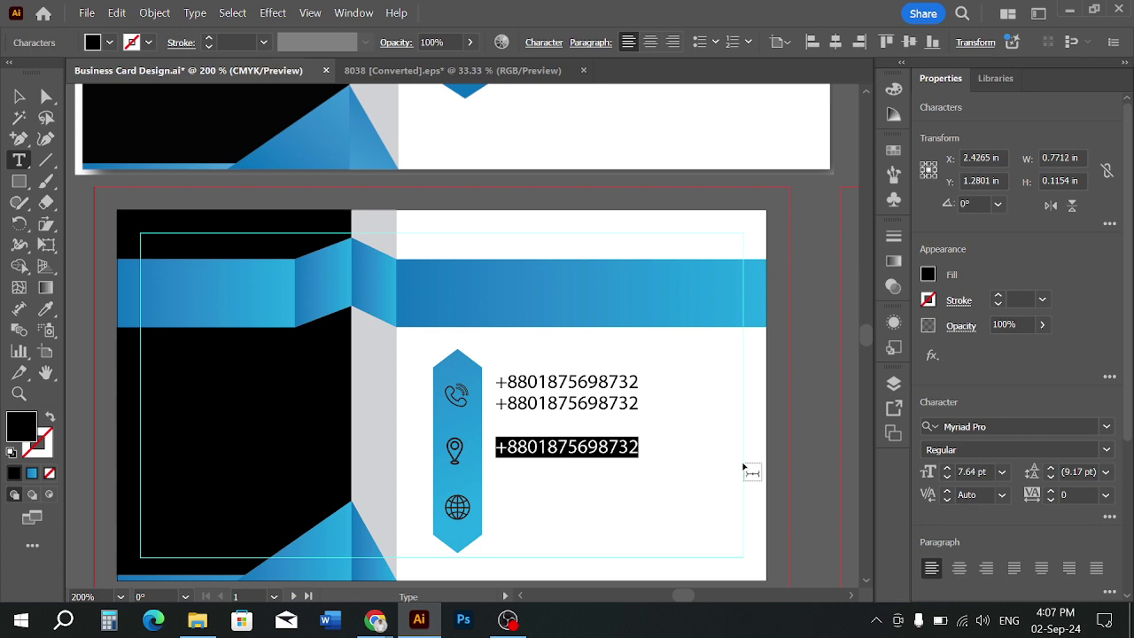
type("Upazela")
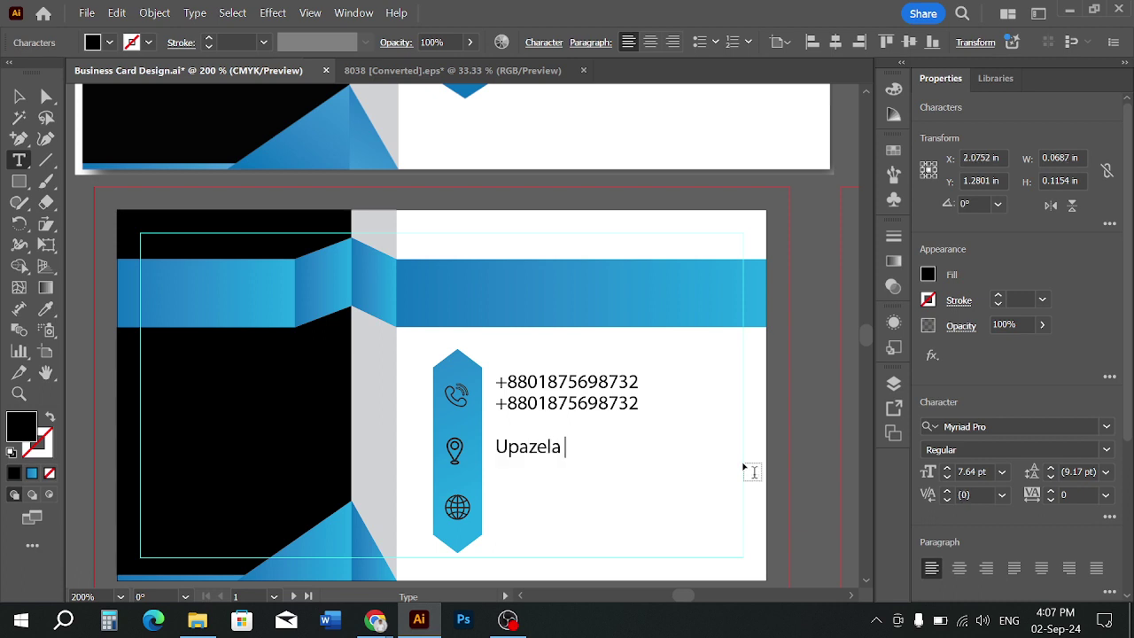
type(" Complex, Sand")
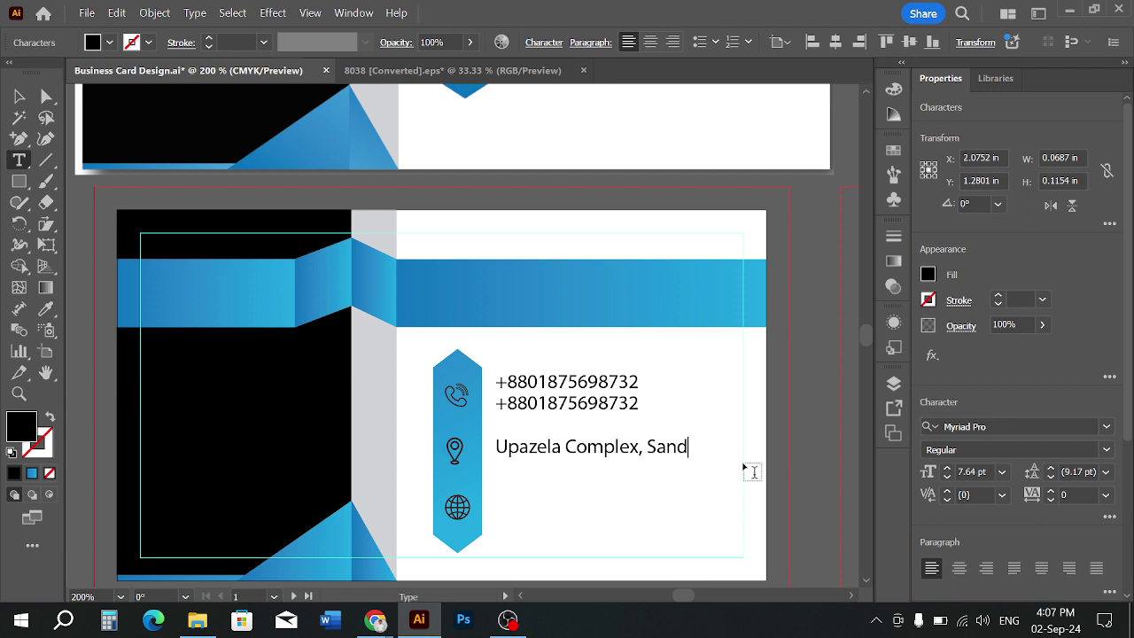
type("wip ")
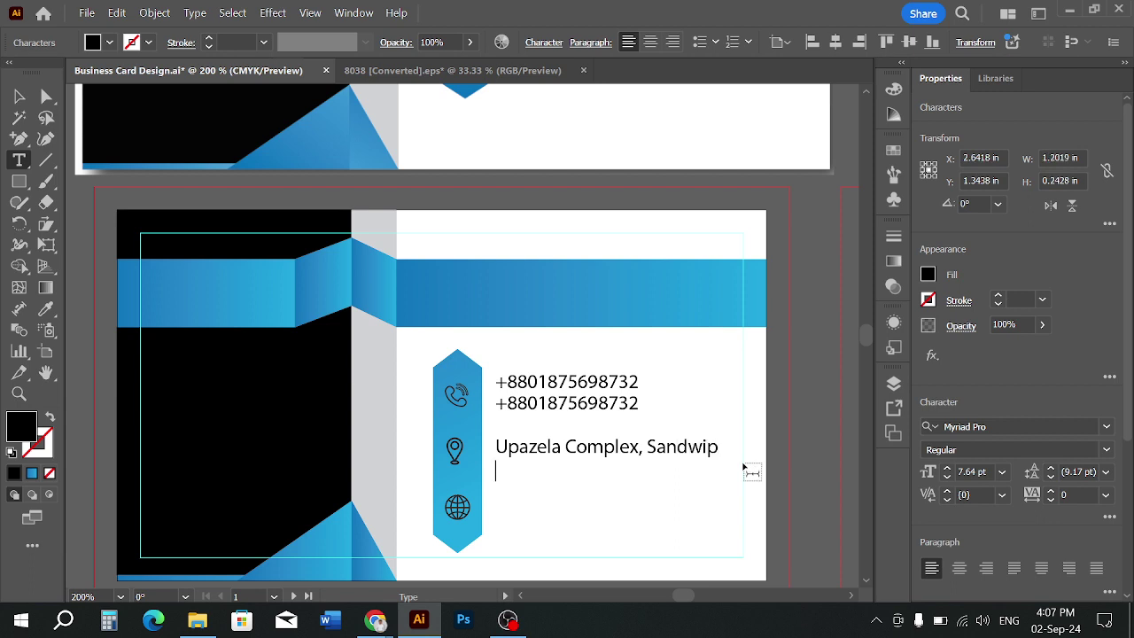
type("Sandwip Ch")
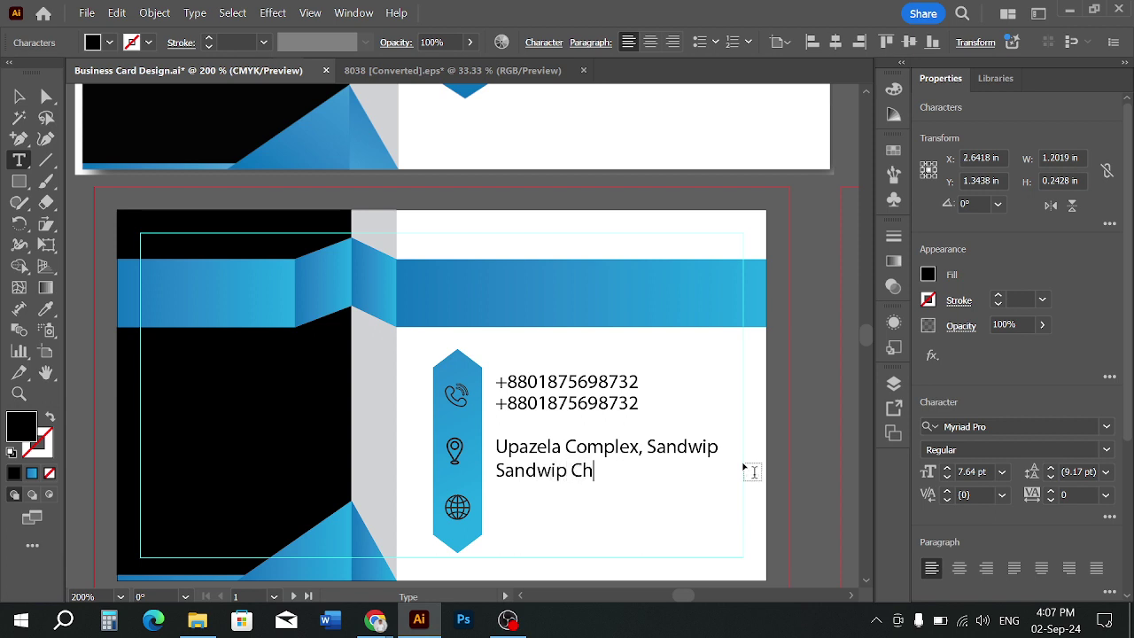
type("ottogram")
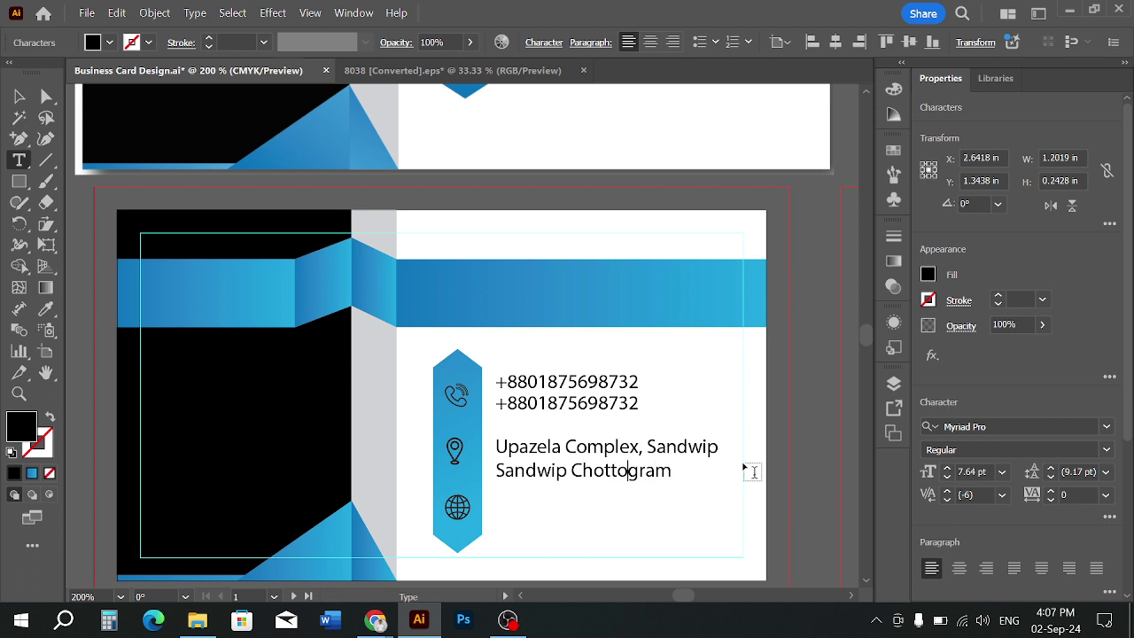
key("Left")
key("Left")
key("Left")
type(",")
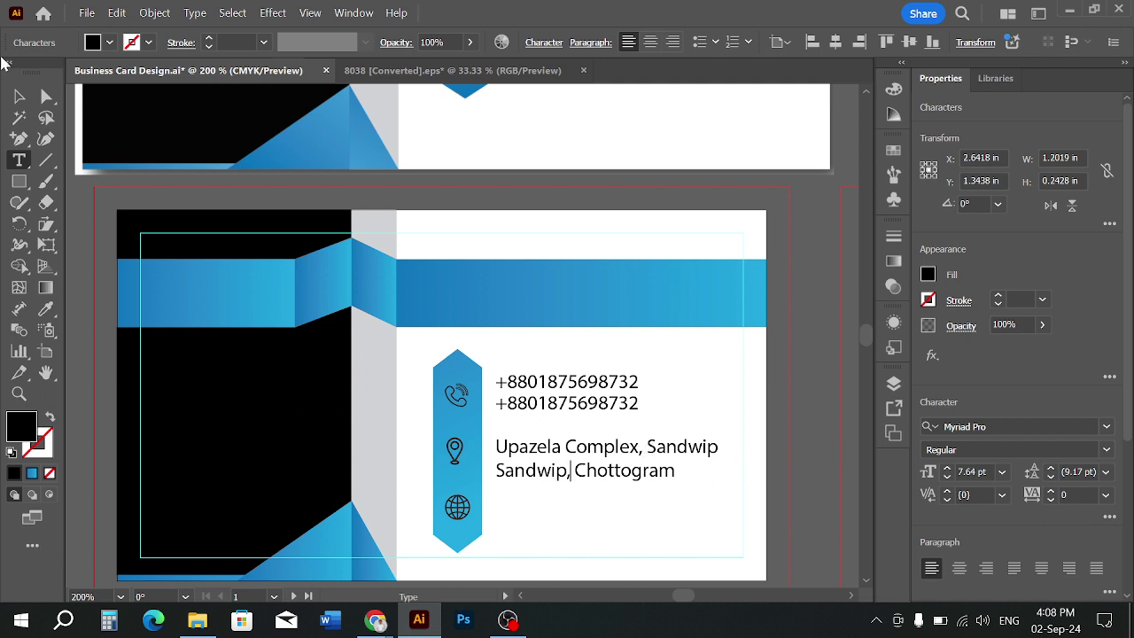
left_click(645, 447, "ctrl")
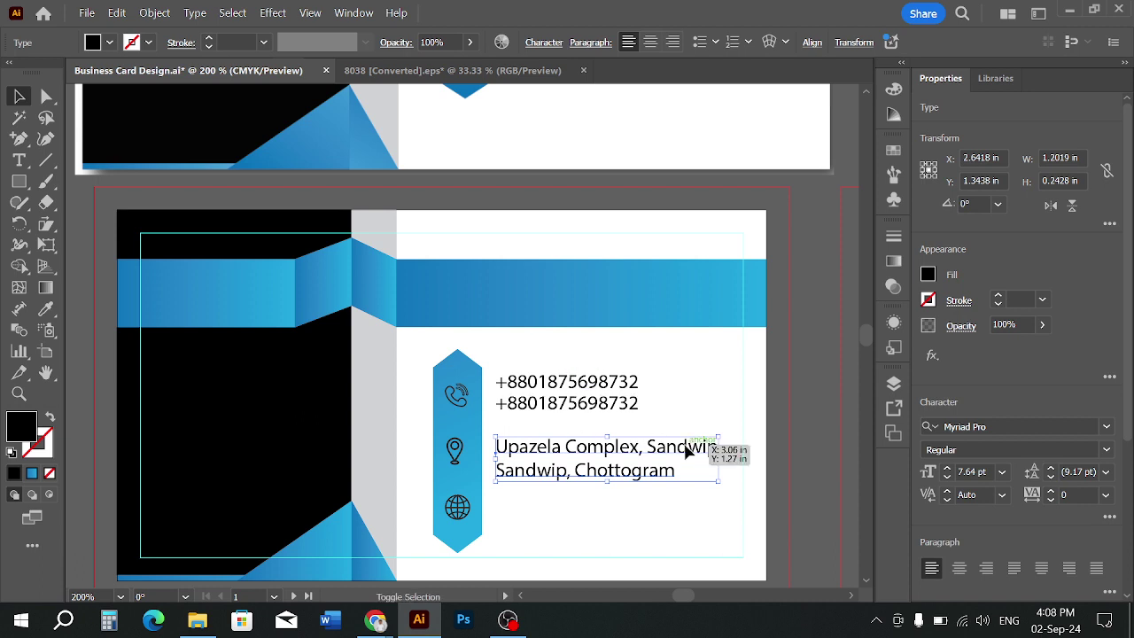
Set the address text to 7 pt and Eyedropper that style onto the two phone-number lines
left_click(1001, 477)
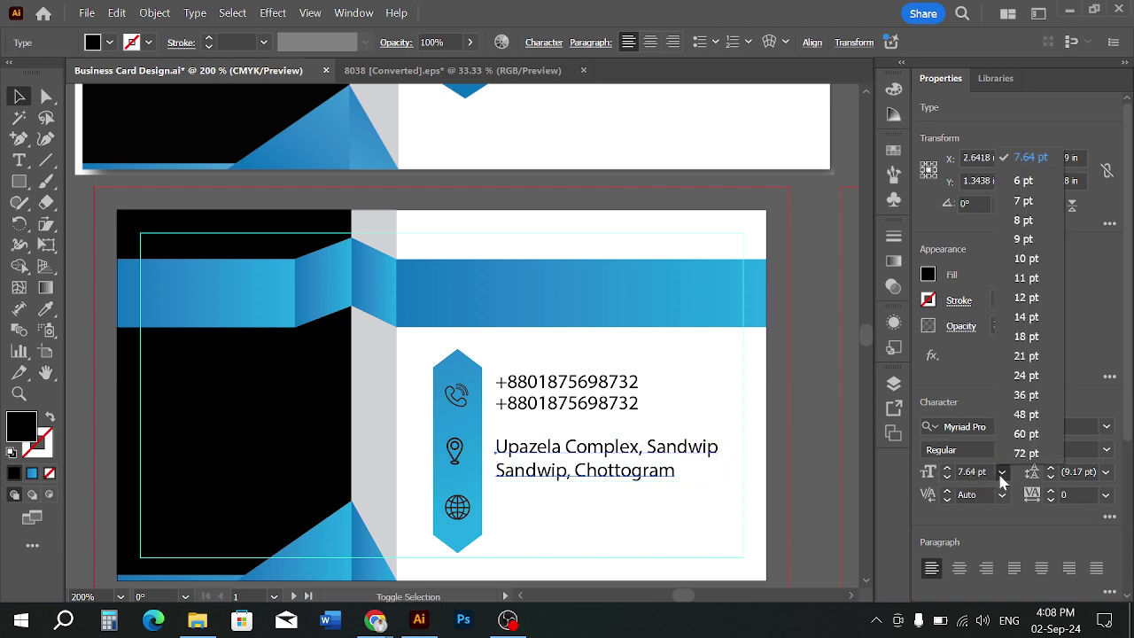
left_click(1026, 203)
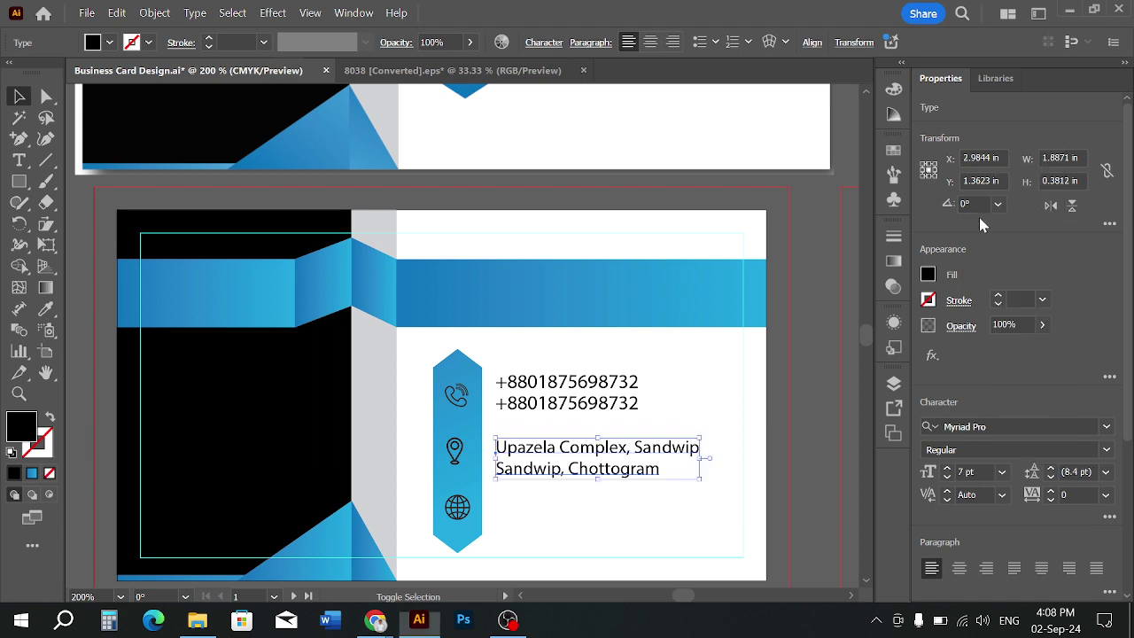
left_click(631, 405)
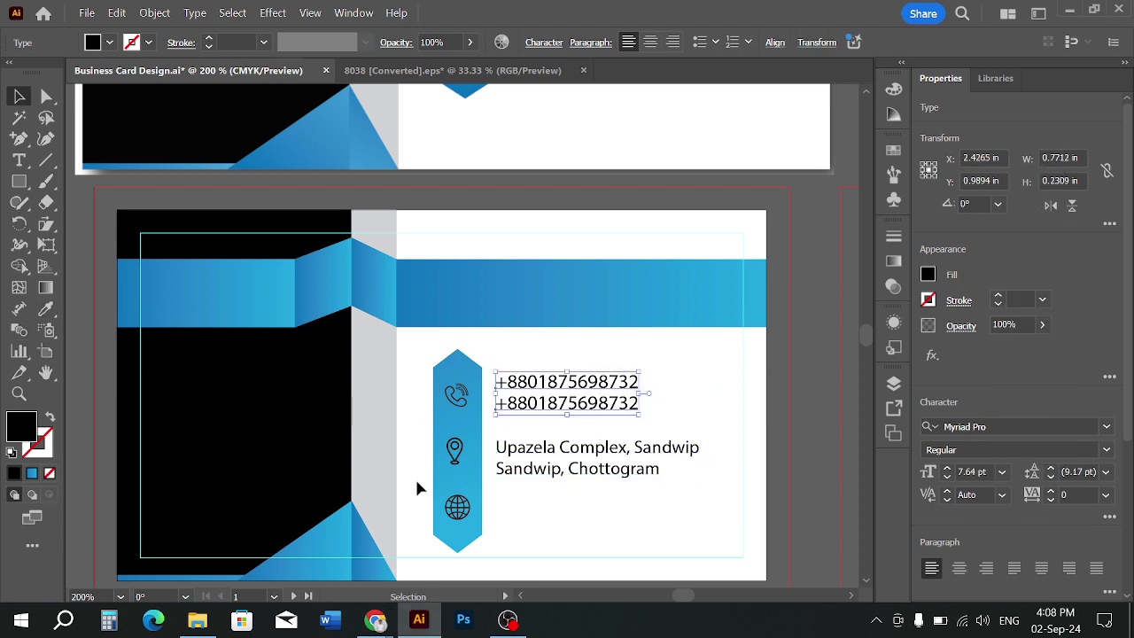
left_click(532, 495)
left_click(577, 409)
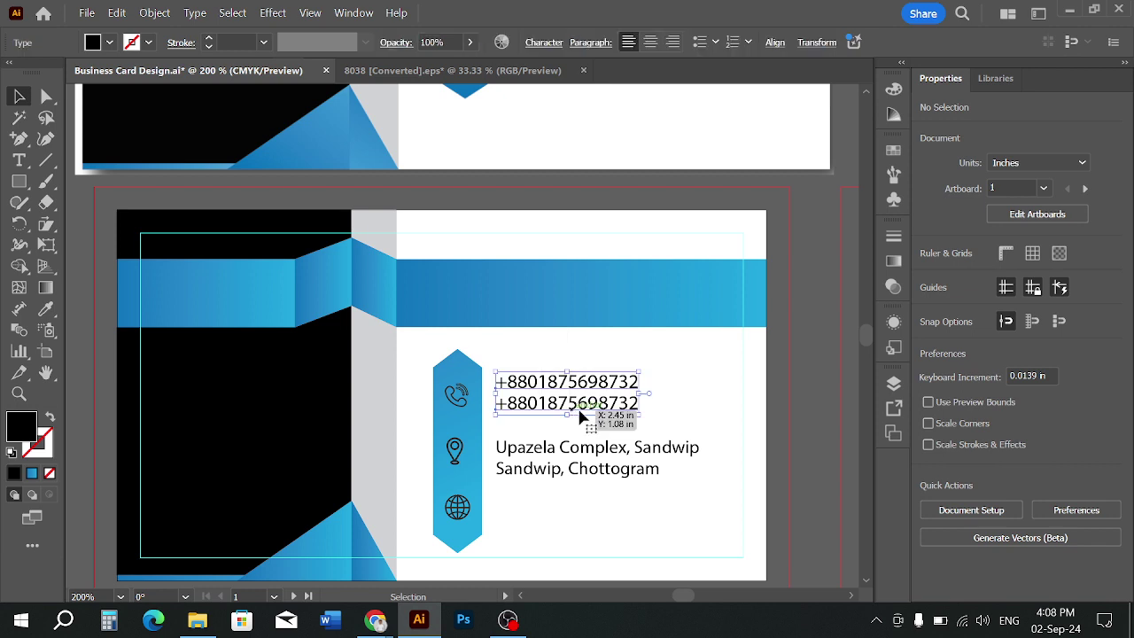
left_click(45, 309)
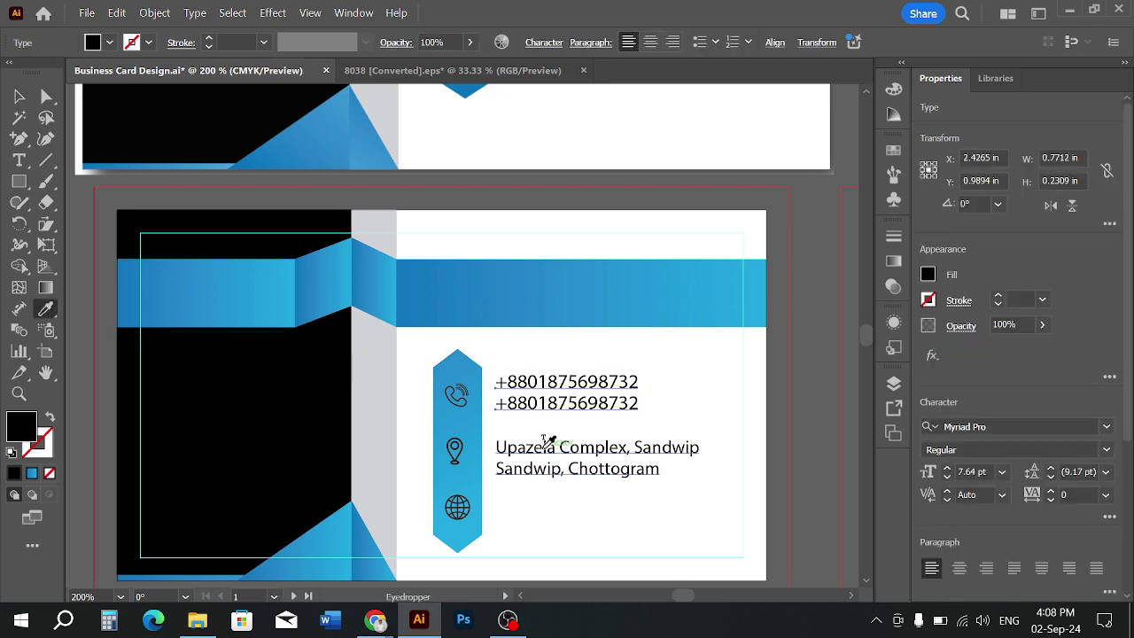
left_click(545, 447)
left_click(18, 100)
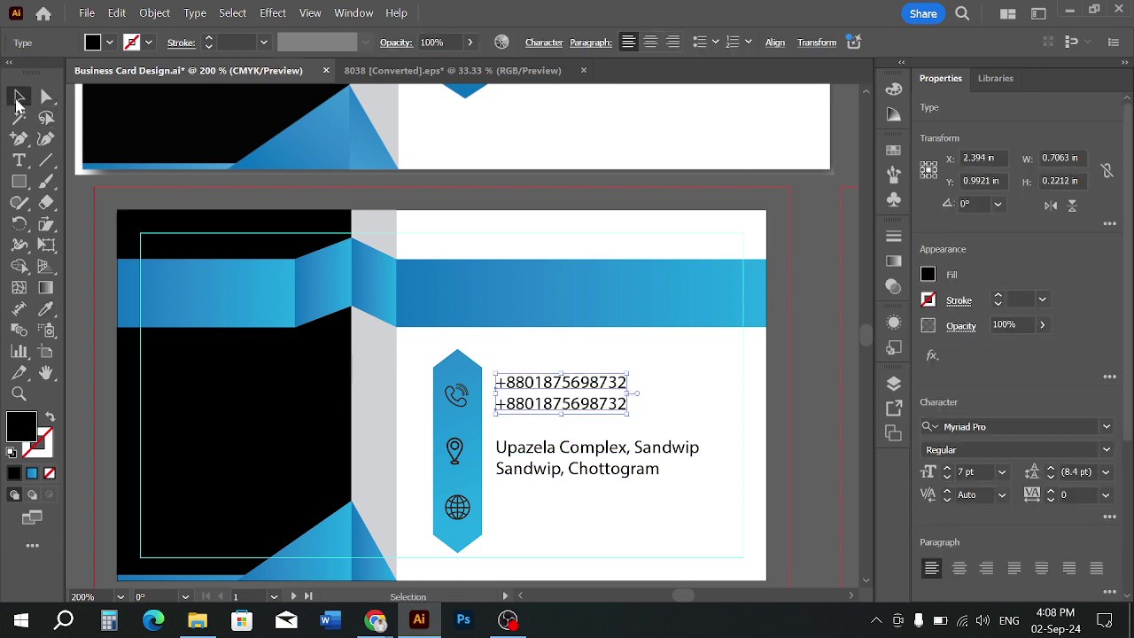
left_click(690, 408)
scroll(532, 523, "down", 1)
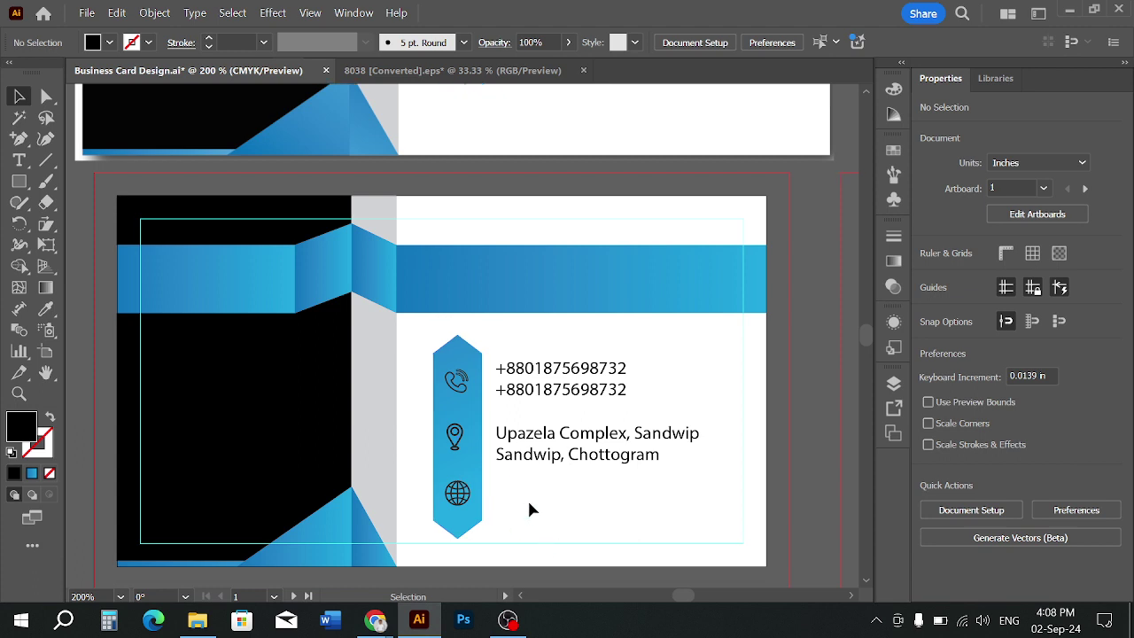
left_click_drag(542, 463, 547, 518)
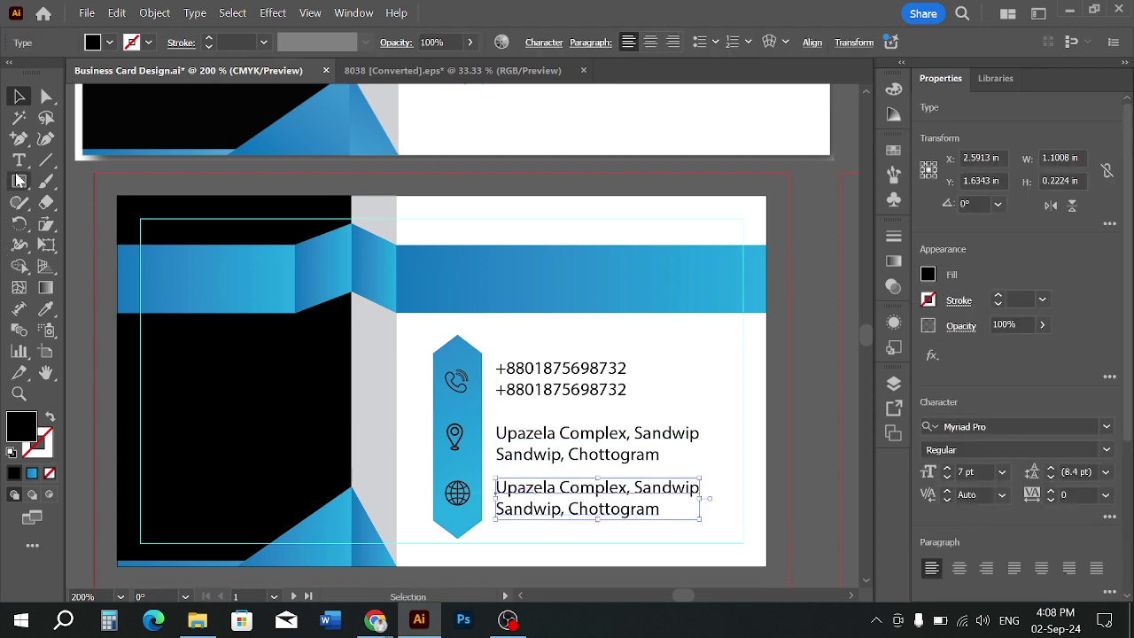
key("t")
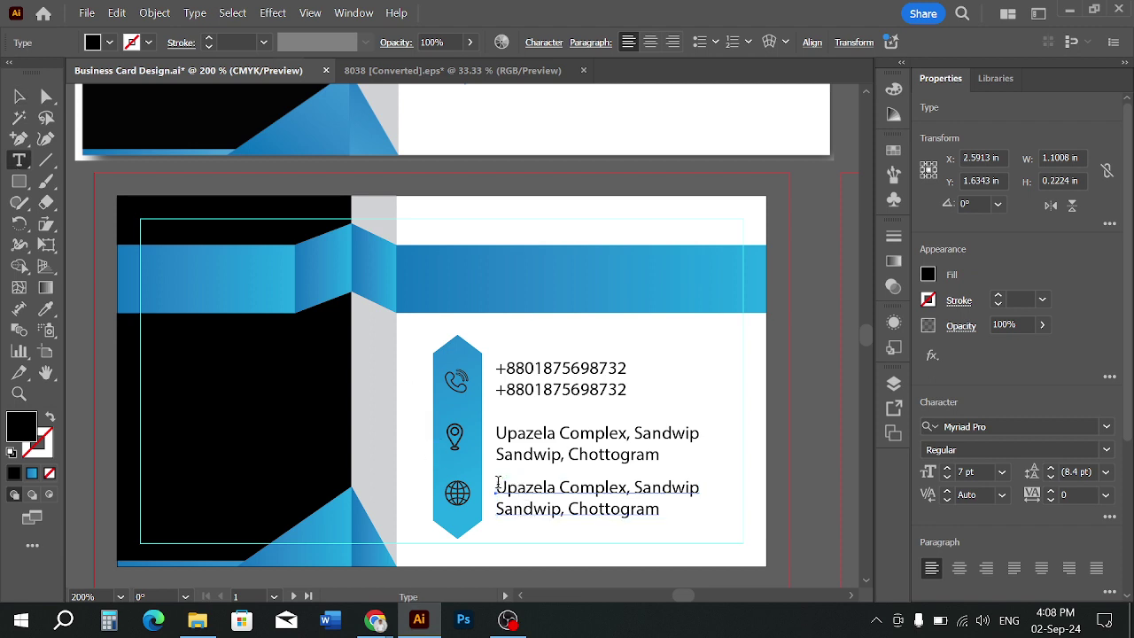
left_click_drag(496, 486, 707, 514)
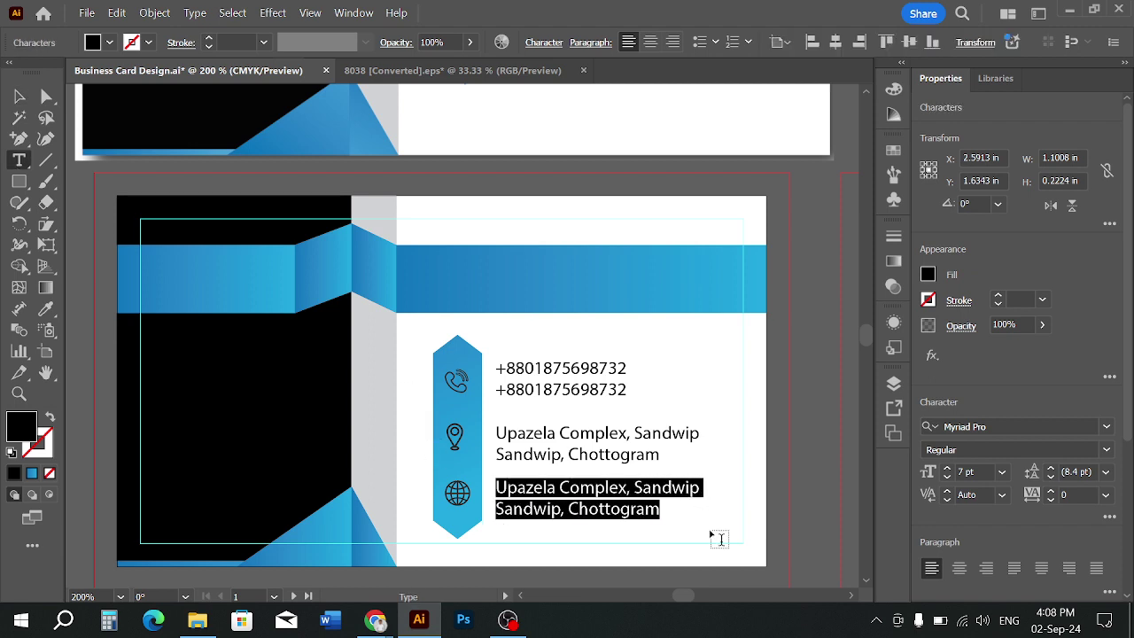
type("www.")
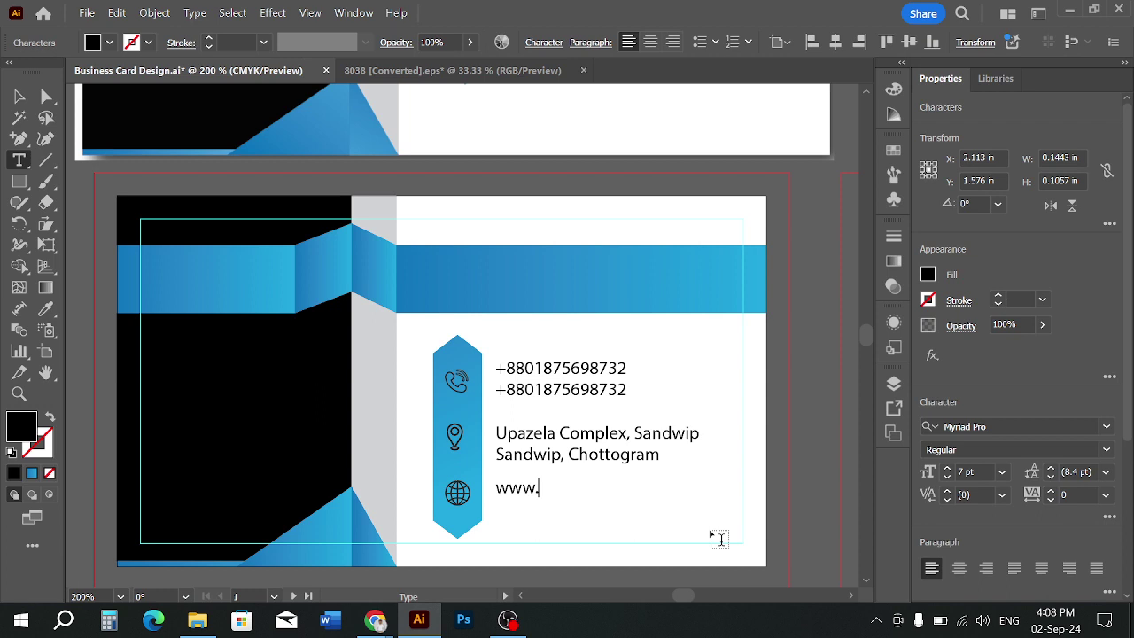
type("sandwipttc.com")
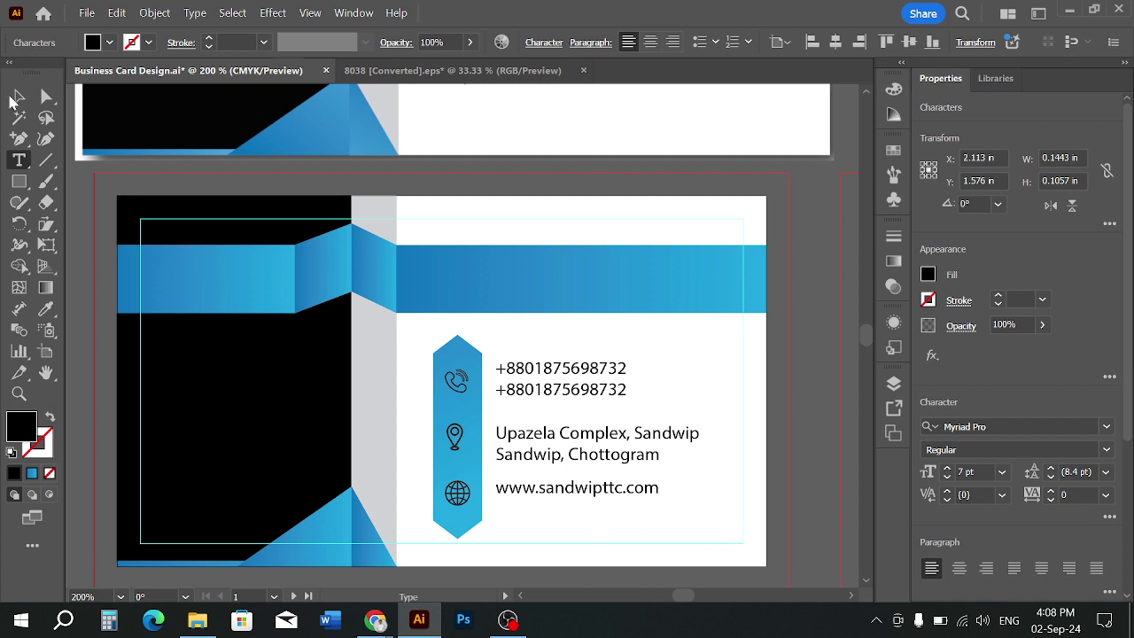
left_click(19, 96)
Copy the website line just below and retype it as the contact e-mail address
left_click_drag(526, 496, 525, 517)
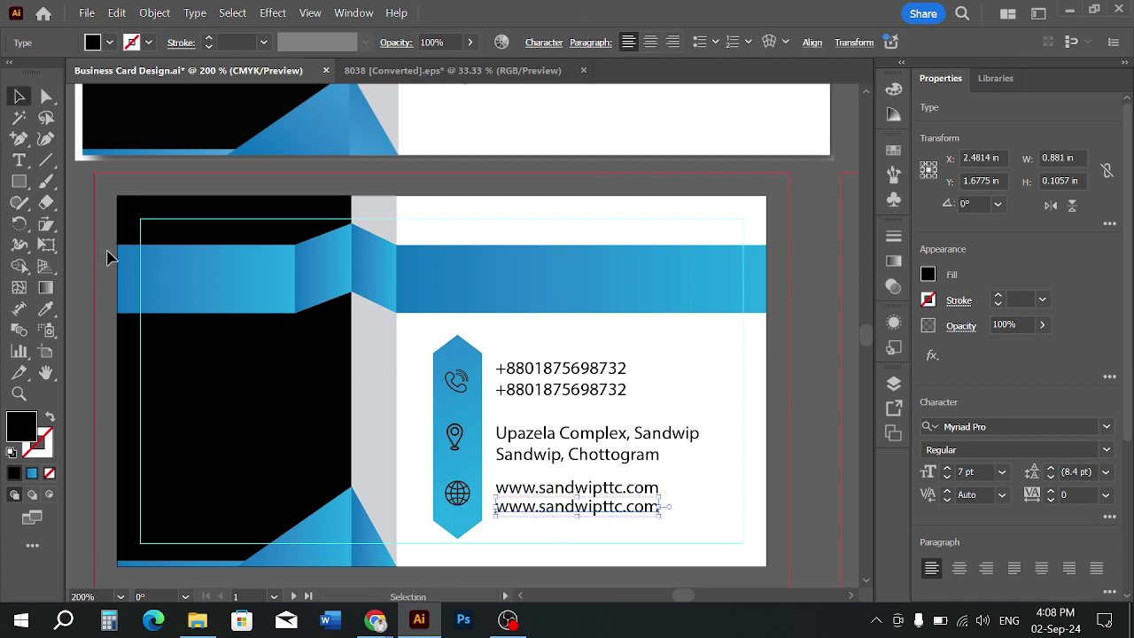
left_click(18, 160)
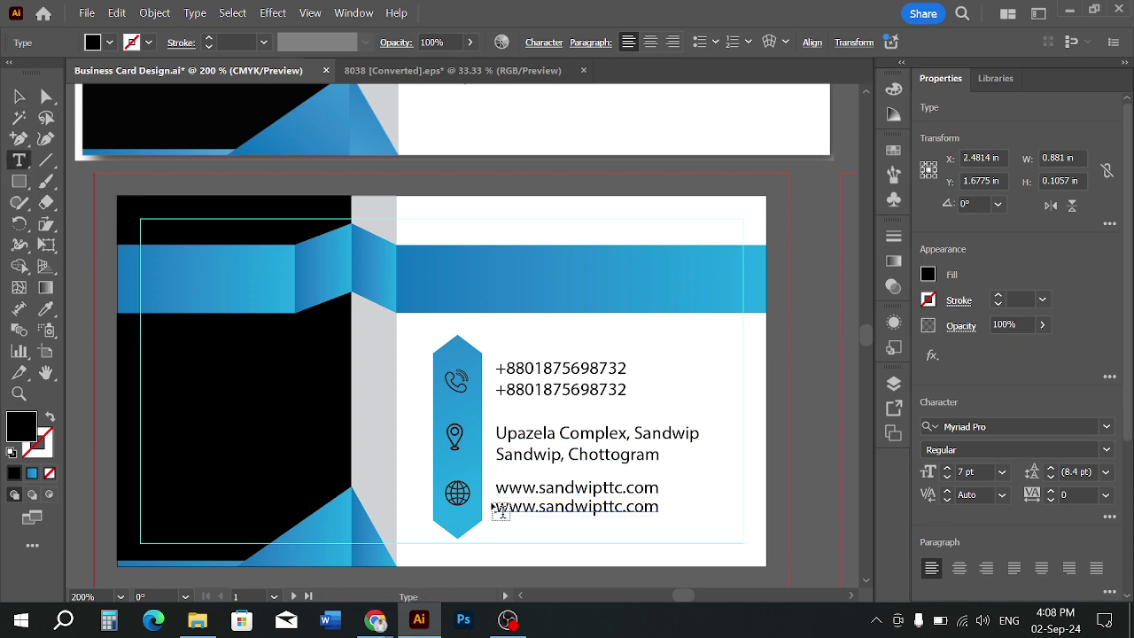
left_click_drag(496, 508, 726, 532)
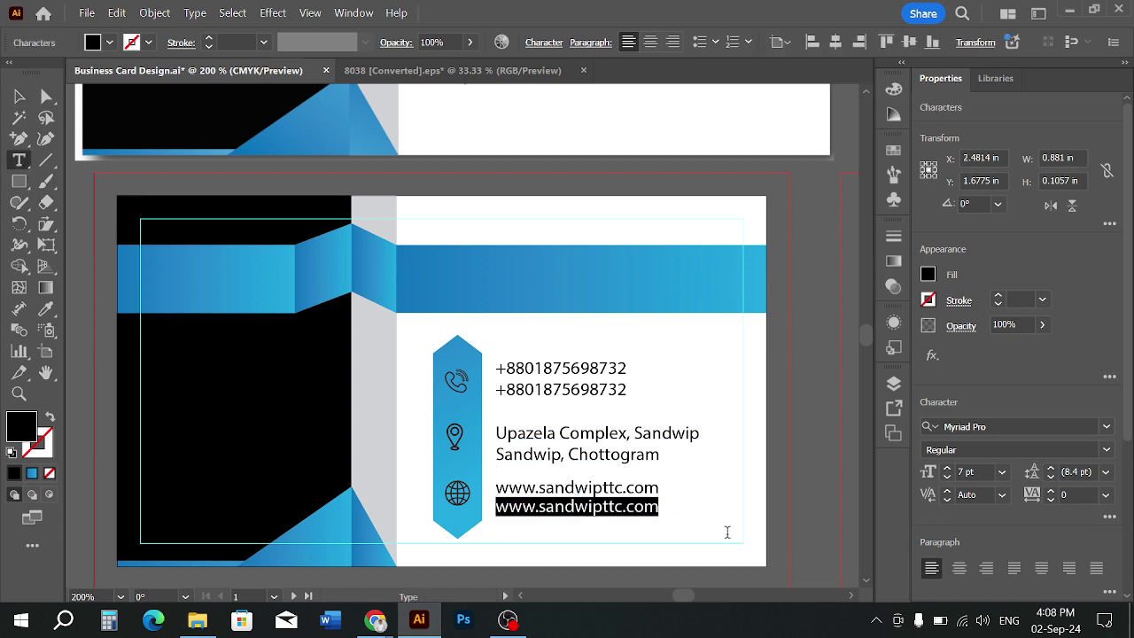
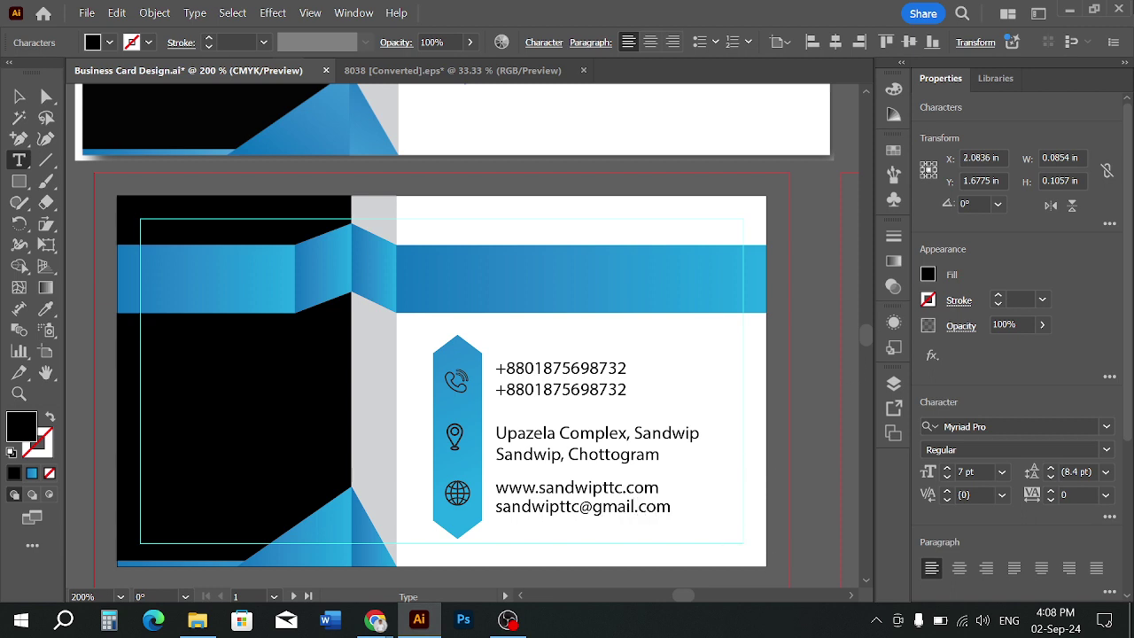
left_click(19, 95)
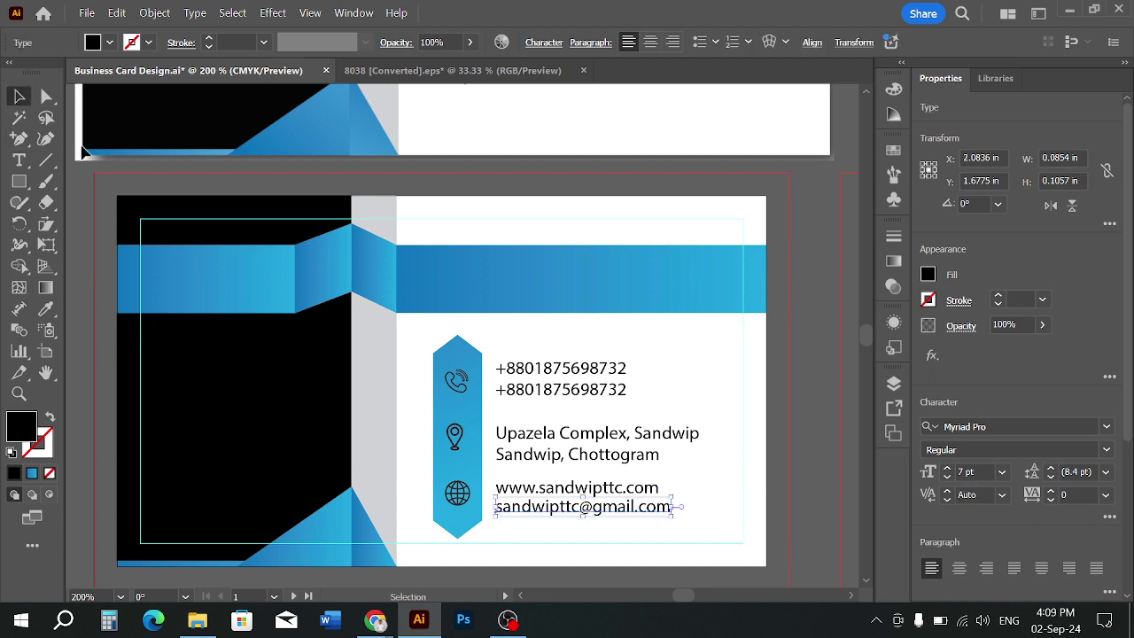
Zoom out and pan to compare the card back with the finished front
left_click(699, 477)
left_click(653, 486)
left_click(705, 495)
scroll(705, 496, "down", 1)
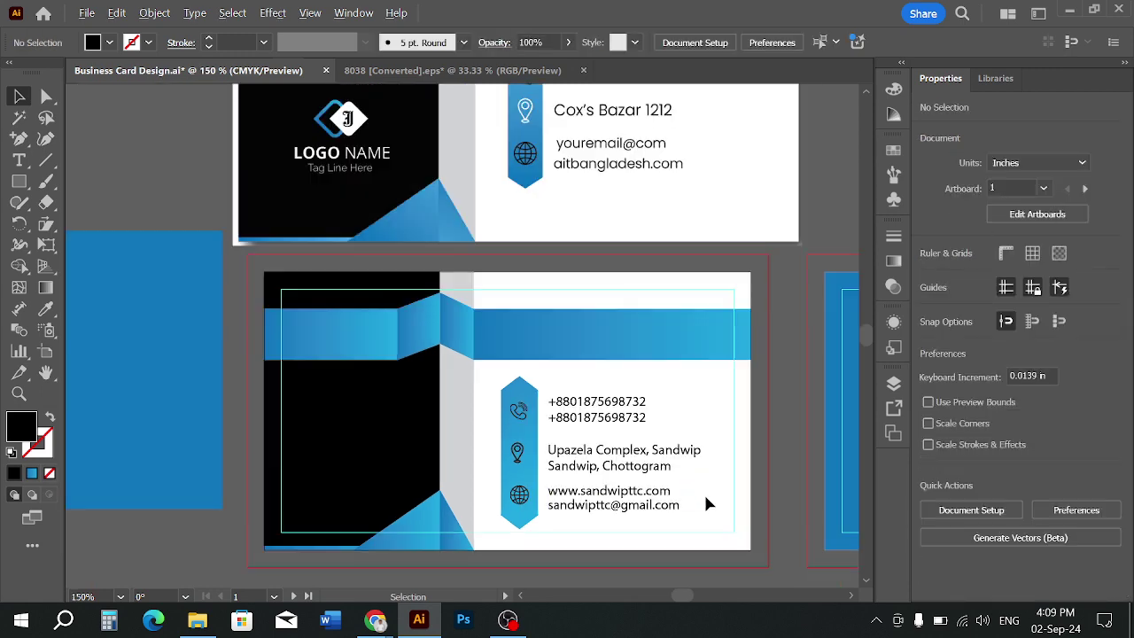
key("space")
left_click_drag(701, 490, 662, 518)
scroll(680, 505, "down", 1)
key("space")
scroll(659, 516, "down", 1)
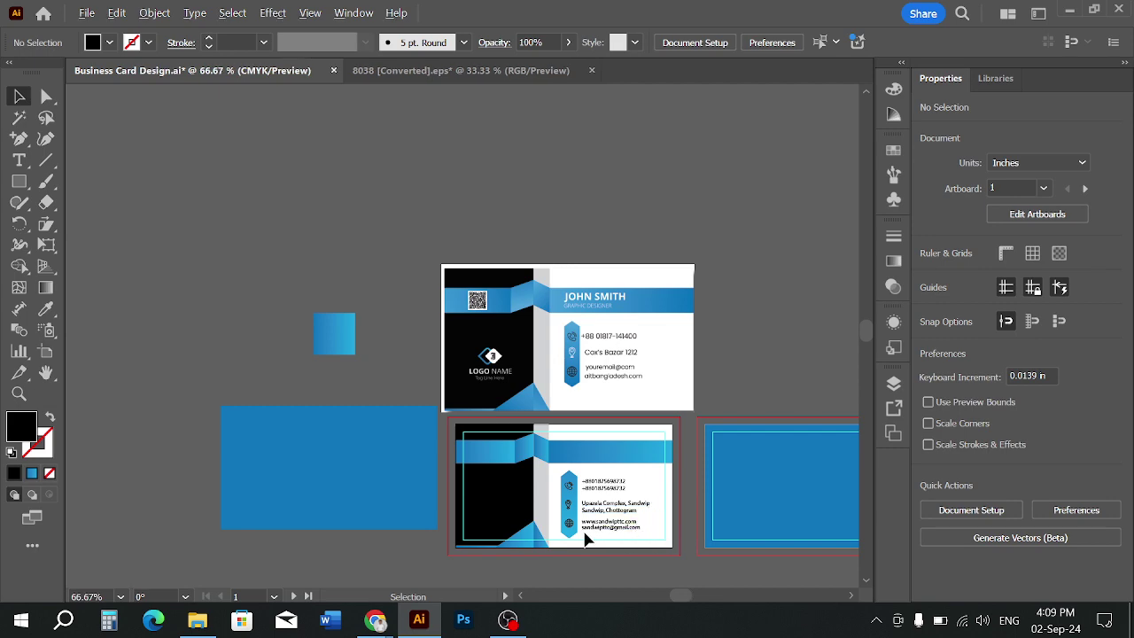
scroll(586, 536, "up", 2)
Delete the blue hexagon shape behind the contact icons
left_click_drag(574, 456, 569, 461)
scroll(641, 465, "down", 1)
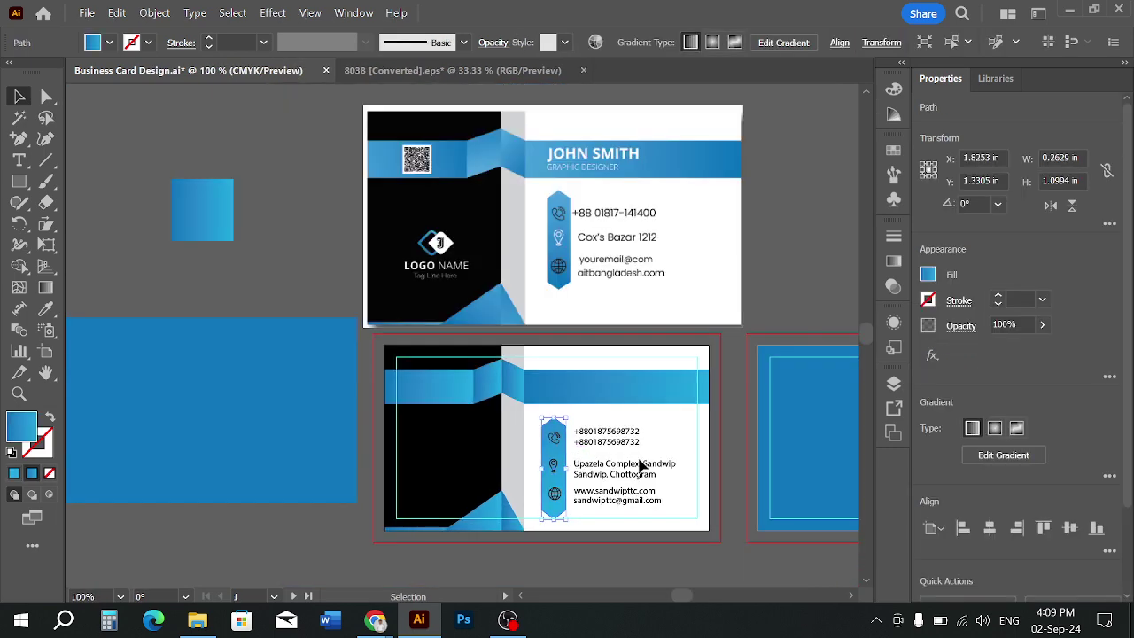
left_click(664, 448)
left_click_drag(664, 448, 641, 455)
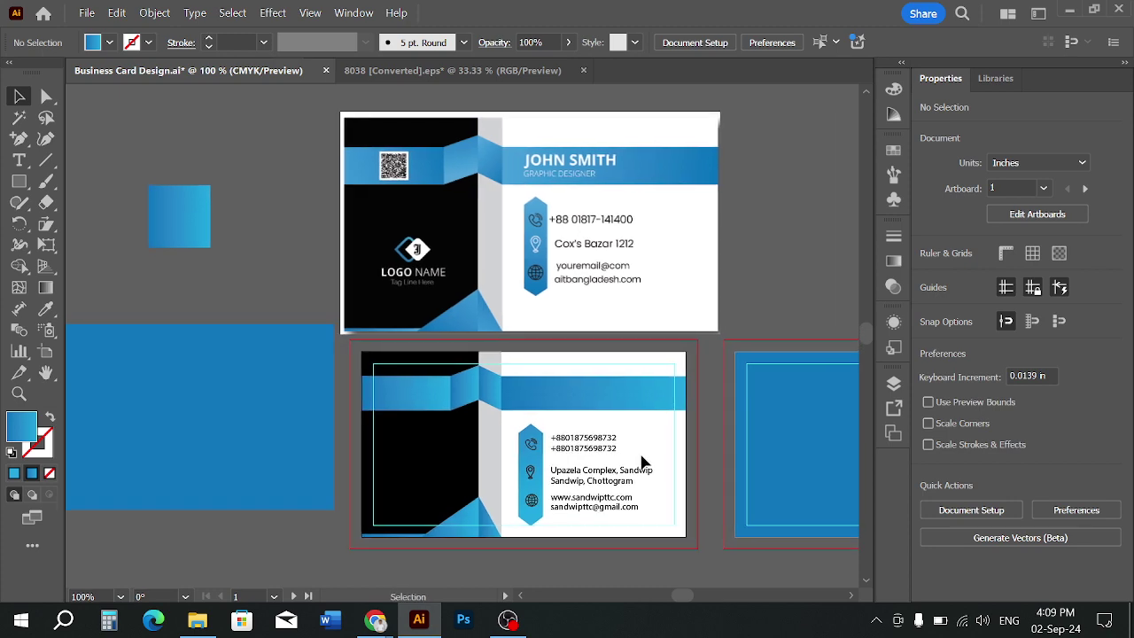
scroll(620, 466, "down", 1)
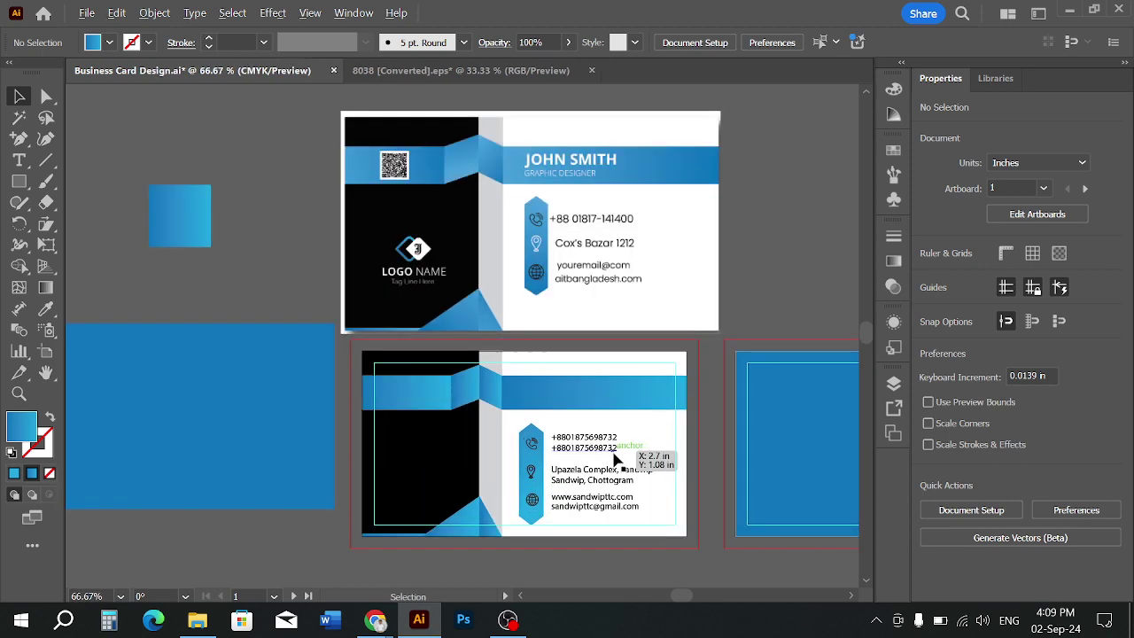
scroll(618, 460, "up", 3)
left_click(474, 462)
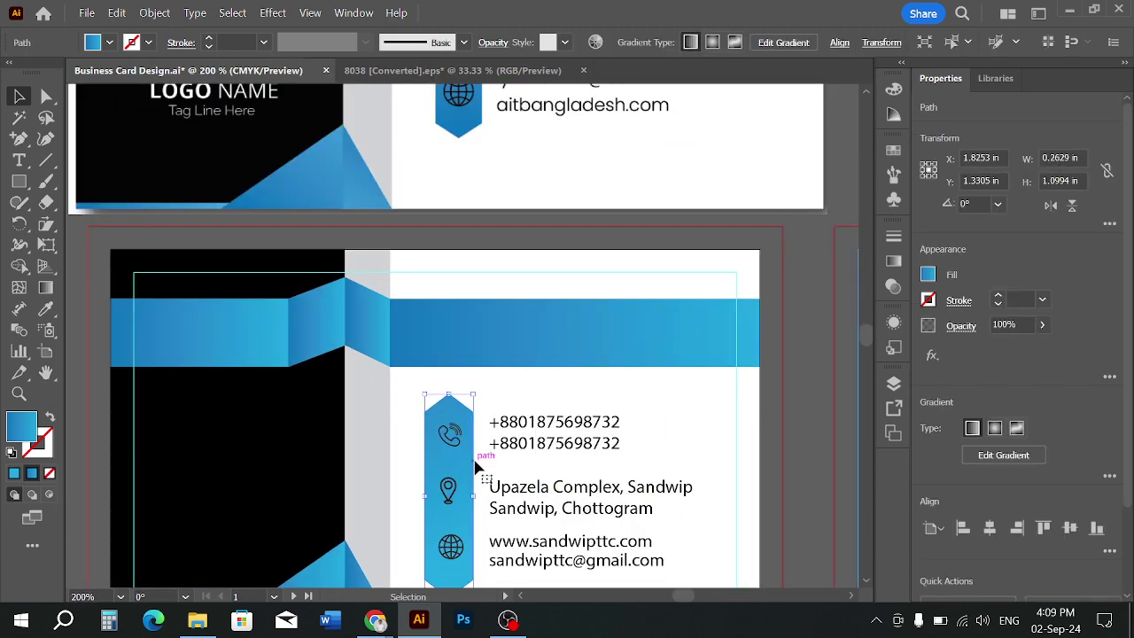
key("Delete")
scroll(476, 463, "down", 1)
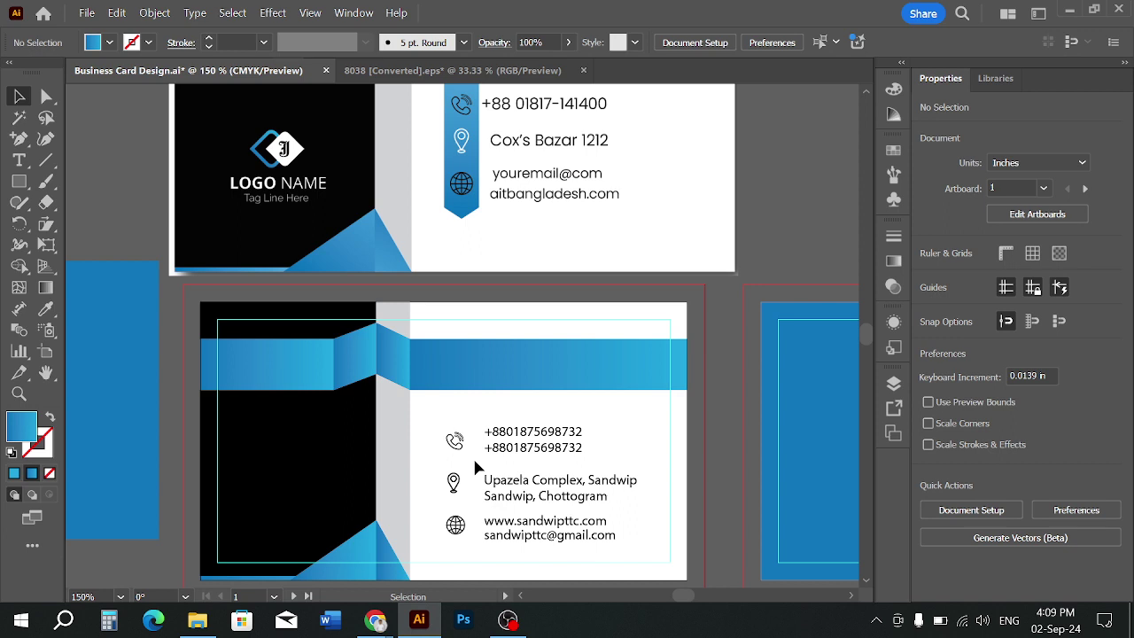
scroll(476, 467, "down", 1)
Draw a circle over the phone icon with no fill and a thin black outline
scroll(443, 421, "up", 5)
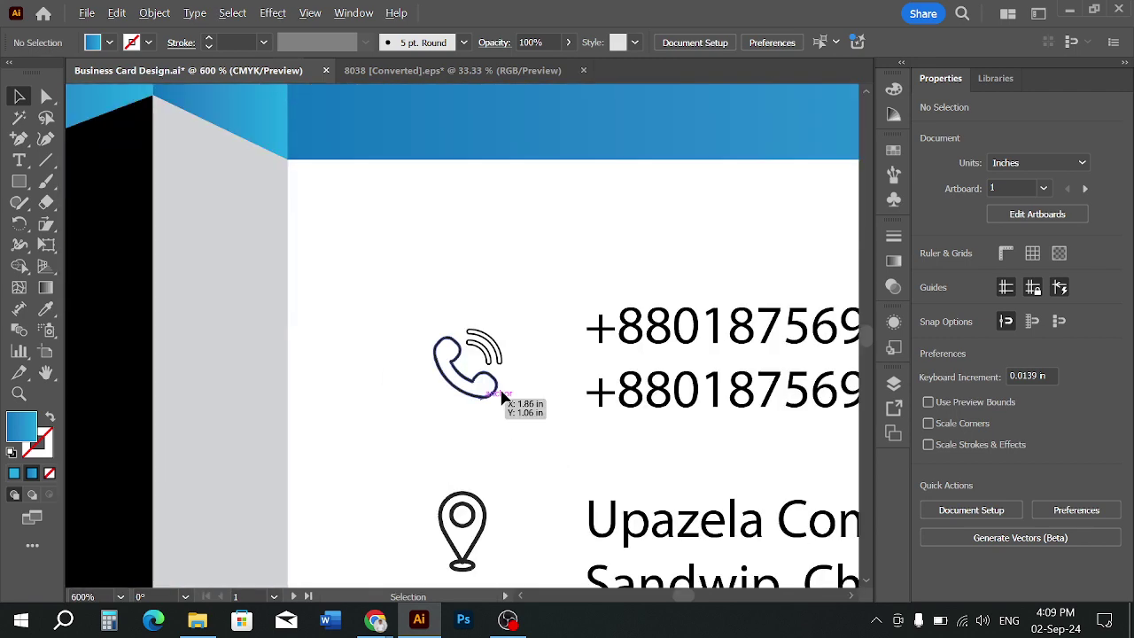
left_click_drag(18, 181, 93, 227)
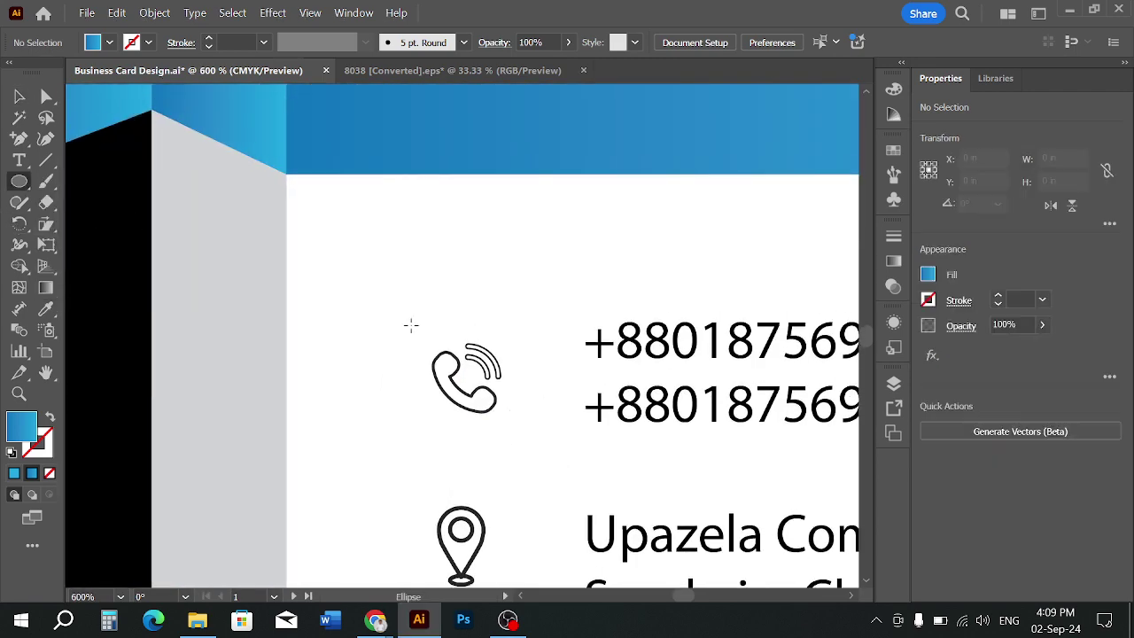
mouse_move(471, 380)
left_mouse_down()
mouse_move(506, 436)
mouse_move(528, 436)
left_mouse_up()
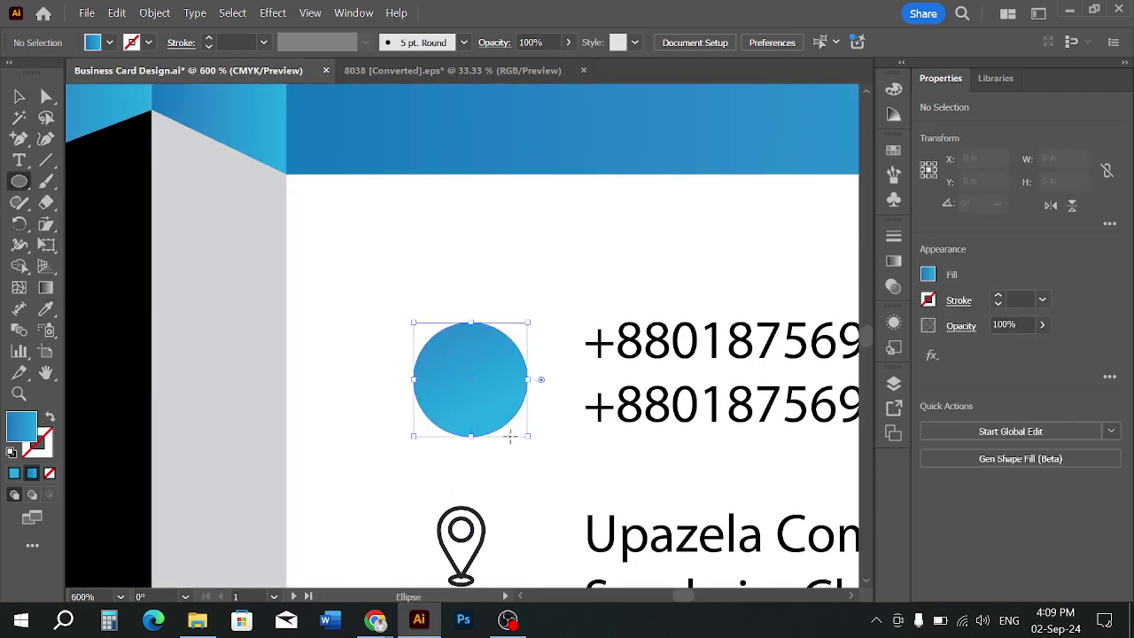
left_click(21, 96)
left_click(109, 42)
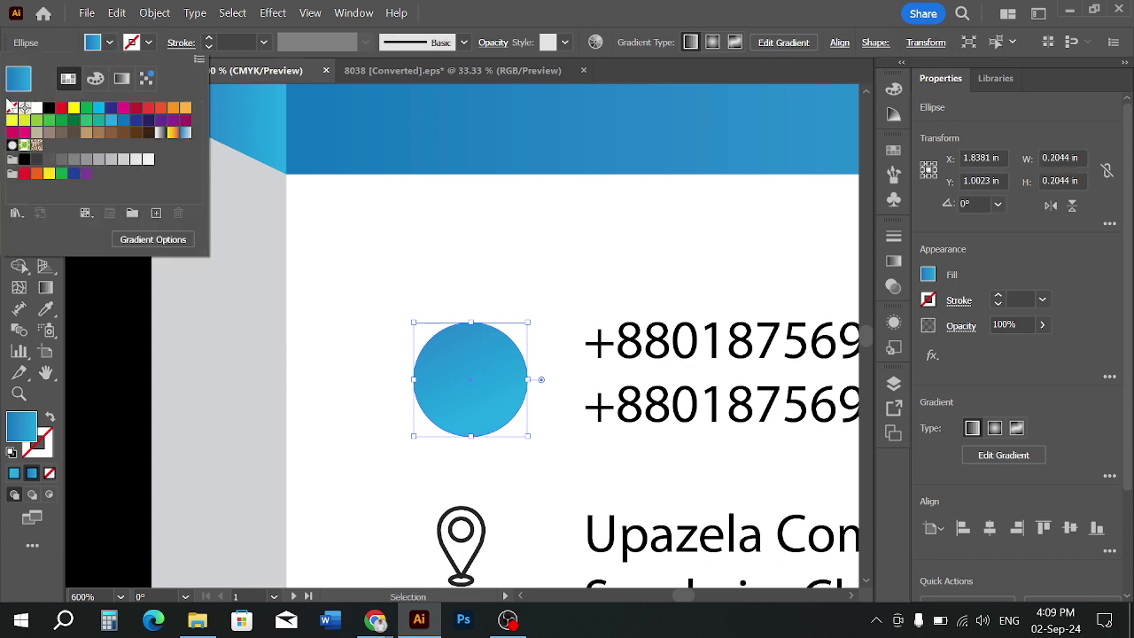
left_click(24, 108)
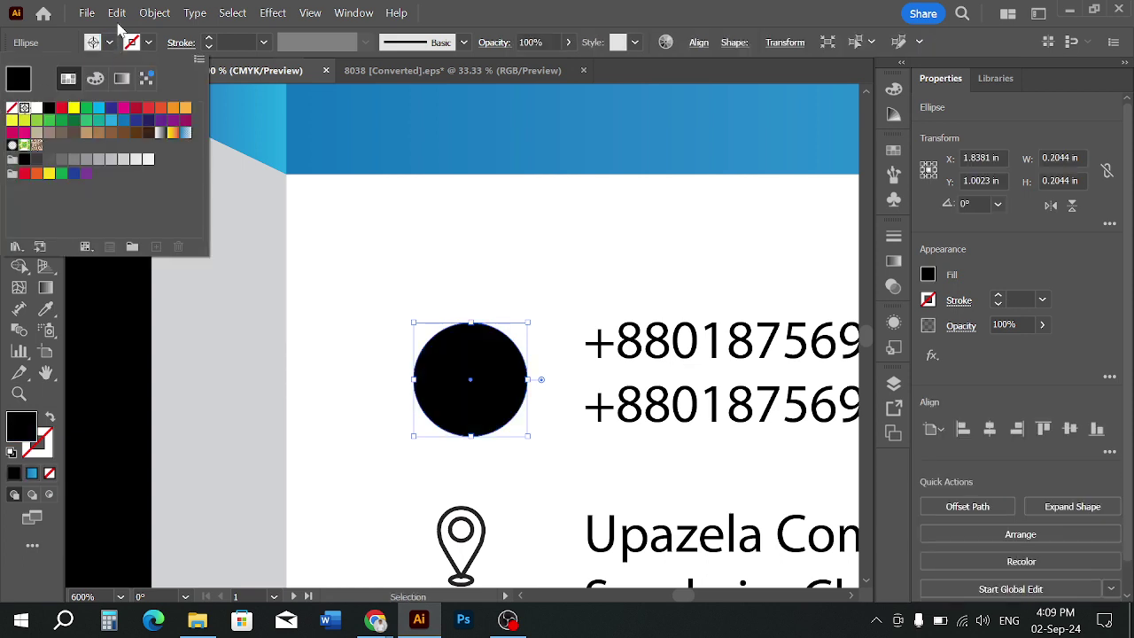
left_click(12, 108)
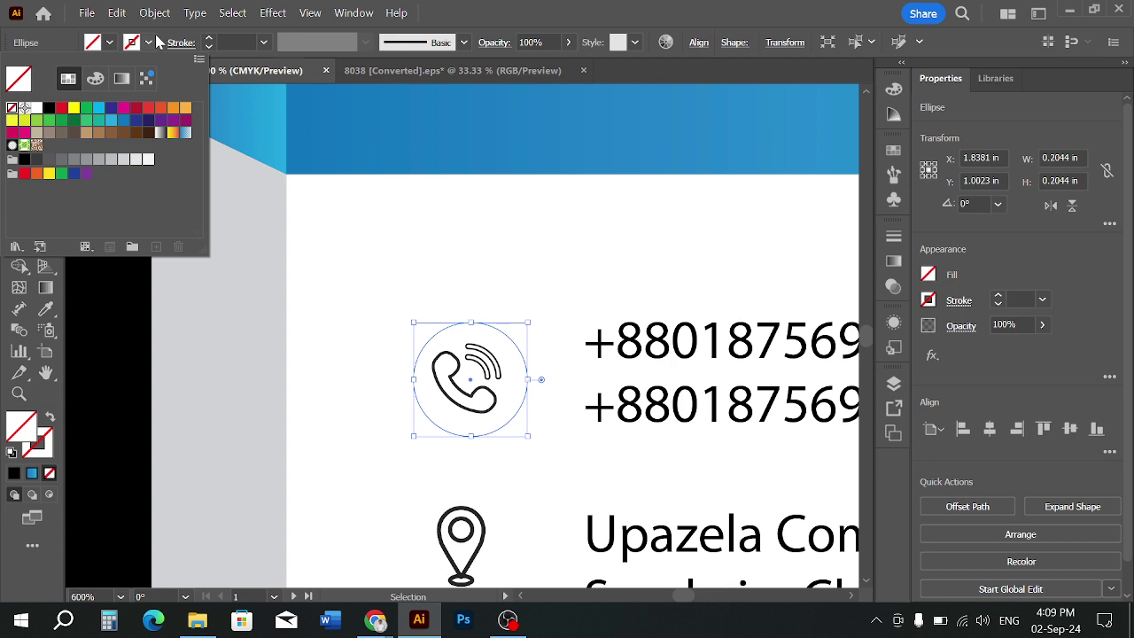
left_click(209, 39)
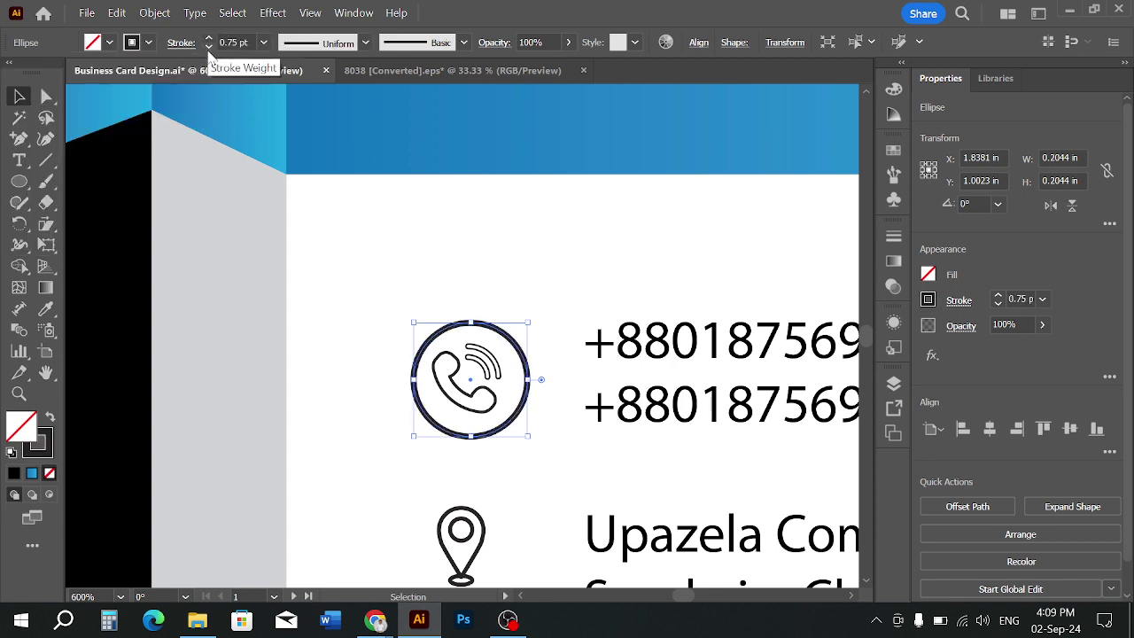
left_click(209, 47)
left_click(209, 48)
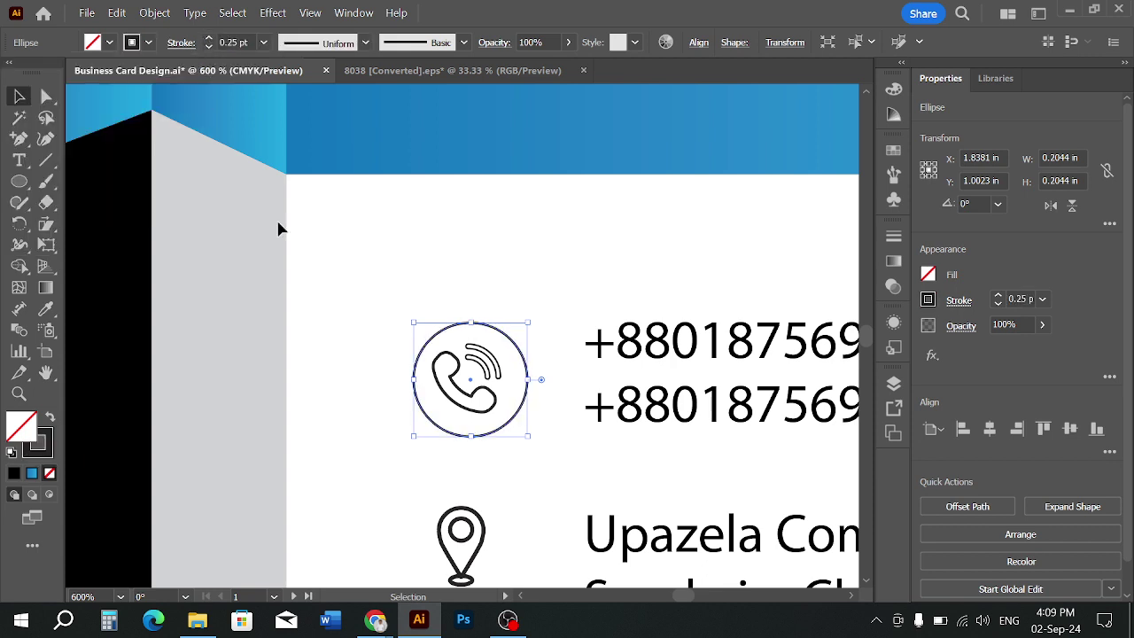
left_click(310, 235)
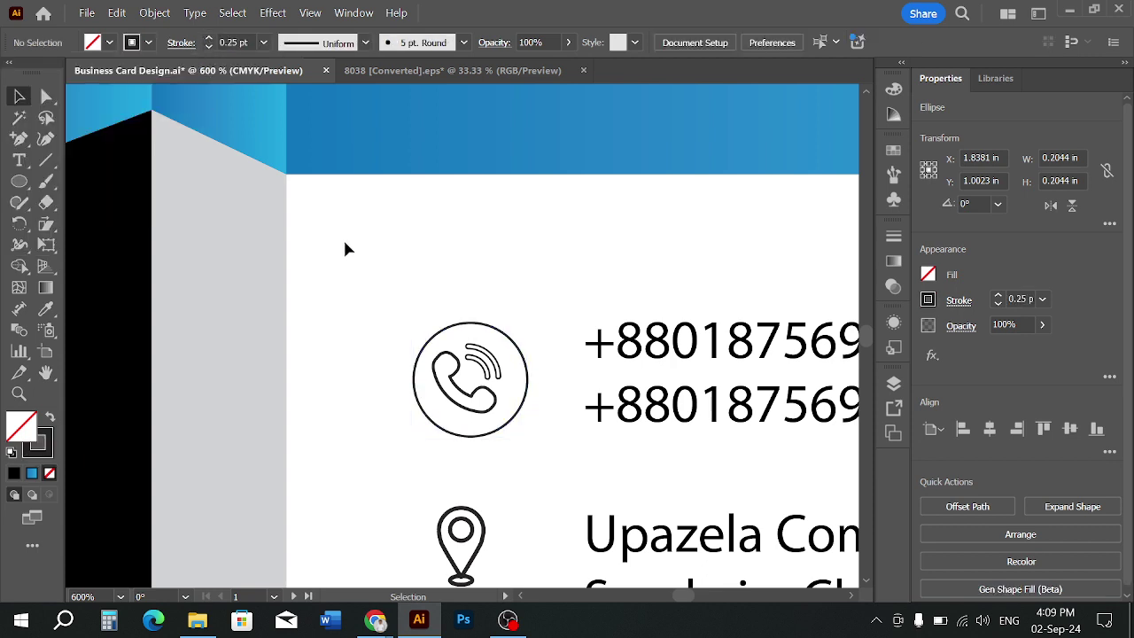
Try different stroke weights on the circle, settling on 0.4 pt
left_click(529, 383)
left_click(209, 39)
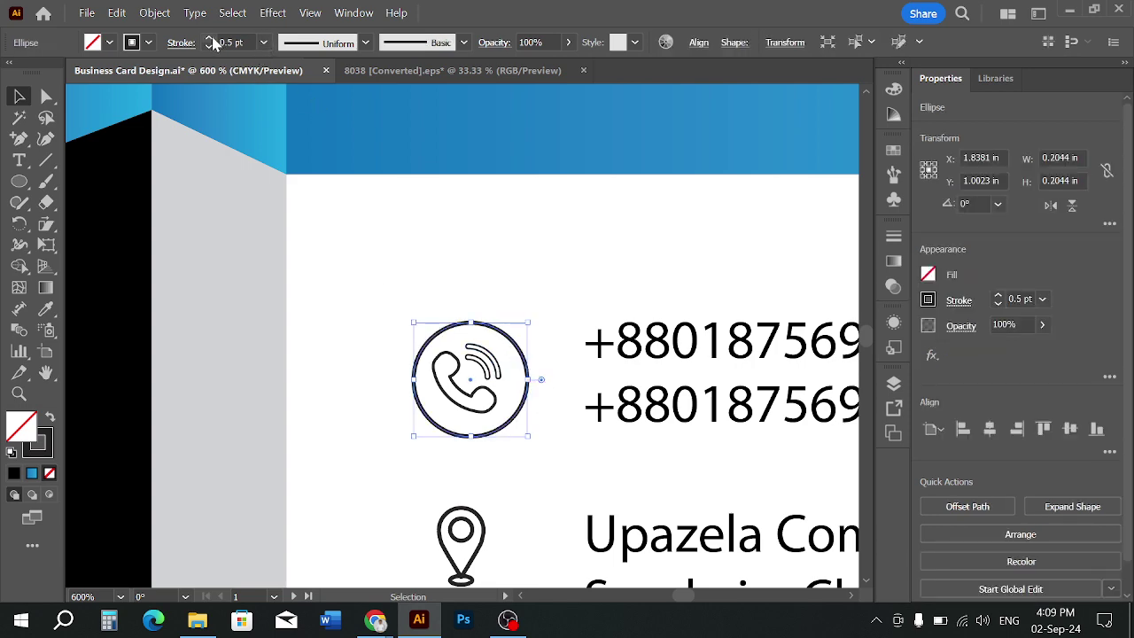
left_click(481, 226)
key("ctrl+minus")
key("ctrl+minus")
scroll(547, 336, "down", 1)
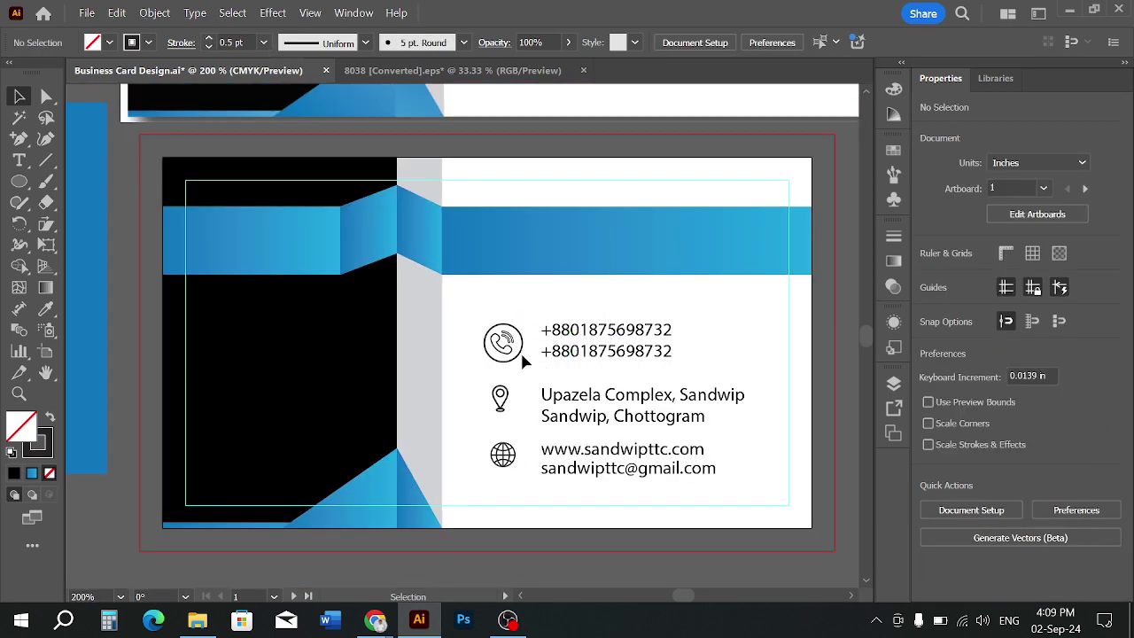
scroll(523, 357, "up", 3)
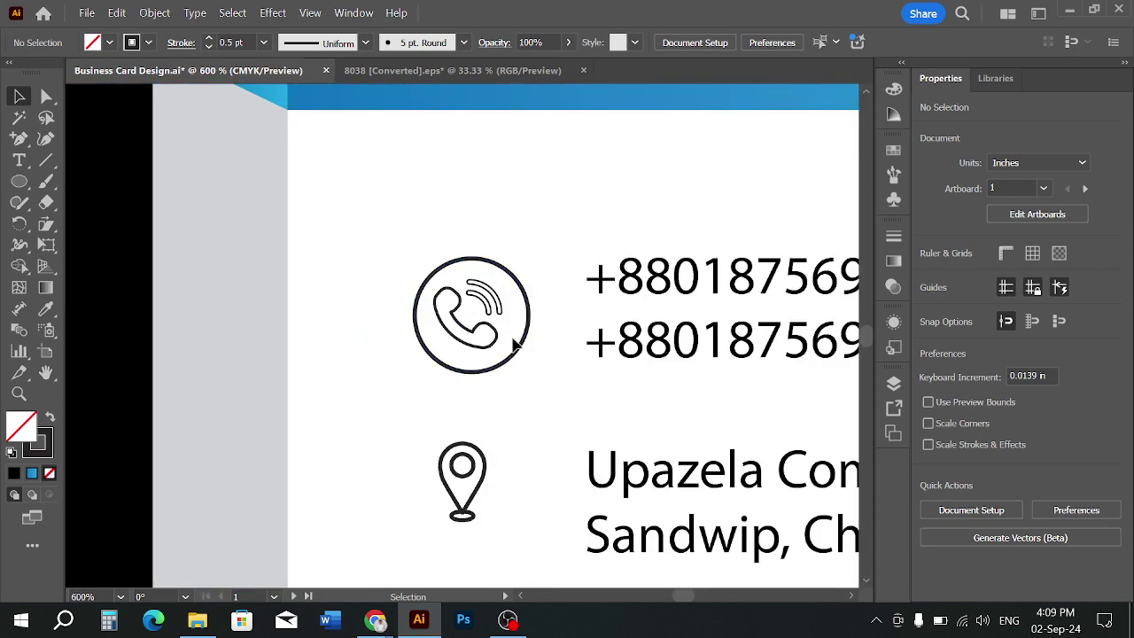
scroll(518, 365, "up", 1)
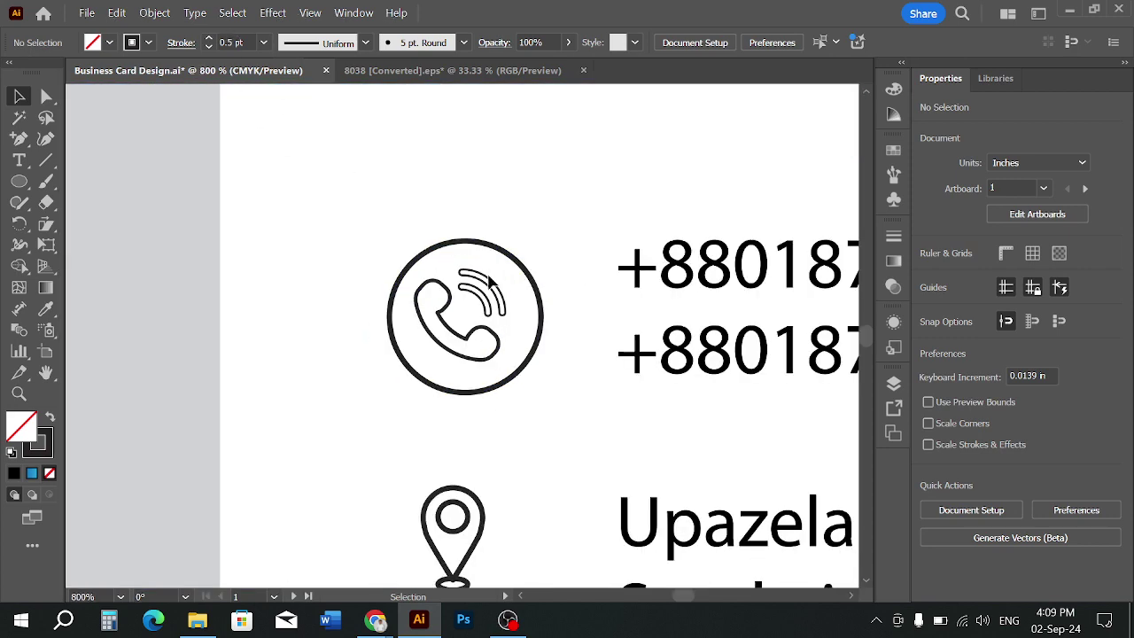
left_click(519, 372)
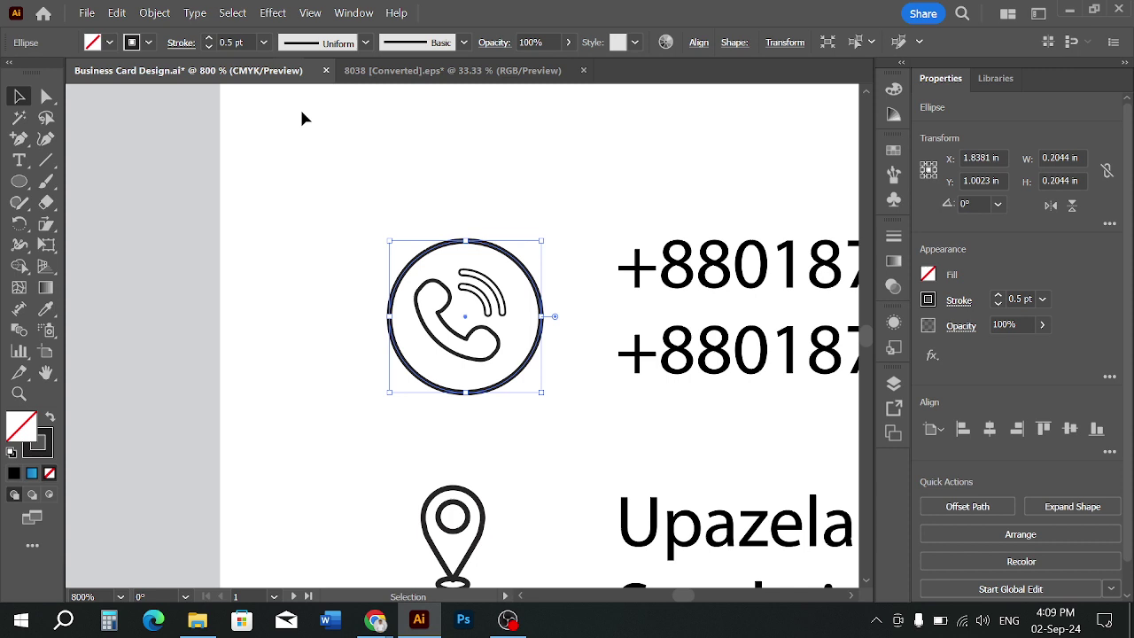
left_click(236, 43)
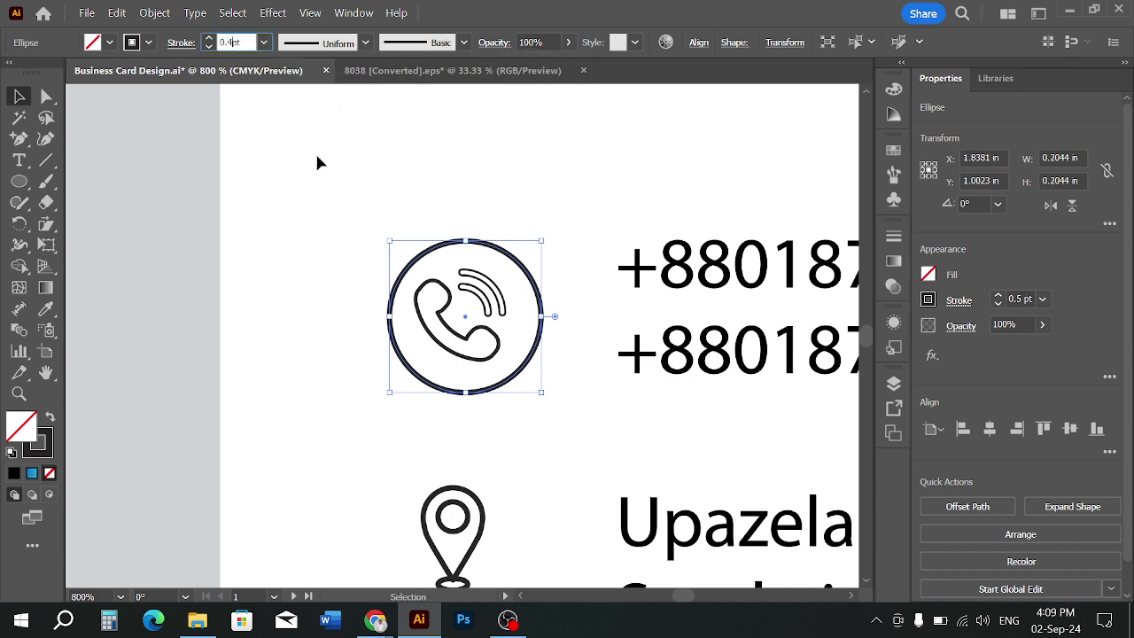
left_click(367, 202)
left_click(485, 393)
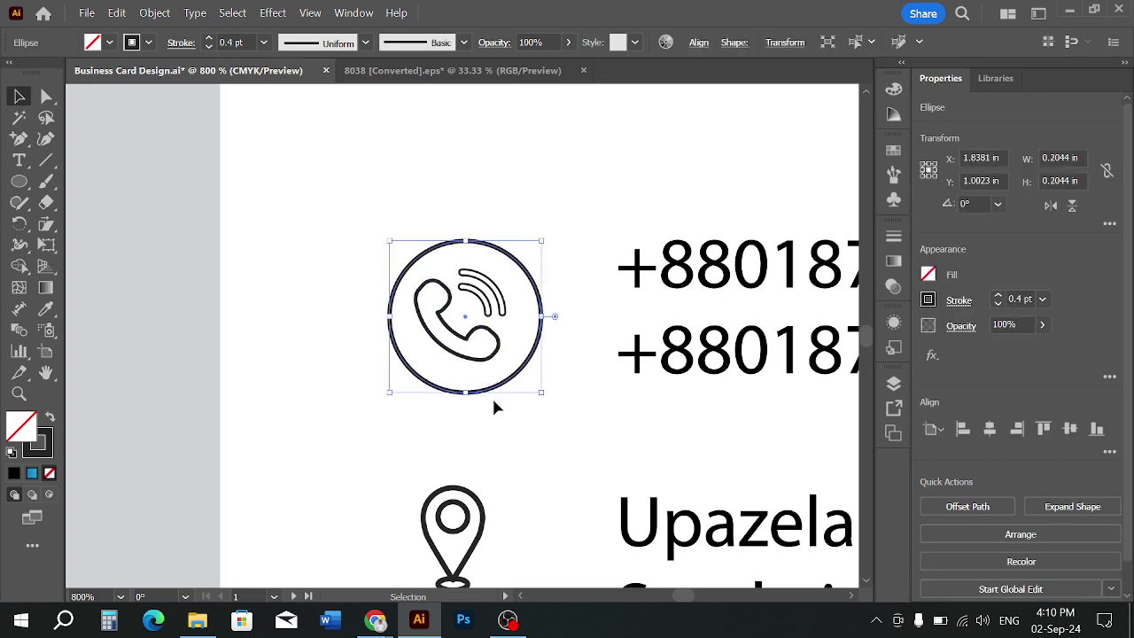
left_click(530, 410)
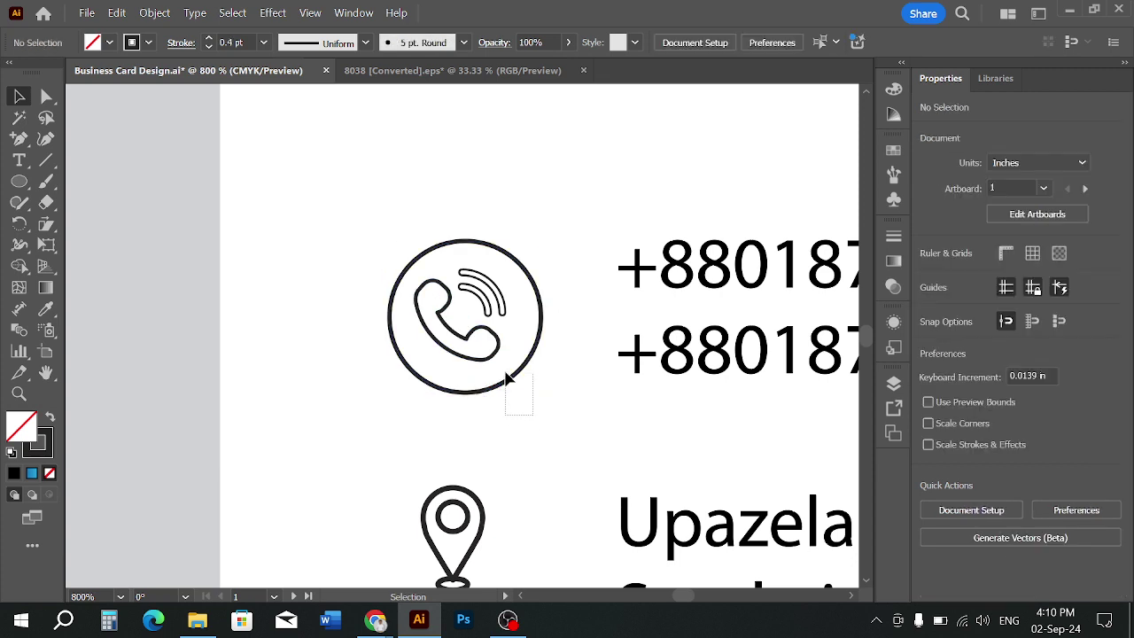
Reduce the circle's stroke weight from 0.4 pt to 0.35 pt
left_click(514, 387)
left_click(232, 42)
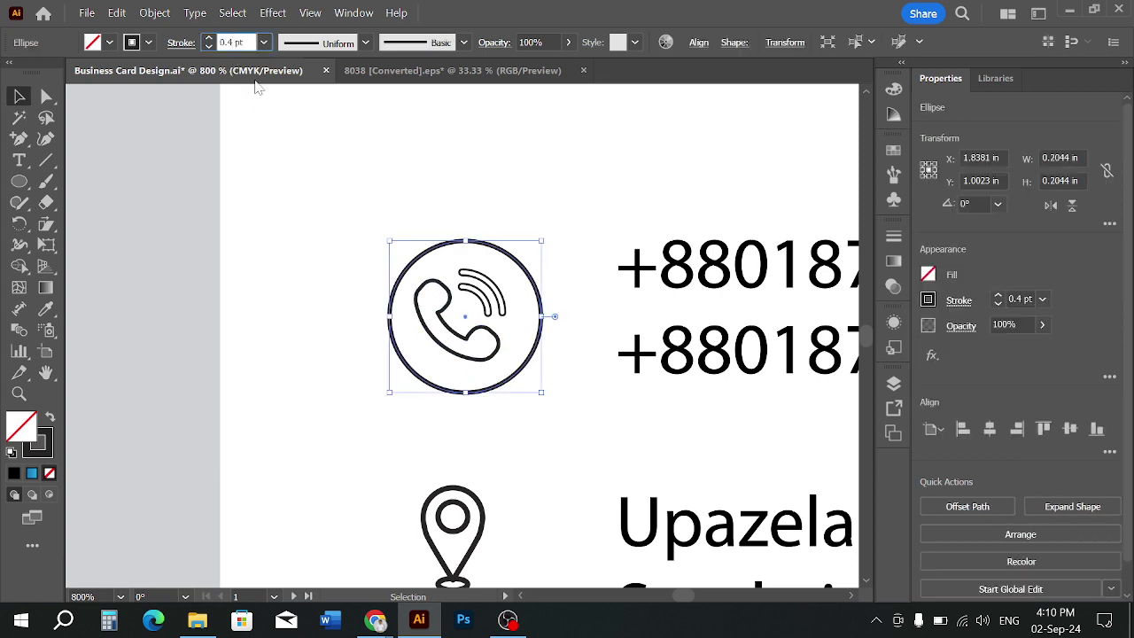
key("BackSpace")
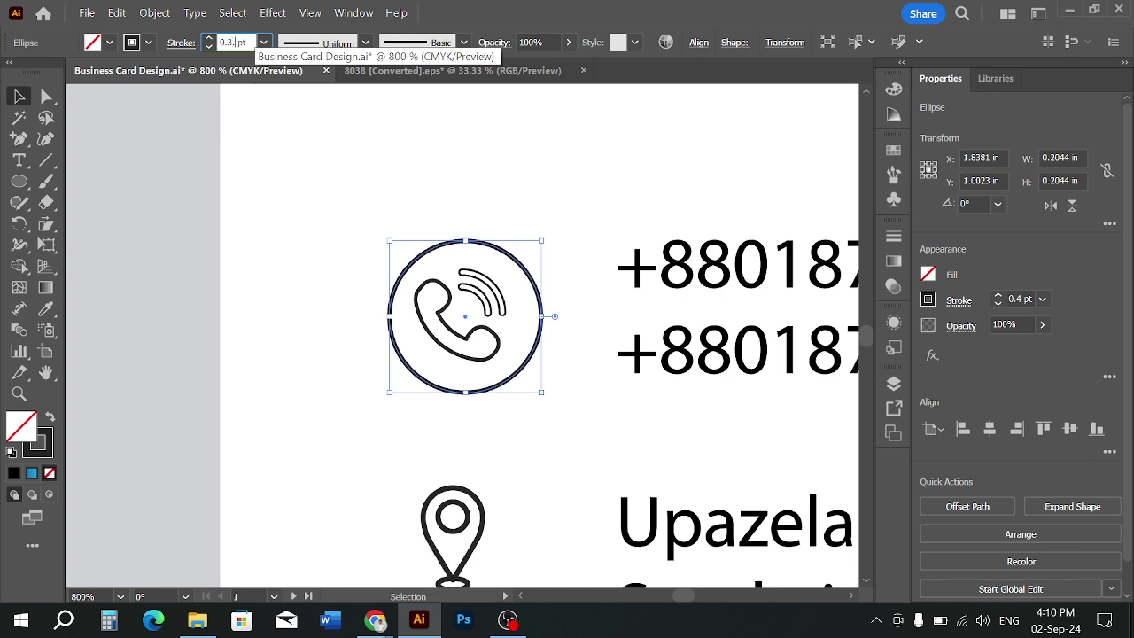
left_click(445, 434)
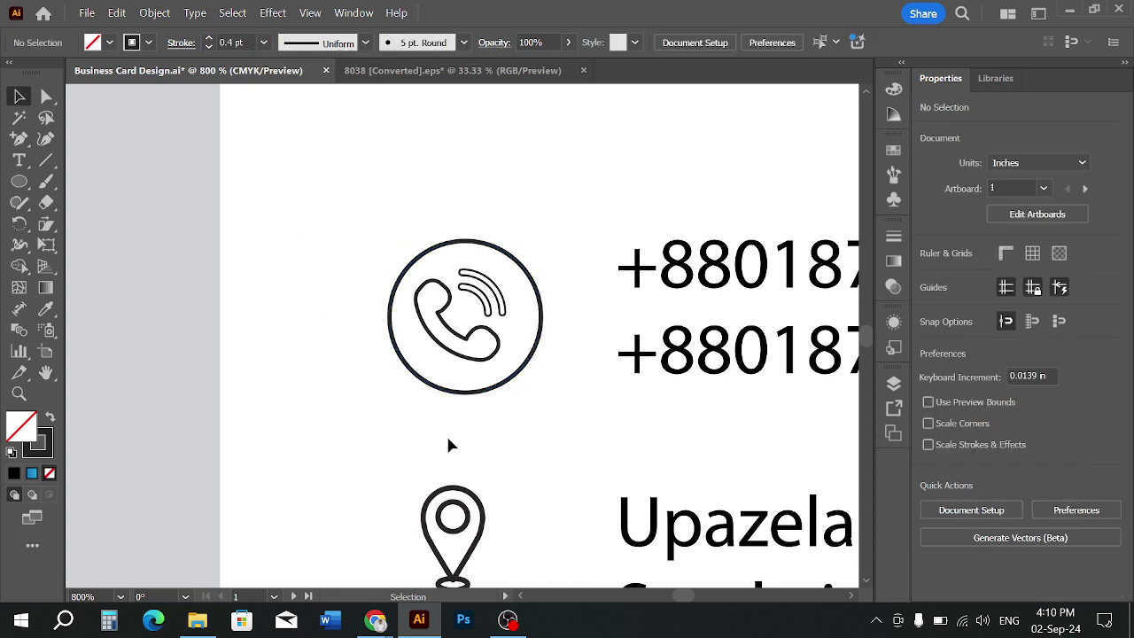
left_click(490, 391)
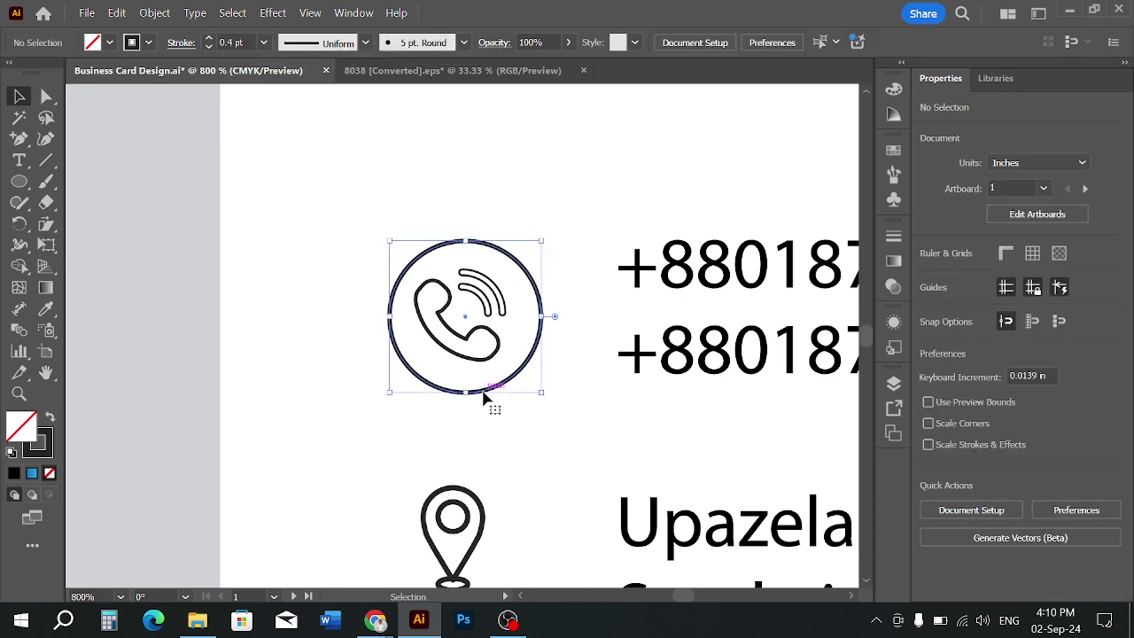
left_click(235, 44)
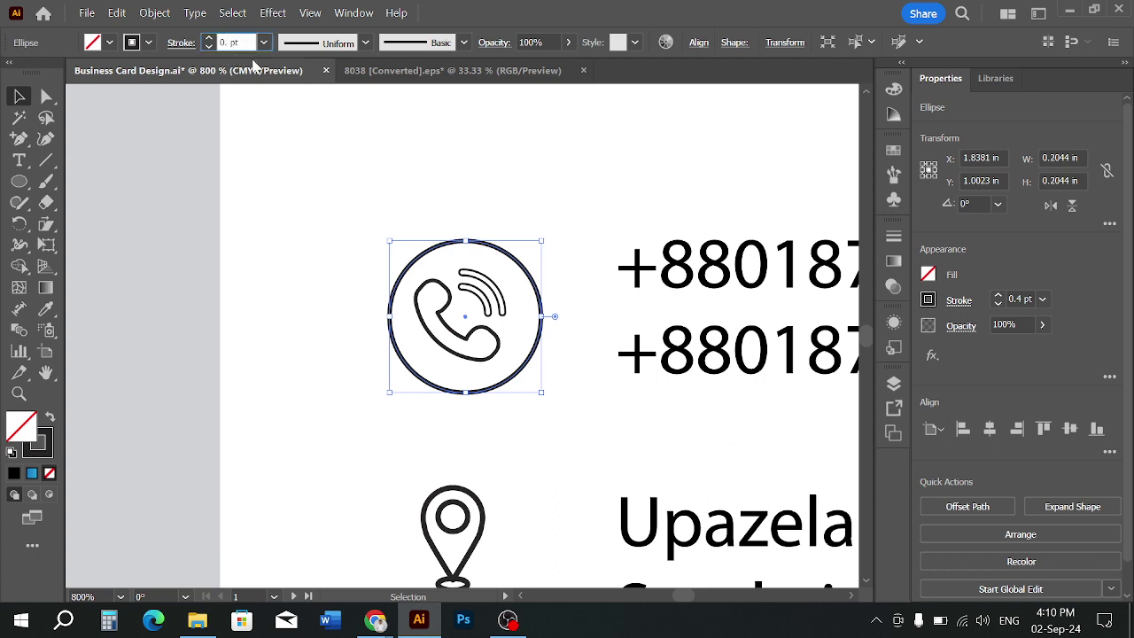
type("35")
left_click(333, 234)
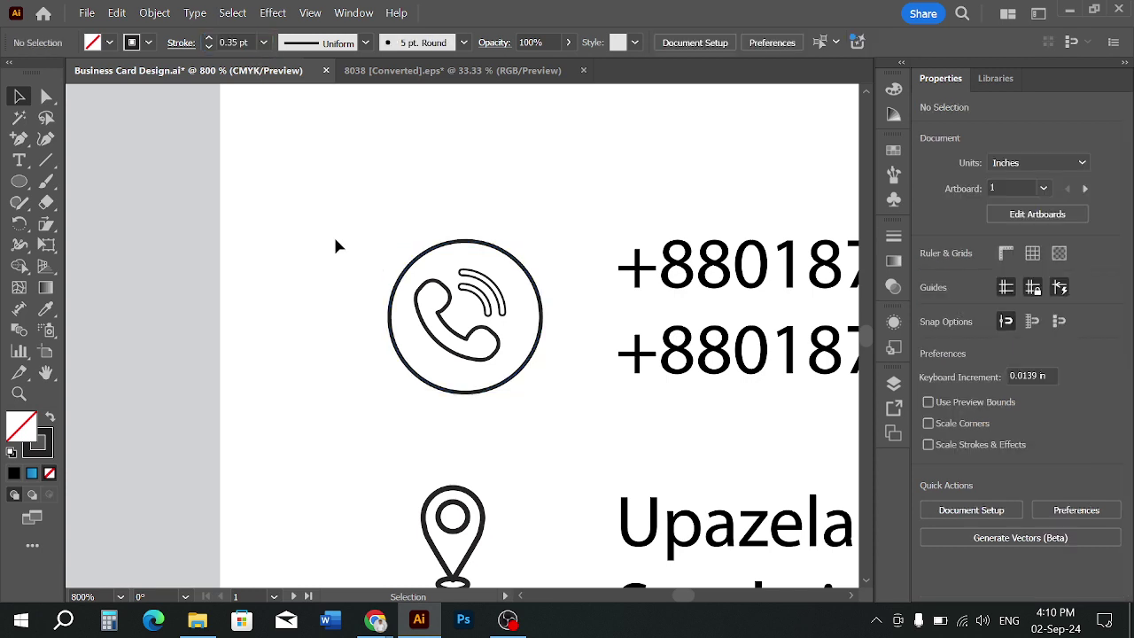
left_click(396, 335)
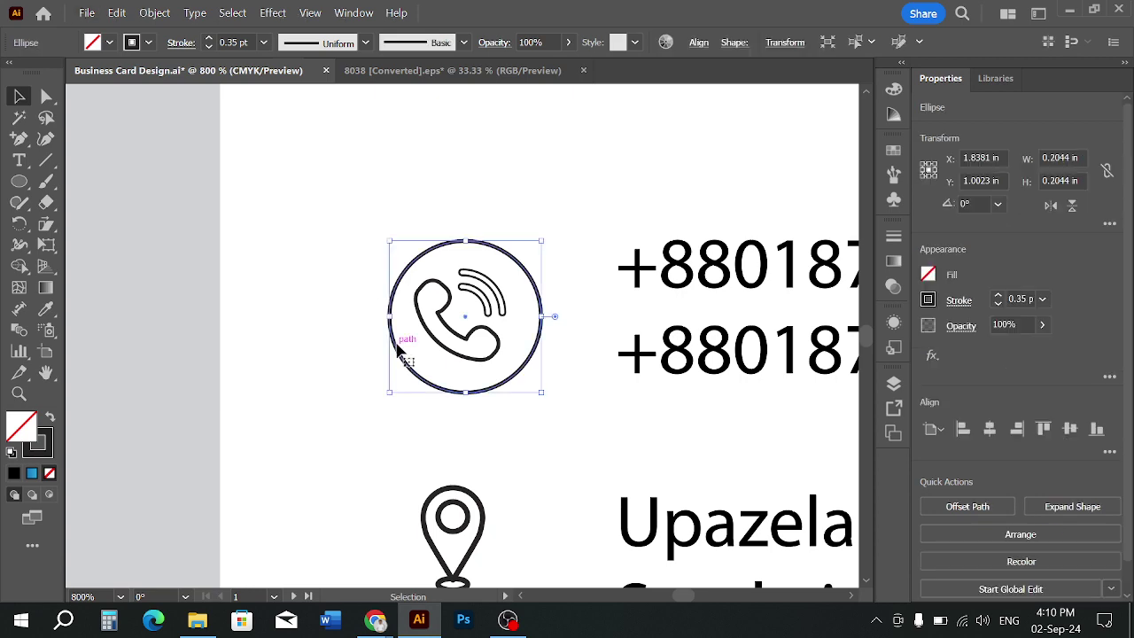
scroll(399, 349, "down", 1)
scroll(398, 348, "down", 2)
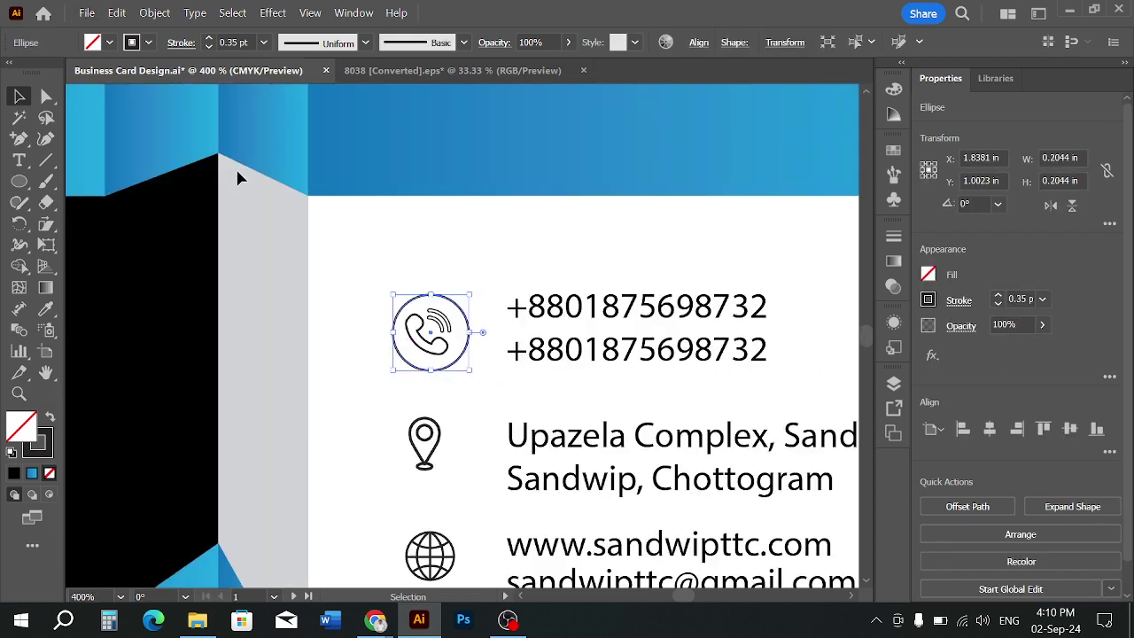
left_click(155, 13)
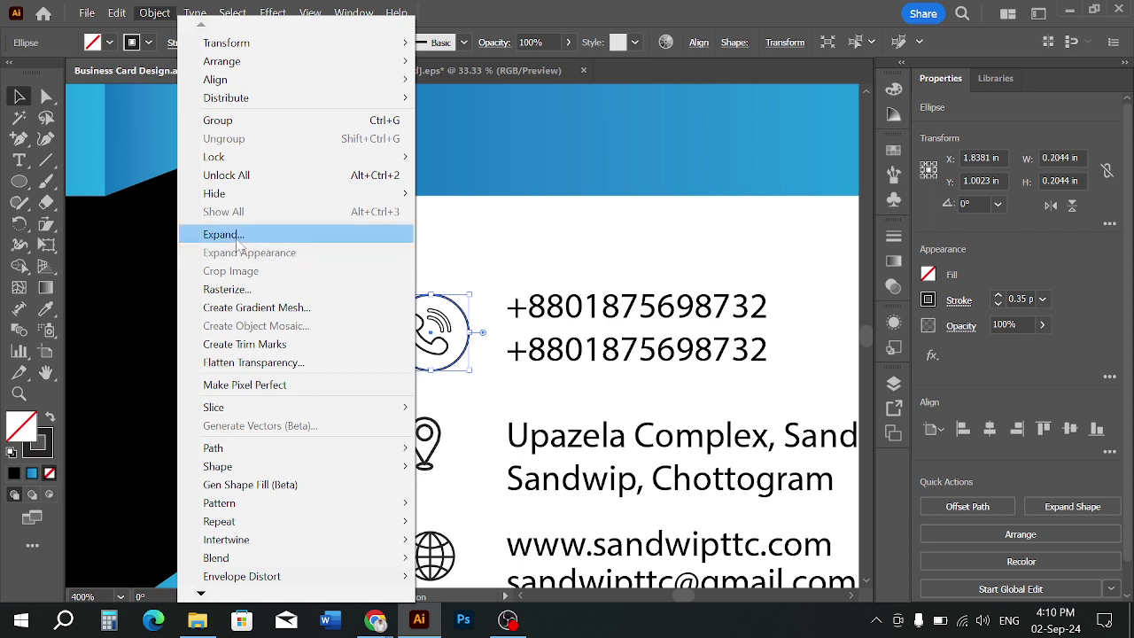
Expand the circle's outline stroke into filled shapes
left_click(237, 239)
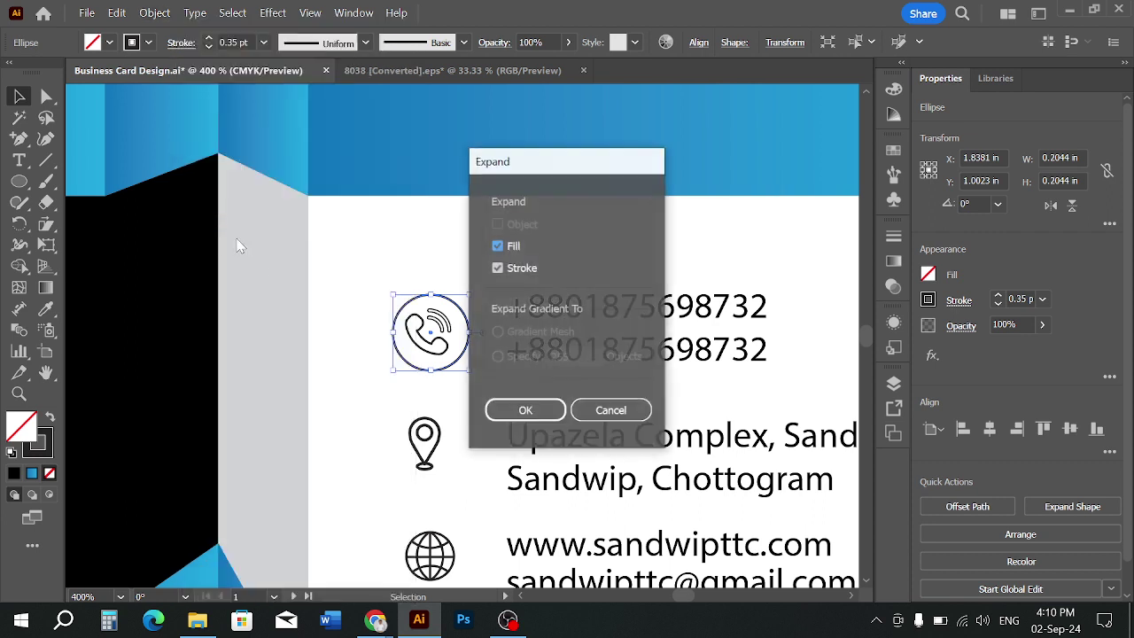
left_click(505, 412)
left_click(479, 399)
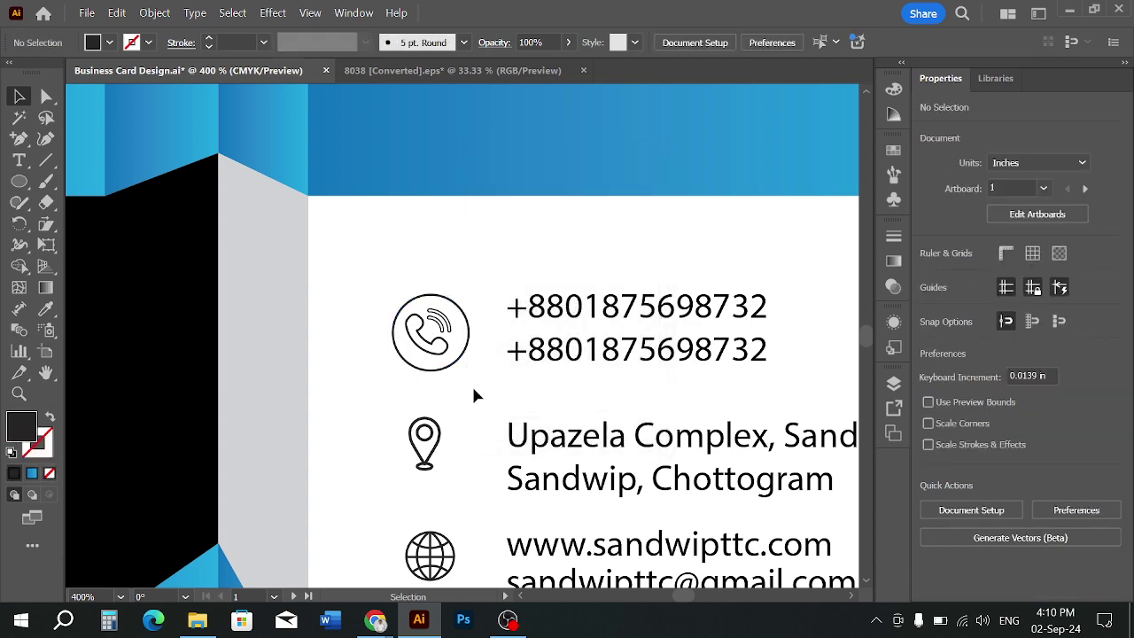
scroll(436, 382, "up", 3)
Vertically centre the phone icon's parts within its group
left_click(354, 217)
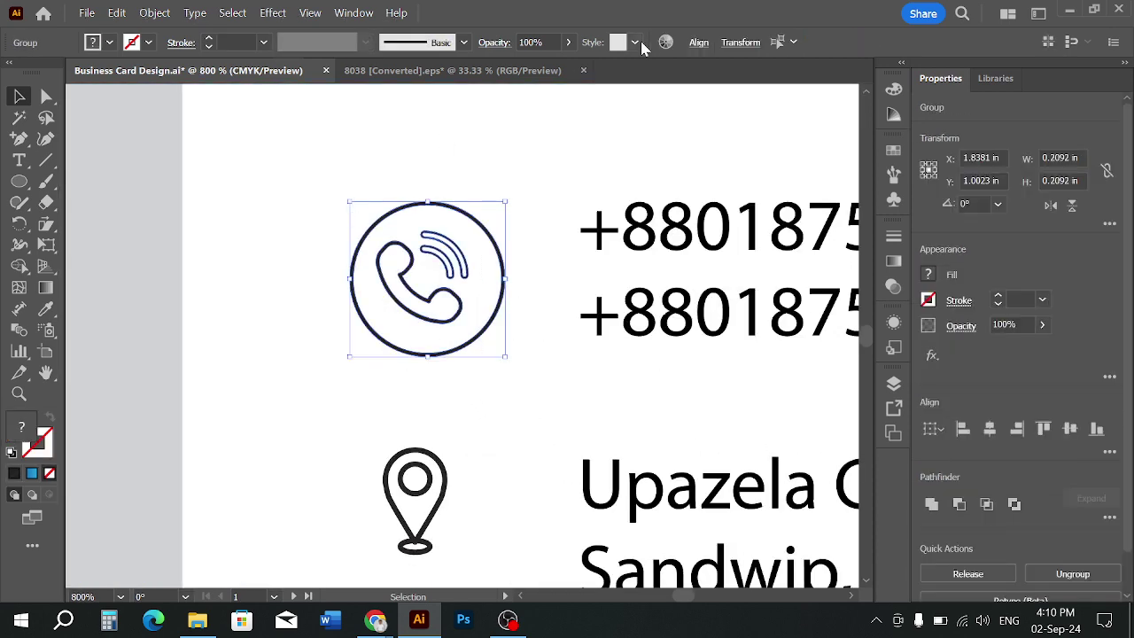
left_click(699, 42)
left_click(661, 96)
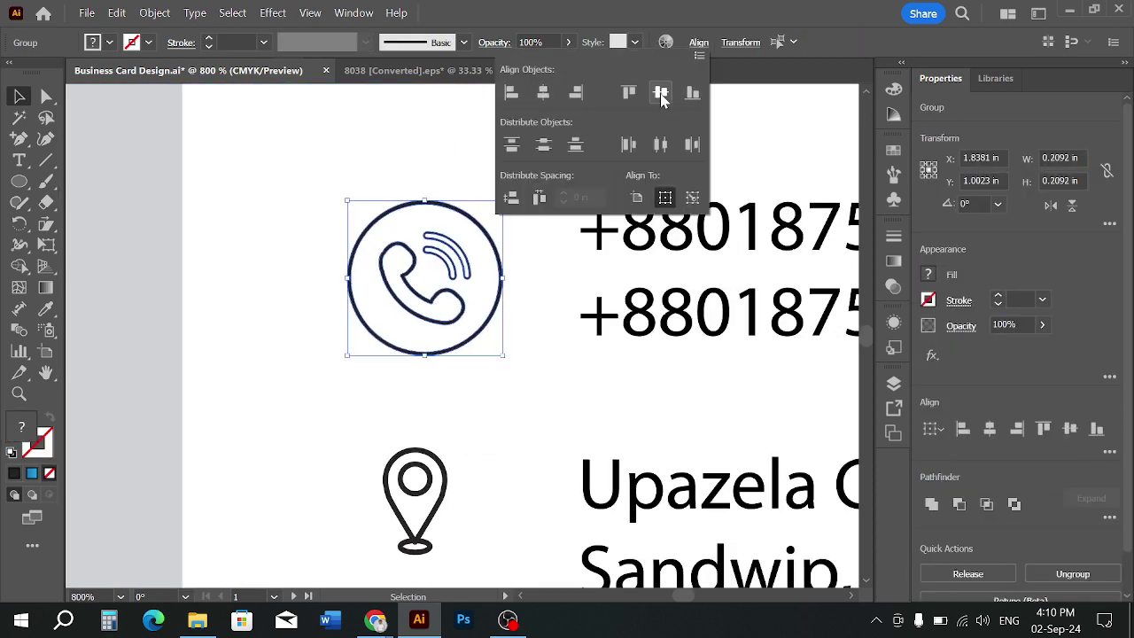
left_click(395, 162)
scroll(497, 242, "down", 2)
scroll(483, 288, "down", 2)
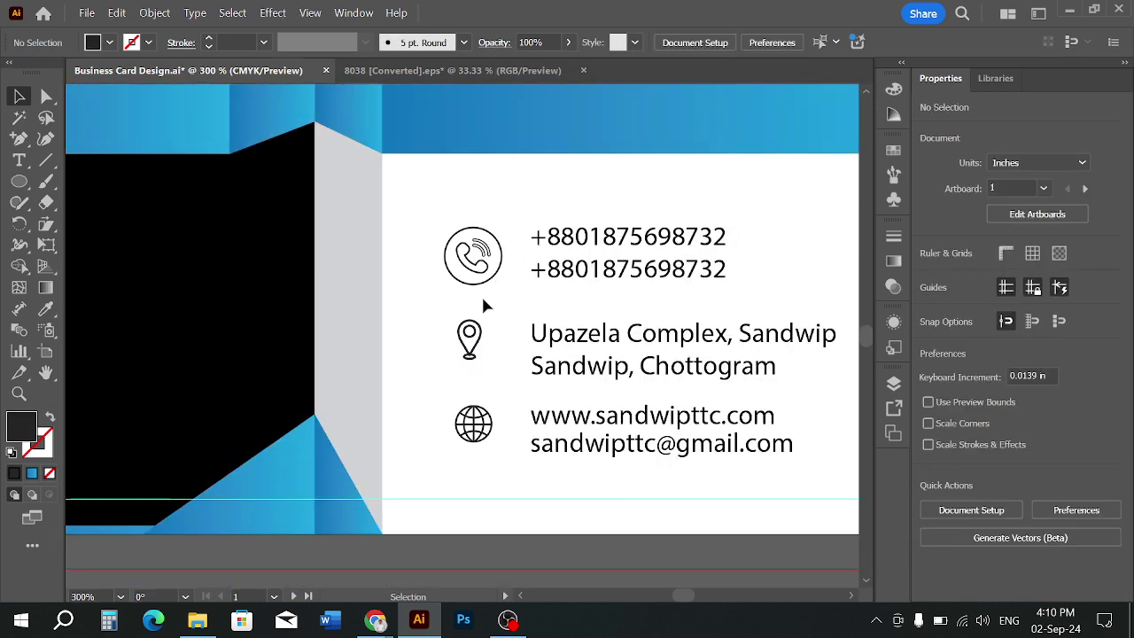
scroll(479, 294, "up", 3)
Shrink the phone icon to about 0.19 in so it fits inside its circle
left_click(530, 348)
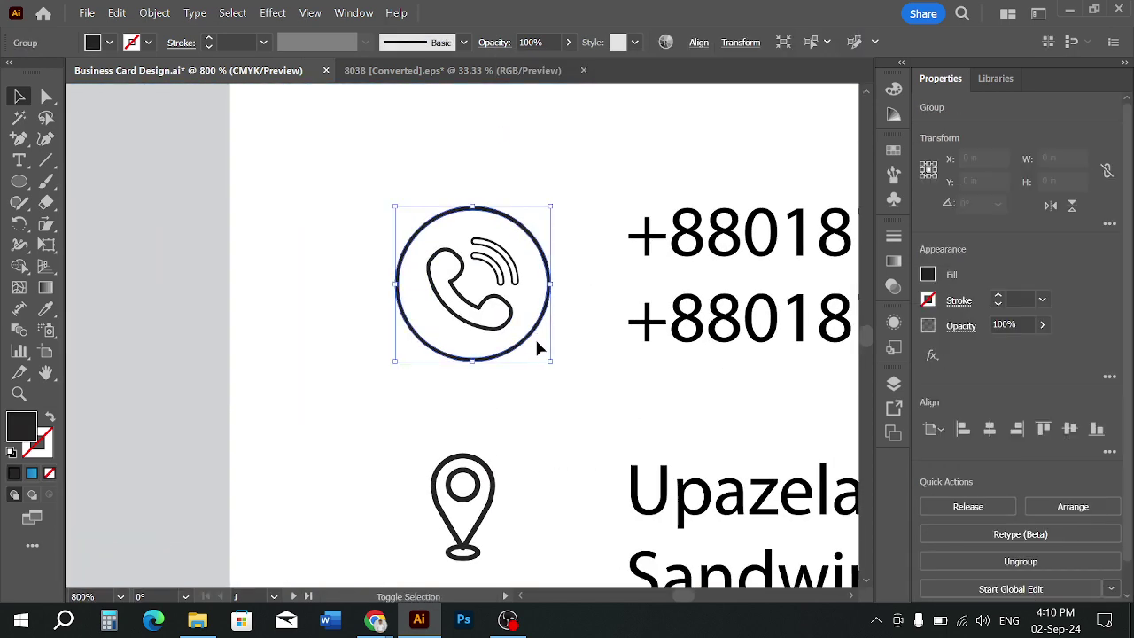
left_click_drag(549, 360, 546, 358)
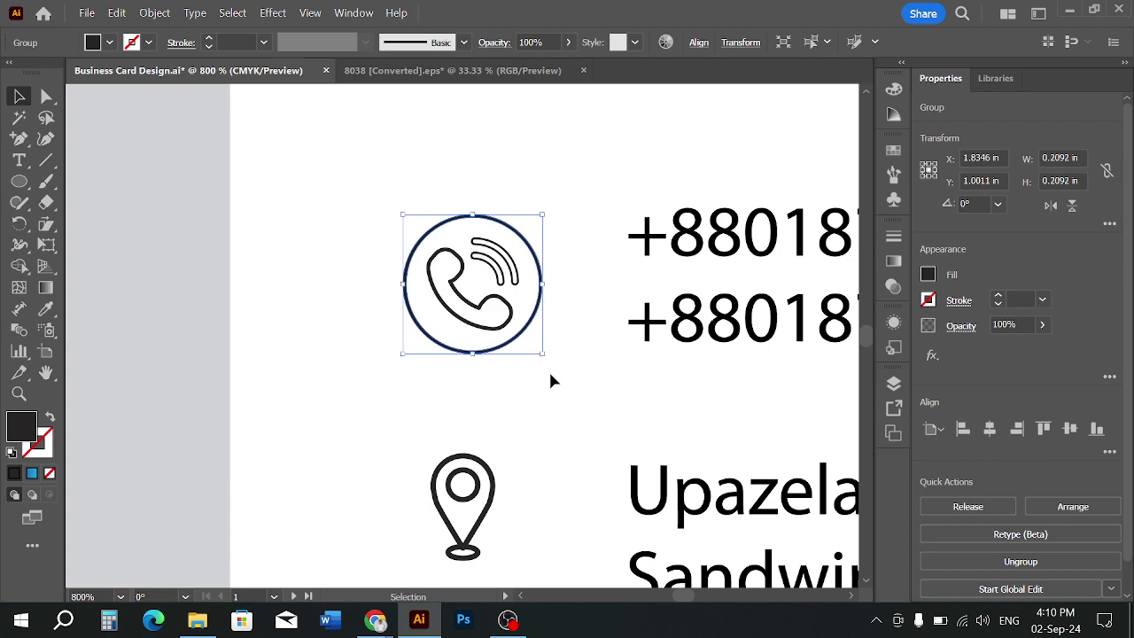
left_click(550, 378)
scroll(551, 378, "down", 3)
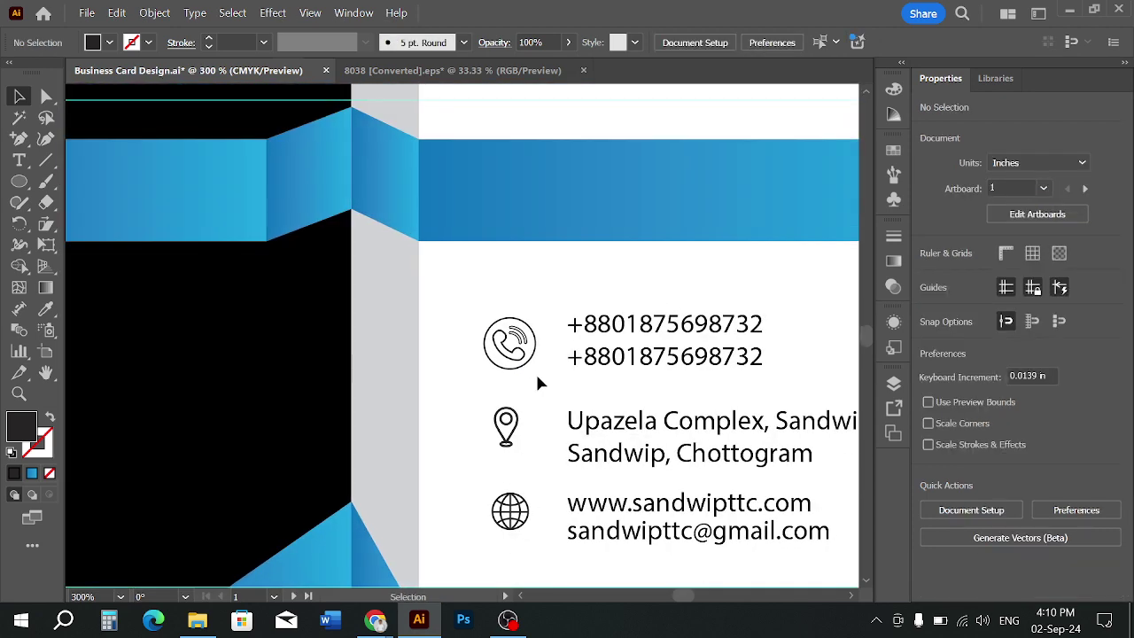
scroll(536, 372, "up", 3)
left_click(523, 344)
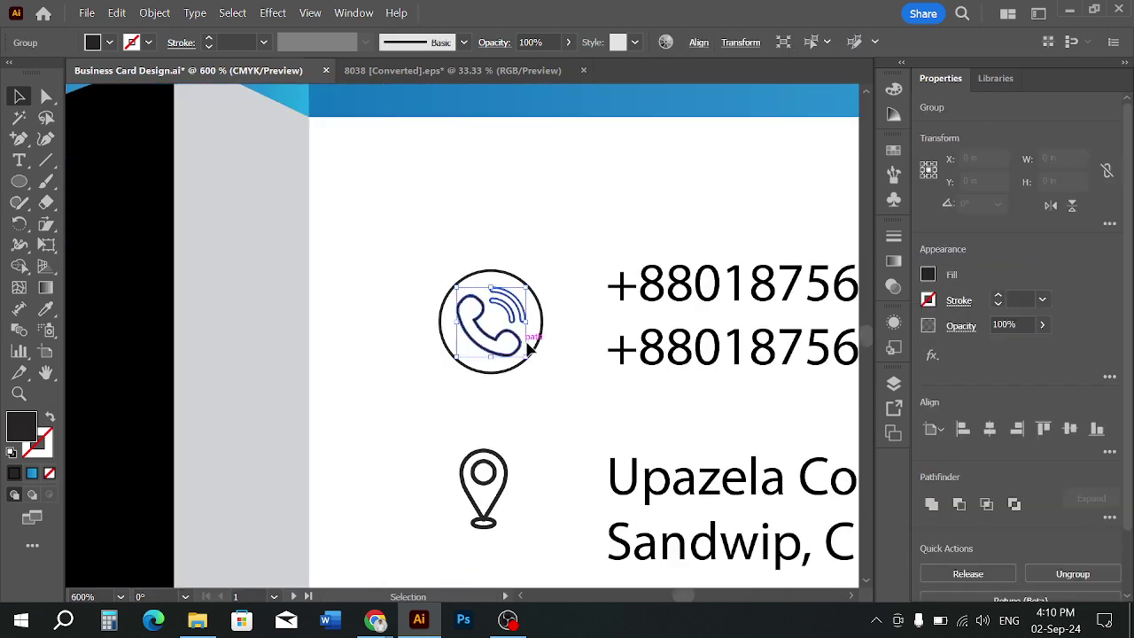
left_click_drag(526, 357, 524, 354)
left_click(536, 396)
scroll(536, 396, "down", 5)
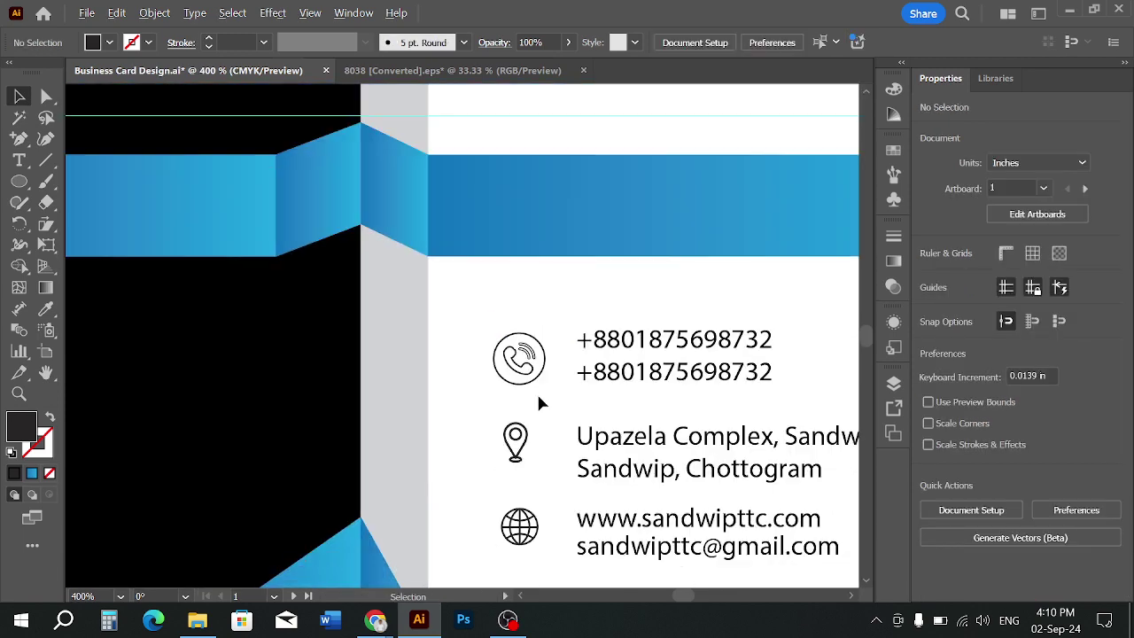
scroll(541, 400, "up", 2)
scroll(538, 397, "up", 2)
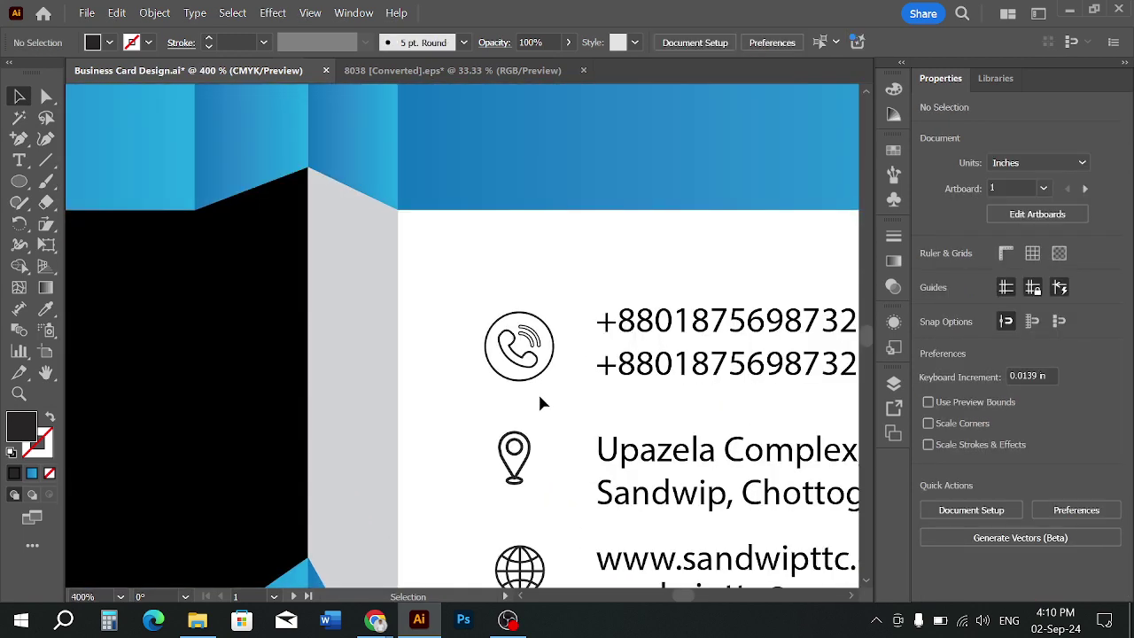
left_click_drag(538, 396, 484, 309)
left_click(540, 399)
Copy the phone's circle down around the location pin and centre the pin inside it
left_click_drag(536, 385, 537, 494)
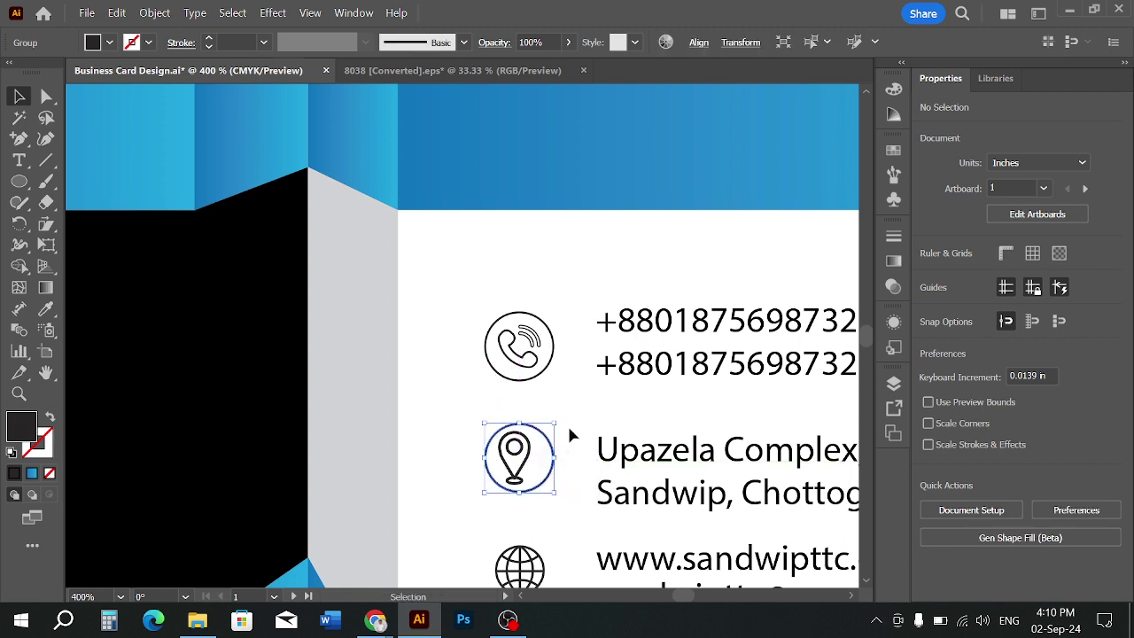
left_click(550, 476)
scroll(537, 417, "up", 2)
left_click_drag(523, 426, 534, 448)
left_click(549, 475)
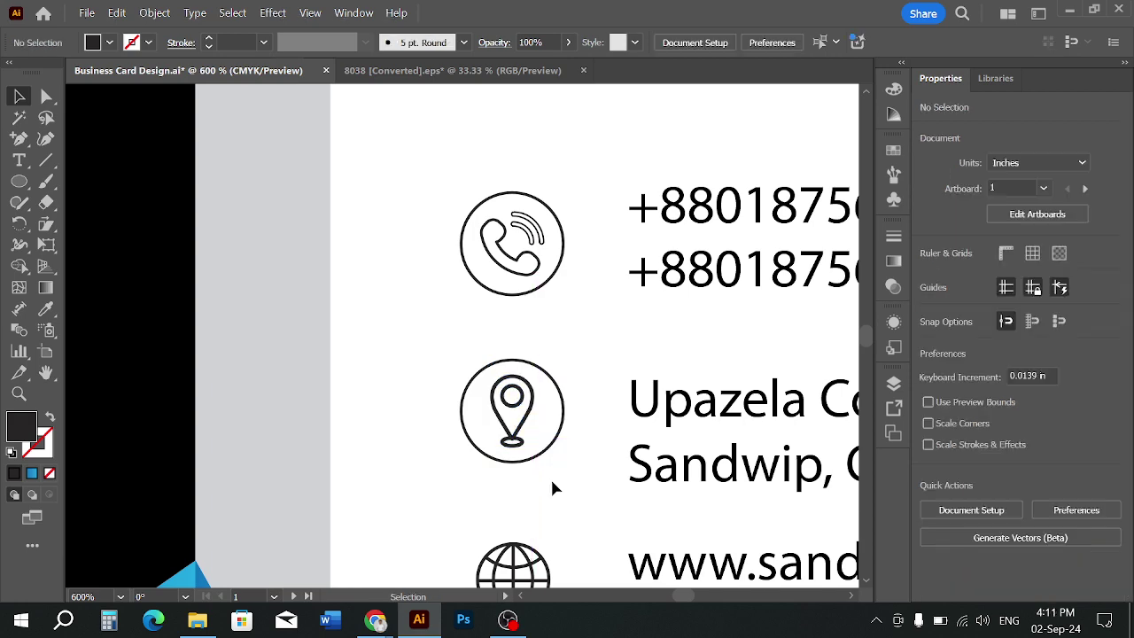
scroll(551, 477, "down", 2)
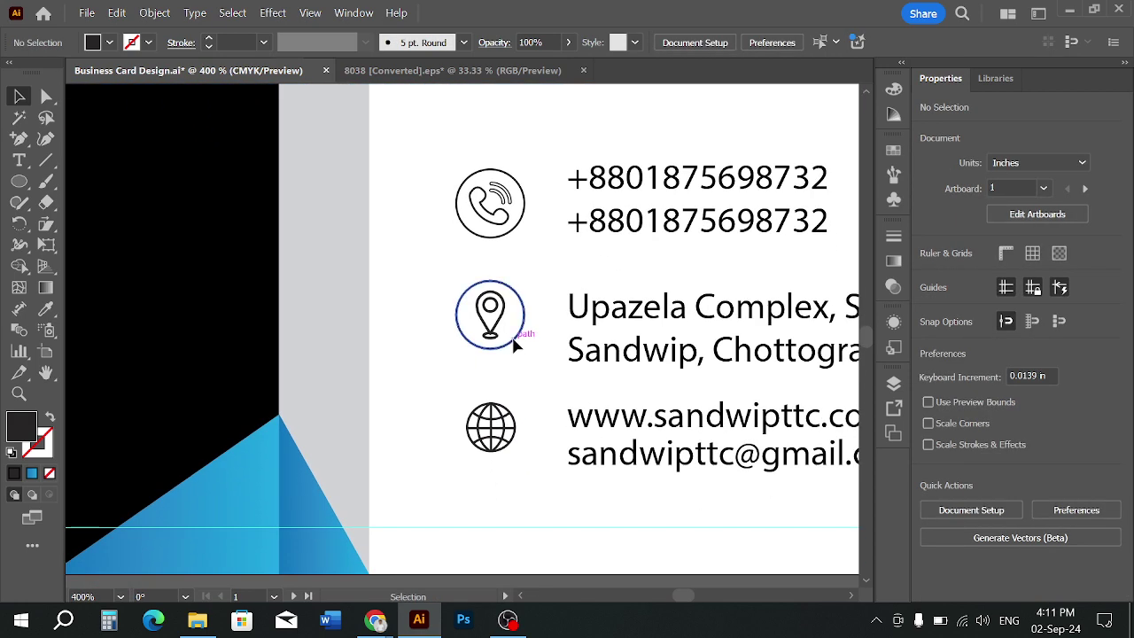
Copy the circle around the globe icon and horizontally centre the globe within it
left_click_drag(517, 337, 519, 452)
scroll(525, 494, "up", 4)
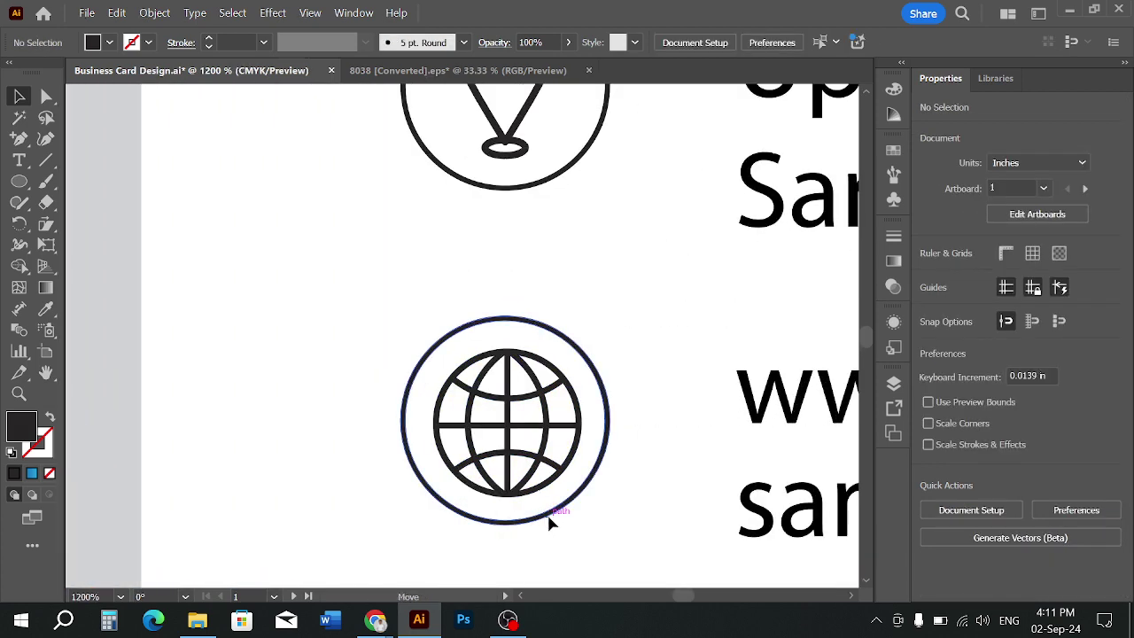
left_click_drag(549, 522, 547, 524)
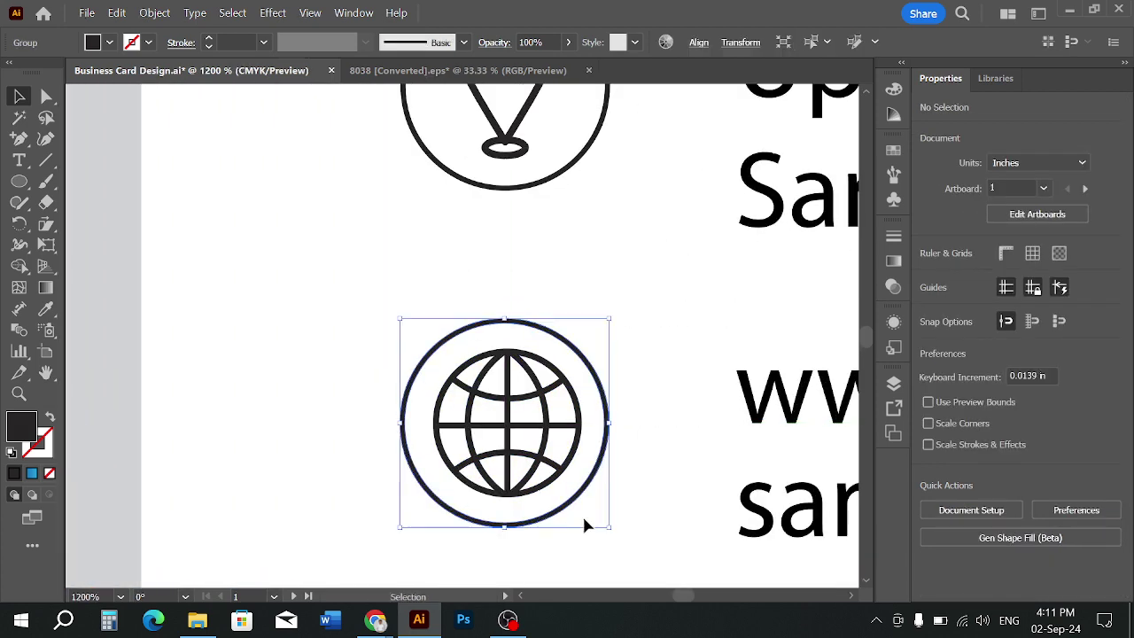
left_click(626, 513)
left_click_drag(622, 530, 488, 390)
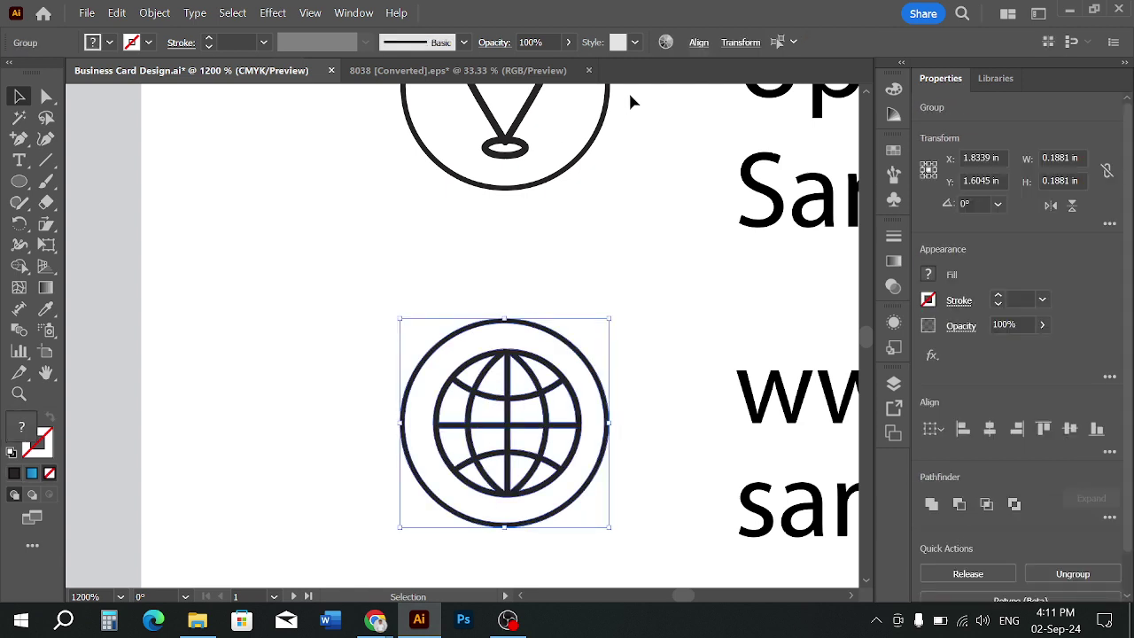
left_click(698, 43)
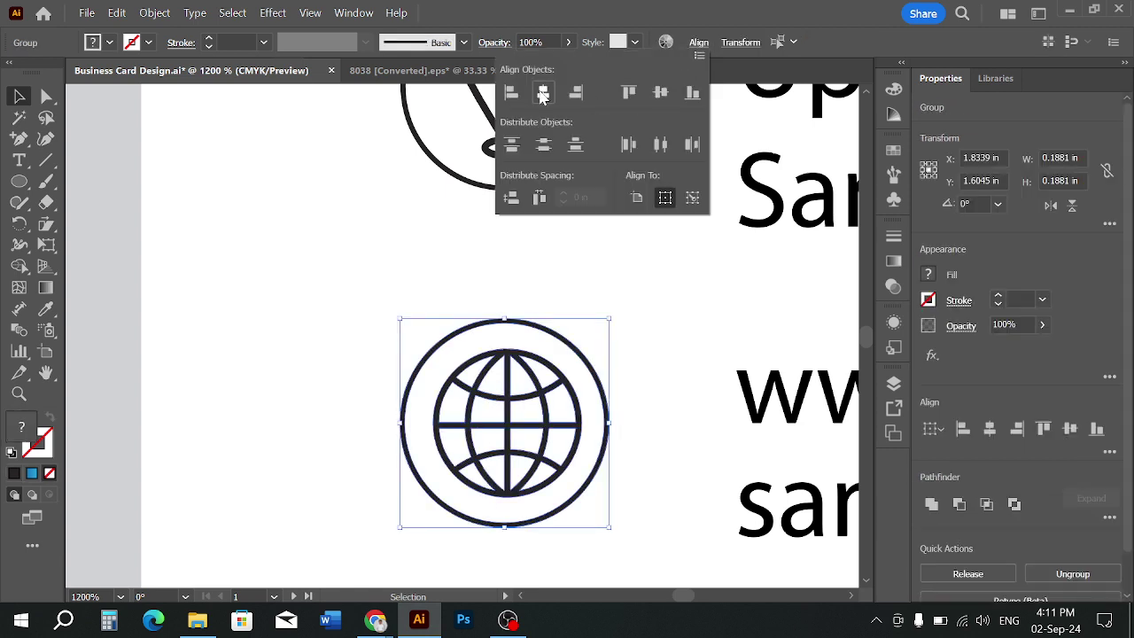
left_click(551, 90)
left_click(640, 276)
scroll(475, 255, "down", 2)
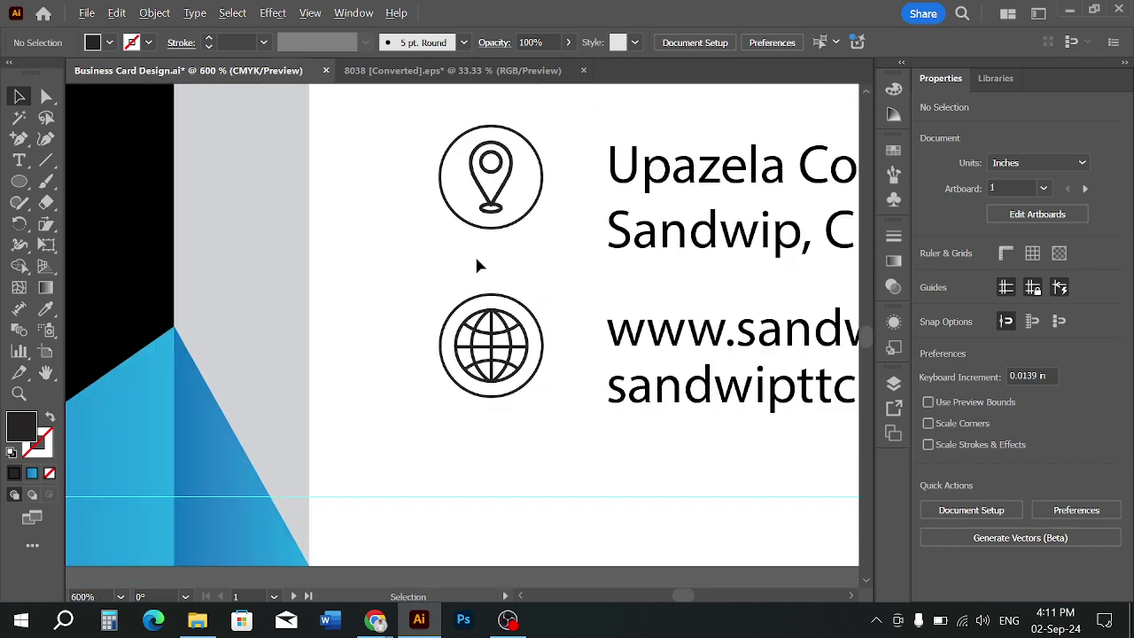
left_click_drag(536, 223, 527, 278)
scroll(532, 282, "down", 1)
Group the globe icon's parts into a single object
scroll(499, 390, "down", 2)
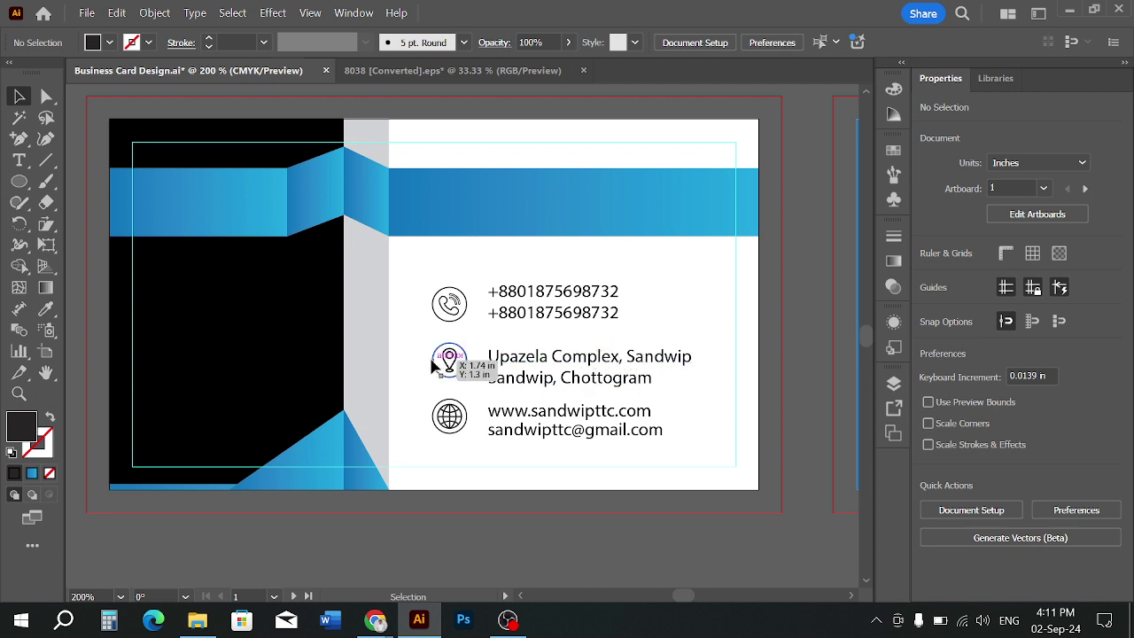
left_click(463, 322)
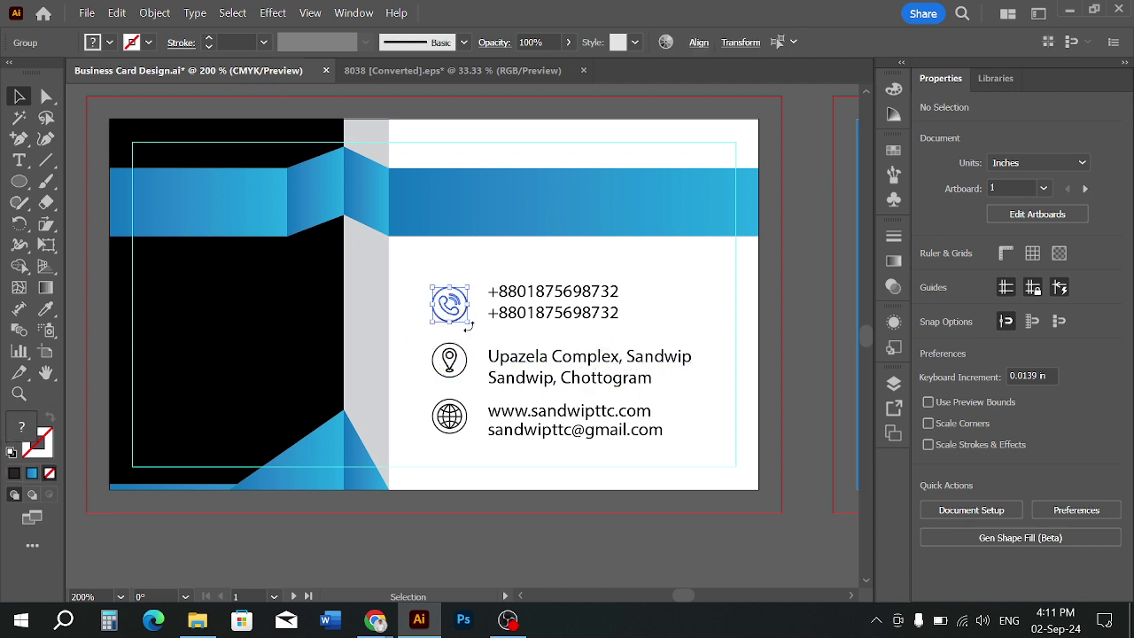
left_click(455, 383)
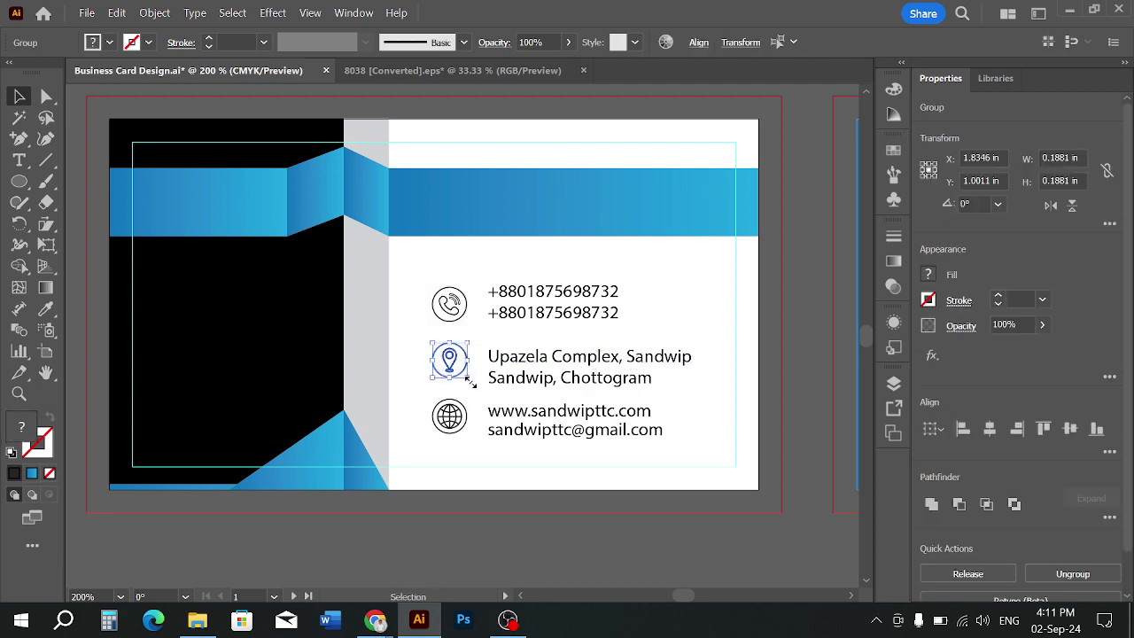
left_click_drag(443, 419, 466, 440)
key("ctrl+g")
left_click(446, 257)
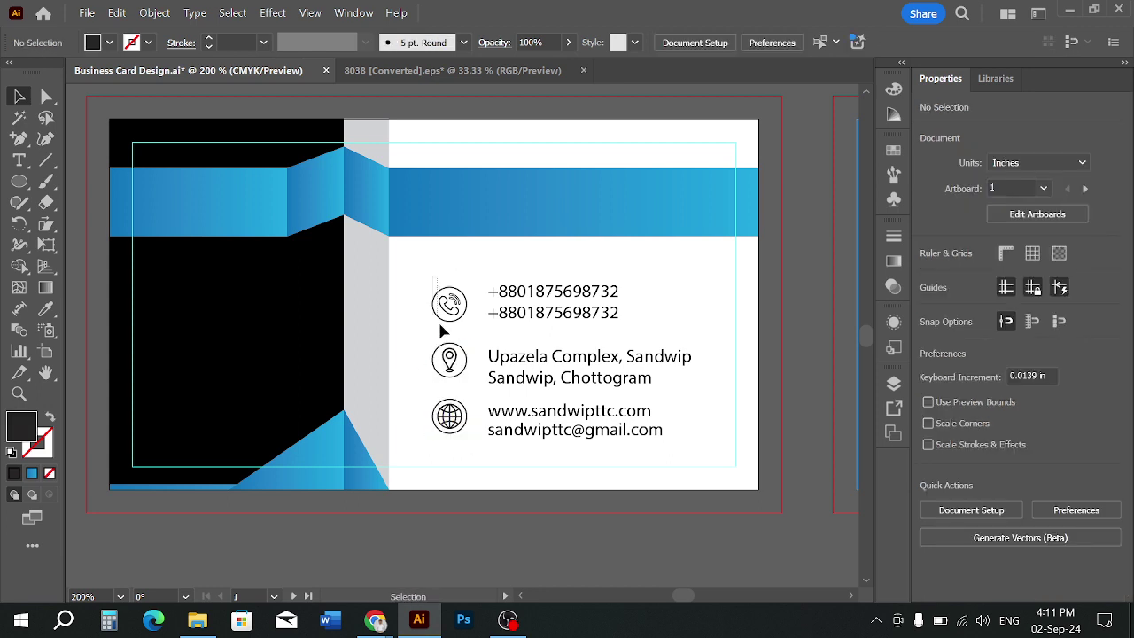
Centre the three icons in one column, shift it left, and move the phone numbers closer
left_click_drag(443, 331, 465, 441)
left_click(698, 45)
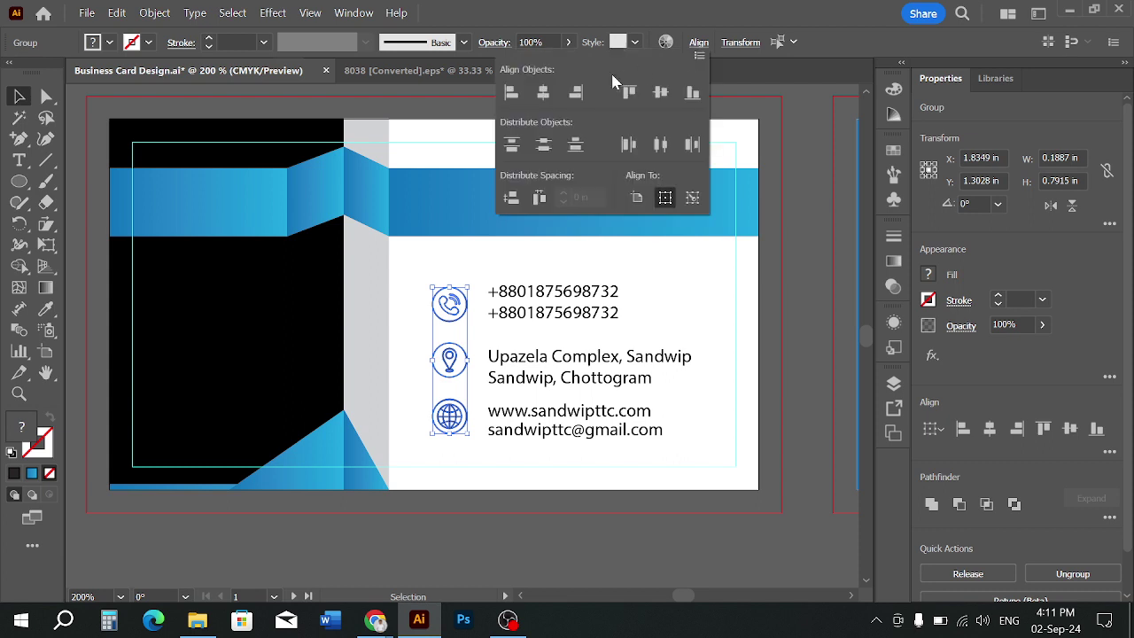
left_click(484, 266)
left_click_drag(441, 279, 460, 439)
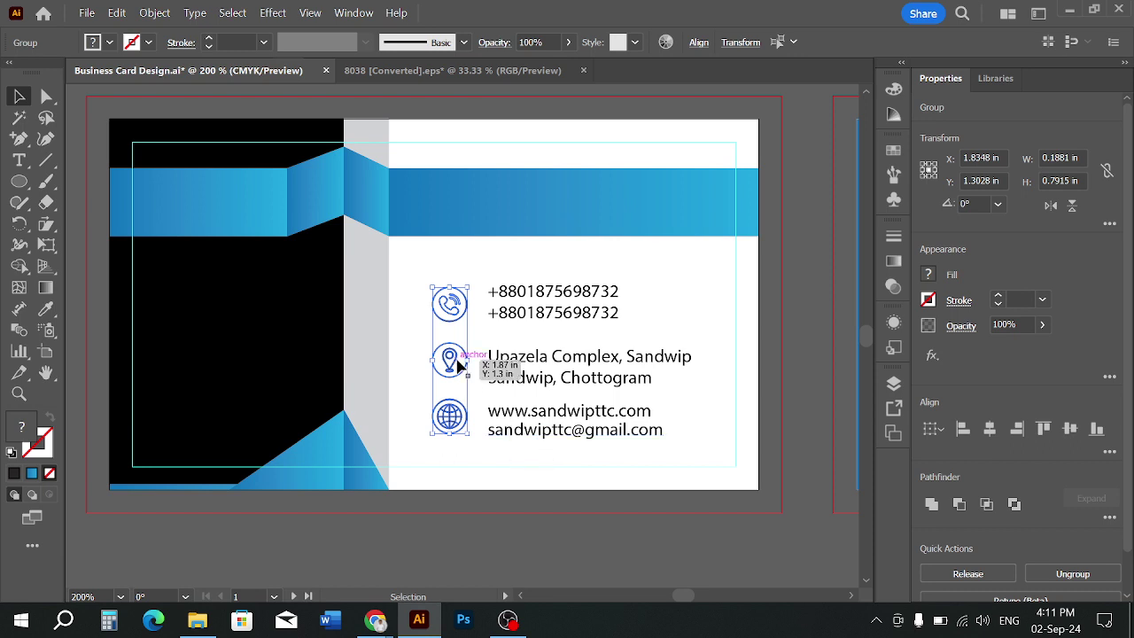
left_click_drag(457, 362, 438, 359)
left_click(476, 324)
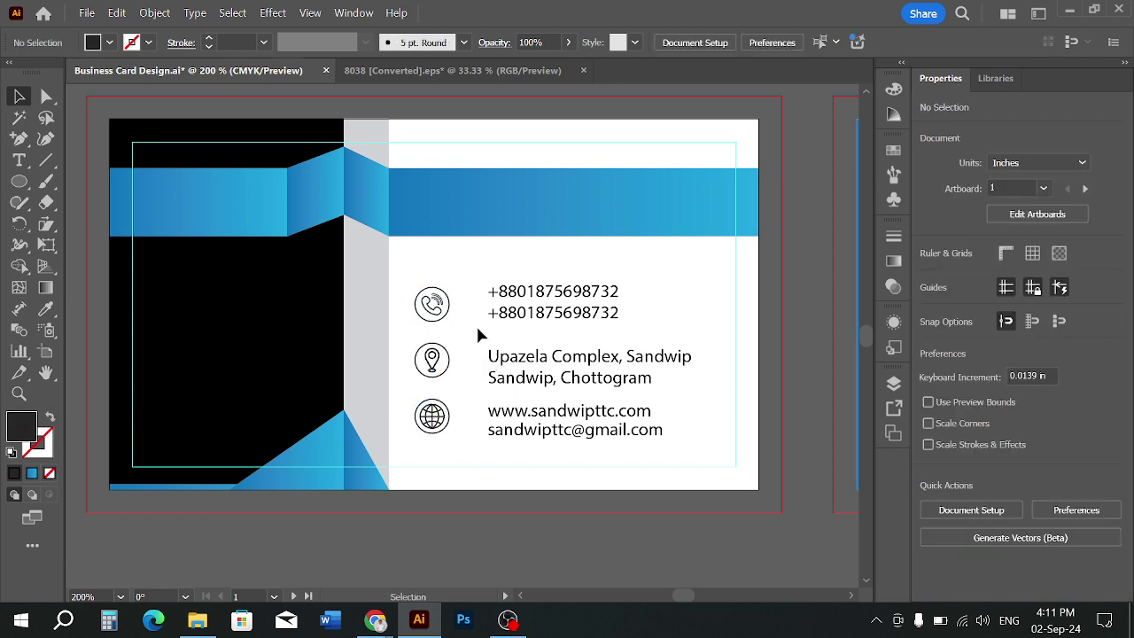
mouse_move(536, 320)
left_mouse_down()
mouse_move(506, 328)
mouse_move(532, 328)
left_mouse_up()
Show the rulers and place a vertical guide at the phone numbers' left edge
left_click(628, 295)
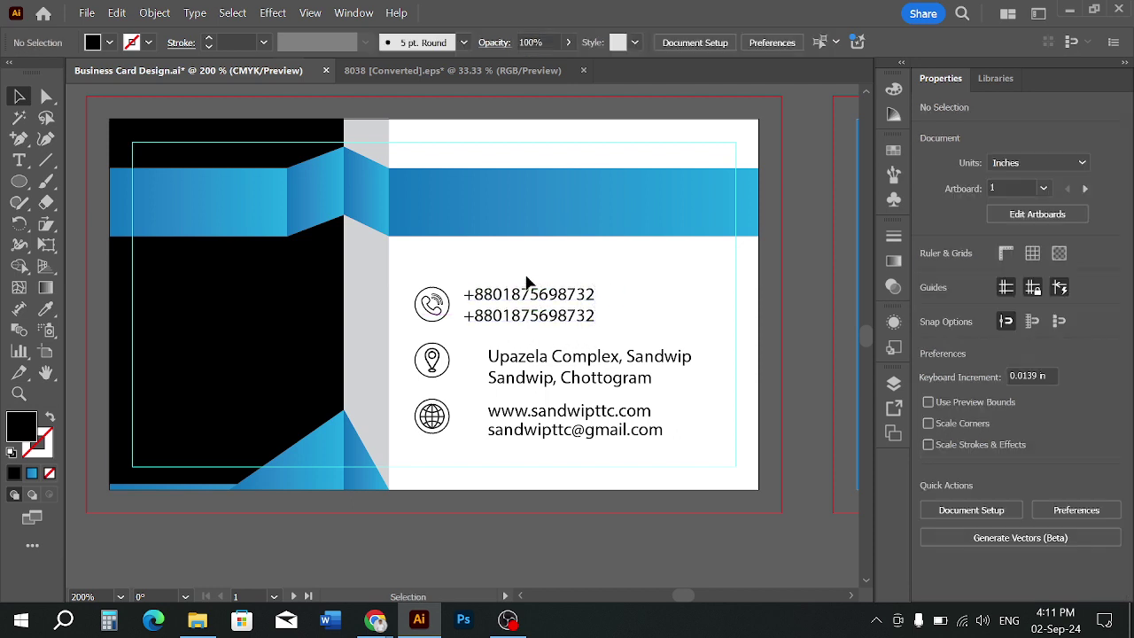
left_click(551, 382)
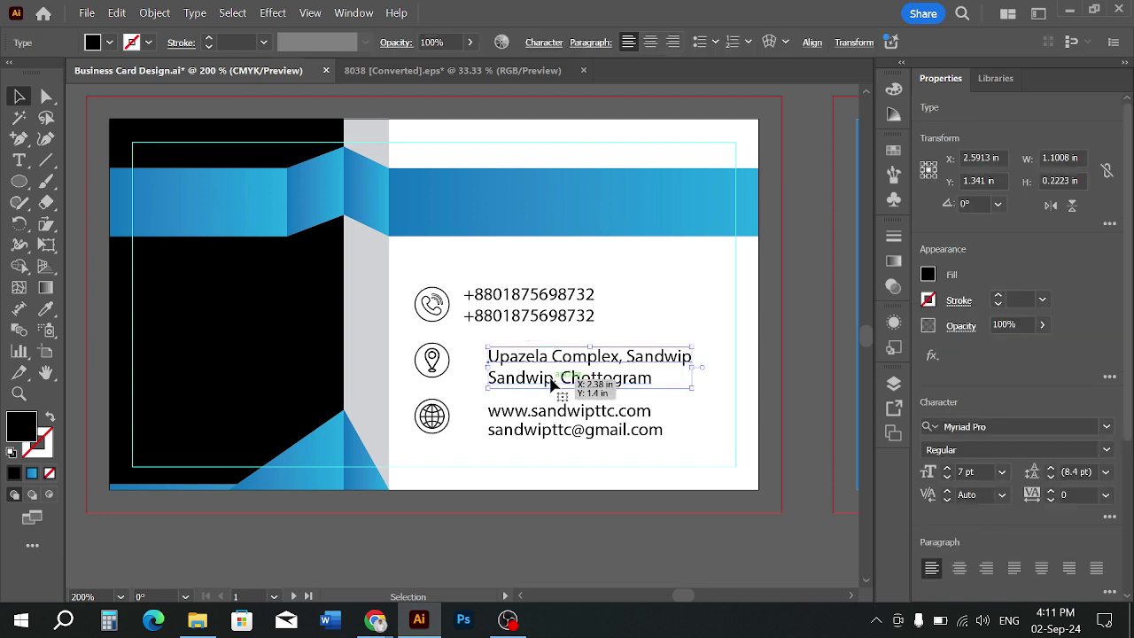
key("a")
left_click(551, 383)
key("ctrl+r")
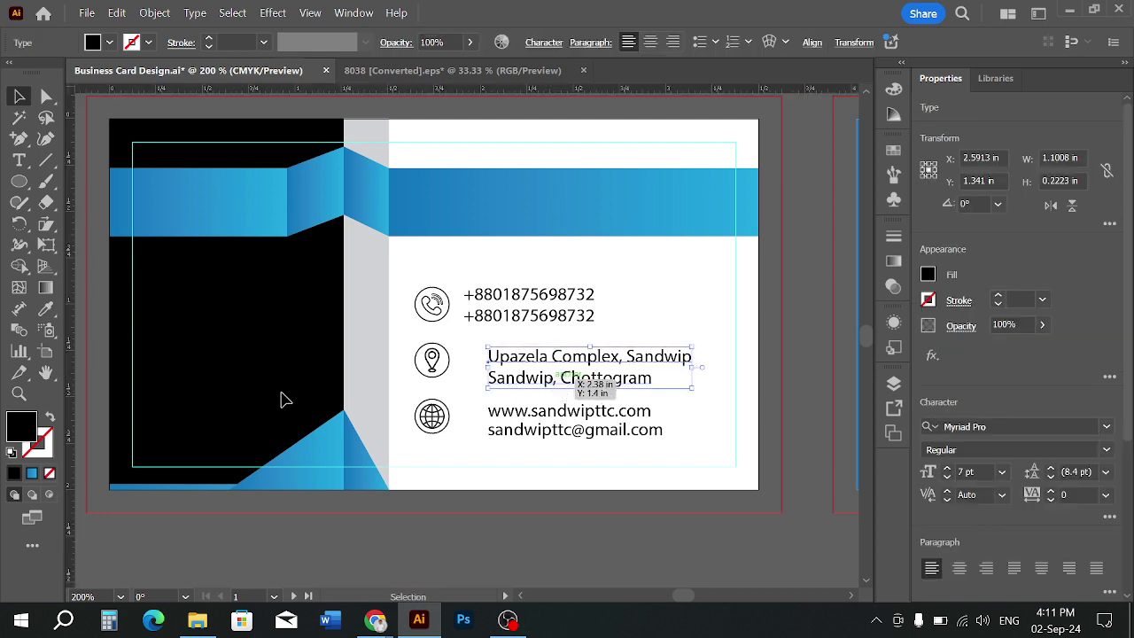
left_click_drag(406, 396, 463, 403)
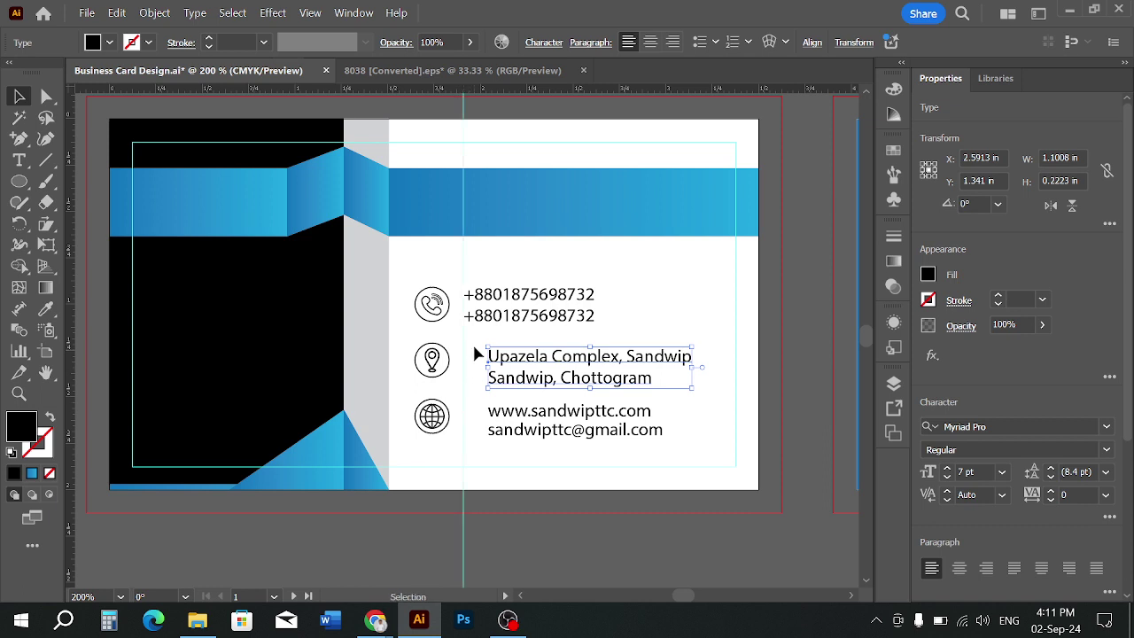
Move the address text onto the guide, then zoom out to frame both cards
scroll(476, 353, "up", 1)
left_click_drag(542, 377, 506, 362)
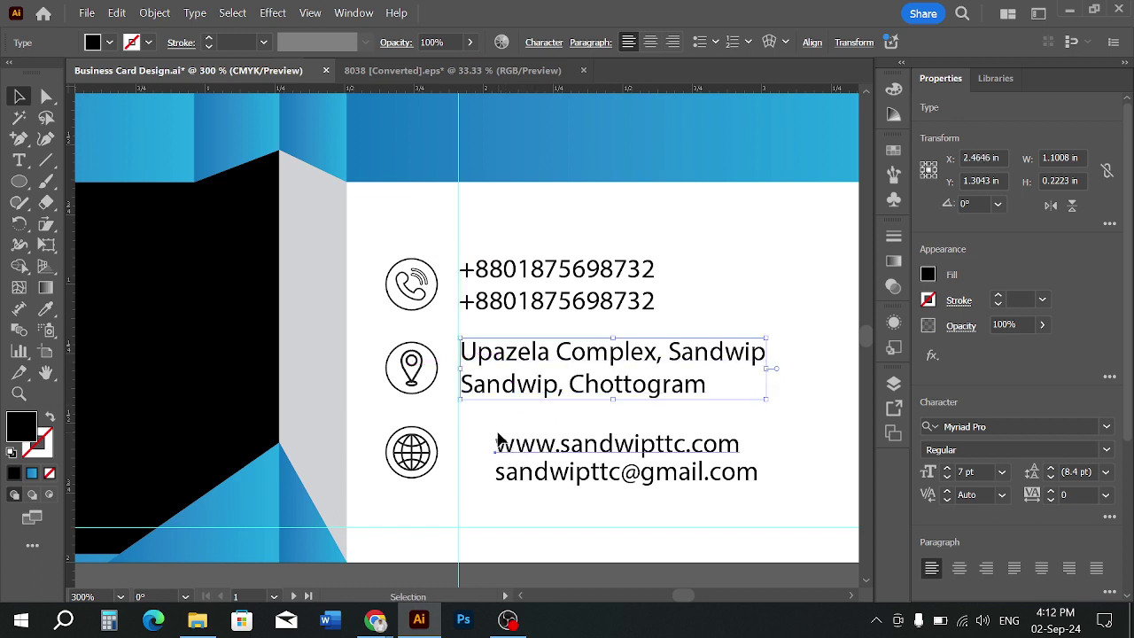
mouse_move(498, 436)
left_mouse_down()
mouse_move(532, 475)
mouse_move(542, 447)
mouse_move(510, 446)
left_mouse_up()
key("ctrl+z")
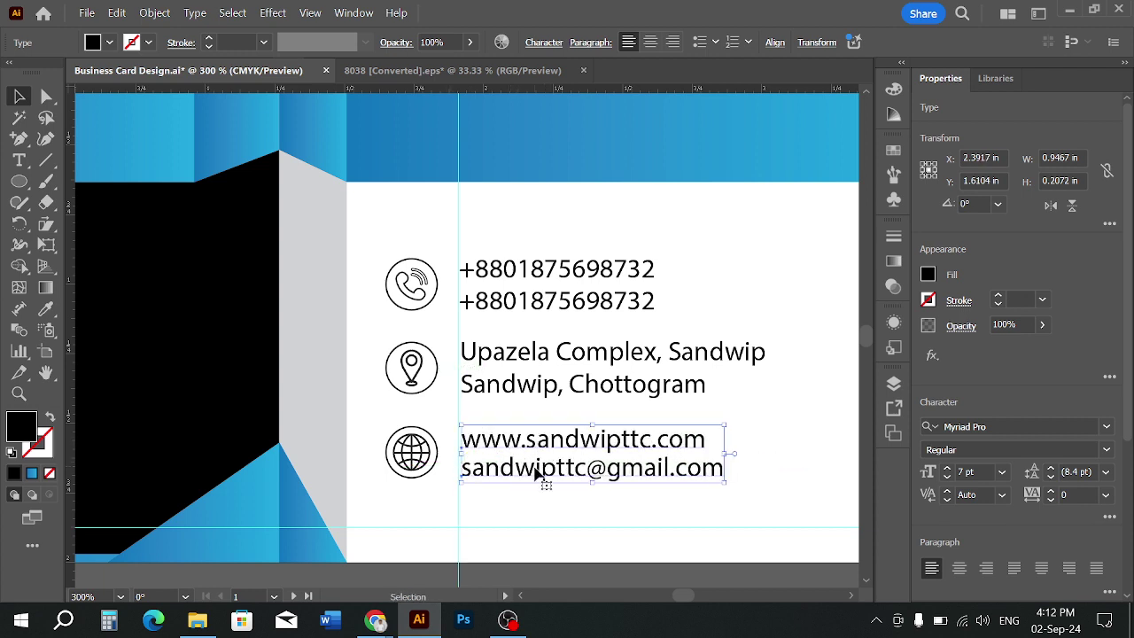
left_click(549, 500)
key("ctrl+minus")
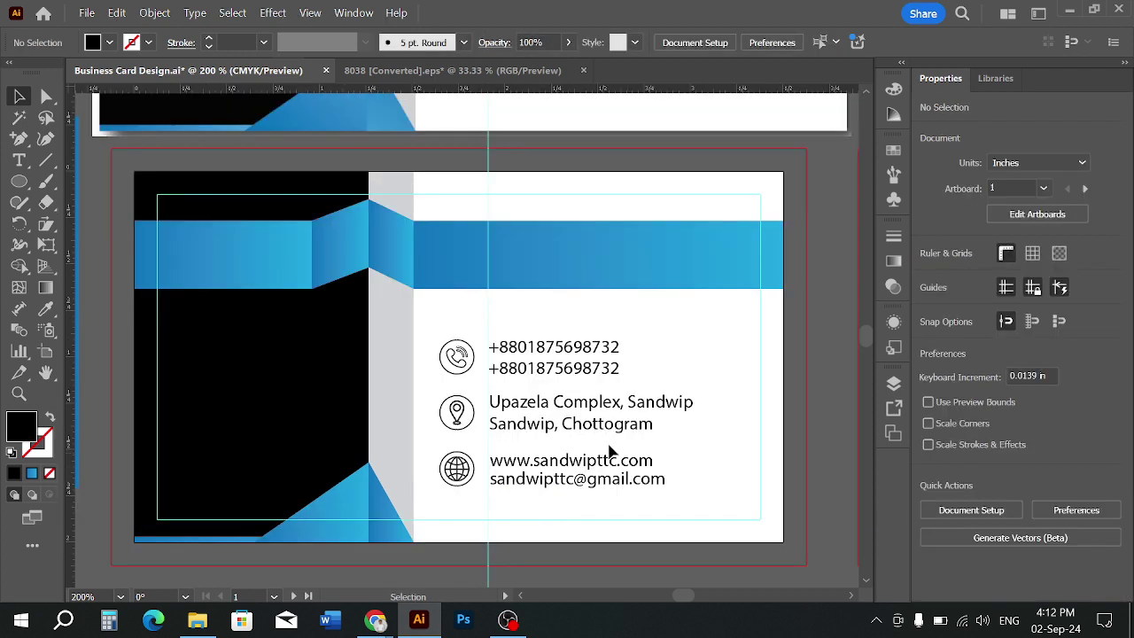
key("ctrl+minus")
scroll(683, 436, "up", 2)
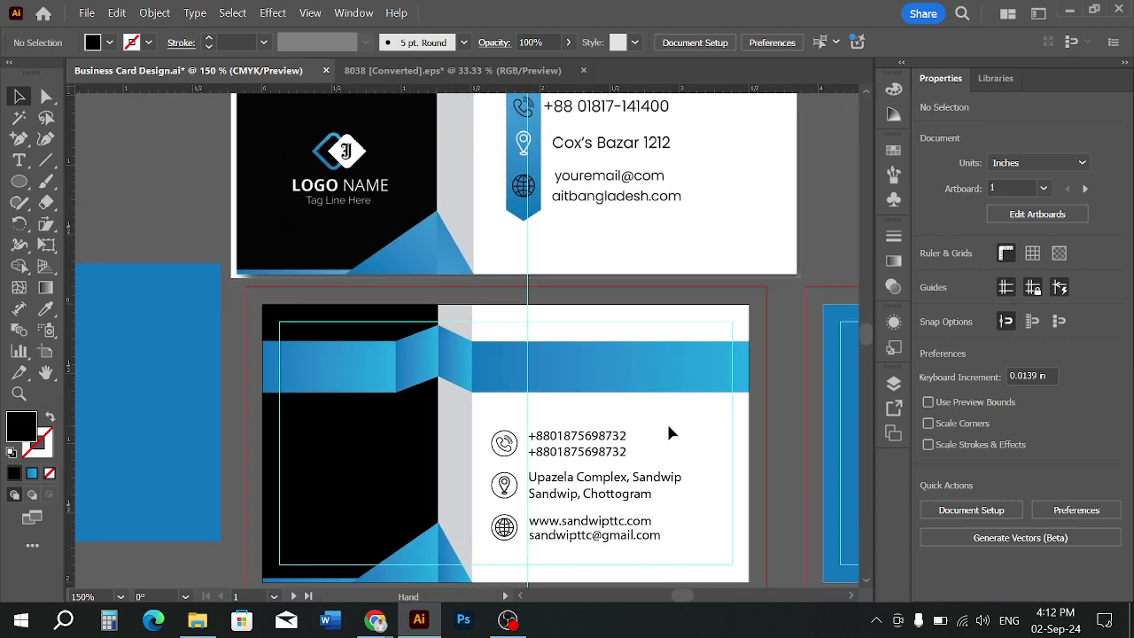
key("ctrl+minus")
left_click_drag(669, 426, 652, 438)
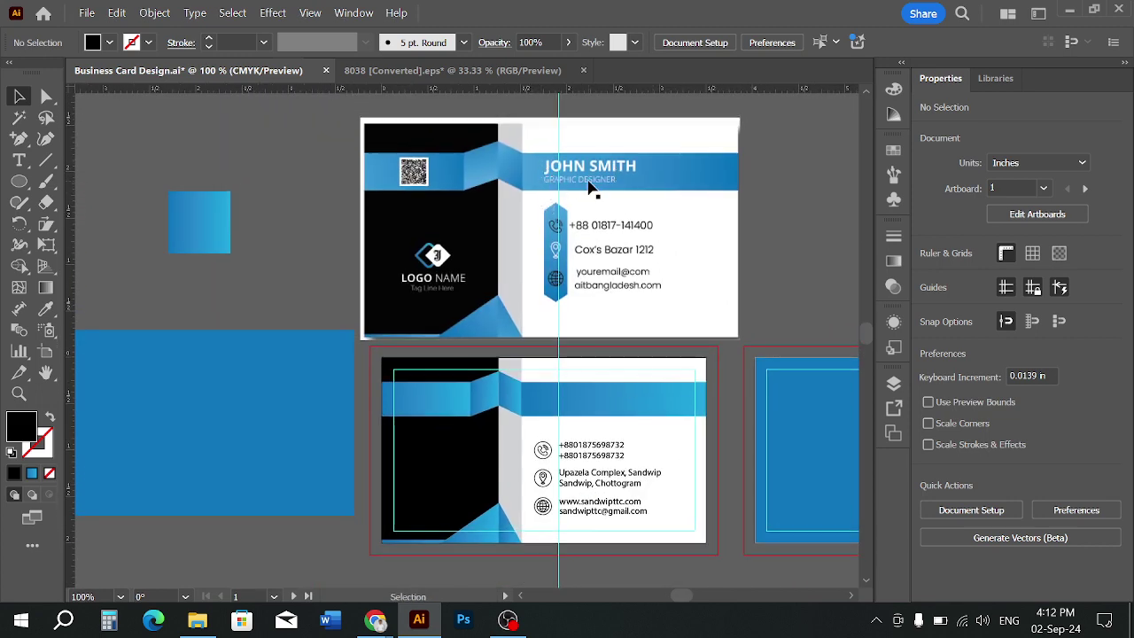
scroll(572, 408, "up", 2)
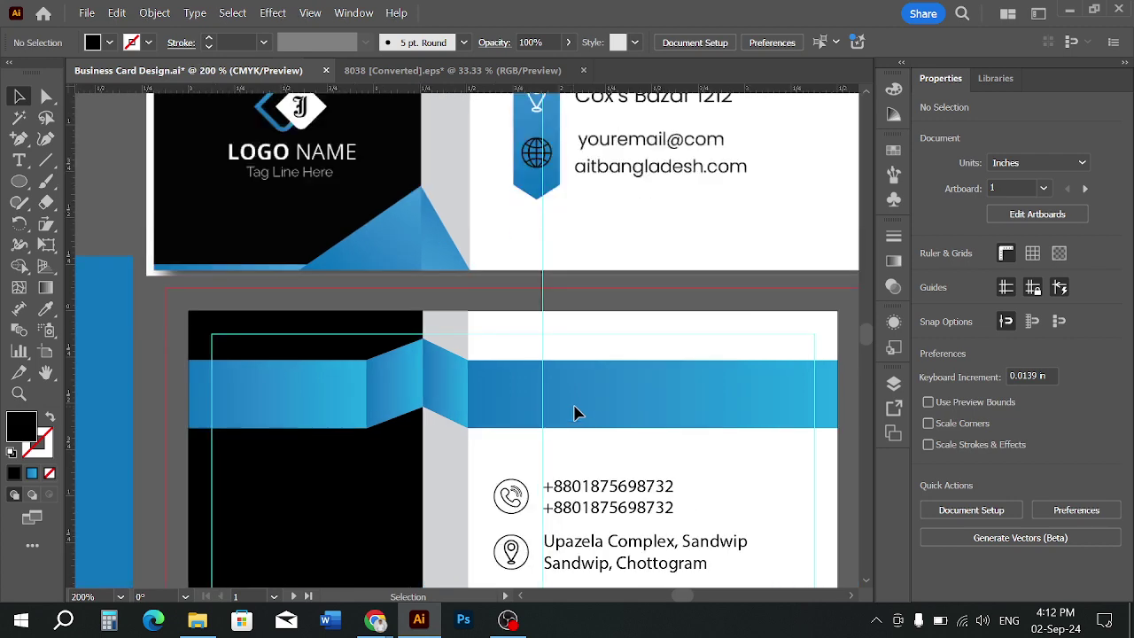
left_click_drag(616, 444, 550, 451)
Add a Lorem ipsum placeholder text line on the back card's blue band
scroll(592, 439, "down", 1)
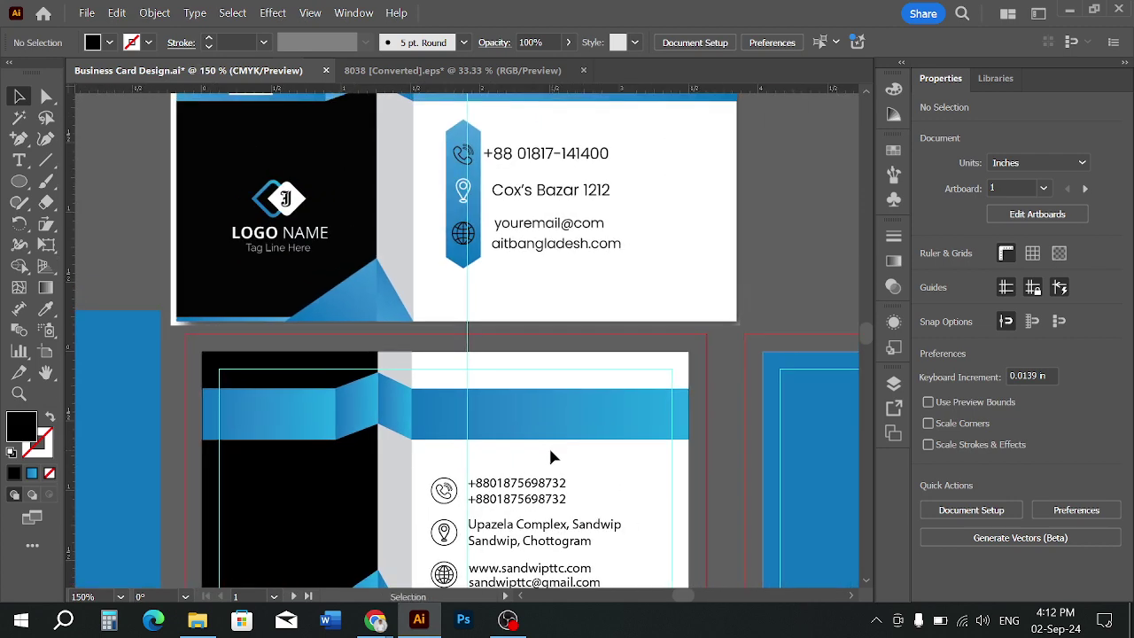
left_click(19, 160)
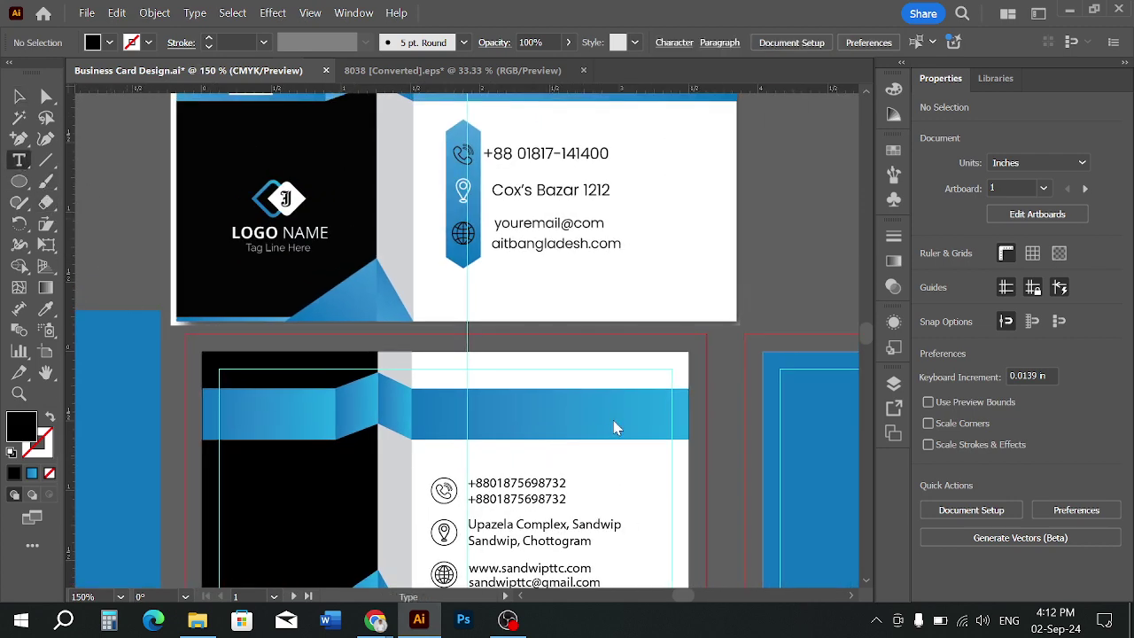
left_click(487, 410)
key("ctrl+=")
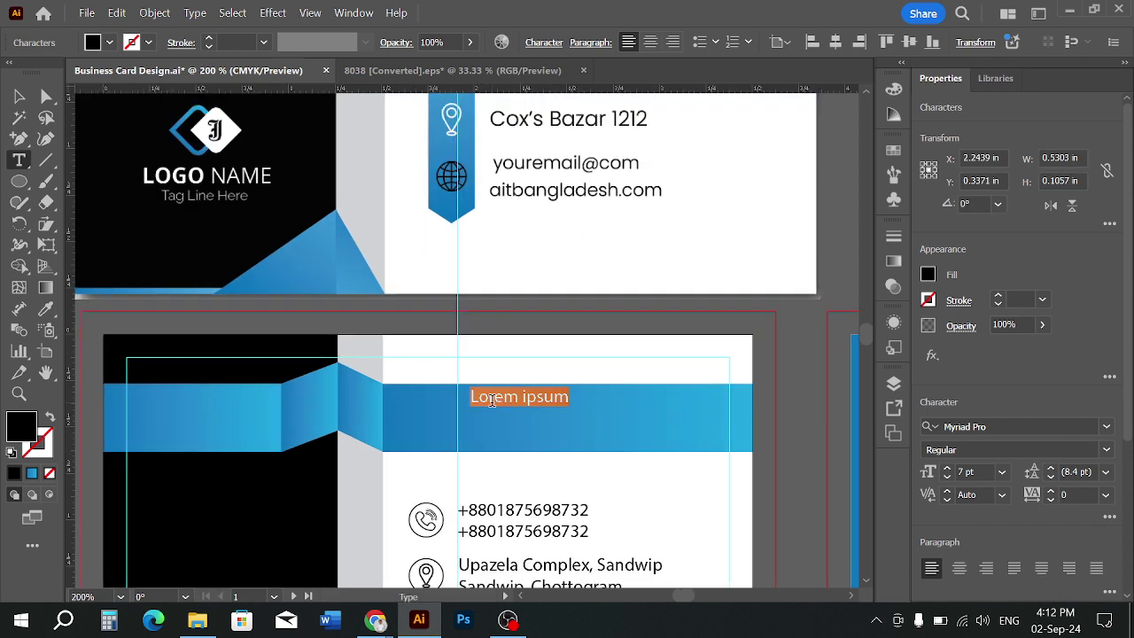
Change the placeholder's font from Myriad Pro to Poppins Bold
left_click(1004, 426)
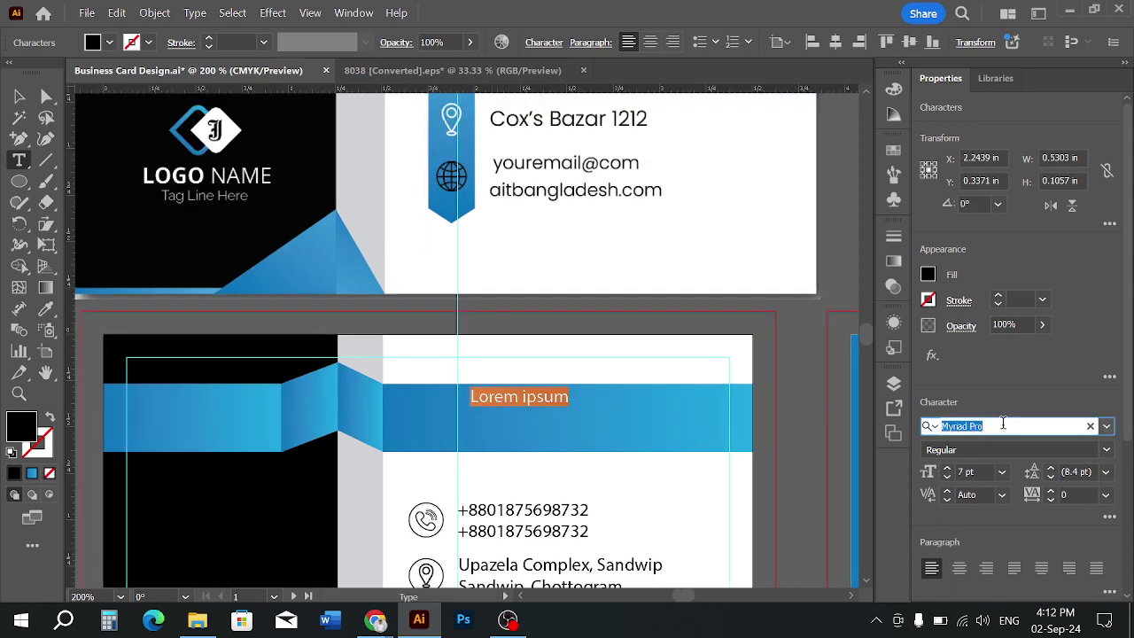
type("o")
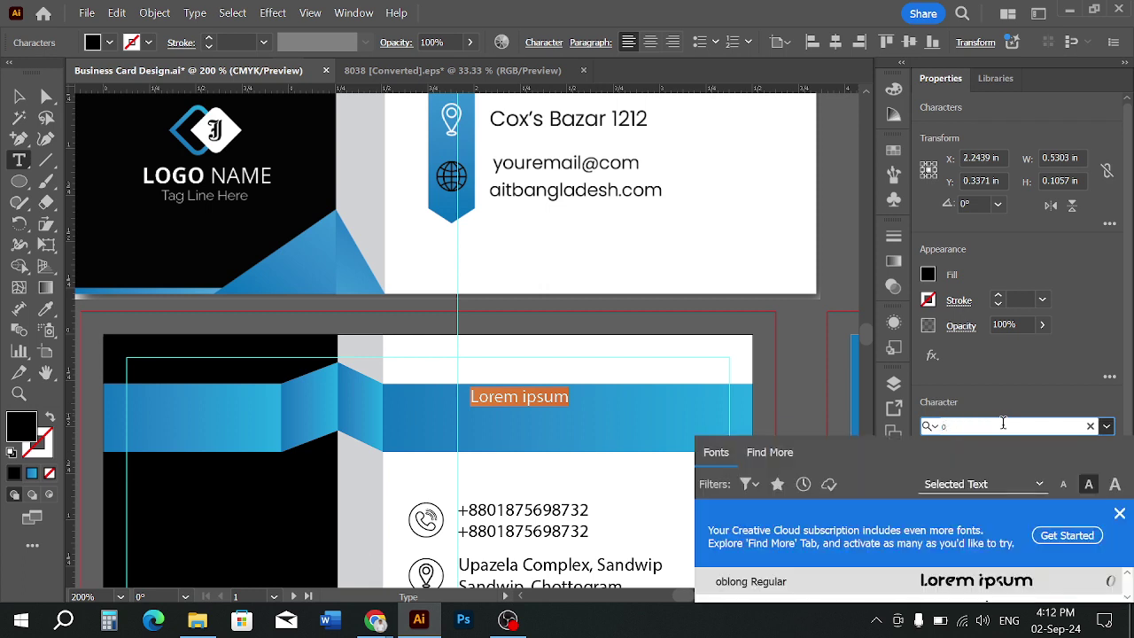
type("ra")
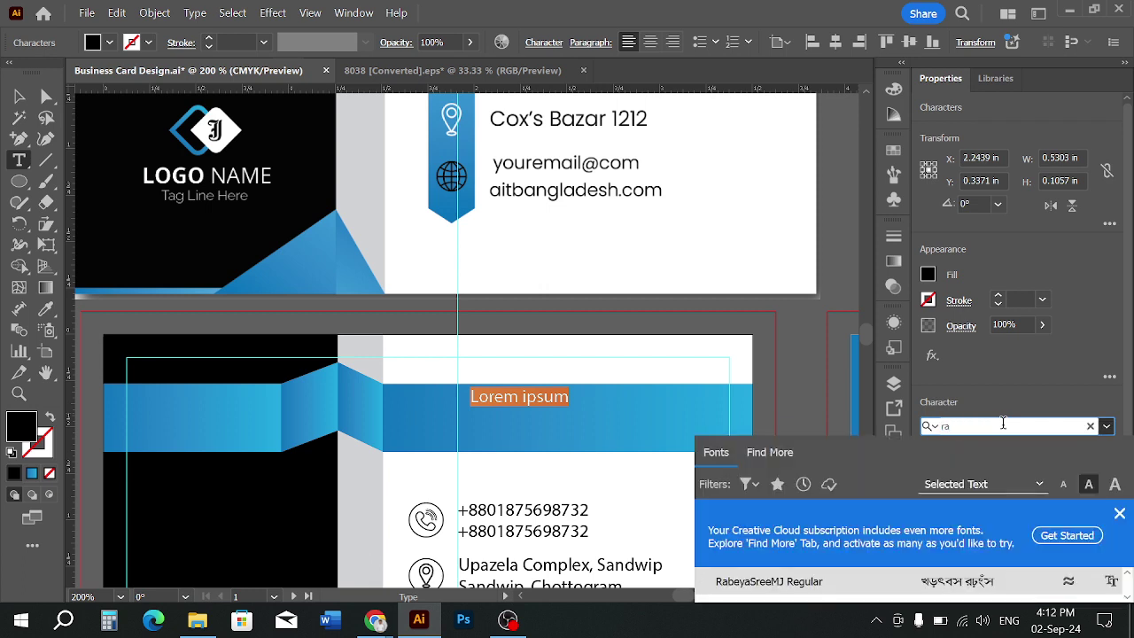
type("i")
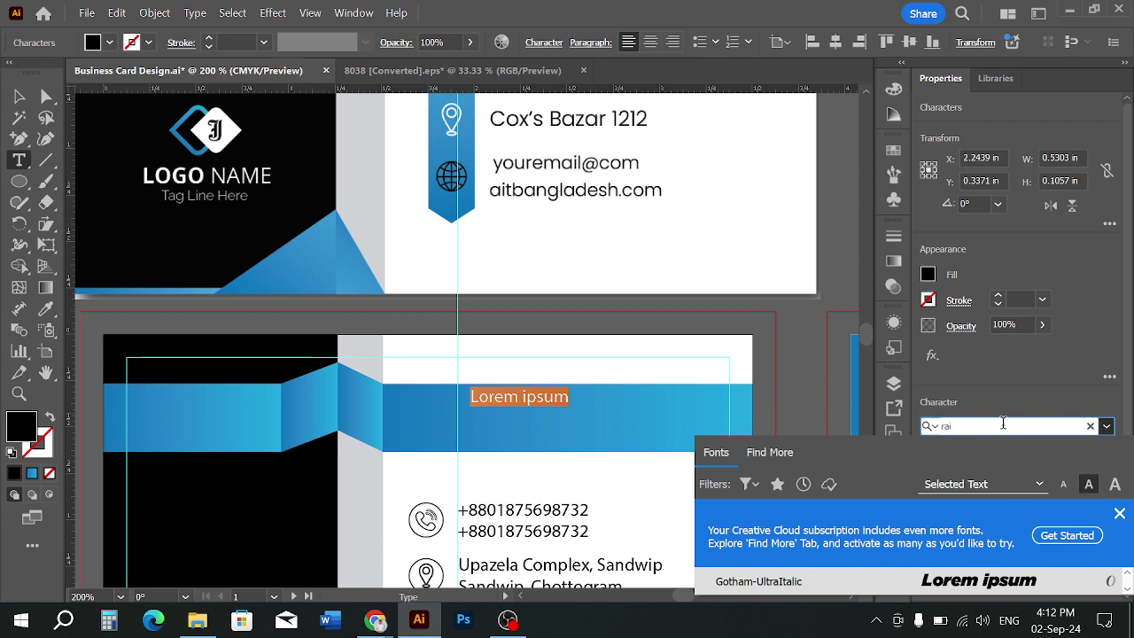
type("l")
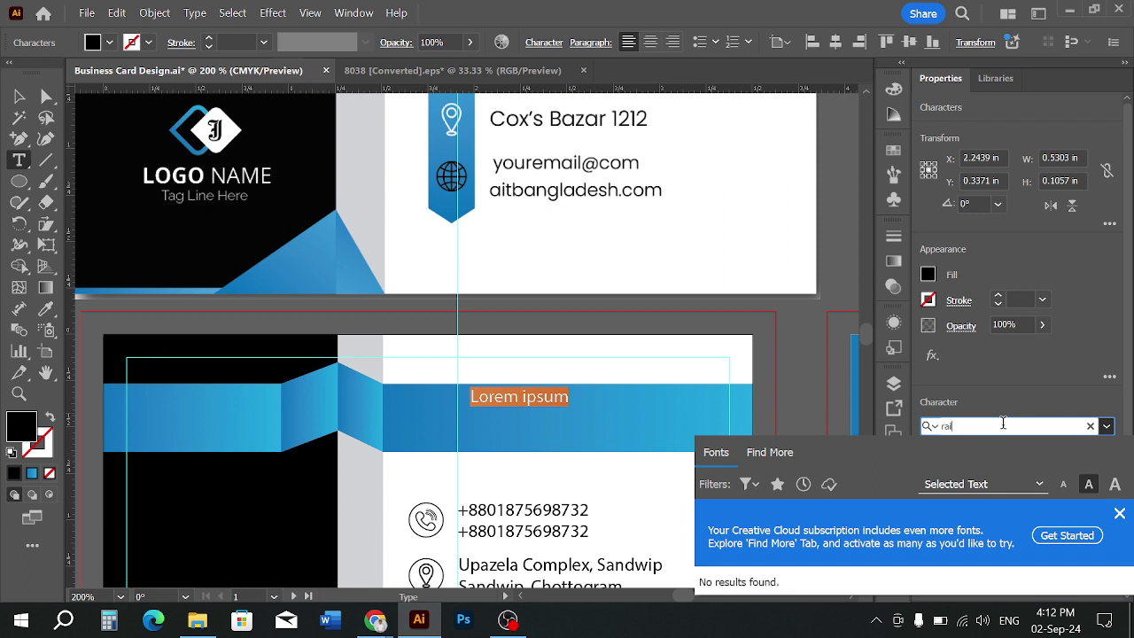
key("BackSpace")
key("BackSpace")
key("BackSpace")
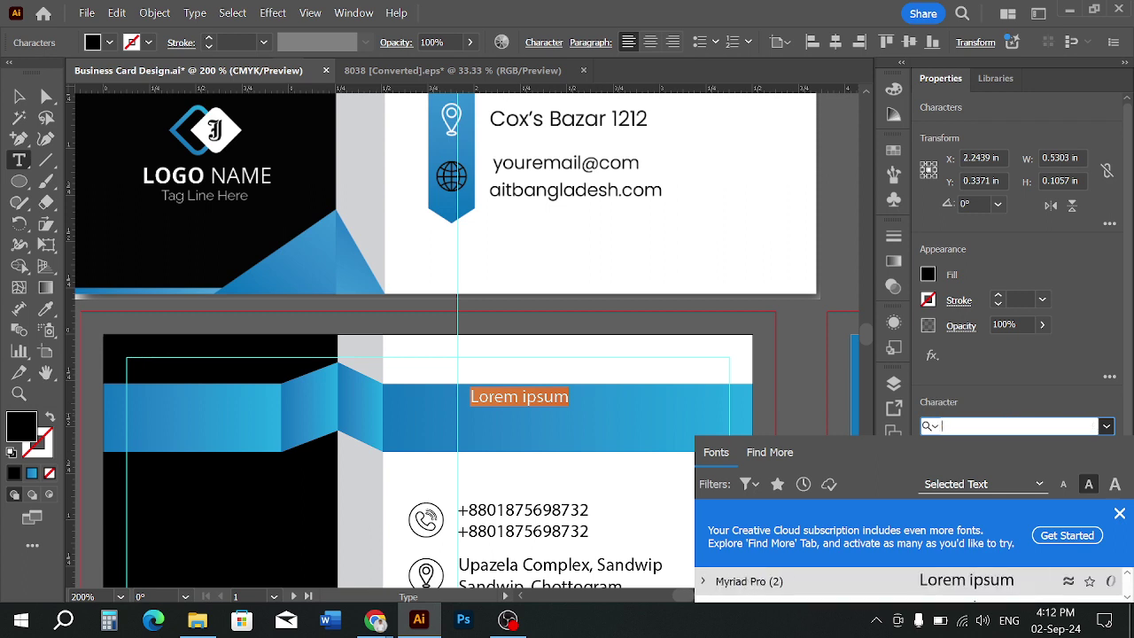
type("pop")
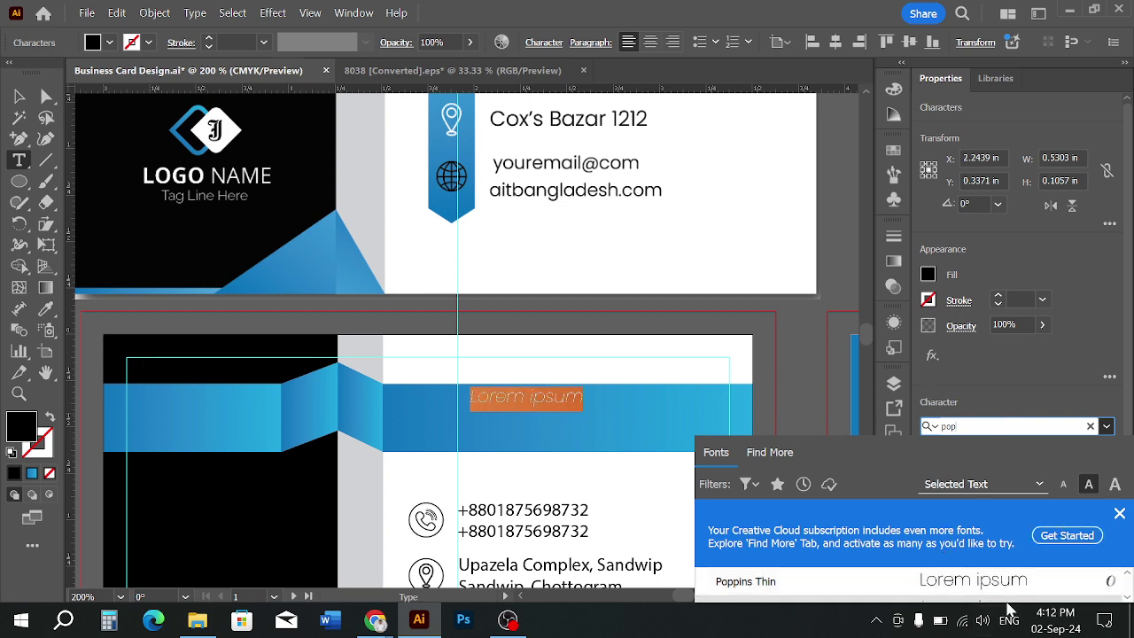
scroll(975, 592, "down", 3)
left_click(845, 591)
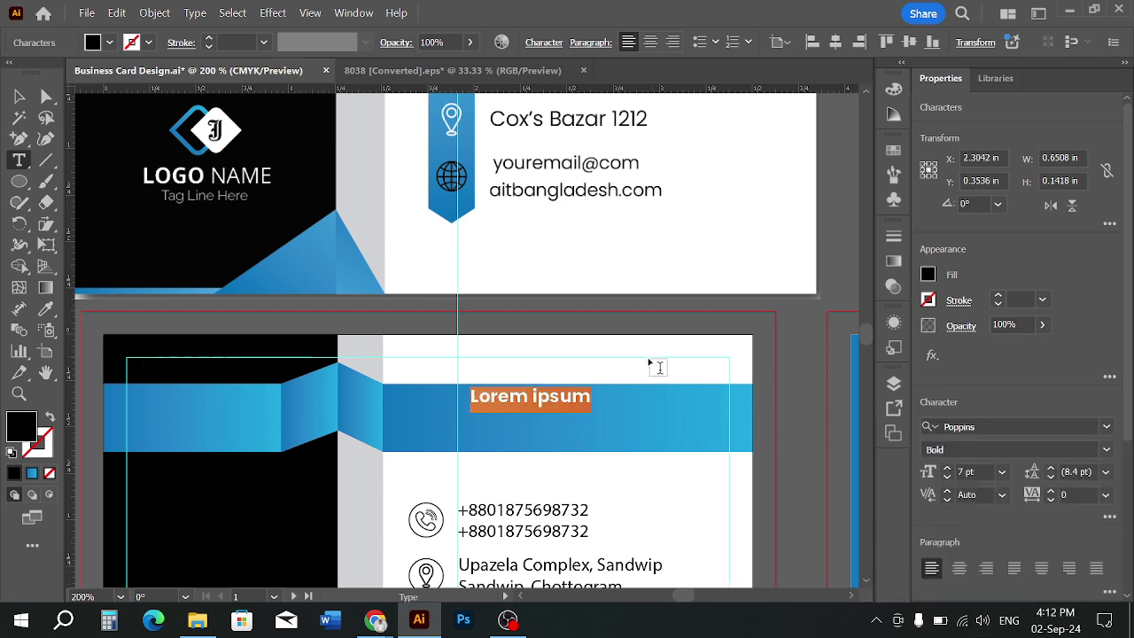
left_click(18, 96)
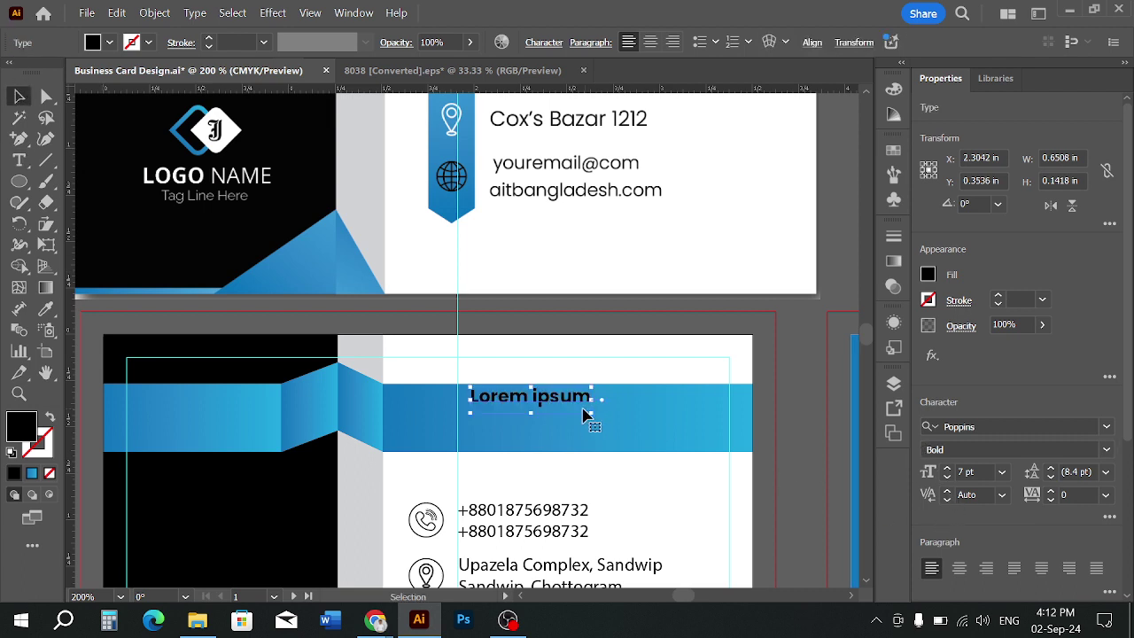
scroll(606, 443, "up", 2)
Fill the placeholder text white and shift it slightly left and down
scroll(606, 443, "down", 1)
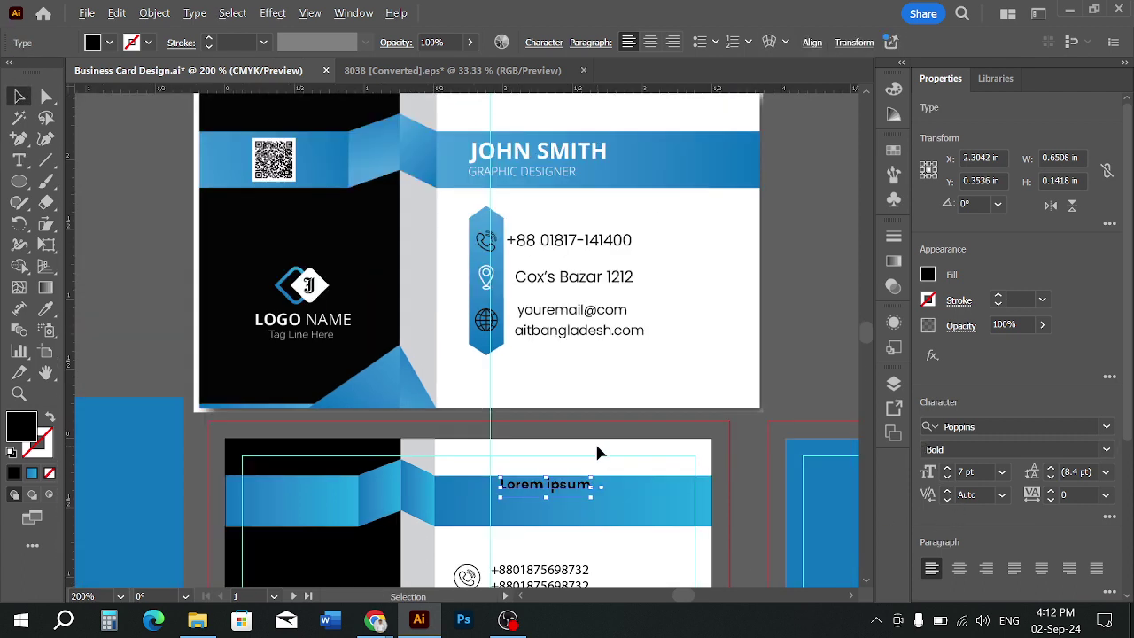
left_click(100, 43)
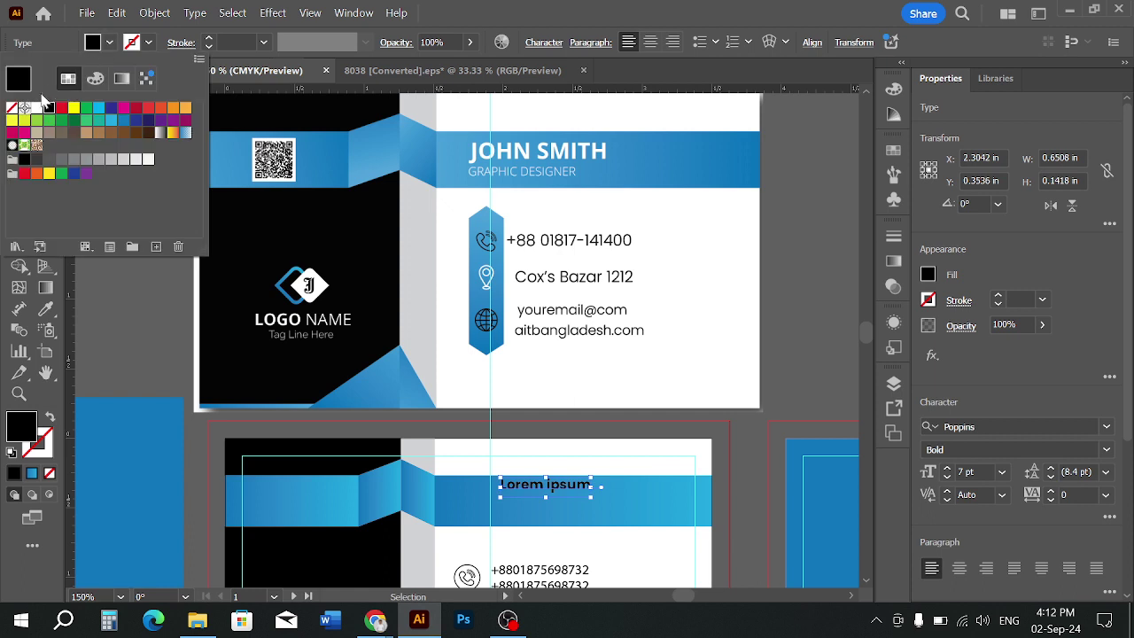
left_click(36, 107)
left_click(511, 425)
left_click(511, 424)
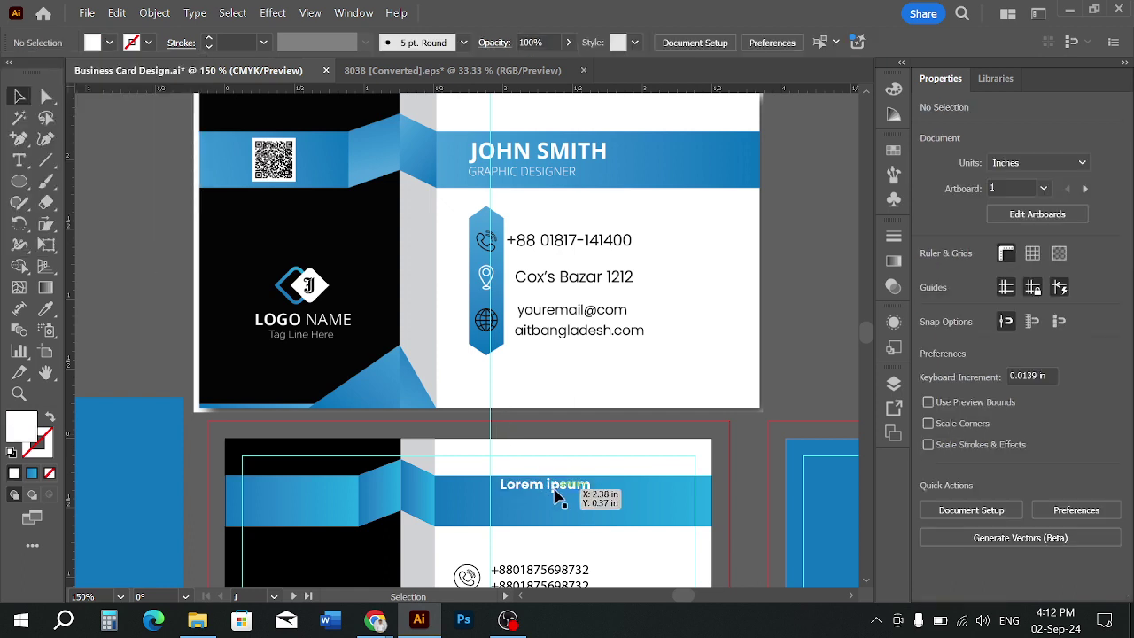
left_click_drag(554, 488, 548, 501)
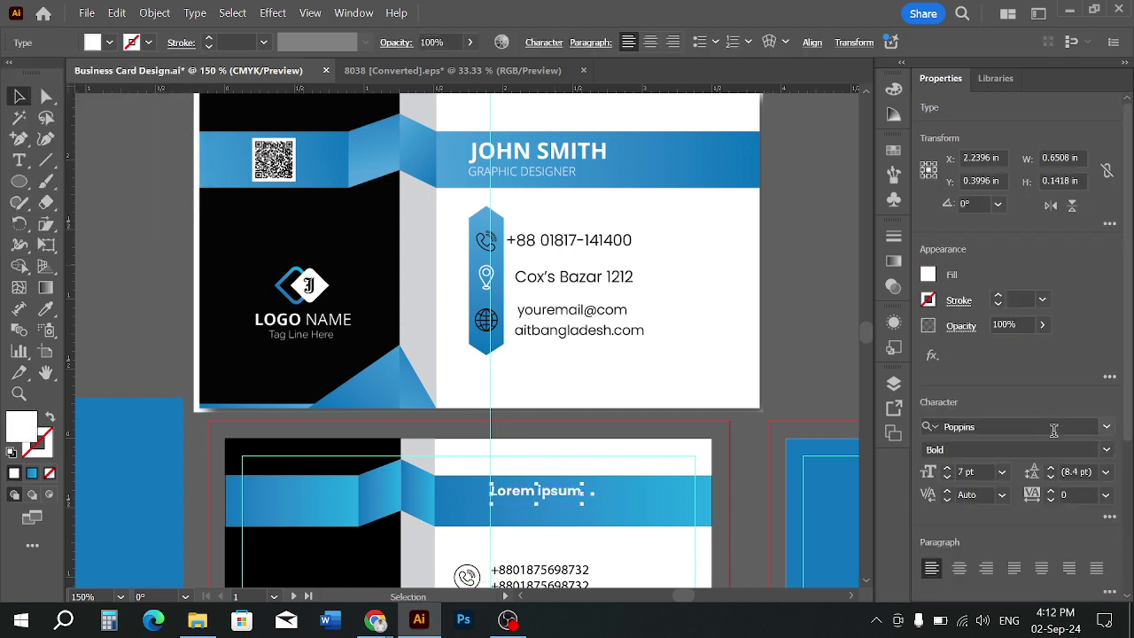
Change the placeholder's font weight to Poppins Medium
left_click(1107, 427)
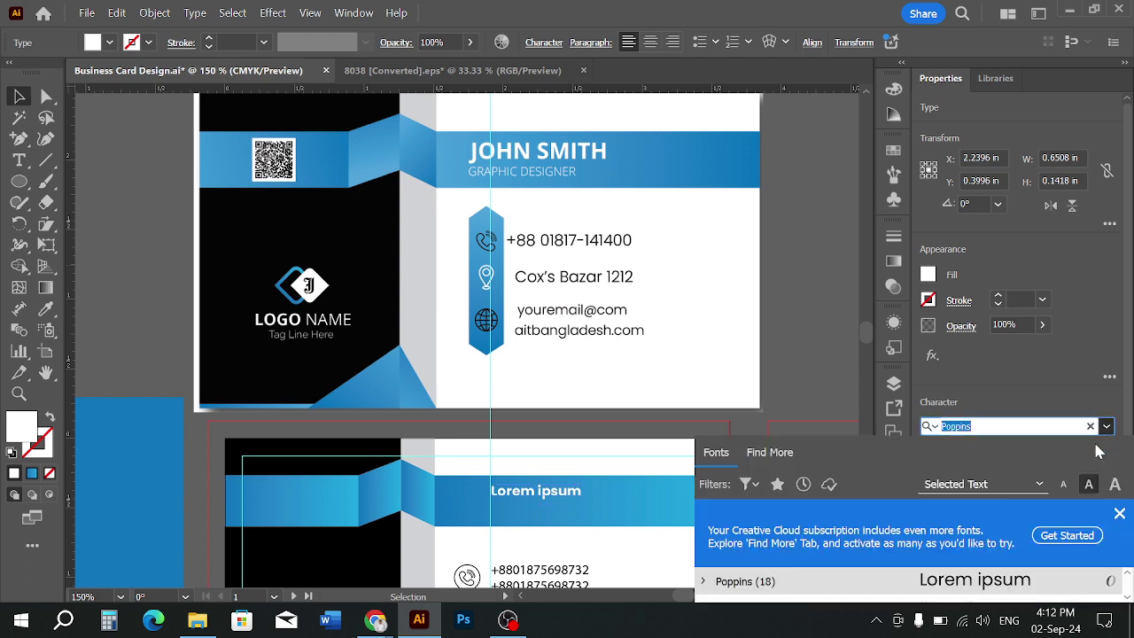
left_click(1097, 538)
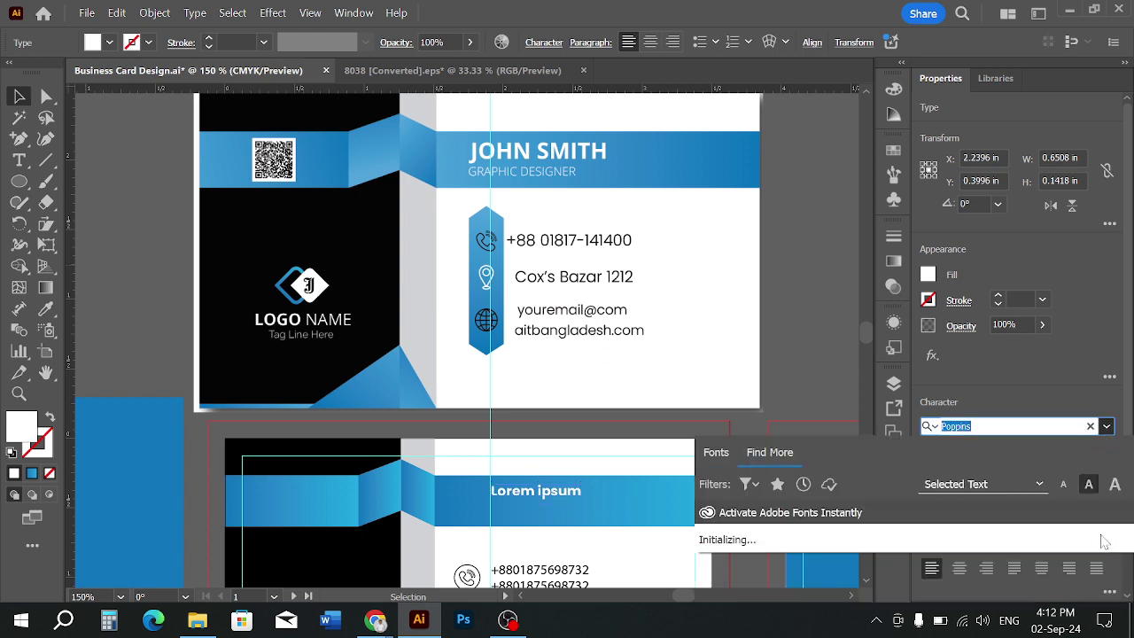
left_click(1107, 427)
left_click(1107, 427)
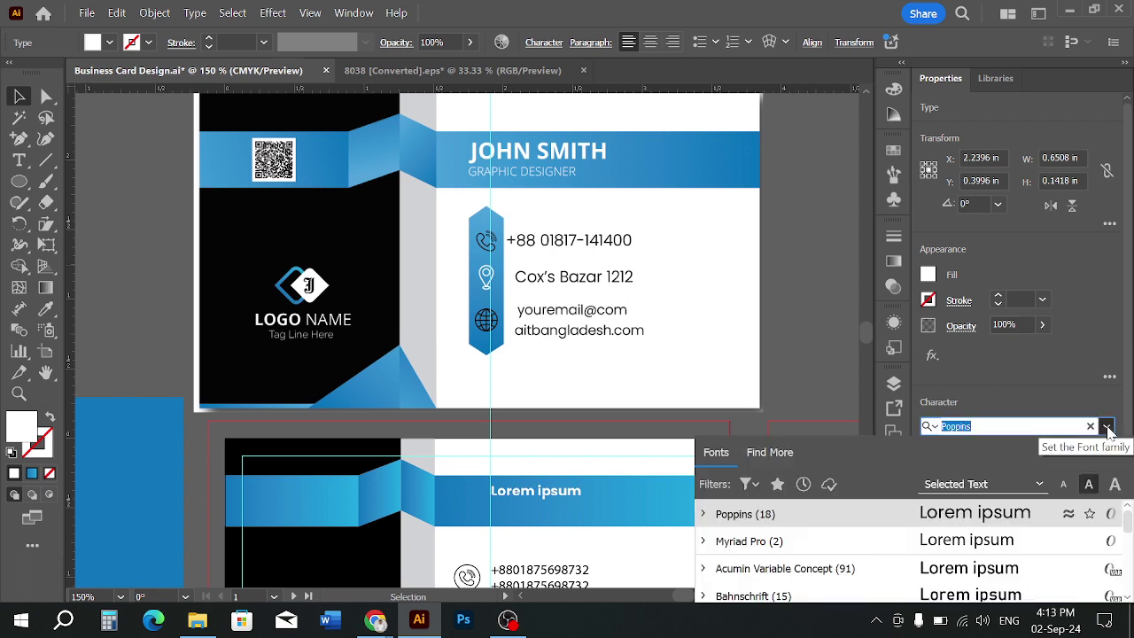
left_click(1106, 428)
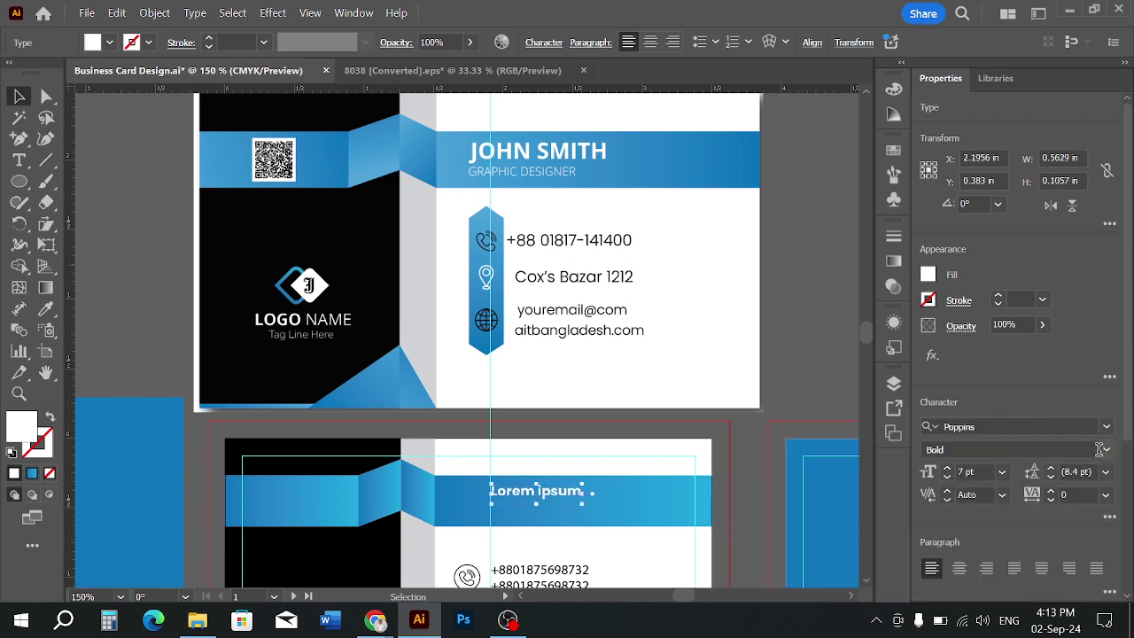
left_click(1101, 449)
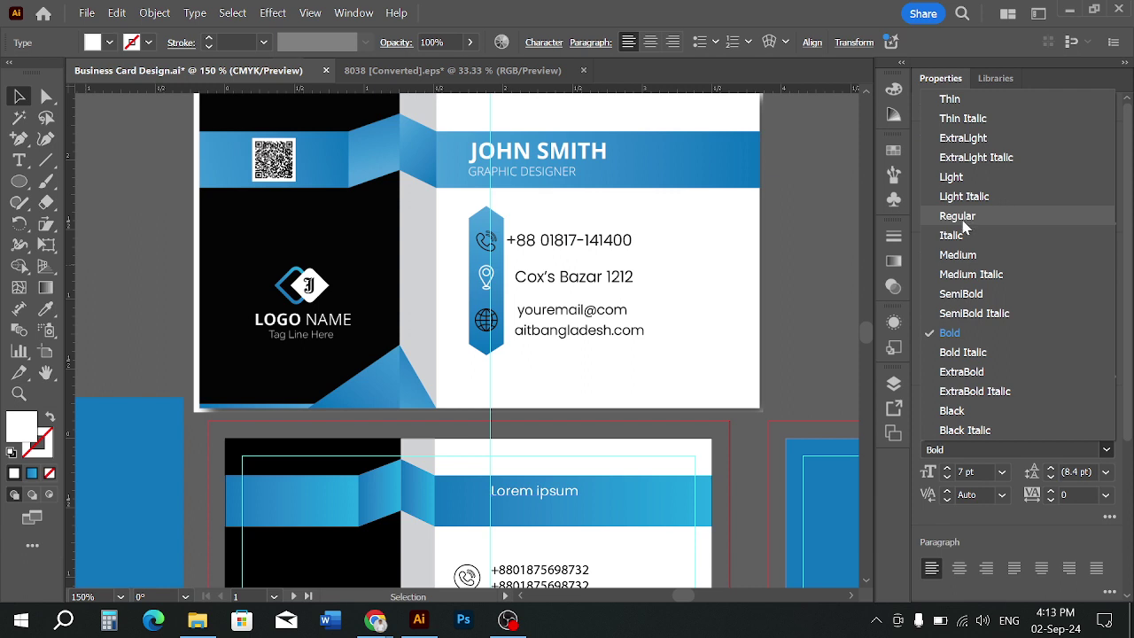
left_click(959, 255)
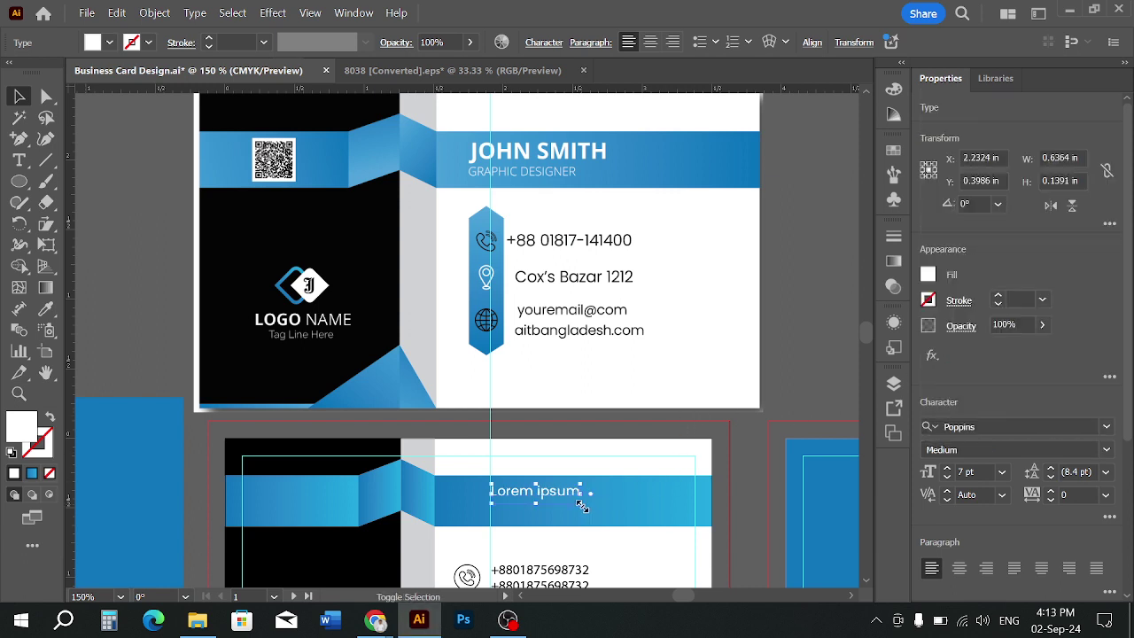
Scale the Lorem ipsum text up to about 12.76 pt
left_click_drag(583, 505, 650, 540)
left_click(772, 387)
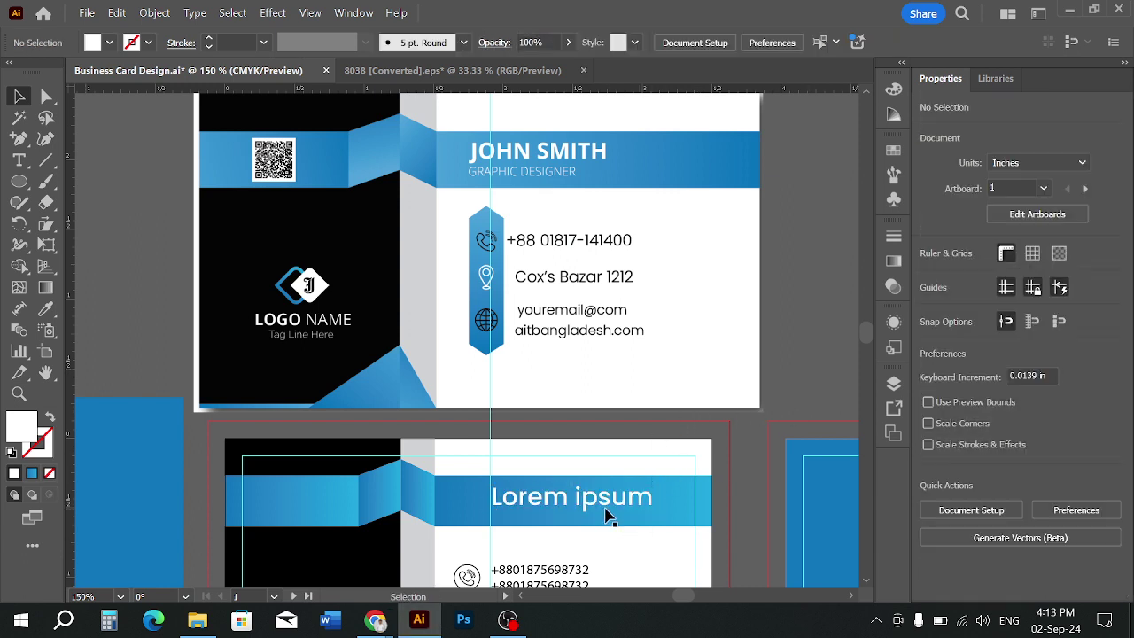
left_click(631, 510)
left_click(19, 160)
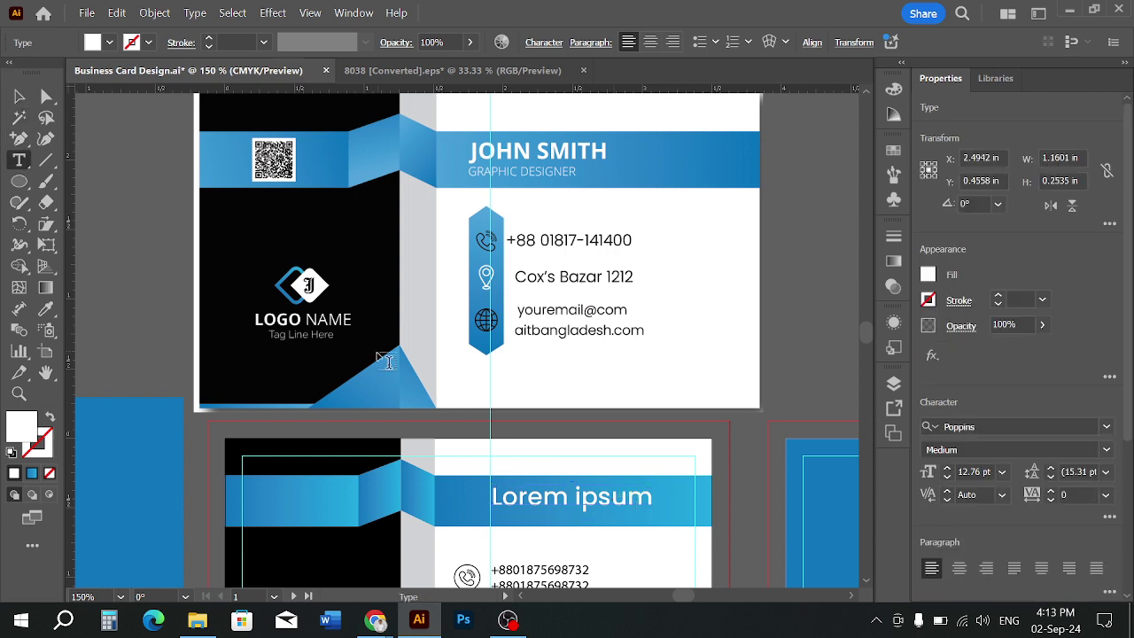
Replace the Lorem ipsum placeholder with the cardholder's name in capitals
left_click(504, 502)
key("ctrl+a")
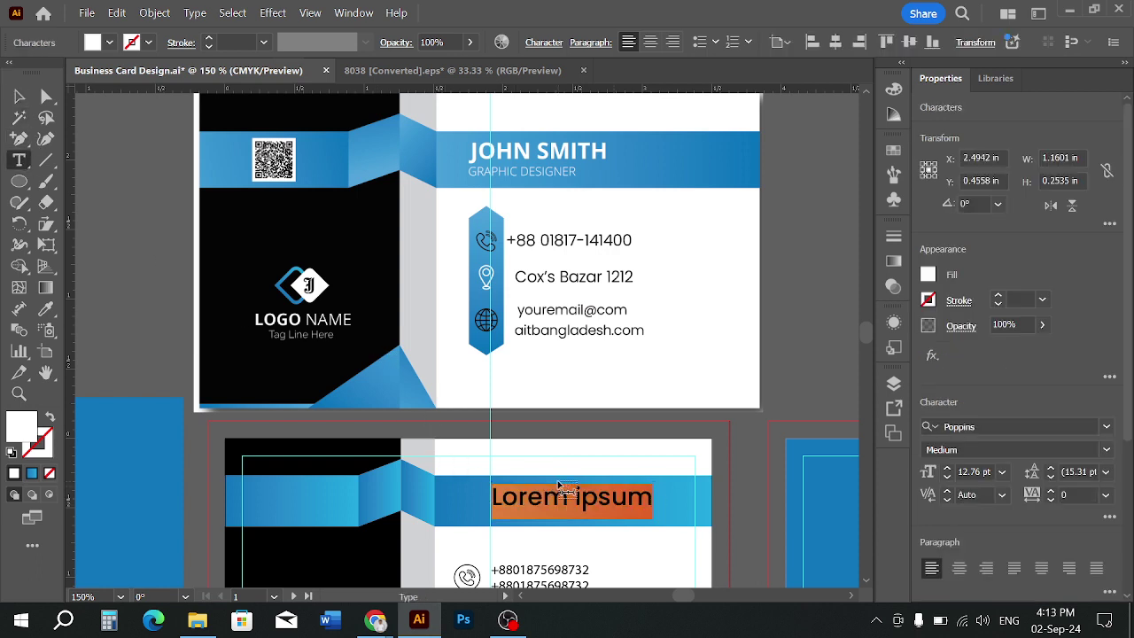
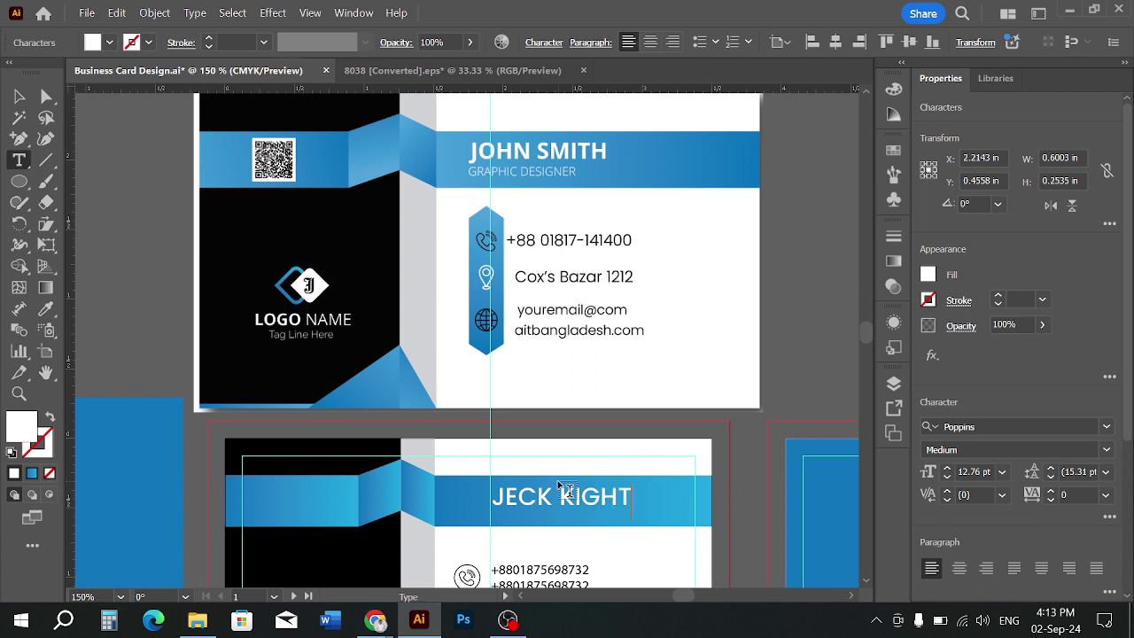
left_click(22, 115)
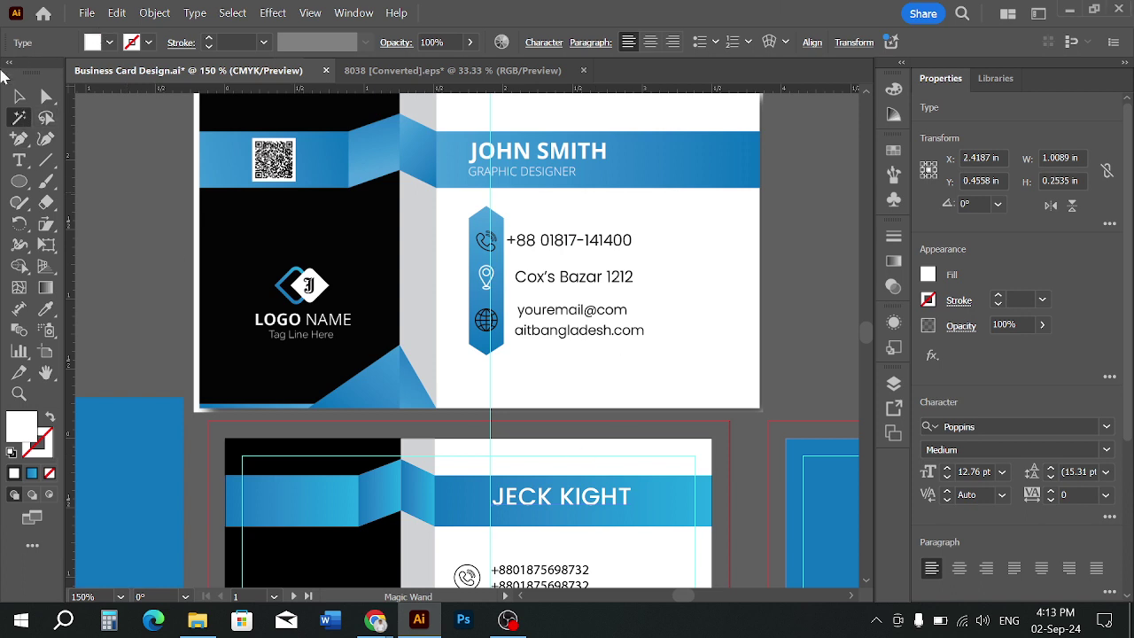
Set the name's font weight to Bold
left_click(19, 95)
scroll(1006, 457, "down", 1)
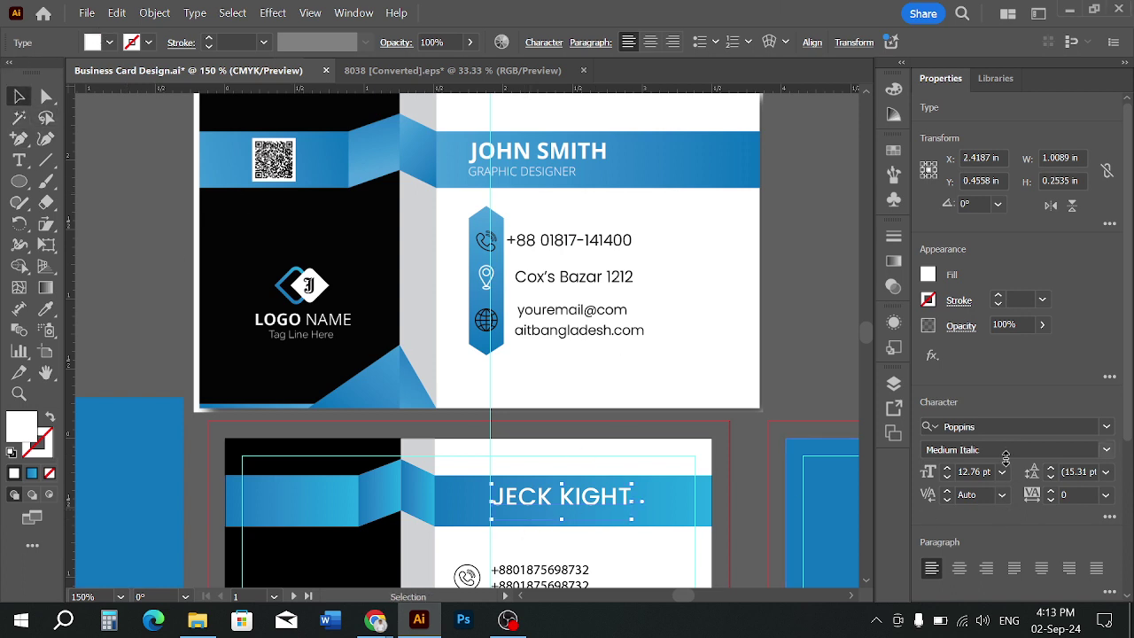
left_click(1106, 450)
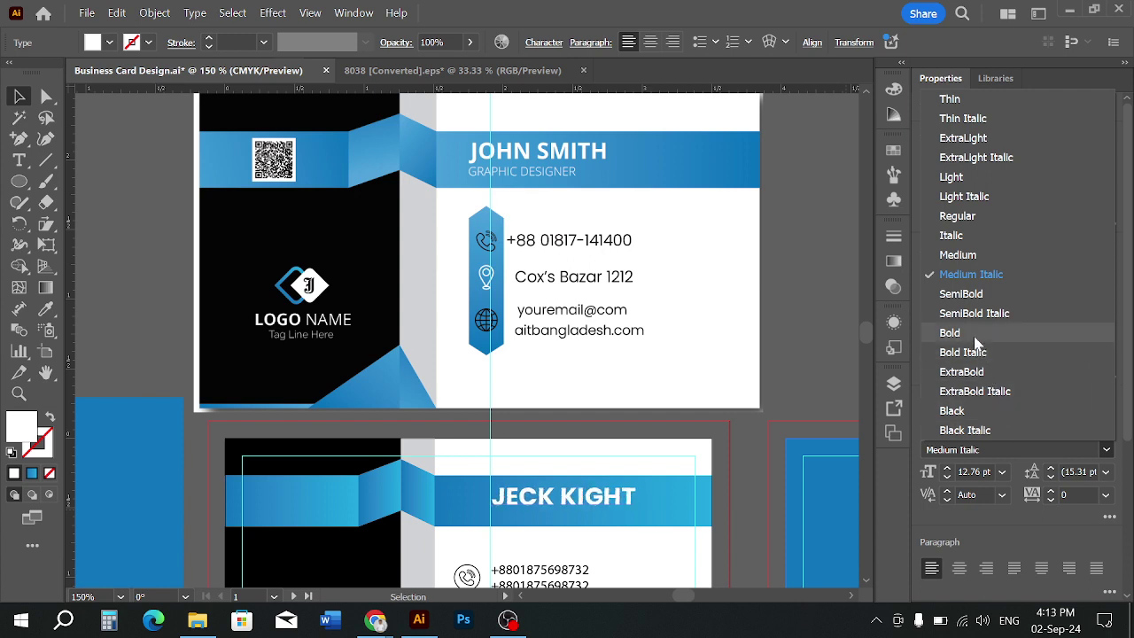
left_click(973, 333)
left_click(629, 540)
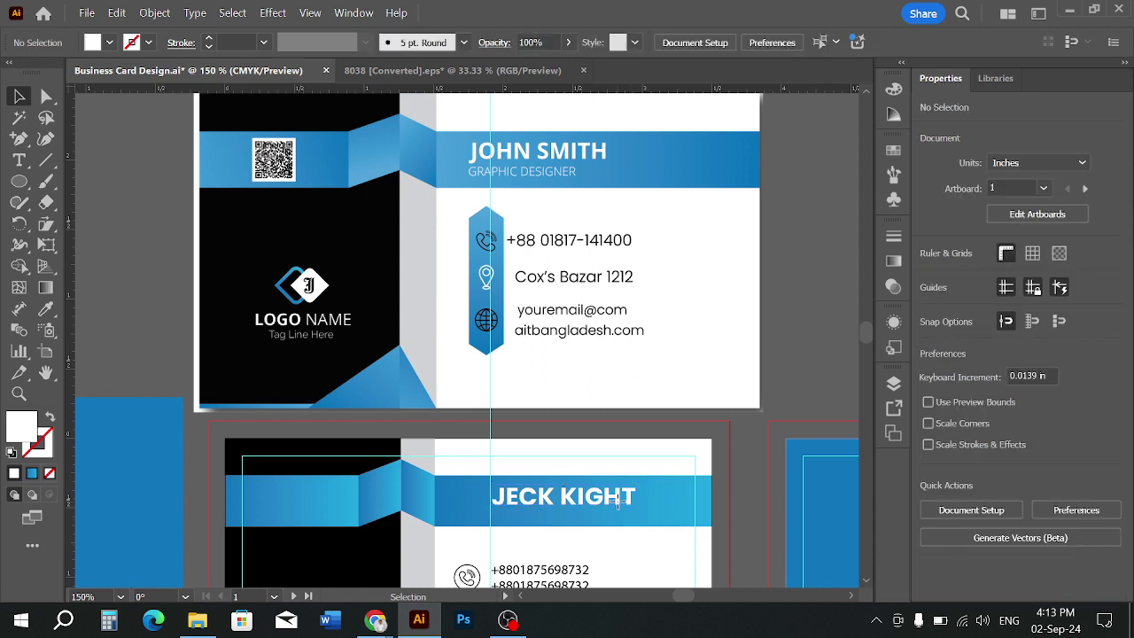
Nudge the name slightly higher within the blue band
left_click_drag(617, 502, 617, 506)
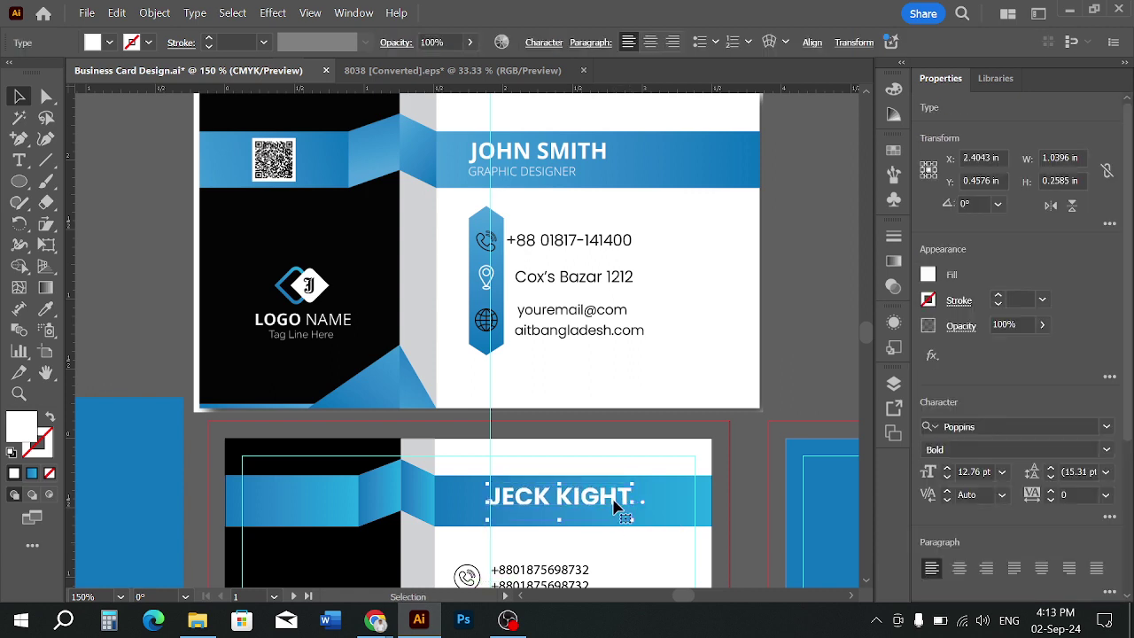
key("Up")
left_click(625, 542)
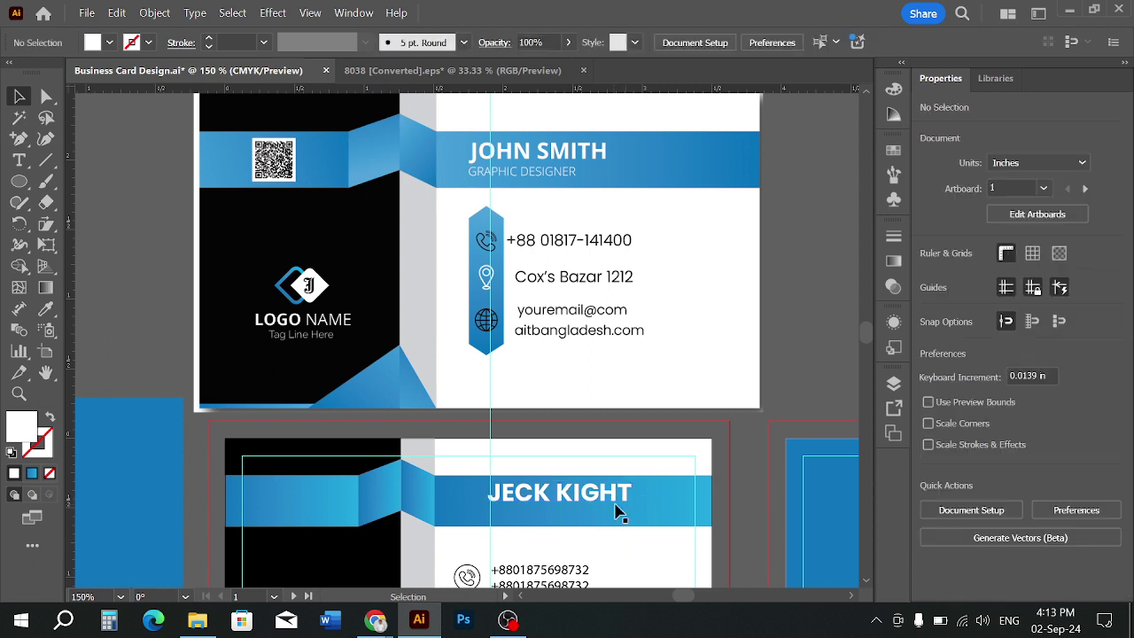
left_click(615, 502)
key("Up")
key("Up")
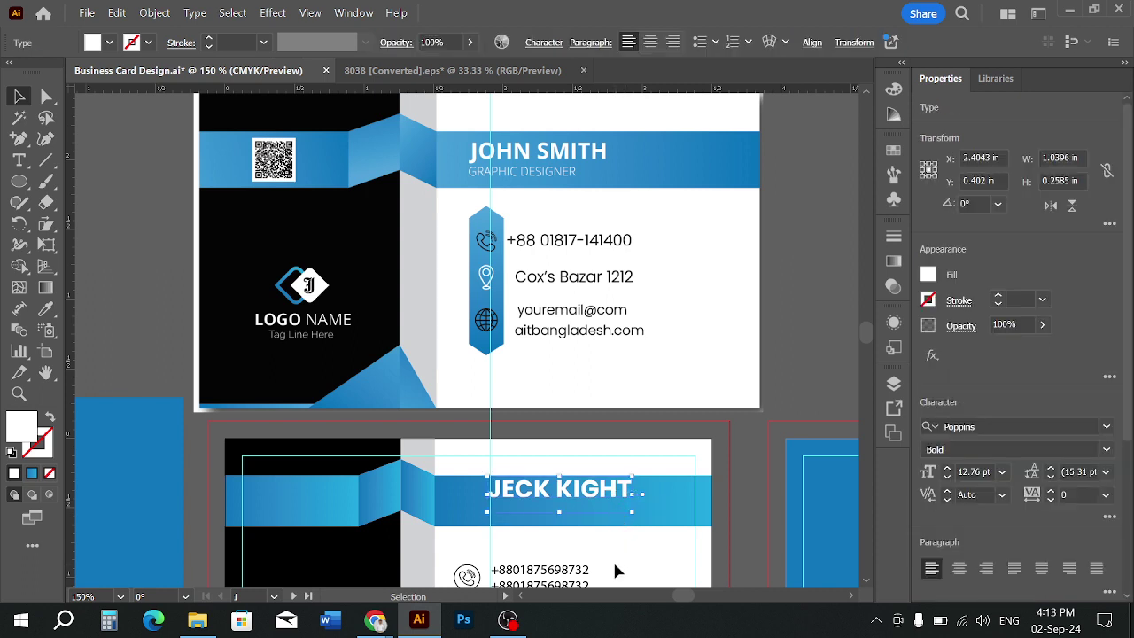
left_click(619, 542)
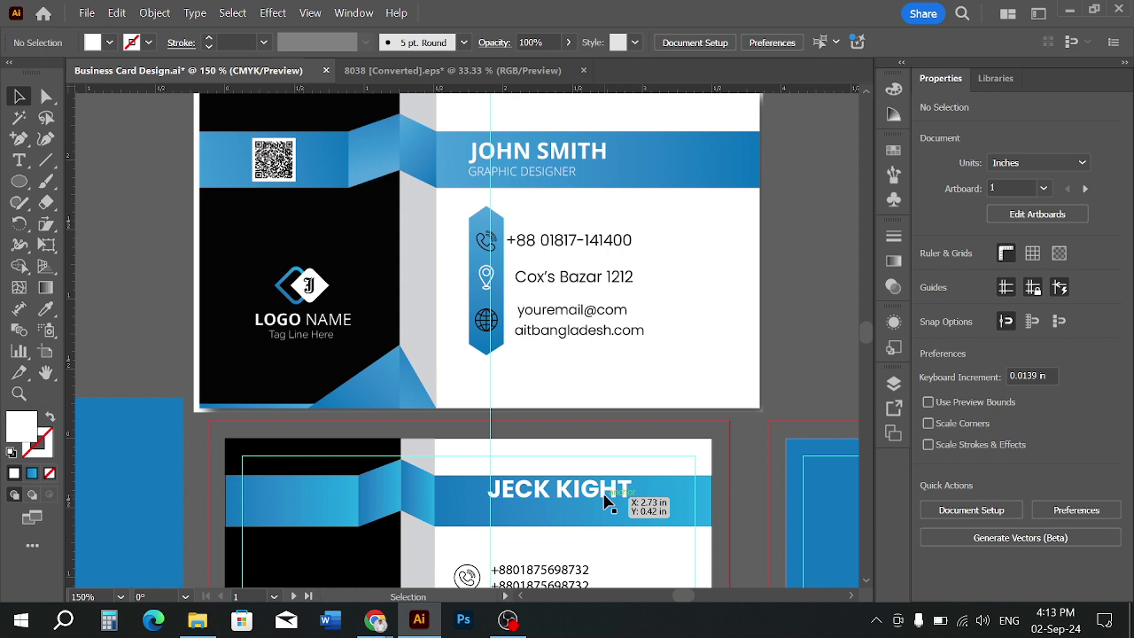
left_click(607, 501)
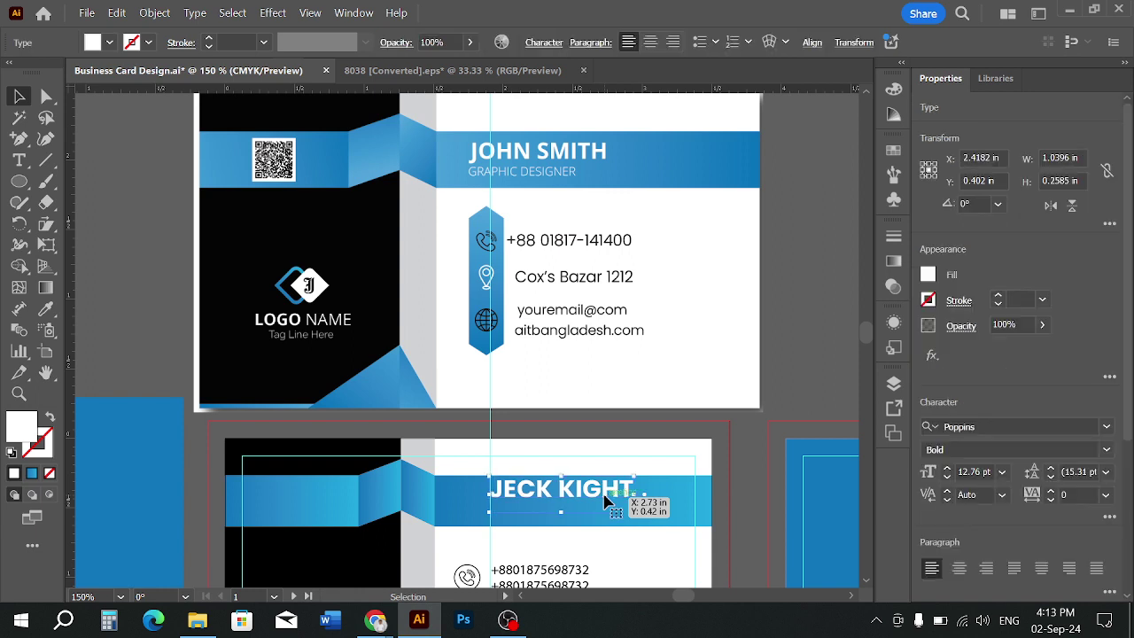
Duplicate the name just below it, retype the copy as 'GRAPHIC DESIGNER' and set it to Light
left_click_drag(606, 502, 606, 527)
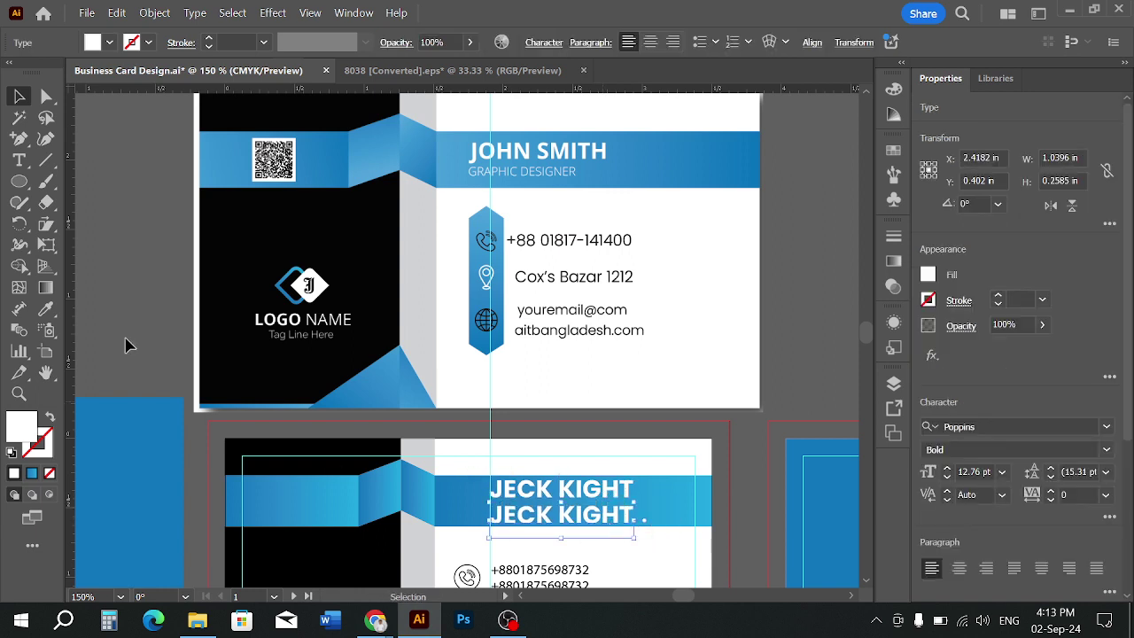
left_click(19, 165)
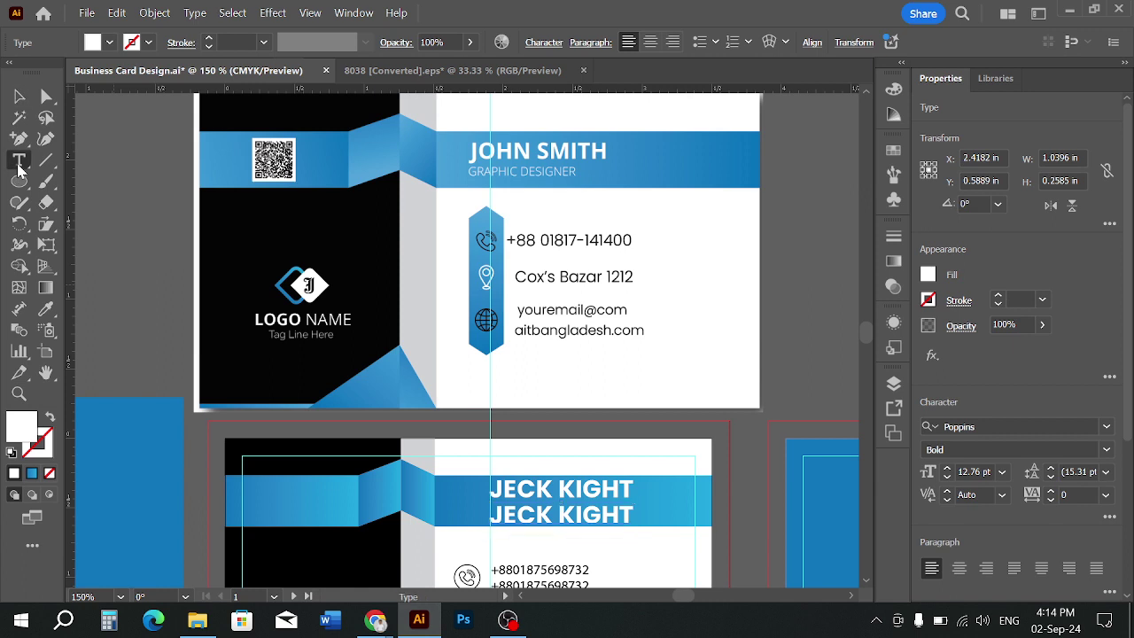
triple_click(592, 515)
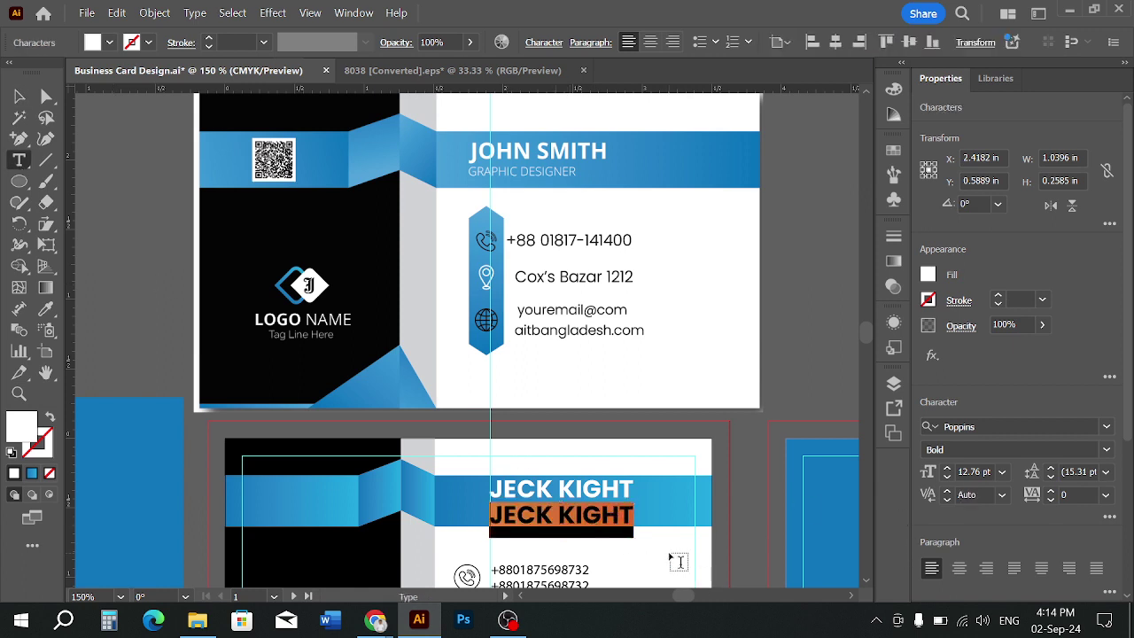
type("GRA")
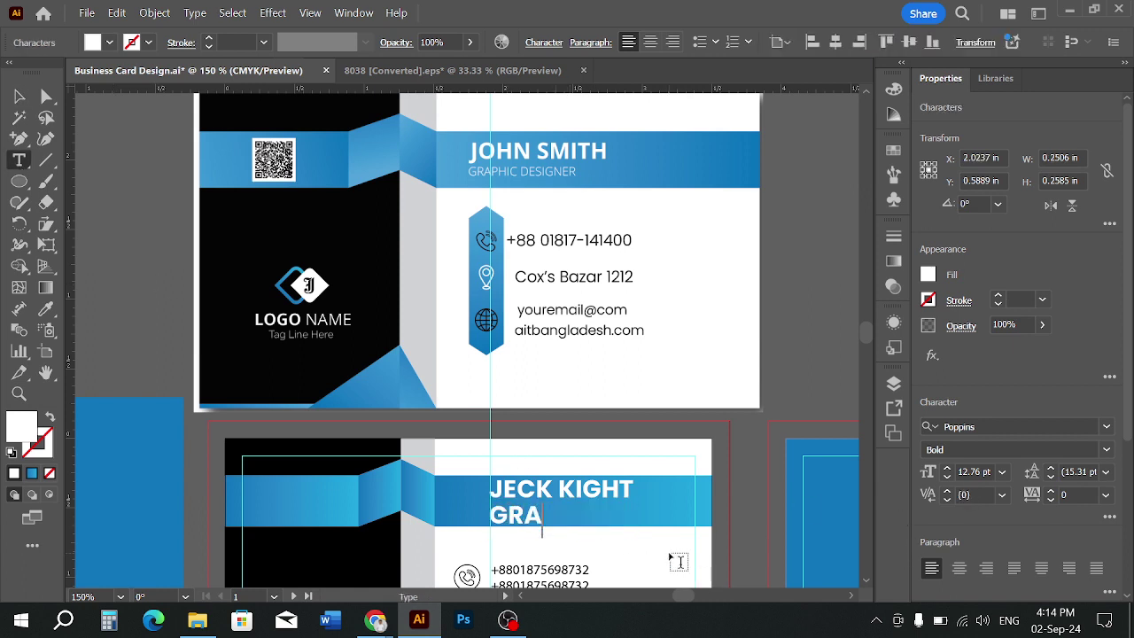
type("PHIC D")
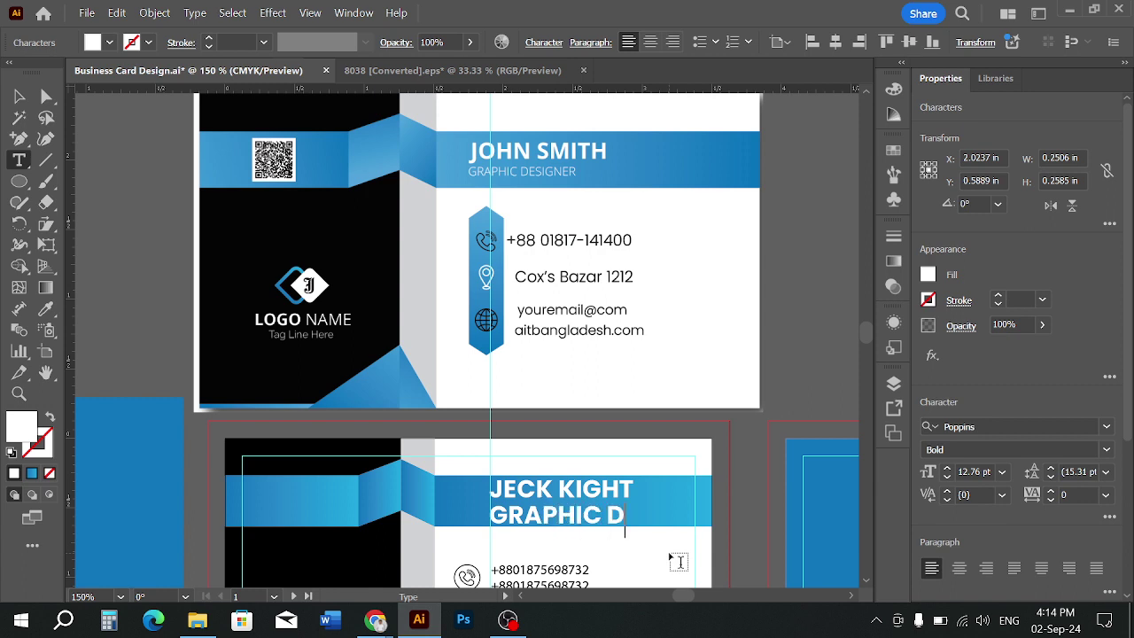
type("ESIGNER")
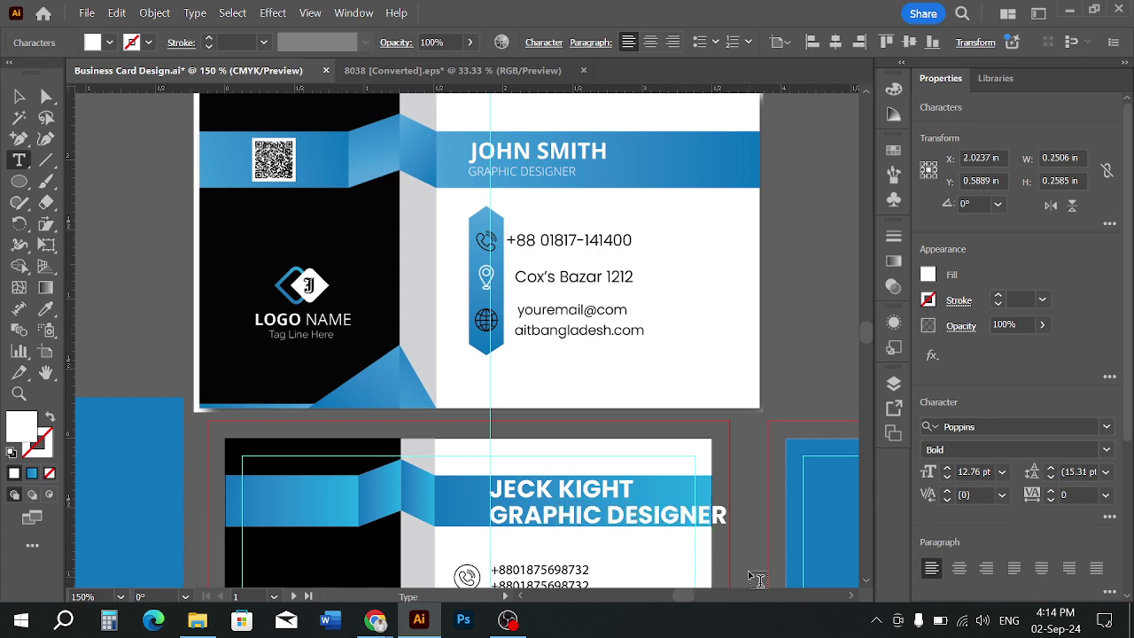
left_click(15, 92)
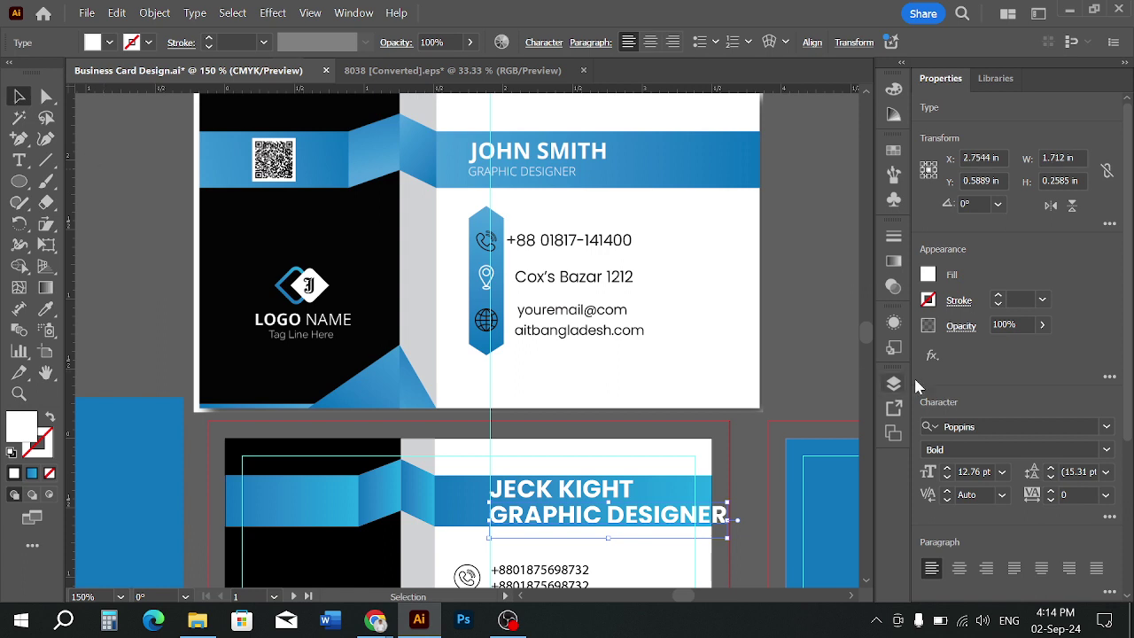
left_click(1106, 452)
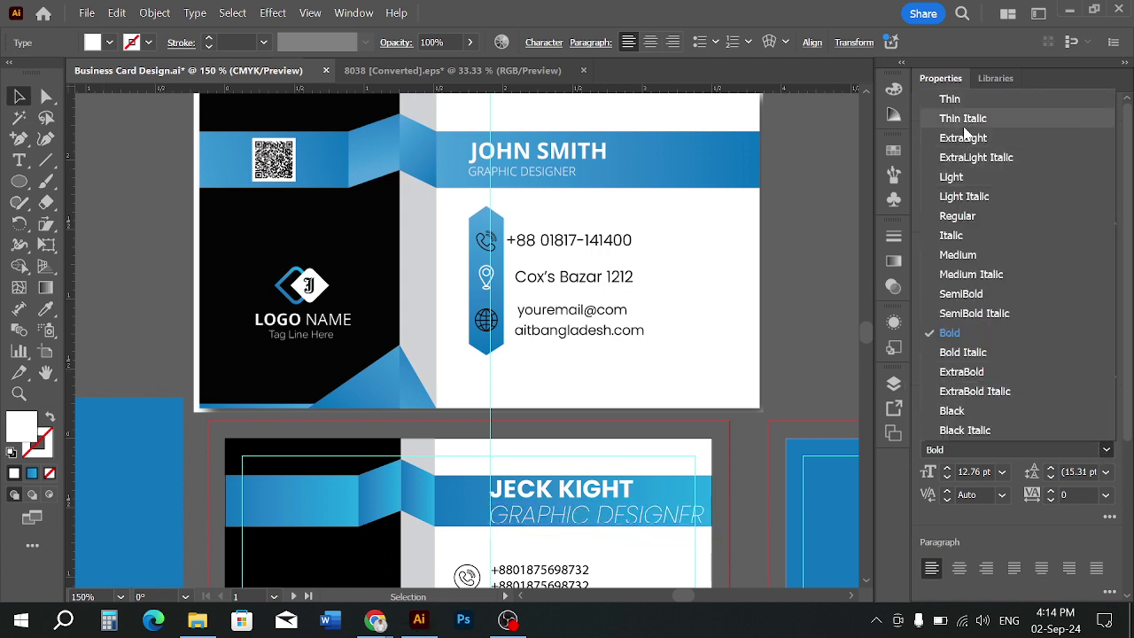
left_click(953, 178)
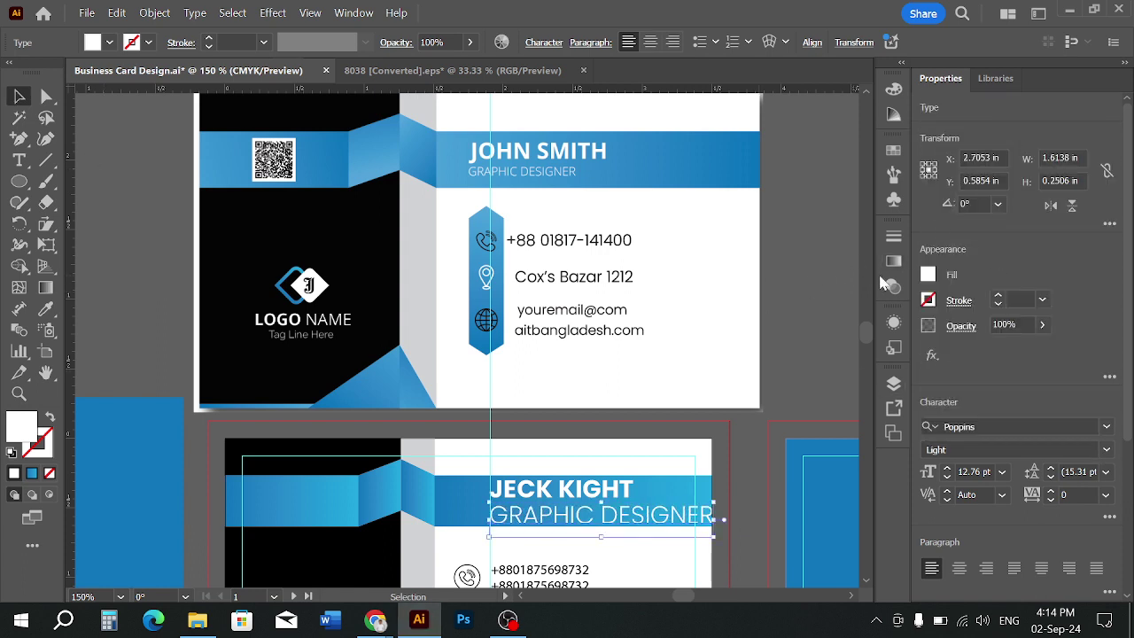
Scale the GRAPHIC DESIGNER title down to about 5.28 pt and move it onto the blue band
left_click_drag(720, 503, 561, 535)
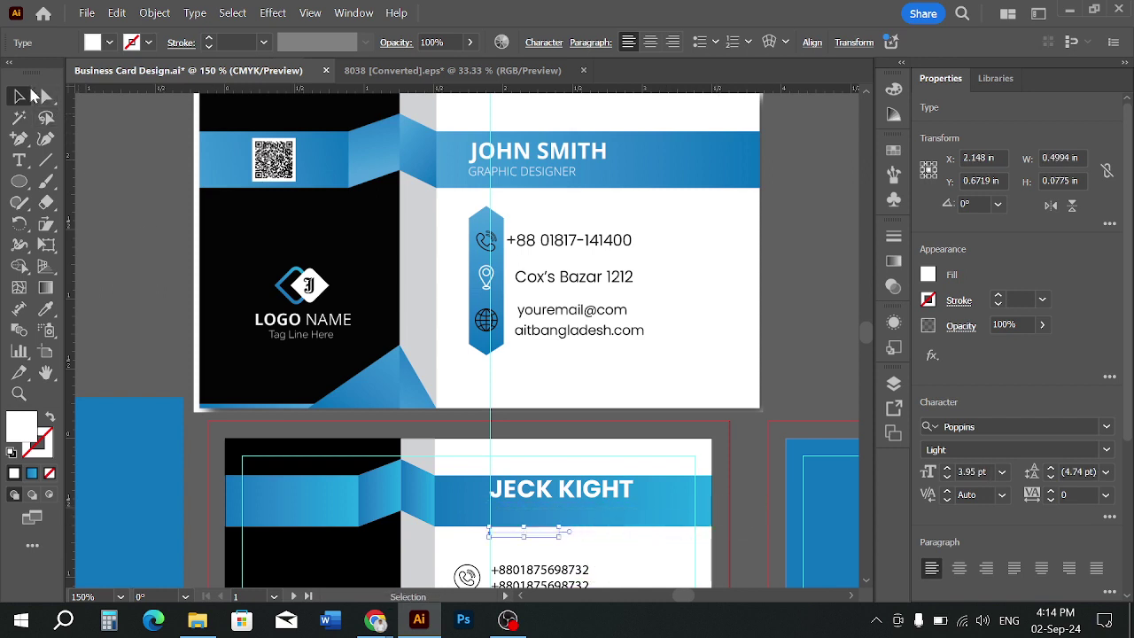
key("Up")
key("Up")
key("Up")
key("Up")
key("Up")
key("Up")
key("Up")
key("Up")
key("Up")
key("Up")
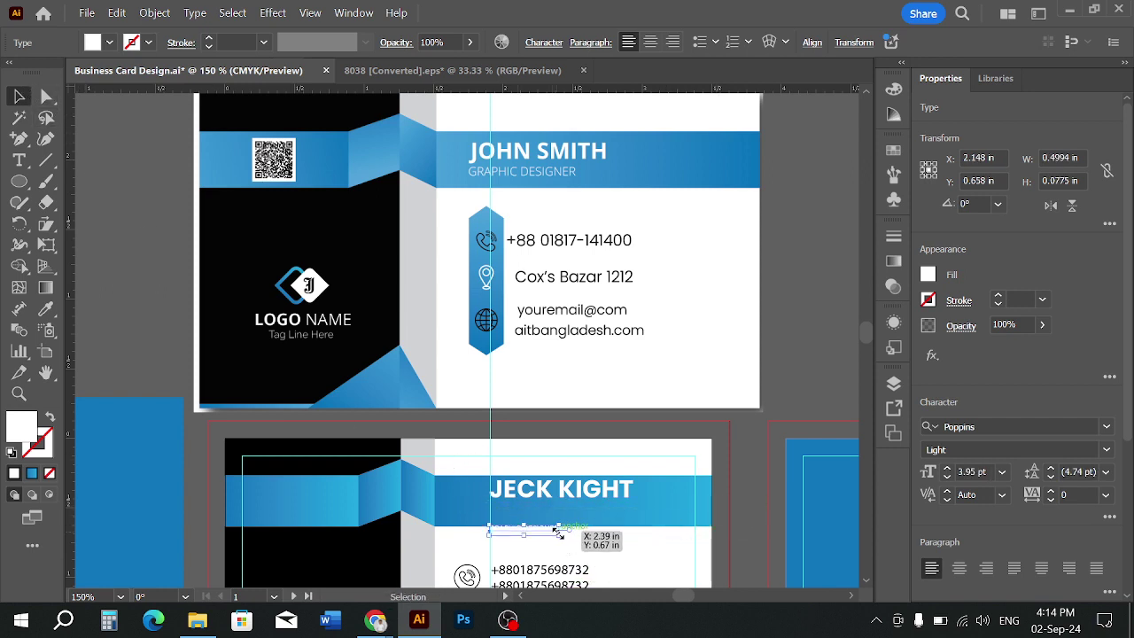
left_click(550, 550)
scroll(530, 512, "up", 3)
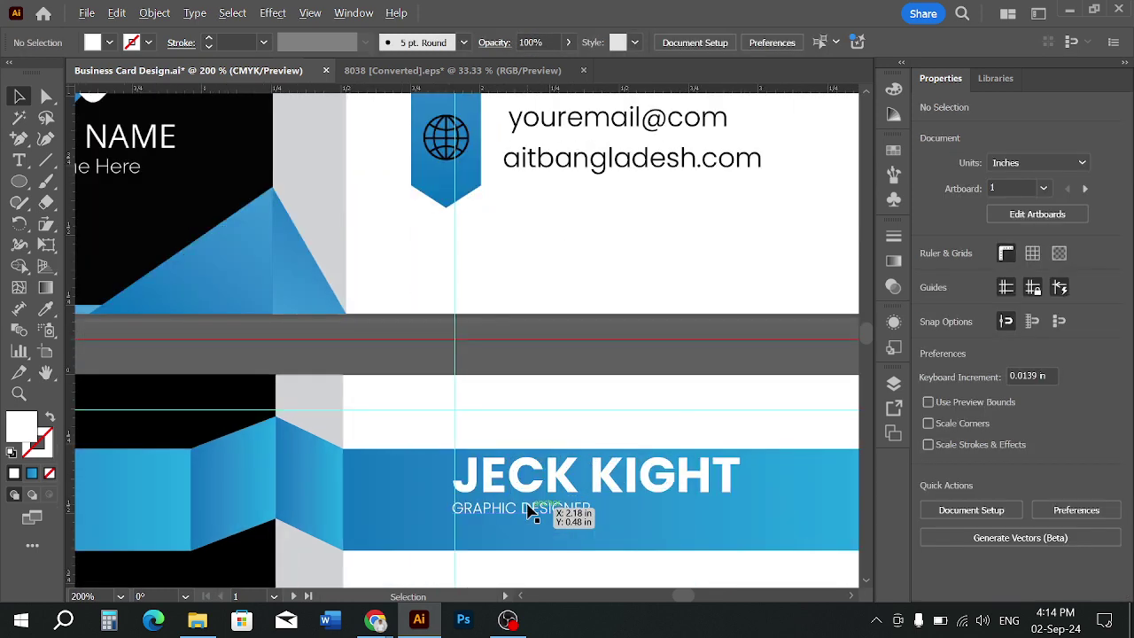
scroll(594, 497, "down", 2)
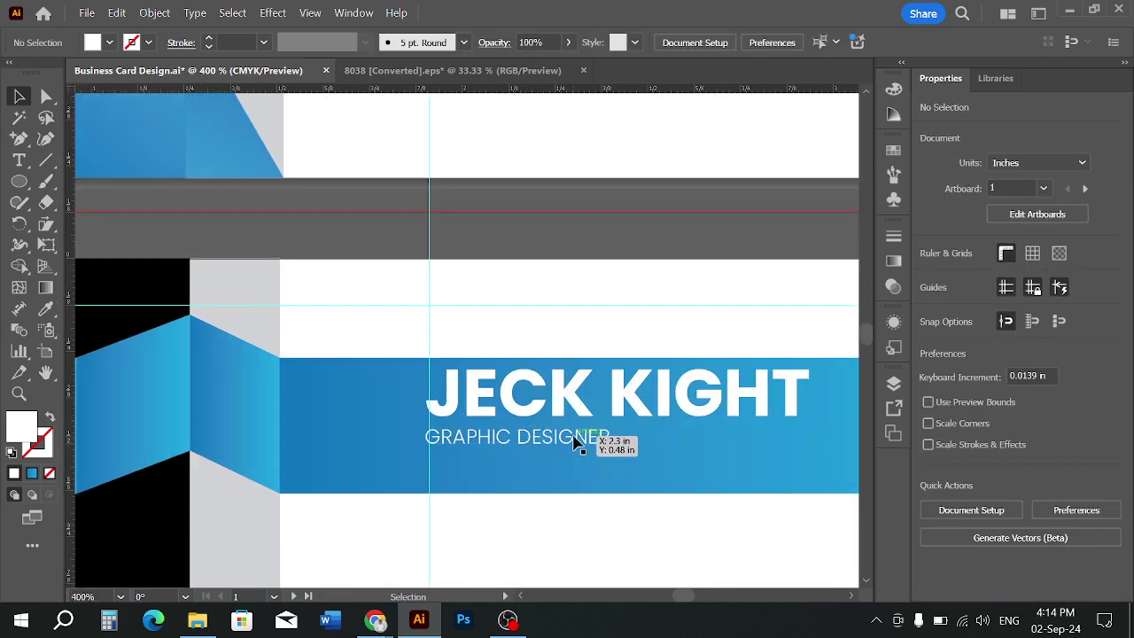
left_click_drag(584, 438, 679, 457)
left_click(772, 474)
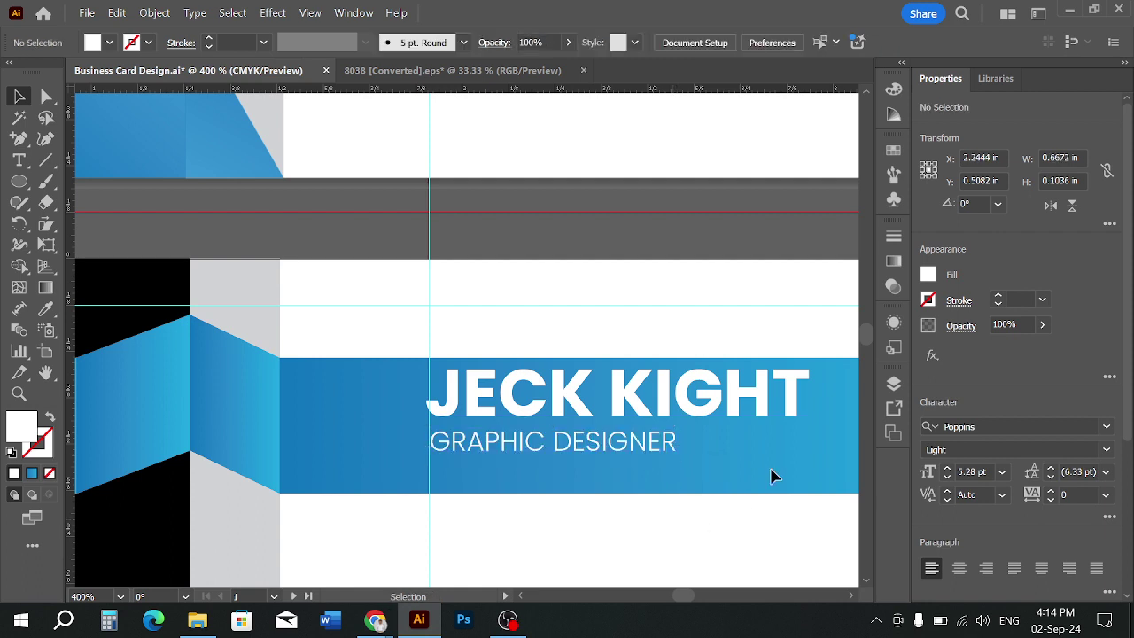
left_click(595, 450)
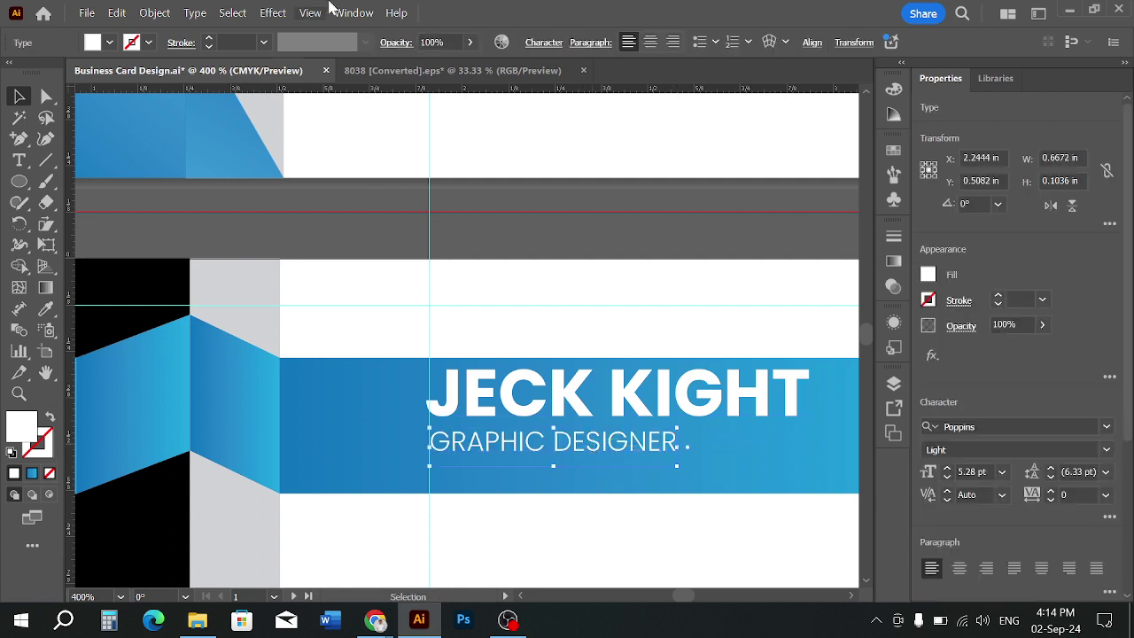
left_click(545, 230)
scroll(546, 255, "down", 1)
left_click(584, 399)
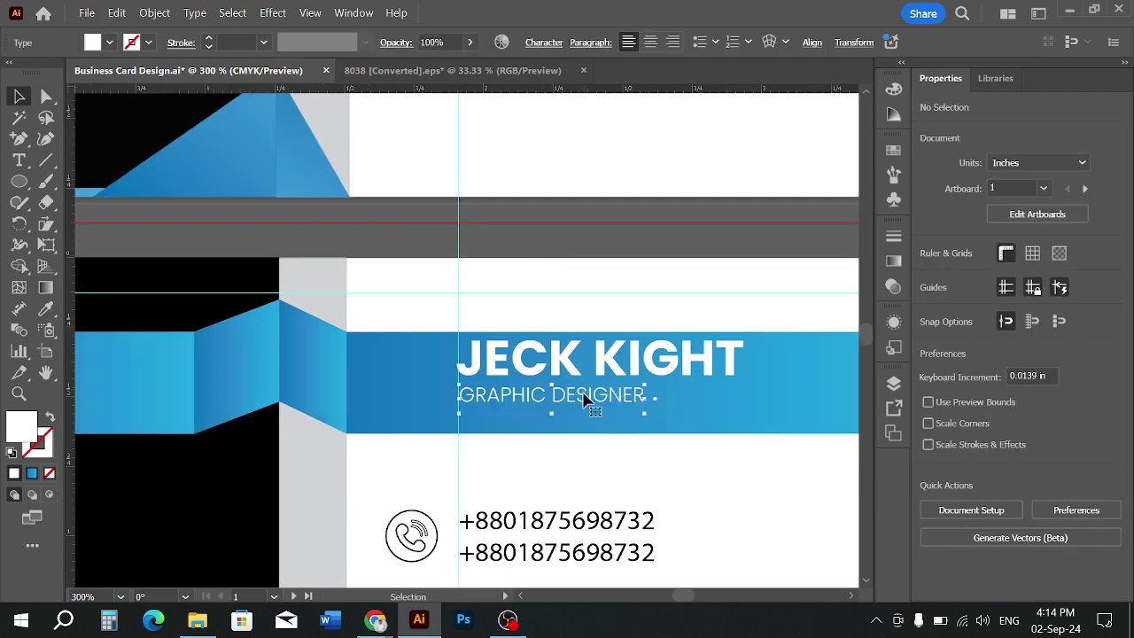
left_click_drag(630, 408, 602, 426)
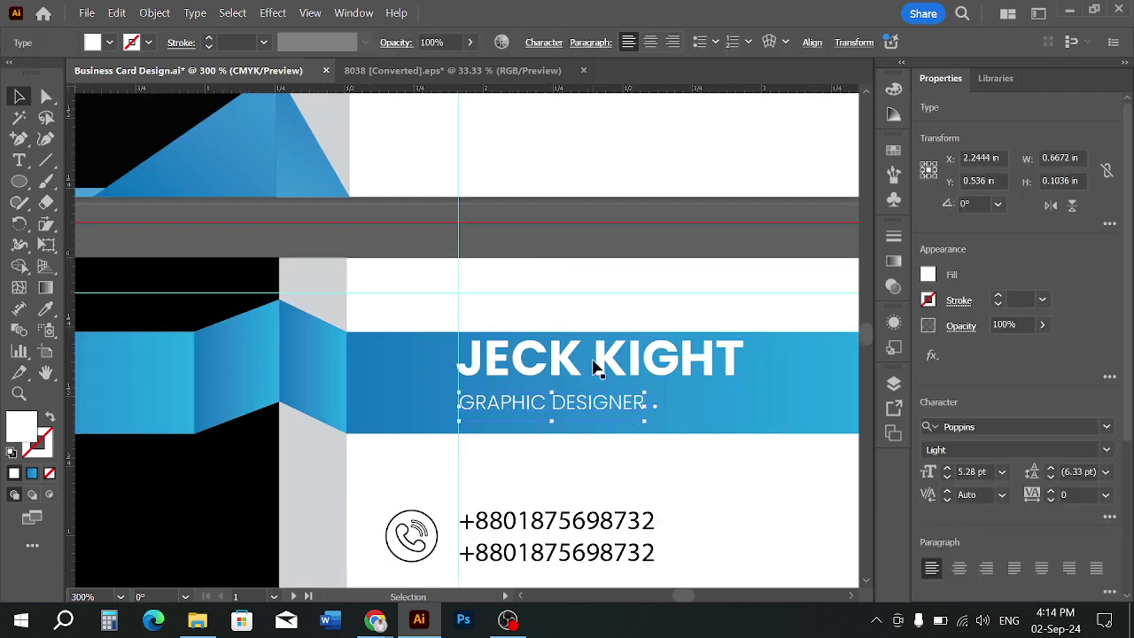
left_click_drag(599, 367, 547, 354)
left_click(606, 447)
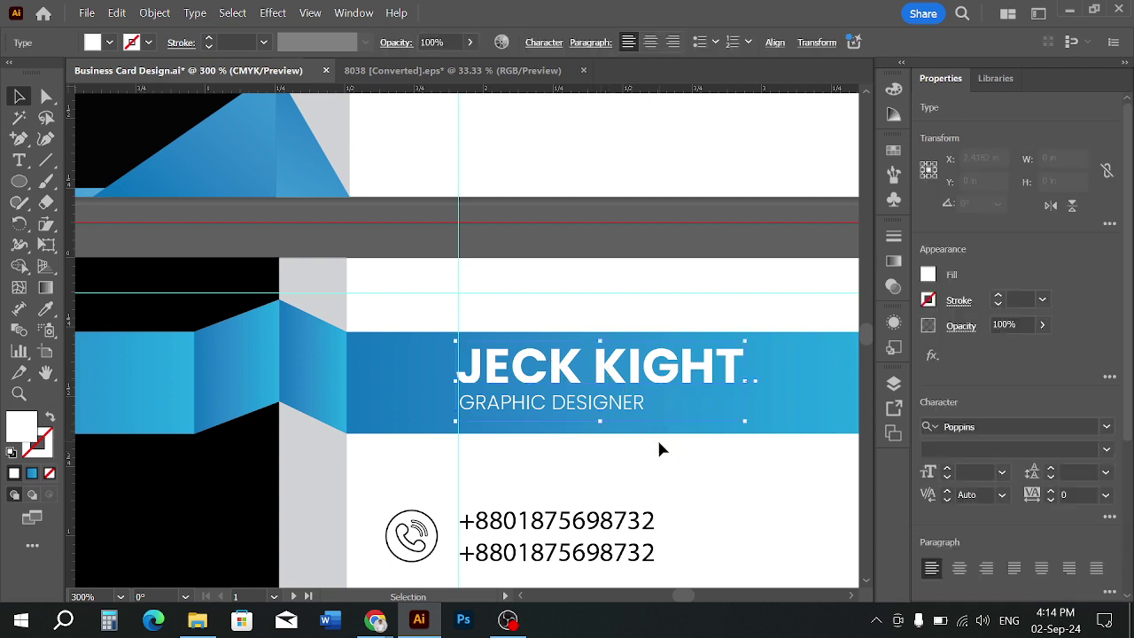
key("Down")
left_click(653, 450)
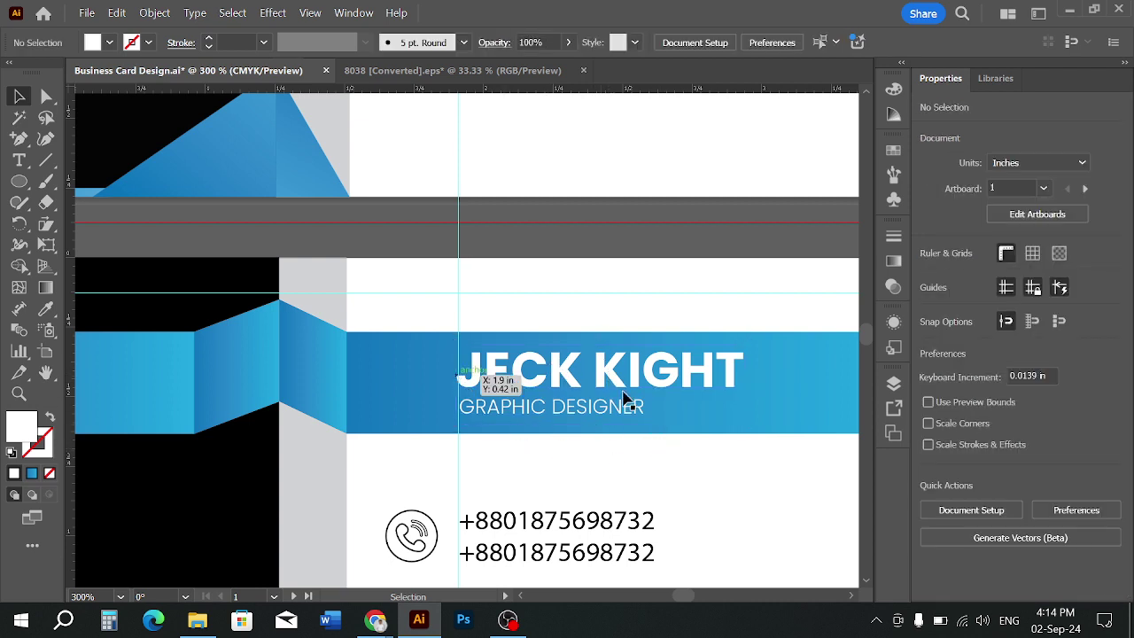
scroll(698, 476, "down", 2)
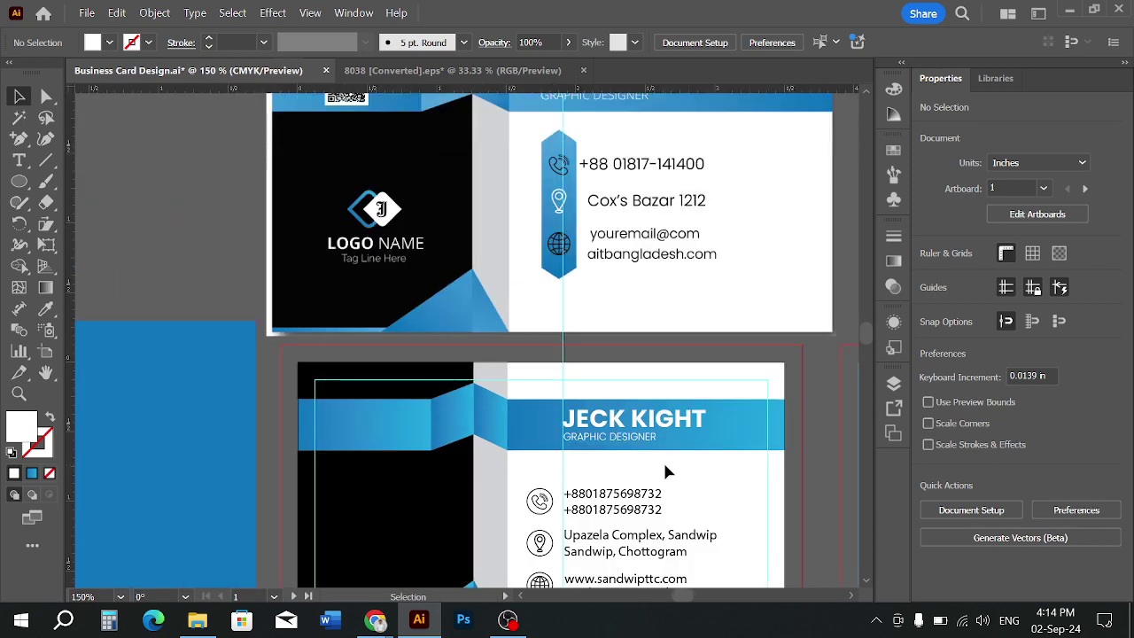
left_click_drag(665, 471, 603, 510)
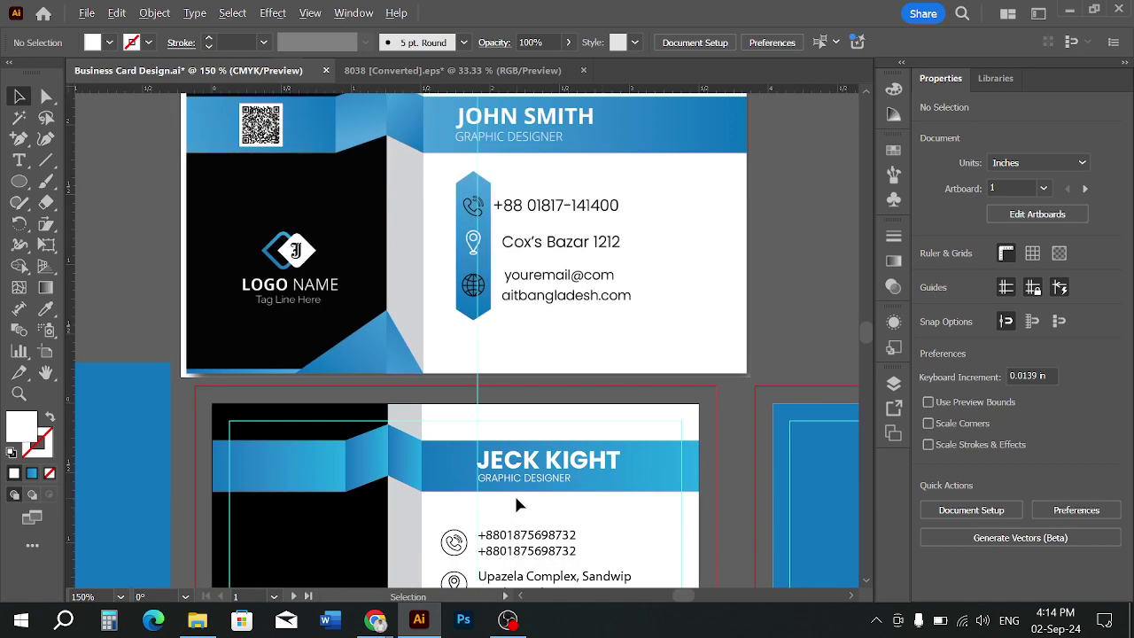
Change the GRAPHIC DESIGNER title's font weight to Regular
scroll(518, 504, "up", 3)
left_click(544, 448)
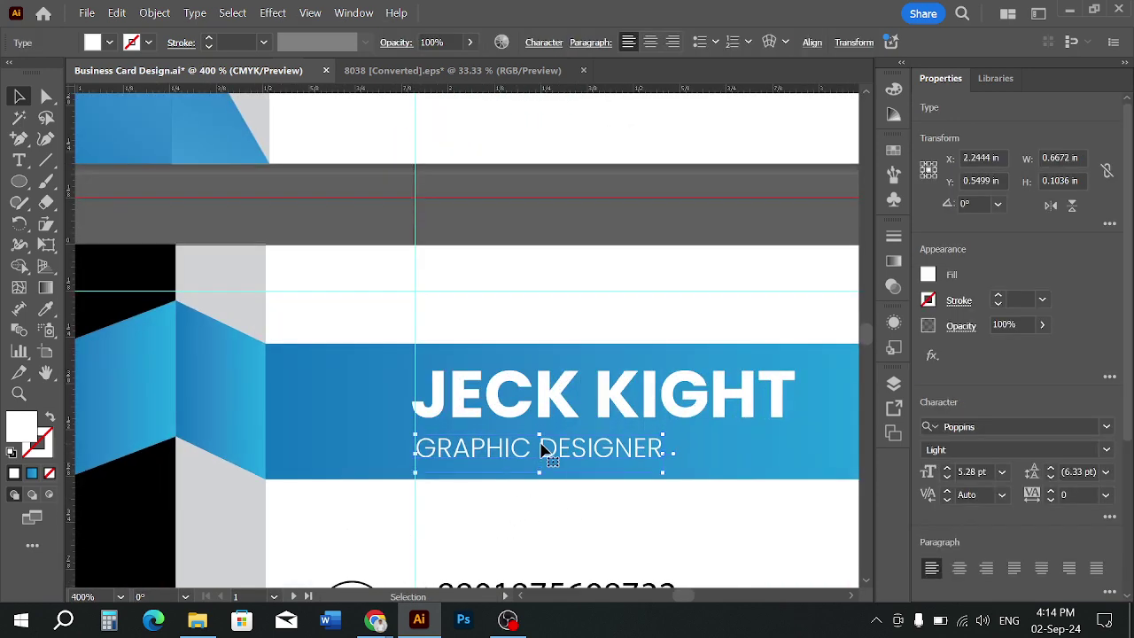
left_click(570, 488)
left_click(579, 456)
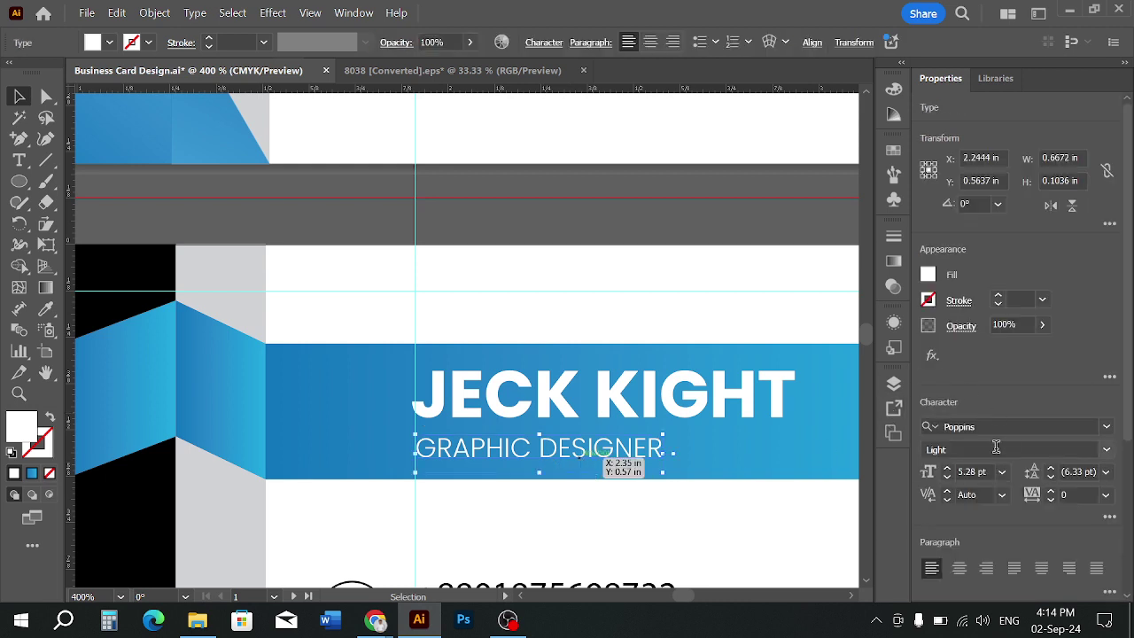
left_click(1106, 450)
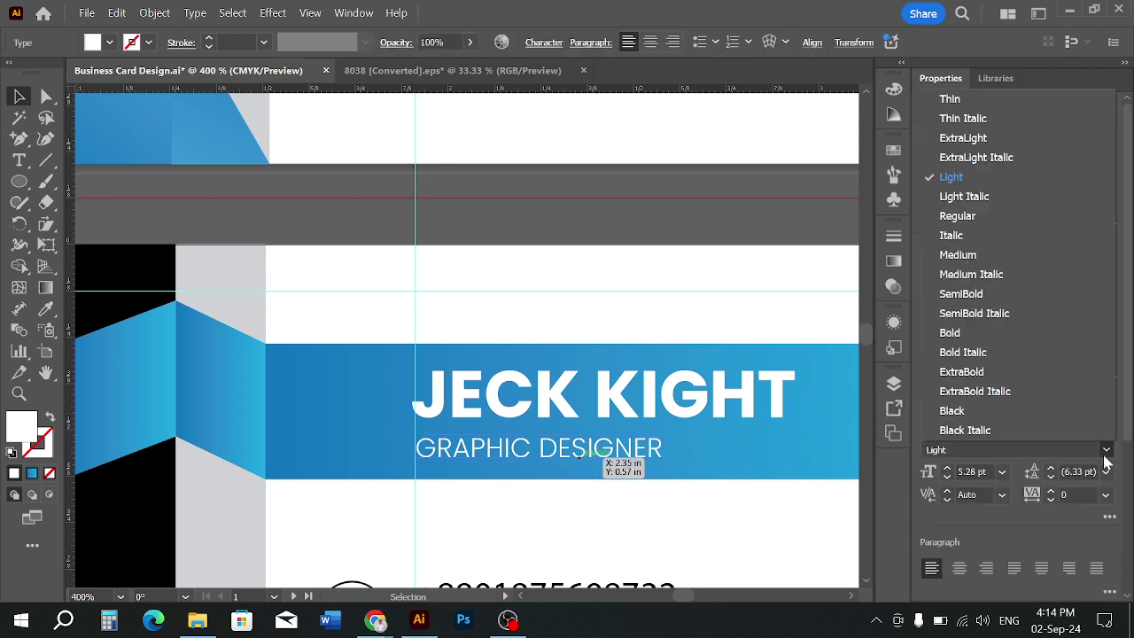
left_click(975, 222)
left_click(641, 511)
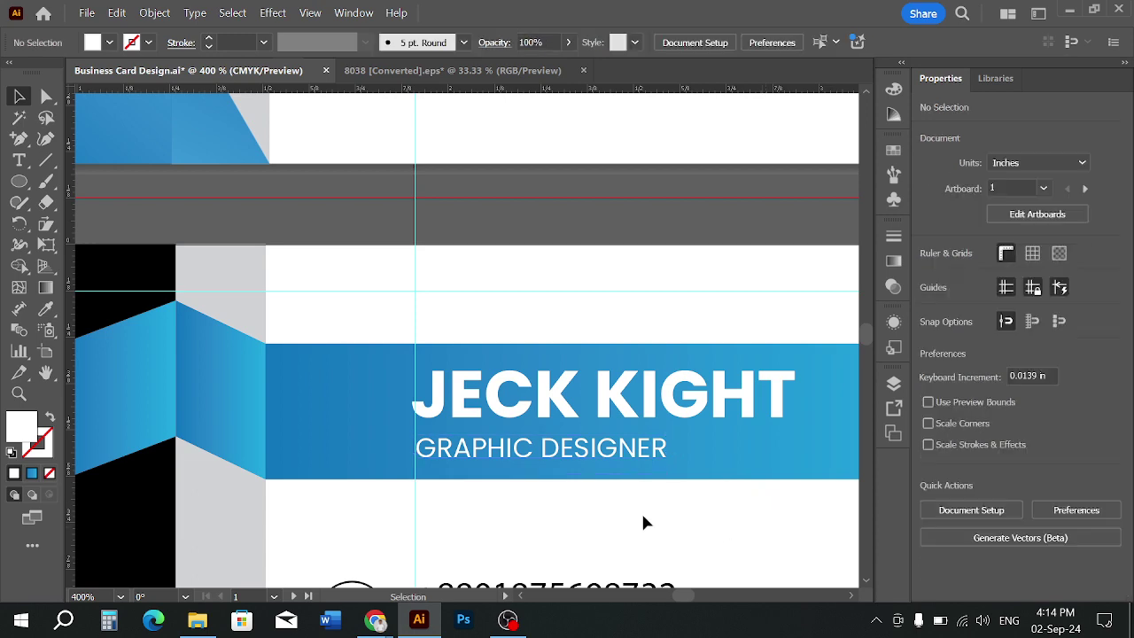
scroll(638, 500, "down", 2)
left_click_drag(635, 505, 628, 504)
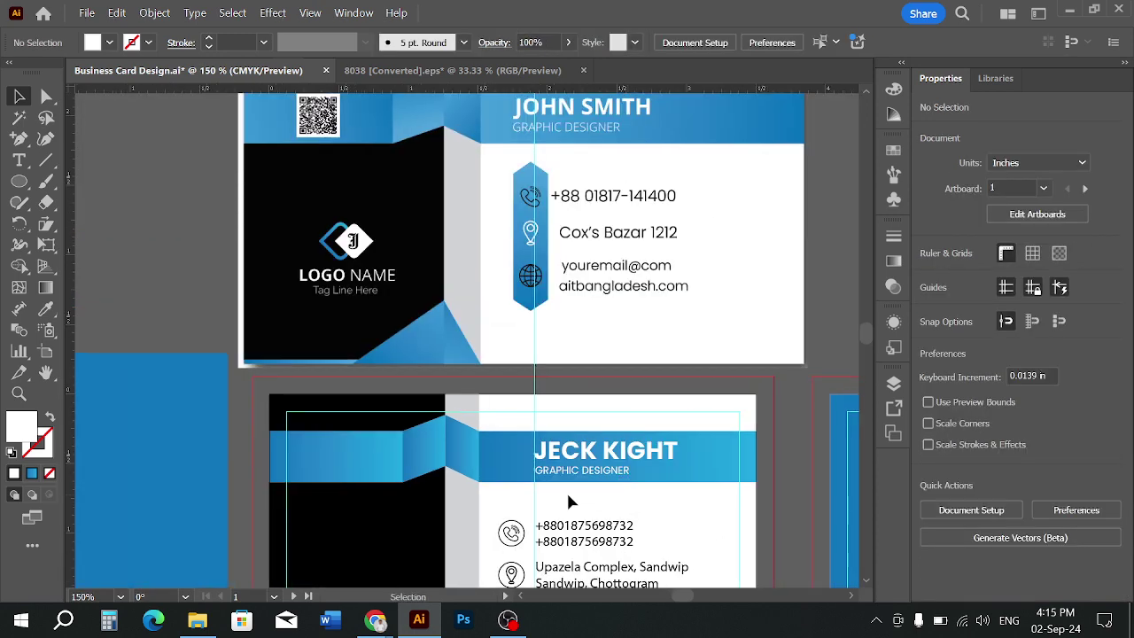
scroll(570, 501, "down", 1)
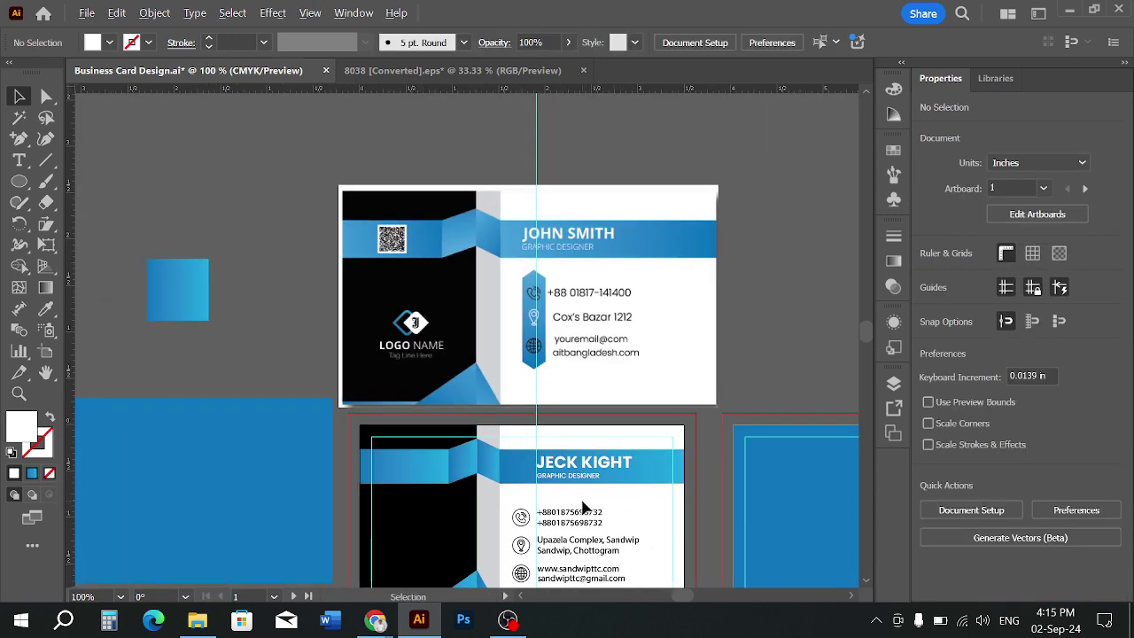
scroll(583, 507, "up", 1)
scroll(583, 507, "down", 1)
scroll(584, 506, "up", 3)
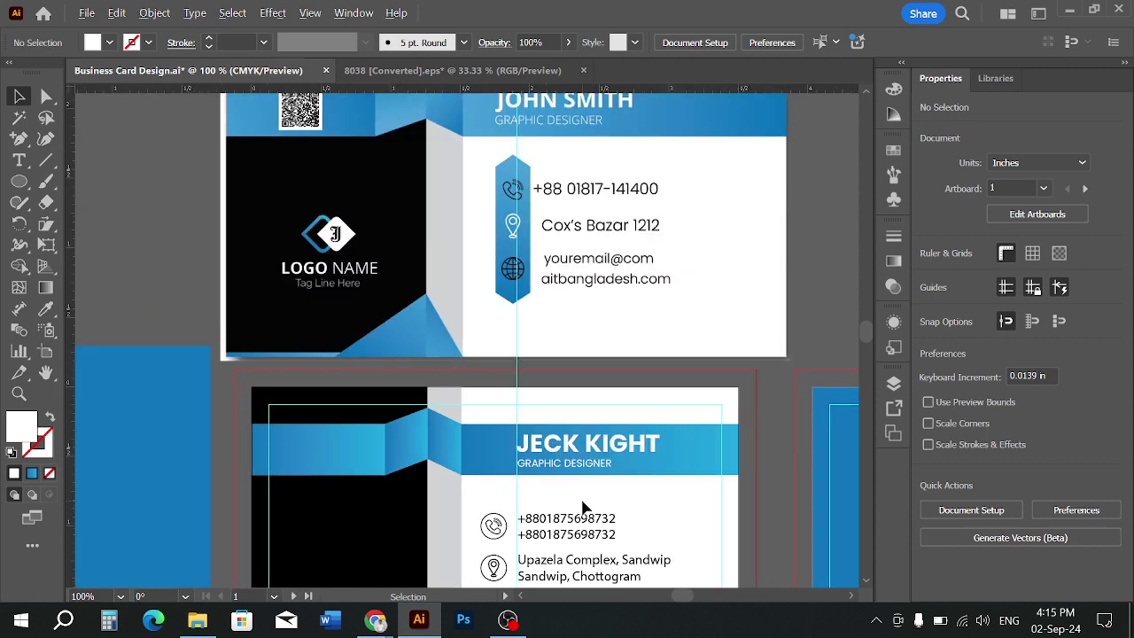
Enlarge the GRAPHIC DESIGNER title to about 6.27 pt, nearly the name's width
left_click(656, 410)
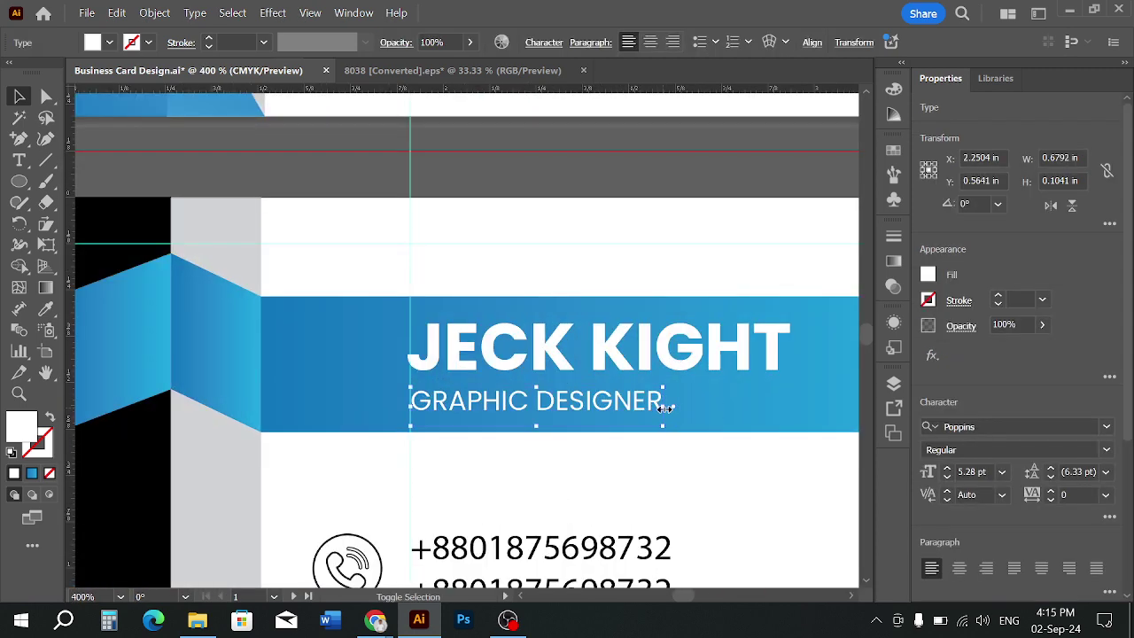
left_click_drag(663, 404, 712, 421)
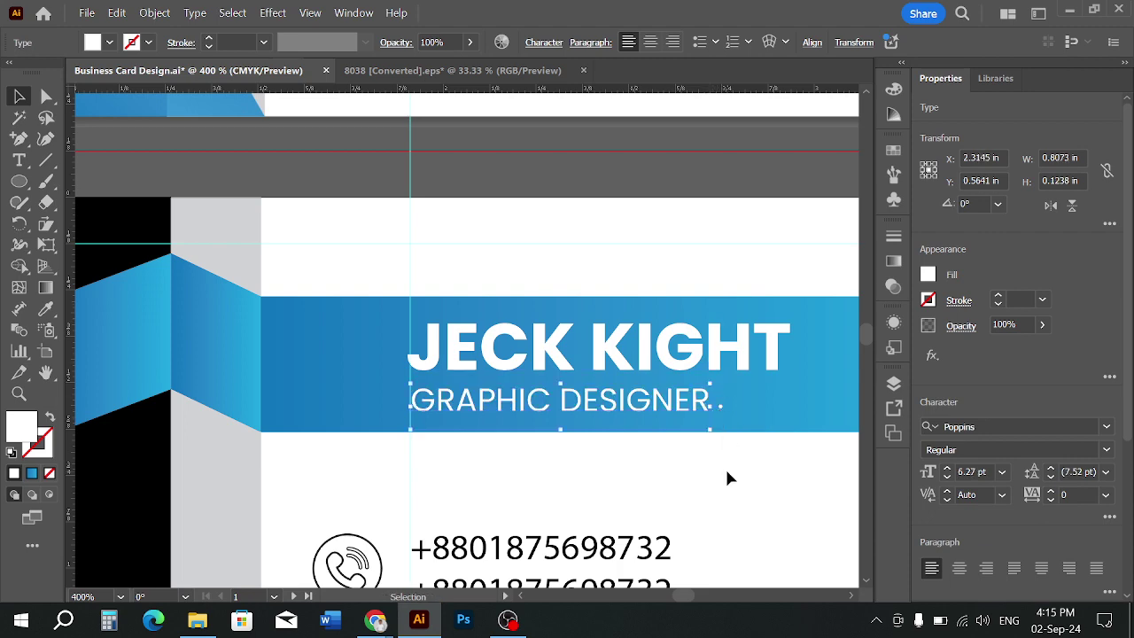
left_click(727, 471)
scroll(686, 477, "down", 1)
scroll(686, 478, "down", 1)
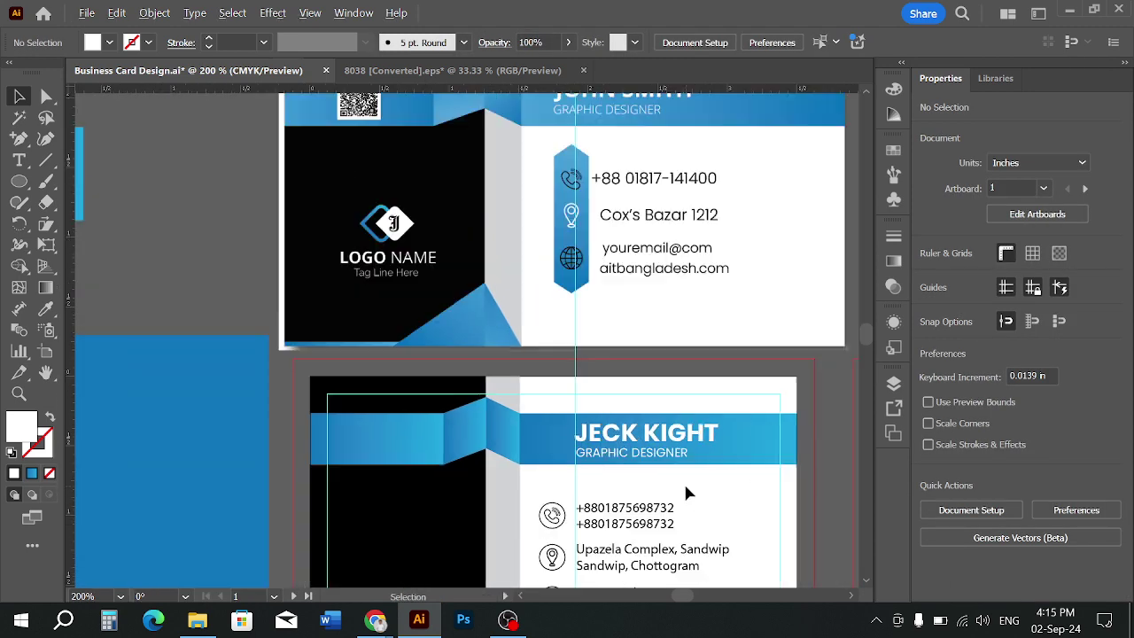
Unlock the guides on the canvas
scroll(674, 484, "down", 2)
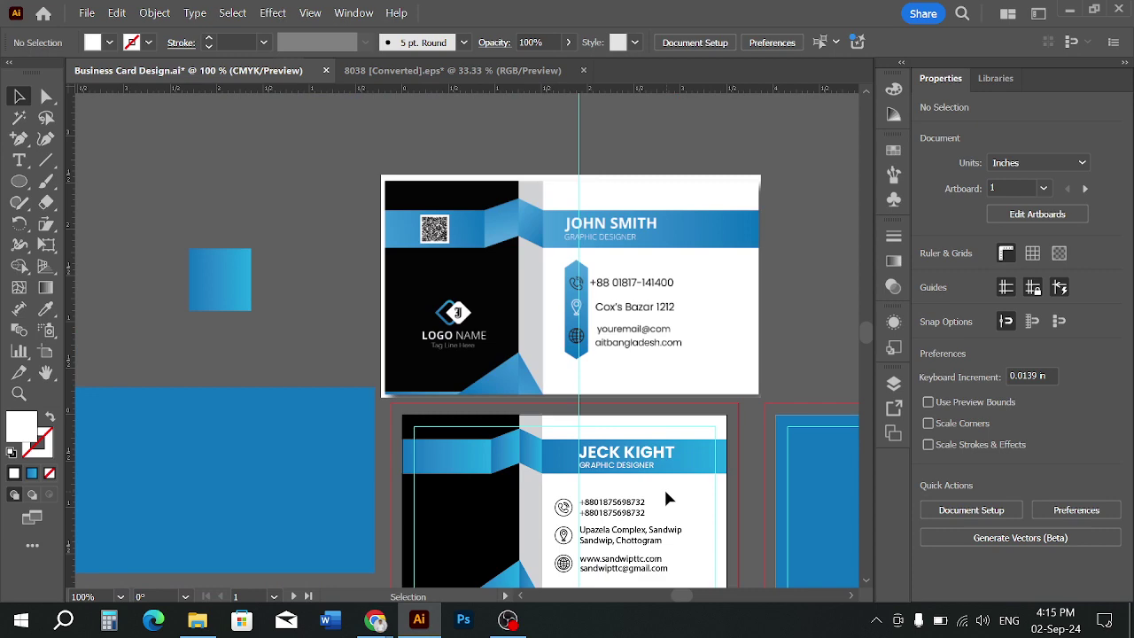
scroll(592, 478, "up", 1)
scroll(593, 488, "down", 1)
scroll(599, 480, "up", 1)
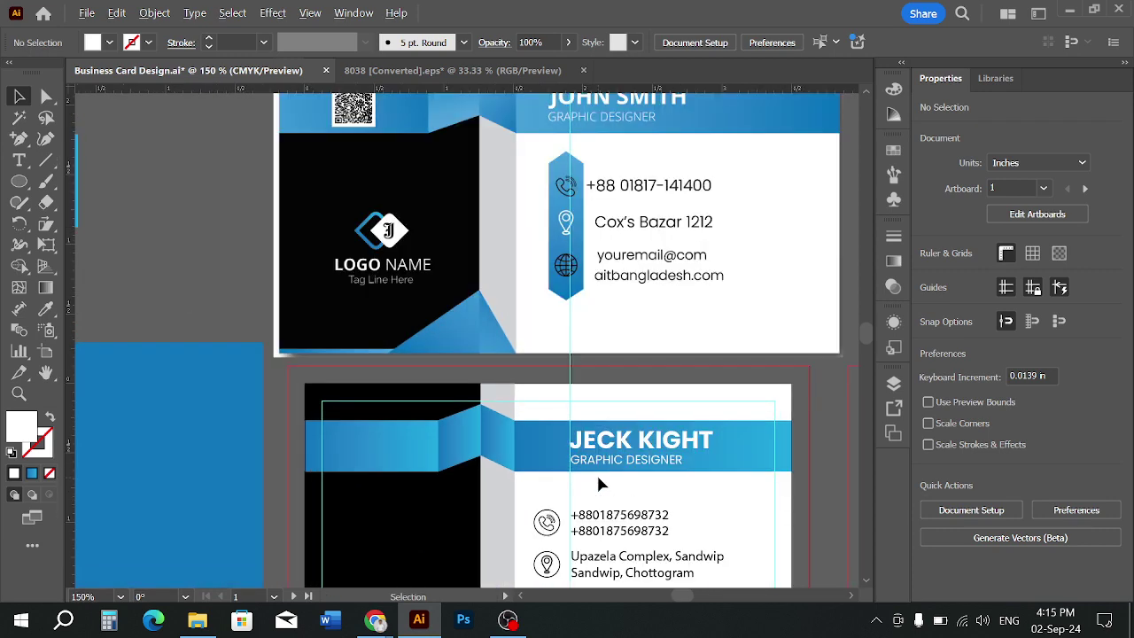
scroll(599, 480, "up", 1)
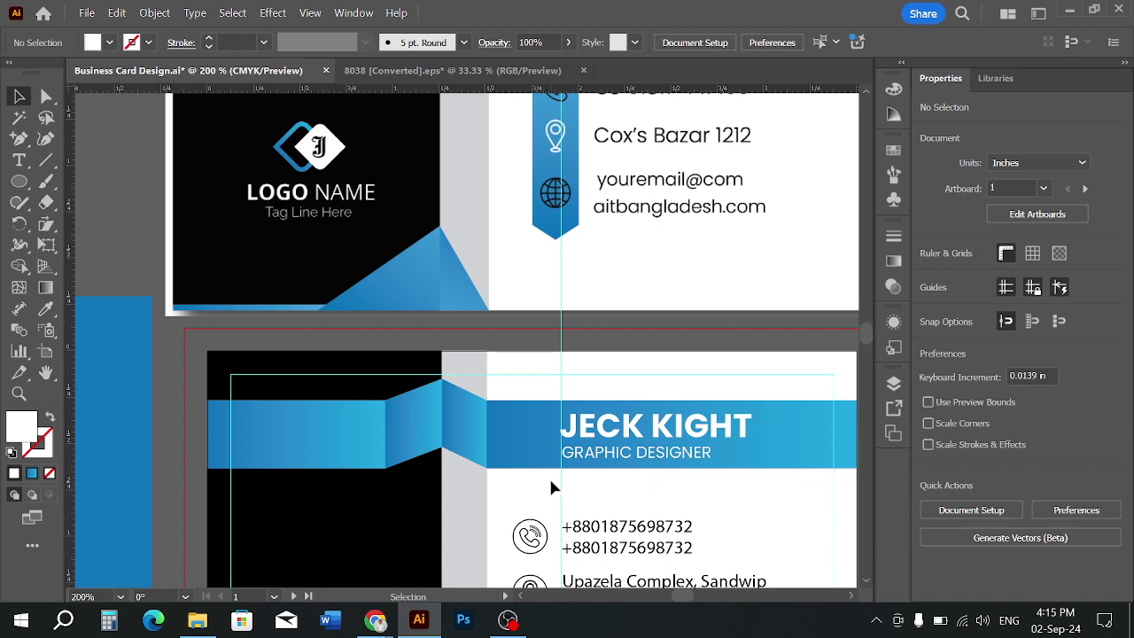
right_click(571, 485)
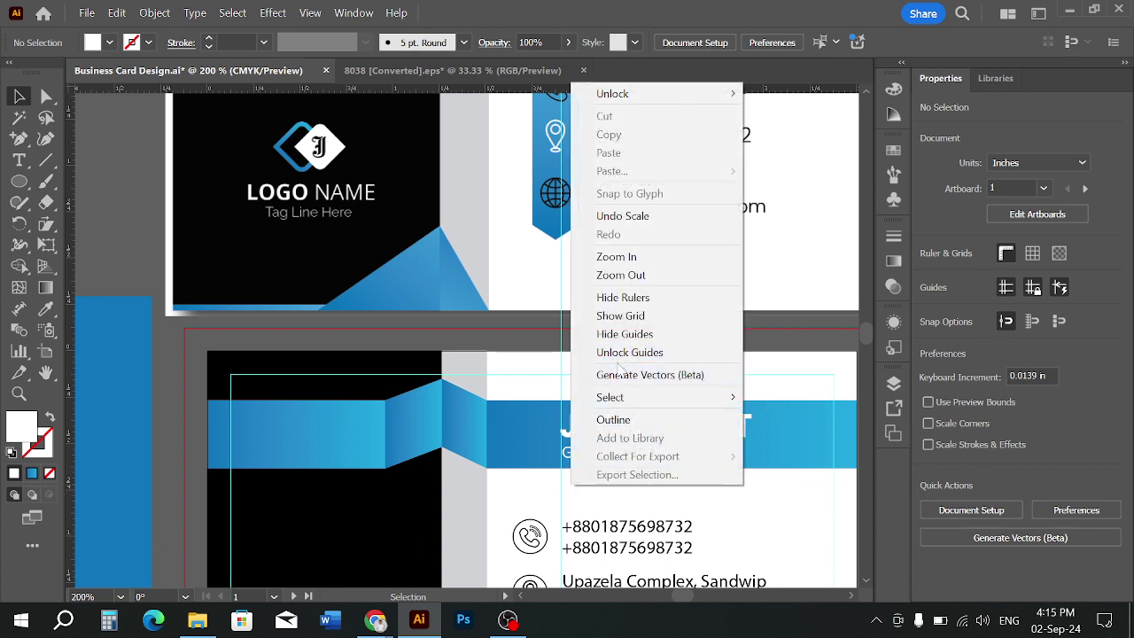
left_click(619, 353)
Centre the blue rectangle on the back card, convert it to guides, and lock the guides
left_click(608, 481)
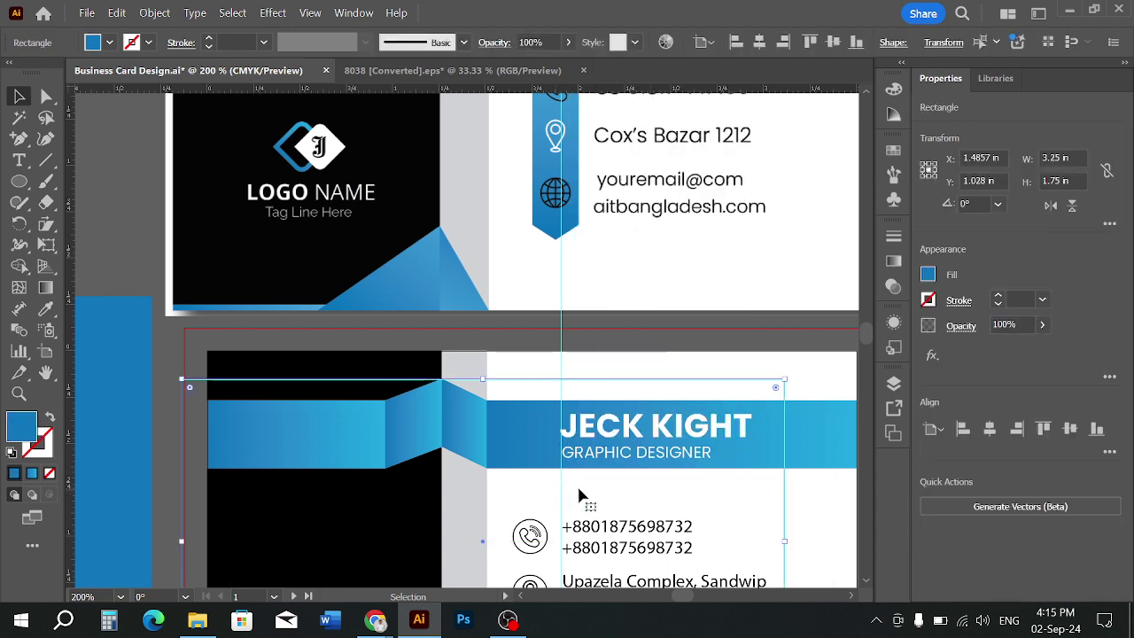
key("ctrl+F2")
key("ctrl+5")
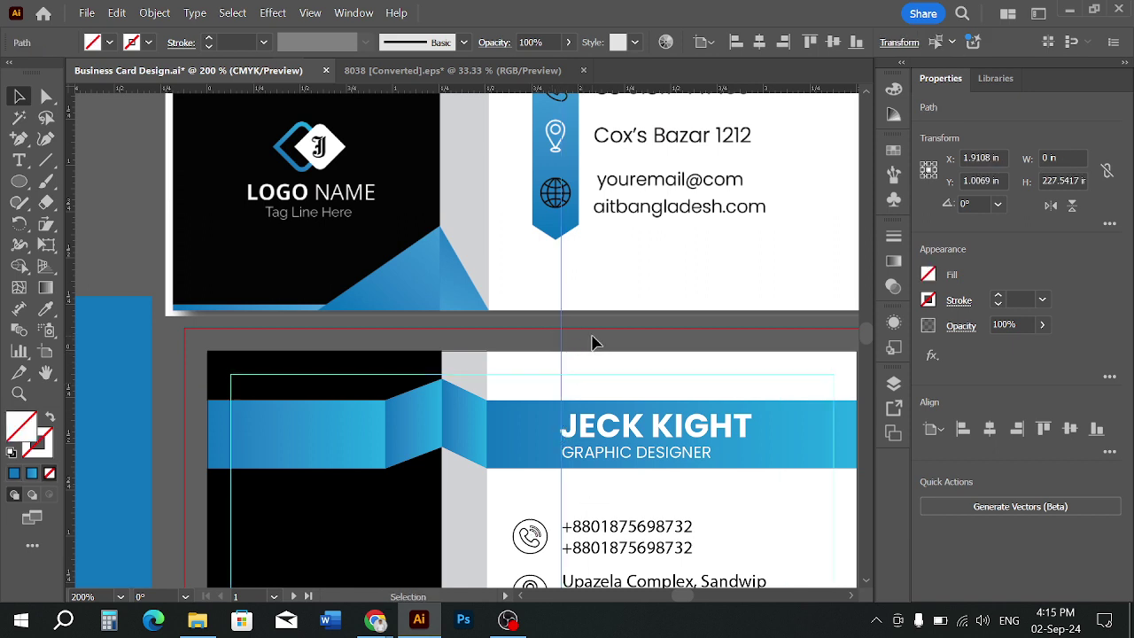
left_click(592, 342)
right_click(572, 377)
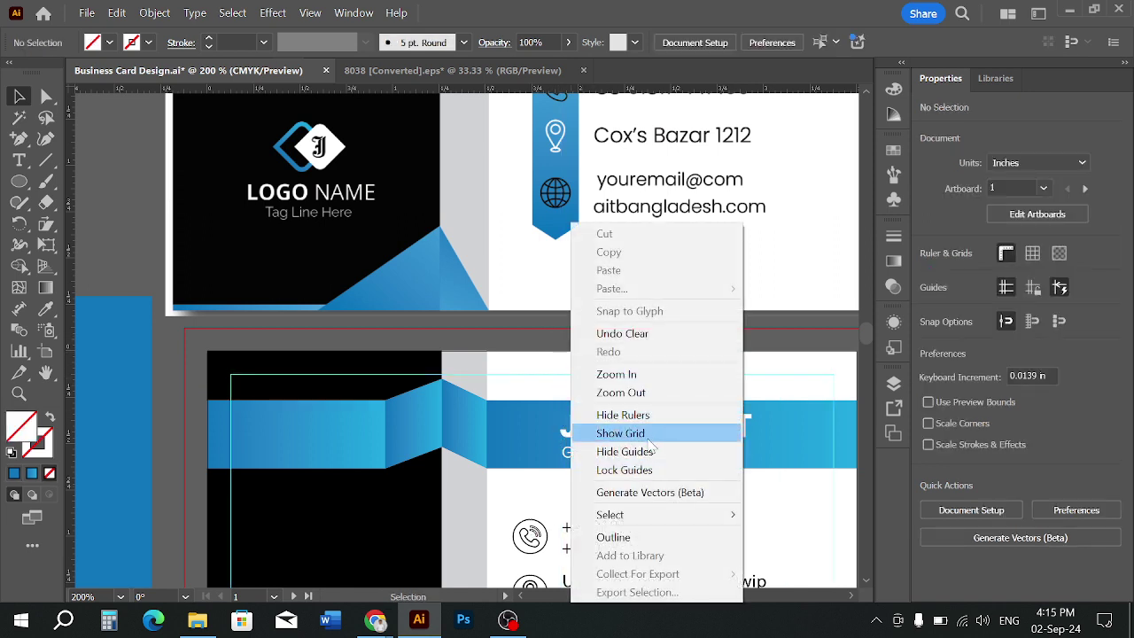
left_click(634, 472)
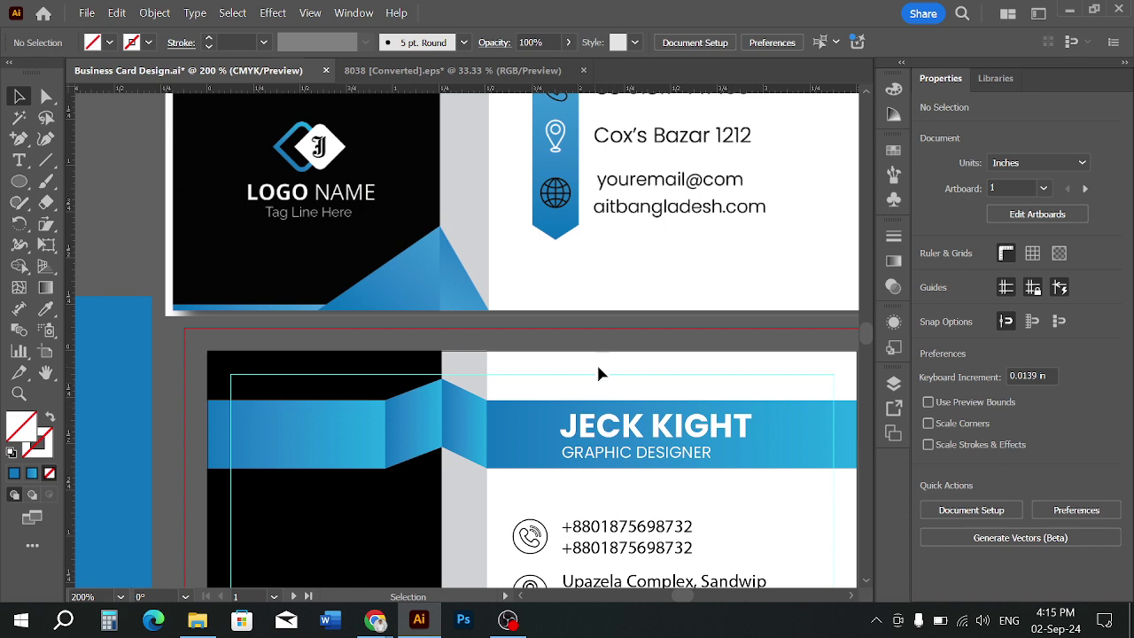
Move the name and title block about 0.25 in to the left
scroll(640, 396, "down", 3)
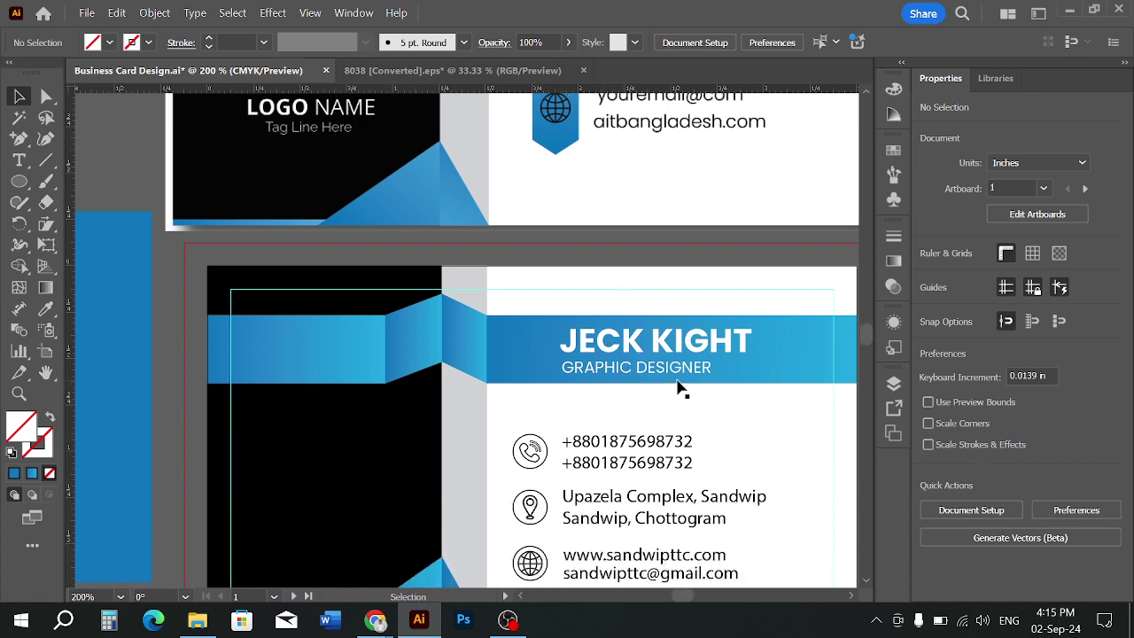
left_click(679, 367)
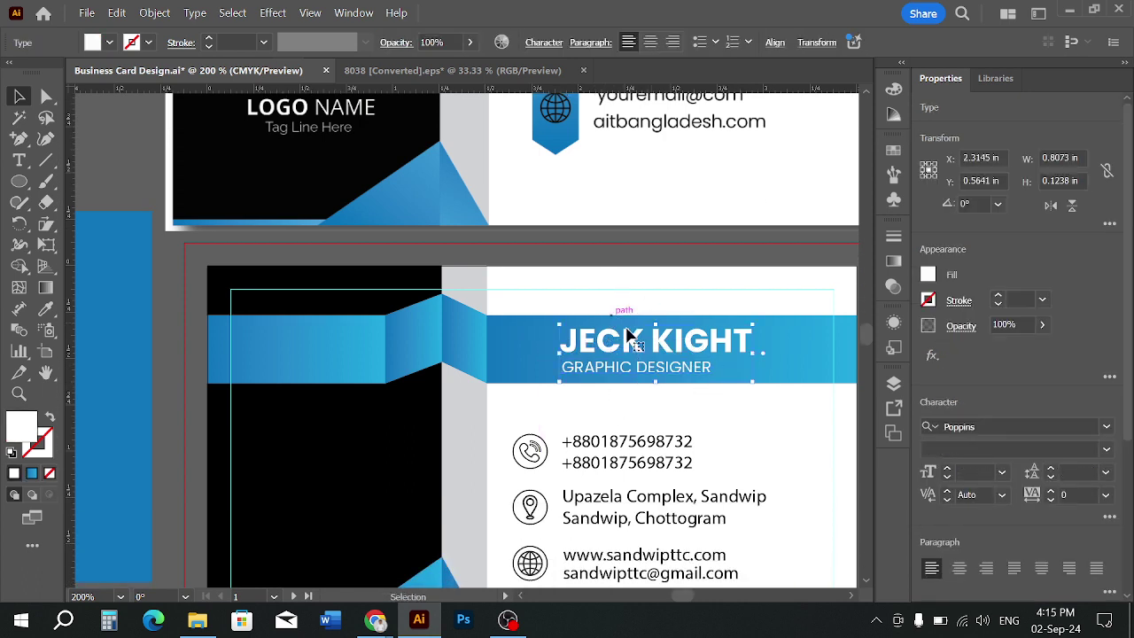
left_click_drag(650, 341, 602, 342)
left_click(610, 401)
scroll(610, 402, "down", 2)
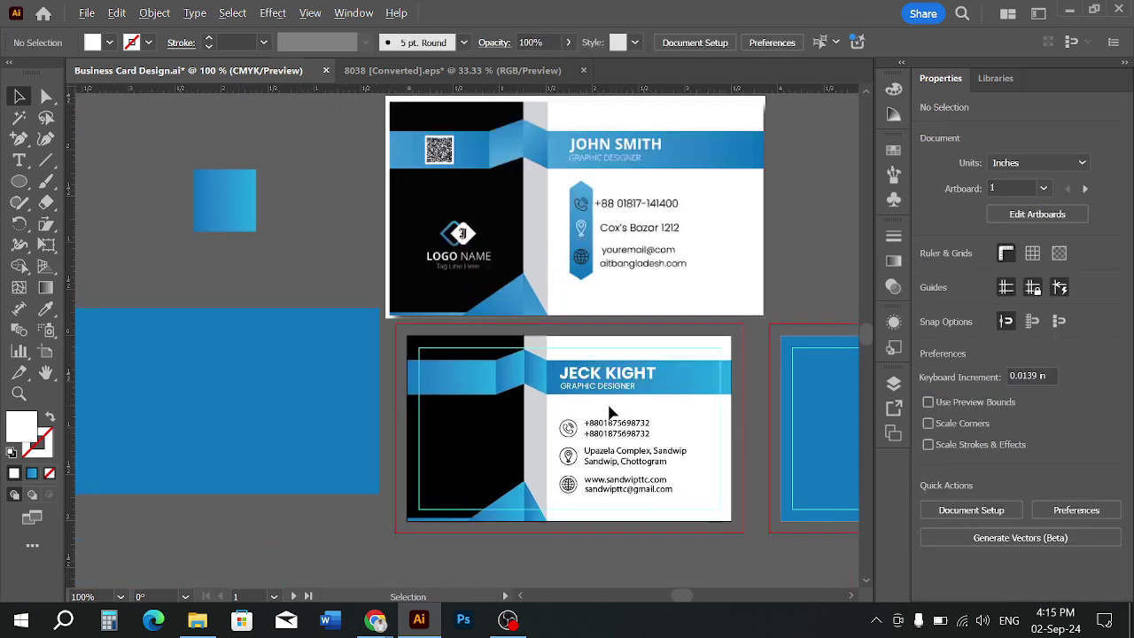
key("space")
left_click_drag(622, 405, 604, 416)
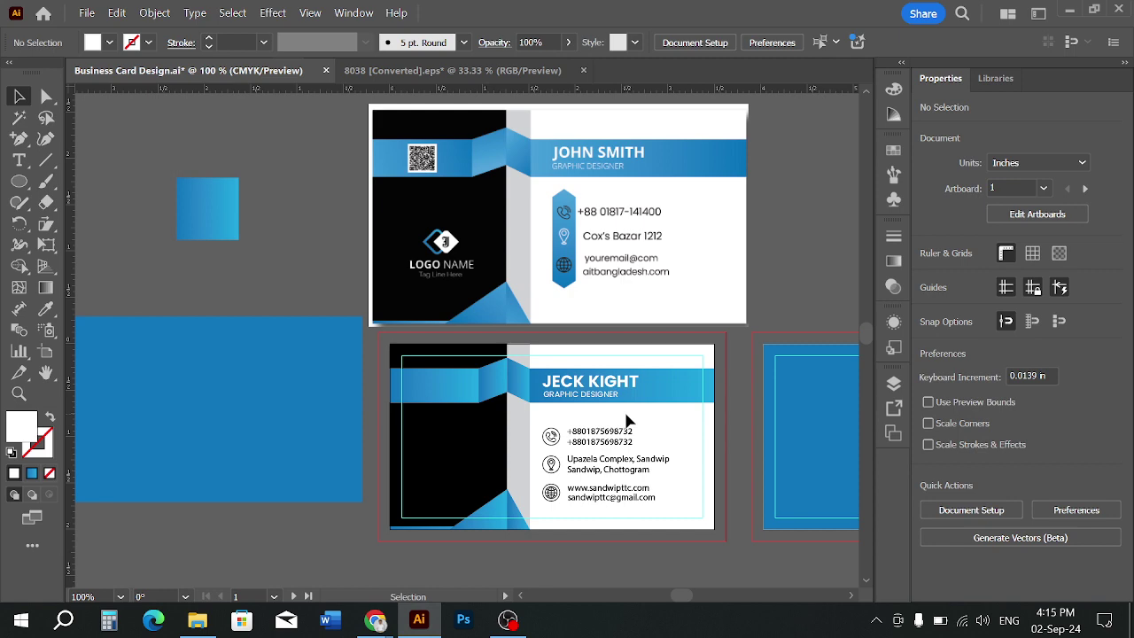
scroll(621, 385, "up", 2)
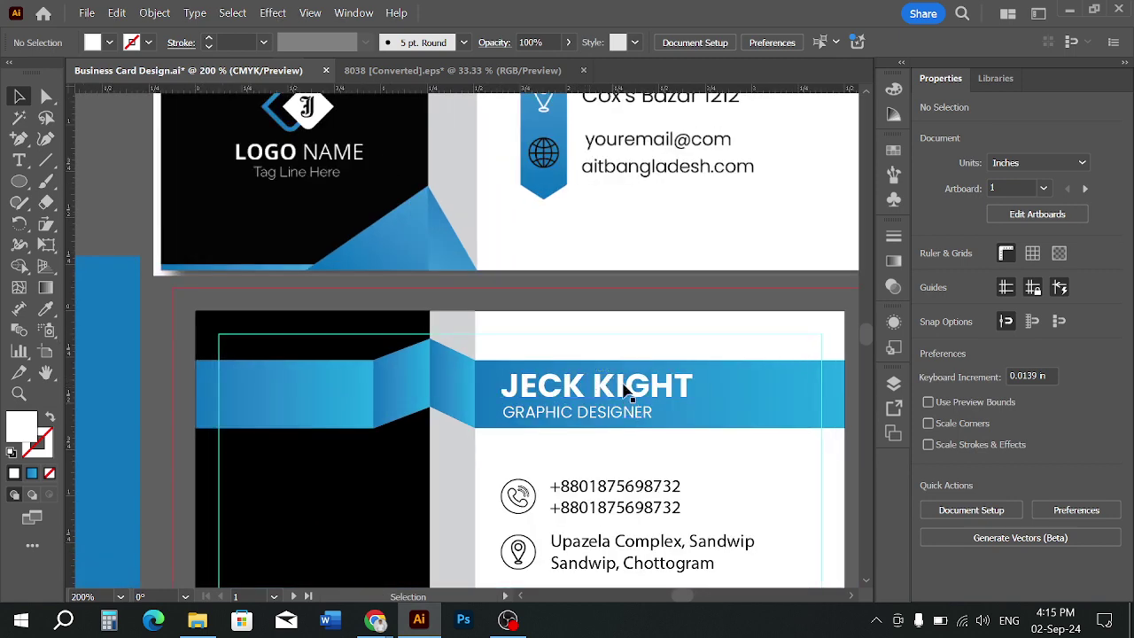
left_click(605, 386)
right_click(605, 386)
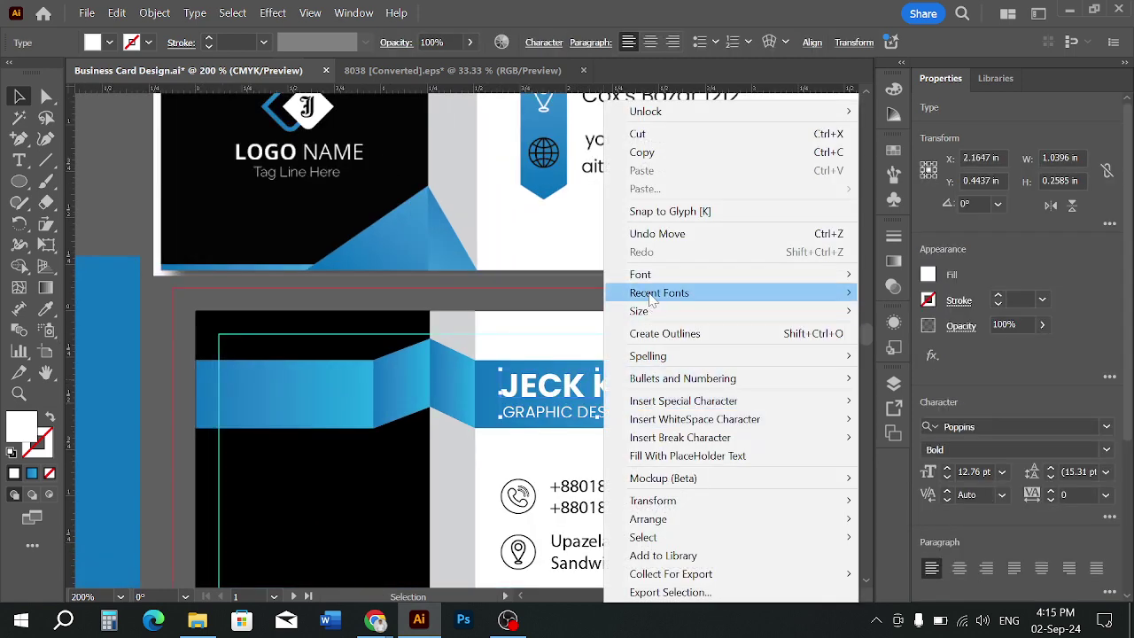
left_click(573, 462)
left_click(573, 462)
left_click(603, 386)
right_click(603, 386)
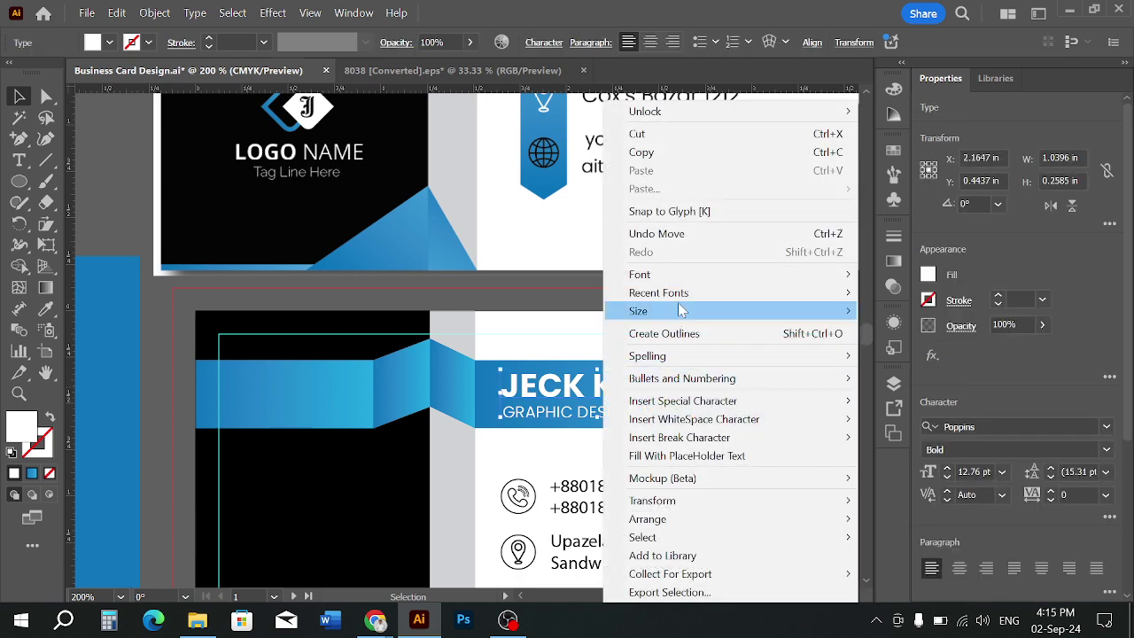
left_click(552, 387)
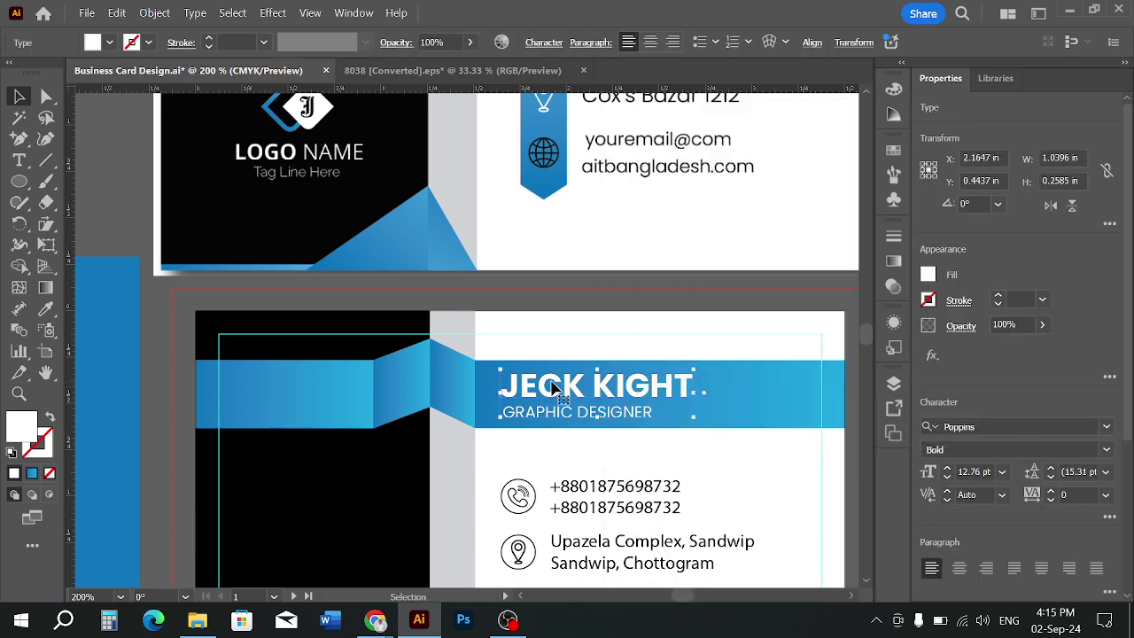
left_click(601, 447)
scroll(619, 420, "up", 2)
left_click(605, 390)
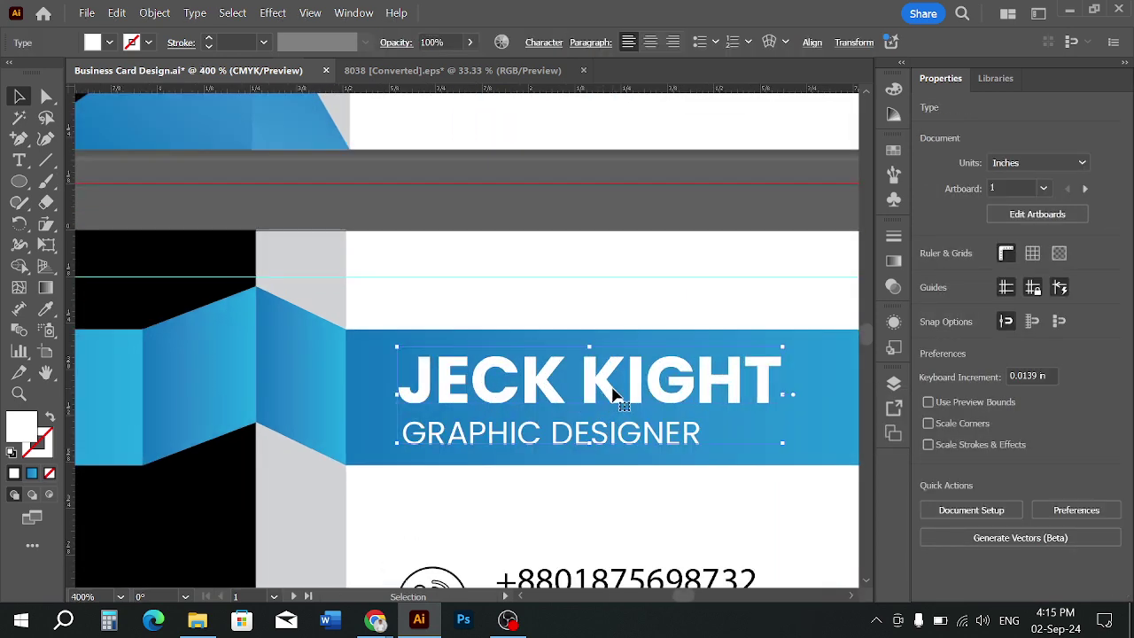
left_click_drag(592, 368, 613, 395)
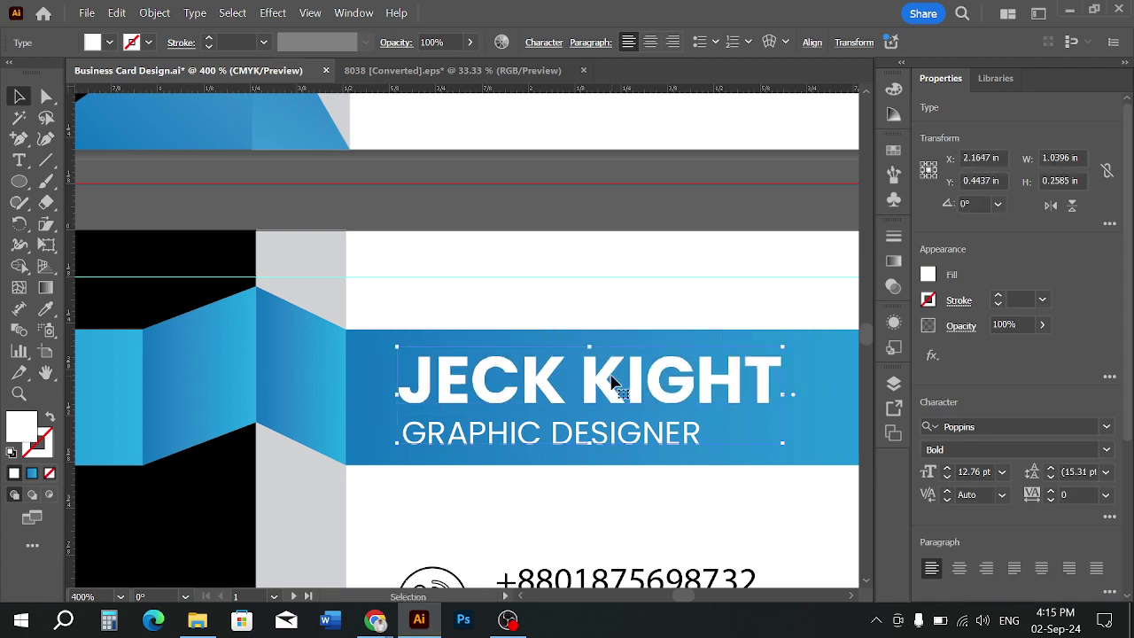
left_click(1107, 450)
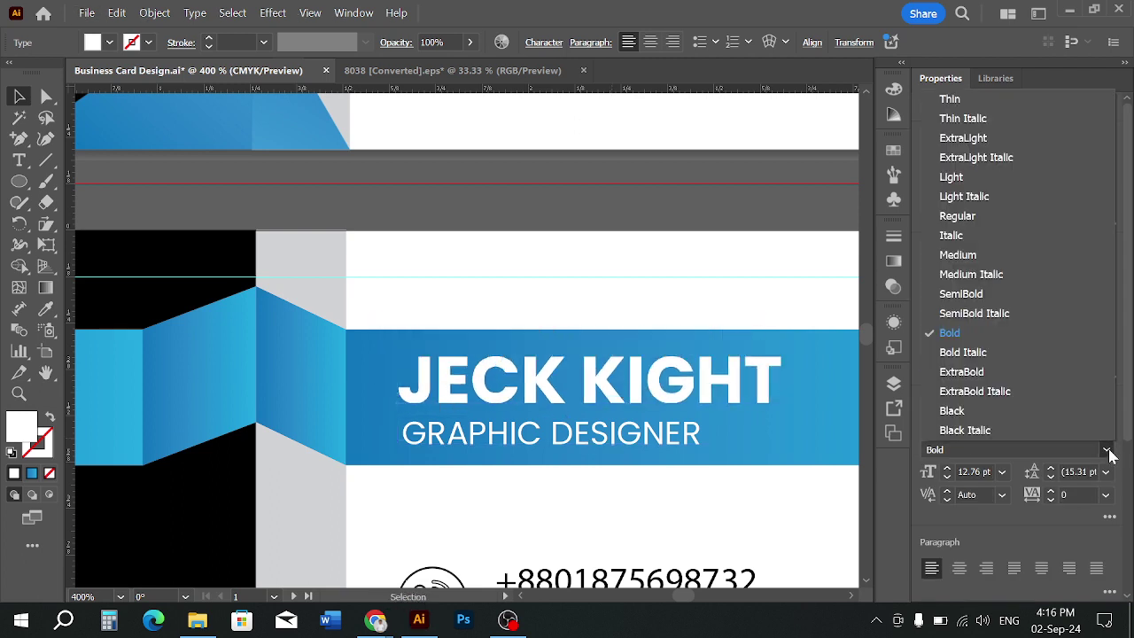
left_click(973, 301)
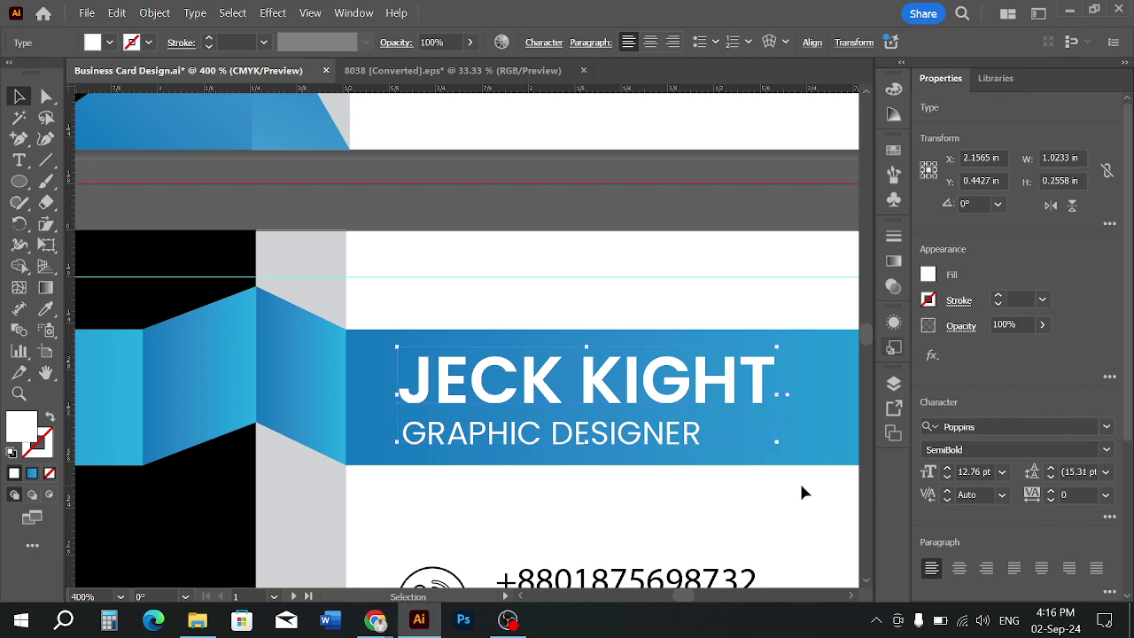
left_click(776, 492)
scroll(776, 491, "down", 1)
scroll(725, 436, "up", 1)
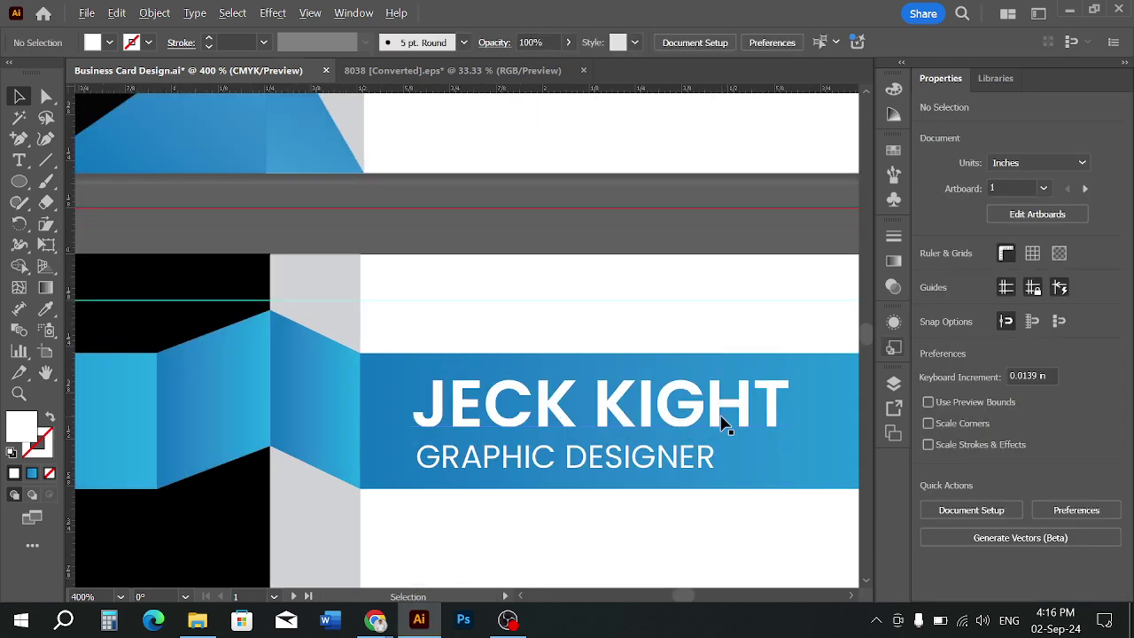
left_click(729, 409)
left_click_drag(795, 416, 795, 417)
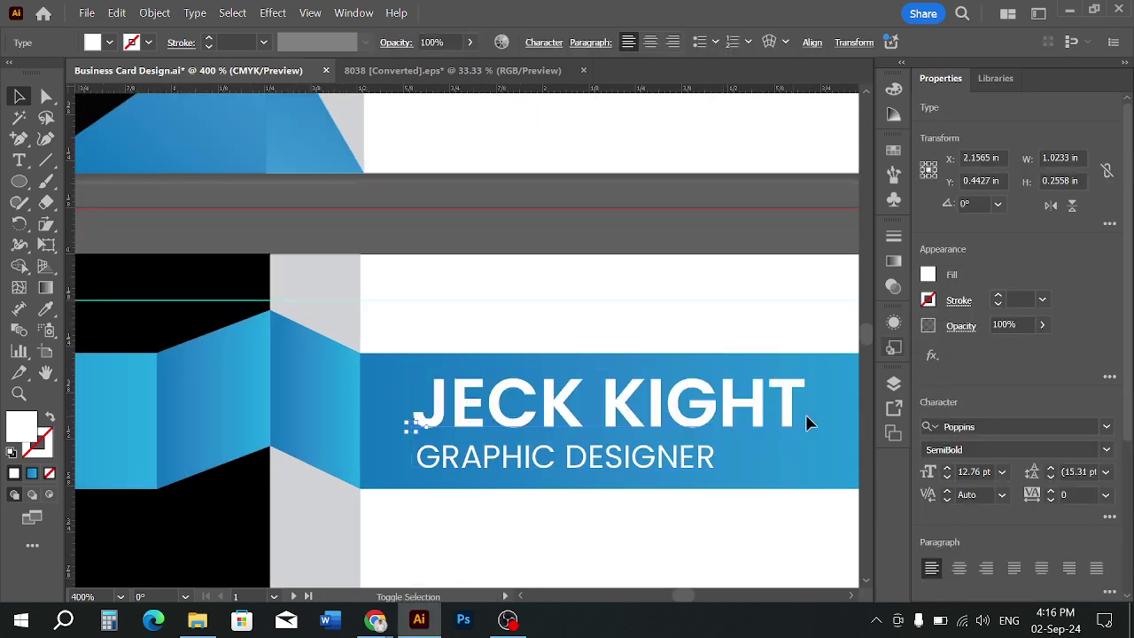
Pan the view to centre both business cards
left_click(686, 506)
scroll(686, 506, "down", 2)
left_click_drag(699, 516, 644, 328)
scroll(646, 355, "down", 2)
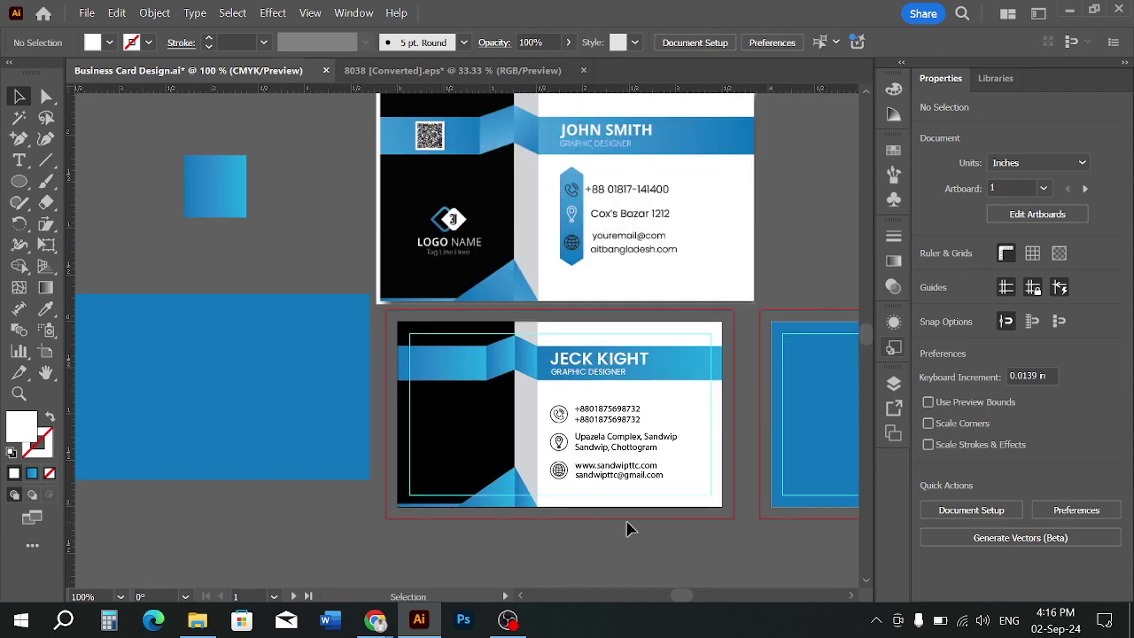
left_click_drag(627, 529, 629, 532)
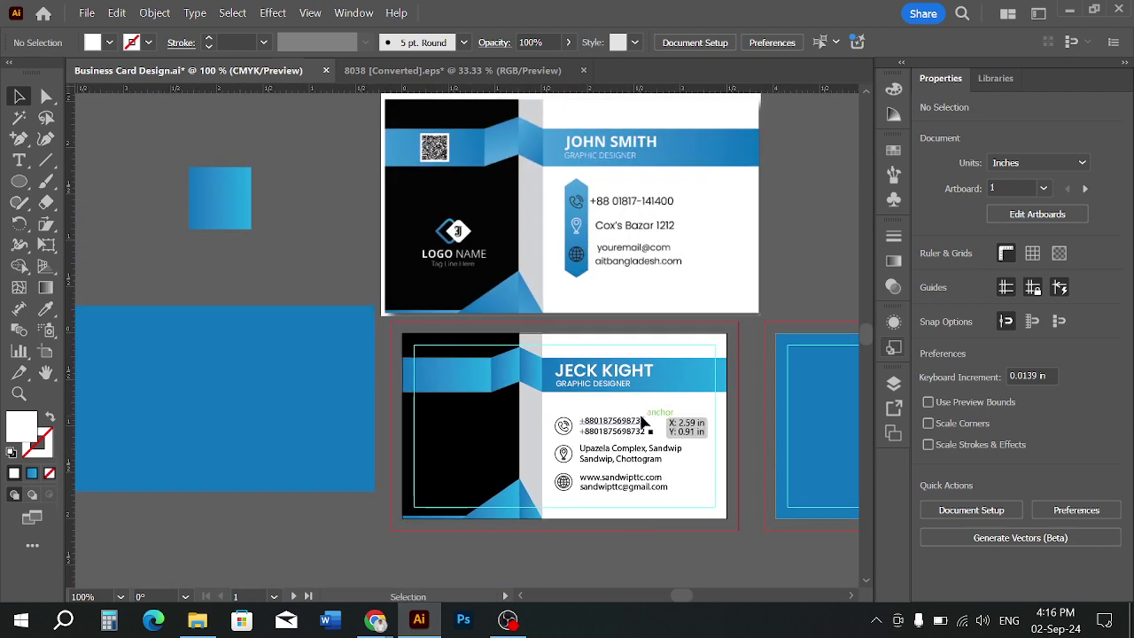
left_click_drag(689, 436, 719, 451)
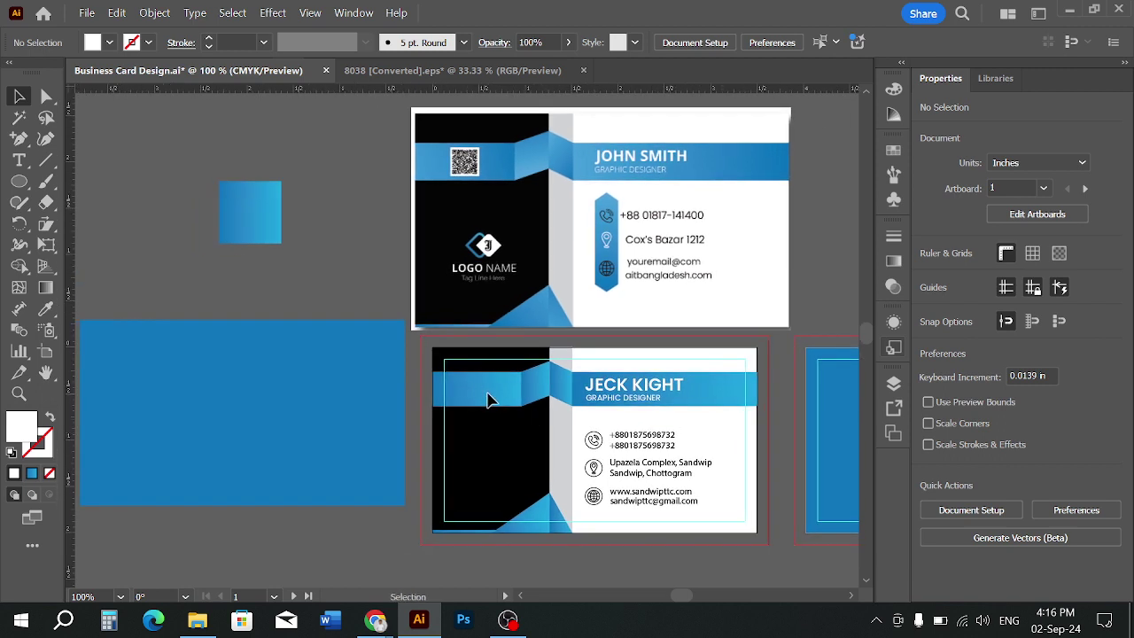
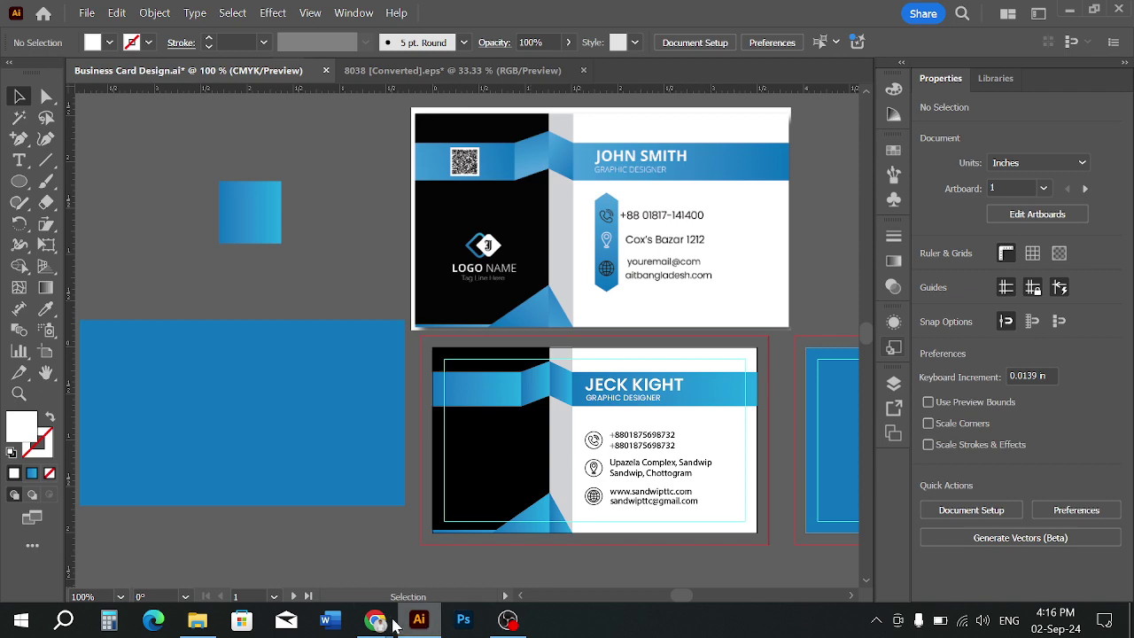
Bring the Chrome window showing the Vecteezy business card page to the front
mouse_move(376, 620)
left_click(301, 549)
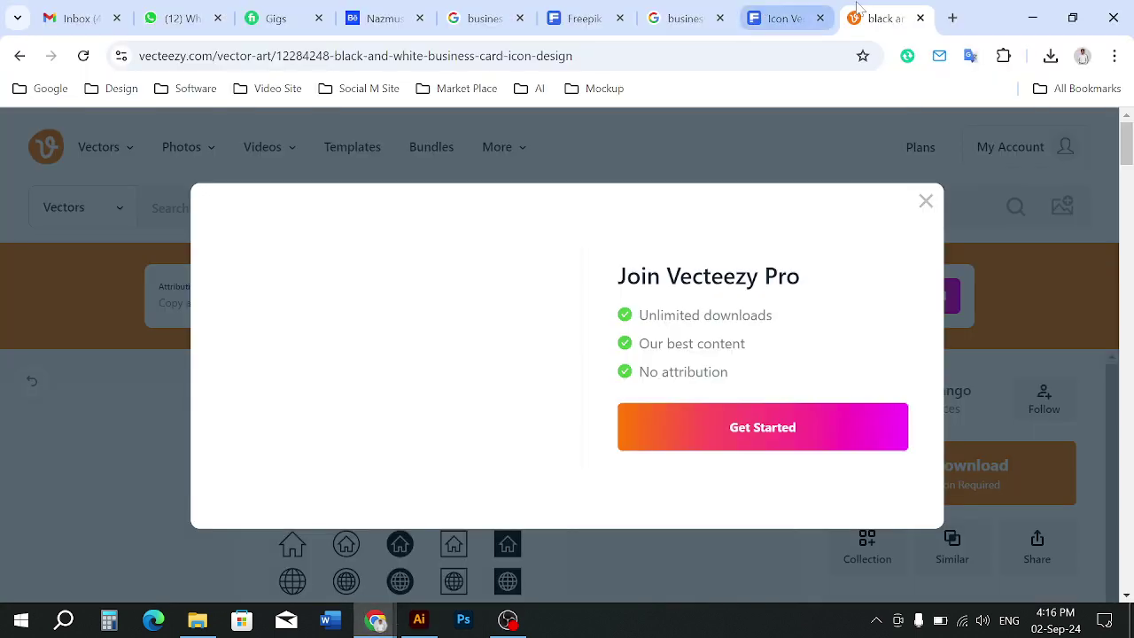
Close the Vecteezy, icon-search and old business card search tabs
left_click(921, 19)
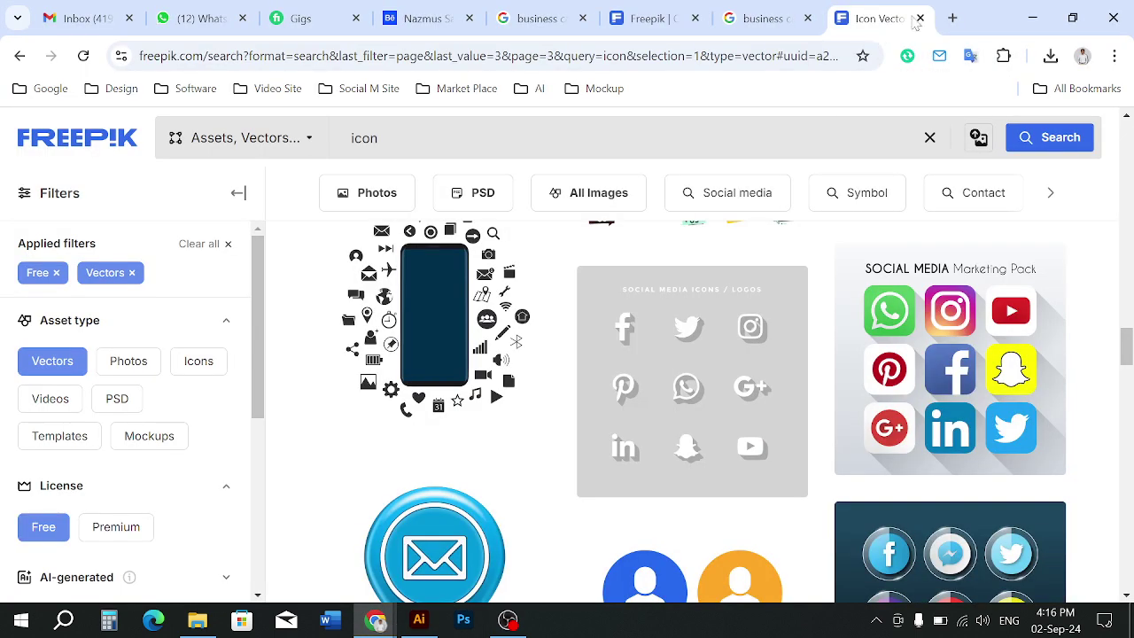
left_click(920, 19)
left_click(922, 19)
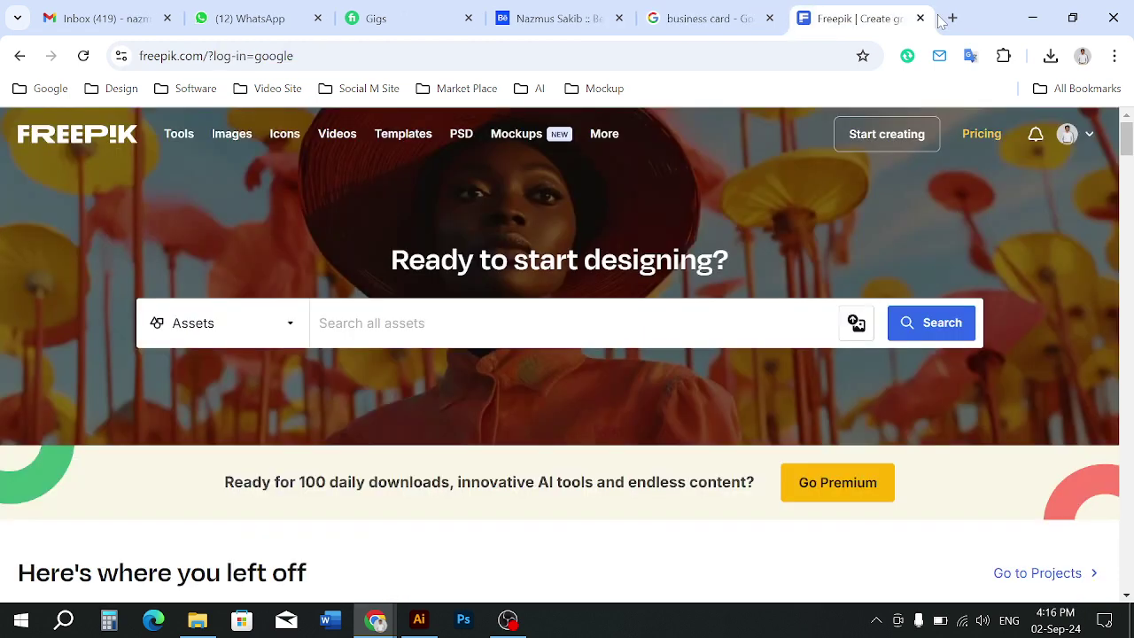
In a new tab, search Google for 'qr code generator', then refine the query to 'qr code IMAGE'
left_click(952, 18)
left_click(548, 359)
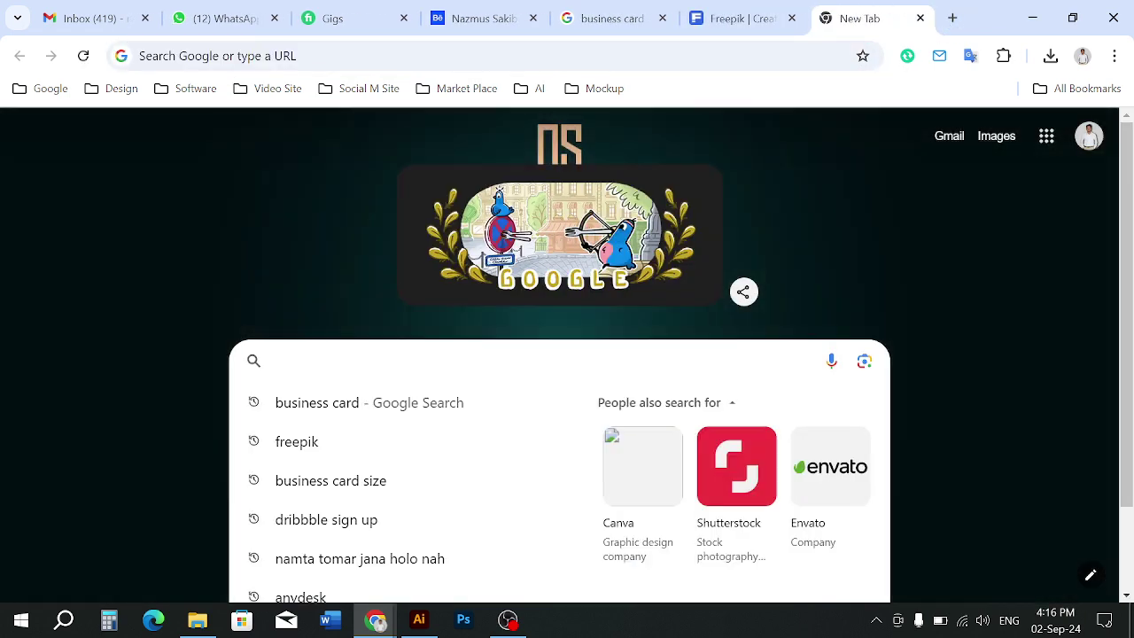
type("QE")
key("BackSpace")
type("R")
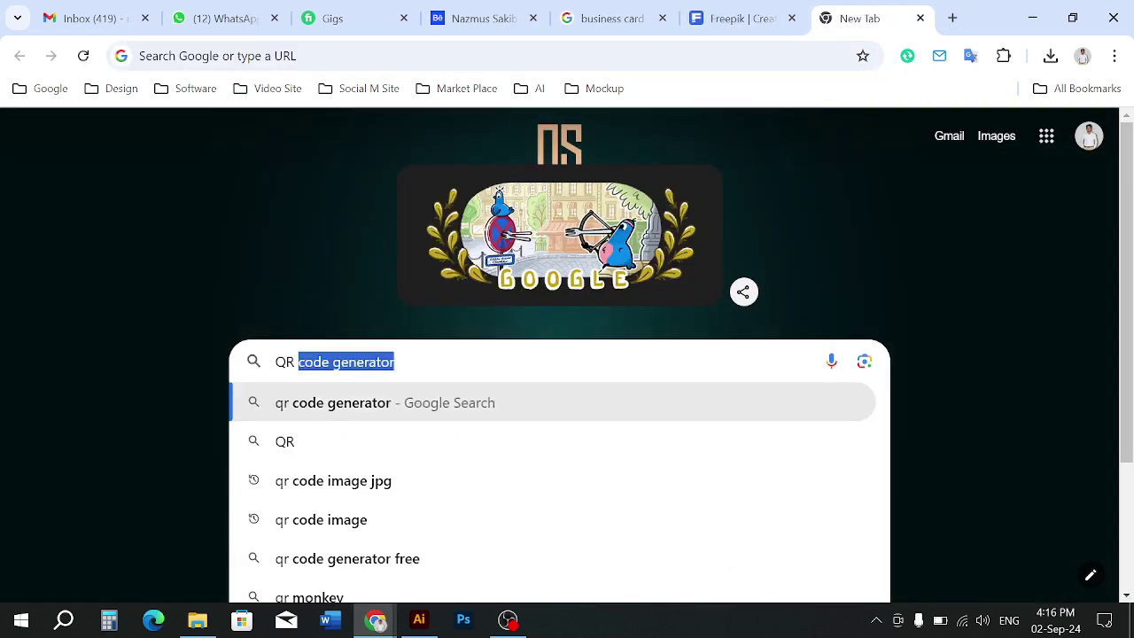
key("Return")
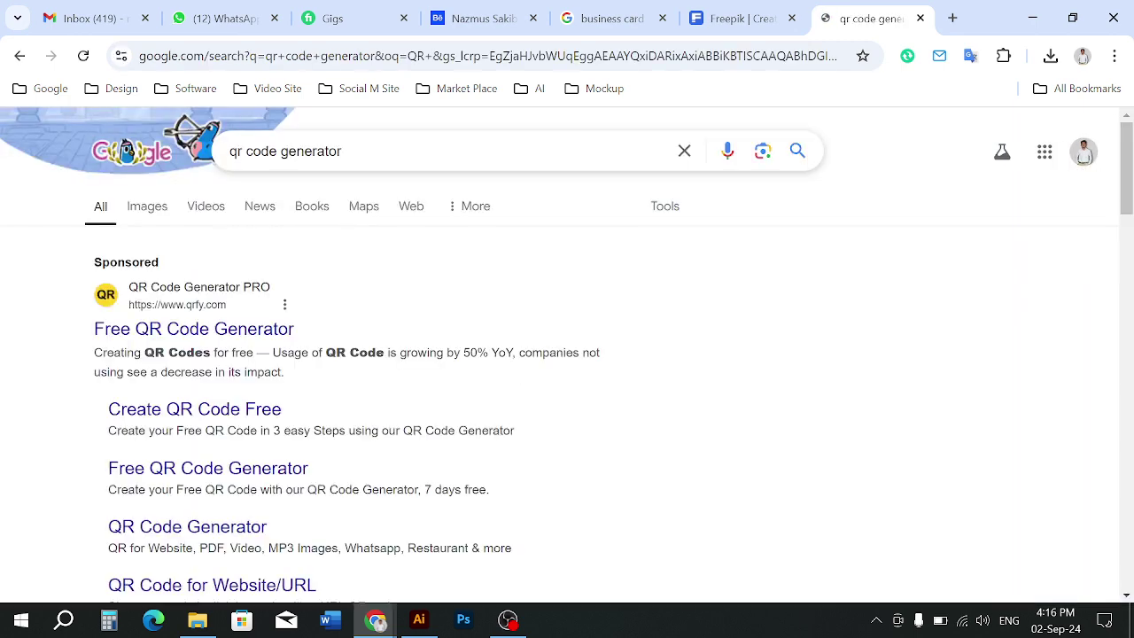
key("shift+Left")
key("shift+Left")
key("shift+Left")
key("shift+Left")
key("shift+Left")
key("shift+Left")
key("shift+Left")
key("shift+Left")
key("shift+Left")
type("IMAGE")
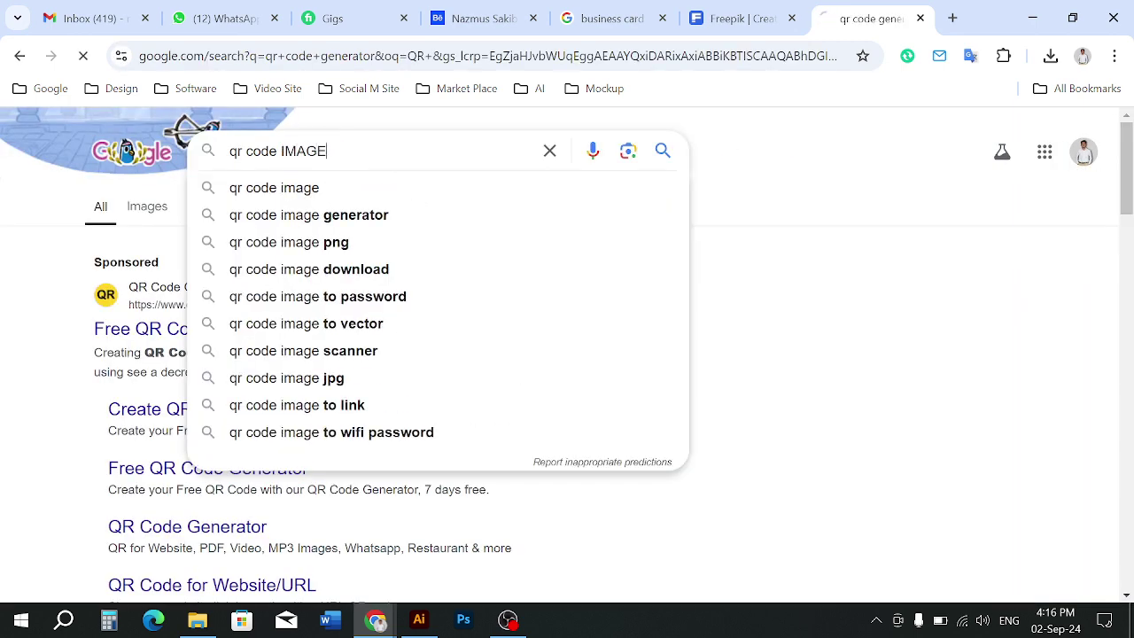
key("Return")
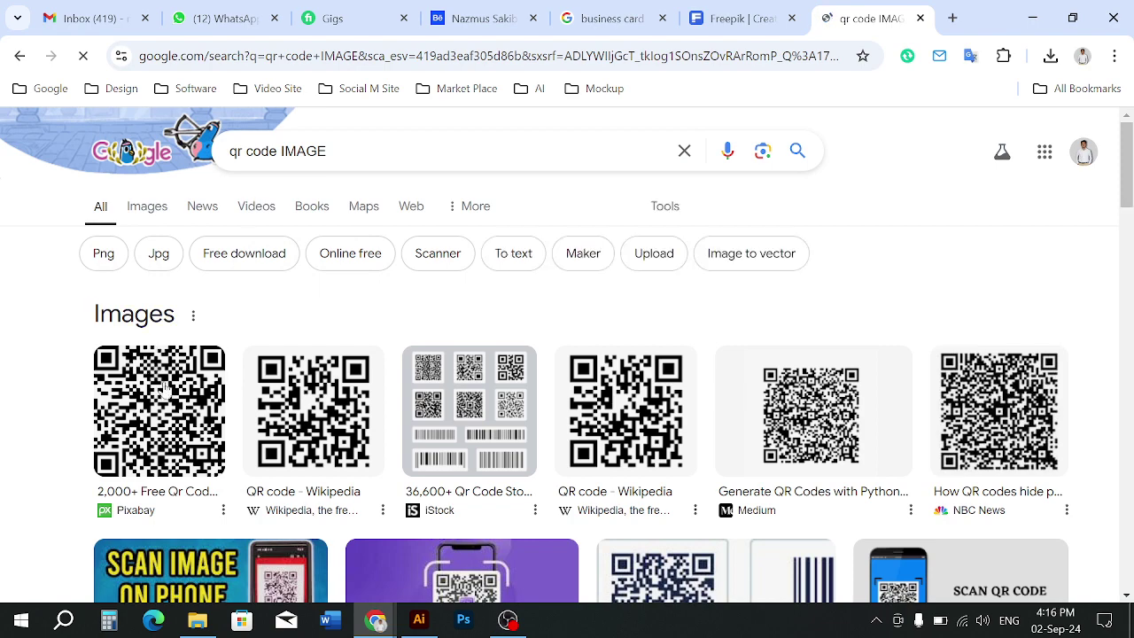
Switch to Google image results and browse the QR code pictures
left_click(158, 219)
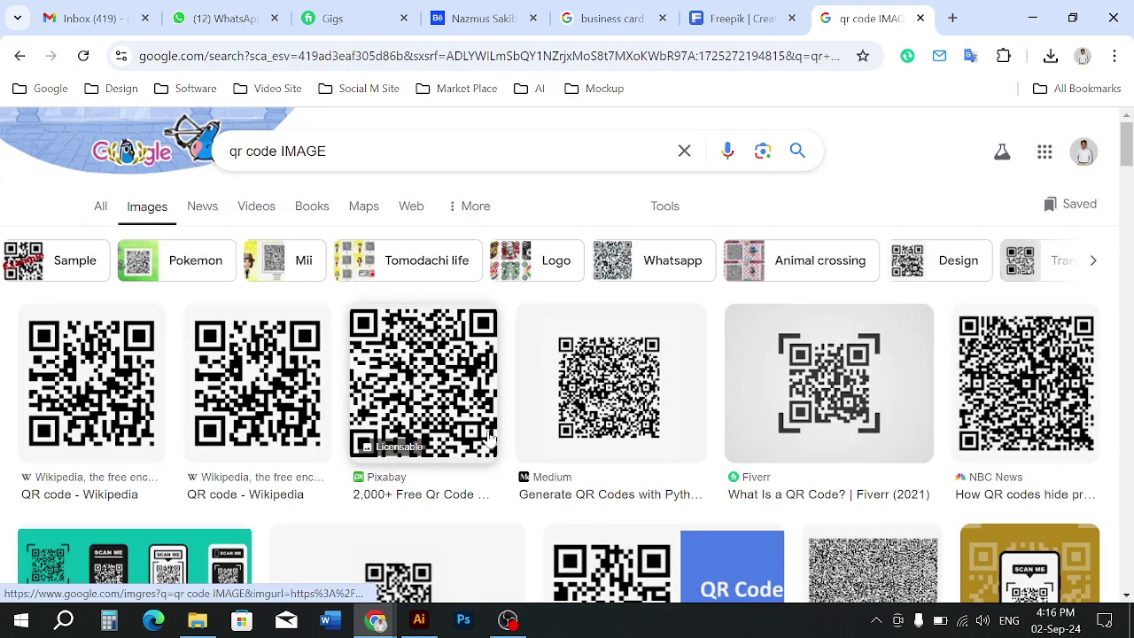
scroll(490, 437, "down", 10)
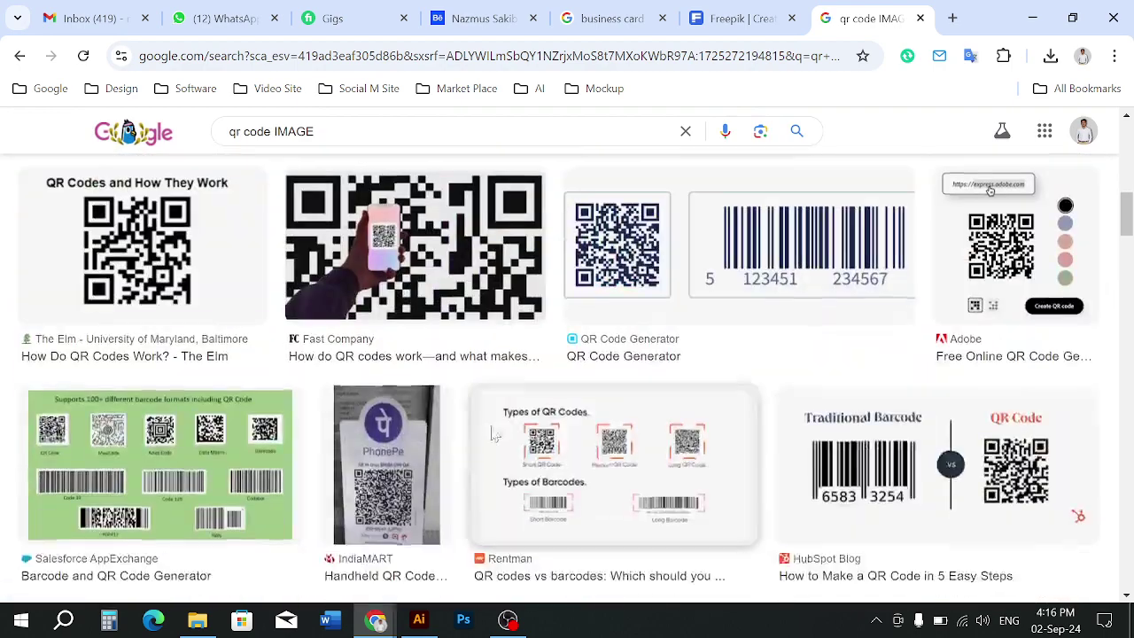
scroll(495, 435, "up", 2)
scroll(255, 379, "down", 1)
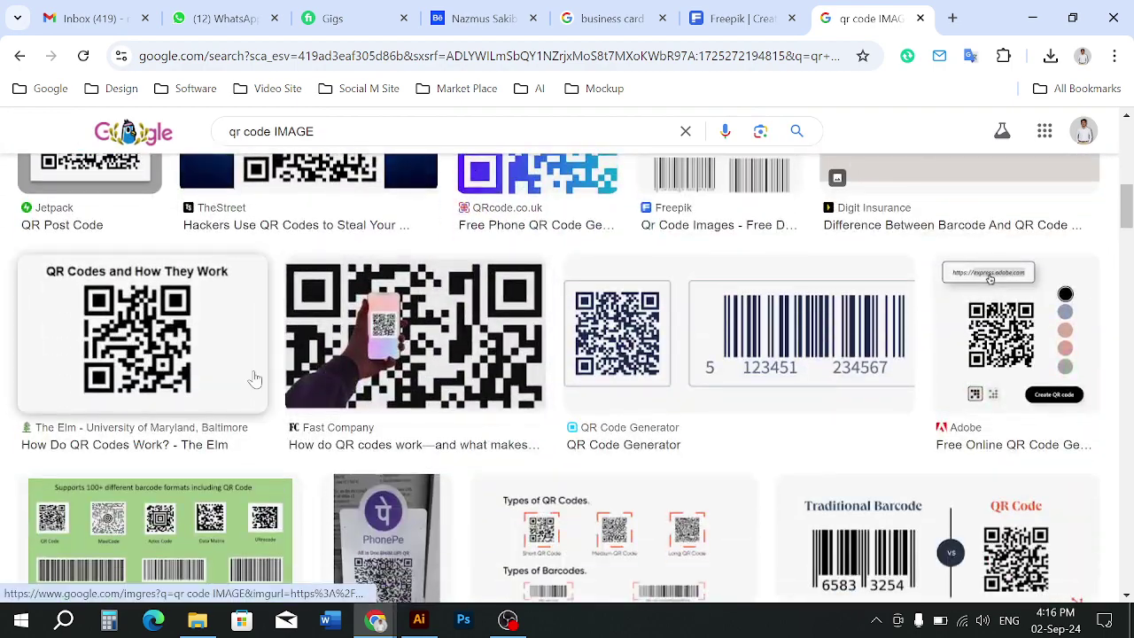
scroll(434, 405, "down", 9)
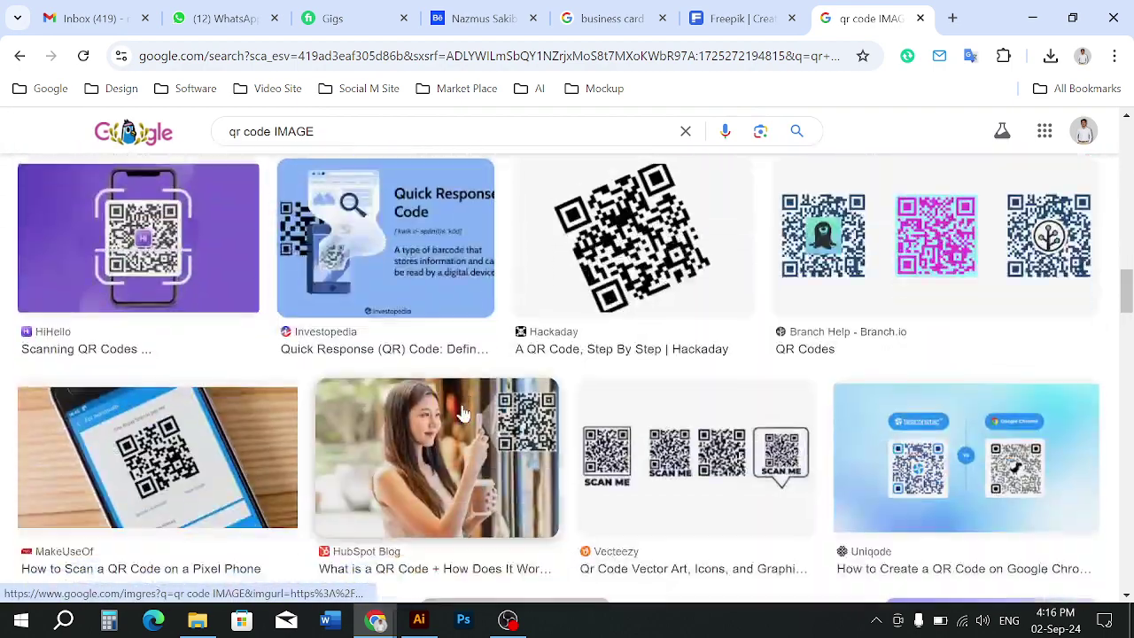
scroll(496, 409, "down", 8)
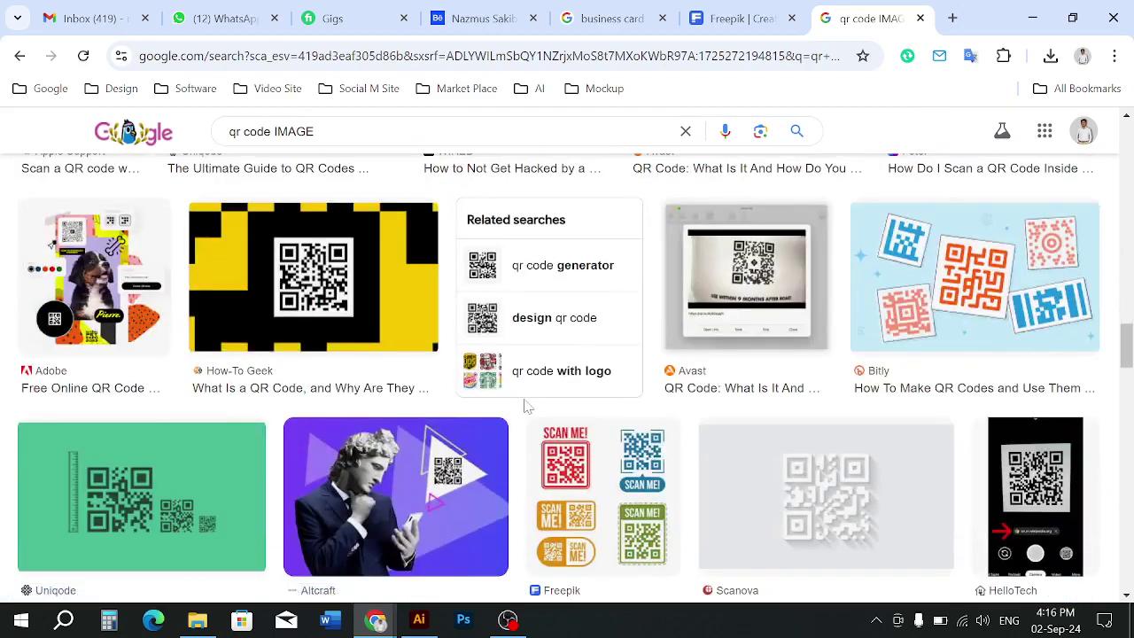
scroll(526, 406, "down", 10)
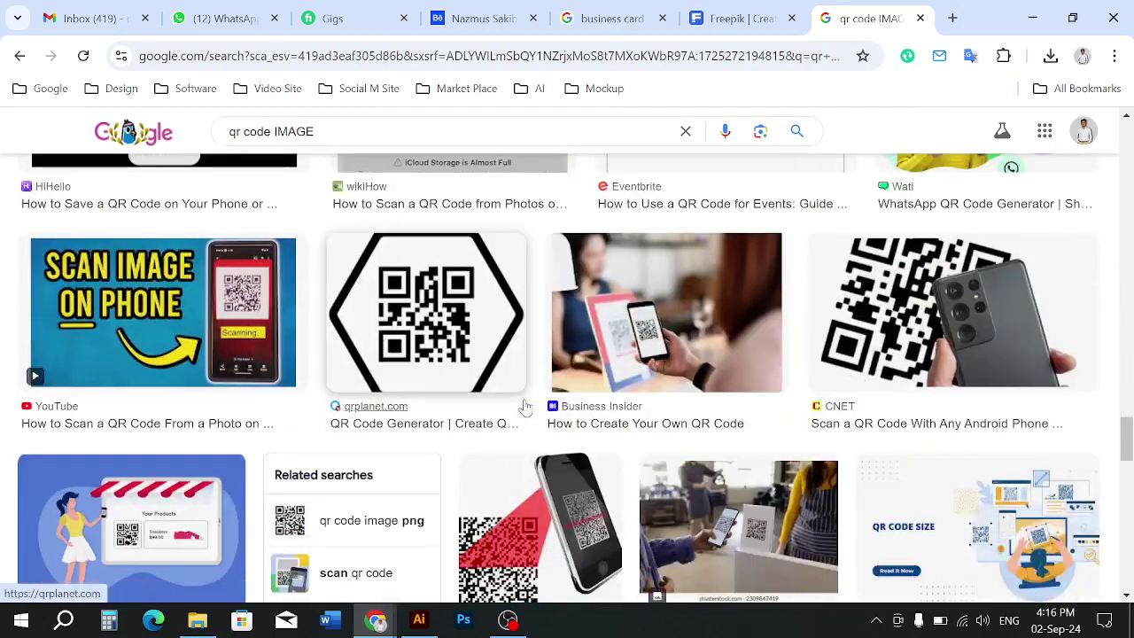
scroll(526, 407, "down", 3)
scroll(525, 408, "down", 8)
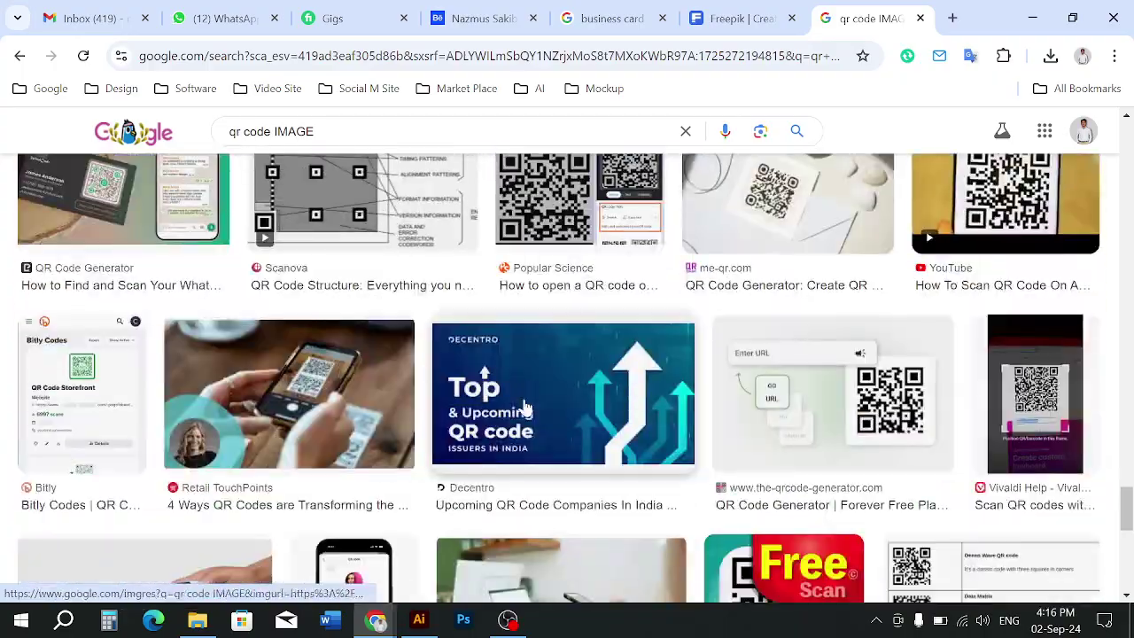
scroll(525, 408, "up", 10)
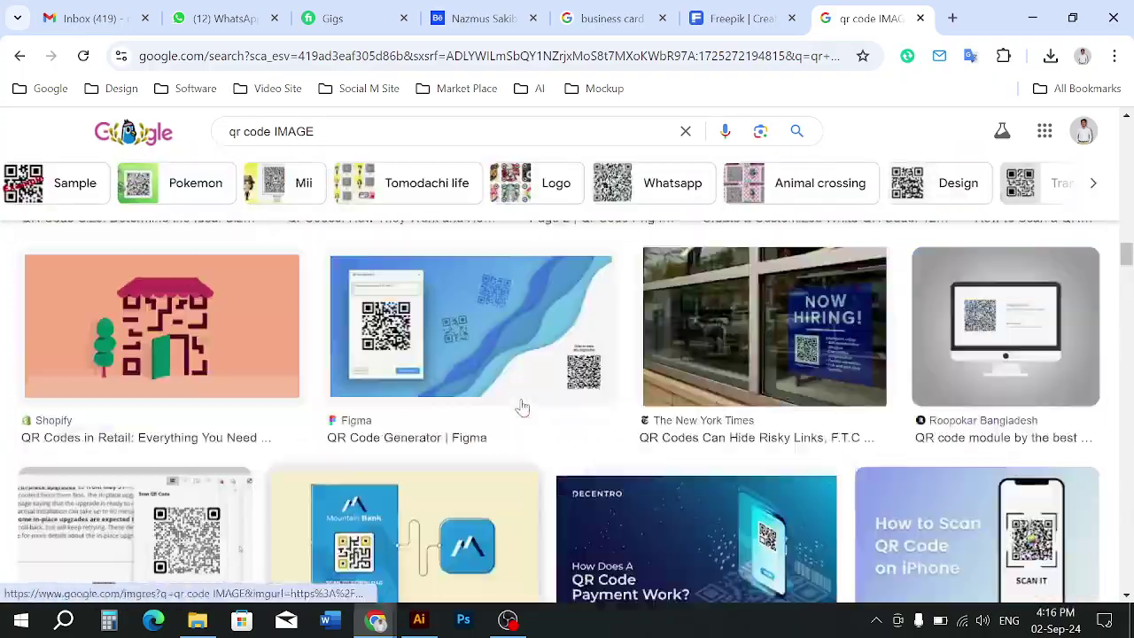
scroll(525, 407, "up", 10)
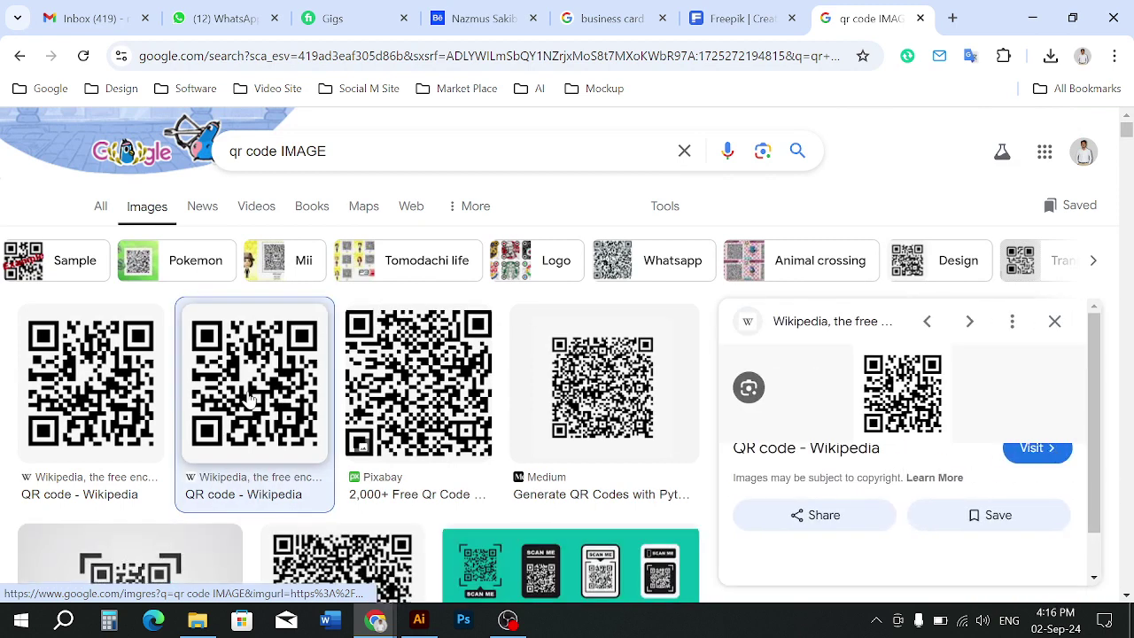
Preview candidate QR images from Pixabay, Wikipedia, QR Code Model 1 and QR Codes and How They Work
left_click(412, 346)
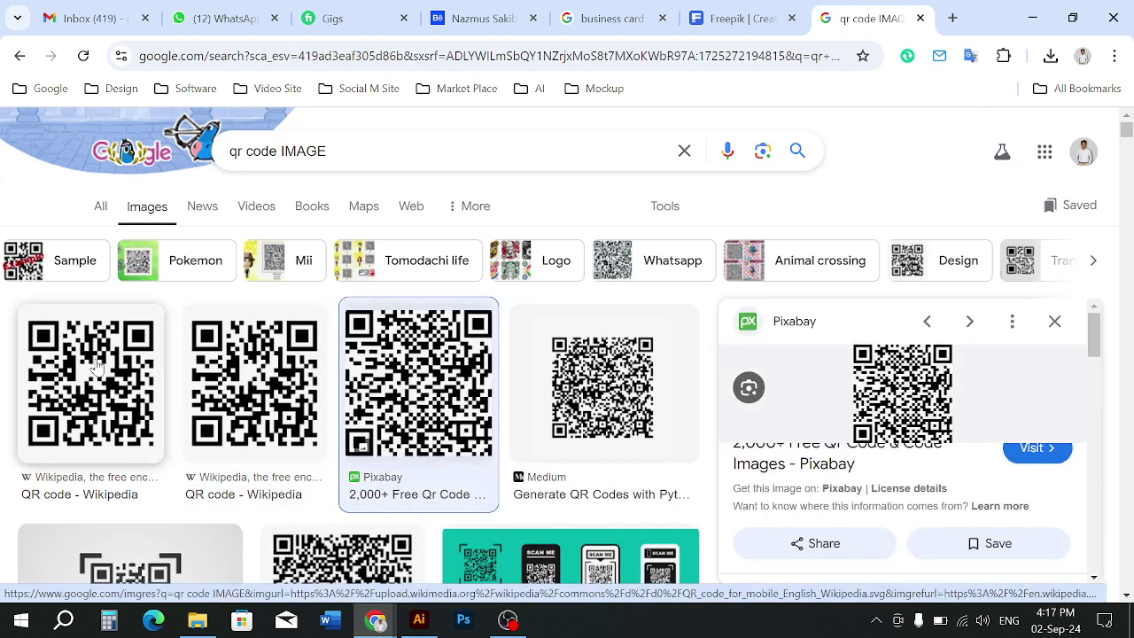
left_click(96, 366)
scroll(315, 410, "down", 3)
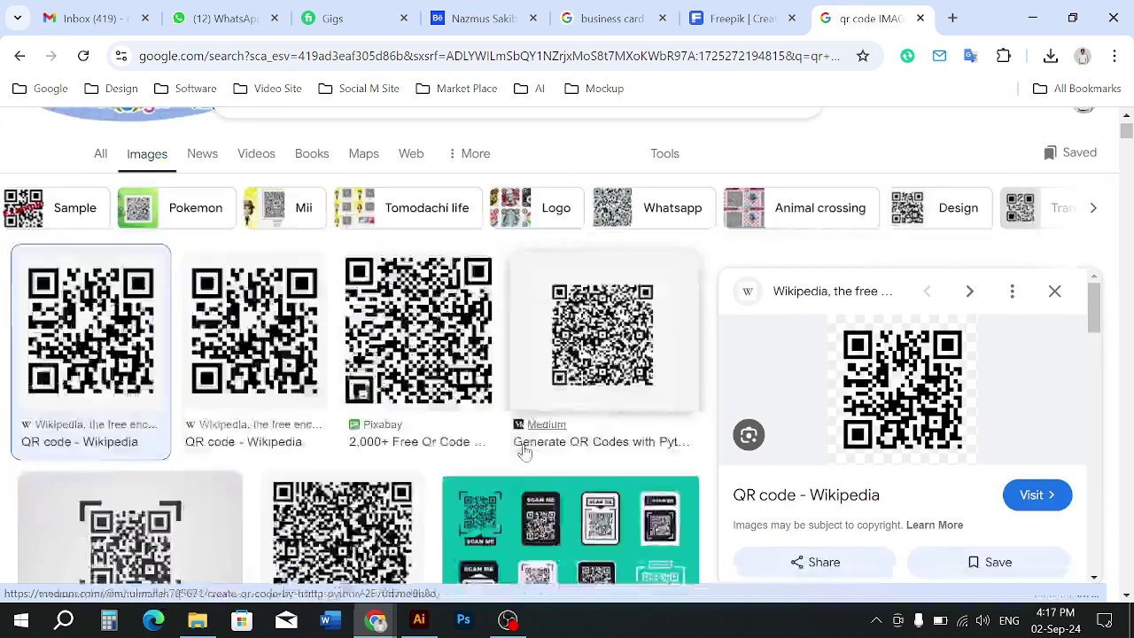
scroll(315, 410, "down", 2)
left_click(157, 367)
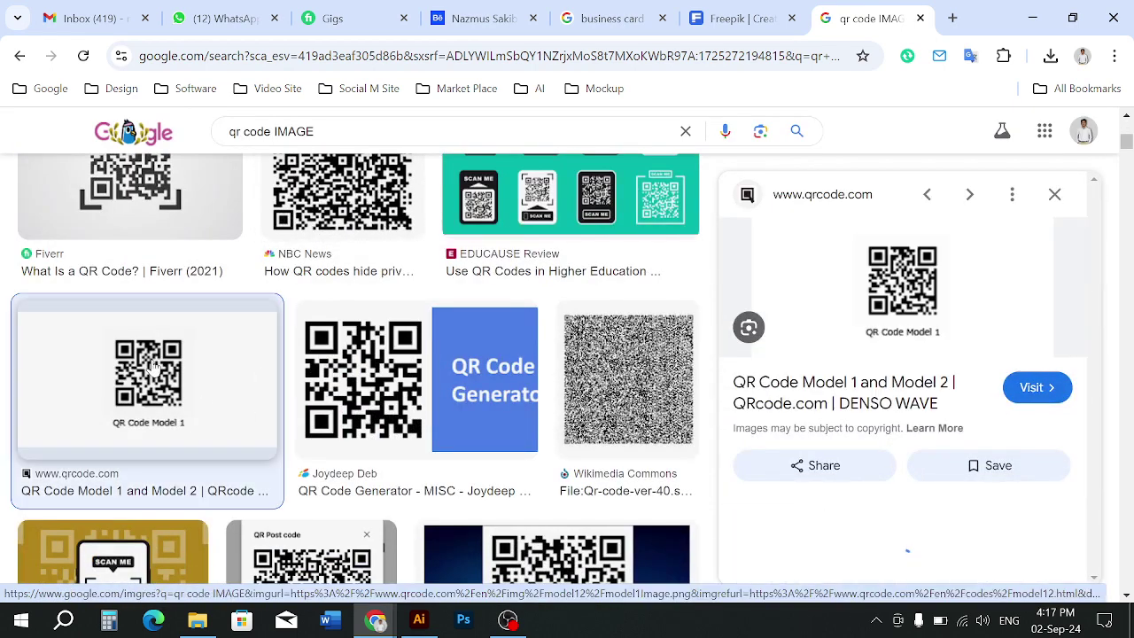
scroll(929, 305, "down", 3)
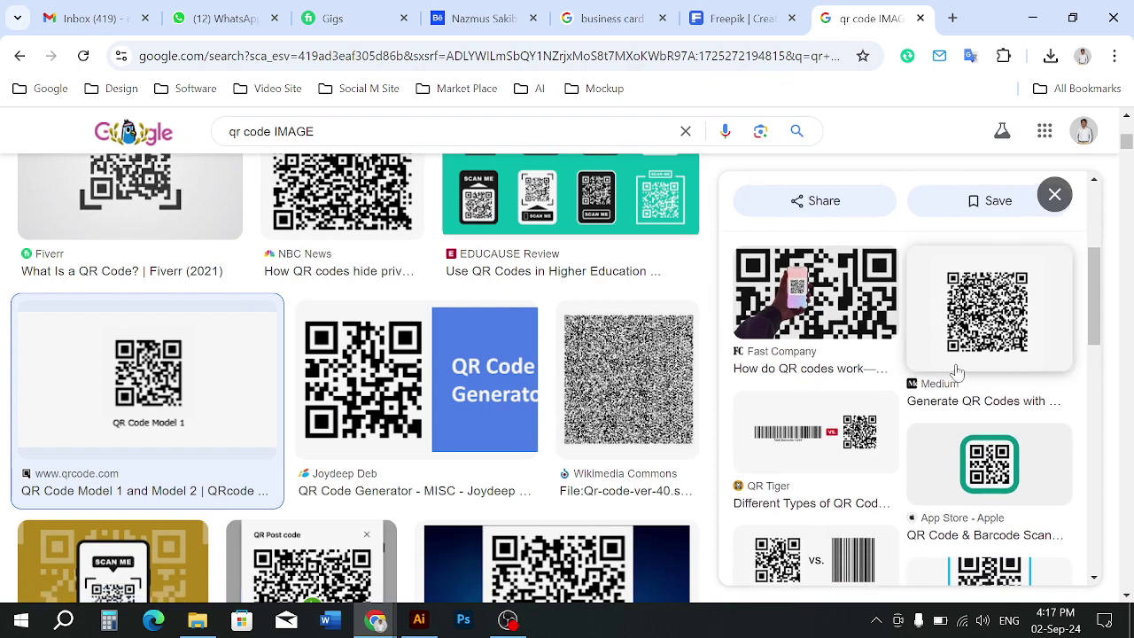
scroll(931, 372, "up", 3)
scroll(901, 420, "down", 1)
scroll(900, 420, "down", 3)
scroll(529, 375, "down", 9)
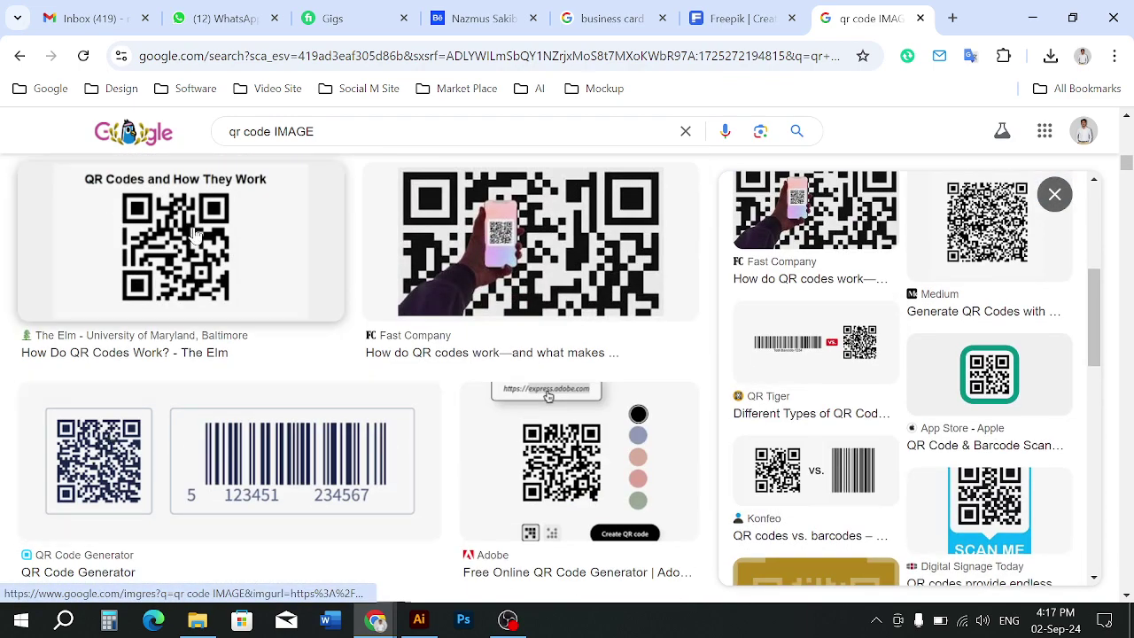
left_click(164, 282)
scroll(496, 399, "down", 4)
scroll(754, 434, "down", 5)
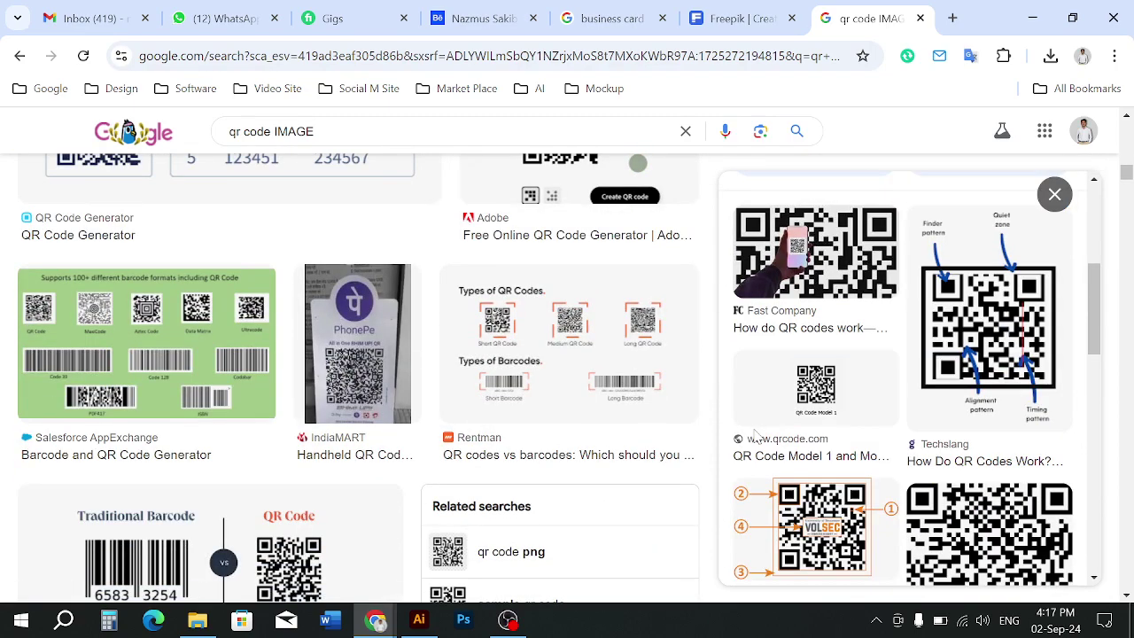
scroll(164, 379, "up", 4)
scroll(164, 379, "up", 10)
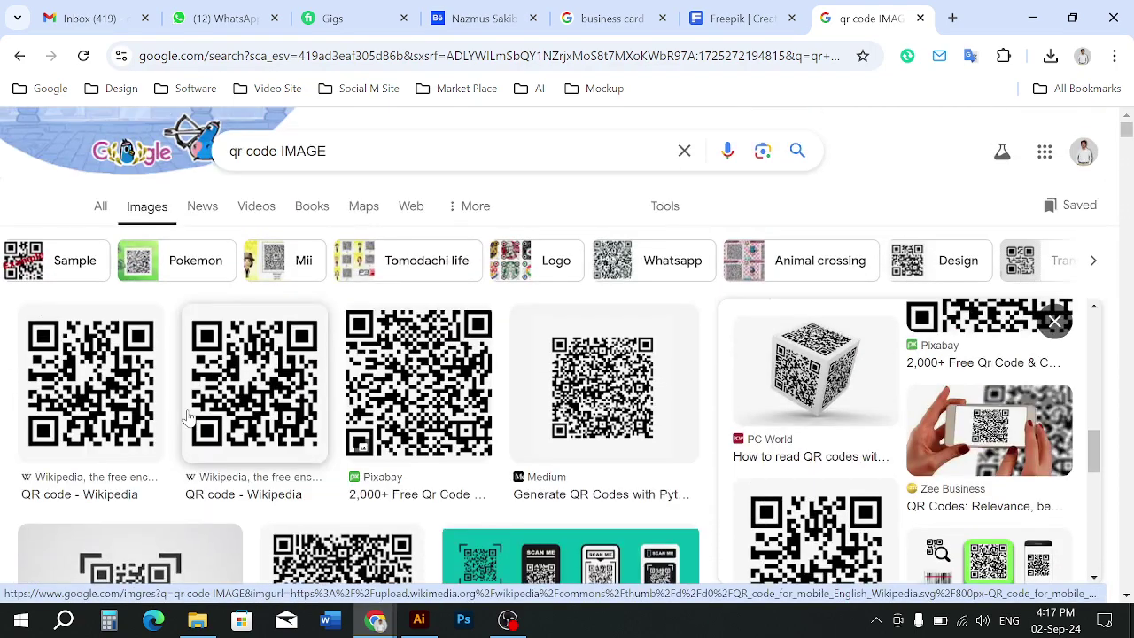
scroll(188, 416, "down", 4)
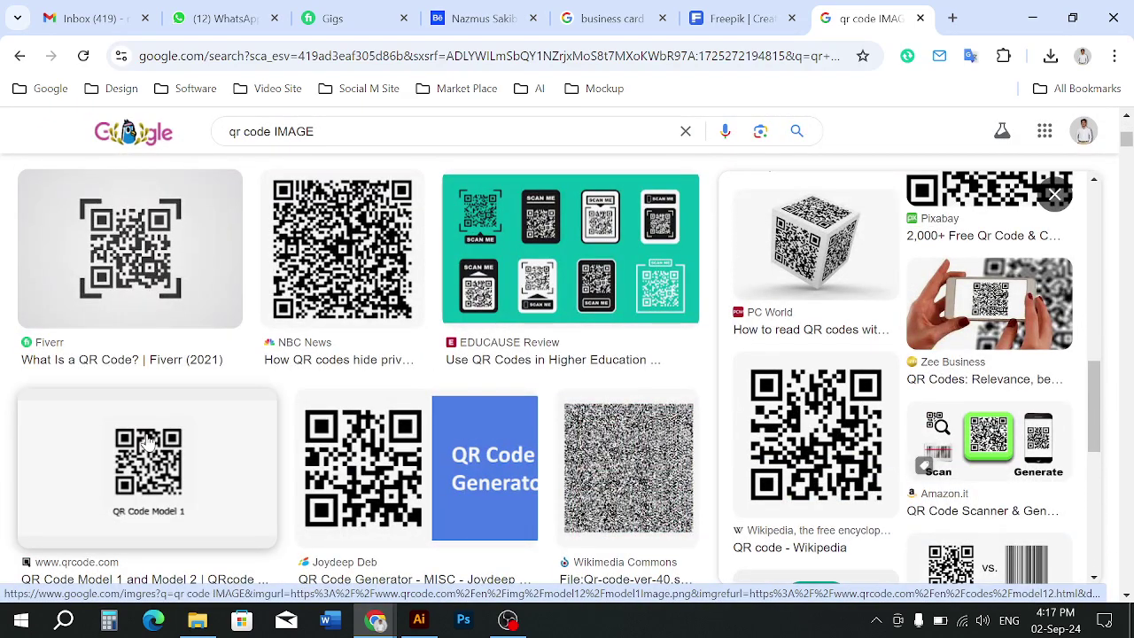
Open the QR Code Model 1 image preview and copy the image to the clipboard
left_click(148, 445)
right_click(873, 273)
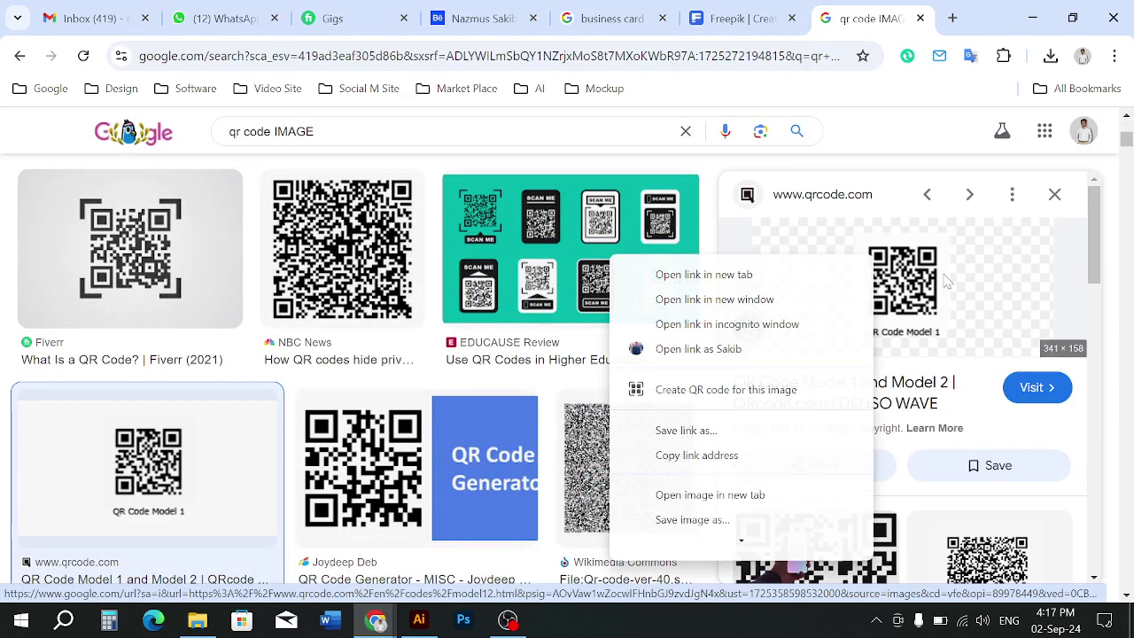
scroll(697, 499, "down", 1)
left_click(697, 499)
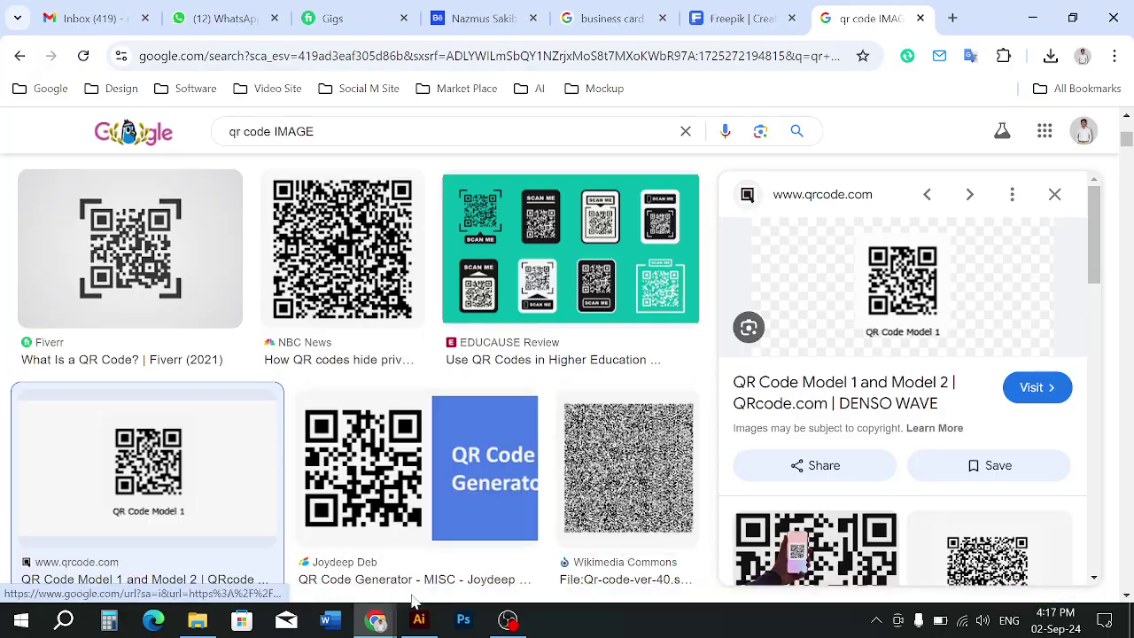
Paste the QR code into the Illustrator design and move it left onto the pasteboard
left_click(419, 621)
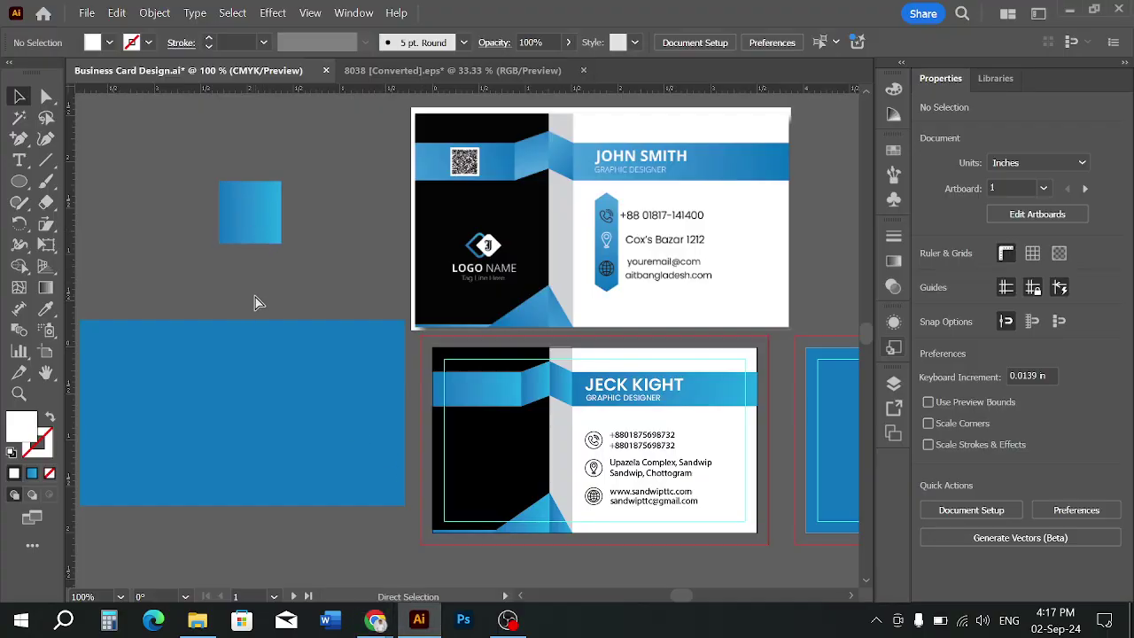
key("ctrl+v")
left_click_drag(346, 331, 131, 375)
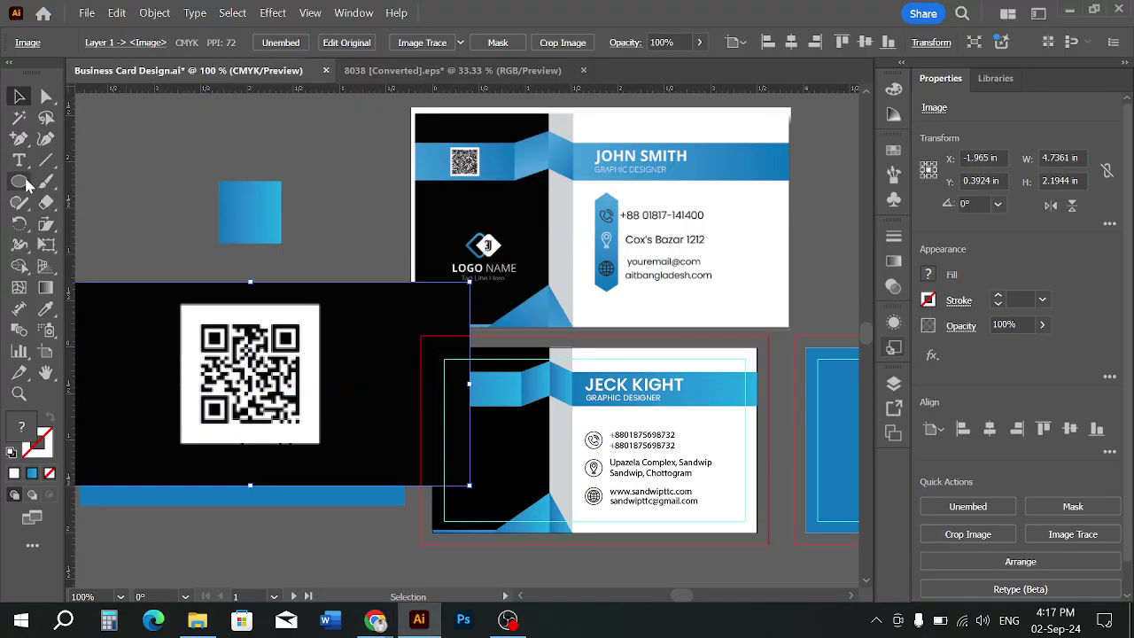
Draw a white square over the QR code and clip the QR code to it
left_click_drag(26, 183, 98, 182)
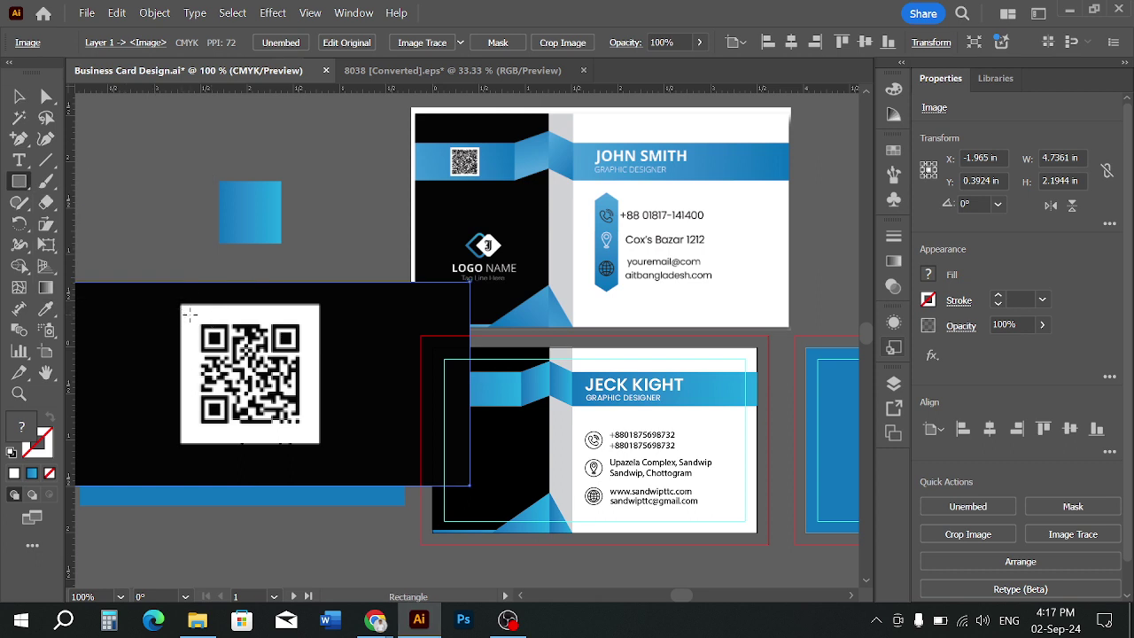
mouse_move(192, 321)
left_mouse_down()
mouse_move(266, 372)
mouse_move(309, 435)
left_mouse_up()
left_click(18, 96)
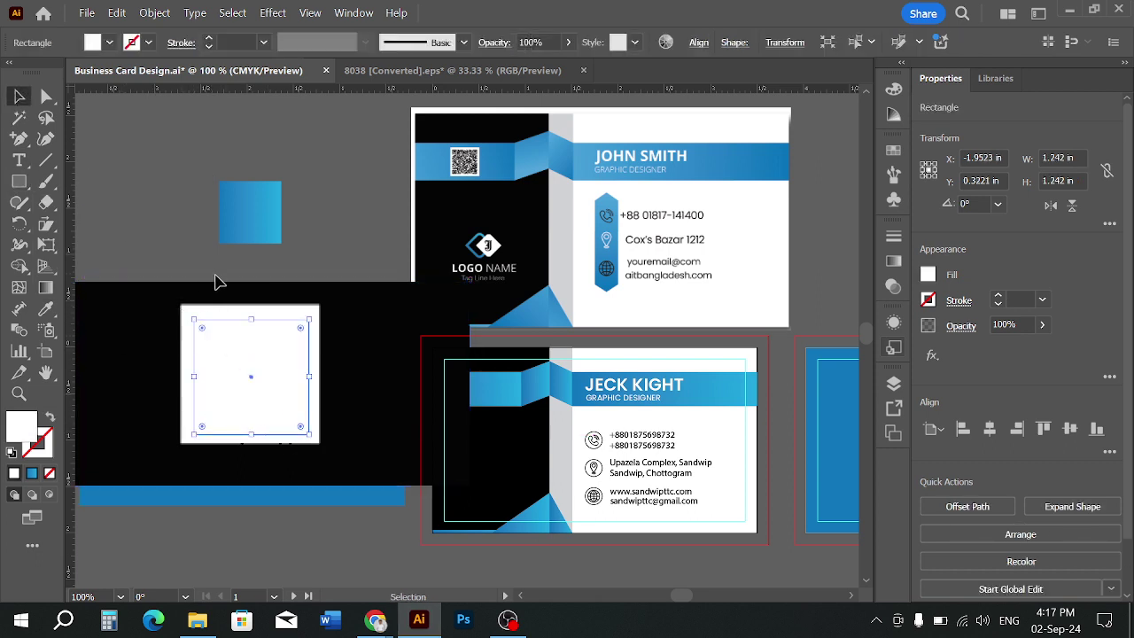
right_click(227, 317)
left_click(293, 416)
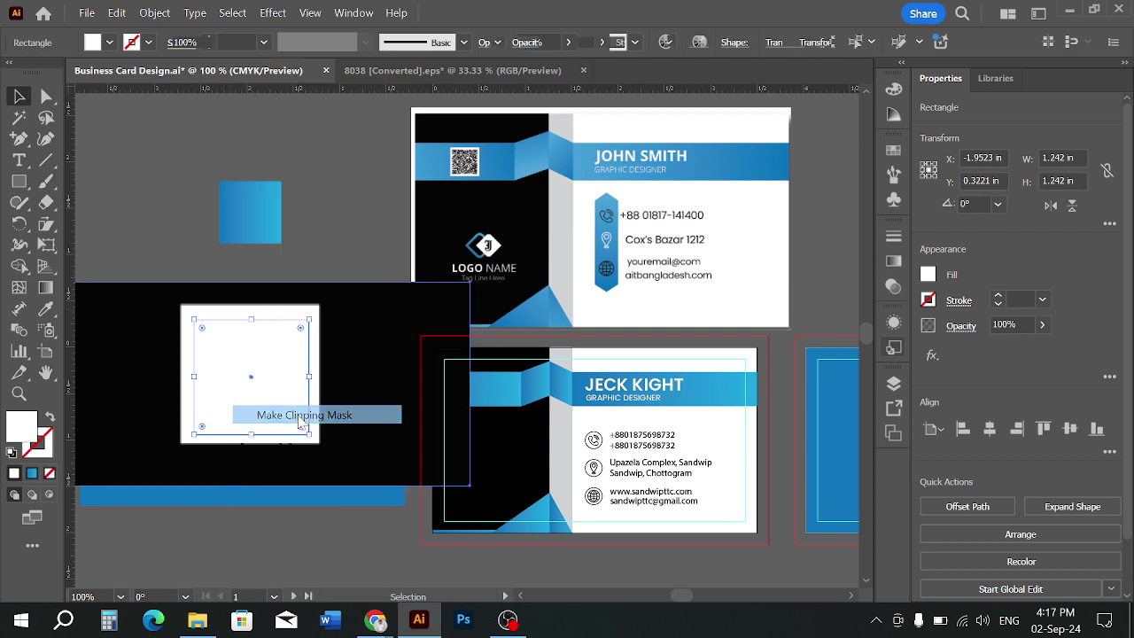
Move the clipped QR code right and scale it down by a corner handle
left_click_drag(265, 370, 477, 383)
scroll(477, 383, "up", 2)
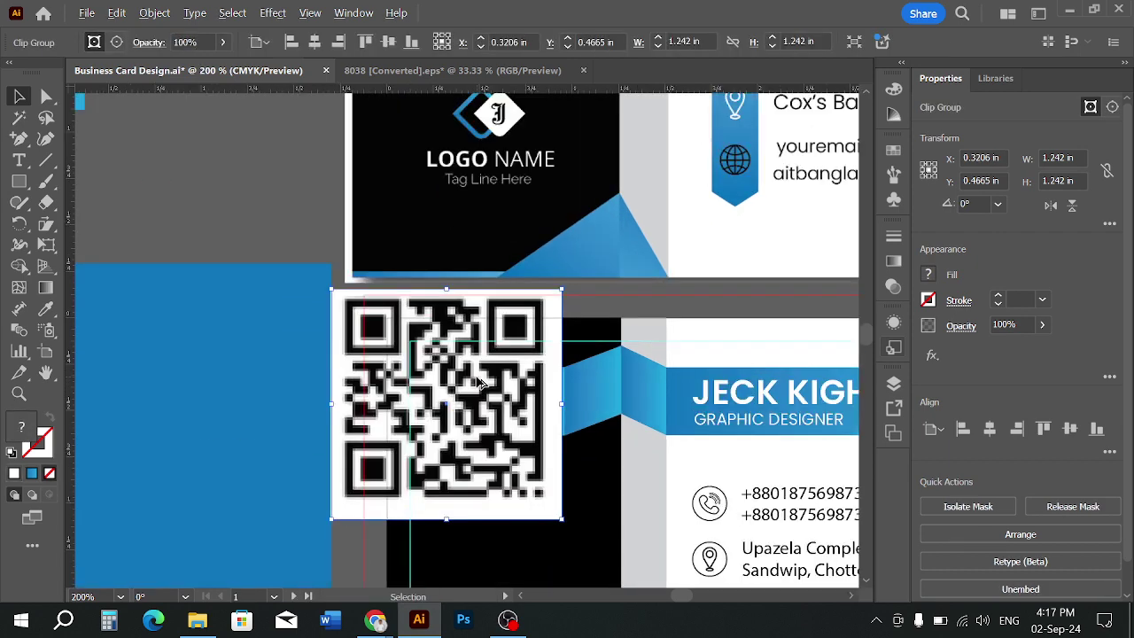
left_click_drag(558, 518, 305, 209)
left_click(311, 195)
scroll(266, 190, "up", 3)
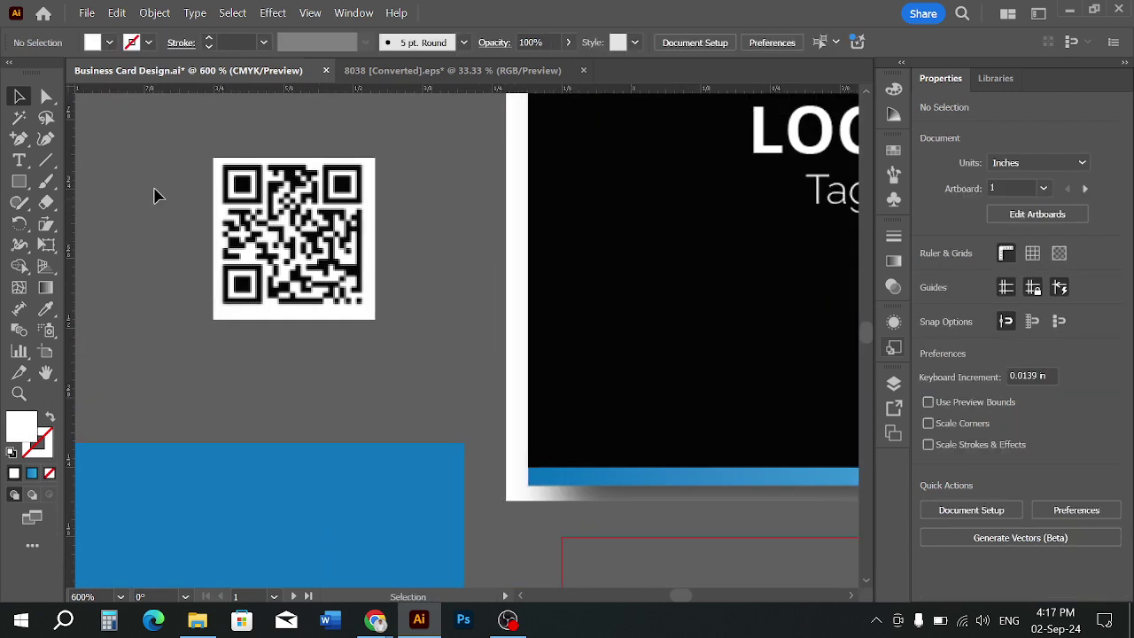
Draw a square covering the QR code and set its opacity to 89%
left_click(19, 180)
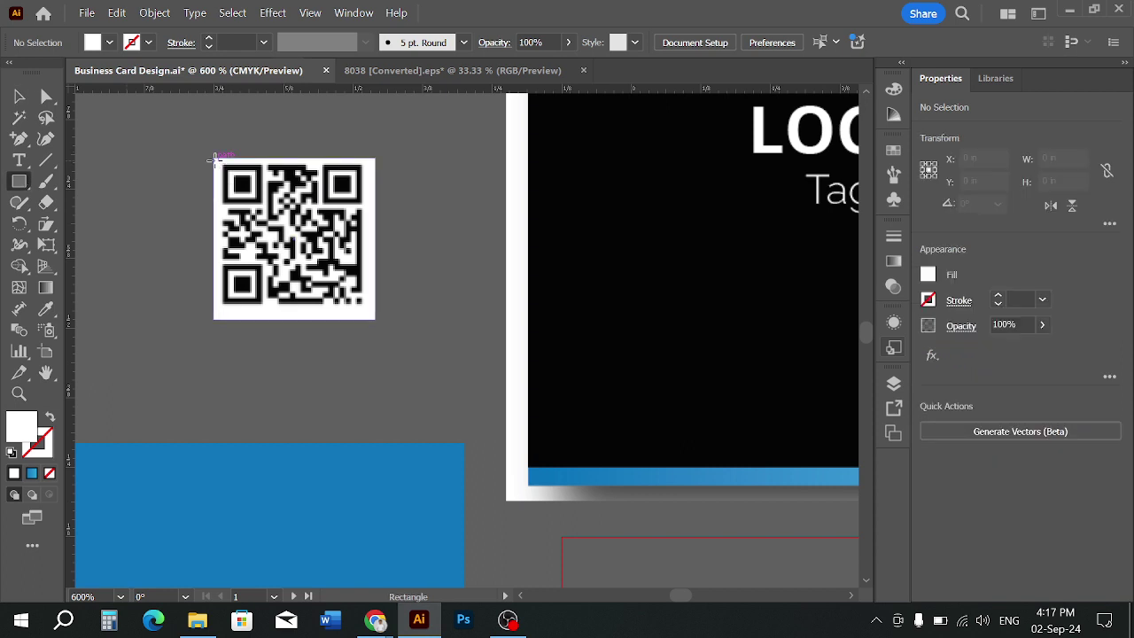
left_click_drag(213, 158, 373, 316)
left_click(537, 43)
type("89")
key("Return")
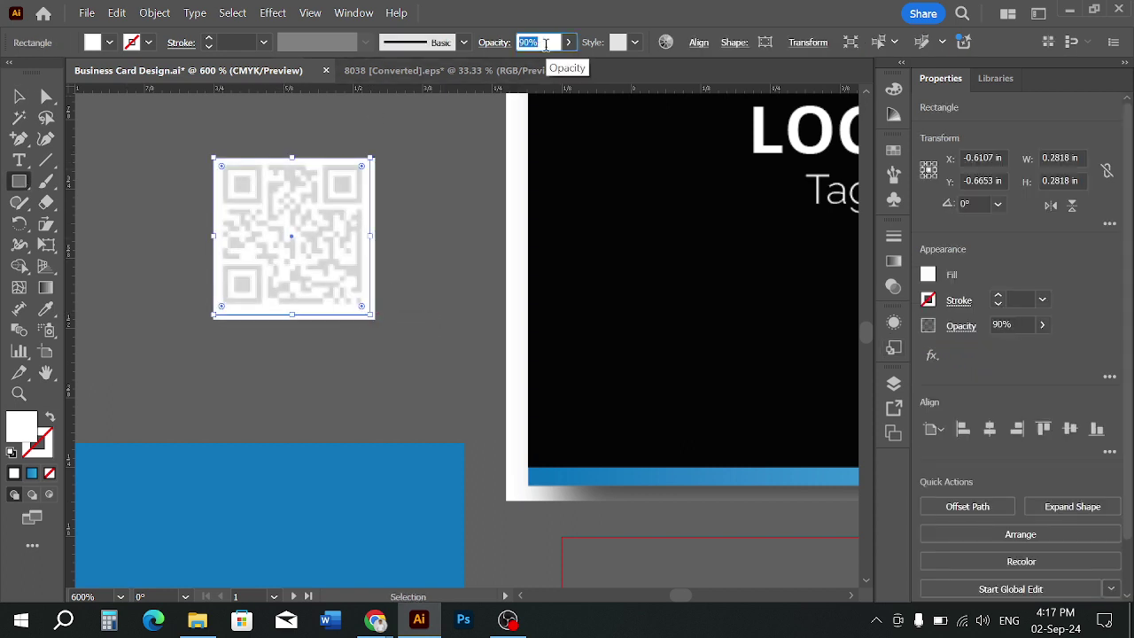
Adjust the translucent square's right and bottom edges to fit the QR code
left_click(18, 96)
left_click(145, 195)
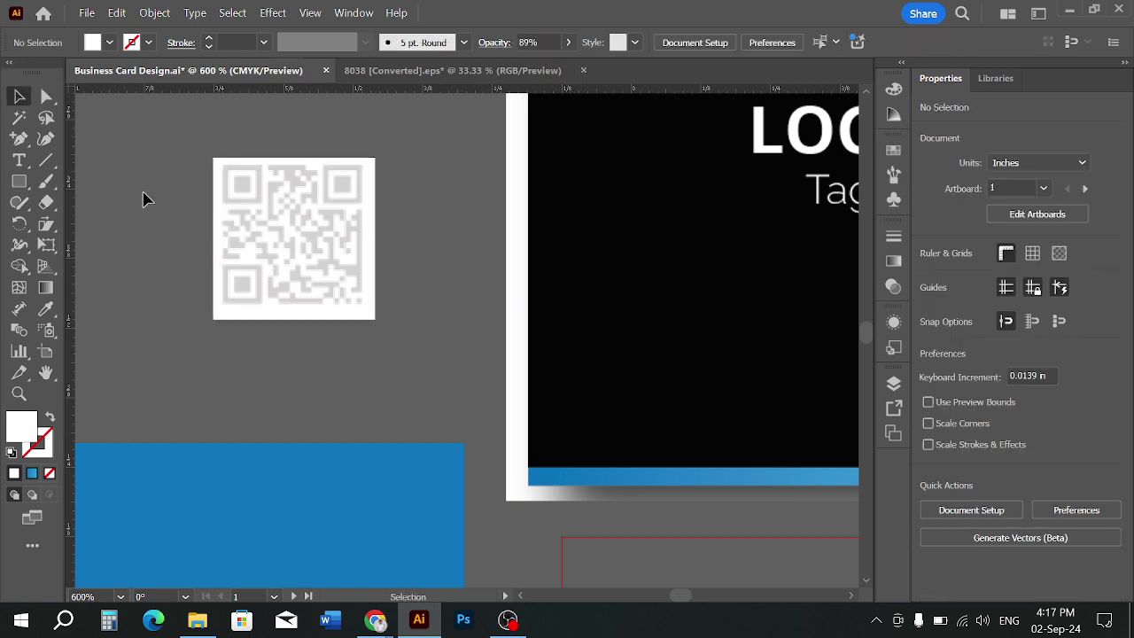
scroll(189, 201, "up", 1)
left_click(334, 228)
scroll(334, 228, "up", 2)
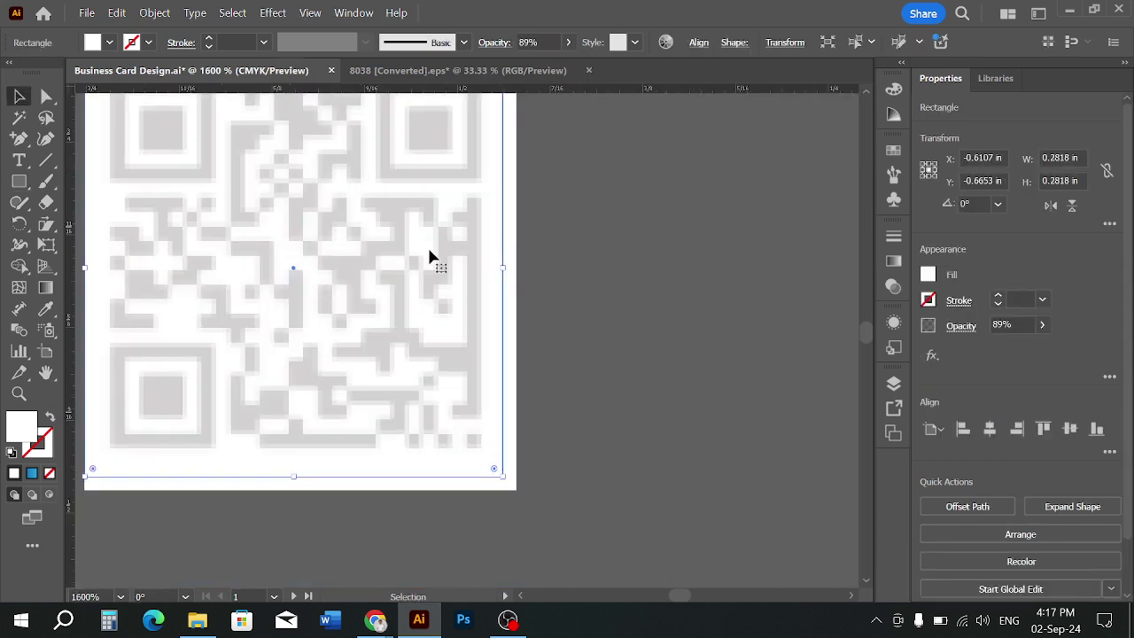
scroll(511, 291, "down", 1)
left_click_drag(506, 264, 503, 266)
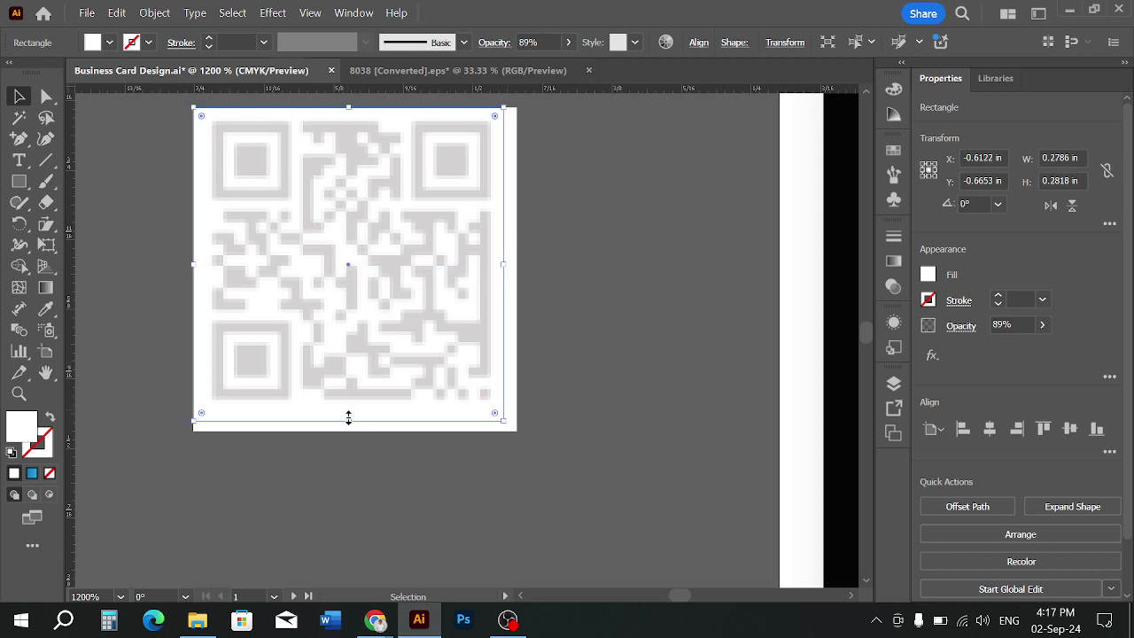
left_click_drag(349, 418, 348, 414)
Select the square and QR code together and make a clipping mask to crop it
left_click_drag(504, 263, 437, 249)
right_click(460, 268)
left_click(518, 414)
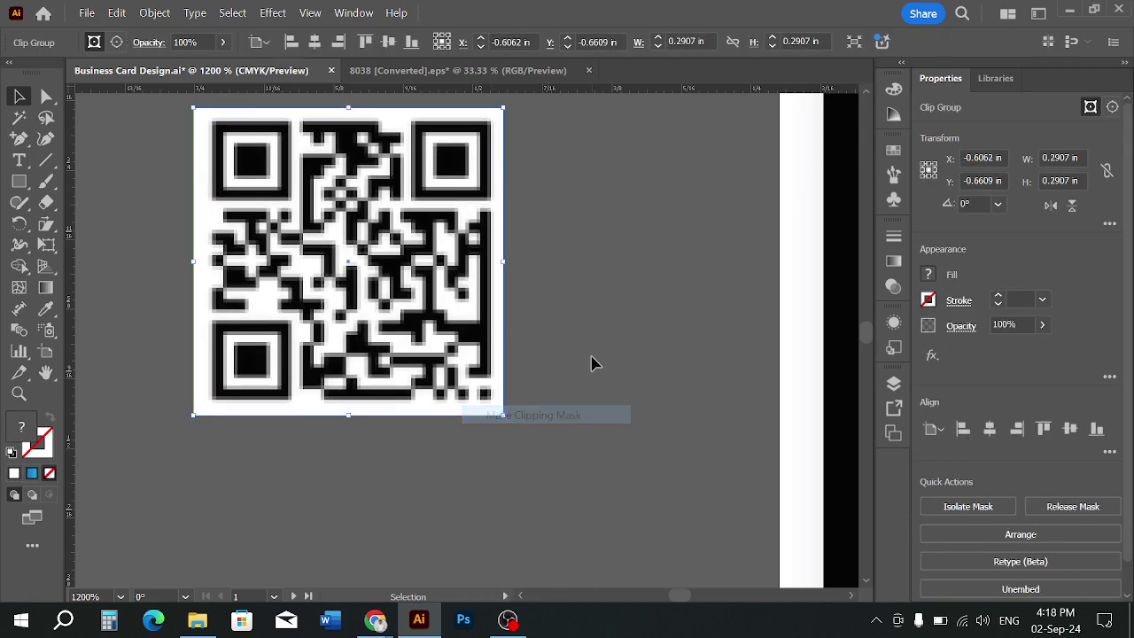
left_click(589, 362)
scroll(551, 344, "down", 3)
left_click_drag(495, 362, 239, 209)
scroll(314, 259, "down", 2)
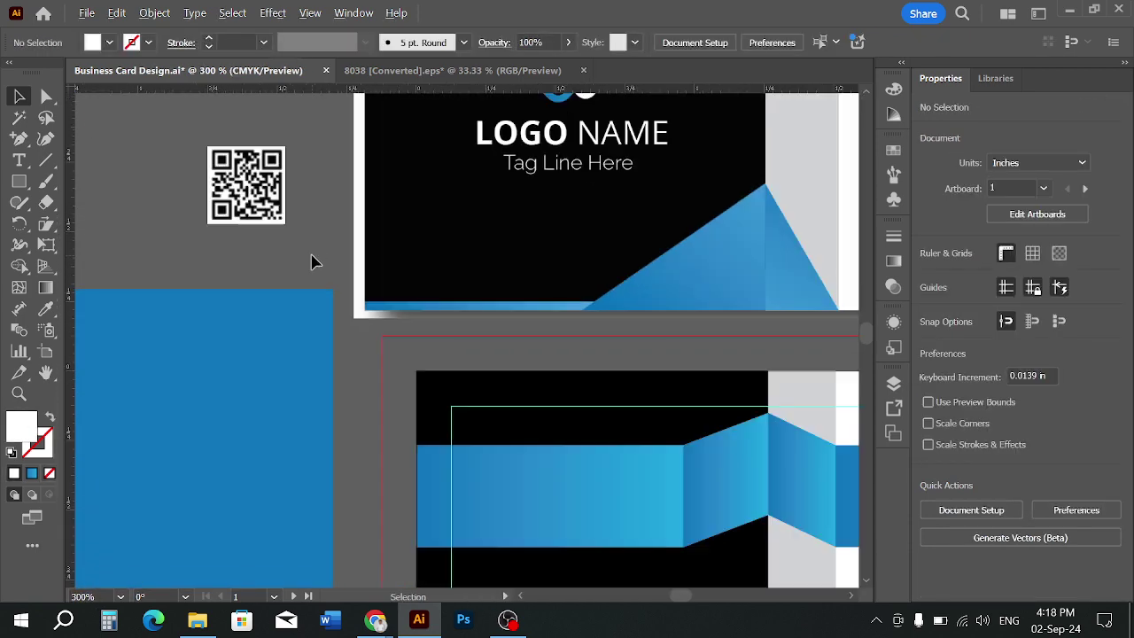
left_click_drag(316, 258, 286, 233)
left_click_drag(222, 176, 443, 381)
scroll(455, 386, "down", 1)
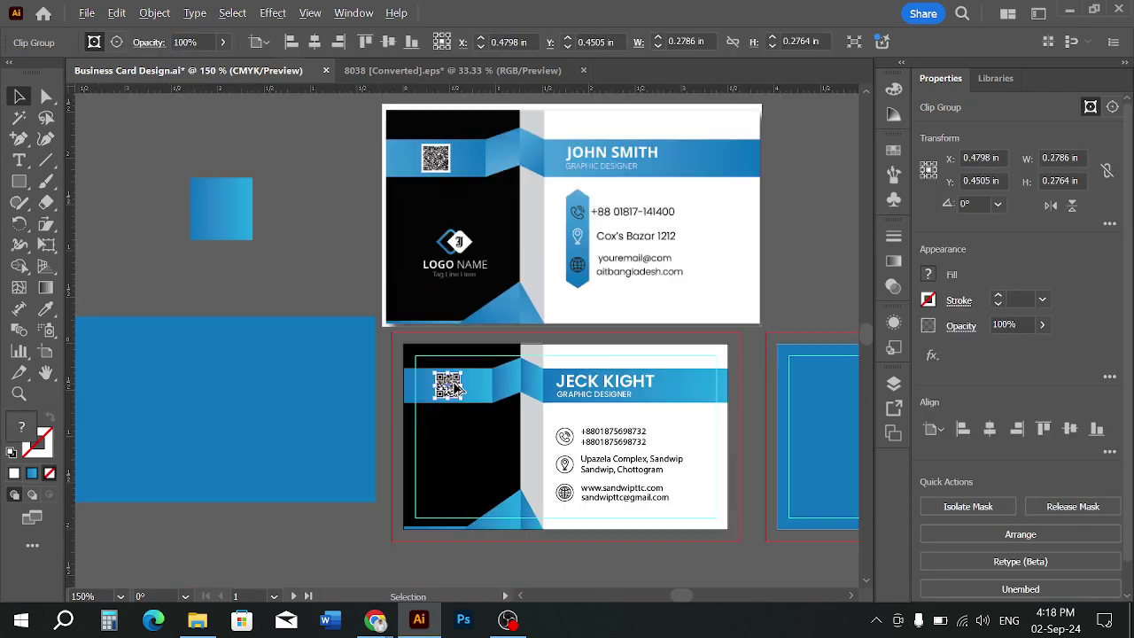
left_click(327, 375)
scroll(455, 394, "up", 2)
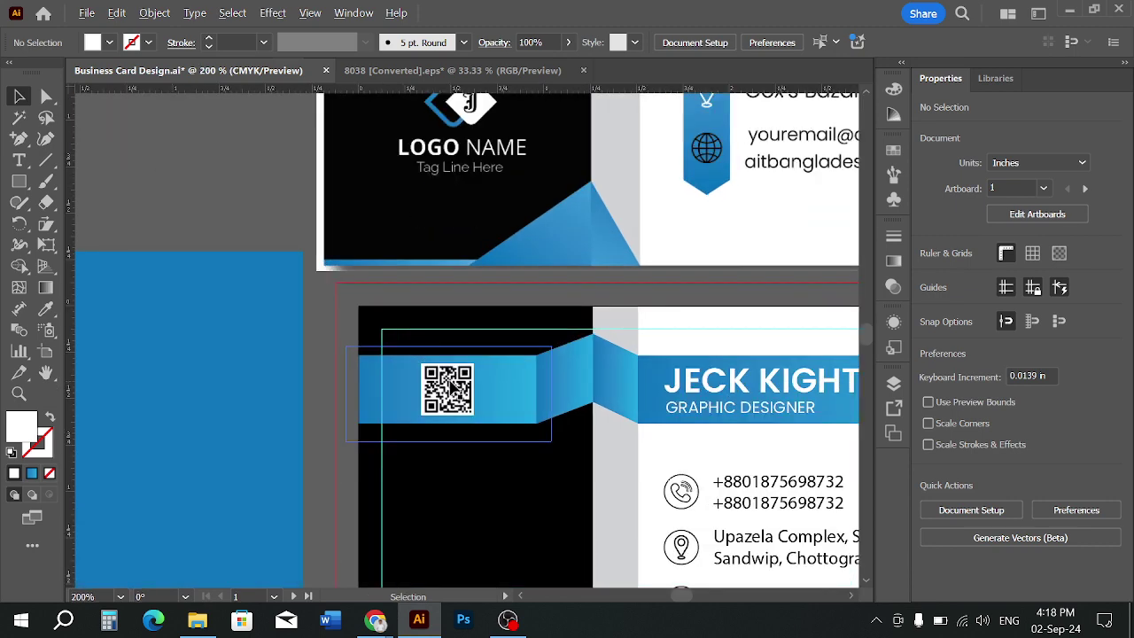
left_click(456, 400)
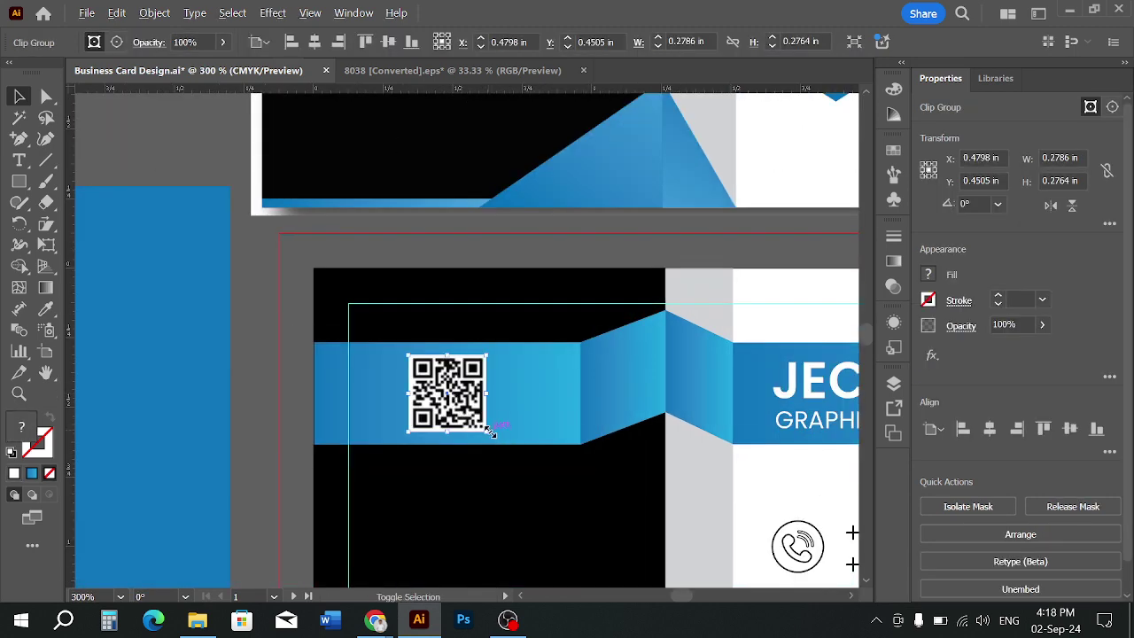
left_click(301, 284)
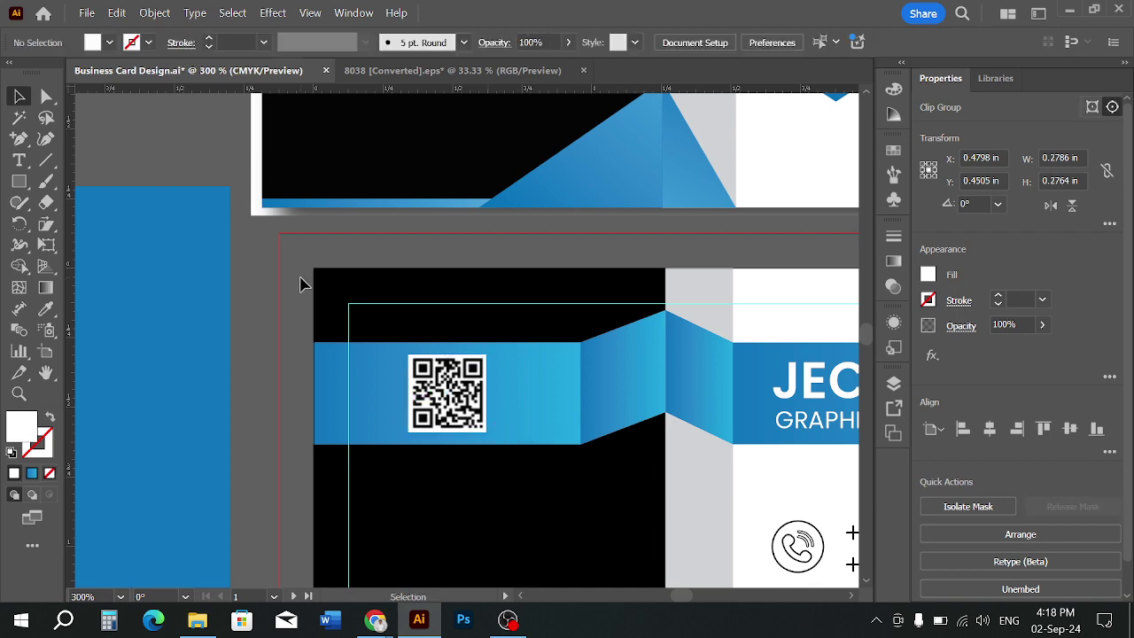
scroll(301, 284, "down", 3)
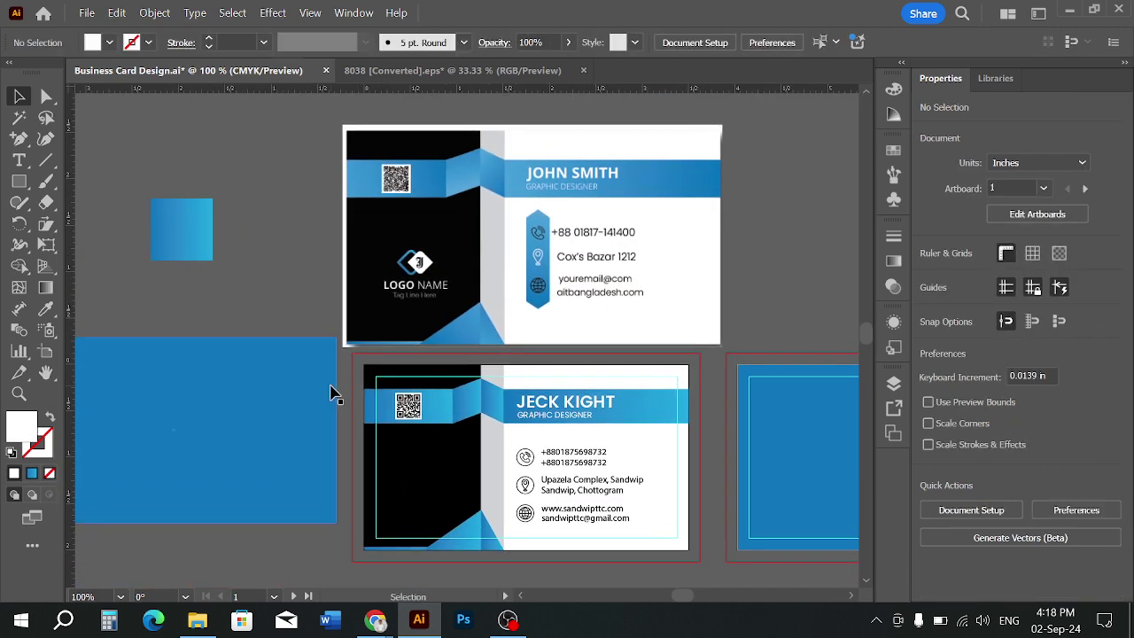
Nudge the JOHN SMITH card slightly up and to the left
scroll(341, 372, "down", 2)
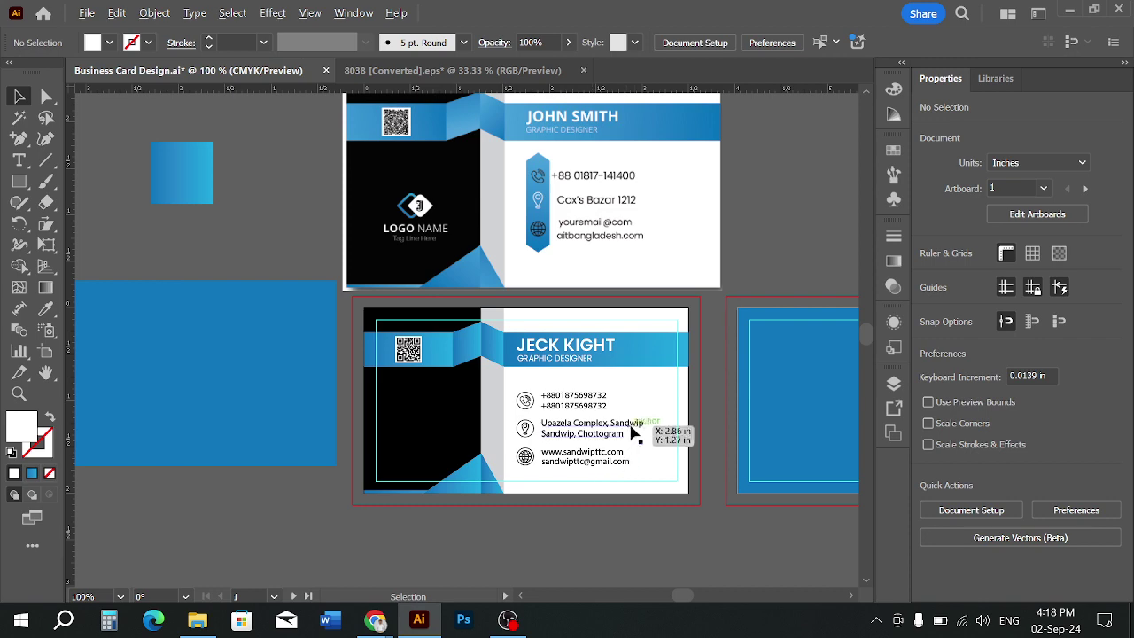
scroll(641, 401, "up", 1)
scroll(641, 401, "down", 1)
left_click_drag(649, 401, 629, 455)
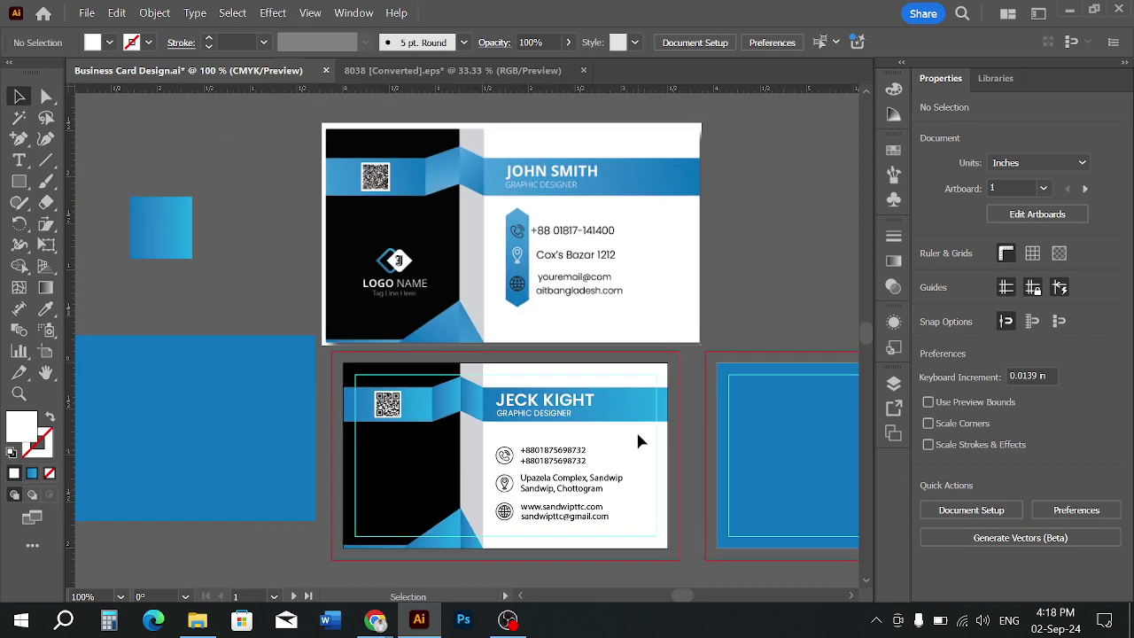
left_click_drag(603, 197, 571, 161)
left_click_drag(501, 184, 523, 200)
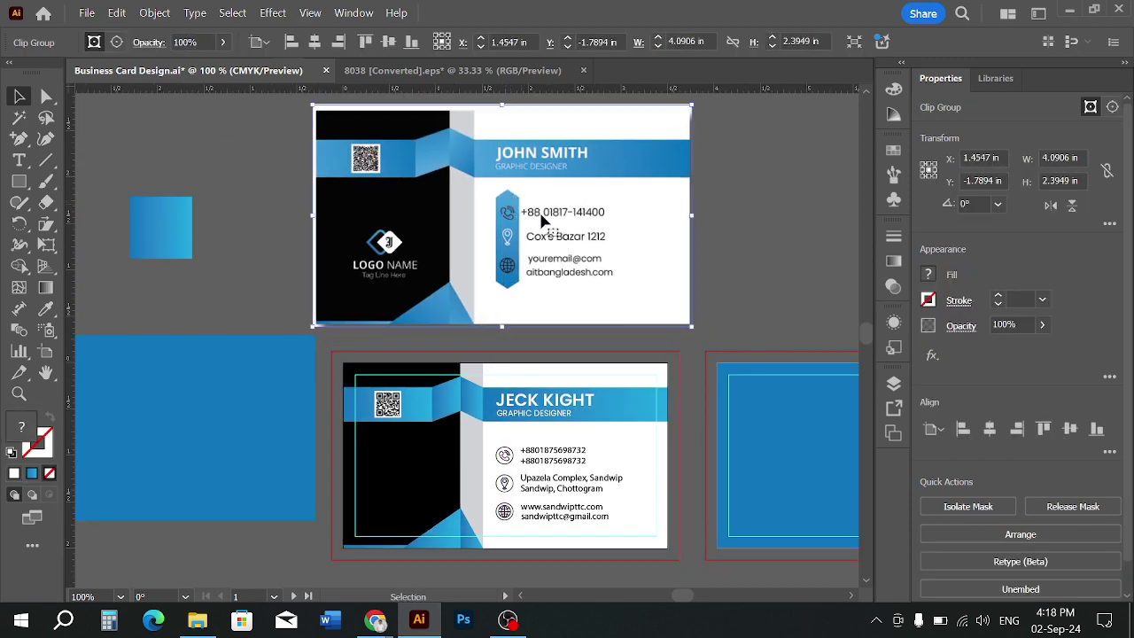
left_click(737, 286)
Zoom in and select the phone-number text on the lower card
scroll(590, 334, "down", 3)
scroll(546, 436, "up", 3)
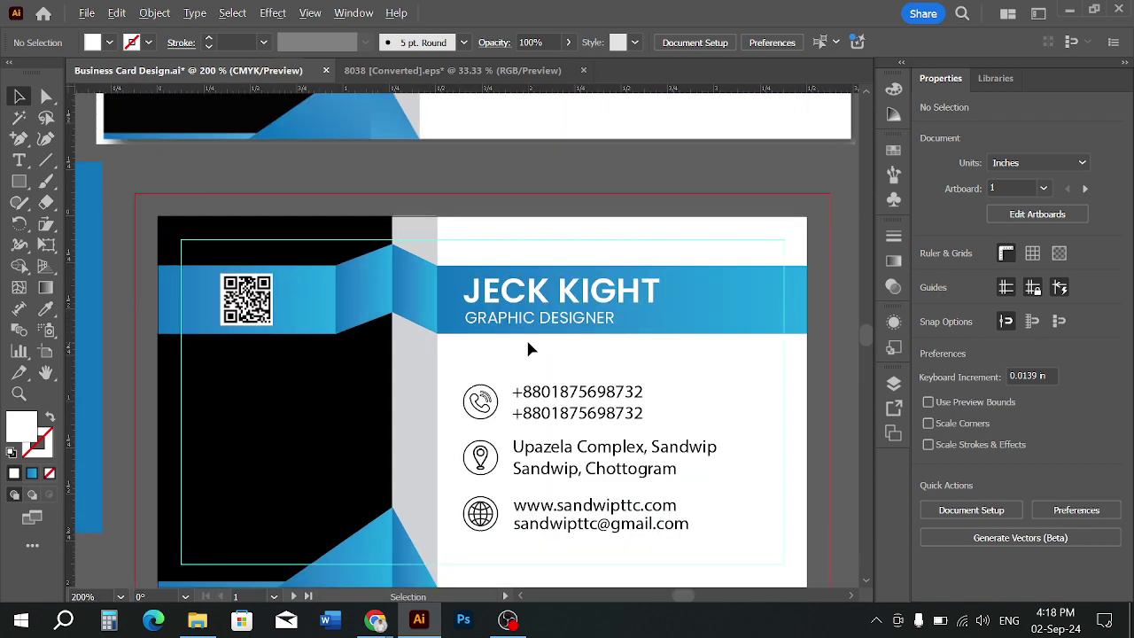
scroll(526, 347, "down", 1)
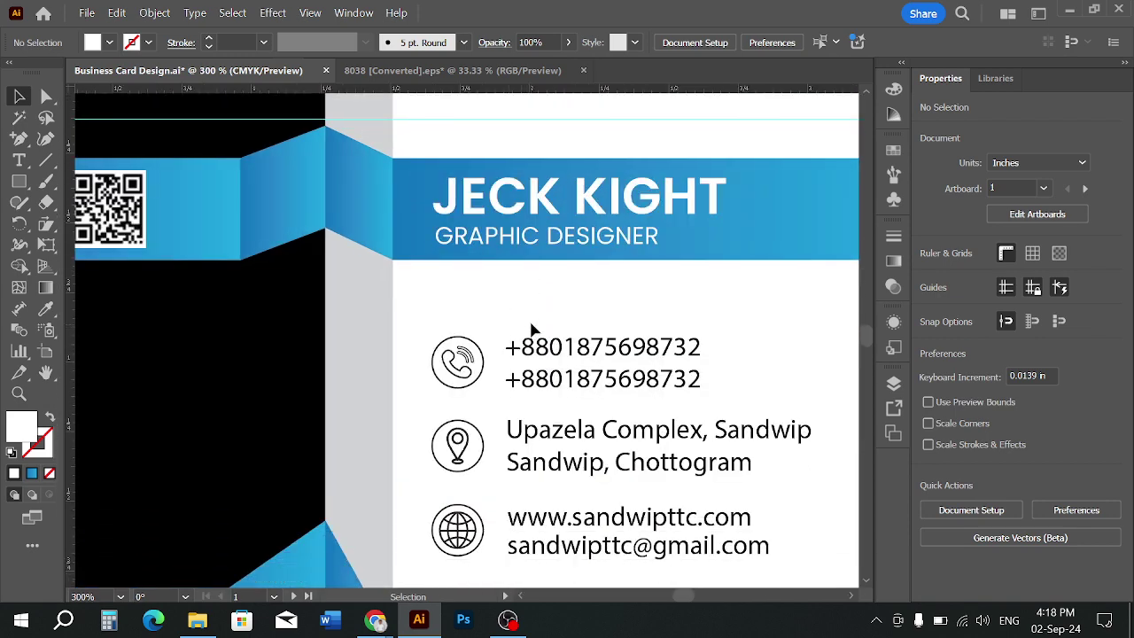
left_click(609, 390)
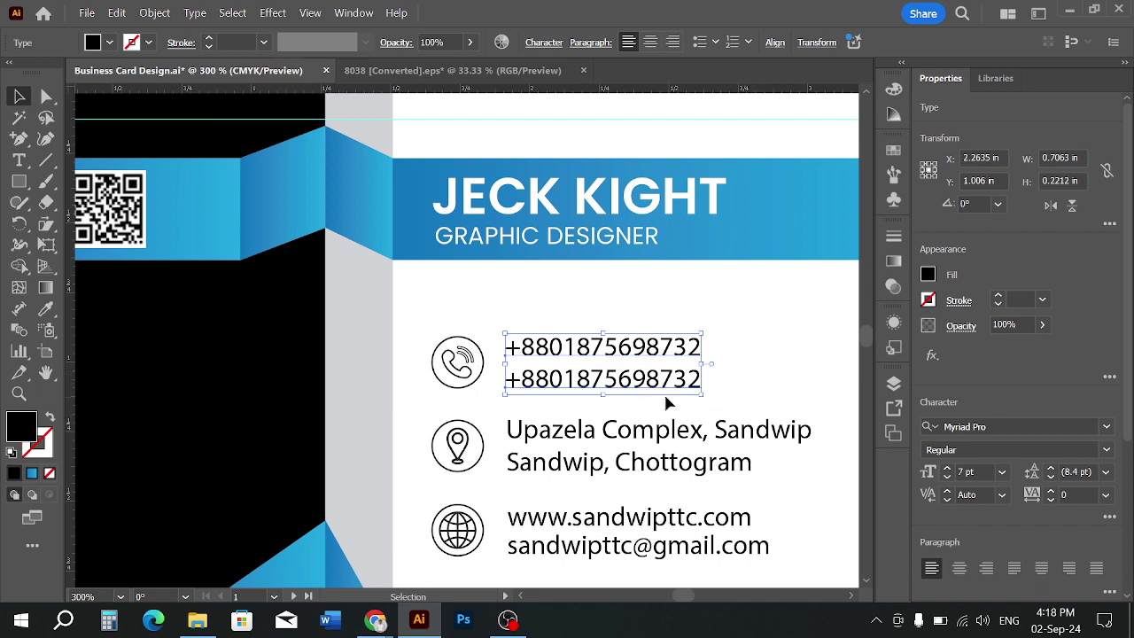
Change the phone numbers' font to Arial Narrow
left_click(1000, 427)
type("ARI")
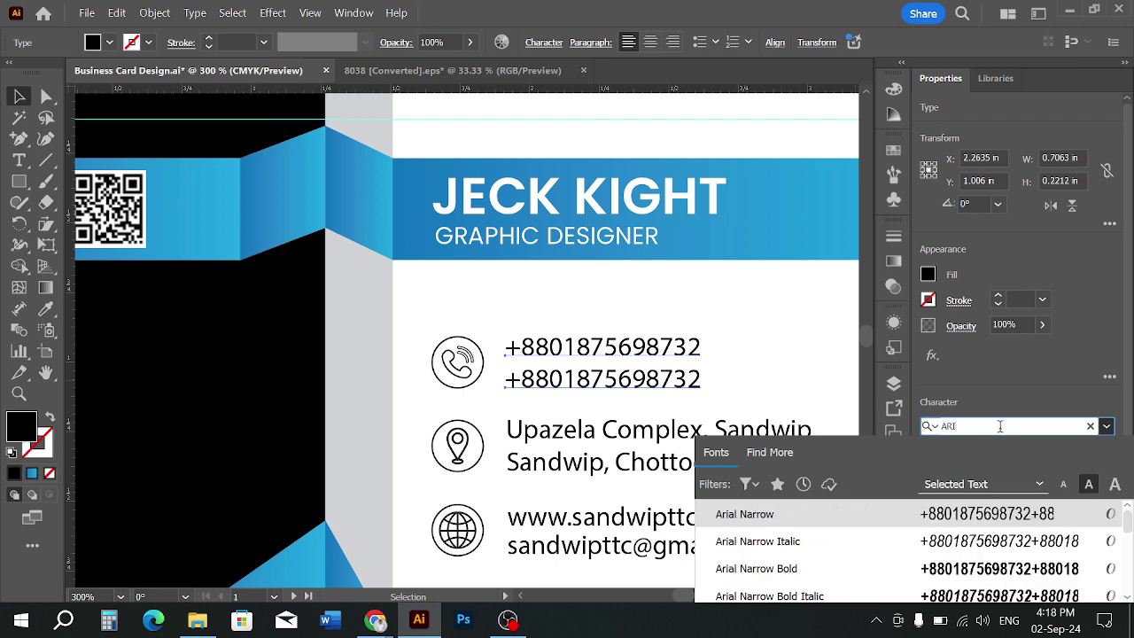
type("L")
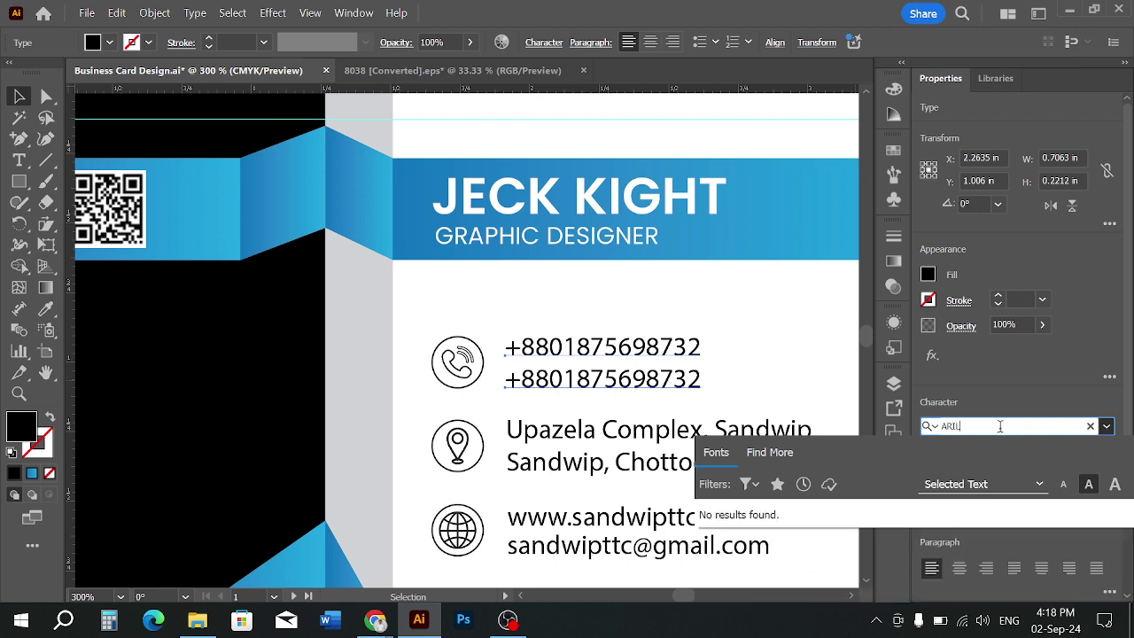
key("BackSpace")
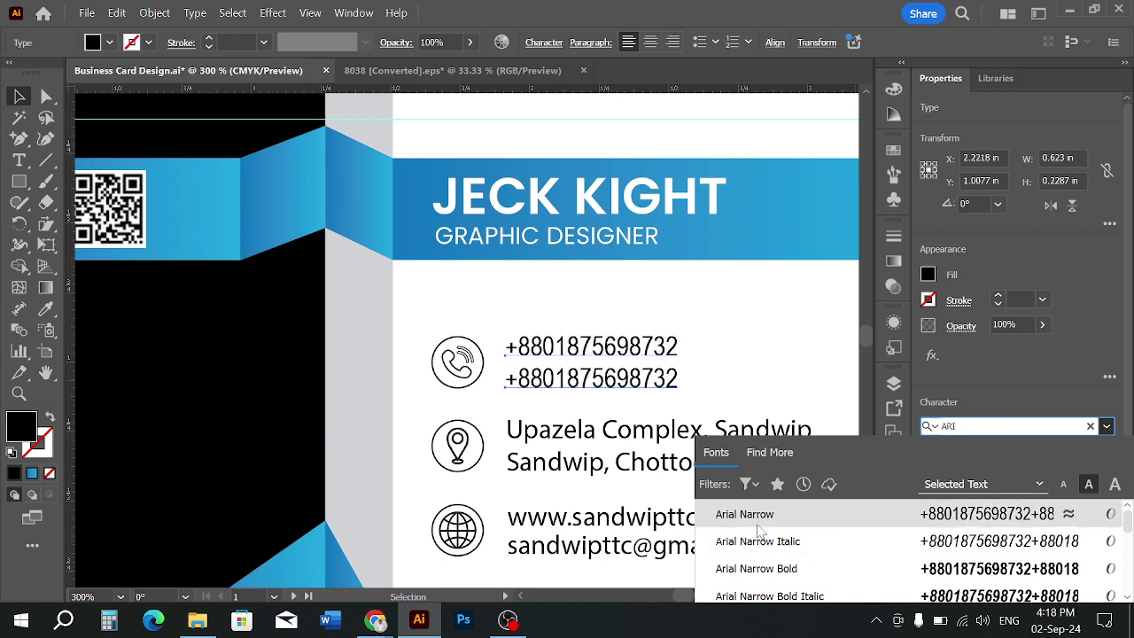
scroll(769, 580, "down", 2)
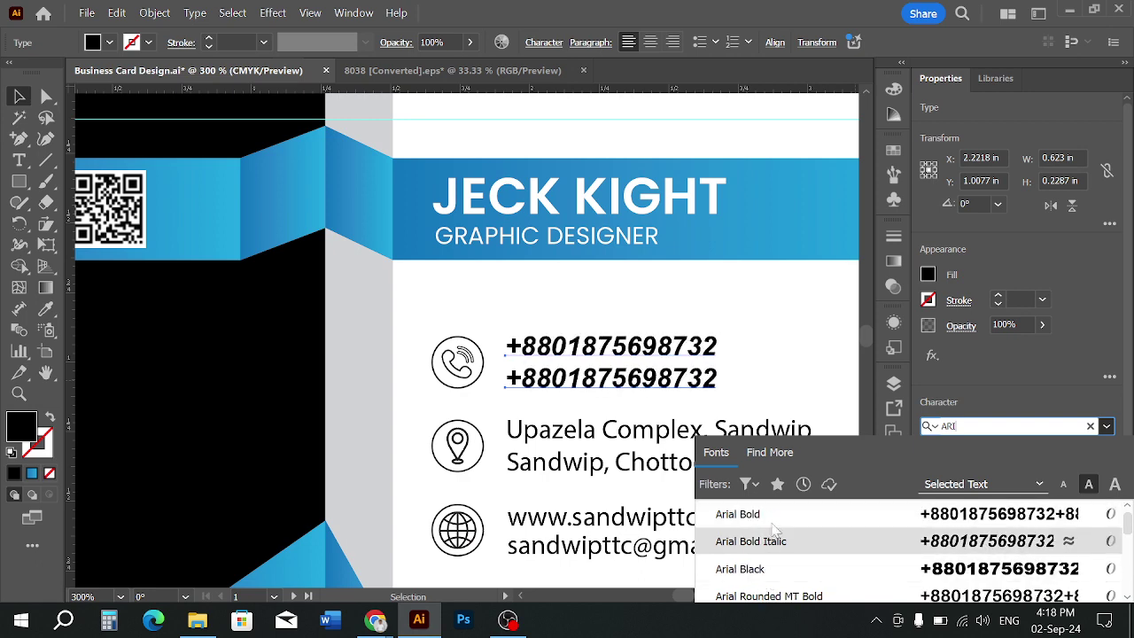
scroll(769, 536, "up", 3)
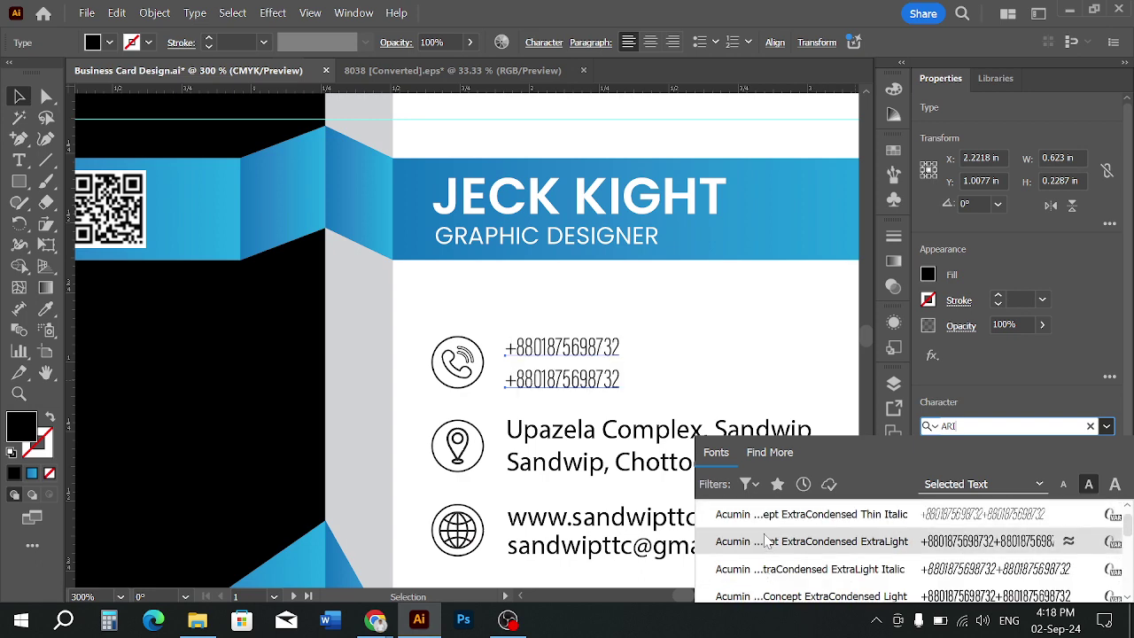
scroll(769, 536, "down", 3)
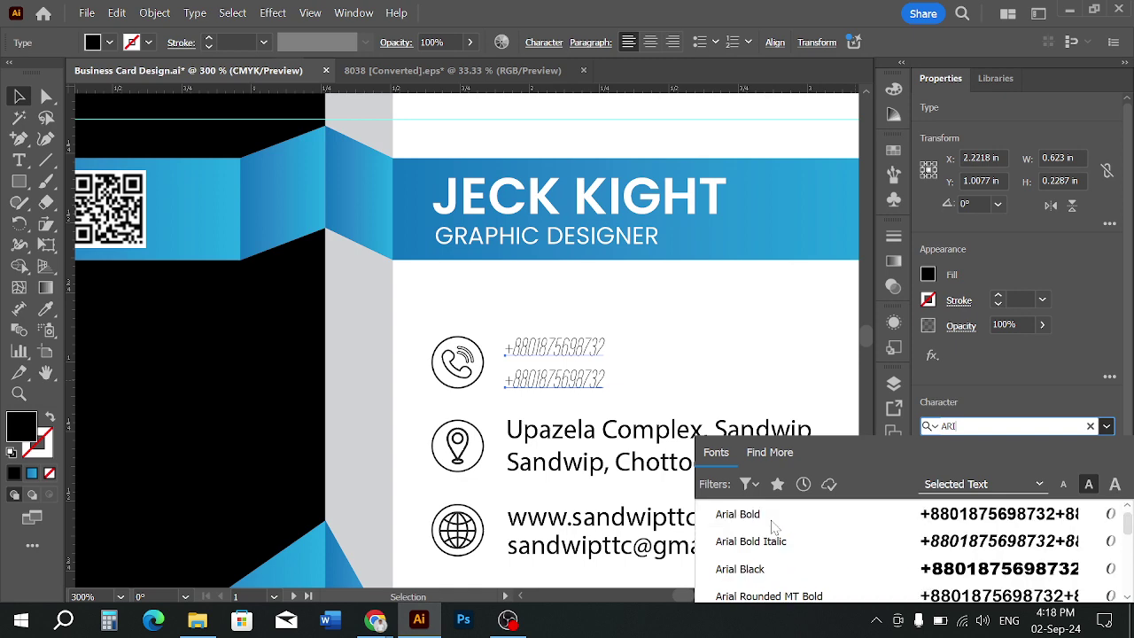
scroll(773, 526, "up", 2)
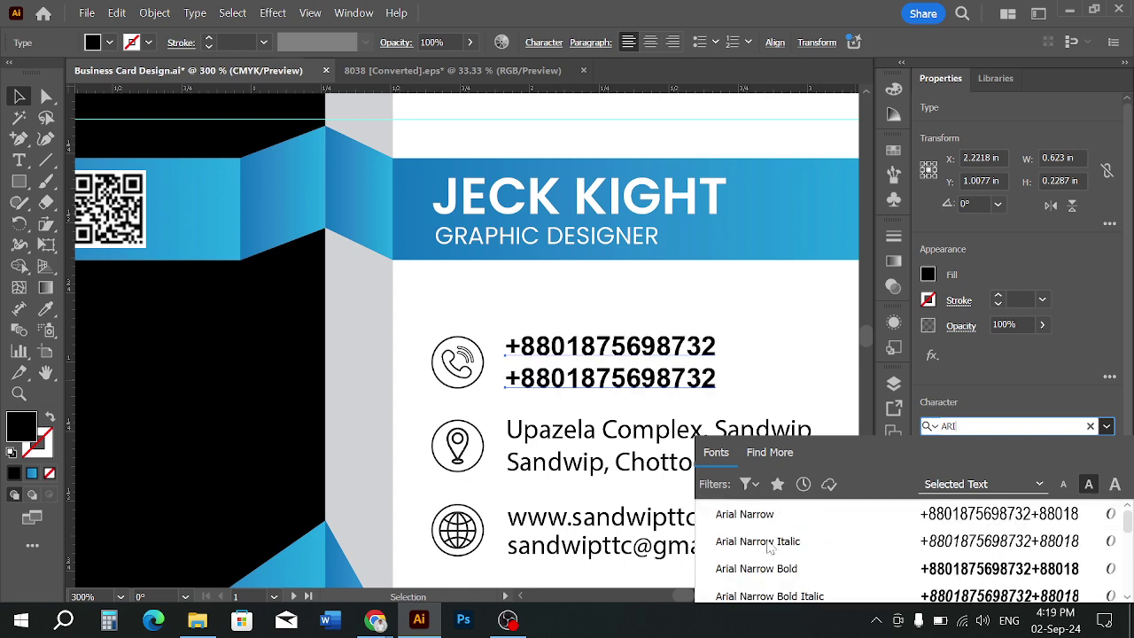
left_click(765, 520)
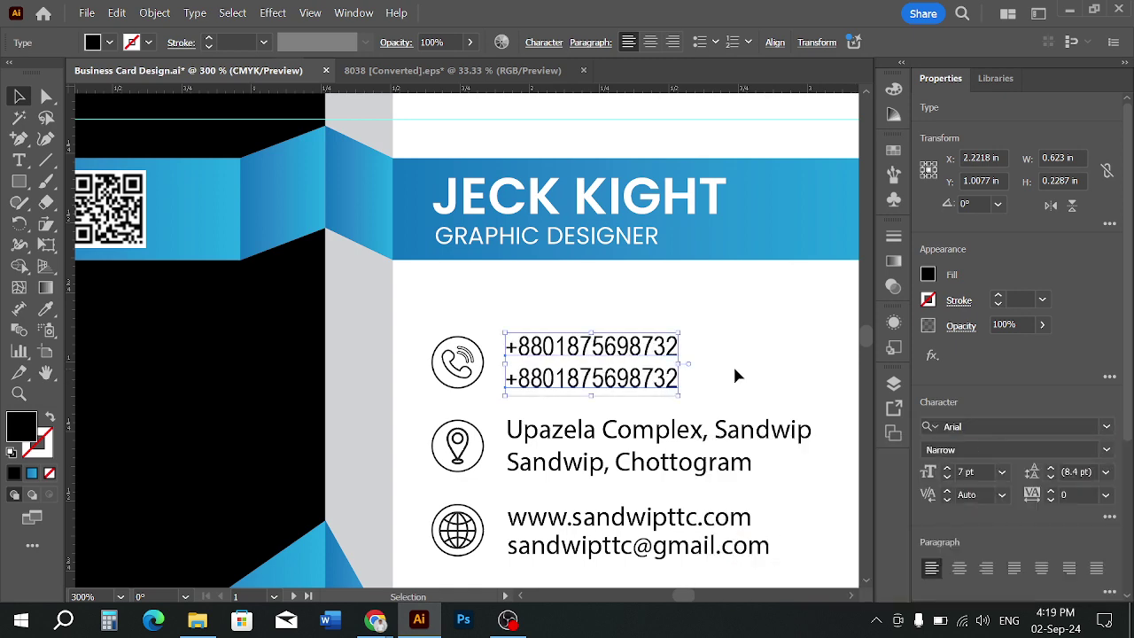
left_click(735, 367)
Copy the phone text's Arial Narrow style onto the address with the Eyedropper
scroll(735, 368, "down", 3)
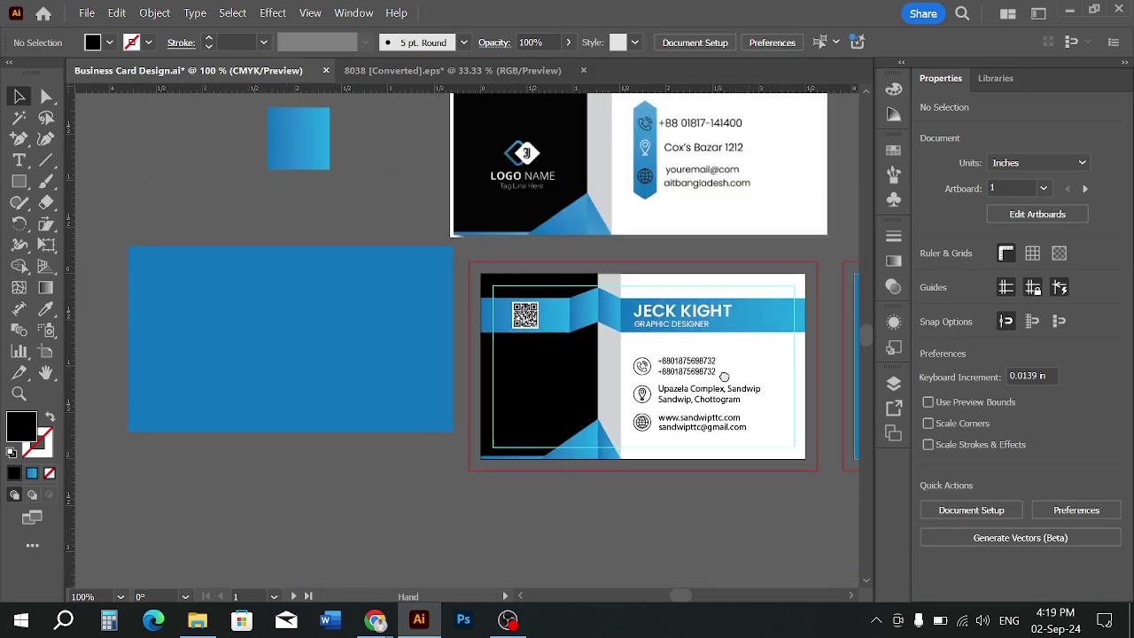
scroll(620, 443, "up", 2)
scroll(653, 427, "up", 1)
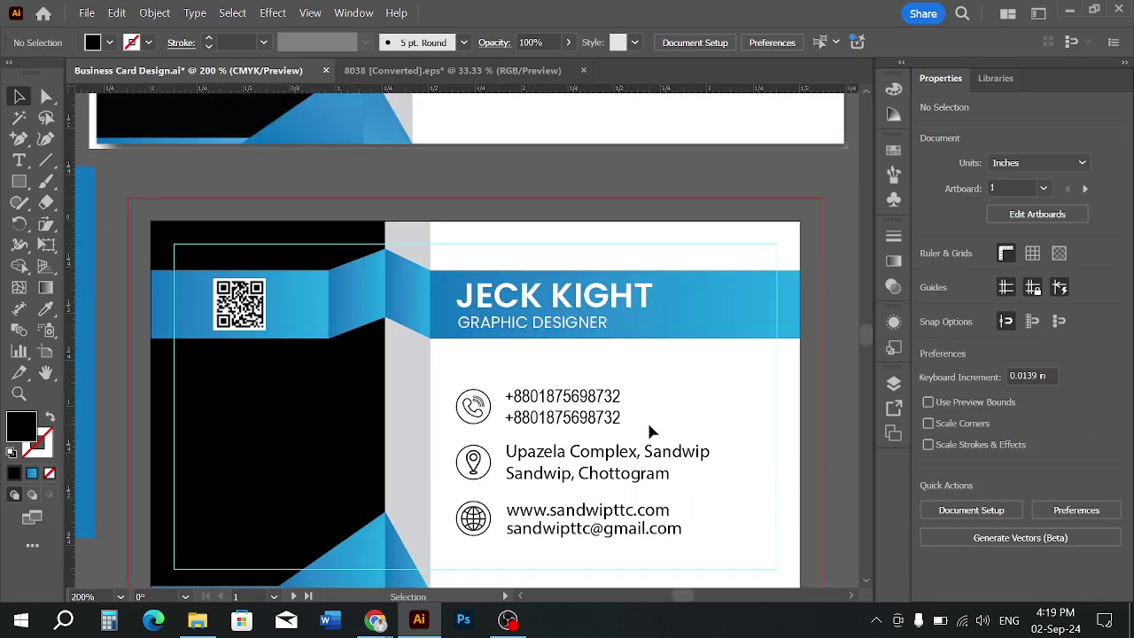
left_click(658, 470)
left_click(48, 311)
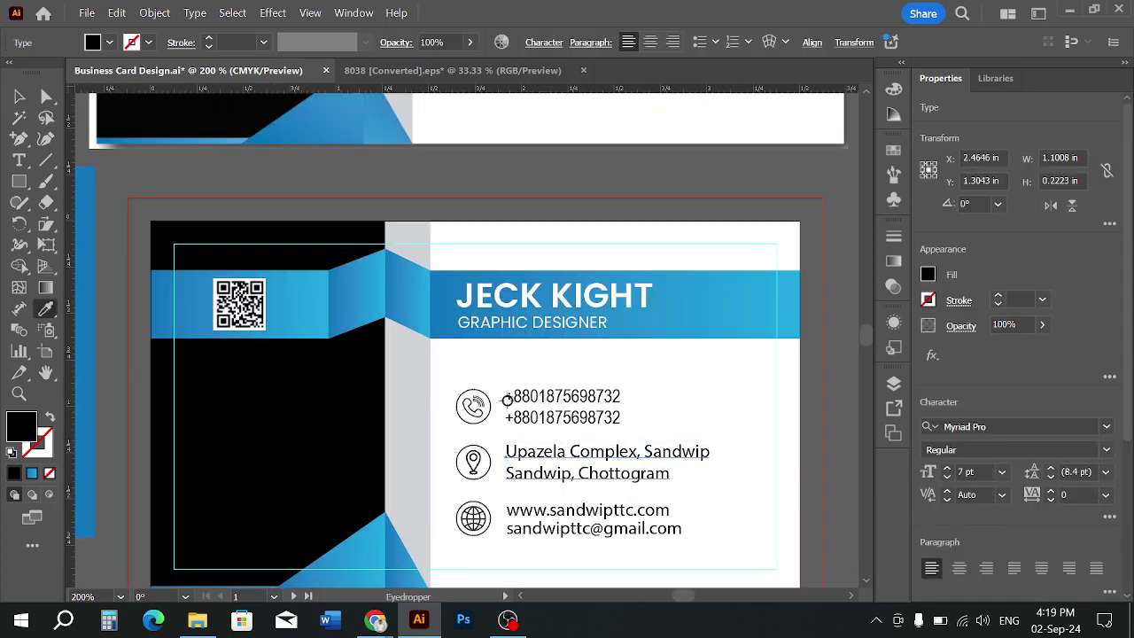
left_click(538, 398)
left_click(19, 95)
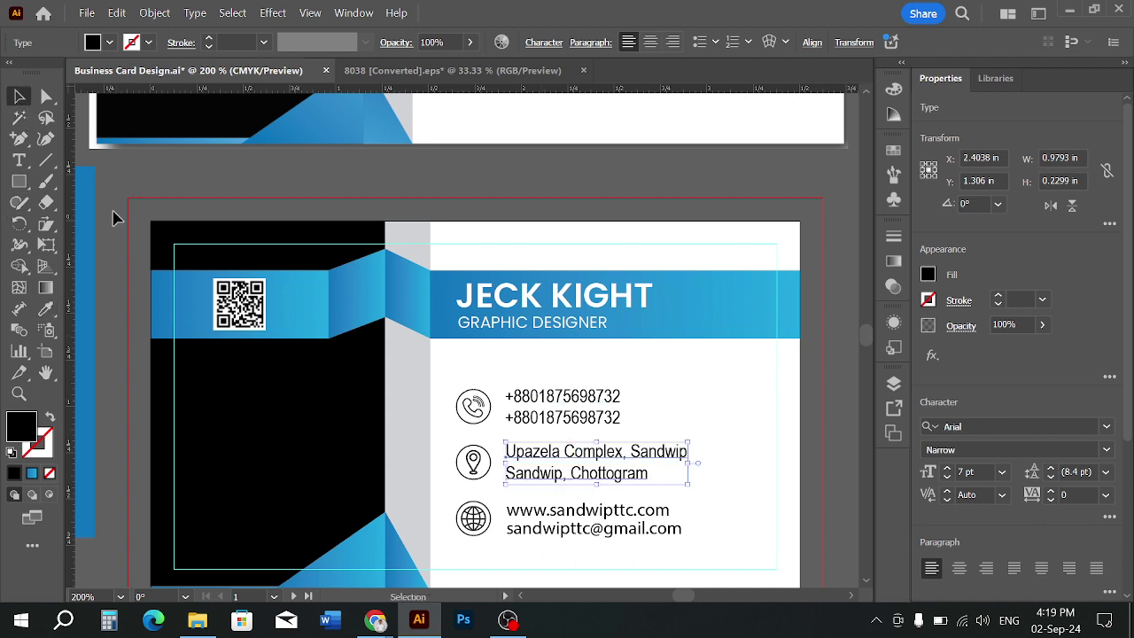
left_click(700, 531)
Apply the phone text's style to the website and email lines with the Eyedropper
left_click(652, 525)
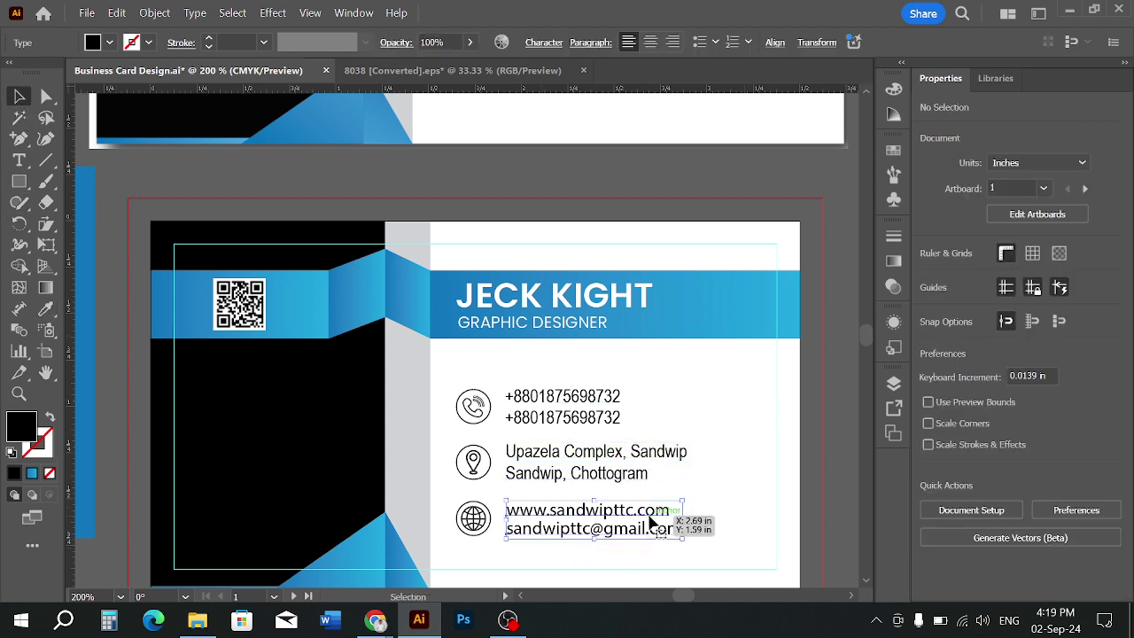
left_click(45, 309)
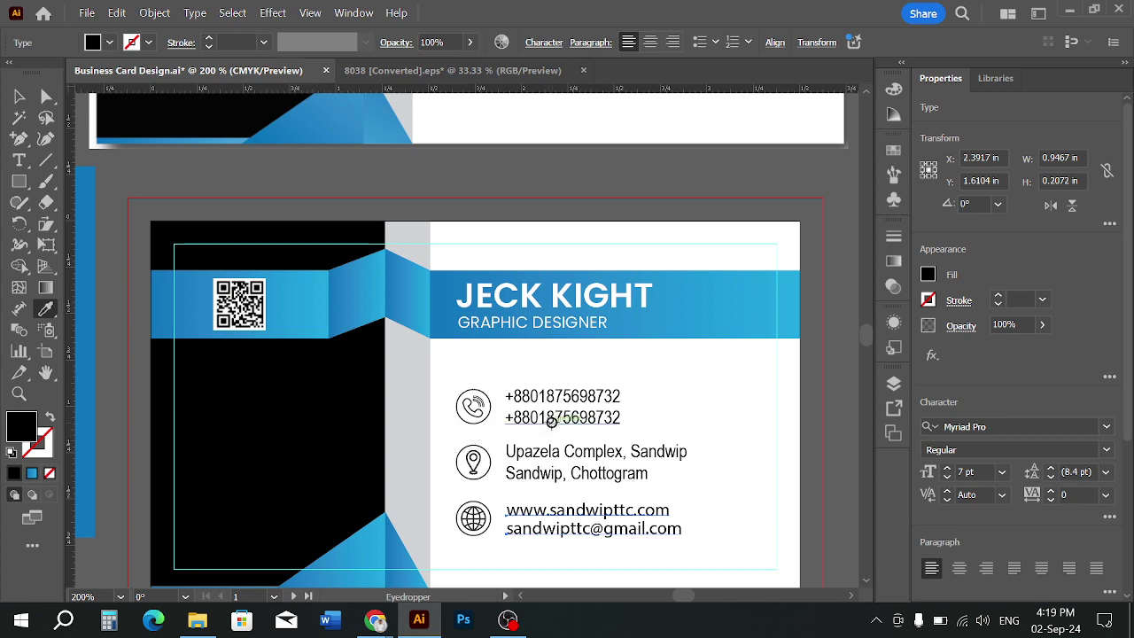
left_click(551, 422)
left_click(19, 96)
left_click(193, 192)
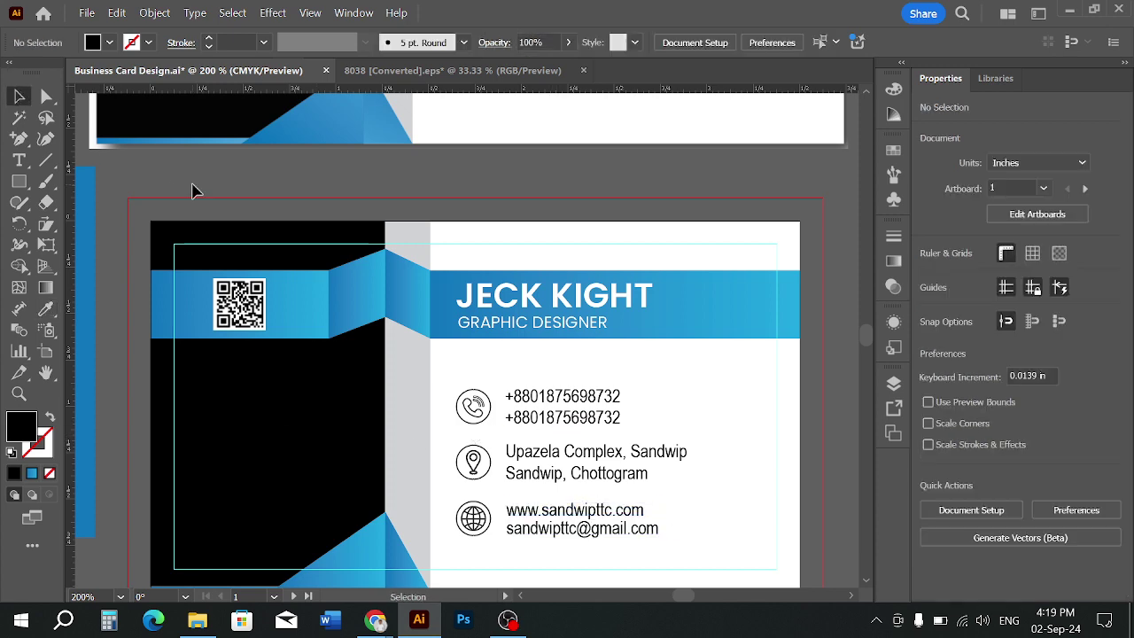
scroll(742, 330, "down", 1)
scroll(658, 459, "up", 1)
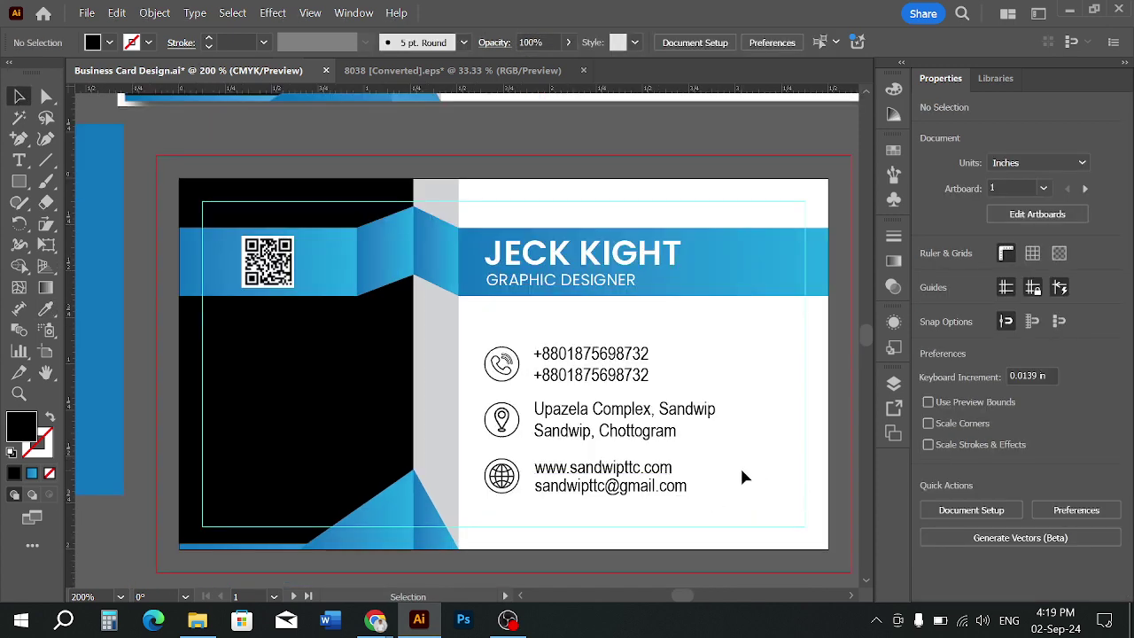
scroll(743, 475, "down", 2)
scroll(683, 501, "up", 1)
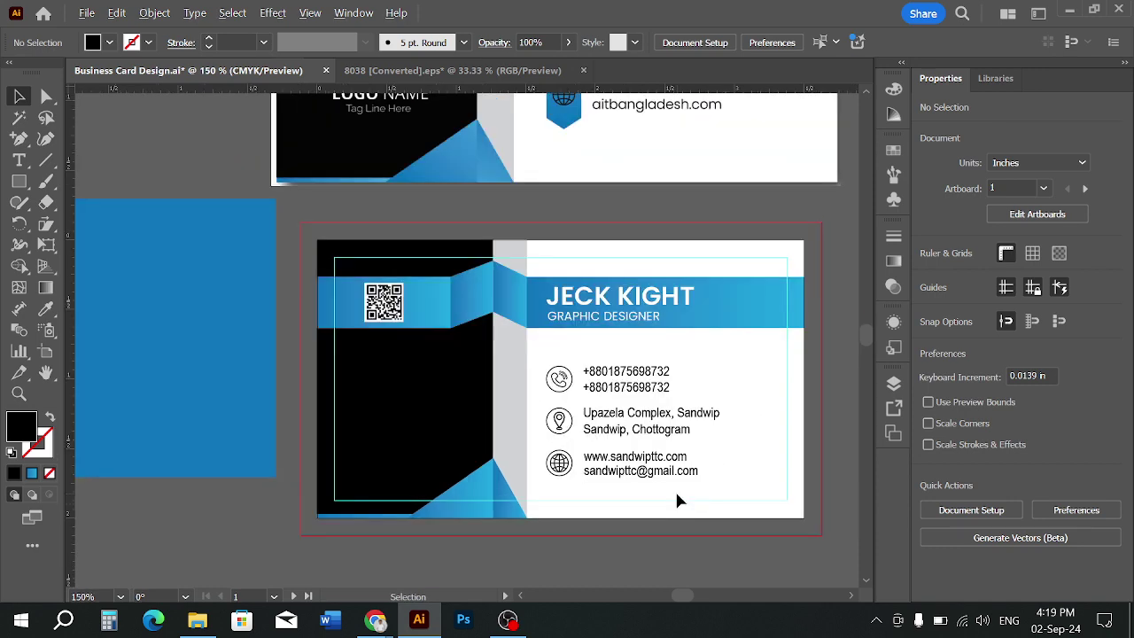
scroll(716, 473, "up", 1)
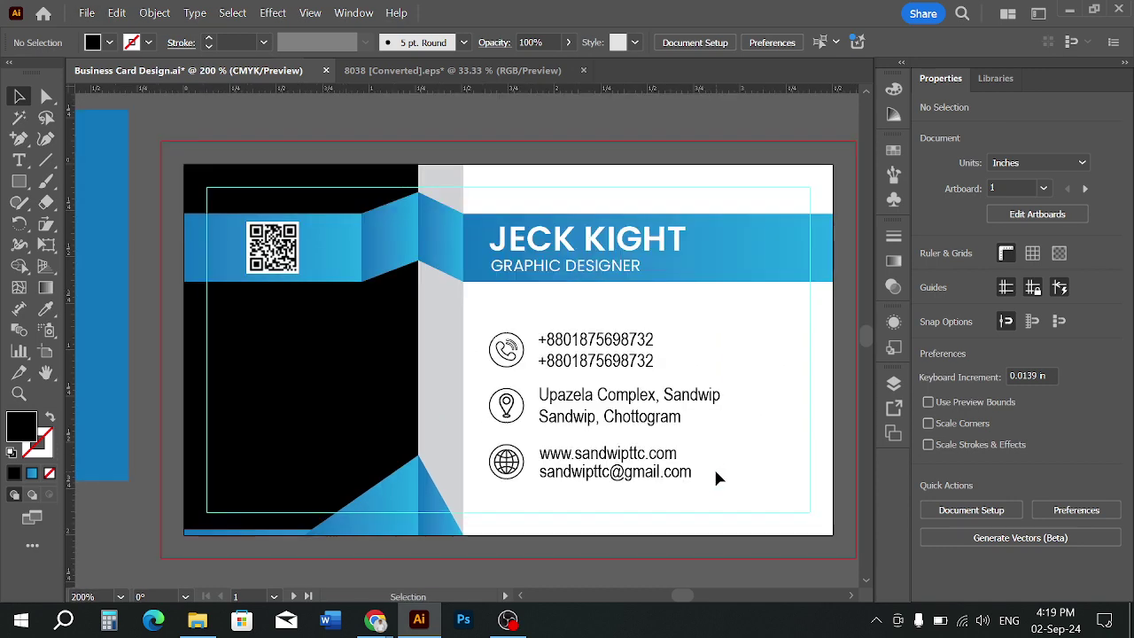
scroll(716, 473, "down", 2)
scroll(713, 470, "up", 1)
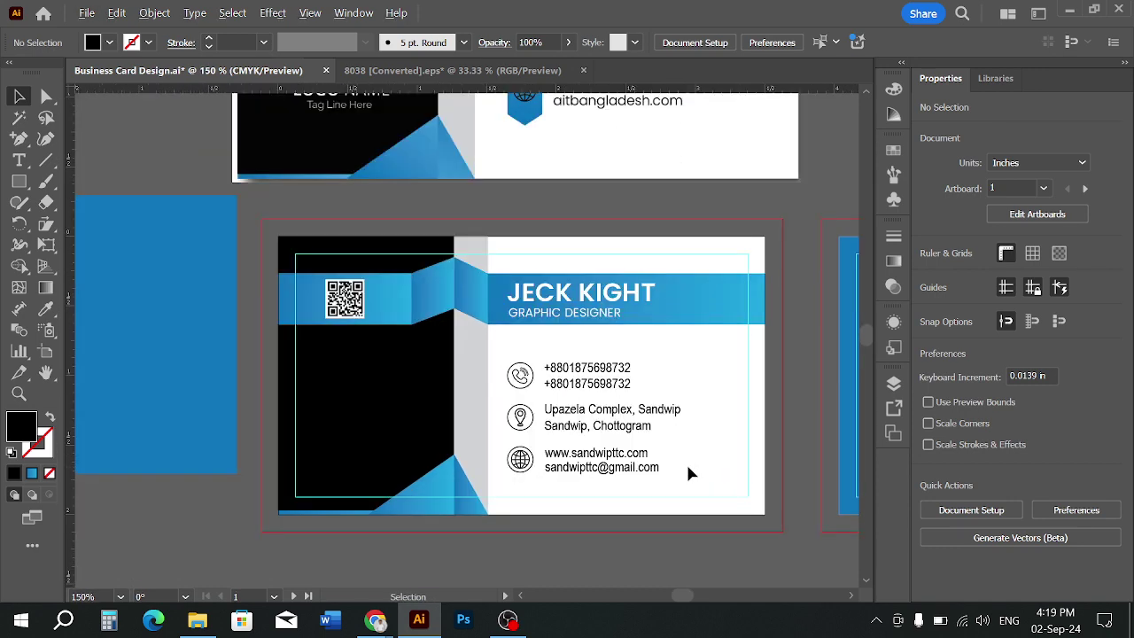
Undo the Arial Narrow font changes on the contact text with Ctrl+Z
key("ctrl+z")
key("ctrl+z")
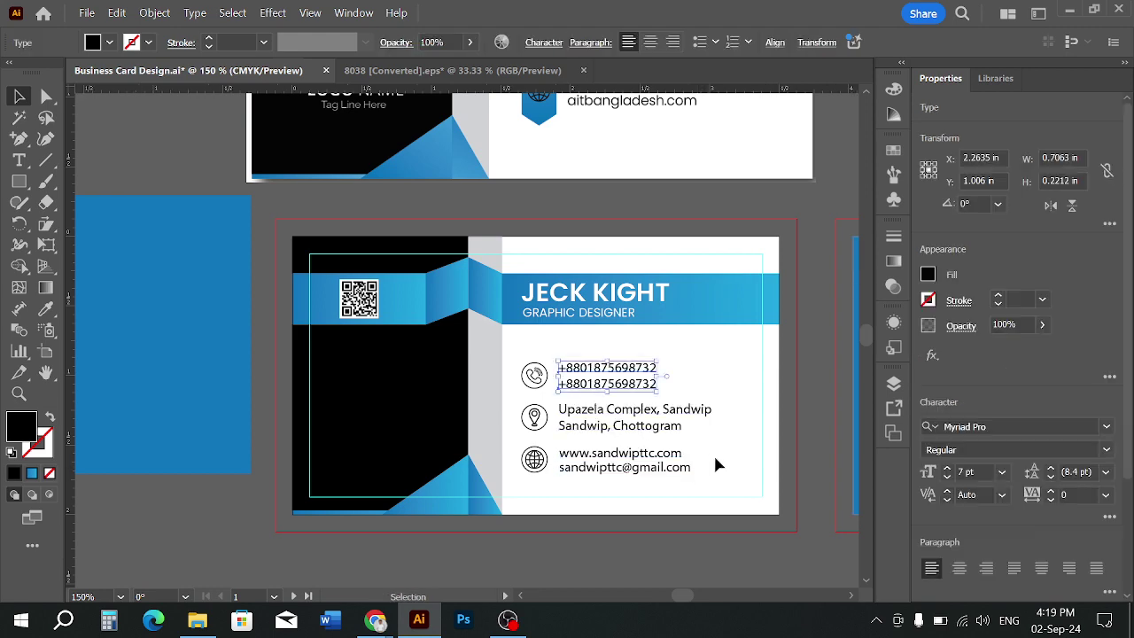
left_click(723, 449)
scroll(723, 456, "up", 1)
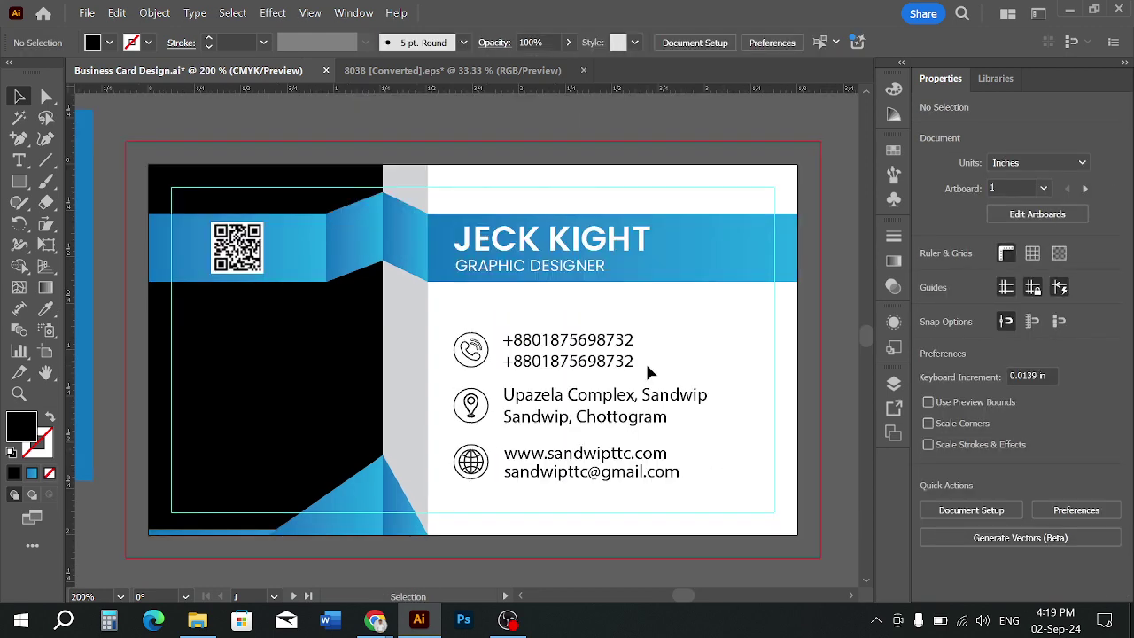
scroll(649, 373, "up", 1)
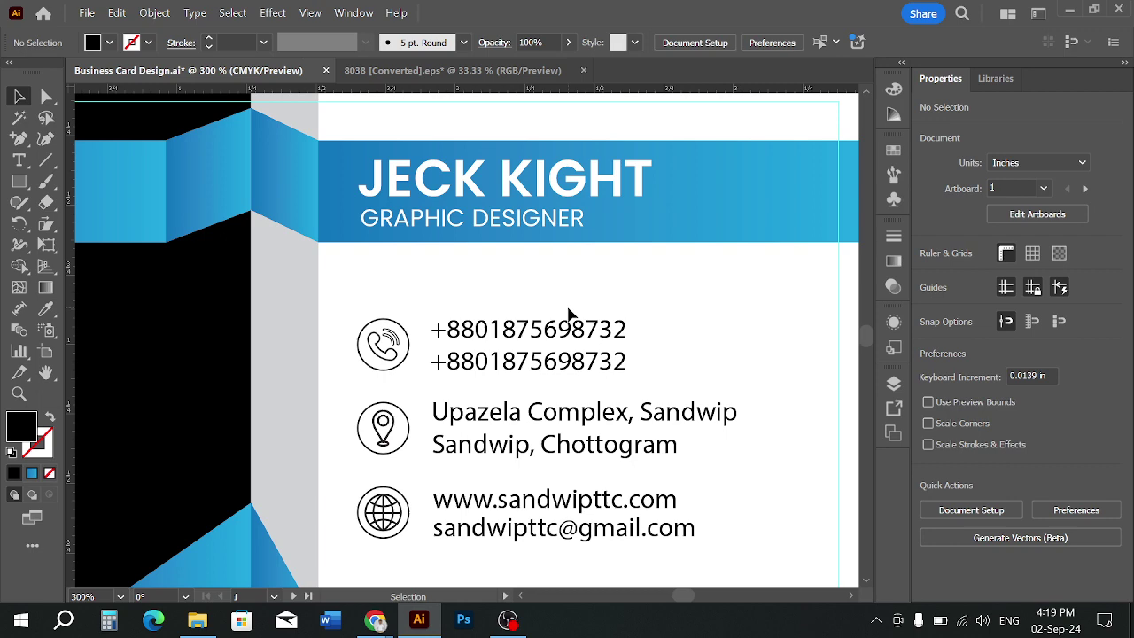
scroll(690, 312, "down", 3)
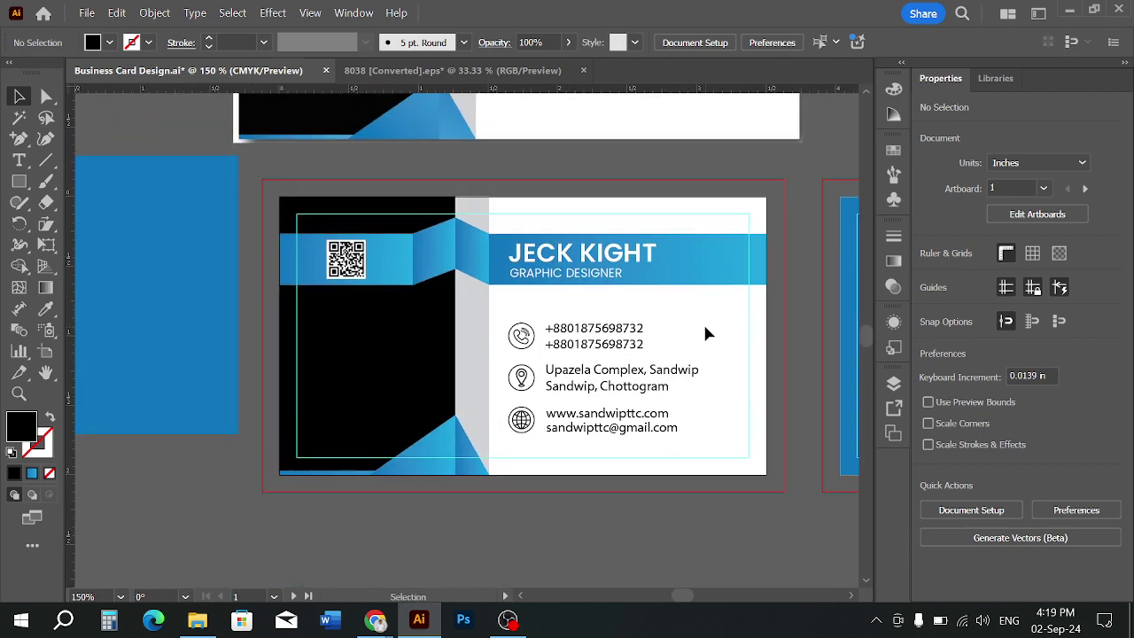
Recentre the card and select the phone number text to check its font
left_click_drag(704, 326, 644, 390)
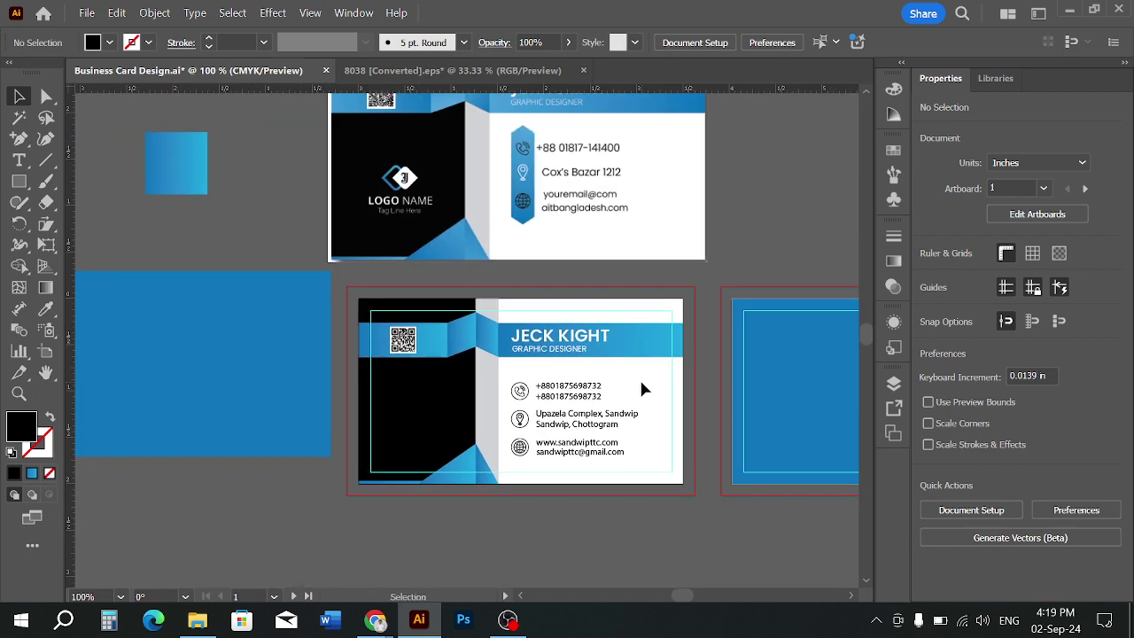
left_click(602, 401)
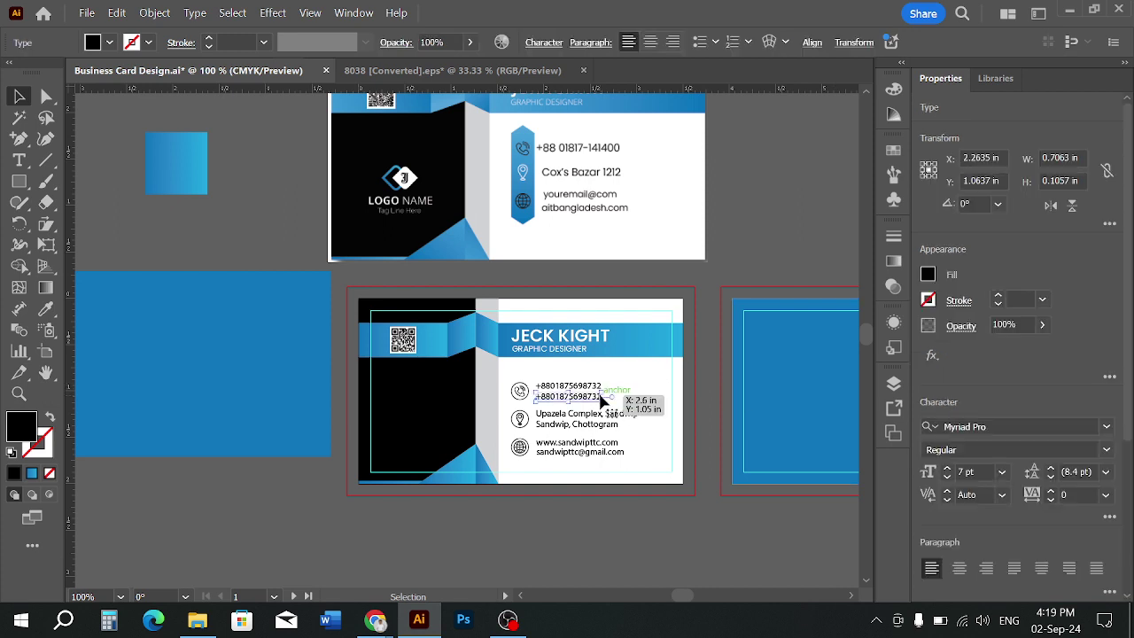
left_click(608, 534)
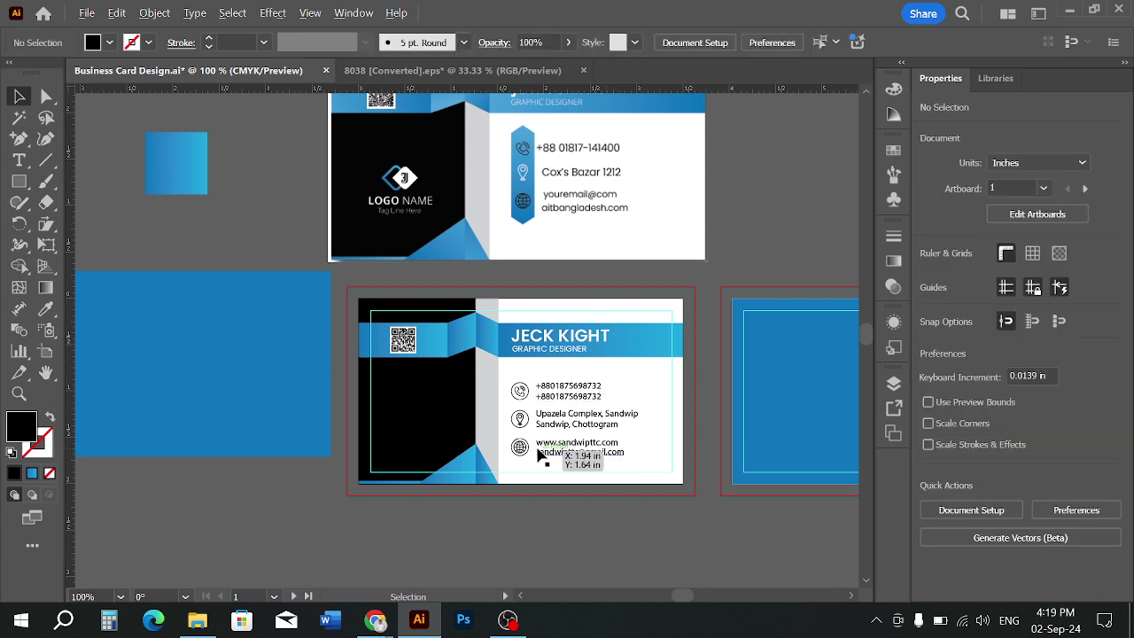
scroll(540, 451, "up", 2)
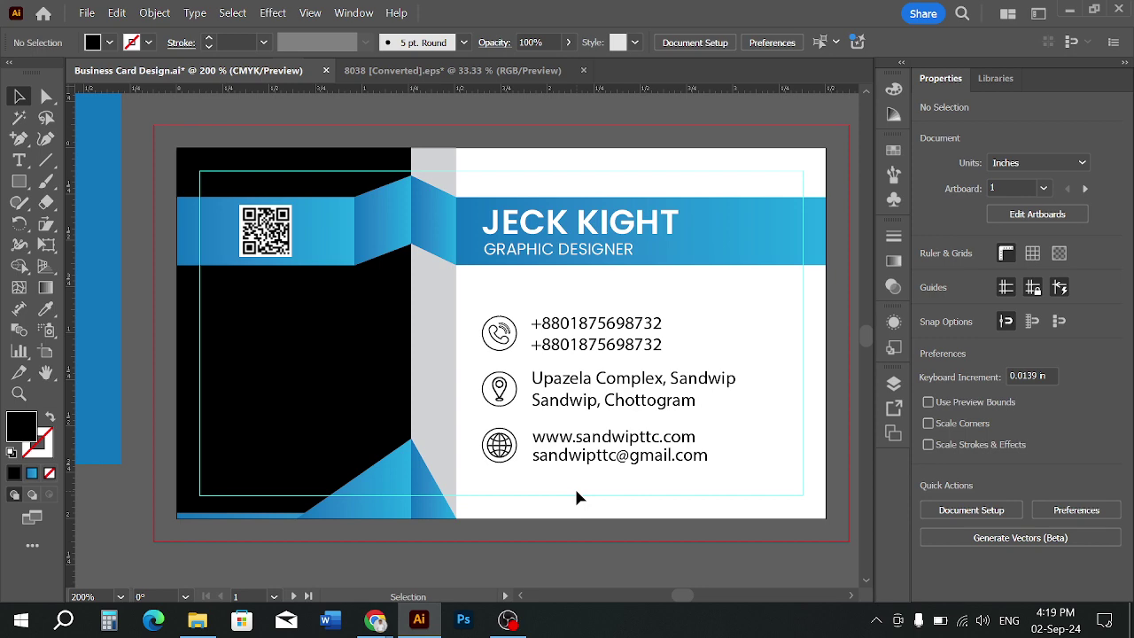
scroll(576, 497, "down", 1)
scroll(540, 420, "up", 2)
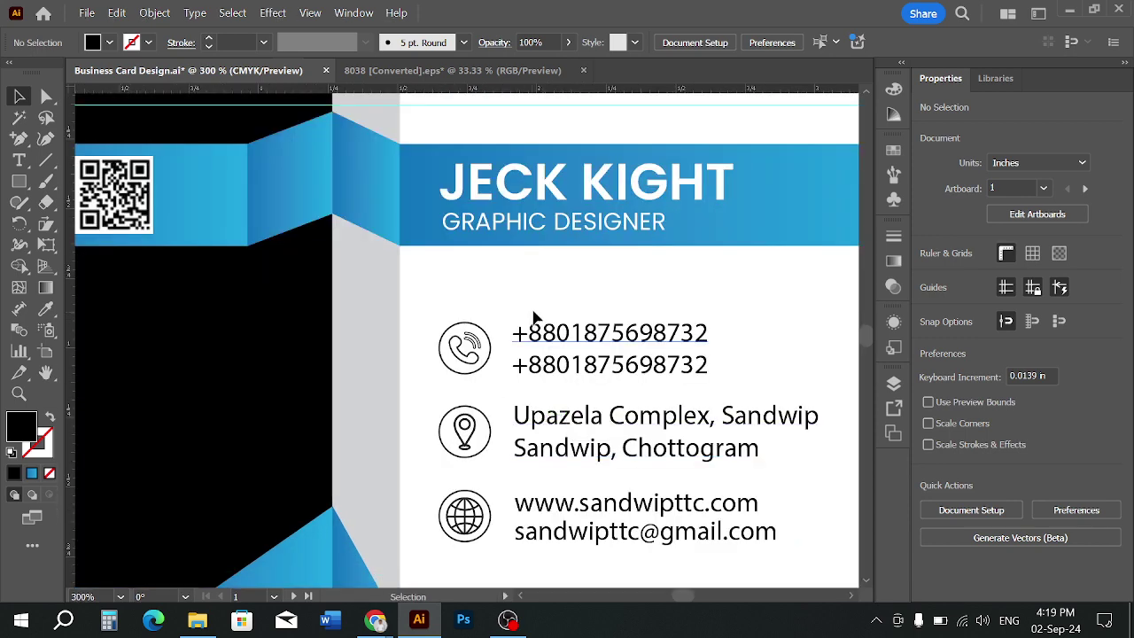
left_click(594, 375)
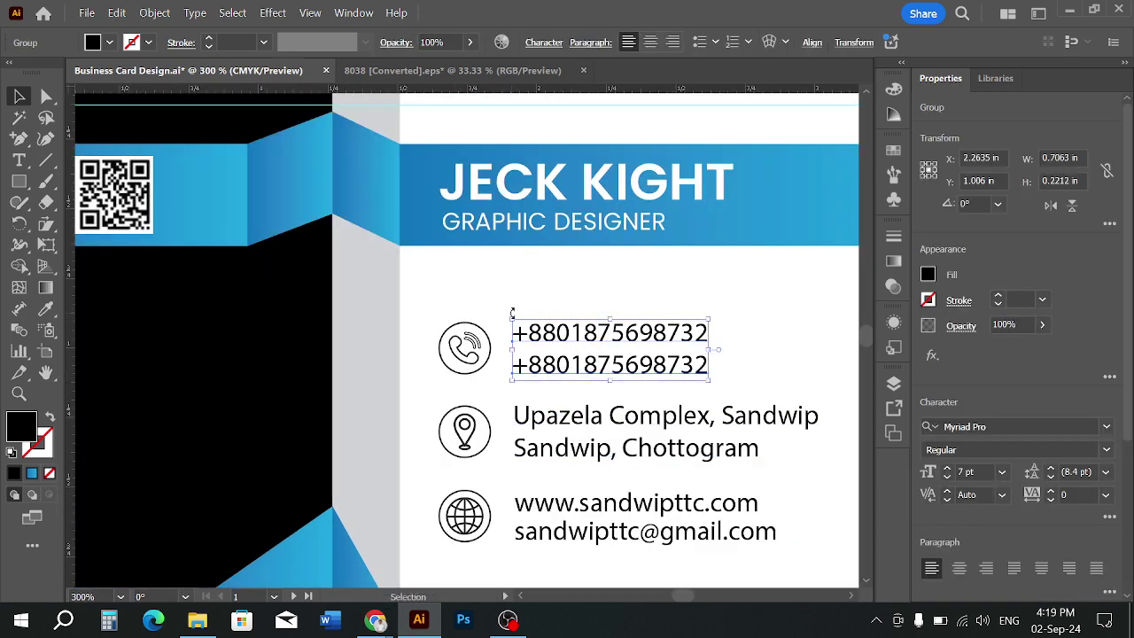
left_click(562, 459)
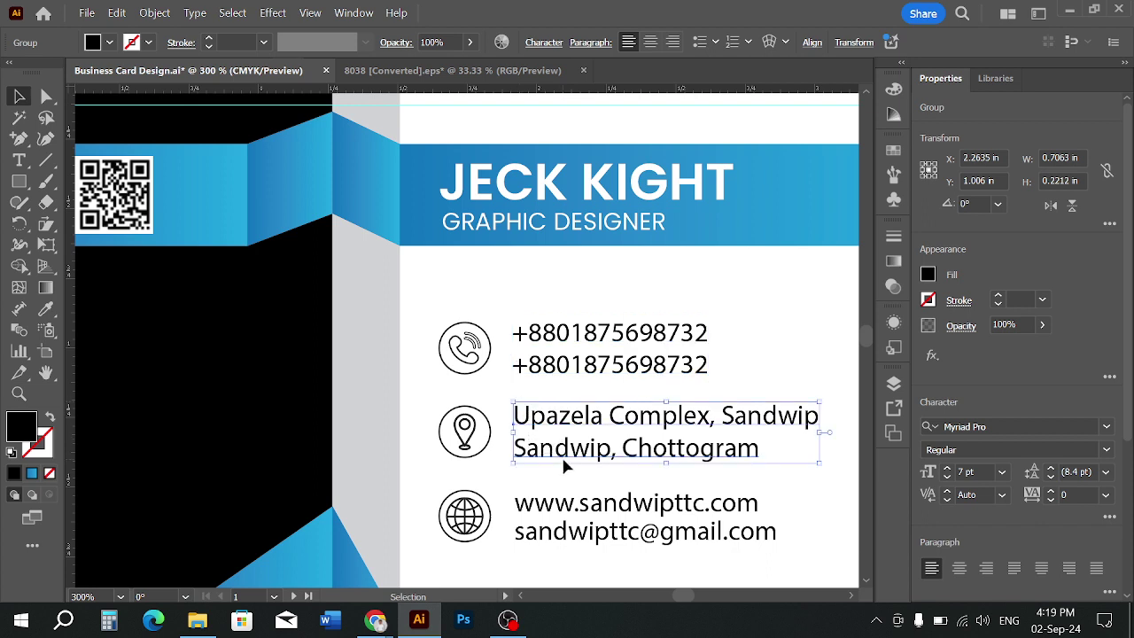
left_click(566, 463)
left_click_drag(566, 547, 565, 547)
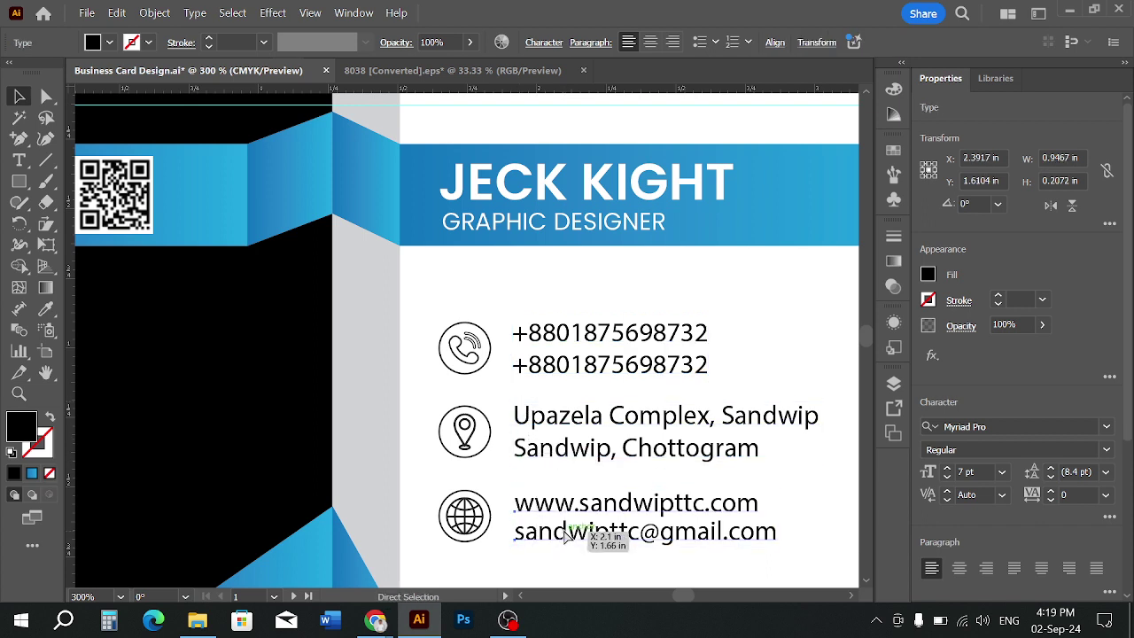
key("ctrl+g")
left_click(495, 474)
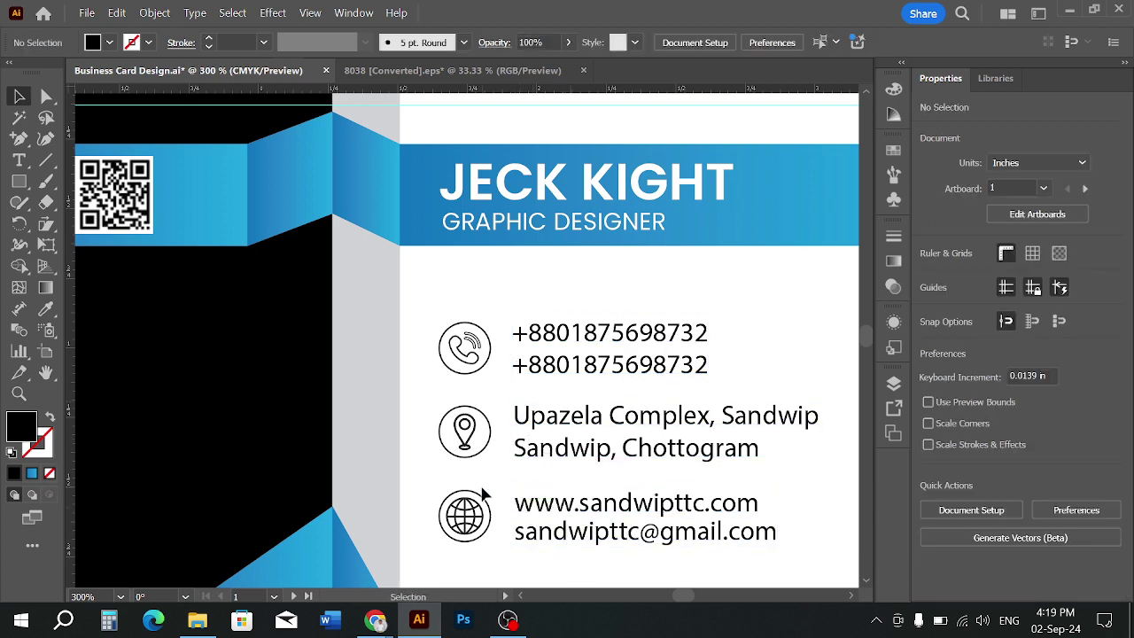
left_click(474, 523)
left_click(485, 469)
left_click_drag(622, 549, 624, 547)
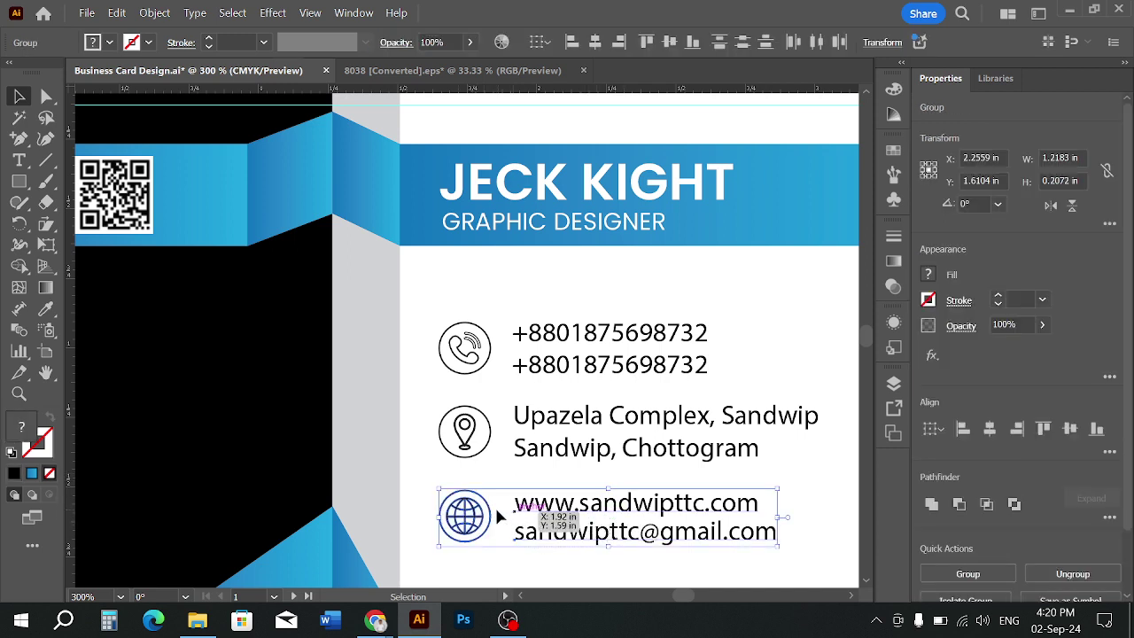
left_click(467, 511)
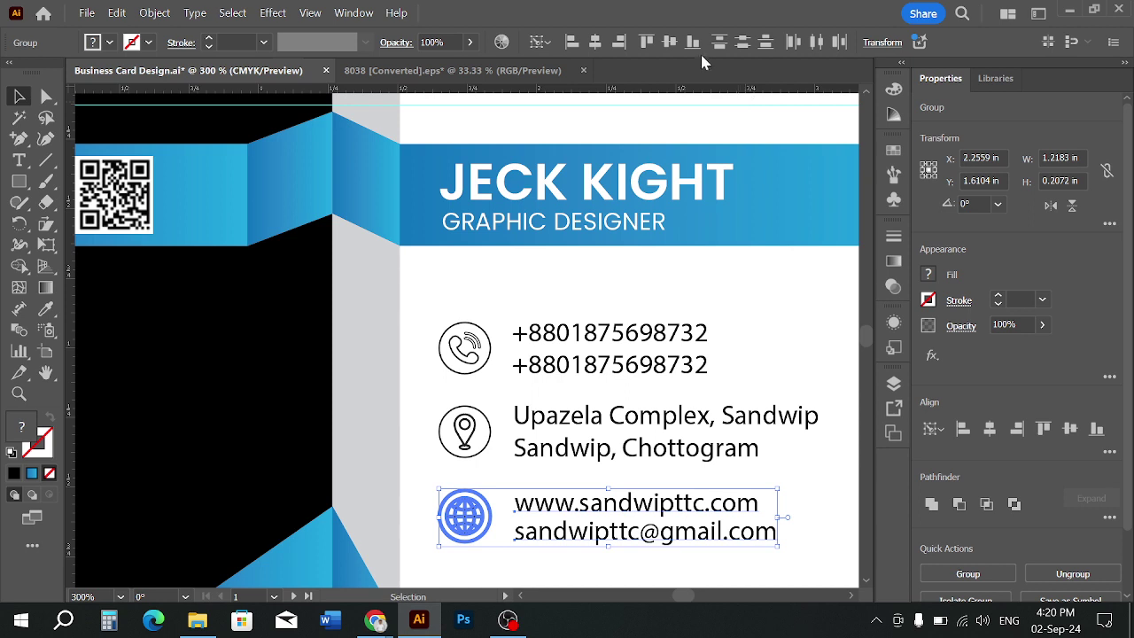
left_click(669, 42)
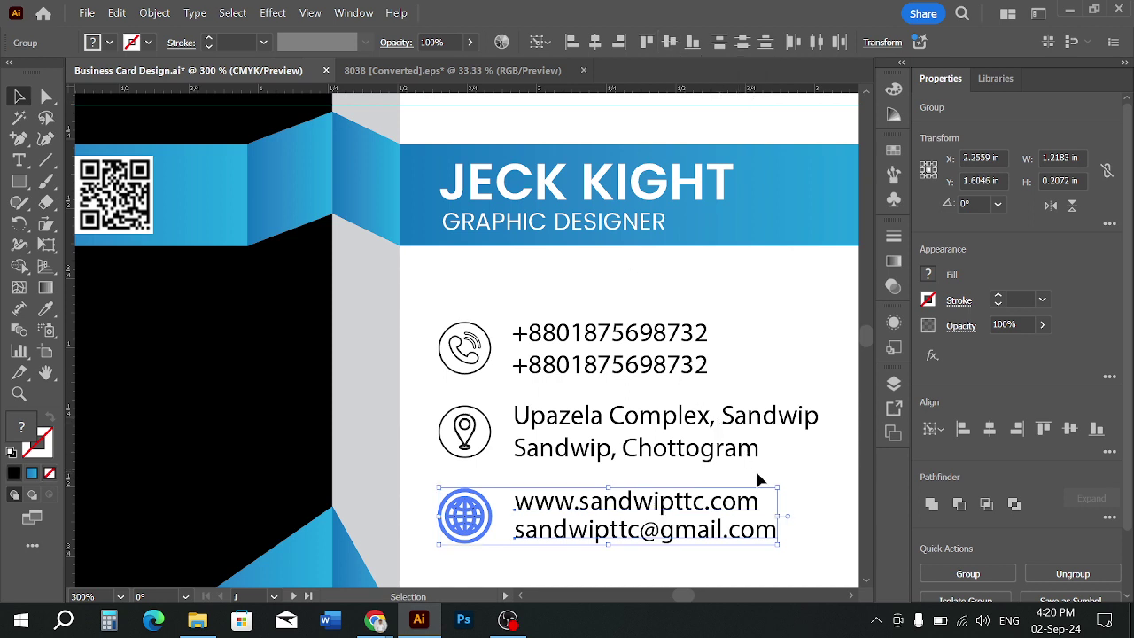
left_click(812, 488)
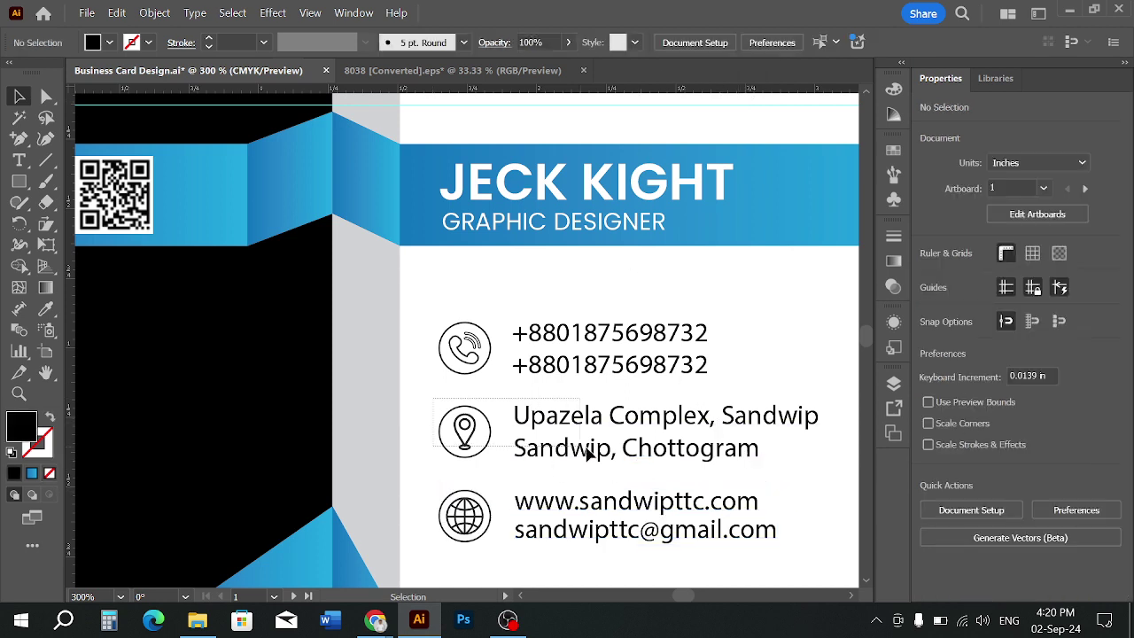
left_click(619, 458)
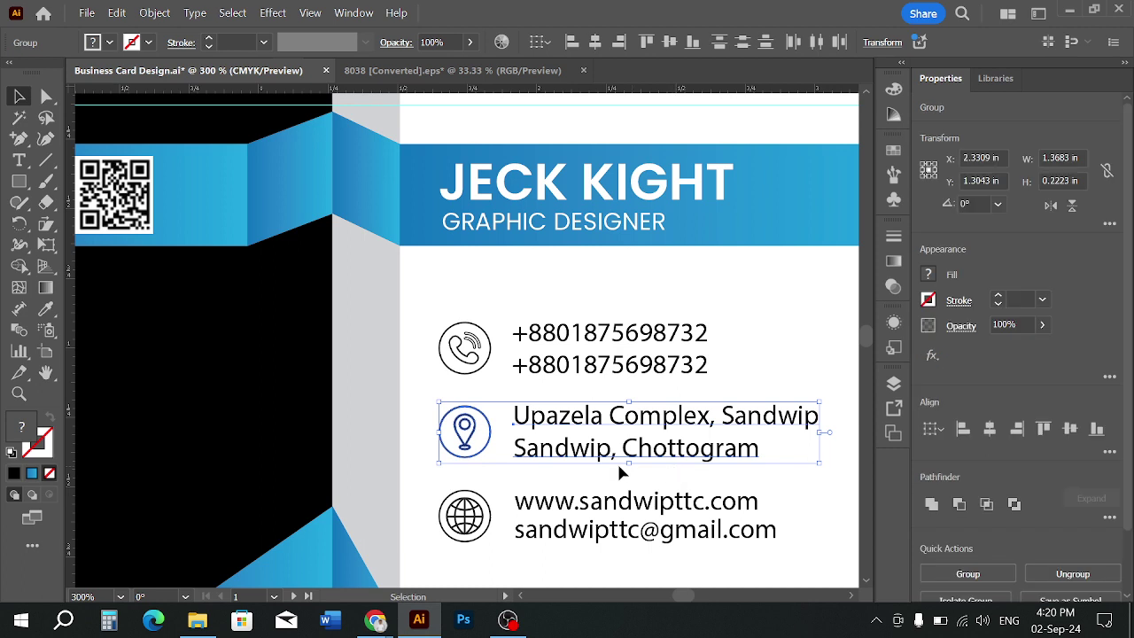
left_click(476, 433)
left_click(670, 42)
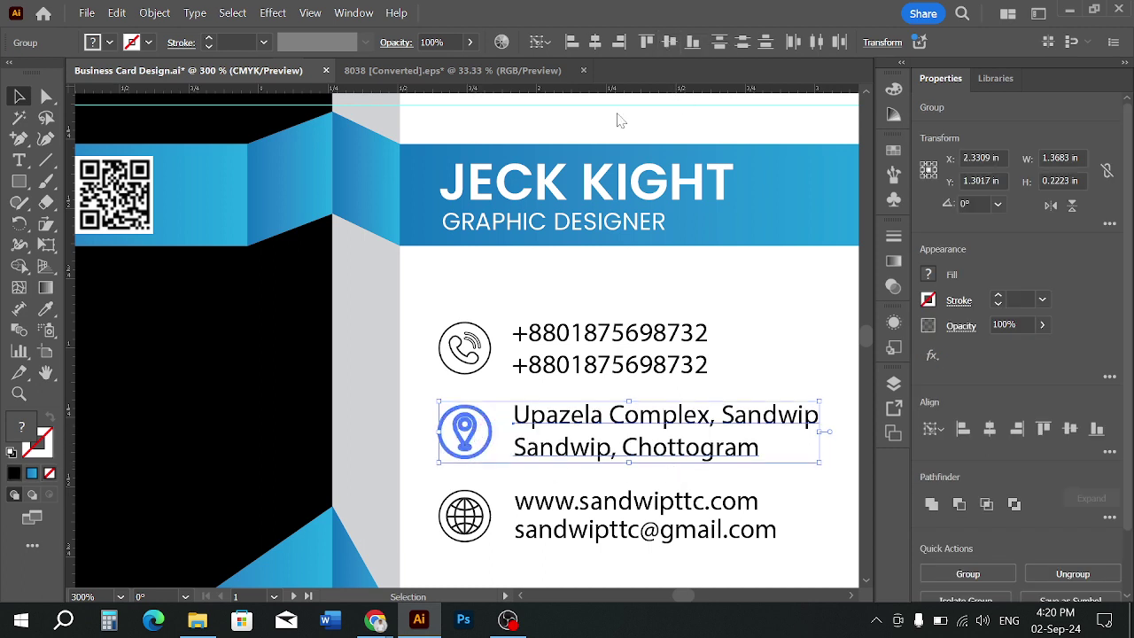
left_click(734, 303)
left_click(468, 348)
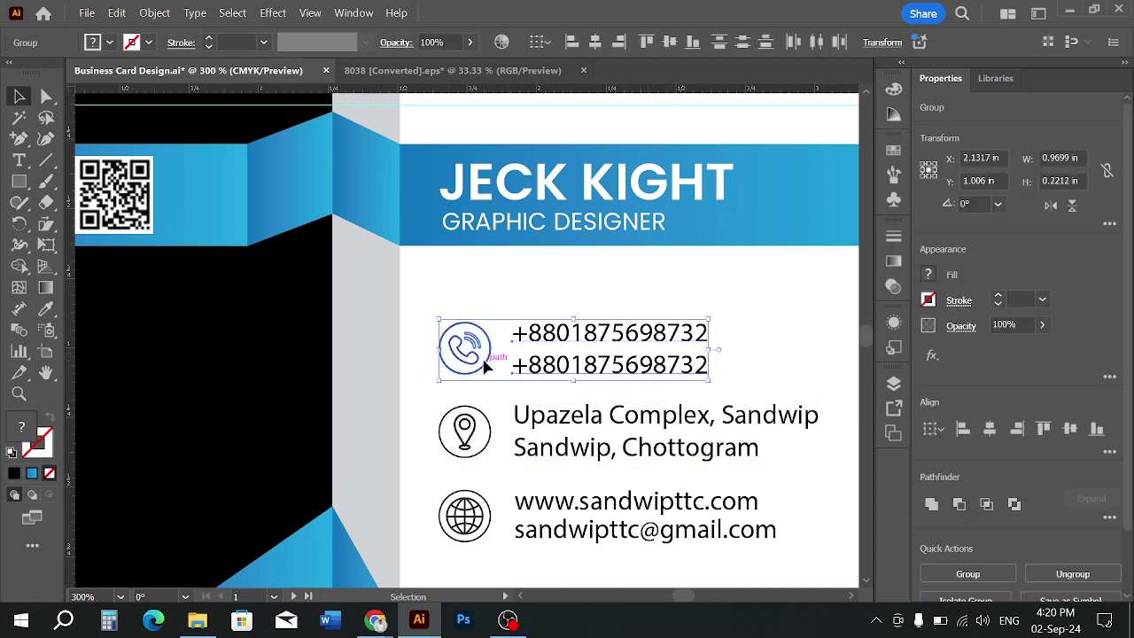
left_click(488, 338)
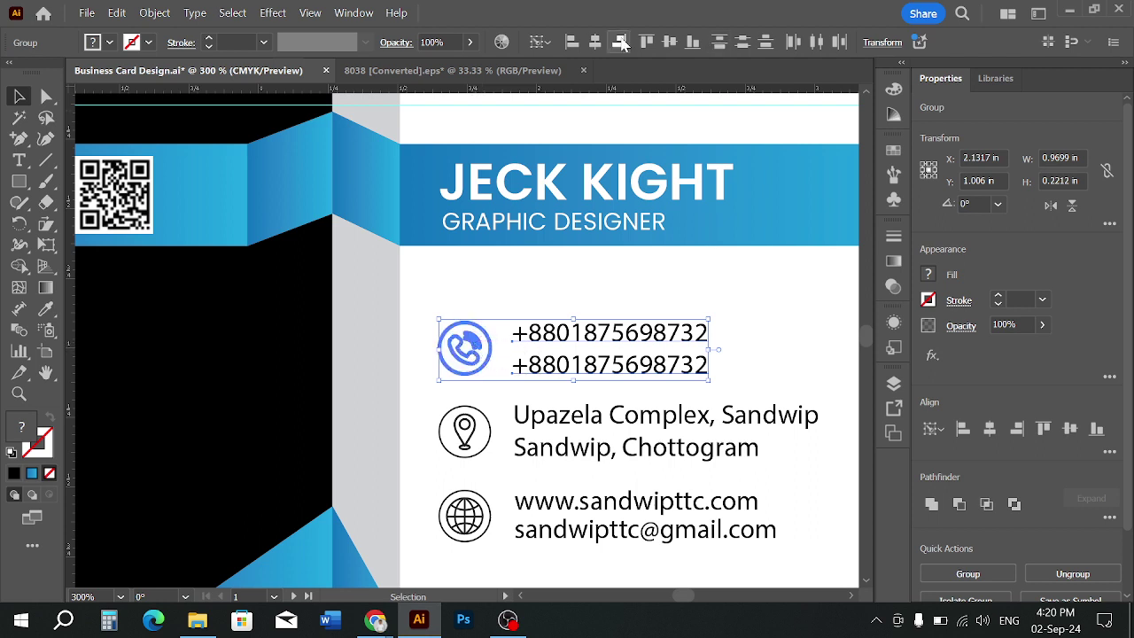
left_click(671, 42)
left_click(700, 296)
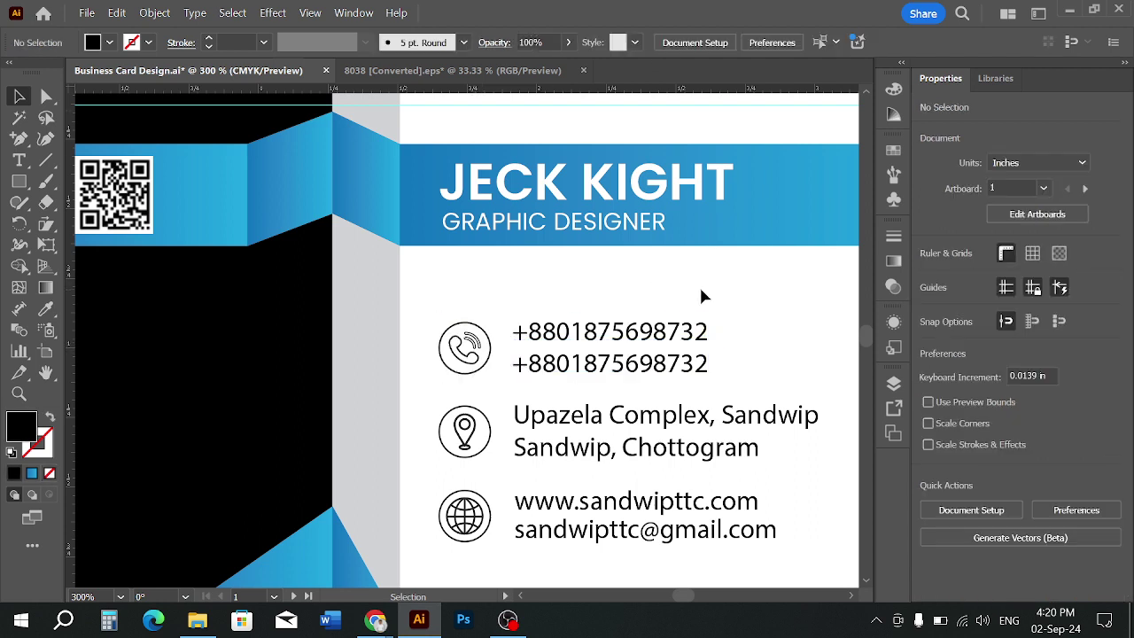
scroll(701, 290, "down", 1)
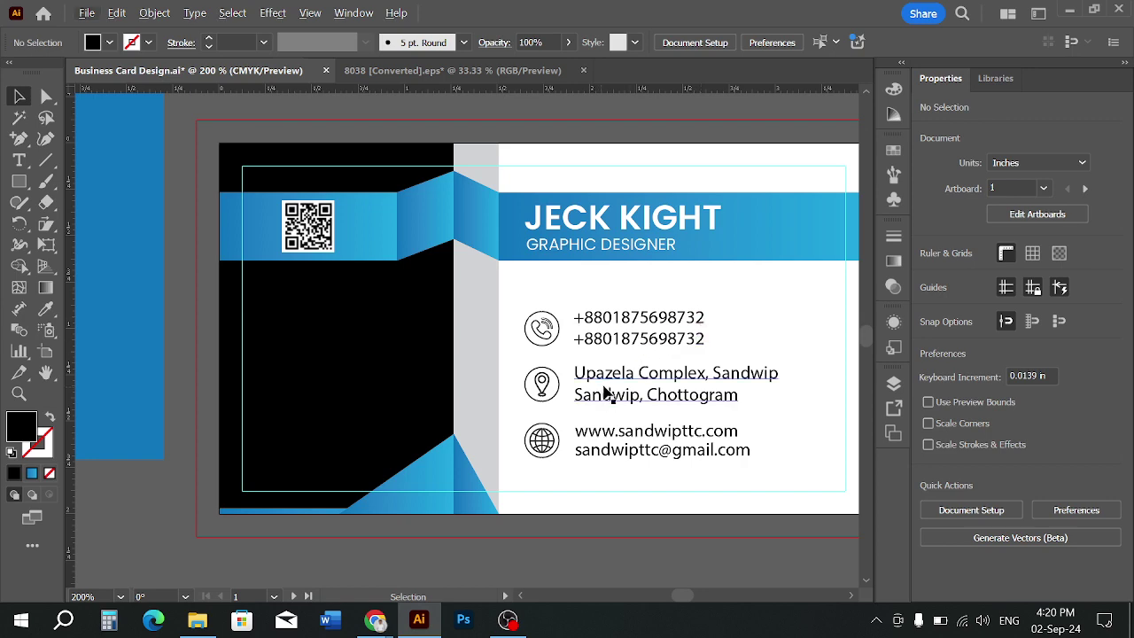
scroll(620, 361, "up", 1)
scroll(621, 362, "up", 1)
left_click(595, 275)
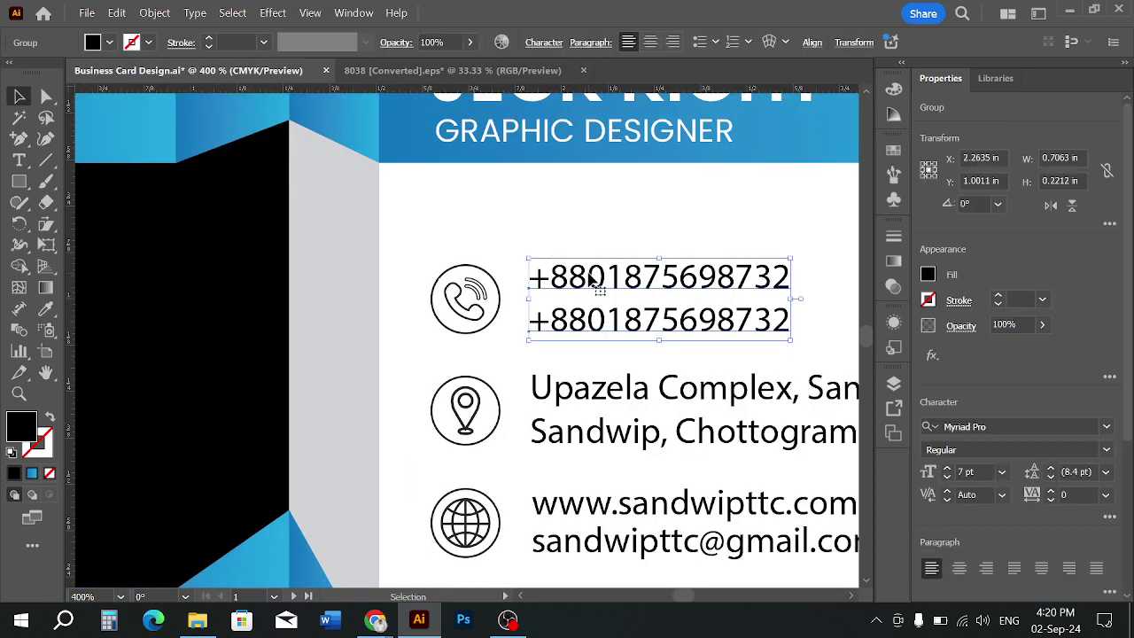
scroll(592, 279, "up", 1)
scroll(592, 279, "up", 1)
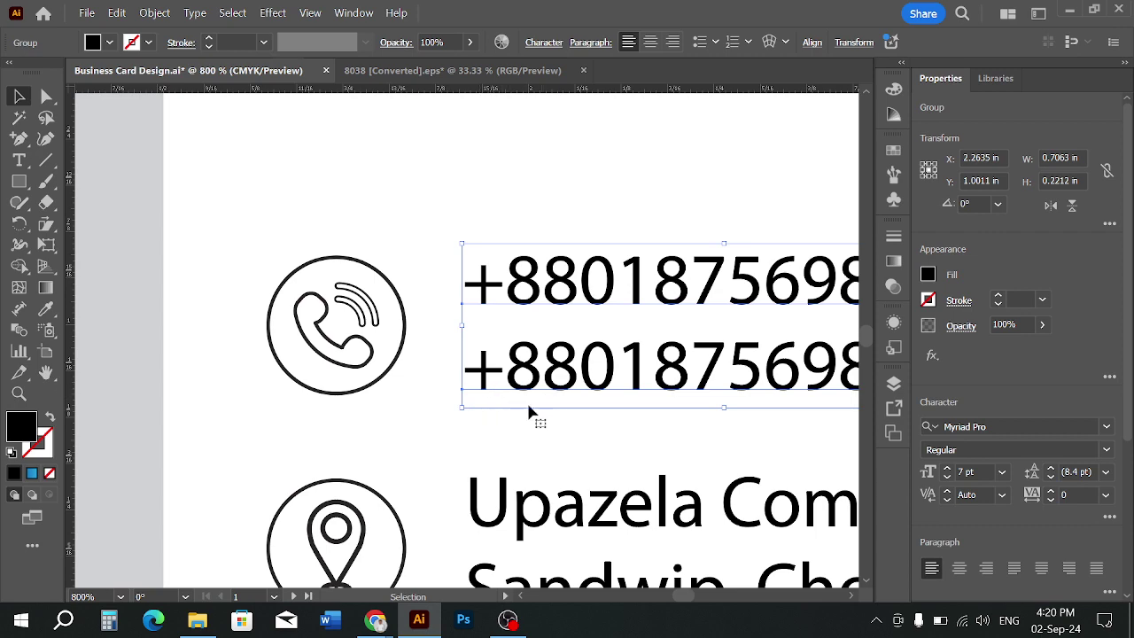
scroll(576, 415, "down", 1)
left_click_drag(631, 425, 523, 428)
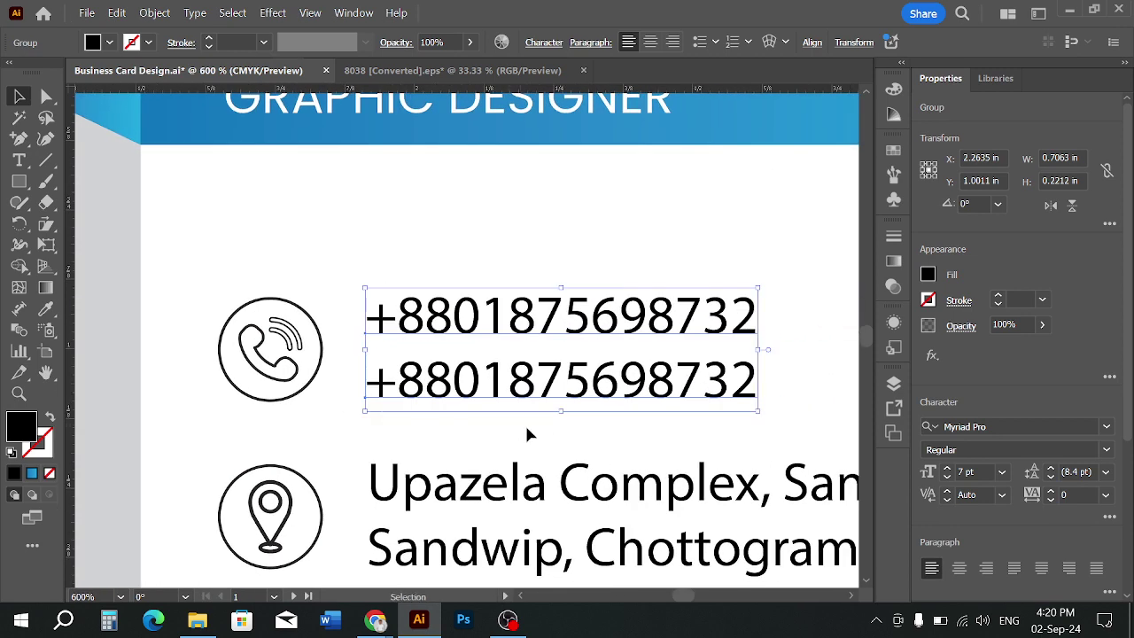
scroll(282, 413, "up", 4)
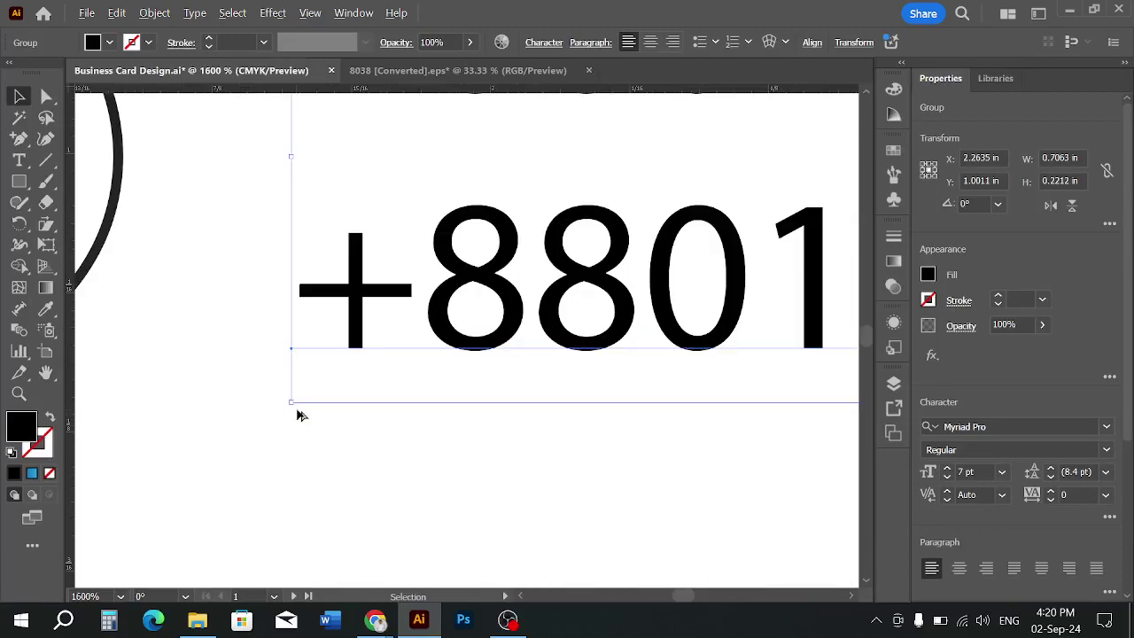
scroll(349, 425, "down", 4)
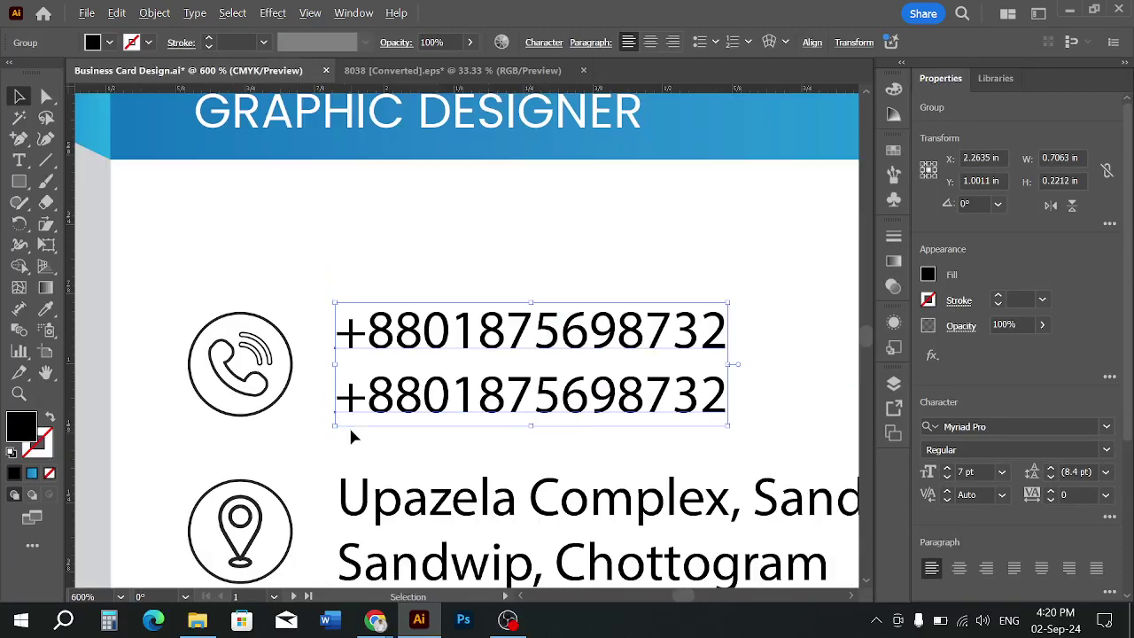
scroll(444, 435, "down", 1)
left_click_drag(500, 435, 512, 360)
scroll(512, 360, "down", 1)
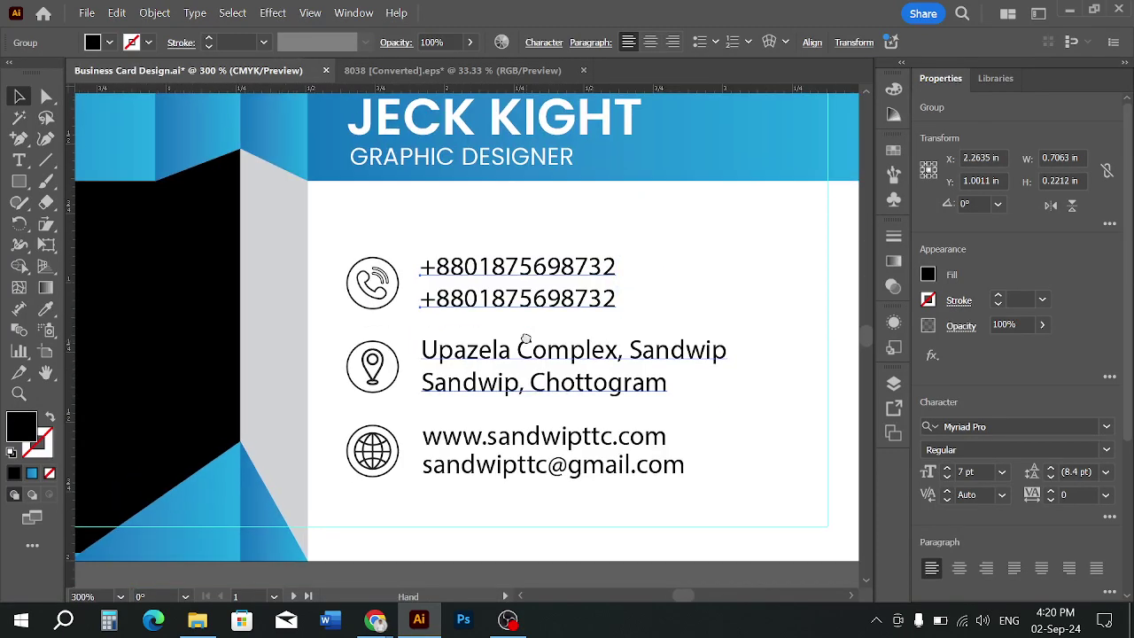
left_click_drag(440, 227, 619, 481)
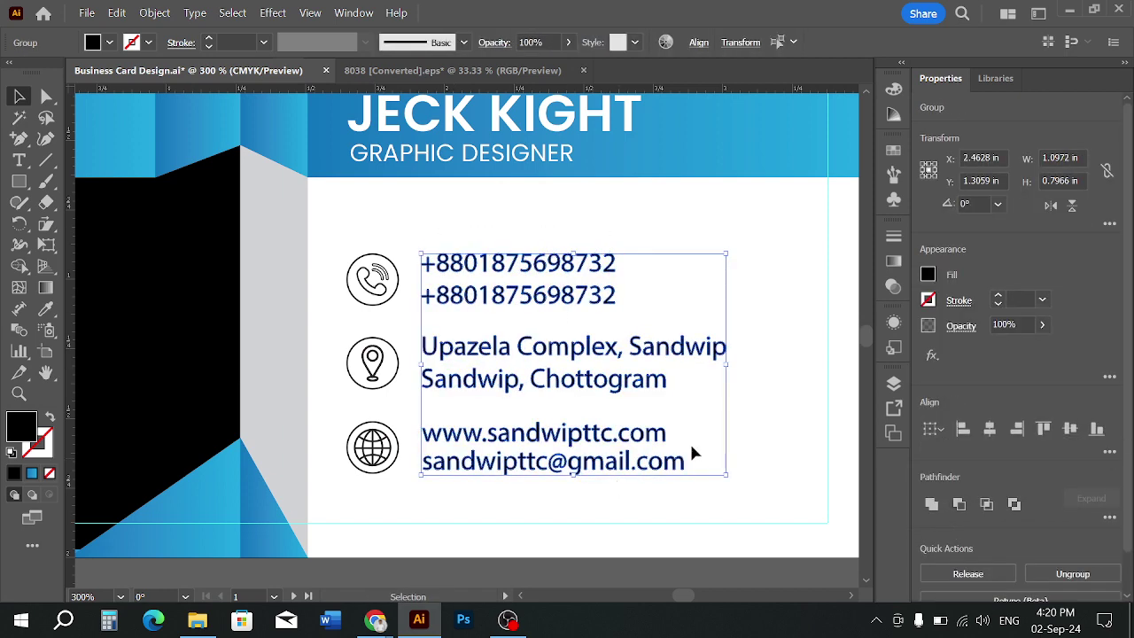
Vertically centre the phone icon with the two phone-number lines
left_click(765, 409)
scroll(455, 317, "up", 1)
scroll(504, 329, "down", 1)
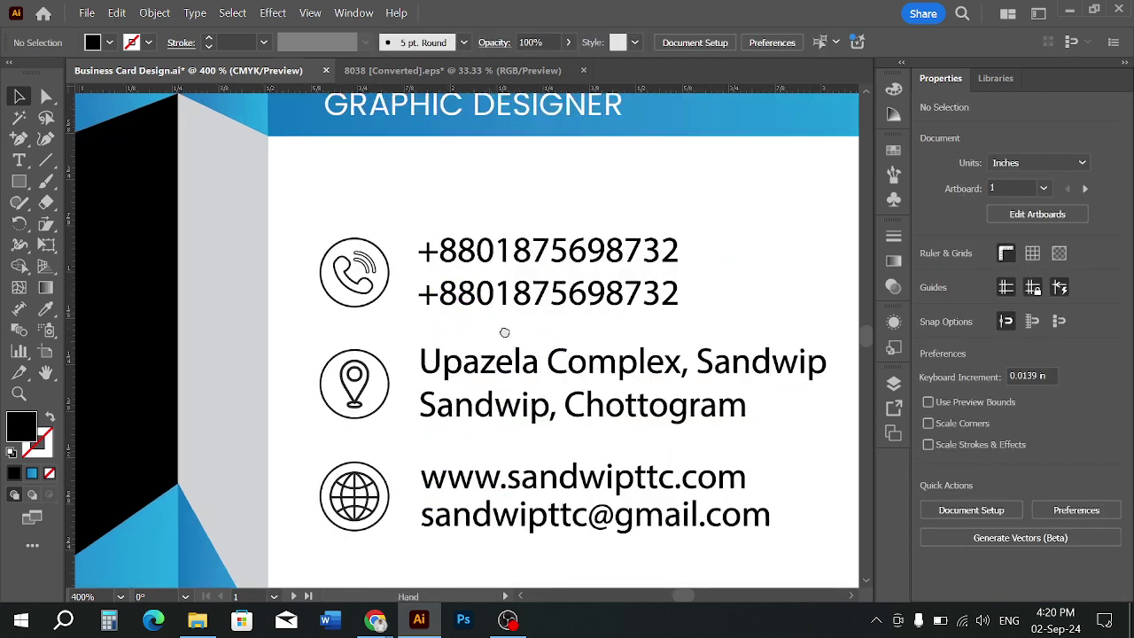
scroll(505, 329, "up", 1)
left_click(499, 282)
left_click_drag(343, 236, 675, 344)
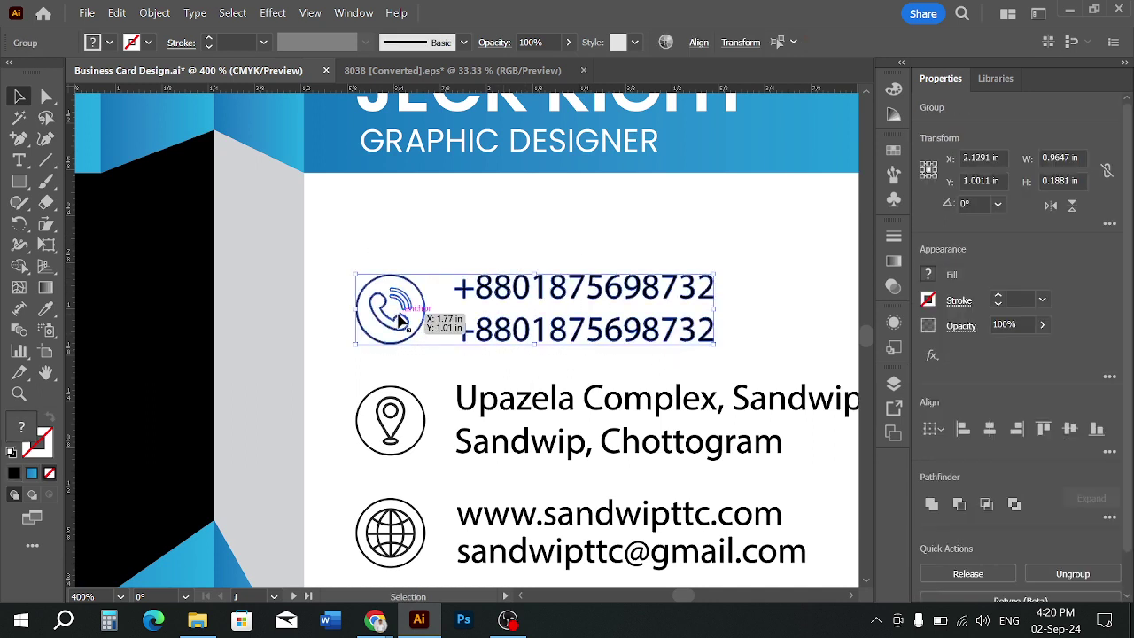
left_click(698, 43)
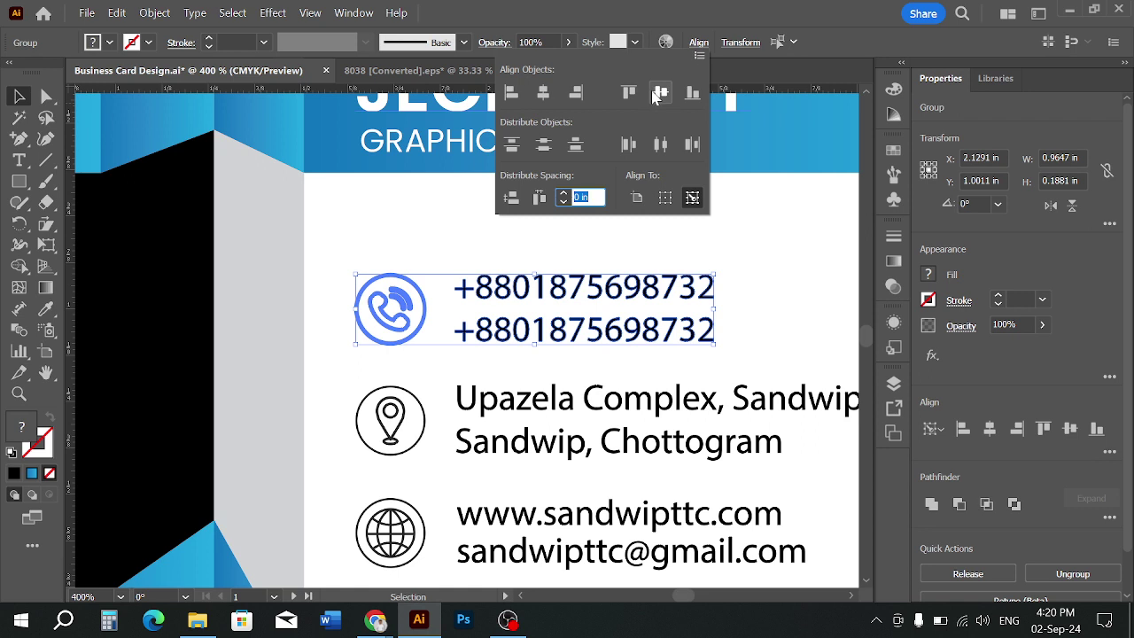
left_click(772, 296)
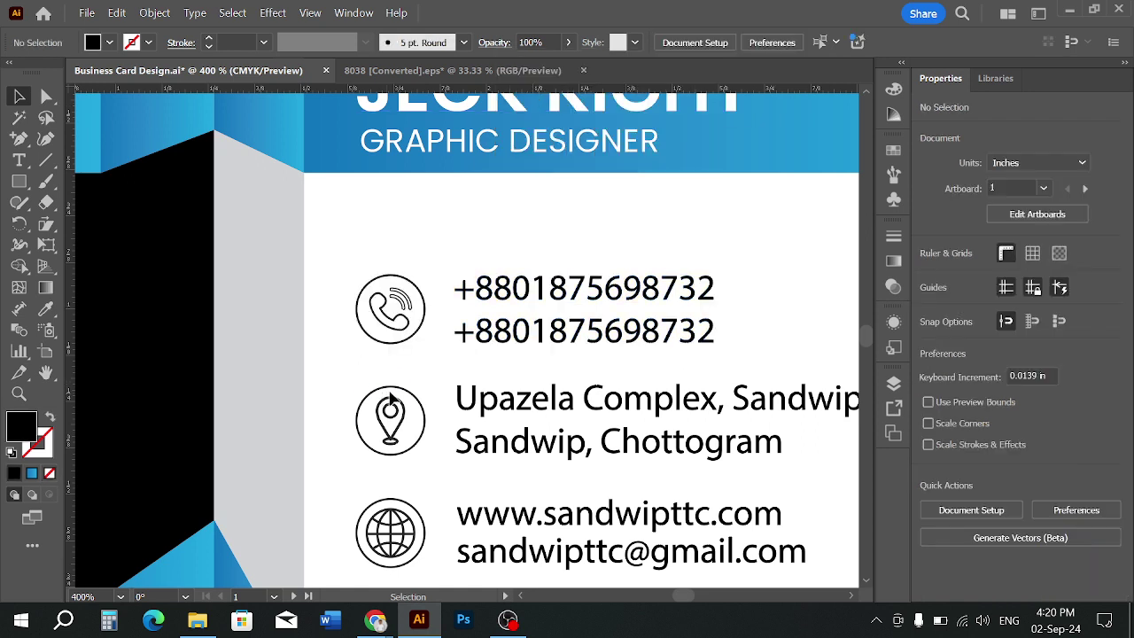
Vertically centre the location pin icon with the address lines
left_click(404, 434)
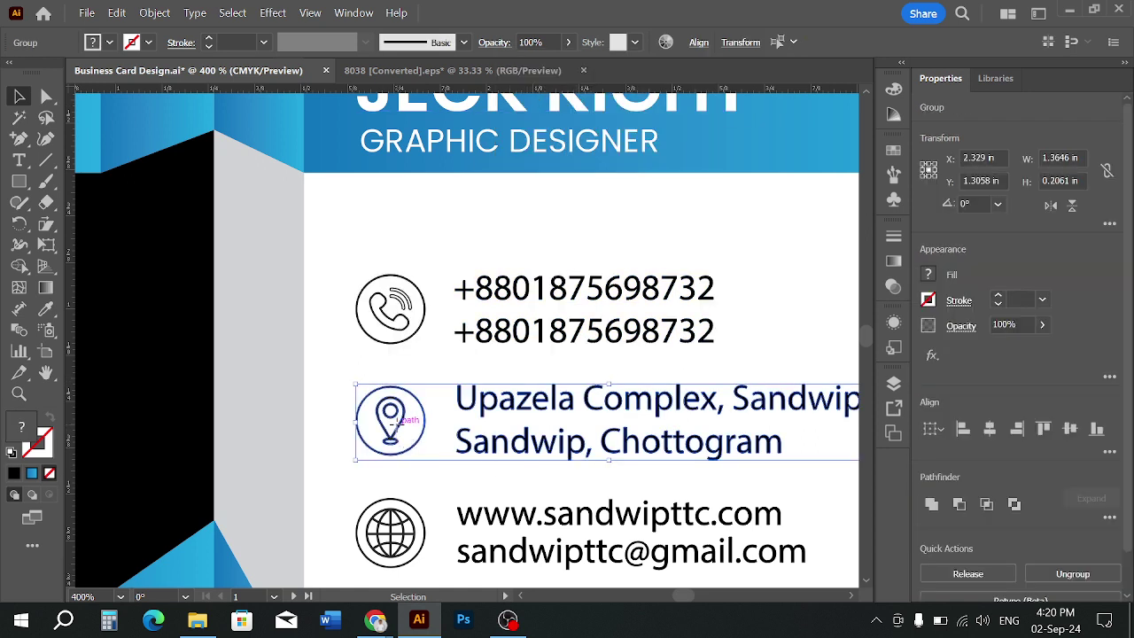
left_click(700, 42)
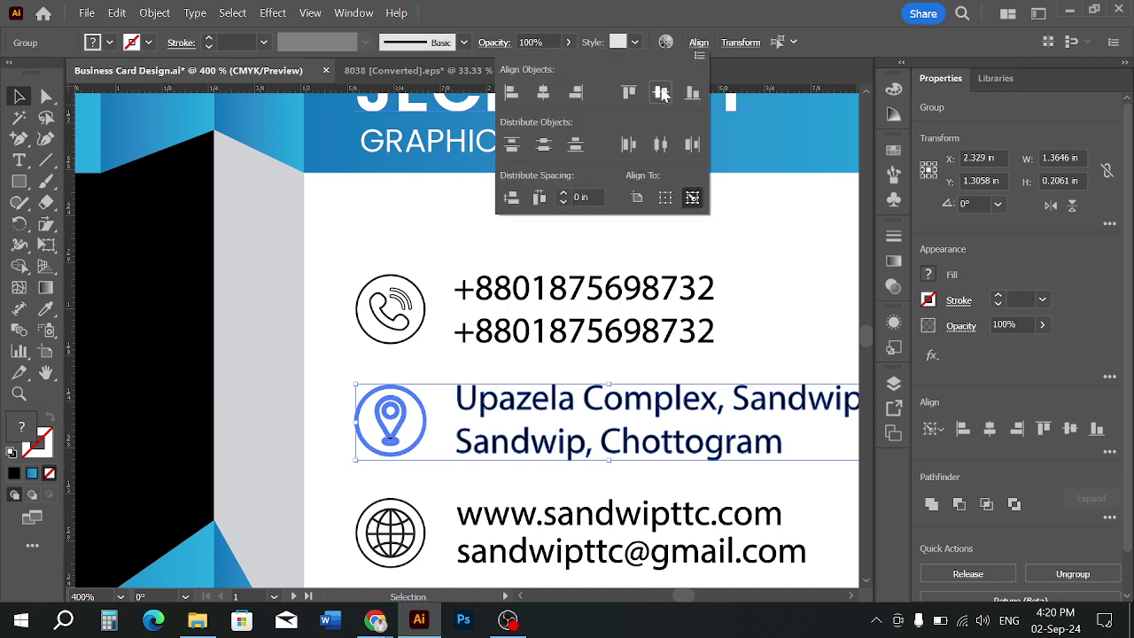
left_click(582, 360)
Vertically centre the web and email lines on the globe icon as key object
scroll(580, 361, "down", 1)
left_click_drag(580, 362, 570, 315)
left_click(435, 425)
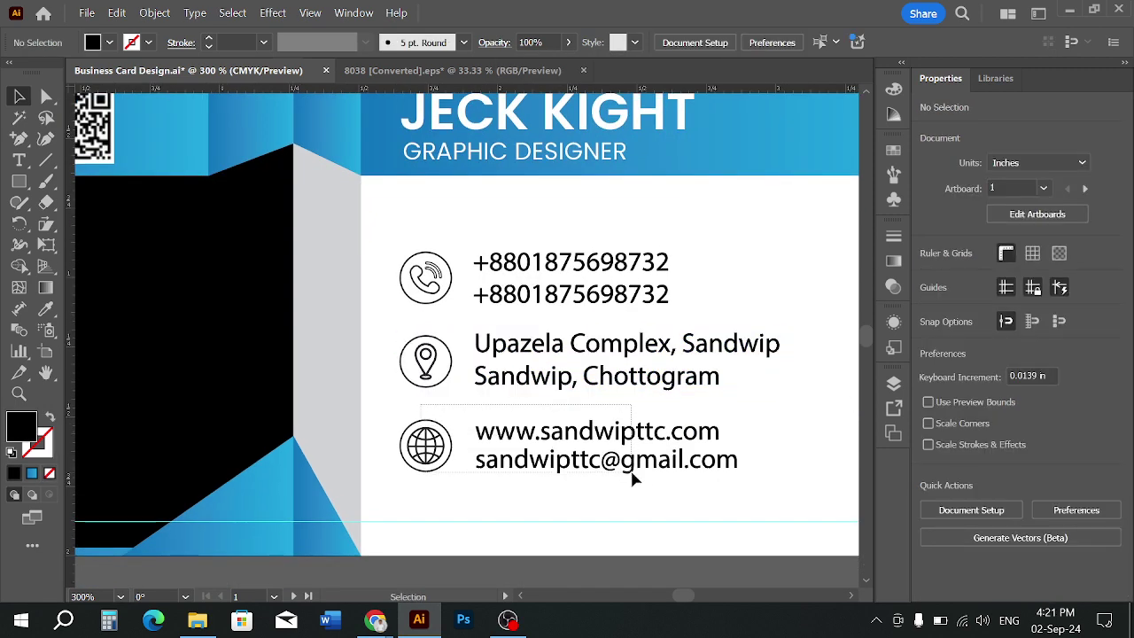
left_click_drag(630, 473, 424, 476)
left_click(438, 448)
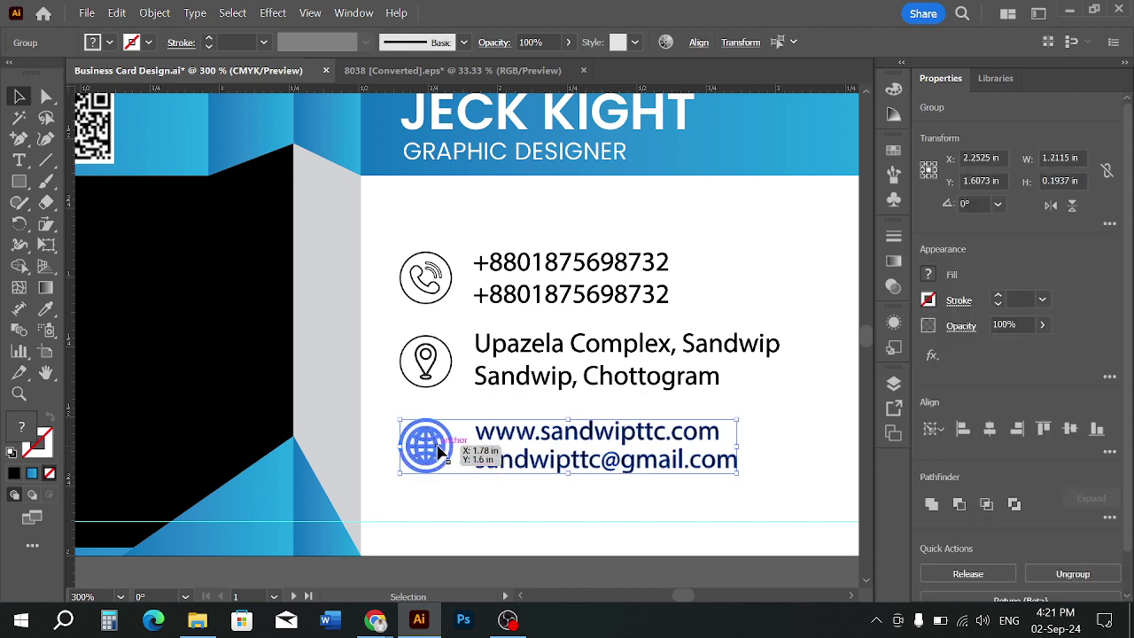
left_click(696, 43)
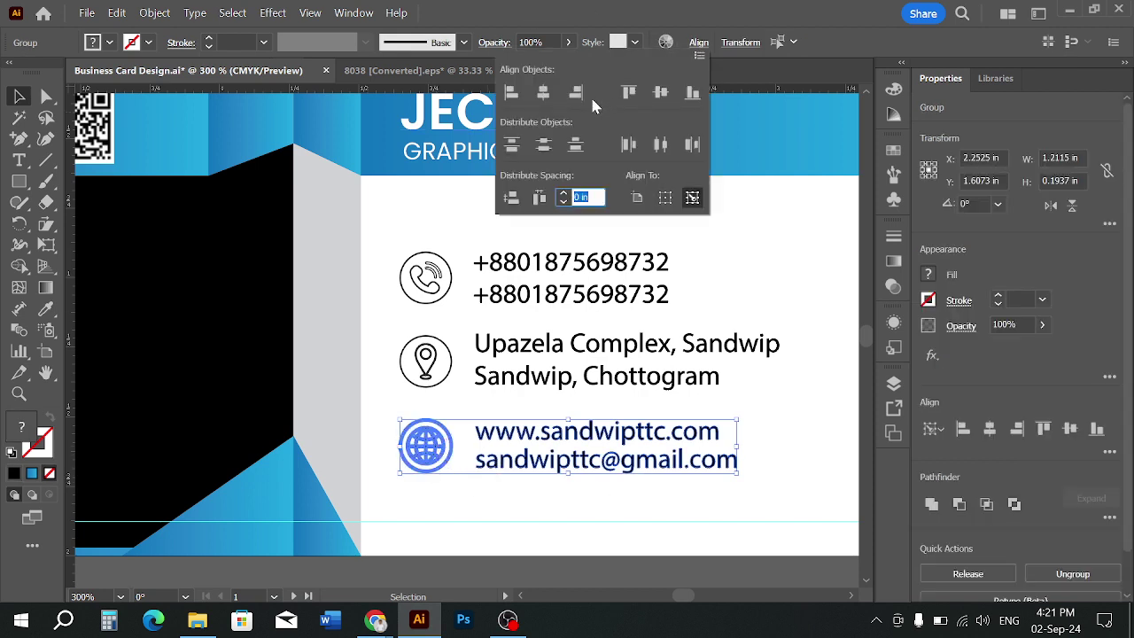
left_click(661, 93)
left_click(624, 474)
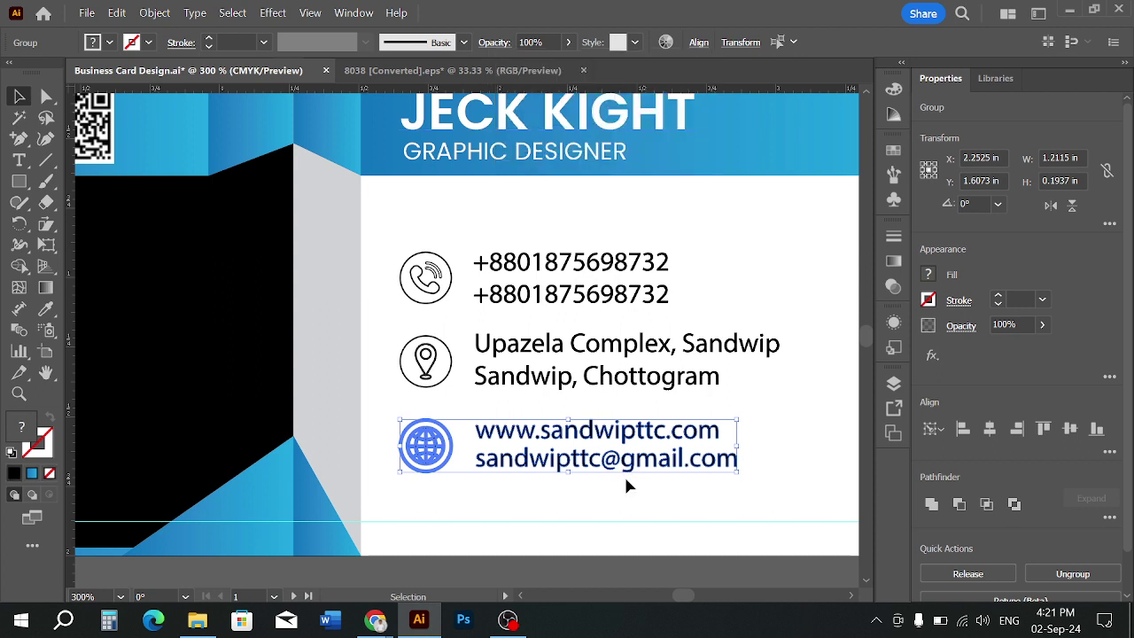
left_click(624, 475)
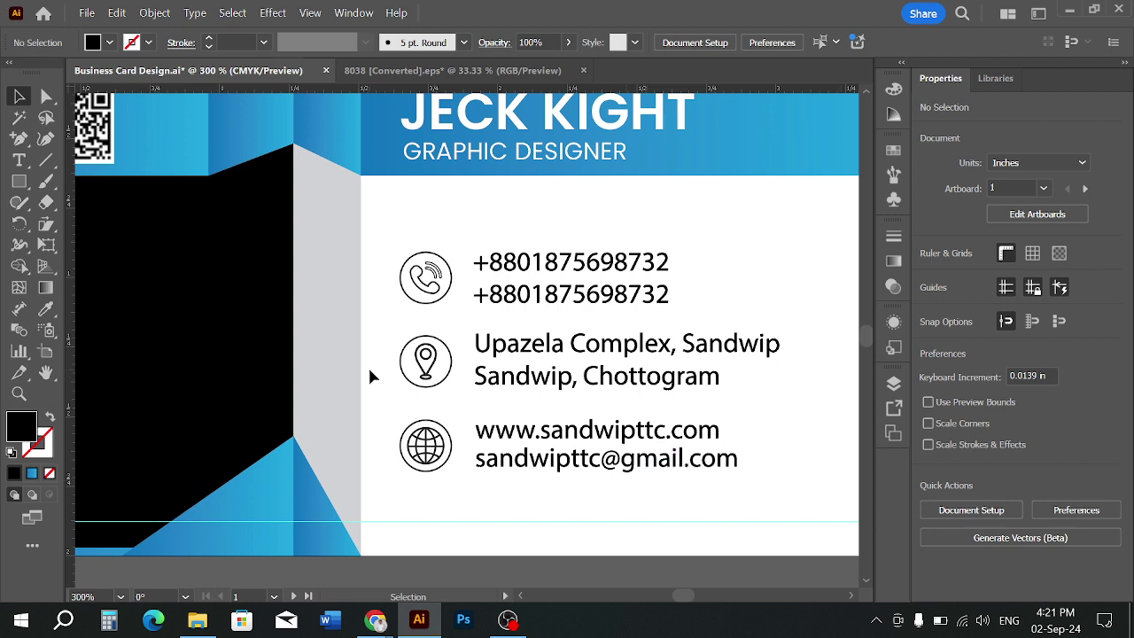
Inspect the globe and pin icon rows by selecting each contact group
scroll(543, 503, "down", 1)
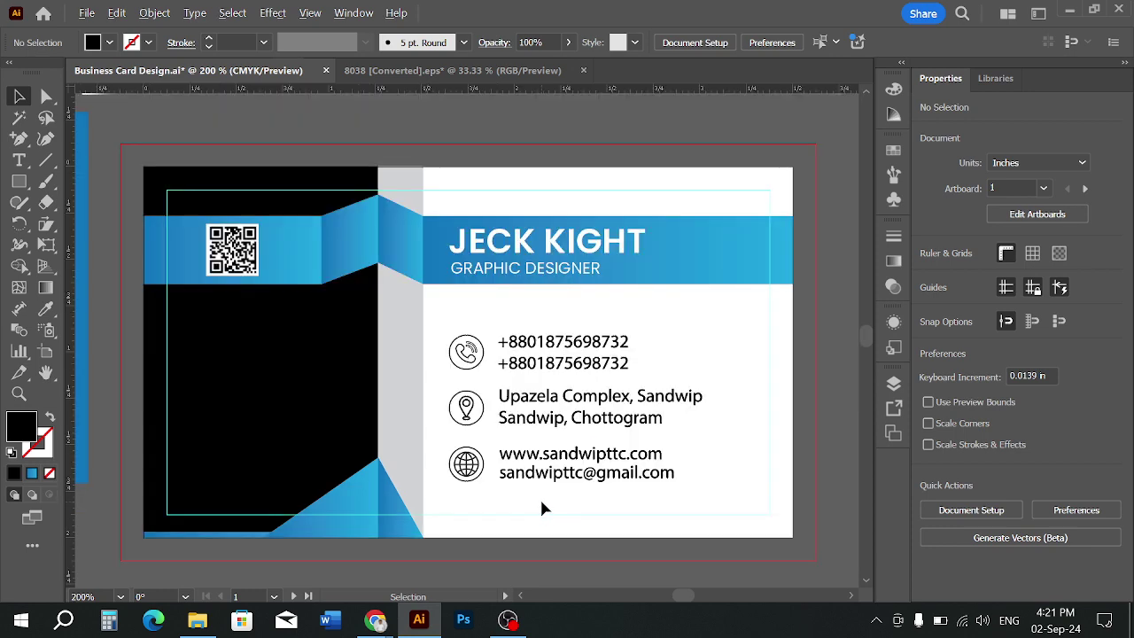
scroll(544, 507, "down", 1)
scroll(518, 508, "up", 1)
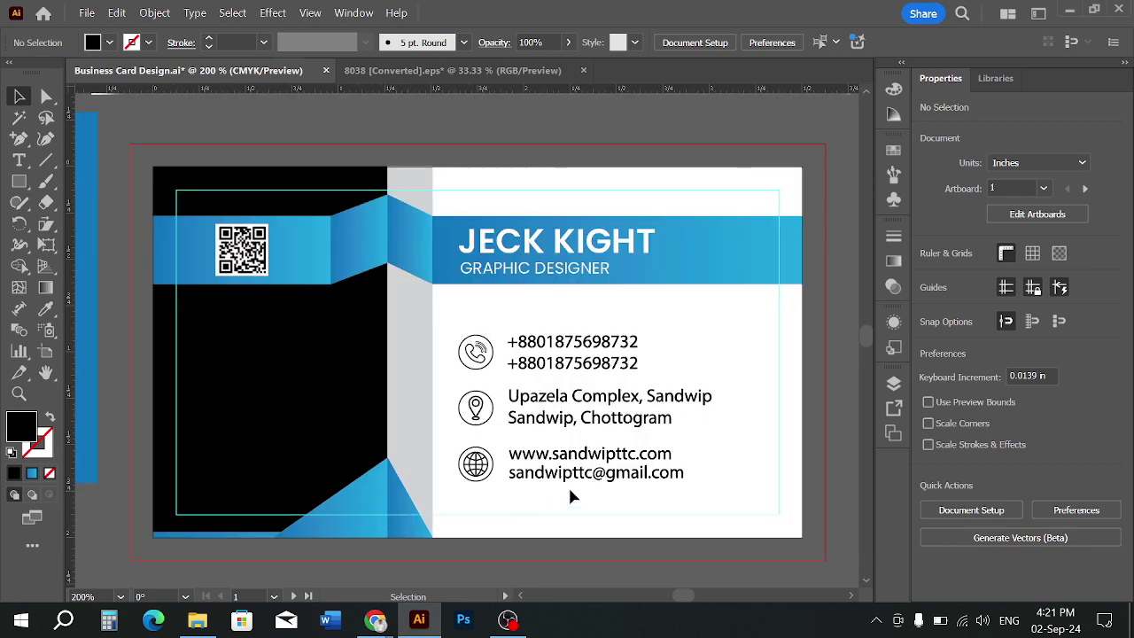
left_click(472, 459)
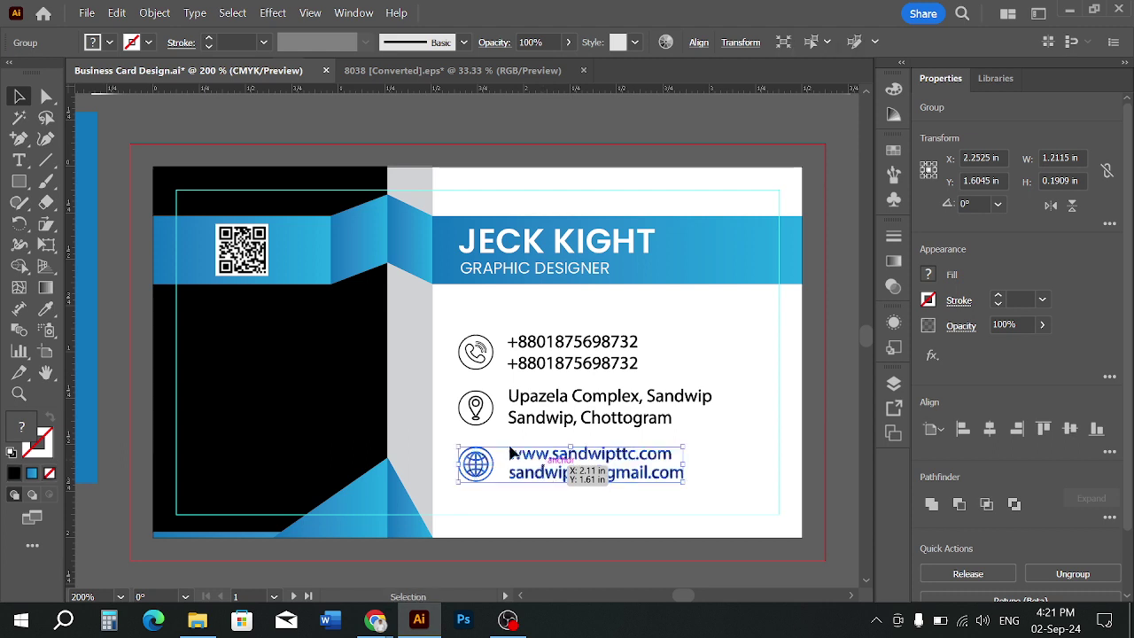
left_click(596, 420)
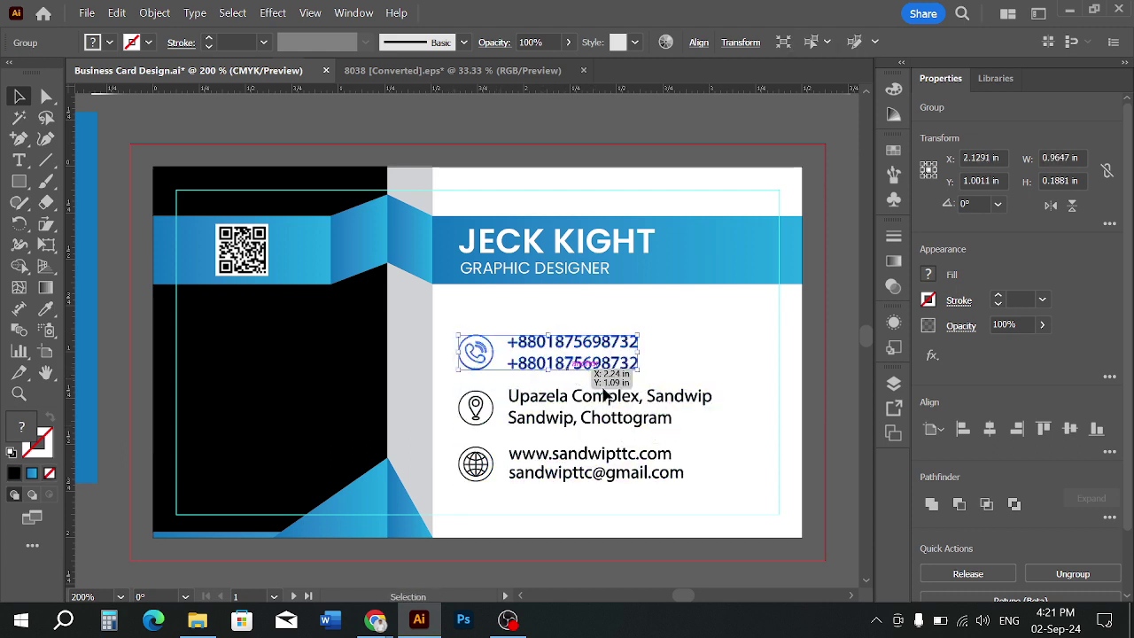
left_click(706, 436)
scroll(504, 421, "up", 2)
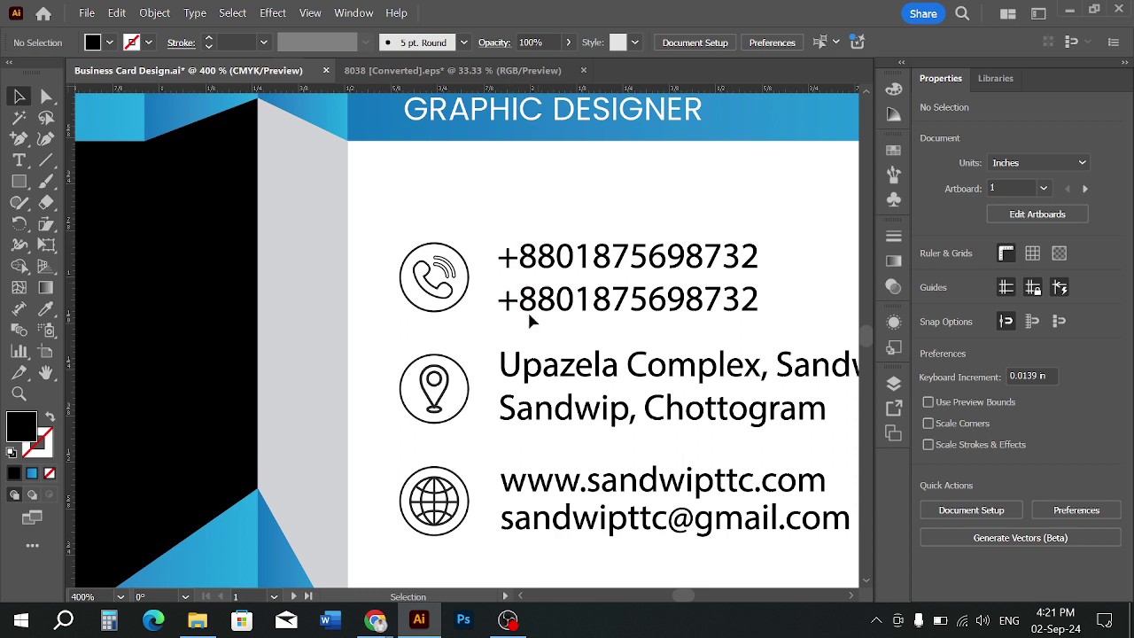
scroll(443, 333, "down", 1)
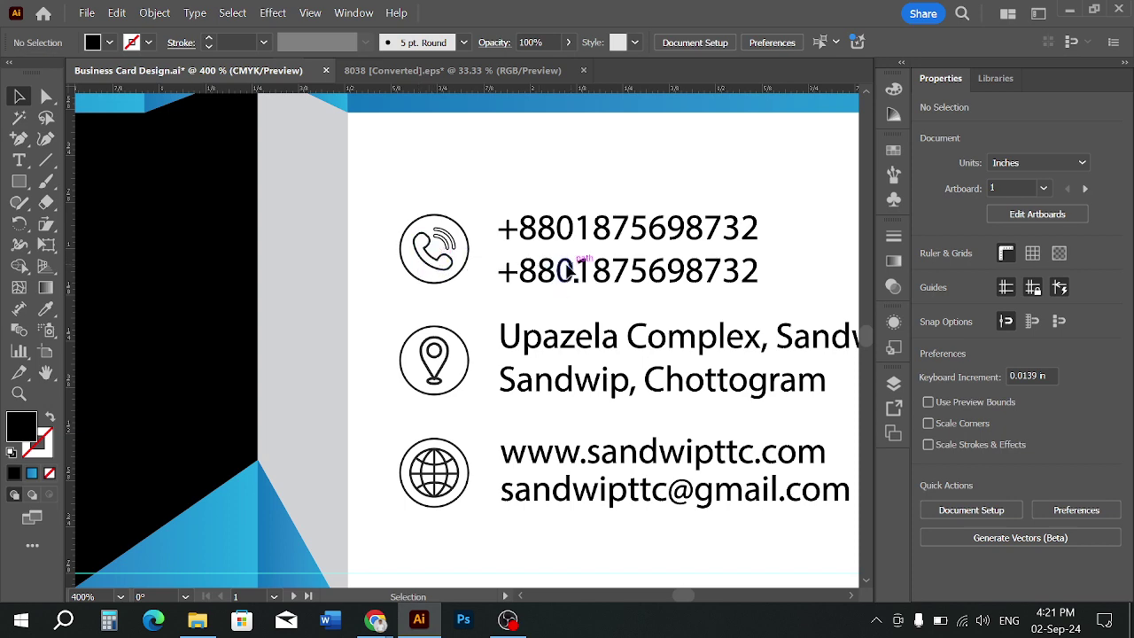
scroll(492, 274, "up", 1)
scroll(488, 266, "up", 1)
scroll(487, 266, "down", 1)
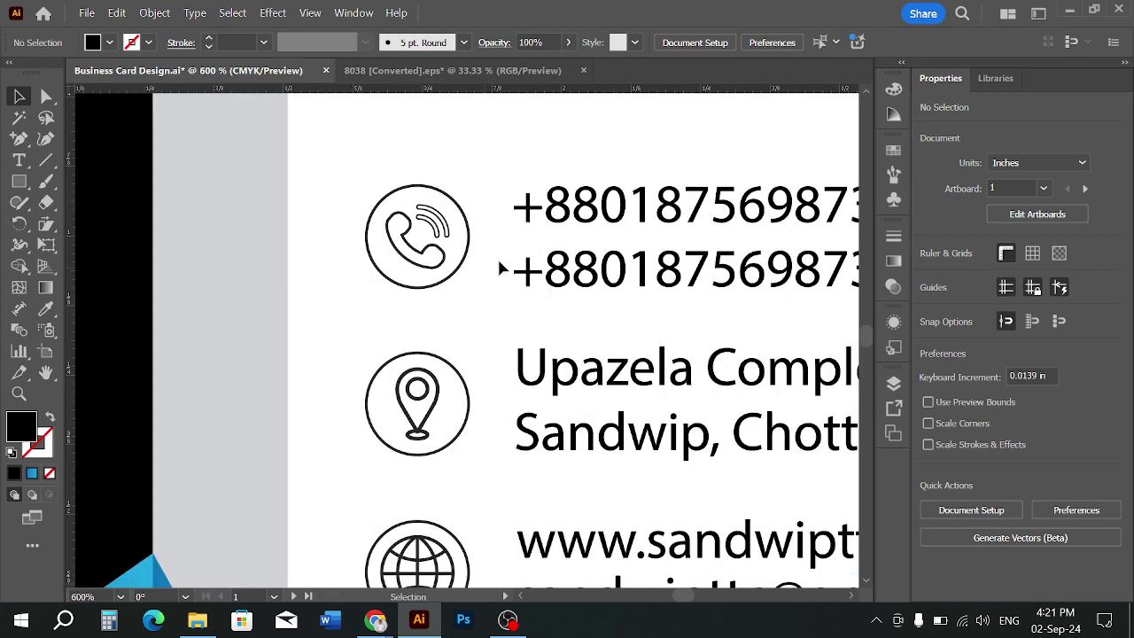
Ungroup the phone icon from its numbers and test shifting the numbers left, undoing the move
right_click(592, 263)
left_click(639, 352)
left_click(619, 308)
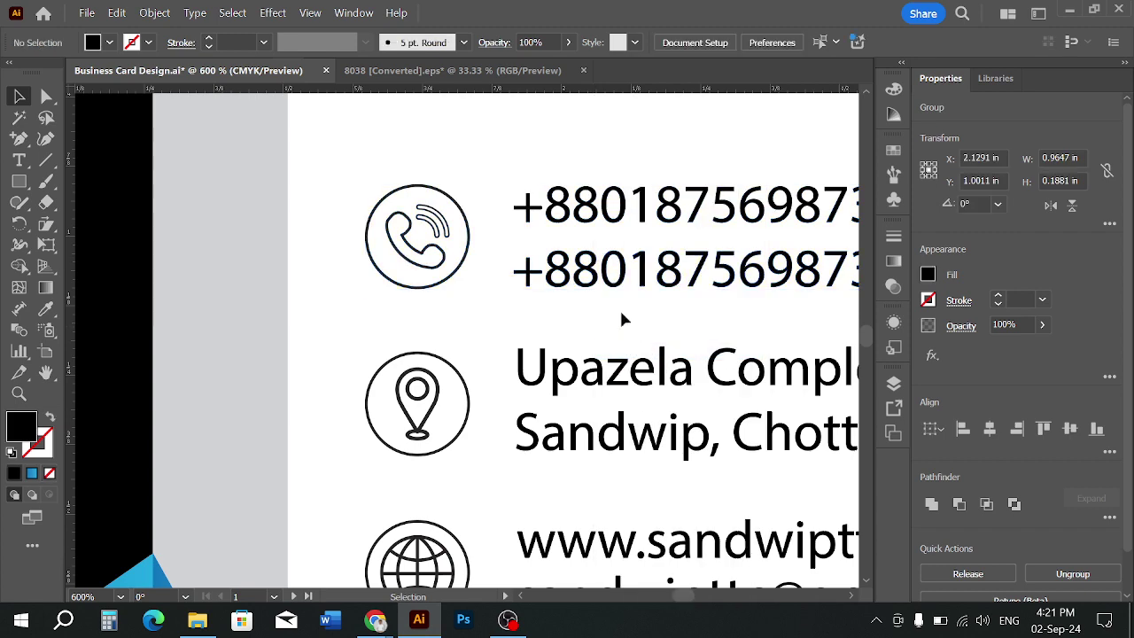
scroll(601, 296, "up", 1)
left_click(602, 280)
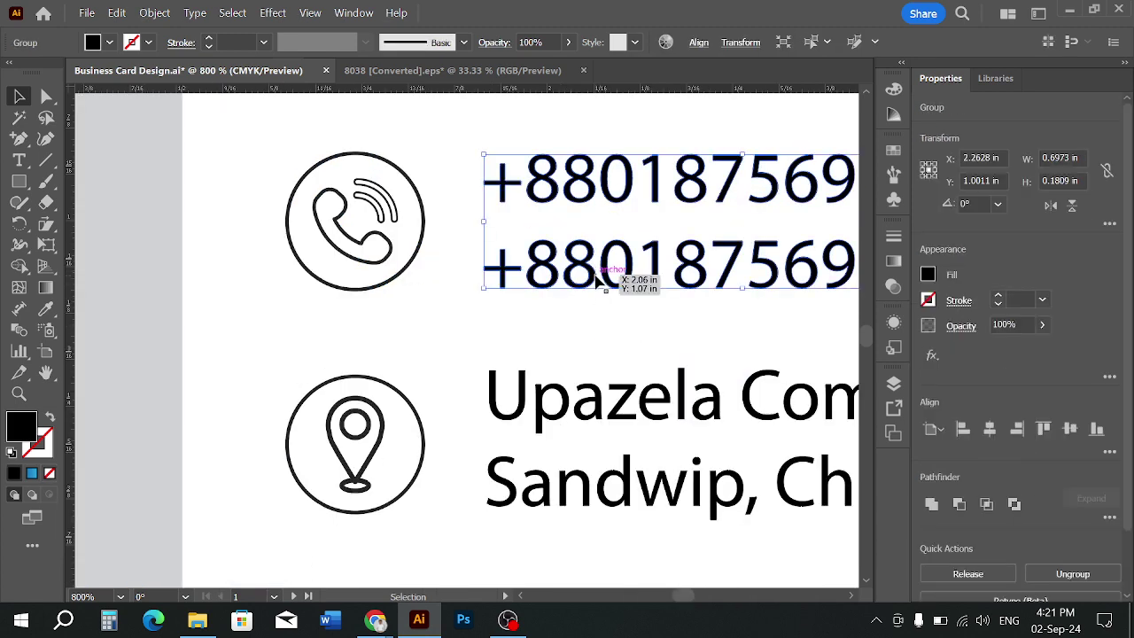
left_click_drag(597, 280, 538, 282)
left_click(486, 327)
scroll(487, 326, "down", 2)
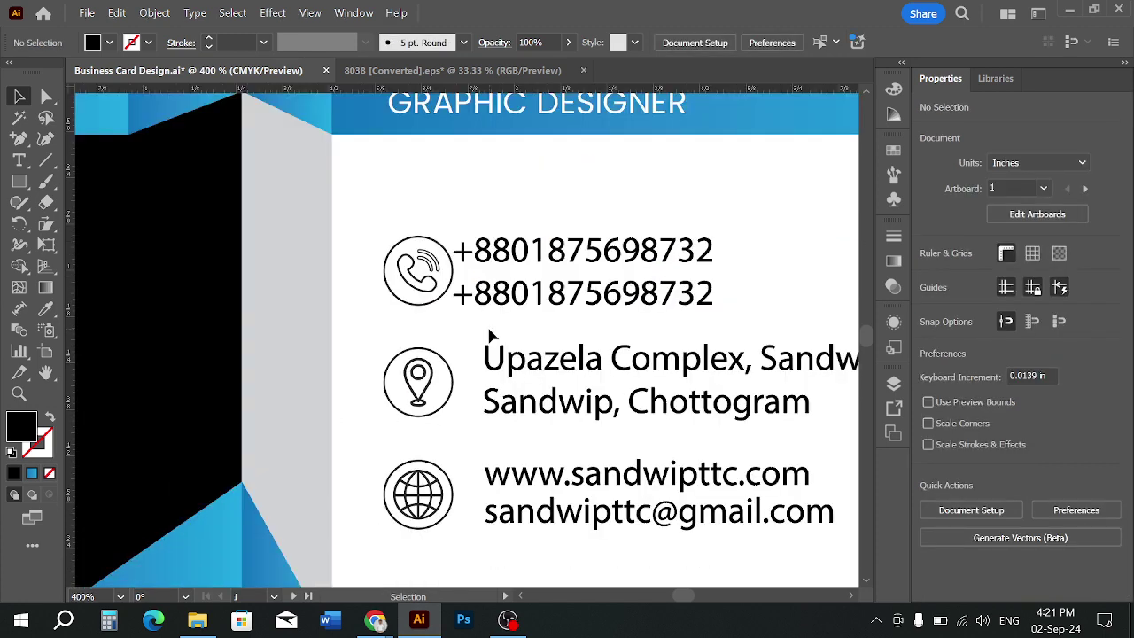
key("ctrl+z")
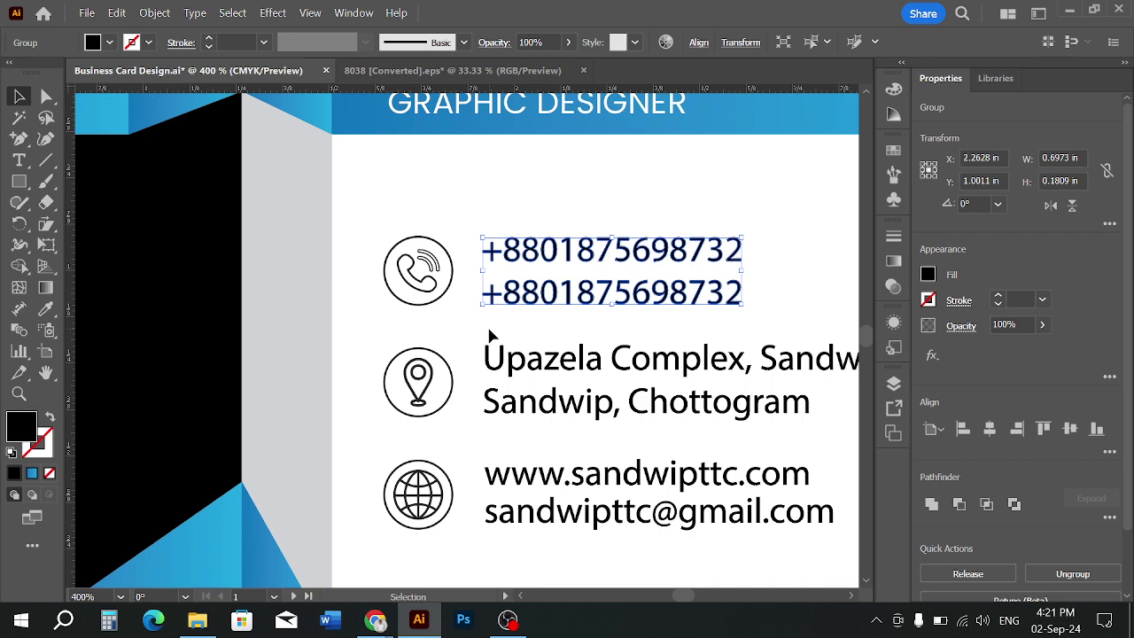
left_click(461, 398)
scroll(462, 398, "up", 2, "alt")
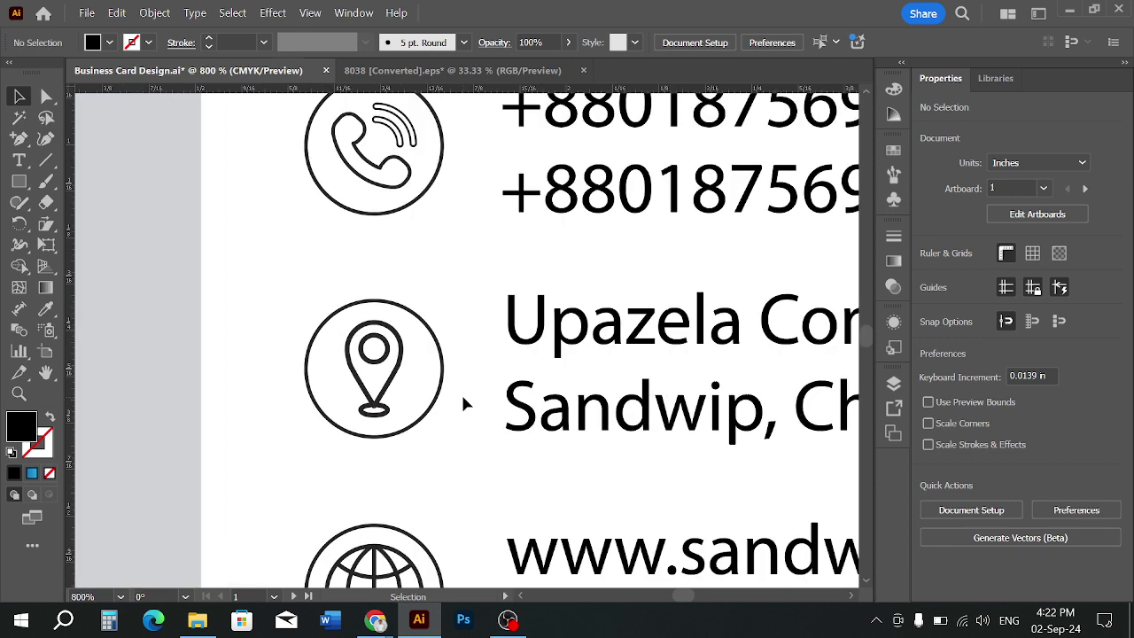
scroll(460, 400, "down", 6, "alt")
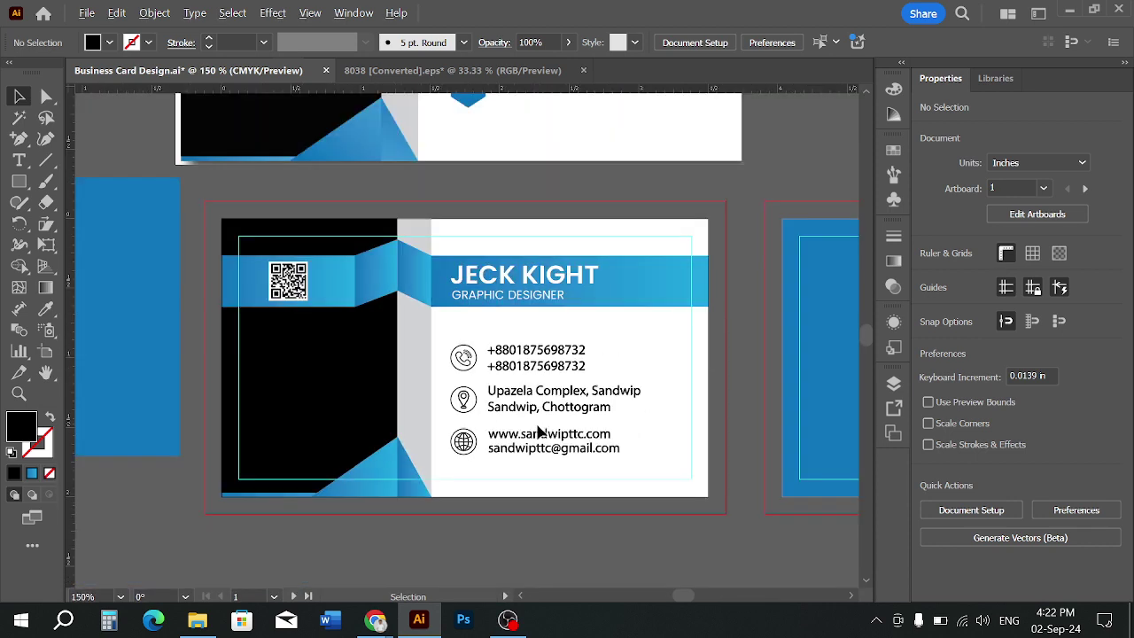
Navigate around the cards, checking the top reference business card
scroll(506, 489, "down", 1, "alt")
scroll(506, 490, "down", 1)
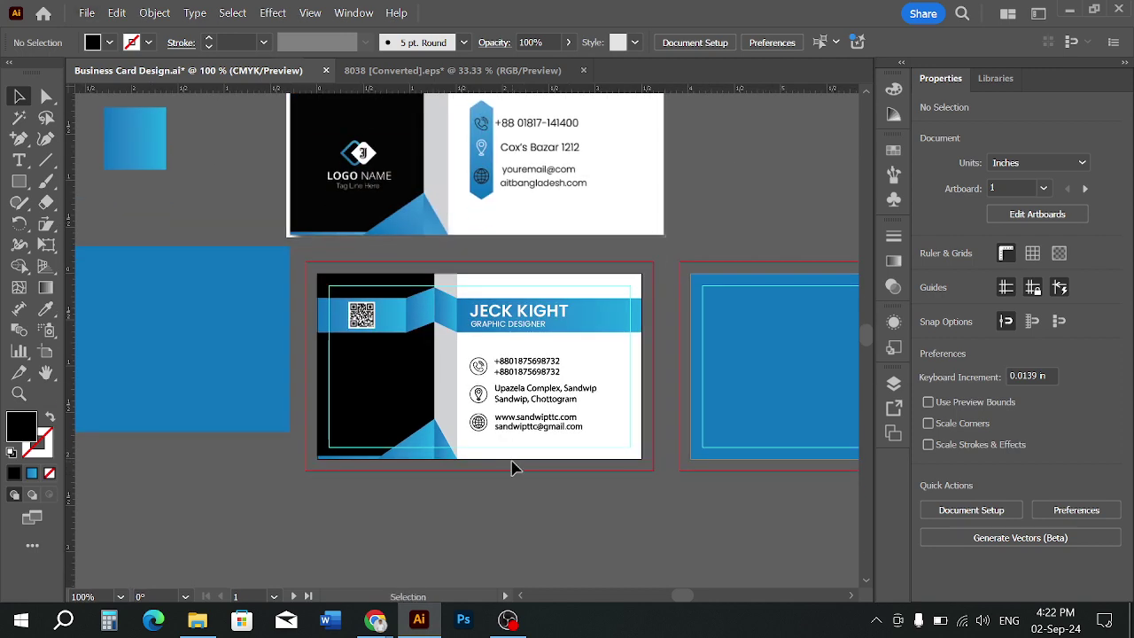
scroll(505, 470, "up", 1, "alt")
scroll(354, 405, "up", 2, "alt")
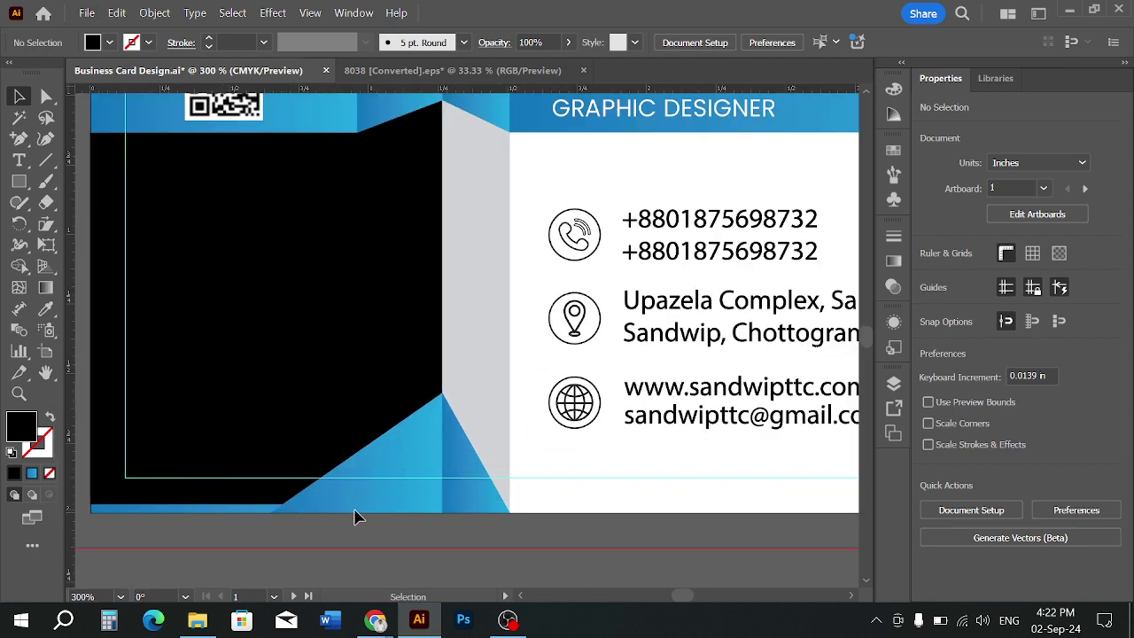
scroll(473, 377, "up", 2, "alt")
scroll(473, 378, "down", 3, "alt")
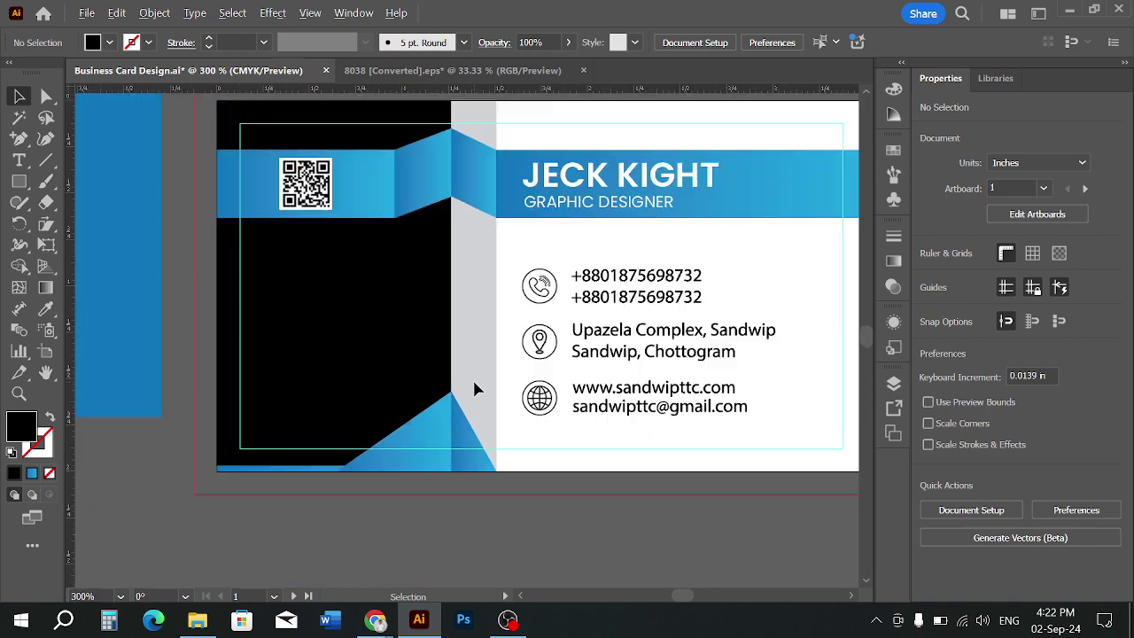
scroll(472, 377, "up", 3)
scroll(446, 286, "up", 2, "alt")
scroll(447, 292, "down", 3, "alt")
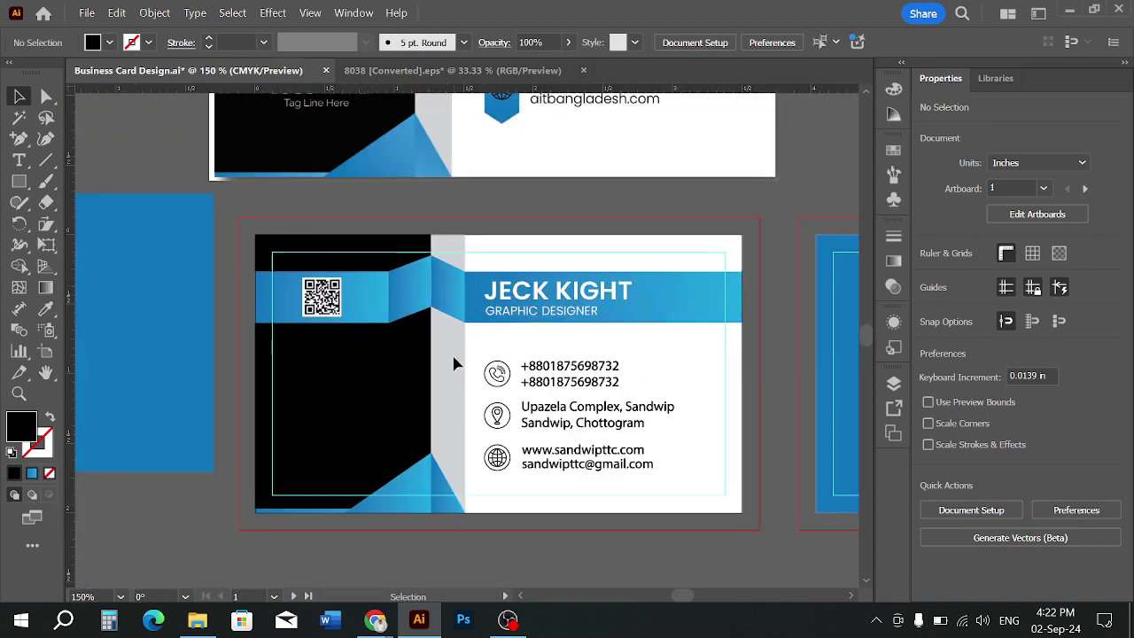
scroll(463, 374, "down", 1)
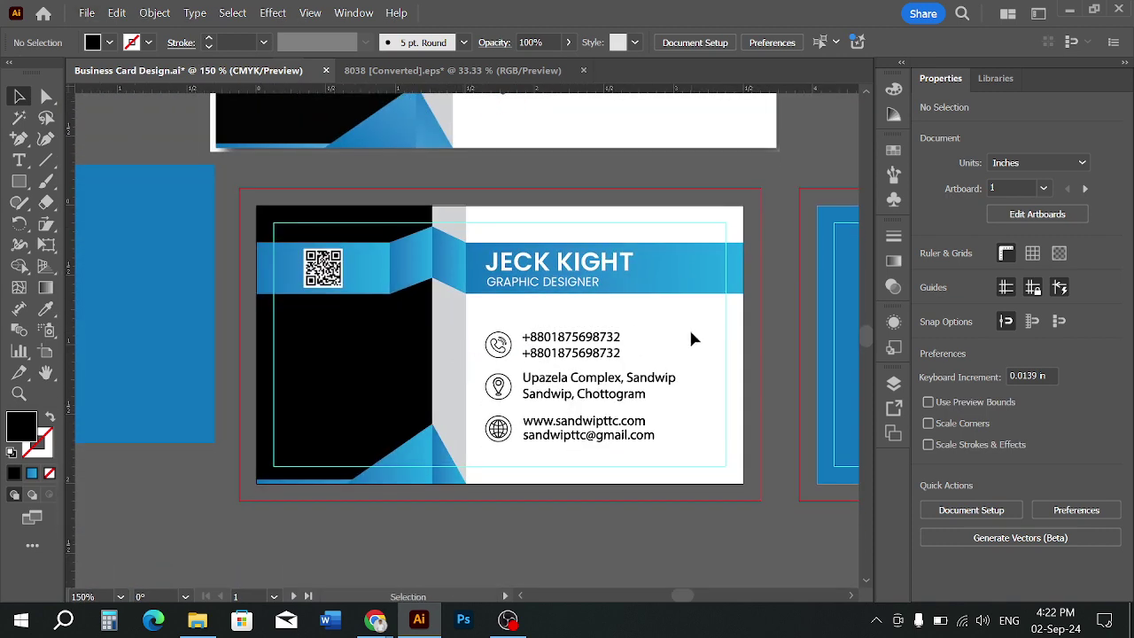
scroll(692, 329, "down", 1, "alt")
scroll(661, 215, "up", 2)
left_click(660, 216)
scroll(660, 215, "up", 2, "alt")
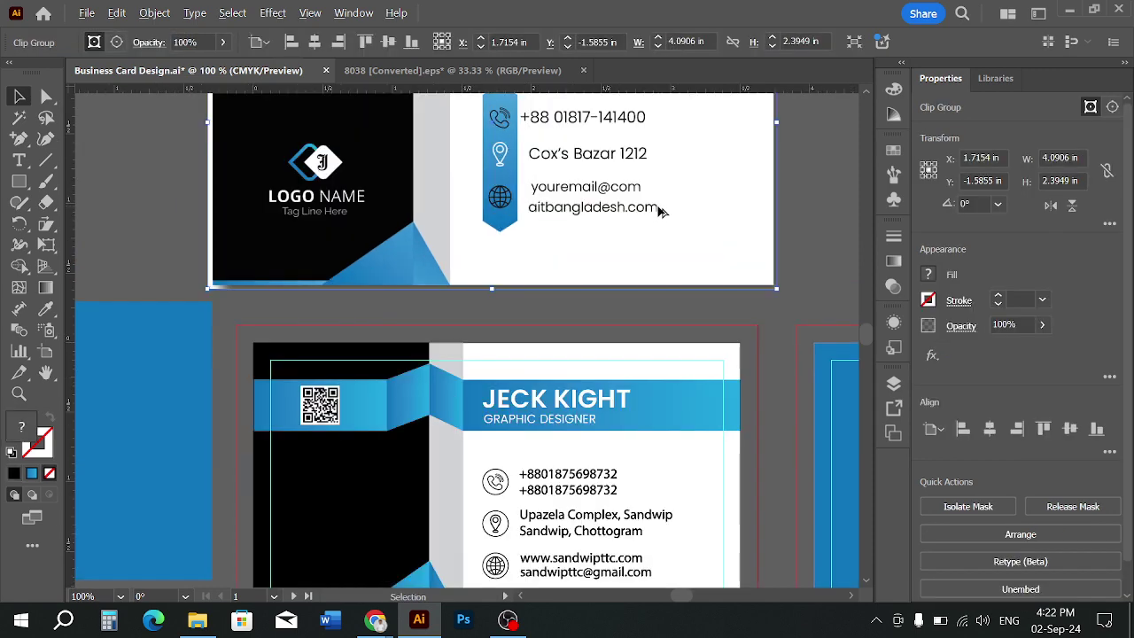
scroll(656, 240, "down", 2, "alt")
left_click(660, 309)
key("space")
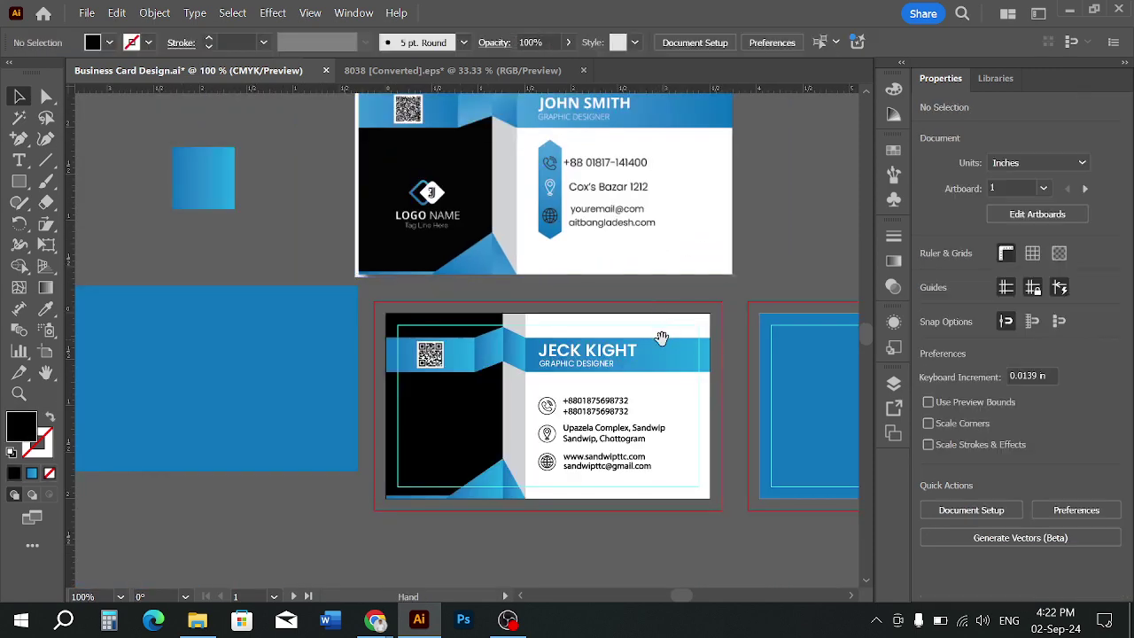
scroll(638, 368, "up", 4, "alt")
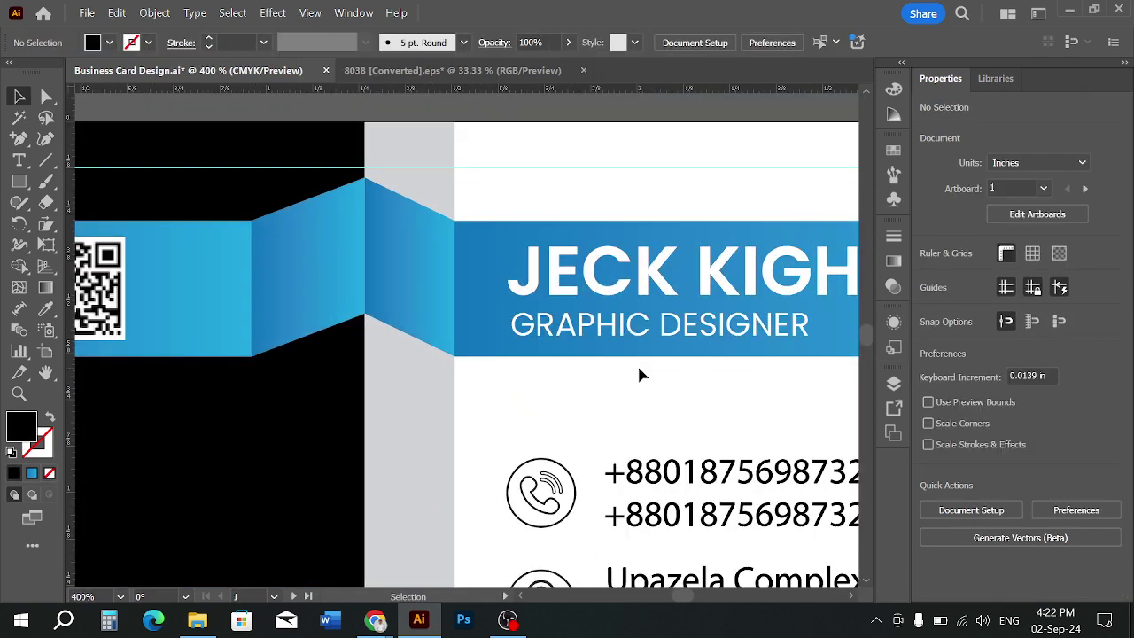
scroll(560, 325, "up", 1, "alt")
key("ctrl+r")
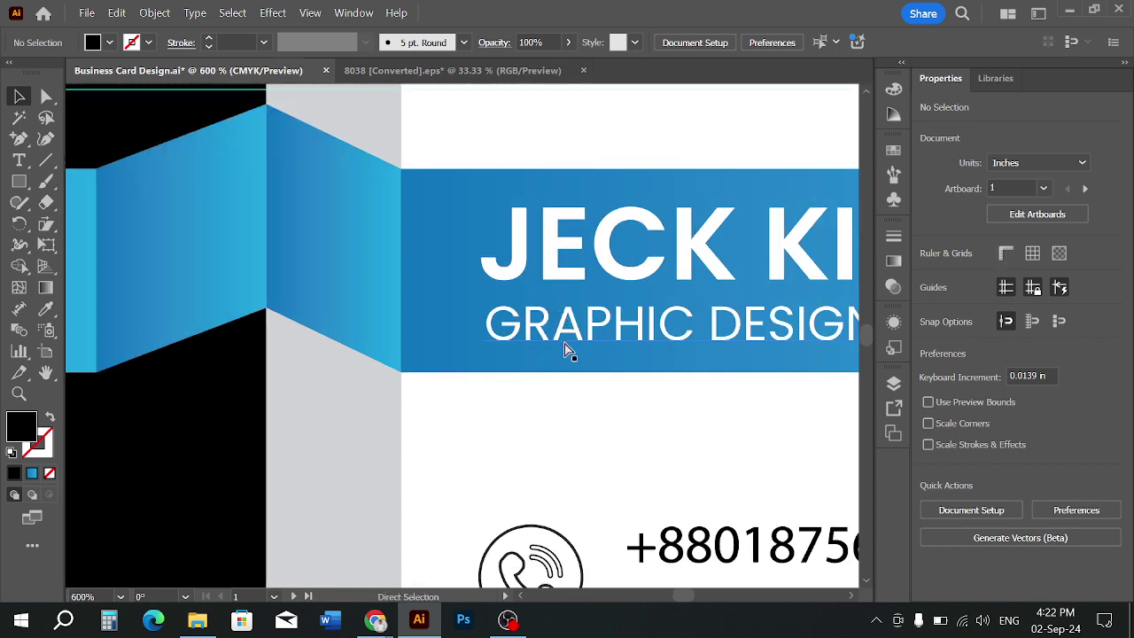
key("ctrl+r")
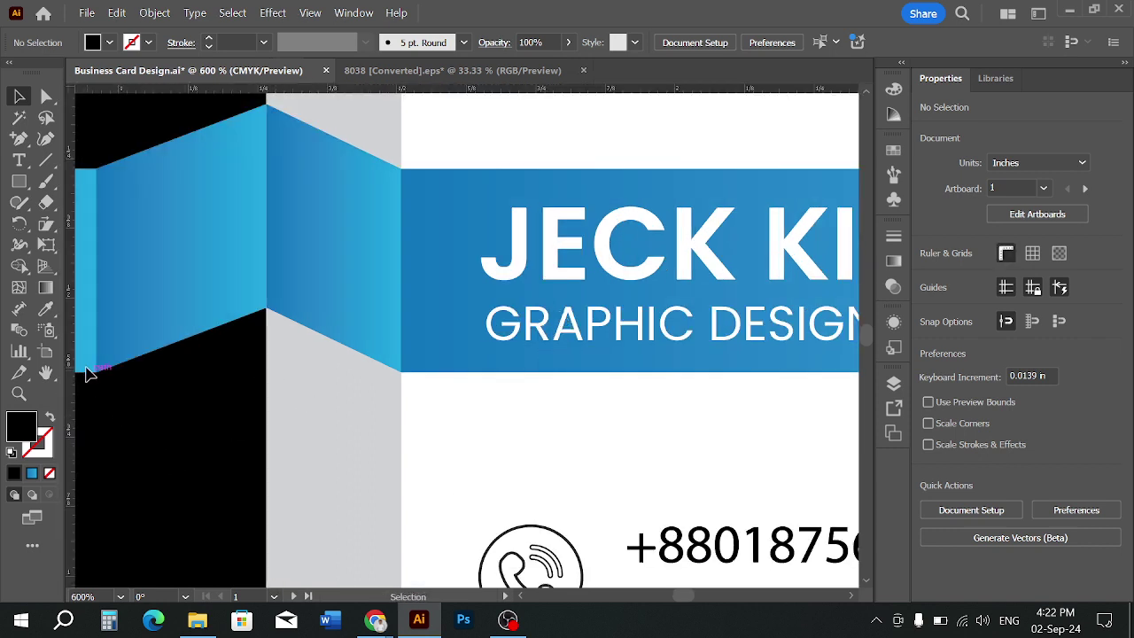
left_click_drag(75, 360, 479, 492)
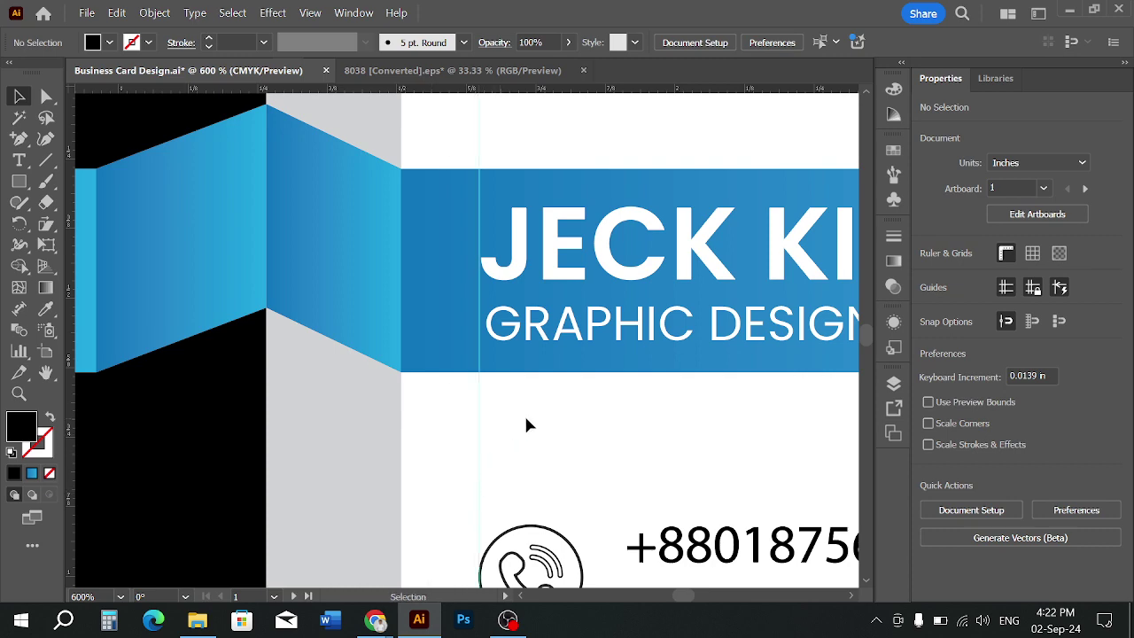
scroll(530, 305, "up", 1)
left_click(506, 335)
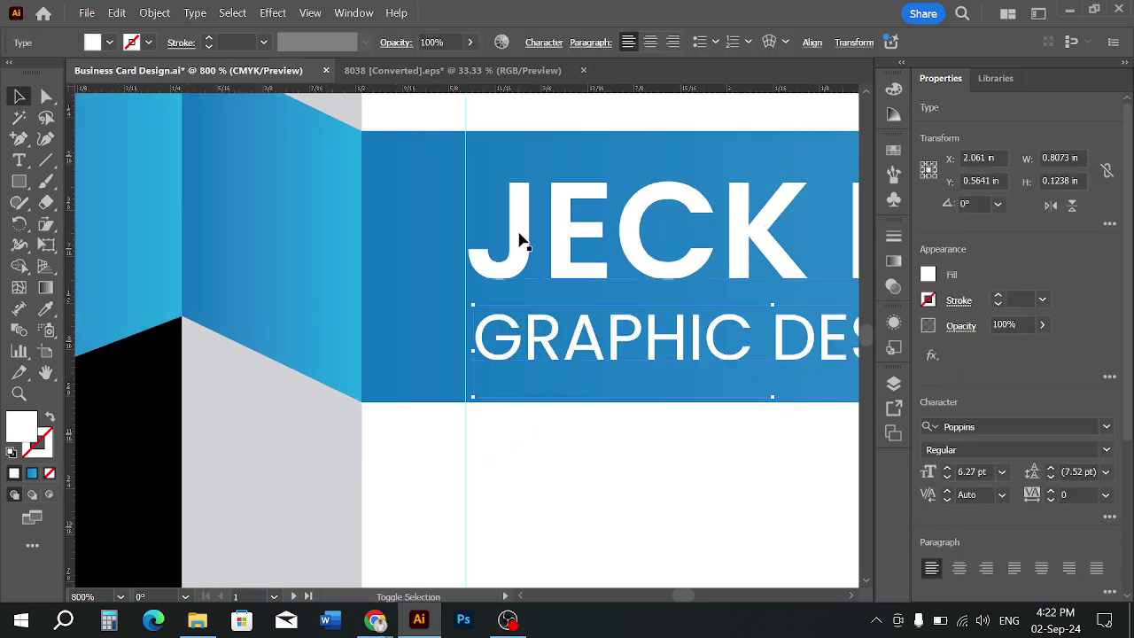
right_click(521, 239)
Outline the GRAPHIC DESIGNER subtitle and left-align it with the JECK name
left_click(611, 335)
left_click(614, 412)
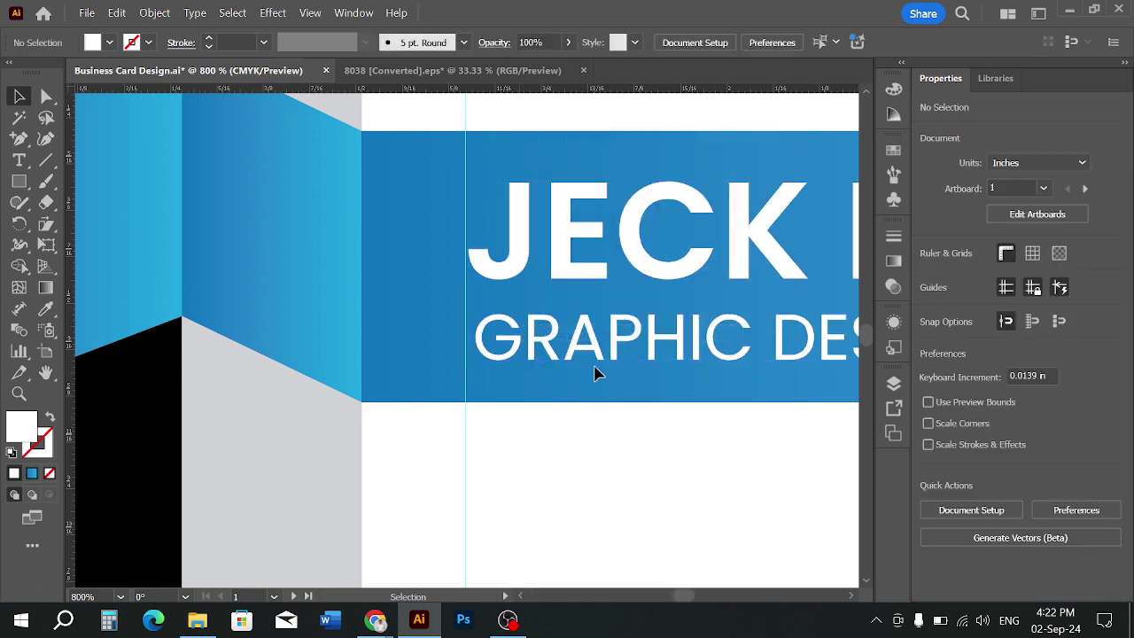
left_click(599, 350)
left_click(596, 244, "shift")
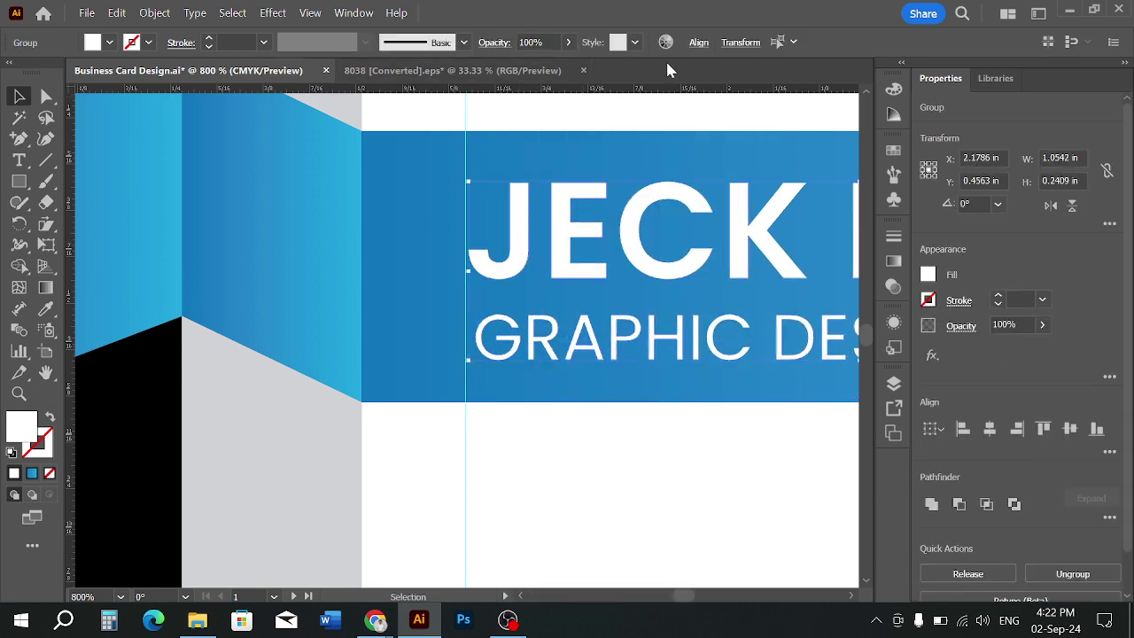
left_click(698, 42)
left_click(512, 92)
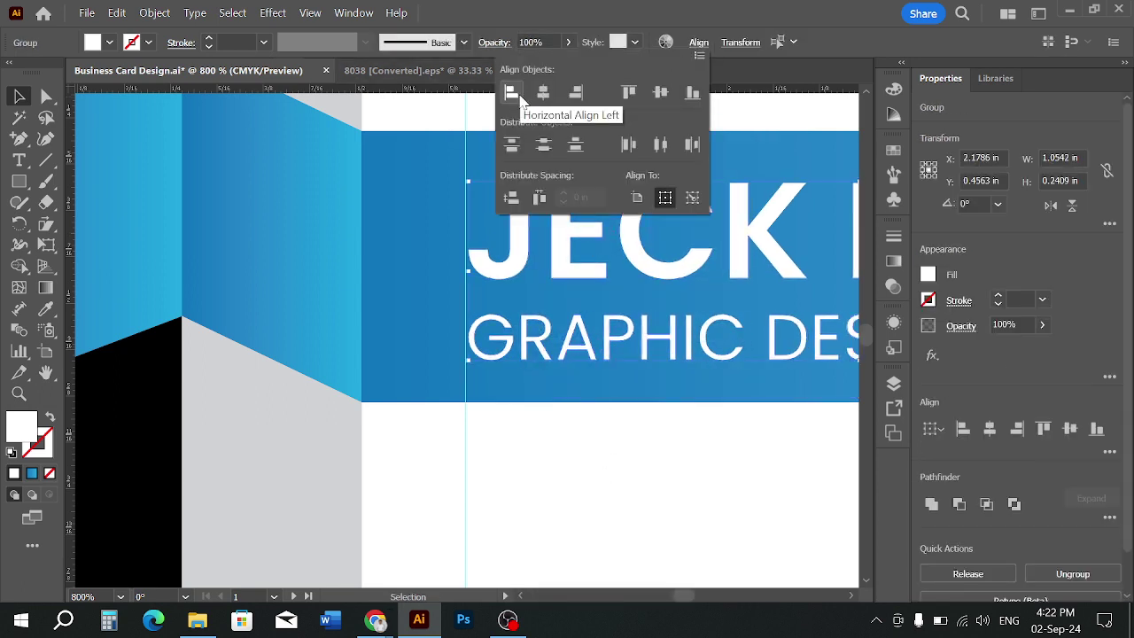
left_click(635, 474)
Move the name and subtitle together onto the vertical guide at X 2.1747 in
key("Left")
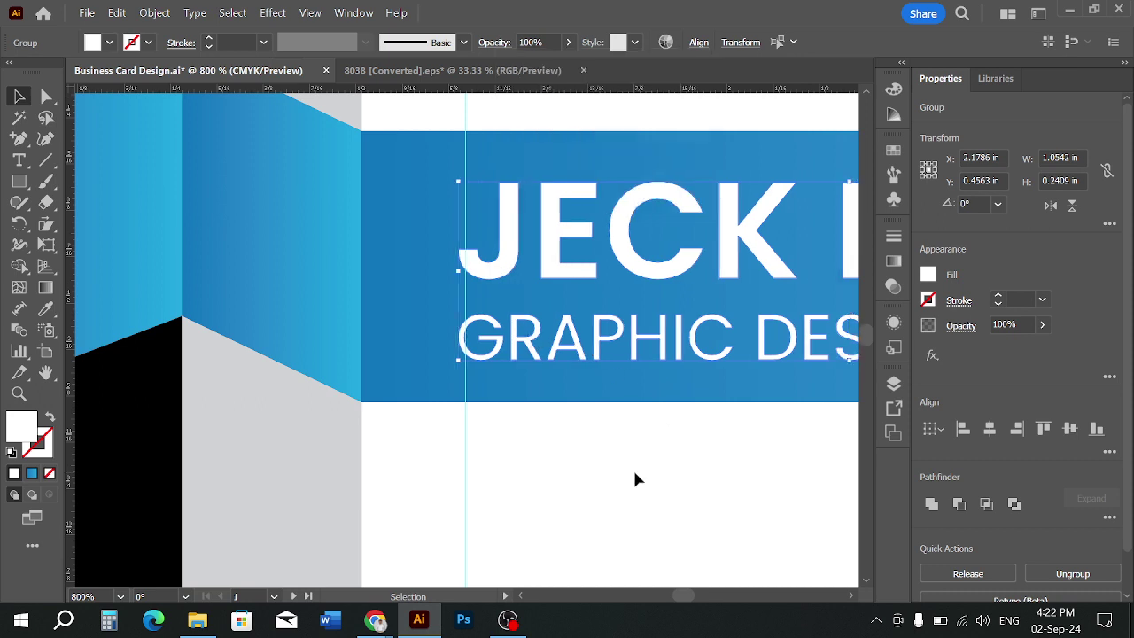
key("ctrl+z")
left_click(576, 453)
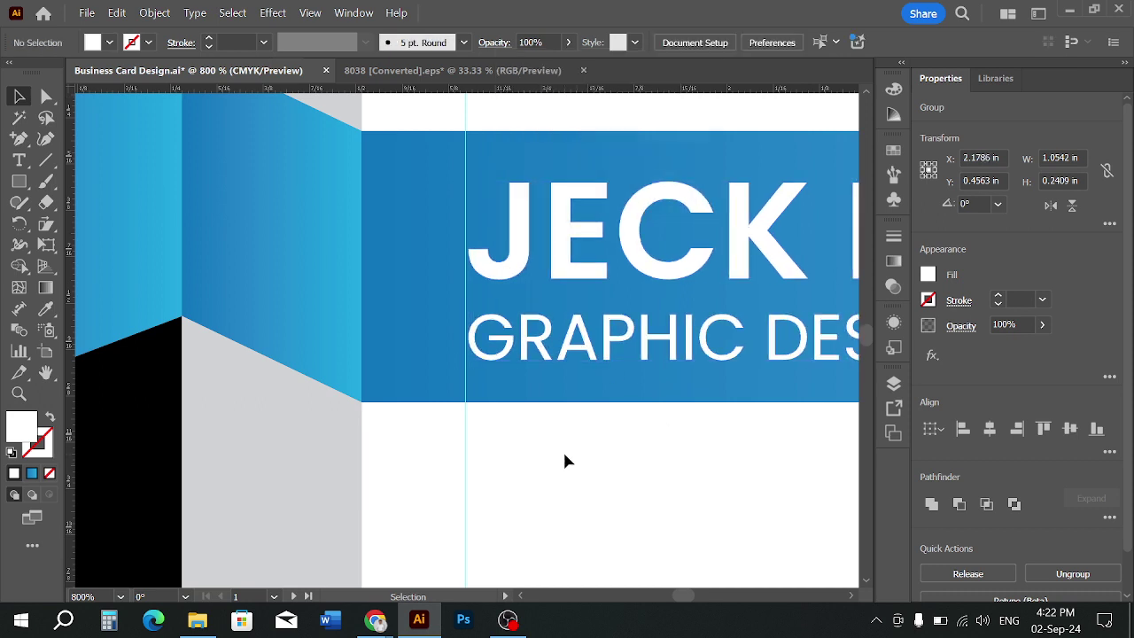
left_click(502, 340)
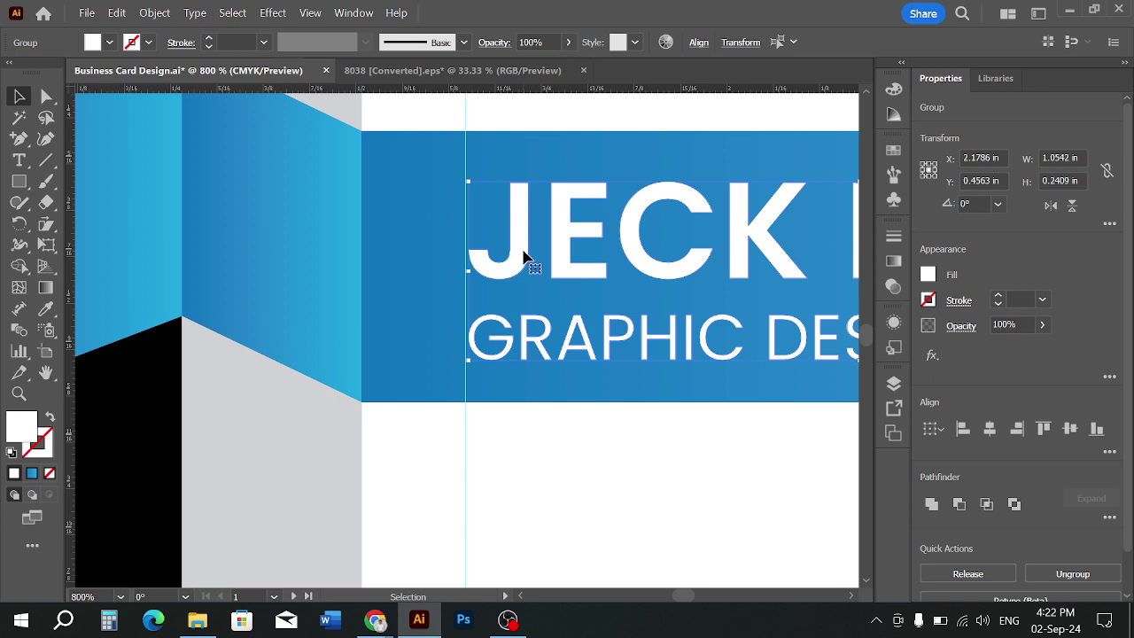
left_click_drag(523, 251, 523, 257)
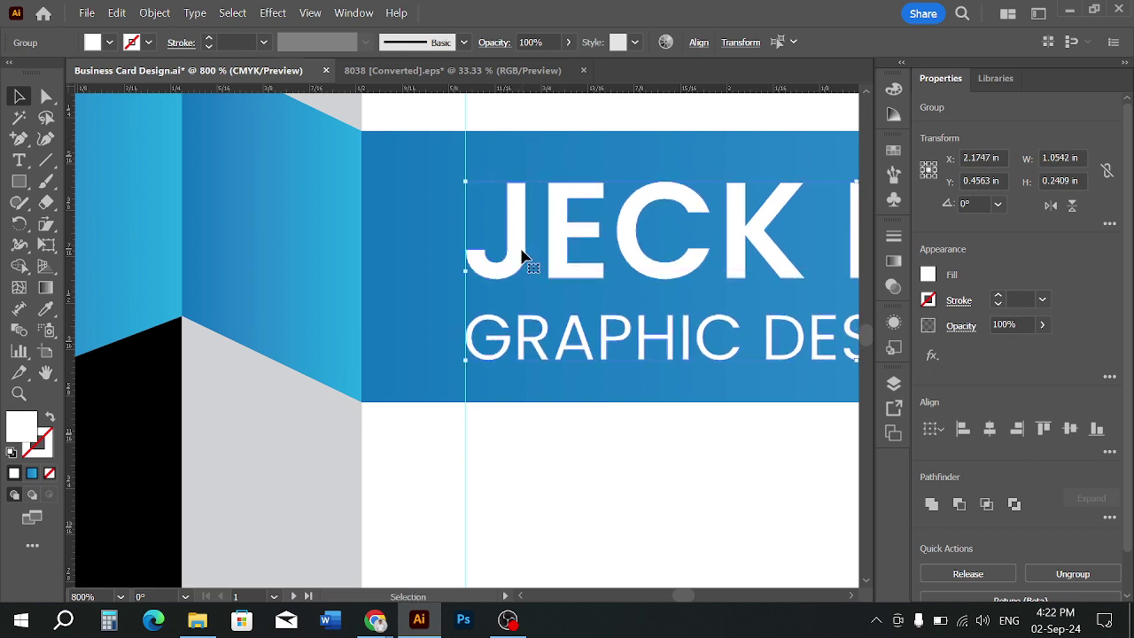
left_click(550, 467)
Shift the GRAPHIC DESIGNER subtitle into line and ungroup the blue banner group
scroll(549, 467, "down", 2, "alt")
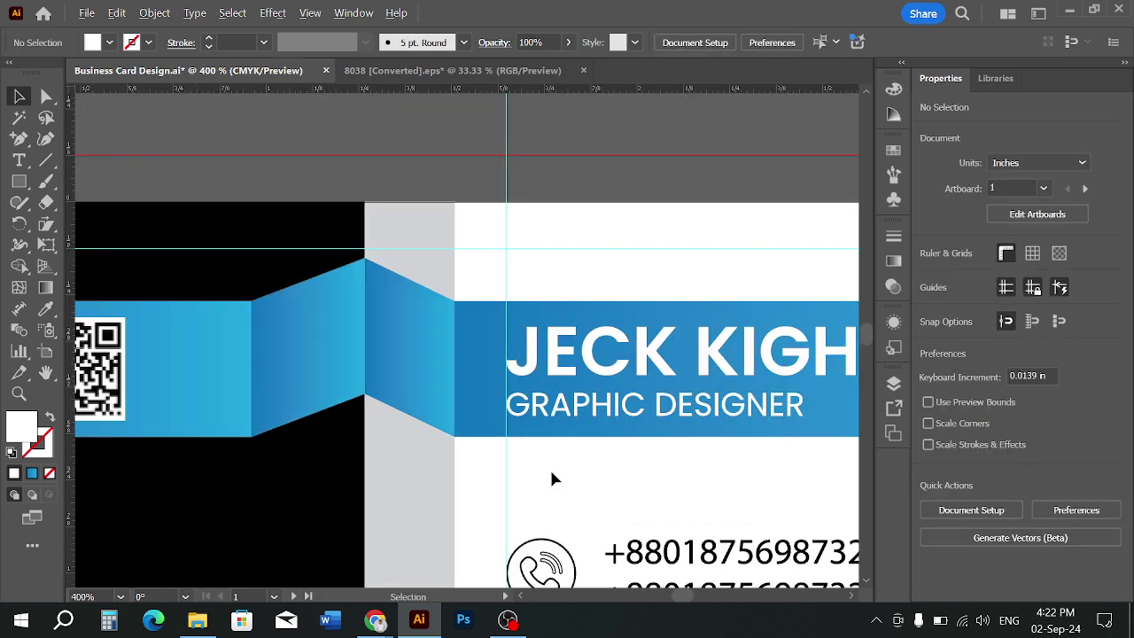
scroll(569, 465, "down", 1, "alt")
left_click_drag(729, 468, 499, 442)
left_click(486, 397)
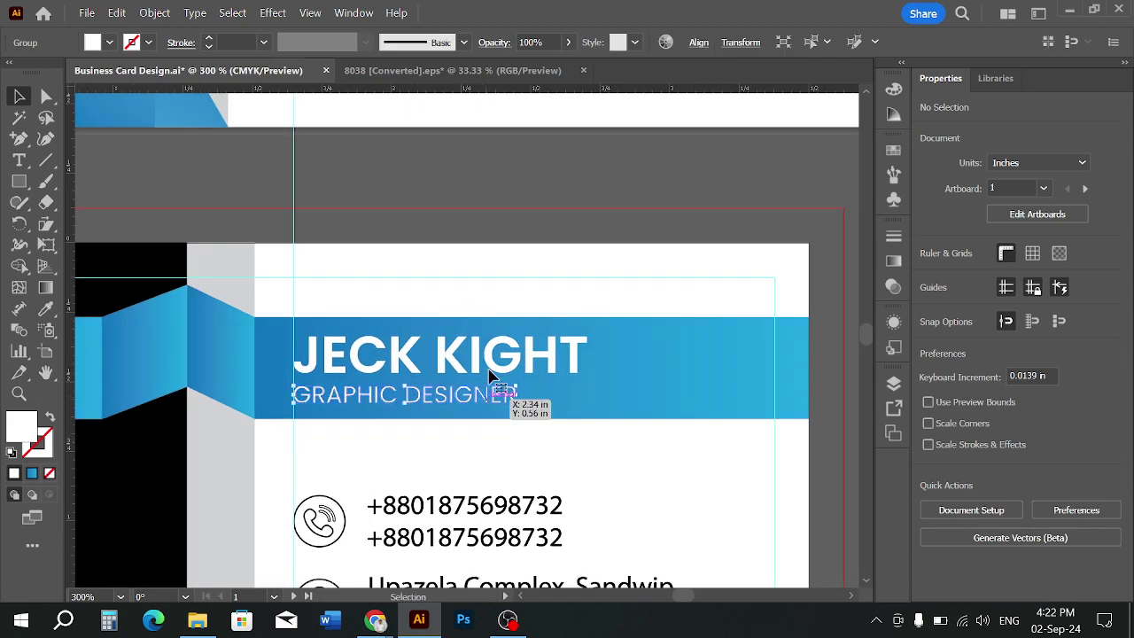
left_click_drag(491, 376, 494, 366)
left_click(550, 467)
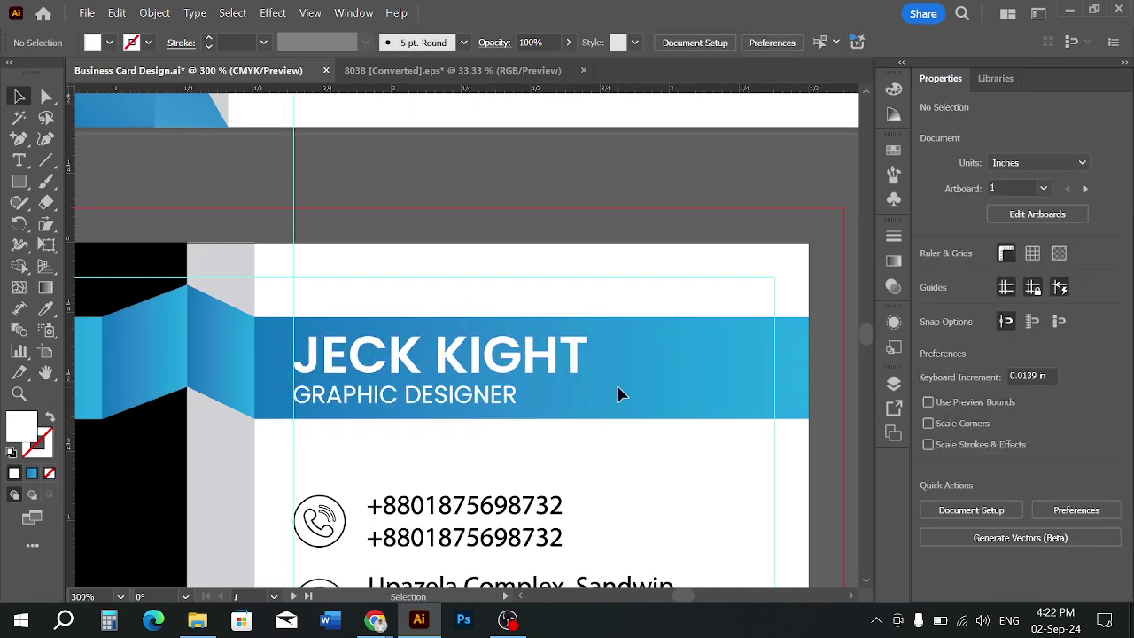
left_click(620, 394)
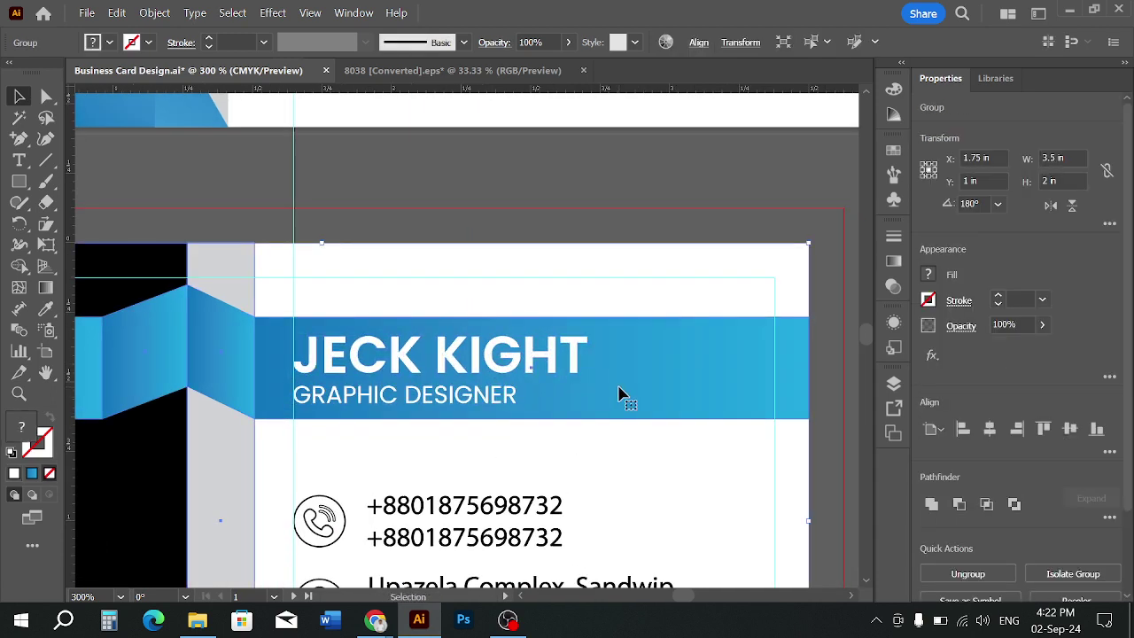
left_click(625, 448)
left_click(660, 383)
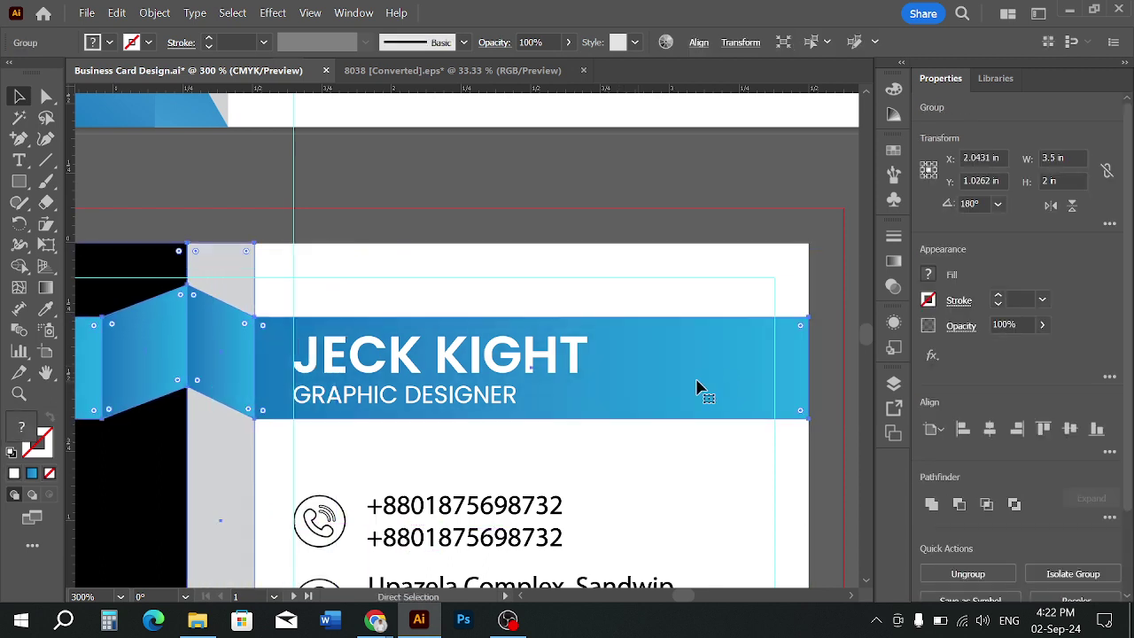
right_click(681, 385)
left_click(731, 355)
left_click(636, 281)
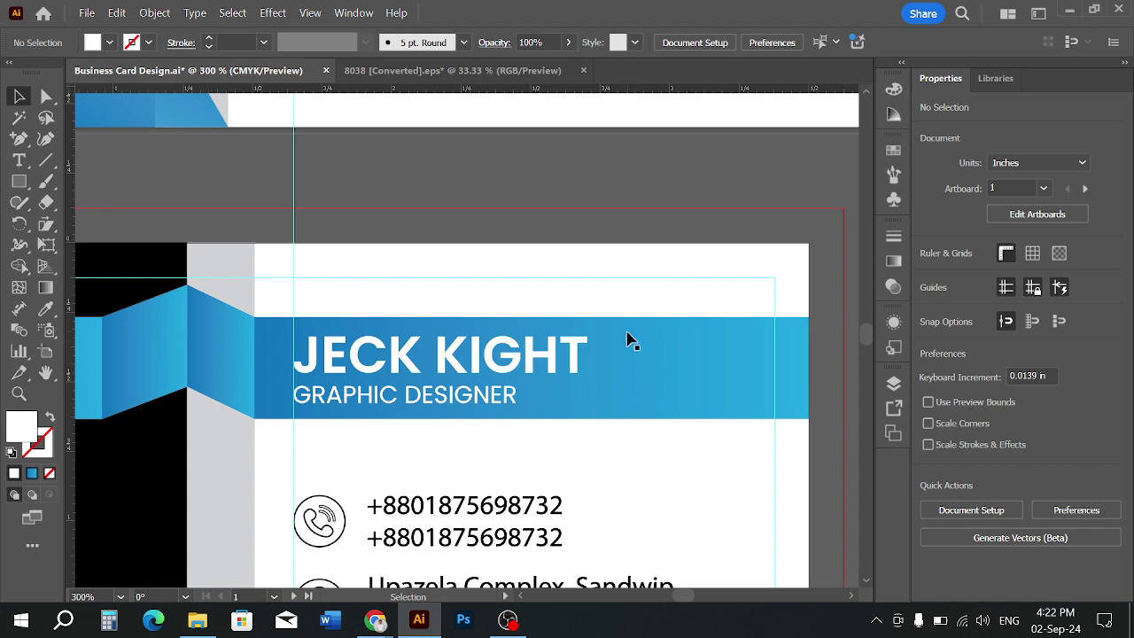
left_click(659, 384)
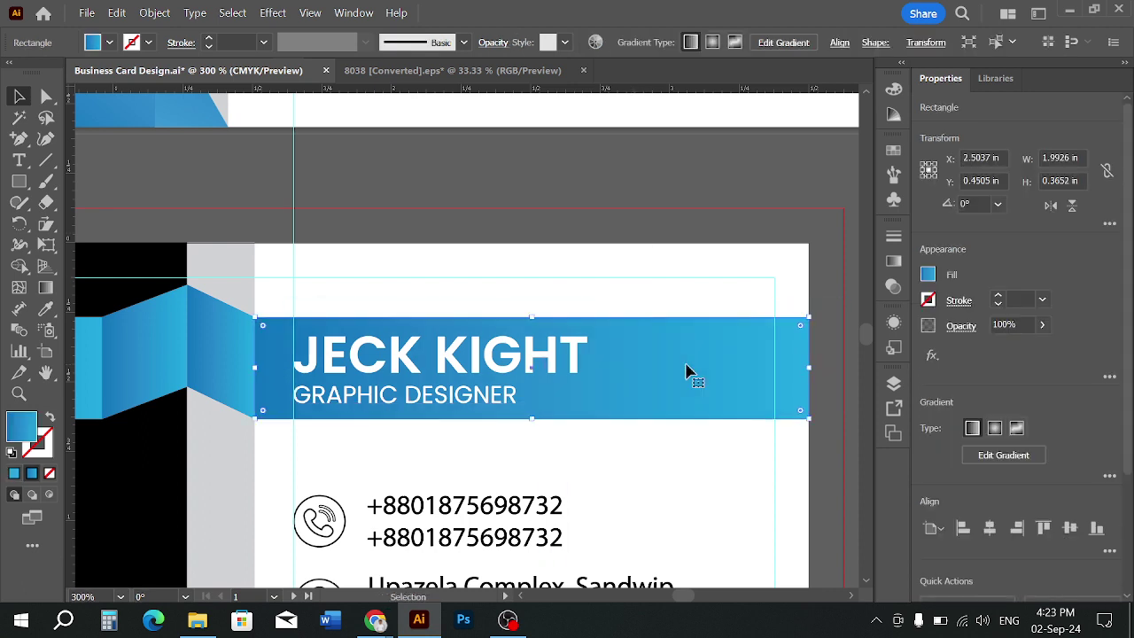
left_click(551, 359, "shift")
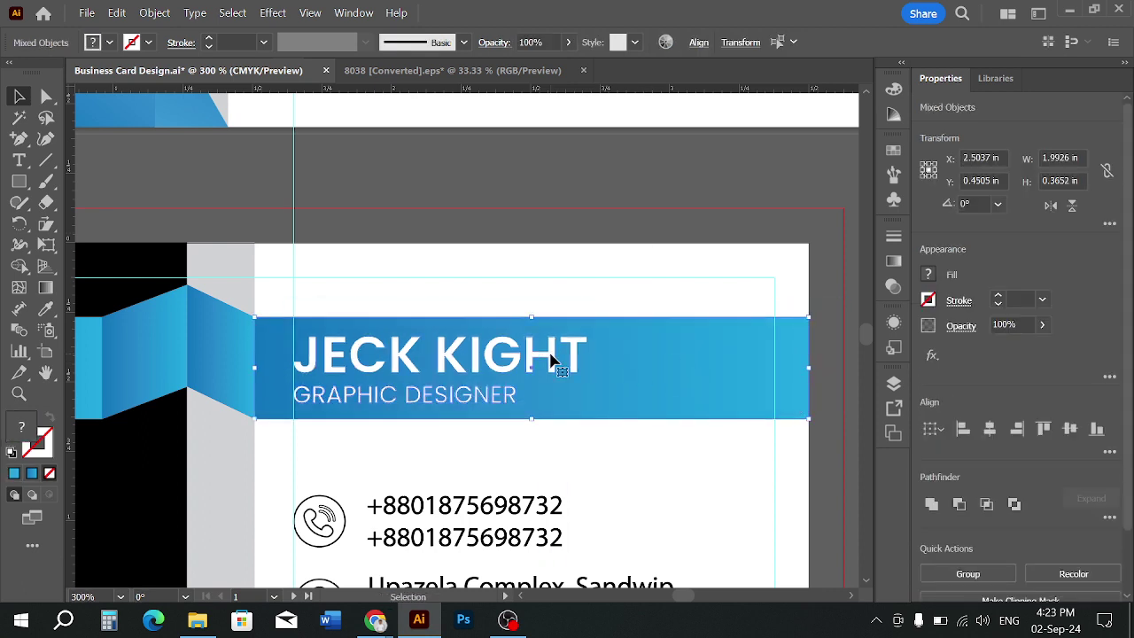
scroll(551, 359, "up", 1)
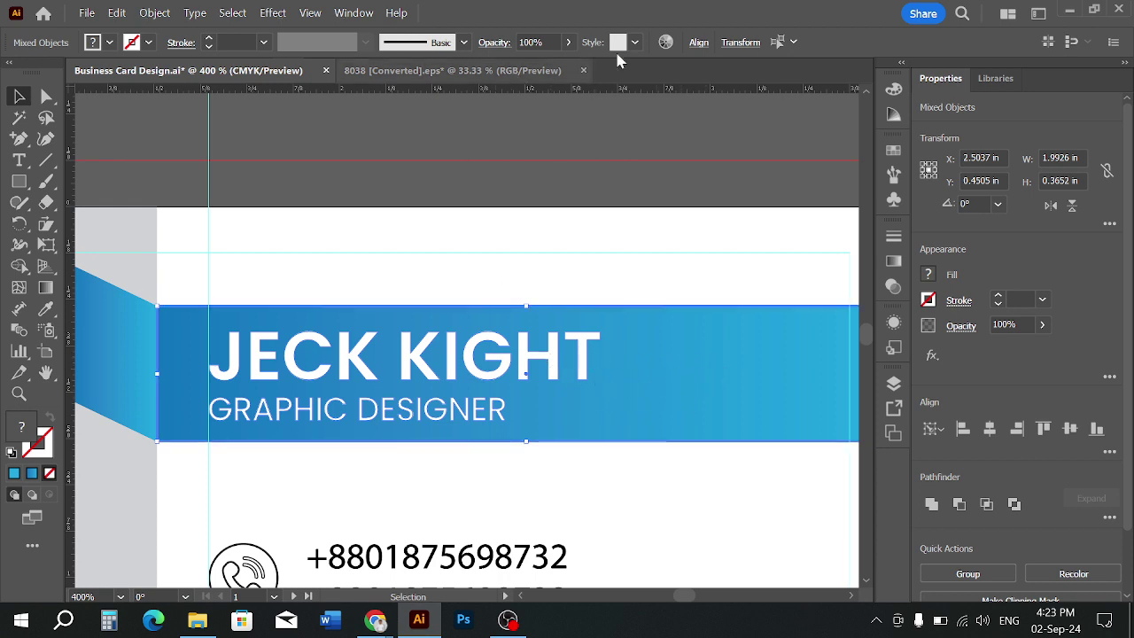
left_click(699, 42)
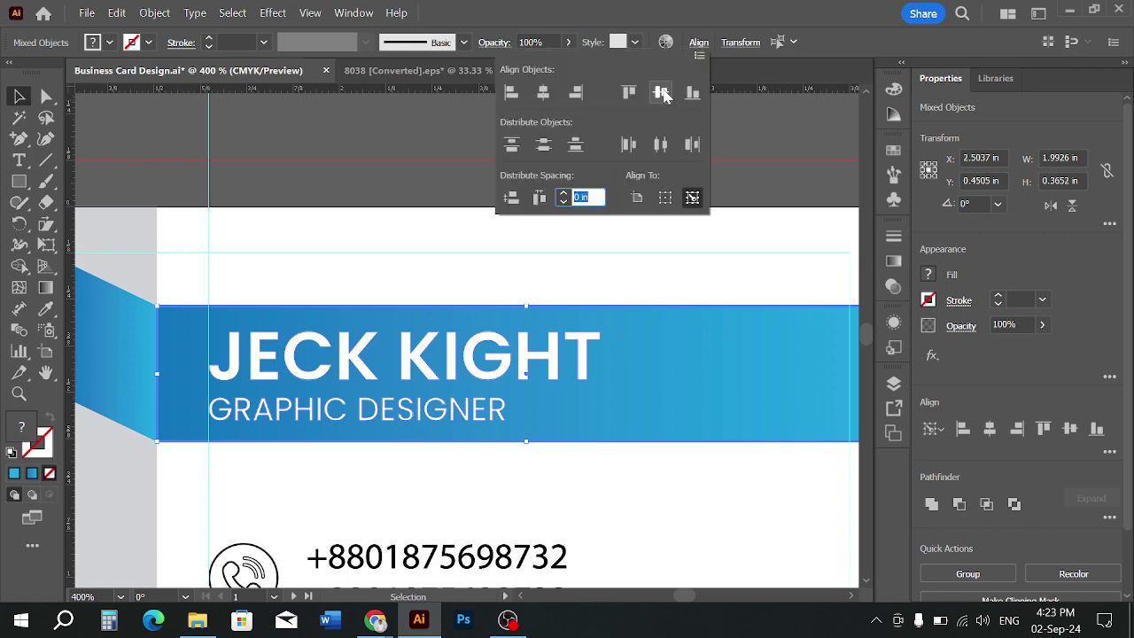
left_click(662, 94)
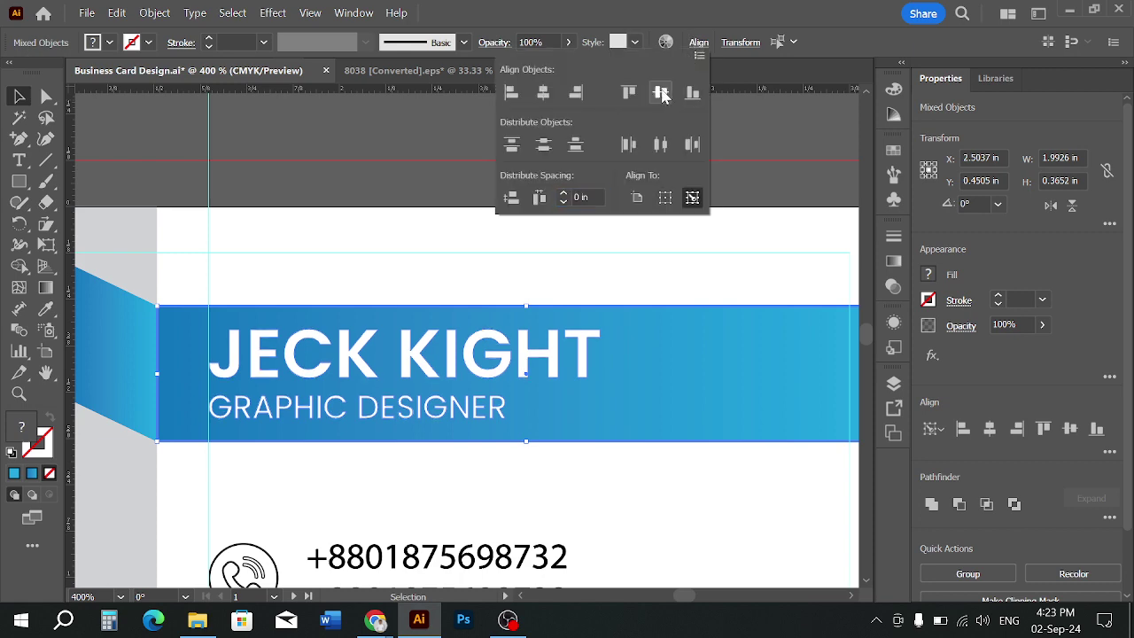
left_click(426, 169)
key("ctrl+minus")
key("ctrl+minus")
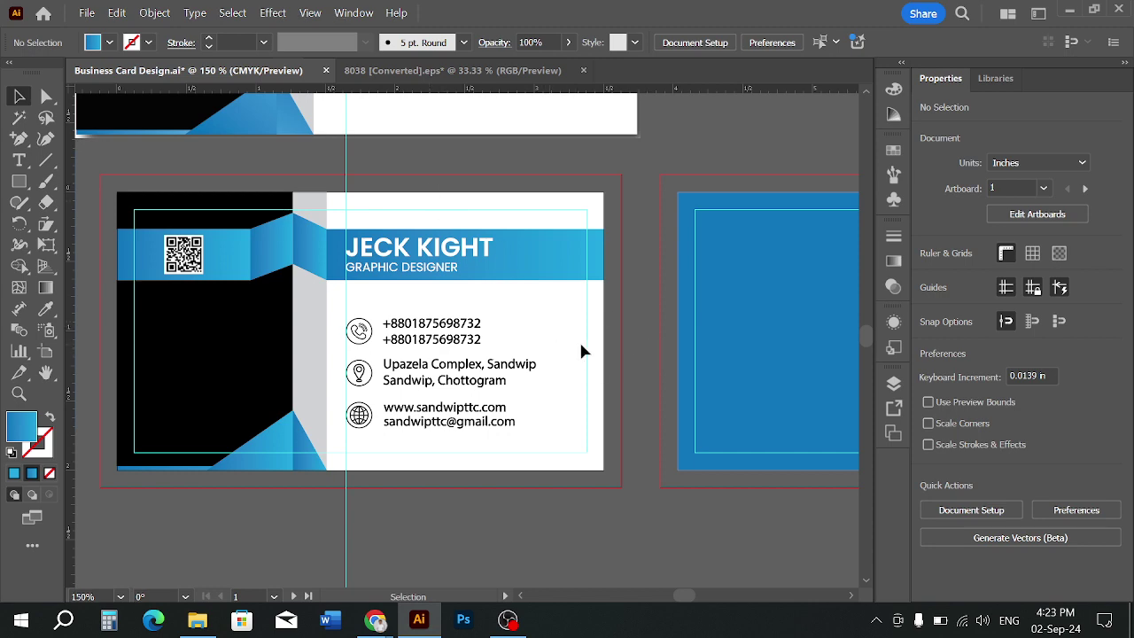
Review all artboards at different zoom levels and save the business card file
key("ctrl+minus")
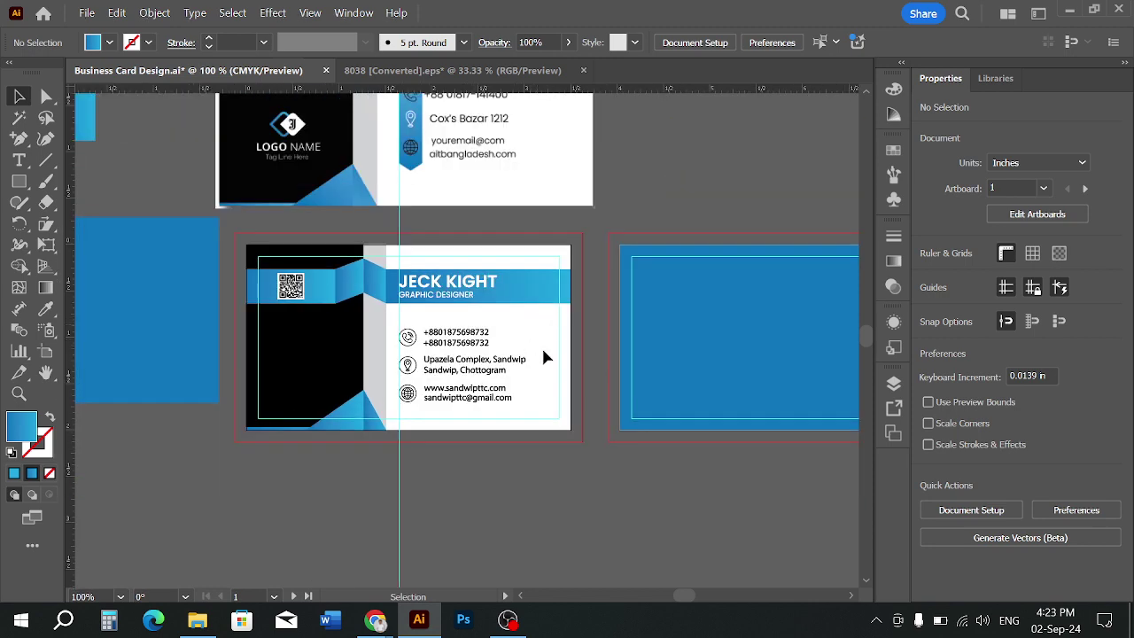
key("ctrl+minus")
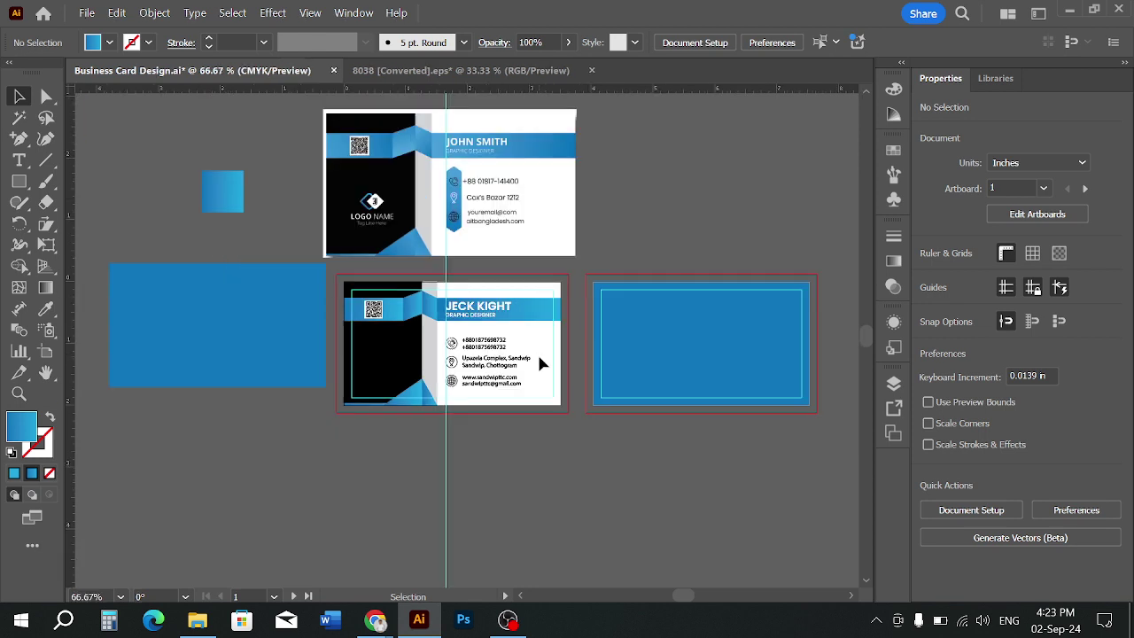
key("ctrl+plus")
key("ctrl+plus")
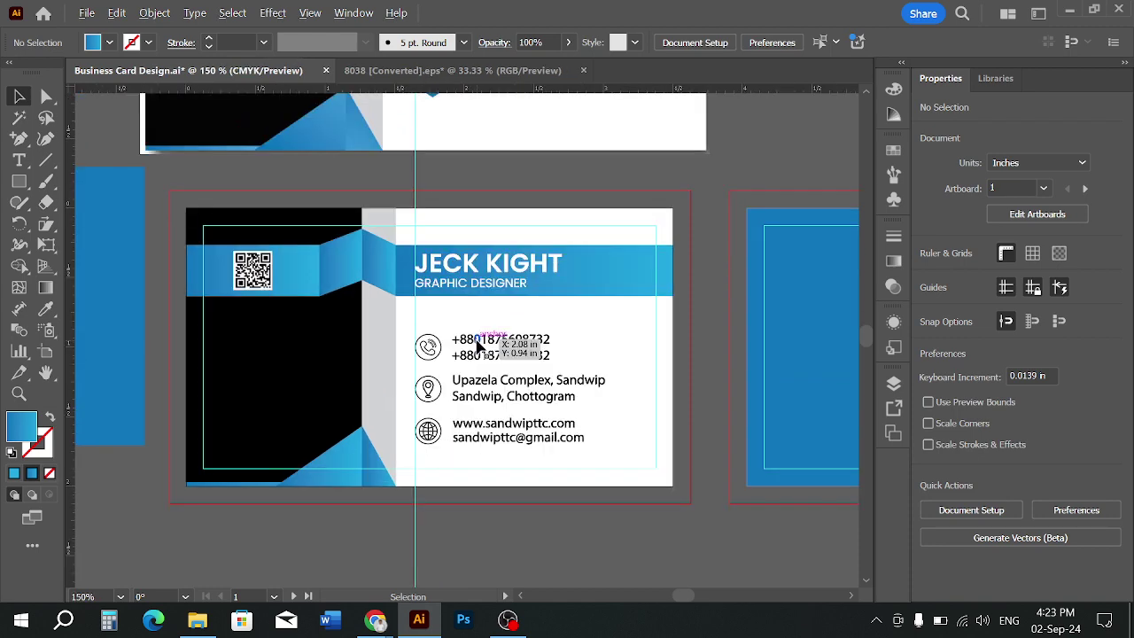
key("ctrl+plus")
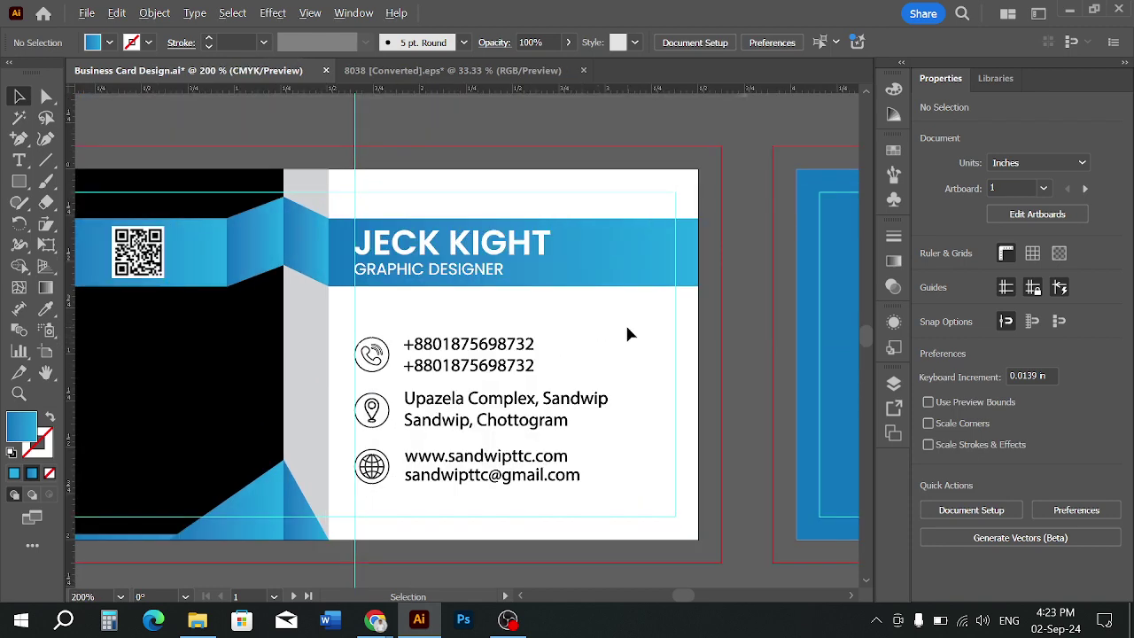
key("ctrl+minus")
key("ctrl+minus")
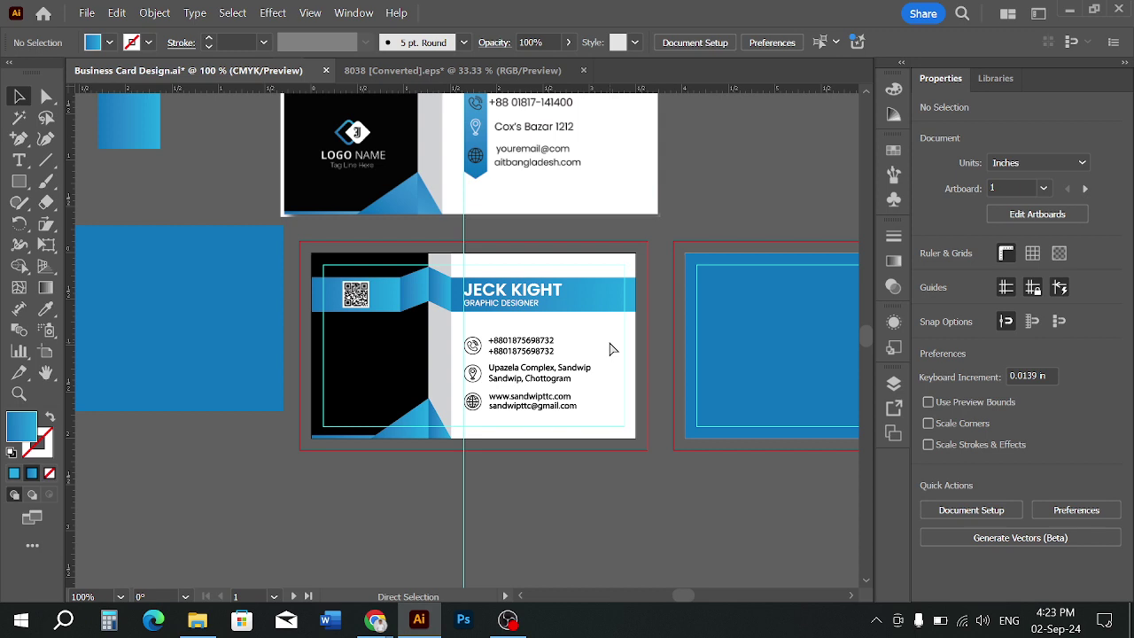
key("ctrl+s")
Pan across the artboards and inspect the black left panel's anchor points
key("space")
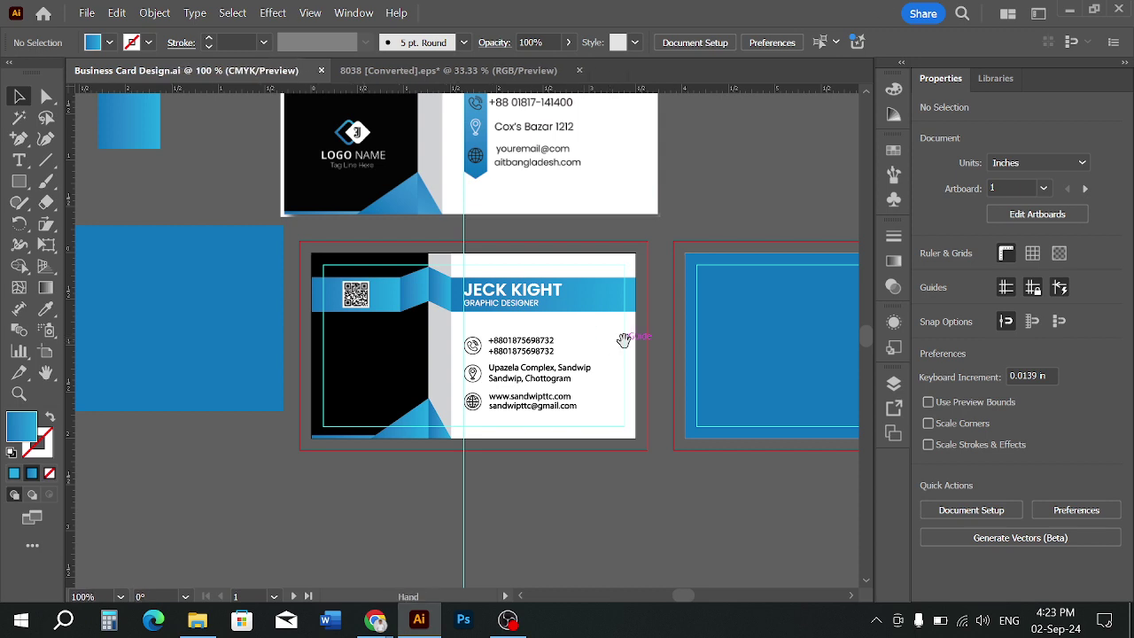
left_click_drag(624, 340, 554, 350)
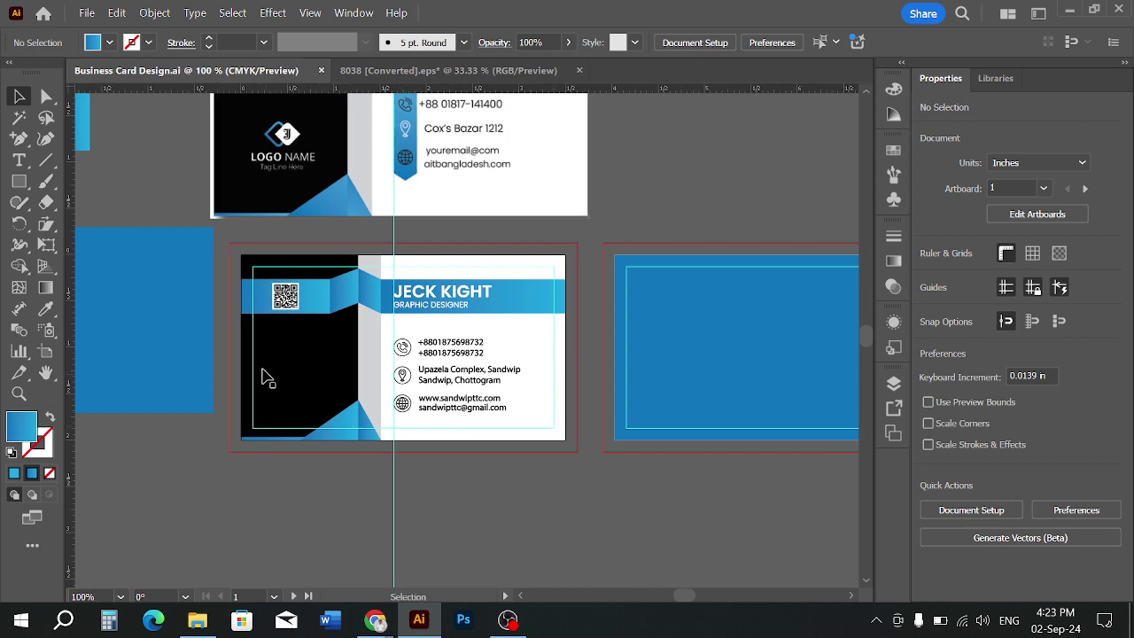
left_click(293, 370)
key("a")
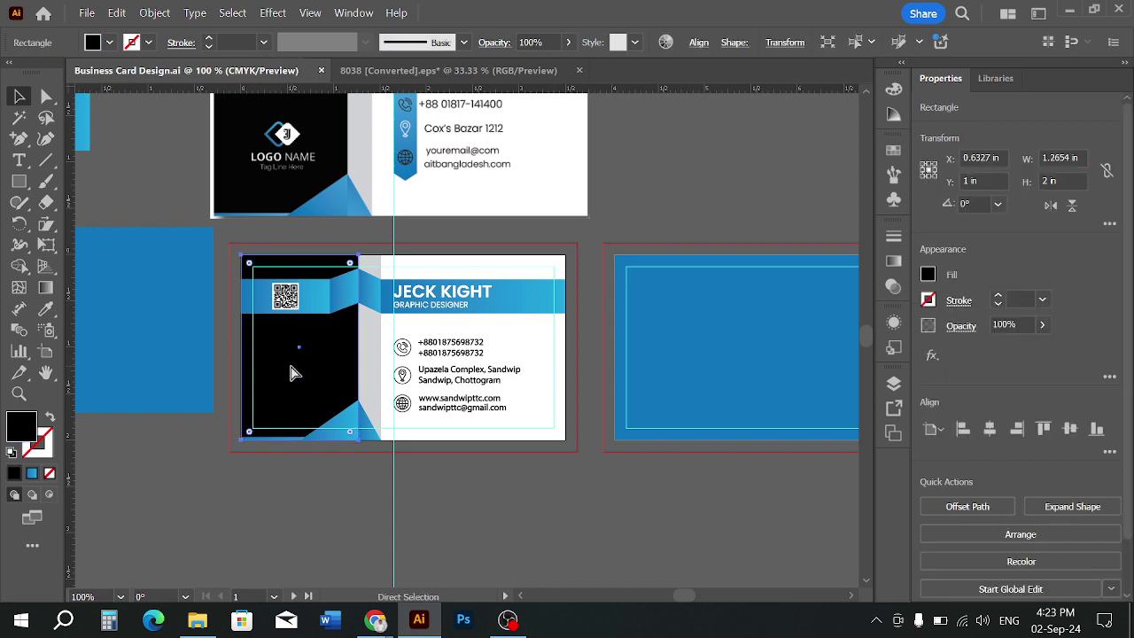
key("v")
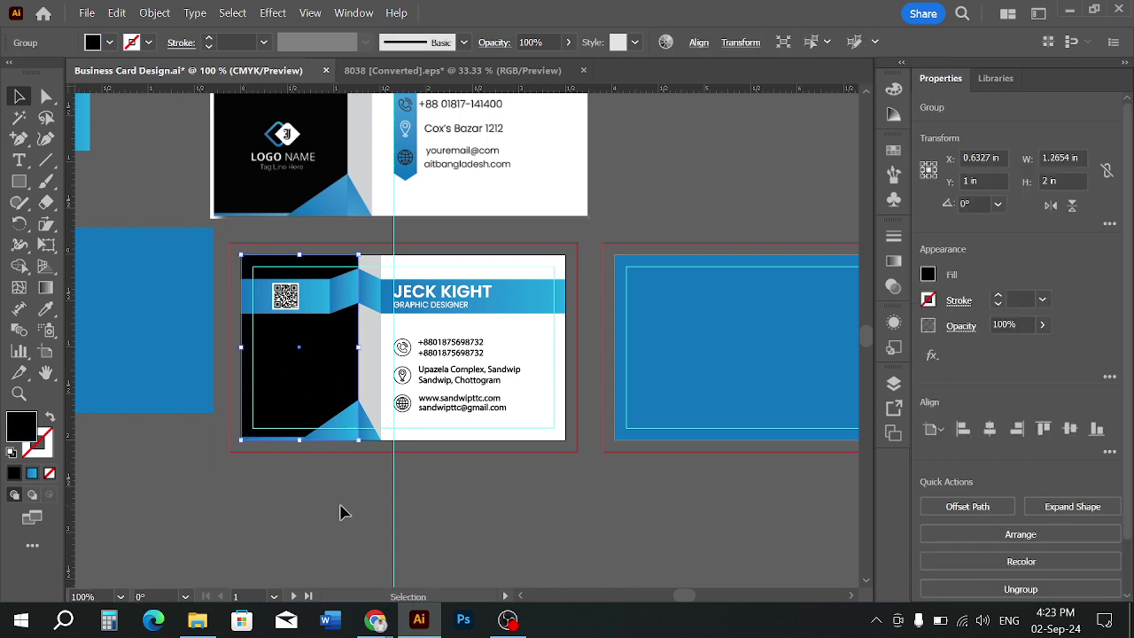
left_click(485, 544)
scroll(427, 495, "down", 1)
left_click_drag(662, 465, 517, 434)
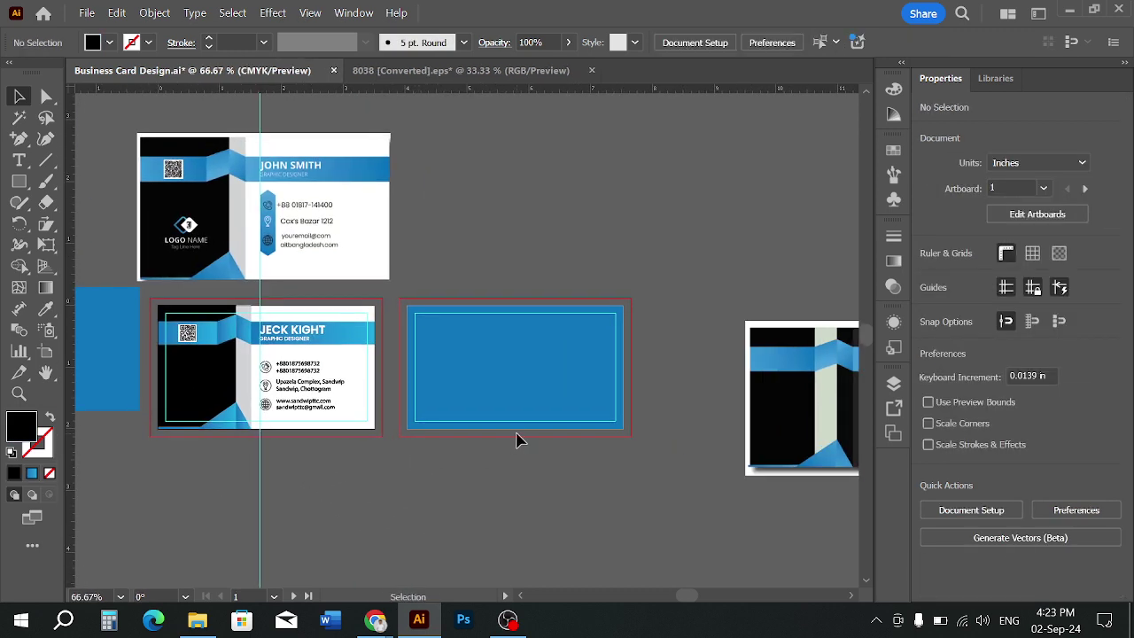
scroll(517, 434, "up", 1)
scroll(517, 434, "down", 1)
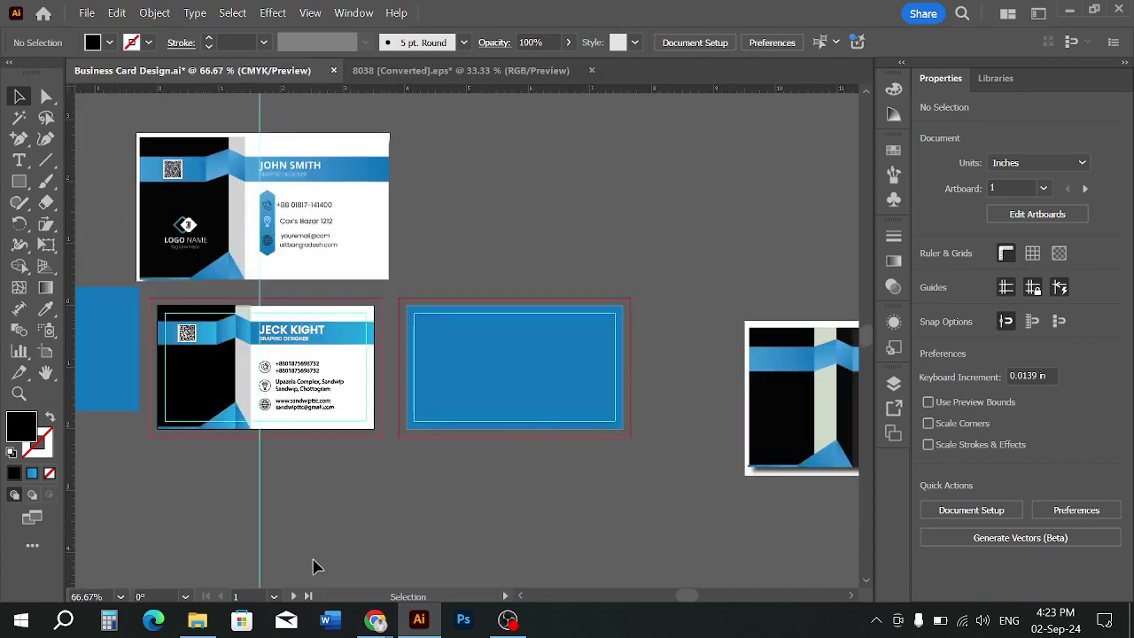
Check the Downloads folder in File Explorer, then return to Illustrator
left_click(198, 620)
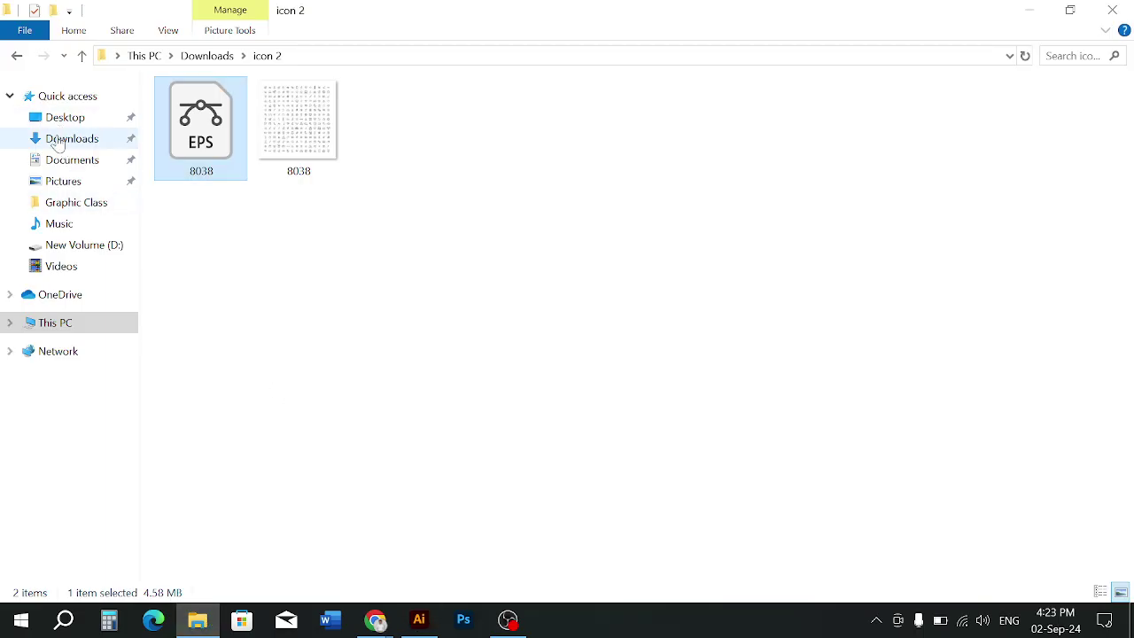
left_click(58, 145)
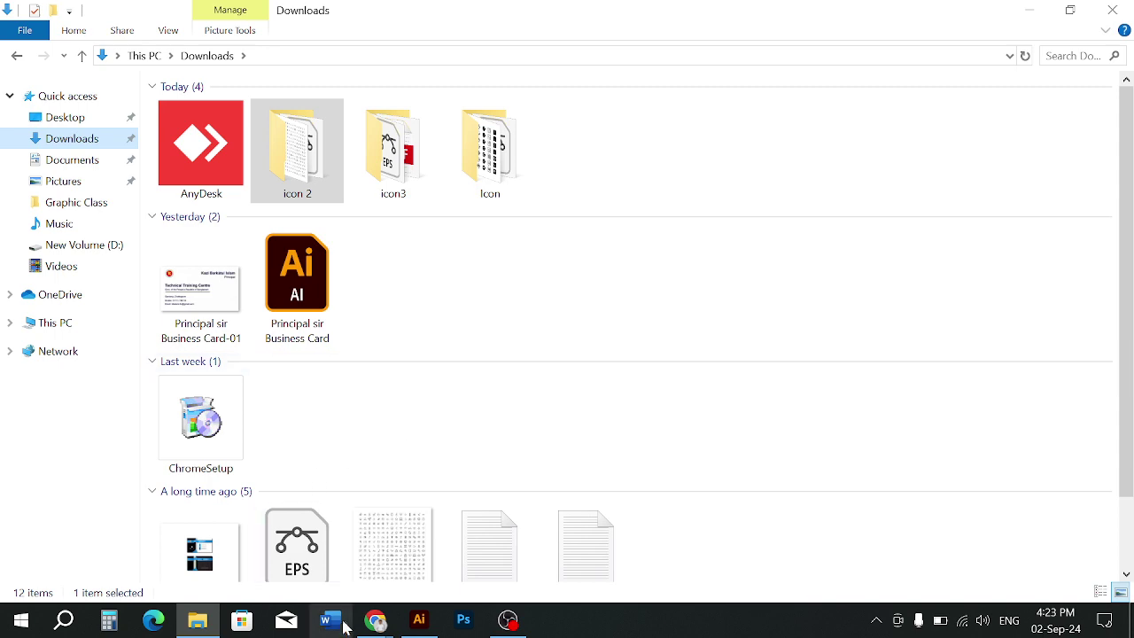
left_click(417, 620)
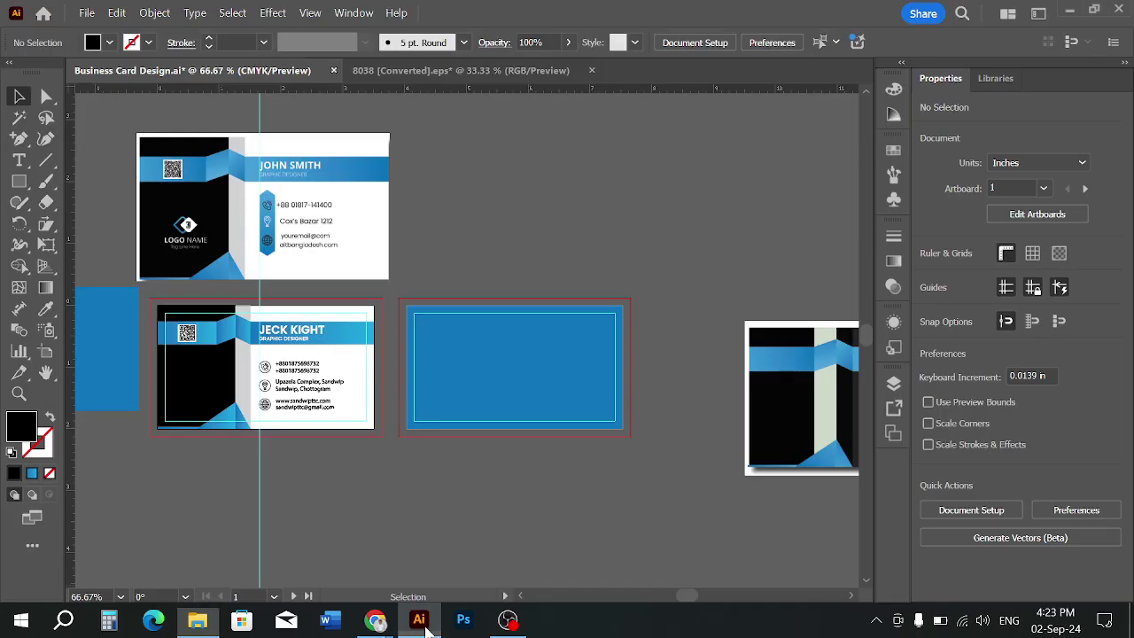
Bring the whole logo from NS Design HUB.ai into the card, scaled down on the black panel
left_click(43, 16)
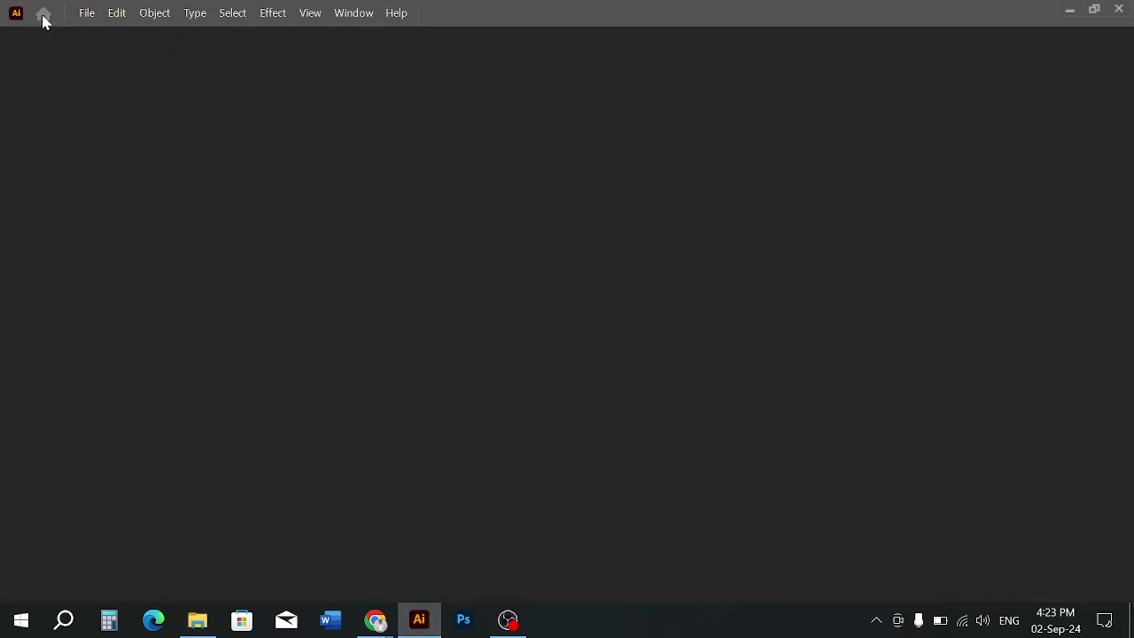
scroll(475, 409, "down", 5)
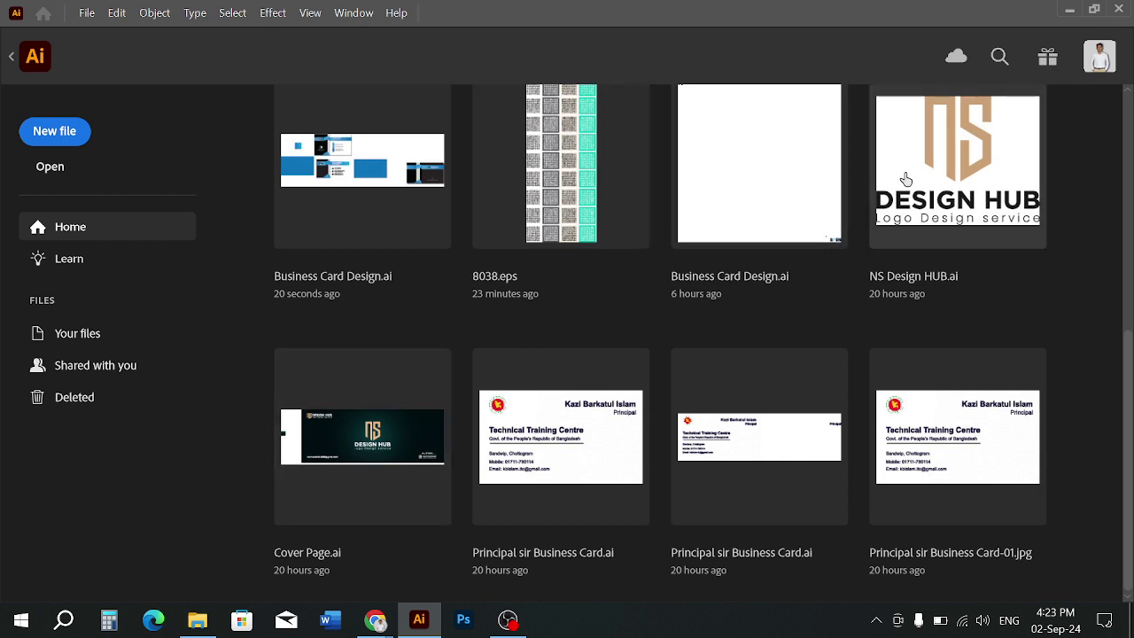
left_click(911, 203)
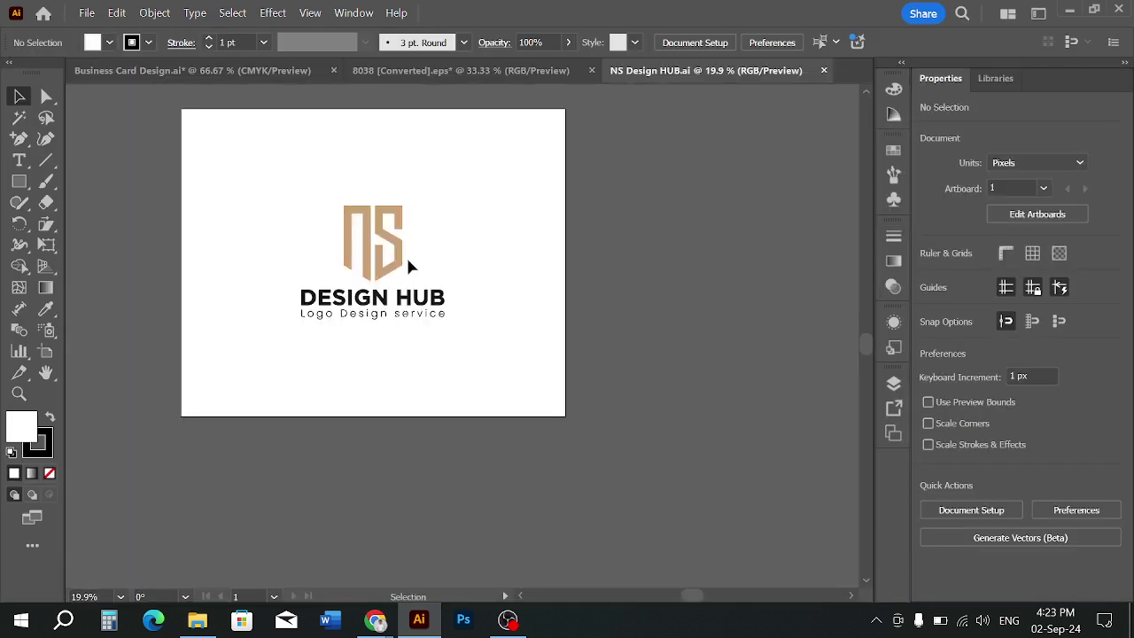
key("ctrl+a")
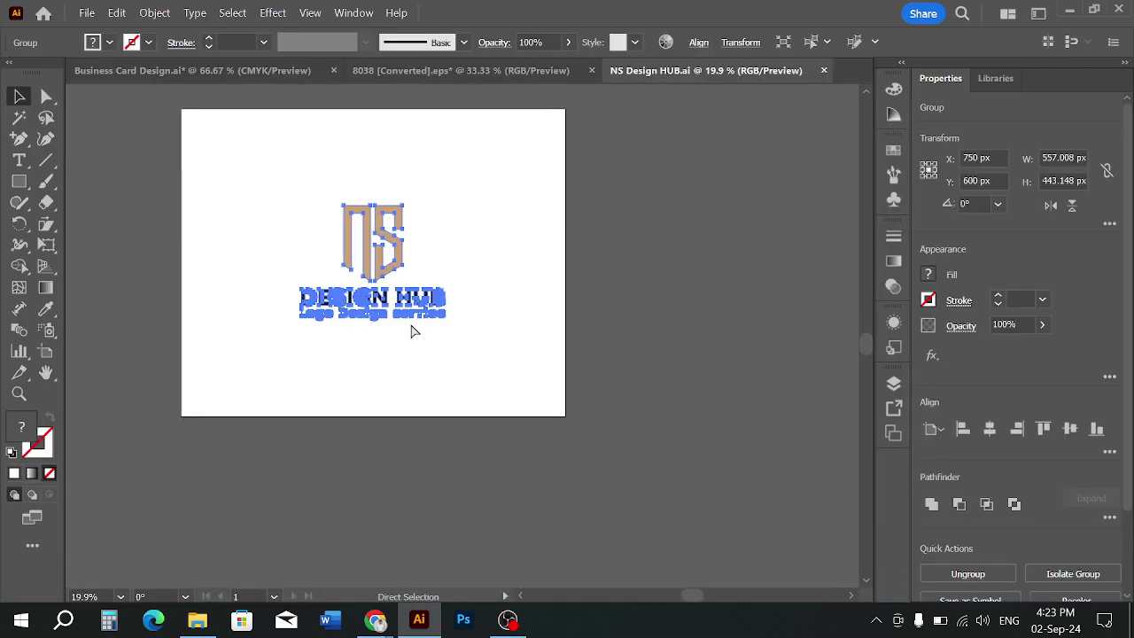
left_click_drag(396, 257, 527, 337)
left_click_drag(638, 148, 224, 330)
left_click(224, 533)
scroll(189, 522, "up", 1)
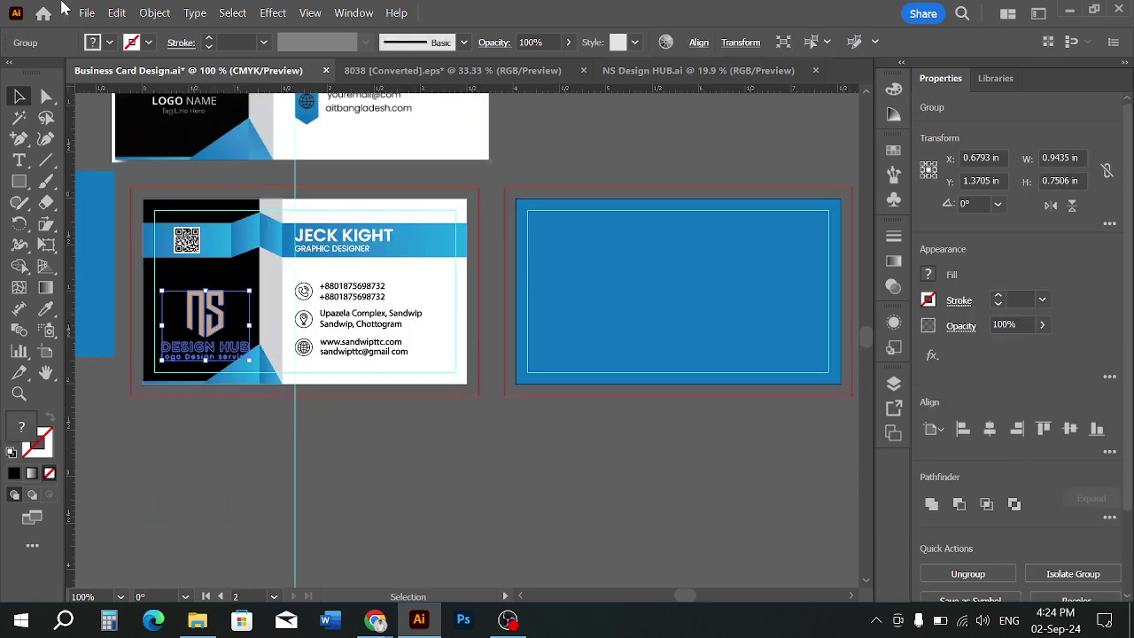
Fill the NS Design Hub logo with white and move it up on the black panel
left_click(108, 44)
left_click(36, 111)
left_click(178, 405)
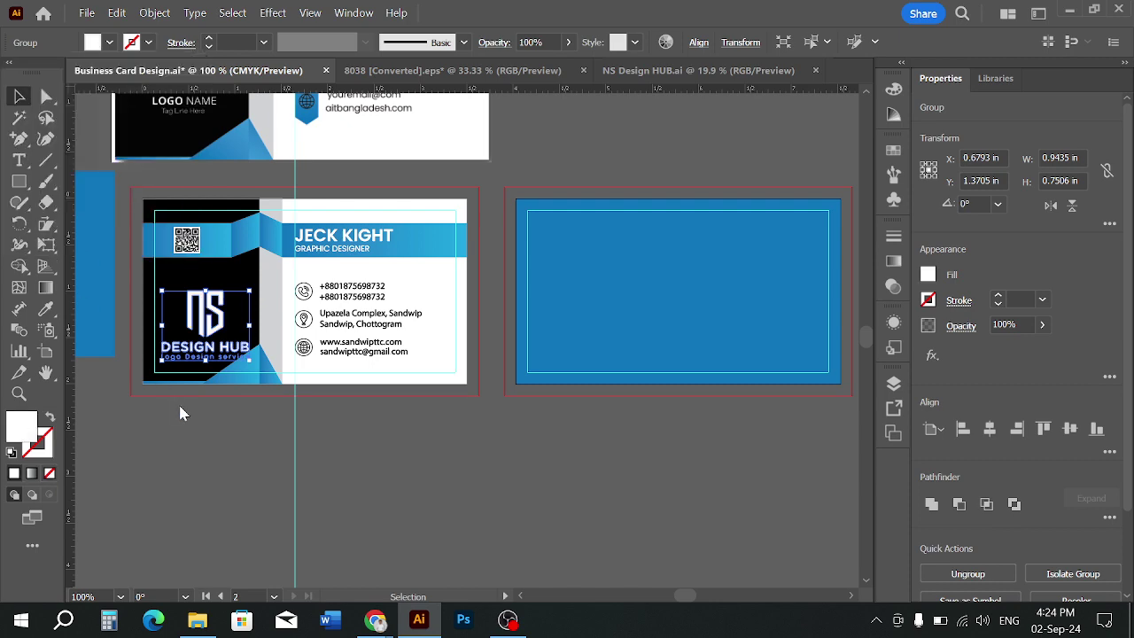
left_click_drag(255, 426, 326, 483)
scroll(296, 382, "up", 2)
left_click_drag(280, 388, 314, 346)
left_click(261, 522)
Select the logo with the black panel group and apply Horizontal Align Center
left_click_drag(260, 521, 480, 540)
scroll(444, 408, "down", 1)
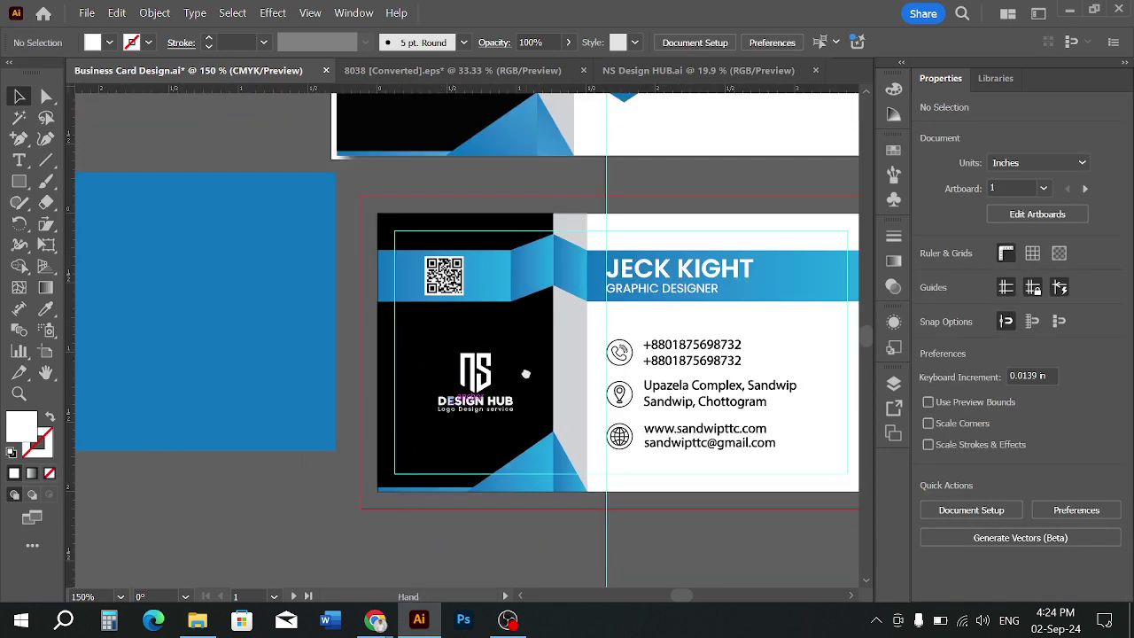
left_click_drag(525, 374, 442, 413)
scroll(490, 396, "down", 1)
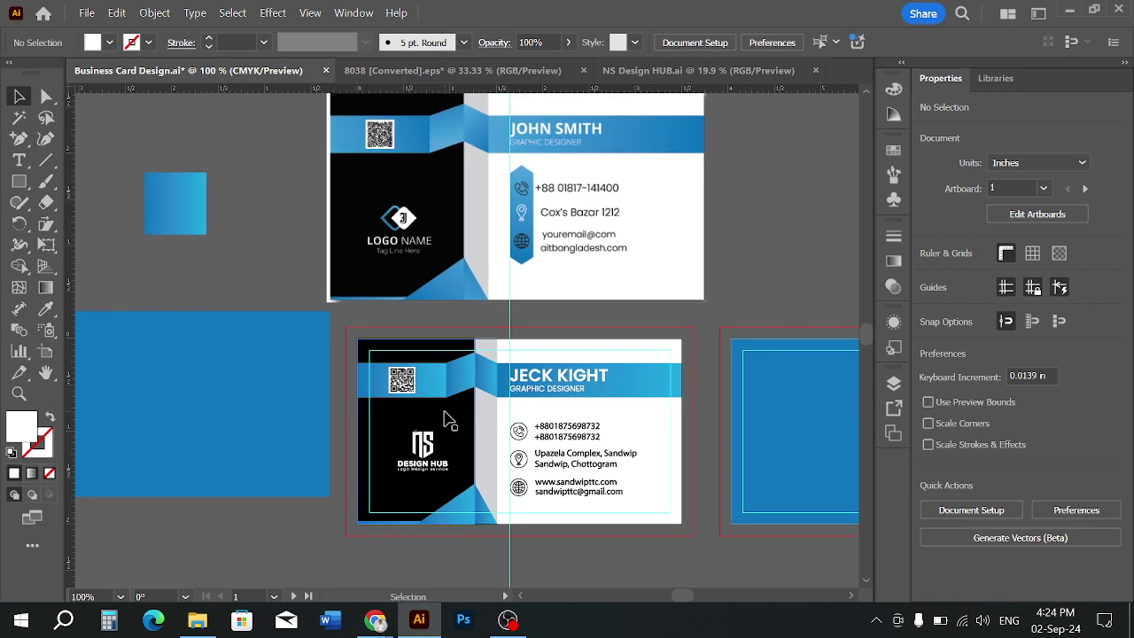
scroll(421, 449, "up", 1)
scroll(423, 449, "up", 2)
left_click(499, 385)
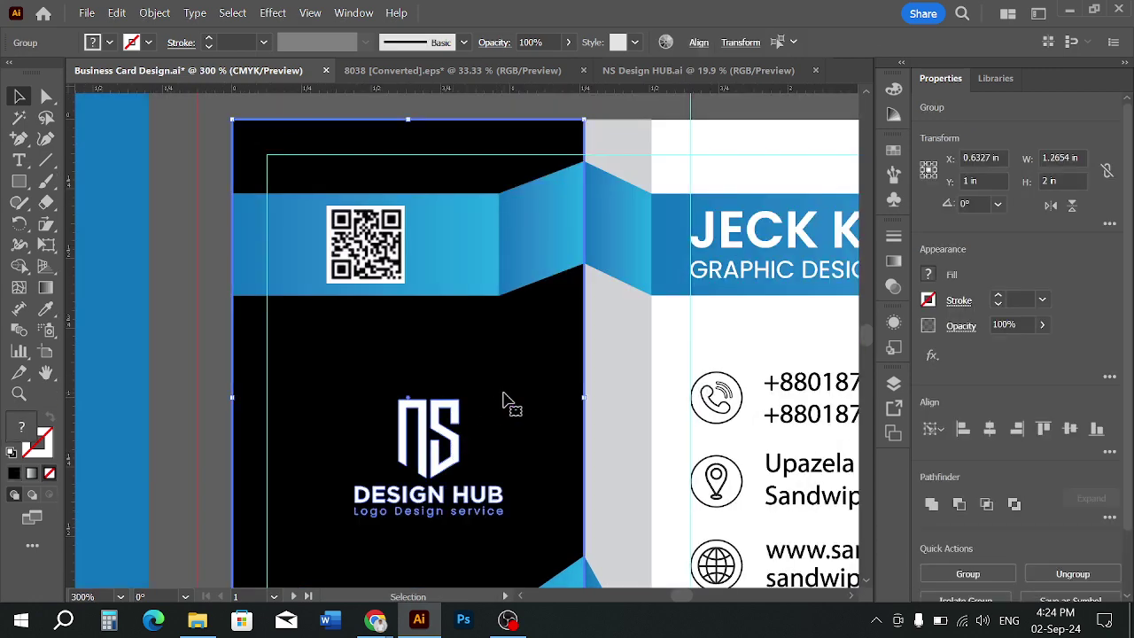
left_click(699, 42)
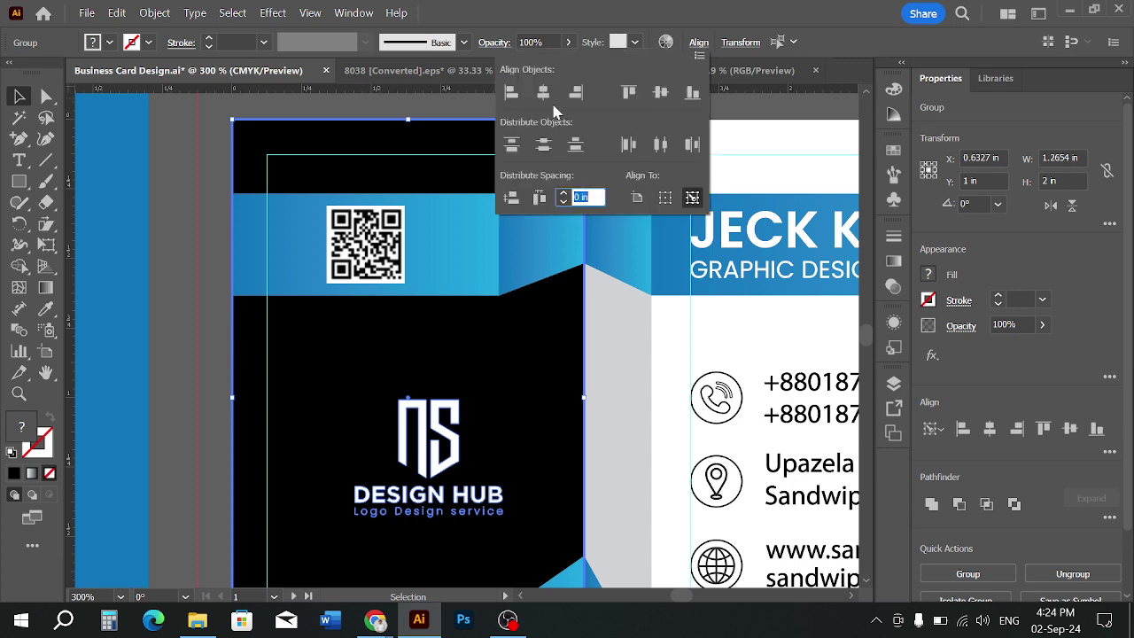
left_click(543, 92)
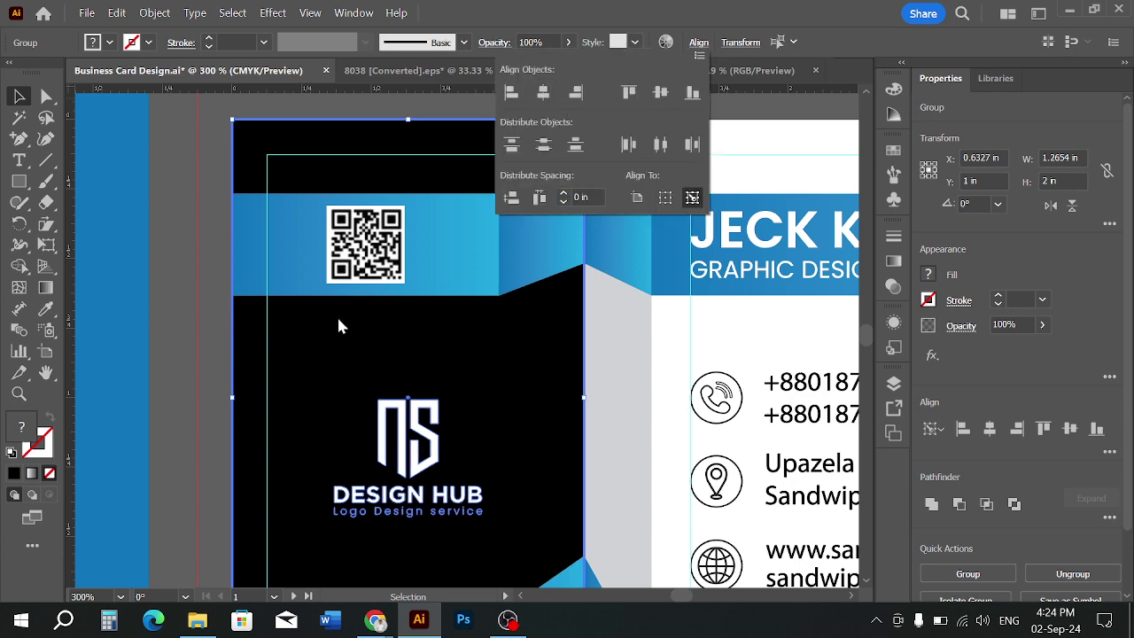
left_click(209, 284)
left_click(209, 284)
scroll(210, 285, "down", 2)
left_click_drag(242, 341, 367, 342)
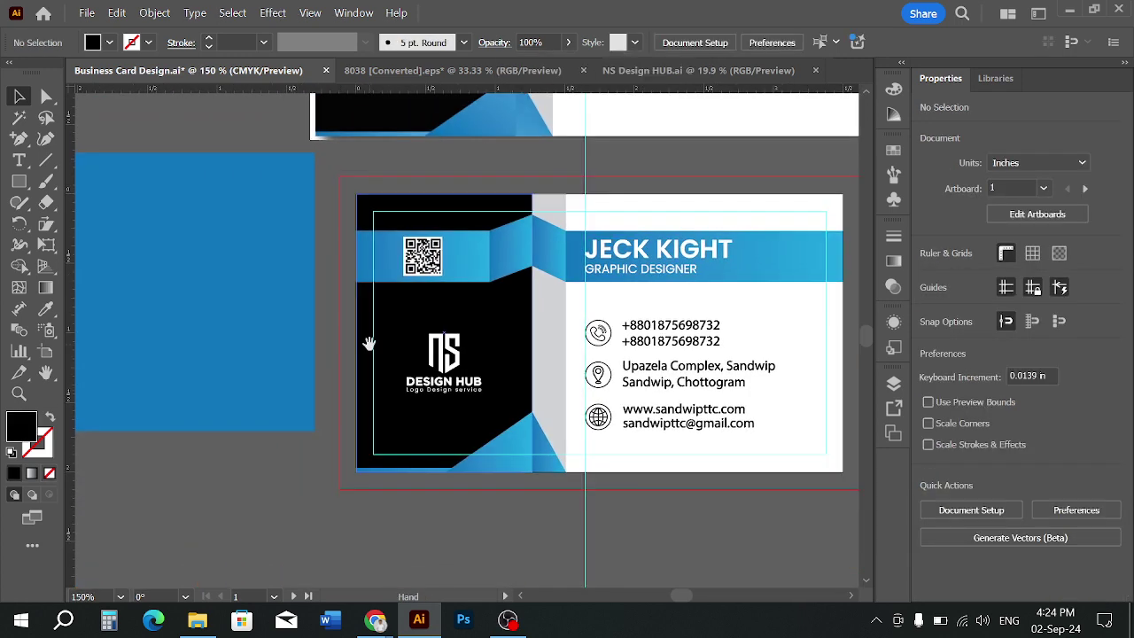
scroll(456, 523, "down", 2)
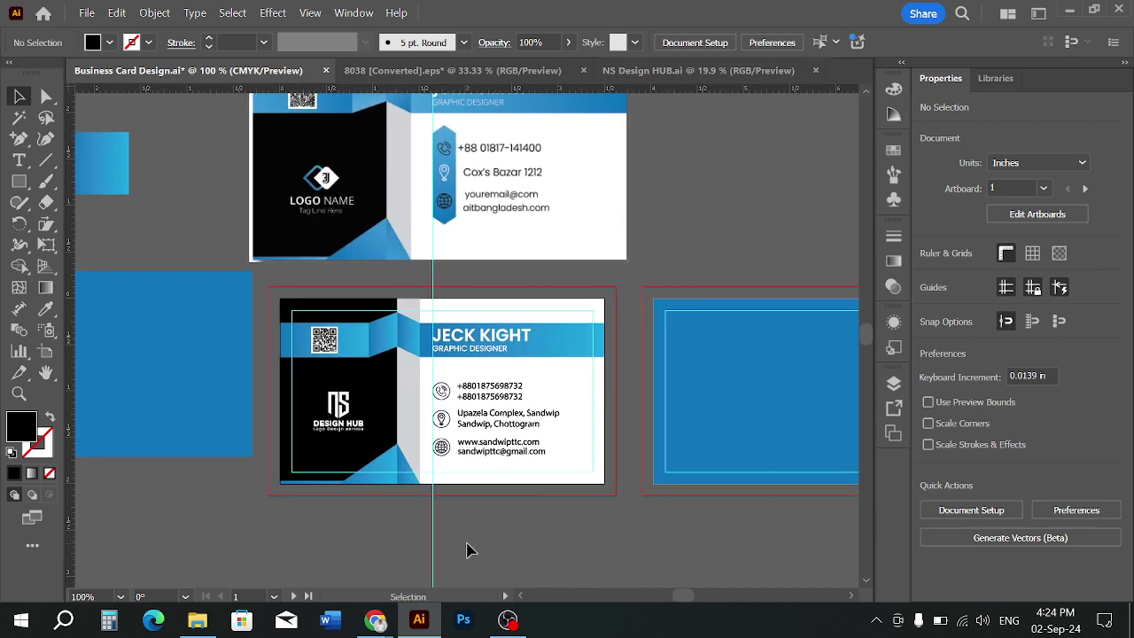
Ungroup the NS Design Hub logo and select only the NS icon
scroll(317, 434, "up", 3)
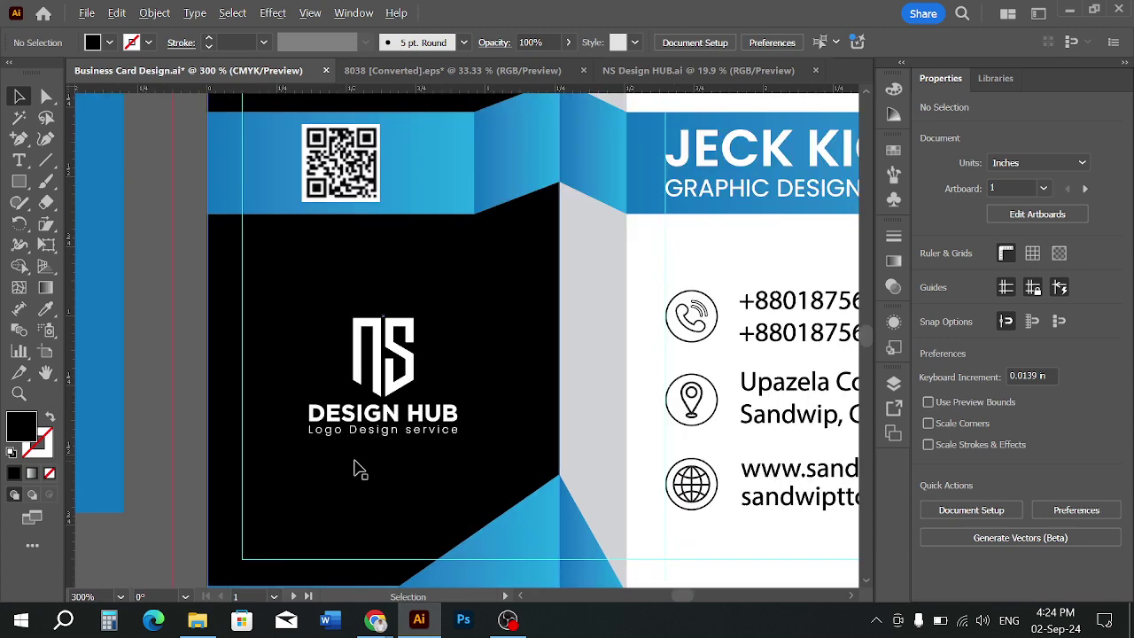
scroll(388, 389, "up", 1)
left_click(392, 363)
right_click(400, 375)
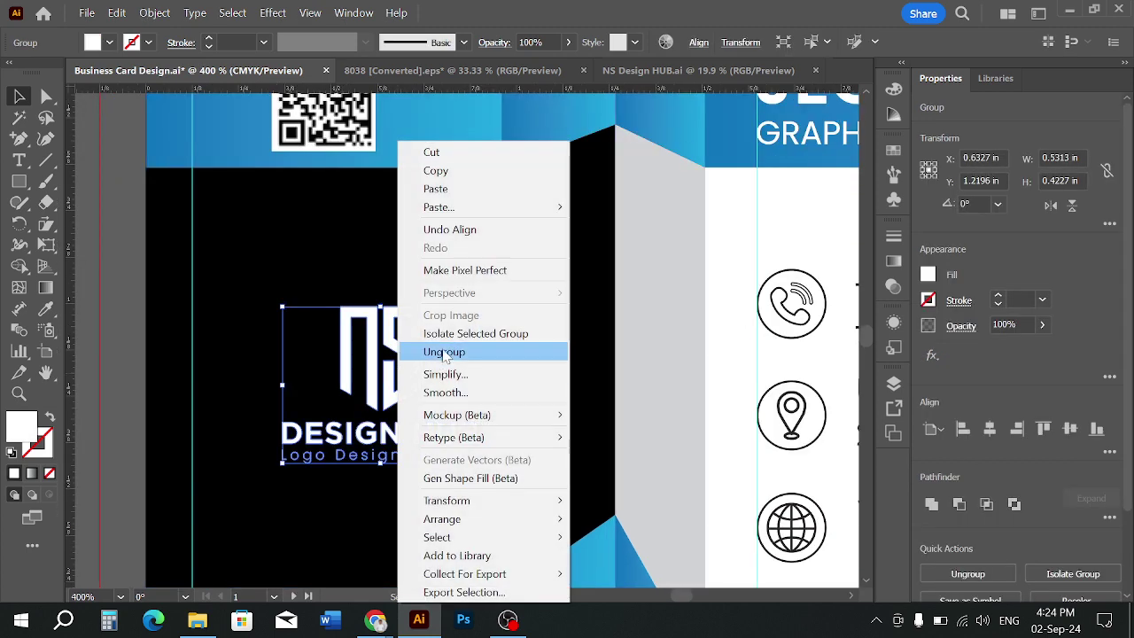
left_click(478, 353)
left_click(418, 373)
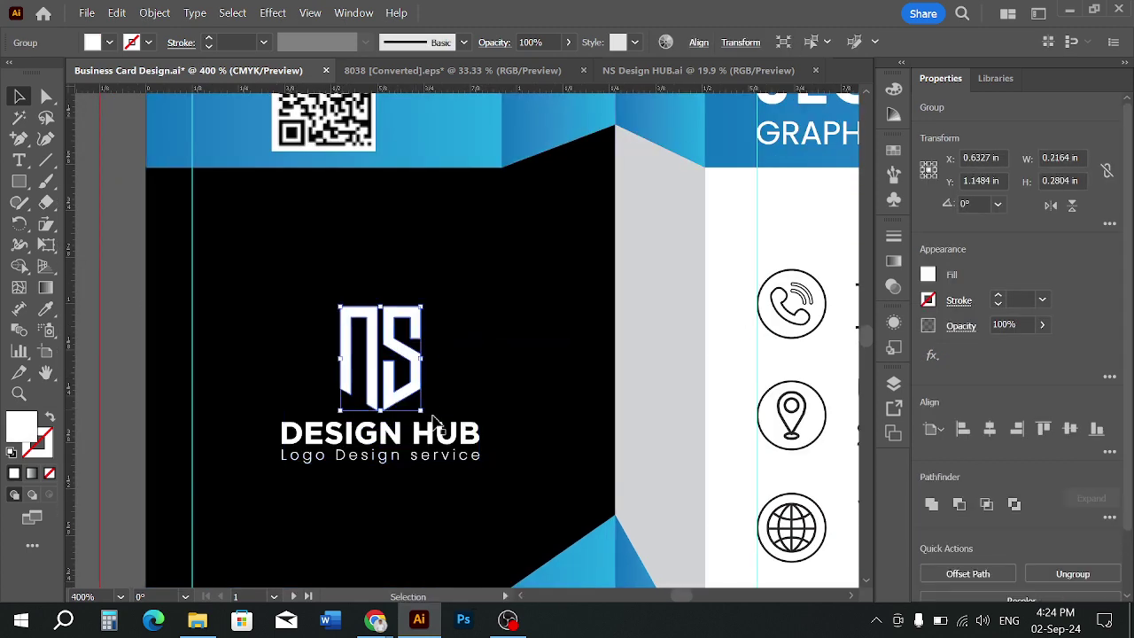
Sample the blue gradient onto the NS icon with the Eyedropper
left_click(46, 308)
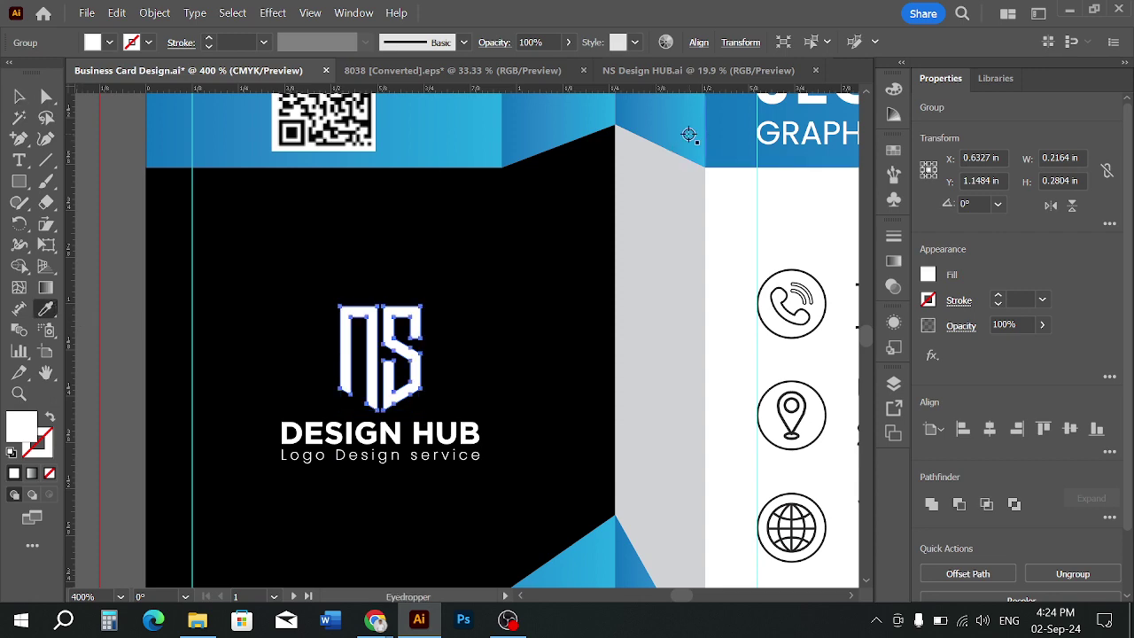
left_click(689, 135)
left_click(18, 96)
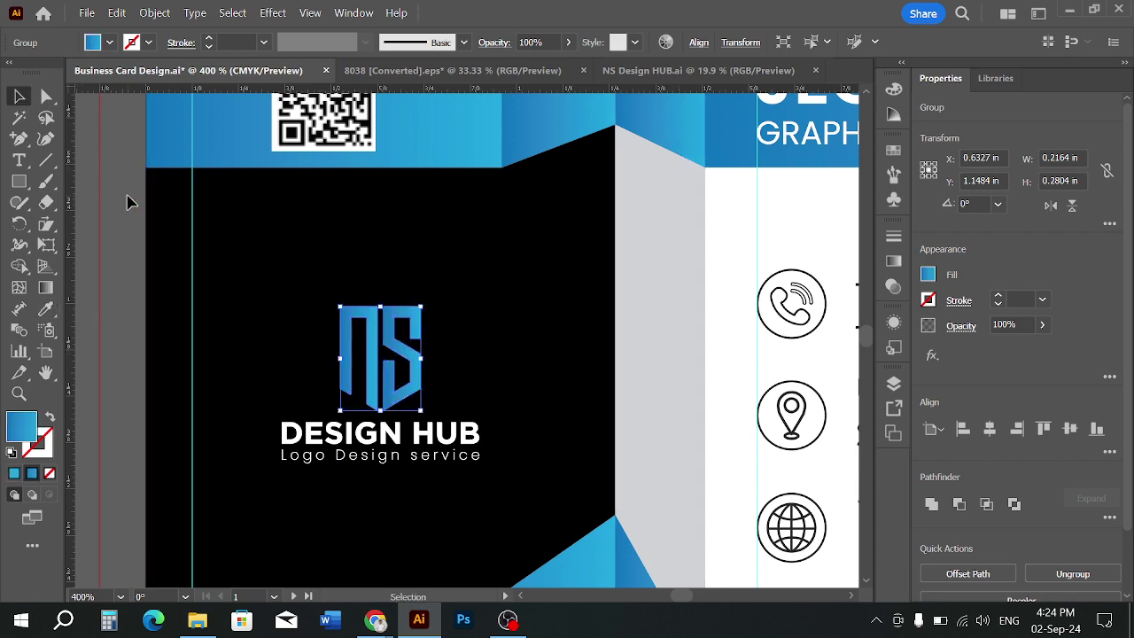
left_click(127, 202)
Adjust the blue gradient's direction across the NS icon with the Gradient tool
scroll(126, 202, "down", 2)
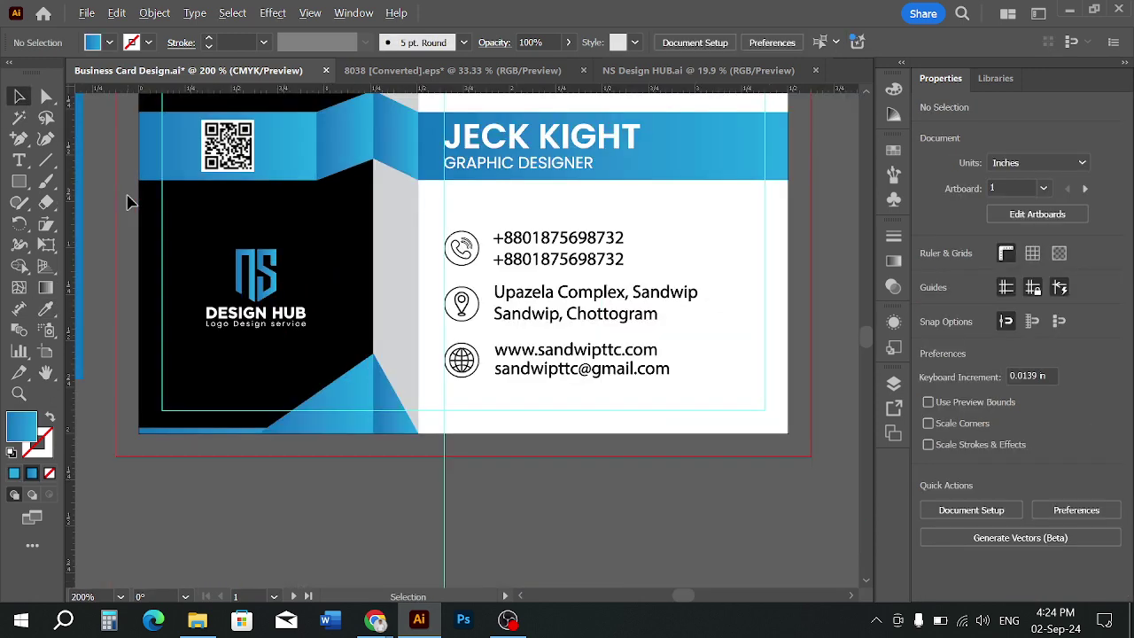
left_click(263, 269)
left_click(46, 287)
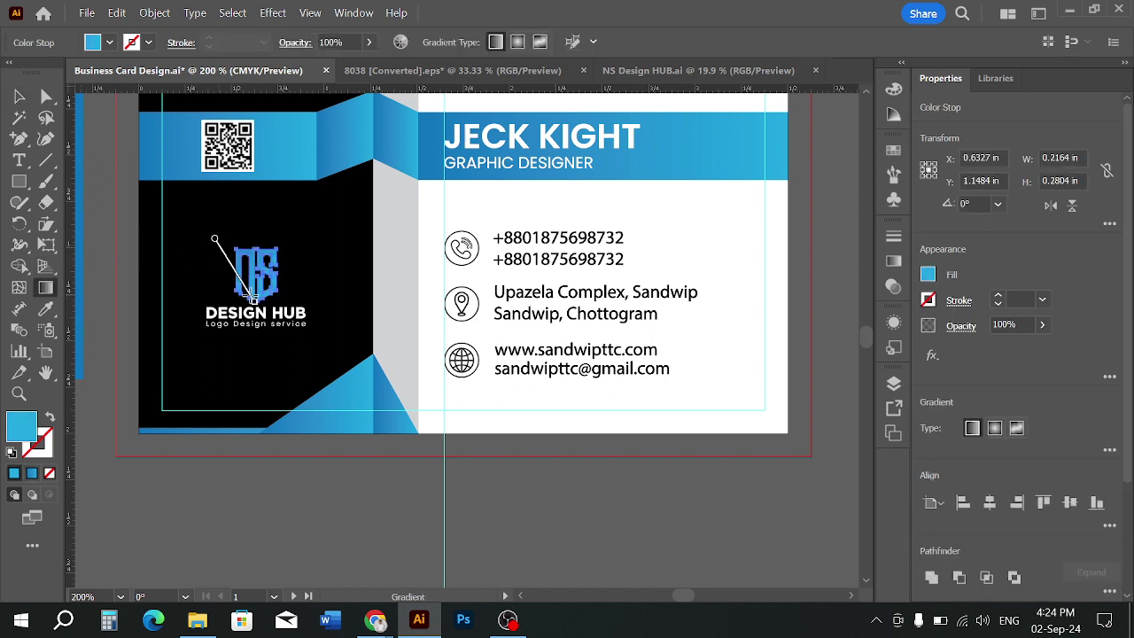
left_click_drag(253, 298, 254, 300)
left_click(19, 96)
left_click(199, 355)
scroll(212, 307, "up", 1)
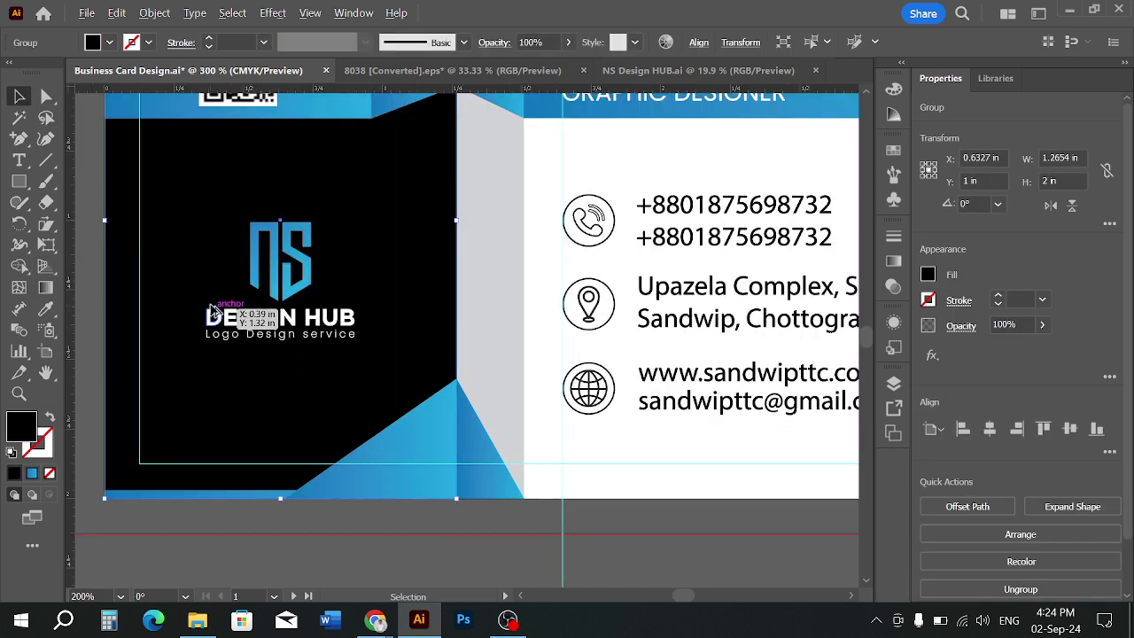
left_click(282, 283)
left_click(292, 326, "shift")
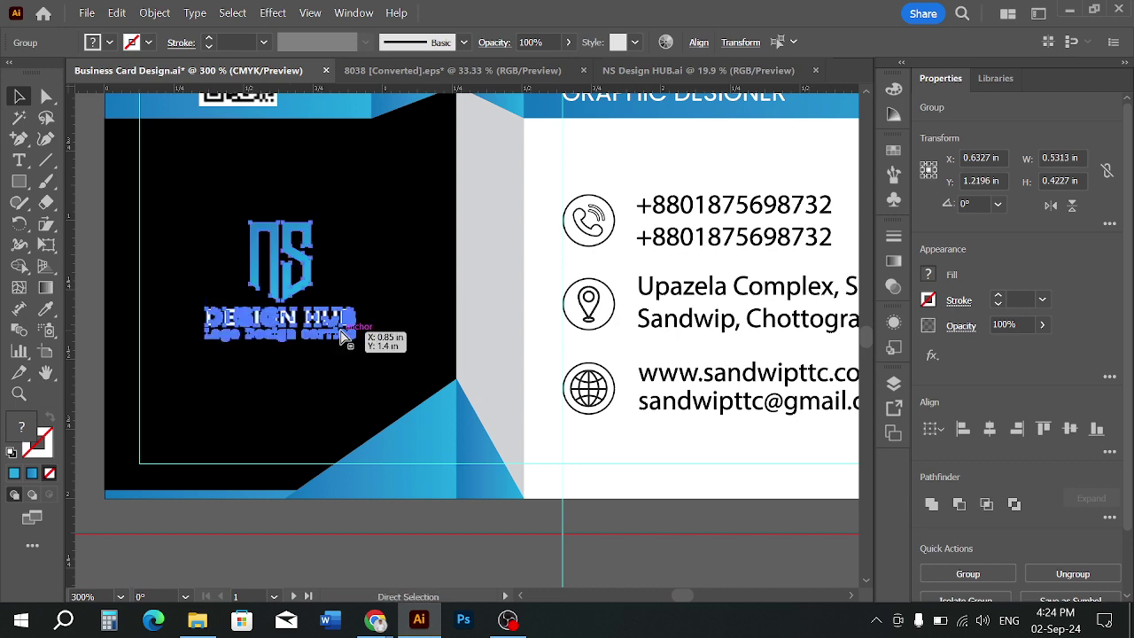
left_click(334, 534)
scroll(334, 535, "down", 3, "alt")
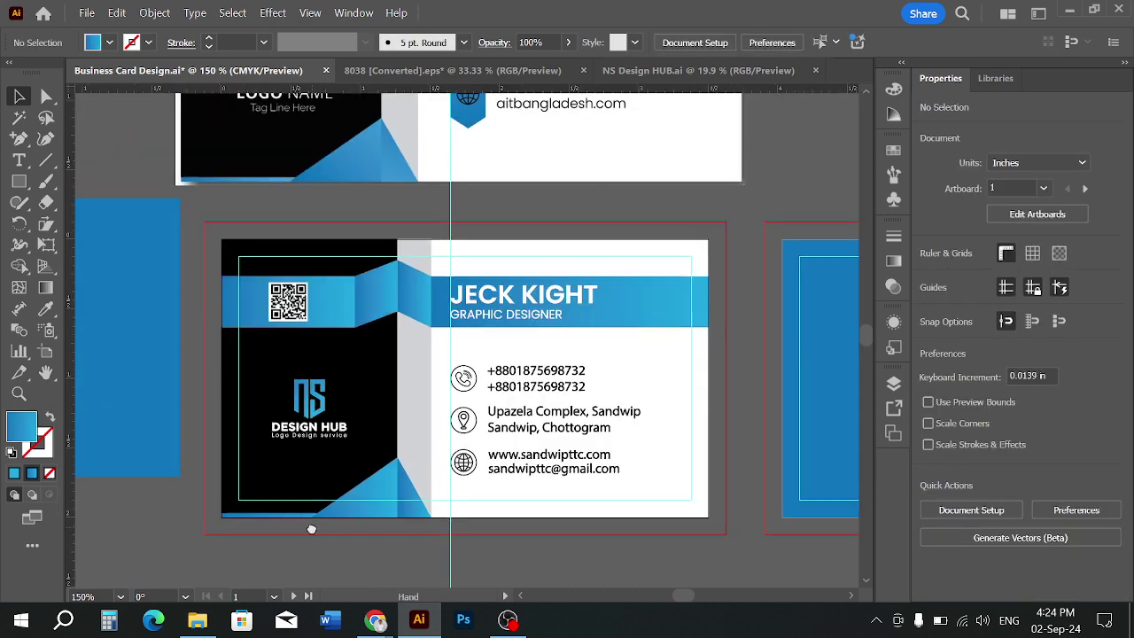
Delete the white reference card at the top of the canvas
scroll(311, 529, "down", 3, "alt")
scroll(355, 467, "up", 2, "alt")
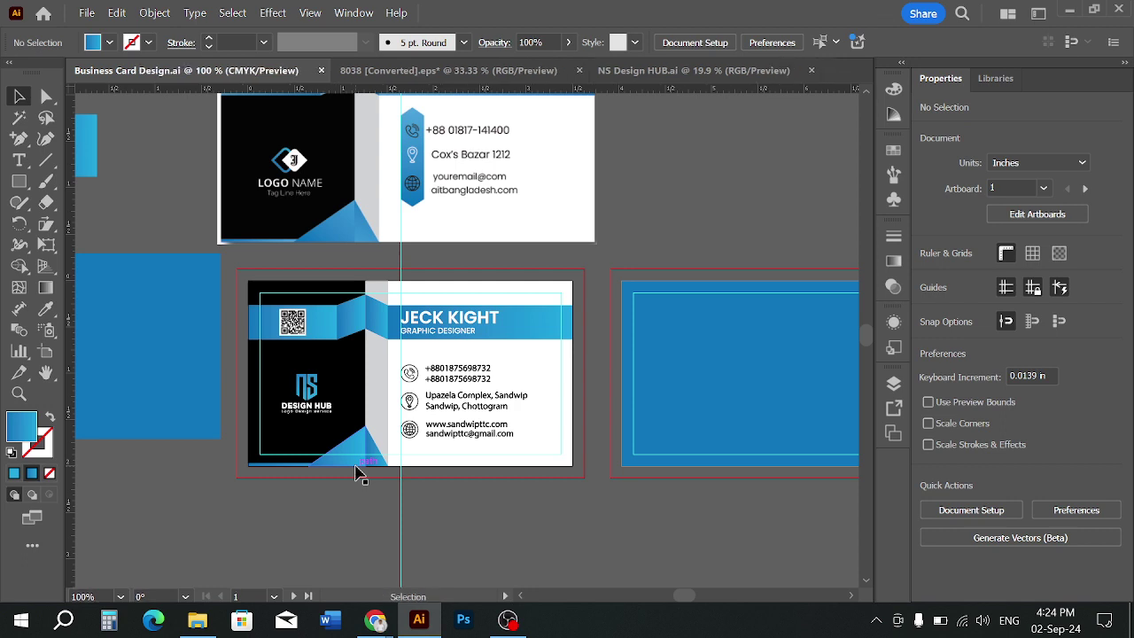
left_click_drag(617, 500, 555, 484)
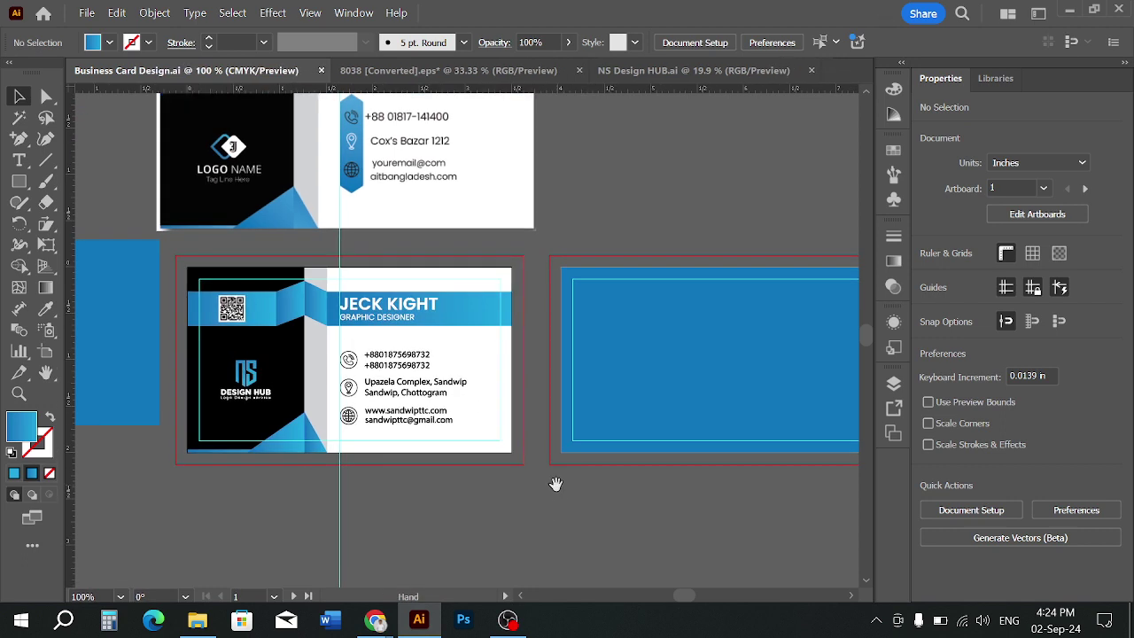
left_click(663, 379)
scroll(598, 375, "down", 1, "alt")
scroll(396, 356, "down", 2, "alt")
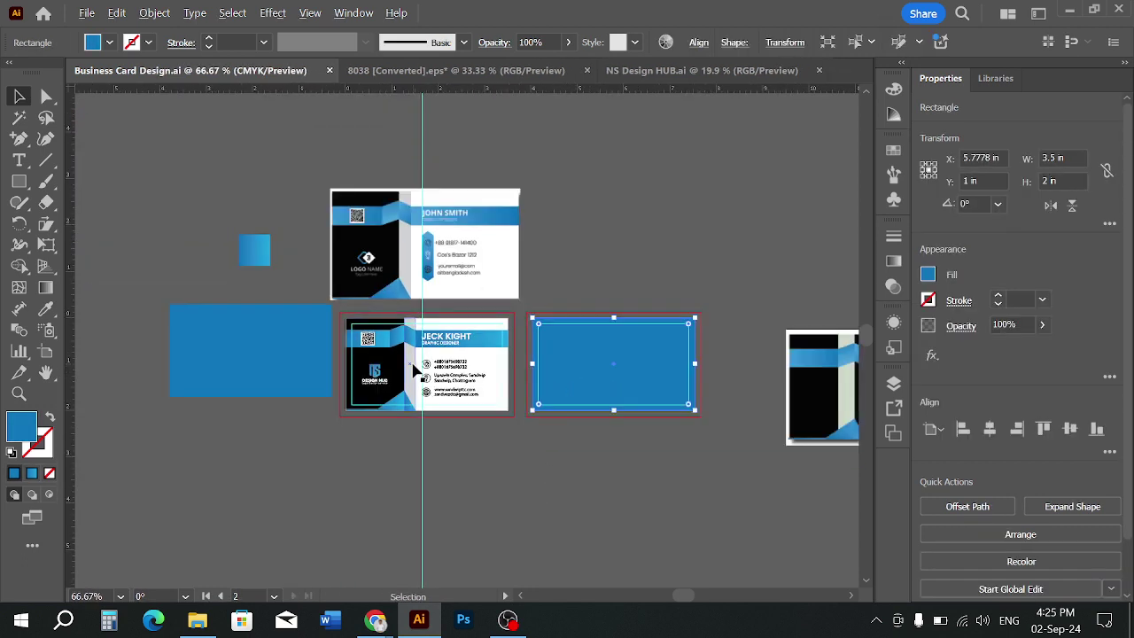
left_click(457, 297)
key("Delete")
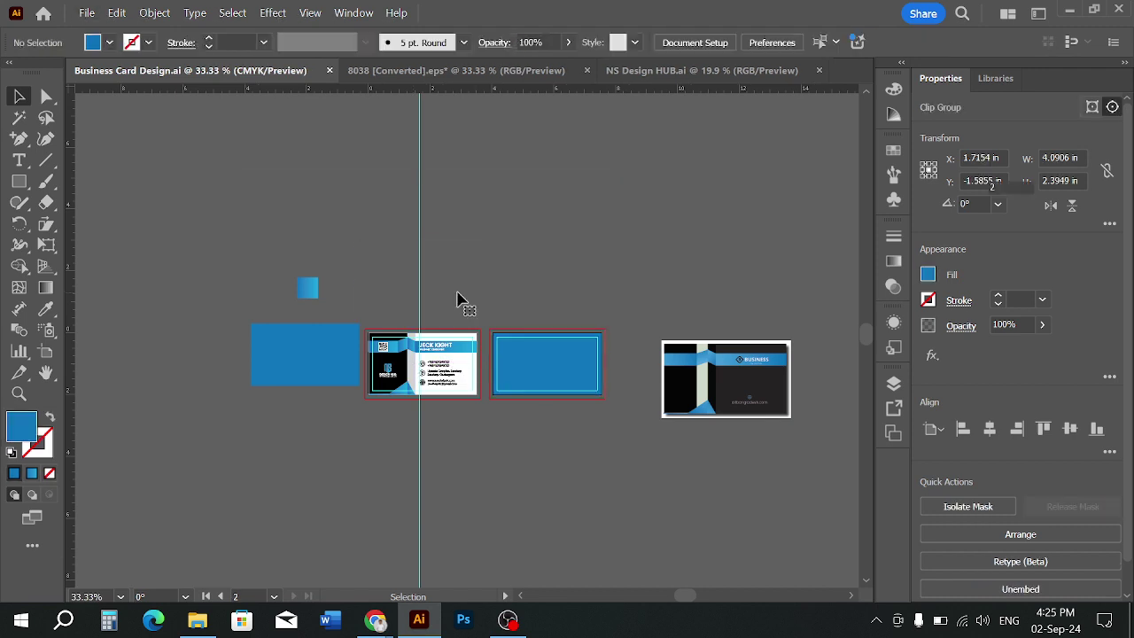
Move the dark BUSINESS reference card up above the artboards
left_click_drag(700, 394, 527, 273)
scroll(556, 270, "up", 1)
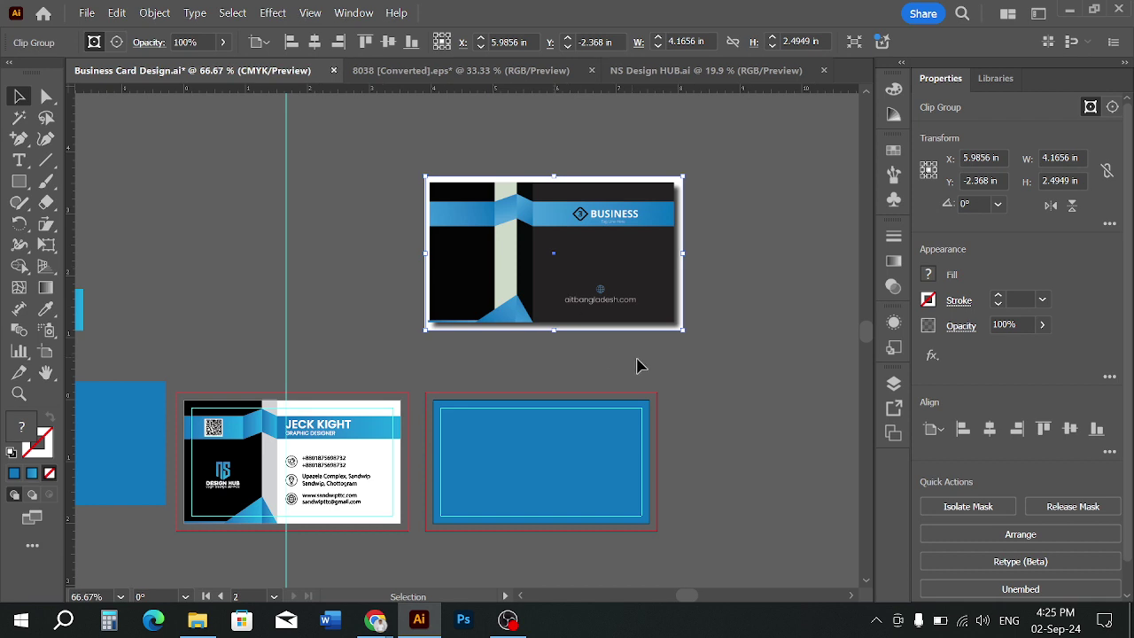
left_click(691, 370)
left_click_drag(326, 449, 342, 443)
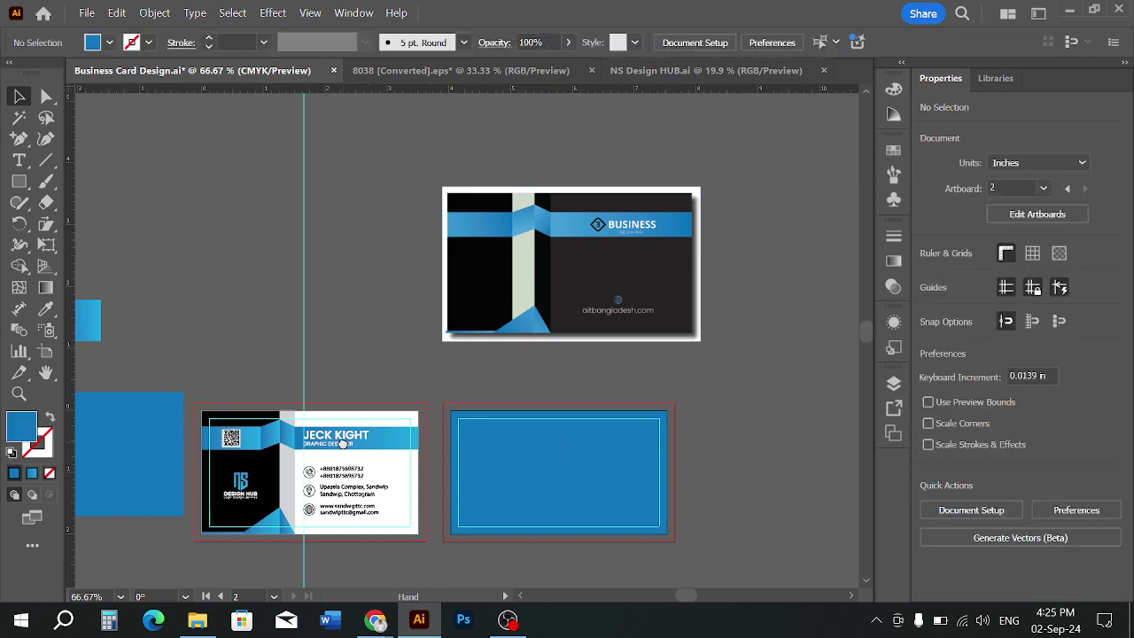
Check the card selections, ending with the right artboard's blue rectangle selected
left_click(269, 467)
scroll(278, 457, "up", 1)
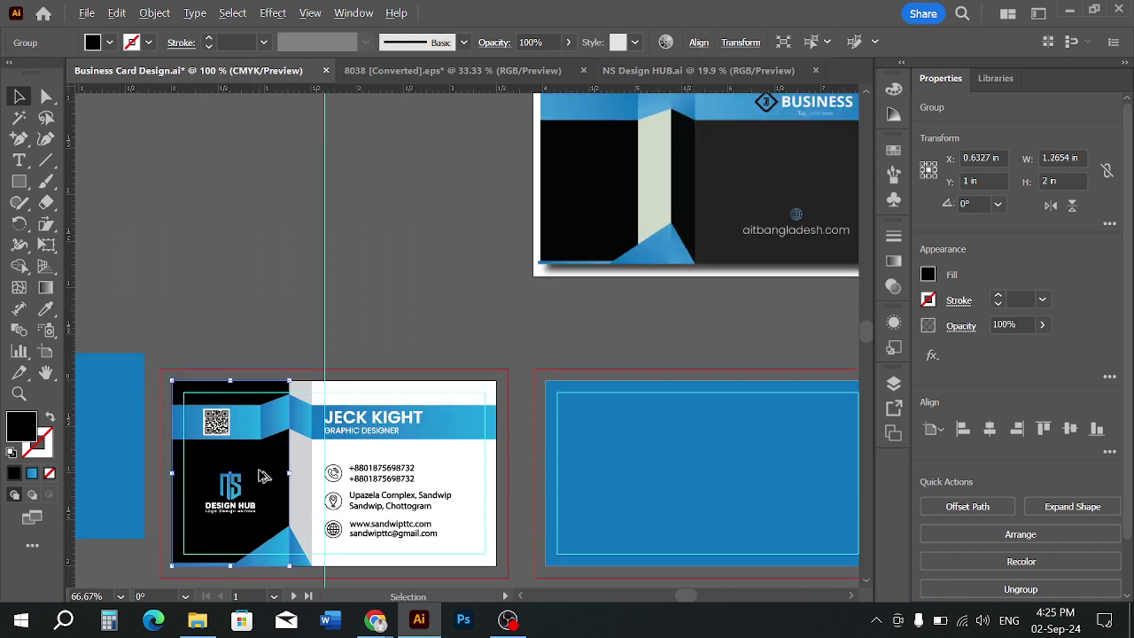
scroll(262, 478, "down", 1)
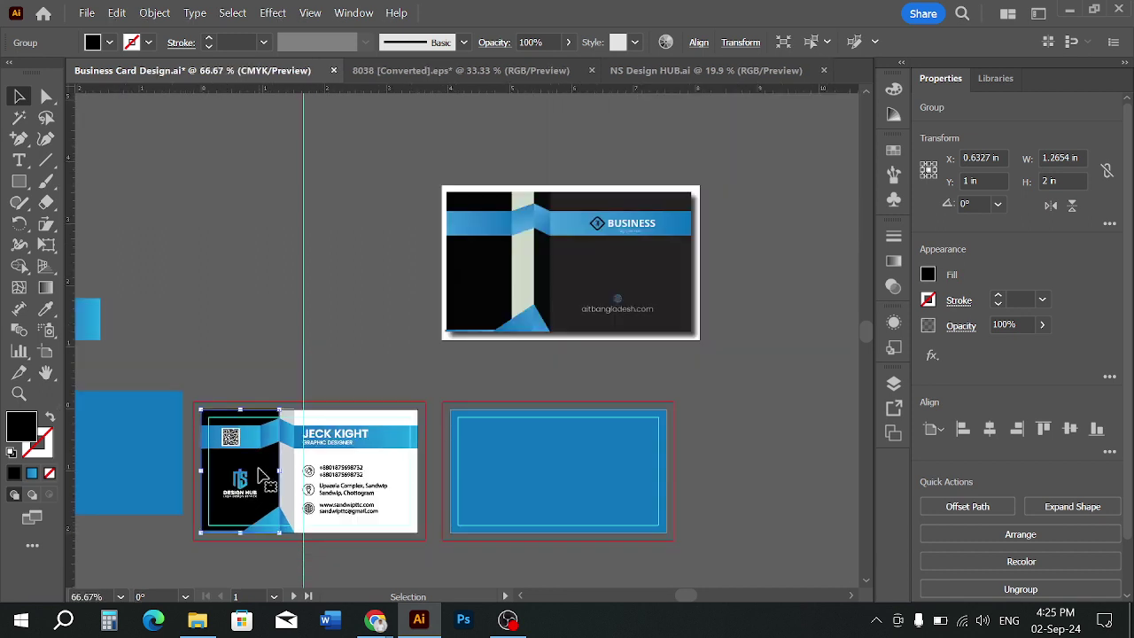
left_click(388, 541)
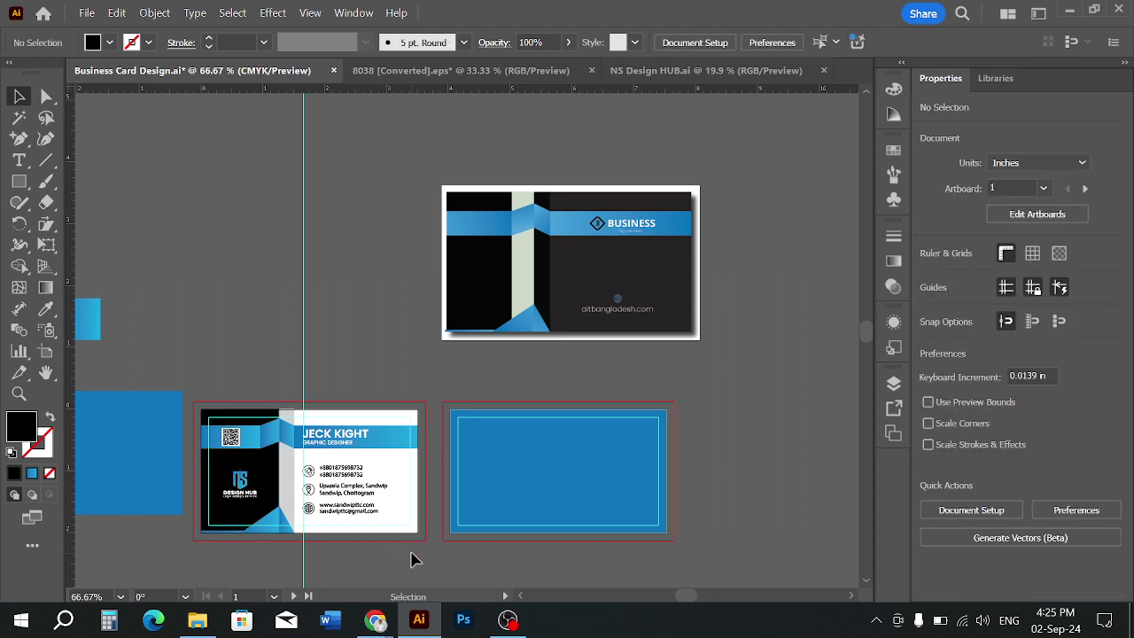
left_click(531, 295)
left_click(388, 312)
left_click_drag(173, 385, 172, 383)
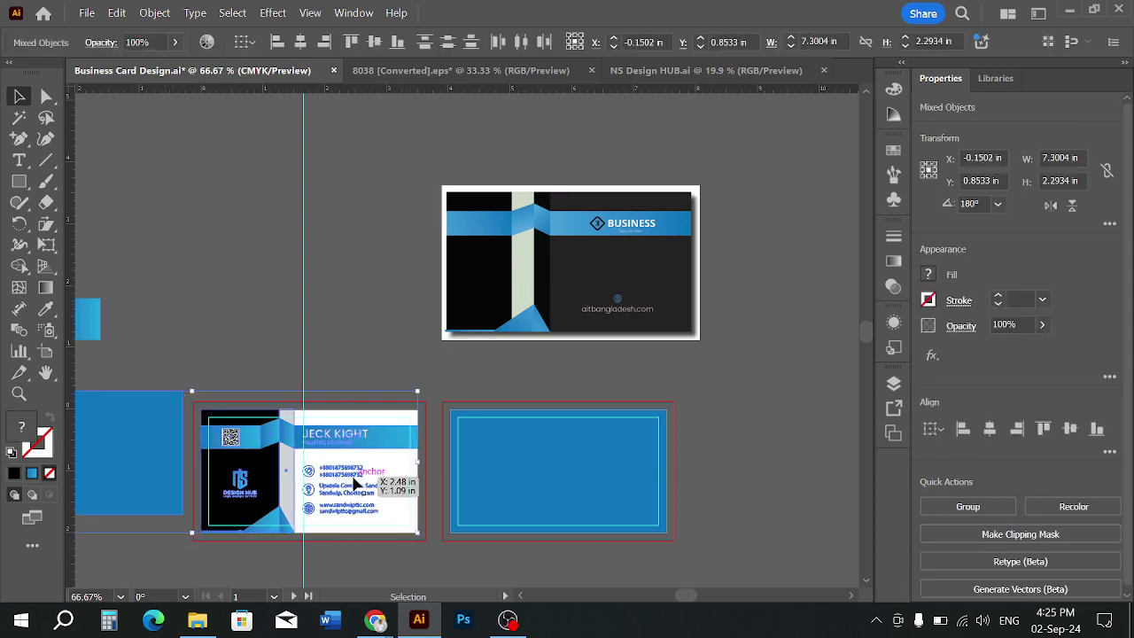
left_click(219, 395)
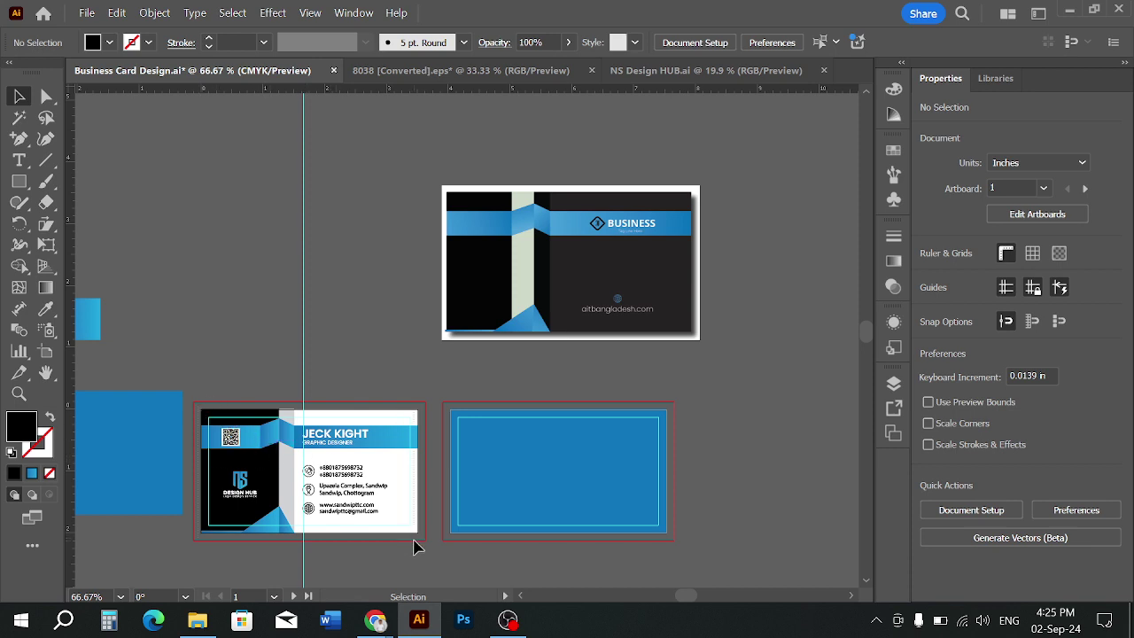
left_click(544, 484)
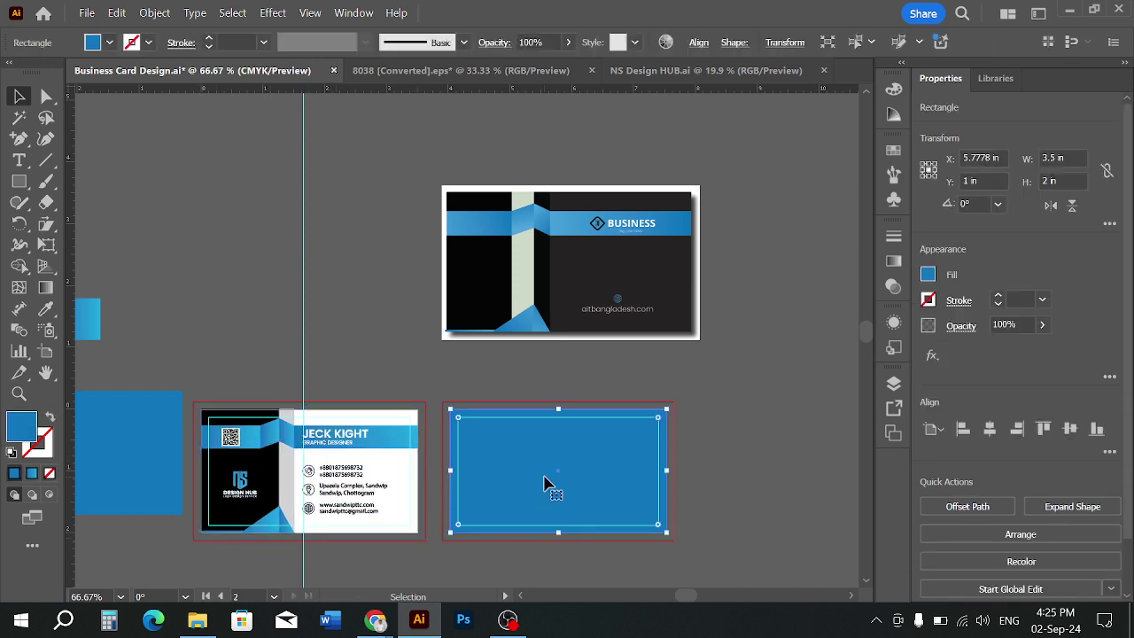
Replace the blue placeholder rectangle with a copy of the front card on artboard 2
key("Delete")
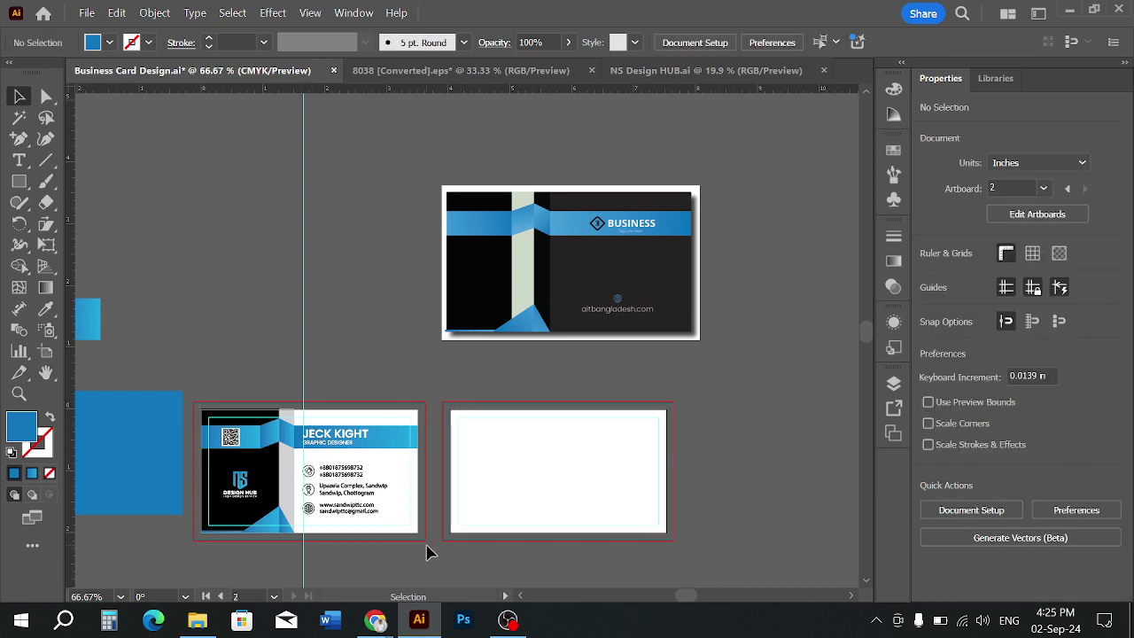
left_click(379, 507)
left_click_drag(370, 496, 626, 521)
left_click(712, 488)
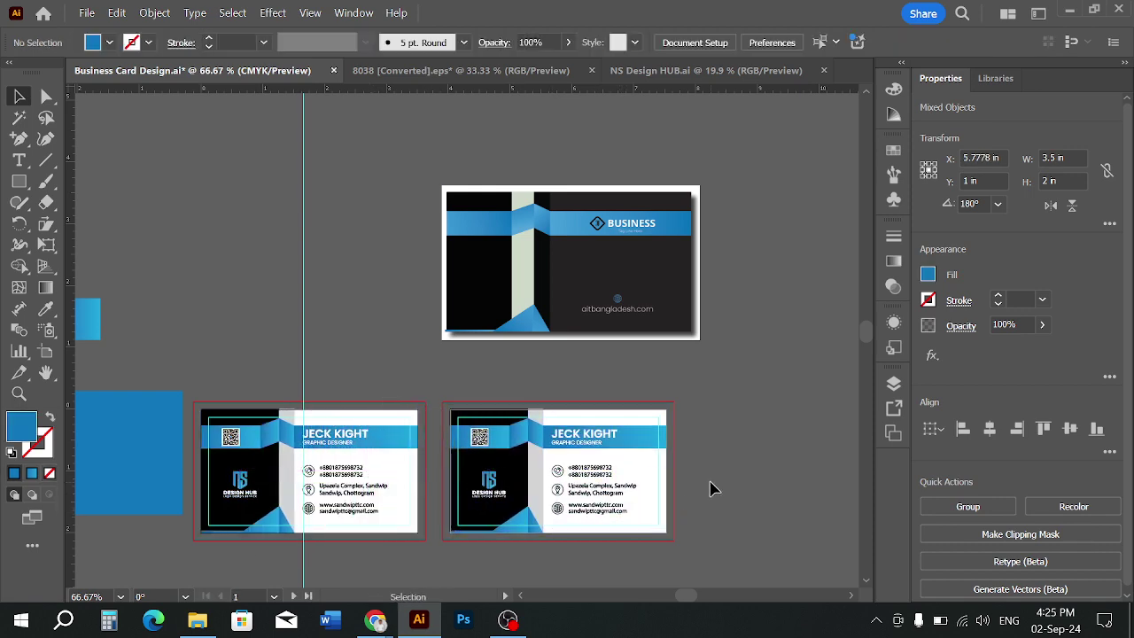
Delete the contact details, name and title from the copy and select its QR code
scroll(524, 498, "up", 1)
left_click(567, 443)
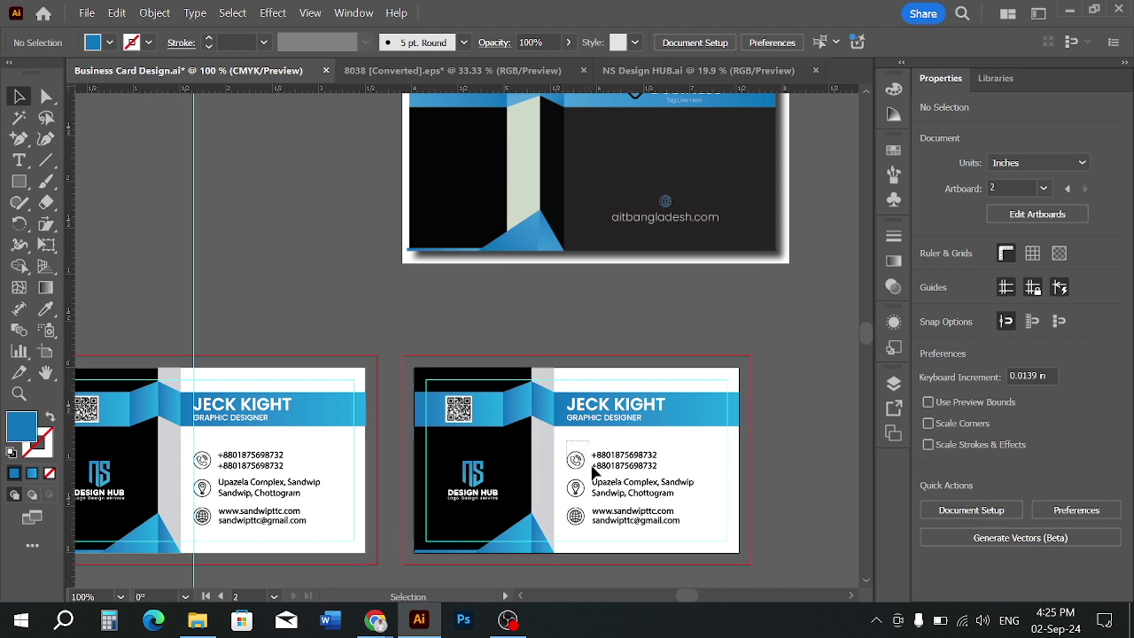
left_click(640, 520)
key("Delete")
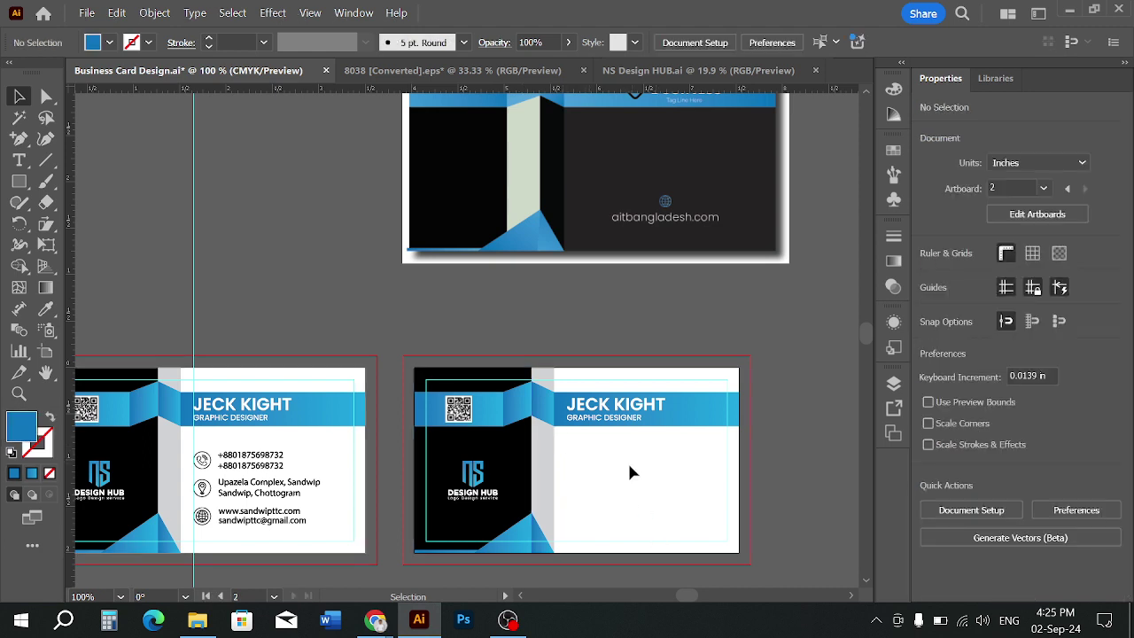
left_click(623, 421)
key("Delete")
left_click(463, 419)
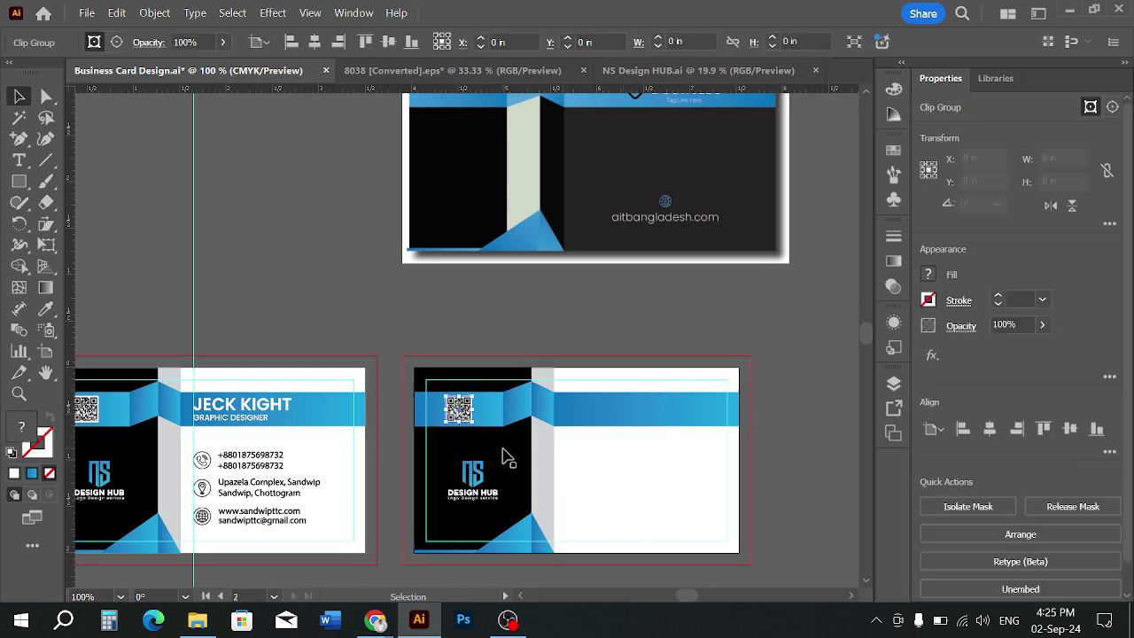
Delete the copy's QR code and drag the NS Design Hub logo toward the card's top right
key("Delete")
left_click(475, 487)
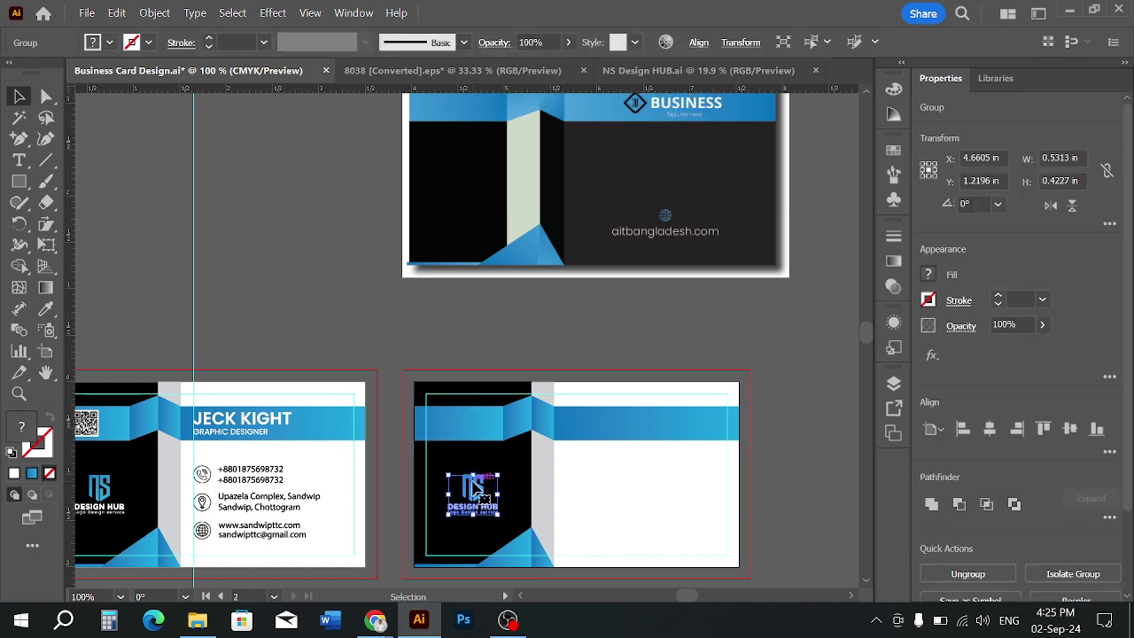
left_click_drag(476, 487, 791, 394)
left_click(792, 446)
scroll(571, 483, "up", 1)
scroll(572, 483, "up", 1)
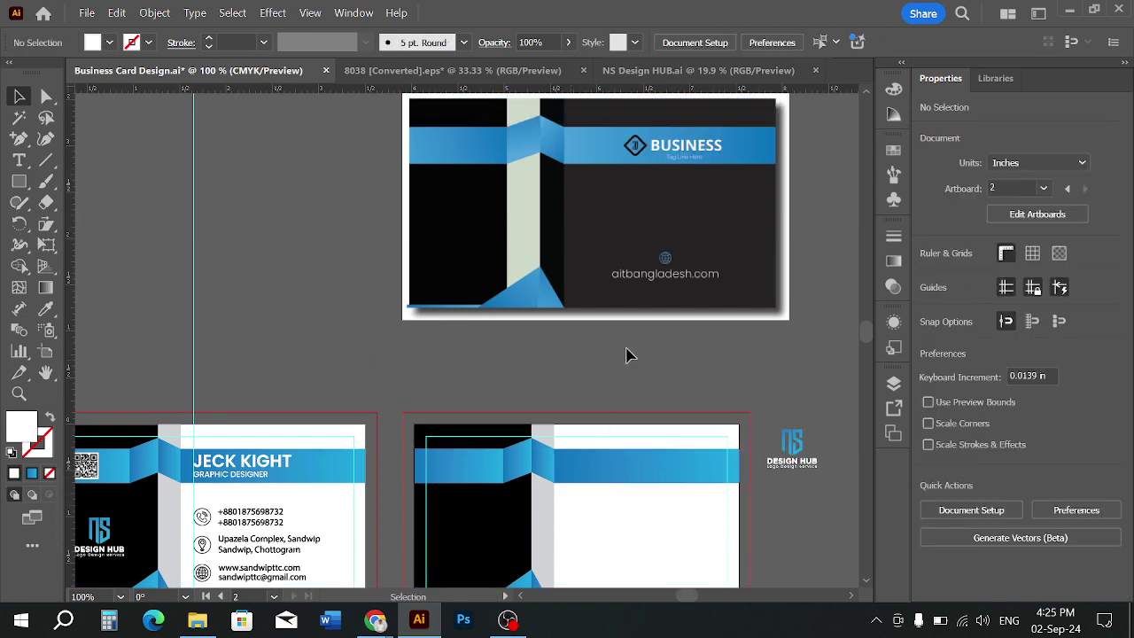
scroll(621, 213, "up", 1)
scroll(506, 274, "down", 1)
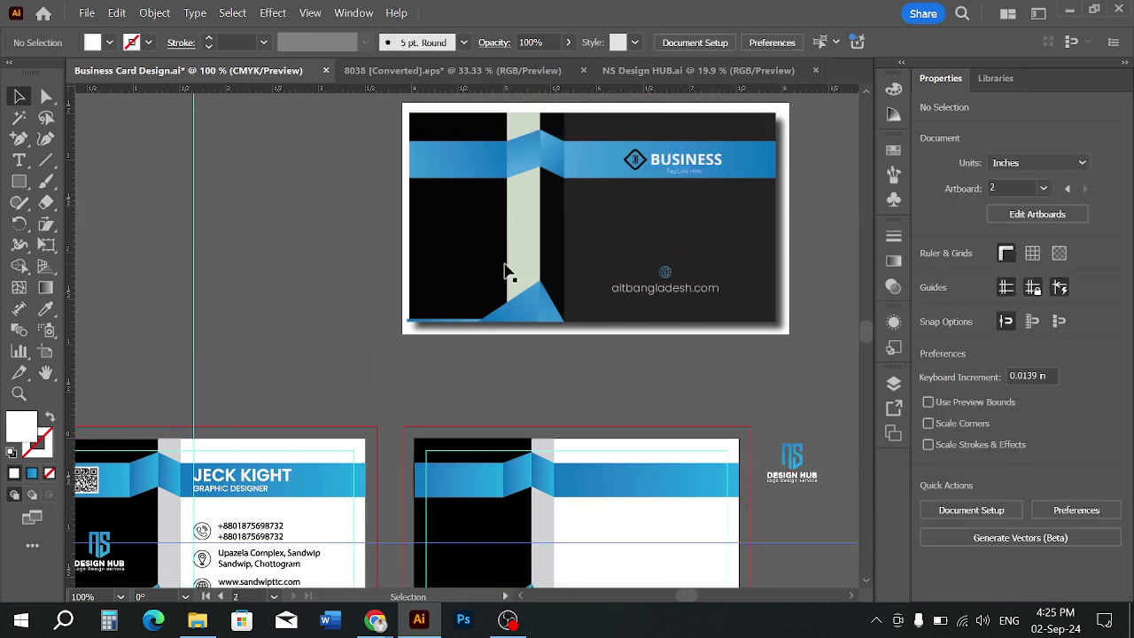
scroll(625, 262, "down", 3)
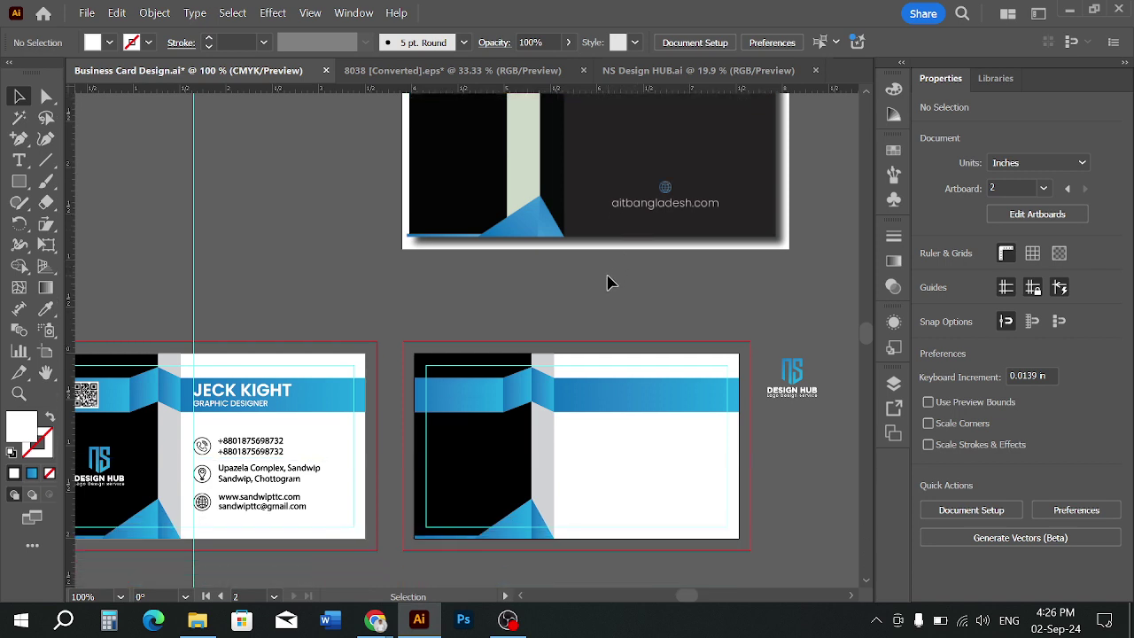
scroll(608, 281, "down", 1)
scroll(608, 283, "up", 2)
scroll(608, 285, "up", 3)
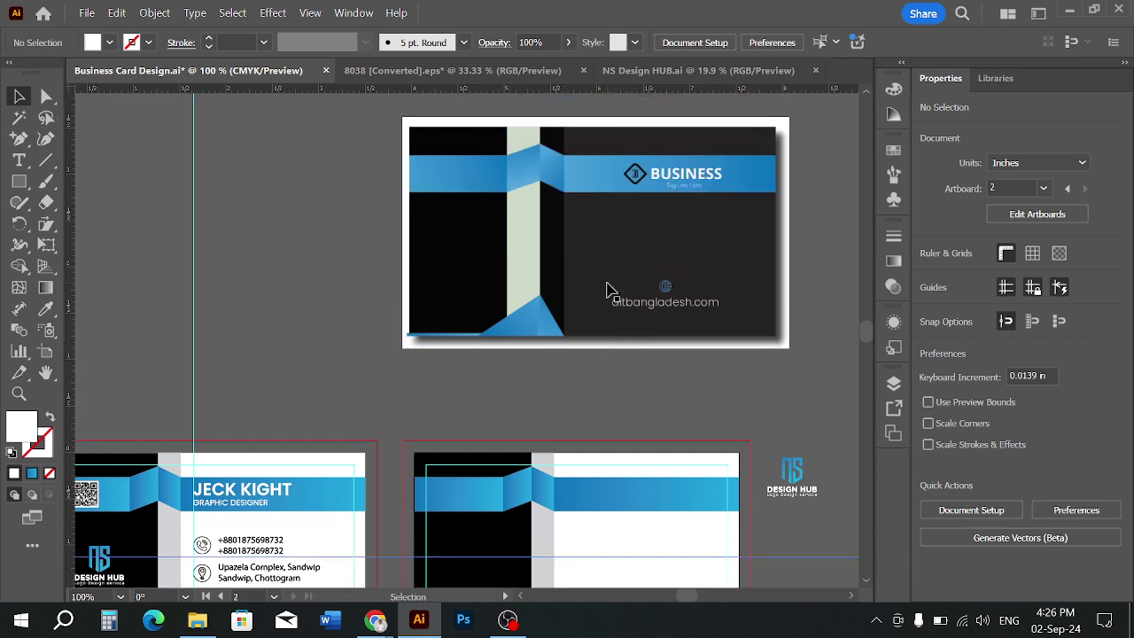
scroll(608, 288, "down", 4)
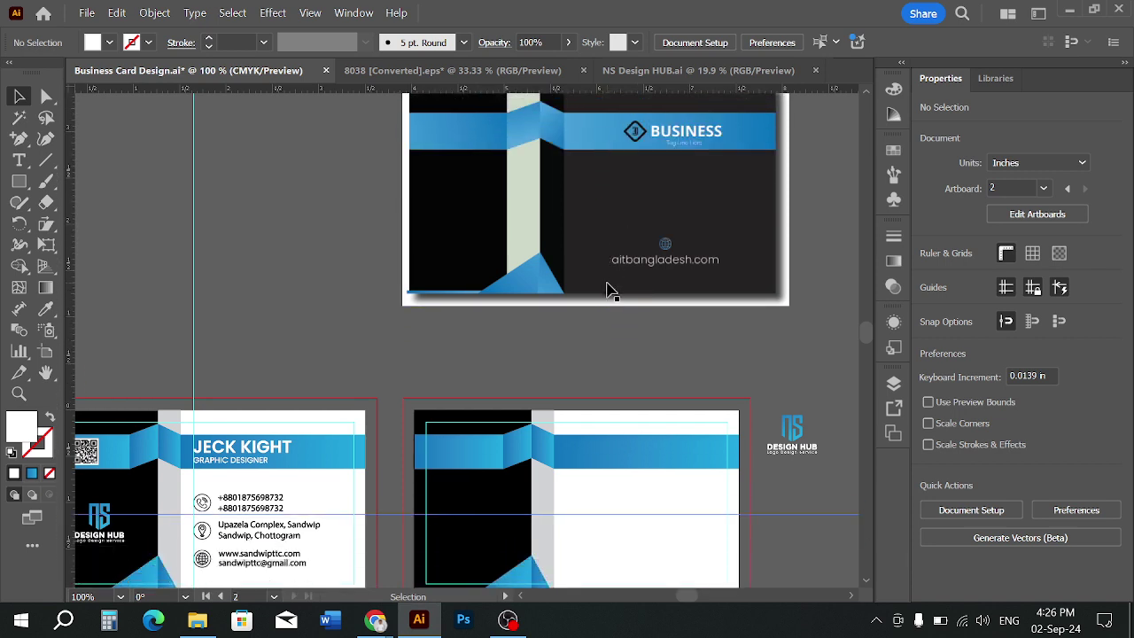
Place the logo on the card's white area and fill its lettering with black
left_click_drag(806, 363, 649, 463)
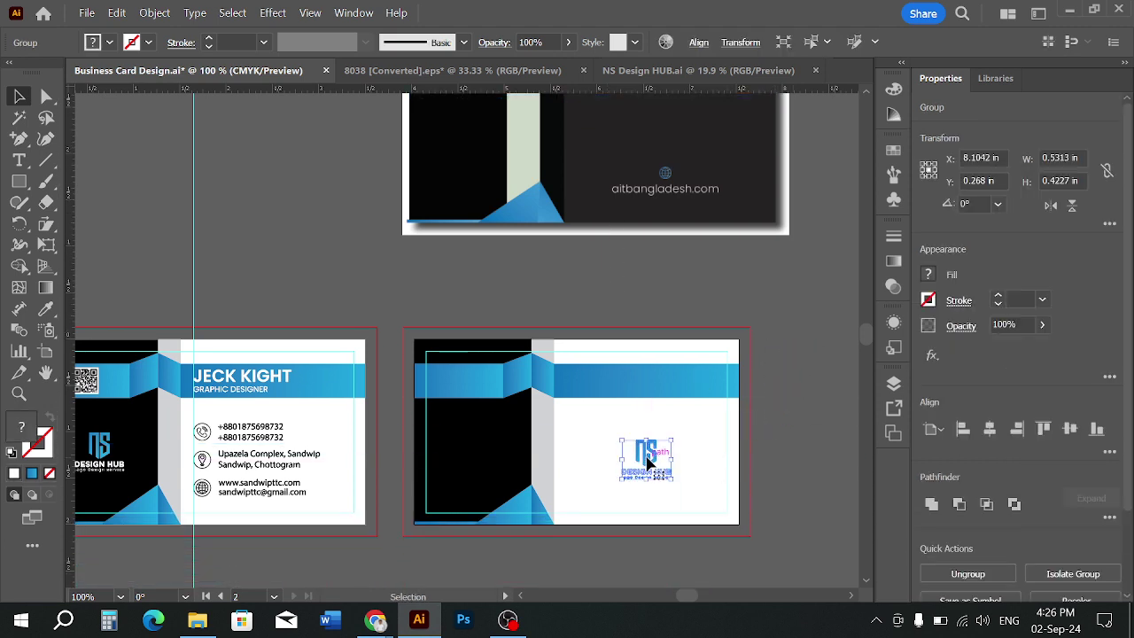
left_click(780, 457)
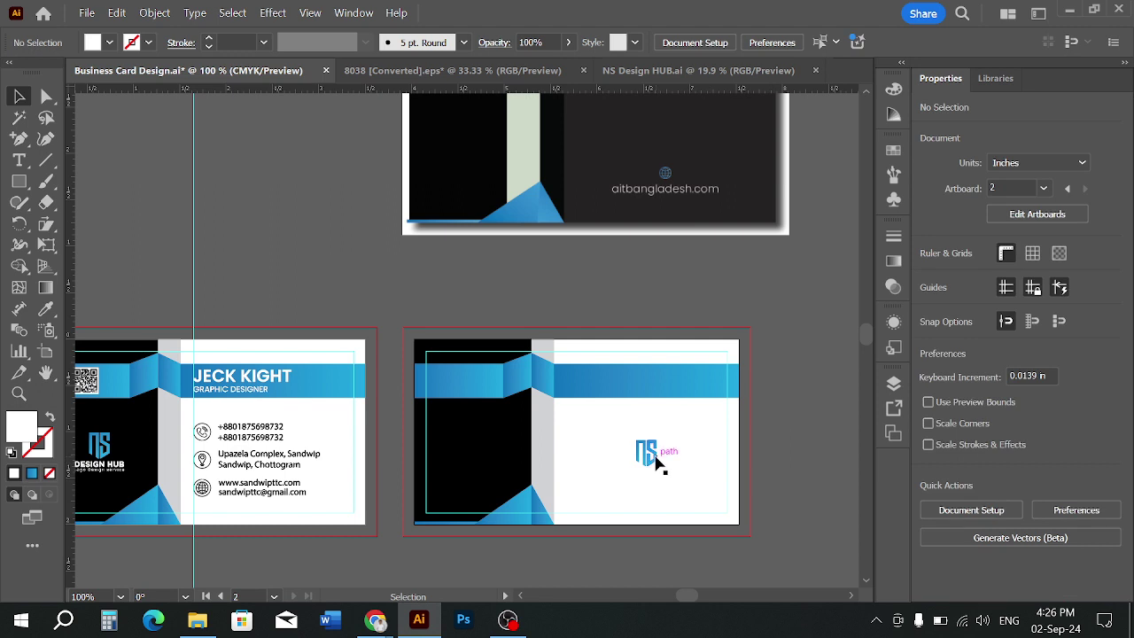
right_click(658, 467)
left_click(772, 426)
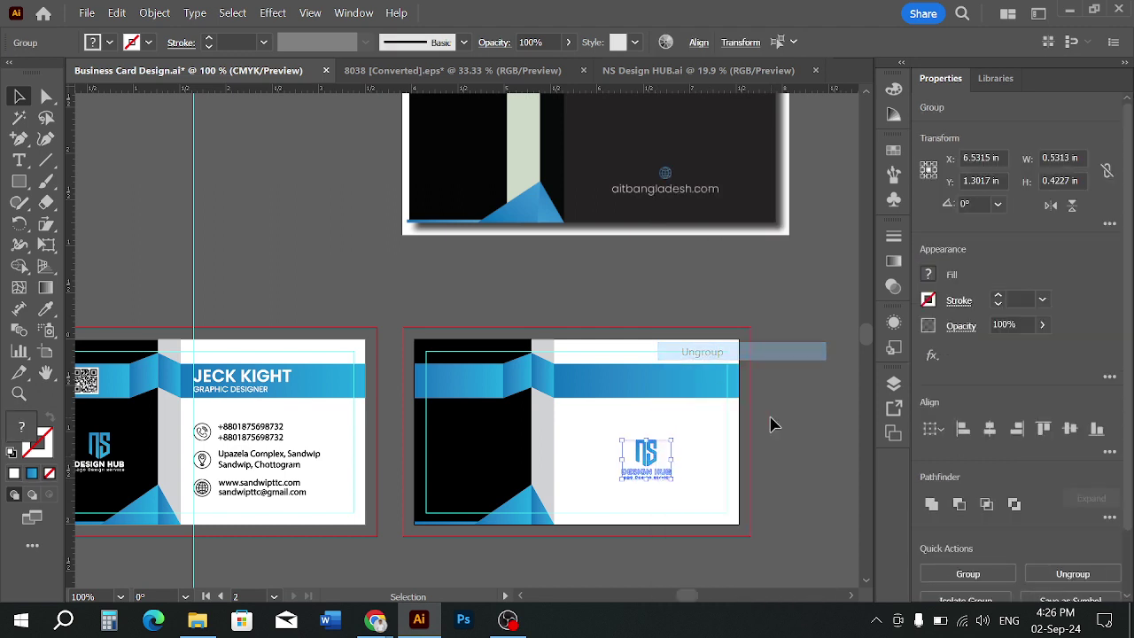
left_click(634, 485)
left_click(109, 42)
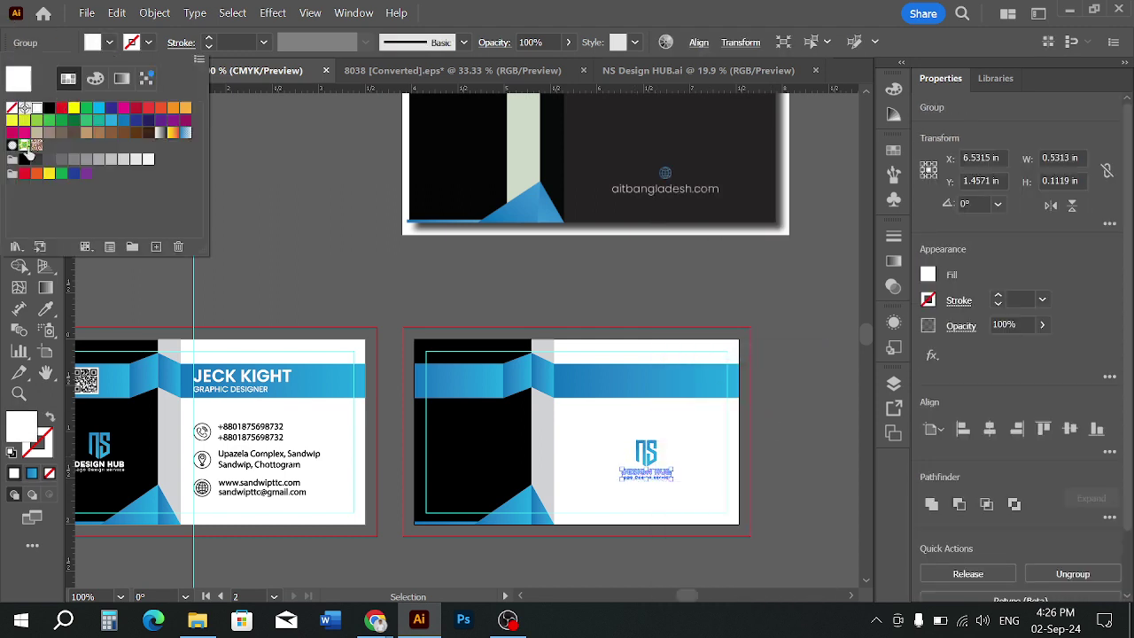
left_click(26, 160)
left_click(266, 227)
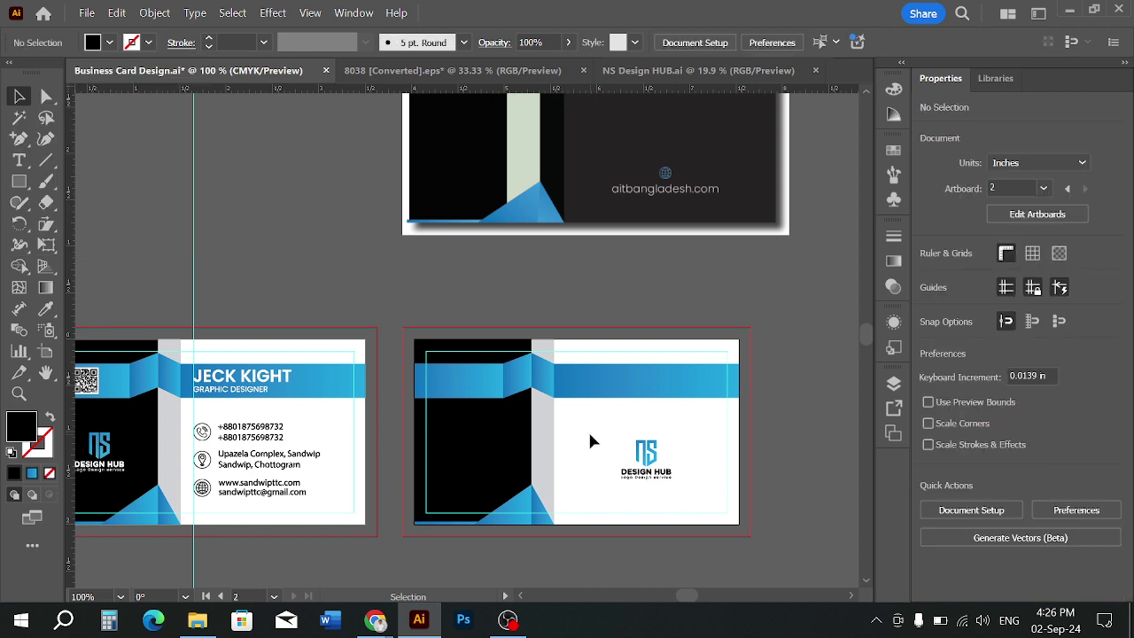
Group the logo with Ctrl+G and scale it up by its corner handle
left_click_drag(707, 514, 707, 514)
key("ctrl+g")
left_click(753, 455)
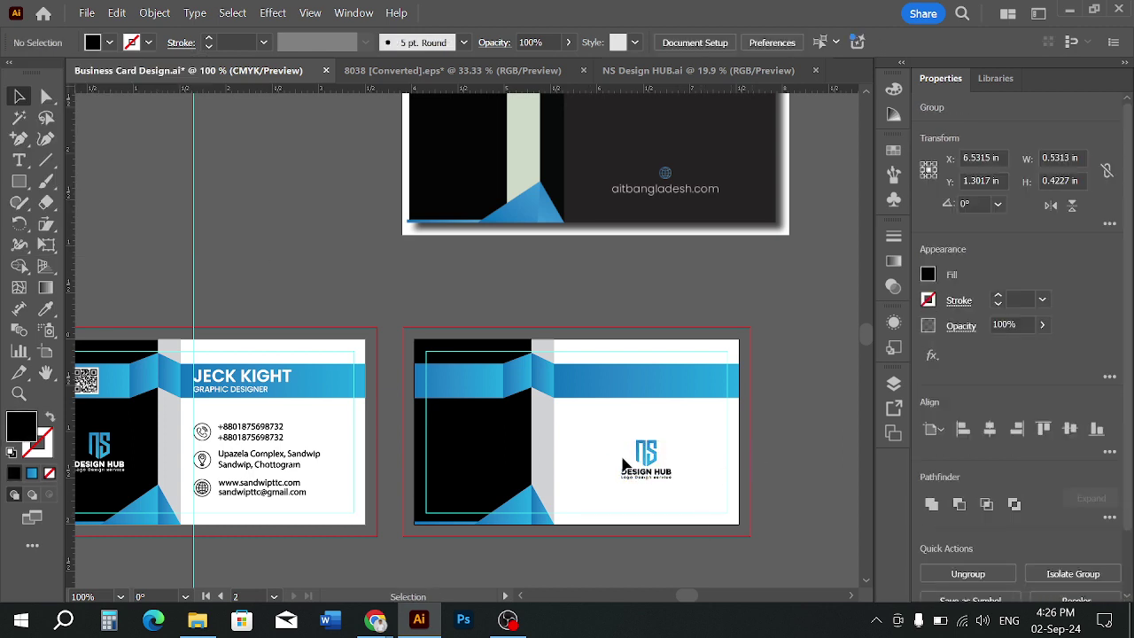
left_click(650, 462)
mouse_move(674, 484)
left_mouse_down()
mouse_move(729, 507)
mouse_move(687, 495)
left_mouse_up()
left_click(773, 434)
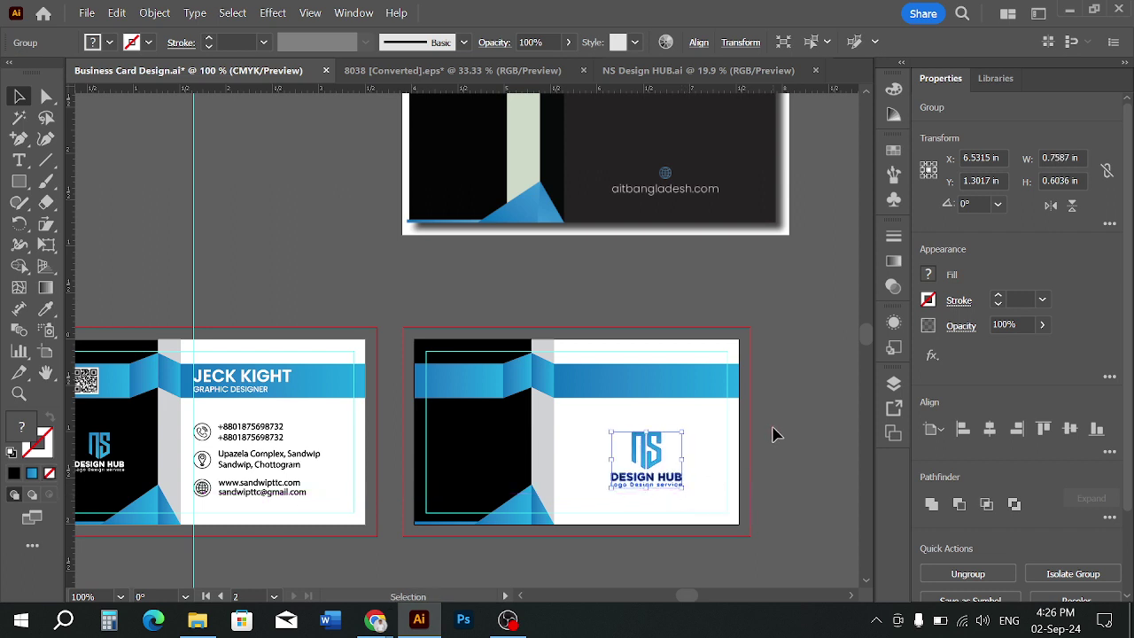
Nudge the logo slightly upward within the white area
scroll(744, 486, "down", 1)
scroll(761, 427, "up", 1)
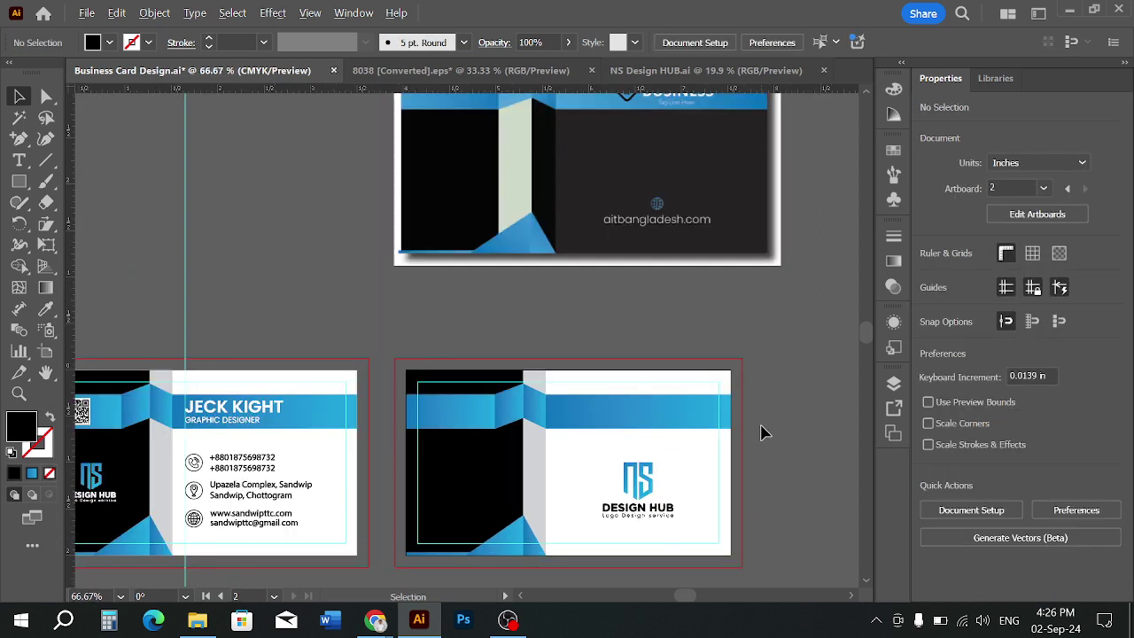
scroll(761, 427, "down", 1)
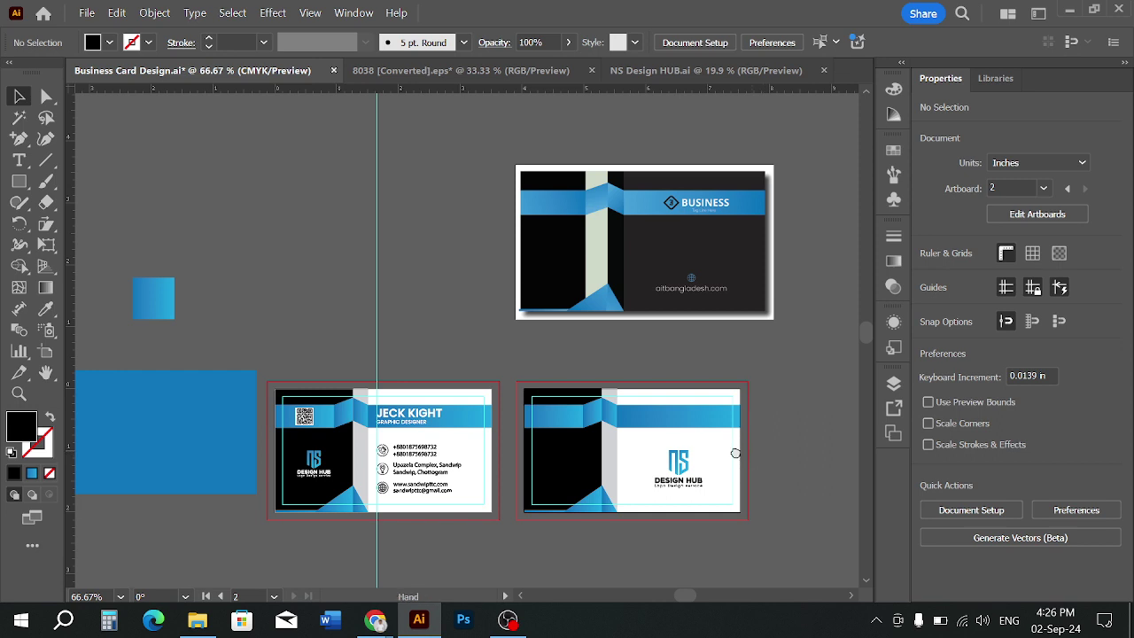
scroll(722, 465, "up", 3)
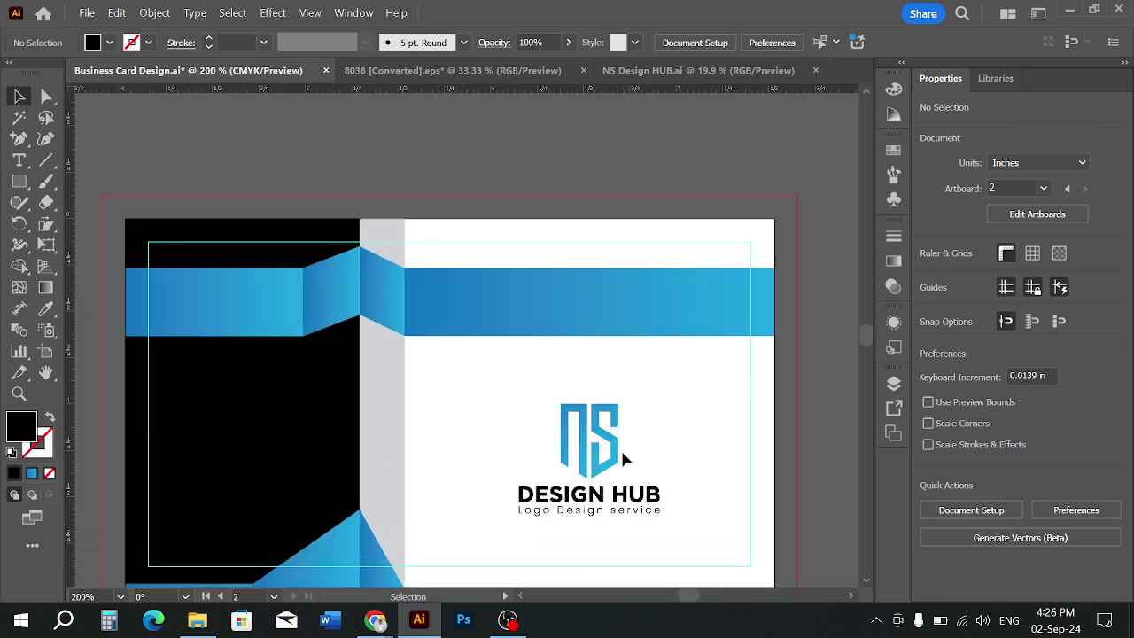
left_click_drag(623, 458, 621, 451)
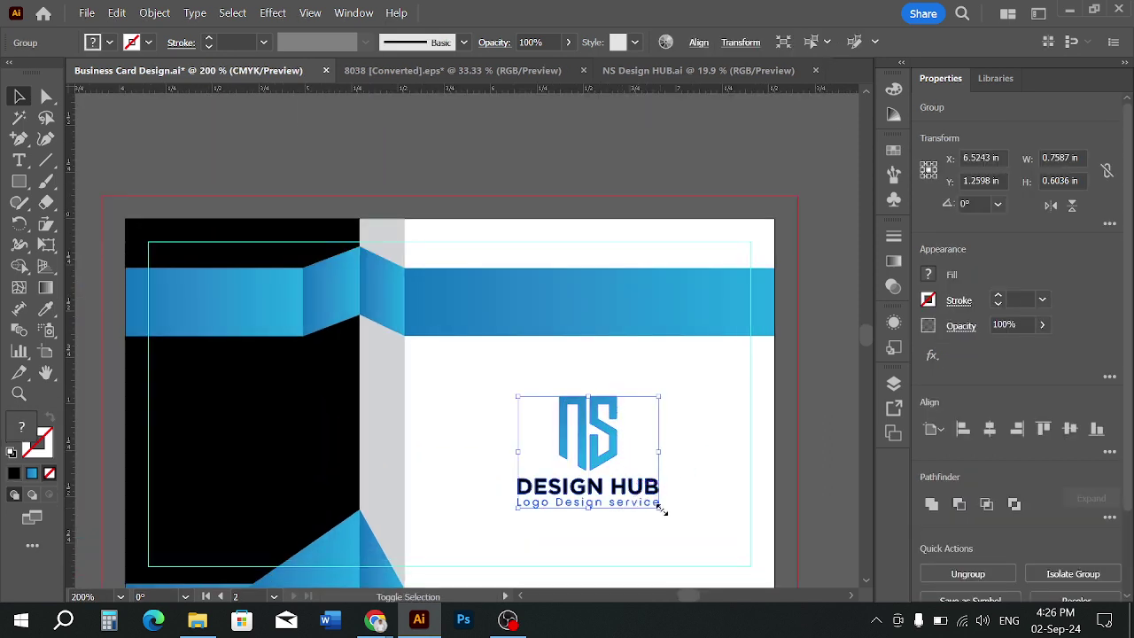
left_click(696, 468)
Inspect the blue band and grey strip, then move the logo off the card onto empty canvas
scroll(696, 468, "down", 2)
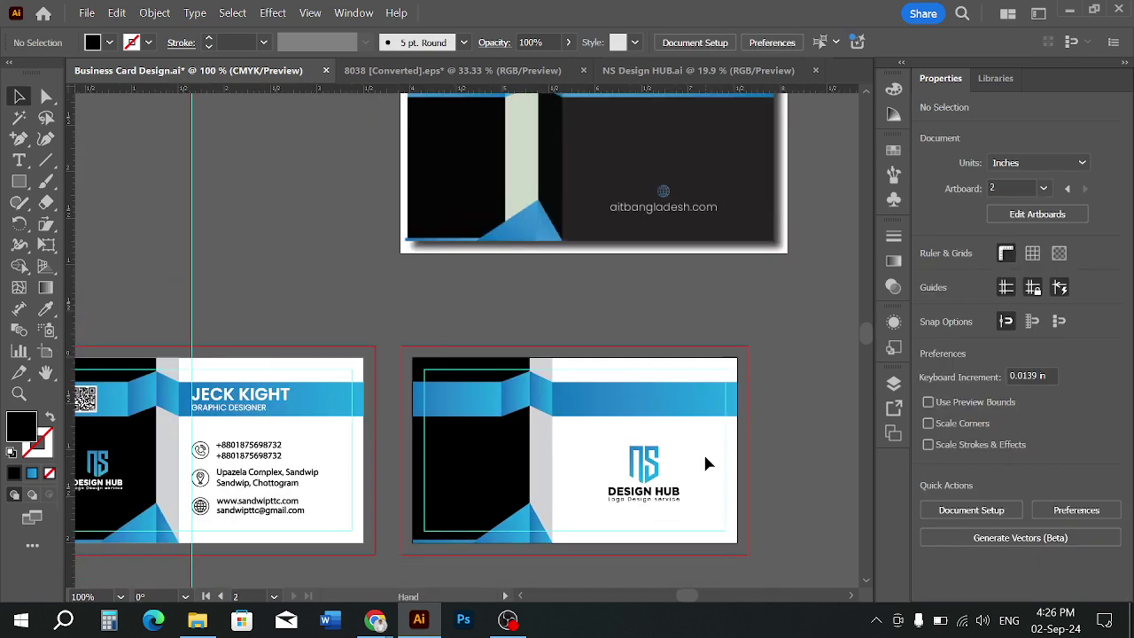
scroll(705, 461, "down", 1)
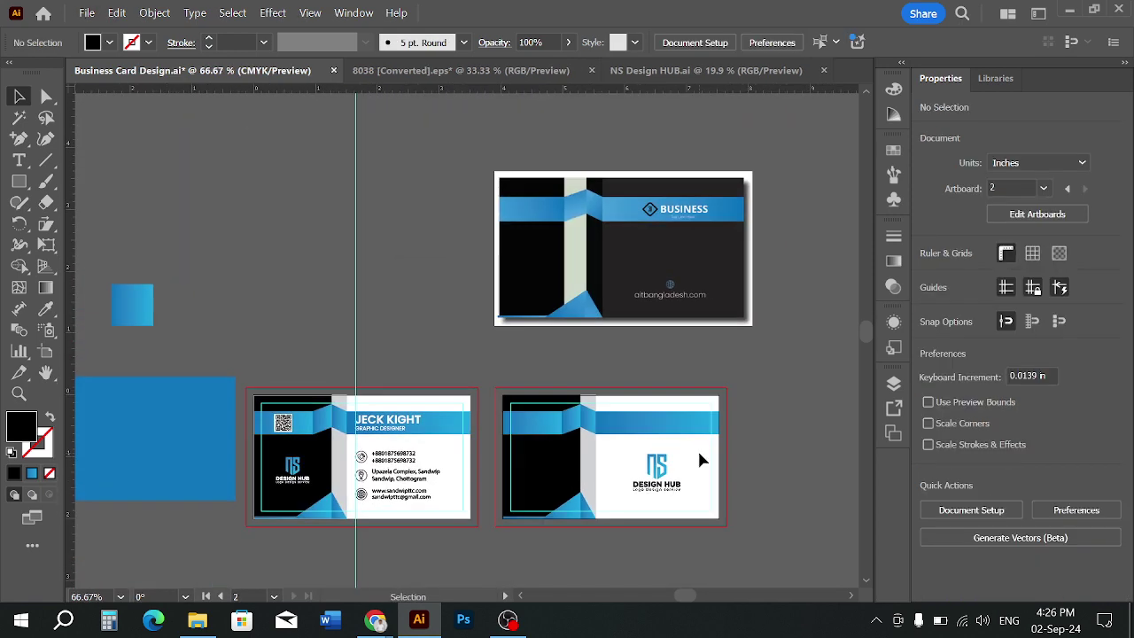
scroll(690, 461, "up", 1)
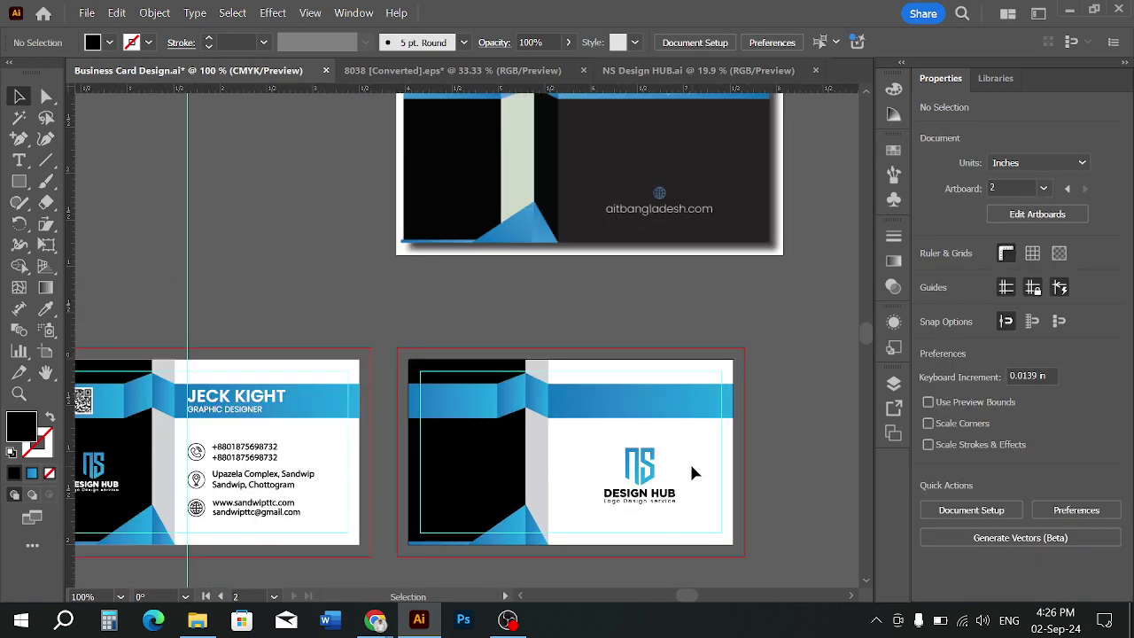
right_click(689, 462)
left_click(640, 358)
left_click(664, 407)
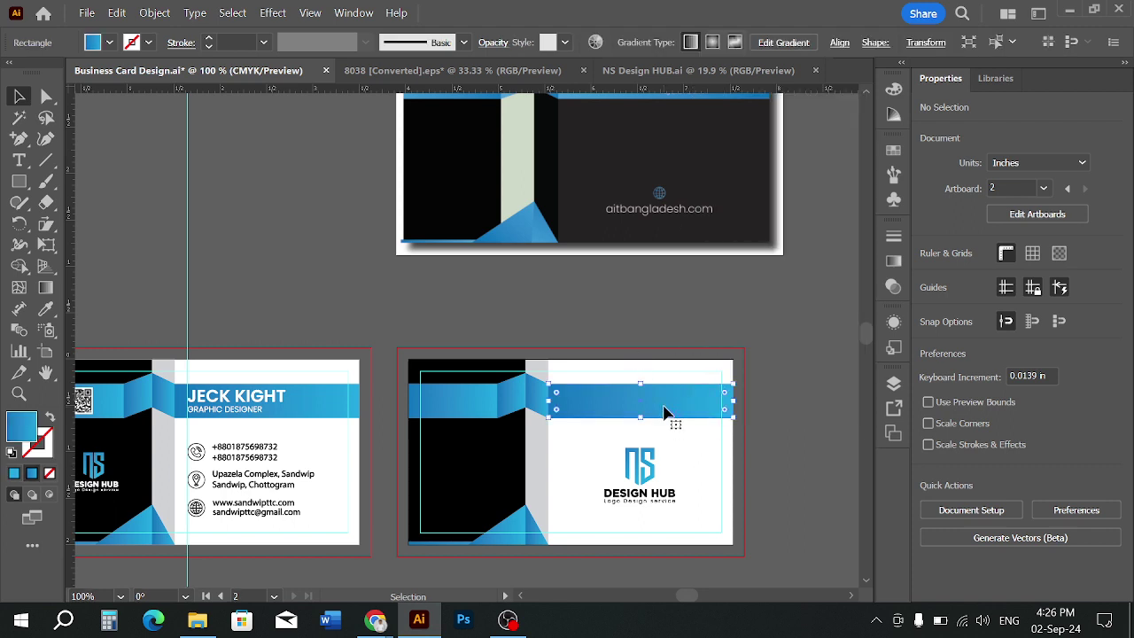
left_click(677, 459)
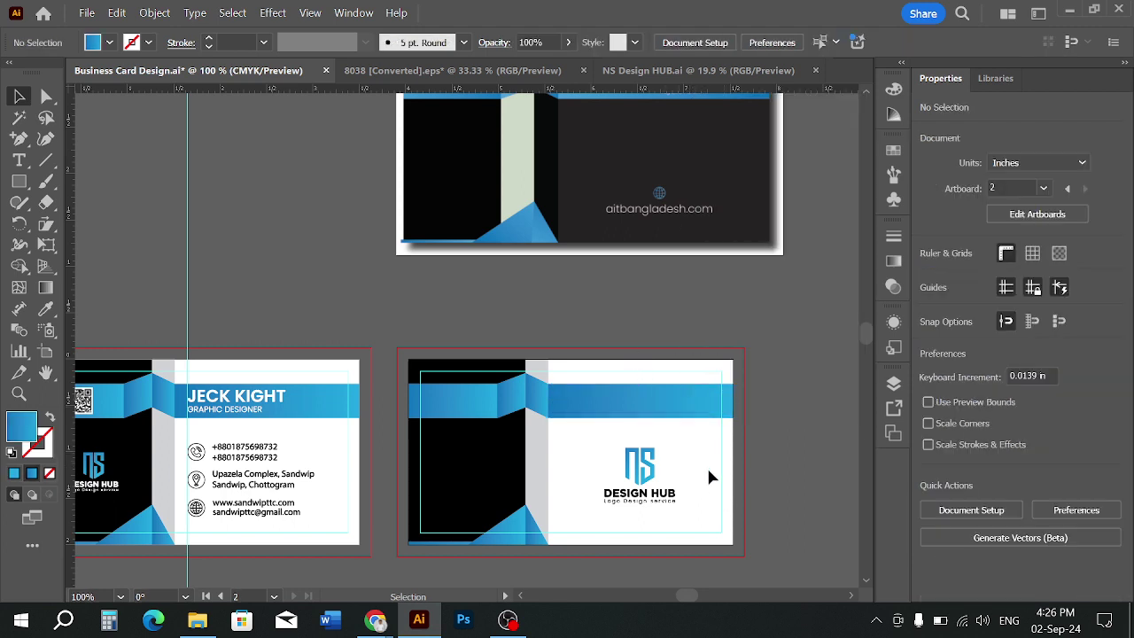
left_click(538, 457)
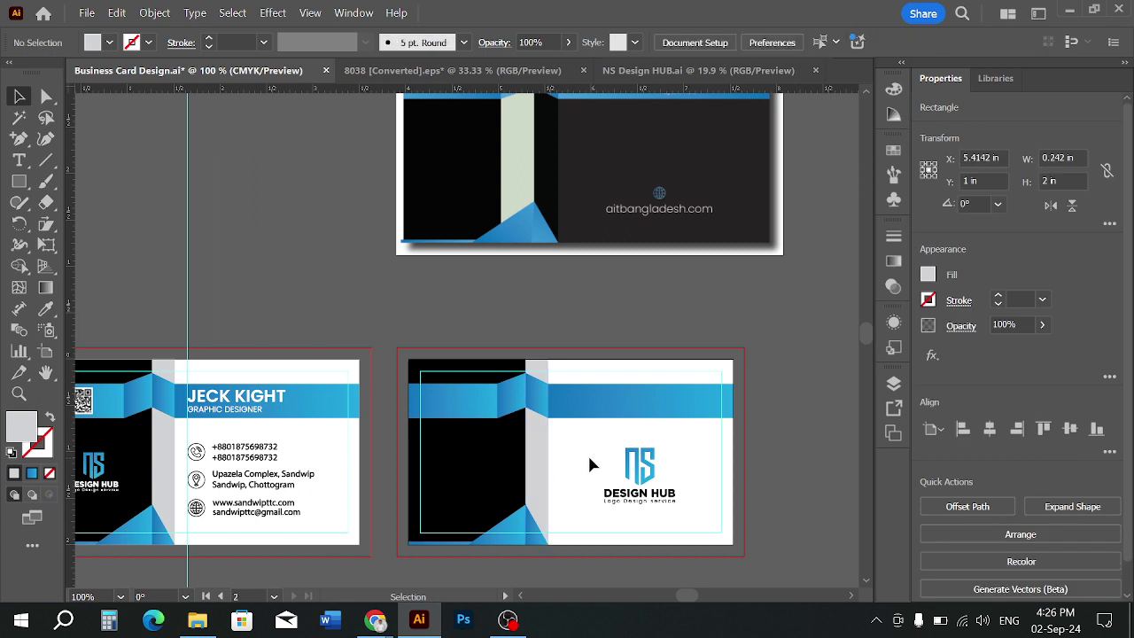
left_click(588, 453)
left_click_drag(589, 456, 565, 479)
scroll(588, 473, "down", 1)
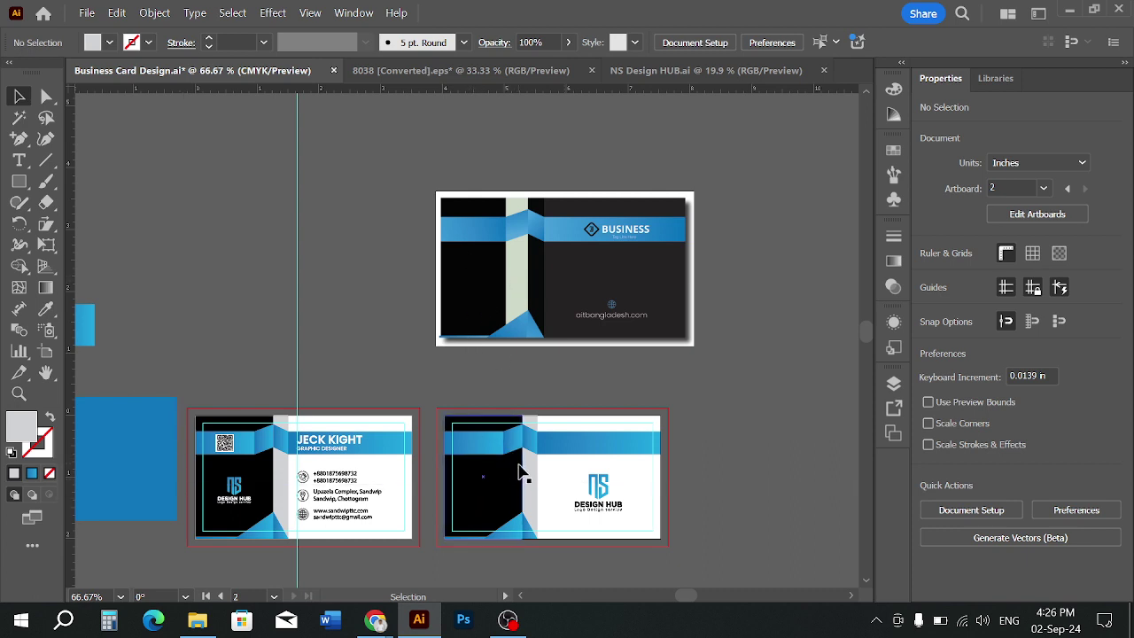
scroll(529, 497, "up", 1)
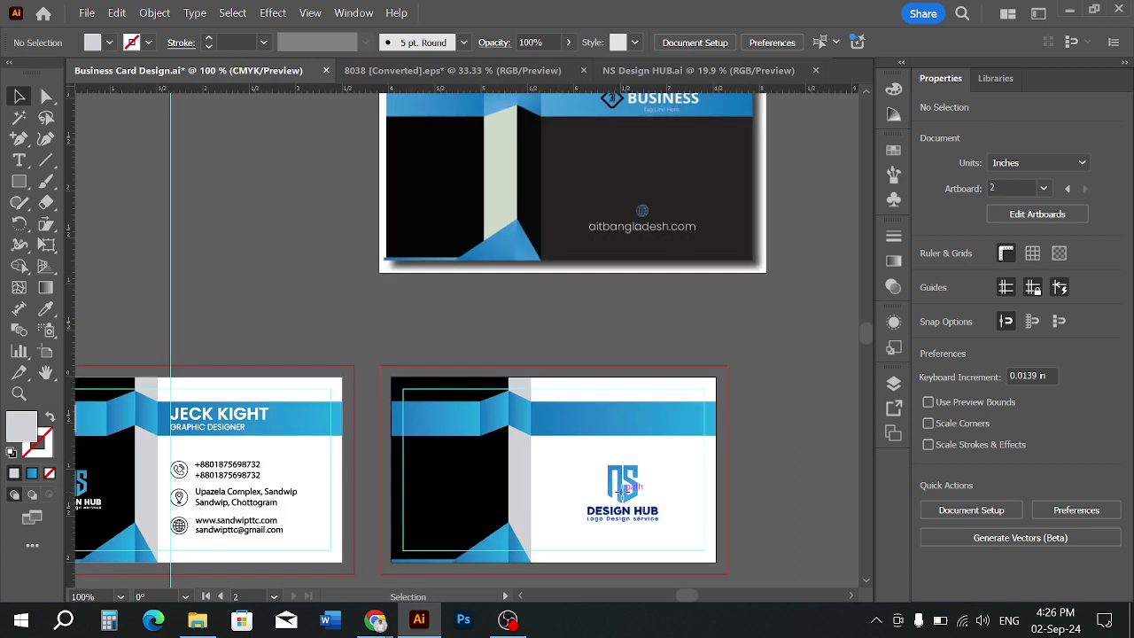
left_click_drag(623, 493, 794, 391)
Draw a 3.5 x 2 in rectangle over the card, fill it dark charcoal, and send it to back
left_click(575, 508)
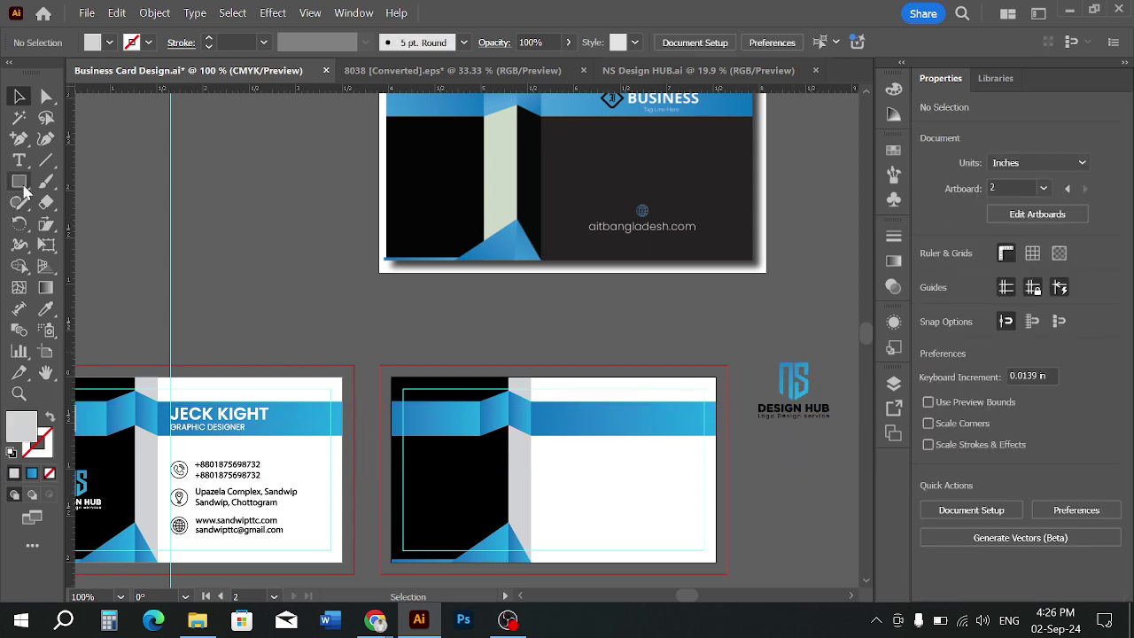
left_click_drag(24, 189, 83, 183)
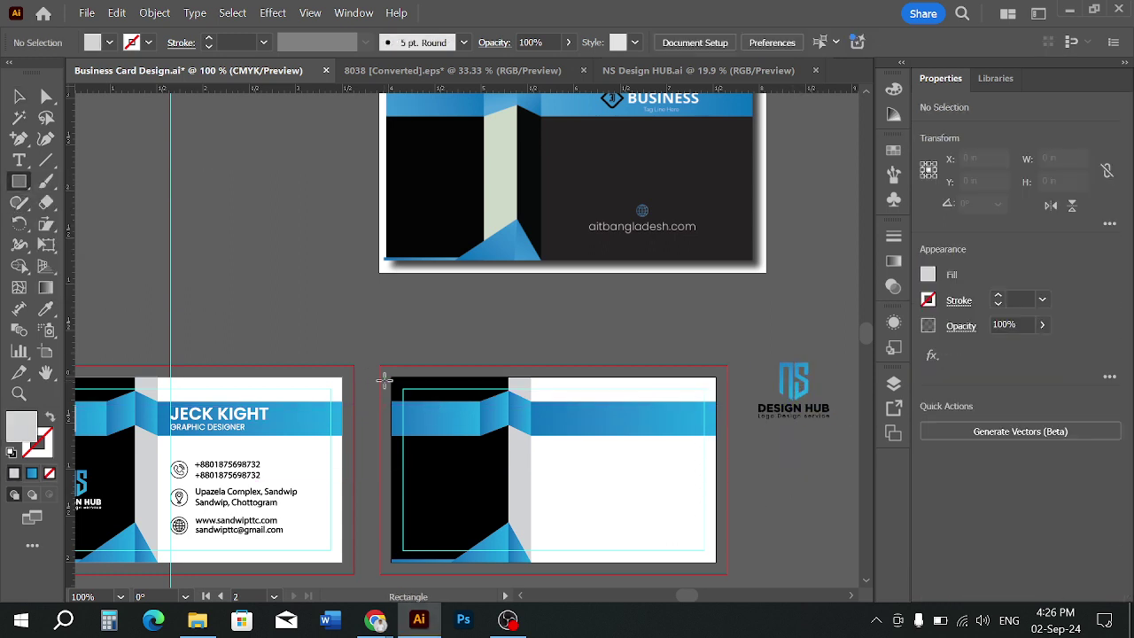
mouse_move(543, 472)
left_mouse_down()
mouse_move(714, 543)
mouse_move(716, 562)
left_mouse_up()
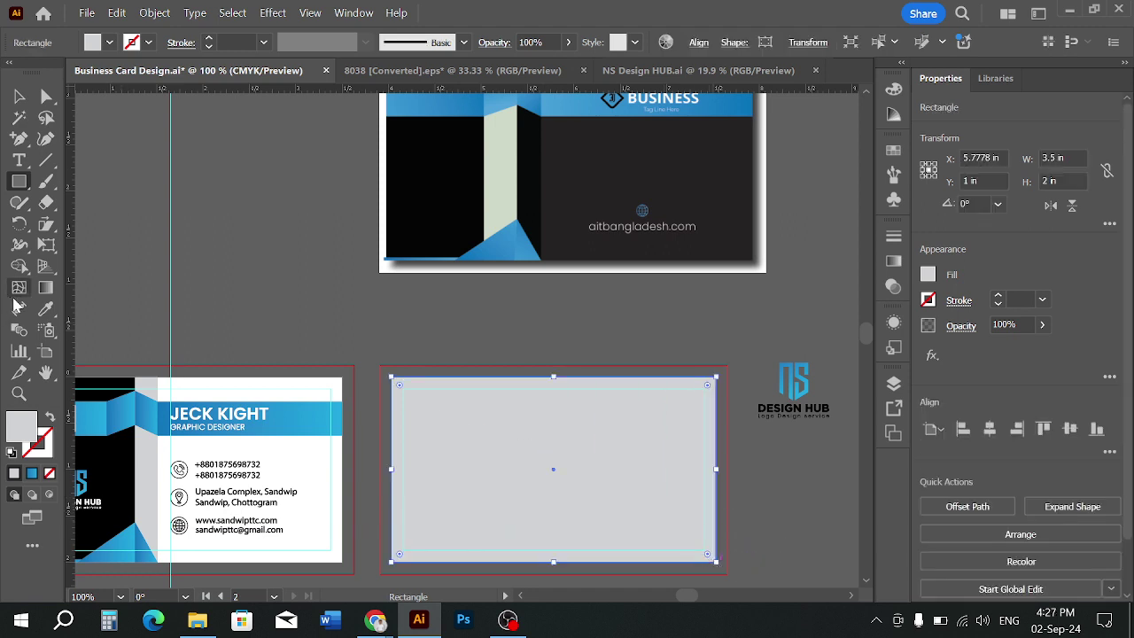
left_click(45, 309)
left_click(603, 173)
key("ctrl+shift+[")
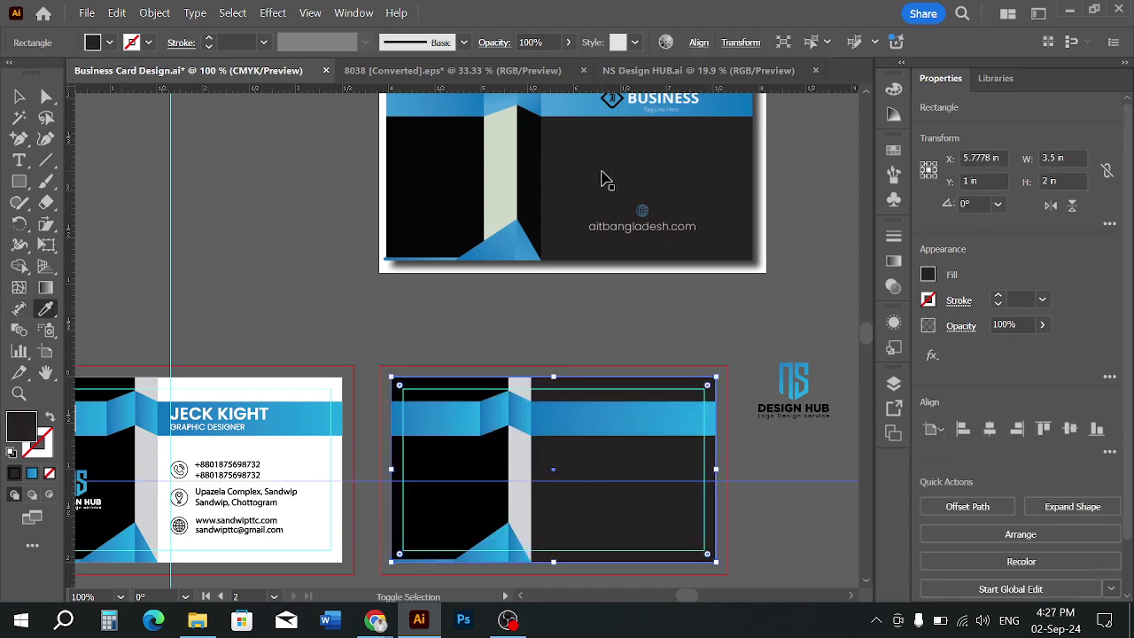
Select the black left panel group and review its context options without changes
left_click(19, 96)
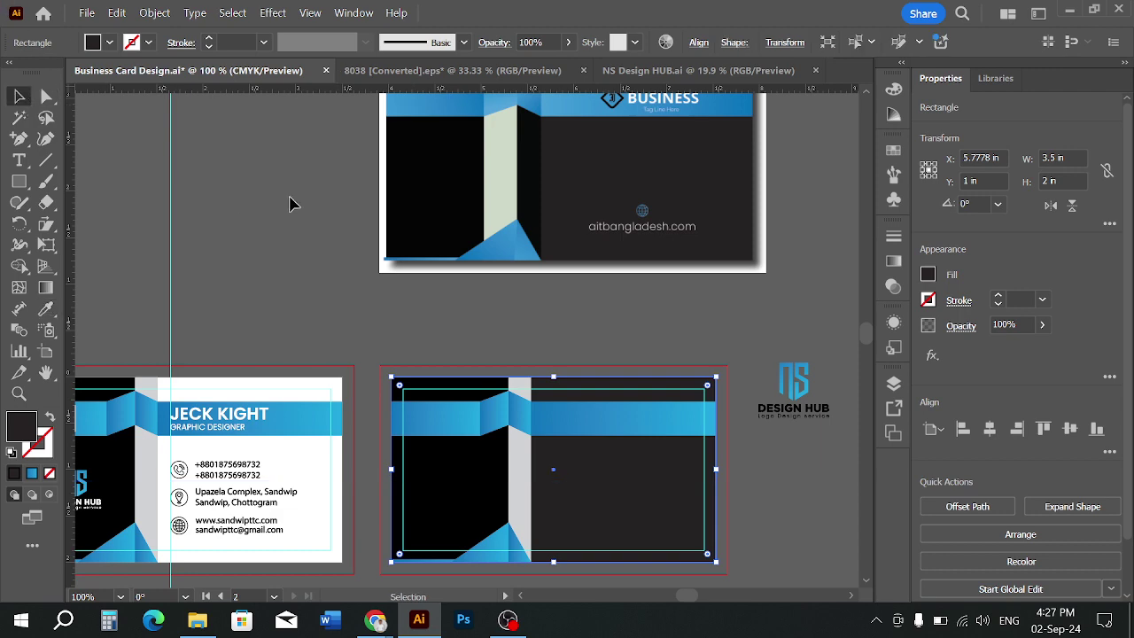
left_click(292, 203)
right_click(436, 479)
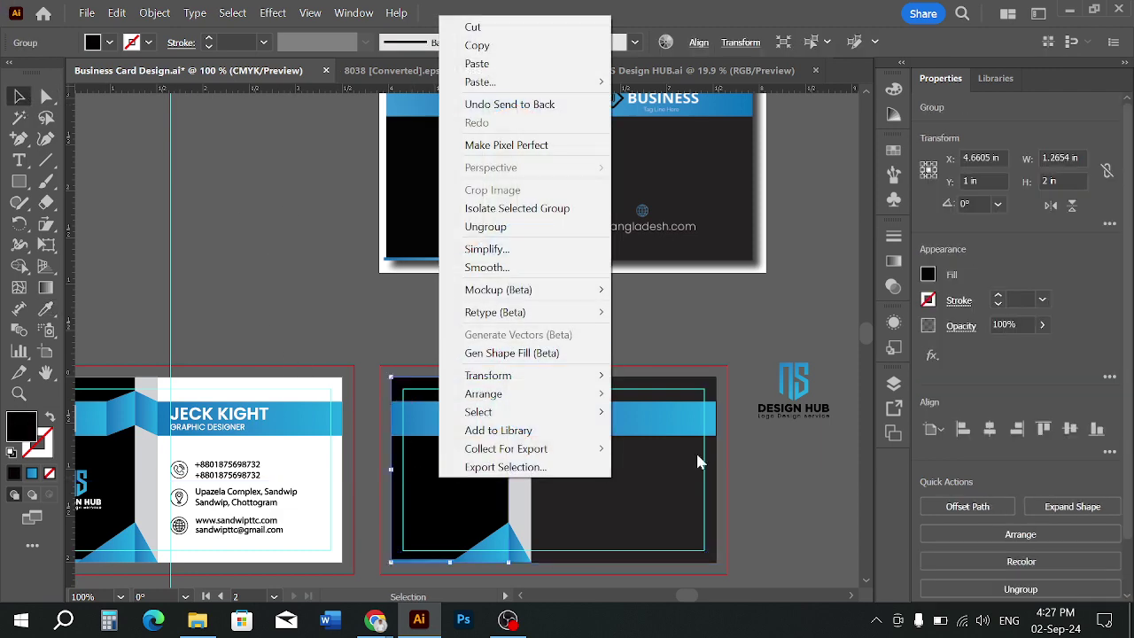
left_click(671, 328)
scroll(619, 409, "up", 1)
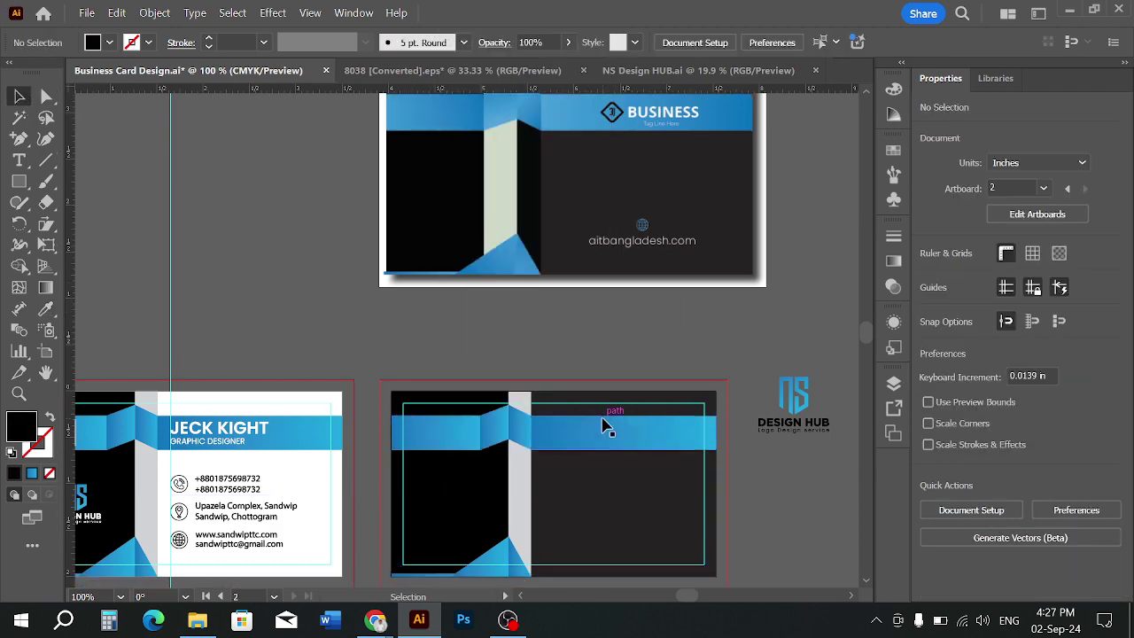
left_click(495, 483)
right_click(495, 483)
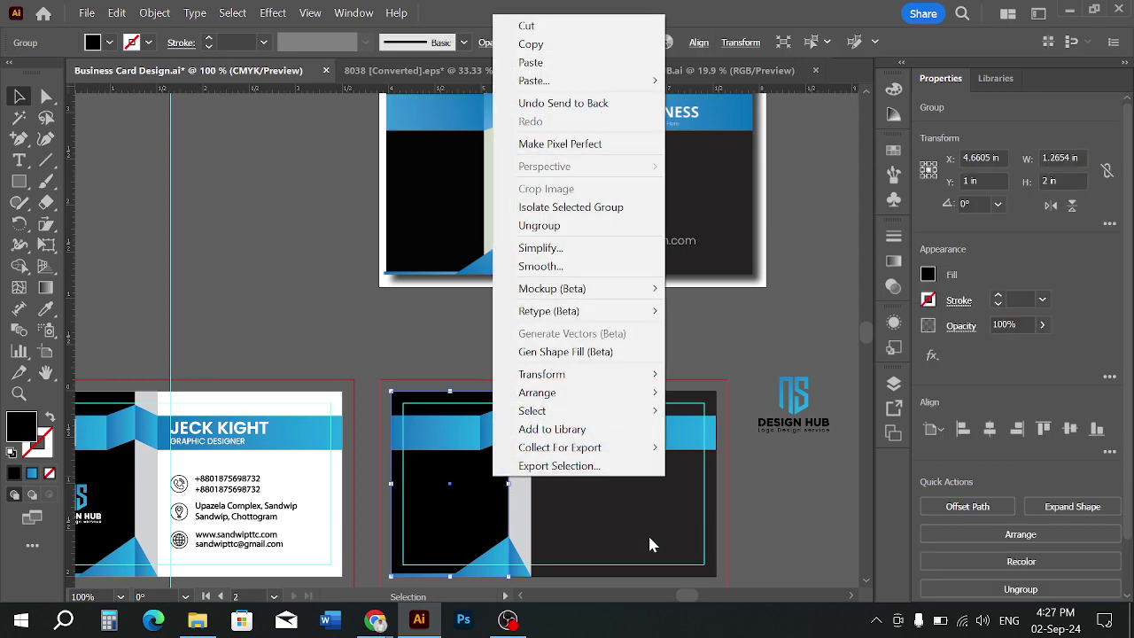
left_click(732, 524)
scroll(539, 499, "up", 3)
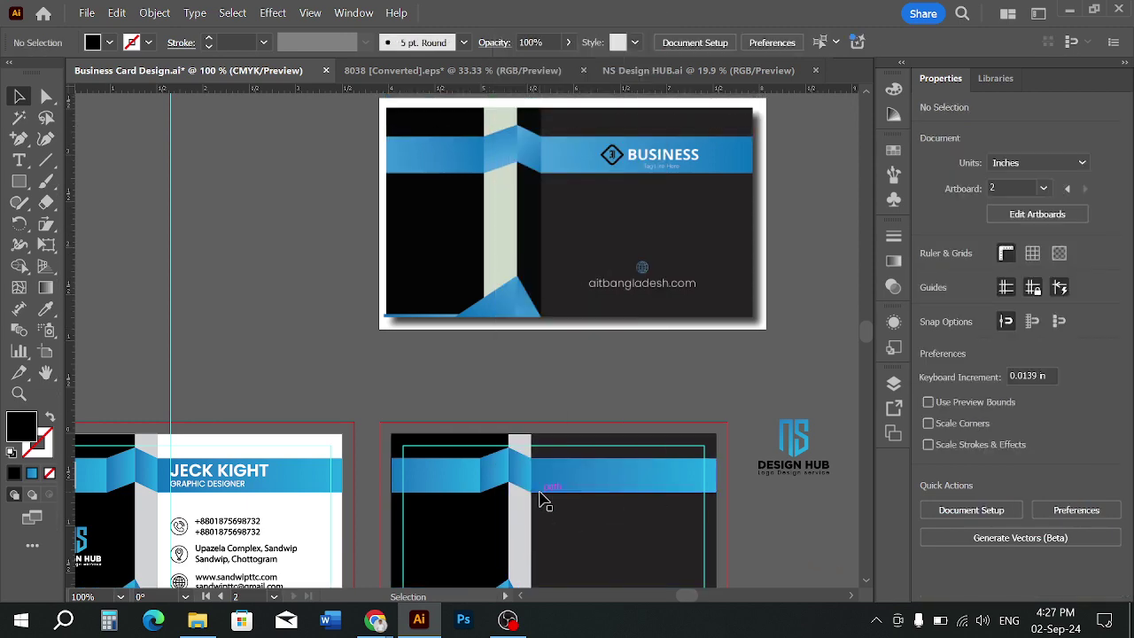
Fill the narrow middle strip of the dark back card with black
scroll(539, 499, "down", 1)
left_click(532, 515)
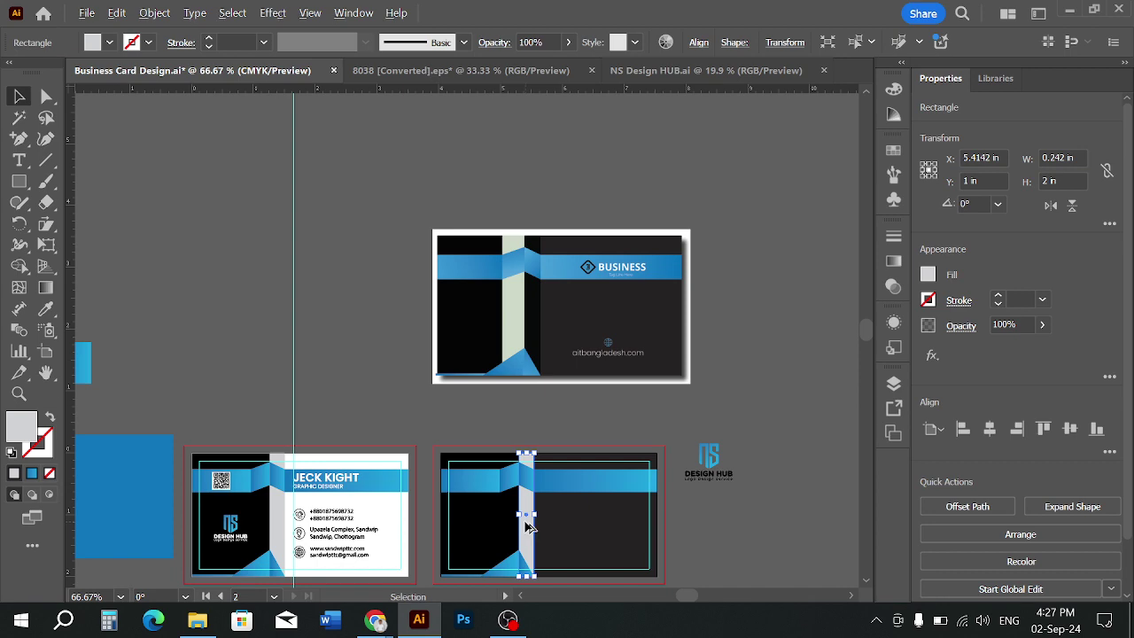
scroll(526, 528, "up", 2)
scroll(525, 528, "down", 1)
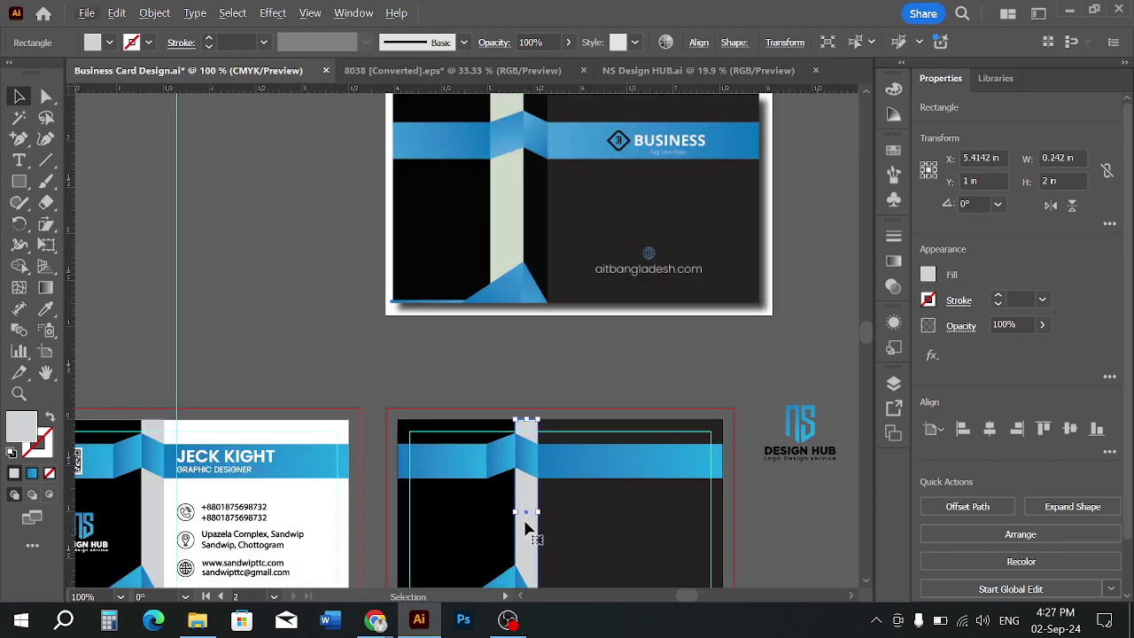
scroll(544, 341, "down", 1)
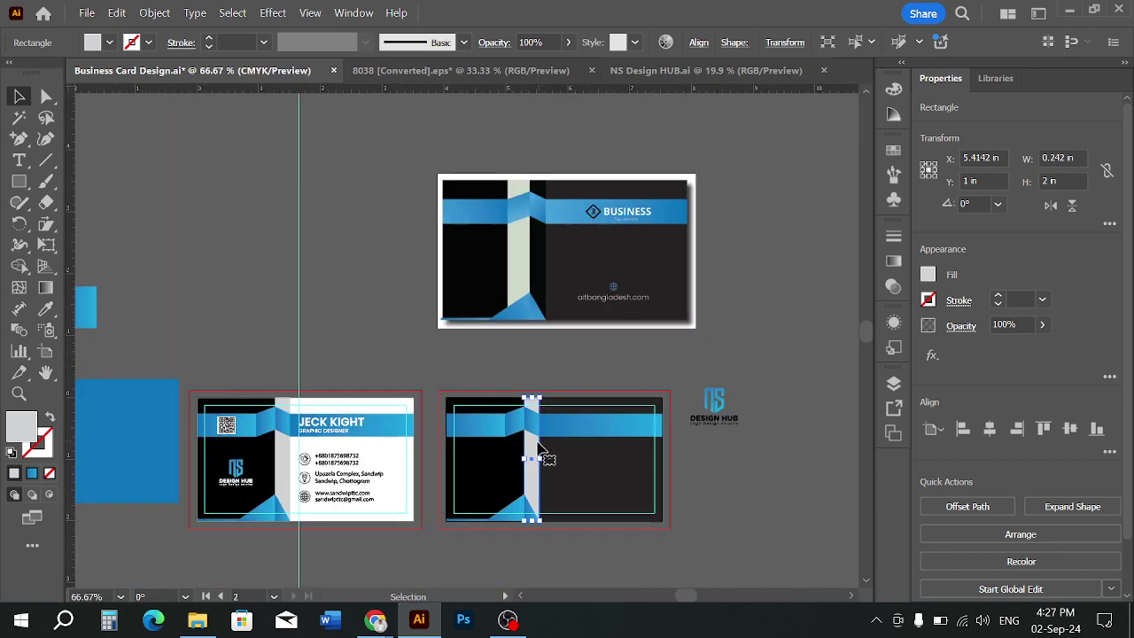
scroll(531, 459, "up", 1)
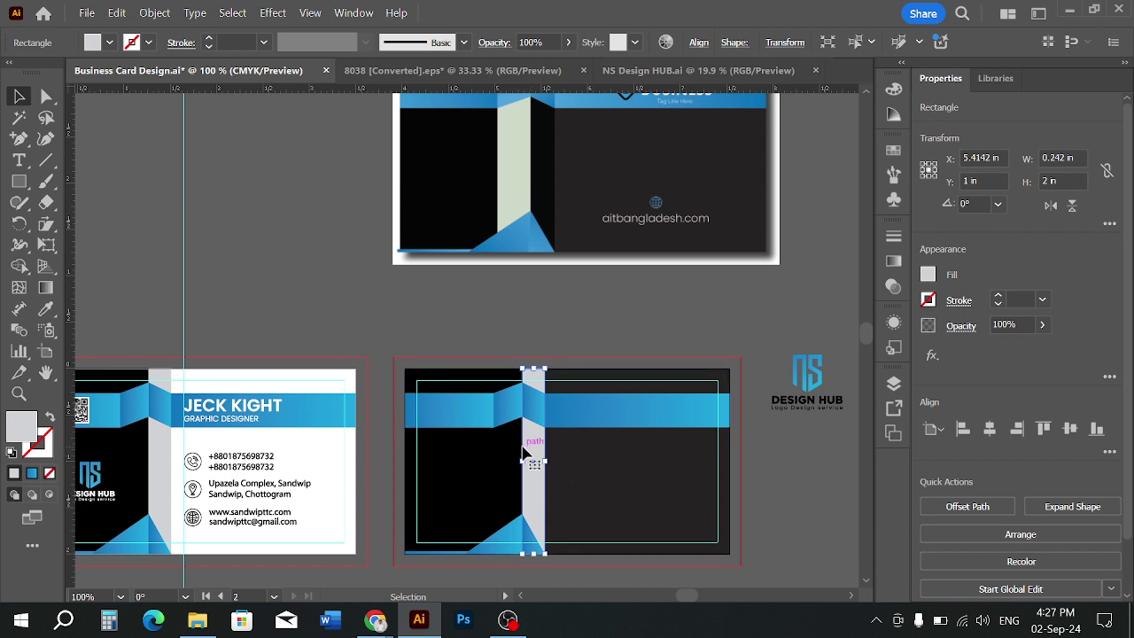
left_click(110, 43)
left_click(51, 107)
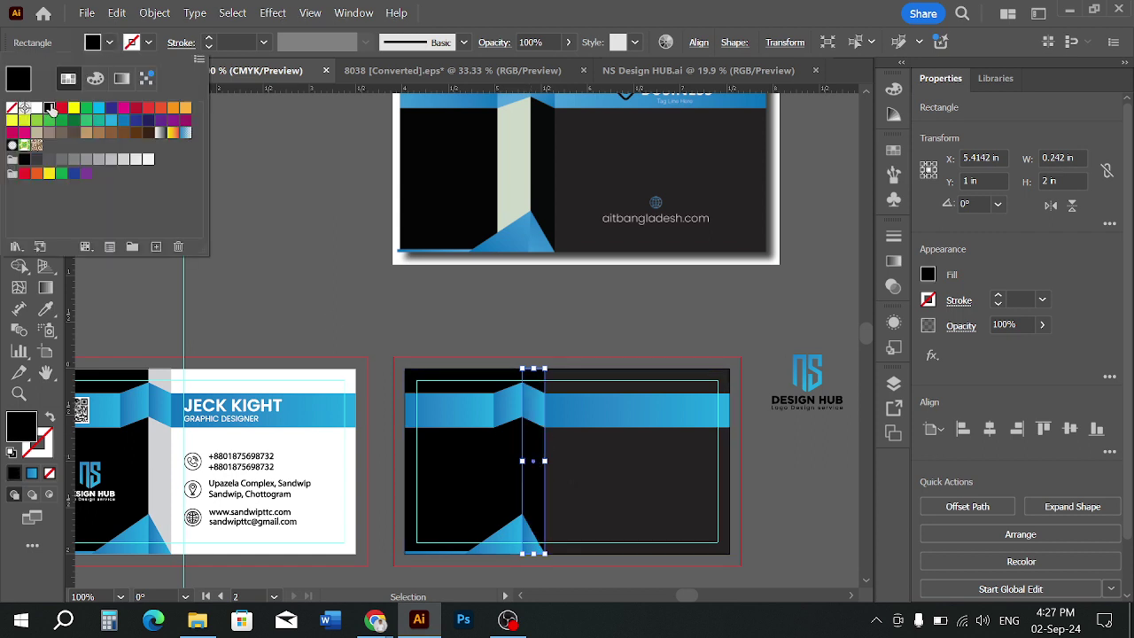
left_click(267, 211)
left_click(268, 211)
Nudge the narrow strip slightly to the left
scroll(561, 479, "up", 1)
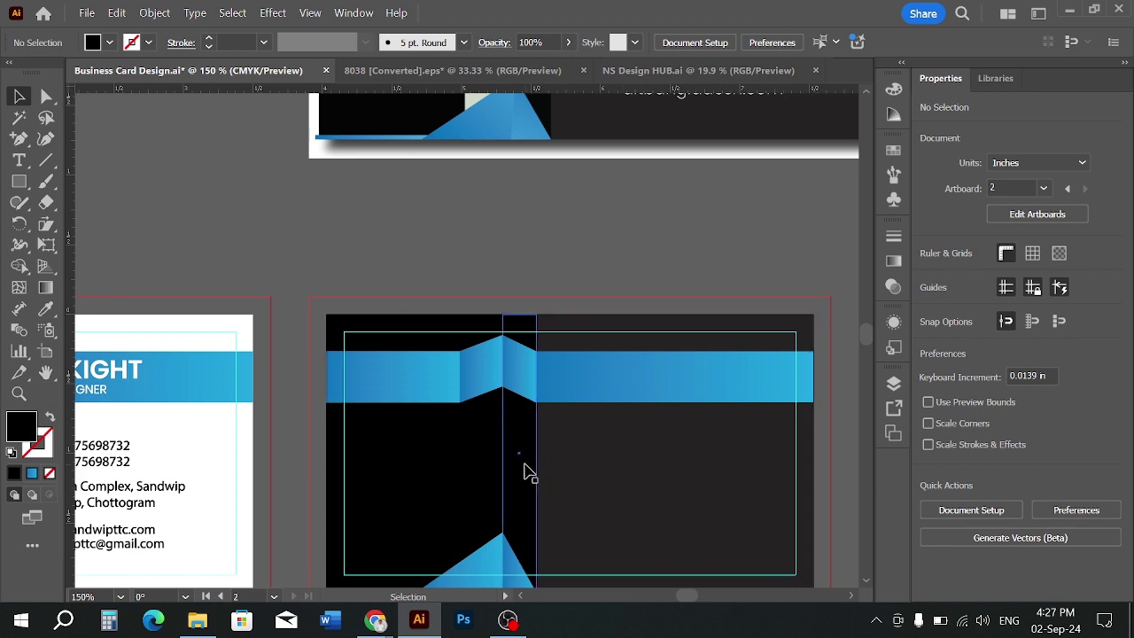
left_click(475, 454)
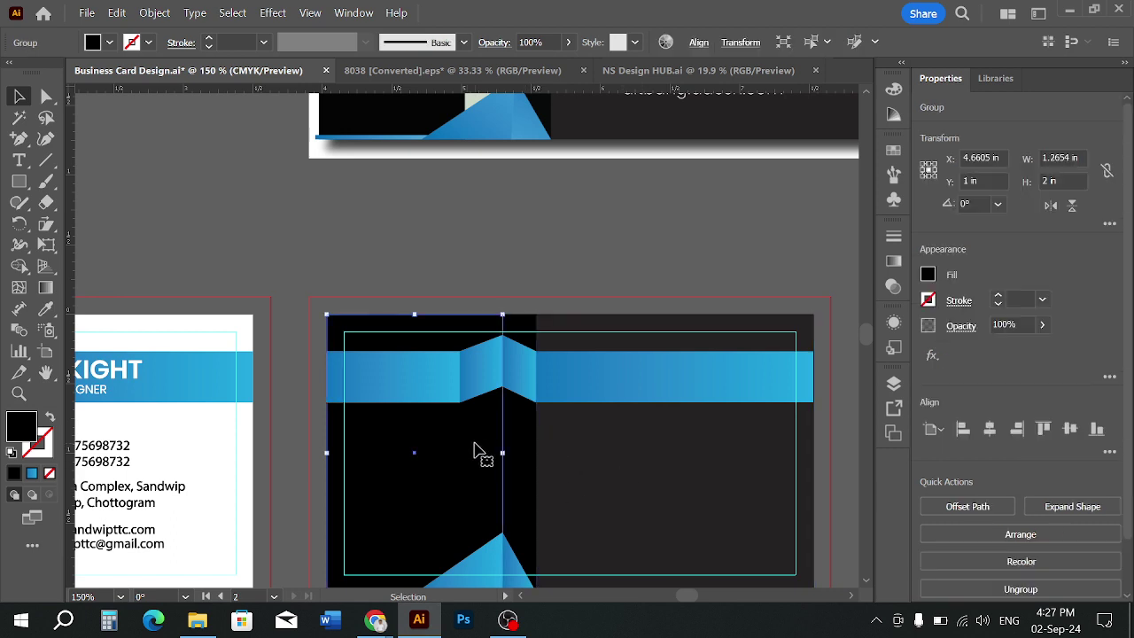
left_click(517, 458)
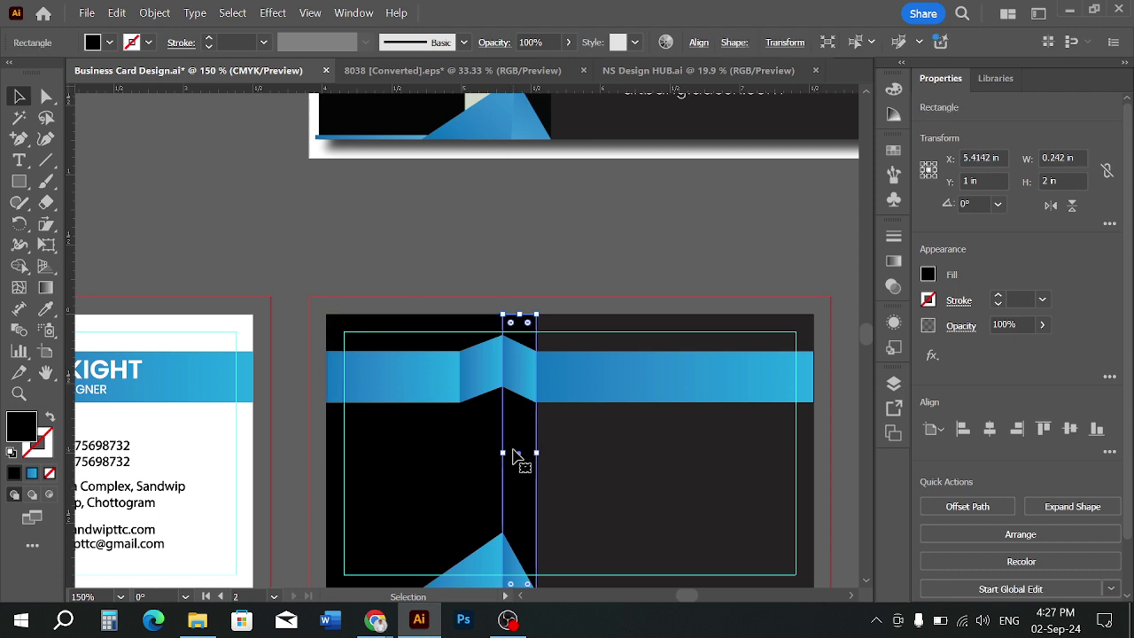
mouse_move(519, 459)
left_mouse_down()
mouse_move(476, 461)
mouse_move(504, 461)
left_mouse_up()
Recolour the strip with the light grey-green sampled from the reference card using the Eyedropper
scroll(496, 427, "down", 1)
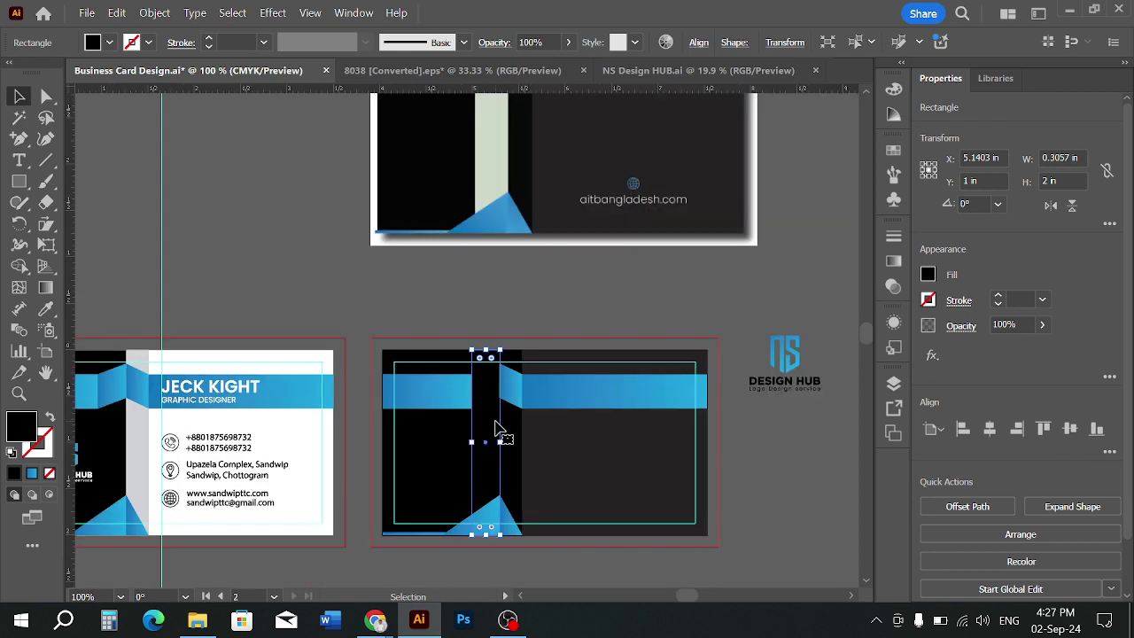
scroll(482, 418, "up", 1)
key("i")
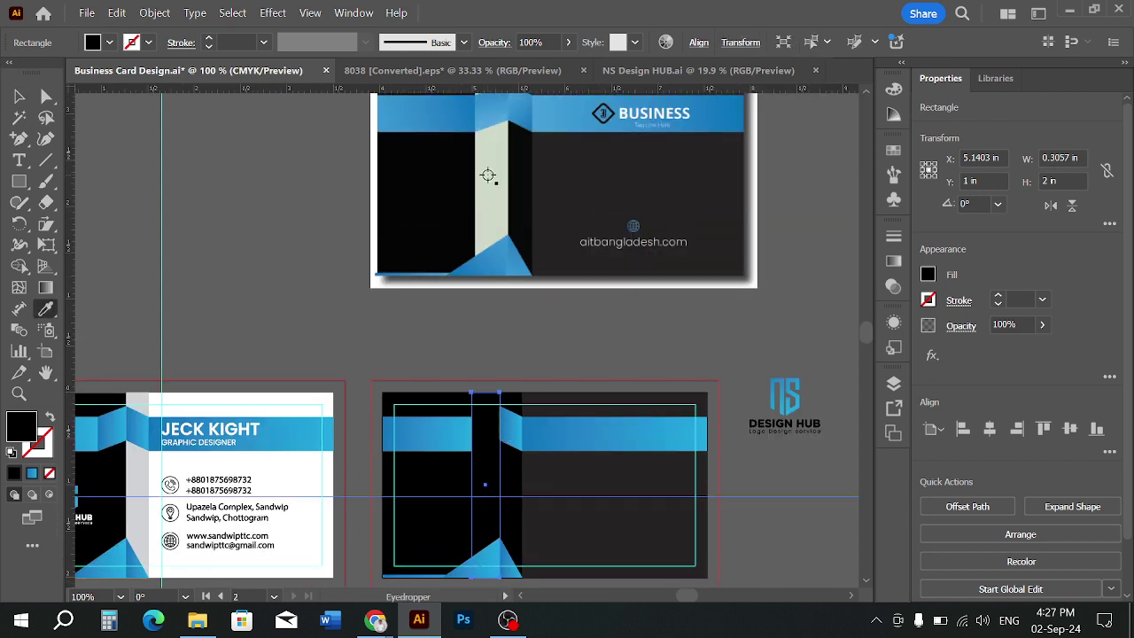
left_click(488, 172)
left_click(18, 96)
left_click(271, 197)
Send the light strip backward so it sits behind the blue band
scroll(270, 197, "down", 1)
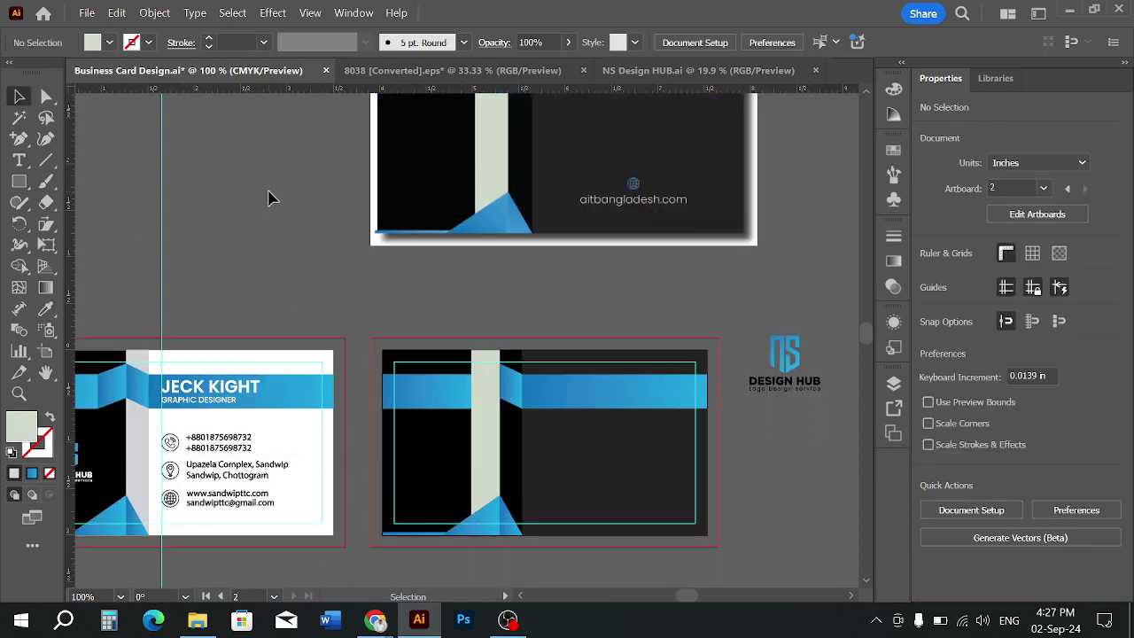
key("a")
left_click(477, 418)
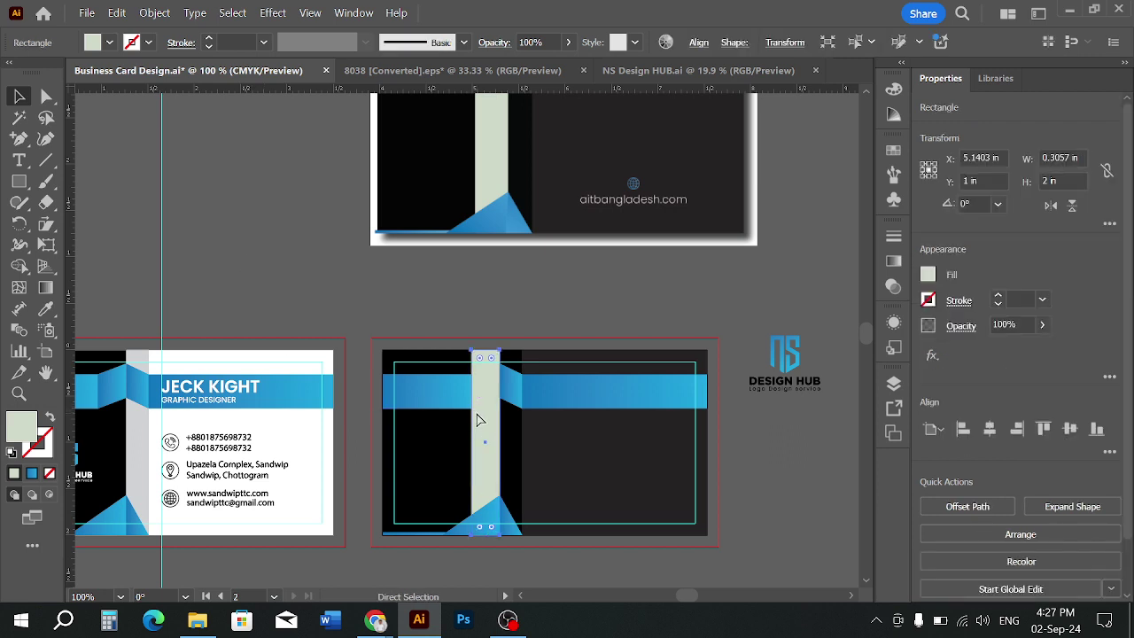
key("ctrl+bracketleft")
key("v")
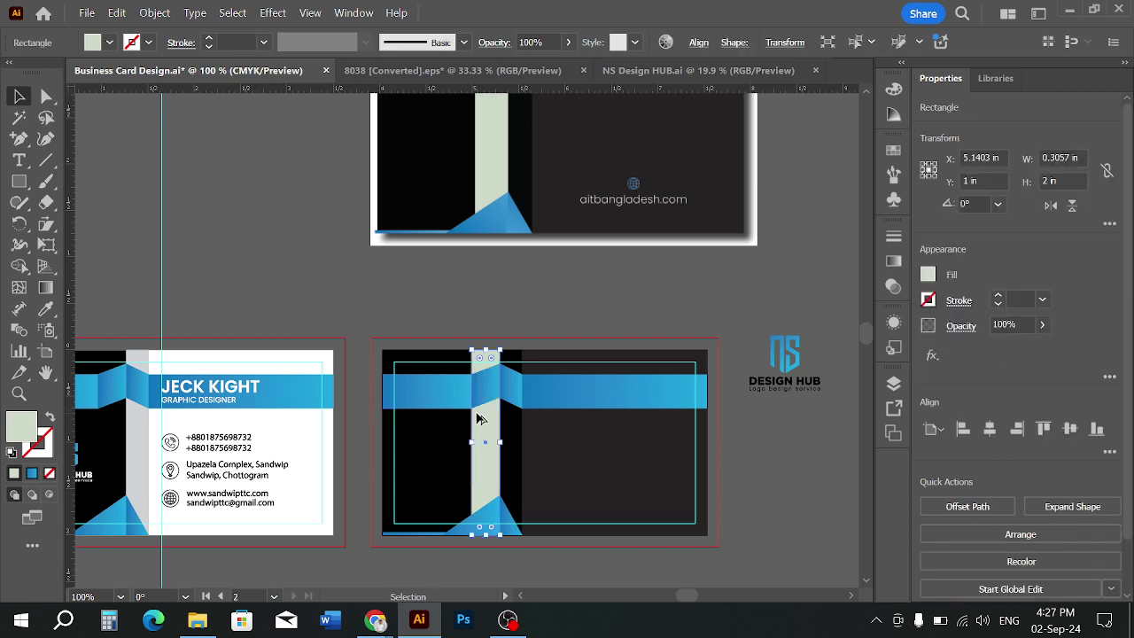
scroll(476, 418, "down", 2)
left_click(682, 523)
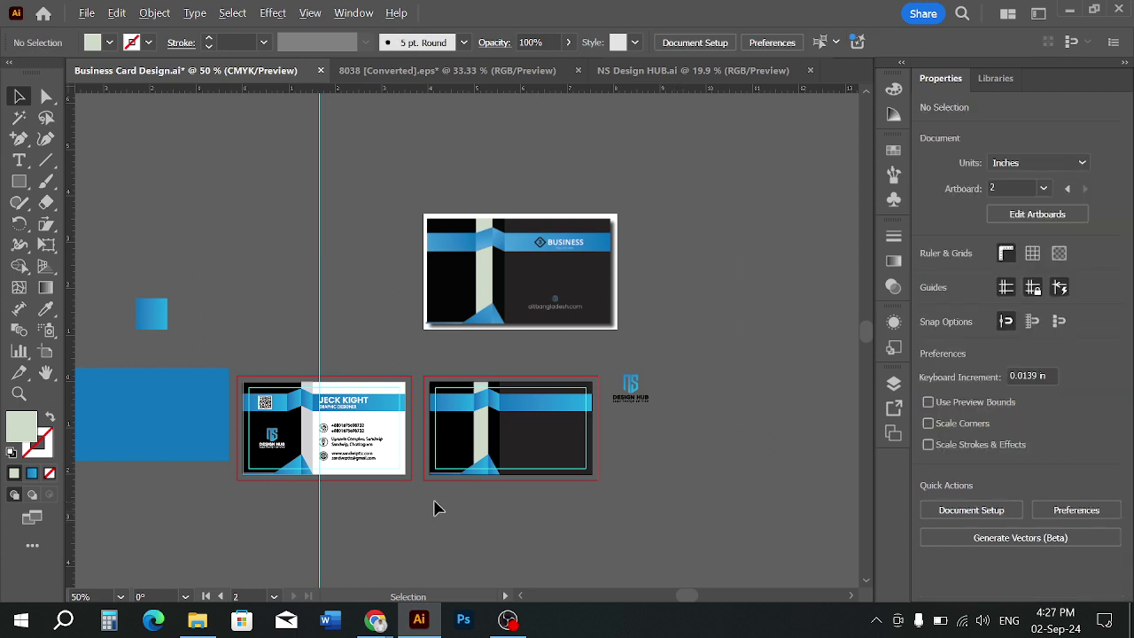
Ungroup the NS Design Hub logo
scroll(440, 508, "up", 1)
scroll(502, 514, "up", 1)
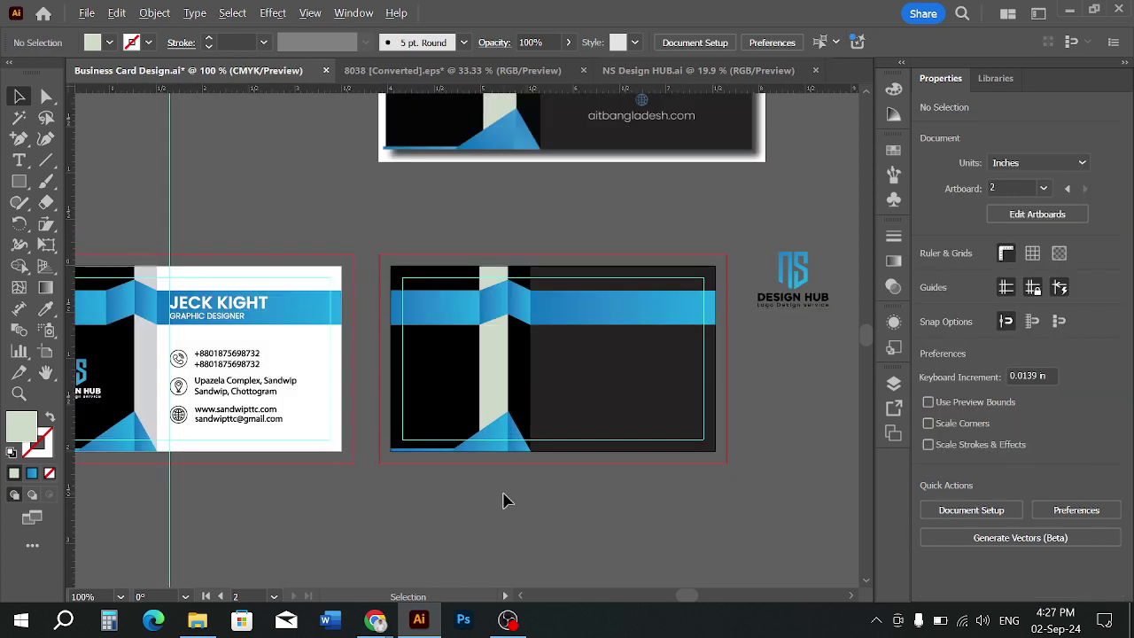
scroll(502, 501, "down", 1)
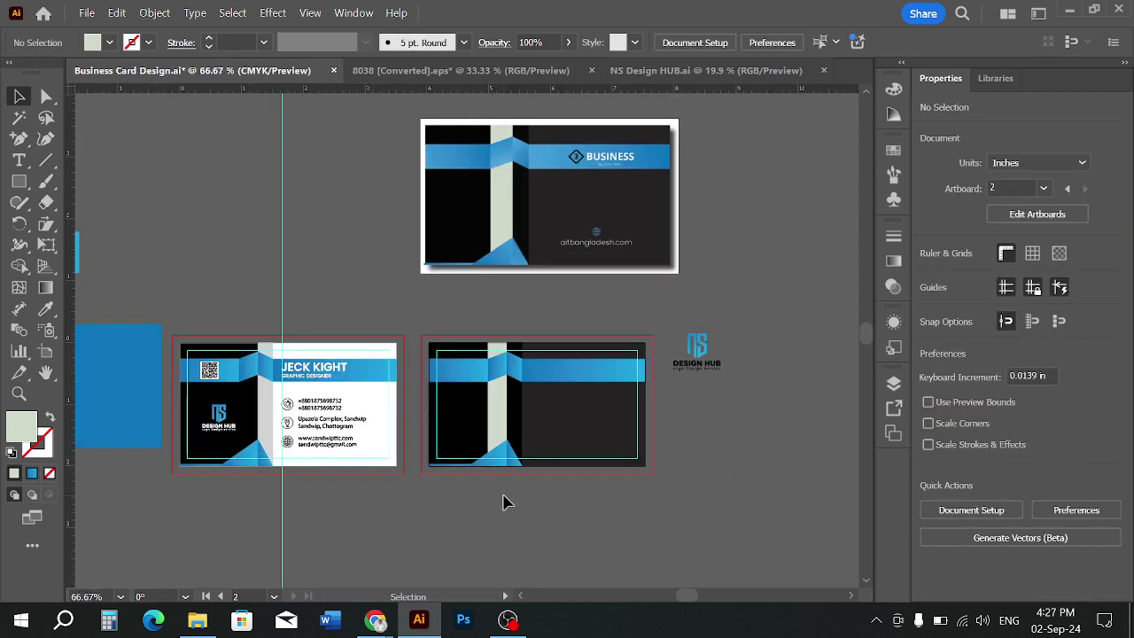
scroll(532, 499, "up", 1)
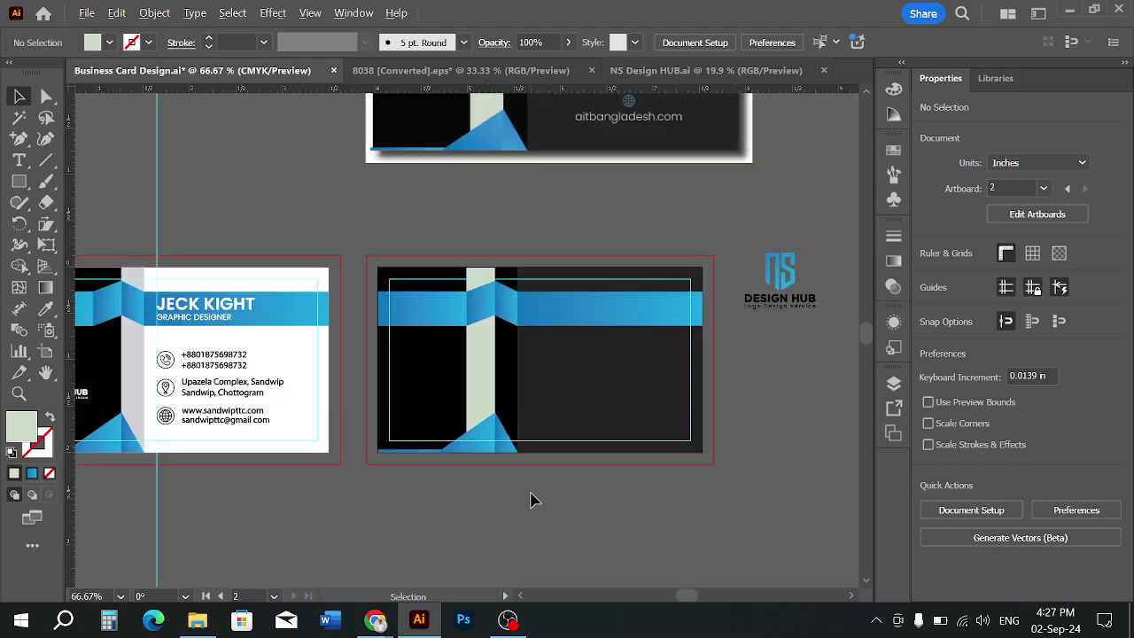
scroll(531, 501, "up", 1)
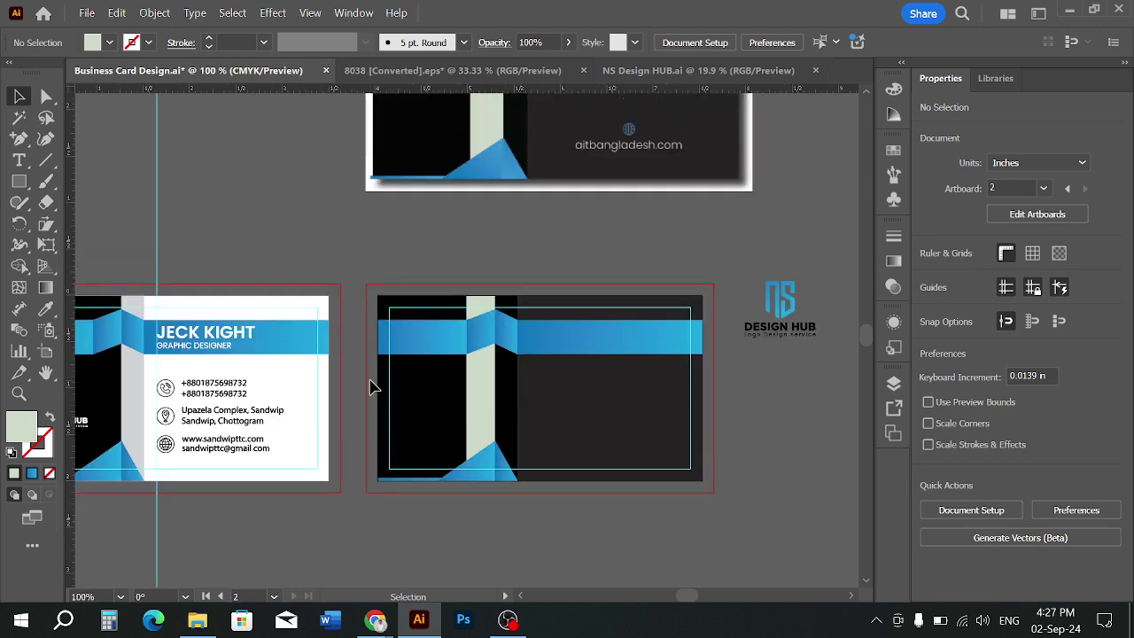
left_click_drag(370, 381, 592, 414)
key("ctrl+2")
left_click(780, 306)
right_click(787, 319)
left_click(833, 352)
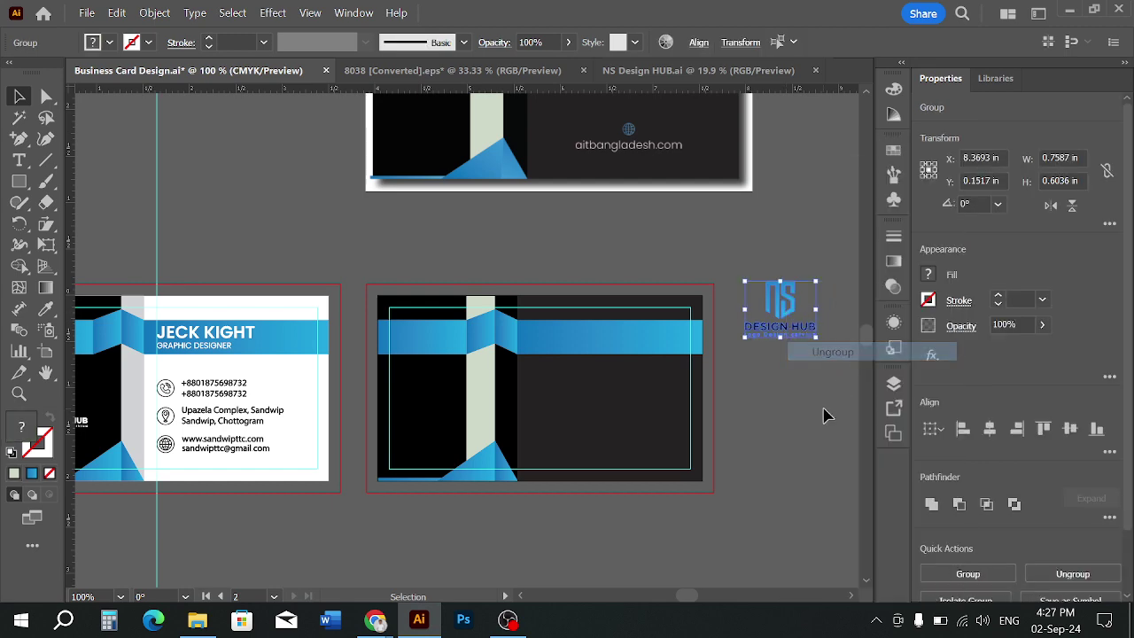
Make the DESIGN HUB logo text white
left_click(824, 414)
left_click(778, 326)
left_click(110, 42)
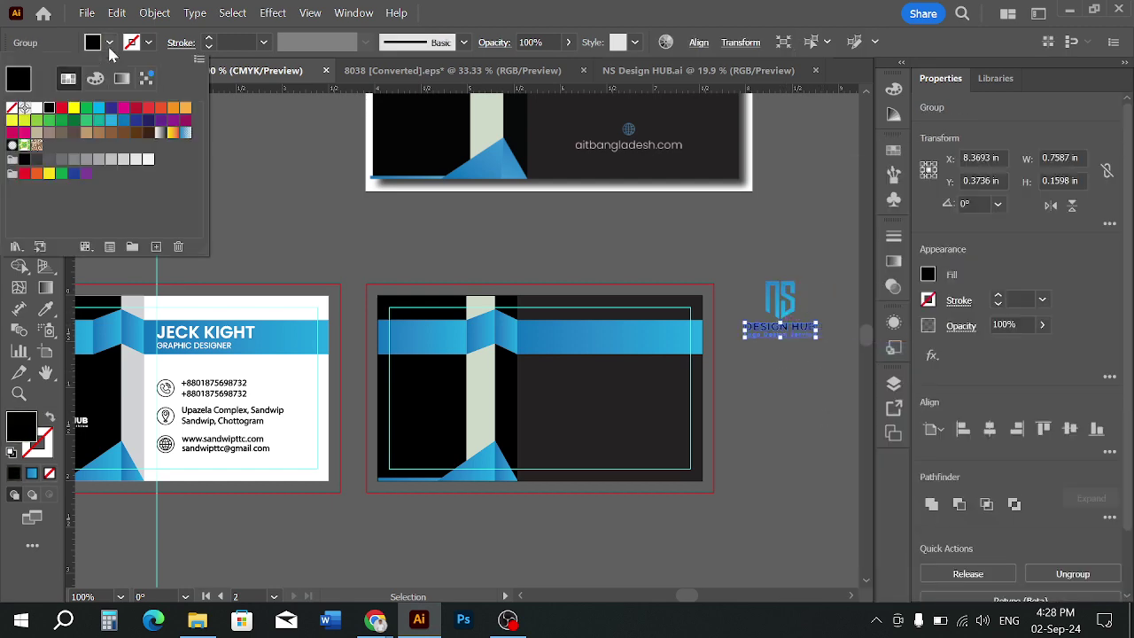
left_click(36, 109)
Move the whole logo onto the right half of the dark back card
left_click(788, 365)
left_click_drag(791, 365, 627, 417)
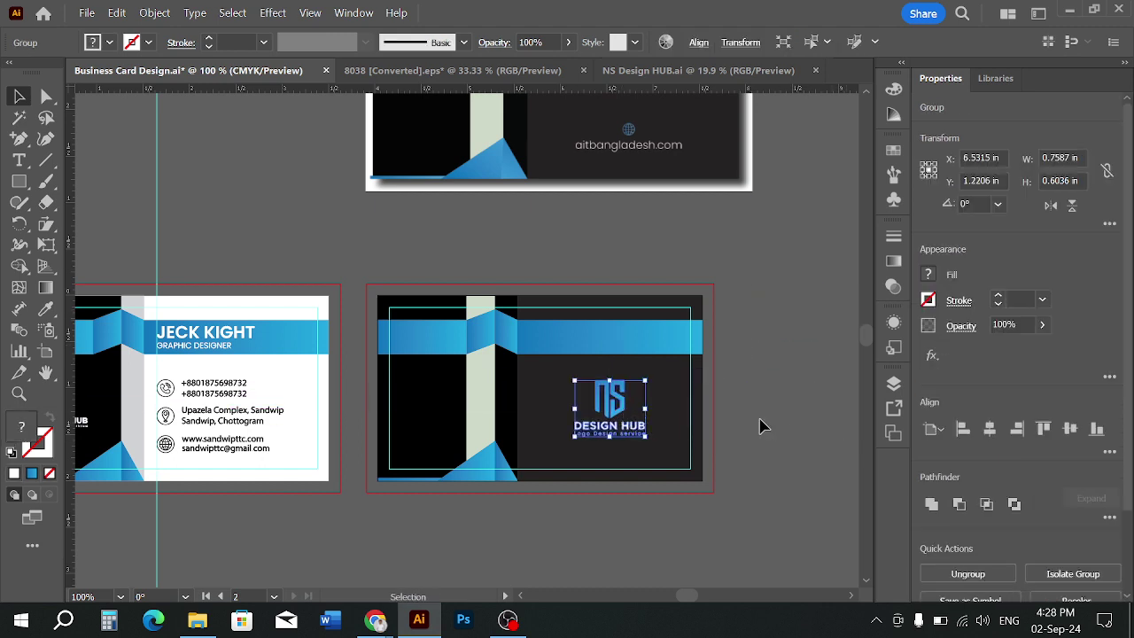
left_click(597, 527)
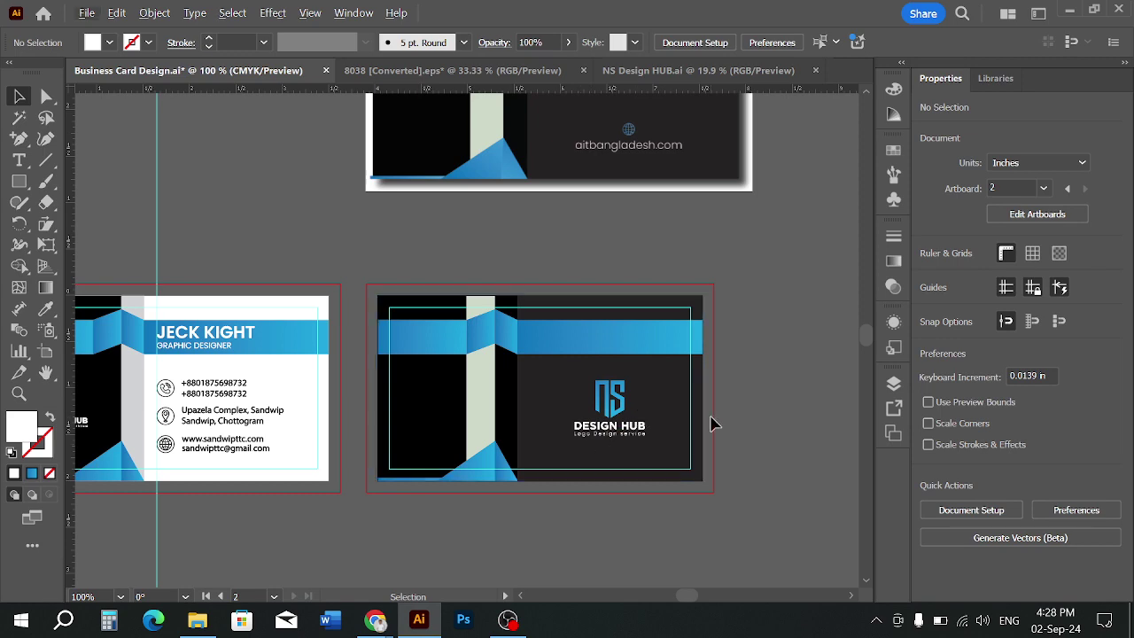
Alt-drag a copy of the front card's web and email lines onto the back card
scroll(709, 423, "down", 1)
scroll(400, 445, "up", 2)
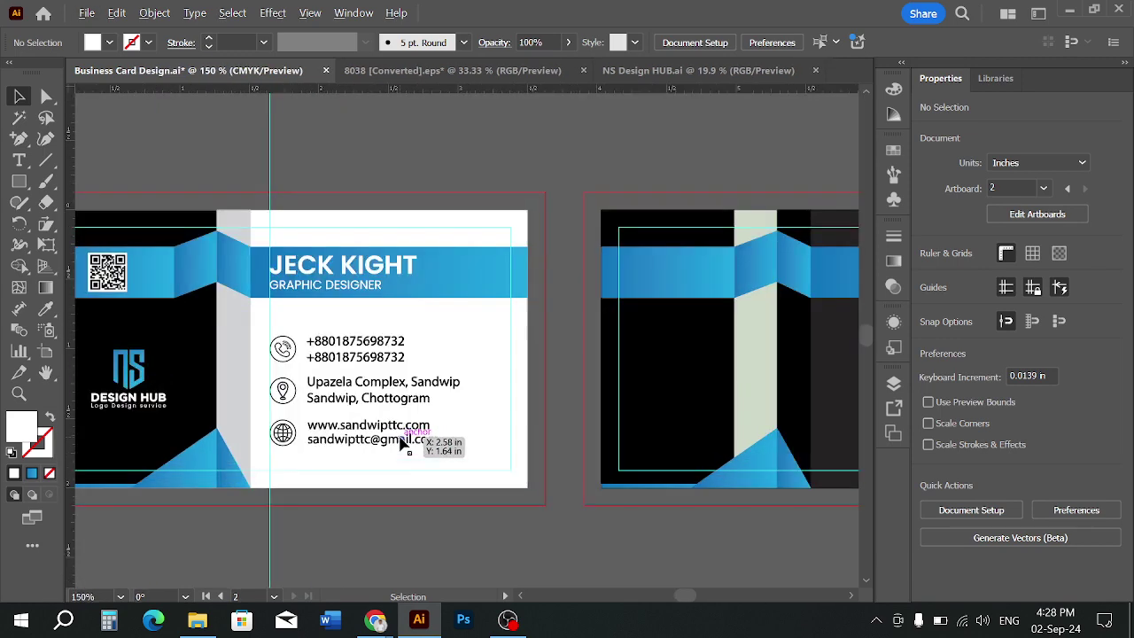
scroll(357, 467, "right", 1)
left_click(348, 429)
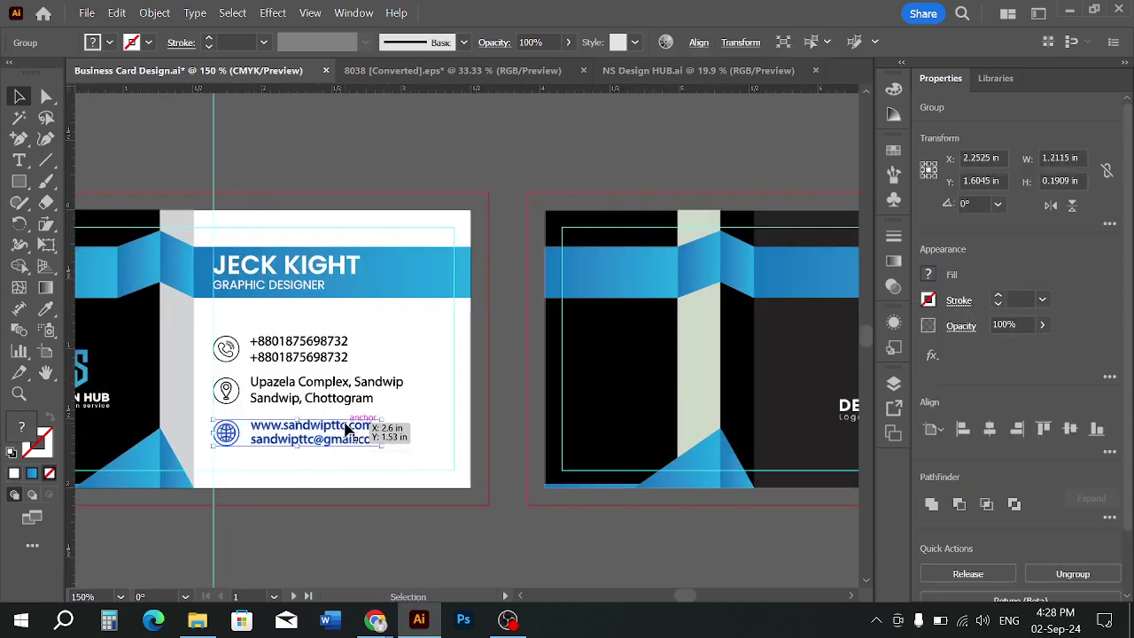
scroll(347, 429, "right", 1)
left_click_drag(329, 431, 735, 460)
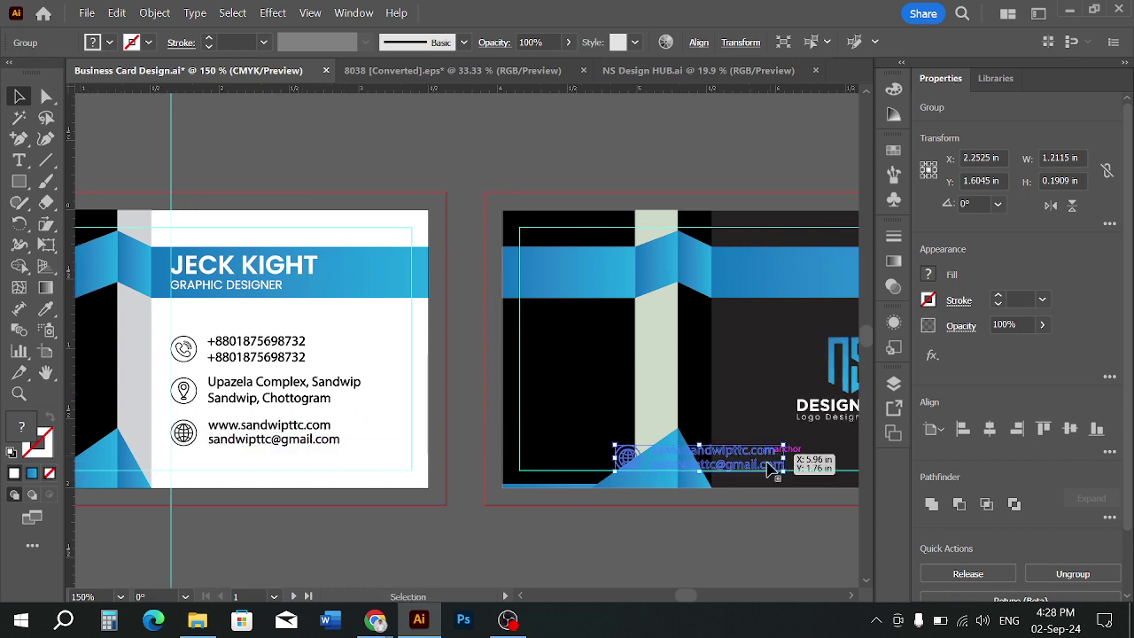
Make the copied contact lines white and position them under the logo
scroll(532, 399, "right", 8)
left_click(107, 42)
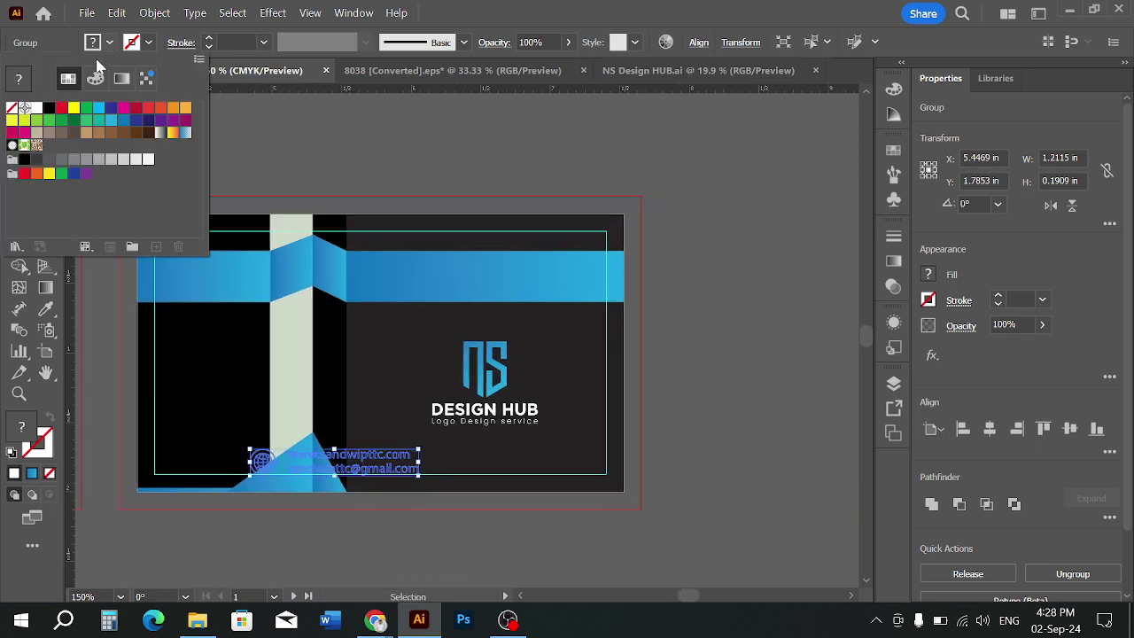
left_click(34, 109)
left_click(457, 561)
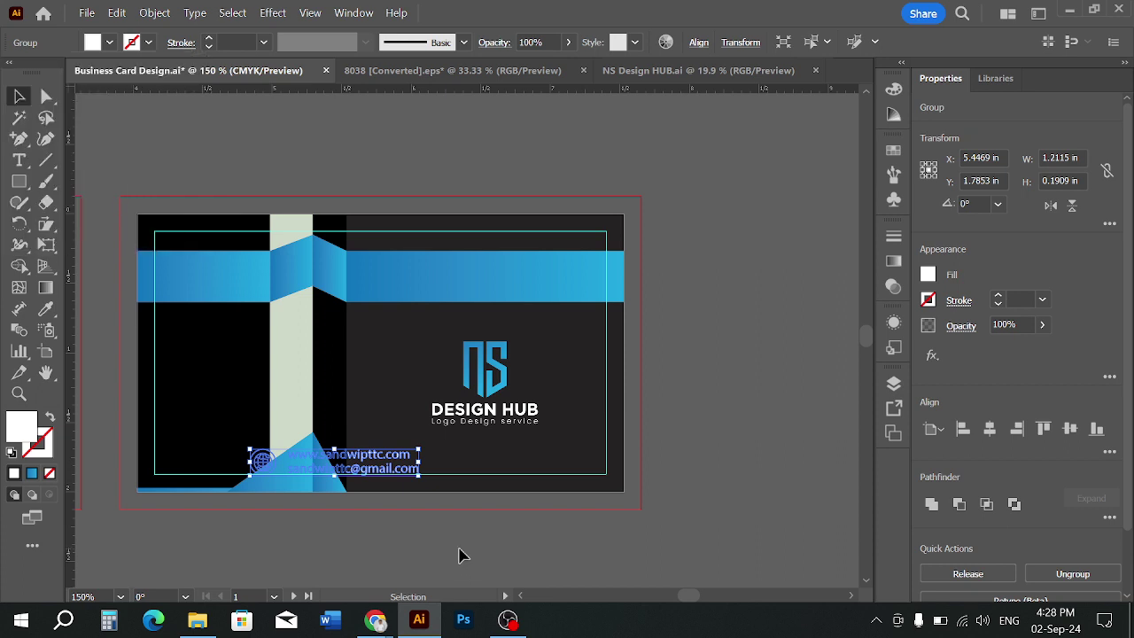
left_click(458, 554)
left_click_drag(390, 471, 553, 477)
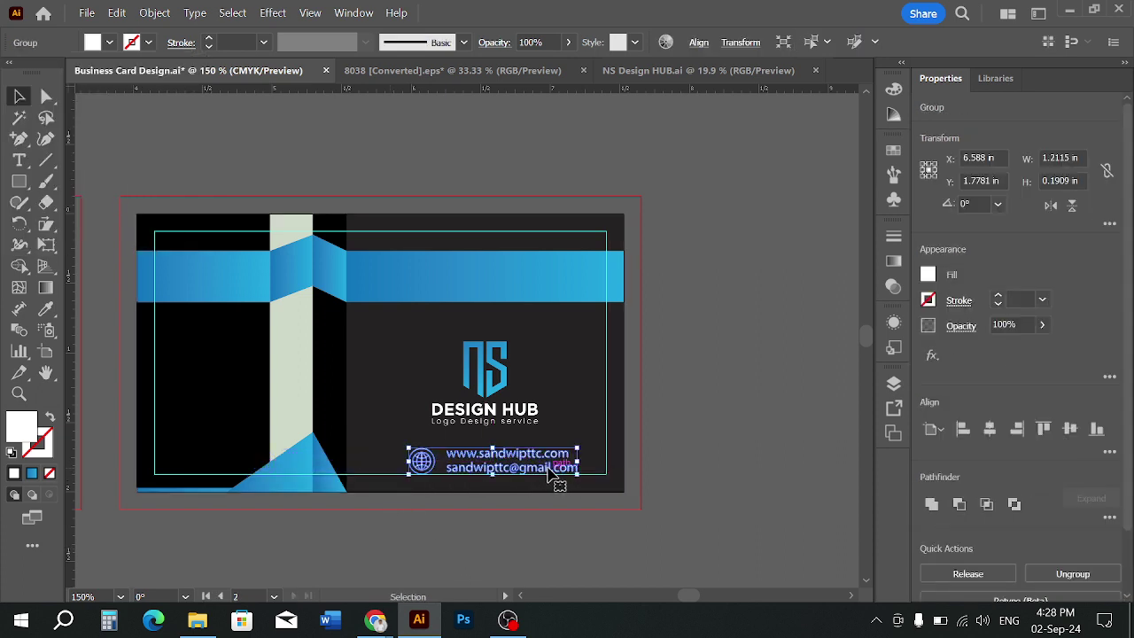
Delete the copied lines and start a new web-address text line below the logo
key("Delete")
key("t")
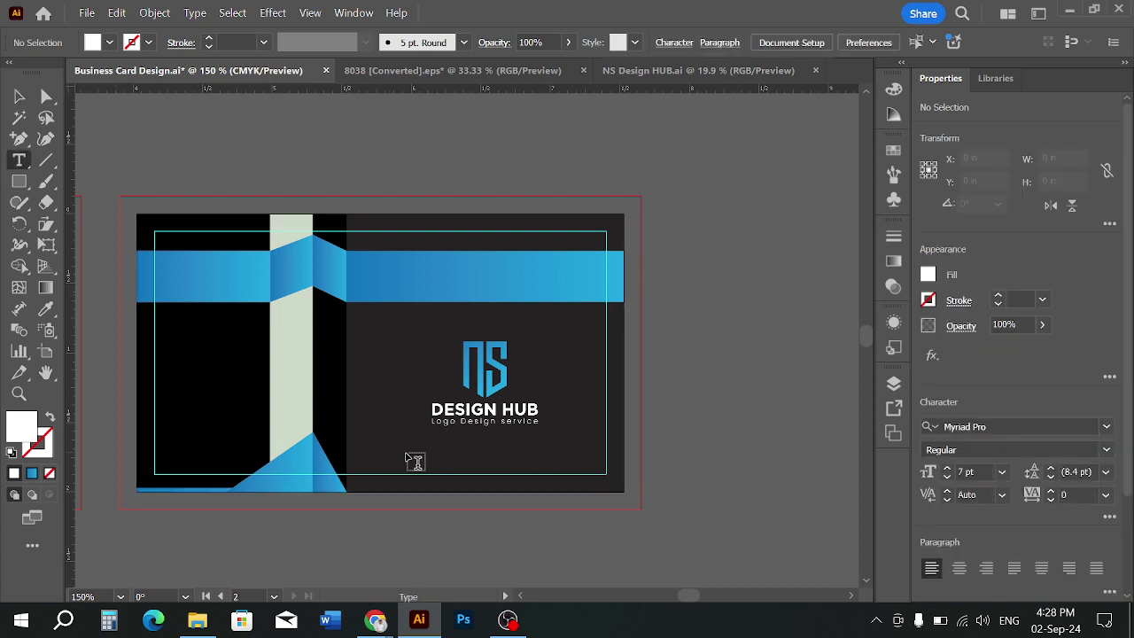
left_click(408, 455)
type("ww")
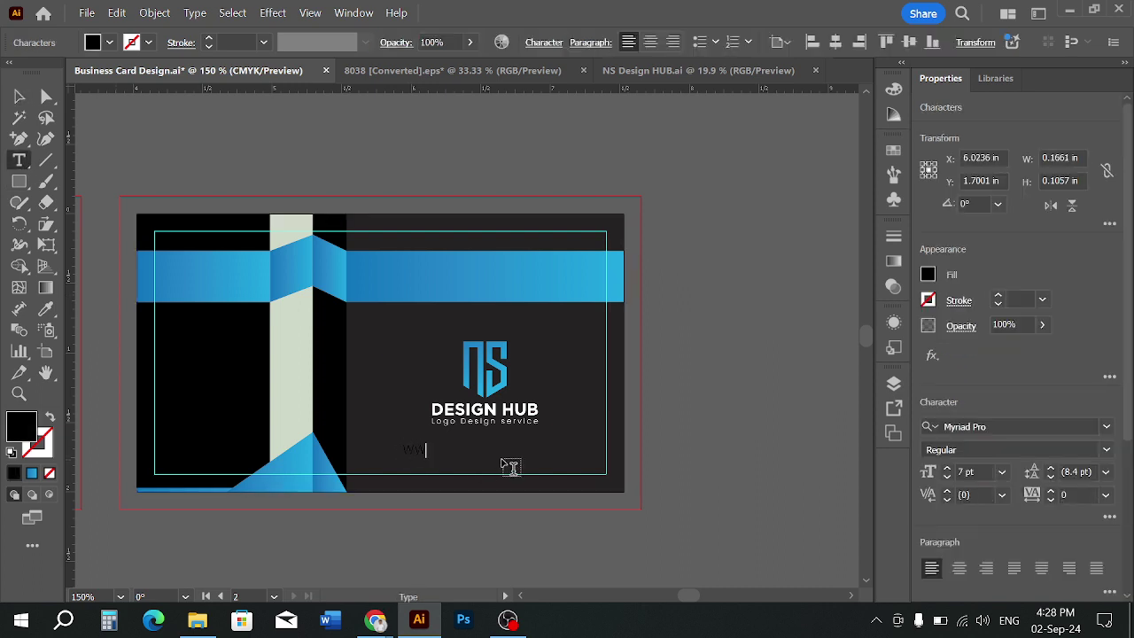
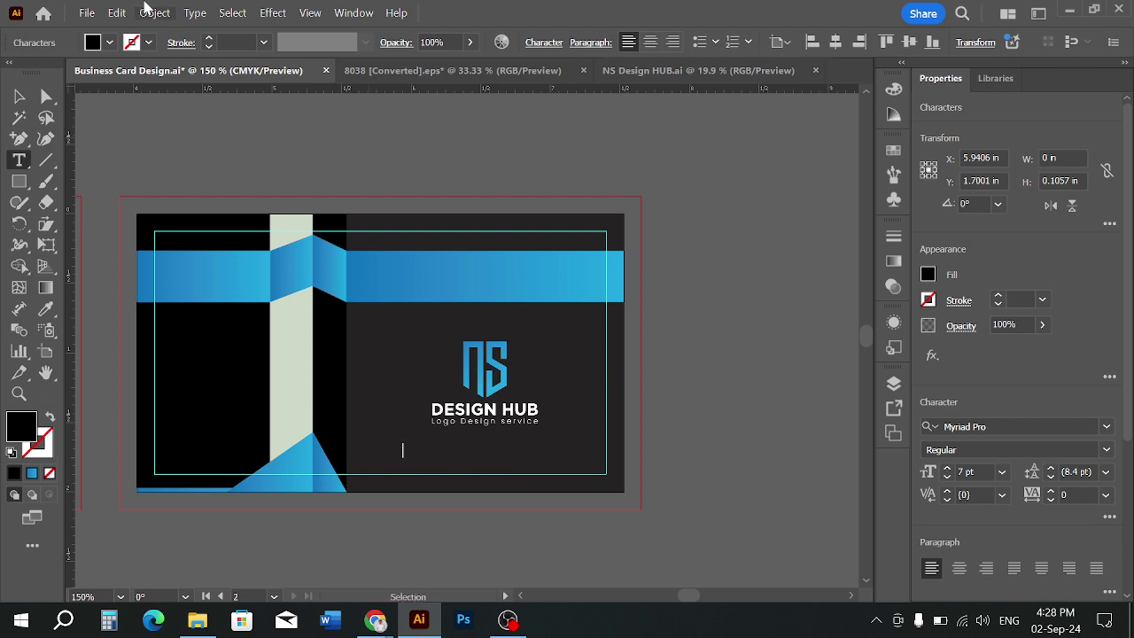
left_click(130, 44)
left_click(36, 108)
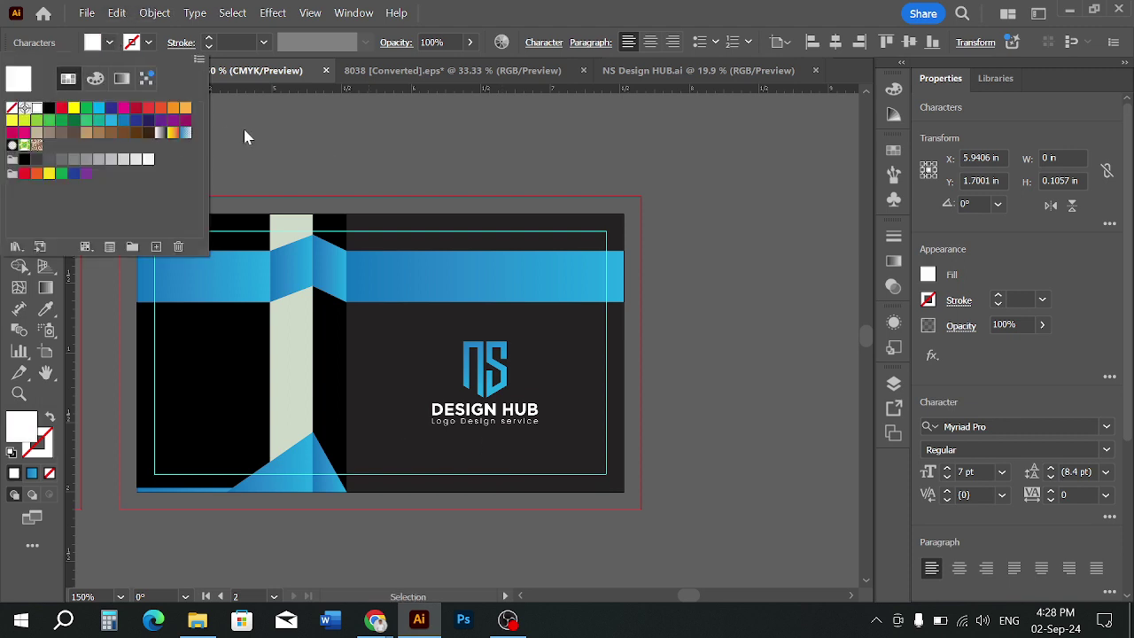
key("Escape")
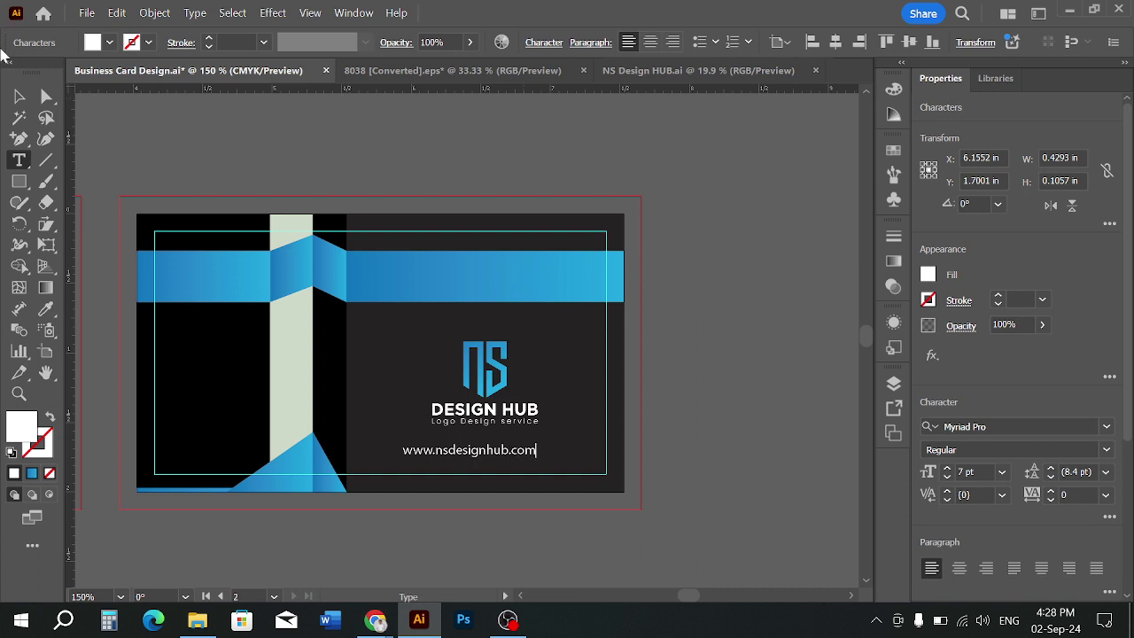
left_click(18, 95)
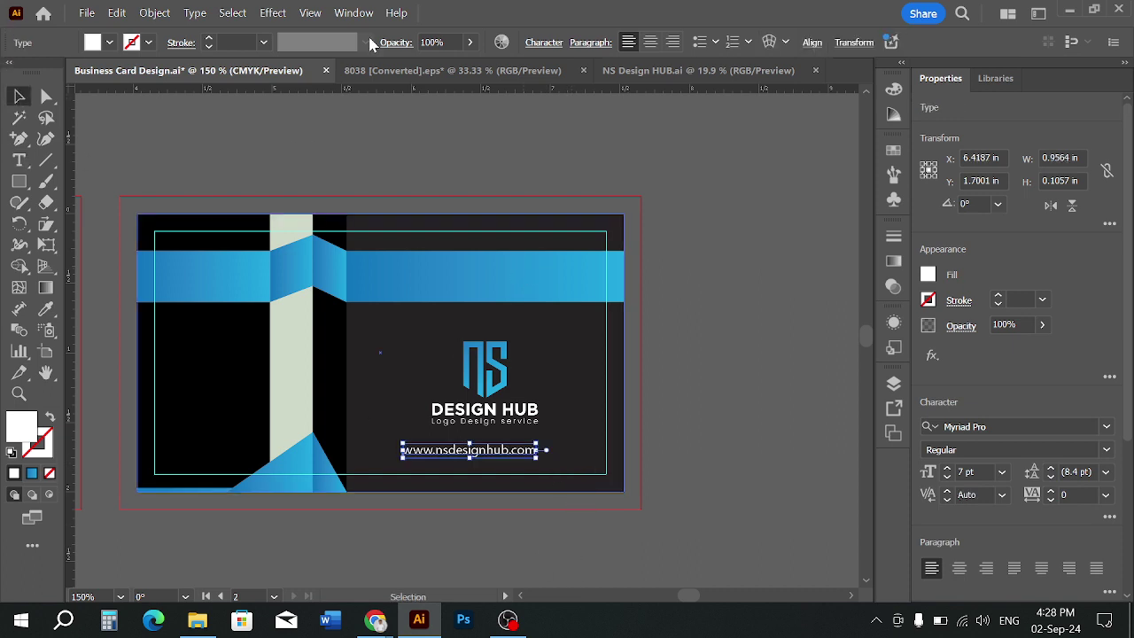
Set the web address line's tracking to 20 in the Character settings
left_click(691, 335)
left_click_drag(694, 337, 810, 385)
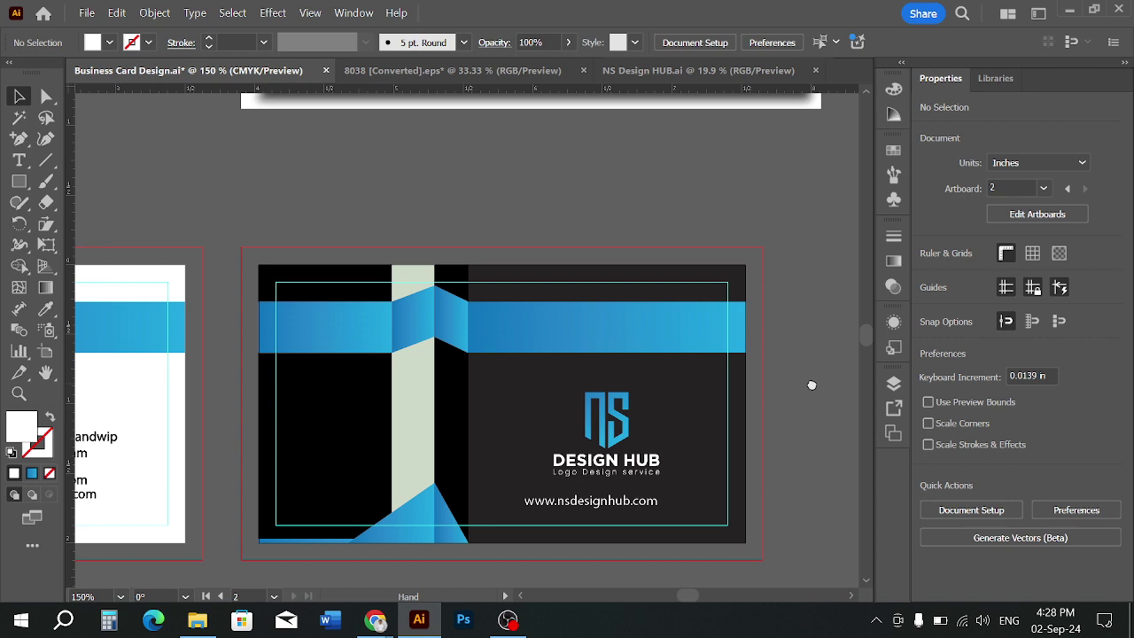
left_click(657, 513)
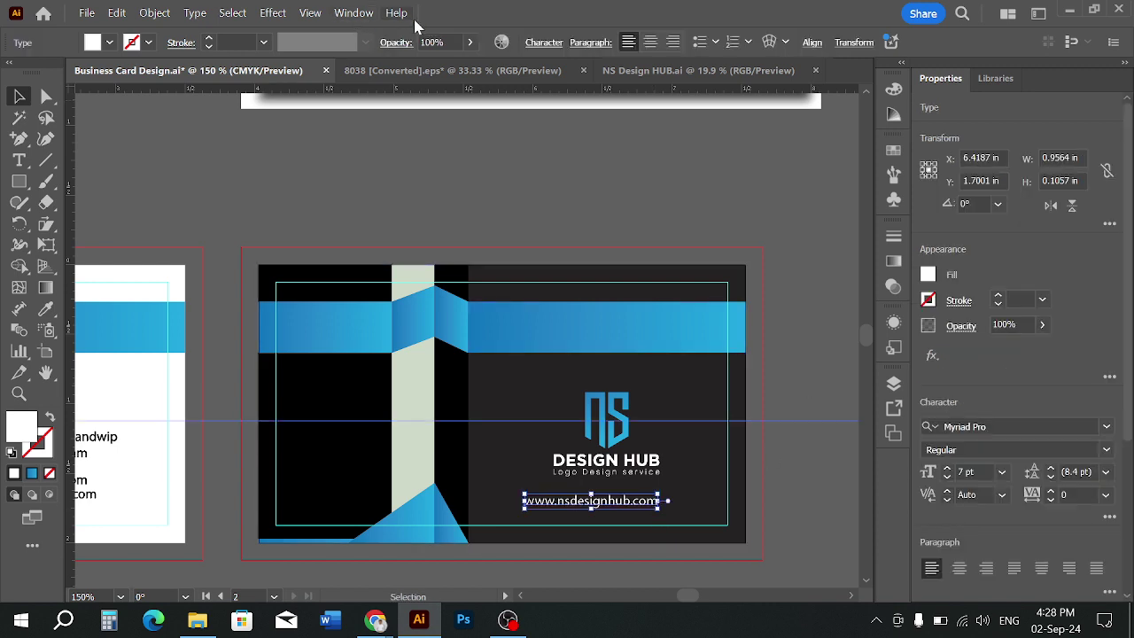
left_click(549, 46)
left_click(509, 146)
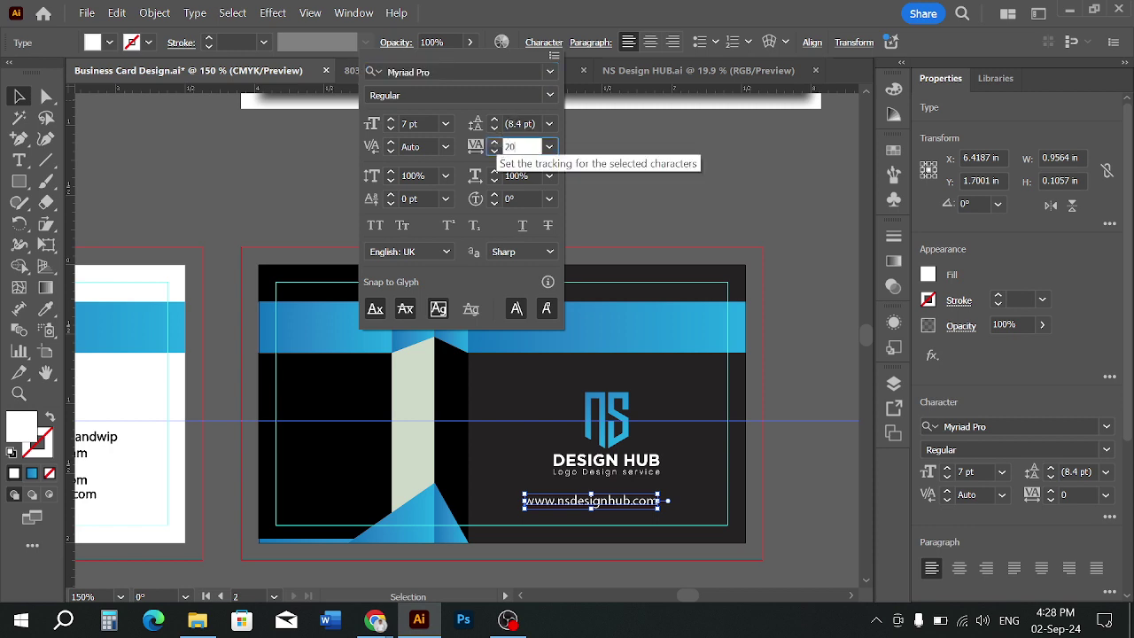
key("Return")
Scale the web address text up slightly by dragging its corner handle
left_click(812, 503)
key("space")
left_click_drag(756, 518, 732, 514)
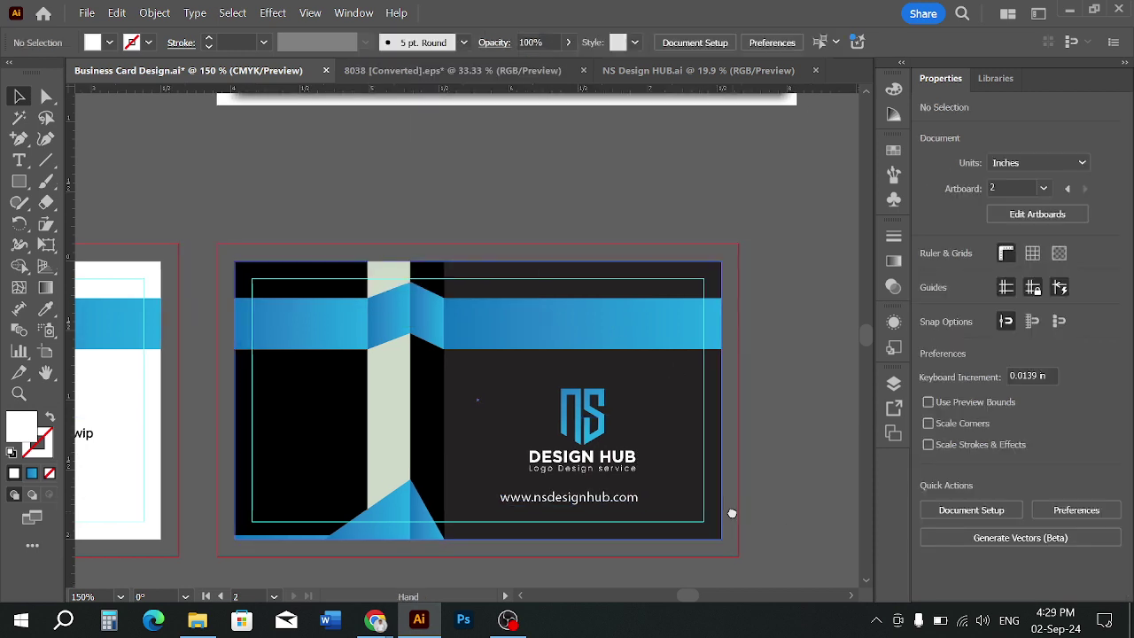
left_click_drag(639, 504, 670, 528)
left_click(790, 505)
left_click(671, 527)
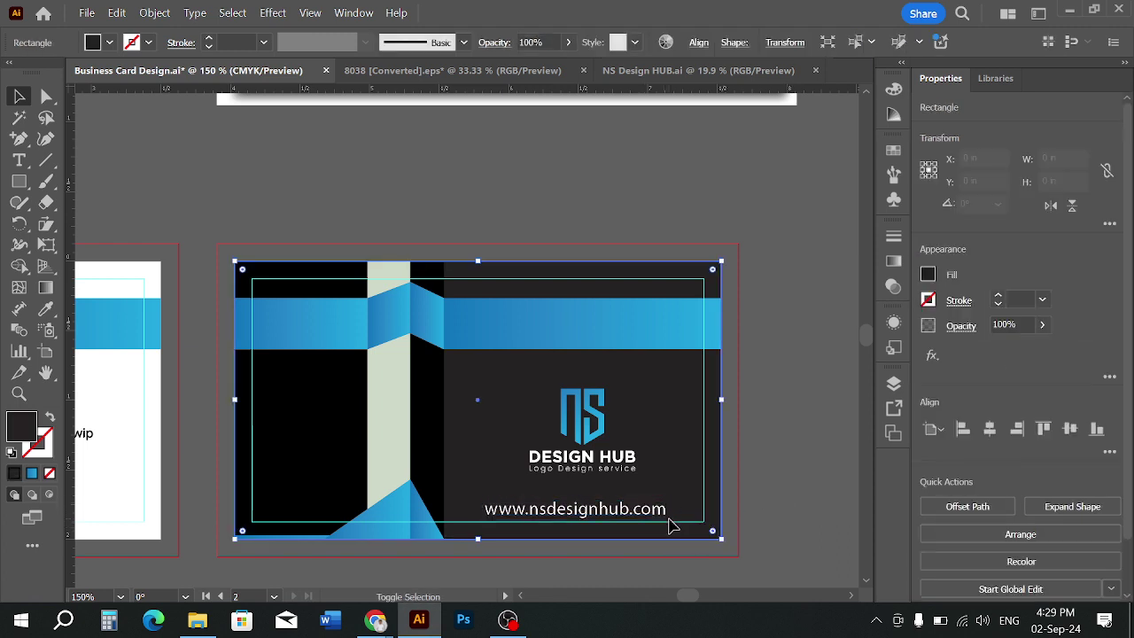
left_click(673, 526)
left_click_drag(673, 525, 660, 519)
left_click(777, 486)
left_click(666, 519)
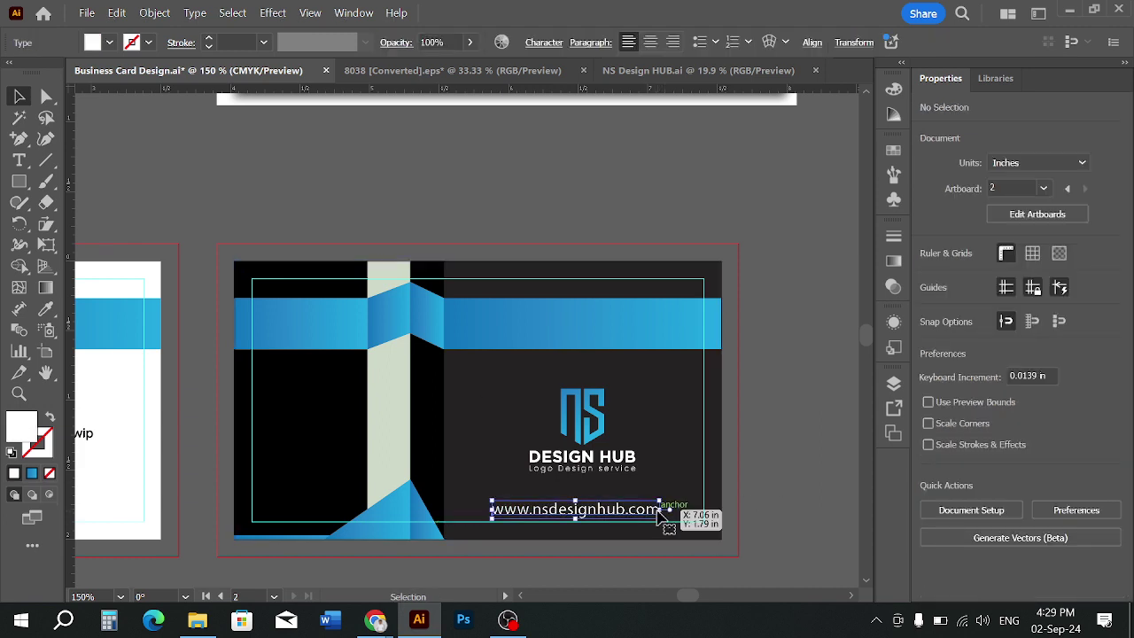
Adjust the web address font size in Properties, stepping it down
left_click(972, 472)
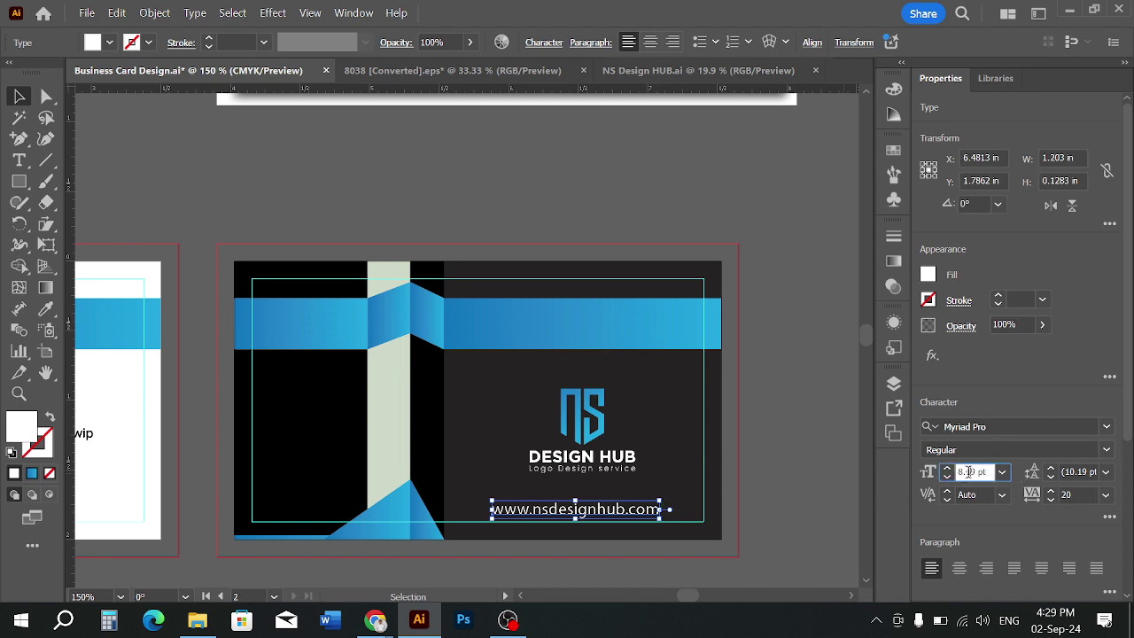
double_click(973, 472)
key("Return")
left_click(805, 446)
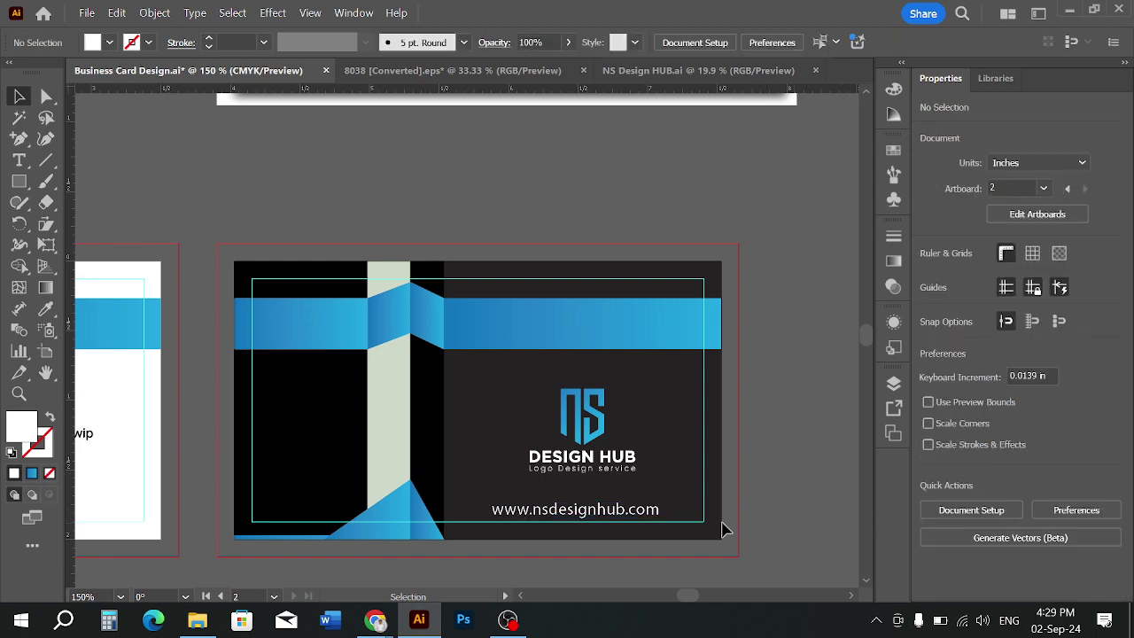
left_click(666, 514)
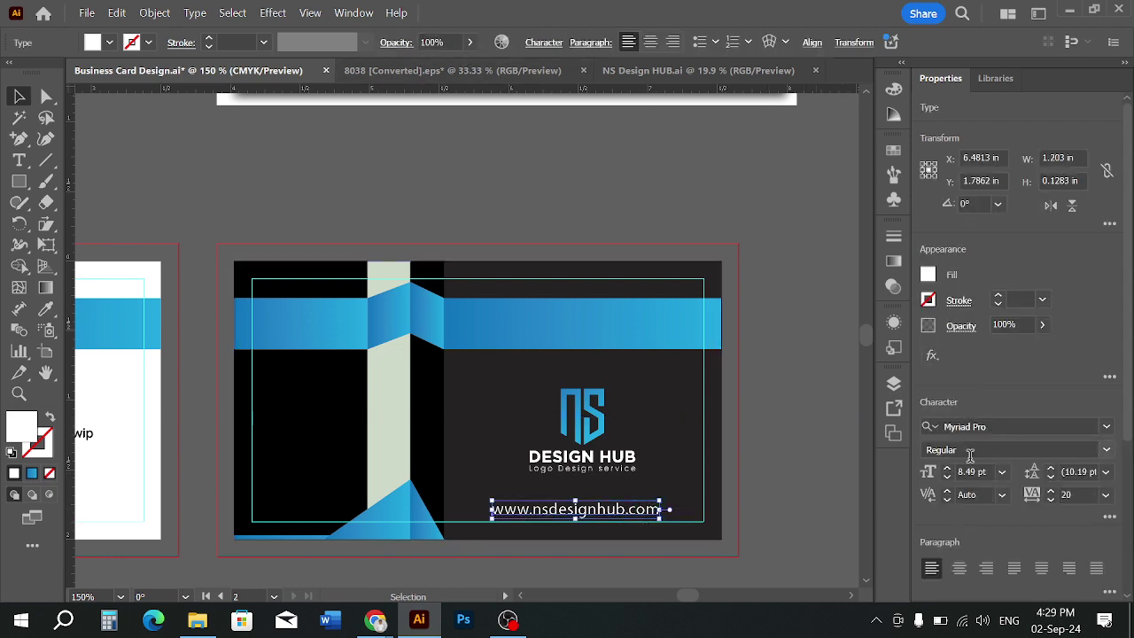
left_click(948, 477)
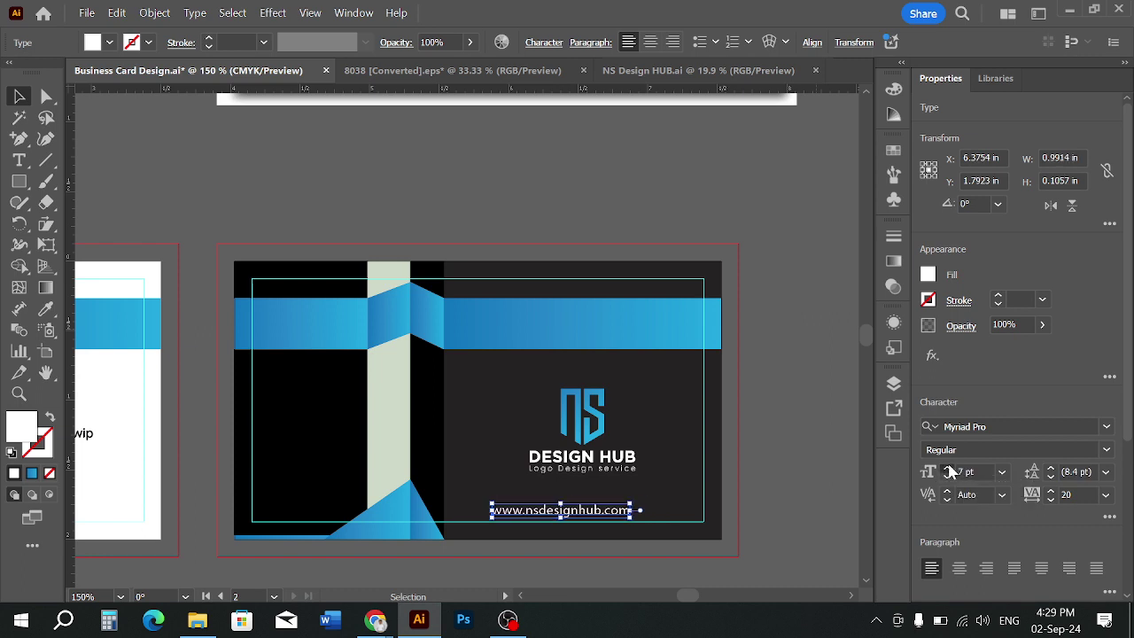
left_click(819, 428)
scroll(772, 422, "down", 1)
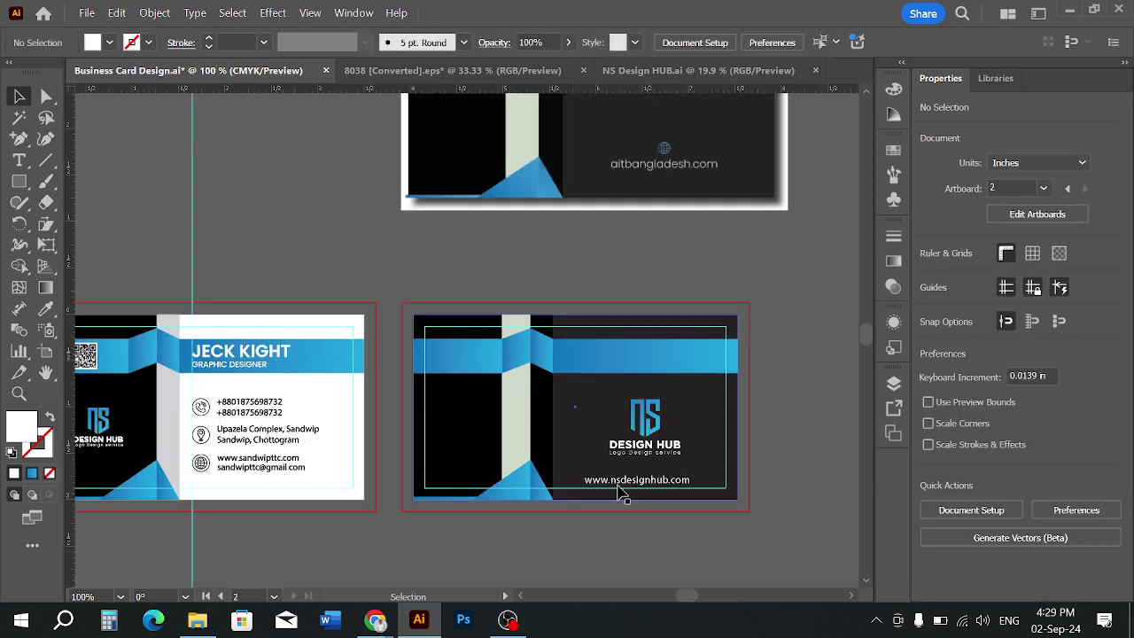
scroll(664, 468, "up", 2)
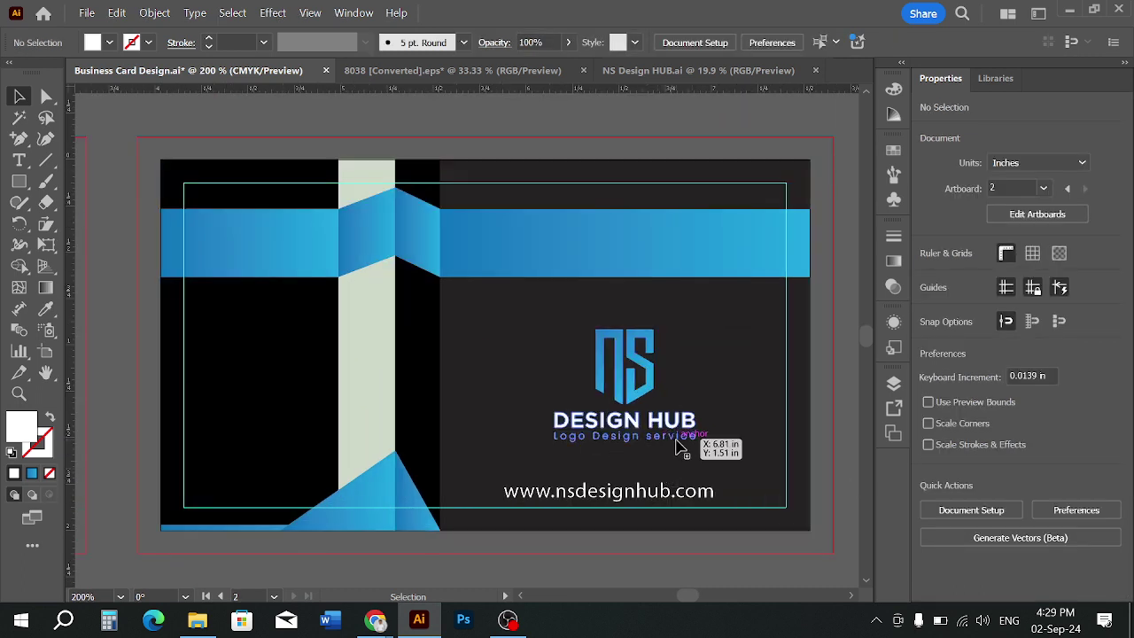
Nudge the NS Design Hub logo slightly and reselect the web address text
left_click(696, 446)
left_click(841, 480)
scroll(841, 480, "down", 3)
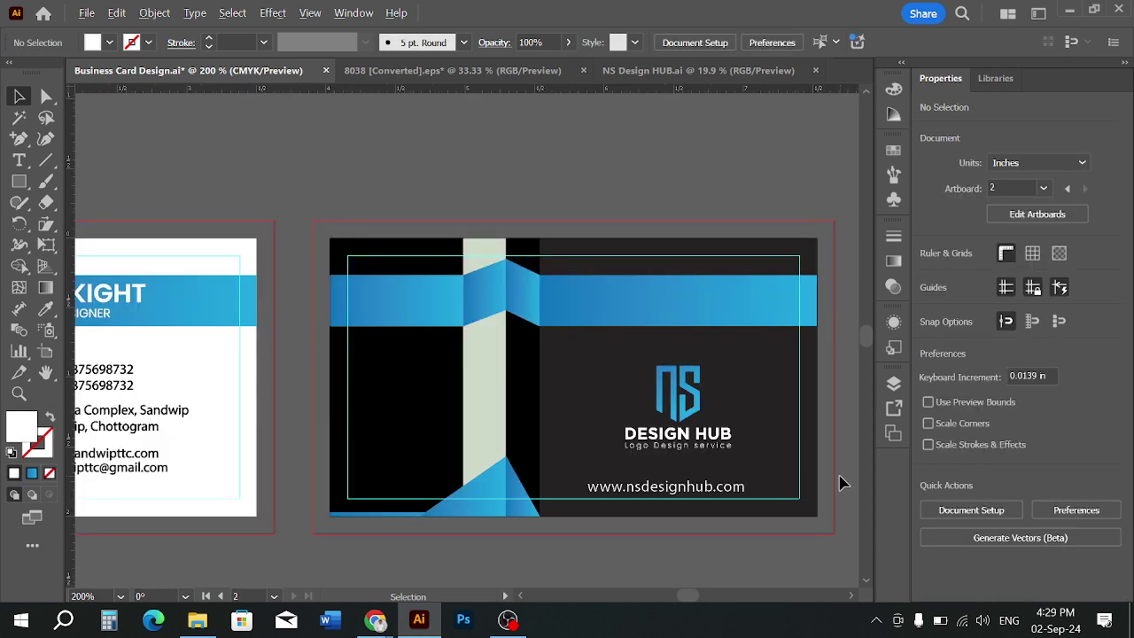
left_click_drag(842, 478, 735, 480)
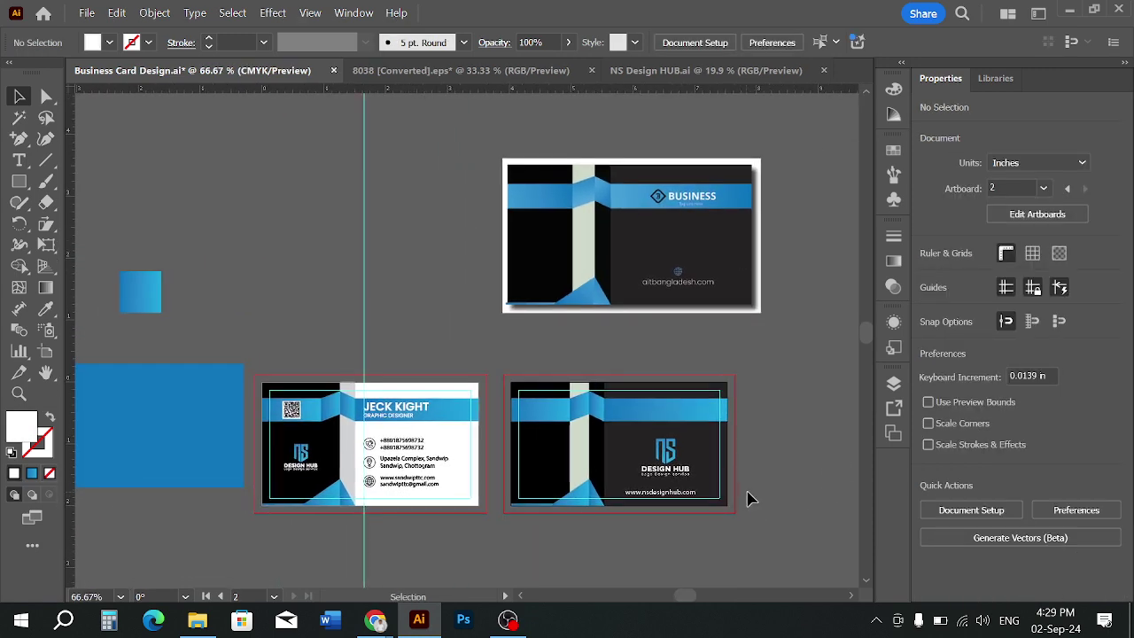
scroll(695, 535, "up", 1)
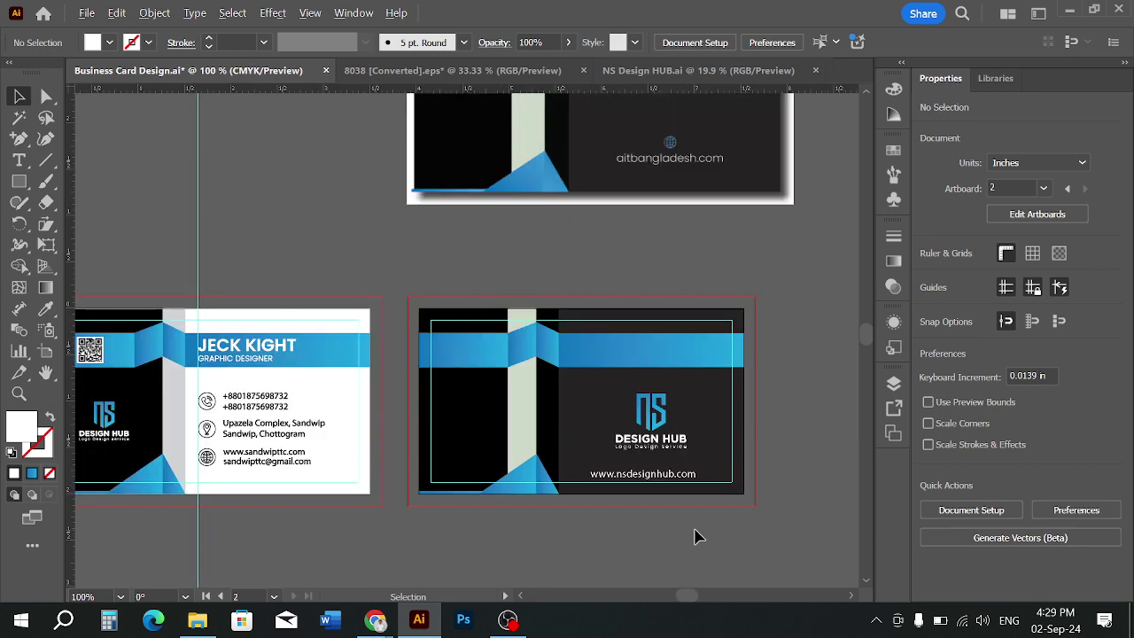
left_click_drag(731, 514, 653, 520)
left_click(613, 480)
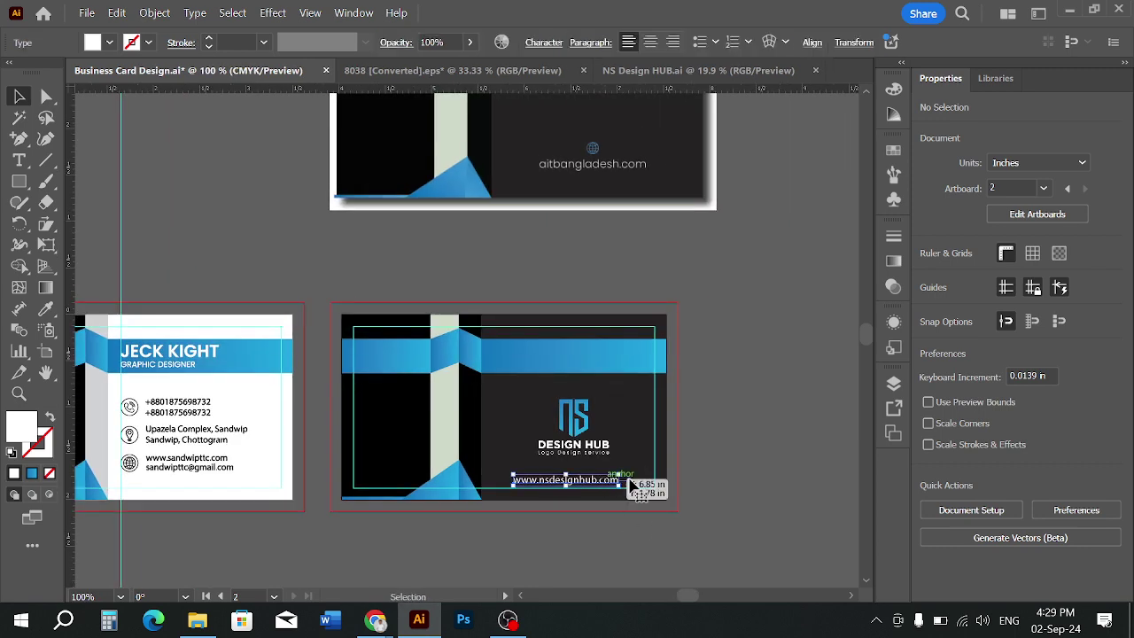
left_click(701, 499)
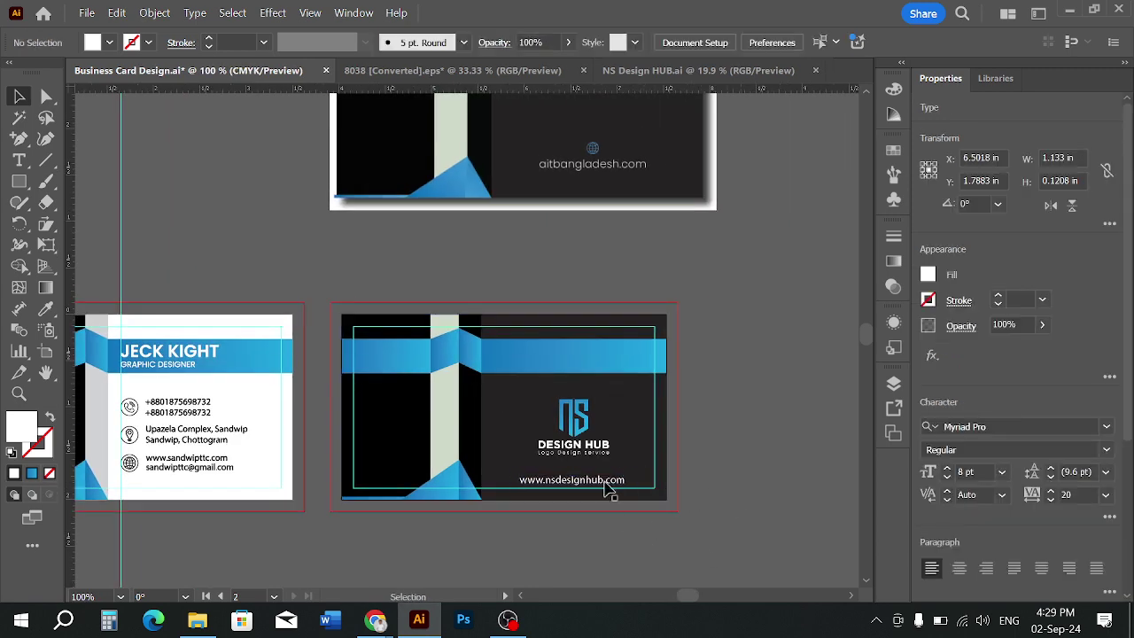
left_click_drag(580, 438, 582, 441)
left_click(605, 529)
scroll(563, 487, "up", 3)
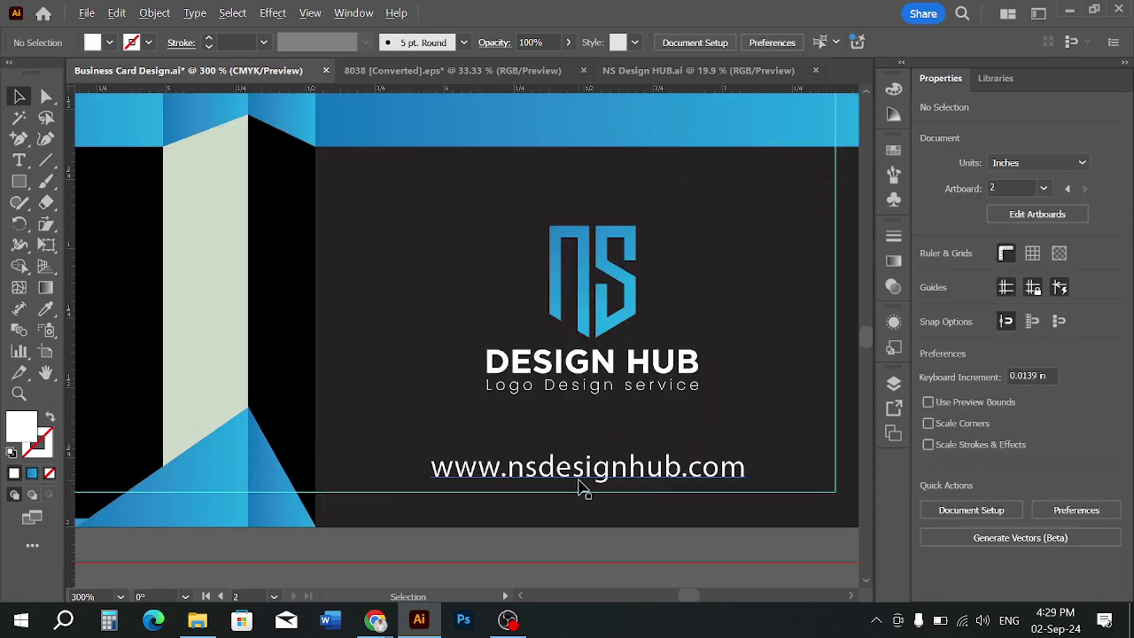
scroll(580, 488, "up", 1)
left_click(620, 480)
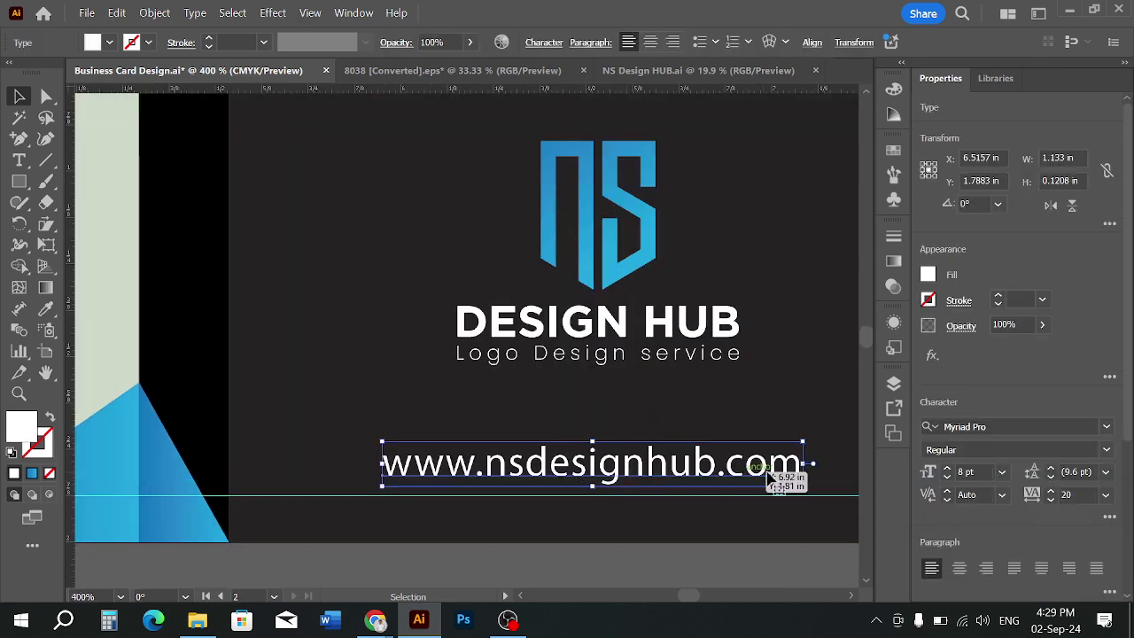
Change the web address font to Poppins ExtraLight
left_click(1000, 424)
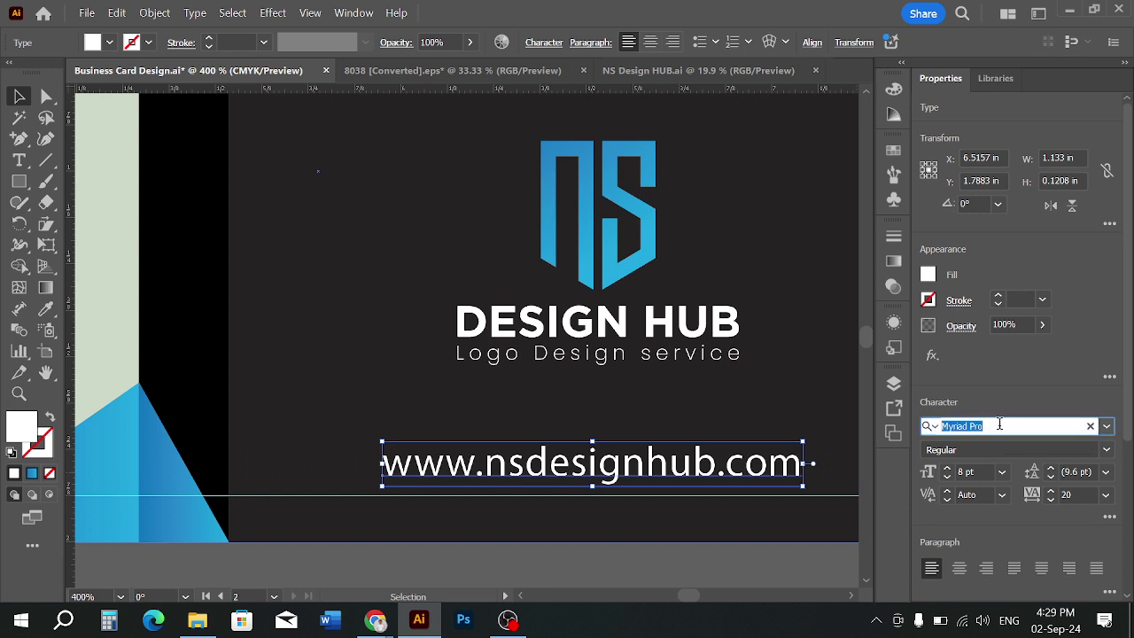
type("pop")
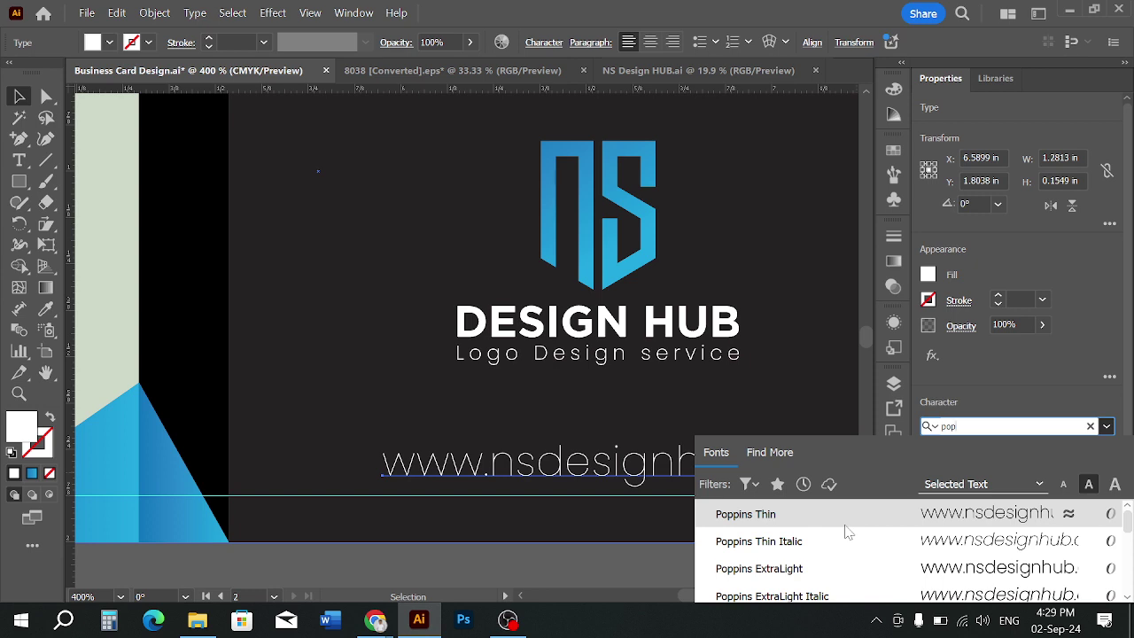
left_click(833, 569)
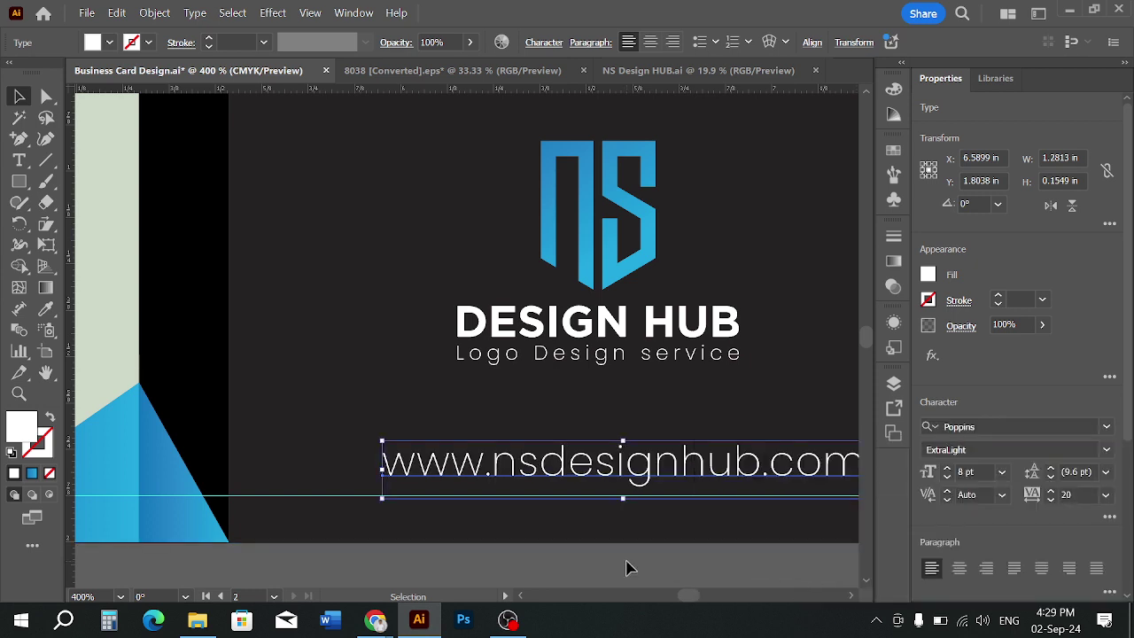
left_click(620, 554)
scroll(615, 544, "down", 2)
Shrink the web address to about 7 pt and shift it left to line up with the logo
left_click(648, 518)
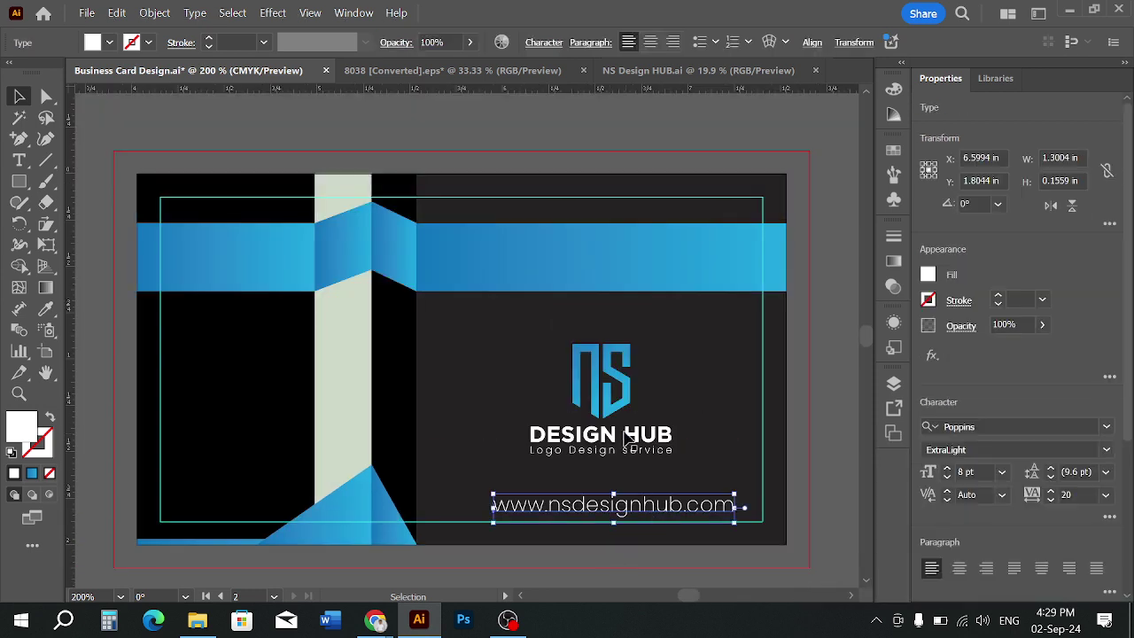
left_click(747, 520)
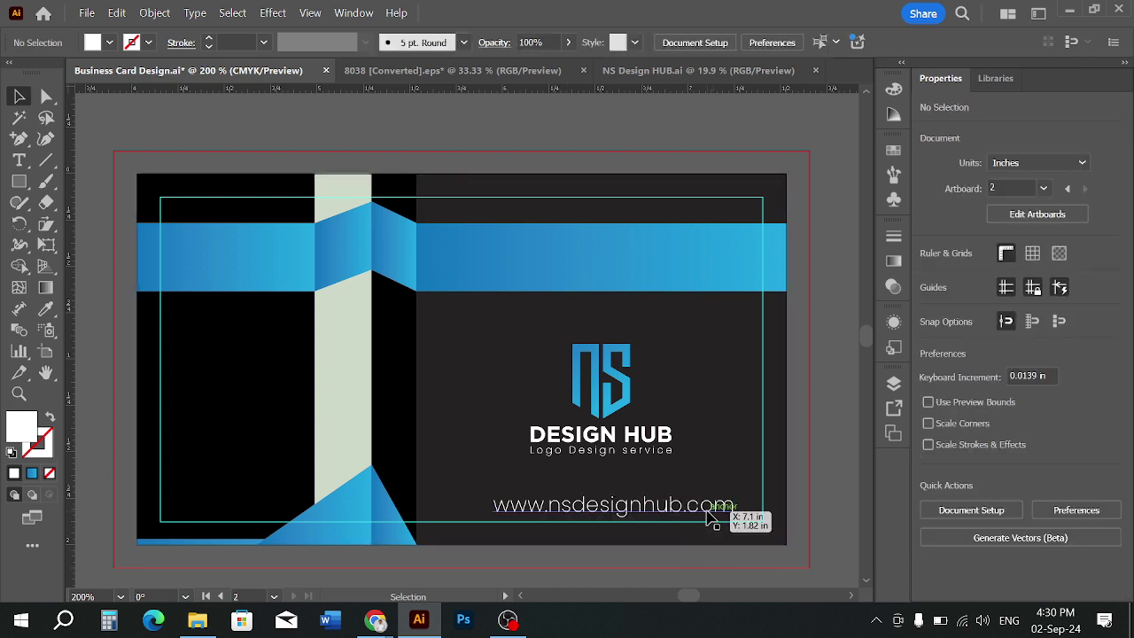
left_click(736, 523)
left_click_drag(736, 523, 671, 511)
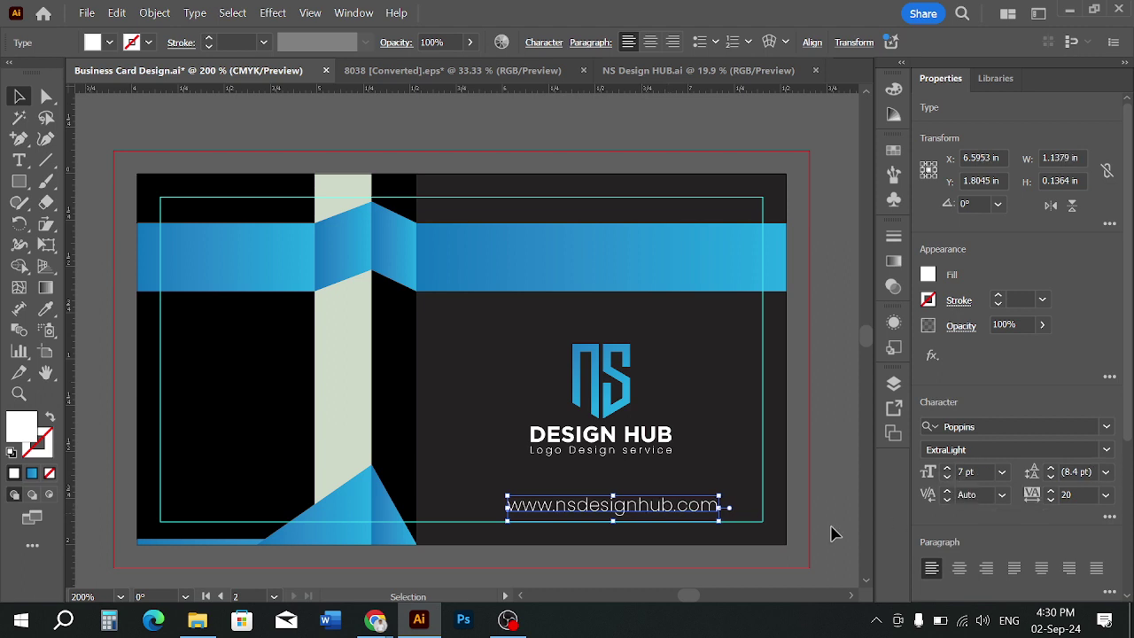
left_click(725, 556)
left_click_drag(675, 511, 666, 511)
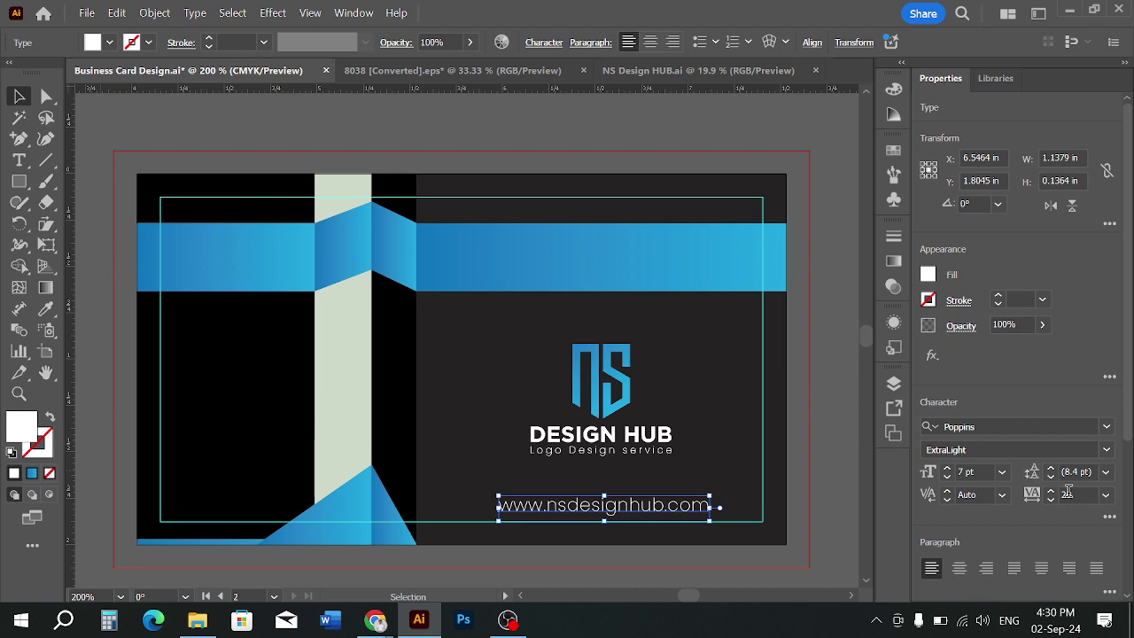
Set the website text's font weight to Poppins Light
left_click(1107, 449)
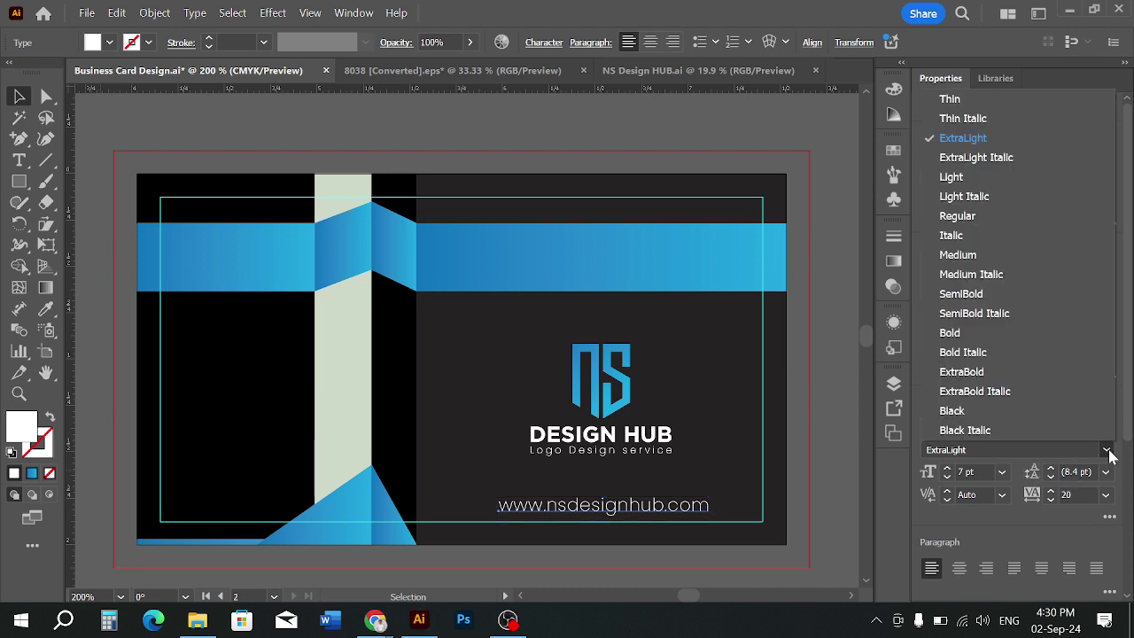
left_click(952, 176)
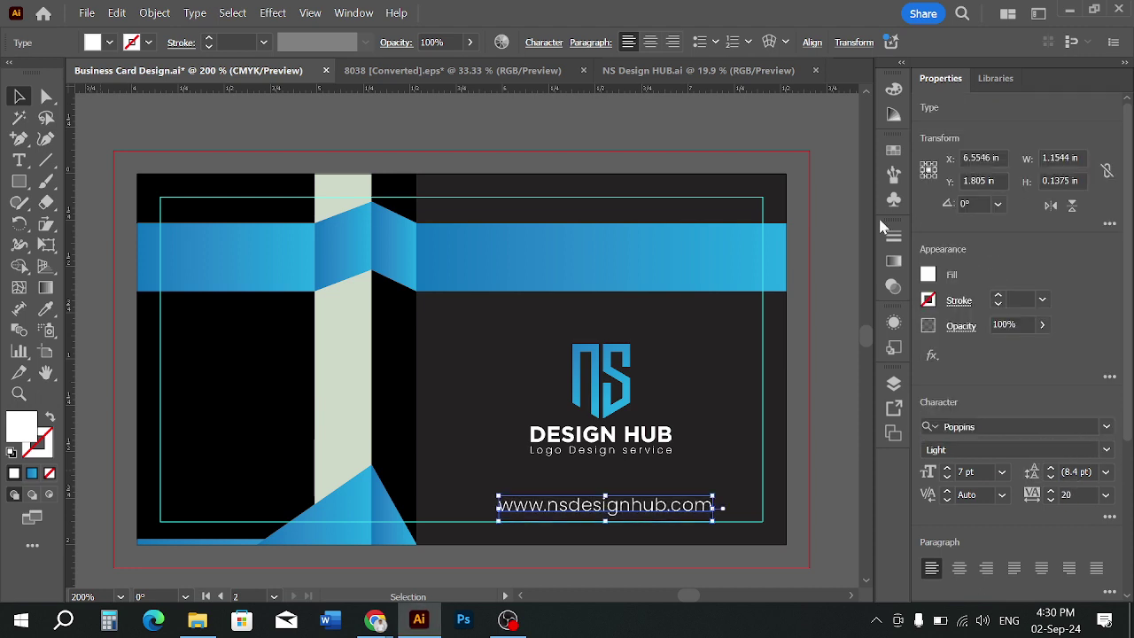
left_click(822, 425)
scroll(641, 481, "down", 2)
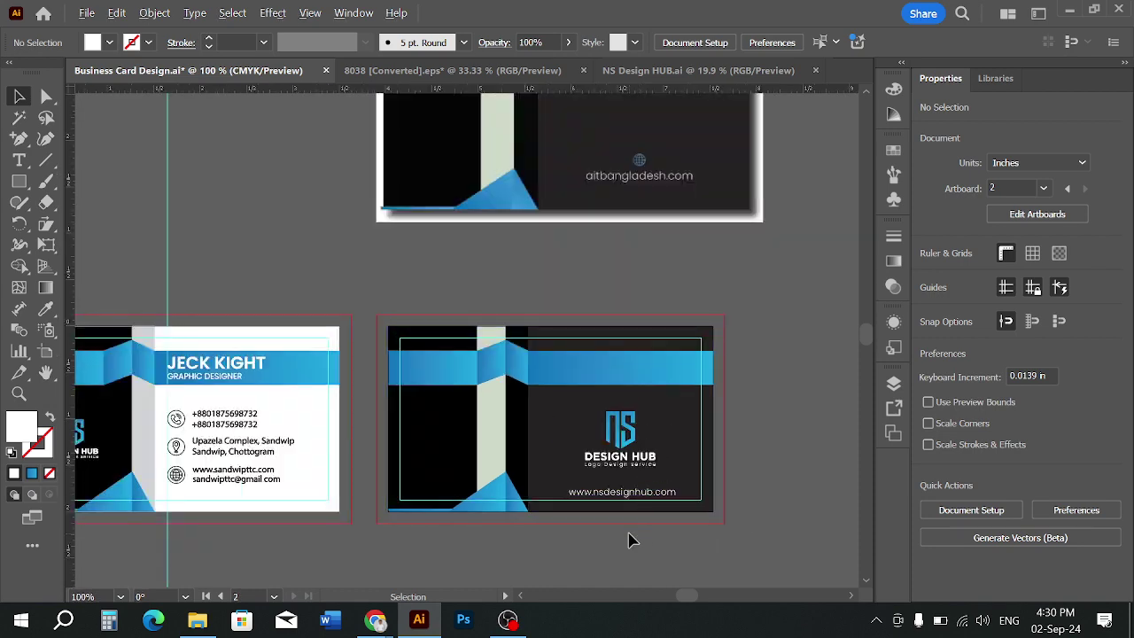
scroll(630, 541, "down", 1)
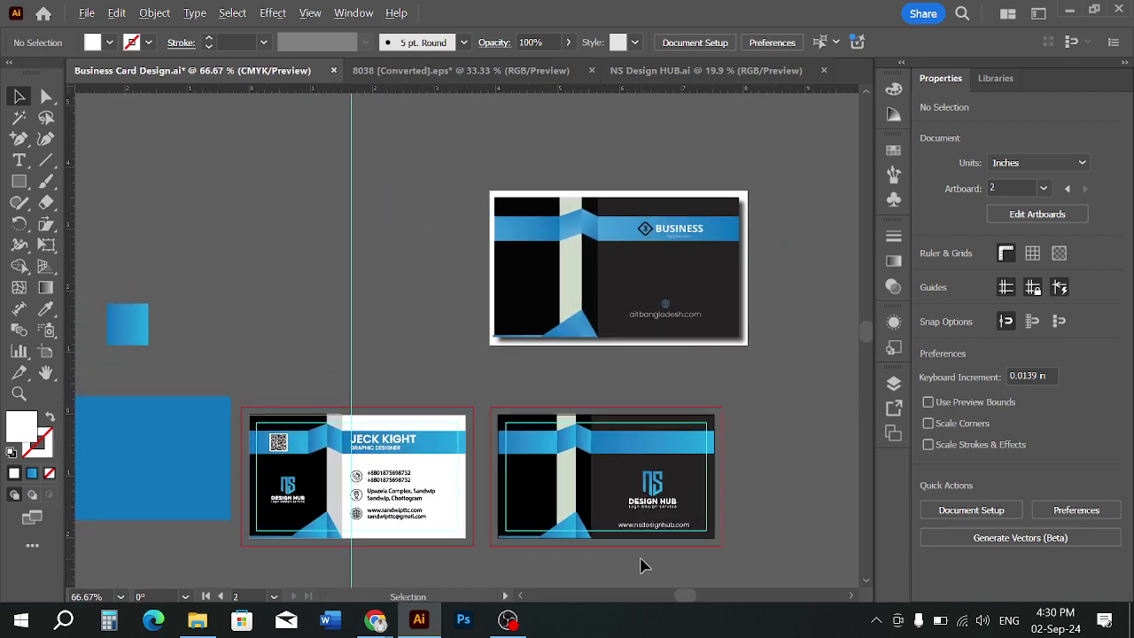
scroll(644, 566, "up", 2)
left_click(688, 487)
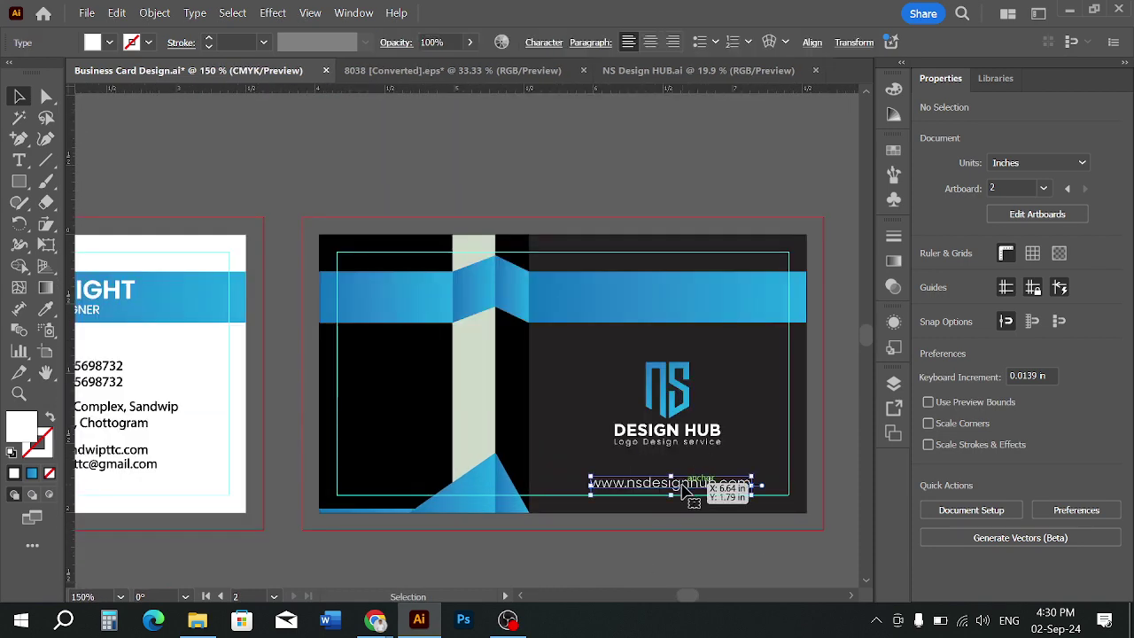
left_click(714, 555)
scroll(747, 464, "up", 2)
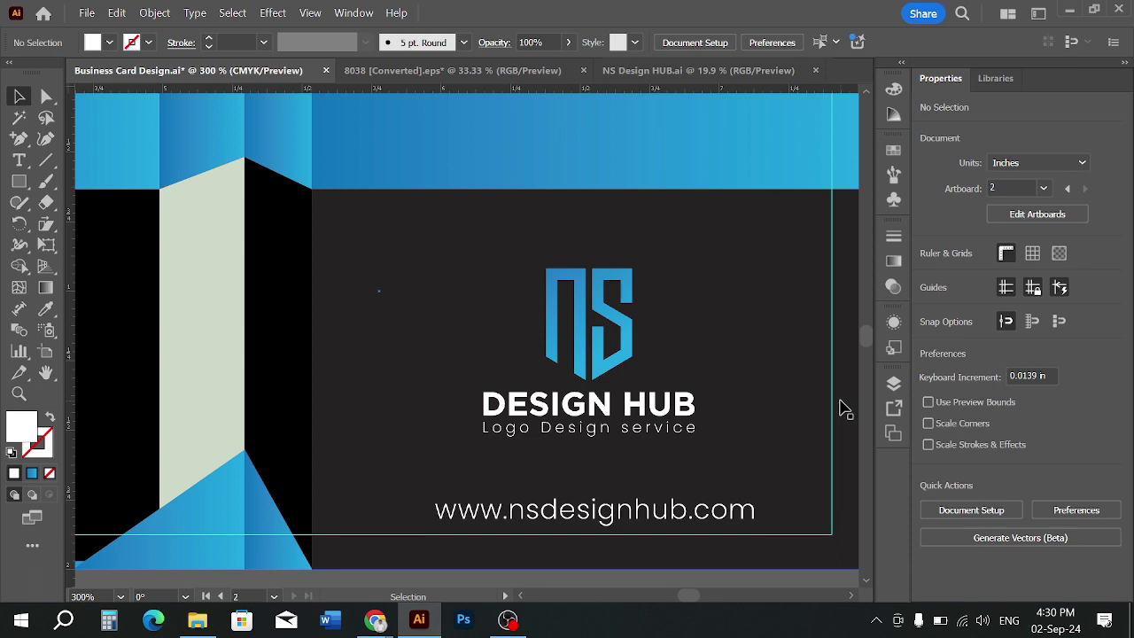
scroll(510, 456, "down", 2)
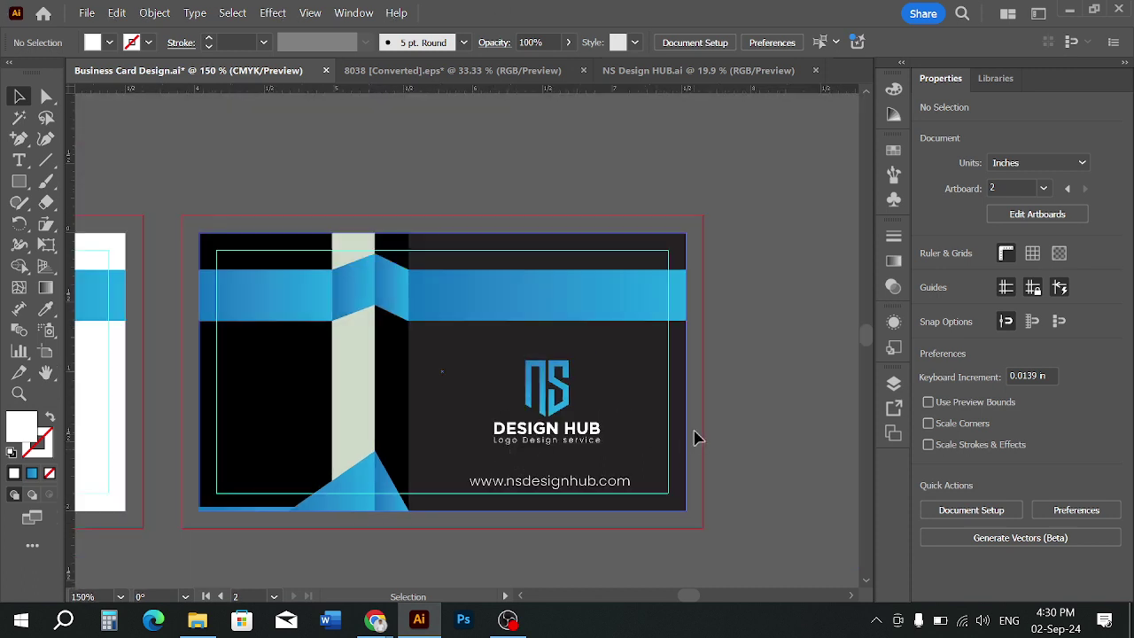
scroll(727, 426, "down", 2)
left_click_drag(684, 375, 694, 408)
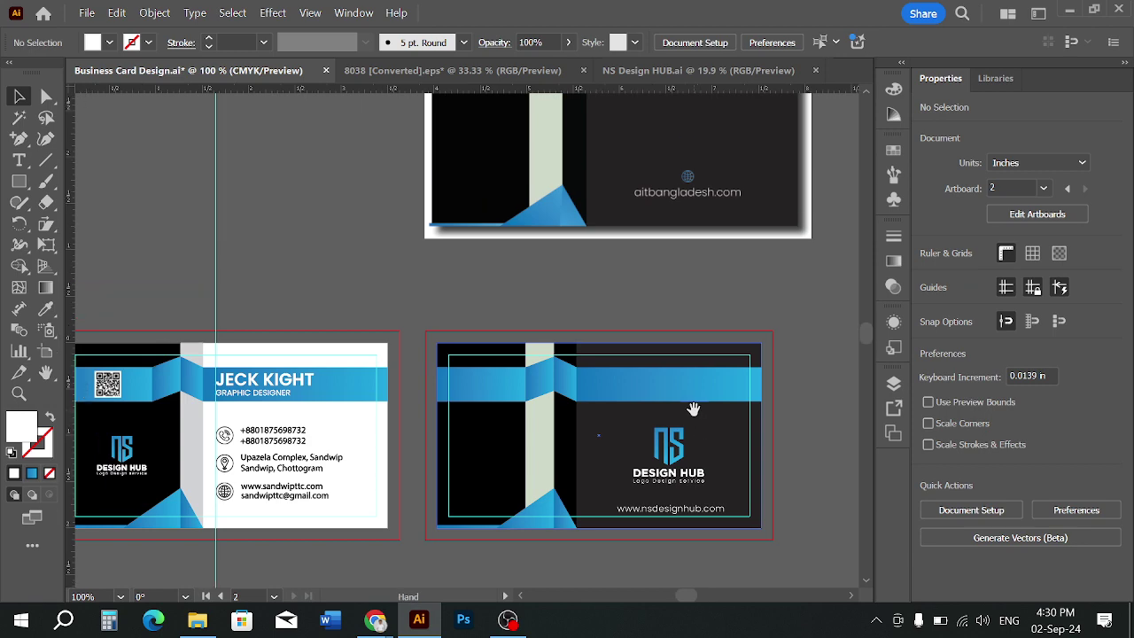
scroll(694, 409, "down", 1)
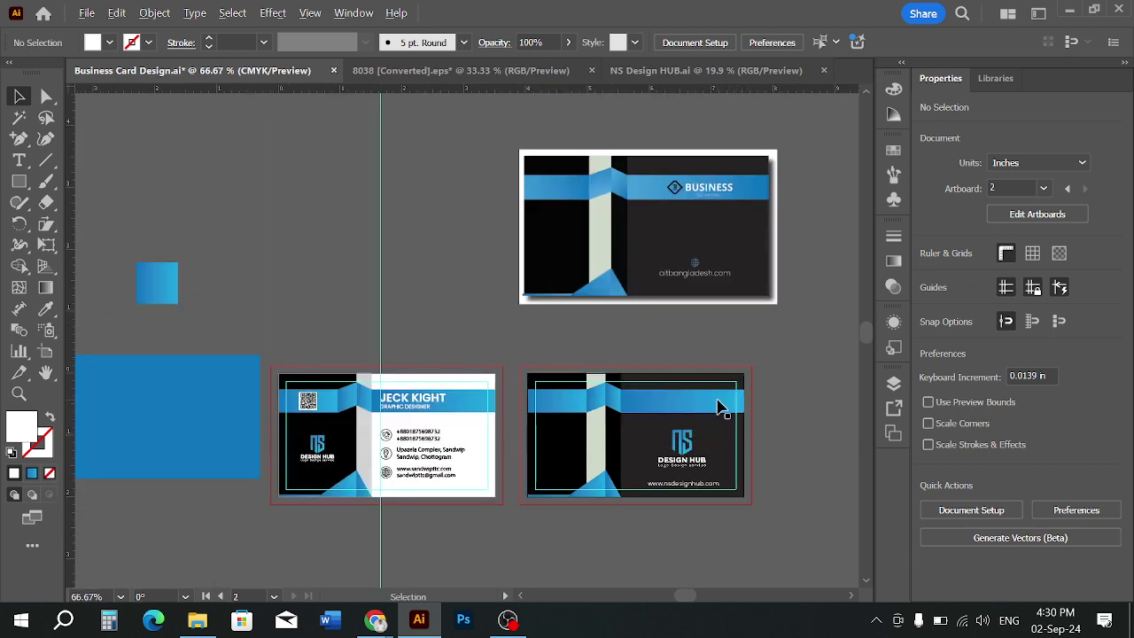
scroll(721, 407, "up", 1)
scroll(720, 408, "down", 1)
left_click_drag(720, 407, 719, 417)
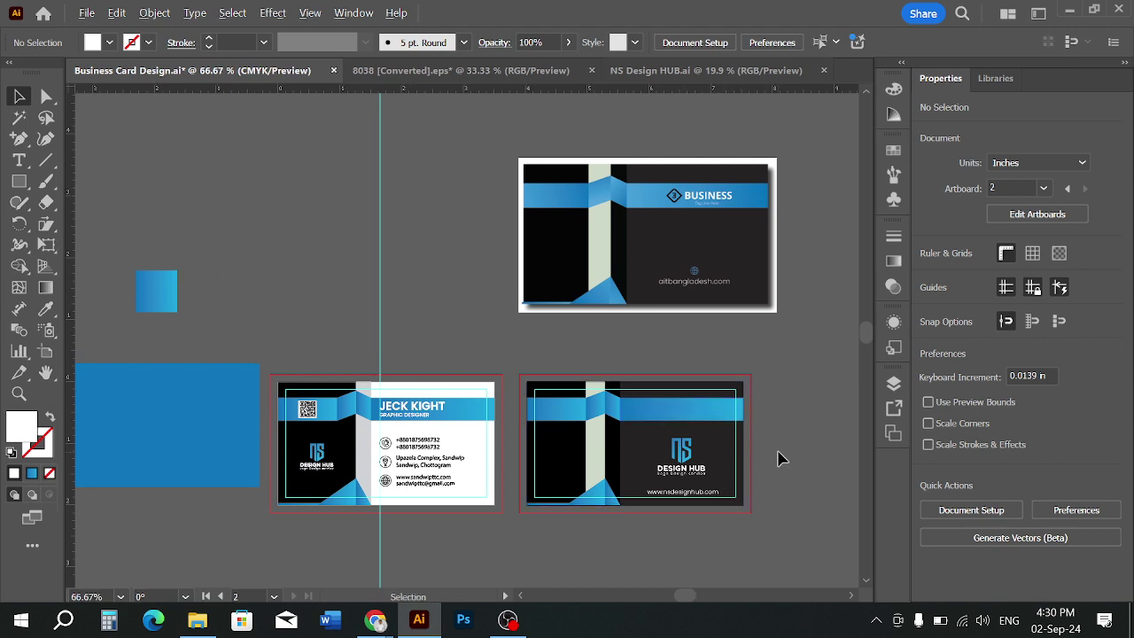
scroll(780, 458, "up", 1)
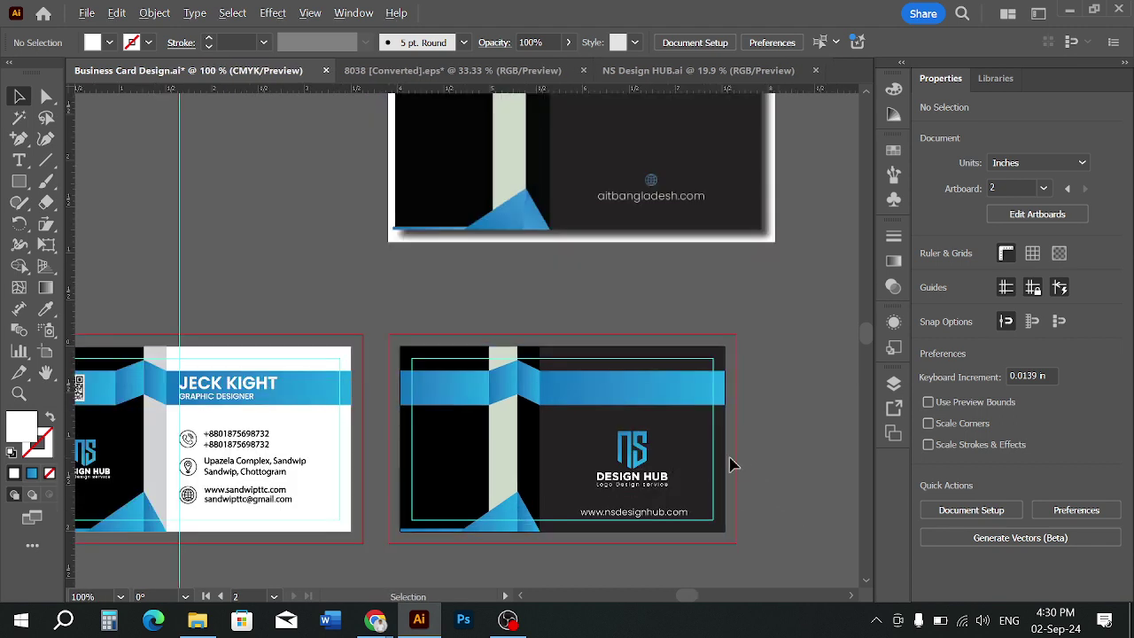
scroll(772, 458, "down", 1)
left_click_drag(772, 458, 677, 460)
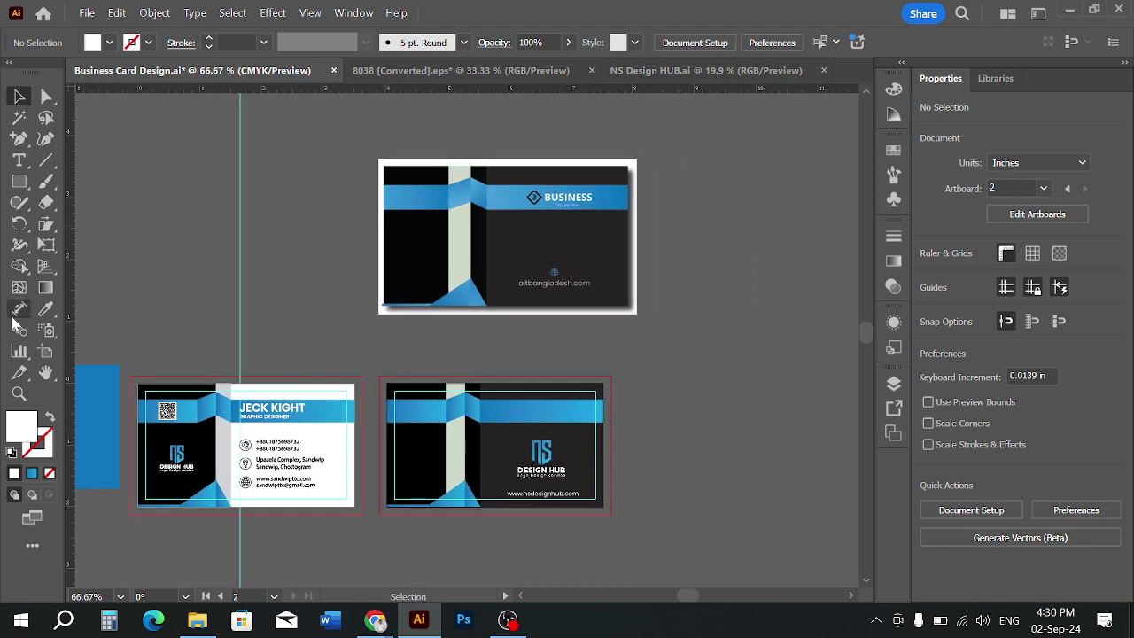
Alt-drag Artboard 2 to the right to create Artboard 2 copy, nudging it right with the arrow key
left_click(46, 351)
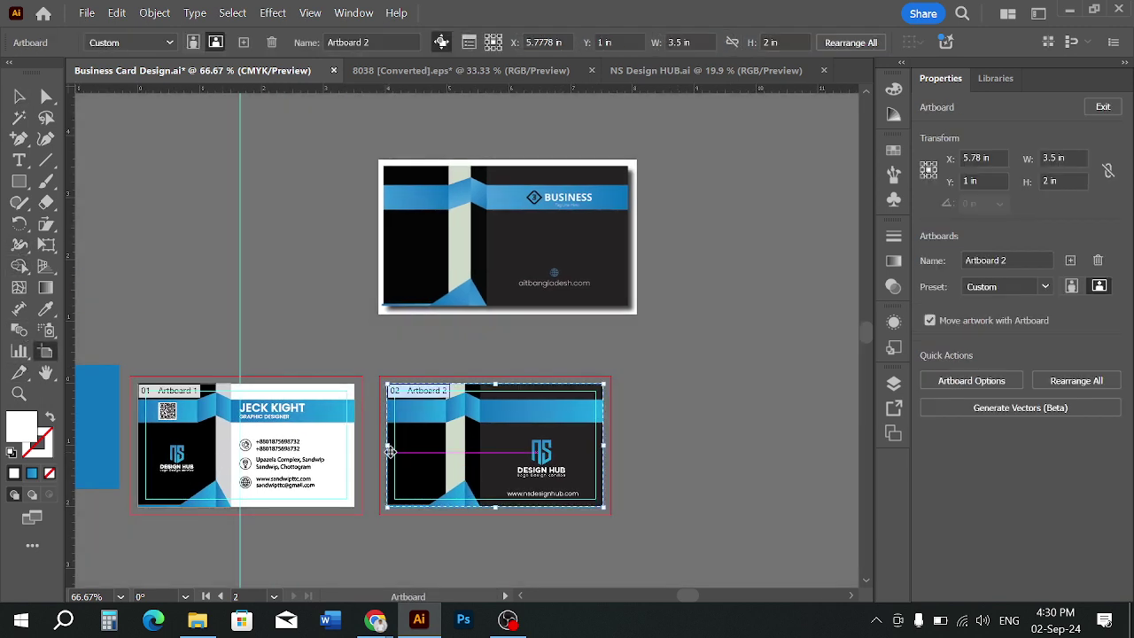
left_click_drag(500, 461, 724, 458)
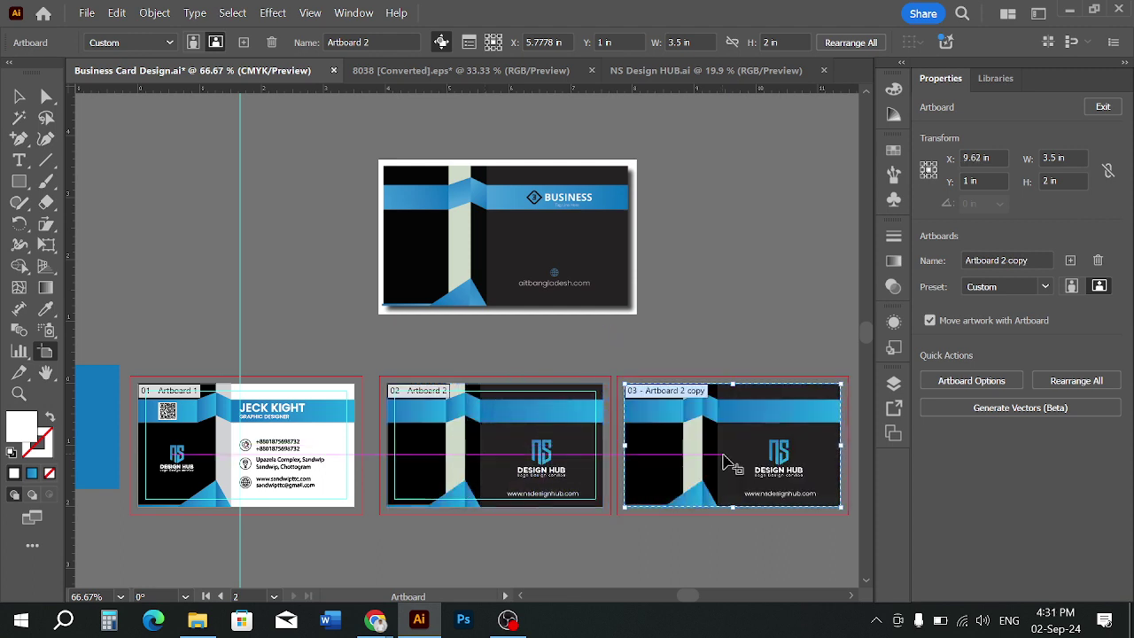
left_click(20, 96)
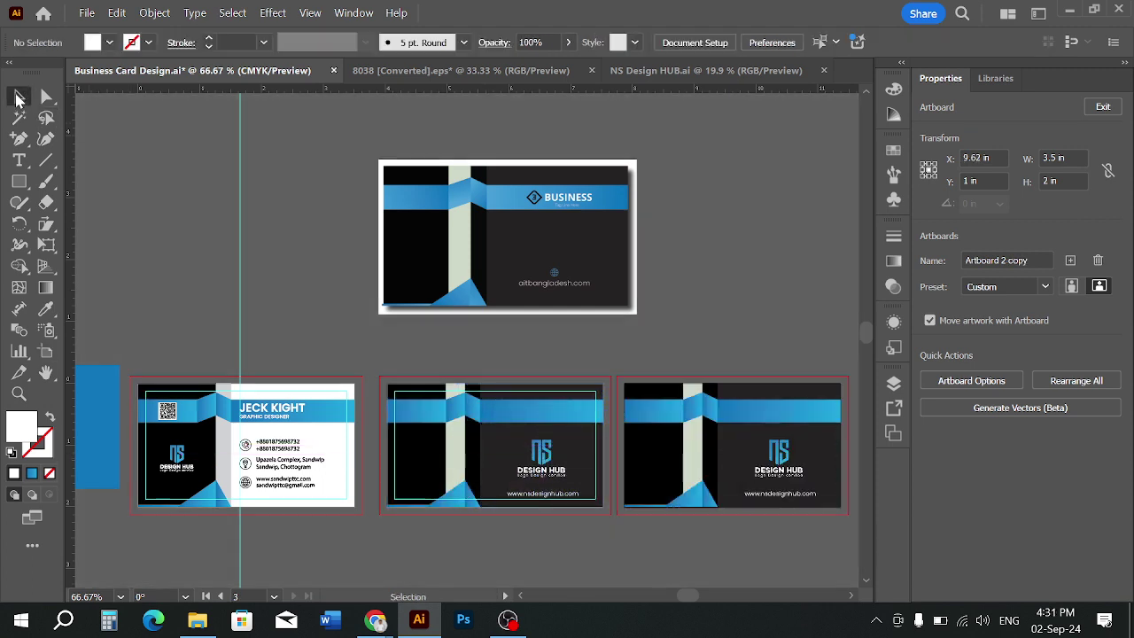
scroll(625, 391, "right", 3)
scroll(625, 391, "right", 1)
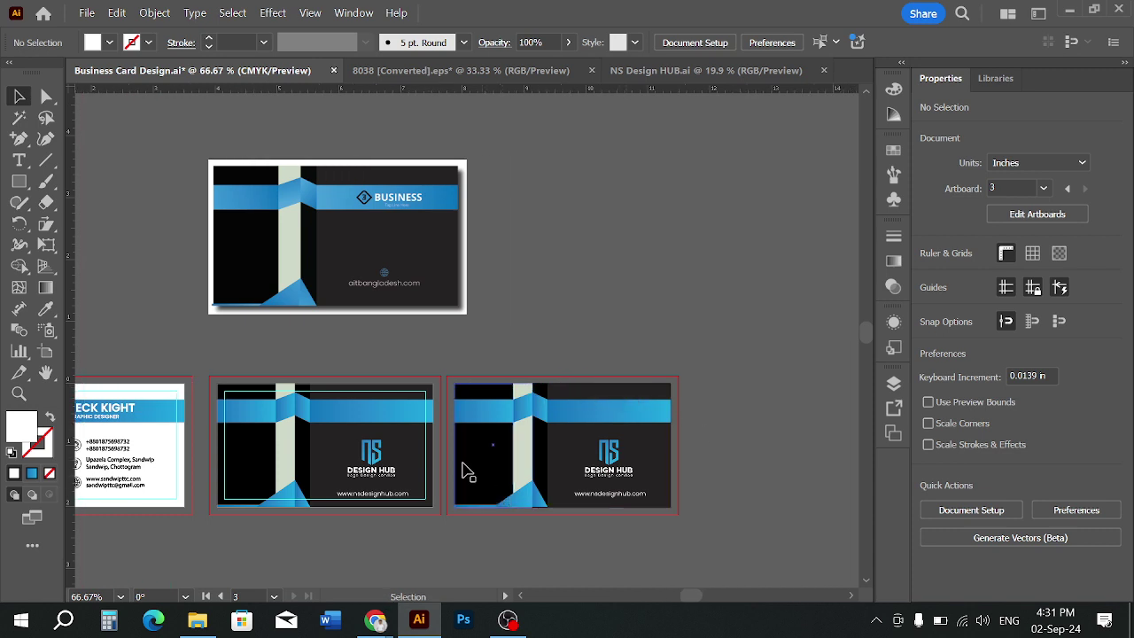
left_click(40, 353)
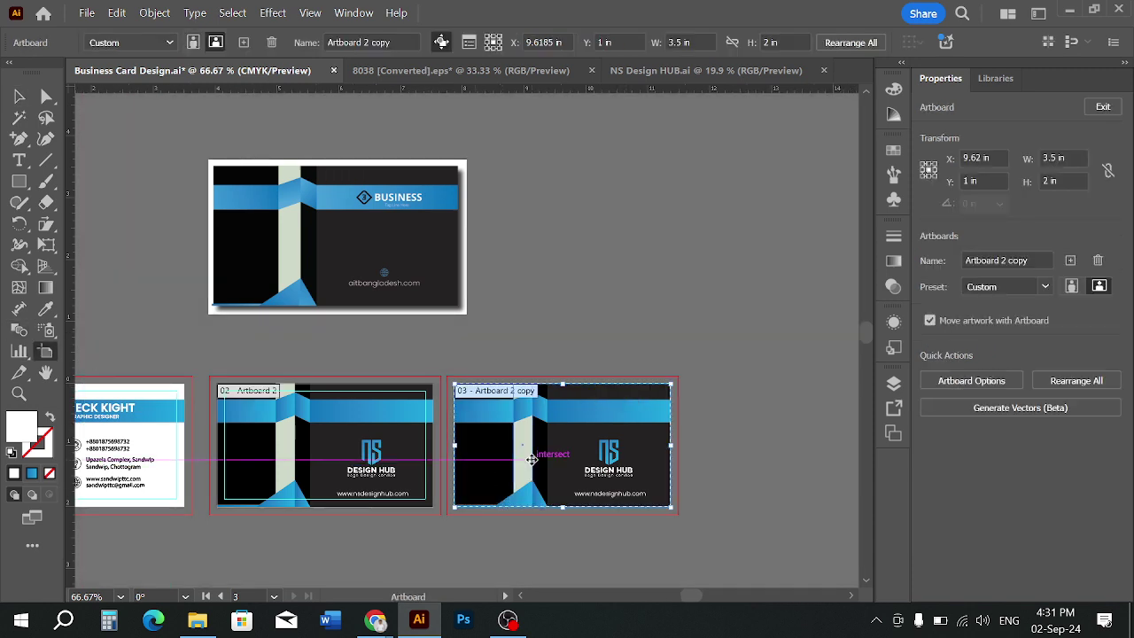
key("Right")
key("Right")
key("Right")
key("Right")
key("Right")
key("Right")
key("Right")
key("Right")
key("Right")
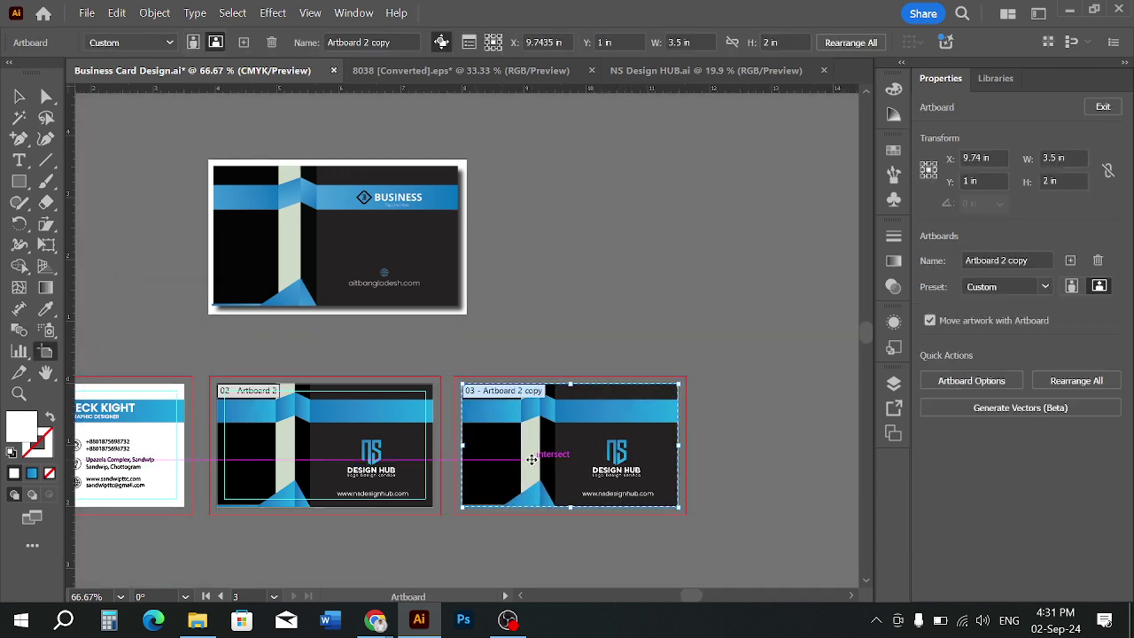
left_click(17, 95)
left_click(612, 403)
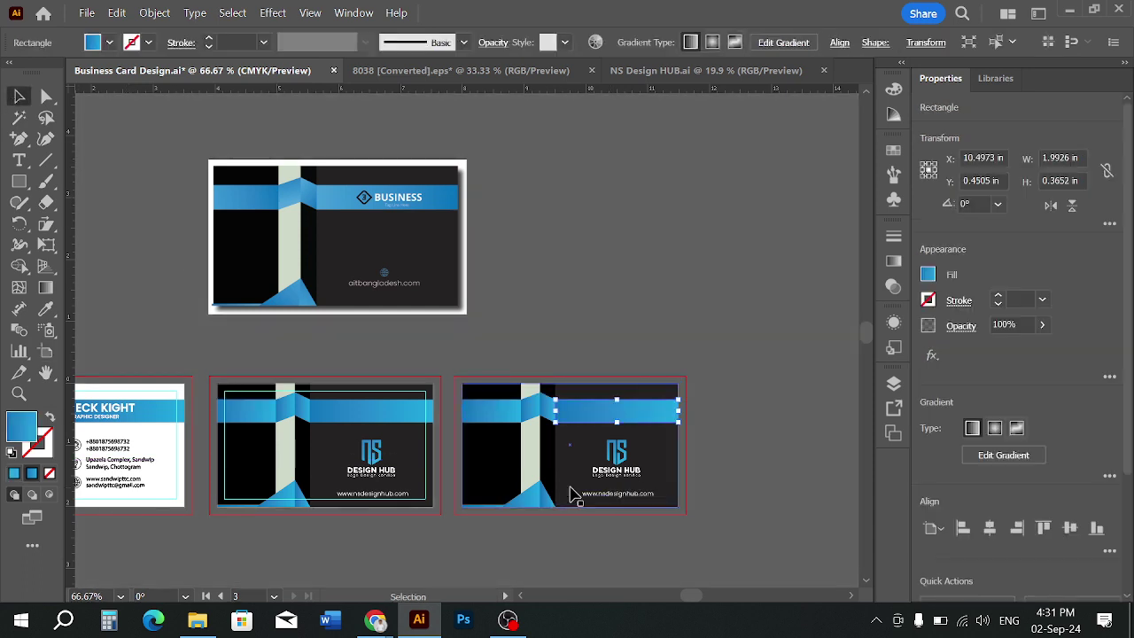
Delete the blue bar from the copied card, undoing an accidental delete of all its artwork
scroll(572, 492, "up", 1)
left_click(754, 459)
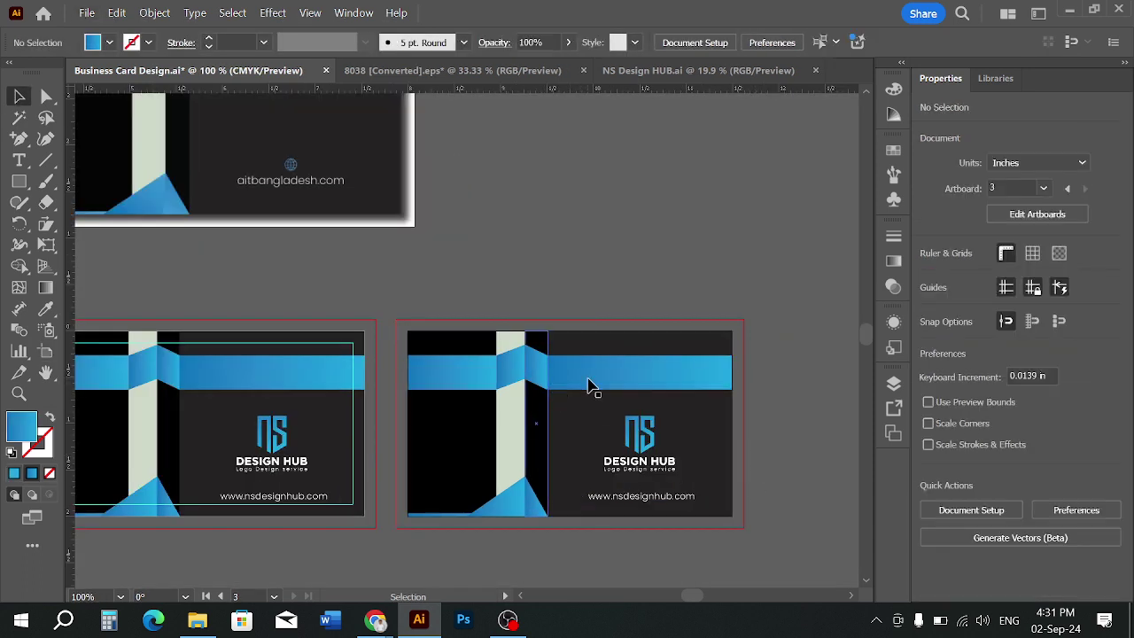
left_click(590, 387)
key("Delete")
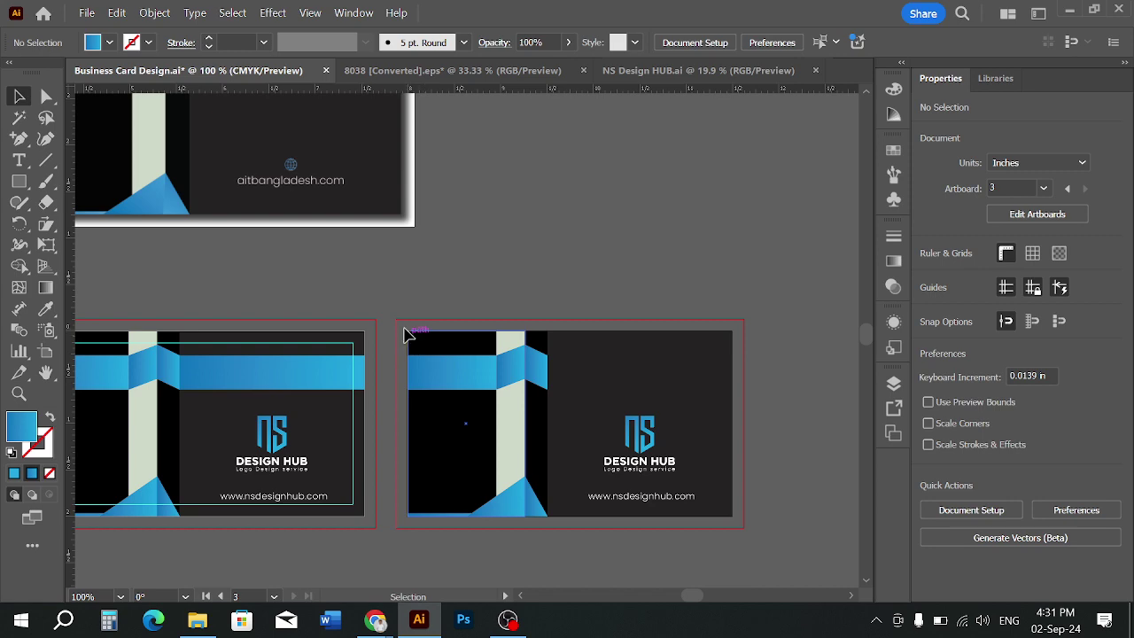
left_click_drag(405, 334, 568, 523)
key("Delete")
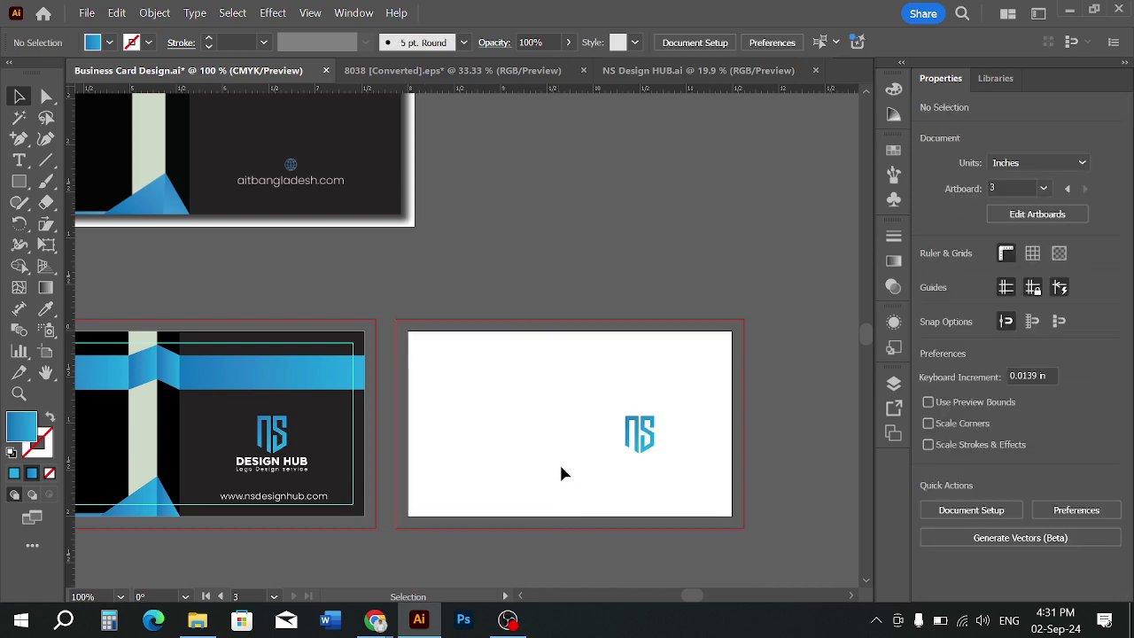
key("ctrl+z")
right_click(544, 438)
left_click(773, 254)
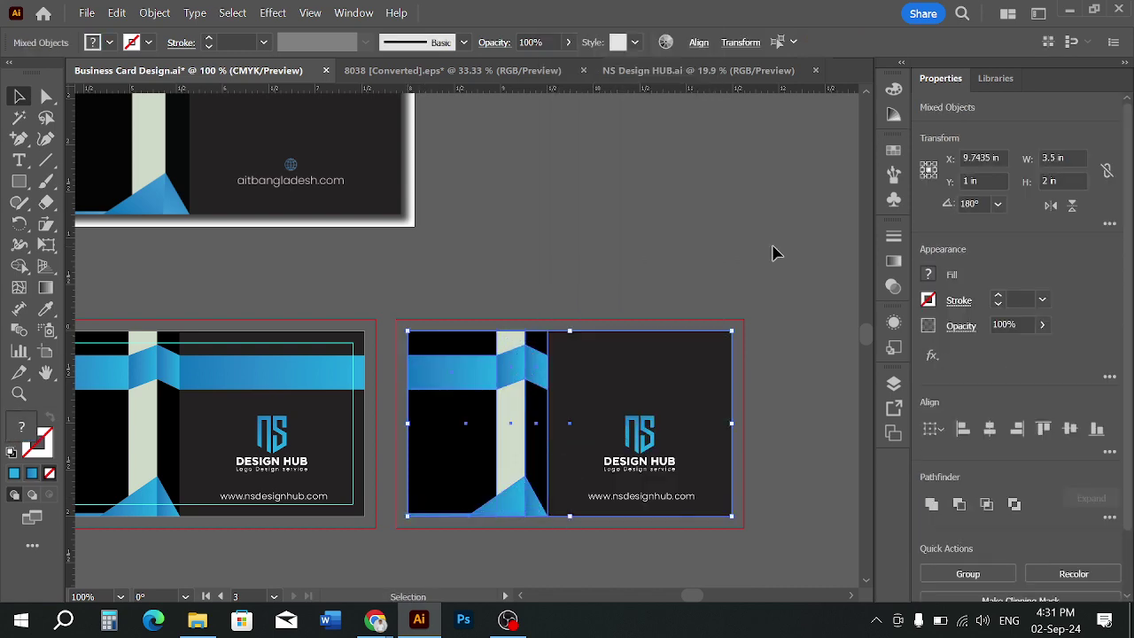
Delete the blue shapes, pale stripe and black strips from the copied card
left_click(712, 349)
left_click(514, 376)
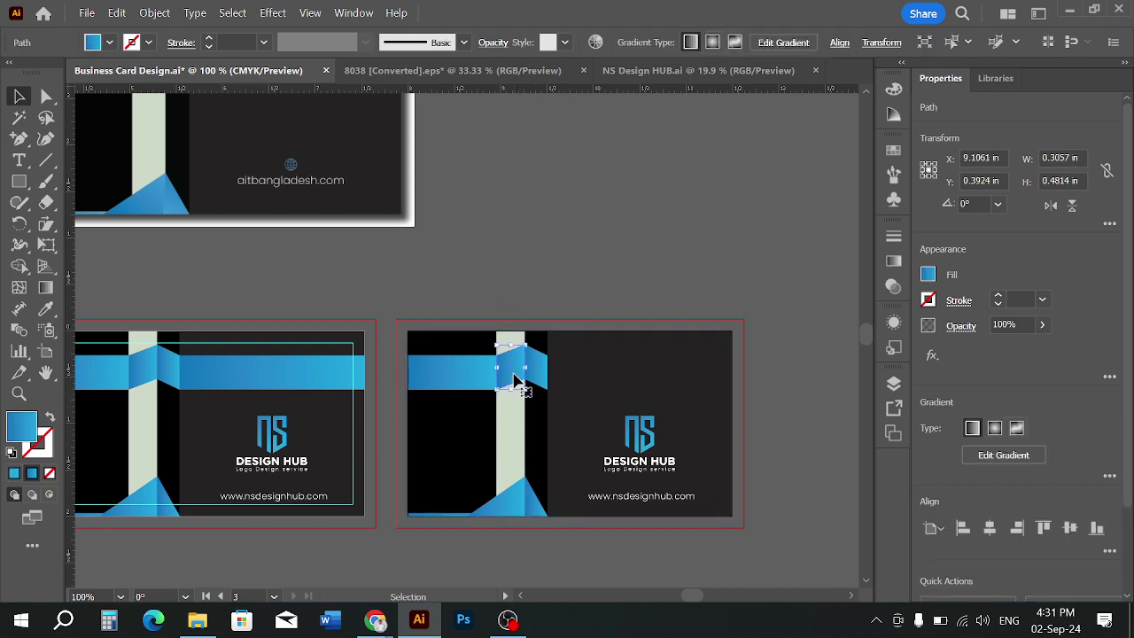
key("Delete")
left_click(469, 382)
key("Delete")
left_click(515, 385)
key("Delete")
left_click(531, 381)
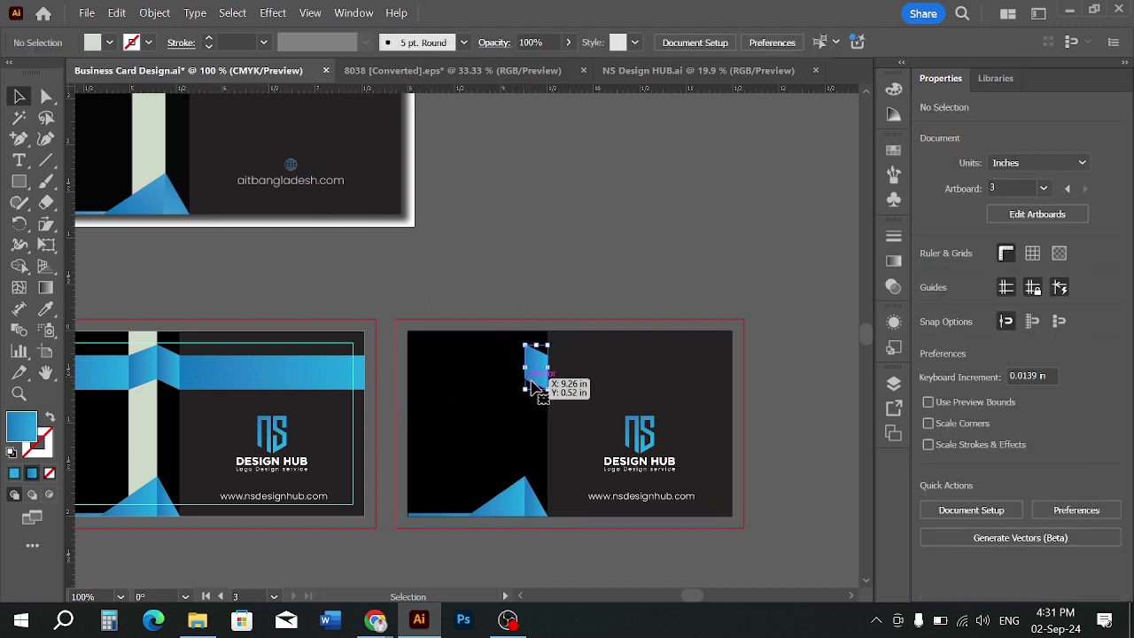
key("Delete")
left_click(510, 406)
key("Delete")
left_click(539, 478)
key("Delete")
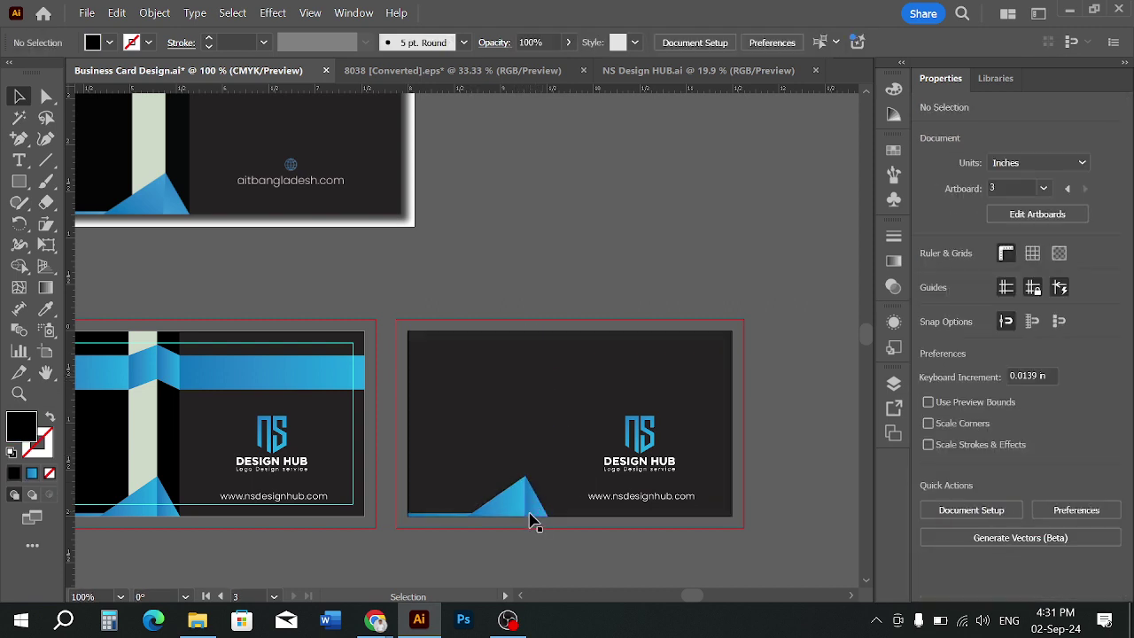
Lock the dark background, delete the bottom blue triangles, then Unlock All with Ctrl+Alt+2
left_click(513, 421)
key("ctrl+2")
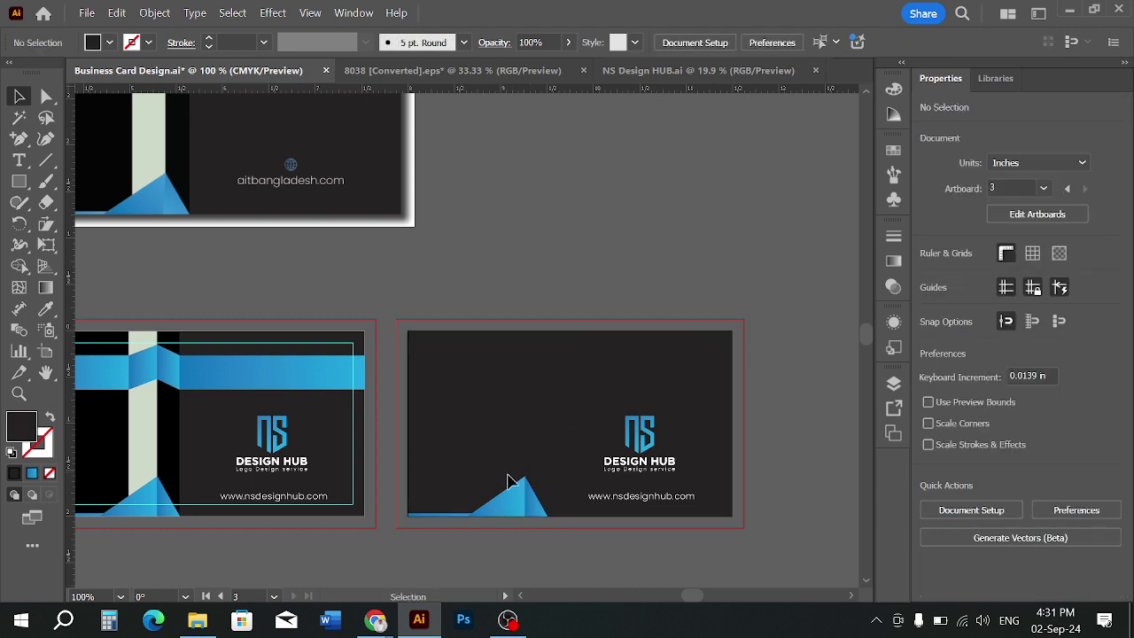
left_click_drag(519, 543, 526, 548)
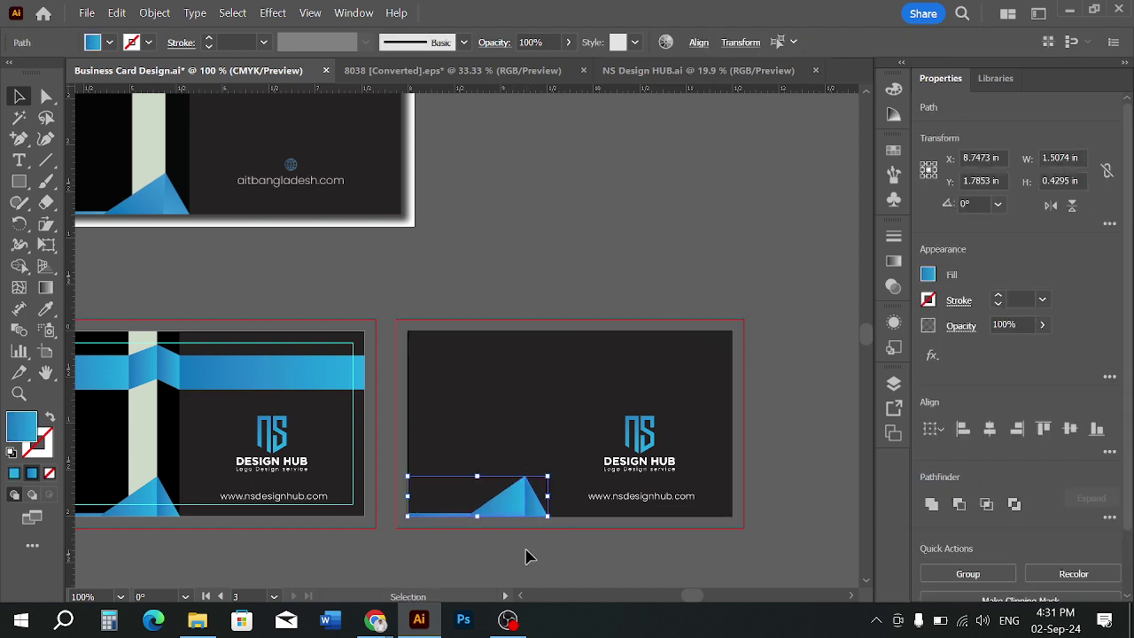
key("Delete")
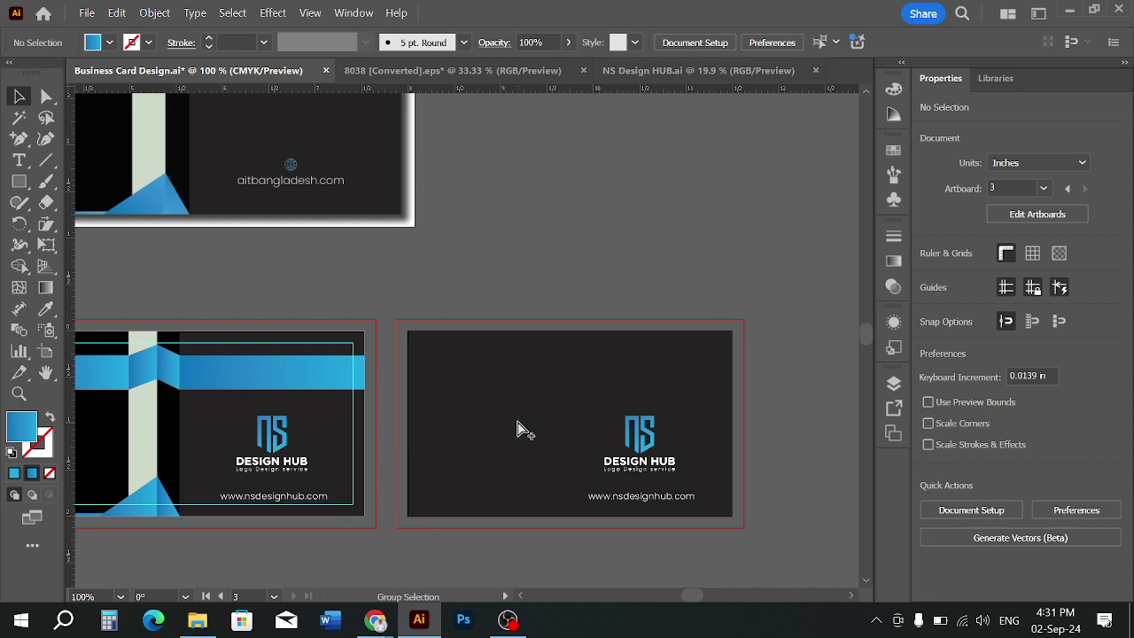
key("ctrl+alt+2")
left_click(672, 303)
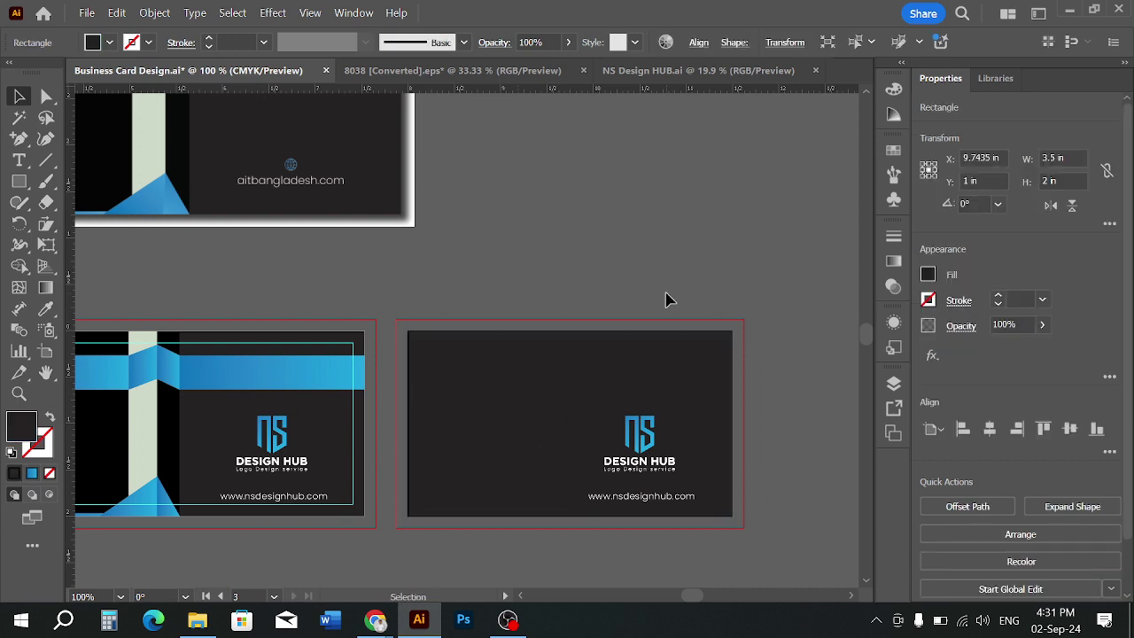
Centre the NS logo on the card and align the URL text to it
left_click(654, 436)
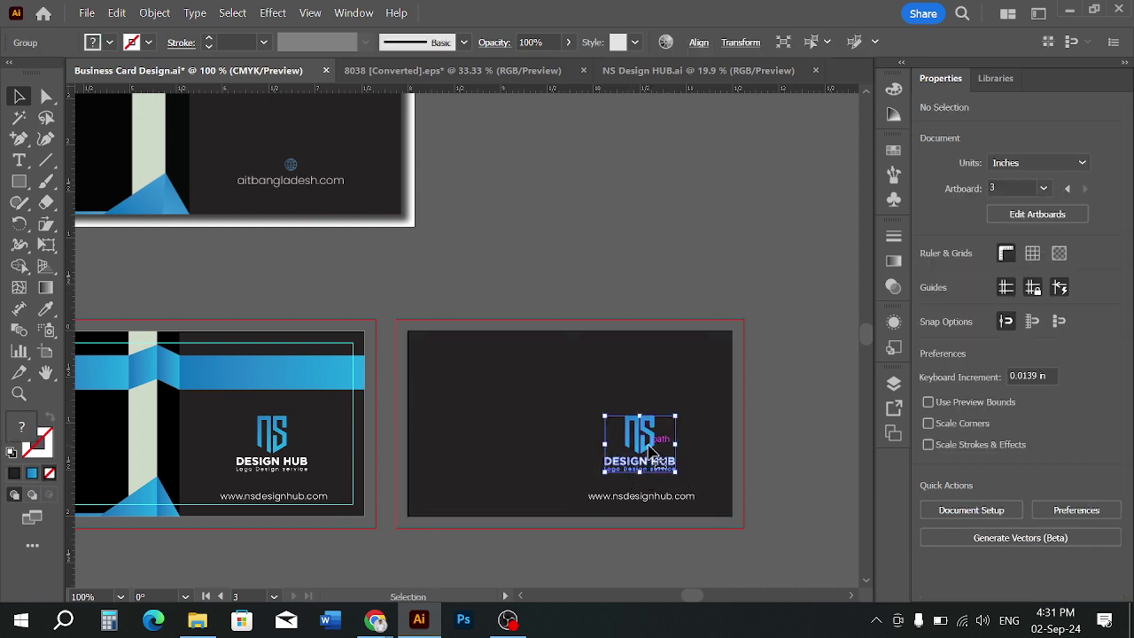
left_click(699, 42)
left_click(544, 94)
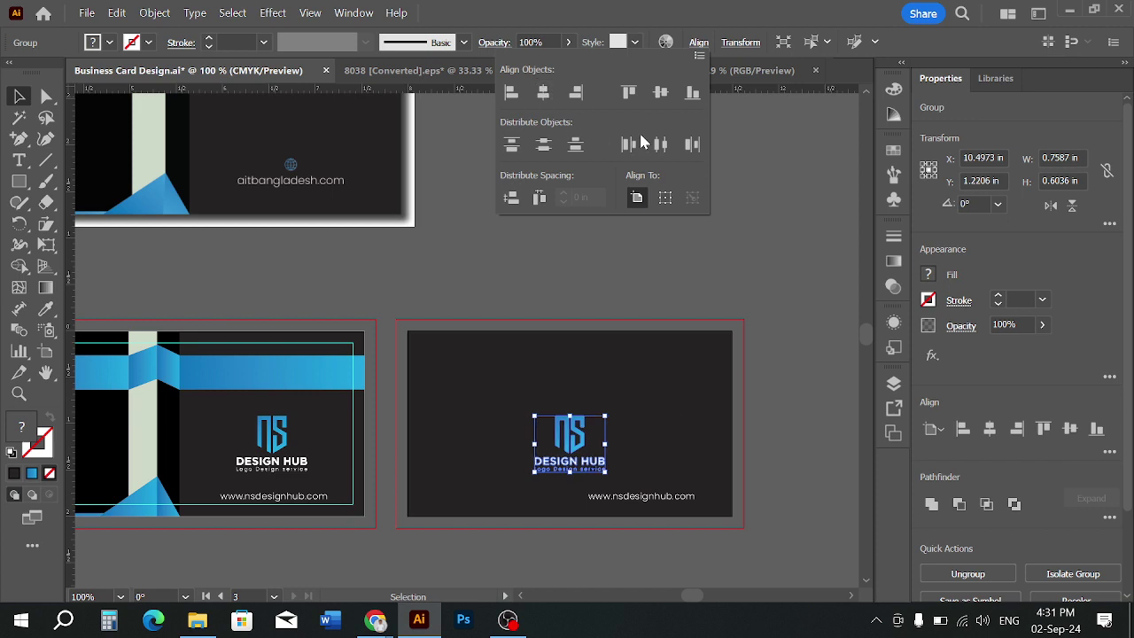
left_click(665, 94)
left_click(782, 362)
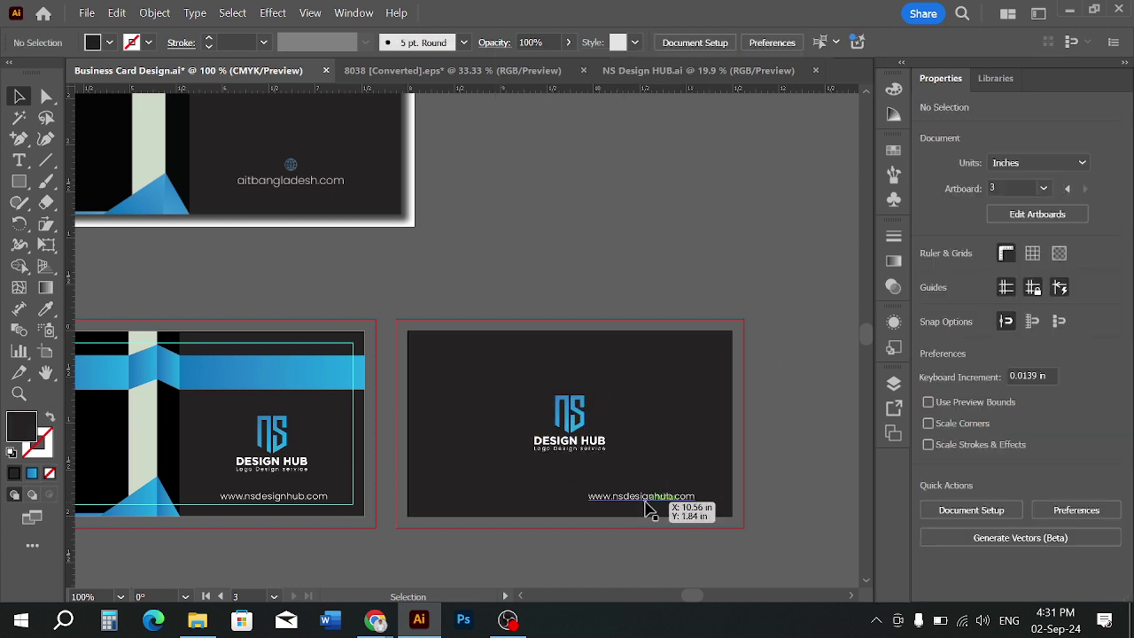
left_click_drag(647, 509, 575, 510)
left_click(576, 452, "shift")
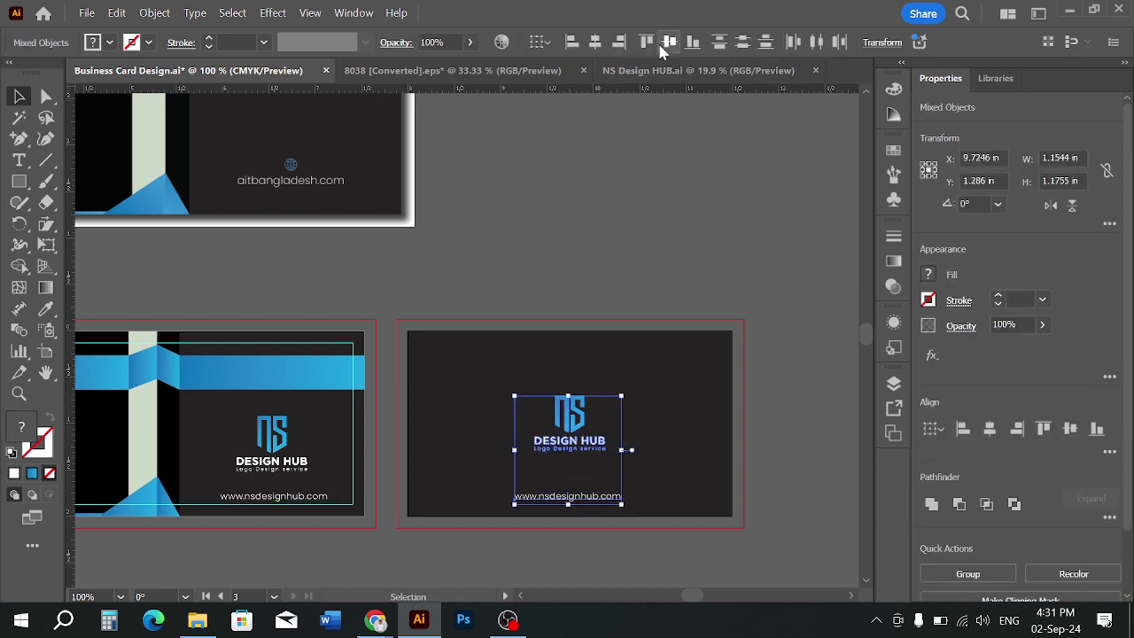
left_click(596, 43)
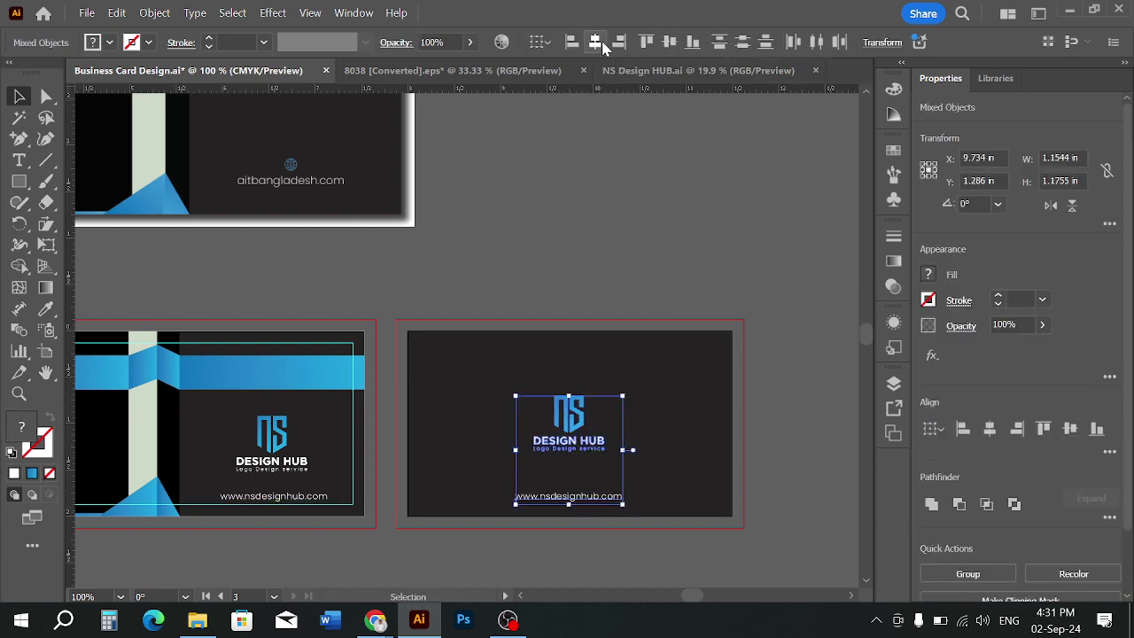
left_click(856, 430)
Convert the URL text to outlines and horizontally centre it with the logo on the card
right_click(575, 506)
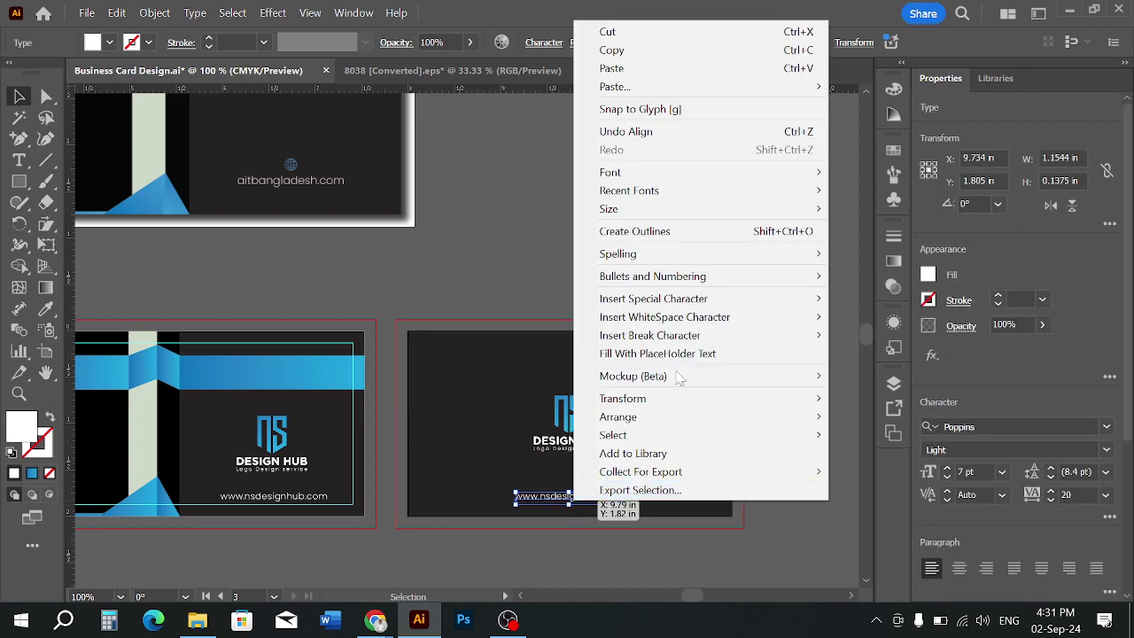
left_click(634, 230)
left_click(603, 362)
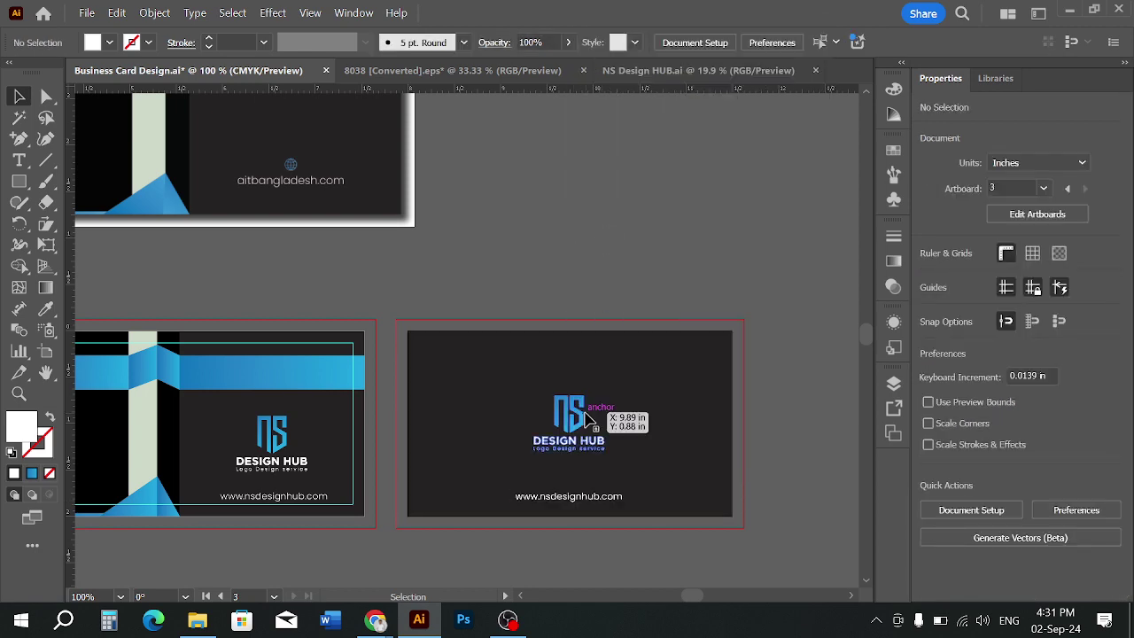
left_click(589, 418)
left_click(585, 502, "shift")
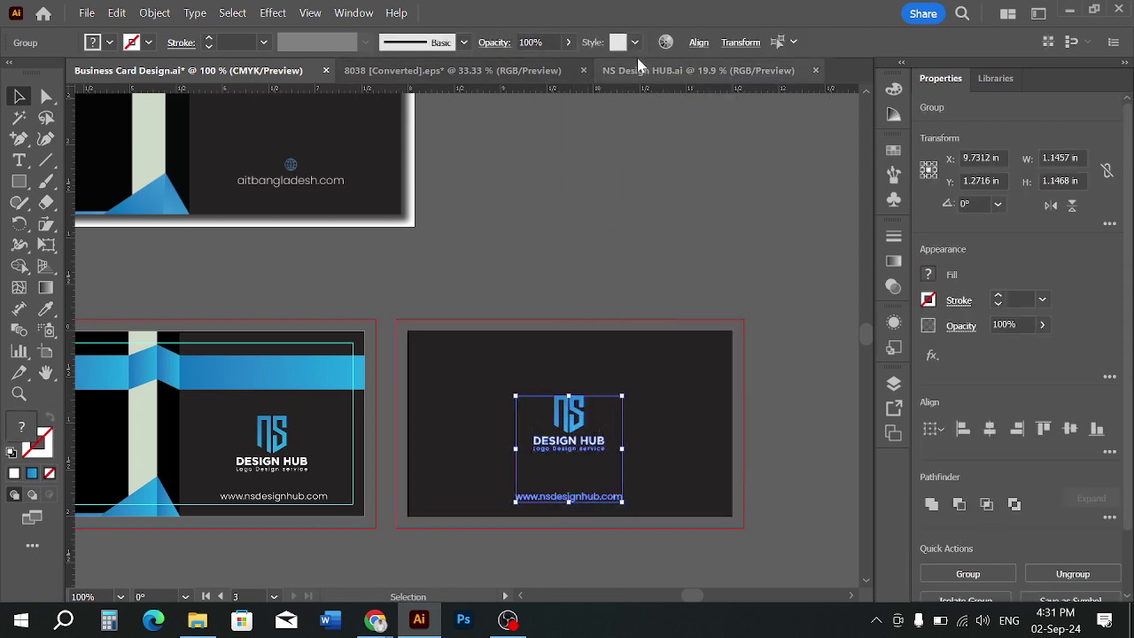
left_click(700, 43)
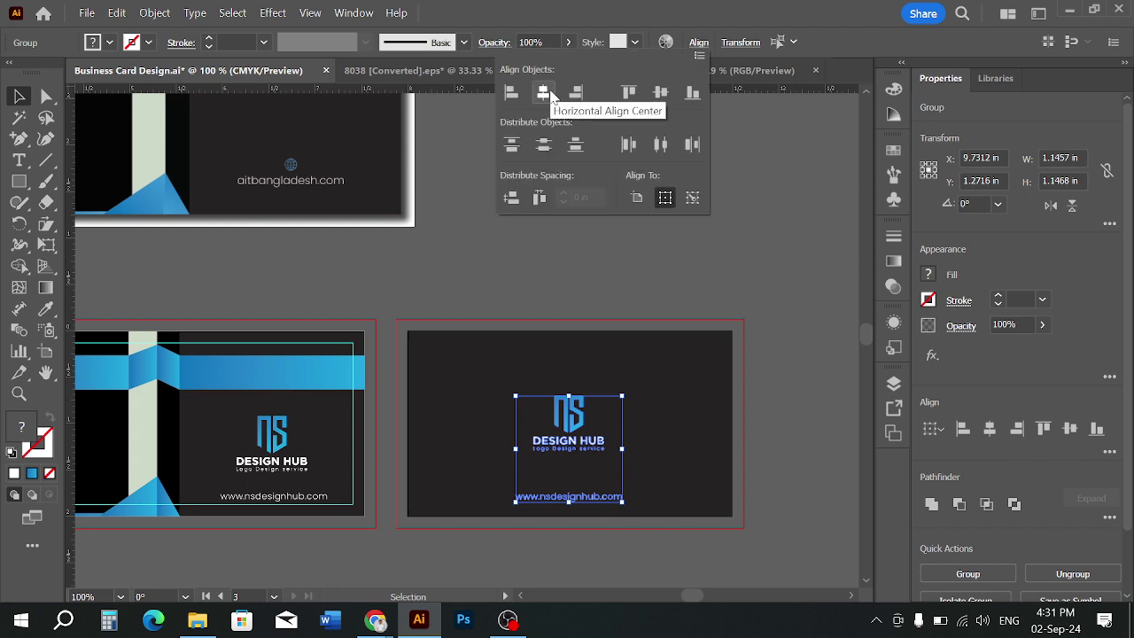
left_click(544, 92)
Recentre the view and select the right card's background rectangle
left_click(592, 266)
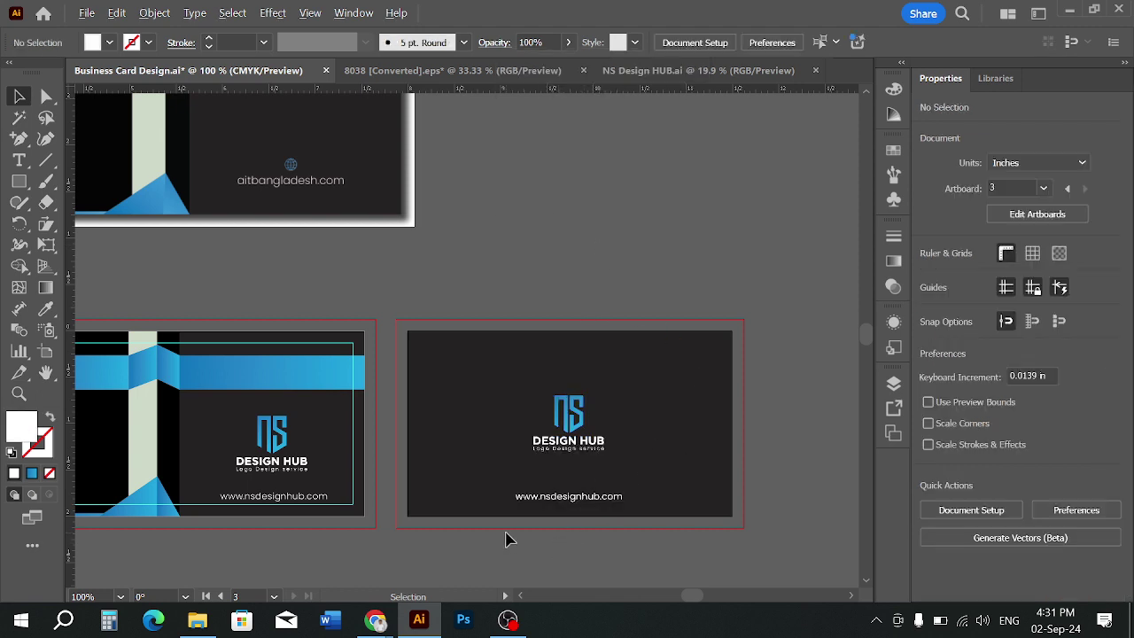
scroll(507, 534, "up", 2)
scroll(630, 550, "down", 2)
left_click_drag(656, 564, 626, 569)
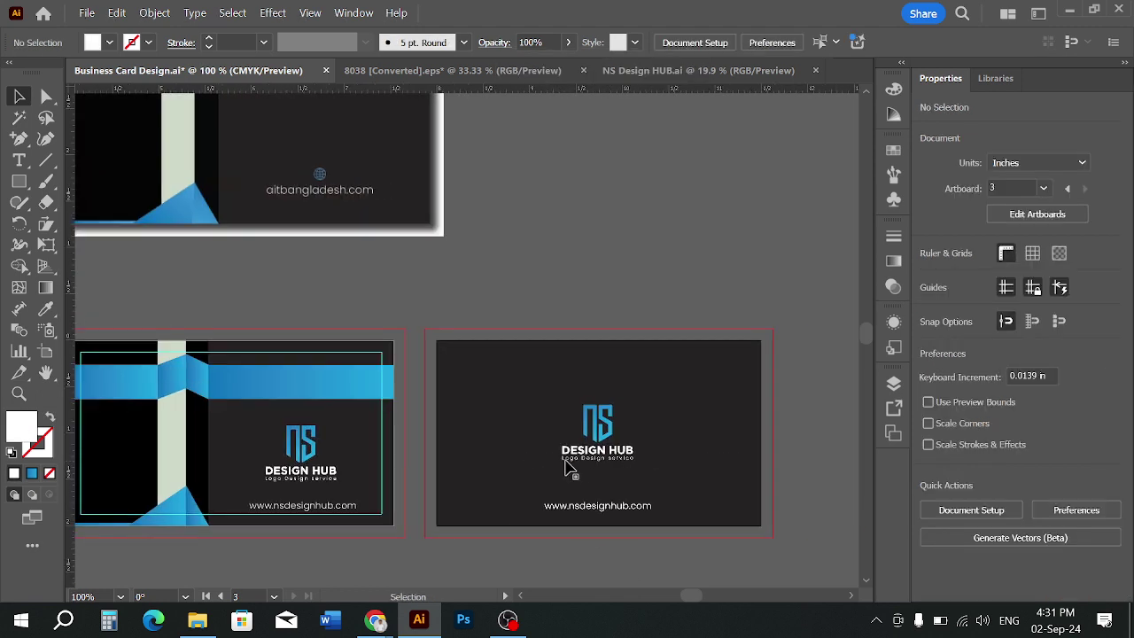
left_click(592, 459)
left_click(785, 458)
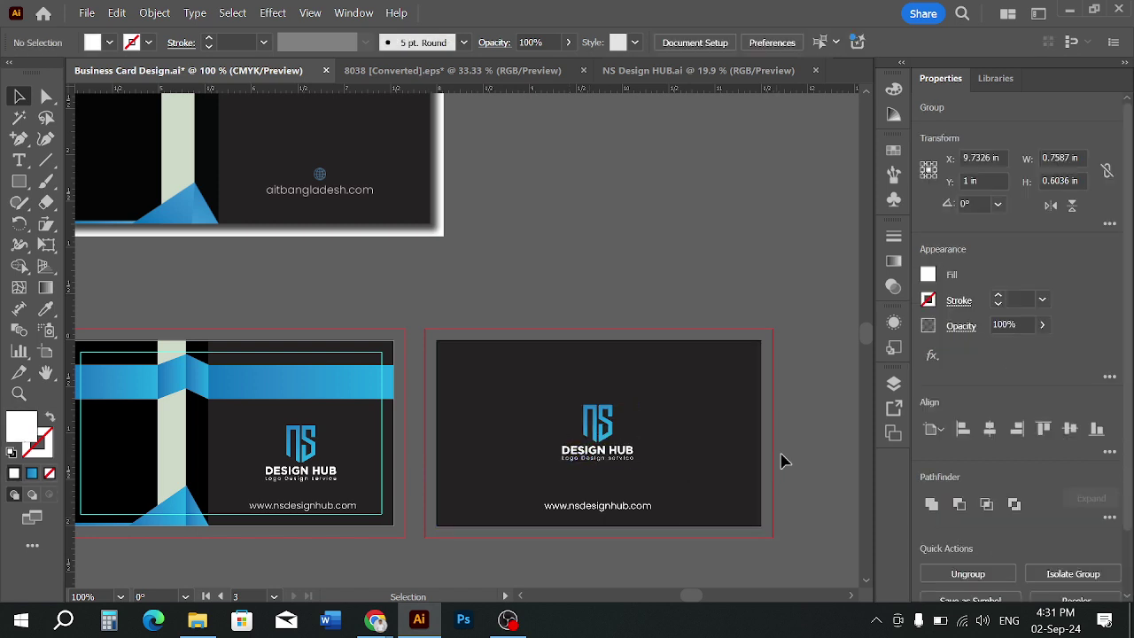
left_click(718, 457)
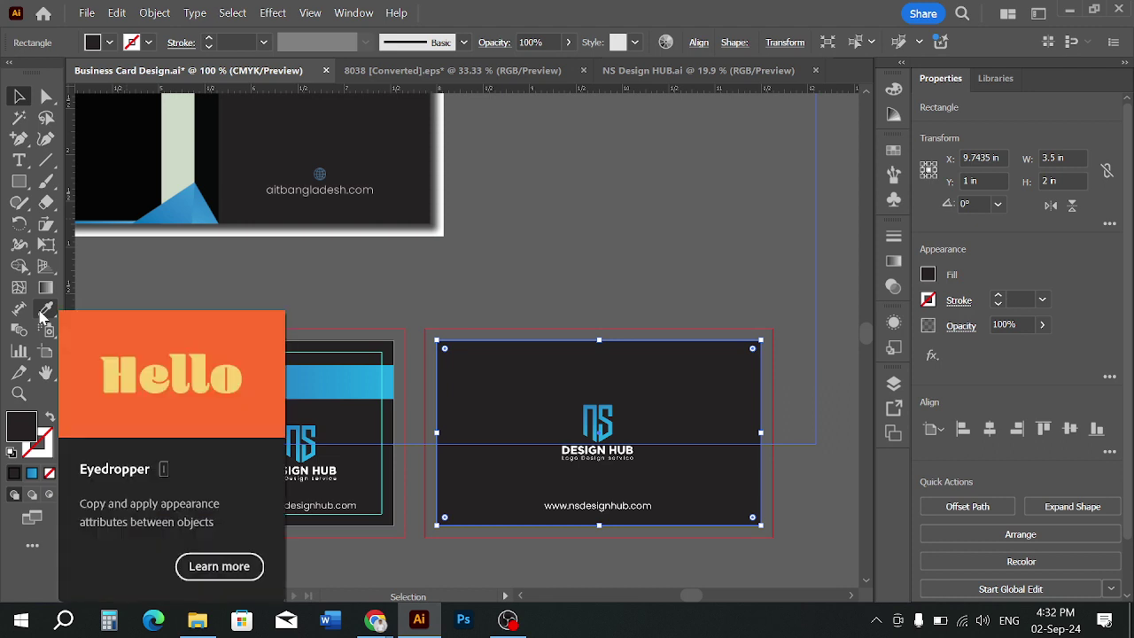
Give the right card's background a linear gradient with black sampled into both stops
left_click(893, 260)
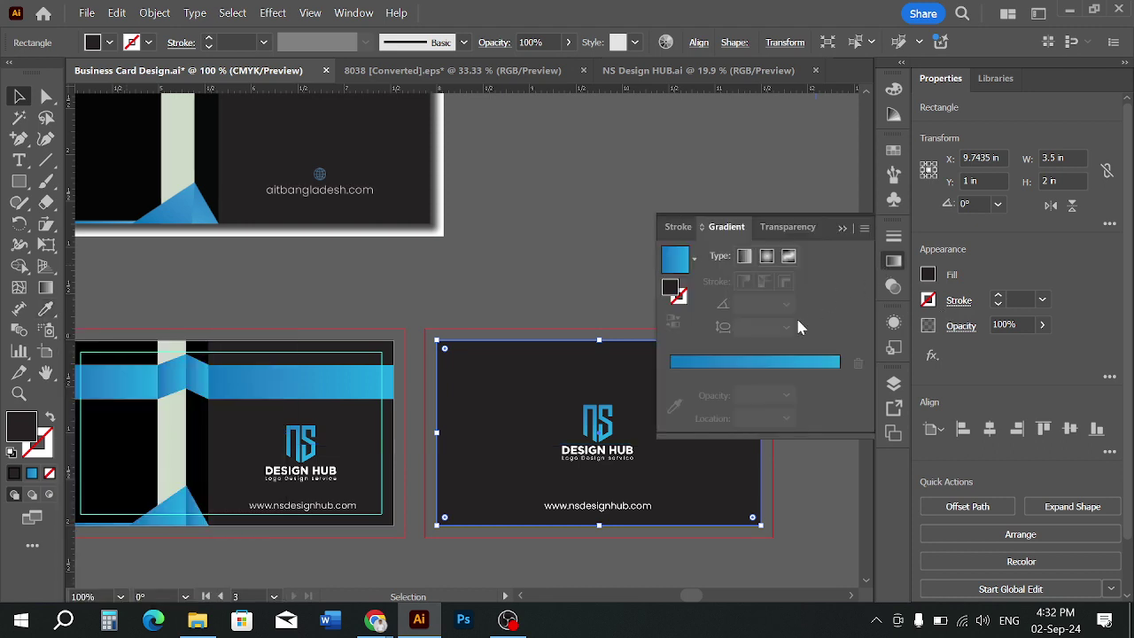
left_click(695, 363)
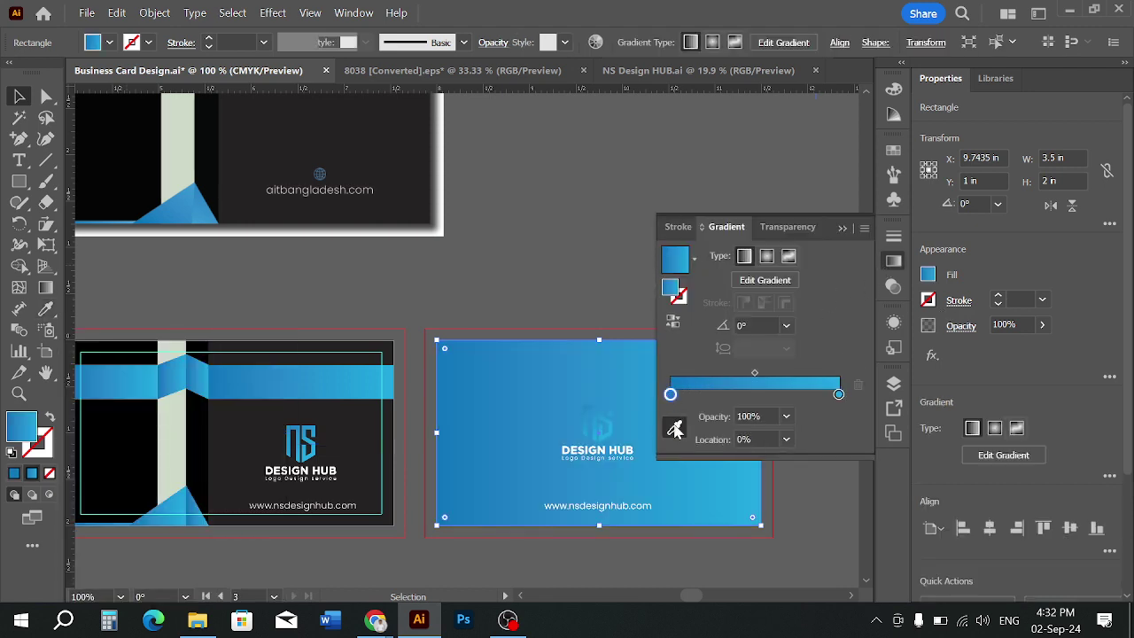
left_click(674, 428)
left_click(124, 429)
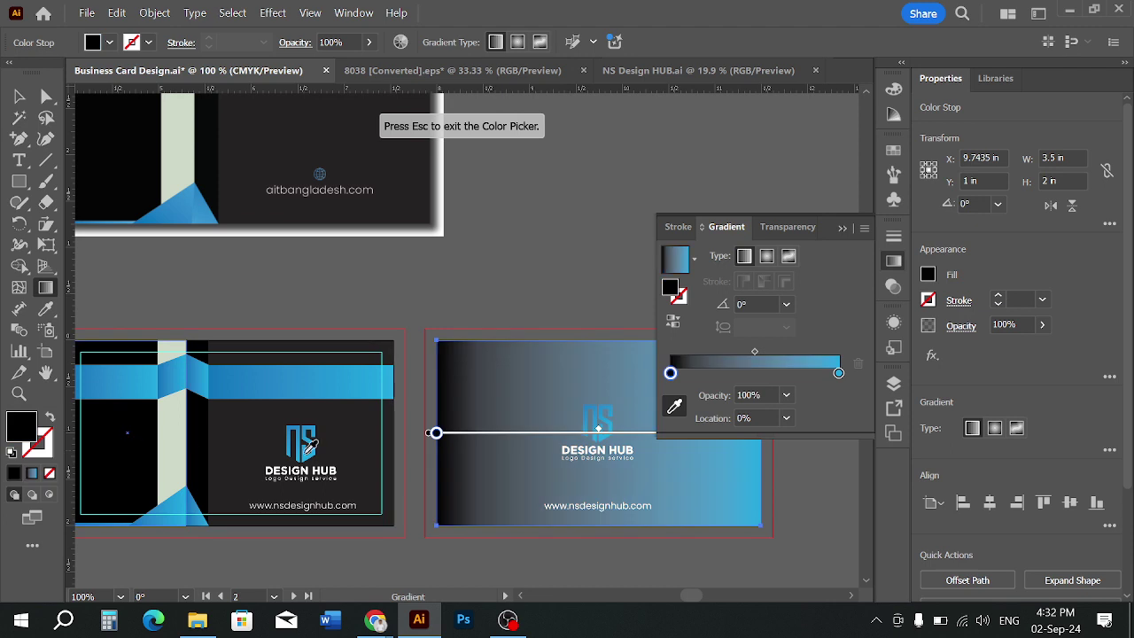
left_click(839, 374)
key("v")
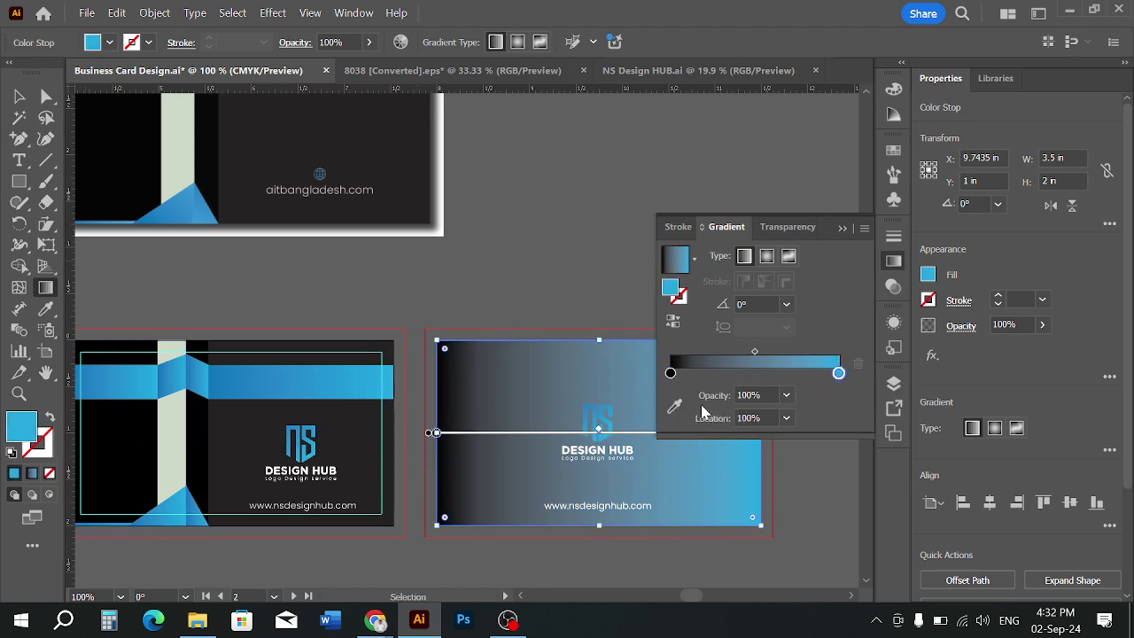
left_click(676, 407)
left_click(367, 441)
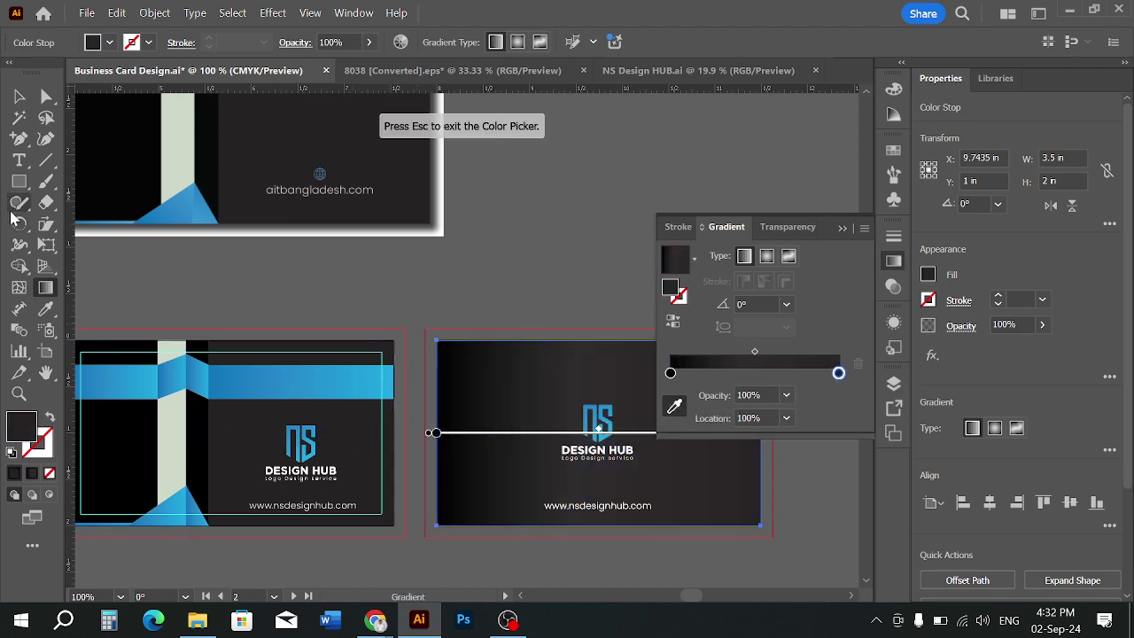
left_click(19, 98)
left_click(432, 270)
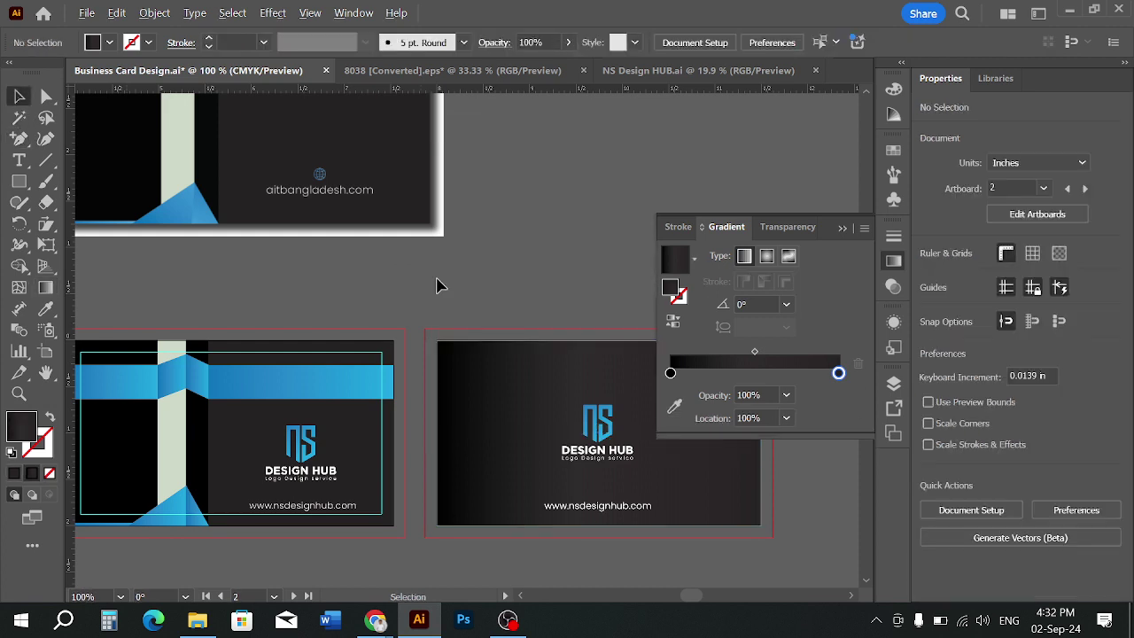
Use the Gradient tool to make the background gradient run vertically from the card's bottom
left_click(851, 229)
scroll(753, 235, "down", 2)
scroll(753, 235, "right", 2)
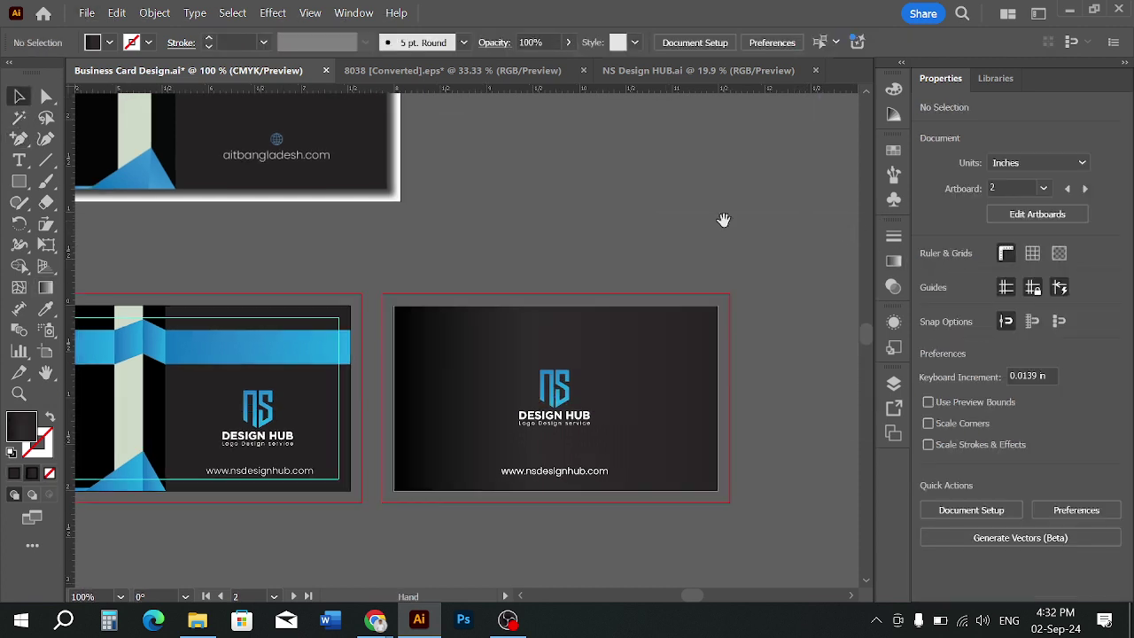
left_click(664, 362)
left_click(46, 287)
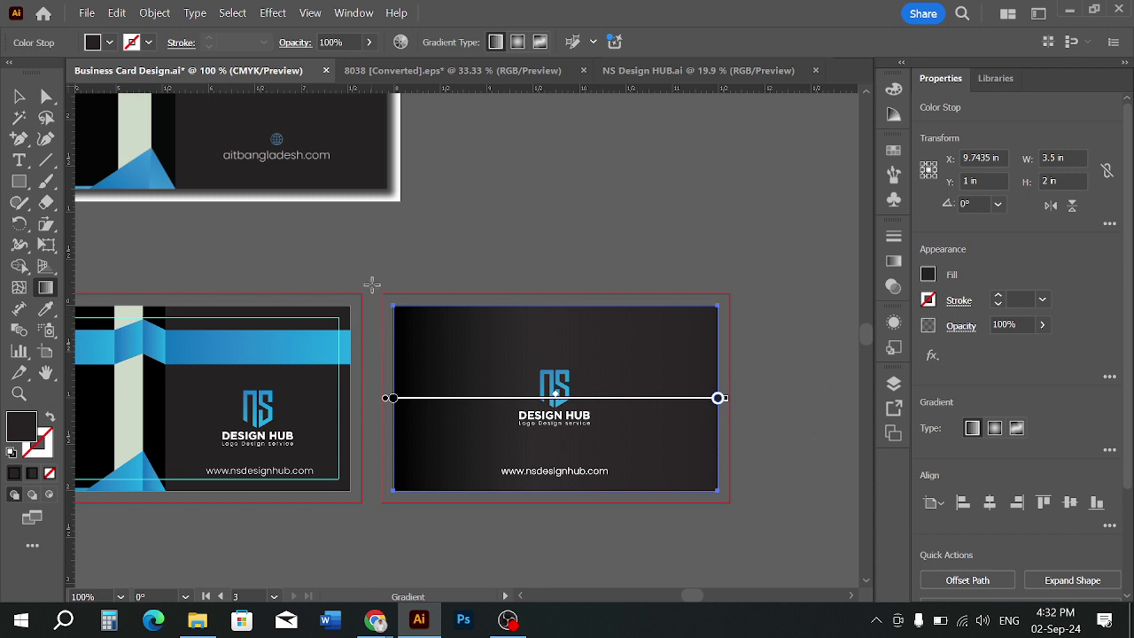
left_click_drag(374, 278, 723, 511)
left_click_drag(542, 531, 297, 91)
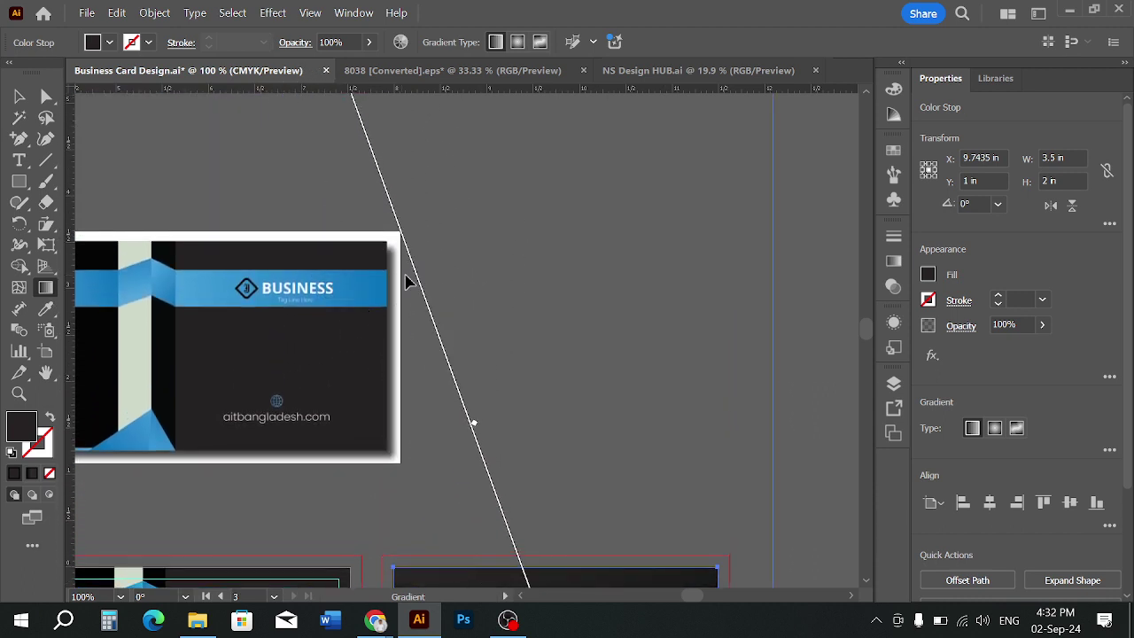
scroll(461, 256, "down", 5)
left_click(19, 95)
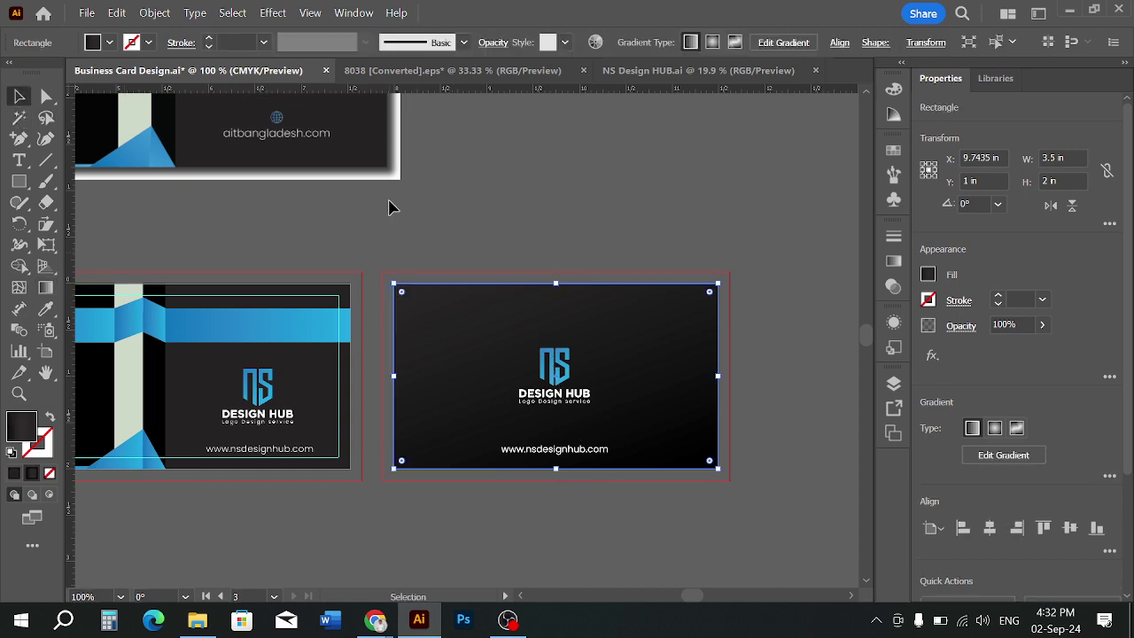
Enlarge the NS logo group slightly on the dark card
left_click(393, 207)
scroll(626, 375, "up", 1)
scroll(567, 443, "up", 1)
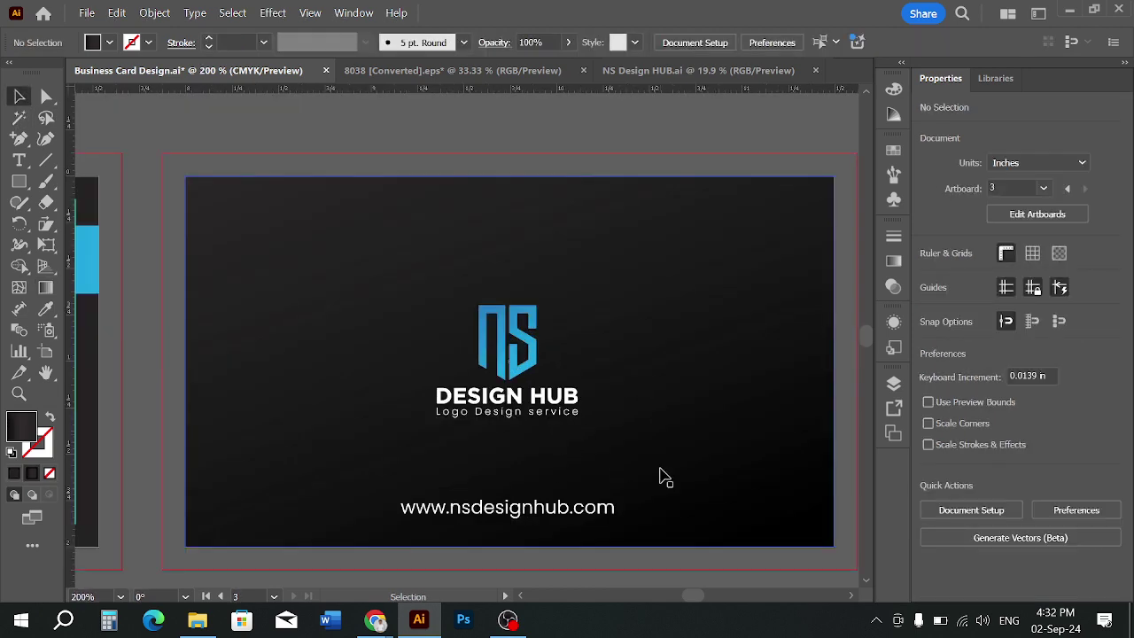
scroll(536, 390, "up", 1)
scroll(537, 389, "down", 3)
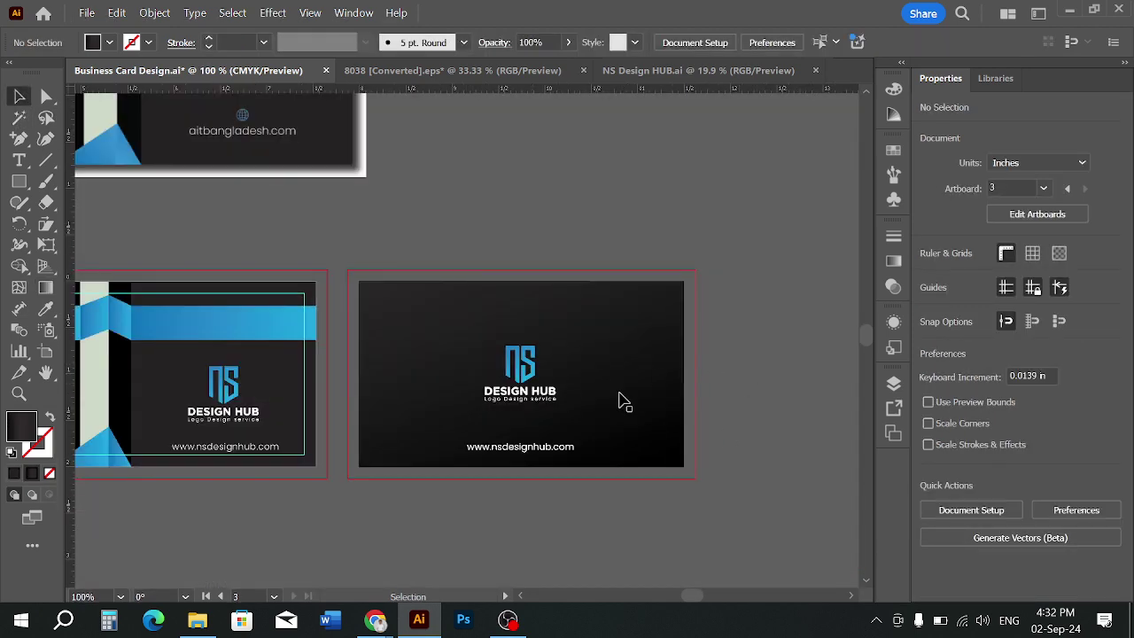
left_click(533, 393)
left_click_drag(556, 404, 565, 409)
left_click(628, 490)
scroll(491, 473, "up", 1)
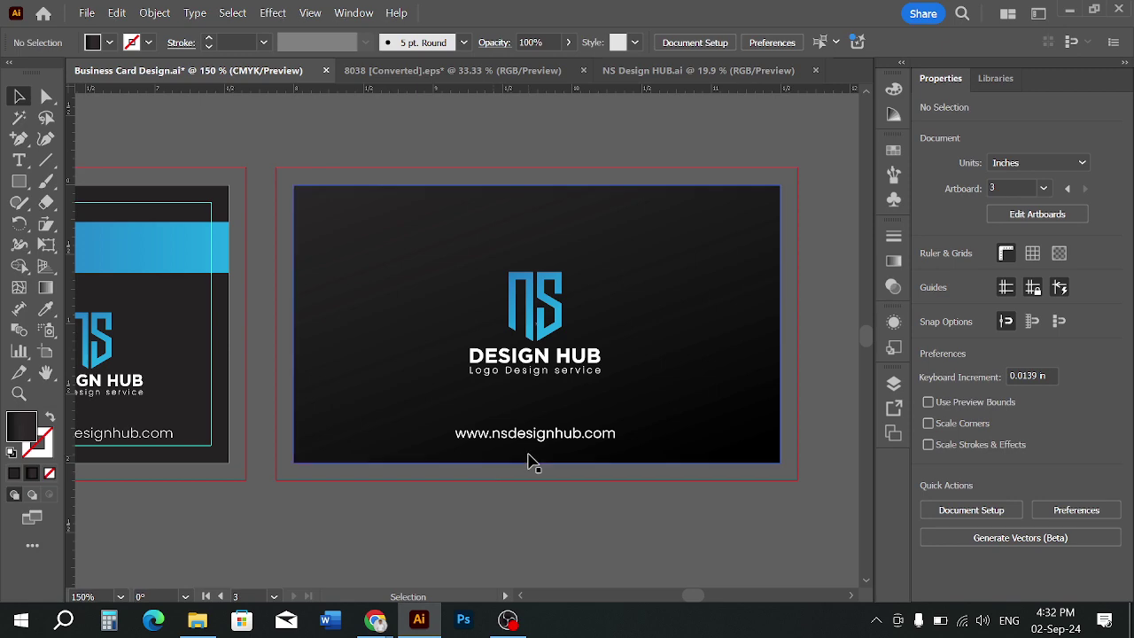
scroll(569, 503, "down", 3)
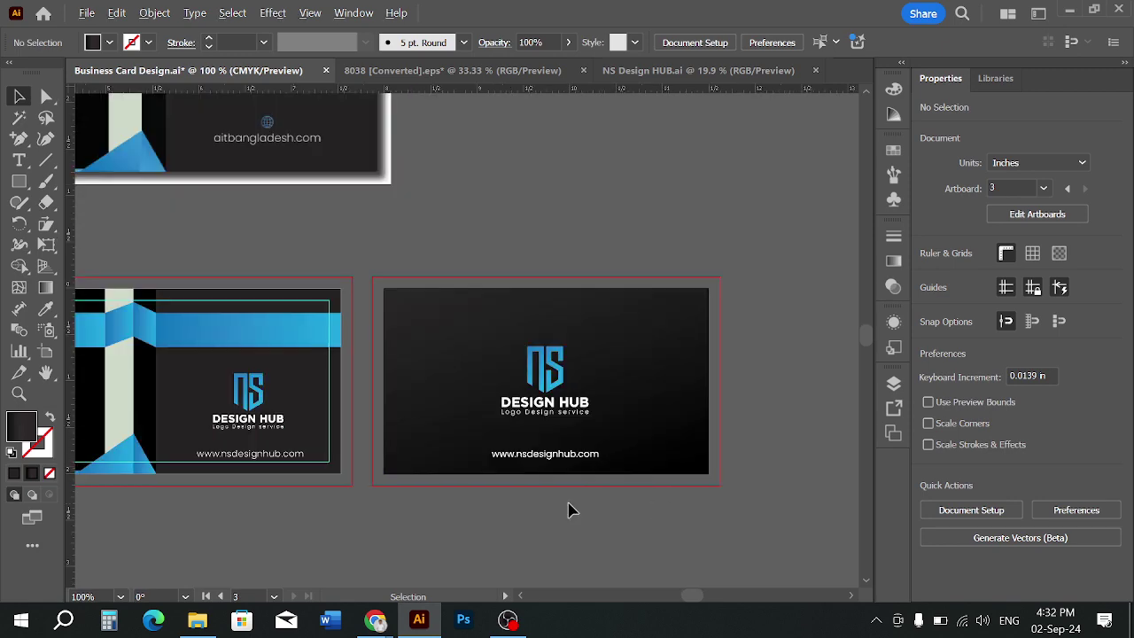
scroll(603, 471, "up", 2)
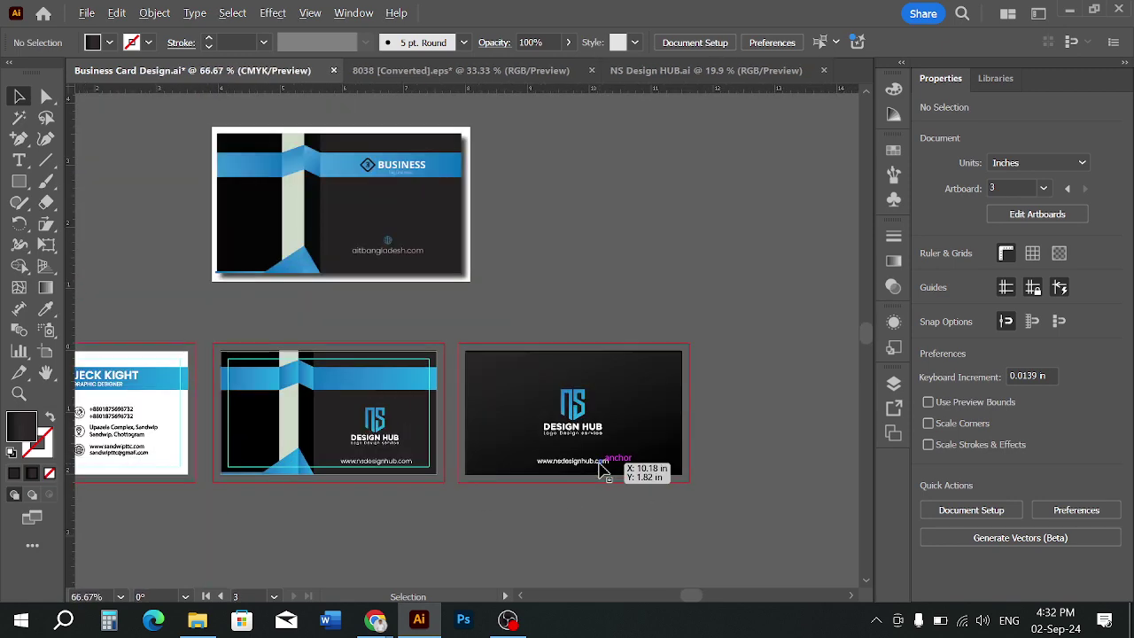
scroll(603, 470, "up", 1)
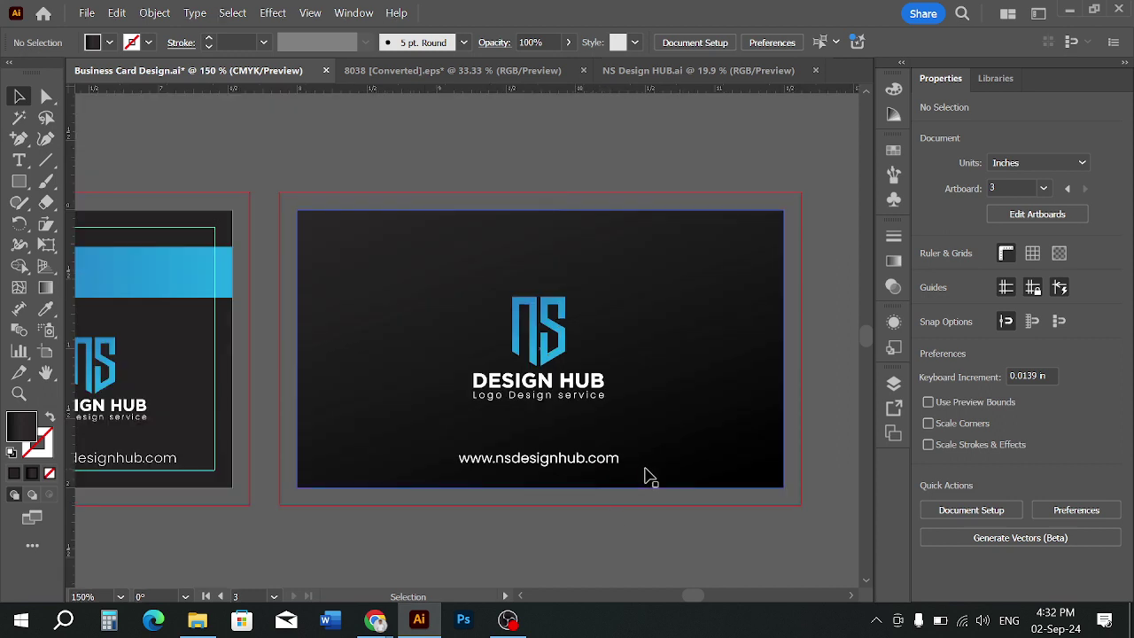
scroll(647, 474, "down", 2)
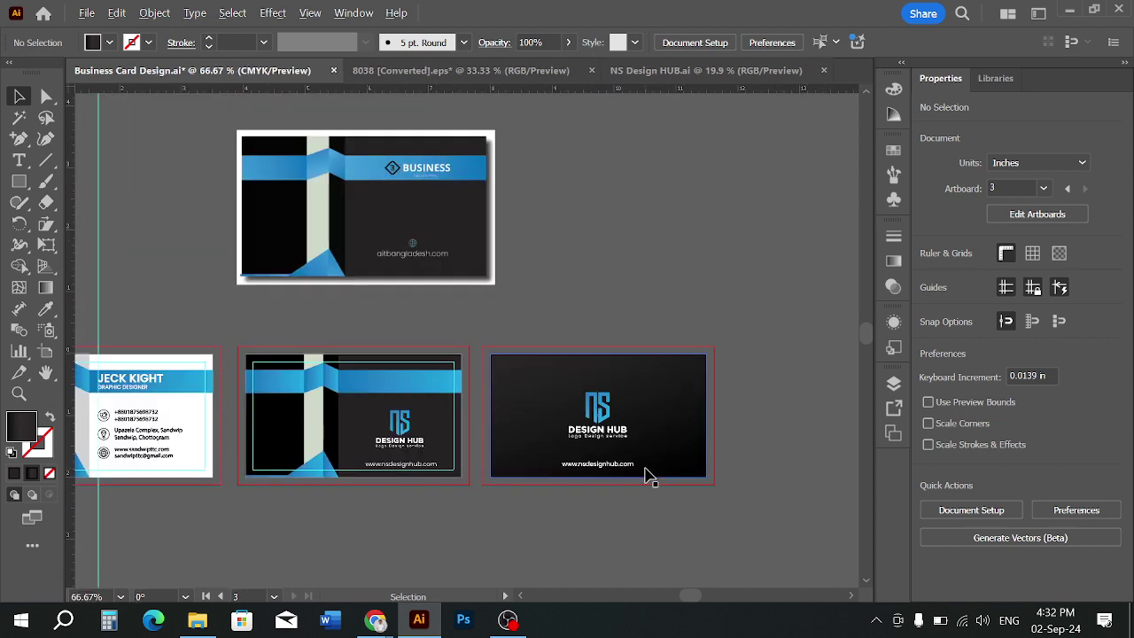
key("space")
left_click_drag(362, 448, 466, 431)
left_click_drag(441, 504, 478, 506)
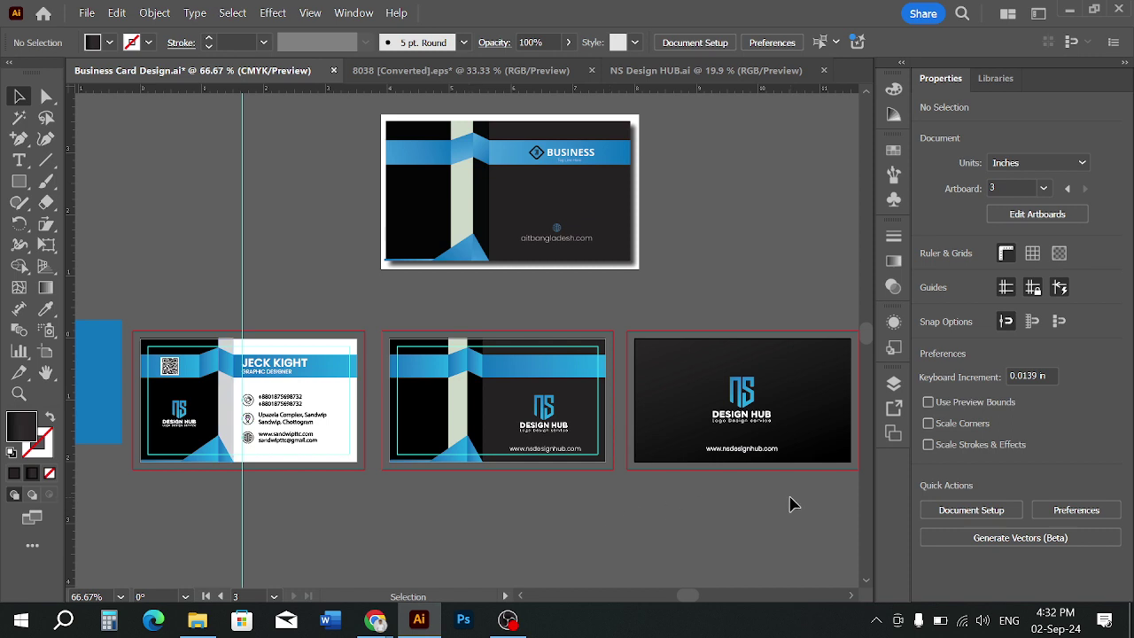
left_click_drag(792, 504, 722, 519)
scroll(720, 501, "up", 2)
left_click(695, 461)
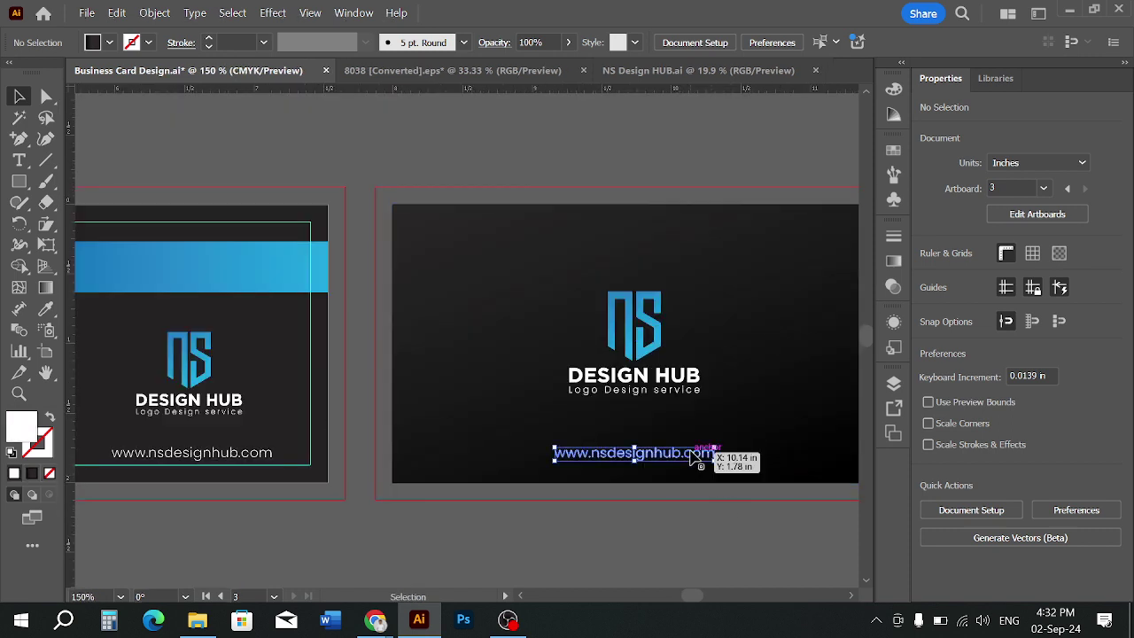
left_click_drag(695, 458, 706, 469)
Replace the dark card's URL with a copy dragged from the other card
key("Up")
key("Up")
key("Up")
key("Up")
key("Up")
key("Up")
key("Up")
key("Up")
key("Up")
key("Up")
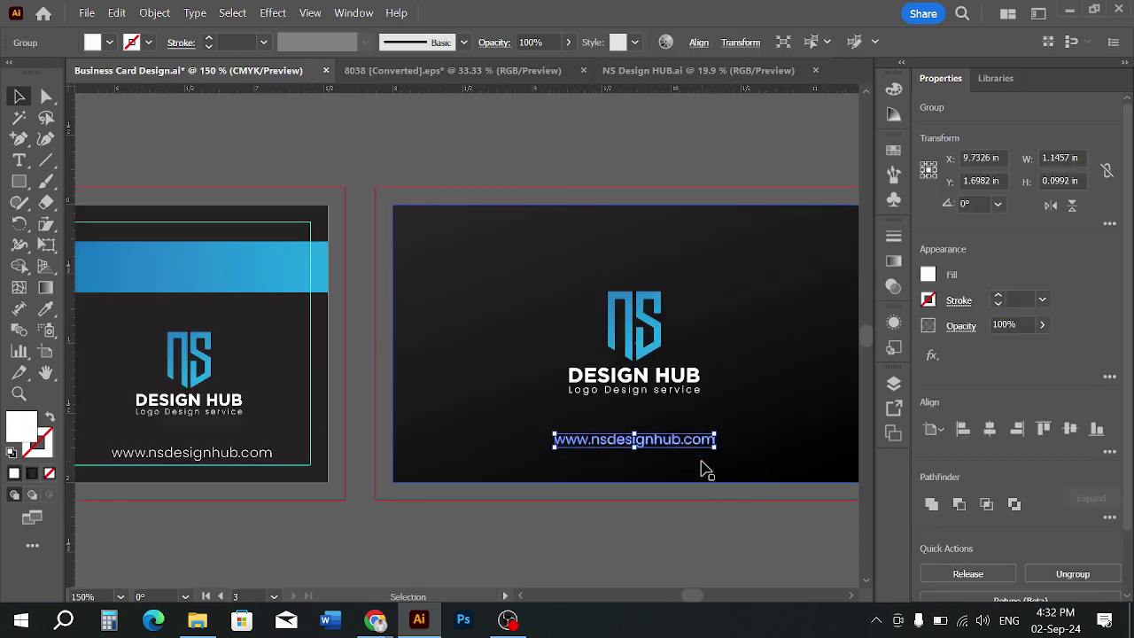
left_click(695, 508)
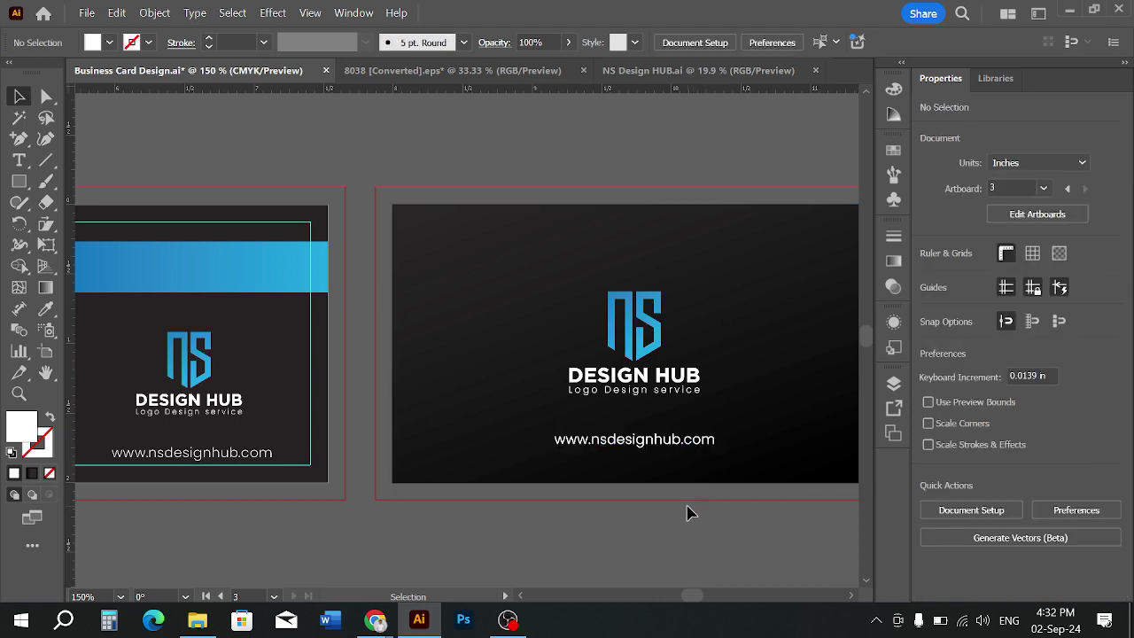
left_click(717, 446)
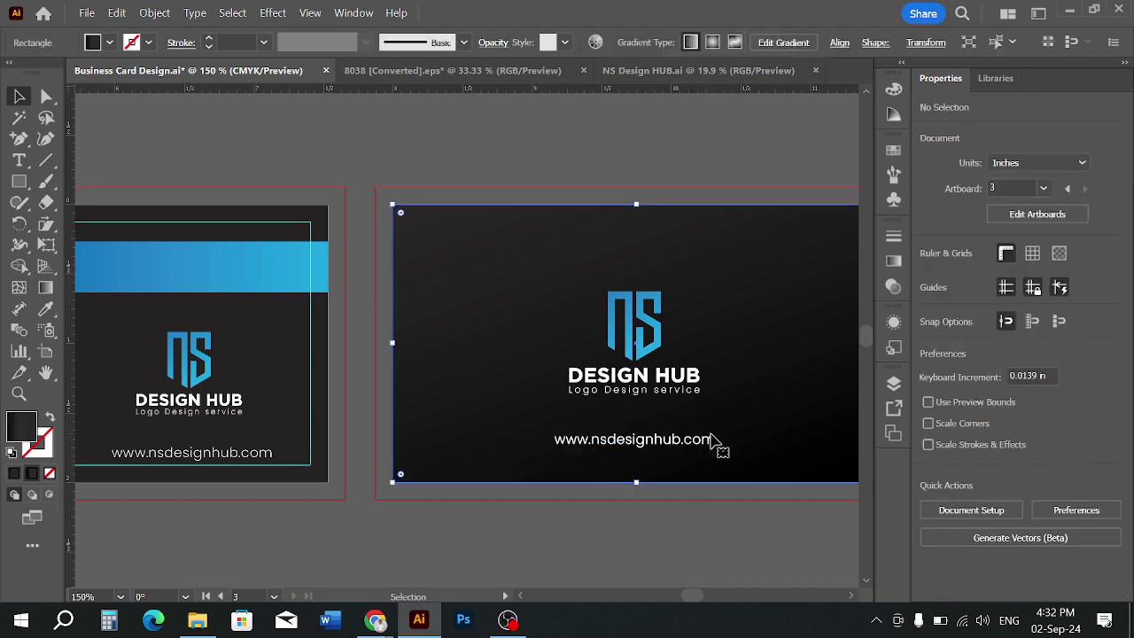
left_click(714, 441)
key("Delete")
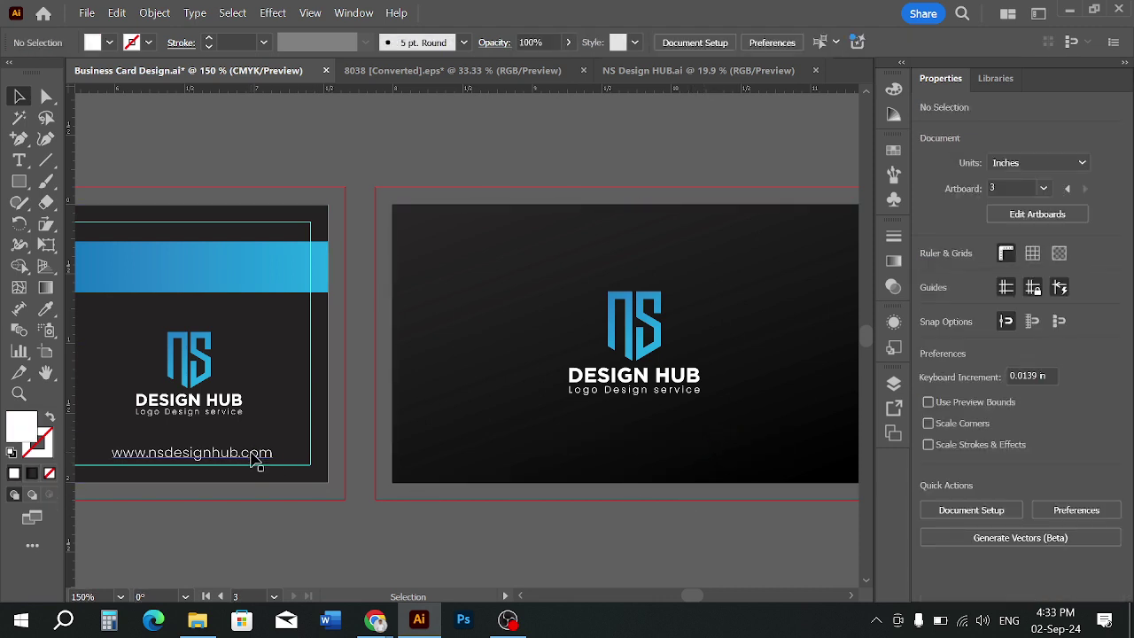
left_click_drag(254, 456, 684, 459)
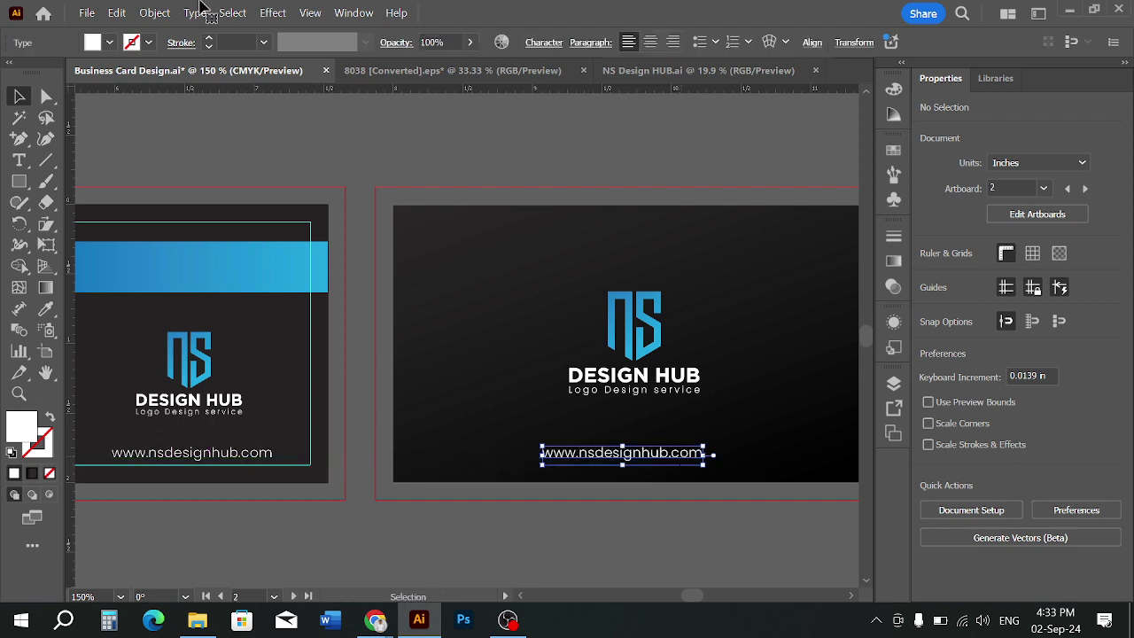
Set the copied URL's tracking to 100 and move it higher on the card
left_click(544, 42)
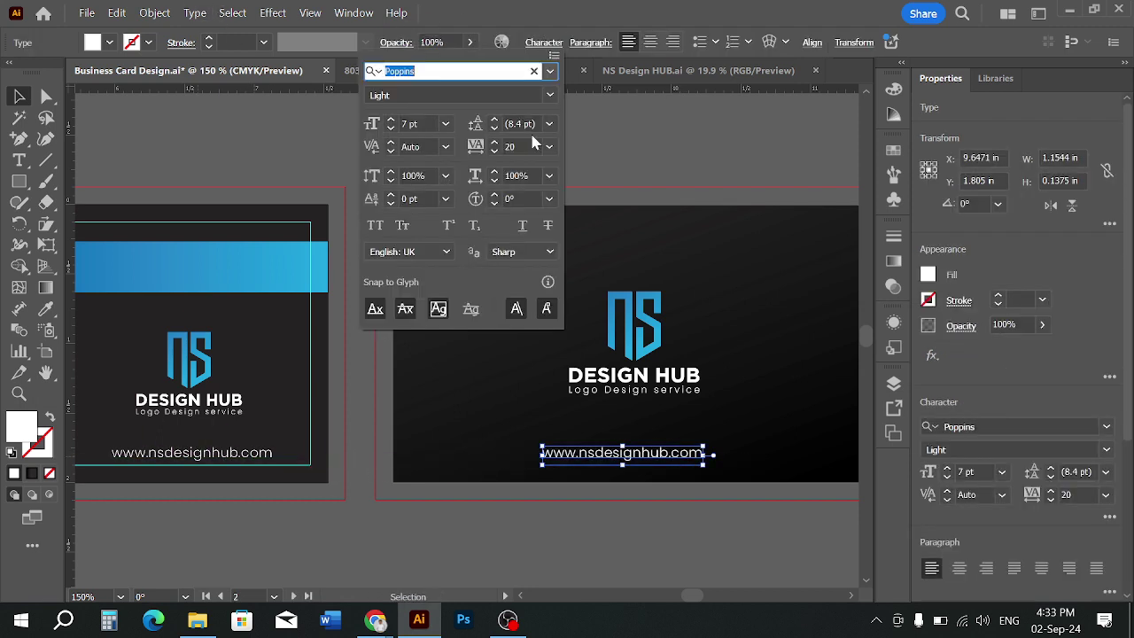
left_click(519, 145)
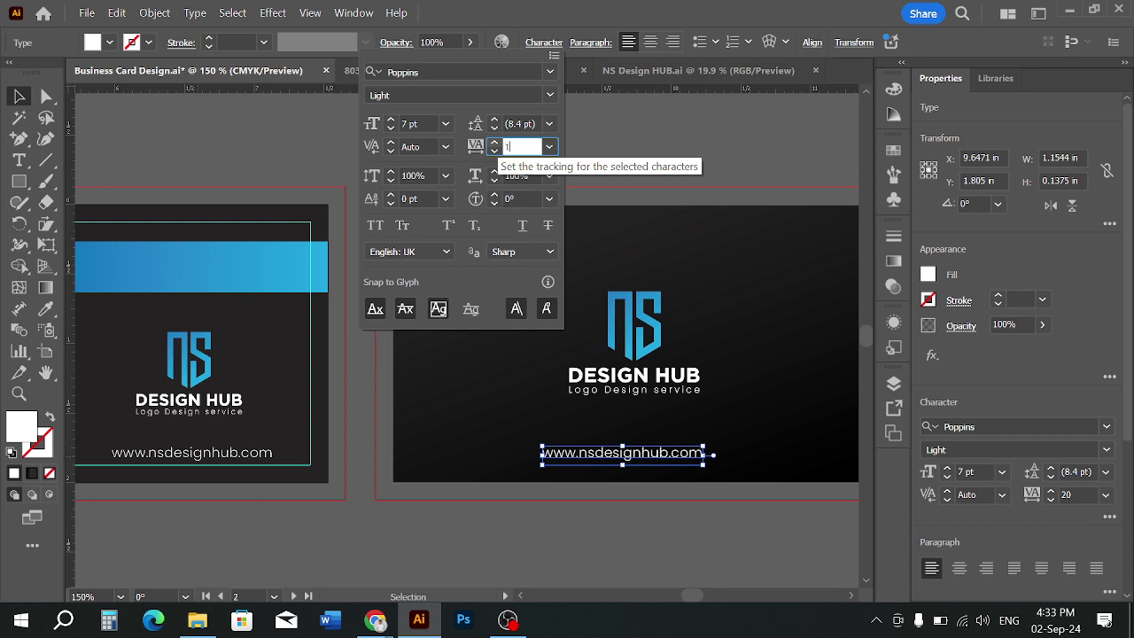
type("100")
key("Return")
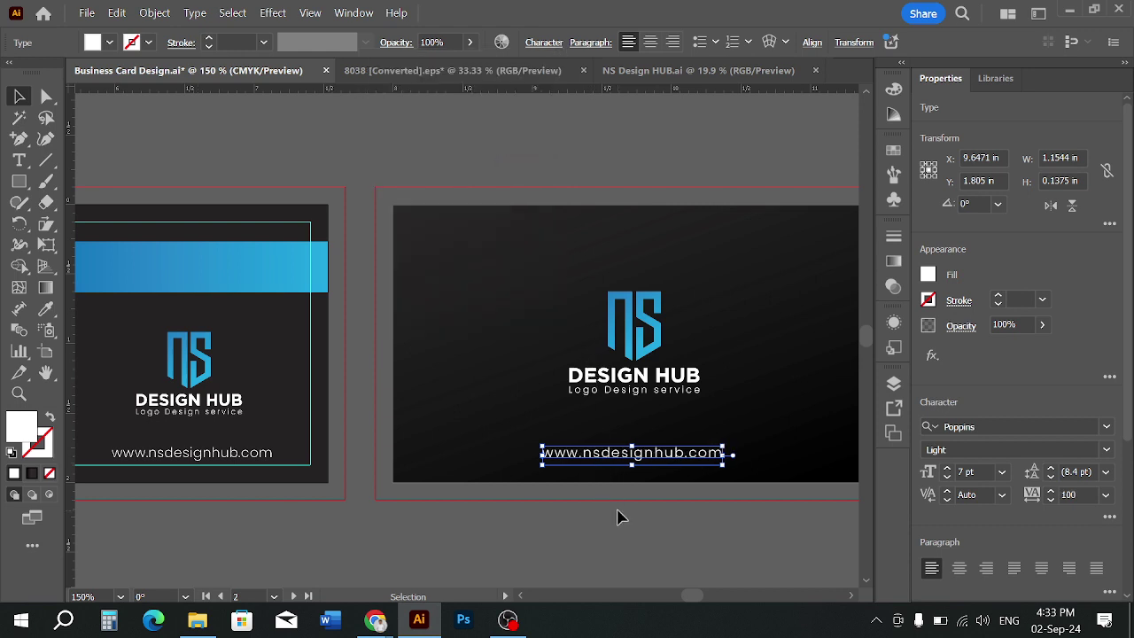
left_click(618, 517)
left_click_drag(684, 459, 685, 441)
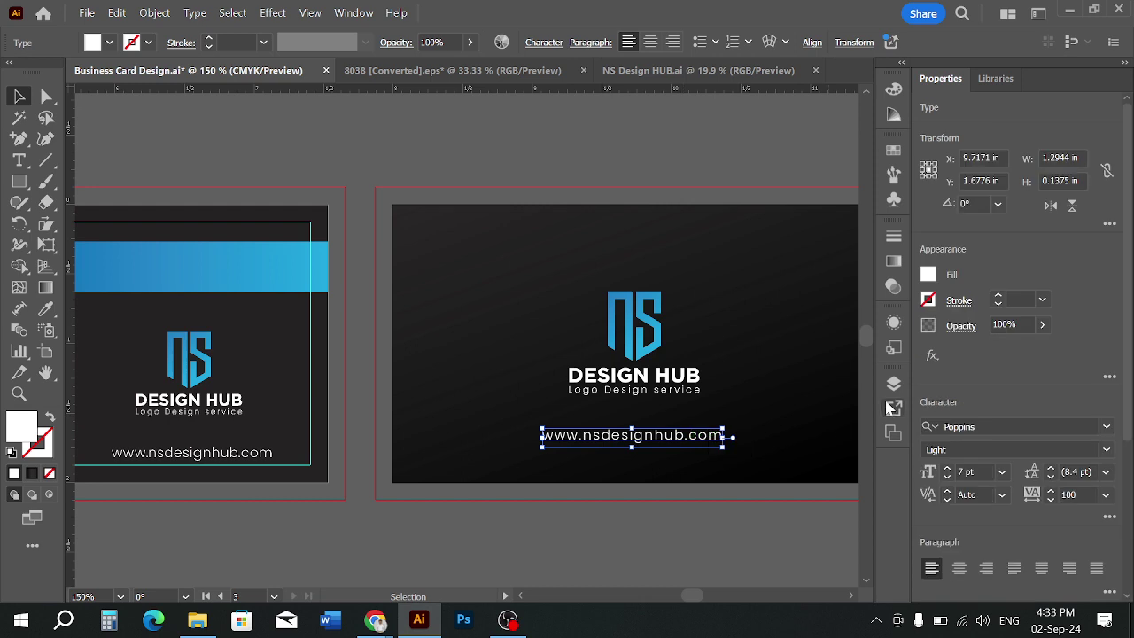
Change the URL's font weight to Poppins Thin and shift it slightly right
left_click(1101, 451)
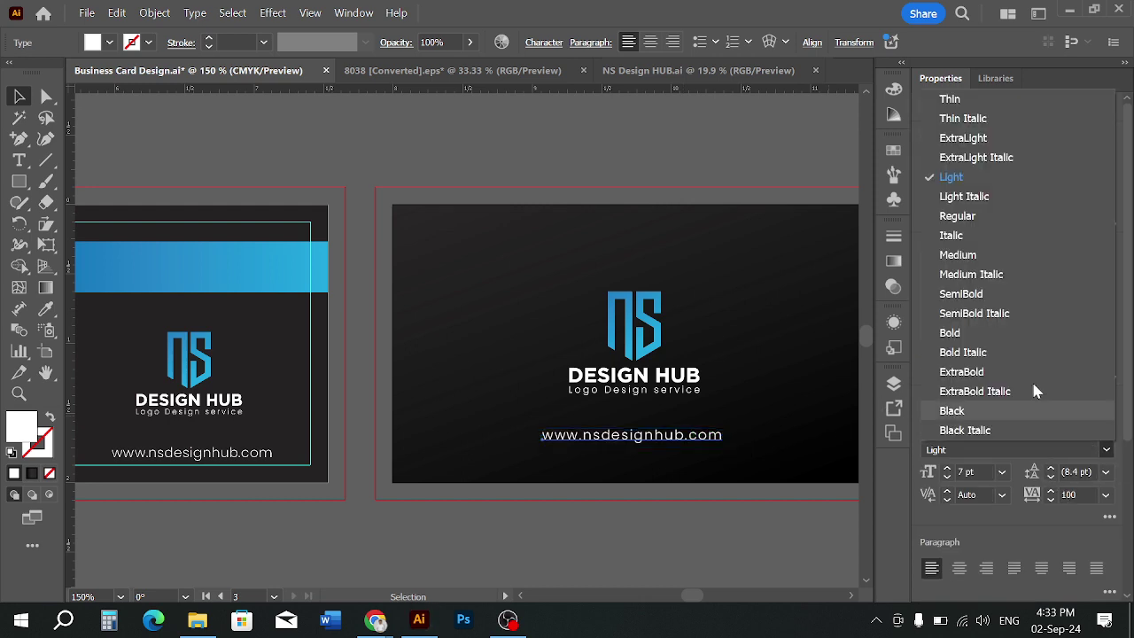
left_click(964, 137)
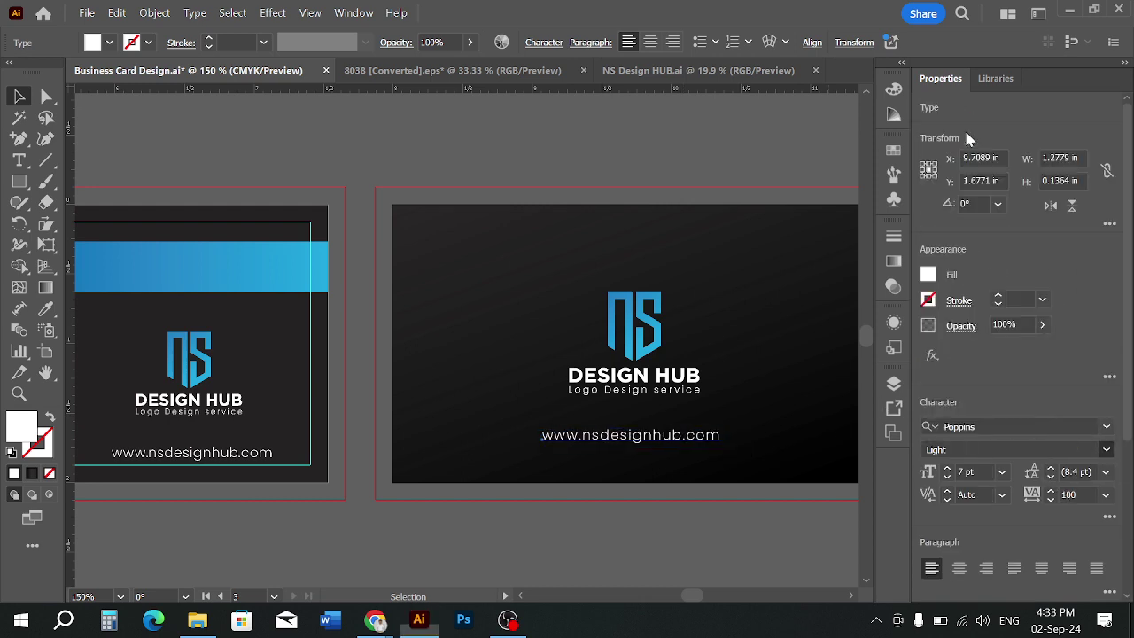
left_click(1095, 451)
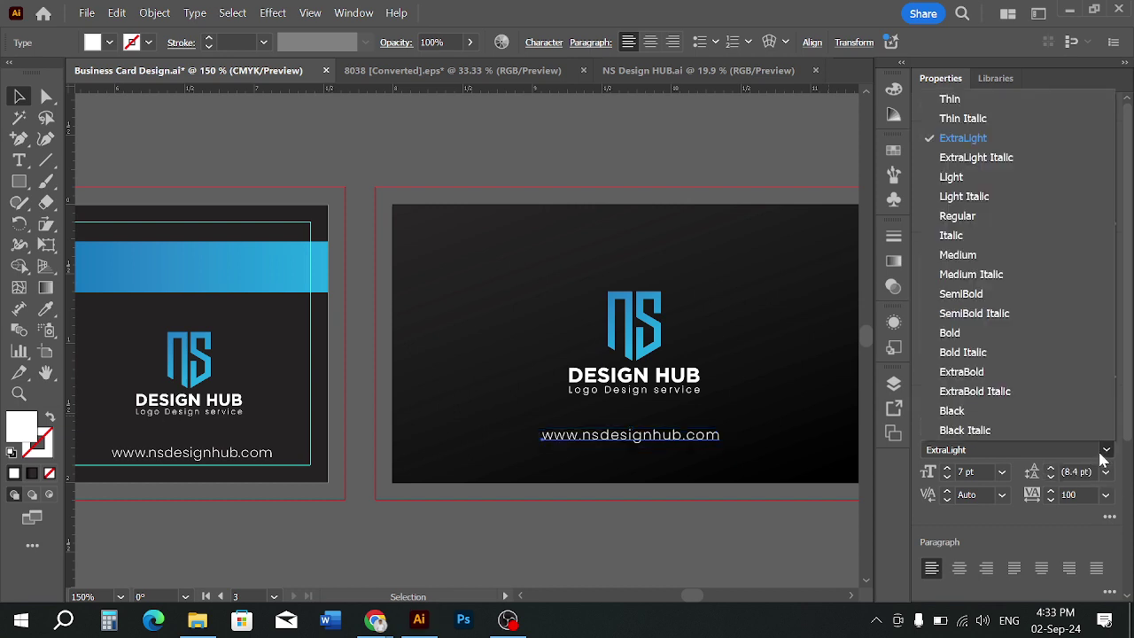
left_click(950, 99)
left_click(735, 537)
scroll(735, 537, "right", 1)
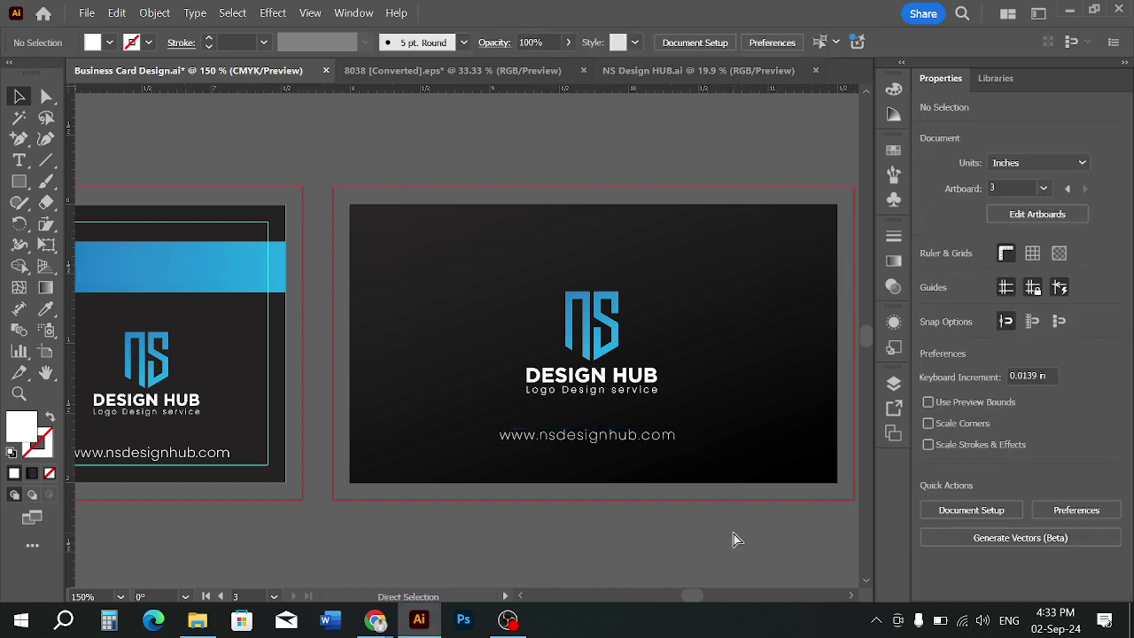
left_click(662, 447)
left_click_drag(670, 448, 680, 448)
left_click(626, 526)
scroll(627, 526, "down", 3)
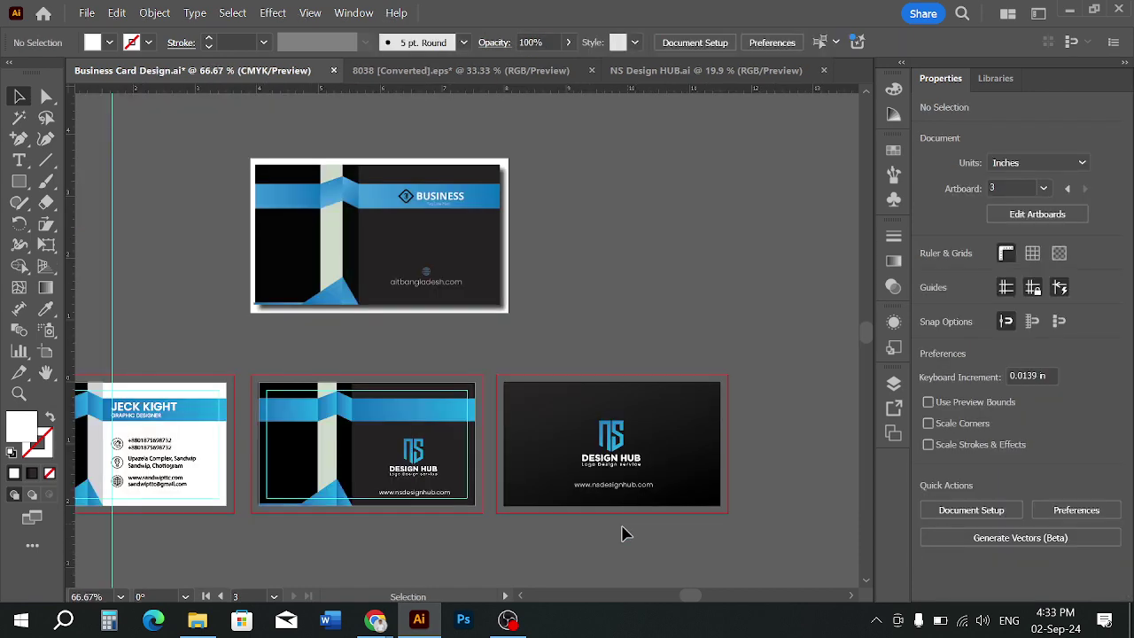
scroll(580, 535, "up", 2)
scroll(645, 446, "up", 2)
Widen the URL's tracking to 150 and nudge it slightly left
left_click(642, 439)
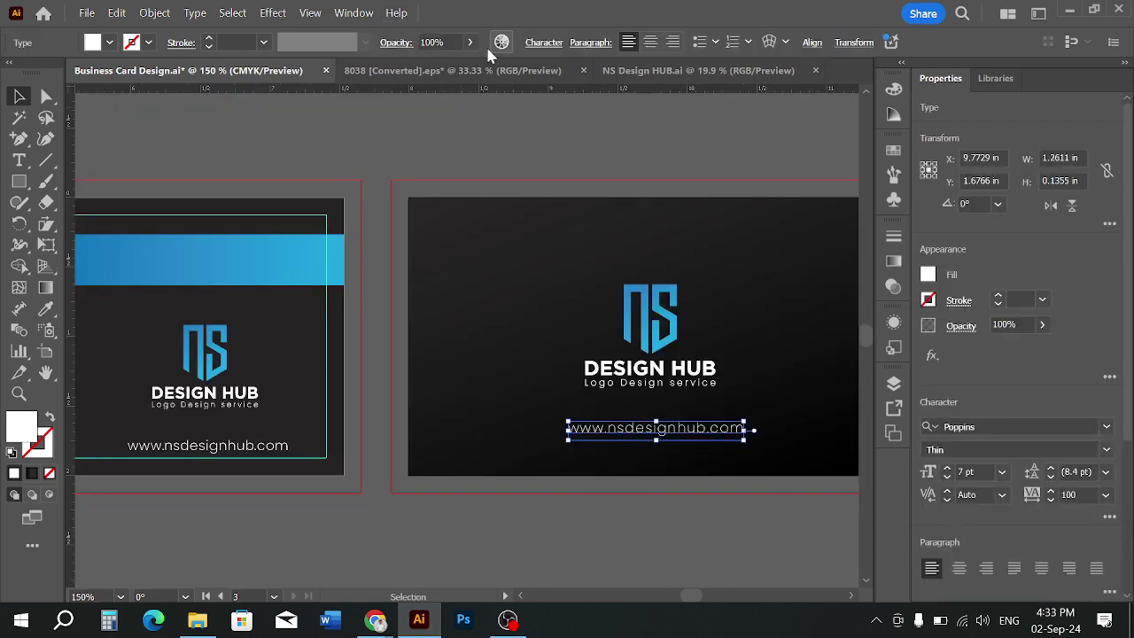
left_click(536, 44)
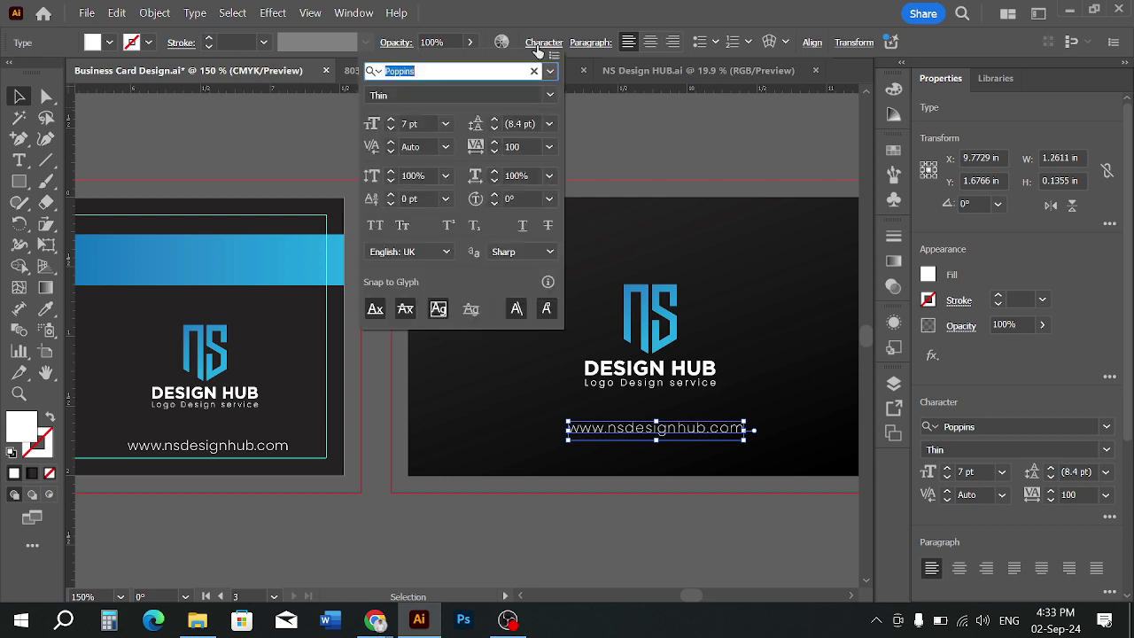
left_click(503, 147)
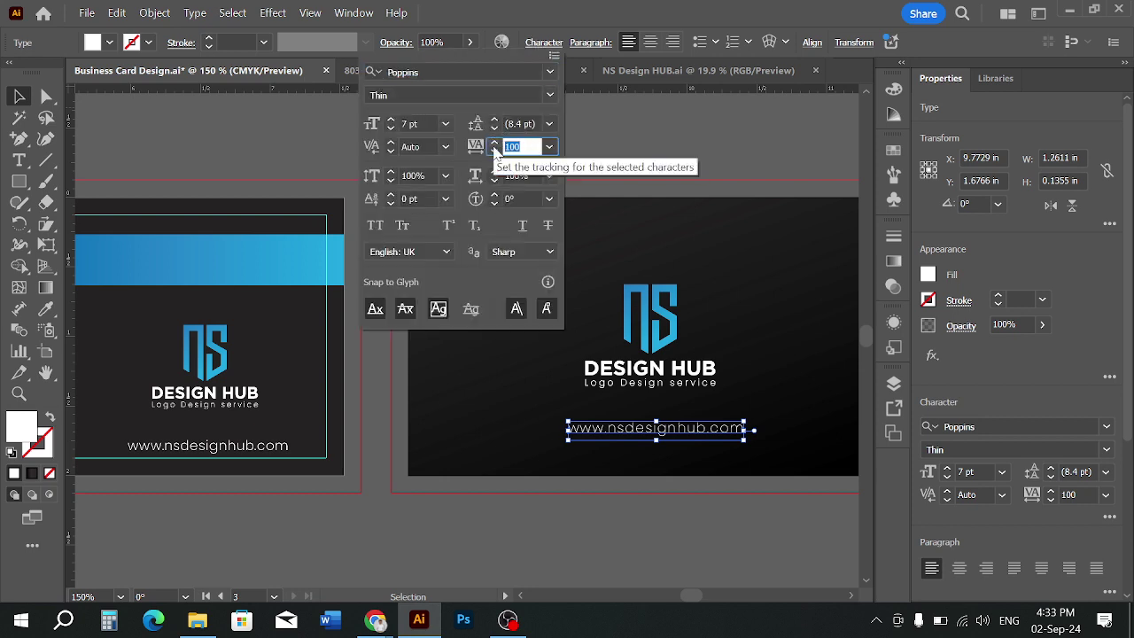
type("150")
key("Return")
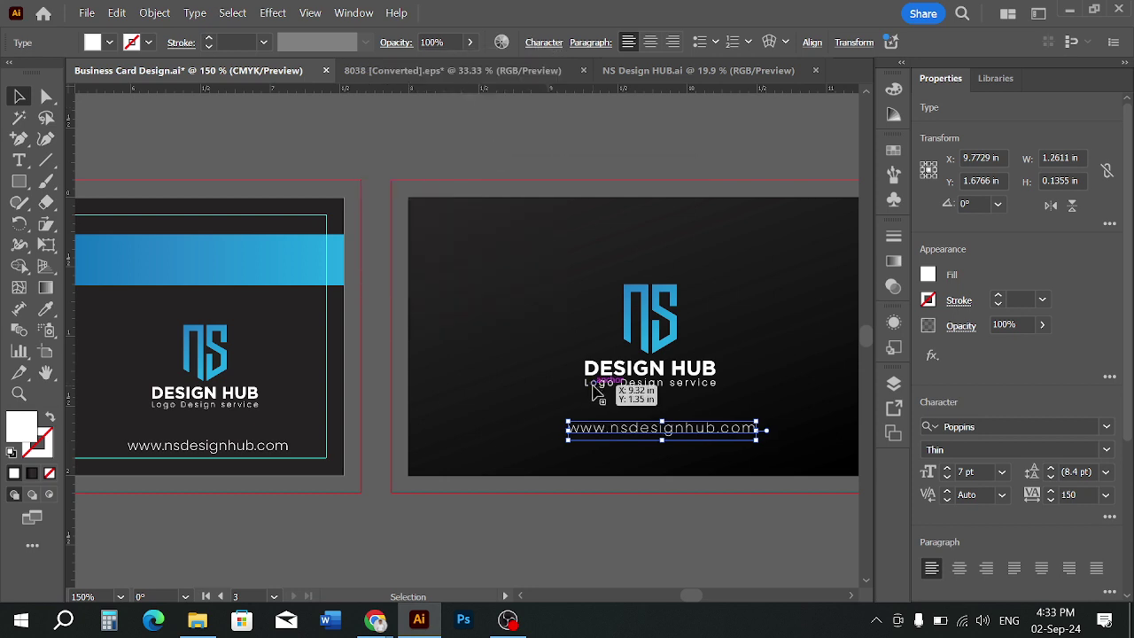
left_click(654, 531)
left_click_drag(717, 443, 706, 441)
Convert the URL text to outlines
right_click(705, 441)
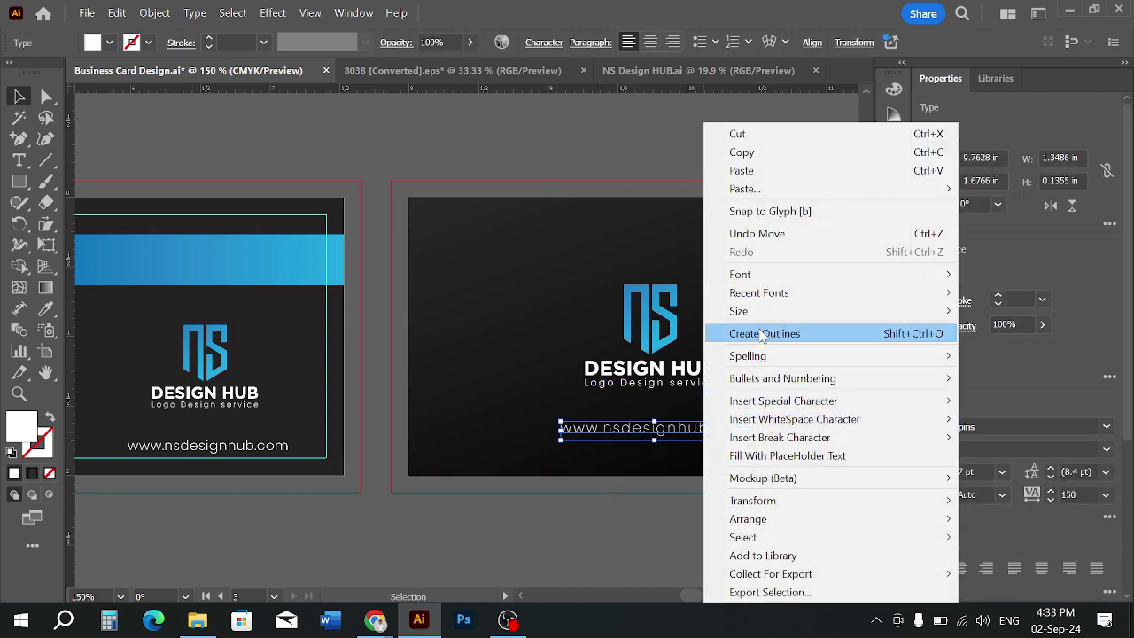
left_click(761, 333)
left_click(694, 514)
Select the logo group and URL and align their horizontal centres
left_click(676, 356)
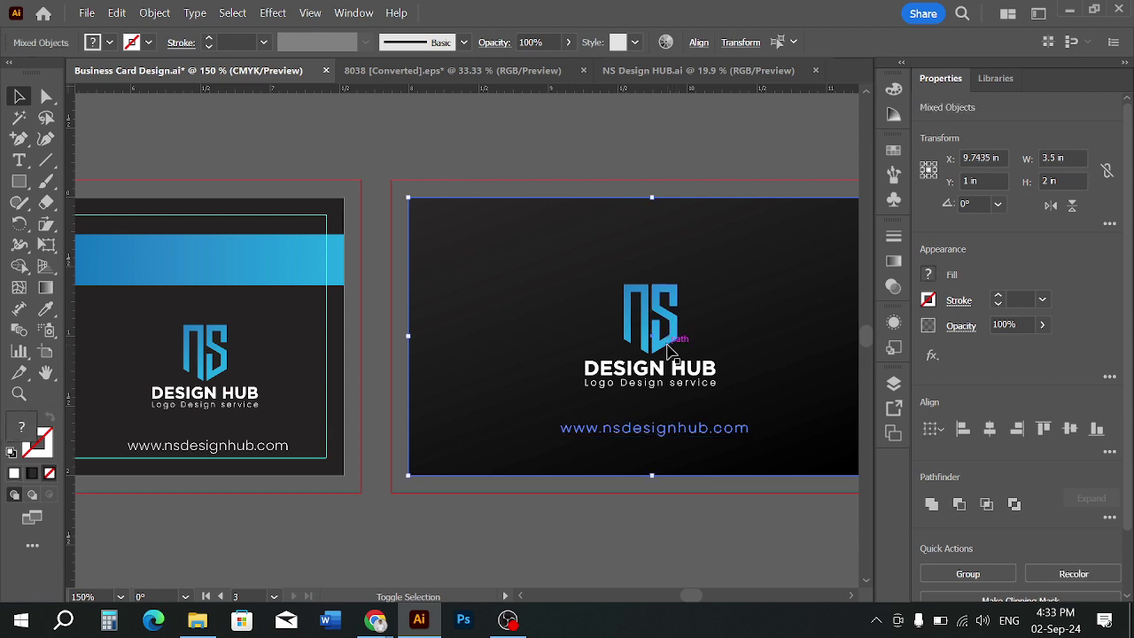
left_click(679, 360)
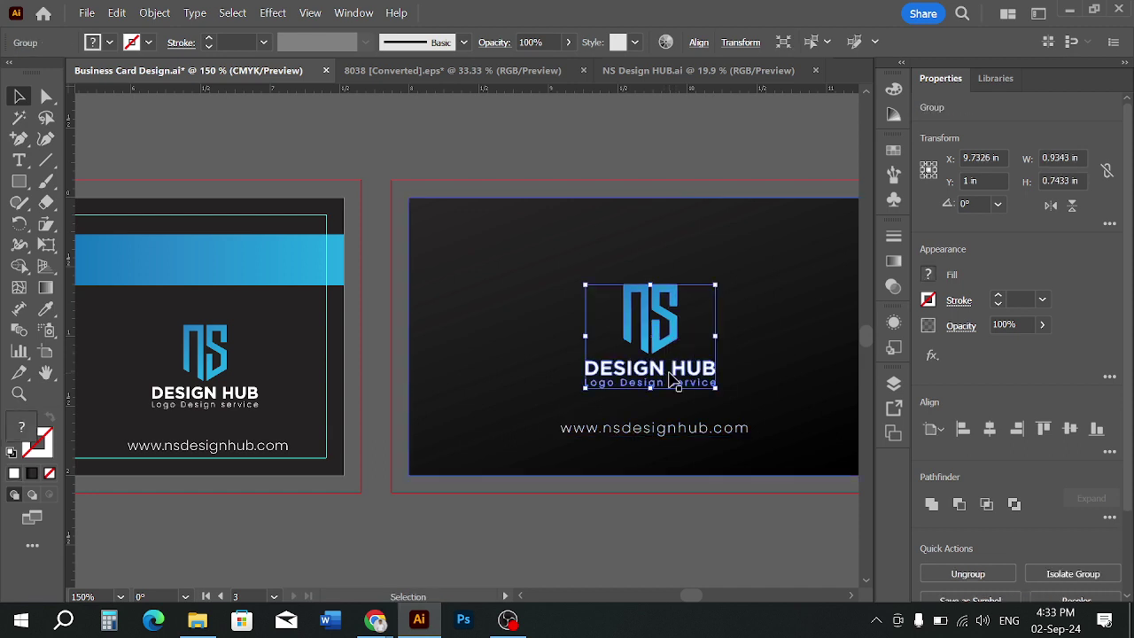
left_click(674, 437, "shift")
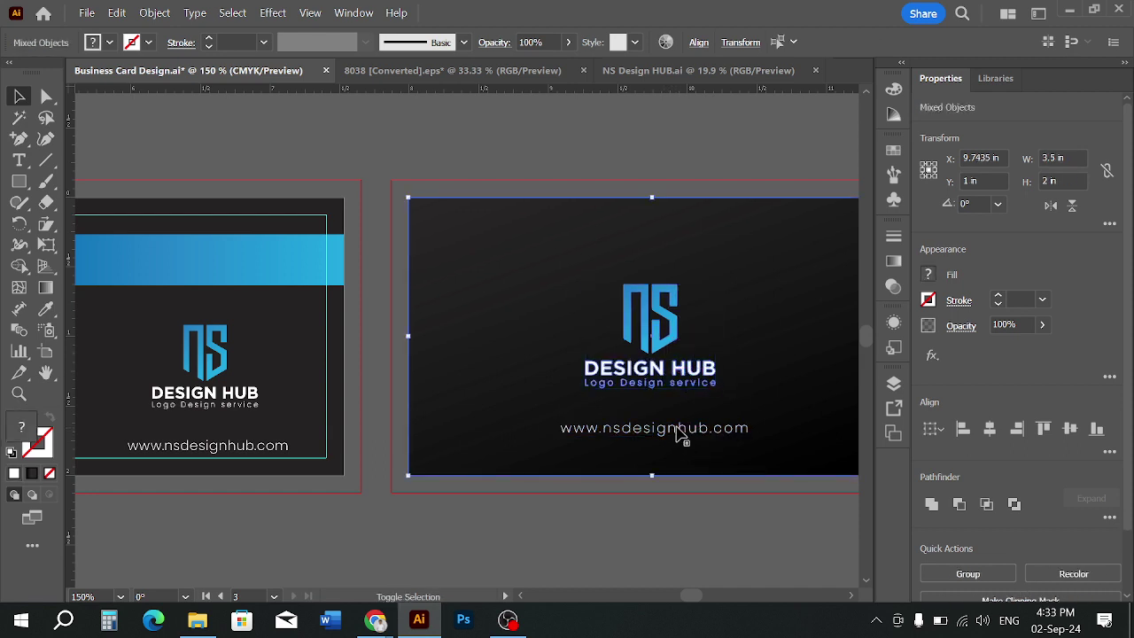
left_click(694, 514)
left_click(704, 385)
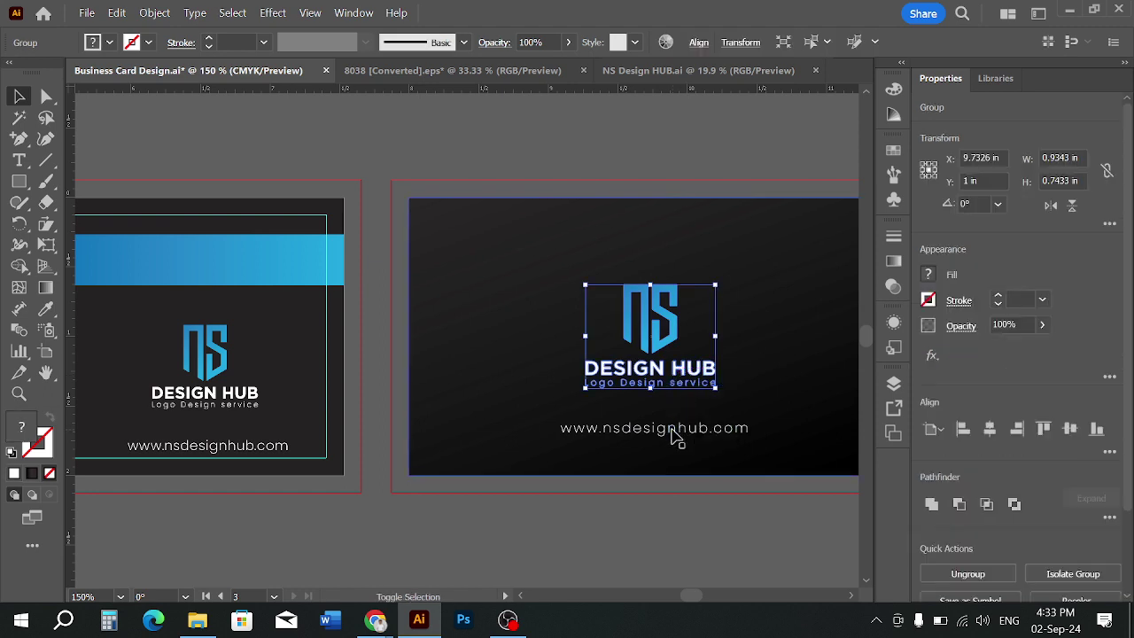
left_click(677, 431, "shift")
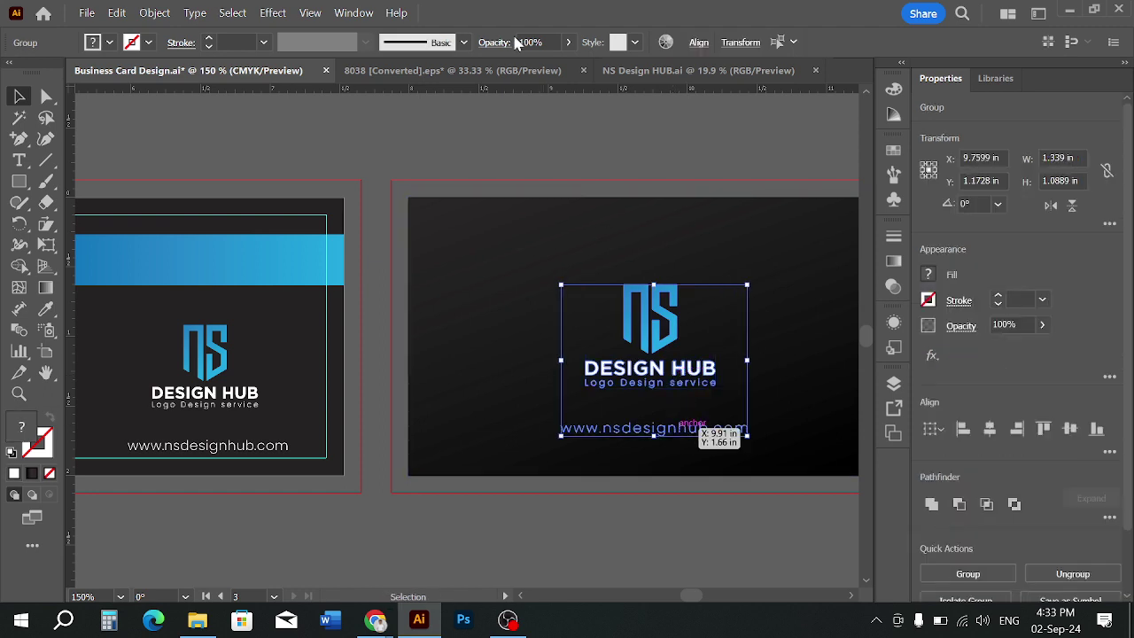
left_click(697, 43)
left_click(545, 91)
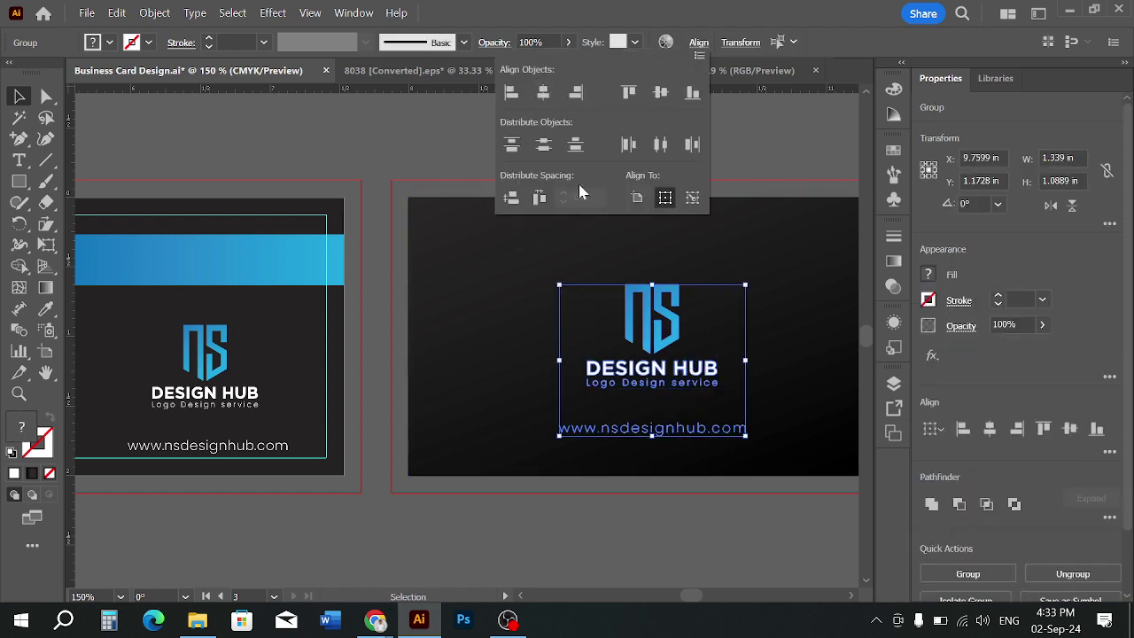
left_click(719, 337)
Try vertical centre alignment on them, then undo it and deselect
left_click(698, 42)
left_click(661, 93)
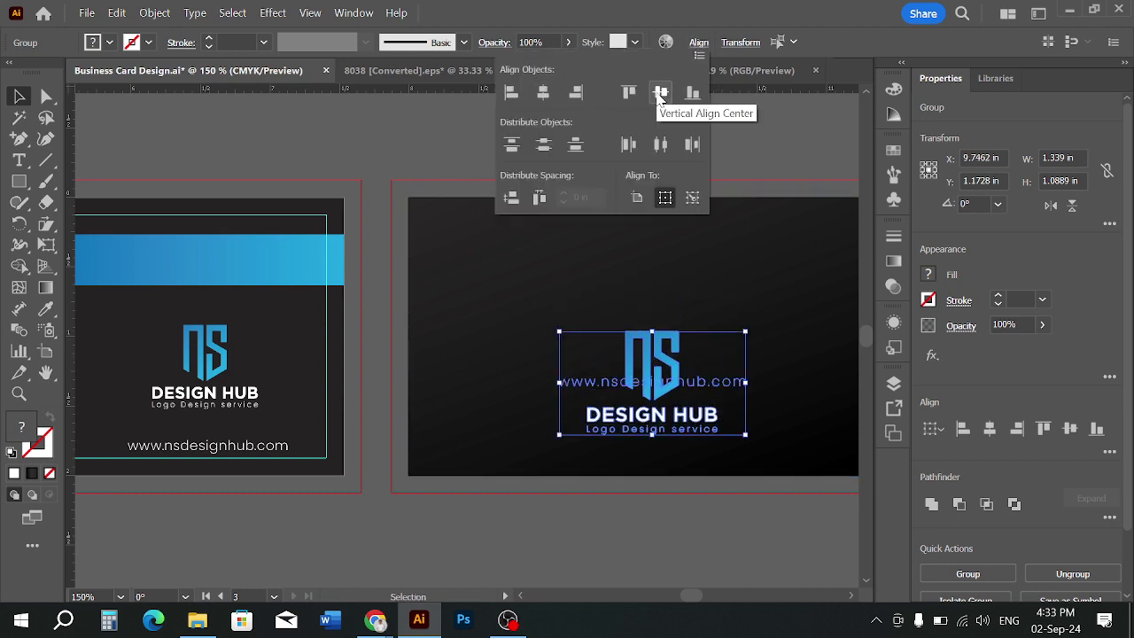
key("ctrl+z")
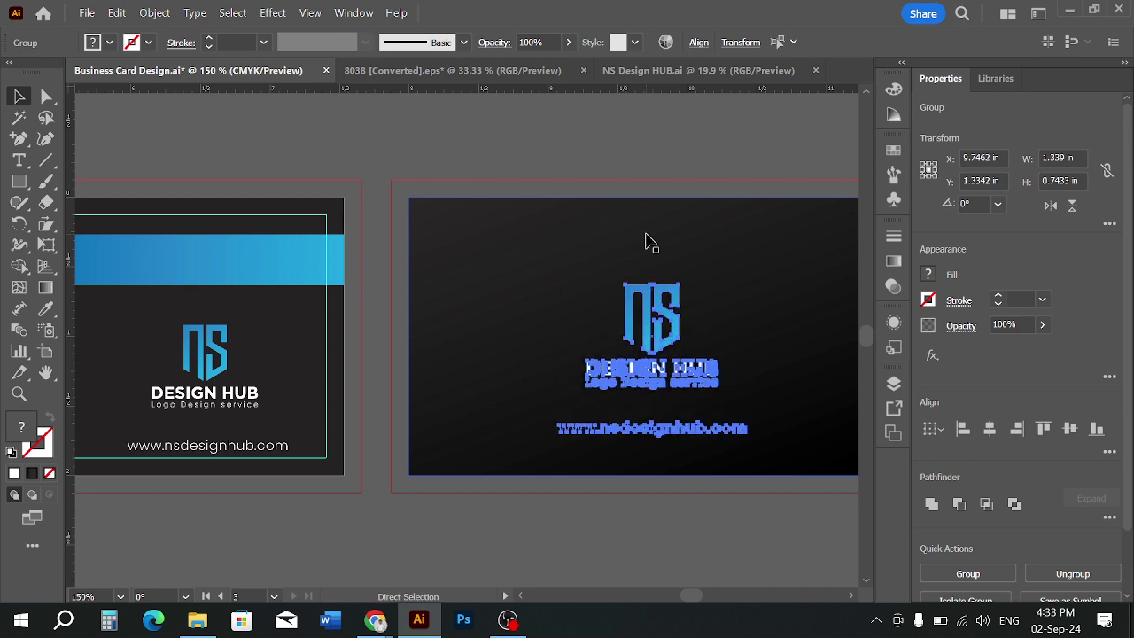
left_click(671, 530)
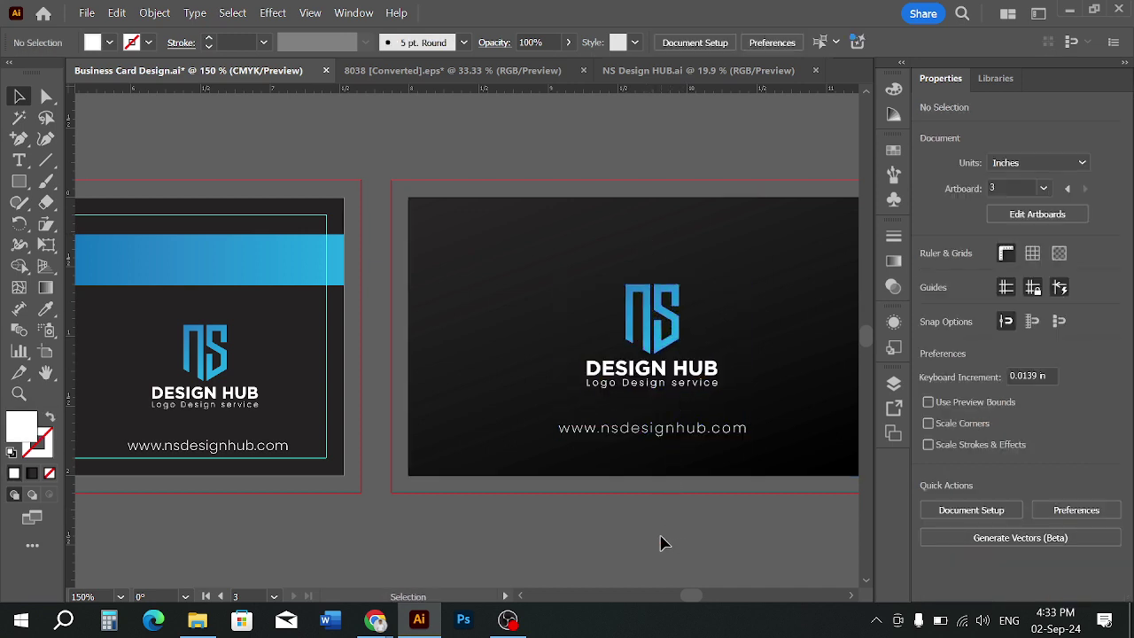
scroll(661, 542, "down", 1)
scroll(615, 539, "down", 2)
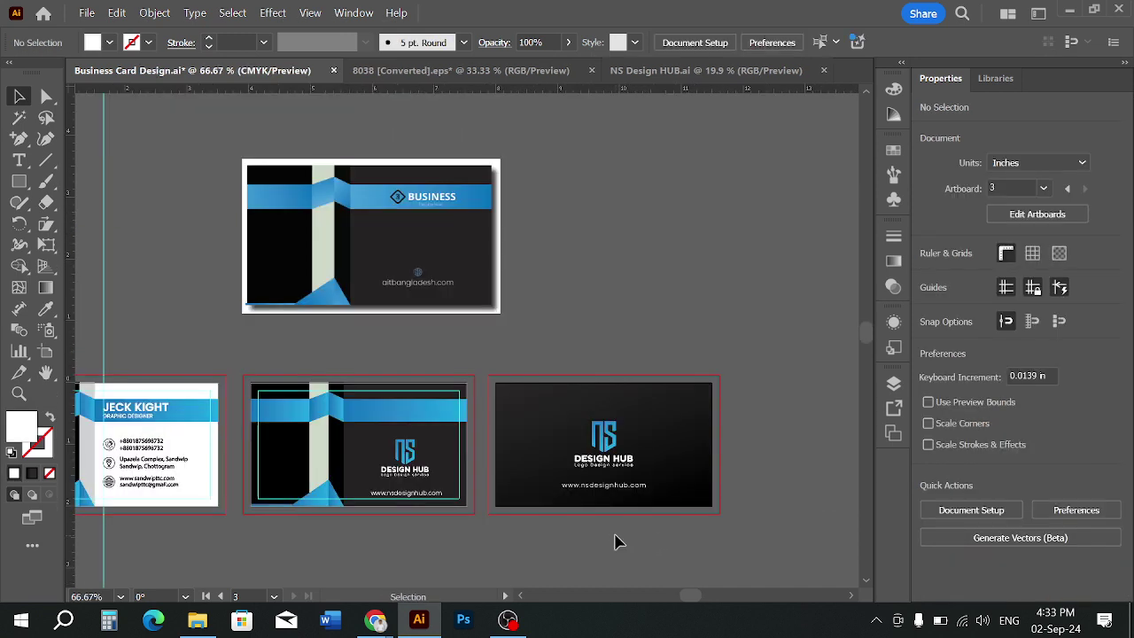
scroll(598, 542, "up", 1)
Centre the NS logo and DESIGN HUB group horizontally on the dark card
scroll(598, 542, "up", 1)
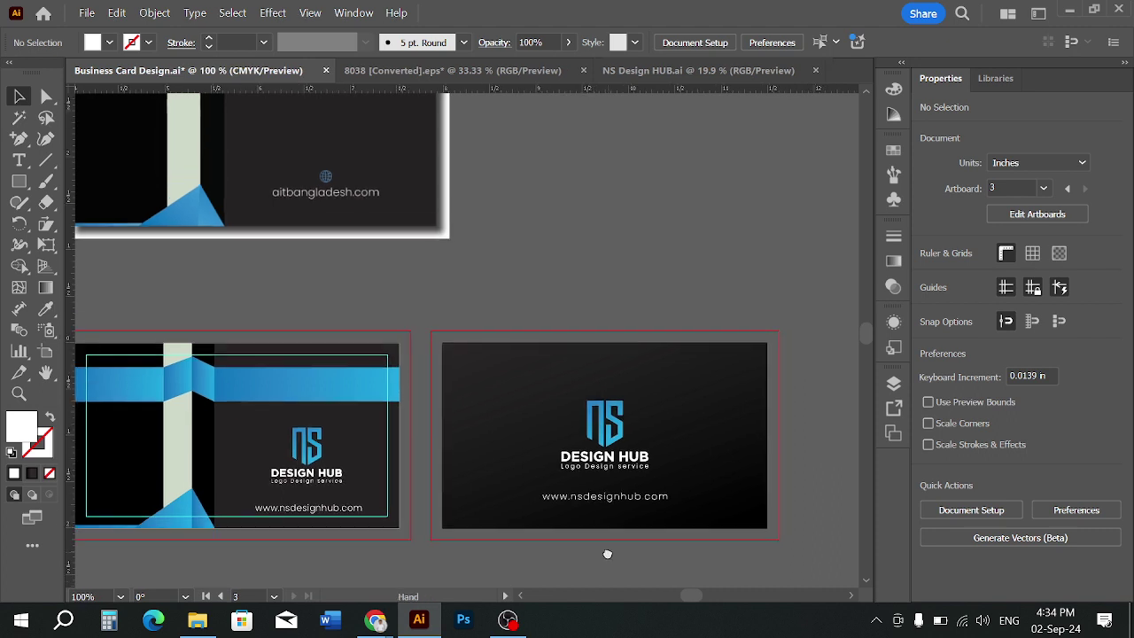
left_click(651, 499)
left_click(634, 469, "shift")
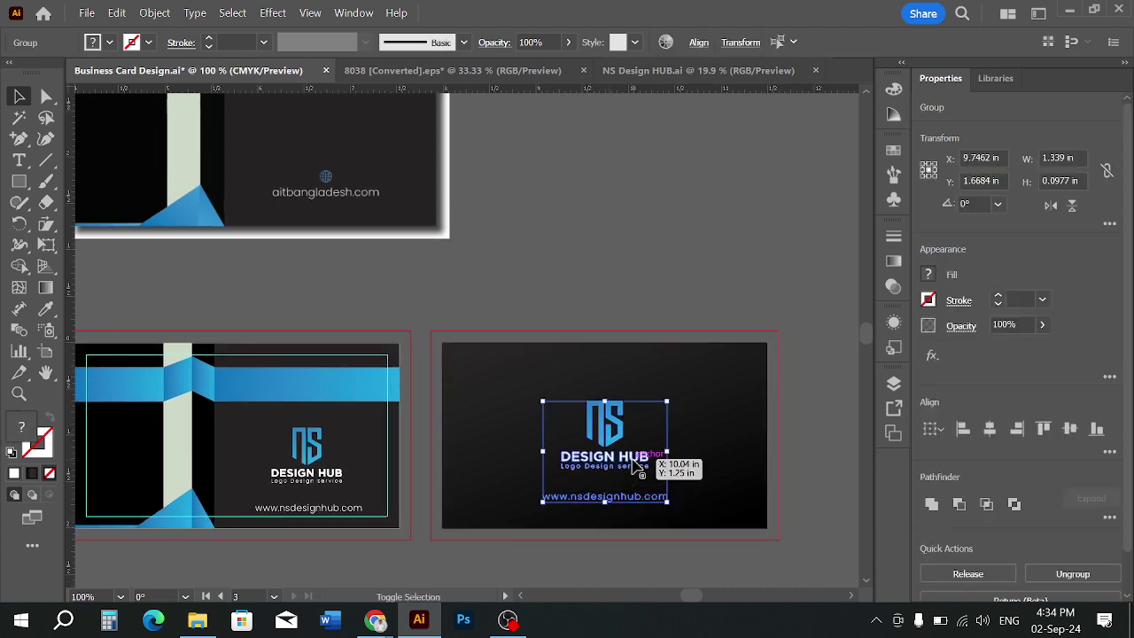
left_click(653, 567)
left_click(612, 412)
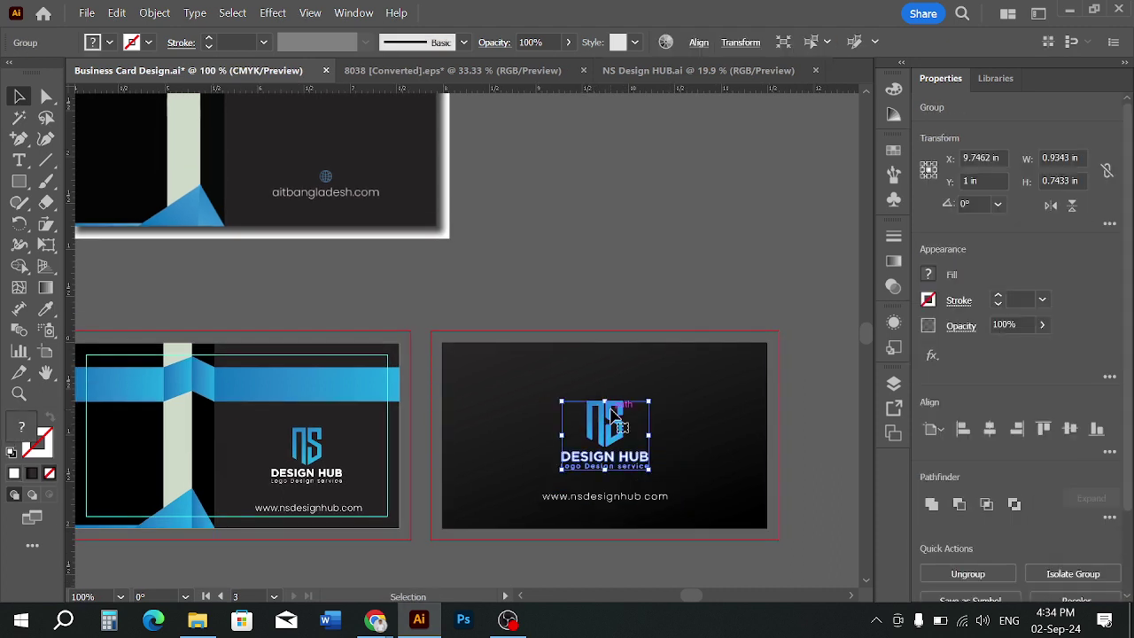
left_click(700, 42)
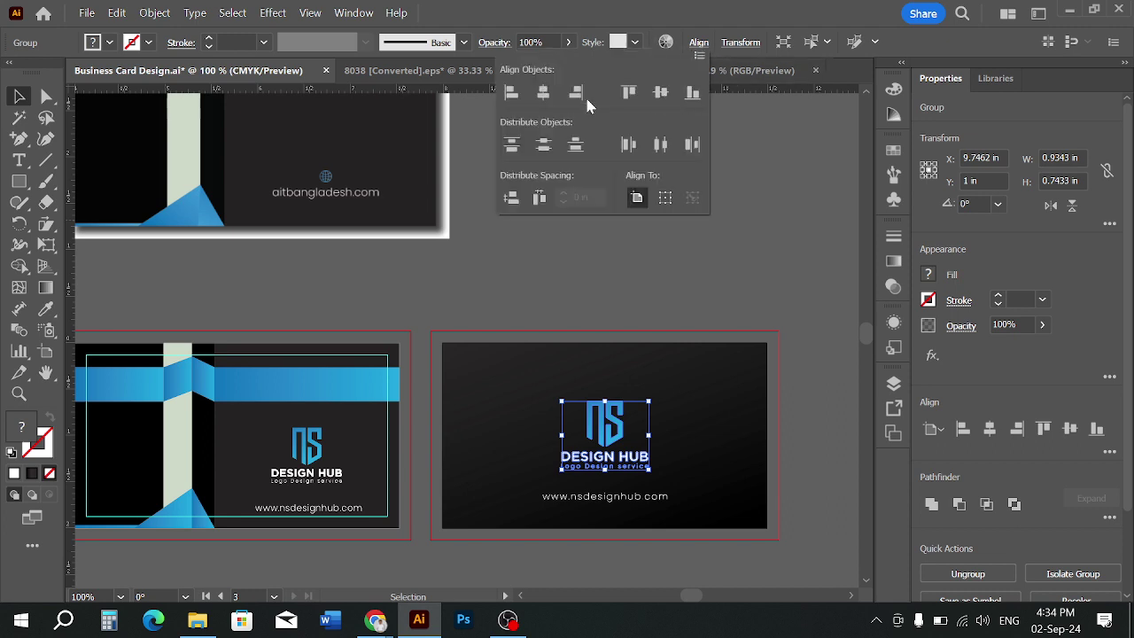
left_click(544, 93)
left_click(556, 246)
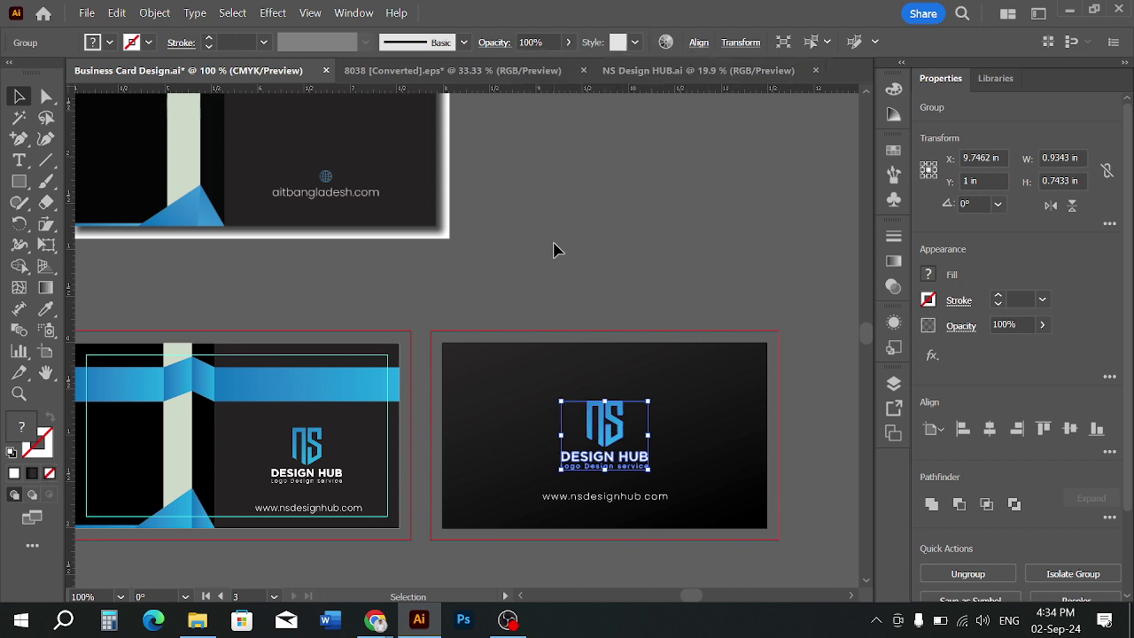
left_click(631, 497)
left_click_drag(631, 501, 633, 499)
left_click(807, 552)
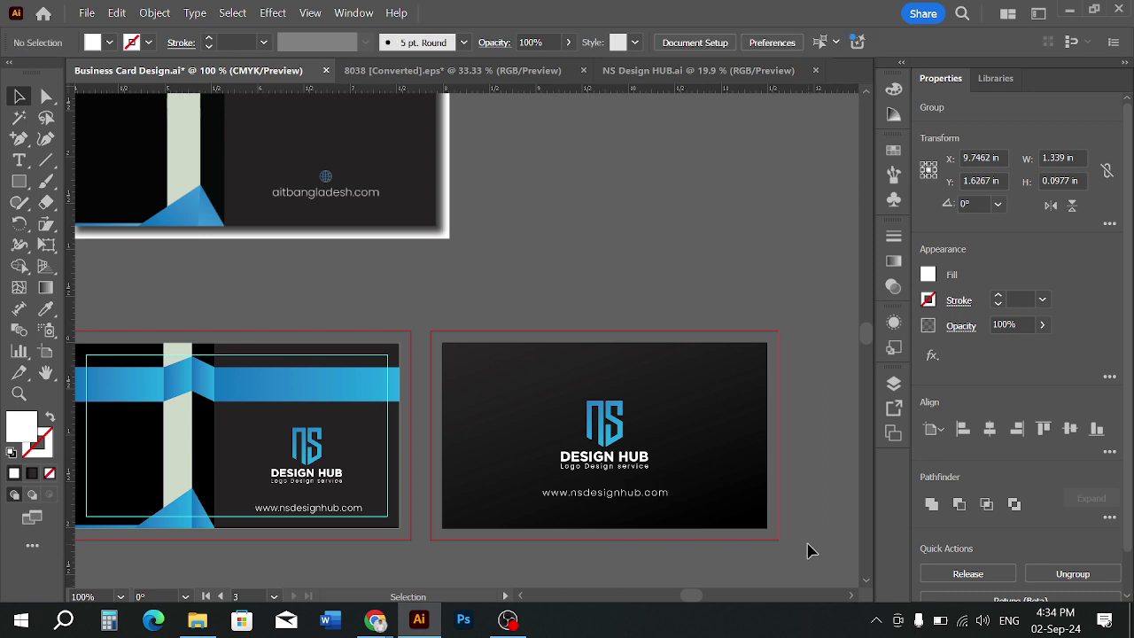
scroll(808, 552, "down", 1)
scroll(807, 552, "down", 3)
left_click(620, 443)
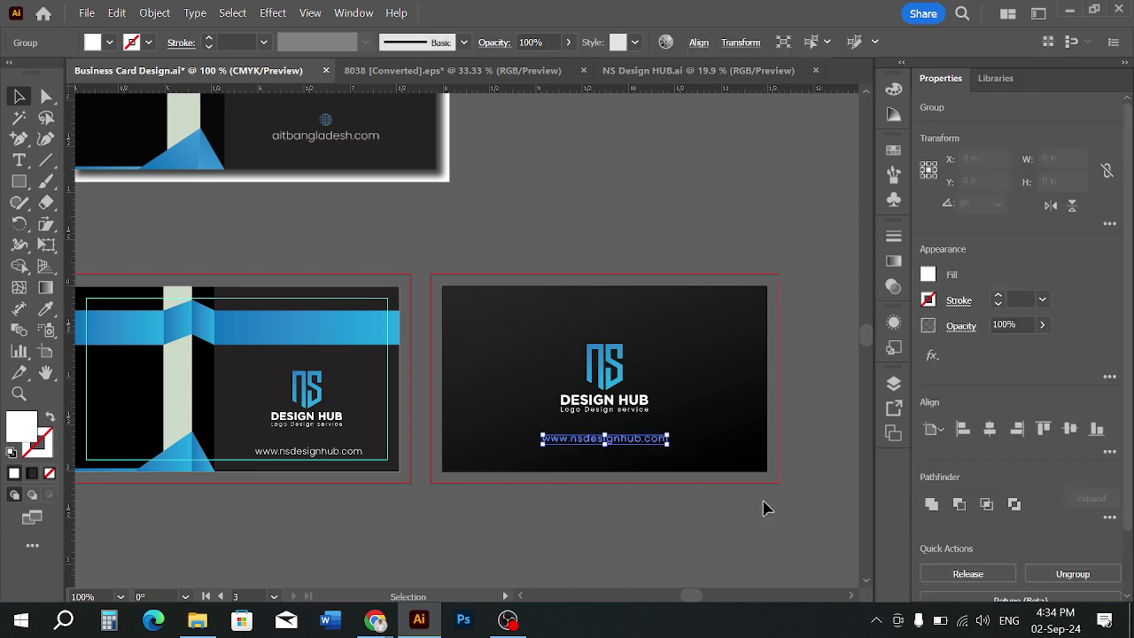
left_click(728, 510)
left_click(654, 443)
left_click(695, 503)
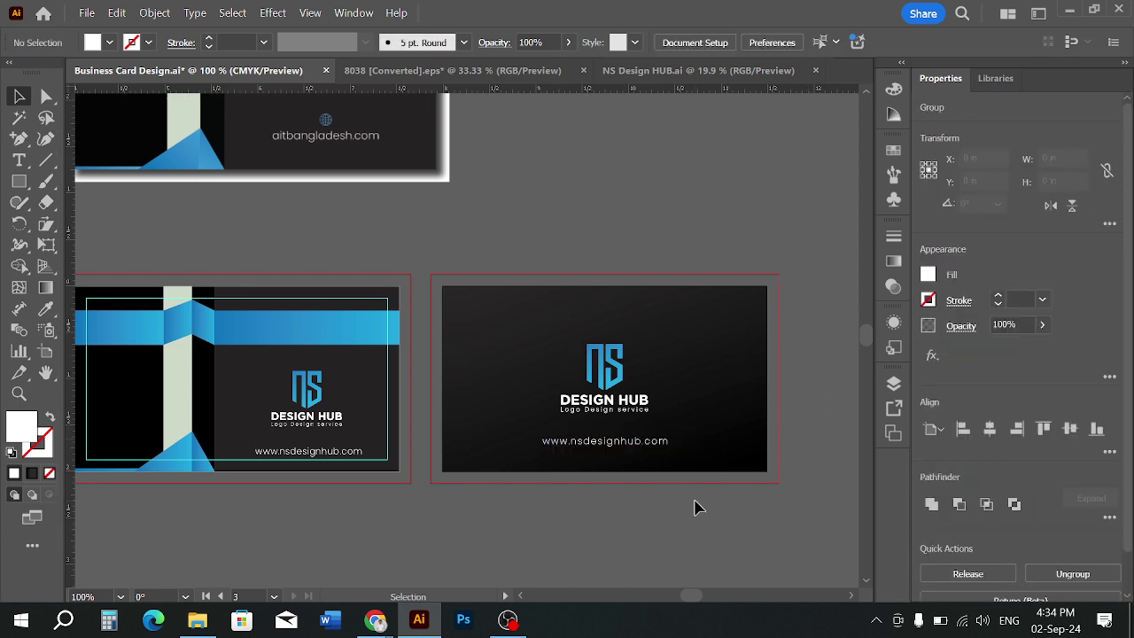
scroll(647, 488, "up", 1)
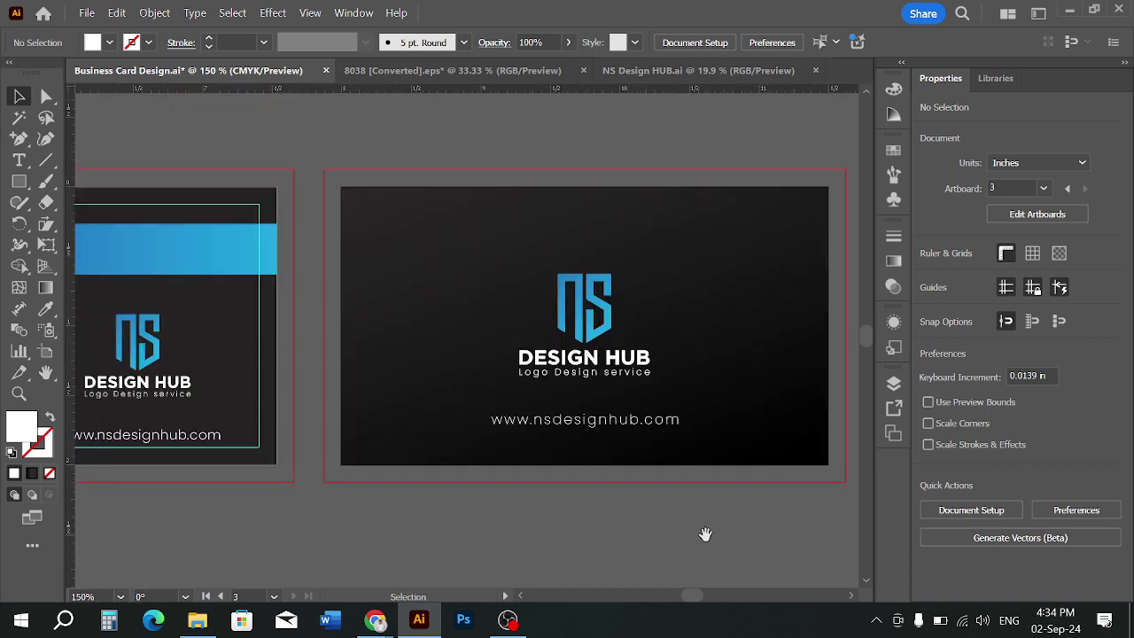
scroll(706, 532, "right", 3)
left_click(664, 276)
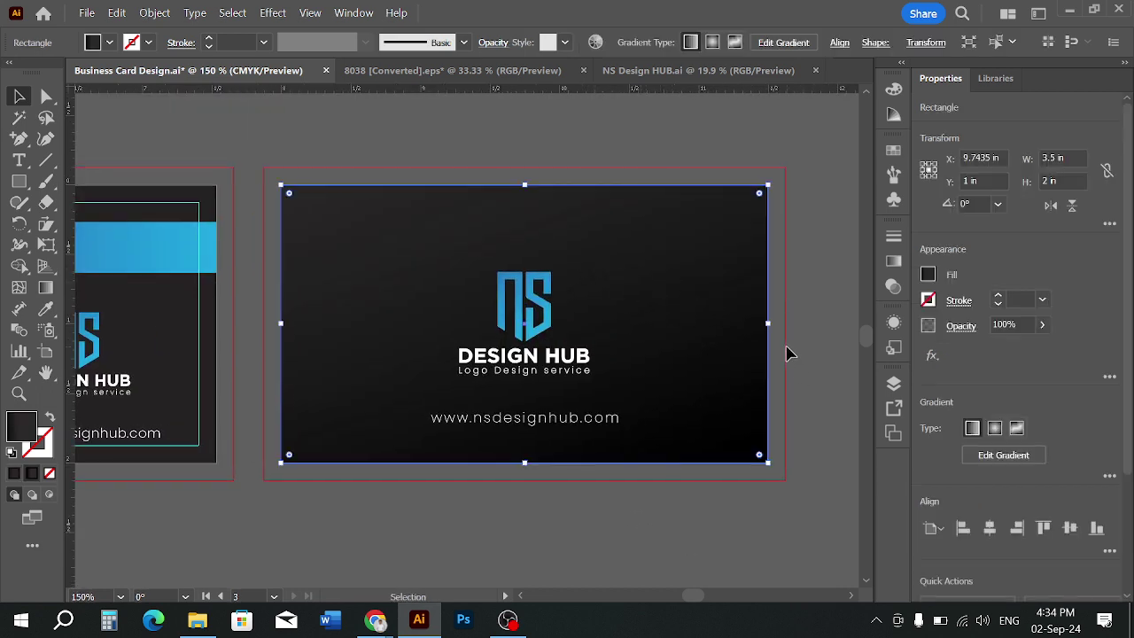
left_click(45, 287)
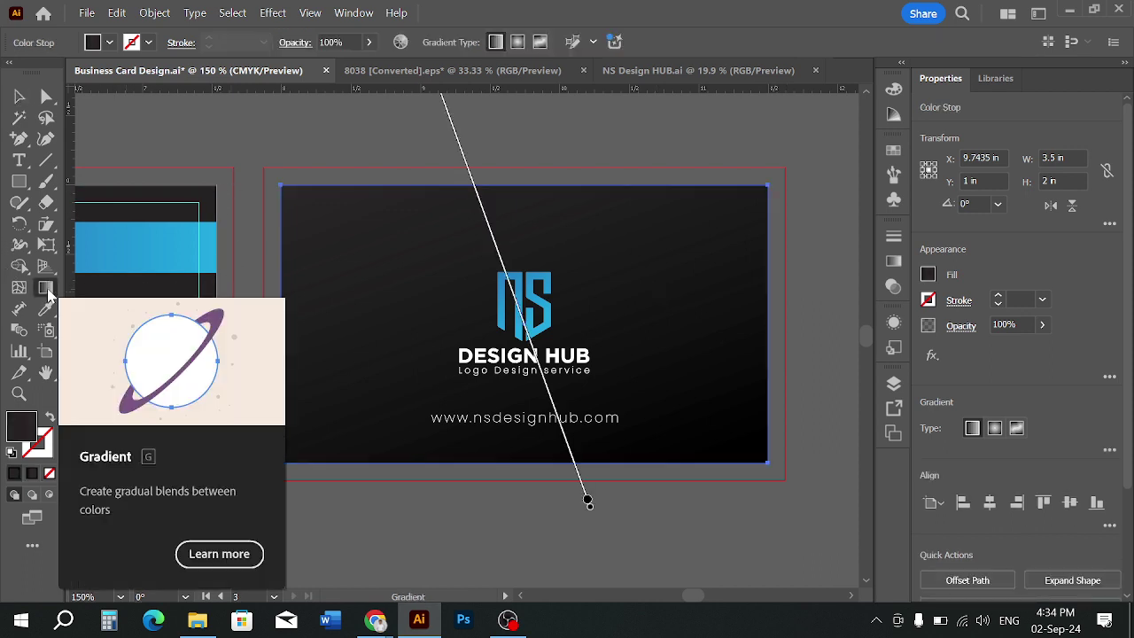
mouse_move(240, 196)
left_mouse_down()
mouse_move(658, 304)
mouse_move(873, 217)
left_mouse_up()
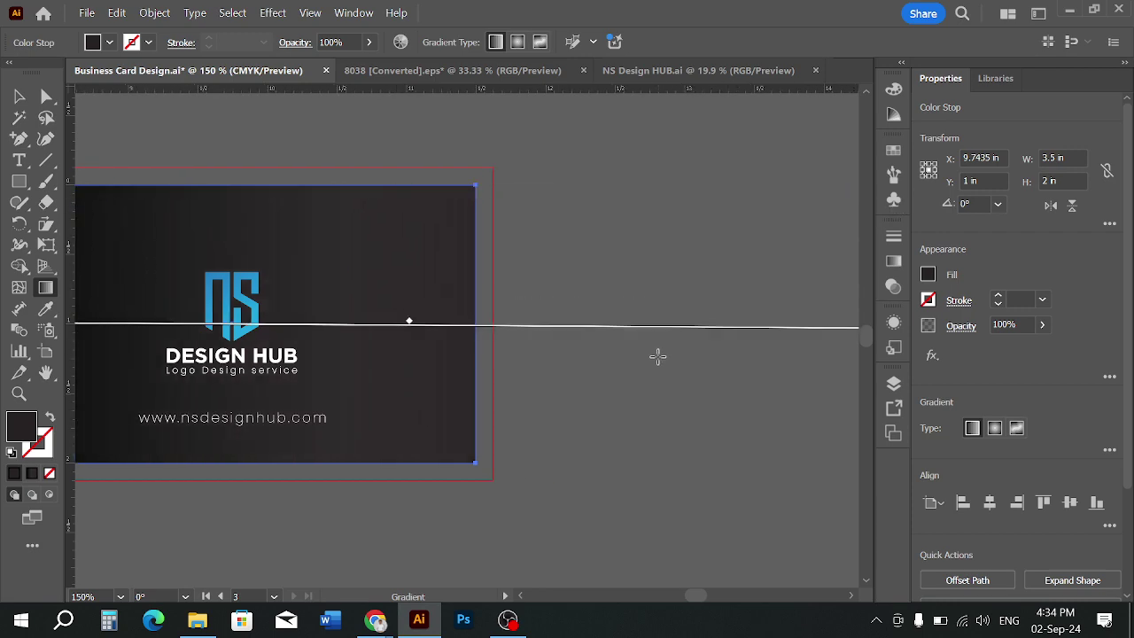
scroll(663, 354, "down", 2)
left_click_drag(476, 333, 589, 343)
scroll(589, 343, "up", 2)
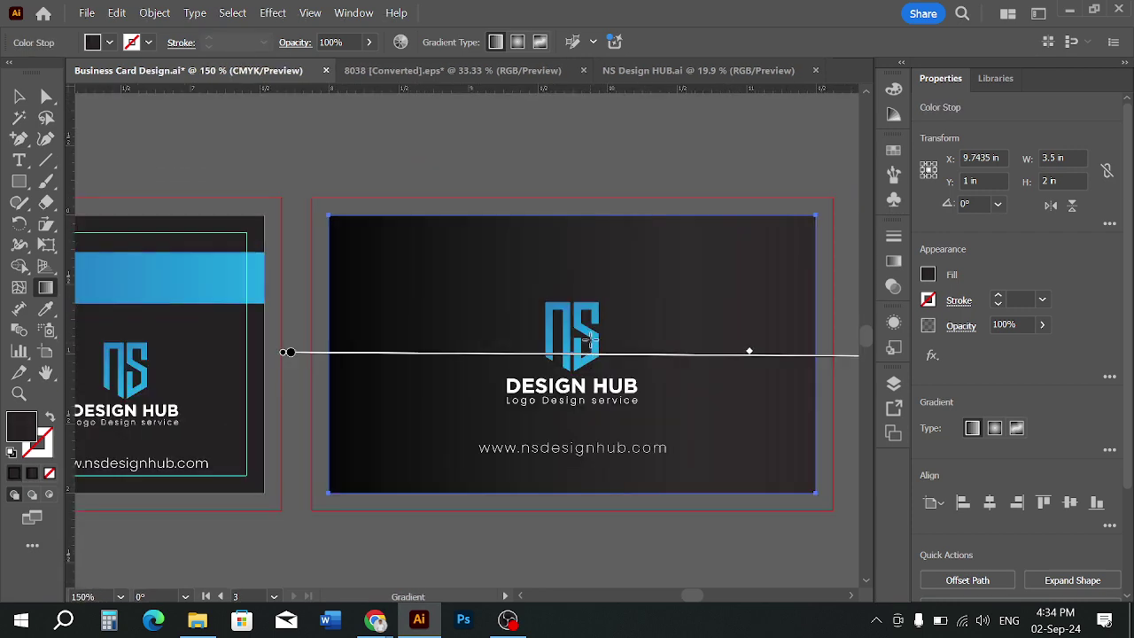
scroll(582, 309, "down", 1)
mouse_move(608, 231)
left_mouse_down()
mouse_move(512, 541)
mouse_move(207, 542)
mouse_move(54, 448)
mouse_move(61, 209)
mouse_move(360, 456)
mouse_move(271, 524)
mouse_move(243, 562)
mouse_move(174, 585)
left_mouse_up()
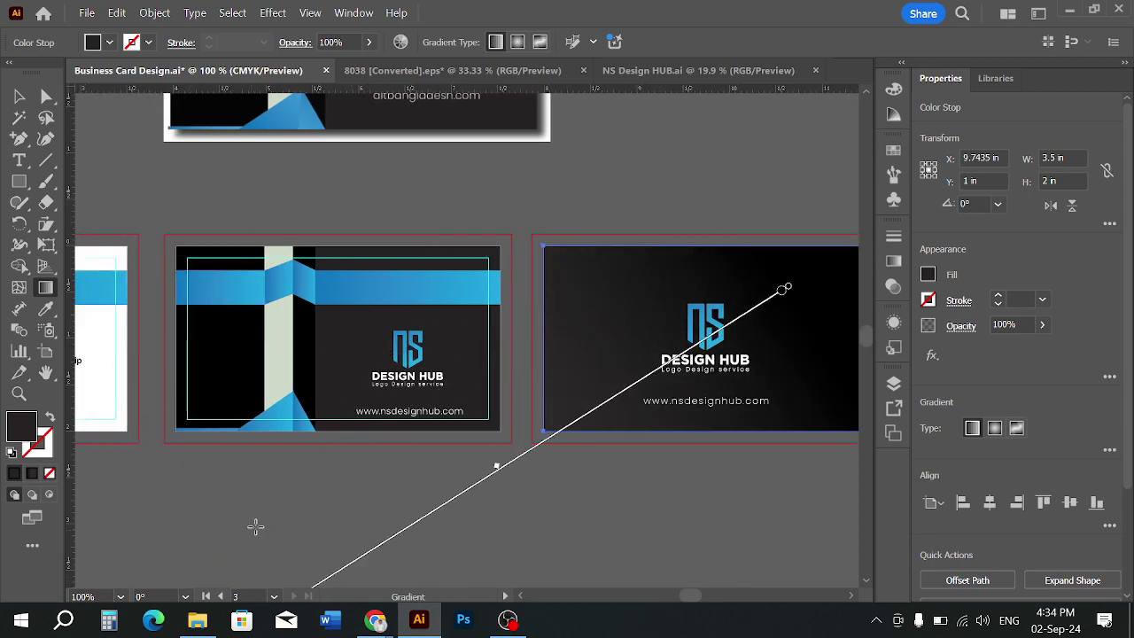
left_click(21, 101)
left_click(357, 175)
scroll(357, 175, "down", 1)
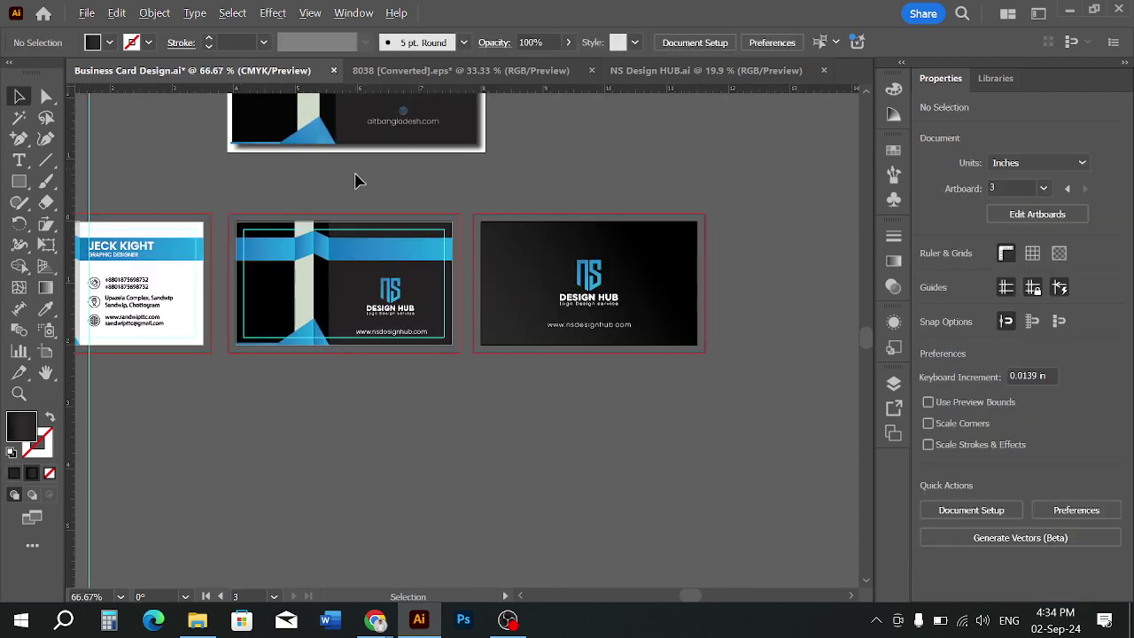
scroll(625, 222, "up", 1)
scroll(602, 184, "up", 1)
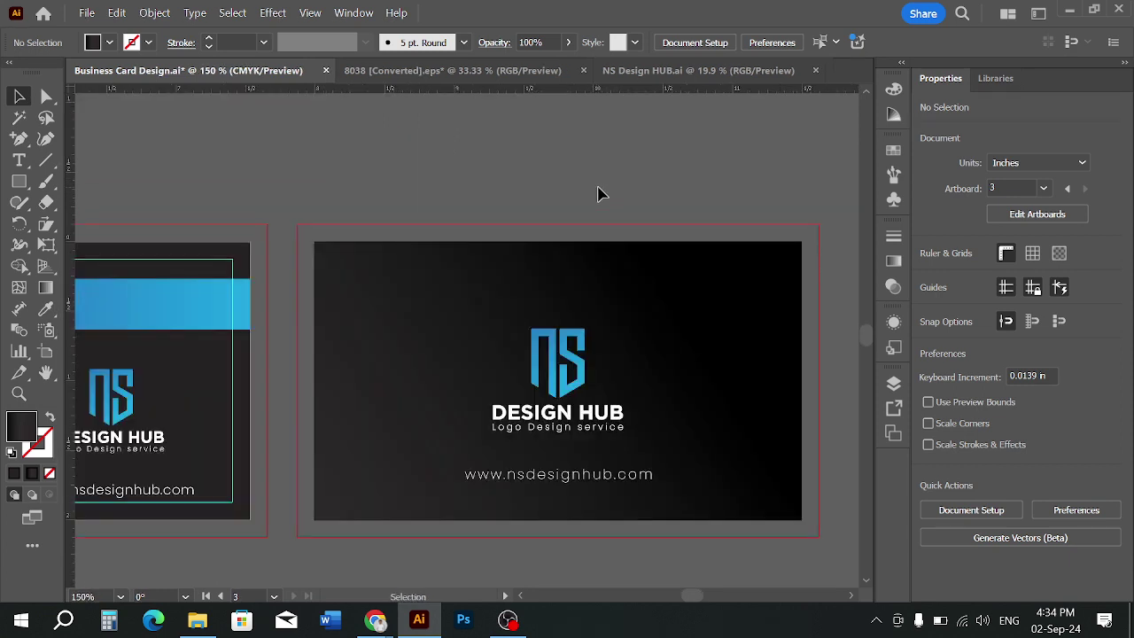
key("ctrl+z")
key("ctrl+z")
key("ctrl+z")
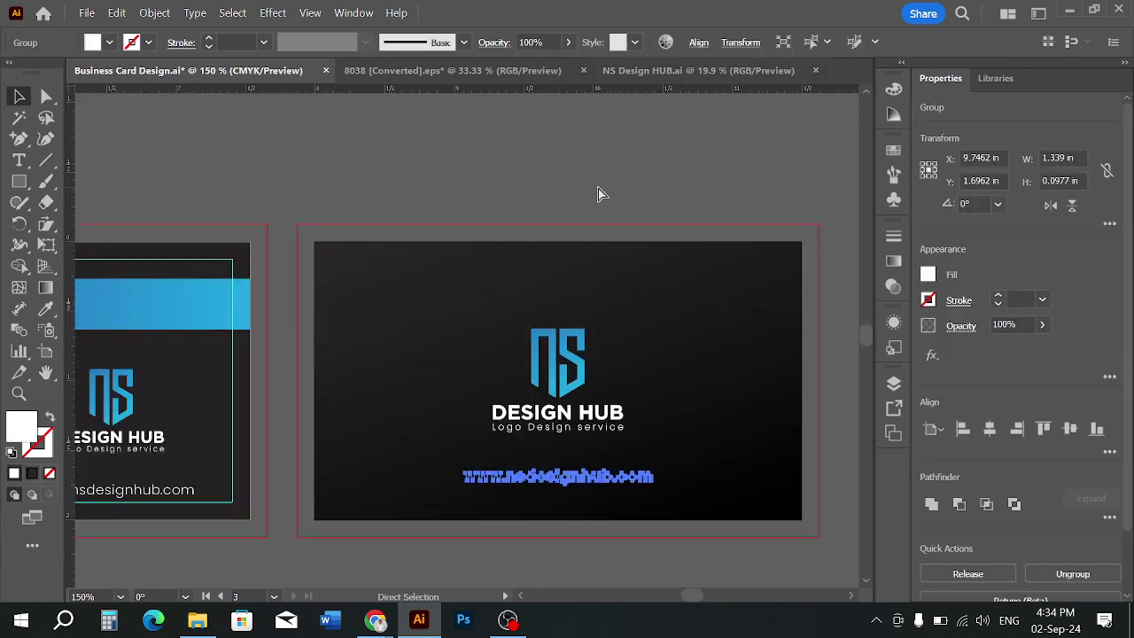
key("ctrl+z")
key("ctrl+z")
key("ctrl+z")
key("ctrl+z")
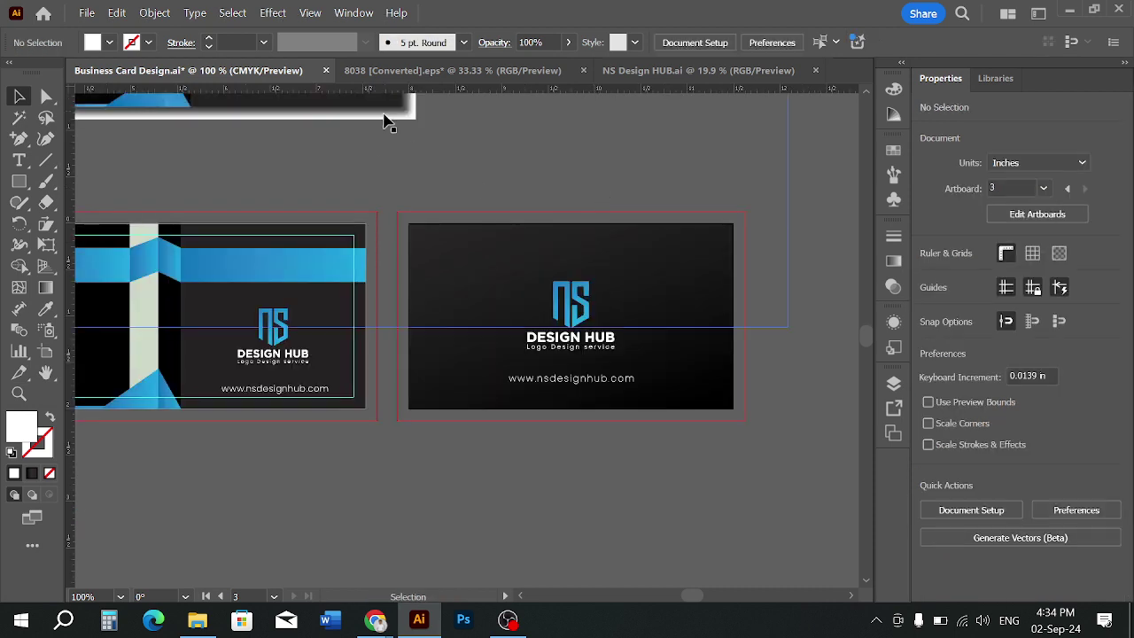
Save the business card document
scroll(692, 452, "down", 1)
left_click_drag(593, 504, 638, 516)
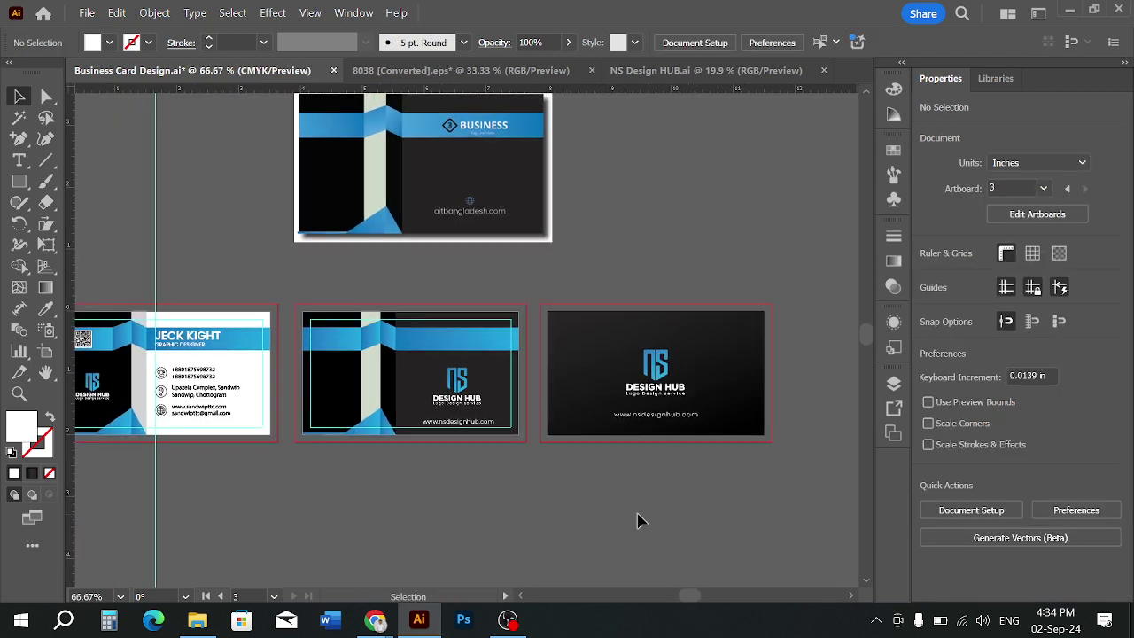
key("ctrl+s")
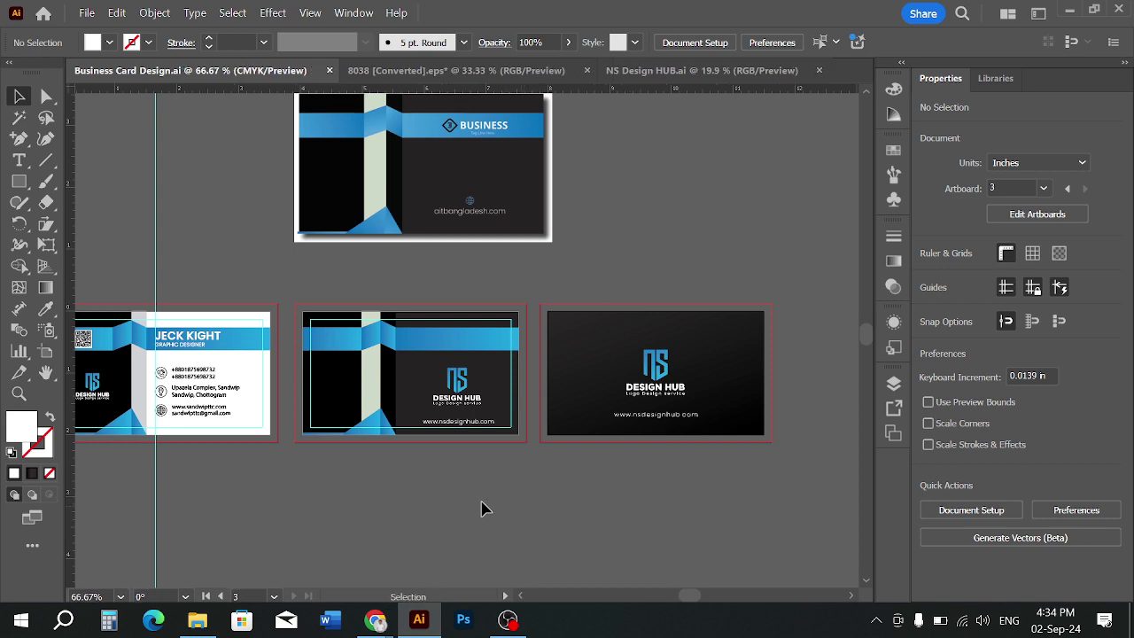
Delete the BUSINESS mockup card image above the artboards
left_click_drag(345, 485, 544, 488)
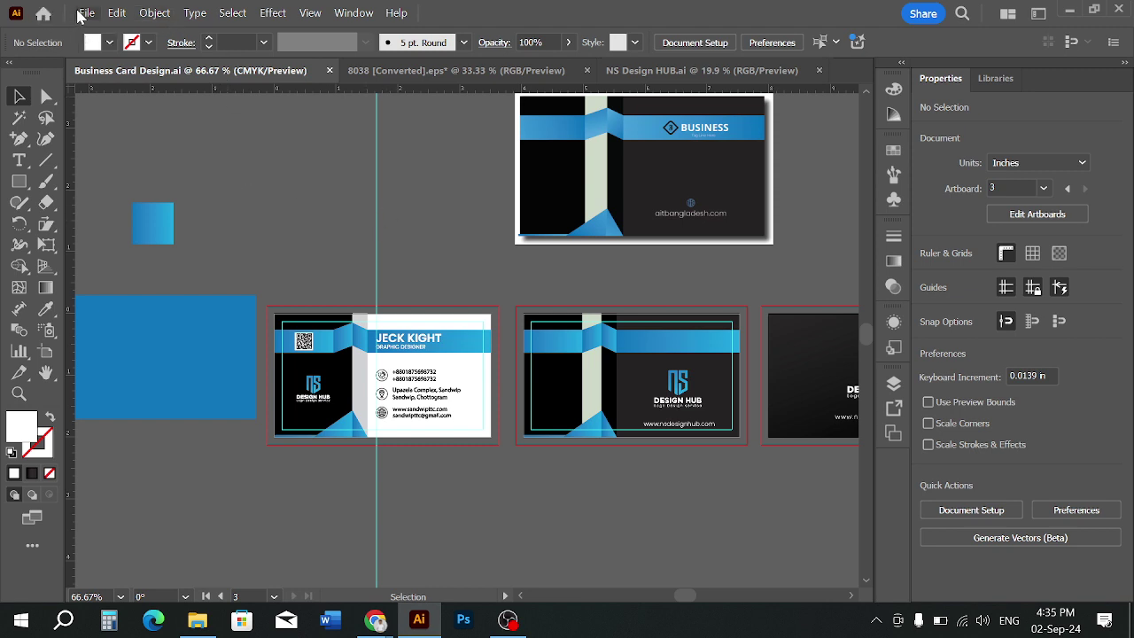
left_click(567, 195)
key("Delete")
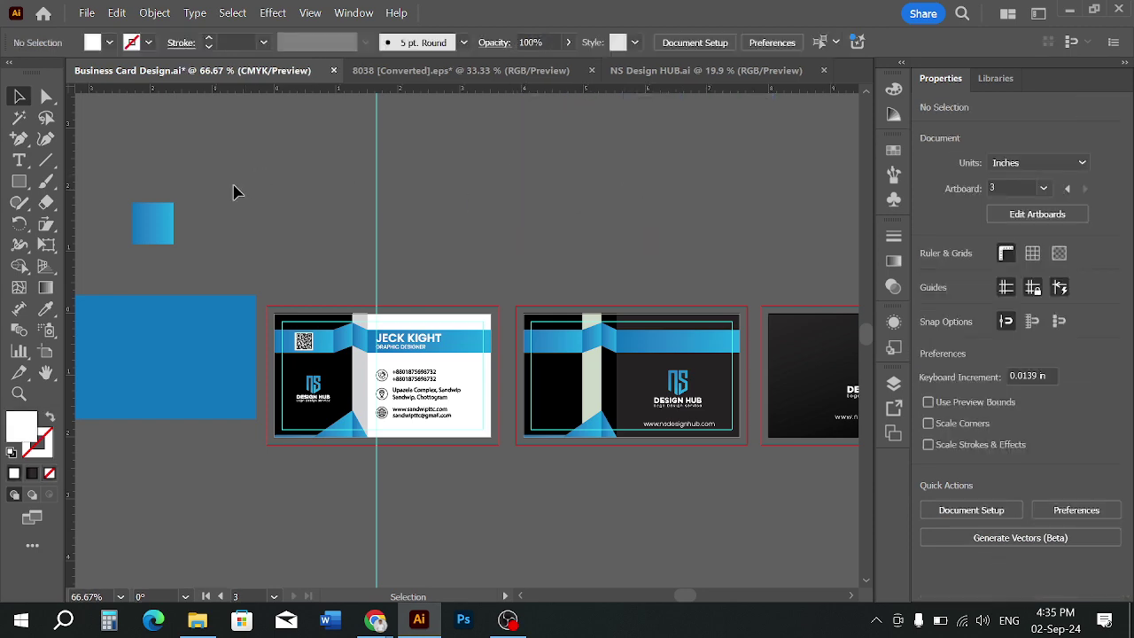
left_click(86, 13)
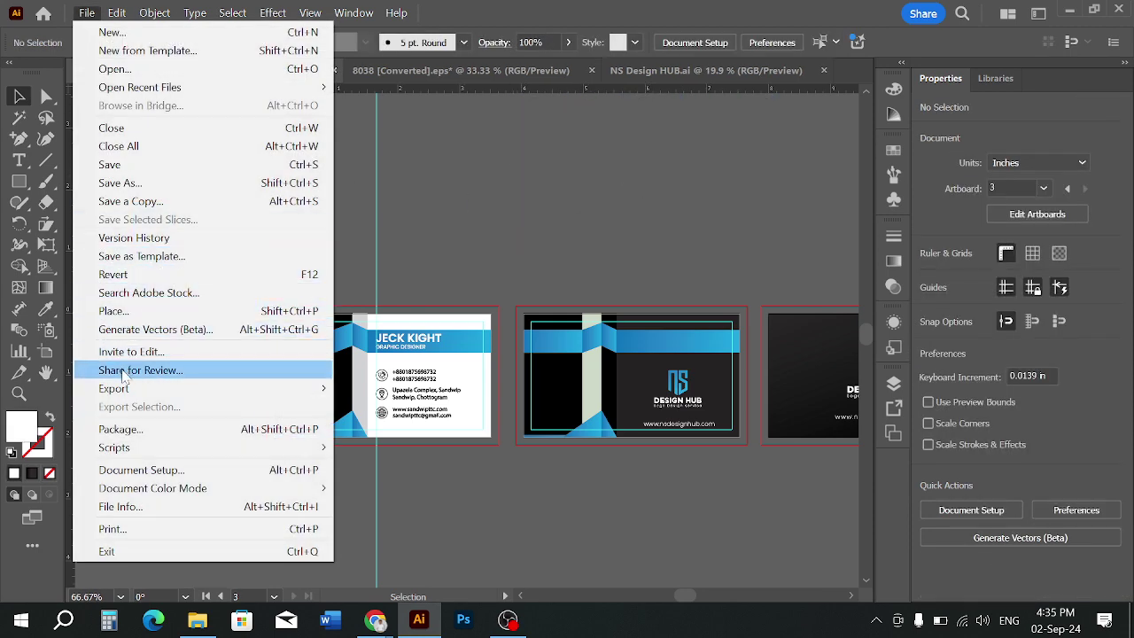
Set up Export As with JPEG format and Use Artboards (All) ticked
mouse_move(184, 392)
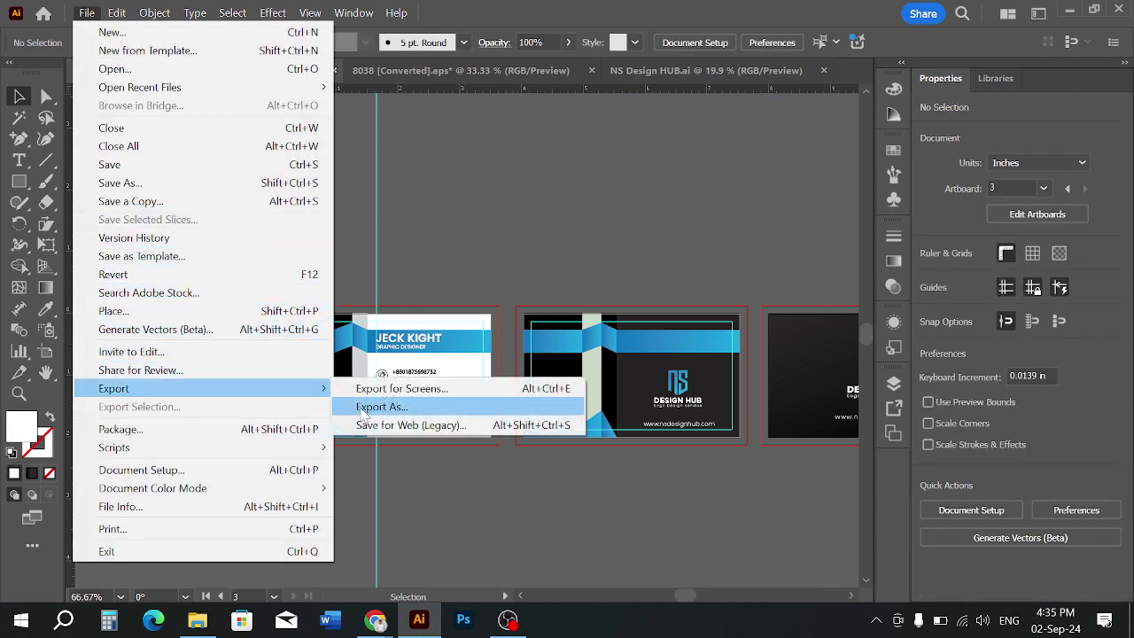
left_click(364, 410)
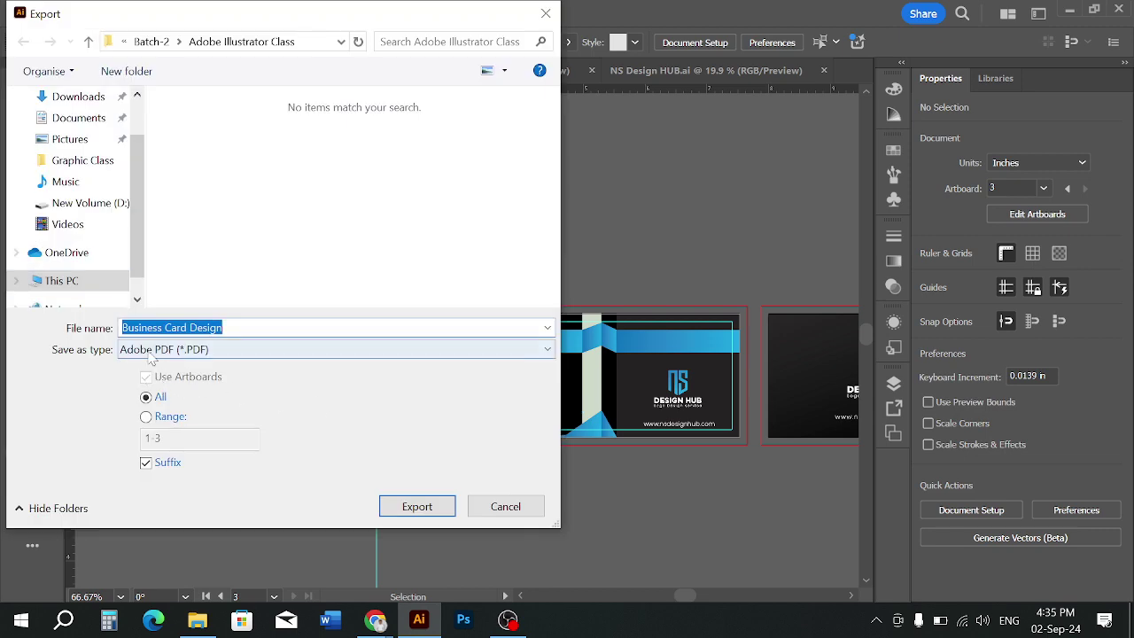
left_click(177, 352)
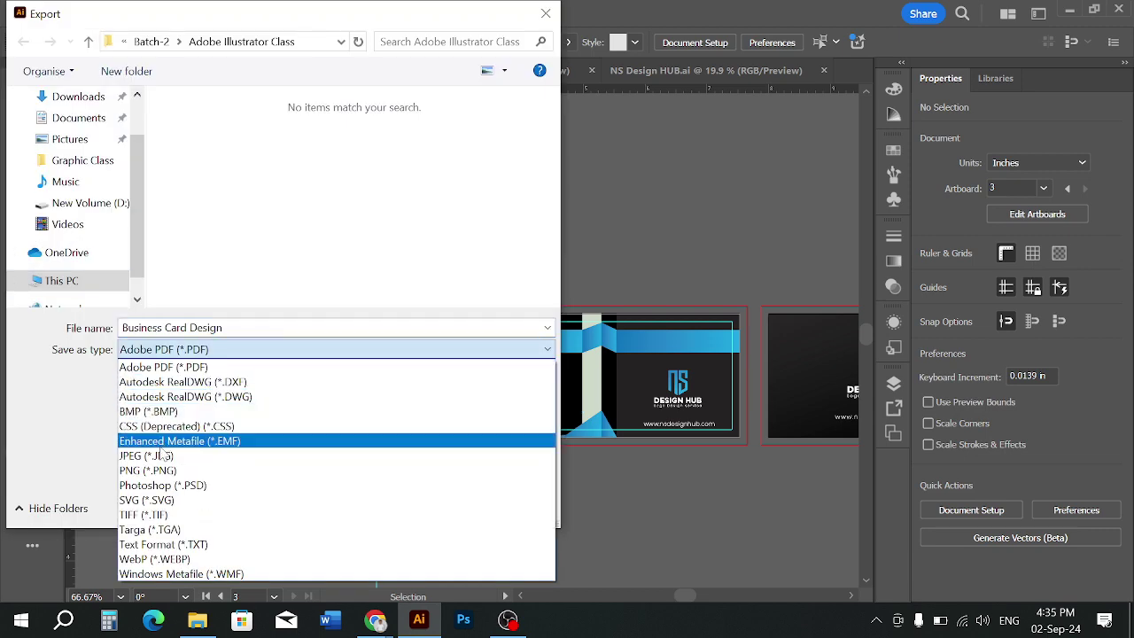
left_click(164, 436)
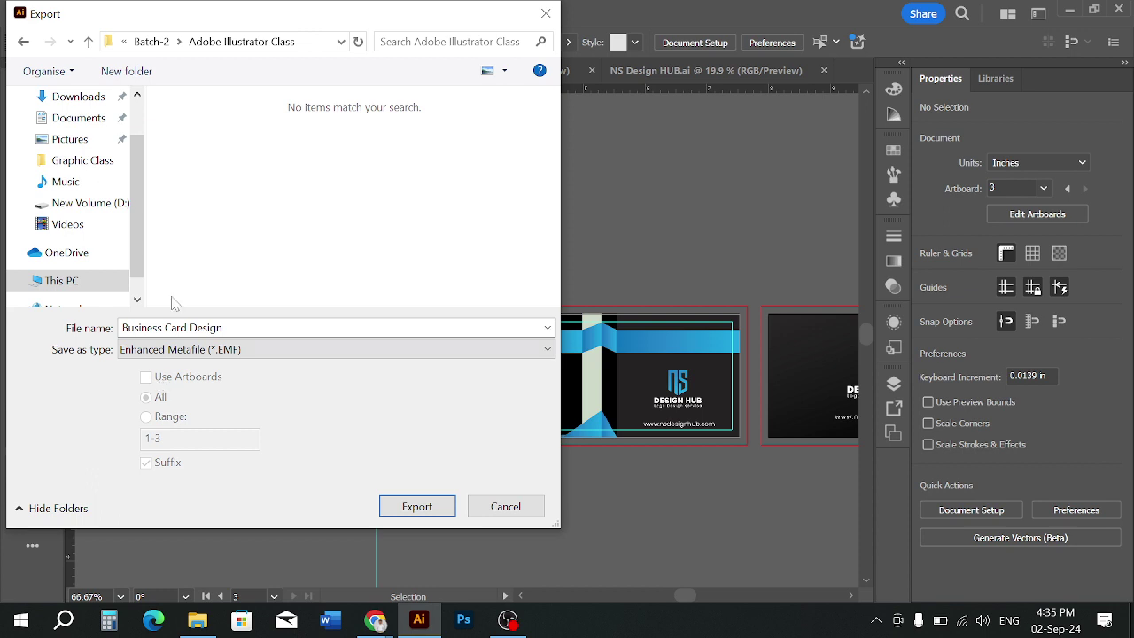
left_click(182, 350)
left_click(155, 457)
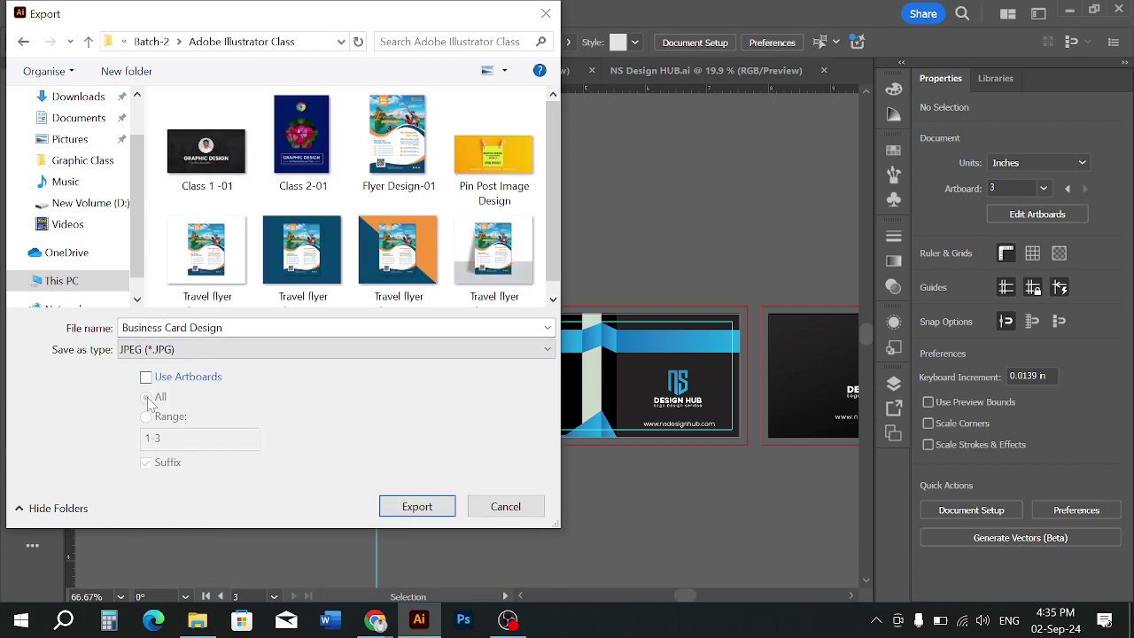
left_click(146, 378)
scroll(195, 186, "down", 1)
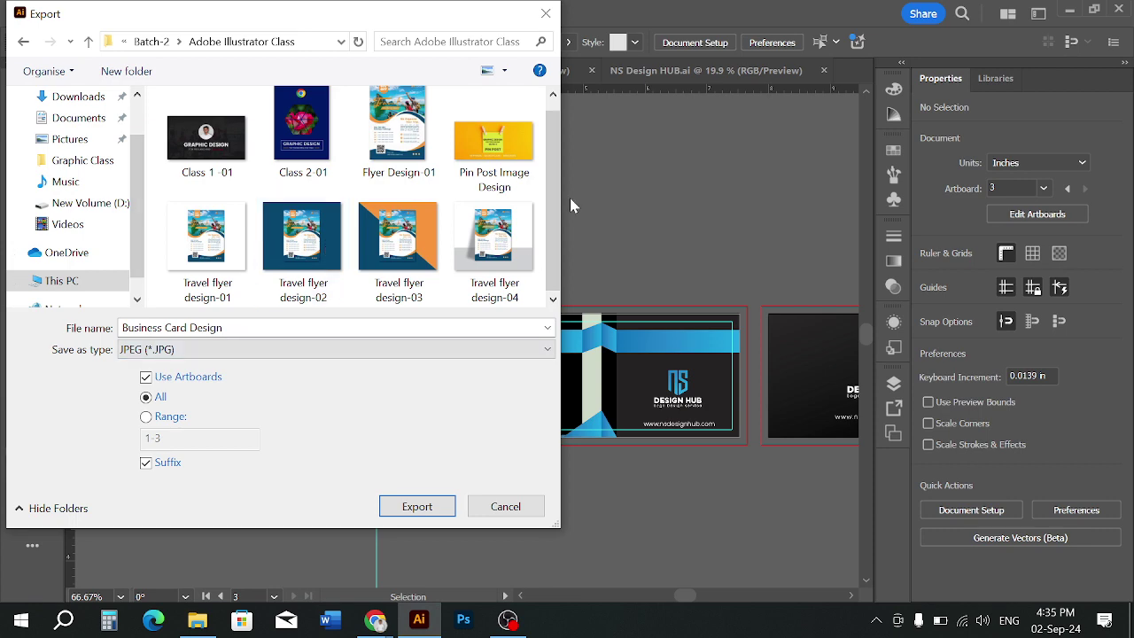
scroll(448, 235, "up", 1)
scroll(448, 235, "down", 1)
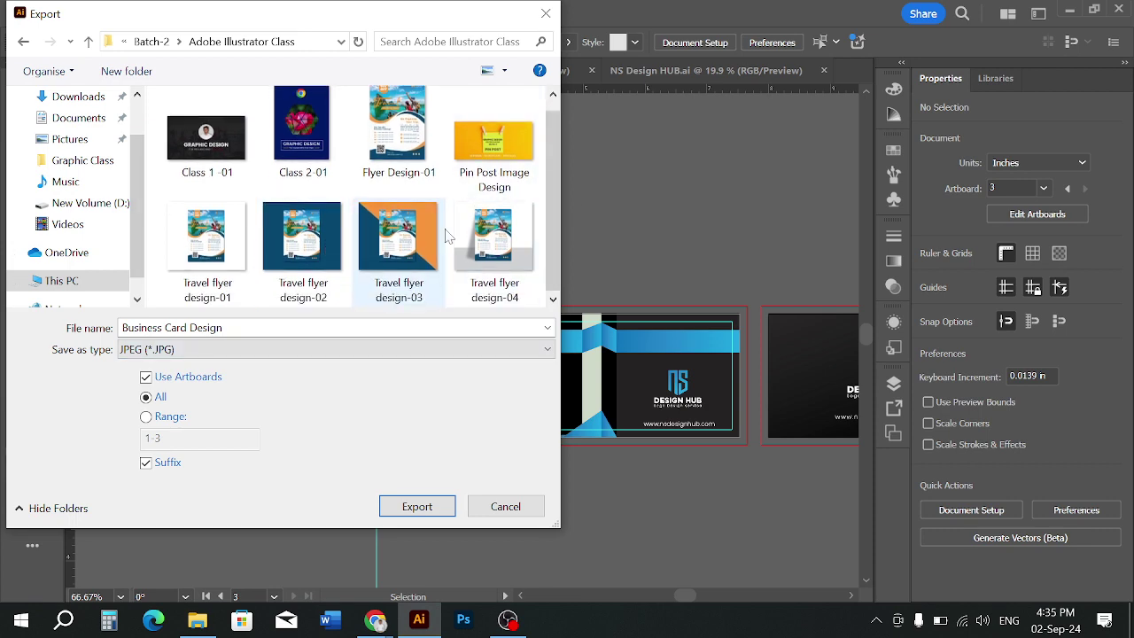
Export the artboards as JPEGs with the RGB colour model
left_click(409, 507)
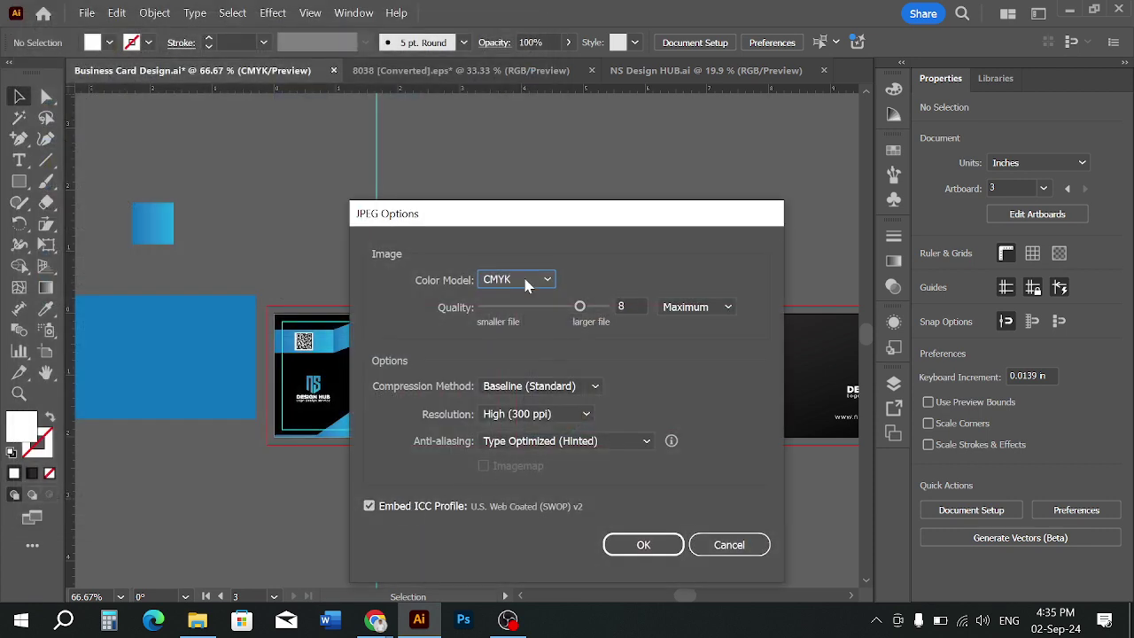
left_click(527, 281)
left_click(506, 298)
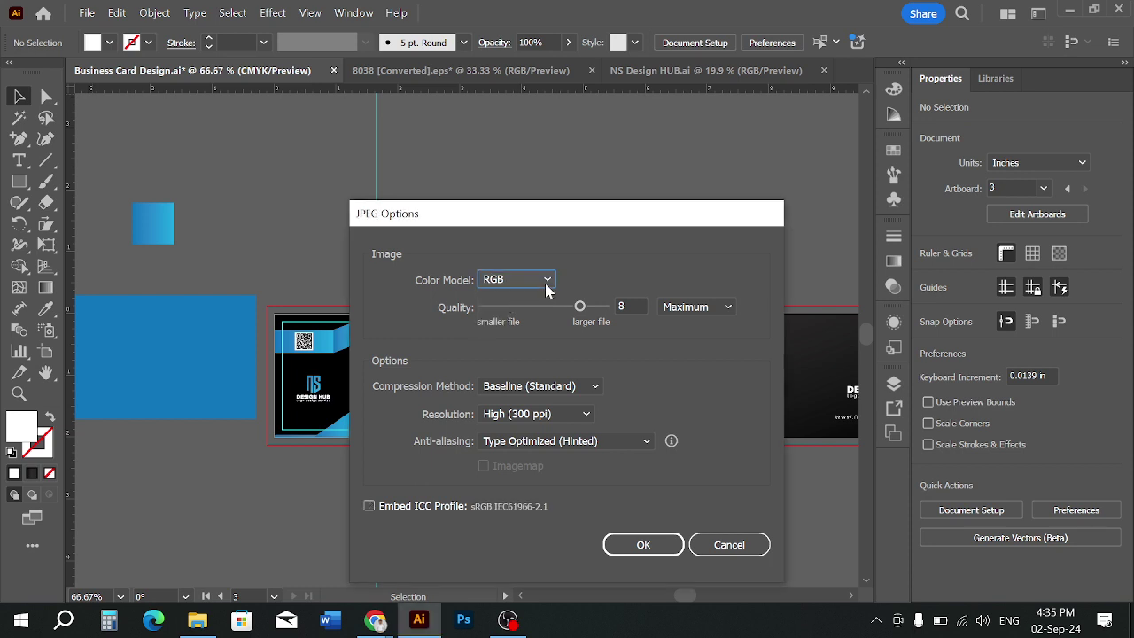
left_click(620, 556)
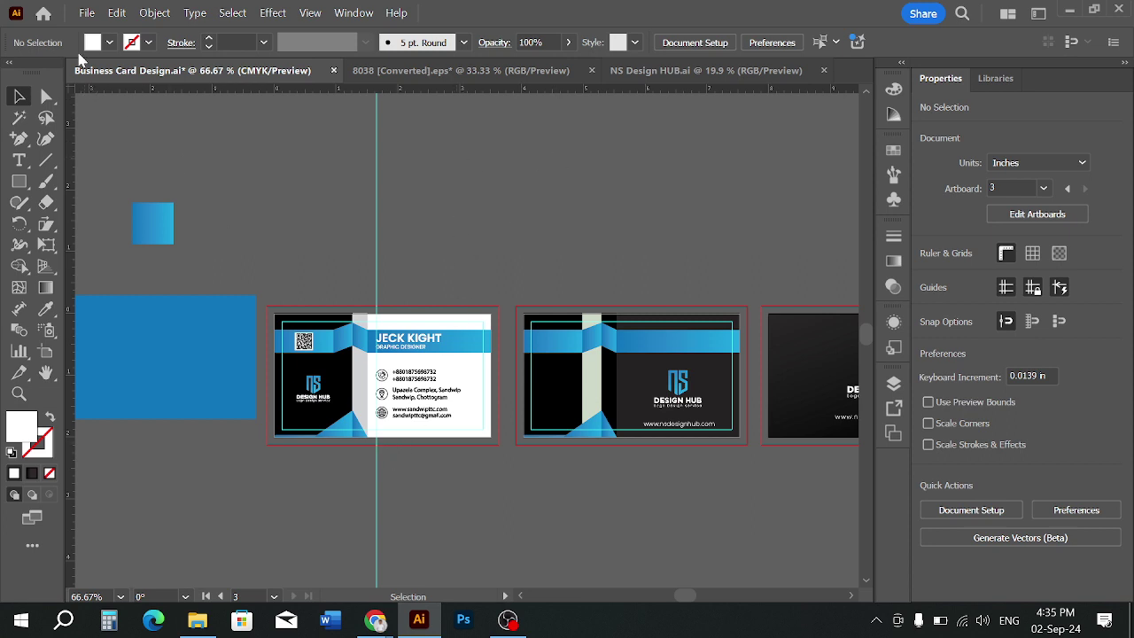
Start a new document measured in pixels, 1500 × 1300 px
left_click(86, 12)
left_click(93, 32)
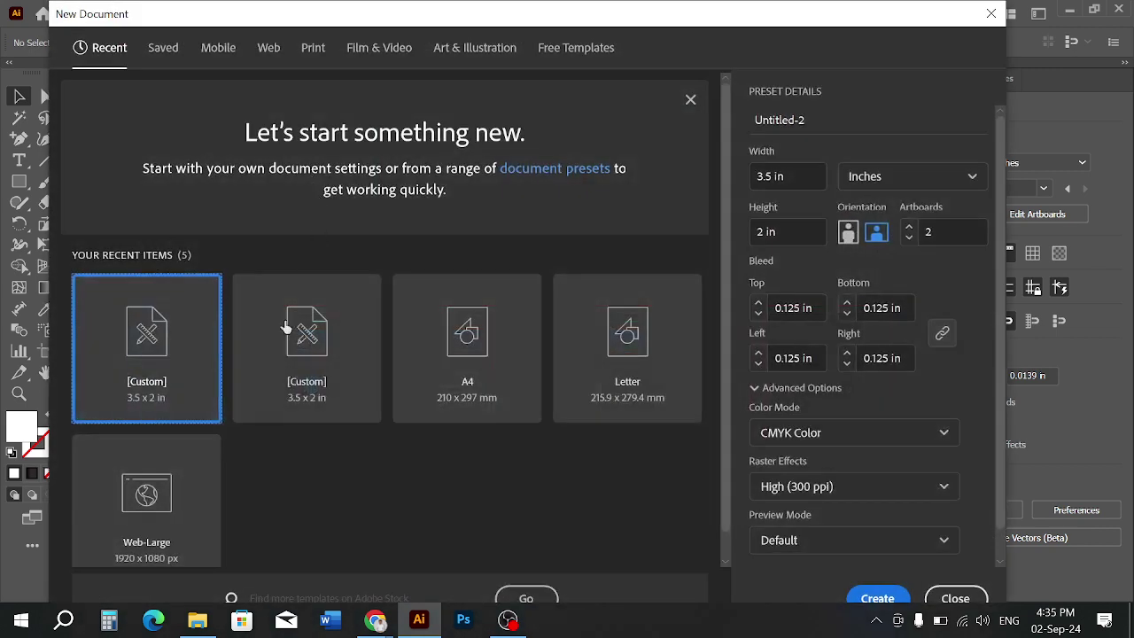
left_click(895, 176)
left_click(887, 210)
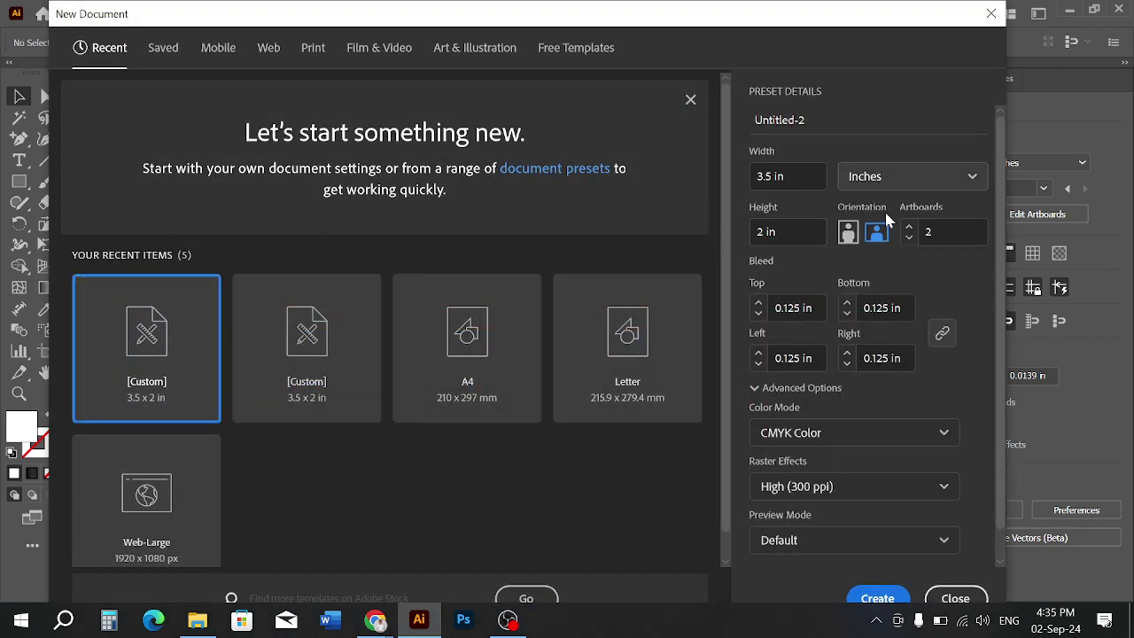
left_click(797, 174)
type("1")
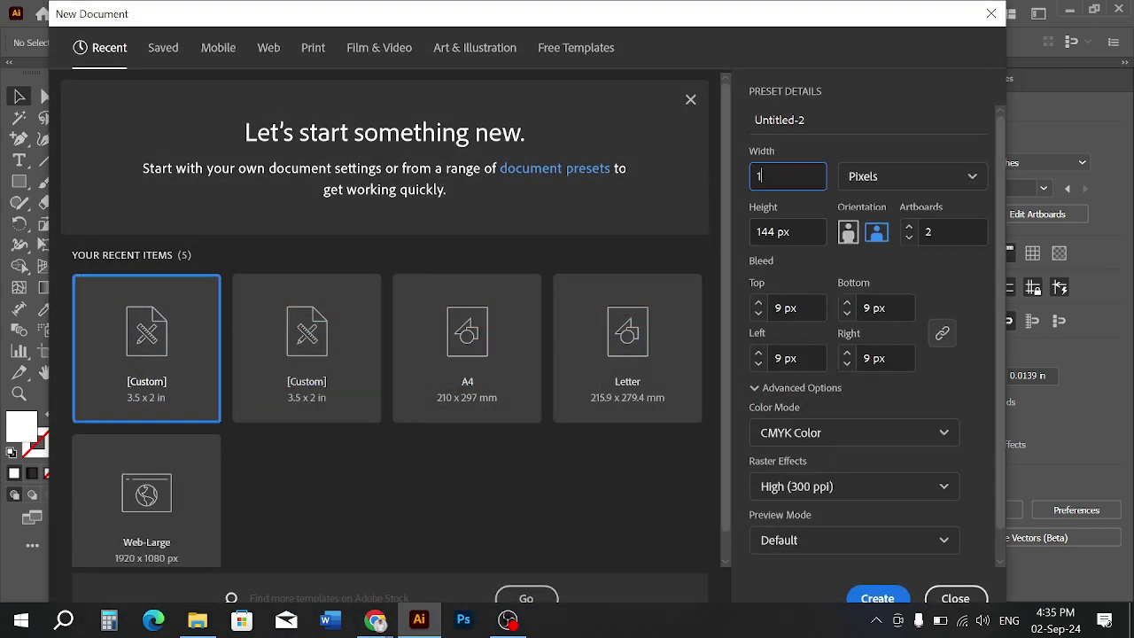
type("500")
left_click(807, 231)
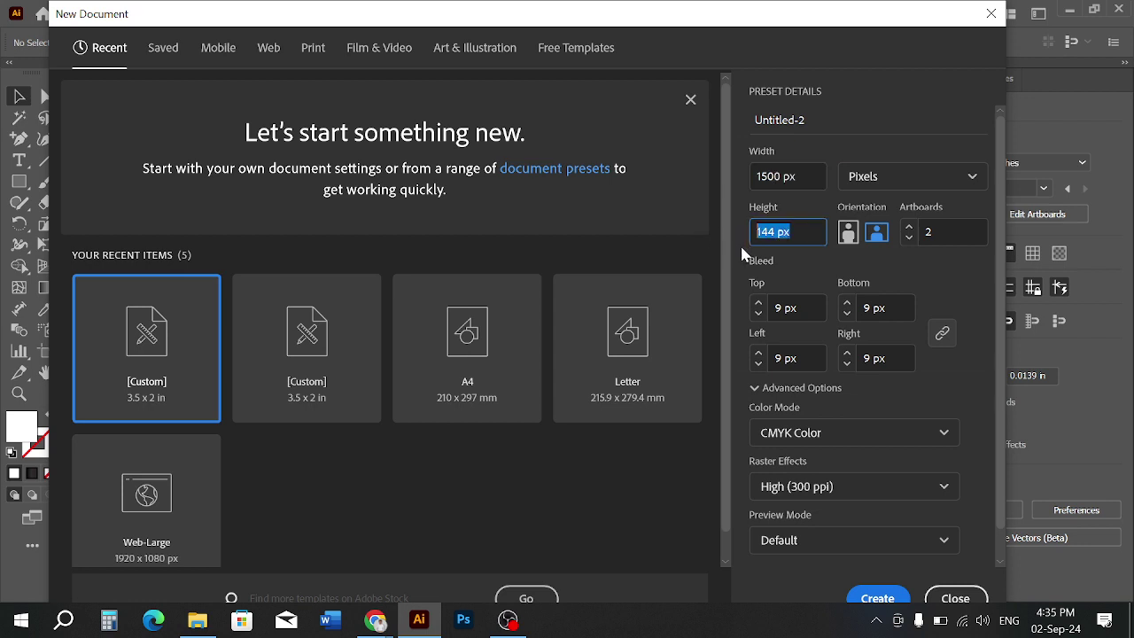
type("1300")
left_click(752, 316)
Give the new document zero bleed and RGB colour mode, and create it
left_click(798, 303)
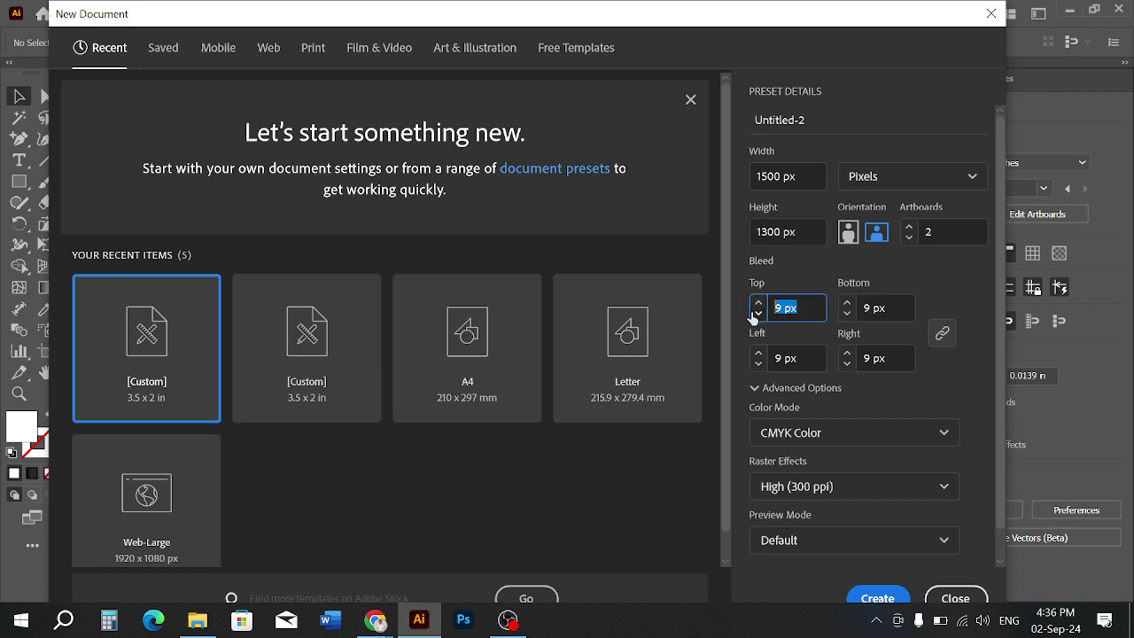
type("0")
left_click(949, 362)
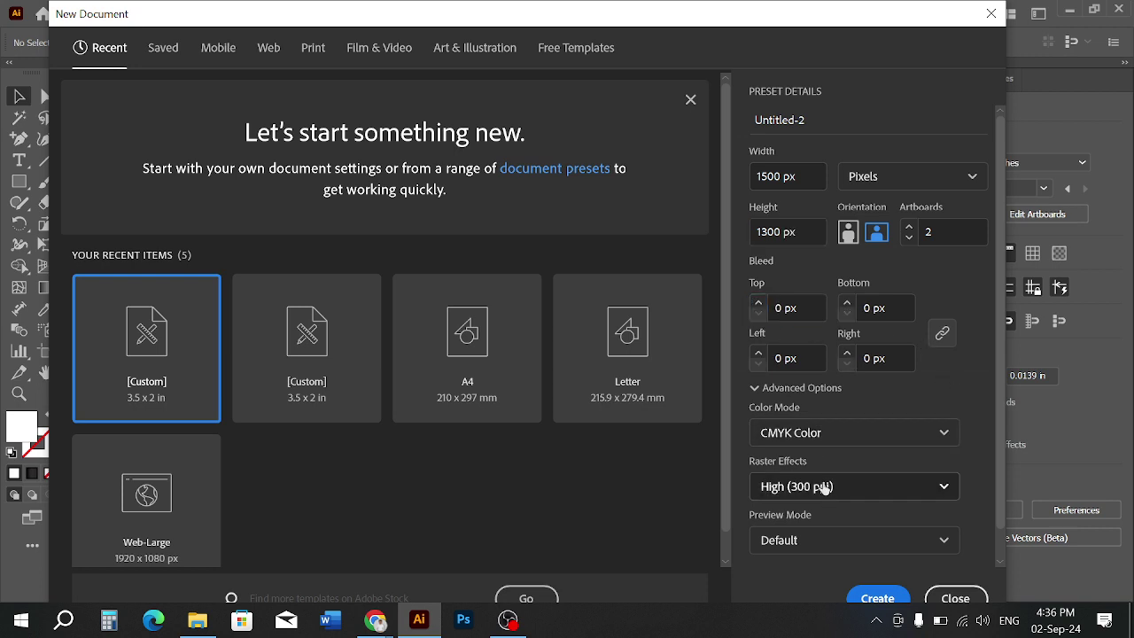
left_click(810, 433)
left_click(788, 464)
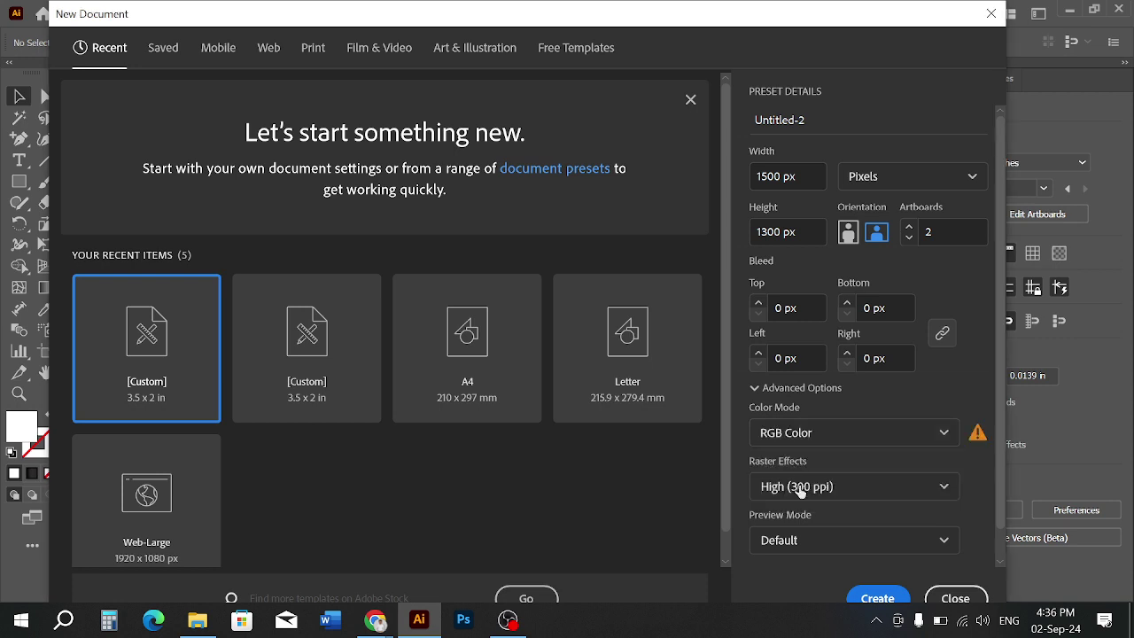
left_click(879, 595)
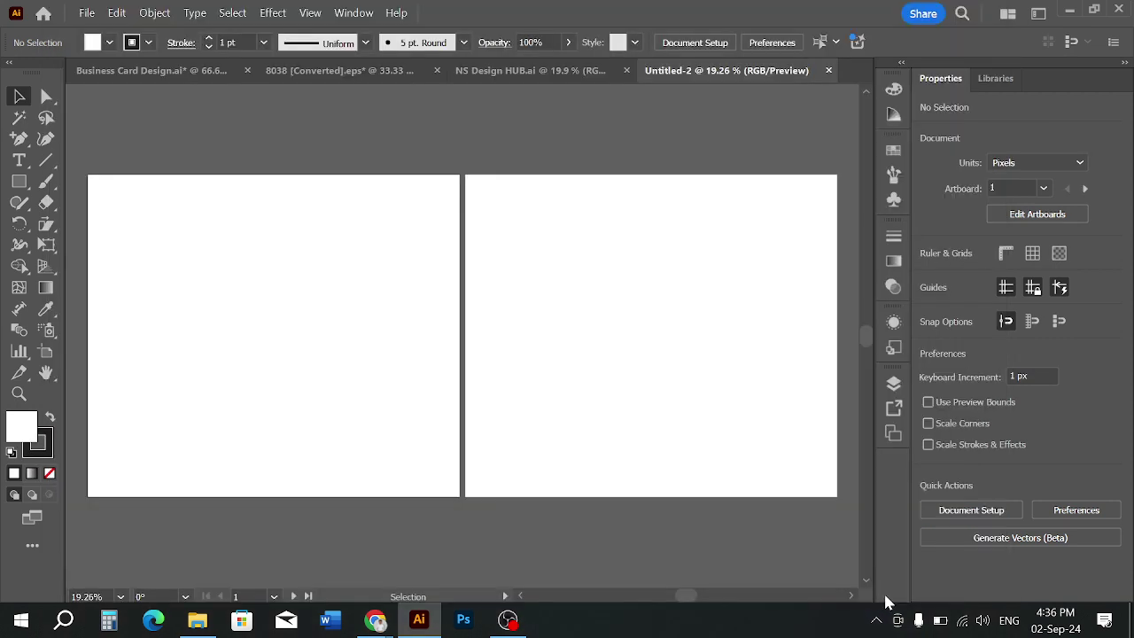
Delete Artboard 1 and centre the remaining artboard in view
left_click(46, 351)
key("Delete")
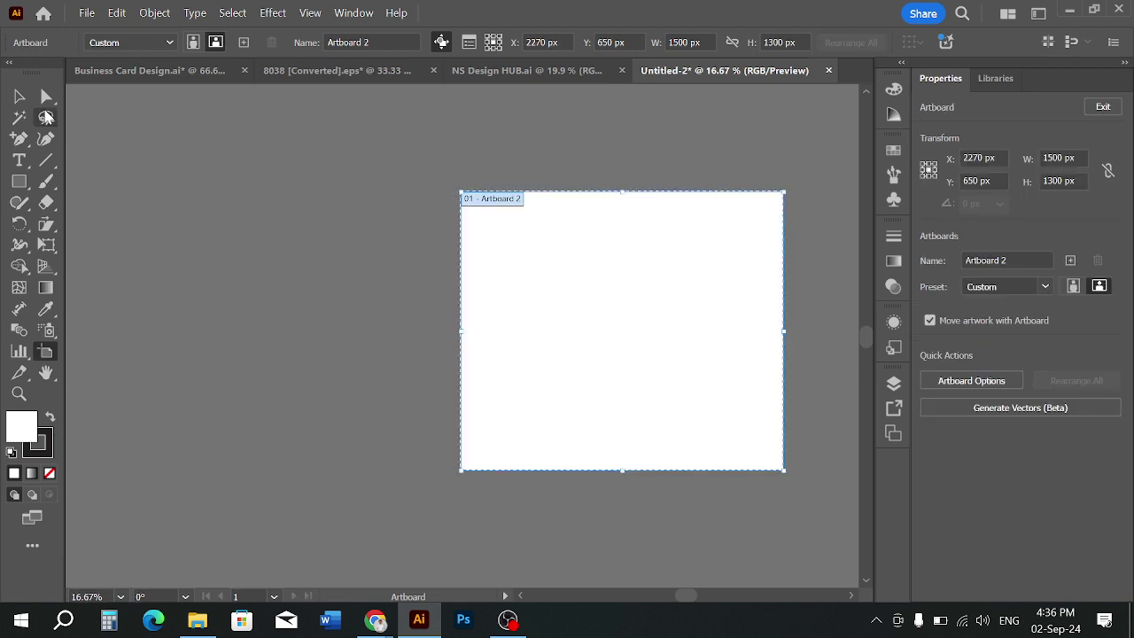
left_click(18, 96)
key("space")
left_click_drag(627, 313, 446, 296)
scroll(420, 297, "up", 2)
scroll(420, 297, "down", 1)
key("space")
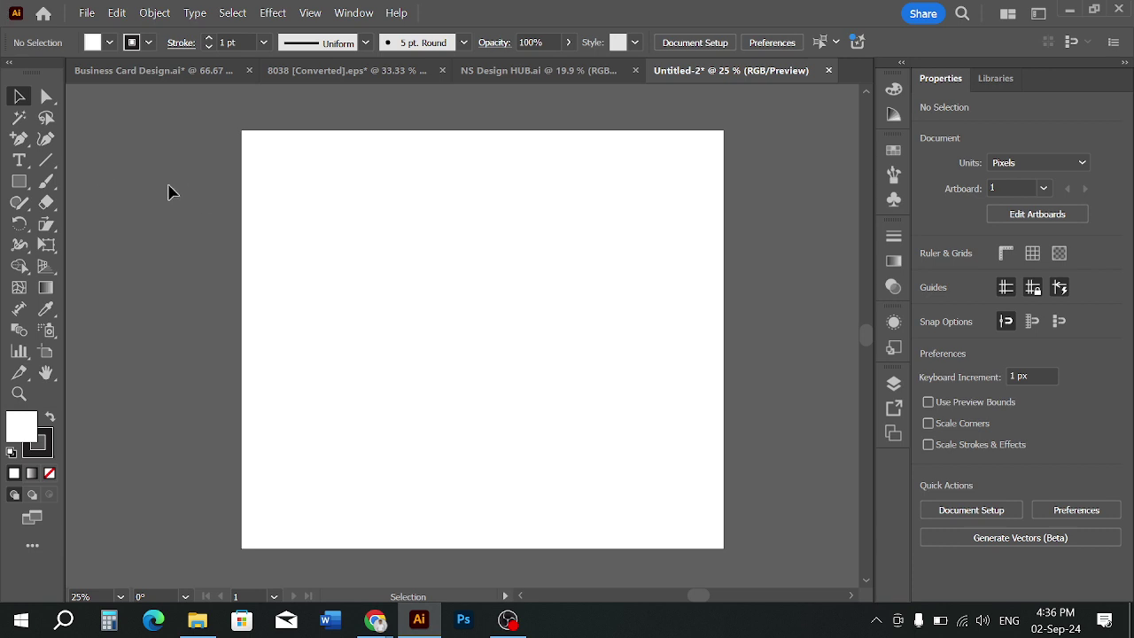
Browse to D: > Sandwip TTC > Class File > Batch-2 > Adobe Illustrator Class and open Business Card Design-01.jpg
left_click(197, 619)
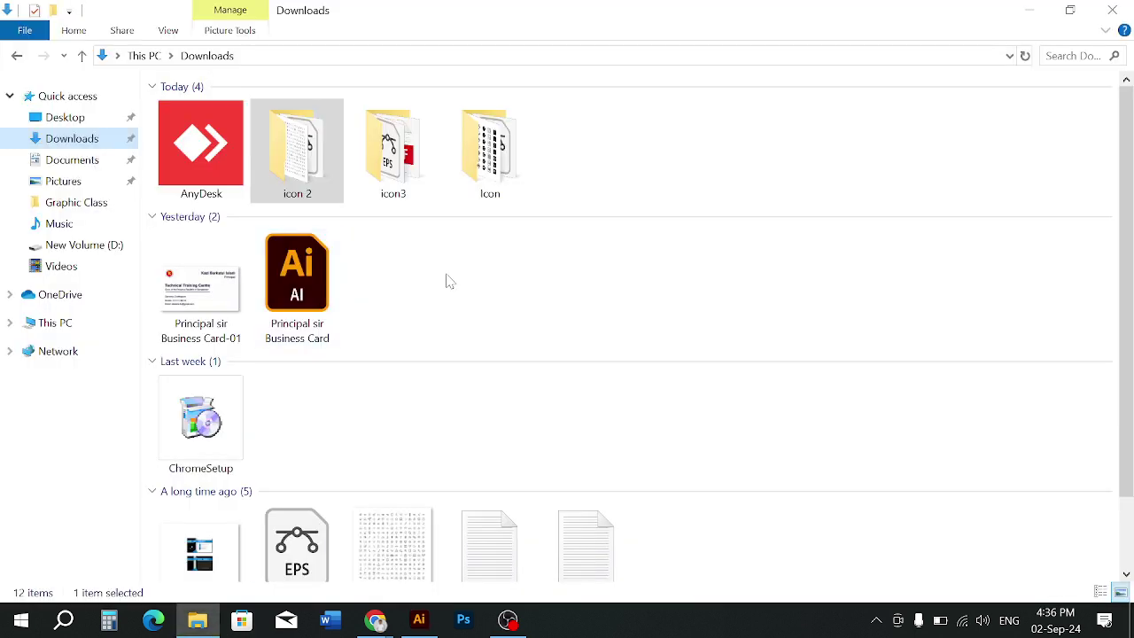
left_click(71, 321)
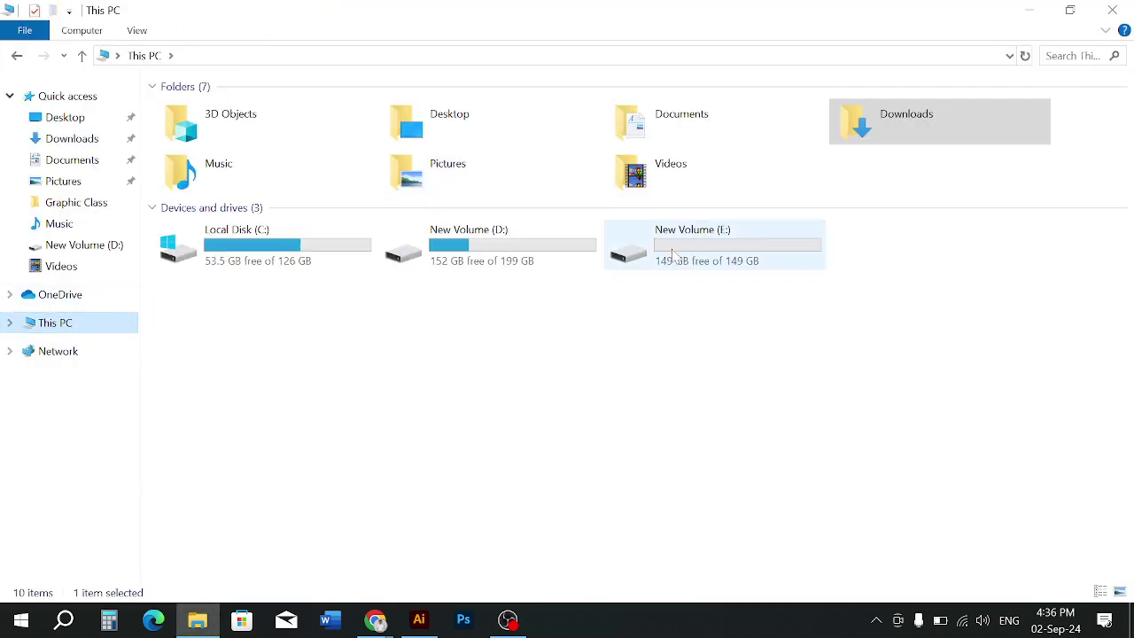
double_click(514, 256)
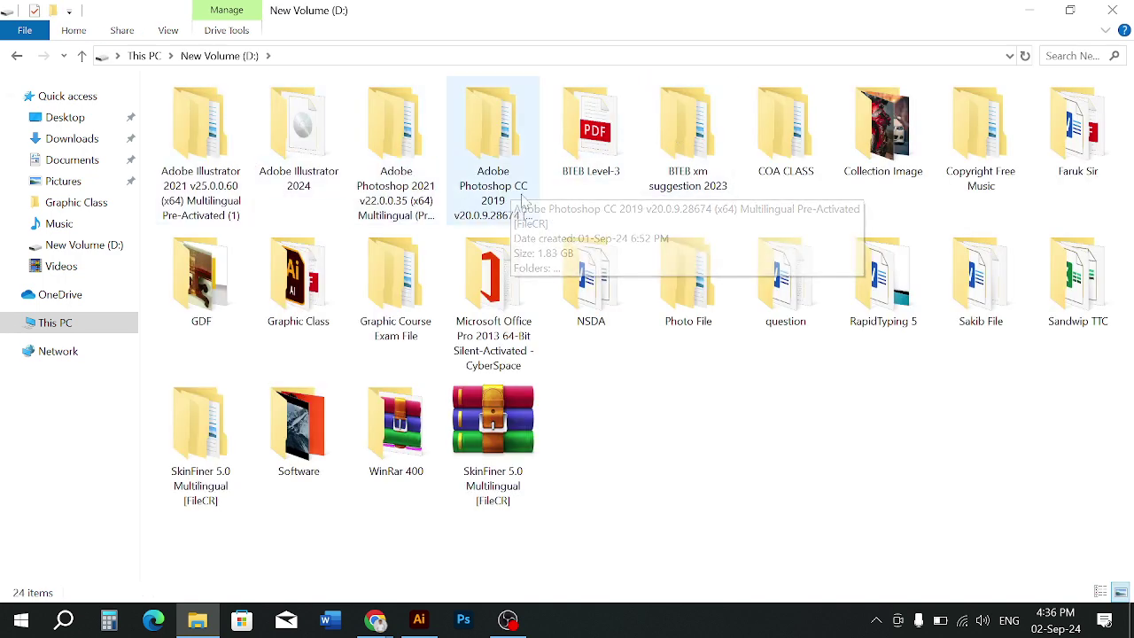
double_click(326, 281)
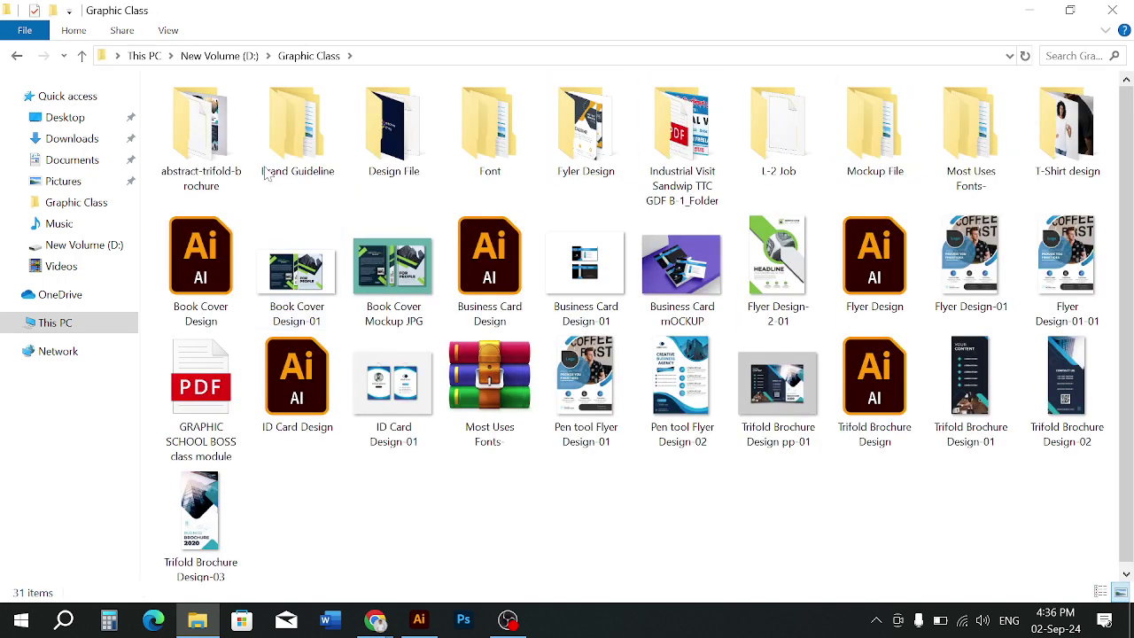
double_click(393, 173)
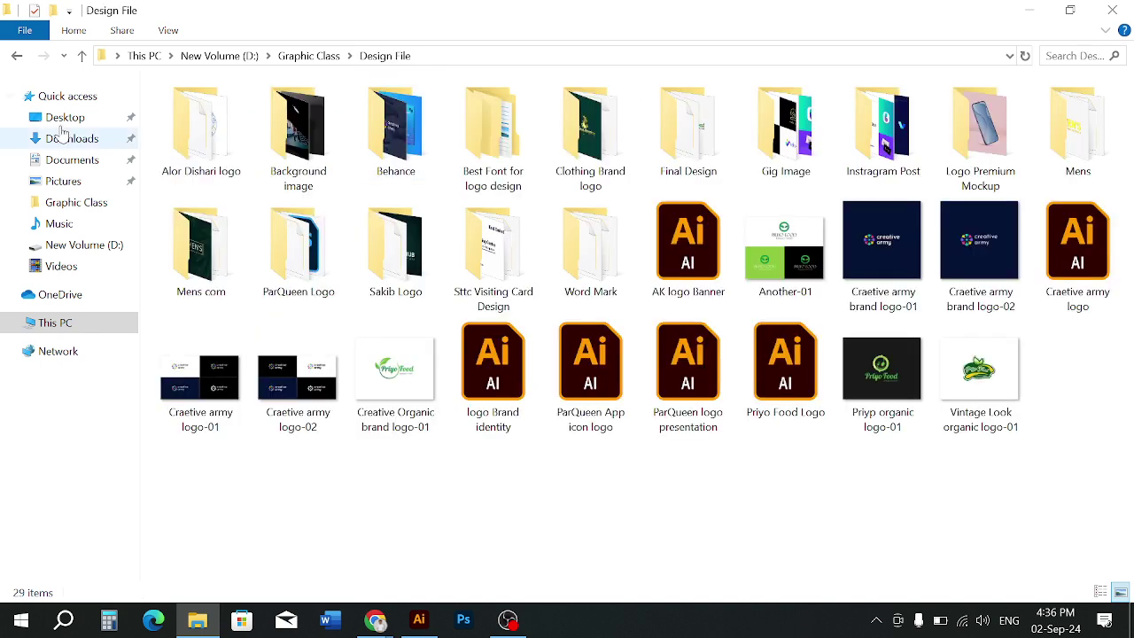
double_click(82, 56)
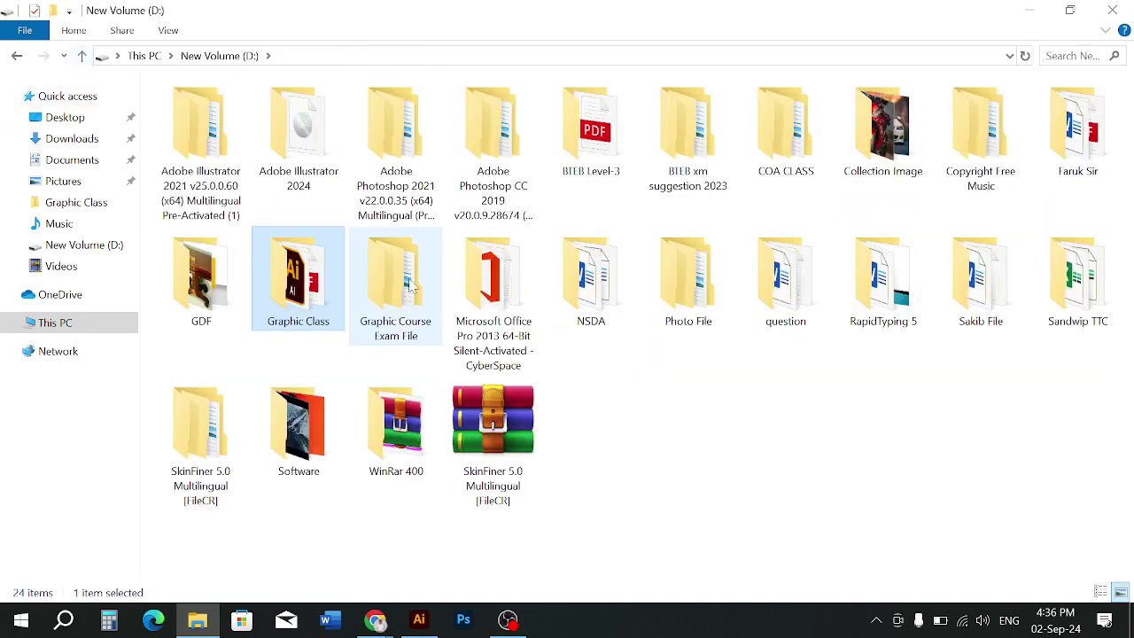
double_click(1059, 324)
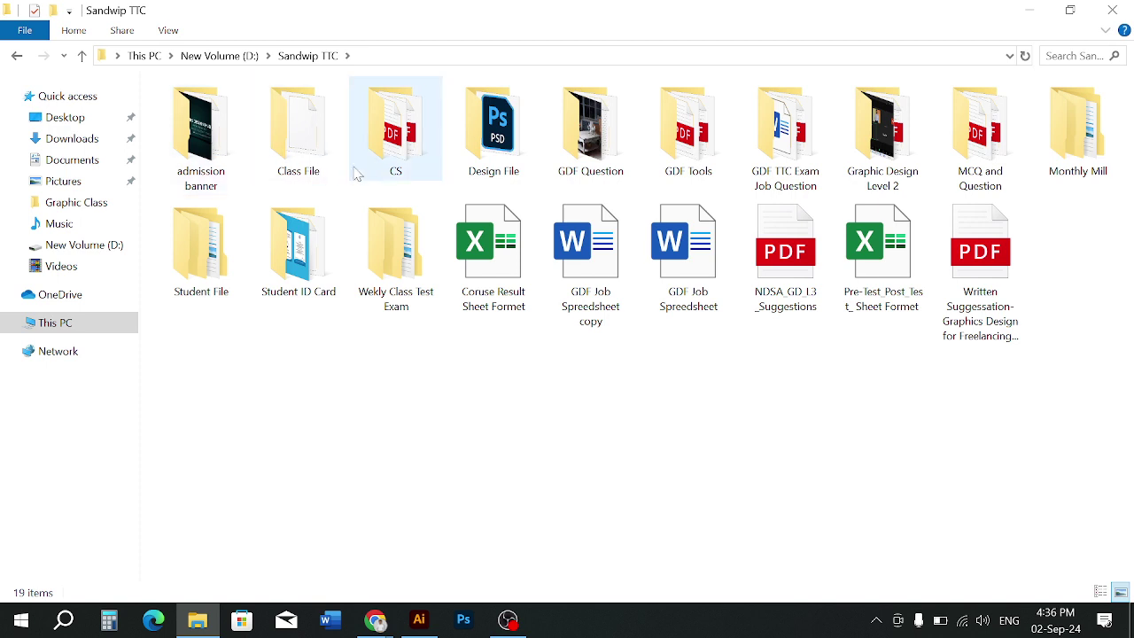
double_click(259, 149)
double_click(257, 114)
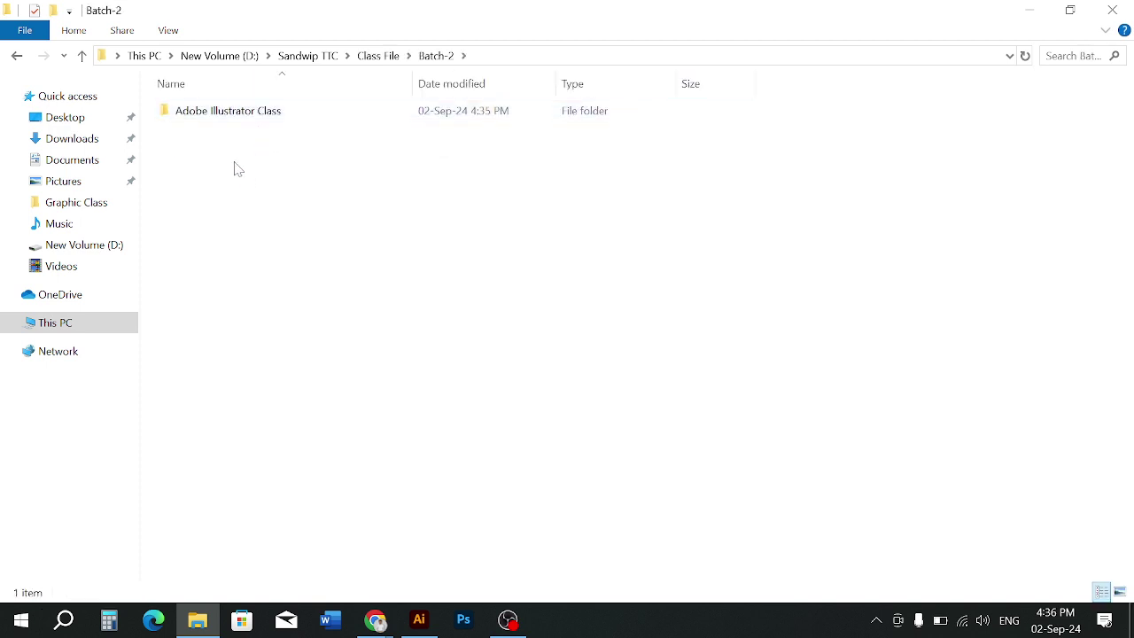
double_click(233, 113)
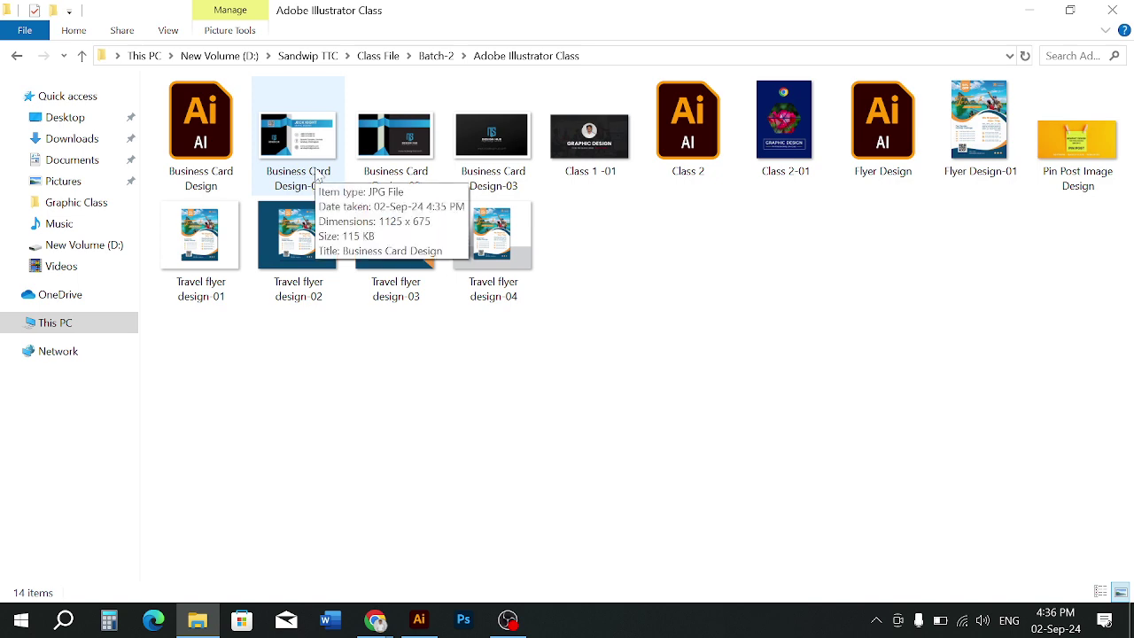
double_click(298, 155)
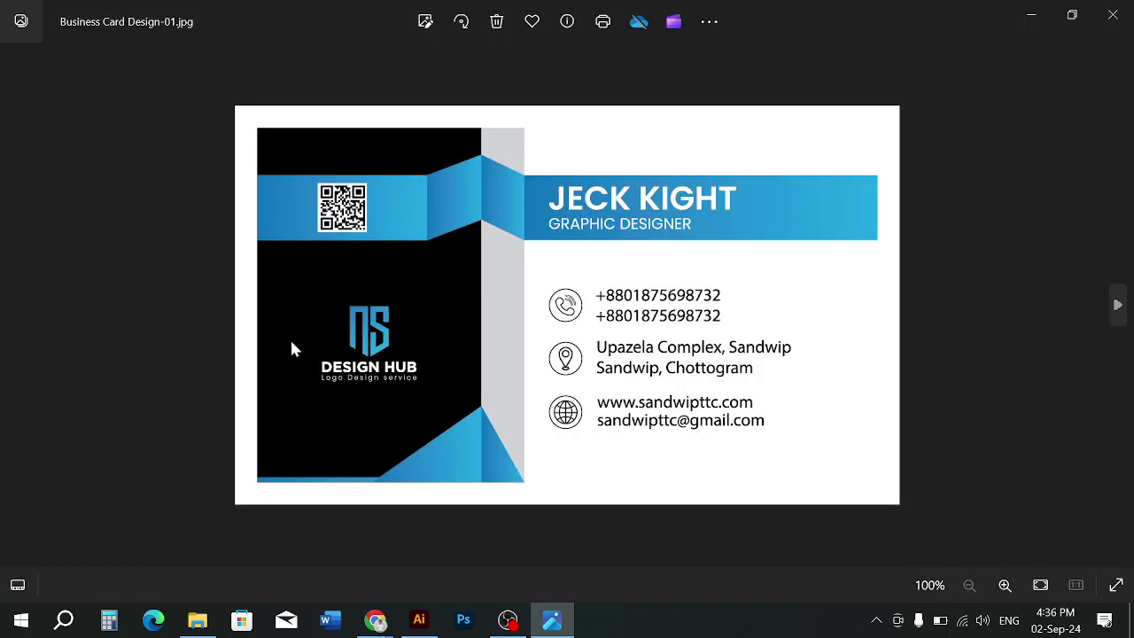
Zoom in and out on Business Card Design-01.jpg in Photos, then close the viewer
scroll(261, 261, "up", 3)
scroll(231, 238, "down", 3)
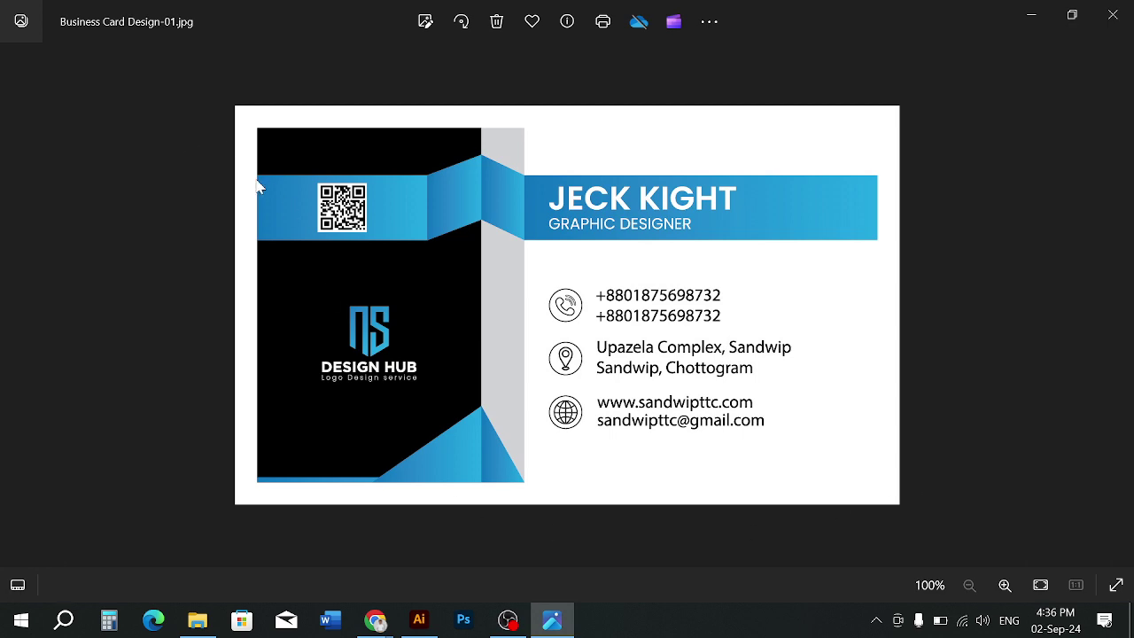
left_click(1113, 14)
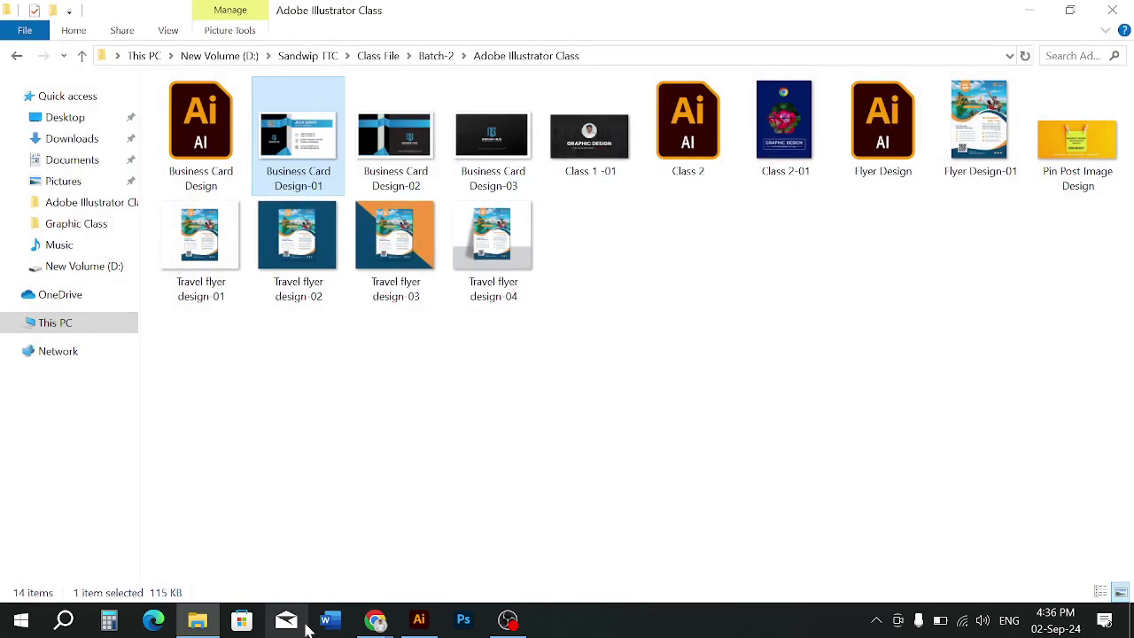
In Business Card Design.ai, unlock the guides, delete the vertical guide, and lock the guides again
left_click(419, 619)
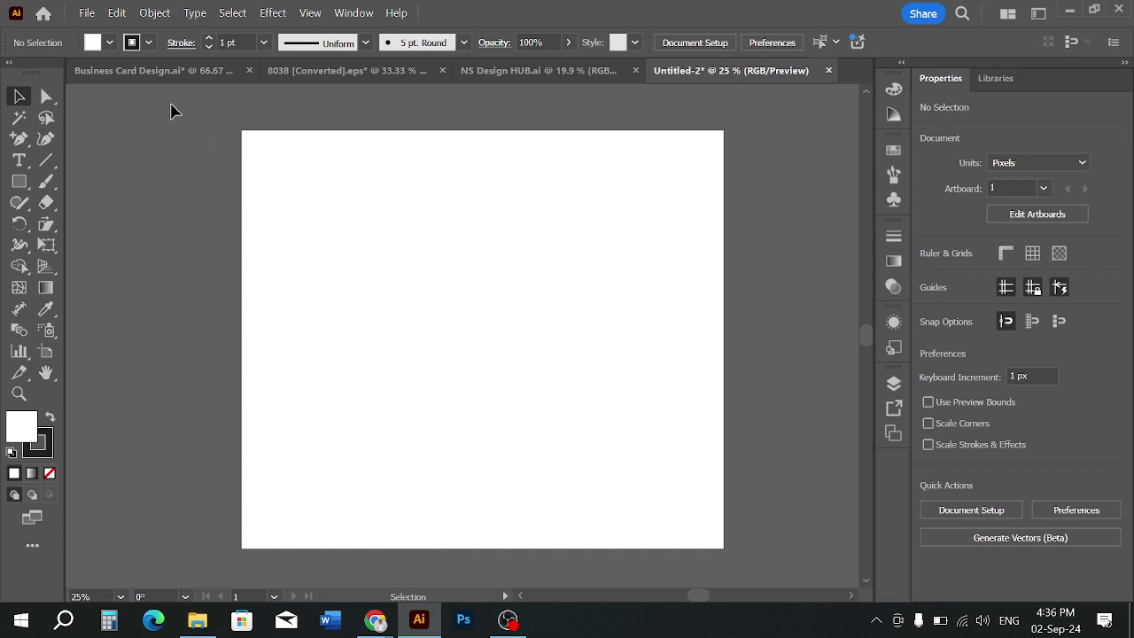
left_click(173, 71)
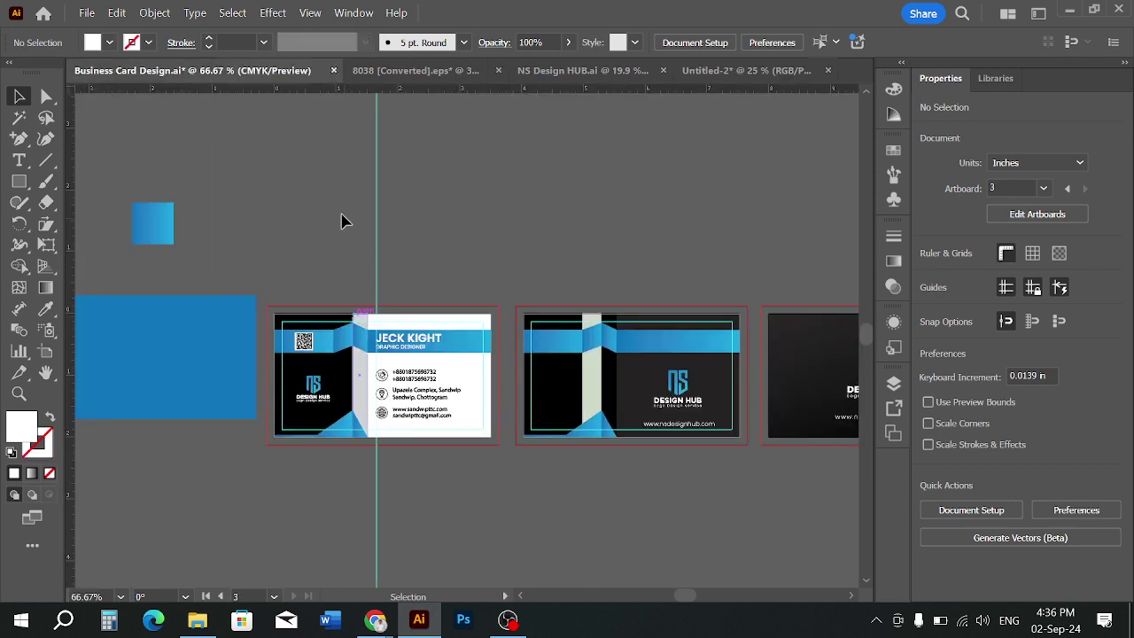
right_click(362, 216)
left_click(422, 464)
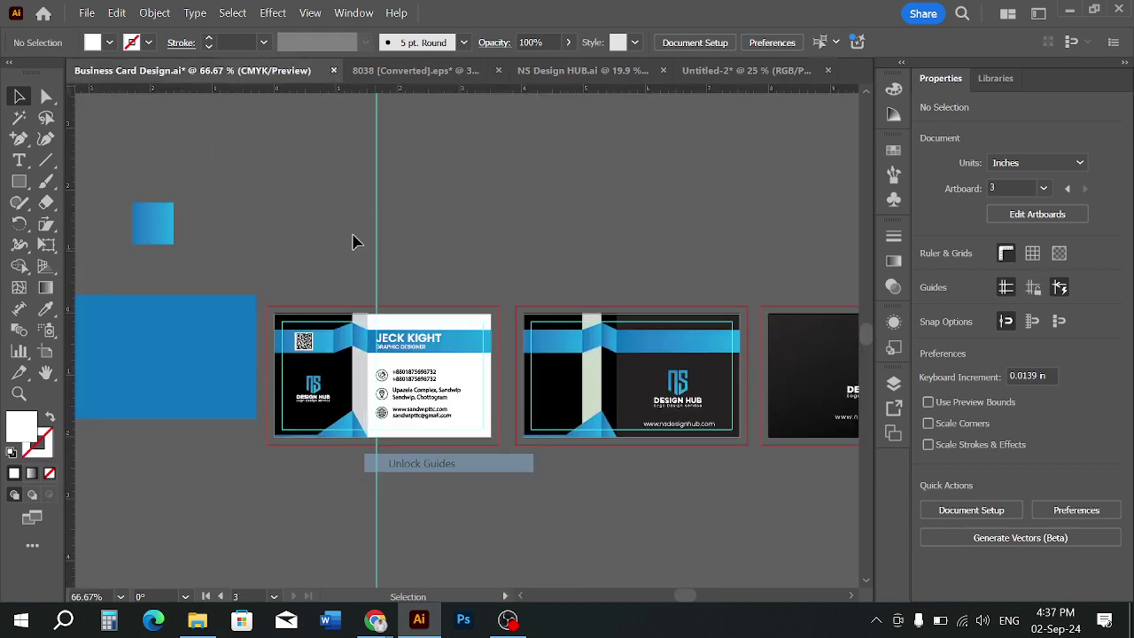
left_click_drag(353, 235, 516, 272)
key("Delete")
right_click(443, 257)
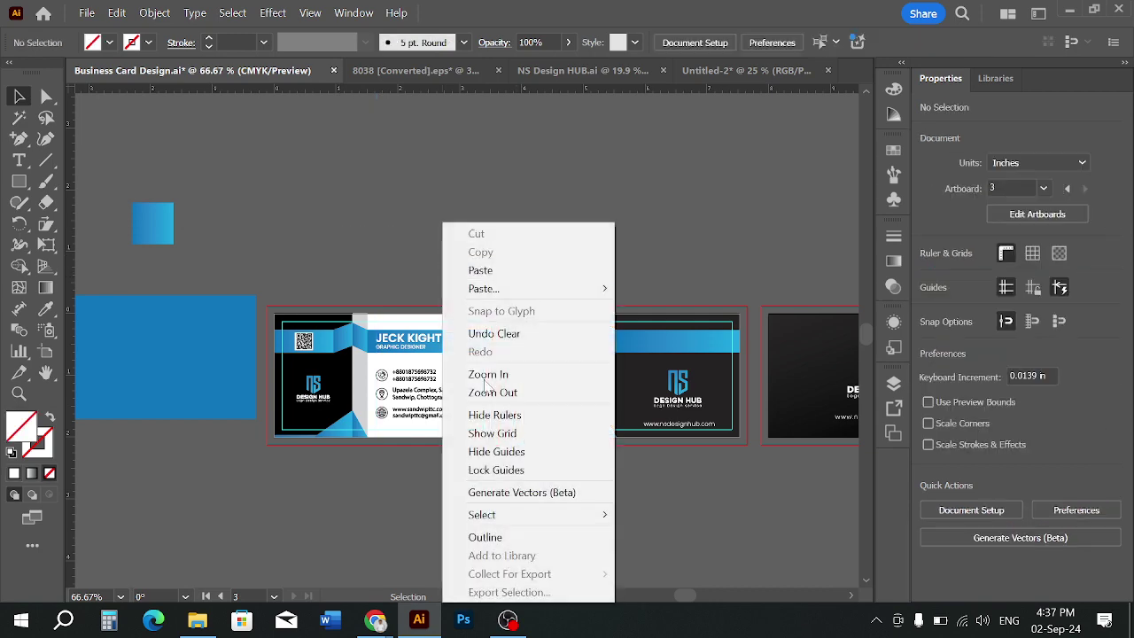
left_click(485, 469)
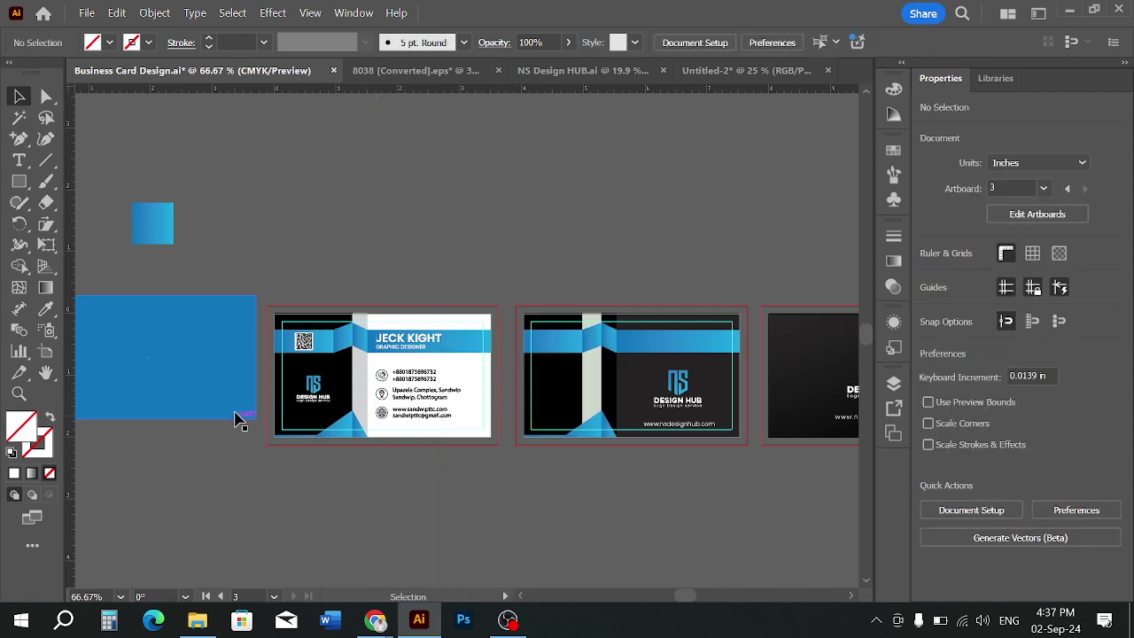
Inspect the card front's artwork, then bring the QR code image search browser window forward
scroll(256, 385, "up", 3)
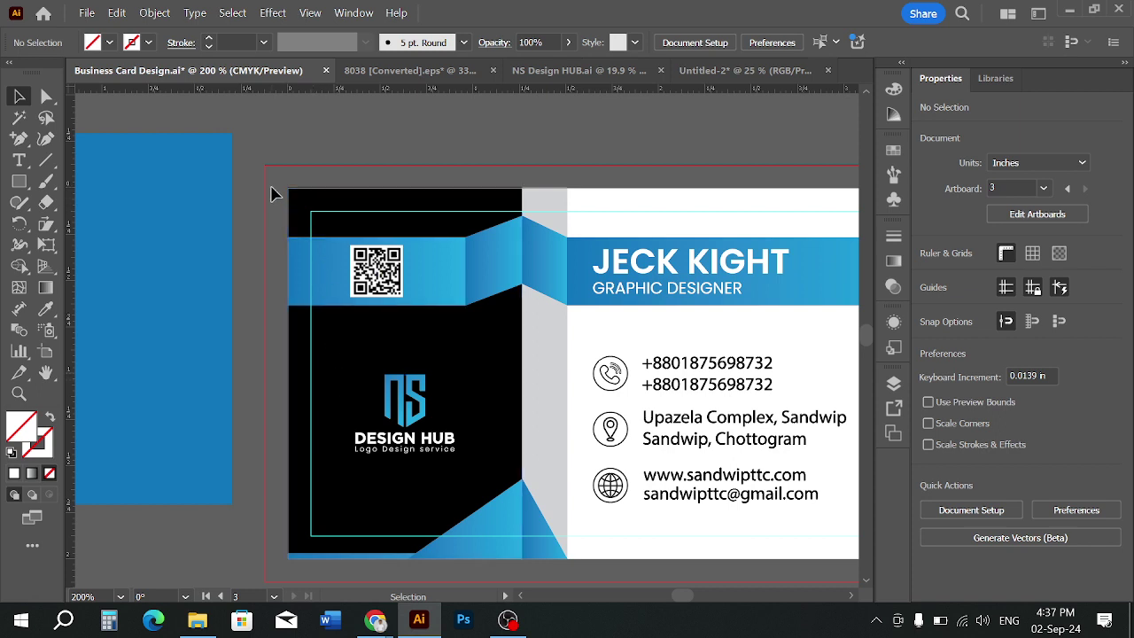
scroll(272, 189, "down", 1)
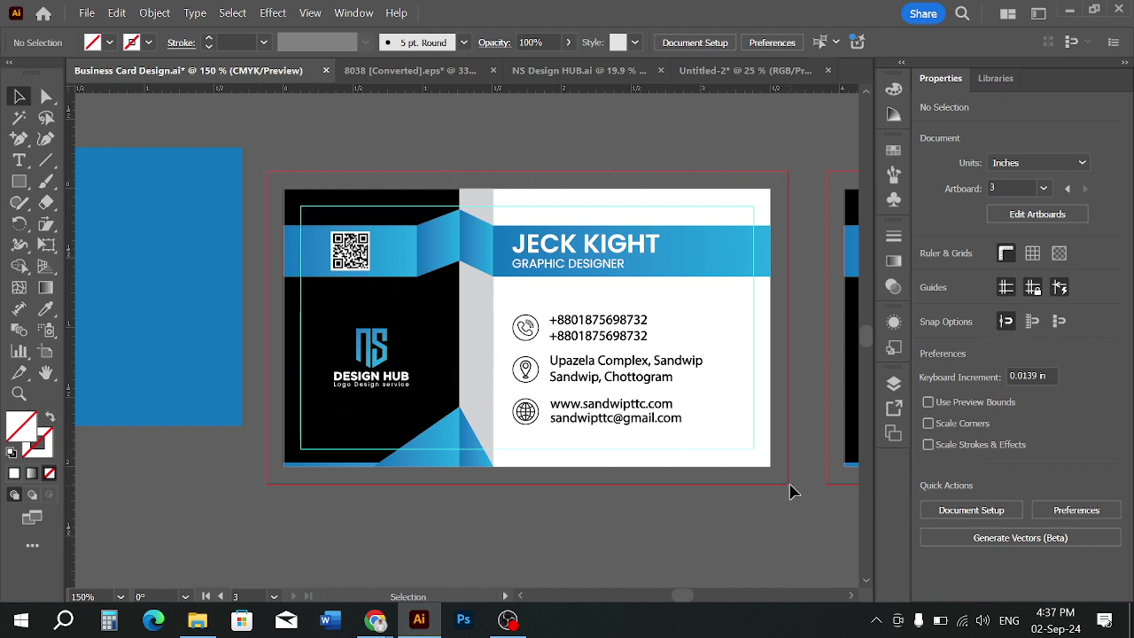
left_click_drag(791, 485, 788, 484)
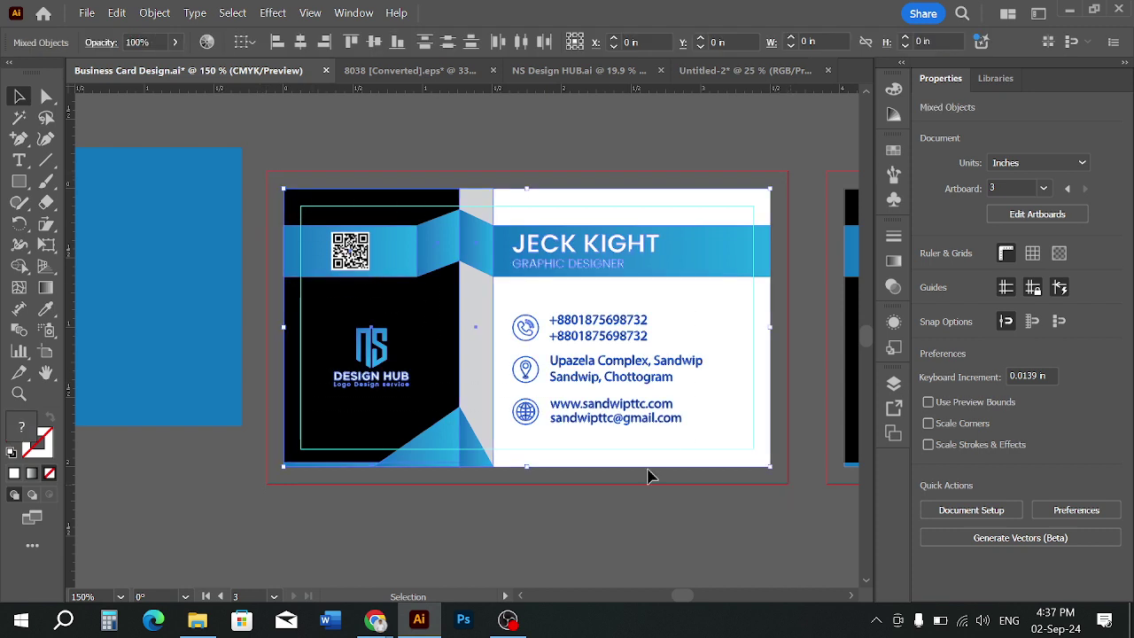
left_click(573, 560)
left_click(380, 622)
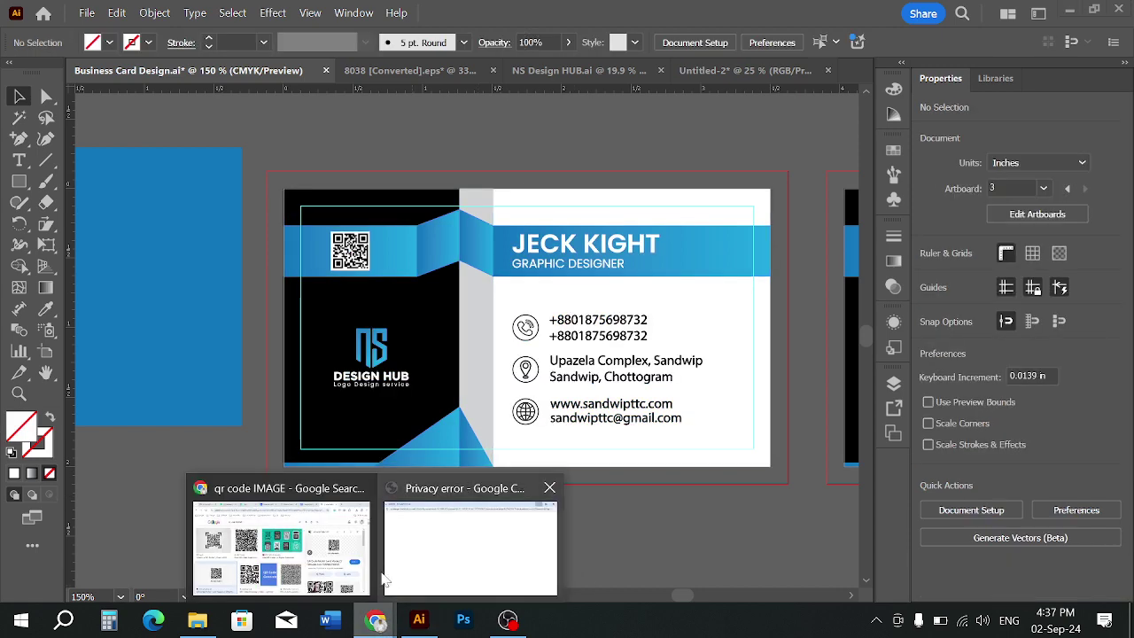
left_click(299, 541)
Open Business Card Design-01 from File Explorer to check the QR code, then return to Illustrator
left_click(199, 621)
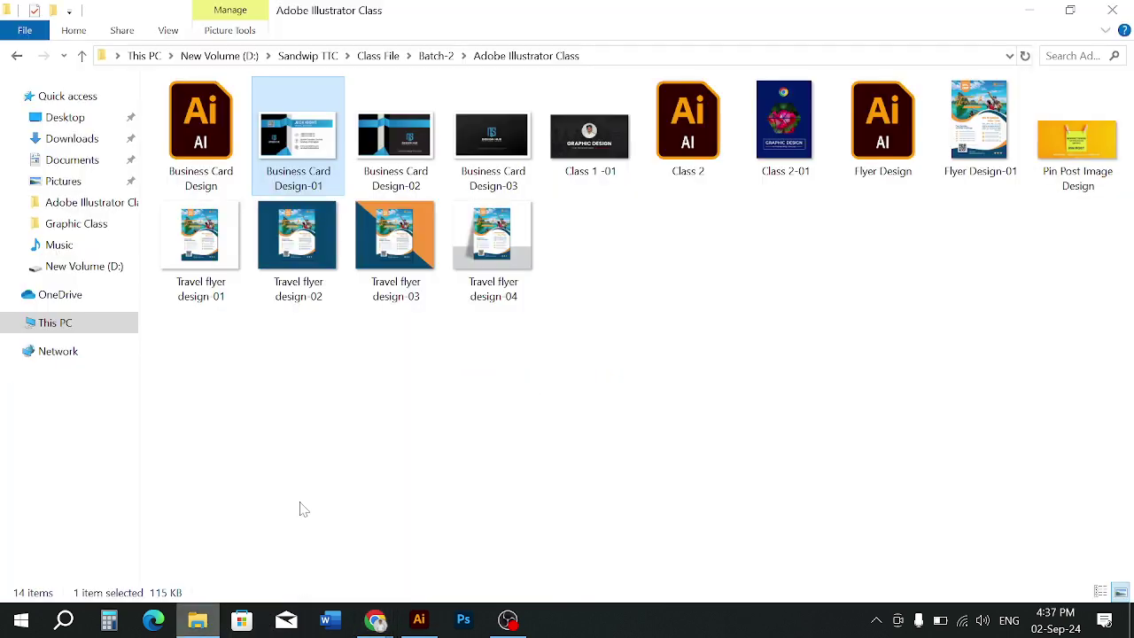
double_click(303, 185)
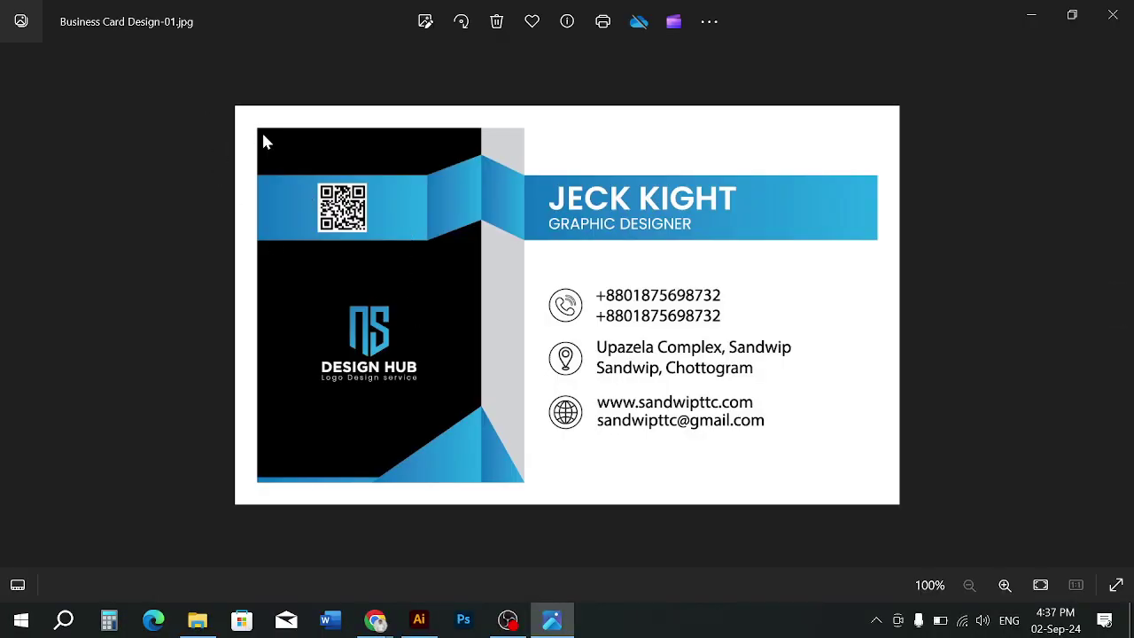
left_click(419, 621)
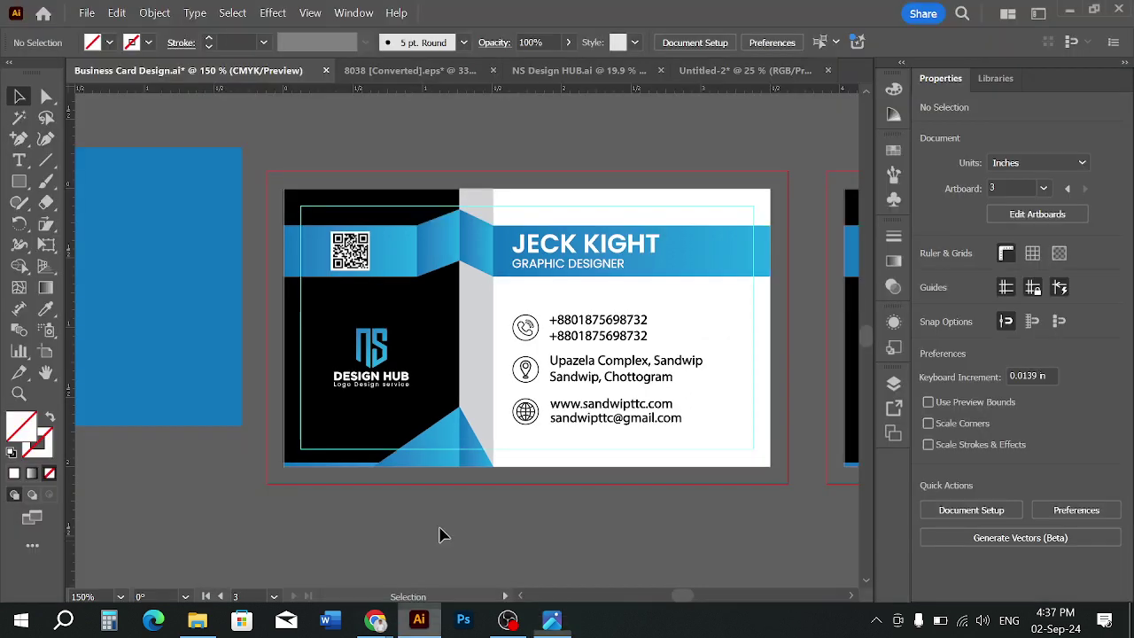
left_click(18, 183)
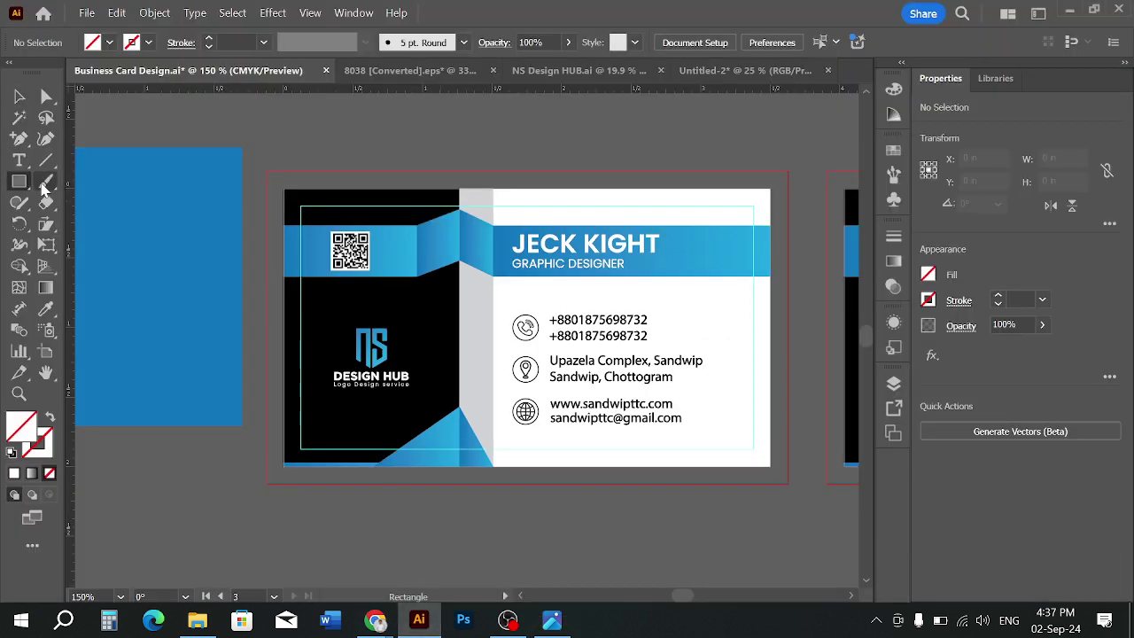
left_click(18, 95)
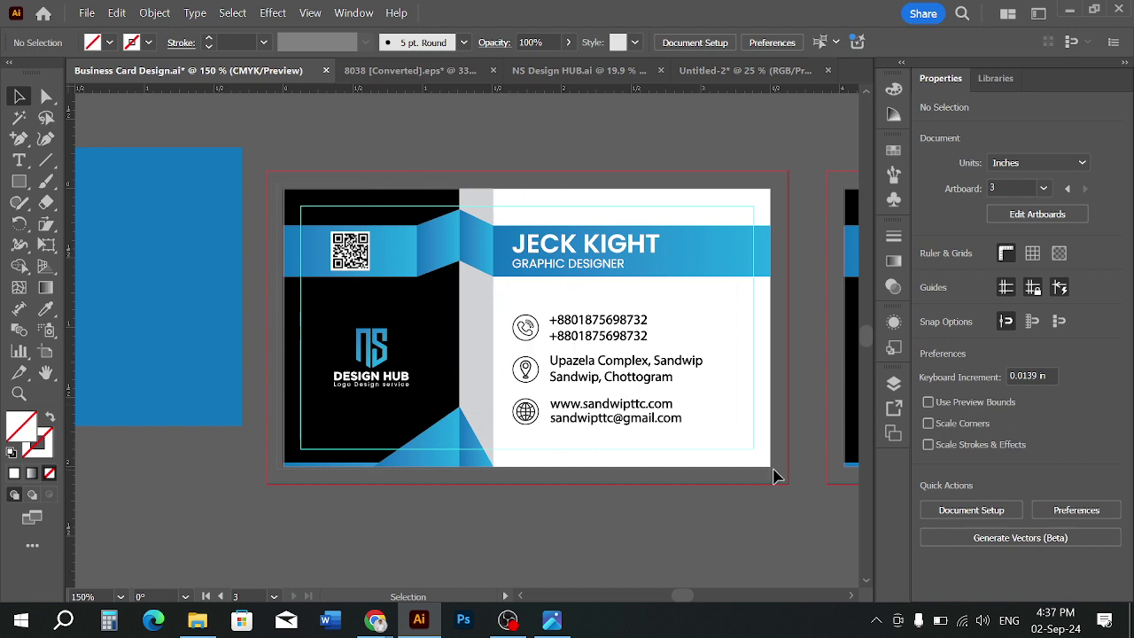
left_click_drag(773, 470, 776, 472)
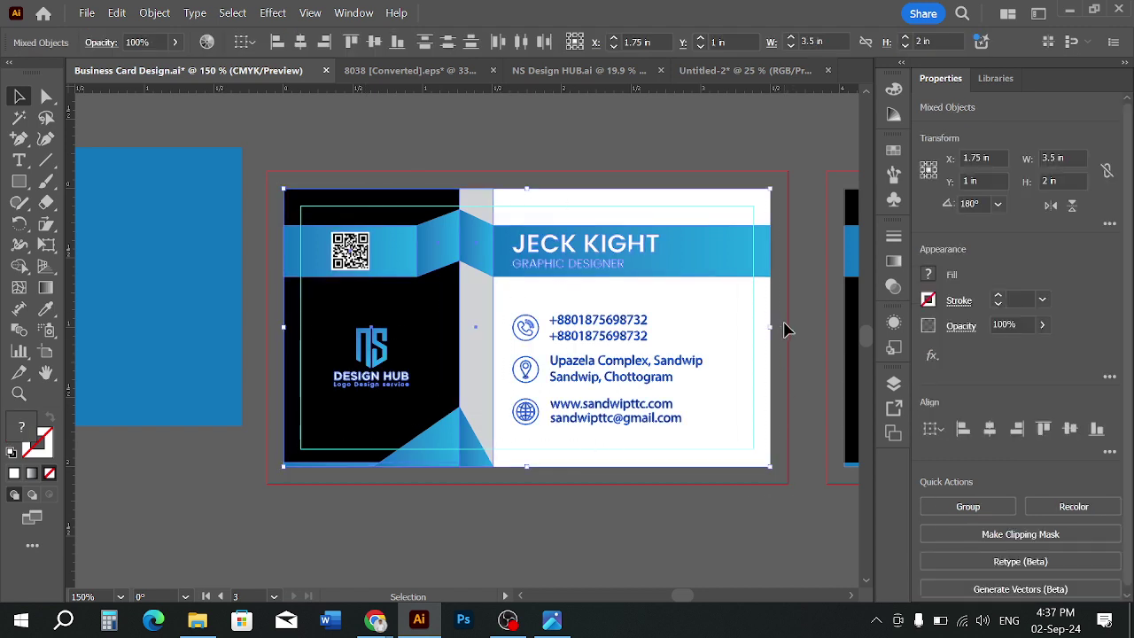
left_click(552, 620)
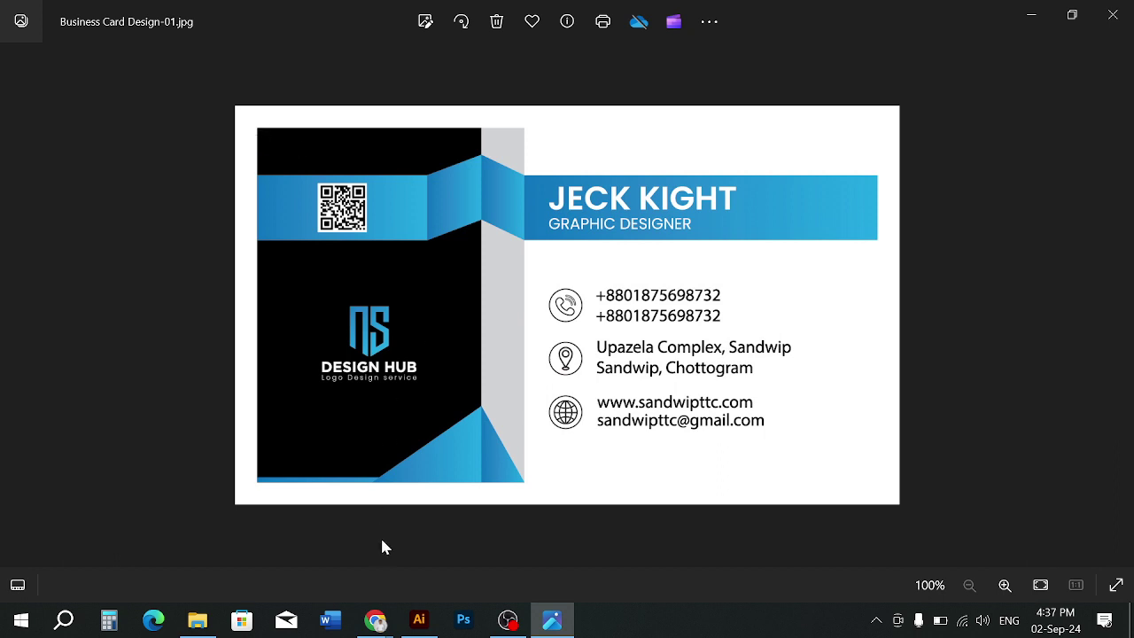
mouse_move(419, 621)
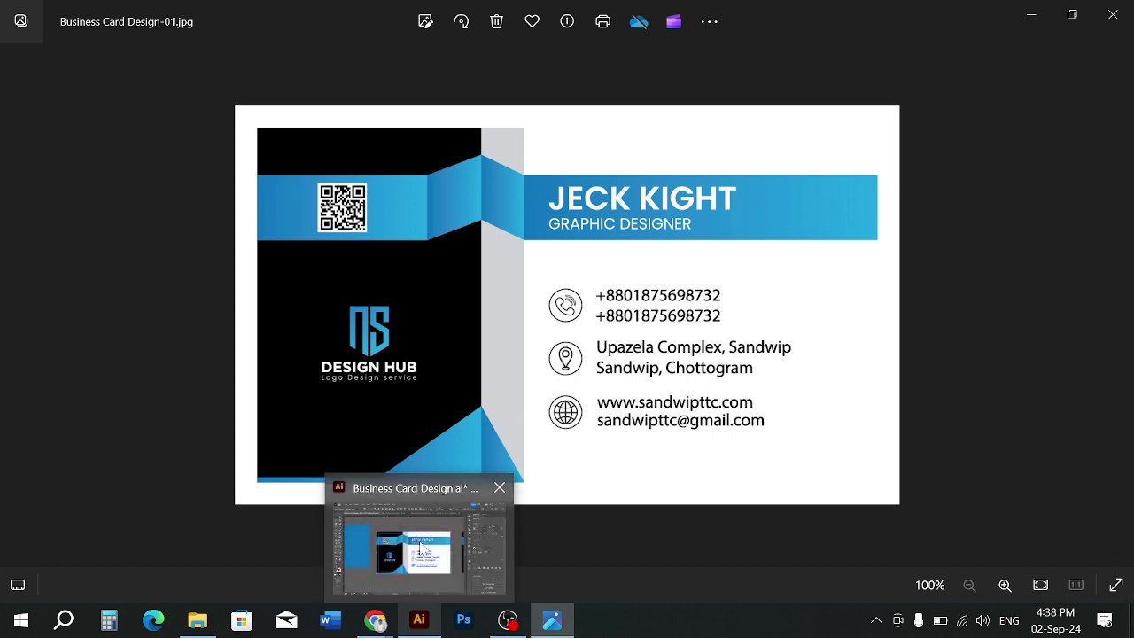
left_click(422, 549)
left_click(559, 524)
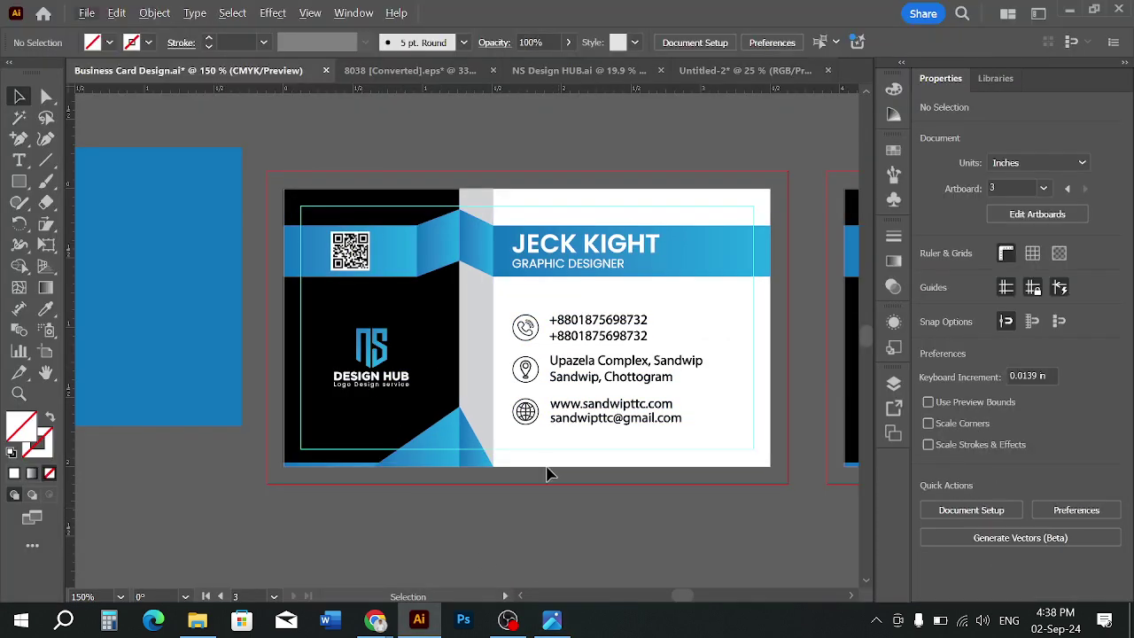
left_click(563, 373)
left_click(587, 341, "shift")
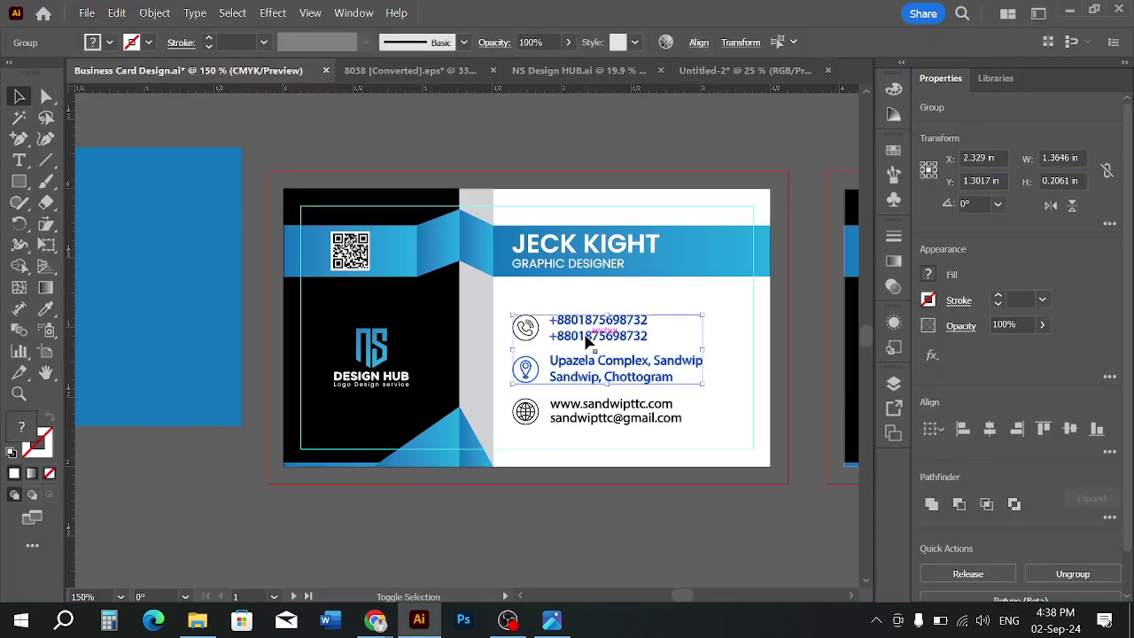
left_click(565, 261, "shift")
left_click(363, 256, "shift")
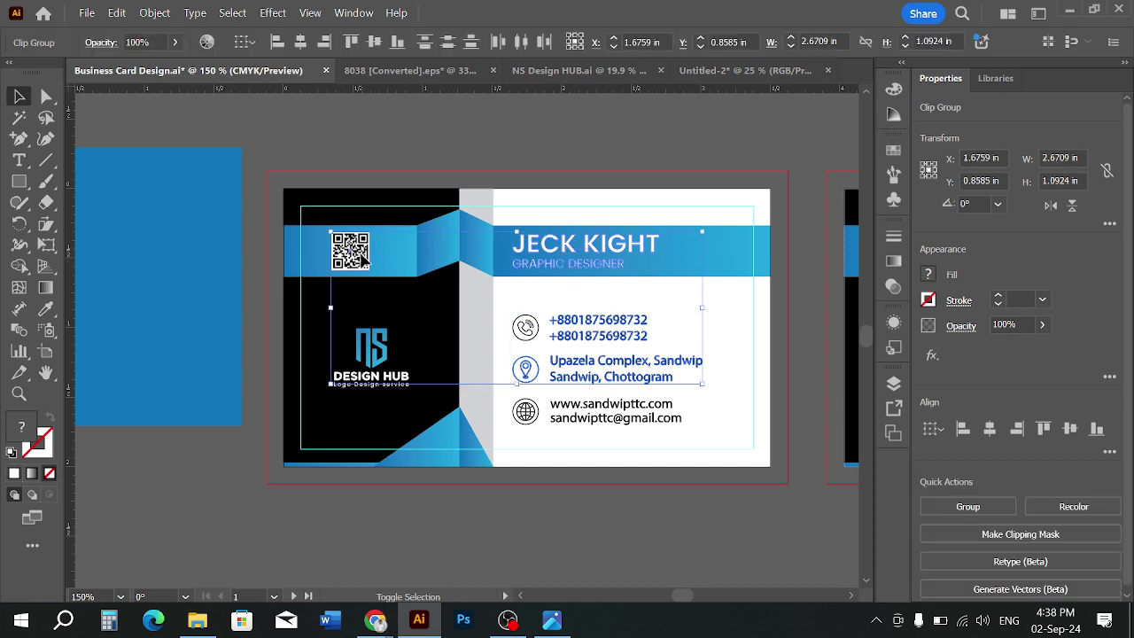
left_click(372, 351, "shift")
left_click(567, 425, "shift")
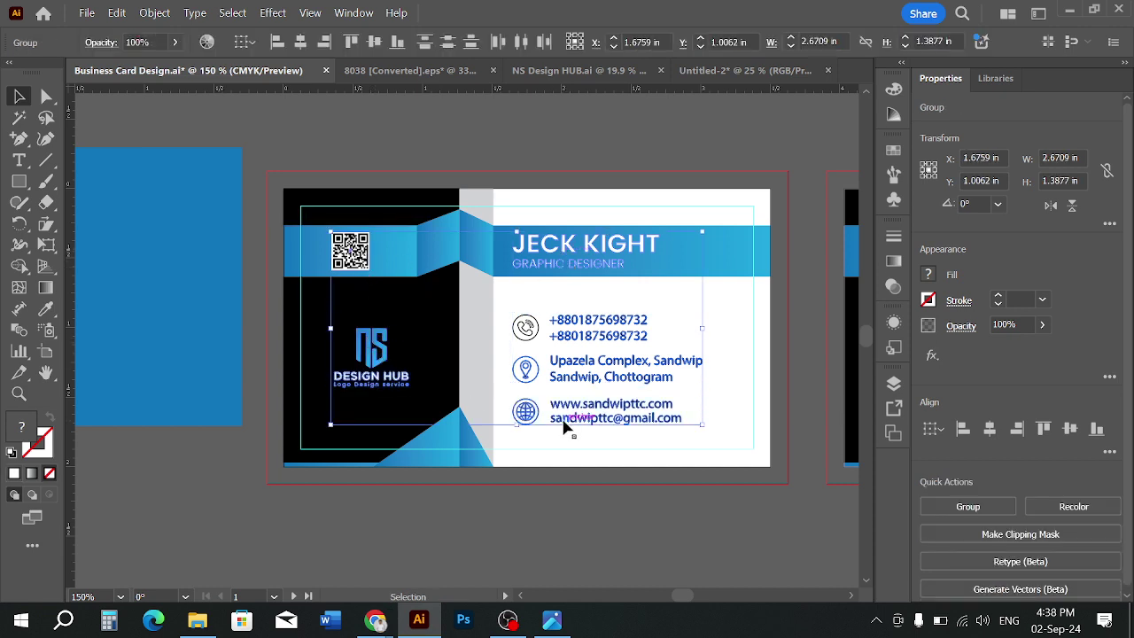
key("ctrl+shift+o")
key("ctrl+shift+a")
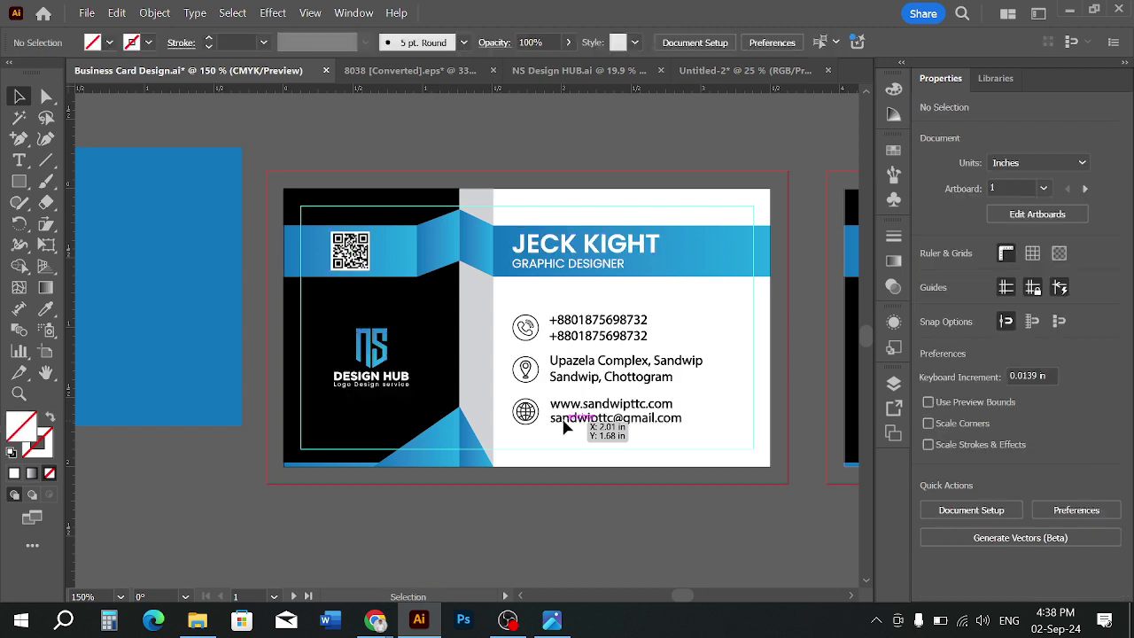
left_click(441, 266)
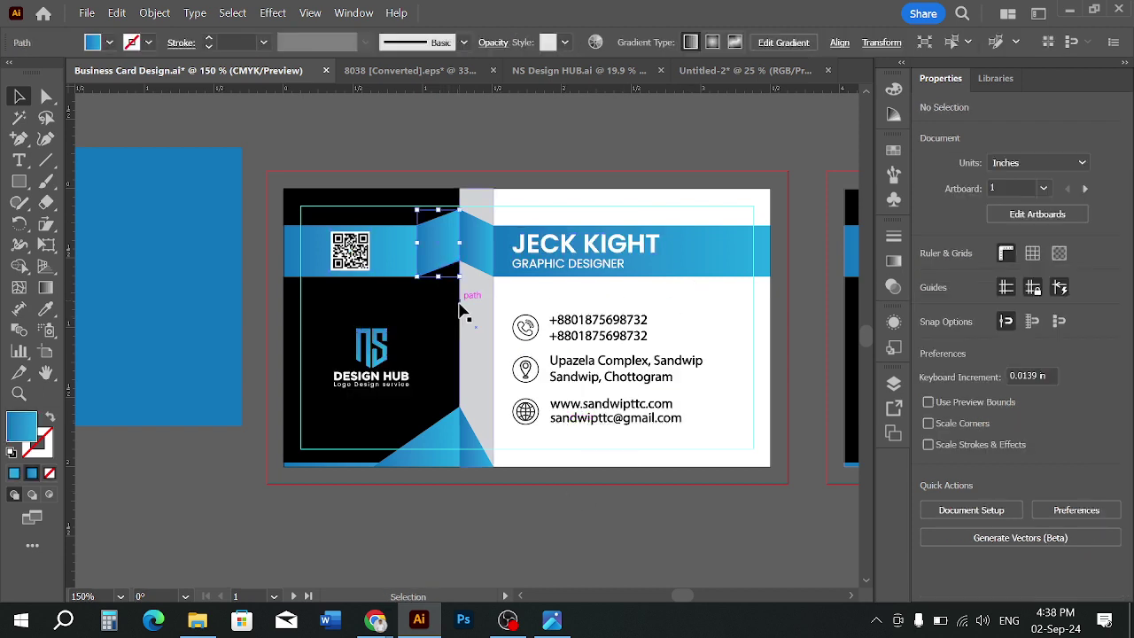
left_click(341, 228)
left_click_drag(325, 179, 782, 482)
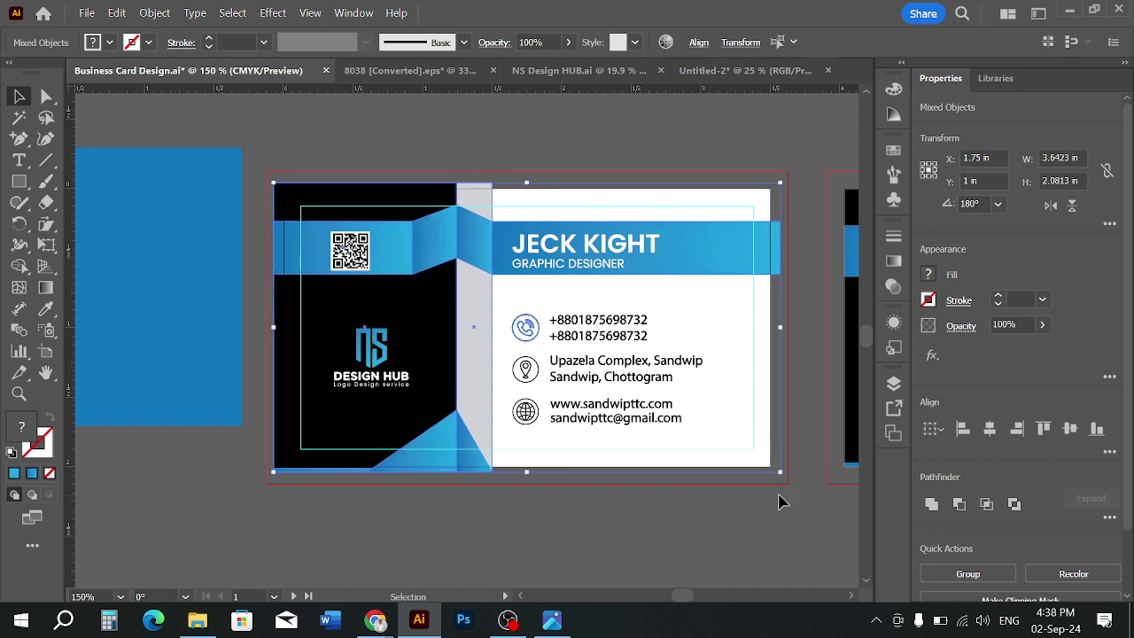
key("ctrl+z")
left_click(756, 514)
key("a")
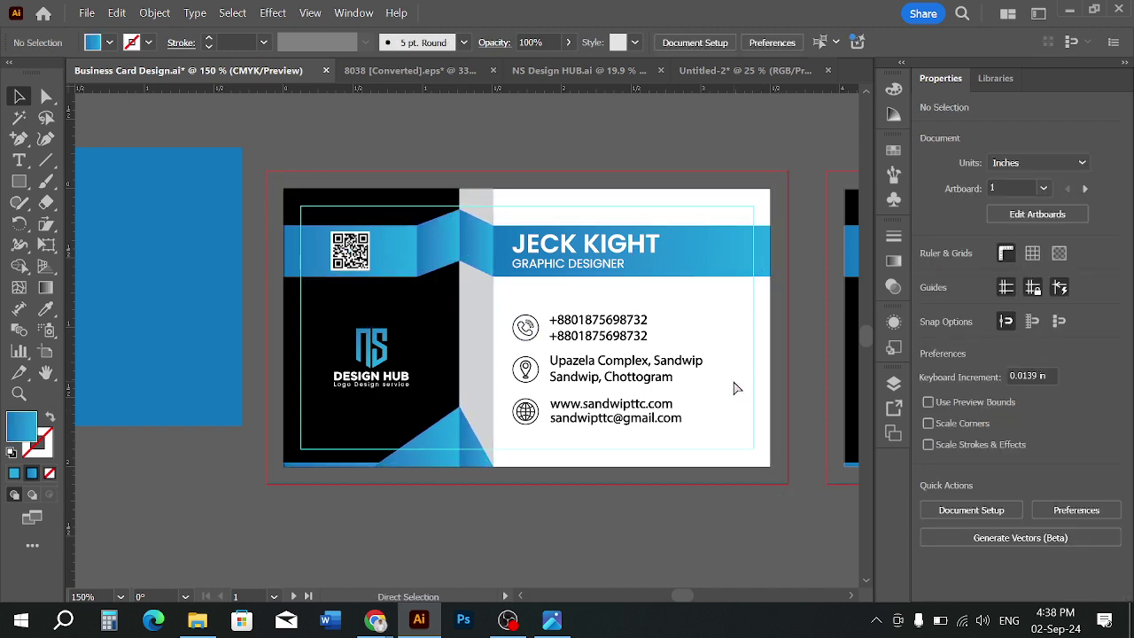
key("ctrl+alt+2")
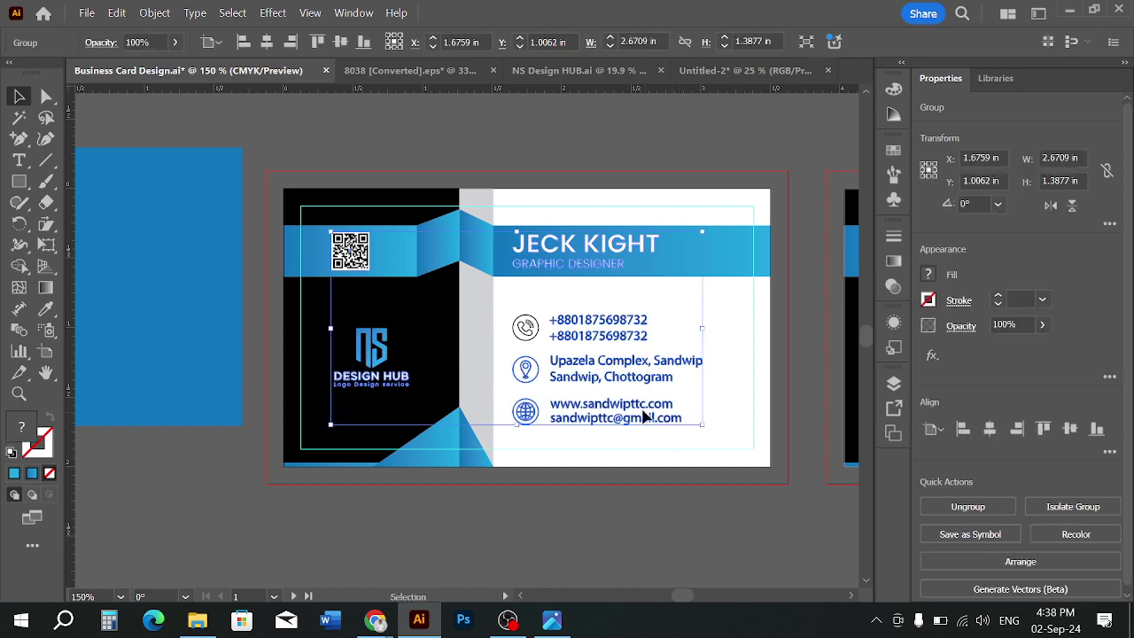
left_click(533, 330, "shift")
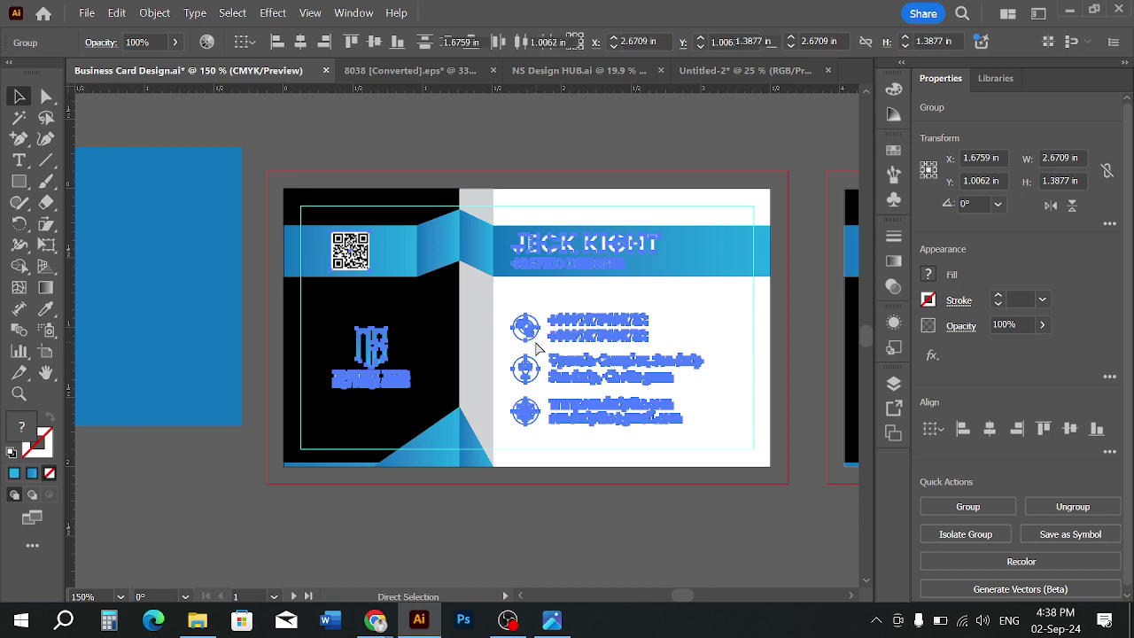
key("ctrl+g")
left_click(595, 489)
left_click_drag(572, 332, 665, 359)
key("ctrl+z")
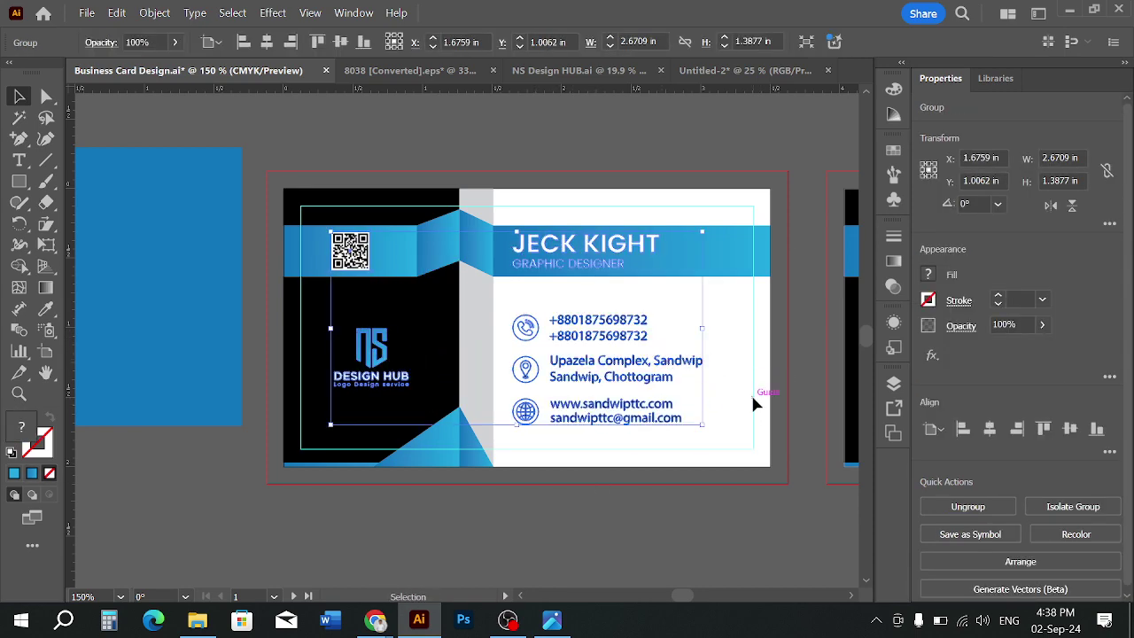
left_click(745, 387)
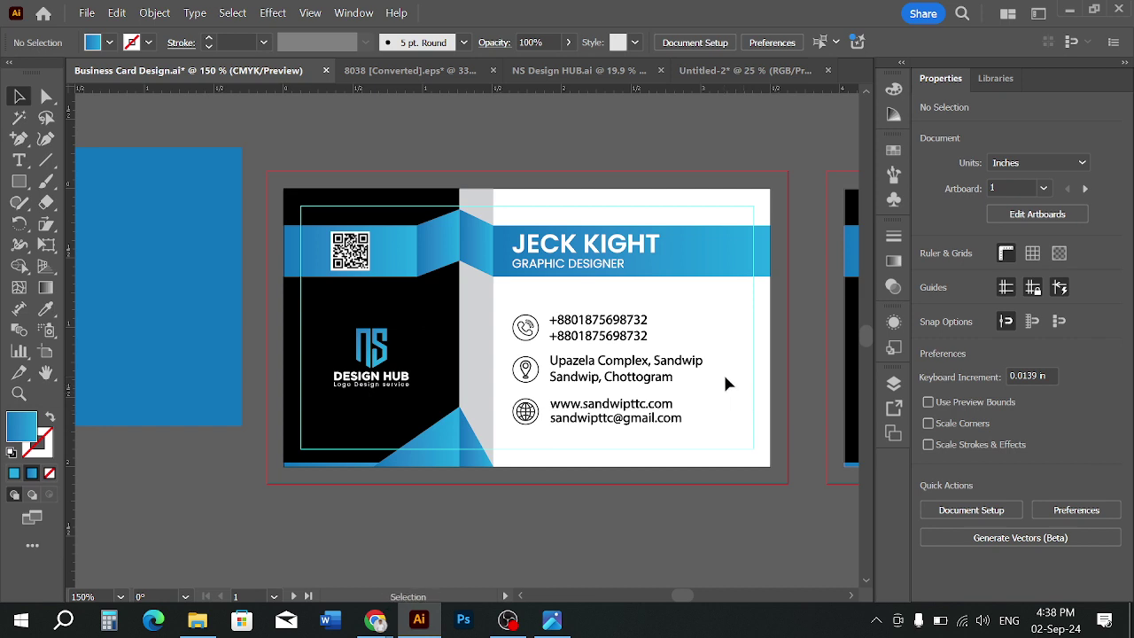
left_click(658, 387)
left_click(717, 383)
left_click(20, 181)
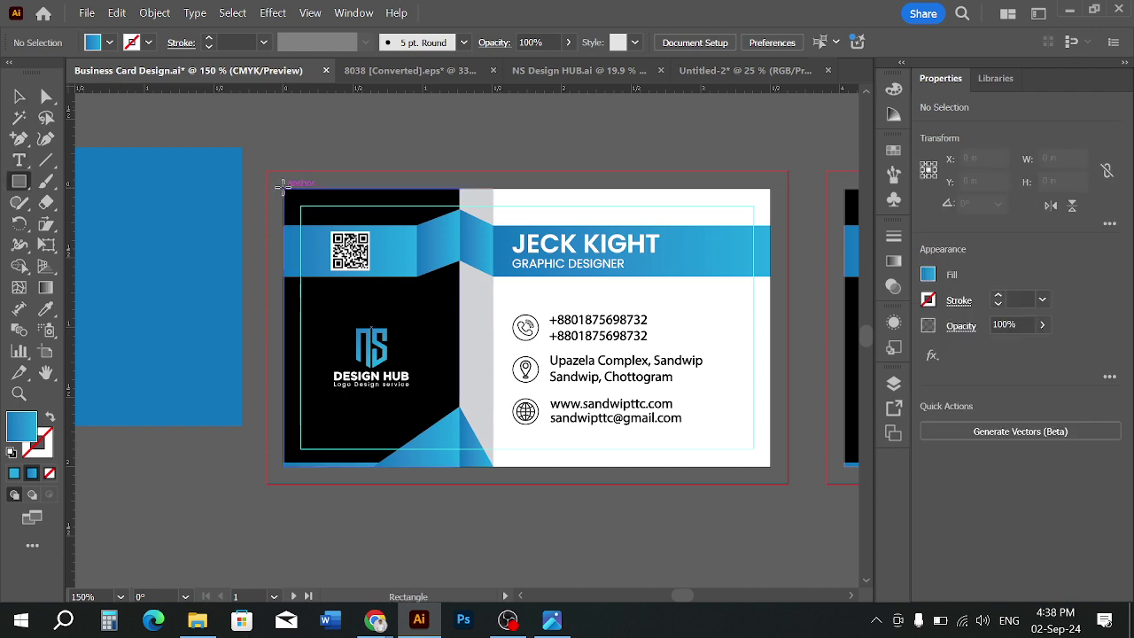
Draw a rectangle over the card, fill it white, and send it behind the artwork
mouse_move(283, 189)
left_mouse_down()
mouse_move(371, 263)
mouse_move(750, 446)
mouse_move(769, 471)
left_mouse_up()
key("v")
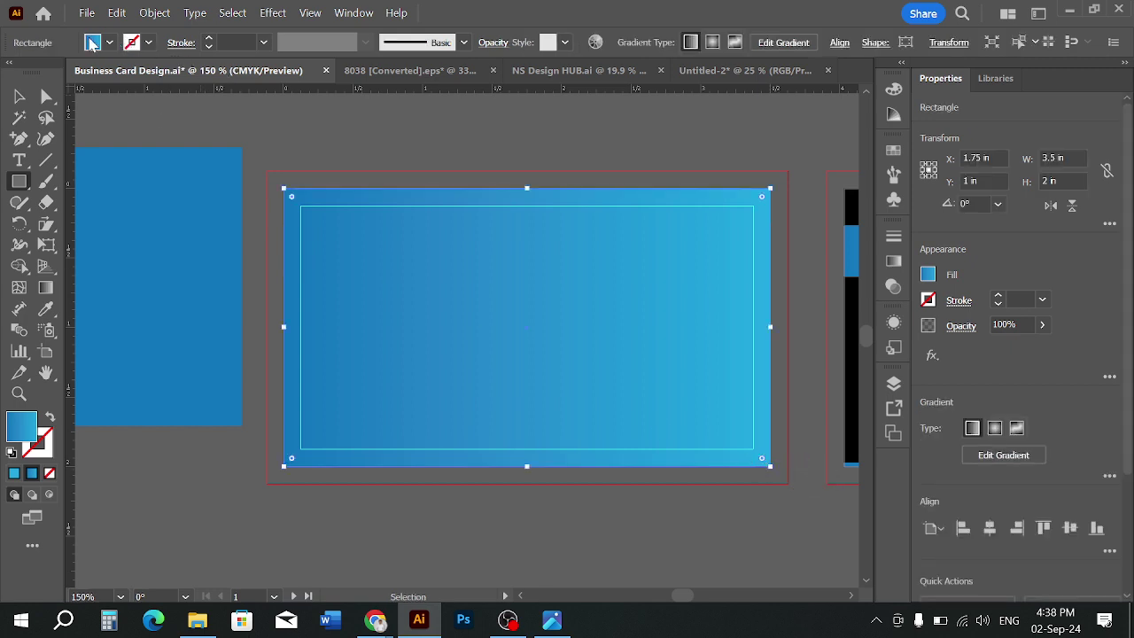
left_click(107, 44)
left_click(148, 158)
key("Escape")
key("m")
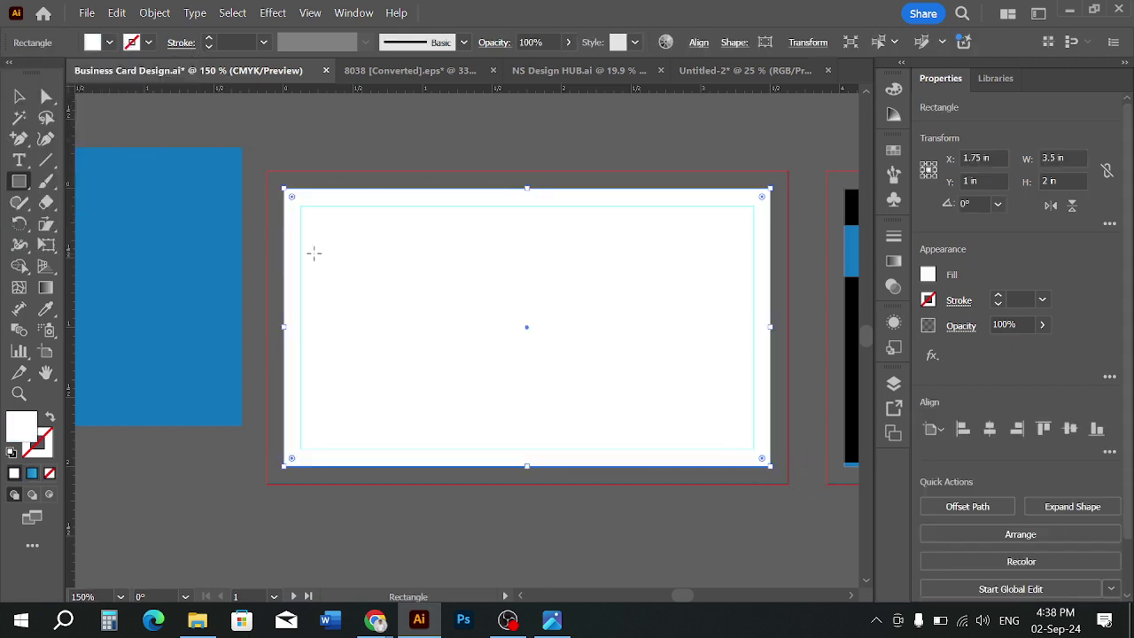
left_click(15, 98)
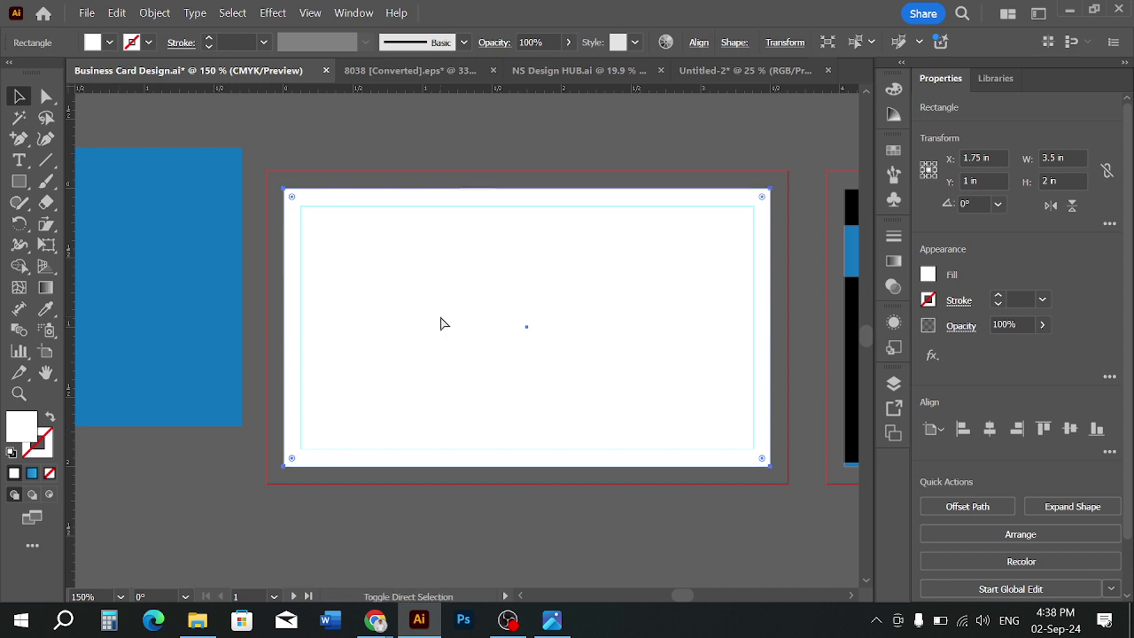
key("ctrl+shift+bracketleft")
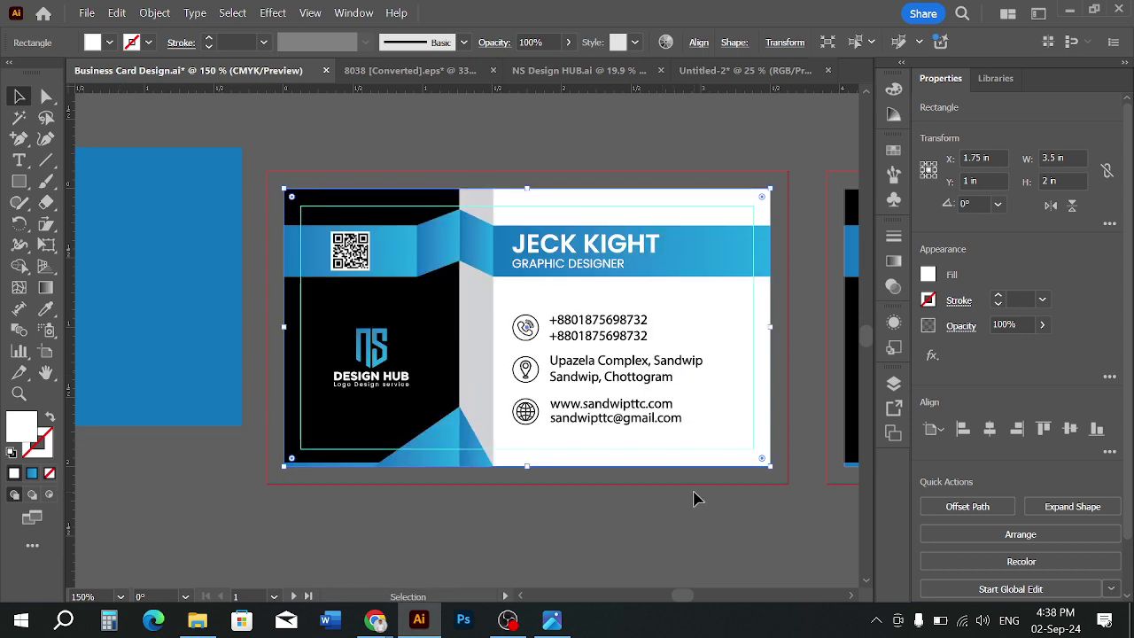
left_click(623, 493)
Select the front card's artwork and stretch its top and bottom edges out to the bleed
left_click(633, 375)
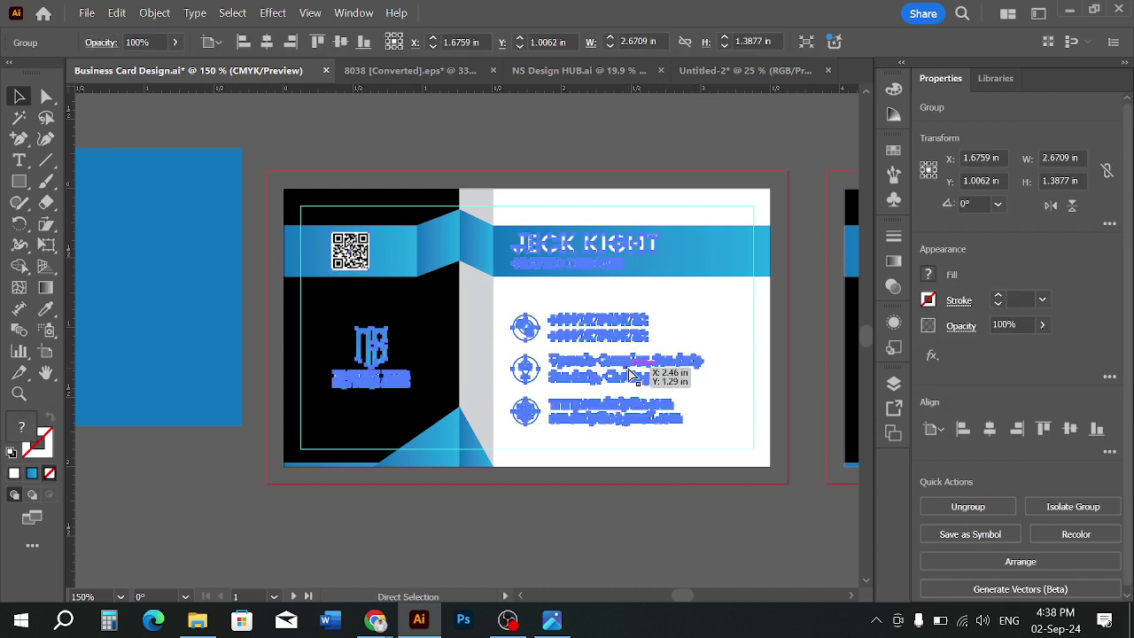
key("ctrl+shift+a")
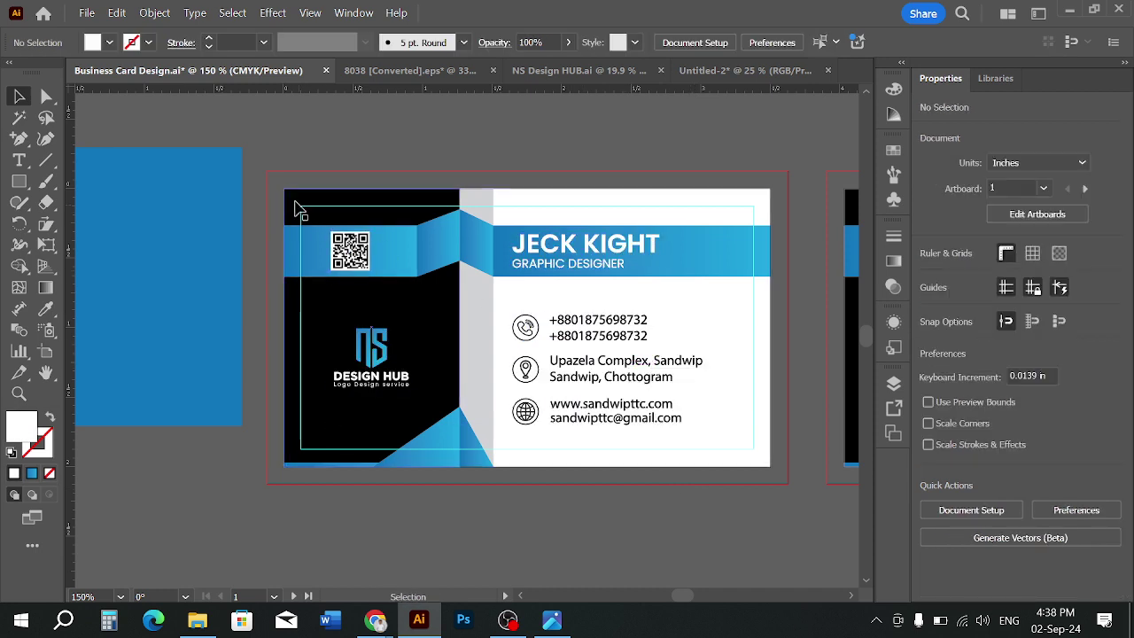
left_click_drag(706, 479, 788, 488)
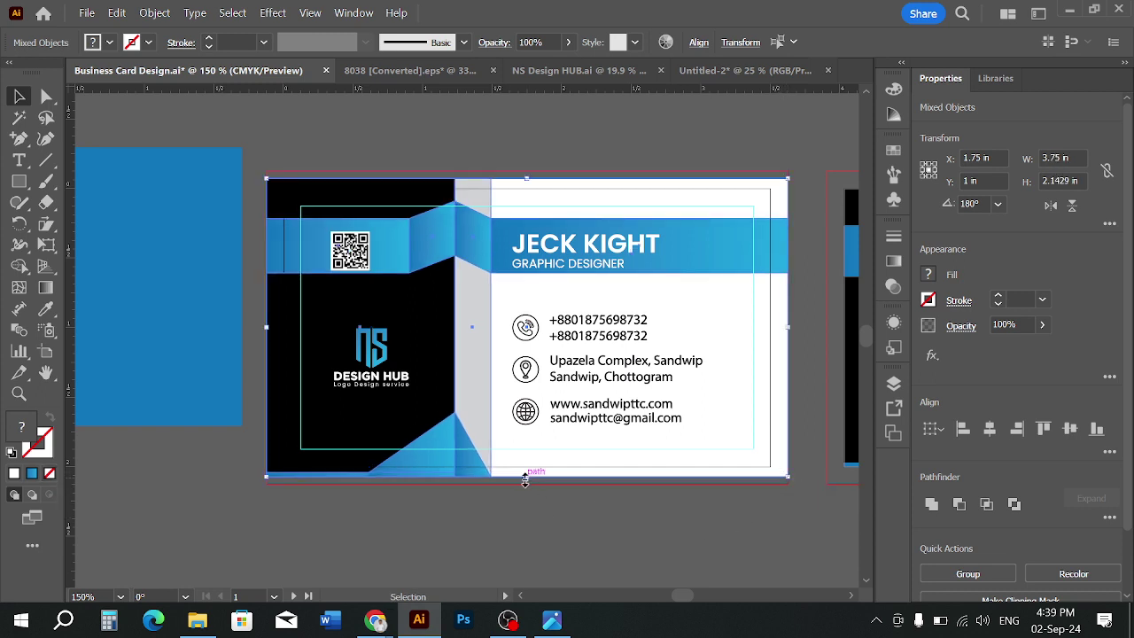
left_click_drag(526, 479, 523, 483)
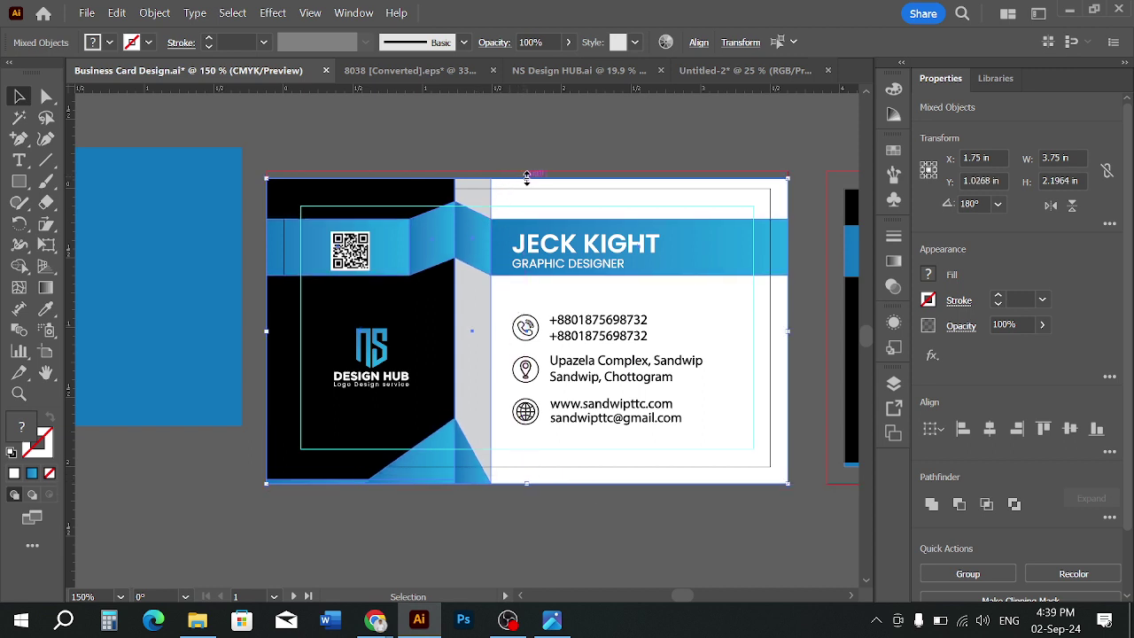
left_click_drag(527, 176, 527, 171)
left_click(514, 139)
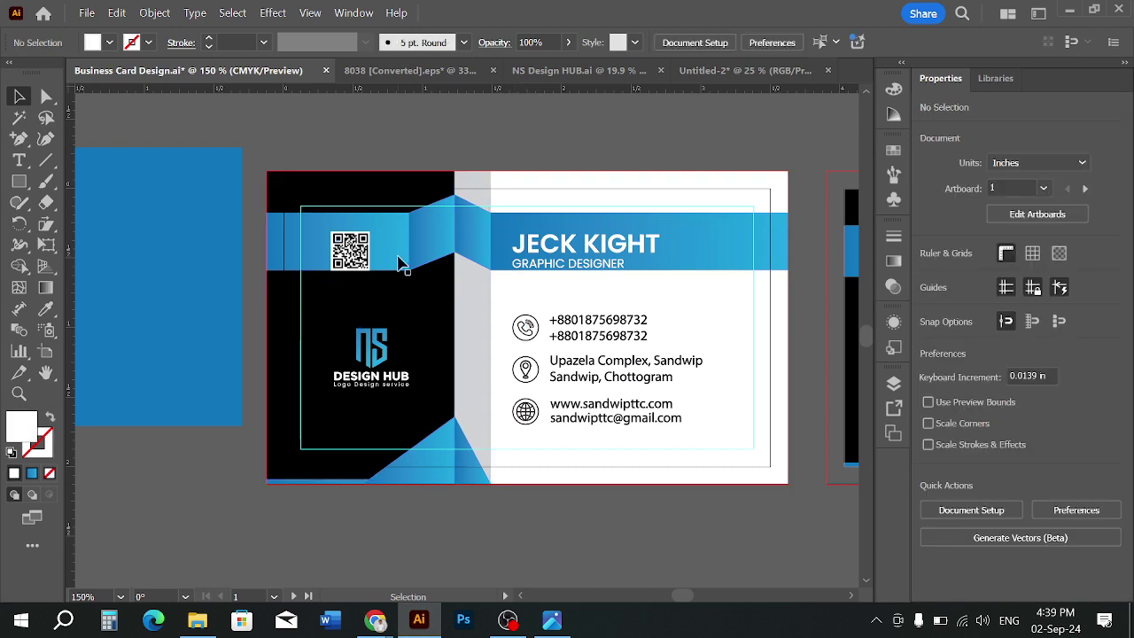
Start an Export As with Use Artboards ticked and the range limited to artboard 1
left_click(87, 13)
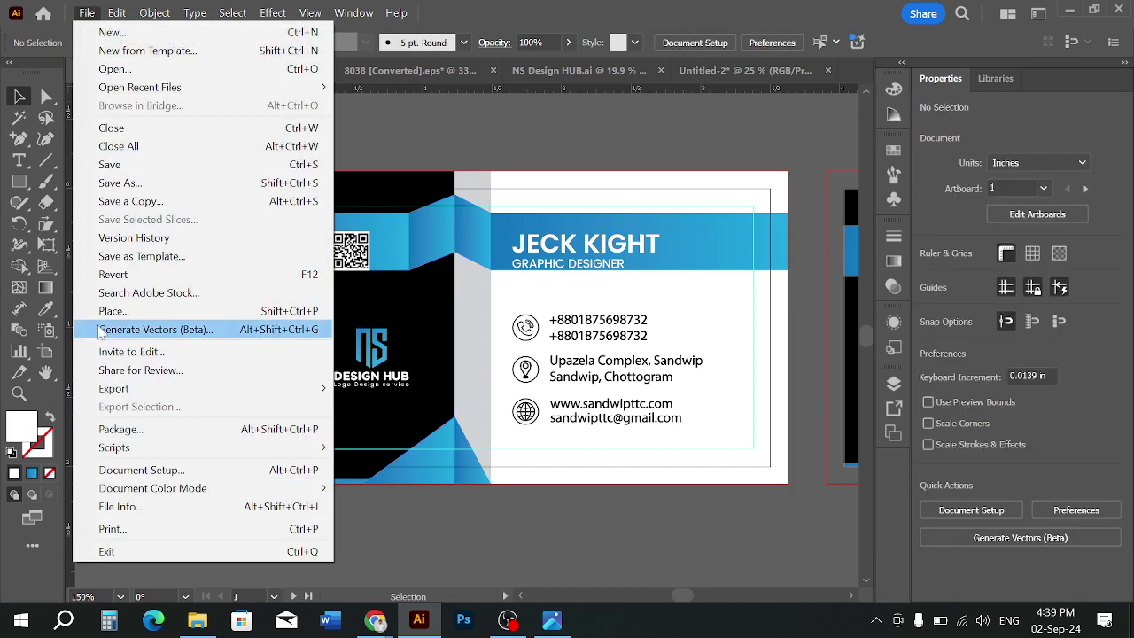
left_click(390, 408)
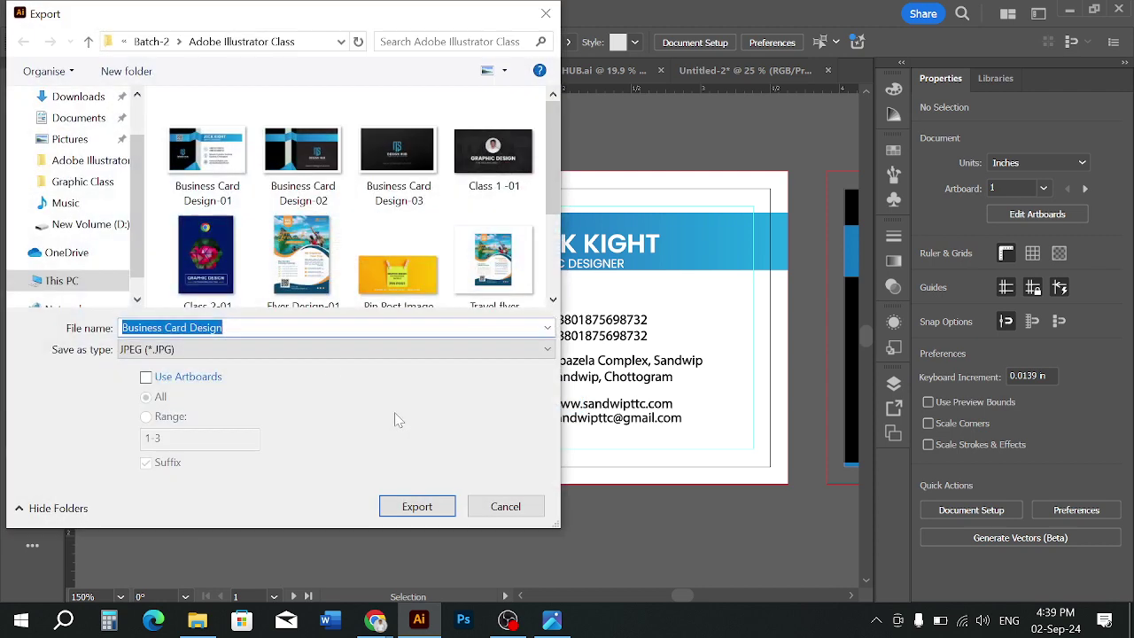
left_click(165, 378)
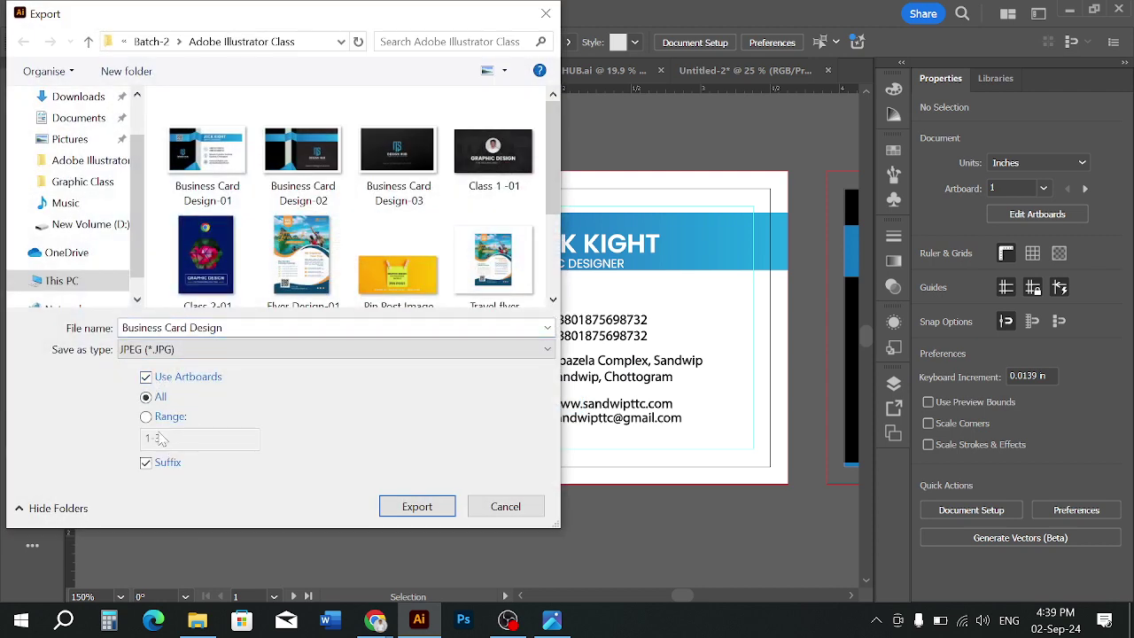
left_click(166, 419)
left_click_drag(164, 439, 154, 439)
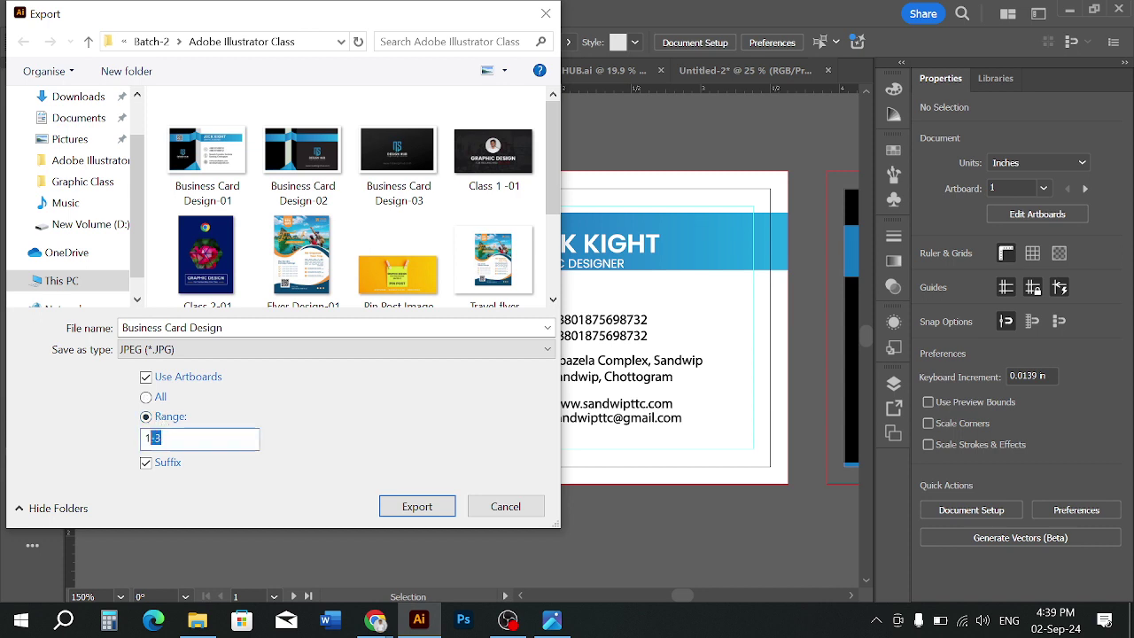
key("BackSpace")
Name the file 'Business Card Design with bleed' and export it as an RGB JPEG
left_click(189, 328)
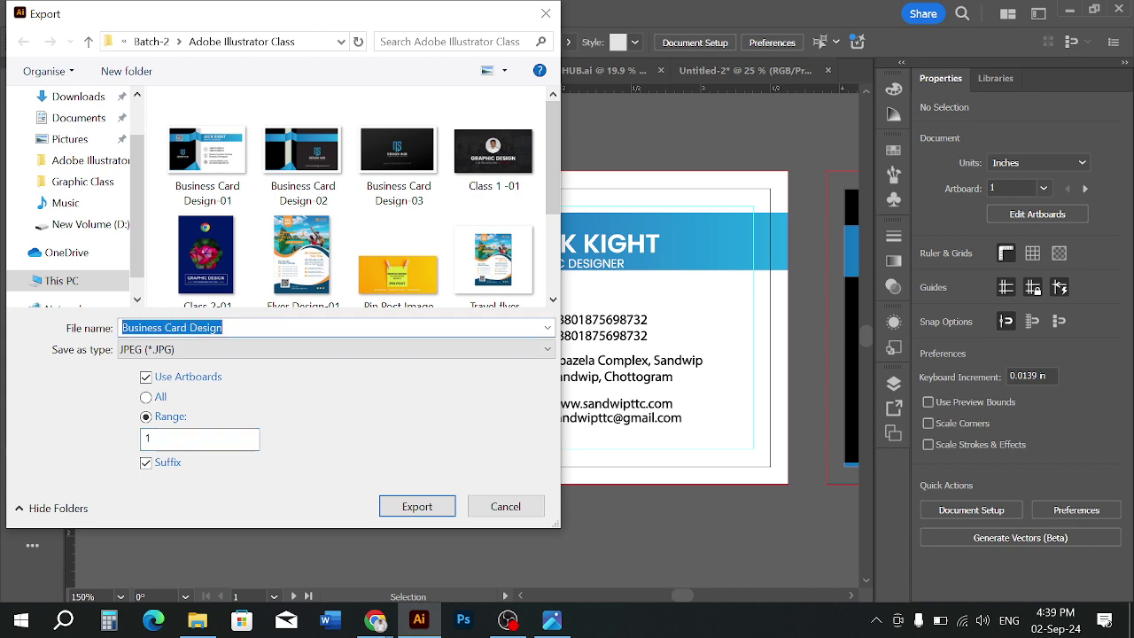
double_click(224, 327)
left_click(224, 327)
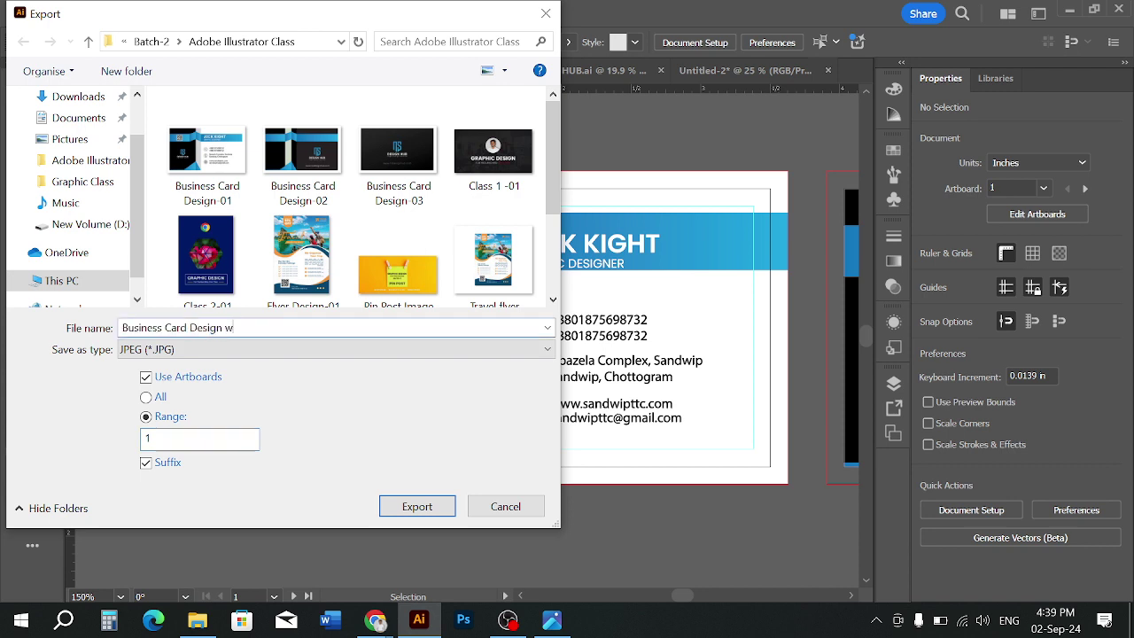
type("with bleed")
left_click(383, 501)
left_click(511, 282)
left_click(507, 298)
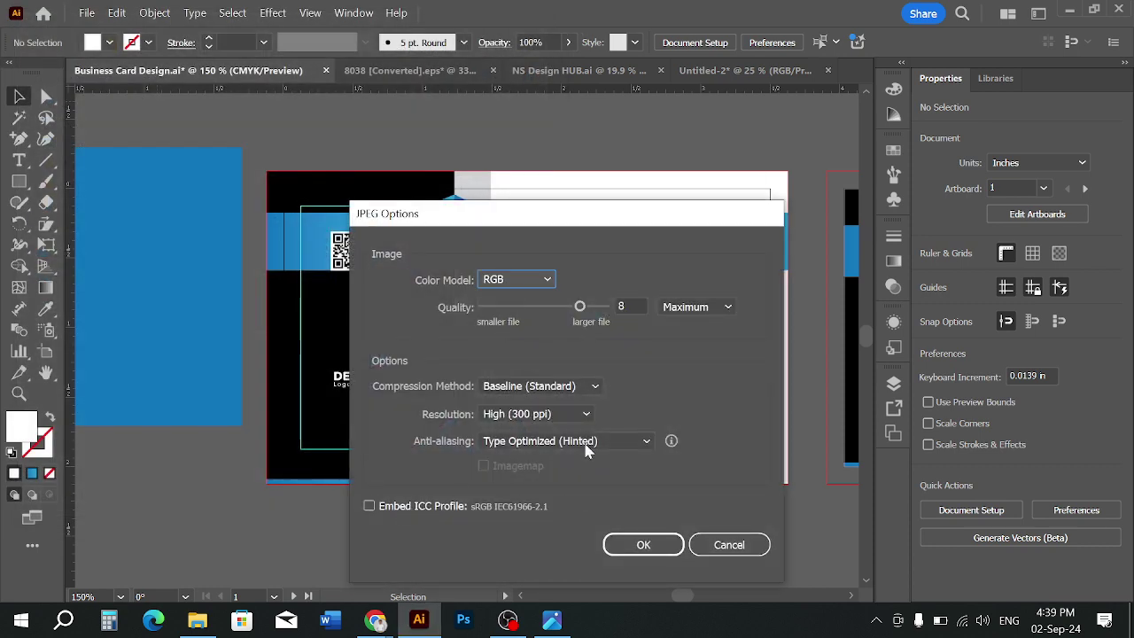
left_click(643, 544)
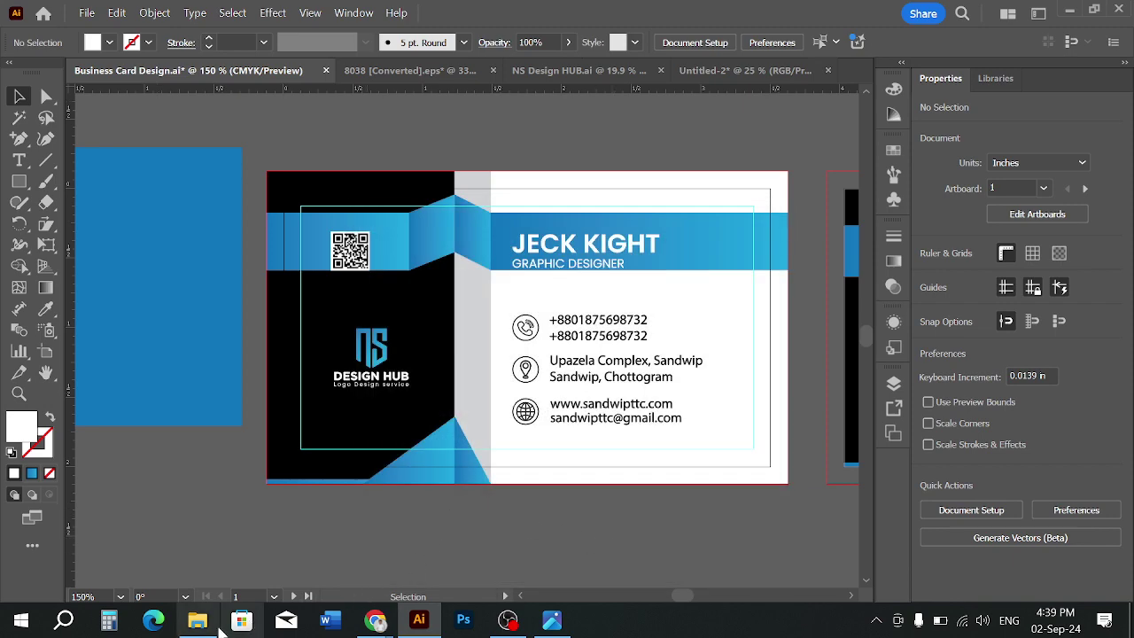
Refresh the folder, preview Business Card Design-01, then open Business Card Design with bleed-01
left_click(198, 620)
right_click(408, 424)
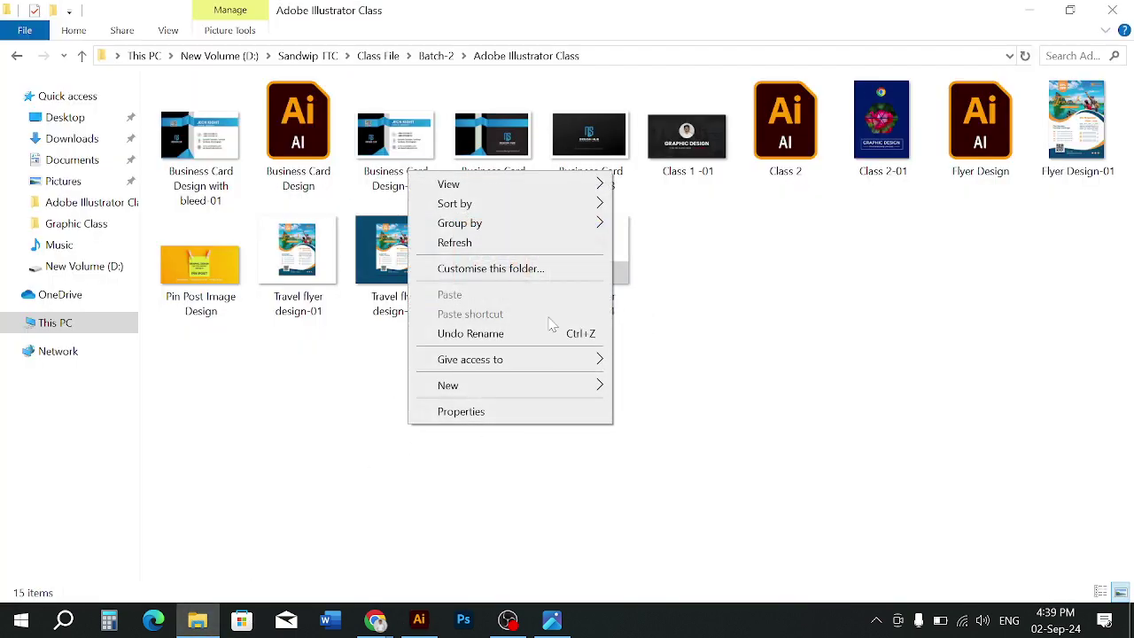
left_click(454, 242)
double_click(396, 137)
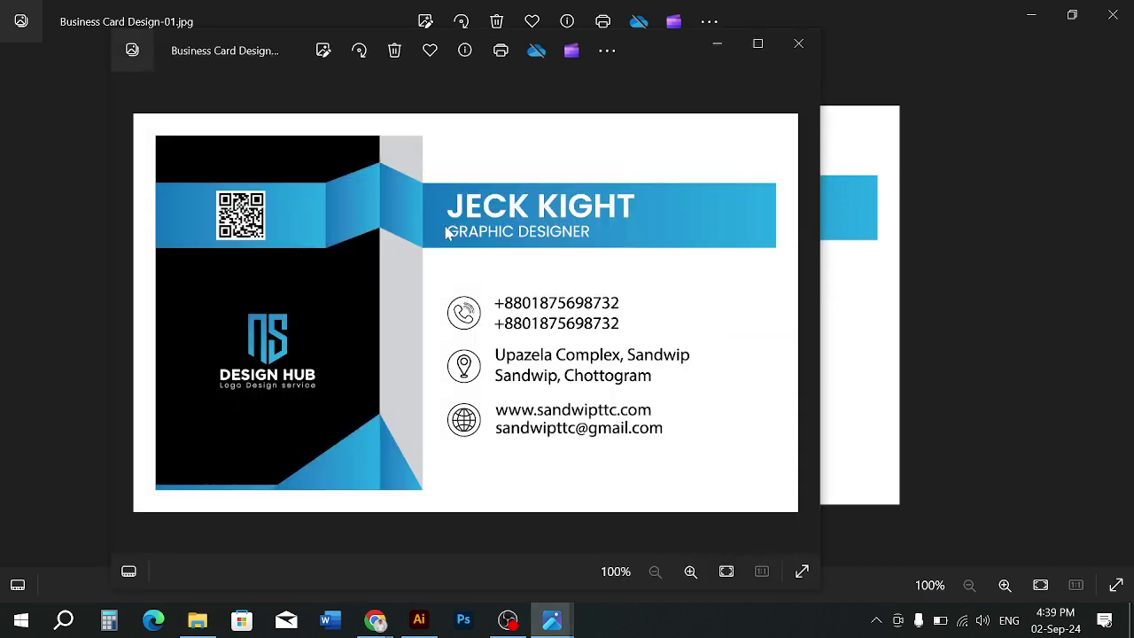
left_click(797, 44)
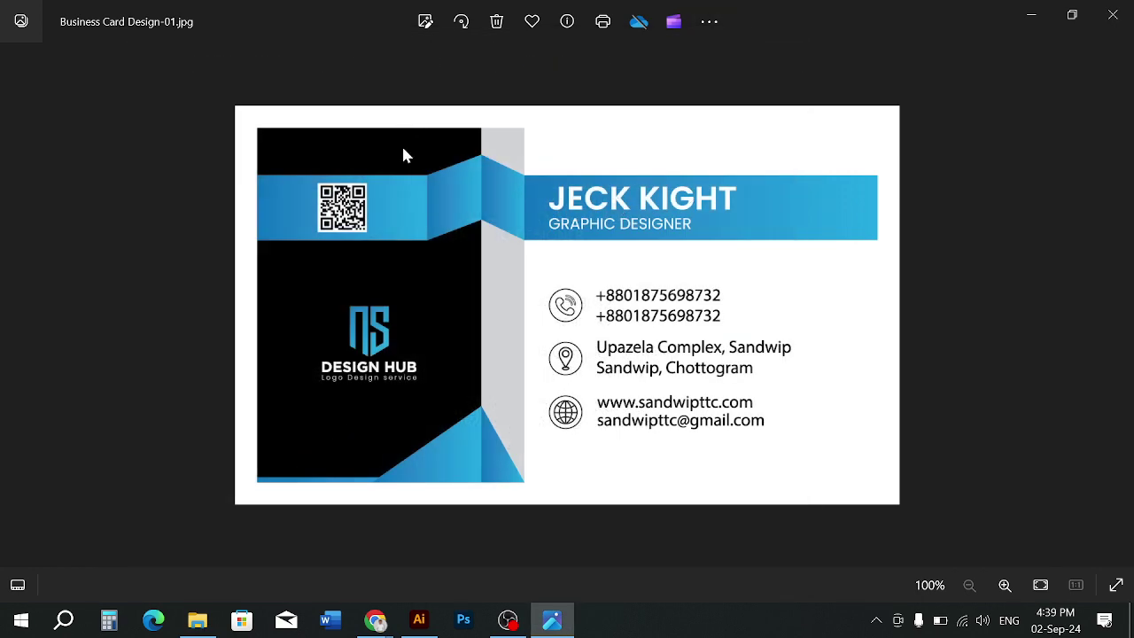
left_click(1110, 15)
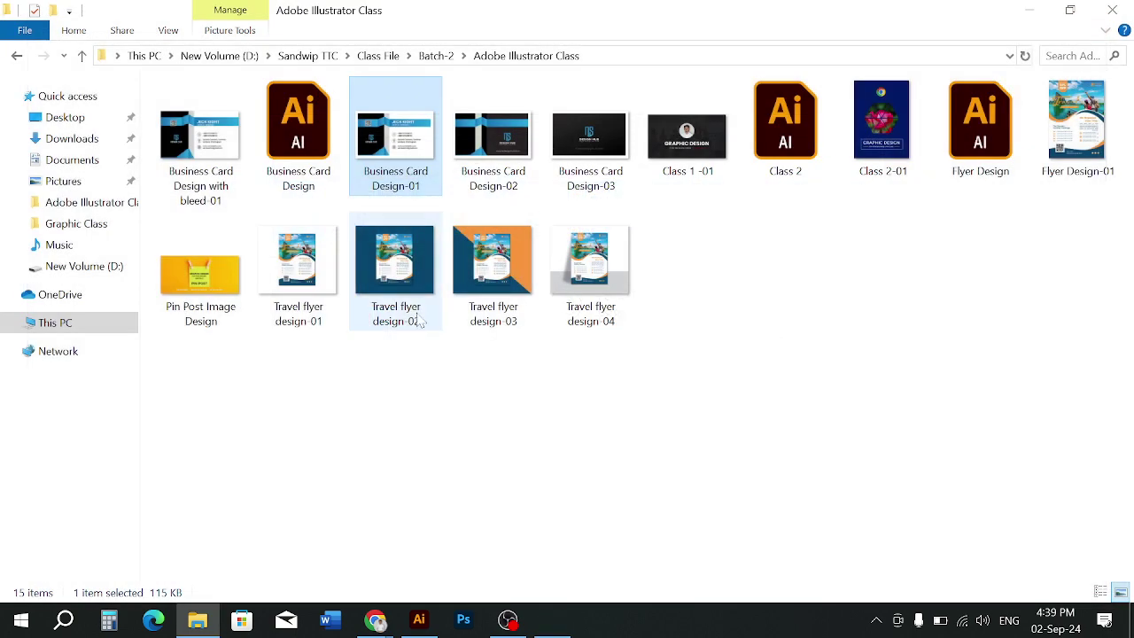
left_click(392, 401)
double_click(225, 163)
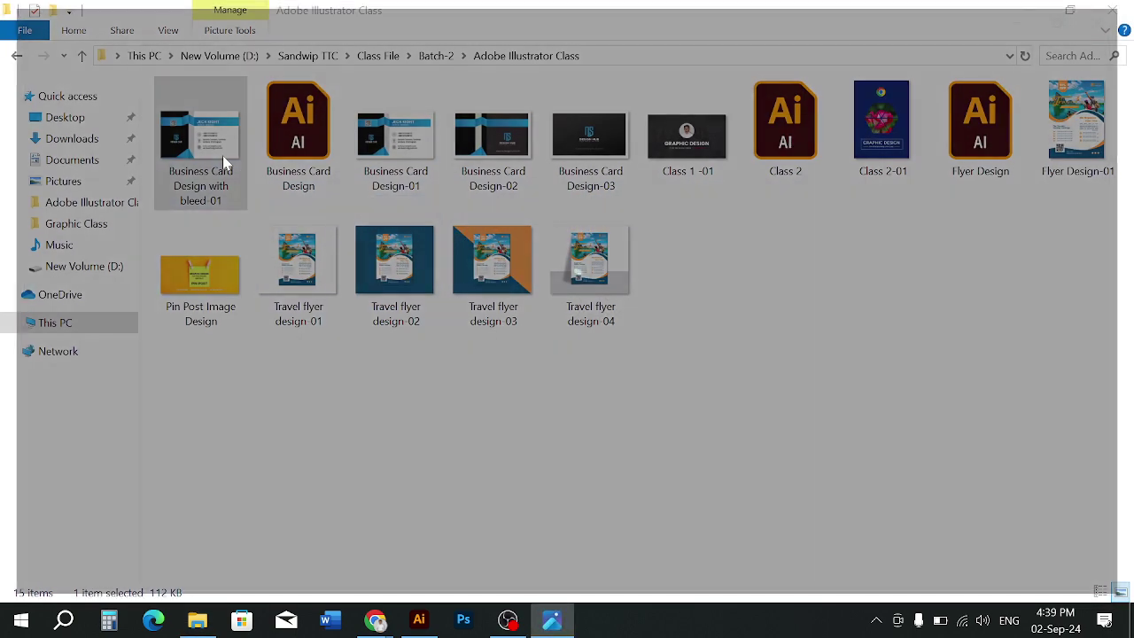
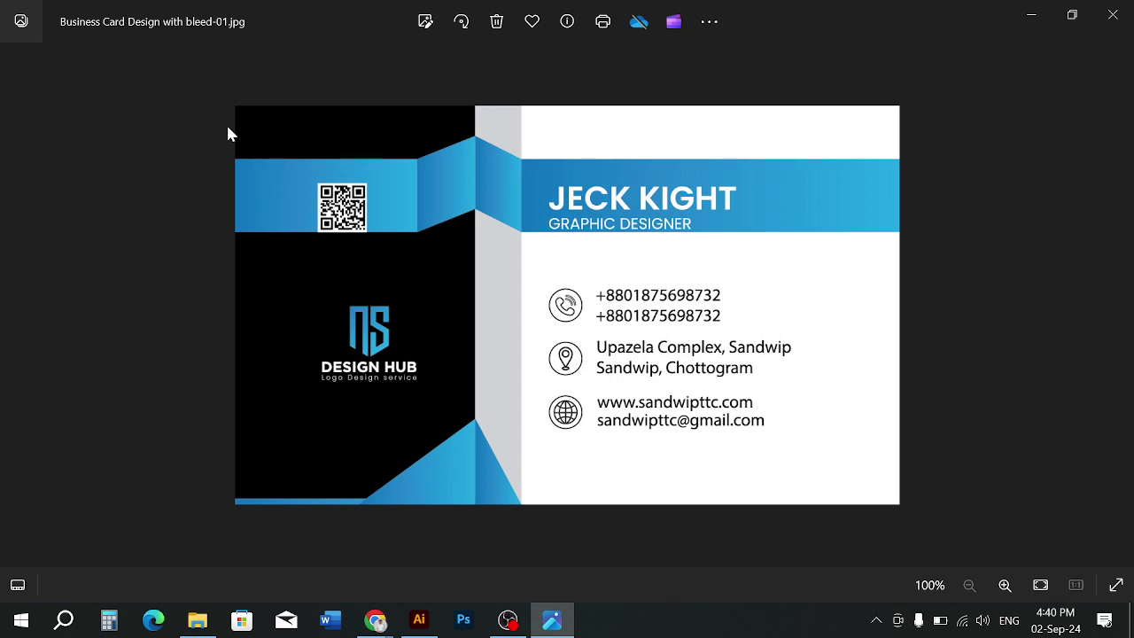
Zoom into the exported 'Business Card Design with bleed-01' JPEG in Photos, then close the viewer
scroll(325, 266, "up", 1)
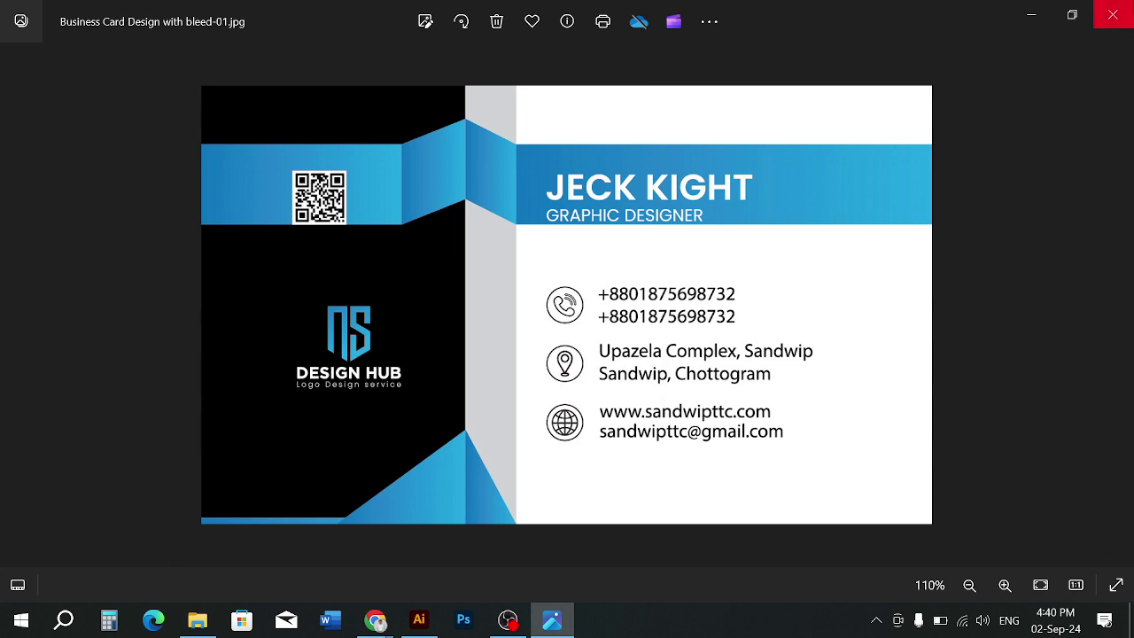
left_click(1113, 14)
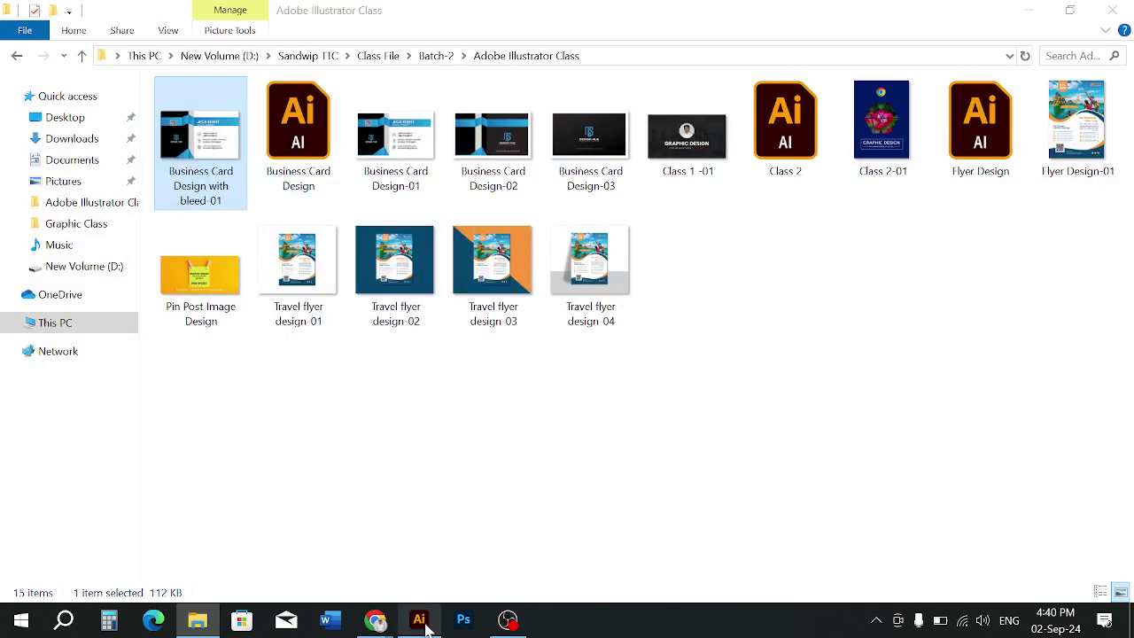
Return to Illustrator and zoom out to show the card artboards
left_click(420, 620)
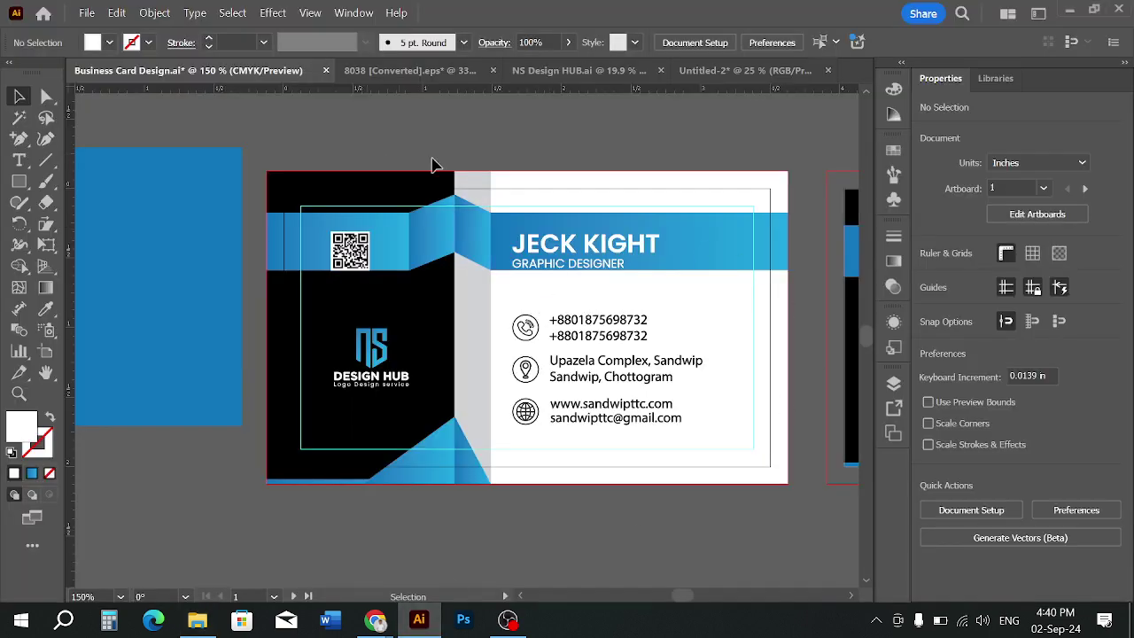
key("ctrl+minus")
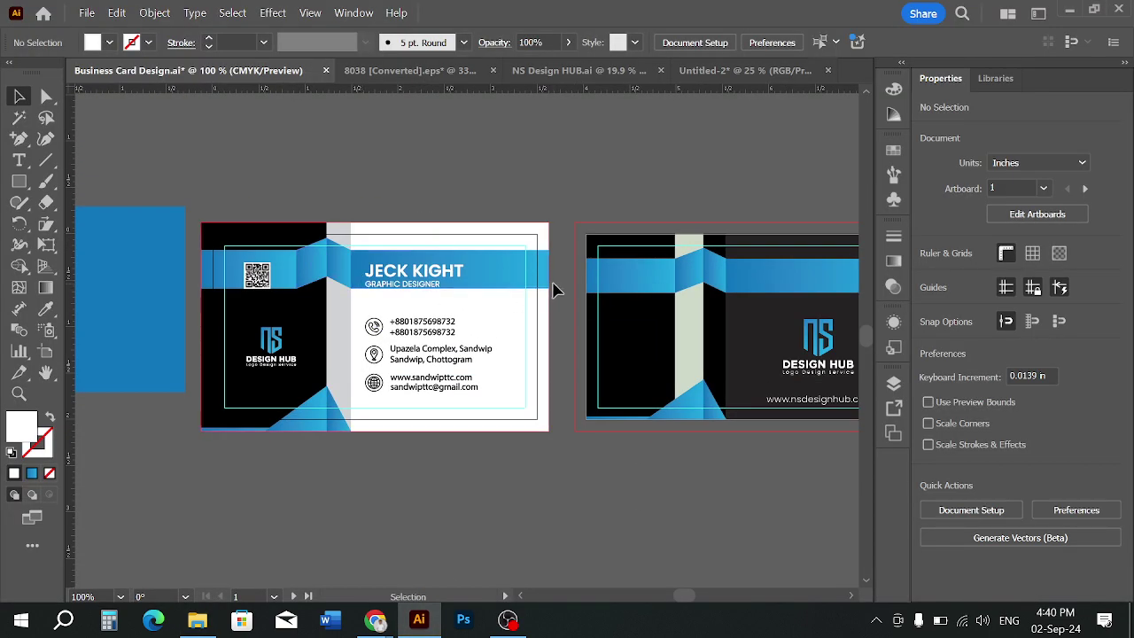
key("ctrl+alt+a")
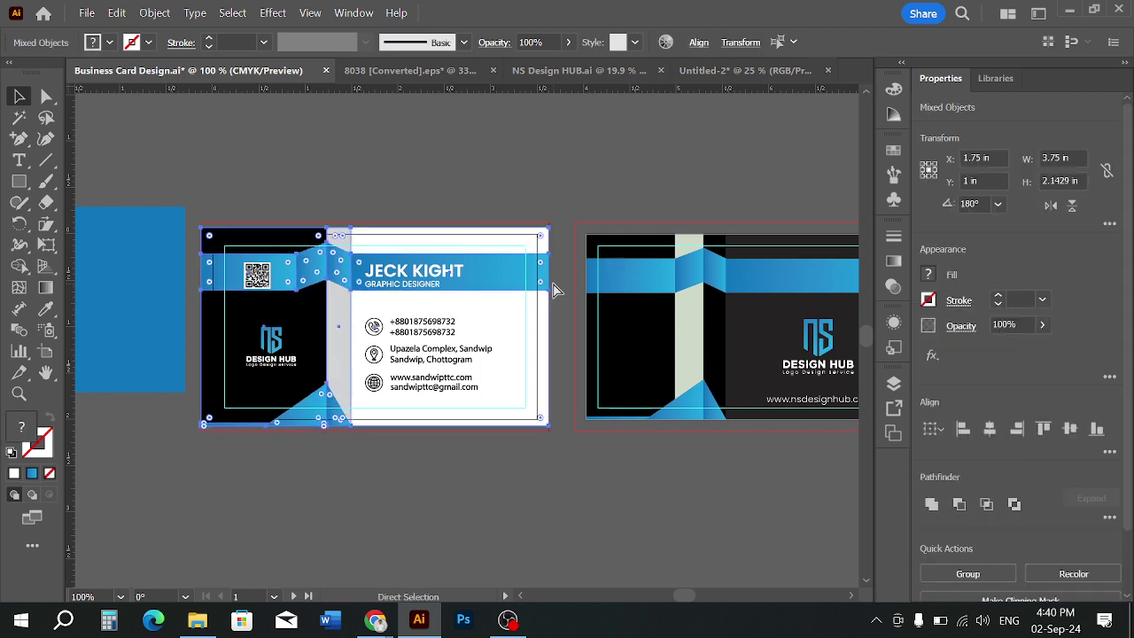
key("ctrl+shift+a")
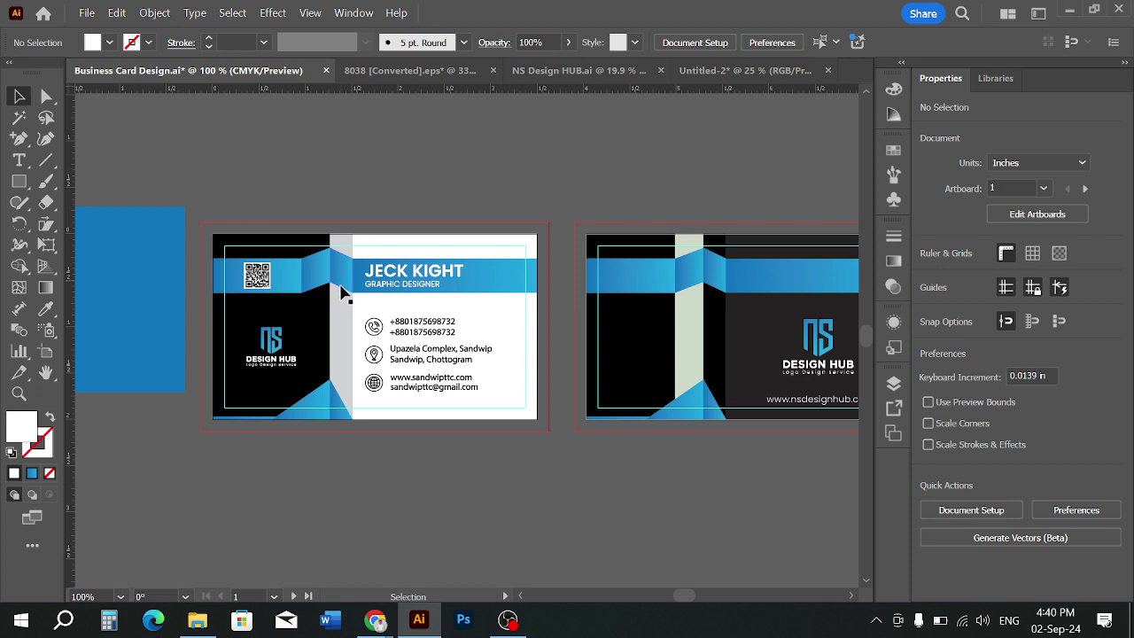
scroll(374, 393, "up", 1)
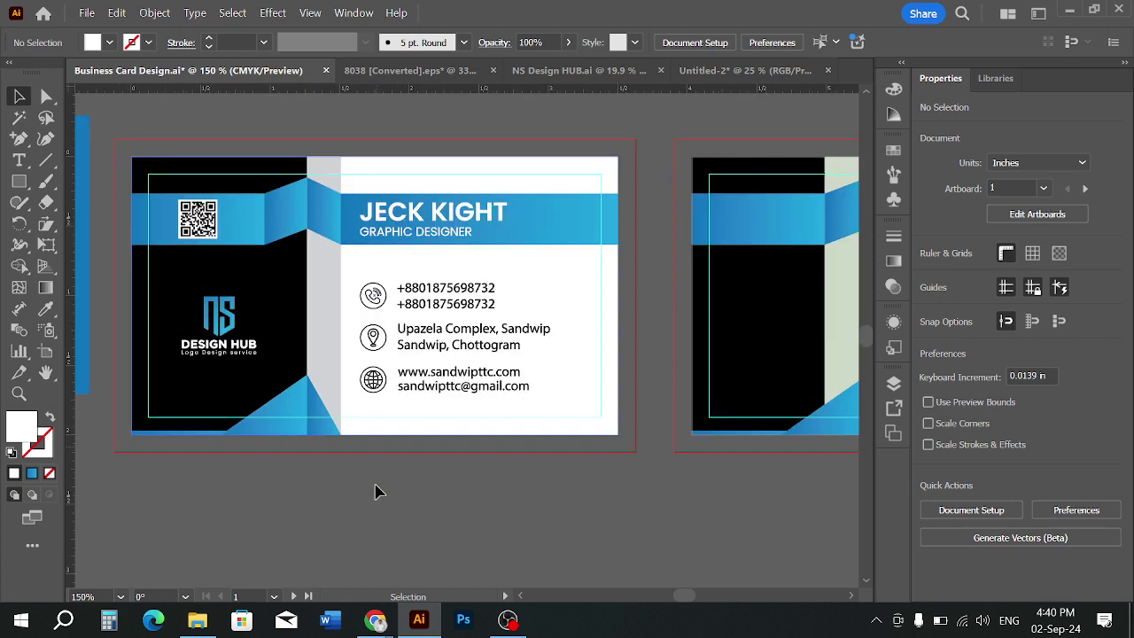
scroll(375, 488, "down", 1)
left_click_drag(494, 501, 461, 496)
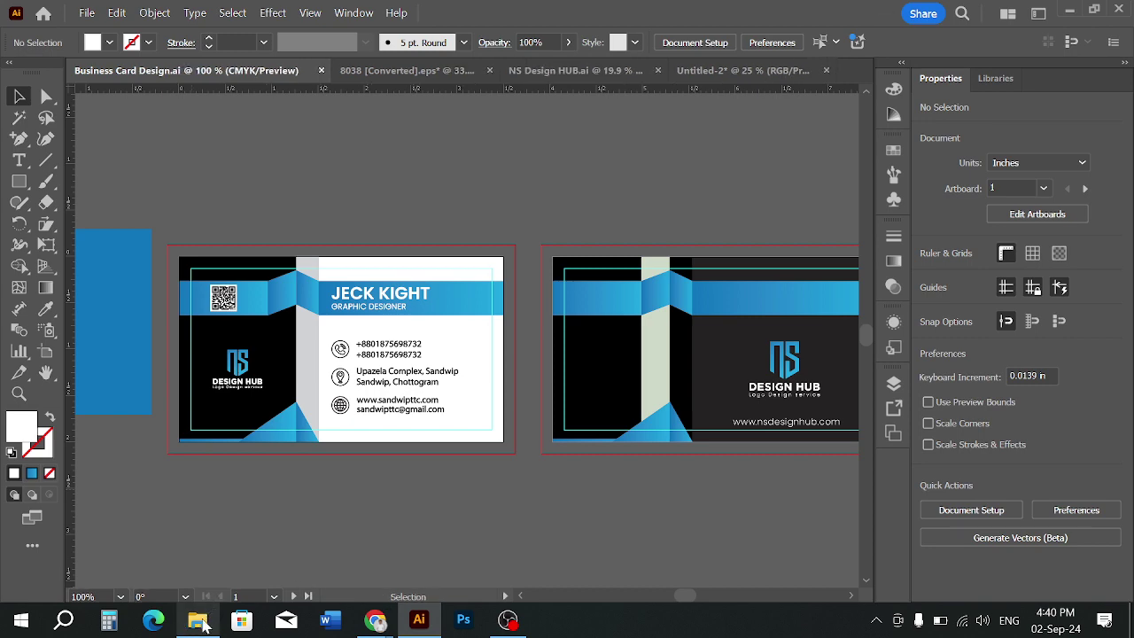
scroll(482, 529, "right", 3)
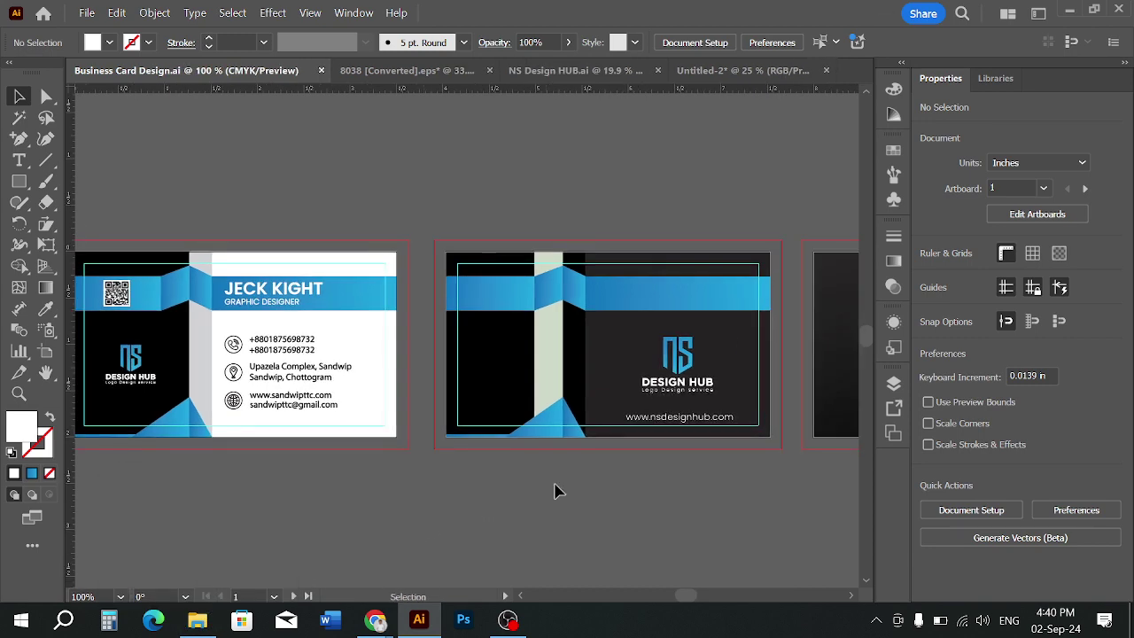
scroll(570, 459, "down", 1)
key("super")
key("super")
key("super")
key("super")
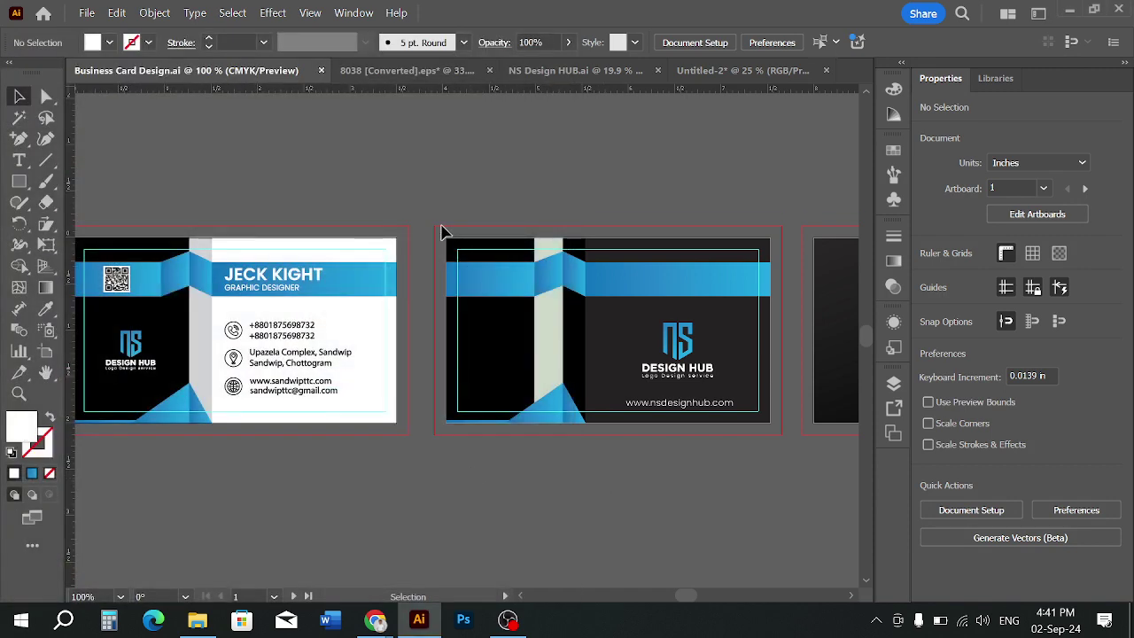
Marquee-select all of the front card's objects and group them with Ctrl+G
left_click_drag(441, 226, 774, 432)
left_click(536, 508)
scroll(346, 414, "up", 1)
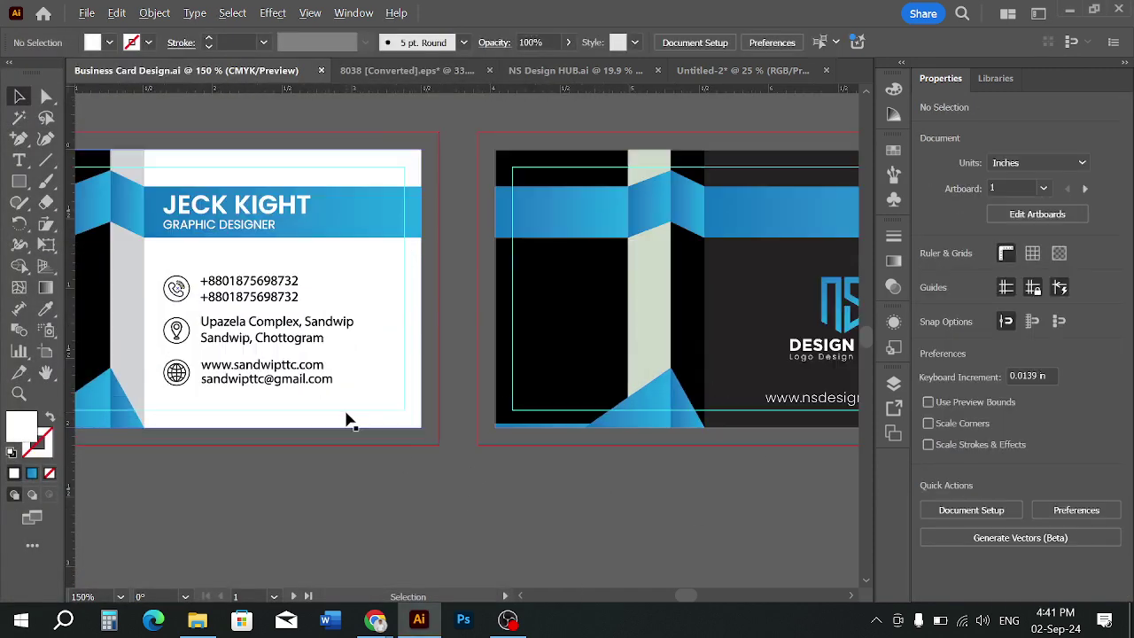
key("space")
left_click_drag(374, 419, 626, 568)
key("ctrl+z")
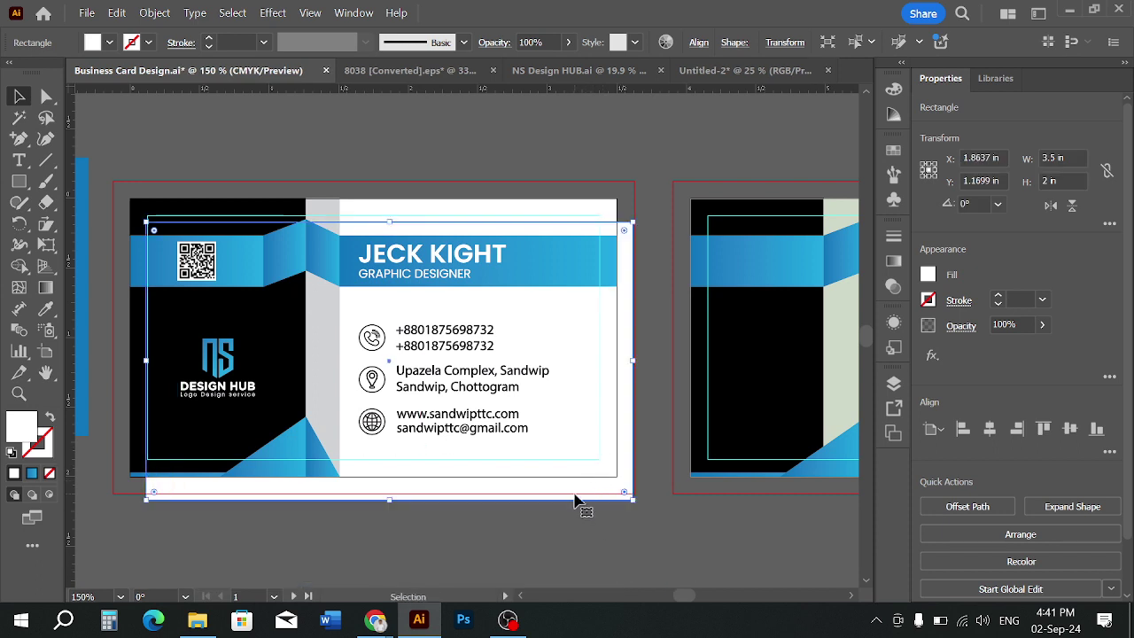
key("ctrl+z")
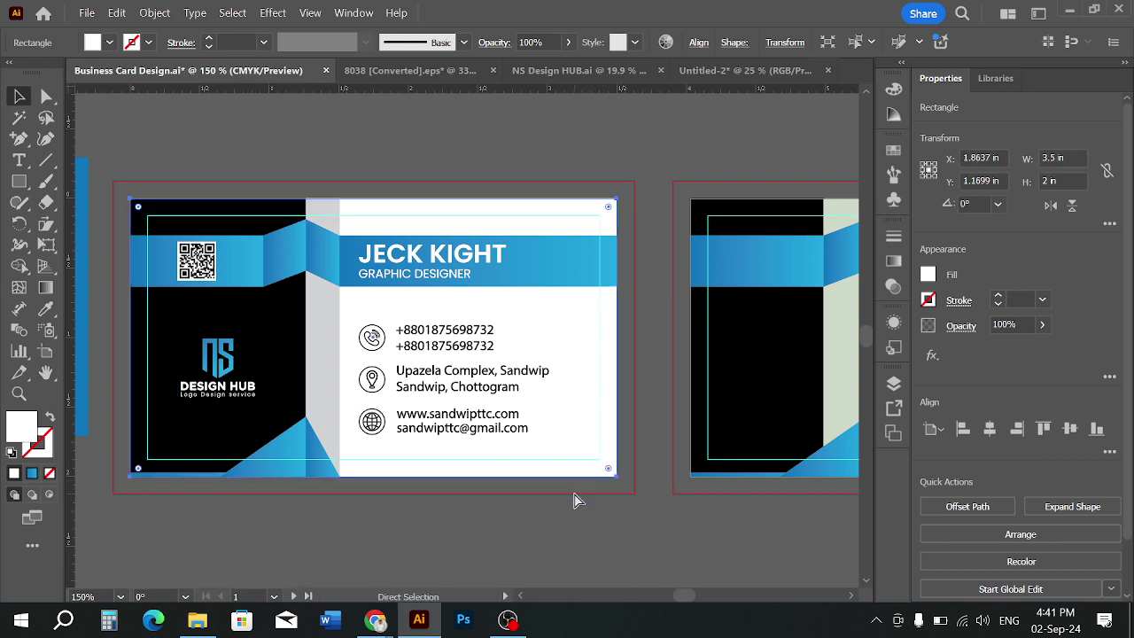
left_click(594, 514)
left_click_drag(124, 186, 634, 499)
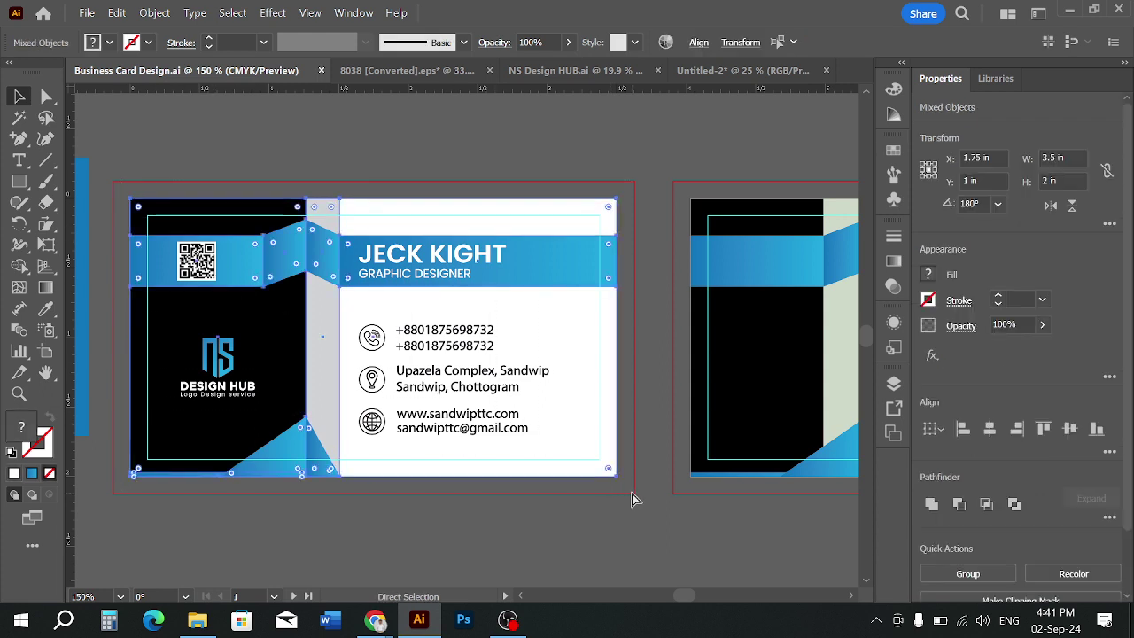
key("ctrl+g")
Group the dark logo card's objects, then pan to show all three cards
scroll(298, 398, "down", 1)
left_click_drag(773, 498, 568, 470)
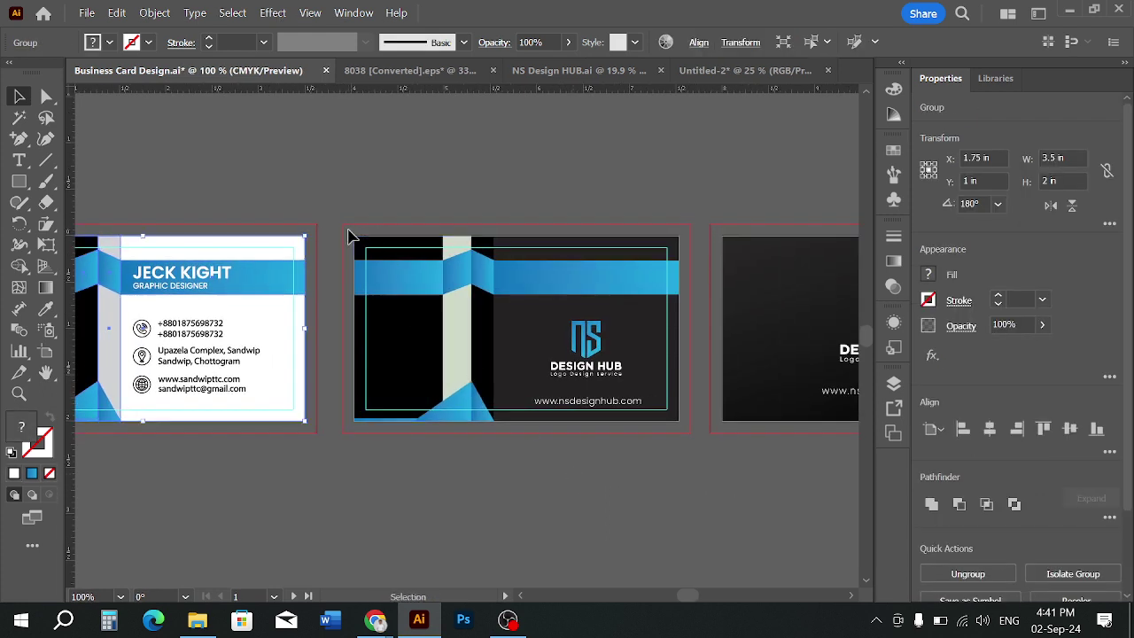
left_click(727, 439)
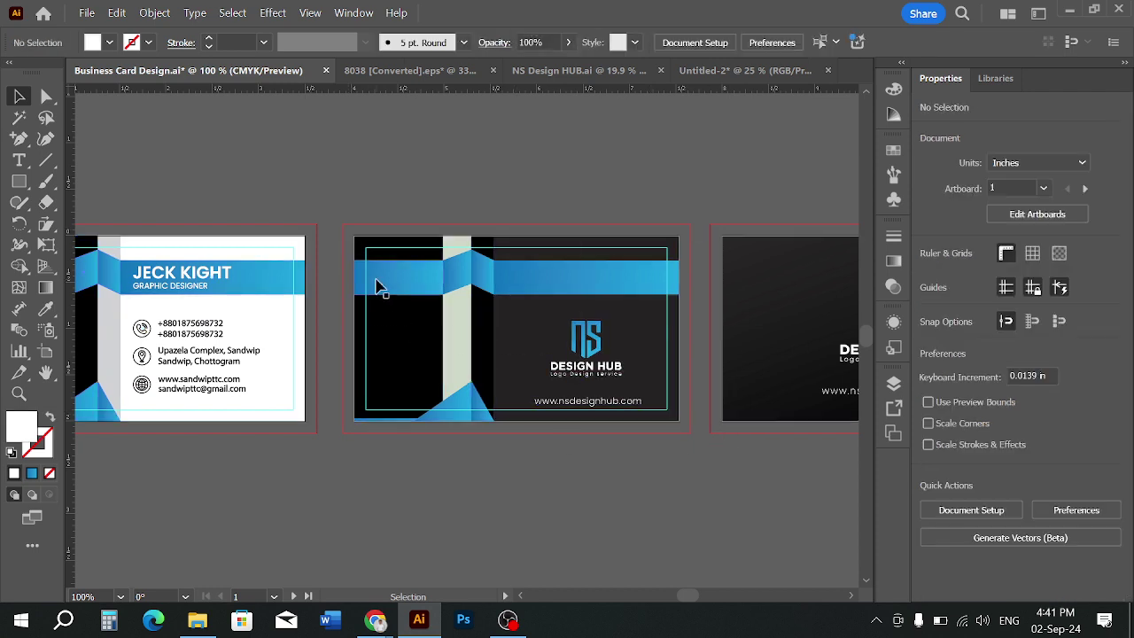
left_click(677, 423)
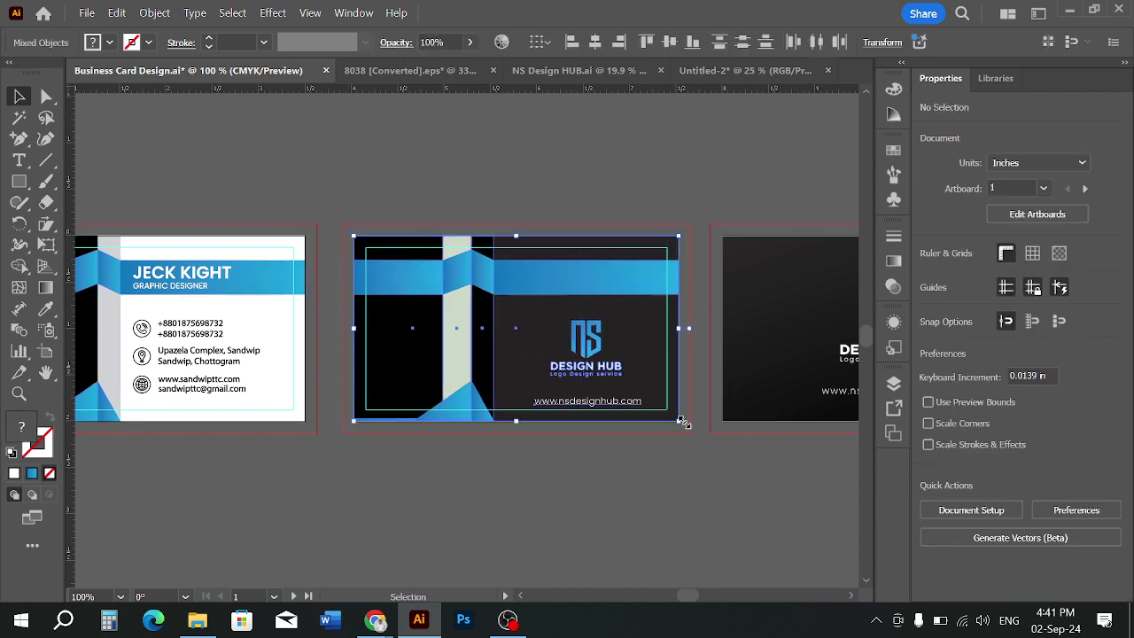
left_click_drag(680, 496, 395, 488)
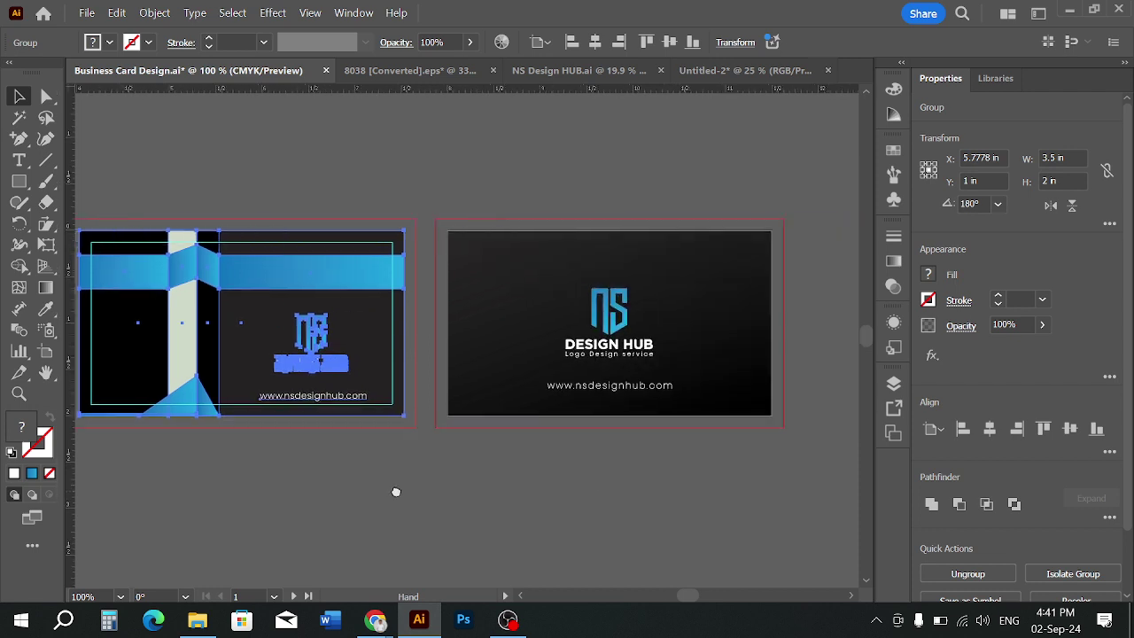
left_click_drag(743, 440, 758, 441)
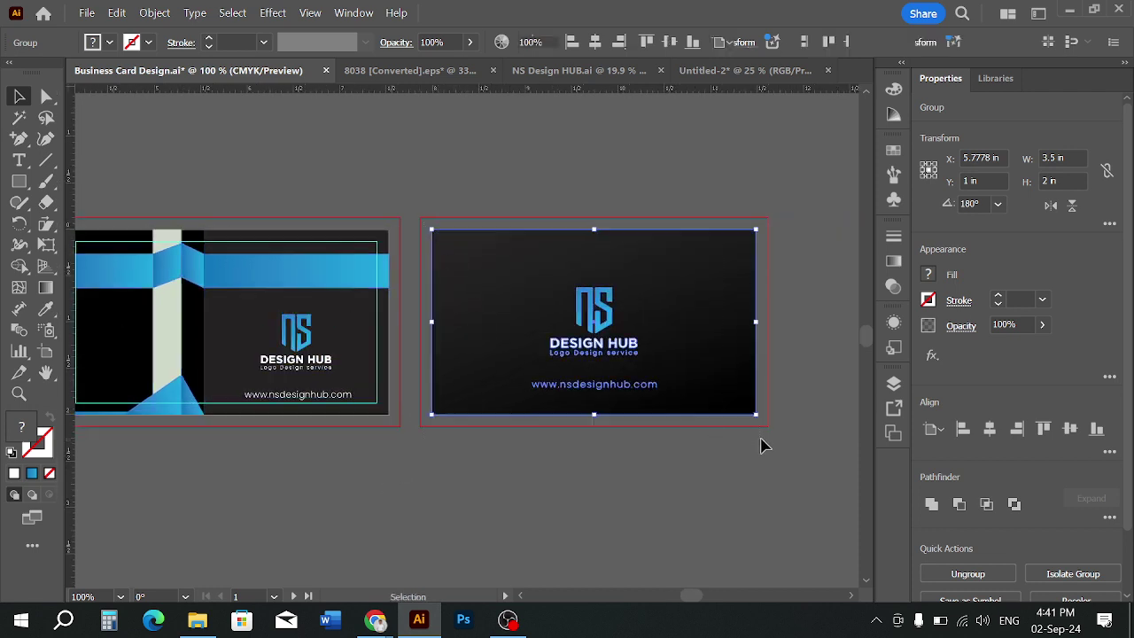
key("ctrl+g")
left_click(675, 489)
scroll(675, 490, "down", 1)
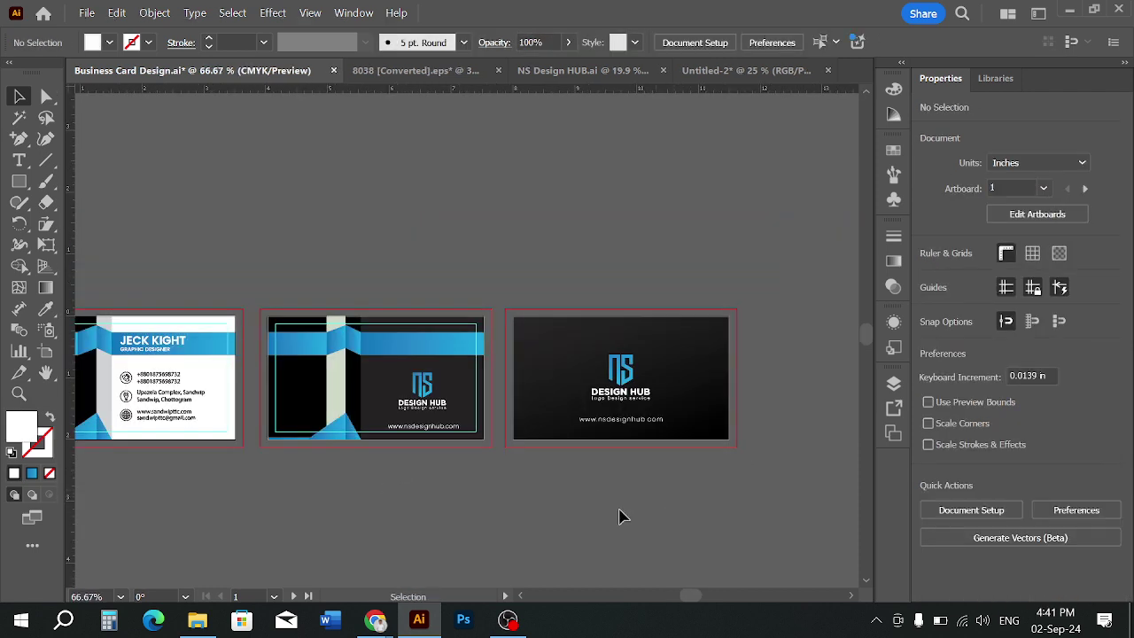
left_click_drag(489, 498, 687, 480)
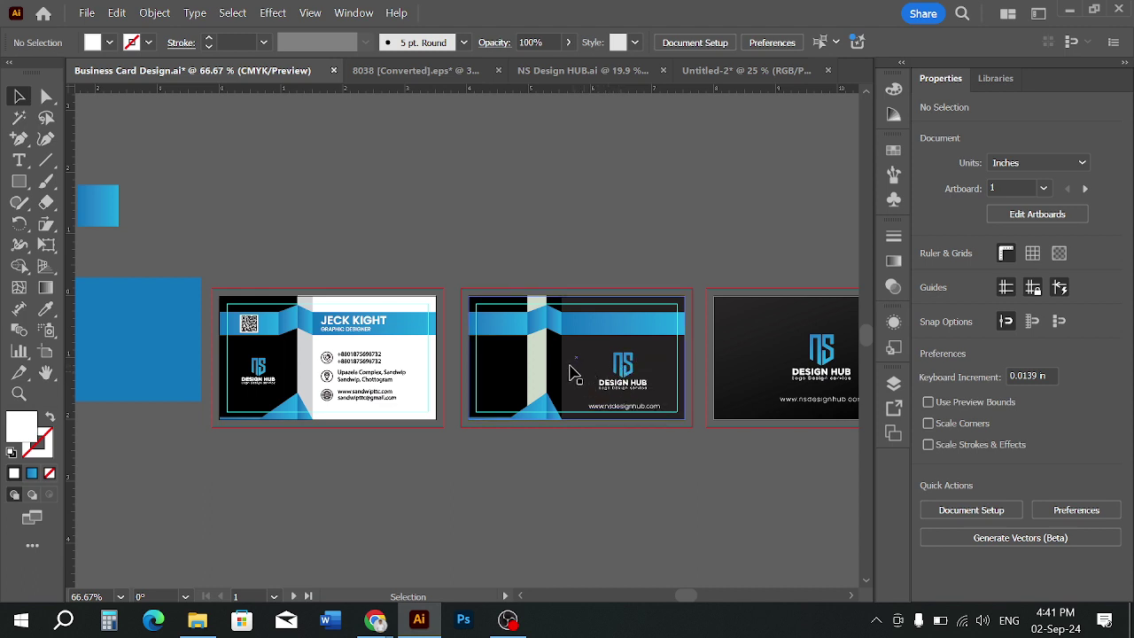
scroll(434, 465, "down", 1)
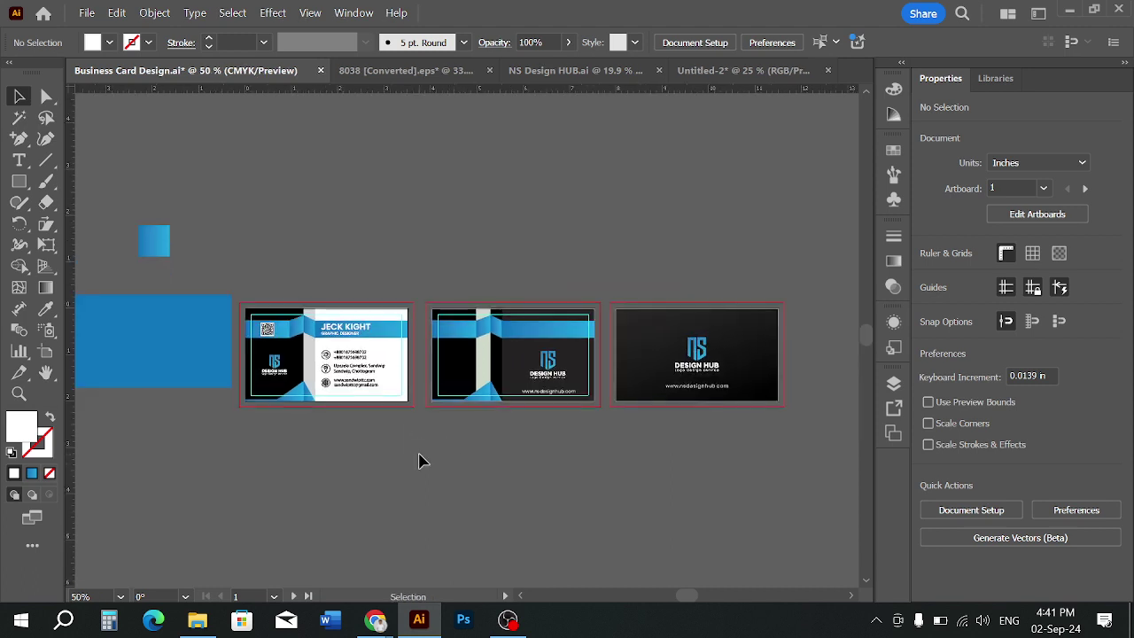
Close the NS Design HUB document and return to Business Card Design
left_click(585, 71)
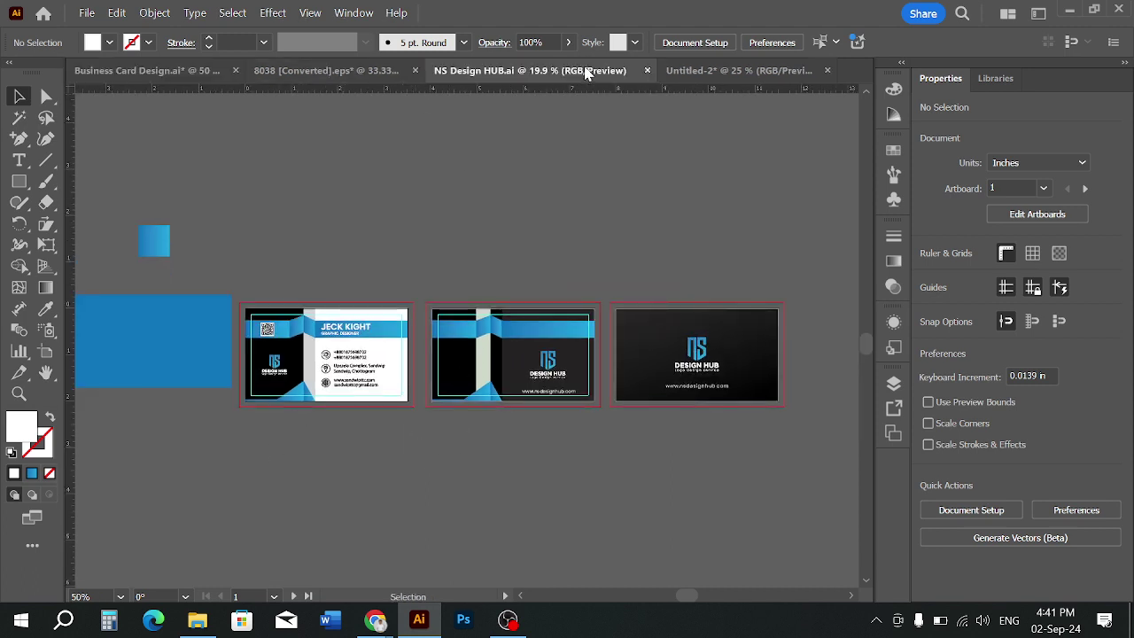
left_click(647, 70)
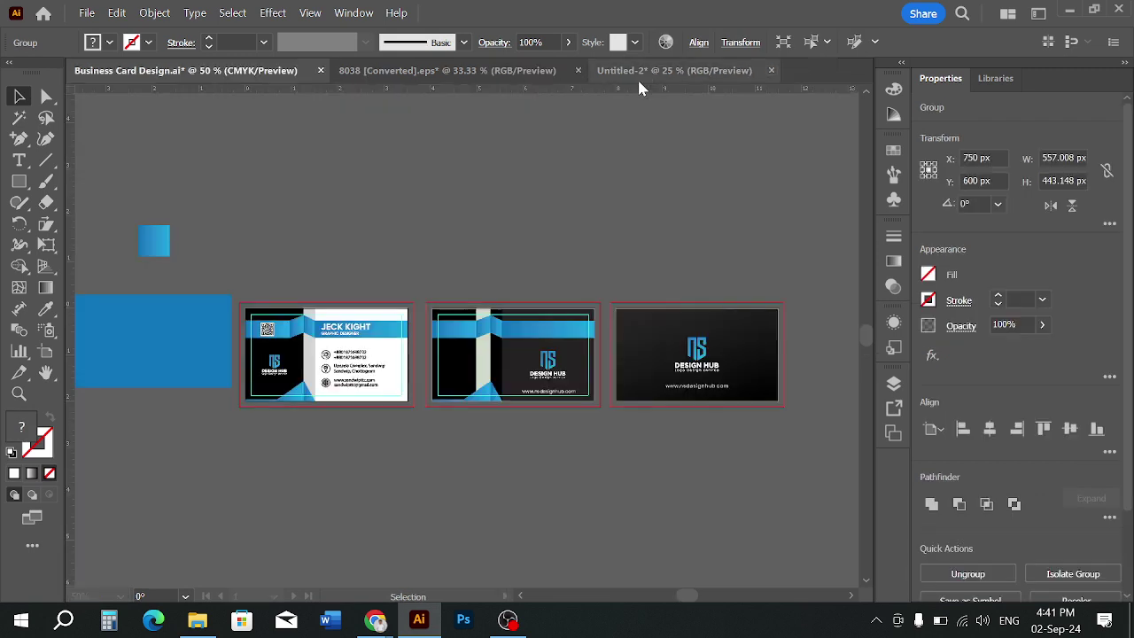
left_click(647, 71)
scroll(492, 273, "down", 1)
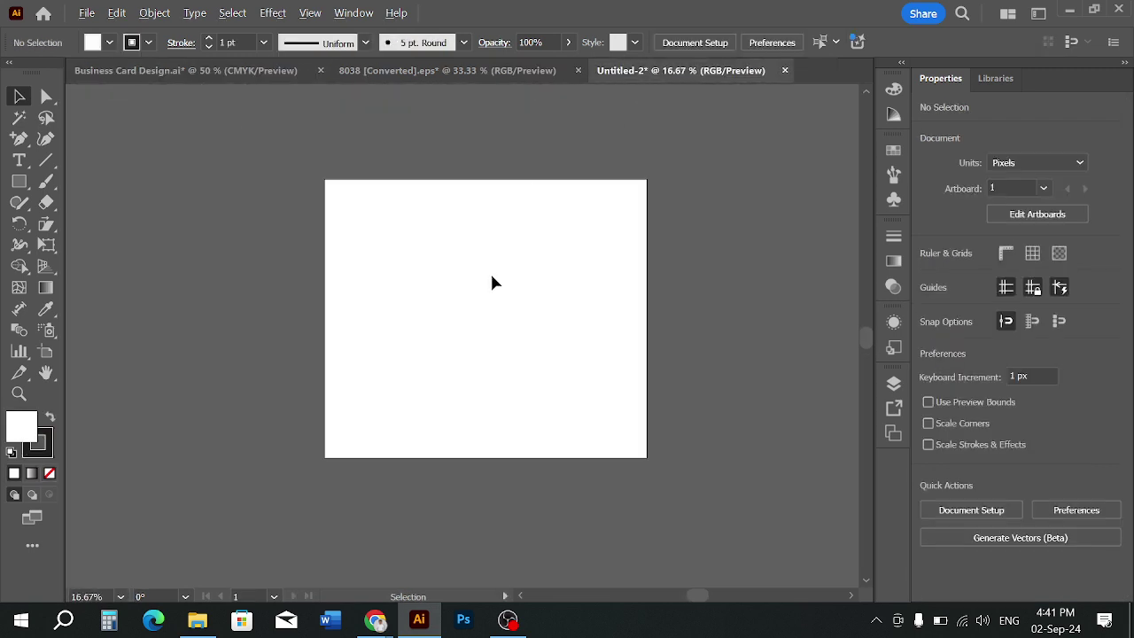
left_click(207, 70)
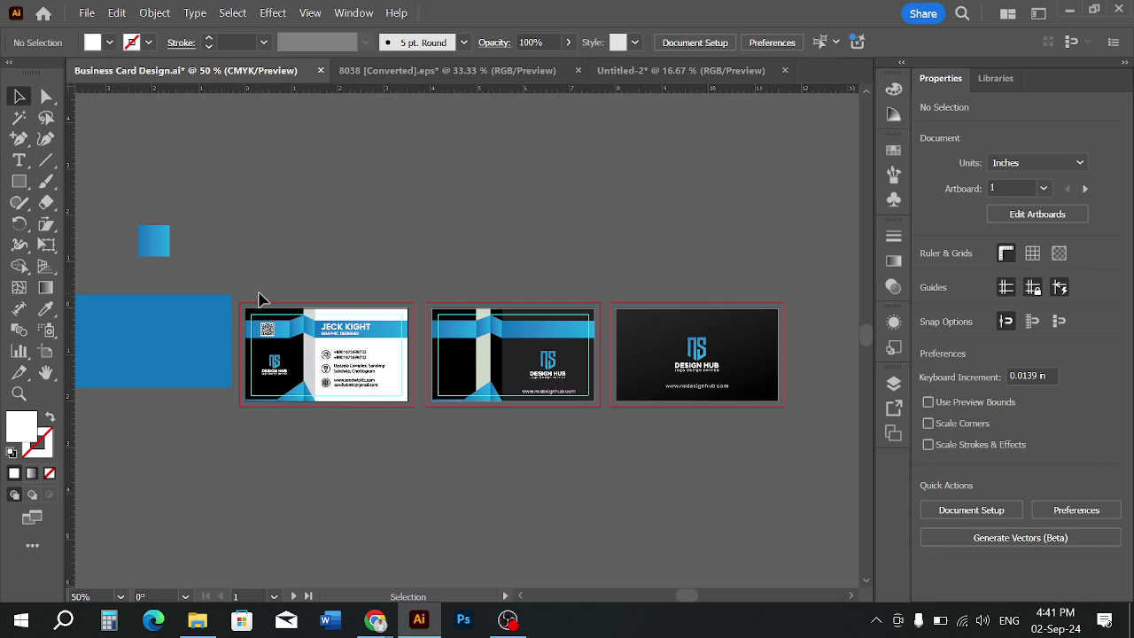
left_click(368, 400)
left_click(706, 361, "shift")
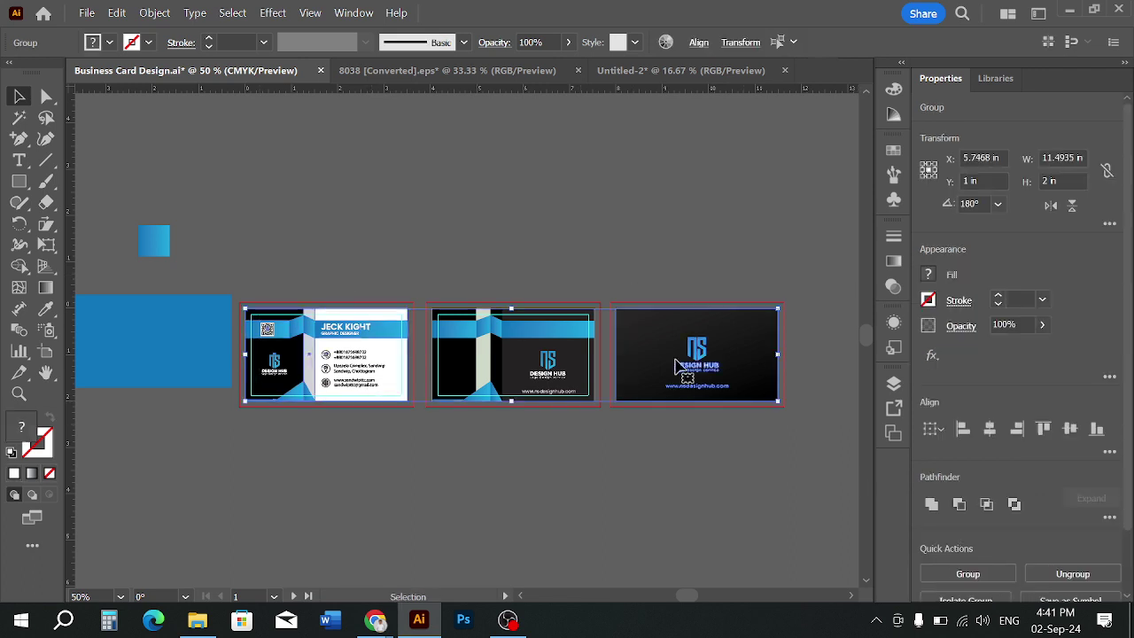
left_click_drag(706, 361, 666, 227)
key("ctrl+z")
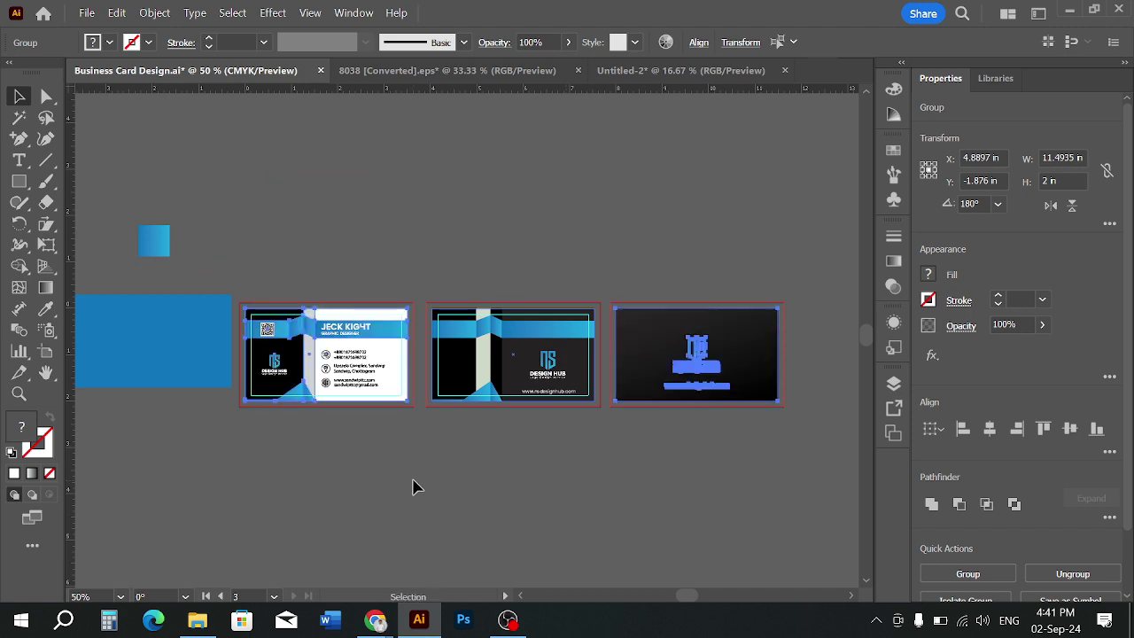
left_click(413, 486)
Unlock all artwork and drag the black logo card and front card into Untitled-2
key("ctrl+alt+2")
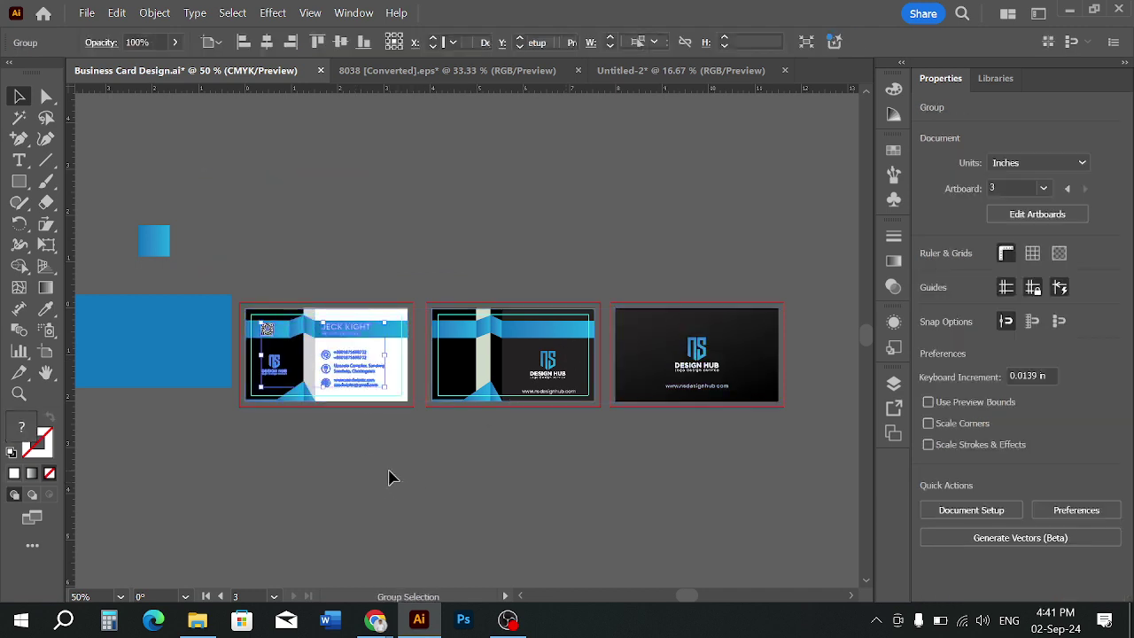
left_click(390, 476)
left_click_drag(232, 310, 170, 384)
left_click_drag(234, 278, 430, 438)
left_click(259, 285)
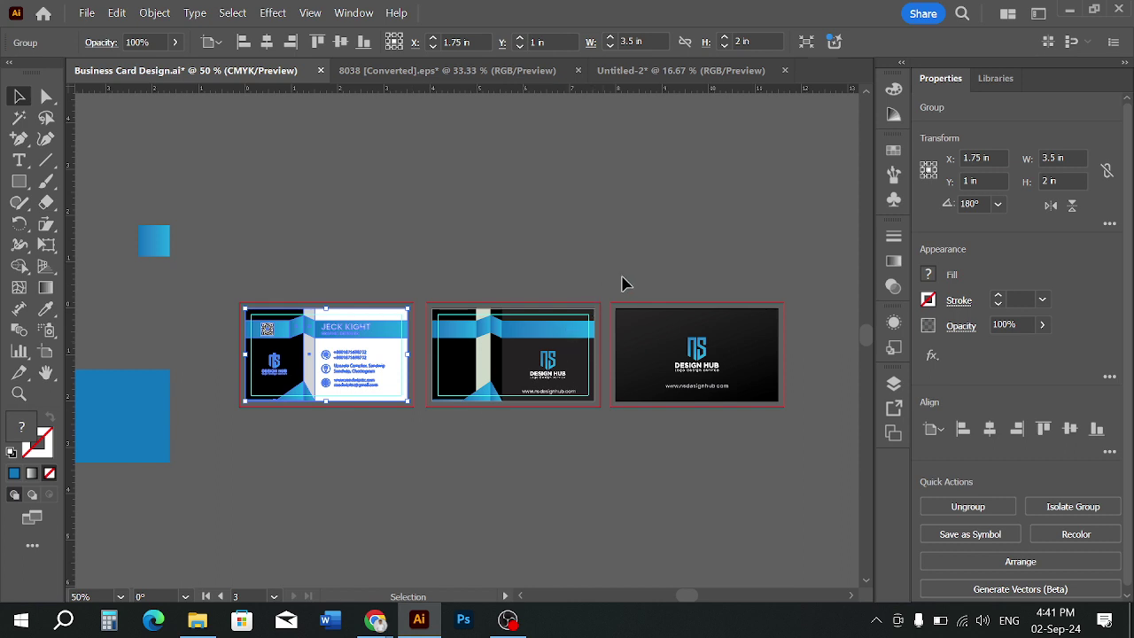
left_click(646, 385)
left_click_drag(645, 386, 668, 187)
left_click_drag(326, 388, 490, 358)
left_click(462, 398)
Align the two cards horizontally and position them in the middle of the view
scroll(449, 374, "up", 1)
left_click_drag(592, 221, 477, 262)
left_click_drag(479, 197, 499, 370)
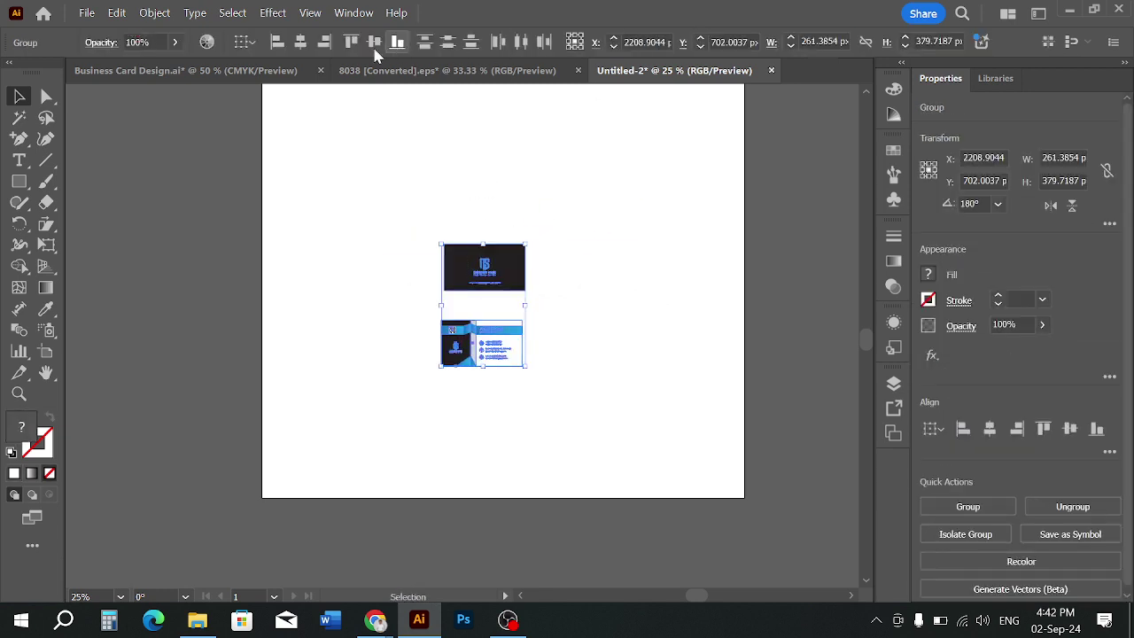
left_click(300, 42)
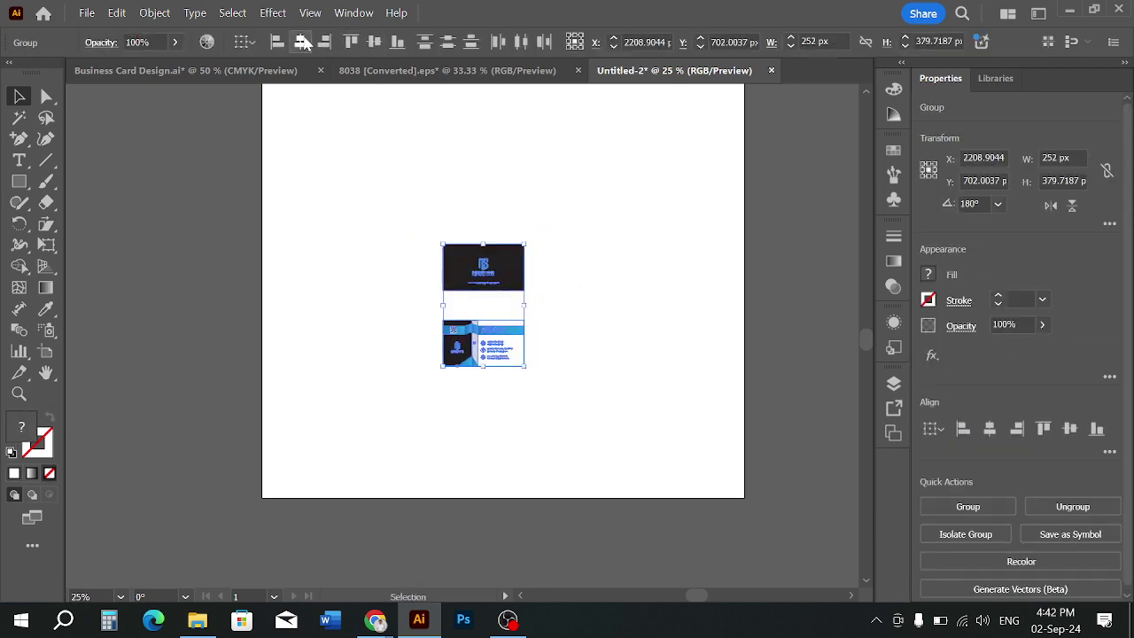
left_click(461, 205)
left_click_drag(482, 188, 509, 266)
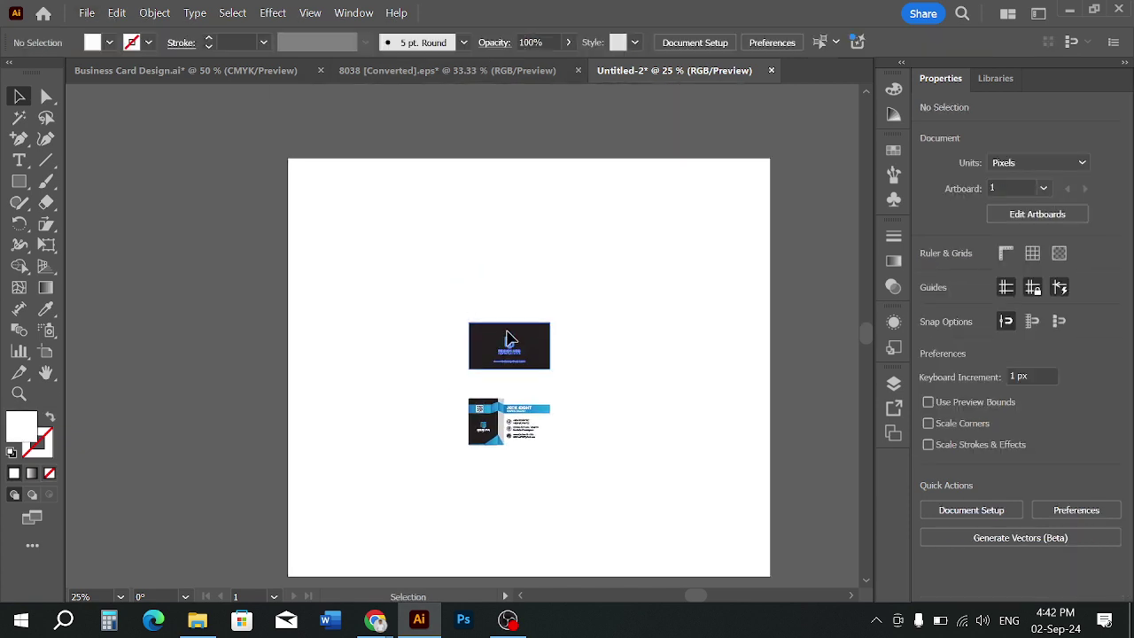
left_click_drag(509, 341, 507, 349)
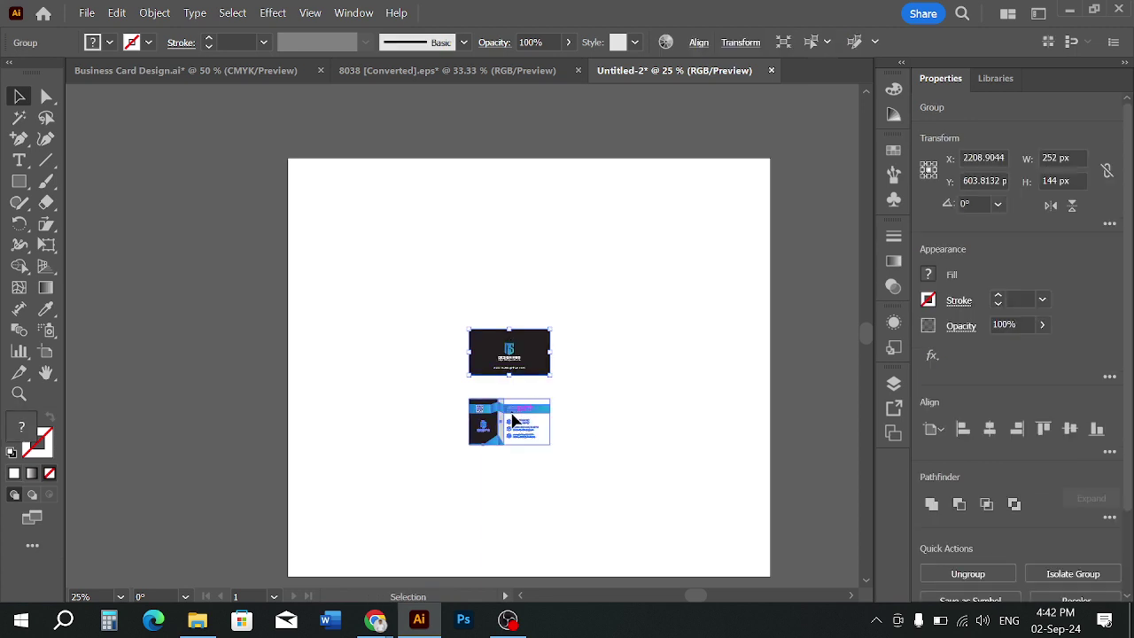
left_click_drag(516, 406, 517, 413)
Scale both cards up, group them, centre them on the artboard, then ungroup
left_click_drag(492, 258, 517, 438)
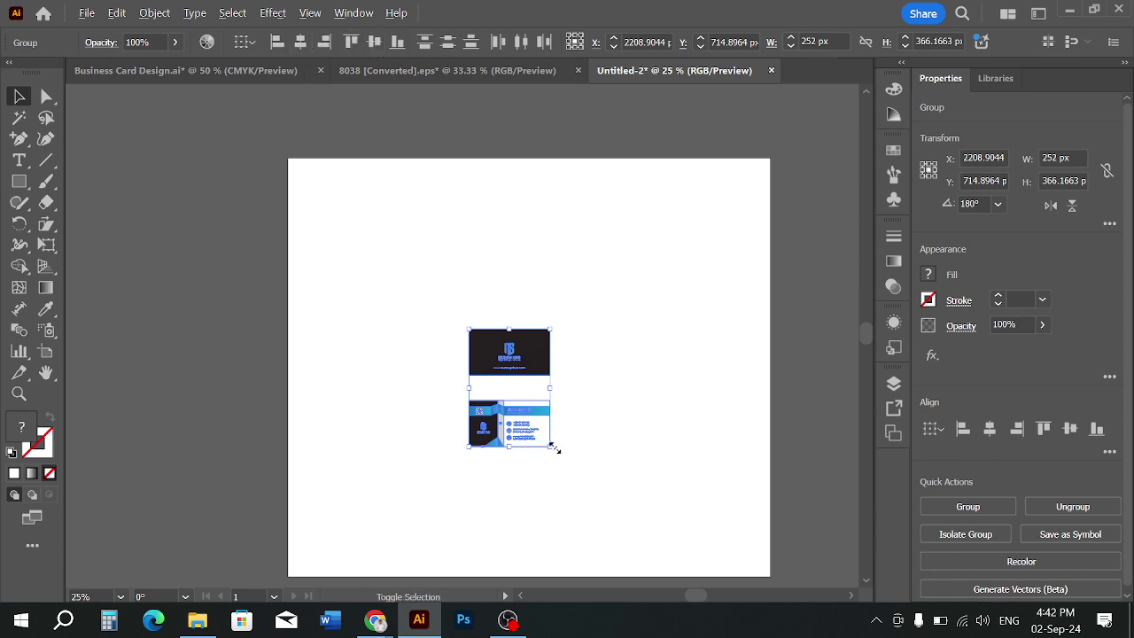
mouse_move(551, 446)
left_mouse_down()
mouse_move(594, 532)
mouse_move(544, 464)
mouse_move(519, 456)
mouse_move(562, 438)
left_mouse_up()
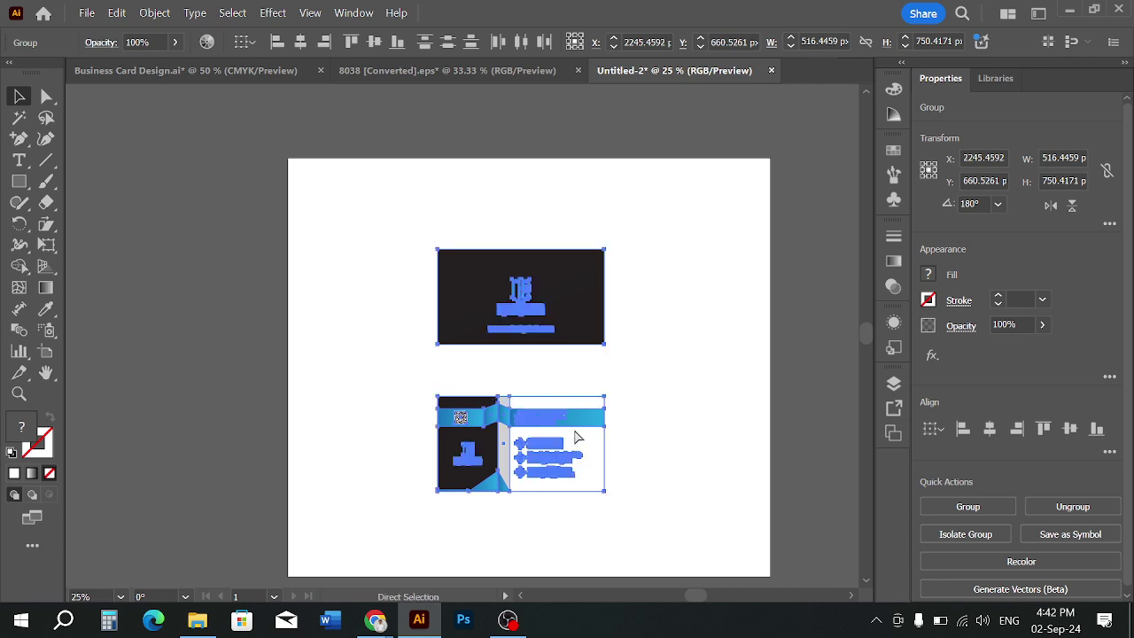
key("ctrl+g")
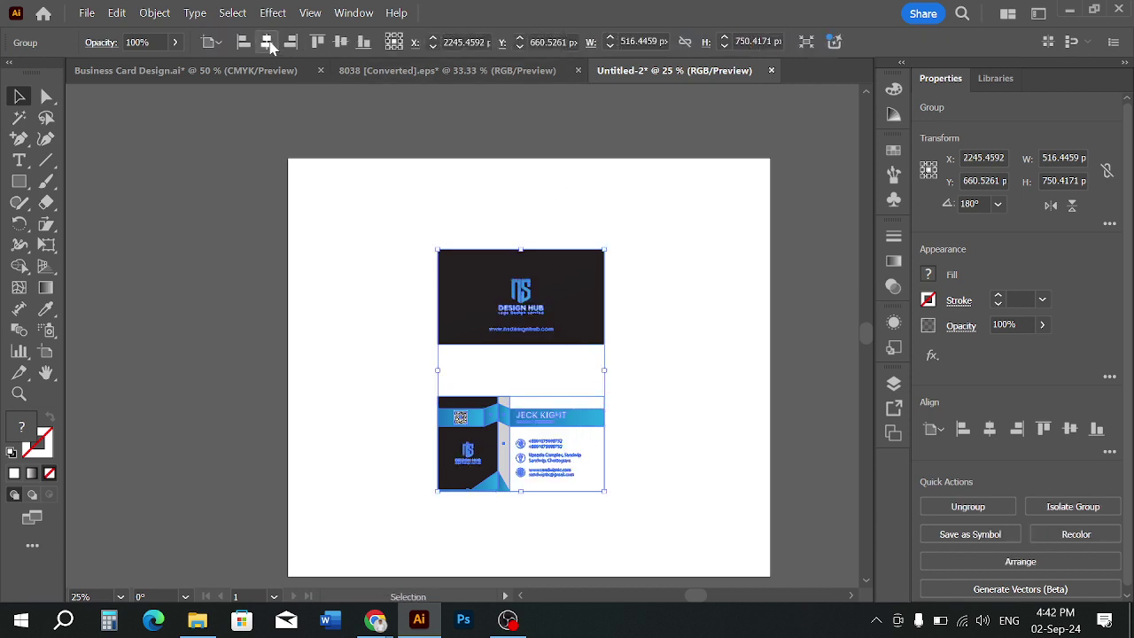
left_click(268, 43)
left_click(340, 42)
left_click(740, 435)
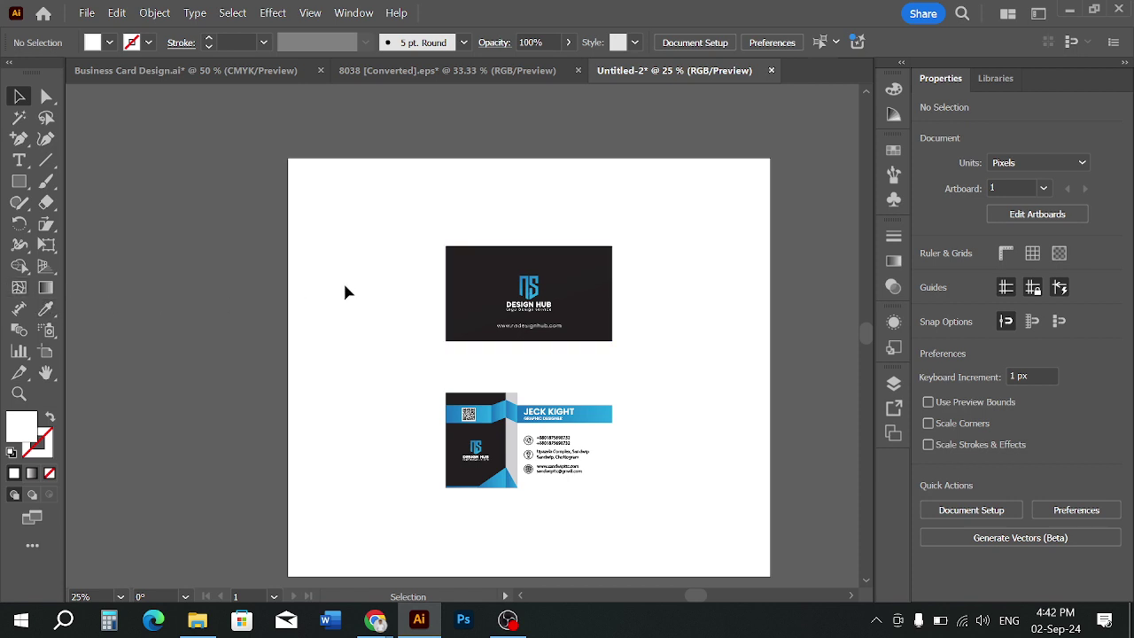
left_click(479, 296)
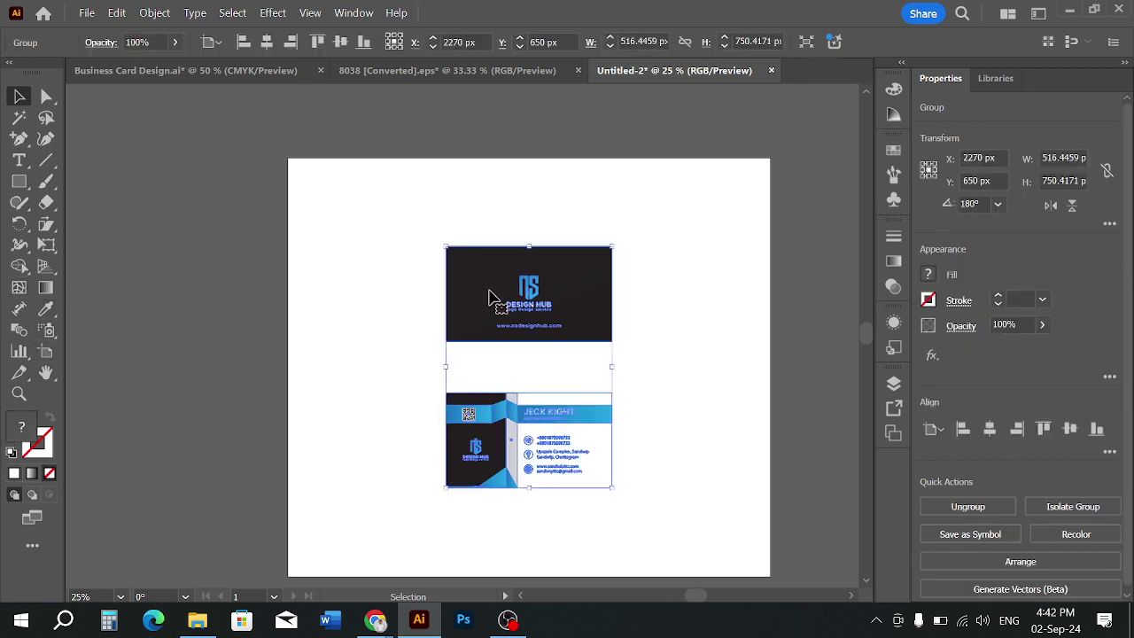
right_click(492, 296)
left_click(542, 351)
left_click(778, 408)
Swap the cards so the blue-banded card sits on top, and enlarge both
left_click_drag(559, 282, 537, 472)
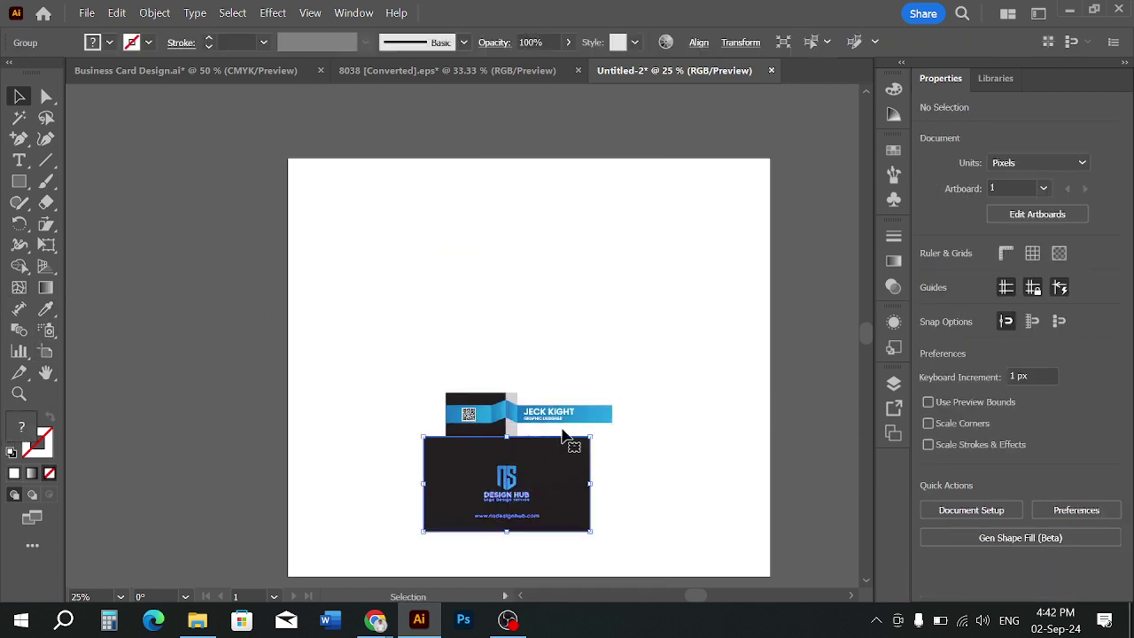
left_click_drag(563, 409, 554, 260)
left_click_drag(535, 486, 560, 432)
left_click(674, 430)
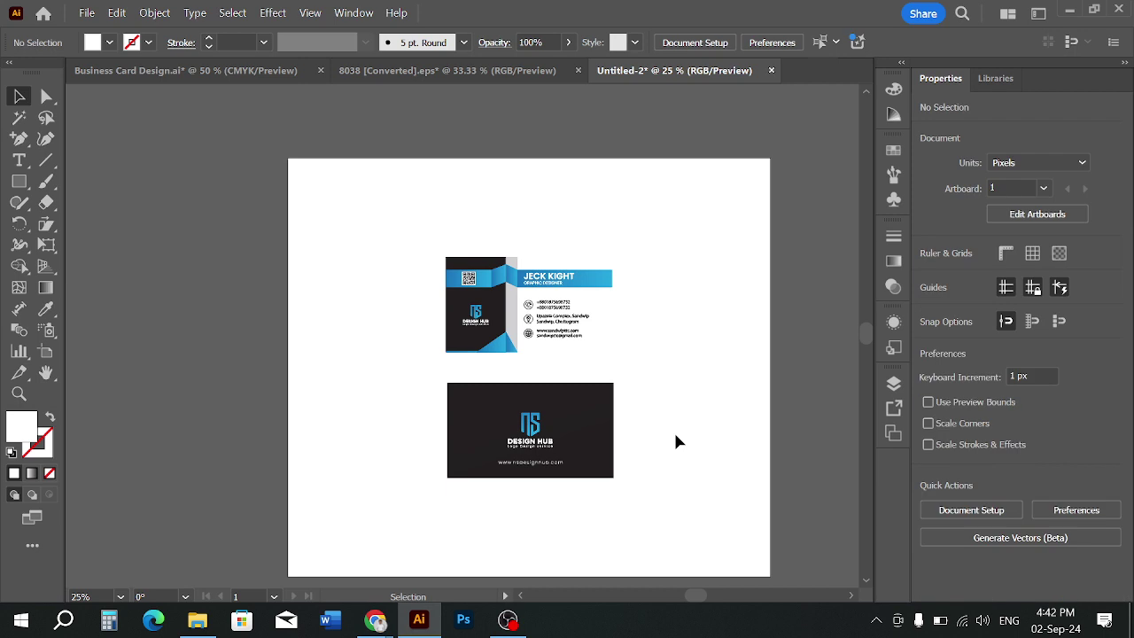
scroll(543, 392, "down", 2)
scroll(542, 392, "up", 2)
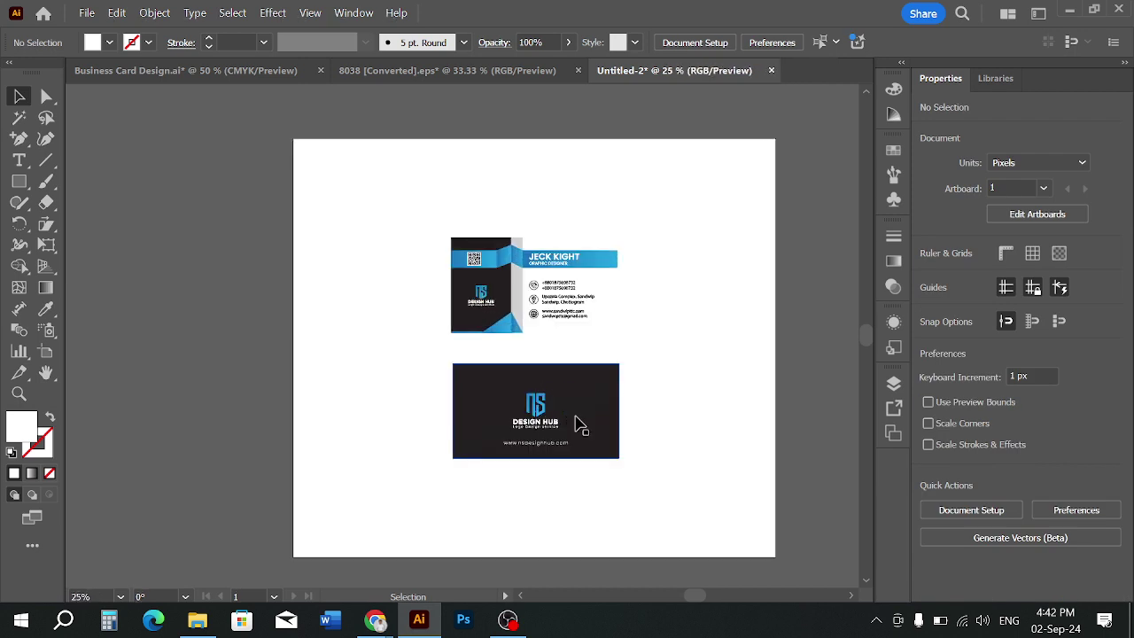
scroll(577, 426, "up", 2)
scroll(571, 428, "down", 3)
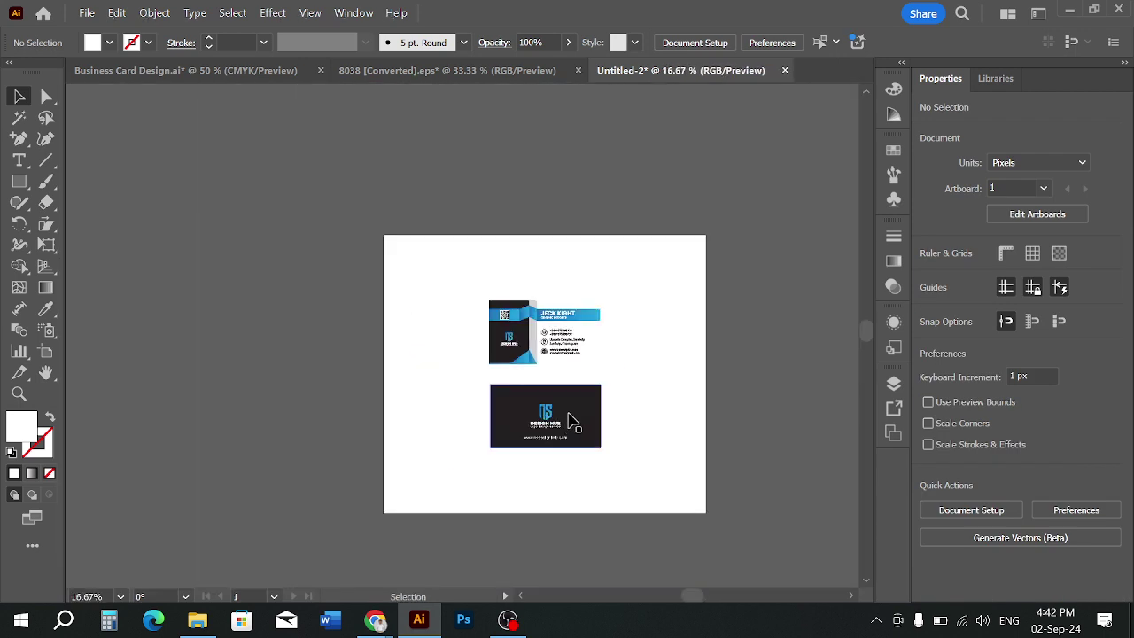
left_click(577, 399)
left_click_drag(601, 448, 618, 478)
left_click(634, 454)
Nudge the blue-banded card up and the dark card right and down, then reselect the blue-banded card
scroll(566, 391, "up", 1)
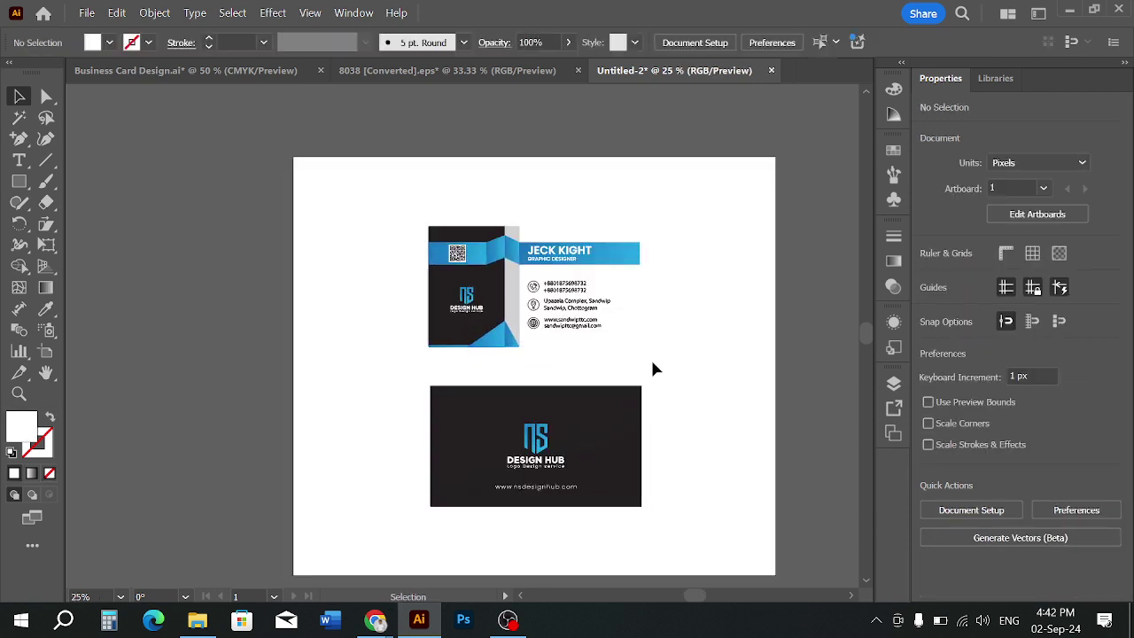
scroll(549, 353, "up", 1)
left_click(546, 325)
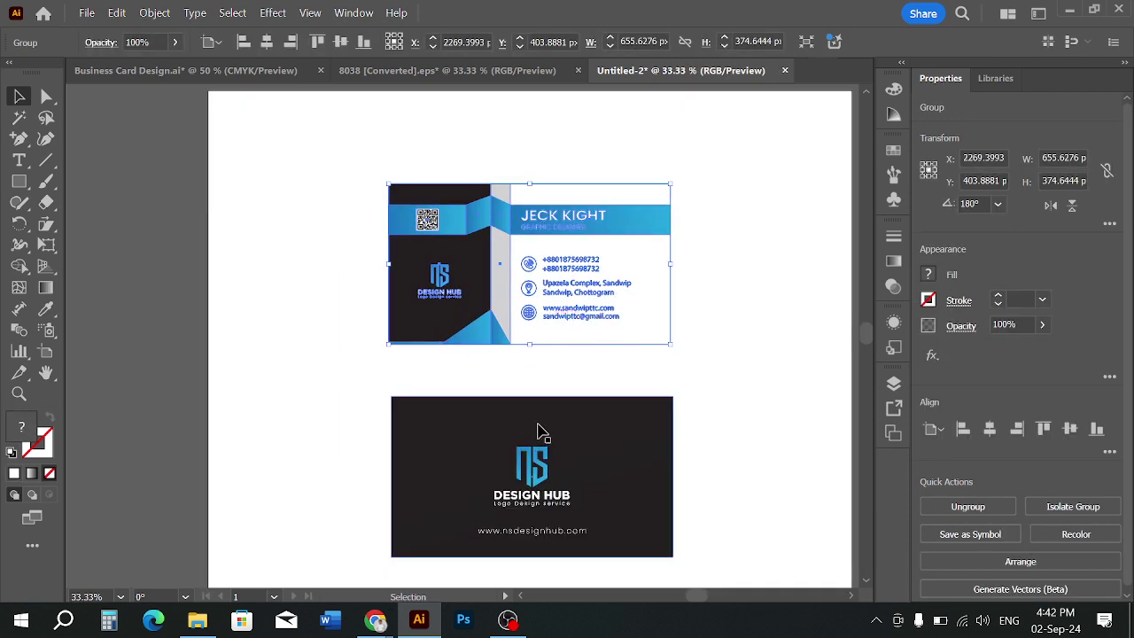
key("Up")
key("Up")
key("Up")
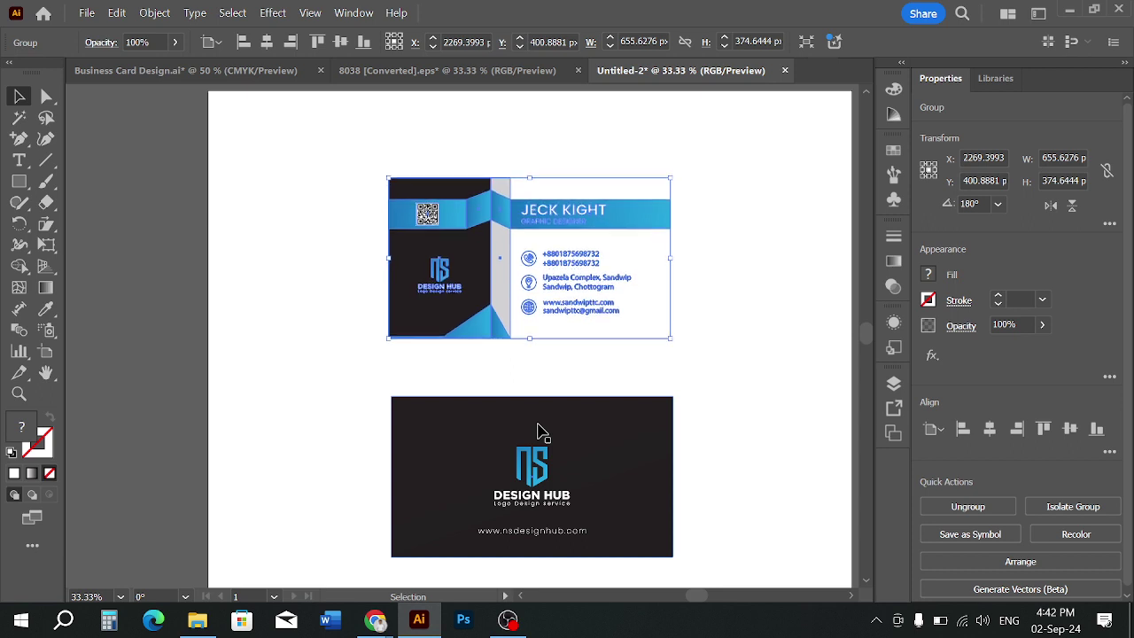
left_click(550, 479)
key("Right")
key("Down")
key("Down")
key("Down")
key("Down")
key("Down")
key("Down")
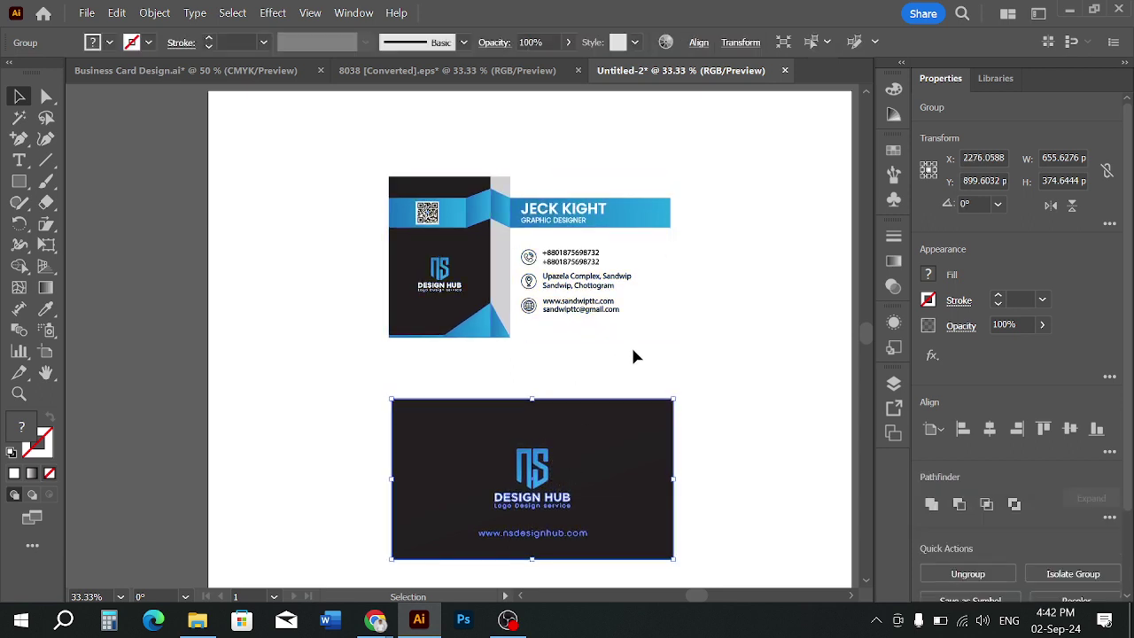
left_click(626, 344)
left_click(524, 309)
left_click(519, 357)
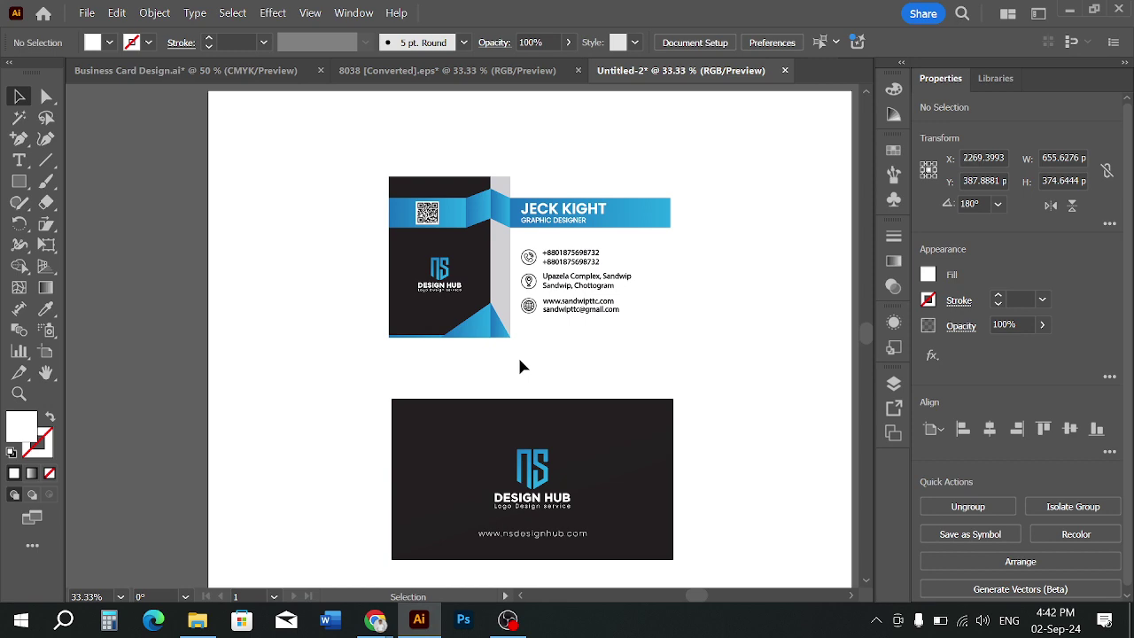
left_click(562, 287)
Apply a default drop shadow to the blue-banded card, then undo it
left_click(266, 13)
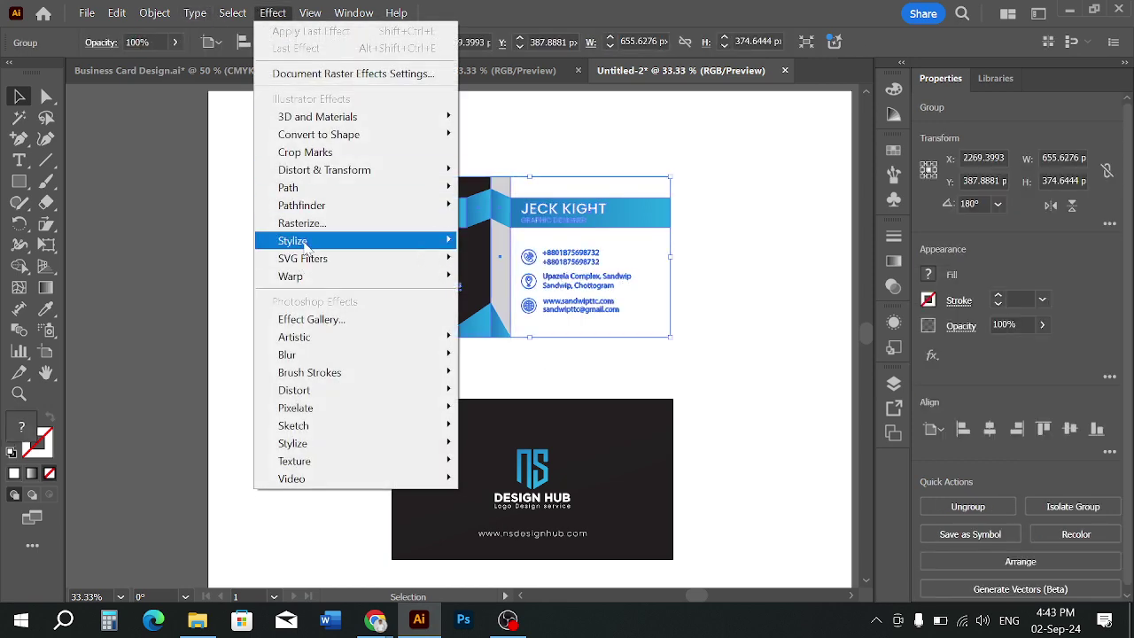
mouse_move(416, 241)
left_click(514, 241)
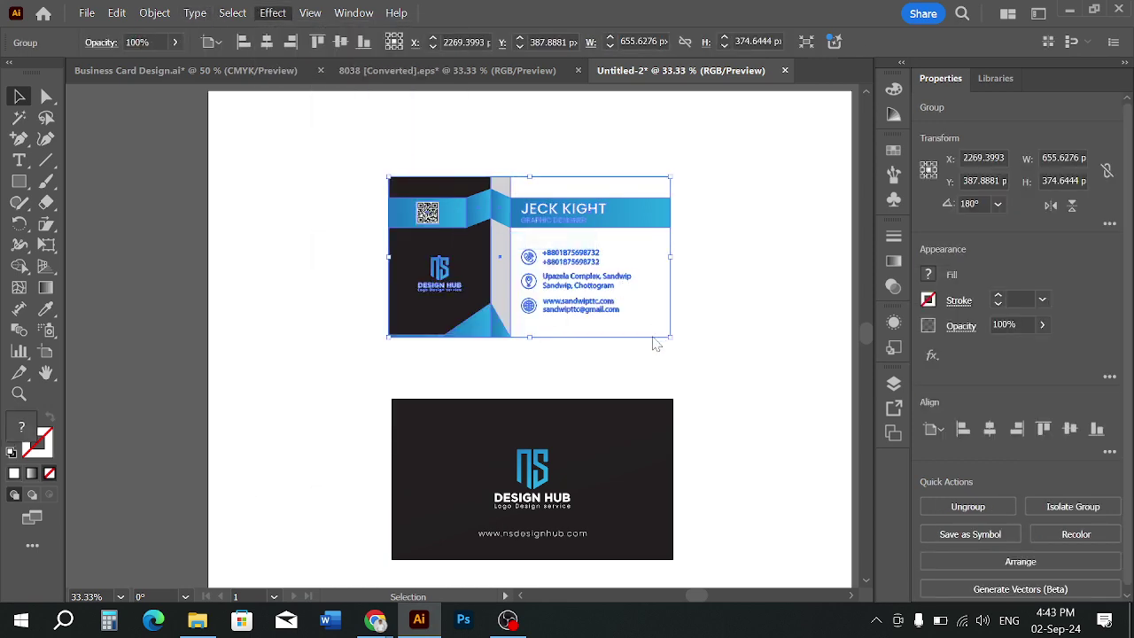
left_click(565, 397)
scroll(756, 383, "down", 1)
left_click(757, 387)
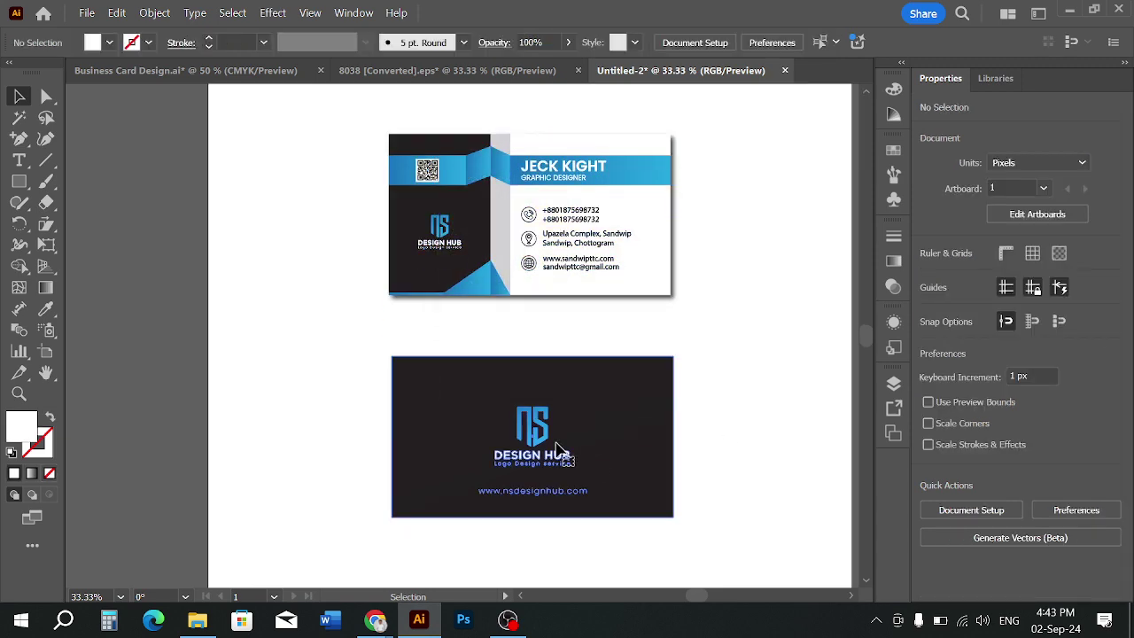
left_click(558, 447)
left_click(277, 15)
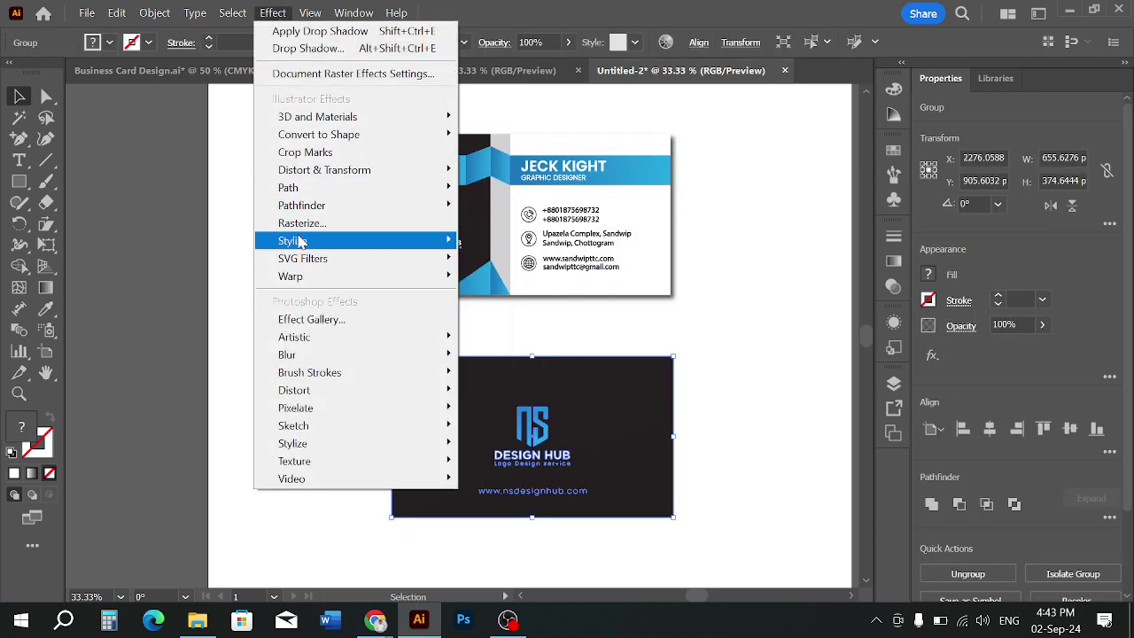
left_click(803, 329)
left_click(608, 223)
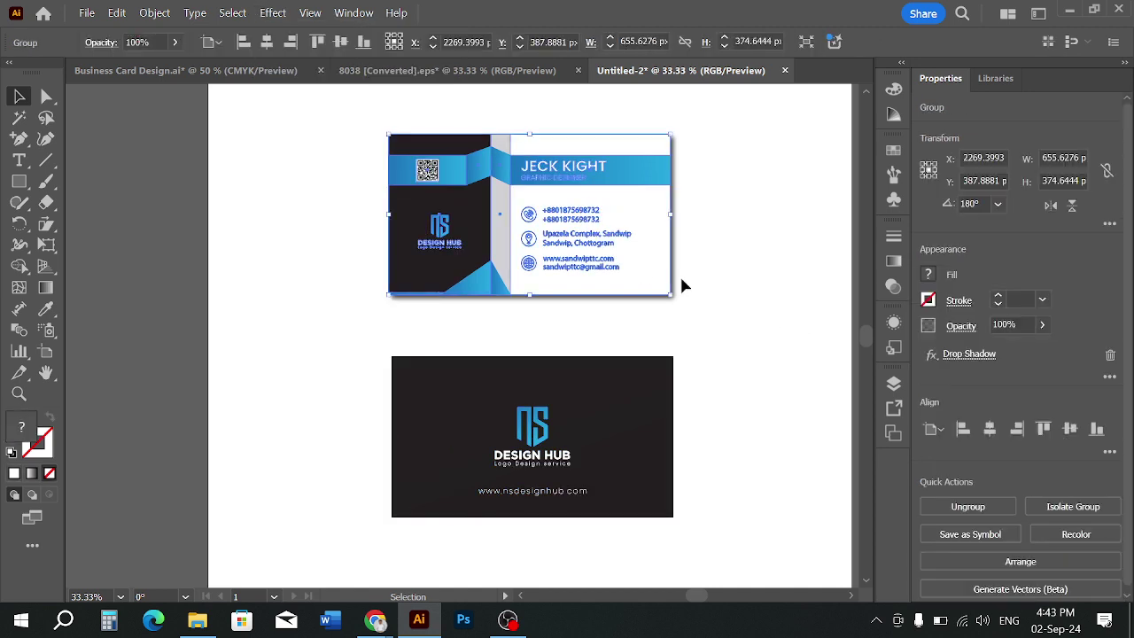
right_click(576, 247)
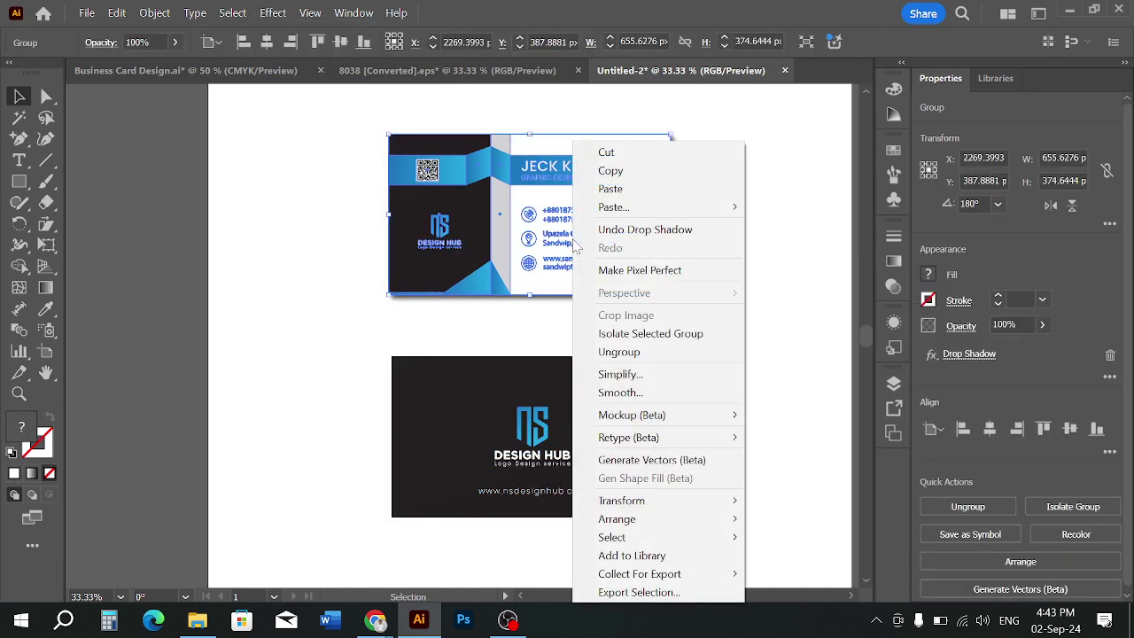
left_click(644, 229)
left_click(691, 246)
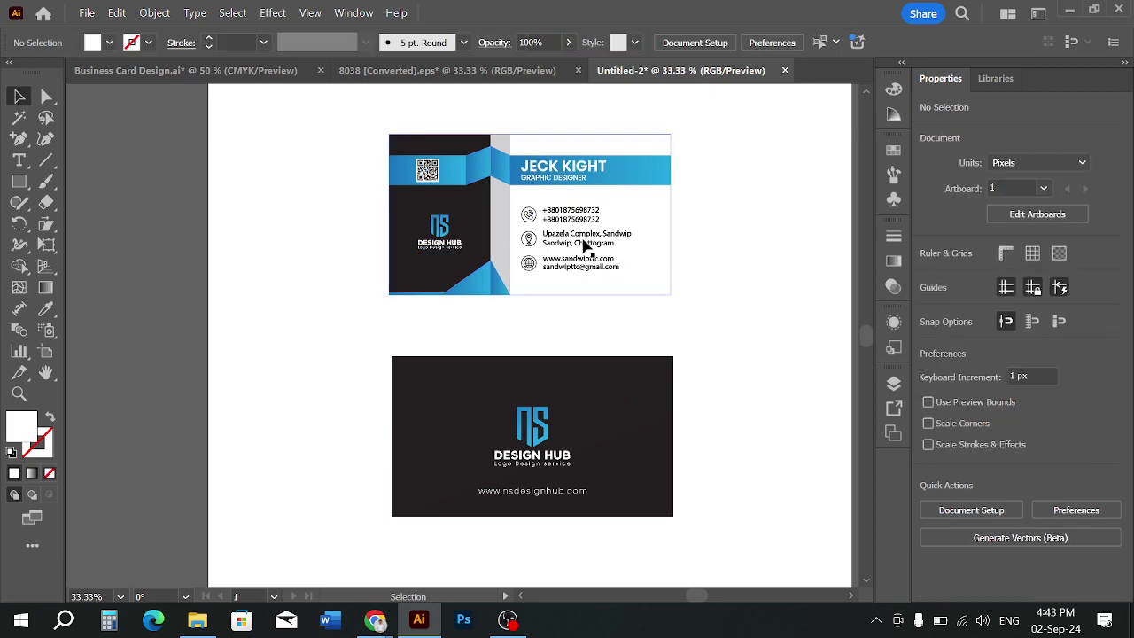
left_click(587, 245)
Reopen the Drop Shadow settings and set X and Y Offset to 7 px
left_click(268, 13)
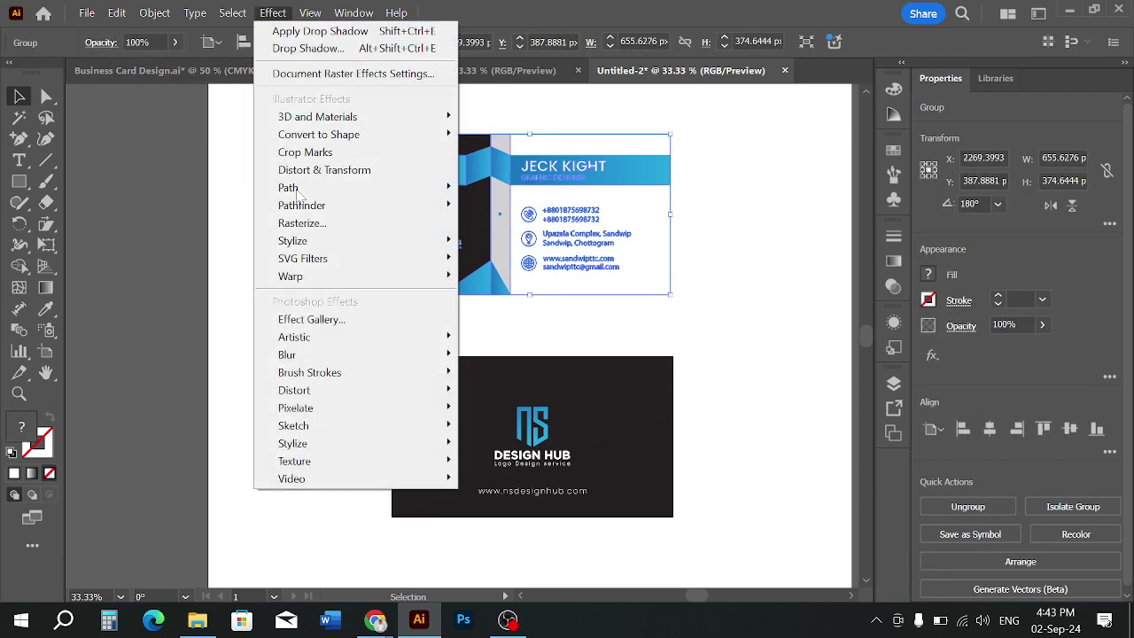
left_click(490, 241)
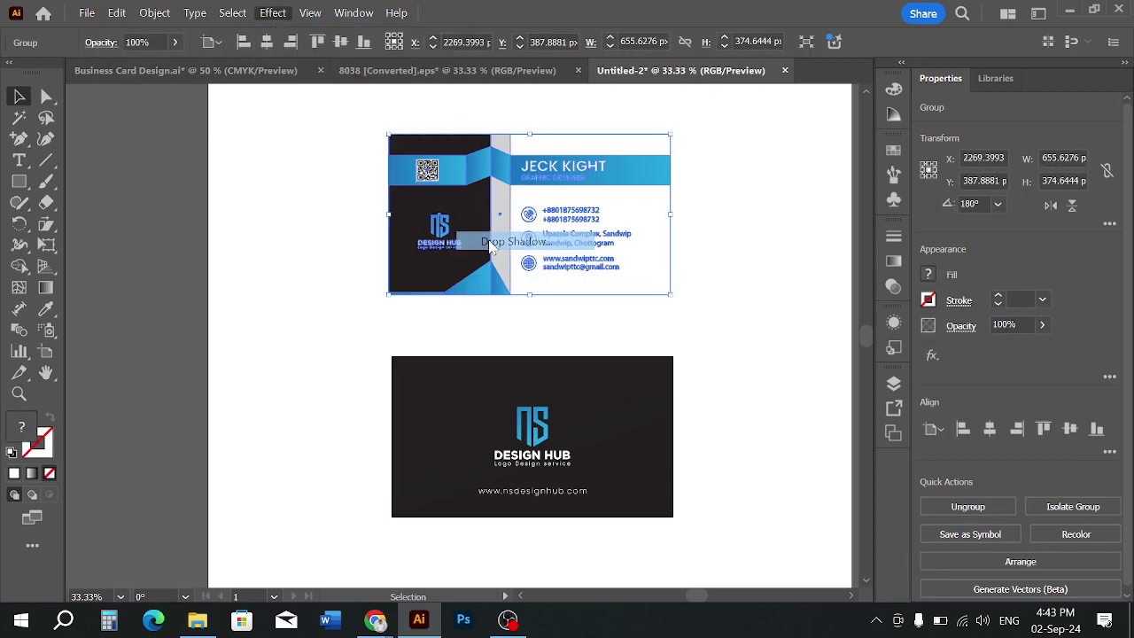
left_click_drag(547, 182, 879, 215)
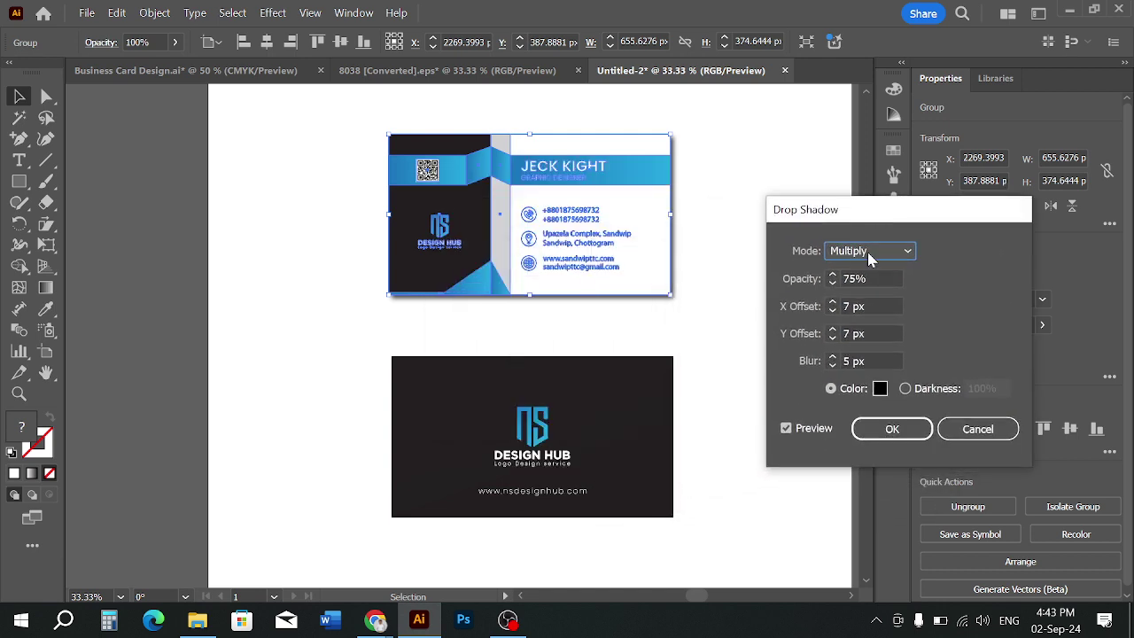
left_click(874, 307)
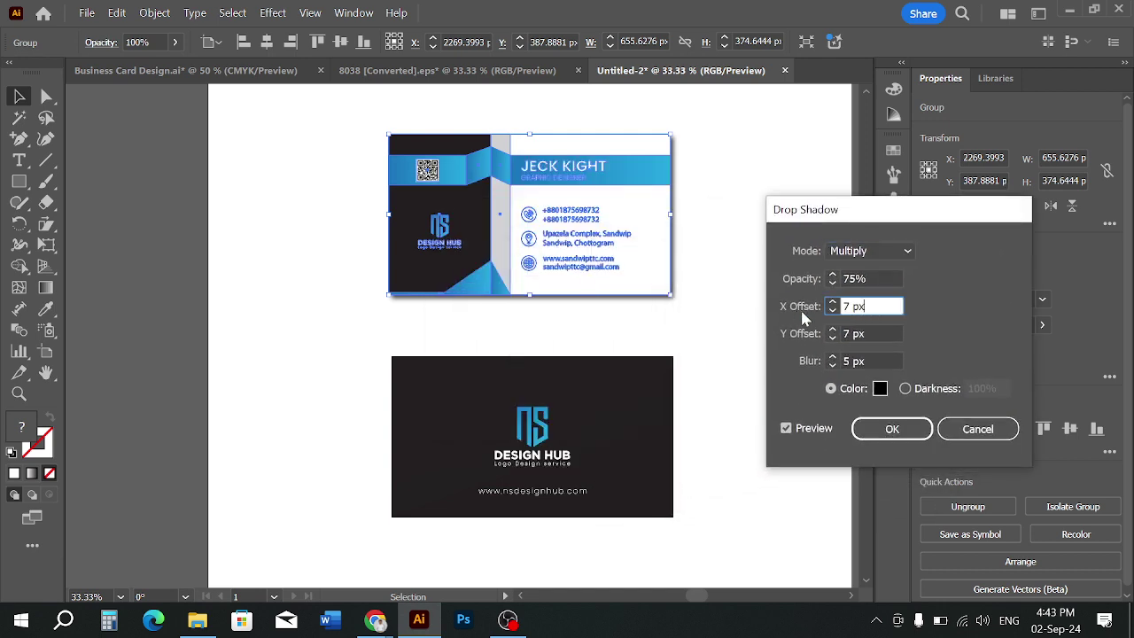
key("Up")
key("Up")
key("Up")
key("Up")
key("Up")
key("Up")
key("Up")
key("Up")
key("Up")
key("Up")
key("Up")
key("Up")
key("Up")
key("Up")
key("Up")
key("Up")
key("Up")
key("Up")
key("Up")
key("Up")
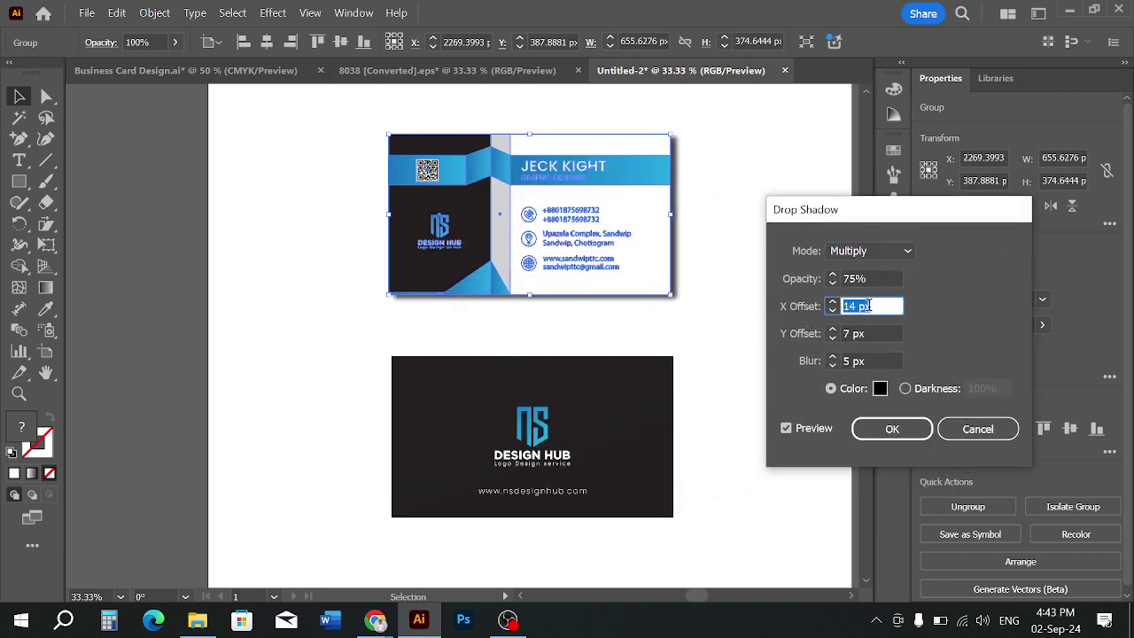
key("Down")
key("Down")
key("Down")
key("Down")
key("Down")
key("Down")
key("Down")
key("Down")
key("Down")
key("Down")
key("Down")
key("Down")
key("Down")
key("Down")
key("Down")
key("Down")
key("Down")
key("Down")
key("Down")
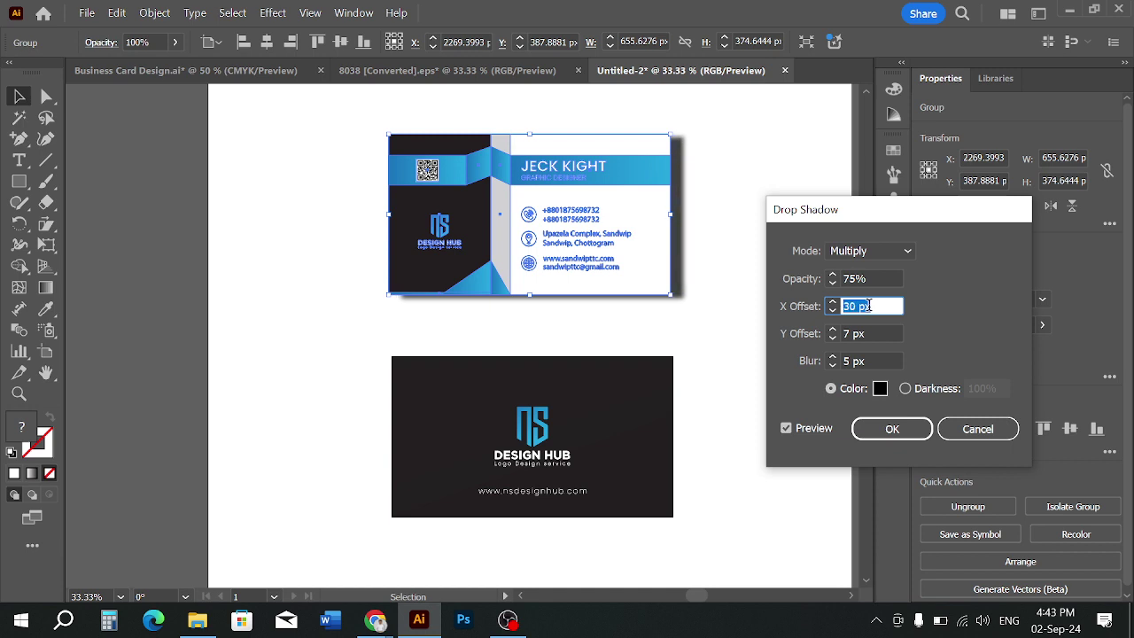
key("Down")
key("Down")
key("Down")
key("Down")
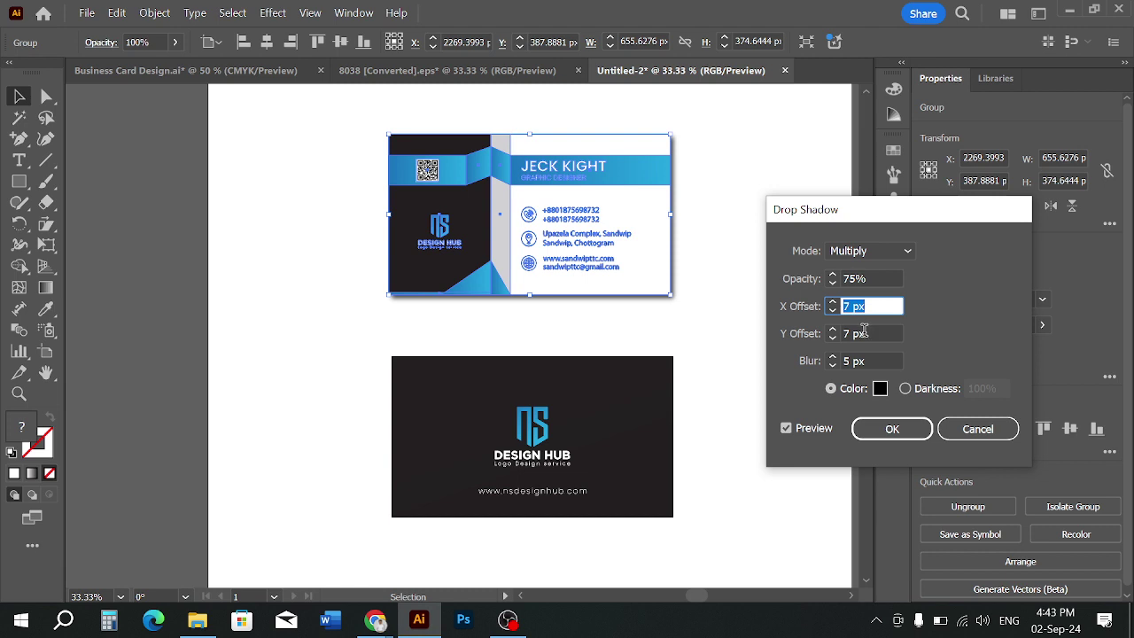
left_click(864, 332)
key("Up")
key("Up")
key("Up")
key("Up")
key("Up")
key("Up")
key("Up")
key("Up")
key("Up")
key("Up")
key("Up")
key("Up")
key("Up")
key("Up")
key("Up")
key("Up")
key("Up")
key("Up")
key("Up")
key("Up")
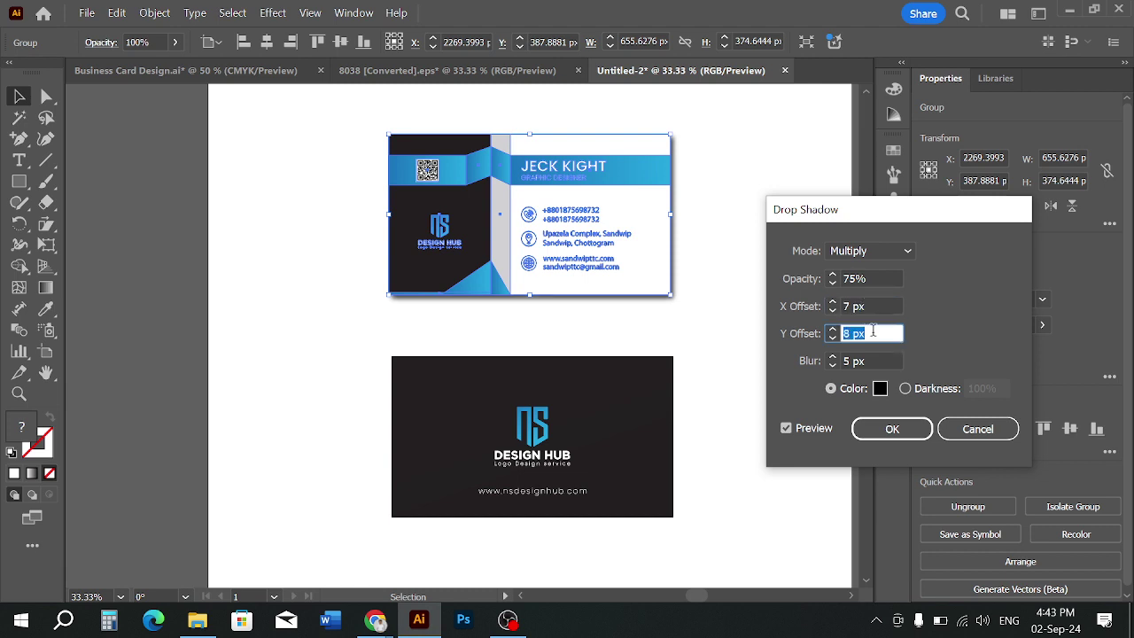
key("Up")
key("Up")
key("Up")
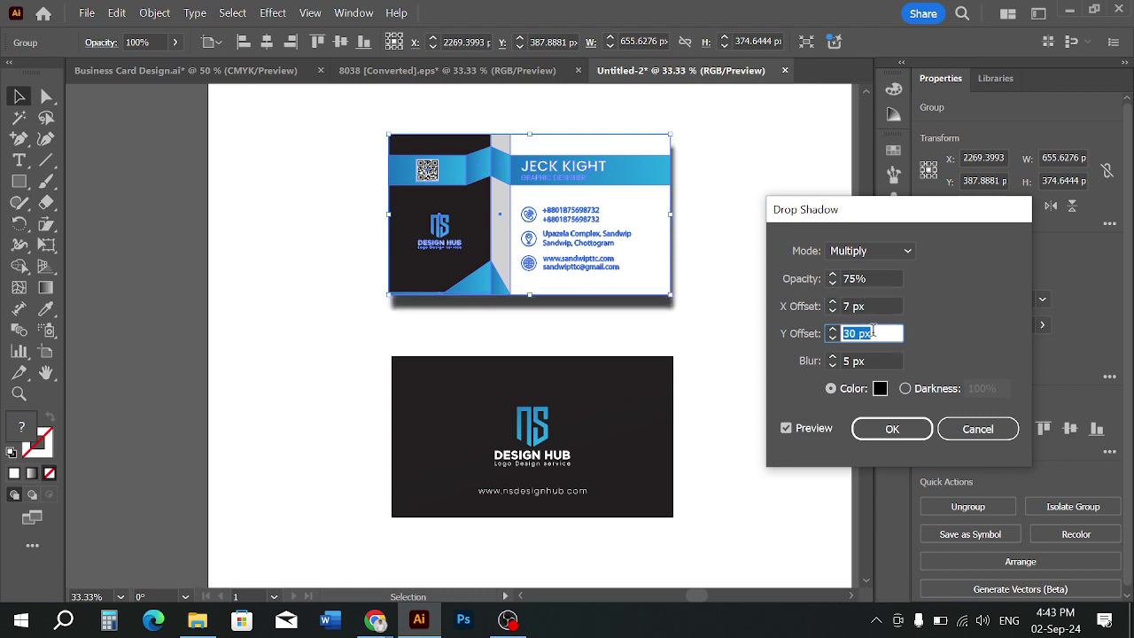
key("Down")
key("Down")
key("Down")
key("Down")
key("Down")
key("Down")
key("Down")
key("Down")
key("Down")
key("Down")
key("Down")
key("Down")
key("Down")
key("Down")
key("Down")
key("Down")
key("Down")
key("Down")
key("Down")
key("Down")
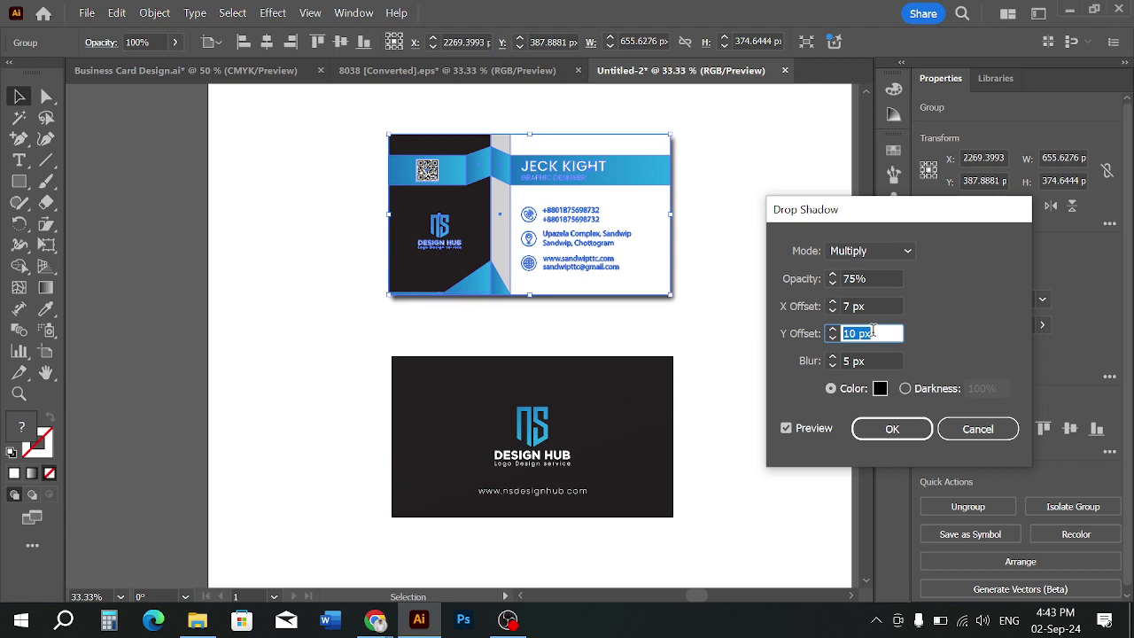
key("Down")
key("Down")
key("Down")
key("Down")
key("Down")
key("Down")
key("Down")
key("Down")
key("Down")
key("Down")
Set the shadow Blur to 5 px and apply the drop shadow to the front card
scroll(874, 330, "down", 5)
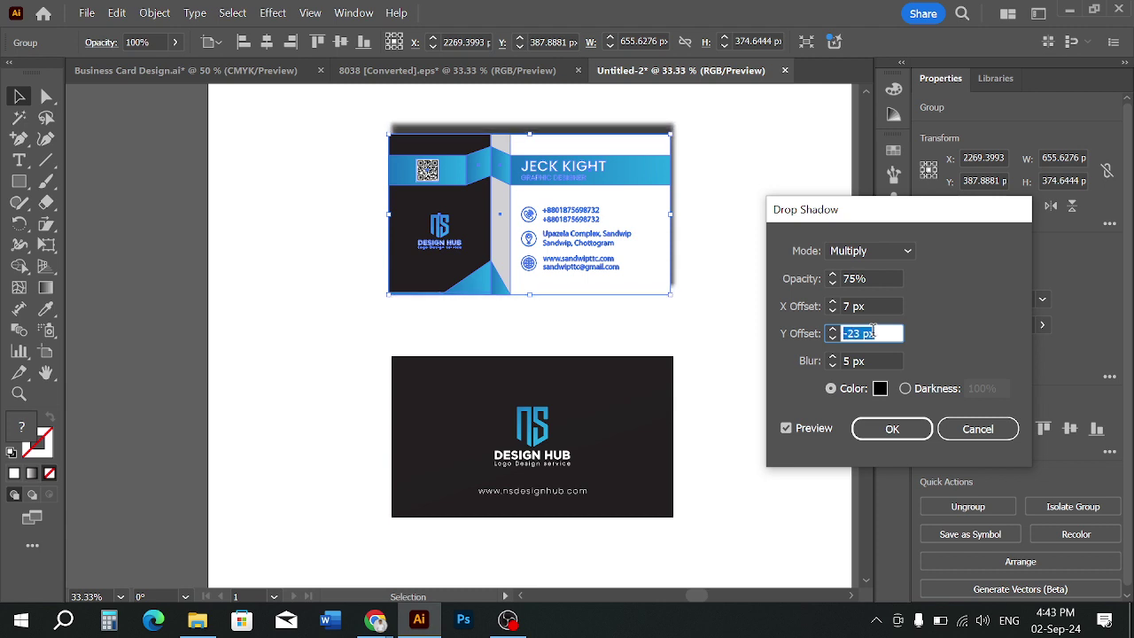
scroll(874, 330, "up", 20)
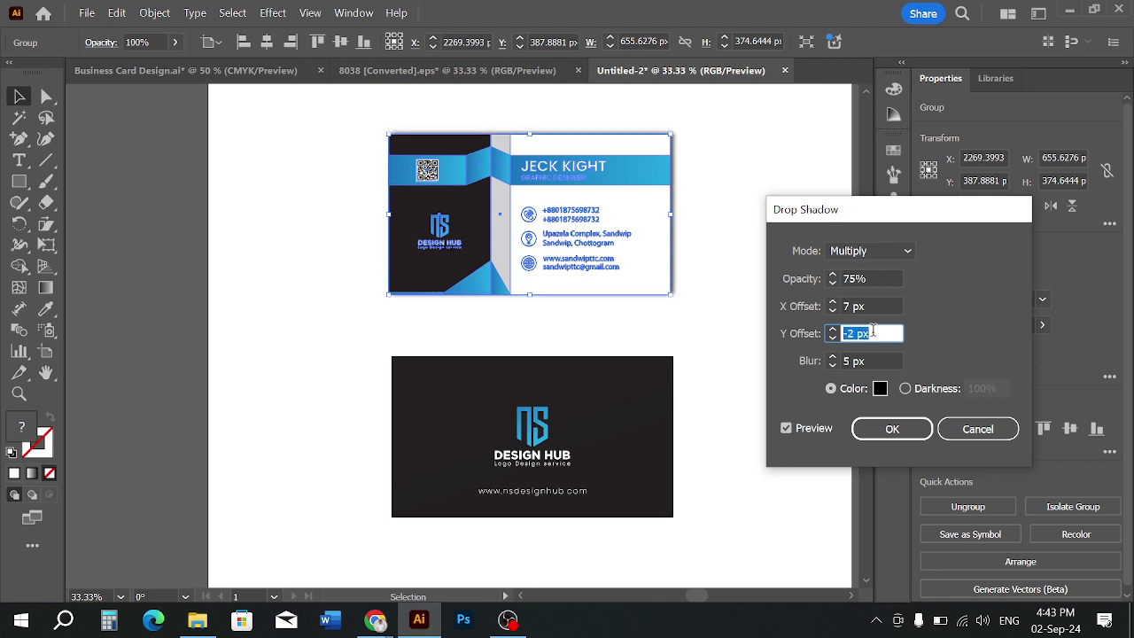
scroll(874, 331, "up", 2)
scroll(874, 330, "up", 1)
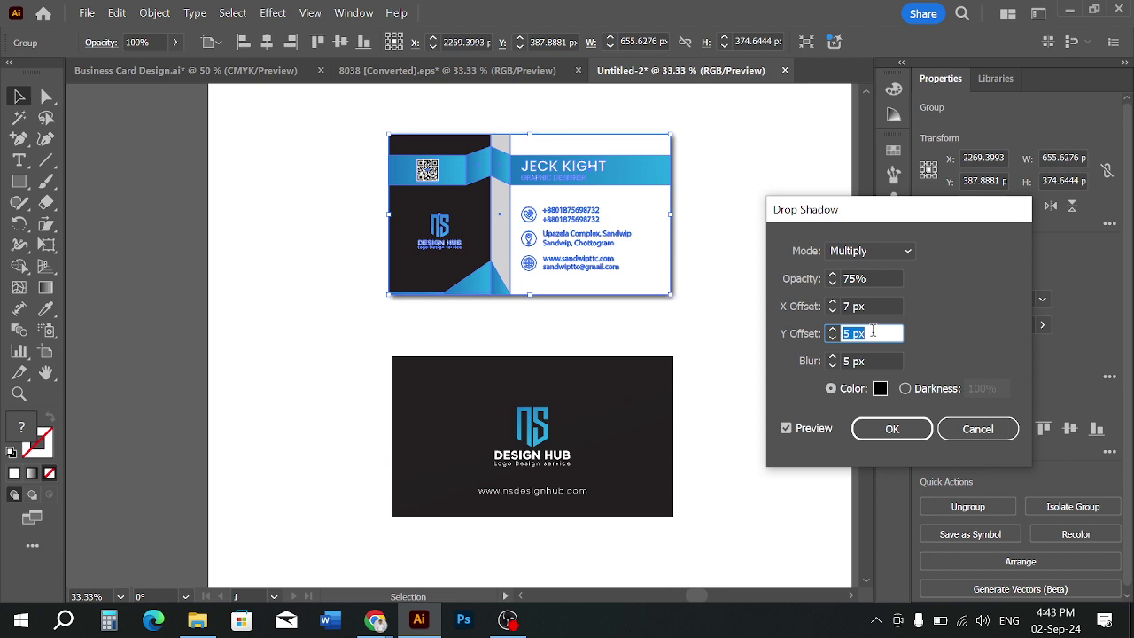
scroll(874, 331, "up", 2)
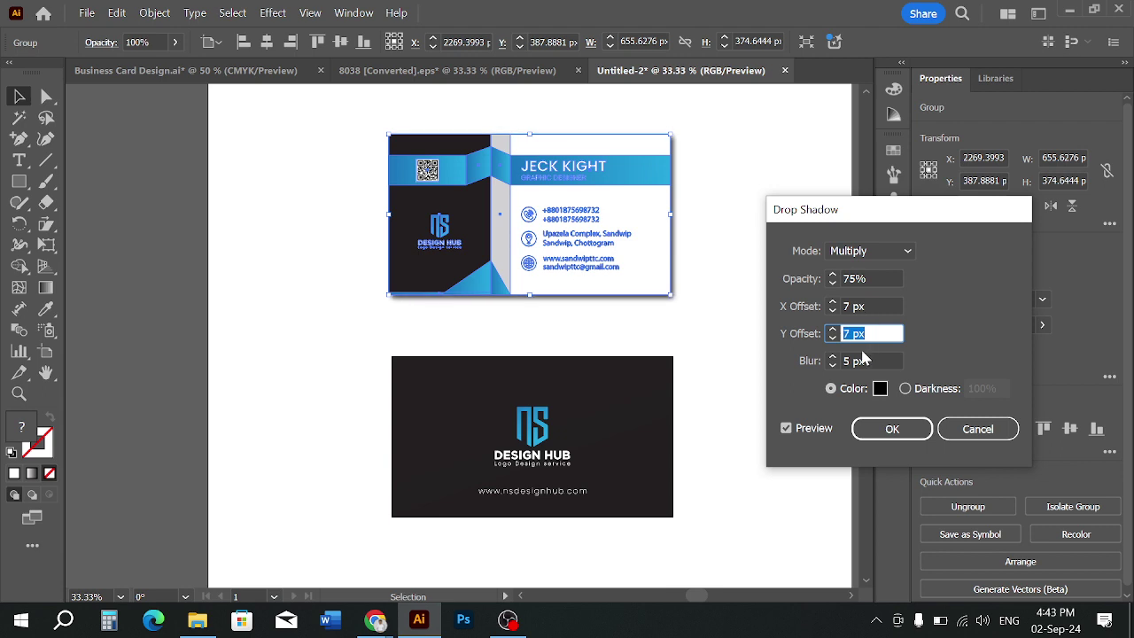
left_click(869, 360)
scroll(869, 359, "up", 10)
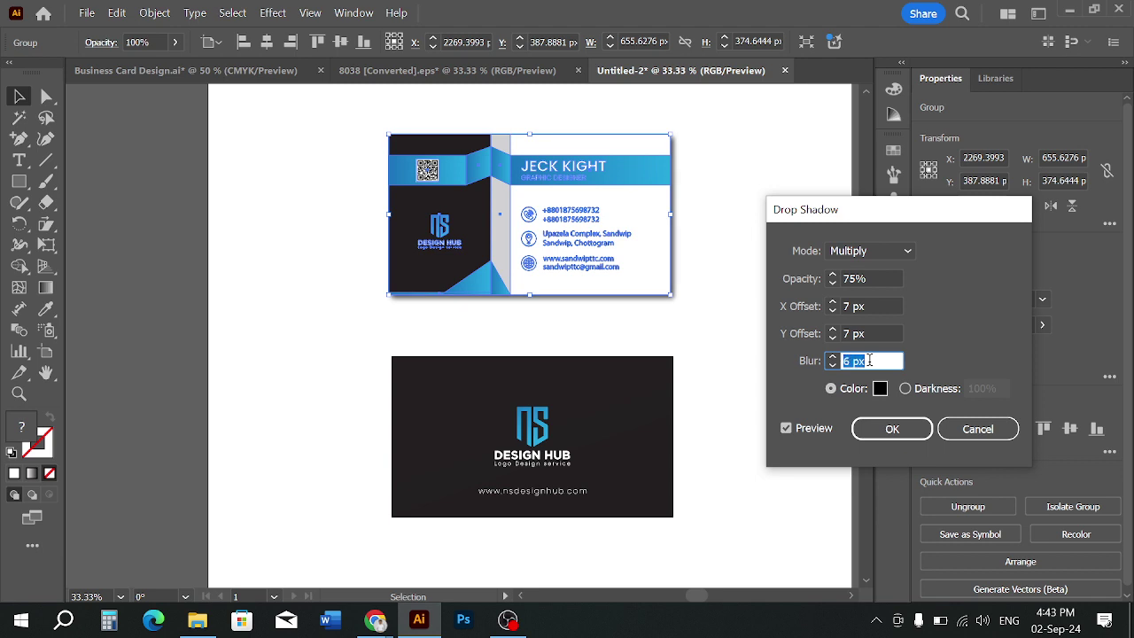
scroll(870, 360, "up", 3)
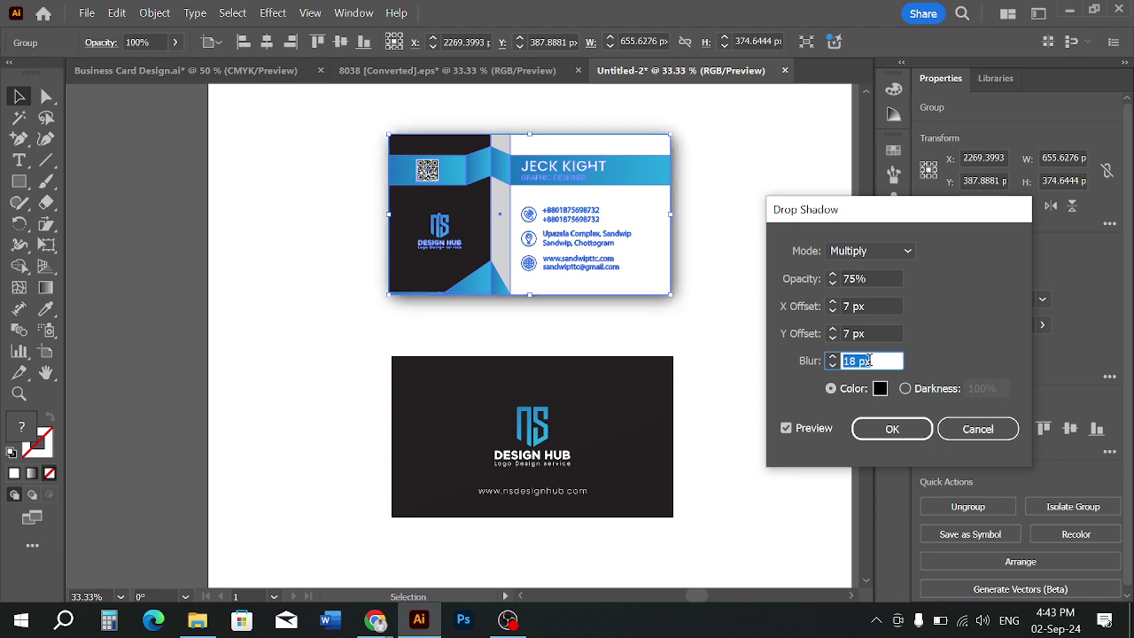
scroll(869, 360, "down", 16)
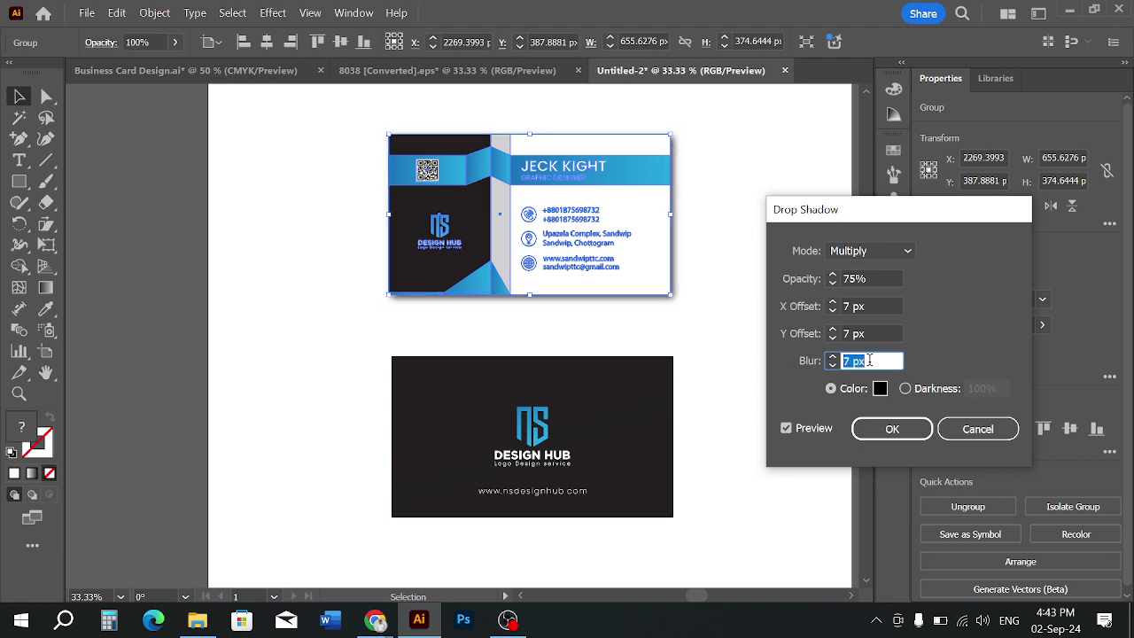
scroll(869, 360, "up", 1)
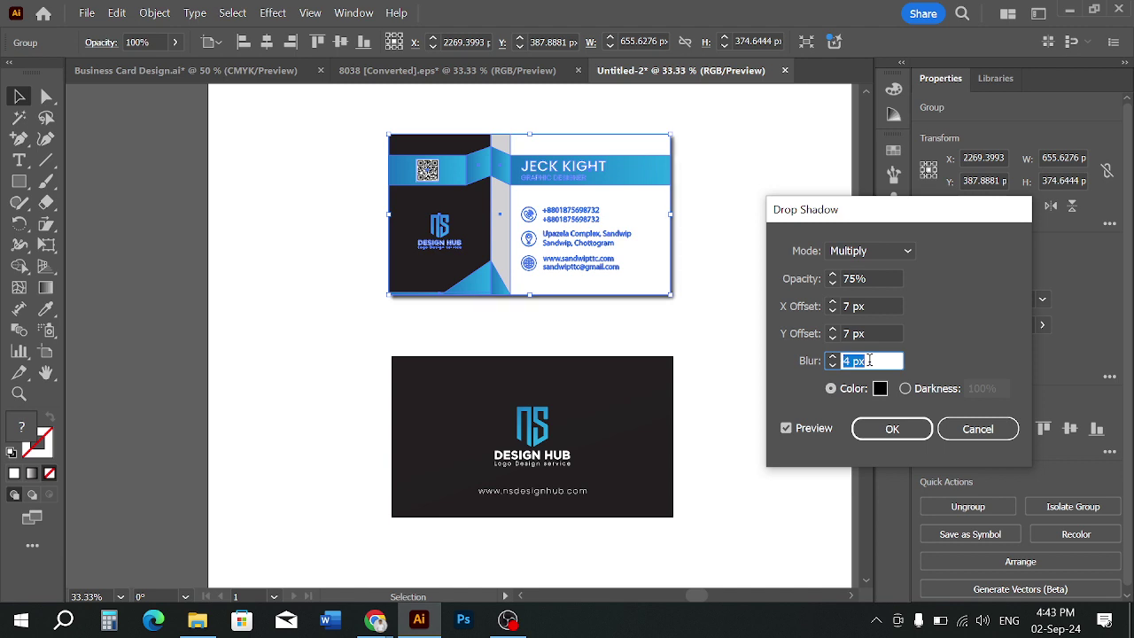
scroll(870, 360, "up", 1)
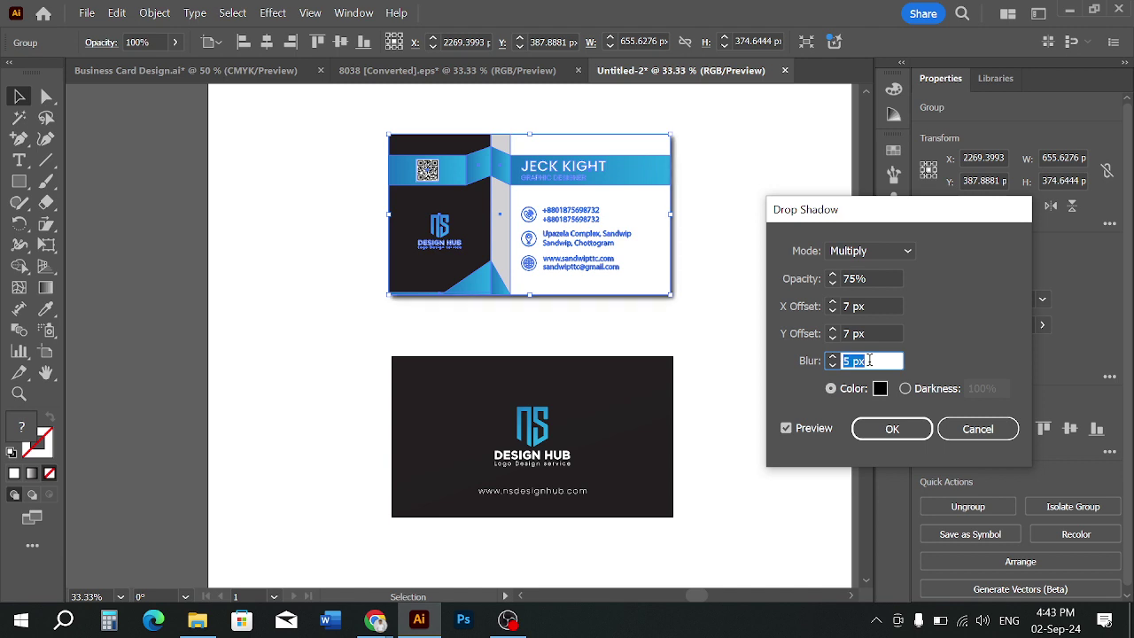
left_click(887, 427)
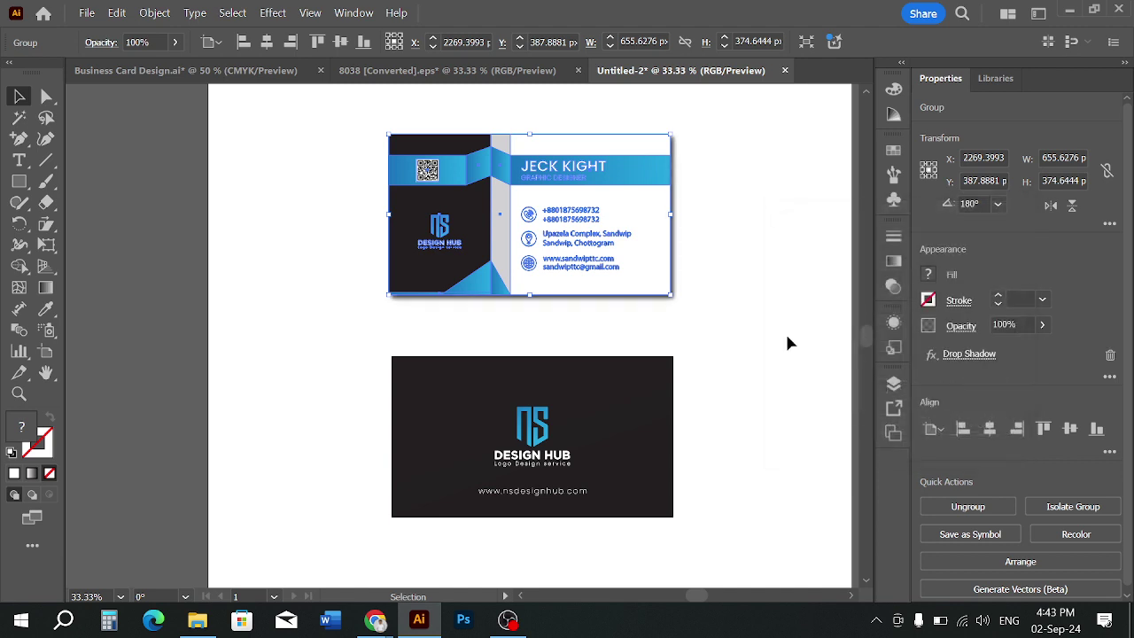
left_click(784, 331)
scroll(489, 344, "up", 1)
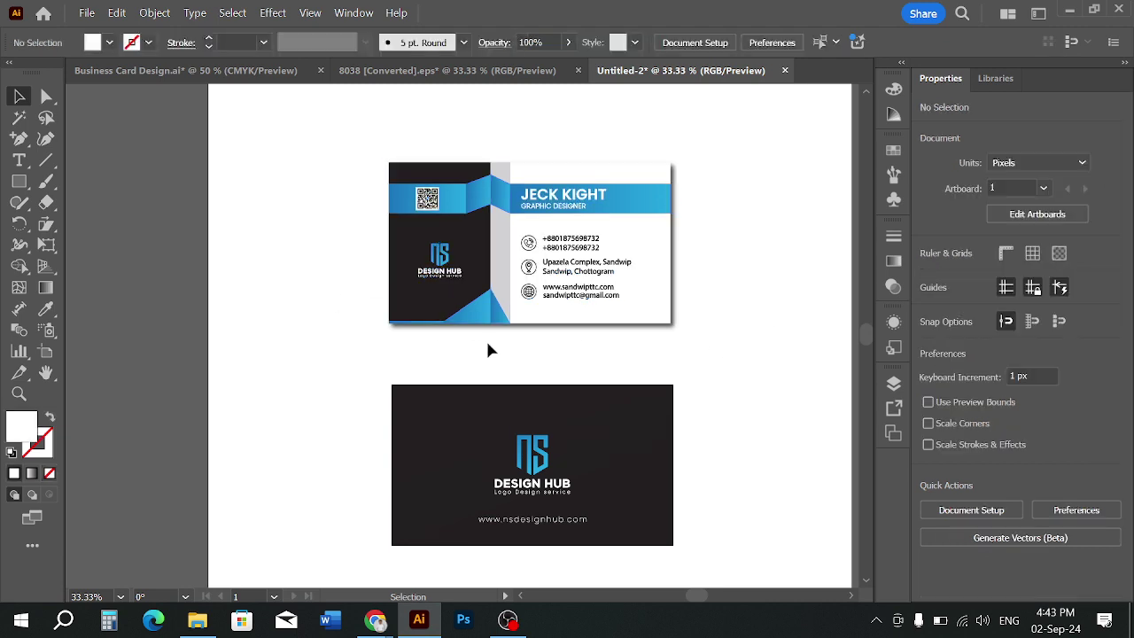
Select the dark back card and open the Drop Shadow effect settings
left_click(600, 393)
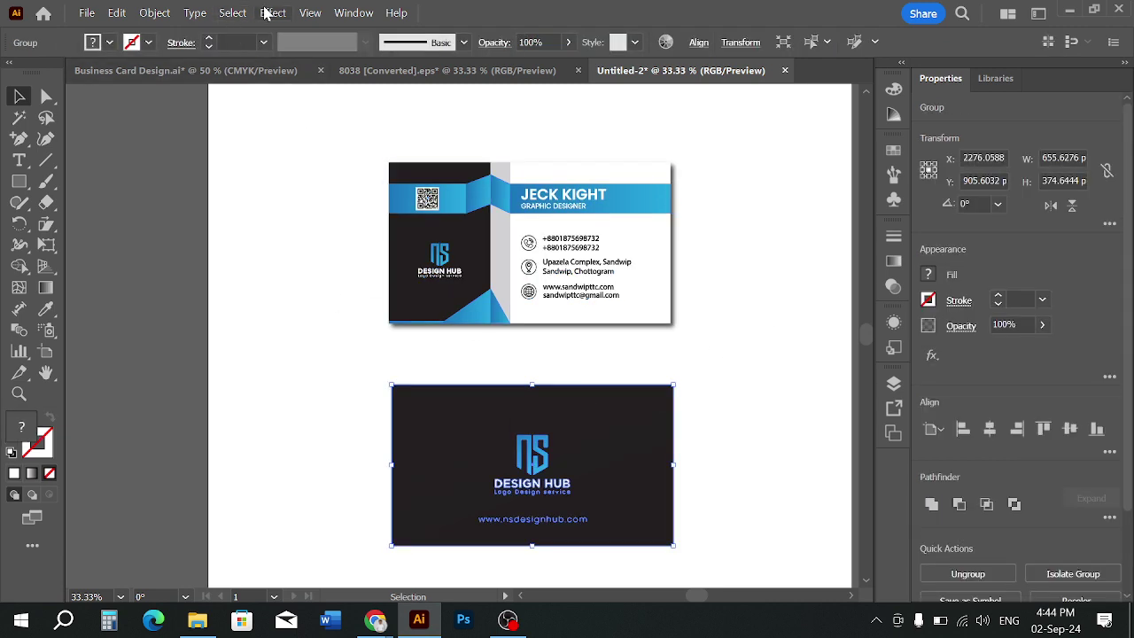
left_click(273, 12)
mouse_move(326, 286)
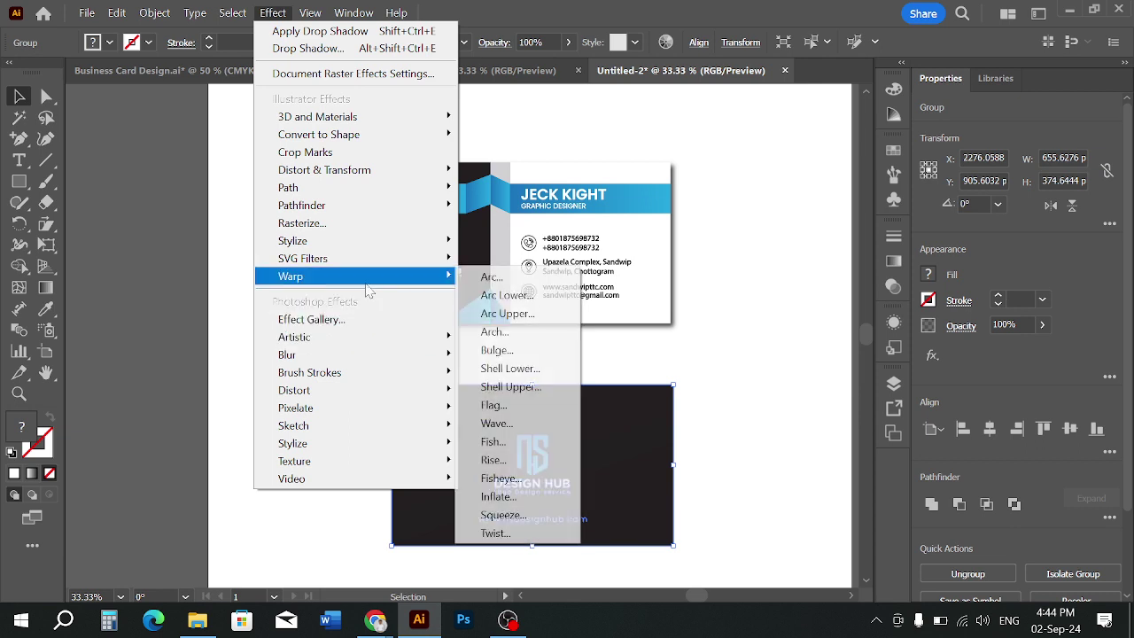
mouse_move(372, 241)
left_click(531, 247)
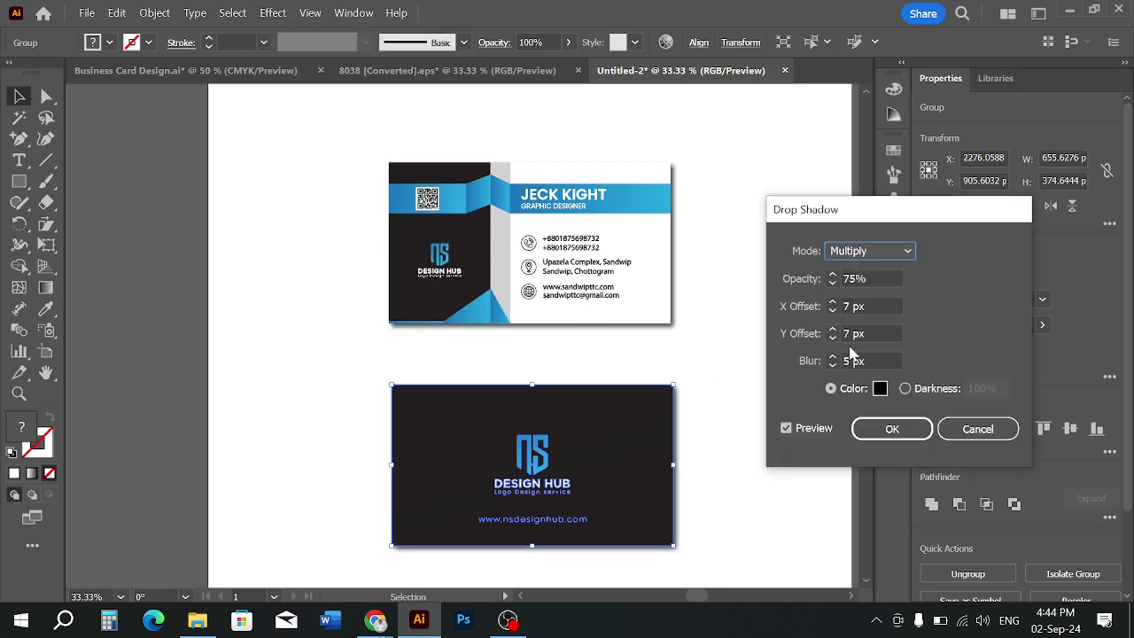
Try out different offset and blur values in the Drop Shadow preview
left_click(872, 330)
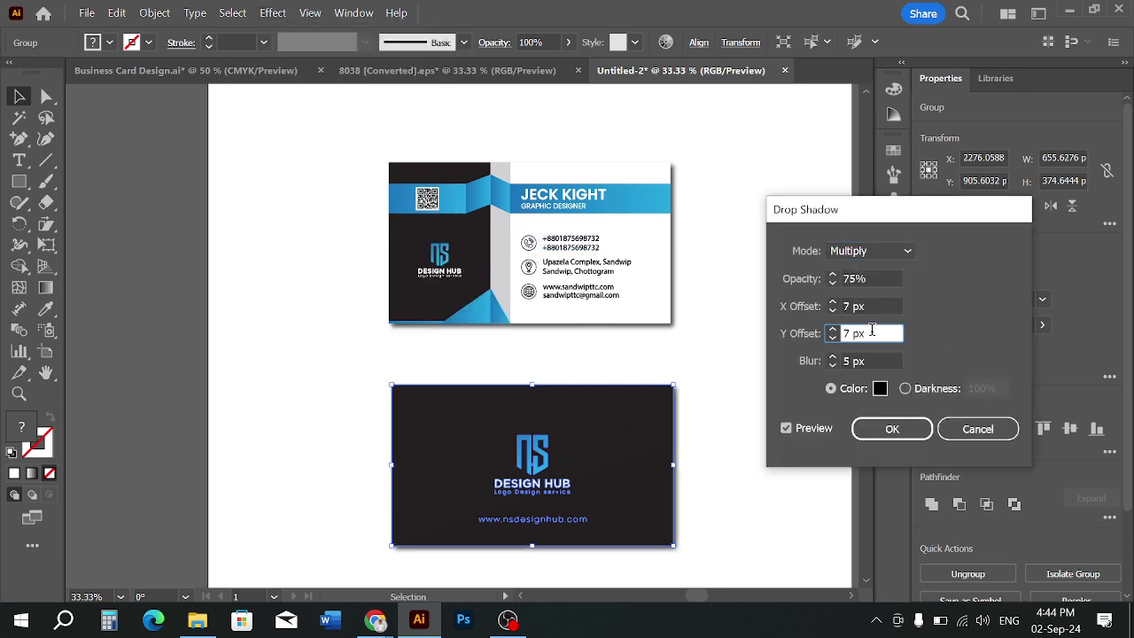
key("Down")
left_click(873, 362)
key("Up")
key("Up")
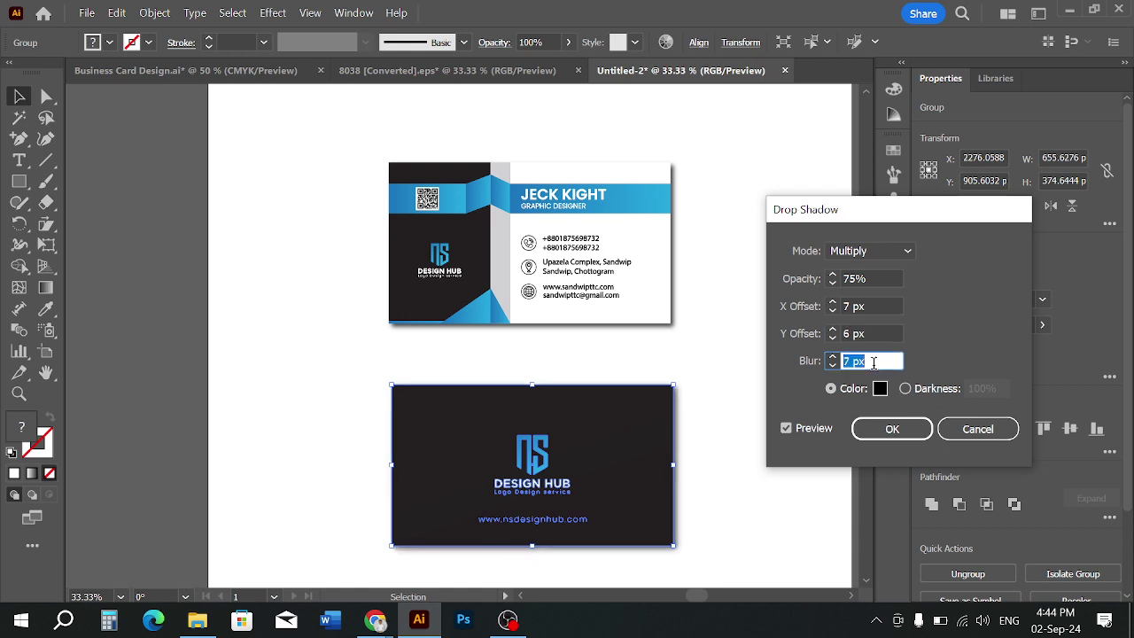
key("Up")
key("Up")
key("Up")
left_click(867, 331)
key("Down")
key("Down")
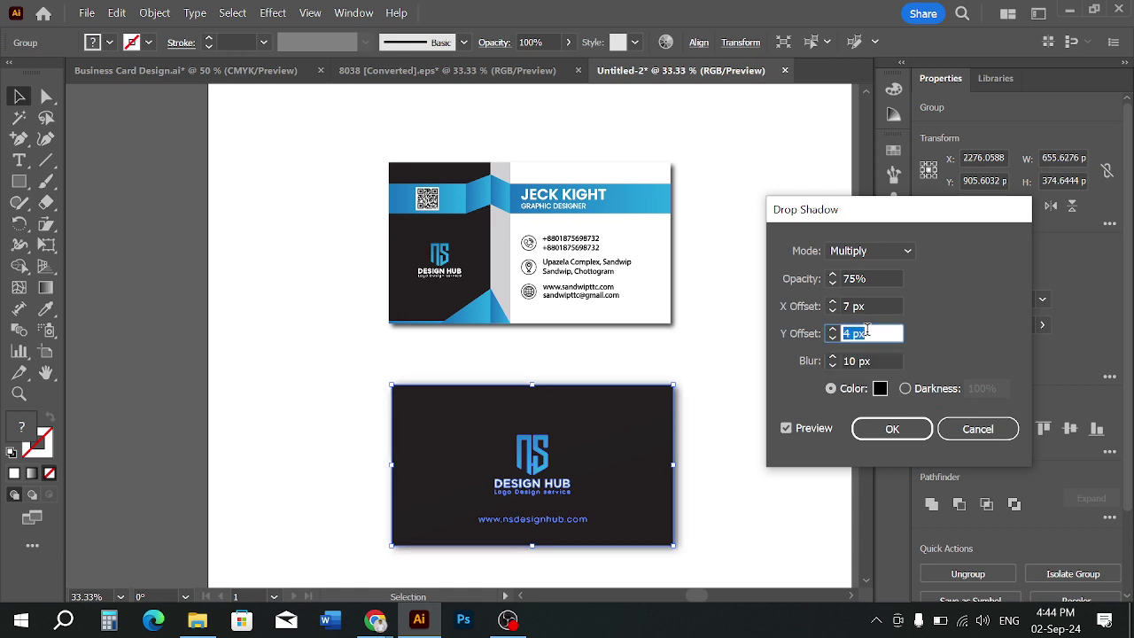
key("Down")
key("Down")
key("Down")
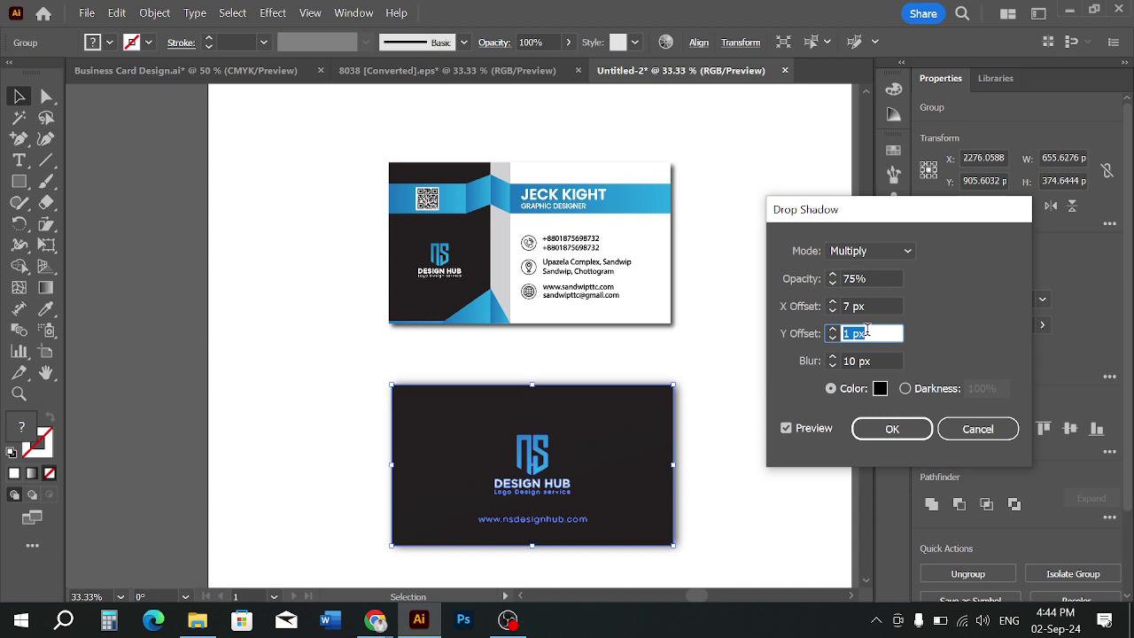
left_click(872, 307)
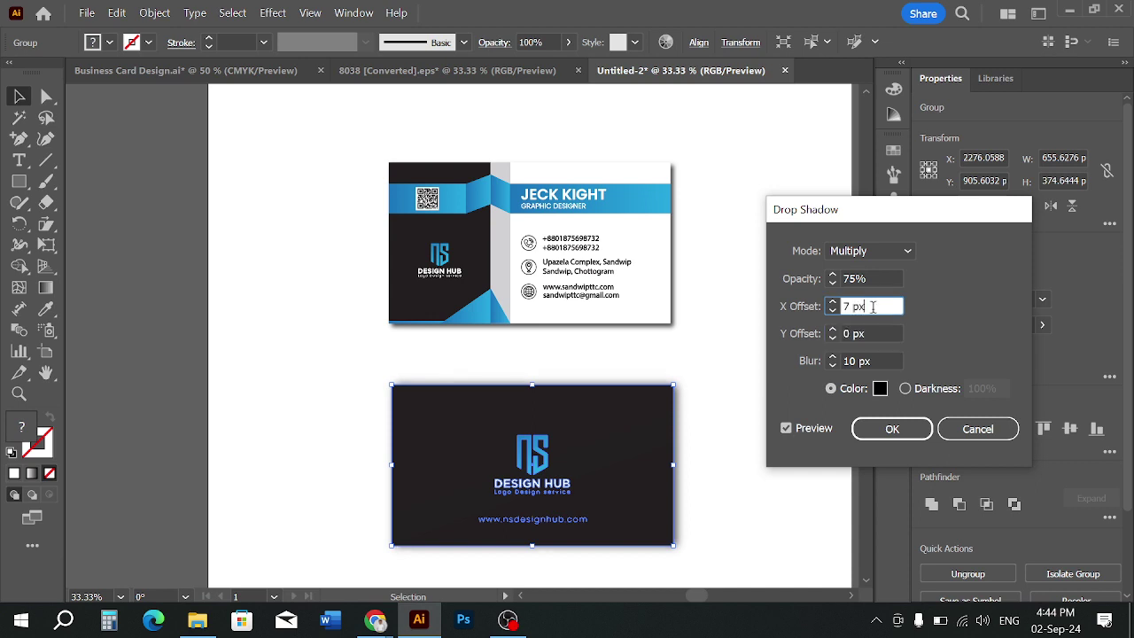
key("Down")
key("Down")
key("Down")
key("Down")
key("Down")
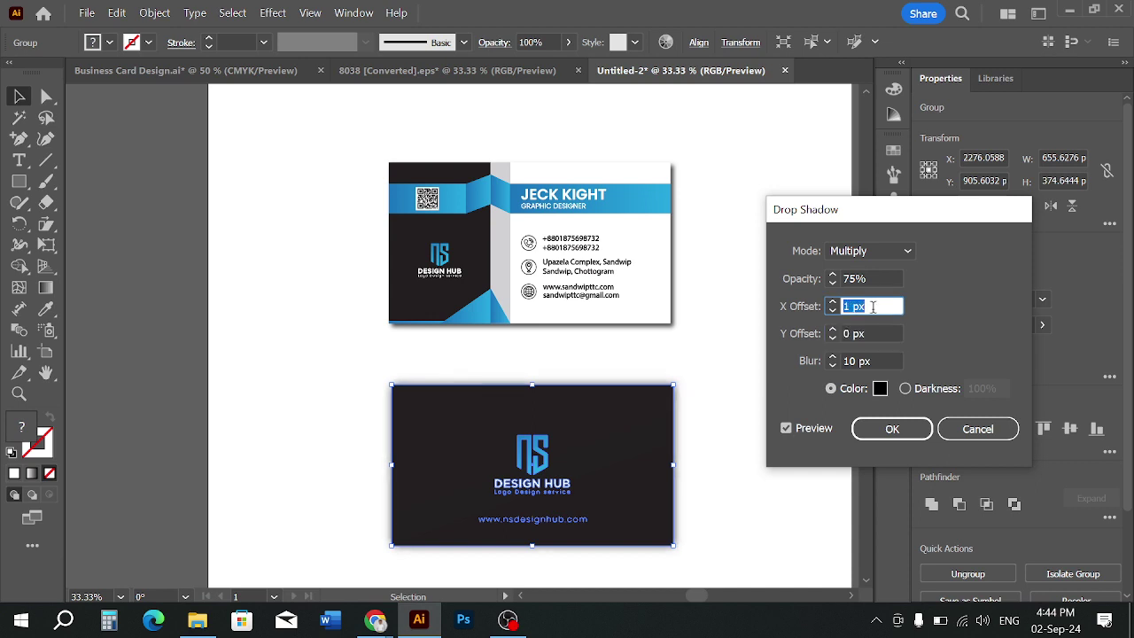
key("Down")
key("Up")
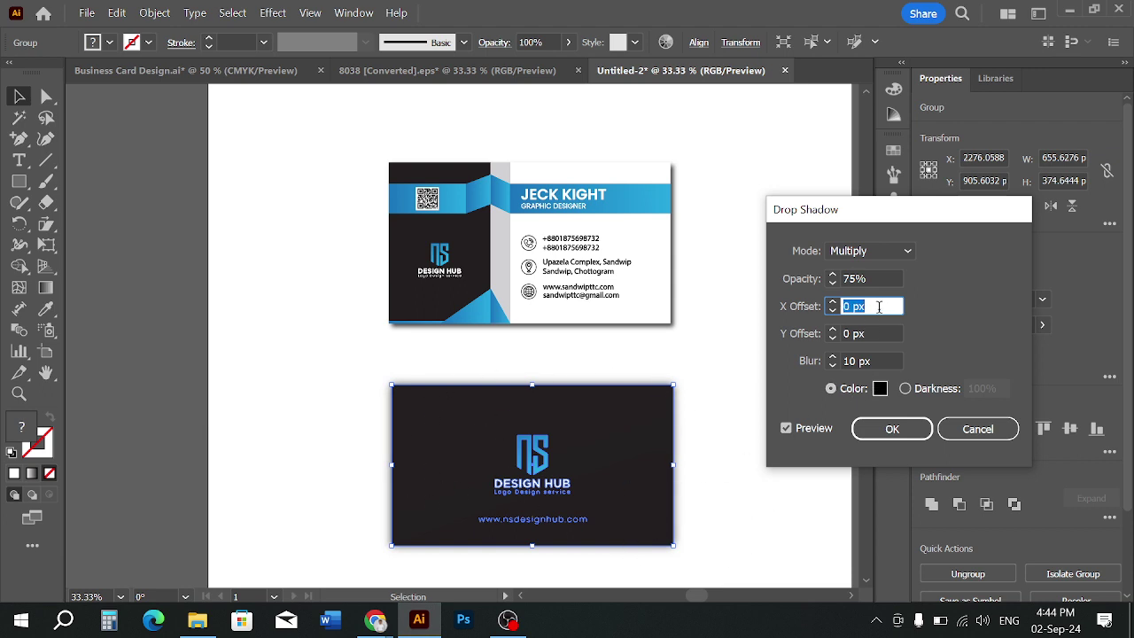
Set X and Y offsets to 7 px and blur to 5 px, then apply the shadow
type("7")
key("Tab")
type("7")
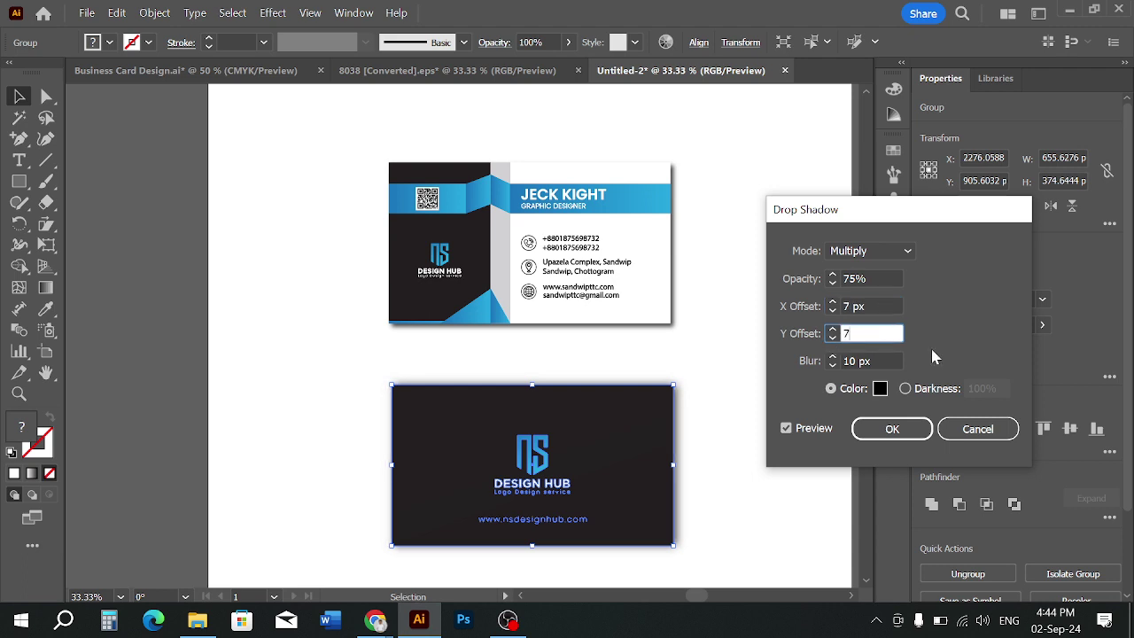
key("Tab")
type("5")
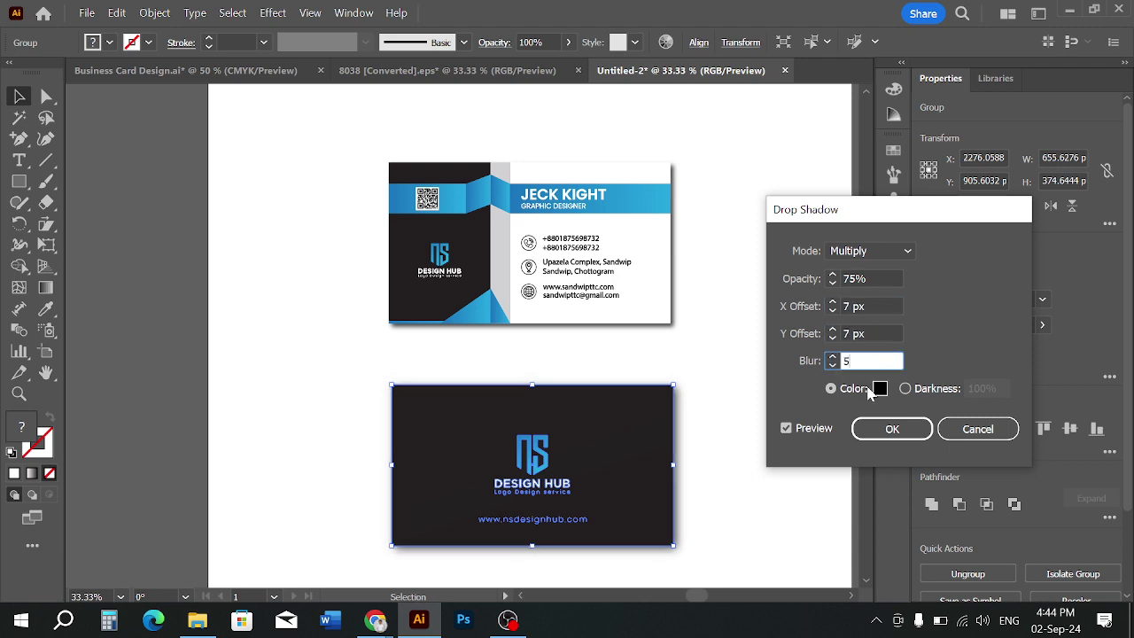
left_click(886, 430)
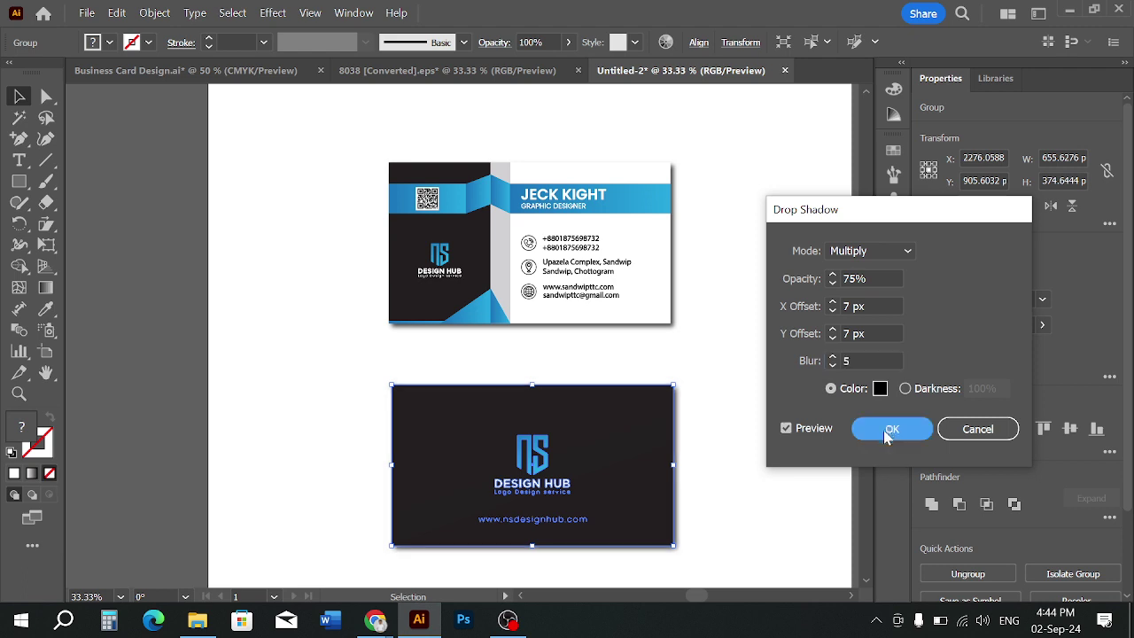
left_click(785, 446)
scroll(762, 412, "down", 1)
Switch to the Rectangle tool with a black fill
scroll(743, 374, "down", 2)
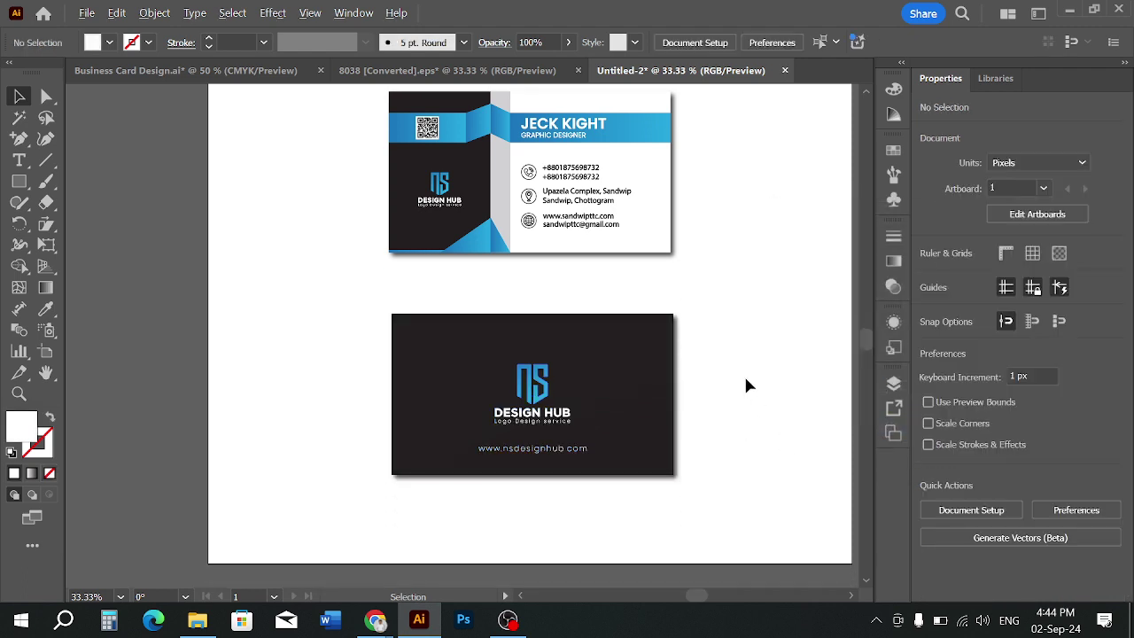
scroll(743, 374, "down", 1)
left_click_drag(756, 328, 738, 357)
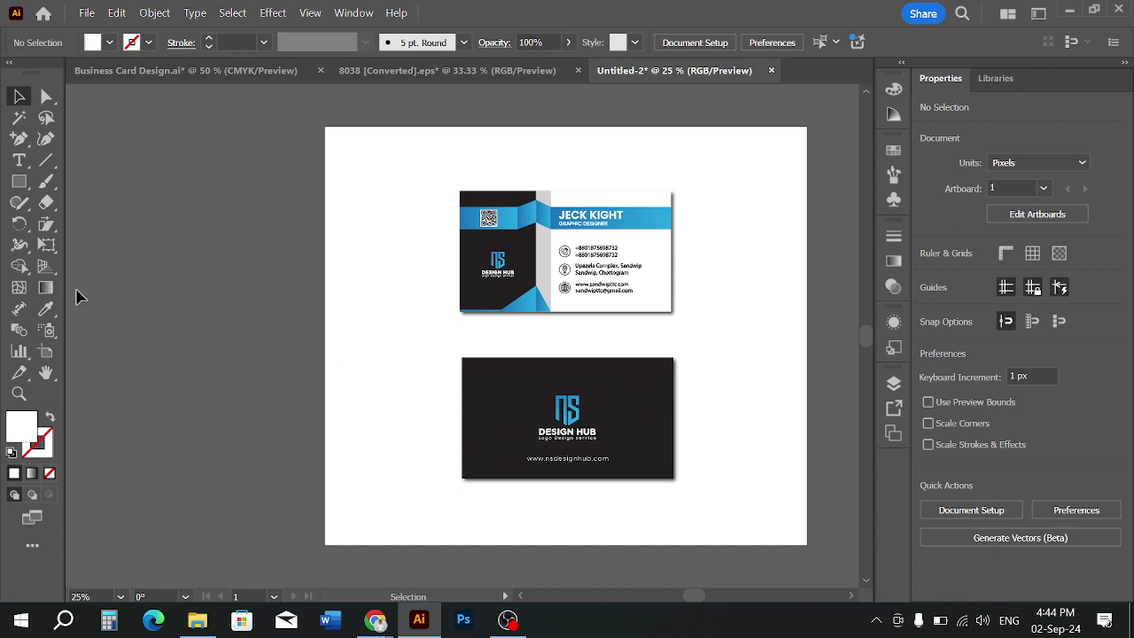
left_click(19, 182)
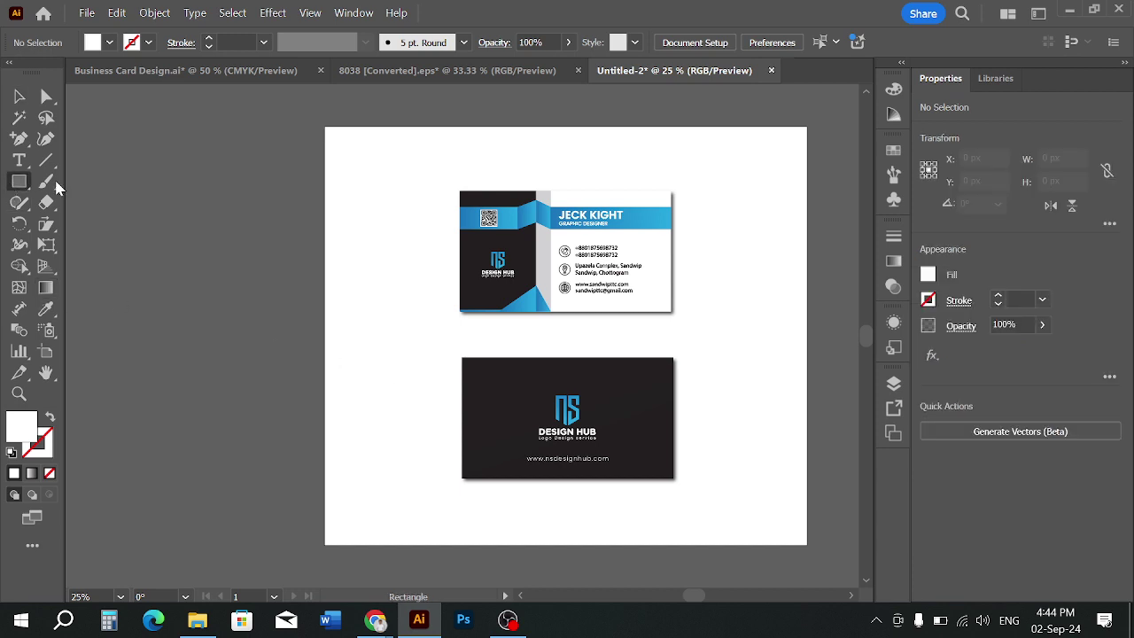
left_click(109, 43)
left_click(49, 108)
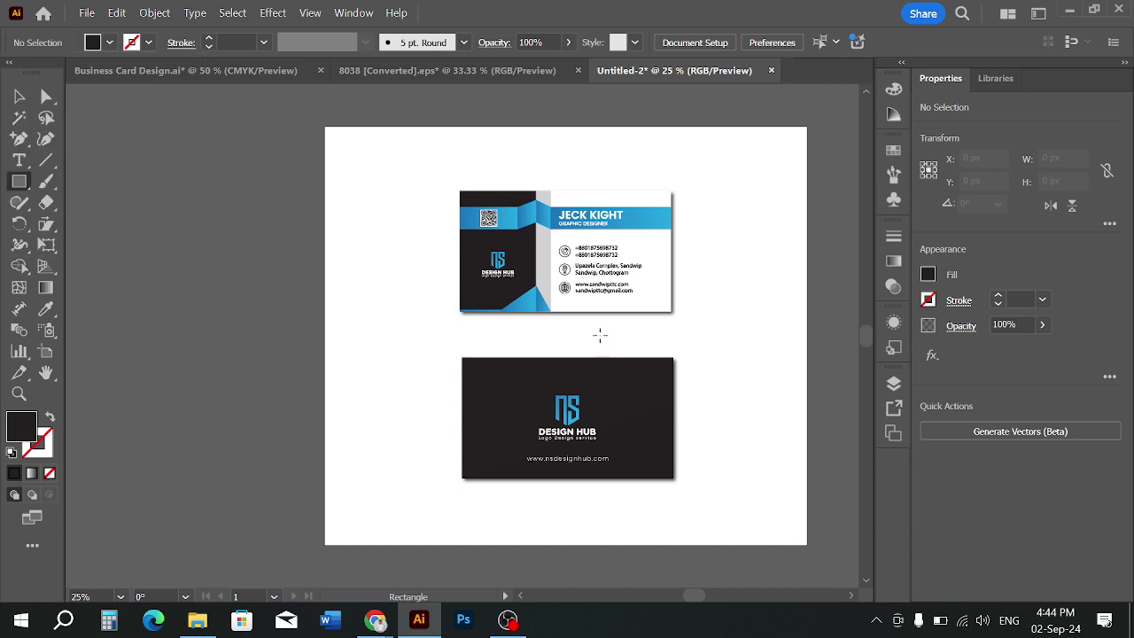
Draw a dark strip about 655 × 64 px along the front card's bottom edge
scroll(600, 335, "up", 2)
scroll(325, 293, "up", 1)
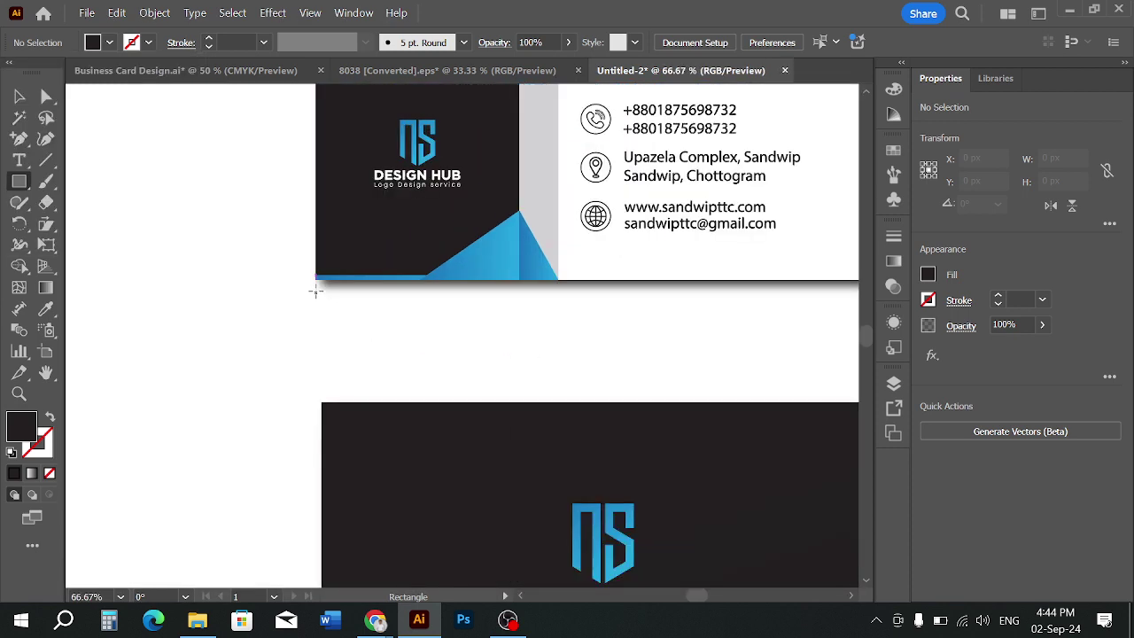
mouse_move(316, 280)
left_mouse_down()
mouse_move(504, 323)
mouse_move(743, 348)
mouse_move(848, 332)
mouse_move(786, 335)
left_mouse_up()
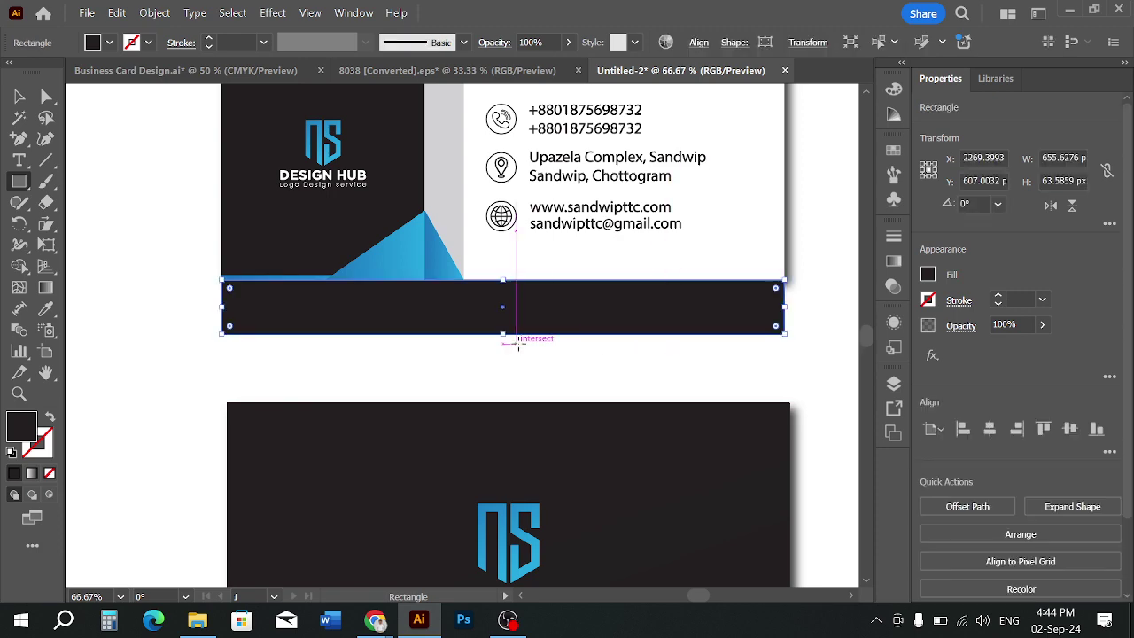
scroll(520, 329, "down", 2)
left_click(19, 97)
left_click(451, 350)
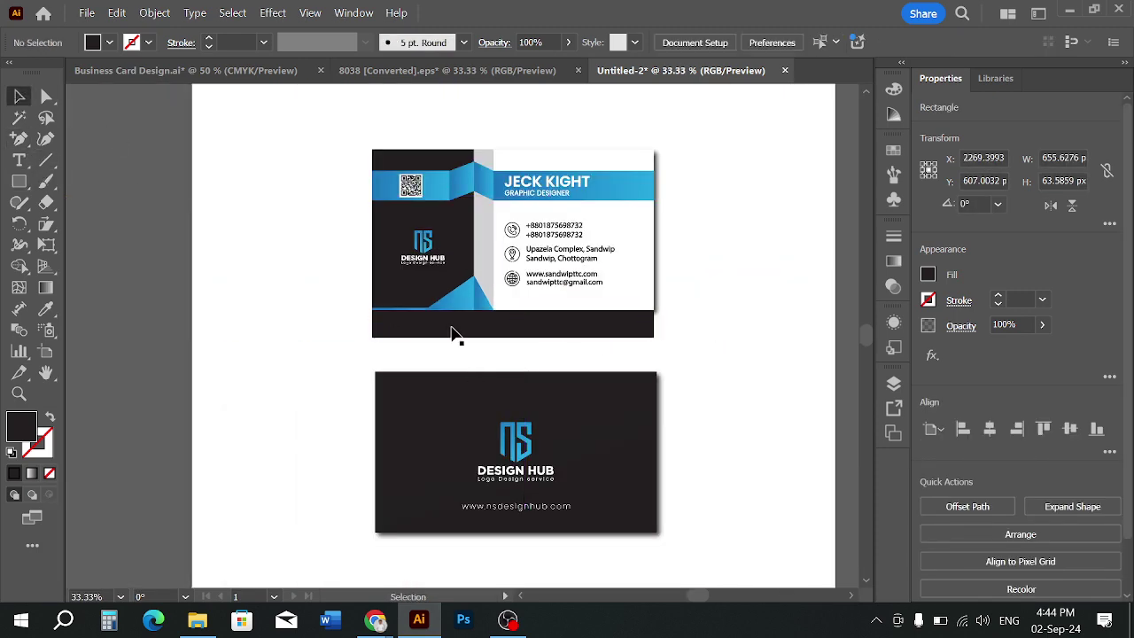
scroll(481, 375, "up", 1)
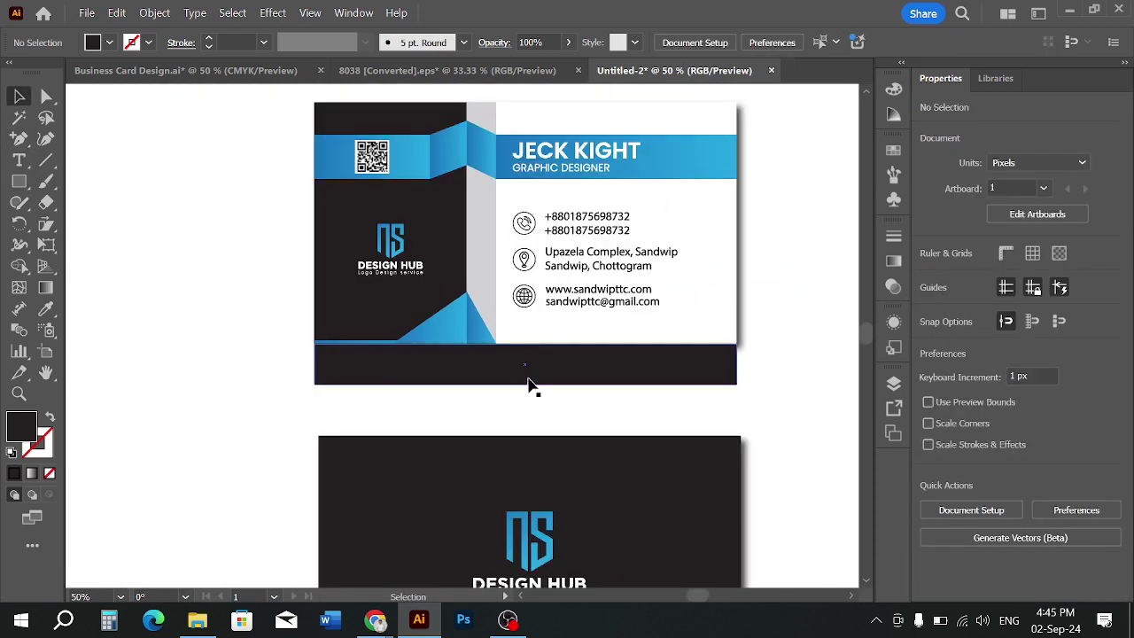
left_click(20, 141)
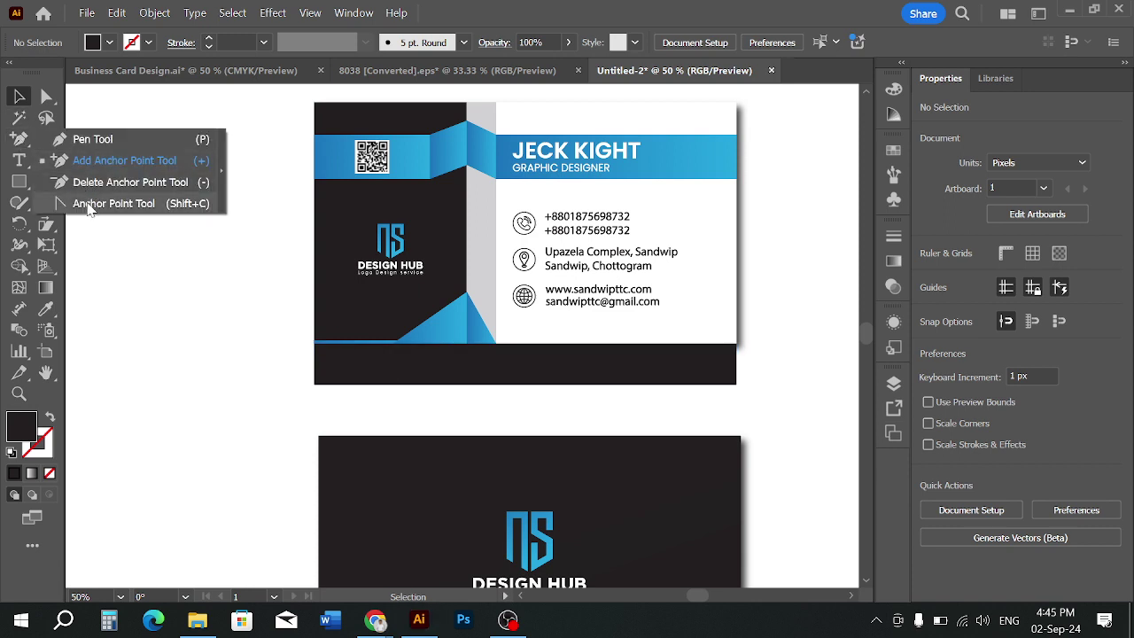
Bow the dark strip's bottom edge upward into an arc with the Anchor Point Tool
left_click(88, 208)
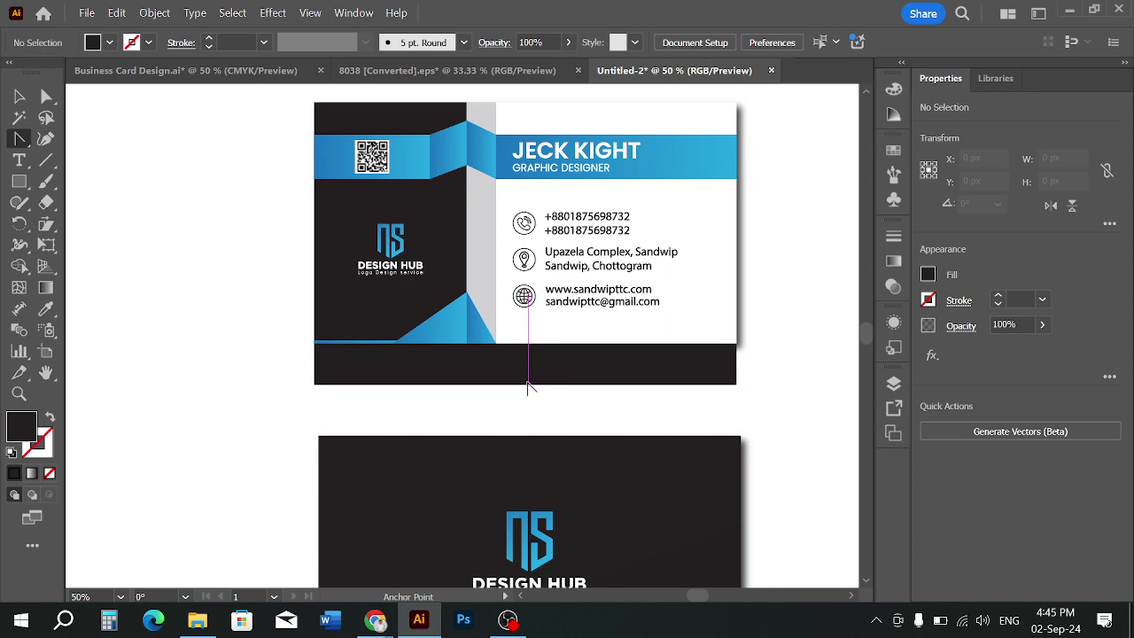
left_click_drag(532, 385, 532, 355)
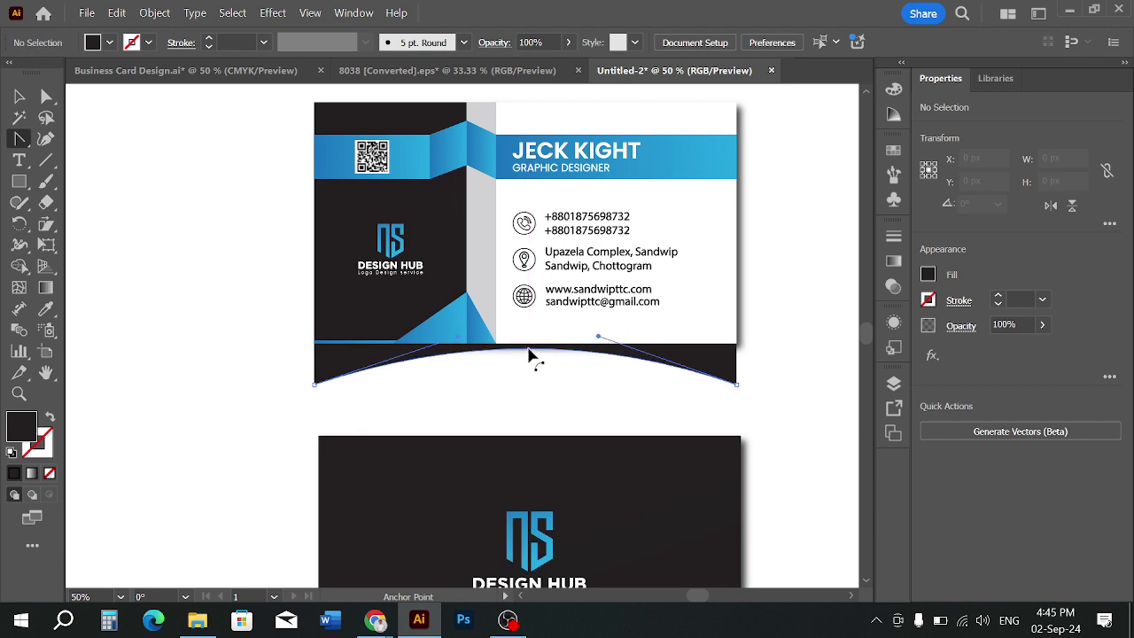
left_click_drag(530, 349, 530, 347)
left_click(19, 96)
left_click(257, 239)
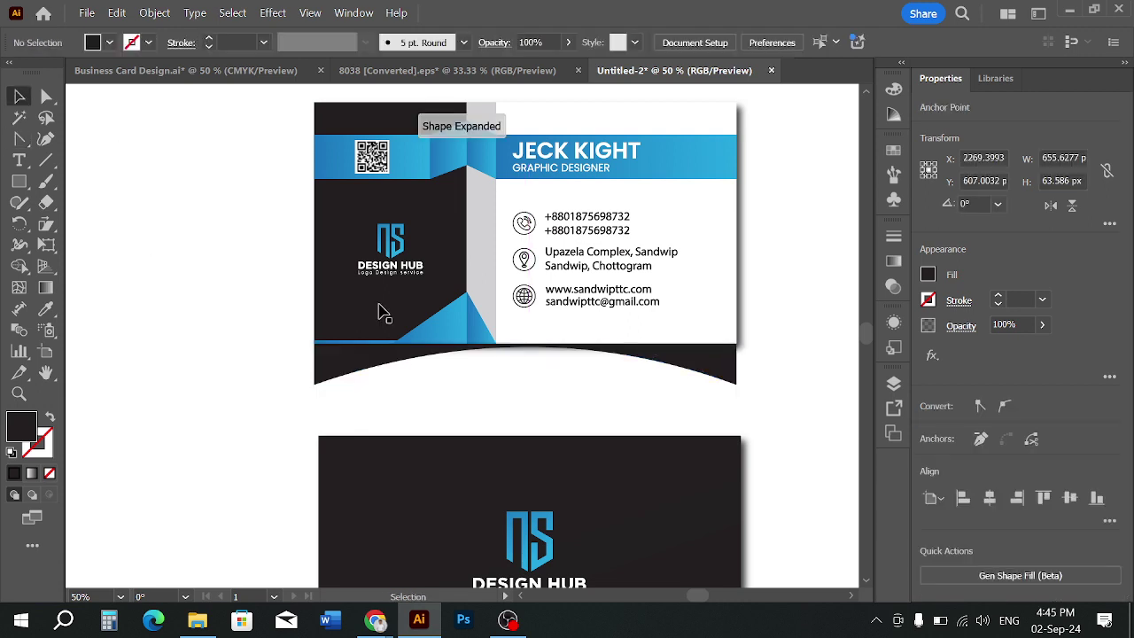
left_click(651, 367)
left_click(272, 13)
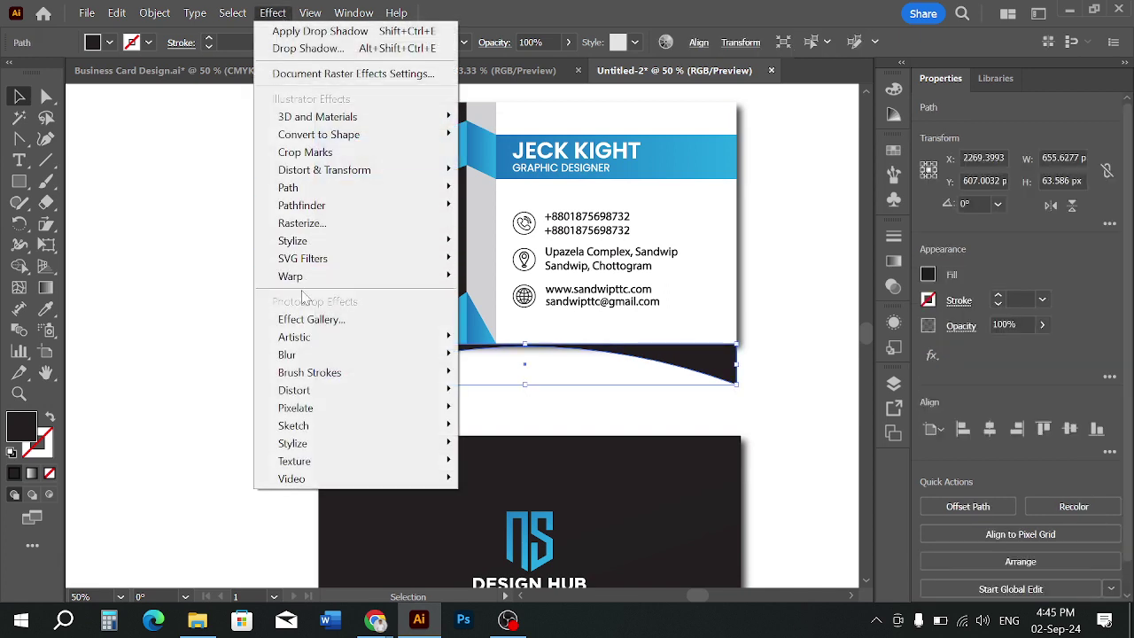
Apply a Gaussian Blur with a 52-pixel radius to the curved dark shape
mouse_move(299, 354)
left_click(485, 354)
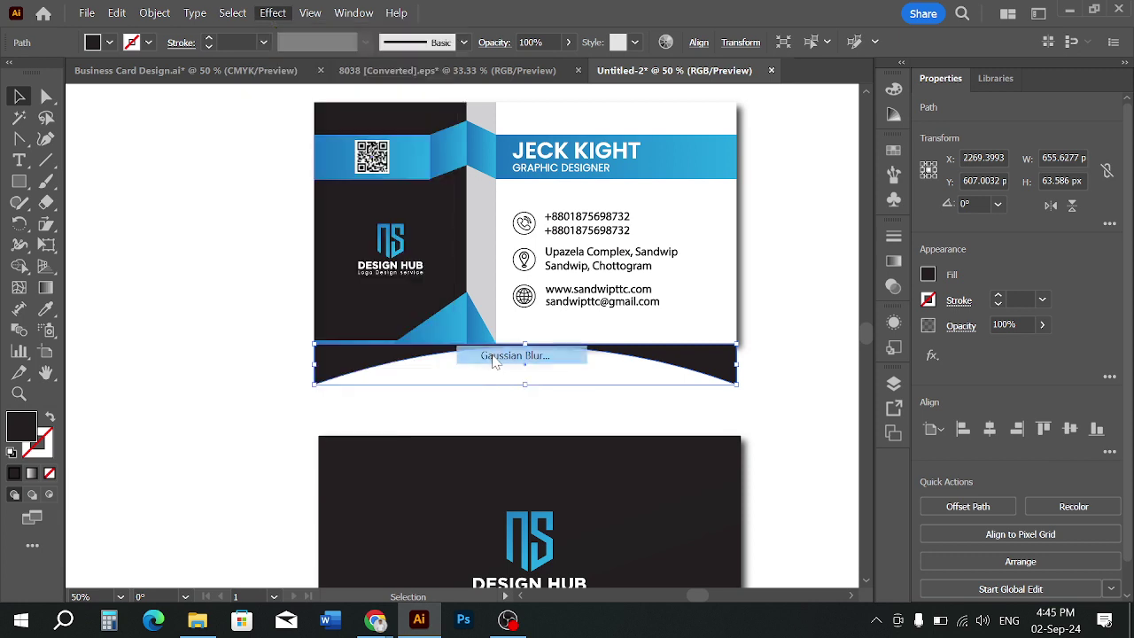
left_click_drag(536, 248, 873, 272)
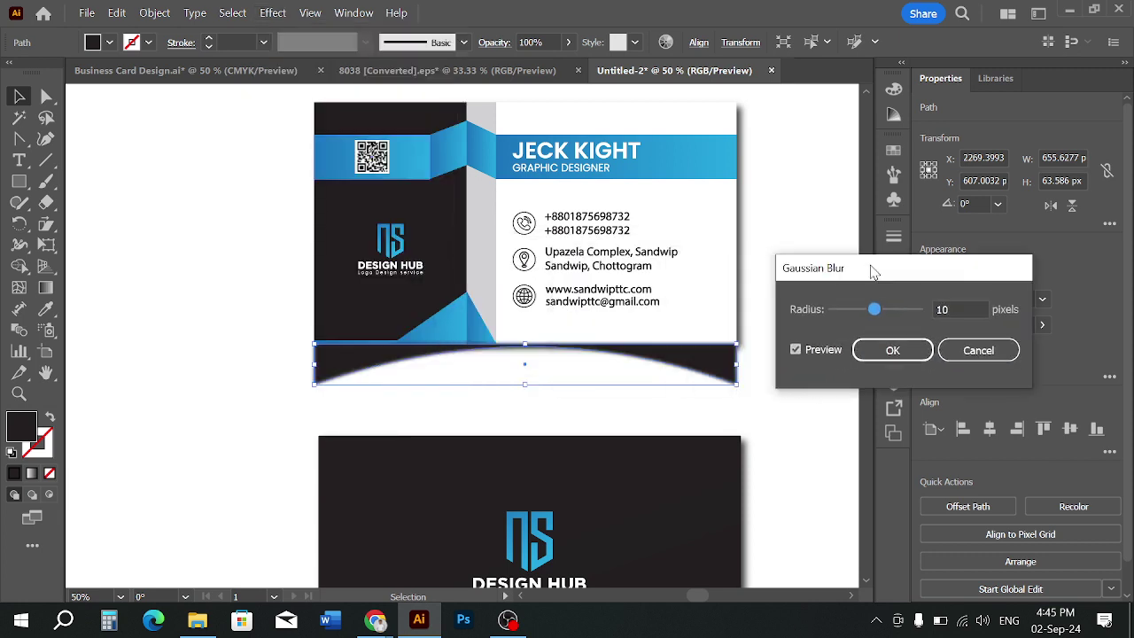
left_click(893, 312)
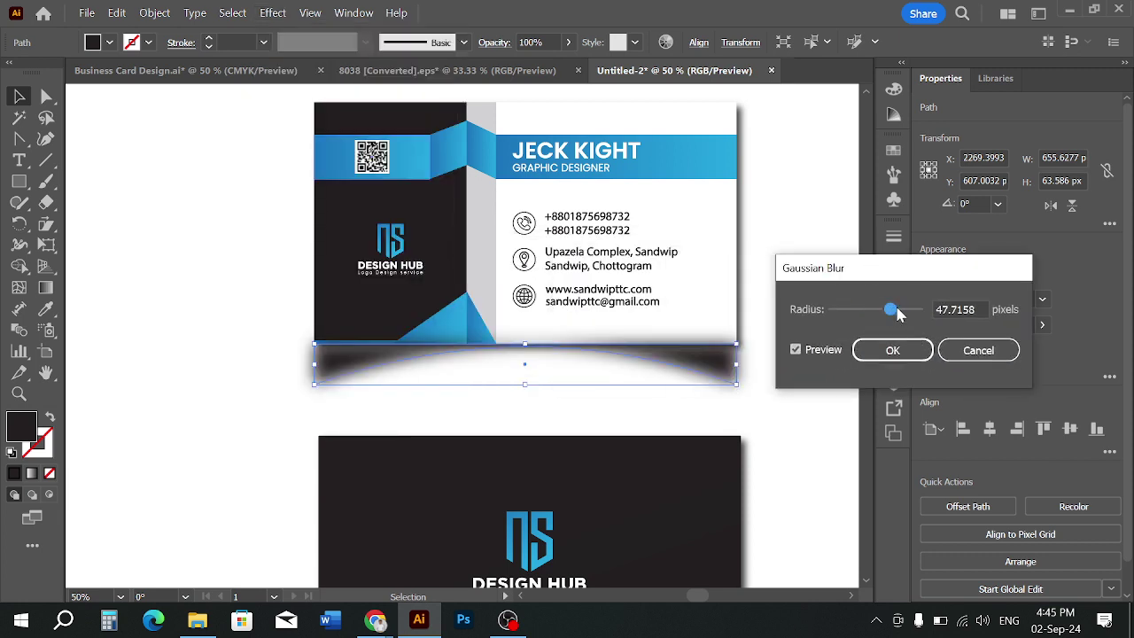
left_click(897, 311)
left_click_drag(895, 309, 890, 307)
left_click(900, 311)
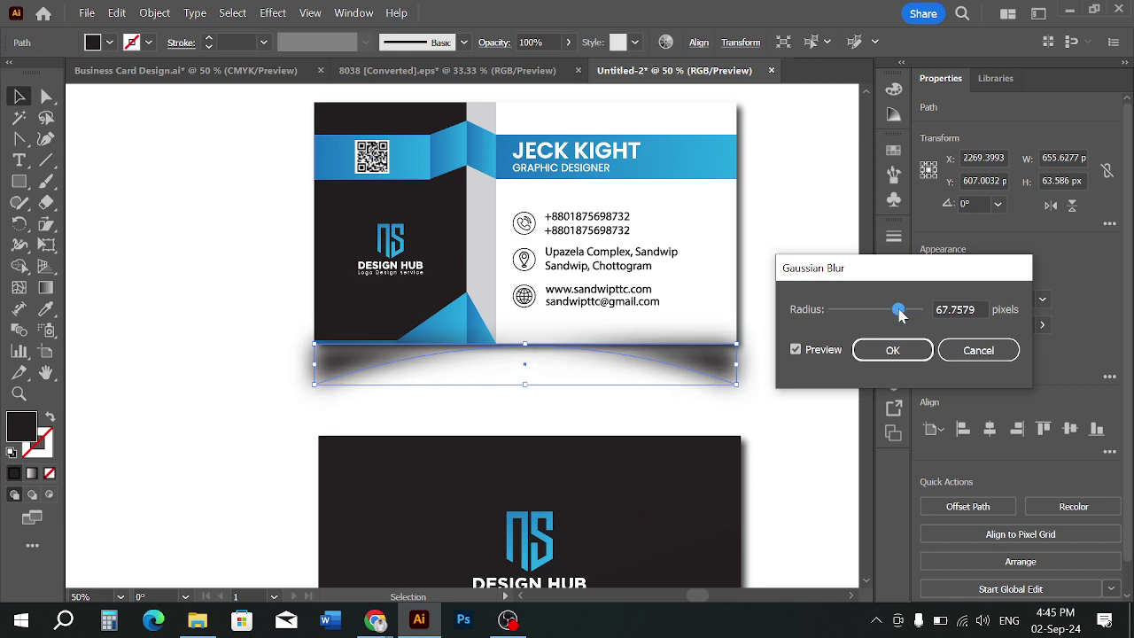
left_click_drag(895, 315, 893, 310)
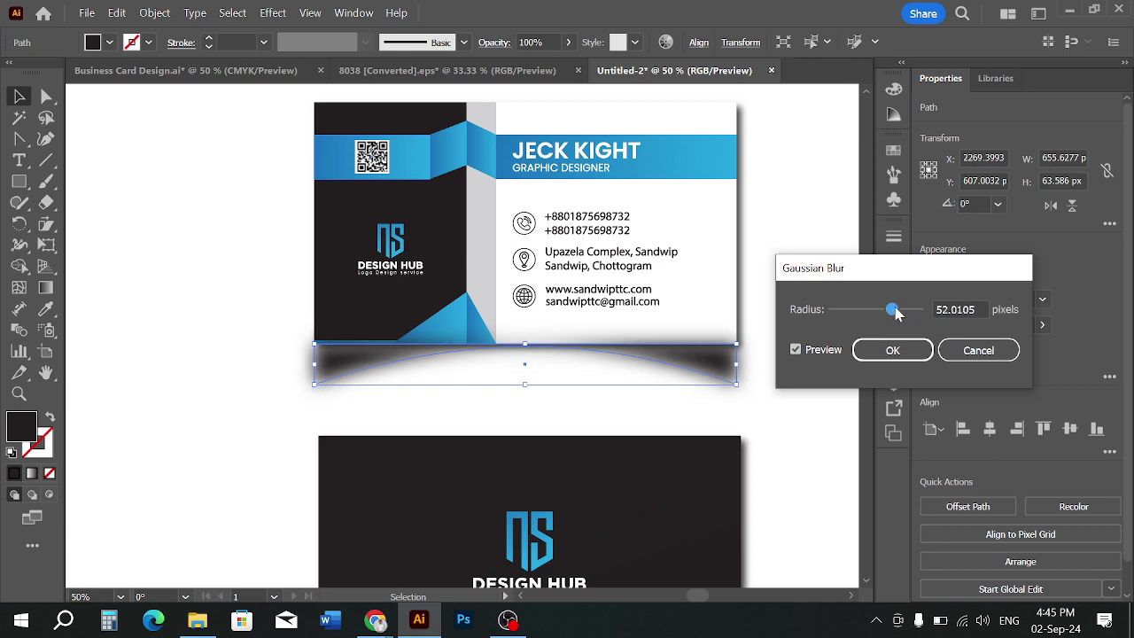
left_click(975, 310)
type("52")
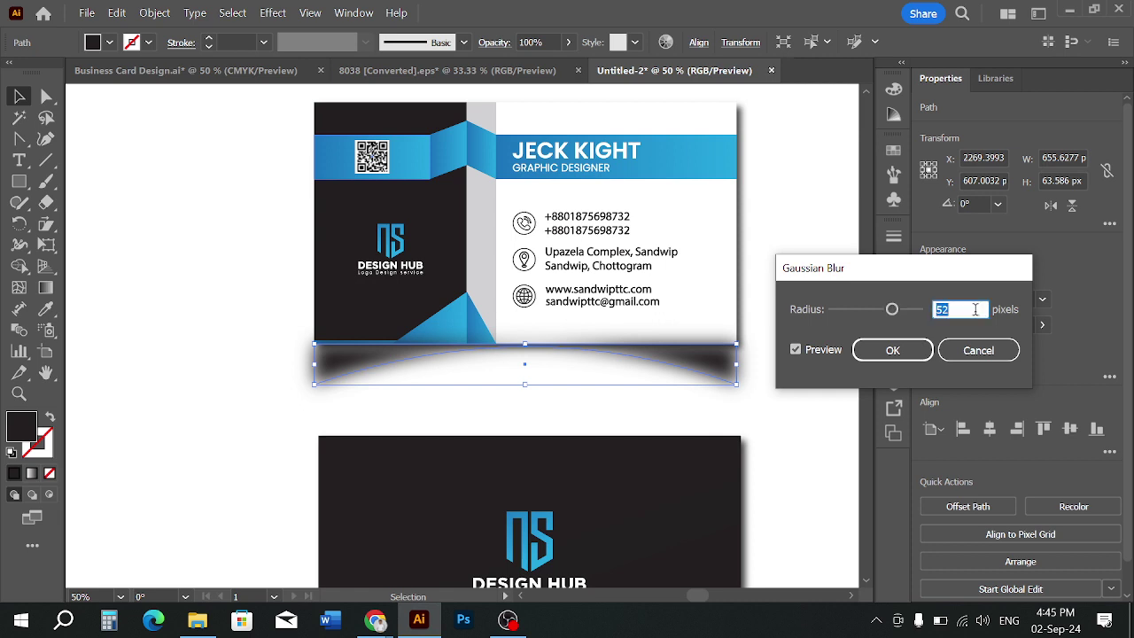
left_click(888, 350)
left_click(767, 325)
left_click(744, 361)
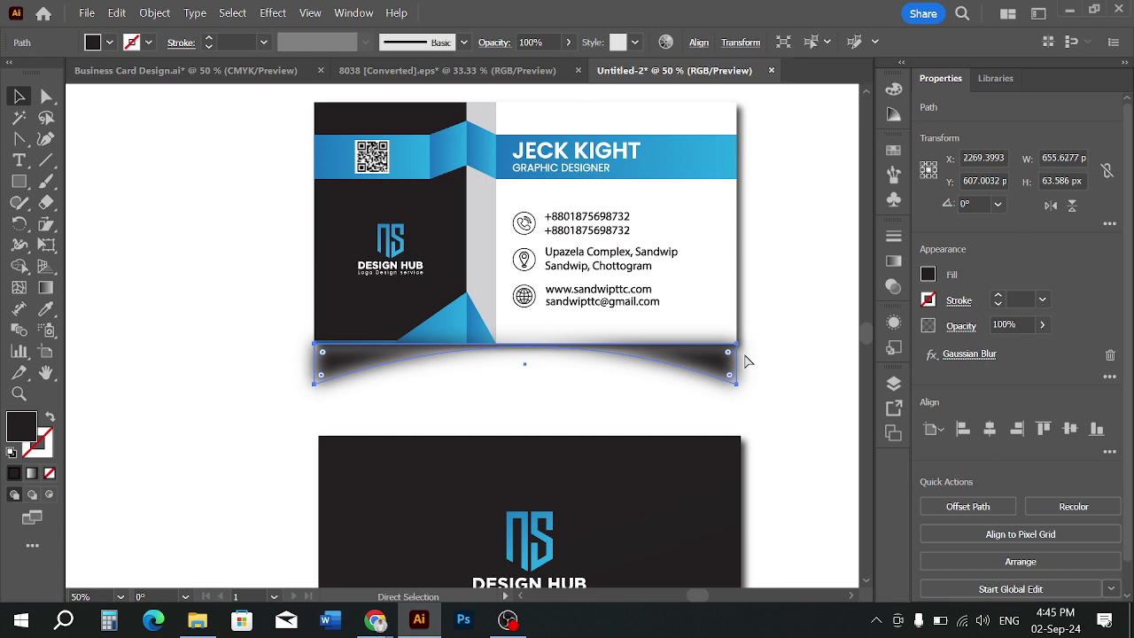
Select the blurred shadow and lower its opacity to 65%
left_click(745, 361)
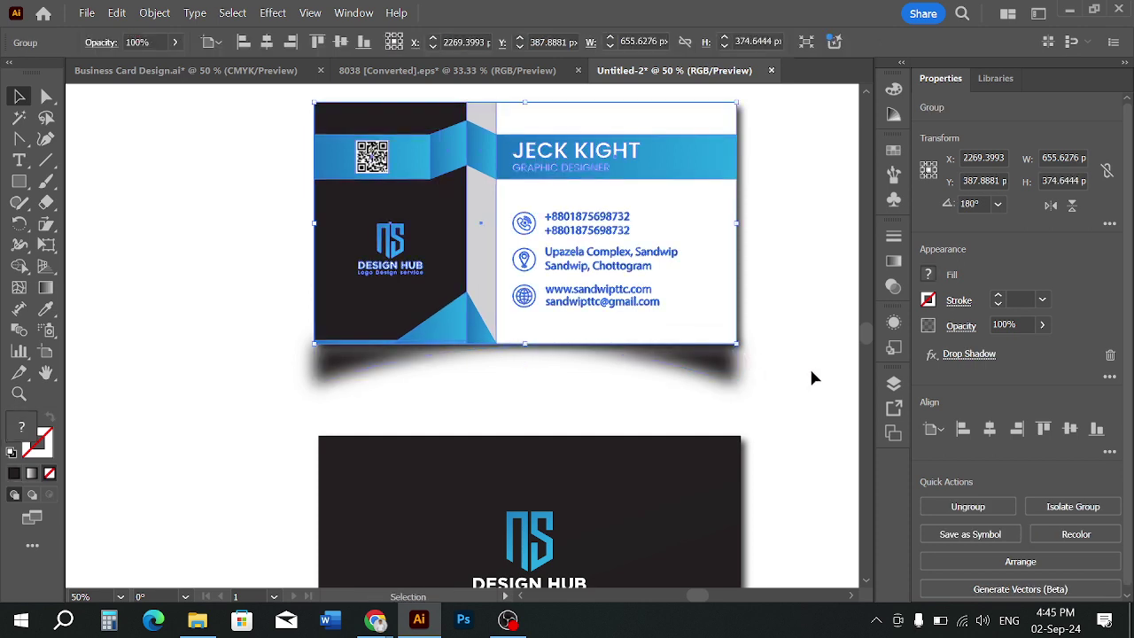
scroll(805, 414, "down", 2)
left_click_drag(827, 406, 778, 404)
scroll(778, 406, "up", 1)
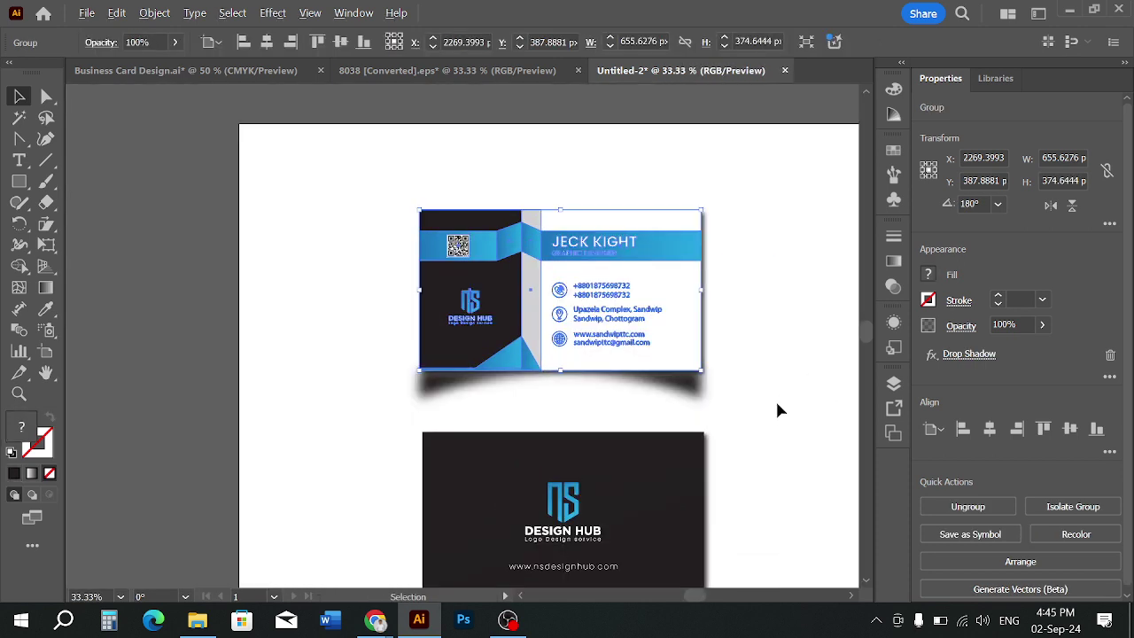
left_click(778, 407)
left_click(697, 399)
left_click(533, 41)
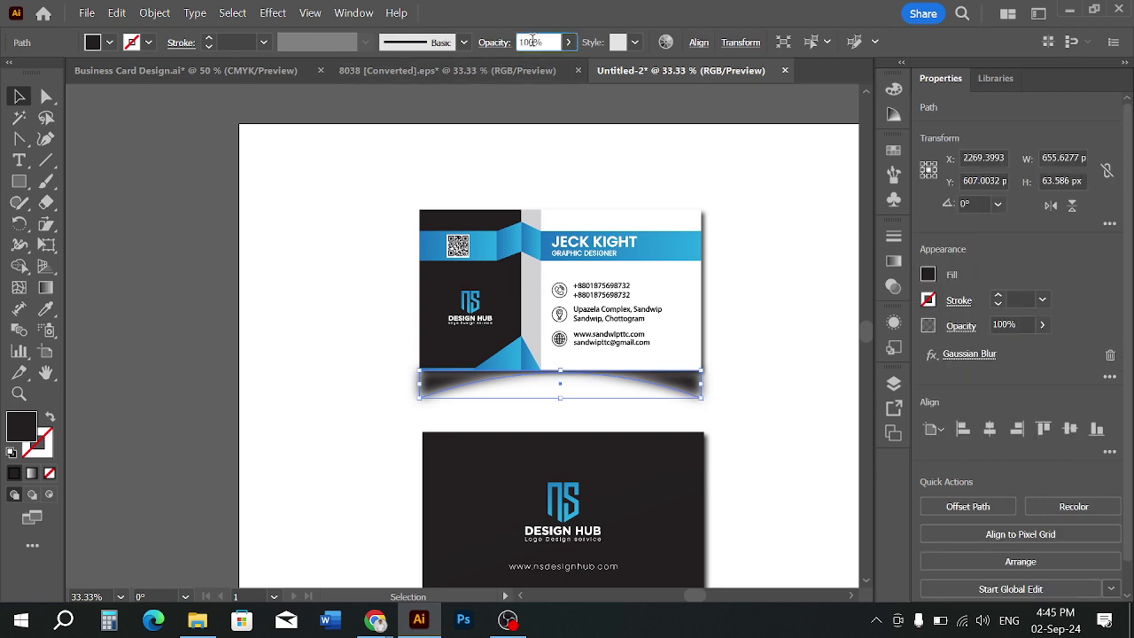
key("Down")
key("Down")
key("Down")
key("Down")
key("Down")
key("Down")
key("Down")
key("Down")
key("Down")
key("Down")
key("Down")
key("Down")
key("Down")
key("Down")
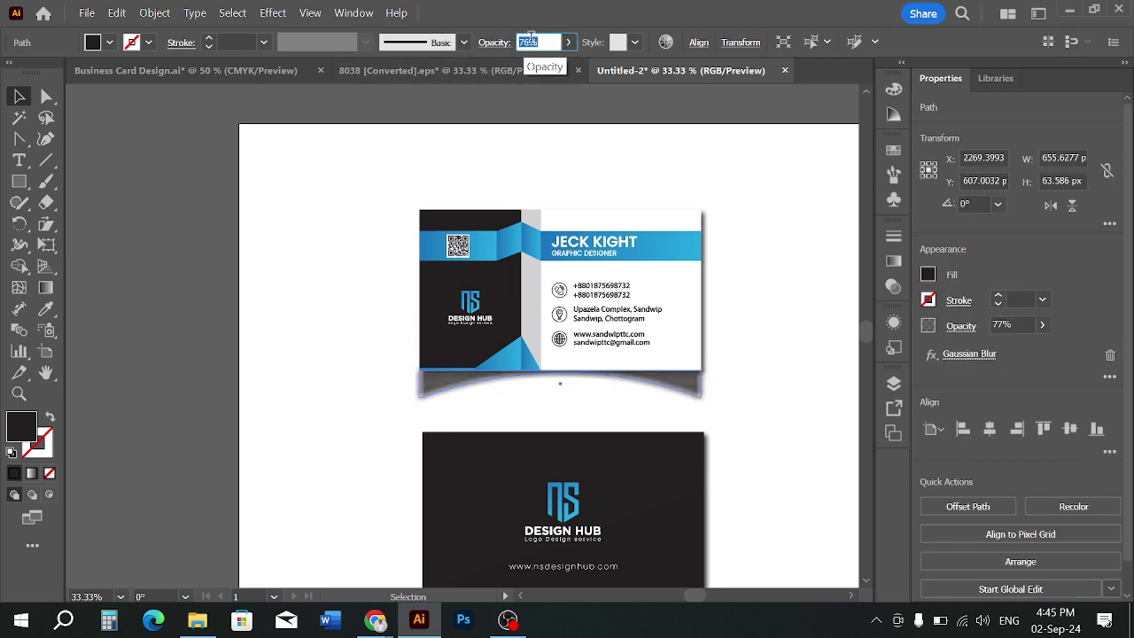
key("Down")
key("Down")
key("Down")
key("Down")
left_click(553, 149)
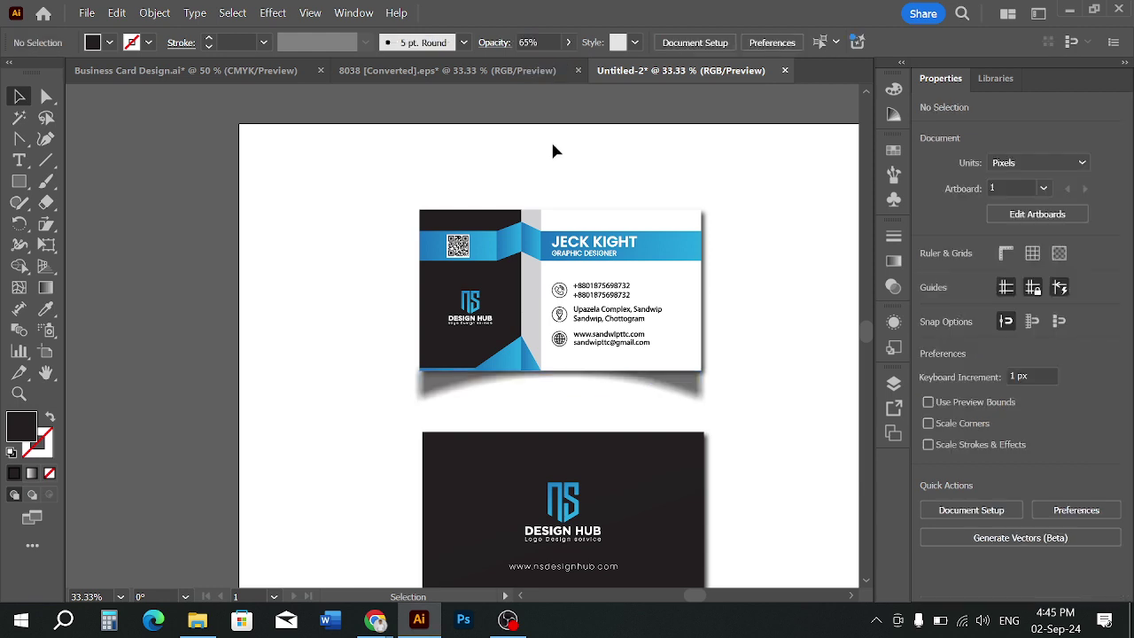
Lower the shadow's opacity further to 57%
left_click(675, 392)
left_click(543, 42)
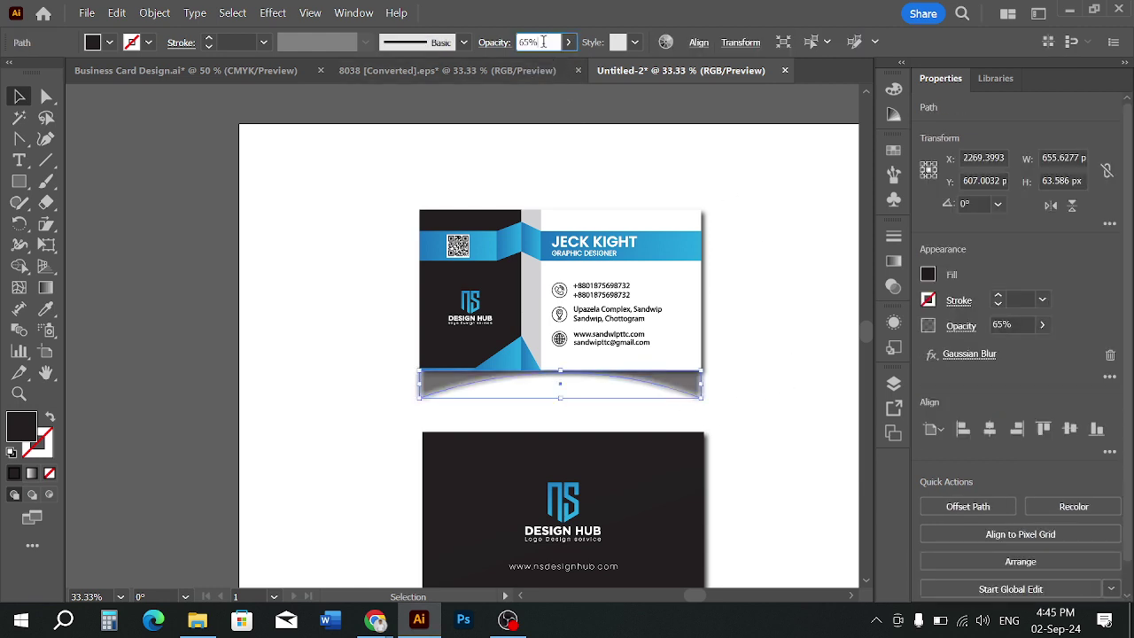
key("Down")
key("Down")
key("Down")
key("Down")
key("Down")
key("Down")
key("Down")
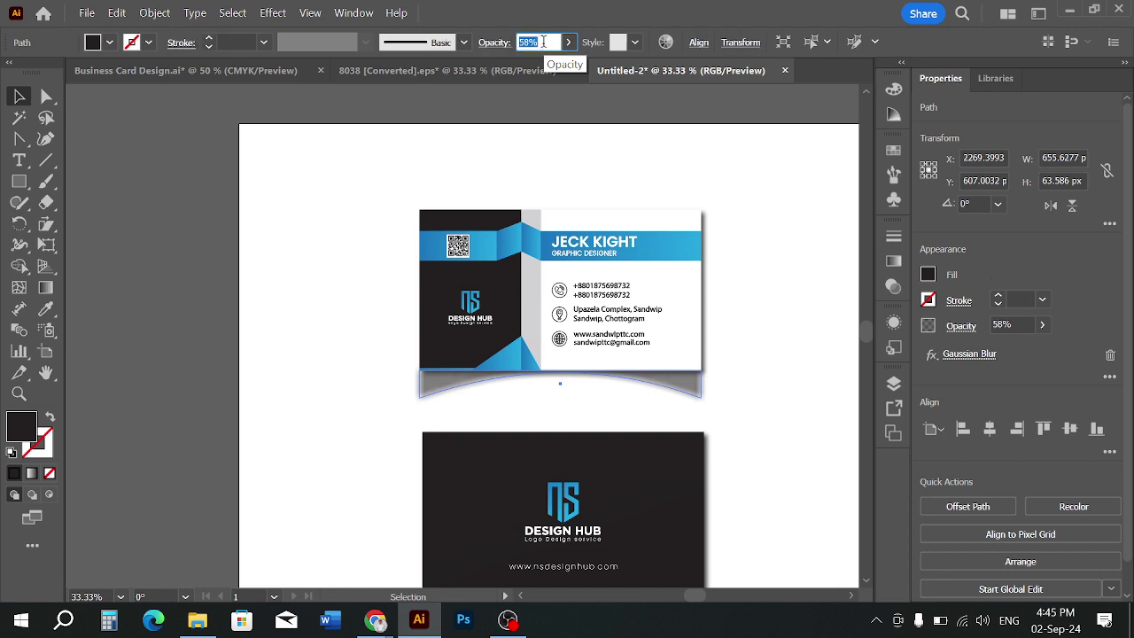
key("Down")
left_click(553, 139)
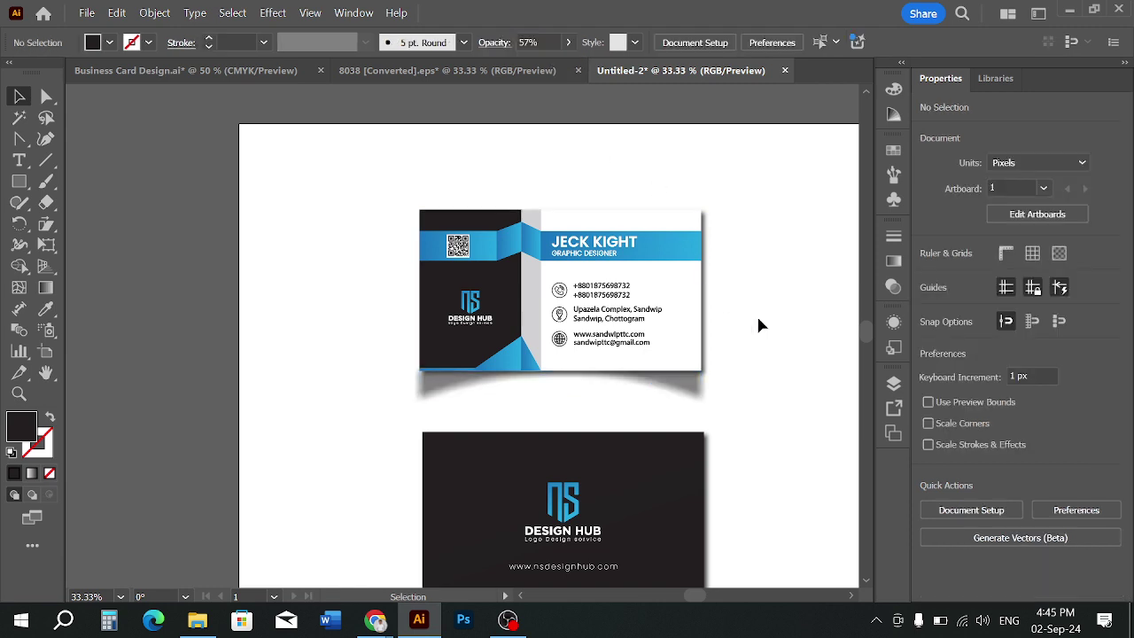
scroll(773, 351, "down", 1)
left_click_drag(779, 354, 770, 354)
scroll(749, 379, "up", 1)
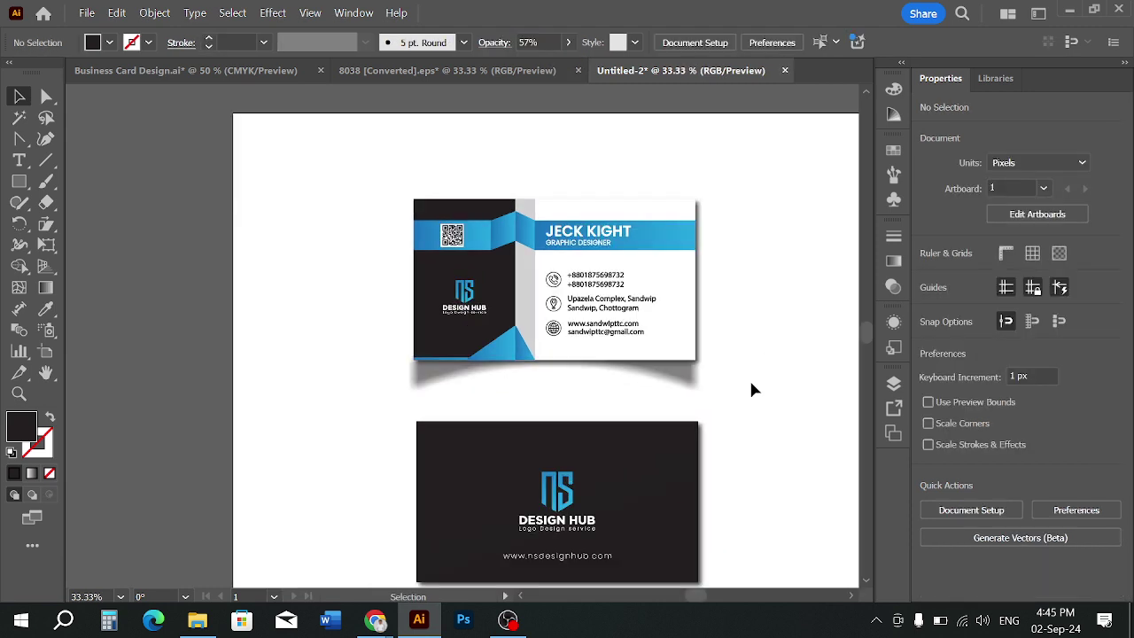
left_click(701, 387)
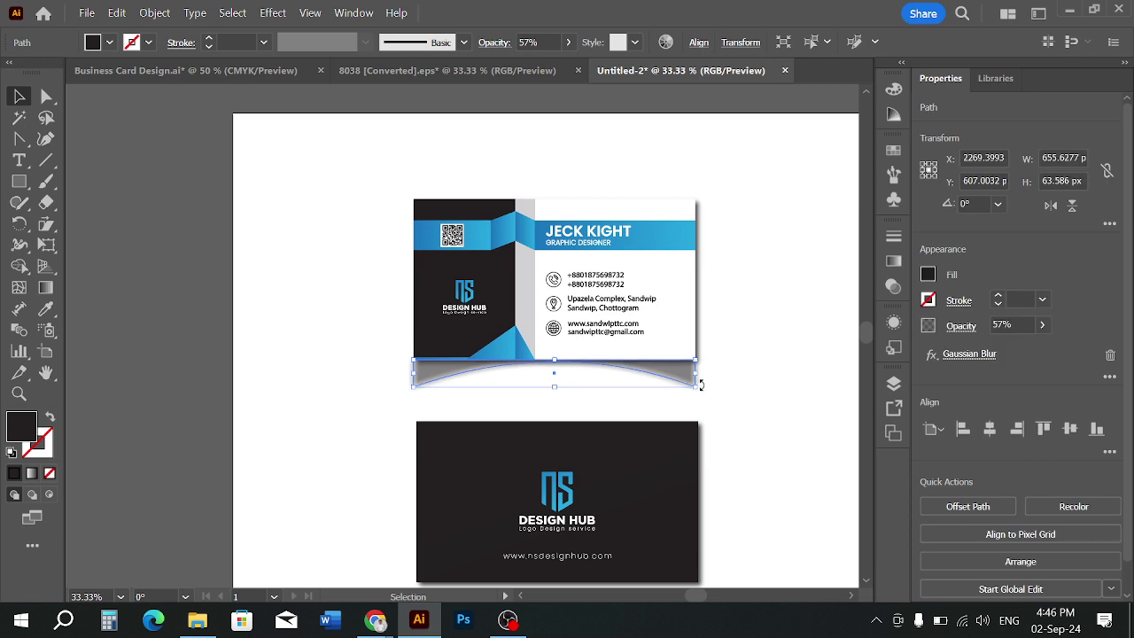
Flatten the blurred shadow by pulling its bottom edge up, then fine-tune its height
left_click(760, 390)
scroll(764, 390, "down", 1)
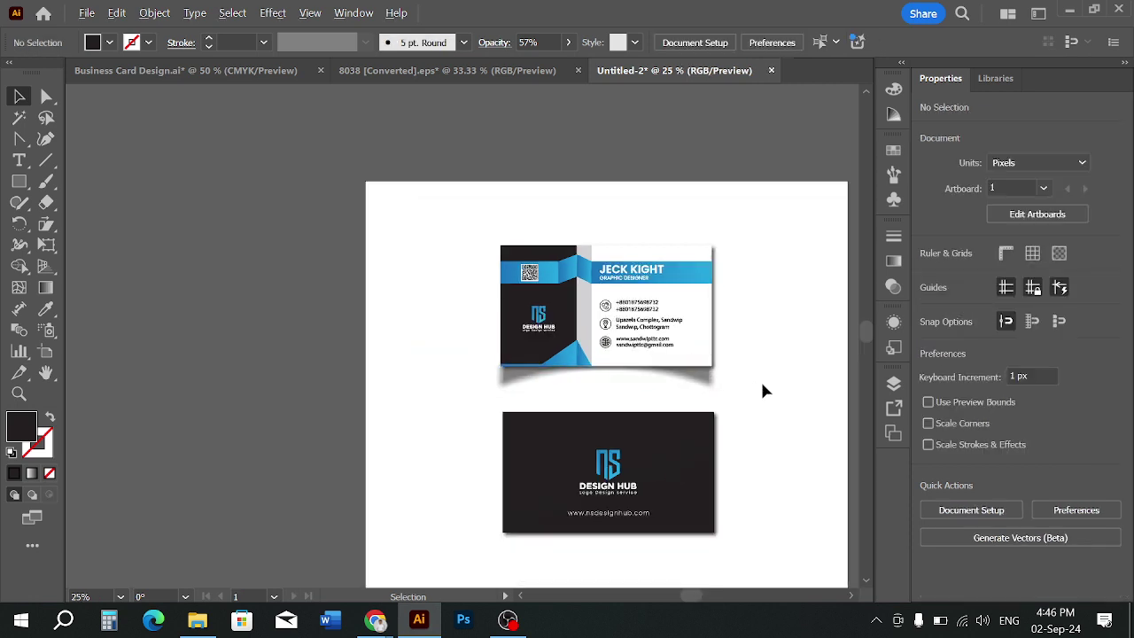
left_click(709, 381)
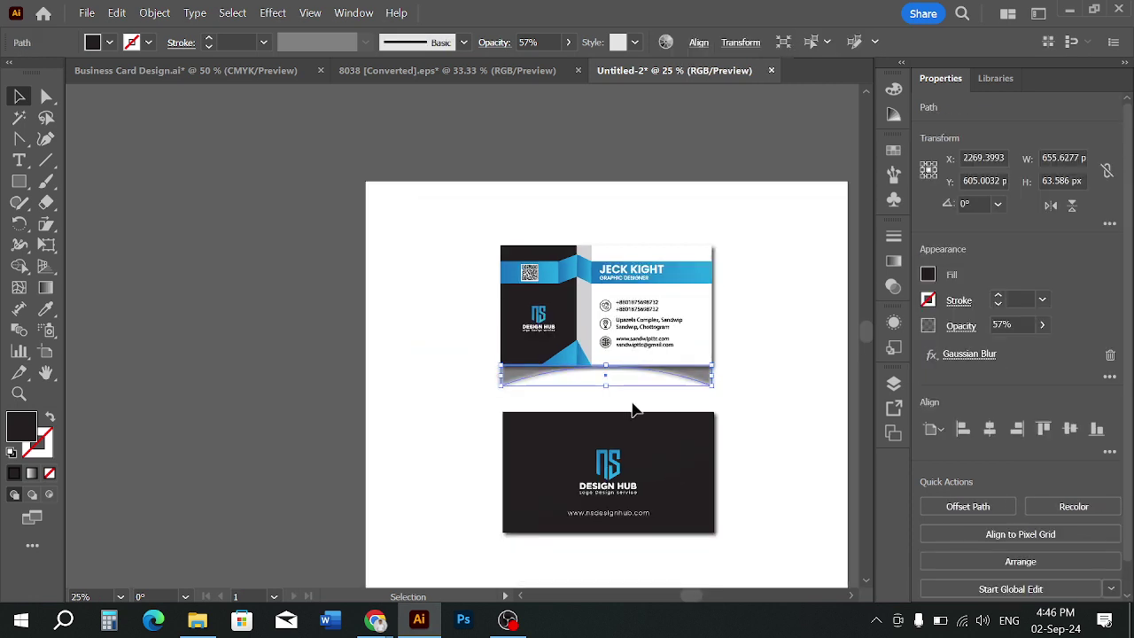
scroll(610, 411, "up", 2)
left_click_drag(608, 370, 614, 357)
left_click(608, 390)
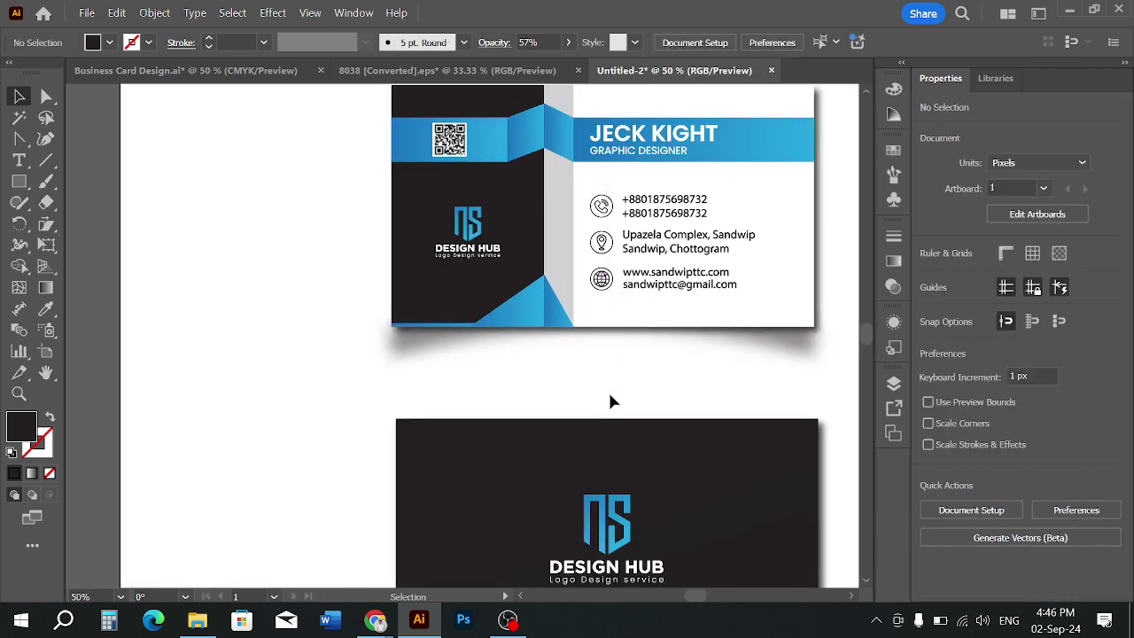
scroll(608, 390, "down", 3)
scroll(645, 399, "up", 1)
left_click(667, 355)
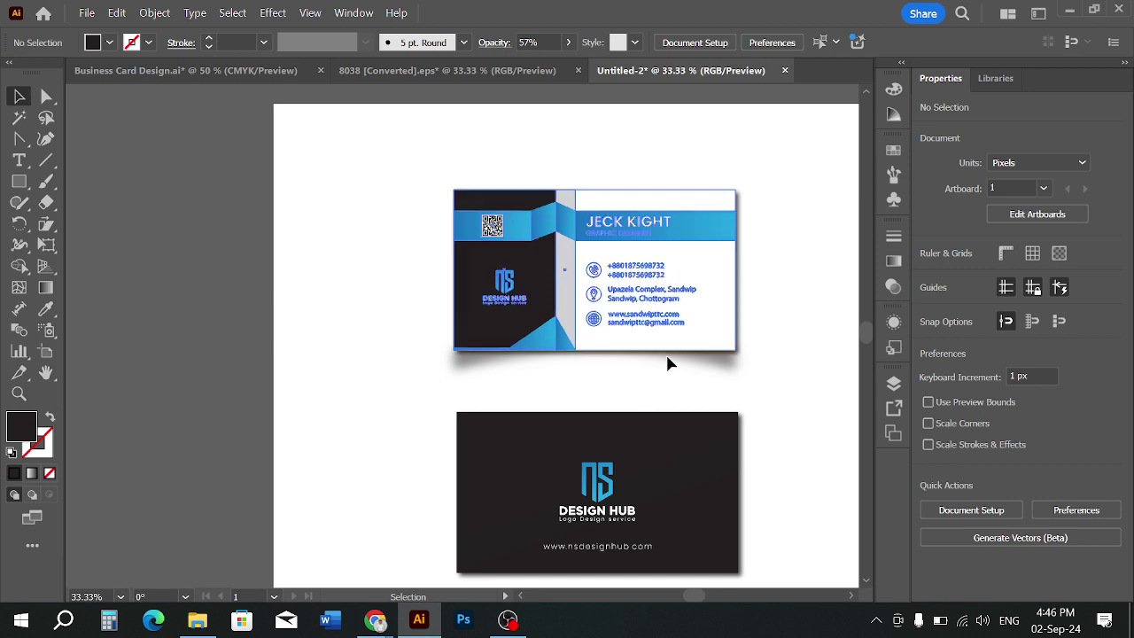
left_click(765, 375)
left_click(722, 366)
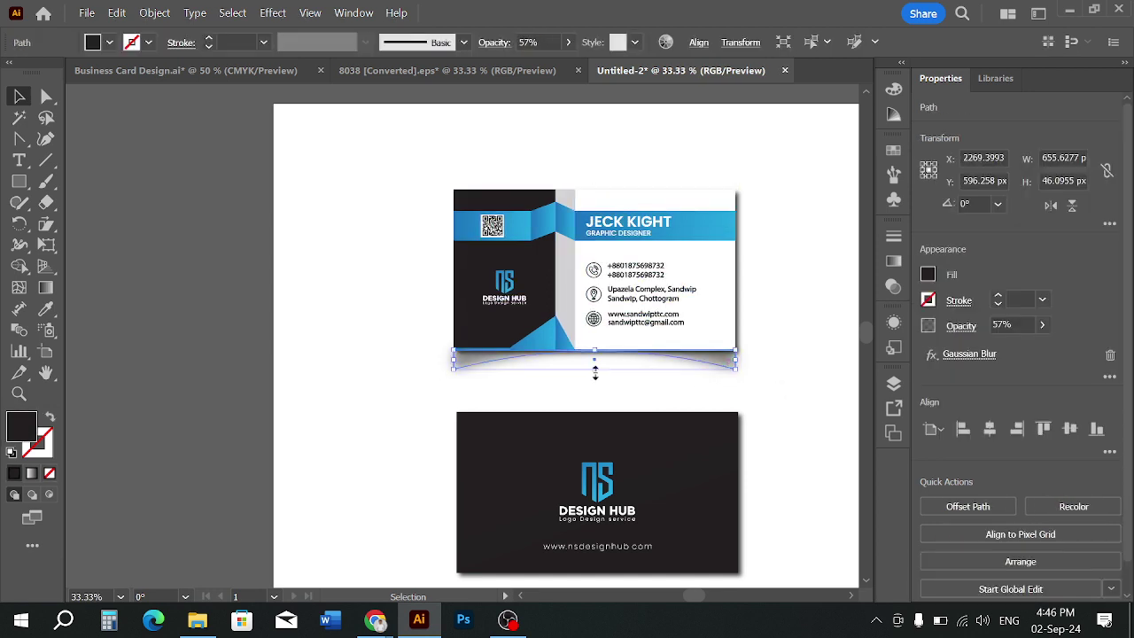
left_click_drag(596, 372, 598, 377)
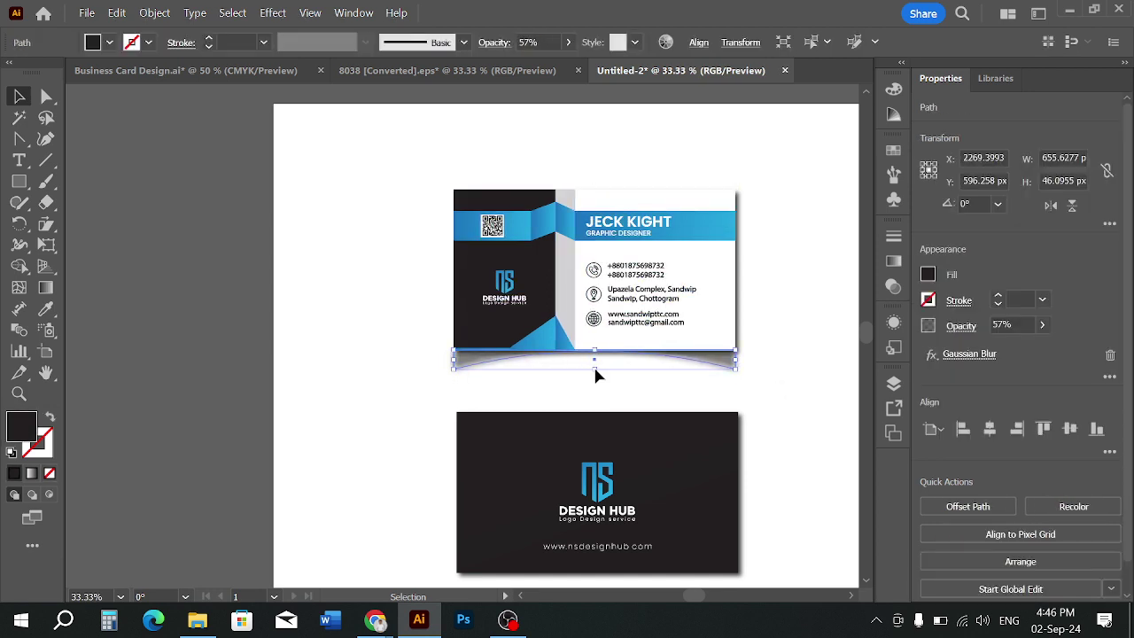
left_click(777, 395)
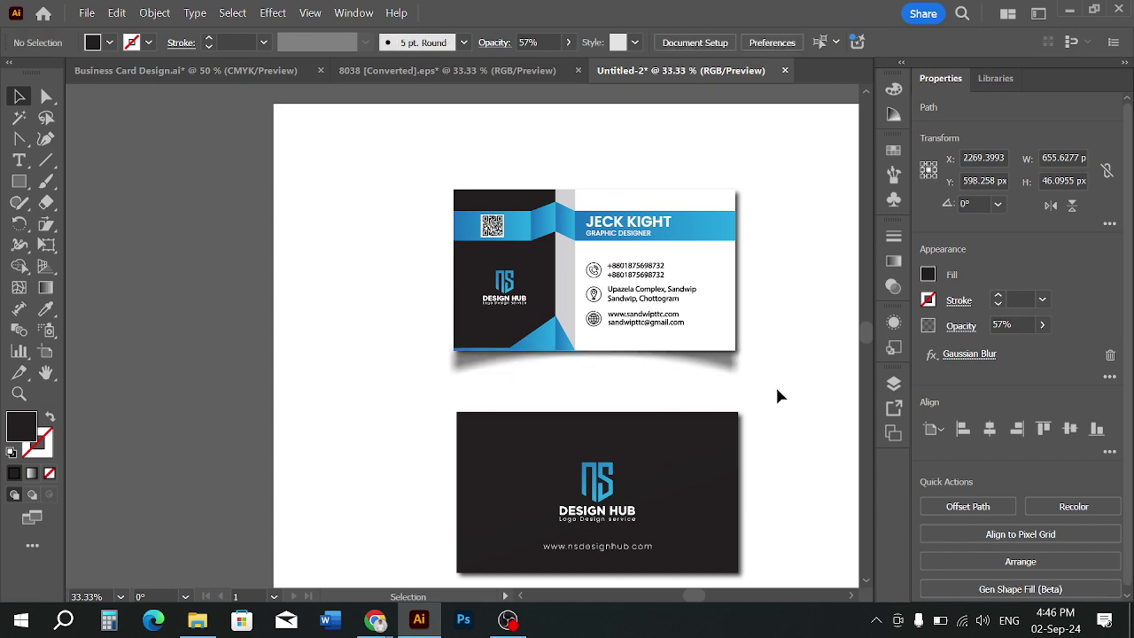
Narrow the shadow from both its left and right sides
scroll(777, 395, "down", 1)
scroll(777, 396, "up", 1)
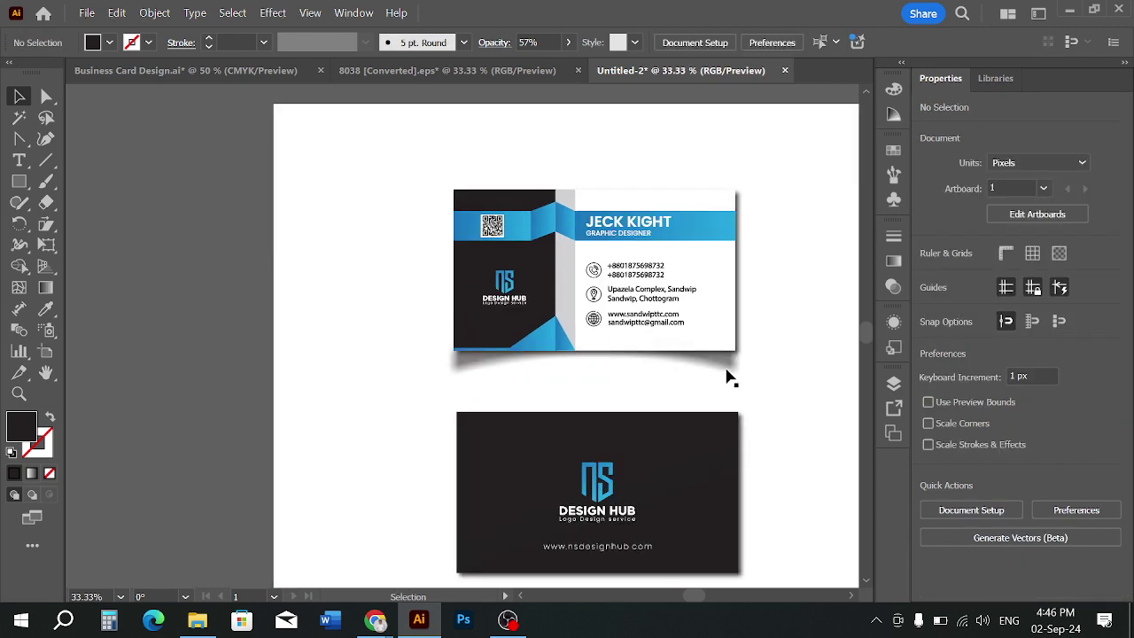
left_click(720, 371)
scroll(721, 372, "up", 2)
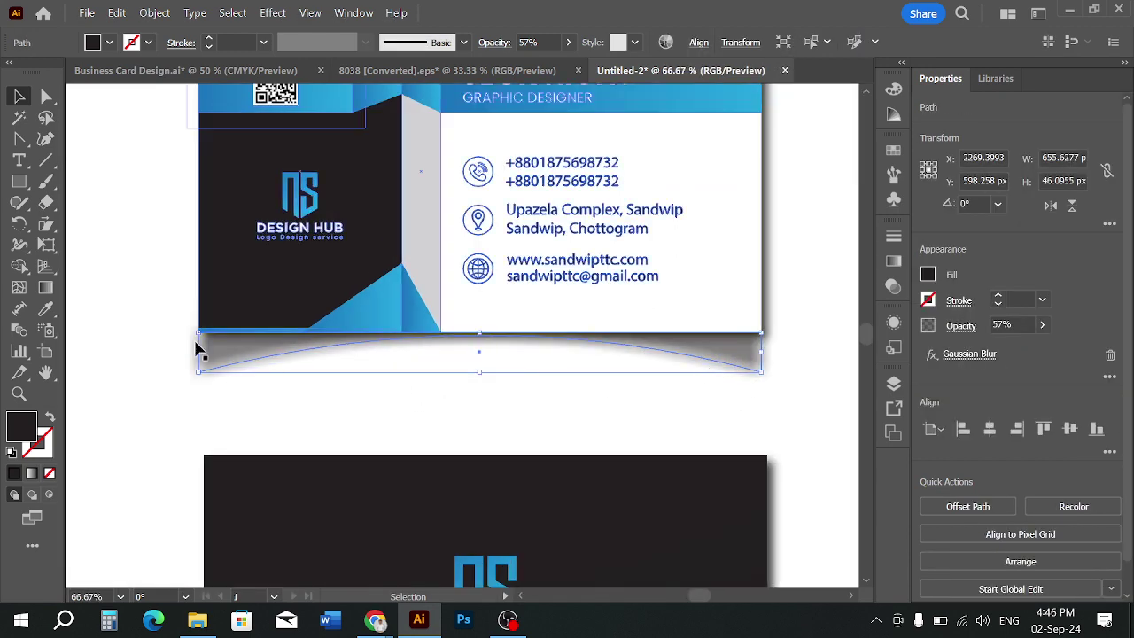
left_click_drag(194, 346, 209, 353)
left_click_drag(761, 353, 764, 331)
left_click(804, 355)
Make the shadow slightly taller, about 639 × 58 px, at 59% opacity
scroll(805, 356, "down", 2)
scroll(764, 331, "down", 1)
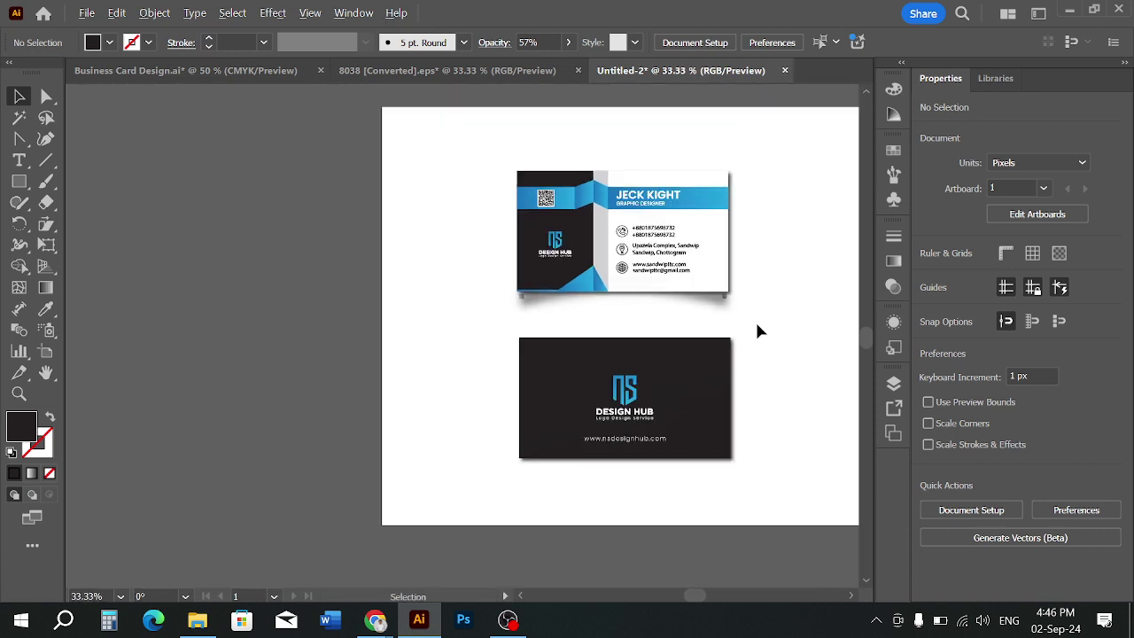
left_click(712, 304)
left_click_drag(625, 308, 624, 310)
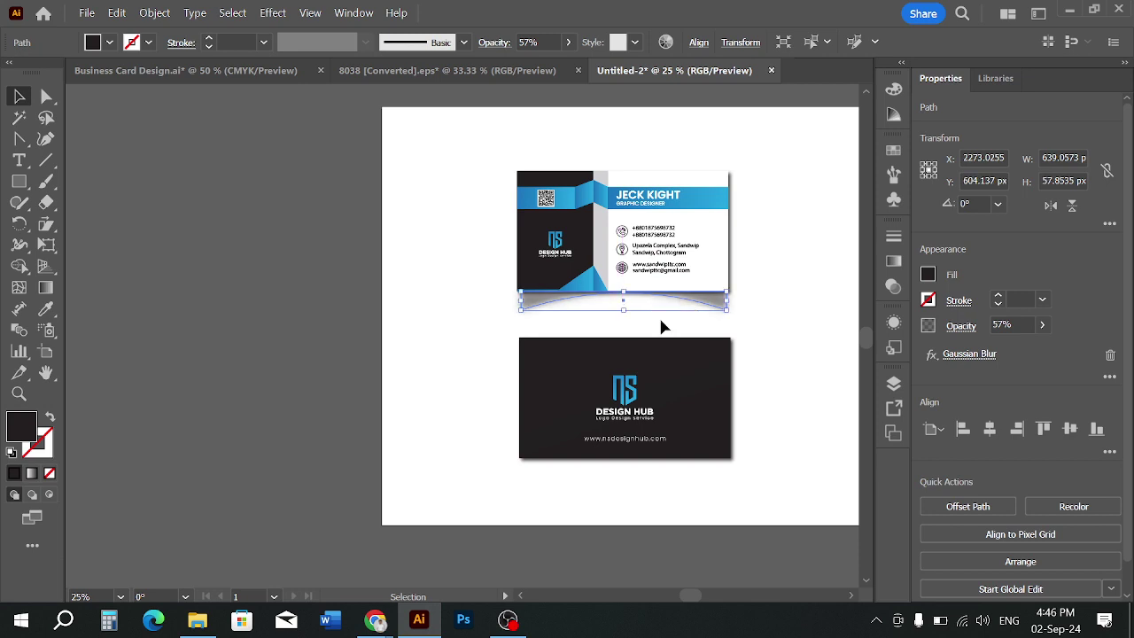
left_click(664, 328)
left_click(726, 309)
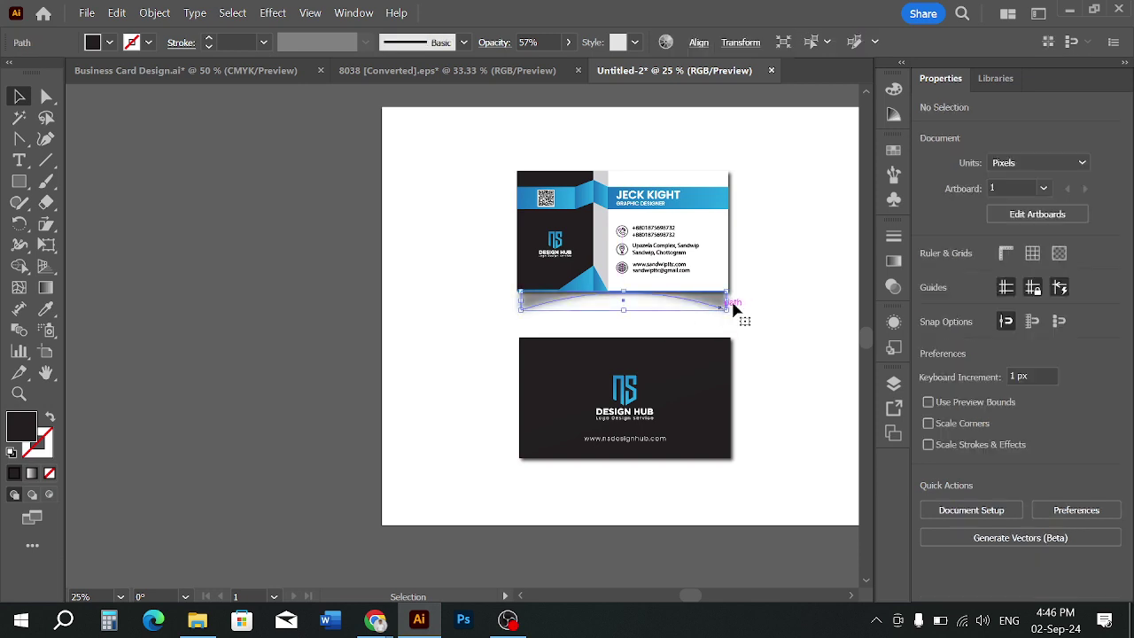
scroll(548, 39, "up", 2)
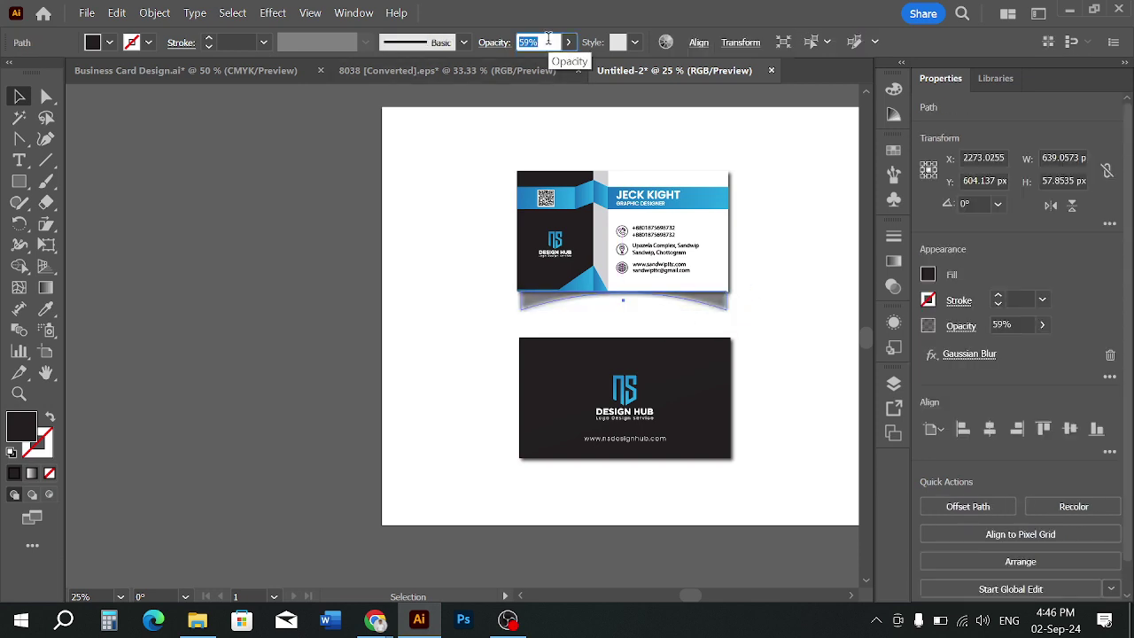
left_click(752, 253)
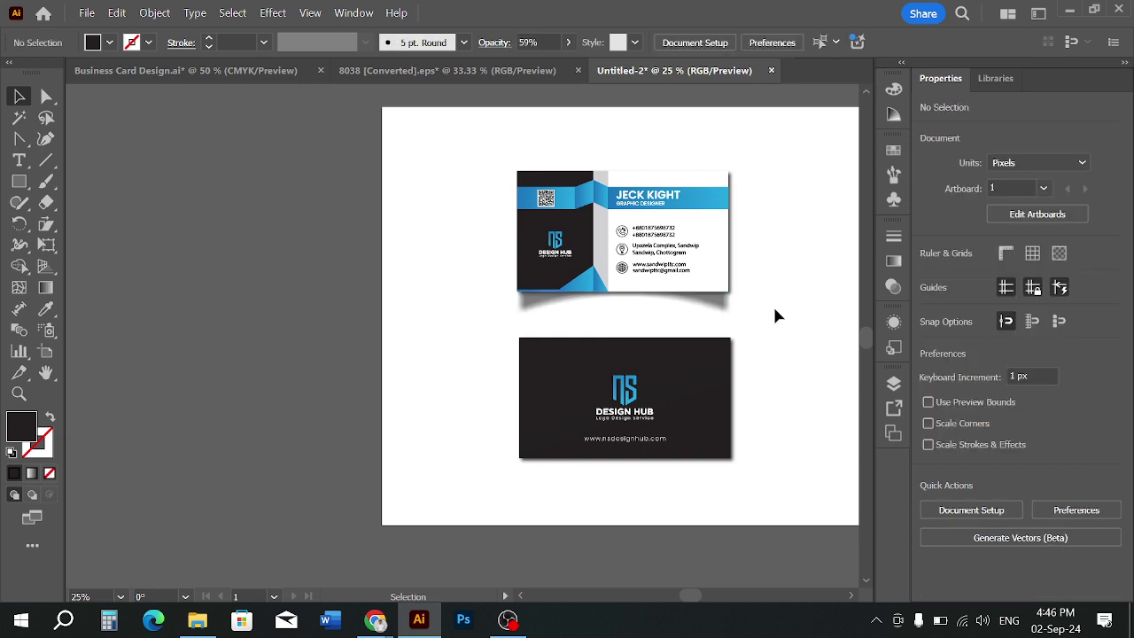
Duplicate the curved shadow straight down beneath the dark back card
left_click_drag(726, 309, 729, 477)
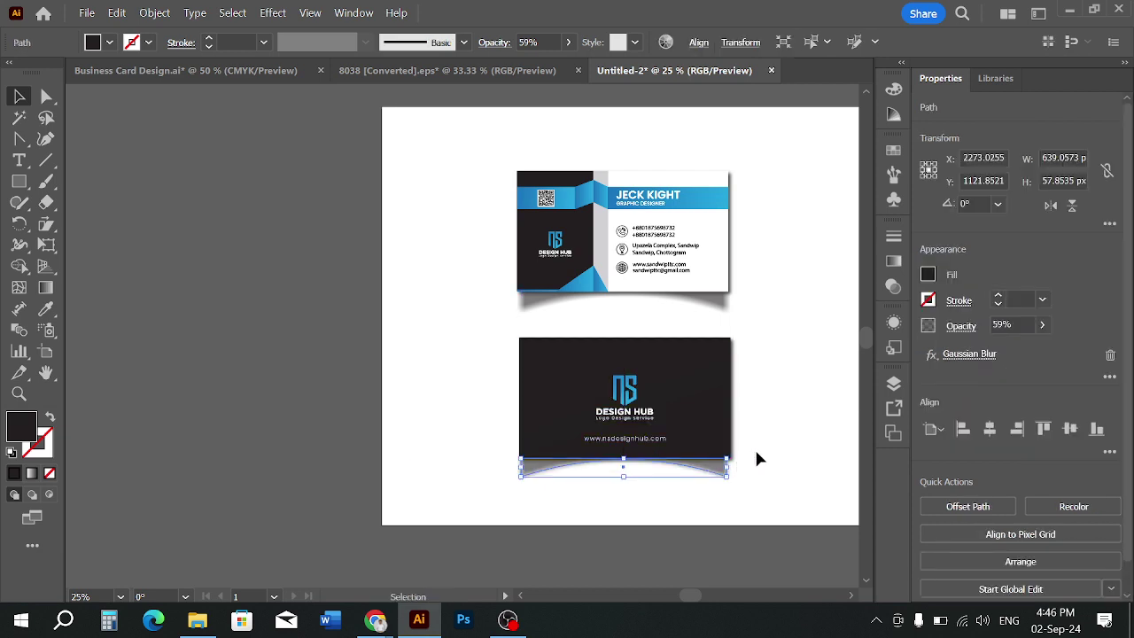
left_click(760, 457)
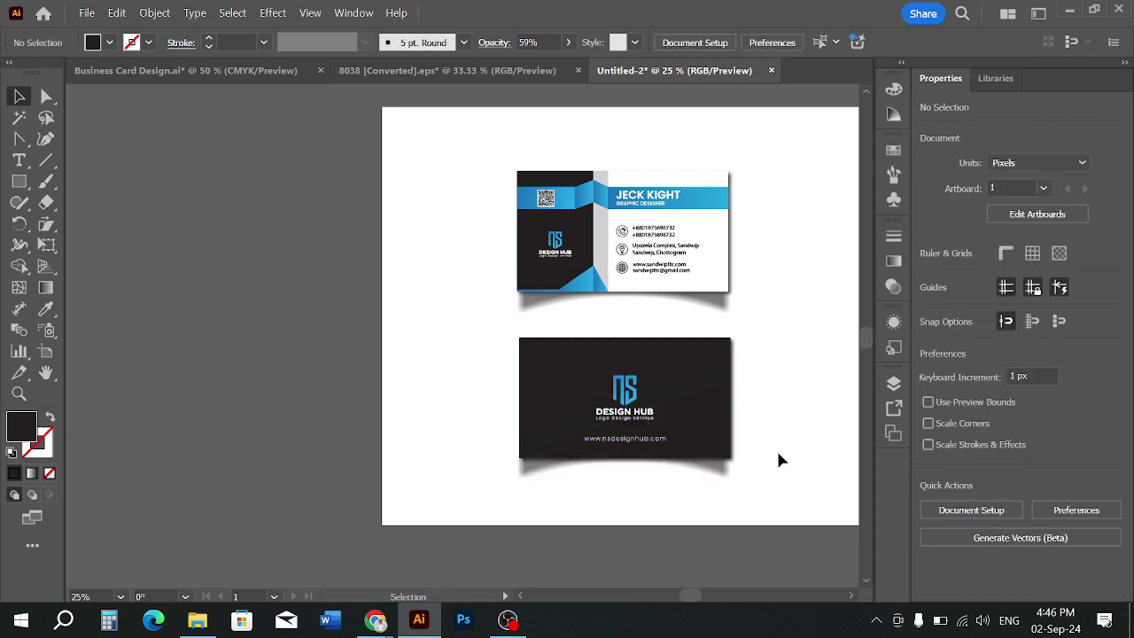
left_click(724, 473)
left_click(767, 478)
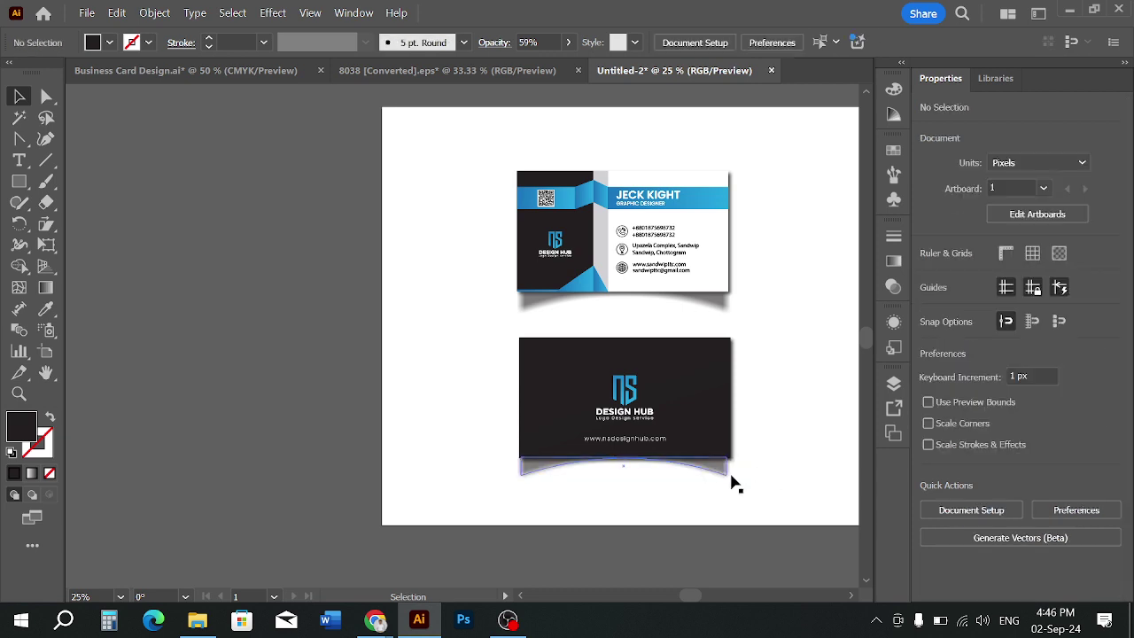
left_click(734, 483)
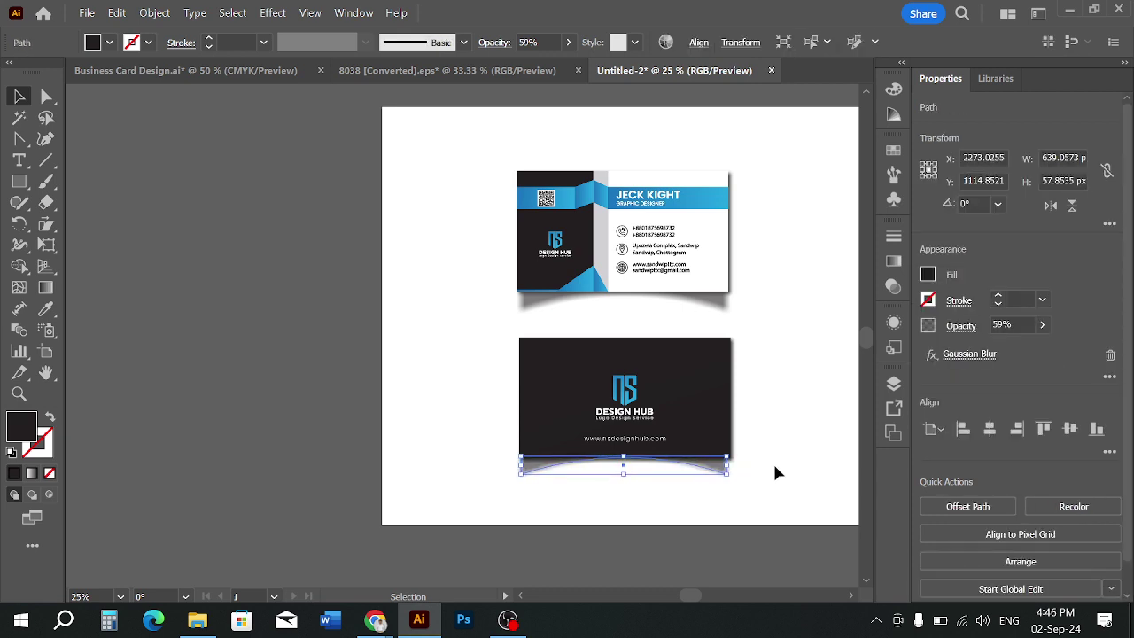
left_click(776, 473)
Group the dark back card together with its new shadow
left_click_drag(792, 437, 709, 437)
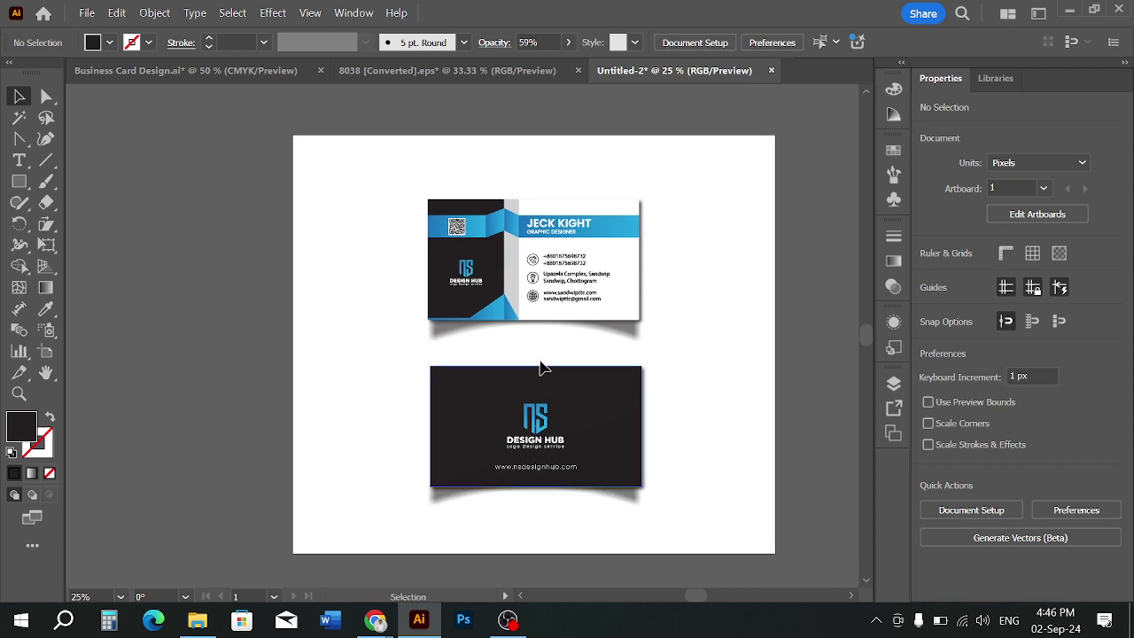
key("a")
left_click_drag(405, 360, 659, 527)
key("v")
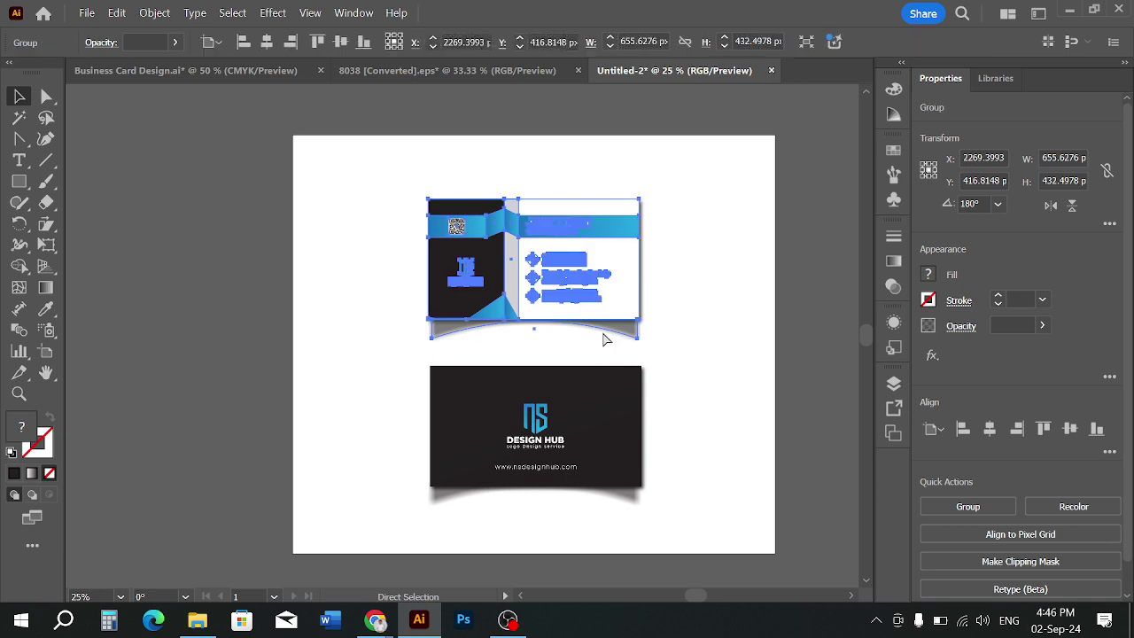
Select both card groups and align them on their horizontal centres
left_click(715, 367)
left_click_drag(443, 254, 623, 456)
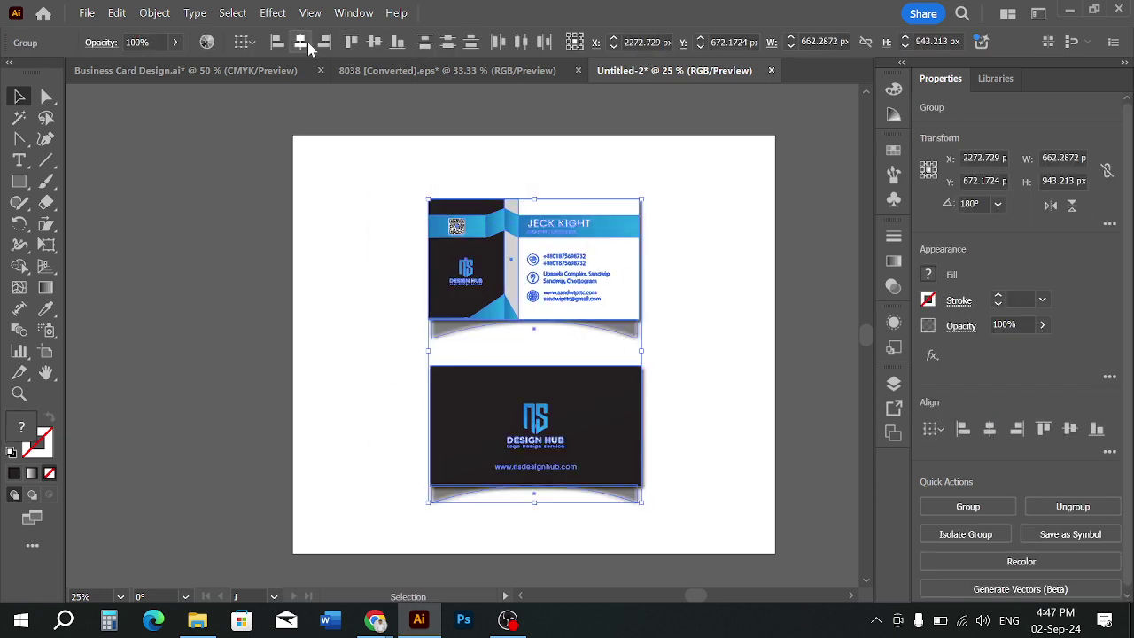
left_click(302, 42)
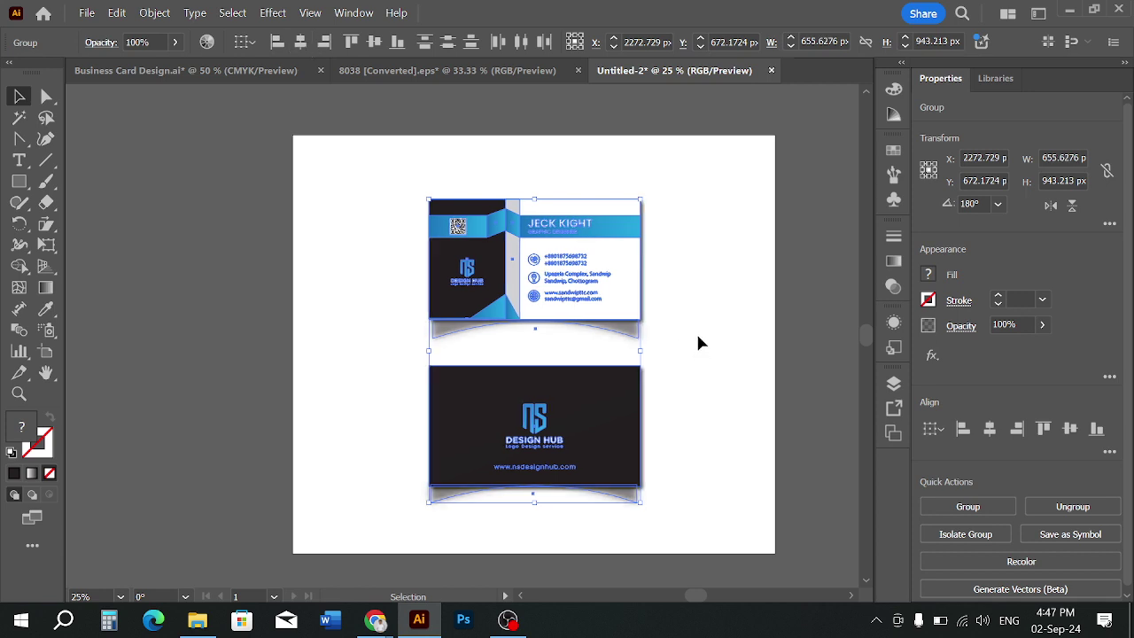
left_click(738, 333)
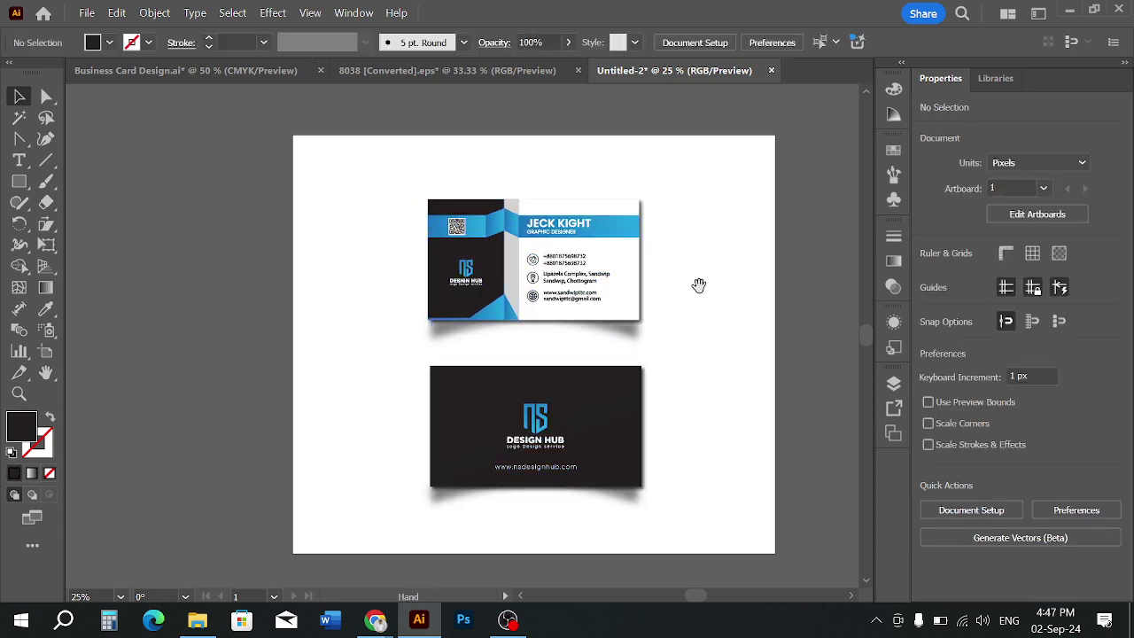
Reframe the view and check the placement of each card group
left_click_drag(701, 283, 718, 301)
left_click(599, 292)
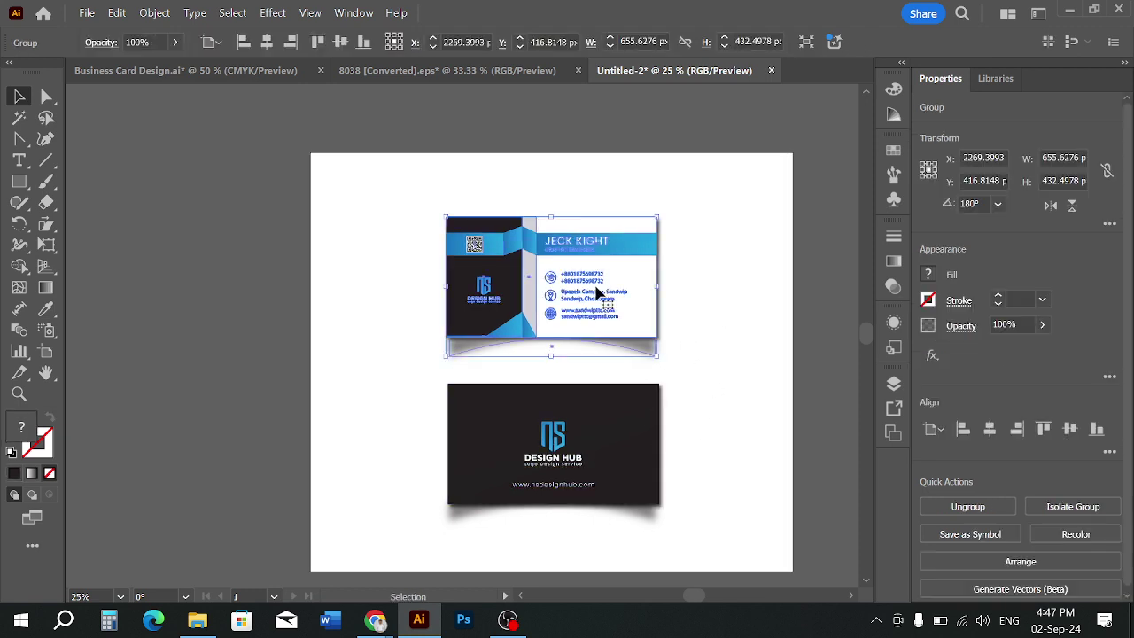
left_click(719, 324)
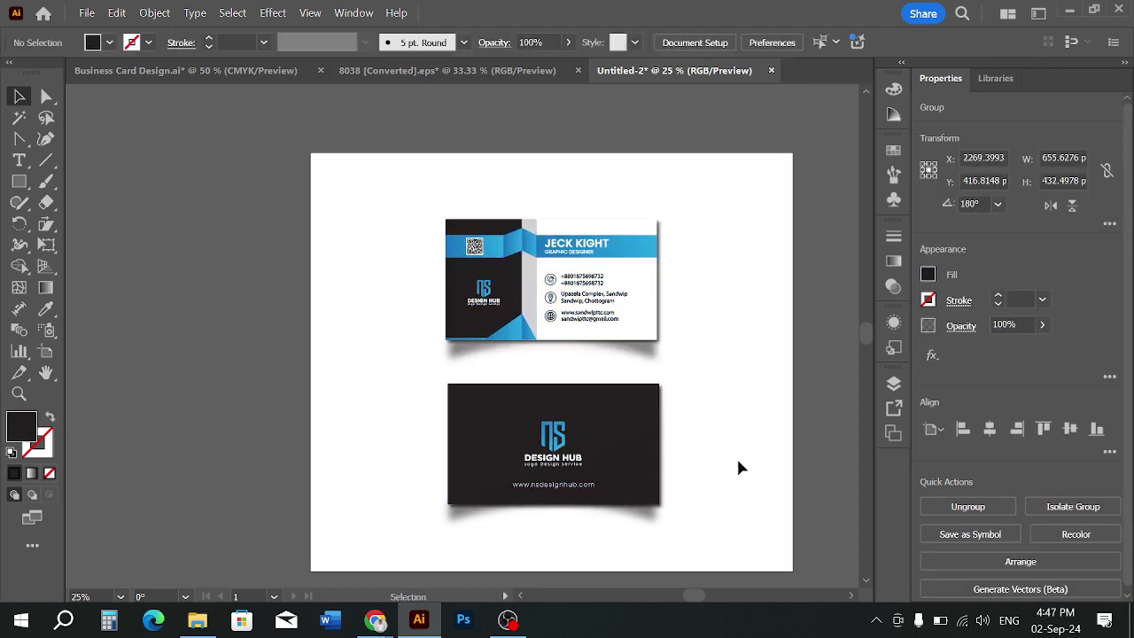
left_click(609, 472)
left_click(750, 439)
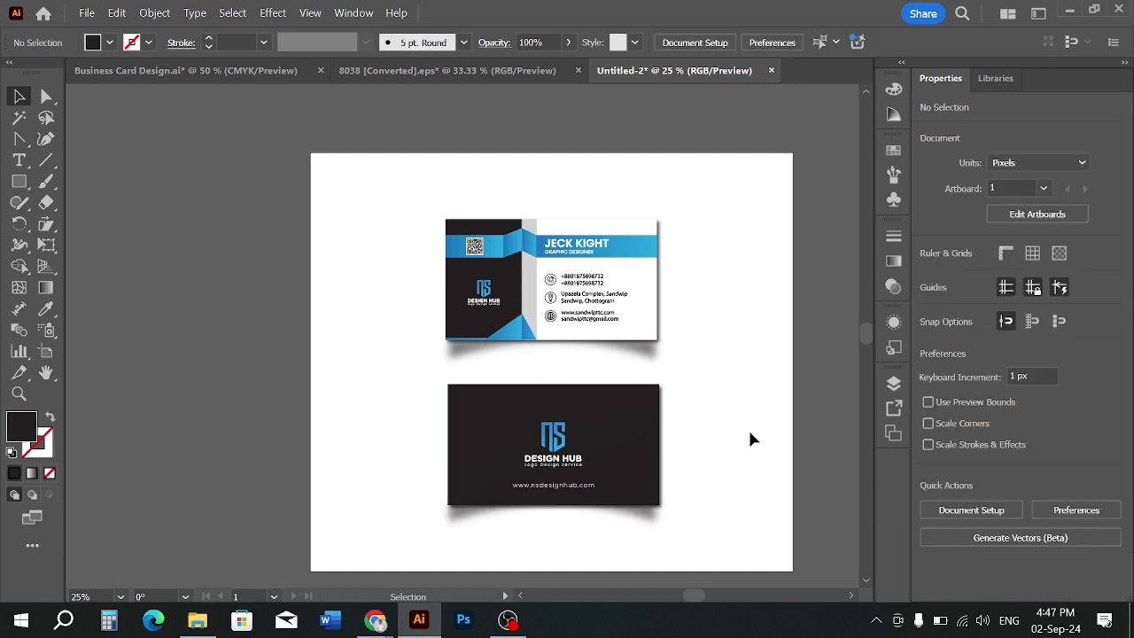
scroll(754, 316, "down", 1)
scroll(754, 317, "up", 1)
scroll(756, 316, "down", 1)
scroll(756, 317, "up", 1)
scroll(718, 223, "down", 2)
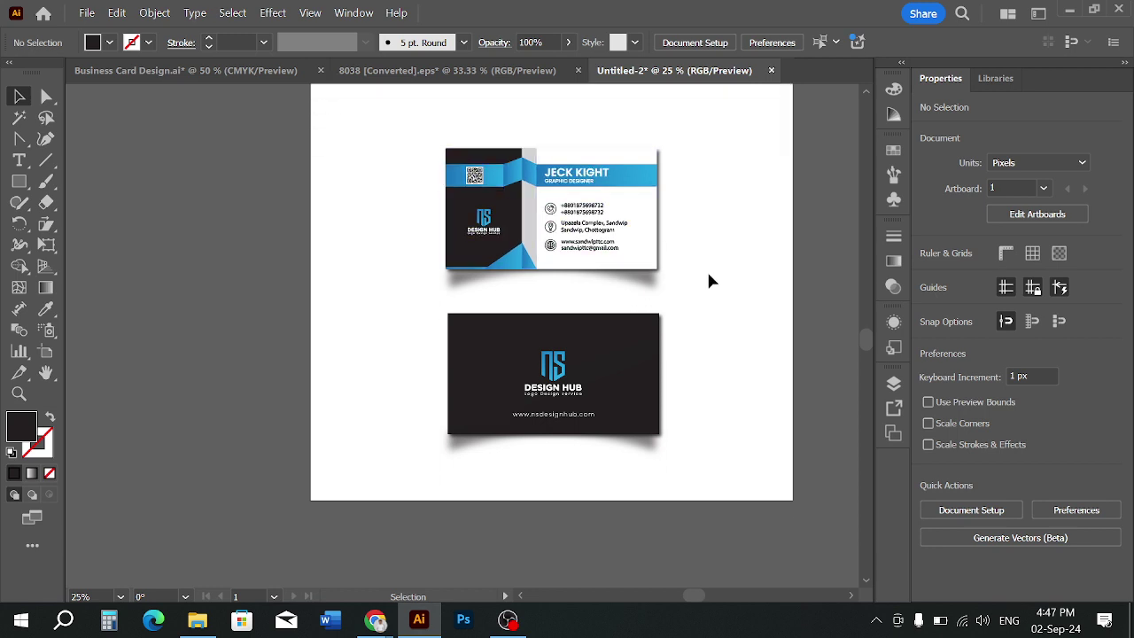
scroll(714, 276, "up", 3)
Start an empty vertical type object left of the cards with the Vertical Type Tool
left_click(18, 159)
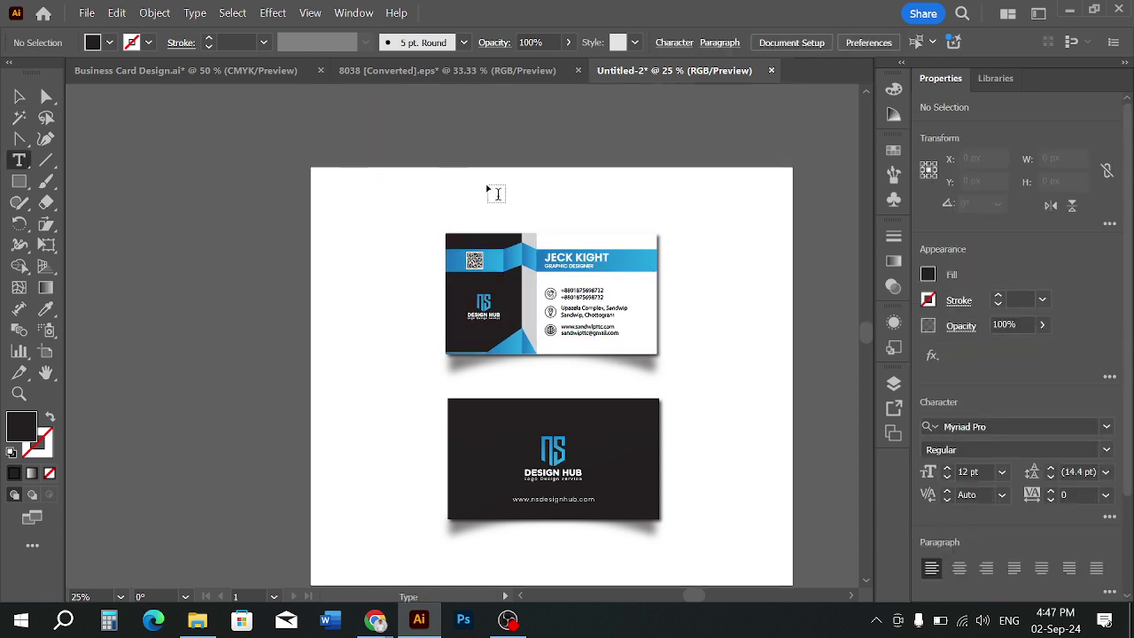
right_click(25, 163)
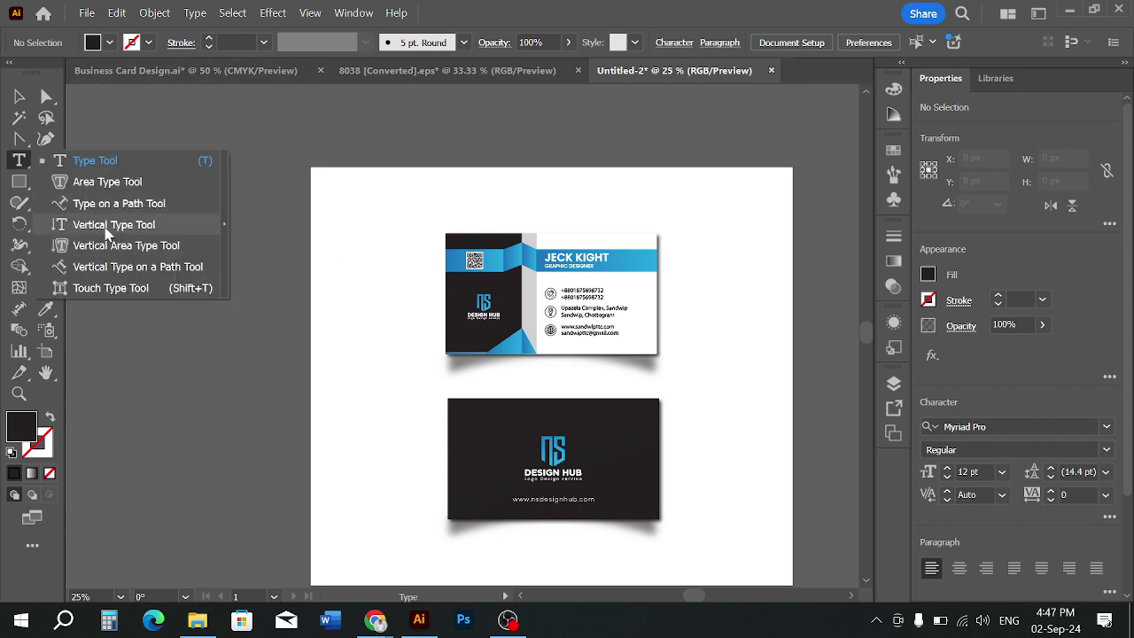
left_click(112, 227)
left_click(344, 354)
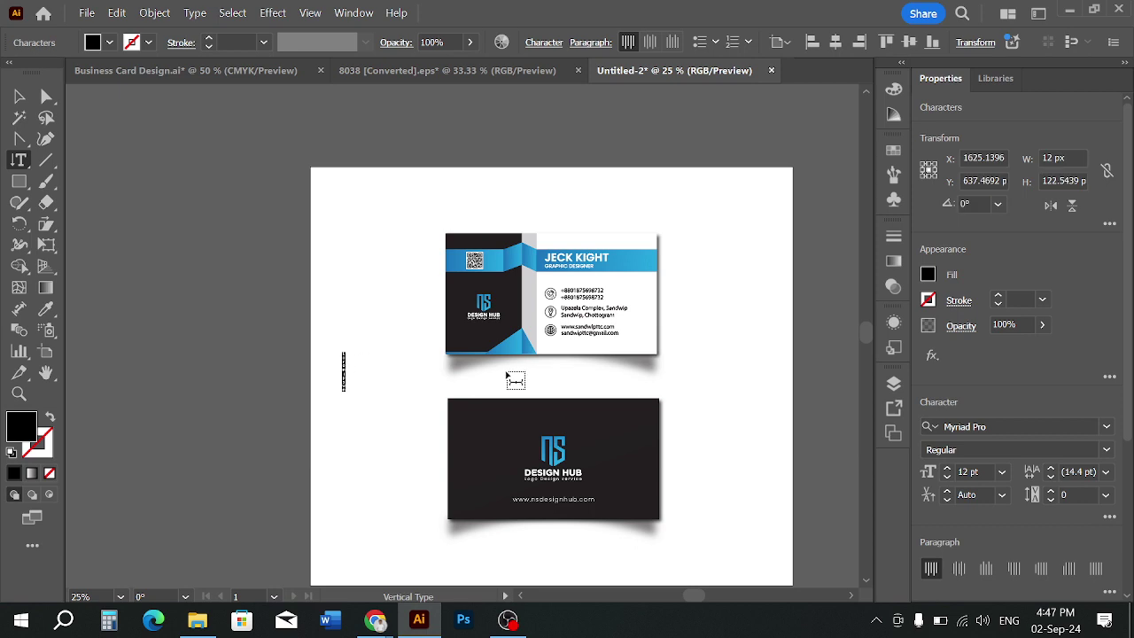
key("BackSpace")
Enlarge the vertical text to about 140 pt and begin typing BUSINESS in capitals
left_click(20, 96)
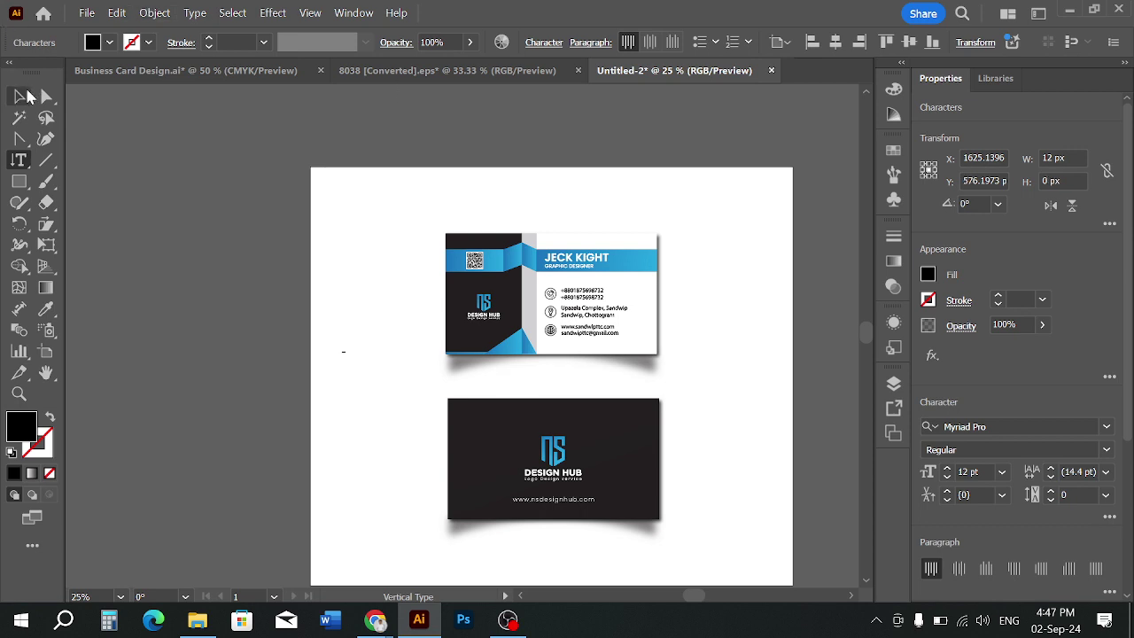
left_click_drag(347, 357, 451, 534)
left_click(20, 160)
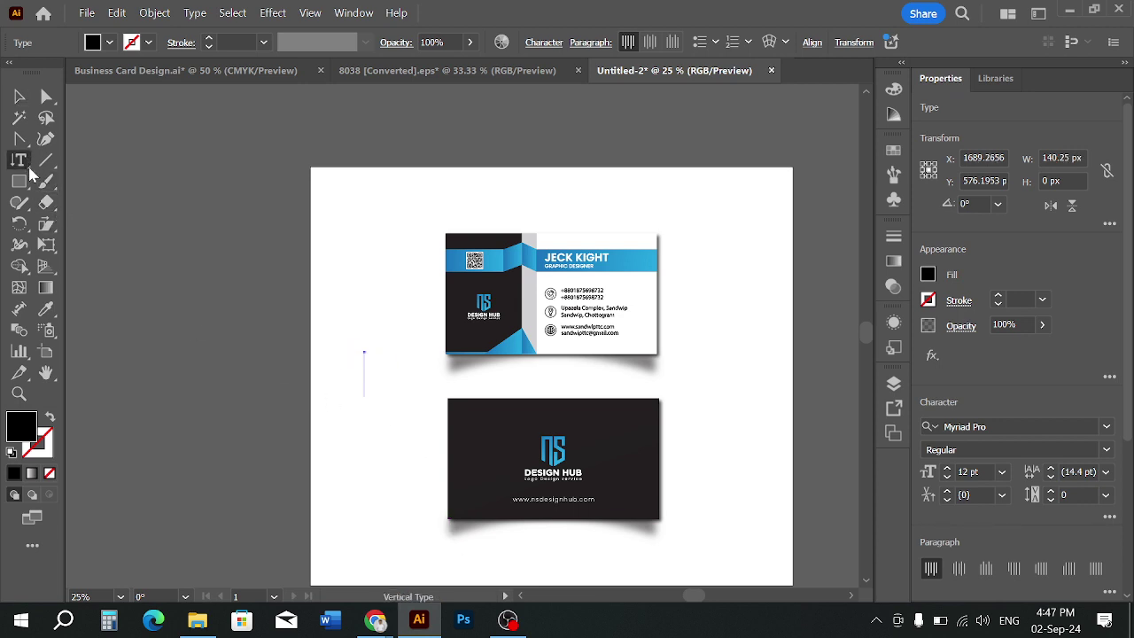
left_click(365, 367)
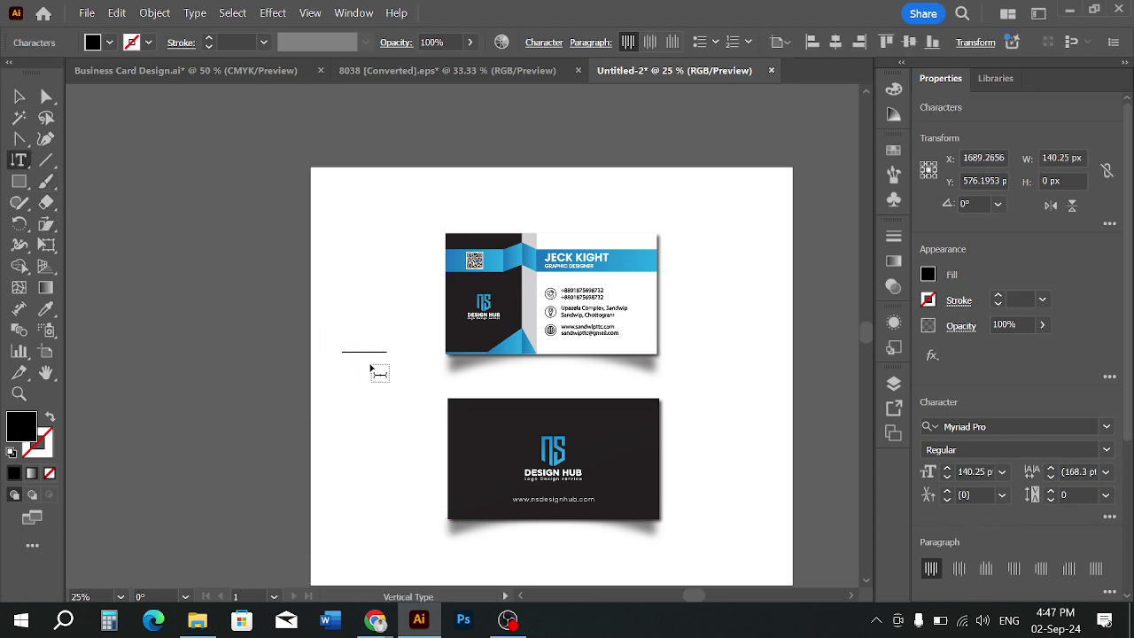
type("Bu")
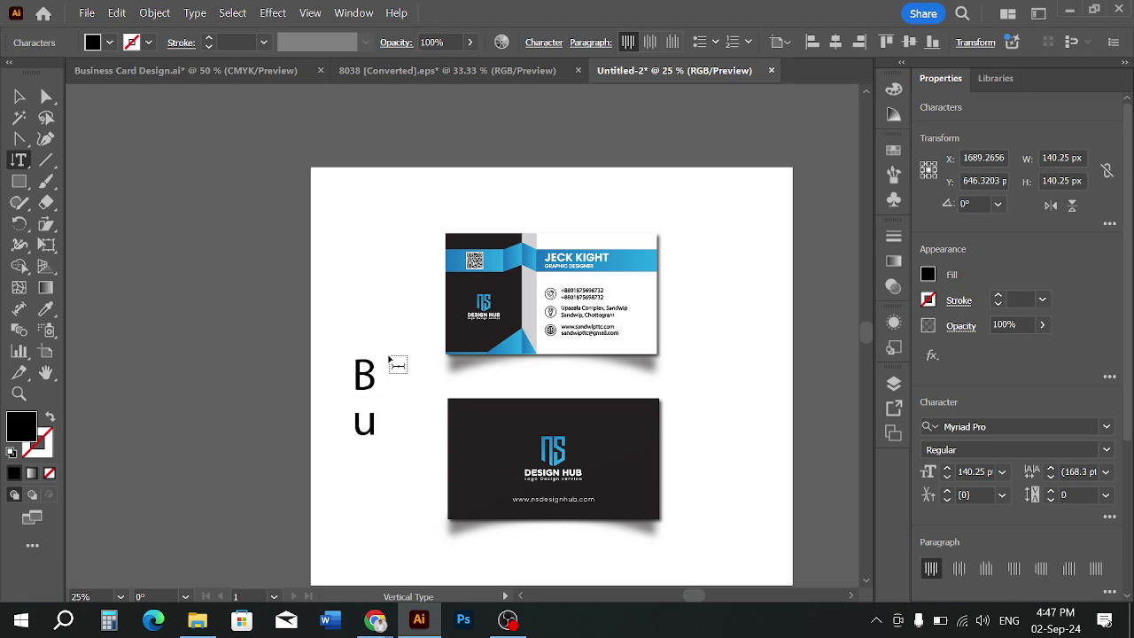
key("BackSpace")
type("USINE")
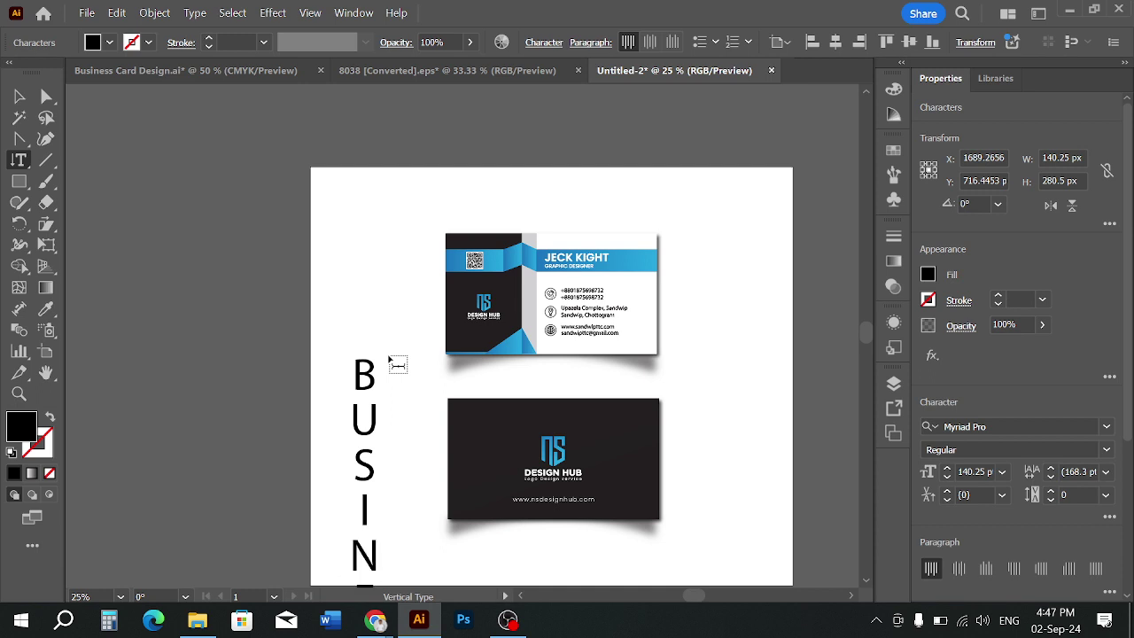
Move the vertical text up beside the cards and shrink it to fit the artboard
left_click(19, 96)
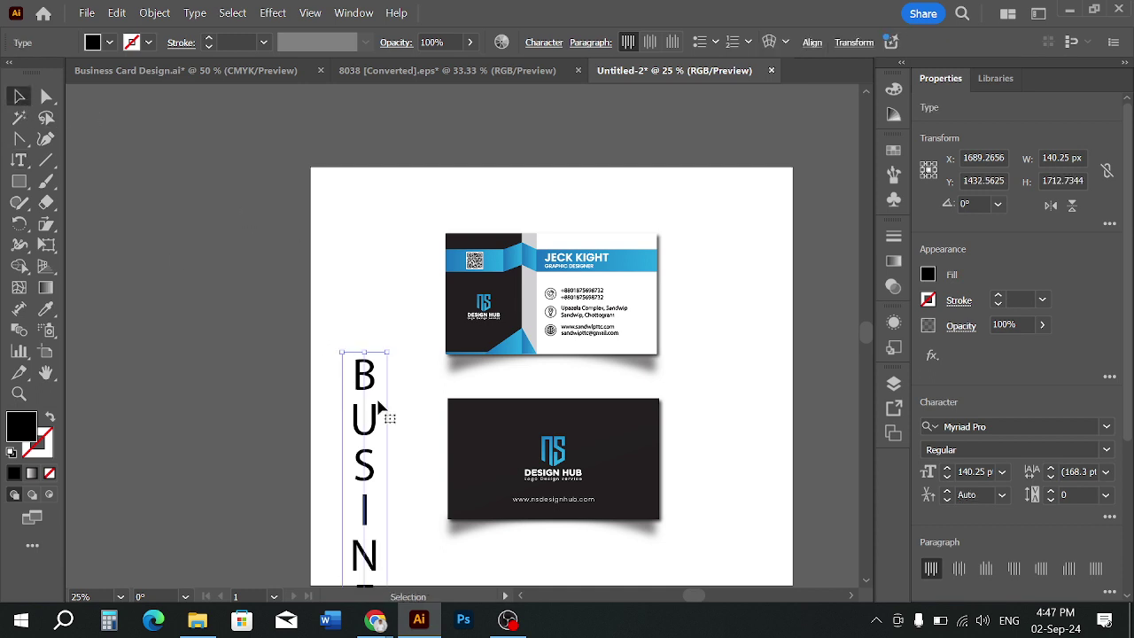
left_click_drag(379, 408, 378, 286)
scroll(364, 303, "down", 1)
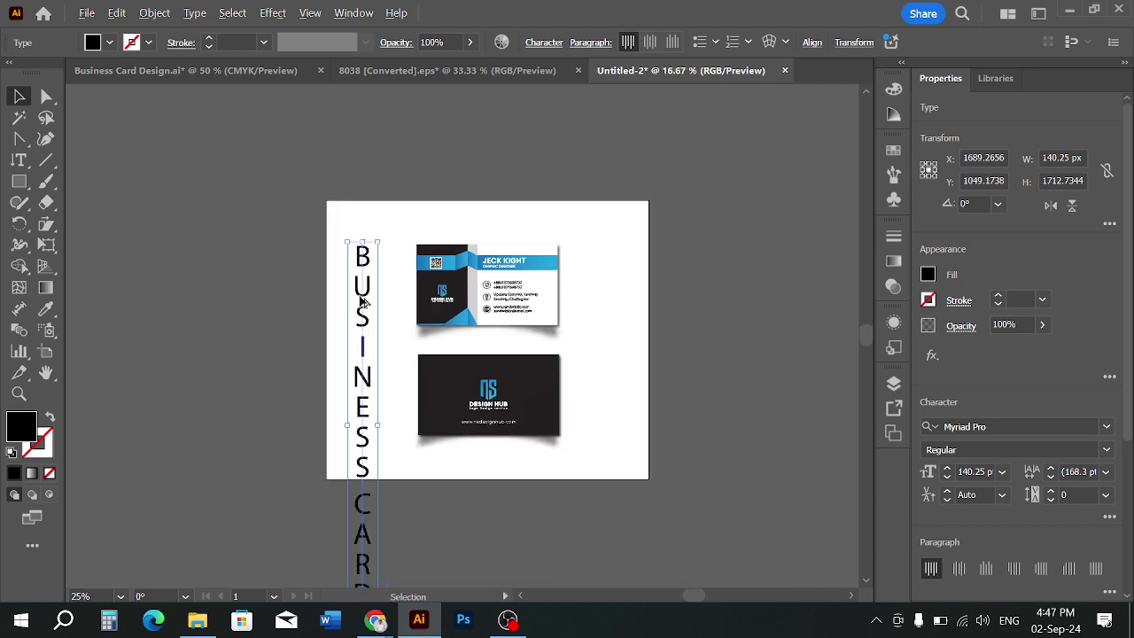
scroll(387, 501, "down", 1)
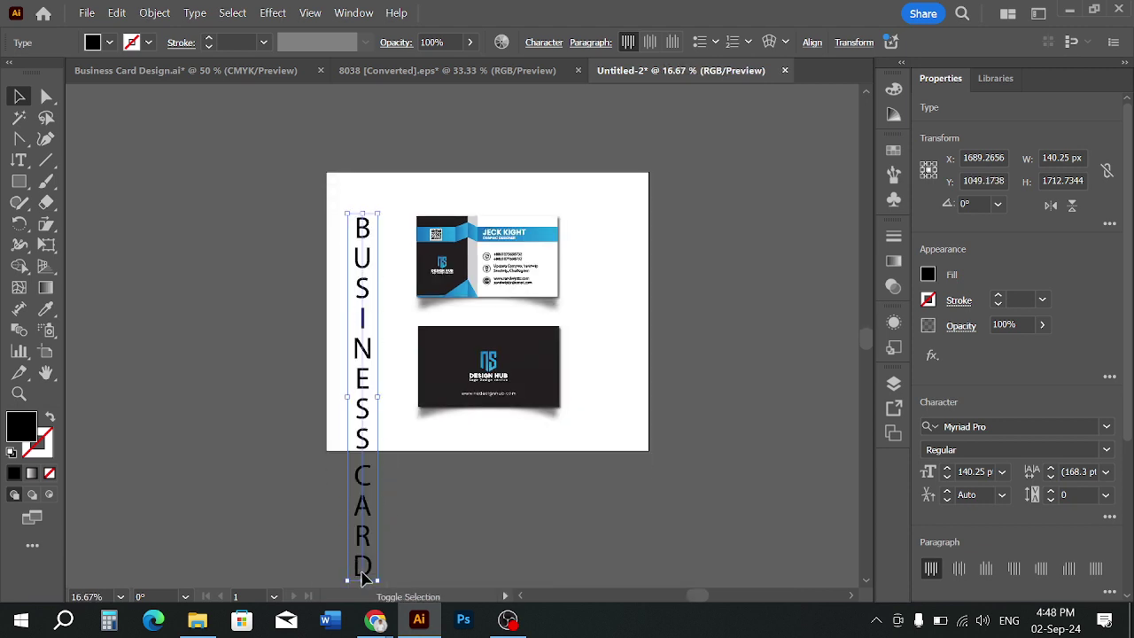
left_click_drag(362, 578, 363, 413)
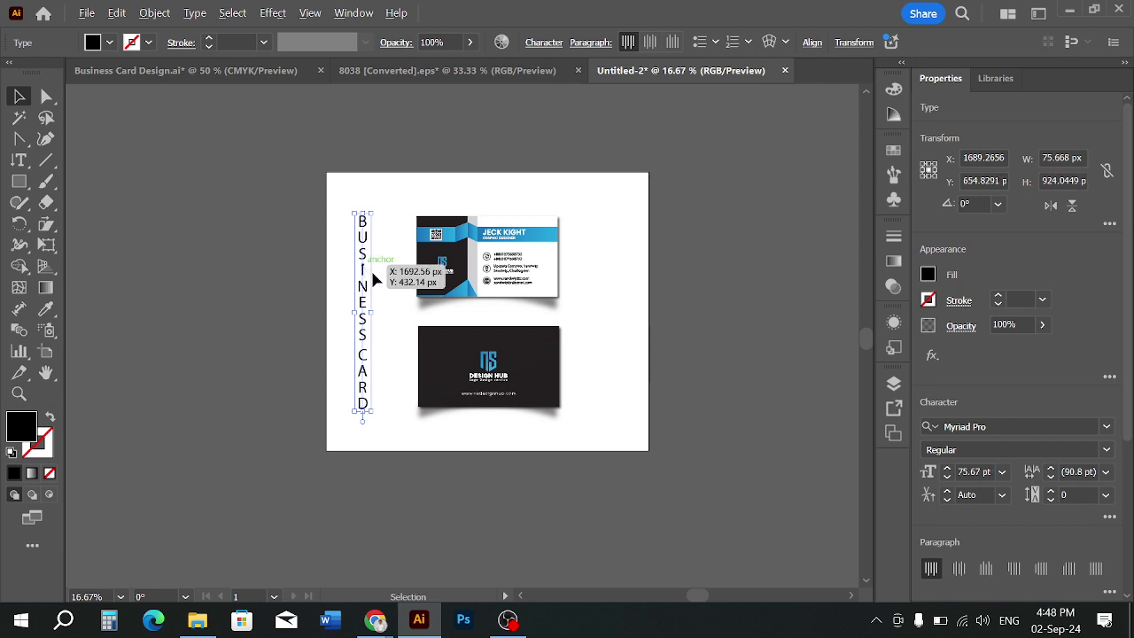
scroll(373, 271, "up", 1)
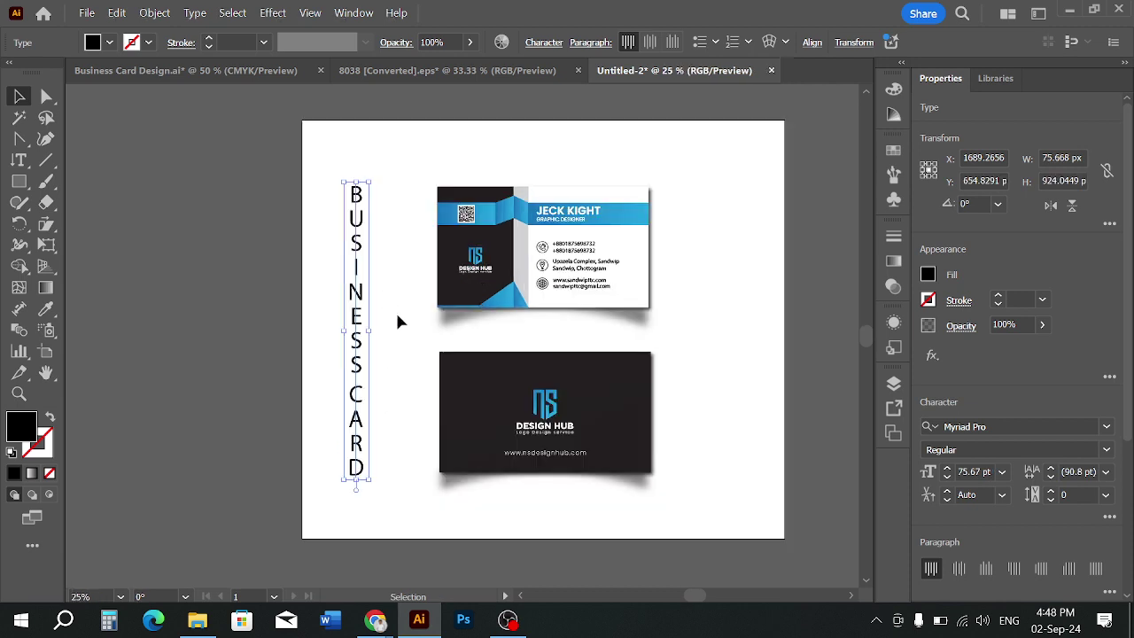
Tighten the vertical lettering's tracking to -100 in the Character options
left_click(542, 43)
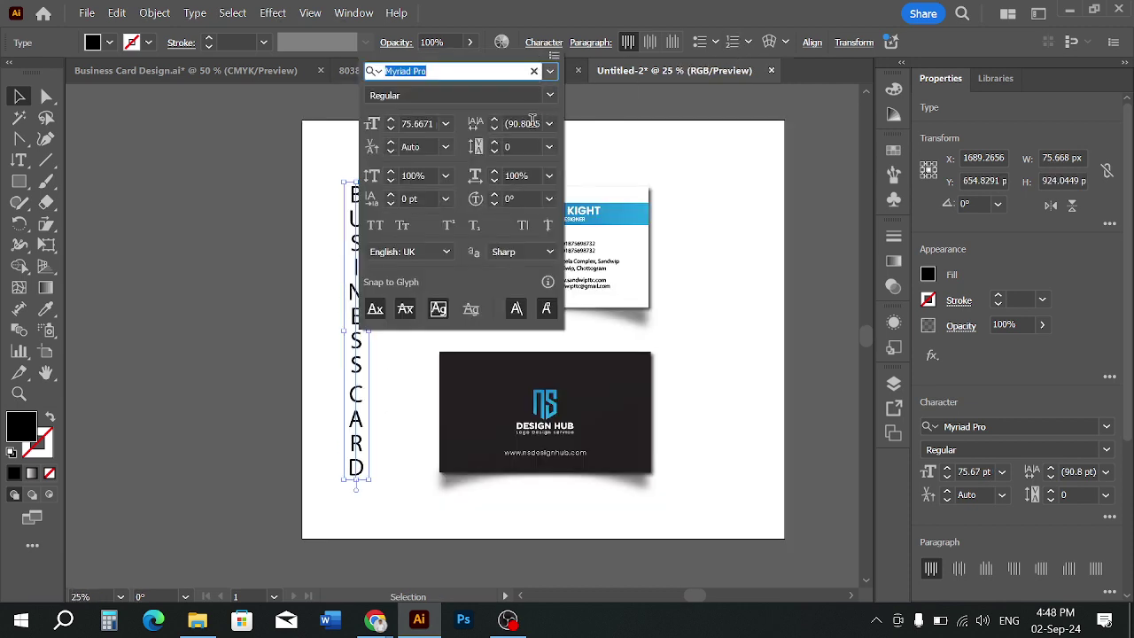
left_click(520, 146)
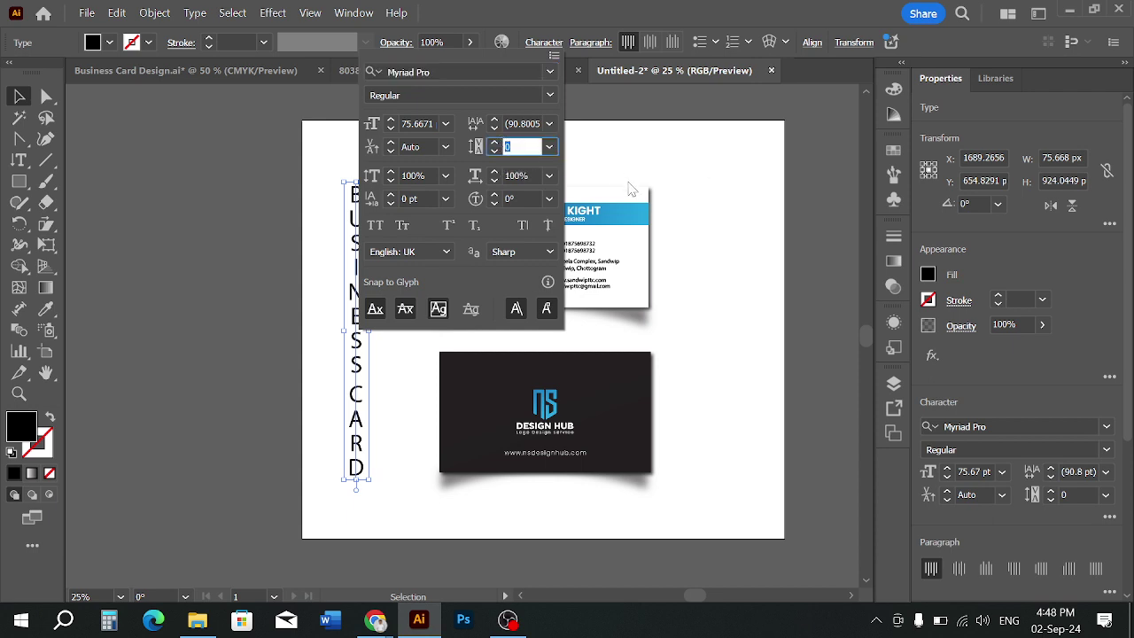
key("Return")
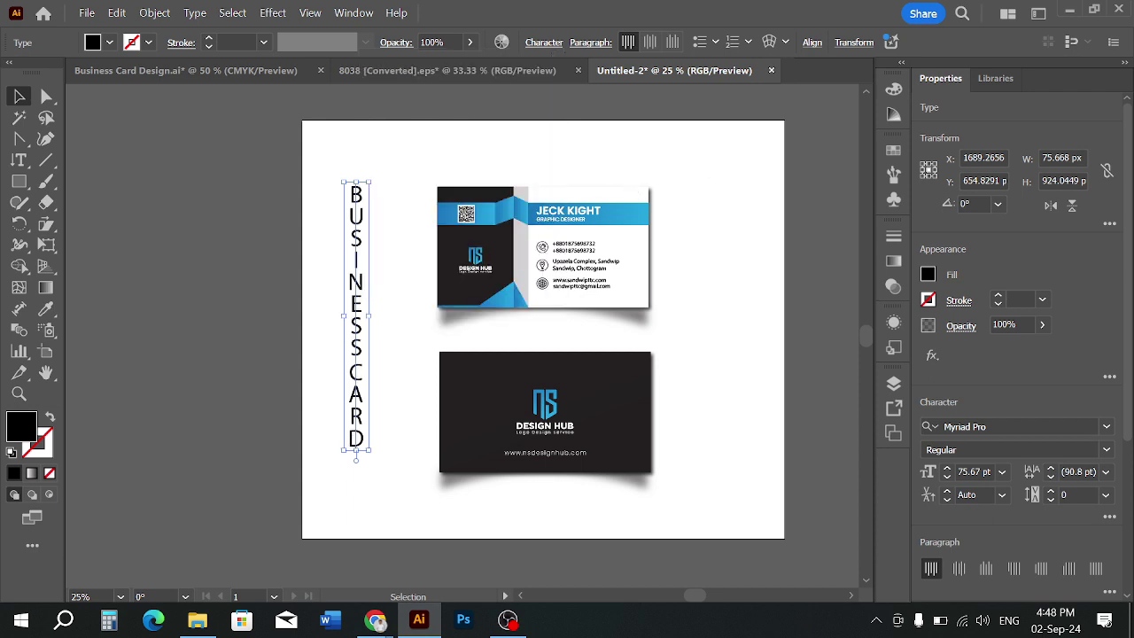
left_click(402, 365)
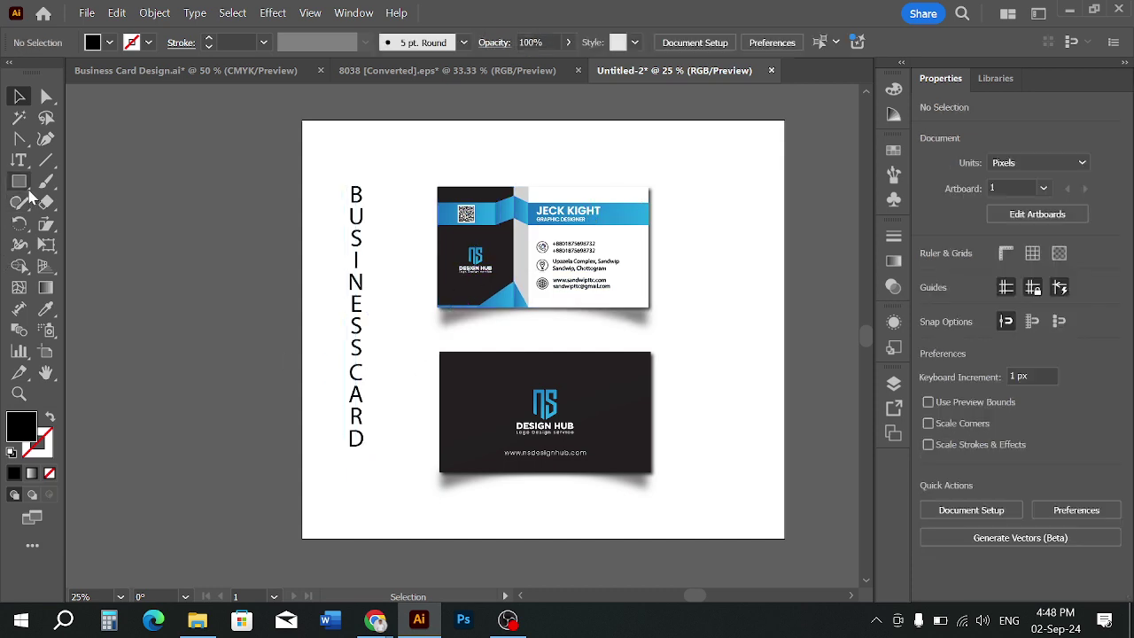
Try other type tools on the vertical text, including Type on a Path
left_click(18, 160)
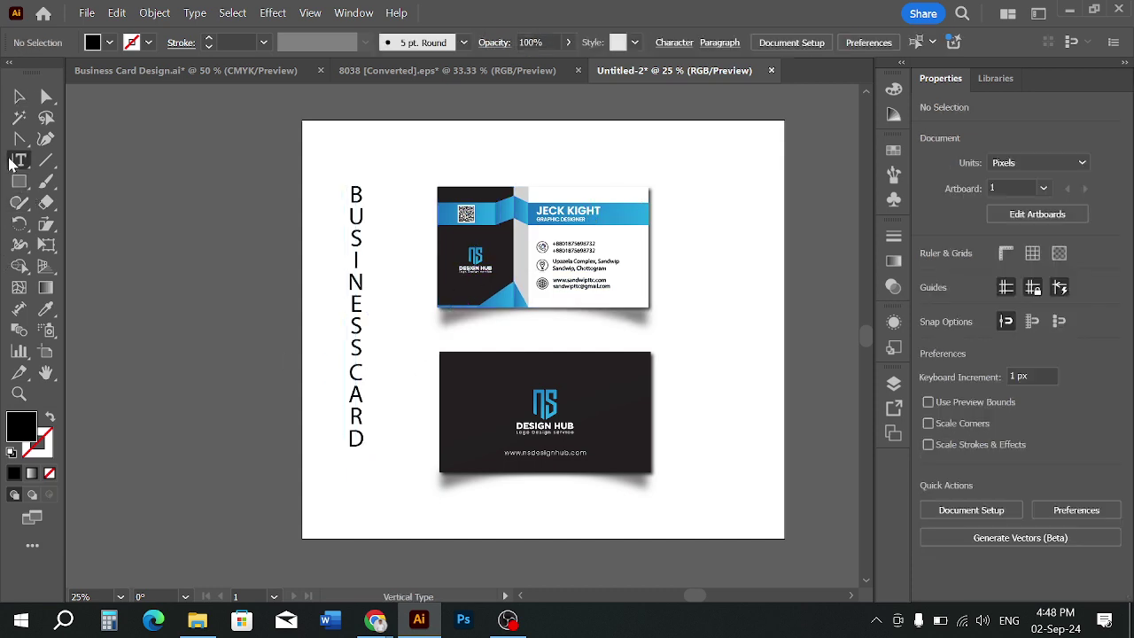
left_click(357, 358)
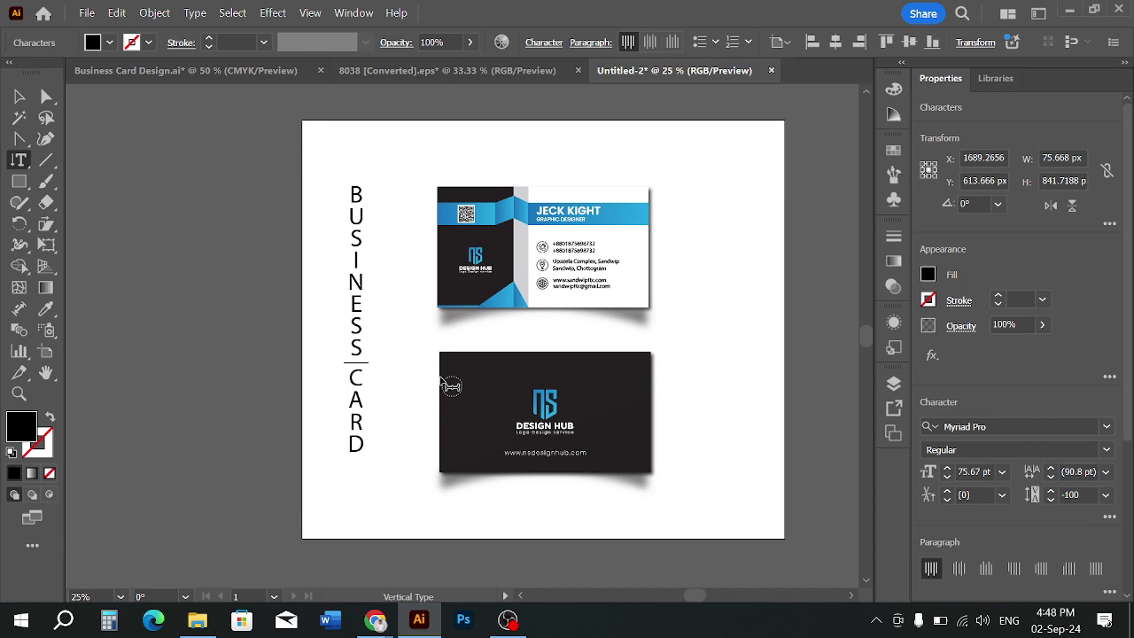
left_click(18, 97)
left_click(30, 168)
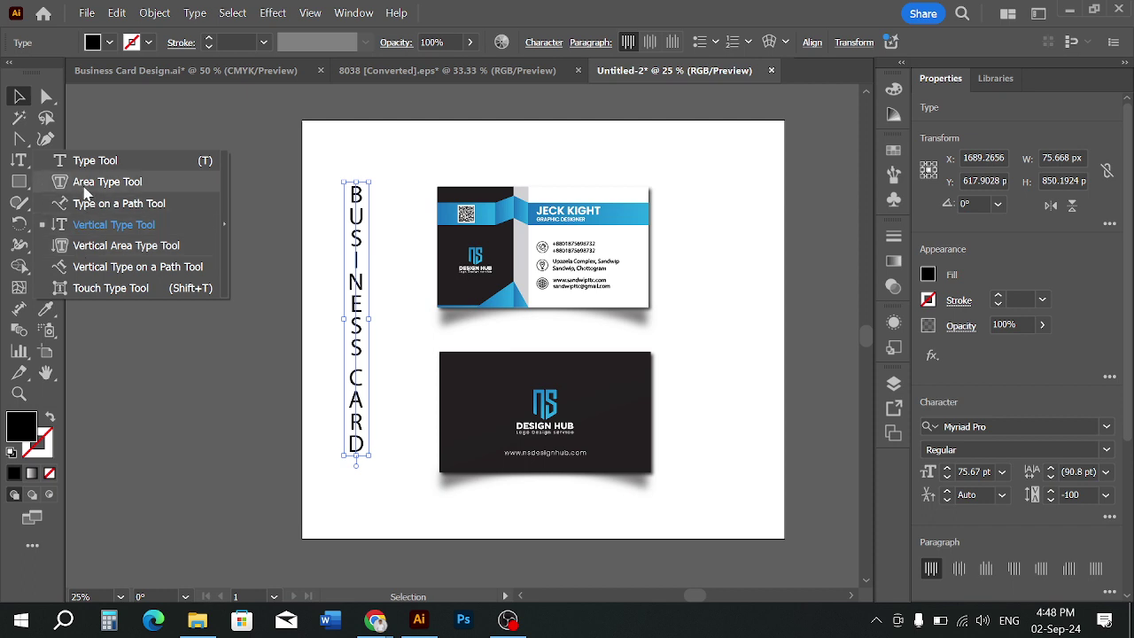
left_click(92, 203)
Reopen the Character options to check the baseline shift, then deselect everything
left_click(19, 96)
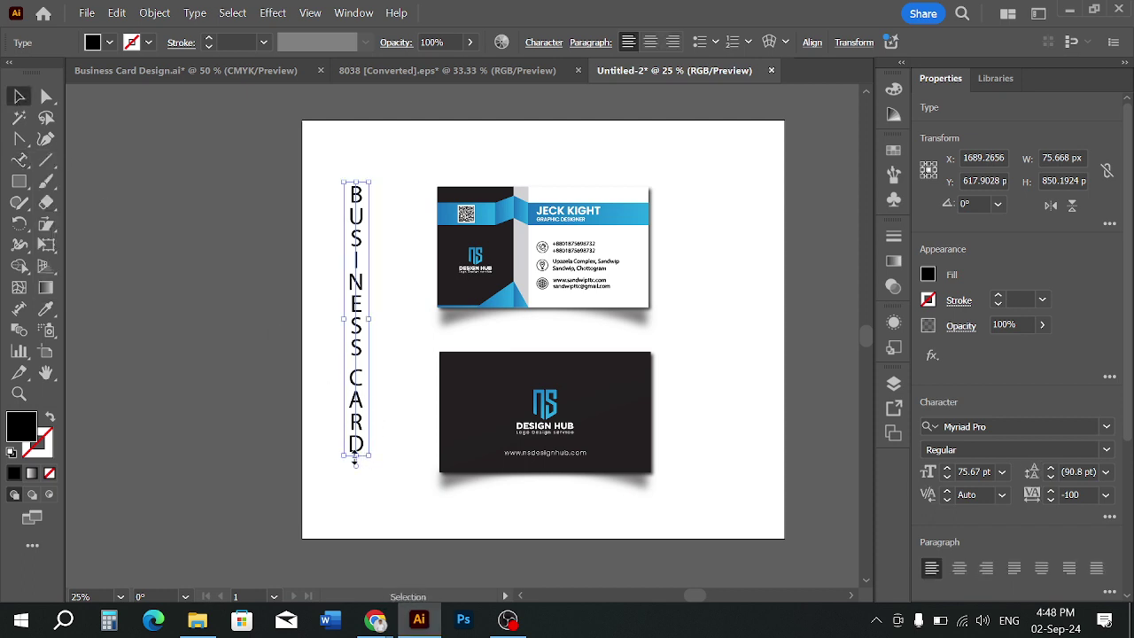
left_click(19, 159)
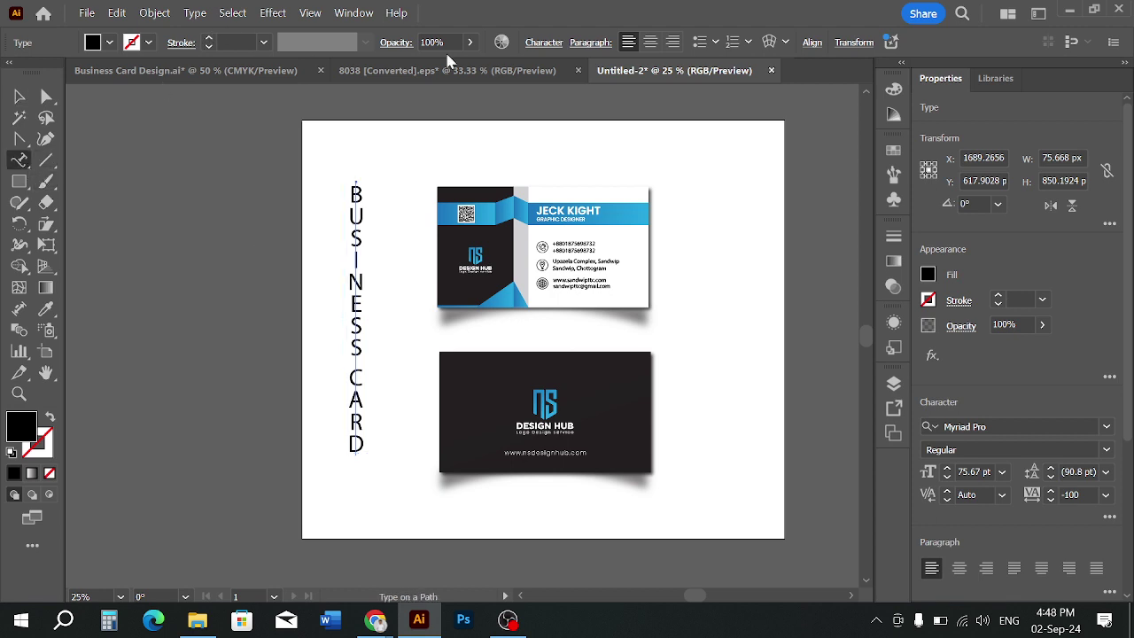
left_click(544, 43)
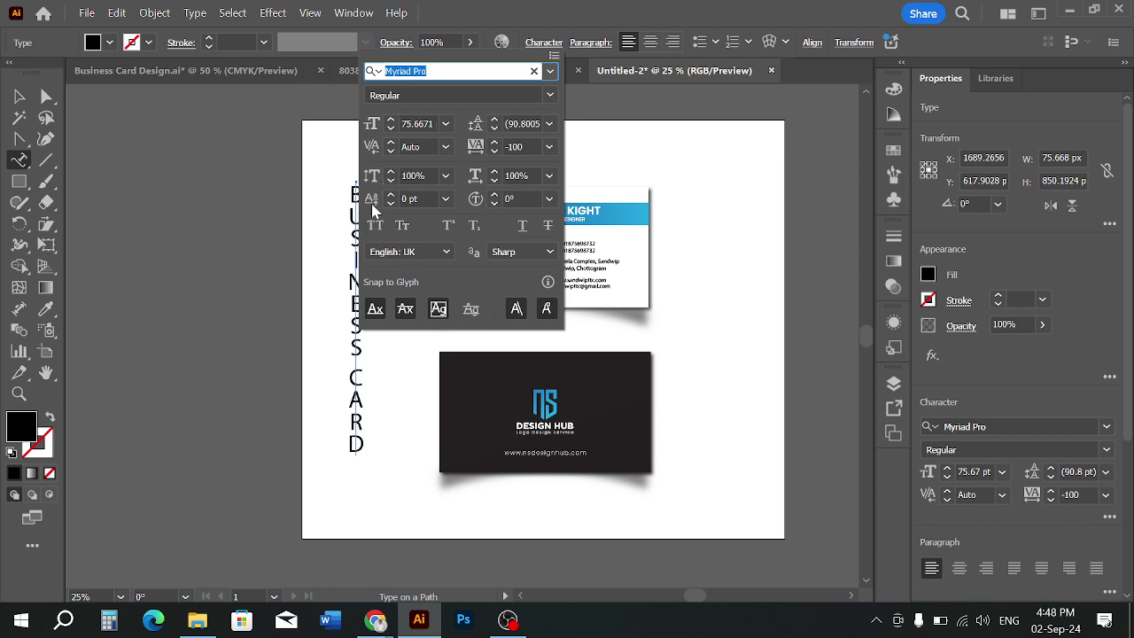
left_click(372, 203)
left_click(229, 240)
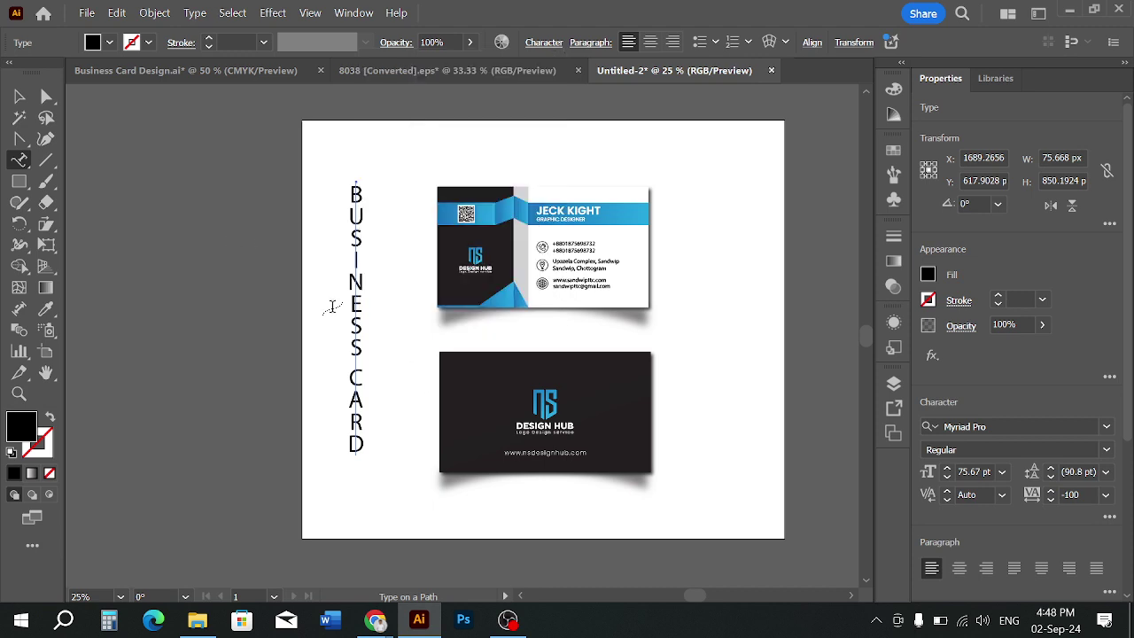
left_click(19, 96)
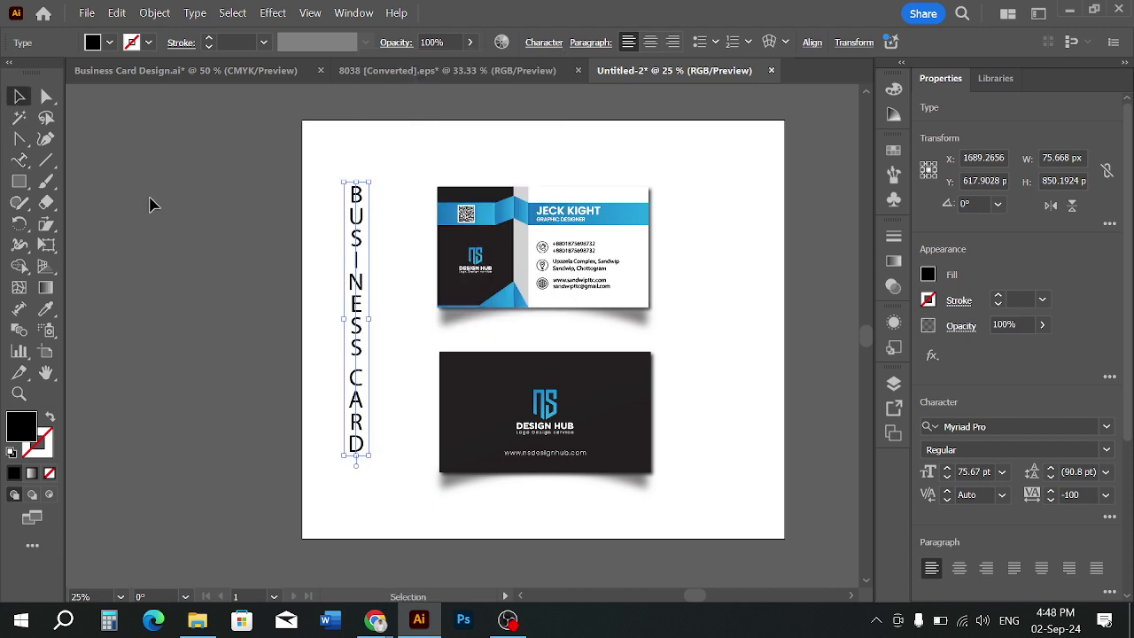
left_click(150, 203)
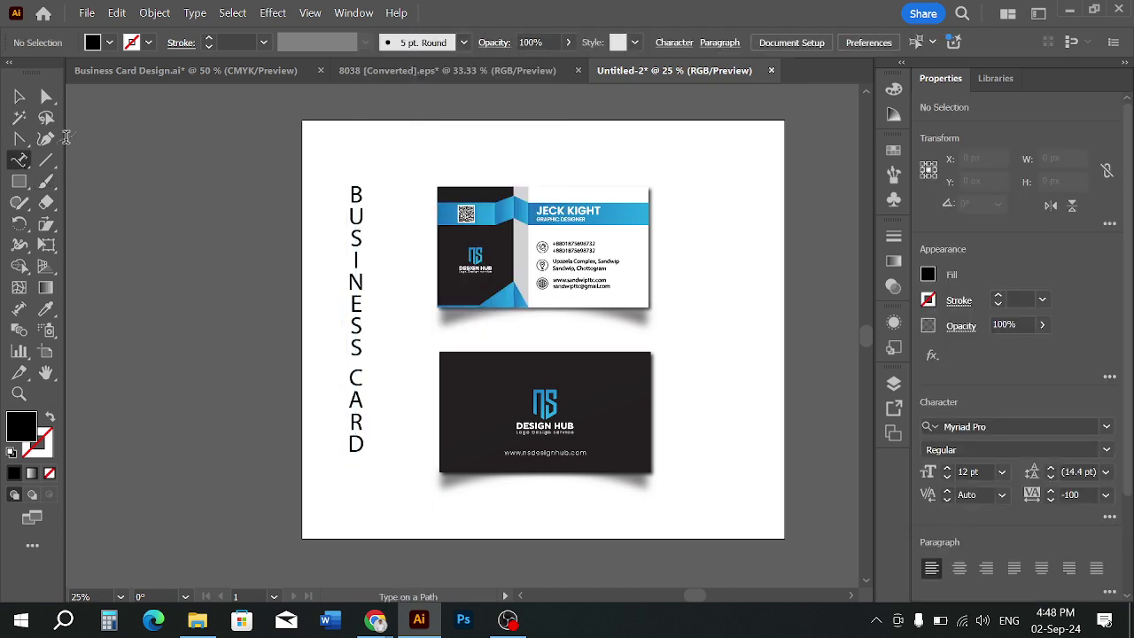
Delete the vertical text and add horizontal point text, about 145 pt, between the cards
left_click(16, 98)
left_click(364, 246)
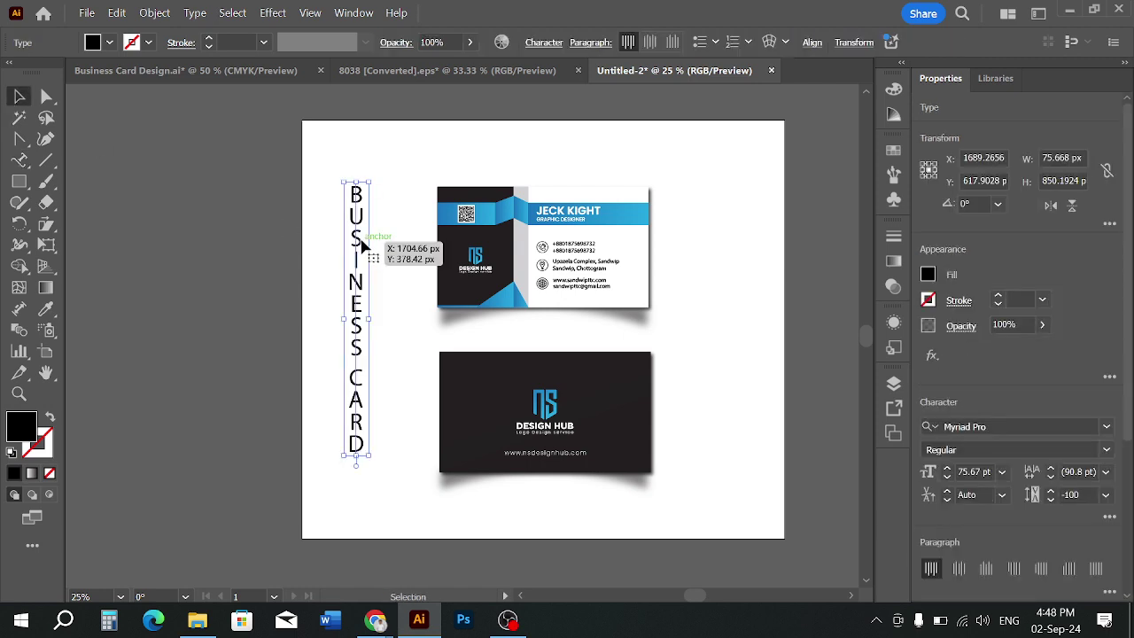
key("Delete")
right_click(18, 160)
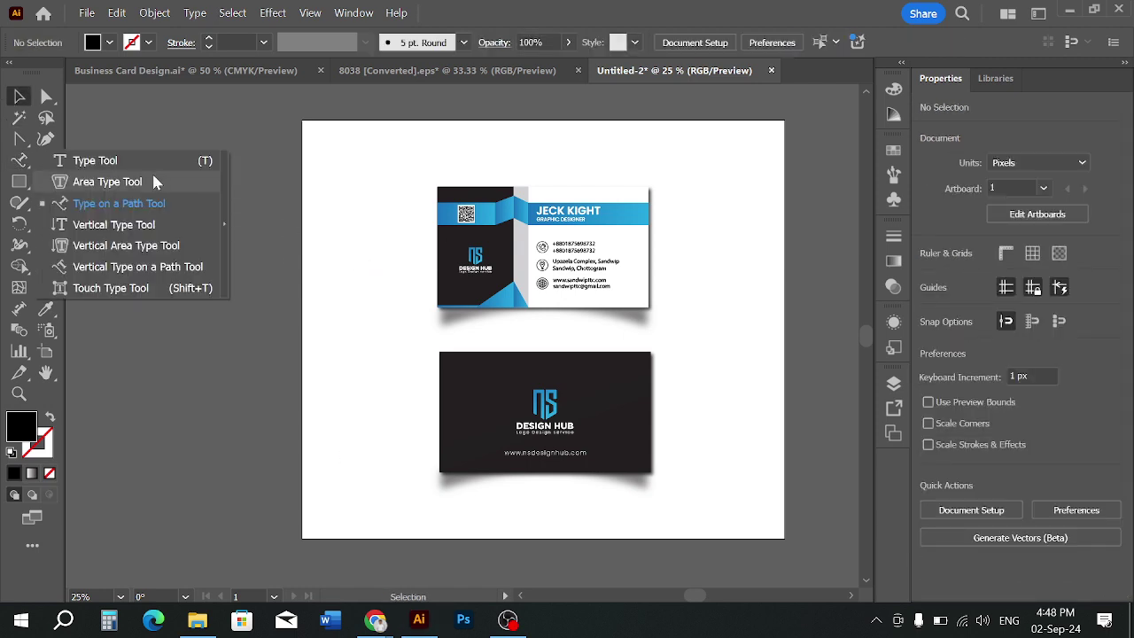
left_click(98, 161)
left_click(342, 275)
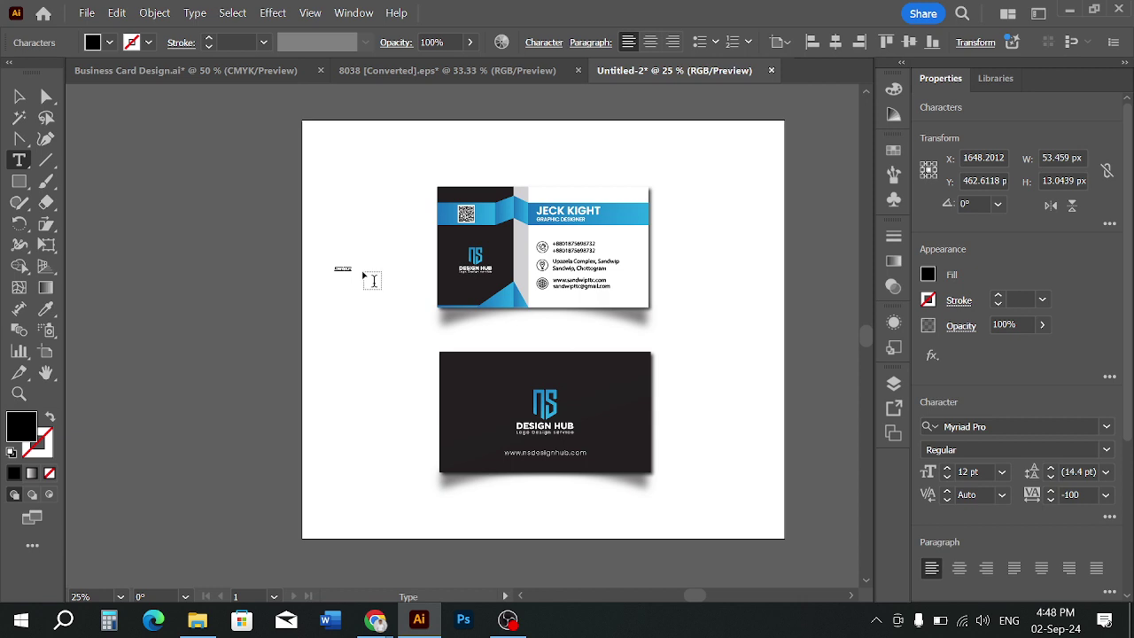
left_click(20, 97)
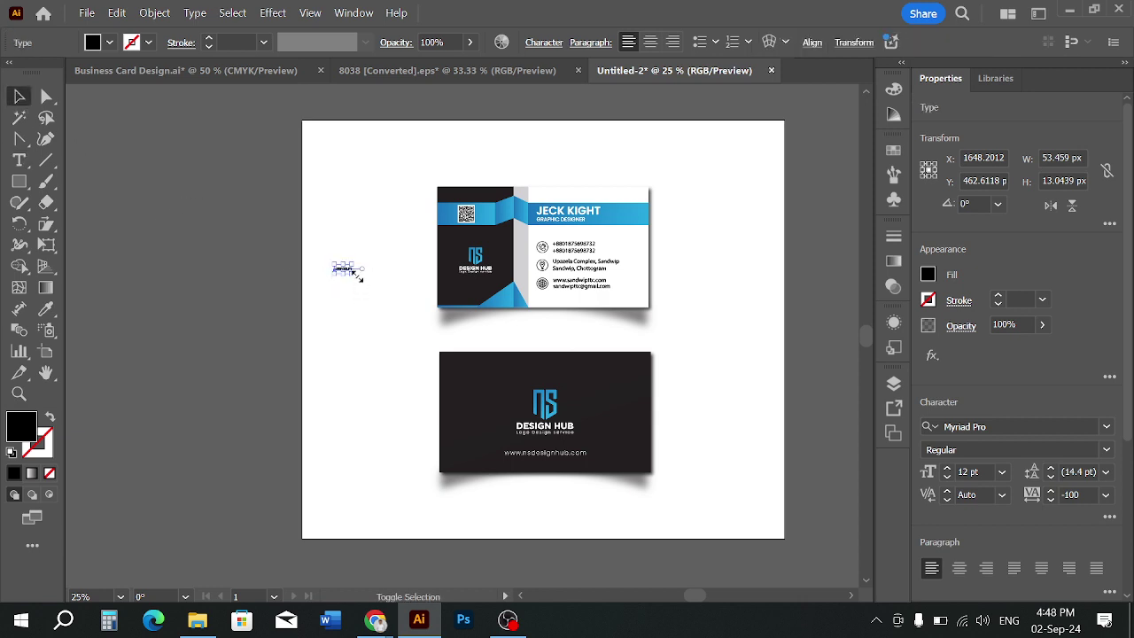
left_click_drag(354, 275, 535, 402)
left_click_drag(448, 308, 415, 344)
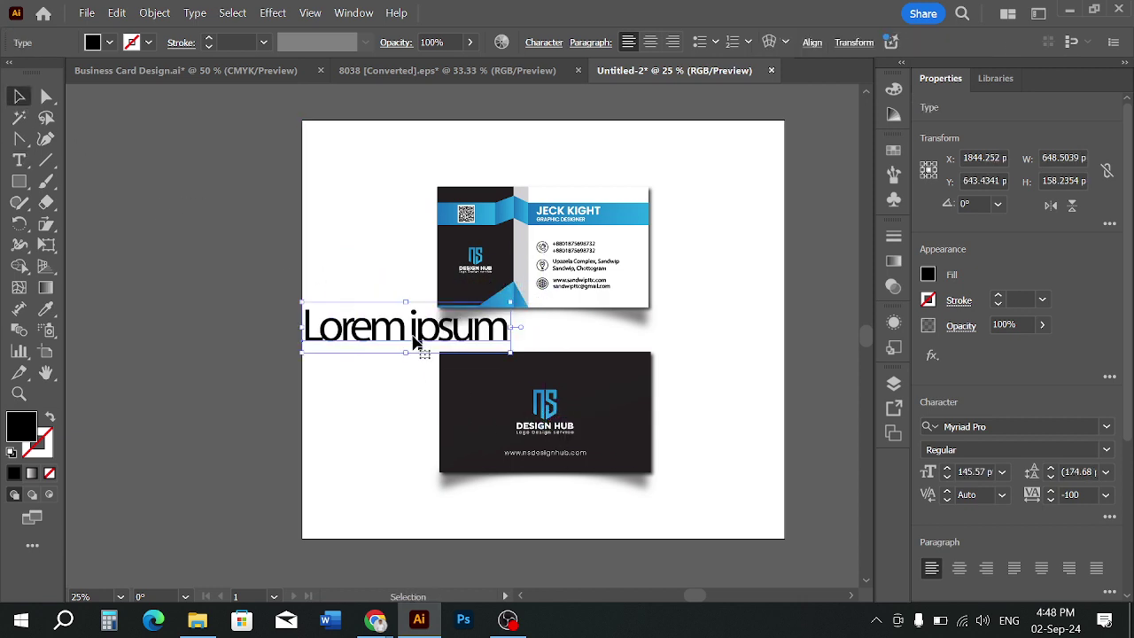
Replace the placeholder with 'BUSINESS CARD' and set its tracking to 0
left_click(18, 159)
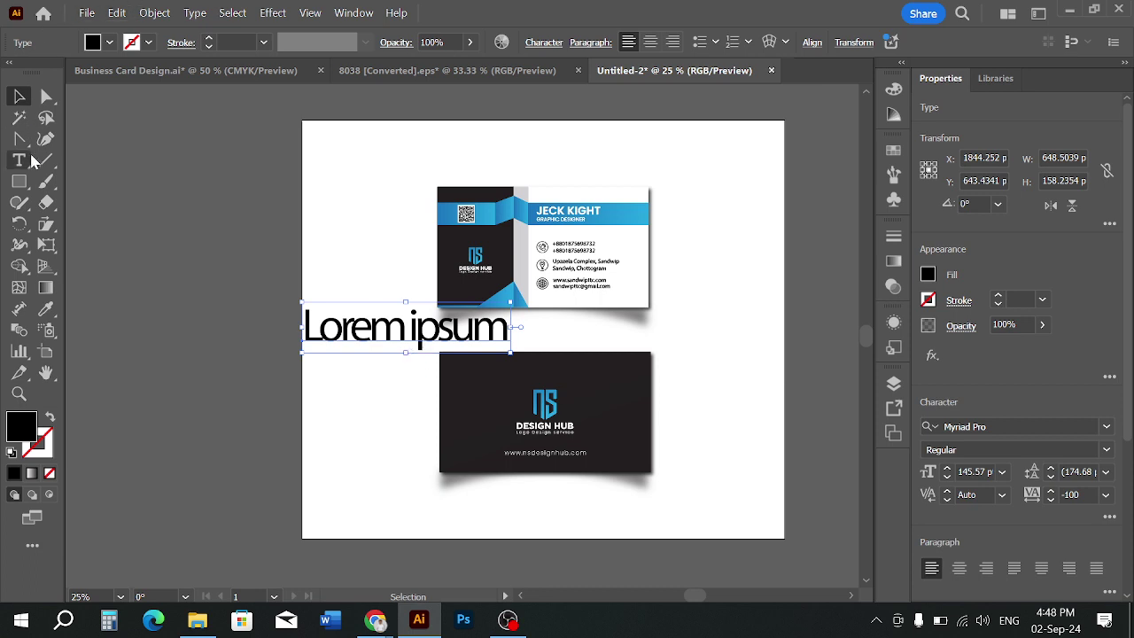
left_click(382, 334)
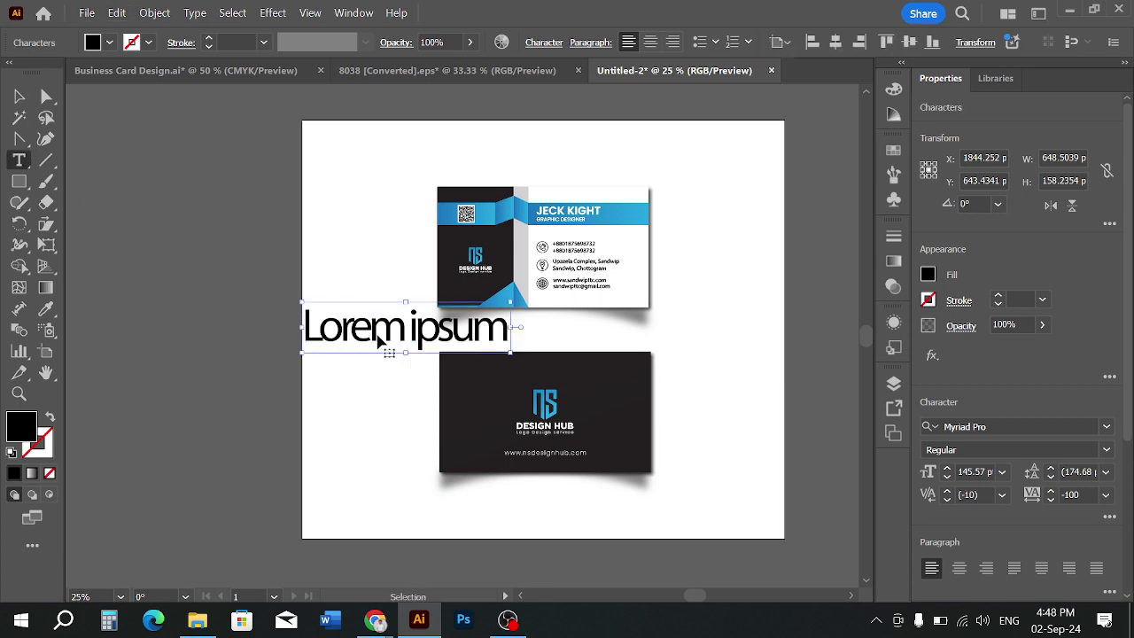
key("ctrl+a")
type("B")
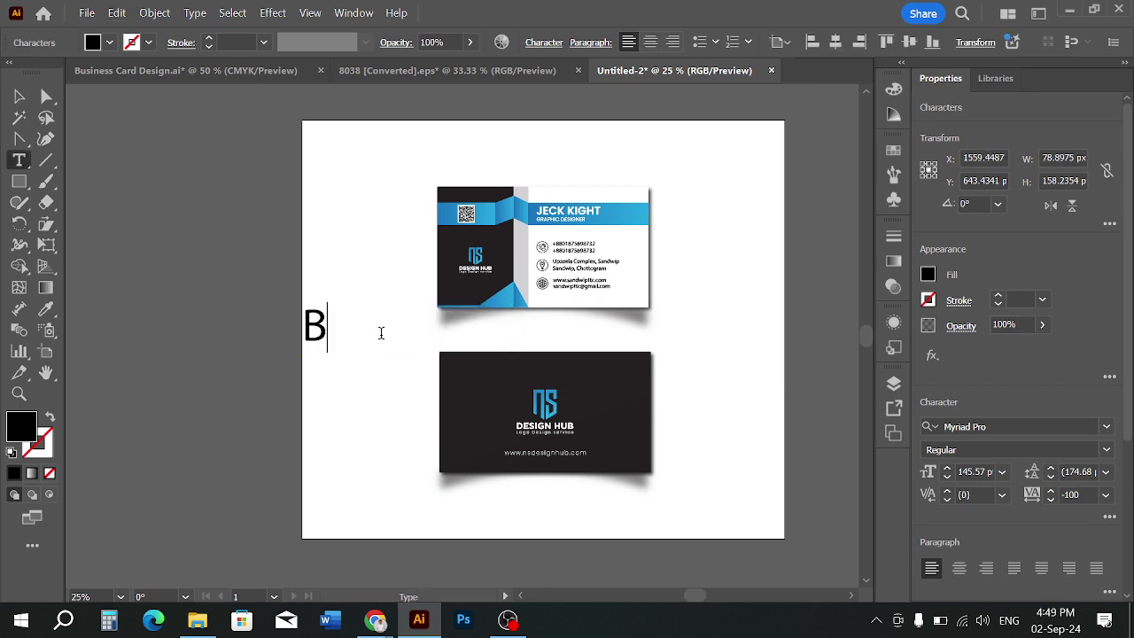
type("USI")
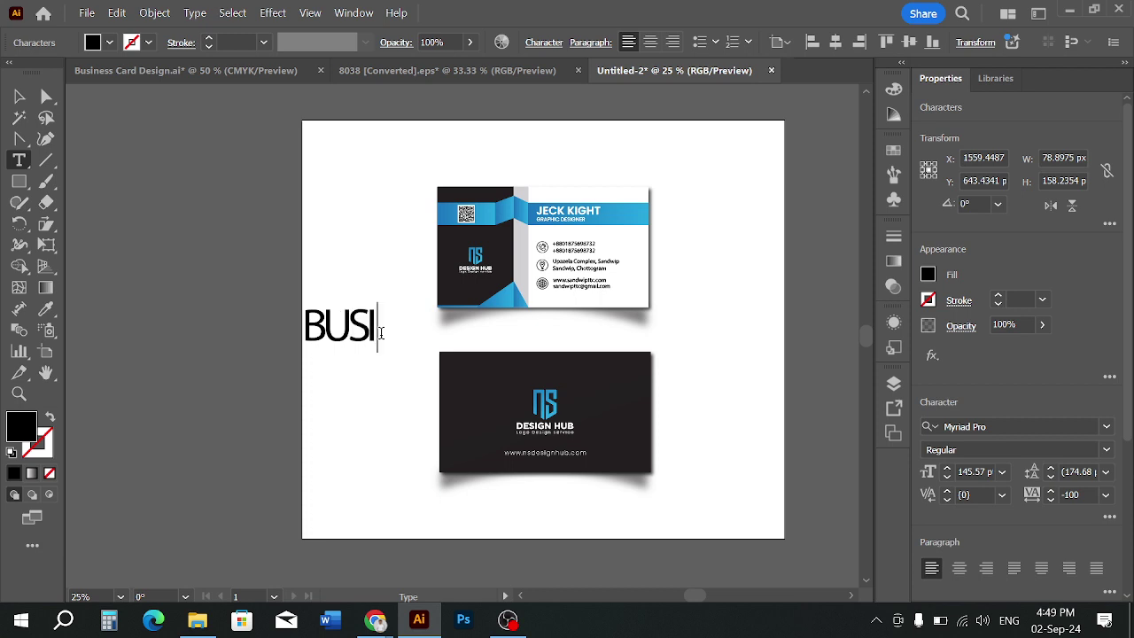
type("NESS CARD")
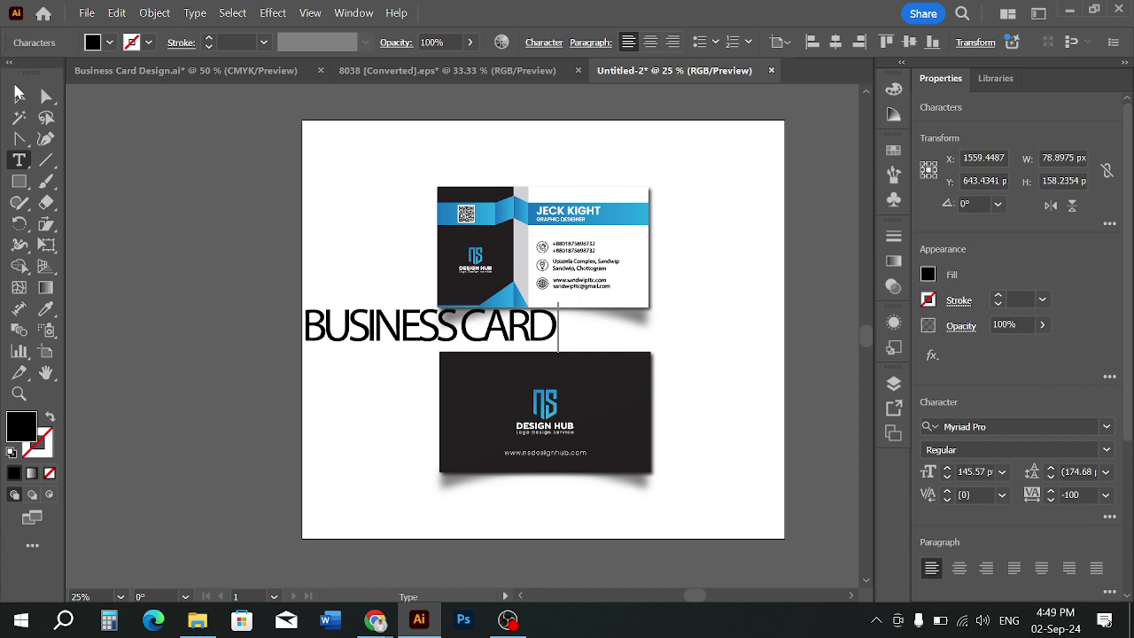
left_click(18, 94)
left_click(534, 46)
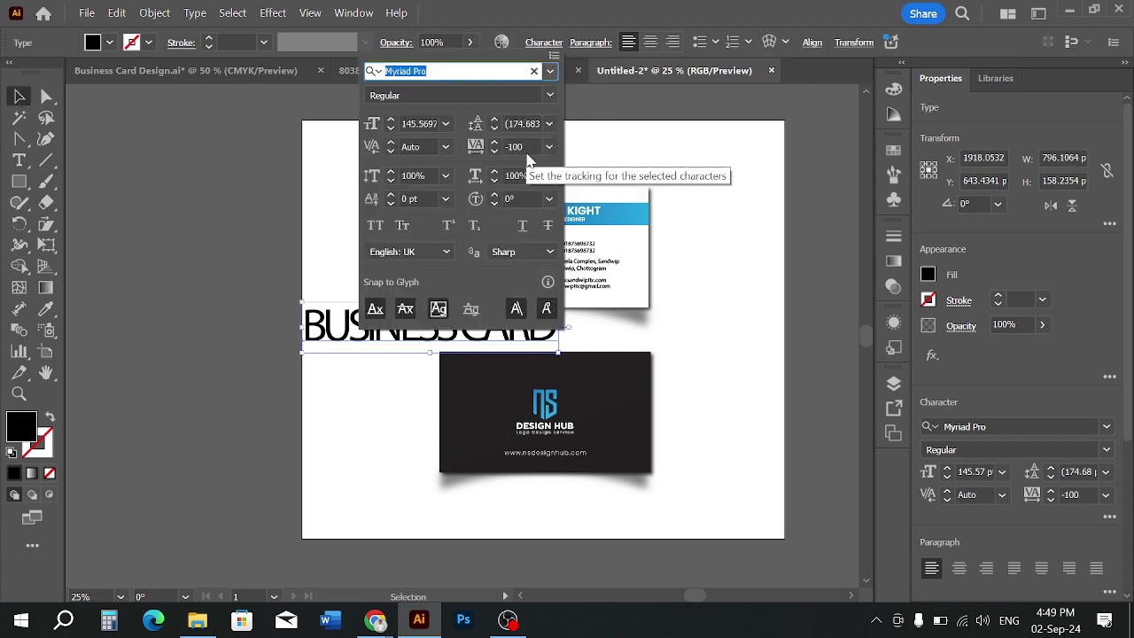
left_click_drag(528, 148, 499, 146)
type("0")
key("Return")
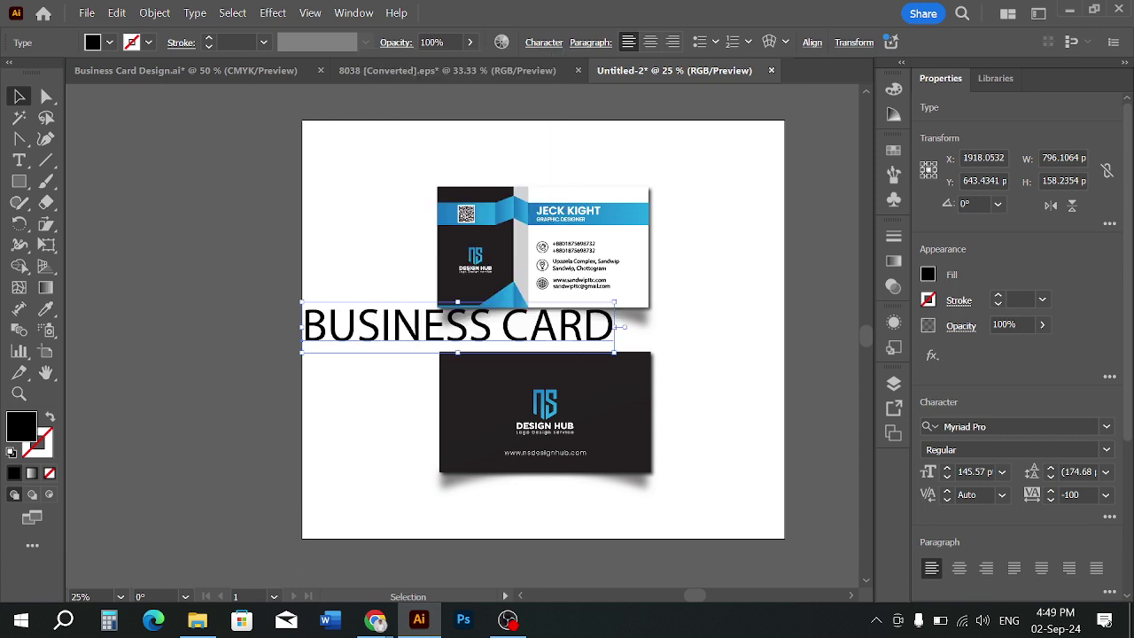
Move the BUSINESS CARD heading to the artboard top and set its font to Arial
left_click_drag(469, 354, 561, 188)
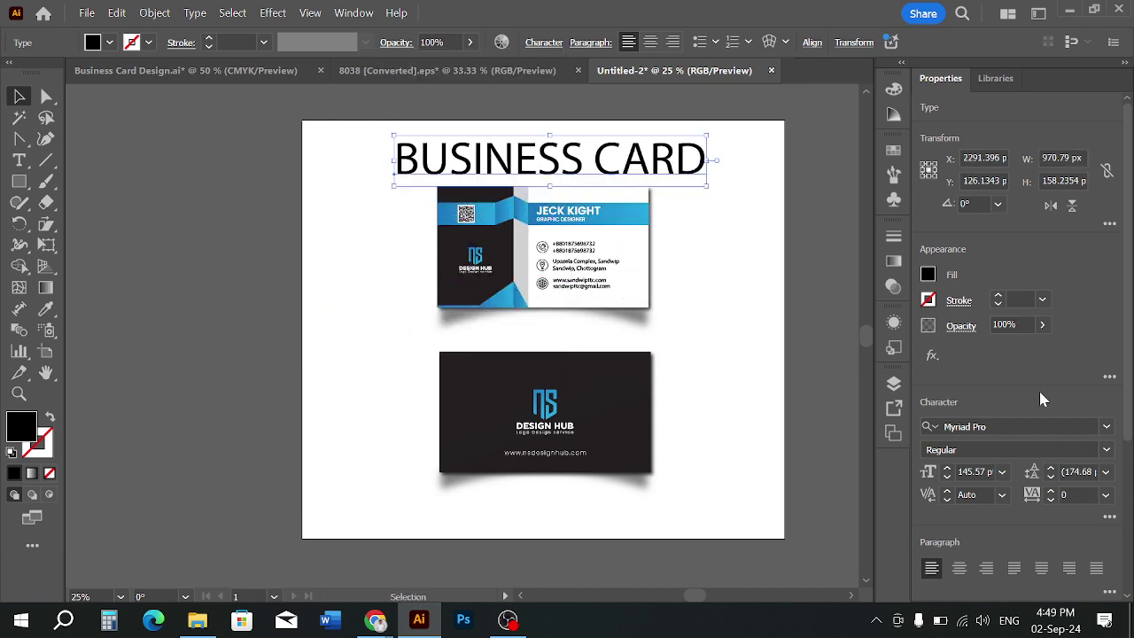
left_click(1105, 446)
left_click(1106, 434)
left_click(1109, 431)
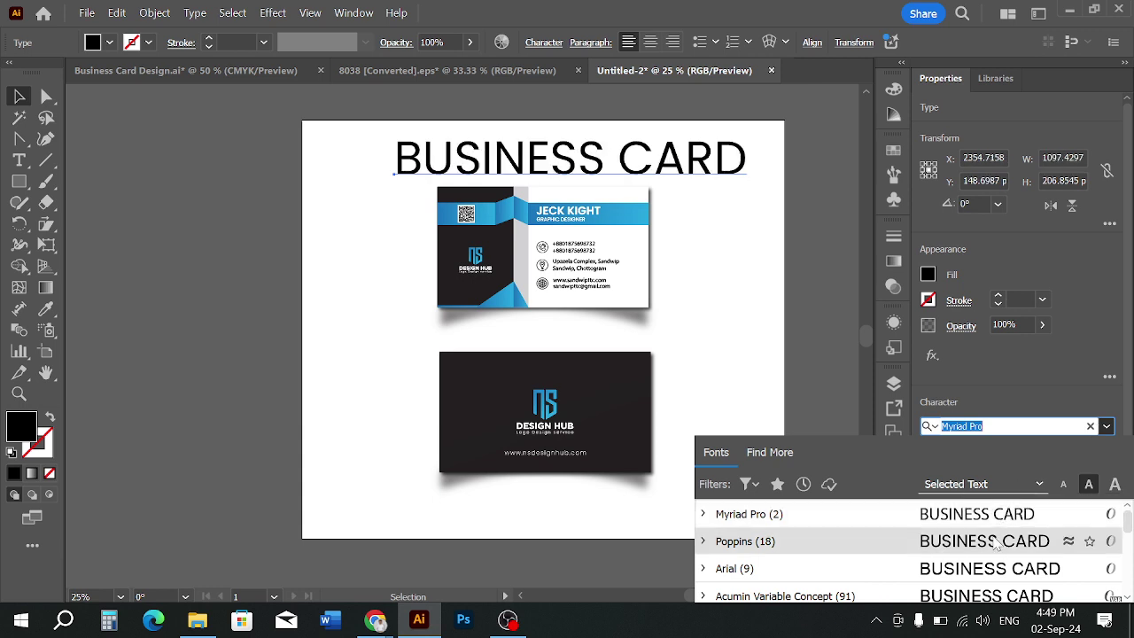
left_click(982, 576)
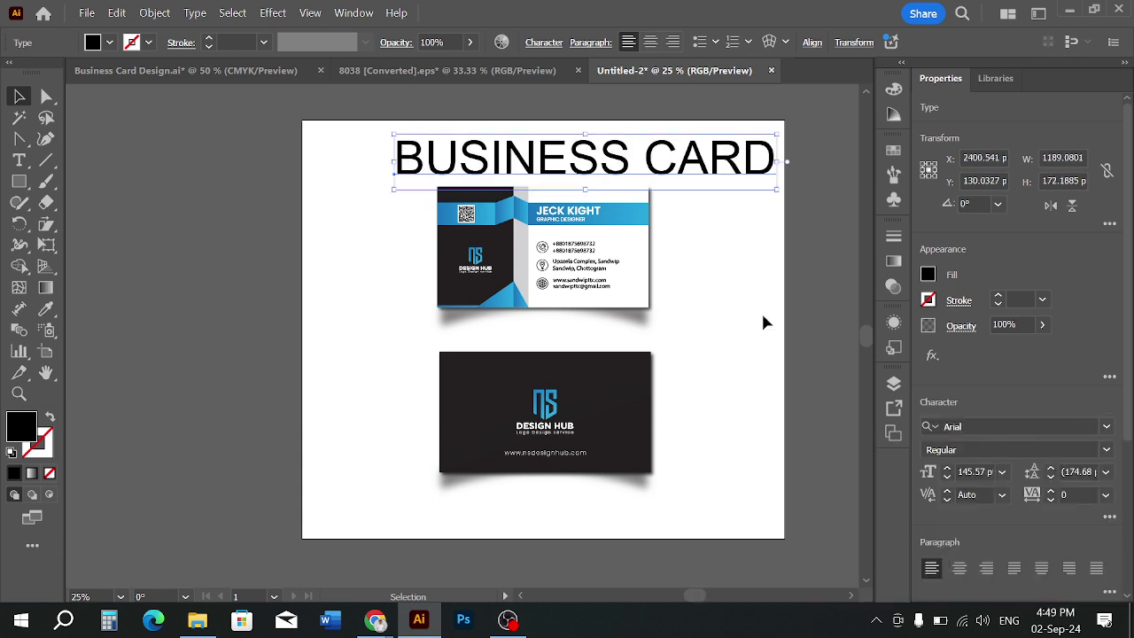
left_click(765, 321)
Shrink the heading to about 69.75 pt, make it Bold, and place it above the top card
left_click(732, 163)
left_click_drag(777, 164, 654, 161)
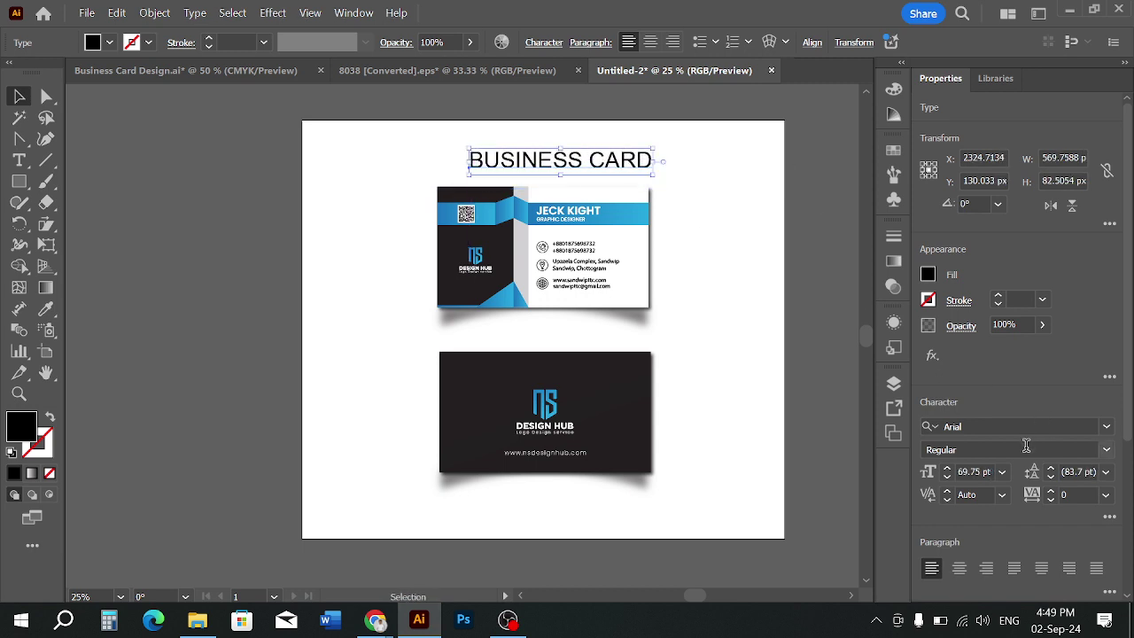
left_click(1107, 451)
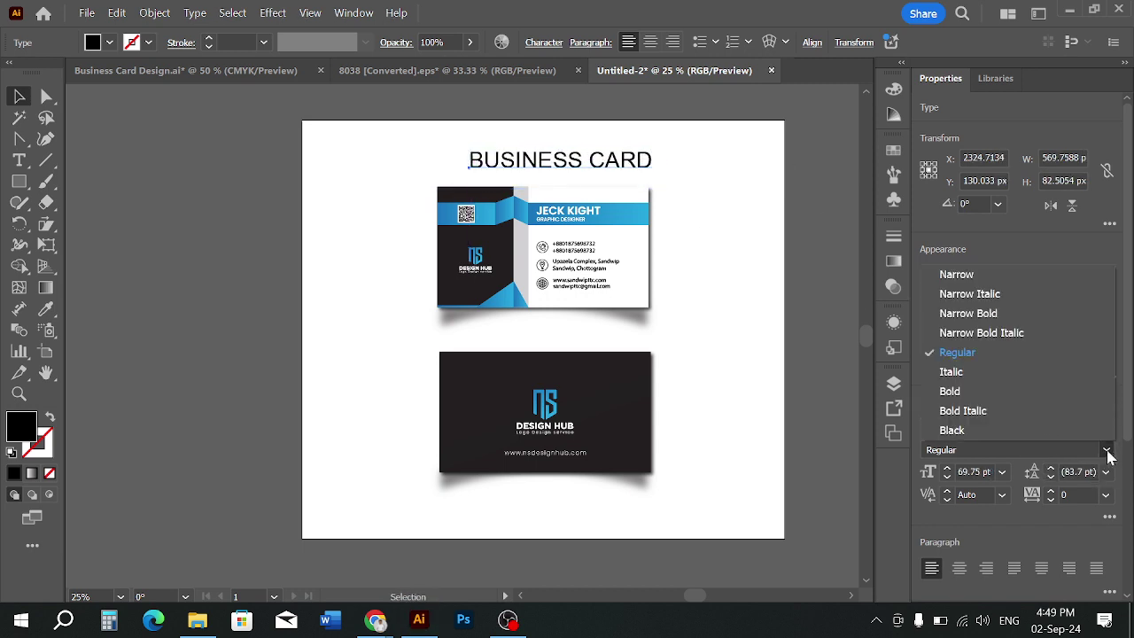
left_click(961, 389)
left_click(746, 263)
mouse_move(602, 168)
left_mouse_down()
mouse_move(595, 461)
mouse_move(580, 509)
mouse_move(603, 402)
mouse_move(610, 170)
mouse_move(585, 165)
left_mouse_up()
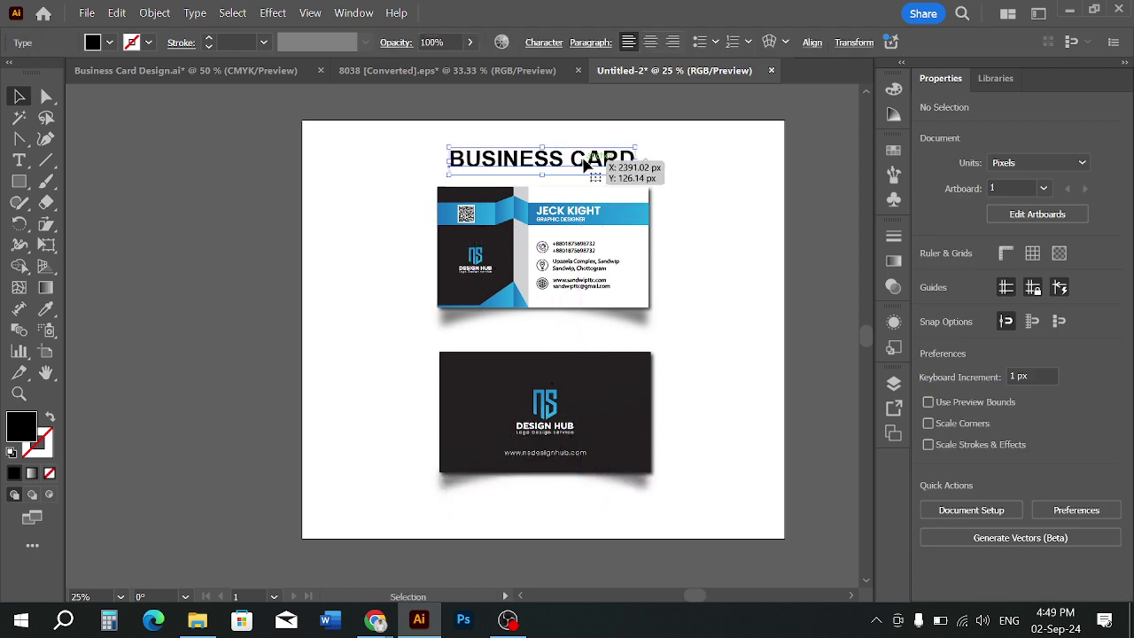
Frame the heading and top card in view and nudge the heading slightly up
scroll(585, 165, "up", 2)
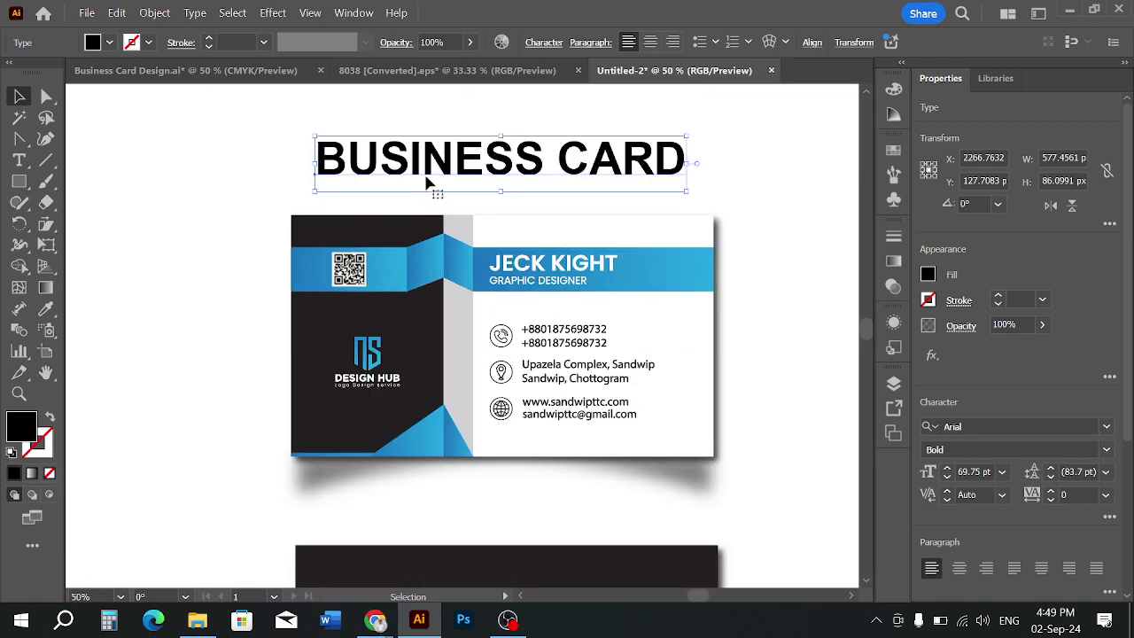
left_click(769, 163)
left_click_drag(738, 162, 722, 234)
left_click(629, 240)
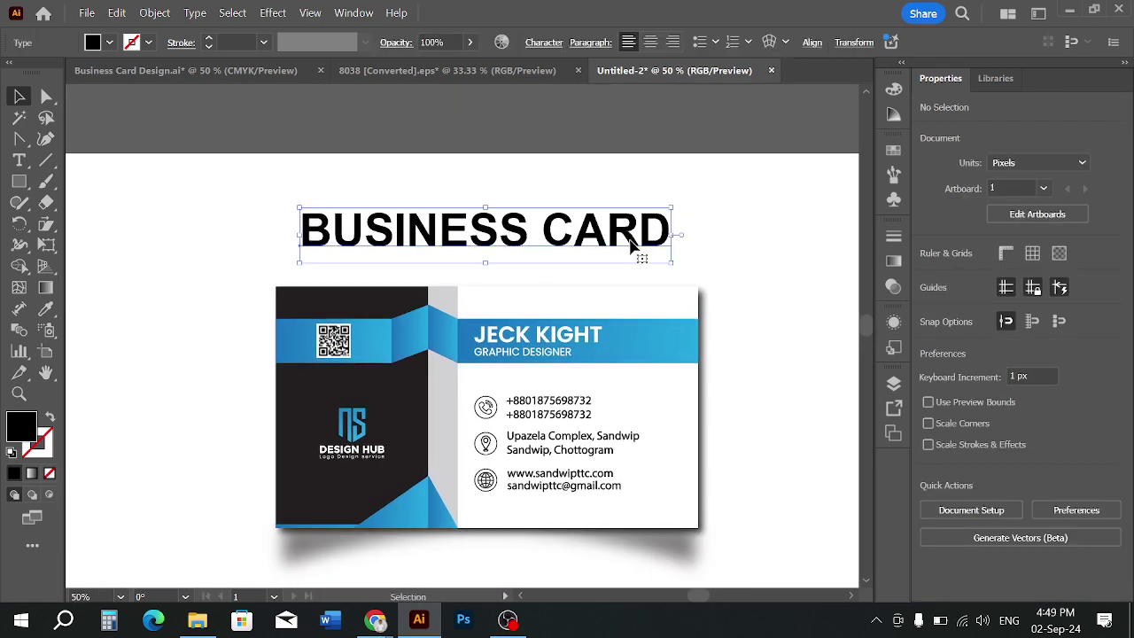
left_click_drag(629, 240, 627, 233)
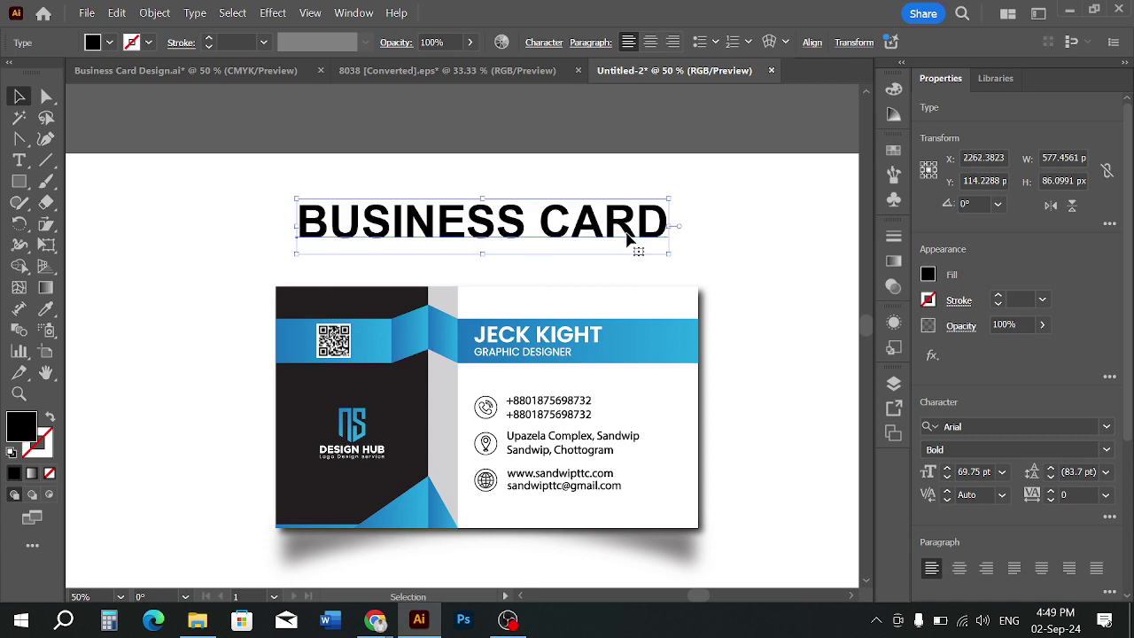
Slant the heading with the Shear tool, then undo the slant
left_click_drag(46, 223, 105, 233)
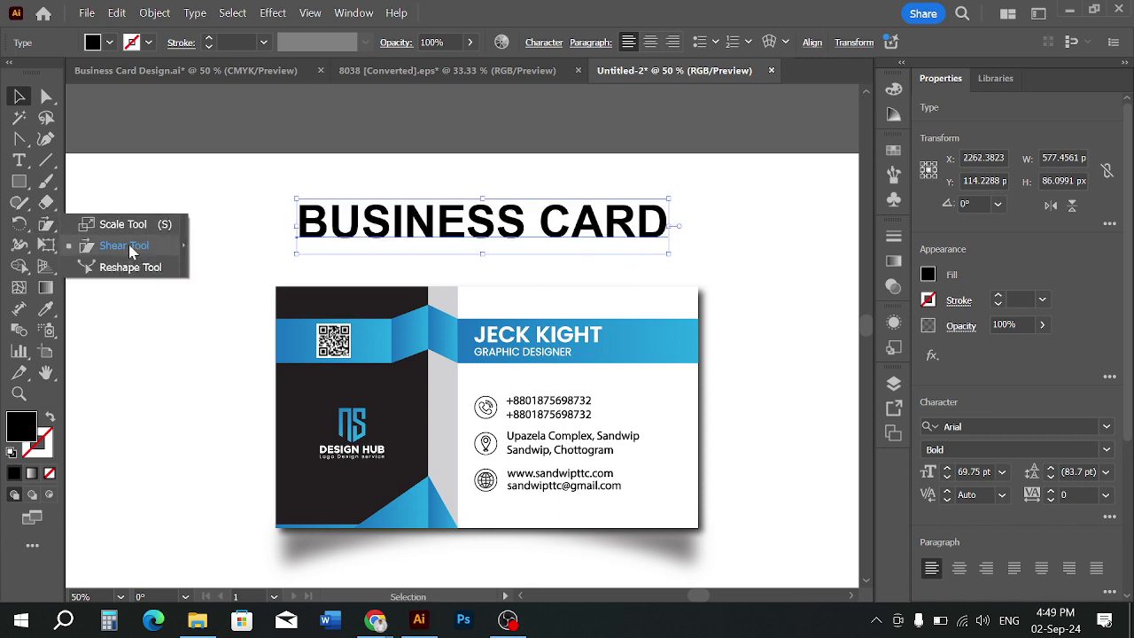
left_click_drag(130, 253, 130, 252)
left_click_drag(653, 206, 673, 216)
left_click(19, 96)
left_click(197, 167)
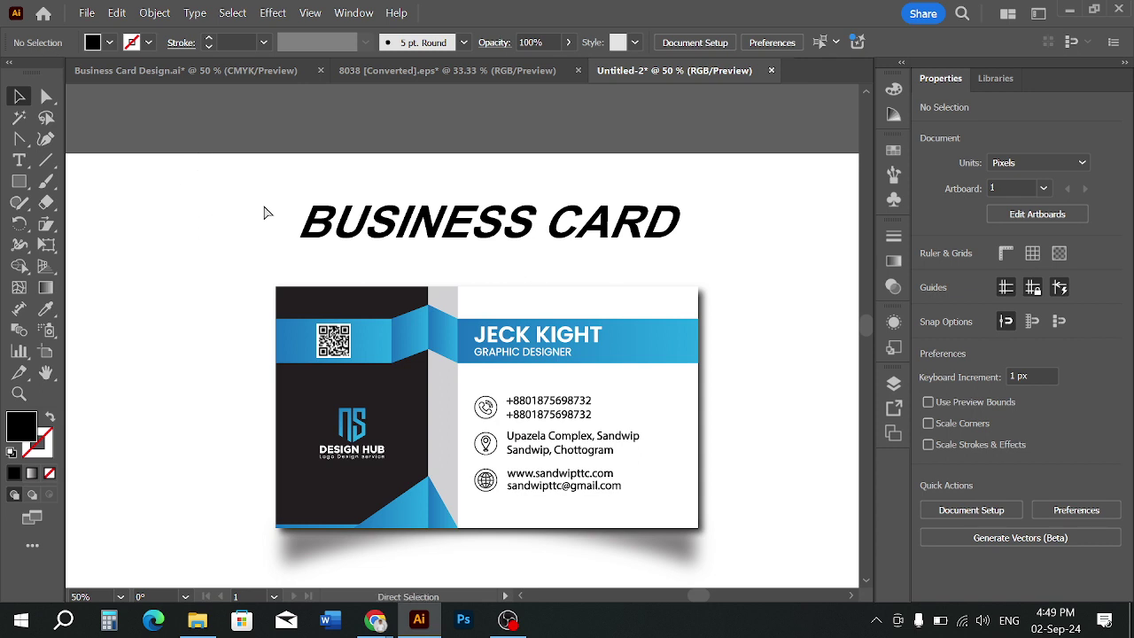
key("ctrl+z")
left_click(448, 226)
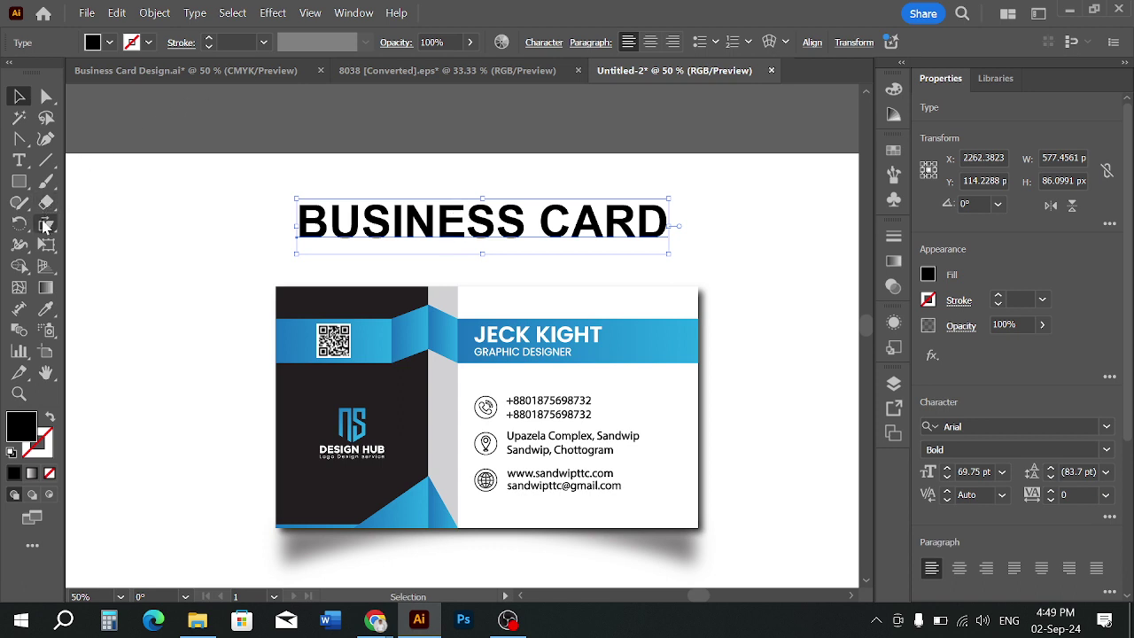
Shear the heading again into a forward-leaning slant and fine-tune the angle
left_click_drag(46, 224, 102, 247)
left_click(105, 247)
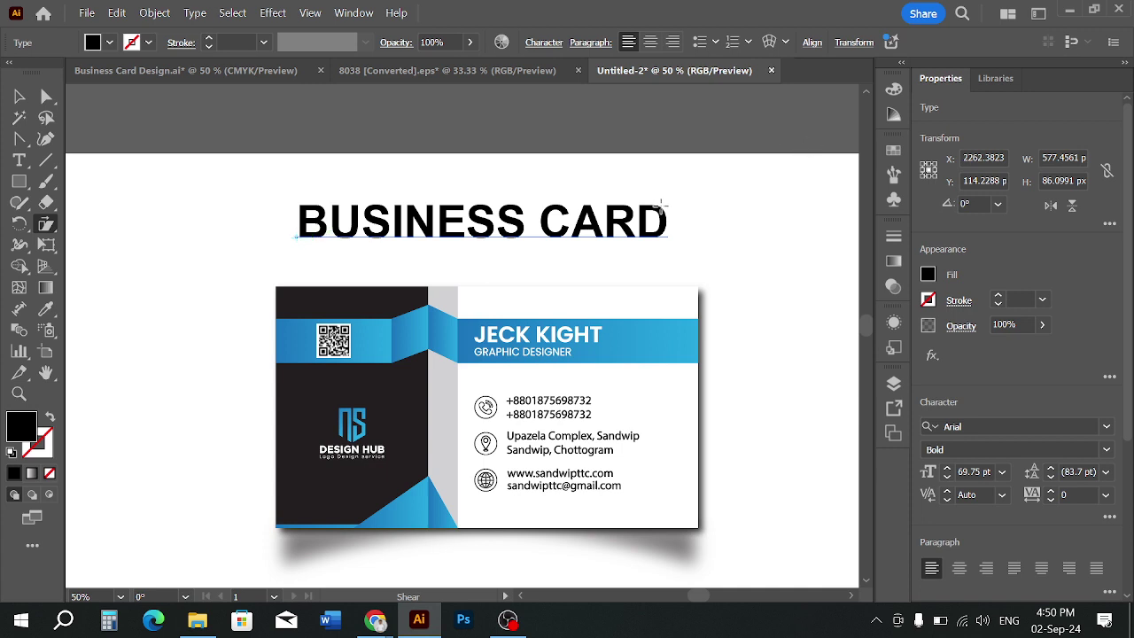
left_click_drag(664, 204, 692, 218)
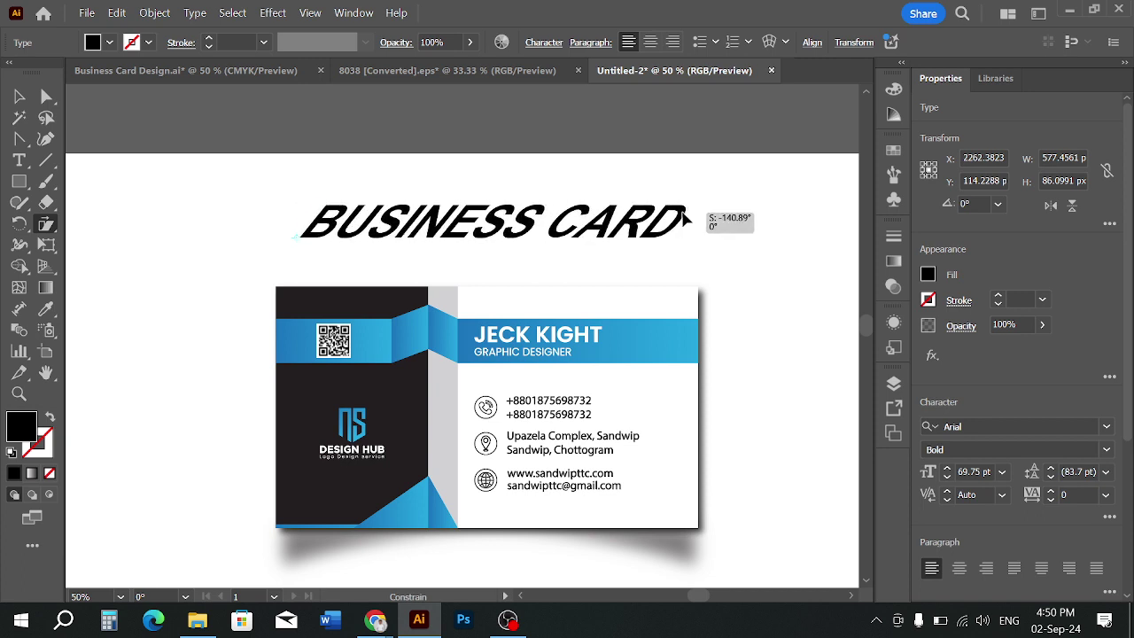
left_click_drag(685, 216, 693, 220)
left_click(20, 96)
left_click(224, 226)
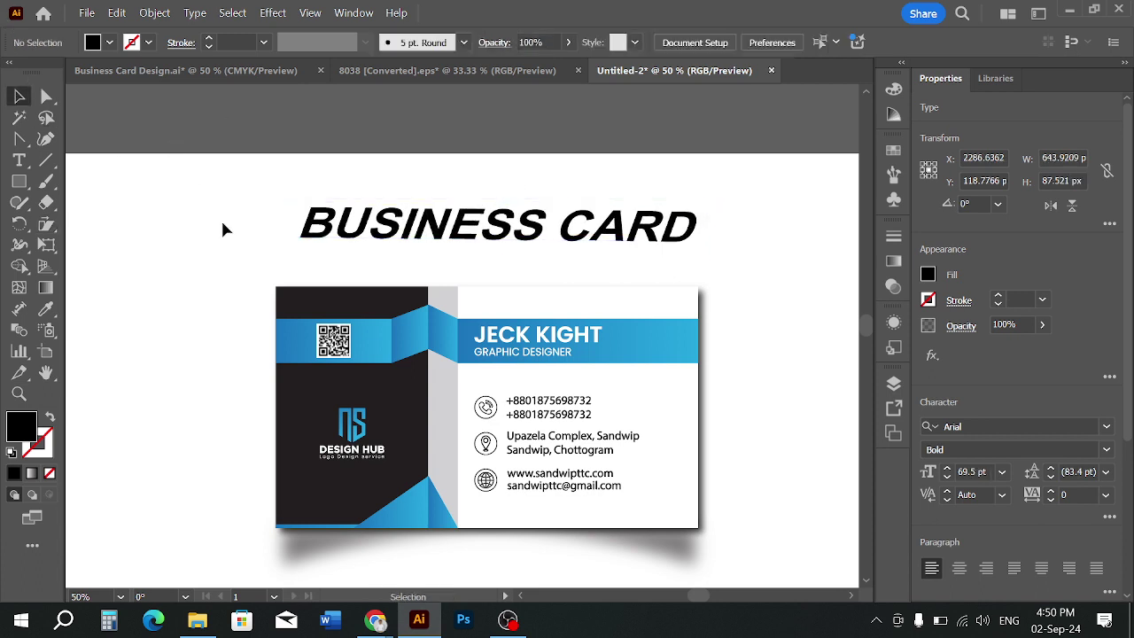
Zoom out to show both cards and select the slanted heading
left_click(496, 229)
key("ctrl+minus")
left_click(678, 231)
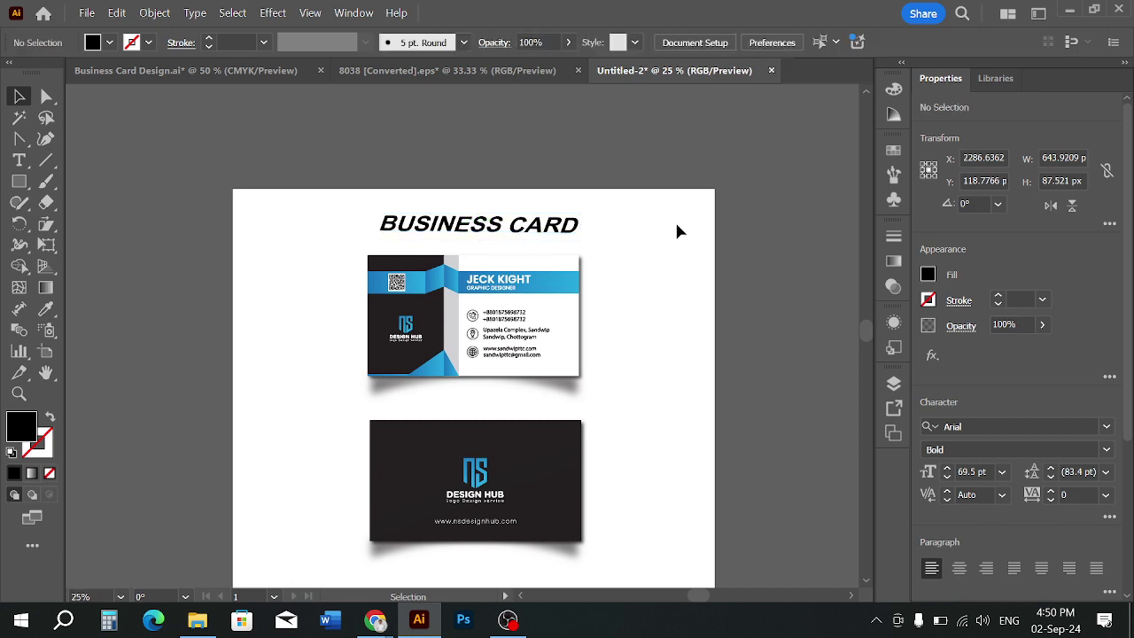
scroll(677, 229, "down", 1, "alt")
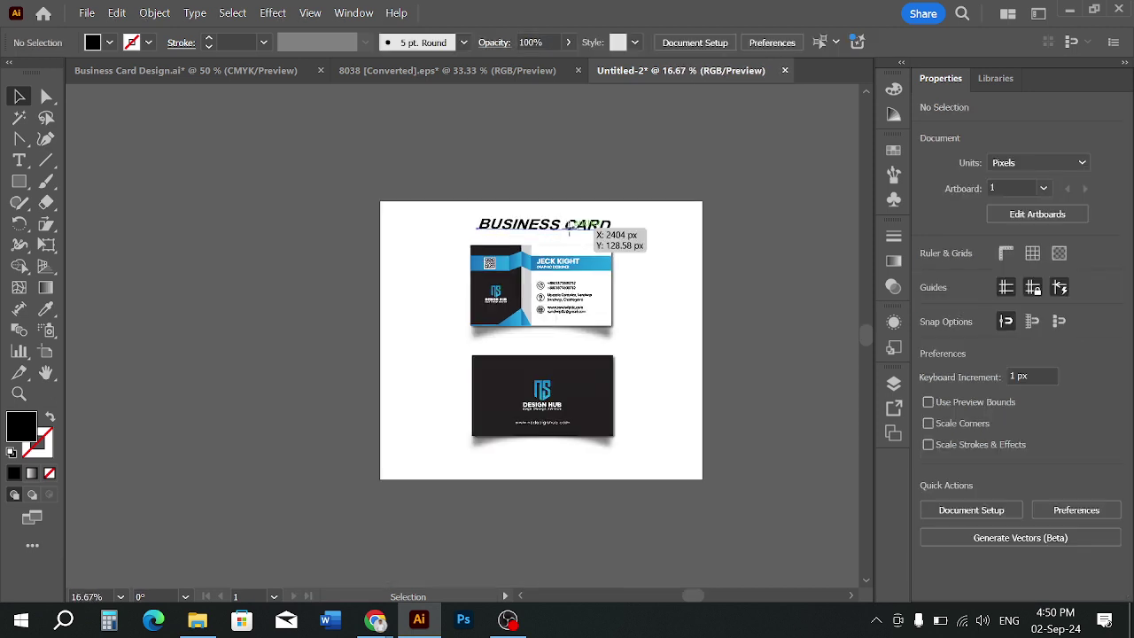
left_click(568, 232)
Delete the slanted BUSINESS CARD heading
key("Delete")
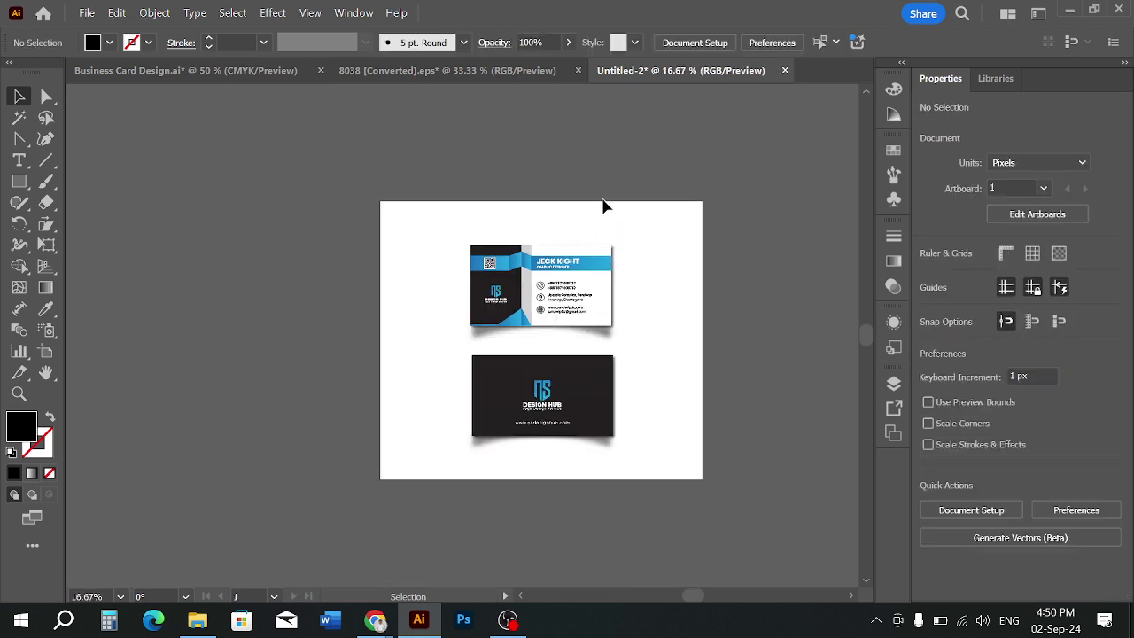
scroll(603, 207, "up", 1, "alt")
scroll(602, 207, "down", 2)
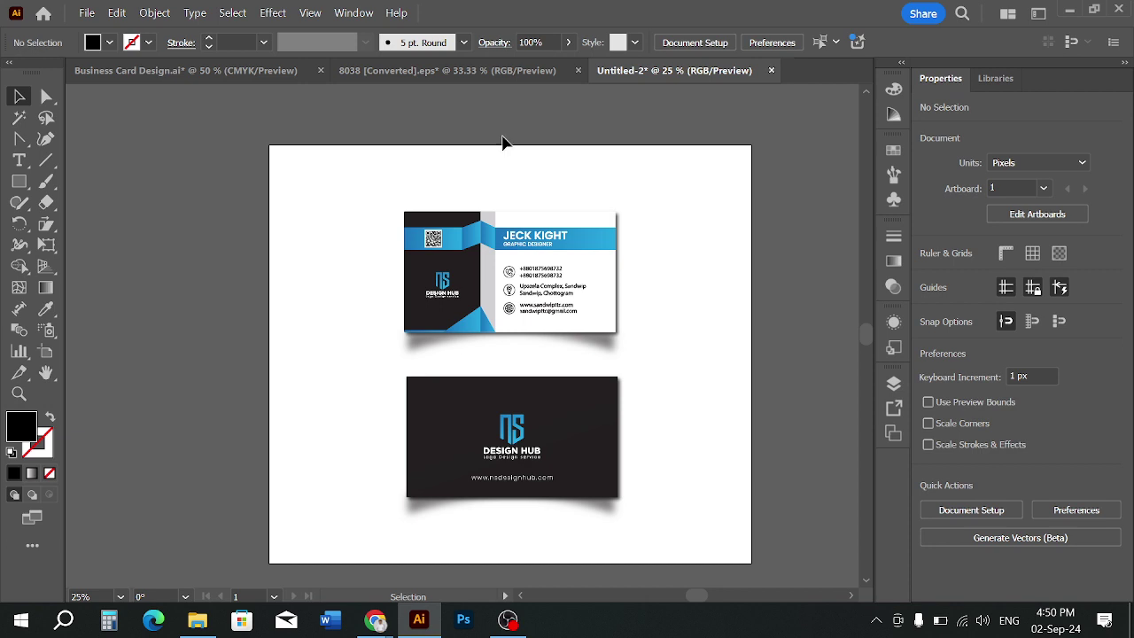
Add new heading text, enlarge it to about 126 pt, and centre it at the artboard top
left_click(19, 161)
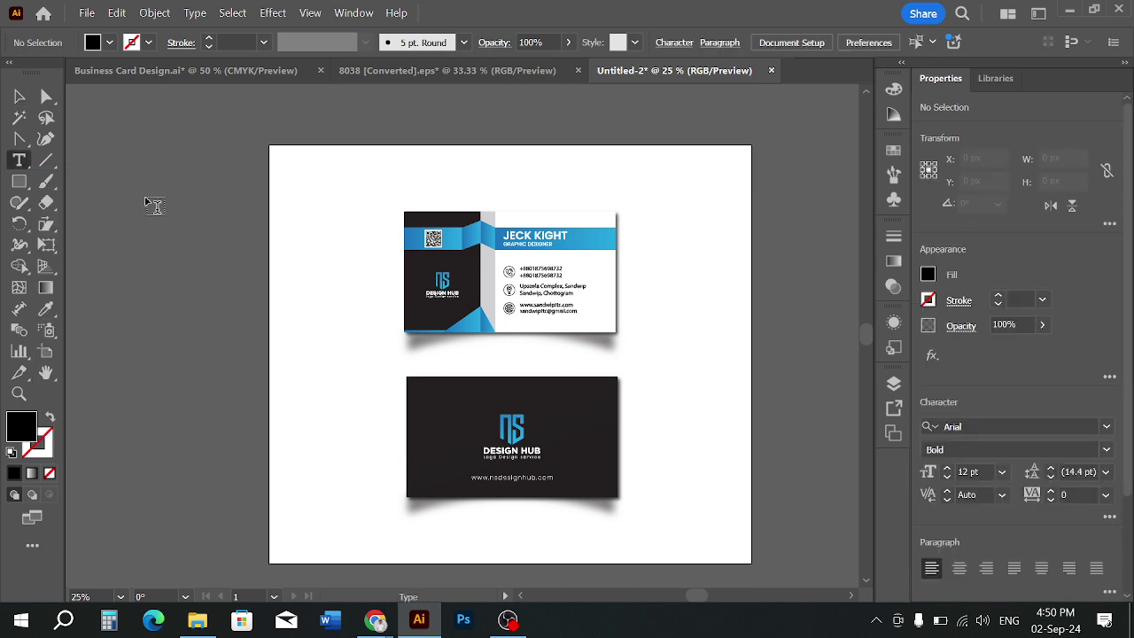
left_click(147, 201)
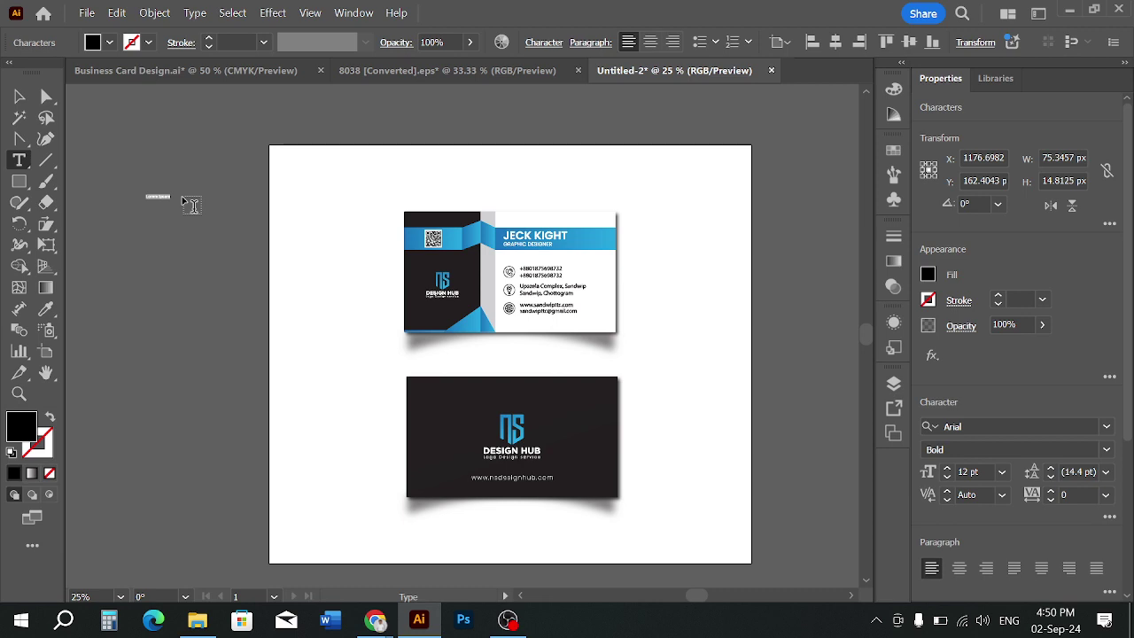
type("Bus")
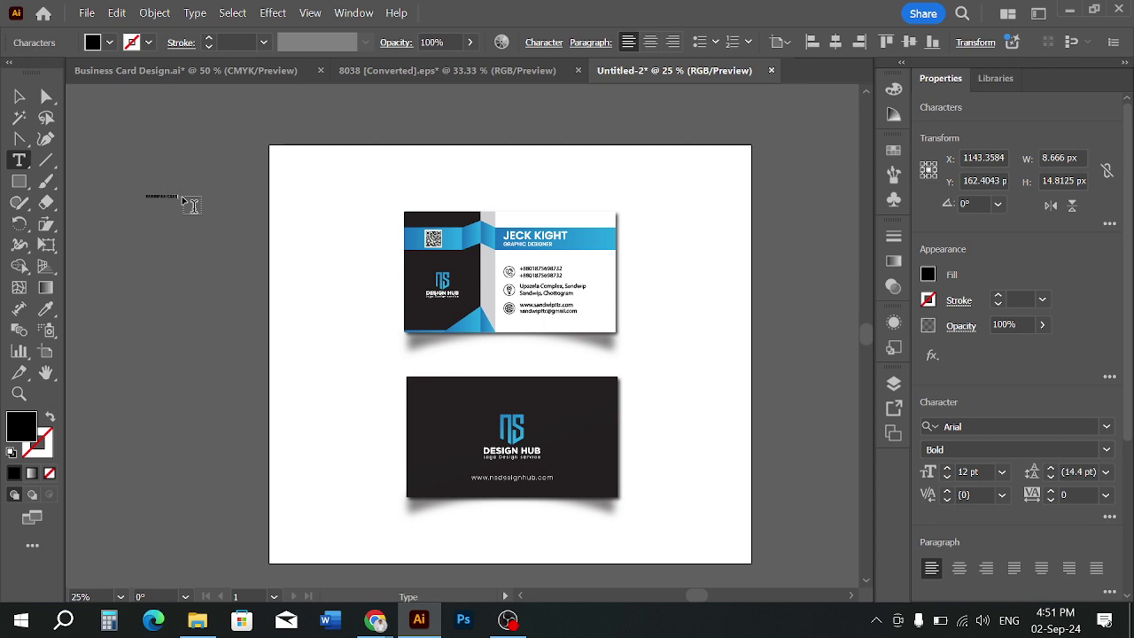
left_click(21, 99)
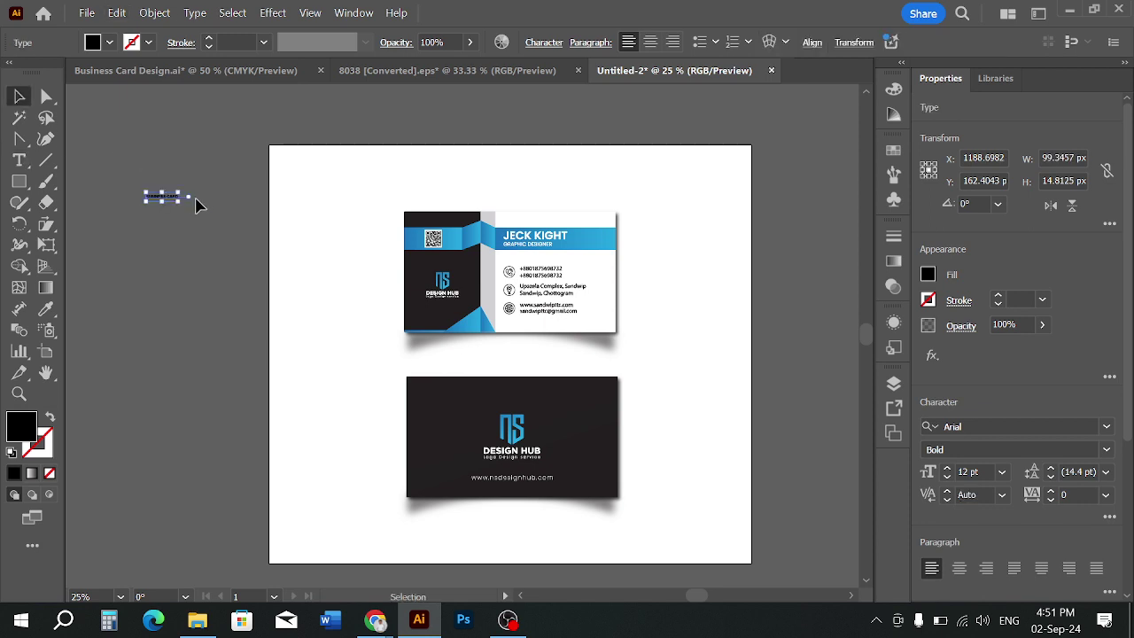
left_click_drag(185, 207, 471, 410)
left_click_drag(332, 217, 525, 184)
Give the heading a 5 pt green outline stroke
scroll(525, 185, "up", 1, "alt")
scroll(532, 239, "up", 2)
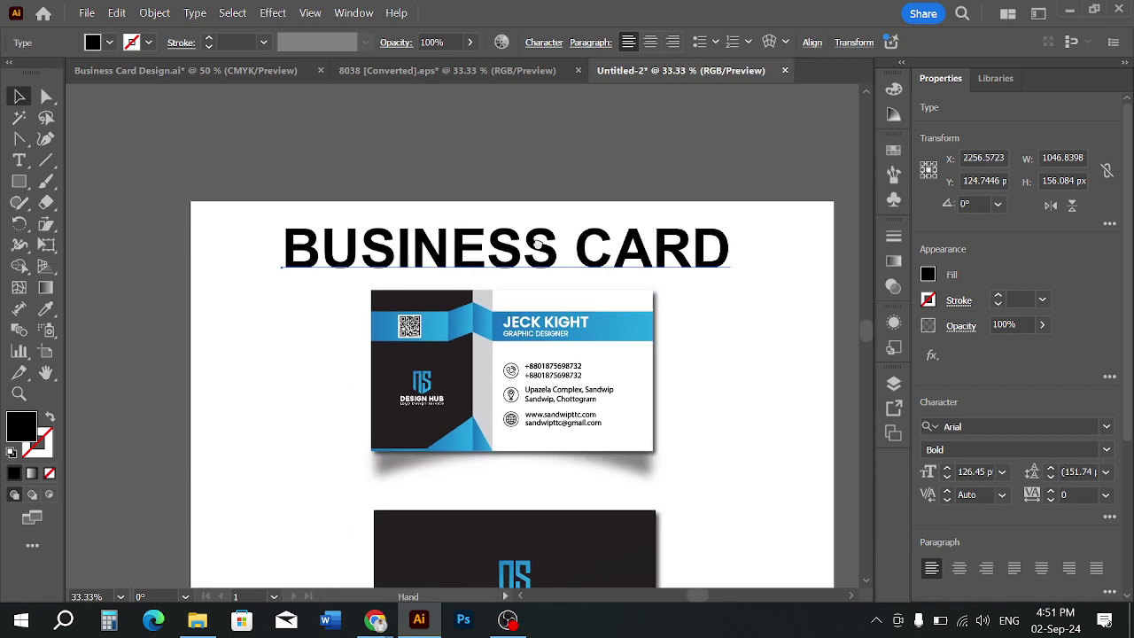
scroll(542, 255, "up", 1, "alt")
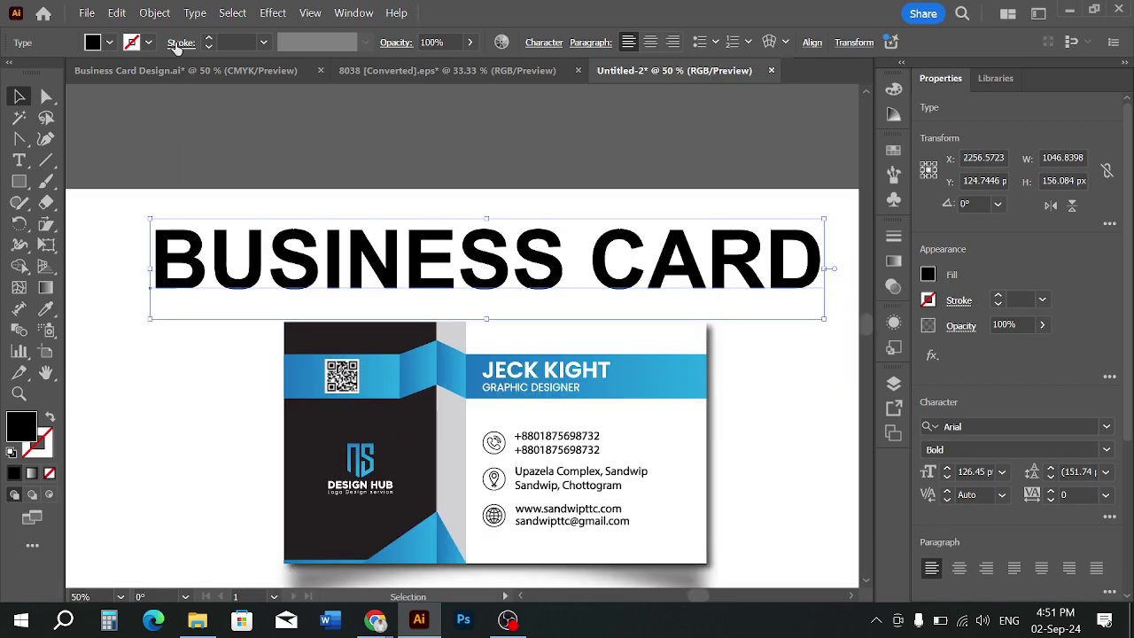
left_click(209, 38)
left_click(209, 38)
left_click(209, 38)
left_click(208, 38)
left_click(208, 38)
left_click(208, 38)
left_click(208, 38)
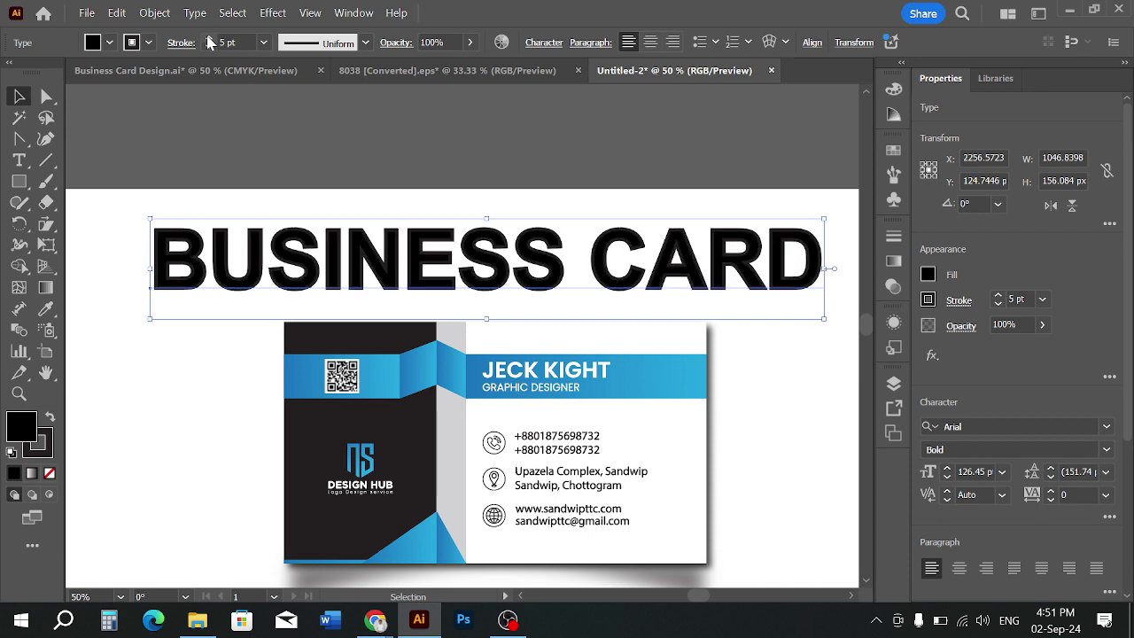
left_click(149, 43)
left_click(86, 107)
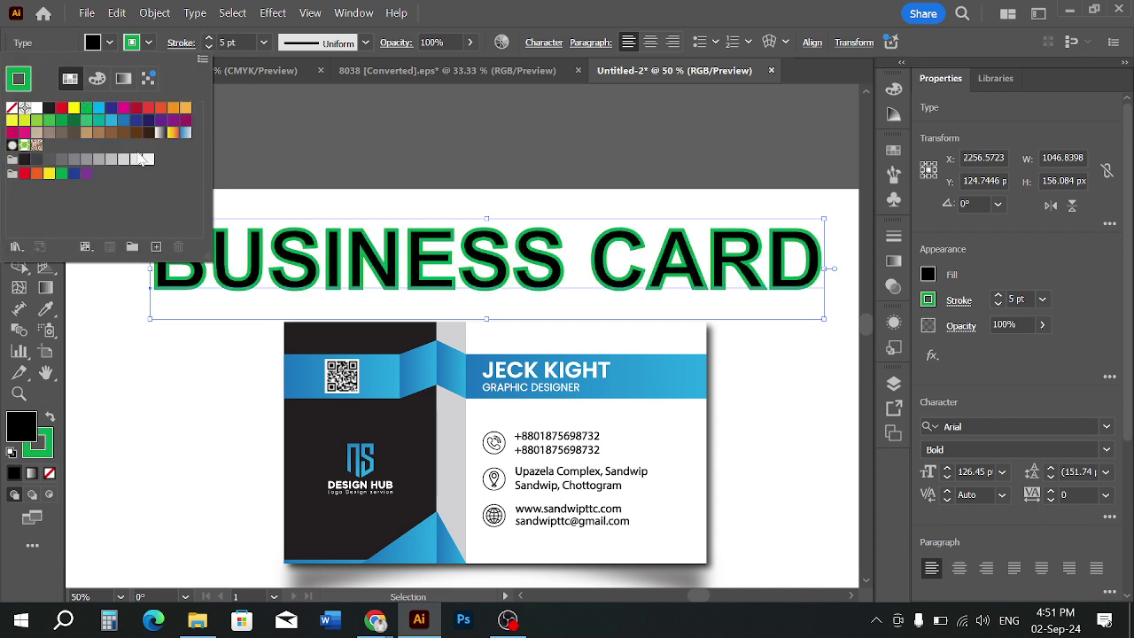
left_click(358, 169)
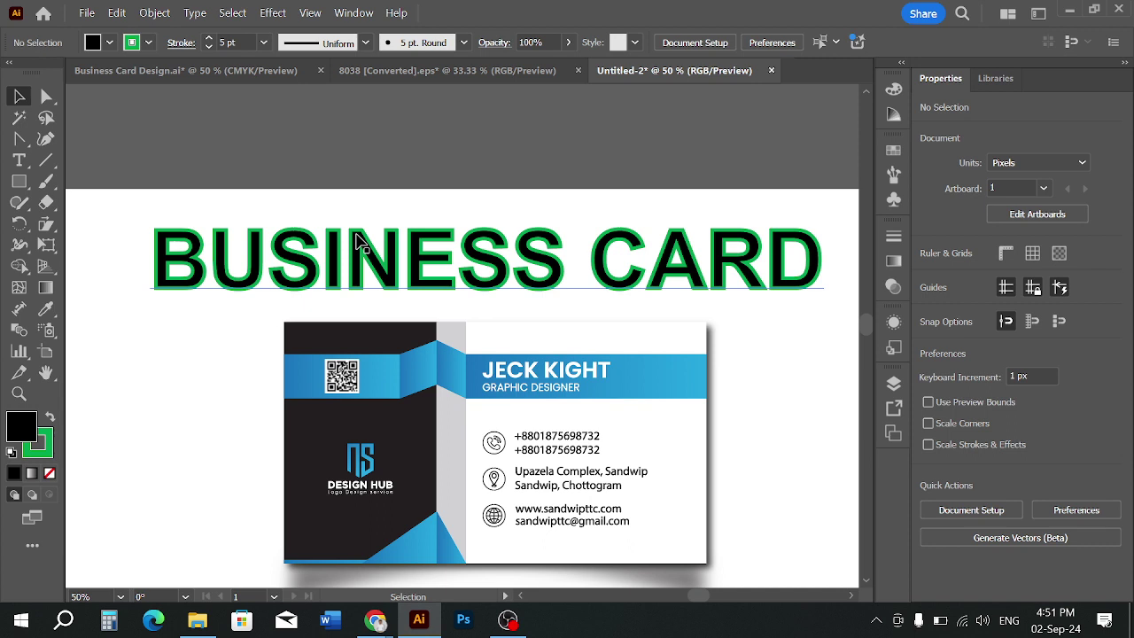
Nudge the heading upward and remove its black fill, leaving only the outline
left_click_drag(359, 243, 371, 127)
scroll(407, 220, "up", 2)
mouse_move(407, 220)
left_mouse_down()
mouse_move(402, 266)
mouse_move(407, 237)
left_mouse_up()
left_click(111, 43)
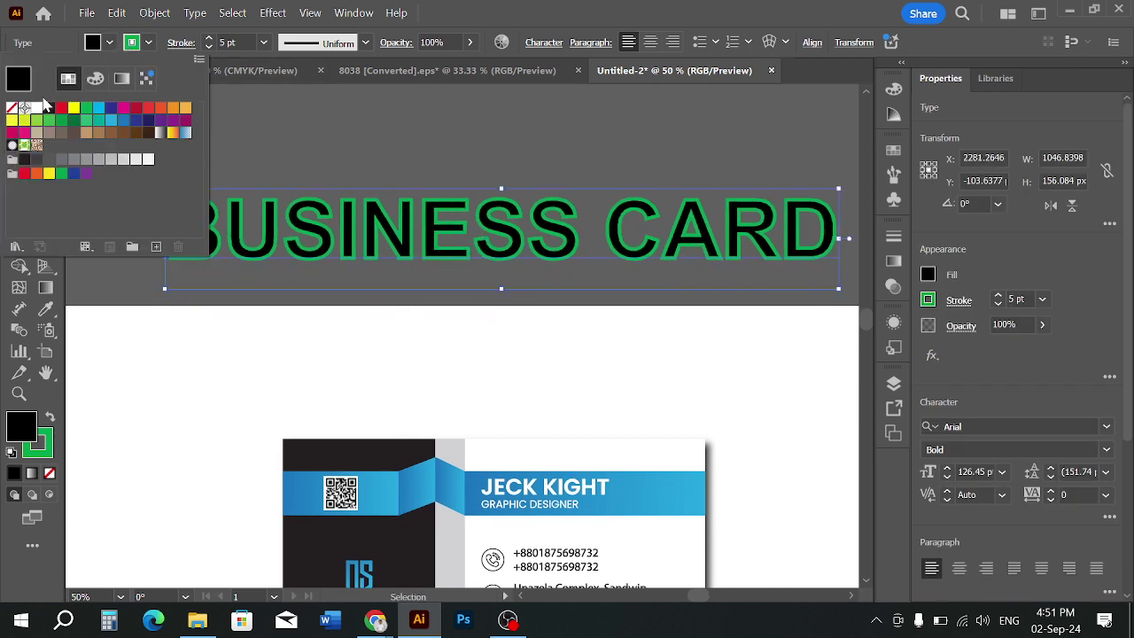
left_click(12, 109)
left_click(303, 134)
left_click(306, 143)
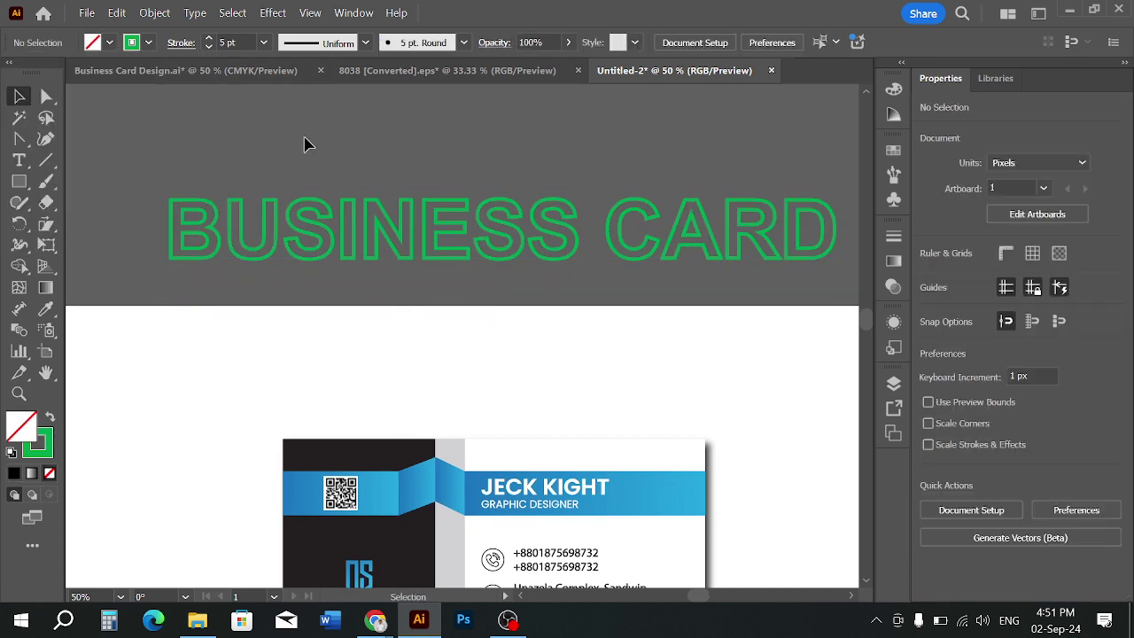
Move the outlined heading back down to sit above the front card
left_click(488, 267)
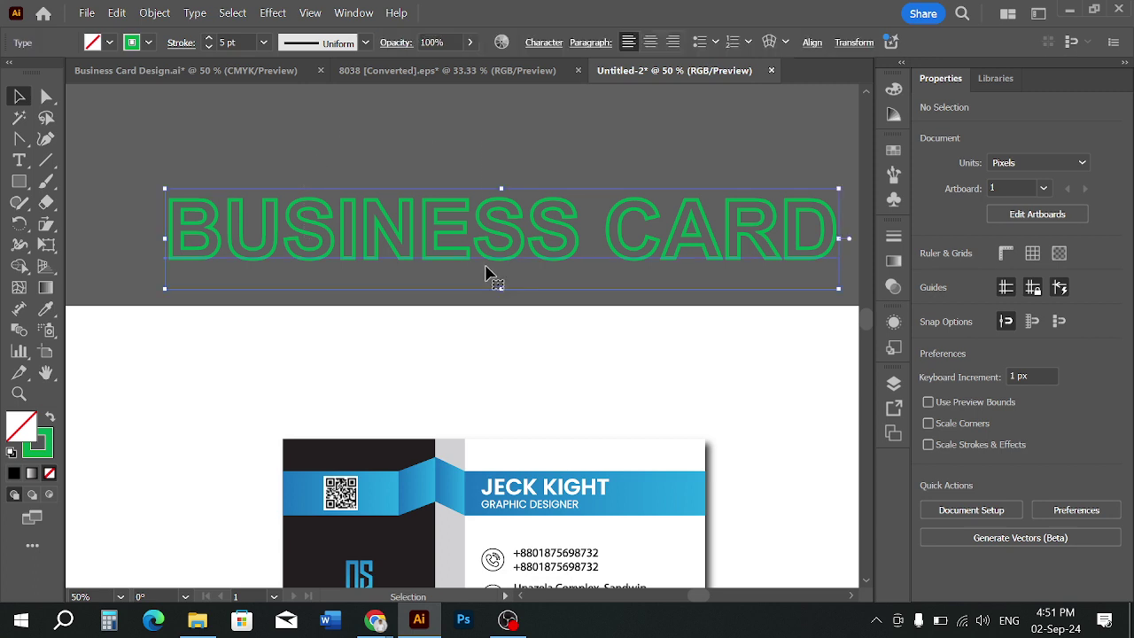
left_click(403, 316)
scroll(385, 306, "down", 1)
scroll(486, 253, "down", 1)
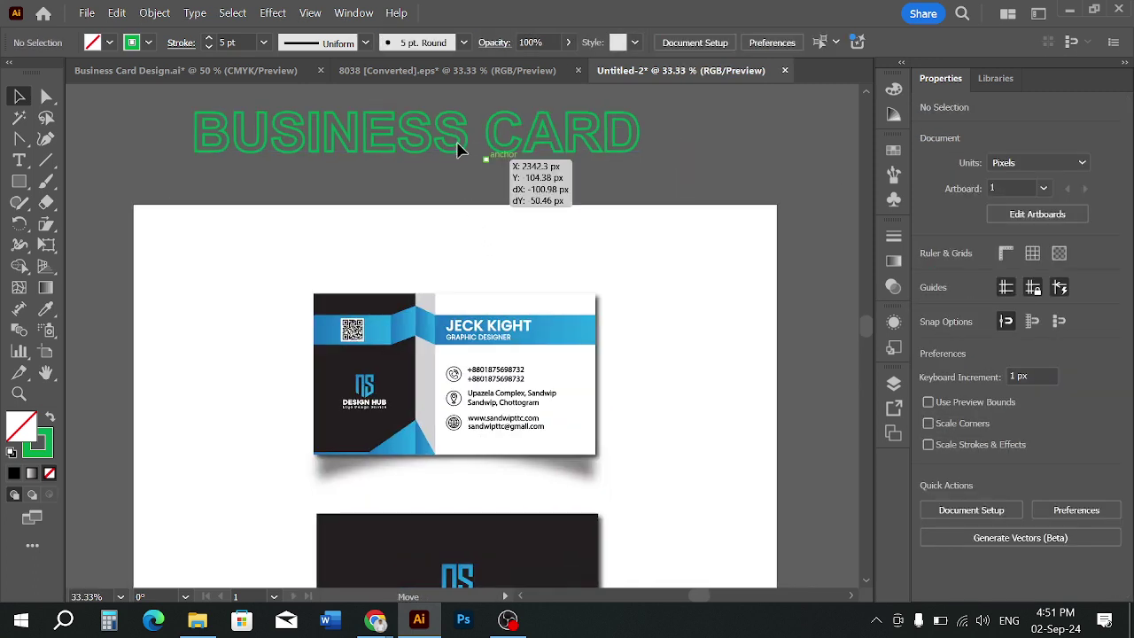
left_click_drag(455, 152, 557, 271)
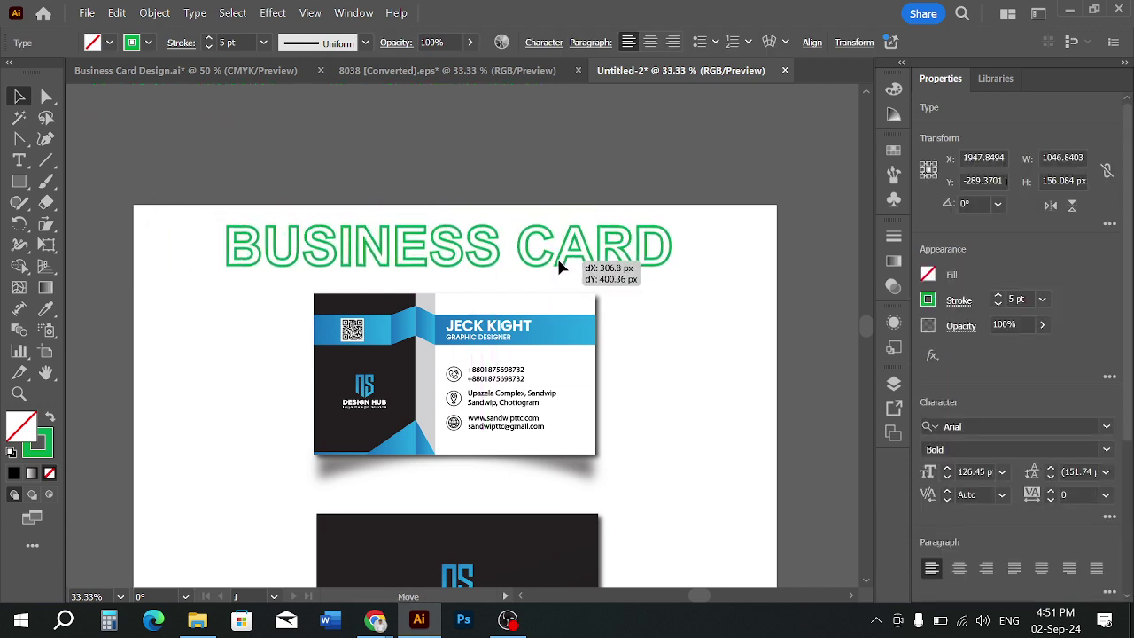
left_click(708, 309)
scroll(708, 310, "down", 1)
left_click(626, 191)
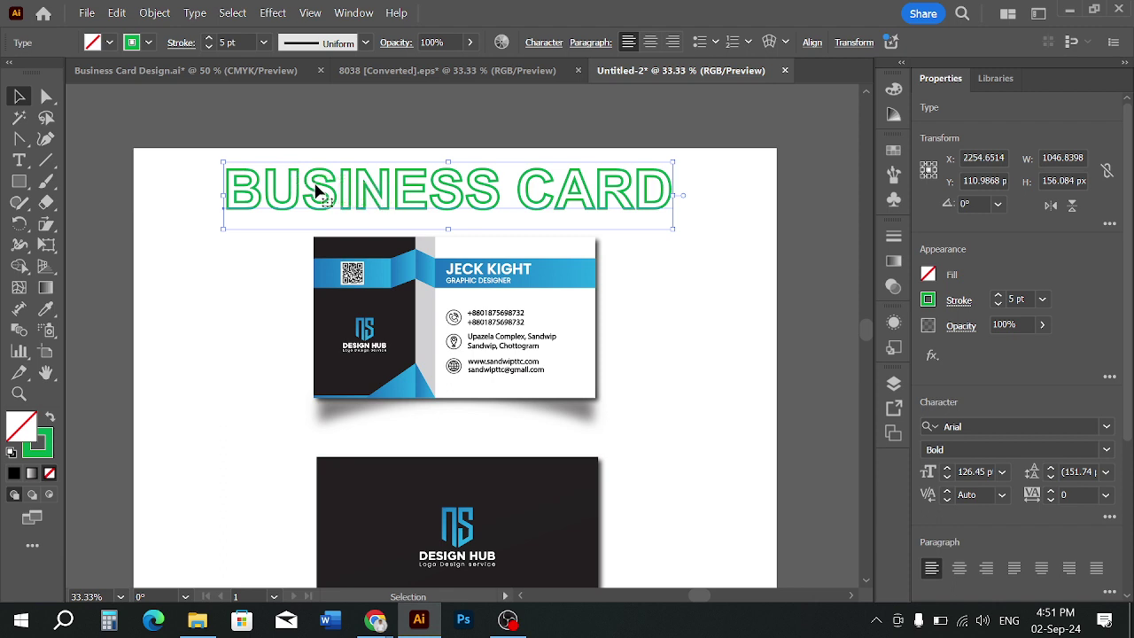
Give the heading's outline stroke rounded ends
scroll(315, 184, "up", 1)
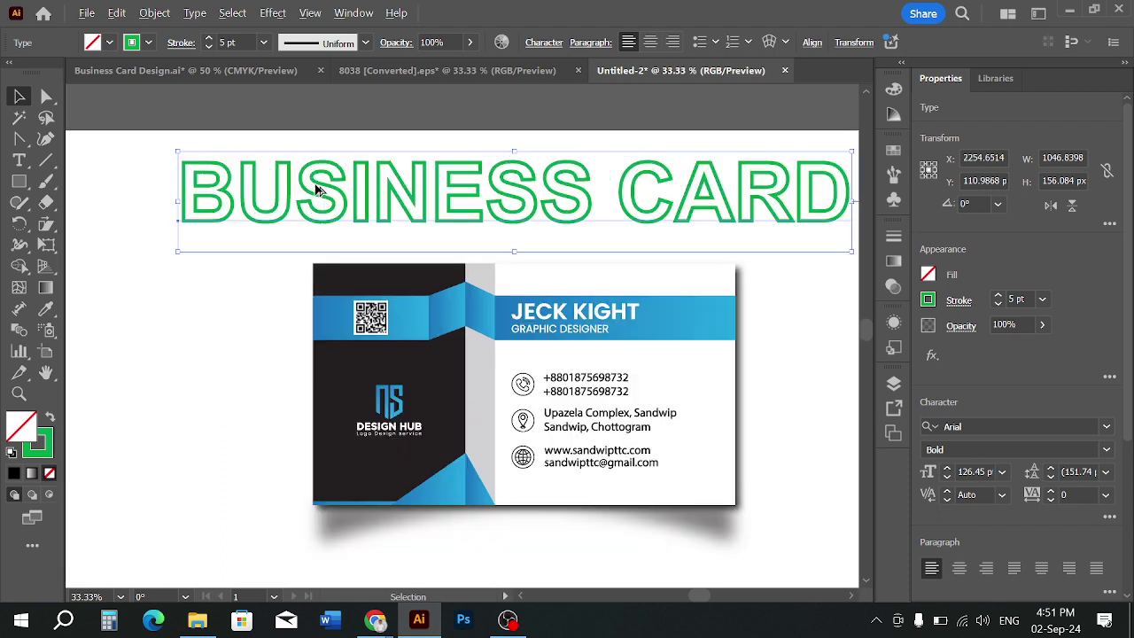
left_click(180, 44)
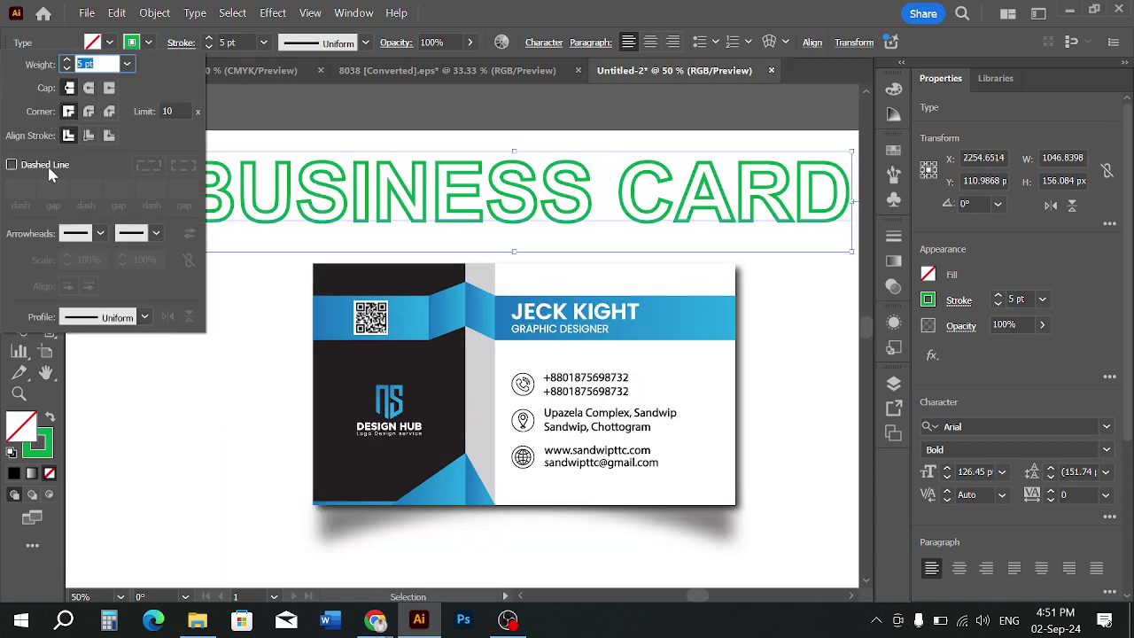
left_click(90, 90)
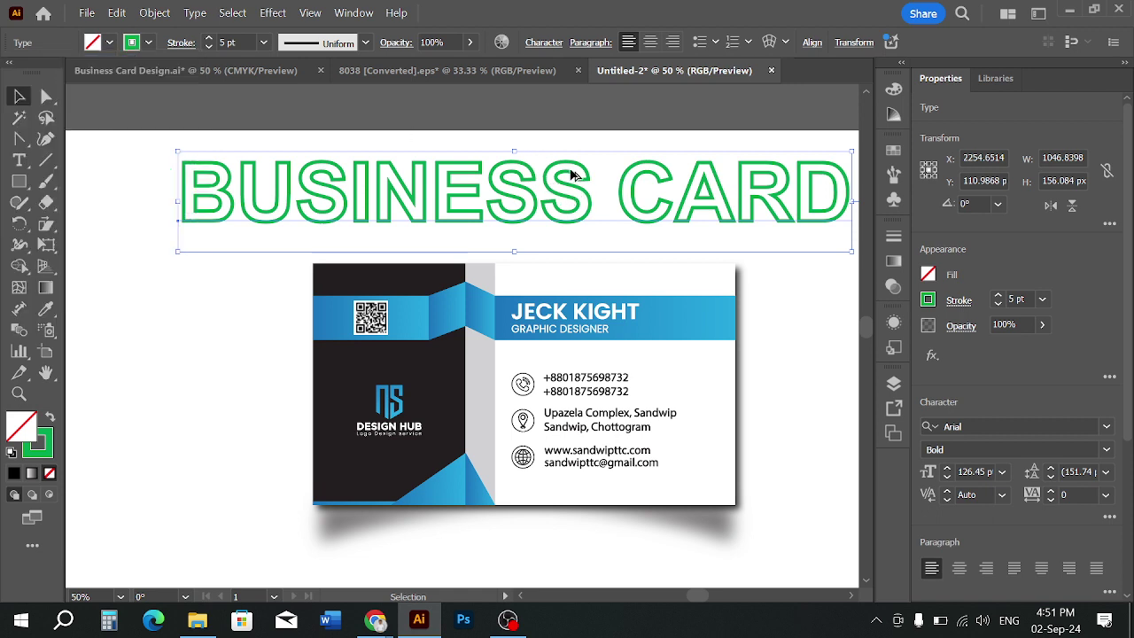
scroll(577, 172, "up", 3)
scroll(558, 223, "down", 3)
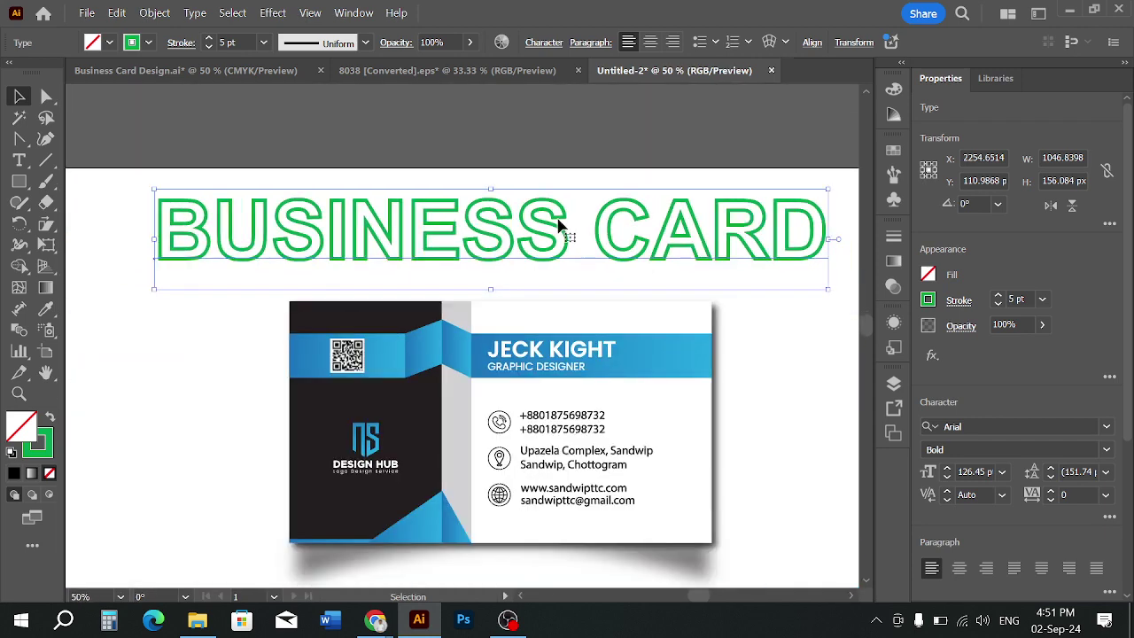
left_click(337, 163)
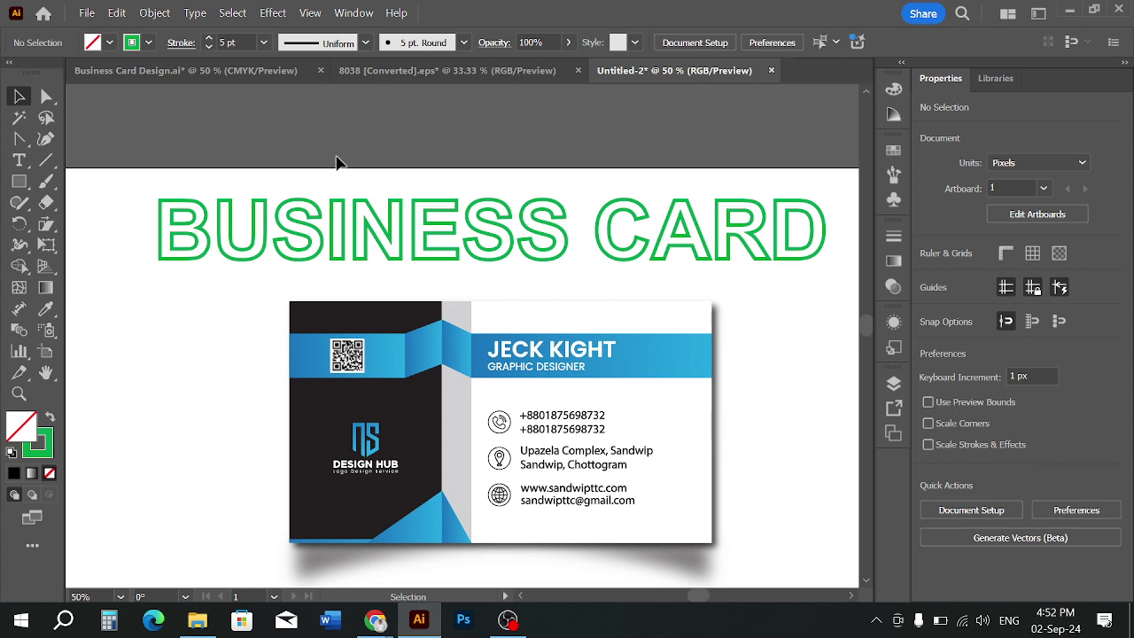
Delete the outlined BUSINESS CARD heading from the artboard
scroll(337, 163, "up", 1)
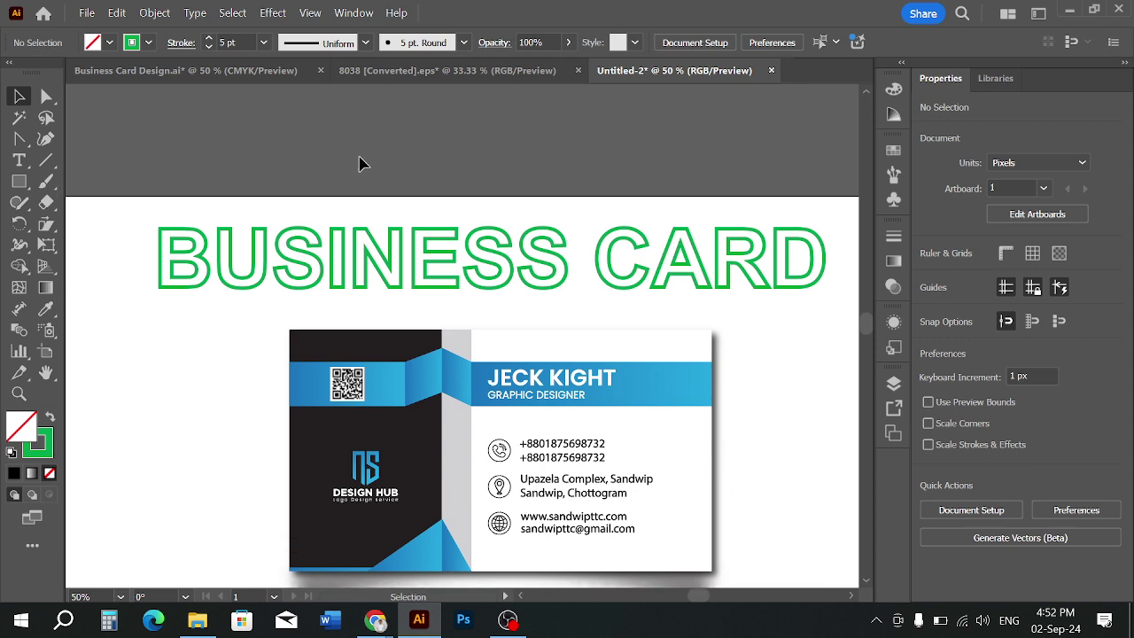
left_click(558, 271)
key("Delete")
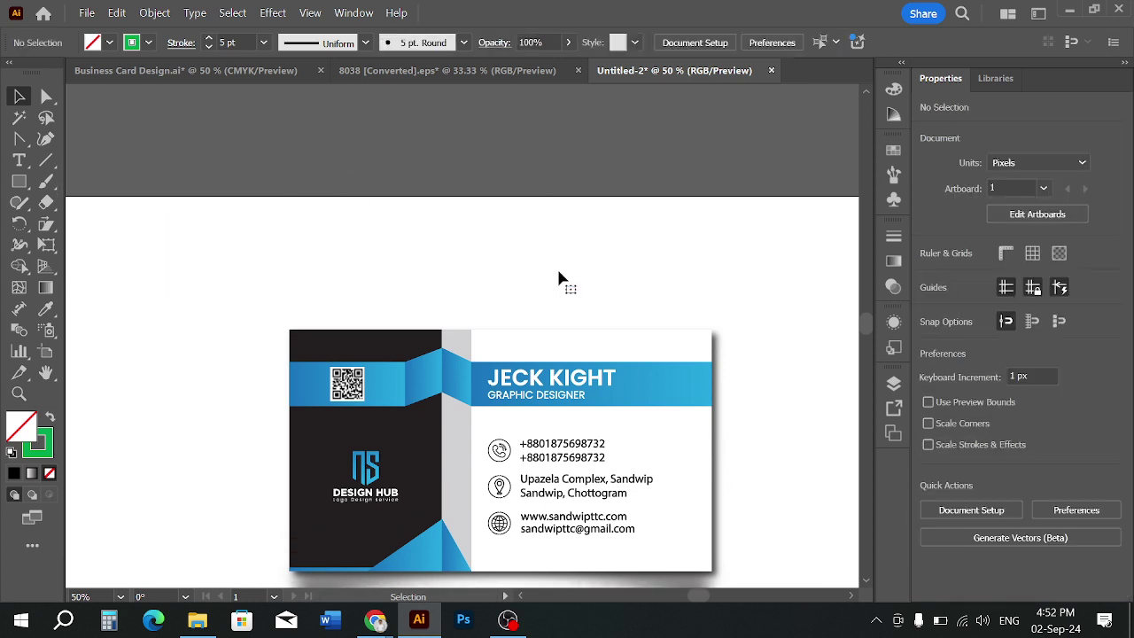
scroll(560, 227, "down", 5)
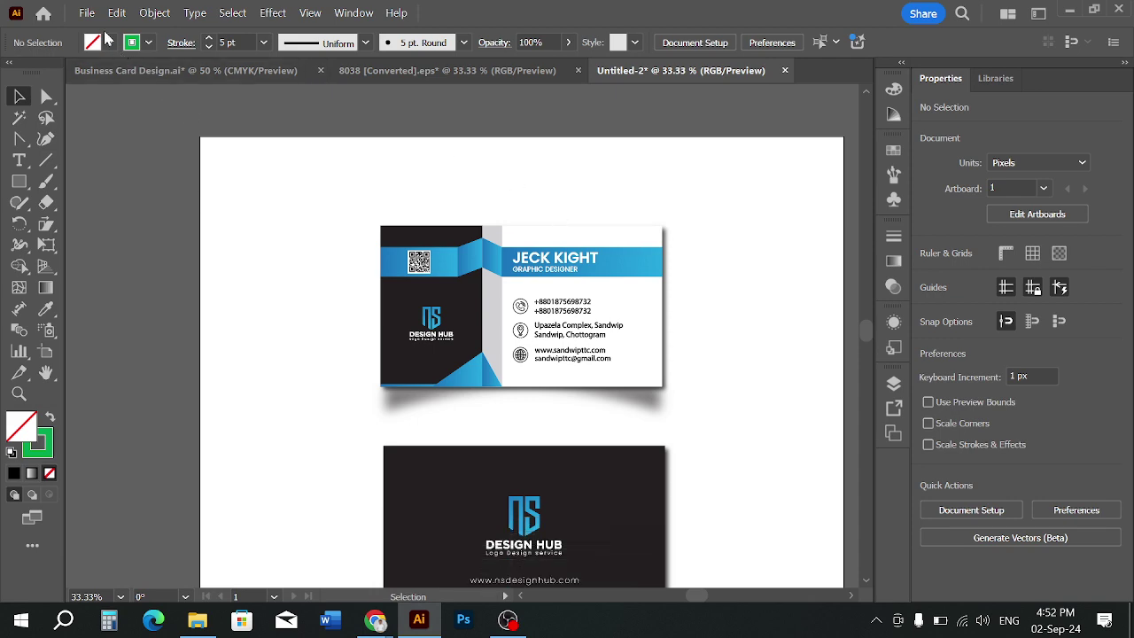
Export the artboard as JPEG 'BUSINESS CARD 2024' at 300 ppi, maximum quality, RGB
left_click(86, 13)
mouse_move(295, 394)
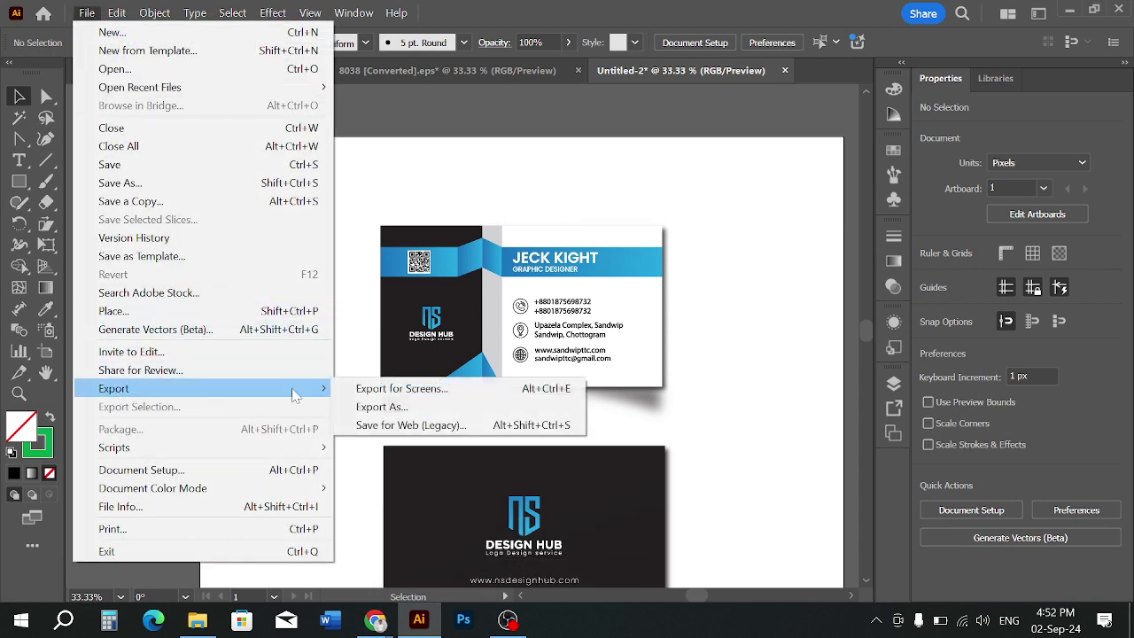
left_click(381, 408)
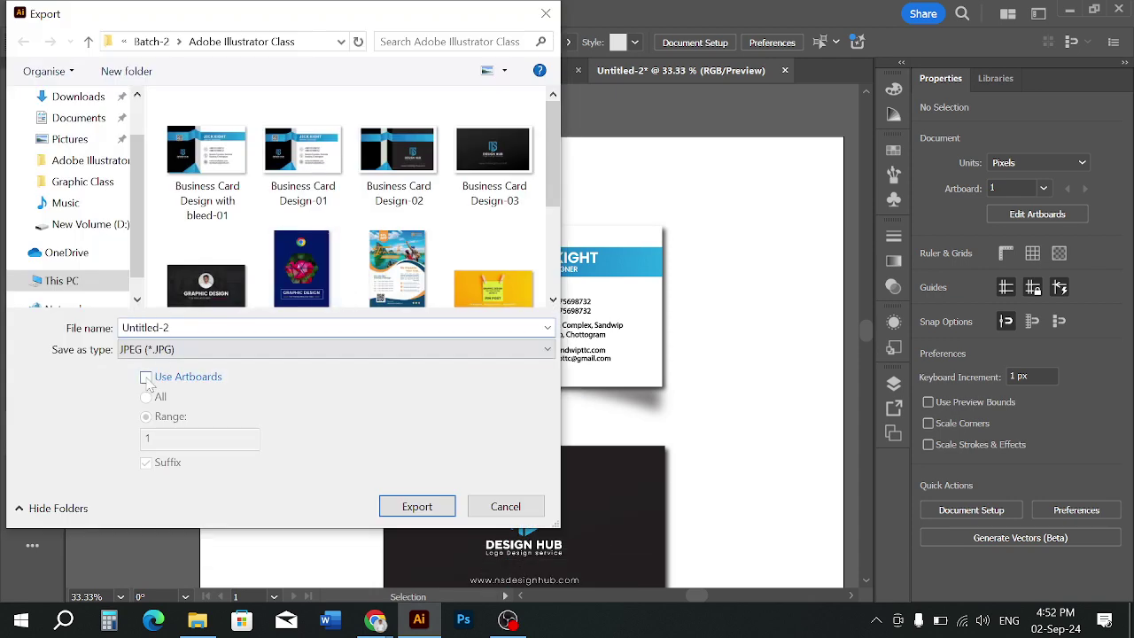
left_click(146, 378)
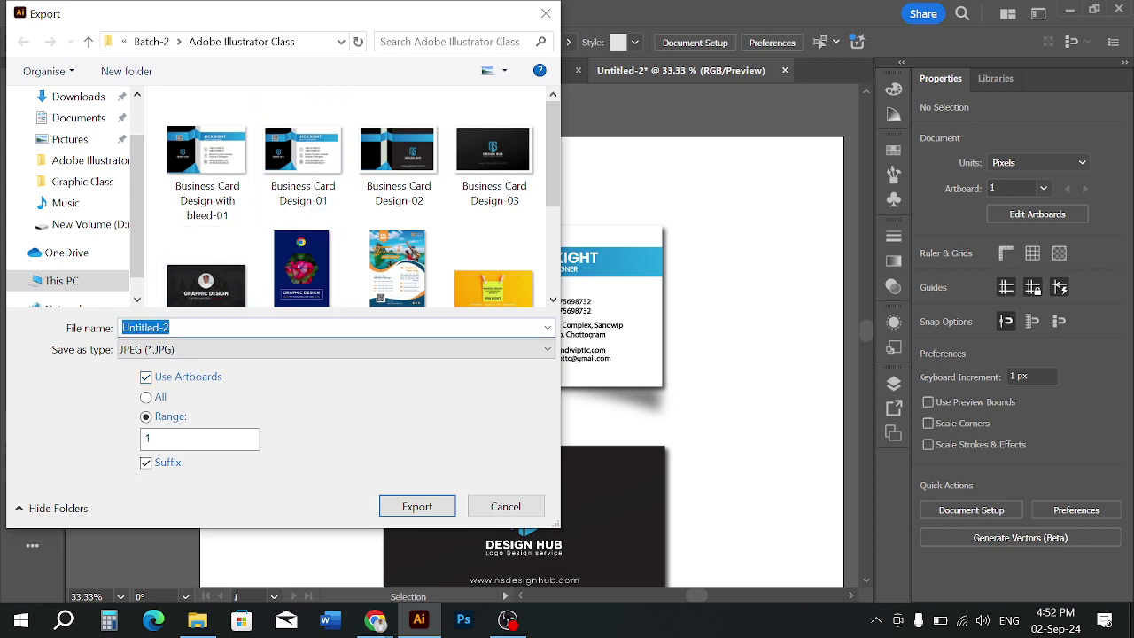
type("BUSINESS CARD")
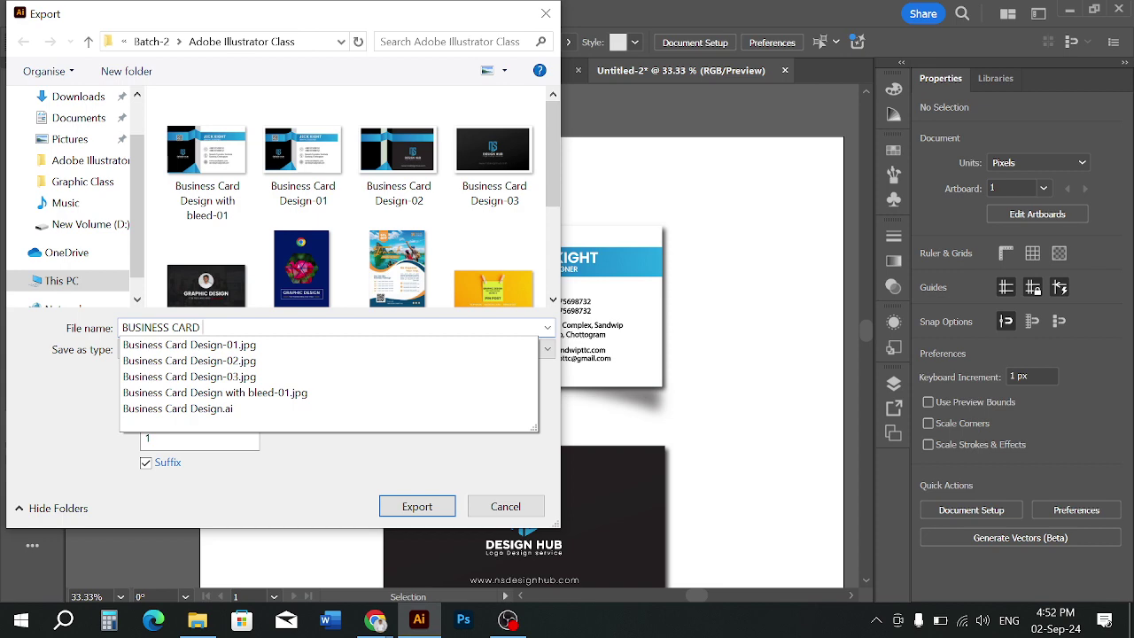
type(" 2024")
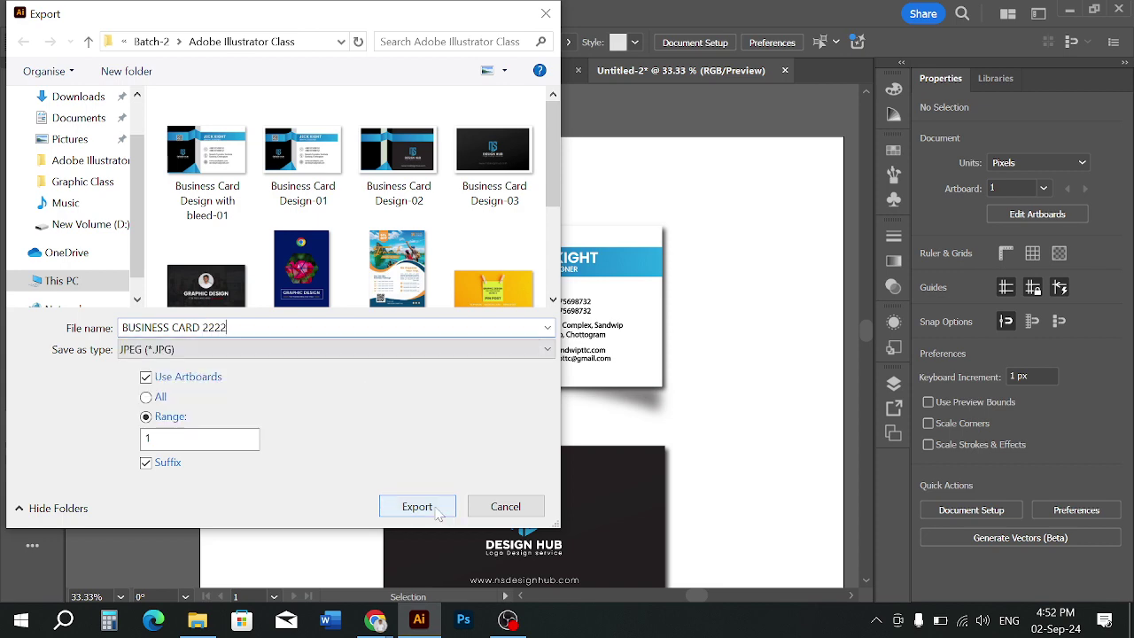
left_click(417, 506)
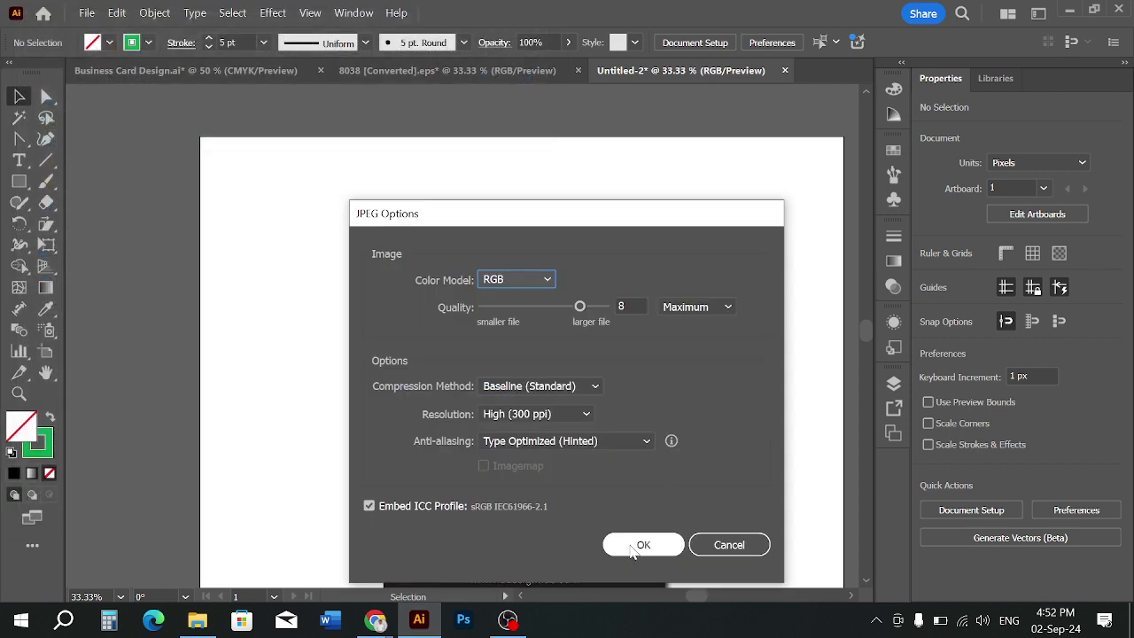
left_click(635, 544)
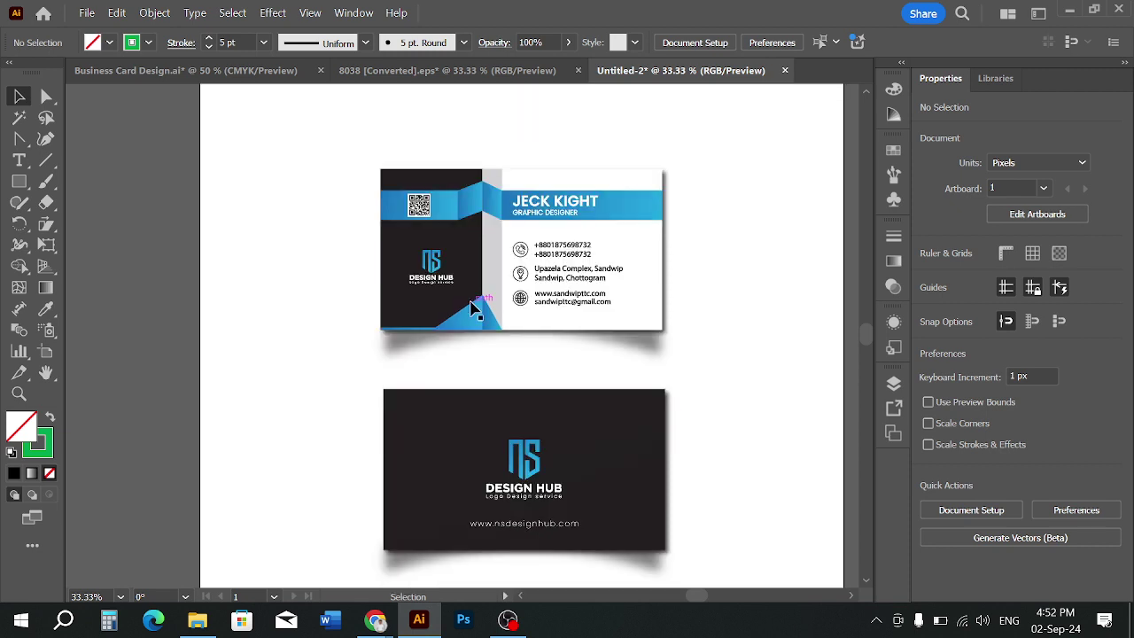
Copy the blue-banded middle card from Business Card Design.ai into Untitled-2
scroll(343, 292, "down", 1)
left_click(472, 435)
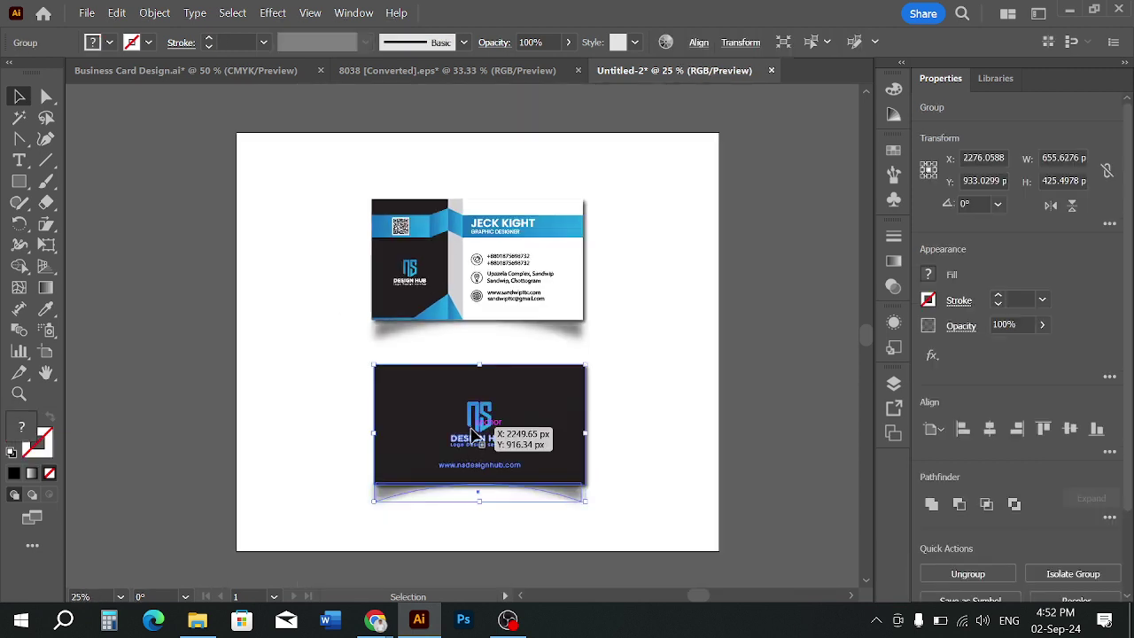
left_click(223, 71)
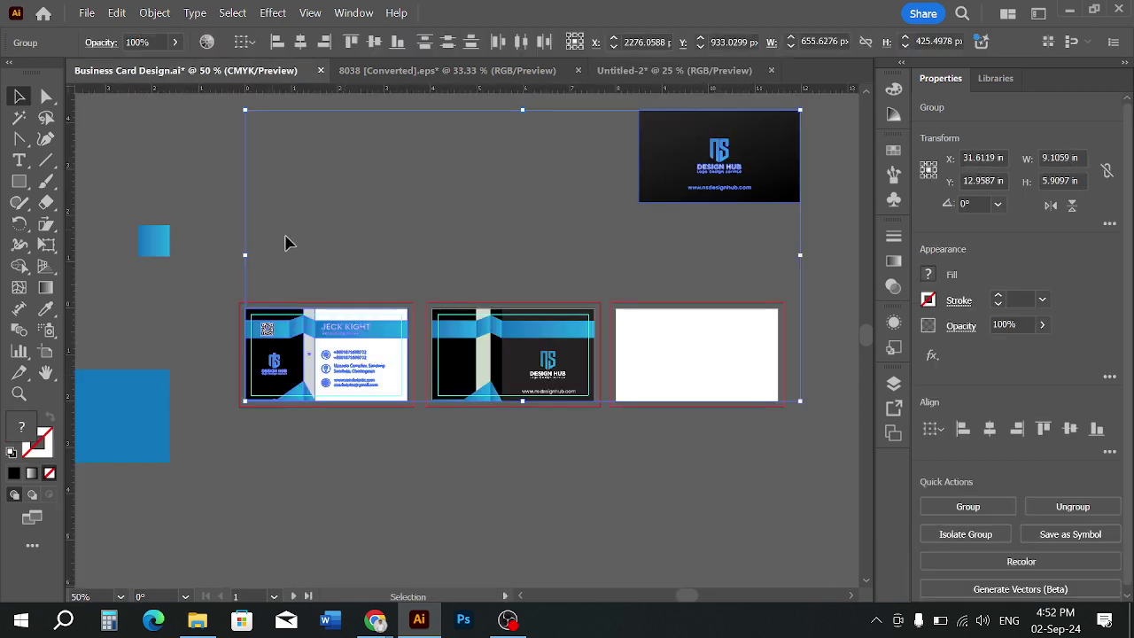
left_click(485, 354)
left_click(573, 463)
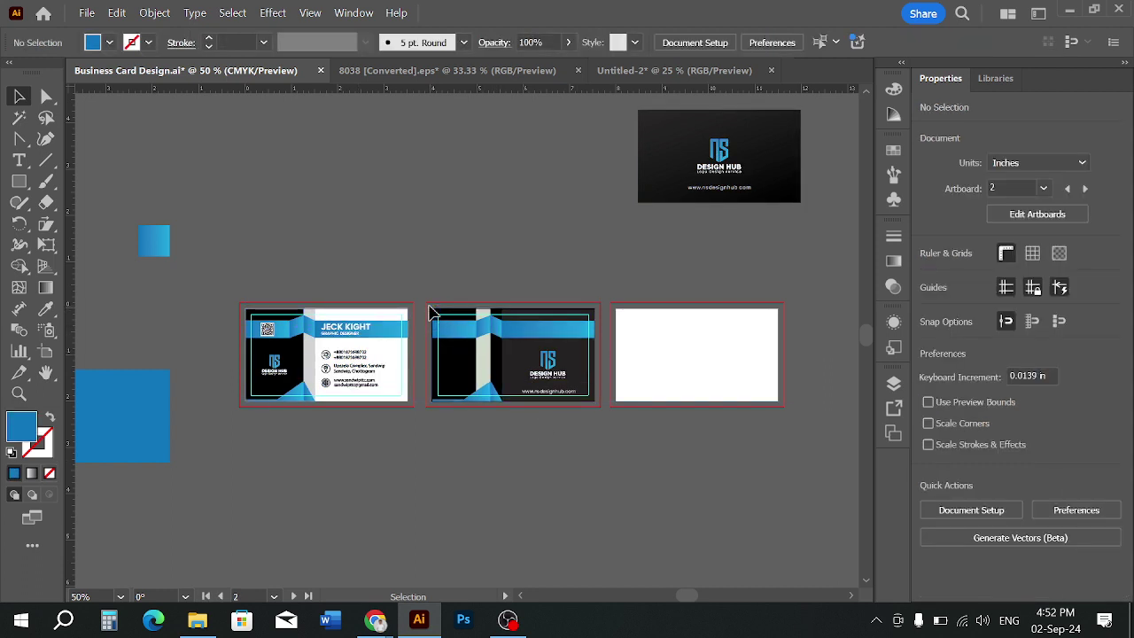
left_click(598, 355)
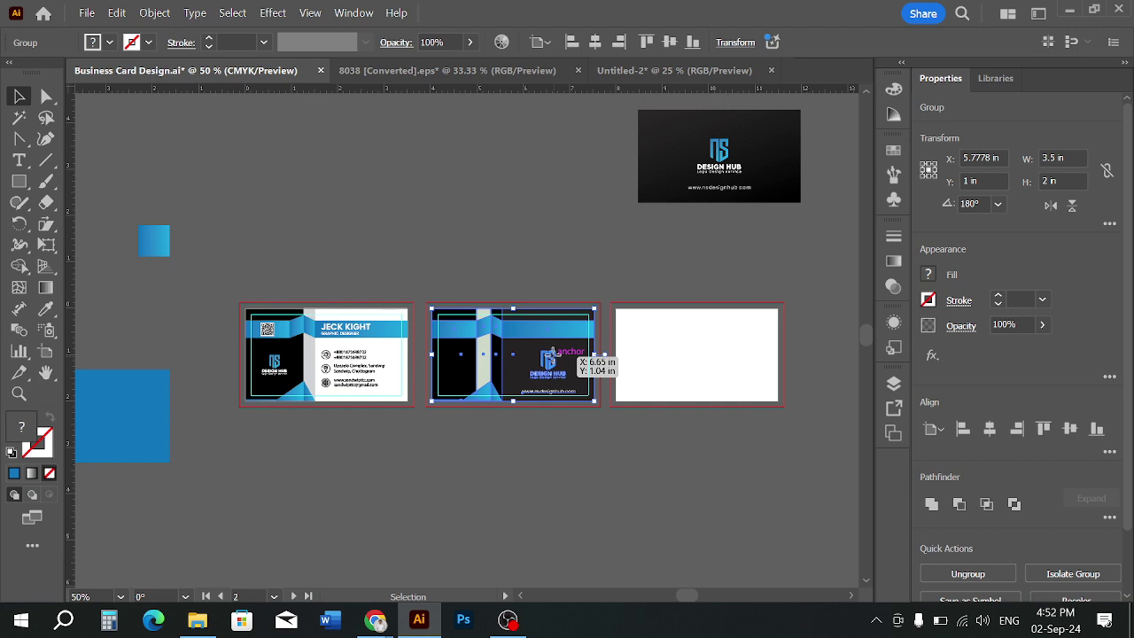
left_click_drag(552, 353, 294, 412)
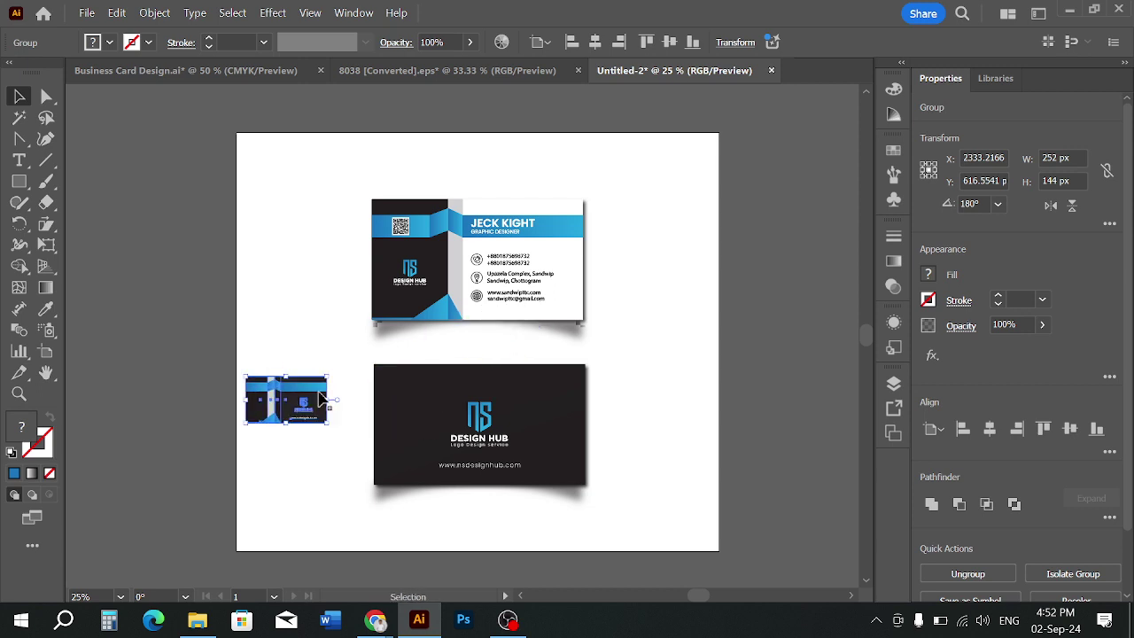
Move and scale the blue-banded card over the dark back card
left_click(447, 403)
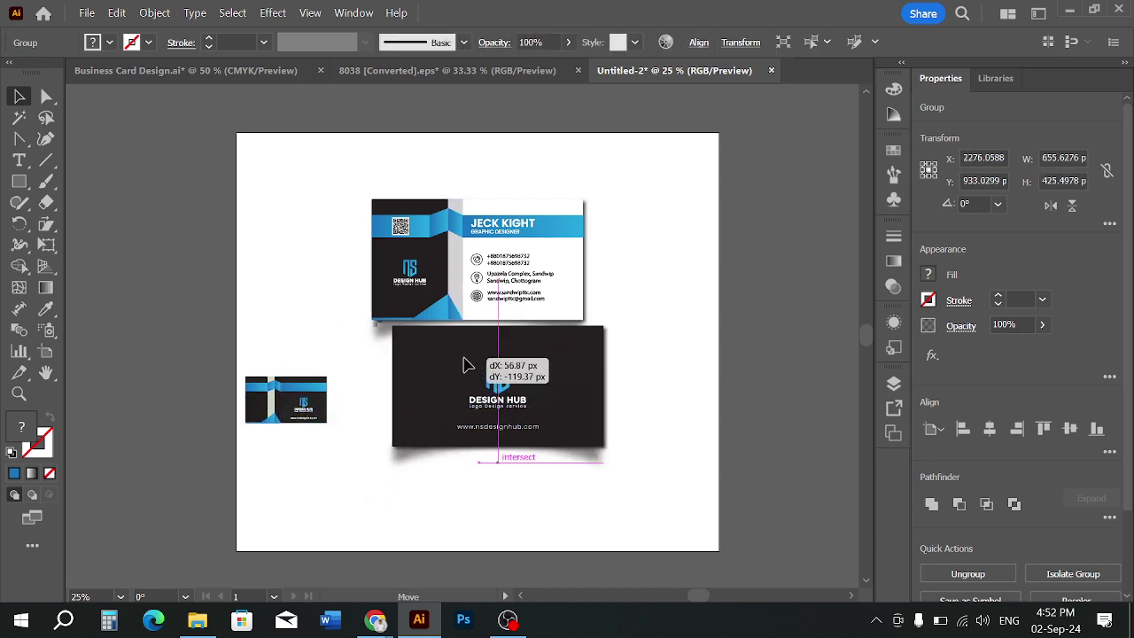
right_click(459, 398)
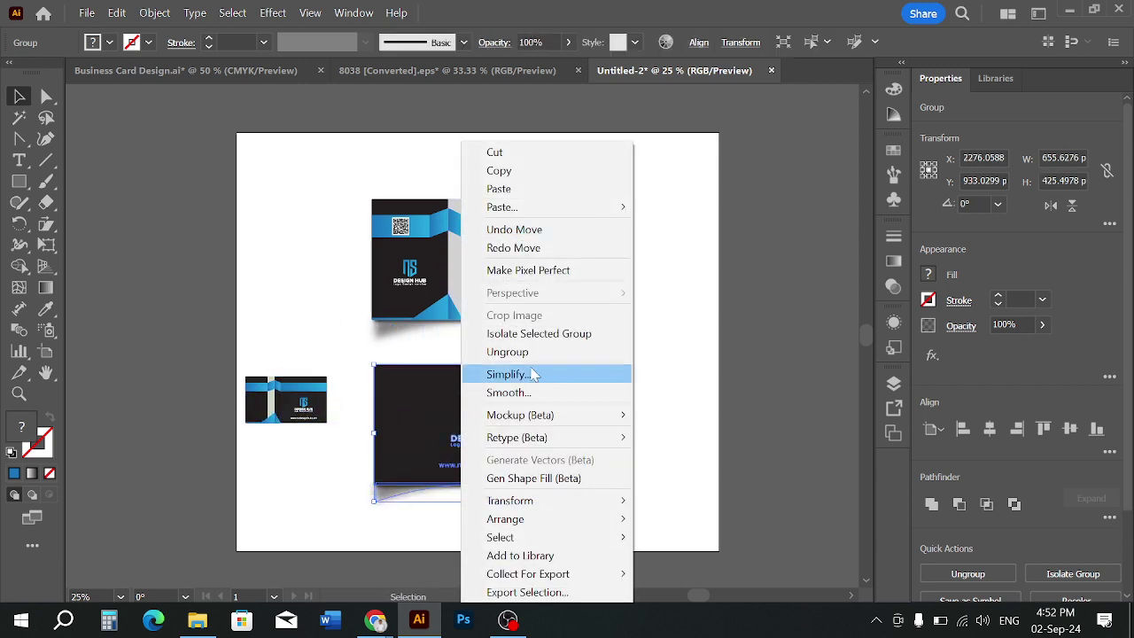
left_click(700, 407)
left_click(585, 403)
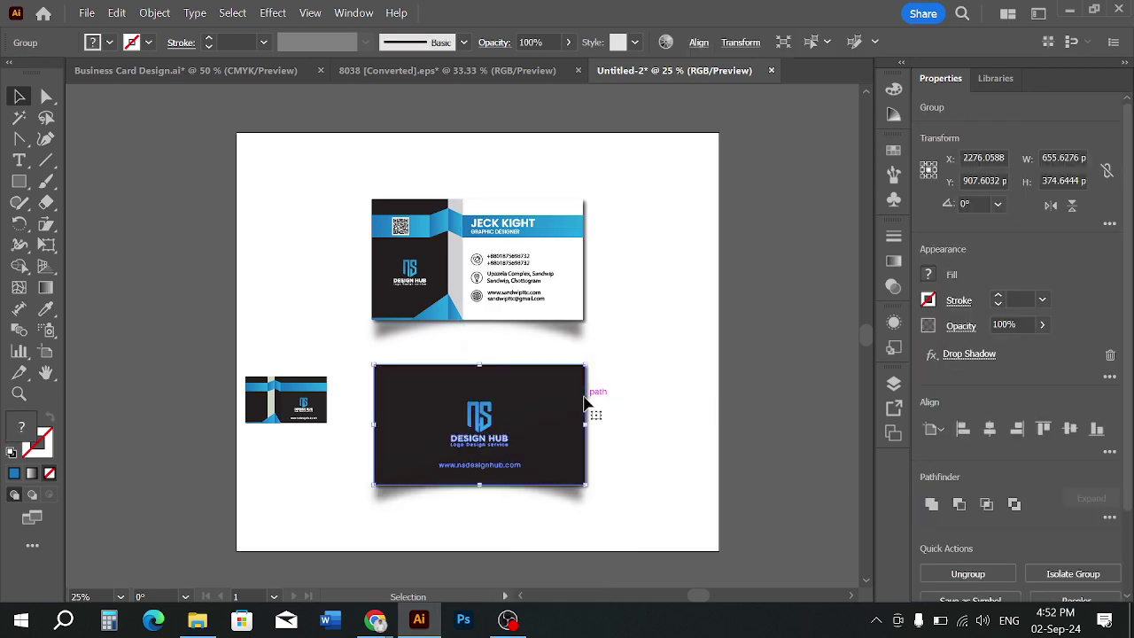
key("Delete")
key("ctrl+z")
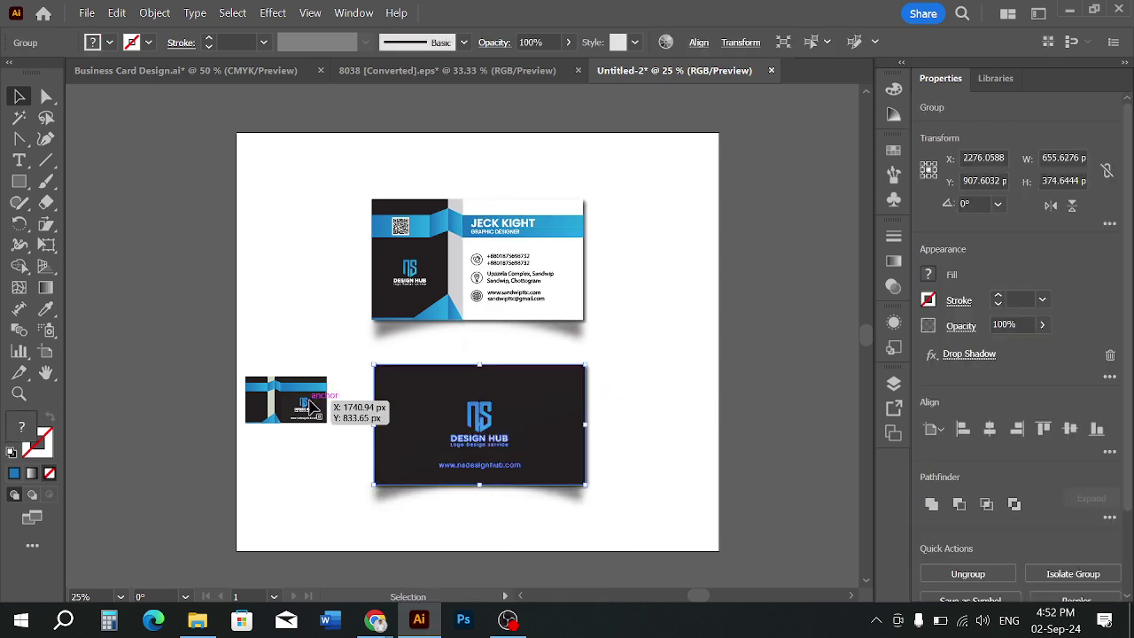
left_click_drag(305, 400, 588, 490)
left_click(605, 463)
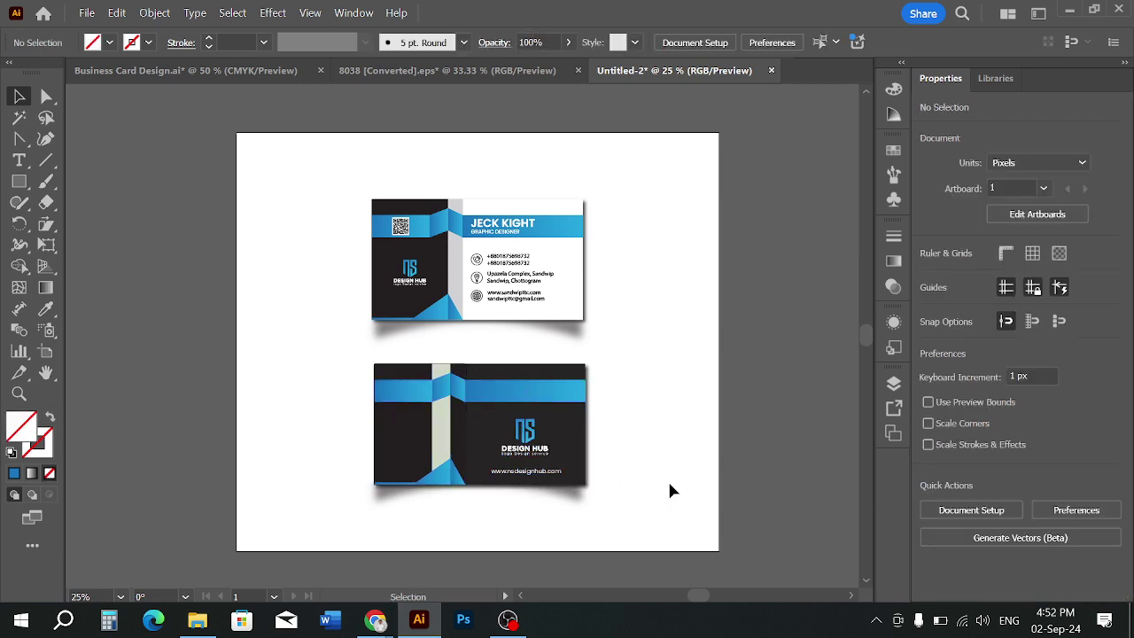
Check the new back card group and its blurred shadow, then recentre both cards
scroll(496, 527, "up", 3)
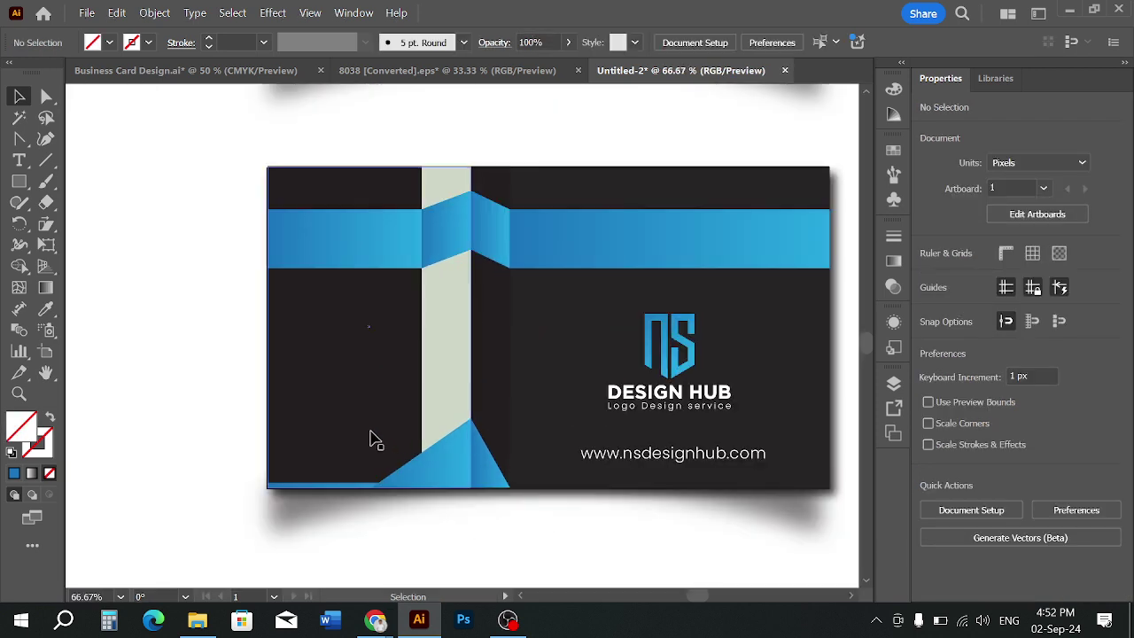
left_click(283, 474)
left_click_drag(265, 490, 266, 490)
left_click(356, 539)
scroll(518, 572, "down", 2)
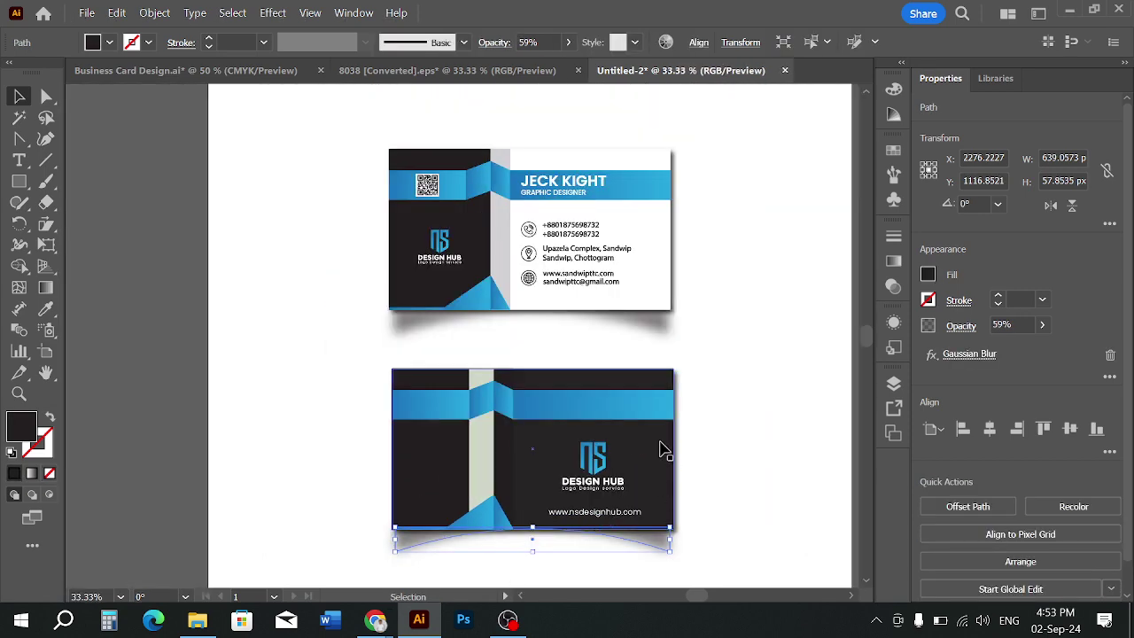
left_click(764, 444)
scroll(764, 433, "down", 1)
left_click_drag(765, 436, 709, 437)
scroll(709, 438, "up", 1)
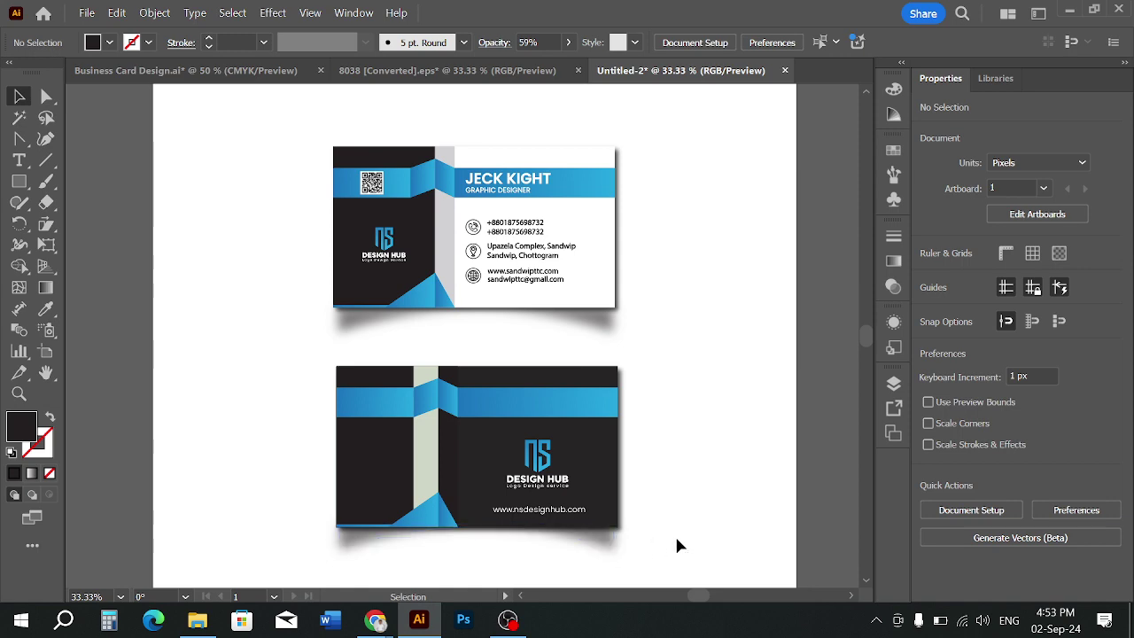
scroll(692, 486, "down", 1)
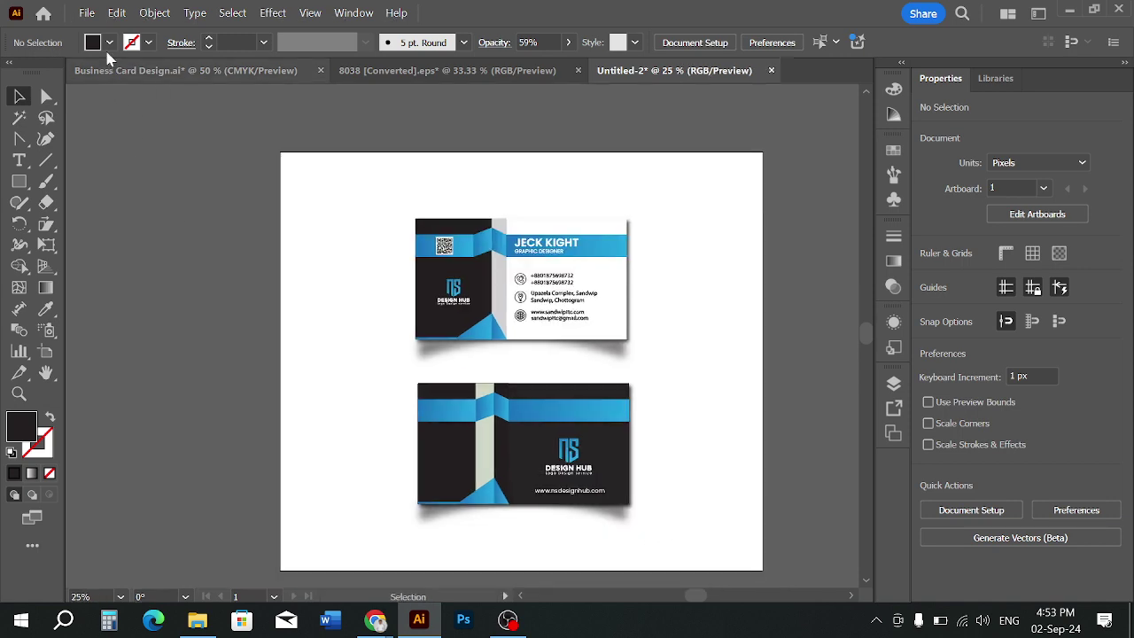
Export the artboard as JPEG 'BUSINESS CARD 2222-23' at RGB, quality 8, 300 ppi
left_click(88, 16)
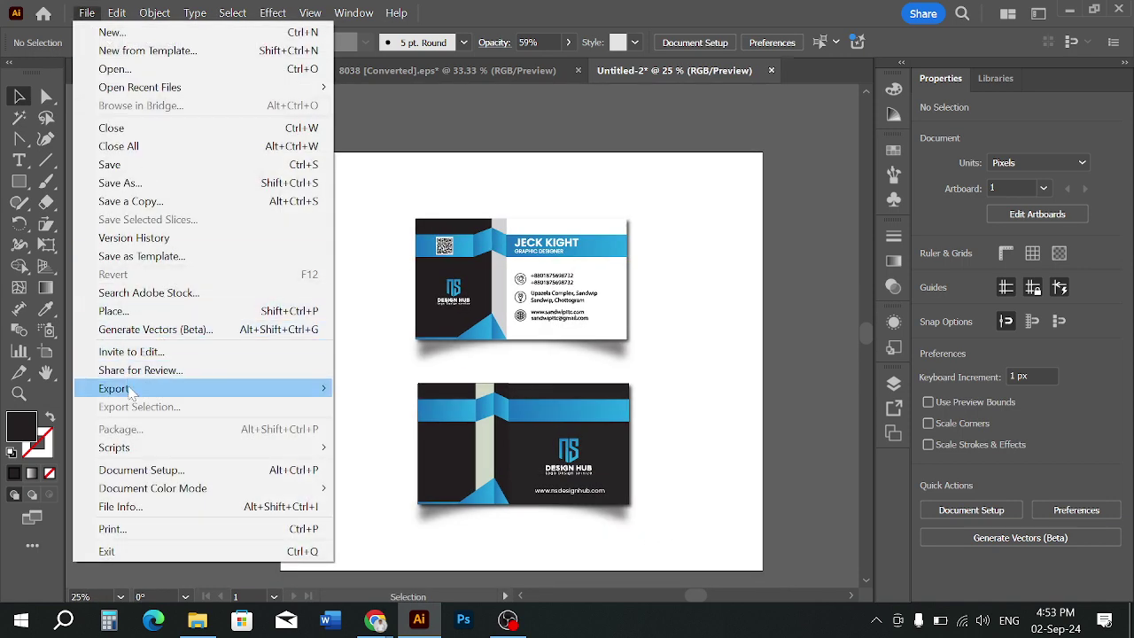
mouse_move(130, 392)
left_click(365, 413)
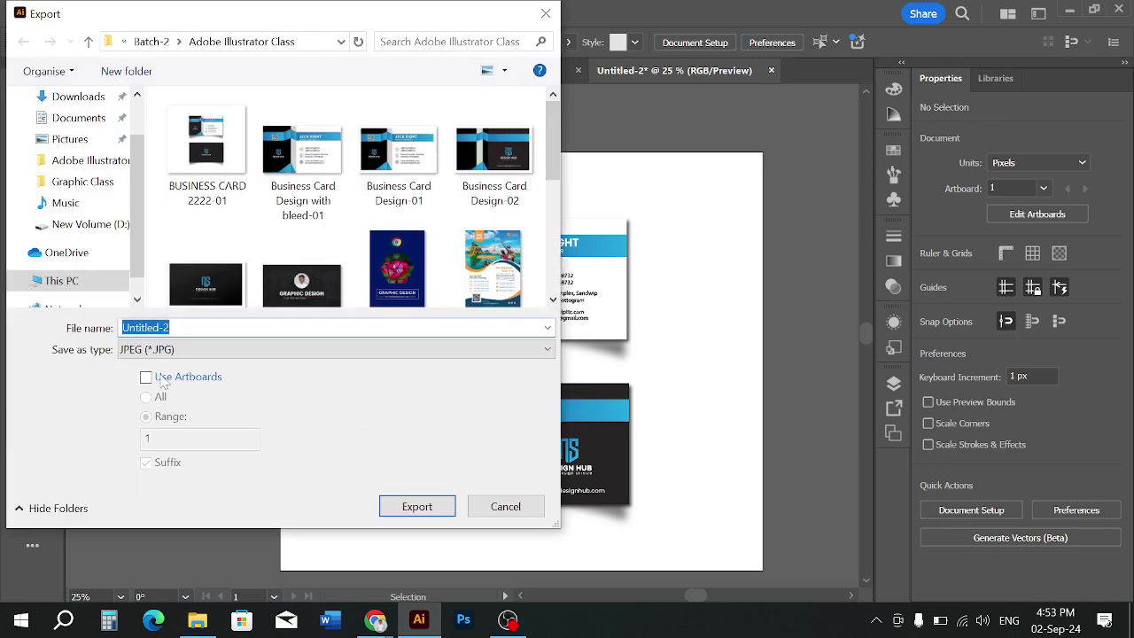
left_click(161, 379)
left_click(206, 149)
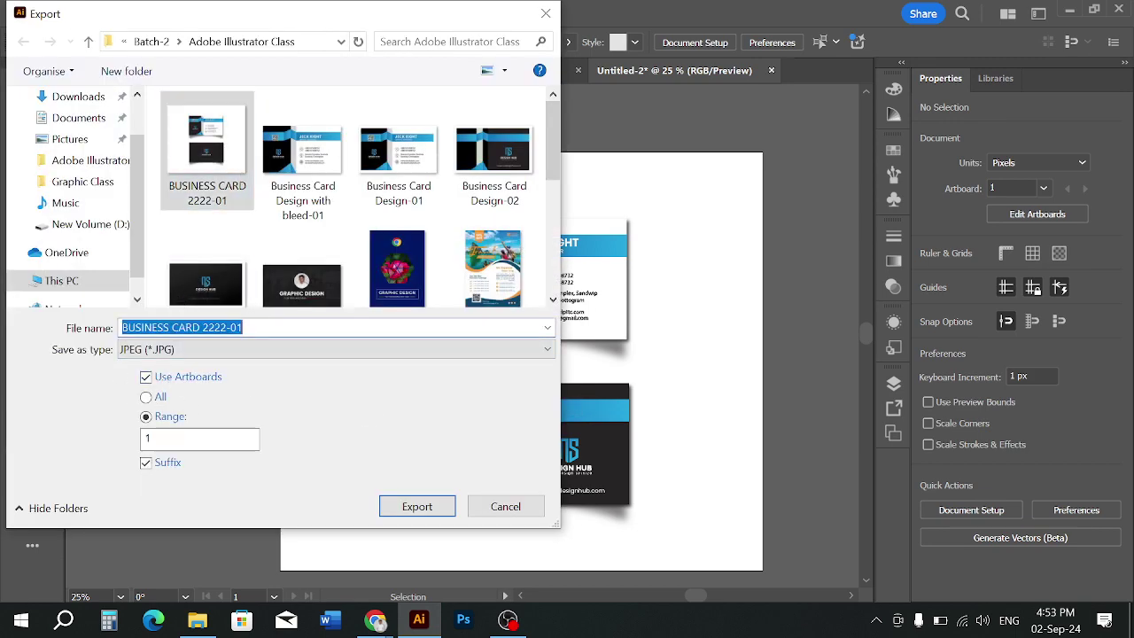
left_click_drag(244, 328, 231, 328)
type("23")
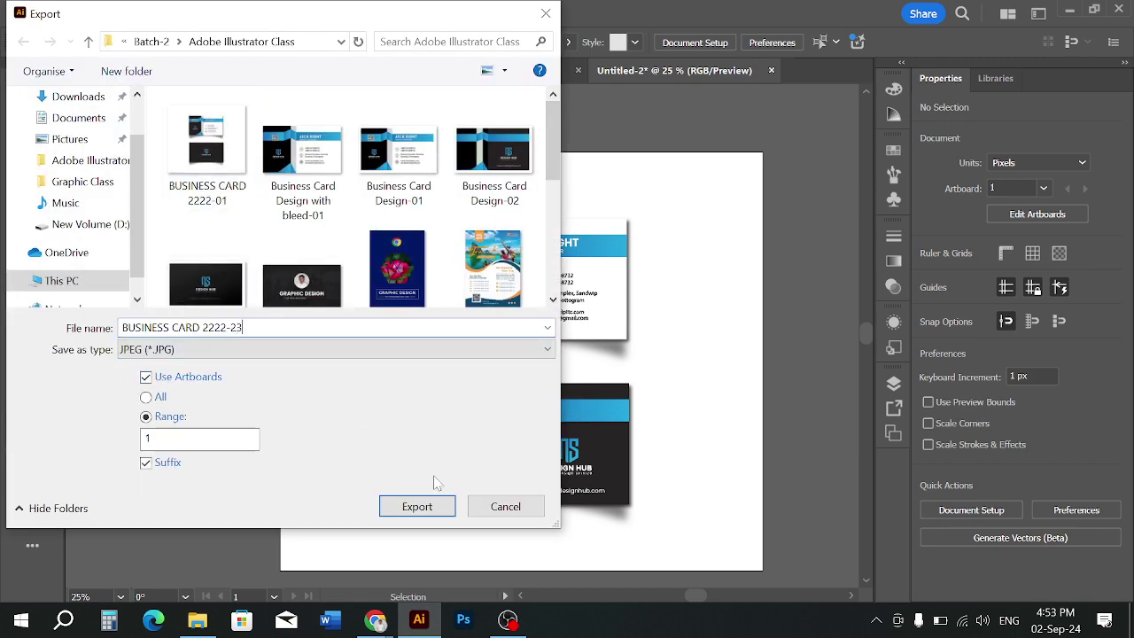
left_click(415, 506)
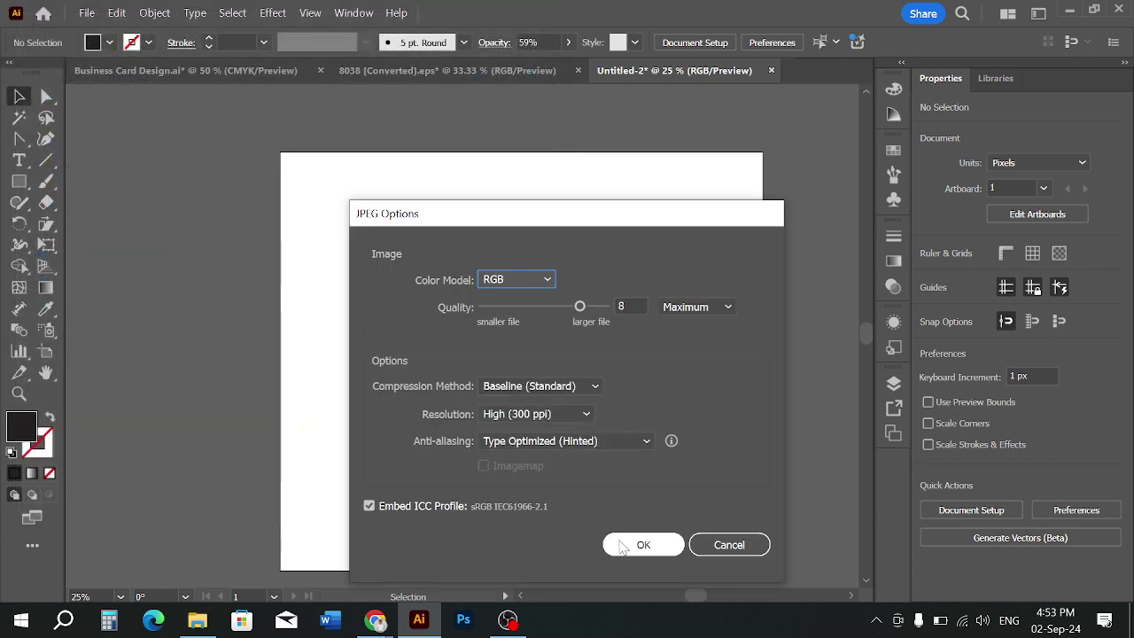
left_click(624, 545)
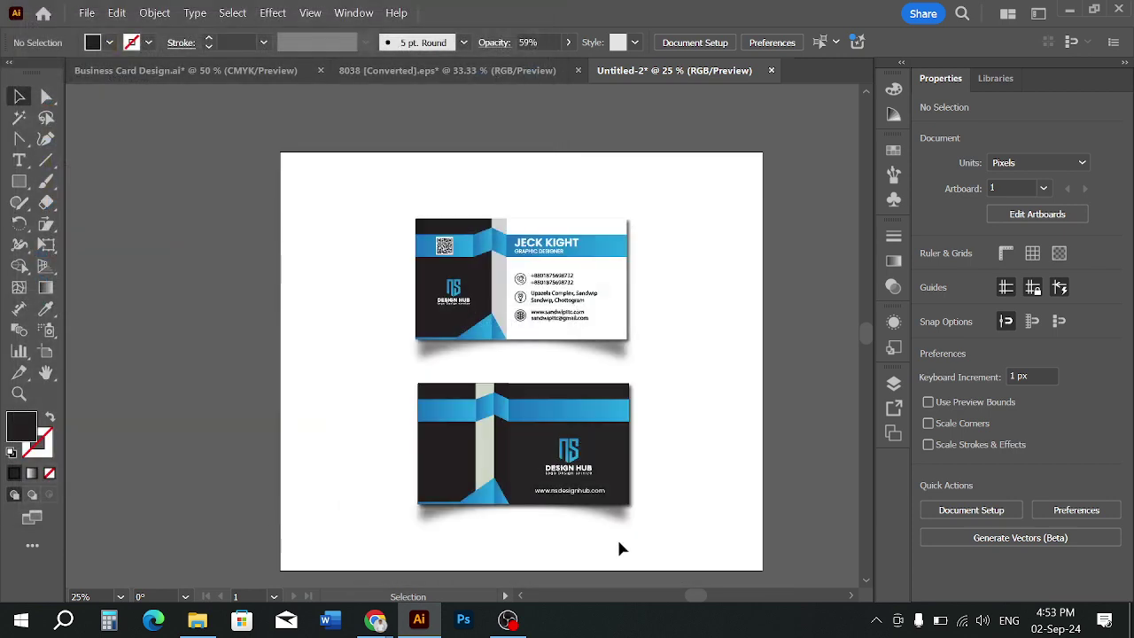
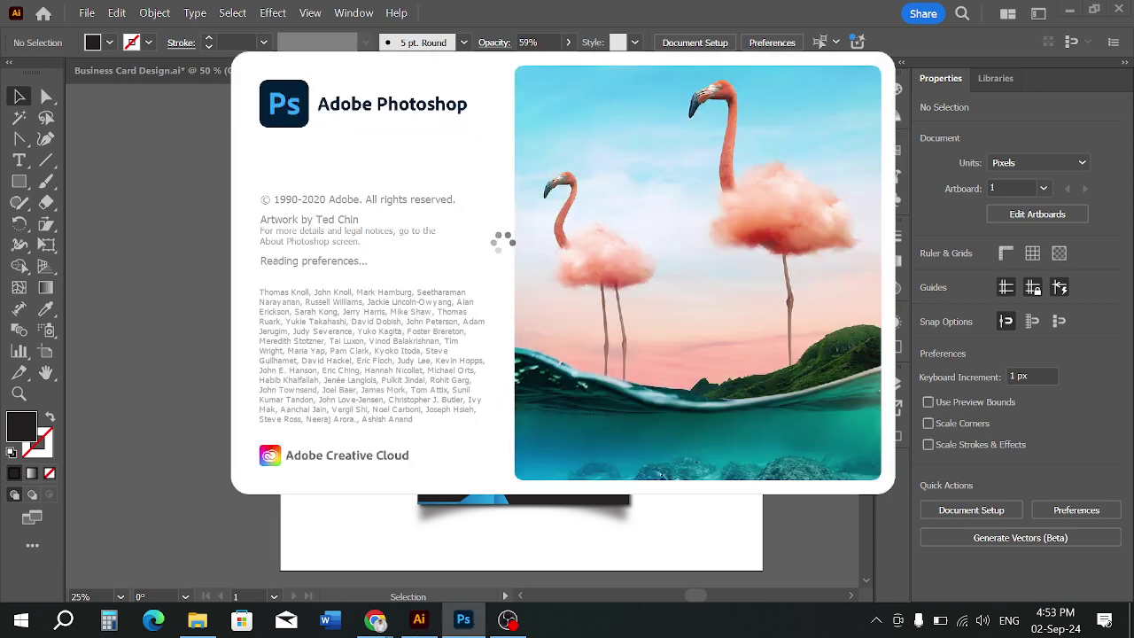
Return to the Untitled-2 document and reposition the cards in view
left_click(420, 621)
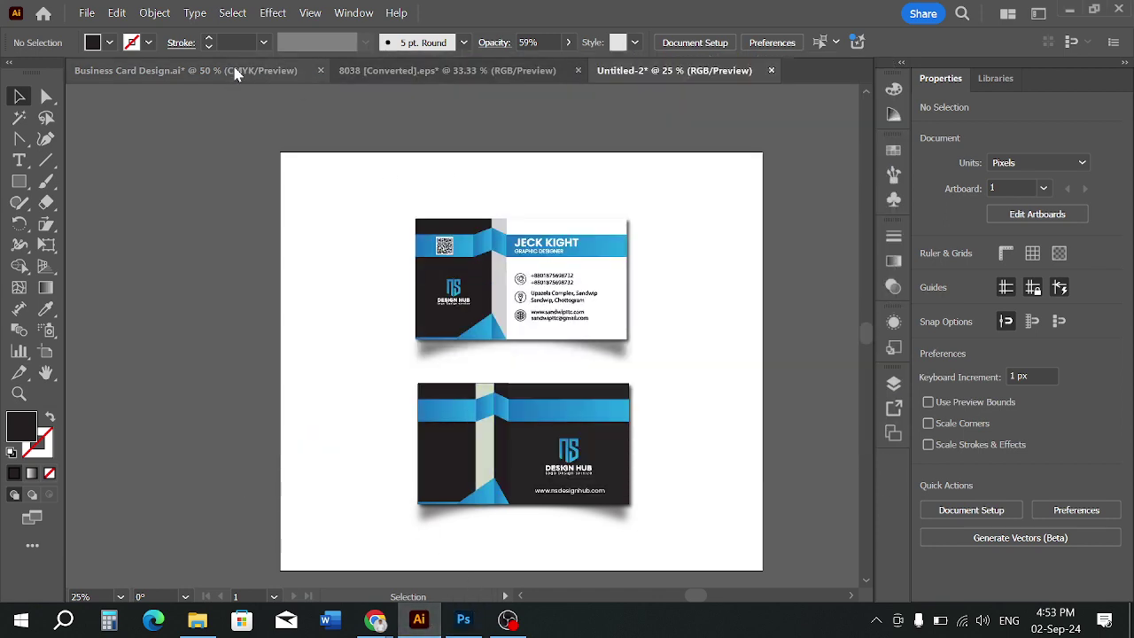
left_click(235, 71)
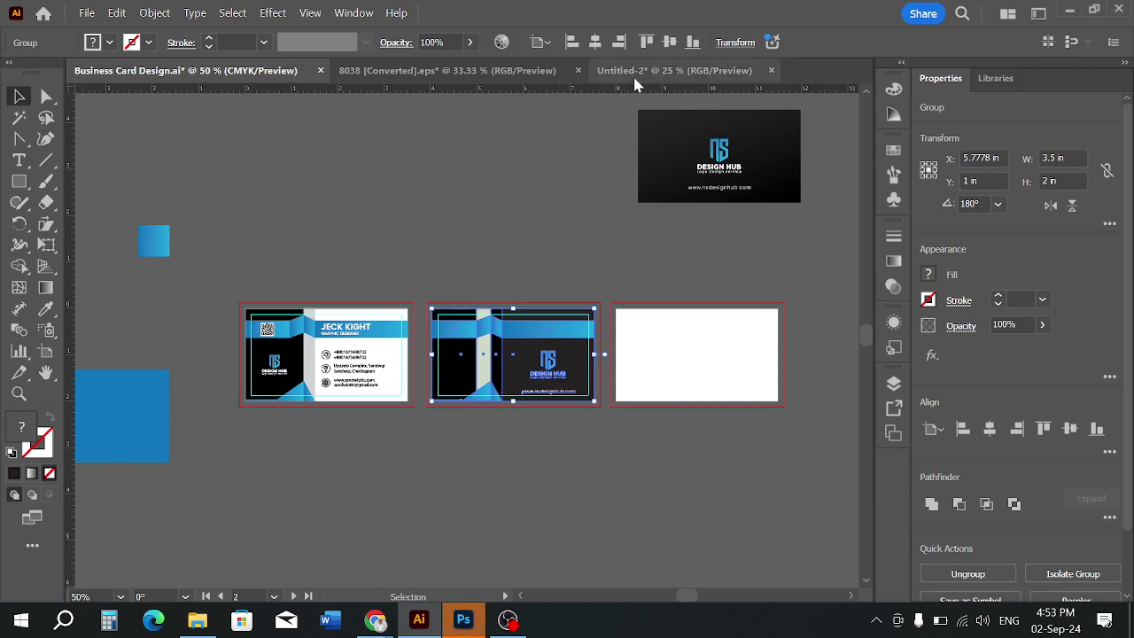
left_click(635, 73)
scroll(657, 345, "up", 1)
scroll(658, 339, "up", 1)
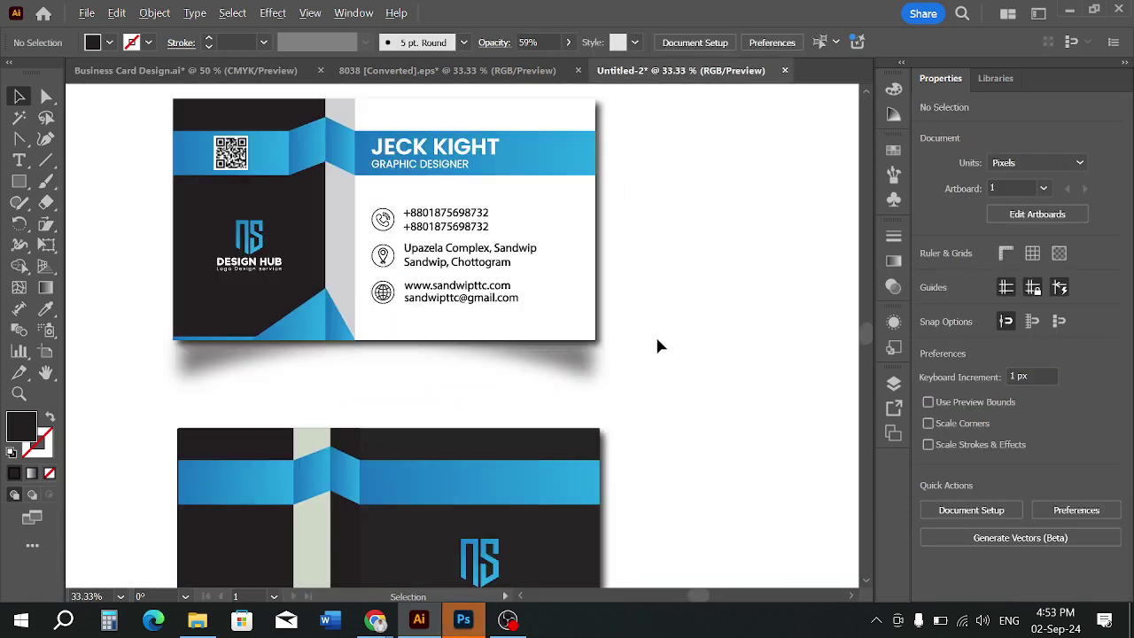
left_click_drag(644, 262, 676, 304)
scroll(757, 335, "down", 1)
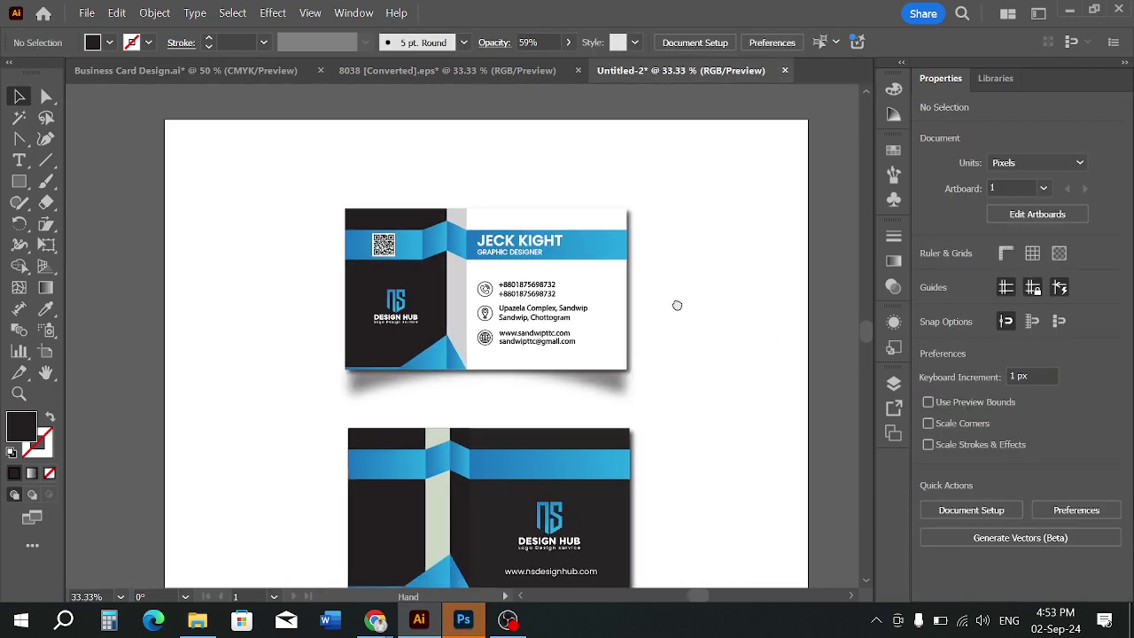
Draw a blue-filled rounded rectangle covering the front business card
left_click(22, 181)
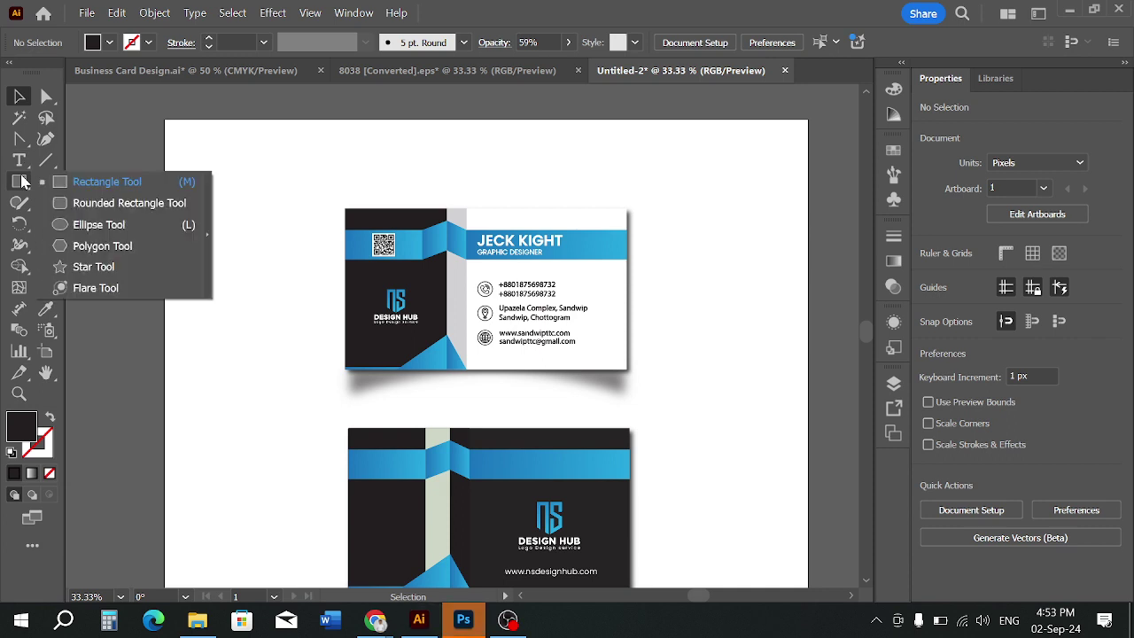
left_click(97, 203)
scroll(408, 246, "up", 1)
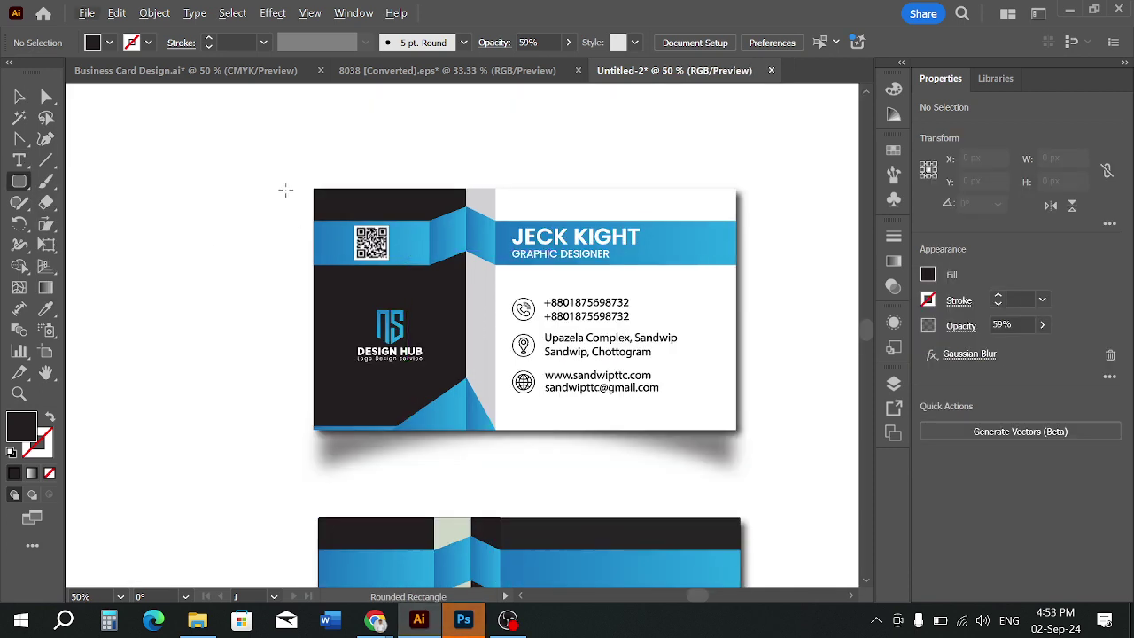
left_click(109, 43)
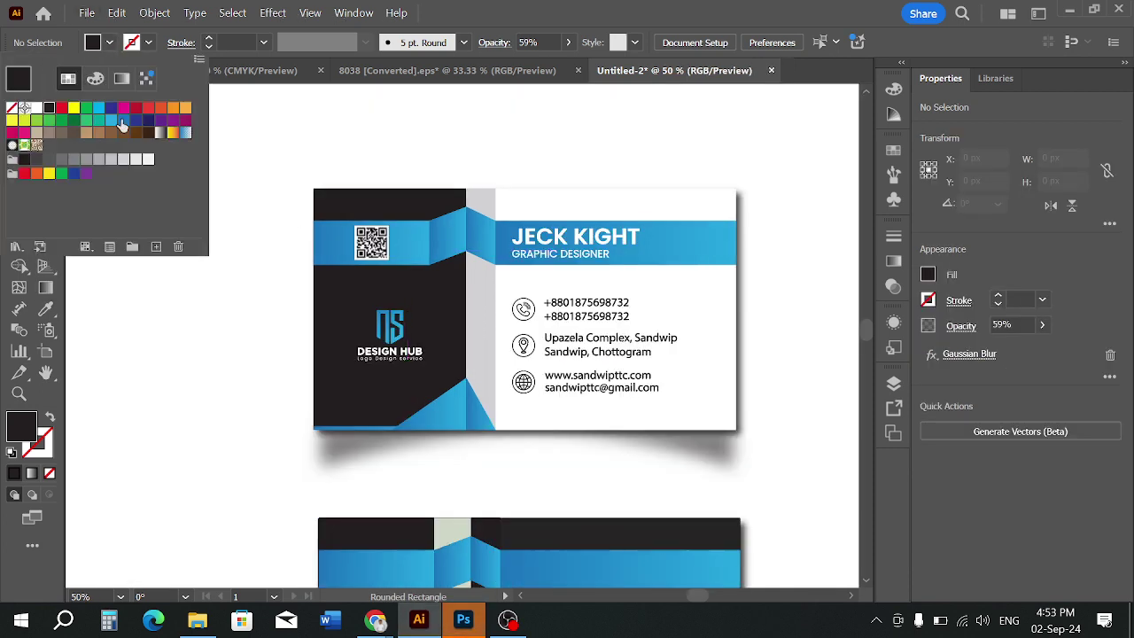
left_click(123, 126)
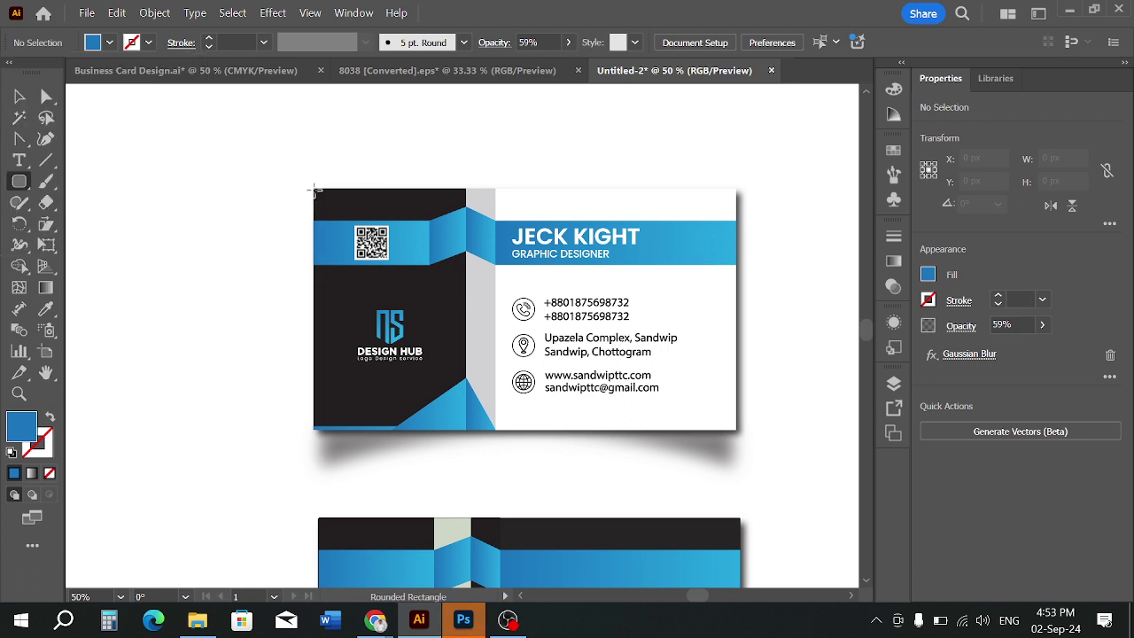
left_click_drag(315, 189, 734, 430)
Round all corners of the blue rectangle with its corner widget
left_click(21, 98)
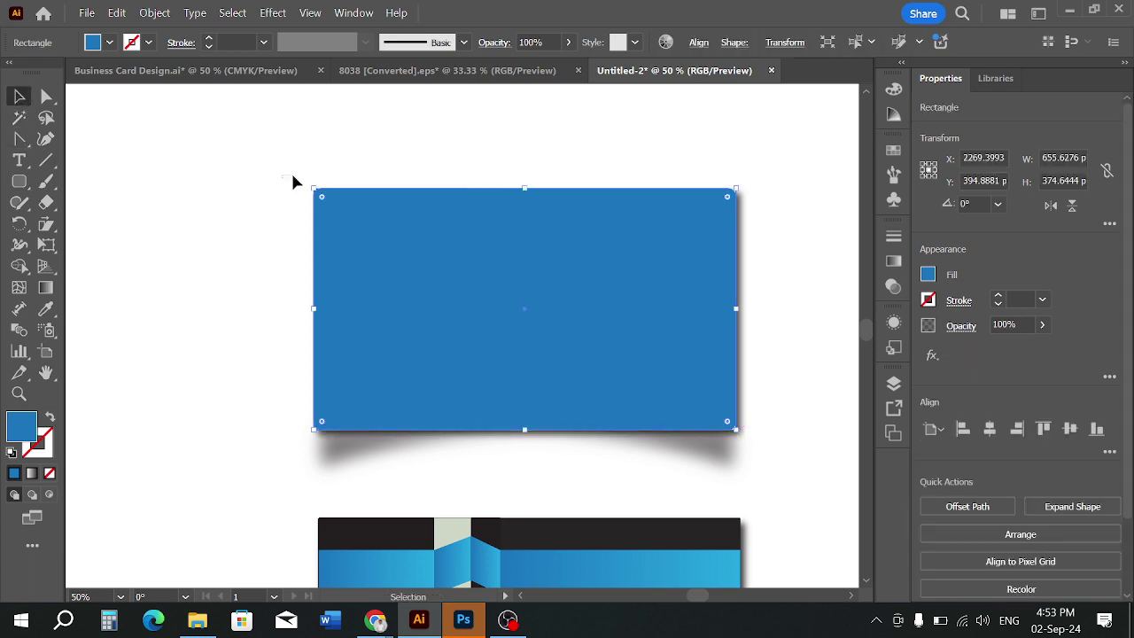
left_click(293, 177)
scroll(453, 257, "up", 1)
left_click(270, 217)
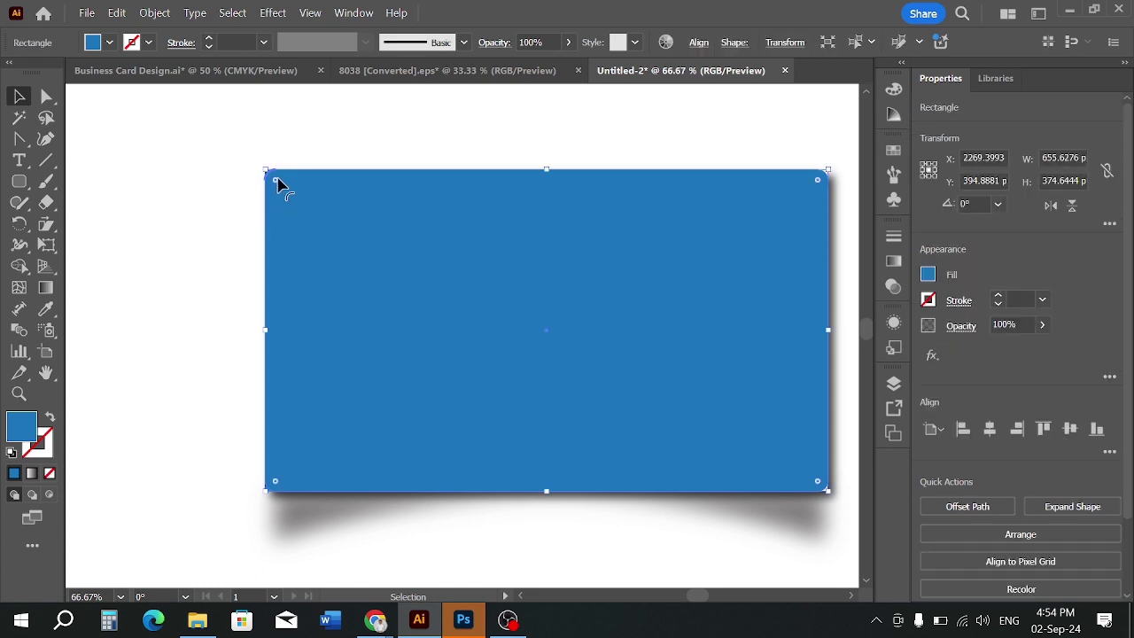
left_click_drag(276, 180, 291, 194)
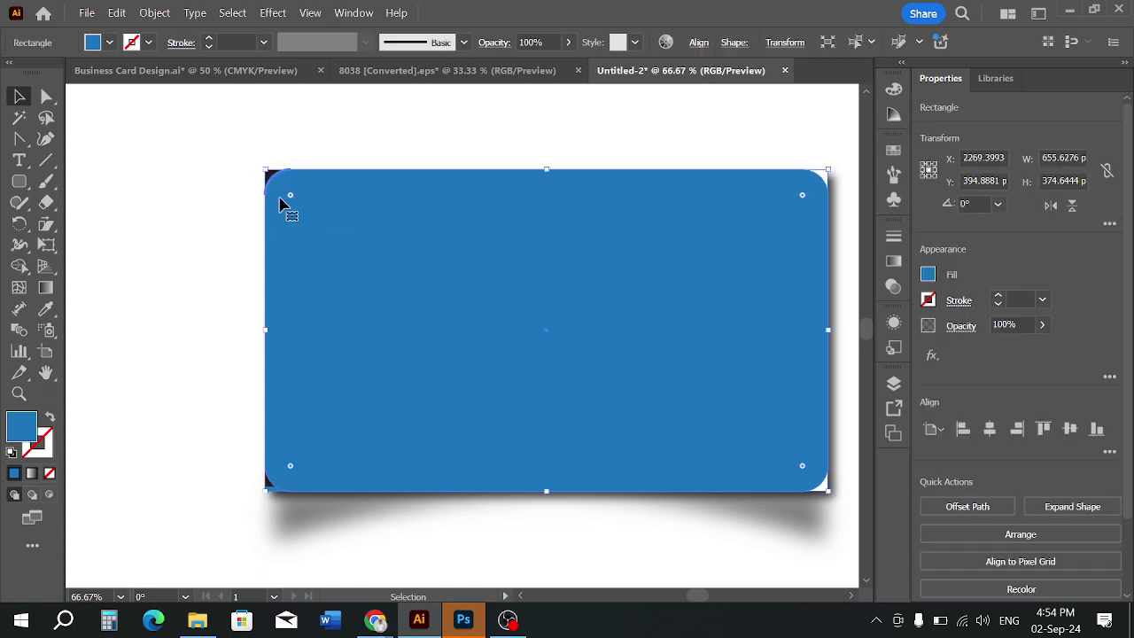
Remove an accidental duplicate of the blue rectangle
left_click(242, 110)
scroll(364, 156, "down", 3)
left_click_drag(407, 198, 620, 411)
scroll(426, 372, "up", 1)
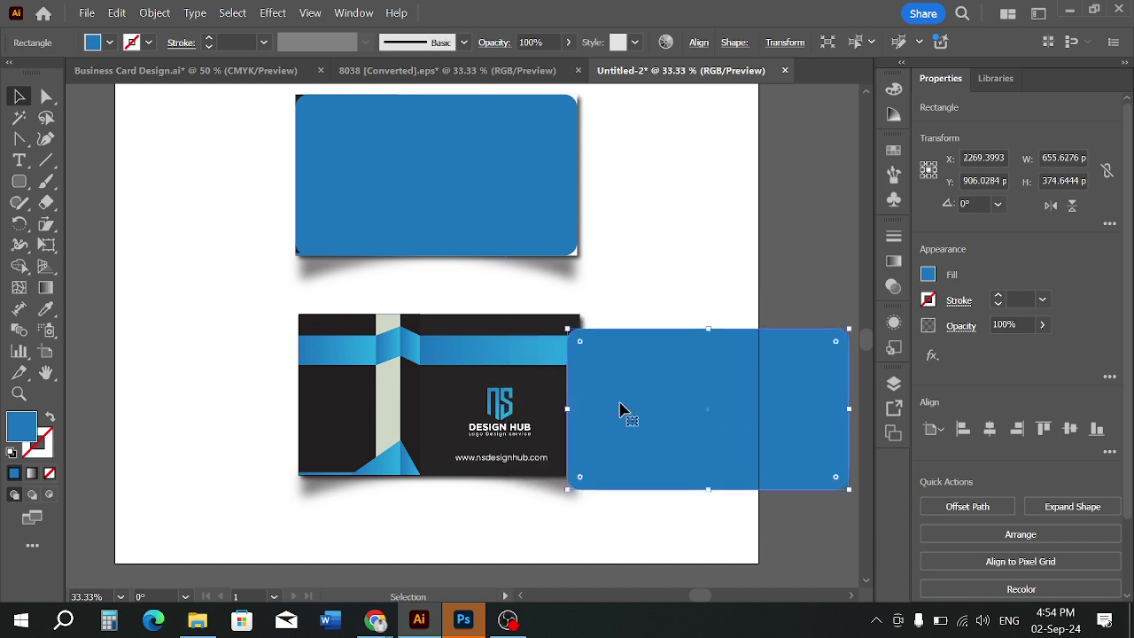
key("Delete")
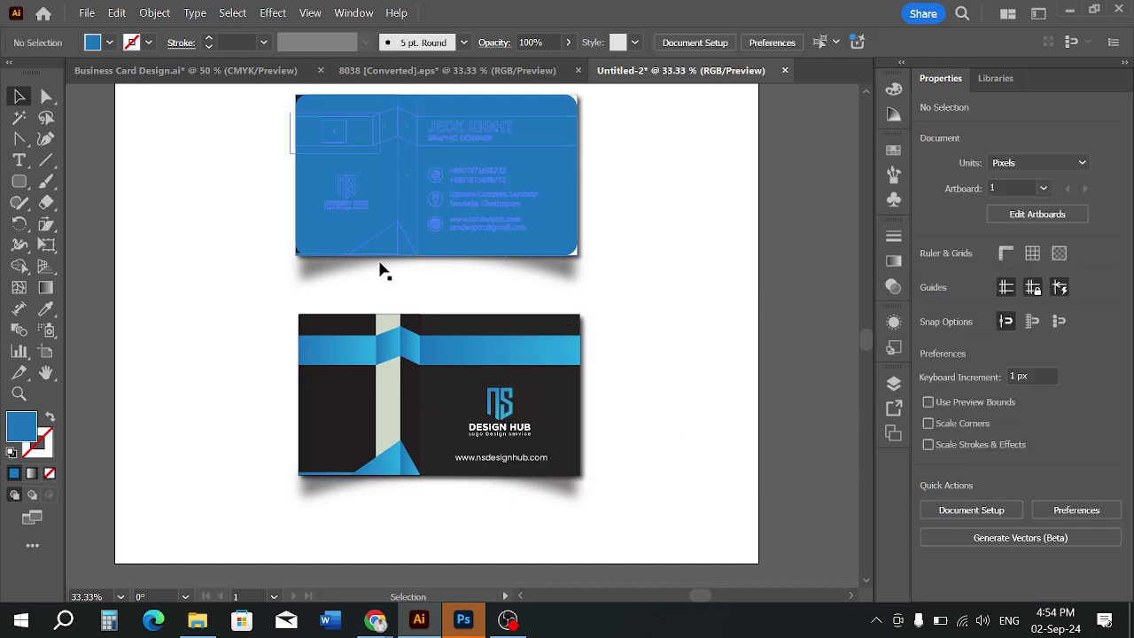
Ungroup the front card artwork lying beneath the blue rectangle
scroll(443, 310, "up", 1)
scroll(455, 314, "up", 1)
left_click_drag(489, 325, 514, 454)
left_click_drag(326, 133, 363, 204)
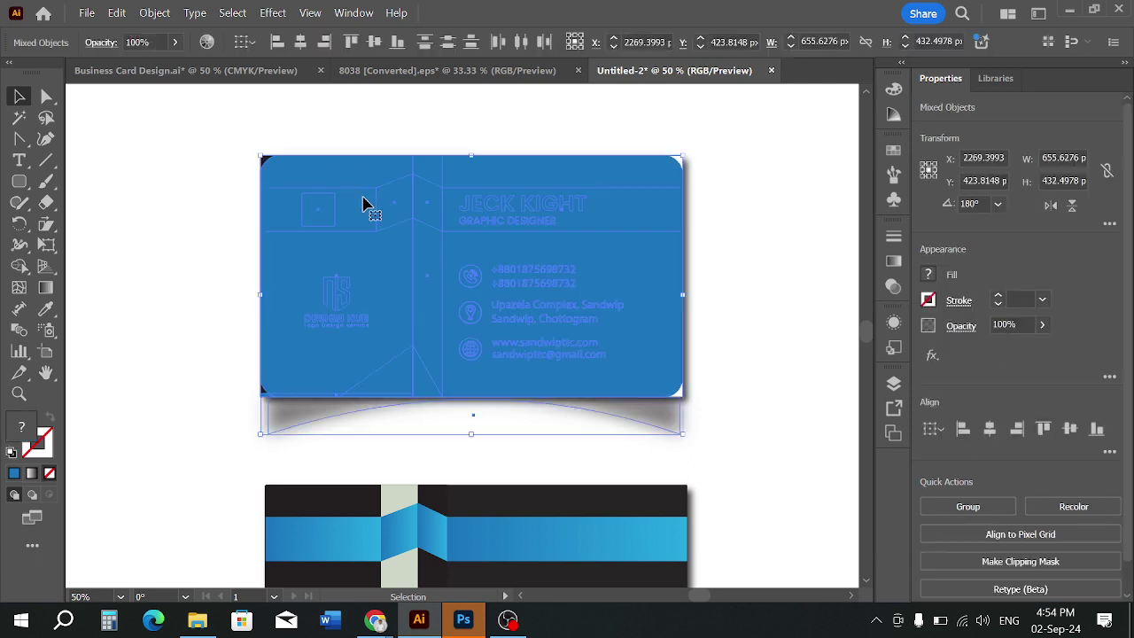
left_click(247, 215)
right_click(272, 158)
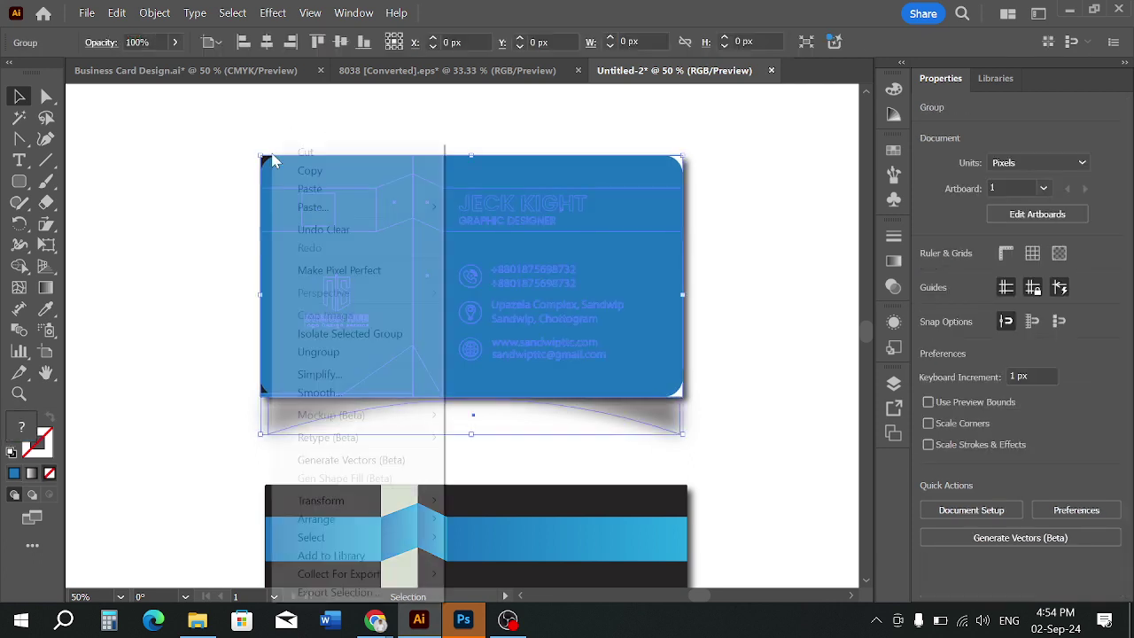
left_click(347, 363)
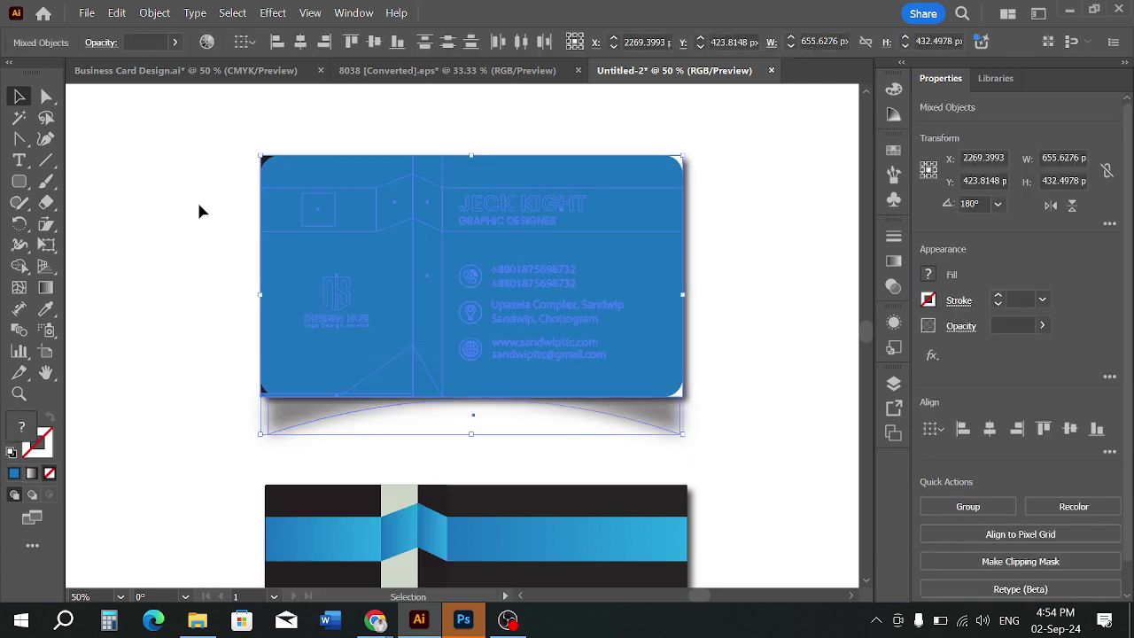
Clip the card artwork to the blue rounded rectangle with Make Clipping Mask
left_click_drag(261, 147, 314, 200)
right_click(407, 220)
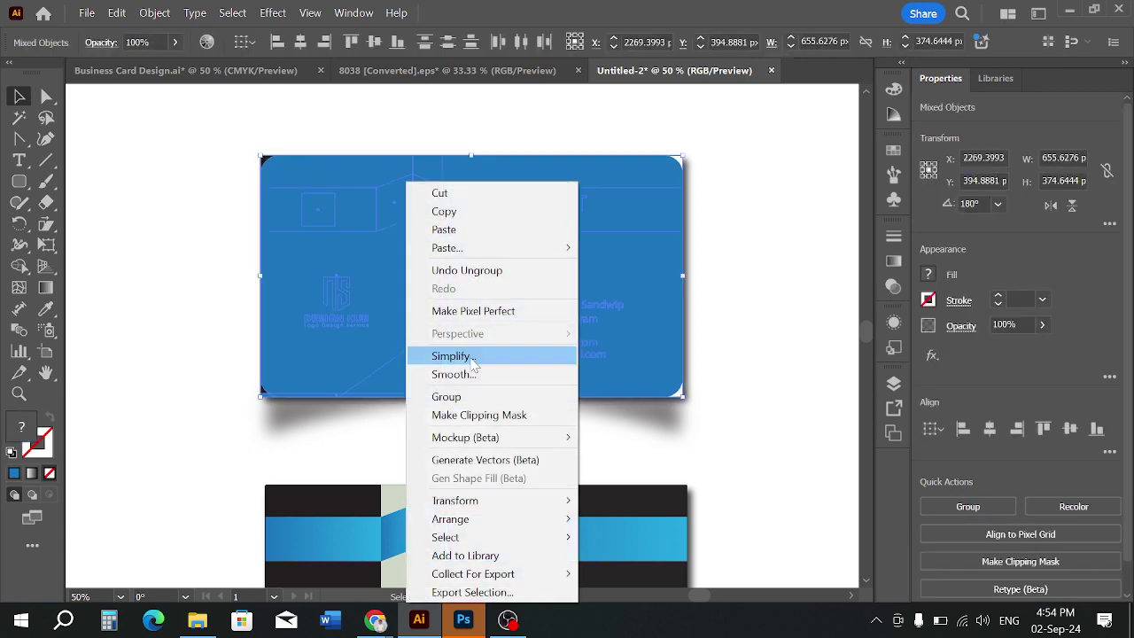
left_click(721, 248)
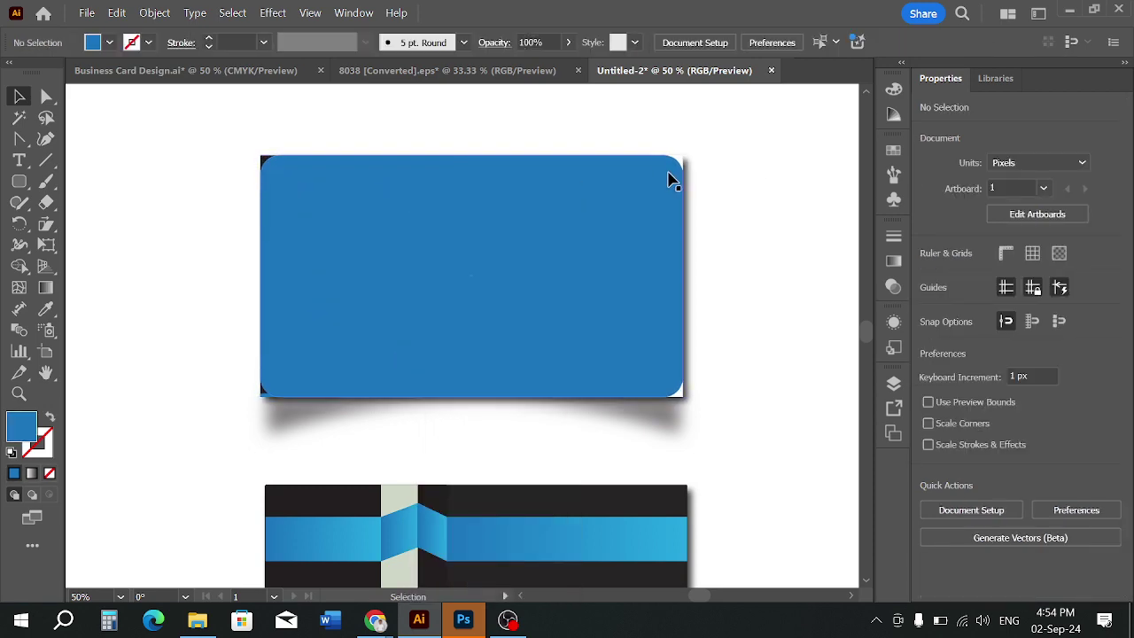
left_click_drag(576, 139, 601, 203)
right_click(602, 203)
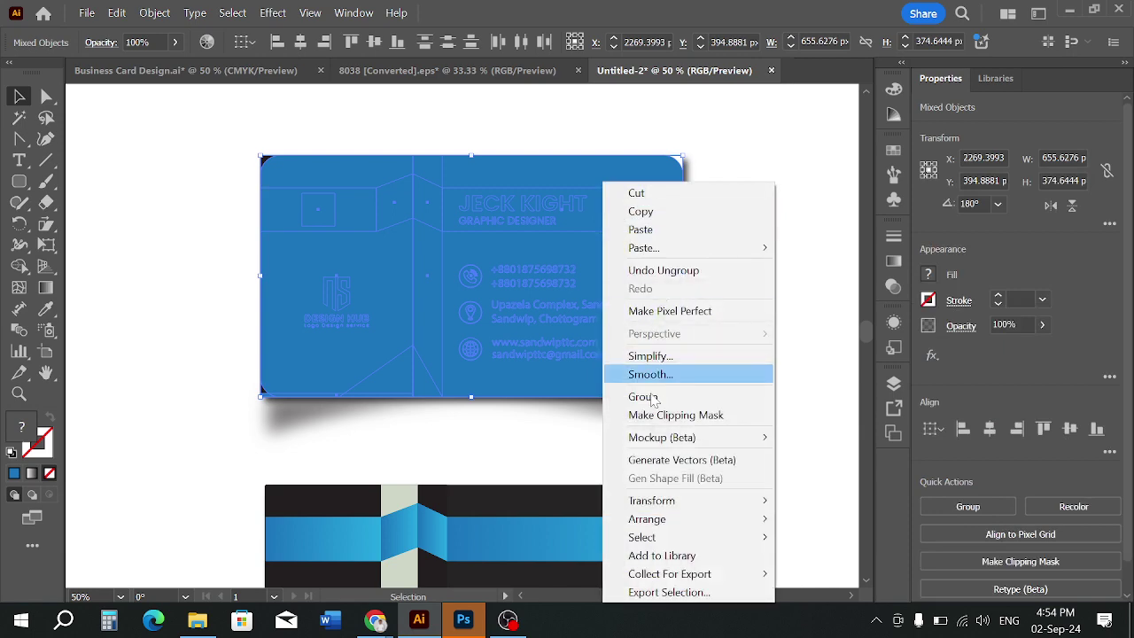
left_click(669, 422)
left_click(746, 330)
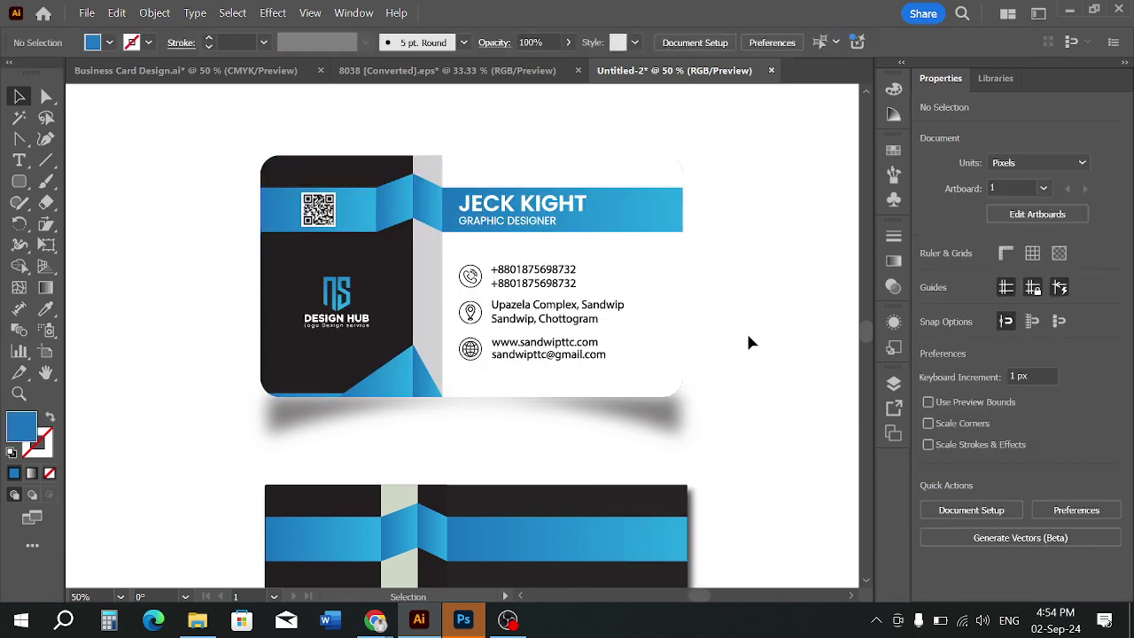
Zoom and pan across both cards to inspect the clipped front card
scroll(746, 330, "down", 1)
scroll(723, 319, "down", 1)
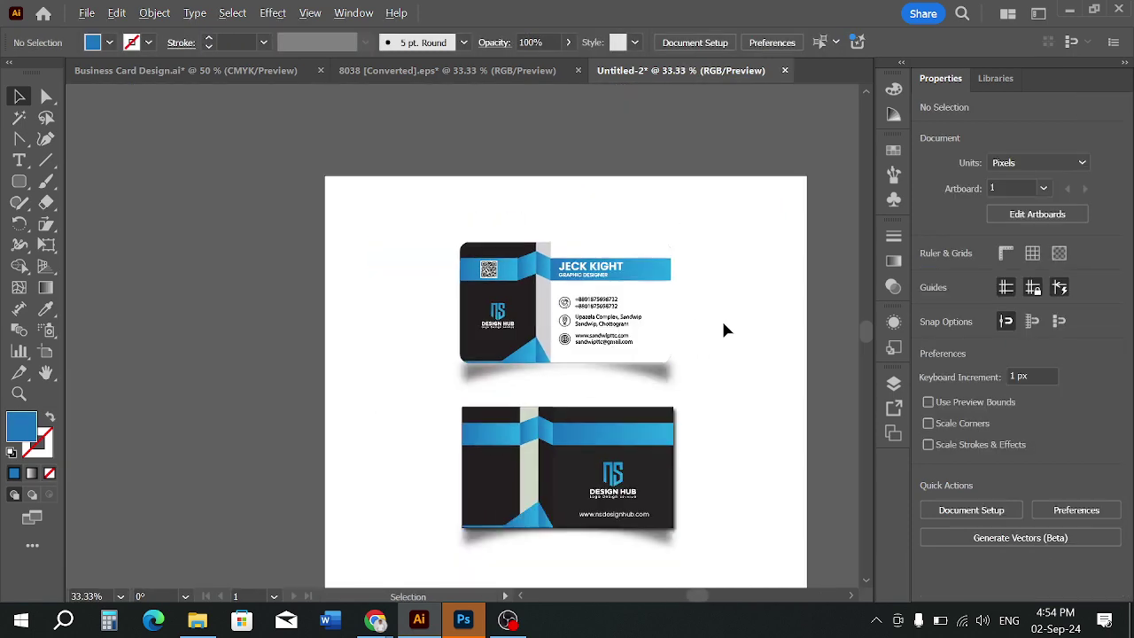
scroll(549, 292, "up", 1)
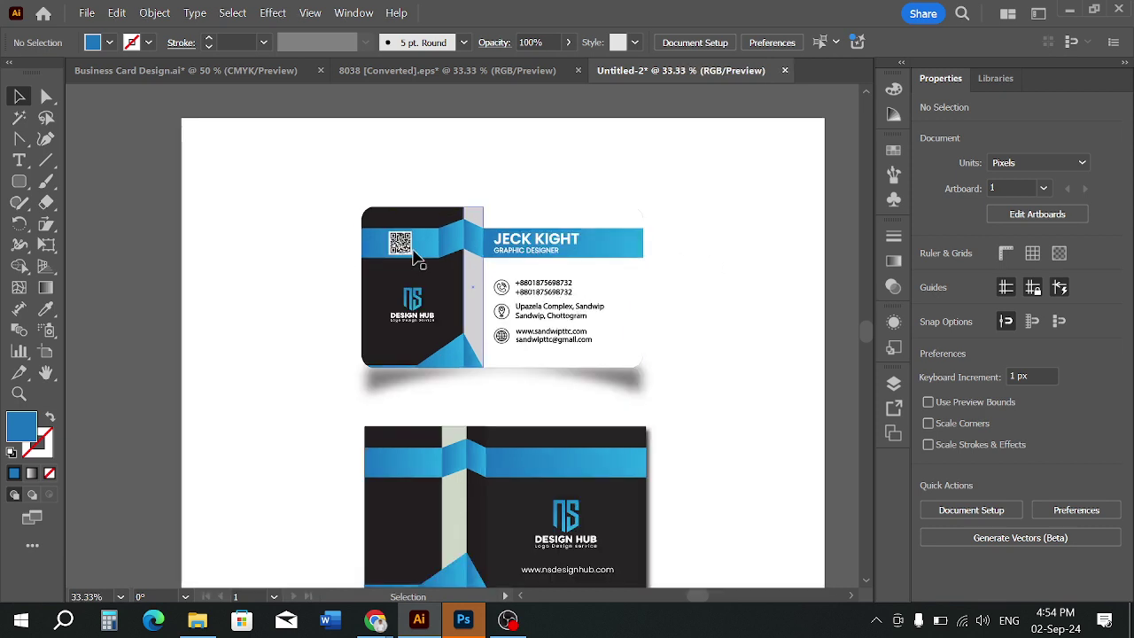
scroll(293, 258, "down", 1)
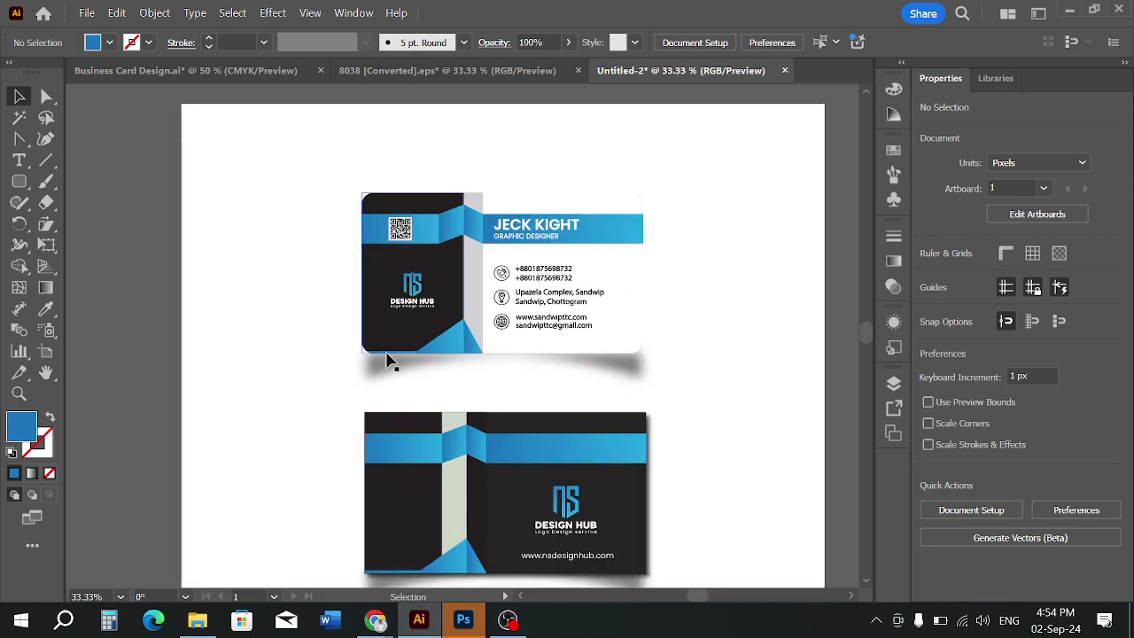
scroll(698, 342, "down", 1)
left_click_drag(732, 342, 645, 349)
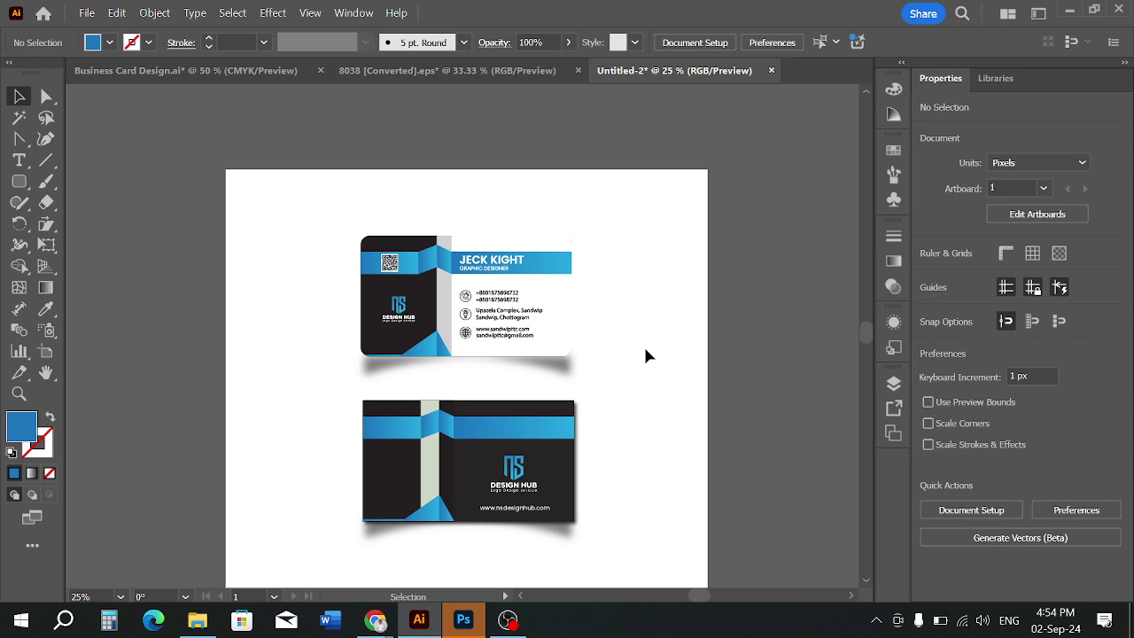
scroll(352, 335, "up", 1)
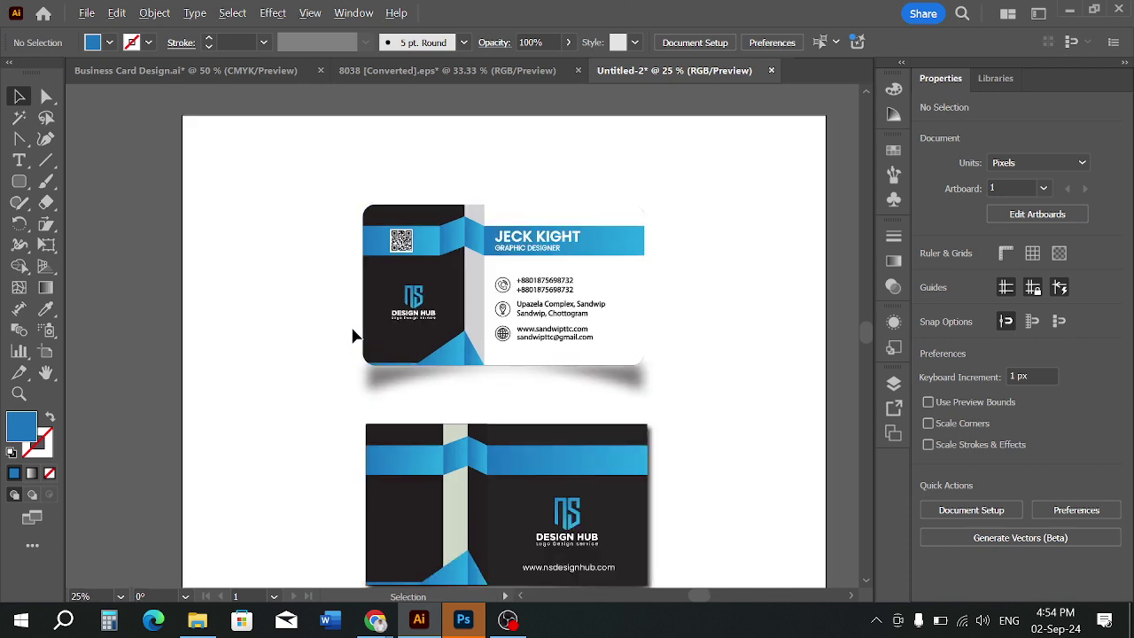
scroll(353, 336, "up", 1)
scroll(369, 351, "down", 1)
left_click_drag(487, 329, 462, 346)
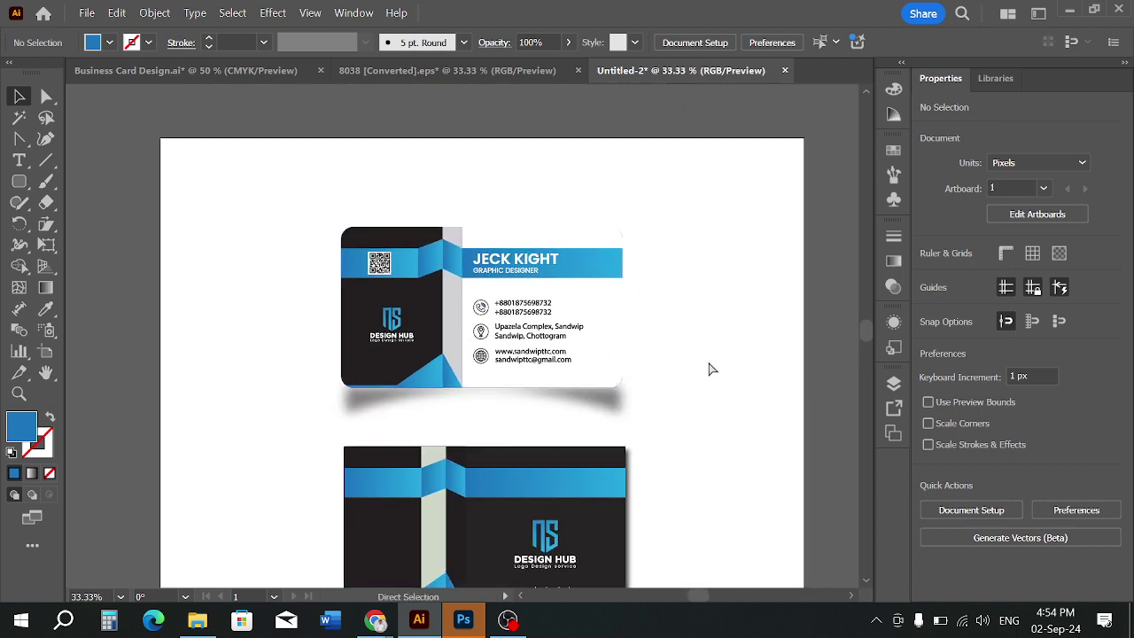
Undo the clipping mask and nudge the blue rounded rectangle up into alignment
key("ctrl+z")
left_click(739, 322)
scroll(715, 313, "up", 1)
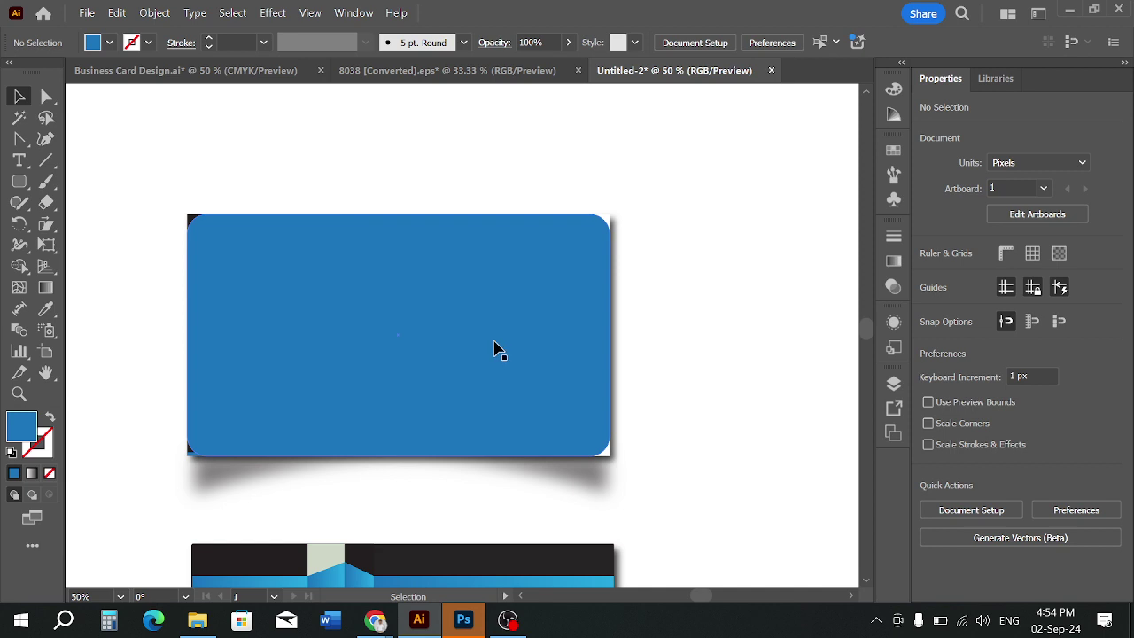
left_click_drag(461, 349, 461, 361)
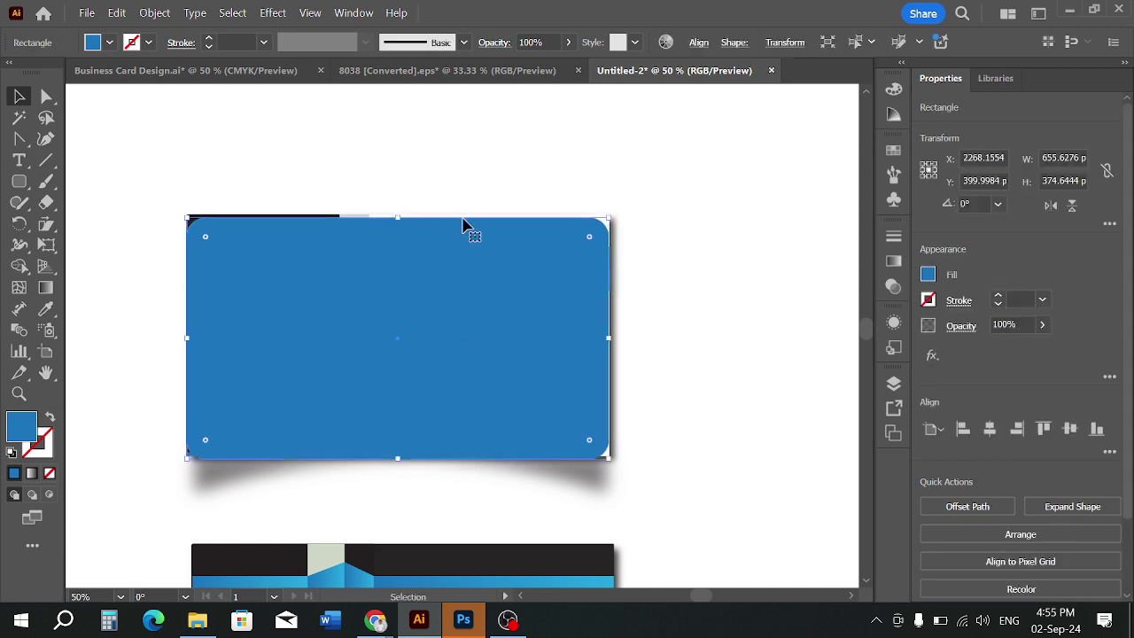
key("ctrl+a")
left_click(707, 327)
left_click(538, 324)
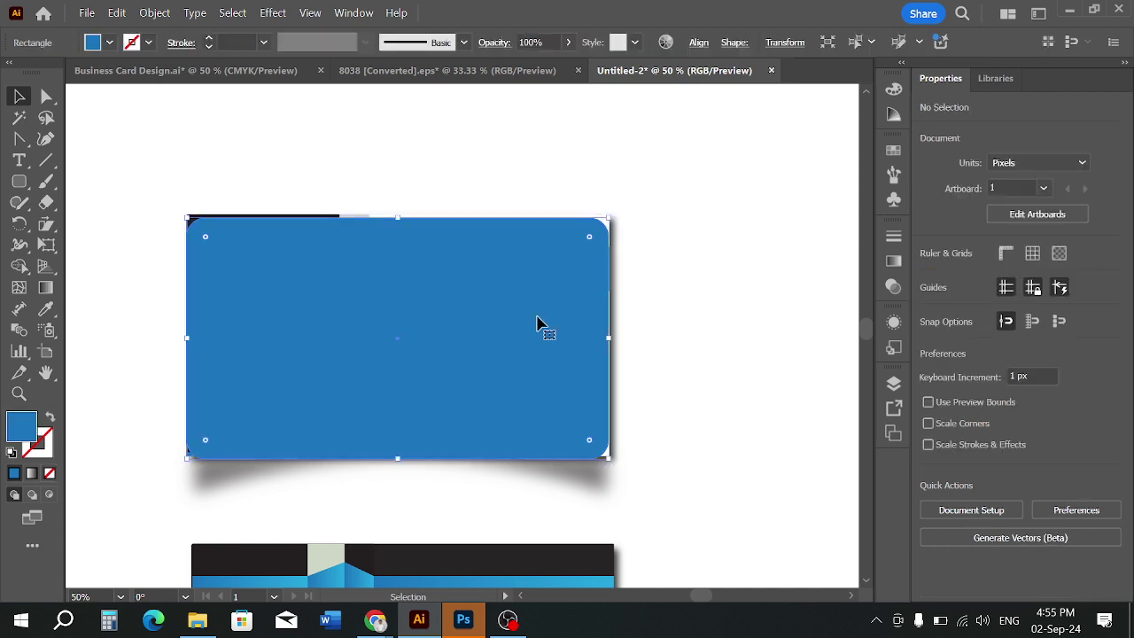
key("Up")
key("Up")
key("Up")
key("Up")
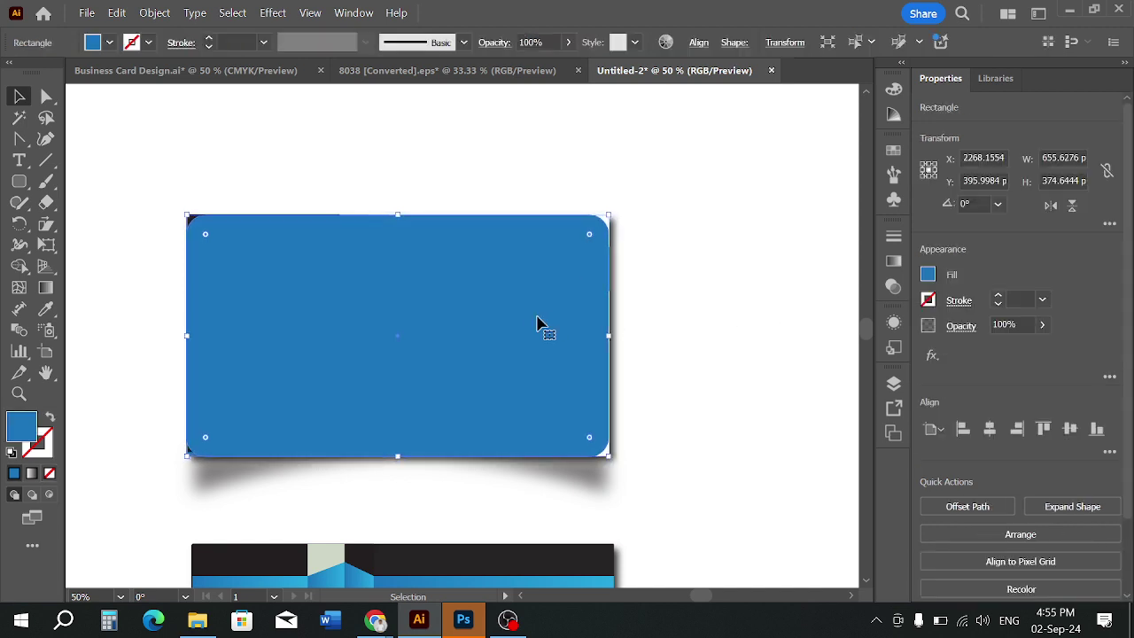
Re-clip the front card artwork to the repositioned rounded rectangle
left_click(726, 341)
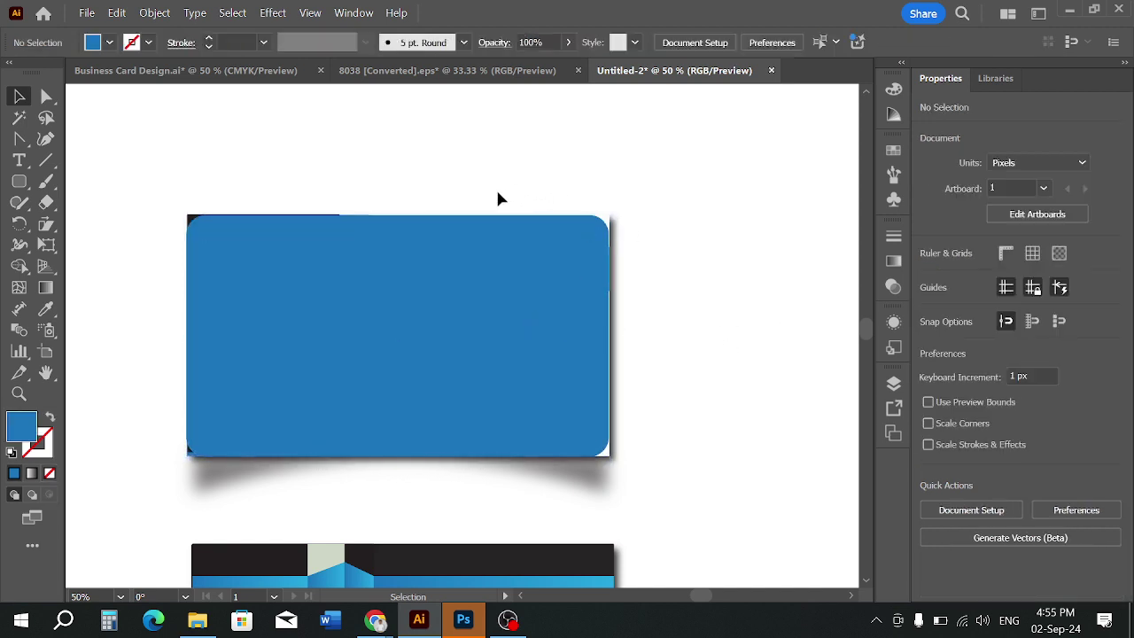
left_click(372, 246)
left_click(372, 182)
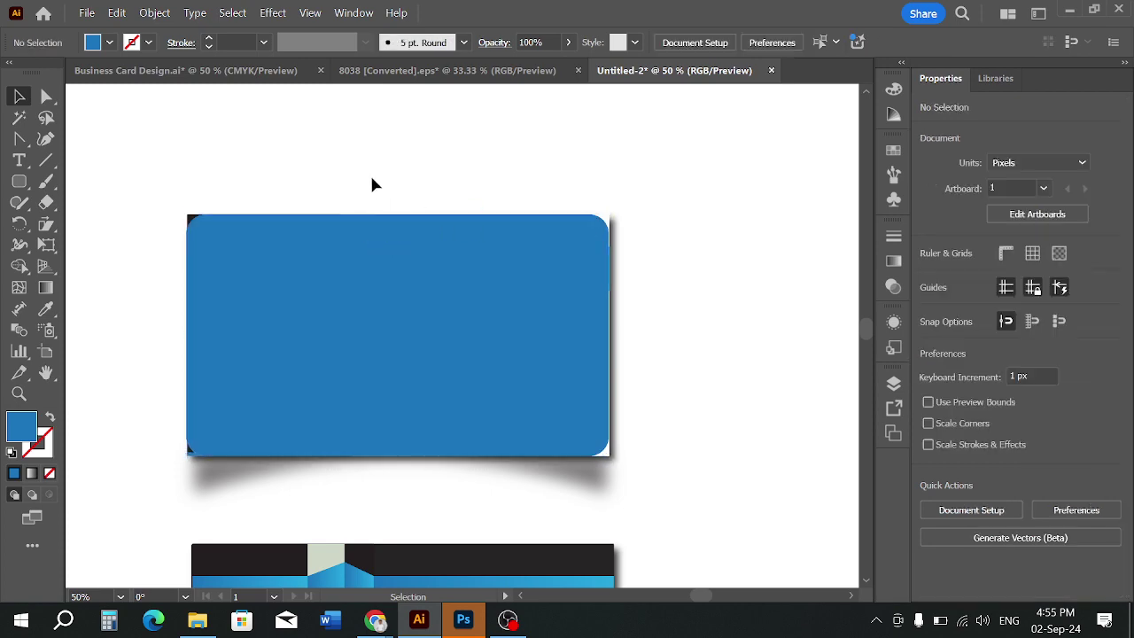
left_click_drag(372, 183, 410, 256)
right_click(411, 256)
left_click(532, 415)
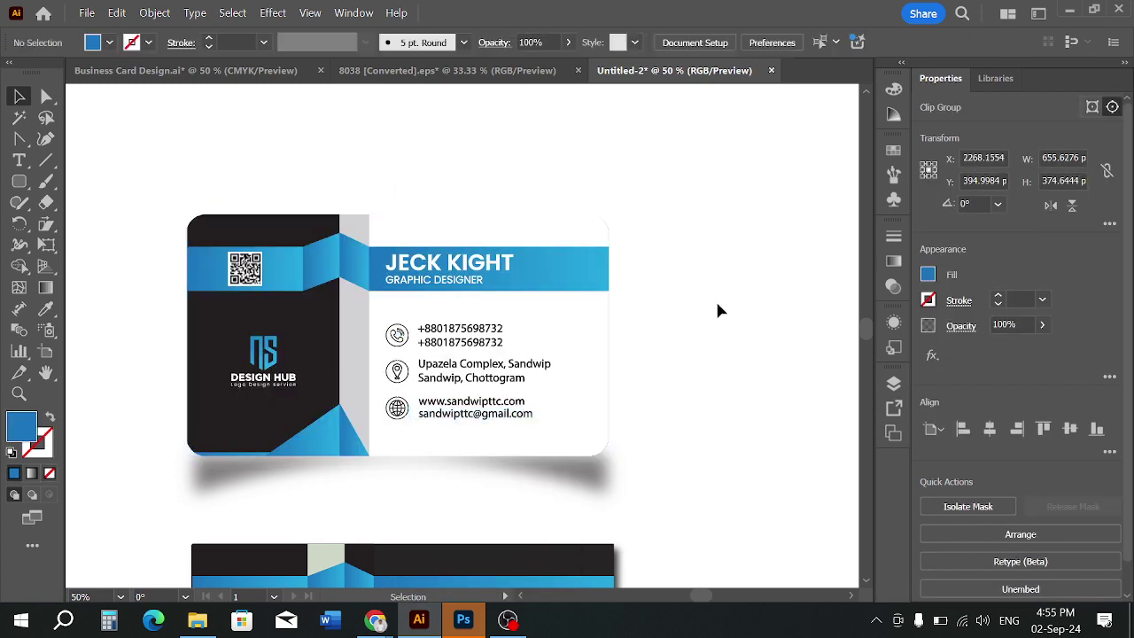
left_click(717, 305)
scroll(717, 305, "down", 1, "alt")
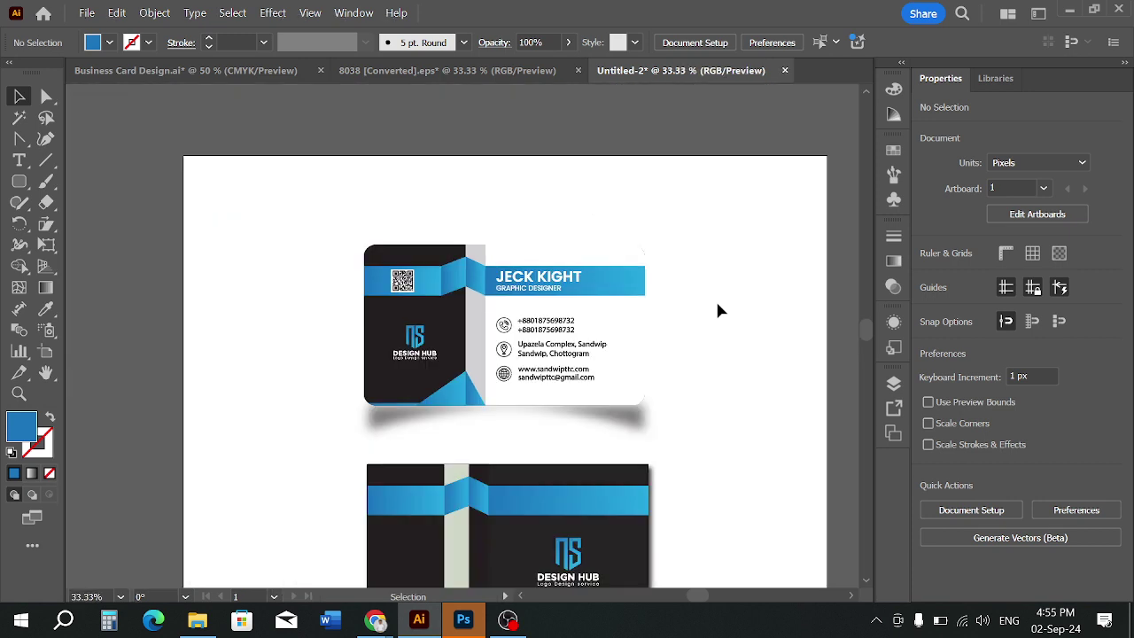
scroll(717, 305, "down", 3)
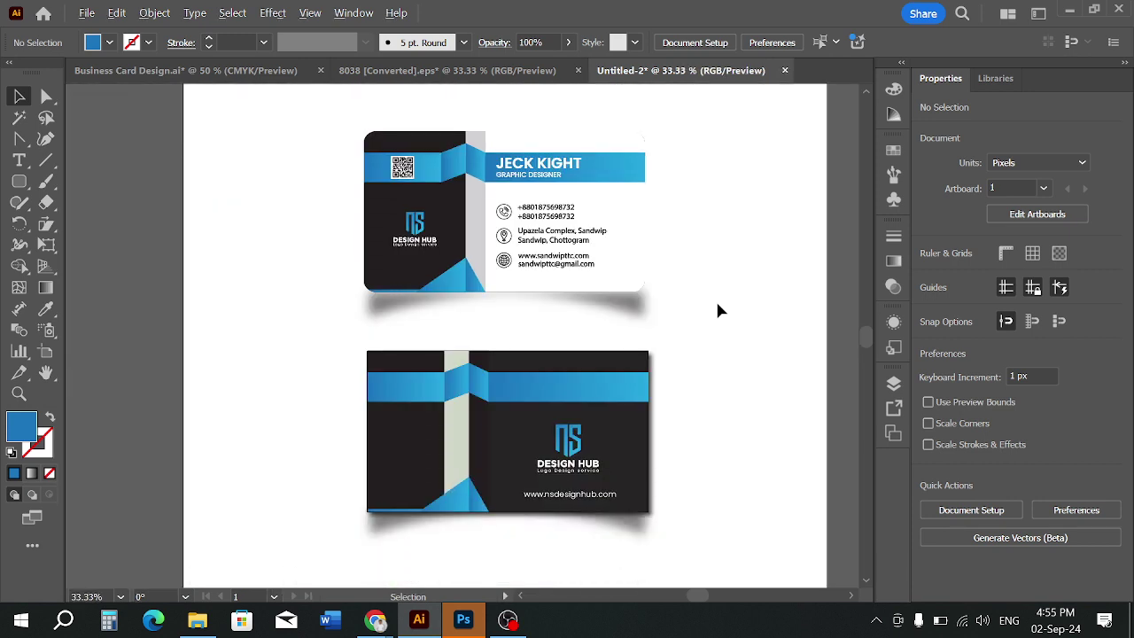
Release the front card's clipping and copy the blue rectangle down toward the back card
scroll(718, 305, "up", 1, "alt")
scroll(718, 305, "down", 1, "alt")
left_click_drag(727, 304, 716, 306)
scroll(717, 307, "up", 1)
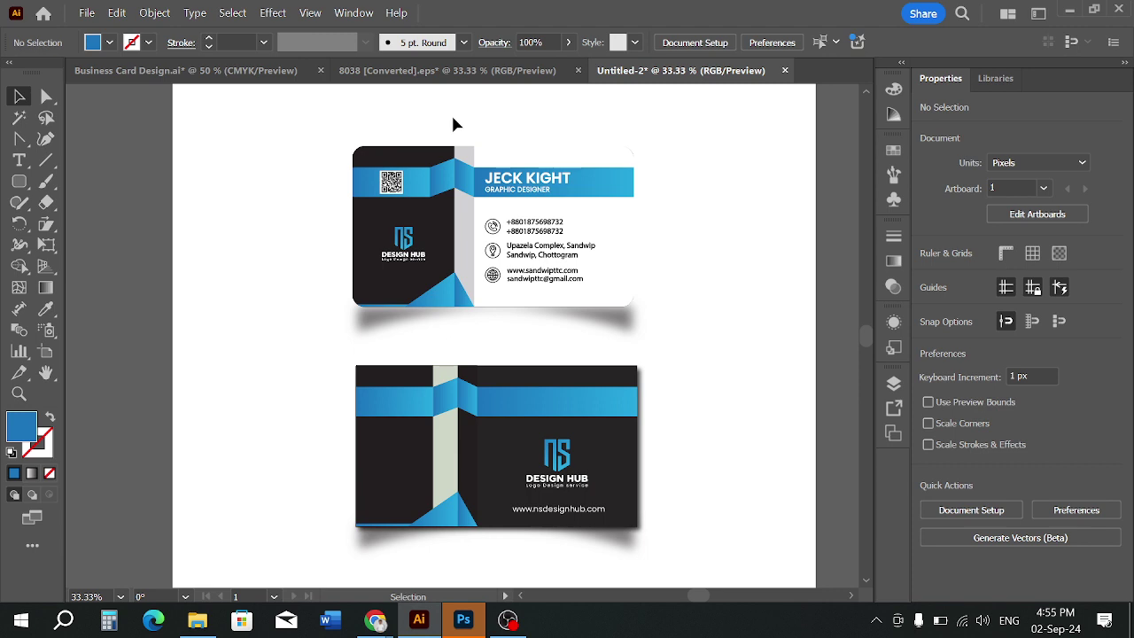
left_click(484, 177)
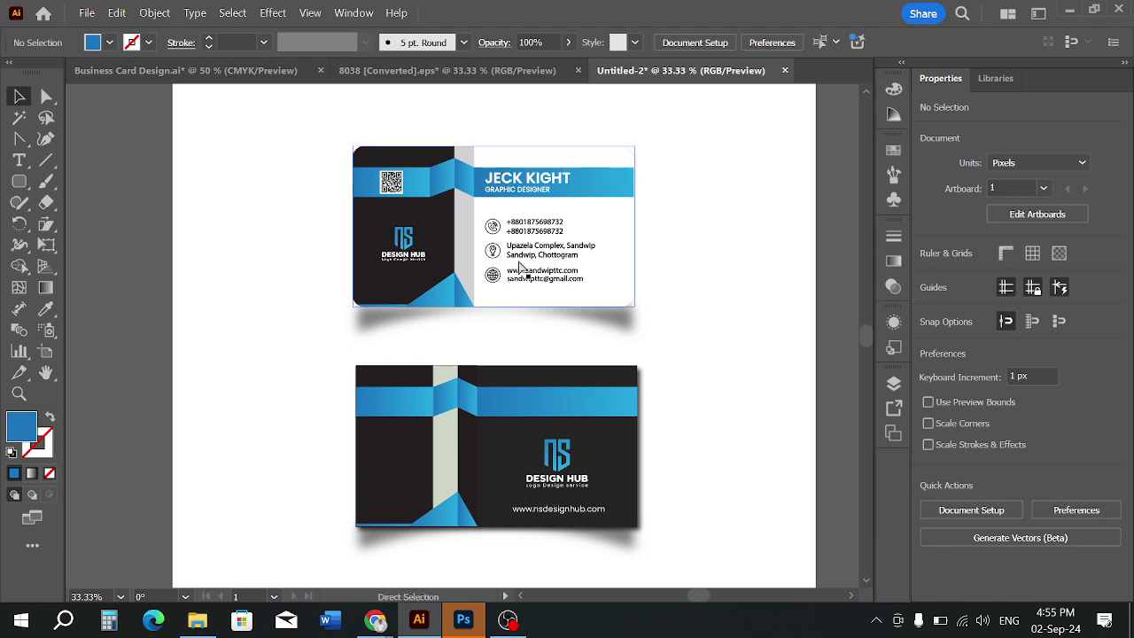
key("ctrl+f")
left_click(688, 291)
left_click_drag(559, 256, 770, 363)
Delete the extra back-card group and position the back card just below the front card
left_click_drag(455, 435, 436, 538)
left_click(416, 428)
key("Delete")
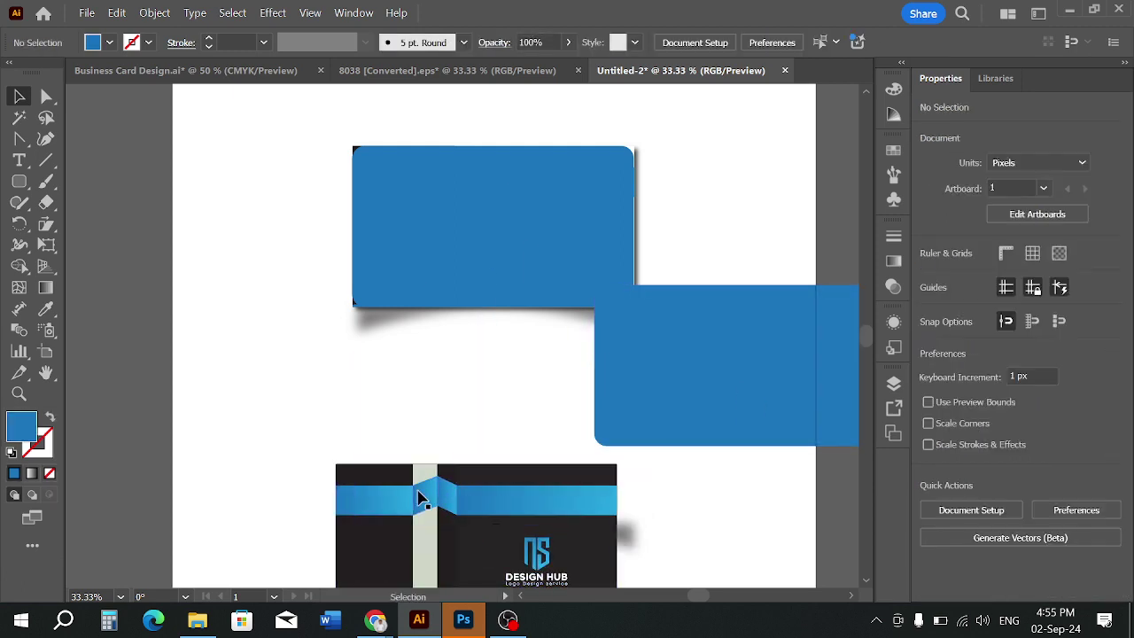
left_click_drag(418, 493, 440, 399)
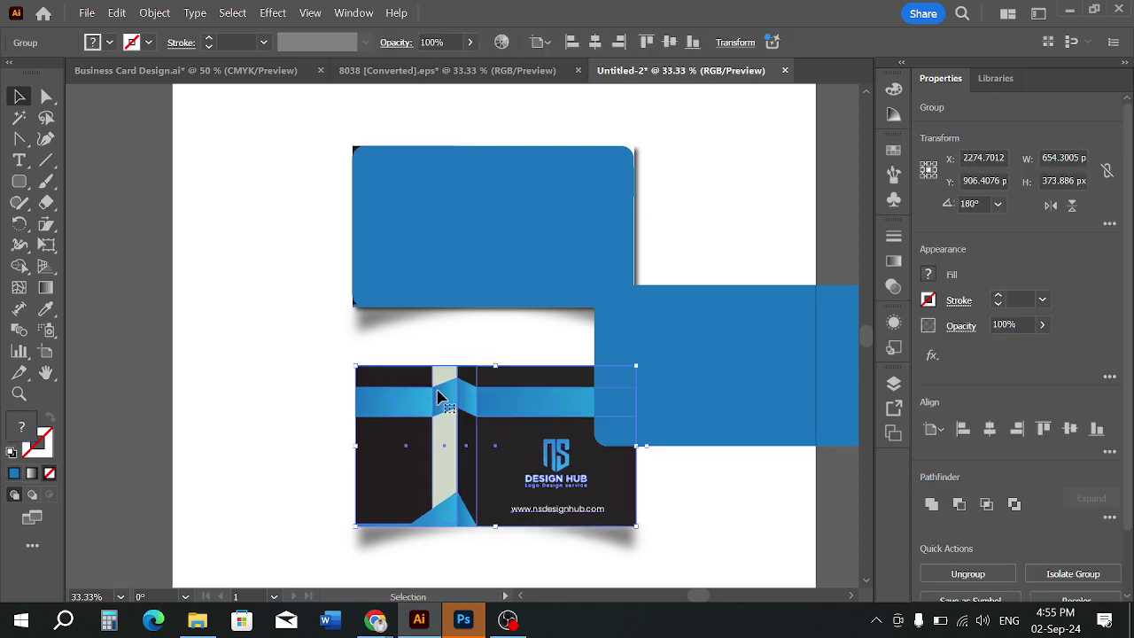
key("Right")
key("Right")
key("Right")
key("Right")
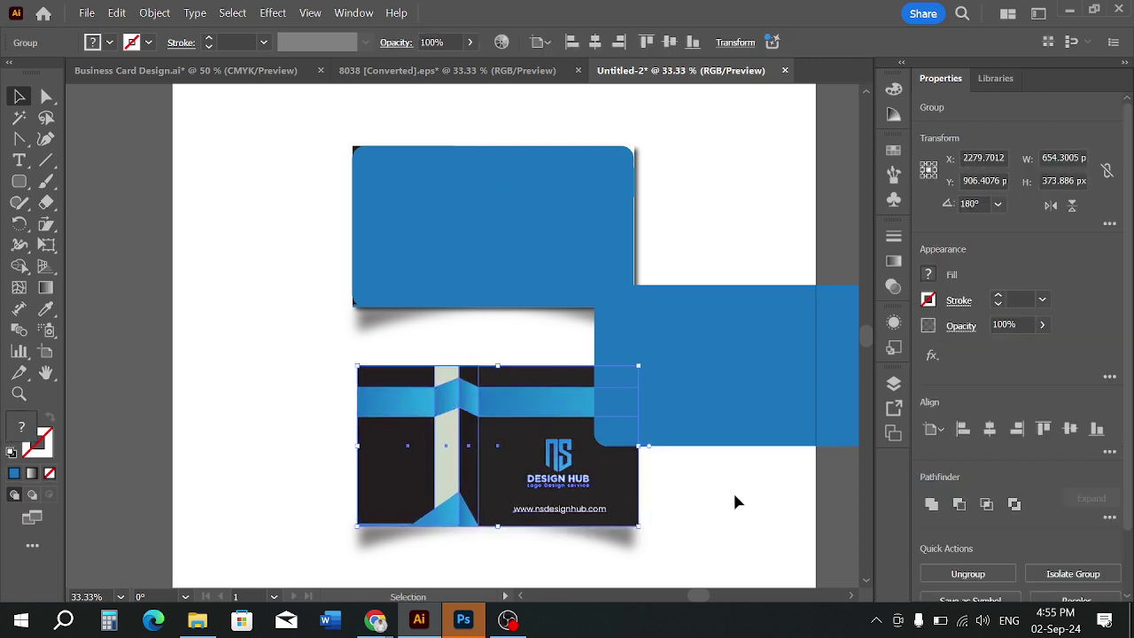
left_click(734, 503)
left_click(600, 470)
left_click(709, 483)
Place the blue rectangle copy over the back card
left_click_drag(719, 372, 481, 458)
scroll(481, 458, "up", 2)
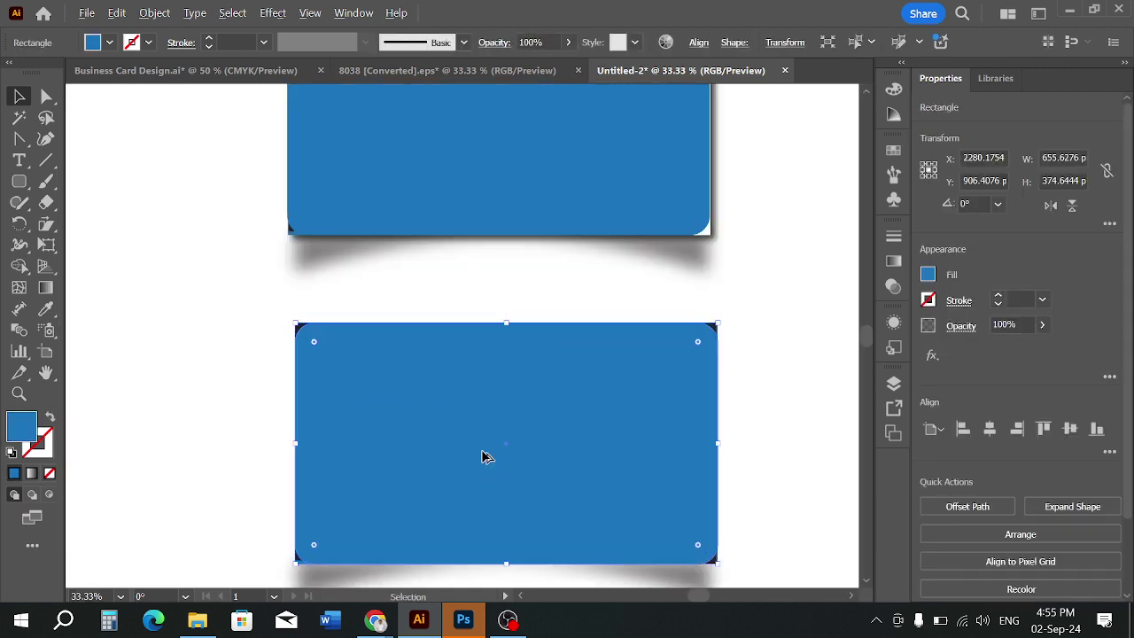
scroll(481, 458, "down", 1)
left_click(746, 388)
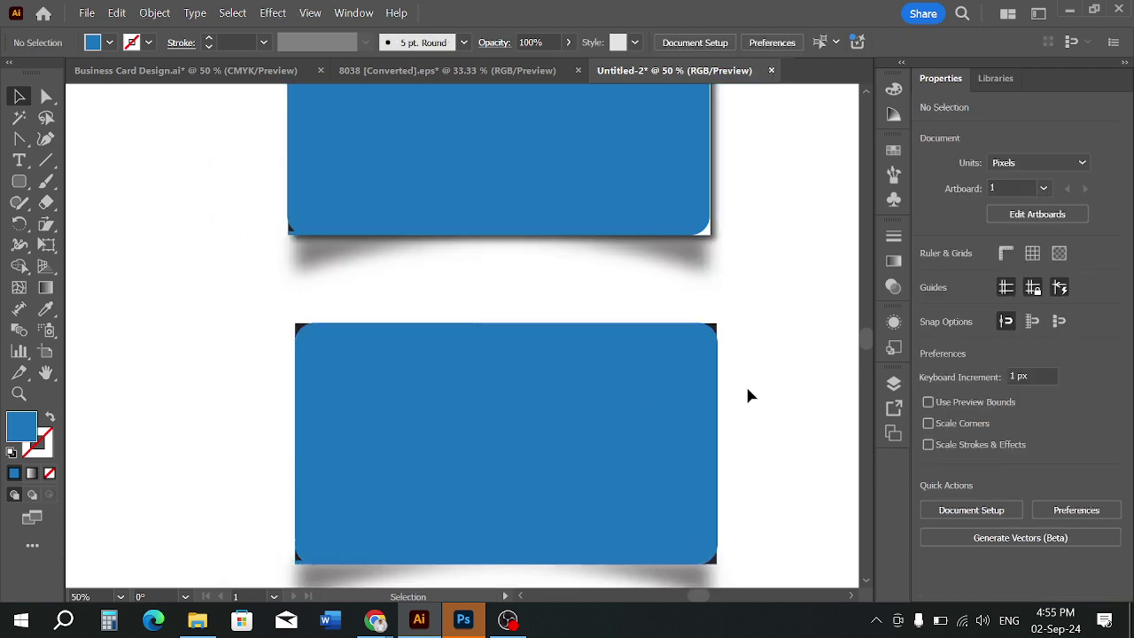
Clip the back card artwork to the rectangle copy with Make Clipping Mask
left_click_drag(549, 302, 555, 362)
right_click(554, 371)
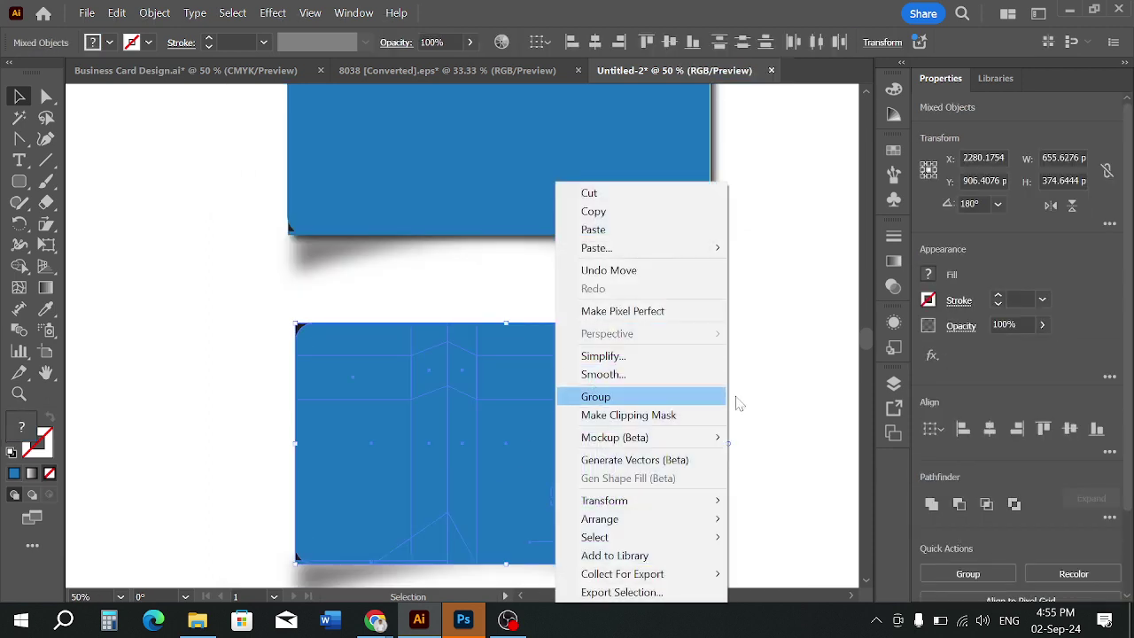
left_click(752, 539)
right_click(718, 563)
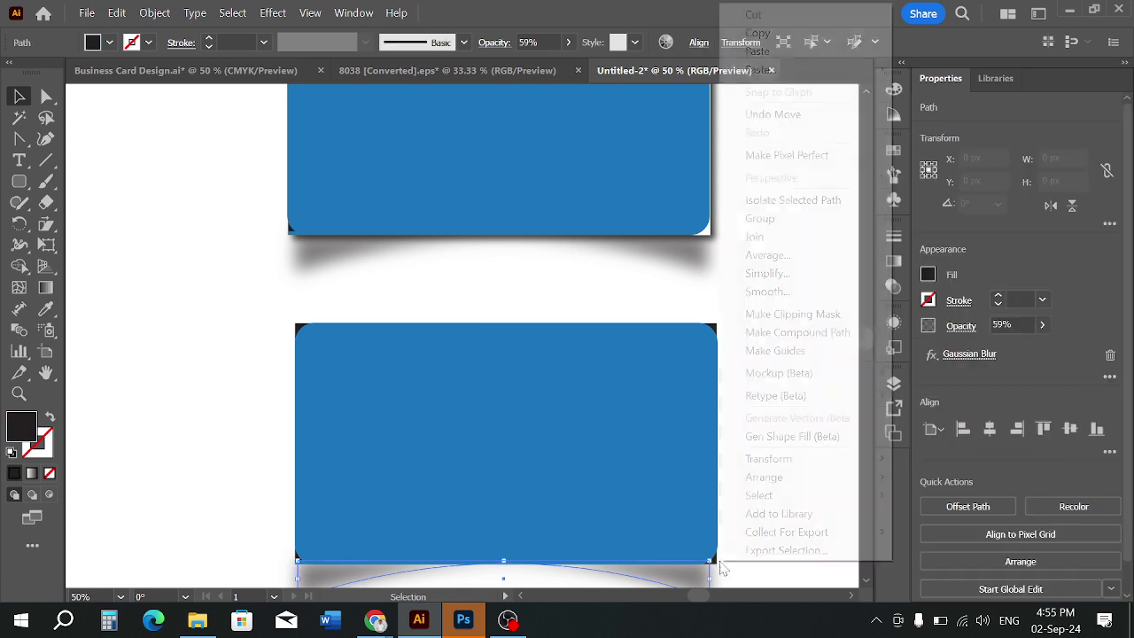
left_click_drag(607, 308, 594, 376)
right_click(594, 381)
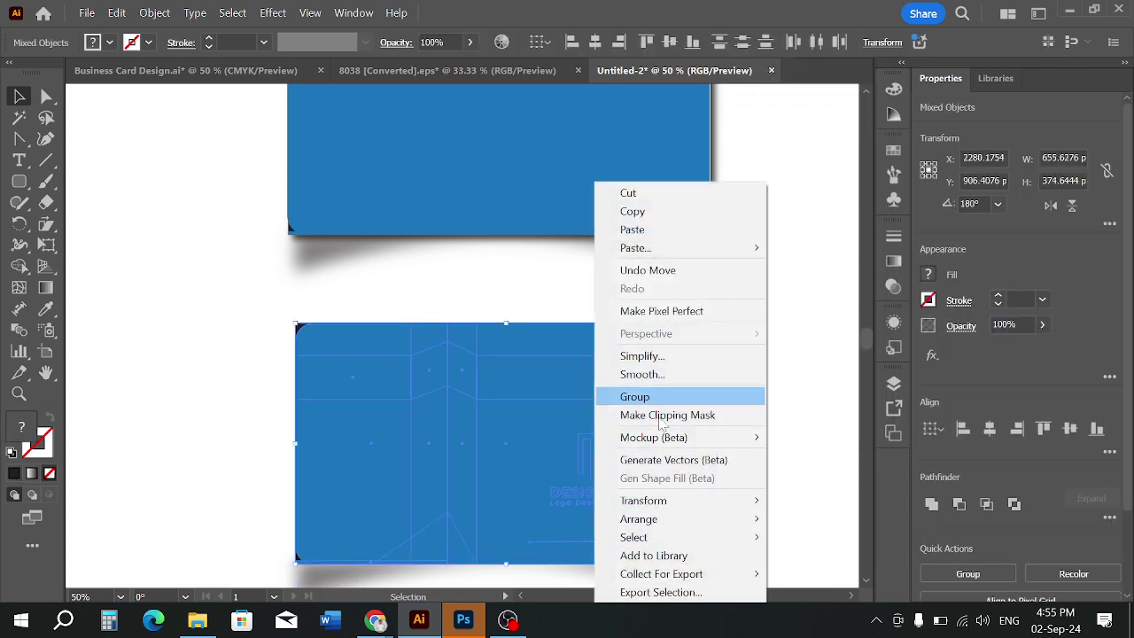
left_click(651, 415)
left_click(561, 292)
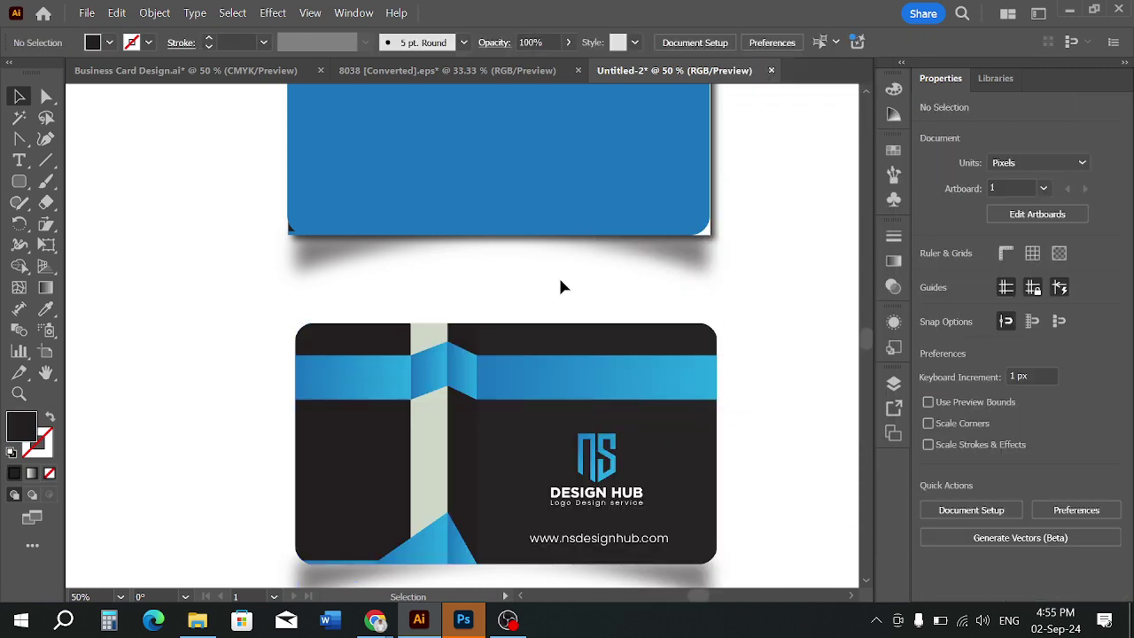
scroll(560, 282, "down", 1)
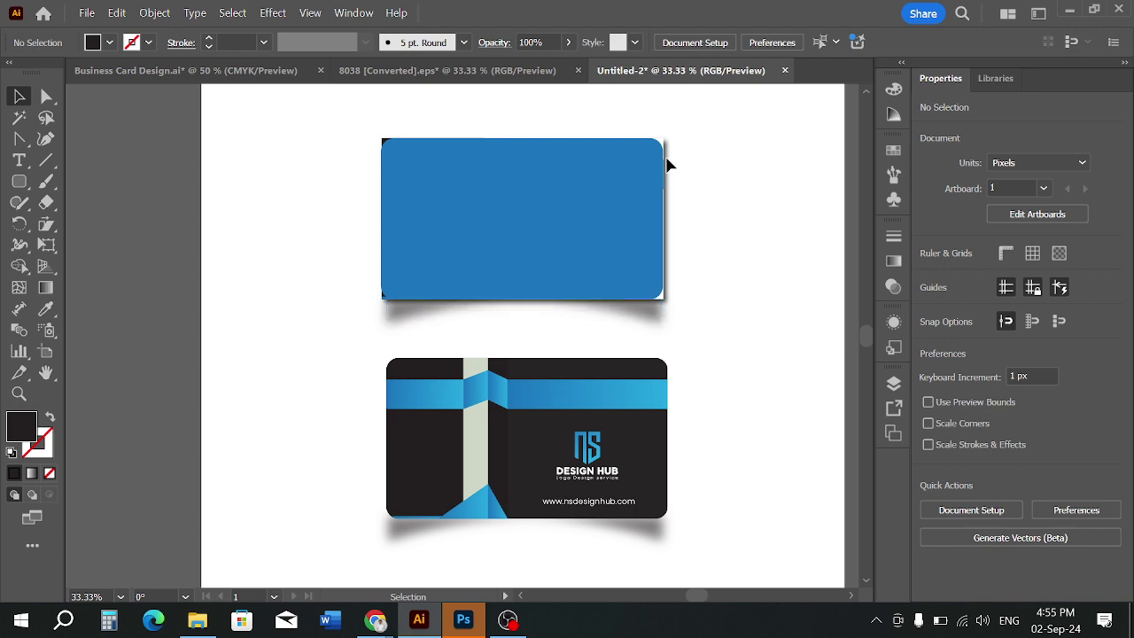
Make the front card's rectangle and artwork pixel perfect, undoing an accidental grouping
left_click_drag(554, 119, 562, 195)
right_click(562, 195)
left_click(640, 312)
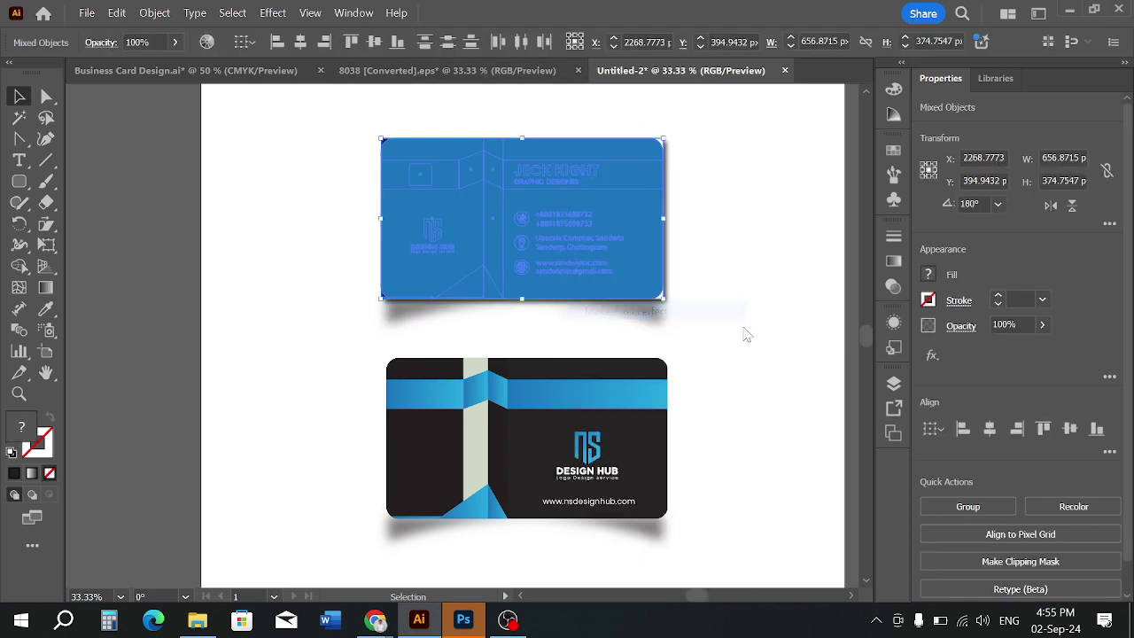
right_click(565, 131)
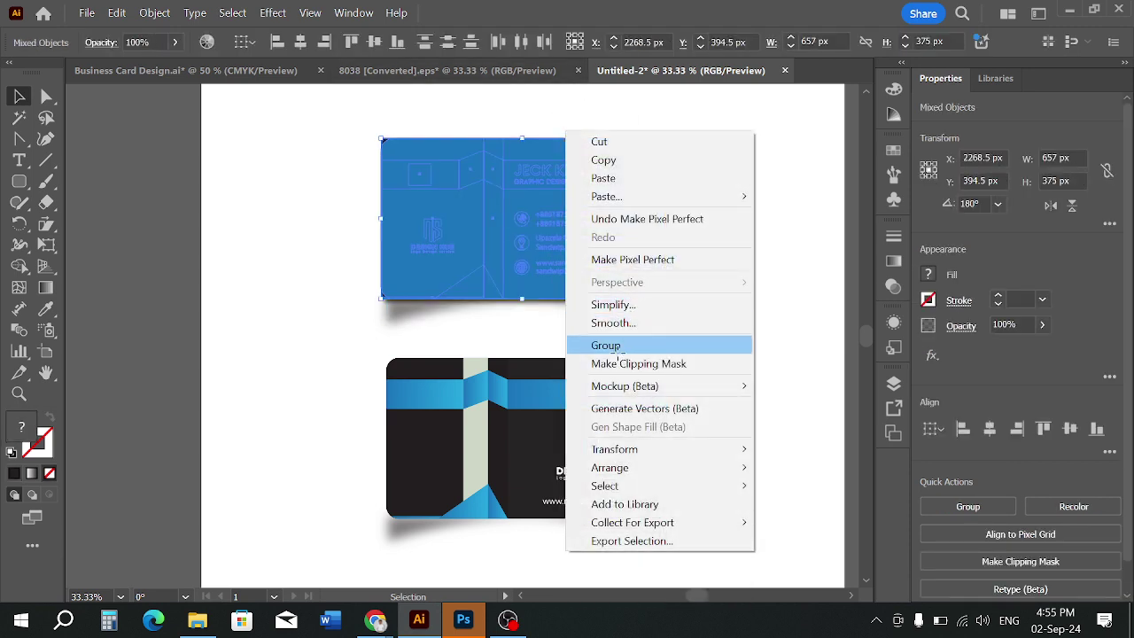
left_click(607, 346)
left_click(718, 169)
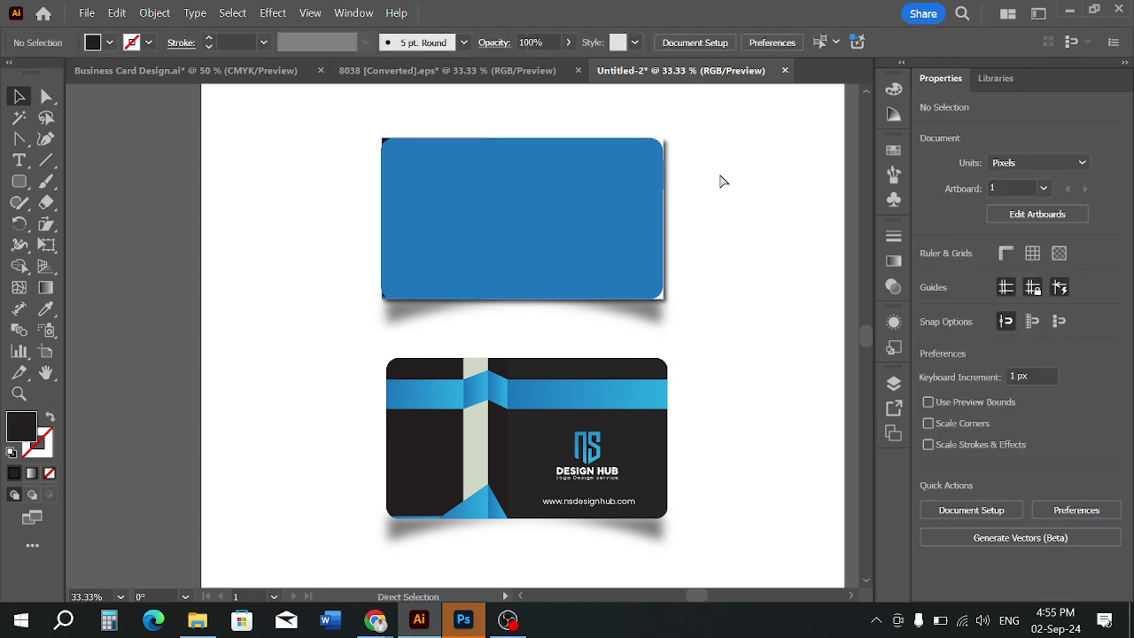
key("ctrl+z")
left_click(718, 199)
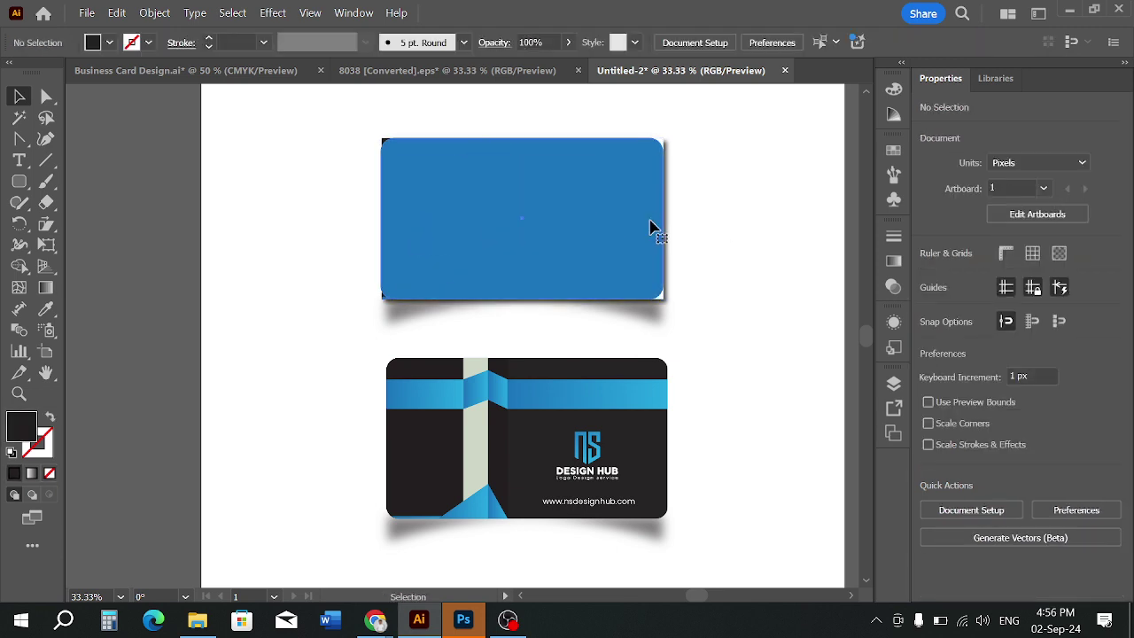
Widen the front card's blue rectangle to 656 px
left_click(650, 228)
scroll(675, 197, "up", 3, "alt")
left_click_drag(636, 253, 640, 253)
left_click(680, 257)
scroll(681, 257, "down", 3)
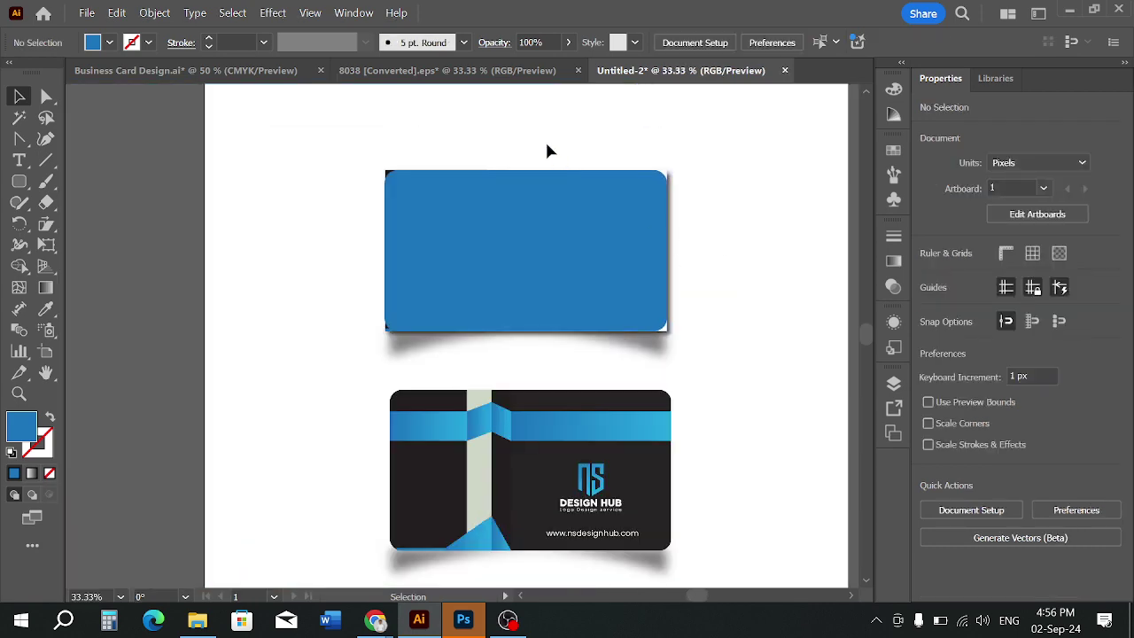
Clip the front card artwork to the 656 px rounded rectangle
left_click_drag(547, 150, 558, 223)
right_click(555, 223)
left_click(626, 415)
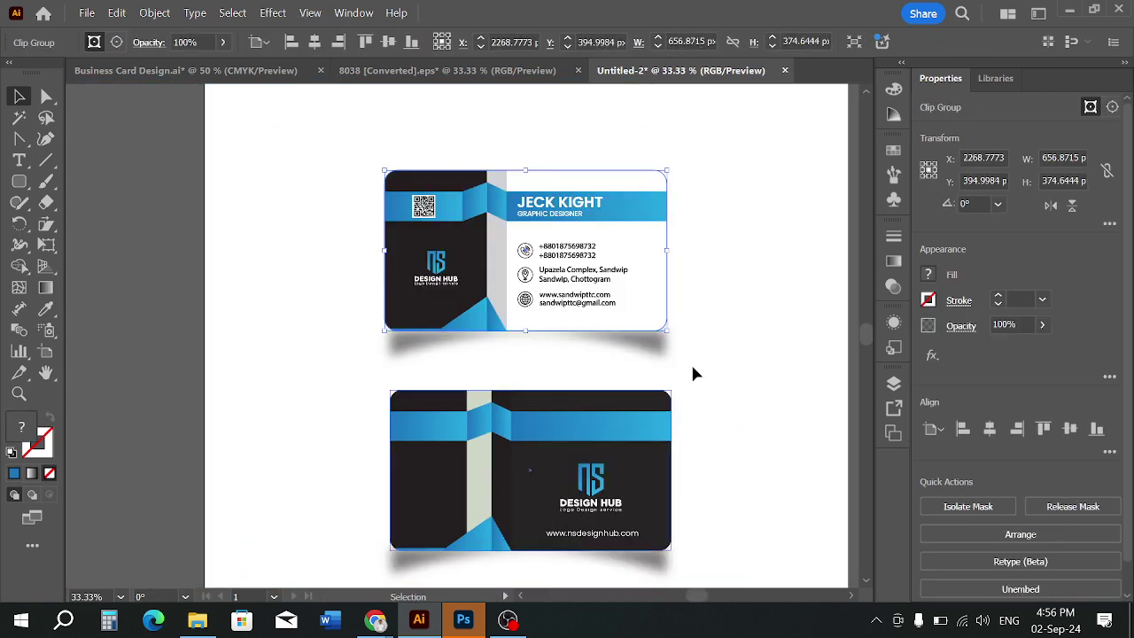
left_click(700, 275)
scroll(693, 288, "down", 1)
left_click_drag(693, 288, 691, 288)
left_click_drag(690, 240, 719, 269)
Export the artboard as JPEG 'BUSINESS CARD WITH DUIE CUT' at 300 ppi RGB
left_click(88, 13)
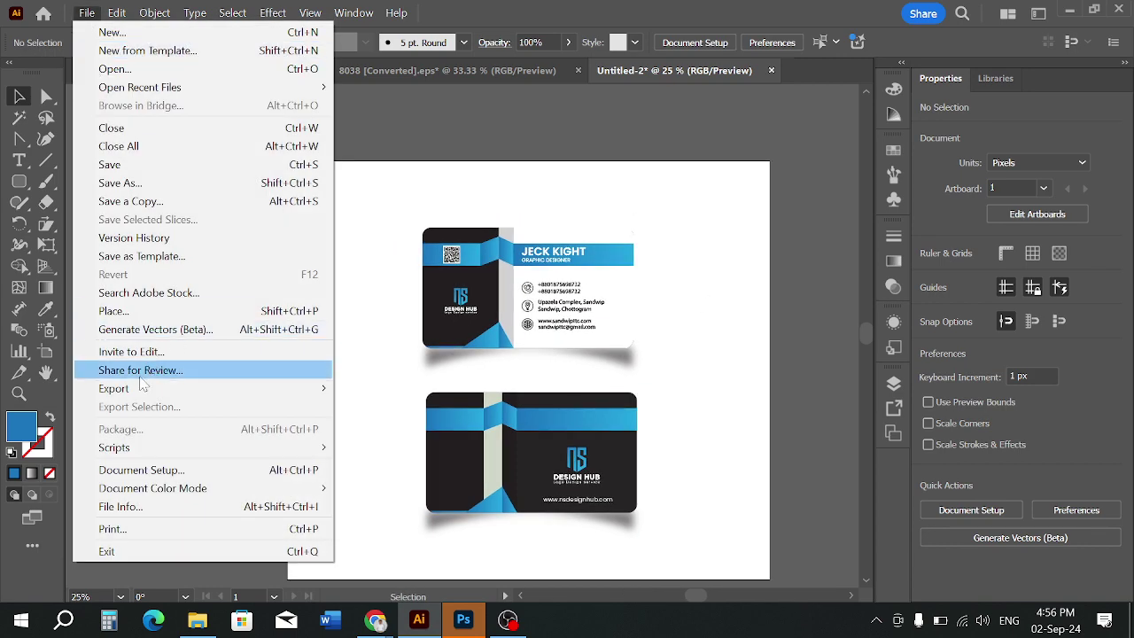
mouse_move(163, 388)
left_click(366, 410)
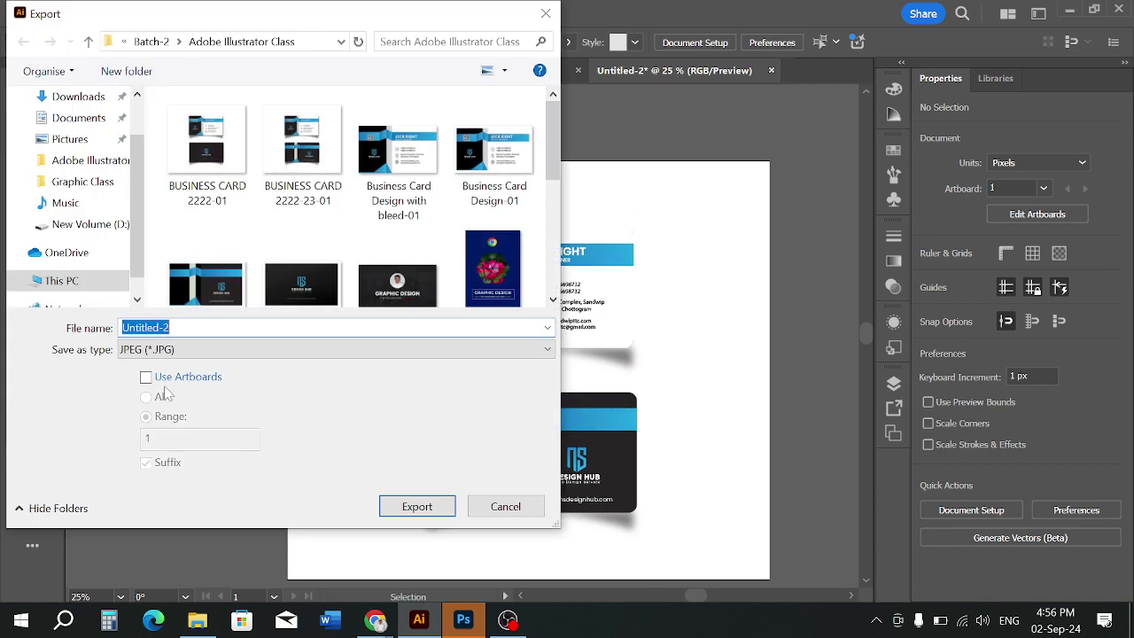
left_click(145, 376)
left_click(207, 195)
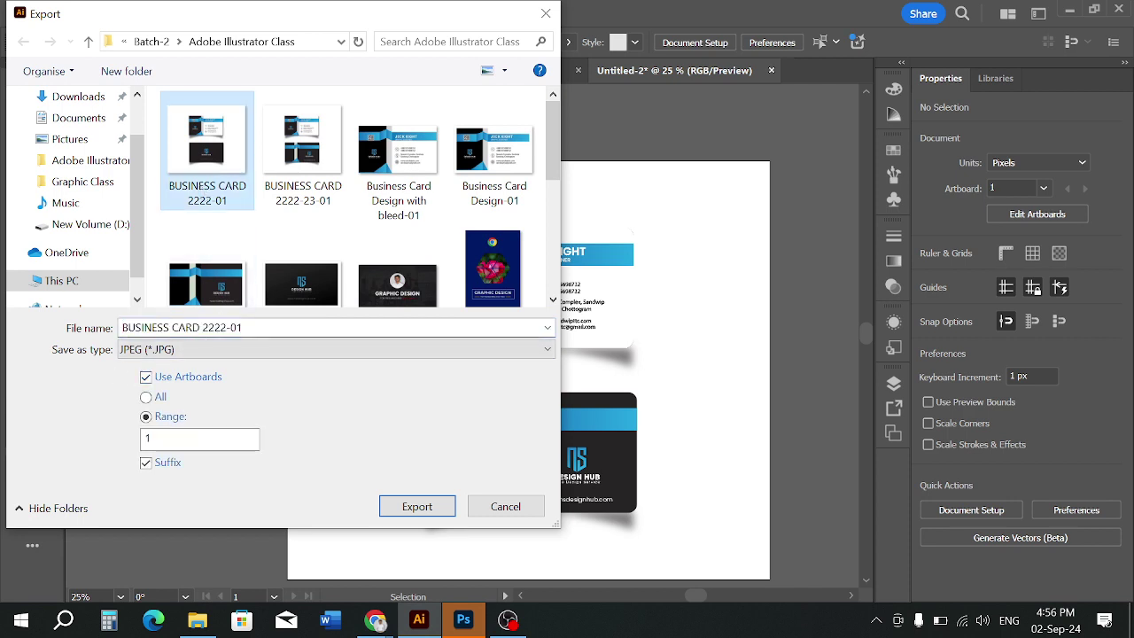
left_click(251, 328)
key("End")
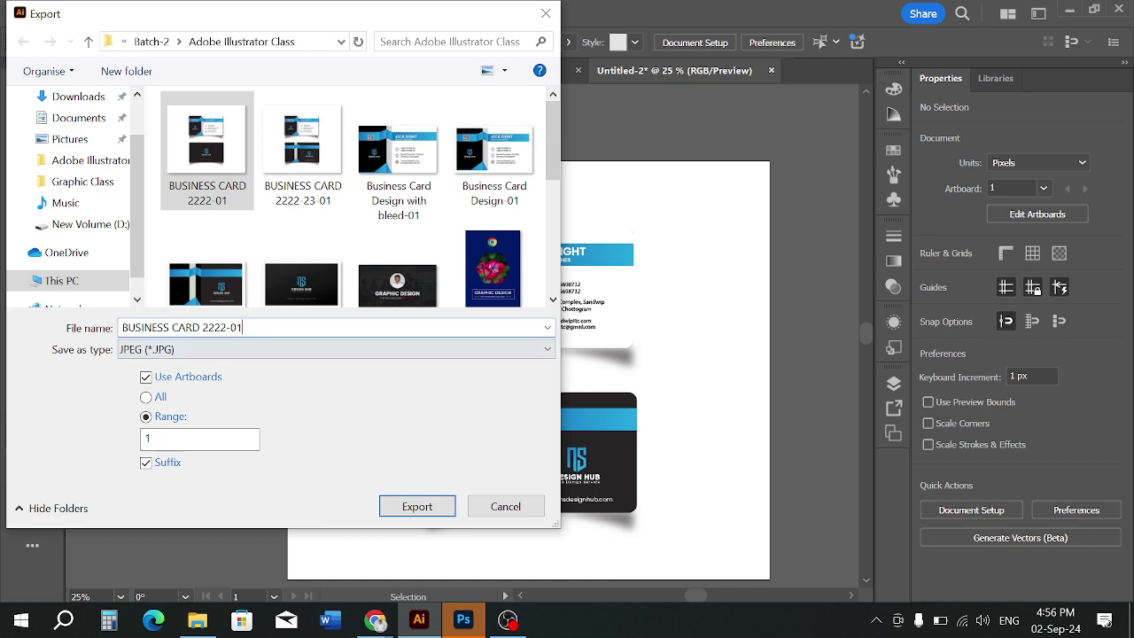
type("WITH DUIE CUT")
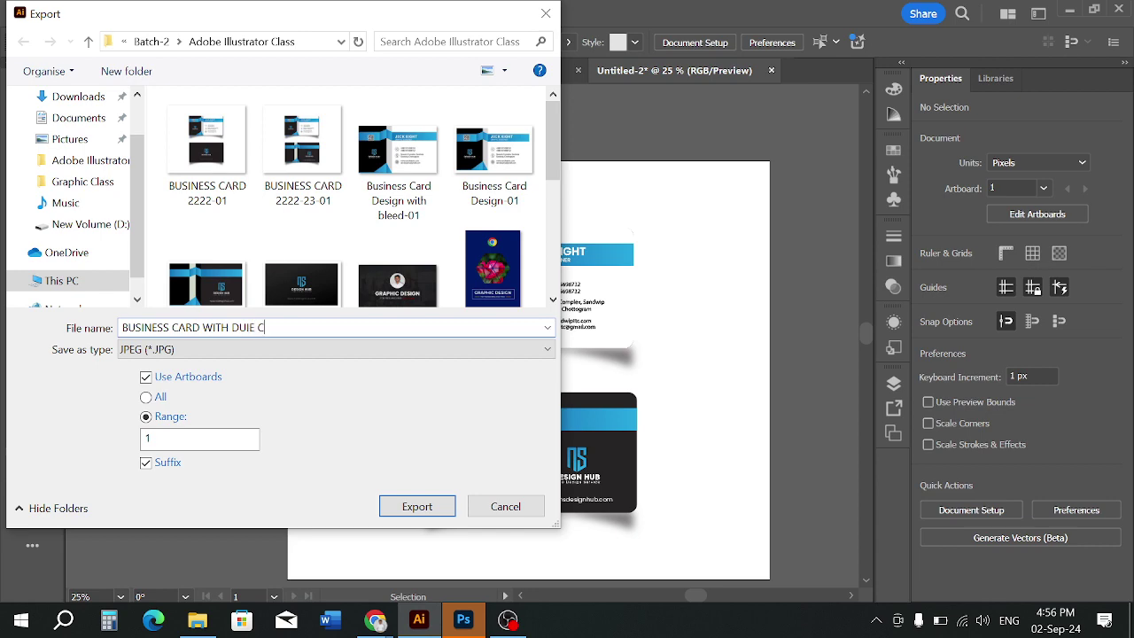
left_click(414, 511)
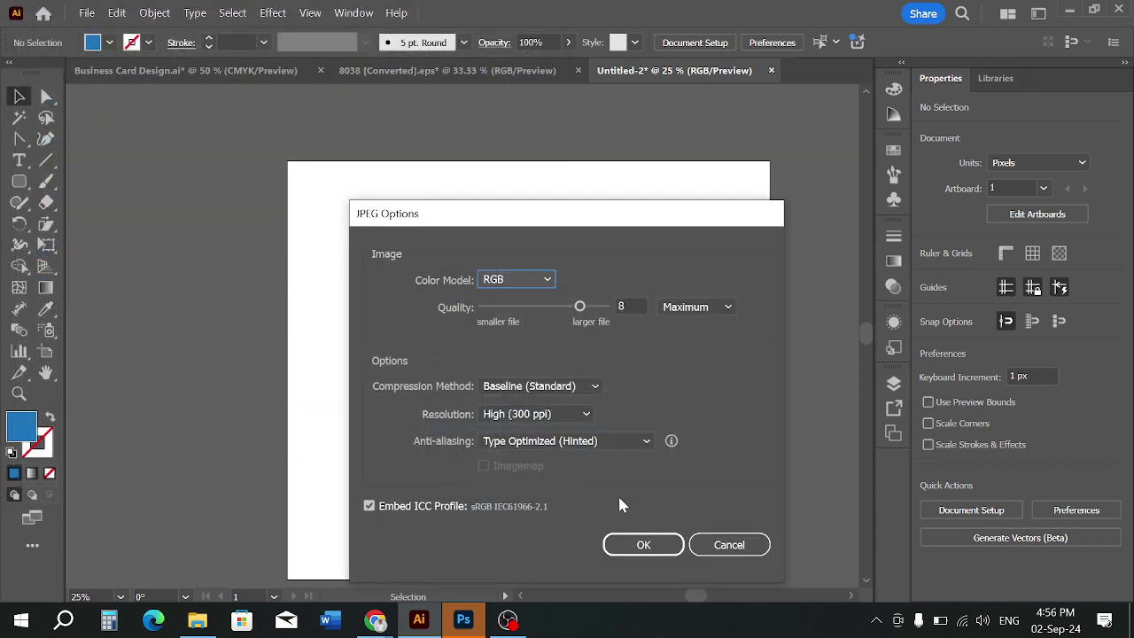
left_click(642, 546)
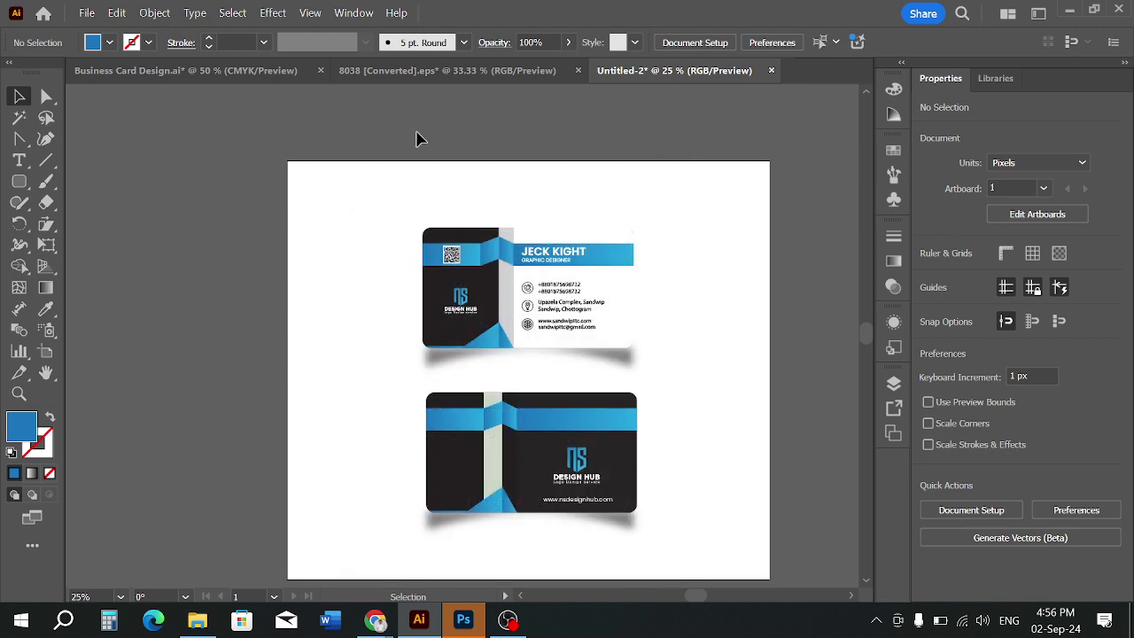
In Business Card Design.ai, draw a blue rounded rectangle over the front card
left_click(251, 75)
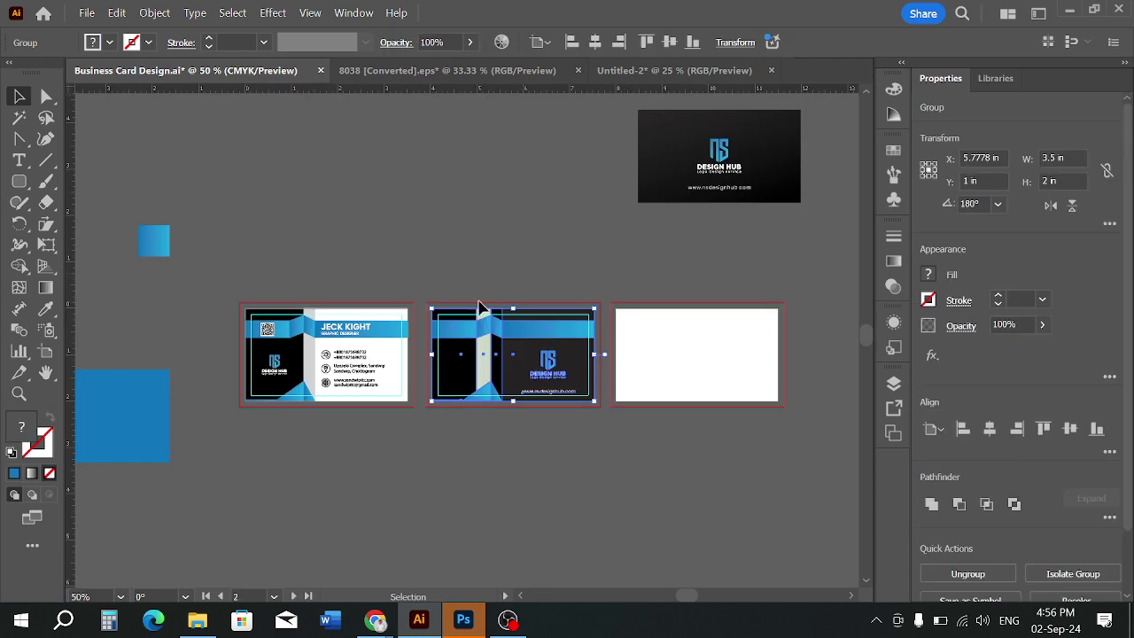
scroll(267, 353, "up", 2)
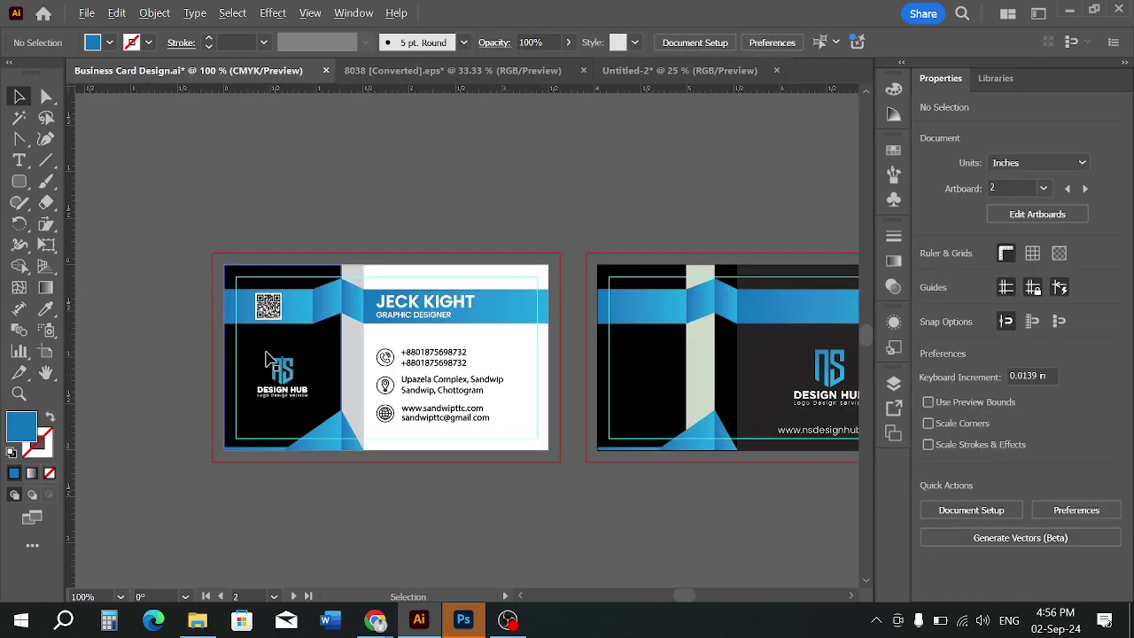
scroll(266, 353, "up", 1)
left_click_drag(274, 171, 261, 187)
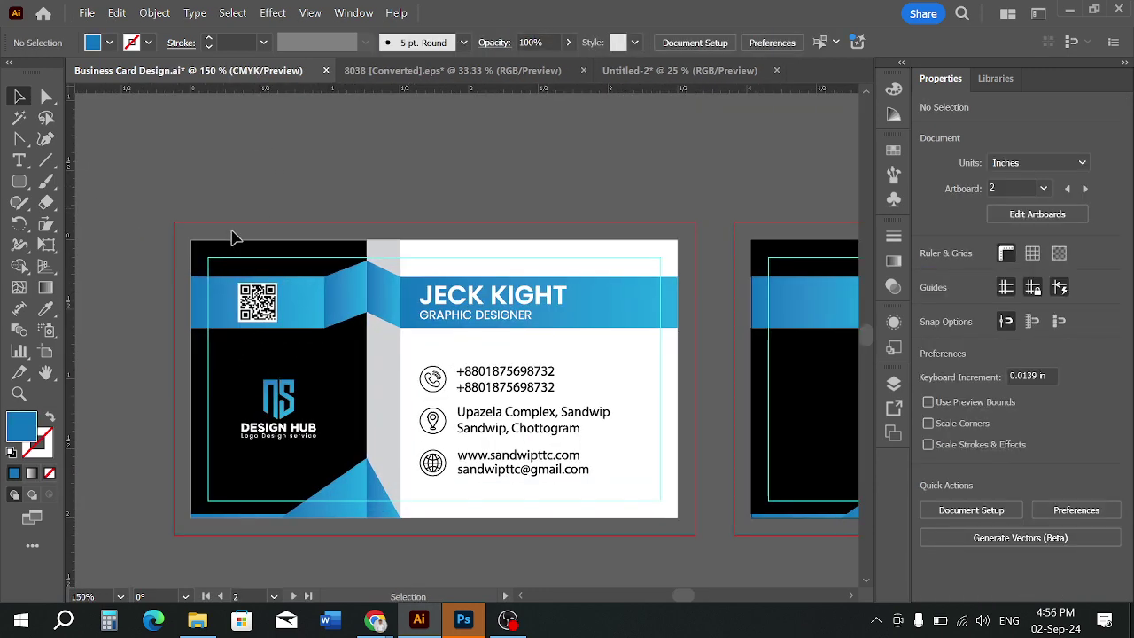
left_click(18, 183)
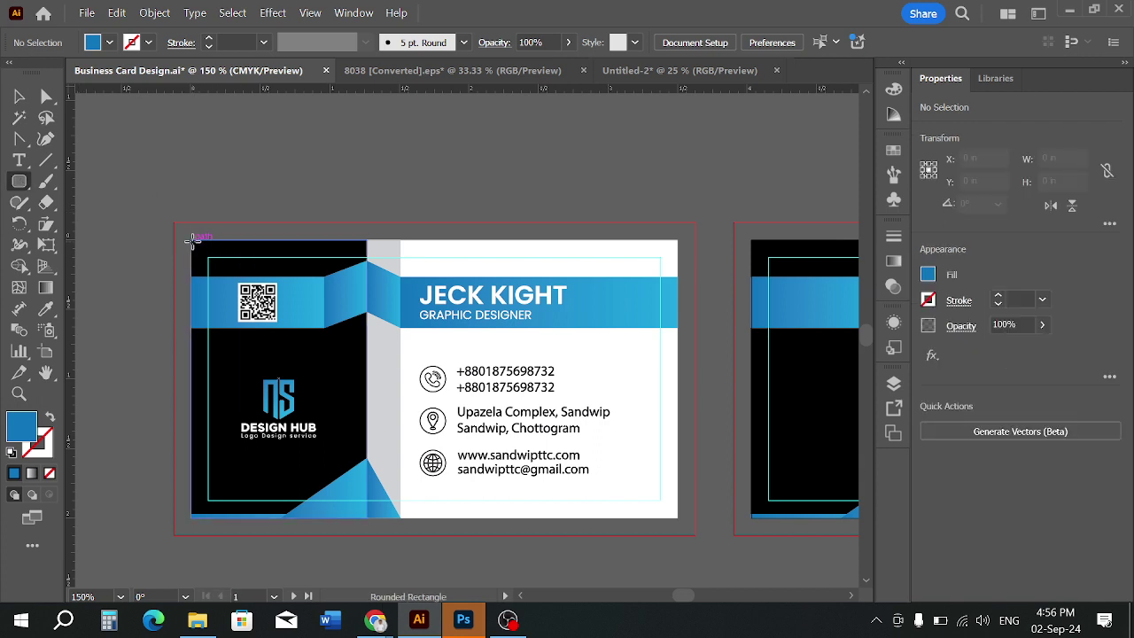
left_click_drag(191, 241, 678, 522)
Stretch the rounded rectangle's top edge up to the card's top edge
left_click(19, 96)
left_click(211, 171)
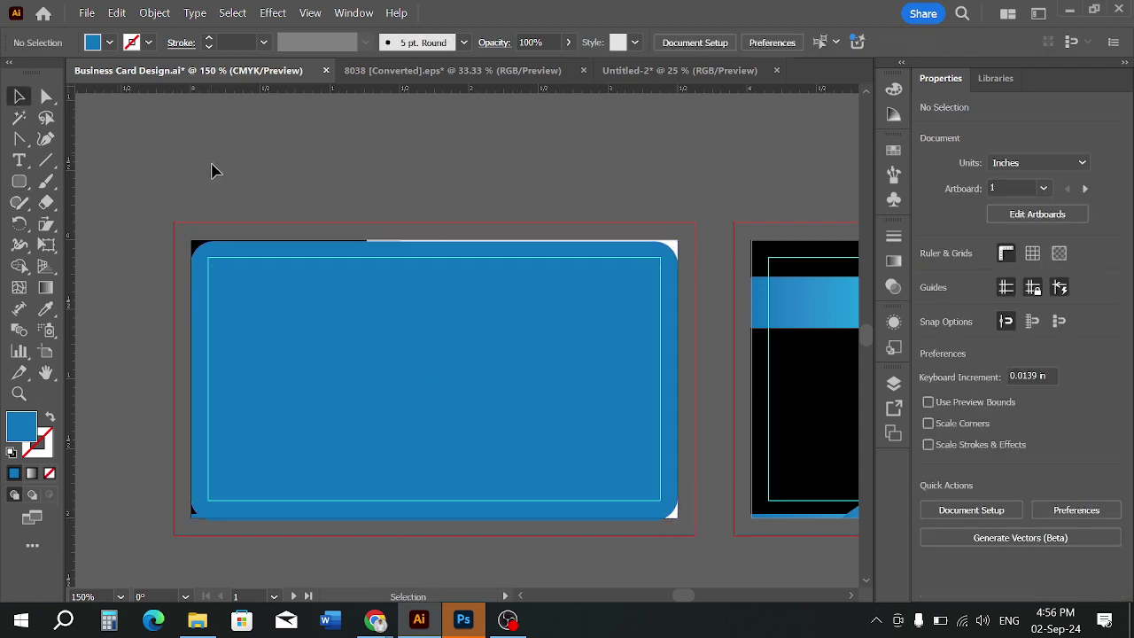
scroll(423, 253, "up", 1)
left_click(435, 259)
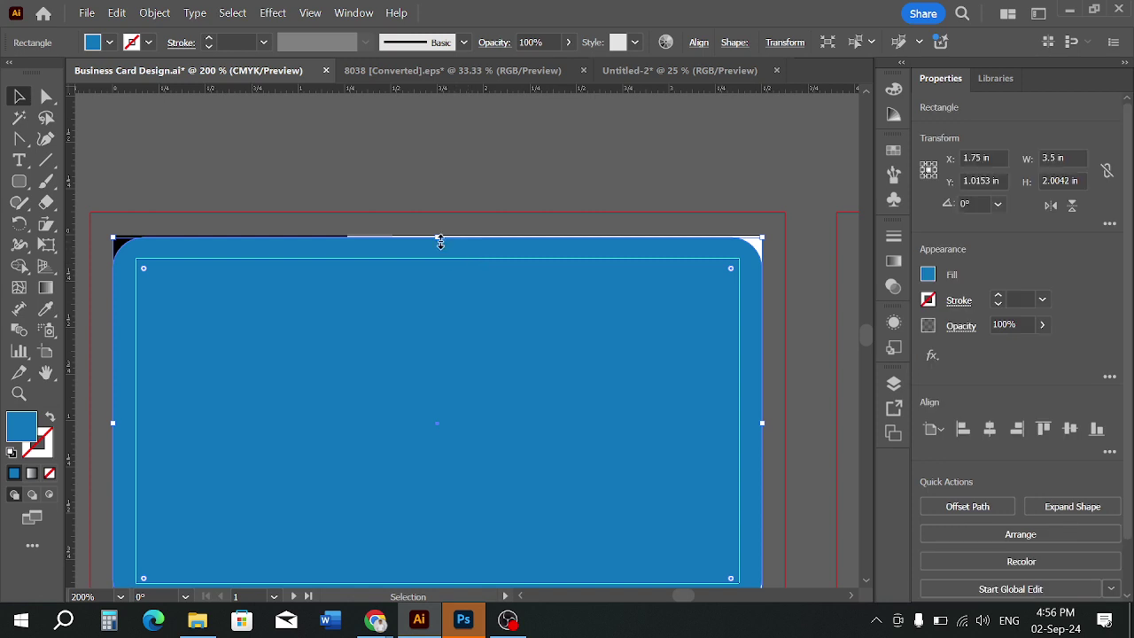
left_click_drag(438, 239, 440, 234)
left_click(514, 175)
Extend the rounded rectangle's bottom edge down to the card's bottom edge
scroll(520, 172, "down", 5)
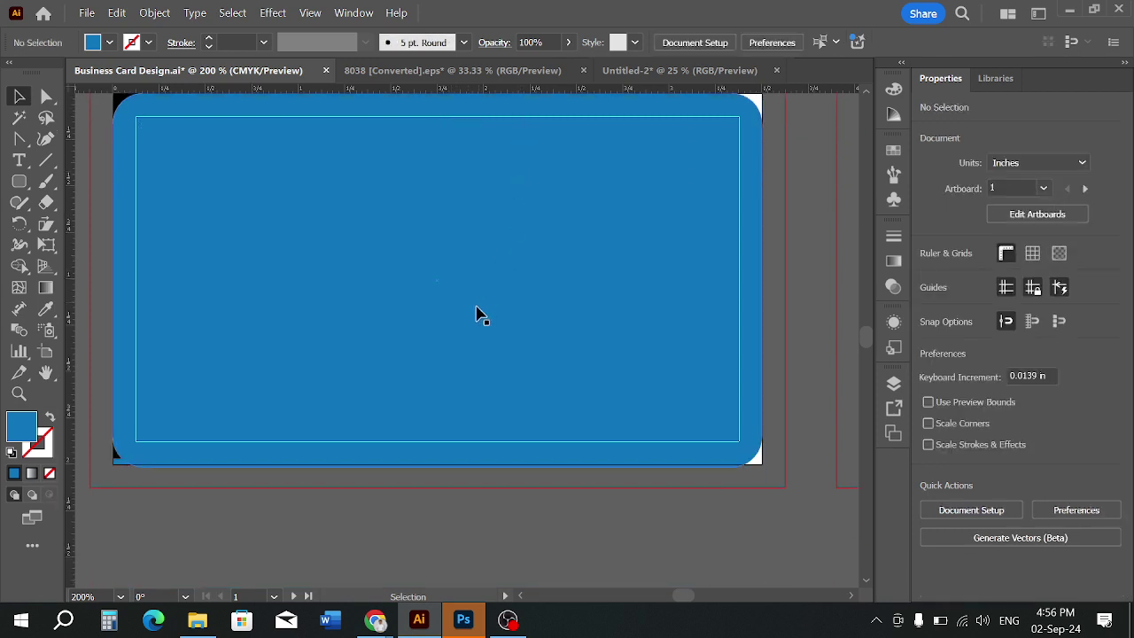
scroll(401, 434, "up", 1)
scroll(401, 439, "up", 1)
left_click(476, 497)
left_click_drag(476, 496, 479, 498)
left_click(484, 524)
scroll(489, 526, "down", 4)
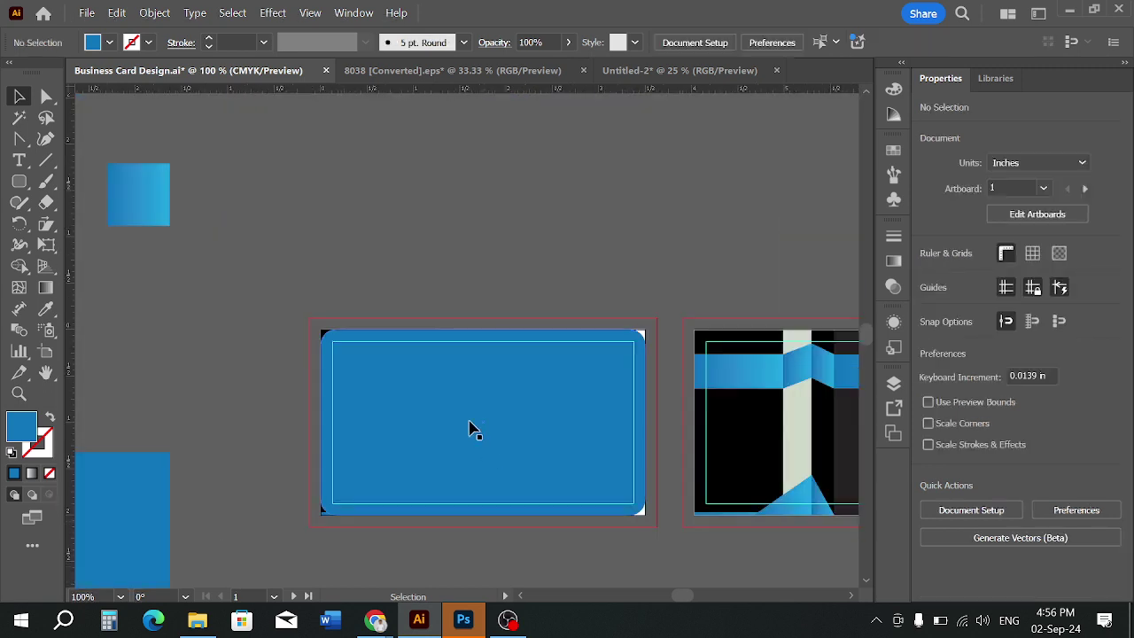
scroll(452, 421, "up", 1)
Check the corners and nudge the rectangle to line up with the 3.5 × 2 in card
left_click(455, 393)
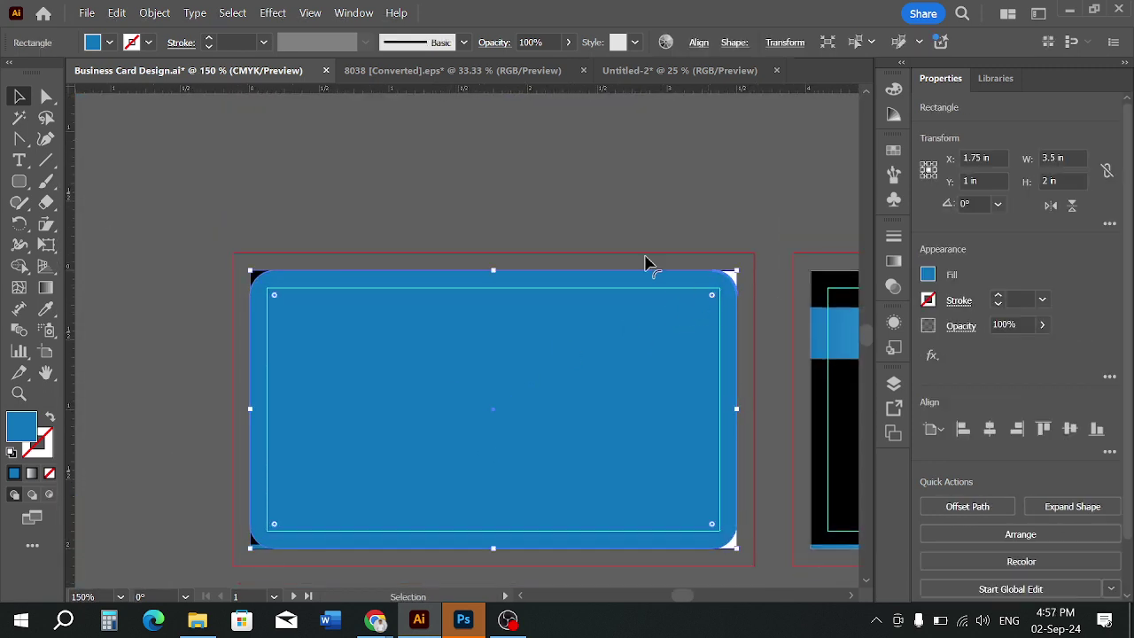
left_click(519, 205)
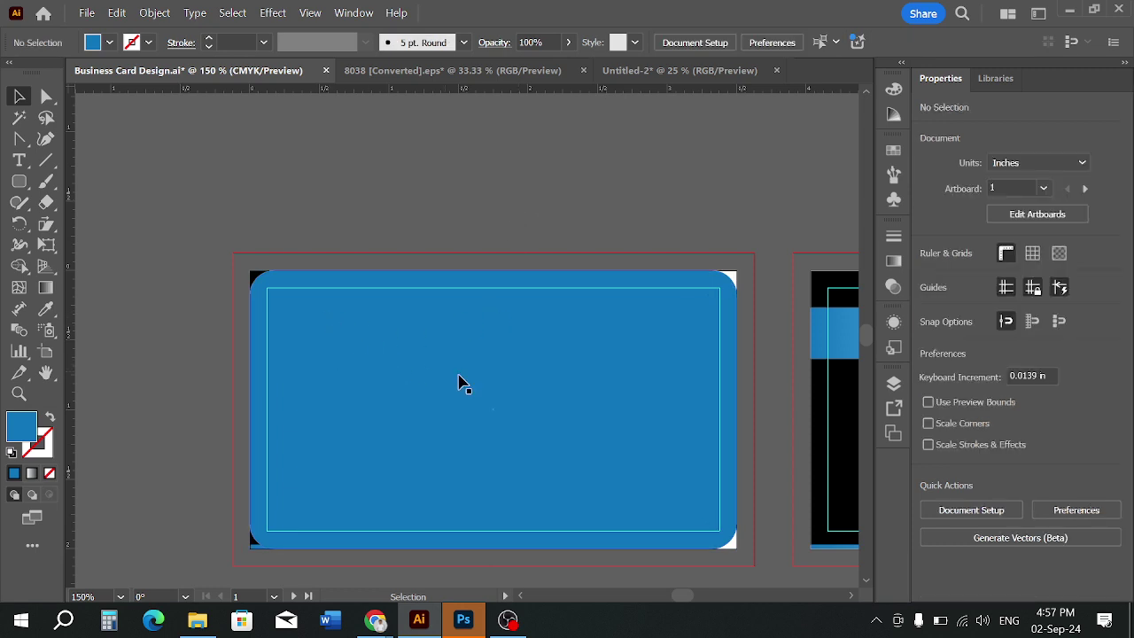
left_click_drag(414, 401, 420, 401)
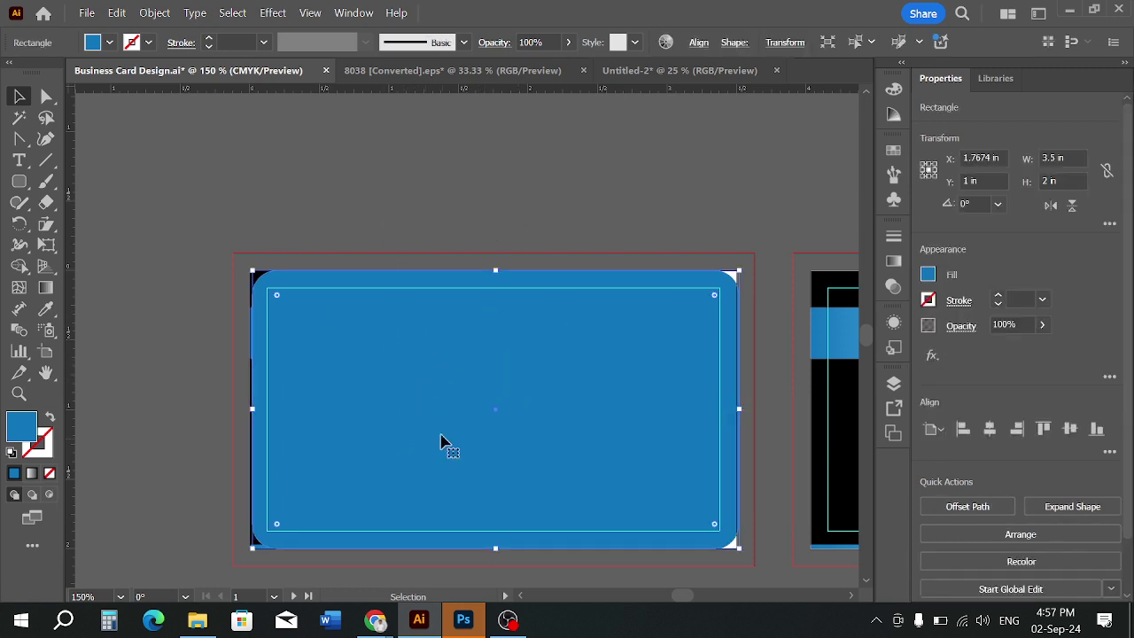
left_click(381, 198)
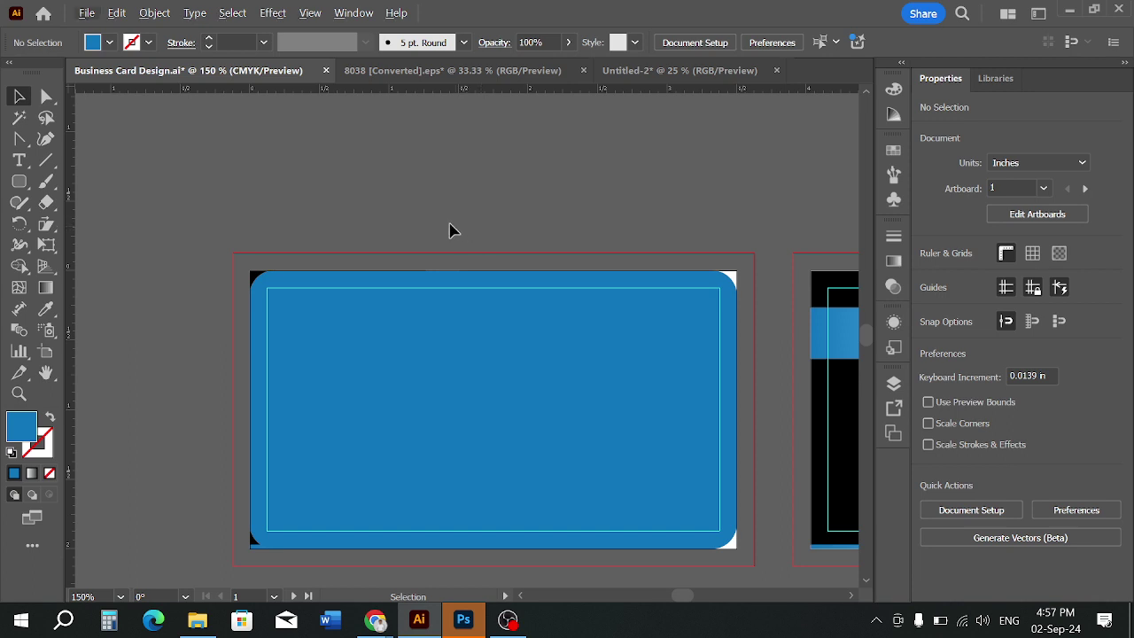
scroll(452, 242, "down", 1)
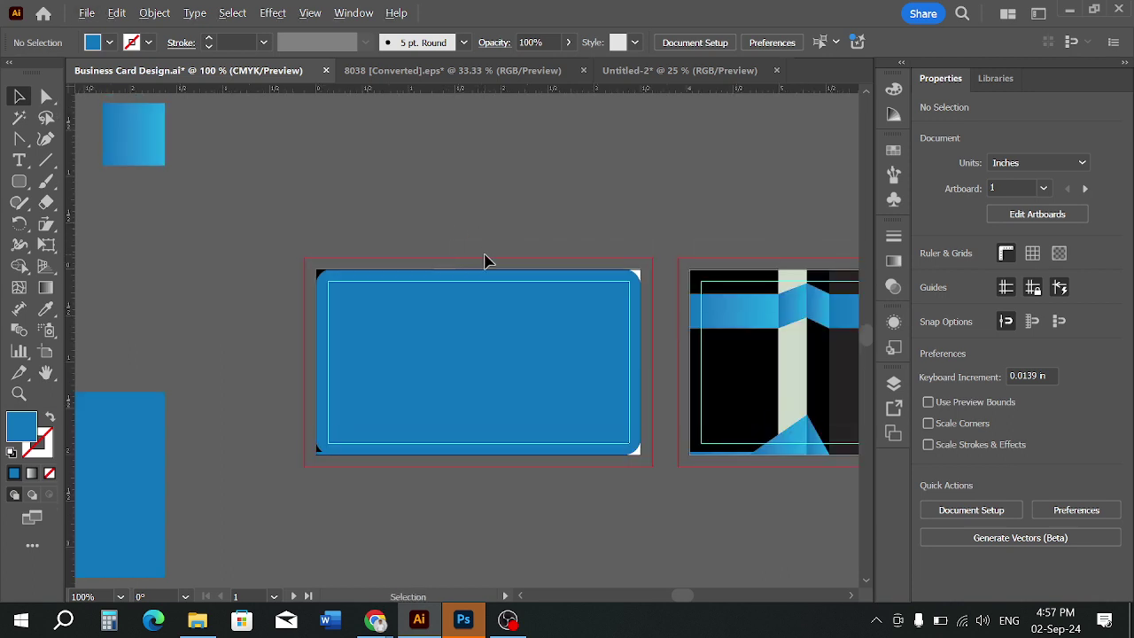
scroll(484, 256, "up", 2)
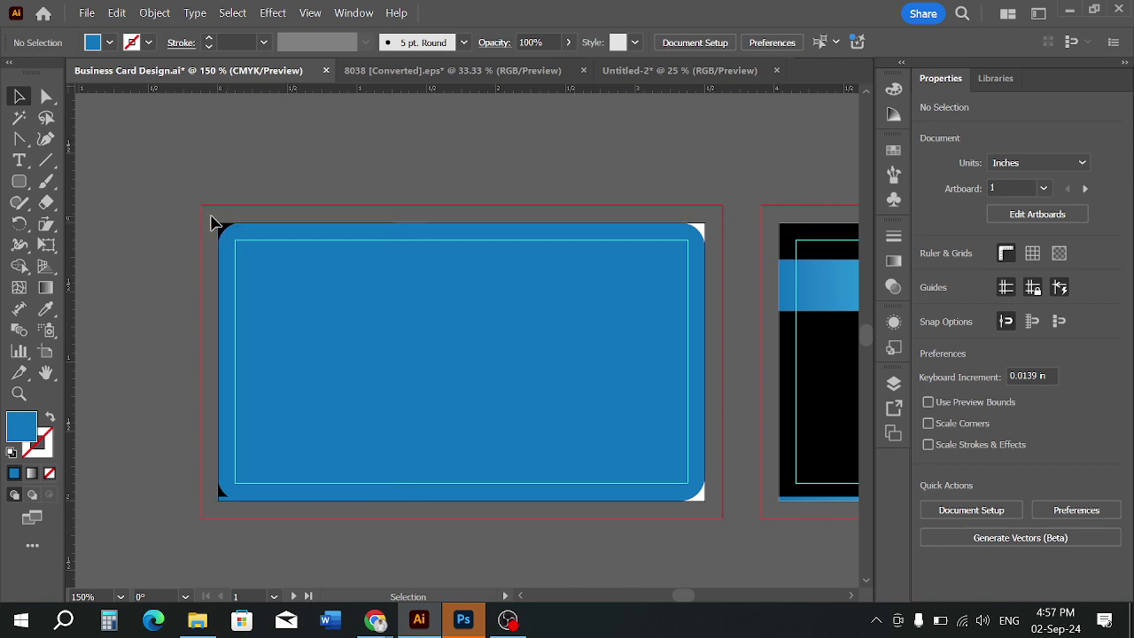
left_click_drag(19, 181, 93, 180)
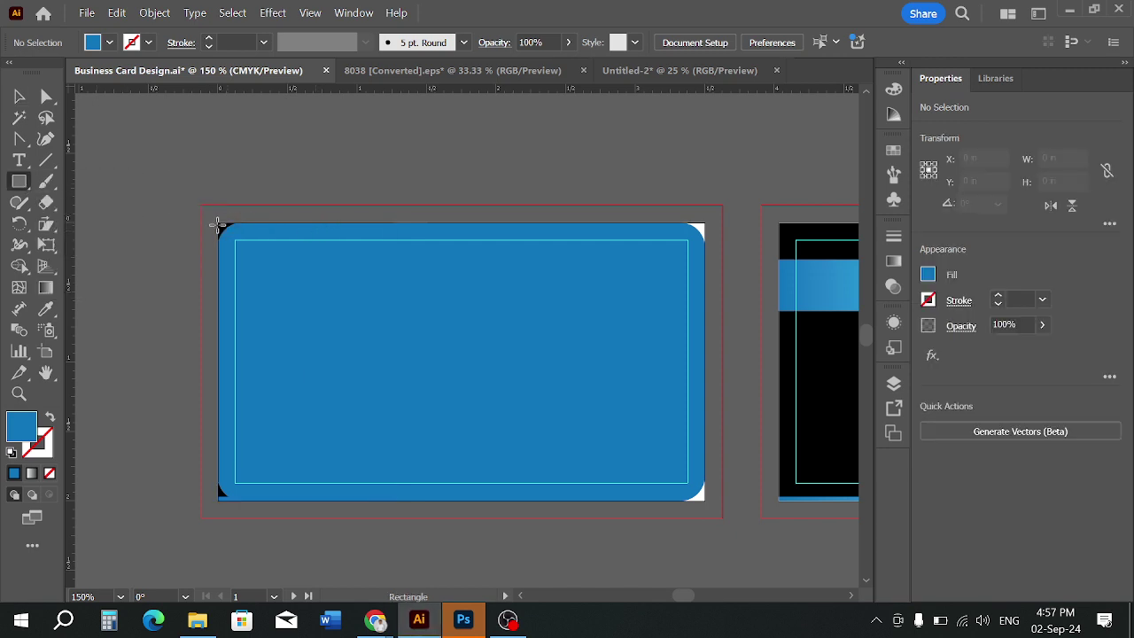
Start an Export As with Use Artboards checked and range set to 1
key("v")
left_click(86, 13)
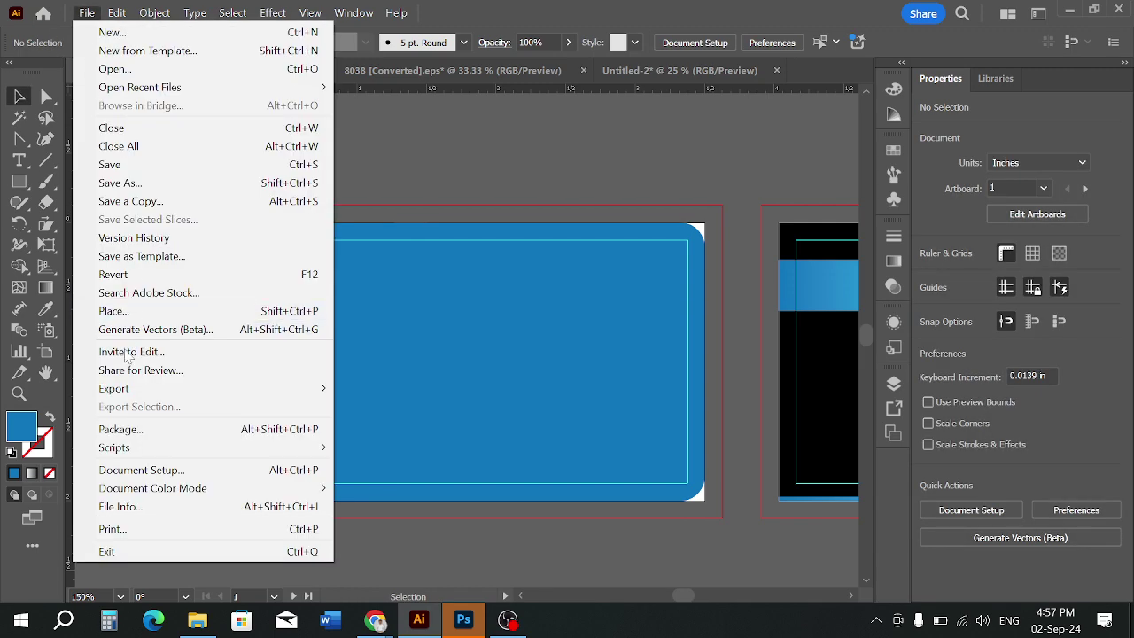
mouse_move(125, 388)
left_click(398, 408)
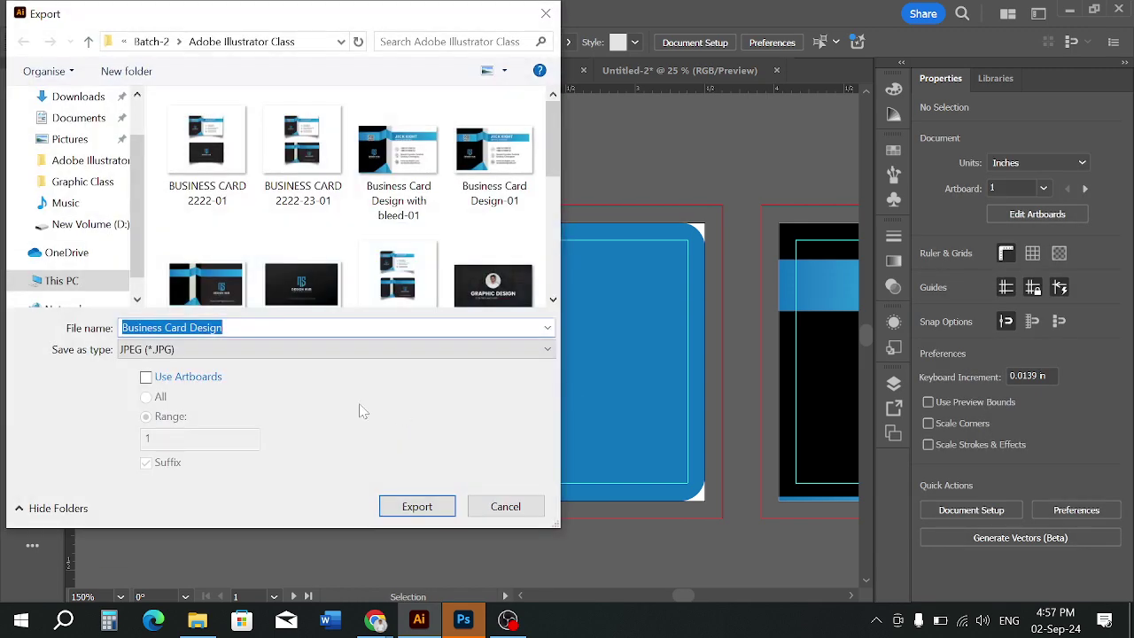
left_click(146, 376)
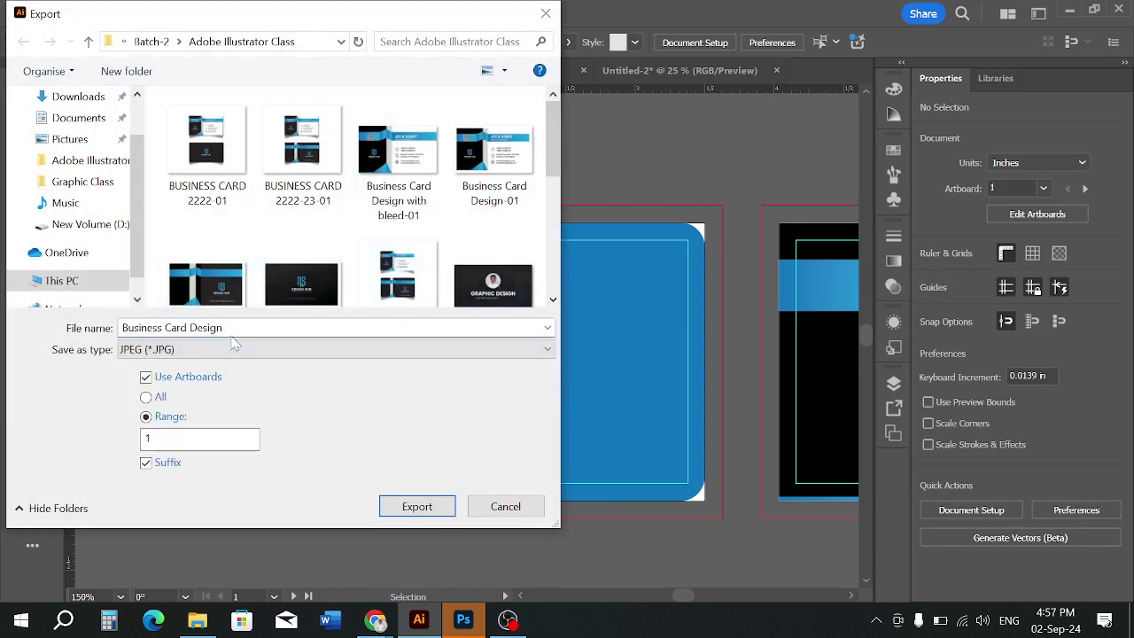
left_click(191, 438)
Name the export file 'Die Cut' and export it
double_click(205, 328)
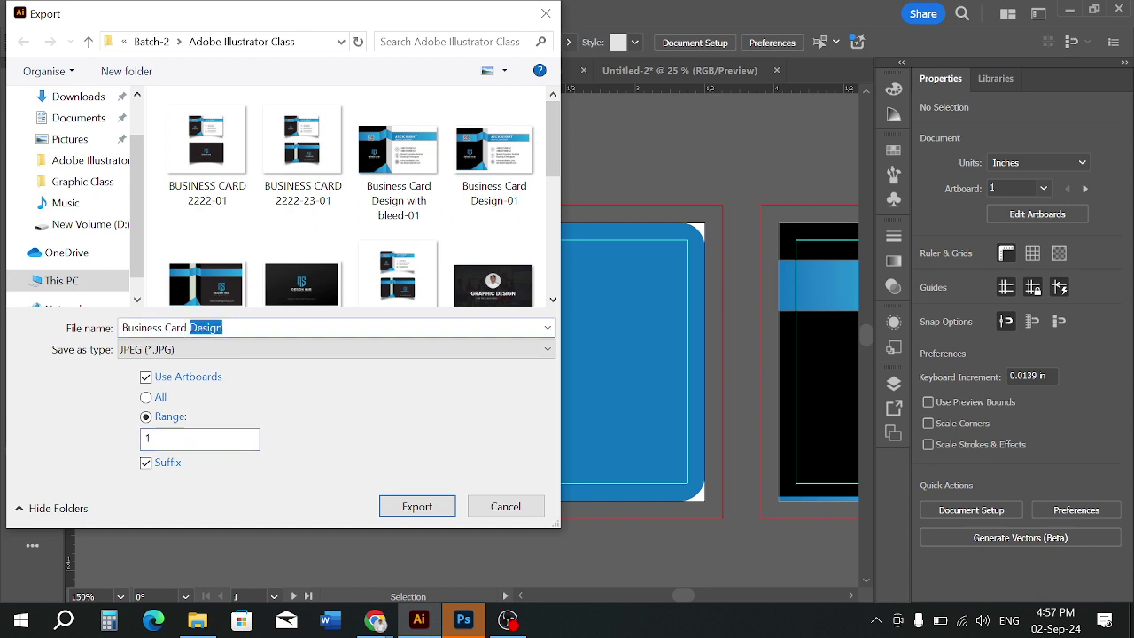
left_click(223, 328)
key("BackSpace")
type("w")
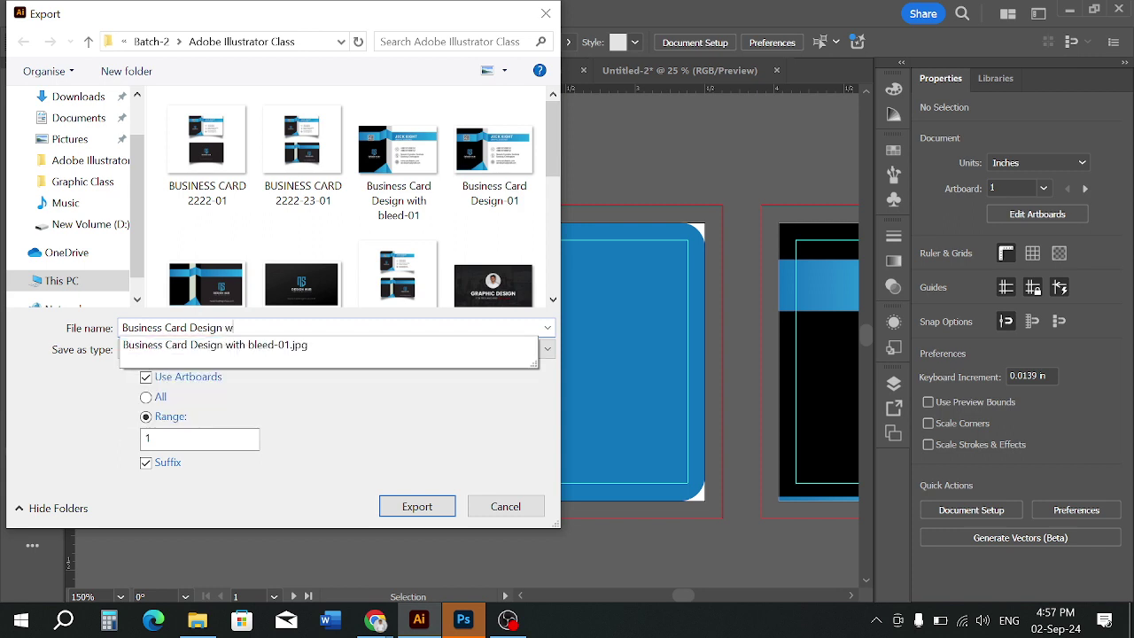
type("it")
key("BackSpace")
key("BackSpace")
key("BackSpace")
key("BackSpace")
key("BackSpace")
key("BackSpace")
key("BackSpace")
key("BackSpace")
key("BackSpace")
key("BackSpace")
key("BackSpace")
key("BackSpace")
key("BackSpace")
key("BackSpace")
key("BackSpace")
key("BackSpace")
key("BackSpace")
key("BackSpace")
key("BackSpace")
key("BackSpace")
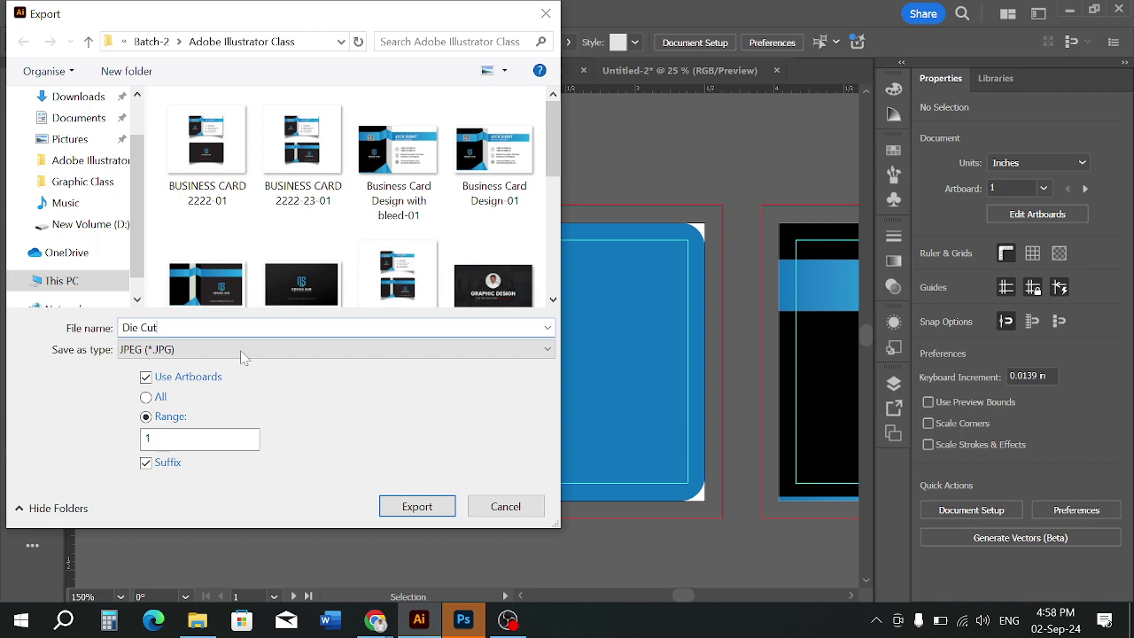
left_click(398, 506)
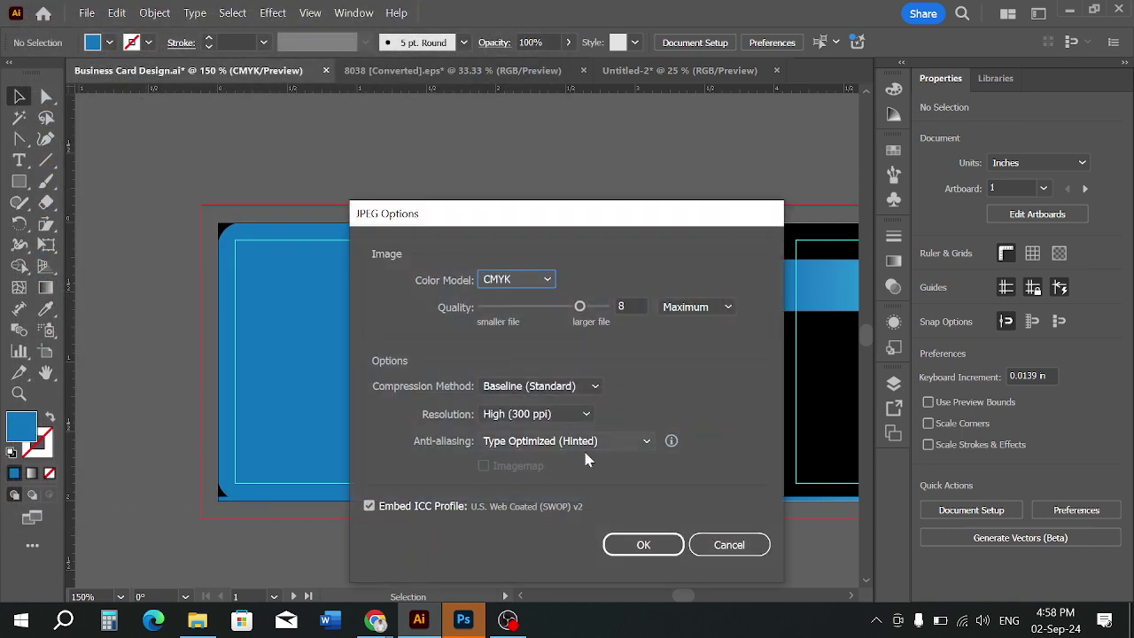
Set the JPEG colour model to RGB and confirm the options
left_click(500, 280)
left_click(506, 297)
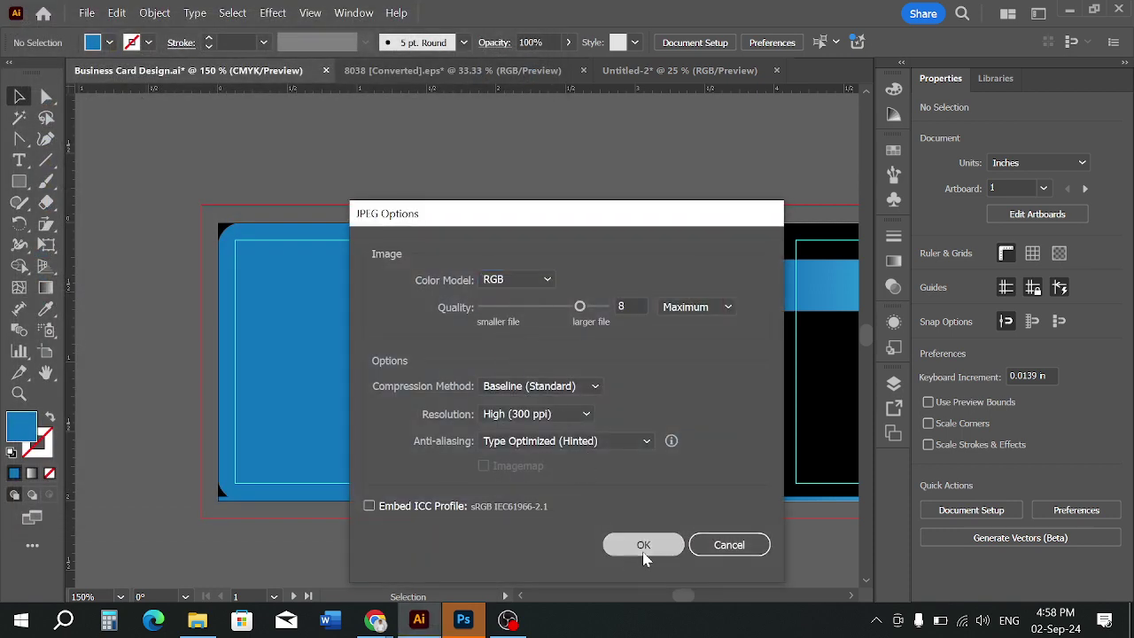
left_click(643, 549)
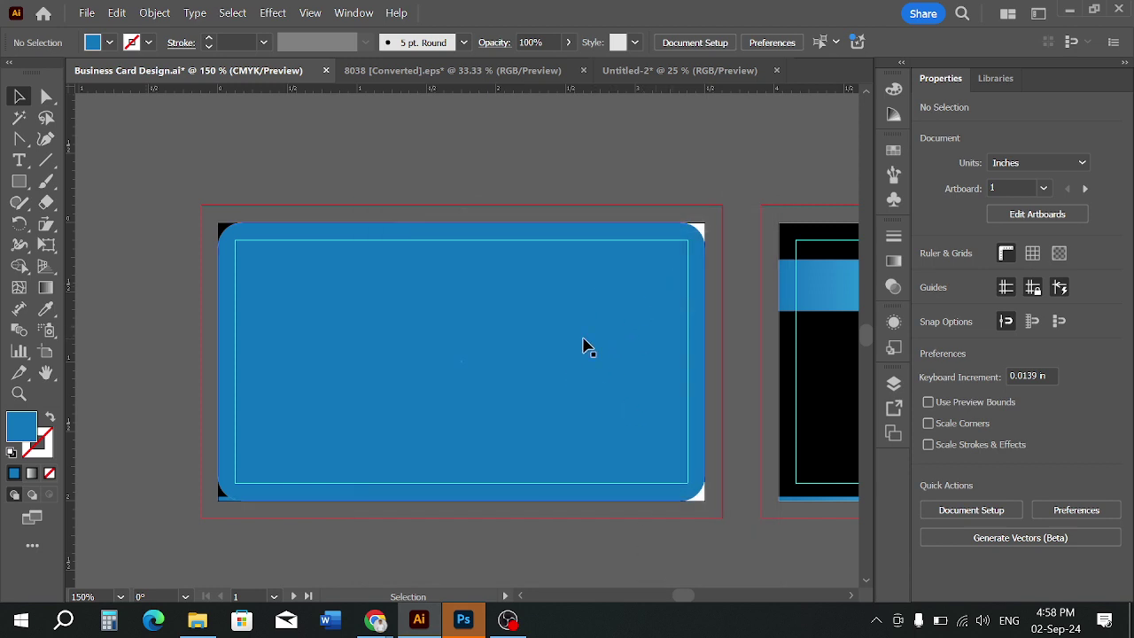
left_click(197, 619)
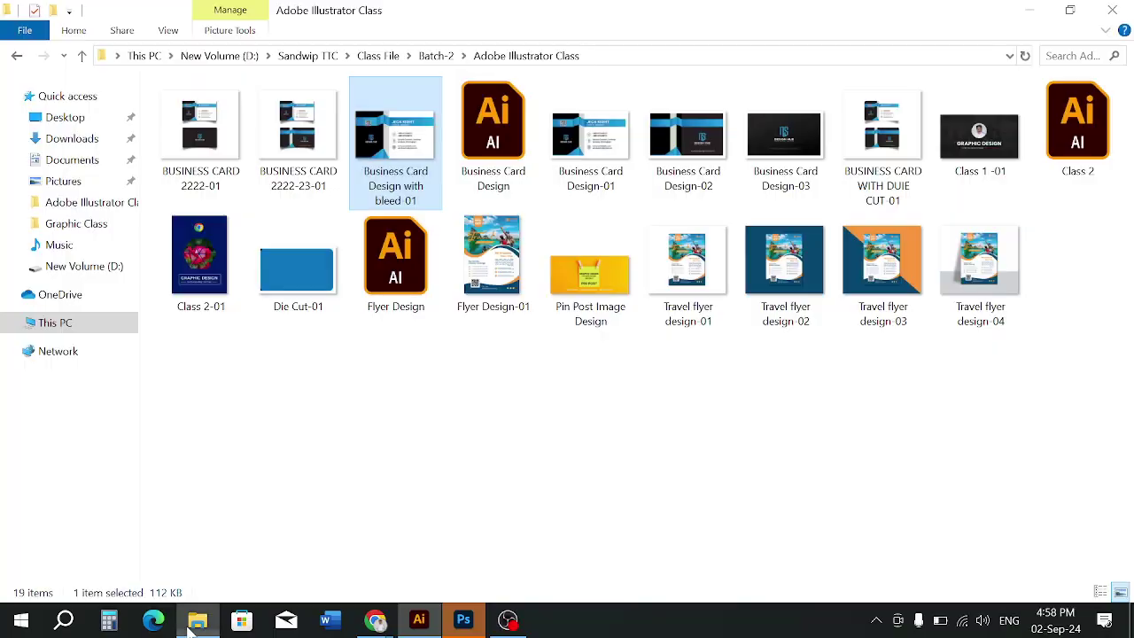
left_click(363, 523)
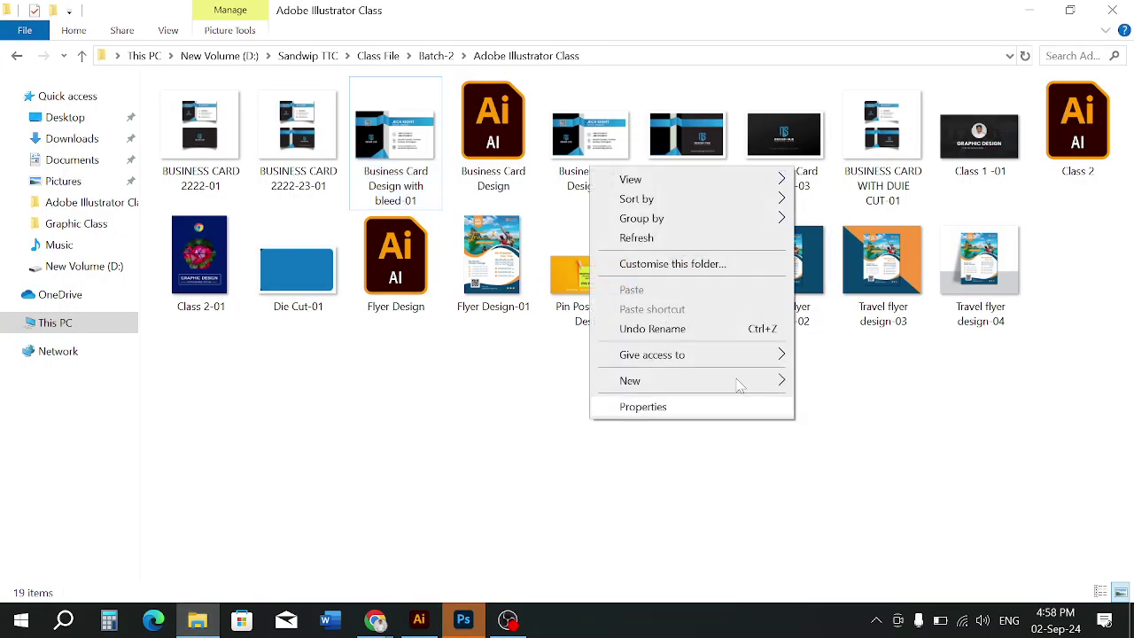
right_click(591, 421)
left_click(400, 398)
double_click(286, 273)
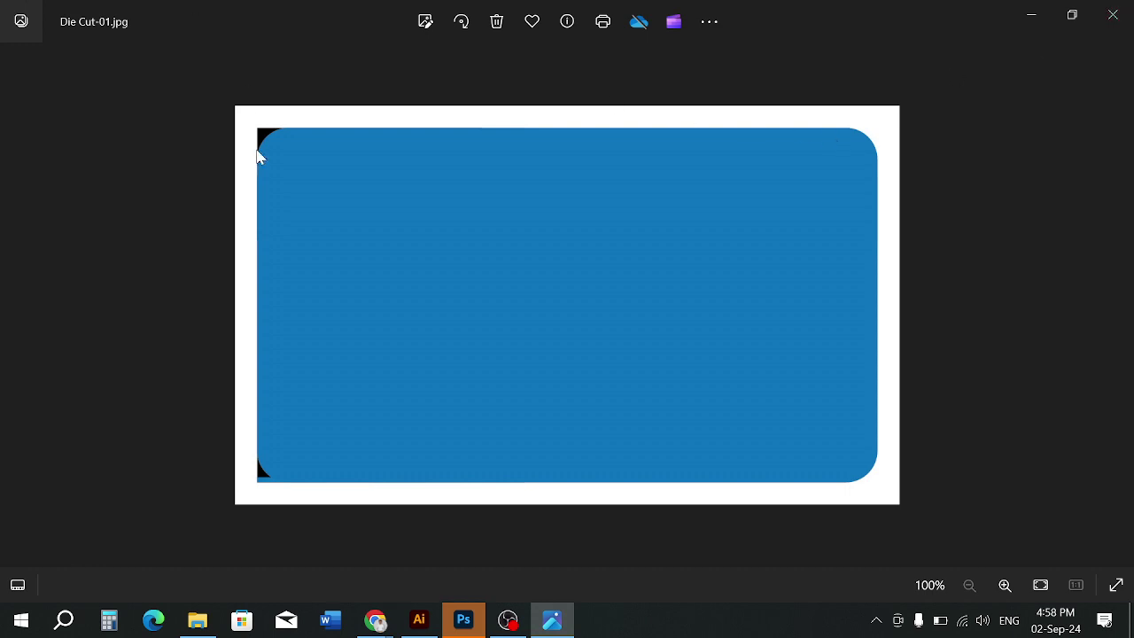
left_click(1113, 14)
left_click(418, 618)
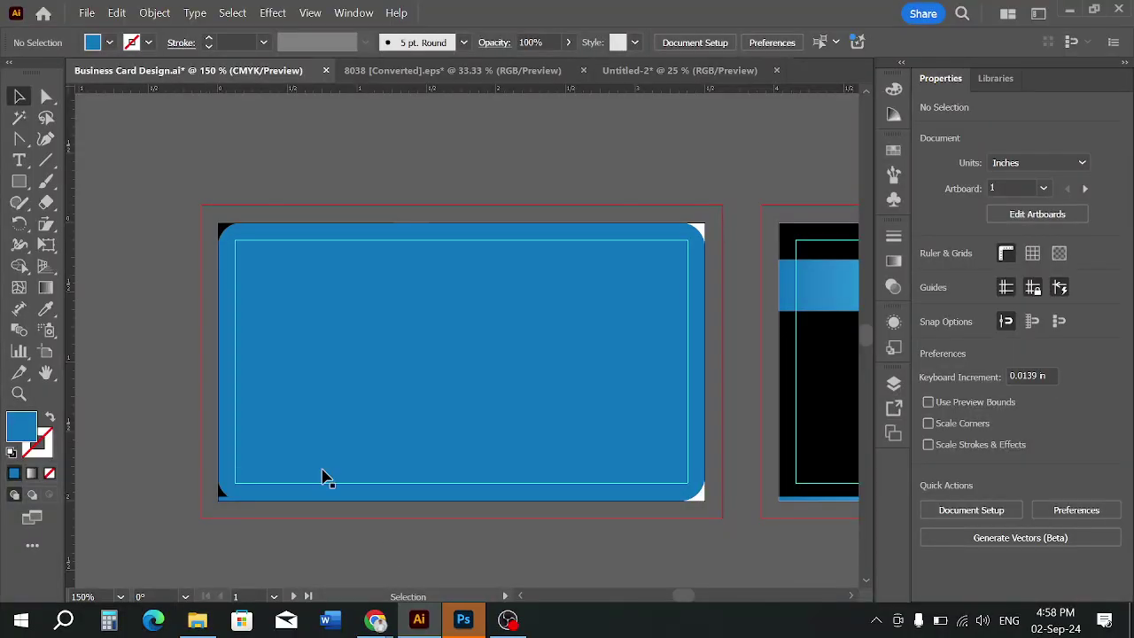
Clip the whole card design to the rounded rectangle with a clipping mask
key("ctrl+a")
right_click(420, 433)
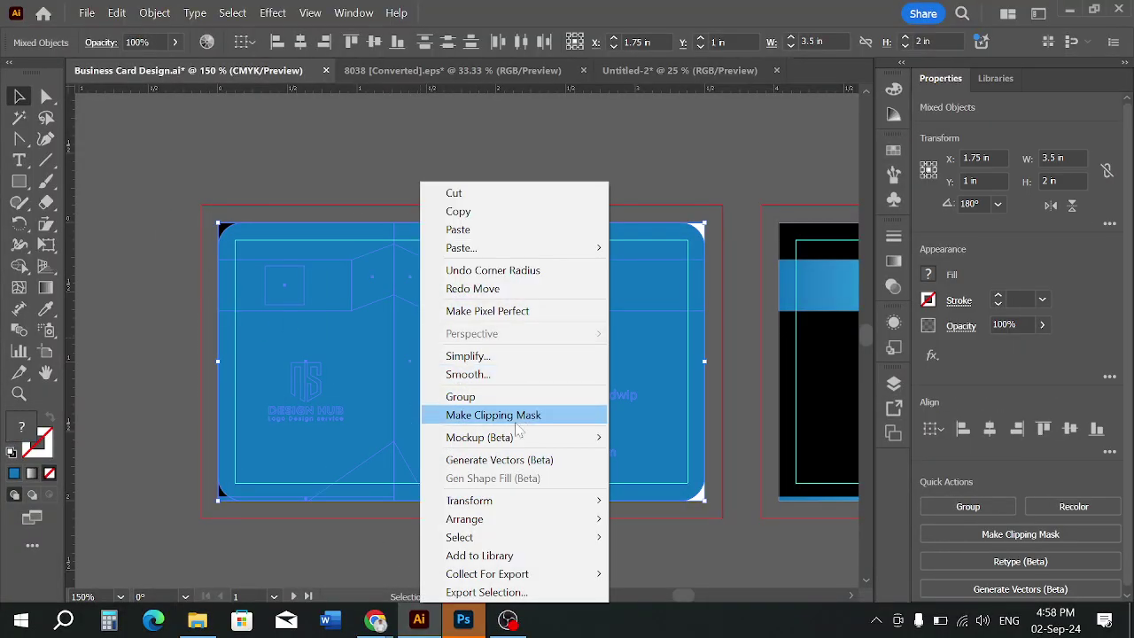
left_click(514, 415)
left_click(401, 181)
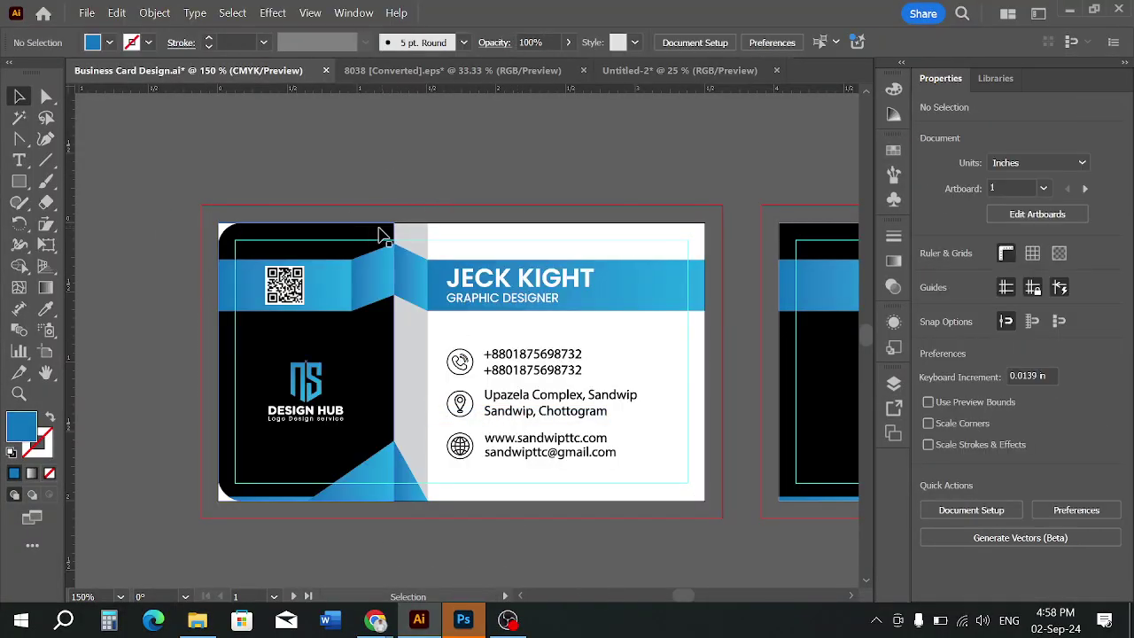
Start exporting as PNG with Use Artboards enabled
left_click(86, 14)
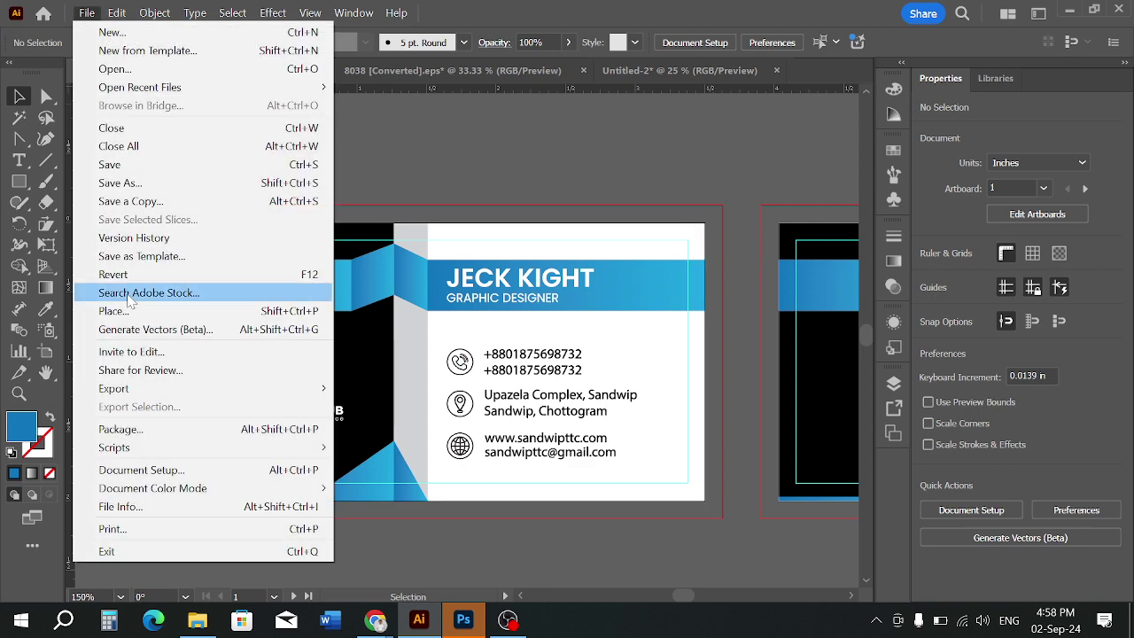
mouse_move(177, 392)
left_click(358, 409)
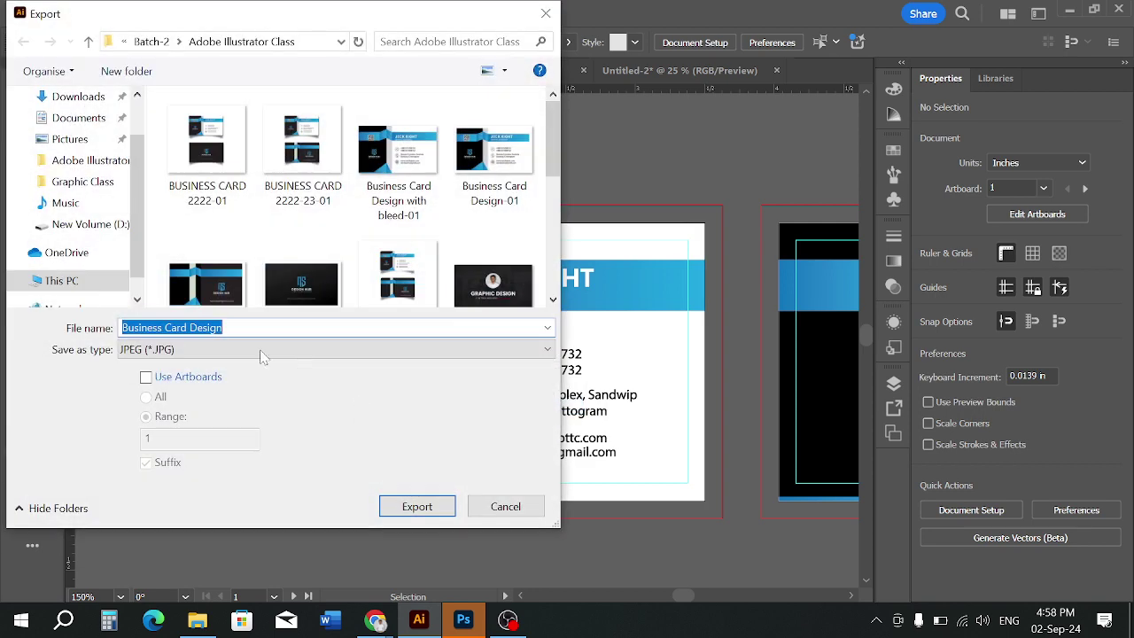
left_click(180, 351)
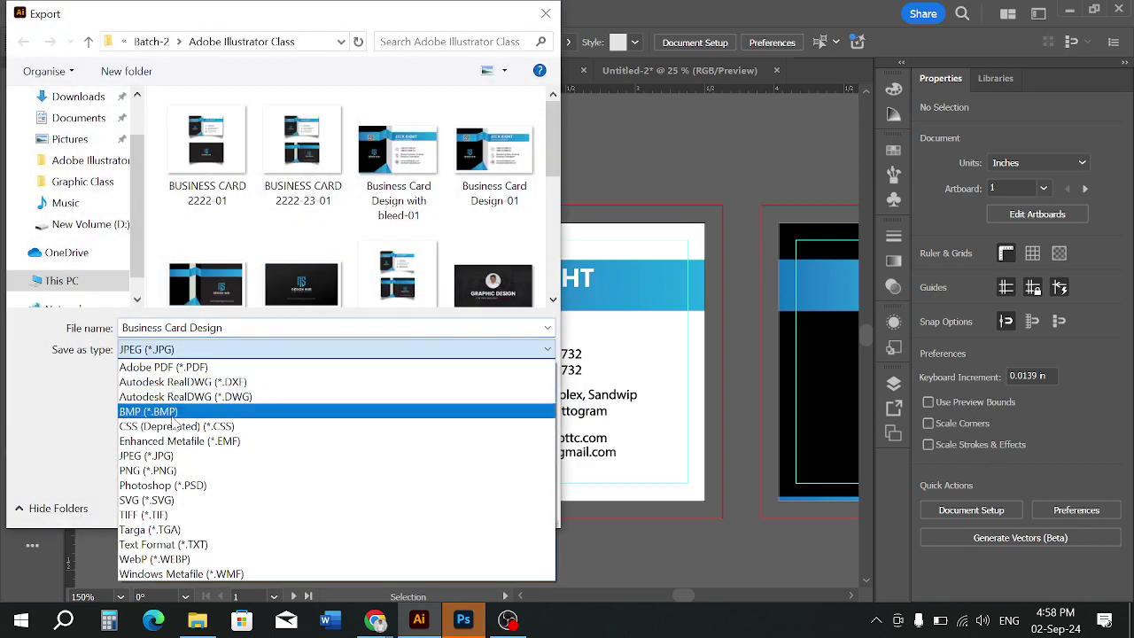
left_click(163, 466)
left_click(153, 381)
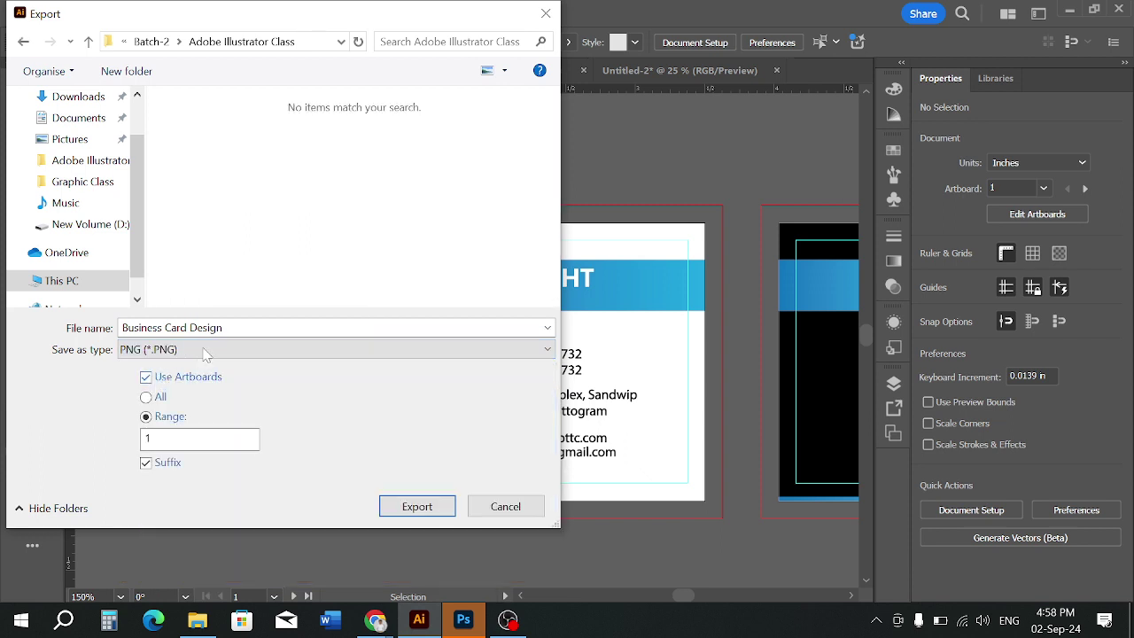
Name the file 'Business Card Design with die cut' and export at High (300 ppi)
left_click(232, 329)
left_click(232, 329)
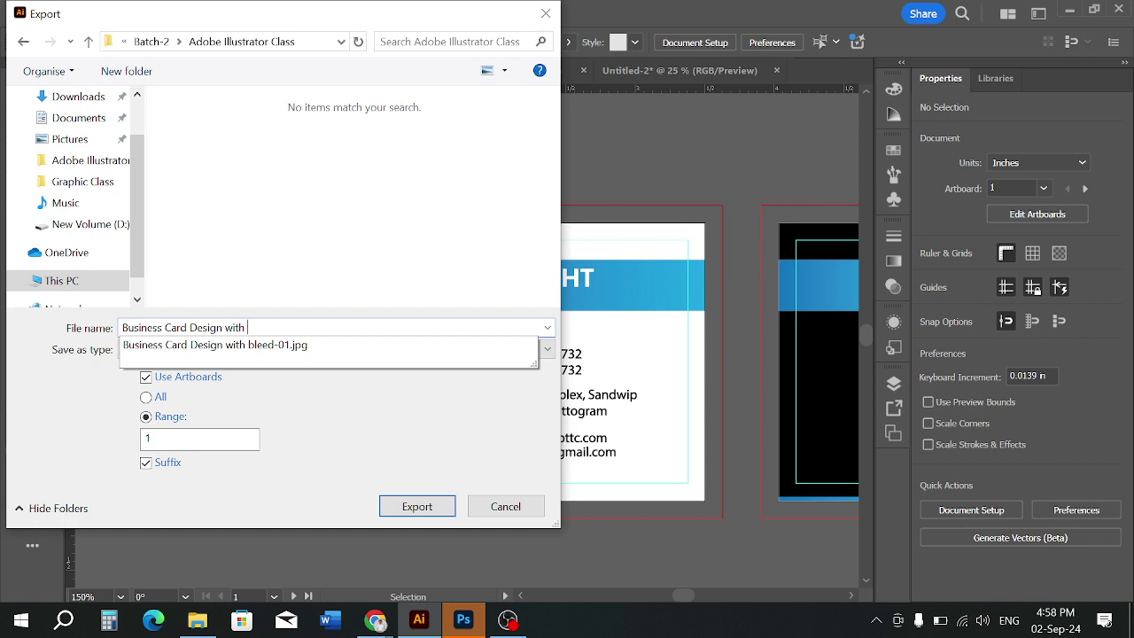
type("with die cut")
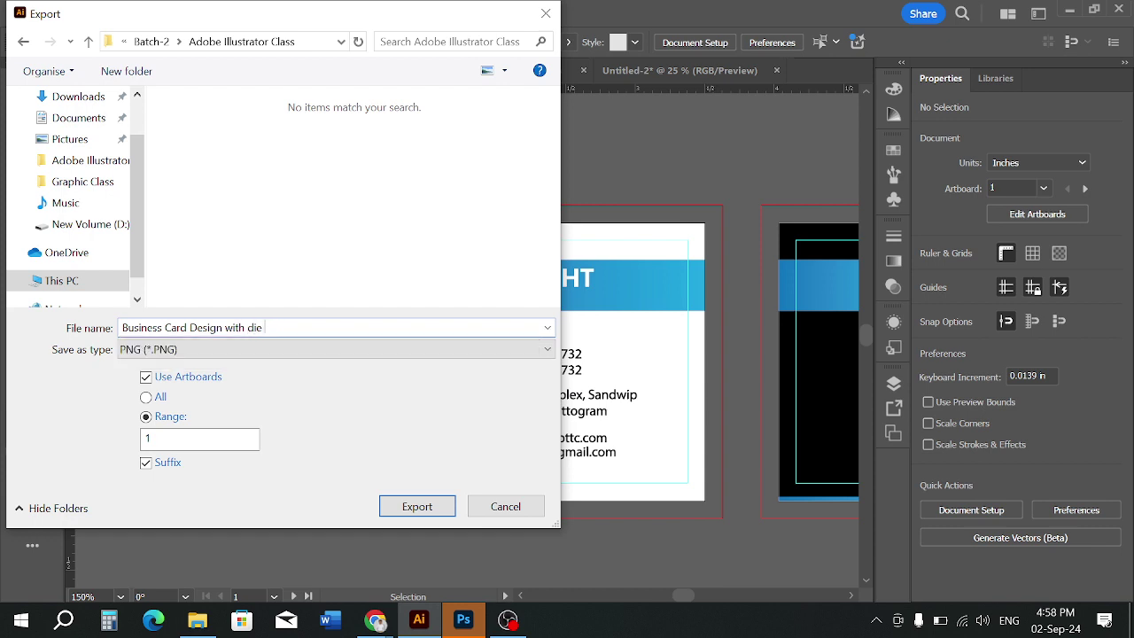
left_click(410, 506)
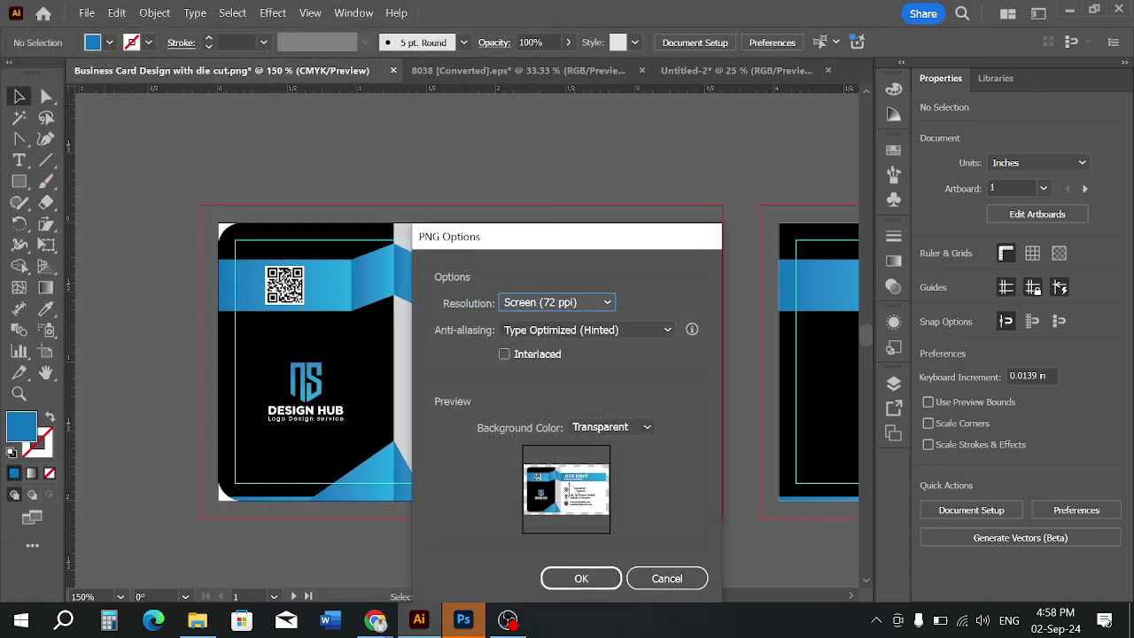
left_click(583, 302)
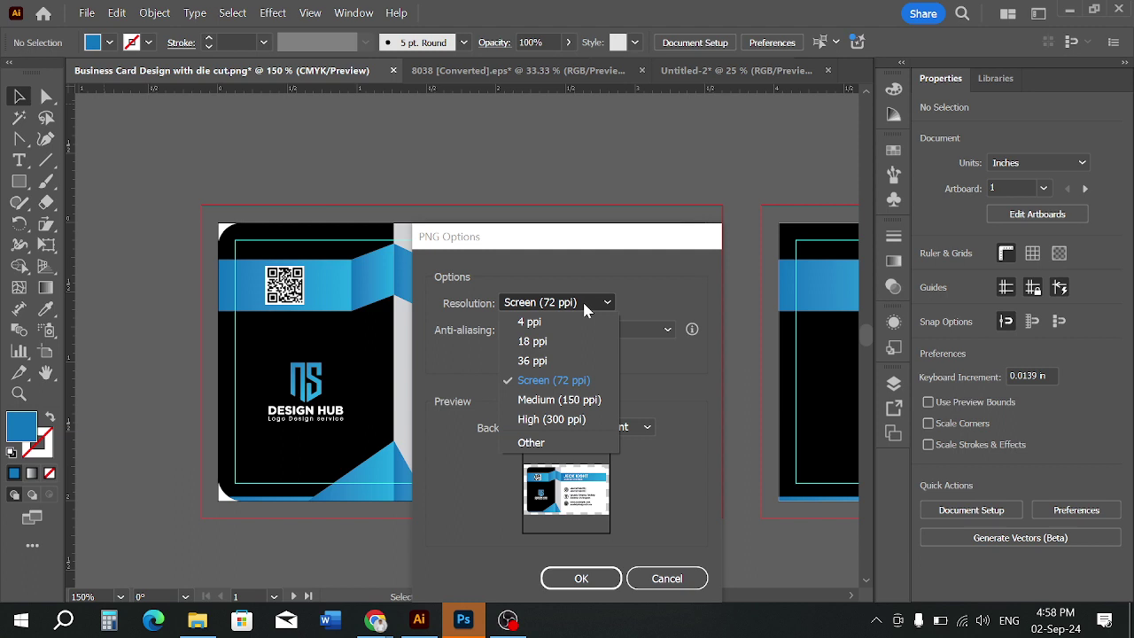
left_click(552, 419)
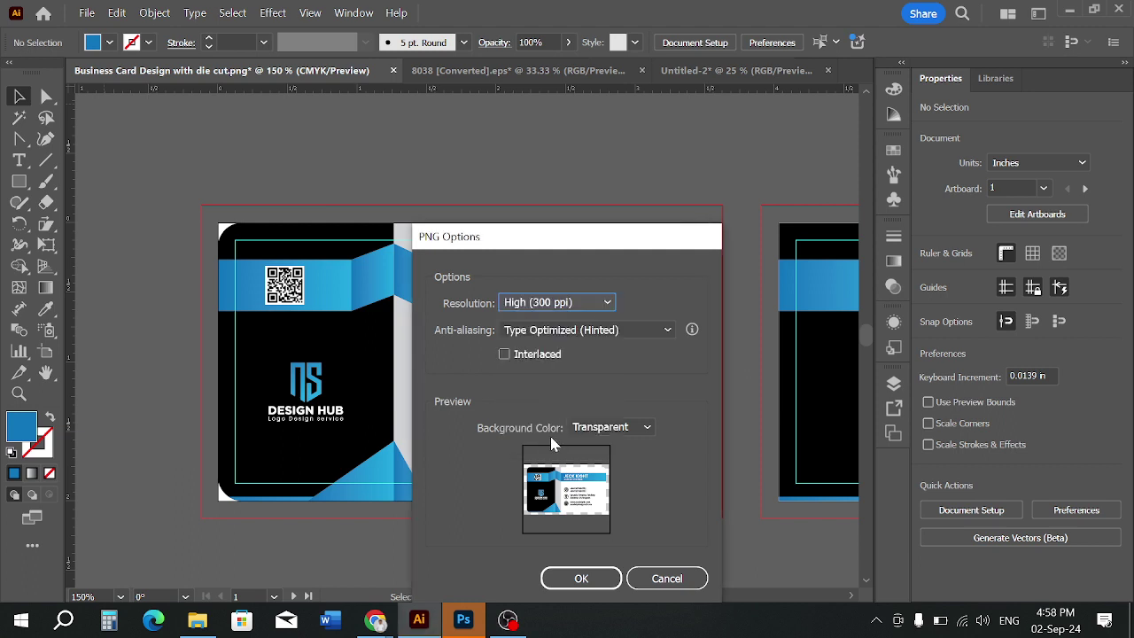
left_click(577, 579)
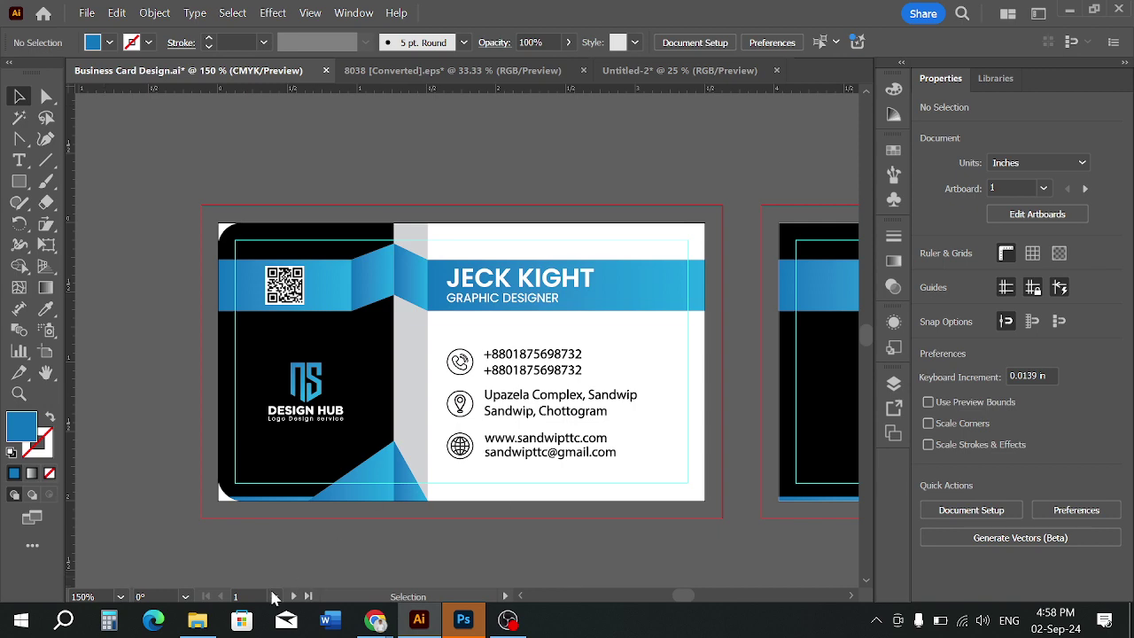
left_click(211, 622)
Refresh the class folder, preview 'Business Card Design with die cut-01.png' in Photos, then close it
right_click(470, 431)
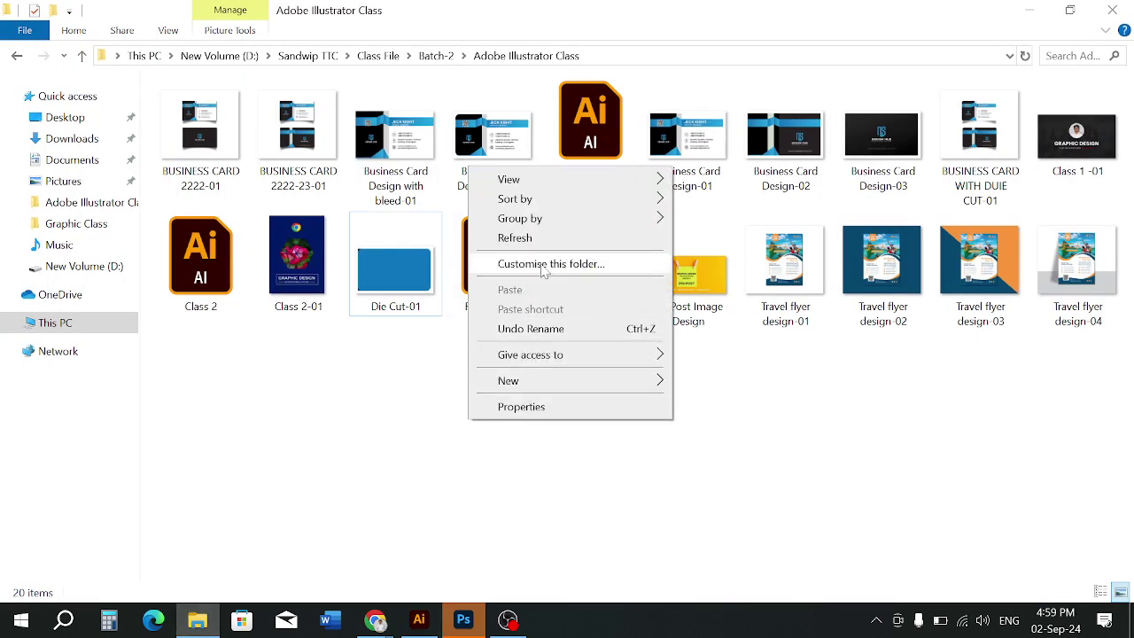
left_click(507, 238)
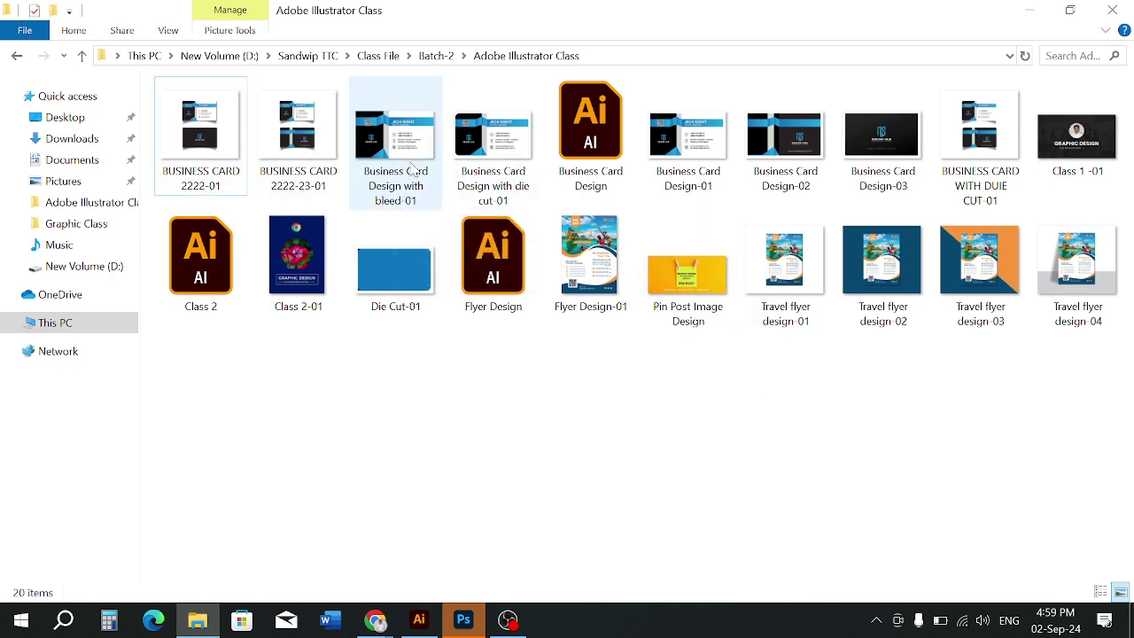
double_click(471, 165)
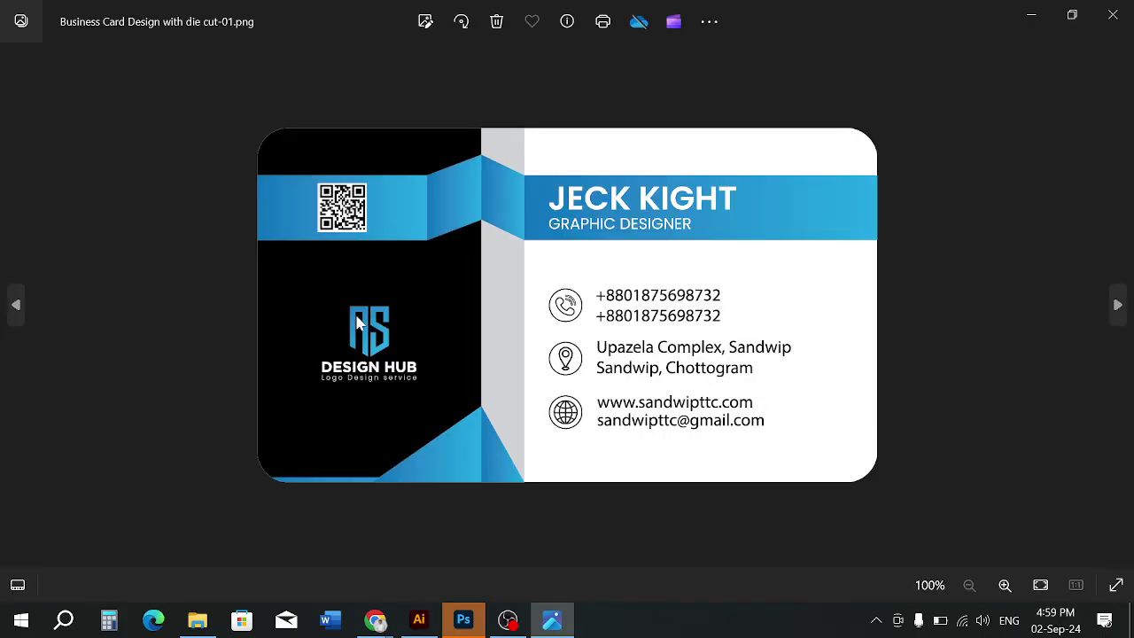
scroll(359, 323, "up", 3)
scroll(359, 323, "down", 3)
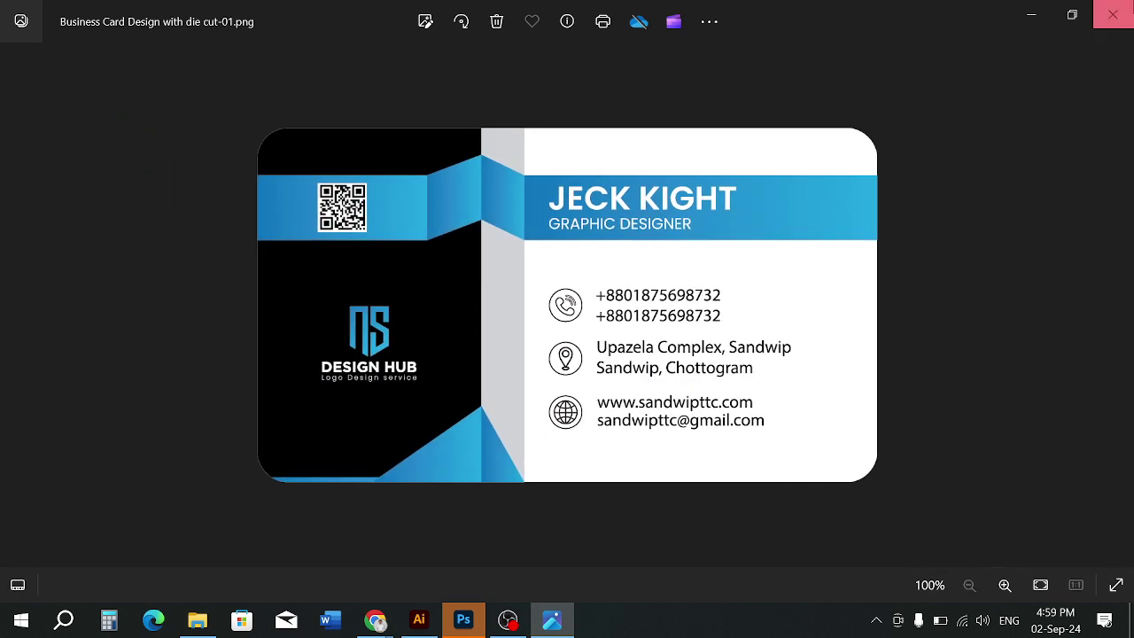
left_click(1113, 14)
Place the exported PNG in Untitled-2, delete the old mockups, enlarge, centre and embed it
left_click_drag(494, 152, 690, 401)
left_click_drag(387, 240, 576, 519)
key("Delete")
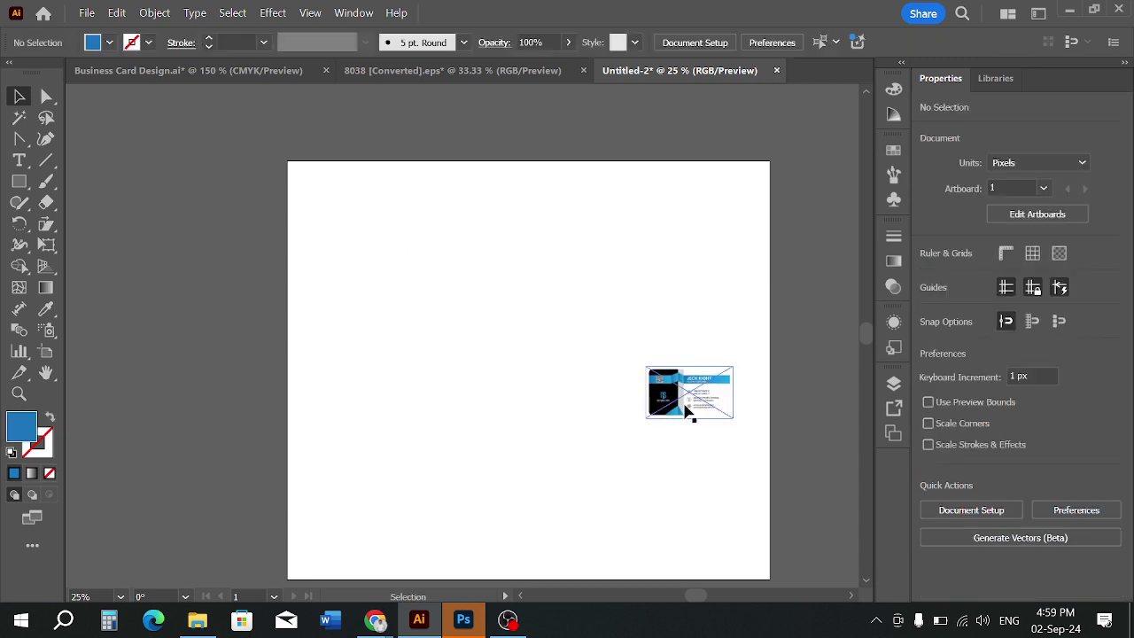
left_click_drag(689, 411, 516, 362)
left_click_drag(558, 367, 664, 524)
left_click(608, 487)
left_click(595, 401)
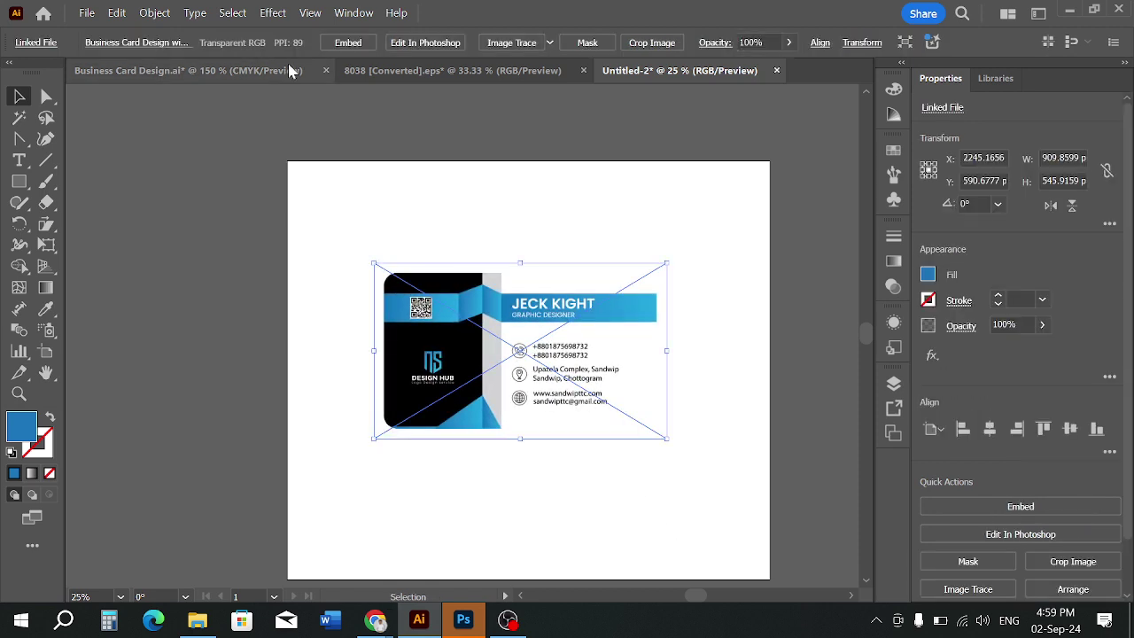
left_click(364, 42)
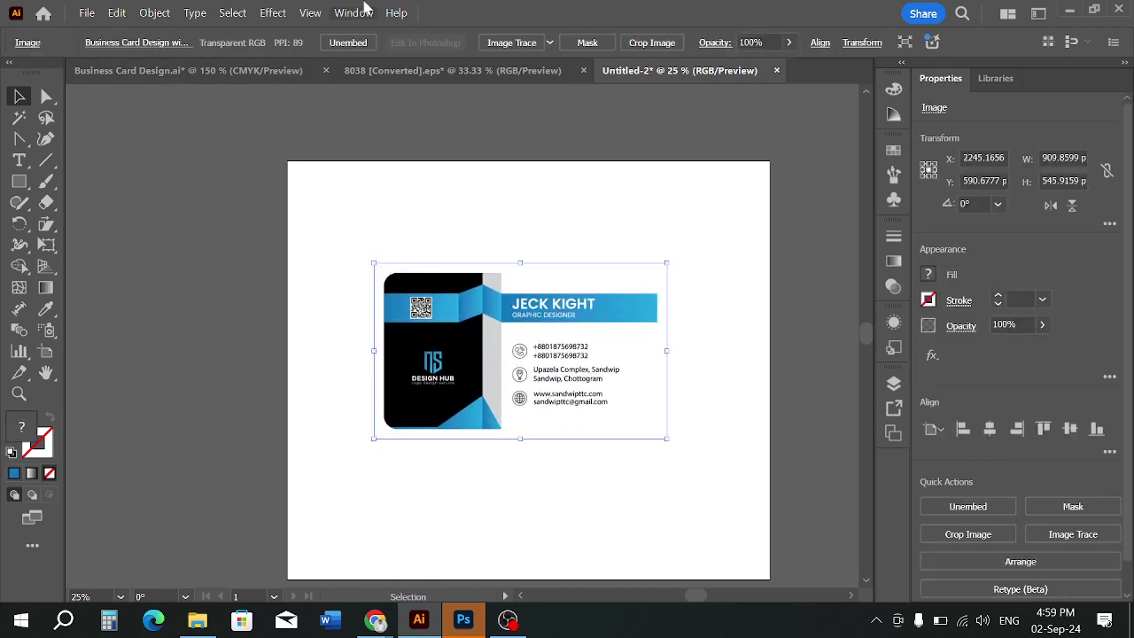
Apply a Stylize > Drop Shadow to the card image and move it up
left_click(273, 12)
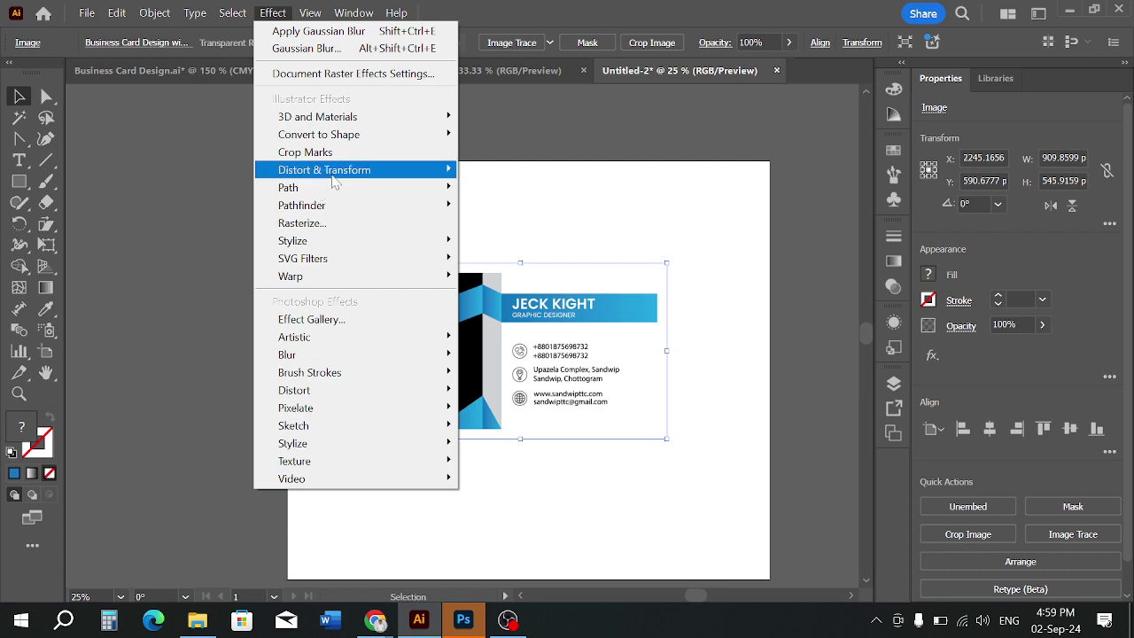
mouse_move(335, 181)
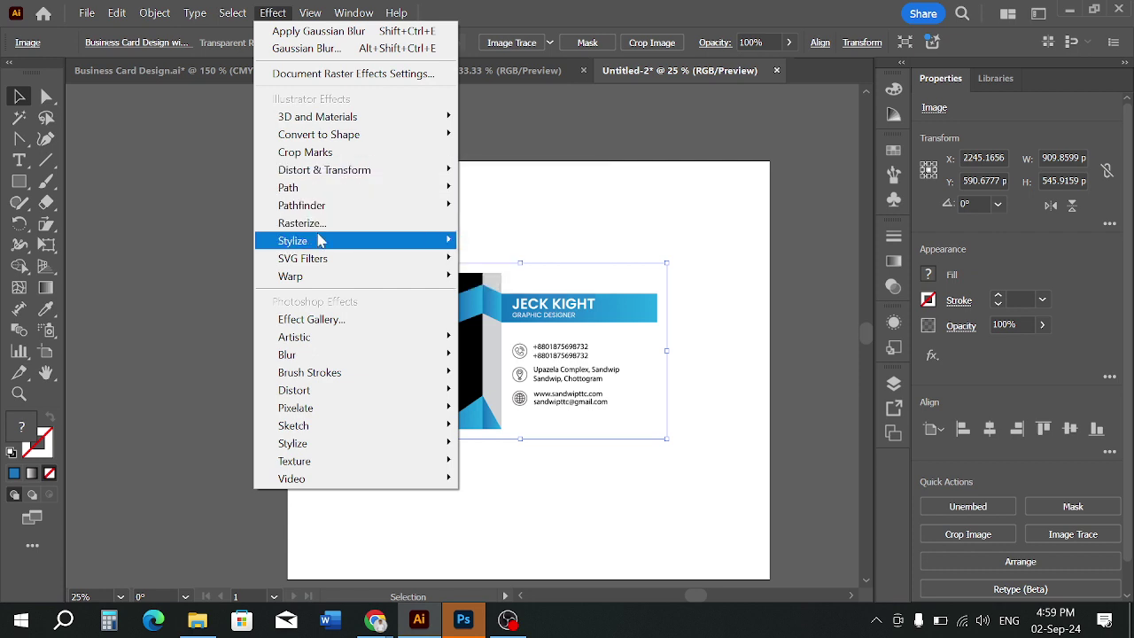
mouse_move(322, 240)
left_click(492, 242)
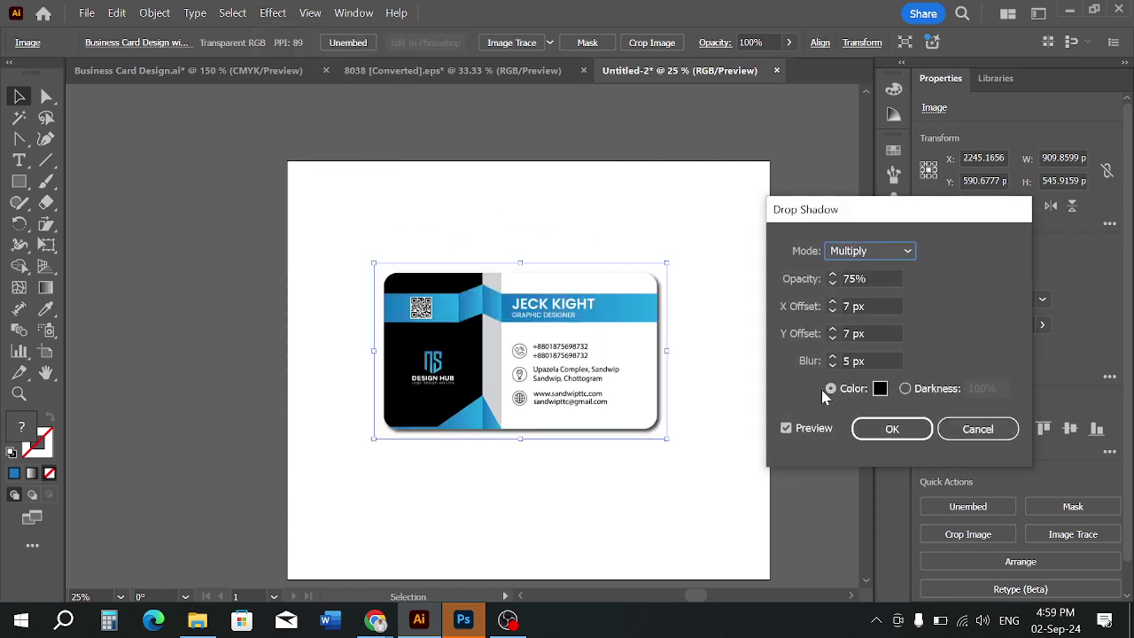
left_click(870, 429)
left_click(796, 469)
left_click_drag(646, 365, 646, 324)
left_click(681, 509)
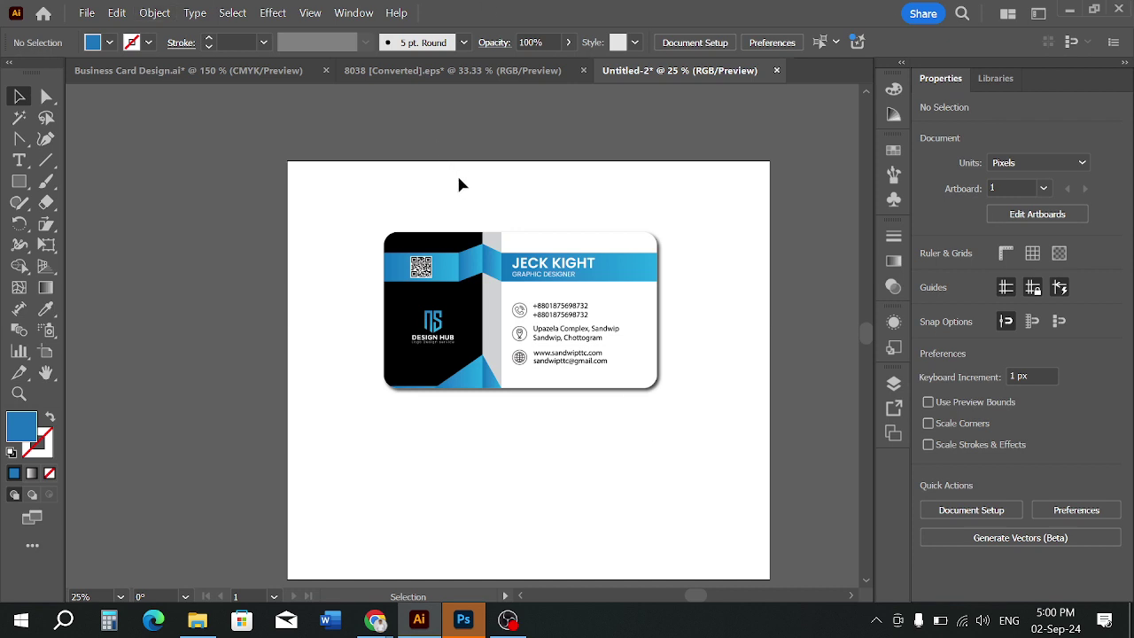
Move the shadowed card lower on the Untitled-2 artboard
key("ctrl+equal")
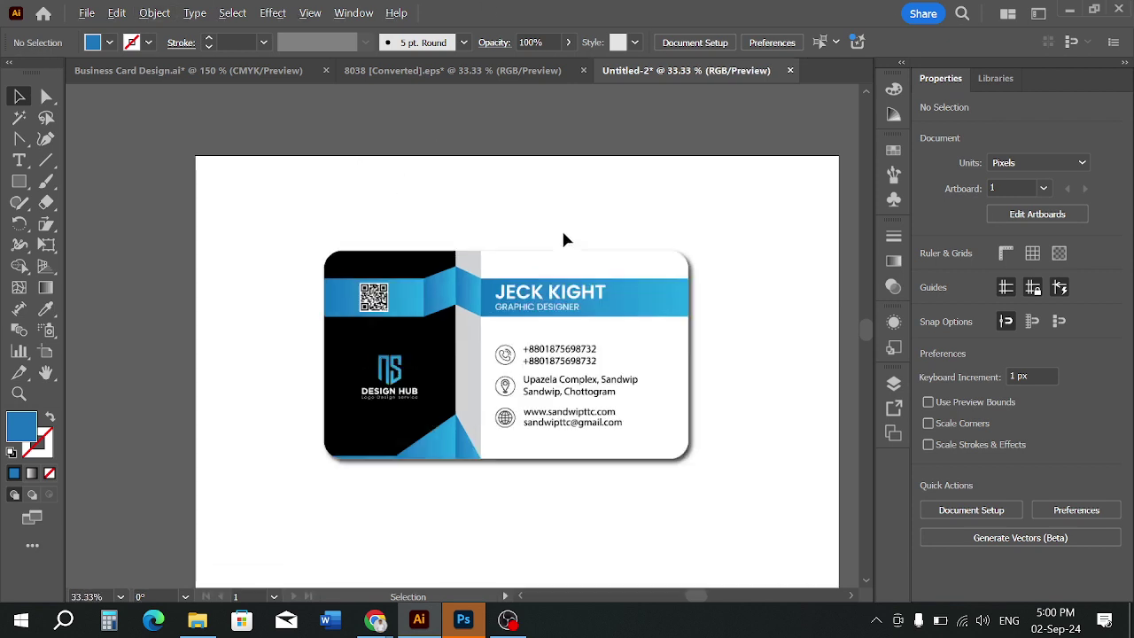
left_click_drag(561, 228, 548, 187)
scroll(527, 314, "down", 2)
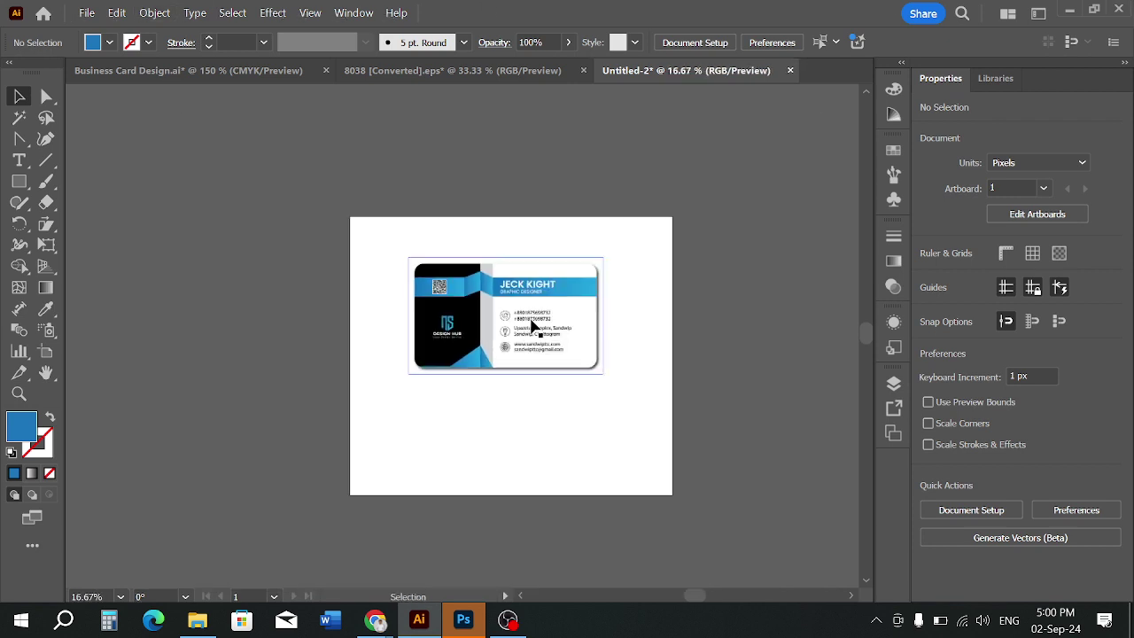
left_click_drag(539, 320, 542, 351)
left_click(485, 246)
left_click_drag(462, 261, 520, 273)
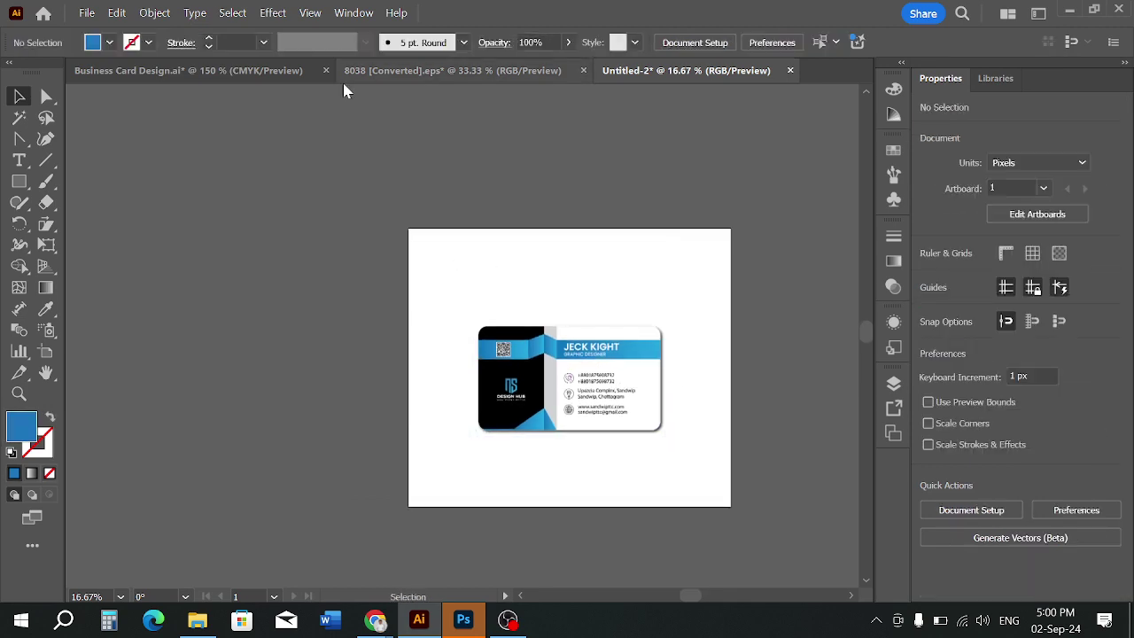
Go to Business Card Design.ai and bring its blank third artboard into view
left_click(283, 77)
scroll(291, 157, "down", 3)
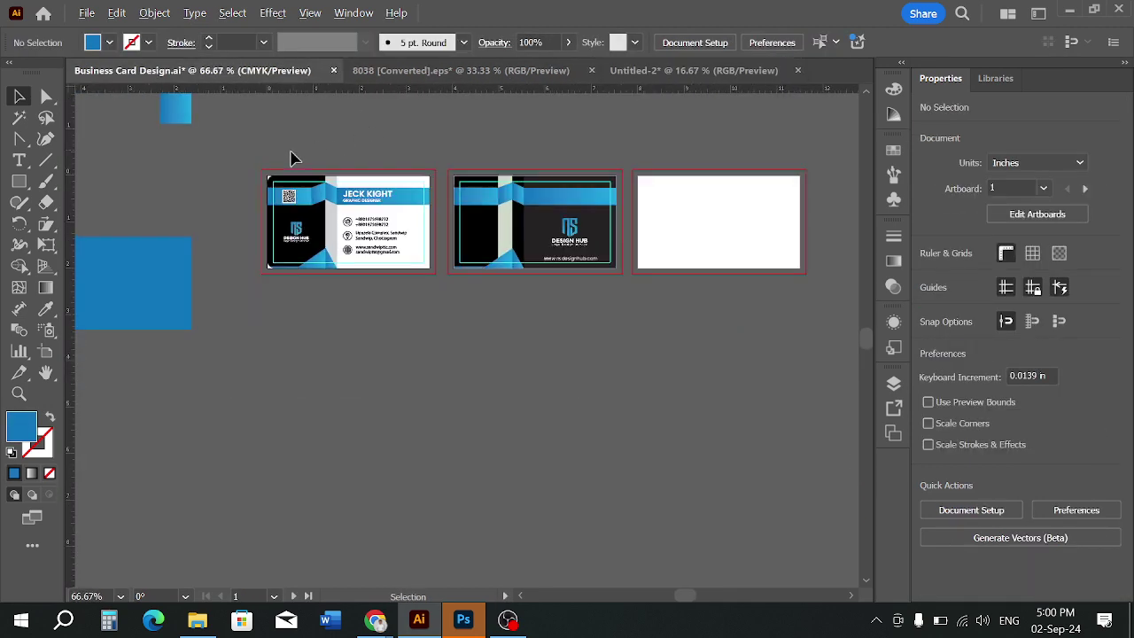
left_click(753, 229)
left_click_drag(768, 217, 557, 295)
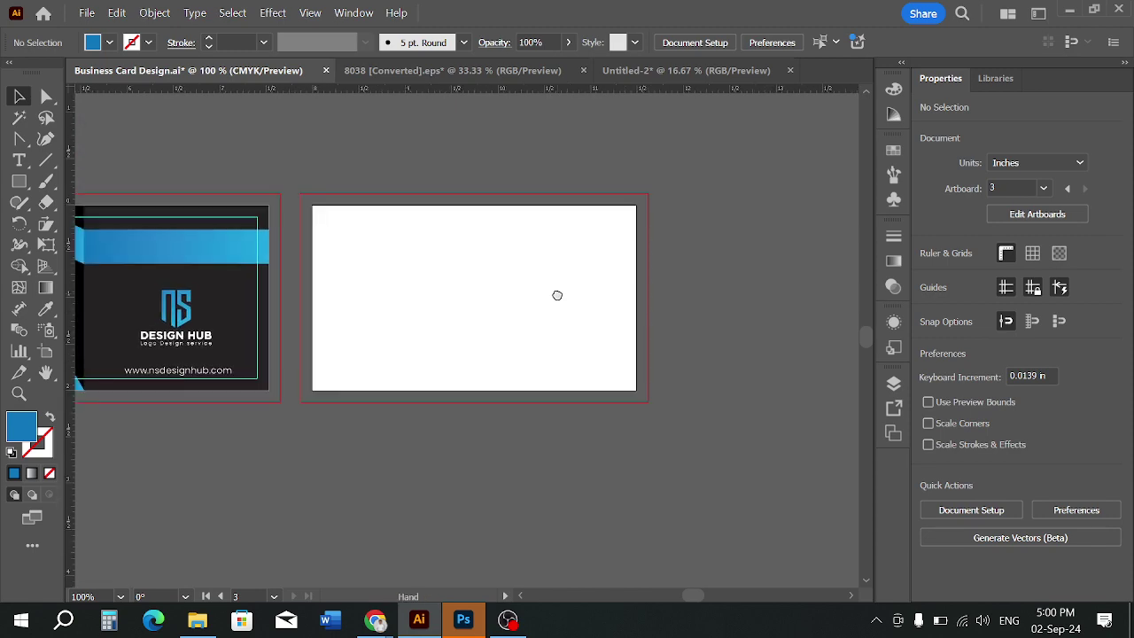
scroll(492, 301, "up", 1)
Browse the business card image results in Chrome, then switch to File Explorer
mouse_move(396, 616)
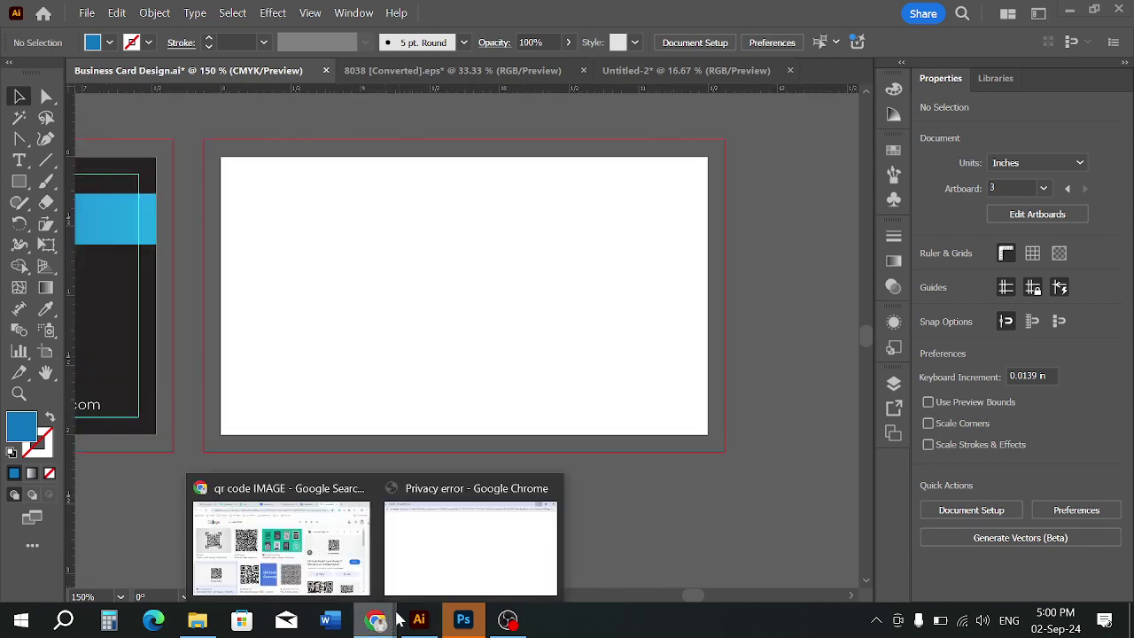
left_click(315, 545)
left_click(626, 18)
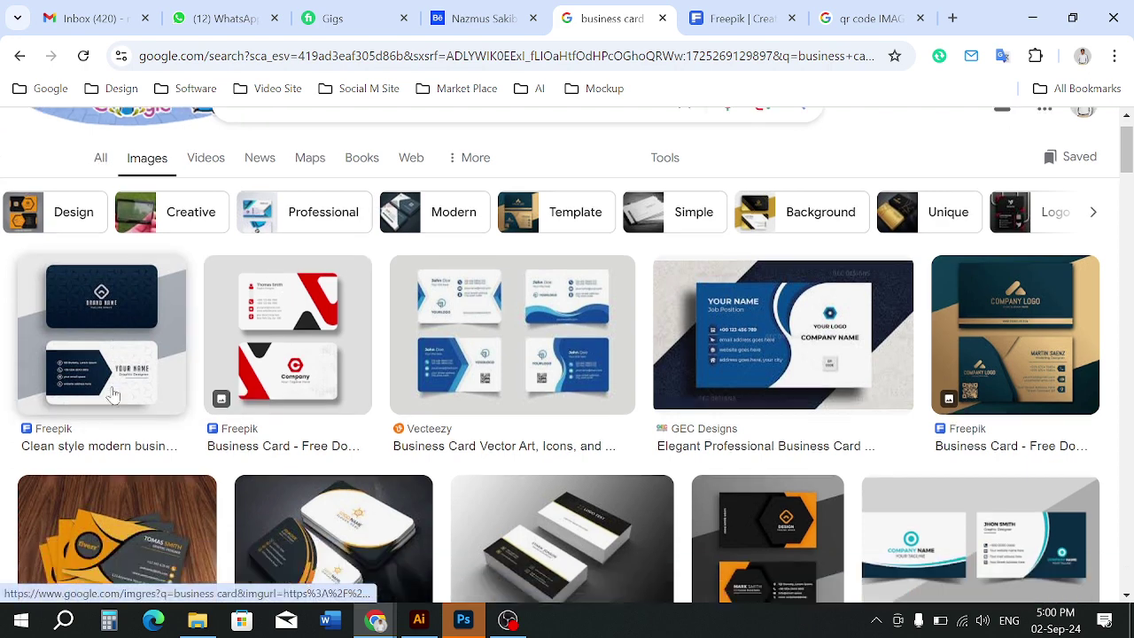
scroll(107, 395, "down", 1)
key("alt+Tab")
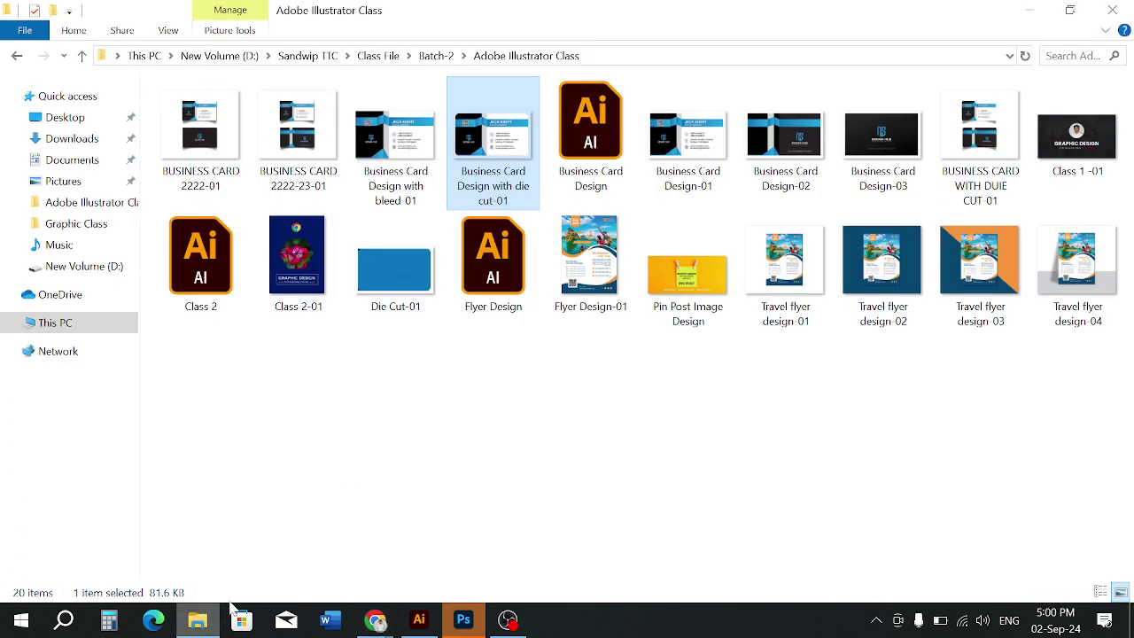
left_click(433, 630)
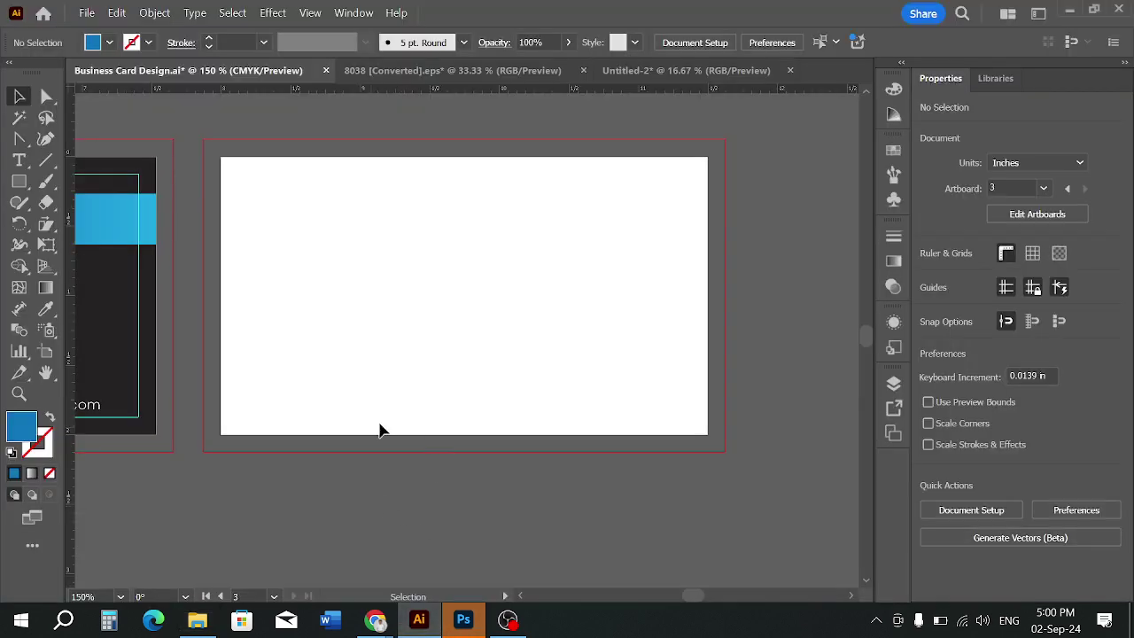
scroll(379, 430, "left", 10)
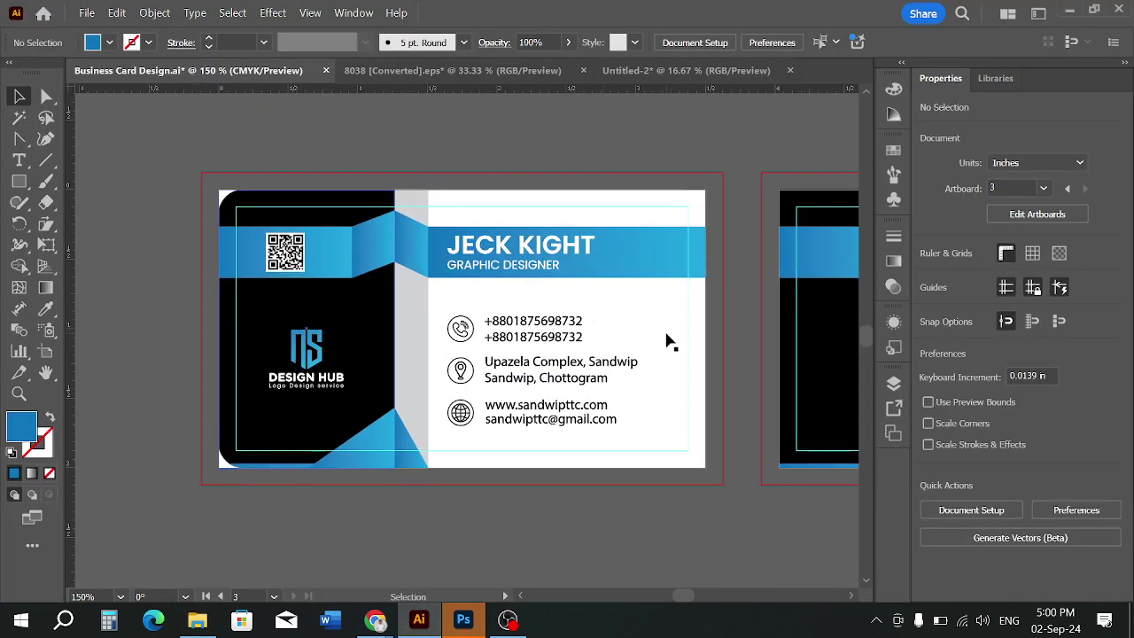
left_click(645, 325)
scroll(622, 322, "right", 1)
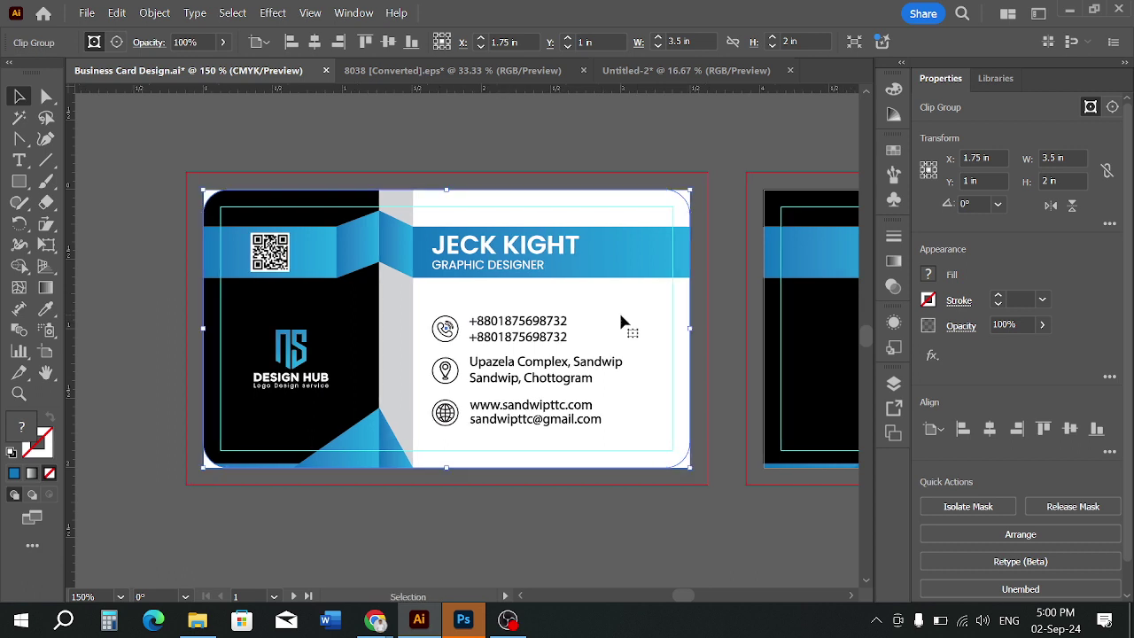
left_click(588, 137)
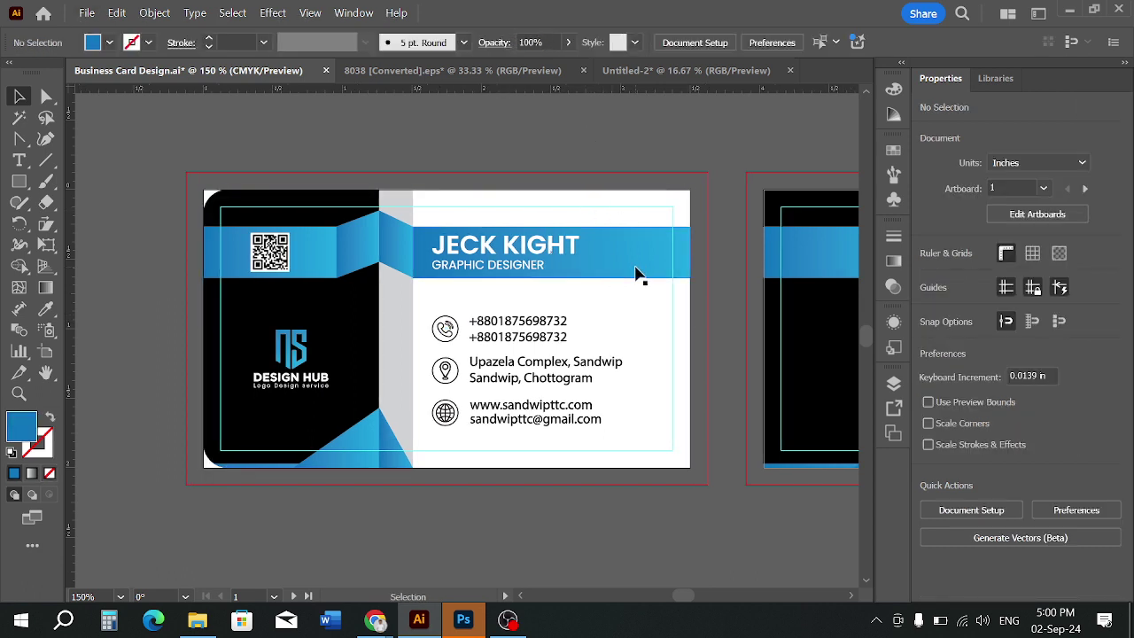
left_click(647, 297)
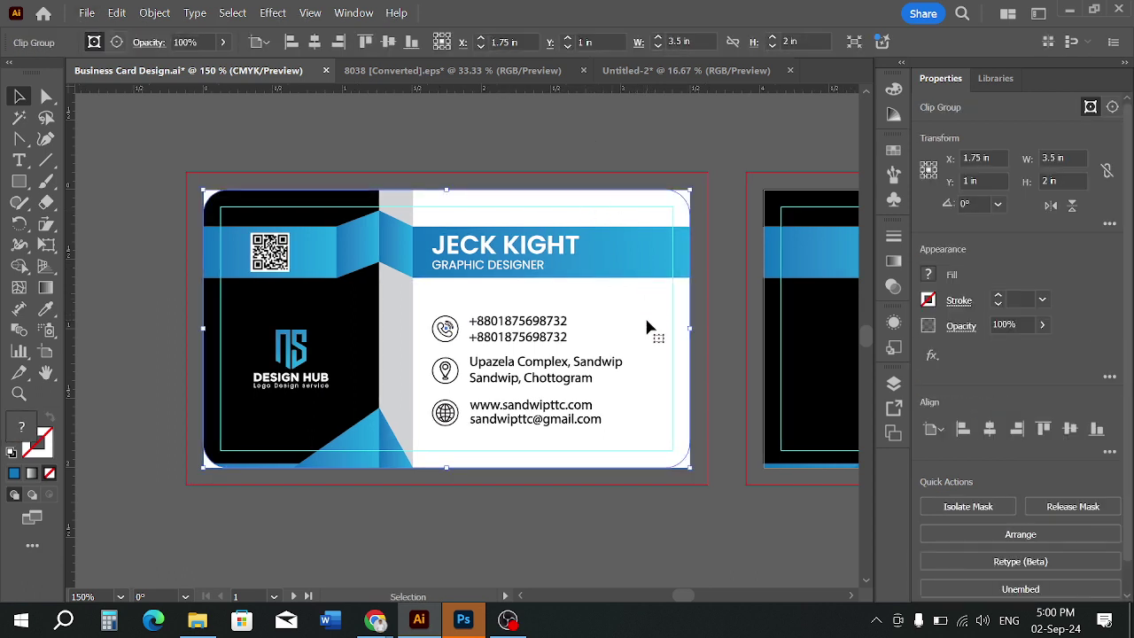
right_click(647, 327)
left_click(719, 377)
left_click(696, 508)
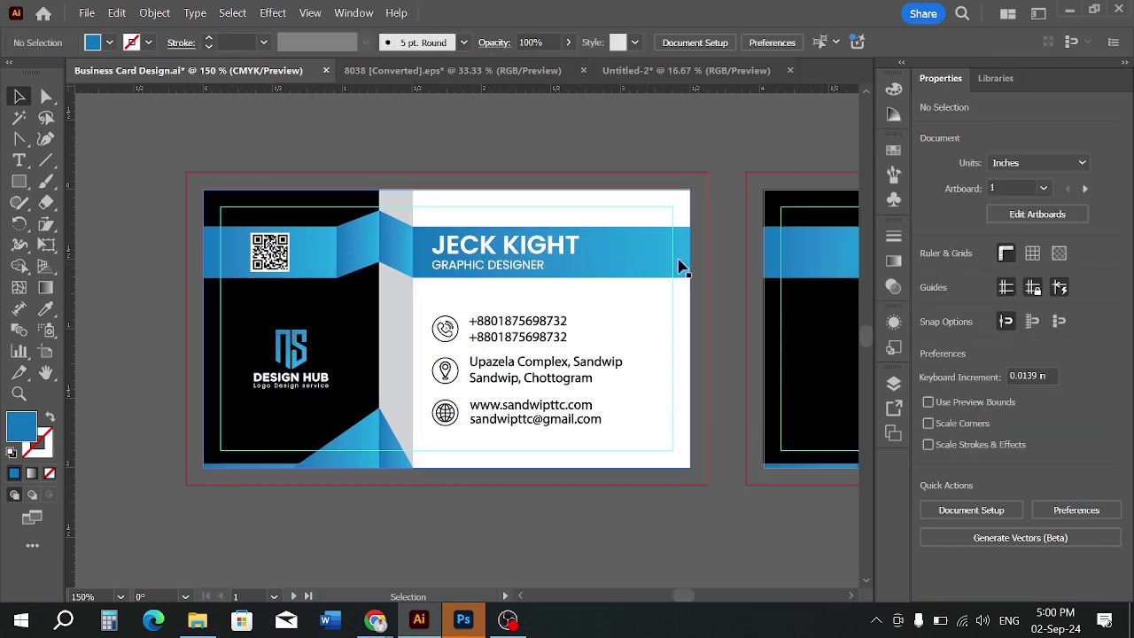
left_click(683, 208)
left_click(568, 168)
key("ctrl+minus")
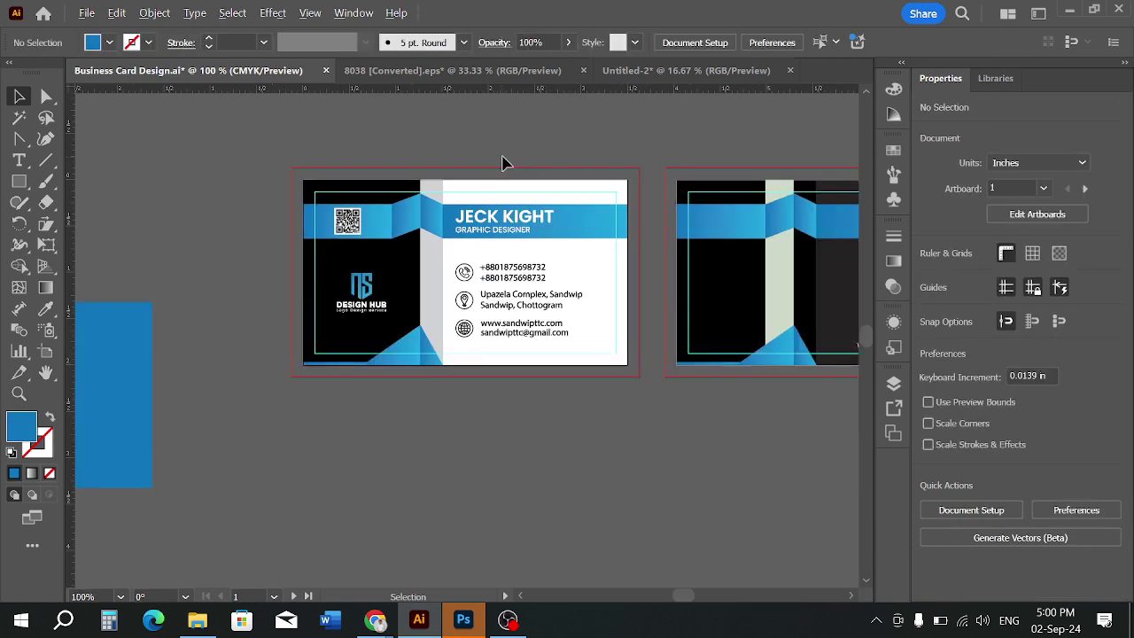
Search Google Images for 'white texture background'
mouse_move(376, 620)
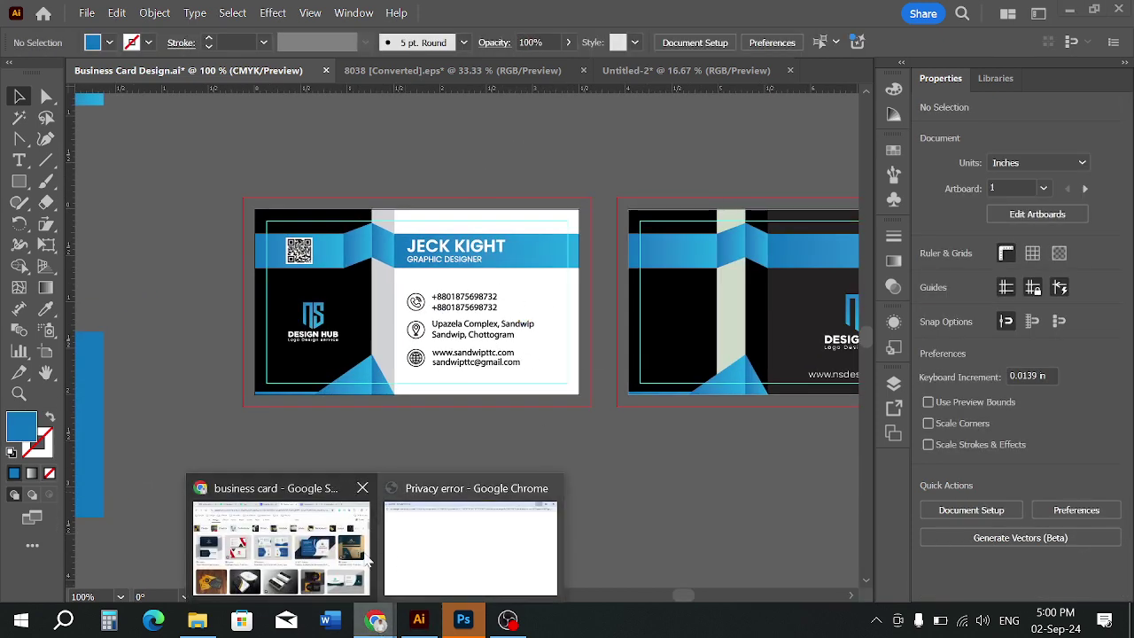
left_click(292, 540)
scroll(406, 240, "up", 1)
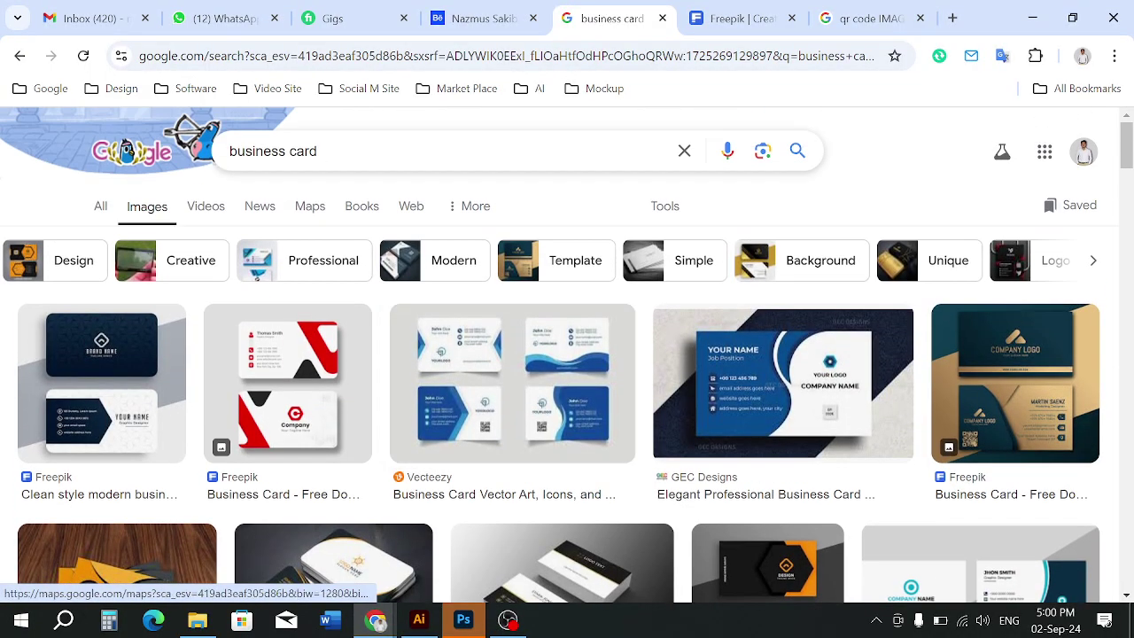
left_click_drag(328, 153, 135, 166)
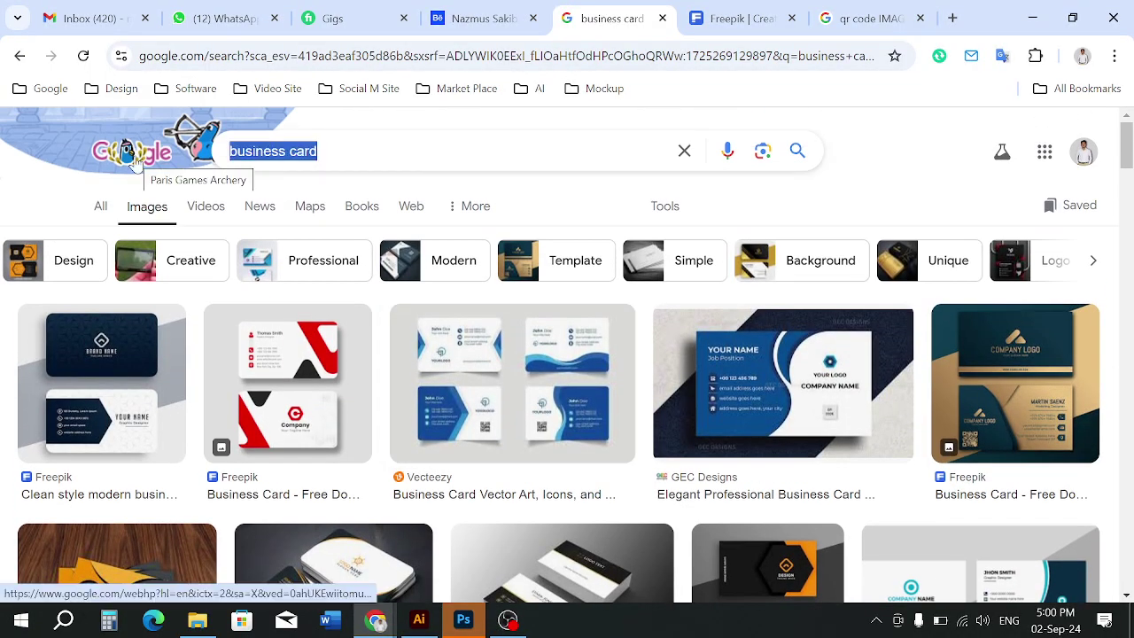
type("tex")
key("BackSpace")
key("BackSpace")
key("BackSpace")
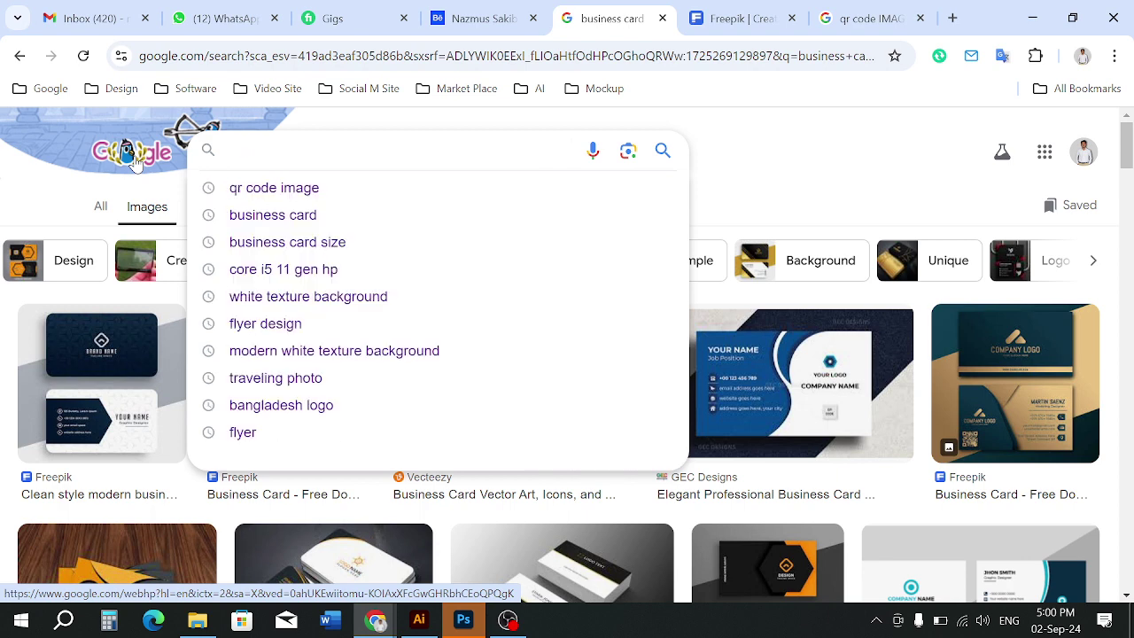
type("white")
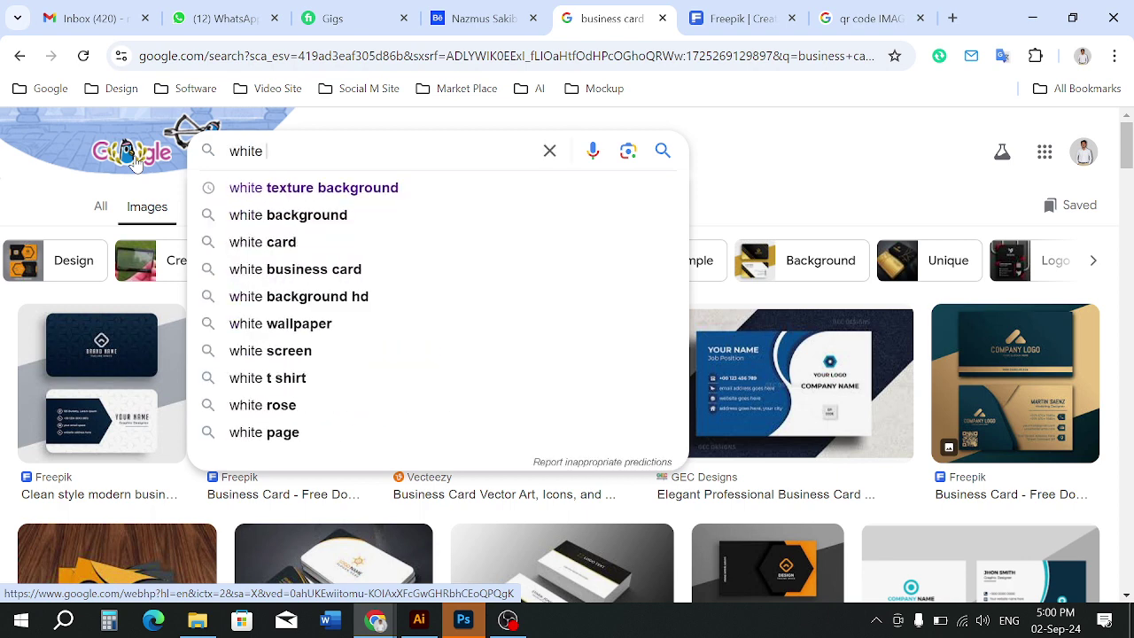
left_click(301, 187)
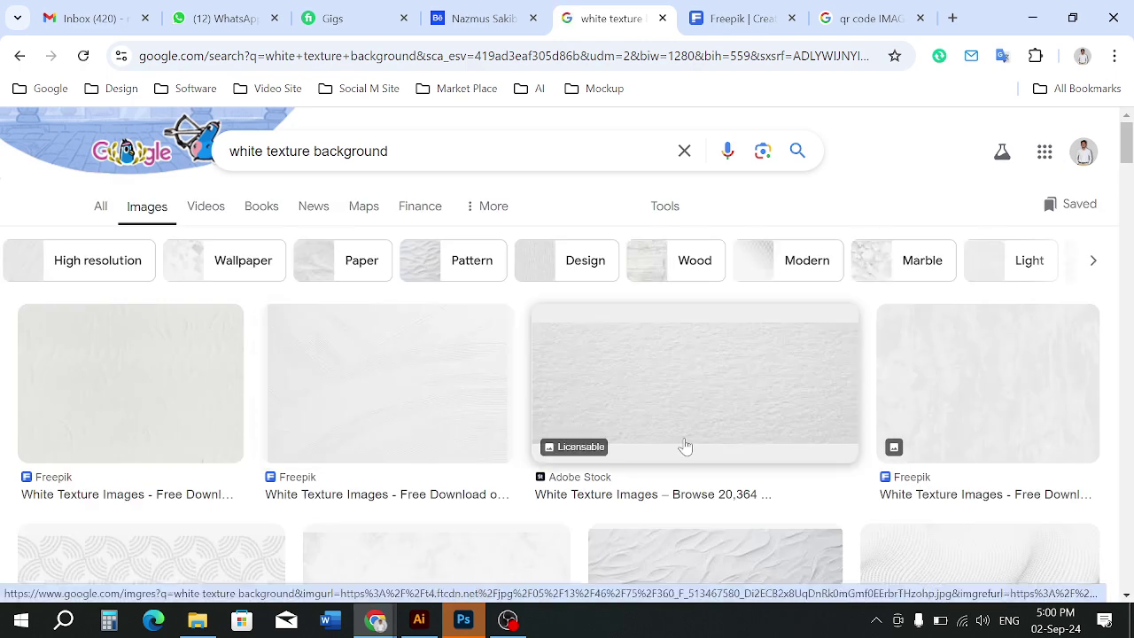
Browse the results and preview the white leather and Adobe Stock paper textures
scroll(683, 448, "down", 3)
scroll(683, 449, "down", 4)
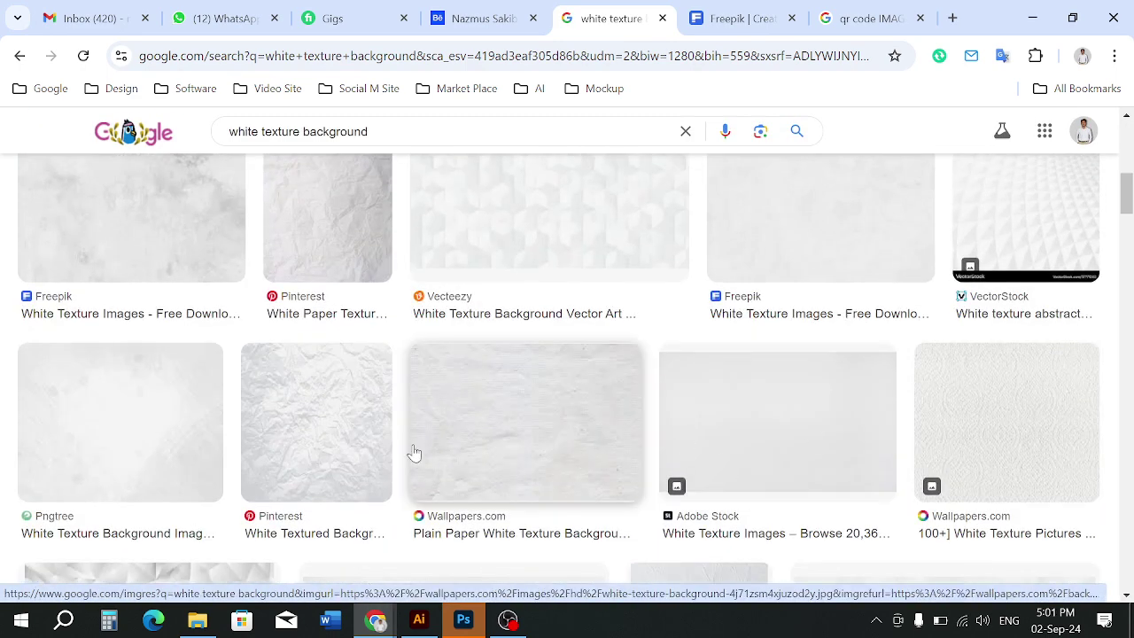
scroll(413, 452, "down", 8)
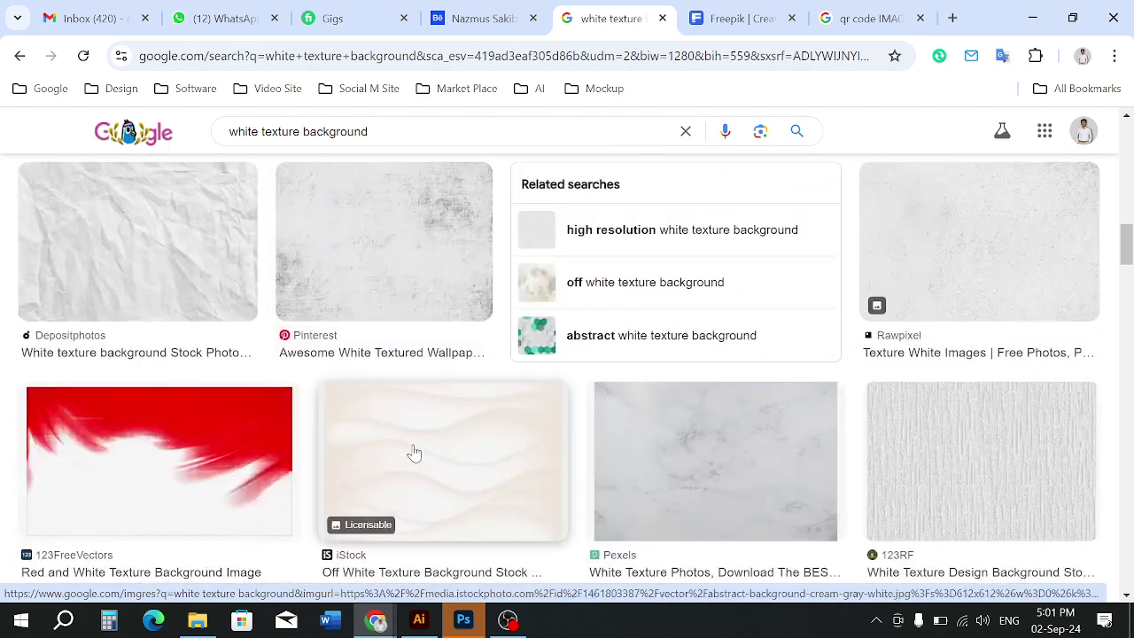
scroll(414, 453, "down", 7)
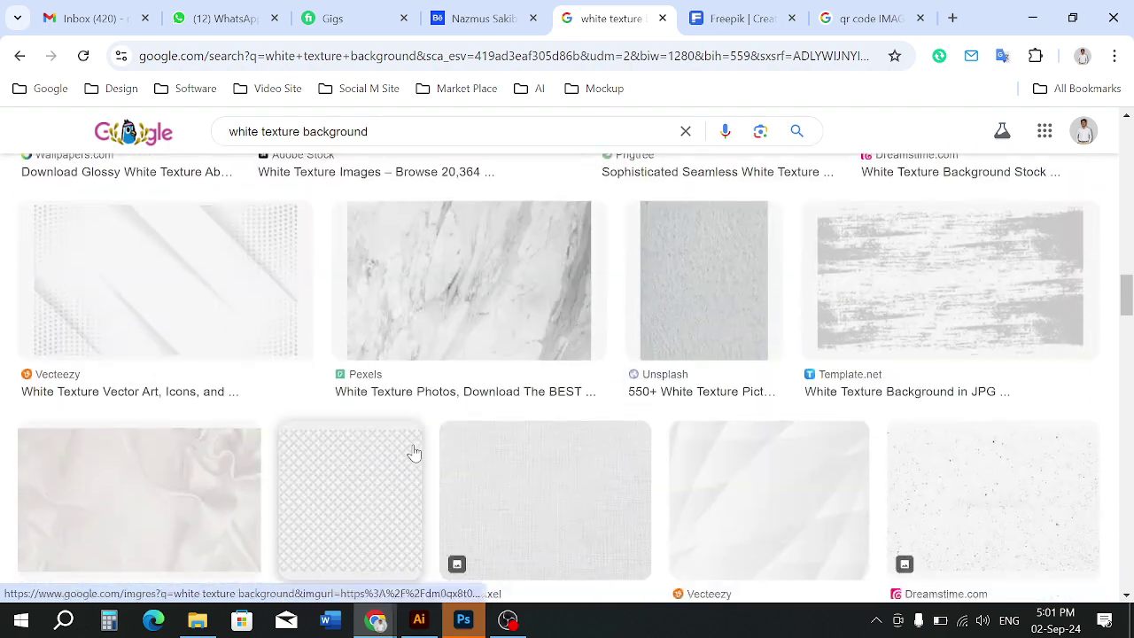
scroll(414, 453, "down", 4)
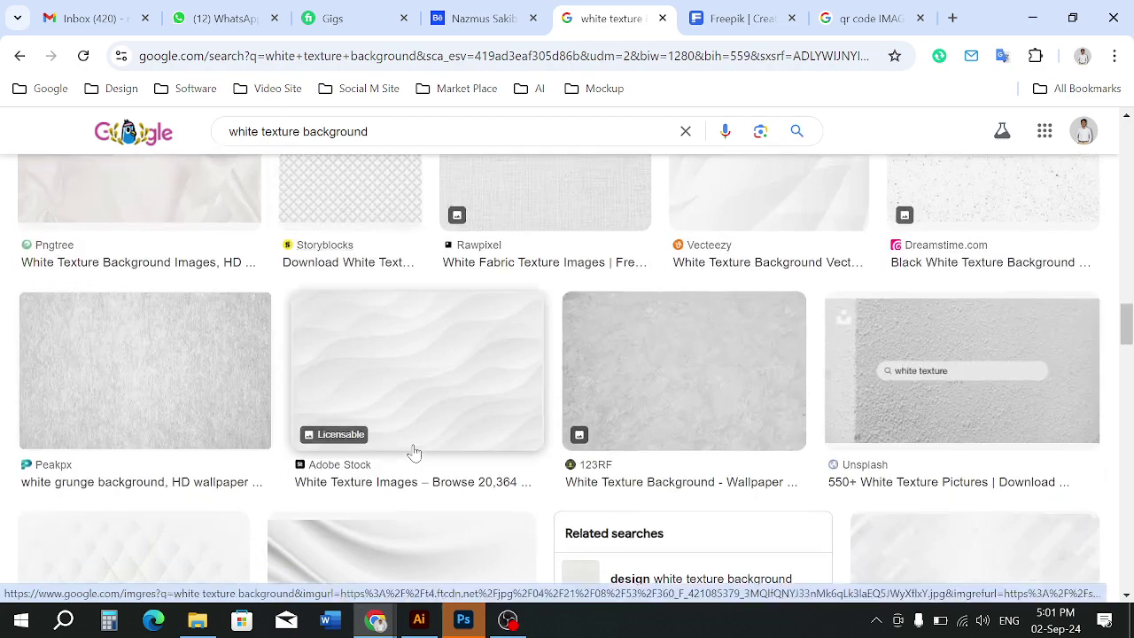
scroll(461, 461, "up", 1)
scroll(630, 500, "down", 4)
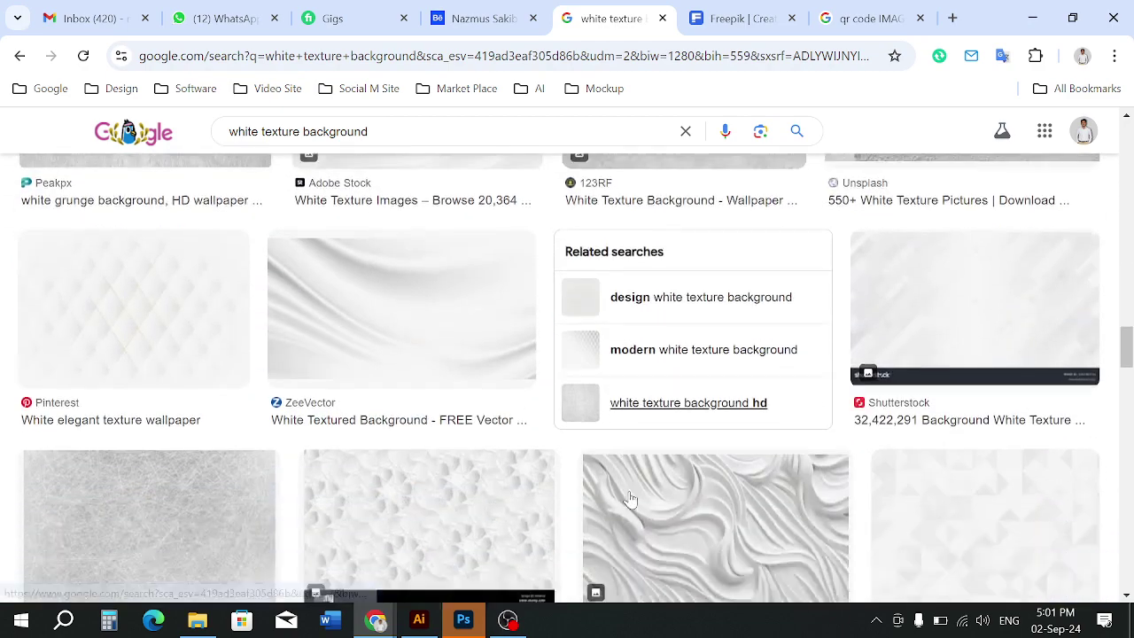
scroll(630, 500, "down", 10)
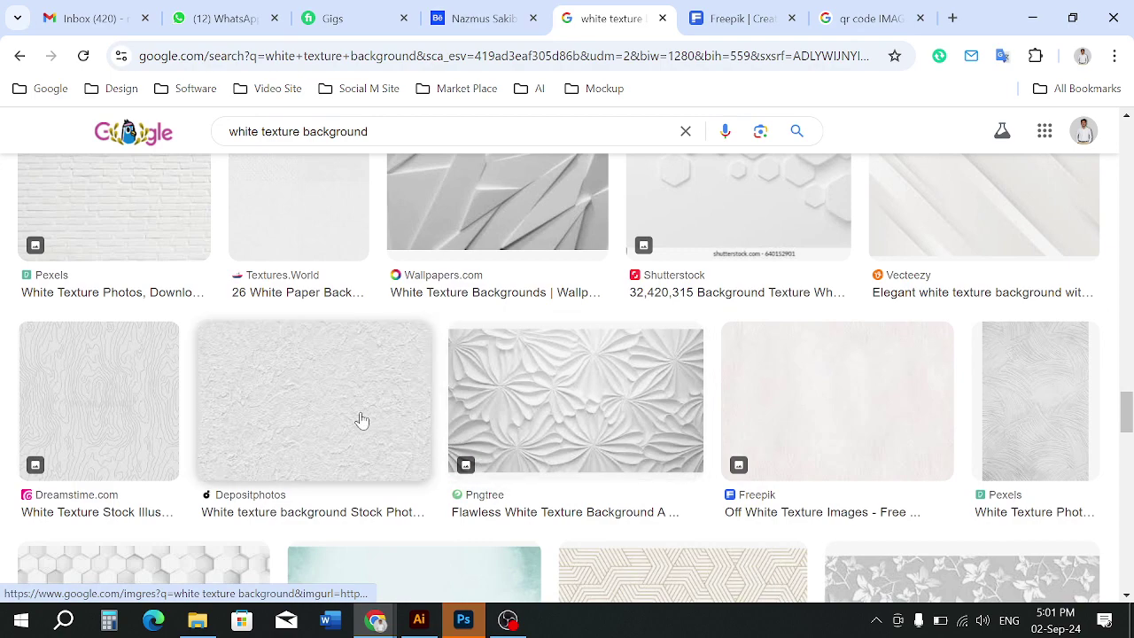
scroll(296, 405, "down", 6)
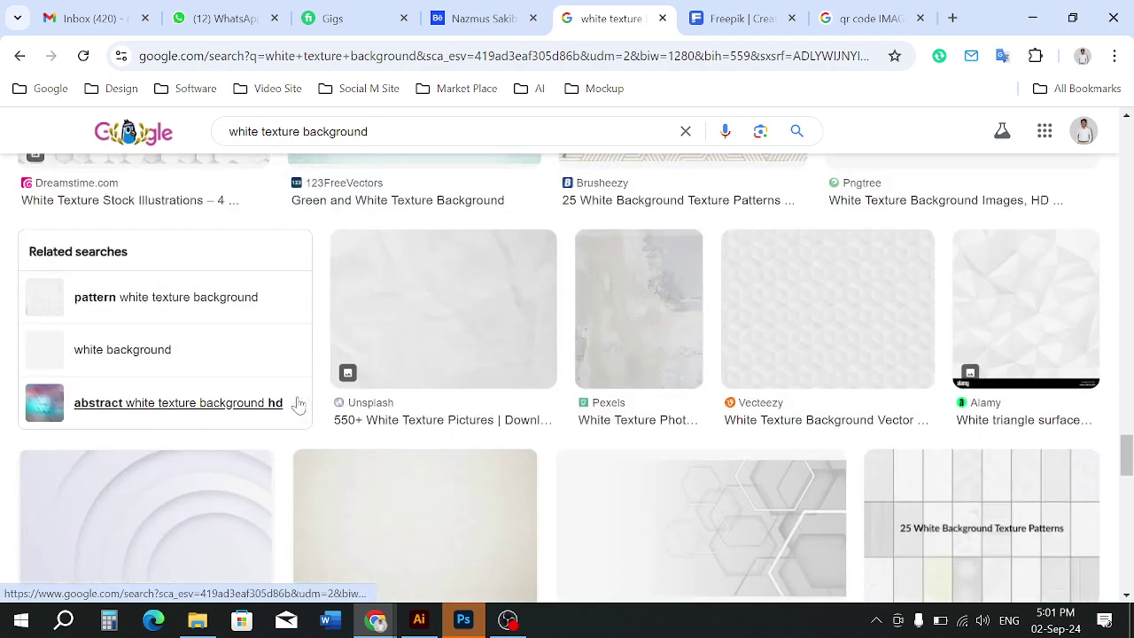
scroll(576, 451, "down", 5)
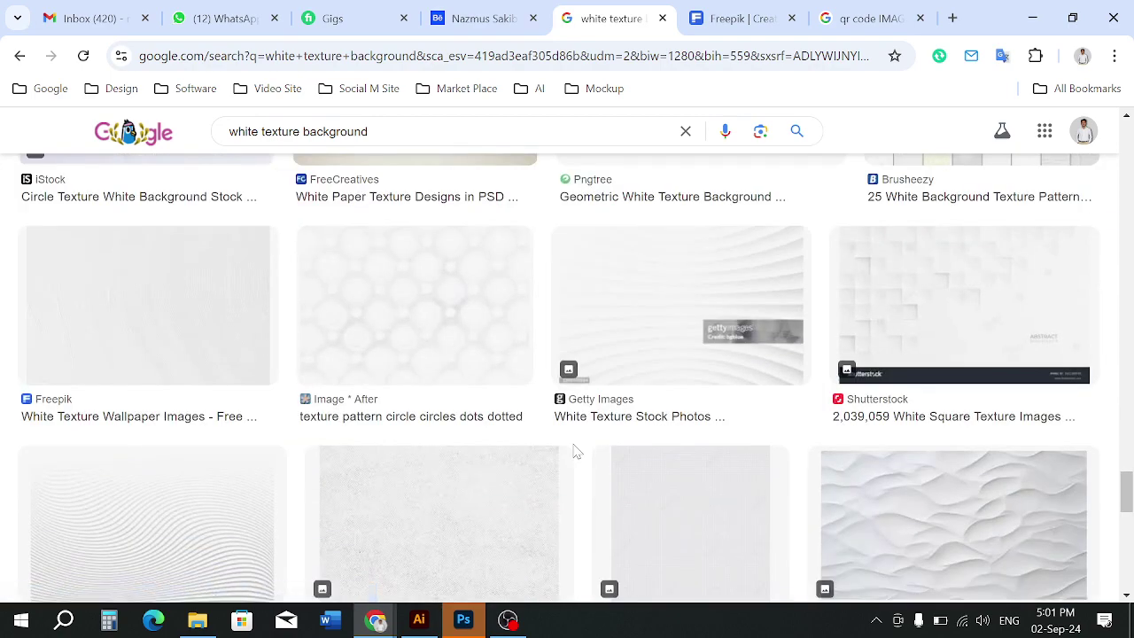
scroll(575, 452, "down", 3)
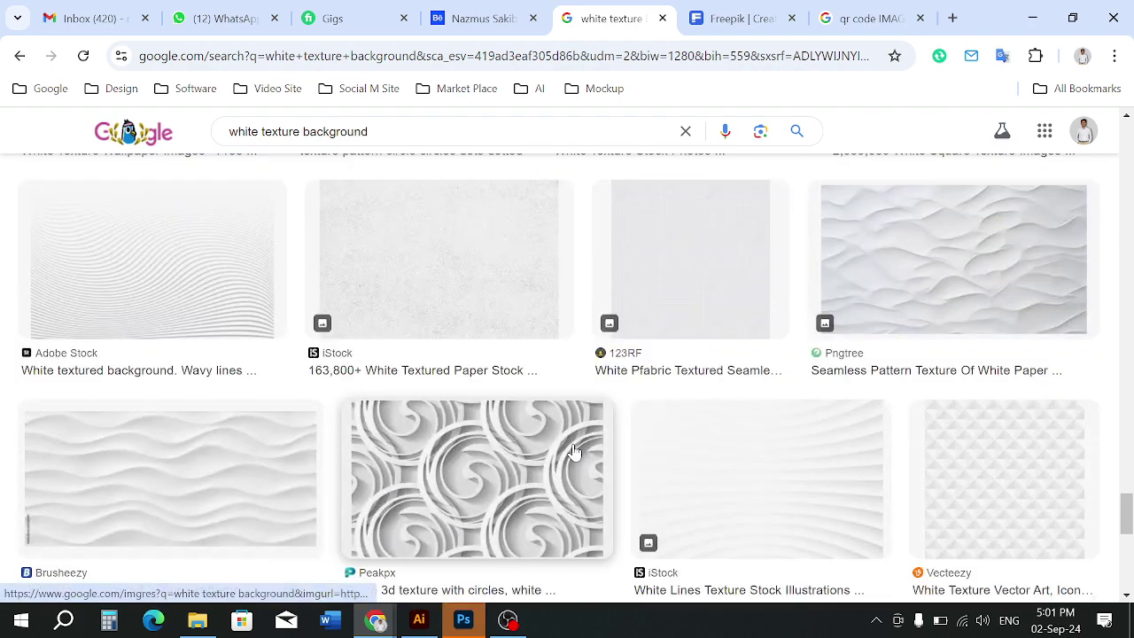
scroll(575, 452, "up", 1)
scroll(953, 420, "down", 2)
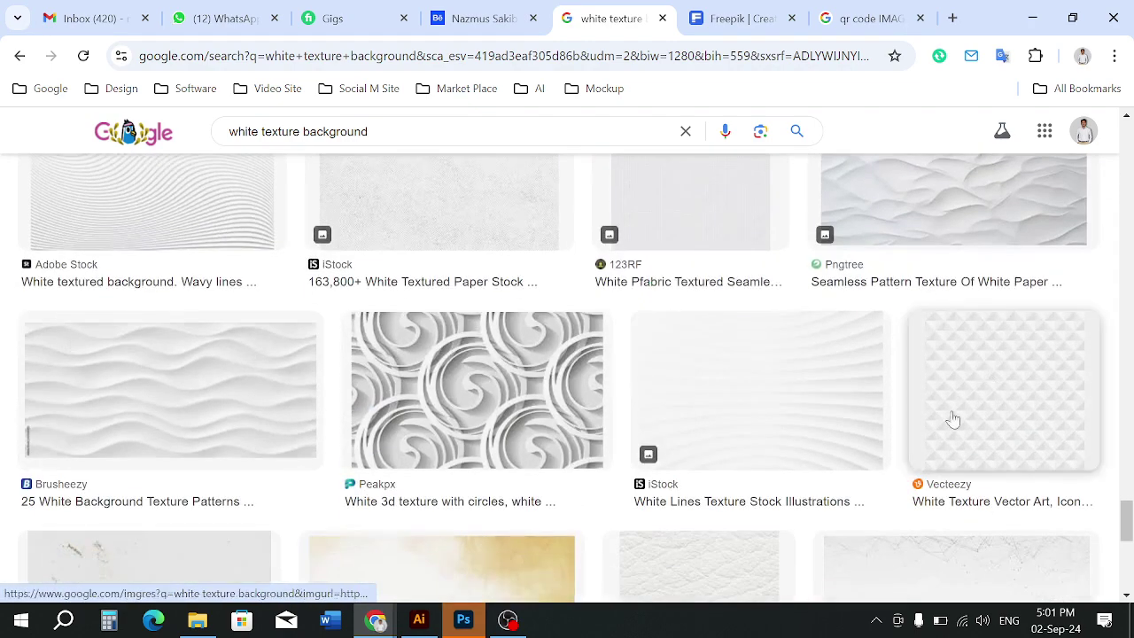
scroll(886, 406, "down", 2)
left_click(724, 435)
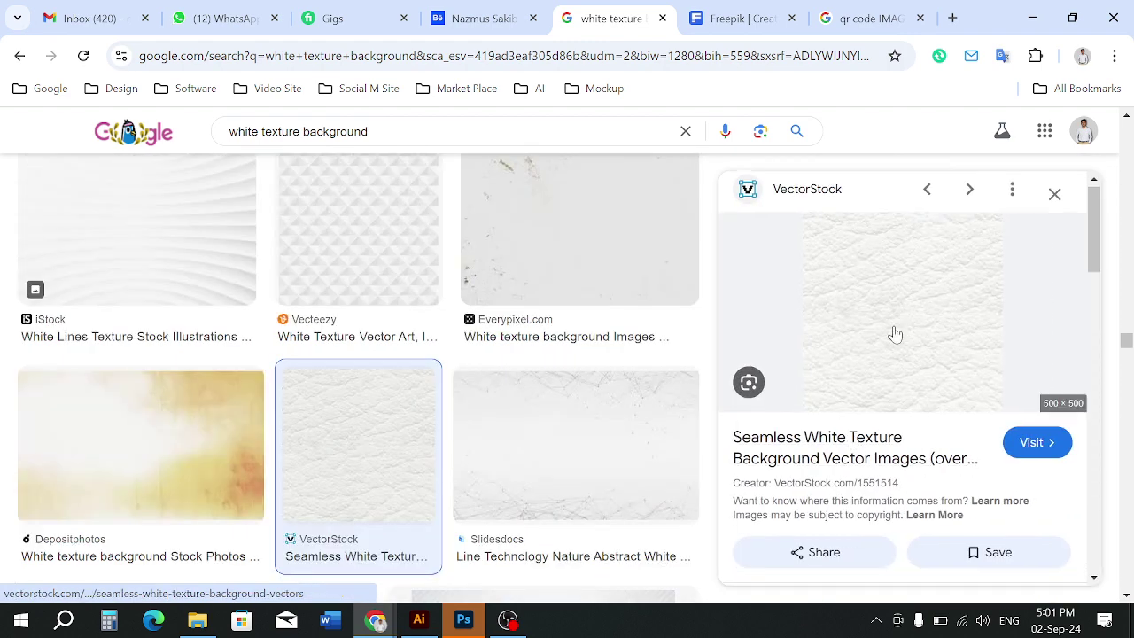
scroll(891, 332, "down", 4)
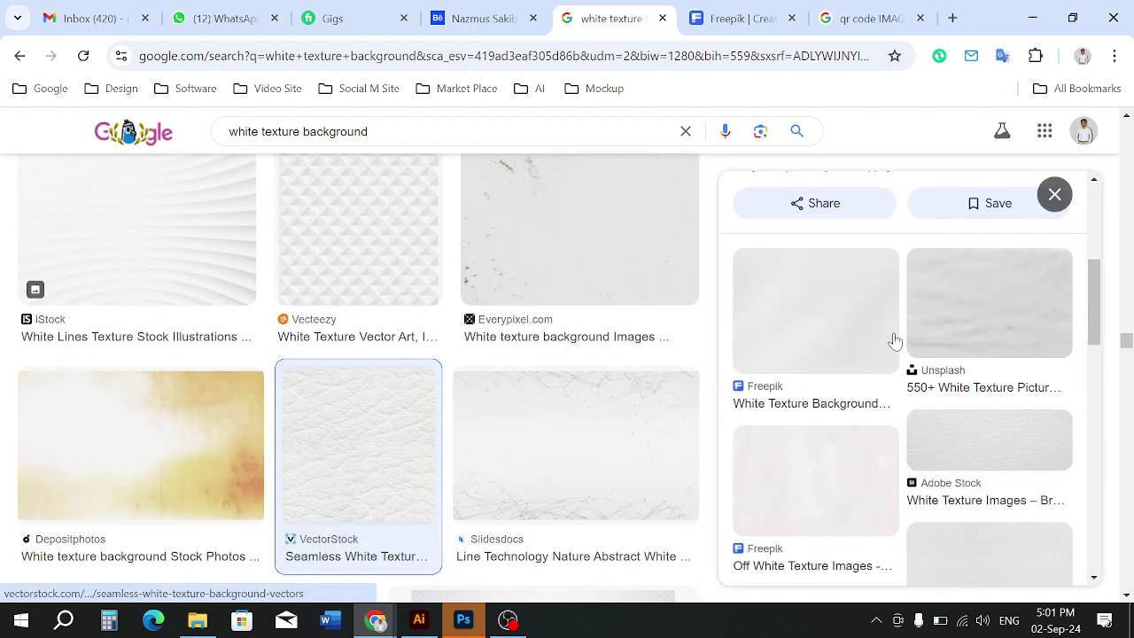
left_click(1018, 436)
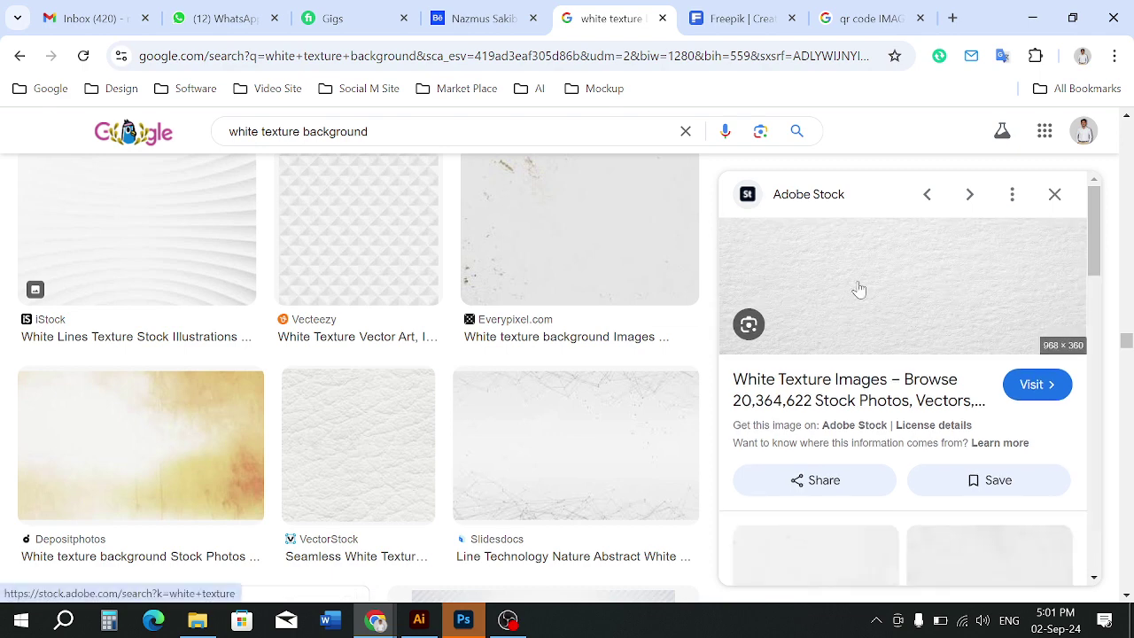
Copy the Adobe Stock paper texture image and return to the business card design
right_click(779, 268)
scroll(856, 460, "down", 3)
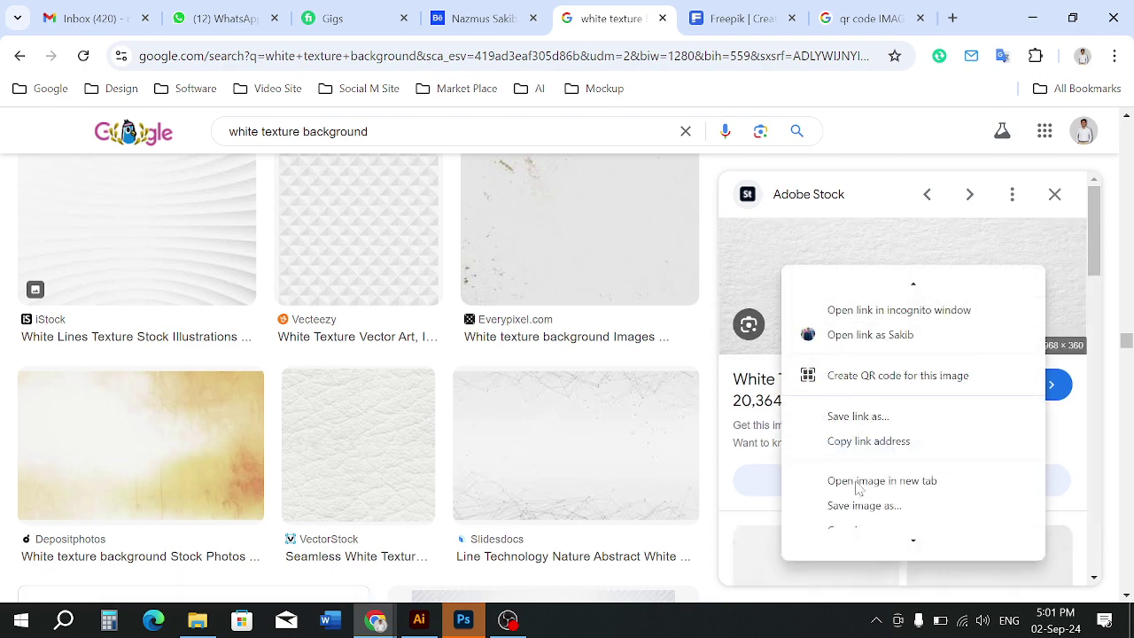
scroll(853, 496, "down", 1)
left_click(854, 474)
scroll(927, 514, "down", 3)
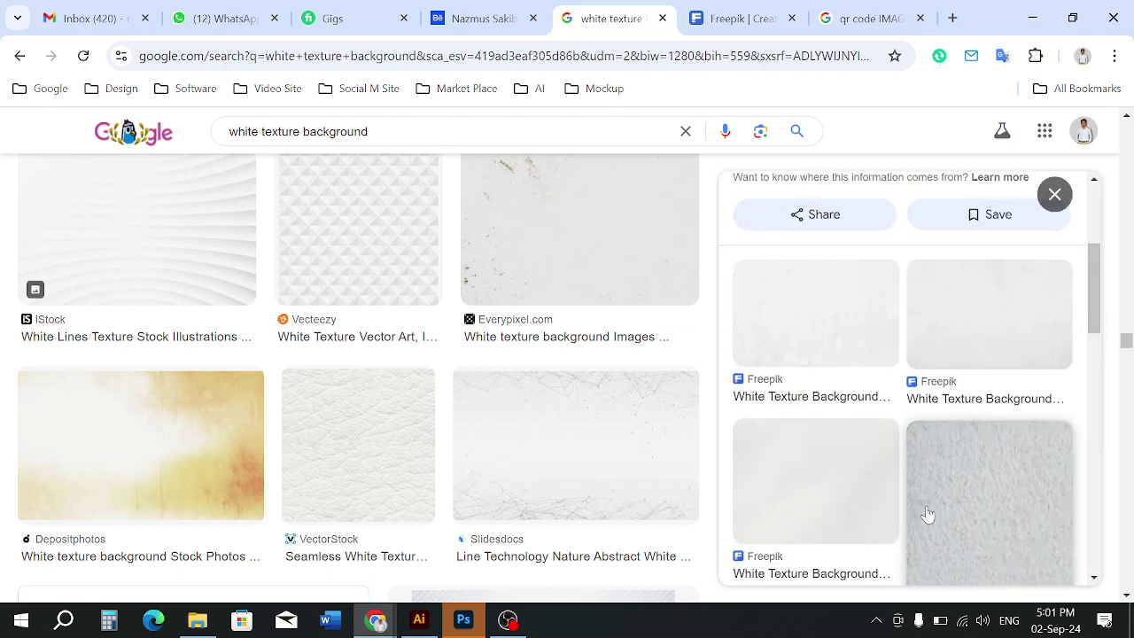
scroll(931, 516, "down", 5)
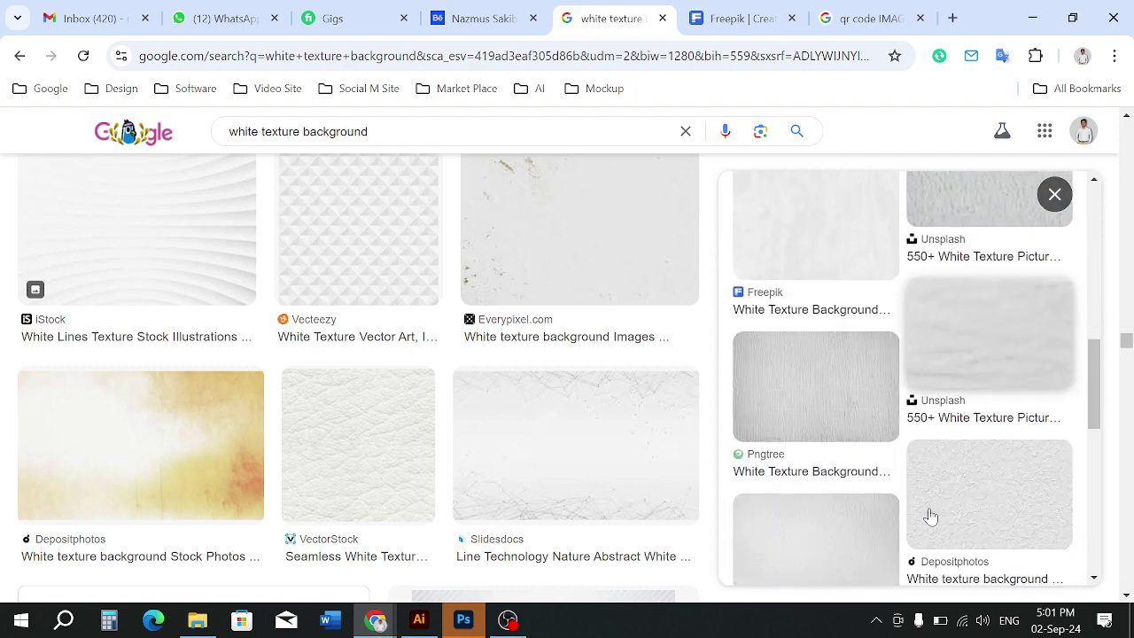
scroll(931, 516, "down", 1)
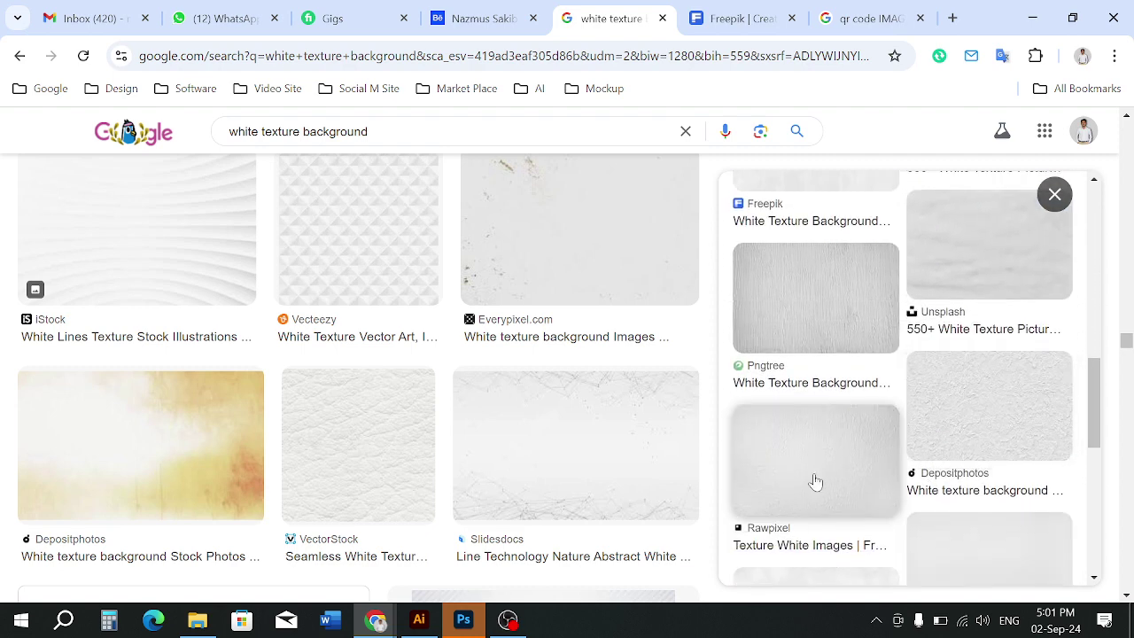
scroll(980, 482, "down", 2)
left_click(788, 323)
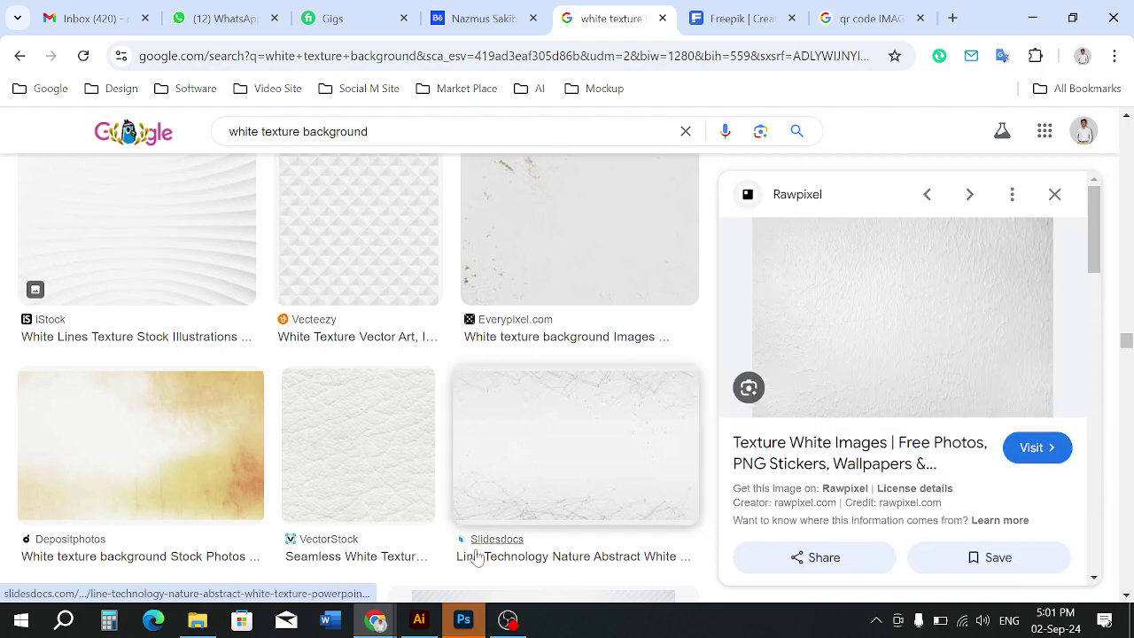
left_click(420, 619)
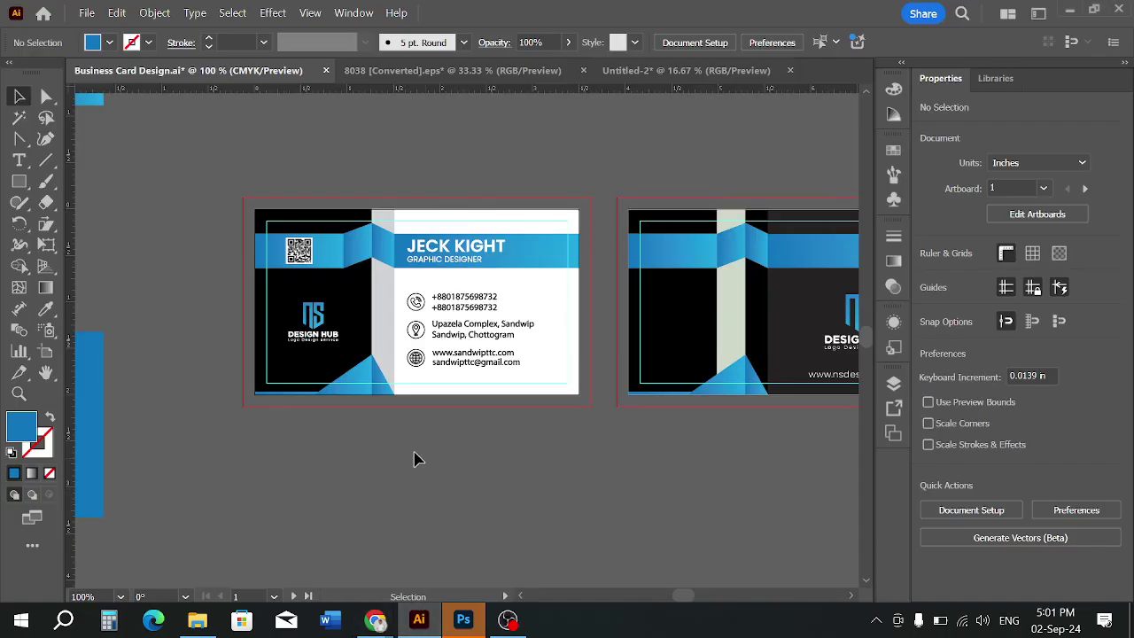
Paste the paper texture, scale it to about 5.16 × 1.92 in, and move it toward the card
scroll(408, 443, "down", 3)
key("ctrl+v")
key("ctrl+minus")
key("ctrl+minus")
key("ctrl+minus")
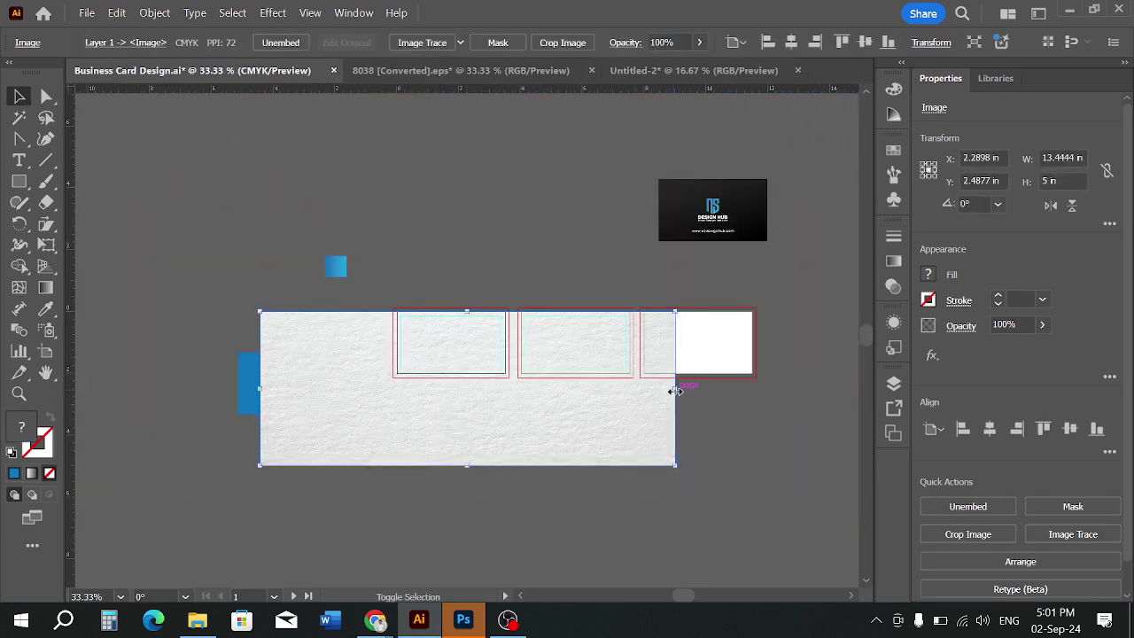
left_click_drag(675, 390, 657, 436)
key("Delete")
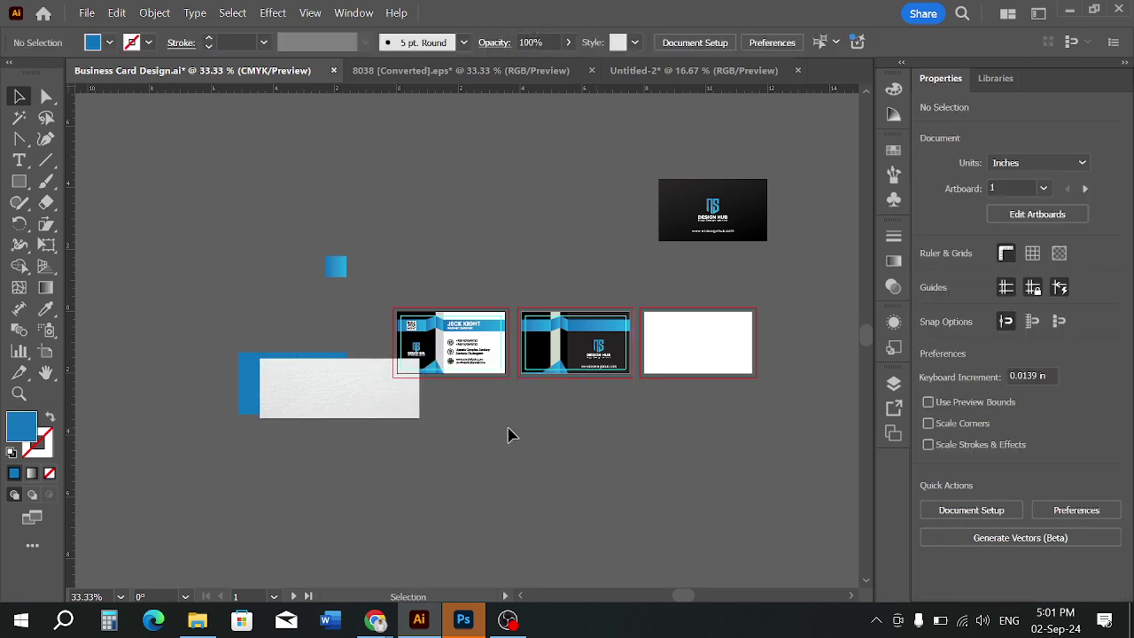
scroll(401, 400, "up", 3)
left_click_drag(401, 400, 522, 228)
scroll(631, 254, "up", 1)
Ungroup the front card artwork and pick out its background group
left_click(712, 463)
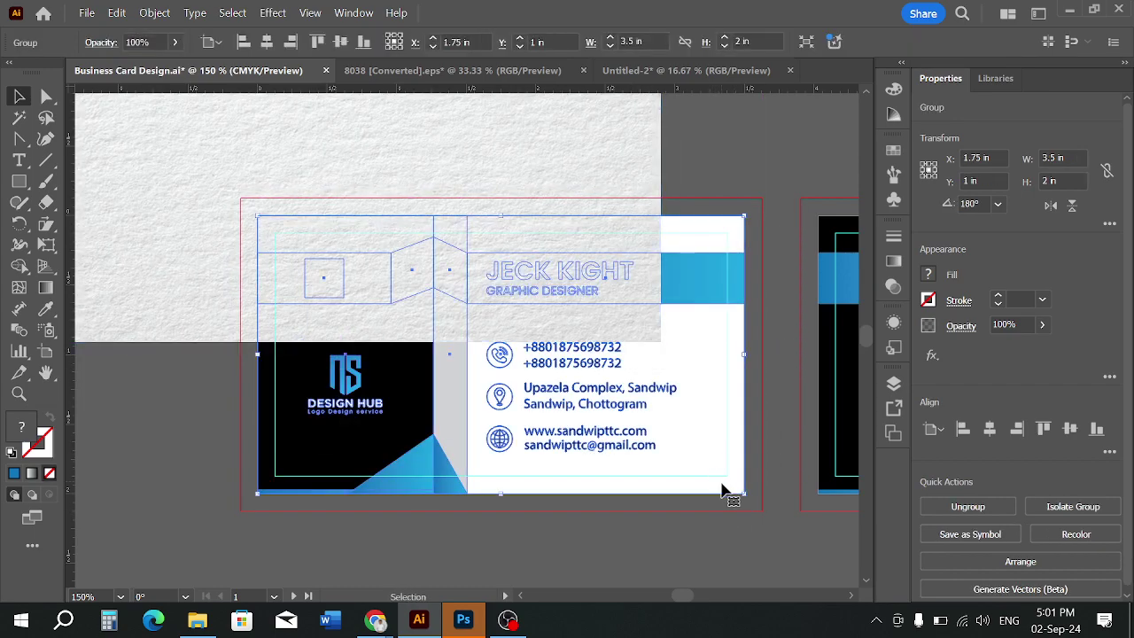
right_click(723, 485)
left_click(771, 225)
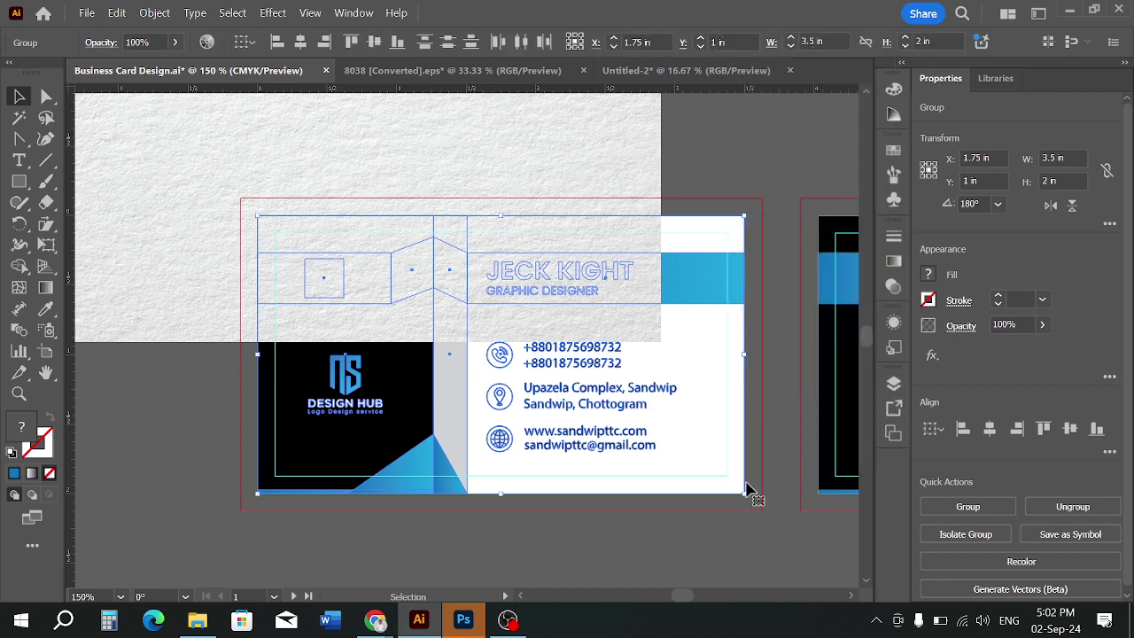
left_click(752, 520)
left_click(745, 494)
left_click(739, 487)
left_click(744, 511)
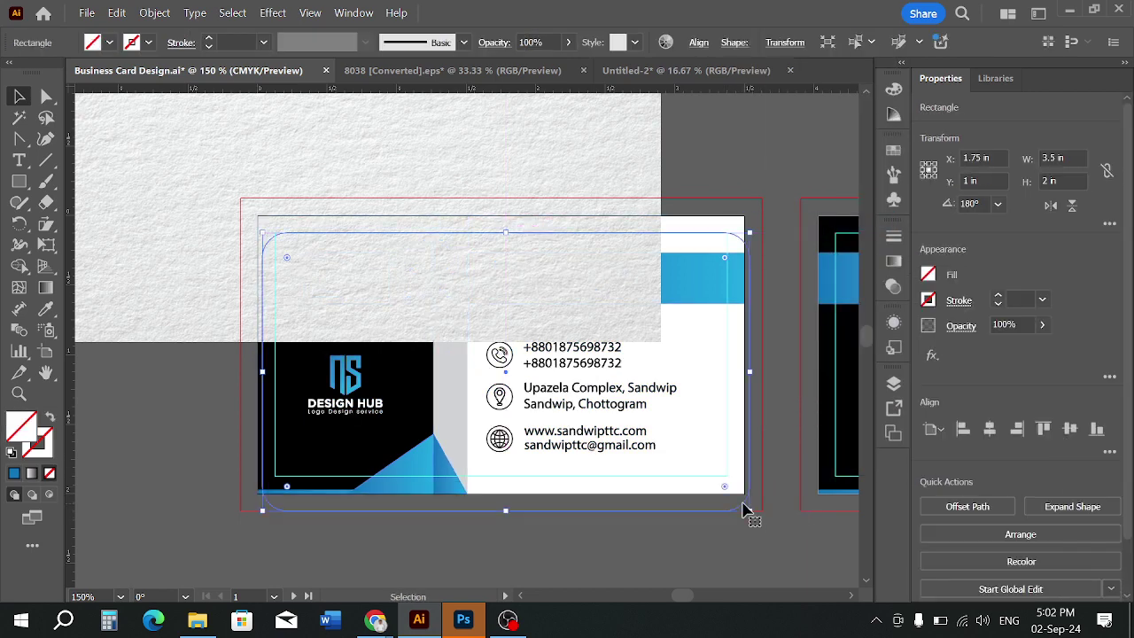
key("ctrl+z")
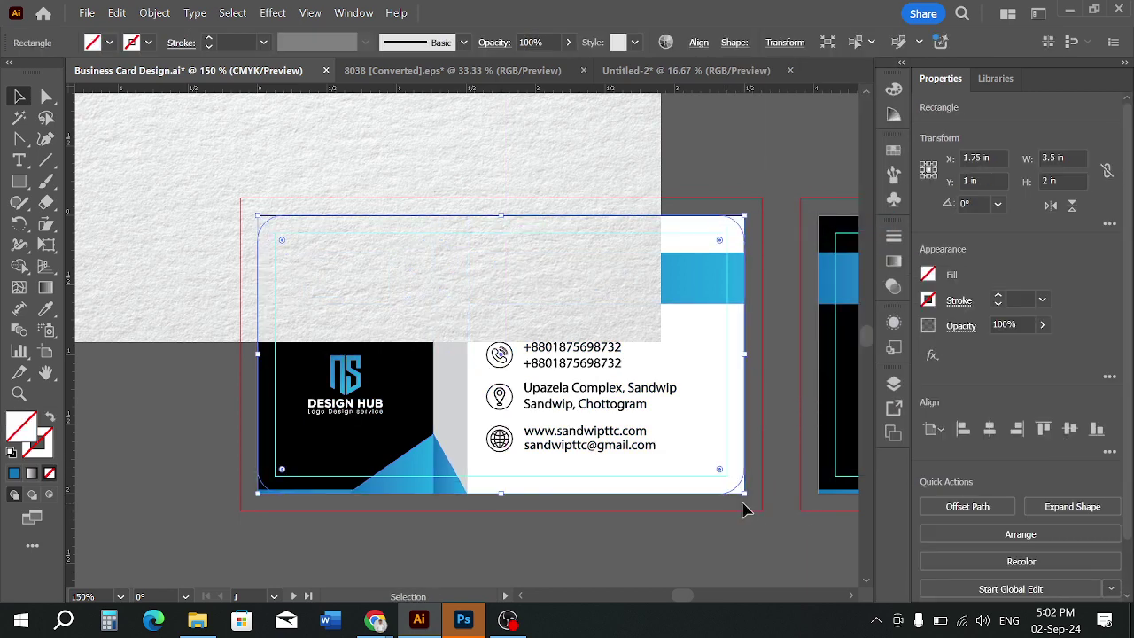
key("Delete")
left_click_drag(737, 485, 762, 514)
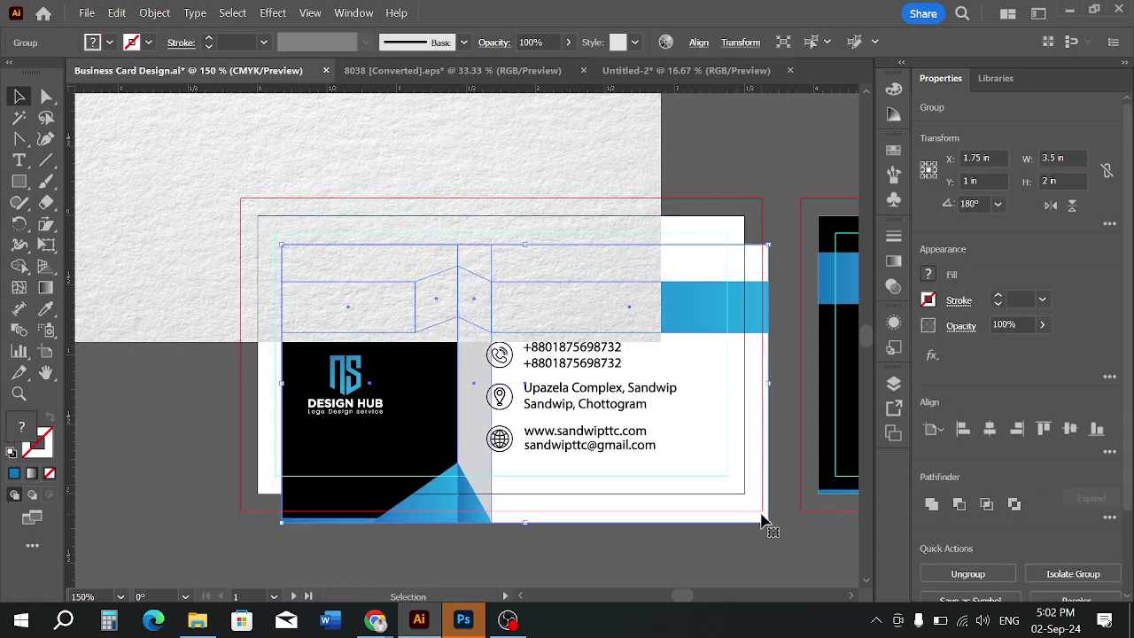
key("ctrl+z")
Ungroup the background pieces and move the white rectangle off to the lower left
right_click(699, 448)
left_click(762, 353)
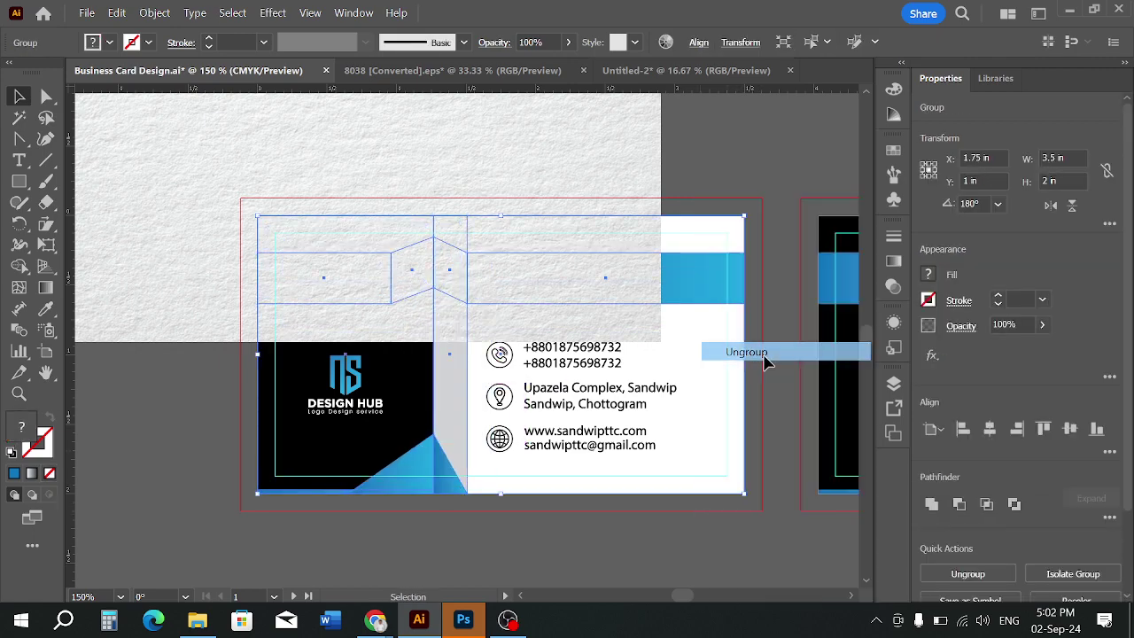
left_click(752, 525)
left_click_drag(732, 486, 759, 529)
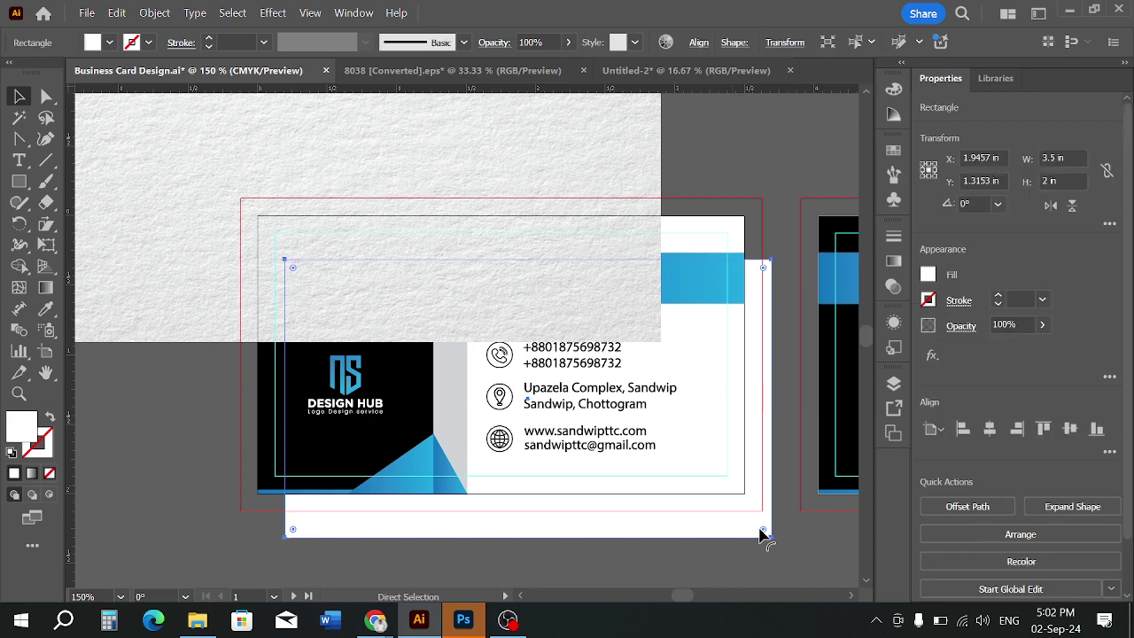
key("ctrl+z")
scroll(674, 484, "down", 1)
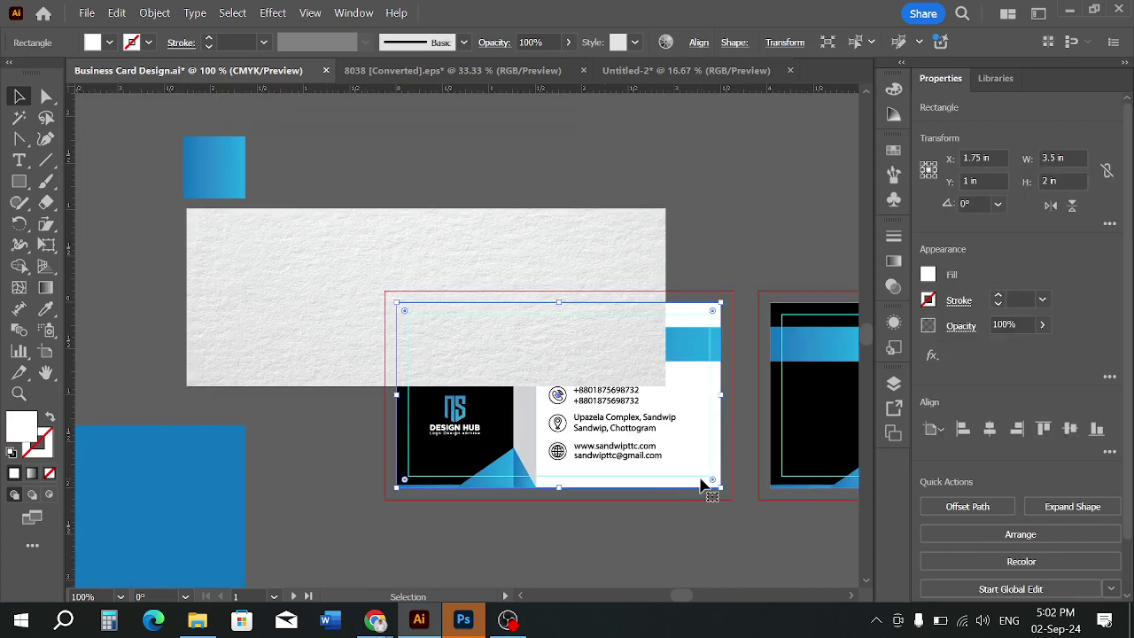
left_click_drag(702, 485, 278, 538)
left_click(486, 549)
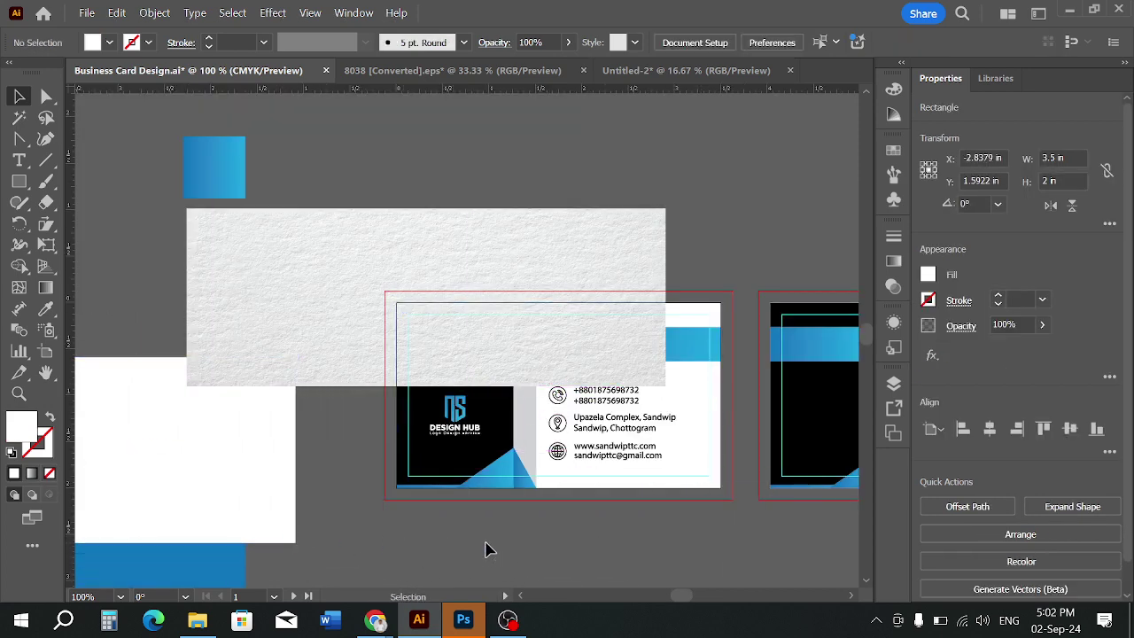
Move the paper-texture image over the card and enlarge it to cover it
left_click(700, 486)
left_click_drag(611, 294, 653, 363)
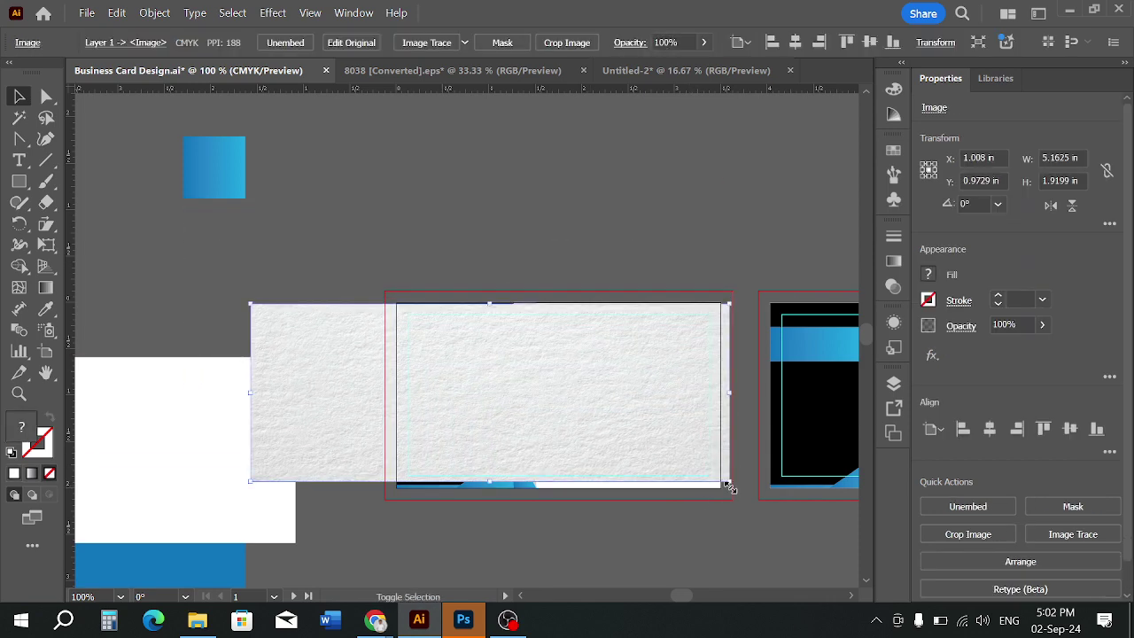
left_click_drag(728, 487, 755, 528)
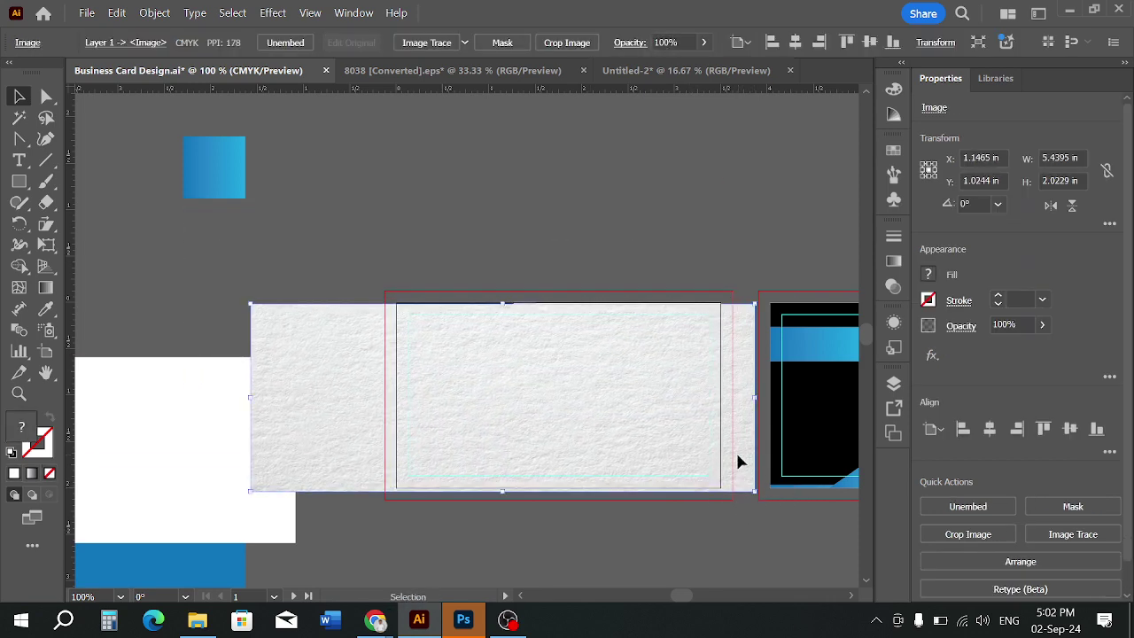
Send the texture behind the card artwork and clip it to the card shape with a clipping mask
mouse_move(735, 450)
left_mouse_down()
mouse_move(724, 444)
mouse_move(729, 453)
left_mouse_up()
key("ctrl+shift+bracketleft")
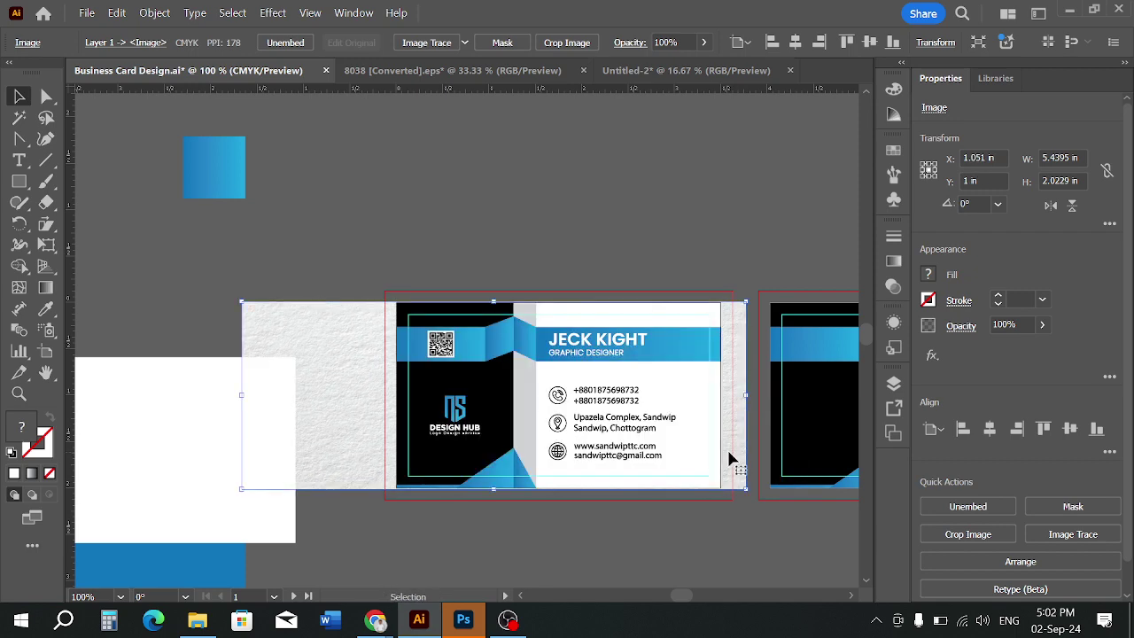
scroll(729, 456, "up", 1)
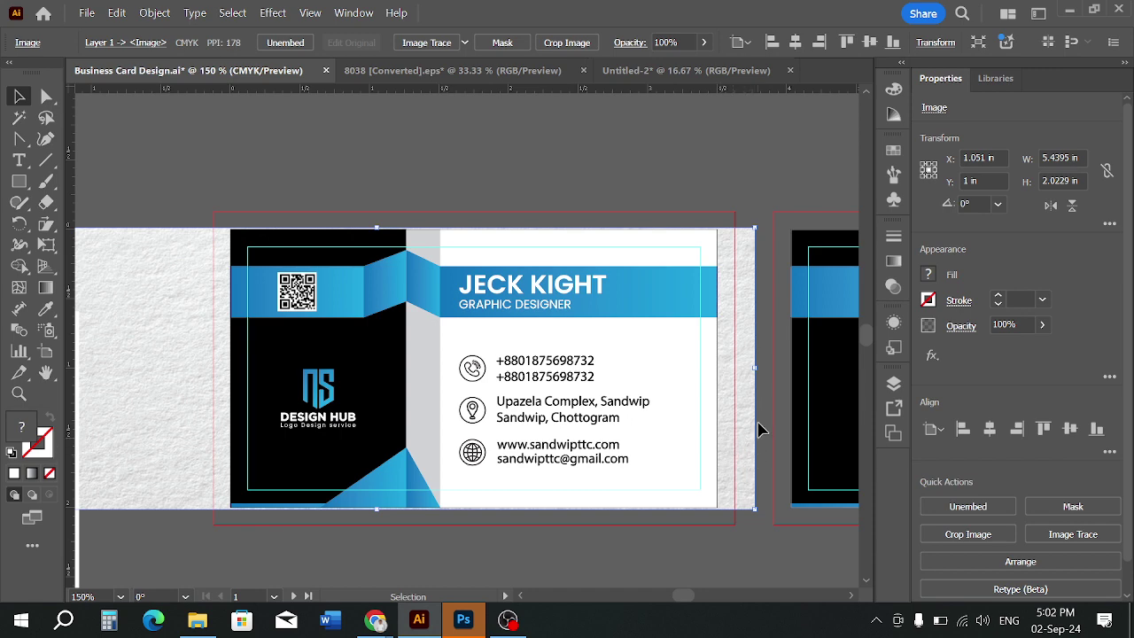
left_click(764, 417)
left_click(737, 426)
left_click(686, 380, "shift")
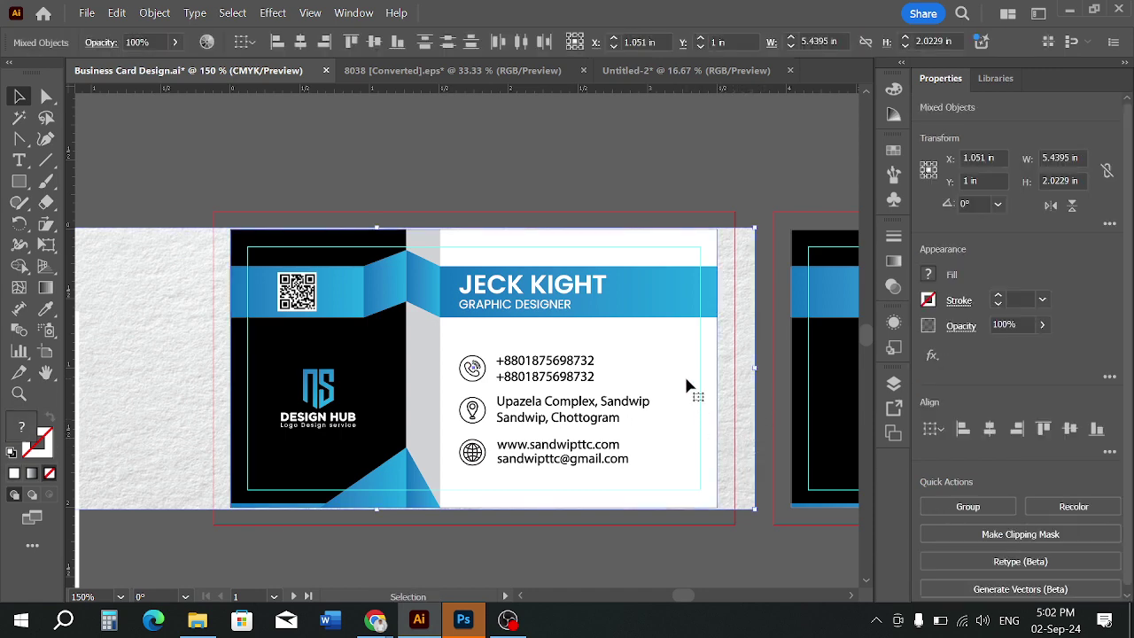
right_click(686, 381)
left_click(753, 416)
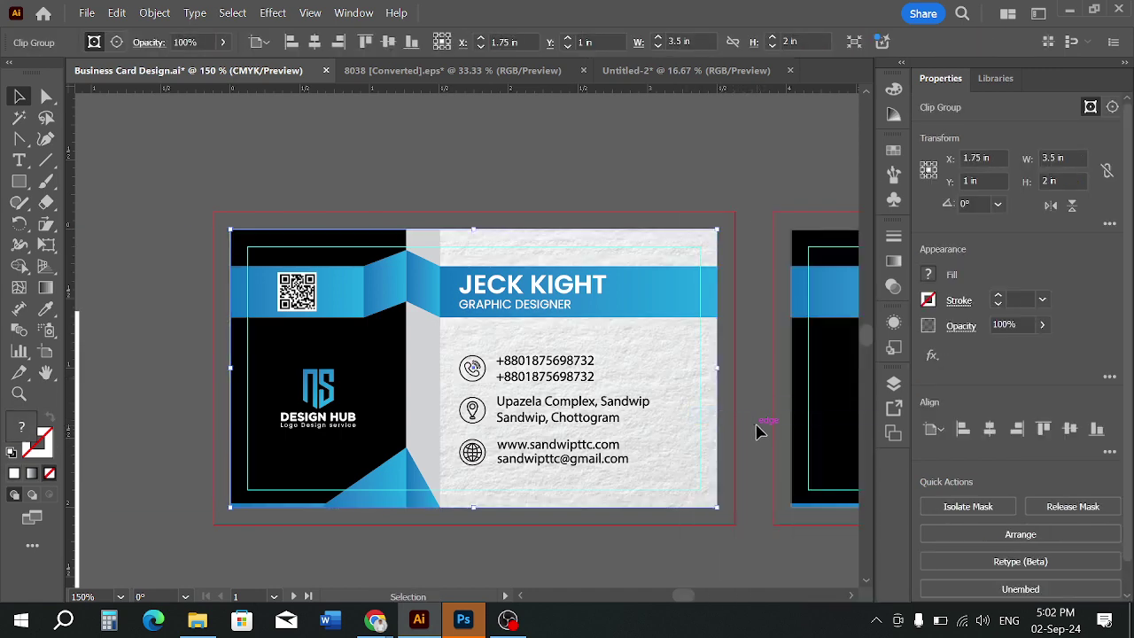
left_click(757, 431)
left_click_drag(130, 418, 755, 360)
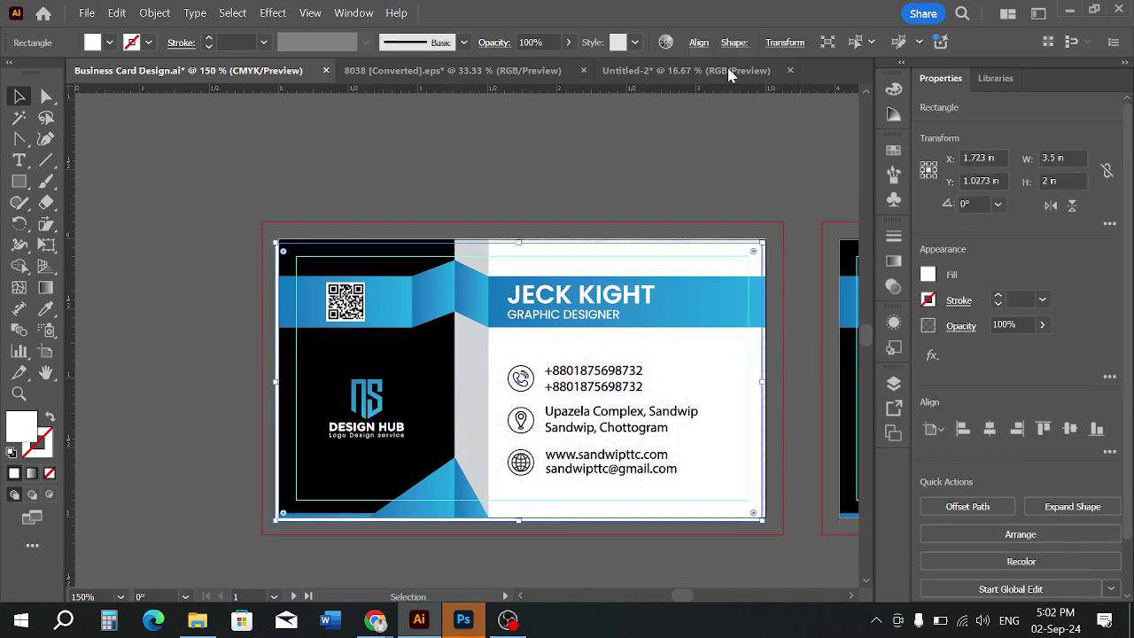
Centre the white background rectangle horizontally and vertically on the card
left_click(699, 42)
left_click(544, 93)
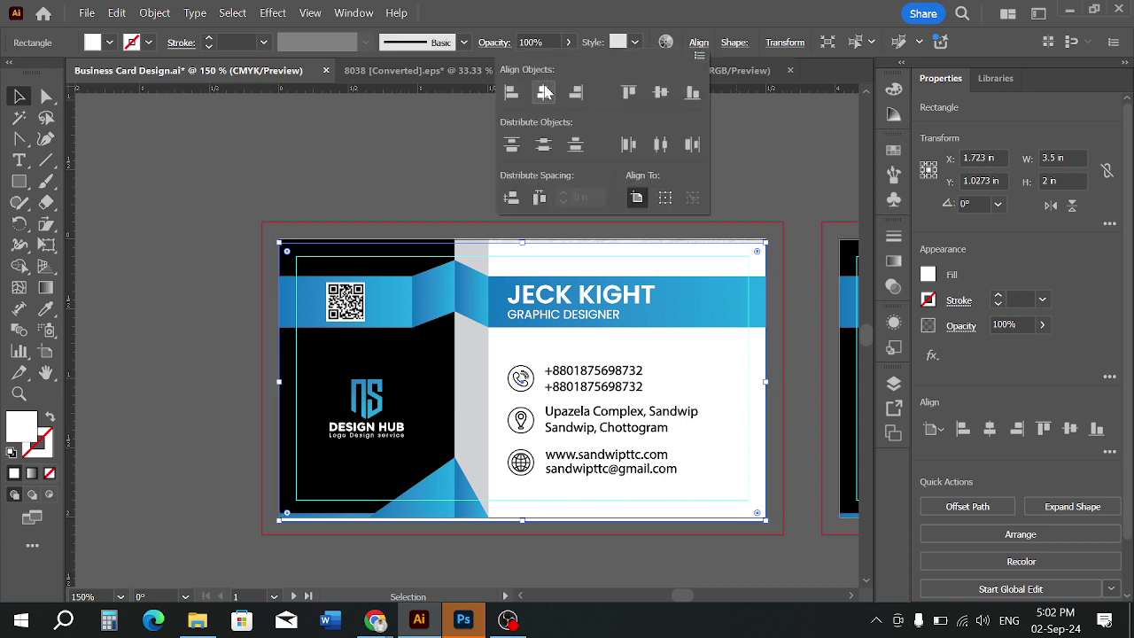
left_click(660, 94)
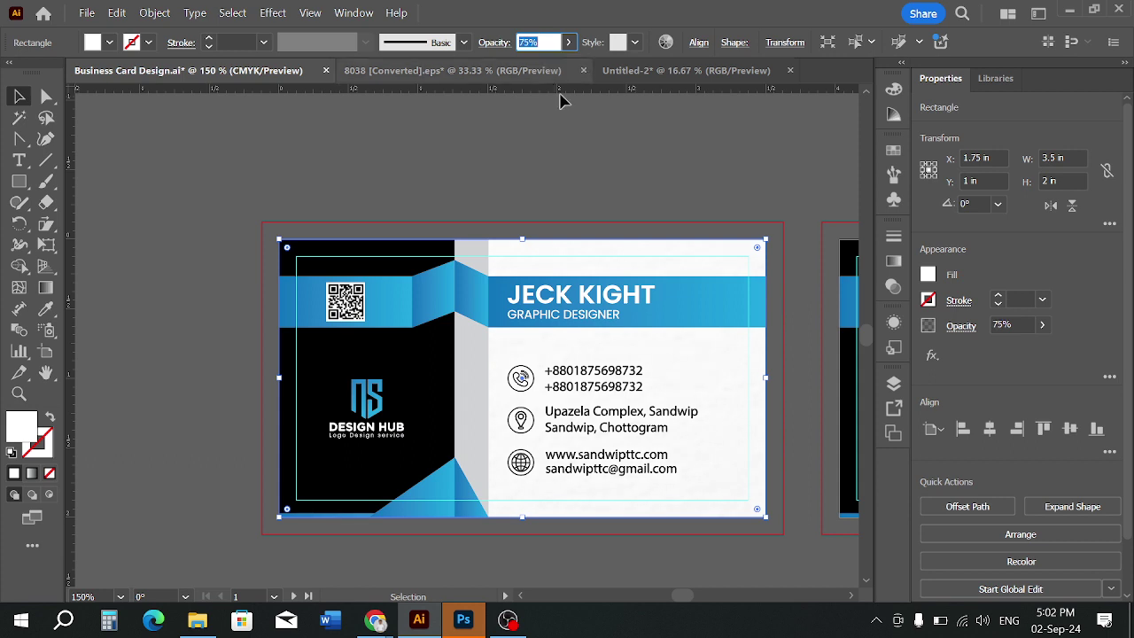
left_click(608, 157)
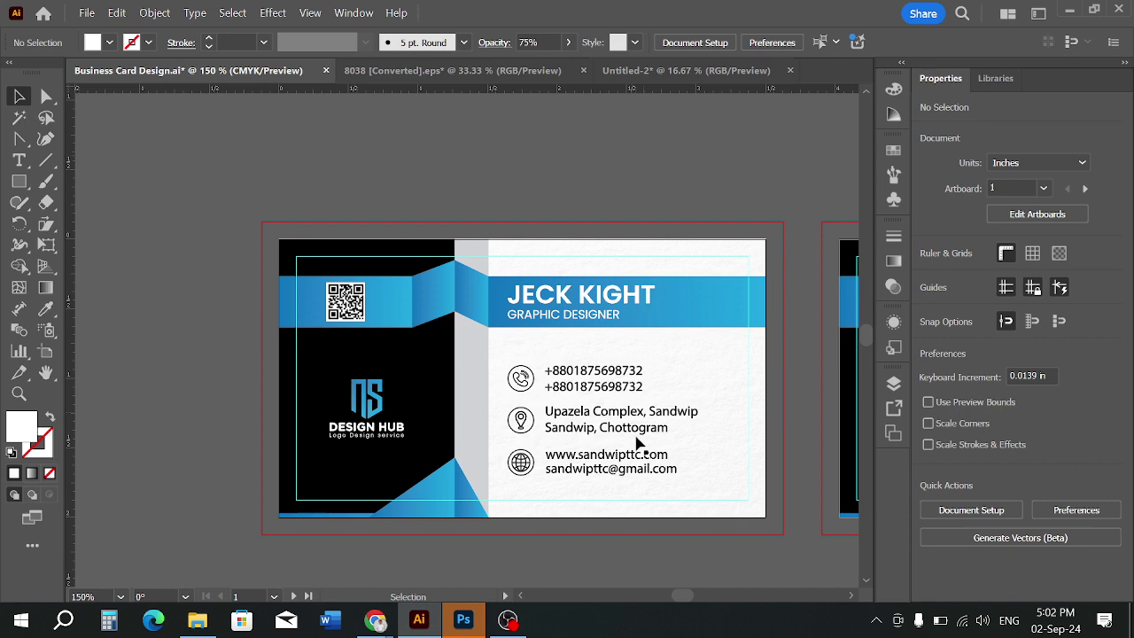
scroll(722, 483, "up", 3)
scroll(727, 424, "up", 1)
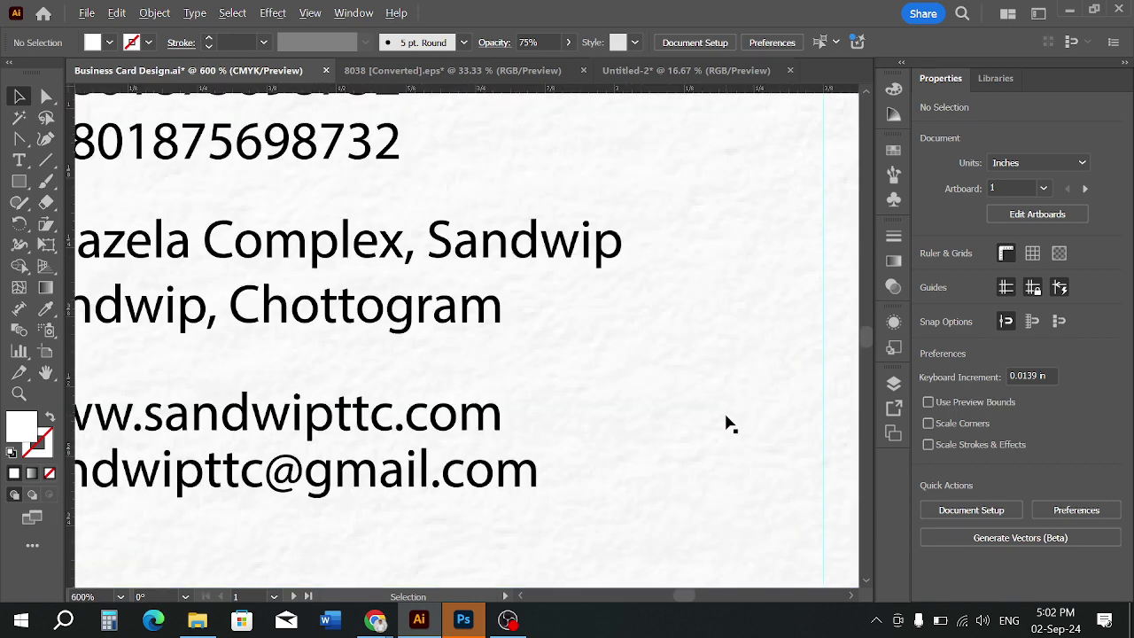
scroll(666, 374, "down", 4)
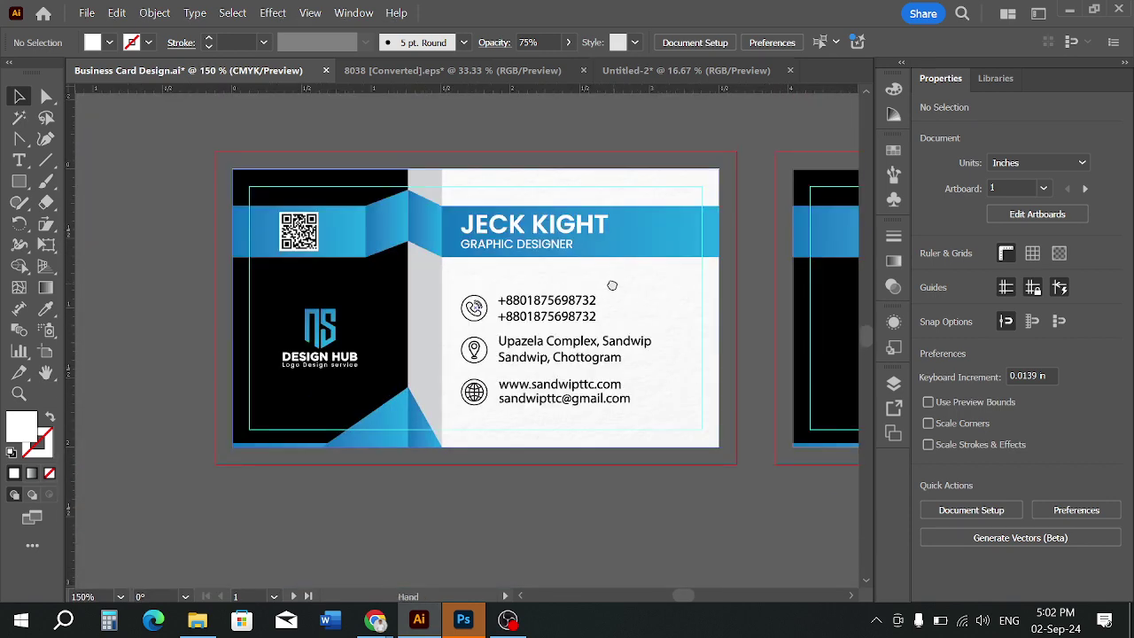
left_click_drag(611, 286, 633, 367)
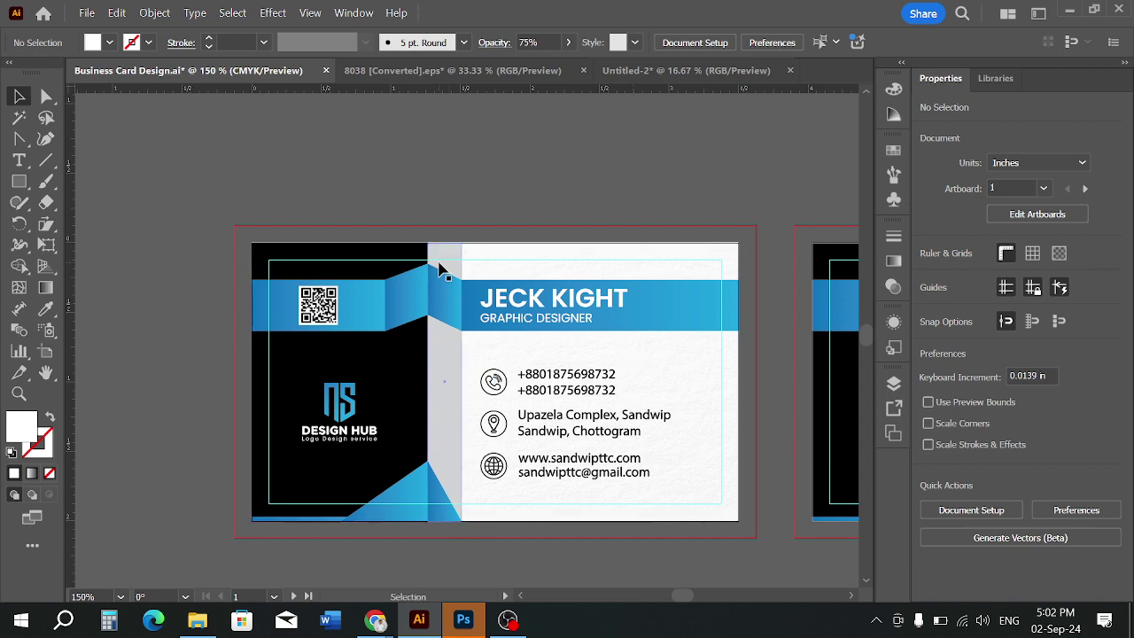
Export the artboard as a PNG named 'Business Card Design with texture', cancelling PNG Options
left_click(89, 13)
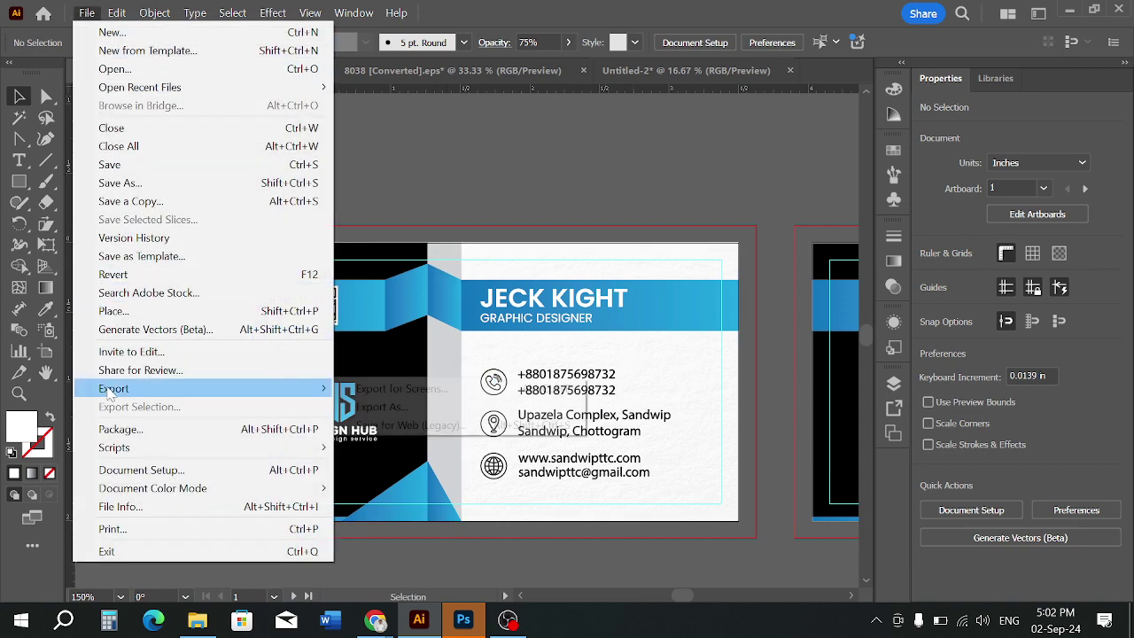
mouse_move(301, 387)
left_click(367, 408)
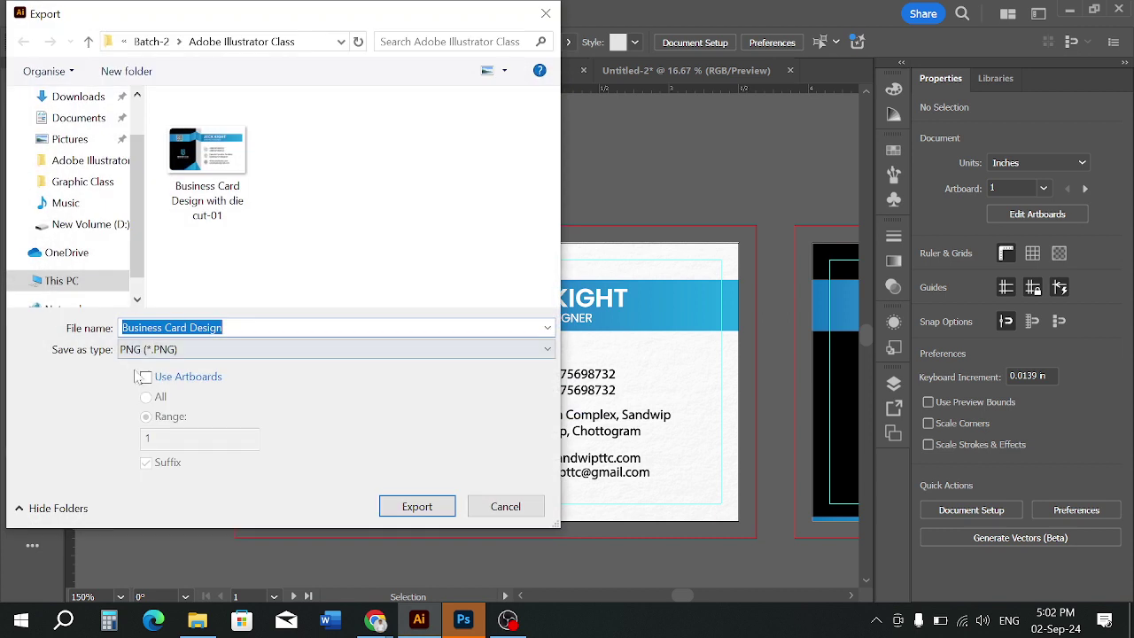
left_click(146, 376)
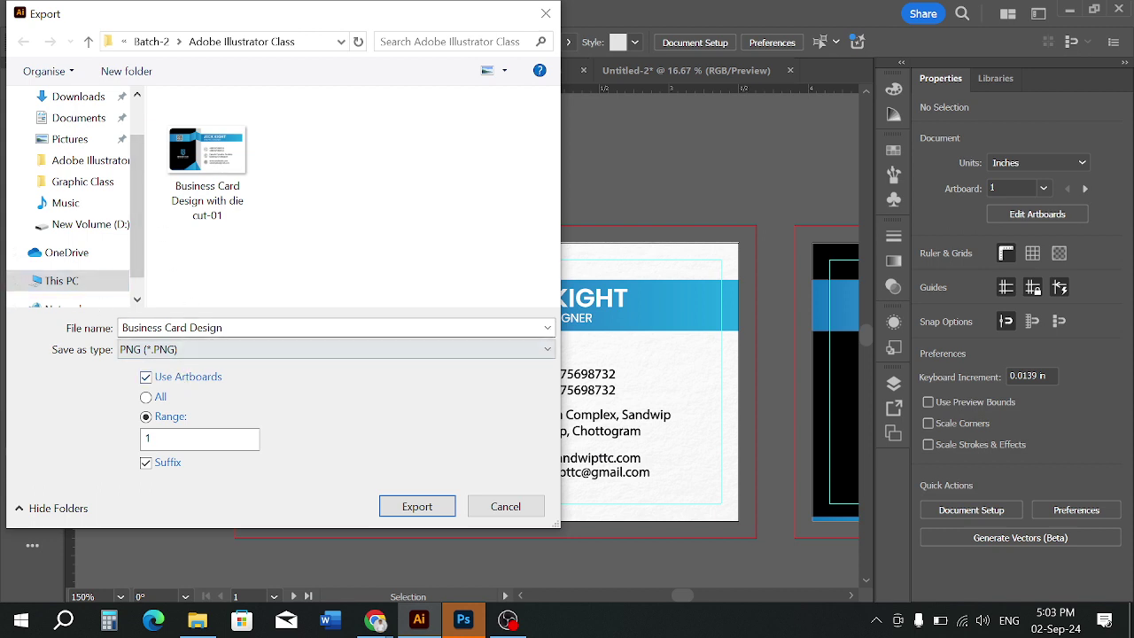
left_click(223, 328)
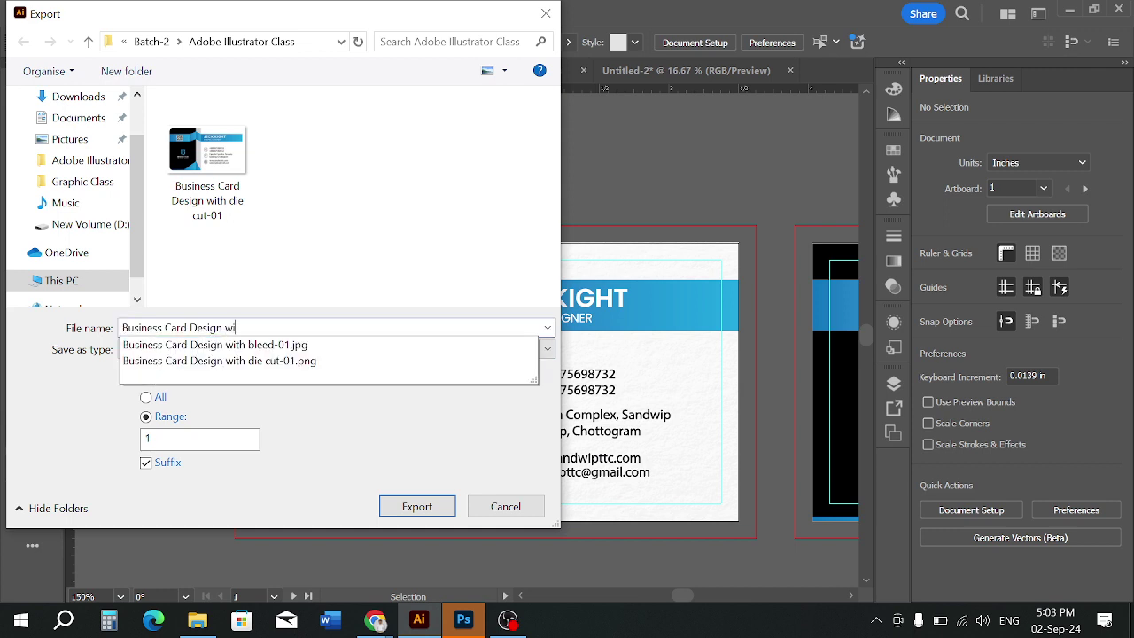
type("with")
key("BackSpace")
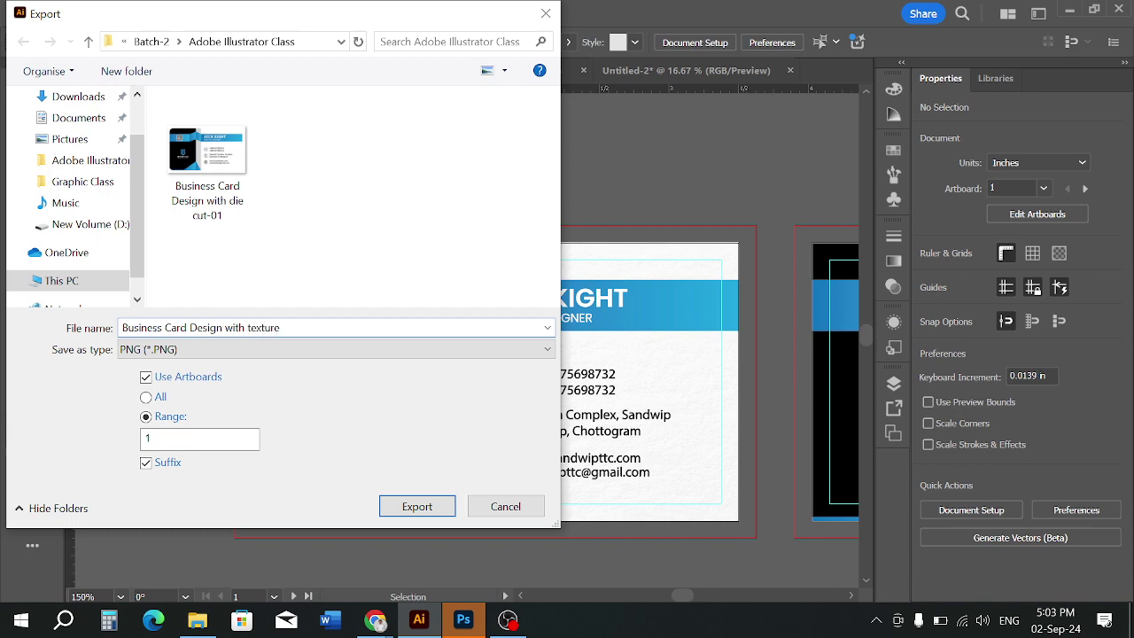
left_click(414, 507)
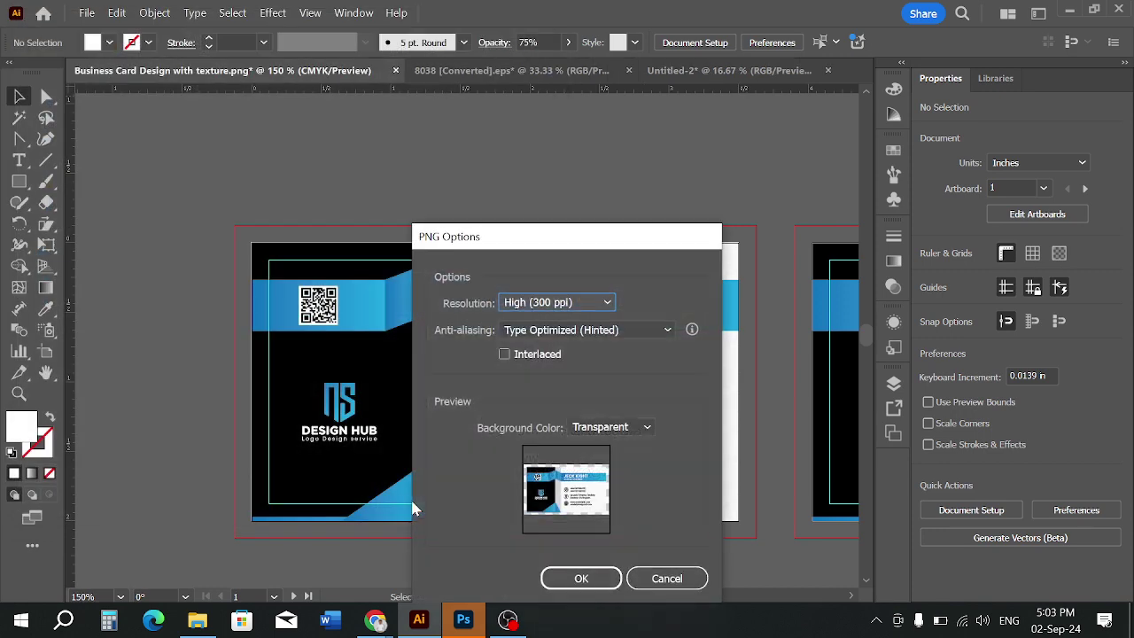
left_click(657, 578)
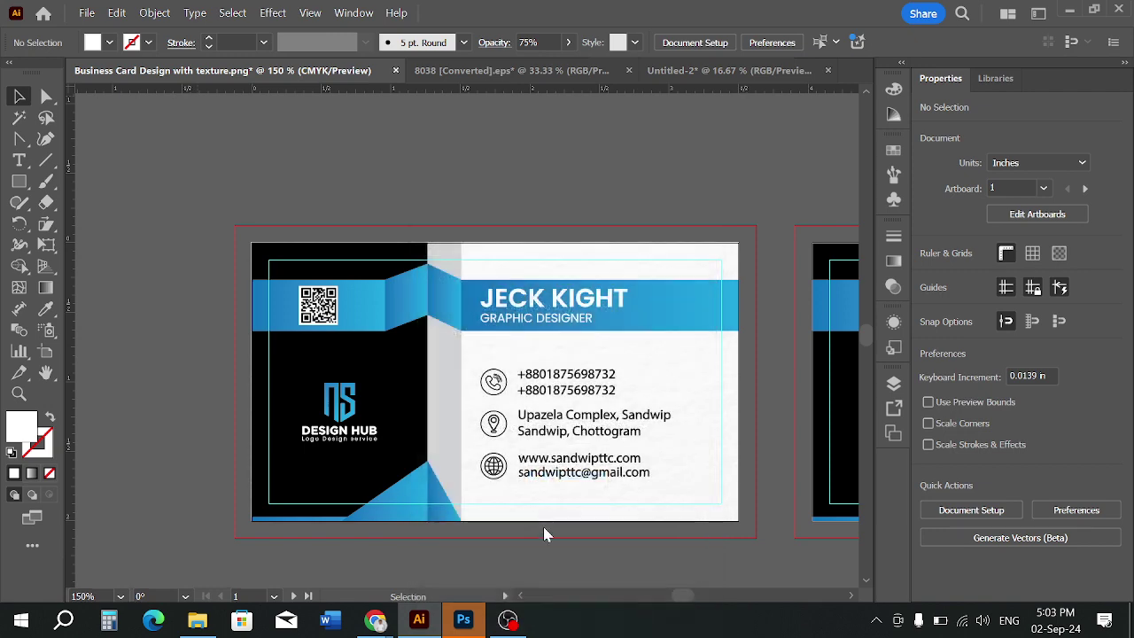
left_click(86, 13)
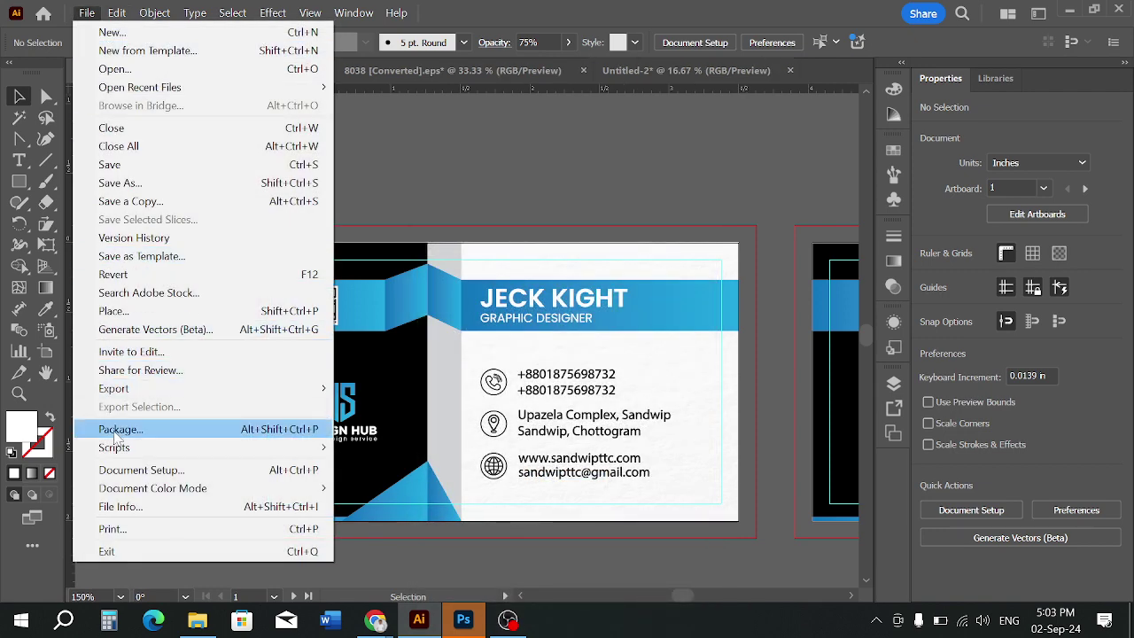
Export the artboard as an RGB JPEG named 'Business Card Design with texture'
mouse_move(133, 388)
left_click(354, 410)
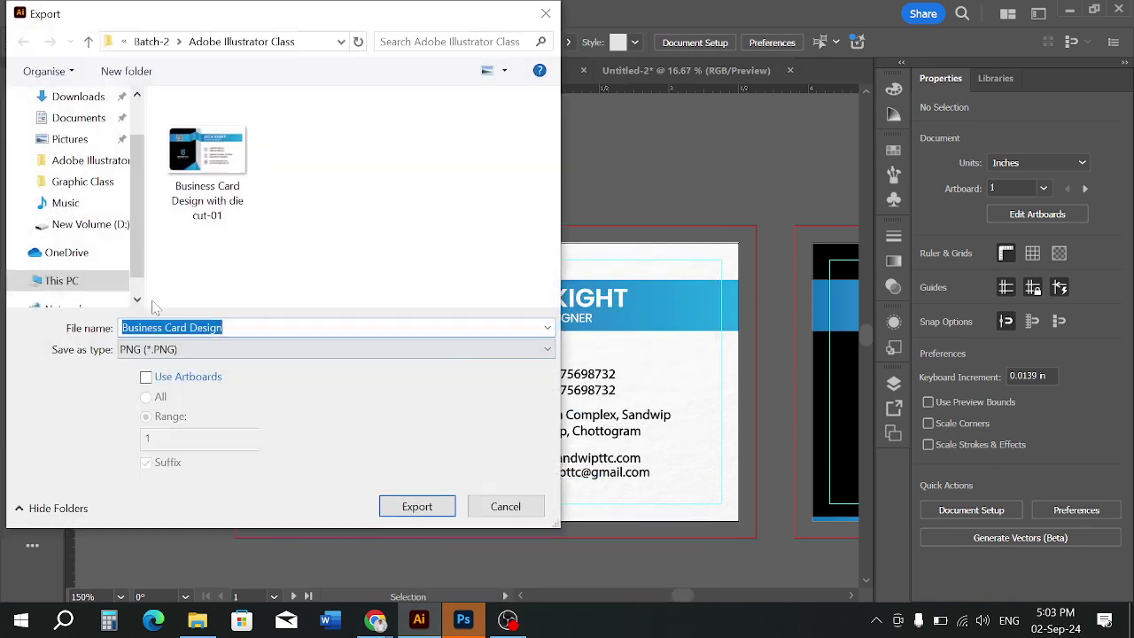
left_click(175, 377)
left_click(178, 350)
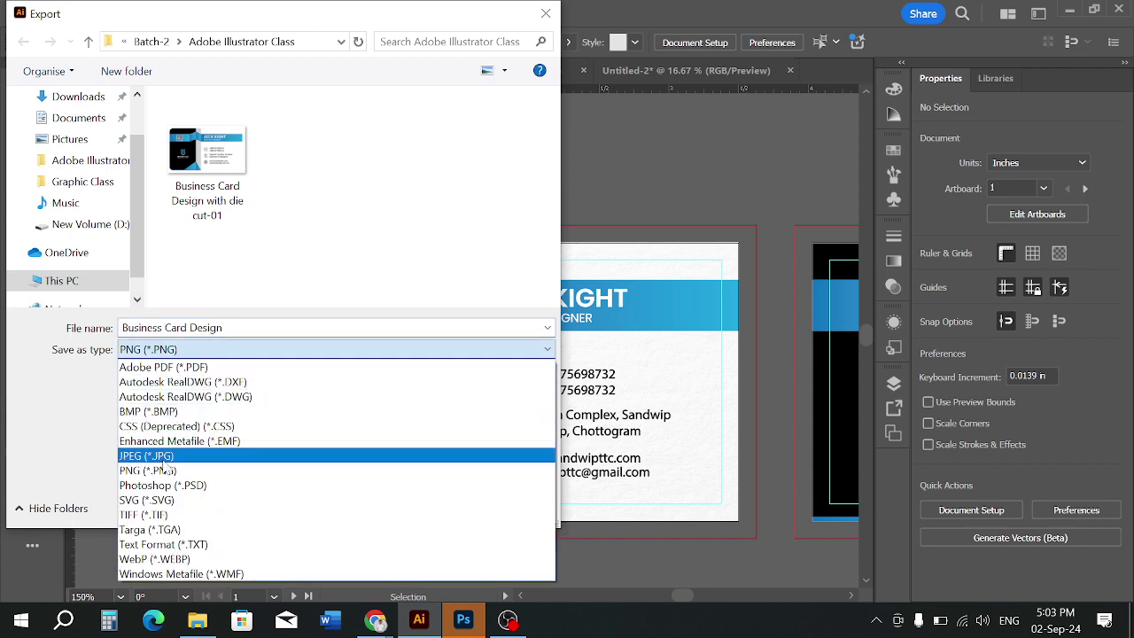
left_click(168, 457)
double_click(207, 328)
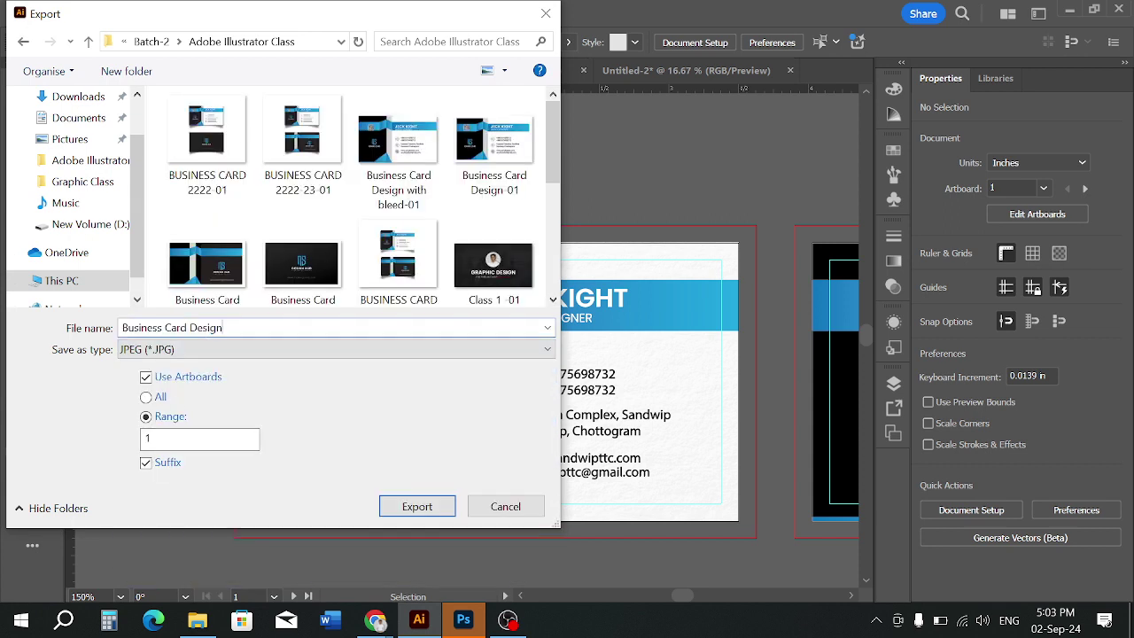
type("with ")
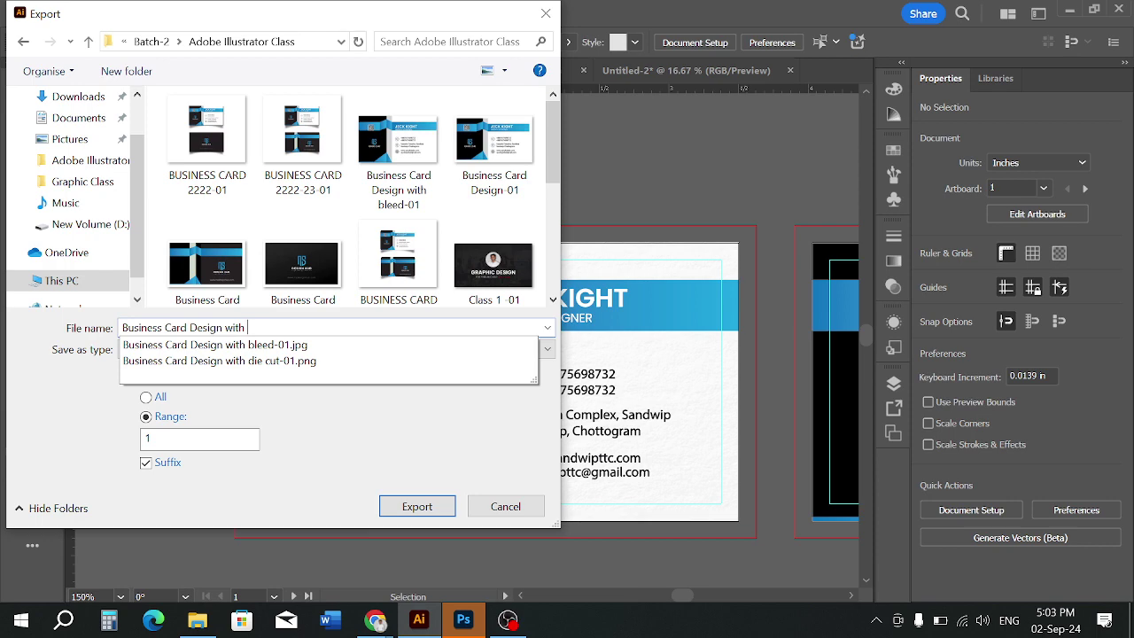
type("texture")
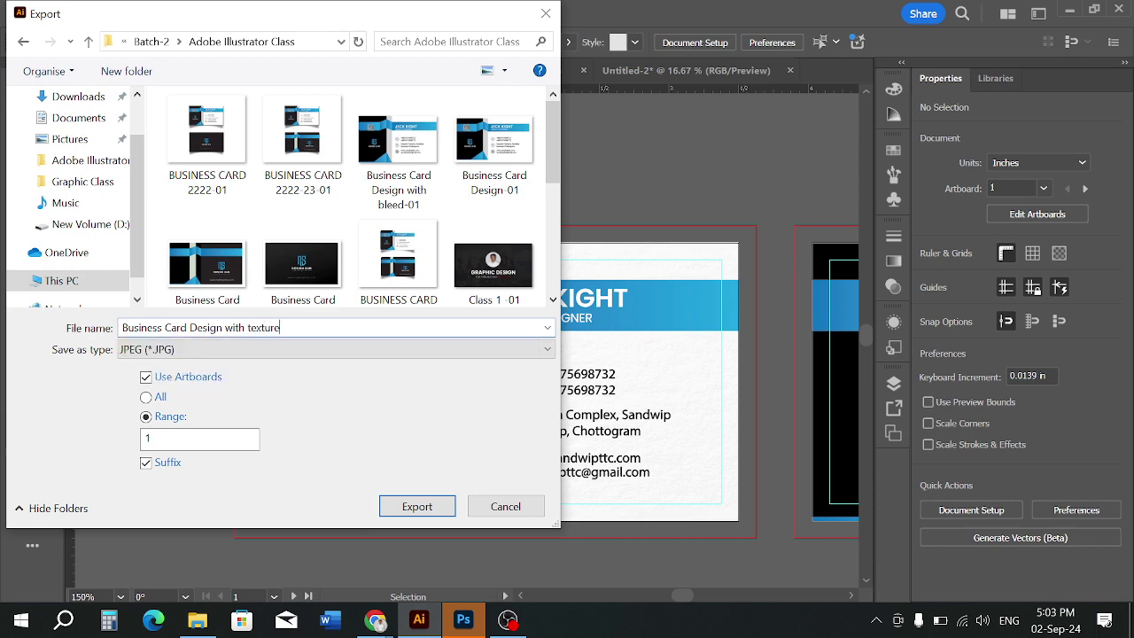
left_click(390, 514)
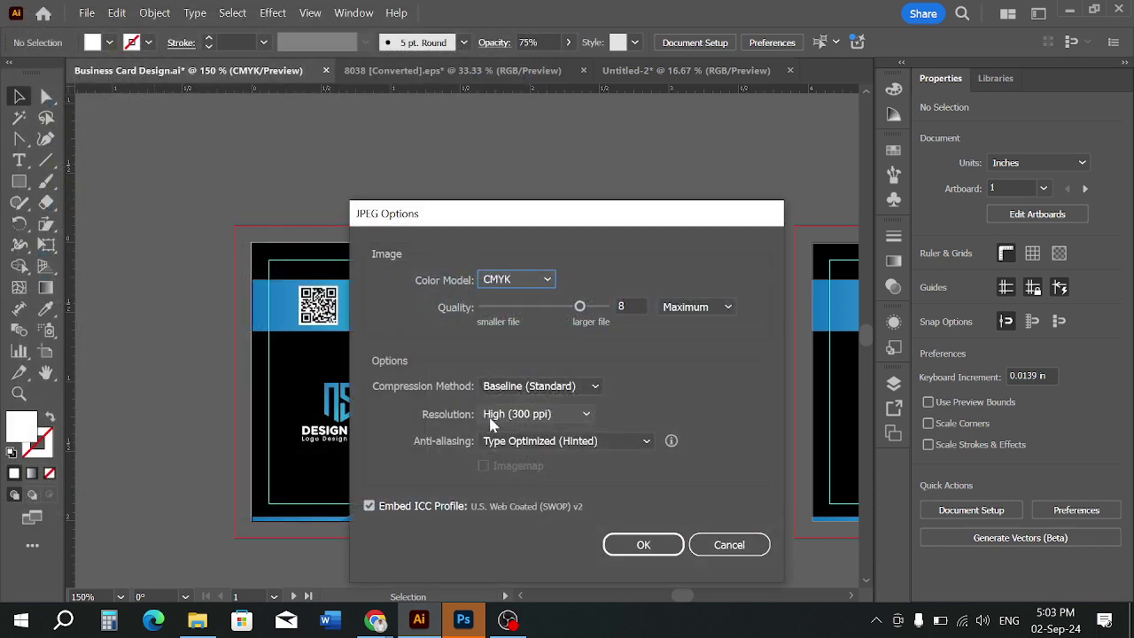
left_click(501, 284)
left_click(516, 301)
left_click(619, 547)
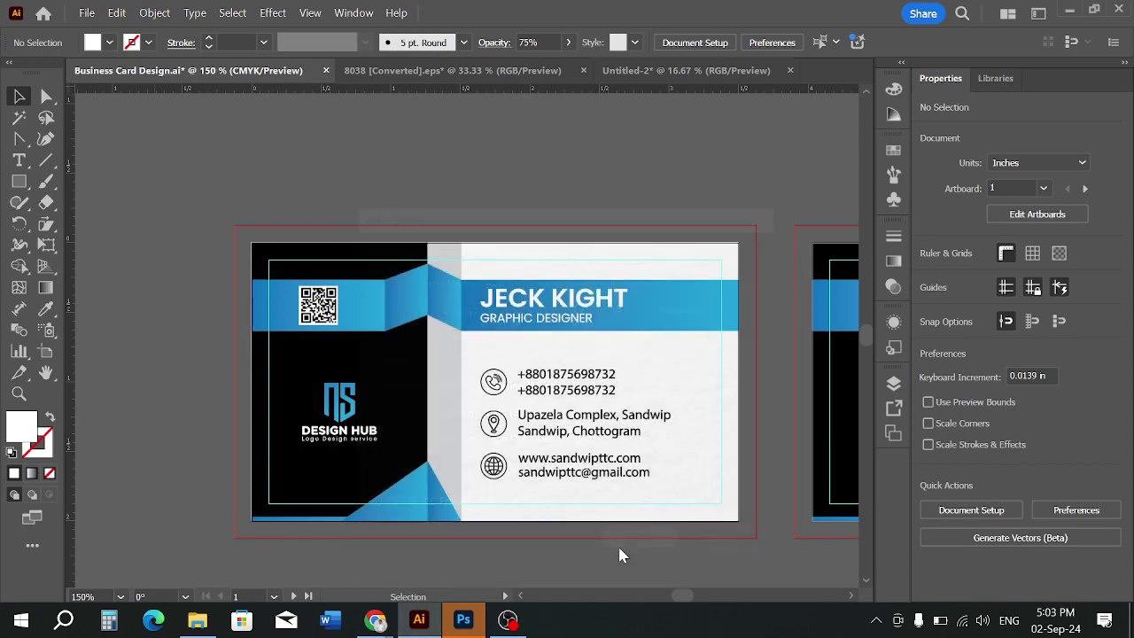
right_click(576, 463)
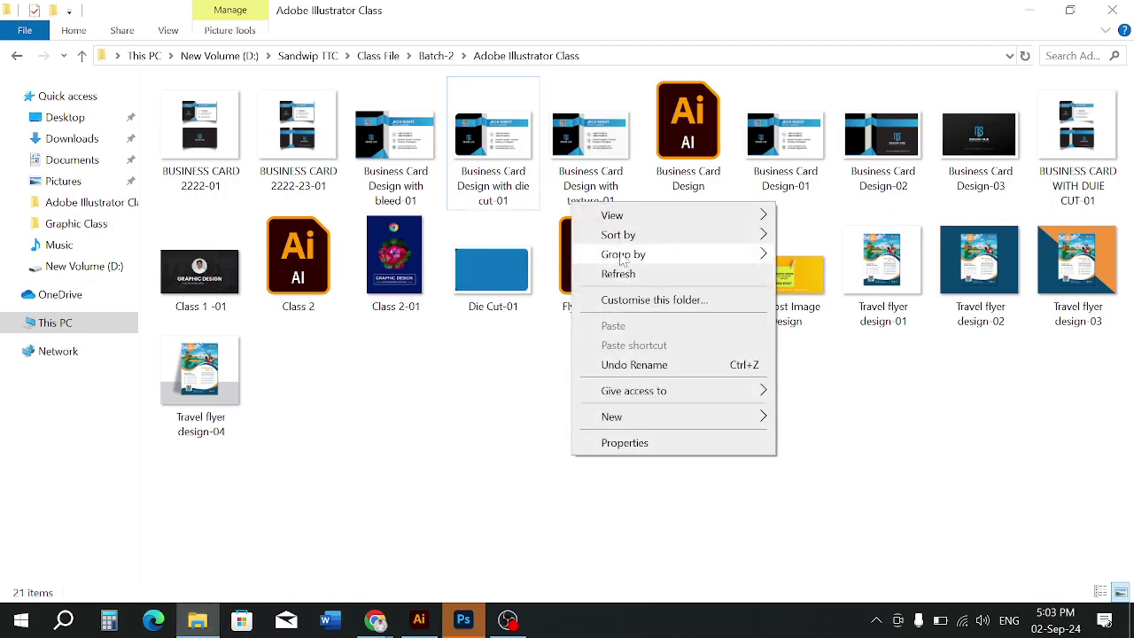
left_click(622, 275)
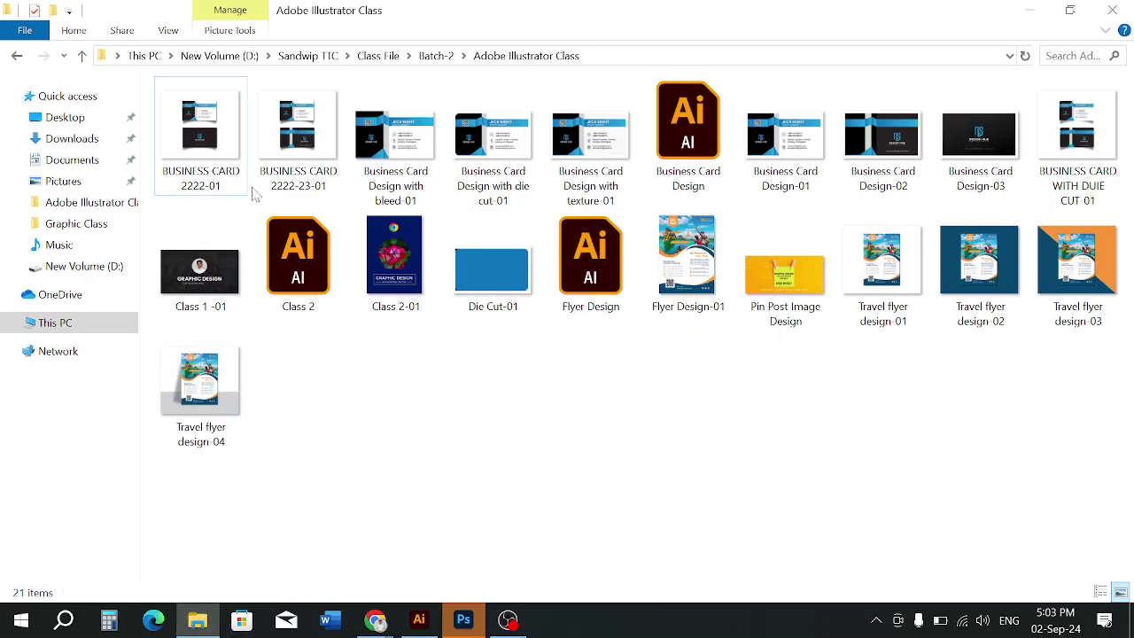
double_click(416, 159)
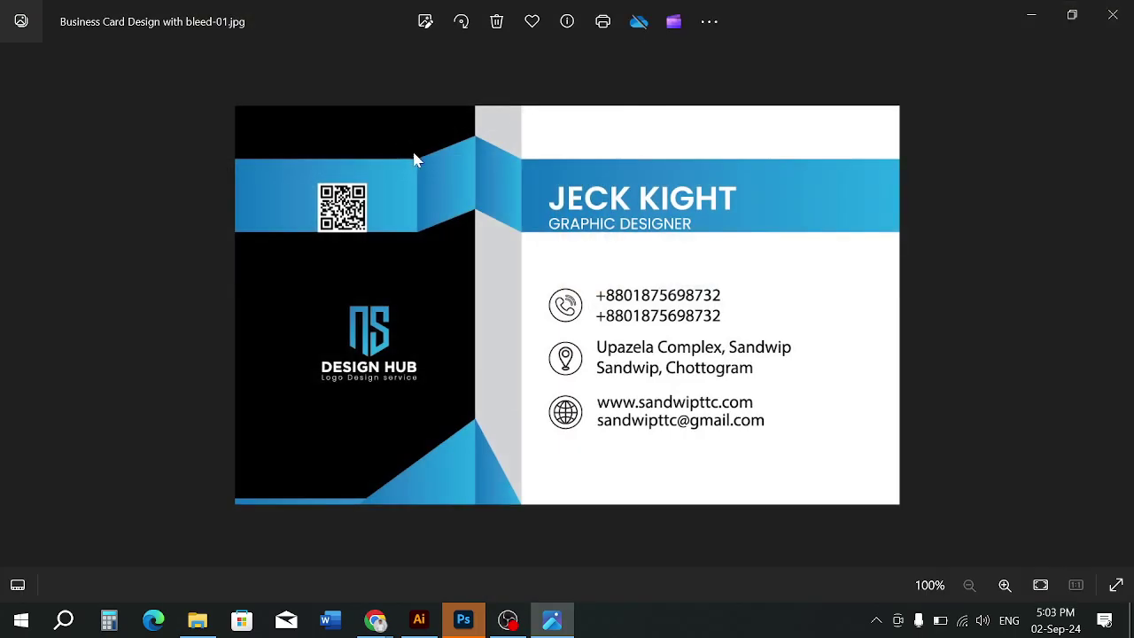
left_click(1113, 15)
right_click(542, 424)
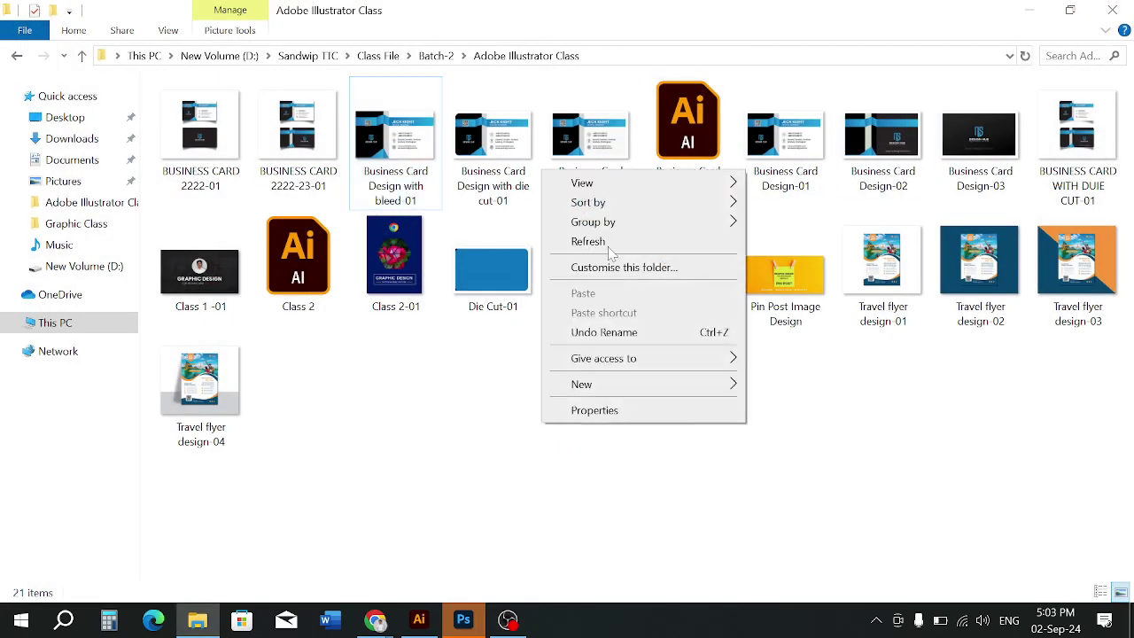
left_click(608, 246)
double_click(585, 197)
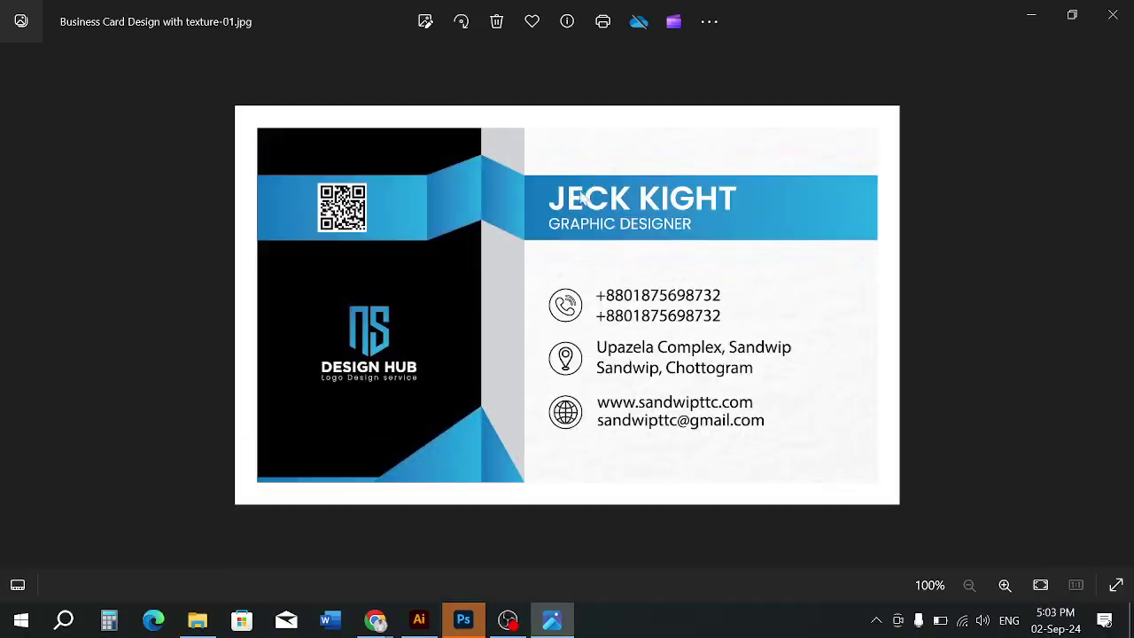
scroll(625, 353, "up", 5)
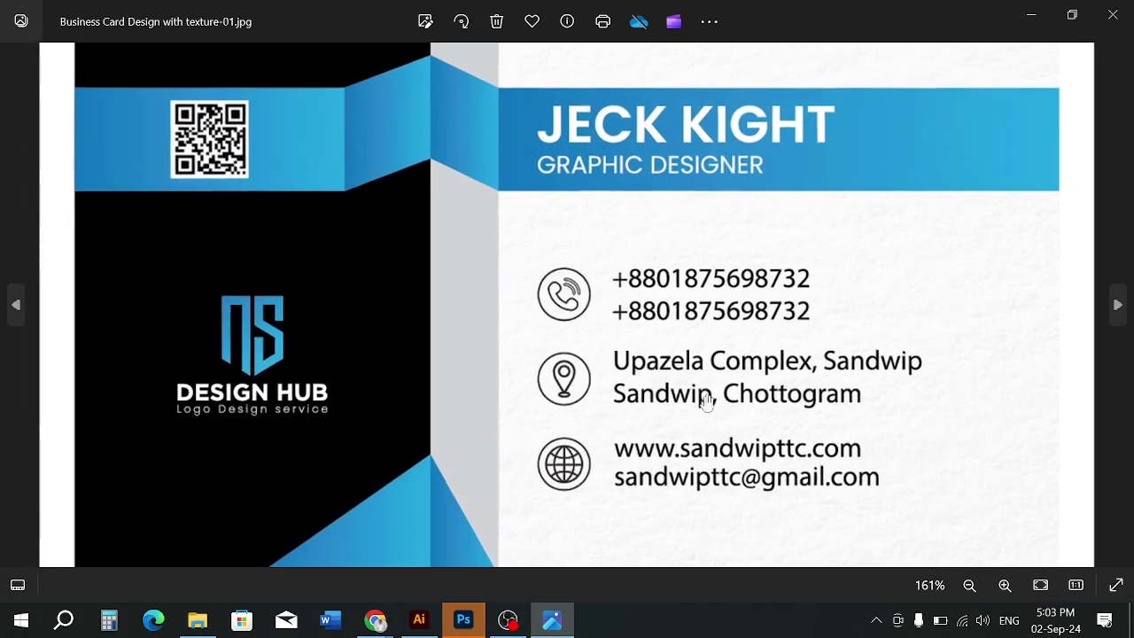
scroll(836, 349, "up", 1)
scroll(836, 349, "down", 5)
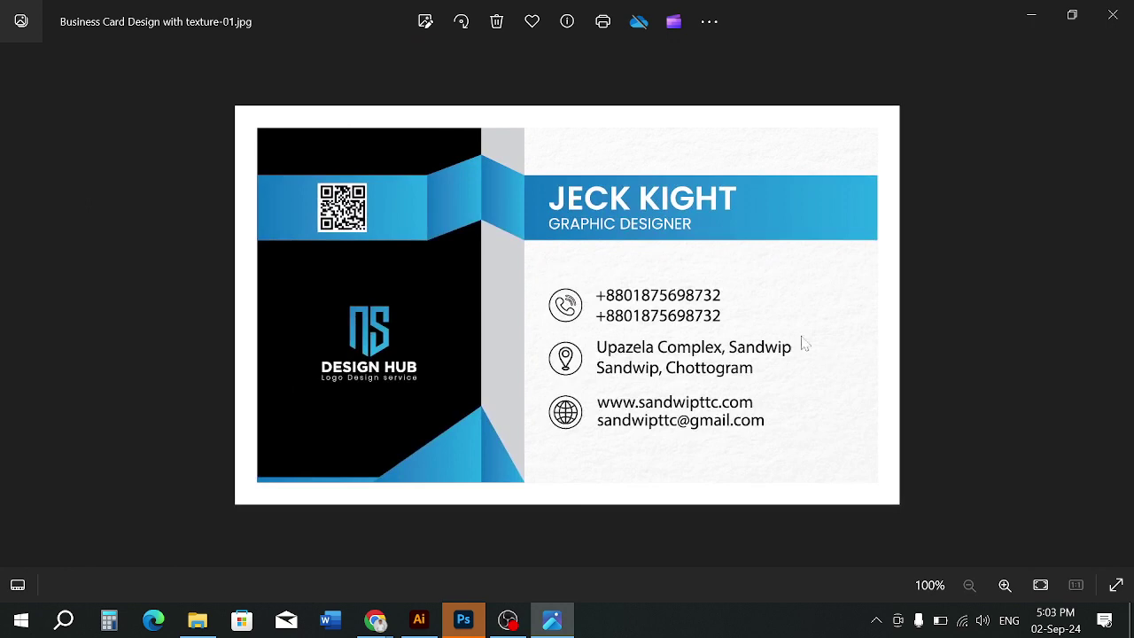
left_click(1113, 14)
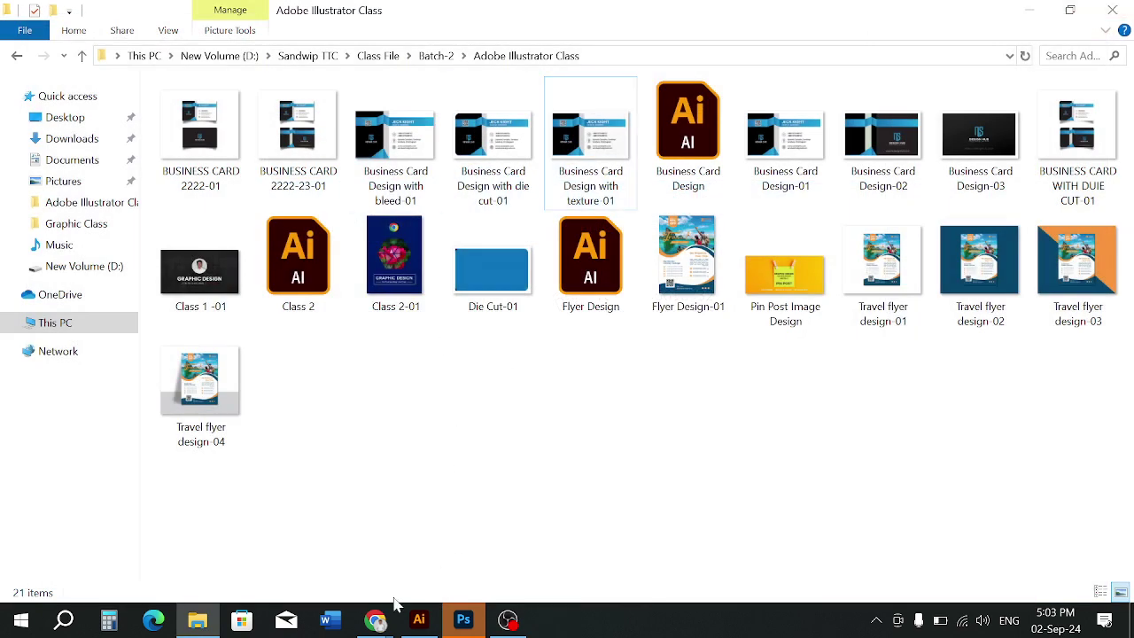
mouse_move(376, 618)
left_click(332, 542)
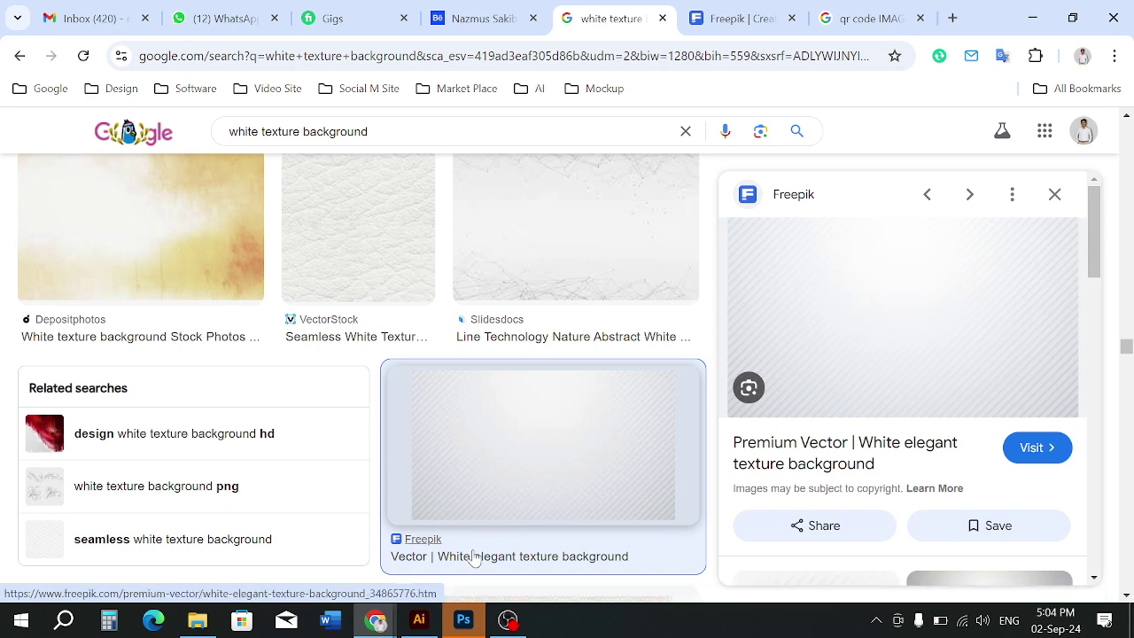
key("alt+Tab")
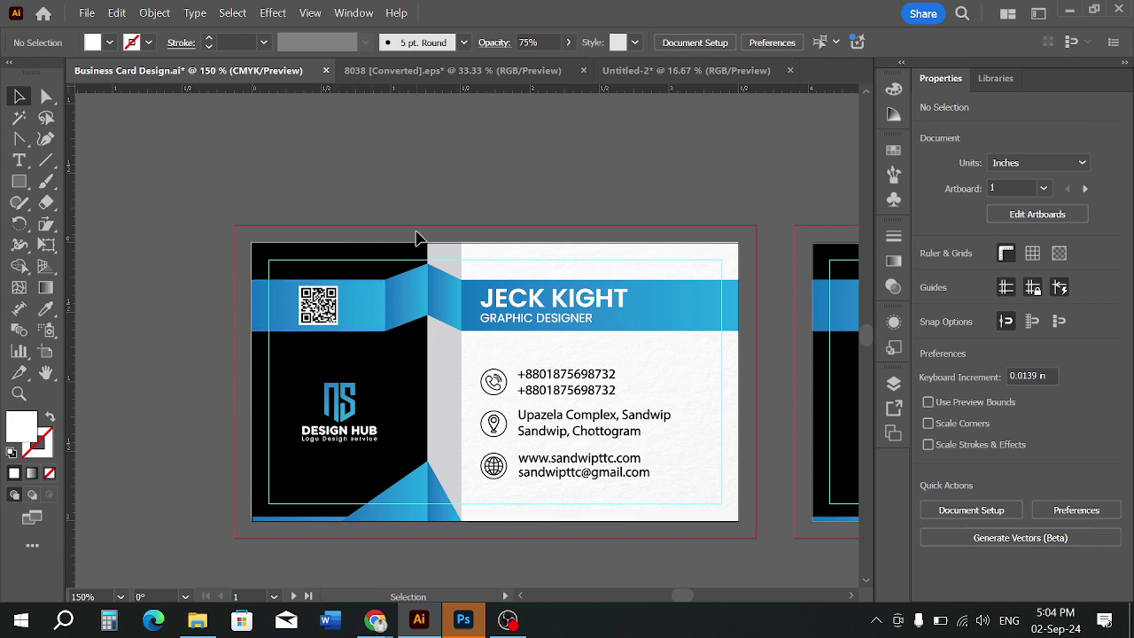
Fill the card front's white background rectangle with CMYK Red
scroll(381, 221, "down", 1)
left_click_drag(625, 333, 445, 361)
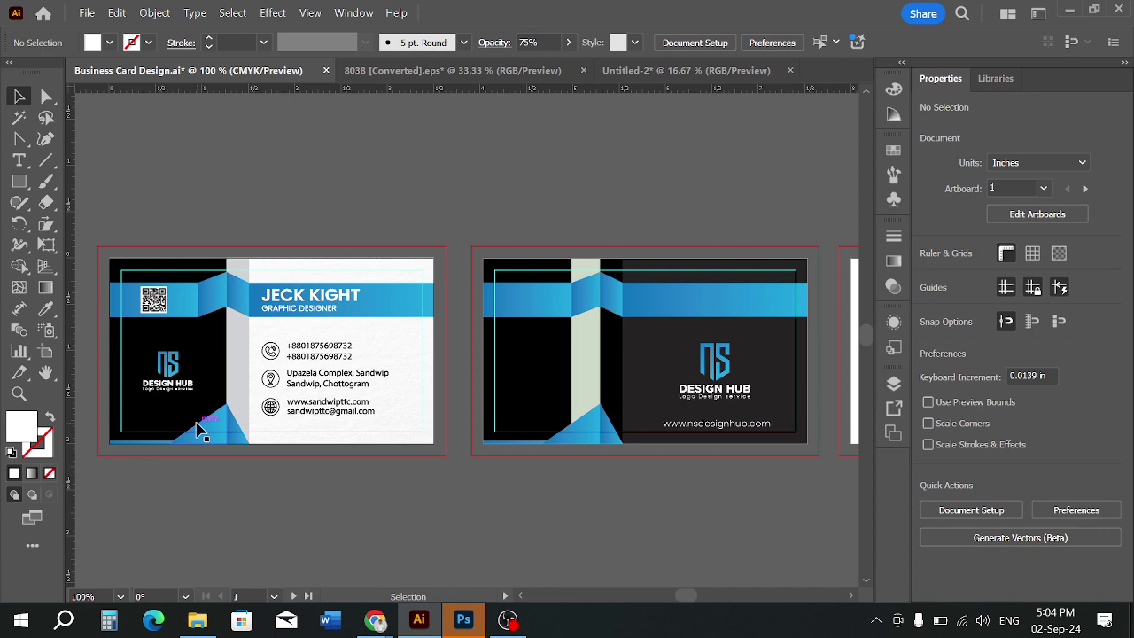
scroll(229, 415, "up", 2)
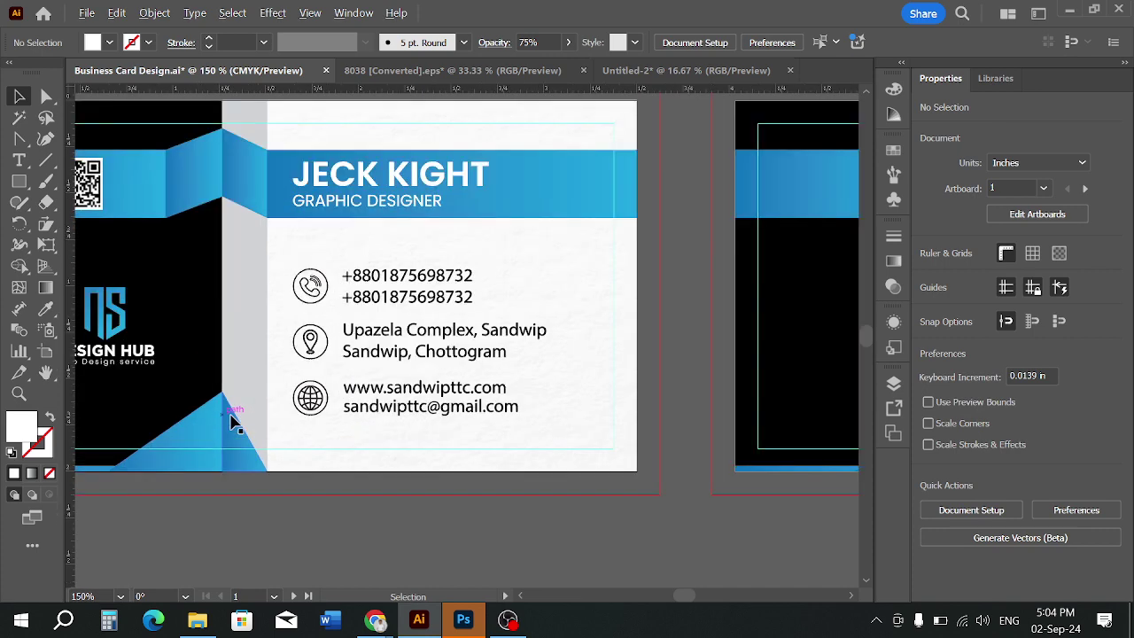
left_click_drag(485, 382, 483, 419)
left_click(559, 385)
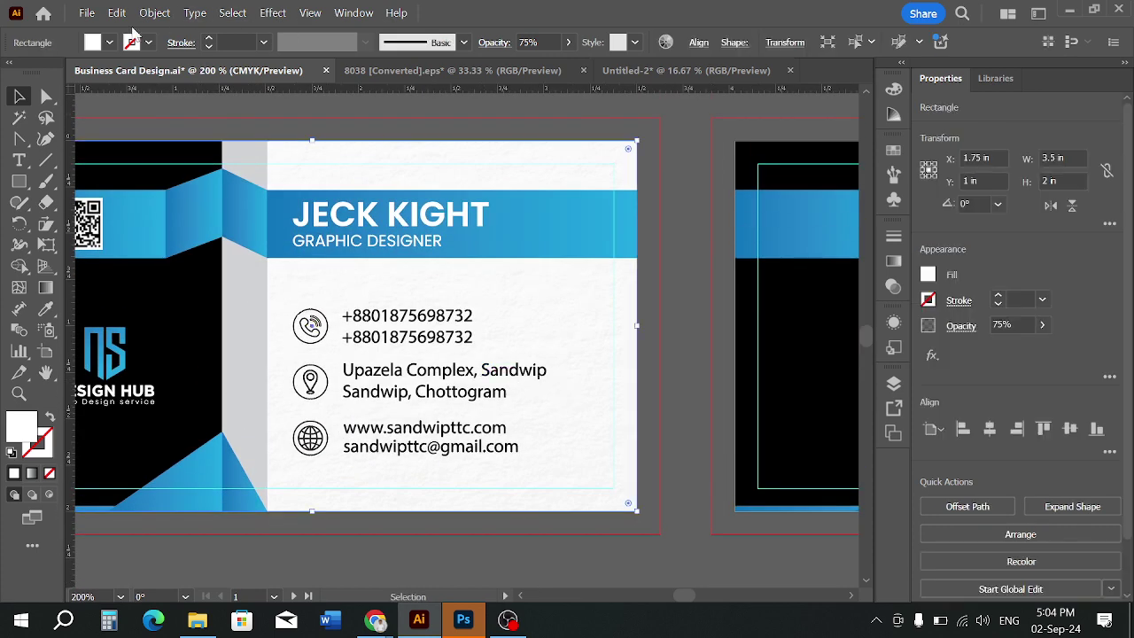
left_click(109, 45)
left_click(61, 108)
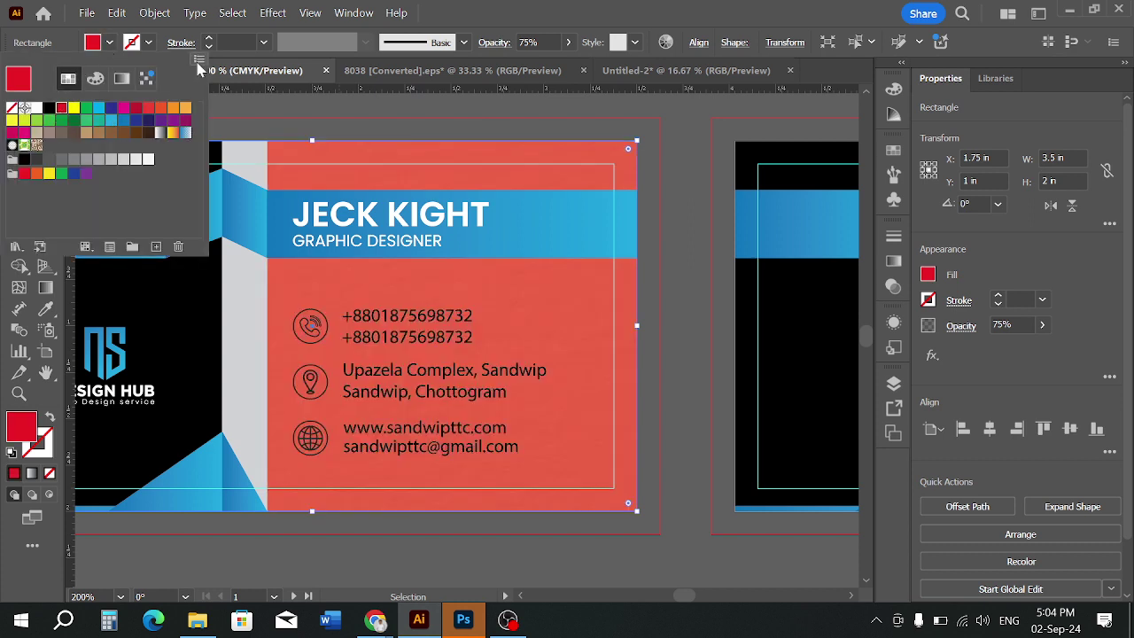
Lower the red rectangle's opacity to 41% so the paper texture shows through
left_click(549, 41)
type("70")
key("Return")
scroll(549, 42, "down", 10)
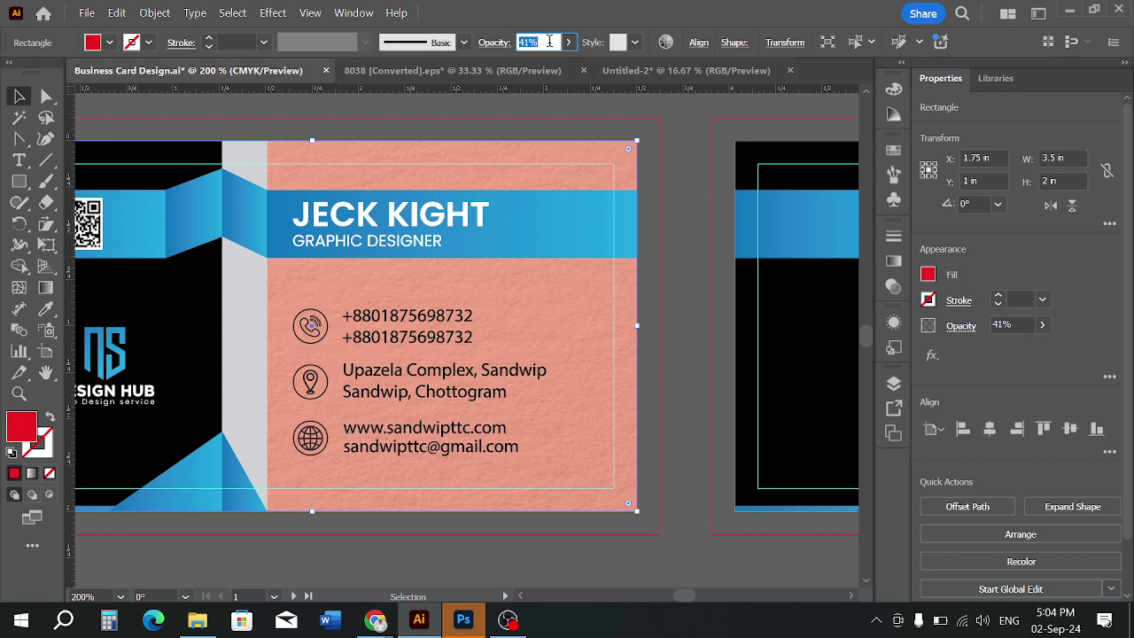
left_click(643, 392)
scroll(599, 383, "up", 2)
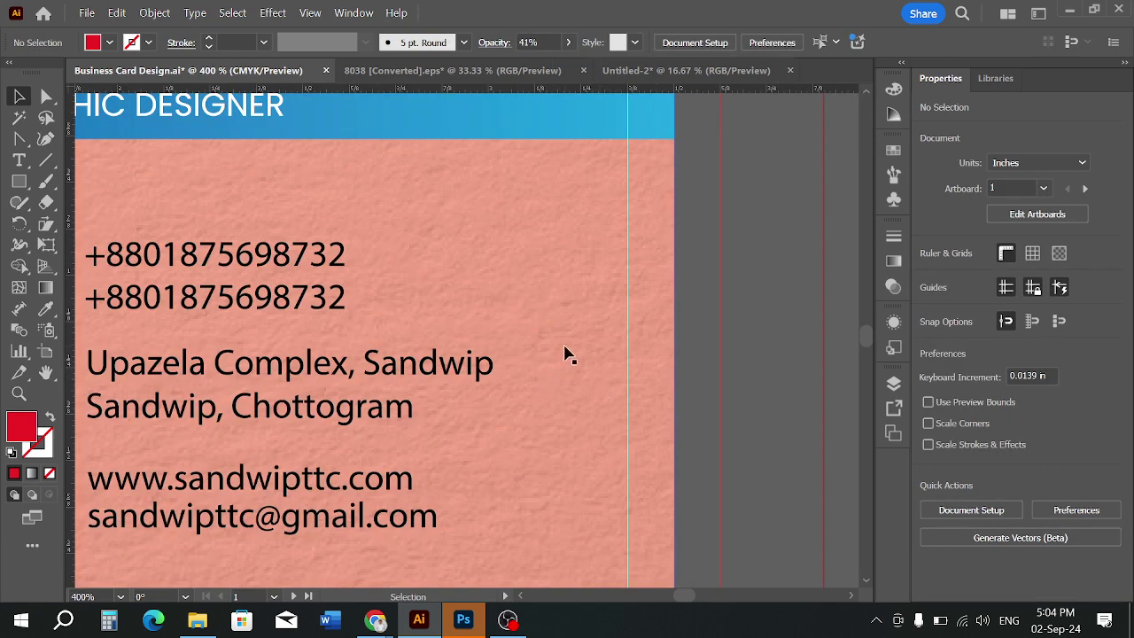
scroll(545, 317, "down", 1)
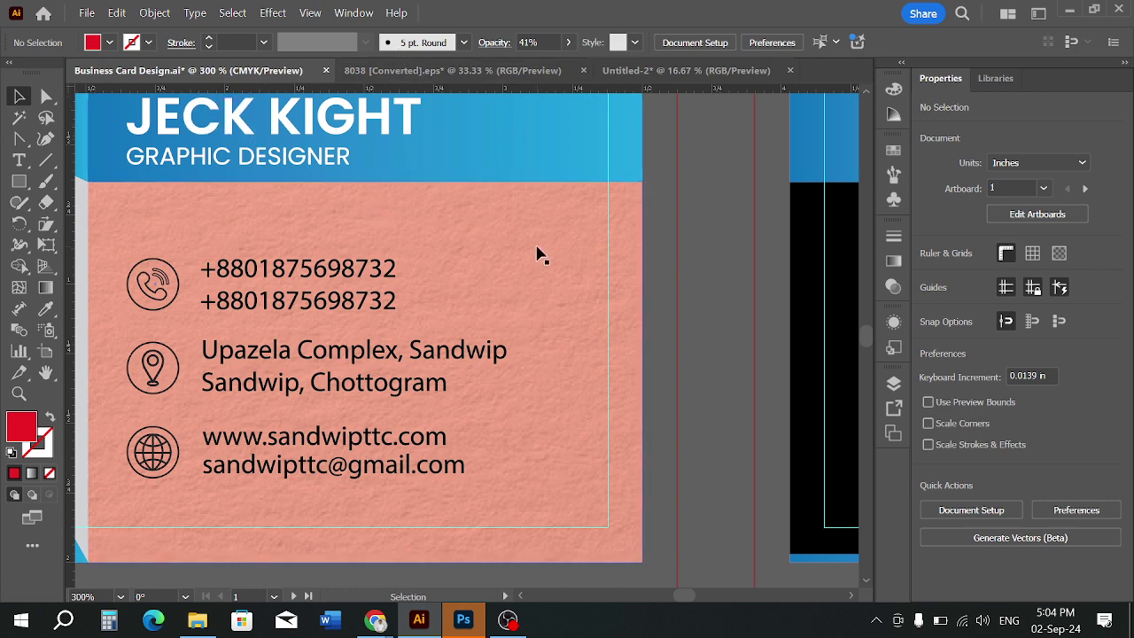
scroll(525, 231, "down", 2)
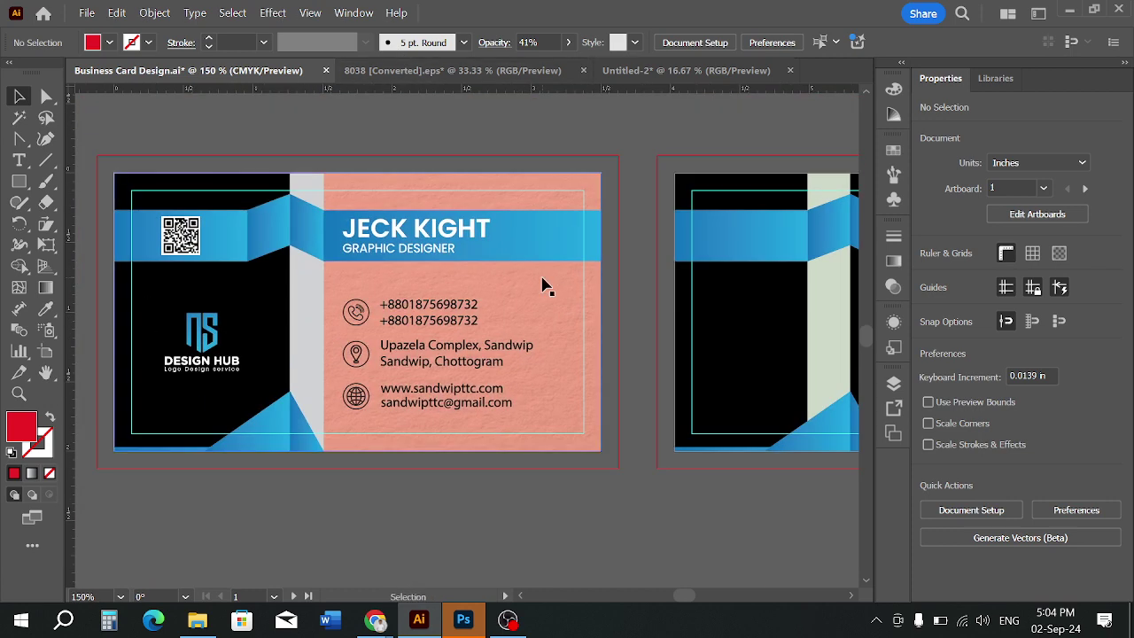
Change the image search to 'green texture background' and browse the results
mouse_move(376, 620)
left_click(346, 532)
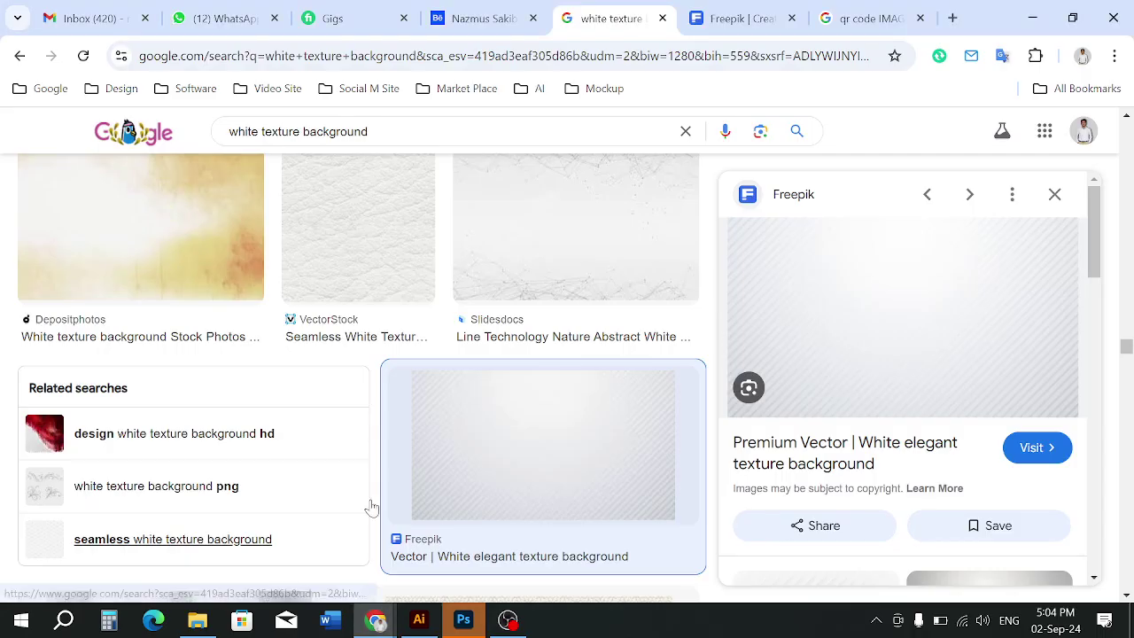
left_click_drag(261, 131, 213, 137)
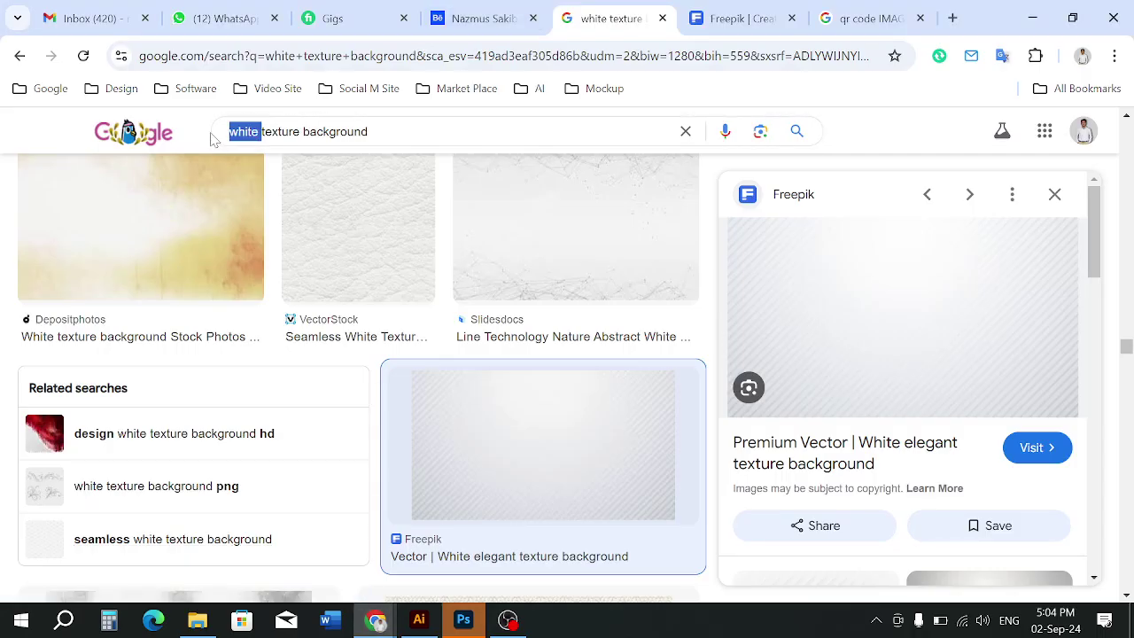
type("green")
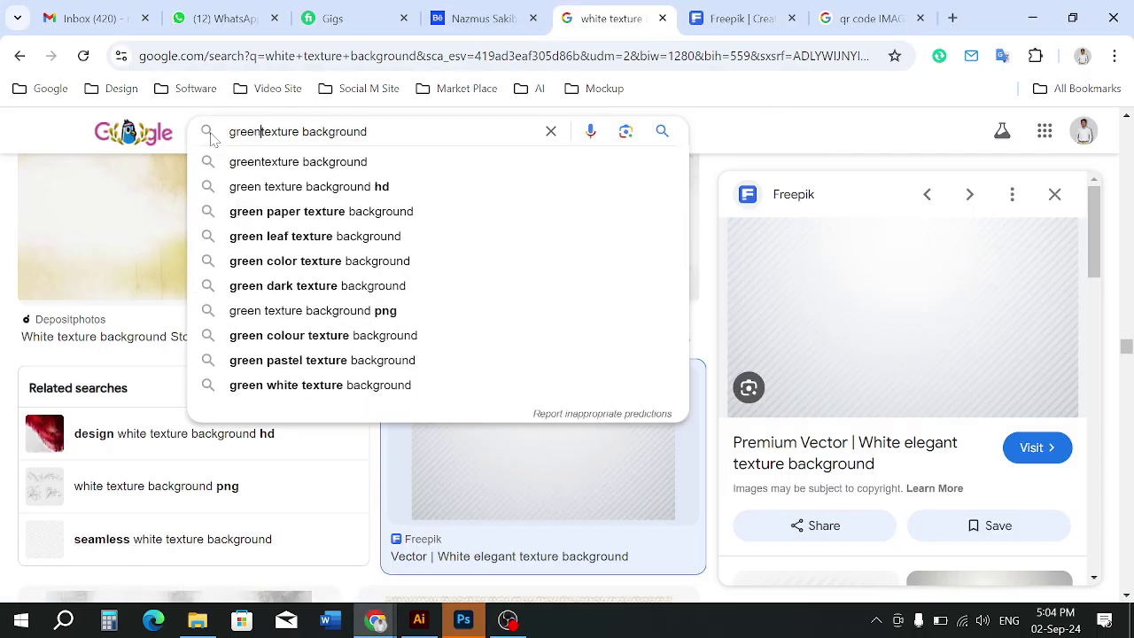
key("Return")
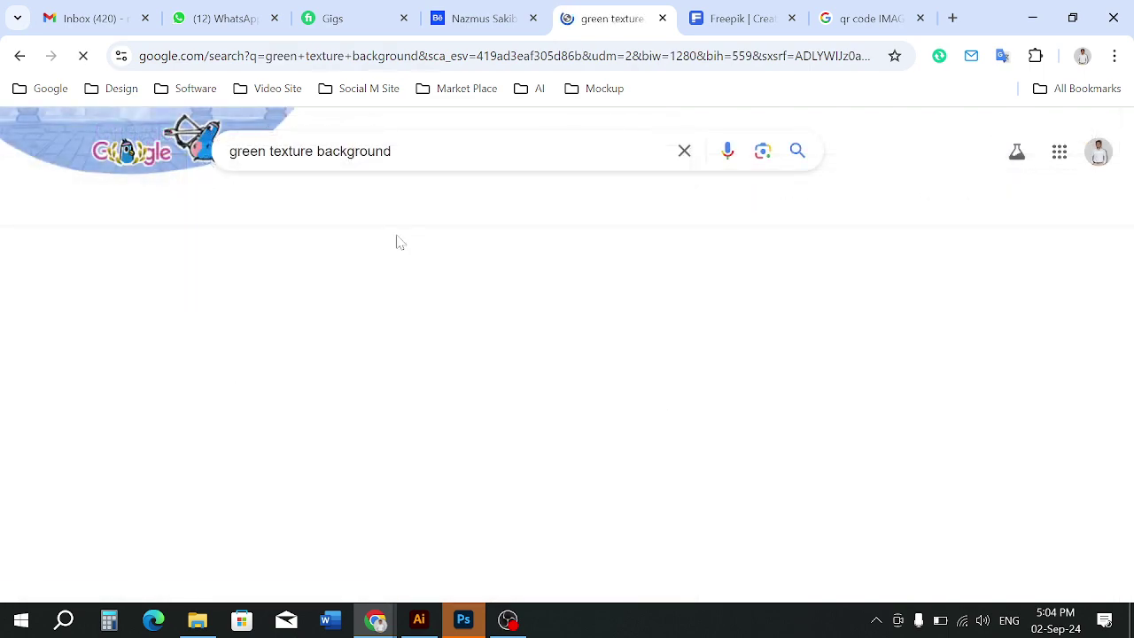
scroll(676, 392, "down", 2)
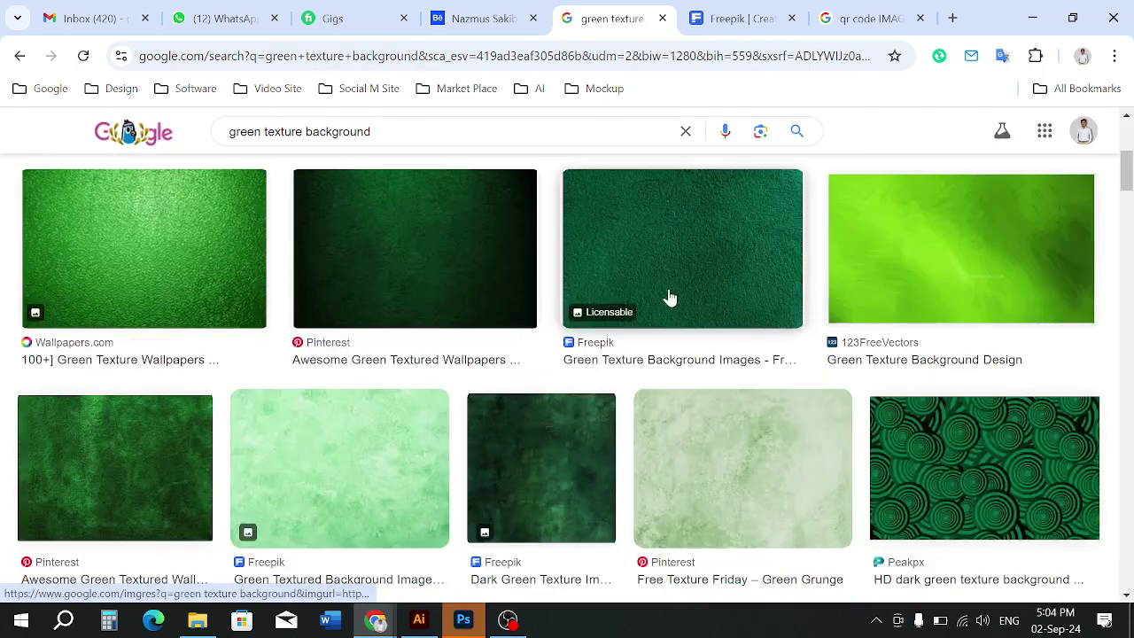
scroll(182, 381, "down", 3)
scroll(182, 381, "down", 1)
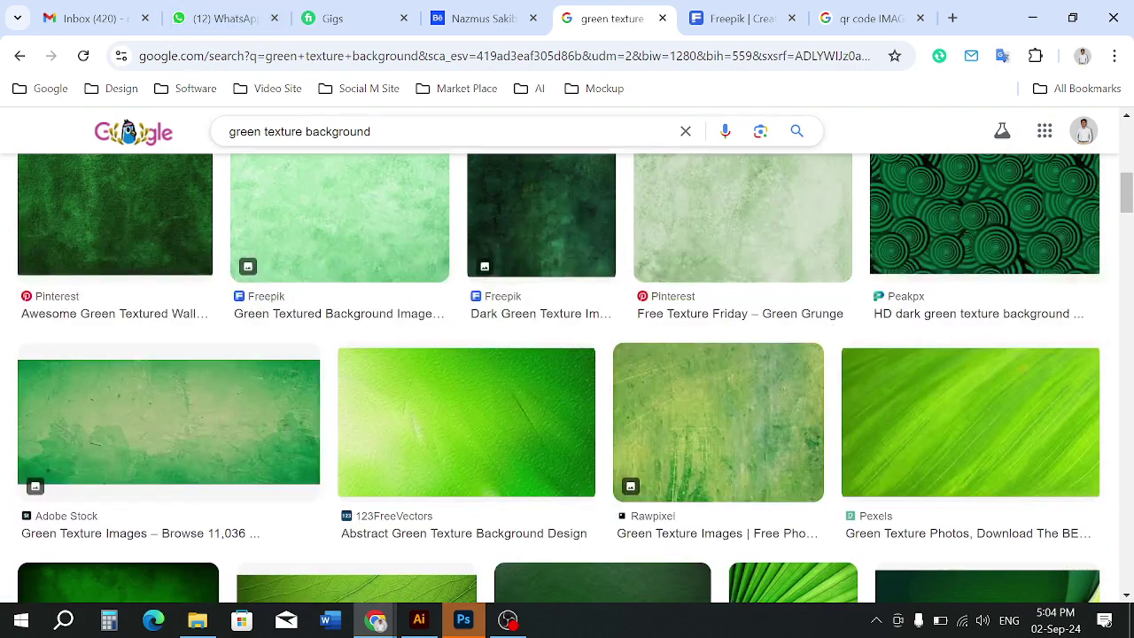
Search 'red texture background' and preview the Wallpaper Flare and Unsplash red textures
double_click(245, 131)
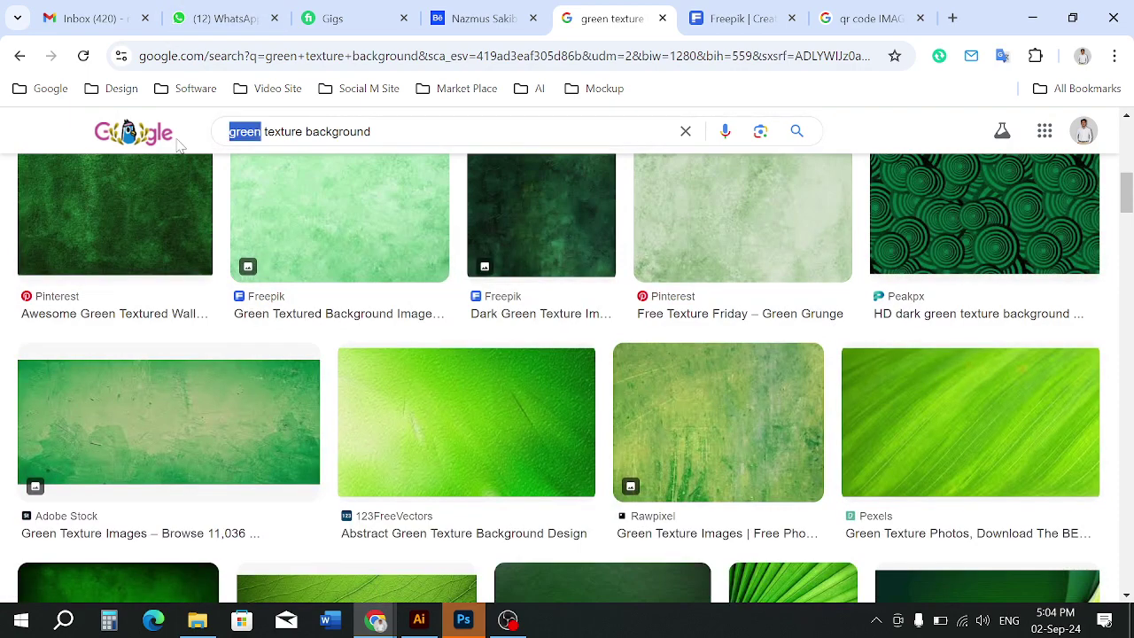
type("red")
key("Return")
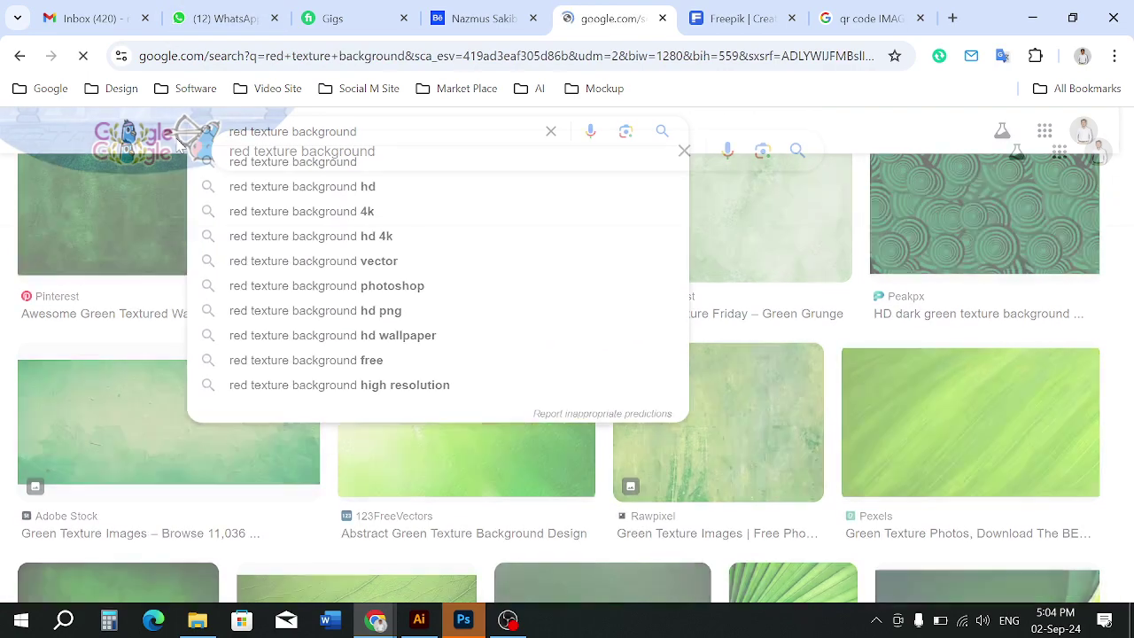
scroll(413, 431, "down", 7)
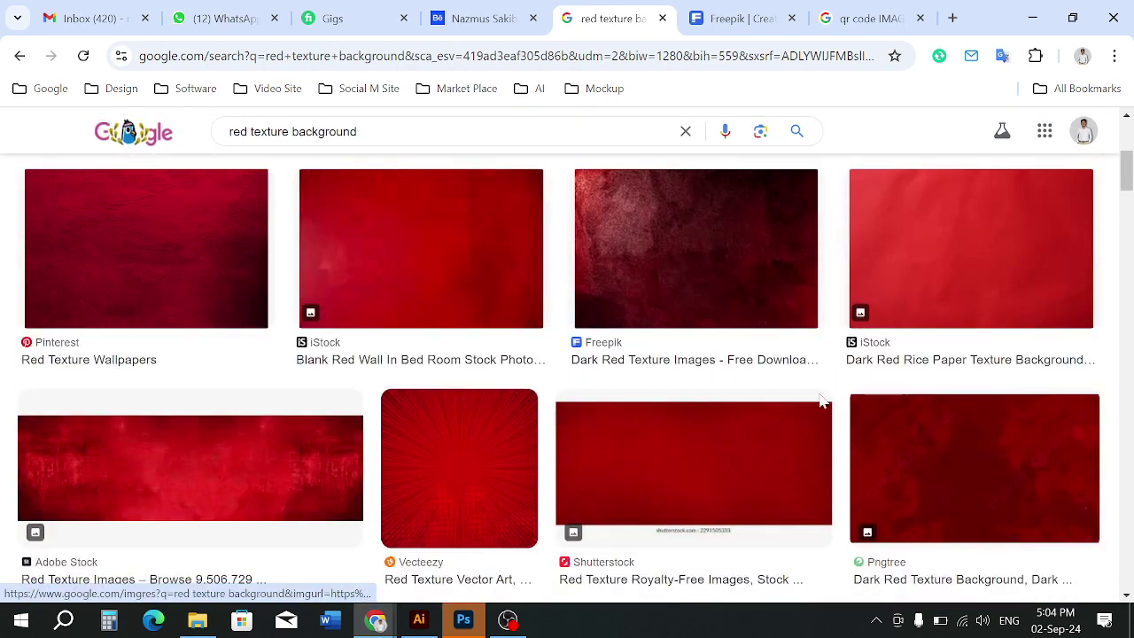
scroll(571, 483, "down", 3)
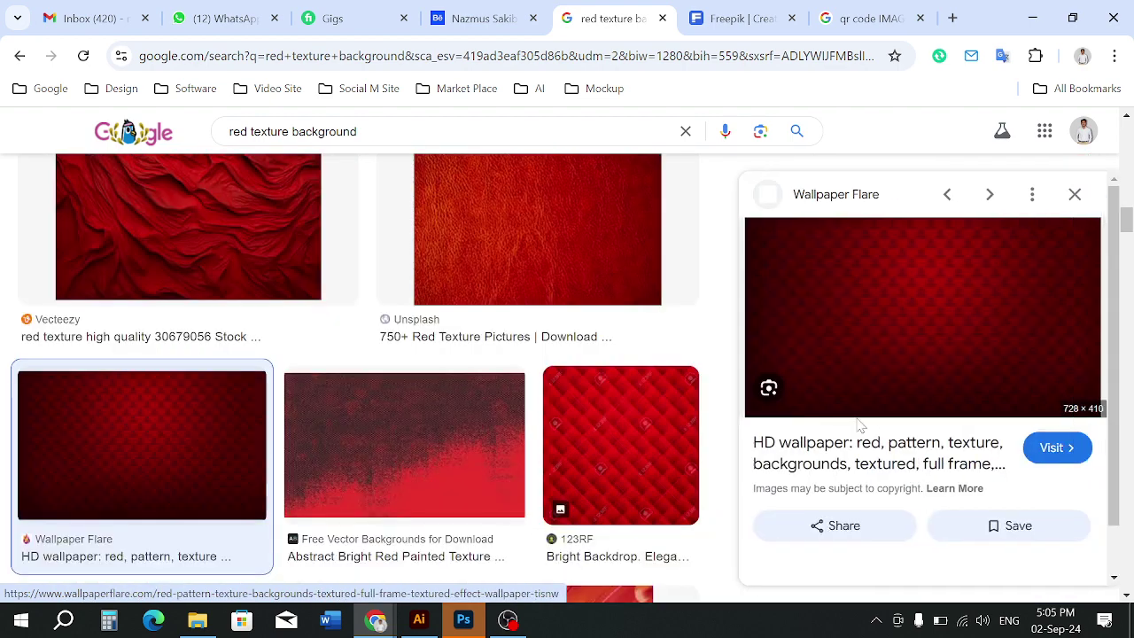
left_click(983, 381)
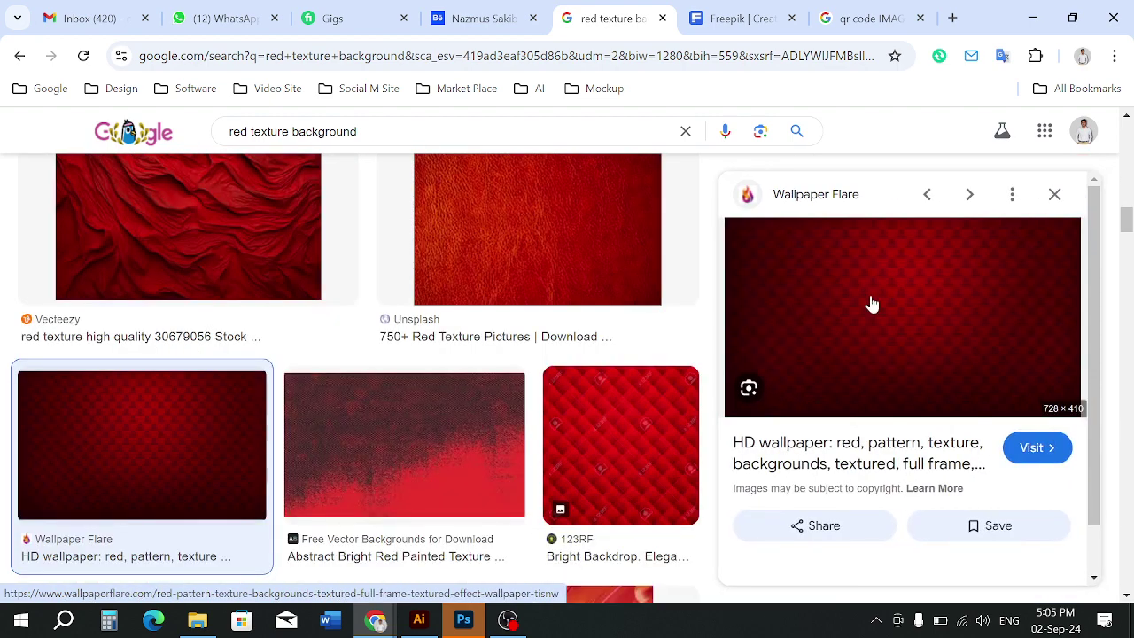
left_click(498, 227)
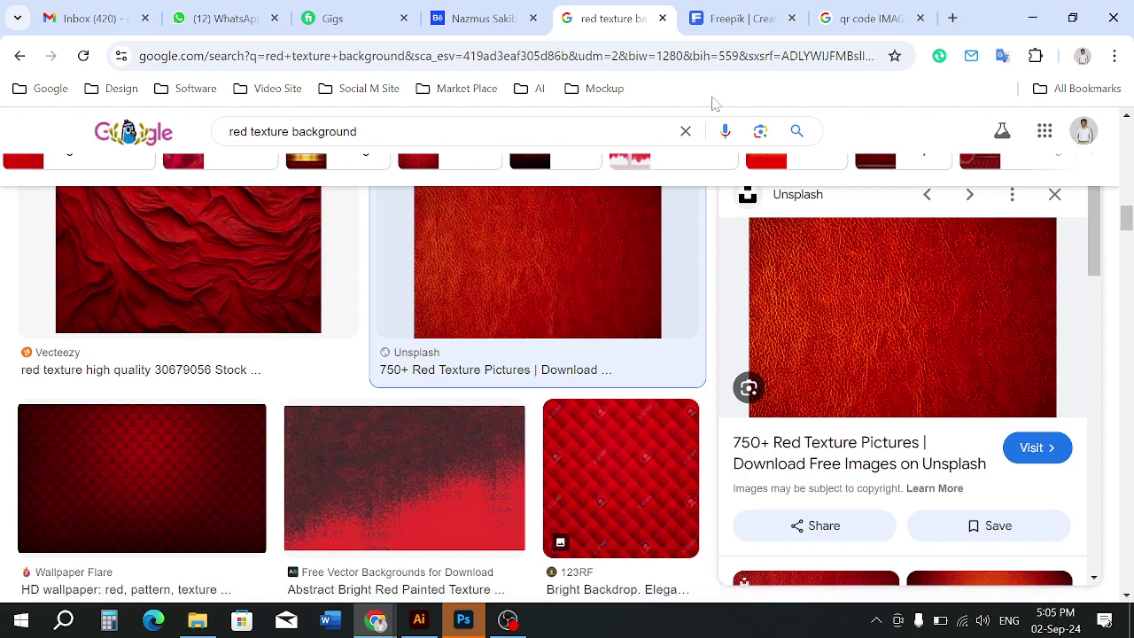
scroll(301, 314, "down", 12)
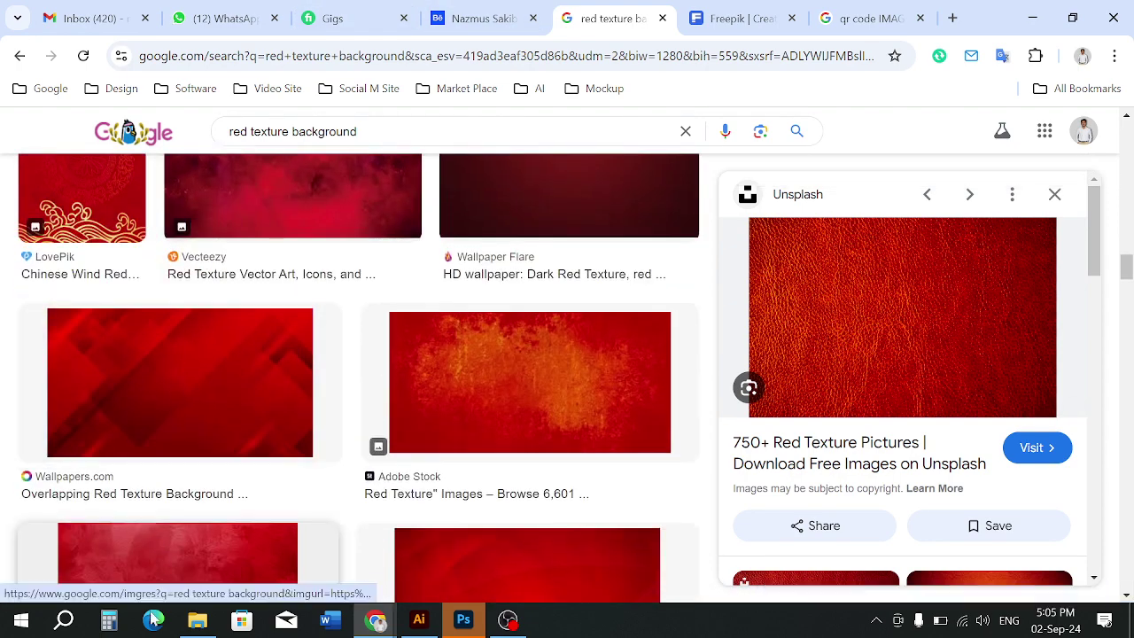
left_click(197, 620)
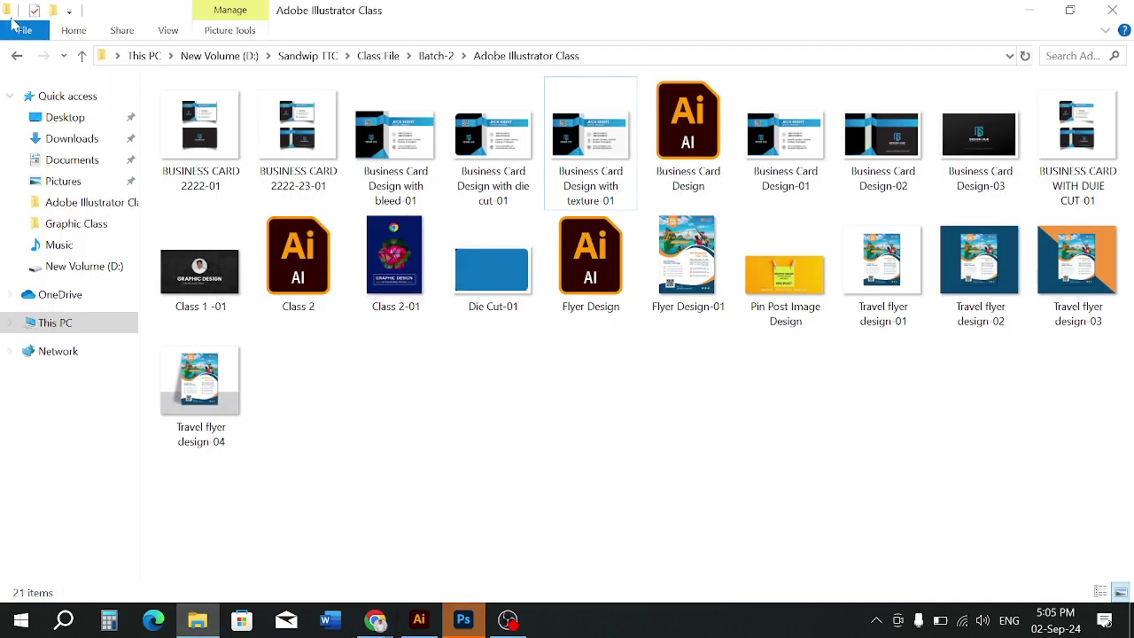
Navigate up from Batch-2 through Class File to the Sandwip TTC folder and beyond
left_click(80, 56)
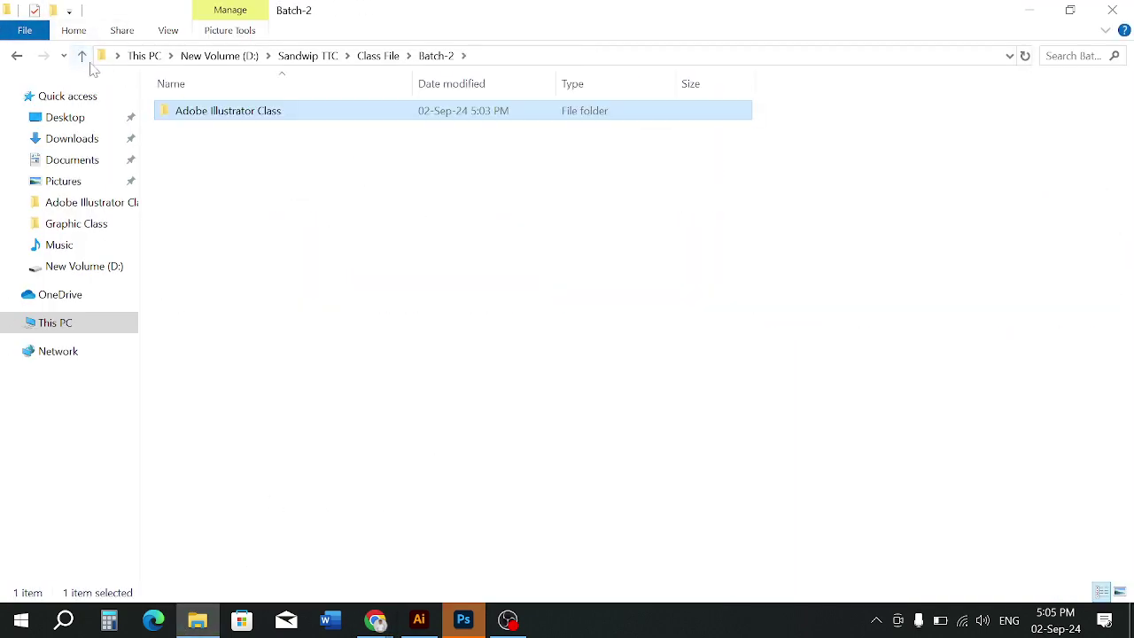
left_click(81, 57)
left_click(85, 58)
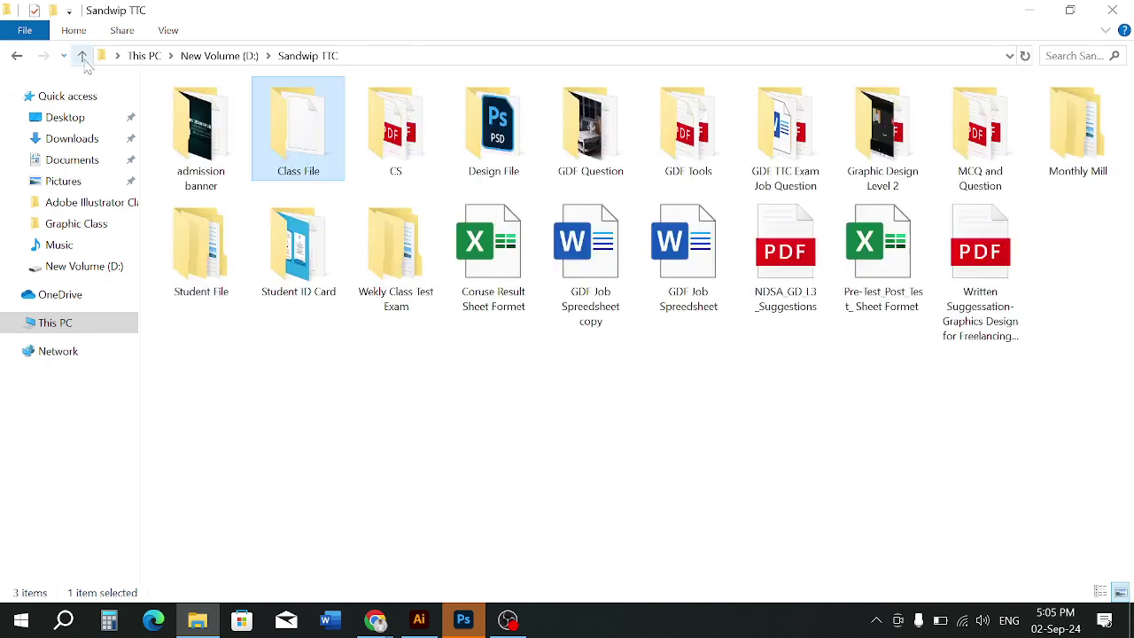
left_click(412, 371)
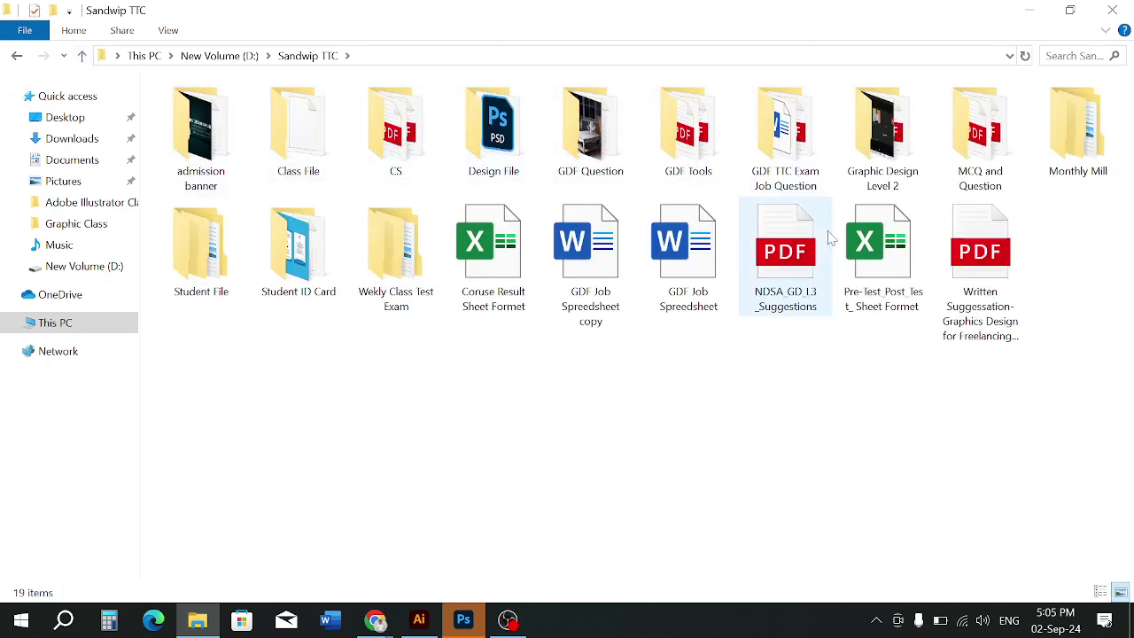
Open the 'Principal sir Business Card' Illustrator file from the Downloads folder
left_click(413, 624)
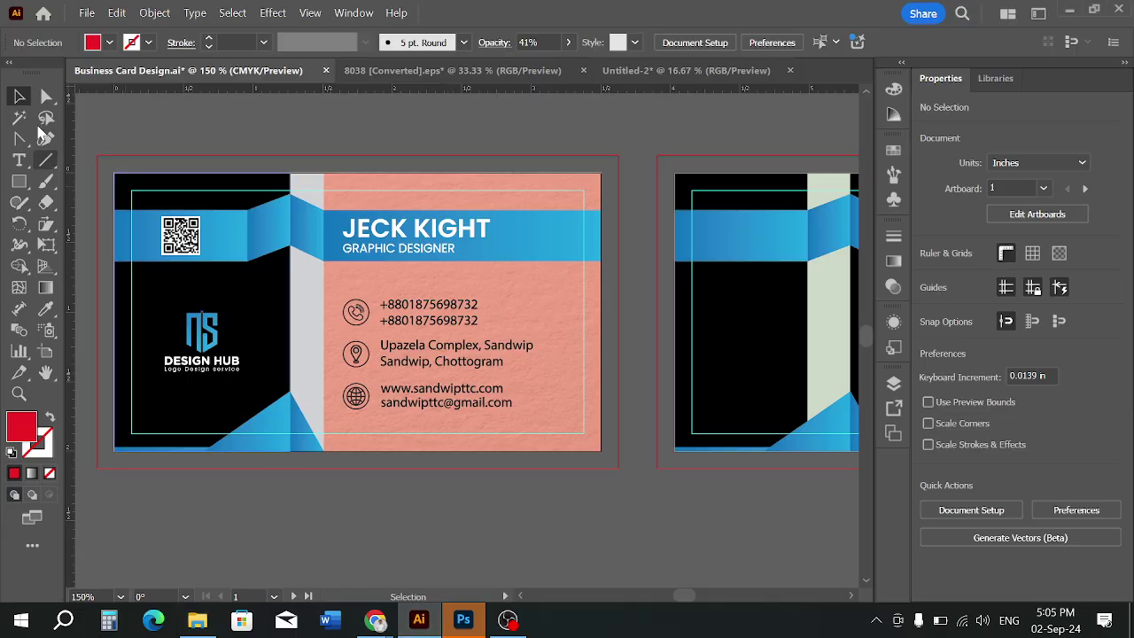
left_click(197, 621)
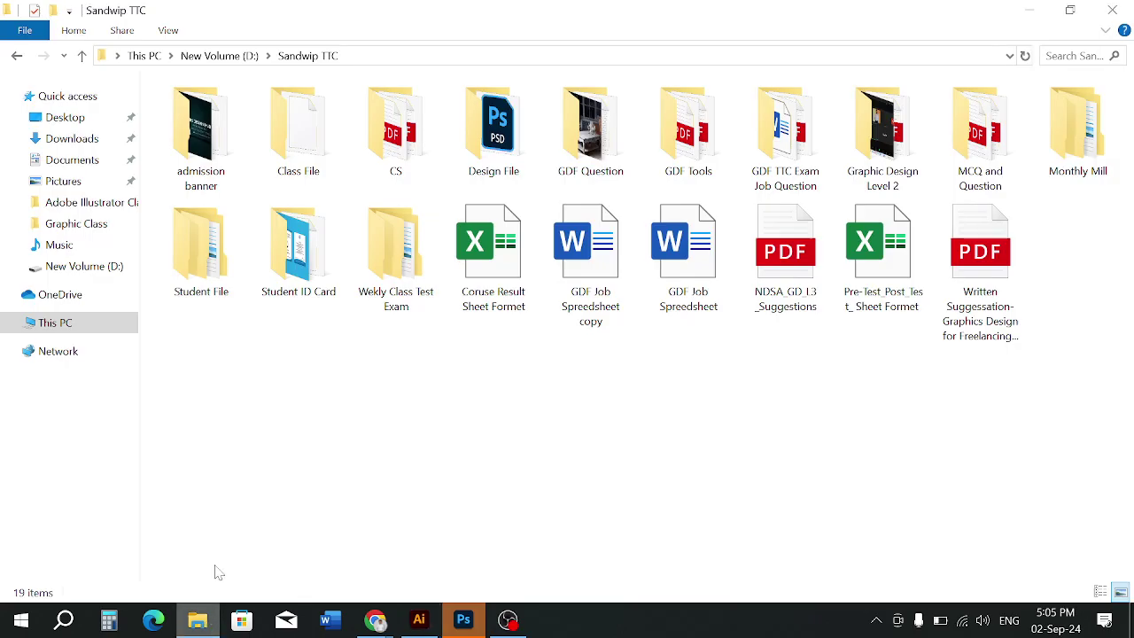
left_click(64, 141)
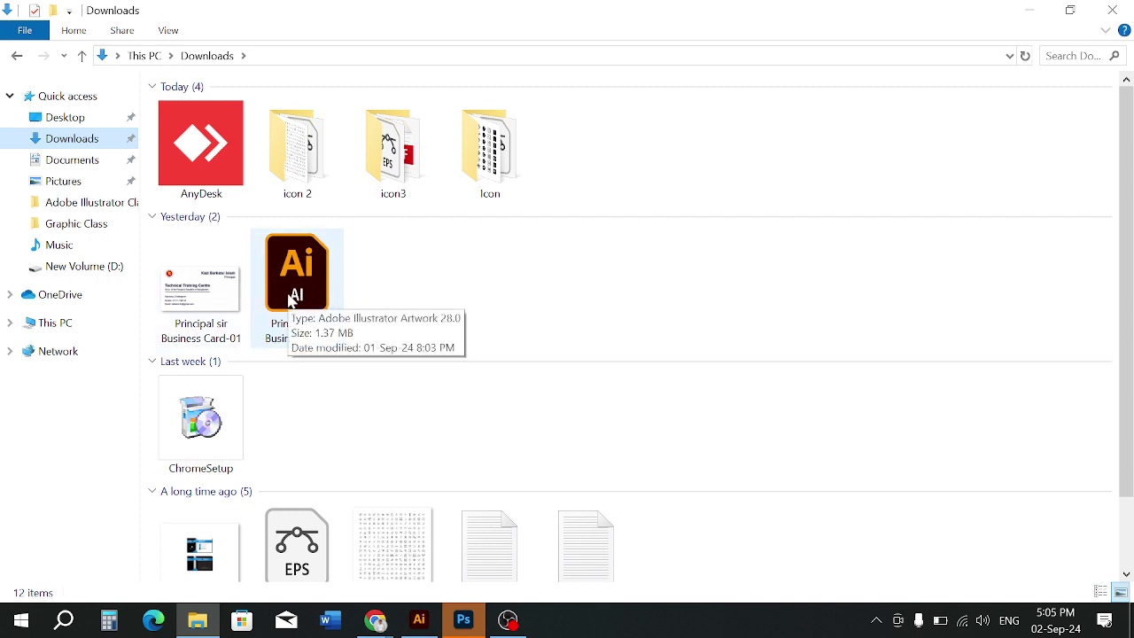
double_click(292, 298)
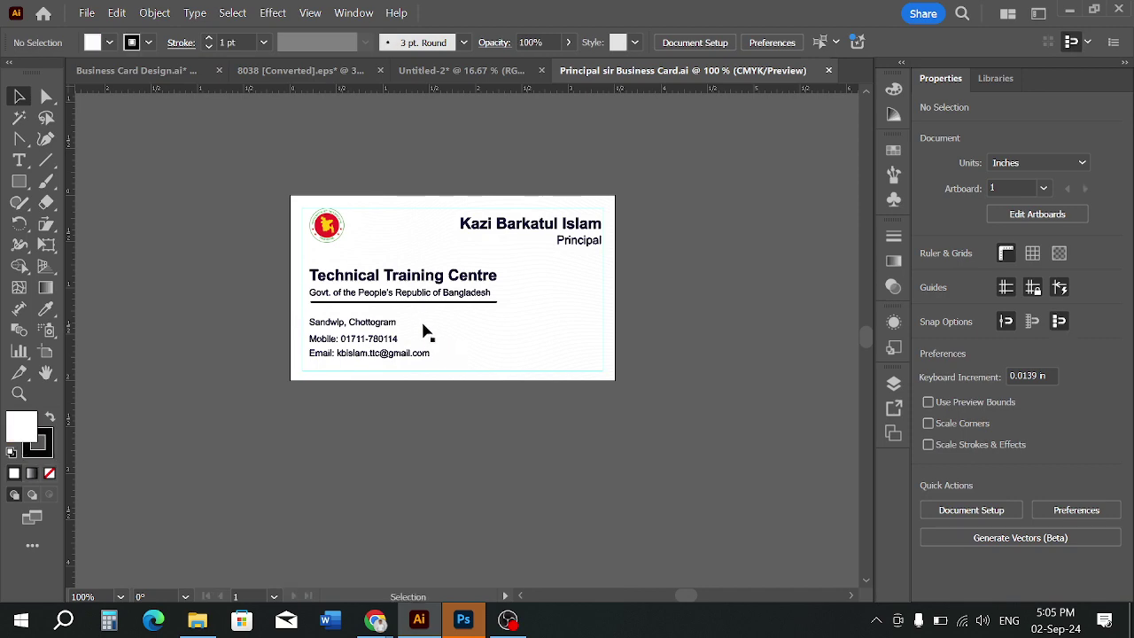
scroll(615, 313, "up", 4)
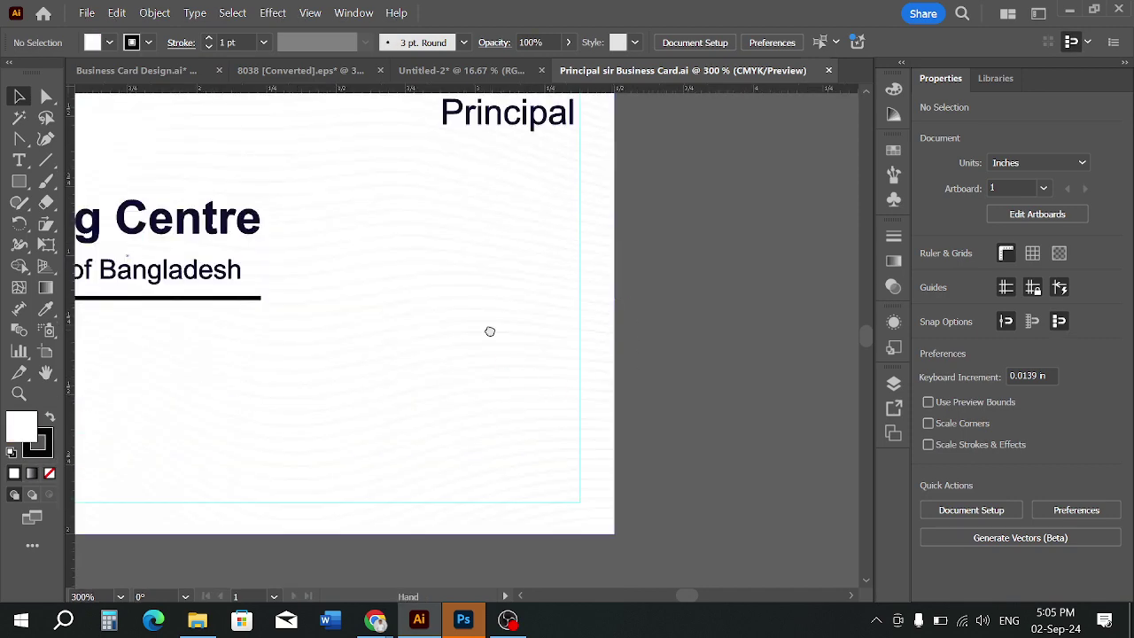
left_click_drag(490, 332, 567, 339)
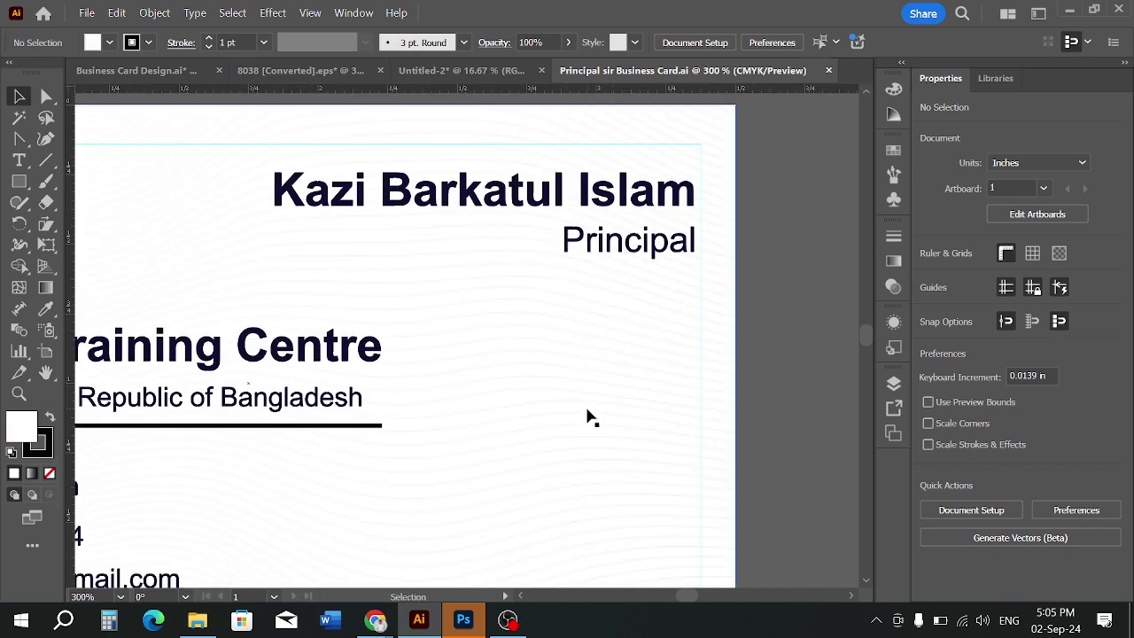
scroll(594, 388, "down", 6)
scroll(595, 388, "down", 1)
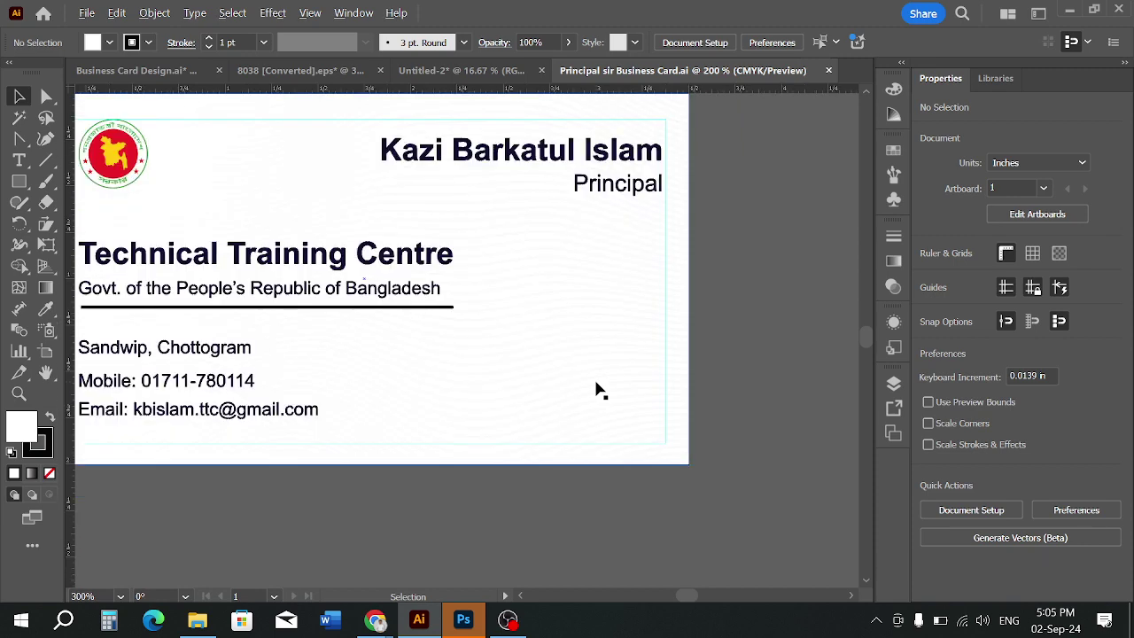
scroll(596, 390, "down", 3)
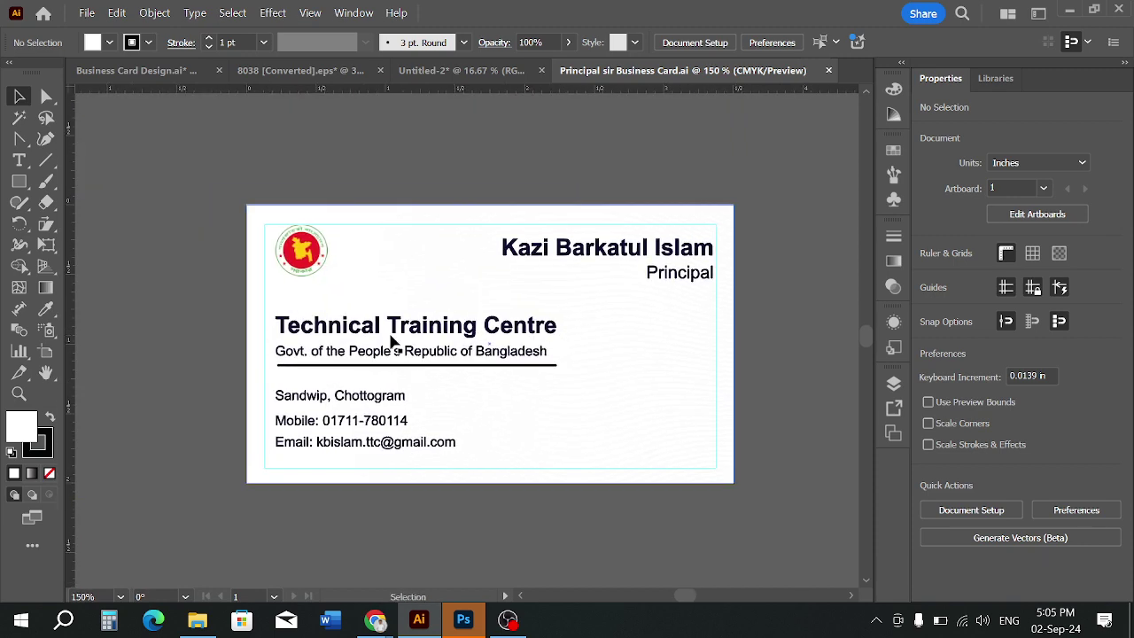
scroll(556, 315, "up", 1)
scroll(709, 333, "up", 4)
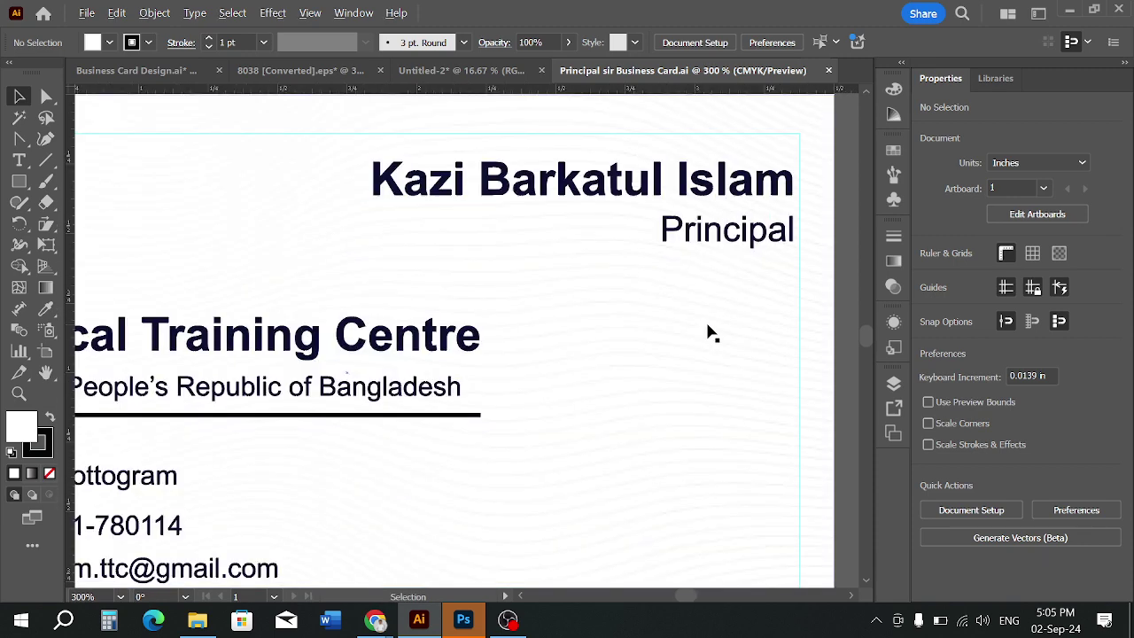
scroll(638, 361, "down", 1)
scroll(638, 362, "down", 7)
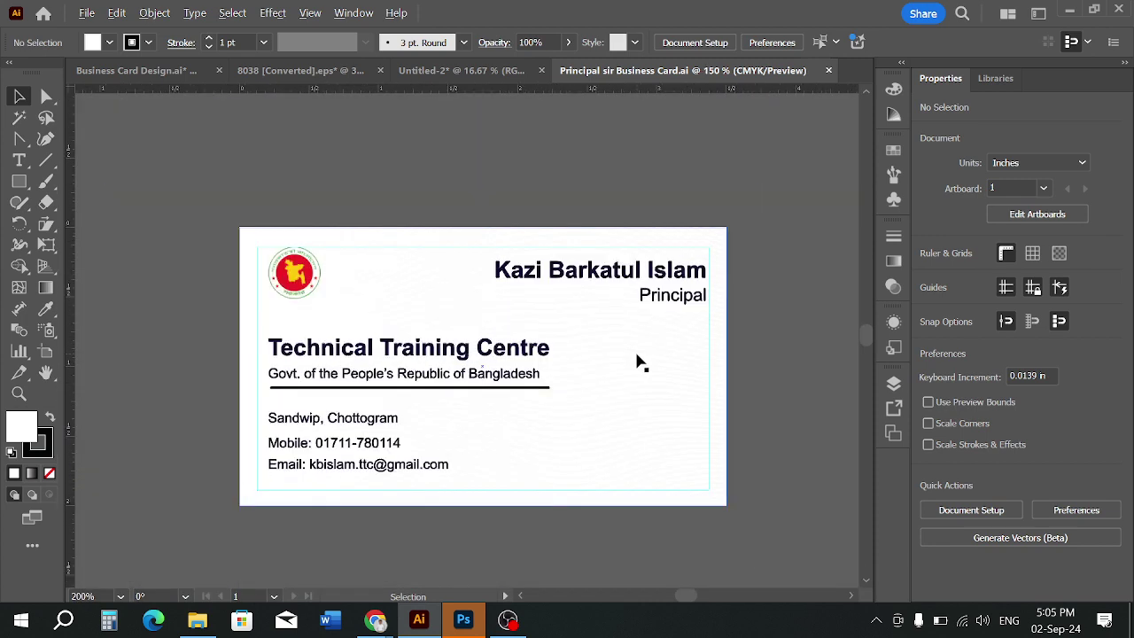
scroll(633, 384, "up", 3)
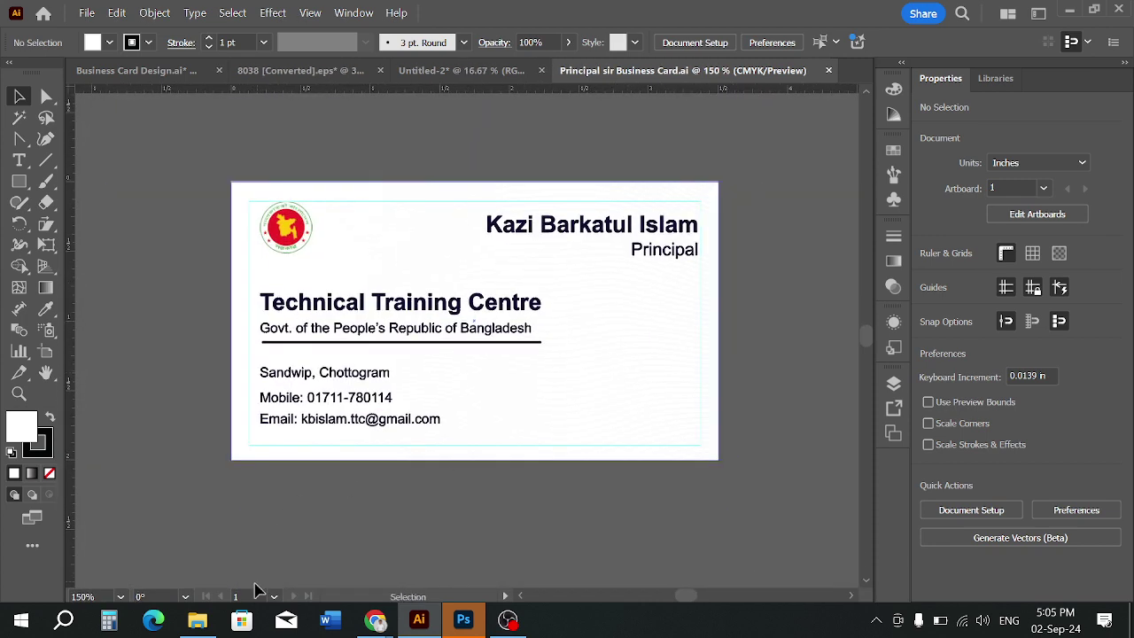
left_click(197, 621)
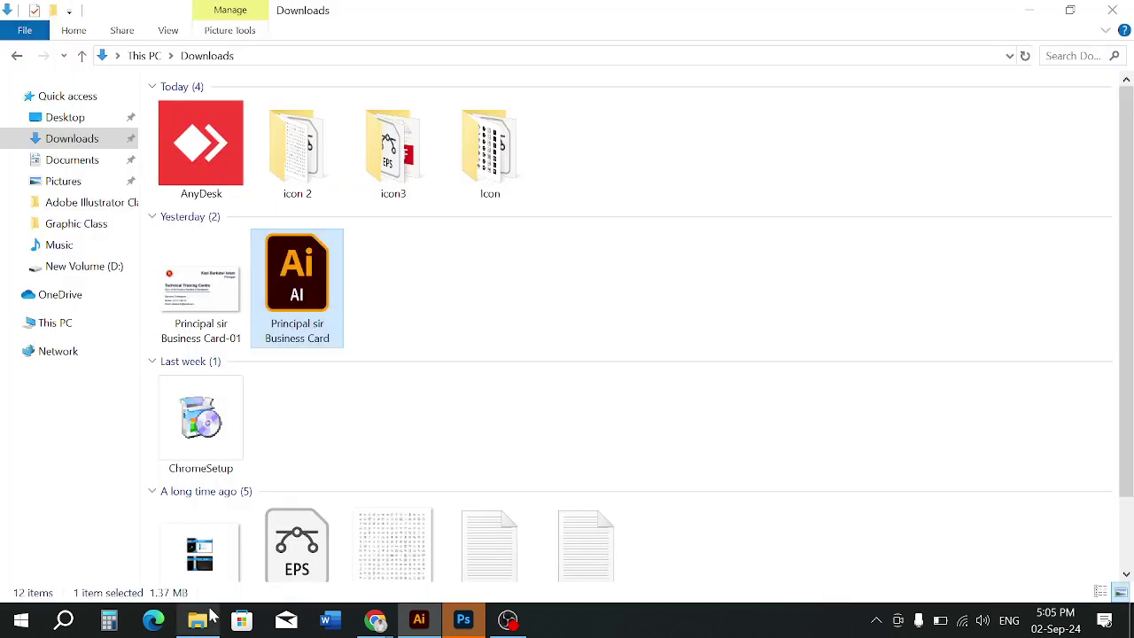
Browse to the New Volume (D:) drive through This PC to list its folders
left_click(71, 267)
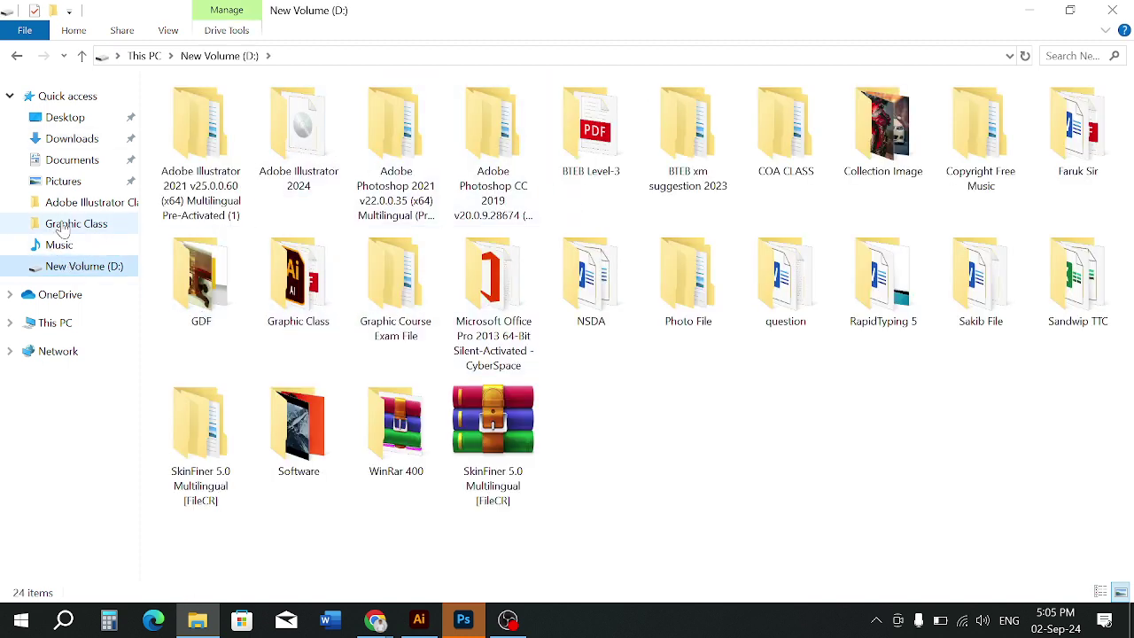
left_click(59, 323)
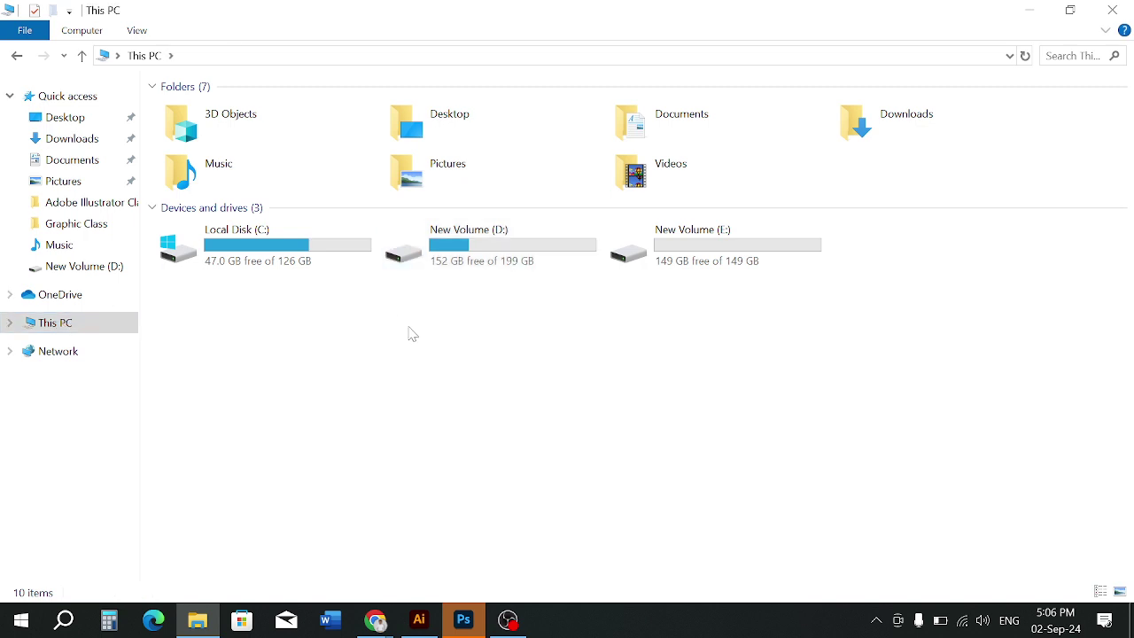
double_click(509, 242)
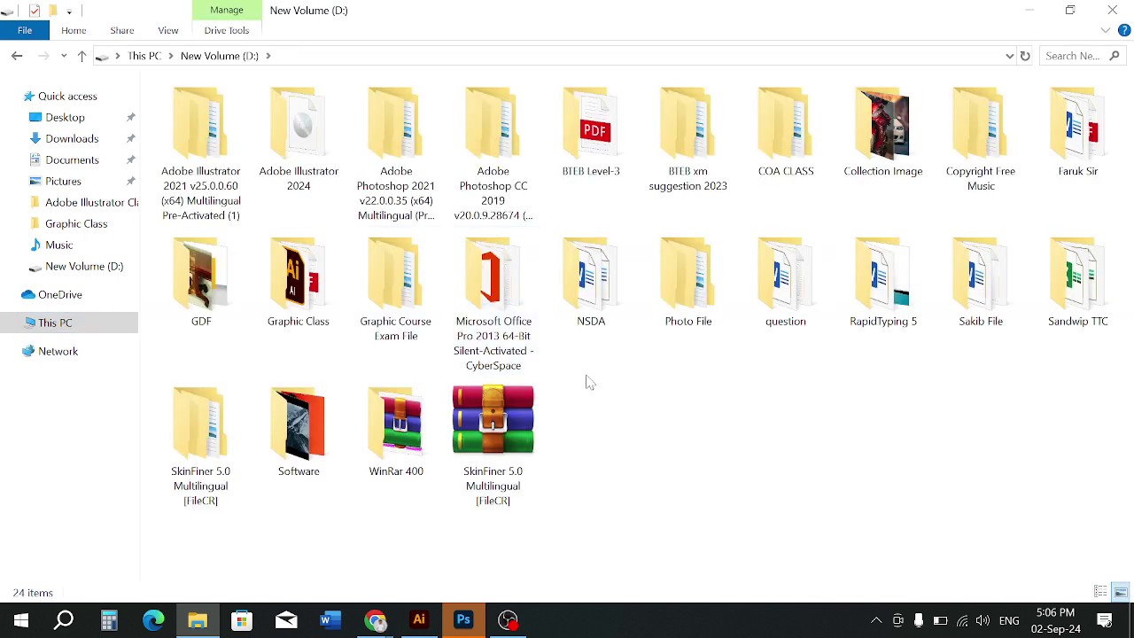
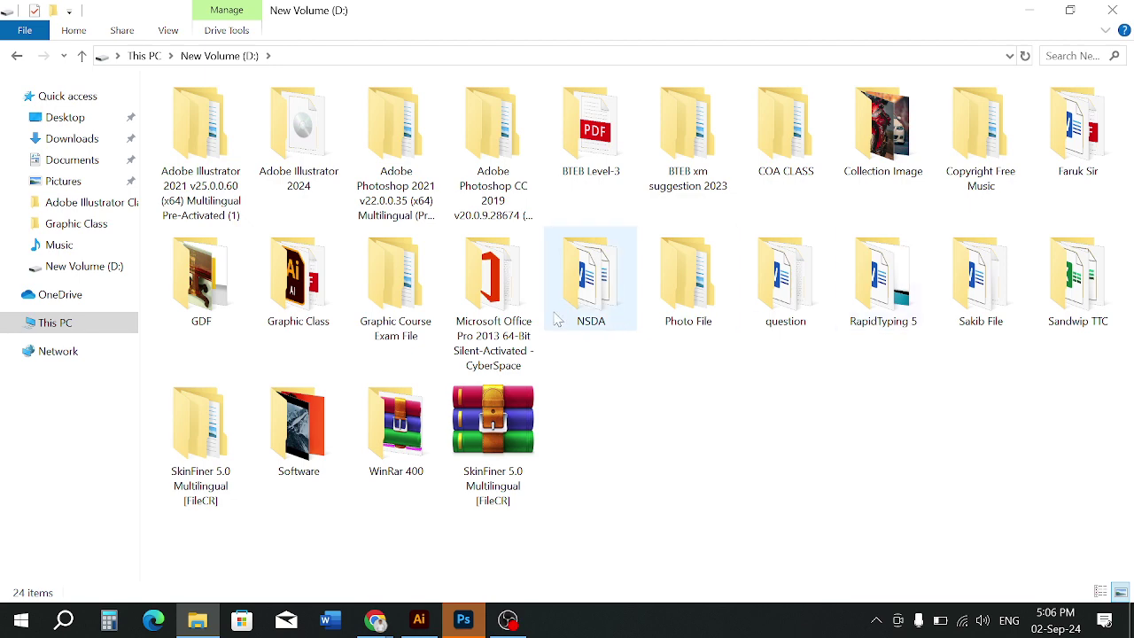
Open Graphic Class > Design File > Sttc Visiting Card Design and preview the Principal sir Business Card-222-01 image
double_click(299, 282)
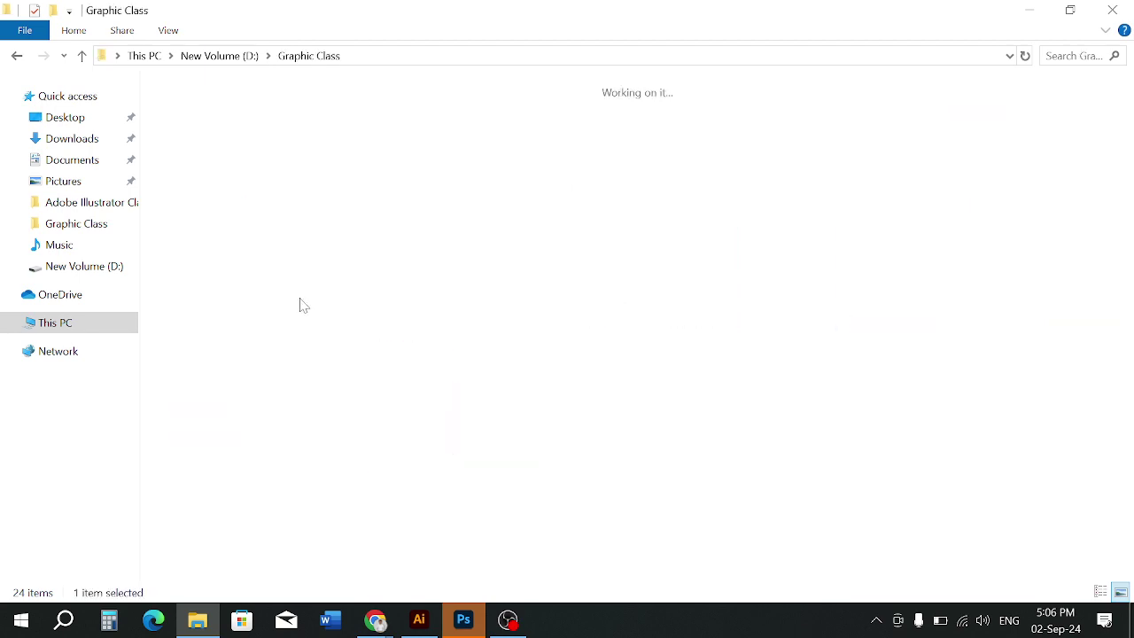
double_click(398, 170)
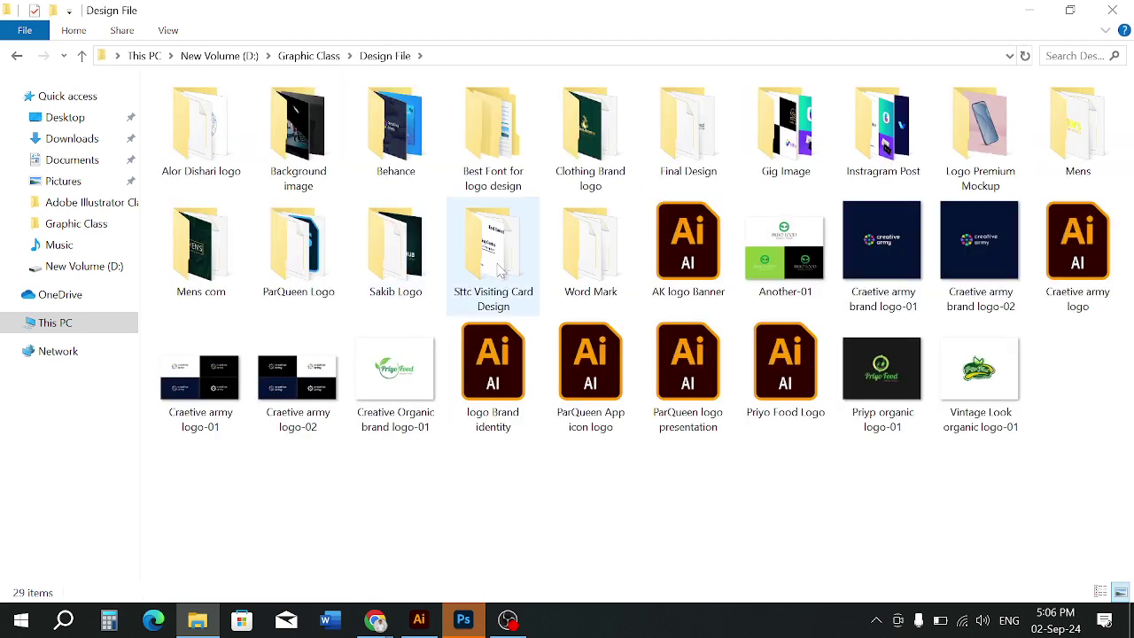
double_click(494, 257)
double_click(398, 170)
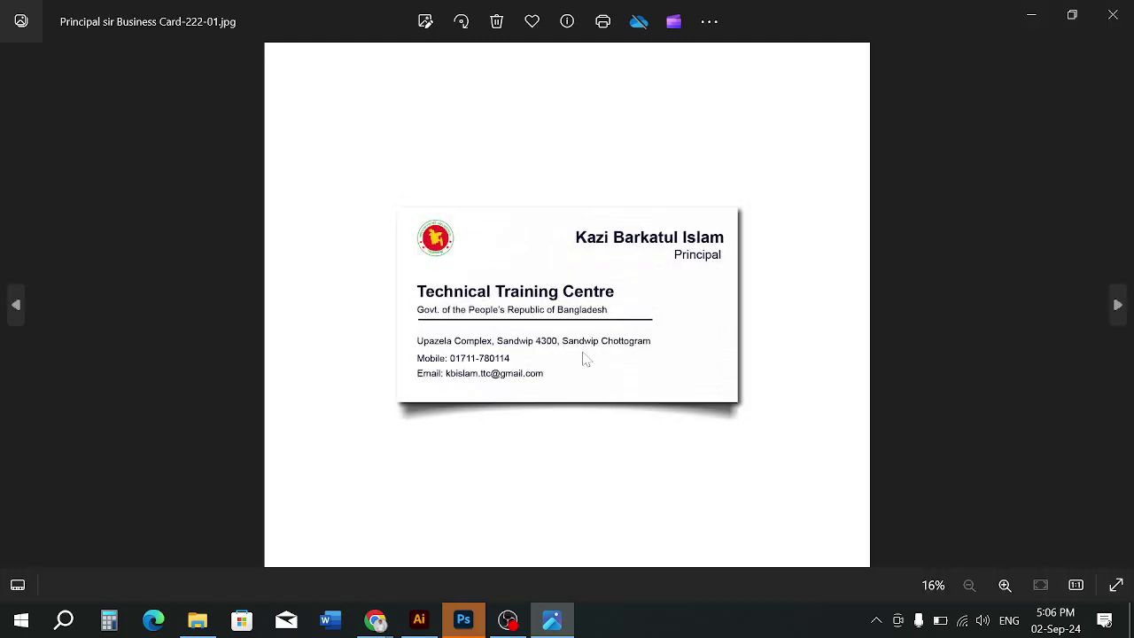
left_click(1113, 14)
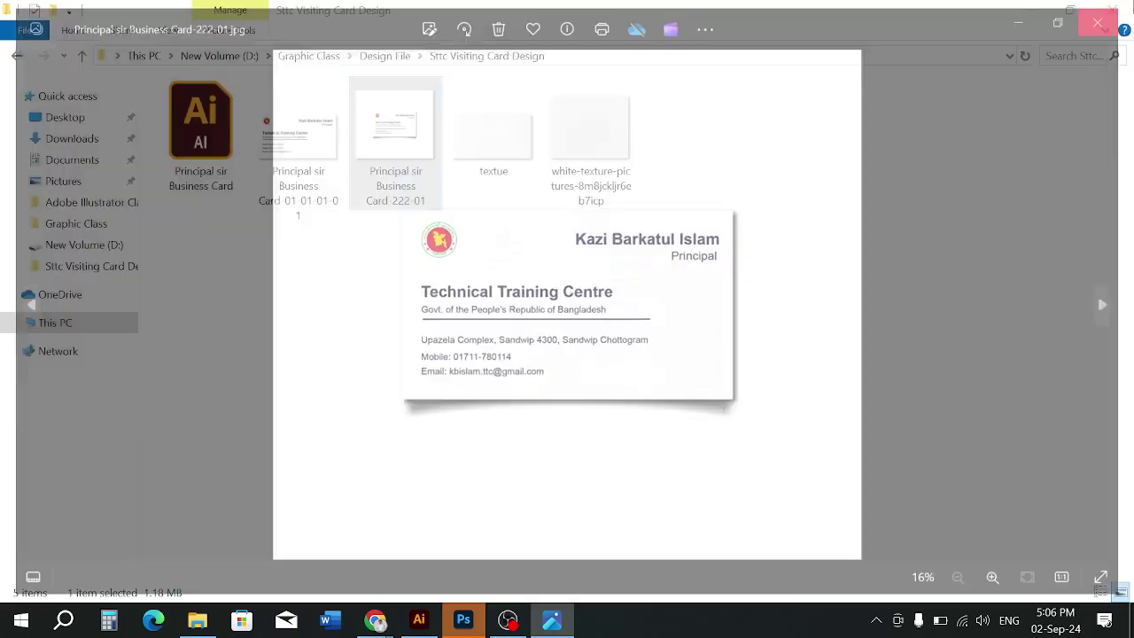
Preview the textue and white-texture images in Photos, then close the viewer
double_click(492, 173)
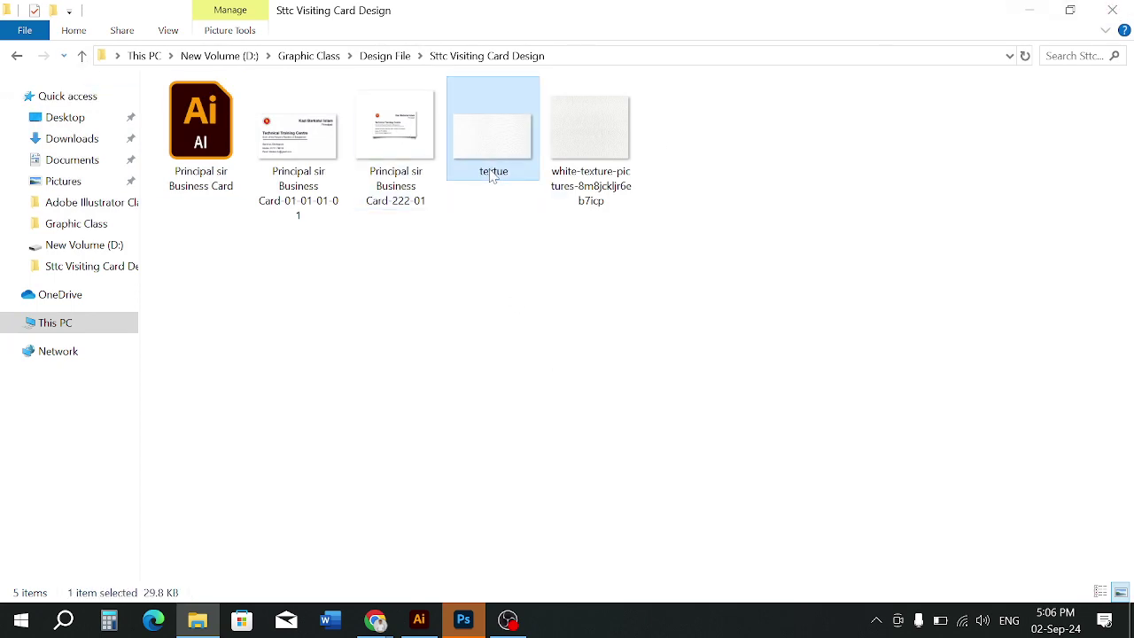
scroll(523, 319, "up", 3)
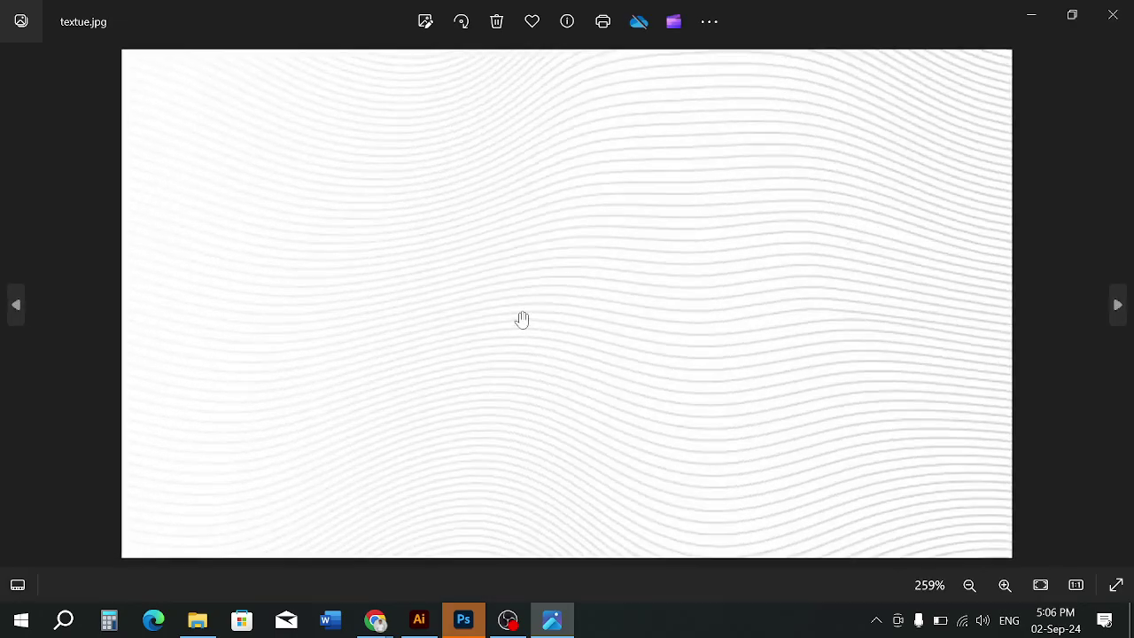
scroll(522, 319, "down", 5)
left_click(1118, 305)
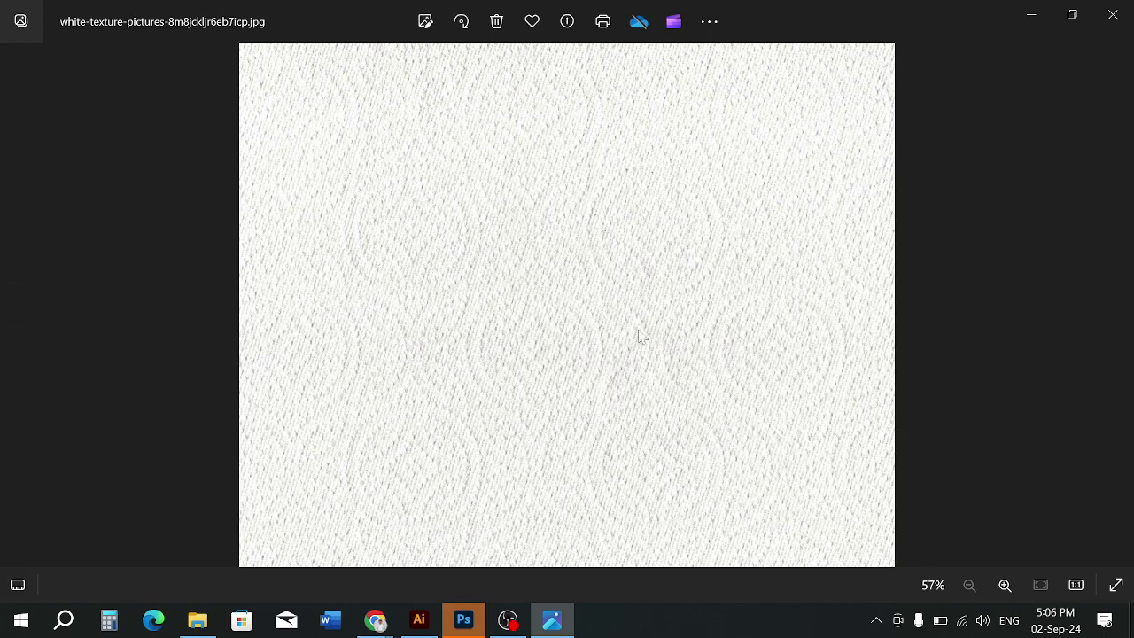
scroll(517, 326, "up", 3)
scroll(516, 326, "down", 3)
left_click(16, 305)
scroll(680, 366, "up", 2)
scroll(680, 366, "up", 2)
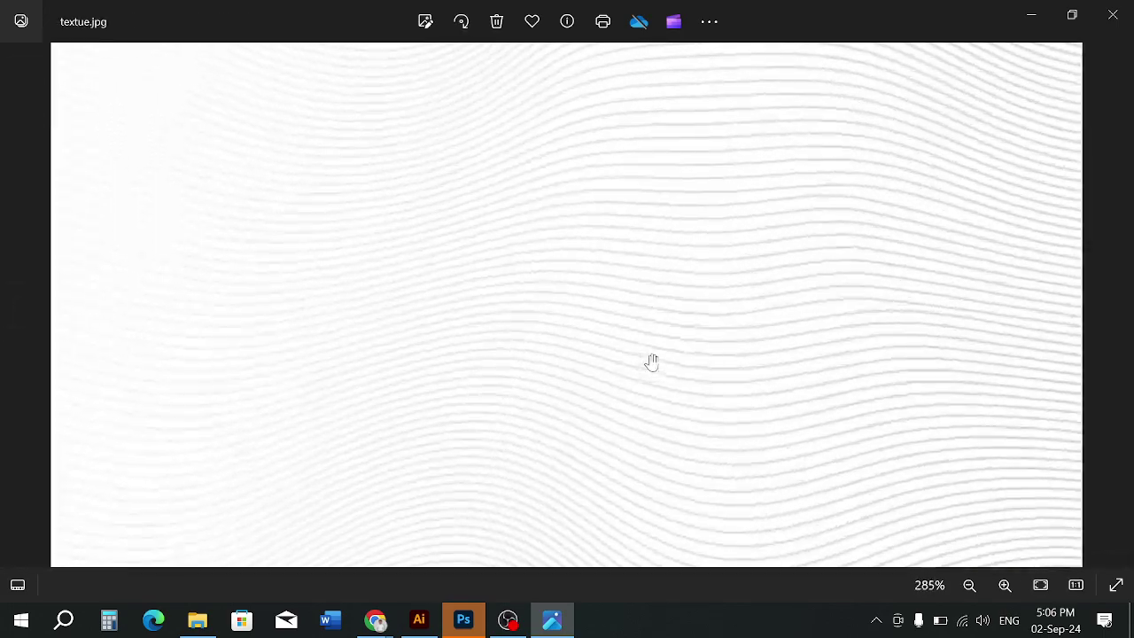
scroll(651, 362, "down", 5)
left_click(1113, 14)
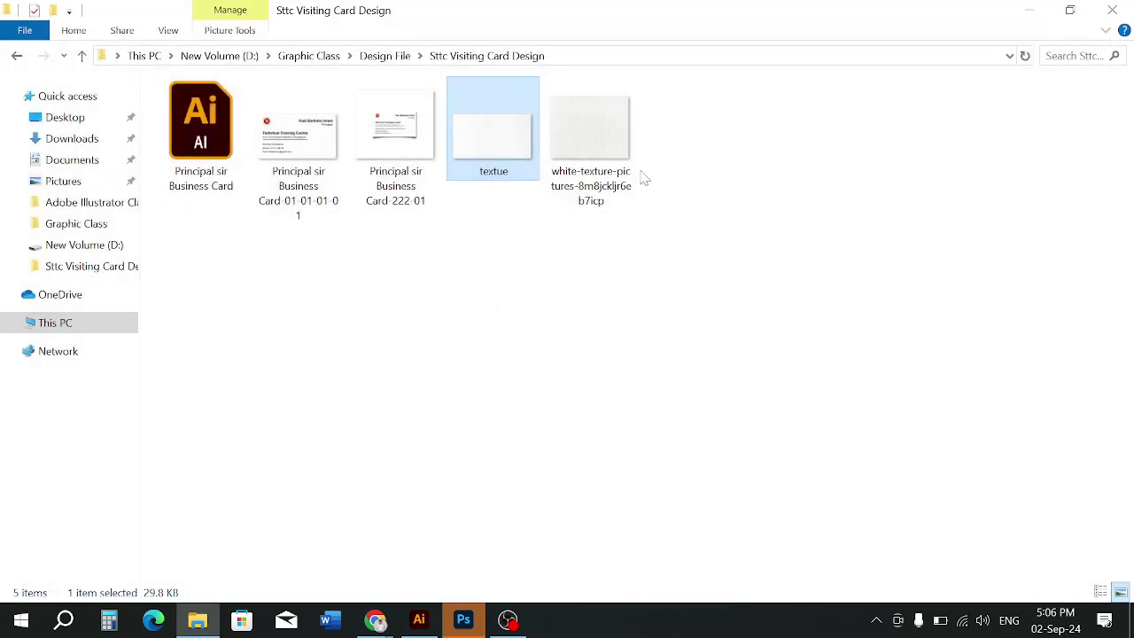
left_click(575, 329)
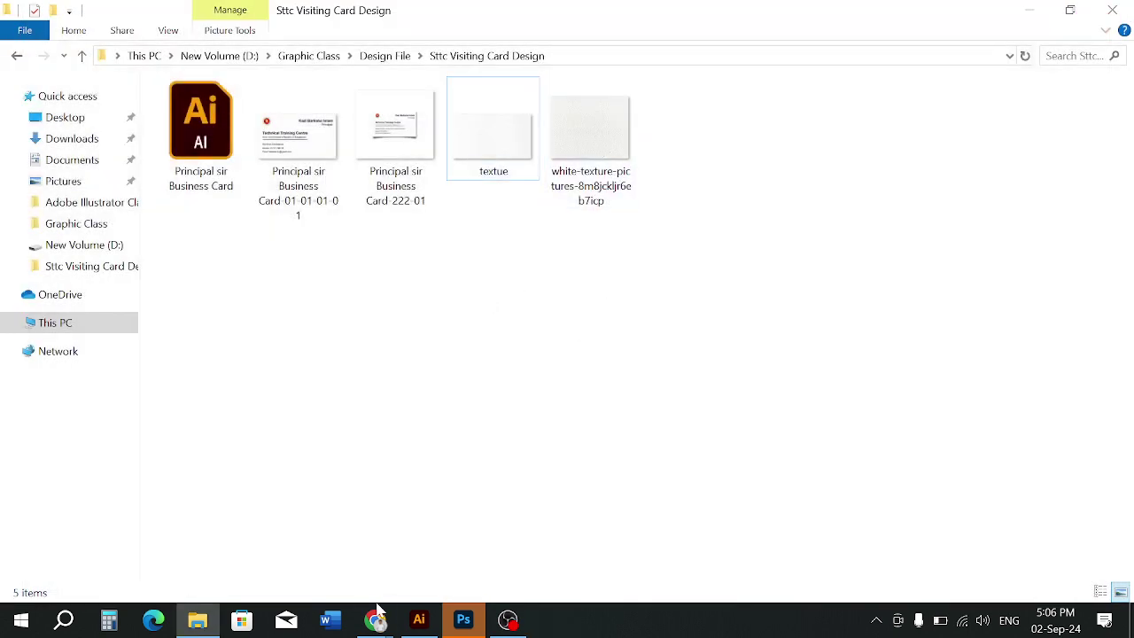
Bring Chrome forward and step back through earlier searches to the white texture results
mouse_move(379, 611)
left_click(264, 551)
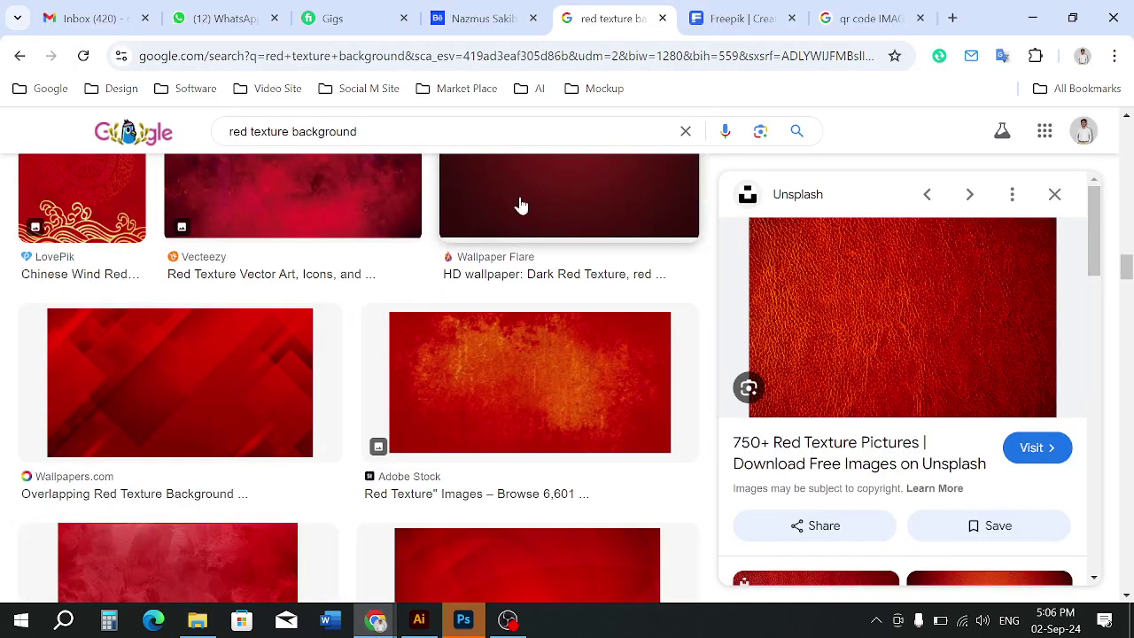
scroll(521, 206, "up", 5)
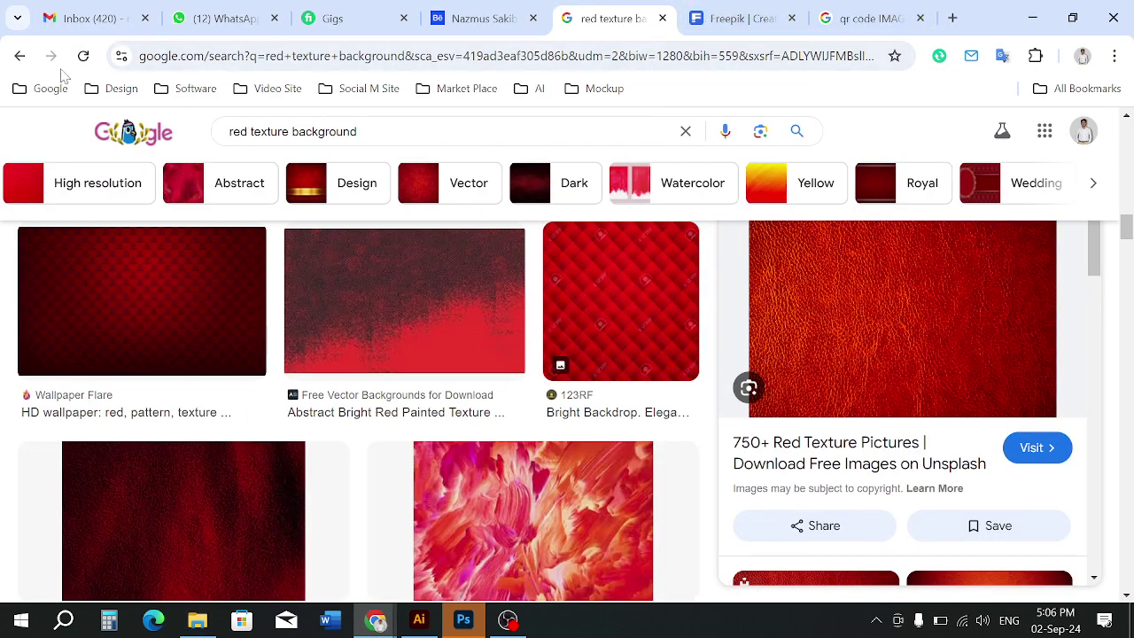
left_click(11, 56)
left_click(11, 55)
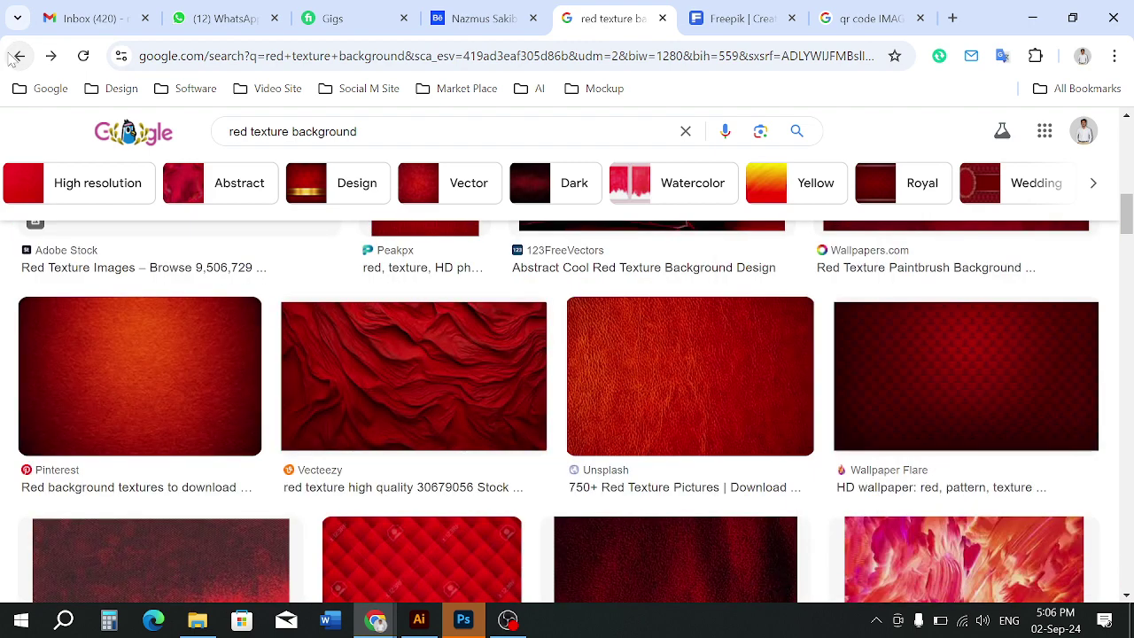
left_click(11, 56)
left_click(11, 55)
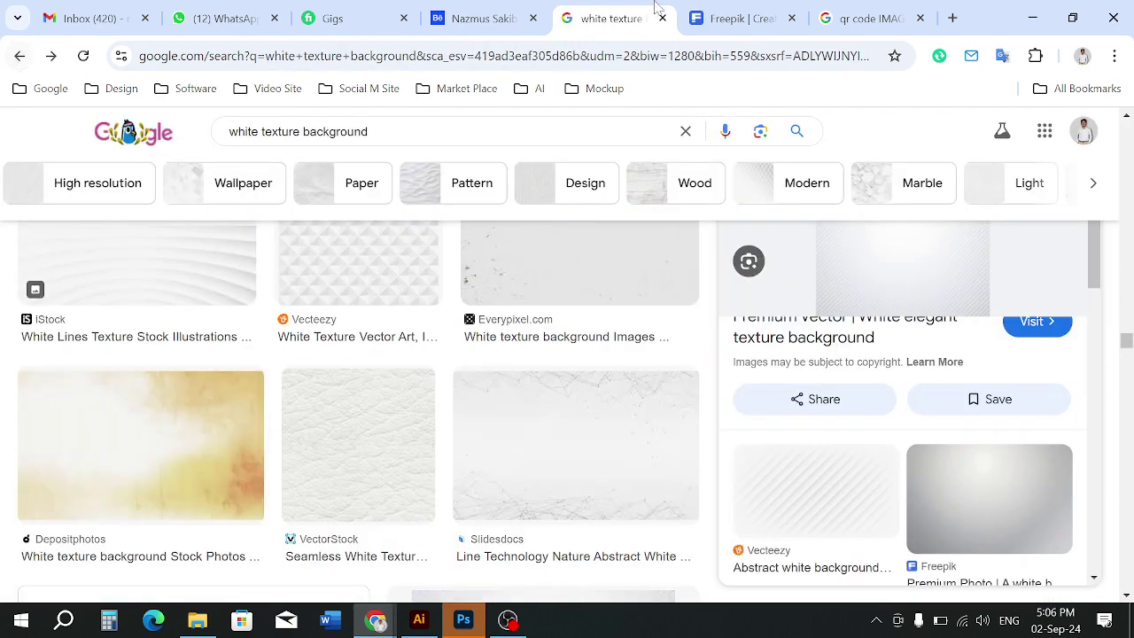
Search Google Images for 'business card' and open the Micro Printing card result
left_click(911, 19)
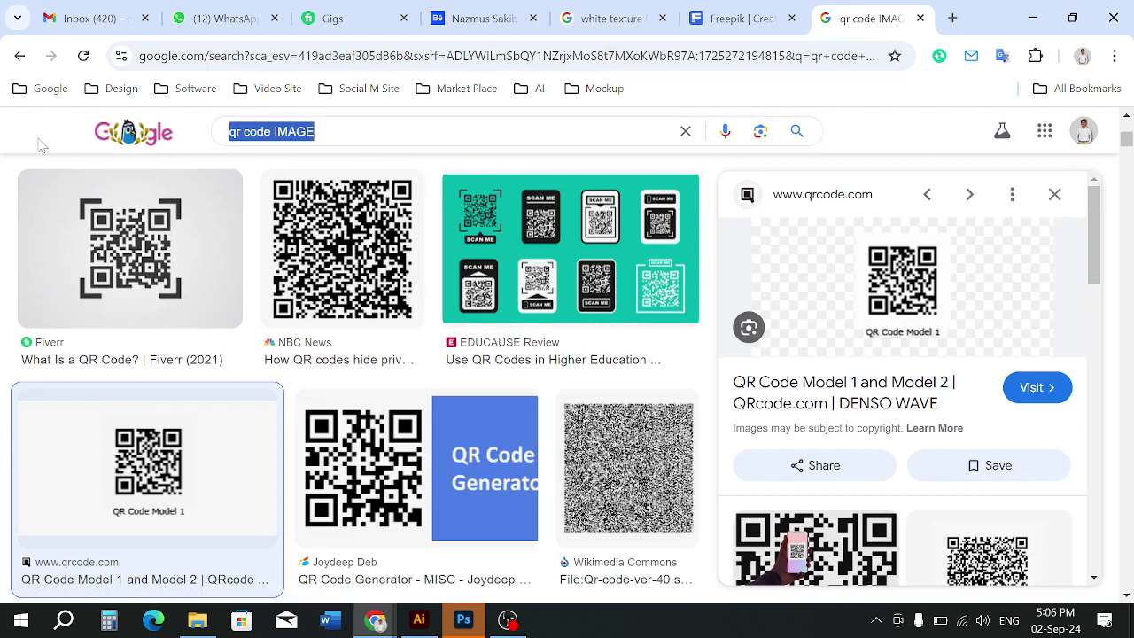
type("busi")
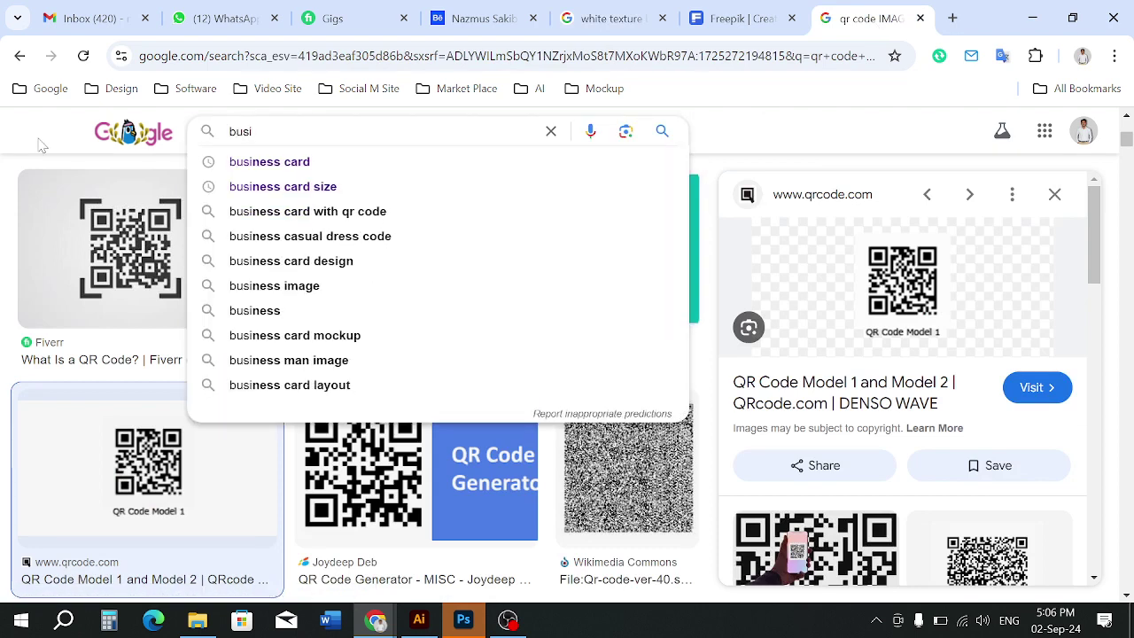
left_click(284, 162)
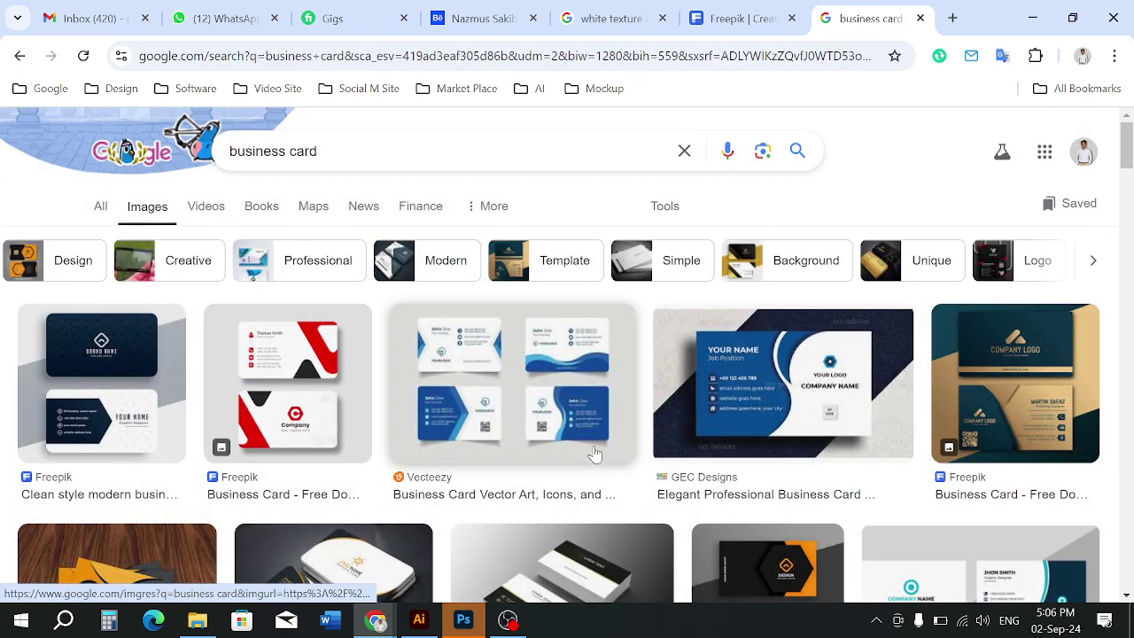
scroll(594, 455, "down", 4)
scroll(596, 453, "up", 2)
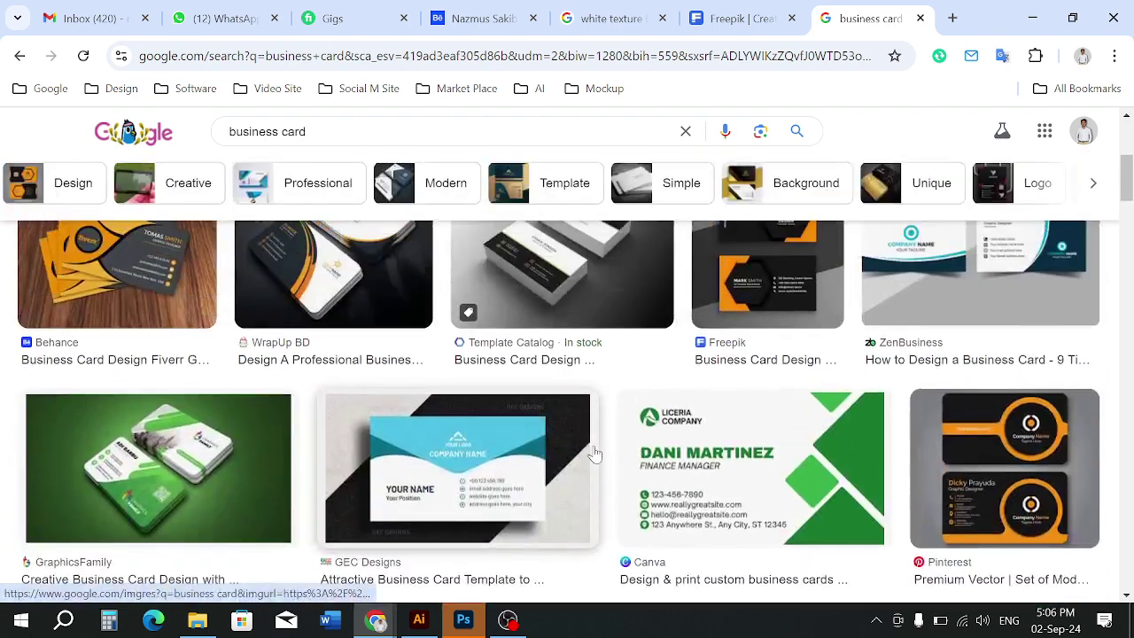
scroll(620, 306, "down", 5)
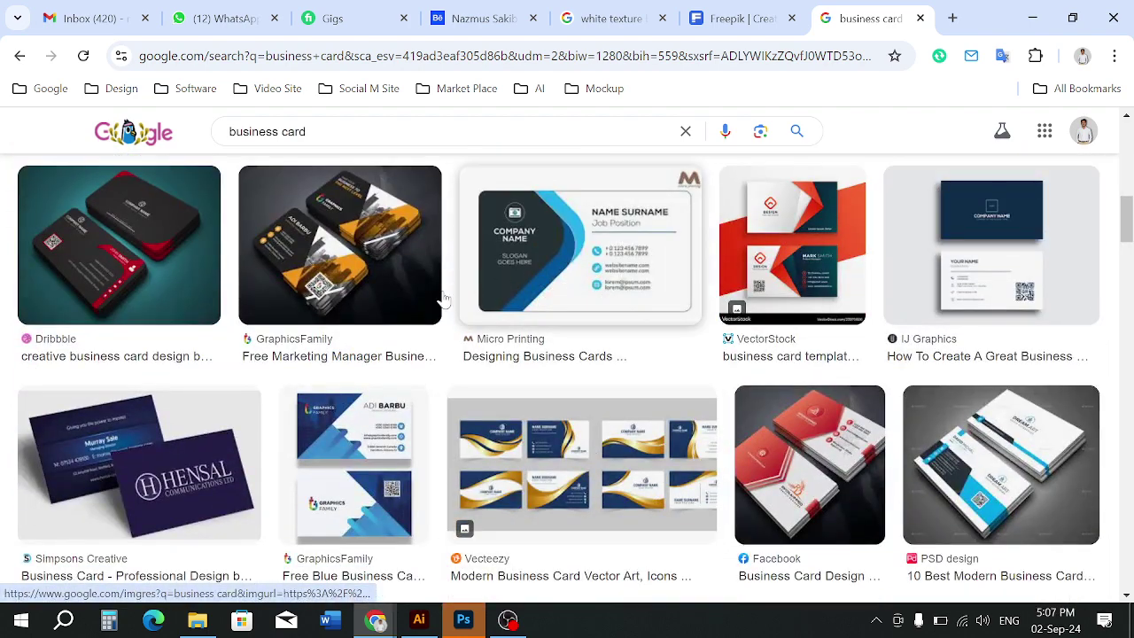
left_click(528, 247)
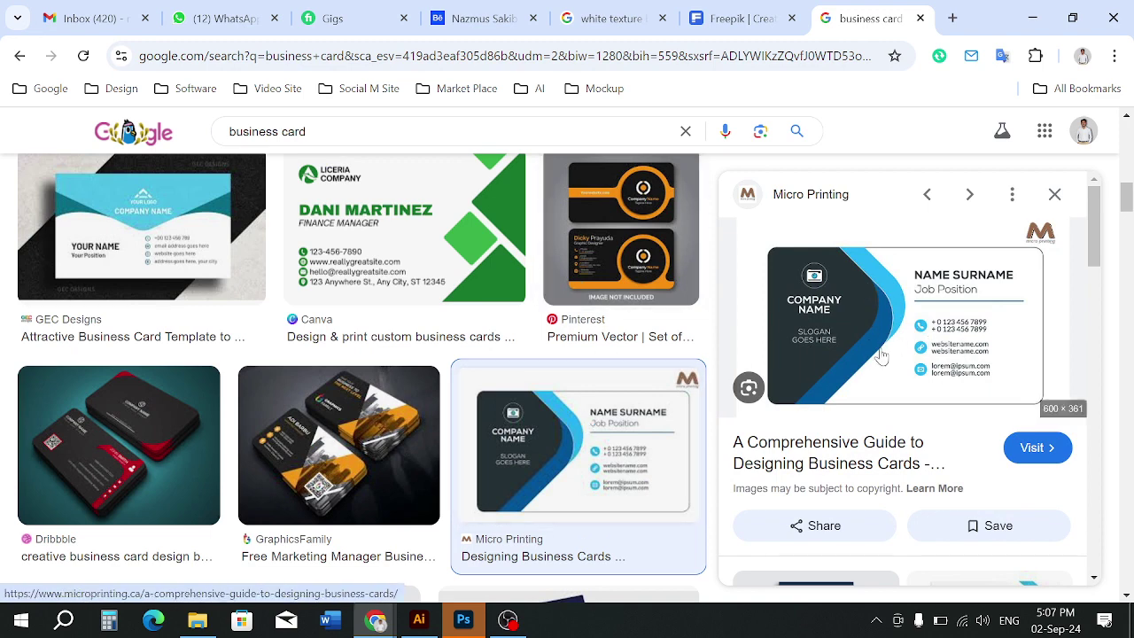
Copy the Micro Printing card image and return to Illustrator
right_click(885, 319)
scroll(669, 488, "down", 2)
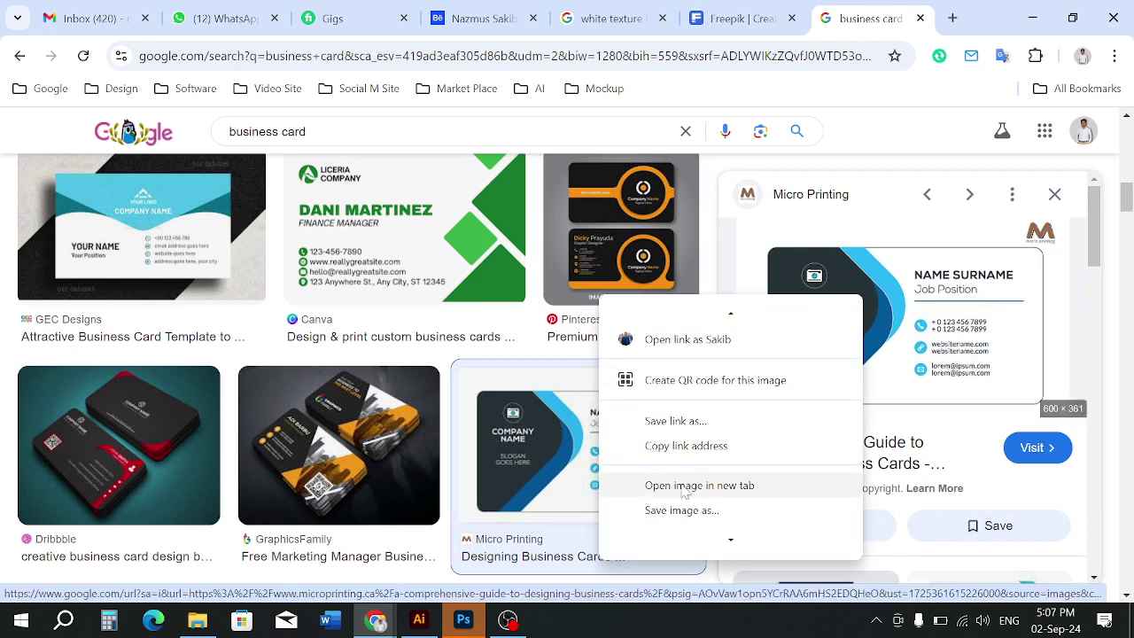
left_click(673, 496)
left_click(419, 619)
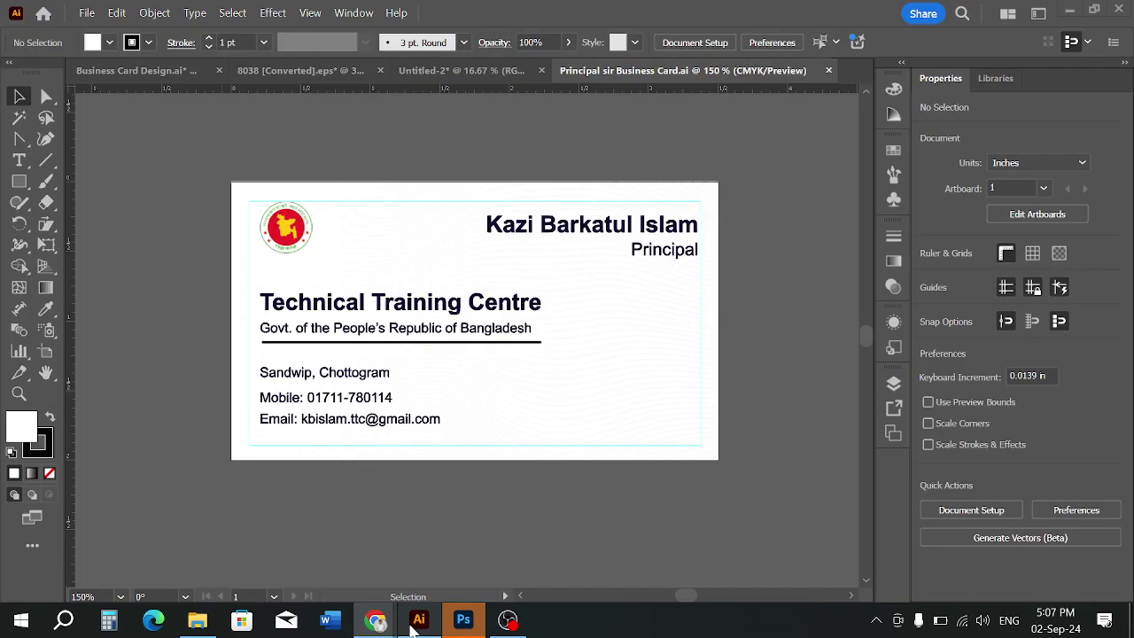
Switch to Business Card Design.ai and undo the accidental background colour change
left_click(174, 67)
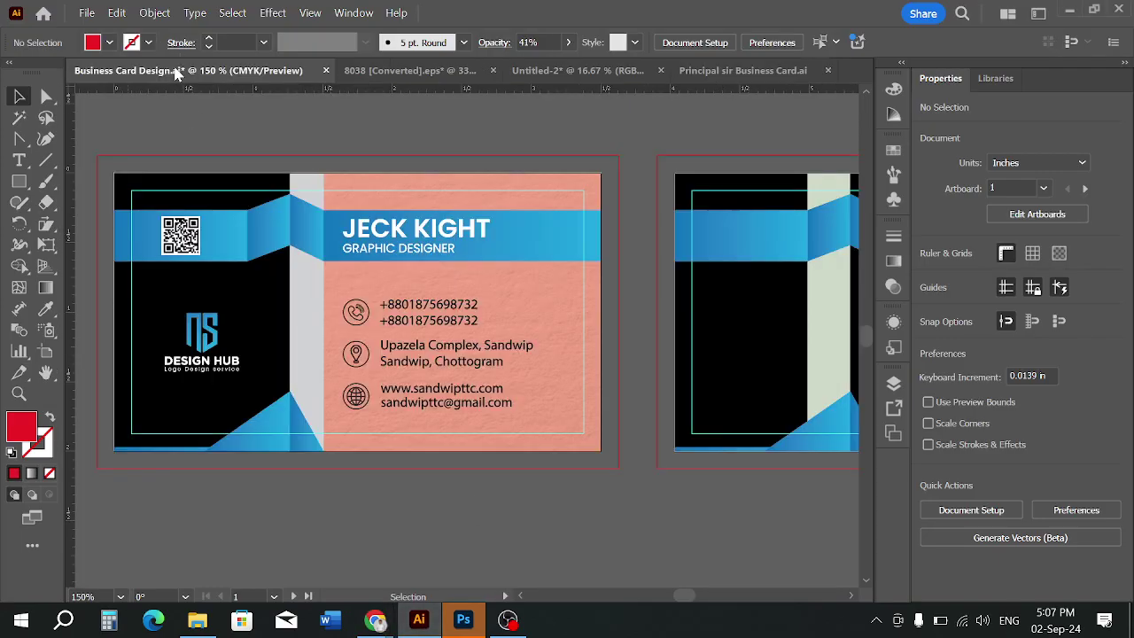
left_click_drag(238, 260, 238, 232)
left_click(544, 304)
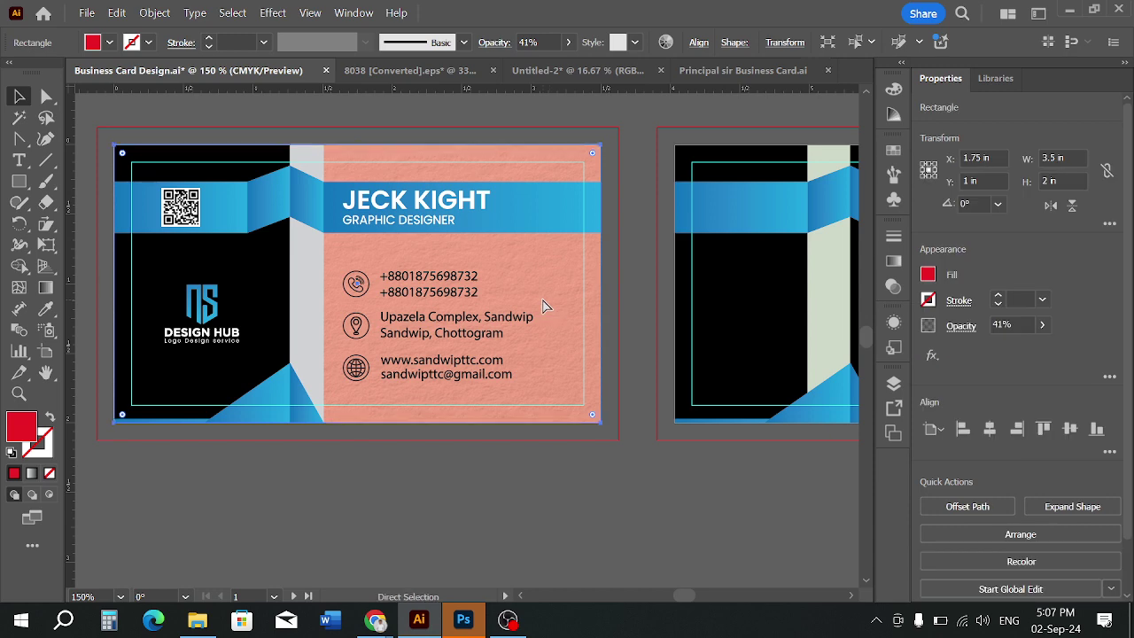
key("ctrl+z")
left_click(486, 481)
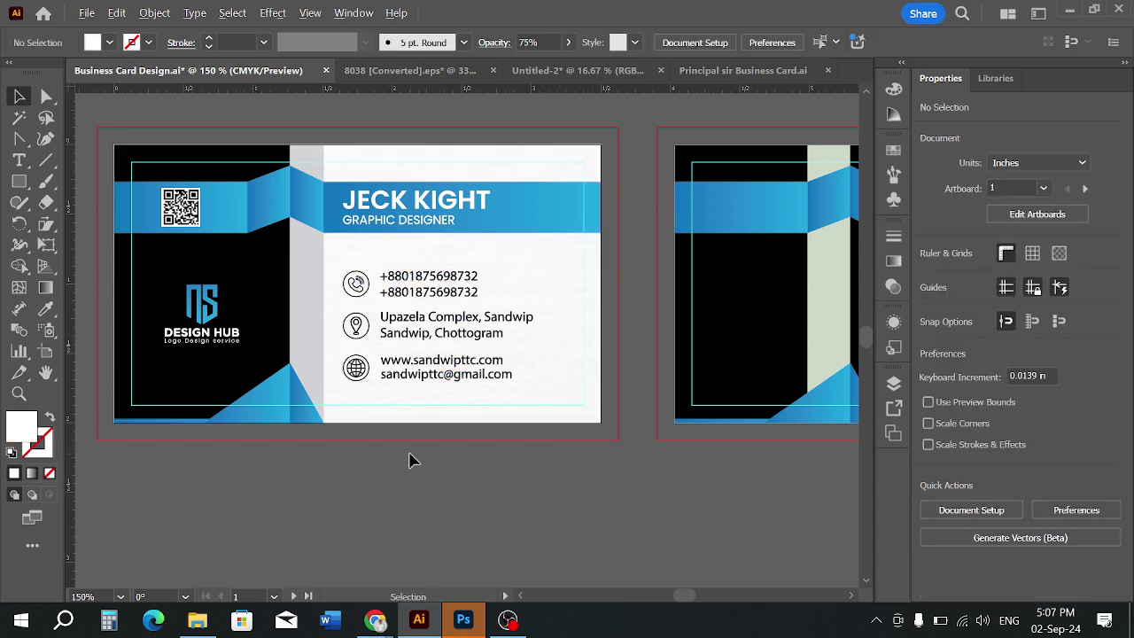
Pan to the empty third artboard and paste the copied card image there
scroll(410, 460, "down", 3)
left_click_drag(510, 460, 291, 400)
scroll(522, 328, "up", 1)
scroll(411, 348, "up", 1)
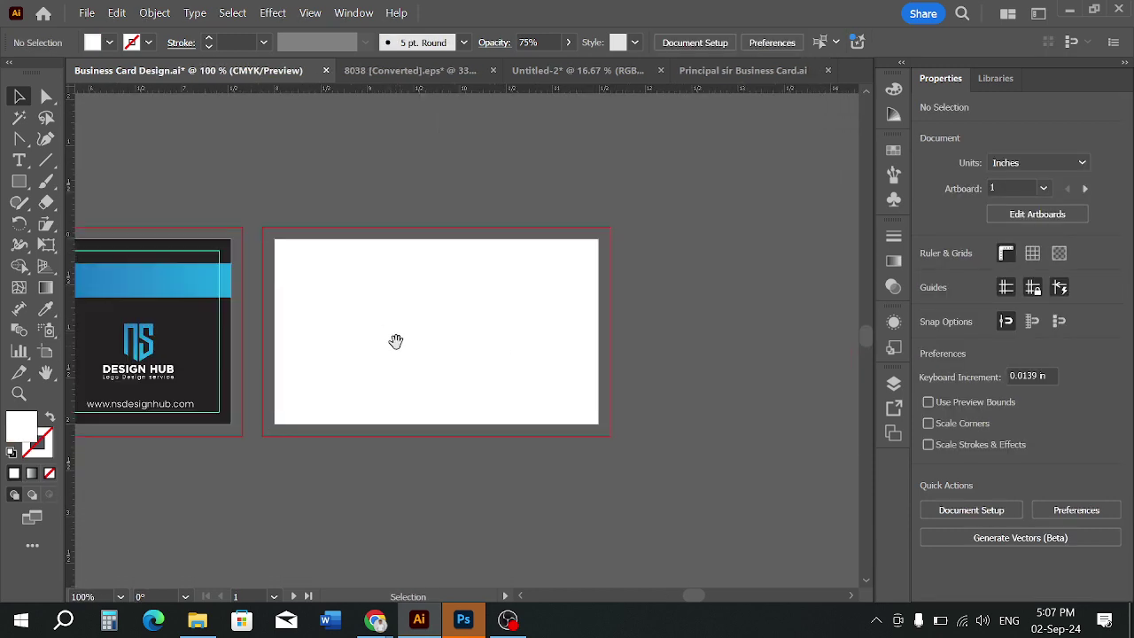
left_click_drag(383, 318, 419, 343)
key("ctrl+v")
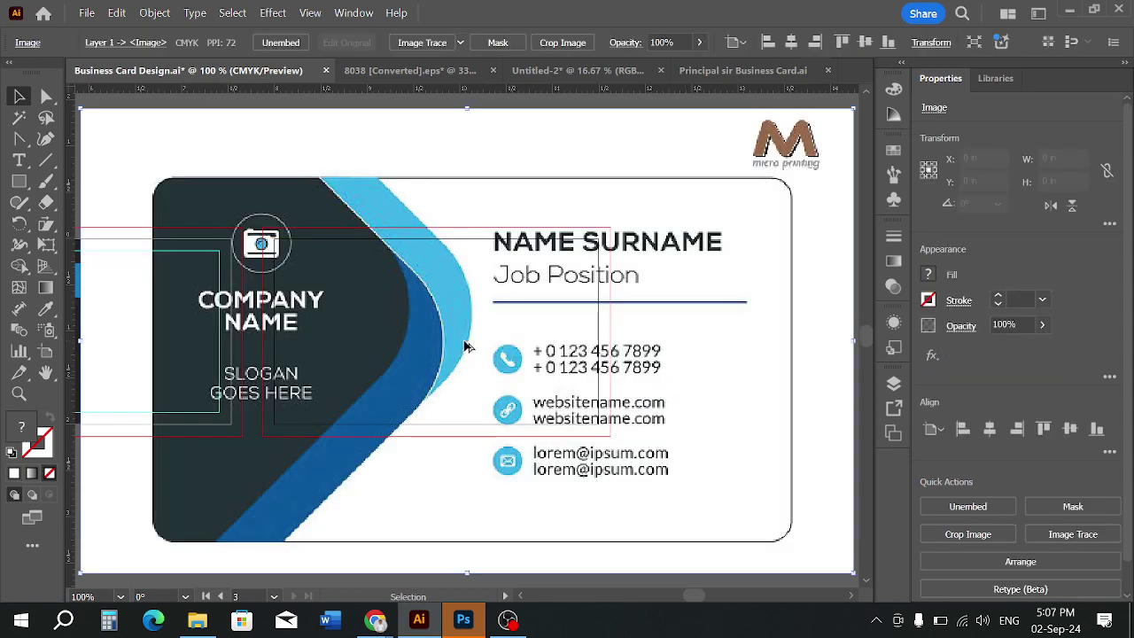
Scale and reposition the pasted card image on the third artboard
scroll(590, 319, "down", 2)
left_click_drag(658, 340, 554, 348)
scroll(417, 322, "up", 3)
left_click_drag(488, 377, 412, 335)
left_click_drag(751, 499, 816, 568)
Deselect everything and zoom in close on the third artboard's card image
scroll(851, 443, "down", 4)
scroll(558, 390, "down", 3)
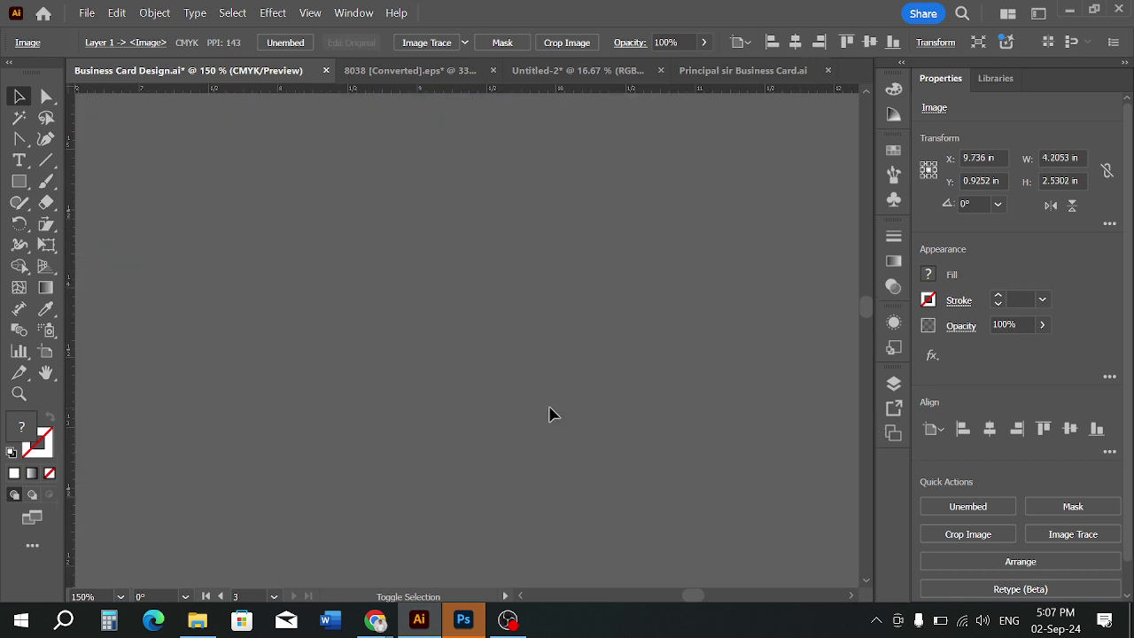
scroll(437, 311, "up", 5)
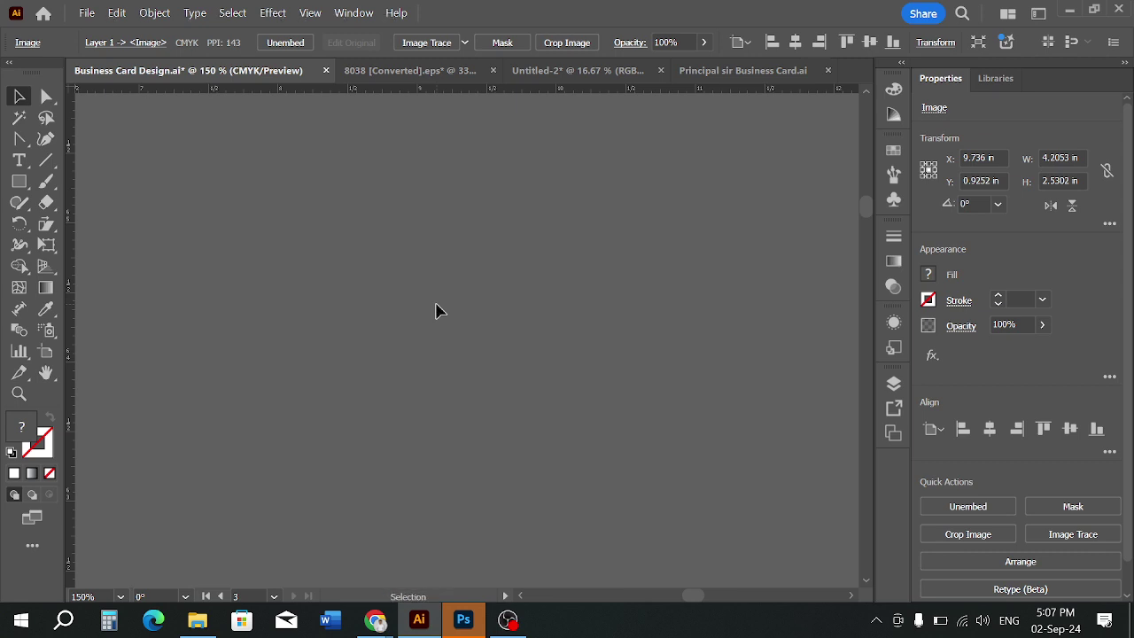
scroll(438, 311, "down", 4)
left_click(473, 254)
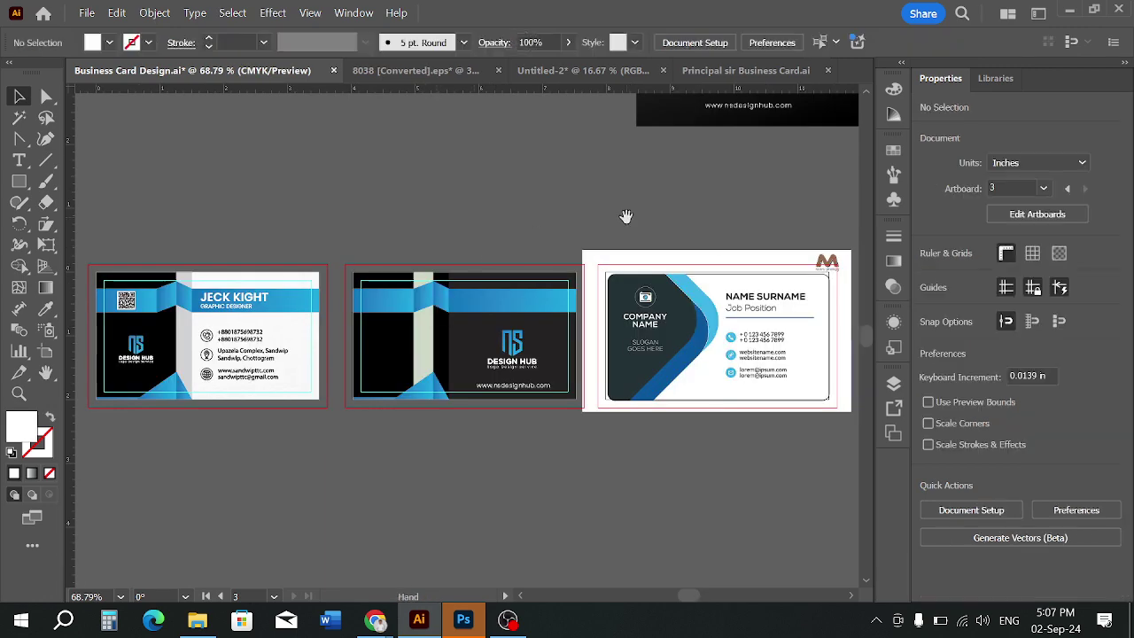
scroll(444, 218, "right", 3)
scroll(481, 250, "up", 5)
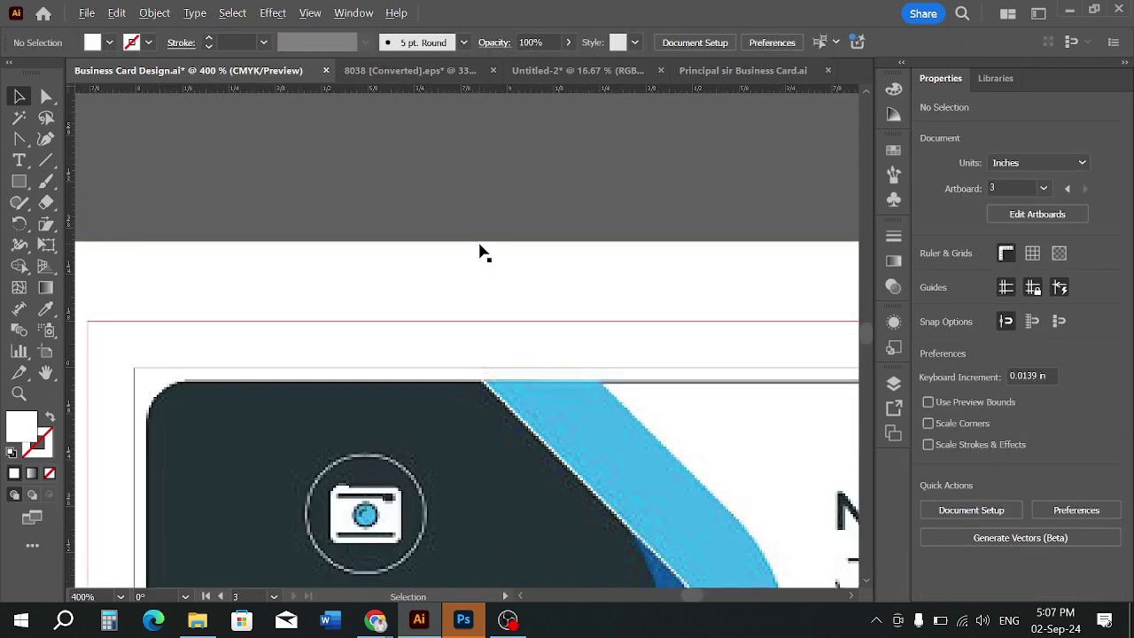
scroll(480, 251, "down", 5)
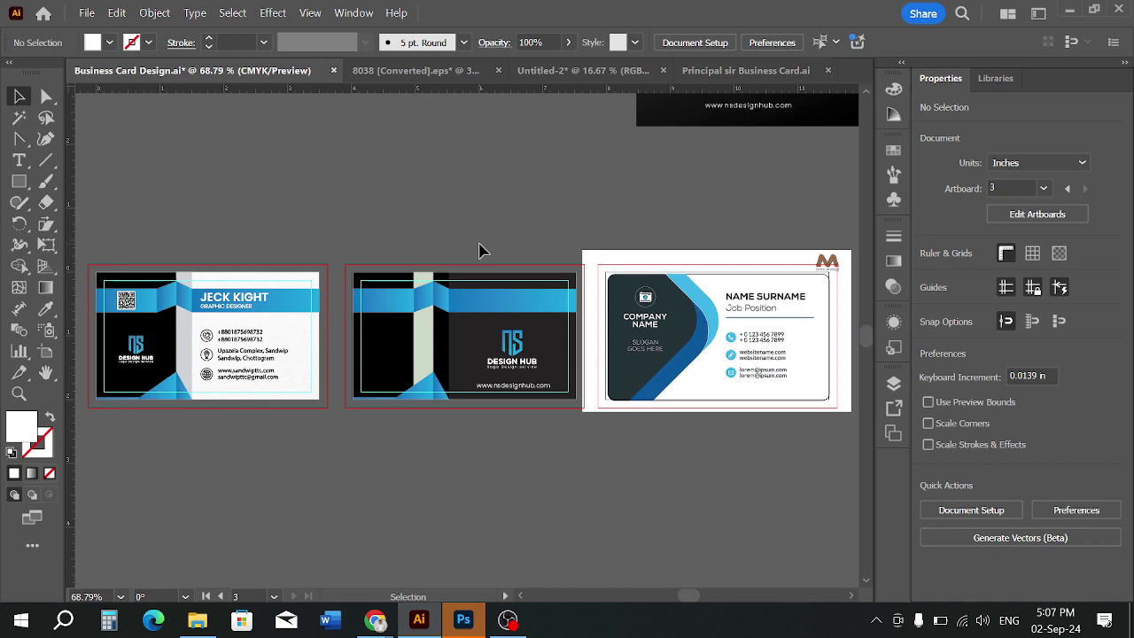
scroll(694, 222, "up", 2)
left_click_drag(714, 252, 388, 175)
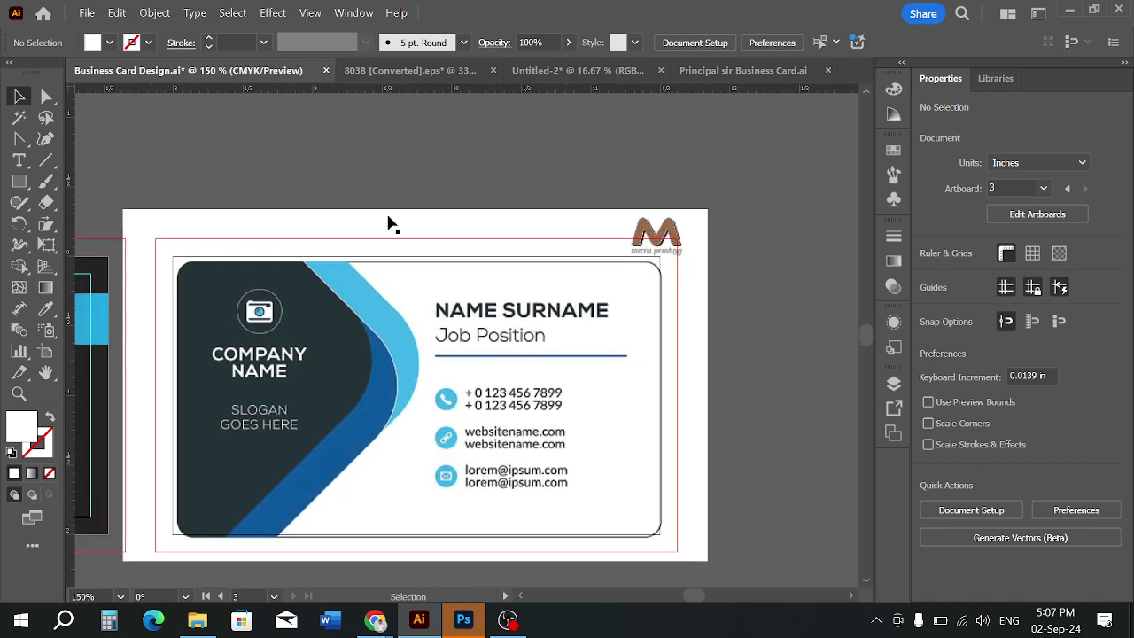
Enlarge the card image slightly and draw a 3.5 × 2 in rectangle over its face
right_click(22, 182)
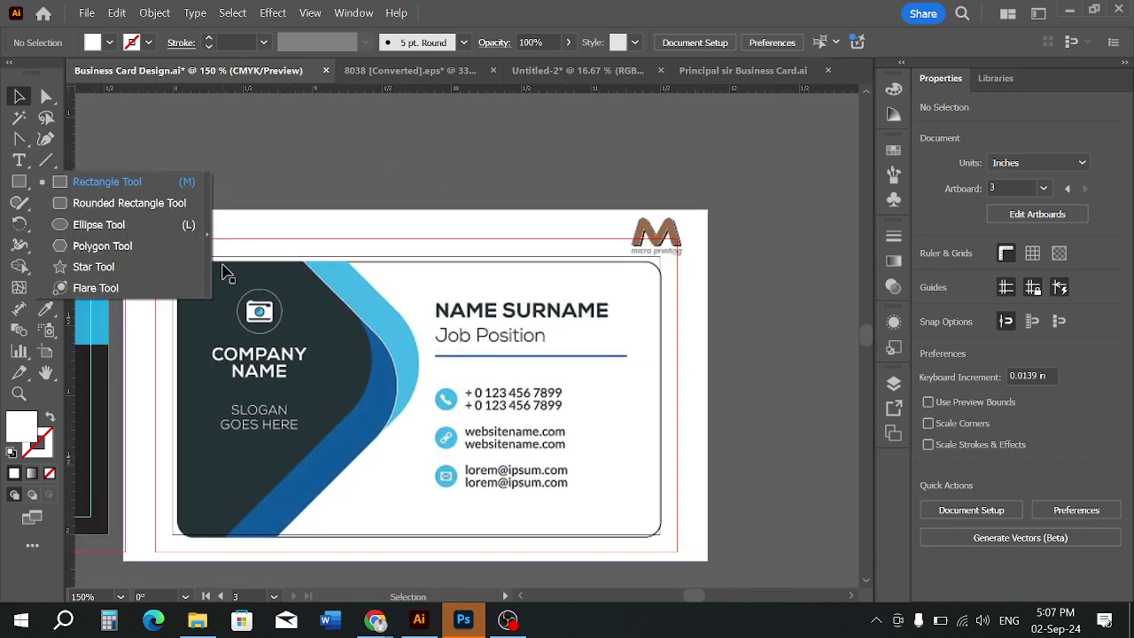
left_click(224, 284)
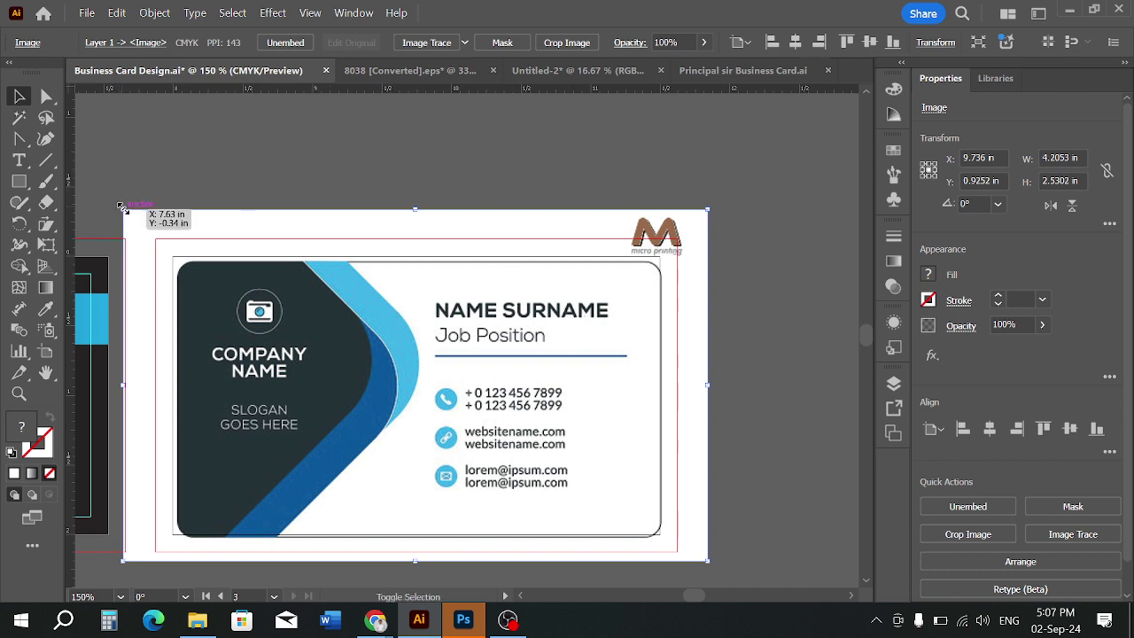
left_click_drag(119, 205, 114, 202)
left_click(19, 181)
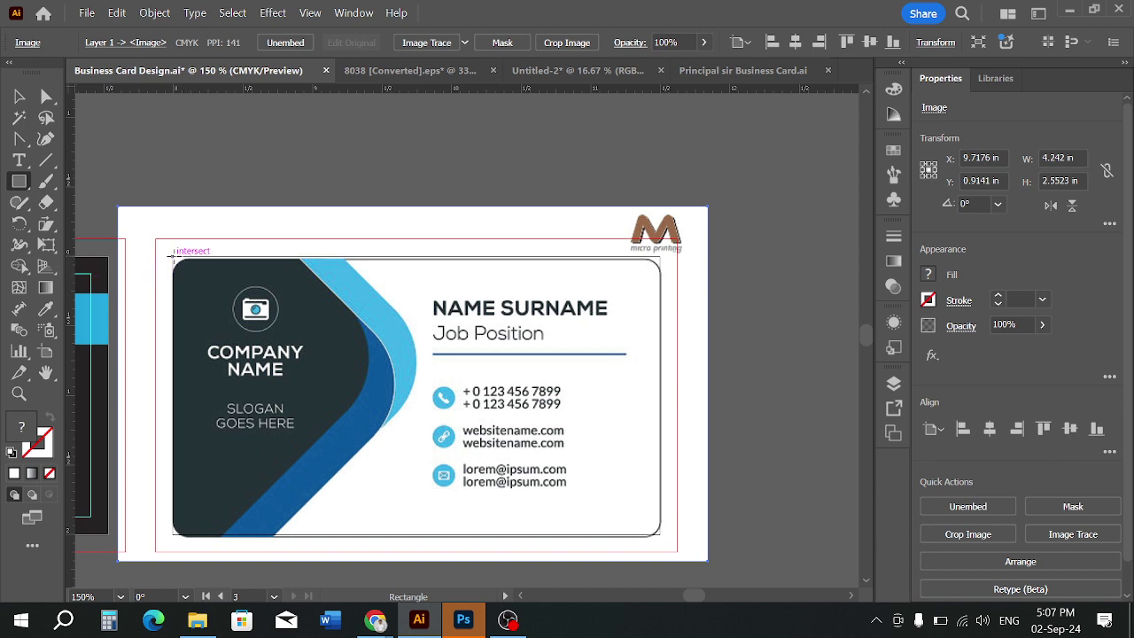
left_click_drag(174, 255, 660, 536)
Select the rectangle with the card image and apply Make Clipping Mask
left_click(19, 96)
left_click(324, 193)
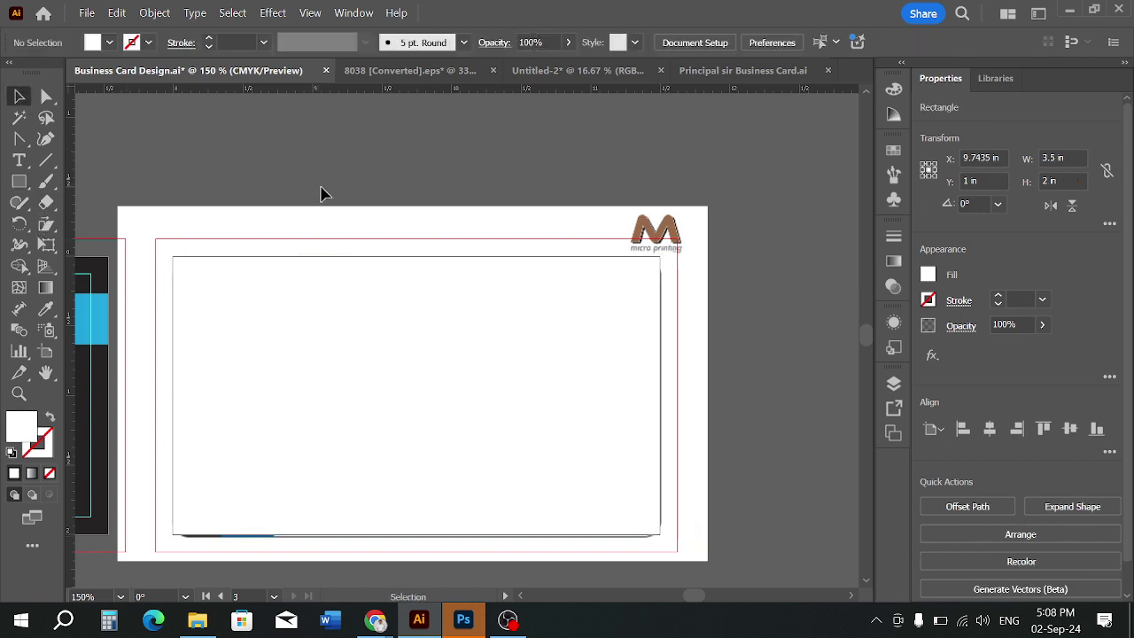
left_click_drag(323, 194, 388, 337)
right_click(387, 336)
left_click(502, 413)
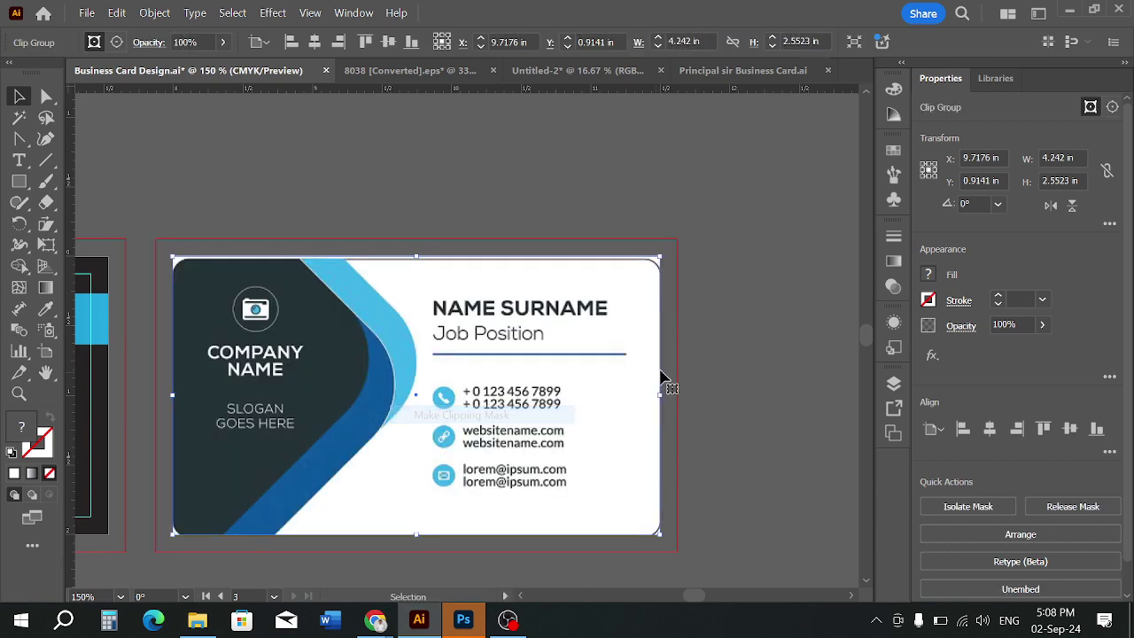
left_click(759, 400)
left_click(541, 383)
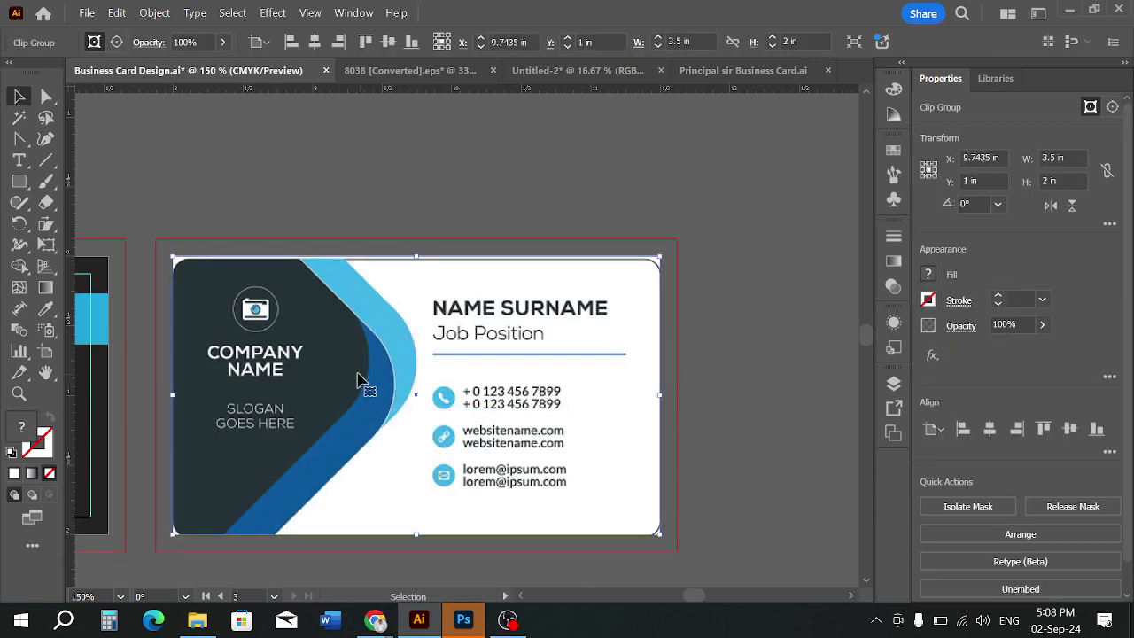
left_click_drag(357, 379, 529, 257)
Zoom out and drag a duplicate of the clipped card just above the original
key("ctrl+minus")
key("ctrl+minus")
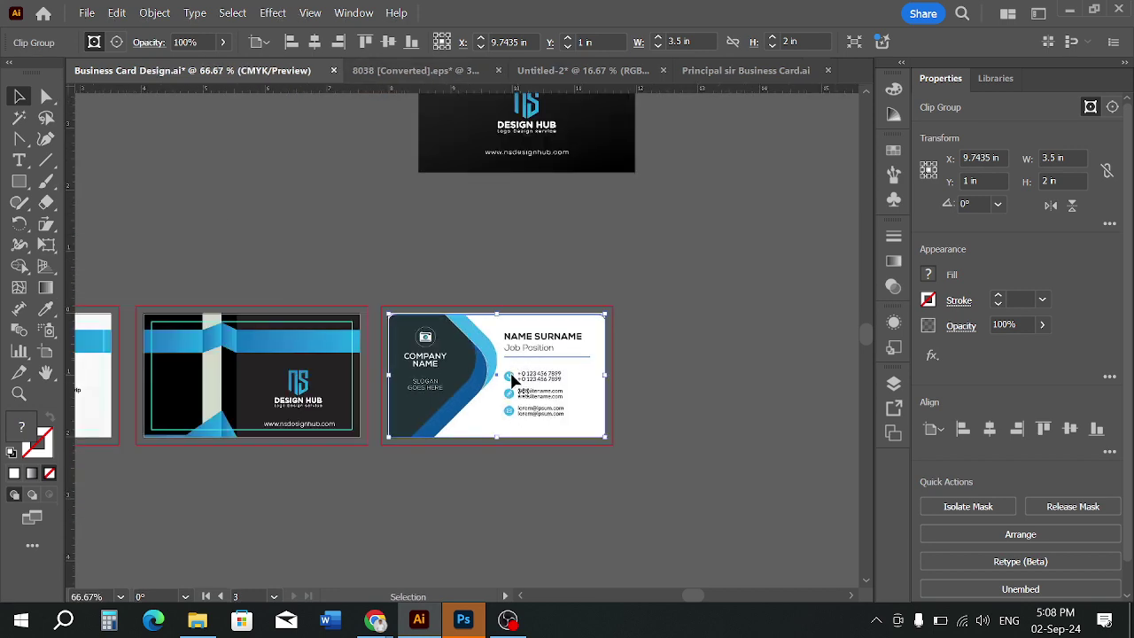
left_click_drag(511, 380, 496, 323)
left_click(665, 307)
scroll(471, 306, "up", 1)
left_click(495, 270)
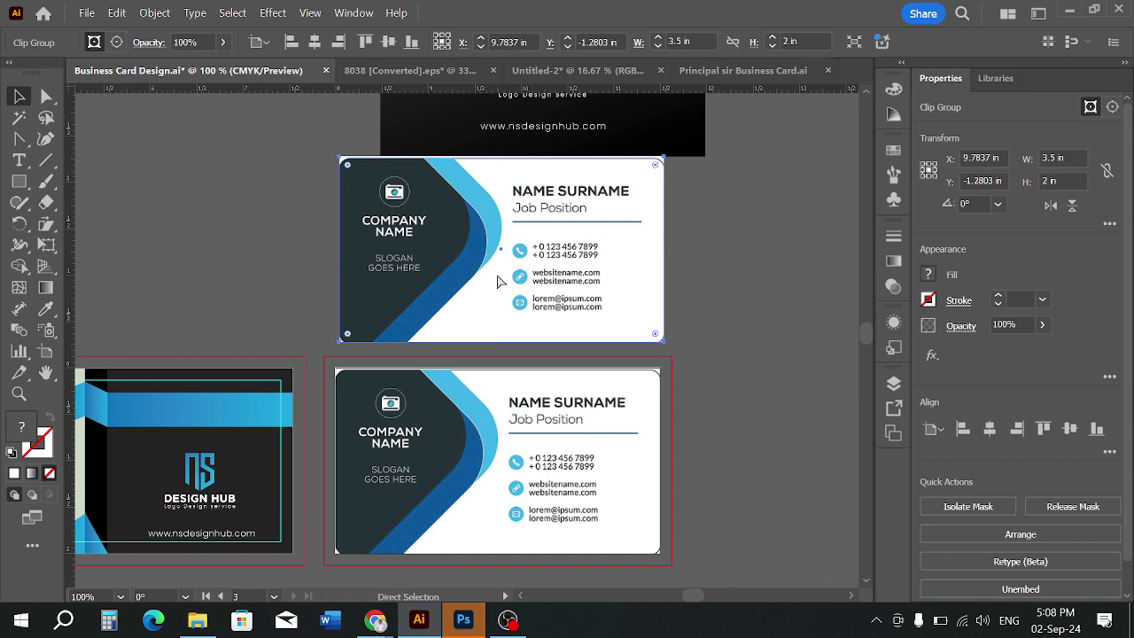
key("ctrl+shift+a")
Inspect the lower card's clip group in isolation mode, then exit and deselect it
scroll(501, 301, "down", 1)
scroll(501, 321, "down", 1)
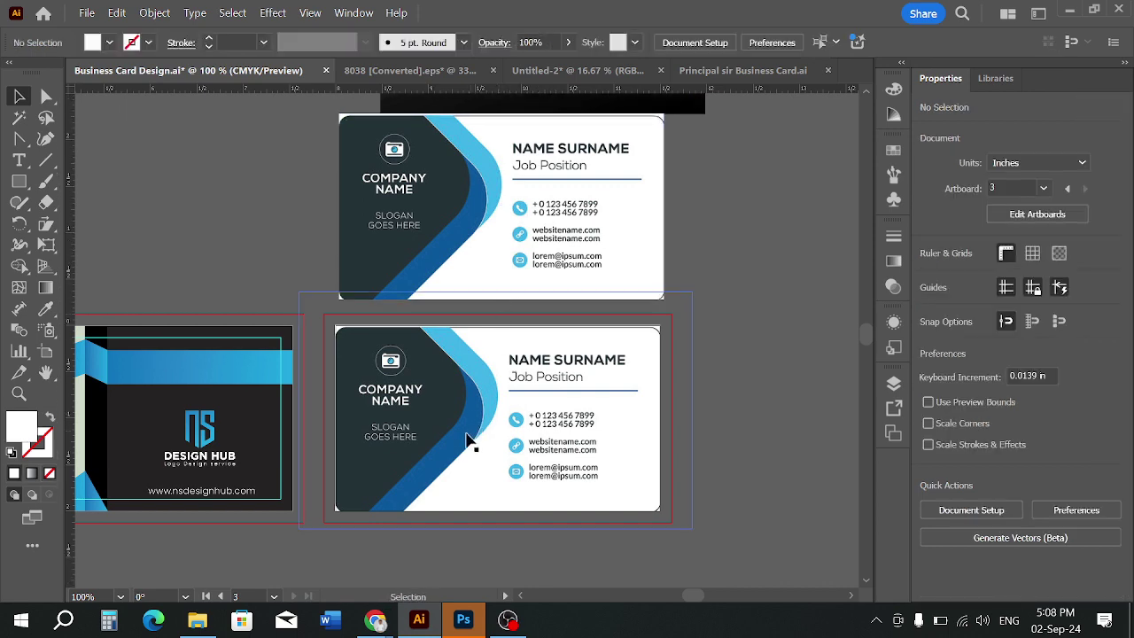
scroll(471, 443, "up", 1)
double_click(512, 419)
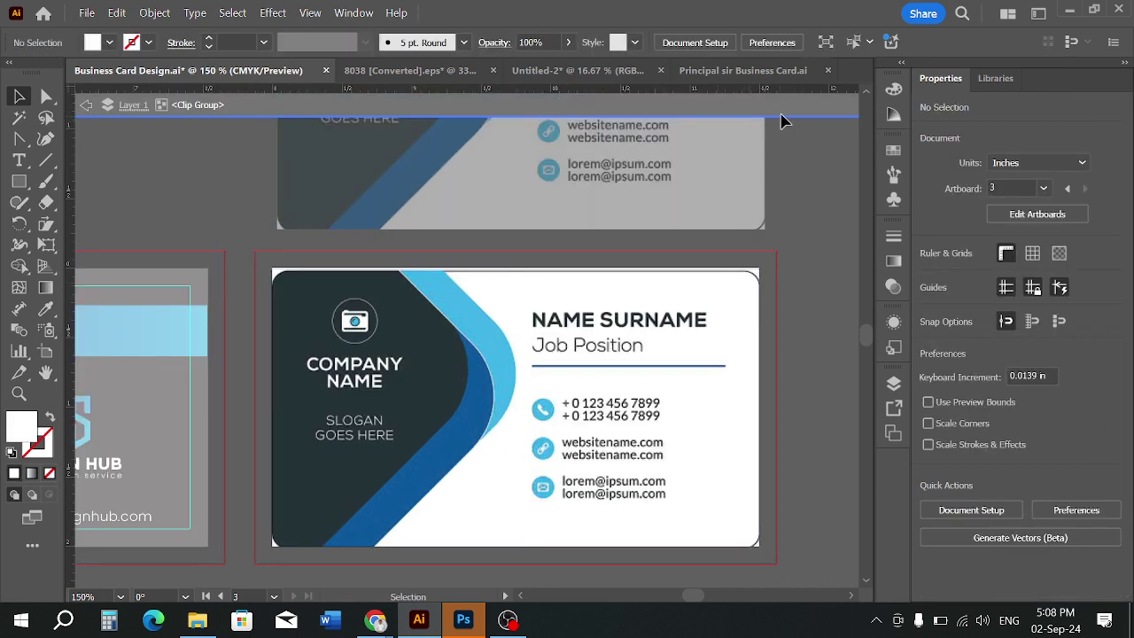
double_click(802, 164)
left_click(615, 381)
key("ctrl+shift+a")
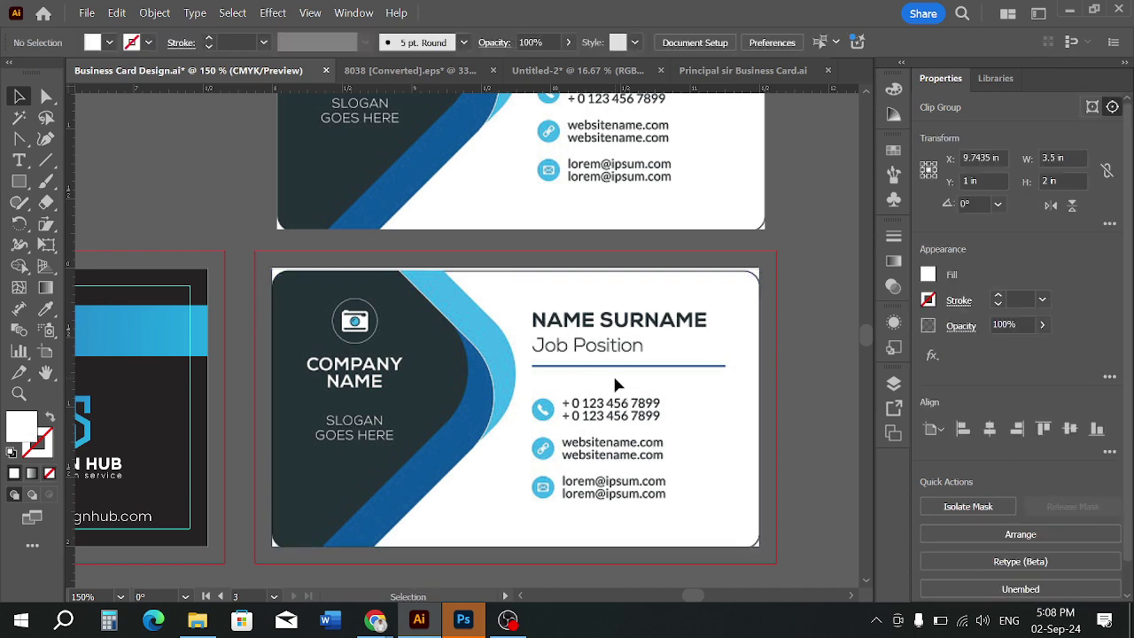
scroll(496, 416, "up", 1)
scroll(365, 448, "down", 1)
scroll(402, 435, "up", 1)
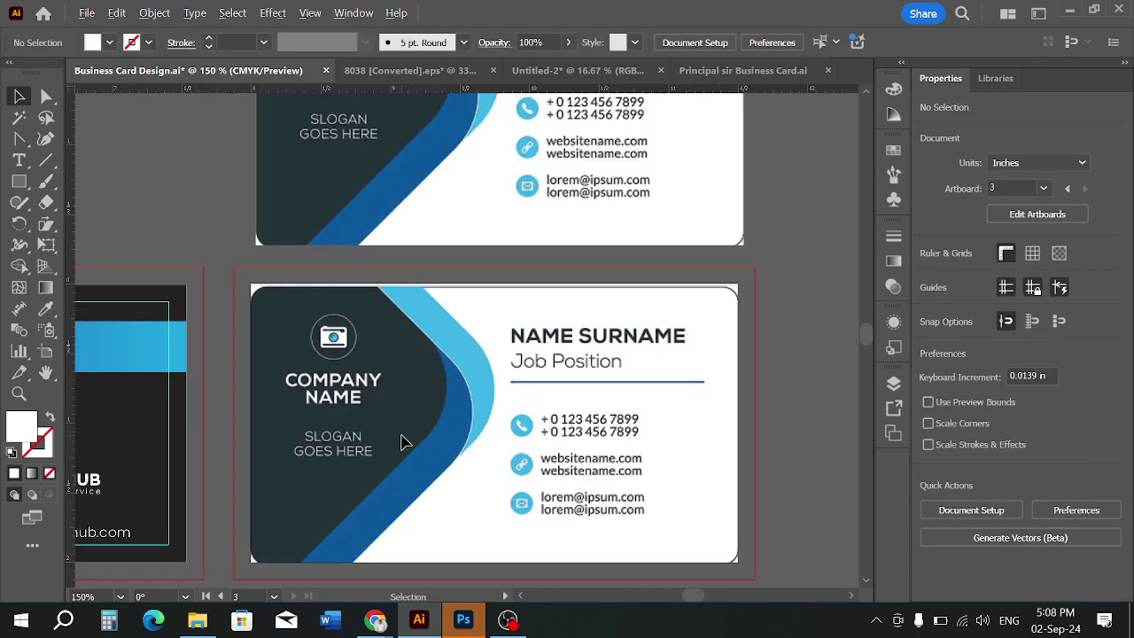
scroll(403, 436, "down", 1)
left_click_drag(421, 434, 427, 387)
left_click(20, 182)
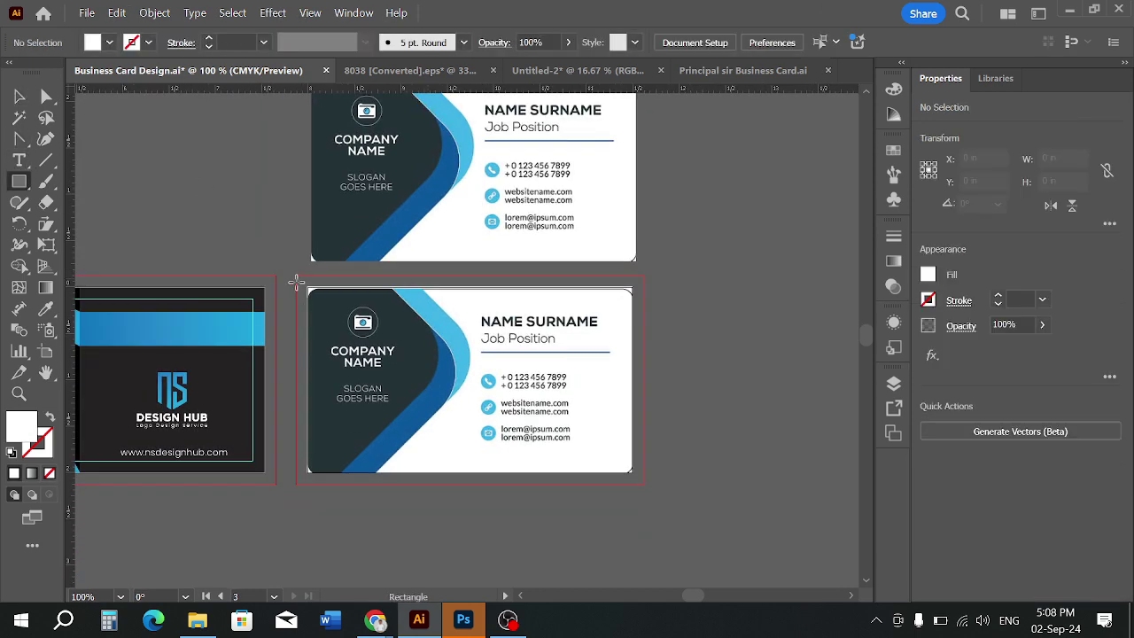
Draw a rectangle, rotate it 45° and eyedropper the card's dark teal into it
left_click_drag(308, 284, 468, 477)
scroll(435, 411, "up", 1)
scroll(446, 422, "up", 2)
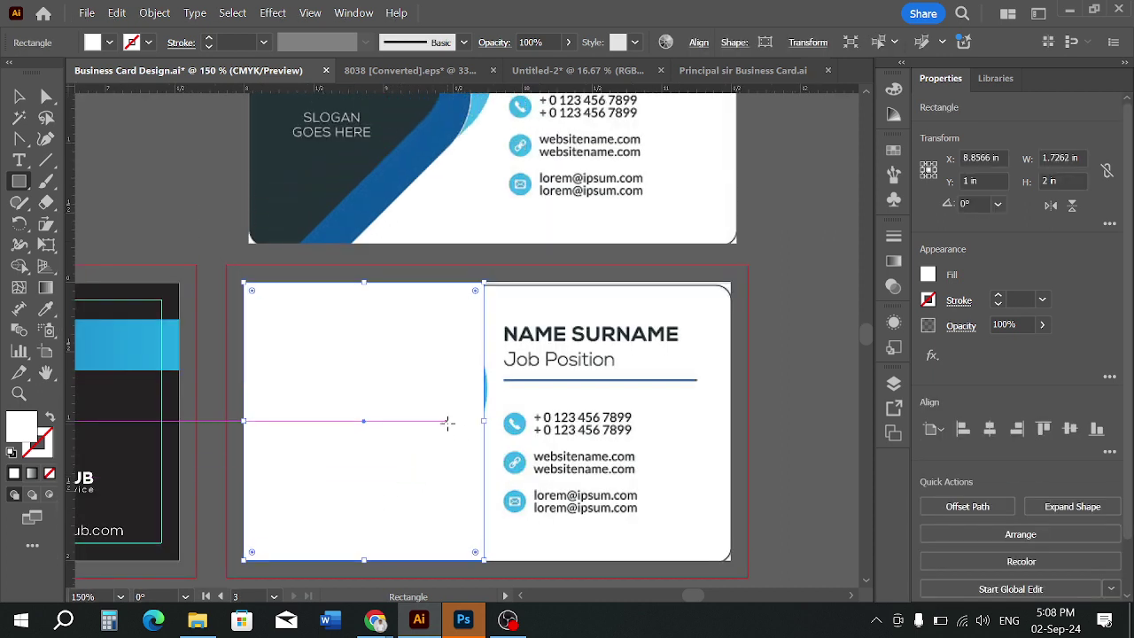
scroll(470, 429, "down", 1)
left_click(19, 96)
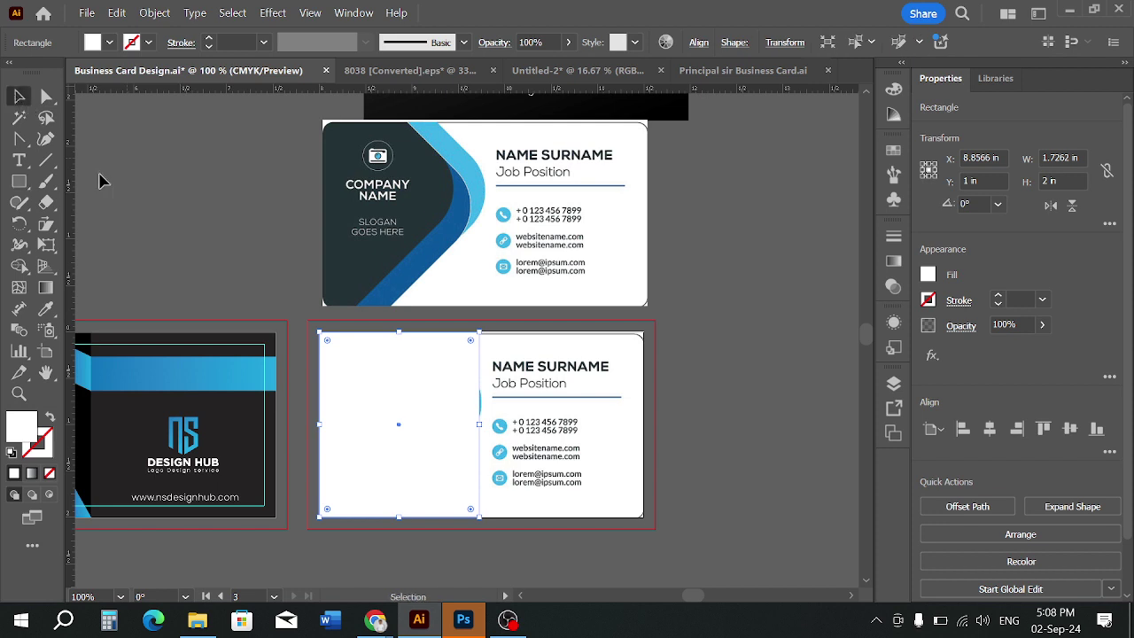
left_click_drag(503, 522, 542, 454)
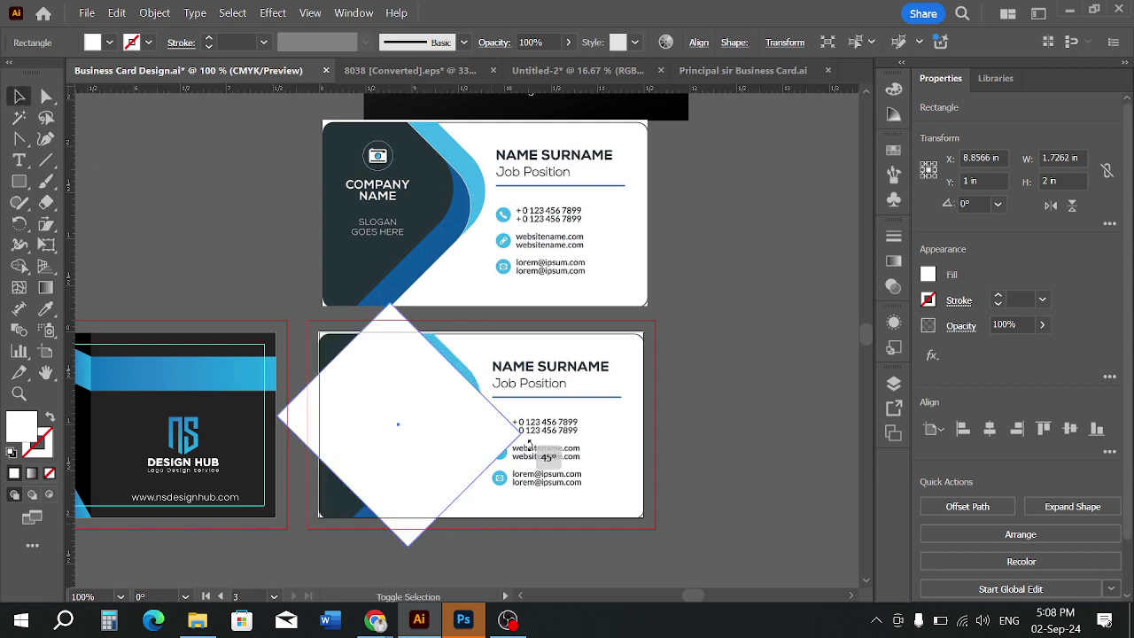
left_click(46, 309)
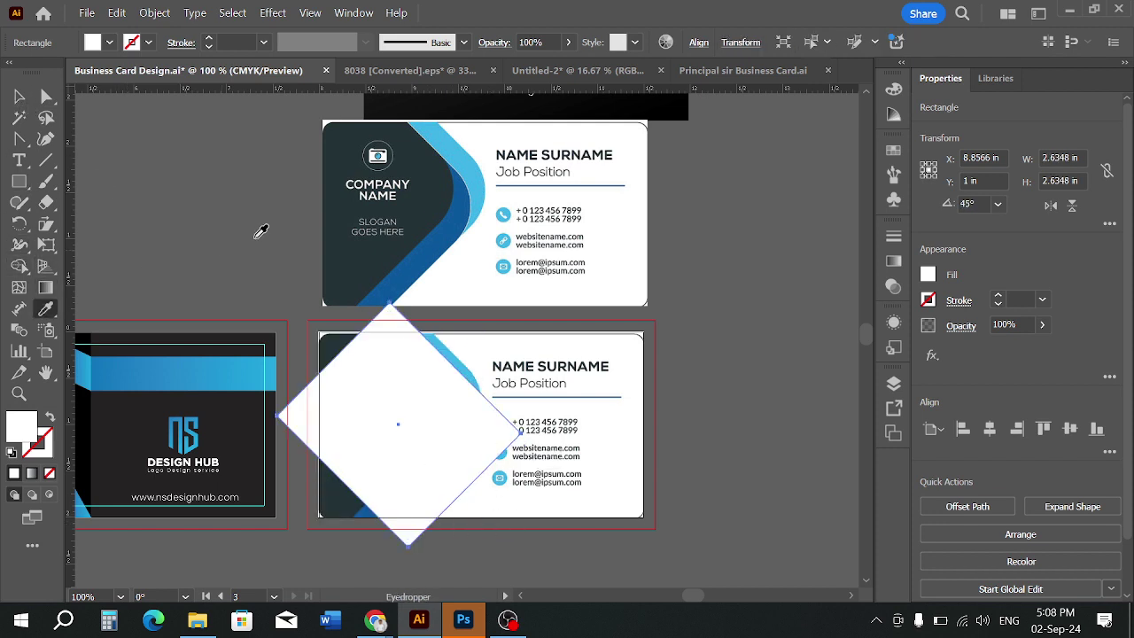
left_click(330, 260)
Position and enlarge the dark diamond over the lower card's left side
key("v")
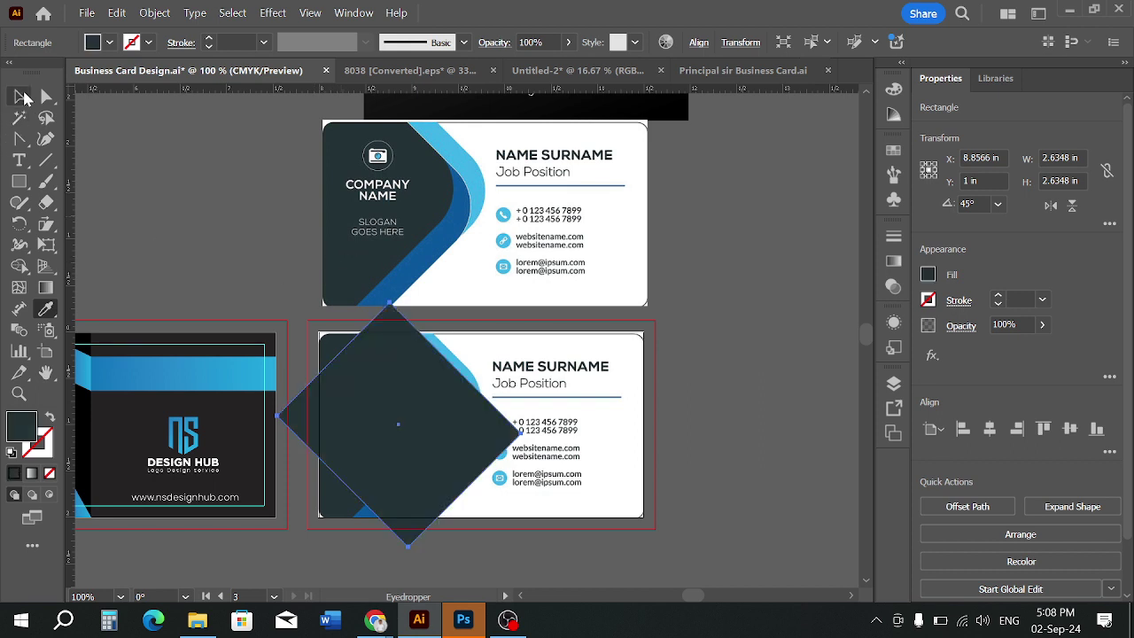
key("ctrl+=")
left_click_drag(380, 464, 391, 434)
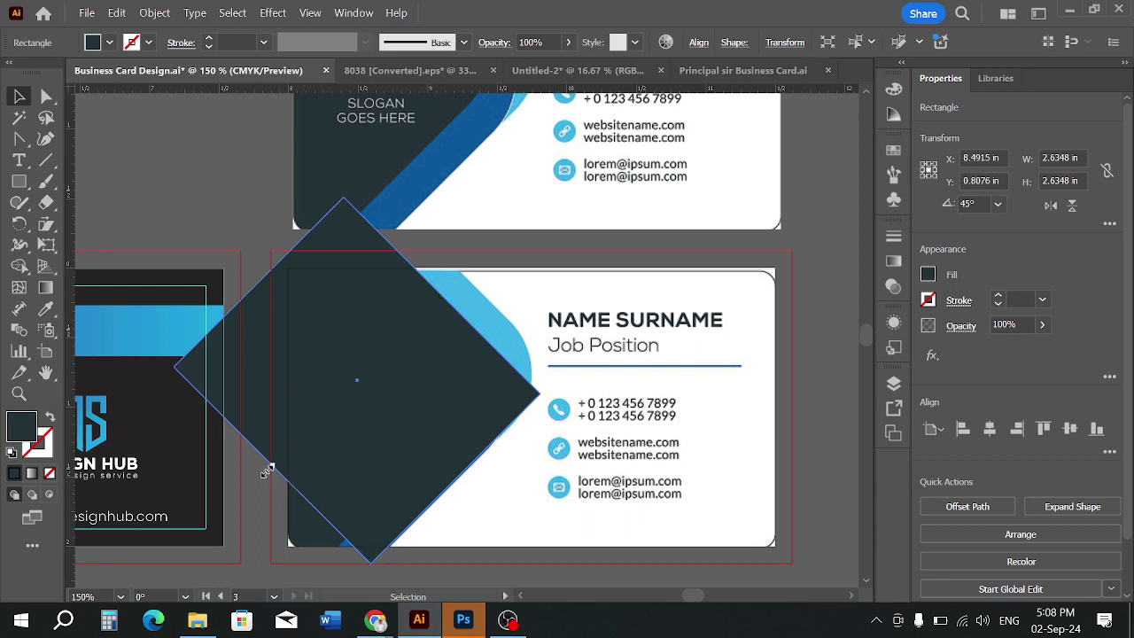
left_click_drag(267, 470, 236, 476)
left_click_drag(487, 423, 455, 400)
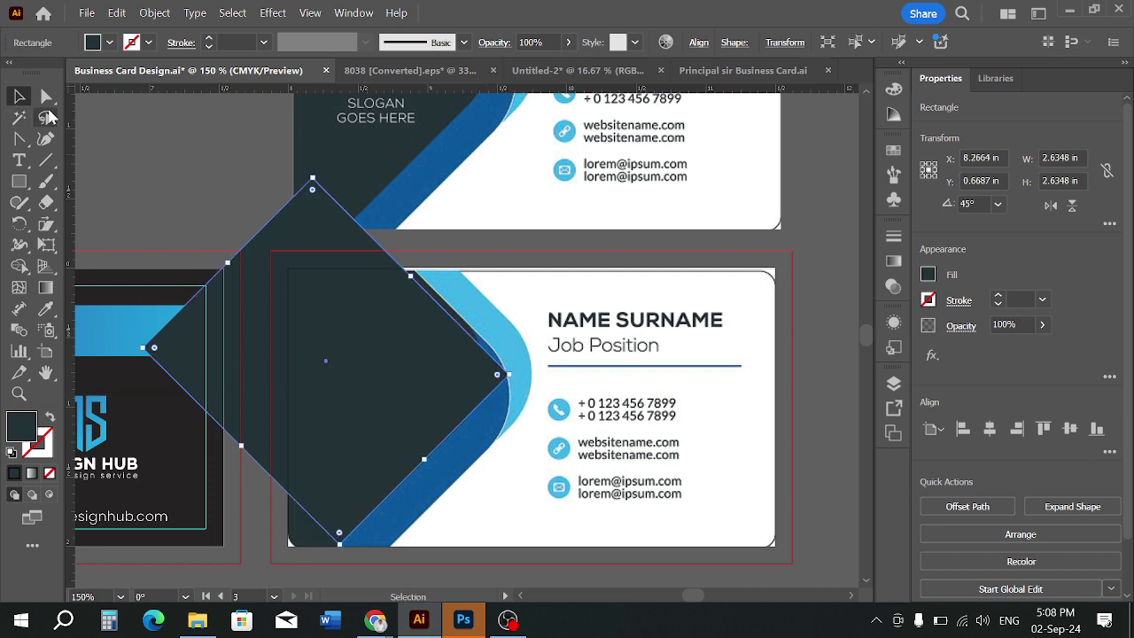
Change the diamond's fill to white and scale it larger
left_click(107, 46)
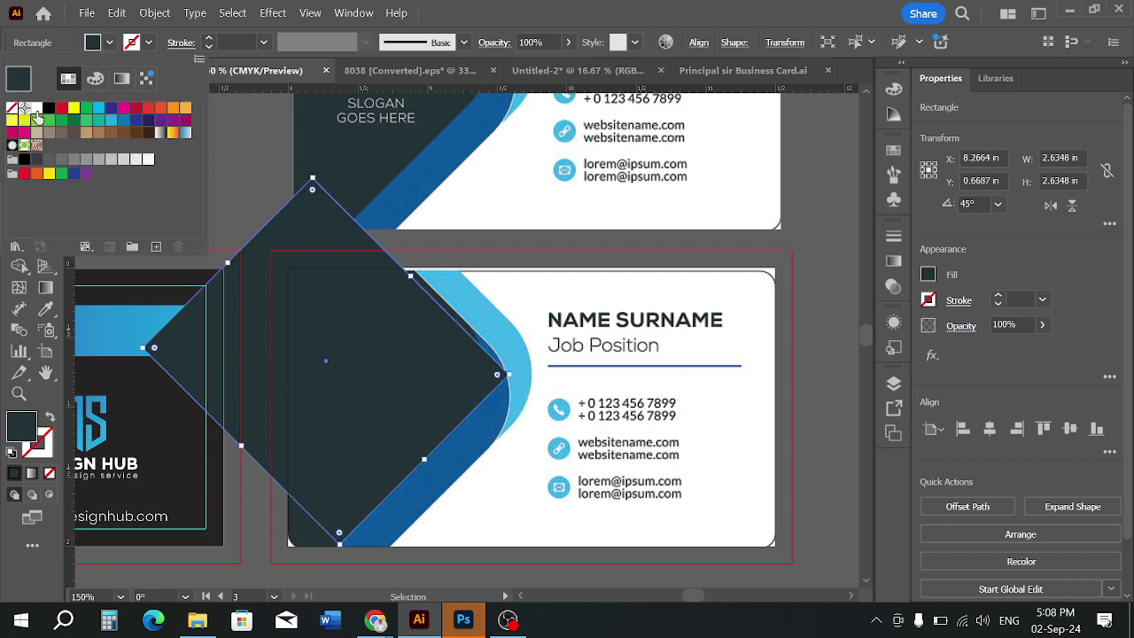
left_click(36, 113)
left_click(676, 492)
left_click(465, 478)
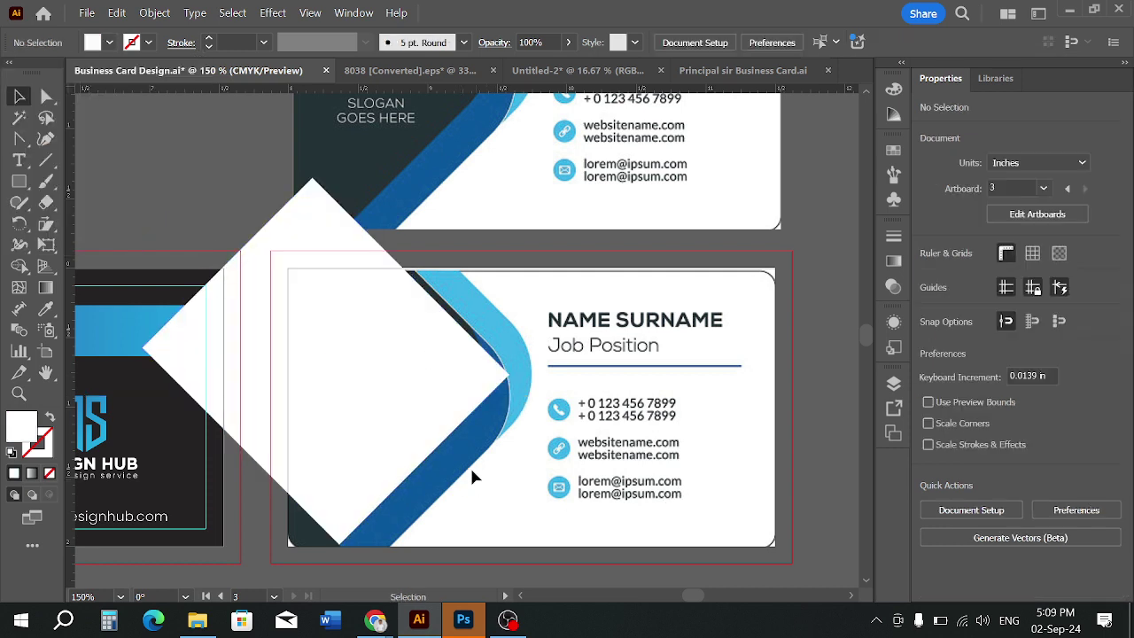
key("space")
left_click_drag(431, 424, 473, 424)
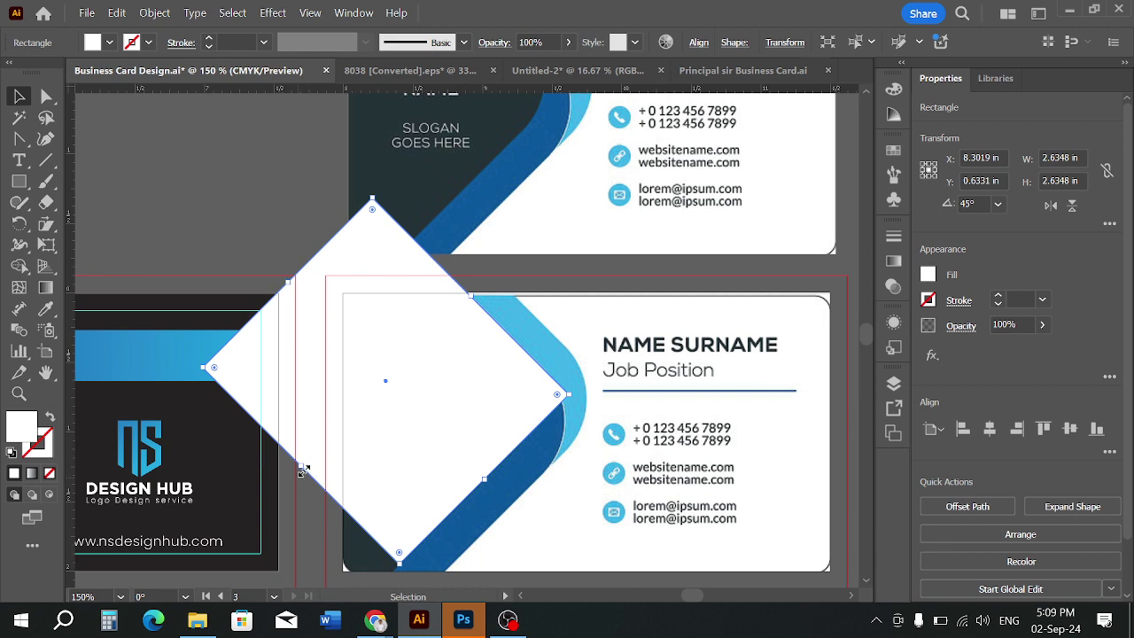
left_click_drag(301, 469, 276, 502)
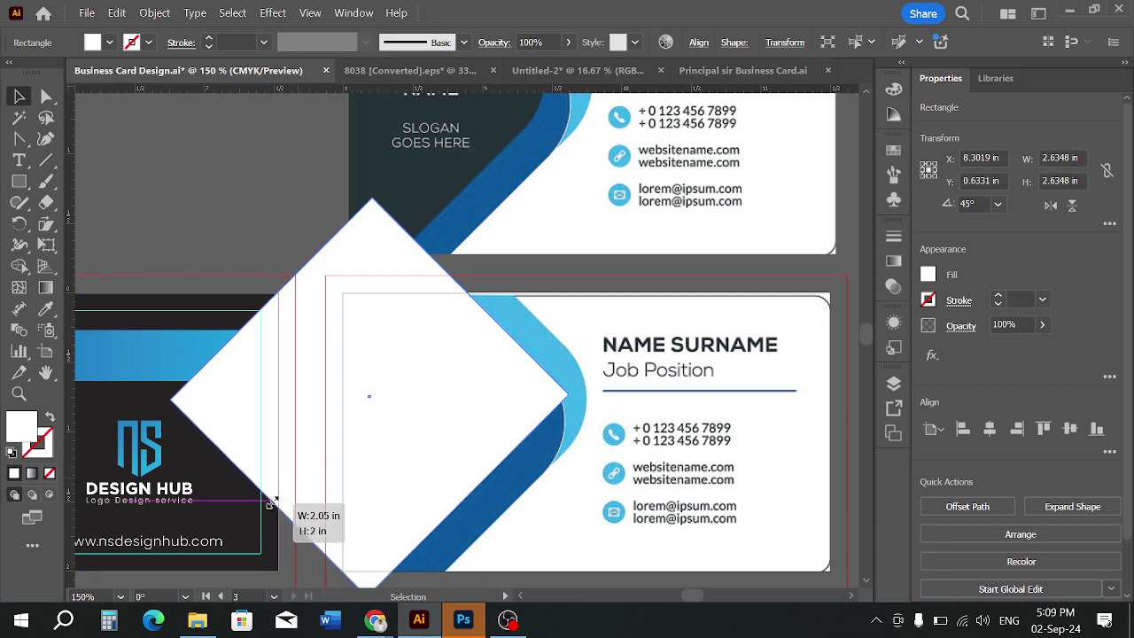
Round the diamond's corners and refill it with the top card's dark colour
scroll(508, 385, "up", 1)
scroll(507, 383, "down", 1)
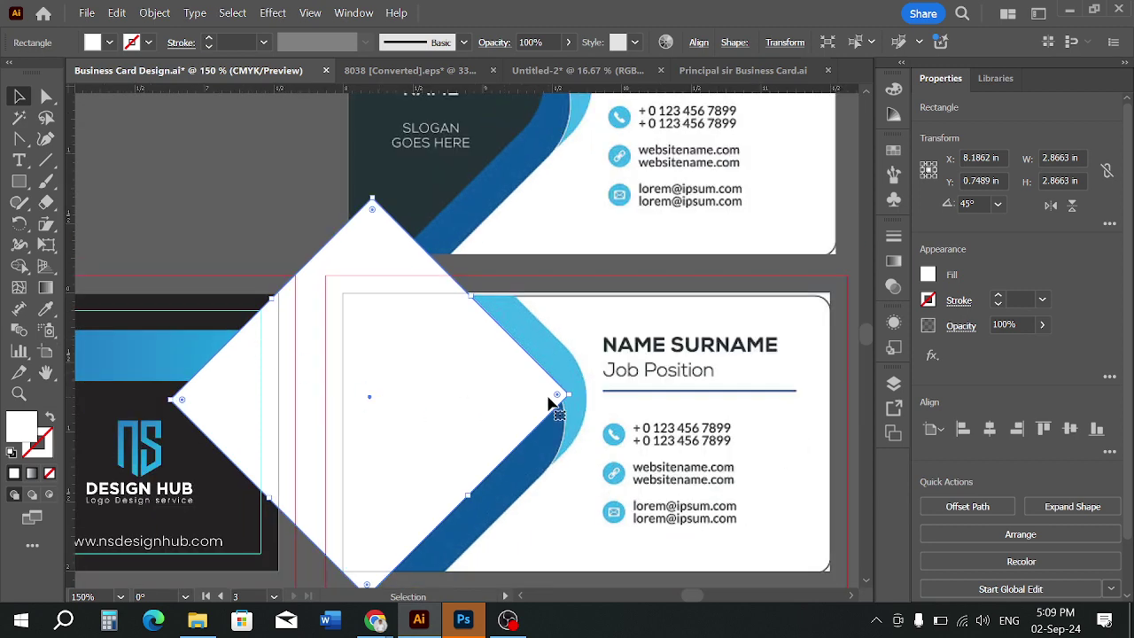
left_click_drag(556, 399, 464, 457)
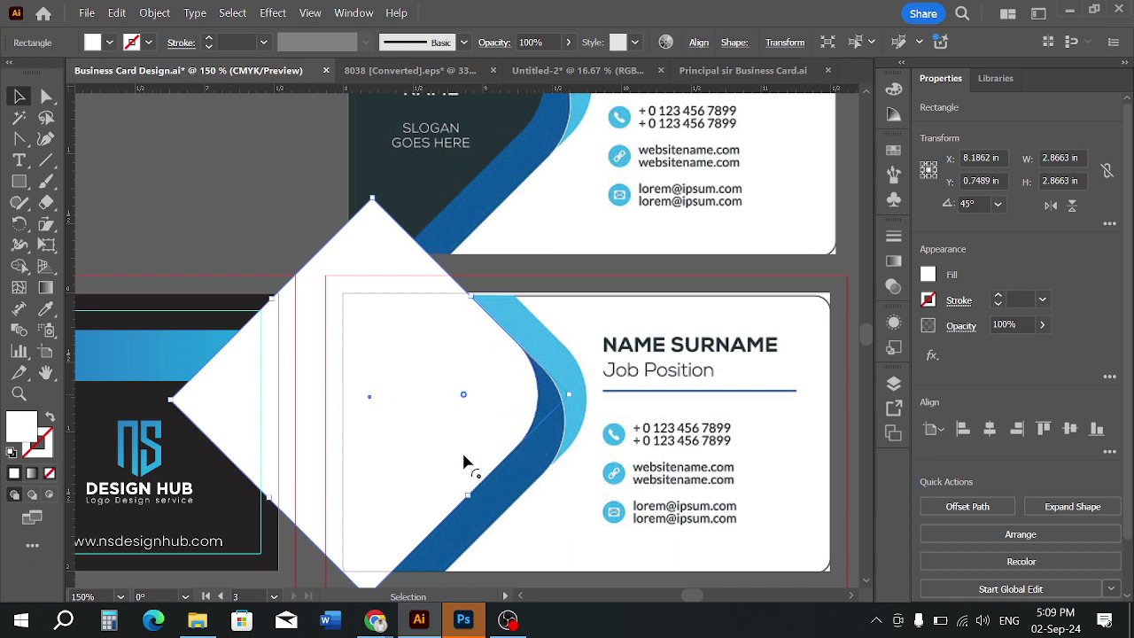
left_click(45, 308)
left_click(412, 180)
left_click(18, 96)
left_click(243, 151)
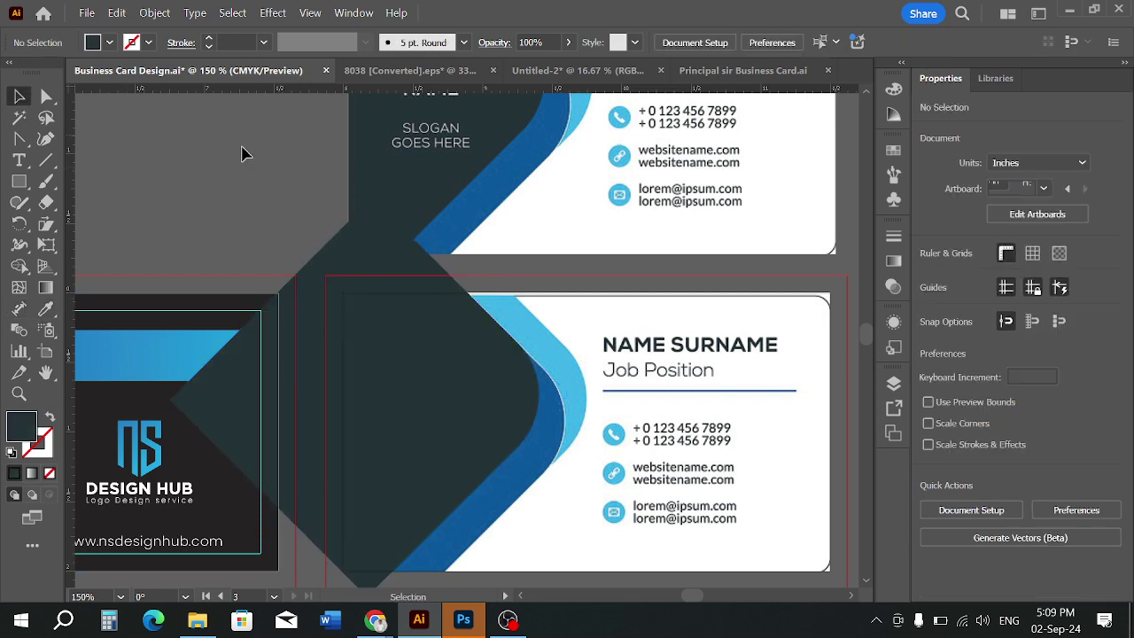
key("ctrl+minus")
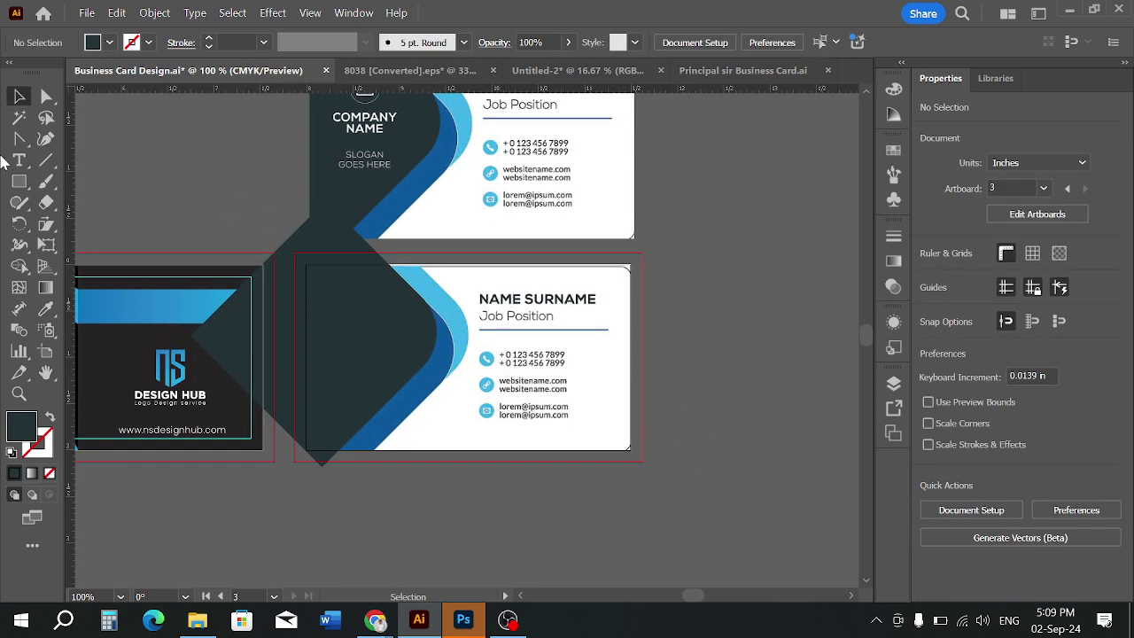
left_click_drag(18, 181, 77, 180)
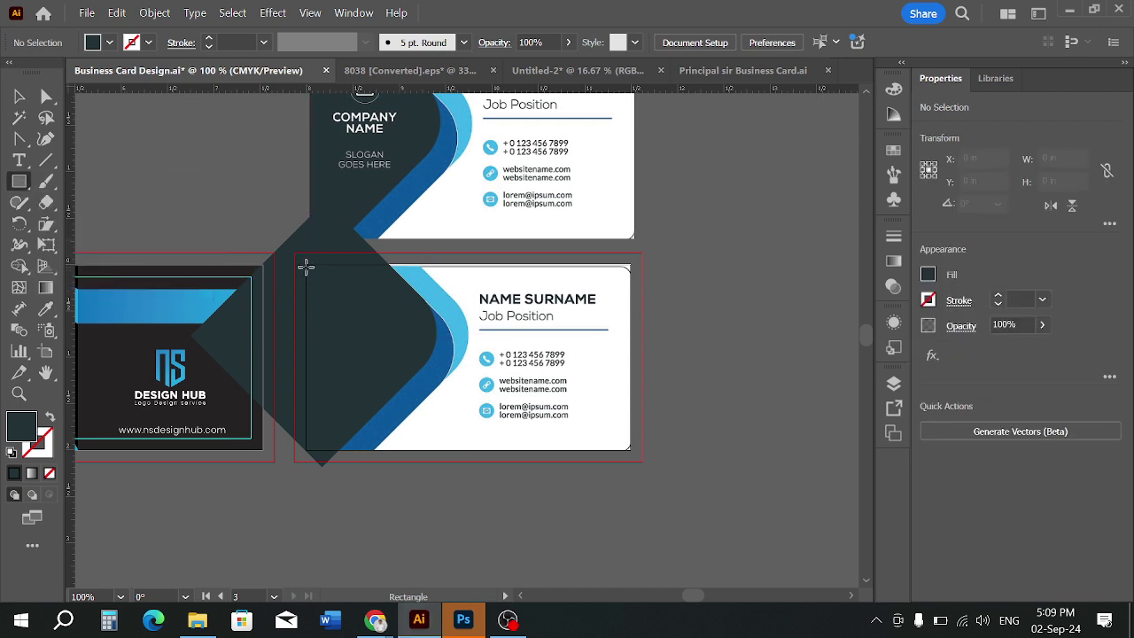
Draw a white-filled rectangle covering the front card
scroll(306, 289, "up", 1)
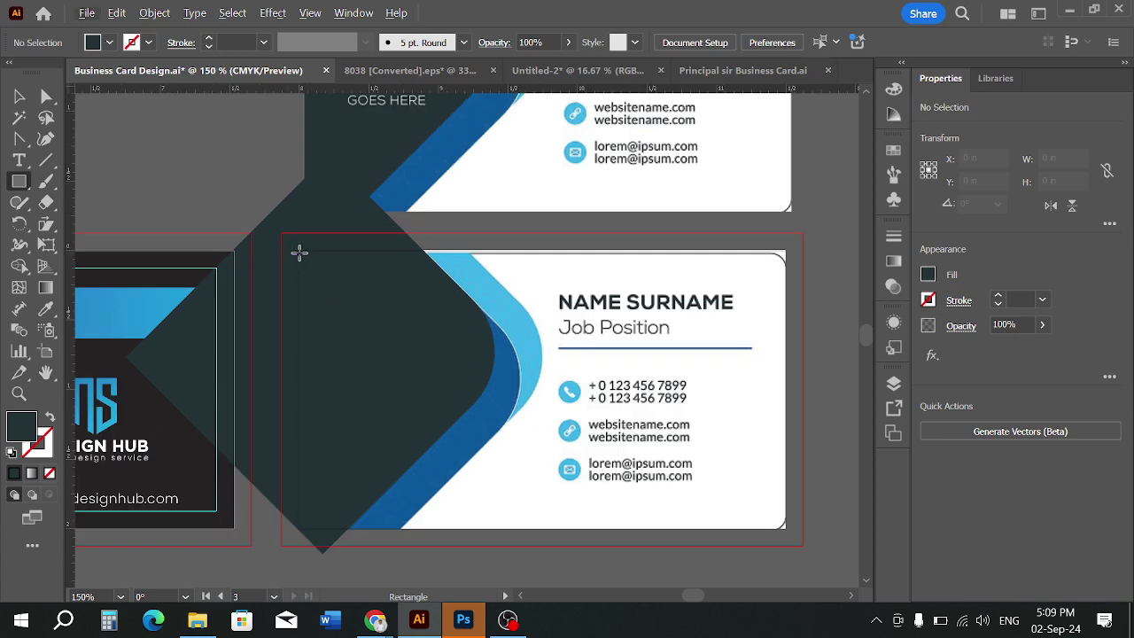
mouse_move(297, 252)
left_mouse_down()
mouse_move(417, 393)
mouse_move(607, 451)
left_mouse_up()
key("ctrl+z")
left_click(111, 42)
left_click(37, 108)
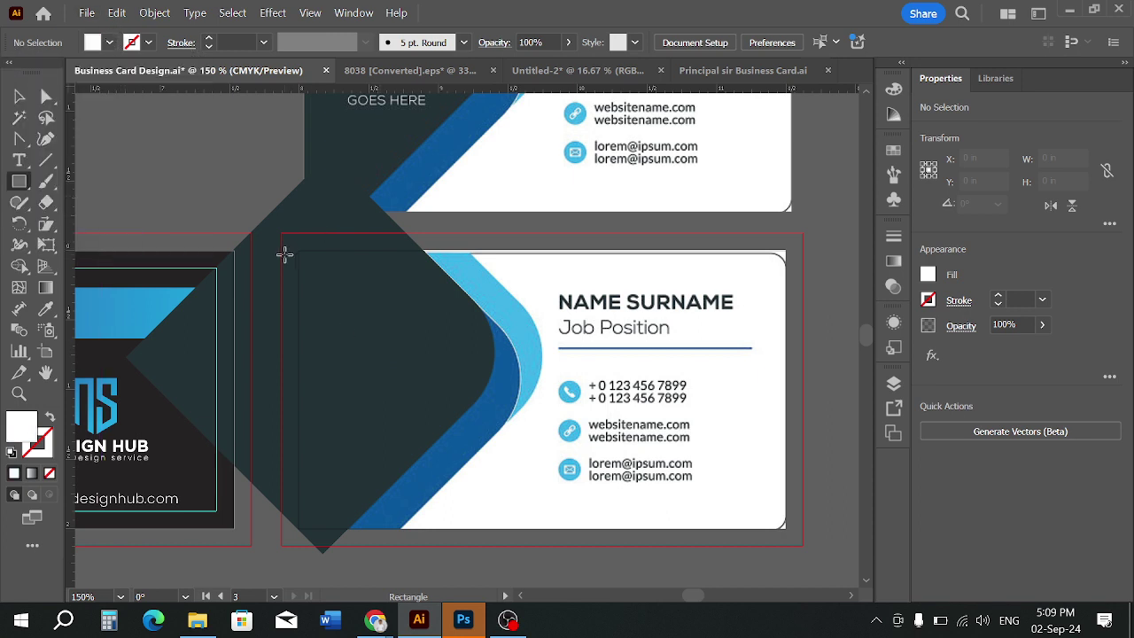
left_click_drag(300, 251, 787, 529)
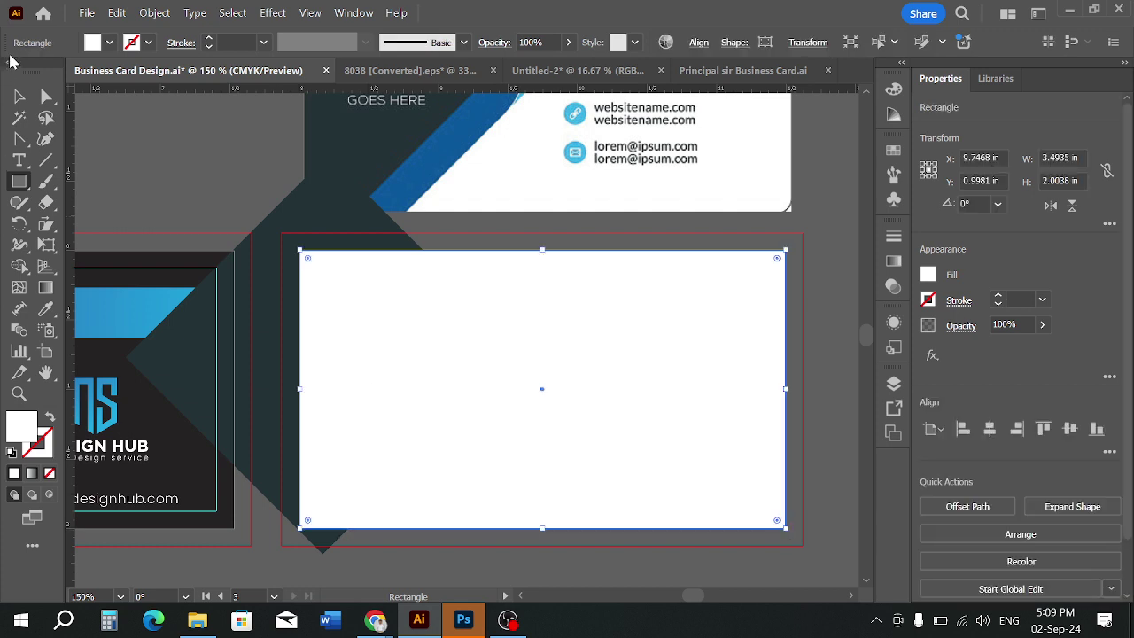
Send the white rectangle to the back and select it together with the dark diamond
left_click(18, 96)
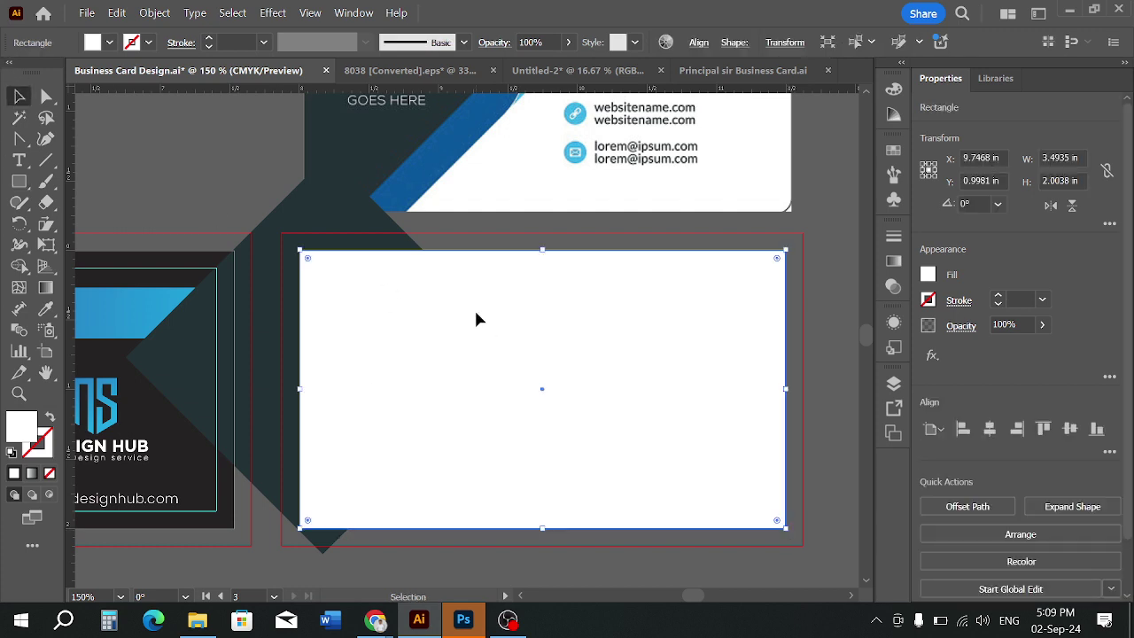
left_click(699, 43)
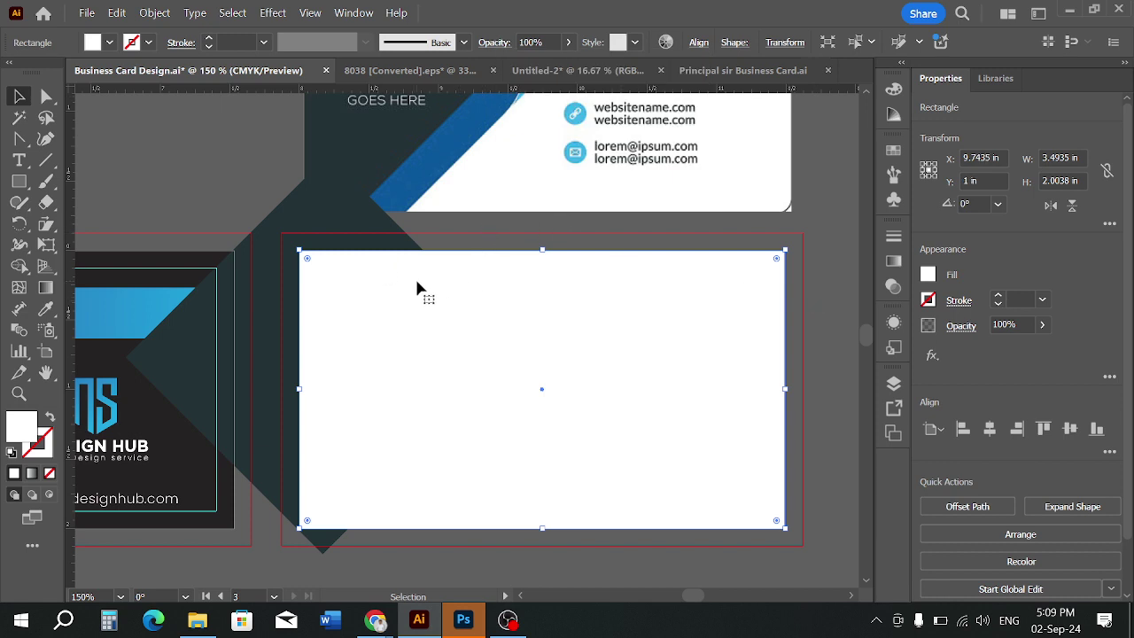
key("a")
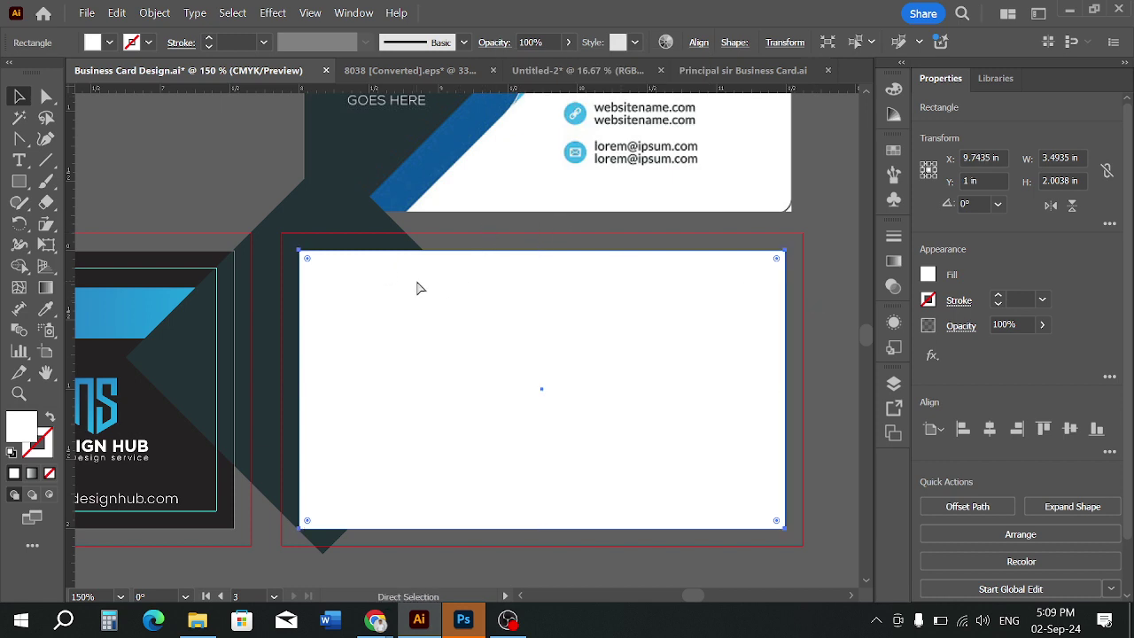
key("ctrl+shift+[")
left_click(329, 245, "shift")
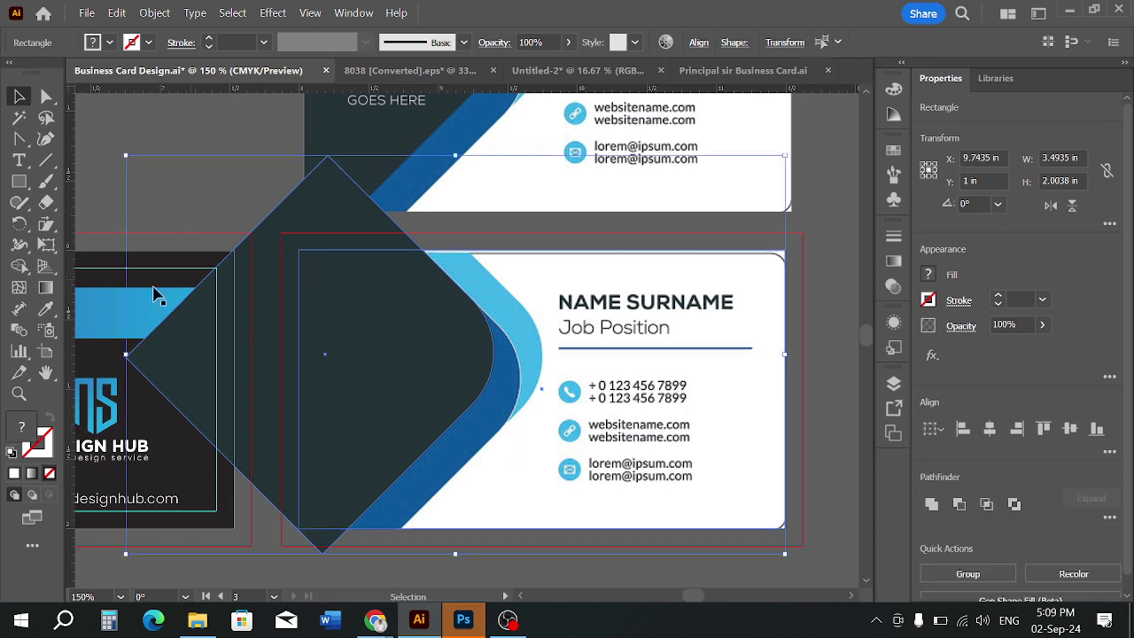
Delete the diamond's parts outside the card with Shape Builder, then select the trimmed shape
left_click(19, 271)
left_click(280, 247, "alt")
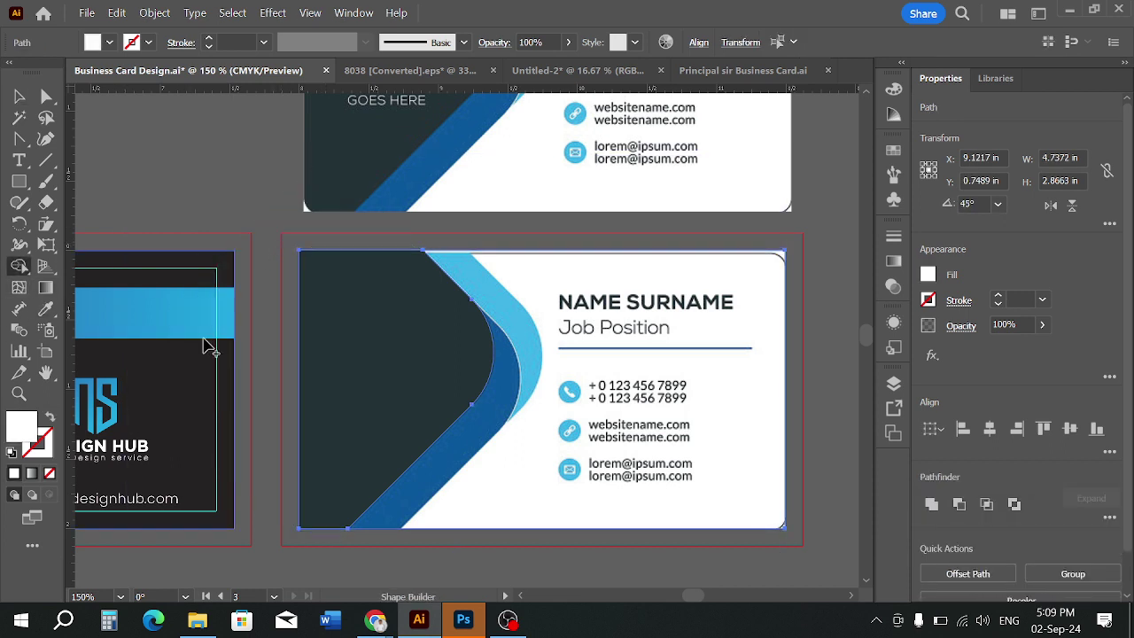
left_click(19, 97)
left_click(827, 441)
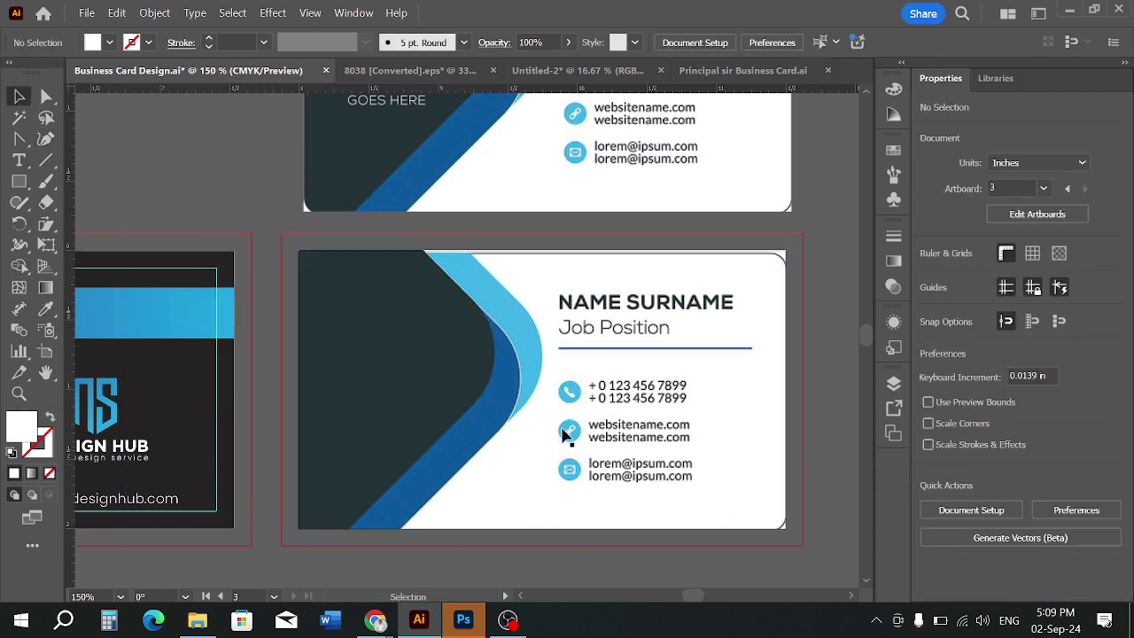
left_click(418, 380)
left_click_drag(417, 380, 435, 404)
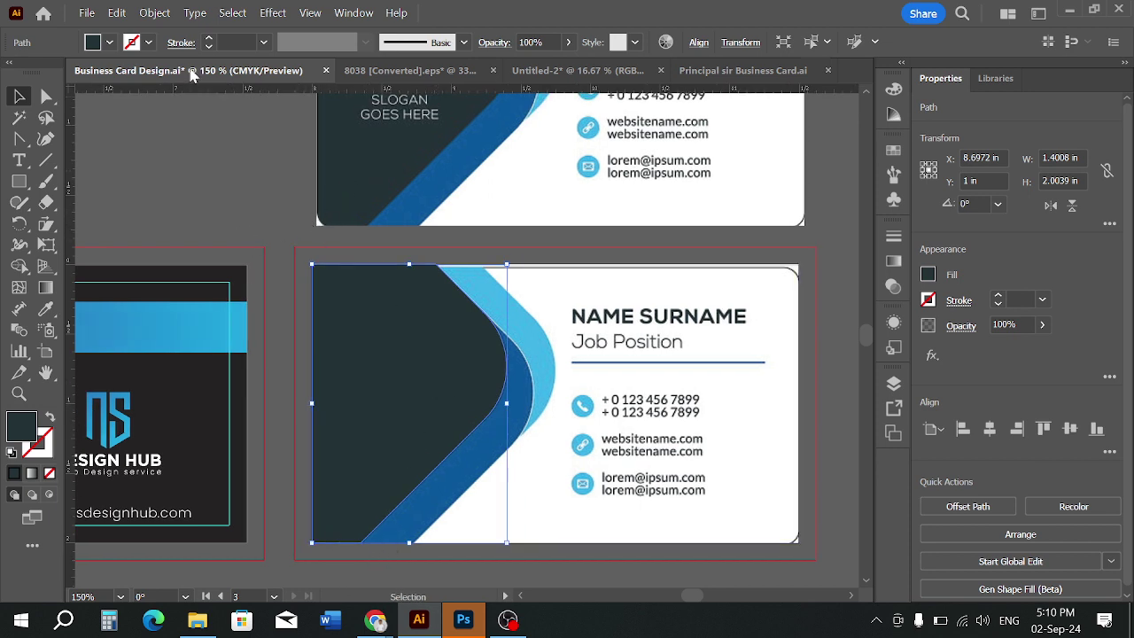
left_click(222, 177)
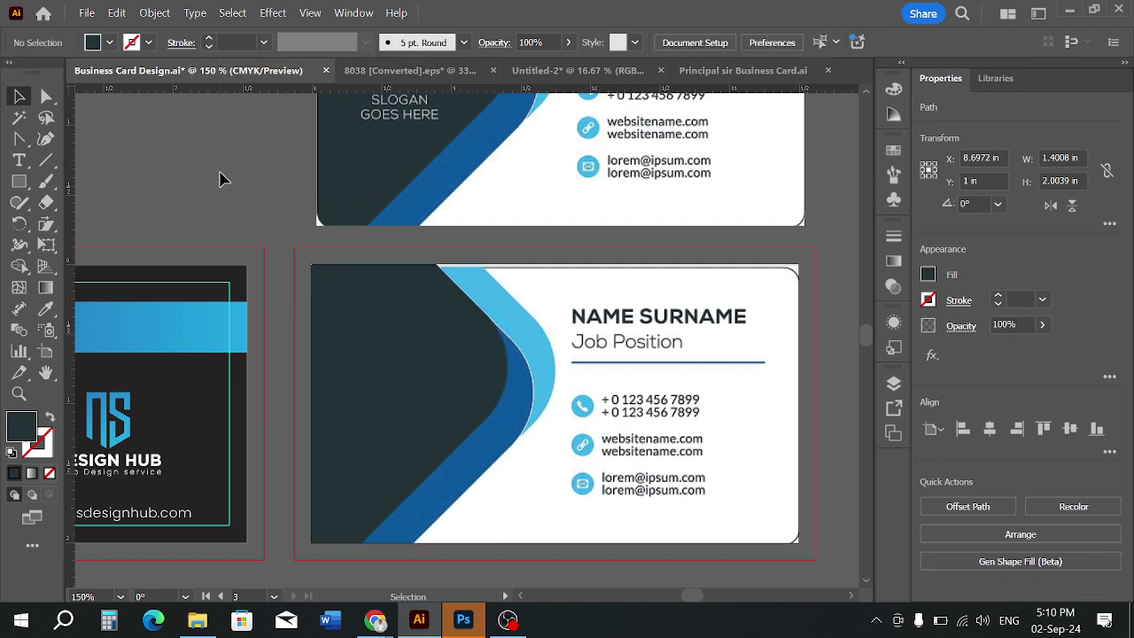
left_click(378, 436)
key("a")
left_click(417, 434)
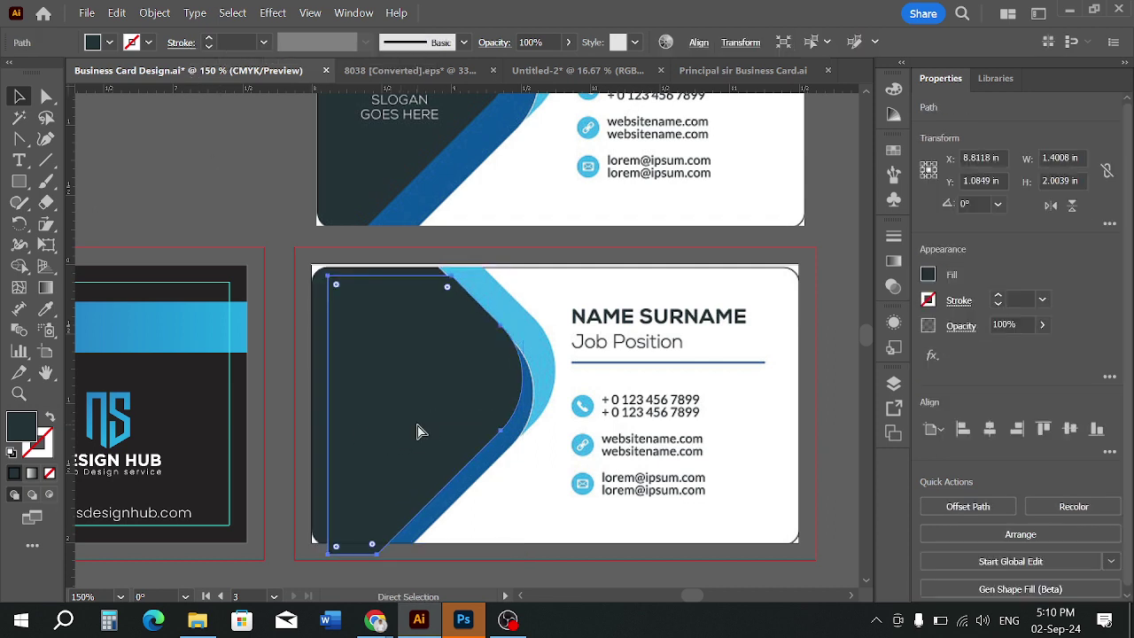
left_click_drag(417, 424, 586, 442)
left_click_drag(378, 385, 399, 396)
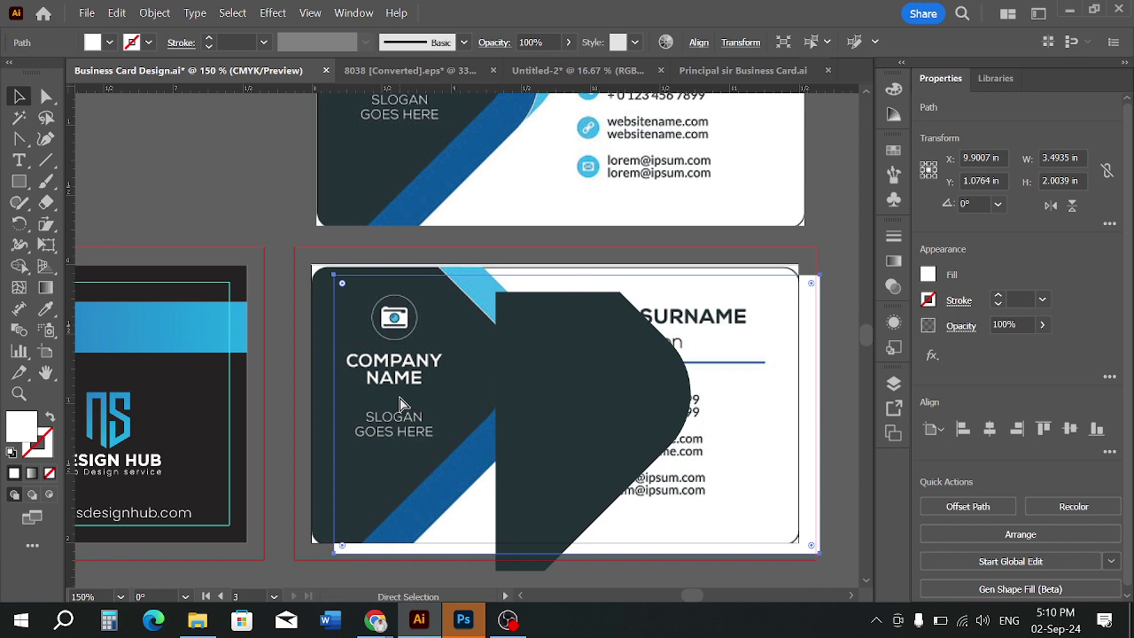
key("ctrl+z")
key("ctrl+z")
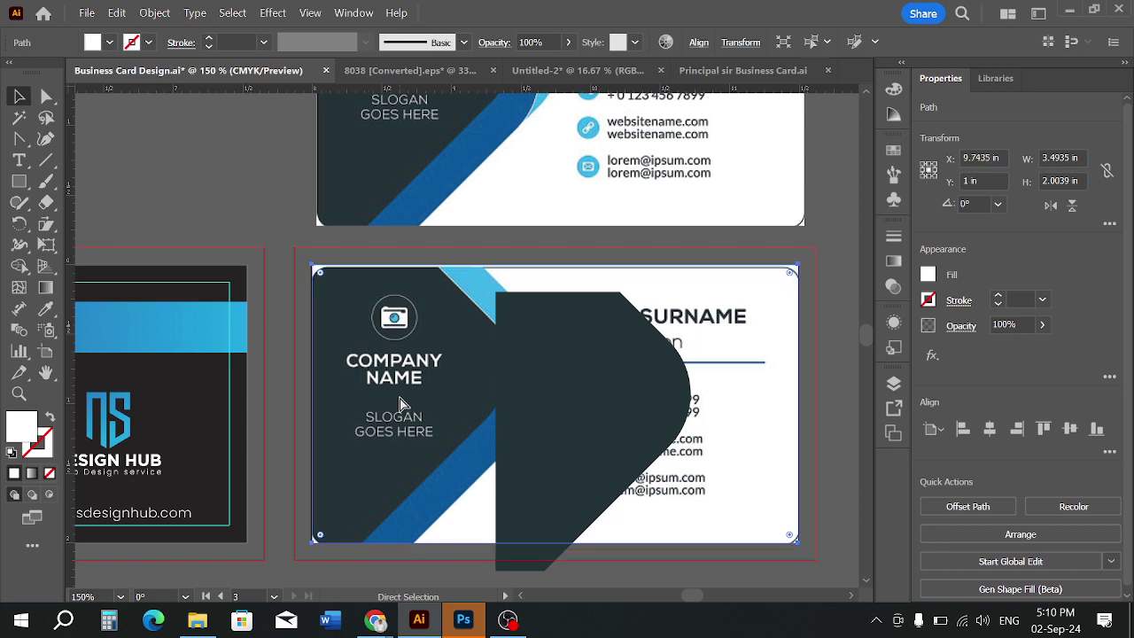
left_click(698, 411)
left_click_drag(698, 416, 757, 454)
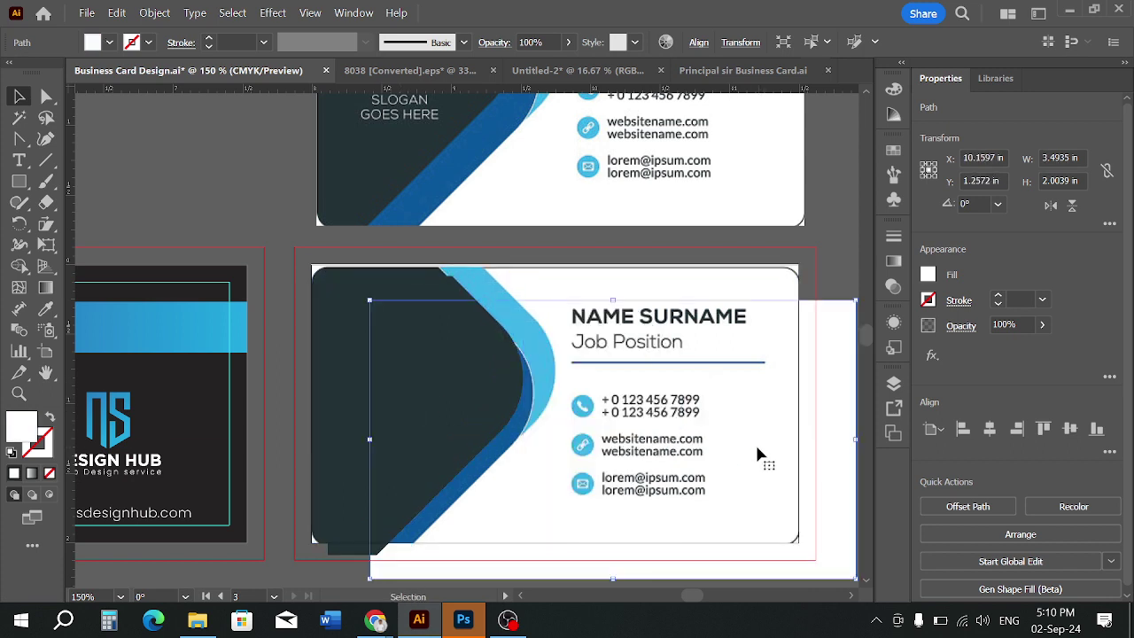
left_click(766, 288)
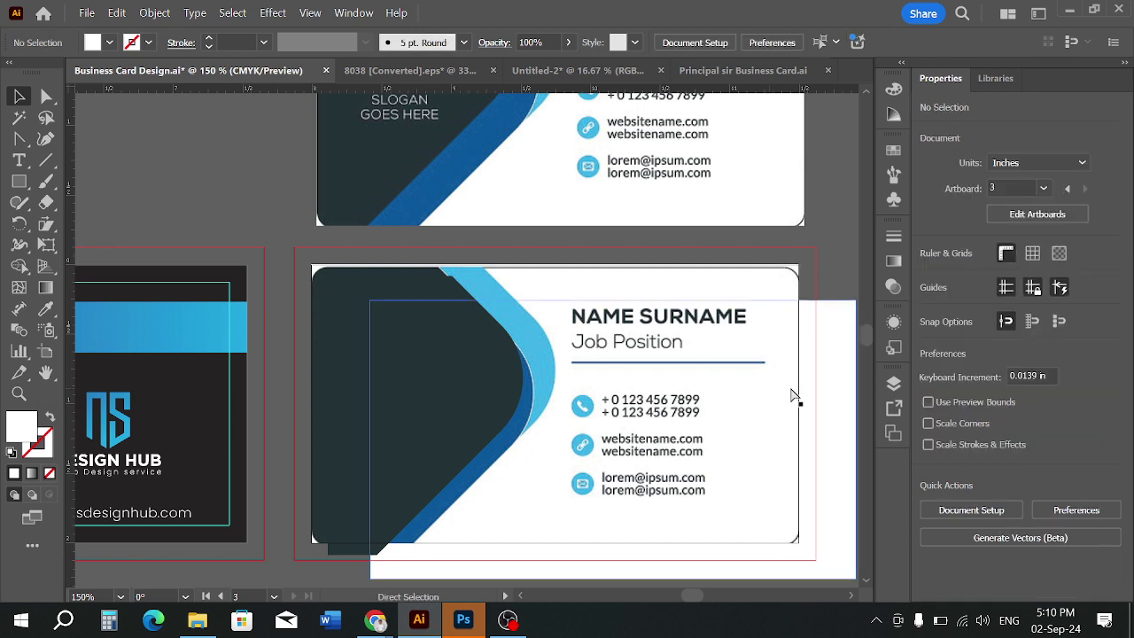
key("ctrl+z")
left_click(404, 389)
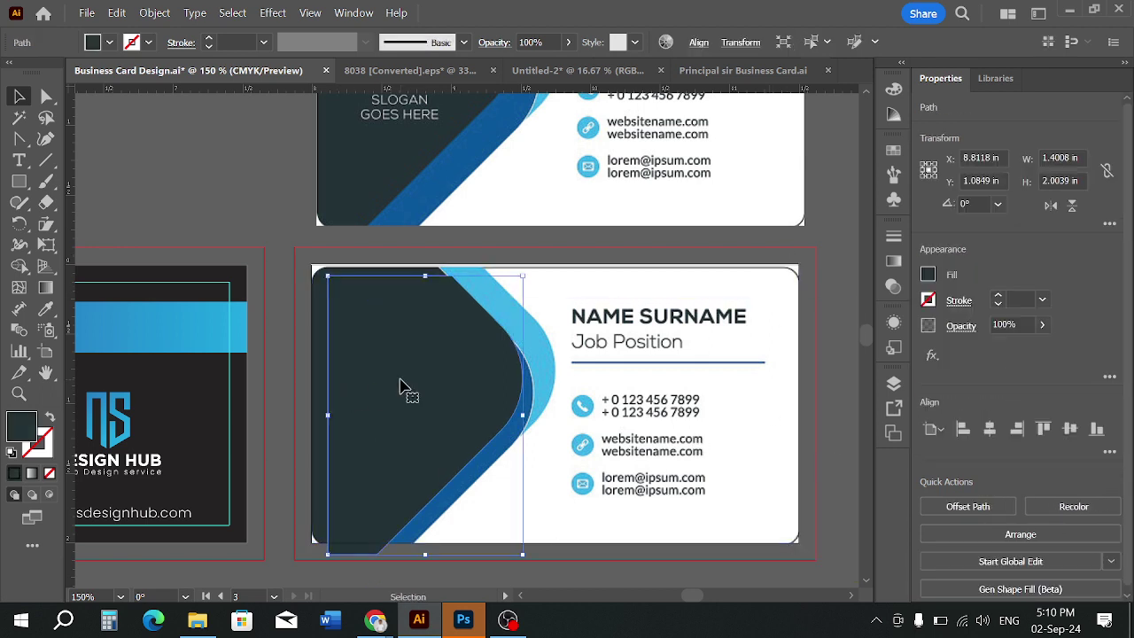
left_click_drag(397, 391, 444, 400)
key("ctrl+z")
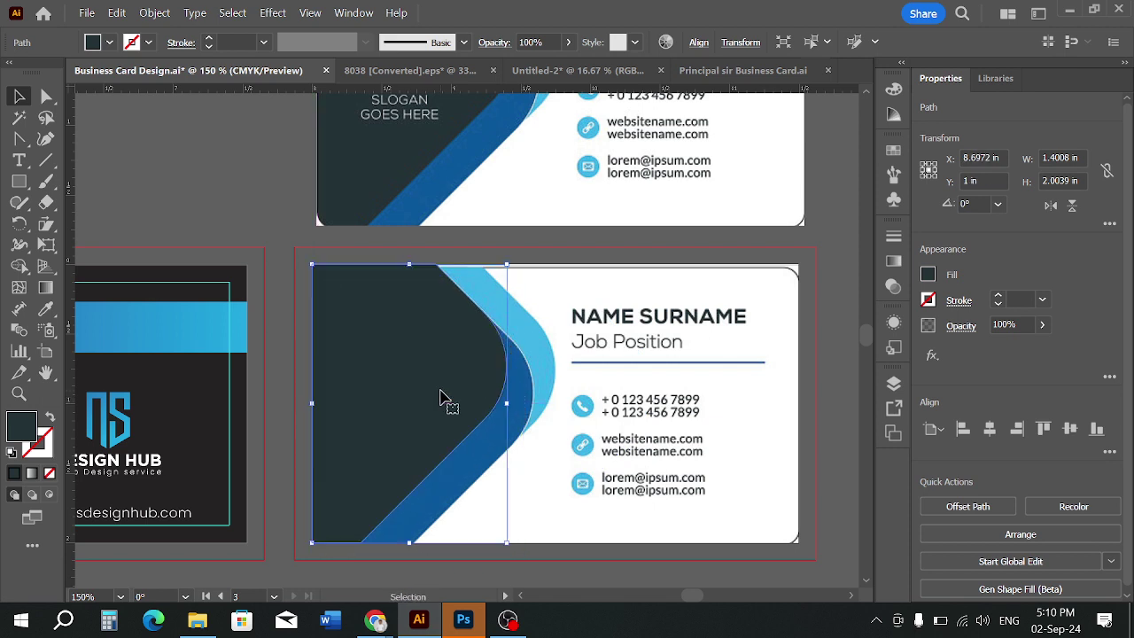
left_click(618, 428)
scroll(436, 386, "up", 1)
left_click(396, 377)
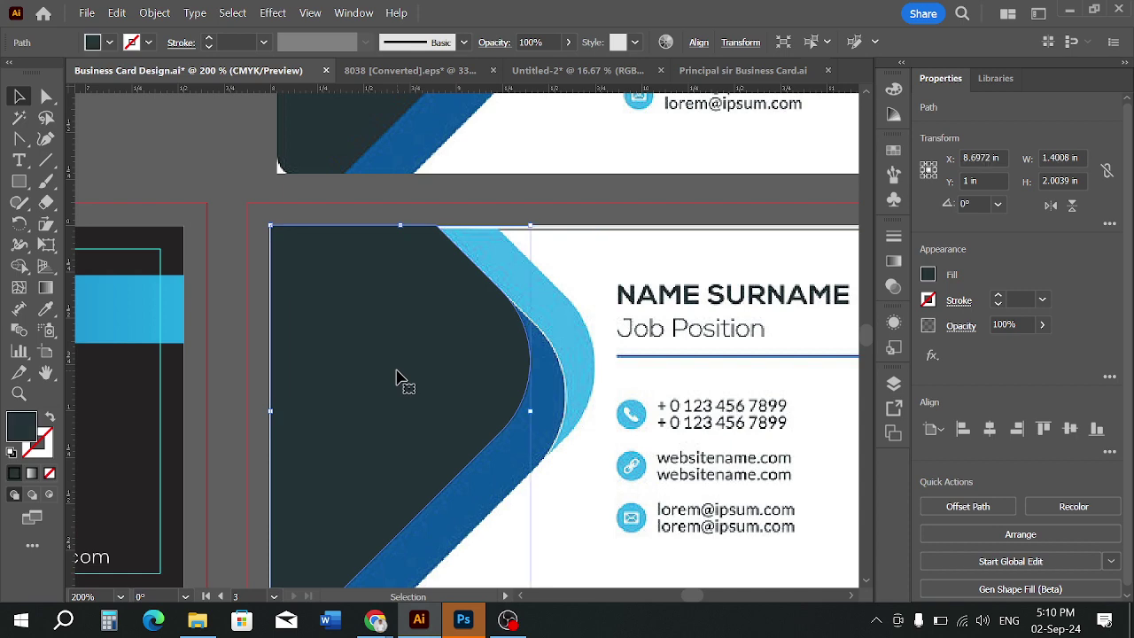
scroll(396, 378, "down", 1)
left_click(759, 374)
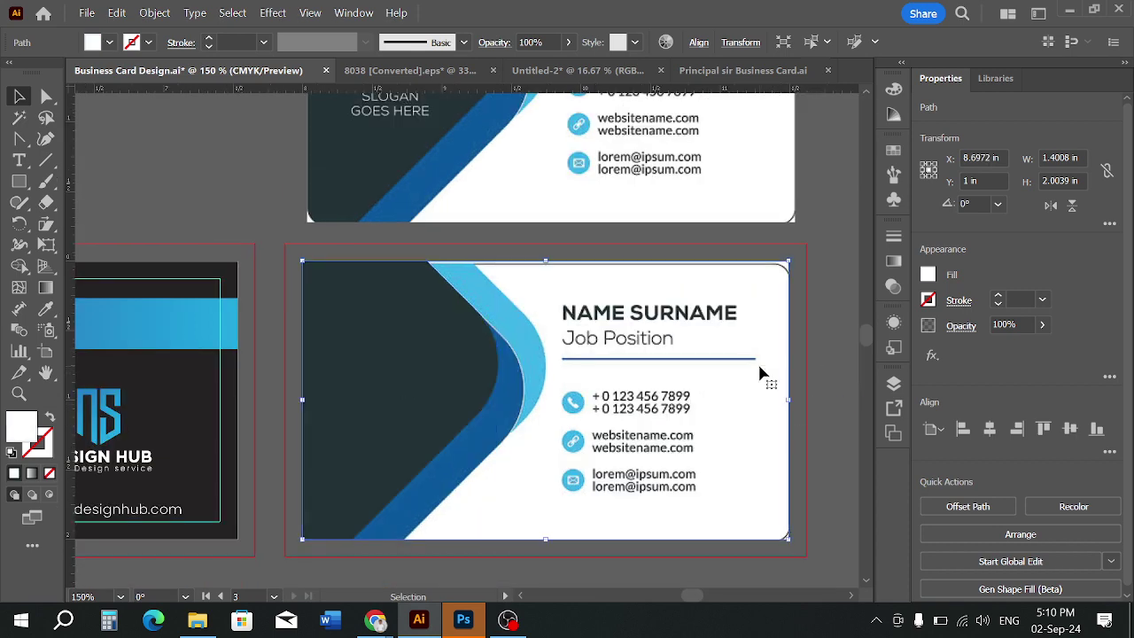
key("ctrl+shift+a")
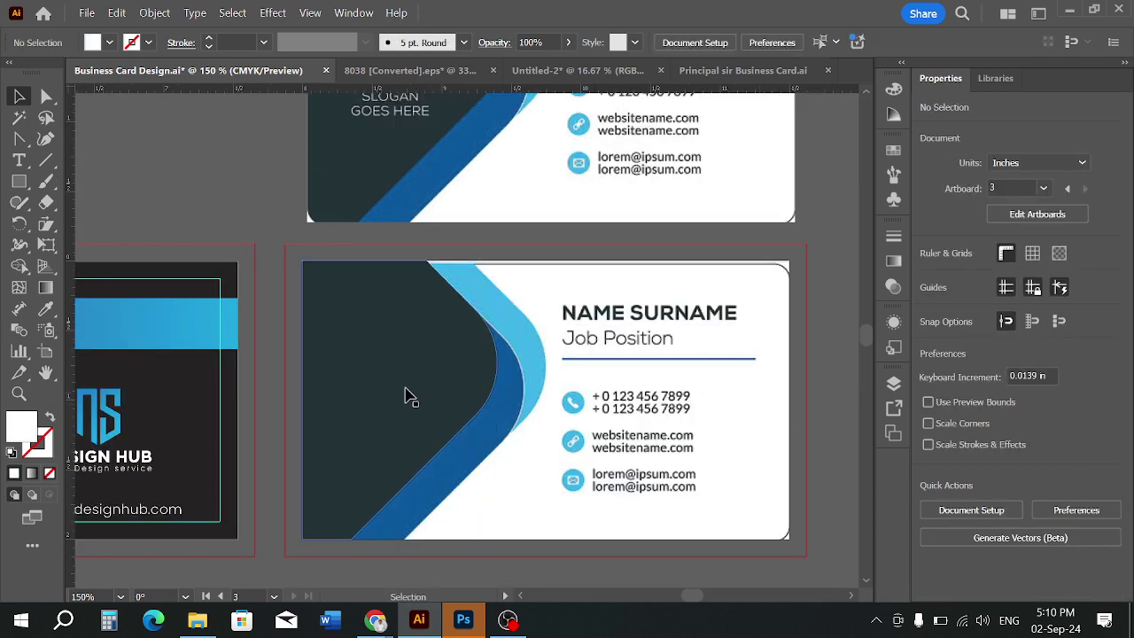
left_click(417, 392)
scroll(417, 393, "up", 1)
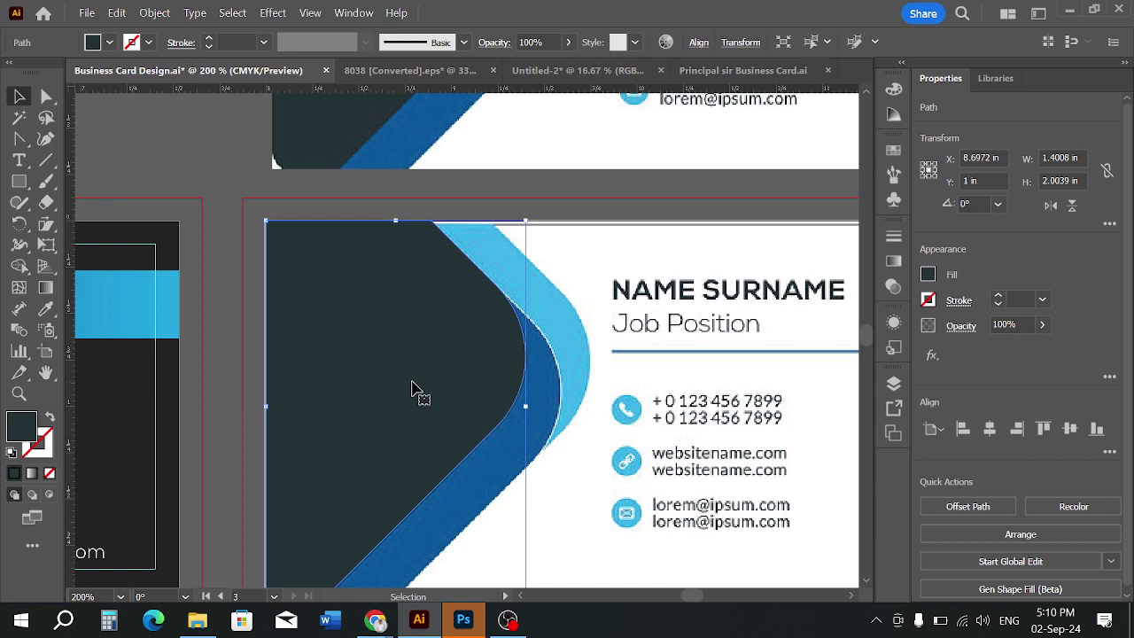
left_click(246, 423)
scroll(246, 422, "up", 1)
left_click(296, 398)
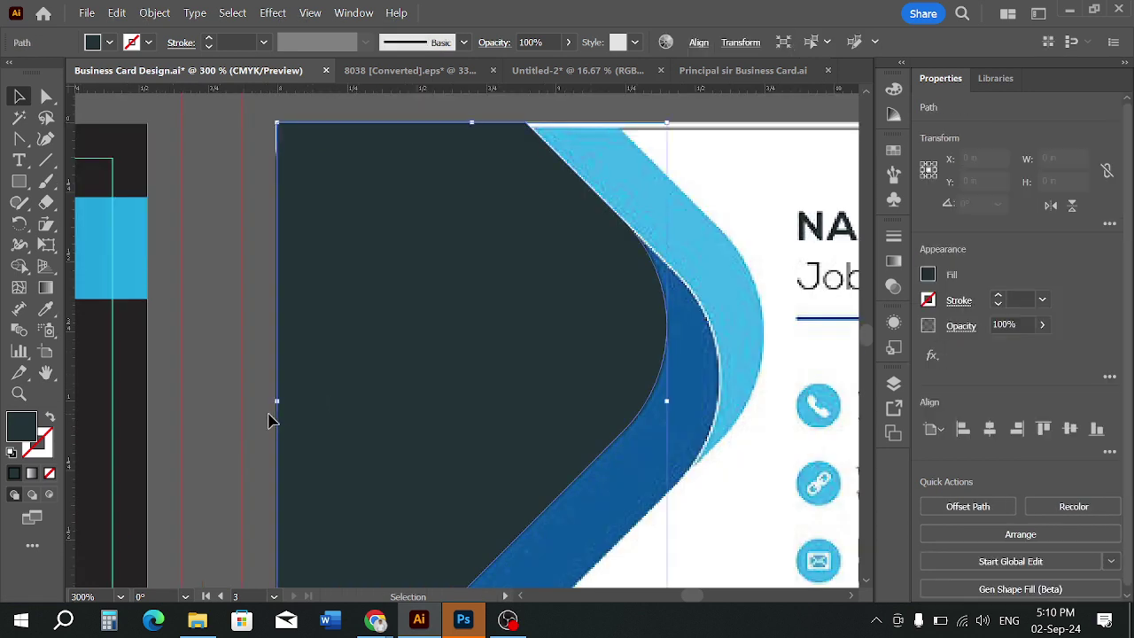
left_click(230, 357)
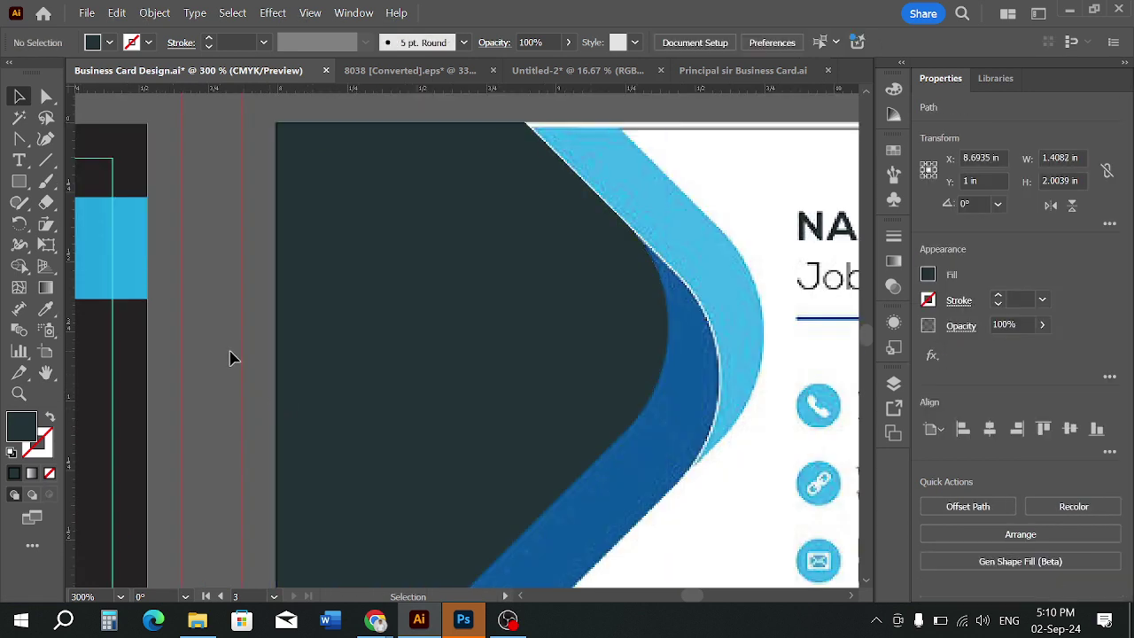
left_click(405, 375)
scroll(405, 375, "down", 2)
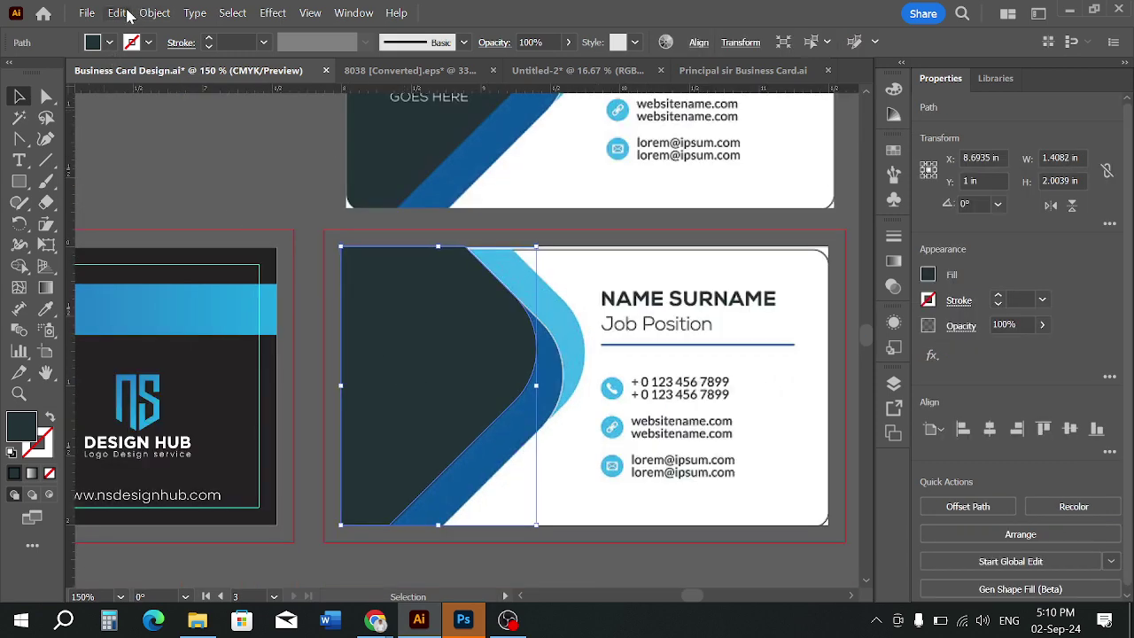
left_click(117, 12)
Paste a copy of the dark shape behind it and give it the blue curve's colour with the Eyedropper
left_click(148, 108)
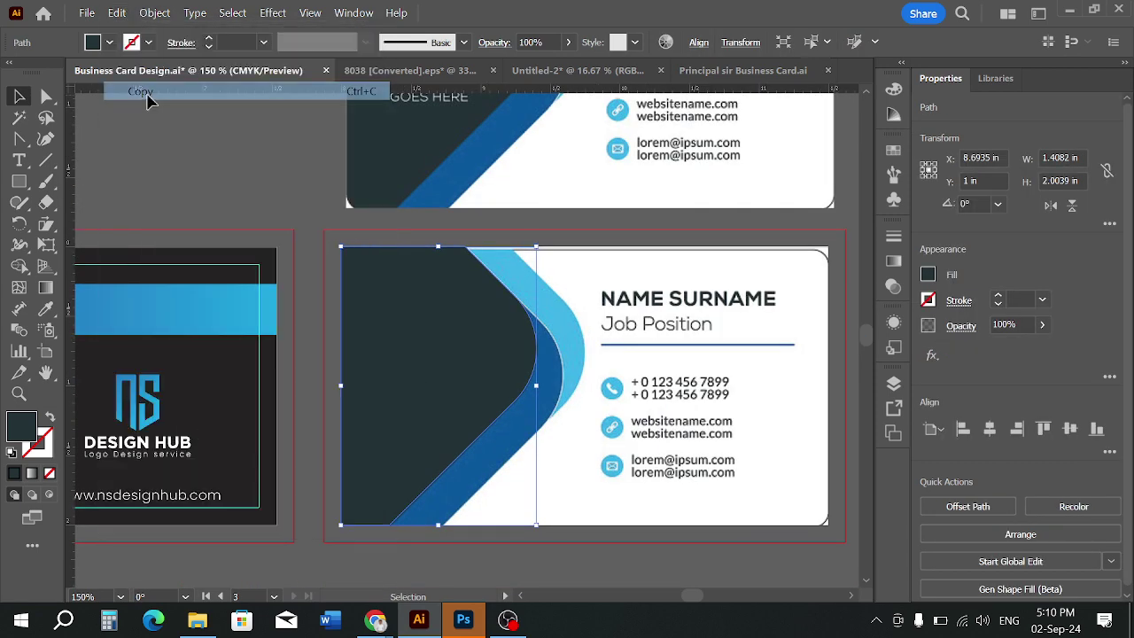
left_click(116, 12)
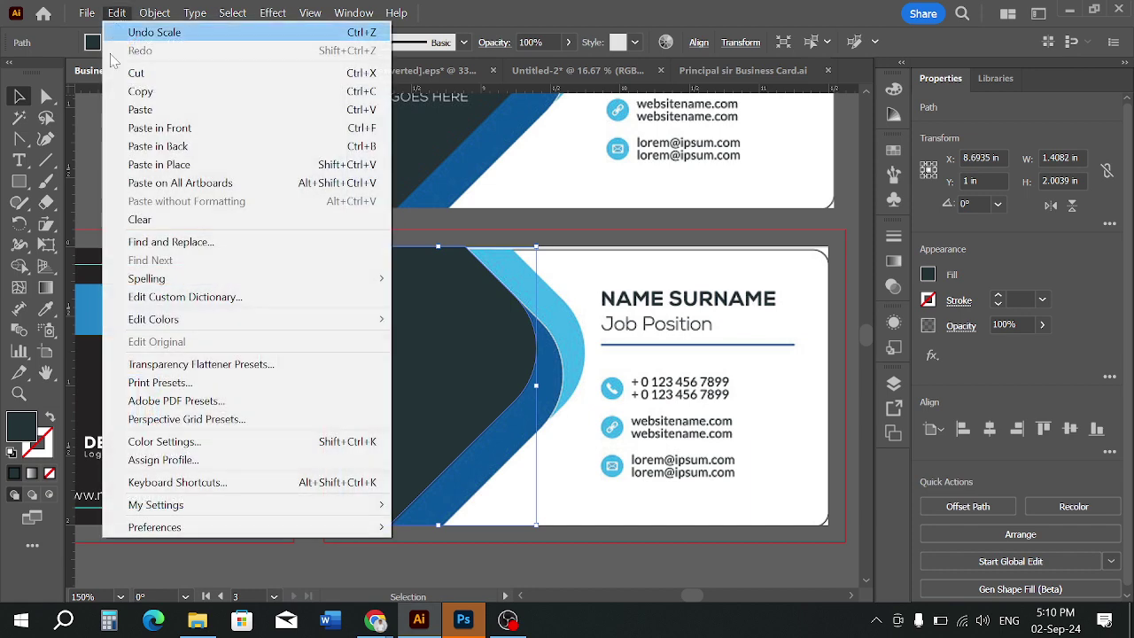
left_click(158, 150)
left_click(109, 42)
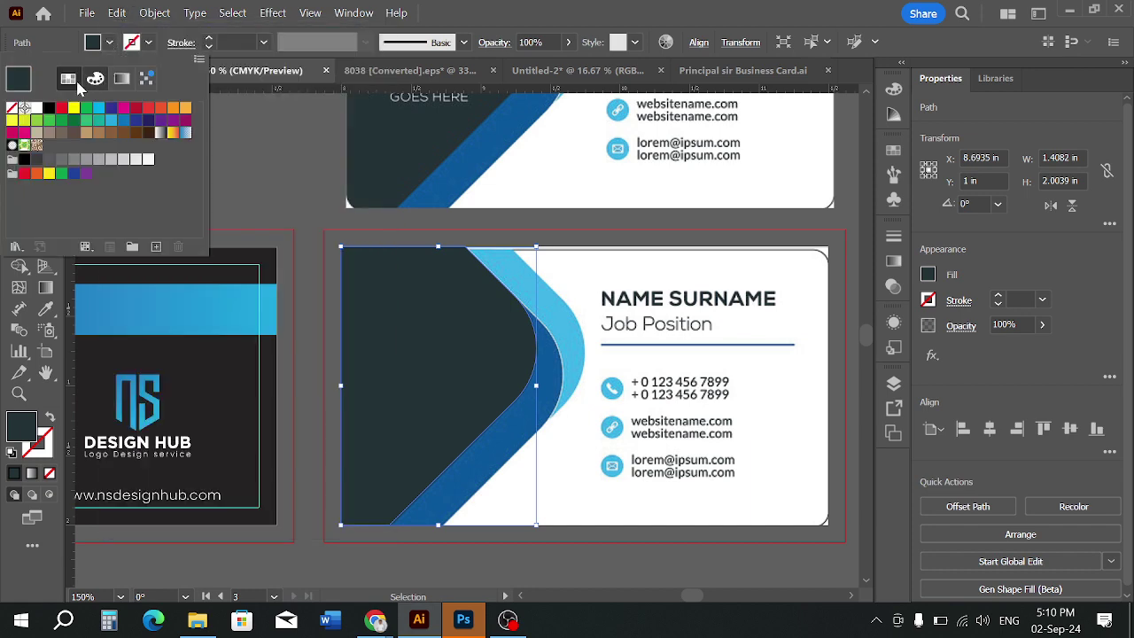
left_click(41, 310)
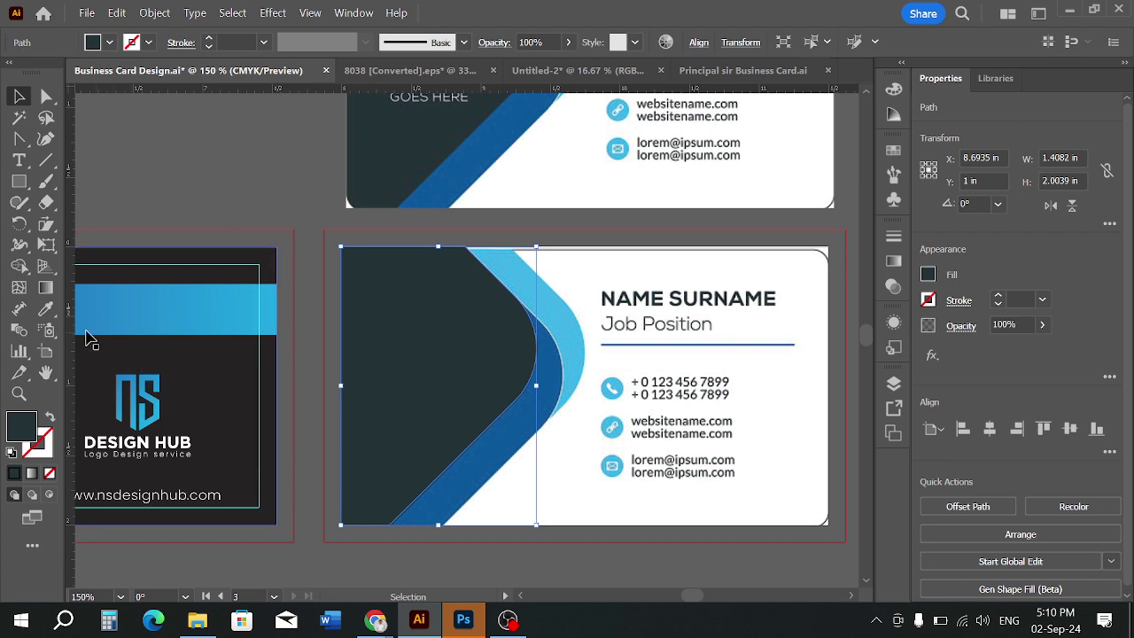
key("i")
left_click(481, 455)
key("v")
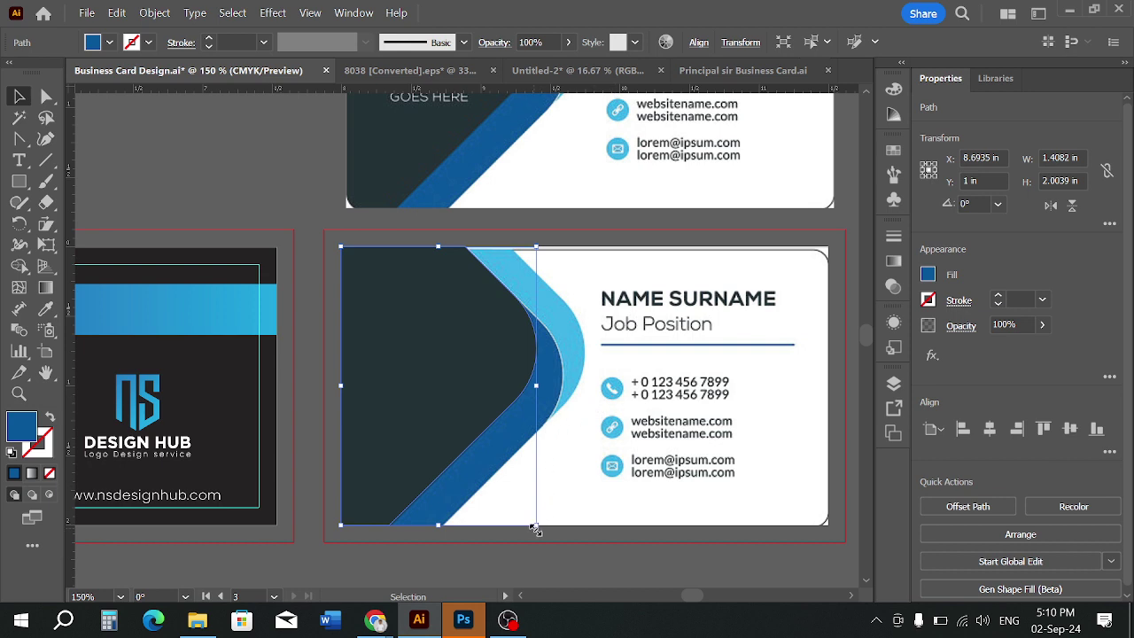
Nudge the blue shape and enlarge it past the card's bottom edge
key("Right")
key("Right")
key("Right")
key("Right")
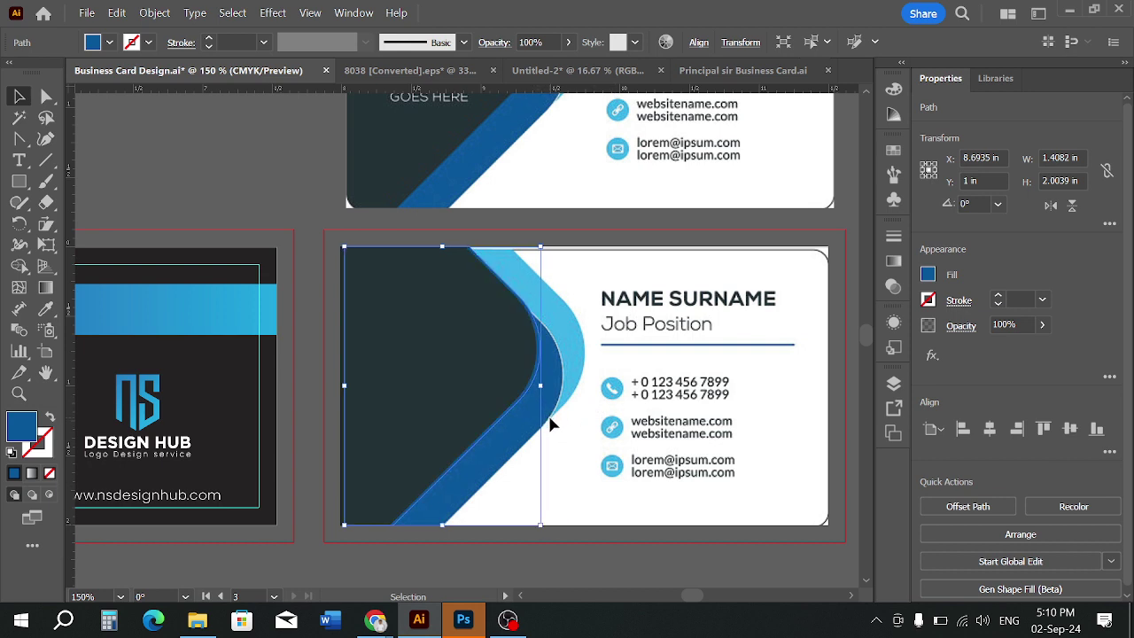
key("Left")
key("Left")
key("Left")
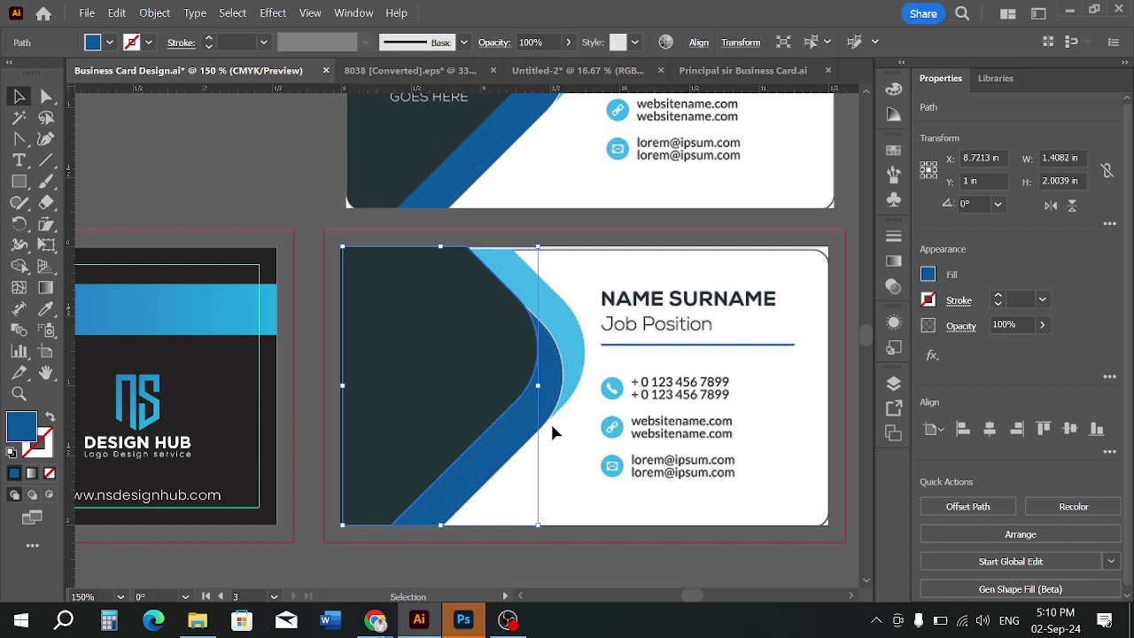
key("Right")
left_click_drag(538, 523, 569, 577)
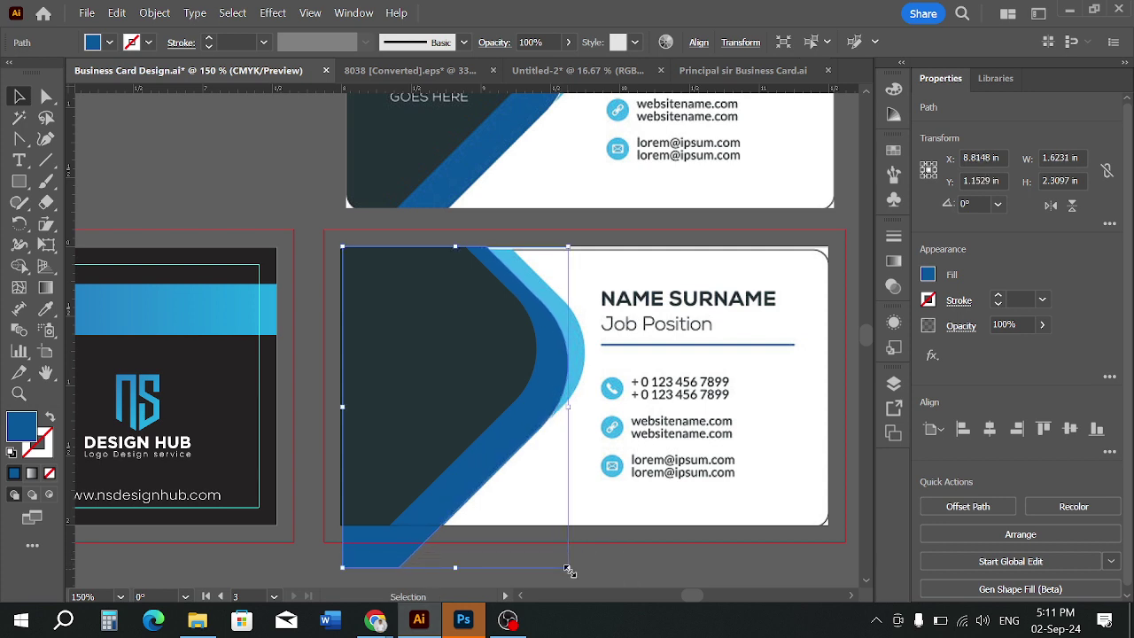
key("Left")
key("Left")
key("Left")
key("Left")
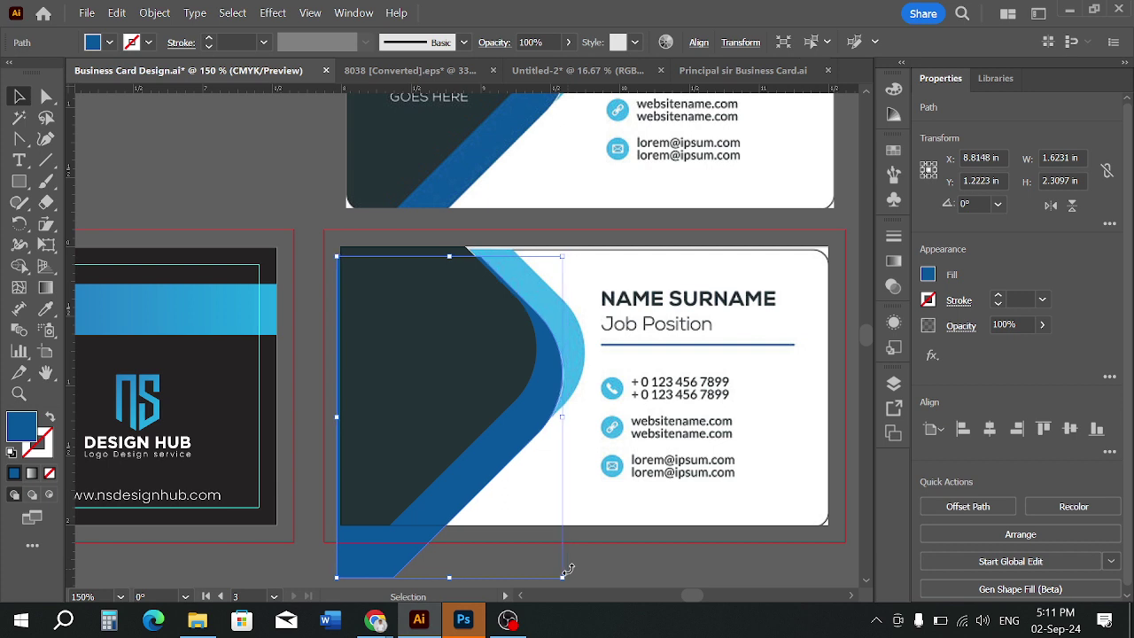
key("Right")
key("Left")
key("Up")
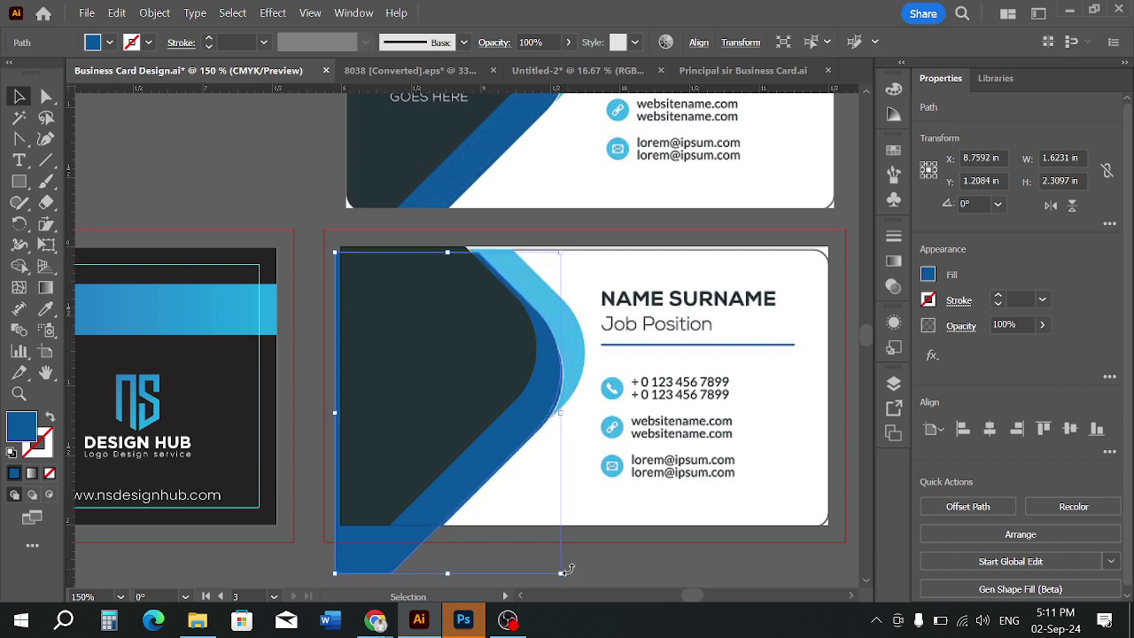
key("Right")
key("Right")
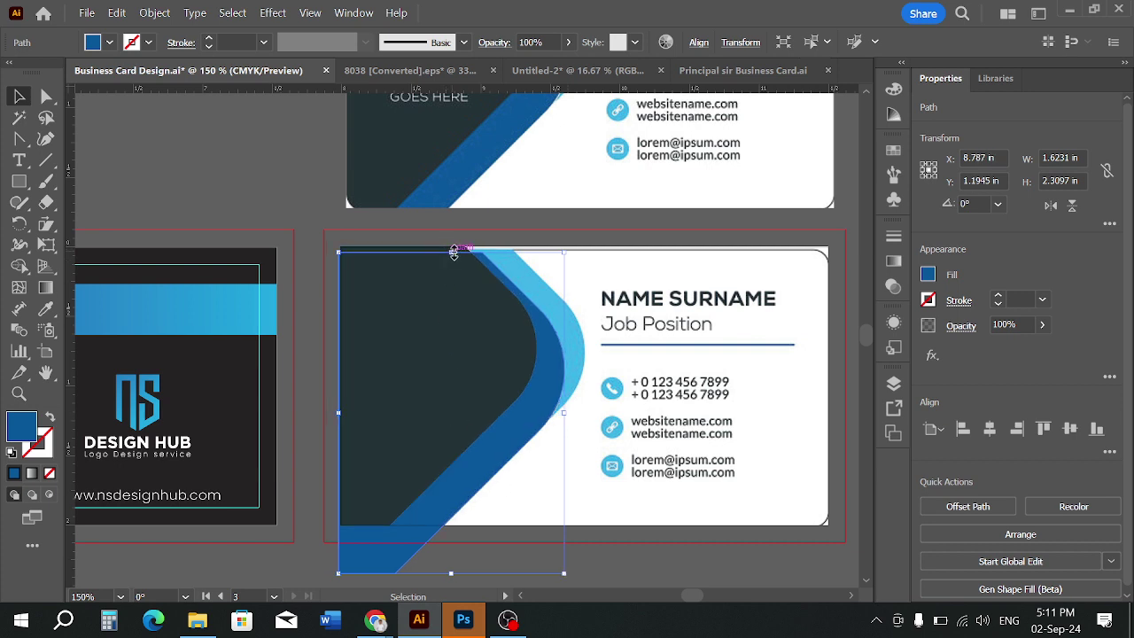
Reshape and reposition the blue shape, widening it past the card's left edge
left_click_drag(453, 253, 437, 246)
key("ctrl+z")
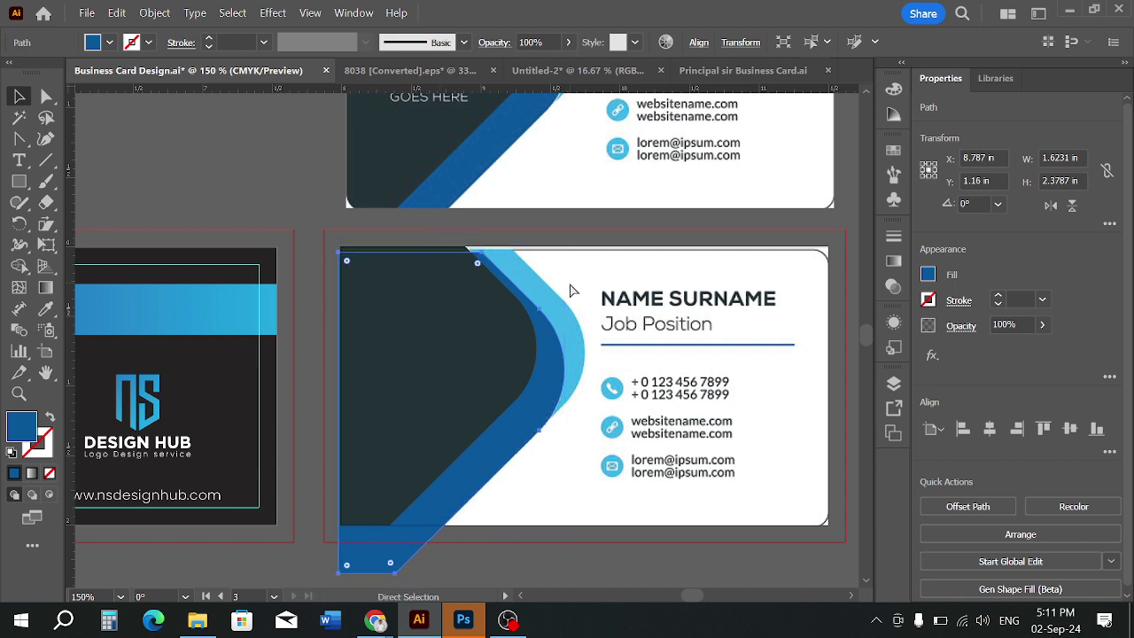
left_click_drag(564, 252, 544, 246)
key("a")
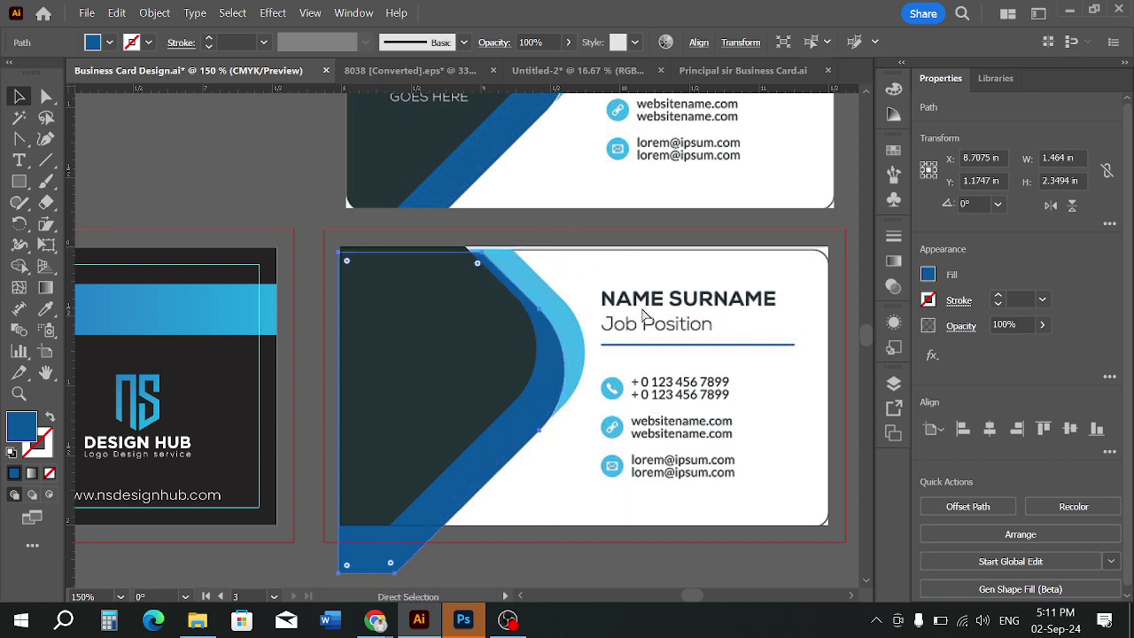
key("v")
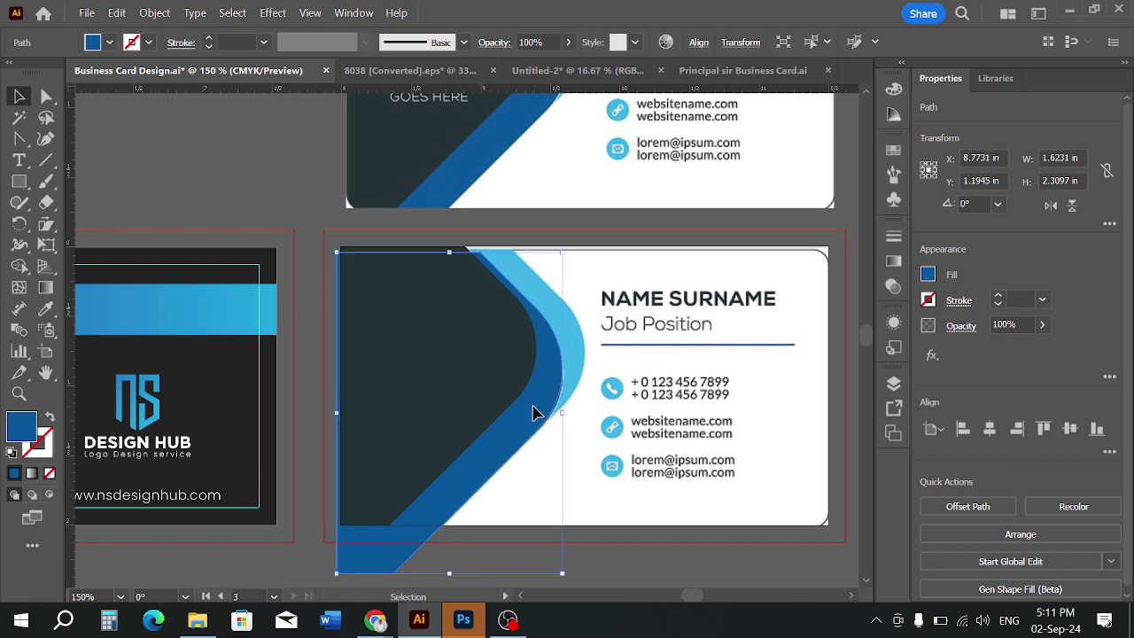
left_click_drag(534, 412, 533, 420)
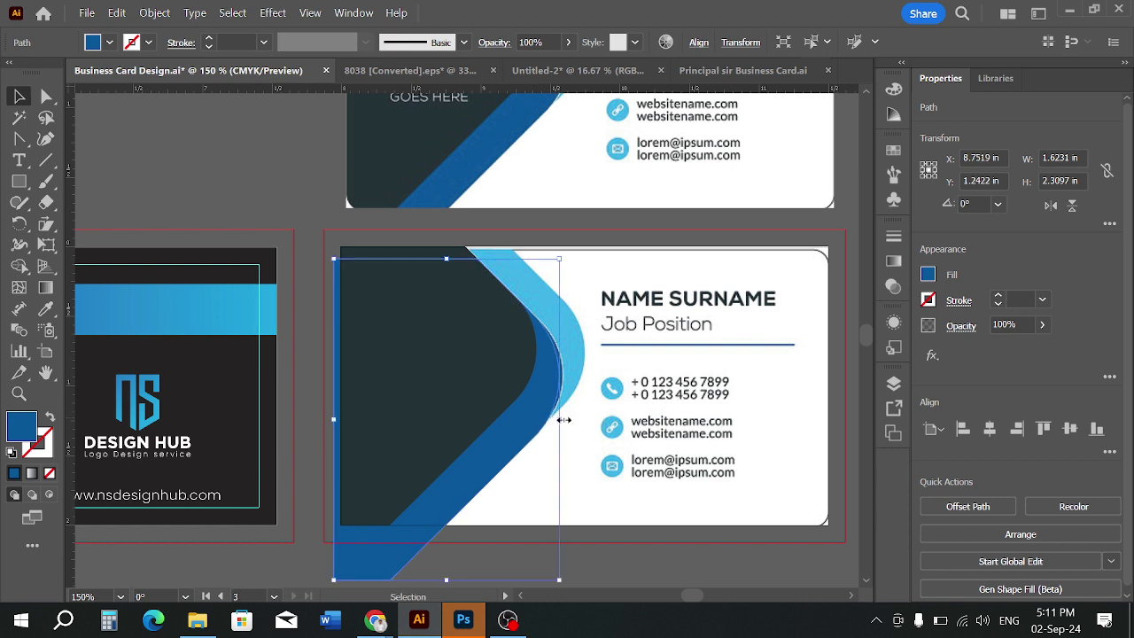
key("Right")
key("Right")
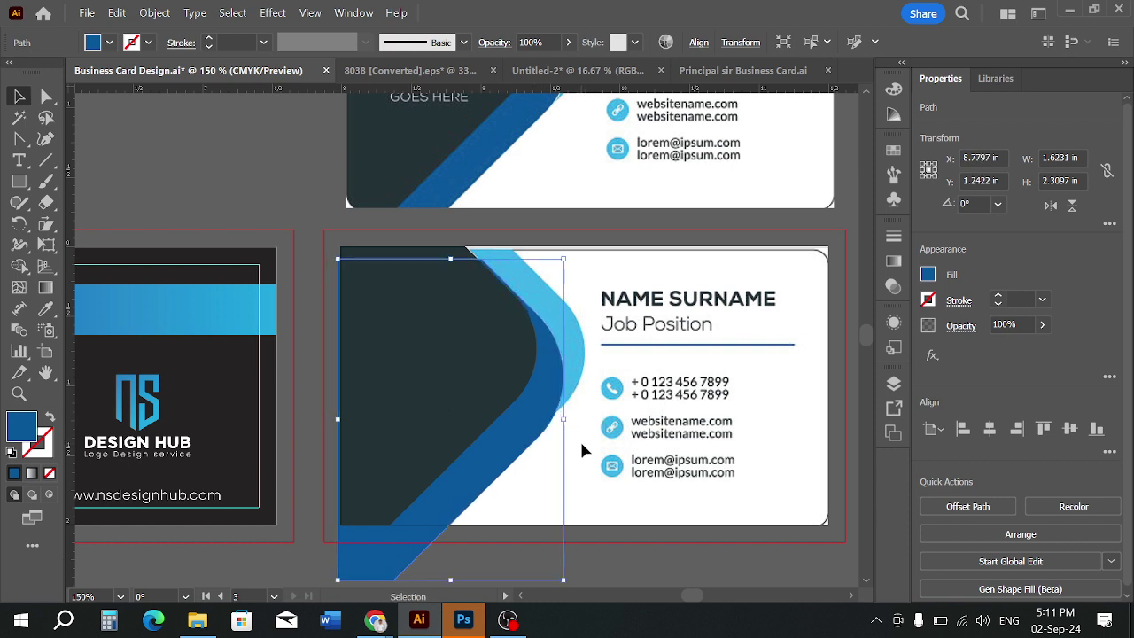
key("Down")
key("Down")
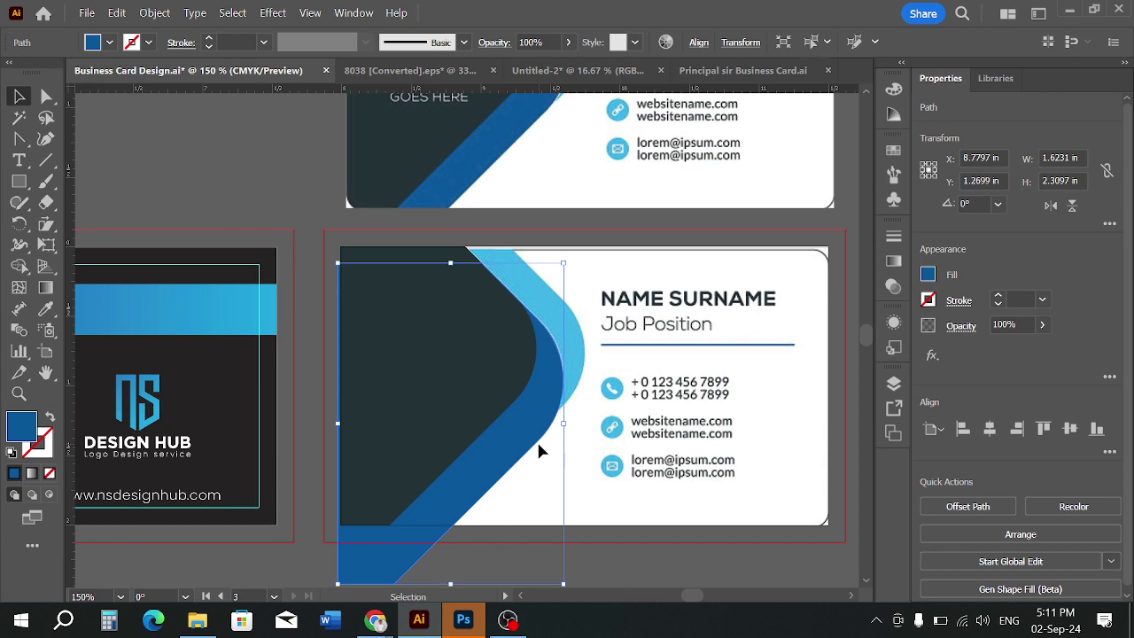
key("Up")
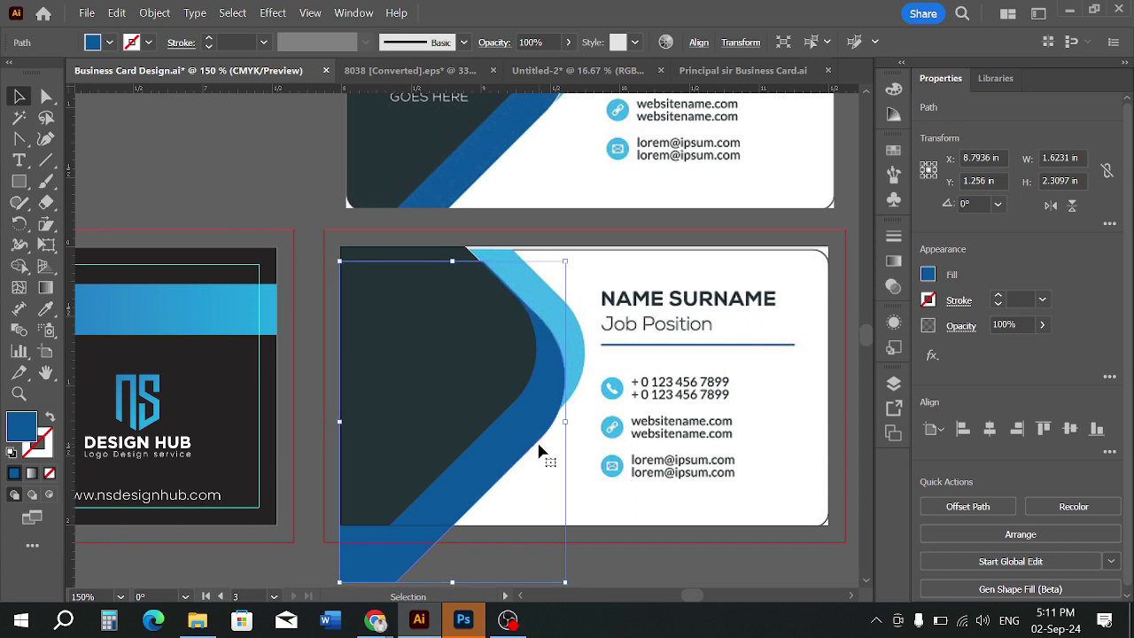
key("Up")
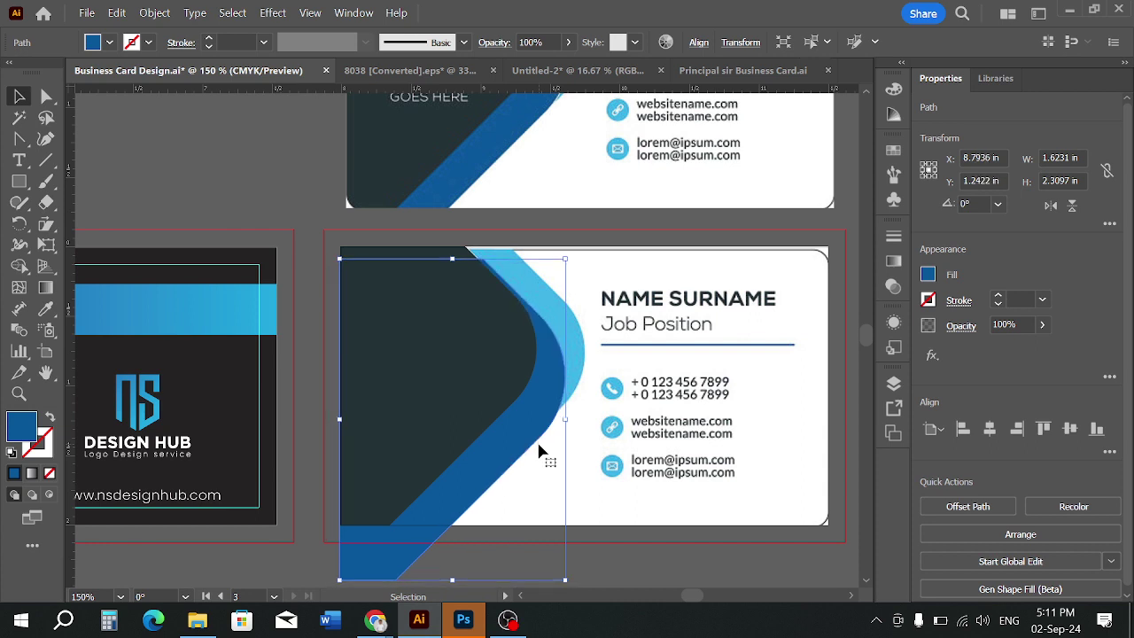
key("Left")
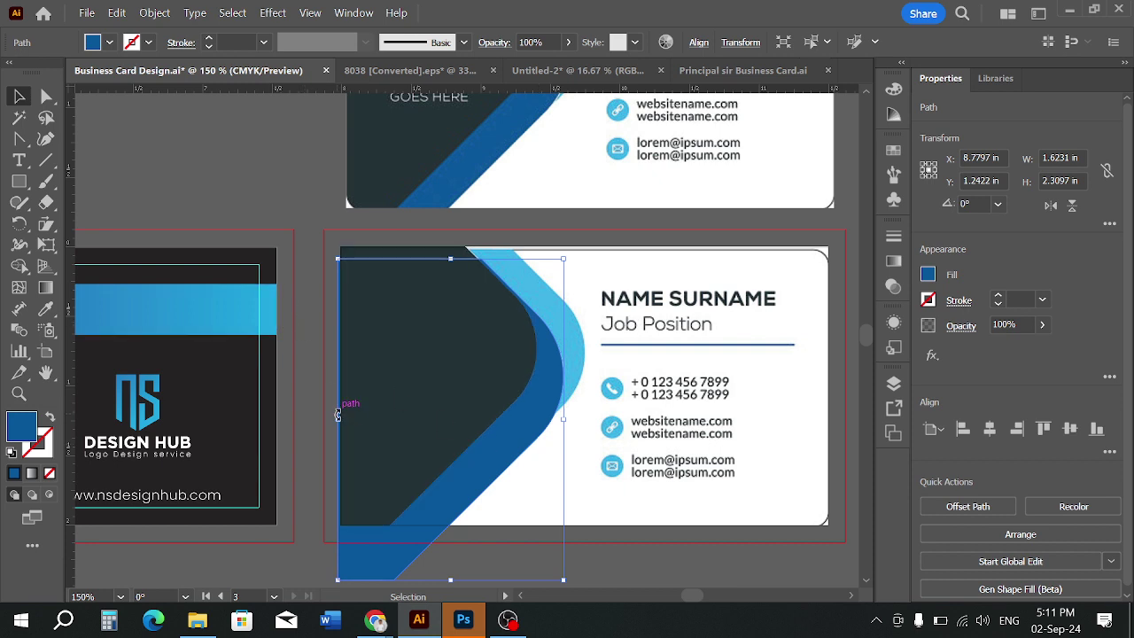
left_click_drag(338, 415, 317, 420)
left_click(602, 545)
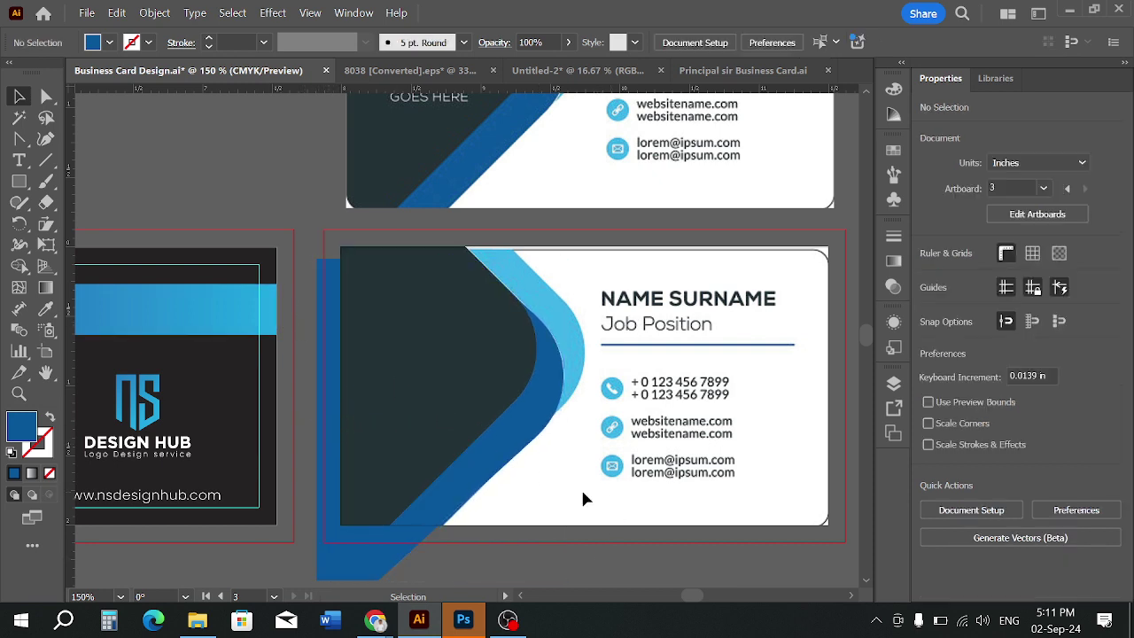
left_click(523, 428)
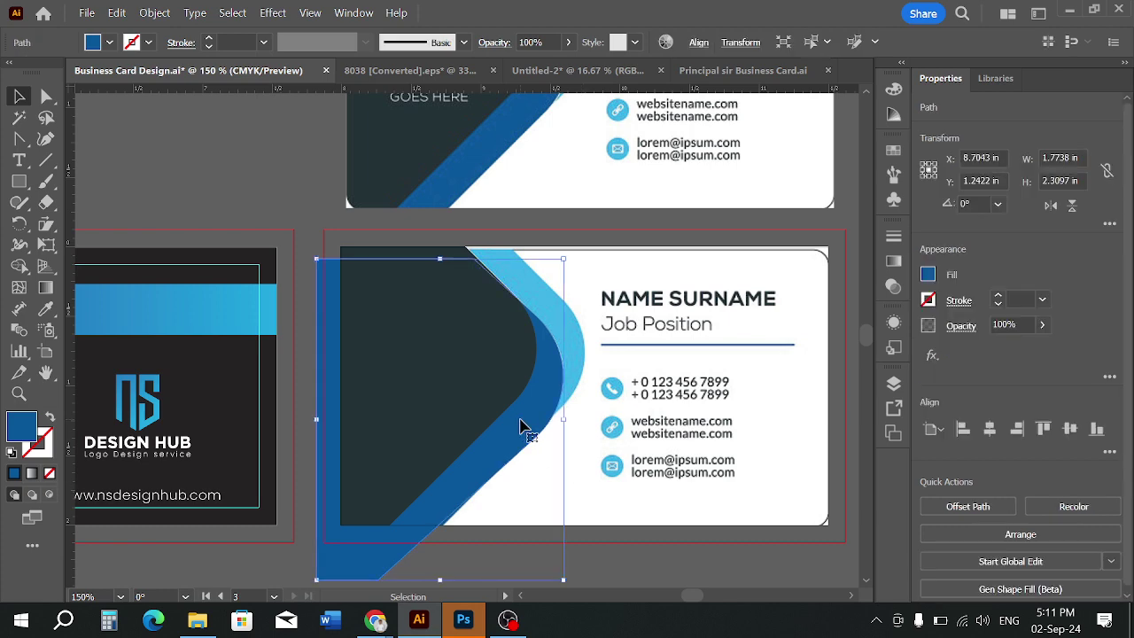
Copy the blue shape, paste it in back, and sample the light blue curve's colour onto it
left_click(117, 12)
left_click(149, 95)
left_click(117, 12)
left_click(164, 146)
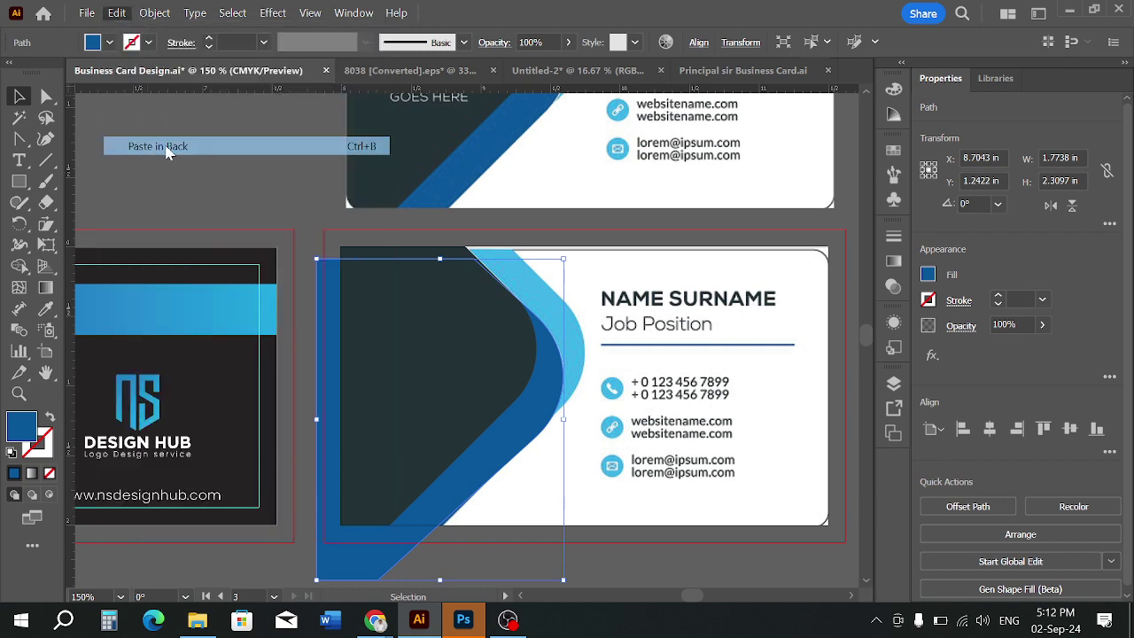
left_click(44, 308)
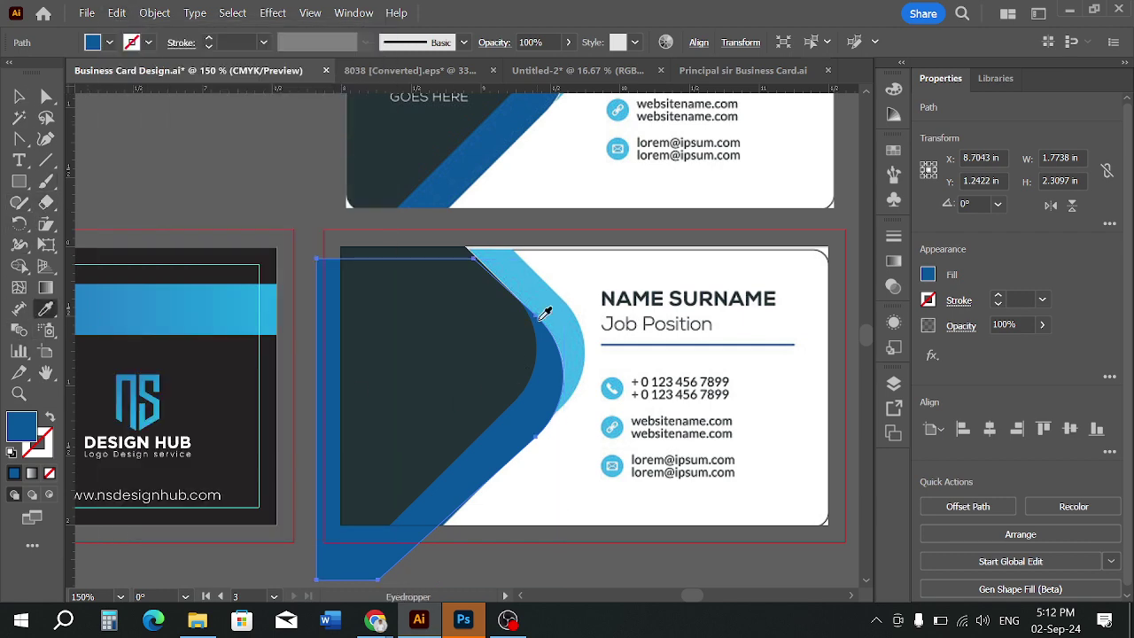
left_click(523, 273)
left_click(21, 93)
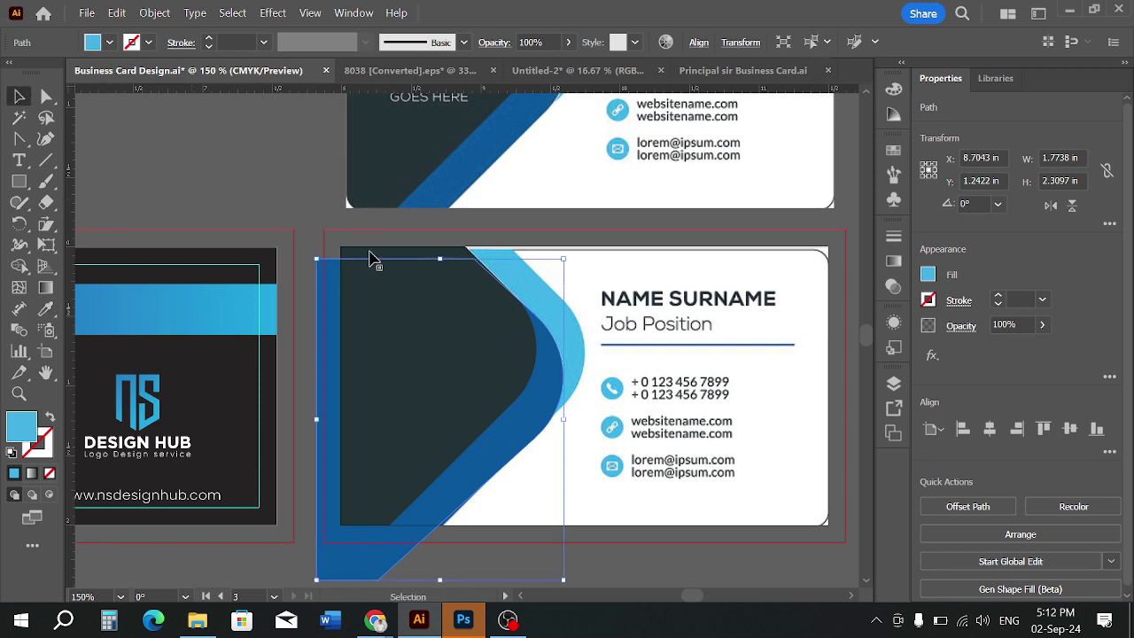
Raise the light blue copy above the card's top edge and widen it toward the left
key("Right")
key("Right")
key("Right")
key("Right")
key("Right")
scroll(585, 290, "down", 3)
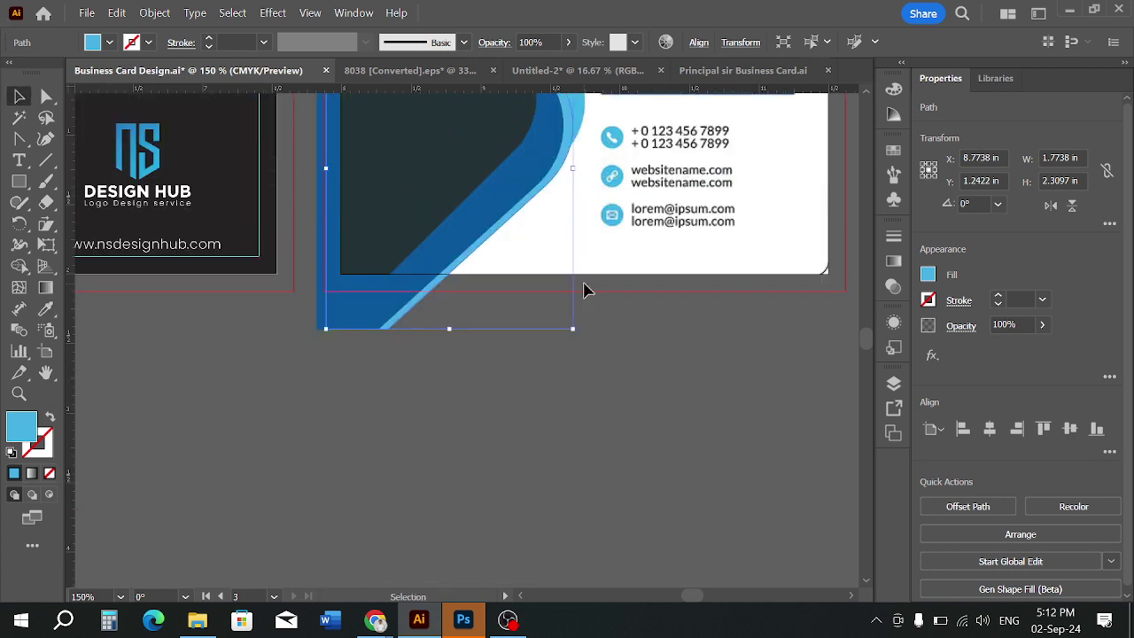
scroll(583, 284, "up", 4)
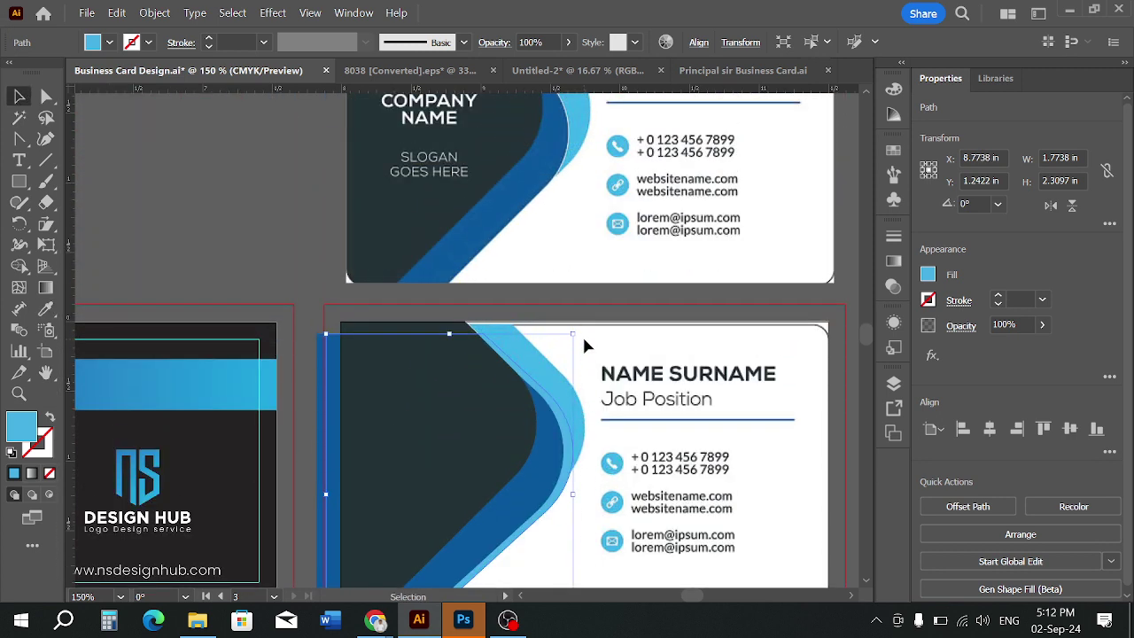
key("Up")
key("Up")
key("Up")
key("Up")
key("Up")
key("Up")
key("Up")
key("Up")
key("Up")
key("Up")
key("Up")
key("Up")
key("Up")
key("Up")
key("Up")
key("Up")
key("Up")
key("Up")
key("Up")
key("Up")
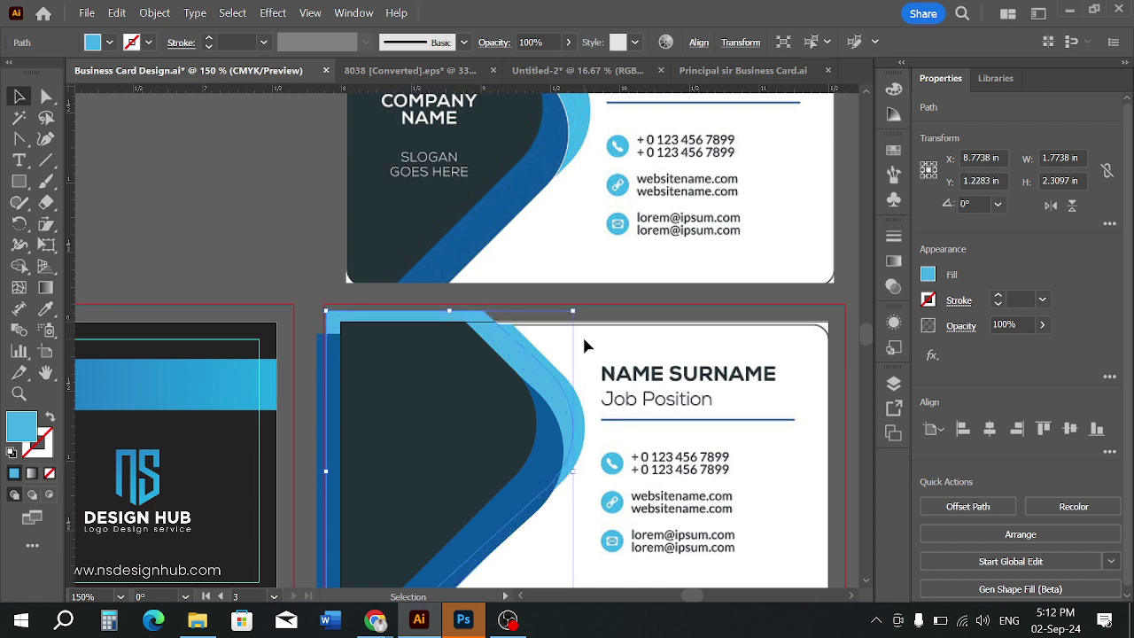
key("Up")
key("Up")
key("Up")
key("Up")
key("Up")
key("Up")
key("Up")
key("Up")
key("Up")
key("Up")
key("Up")
key("Up")
key("Up")
key("Up")
key("Up")
key("Up")
key("Up")
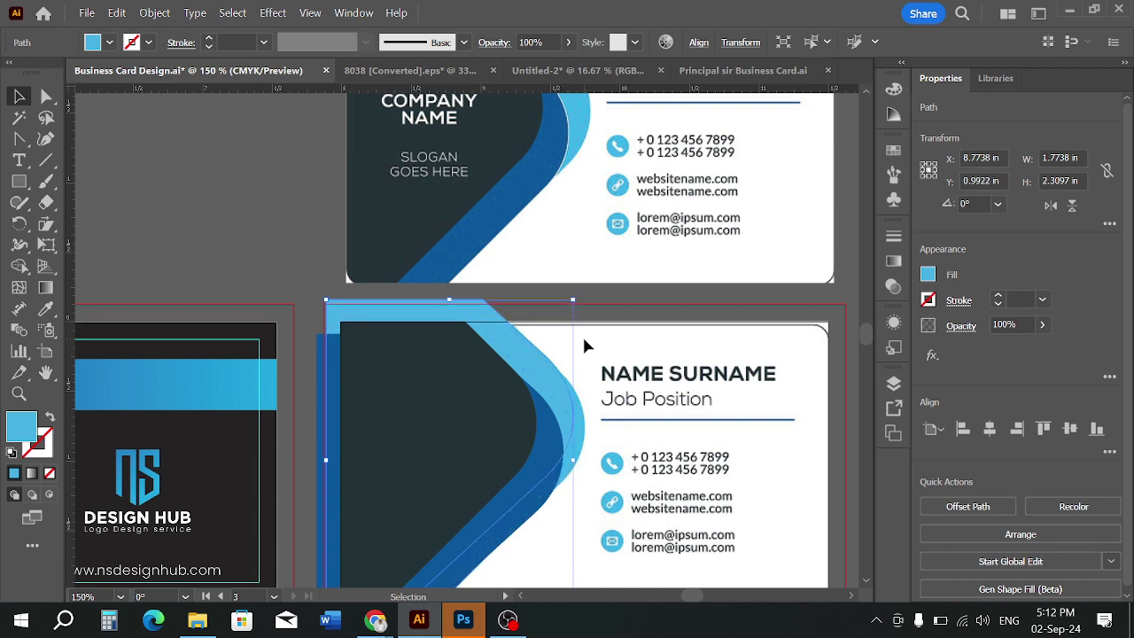
key("Down")
key("Down")
key("Down")
key("Right")
key("Right")
key("Right")
key("Right")
key("Right")
key("Right")
key("Right")
key("Right")
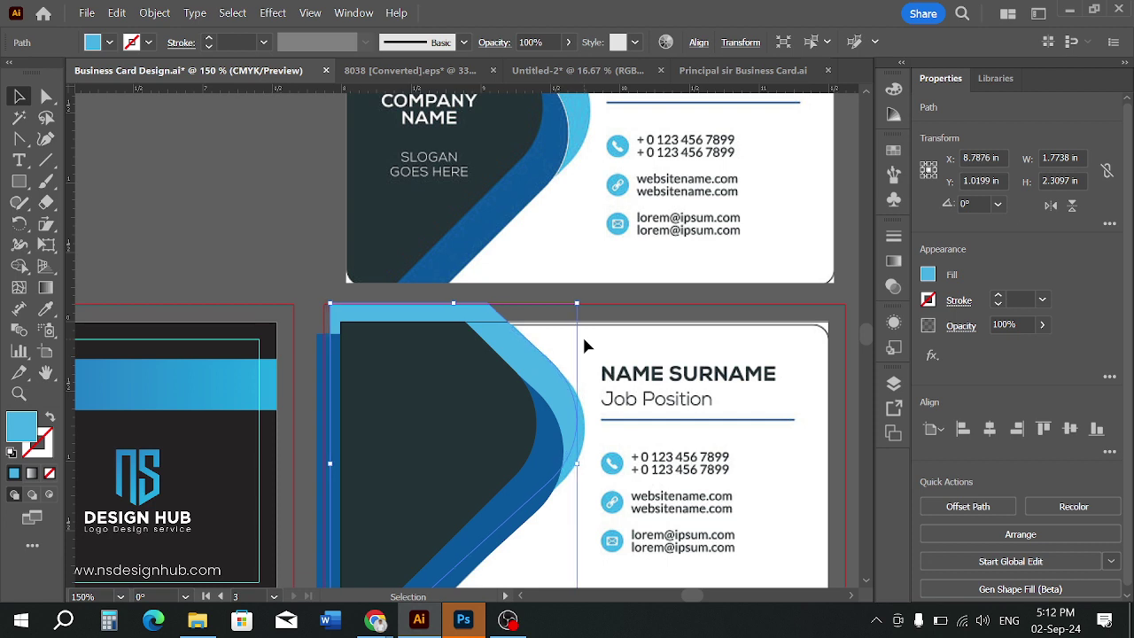
key("Down")
key("Down")
key("Down")
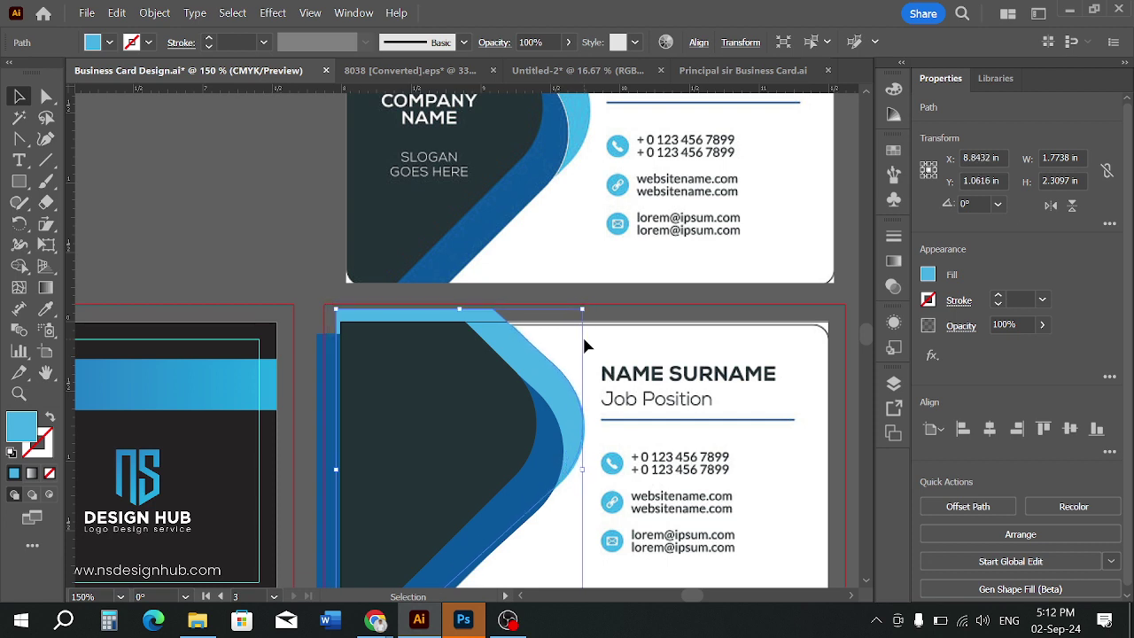
key("Right")
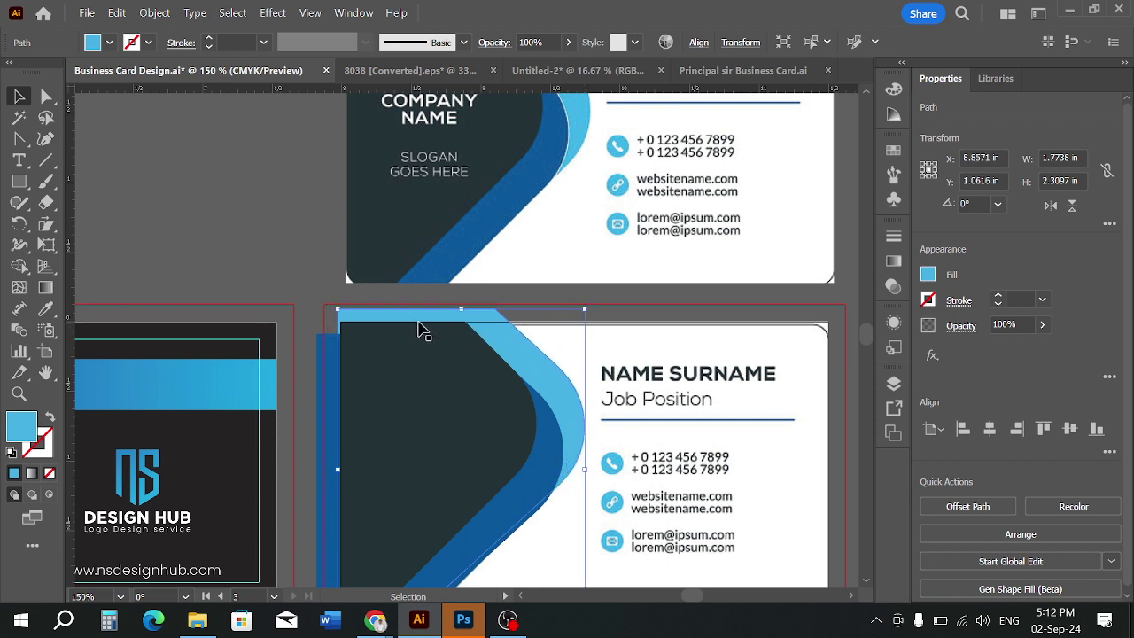
mouse_move(336, 470)
left_mouse_down()
mouse_move(306, 472)
mouse_move(342, 473)
left_mouse_up()
scroll(519, 443, "down", 2)
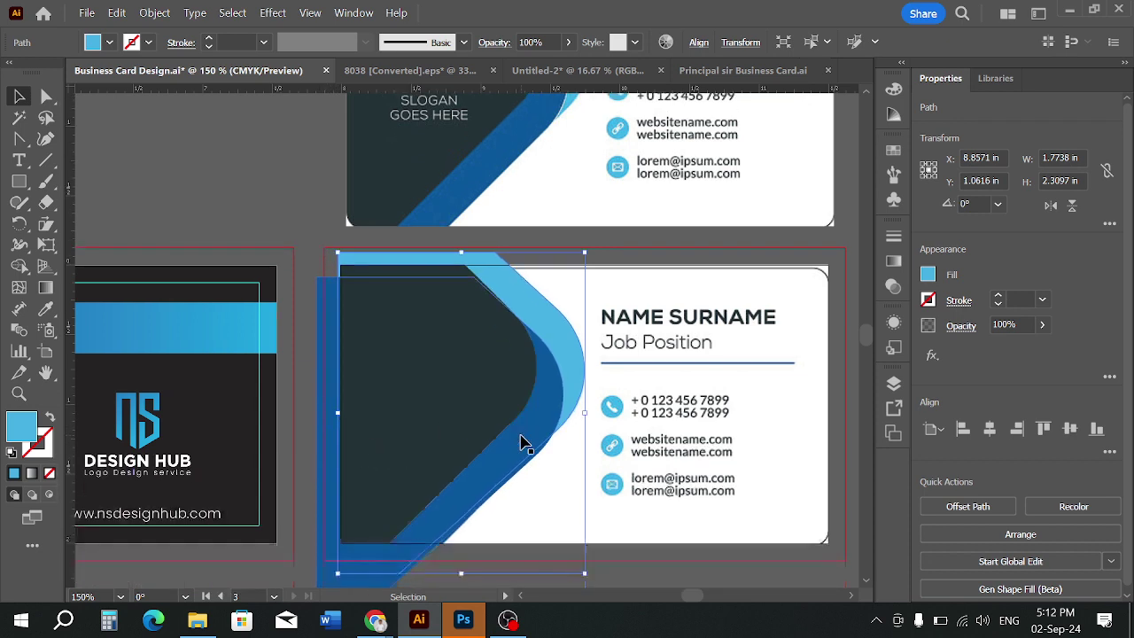
Check the blue curved path on the lower card and frame both cards in view
left_click(643, 582)
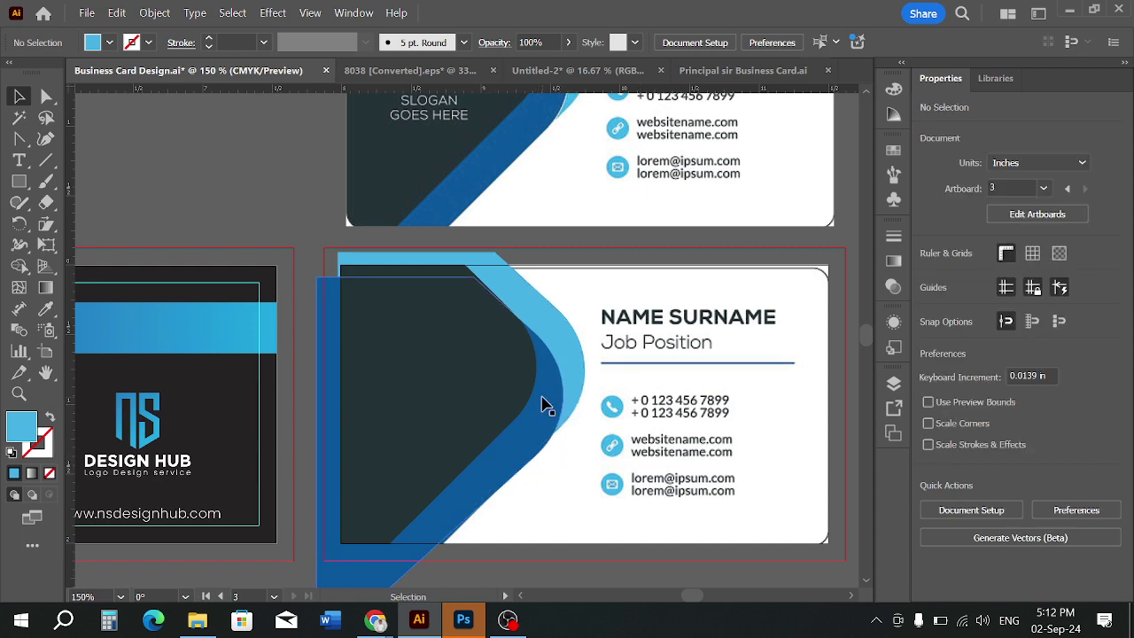
scroll(544, 405, "down", 2)
scroll(576, 160, "up", 3)
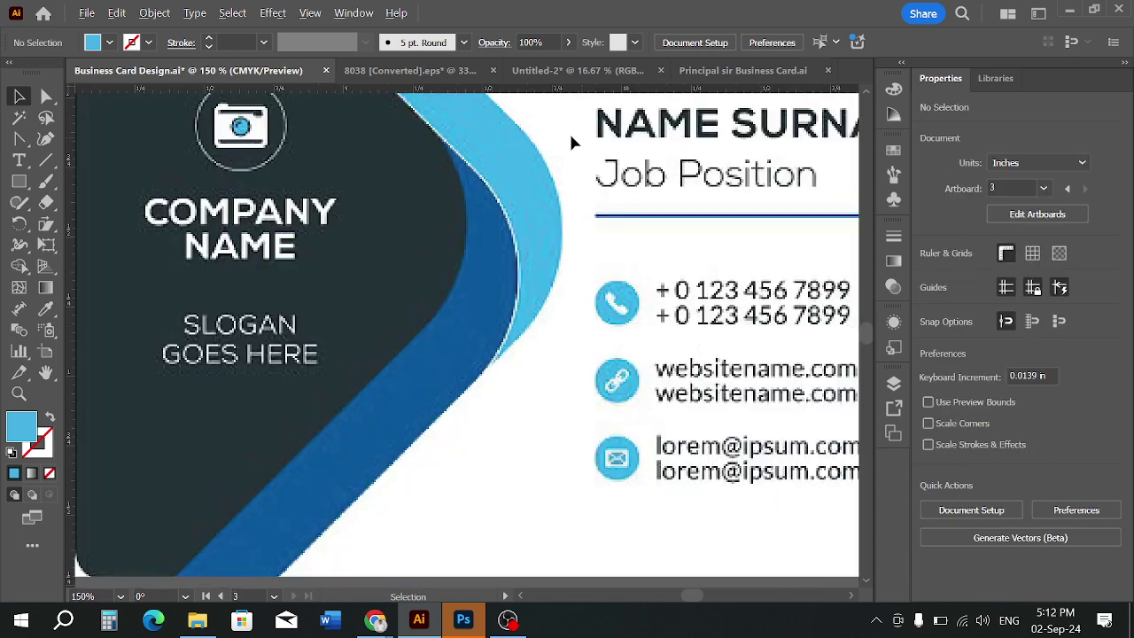
scroll(521, 213, "down", 3)
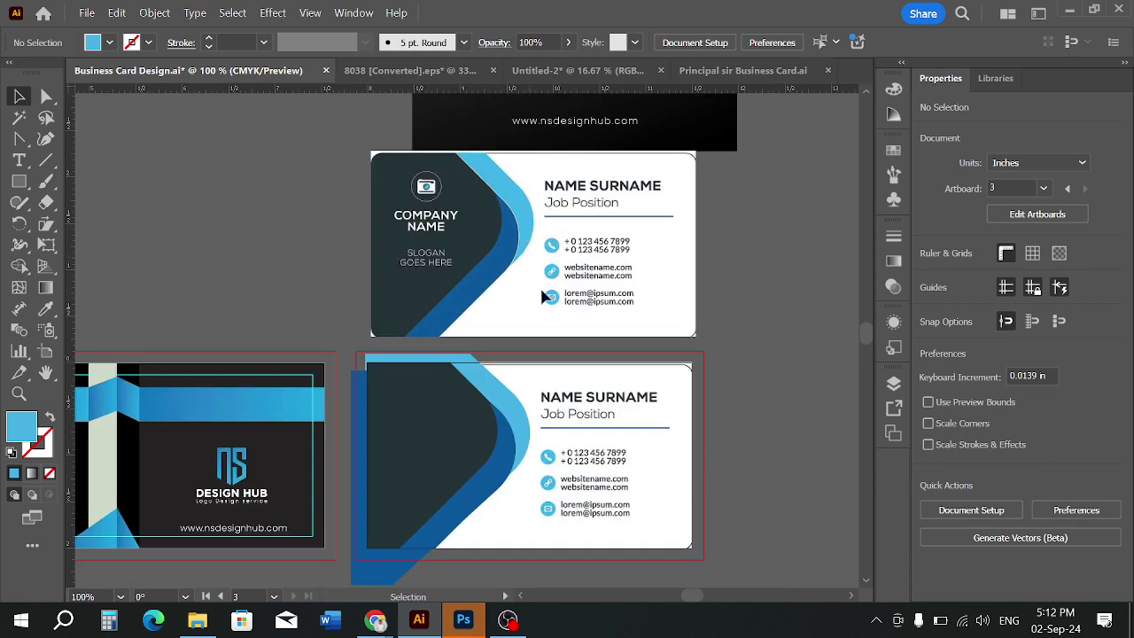
scroll(558, 284, "down", 1)
left_click(527, 430)
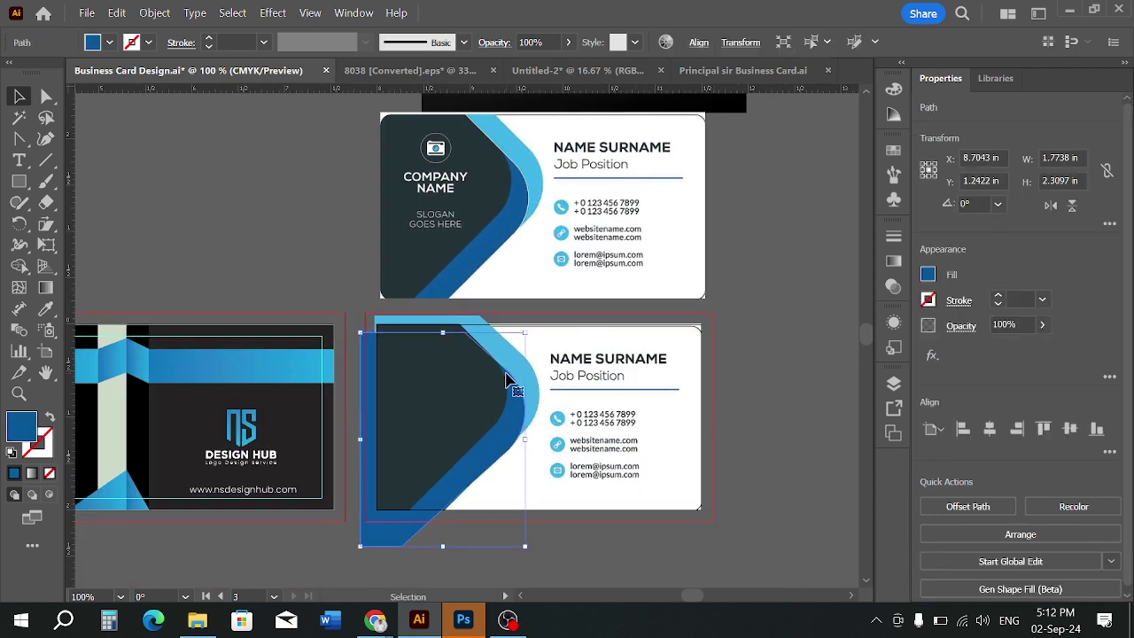
scroll(488, 139, "up", 3)
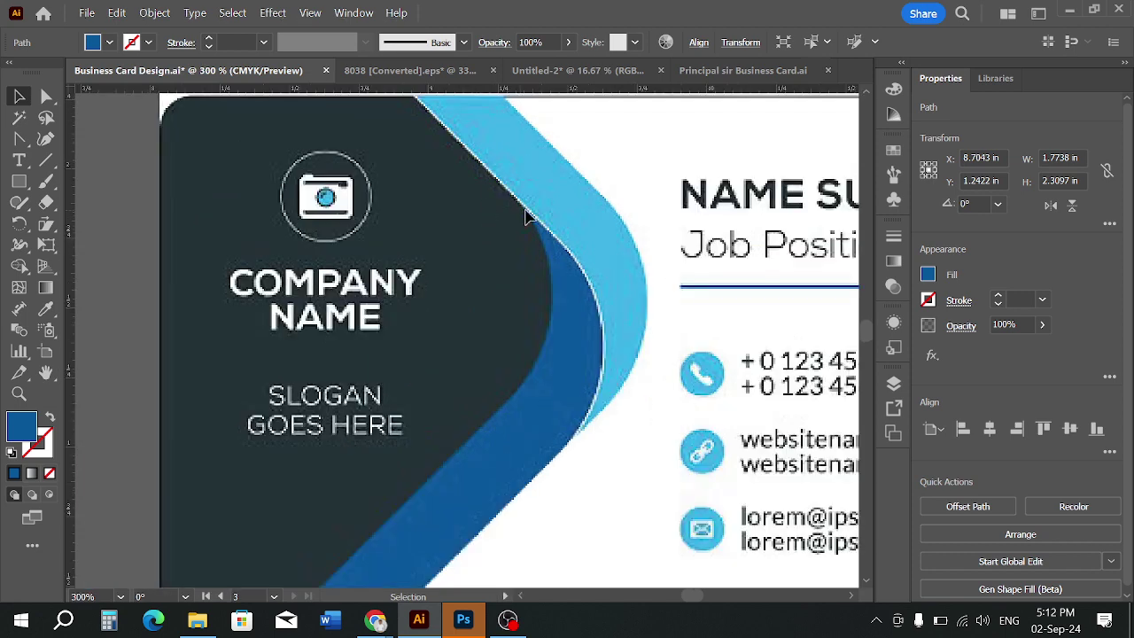
scroll(526, 215, "down", 3)
scroll(602, 266, "down", 1)
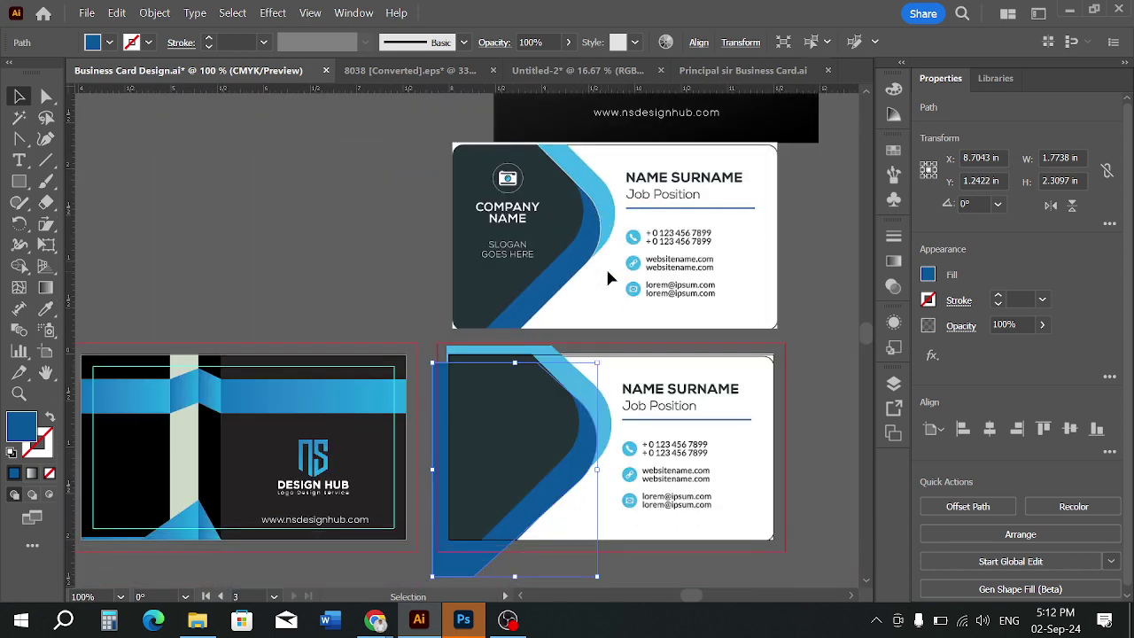
scroll(554, 282, "down", 1)
left_click_drag(599, 371, 588, 377)
scroll(559, 393, "up", 1)
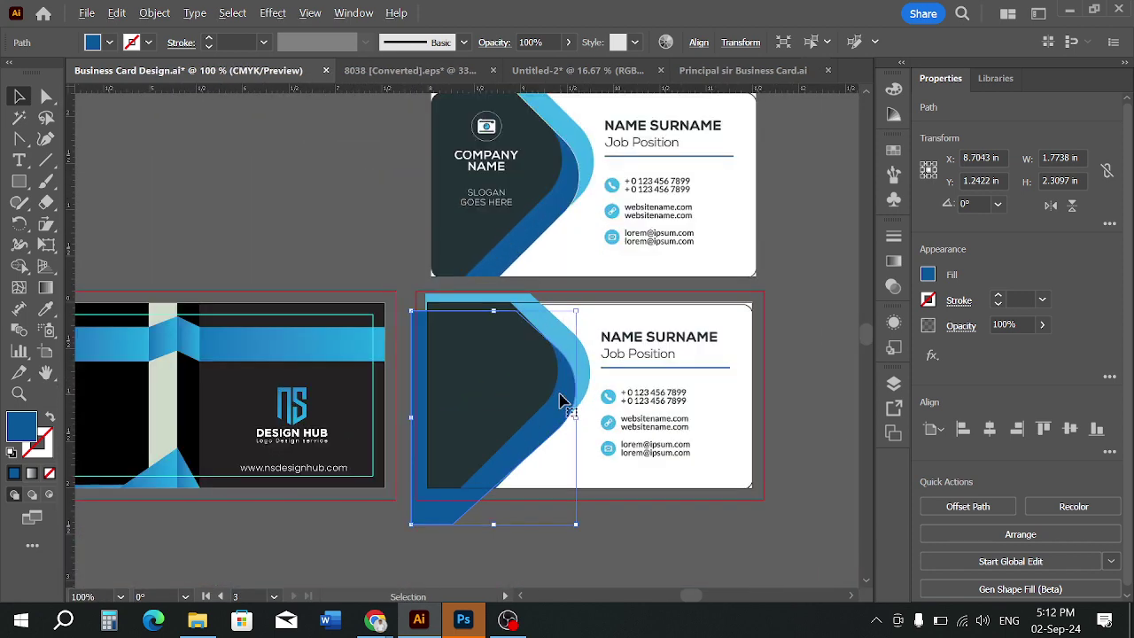
left_click(771, 398)
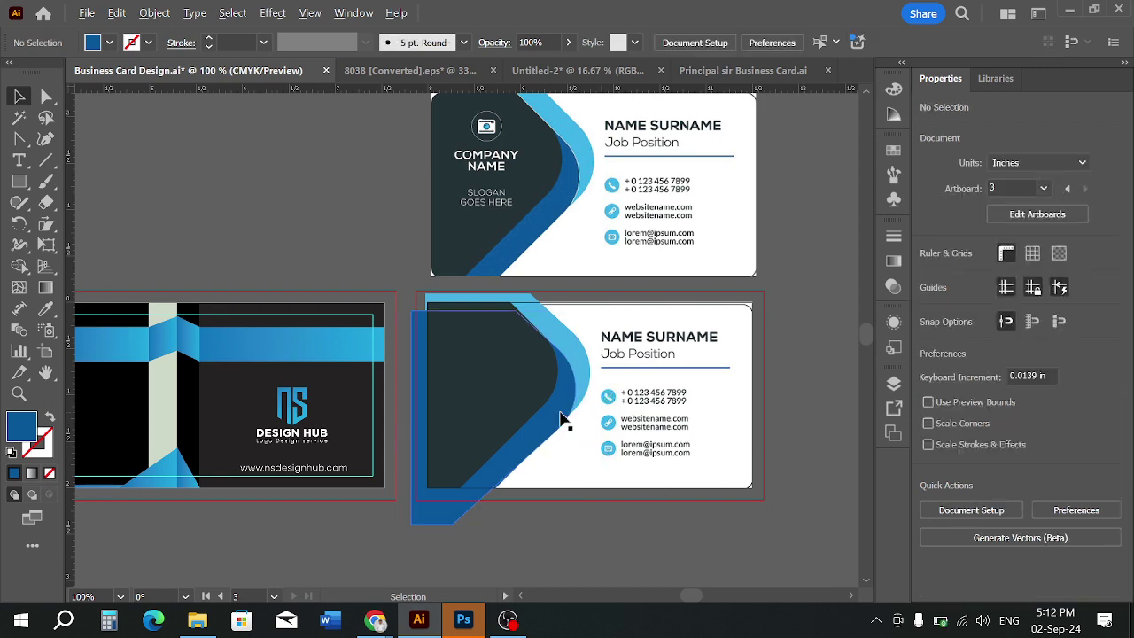
scroll(562, 414, "up", 1)
scroll(565, 430, "down", 1)
left_click_drag(634, 430, 577, 439)
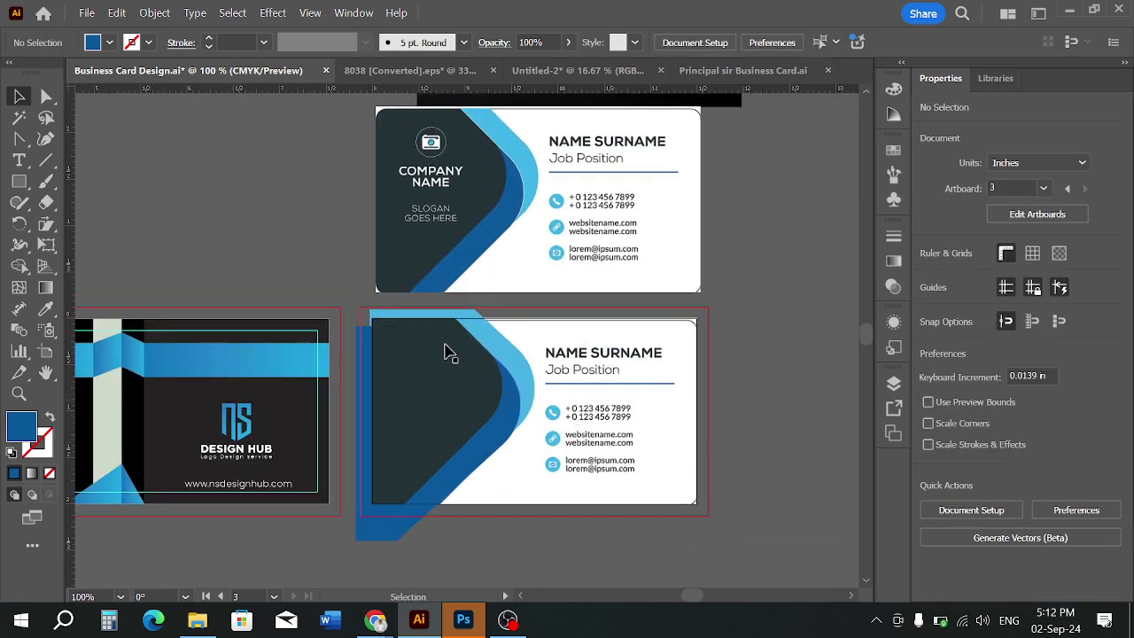
Unlock all locked card objects with Ctrl+Alt+2 and clear the selection
left_click_drag(355, 301, 759, 504)
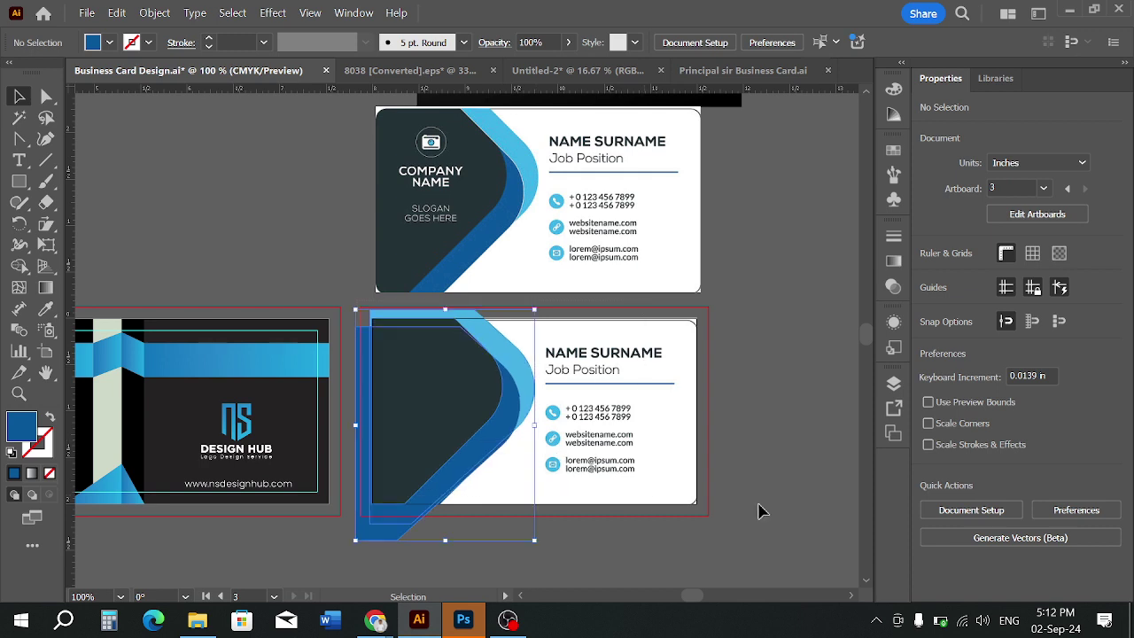
left_click(818, 469)
key("ctrl+alt+2")
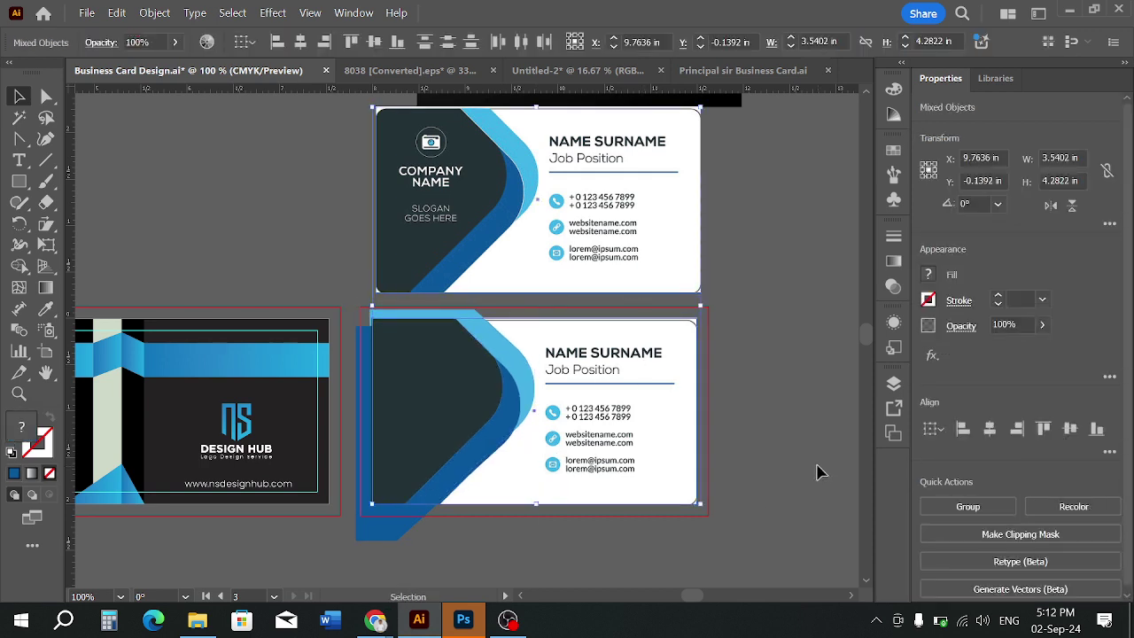
left_click(810, 441)
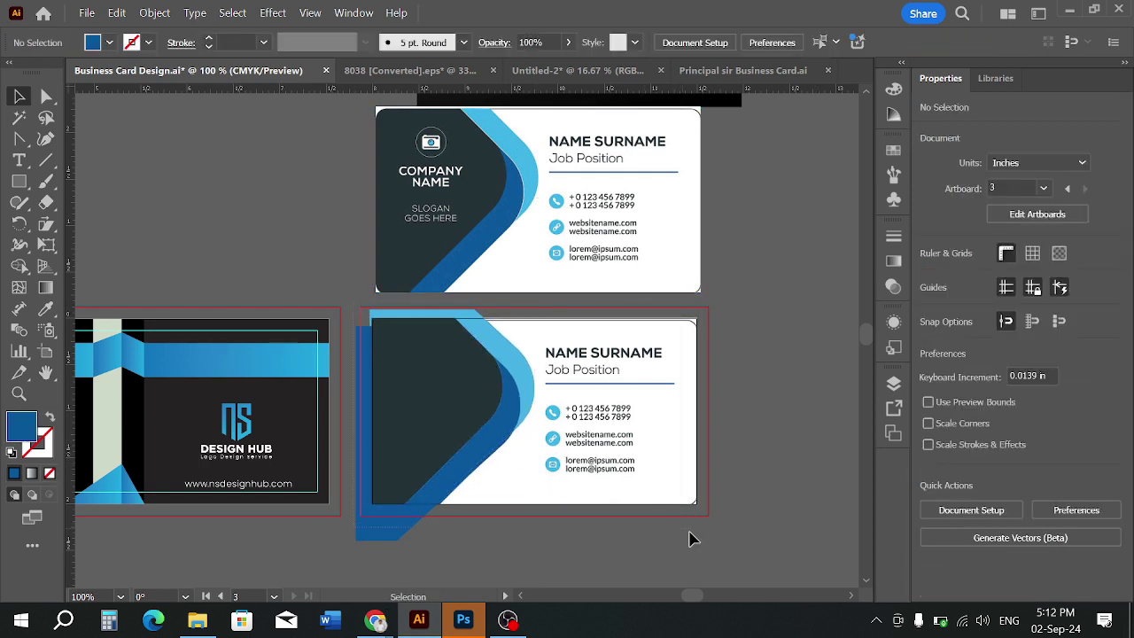
With the Shape Builder, delete the strips overhanging the card's left and top and merge the top strip
left_click_drag(690, 532, 712, 546)
scroll(424, 381, "up", 1)
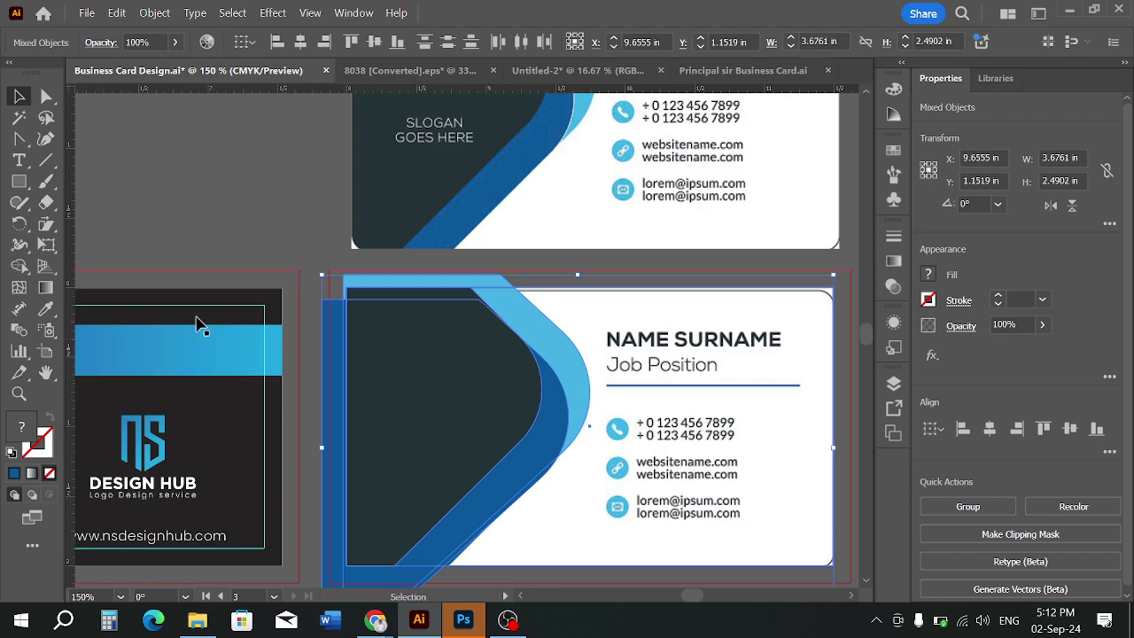
left_click(18, 266)
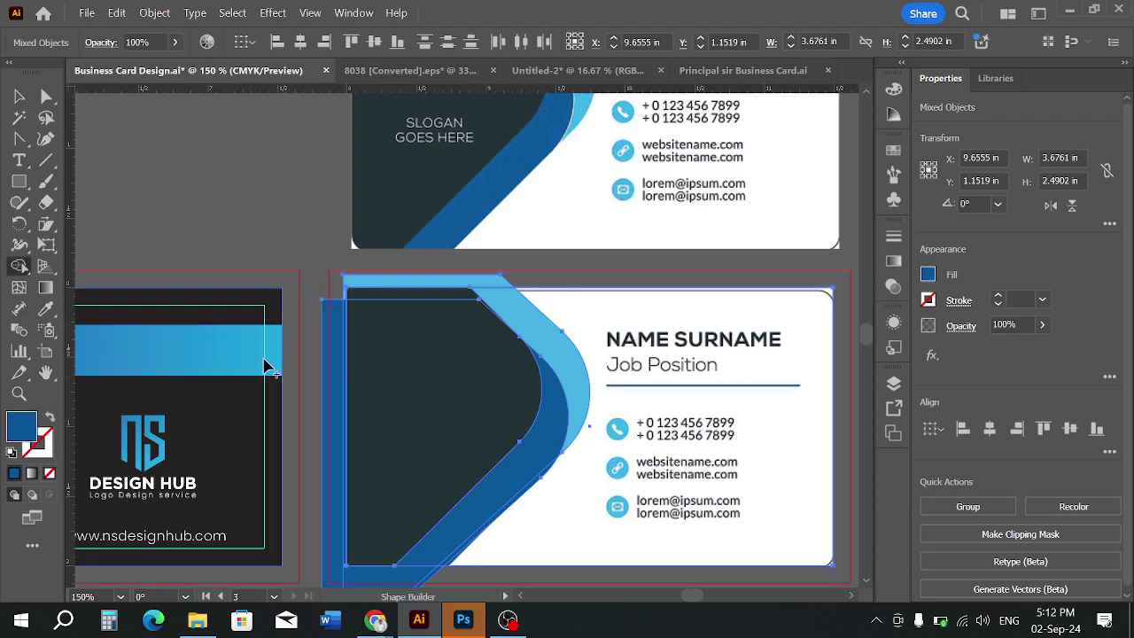
left_click(333, 400, "alt")
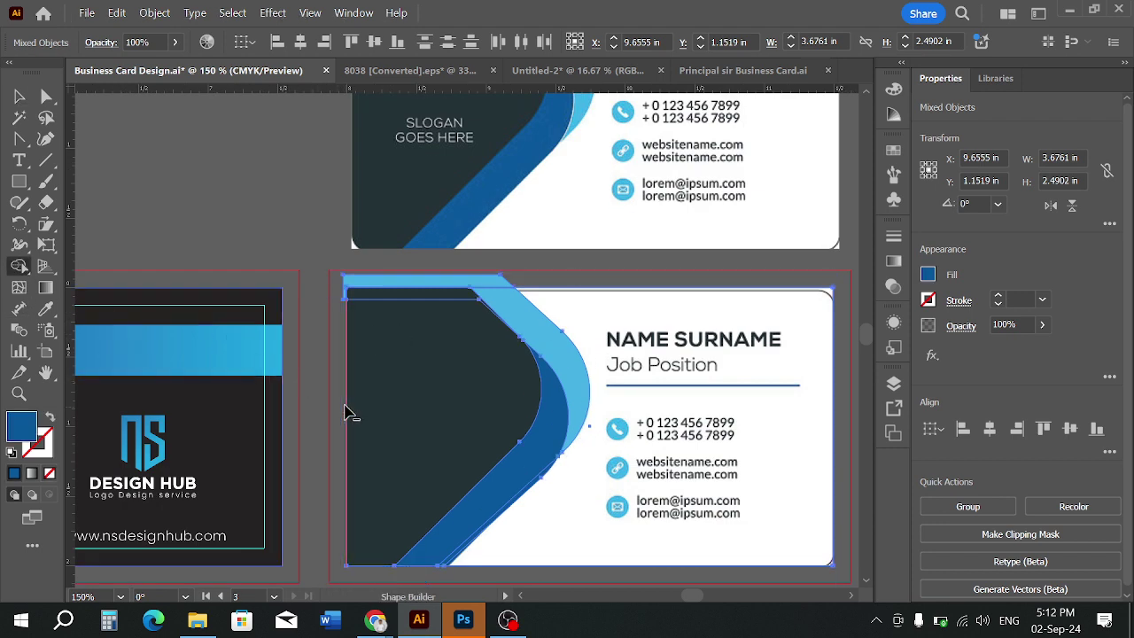
left_click(375, 291, "alt")
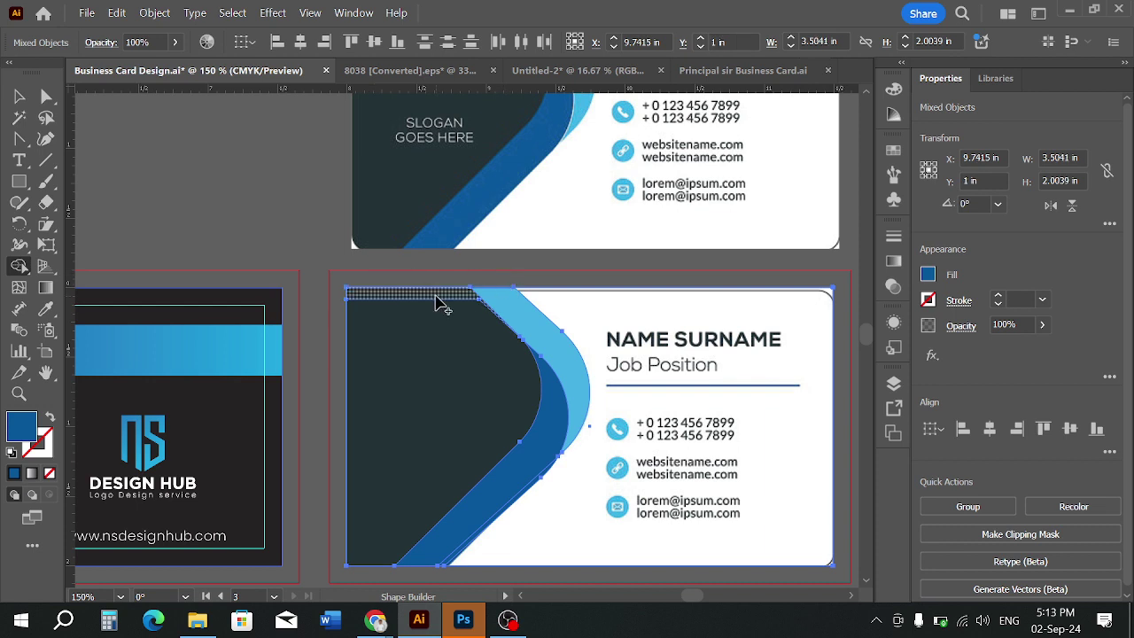
left_click_drag(436, 296, 440, 336)
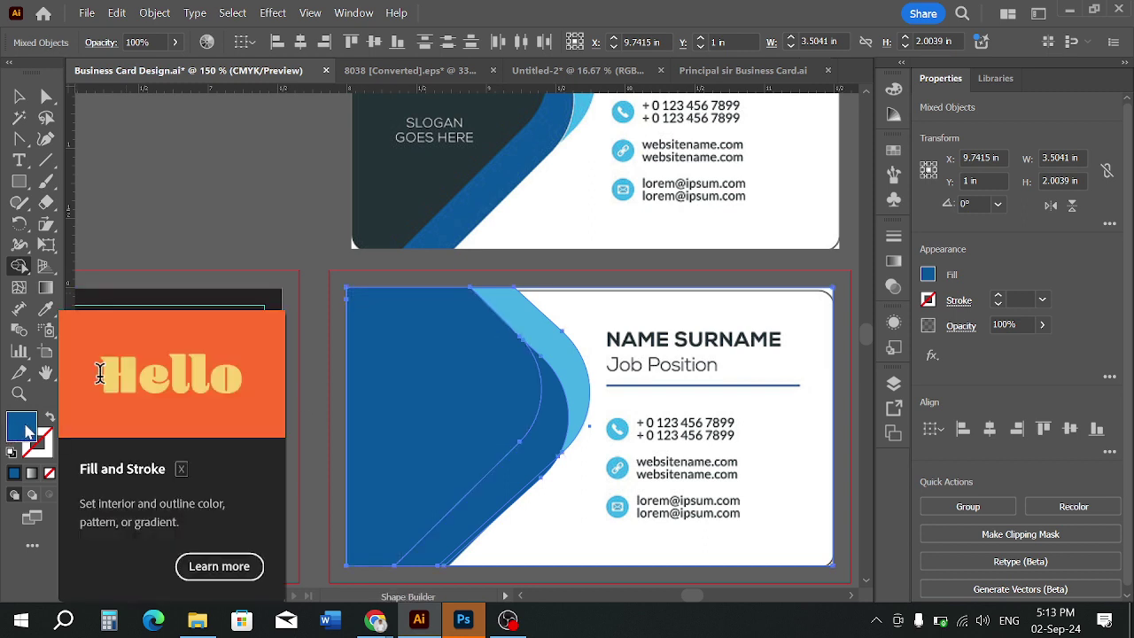
Try the top card's dark fill and then a dark red fill on the shapes, undoing both
left_click(46, 308)
left_click(368, 197)
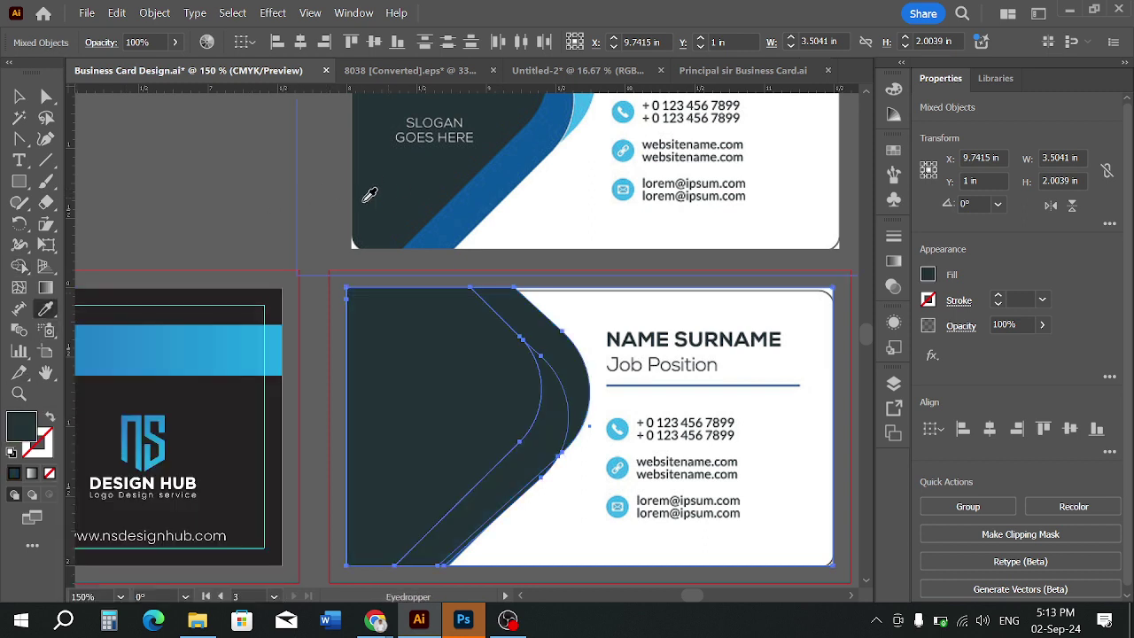
key("ctrl+z")
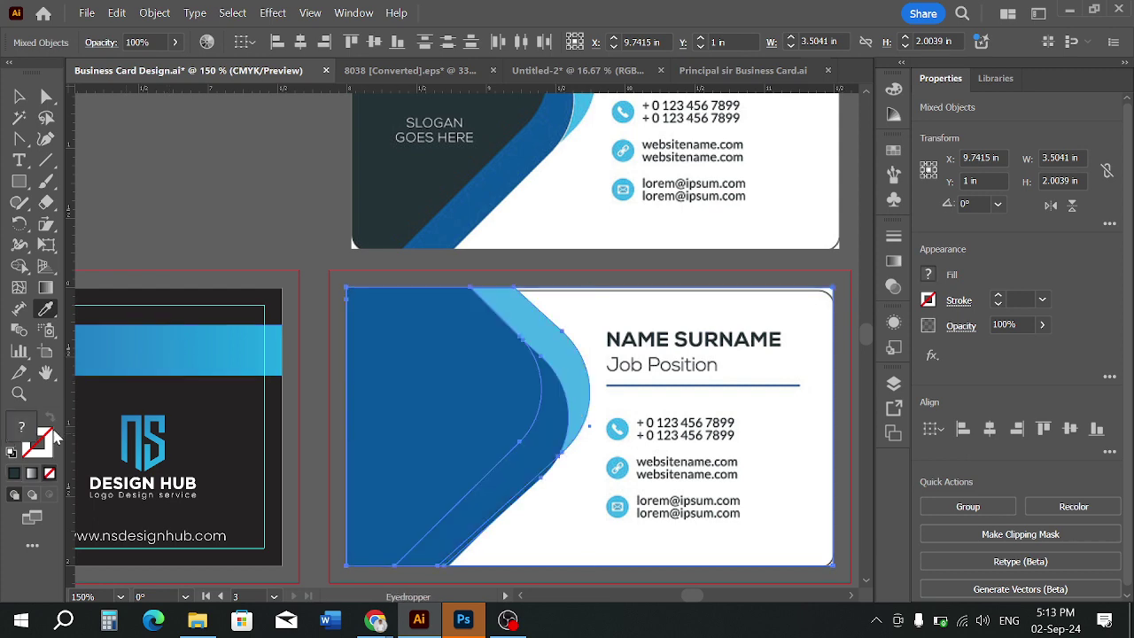
double_click(22, 429)
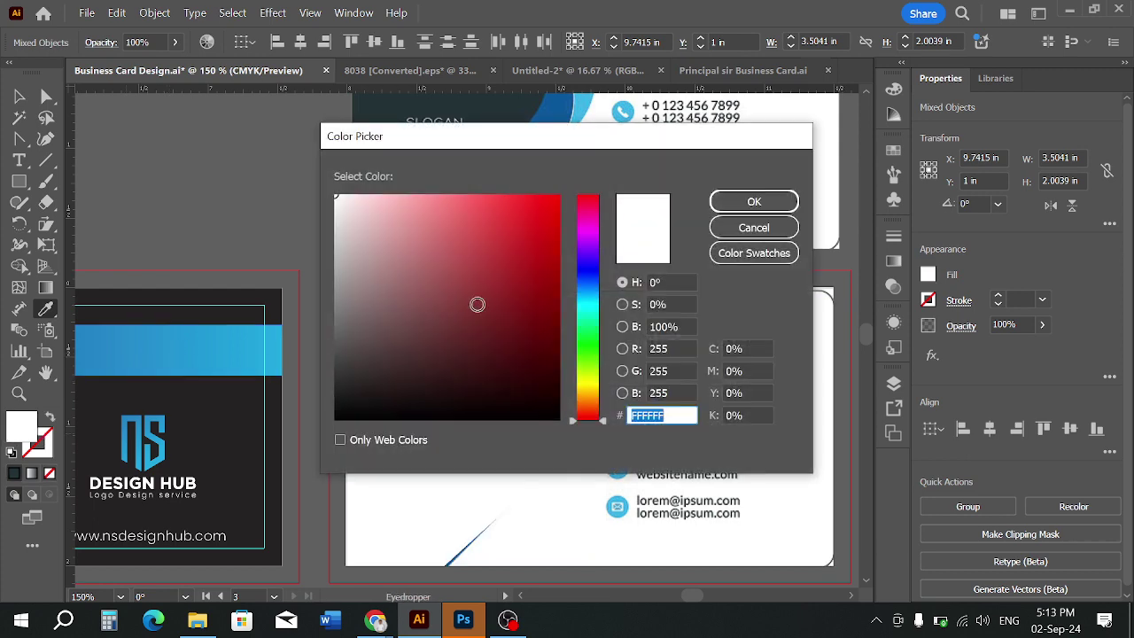
left_click(534, 260)
left_click(734, 200)
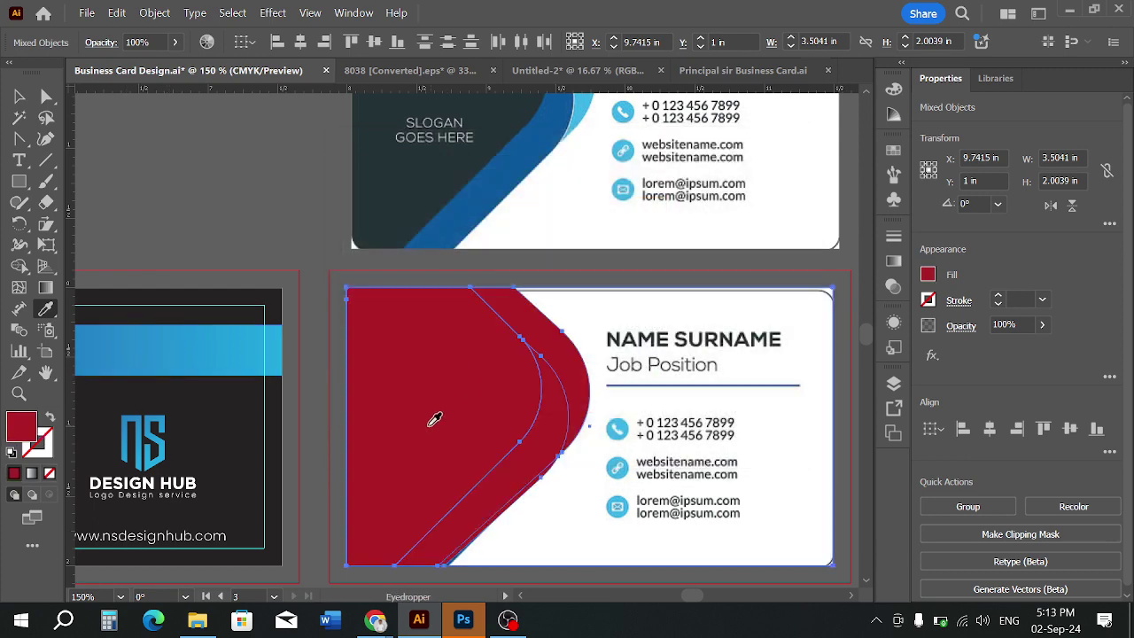
key("ctrl+z")
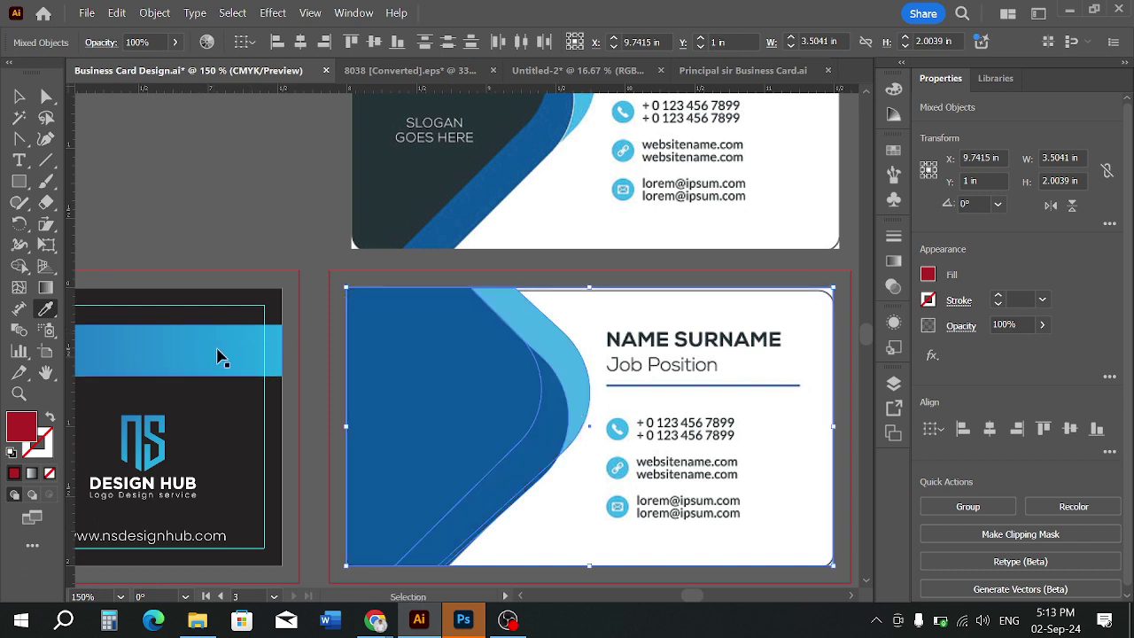
Give the lower card's large left shape the top card's dark fill
left_click(20, 96)
left_click(265, 216)
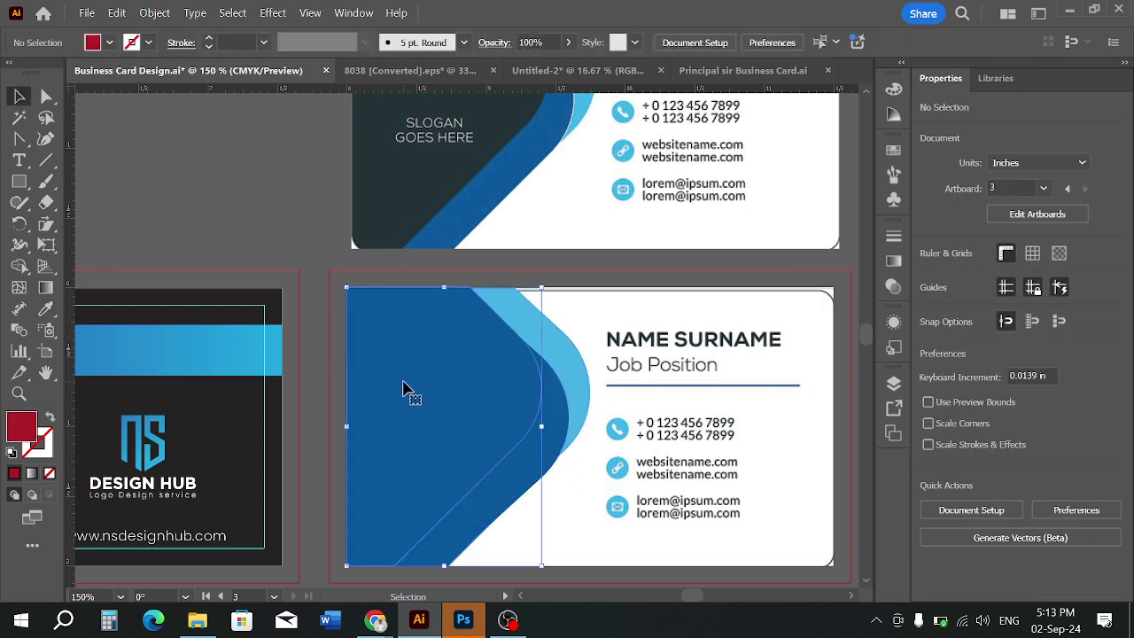
left_click(403, 390)
left_click(45, 308)
left_click(371, 200)
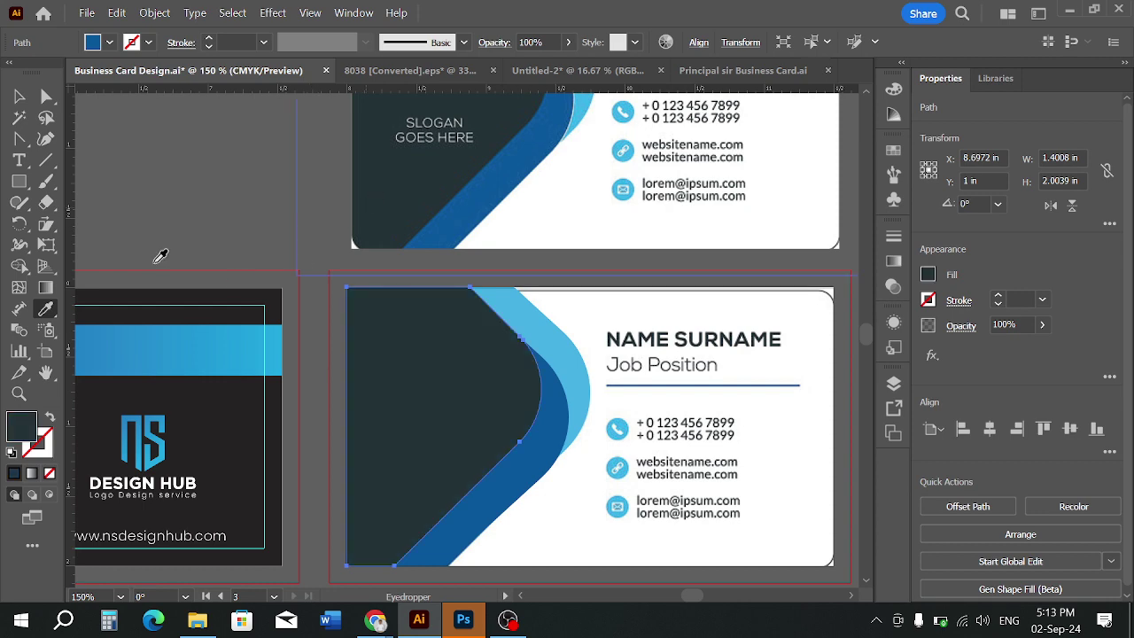
left_click(19, 96)
left_click(204, 135)
scroll(233, 147, "down", 1, "alt")
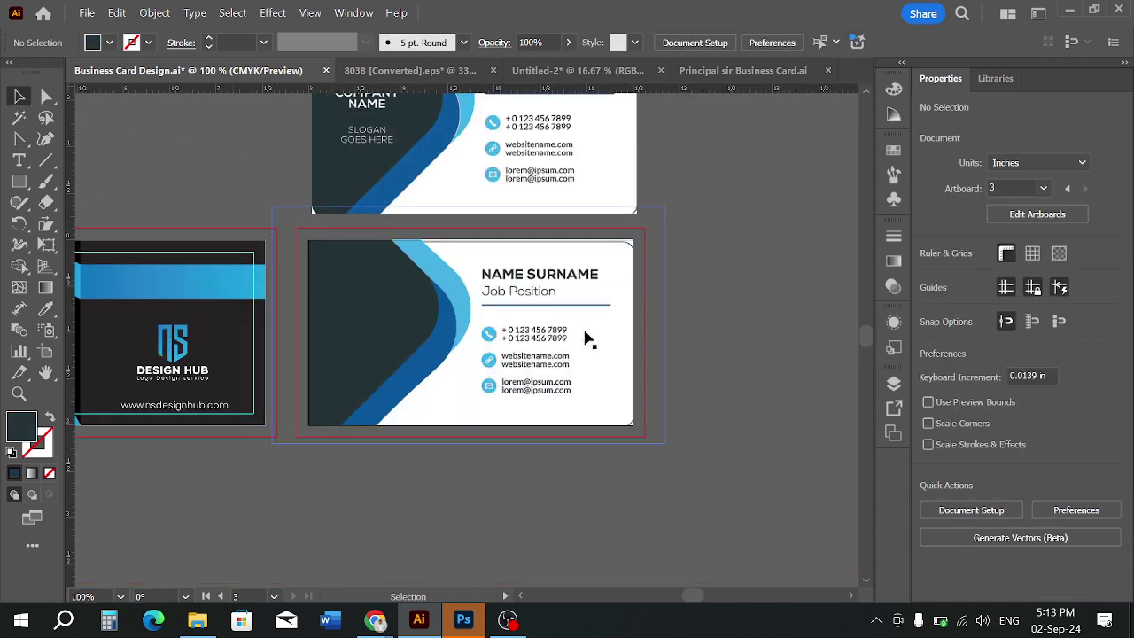
Delete the text group from the lower card
left_click_drag(587, 338, 680, 408)
key("Delete")
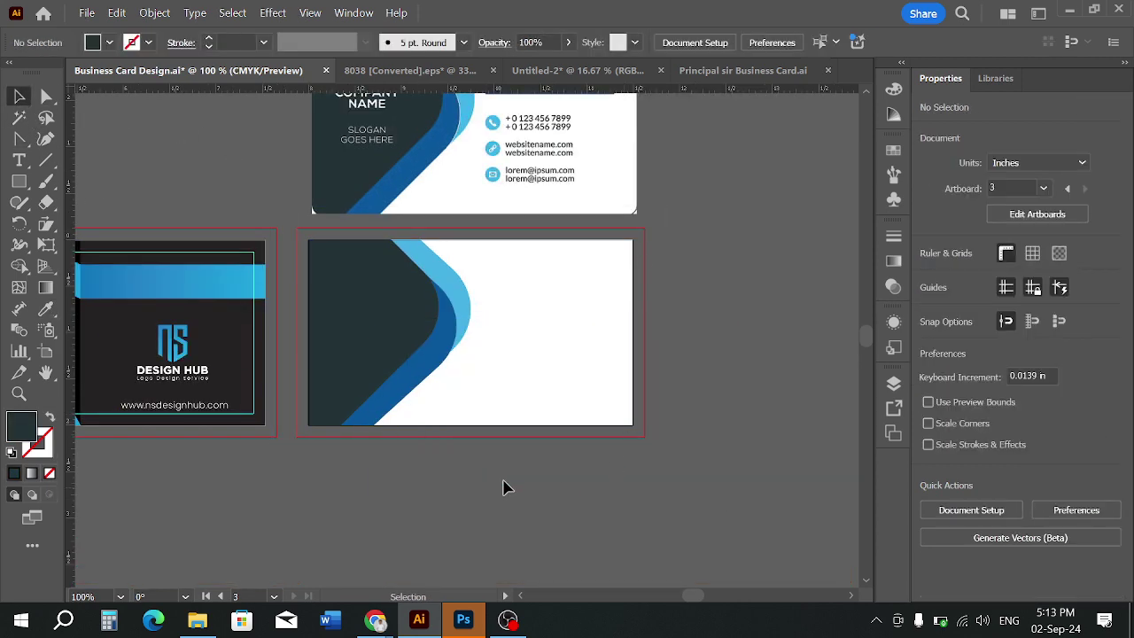
scroll(492, 383, "up", 1, "alt")
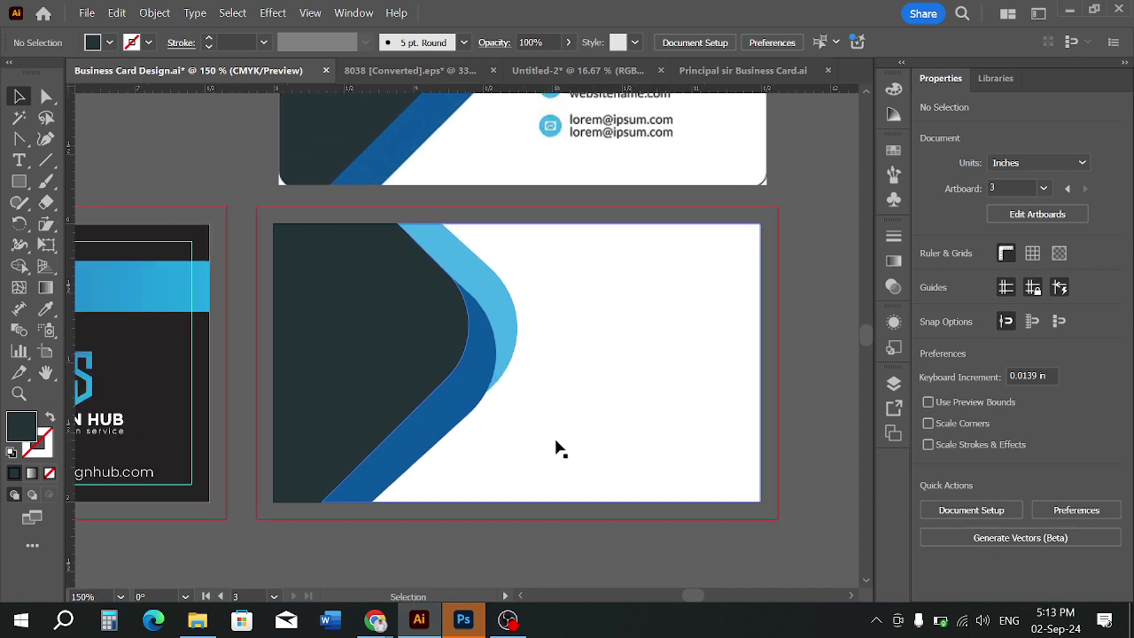
Round the dark shape's bottom-left corner with the Direct Selection corner widget
left_click(288, 482)
key("a")
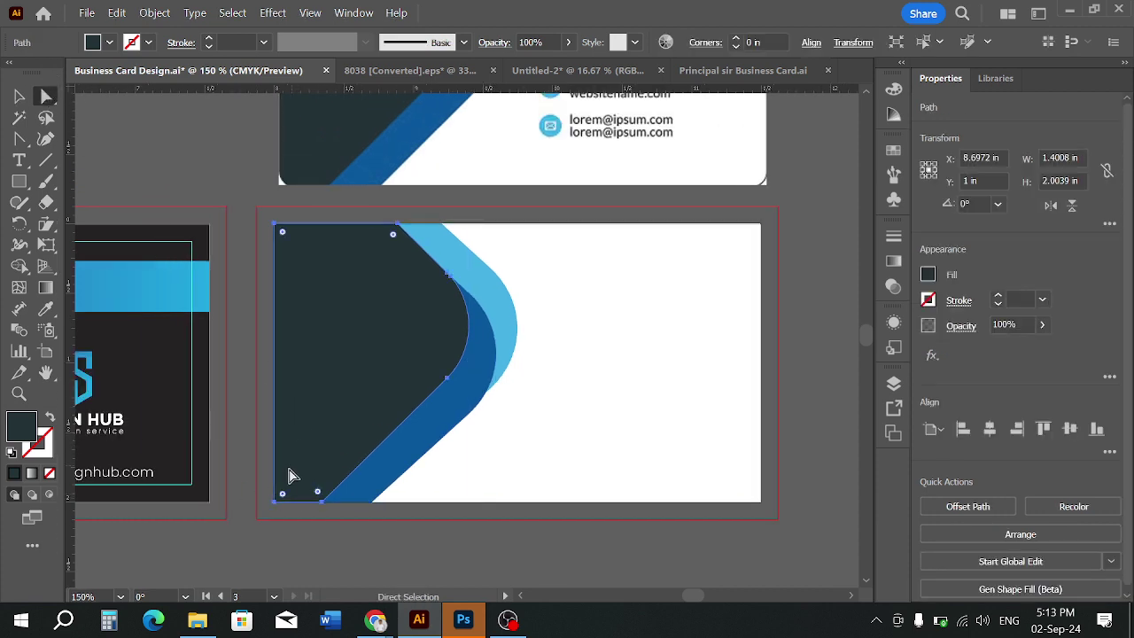
left_click_drag(288, 494, 299, 480)
left_click(284, 514)
left_click(298, 482)
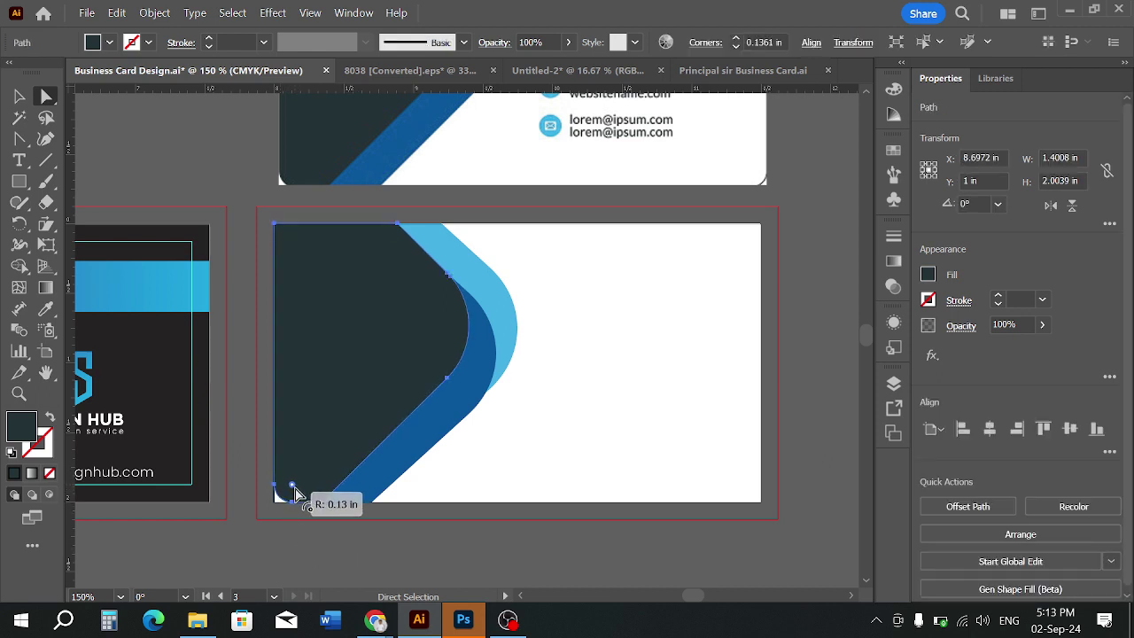
left_click(395, 552)
scroll(406, 554, "down", 1, "alt")
scroll(503, 486, "up", 1)
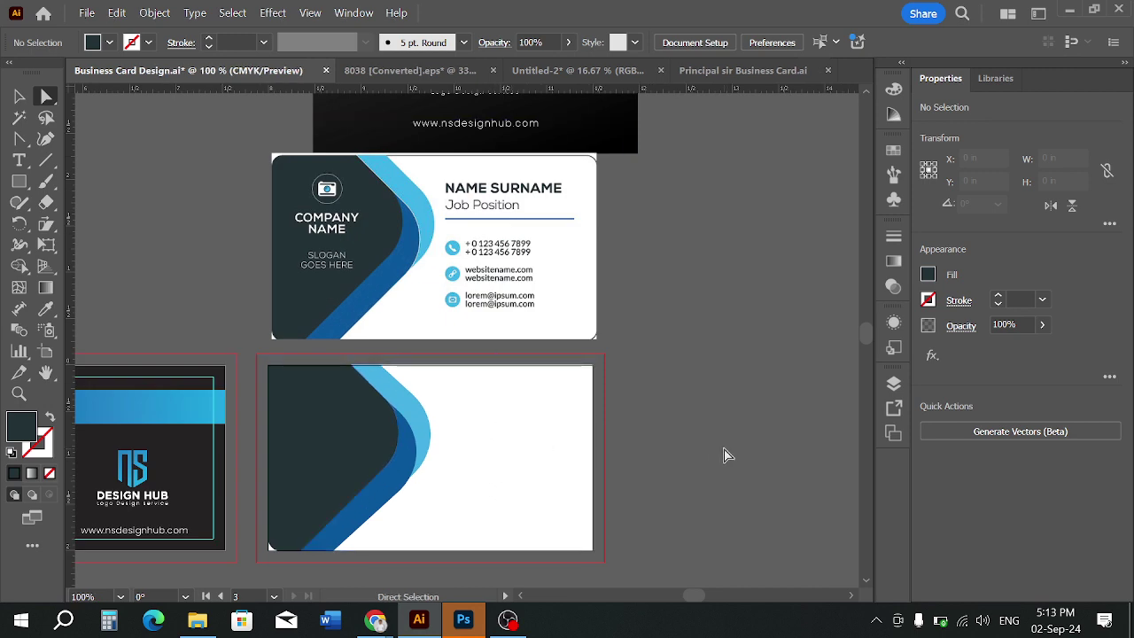
scroll(281, 372, "up", 1)
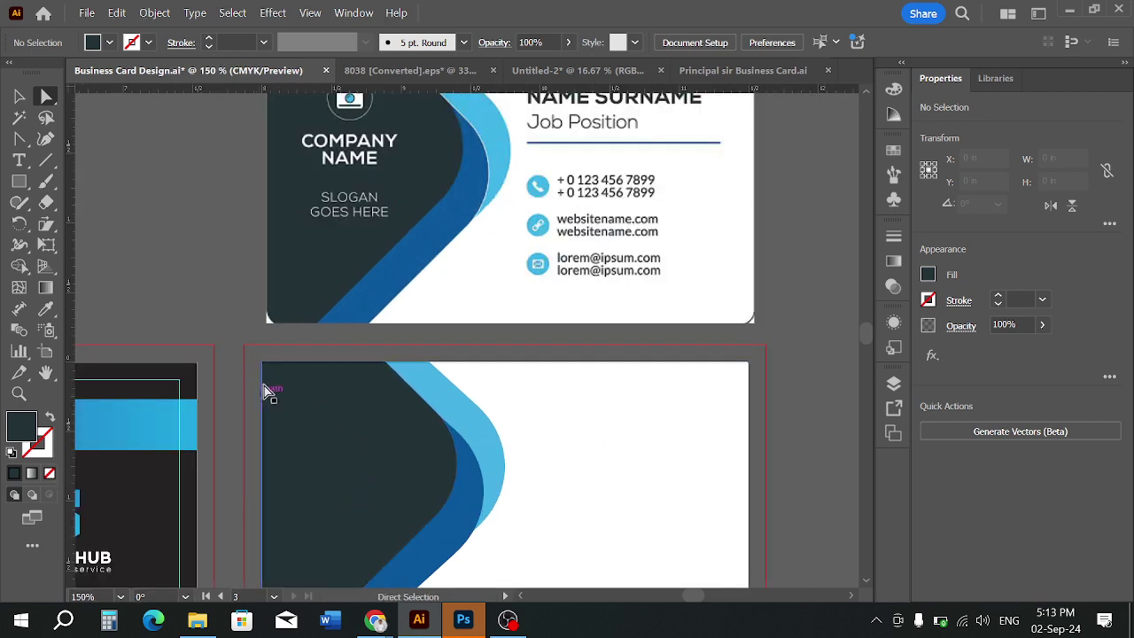
Round the dark shape's top-left corner to 0.1 in and check the result
left_click(279, 381)
left_click(273, 377)
left_click_drag(272, 377, 277, 381)
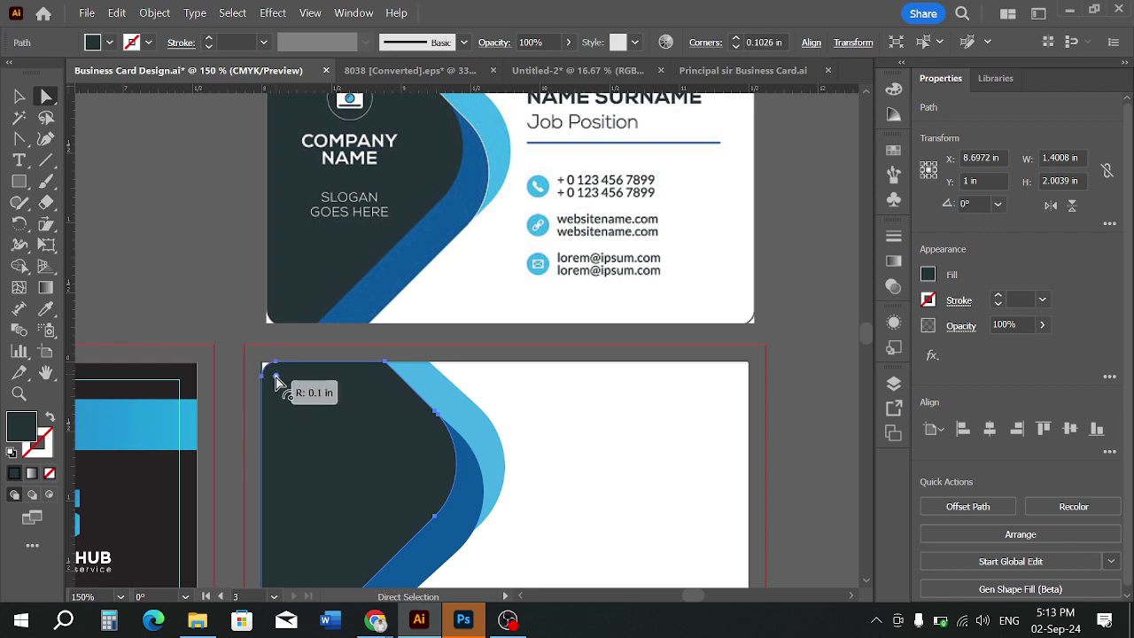
left_click(186, 240)
scroll(211, 237, "down", 1)
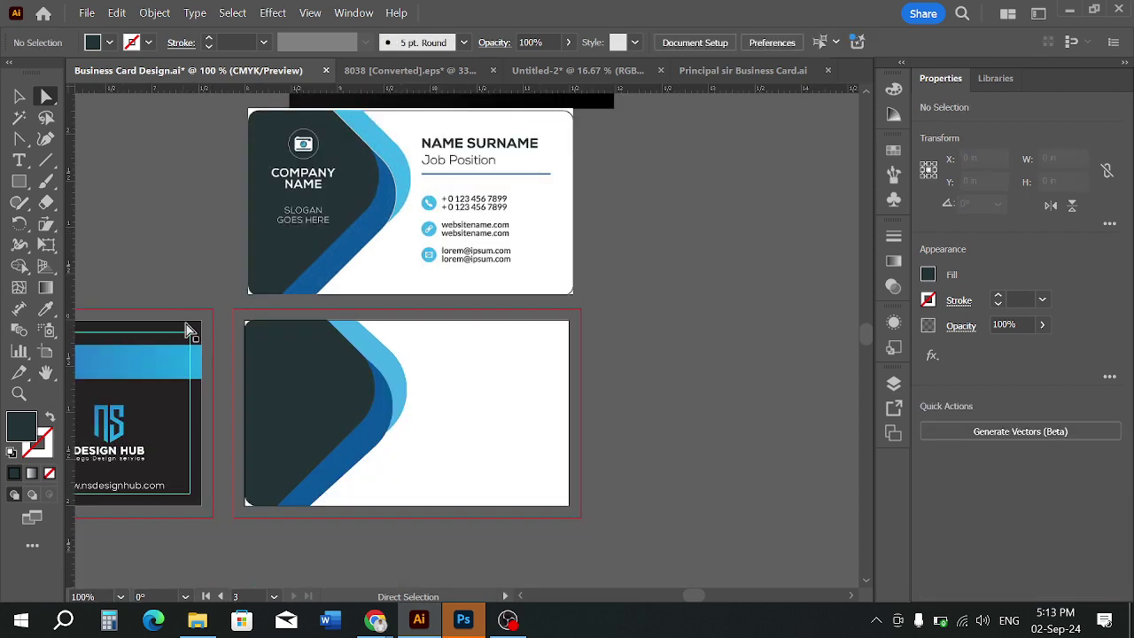
scroll(190, 328, "up", 1)
scroll(191, 335, "down", 1)
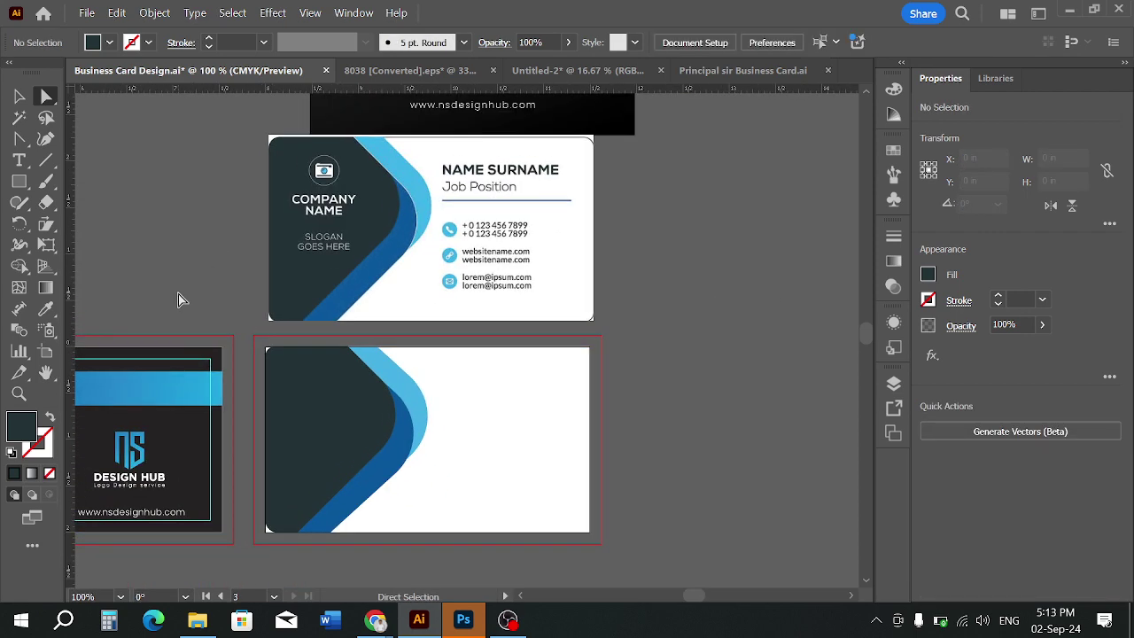
scroll(186, 372, "up", 1)
left_click(321, 356)
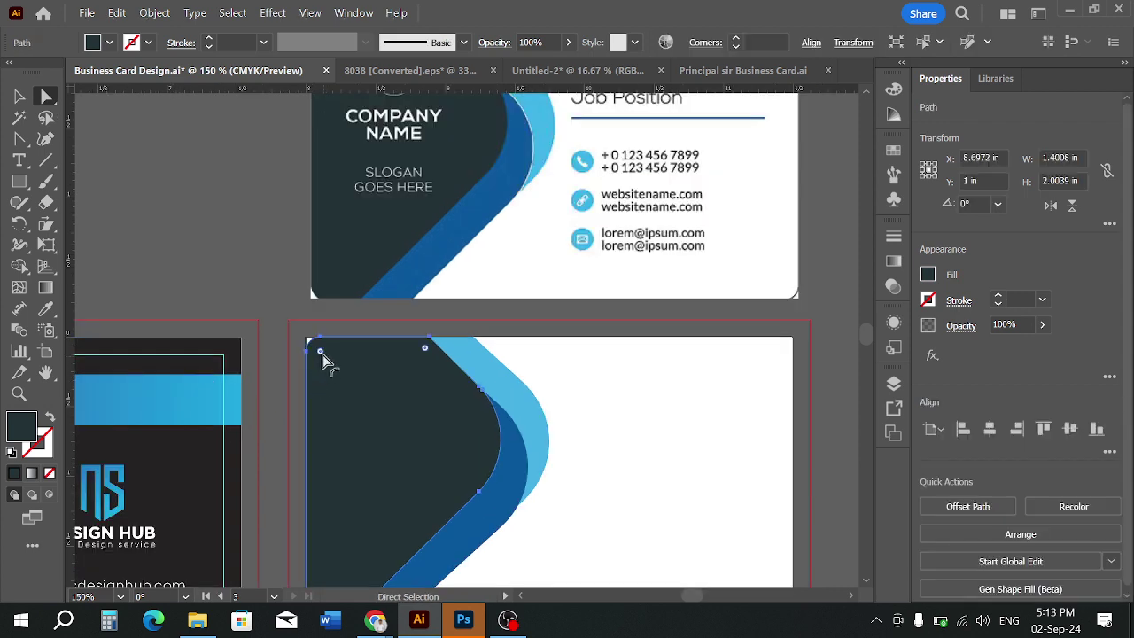
left_click(284, 292)
scroll(284, 292, "down", 2)
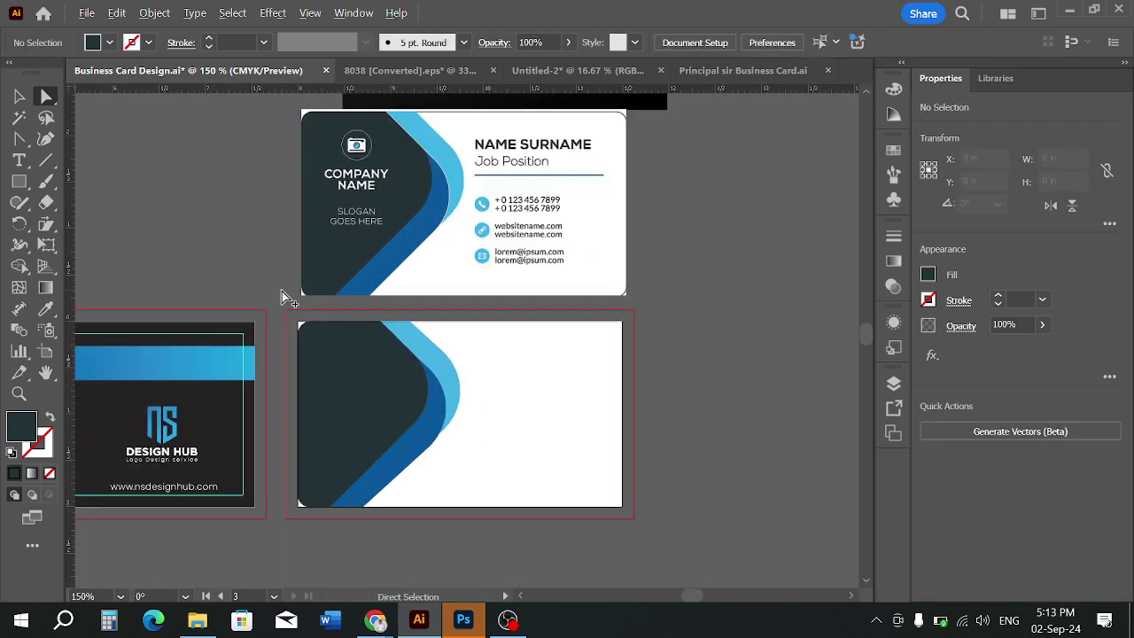
scroll(483, 387, "up", 1)
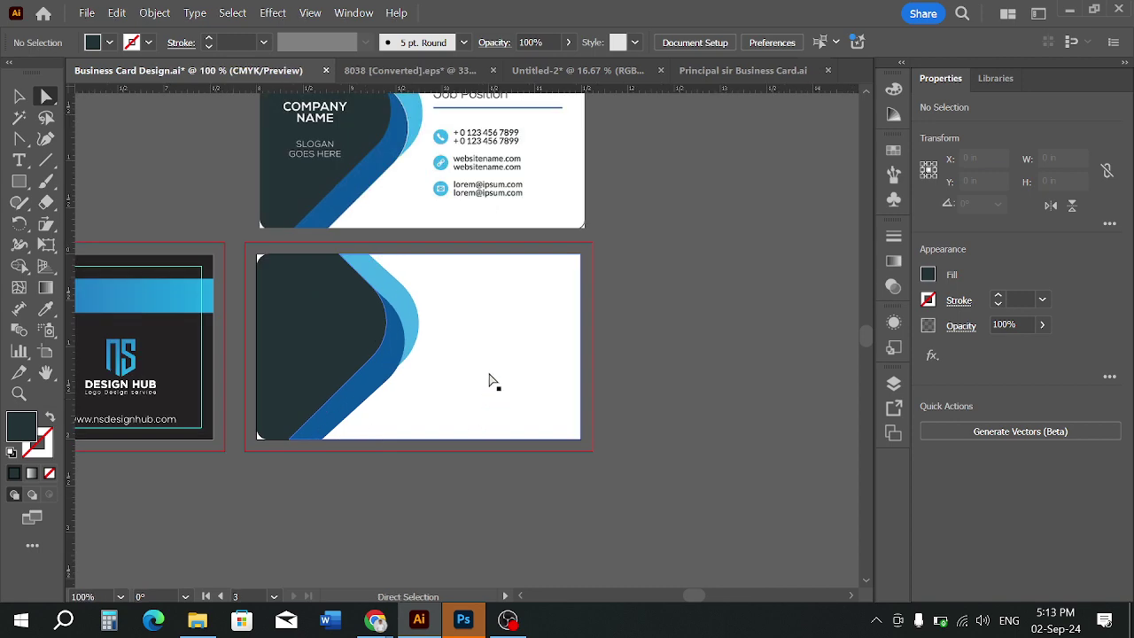
Bring up Chrome's business card image search and scroll through the results to the Micro Printing card
mouse_move(376, 620)
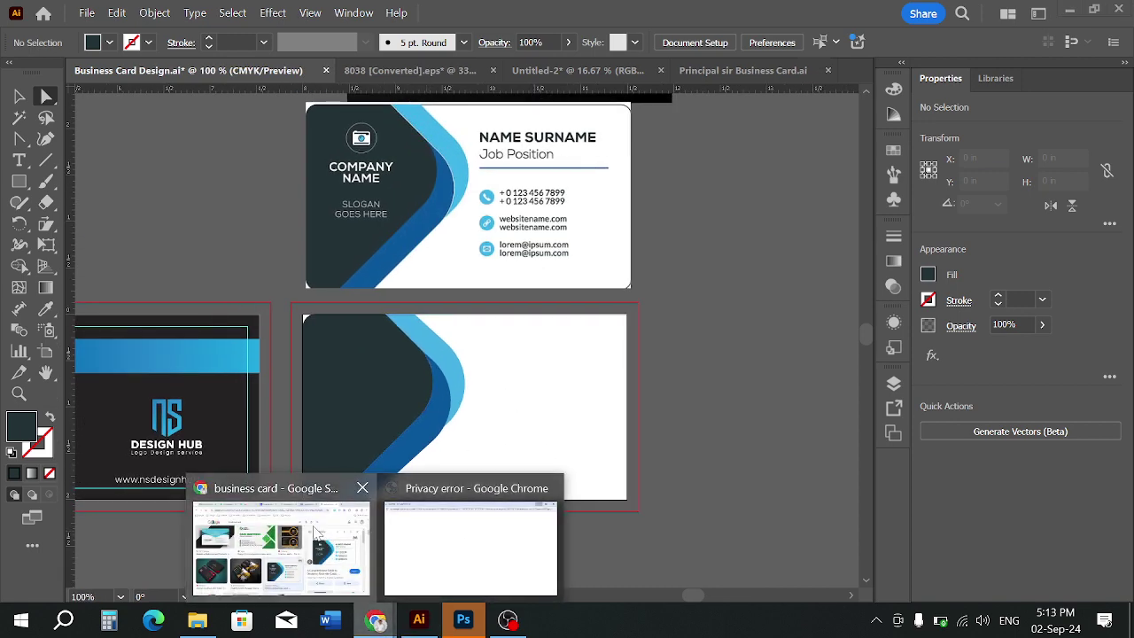
left_click(282, 541)
scroll(595, 464, "down", 6)
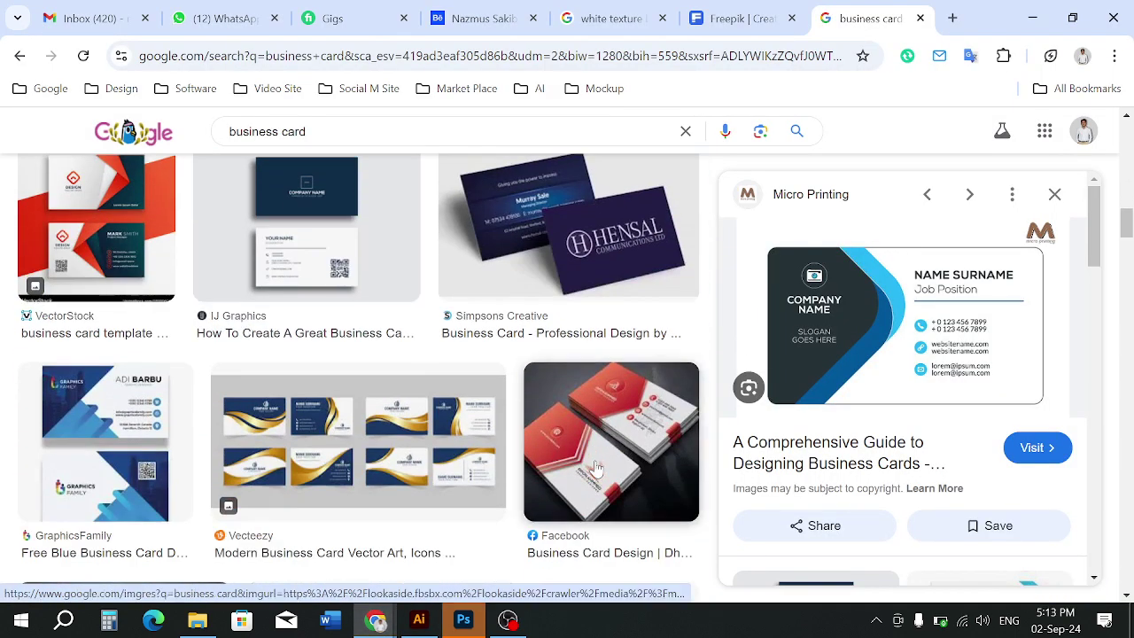
scroll(596, 468, "down", 4)
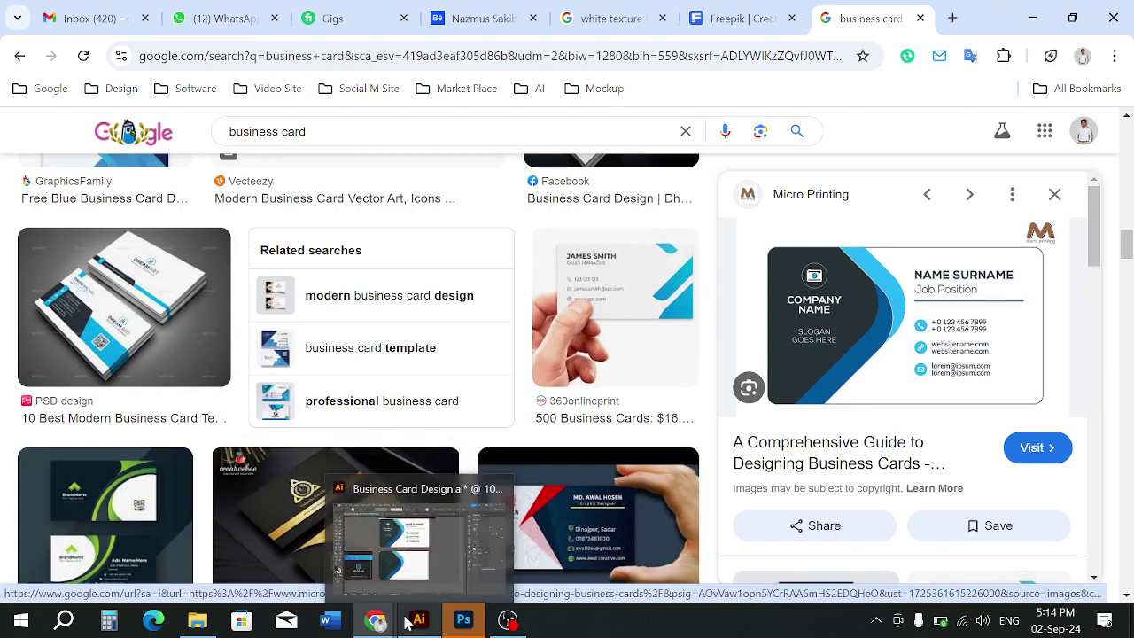
Browse recent mockup files on Photoshop's Home screen, then return to Business Card Design.ai in Illustrator
left_click(462, 619)
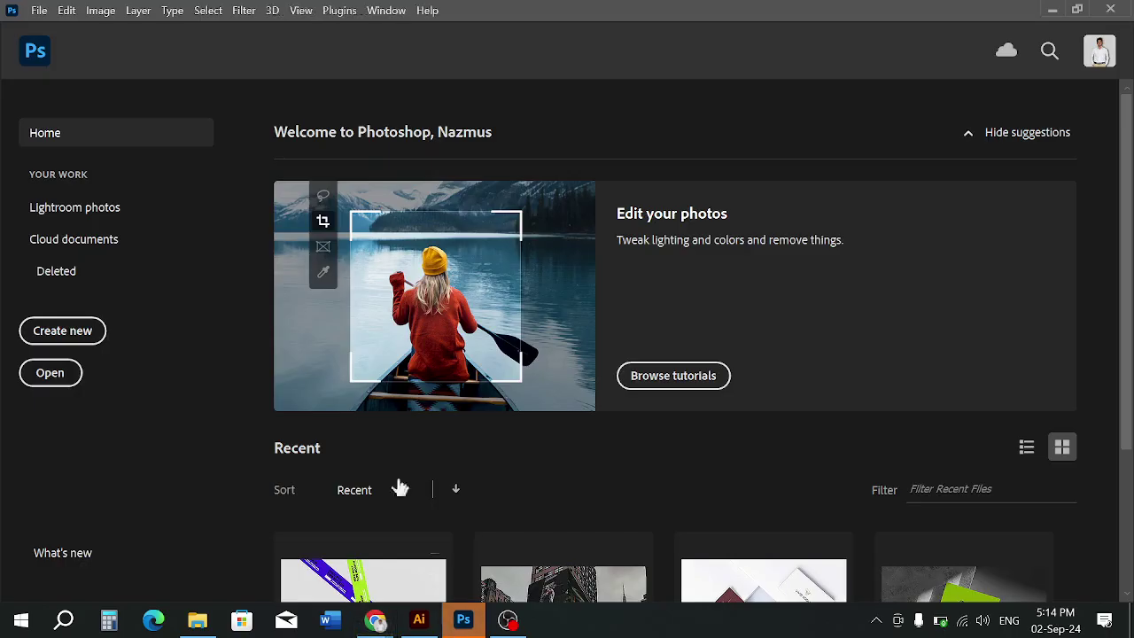
scroll(394, 474, "down", 3)
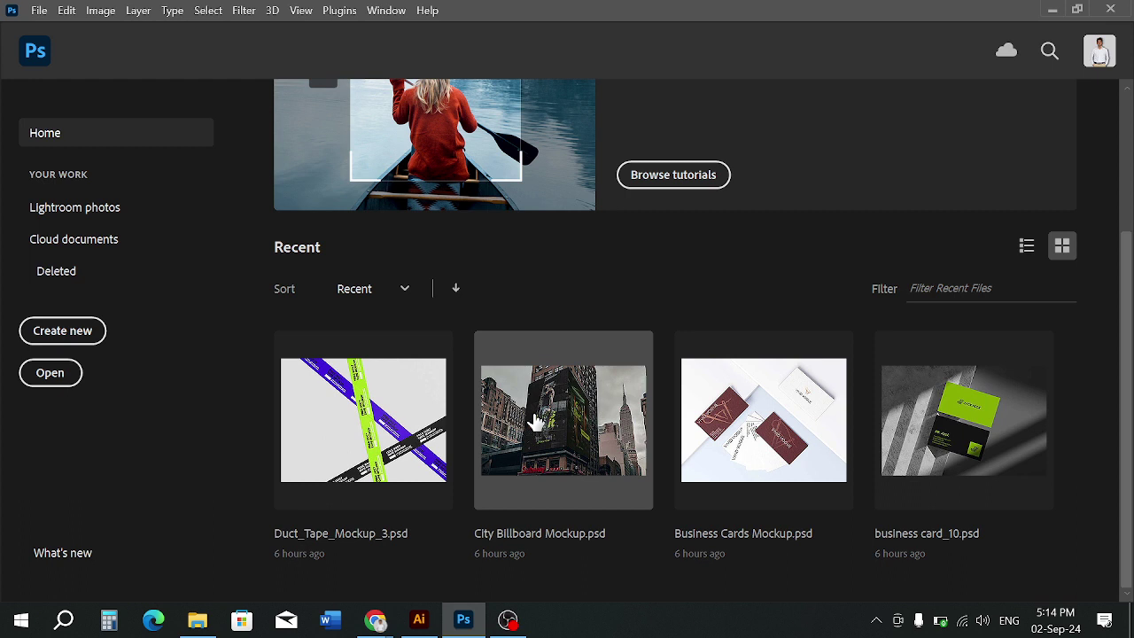
left_click(419, 620)
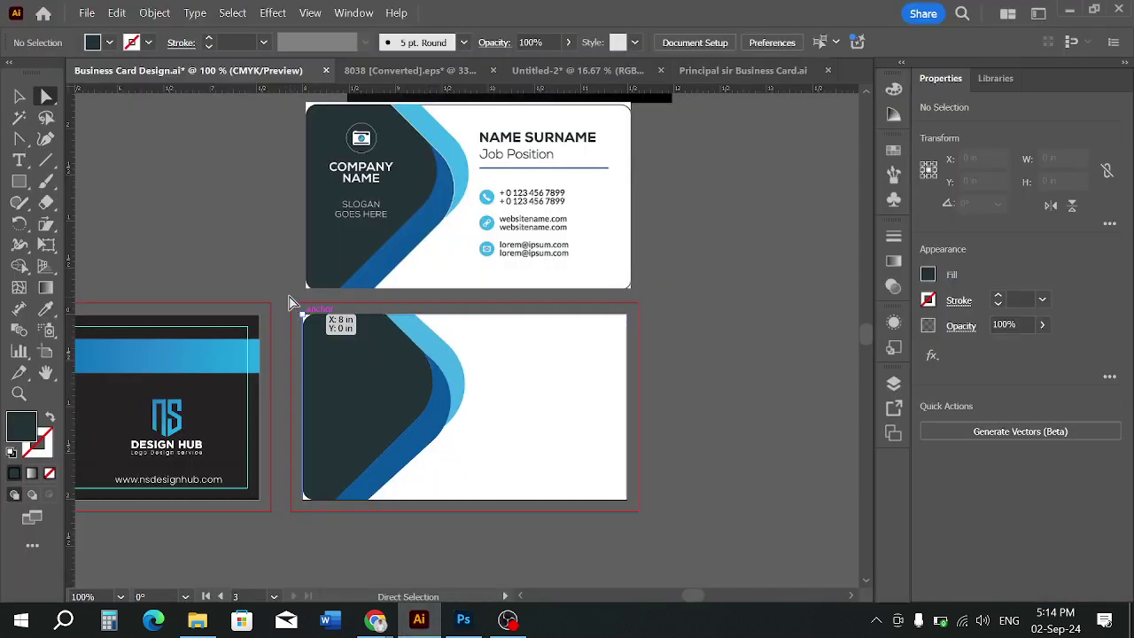
Undo the recent changes to the lower card, including a trial move of both cards
left_click(19, 96)
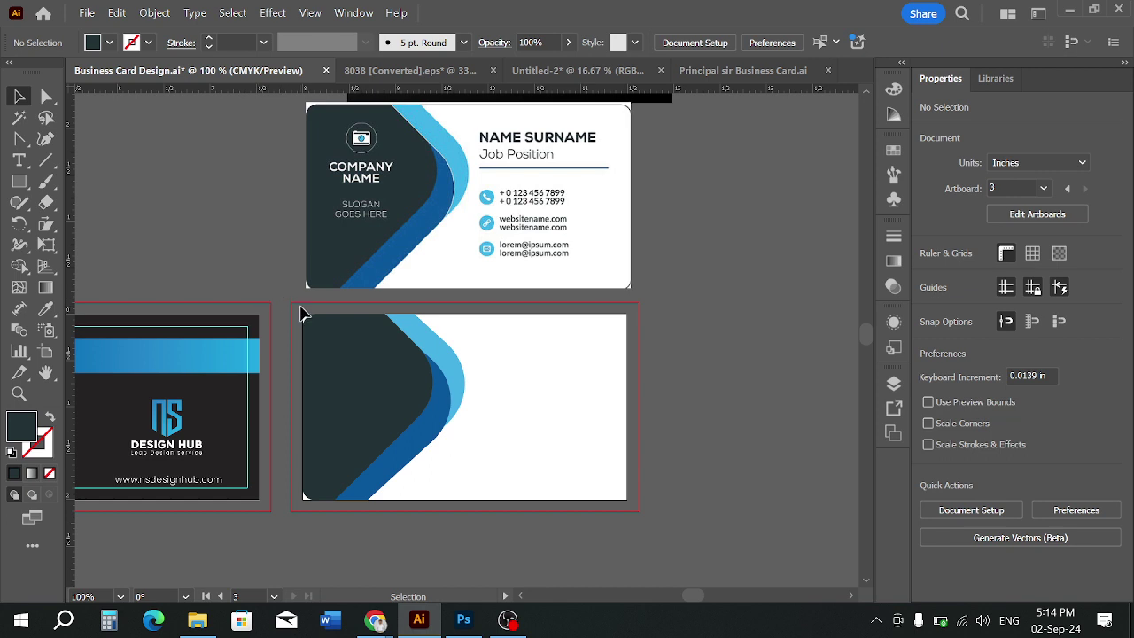
left_click_drag(430, 403, 633, 503)
key("ctrl+z")
key("ctrl+z")
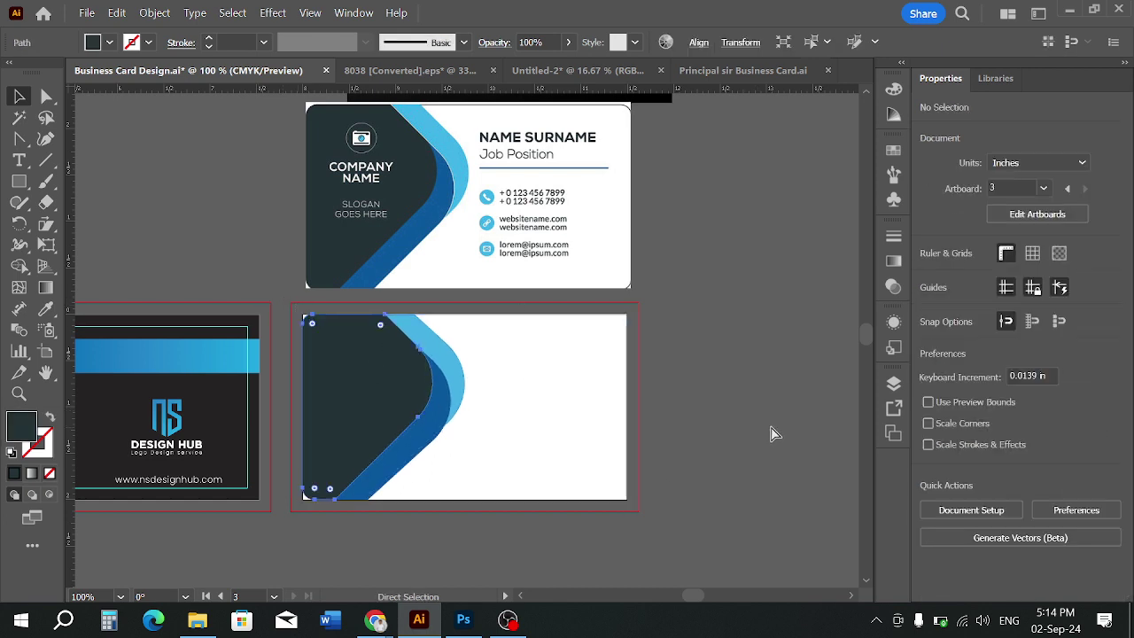
key("ctrl+z")
key("ctrl+z")
key("ctrl+z")
key("ctrl+z")
key("ctrl+z")
key("ctrl+z")
key("ctrl+z")
key("ctrl+z")
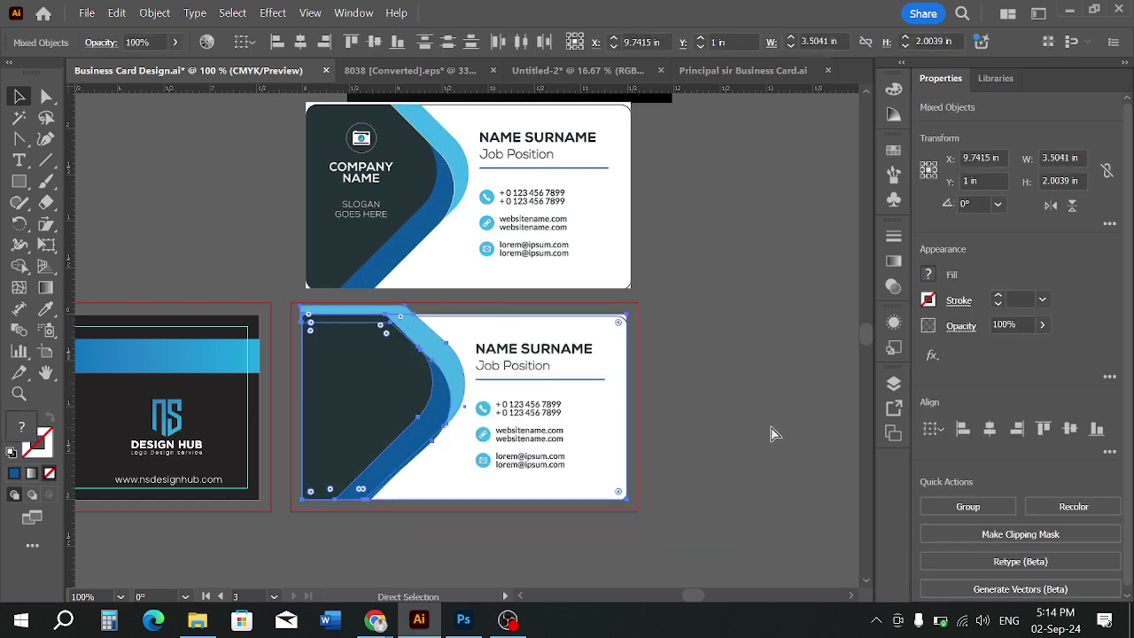
key("ctrl+z")
key("ctrl+z")
key("ctrl+z")
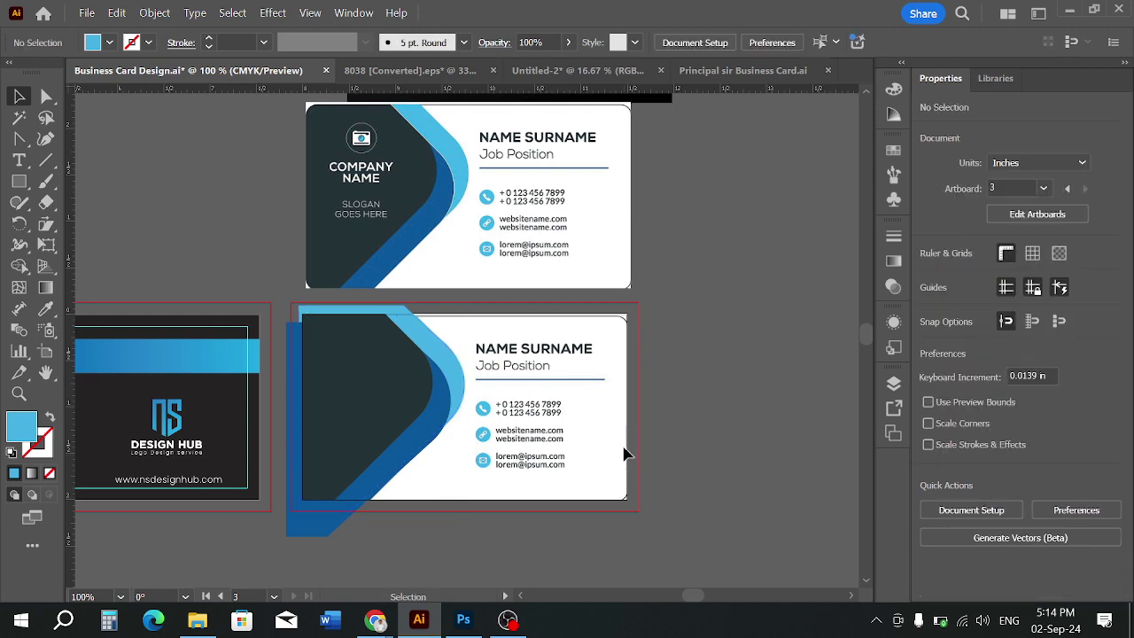
key("ctrl+z")
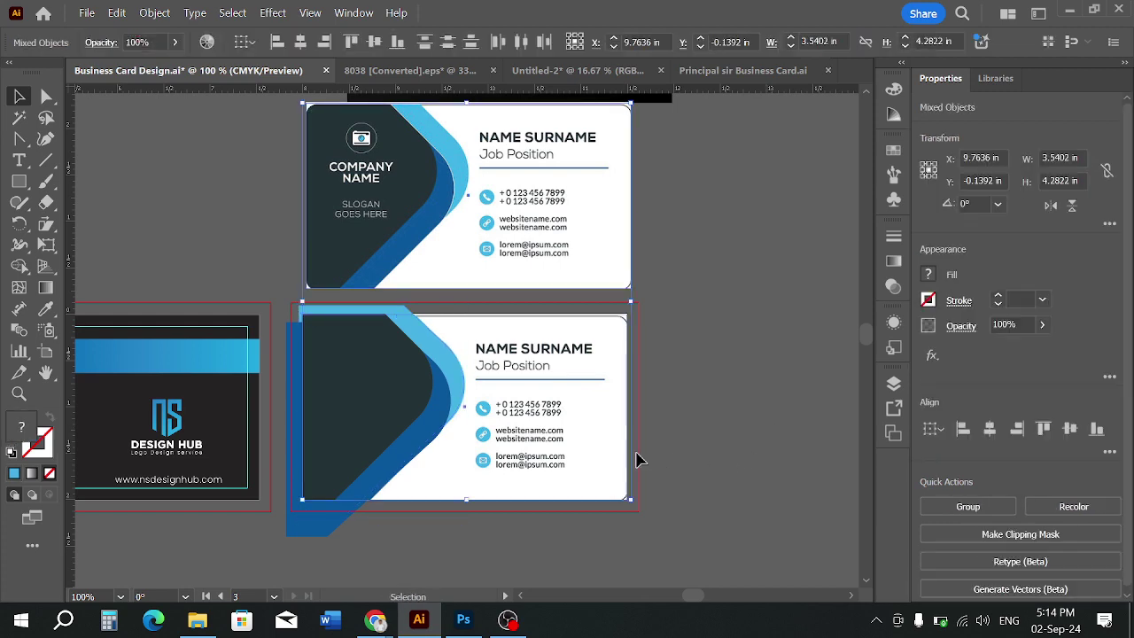
left_click_drag(587, 431, 675, 381)
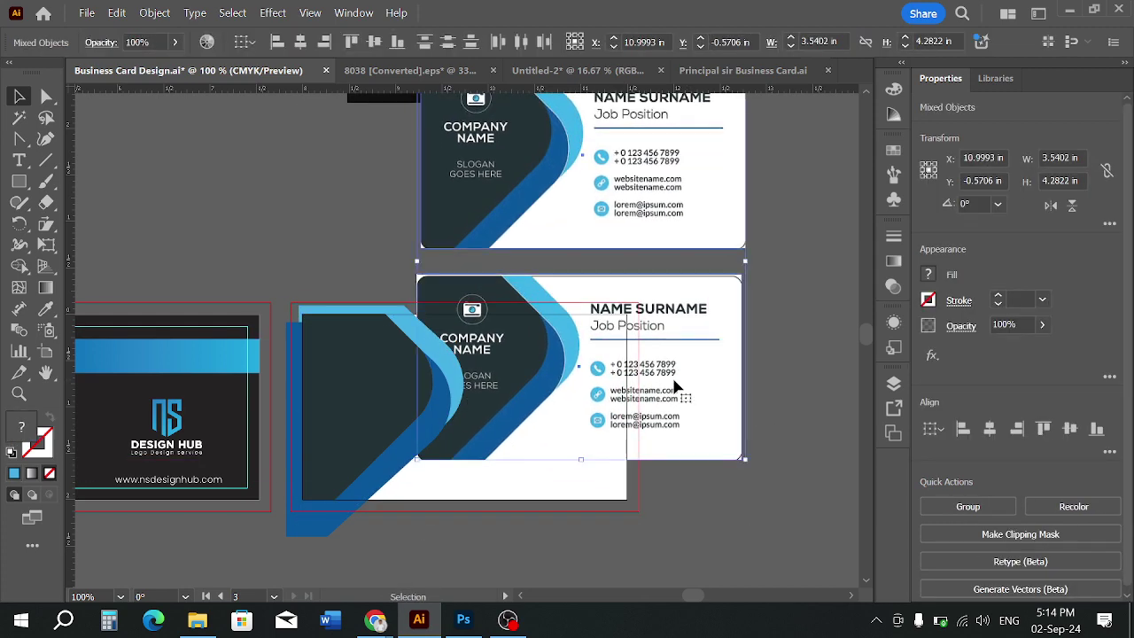
key("ctrl+z")
key("ctrl+z")
left_click(646, 405)
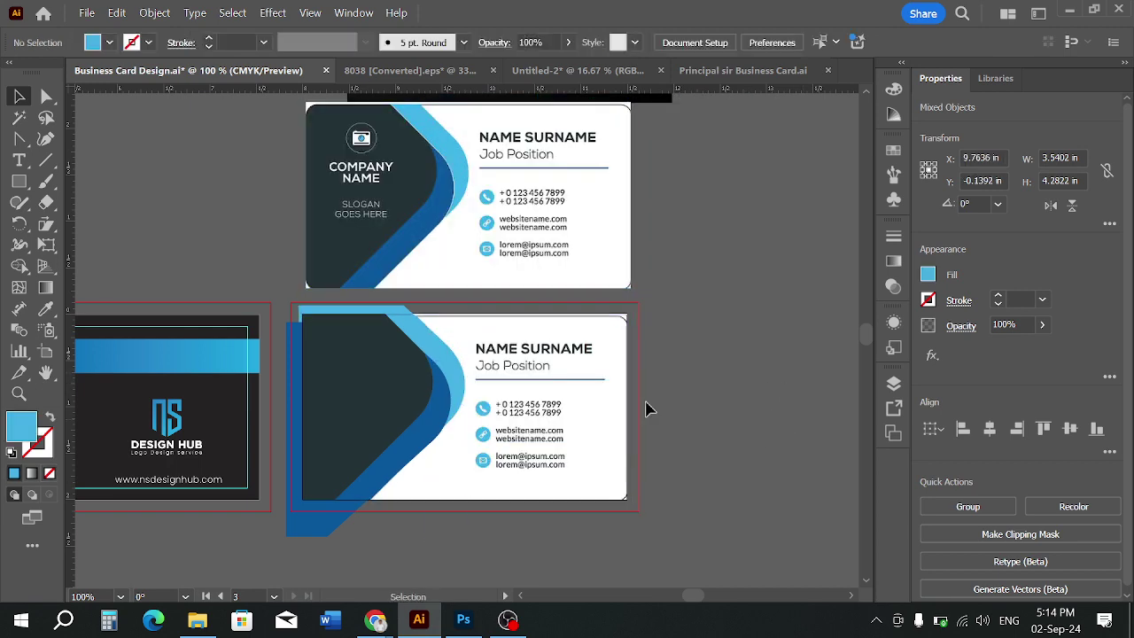
Delete the lower card's front group with its text, put the white rectangle back, and switch to Photoshop
left_click_drag(587, 428, 645, 521)
left_click_drag(612, 358, 750, 316)
left_click(607, 500)
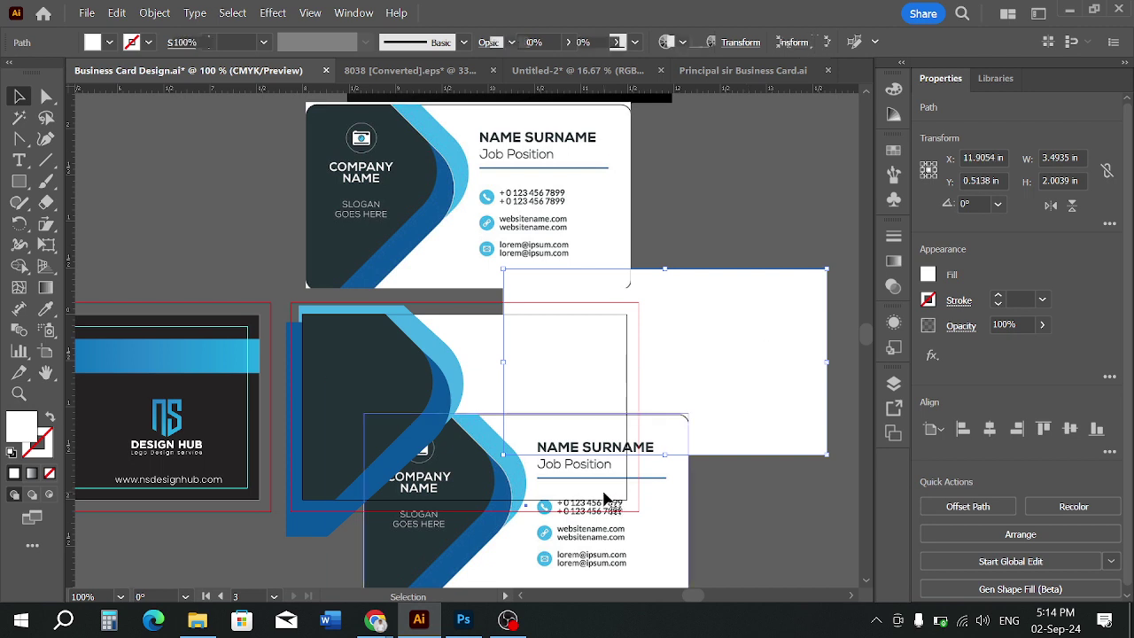
key("Delete")
left_click_drag(721, 384, 521, 431)
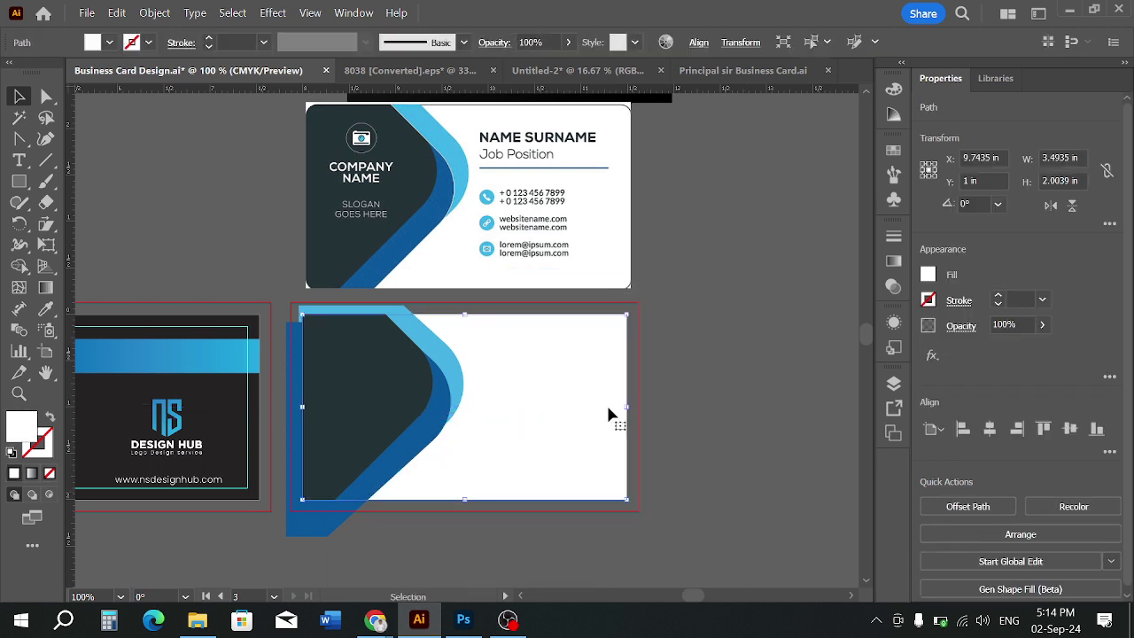
left_click(718, 390)
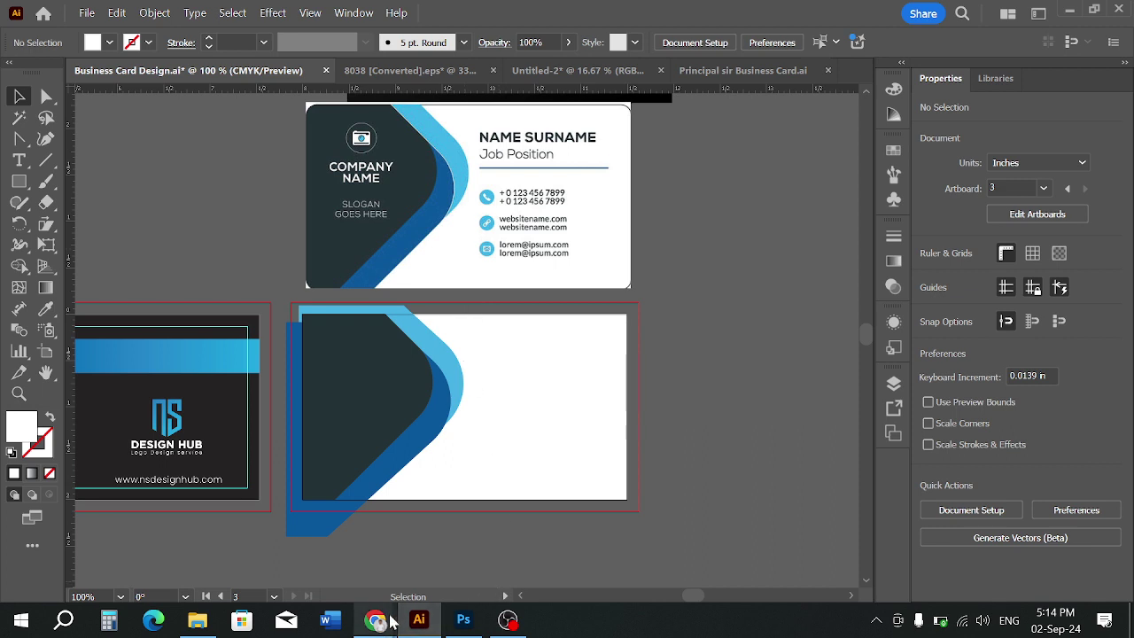
left_click(464, 619)
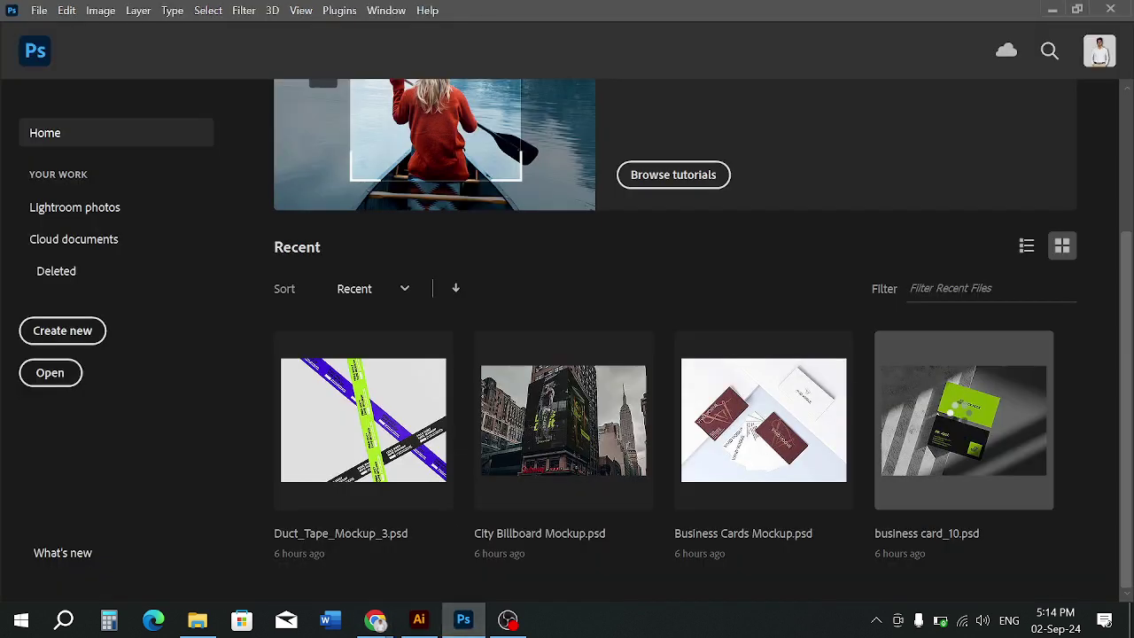
Open the business card_10.psd mockup, show its layers and select the Move tool
left_click(964, 416)
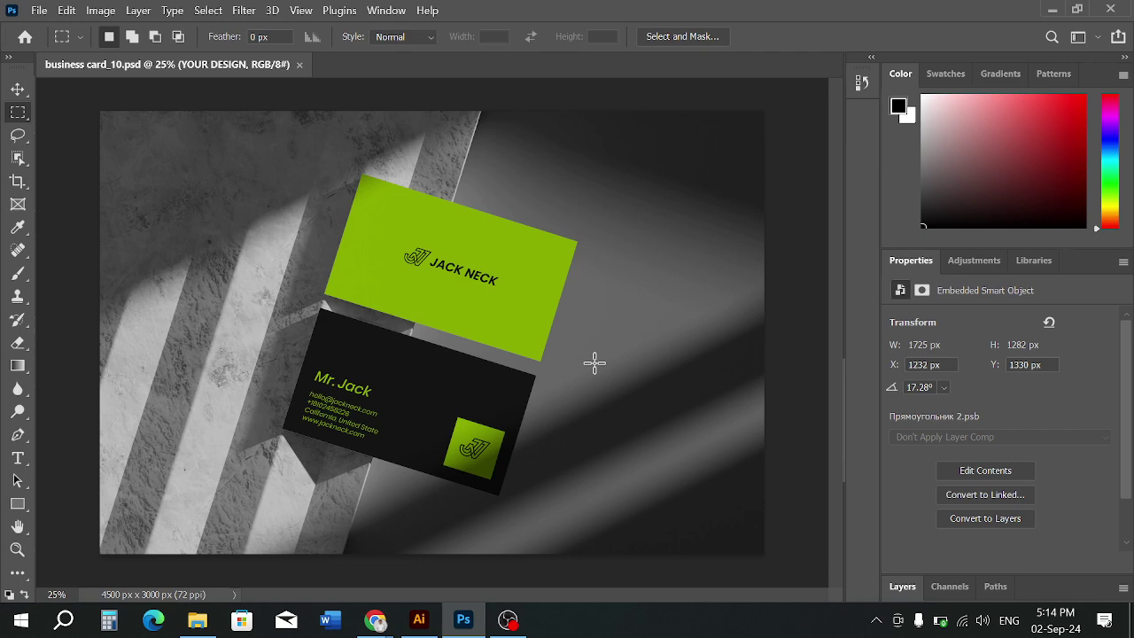
scroll(996, 501, "down", 1)
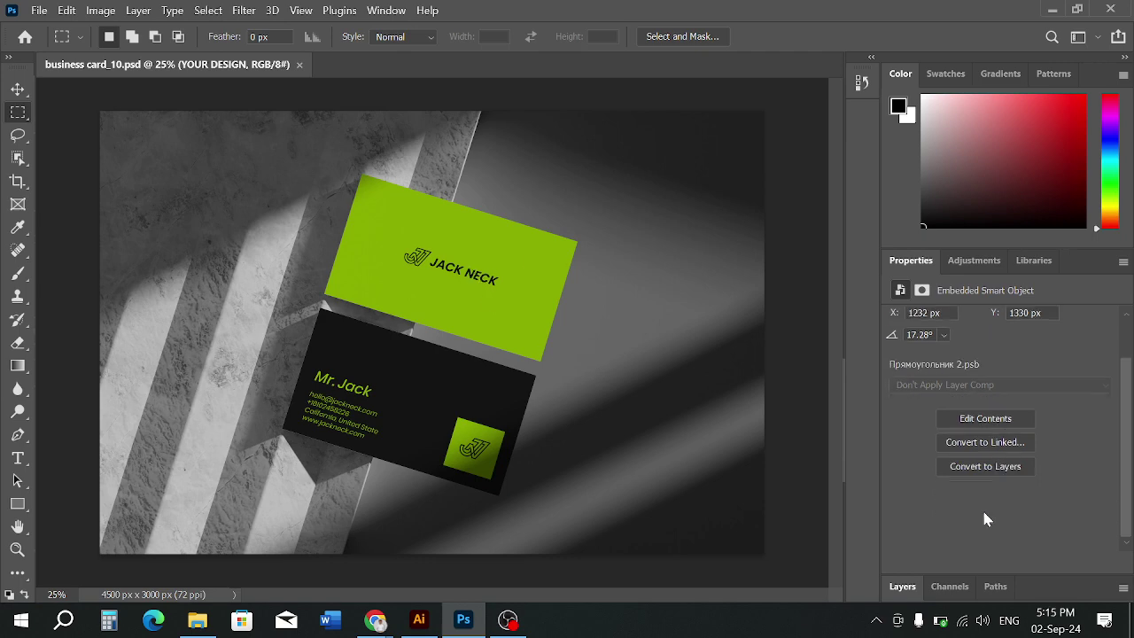
left_click(902, 587)
scroll(979, 577, "down", 2)
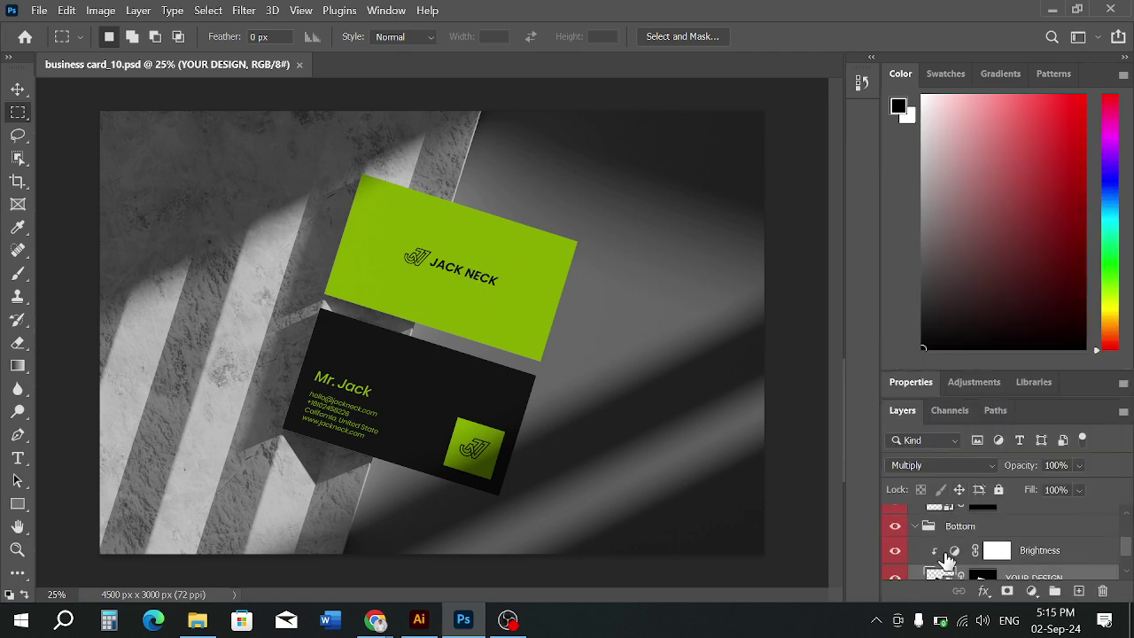
scroll(1032, 551, "up", 1)
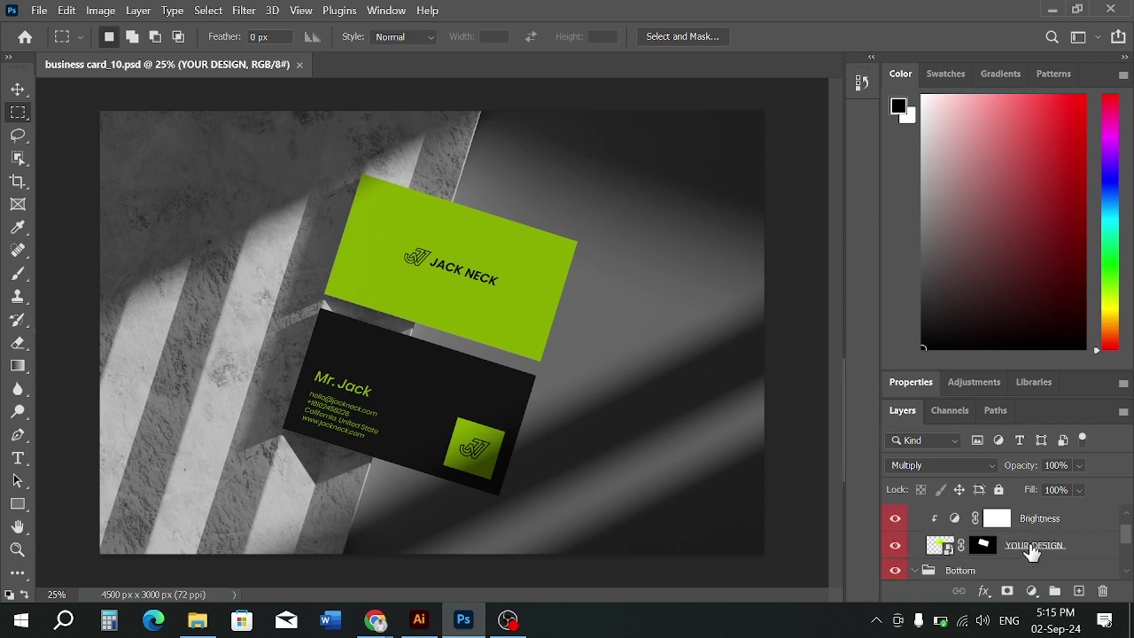
scroll(980, 551, "down", 2)
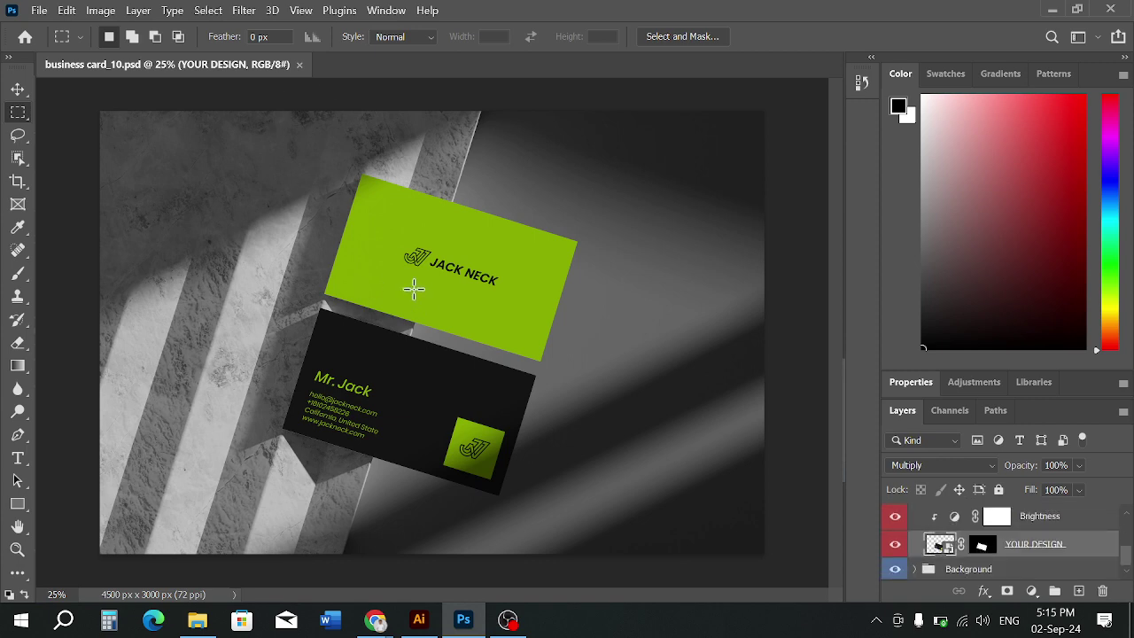
left_click(16, 88)
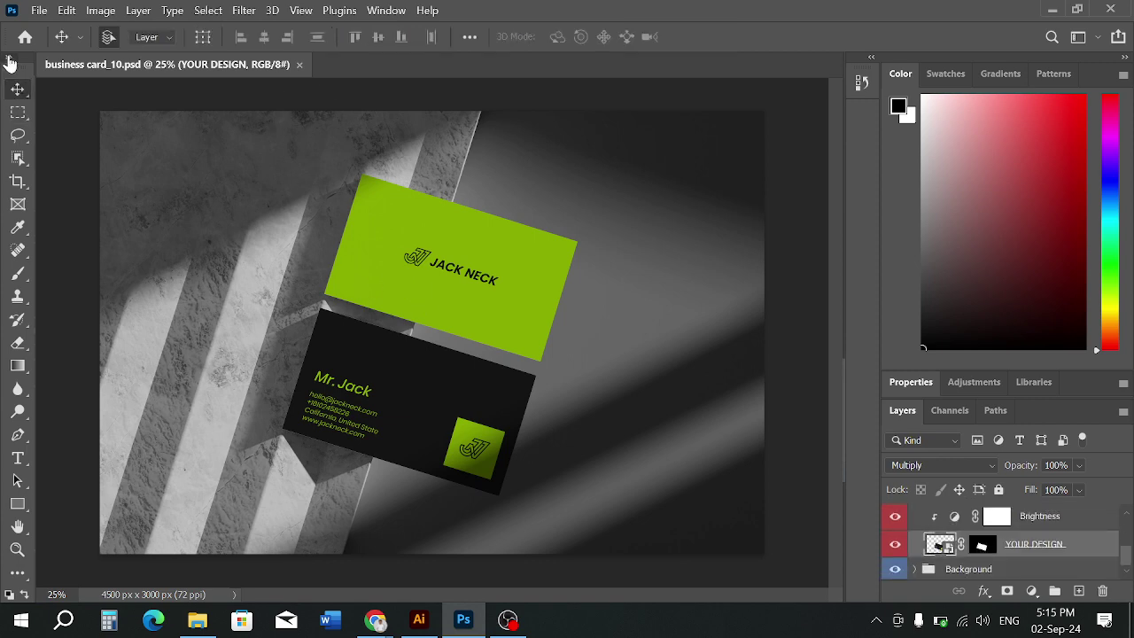
left_click(7, 59)
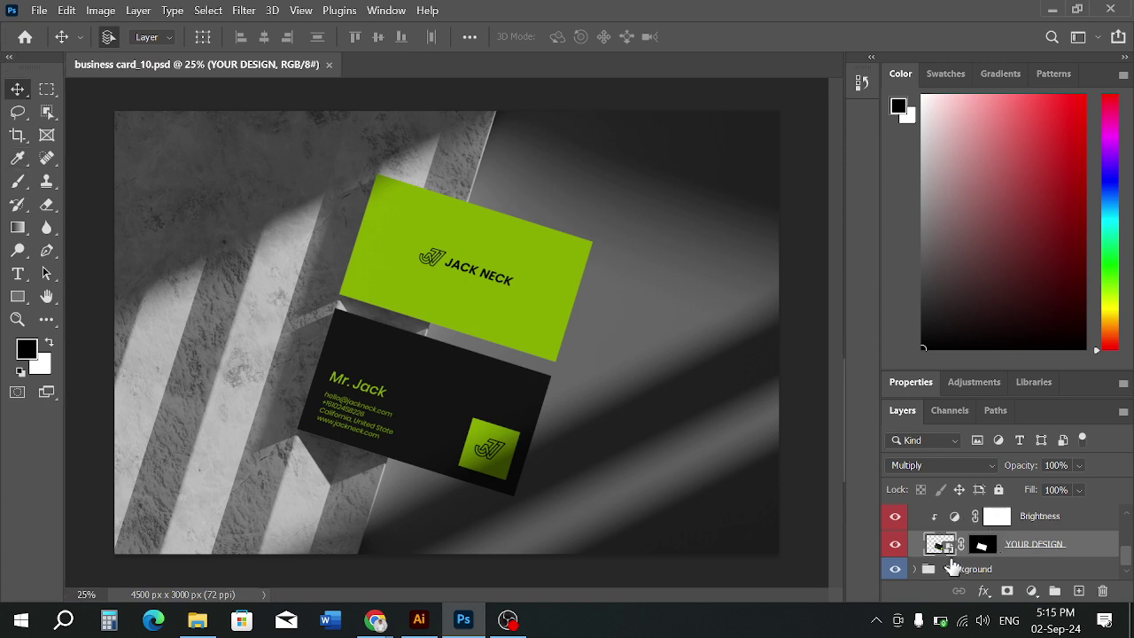
Expand the Background group and open the YOUR DESIGN smart object, dismissing the notice
left_click(916, 569)
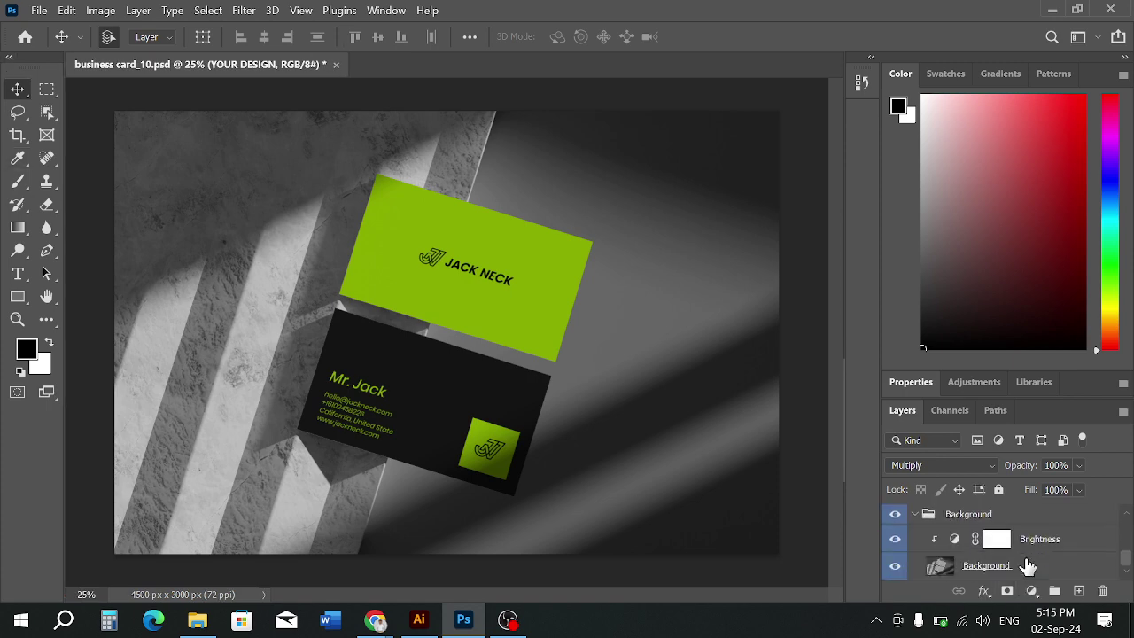
scroll(1028, 565, "up", 3)
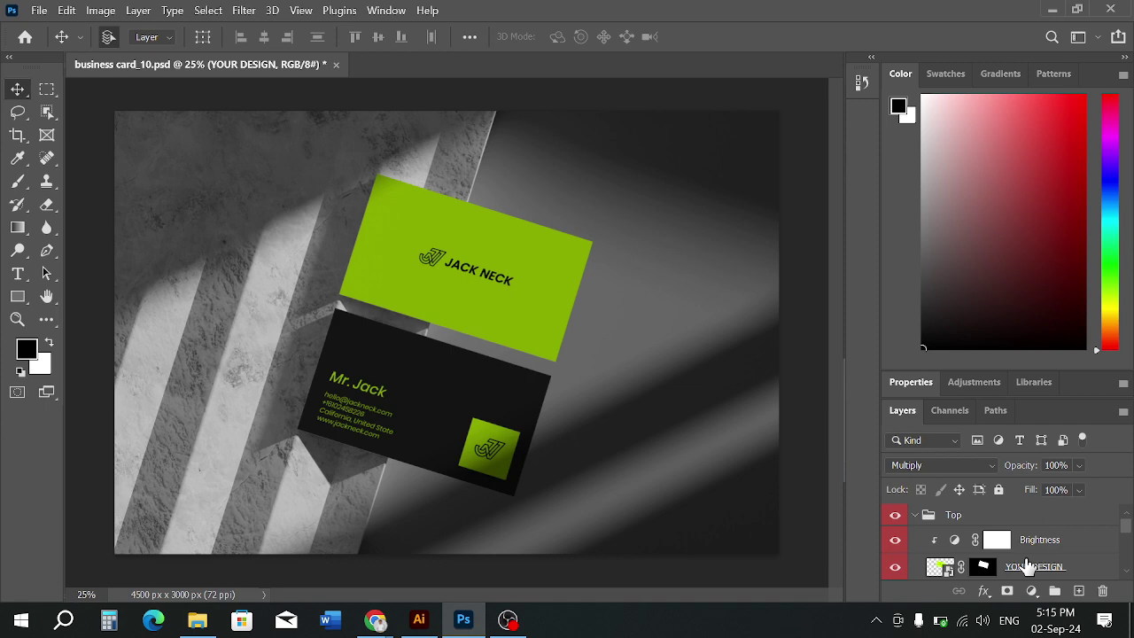
scroll(1010, 567, "down", 1)
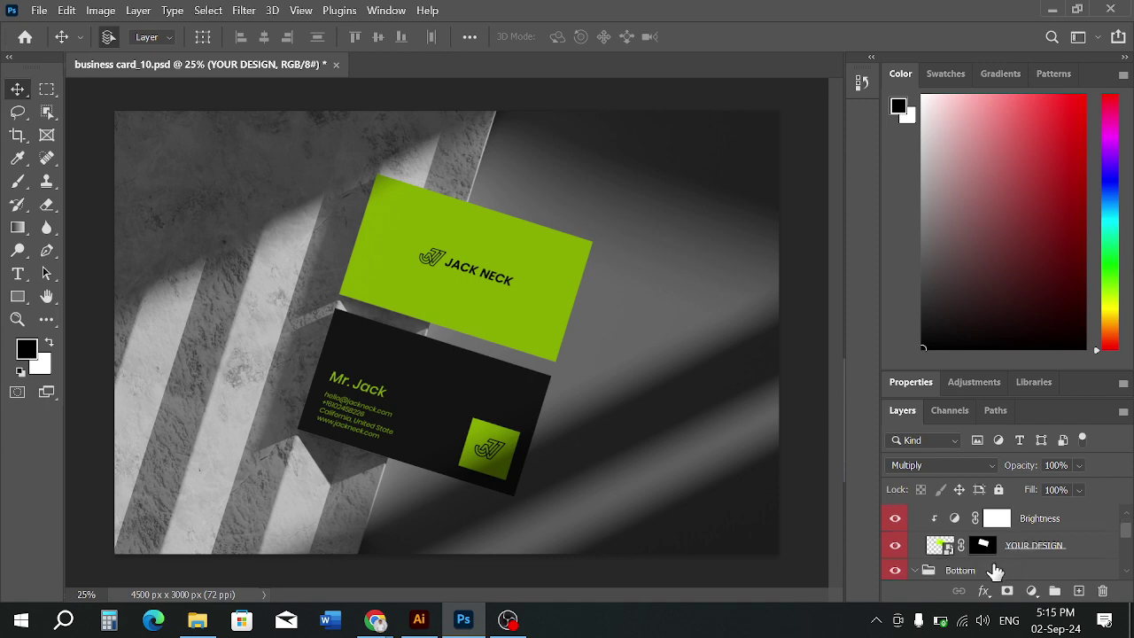
double_click(950, 549)
left_click(639, 270)
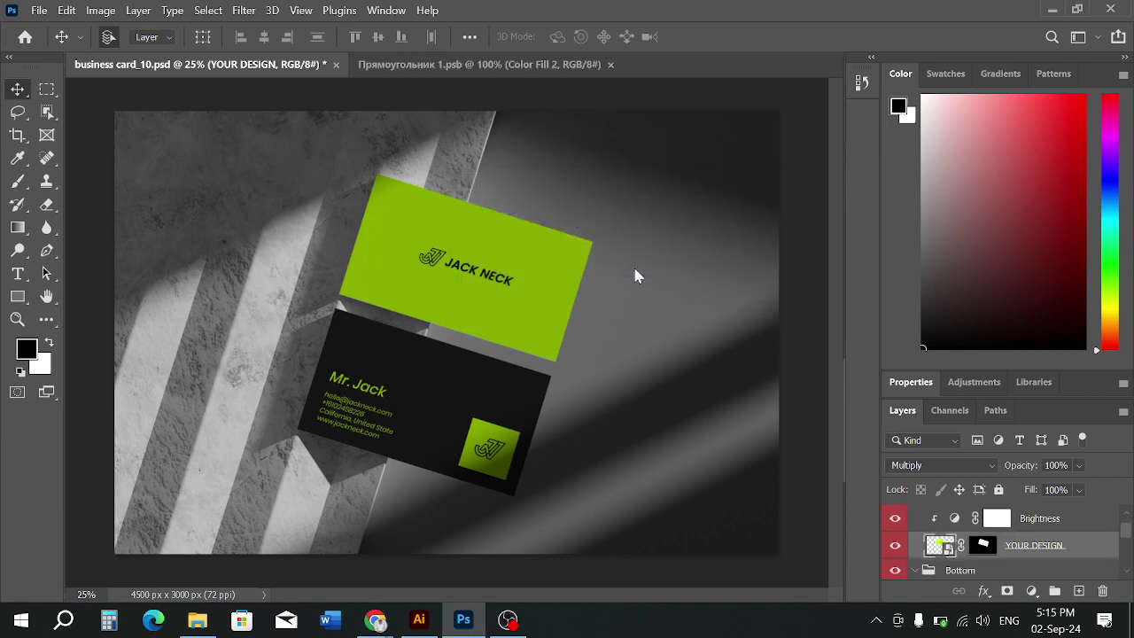
left_click(267, 106)
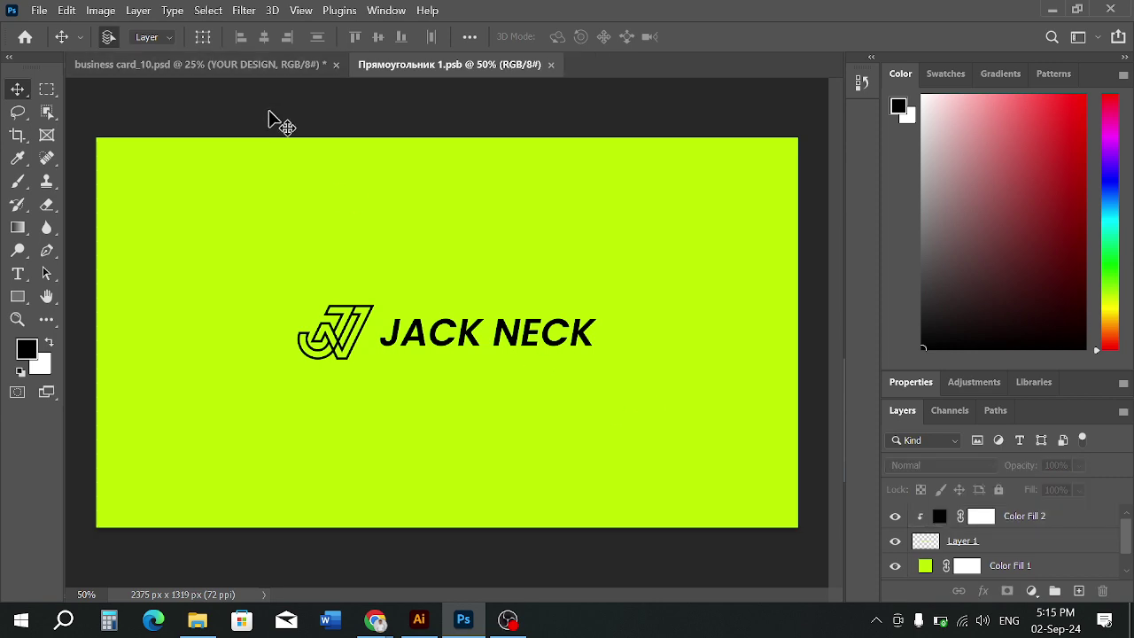
scroll(292, 132, "down", 1)
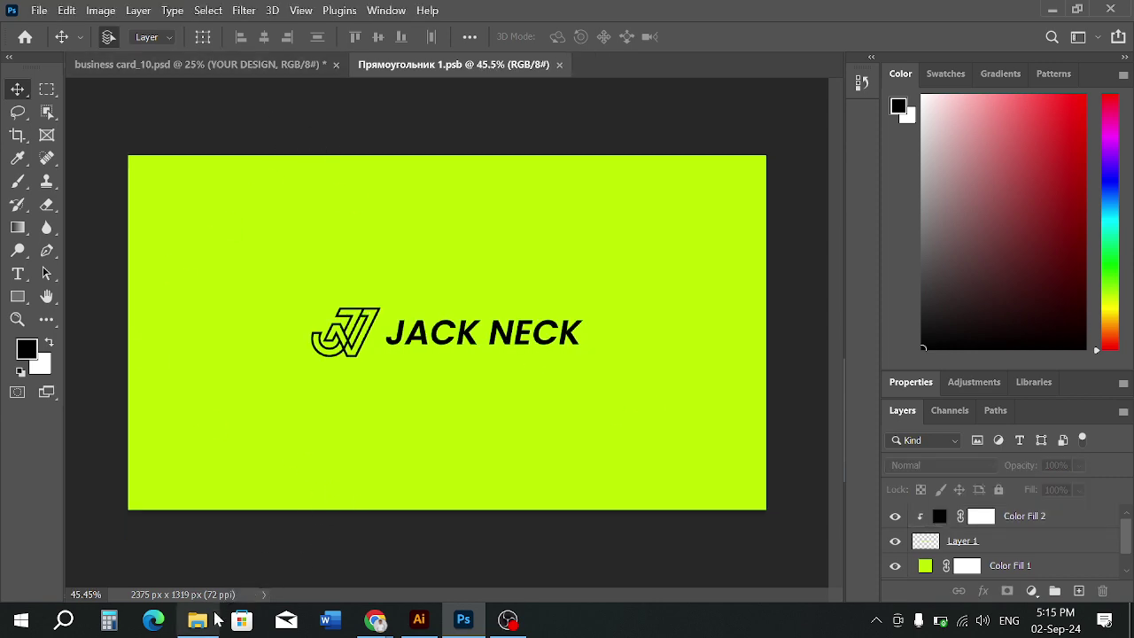
In File Explorer, browse to D: > Sandwip TTC > Class File > Batch-2 > Adobe Illustrator Class
left_click(197, 619)
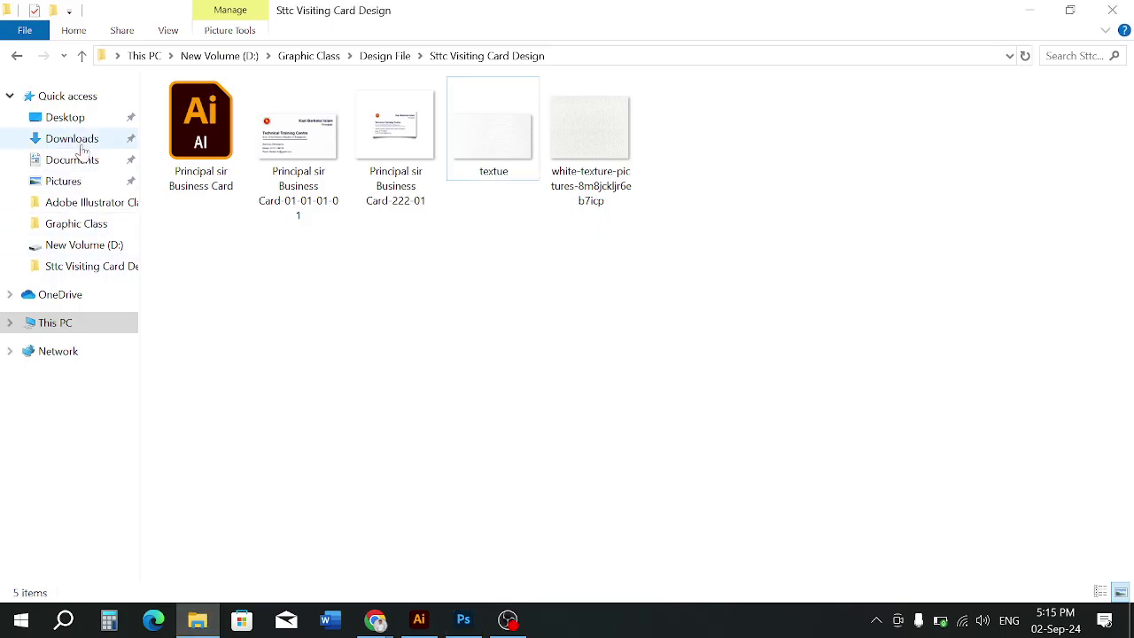
left_click(92, 265)
left_click(85, 301)
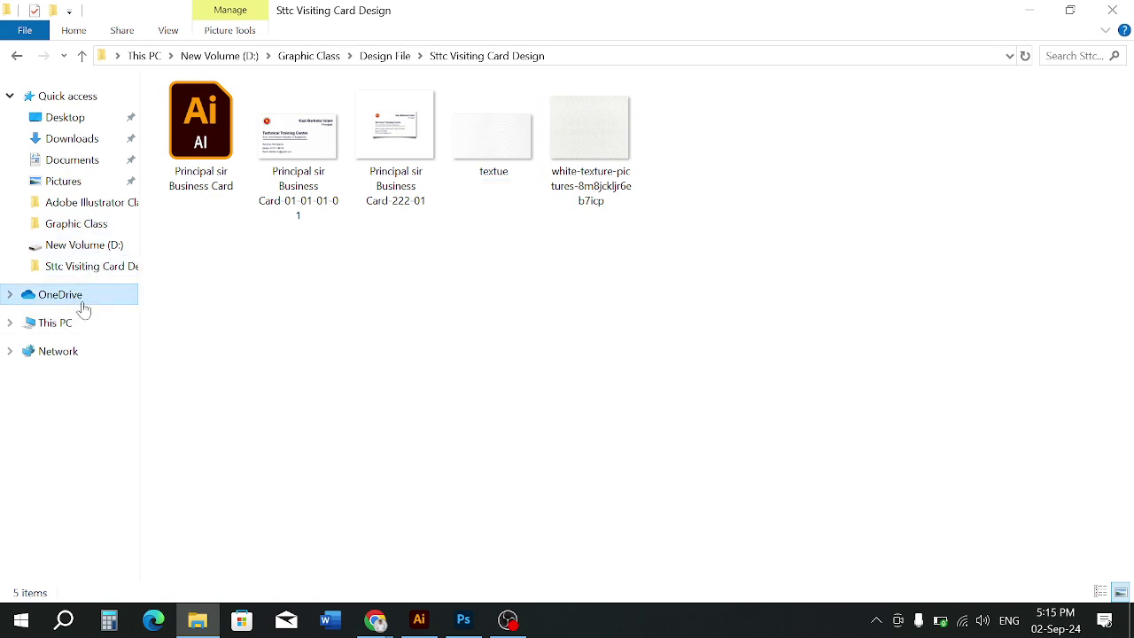
left_click(76, 266)
left_click(57, 225)
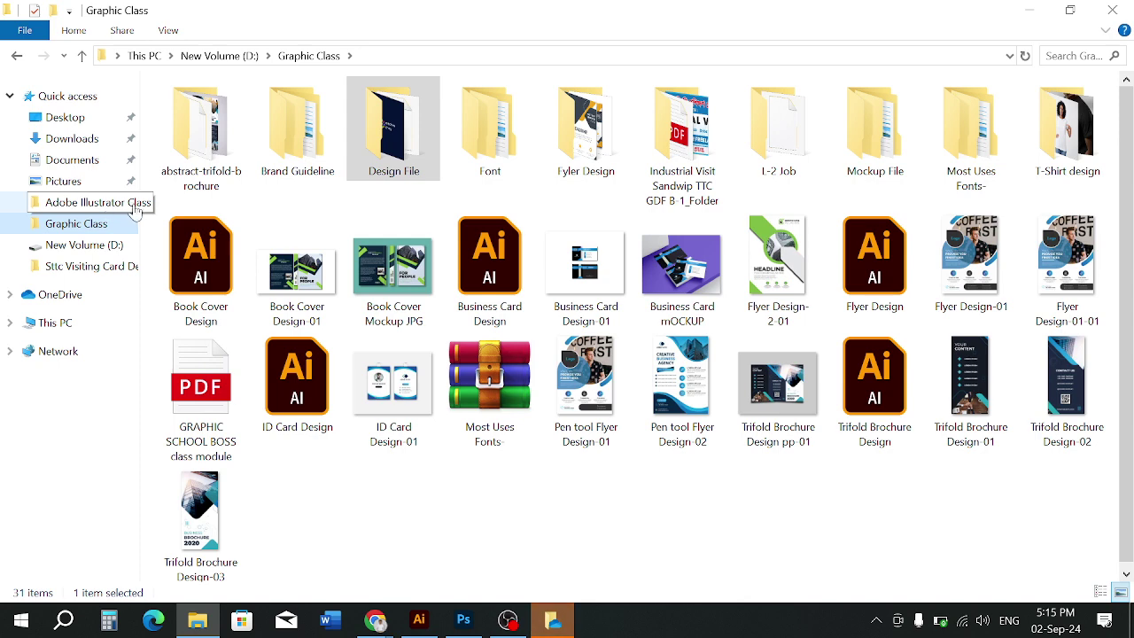
left_click(61, 325)
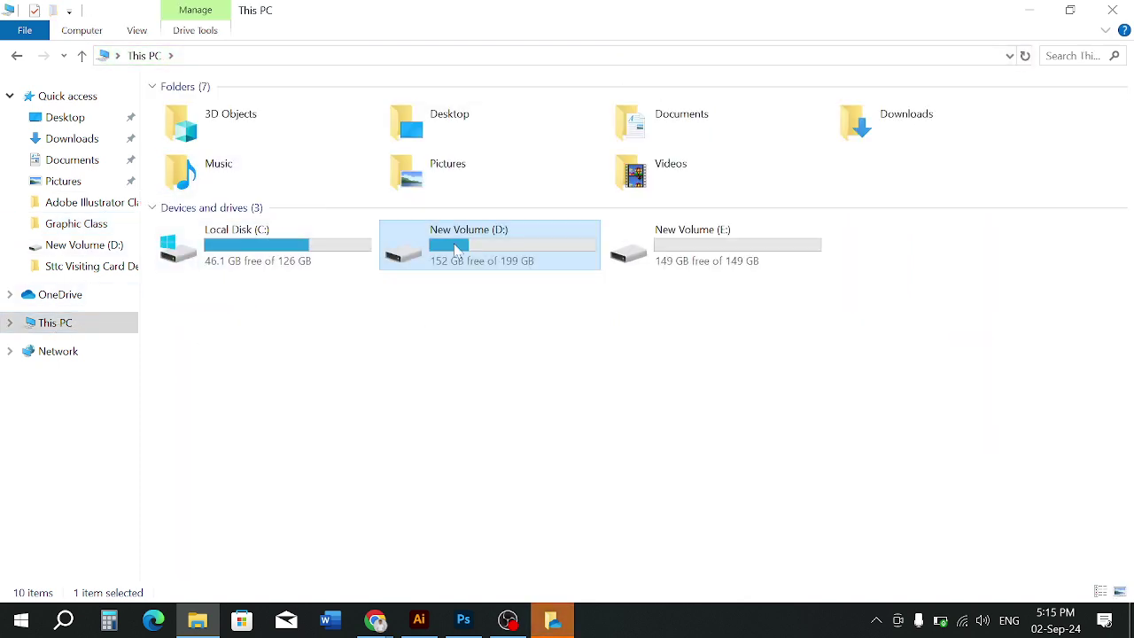
double_click(456, 250)
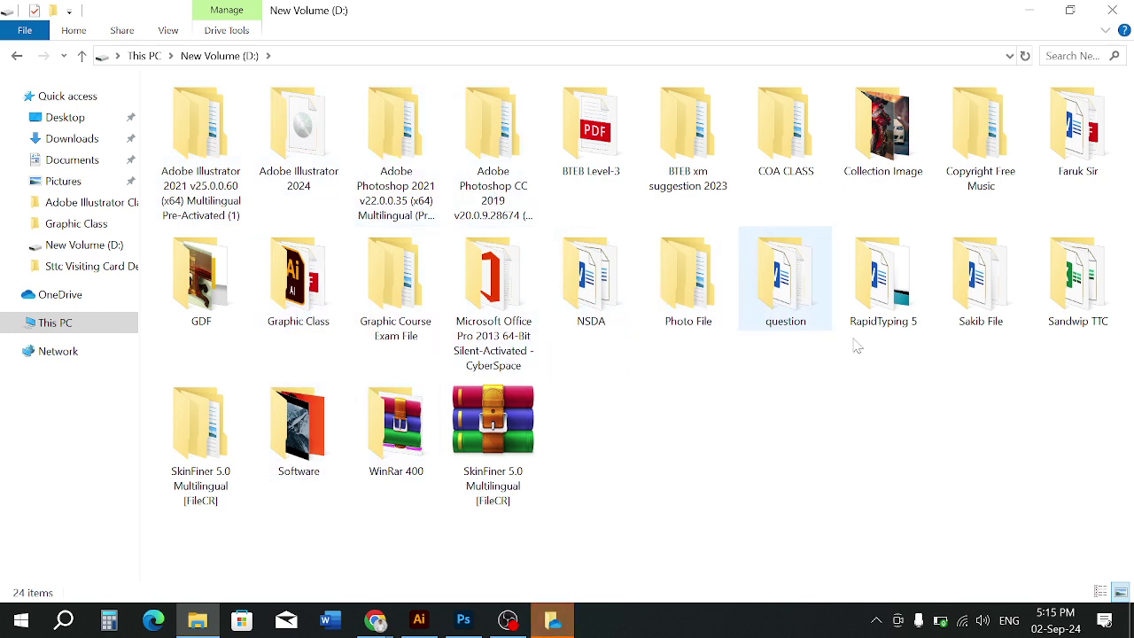
double_click(1077, 275)
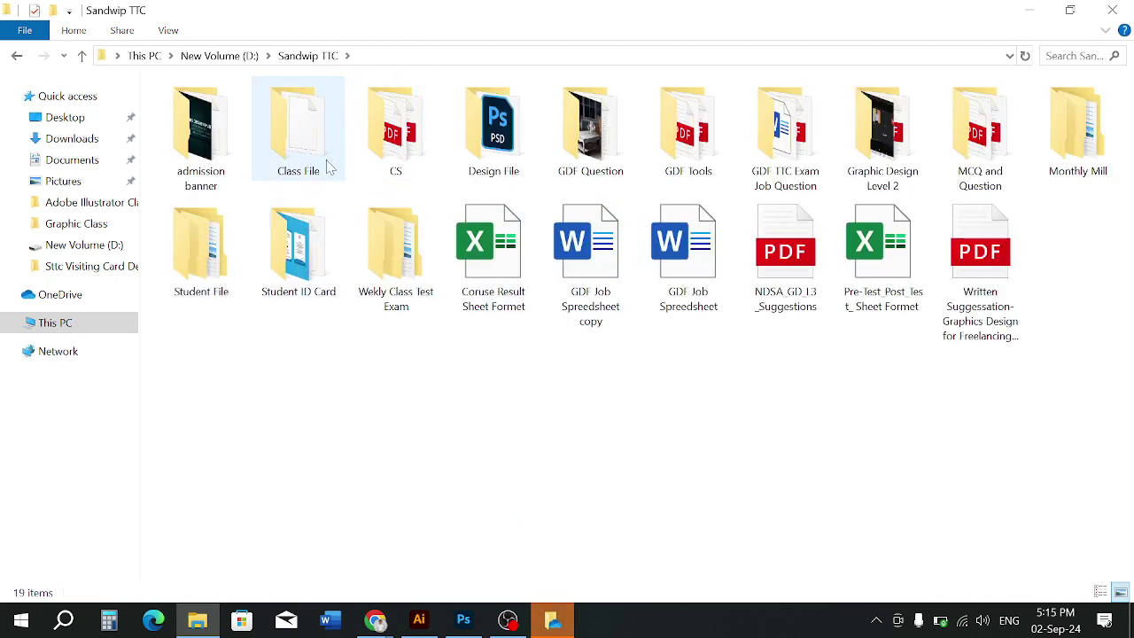
double_click(327, 169)
double_click(246, 114)
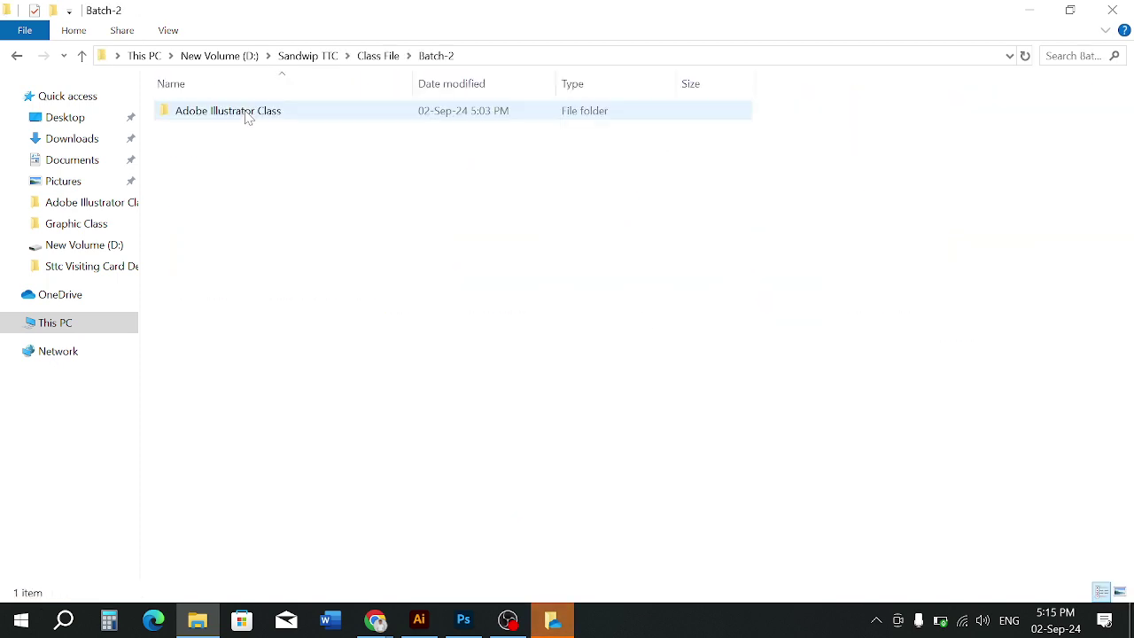
left_click(248, 118)
double_click(248, 113)
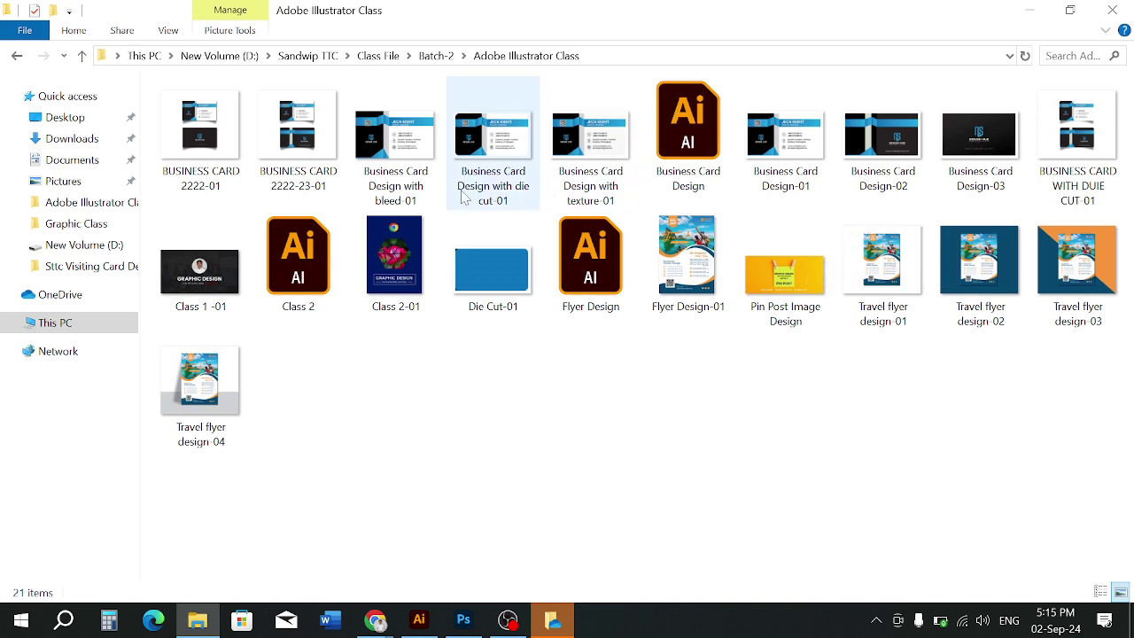
Drag the Business Card Design with texture-01 image into the Photoshop card document
left_click_drag(592, 150, 458, 623)
left_click(622, 317)
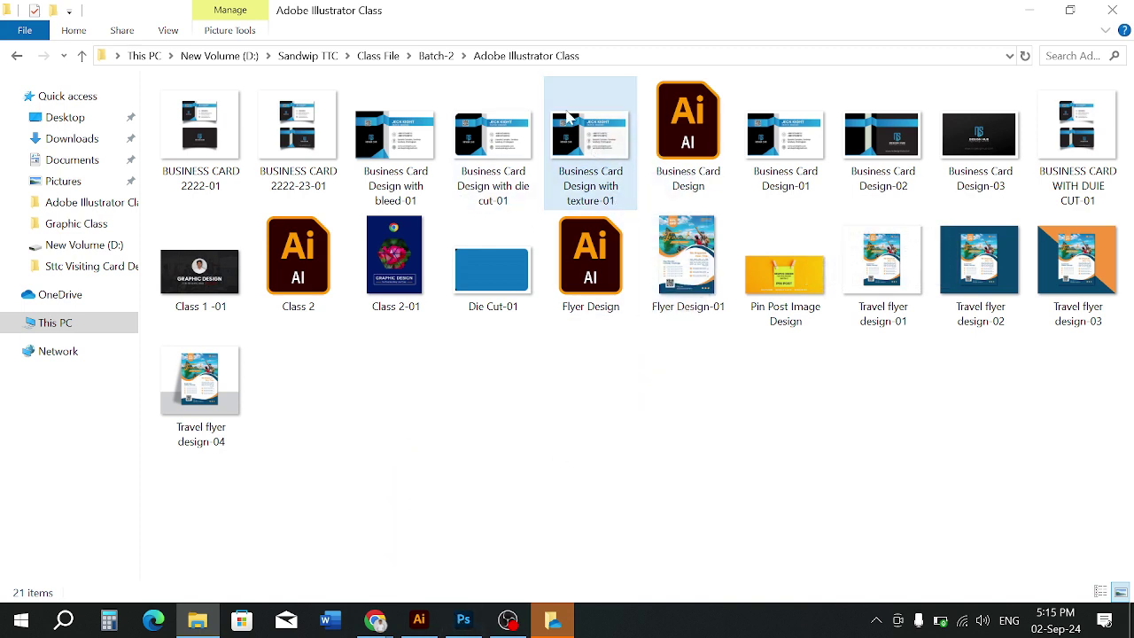
left_click_drag(586, 124, 458, 388)
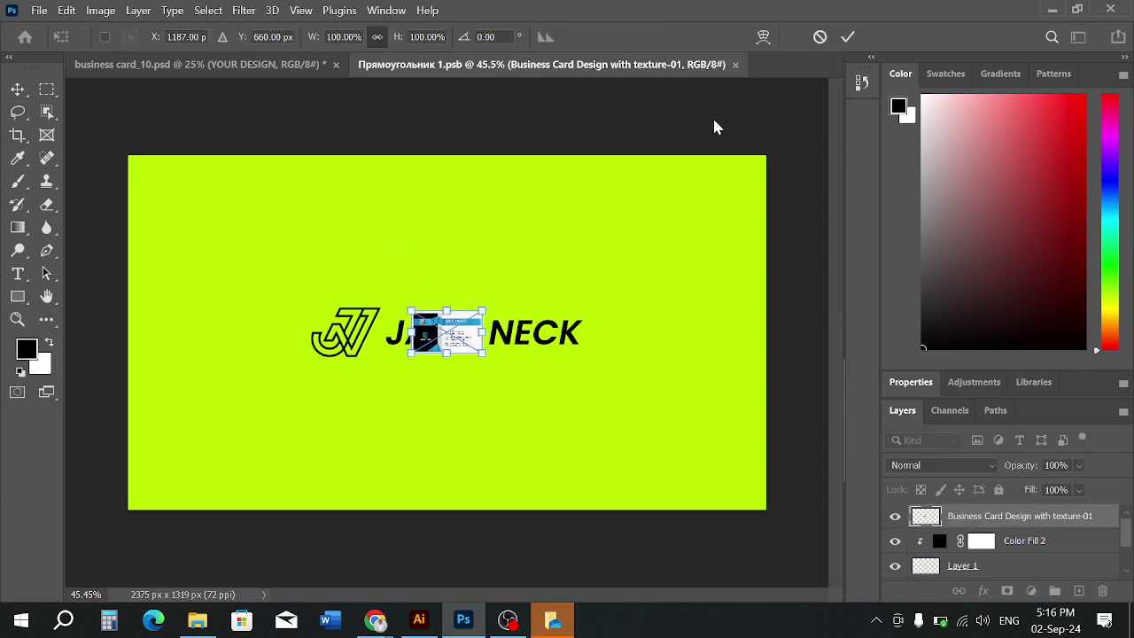
Scale the placed texture-01 card image with Ctrl+T until it covers the whole canvas
left_click(842, 39)
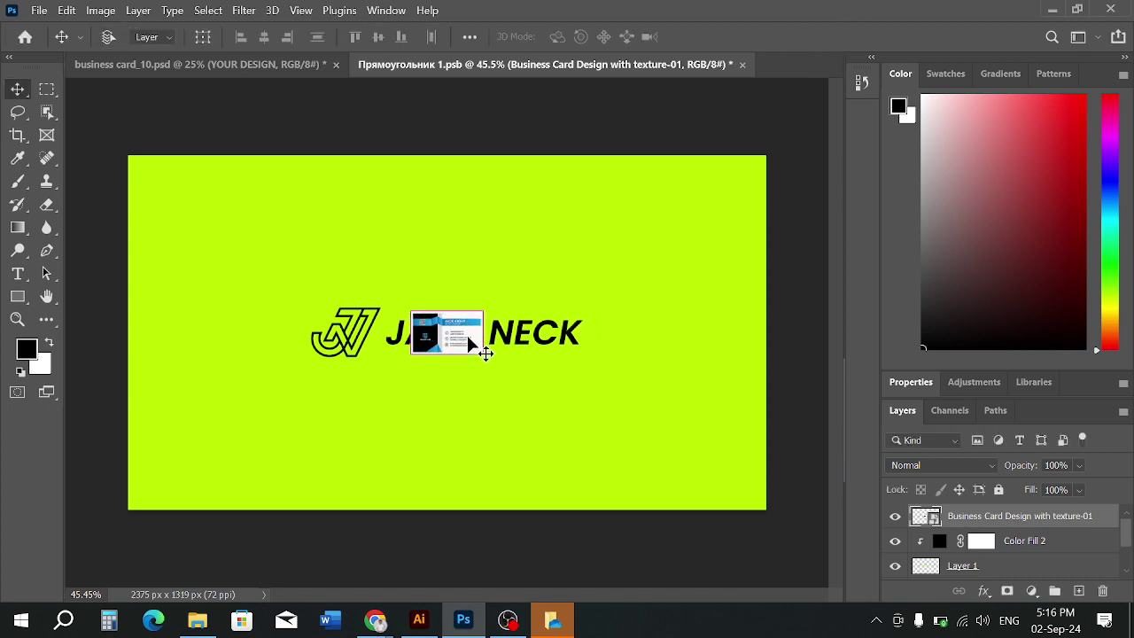
key("ctrl+t")
left_click_drag(485, 354, 725, 565)
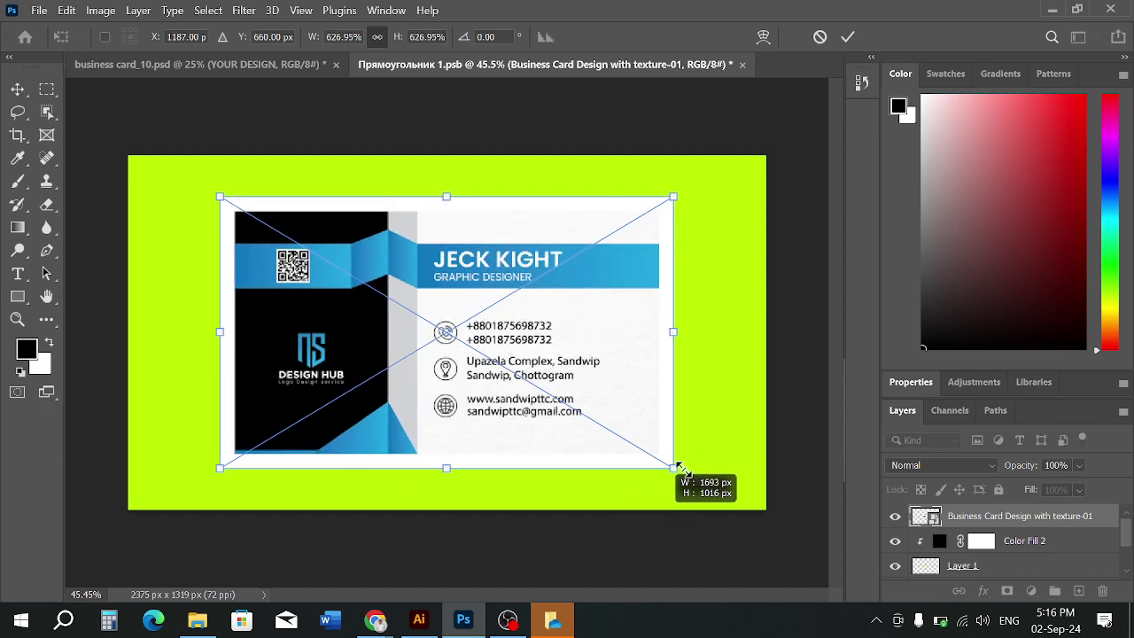
left_click(564, 617)
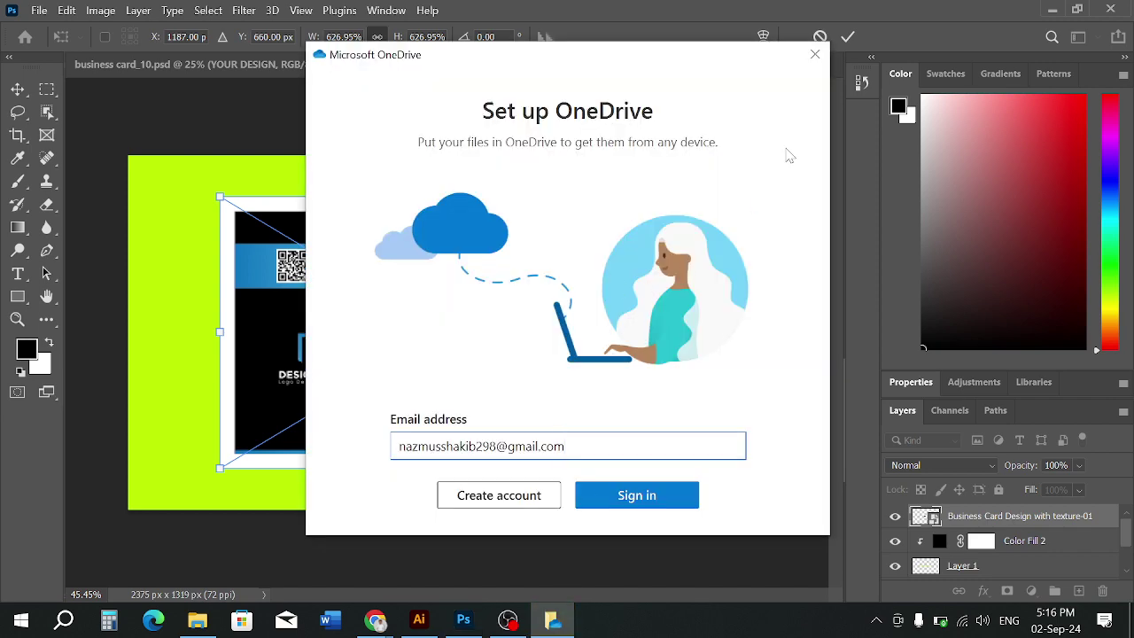
left_click(817, 55)
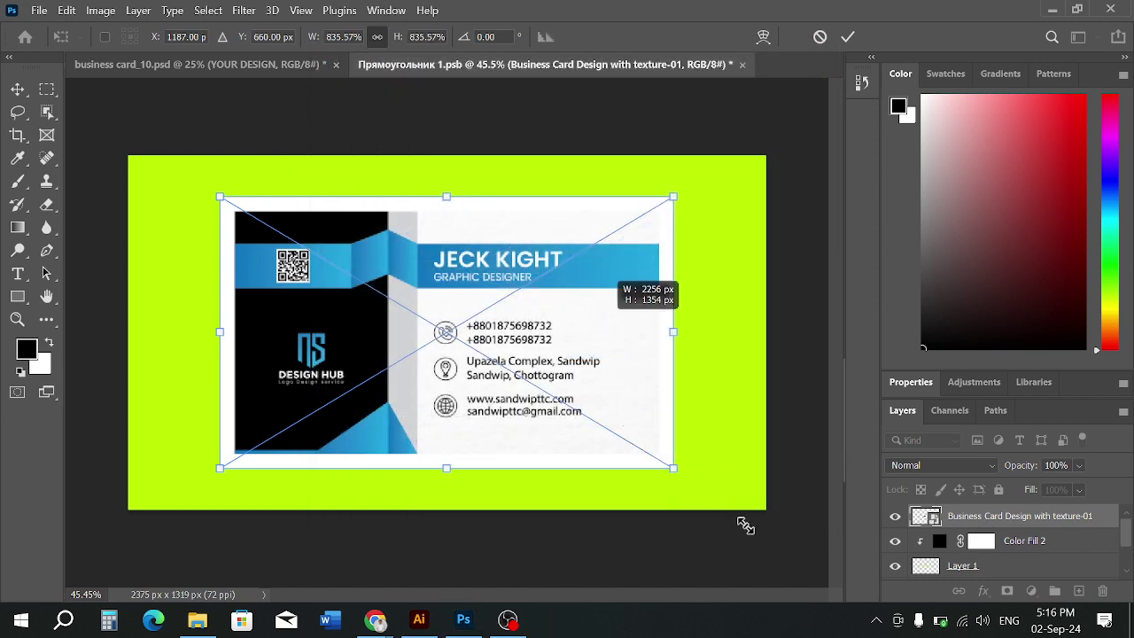
left_click_drag(745, 526, 522, 301)
mouse_move(364, 256)
left_mouse_down()
mouse_move(379, 293)
mouse_move(348, 264)
left_mouse_up()
left_click_drag(479, 356, 762, 588)
left_click_drag(577, 440, 569, 433)
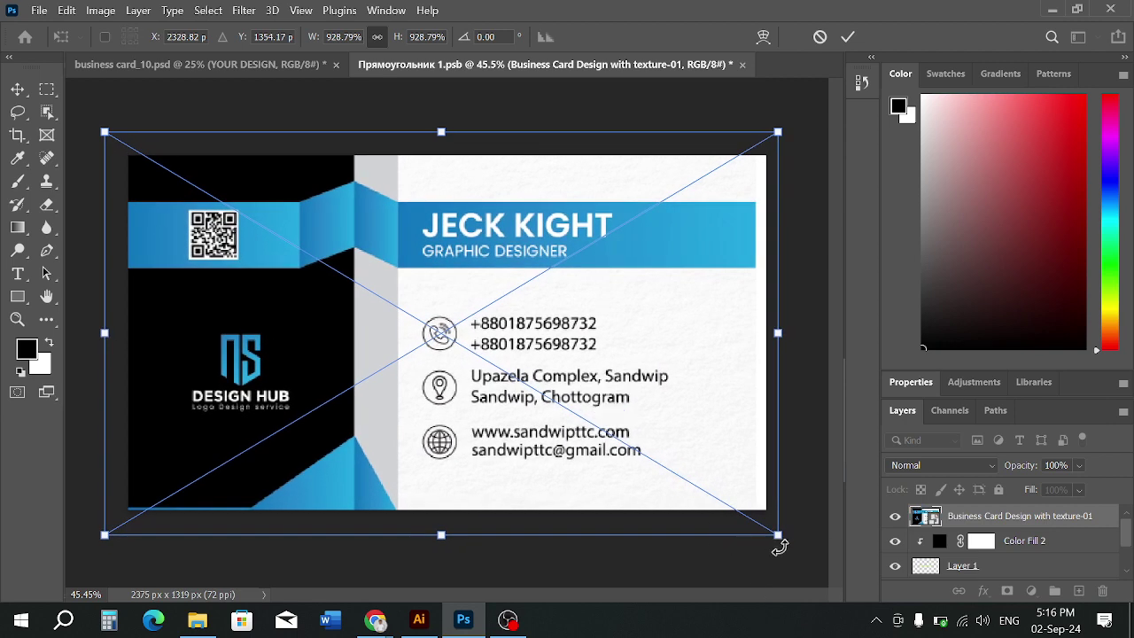
left_click_drag(778, 534, 786, 547)
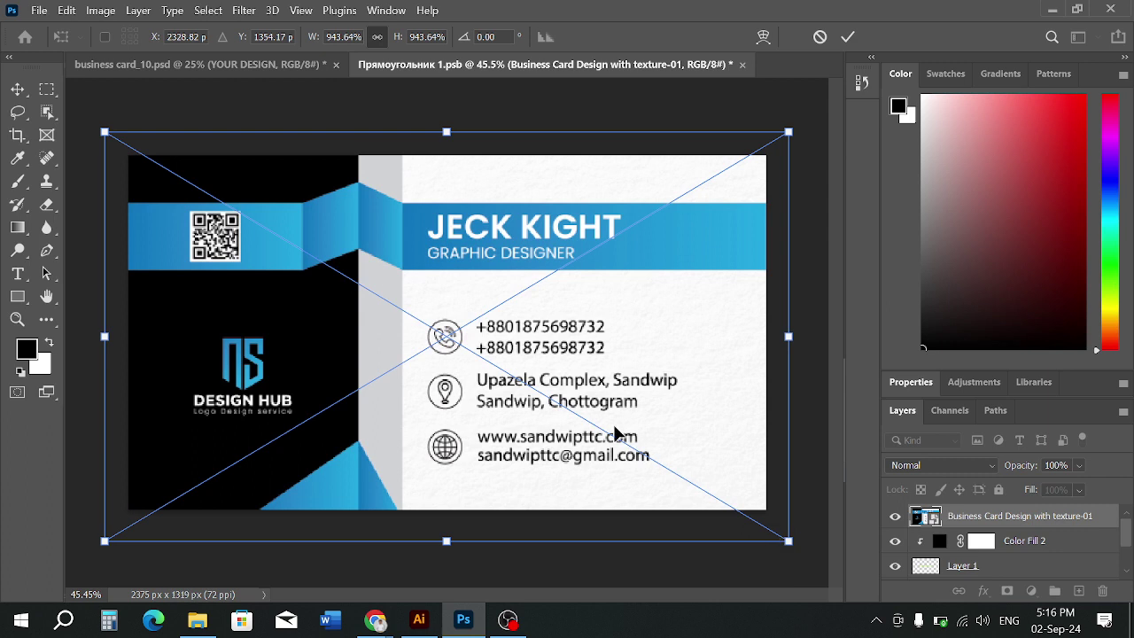
left_click(849, 36)
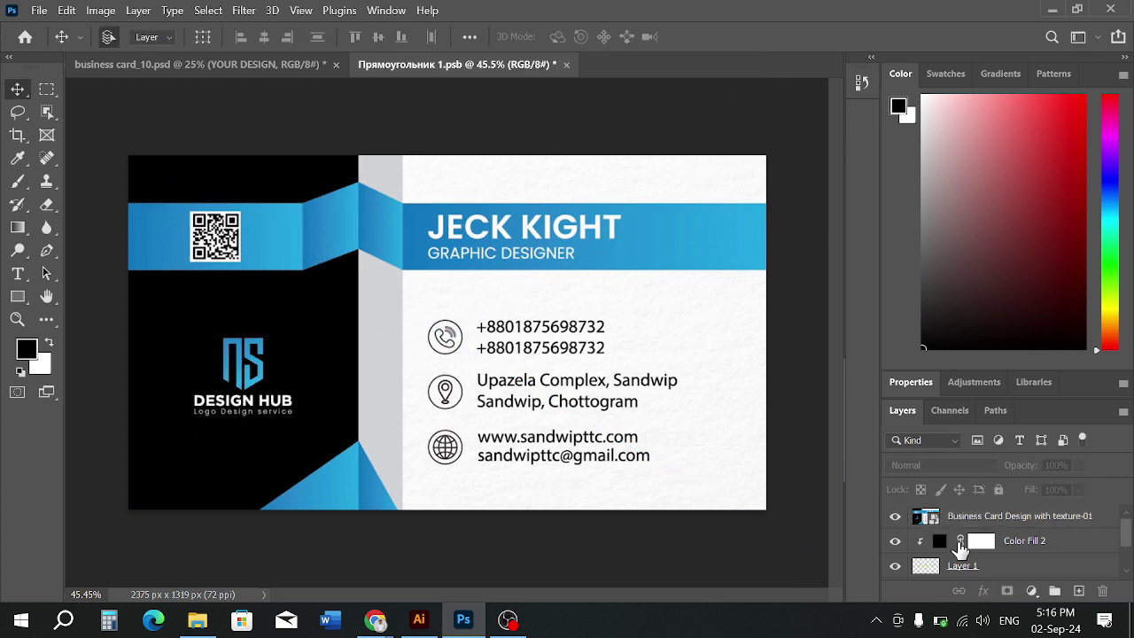
Nudge the card artwork up slightly and save the card contents with Ctrl+S
scroll(960, 554, "down", 2)
scroll(961, 556, "up", 2)
left_click(556, 345)
key("Up")
key("Up")
key("Up")
key("Up")
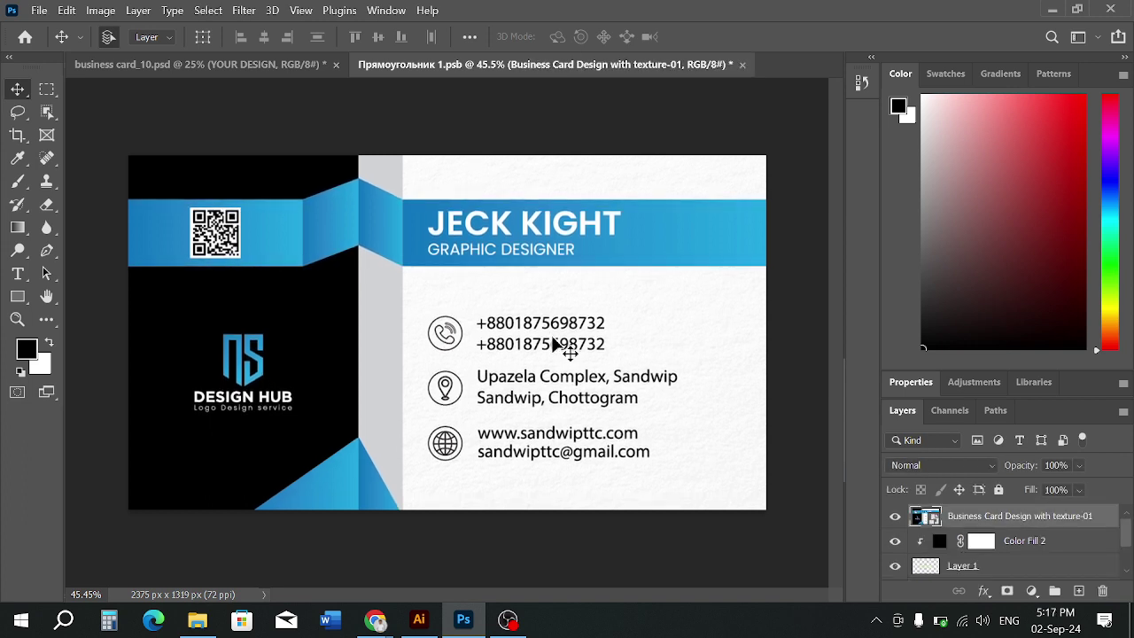
left_click(450, 552)
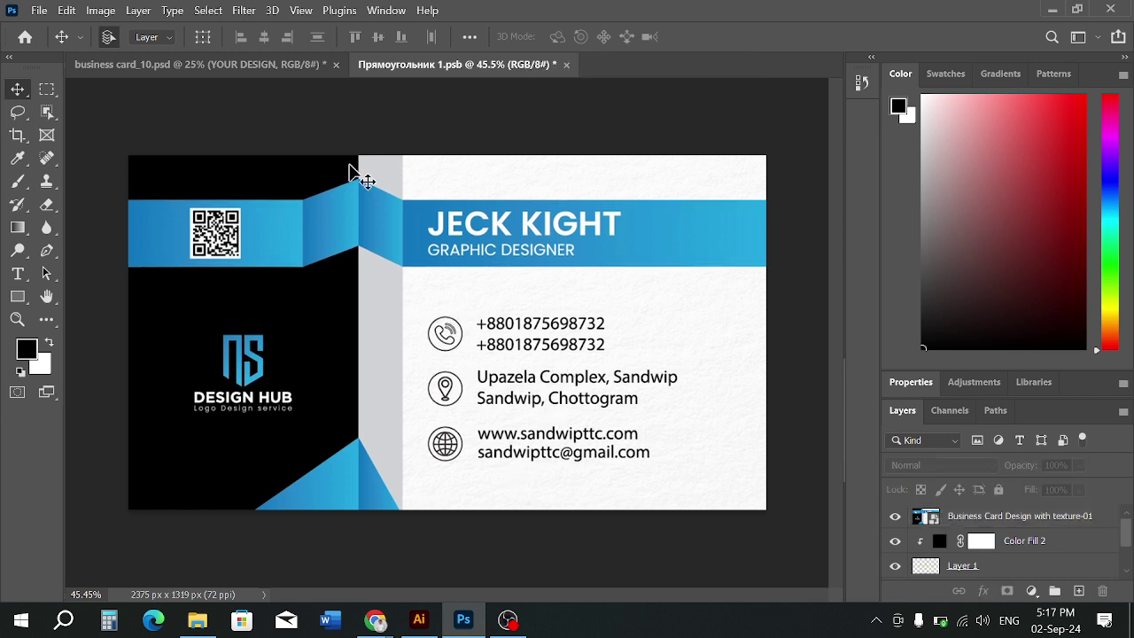
key("ctrl+s")
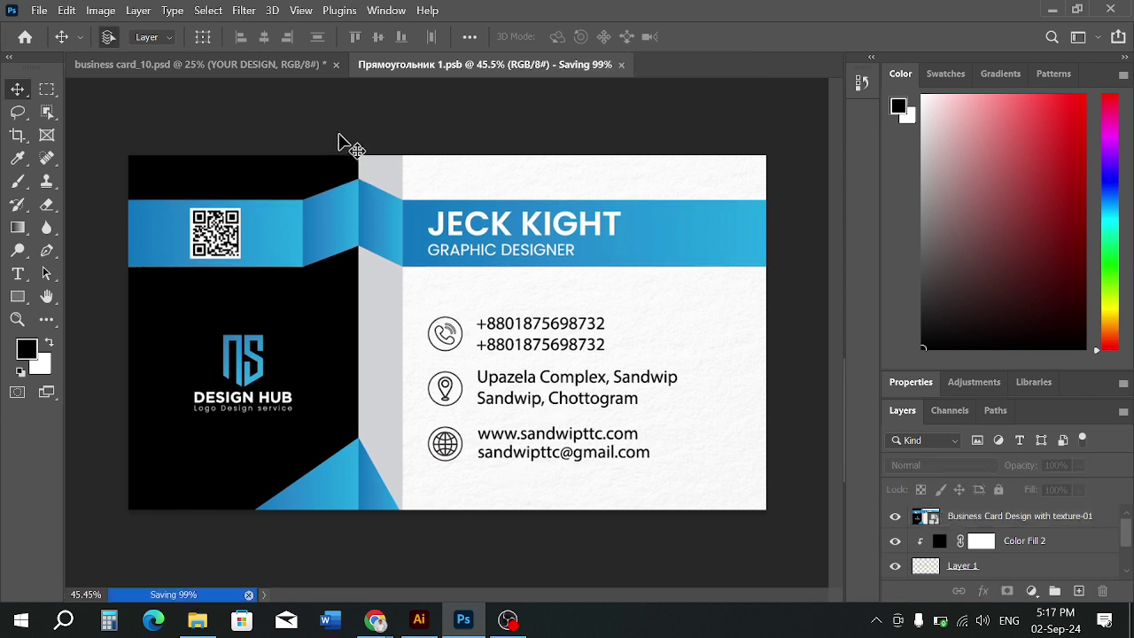
Back in the mockup, check the Top card group and YOUR DESIGN layers, then select YOUR DESIGN
left_click(223, 71)
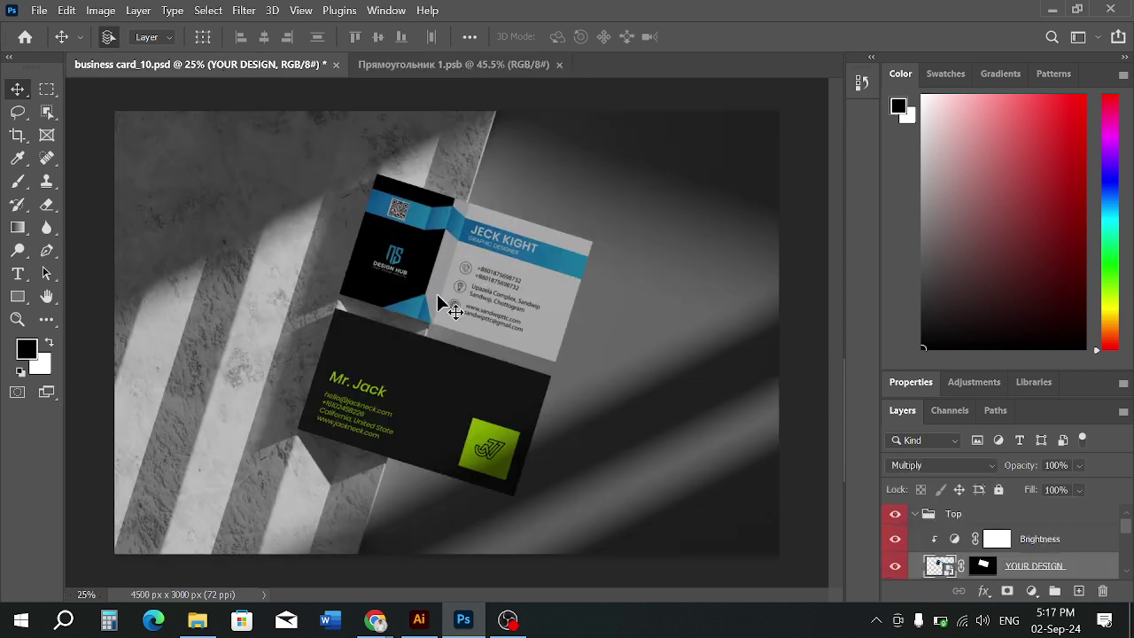
left_click(896, 514)
left_click(896, 514)
scroll(897, 545, "down", 2)
left_click(896, 523)
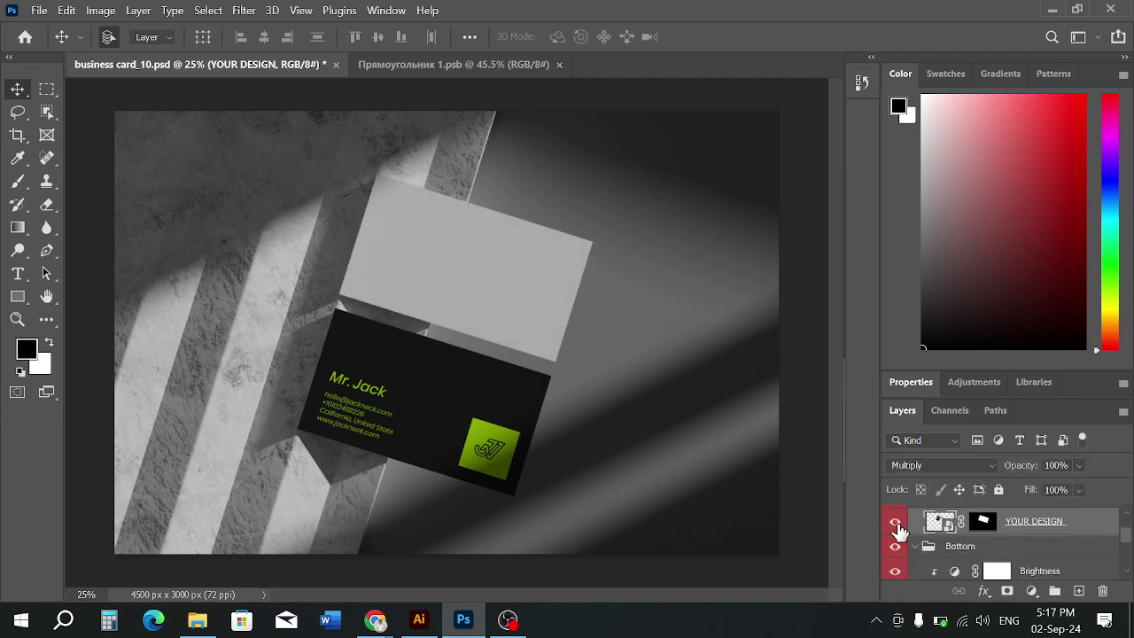
left_click(896, 522)
scroll(895, 532, "up", 2)
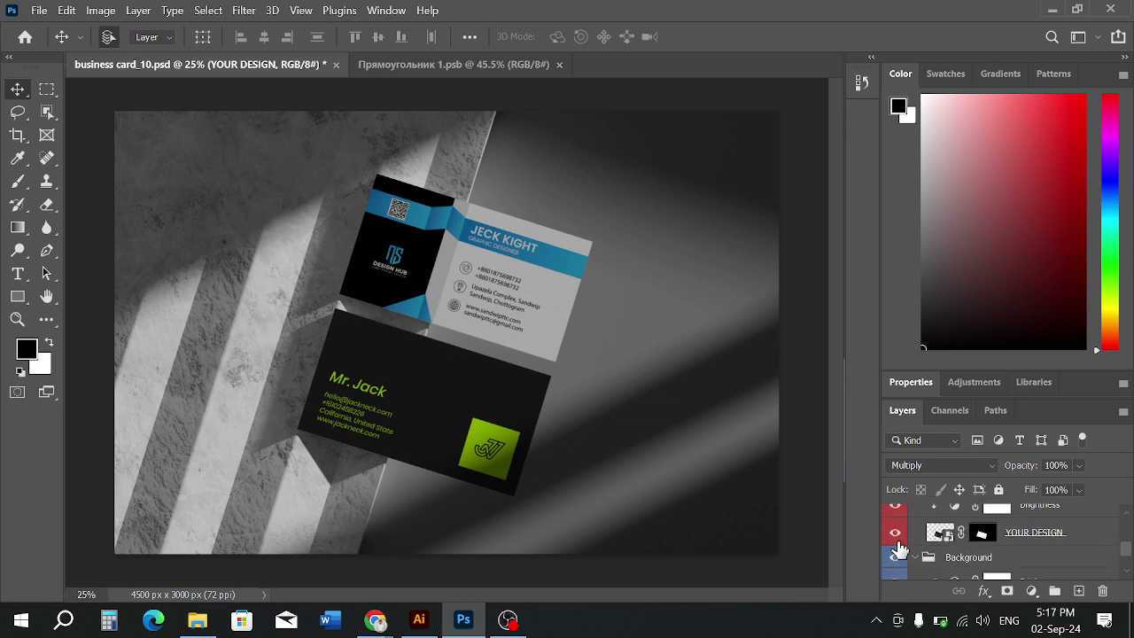
left_click(896, 533)
left_click(896, 533)
left_click(950, 535)
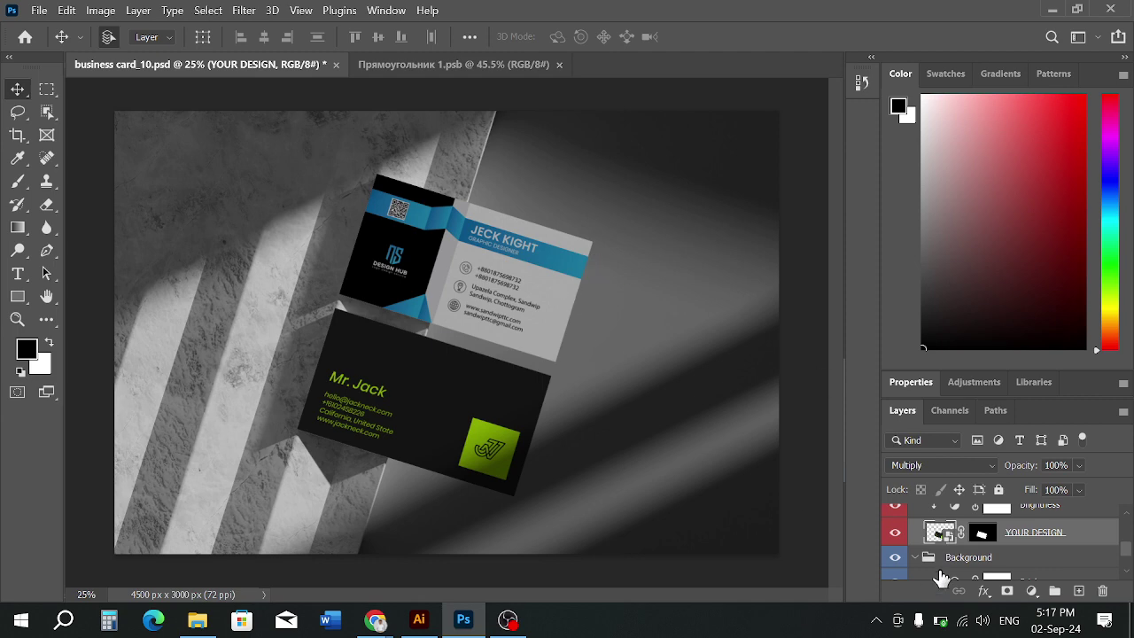
Open the YOUR DESIGN smart object keeping layers, skip text updates, and fit it with Ctrl+0
double_click(941, 534)
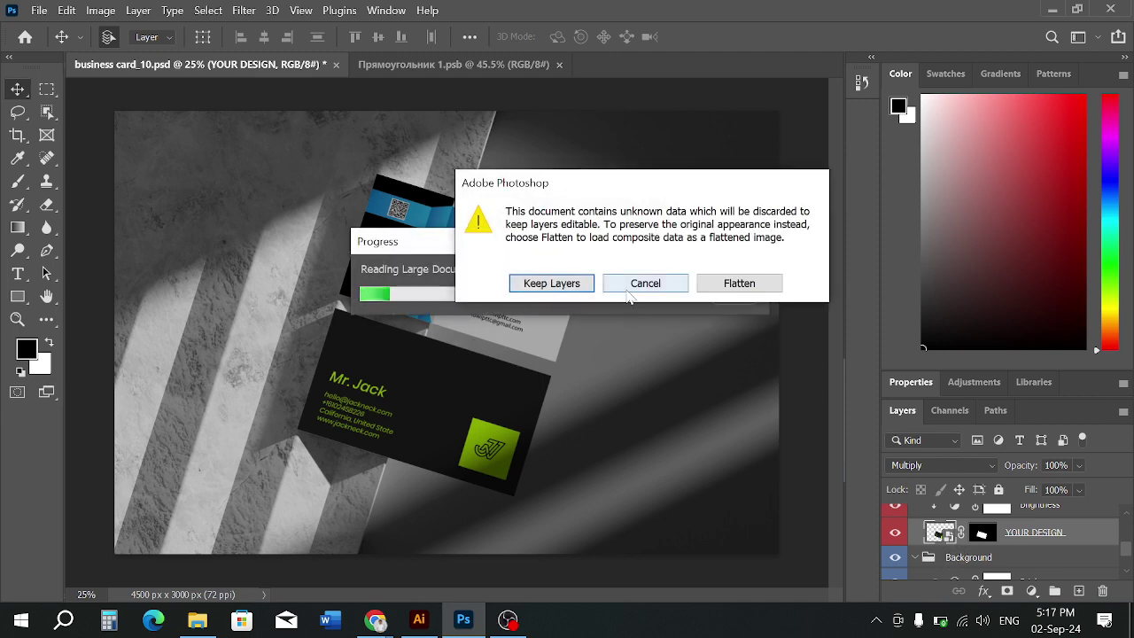
left_click(642, 290)
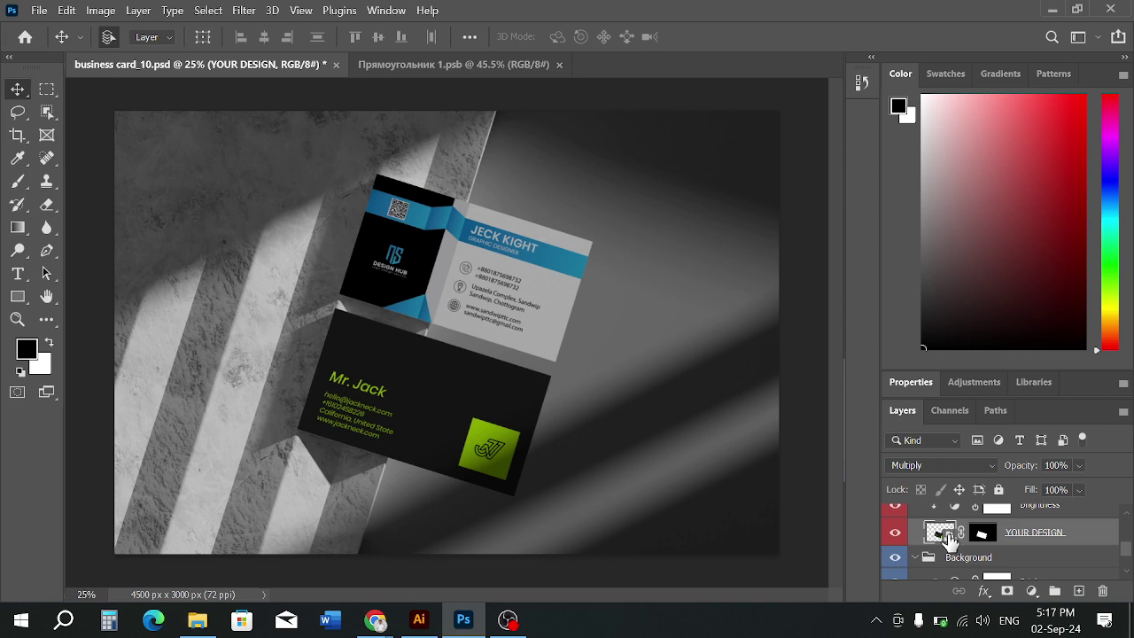
double_click(950, 536)
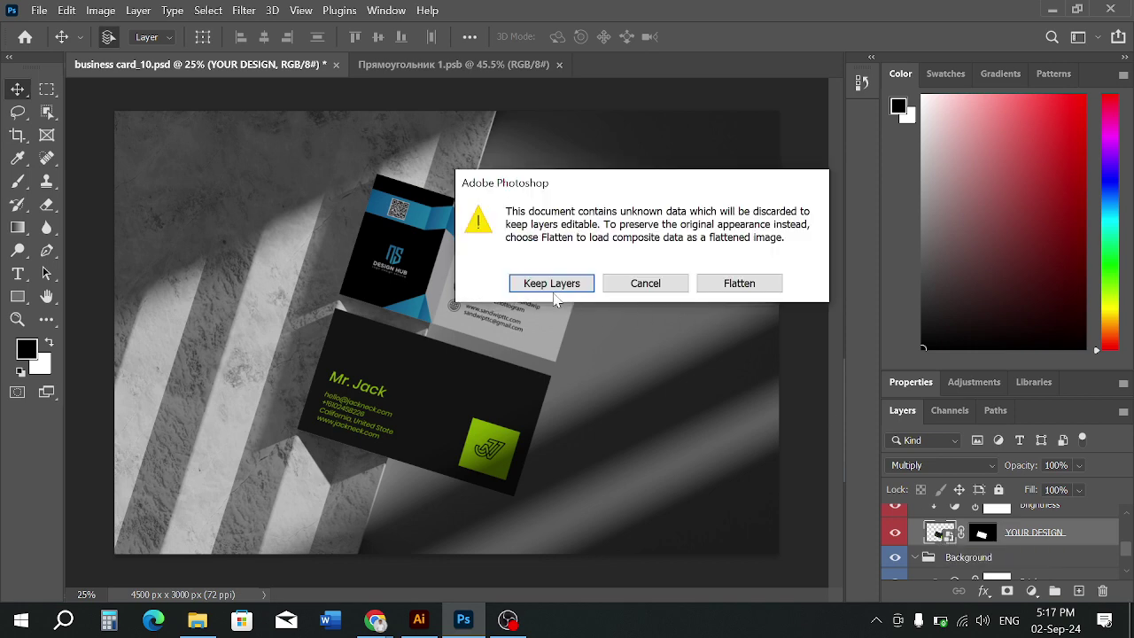
left_click(553, 288)
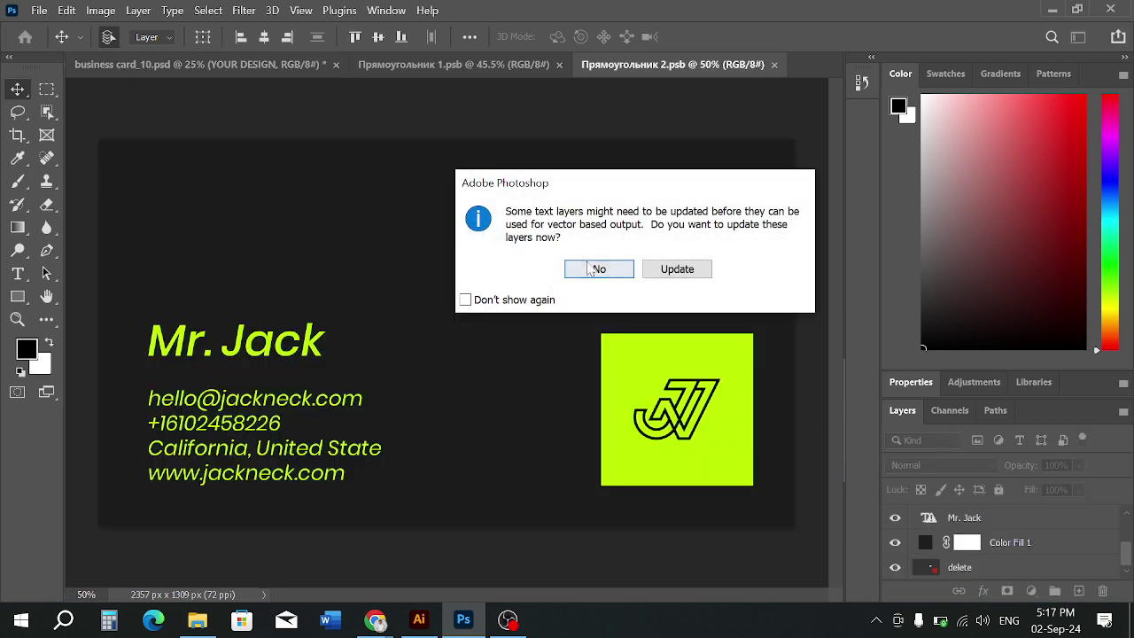
left_click(624, 271)
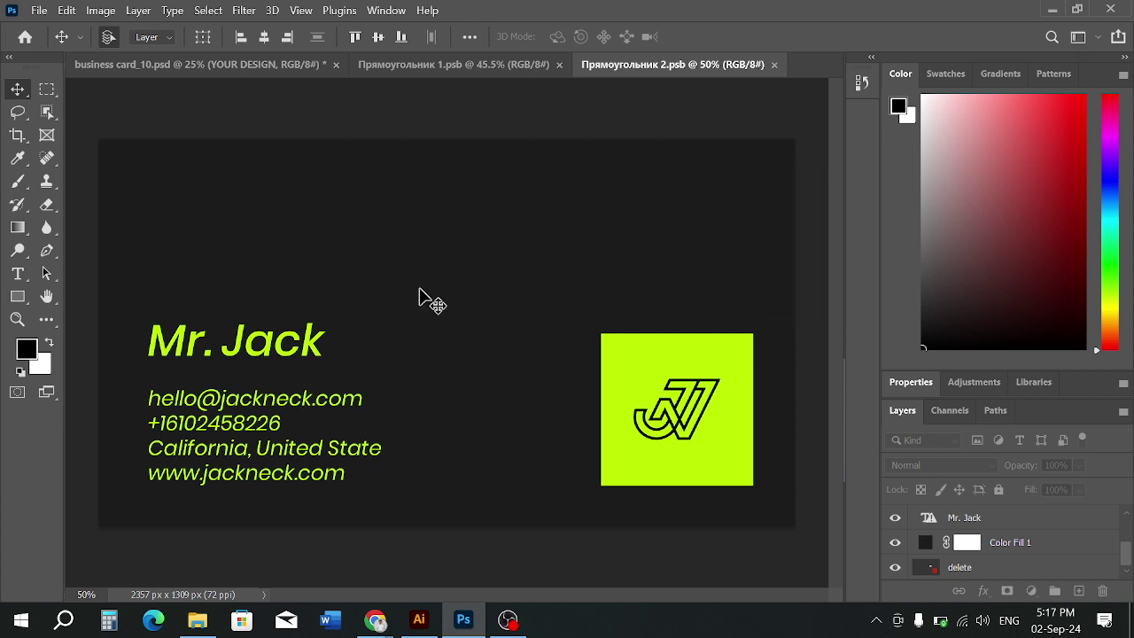
key("ctrl+0")
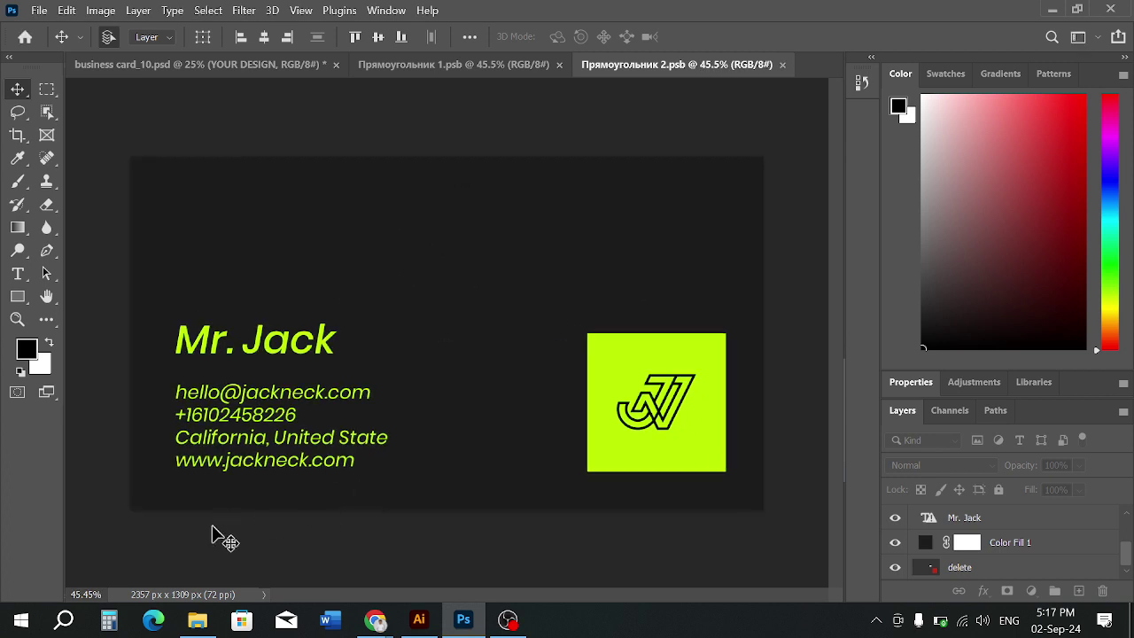
left_click(197, 620)
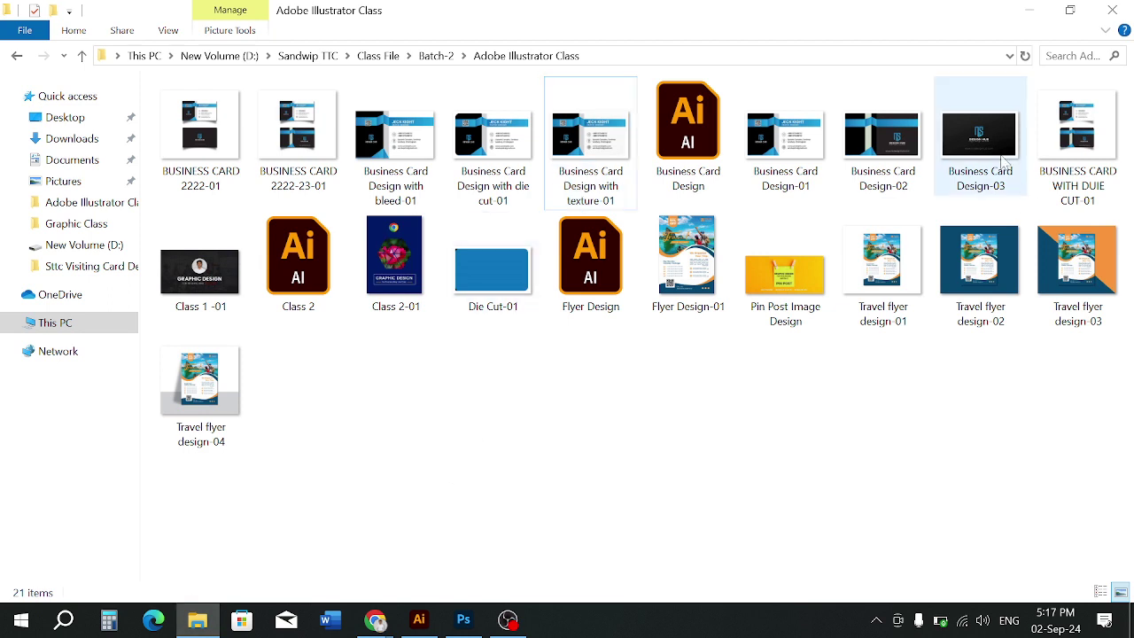
Place Business Card Design-03, scale it to cover the card, commit, and save with Ctrl+S
left_click_drag(993, 156, 484, 387)
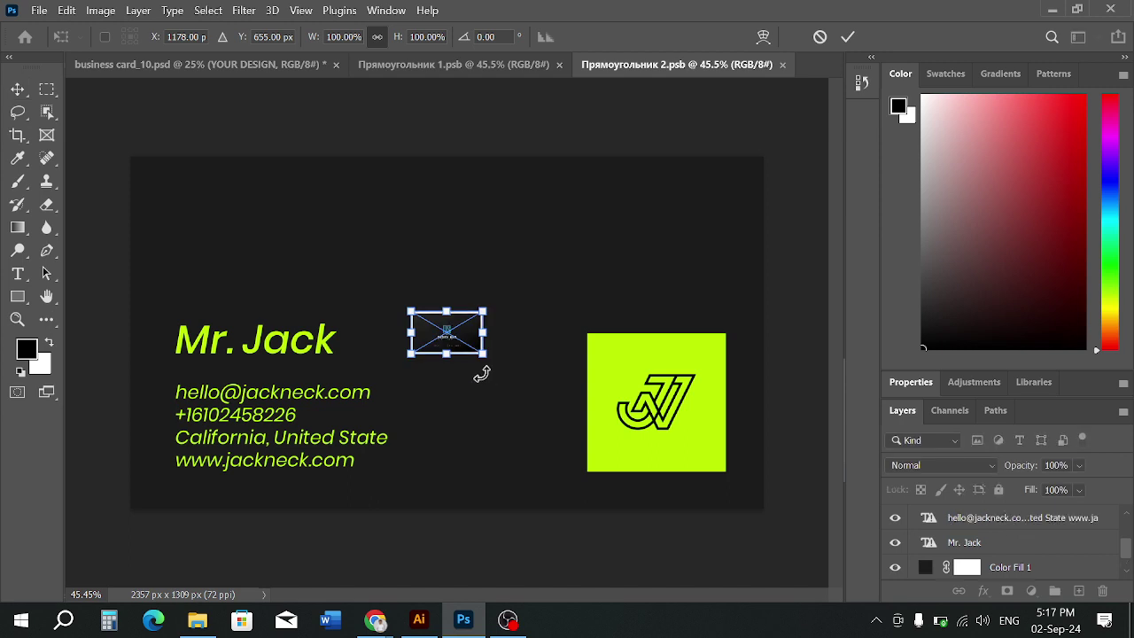
left_click_drag(461, 341, 758, 558)
left_click_drag(694, 479, 673, 458)
left_click_drag(751, 519, 790, 552)
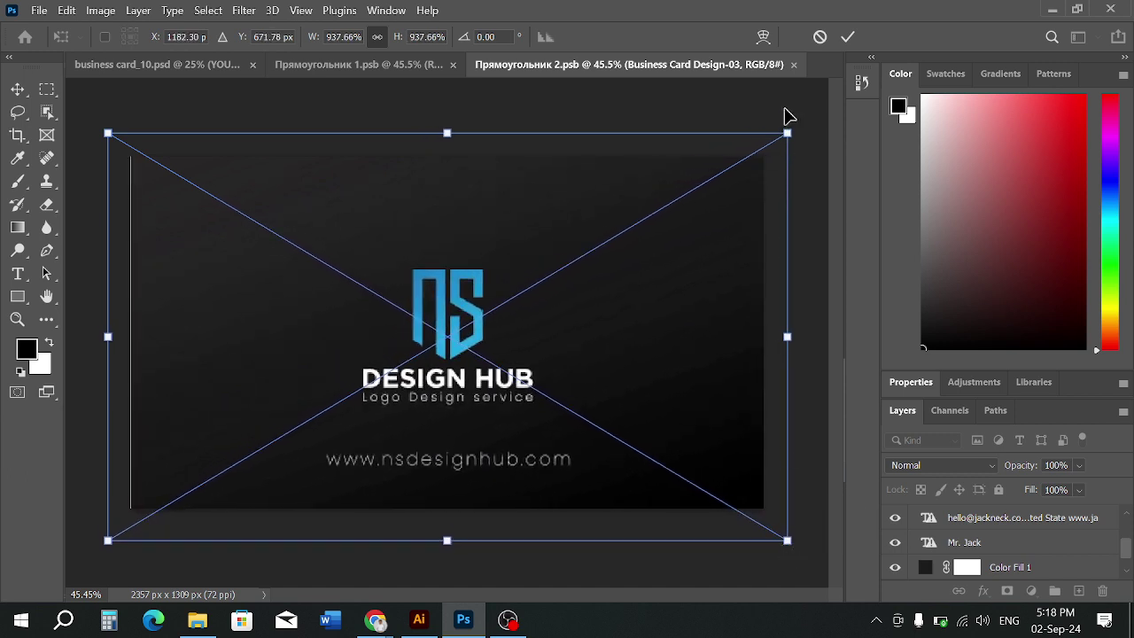
left_click(848, 37)
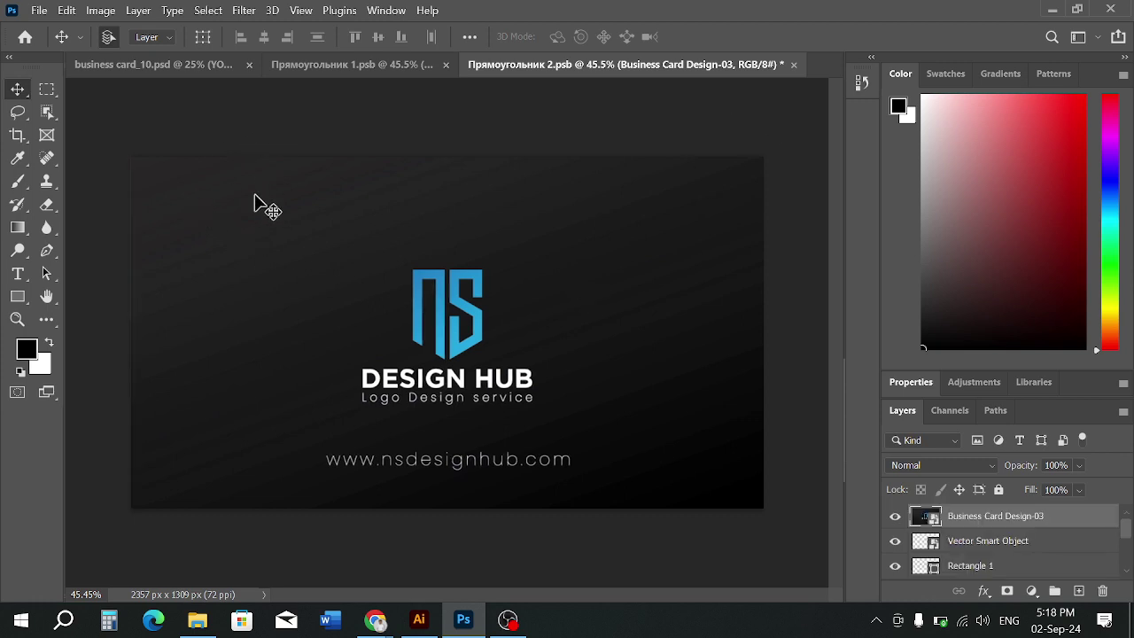
left_click(328, 142)
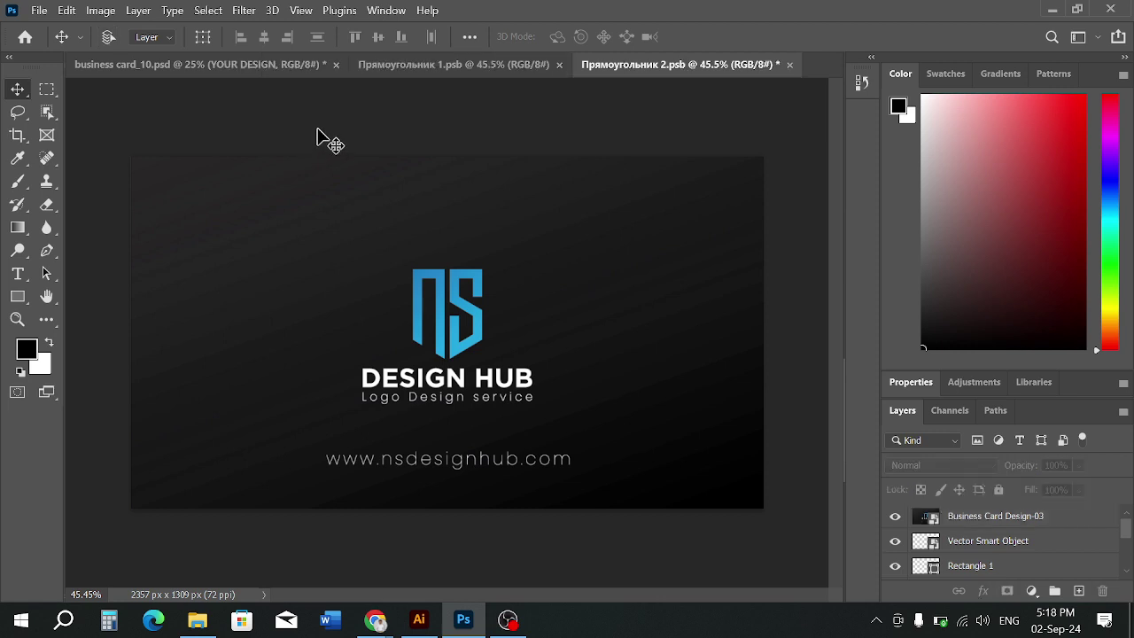
key("ctrl+s")
left_click(202, 67)
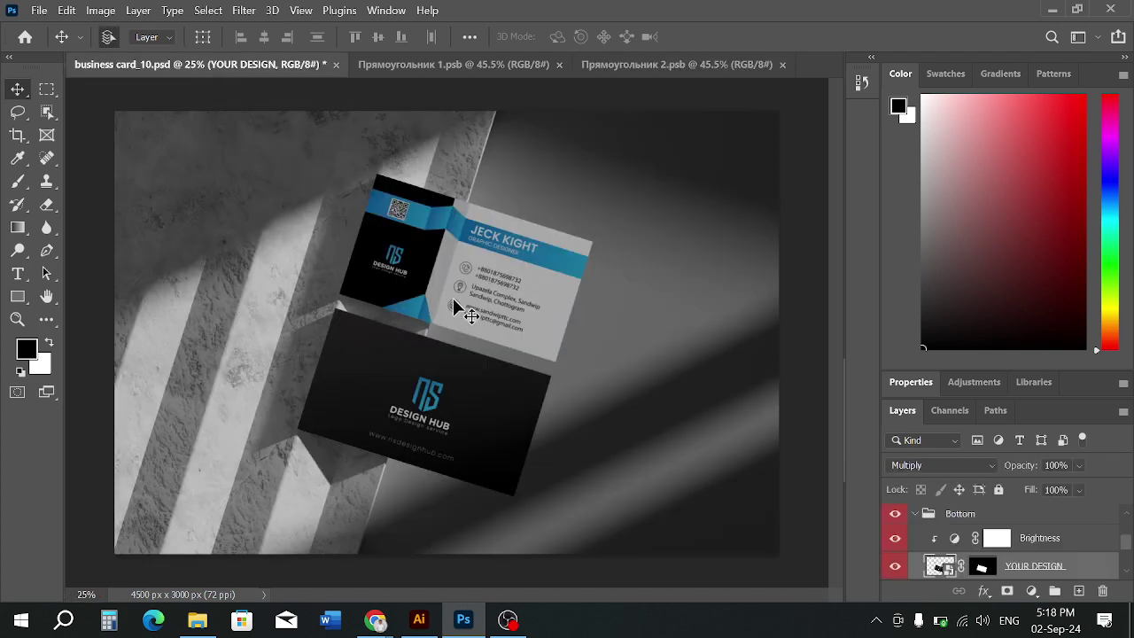
Use File > Export > Export As to save a PNG named 'business card mockup' in Adobe Illustrator Class
left_click(40, 10)
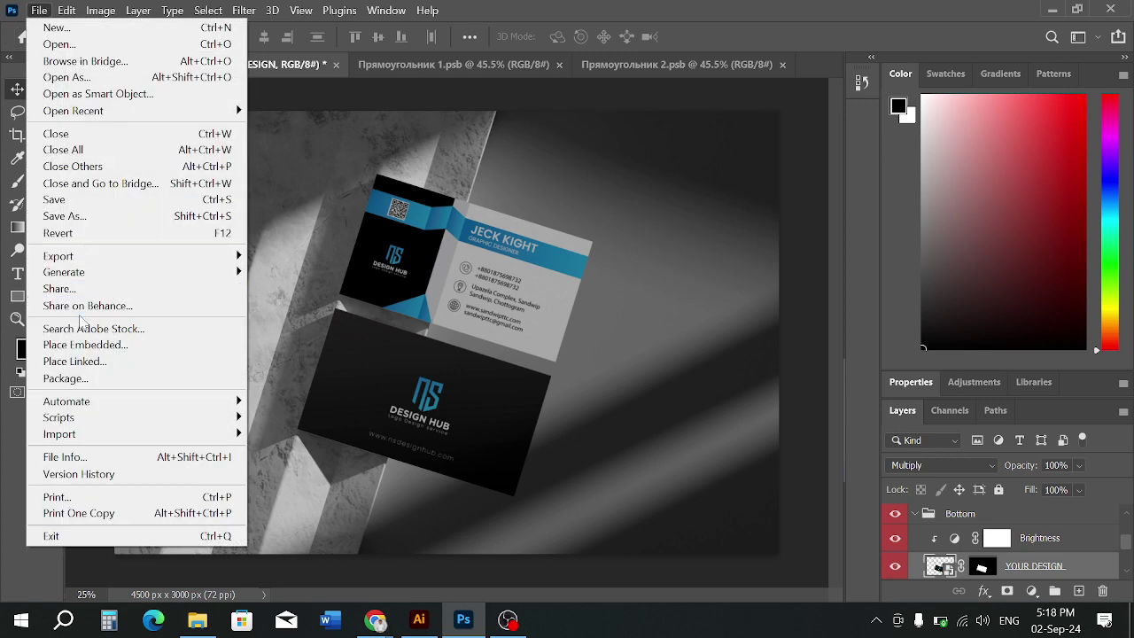
mouse_move(89, 256)
left_click(311, 275)
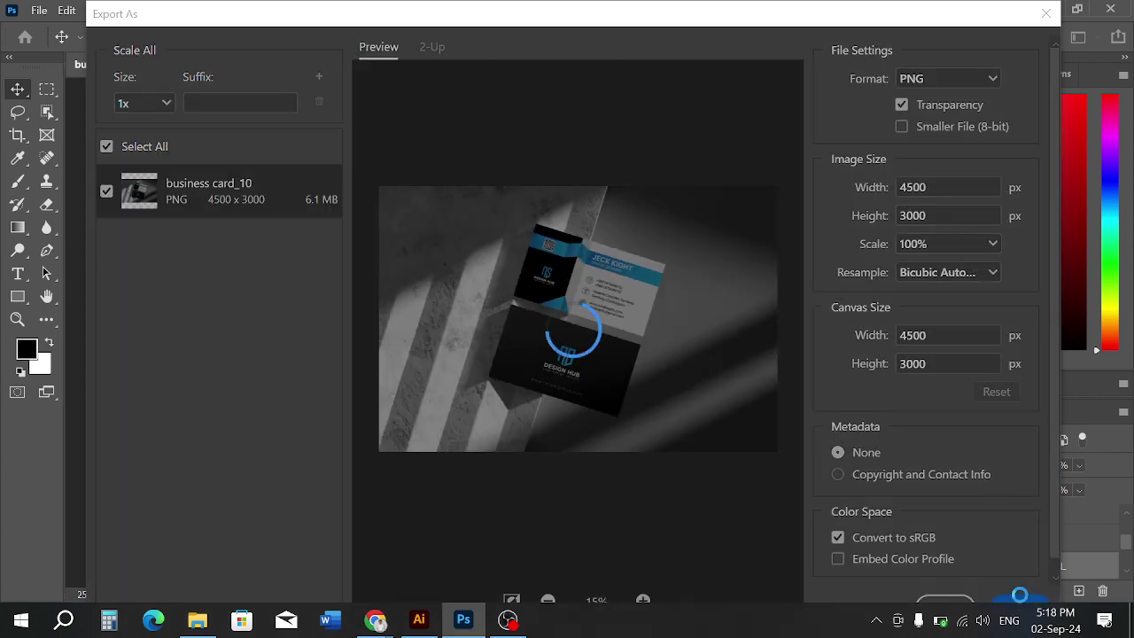
left_click(1022, 603)
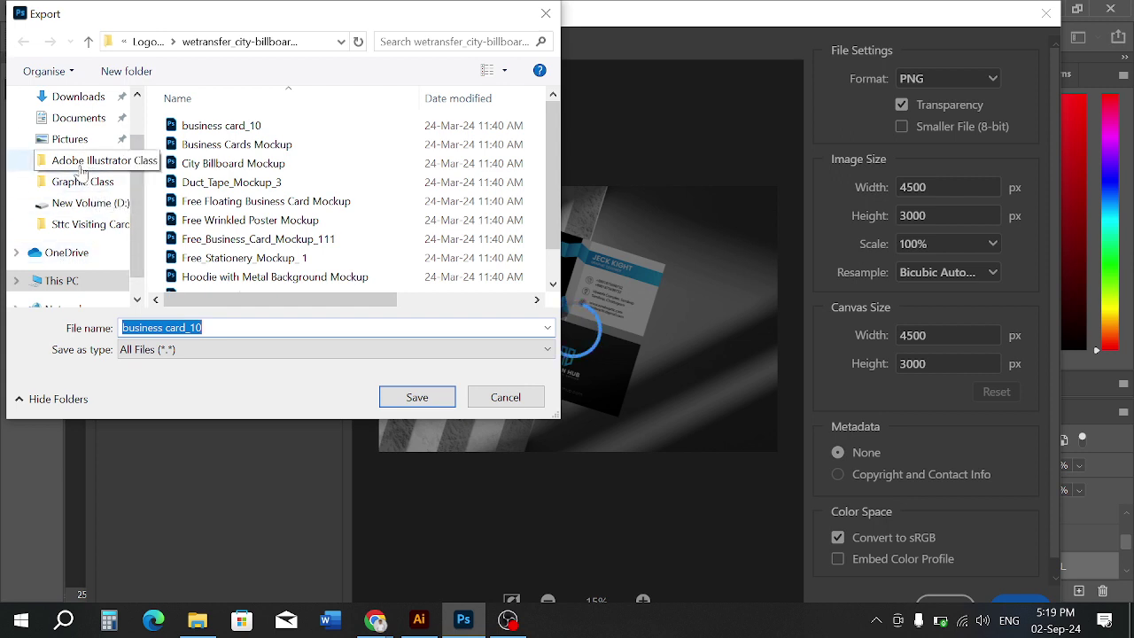
left_click(88, 163)
left_click(203, 328)
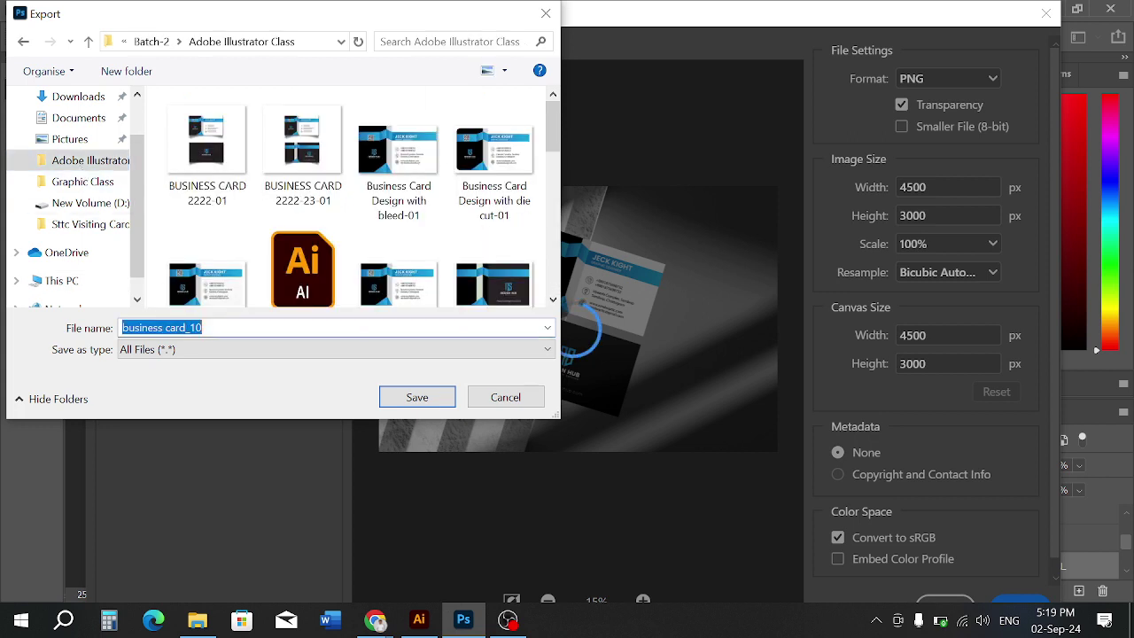
left_click(203, 328)
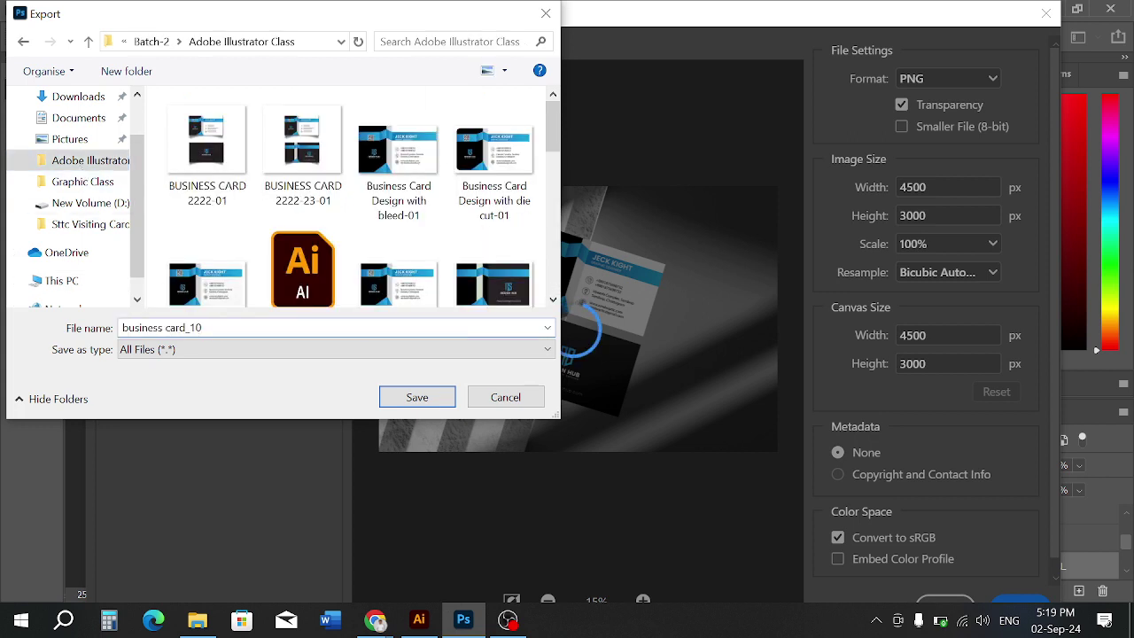
key("BackSpace")
key("BackSpace")
key("BackSpace")
type("mockup")
left_click(403, 397)
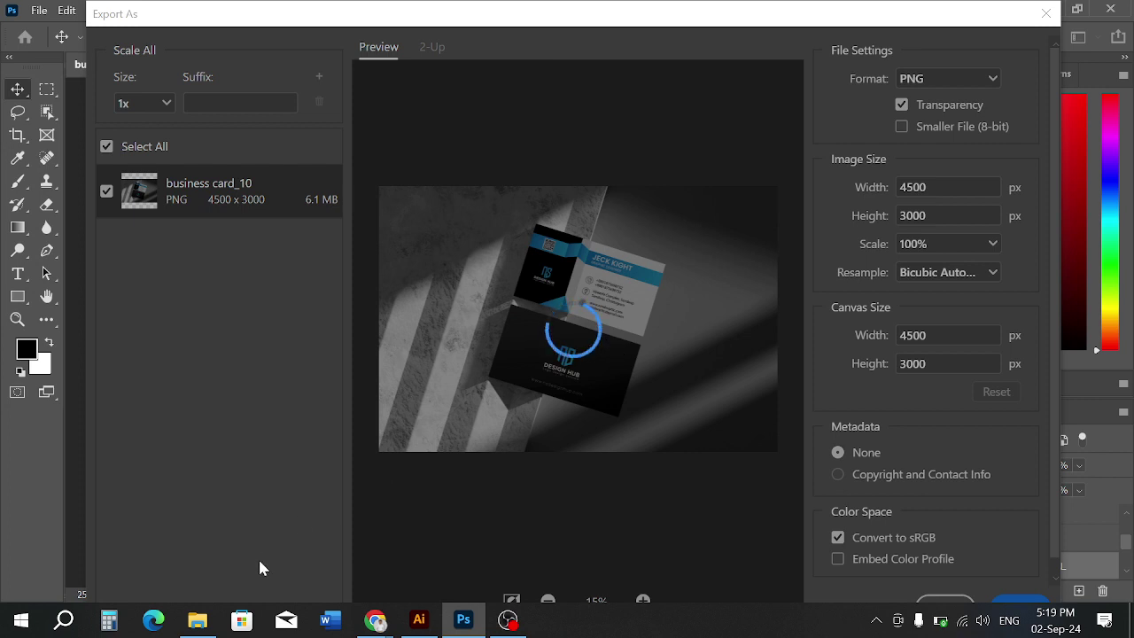
left_click(197, 619)
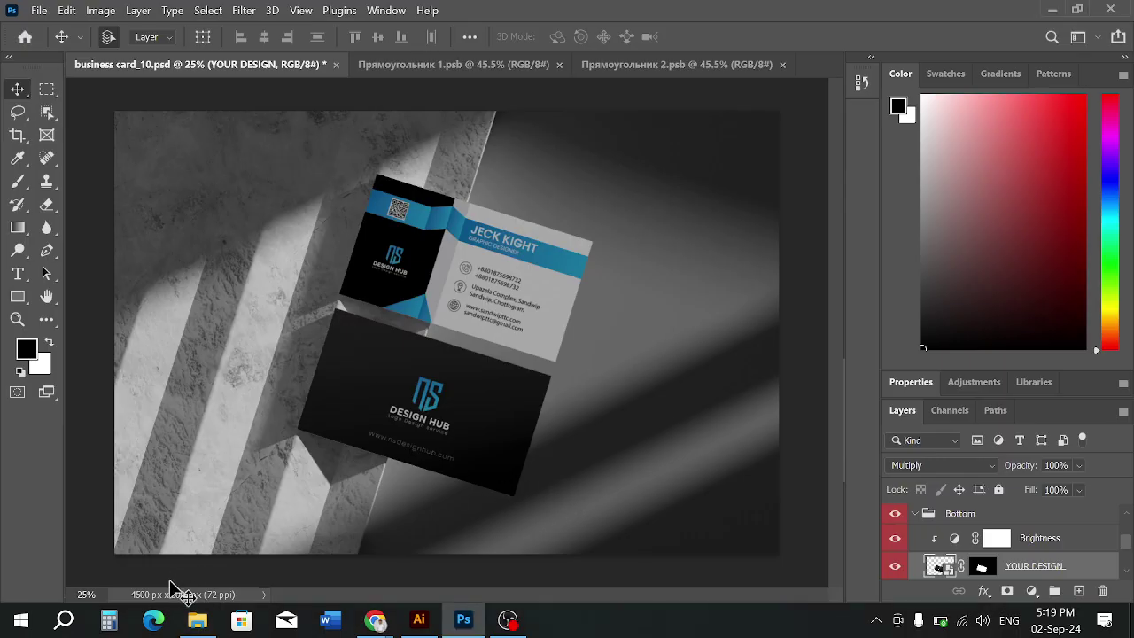
Refresh the folder, preview business card mockup in Photos zooming in and out, then close it
left_click(185, 626)
right_click(486, 449)
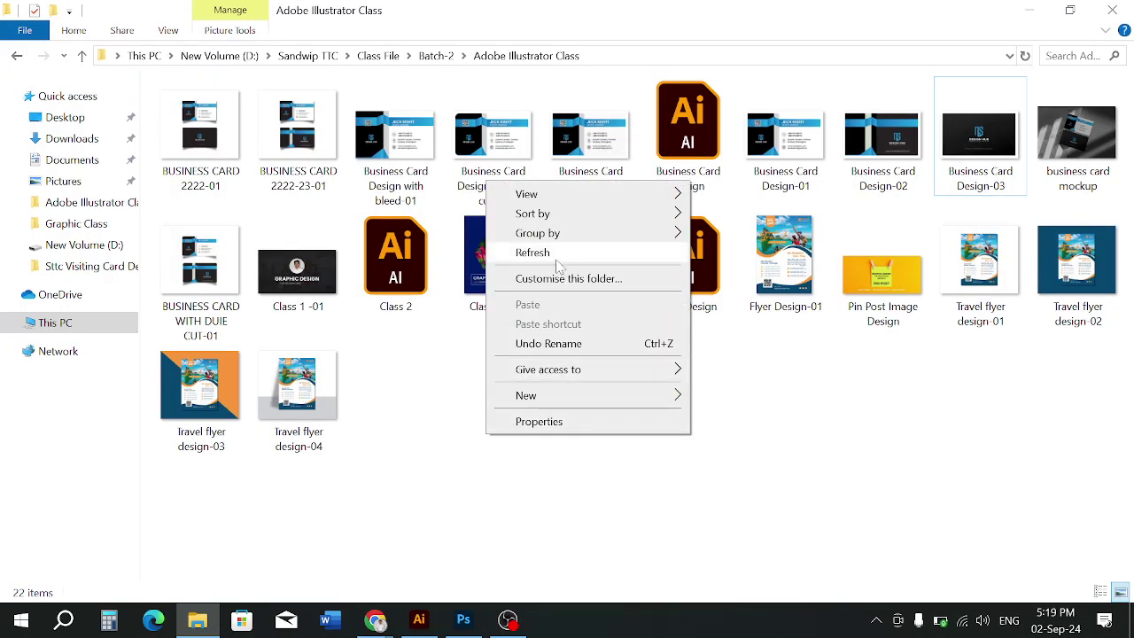
left_click(531, 251)
double_click(1097, 128)
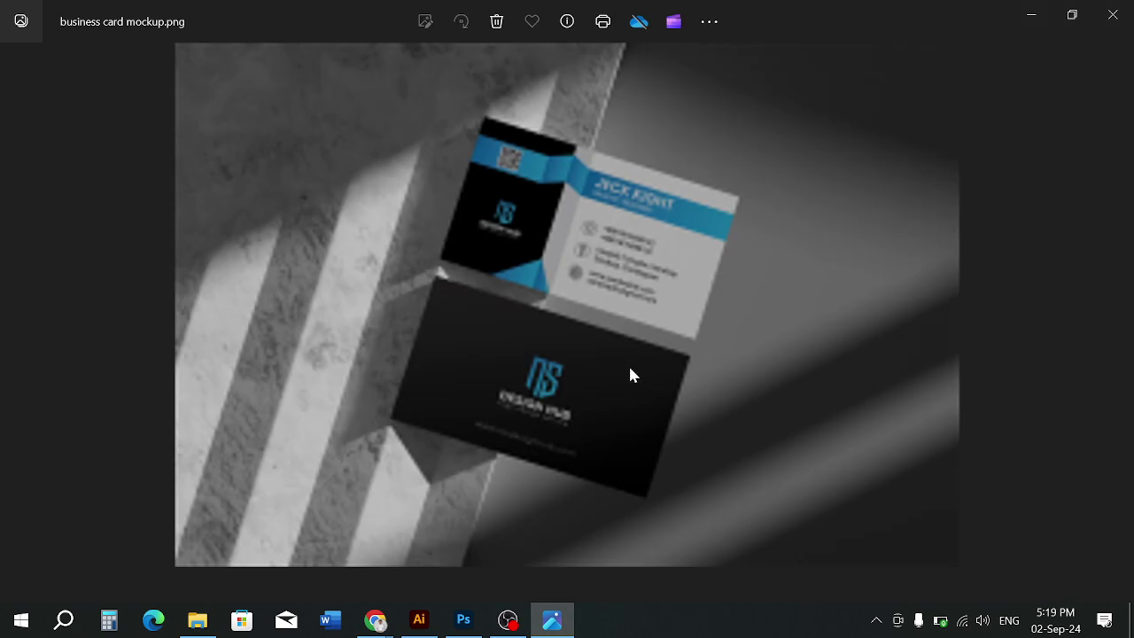
scroll(559, 283, "up", 5)
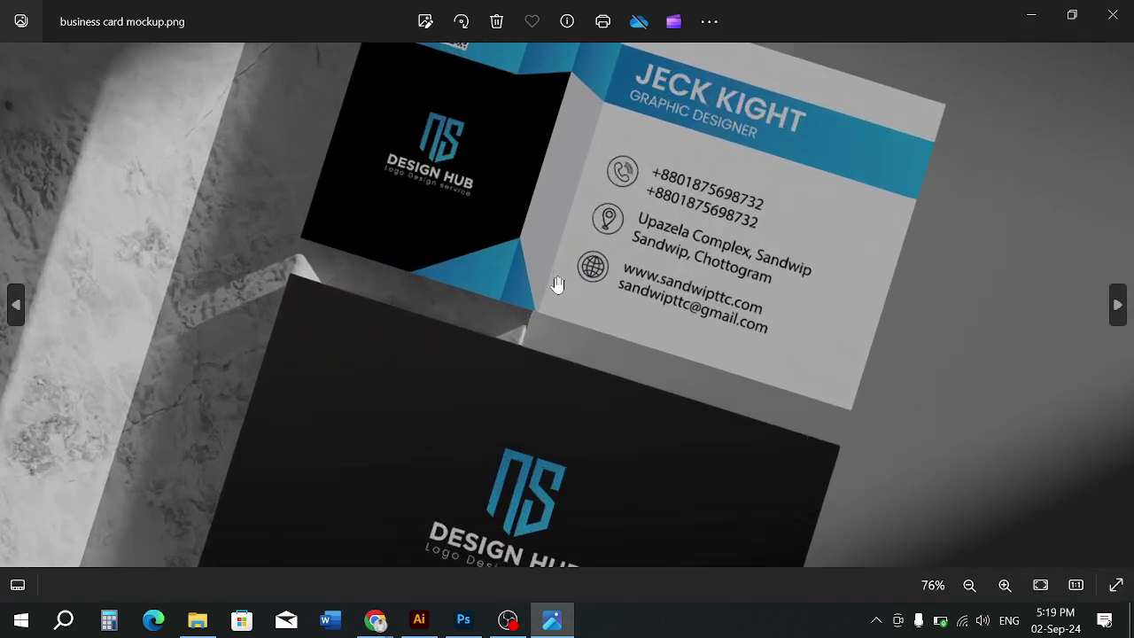
scroll(755, 181, "down", 5)
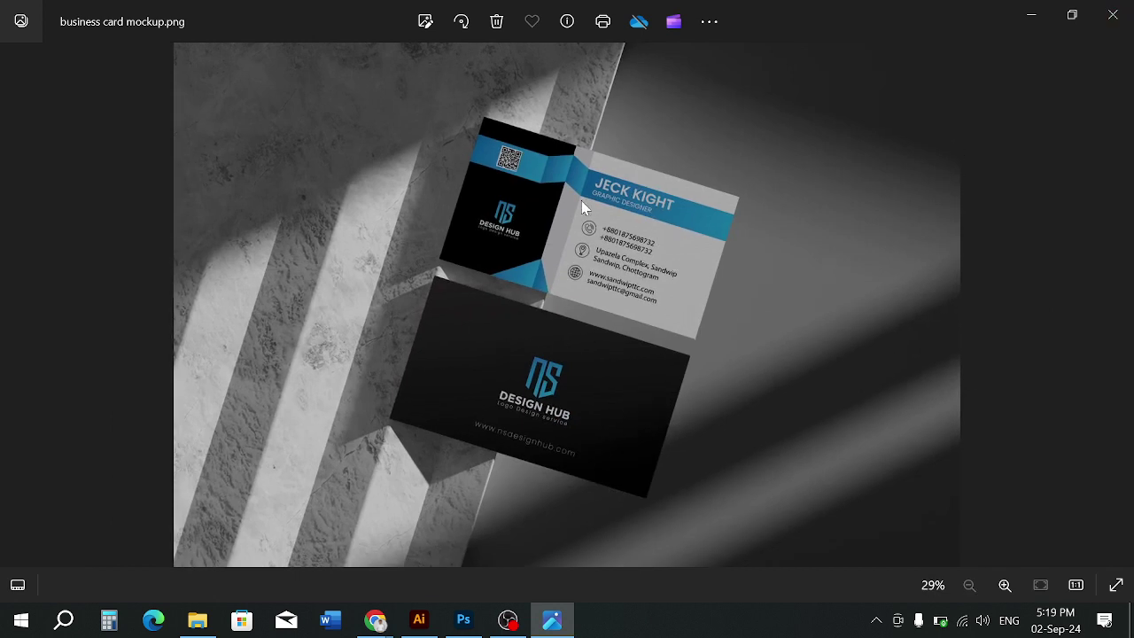
left_click(1113, 14)
left_click(575, 414)
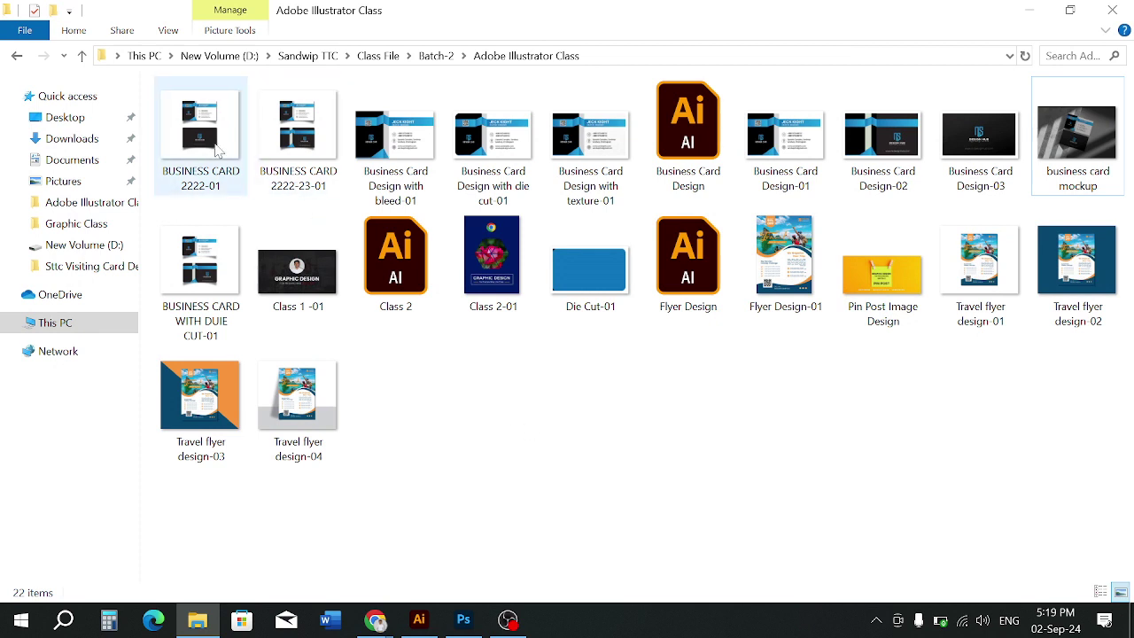
Select the business card files from BUSINESS CARD 2222-01 through Die Cut-01
left_click(217, 151)
left_click(227, 290, "shift")
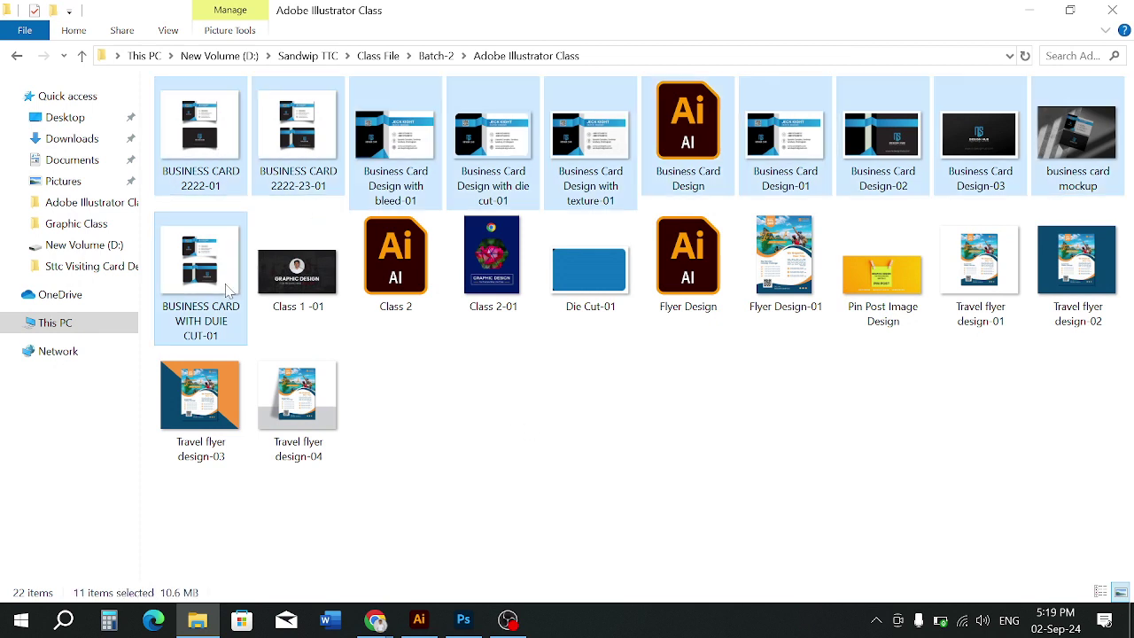
left_click(599, 302, "ctrl")
right_click(587, 409)
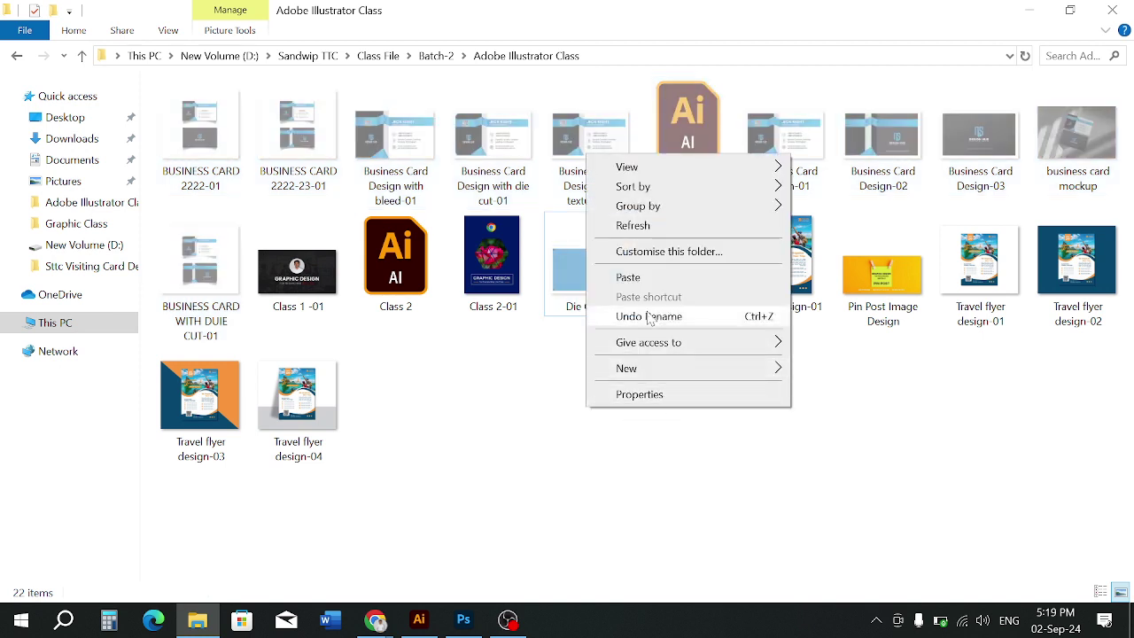
mouse_move(626, 370)
left_click(817, 360)
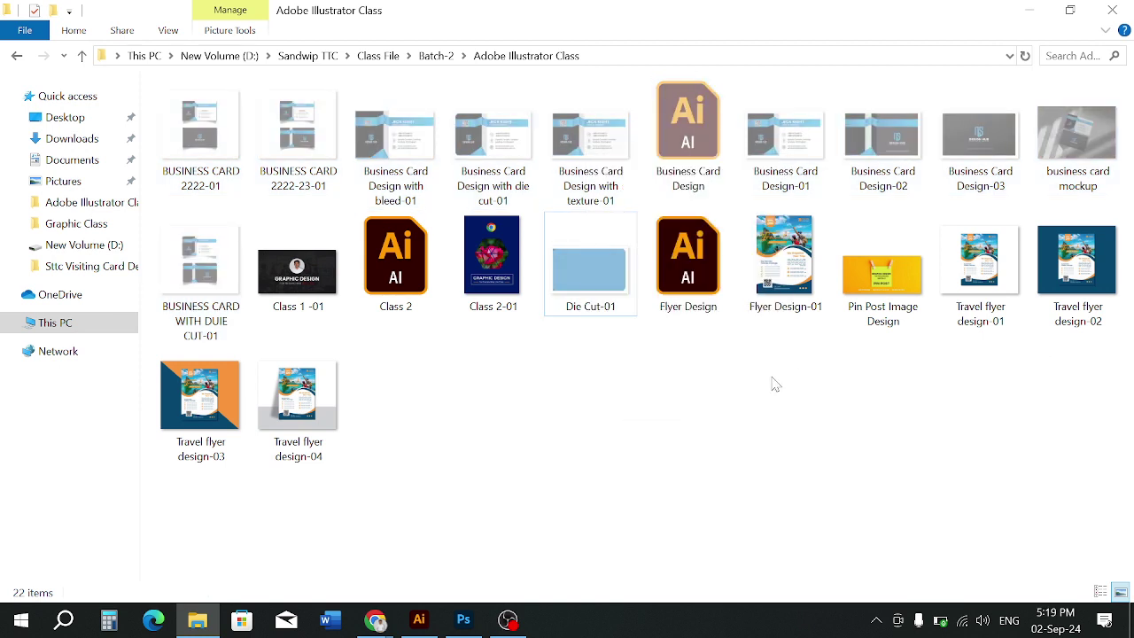
Create a Business Card Class folder, paste the business card files into it, and go back up
right_click(655, 386)
mouse_move(716, 345)
left_click(886, 346)
type("Busi")
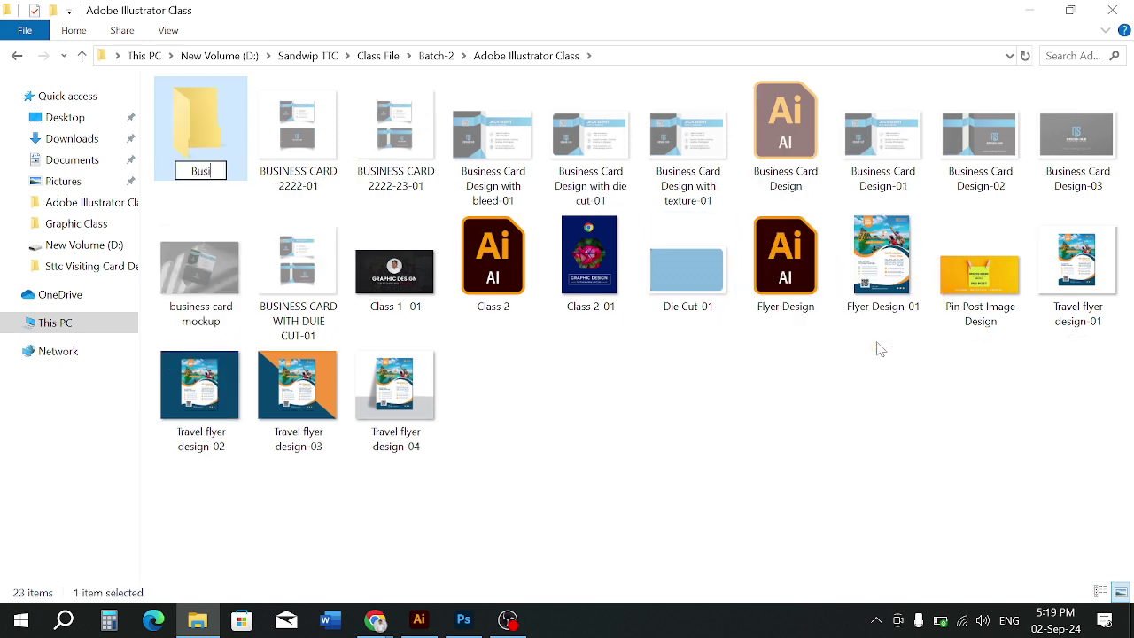
type("ness Card")
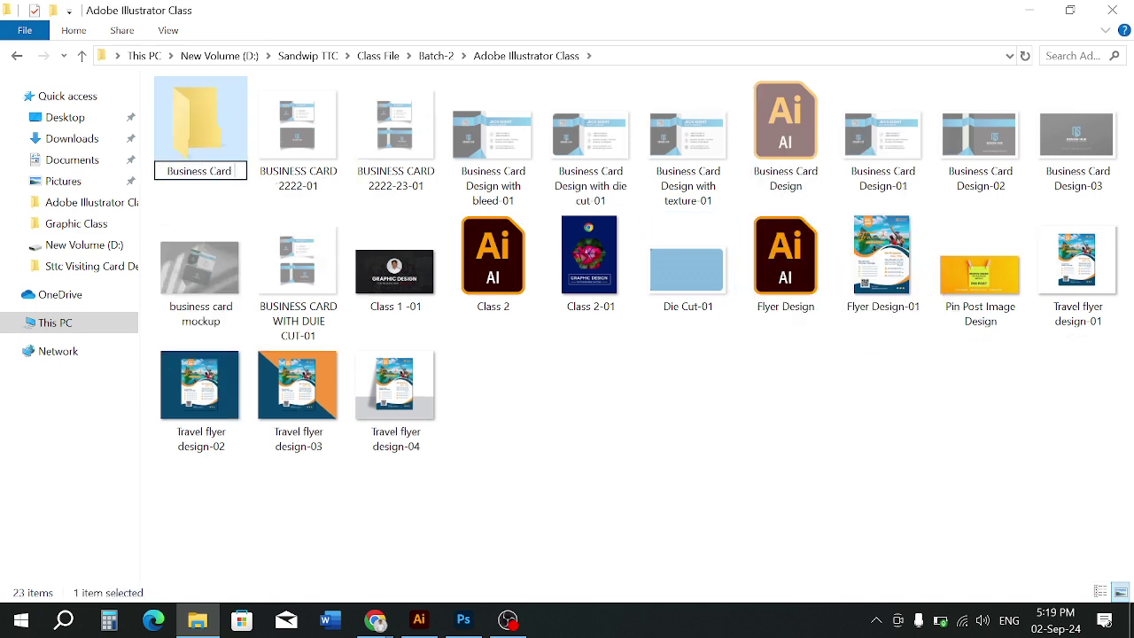
type(" Clsa")
key("Return")
key("Return")
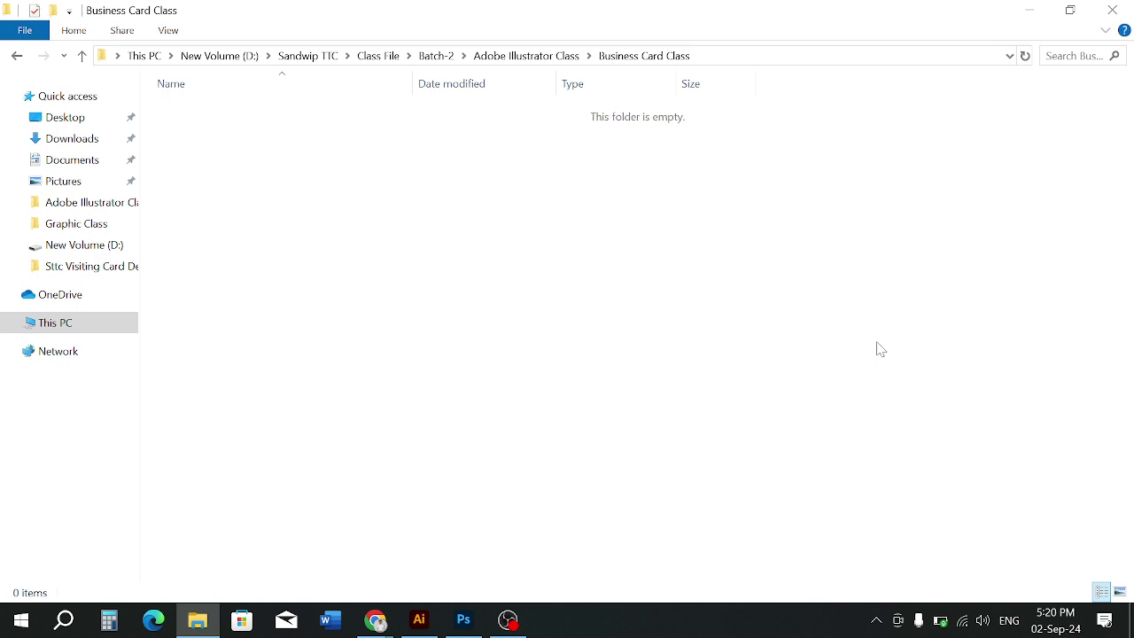
key("ctrl+v")
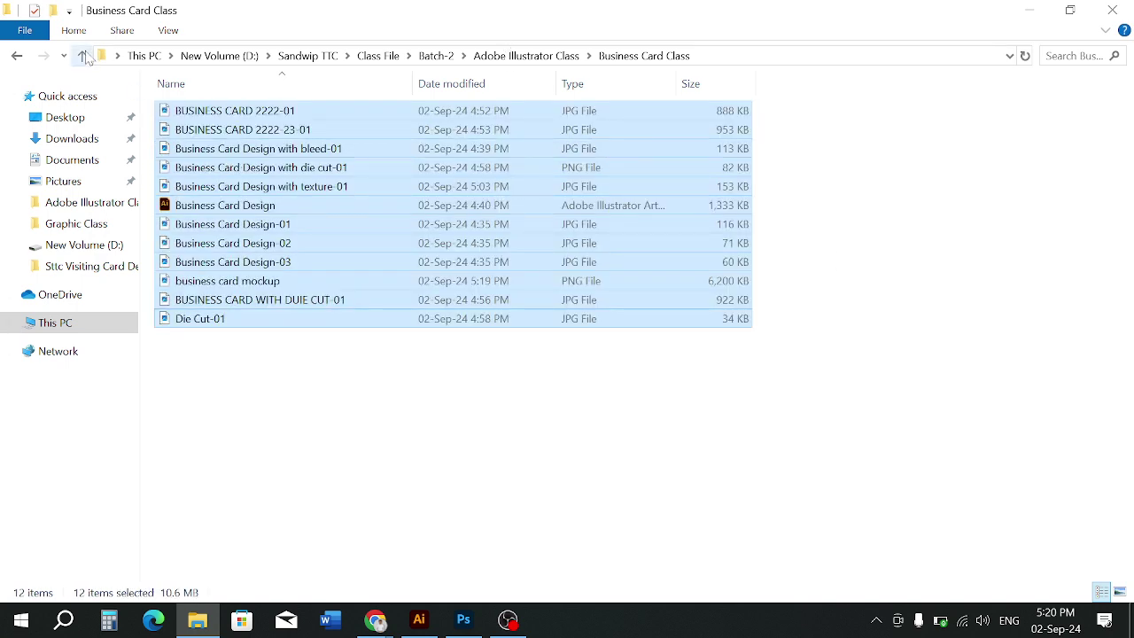
left_click(81, 55)
left_click(408, 253)
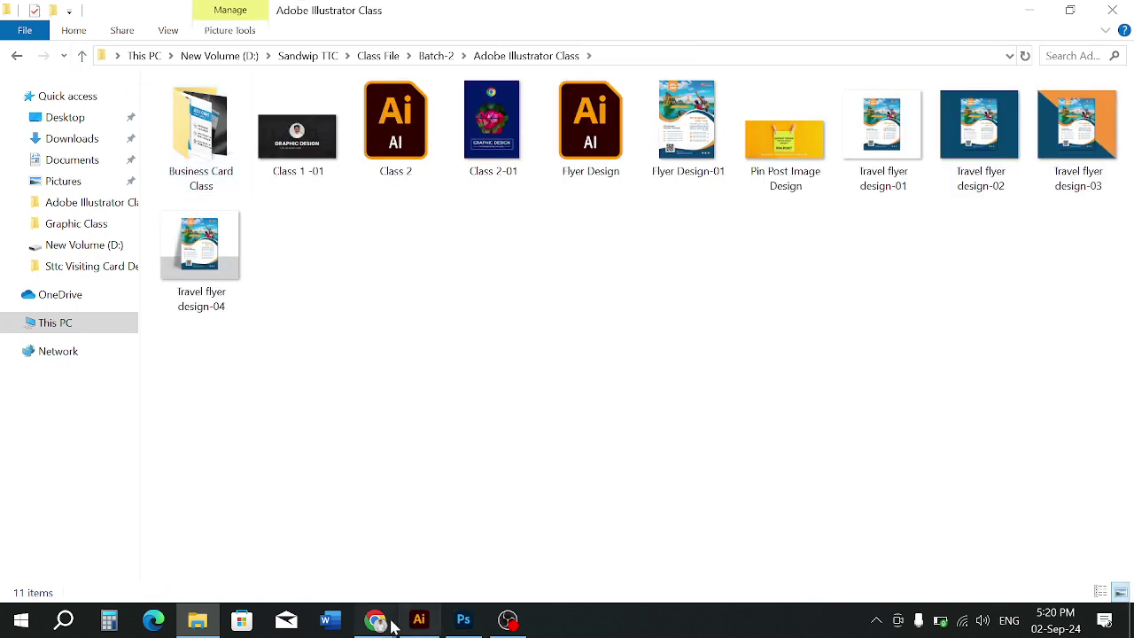
Scroll the Chrome business card image results and open a result's source page, then return
mouse_move(388, 621)
left_click(293, 542)
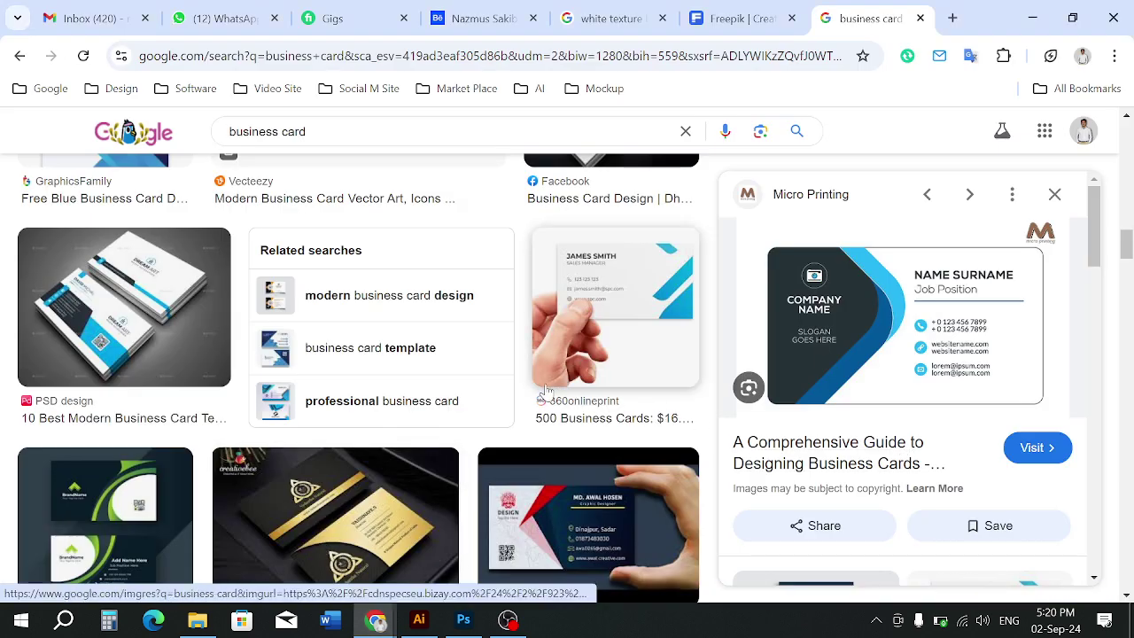
scroll(620, 354, "down", 3)
left_click(946, 378)
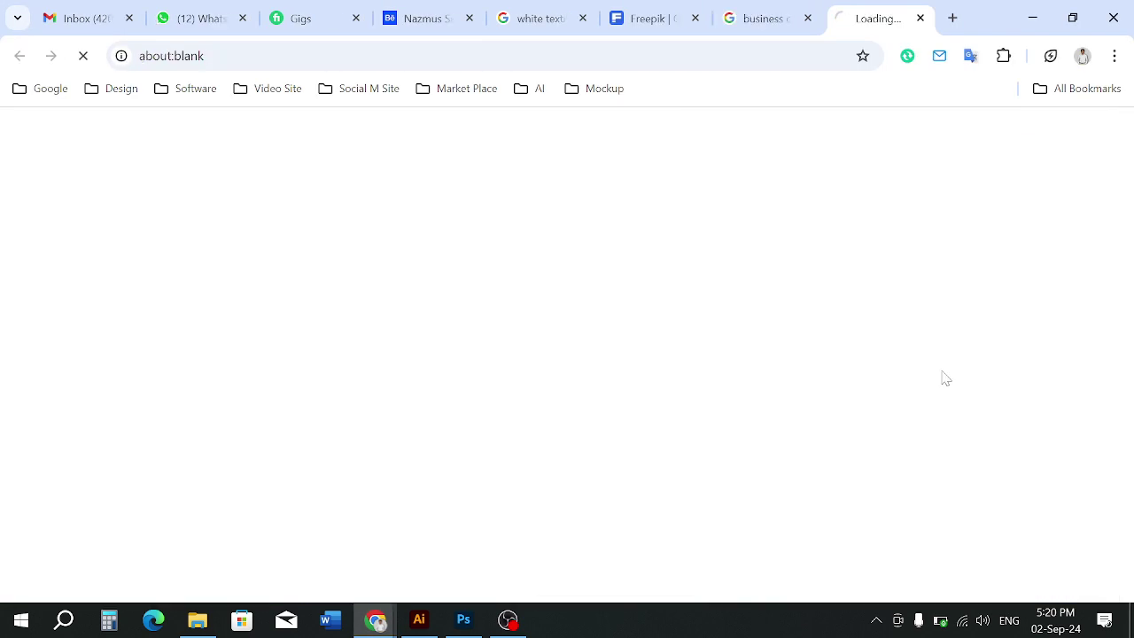
left_click(753, 18)
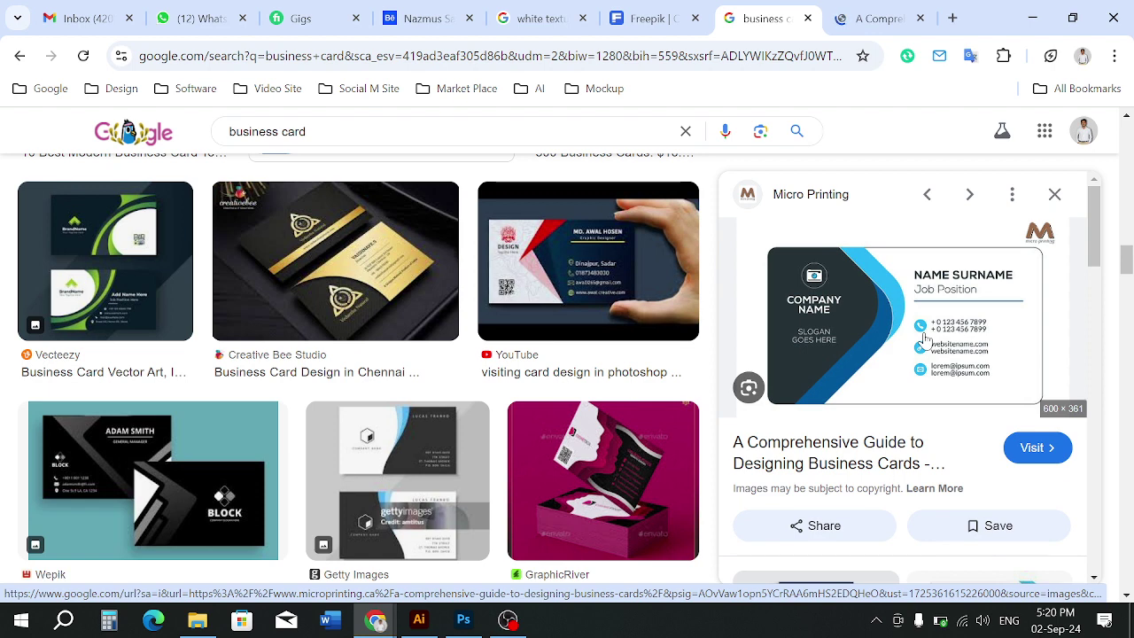
Preview the YouTube business card image, scroll through it, and return to the Photoshop mockup
left_click(585, 262)
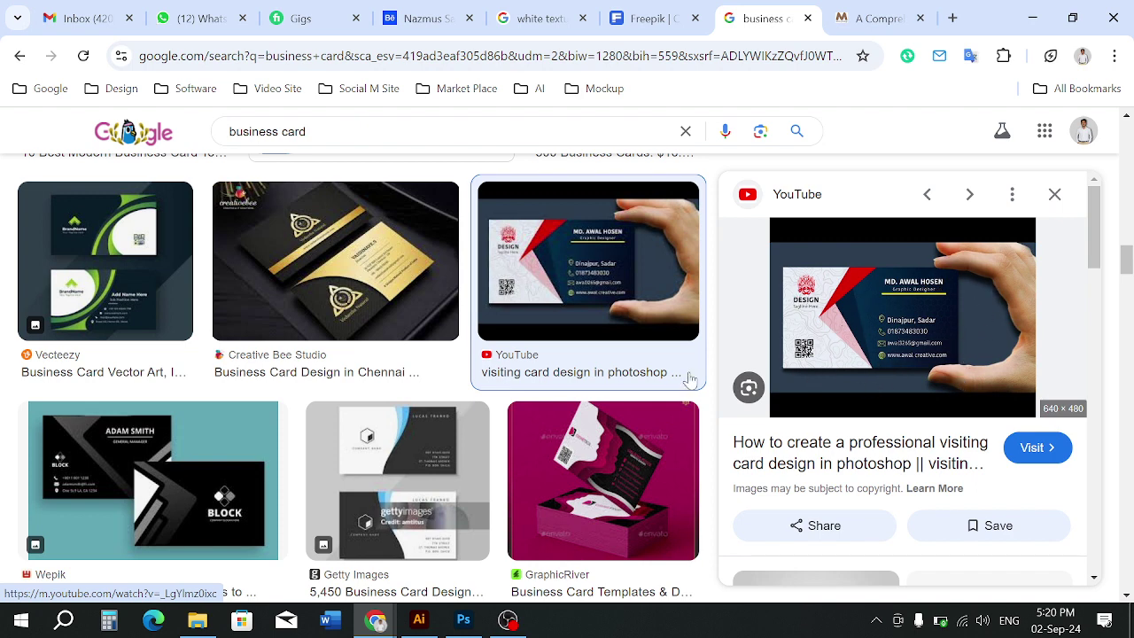
scroll(323, 317, "up", 3)
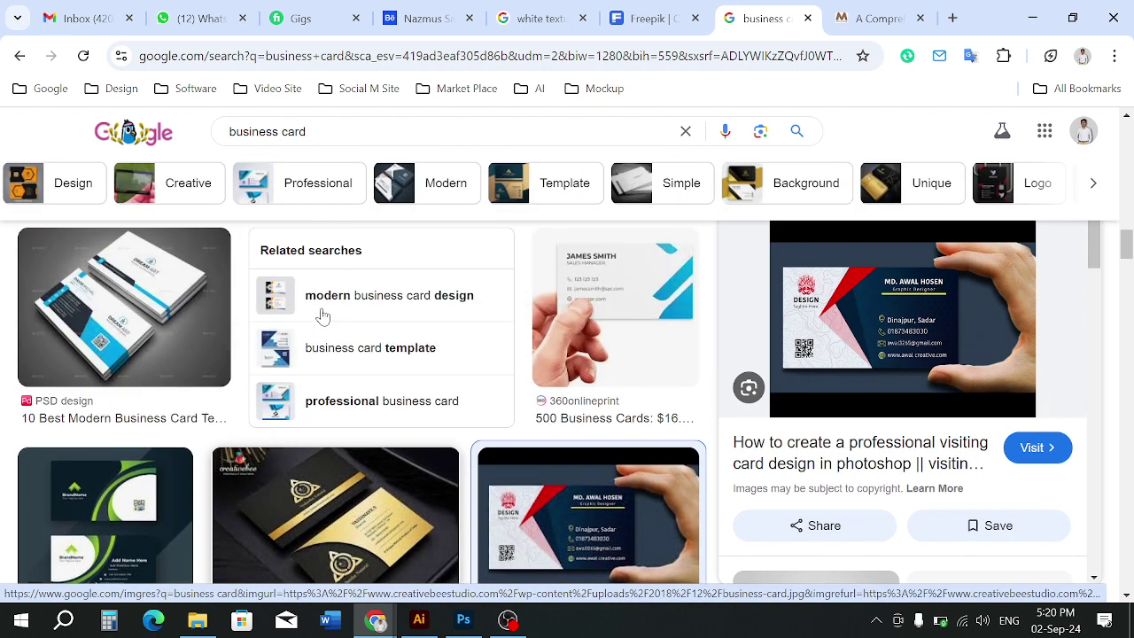
scroll(323, 316, "up", 2)
scroll(393, 372, "down", 2)
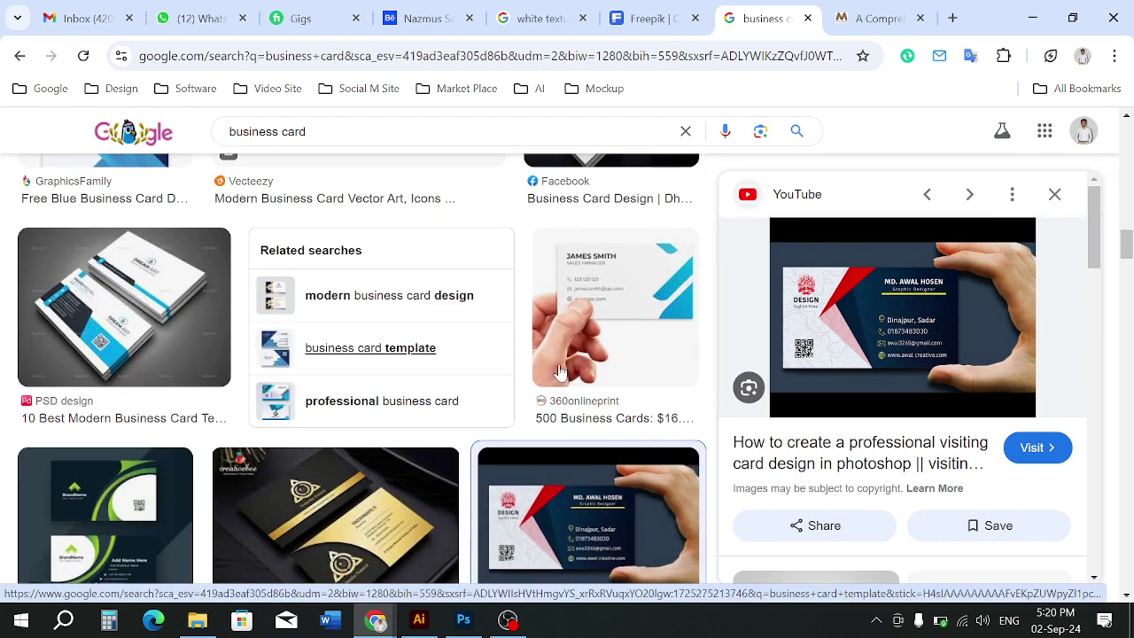
scroll(582, 372, "down", 2)
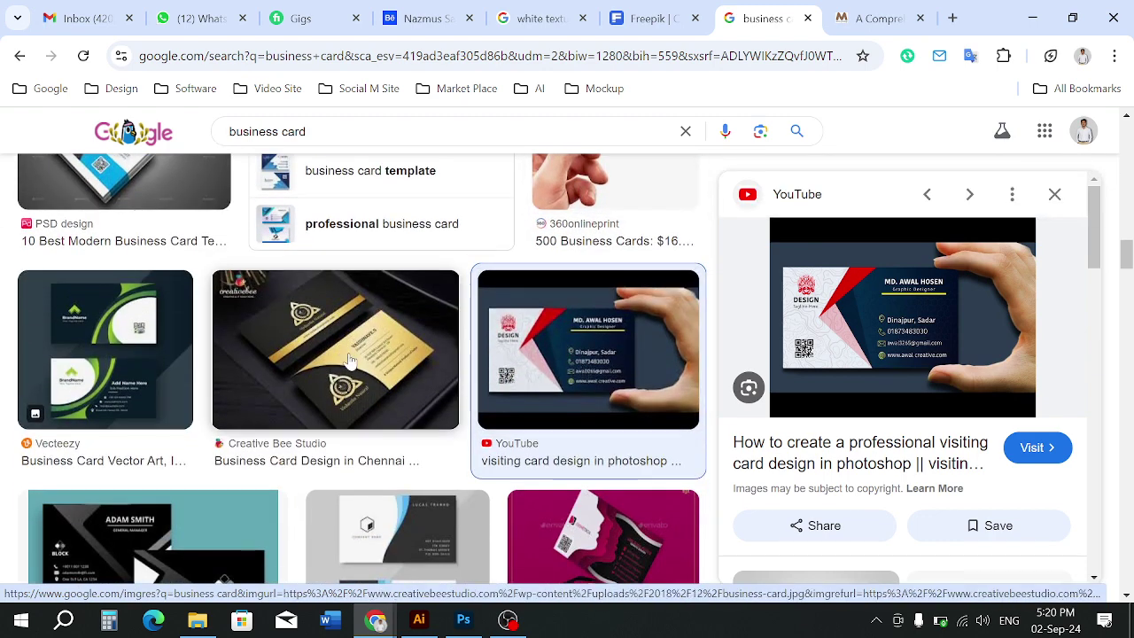
scroll(387, 200, "down", 2)
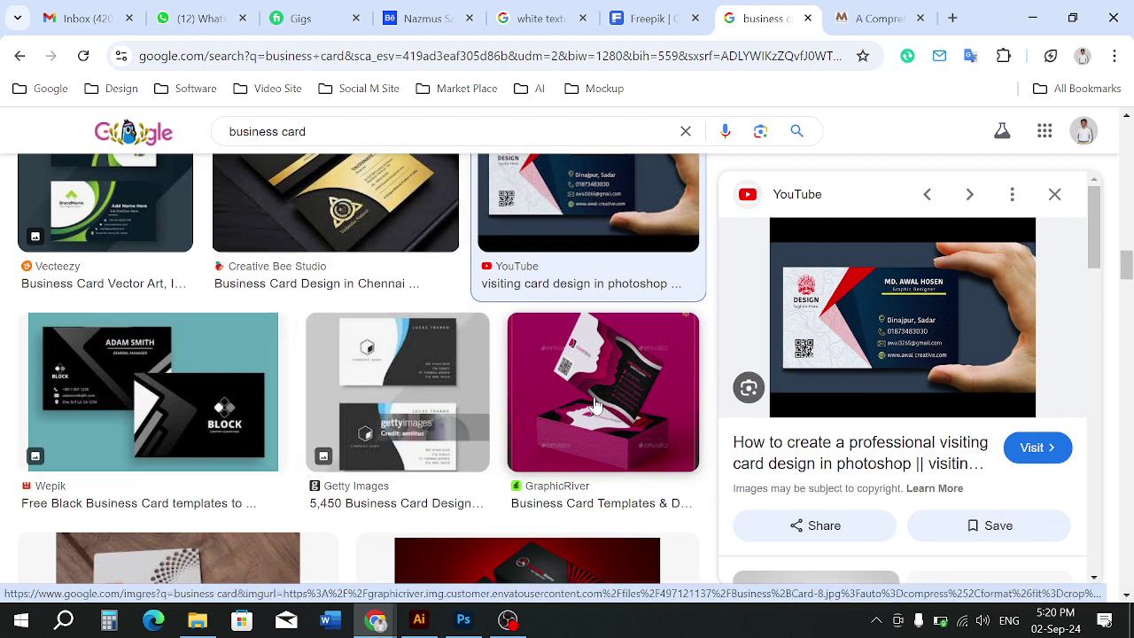
scroll(596, 403, "down", 1)
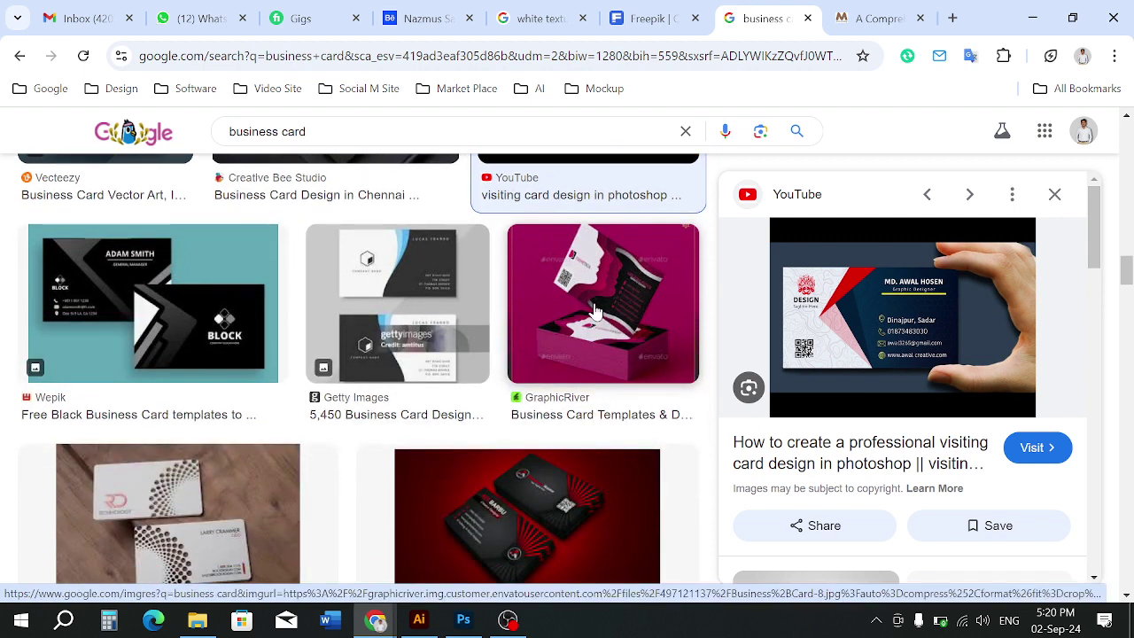
left_click(463, 620)
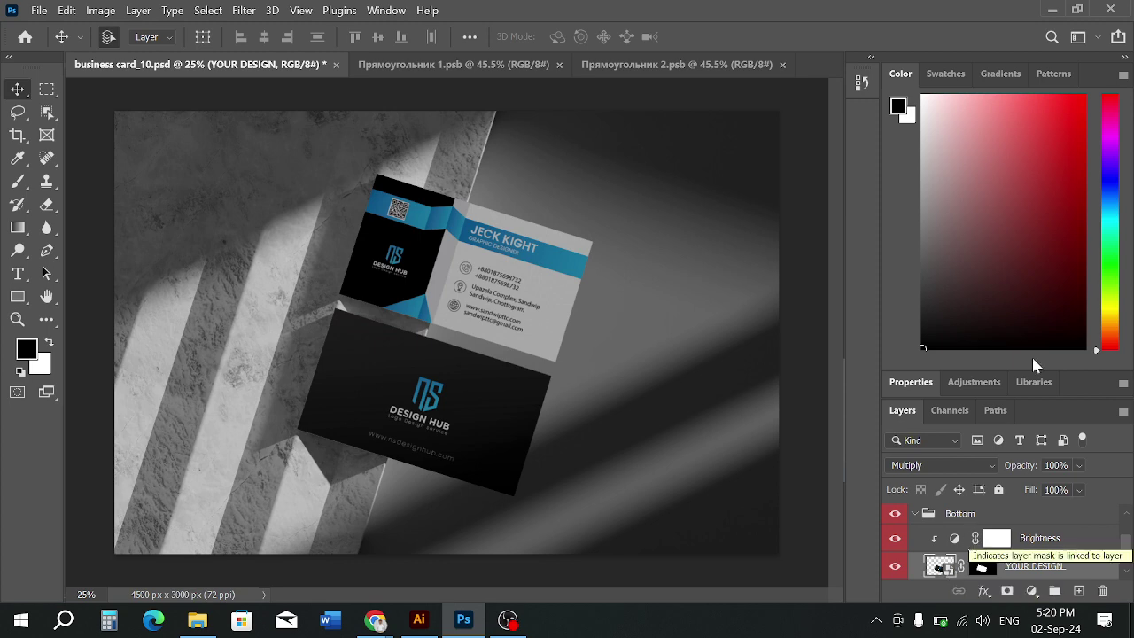
Navigate up to Sandwip TTC, peek into Design File, then go to D: > Graphic Class
left_click(197, 619)
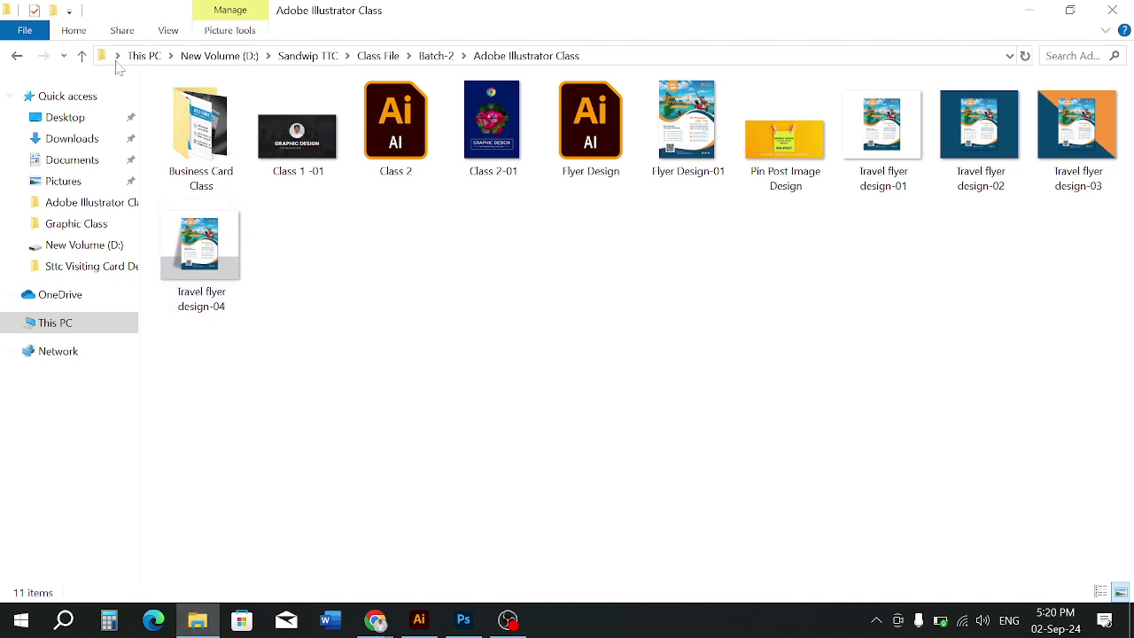
left_click(81, 57)
left_click(81, 57)
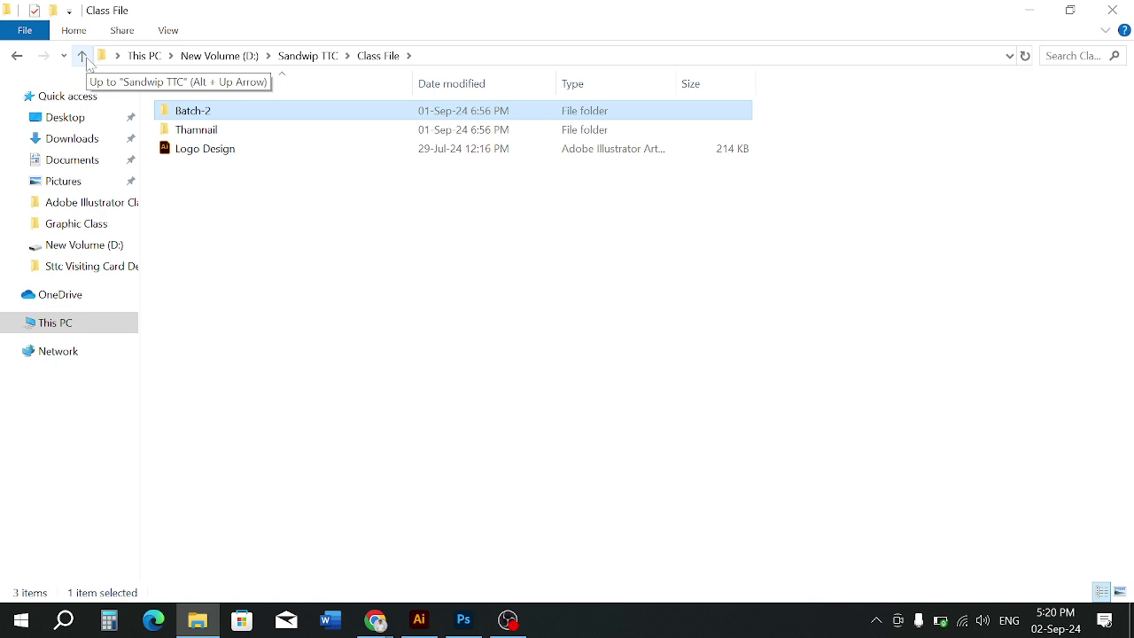
left_click(86, 61)
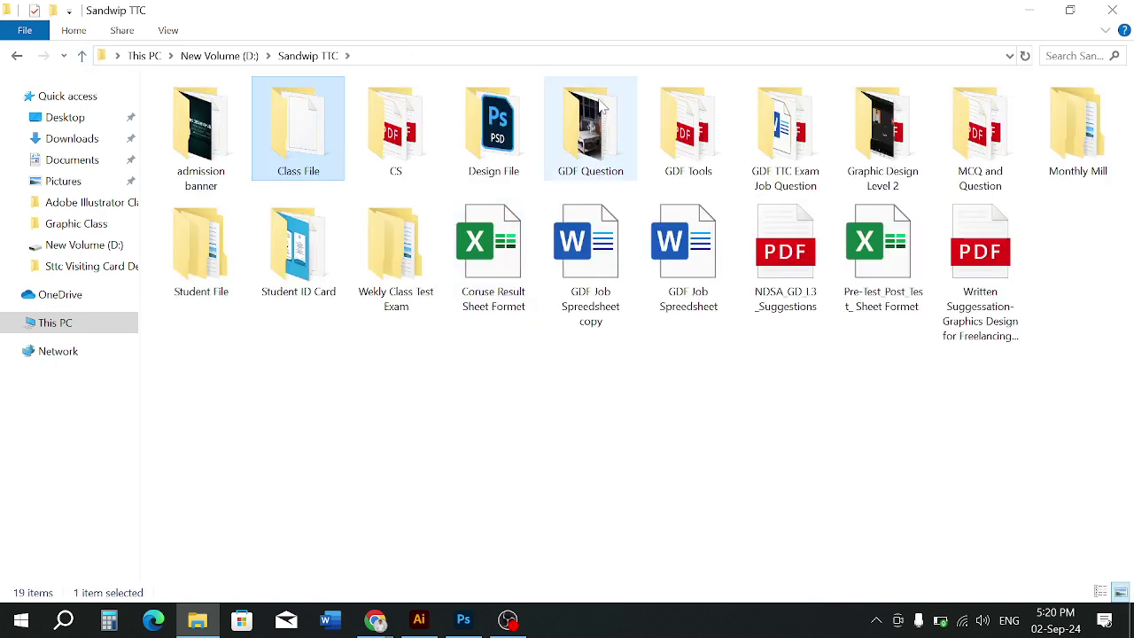
left_click(523, 159)
double_click(522, 159)
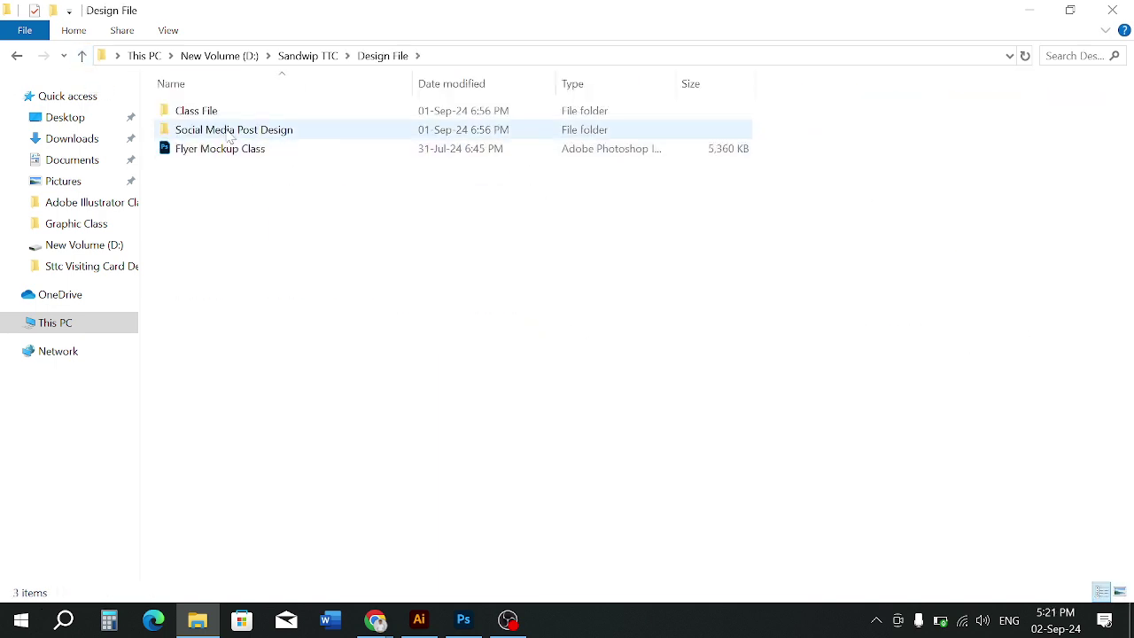
left_click(84, 57)
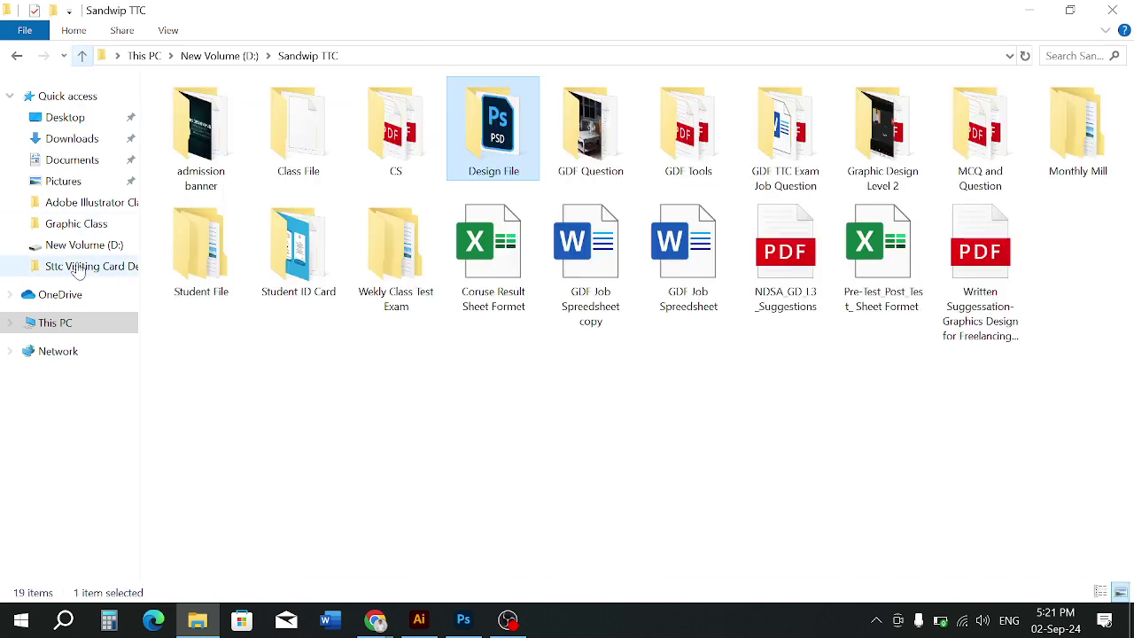
left_click(59, 324)
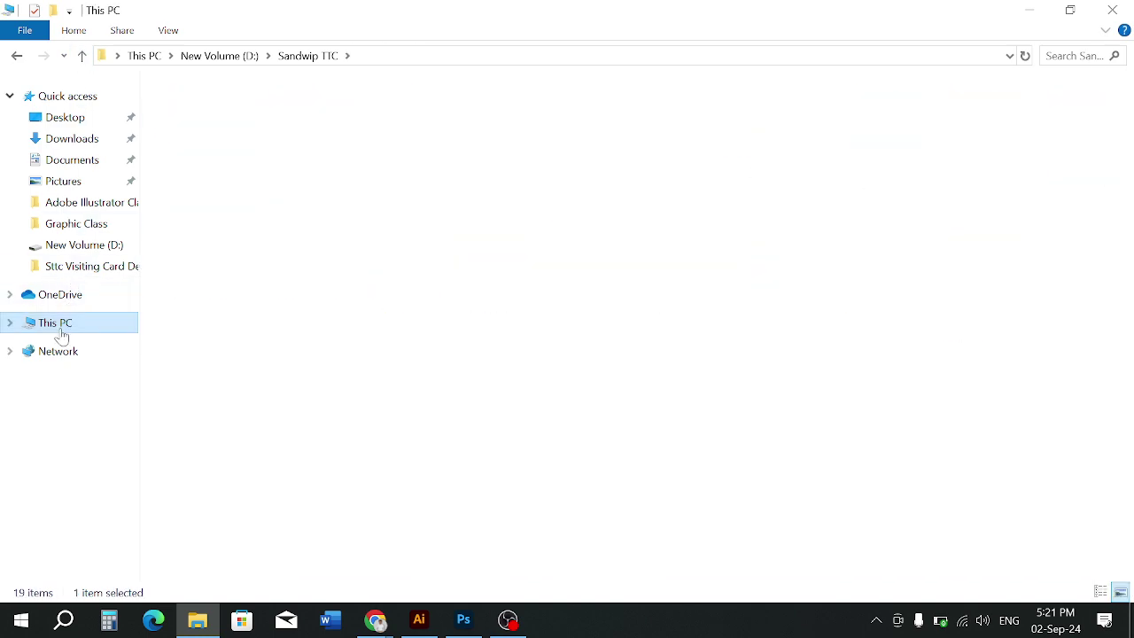
left_click(88, 246)
left_click(84, 224)
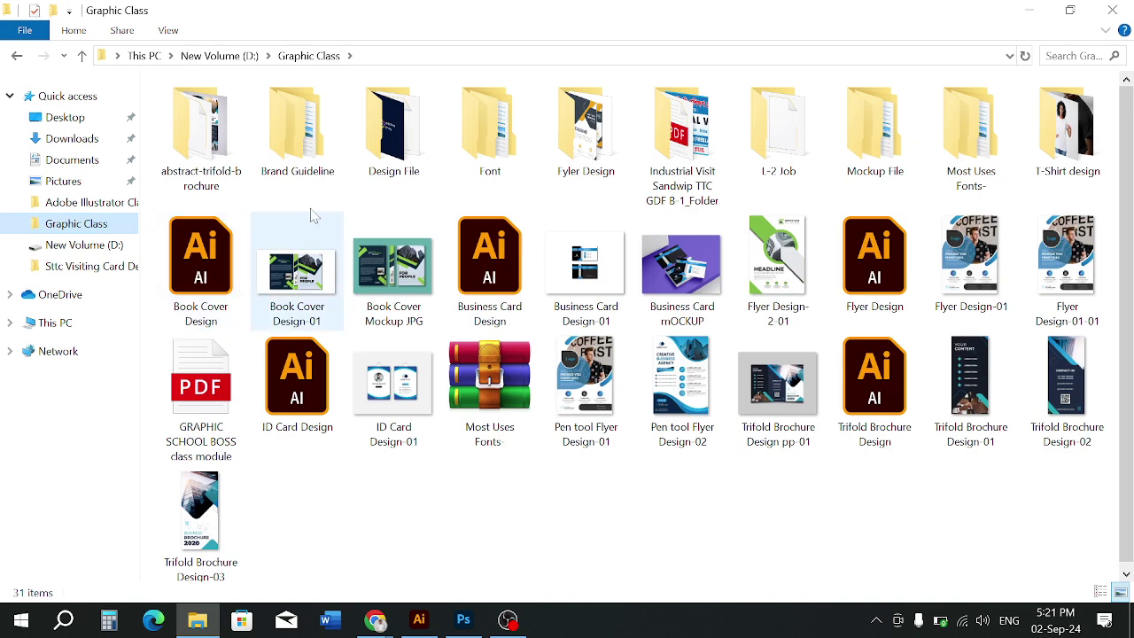